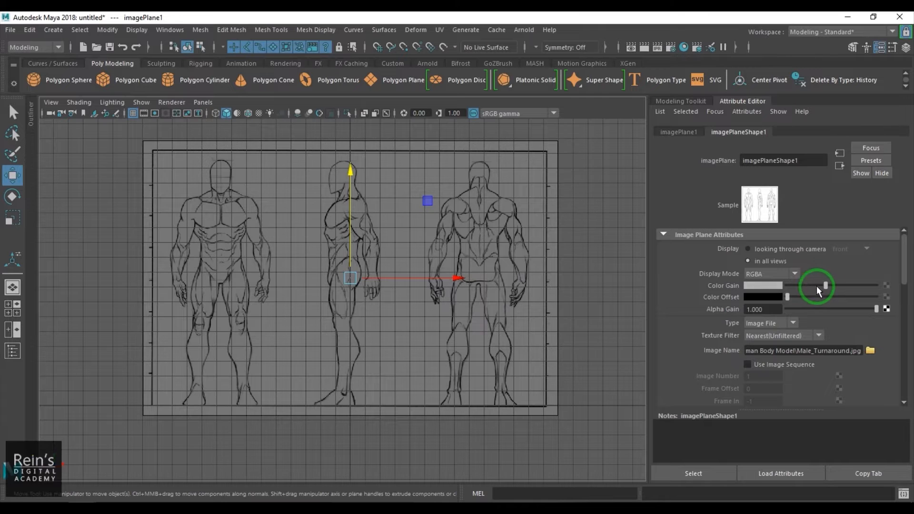
- Brighten the reference image plane's Color Gain and move it along X to about 9.74, centring the front figure on the vertical axis
{"action": "left_click_drag", "start_coordinate": [817, 286], "coordinate": [838, 281]}
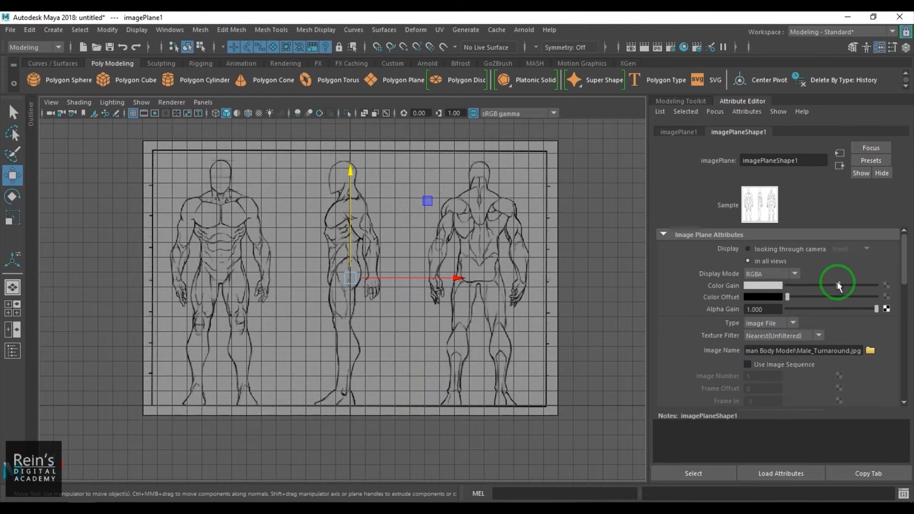
{"action": "left_click_drag", "start_coordinate": [426, 278], "coordinate": [576, 275]}
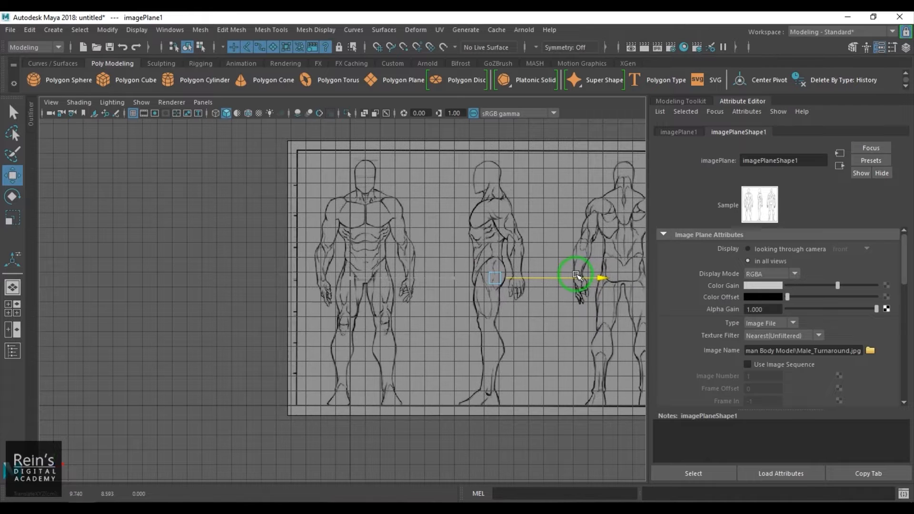
- Adjust the image plane's height to about 8.66 in Y so the front figure's feet rest on the ground line
{"action": "scroll", "coordinate": [399, 396], "scroll_direction": "up", "scroll_amount": 3}
{"action": "middle_click_drag", "start_coordinate": [396, 394], "coordinate": [393, 337], "text": "alt"}
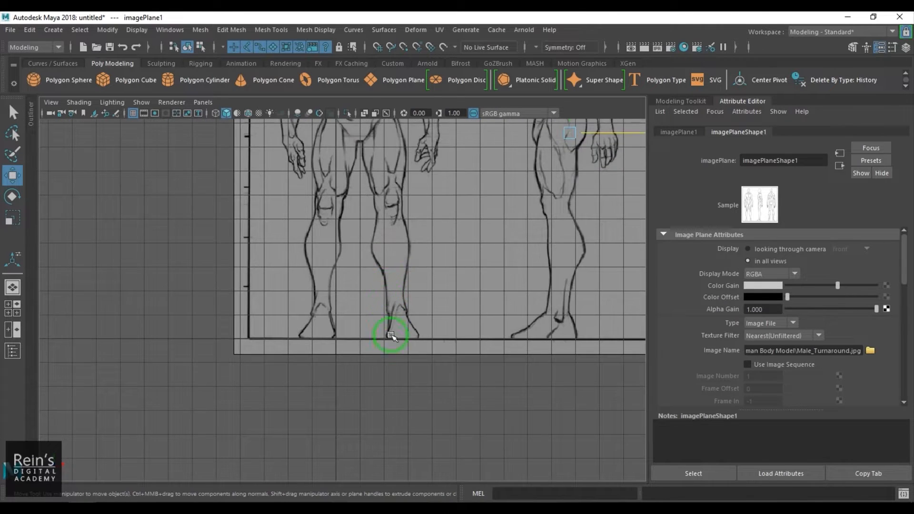
{"action": "scroll", "coordinate": [359, 395], "scroll_direction": "up", "scroll_amount": 3}
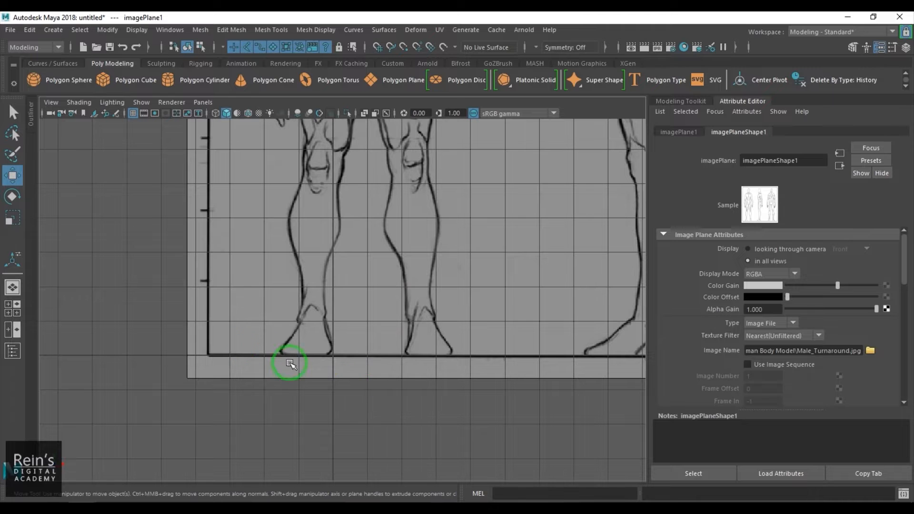
{"action": "middle_click_drag", "start_coordinate": [357, 408], "coordinate": [359, 412]}
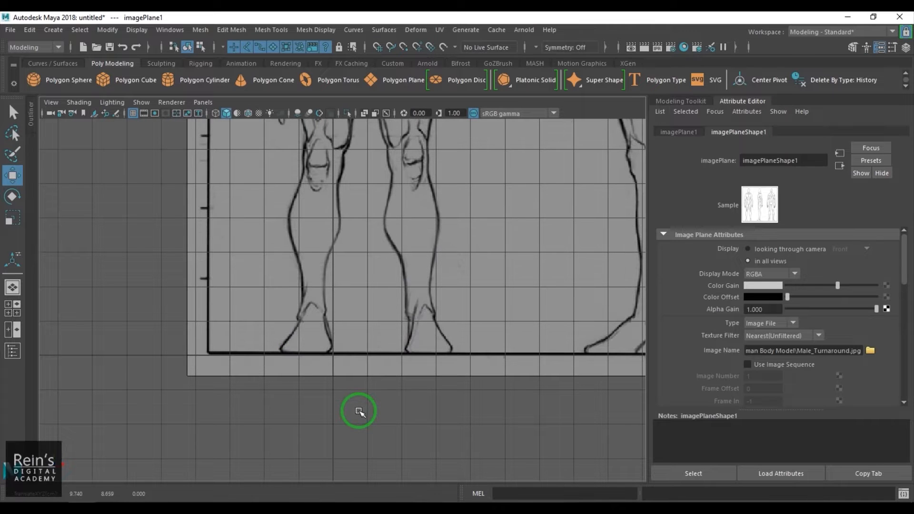
{"action": "scroll", "coordinate": [371, 384], "scroll_direction": "down", "scroll_amount": 5}
{"action": "middle_click_drag", "start_coordinate": [406, 292], "coordinate": [356, 396], "text": "alt"}
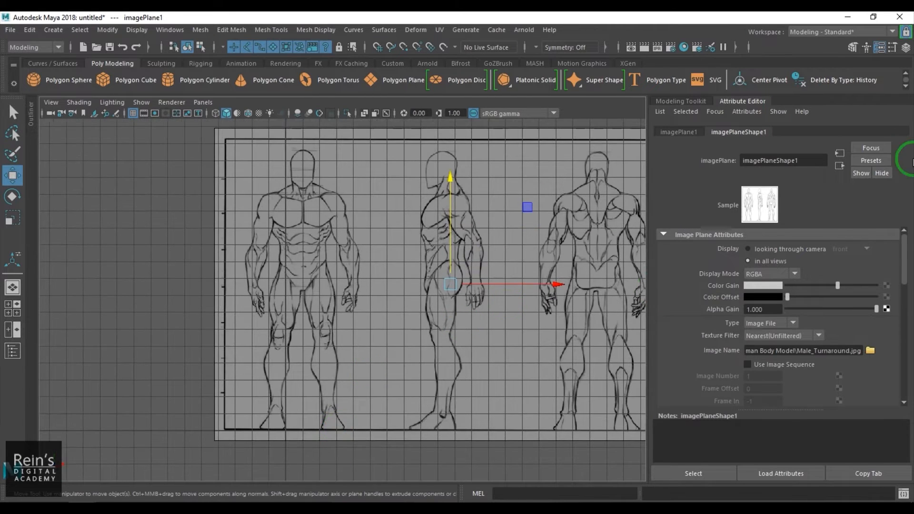
- Set the front image plane's Scale X, Y and Z to 3
{"action": "left_click", "coordinate": [907, 47]}
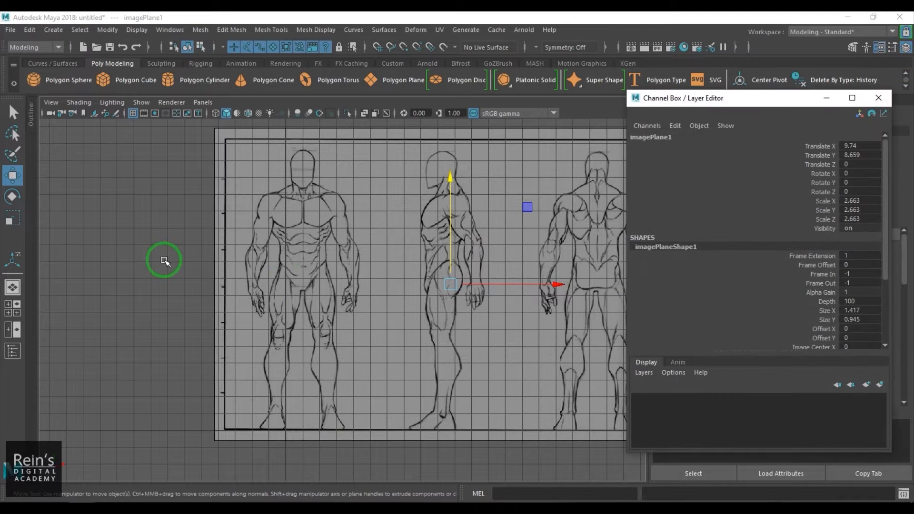
{"action": "left_click", "coordinate": [165, 261]}
{"action": "left_click", "coordinate": [310, 306]}
{"action": "left_click", "coordinate": [874, 204]}
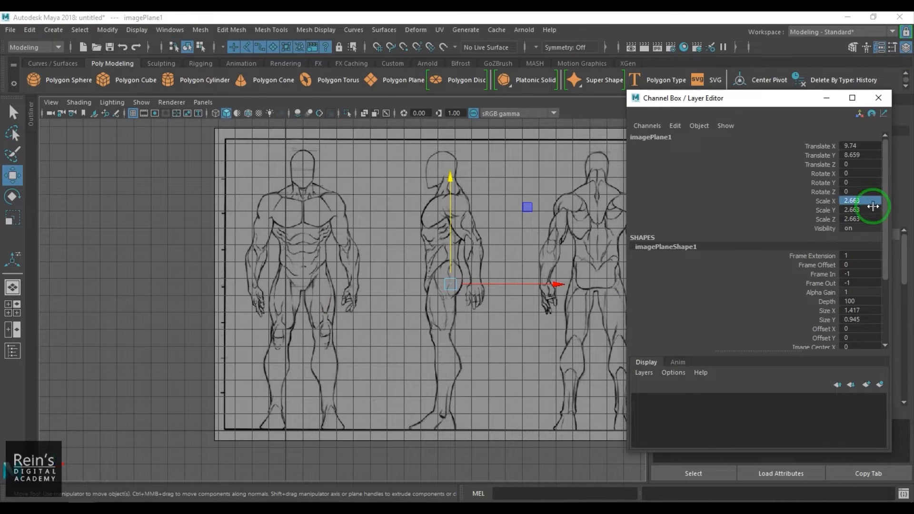
{"action": "left_click_drag", "start_coordinate": [873, 206], "coordinate": [875, 216]}
{"action": "type", "text": "3"}
{"action": "key", "text": "Return"}
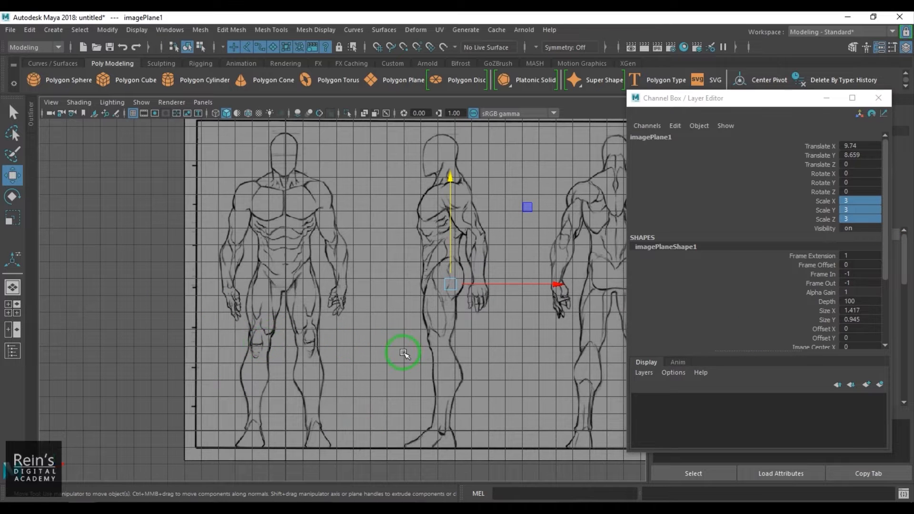
- Realign the enlarged image plane to Translate Y about 9.674 and Translate X about 9.83, matching the ground line and the body's centre line
{"action": "middle_click_drag", "start_coordinate": [404, 354], "coordinate": [408, 332]}
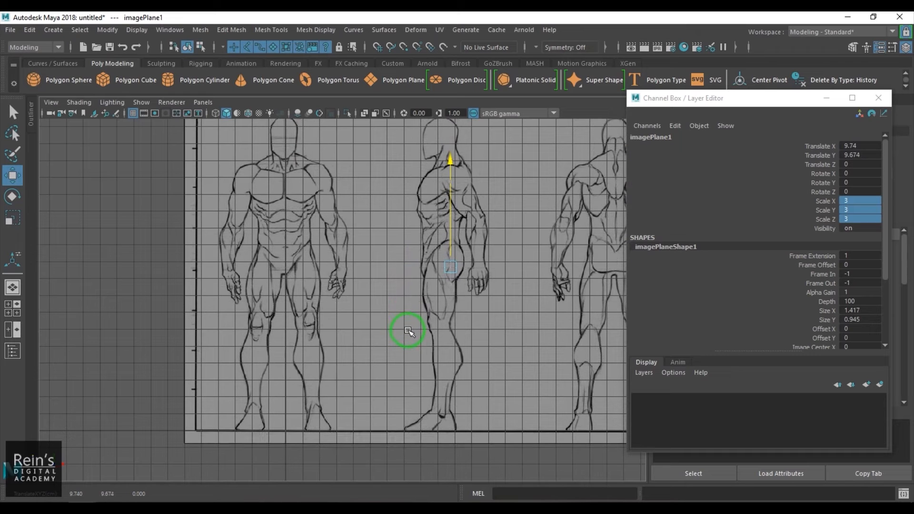
{"action": "scroll", "coordinate": [410, 331], "scroll_direction": "up", "scroll_amount": 10}
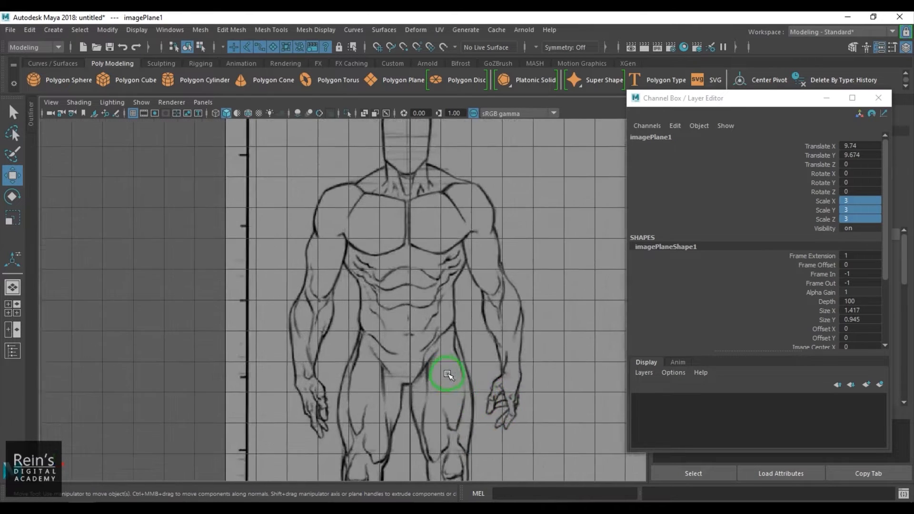
{"action": "middle_click_drag", "start_coordinate": [420, 301], "coordinate": [425, 304]}
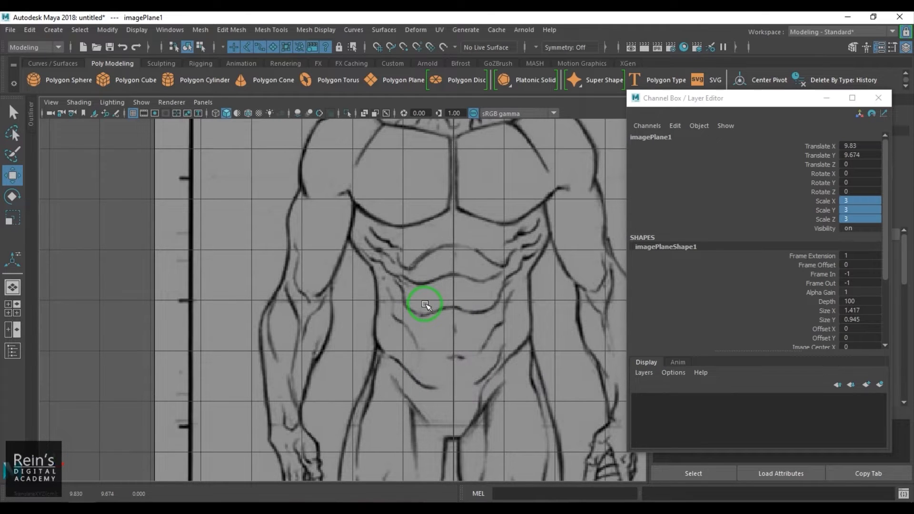
{"action": "scroll", "coordinate": [429, 303], "scroll_direction": "down", "scroll_amount": 5}
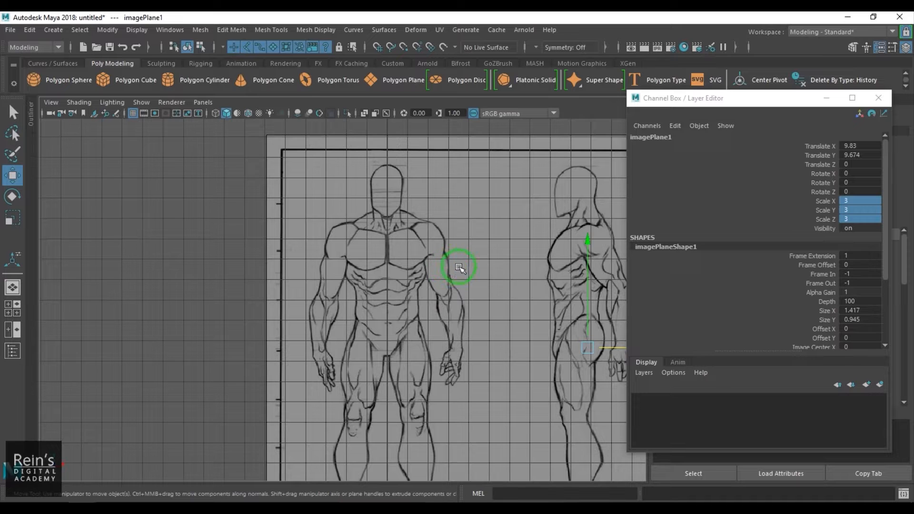
{"action": "left_click", "coordinate": [879, 97]}
{"action": "left_click", "coordinate": [204, 267]}
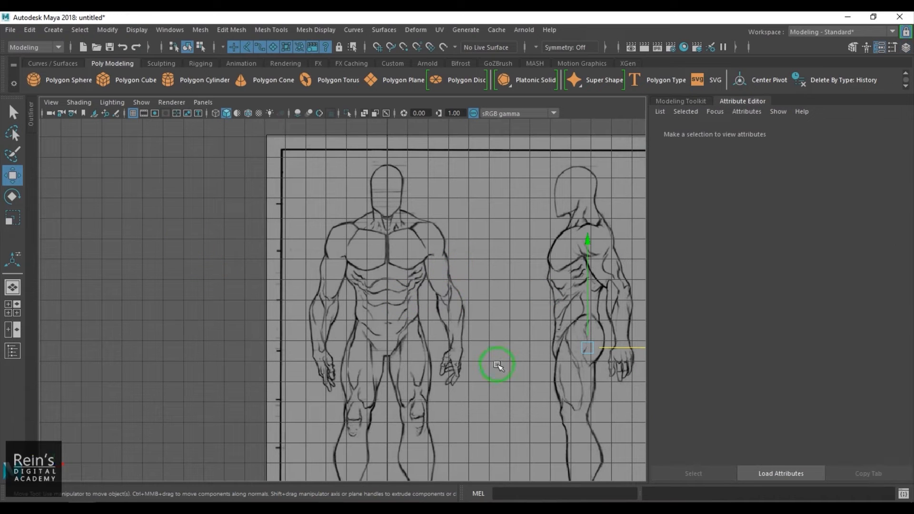
- In the side view, import Male_Turnaround.jpg from D:\3D Tutorials\Human Body Model as a second image plane
{"action": "left_click", "coordinate": [362, 334]}
{"action": "key", "text": "space"}
{"action": "left_click_drag", "start_coordinate": [322, 339], "coordinate": [459, 329]}
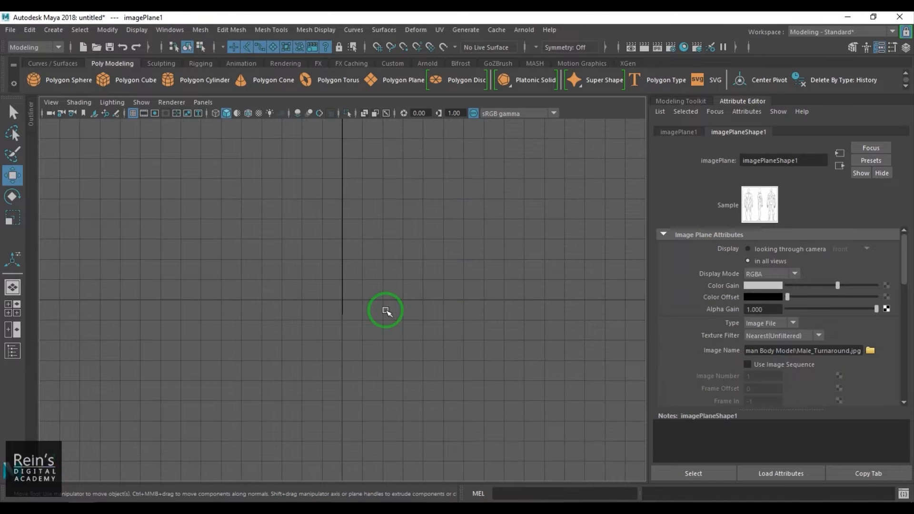
{"action": "middle_click_drag", "start_coordinate": [310, 246], "coordinate": [369, 336], "text": "alt"}
{"action": "left_click", "coordinate": [51, 102]}
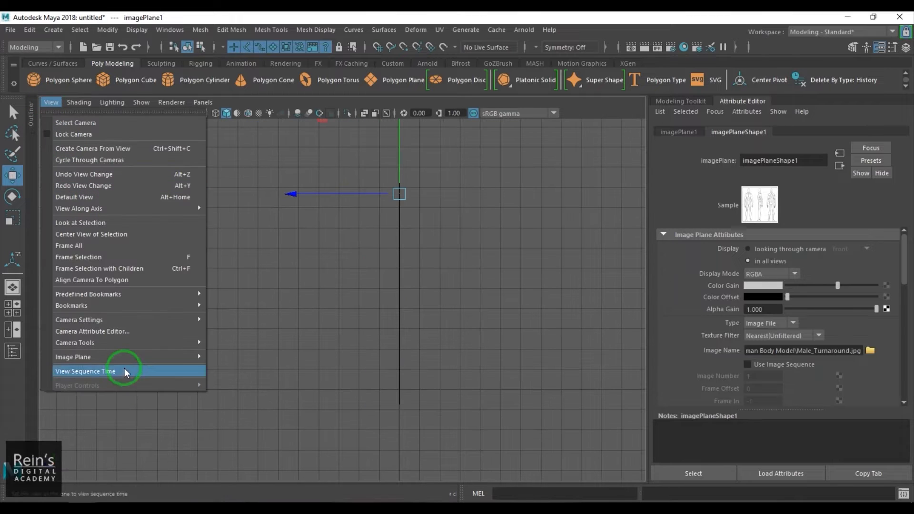
{"action": "mouse_move", "coordinate": [130, 358]}
{"action": "left_click", "coordinate": [257, 366]}
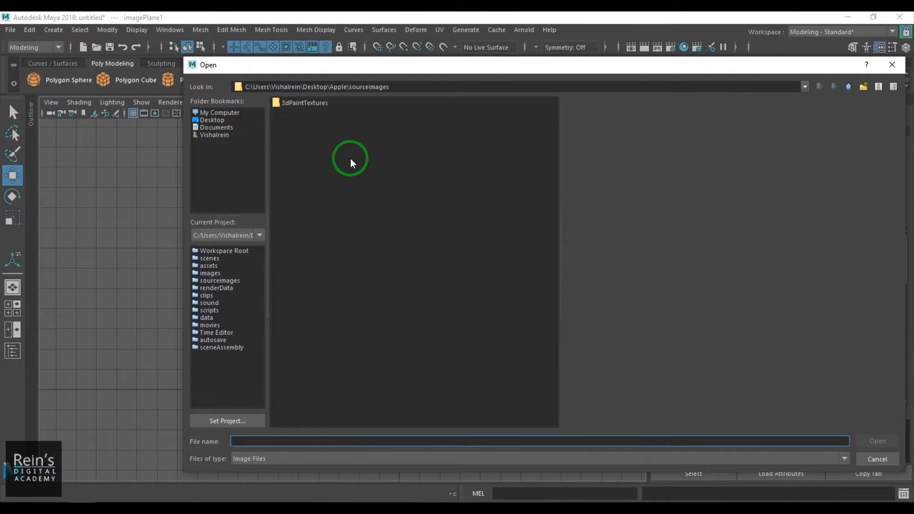
{"action": "type", "text": "D:\\3D Tutorials\\Human Body Model"}
{"action": "key", "text": "Return"}
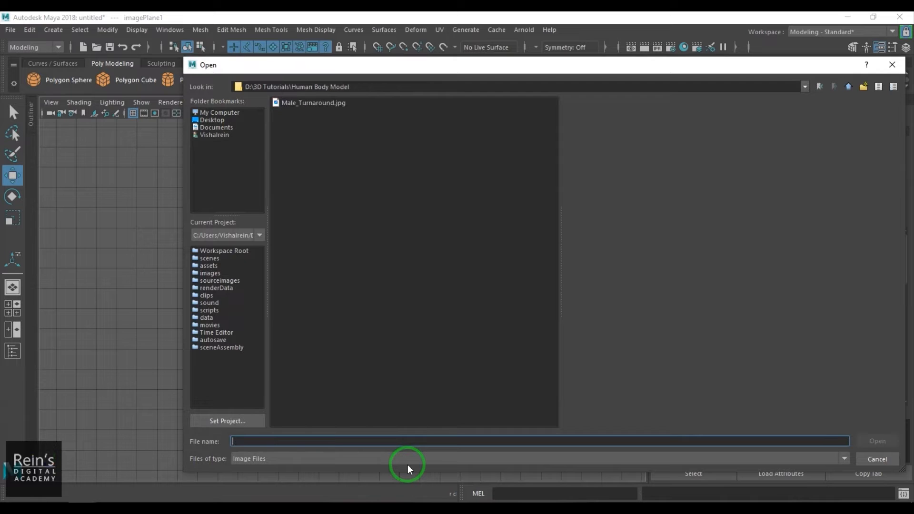
{"action": "double_click", "coordinate": [325, 103]}
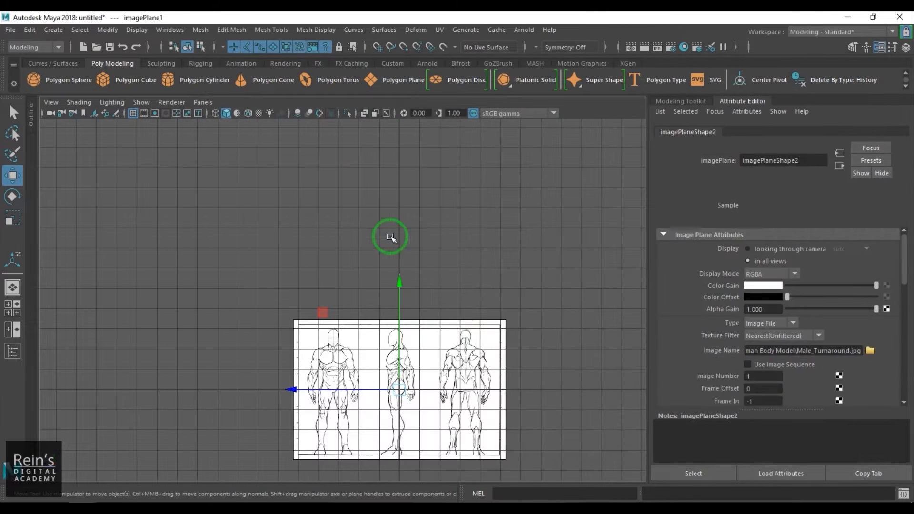
- Set the side-view image plane's Scale X, Y and Z to 3
{"action": "left_click", "coordinate": [473, 292]}
{"action": "left_click", "coordinate": [500, 325]}
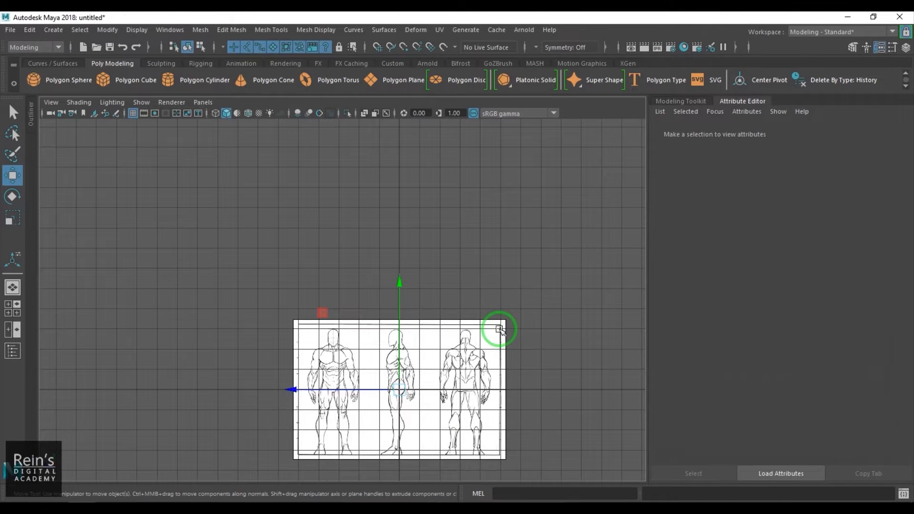
{"action": "left_click", "coordinate": [906, 48]}
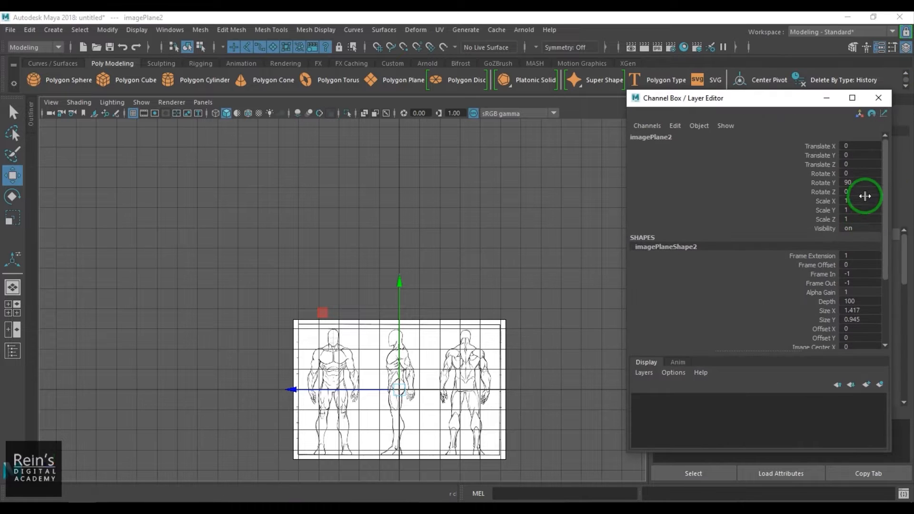
{"action": "left_click_drag", "start_coordinate": [865, 201], "coordinate": [869, 219]}
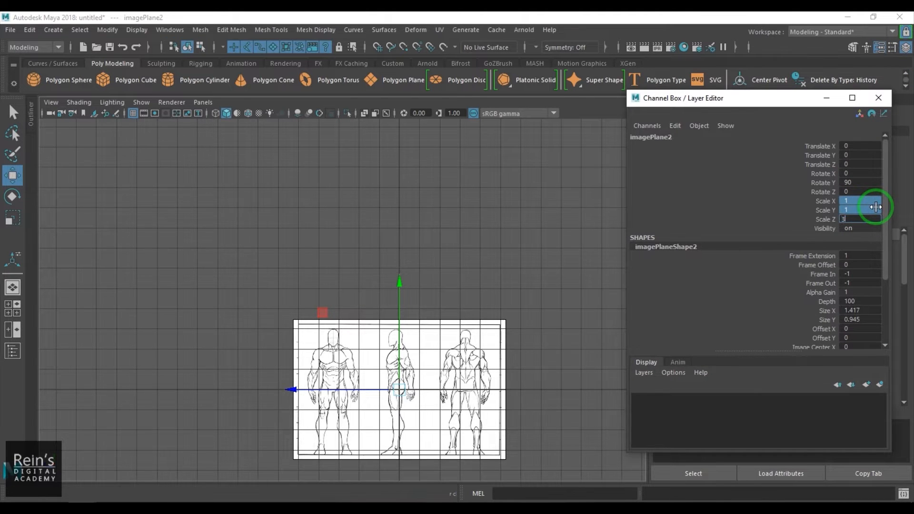
{"action": "key", "text": "Return"}
- Raise the side-view image plane until the figures' feet rest on the ground line, and darken its Color Gain
{"action": "right_click_drag", "start_coordinate": [468, 294], "coordinate": [337, 337], "text": "alt"}
{"action": "middle_click_drag", "start_coordinate": [337, 337], "coordinate": [354, 233], "text": "alt"}
{"action": "right_click_drag", "start_coordinate": [354, 233], "coordinate": [385, 253], "text": "alt"}
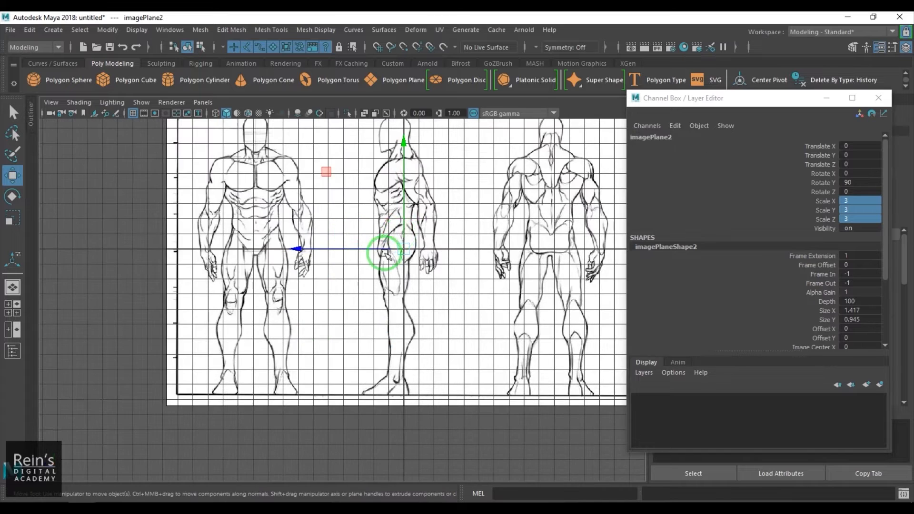
{"action": "left_click_drag", "start_coordinate": [400, 207], "coordinate": [414, 56]}
{"action": "left_click", "coordinate": [879, 98]}
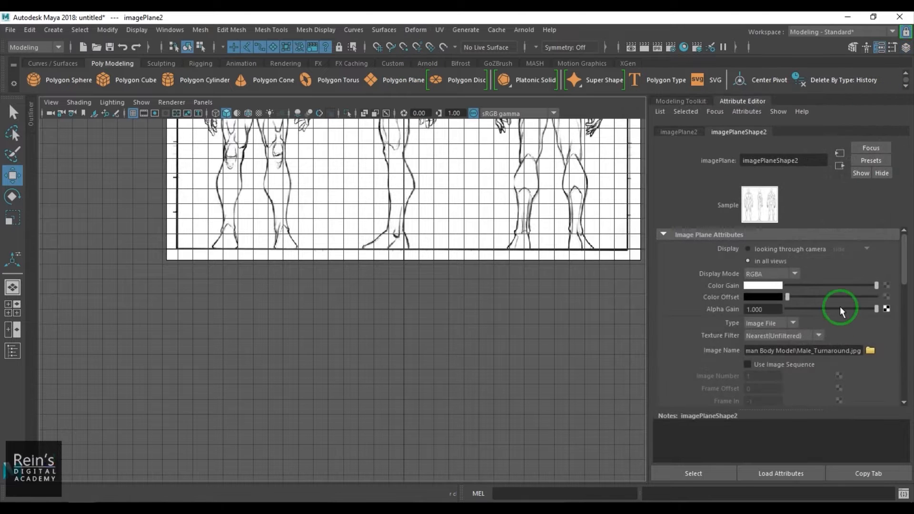
{"action": "left_click_drag", "start_coordinate": [867, 287], "coordinate": [820, 292]}
- In the perspective view, move the front image plane far back along Z and the side image plane along X, clear of the grid
{"action": "right_click_drag", "start_coordinate": [316, 325], "coordinate": [336, 277], "text": "alt"}
{"action": "left_click_drag", "start_coordinate": [336, 277], "coordinate": [410, 292], "text": "alt"}
{"action": "left_click", "coordinate": [424, 221]}
{"action": "left_click", "coordinate": [436, 292]}
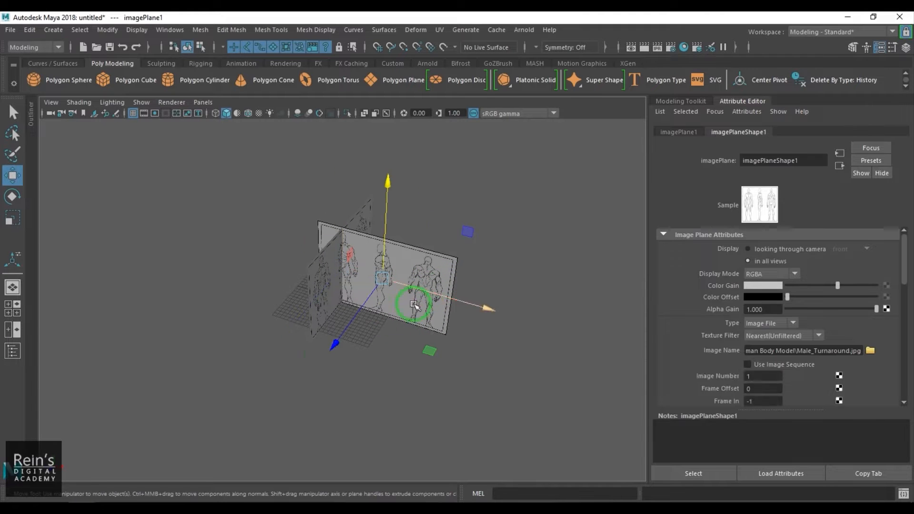
{"action": "left_click_drag", "start_coordinate": [333, 347], "coordinate": [484, 171]}
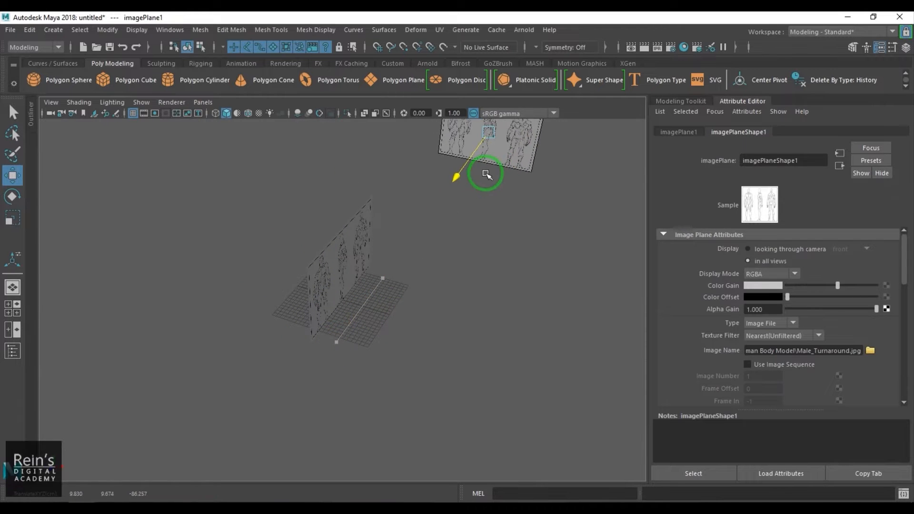
{"action": "left_click", "coordinate": [340, 265]}
{"action": "left_click_drag", "start_coordinate": [408, 302], "coordinate": [178, 240]}
{"action": "left_click", "coordinate": [477, 218]}
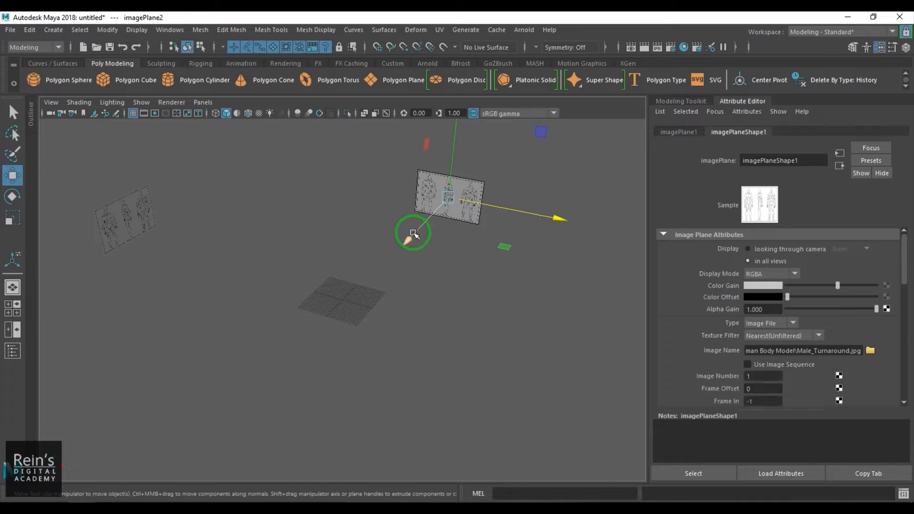
{"action": "left_click_drag", "start_coordinate": [415, 229], "coordinate": [454, 188]}
{"action": "left_click", "coordinate": [473, 345]}
- In the front view, create a polygon plane and raise it to about 13.9 in Y, at the figure's chest
{"action": "key", "text": "space"}
{"action": "left_click_drag", "start_coordinate": [363, 319], "coordinate": [373, 344]}
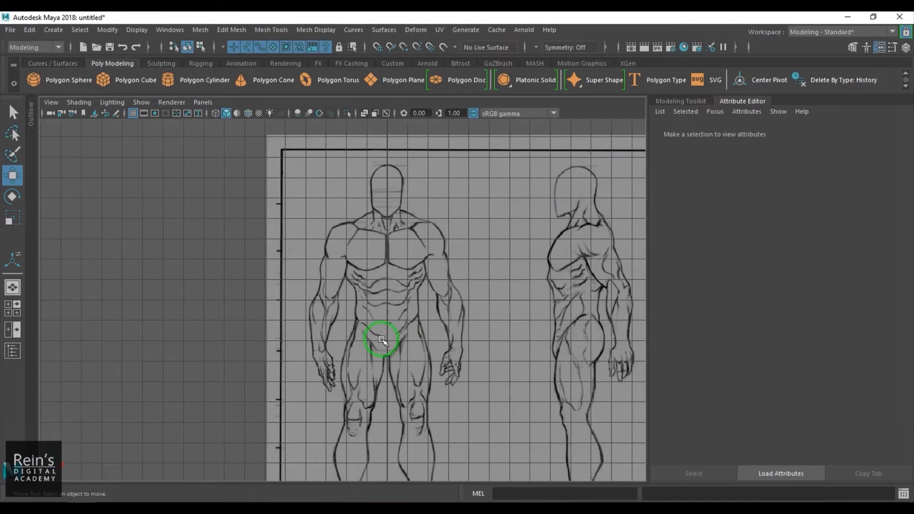
{"action": "scroll", "coordinate": [382, 341], "scroll_direction": "down", "scroll_amount": 1}
{"action": "middle_click_drag", "start_coordinate": [433, 303], "coordinate": [431, 310], "text": "alt"}
{"action": "scroll", "coordinate": [431, 310], "scroll_direction": "up", "scroll_amount": 8}
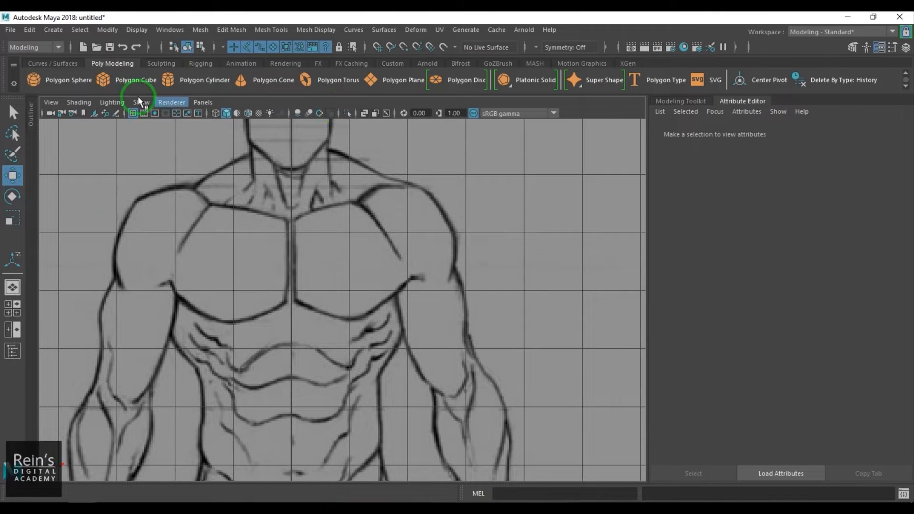
{"action": "left_click", "coordinate": [360, 349]}
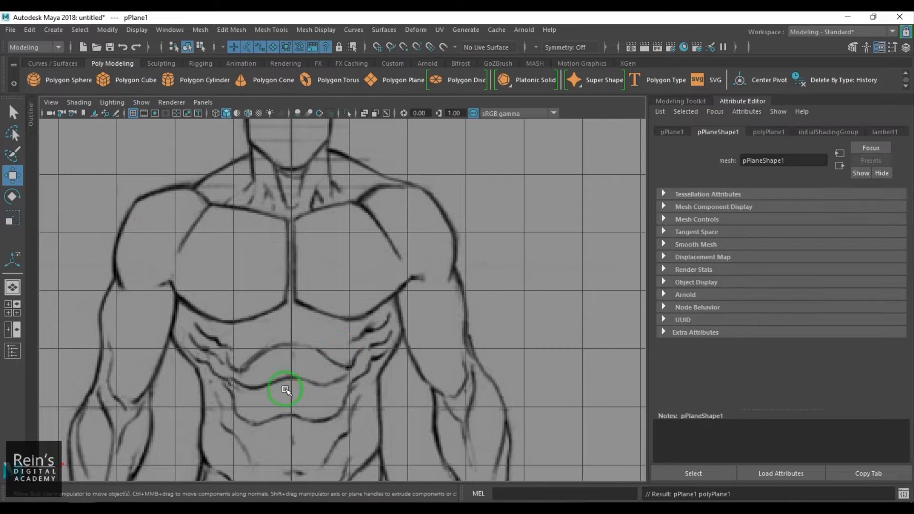
{"action": "scroll", "coordinate": [347, 419], "scroll_direction": "down", "scroll_amount": 5}
{"action": "left_click_drag", "start_coordinate": [330, 433], "coordinate": [336, 195]}
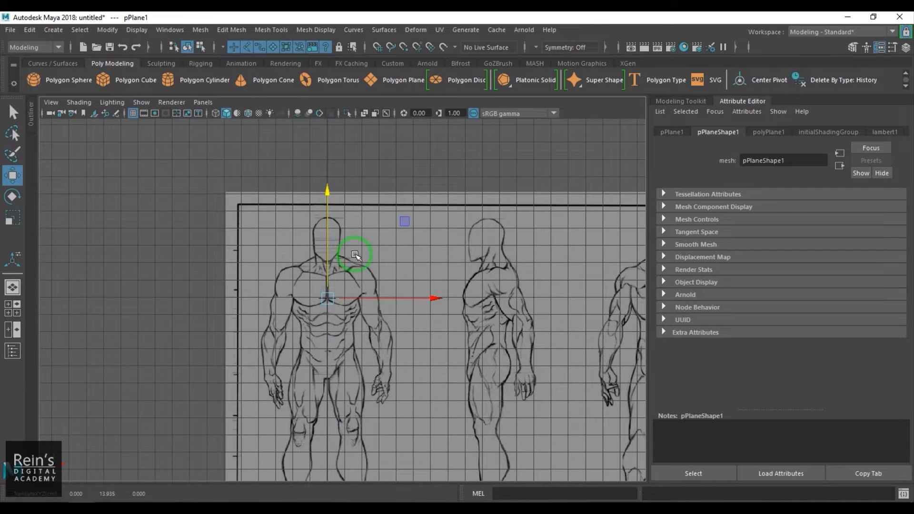
- Rotate the polygon plane upright to face the front view and shift it sideways onto one chest muscle
{"action": "scroll", "coordinate": [353, 286], "scroll_direction": "up", "scroll_amount": 8}
{"action": "key", "text": "e"}
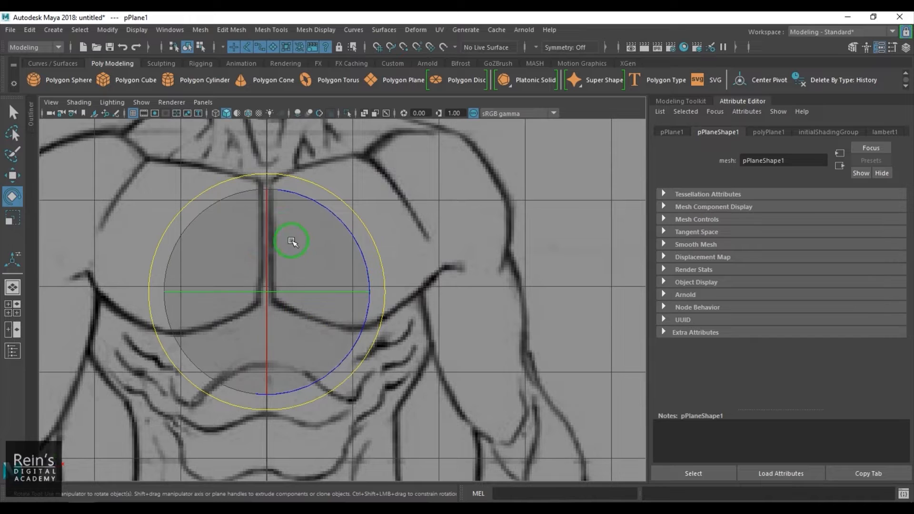
{"action": "left_click_drag", "start_coordinate": [268, 218], "coordinate": [335, 247]}
{"action": "left_click", "coordinate": [264, 289]}
{"action": "key", "text": "w"}
{"action": "middle_click_drag", "start_coordinate": [346, 246], "coordinate": [378, 298], "text": "alt"}
{"action": "scroll", "coordinate": [363, 305], "scroll_direction": "up", "scroll_amount": 2}
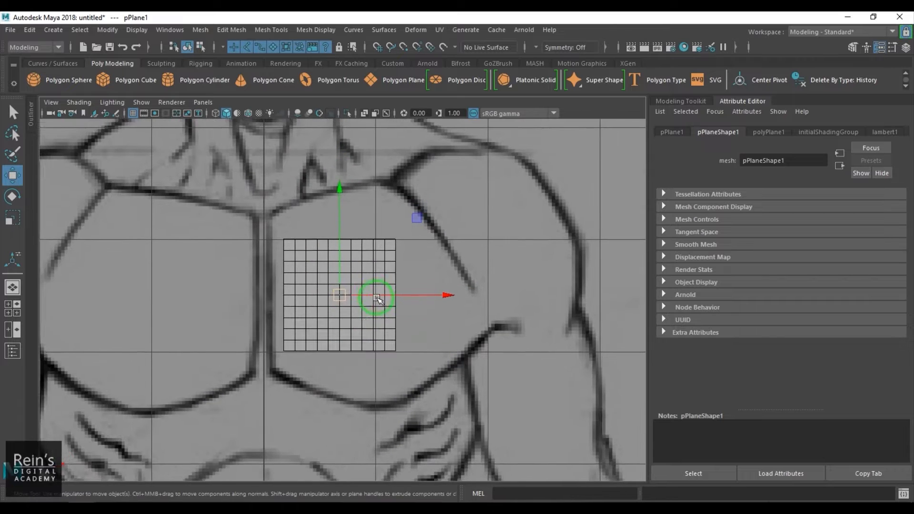
{"action": "scroll", "coordinate": [389, 310], "scroll_direction": "up", "scroll_amount": 1}
- In the color settings, change the active Lead object color to light green so the selected mesh stands out from the sketch
{"action": "left_click", "coordinate": [167, 30]}
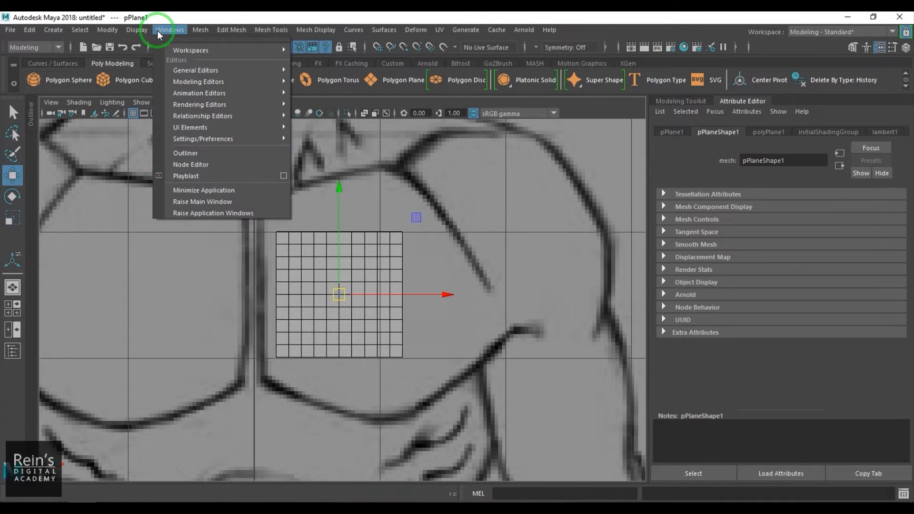
{"action": "mouse_move", "coordinate": [256, 143]}
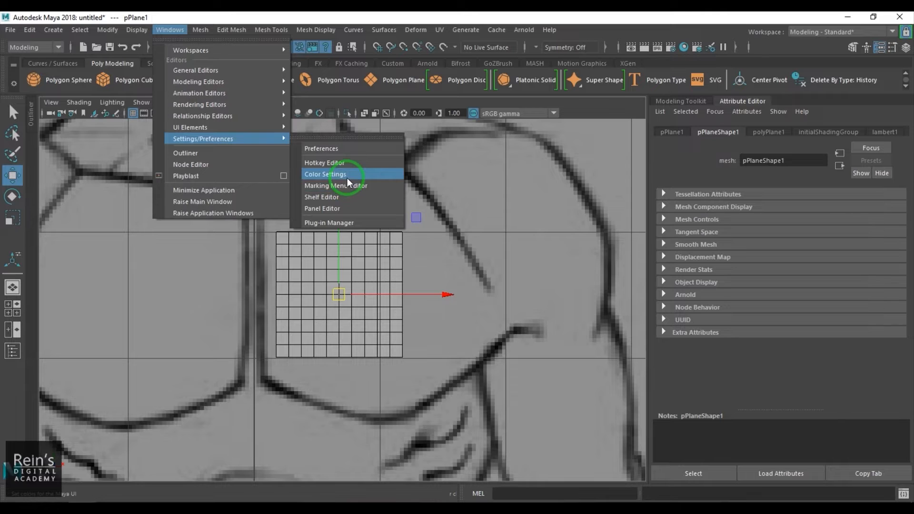
{"action": "left_click", "coordinate": [338, 174]}
{"action": "left_click_drag", "start_coordinate": [568, 125], "coordinate": [685, 108]}
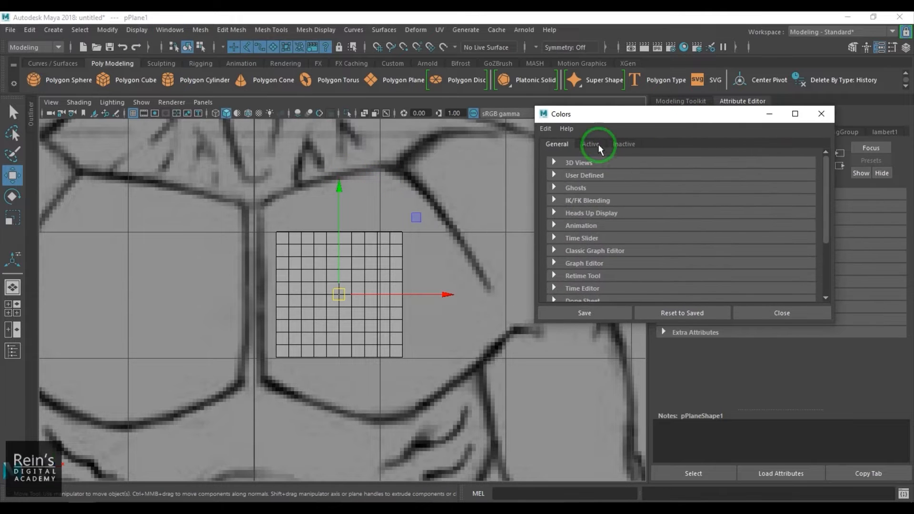
{"action": "left_click", "coordinate": [593, 143]}
{"action": "left_click", "coordinate": [553, 188]}
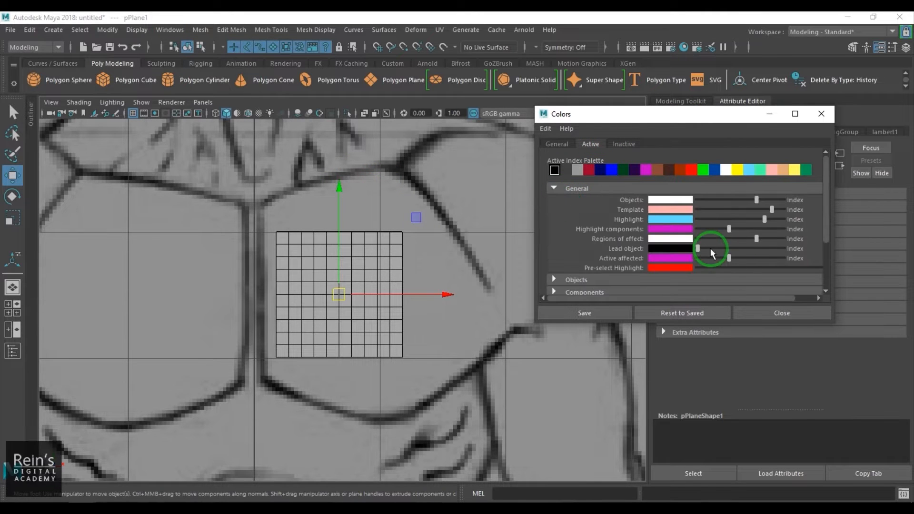
{"action": "left_click_drag", "start_coordinate": [710, 248], "coordinate": [767, 251]}
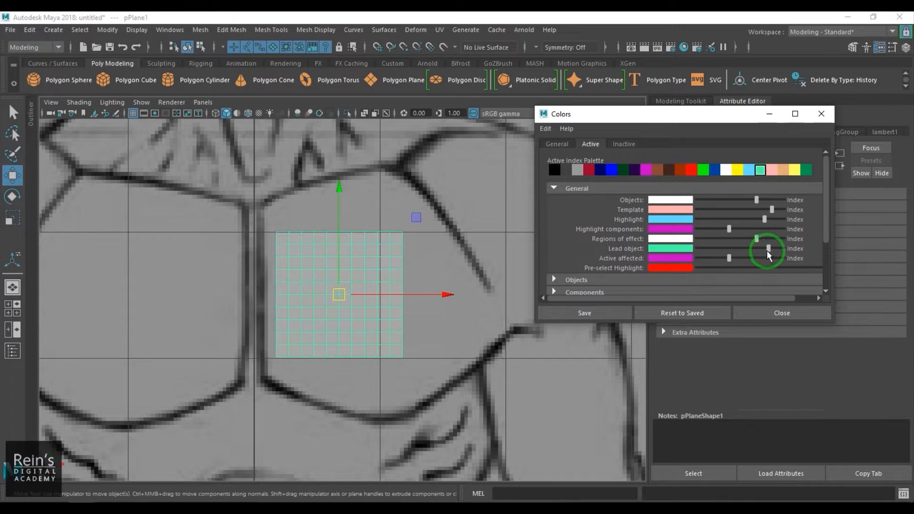
{"action": "left_click", "coordinate": [822, 114]}
{"action": "left_click", "coordinate": [475, 343]}
{"action": "left_click_drag", "start_coordinate": [327, 198], "coordinate": [429, 309]}
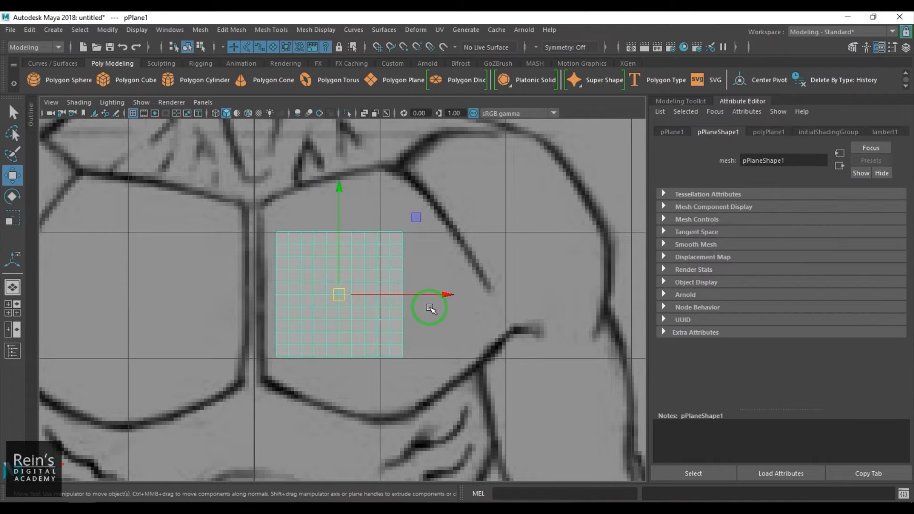
- Set the polygon plane's Subdivisions Width and Subdivisions Height to 2
{"action": "left_click", "coordinate": [906, 47]}
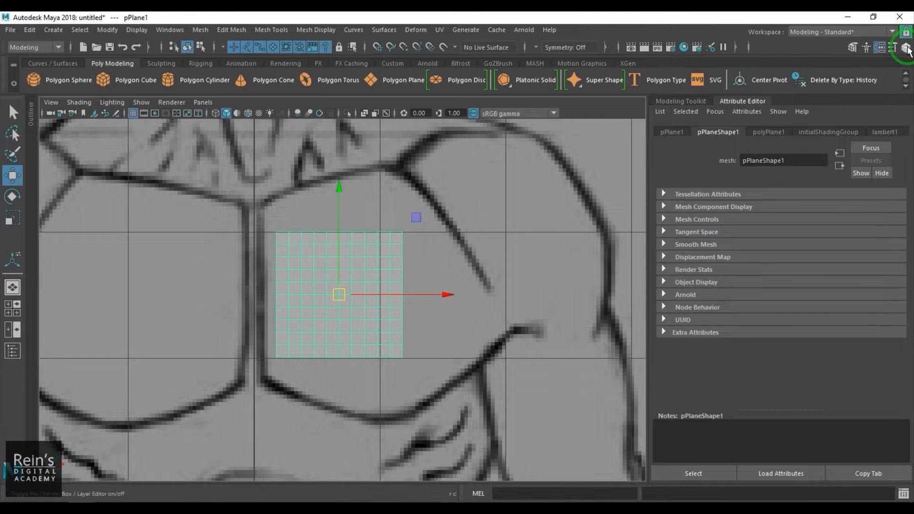
{"action": "left_click", "coordinate": [685, 269]}
{"action": "left_click_drag", "start_coordinate": [880, 290], "coordinate": [881, 301]}
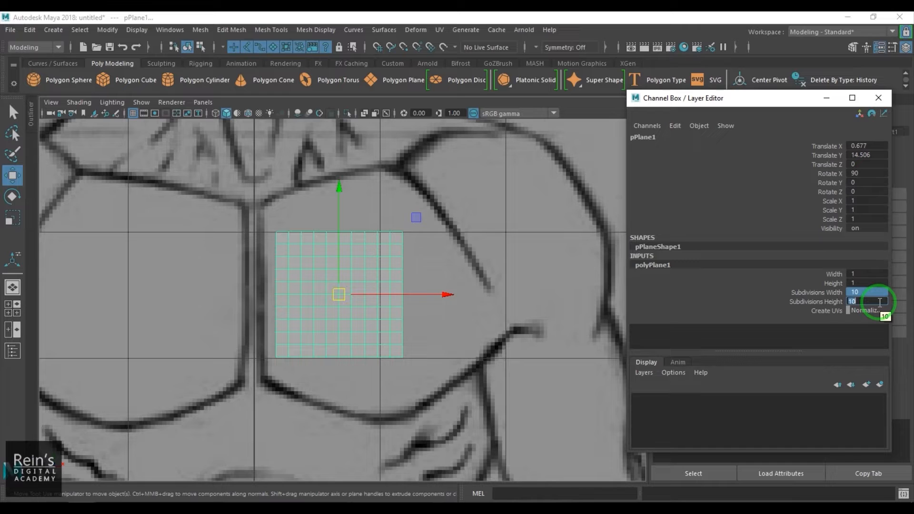
{"action": "key", "text": "Return"}
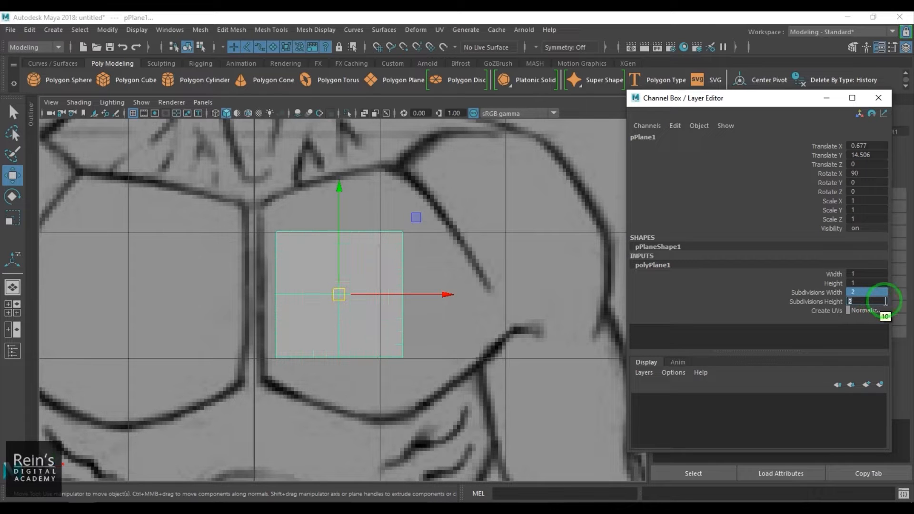
- Center the plane on the chest muscle, rotate it about 15 degrees in Z, and scale it uniformly to about 1.31
{"action": "left_click_drag", "start_coordinate": [337, 301], "coordinate": [359, 288]}
{"action": "key", "text": "e"}
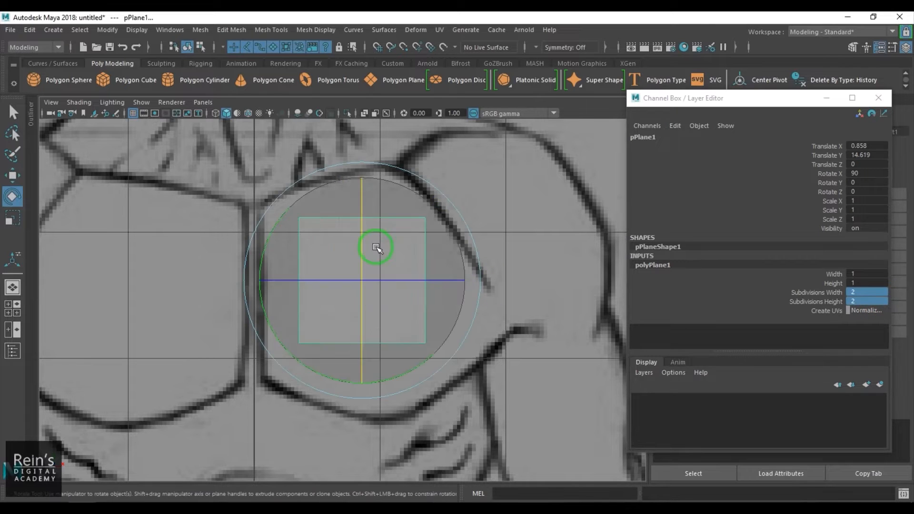
{"action": "left_click_drag", "start_coordinate": [294, 205], "coordinate": [261, 241]}
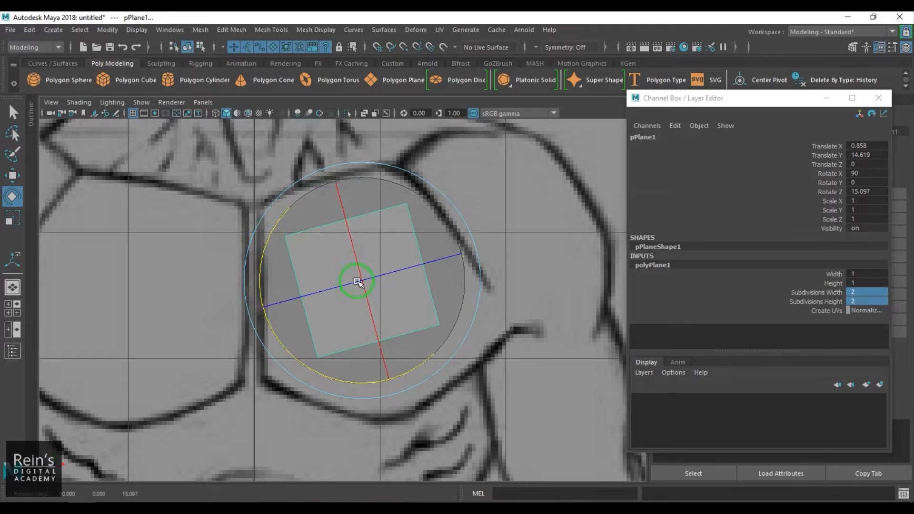
{"action": "key", "text": "r"}
{"action": "left_click_drag", "start_coordinate": [355, 275], "coordinate": [425, 286]}
- In the side view, move the plane forward to about 1.72 in Z and tilt it to follow the upper chest profile
{"action": "key", "text": "w"}
{"action": "key", "text": "space"}
{"action": "middle_click_drag", "start_coordinate": [375, 232], "coordinate": [409, 323], "text": "alt"}
{"action": "scroll", "coordinate": [408, 323], "scroll_direction": "up", "scroll_amount": 6}
{"action": "middle_click_drag", "start_coordinate": [472, 262], "coordinate": [371, 336], "text": "alt"}
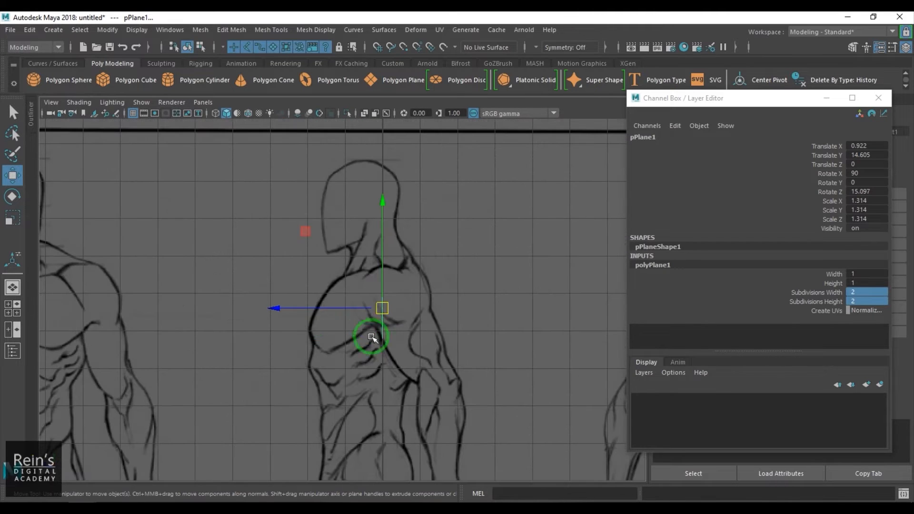
{"action": "left_click_drag", "start_coordinate": [310, 312], "coordinate": [246, 316]}
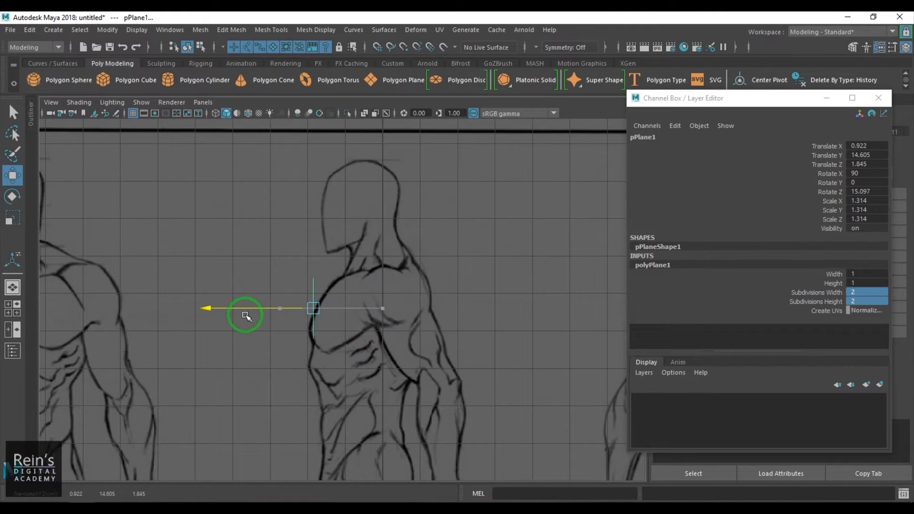
{"action": "key", "text": "e"}
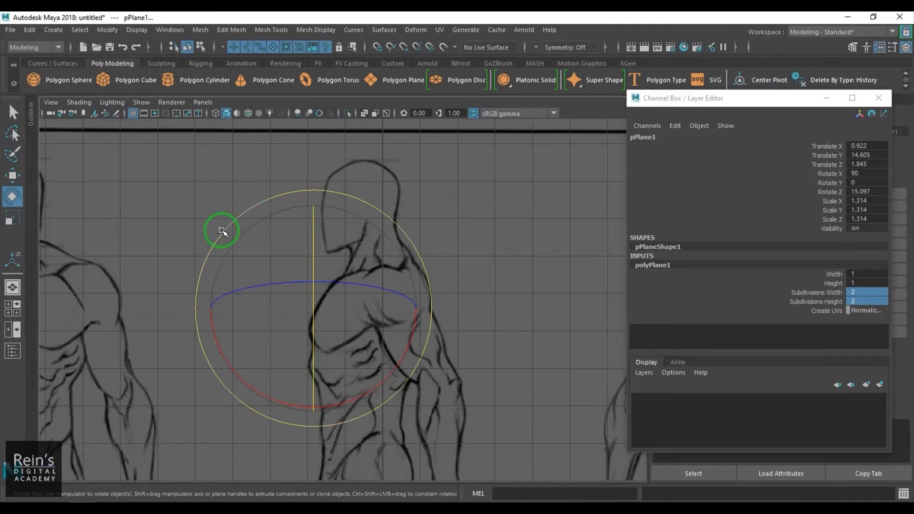
{"action": "left_click_drag", "start_coordinate": [222, 231], "coordinate": [294, 232]}
{"action": "key", "text": "w"}
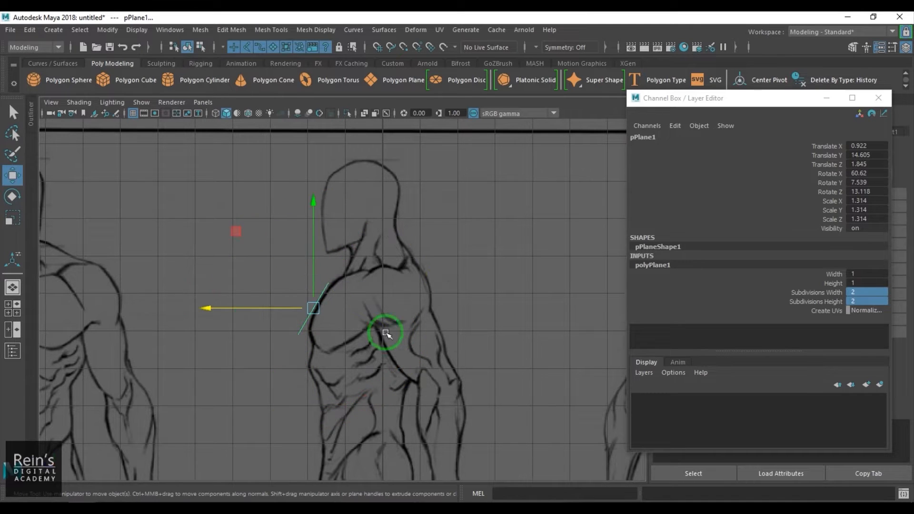
{"action": "left_click_drag", "start_coordinate": [255, 312], "coordinate": [263, 314]}
- Set up a full-screen two-pane layout showing the front view beside the side view, each framed on the upper body
{"action": "key", "text": "space"}
{"action": "left_click_drag", "start_coordinate": [369, 310], "coordinate": [372, 320]}
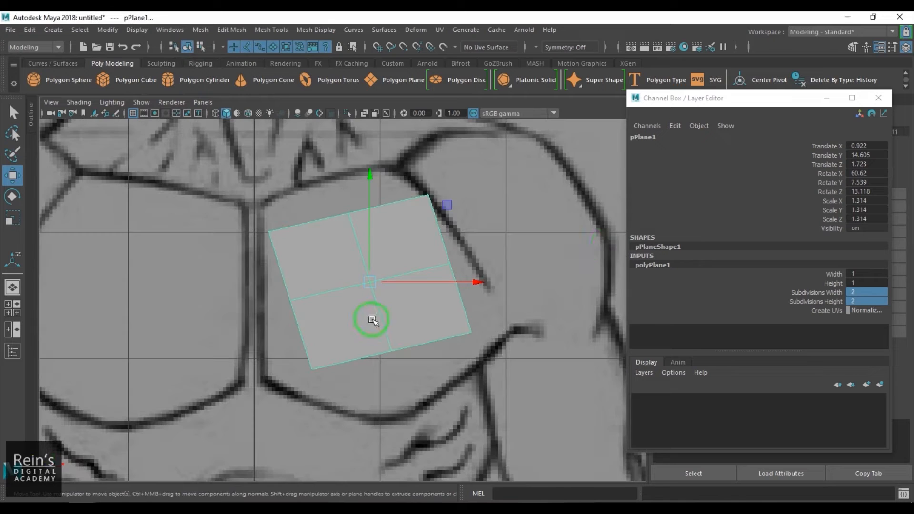
{"action": "left_click", "coordinate": [884, 110]}
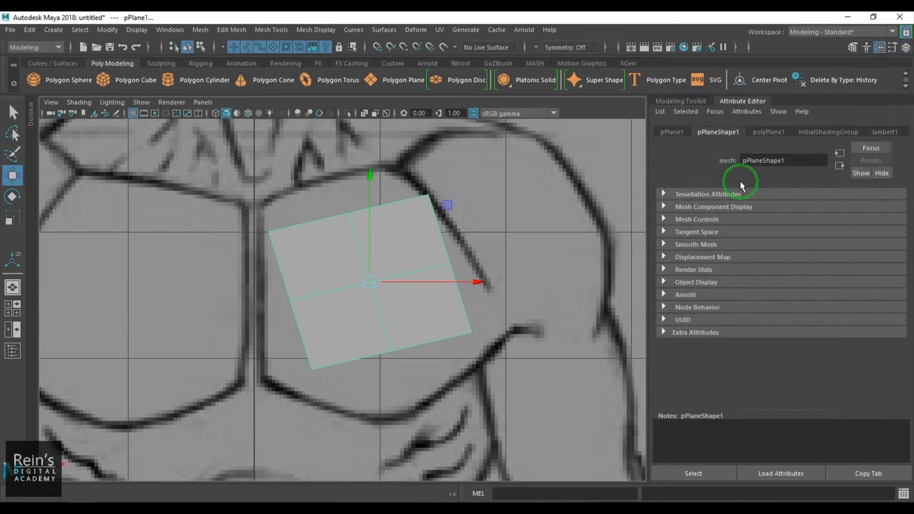
{"action": "left_click", "coordinate": [15, 329]}
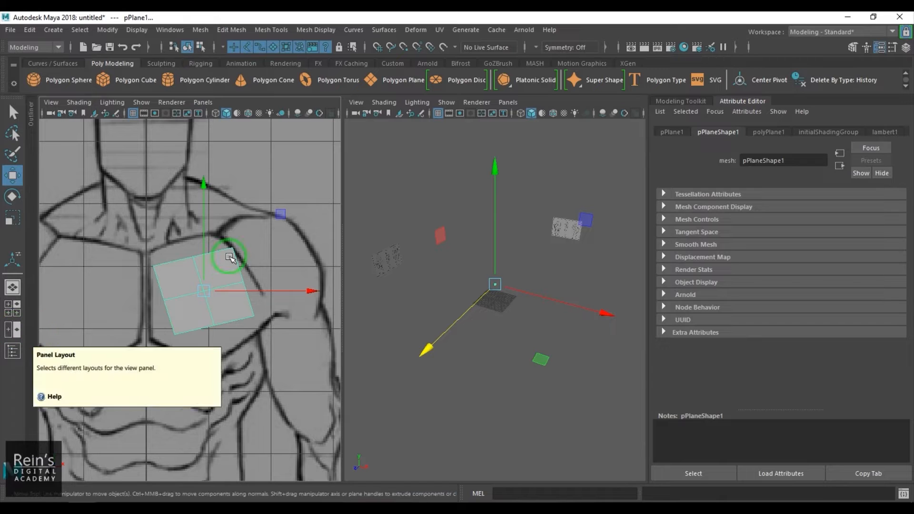
{"action": "left_click", "coordinate": [435, 284]}
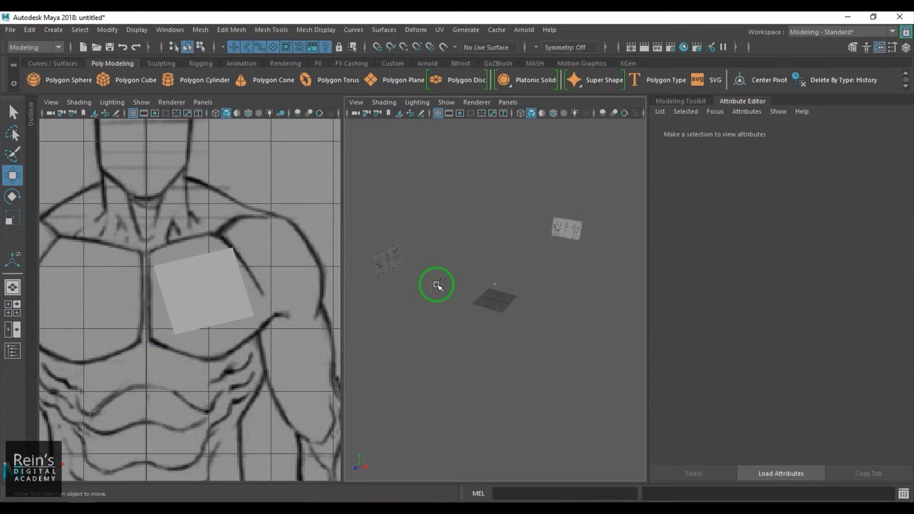
{"action": "key", "text": "ctrl+space"}
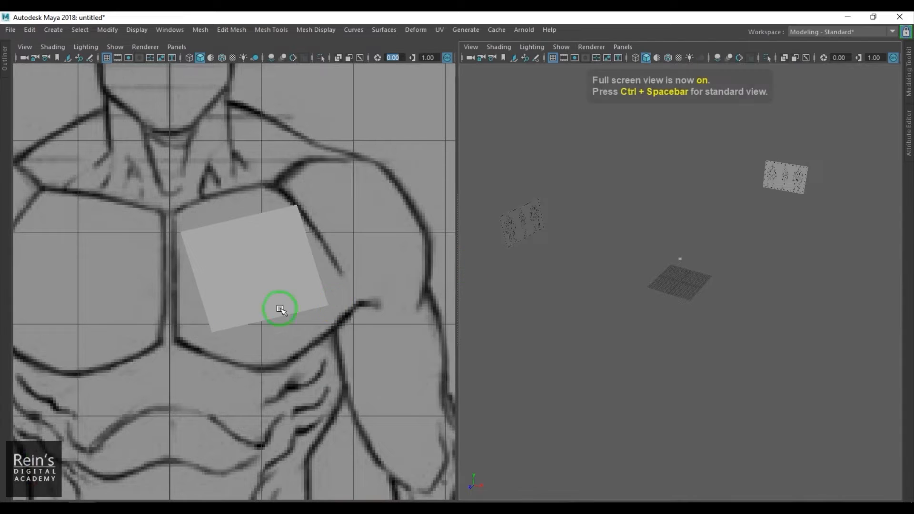
{"action": "scroll", "coordinate": [229, 305], "scroll_direction": "up", "scroll_amount": 5}
{"action": "scroll", "coordinate": [248, 310], "scroll_direction": "up", "scroll_amount": 3}
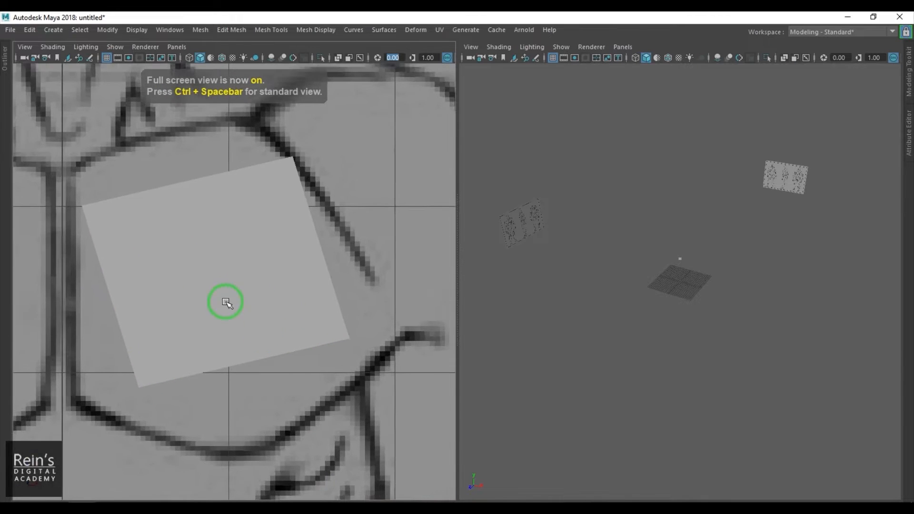
{"action": "key", "text": "space"}
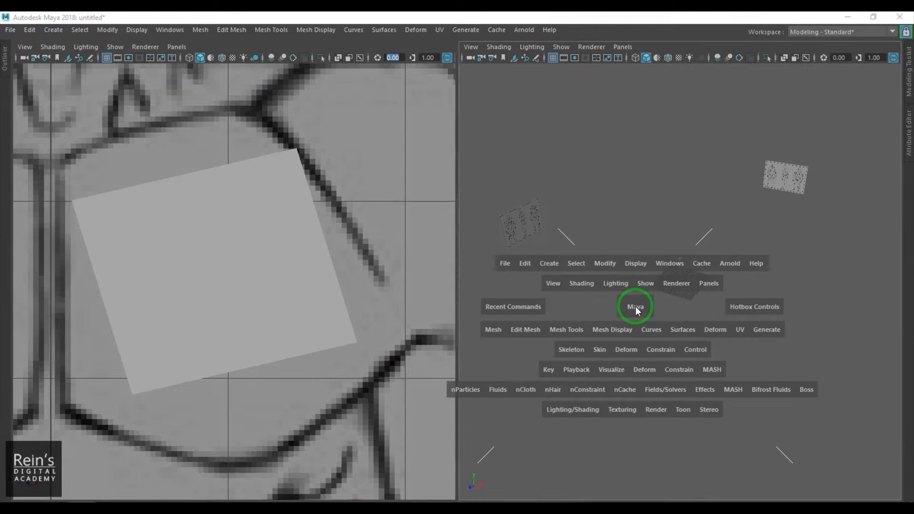
{"action": "left_click_drag", "start_coordinate": [636, 307], "coordinate": [704, 307]}
{"action": "scroll", "coordinate": [641, 258], "scroll_direction": "up", "scroll_amount": 3}
- In the front view, move the plane's upper inner vertex to the sternum corner and its upper outer vertex to the shoulder junction
{"action": "left_click", "coordinate": [641, 257]}
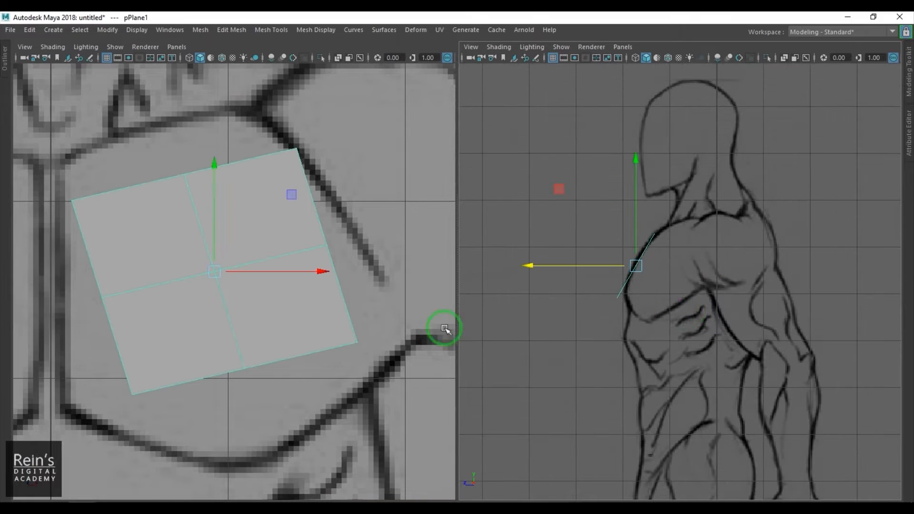
{"action": "middle_click_drag", "start_coordinate": [203, 300], "coordinate": [268, 295], "text": "alt"}
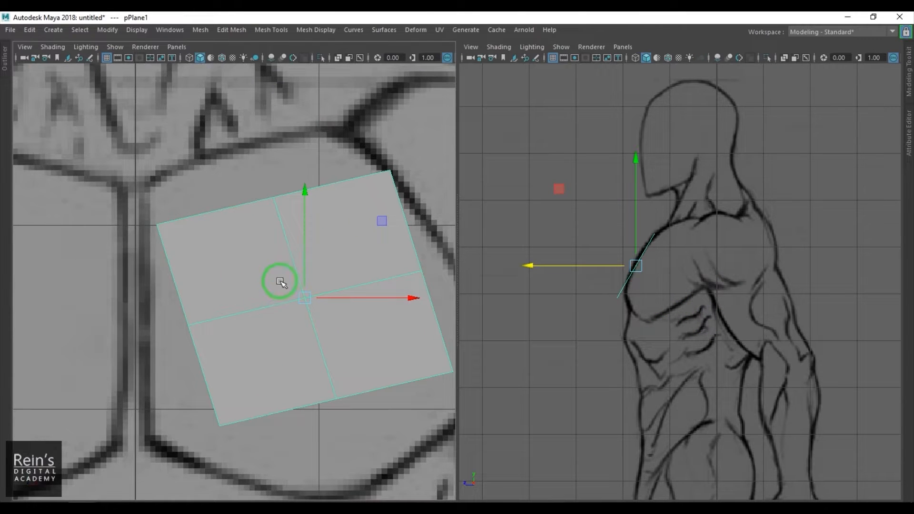
{"action": "right_click_drag", "start_coordinate": [162, 224], "coordinate": [134, 221]}
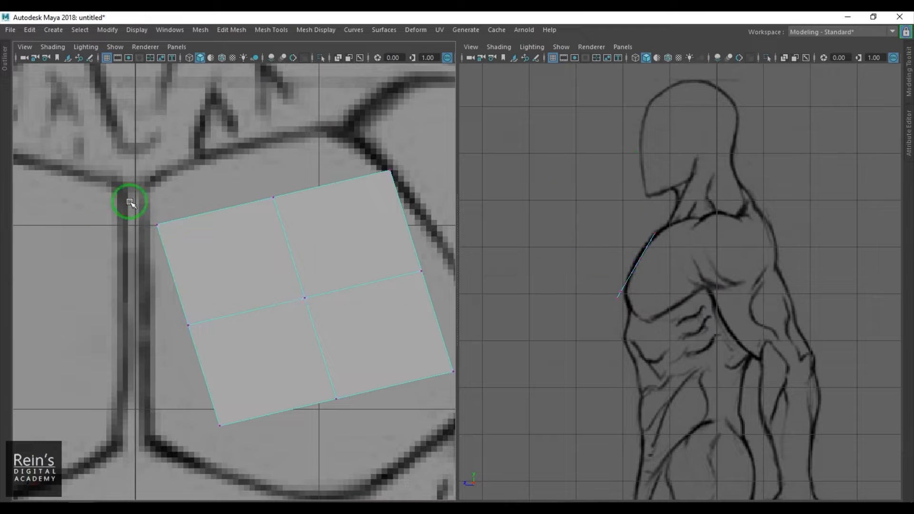
{"action": "left_click_drag", "start_coordinate": [130, 204], "coordinate": [144, 189]}
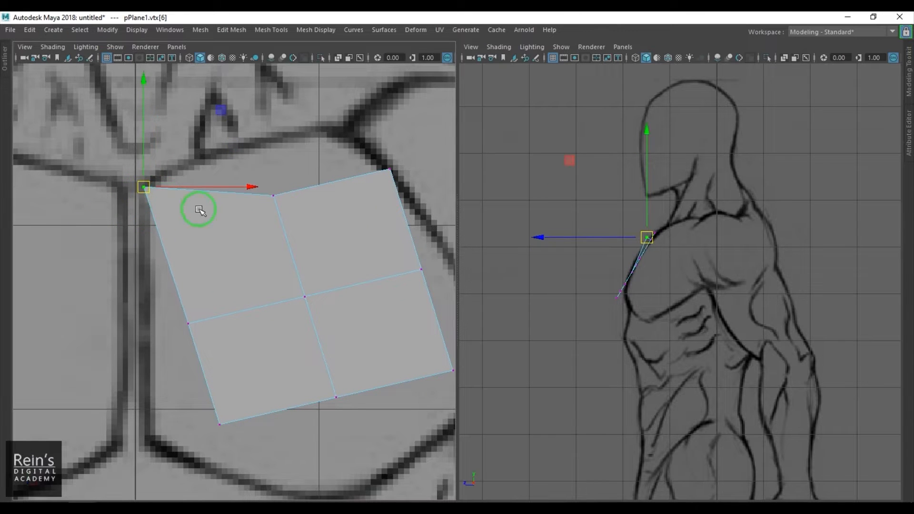
{"action": "left_click", "coordinate": [391, 169]}
{"action": "left_click_drag", "start_coordinate": [391, 168], "coordinate": [342, 130]}
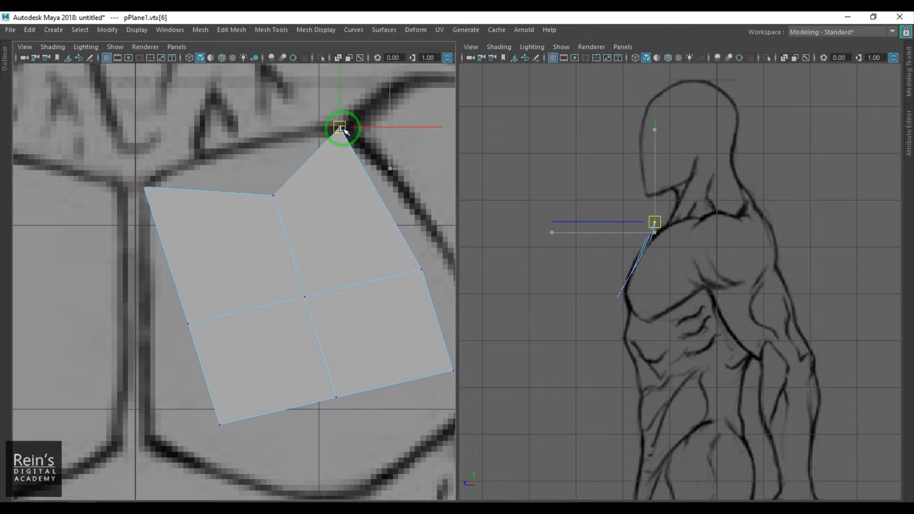
- In the side view, push the plane's upper outer vertex back onto the shoulder outline
{"action": "key", "text": "F8"}
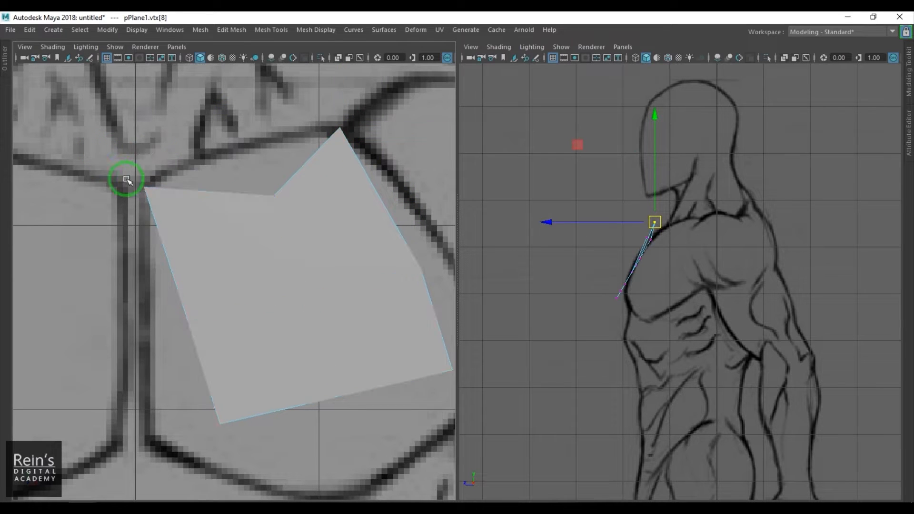
{"action": "key", "text": "F8"}
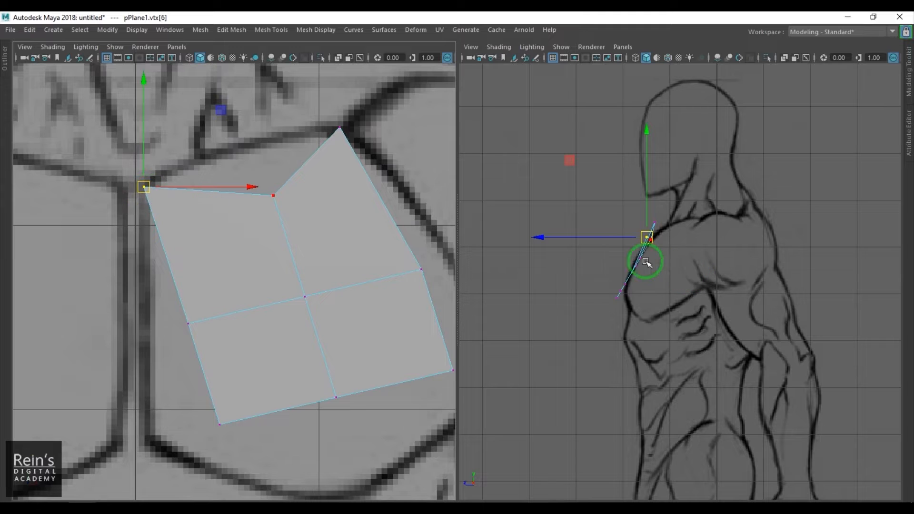
{"action": "left_click_drag", "start_coordinate": [582, 238], "coordinate": [603, 221]}
{"action": "left_click", "coordinate": [339, 127]}
- Raise the top edge's middle vertex to the upper chest line and push it back onto the side-view outline
{"action": "left_click", "coordinate": [274, 196]}
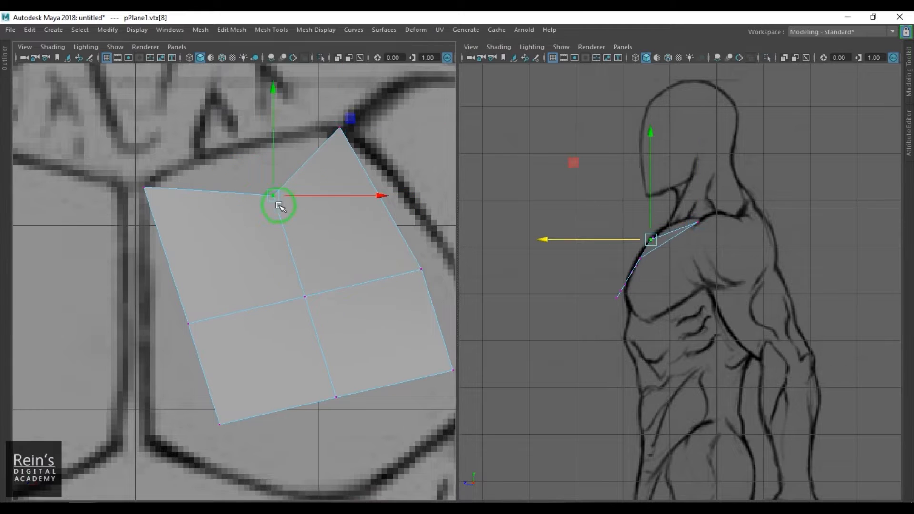
{"action": "left_click_drag", "start_coordinate": [279, 201], "coordinate": [239, 148]}
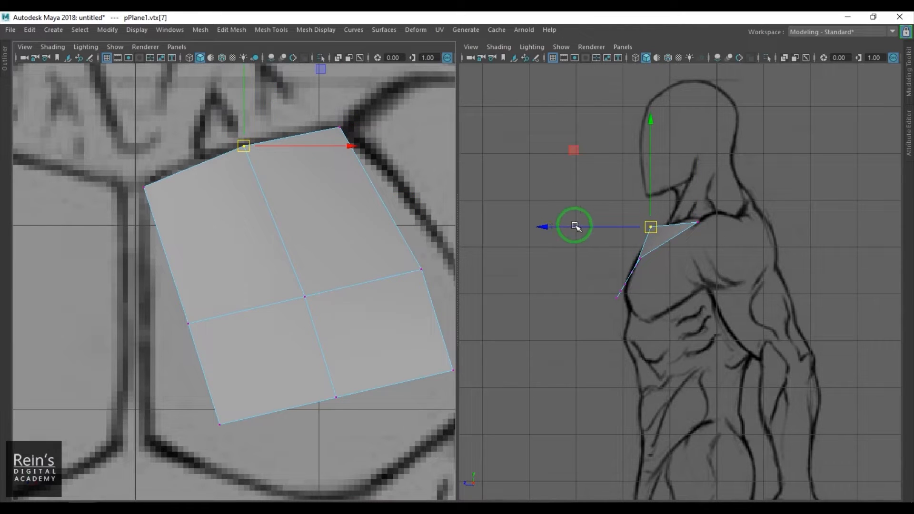
{"action": "left_click_drag", "start_coordinate": [575, 226], "coordinate": [607, 239]}
- In the front view, move the outer edge's middle vertex up and outward onto the line between chest and shoulder
{"action": "left_click_drag", "start_coordinate": [370, 247], "coordinate": [457, 293]}
{"action": "scroll", "coordinate": [374, 309], "scroll_direction": "down", "scroll_amount": 6}
{"action": "scroll", "coordinate": [332, 318], "scroll_direction": "up", "scroll_amount": 5}
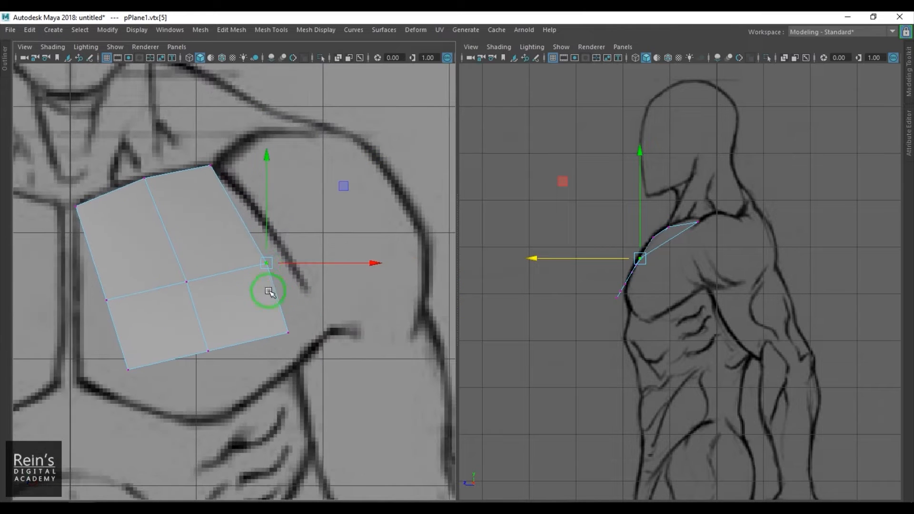
{"action": "left_click_drag", "start_coordinate": [260, 264], "coordinate": [271, 242]}
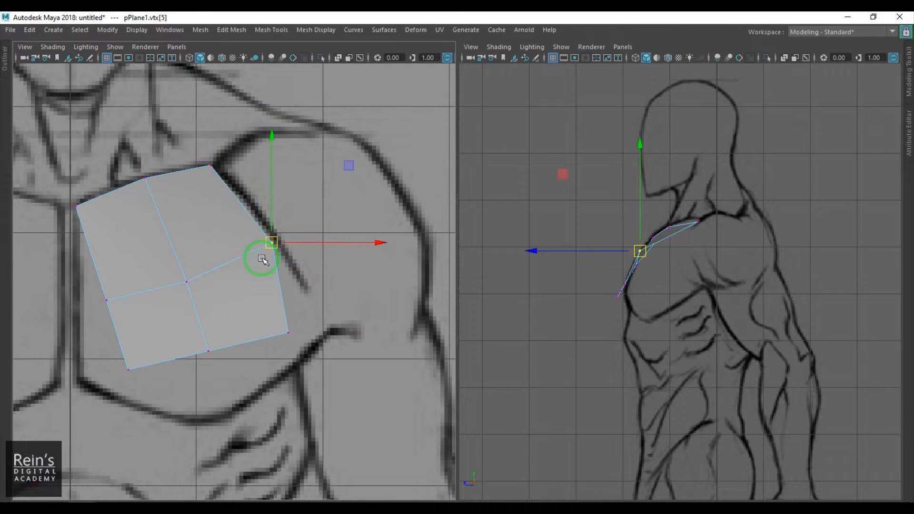
{"action": "middle_click_drag", "start_coordinate": [262, 256], "coordinate": [224, 282], "text": "alt"}
{"action": "scroll", "coordinate": [272, 271], "scroll_direction": "down", "scroll_amount": 3}
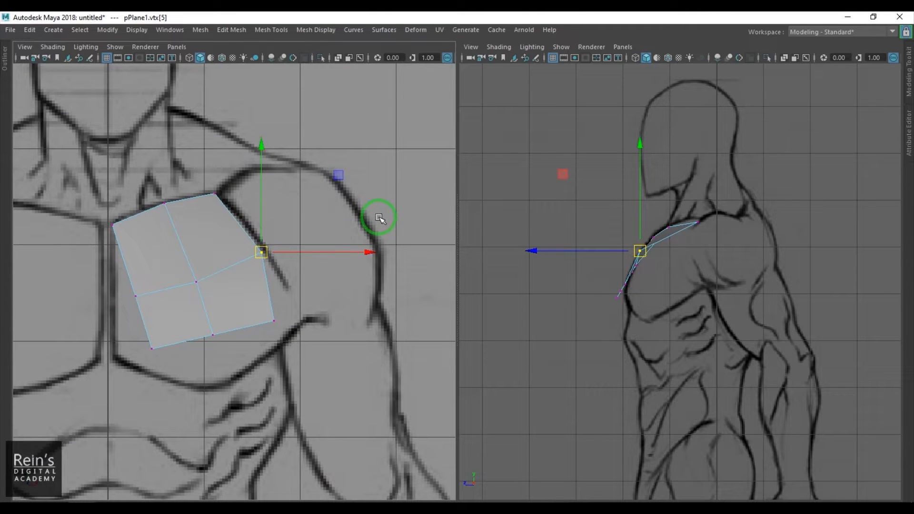
{"action": "left_click_drag", "start_coordinate": [279, 253], "coordinate": [265, 257]}
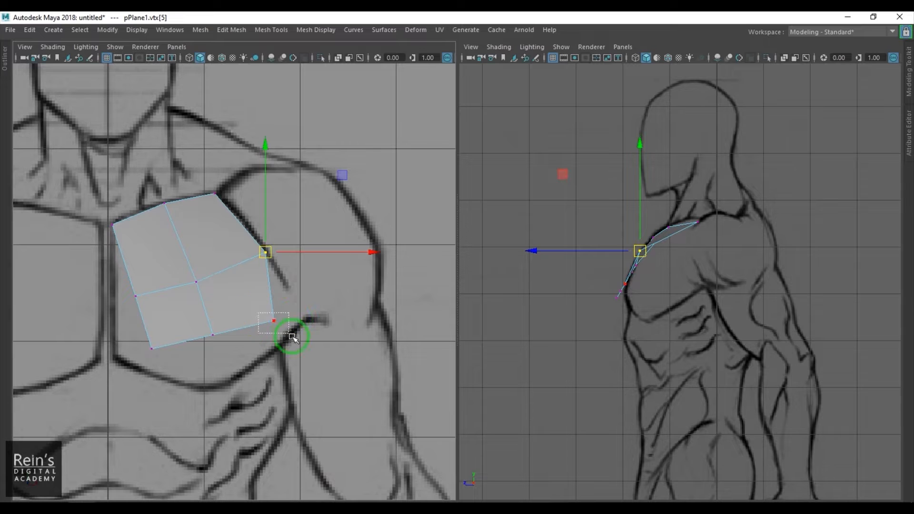
- In the front view, fit the outer lower corner, inner edge and bottom edge vertices to the armpit, sternum and lower chest lines
{"action": "left_click_drag", "start_coordinate": [293, 337], "coordinate": [302, 317]}
{"action": "left_click_drag", "start_coordinate": [144, 308], "coordinate": [115, 299]}
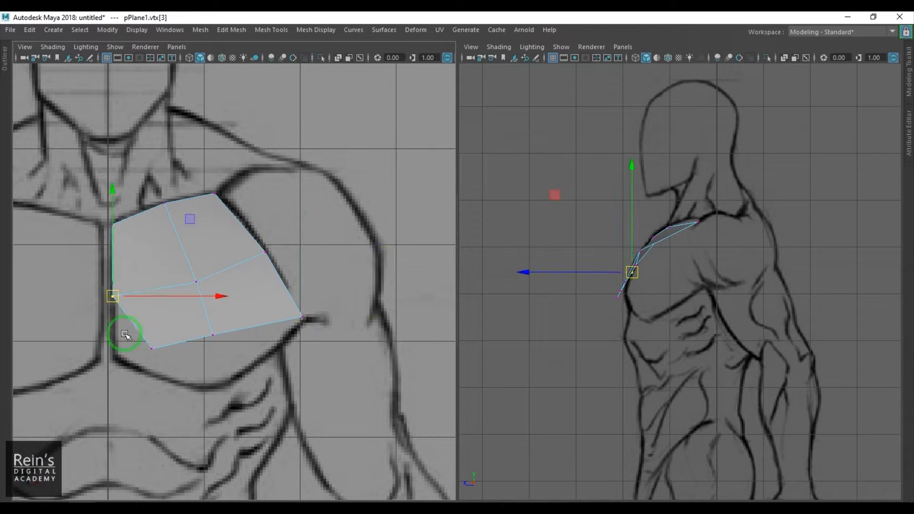
{"action": "left_click_drag", "start_coordinate": [152, 349], "coordinate": [115, 354]}
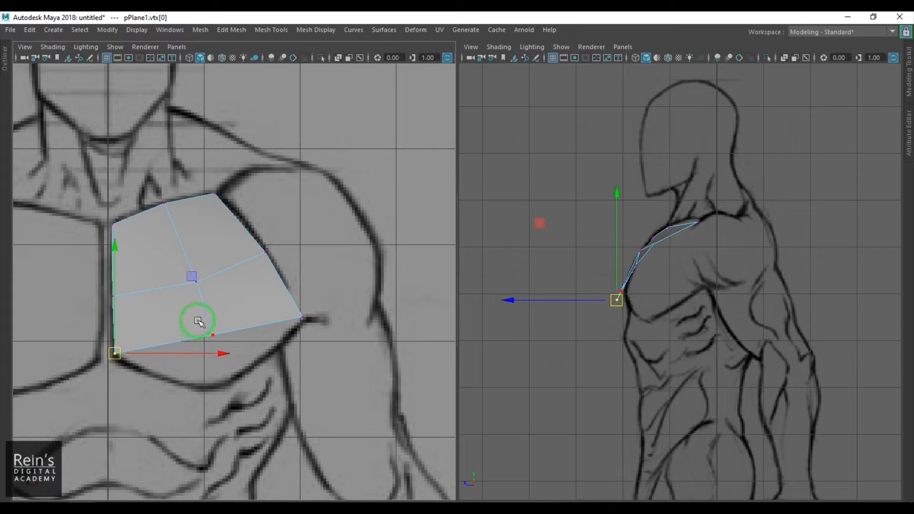
{"action": "left_click_drag", "start_coordinate": [214, 336], "coordinate": [242, 377]}
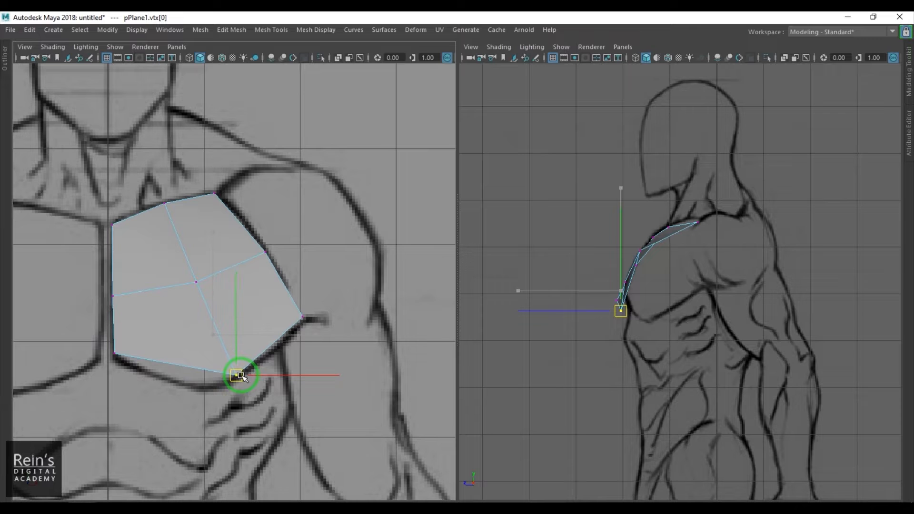
- In the side view, push the outer edge's middle vertex, the outer lower corner and the bottom middle vertex back around the ribcage
{"action": "left_click", "coordinate": [265, 251]}
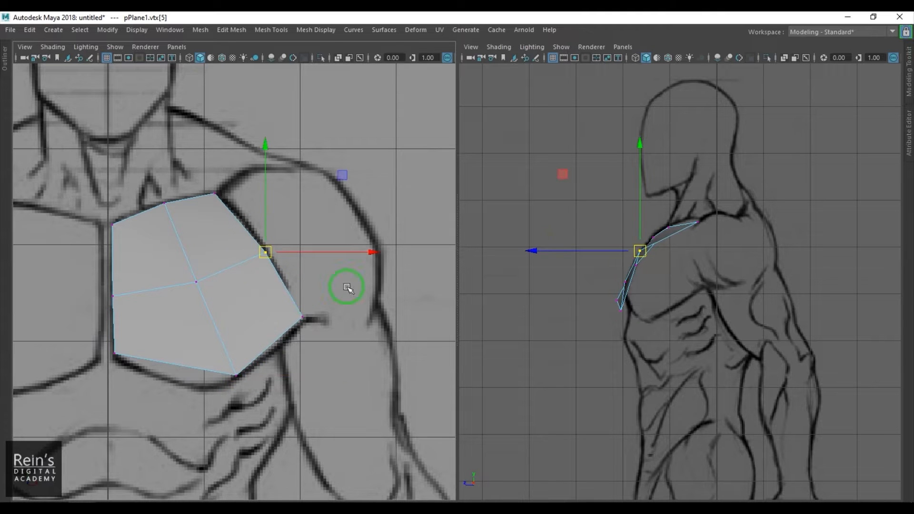
{"action": "scroll", "coordinate": [674, 266], "scroll_direction": "up", "scroll_amount": 3}
{"action": "left_click_drag", "start_coordinate": [555, 237], "coordinate": [595, 245]}
{"action": "left_click", "coordinate": [301, 316]}
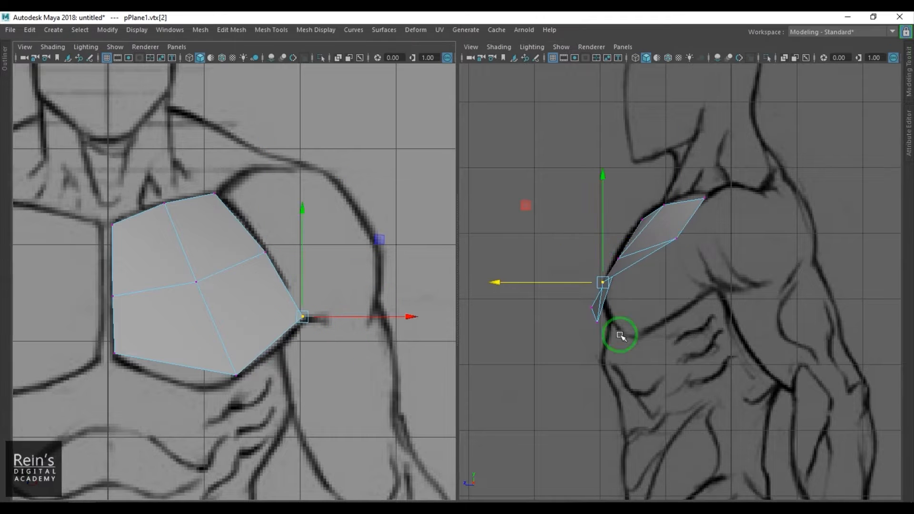
{"action": "left_click_drag", "start_coordinate": [493, 286], "coordinate": [596, 288]}
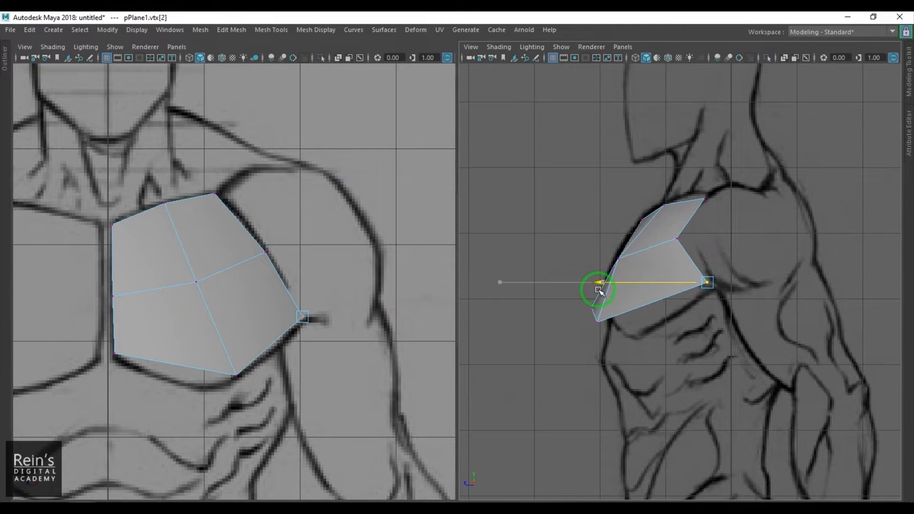
{"action": "left_click", "coordinate": [236, 376]}
{"action": "left_click_drag", "start_coordinate": [477, 319], "coordinate": [533, 326]}
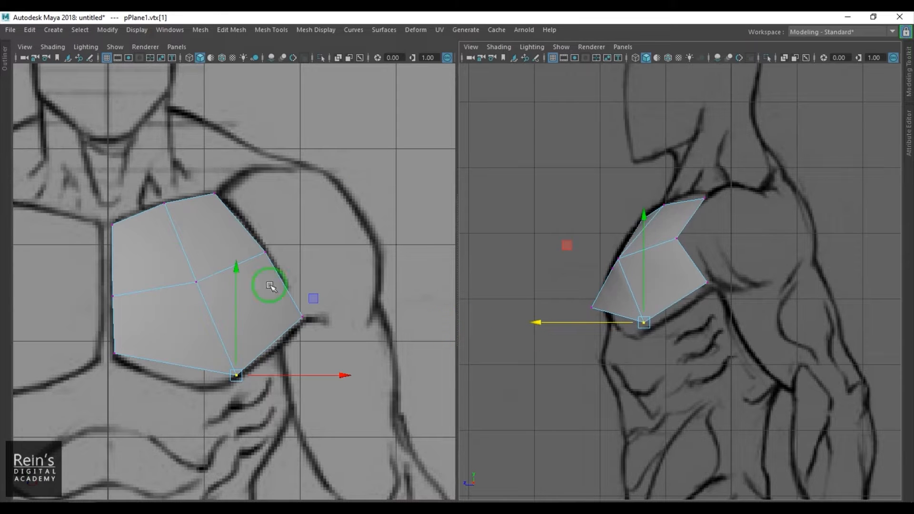
- Push the plane's center vertex and its lower inner corner back in the side view, placing the corner on the chest outline
{"action": "left_click_drag", "start_coordinate": [180, 262], "coordinate": [211, 299]}
{"action": "left_click_drag", "start_coordinate": [545, 261], "coordinate": [558, 260]}
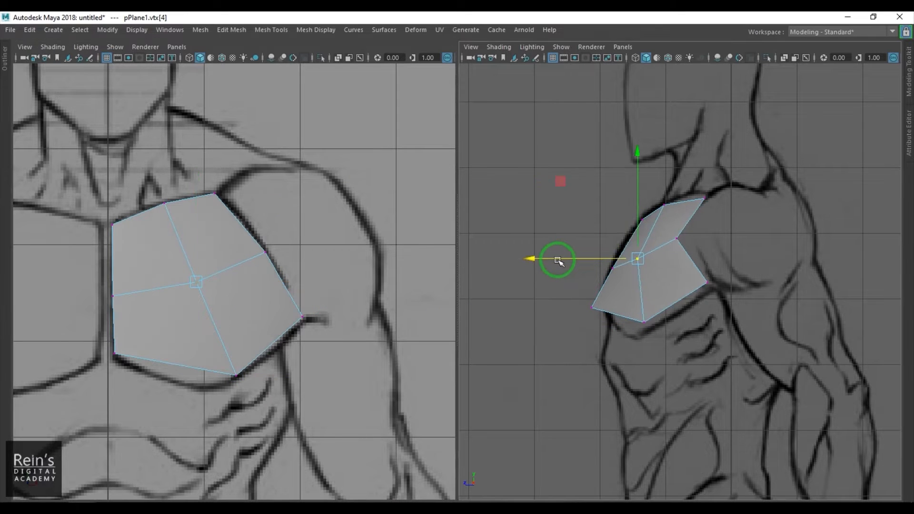
{"action": "left_click_drag", "start_coordinate": [104, 333], "coordinate": [173, 374]}
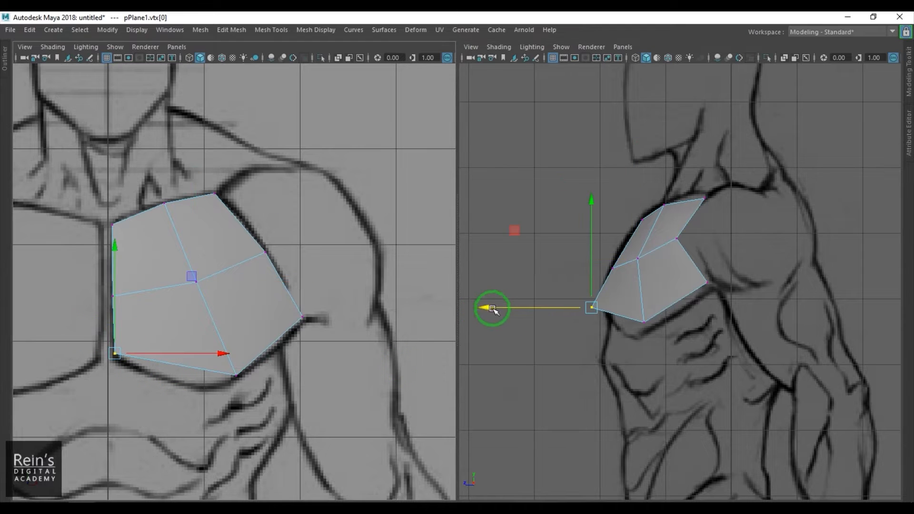
{"action": "left_click_drag", "start_coordinate": [493, 311], "coordinate": [501, 312]}
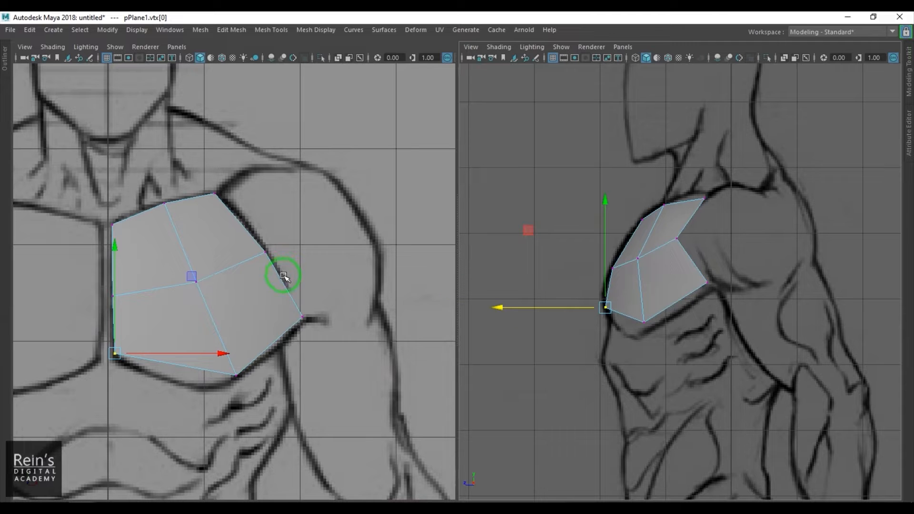
- Push the outer edge's middle vertex slightly further back in the side view to smooth the chest's outer edge
{"action": "middle_click_drag", "start_coordinate": [235, 281], "coordinate": [275, 266], "text": "alt"}
{"action": "right_click_drag", "start_coordinate": [233, 293], "coordinate": [281, 298], "text": "alt"}
{"action": "middle_click_drag", "start_coordinate": [234, 274], "coordinate": [249, 273], "text": "alt"}
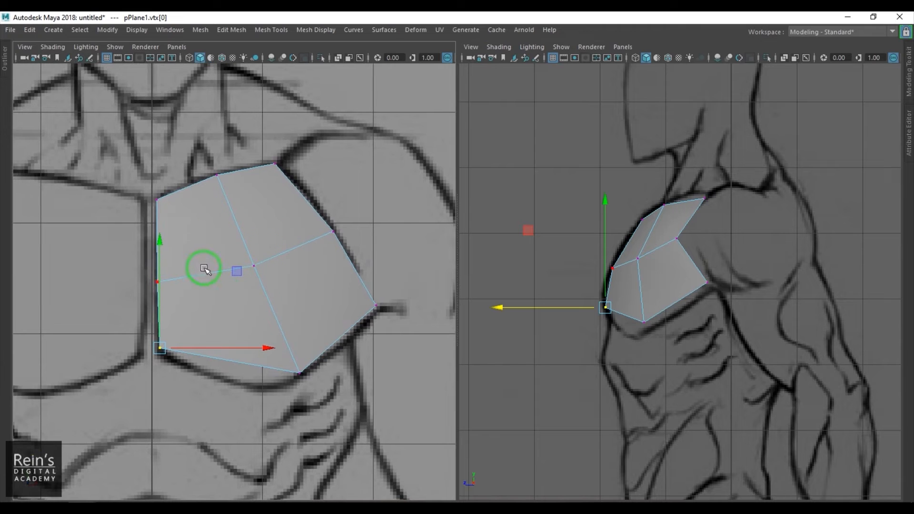
{"action": "left_click", "coordinate": [308, 206]}
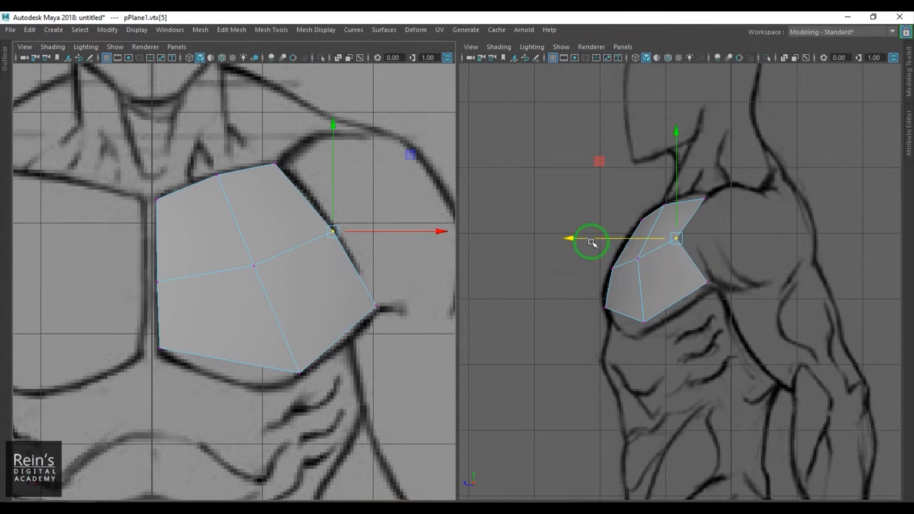
{"action": "left_click_drag", "start_coordinate": [592, 241], "coordinate": [605, 241]}
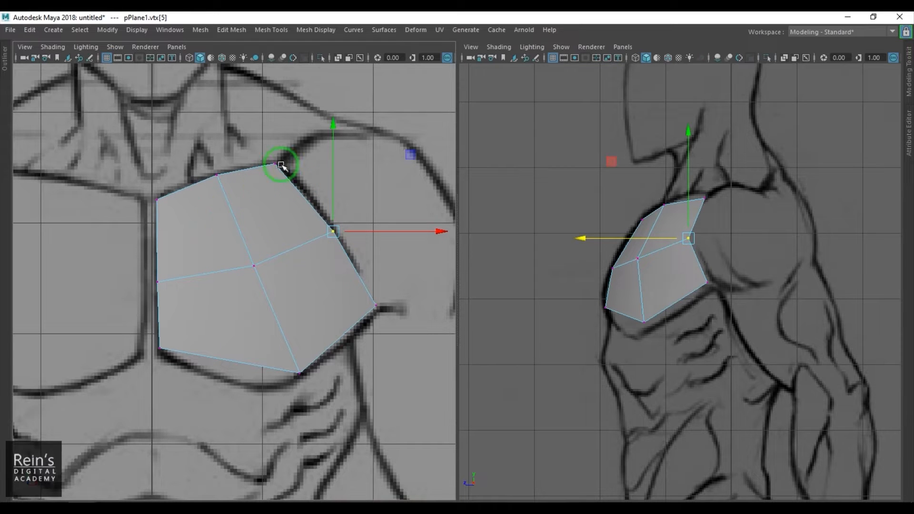
- Return to object mode, reselect the chest plane and insert two vertical edge loops, one through each column of faces
{"action": "right_click", "coordinate": [250, 261]}
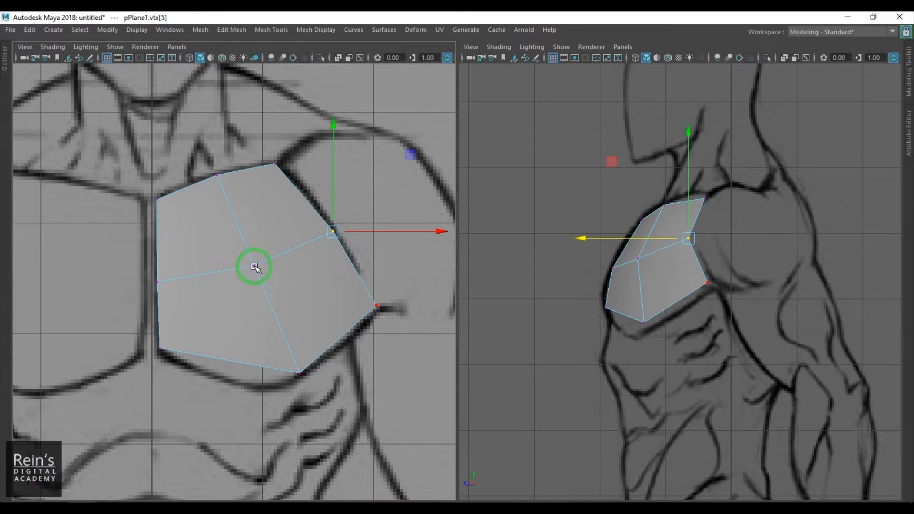
{"action": "right_click", "coordinate": [255, 264]}
{"action": "left_click", "coordinate": [270, 183]}
{"action": "scroll", "coordinate": [259, 206], "scroll_direction": "down", "scroll_amount": 8}
{"action": "left_click", "coordinate": [275, 90]}
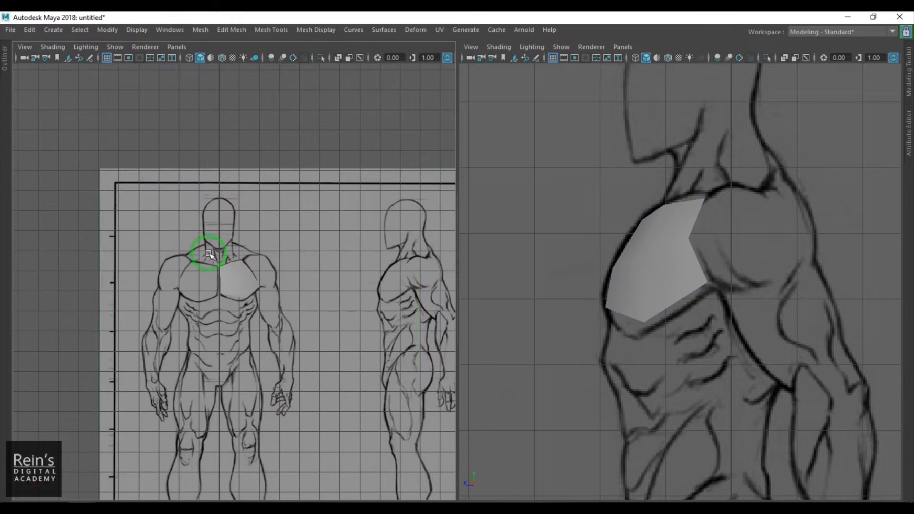
{"action": "scroll", "coordinate": [219, 257], "scroll_direction": "up", "scroll_amount": 7}
{"action": "left_click", "coordinate": [222, 258]}
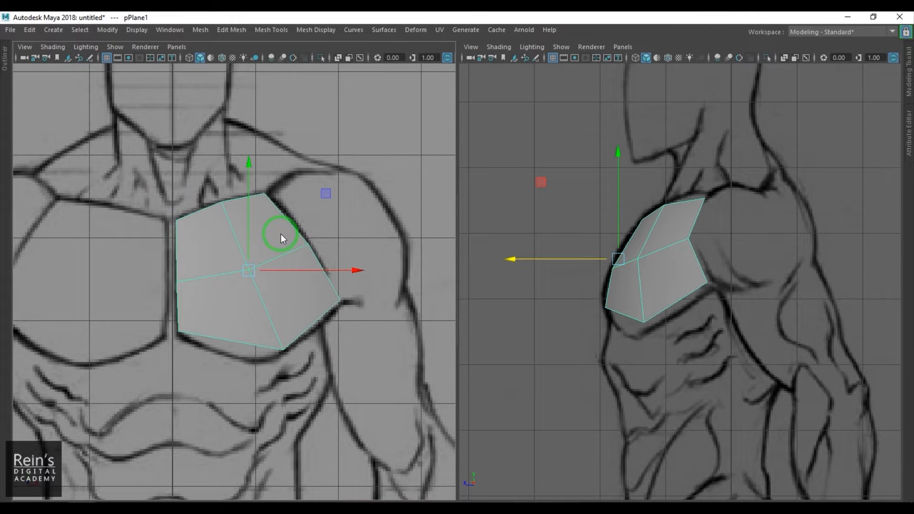
{"action": "right_click_drag", "start_coordinate": [281, 234], "coordinate": [187, 234], "text": "shift"}
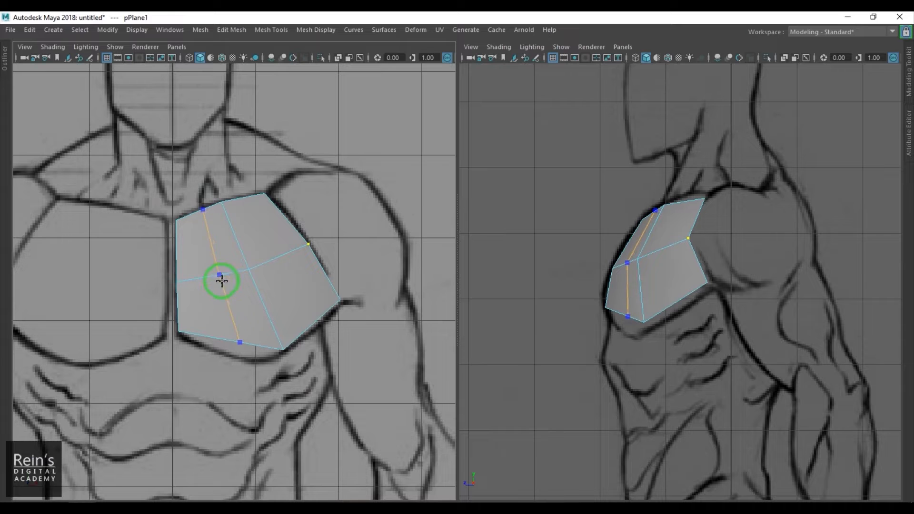
{"action": "left_click", "coordinate": [215, 282], "text": "ctrl"}
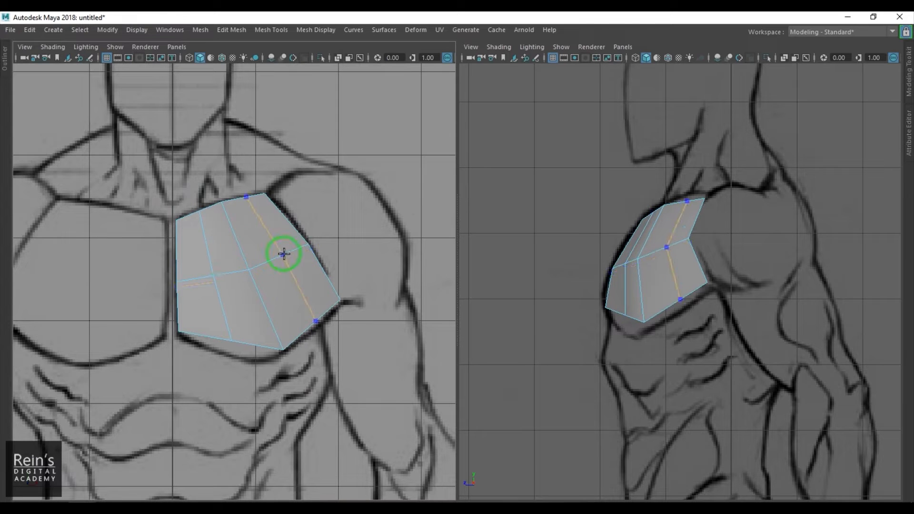
- In the front view, move the three inner bottom edge vertices onto the curved lower chest line
{"action": "middle_click_drag", "start_coordinate": [254, 339], "coordinate": [258, 320], "text": "alt"}
{"action": "scroll", "coordinate": [257, 320], "scroll_direction": "up", "scroll_amount": 3}
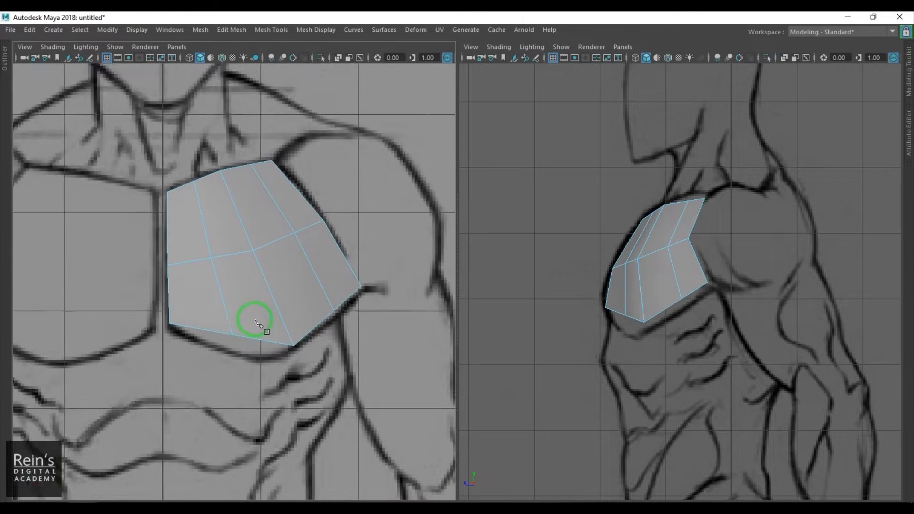
{"action": "key", "text": "w"}
{"action": "left_click", "coordinate": [231, 344]}
{"action": "left_click_drag", "start_coordinate": [223, 349], "coordinate": [215, 361]}
{"action": "left_click_drag", "start_coordinate": [309, 359], "coordinate": [279, 372]}
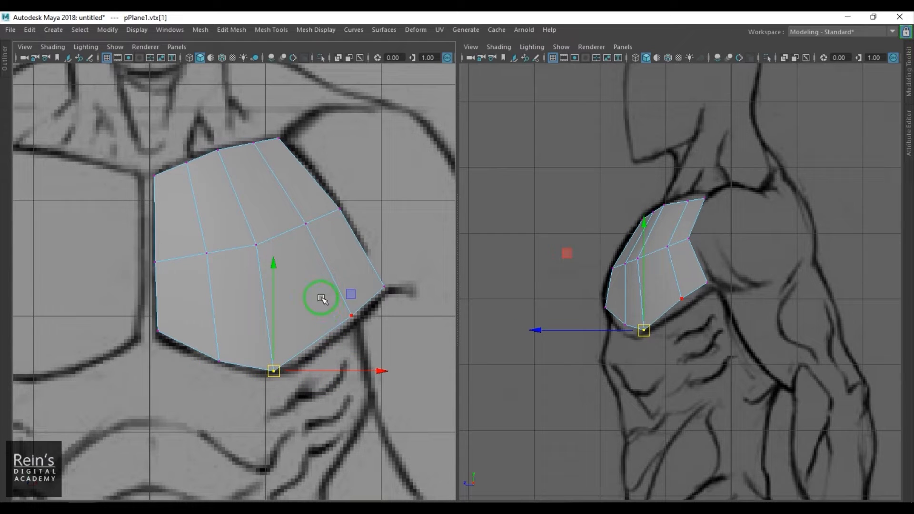
{"action": "left_click", "coordinate": [352, 315]}
{"action": "left_click_drag", "start_coordinate": [357, 316], "coordinate": [359, 319]}
- Shift the two inner middle-row vertices toward the sternum and fit the new top edge vertices to the upper chest line
{"action": "left_click", "coordinate": [256, 245]}
{"action": "left_click_drag", "start_coordinate": [258, 247], "coordinate": [199, 258]}
{"action": "left_click", "coordinate": [206, 253]}
{"action": "left_click_drag", "start_coordinate": [187, 163], "coordinate": [184, 162]}
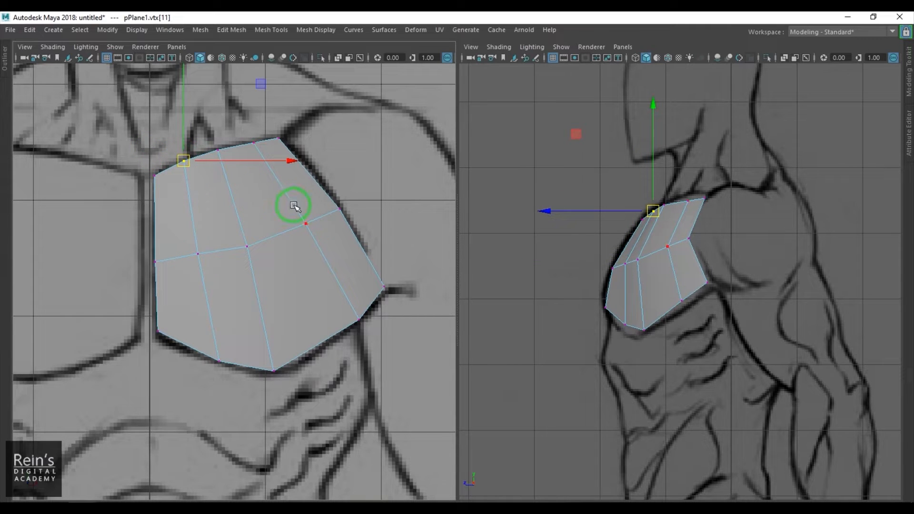
{"action": "left_click", "coordinate": [262, 152]}
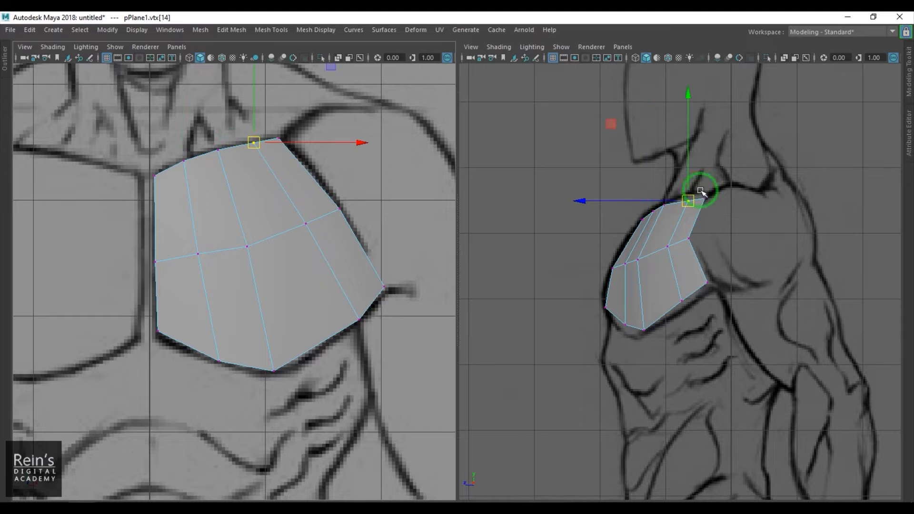
{"action": "left_click_drag", "start_coordinate": [688, 174], "coordinate": [686, 170]}
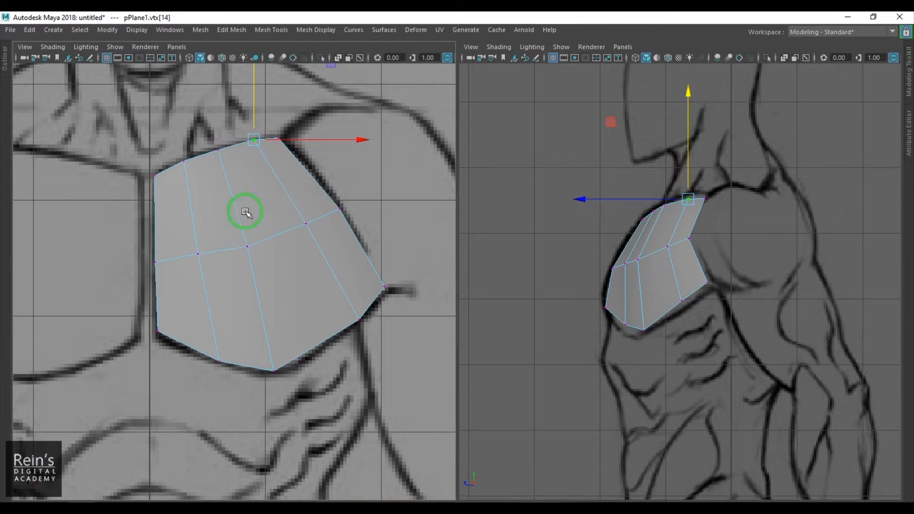
- Return to object mode and insert two horizontal edge loops in the chest plane, one above and one below the middle row
{"action": "right_click_drag", "start_coordinate": [247, 248], "coordinate": [276, 167]}
{"action": "scroll", "coordinate": [244, 250], "scroll_direction": "down", "scroll_amount": 5}
{"action": "scroll", "coordinate": [251, 268], "scroll_direction": "up", "scroll_amount": 5}
{"action": "left_click", "coordinate": [251, 268]}
{"action": "scroll", "coordinate": [252, 270], "scroll_direction": "up", "scroll_amount": 2}
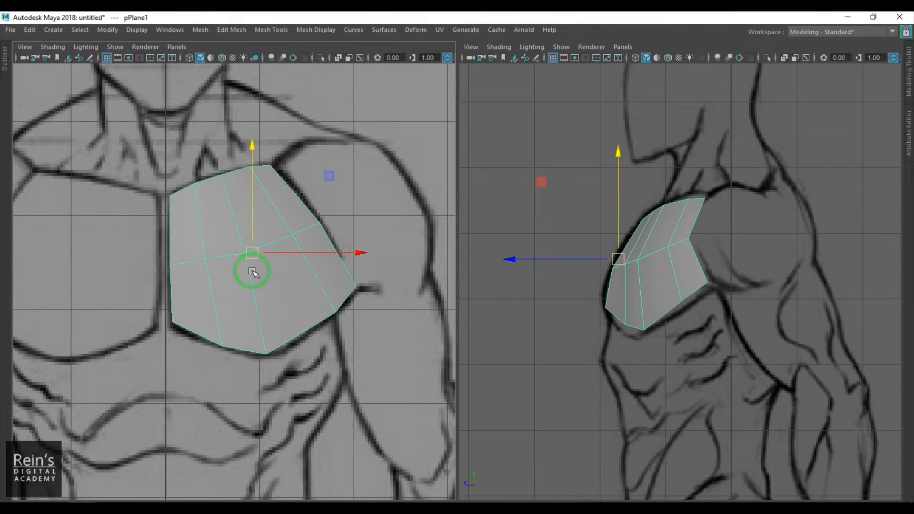
{"action": "right_click_drag", "start_coordinate": [273, 218], "coordinate": [201, 219], "text": "shift"}
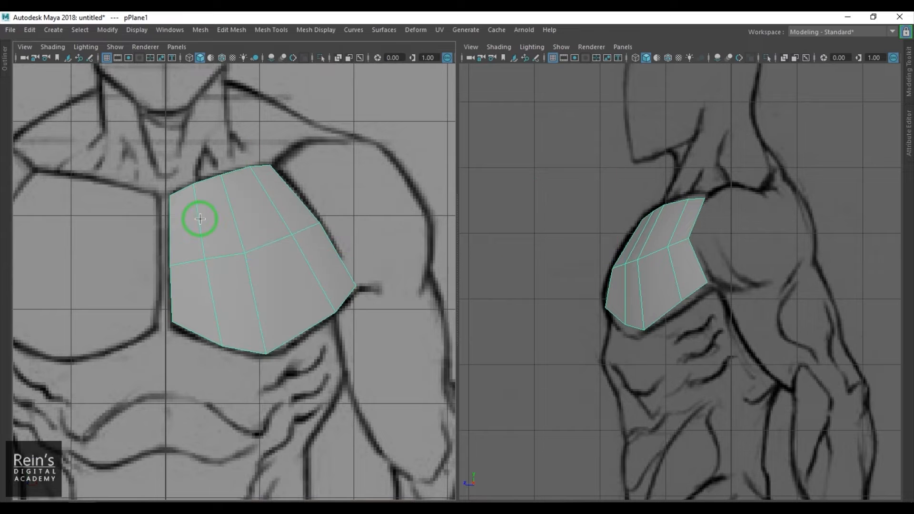
{"action": "left_click", "coordinate": [196, 217], "text": "ctrl"}
{"action": "mouse_move", "coordinate": [196, 222]}
{"action": "left_mouse_down", "text": "ctrl"}
{"action": "mouse_move", "coordinate": [196, 212]}
{"action": "mouse_move", "coordinate": [199, 245]}
{"action": "mouse_move", "coordinate": [192, 210]}
{"action": "mouse_move", "coordinate": [197, 243]}
{"action": "mouse_move", "coordinate": [197, 219]}
{"action": "left_mouse_up", "text": "ctrl"}
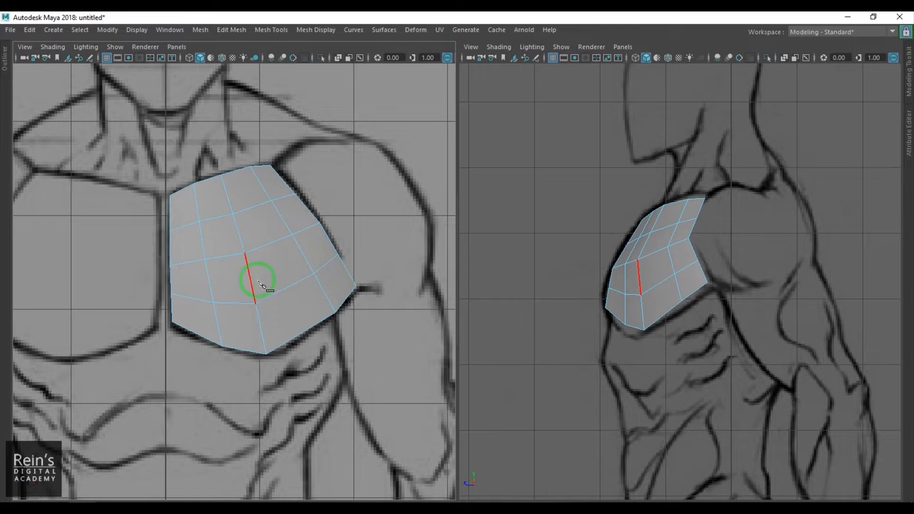
- Switch the front view to perspective, frame the chest and pull the new upper row of vertices forward to round its profile
{"action": "scroll", "coordinate": [237, 275], "scroll_direction": "up", "scroll_amount": 2}
{"action": "key", "text": "w"}
{"action": "key", "text": "space"}
{"action": "left_click_drag", "start_coordinate": [267, 280], "coordinate": [264, 224]}
{"action": "key", "text": "f"}
{"action": "left_click_drag", "start_coordinate": [296, 262], "coordinate": [176, 288], "text": "alt"}
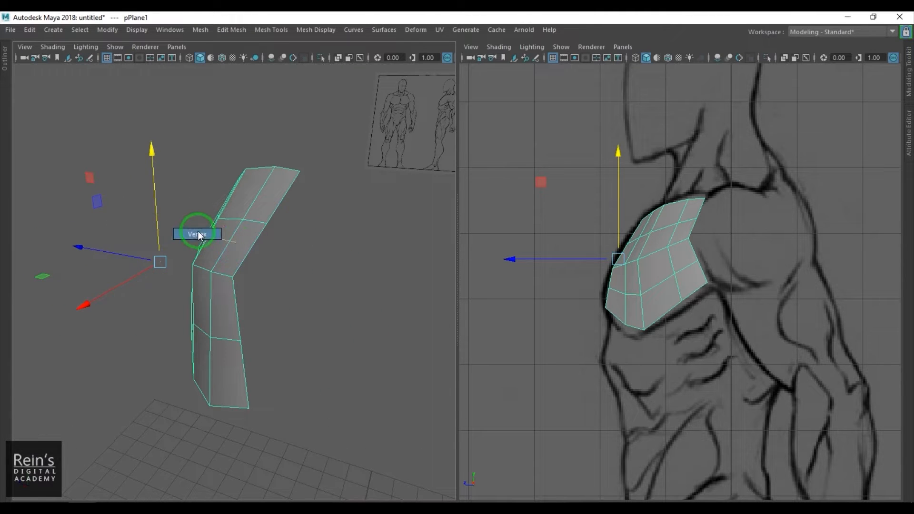
{"action": "right_click_drag", "start_coordinate": [198, 234], "coordinate": [198, 234]}
{"action": "left_click_drag", "start_coordinate": [204, 208], "coordinate": [281, 242]}
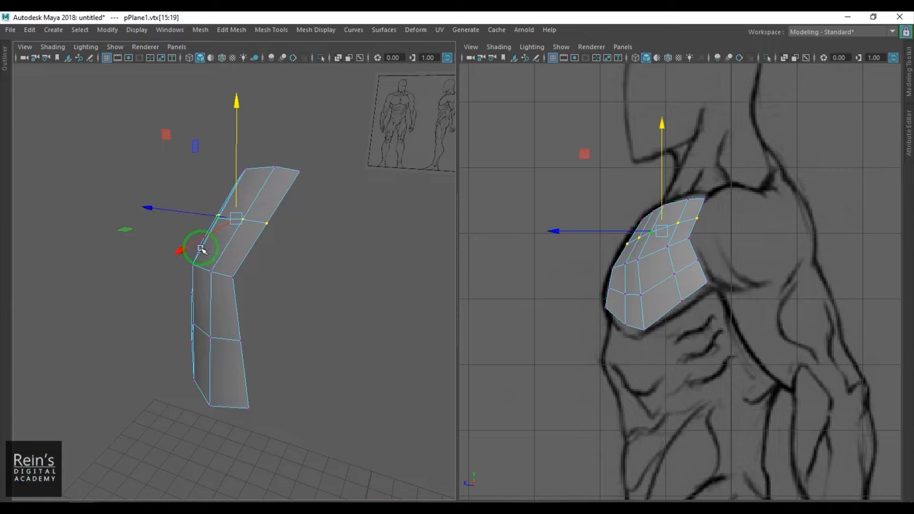
{"action": "left_click_drag", "start_coordinate": [201, 249], "coordinate": [223, 294], "text": "alt"}
- Check the lower edge loop from below and pull its two inner interior vertices outward to round the lower chest
{"action": "right_click_drag", "start_coordinate": [215, 315], "coordinate": [215, 291]}
{"action": "double_click", "coordinate": [208, 322]}
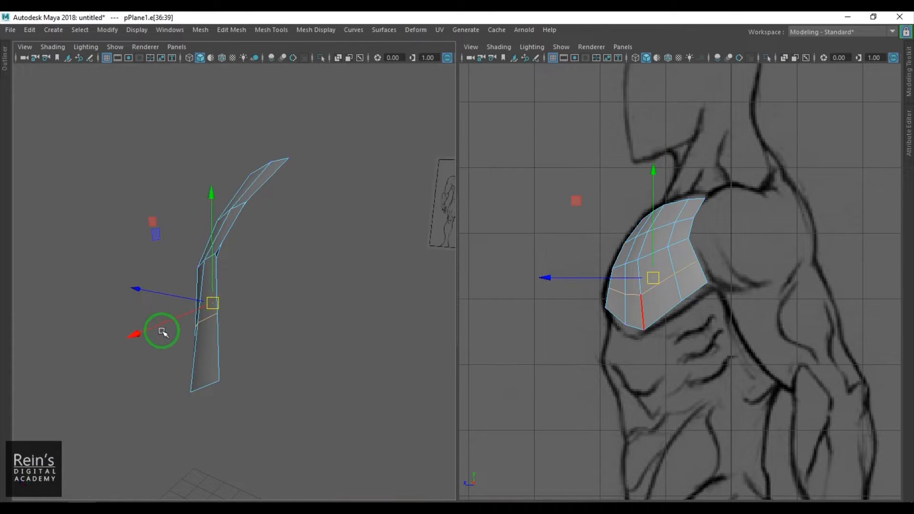
{"action": "left_click_drag", "start_coordinate": [133, 327], "coordinate": [290, 244], "text": "alt"}
{"action": "right_click_drag", "start_coordinate": [183, 300], "coordinate": [129, 288]}
{"action": "left_click", "coordinate": [146, 277]}
{"action": "left_click_drag", "start_coordinate": [146, 277], "coordinate": [141, 285], "text": "alt"}
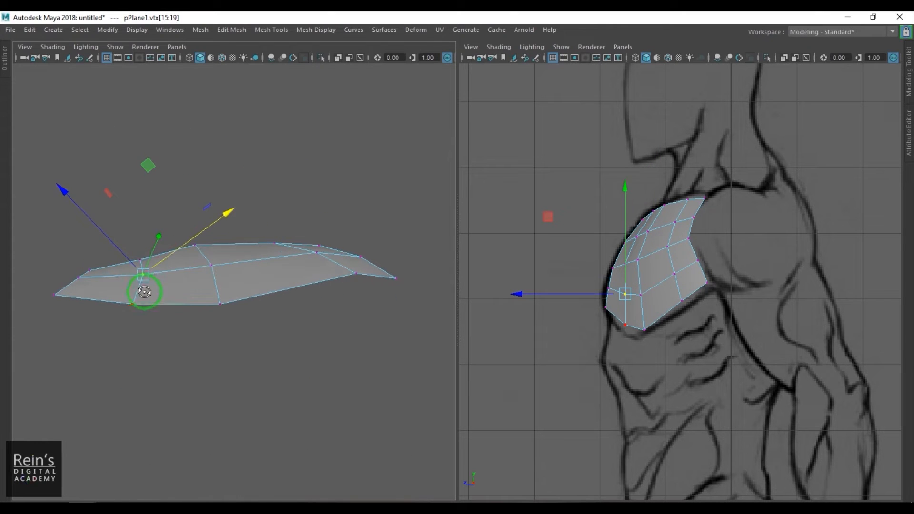
{"action": "left_click", "coordinate": [211, 265]}
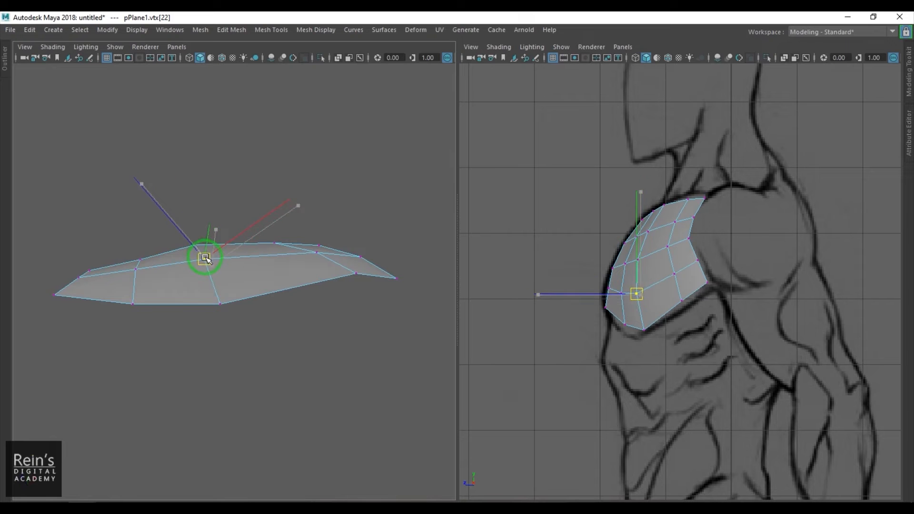
- Adjust individual interior and top edge vertices of the upper and outer chest in perspective to even out its curvature
{"action": "left_click", "coordinate": [317, 251]}
{"action": "left_click_drag", "start_coordinate": [323, 253], "coordinate": [350, 300], "text": "alt"}
{"action": "left_click", "coordinate": [324, 292]}
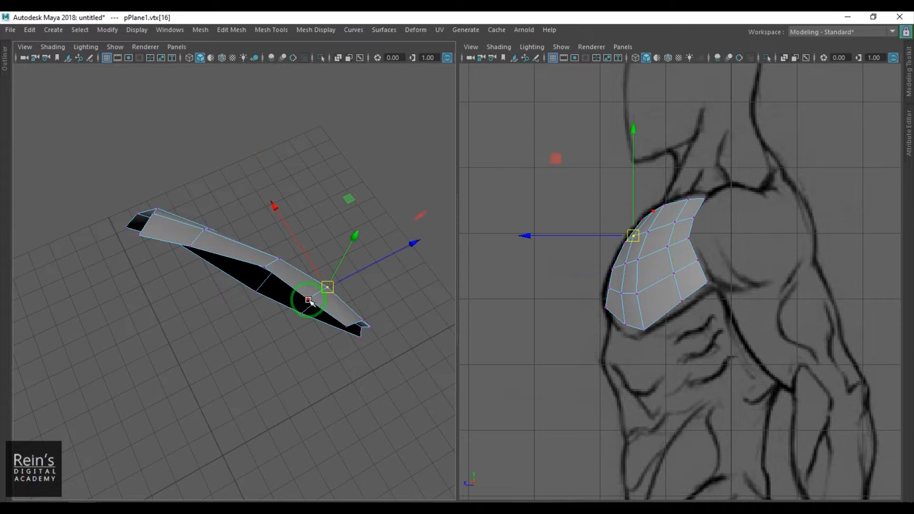
{"action": "left_click", "coordinate": [311, 296]}
{"action": "left_click", "coordinate": [195, 245]}
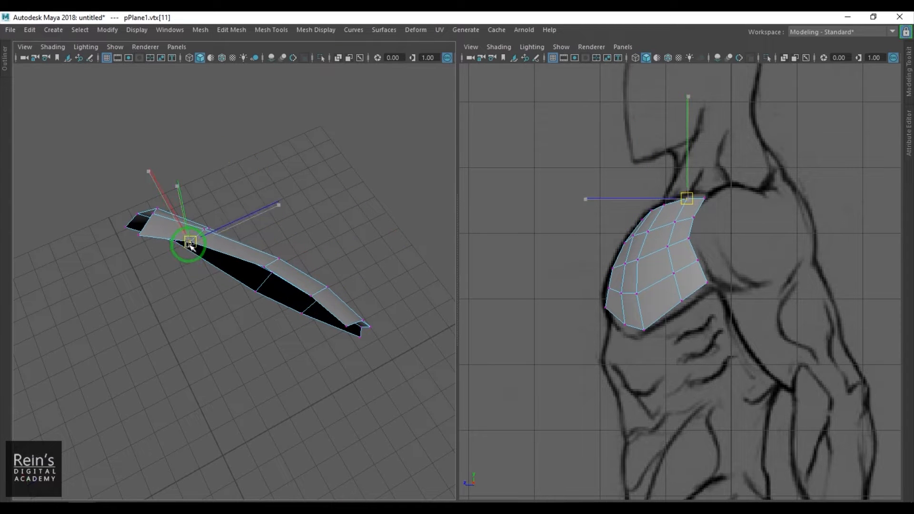
{"action": "left_click_drag", "start_coordinate": [188, 245], "coordinate": [243, 299], "text": "alt"}
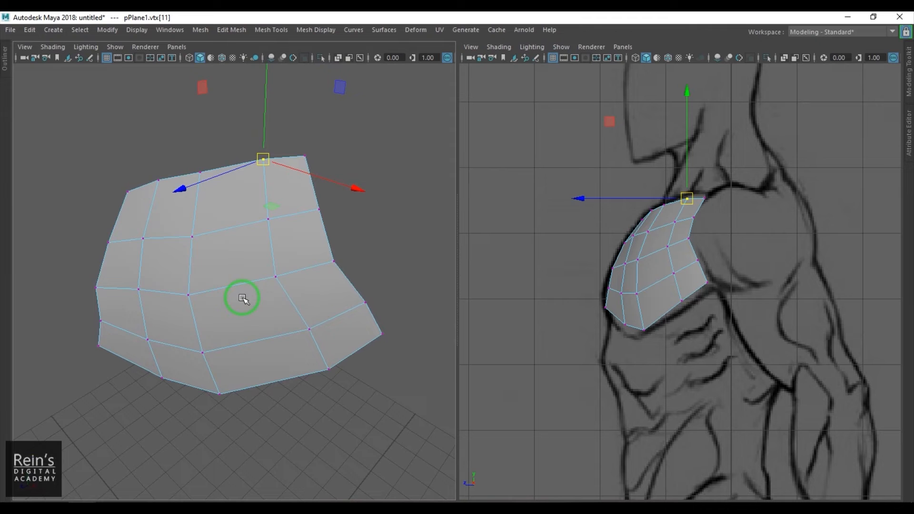
{"action": "left_click", "coordinate": [275, 278]}
{"action": "left_click_drag", "start_coordinate": [194, 280], "coordinate": [220, 276], "text": "alt"}
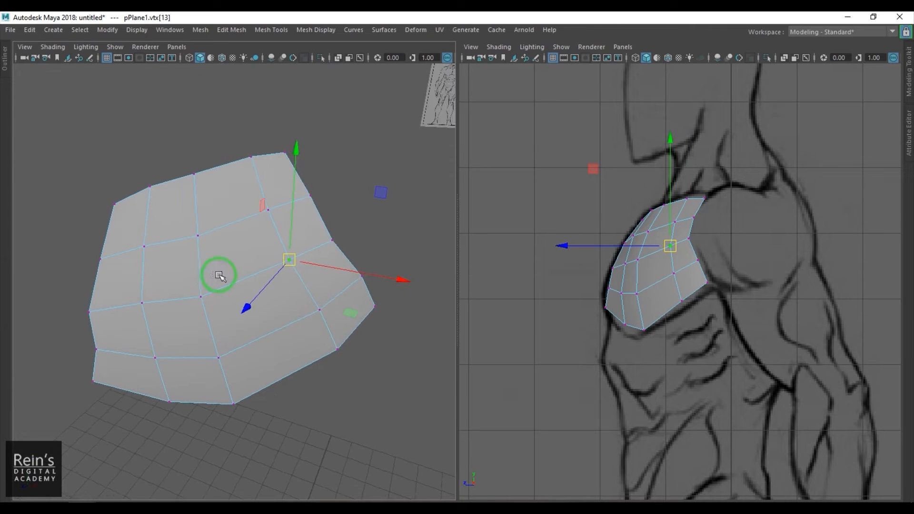
- Nudge the vertices around the chest's lower inner corner and one upper interior vertex to even out the edge flow
{"action": "left_click", "coordinate": [85, 337]}
{"action": "left_click_drag", "start_coordinate": [85, 337], "coordinate": [149, 346], "text": "alt"}
{"action": "left_click", "coordinate": [147, 343]}
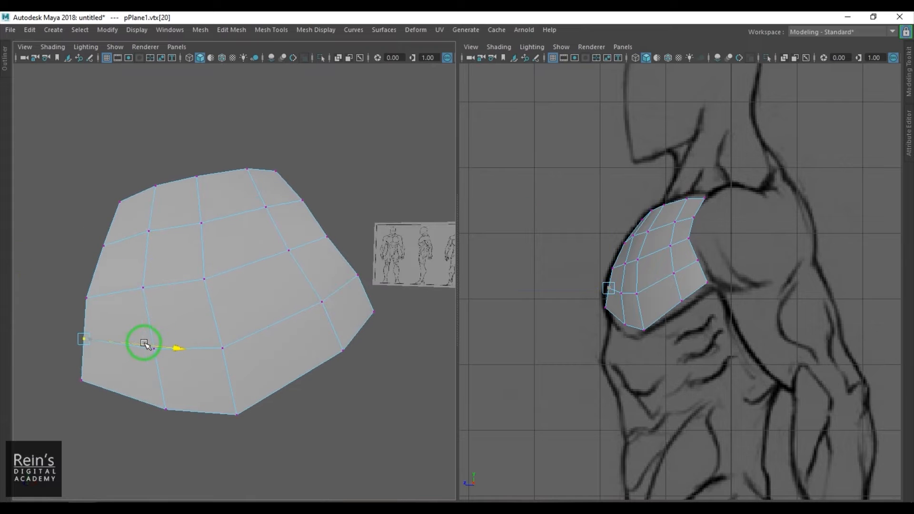
{"action": "left_click", "coordinate": [91, 379]}
{"action": "left_click", "coordinate": [144, 343]}
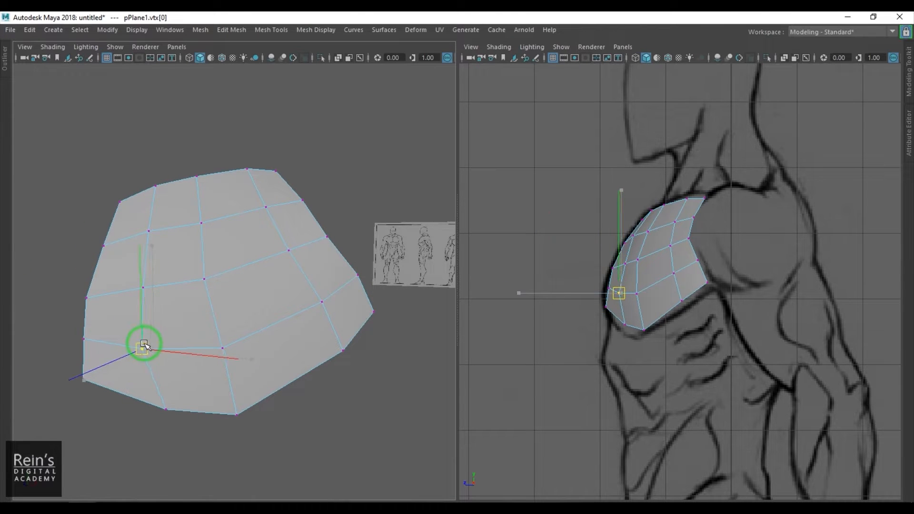
{"action": "left_click", "coordinate": [200, 216]}
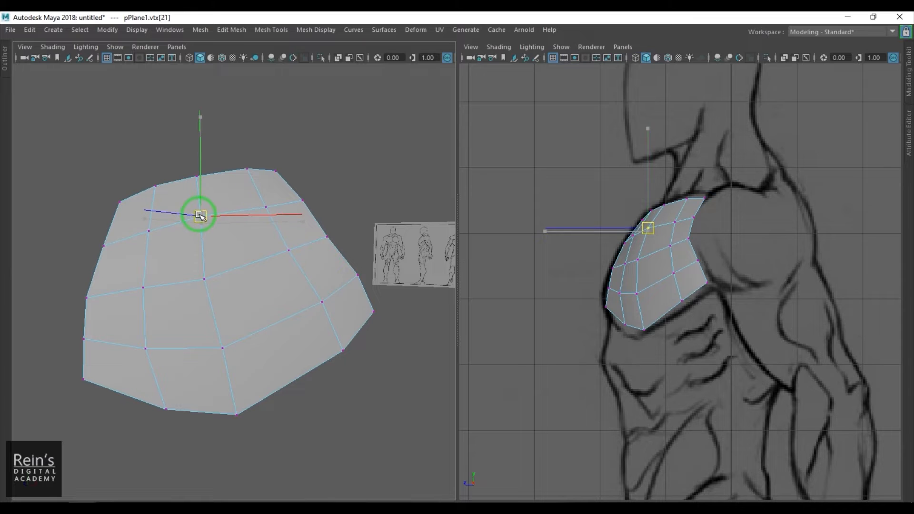
{"action": "left_click_drag", "start_coordinate": [166, 410], "coordinate": [151, 406]}
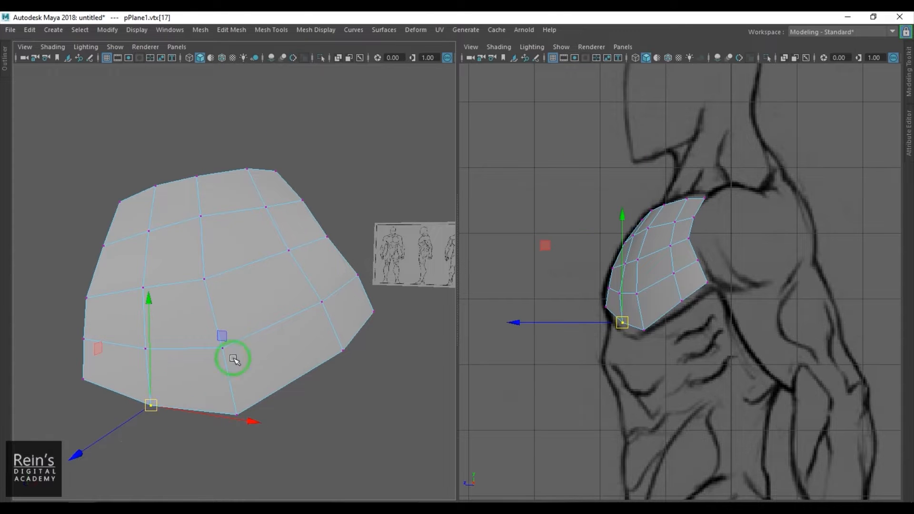
- Split the edge ring of the wide column in the outer half of the chest to add one vertical edge loop
{"action": "right_click_drag", "start_coordinate": [273, 338], "coordinate": [278, 326]}
{"action": "left_click", "coordinate": [278, 326]}
{"action": "right_click_drag", "start_coordinate": [312, 243], "coordinate": [307, 263], "text": "ctrl"}
{"action": "left_click_drag", "start_coordinate": [290, 367], "coordinate": [277, 361], "text": "alt"}
- Pull the new loop's bottom edge vertex outward and shift its lower interior vertices to round the lower outer chest
{"action": "right_click_drag", "start_coordinate": [277, 360], "coordinate": [214, 362]}
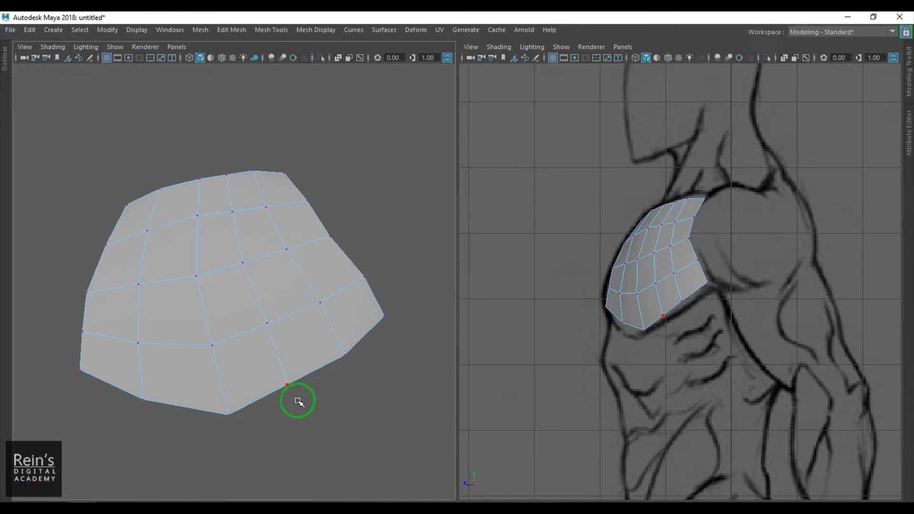
{"action": "left_click", "coordinate": [298, 402]}
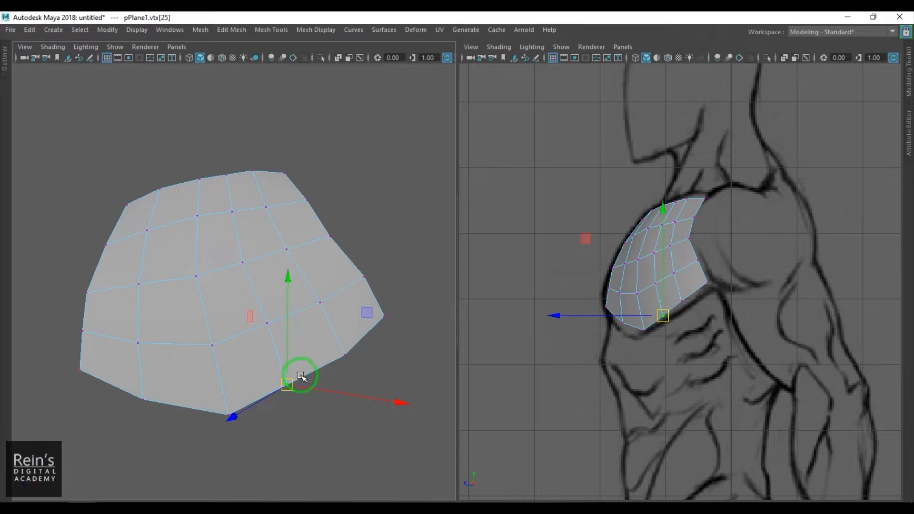
{"action": "mouse_move", "coordinate": [301, 377]}
{"action": "left_mouse_down"}
{"action": "mouse_move", "coordinate": [286, 387]}
{"action": "mouse_move", "coordinate": [305, 382]}
{"action": "left_mouse_up"}
{"action": "left_click", "coordinate": [268, 323]}
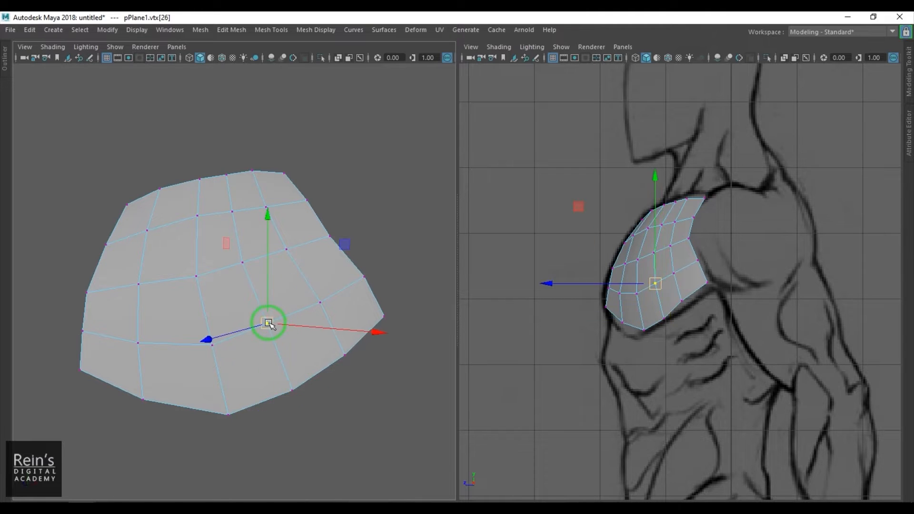
{"action": "left_click_drag", "start_coordinate": [267, 322], "coordinate": [271, 327]}
{"action": "left_click", "coordinate": [243, 263]}
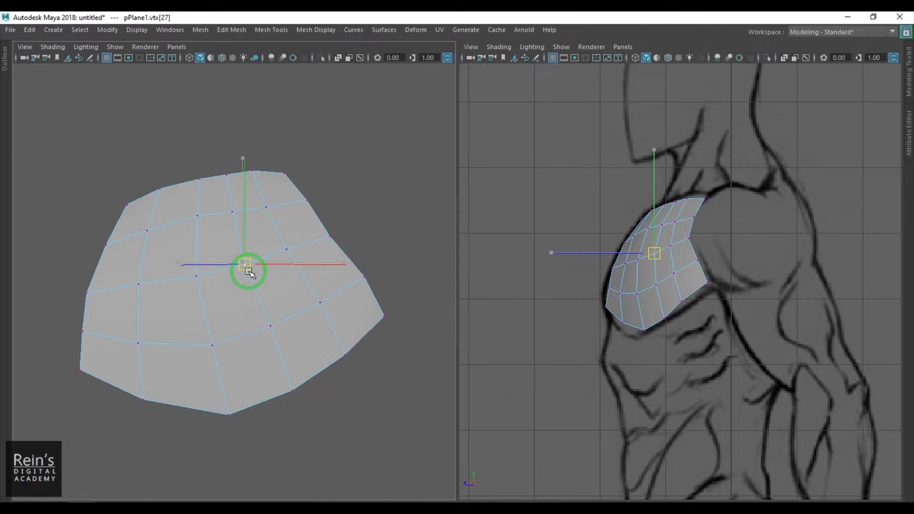
- Adjust the neighbouring interior vertices on the inner half of the chest to even the row spacing, and return to object mode
{"action": "left_click", "coordinate": [198, 215]}
{"action": "left_click_drag", "start_coordinate": [198, 216], "coordinate": [193, 219]}
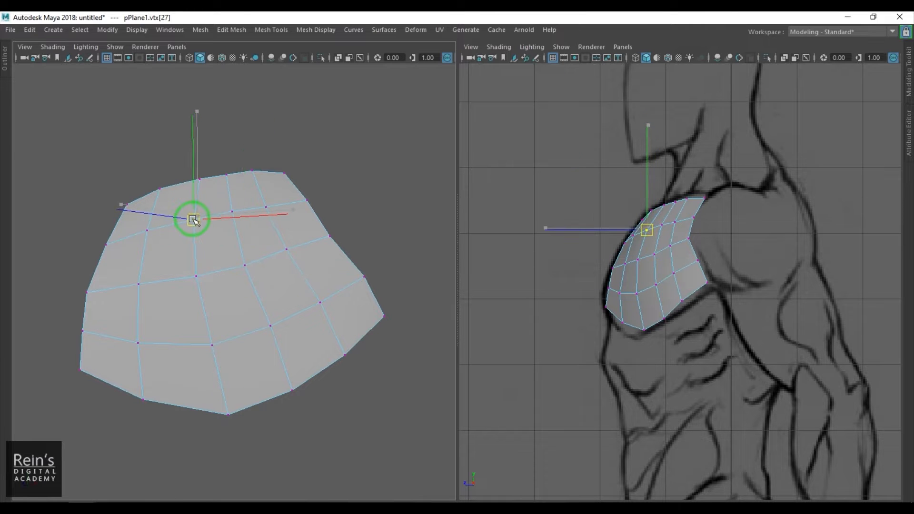
{"action": "left_click", "coordinate": [196, 276]}
{"action": "left_click_drag", "start_coordinate": [196, 276], "coordinate": [197, 281]}
{"action": "left_click", "coordinate": [139, 285]}
{"action": "left_click_drag", "start_coordinate": [139, 284], "coordinate": [141, 291]}
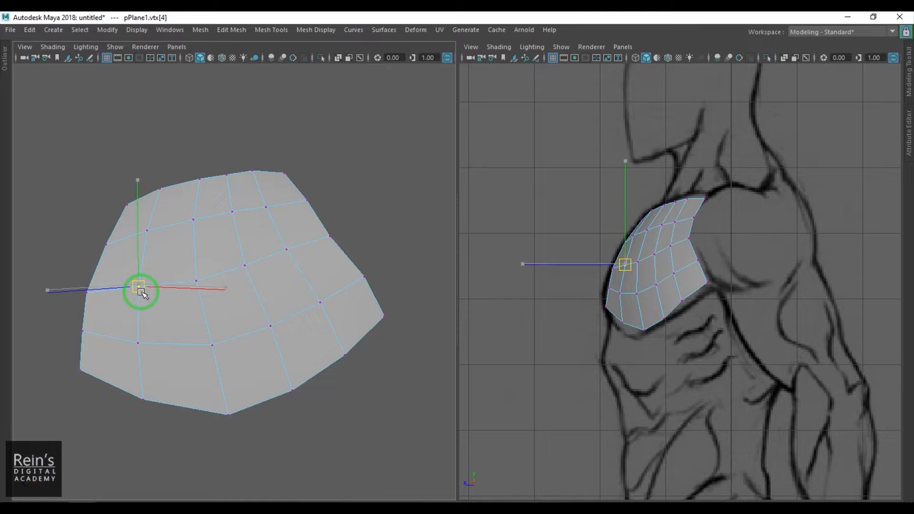
{"action": "left_click", "coordinate": [138, 343]}
{"action": "left_click_drag", "start_coordinate": [170, 337], "coordinate": [200, 325], "text": "alt"}
{"action": "left_click", "coordinate": [200, 325]}
{"action": "right_click_drag", "start_coordinate": [200, 325], "coordinate": [280, 242]}
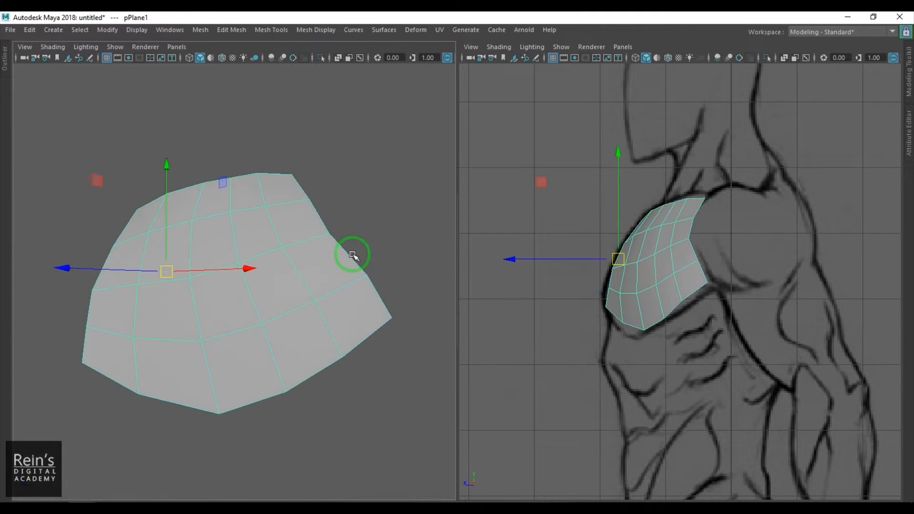
- Align the upper vertices of the chest's inner edge with the reference drawing in the front view
{"action": "key", "text": "space"}
{"action": "left_click_drag", "start_coordinate": [289, 265], "coordinate": [294, 275]}
{"action": "middle_click_drag", "start_coordinate": [238, 288], "coordinate": [263, 285], "text": "alt"}
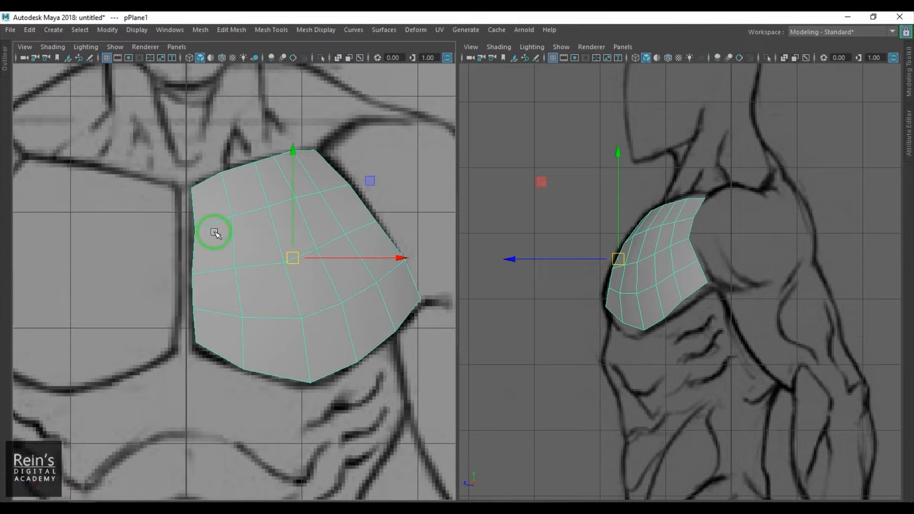
{"action": "right_click_drag", "start_coordinate": [215, 234], "coordinate": [204, 230]}
{"action": "left_click", "coordinate": [193, 230]}
{"action": "left_click", "coordinate": [192, 187]}
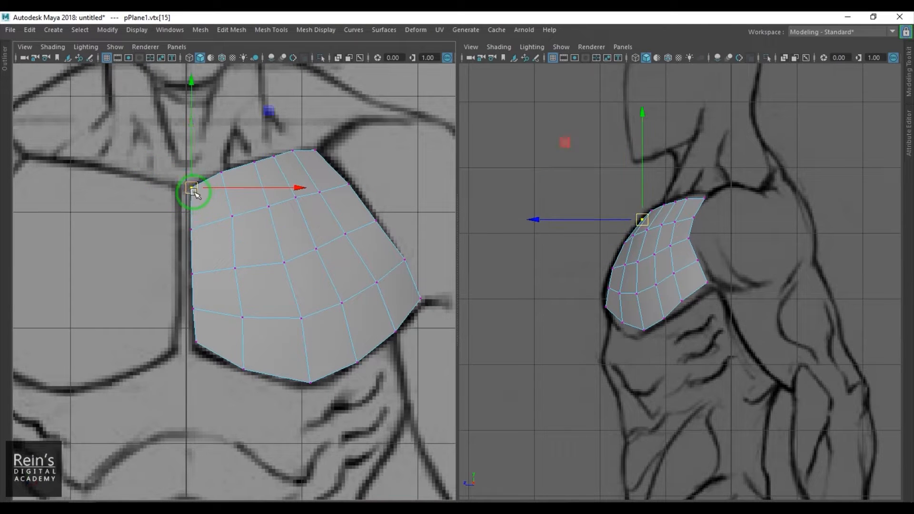
{"action": "left_click_drag", "start_coordinate": [194, 192], "coordinate": [197, 192]}
- Select the border edges along the chest's inner side, extrude them backward and shift the new edge slightly toward the body's centre
{"action": "middle_click_drag", "start_coordinate": [189, 243], "coordinate": [229, 233], "text": "alt"}
{"action": "key", "text": "space"}
{"action": "left_click_drag", "start_coordinate": [245, 259], "coordinate": [306, 269]}
{"action": "right_click_drag", "start_coordinate": [251, 238], "coordinate": [246, 209]}
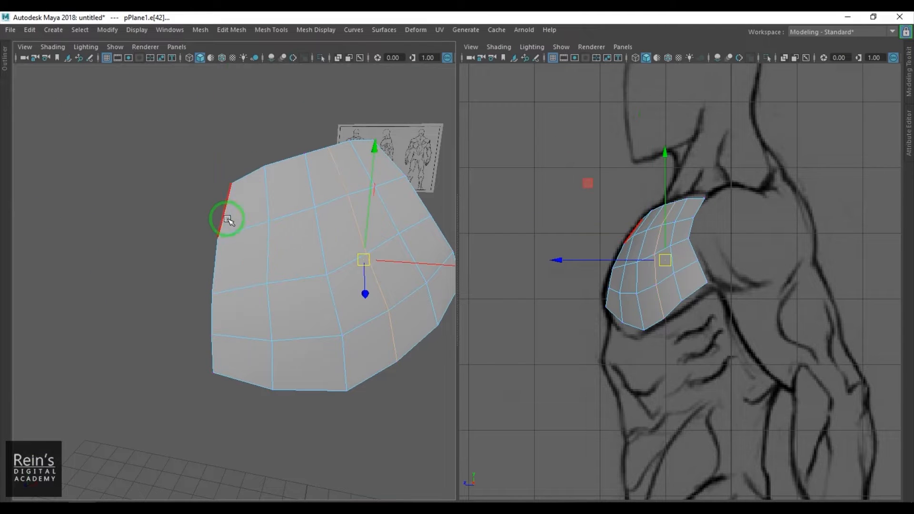
{"action": "left_click", "coordinate": [224, 216]}
{"action": "left_click", "coordinate": [214, 281], "text": "shift"}
{"action": "left_click", "coordinate": [212, 316], "text": "shift"}
{"action": "left_click", "coordinate": [214, 352], "text": "shift"}
{"action": "left_click_drag", "start_coordinate": [214, 353], "coordinate": [292, 342], "text": "alt"}
{"action": "right_click_drag", "start_coordinate": [301, 345], "coordinate": [314, 368], "text": "alt"}
{"action": "left_click_drag", "start_coordinate": [326, 372], "coordinate": [306, 367], "text": "shift"}
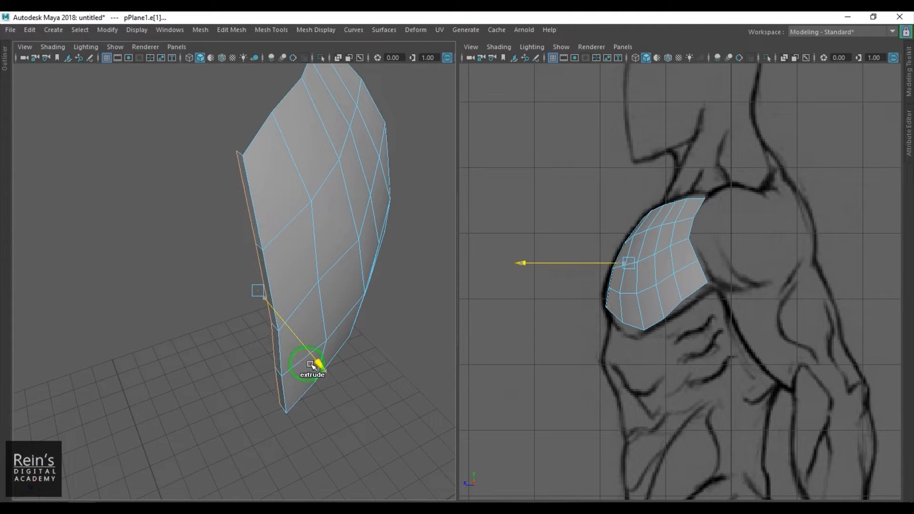
{"action": "left_click_drag", "start_coordinate": [341, 263], "coordinate": [336, 266]}
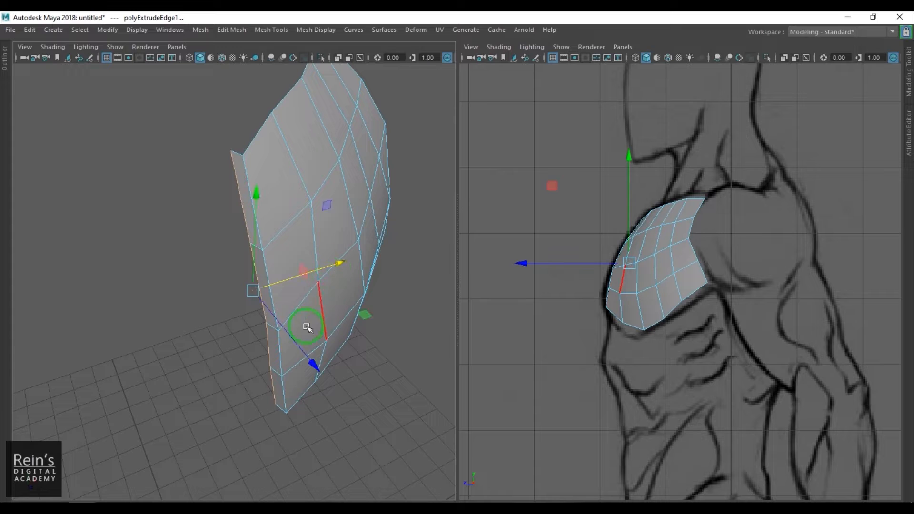
- Extrude the inner border again toward the body's centre and scale it straight along X using the World axis
{"action": "left_click_drag", "start_coordinate": [307, 326], "coordinate": [261, 314], "text": "alt"}
{"action": "left_click_drag", "start_coordinate": [318, 277], "coordinate": [209, 285], "text": "shift"}
{"action": "key", "text": "r"}
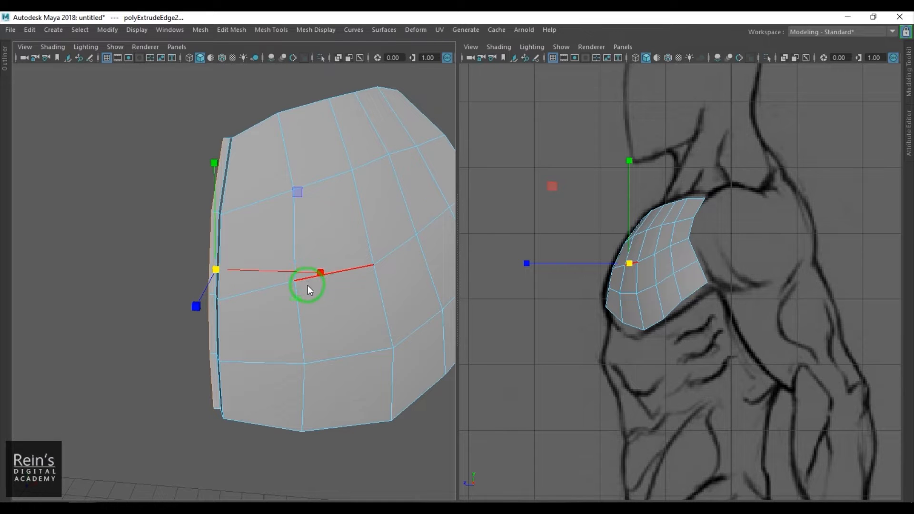
{"action": "right_click", "coordinate": [308, 286], "text": "ctrl+shift"}
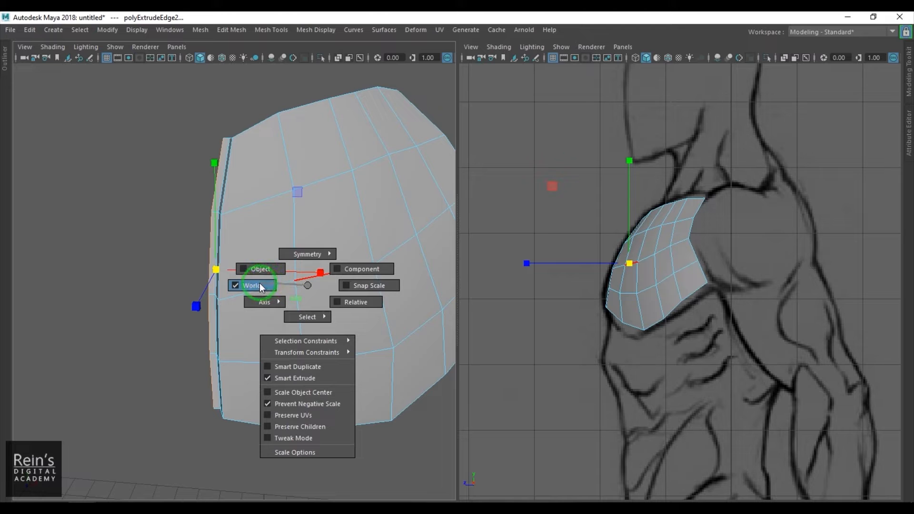
{"action": "right_click_drag", "start_coordinate": [260, 284], "coordinate": [260, 286], "text": "ctrl+shift"}
{"action": "right_click_drag", "start_coordinate": [293, 282], "coordinate": [210, 243], "text": "ctrl+shift"}
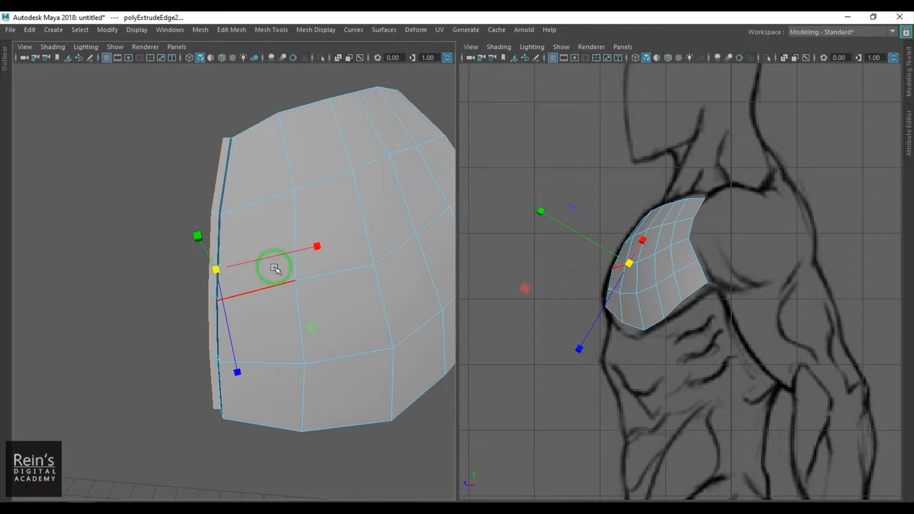
{"action": "right_click_drag", "start_coordinate": [273, 266], "coordinate": [206, 276], "text": "ctrl+shift"}
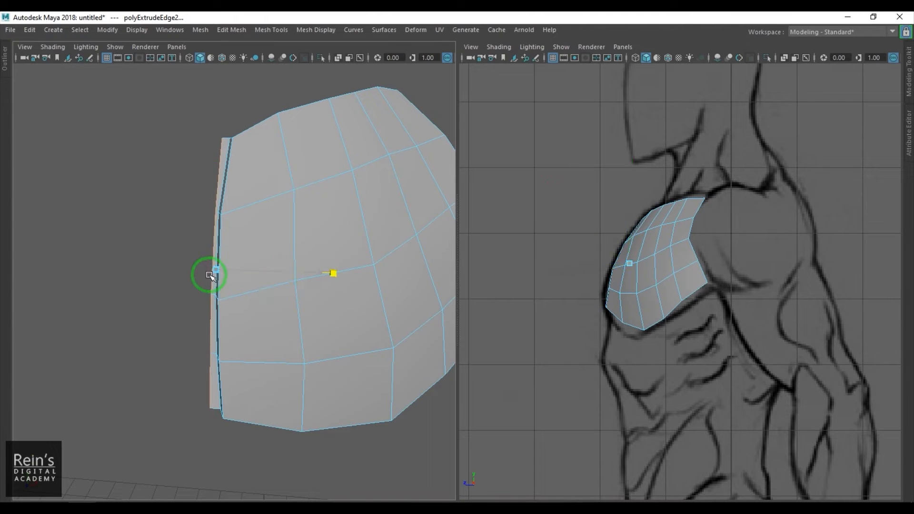
- Move the straightened inner border onto the body's centre line in the front view and return to object mode
{"action": "key", "text": "w"}
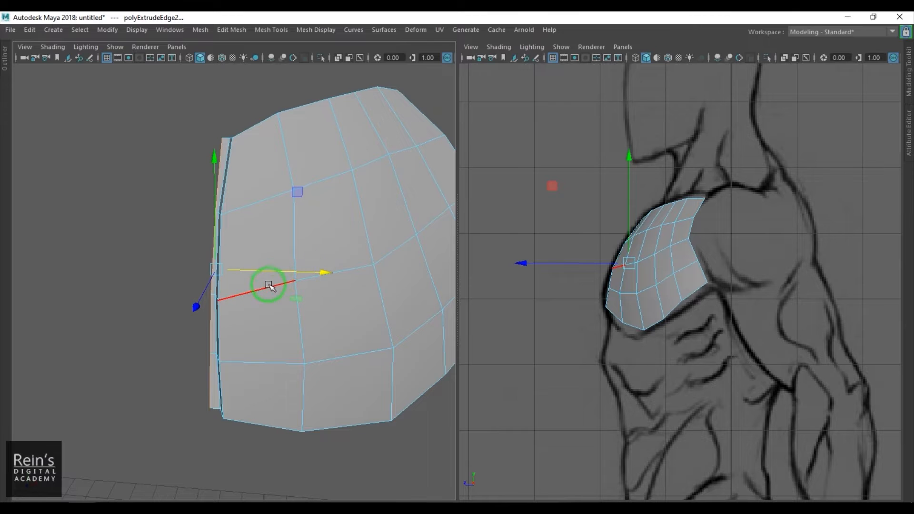
{"action": "key", "text": "space"}
{"action": "left_click_drag", "start_coordinate": [264, 305], "coordinate": [264, 329]}
{"action": "middle_click_drag", "start_coordinate": [277, 287], "coordinate": [288, 295], "text": "alt"}
{"action": "scroll", "coordinate": [292, 276], "scroll_direction": "up", "scroll_amount": 5}
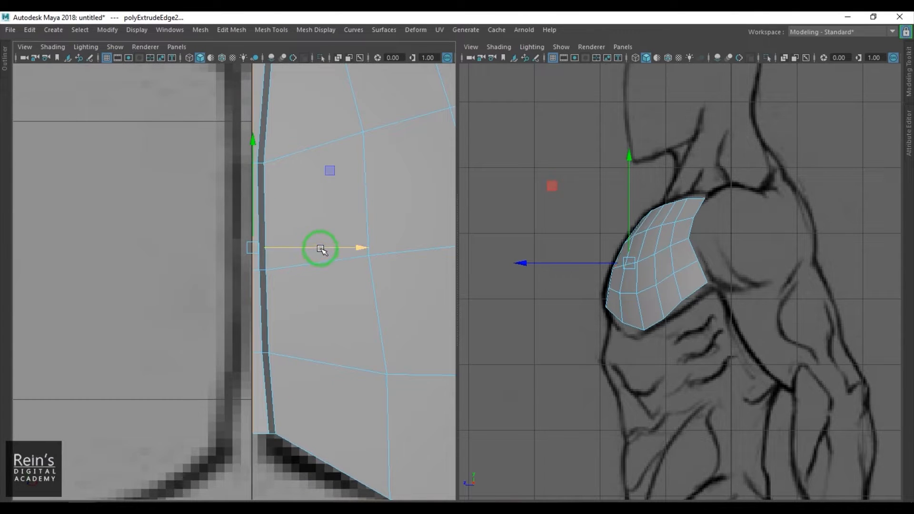
{"action": "mouse_move", "coordinate": [320, 249]}
{"action": "left_mouse_down"}
{"action": "mouse_move", "coordinate": [292, 250]}
{"action": "mouse_move", "coordinate": [308, 246]}
{"action": "left_mouse_up"}
{"action": "key", "text": "F8"}
{"action": "right_click_drag", "start_coordinate": [317, 295], "coordinate": [280, 296], "text": "alt"}
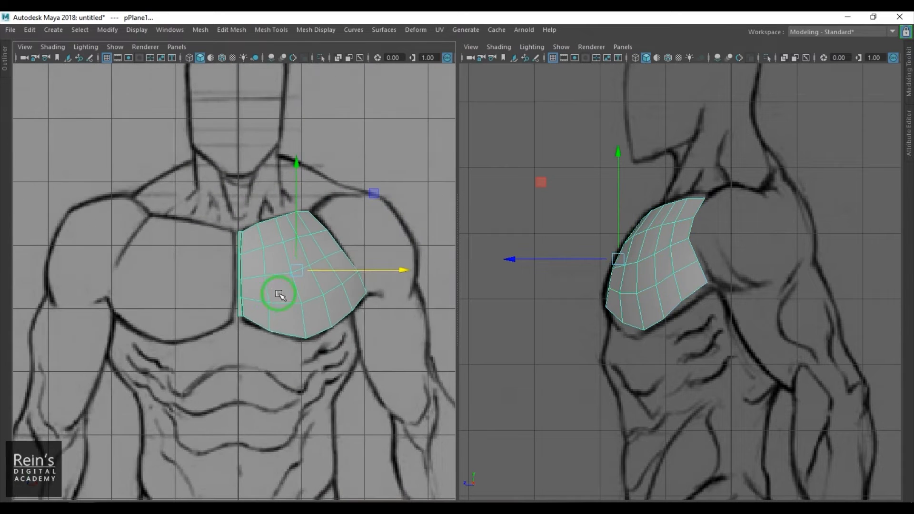
- Move the chest plane's pivot onto the body's centre line using grid snapping in the front view
{"action": "key", "text": "space"}
{"action": "left_click_drag", "start_coordinate": [284, 302], "coordinate": [255, 304]}
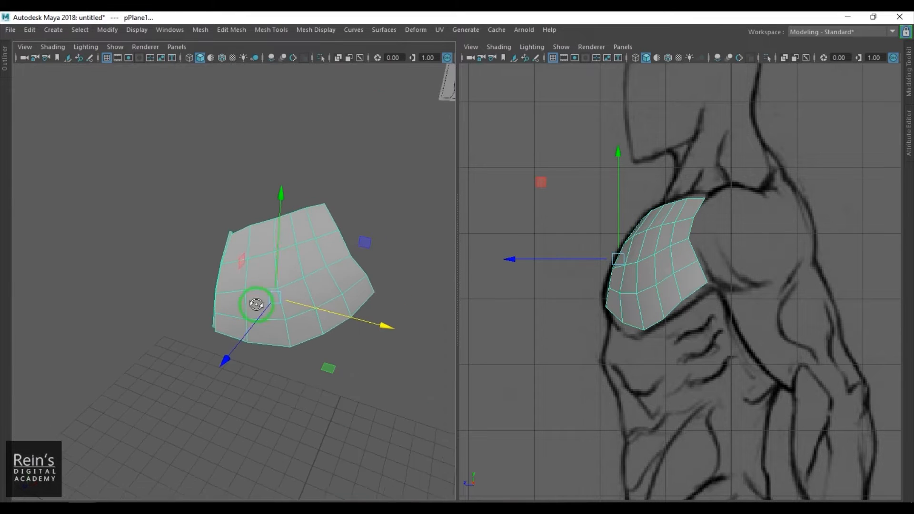
{"action": "left_click", "coordinate": [277, 398]}
{"action": "left_click_drag", "start_coordinate": [234, 356], "coordinate": [266, 350], "text": "alt"}
{"action": "left_click", "coordinate": [267, 326]}
{"action": "key", "text": "space"}
{"action": "scroll", "coordinate": [275, 313], "scroll_direction": "up", "scroll_amount": 3}
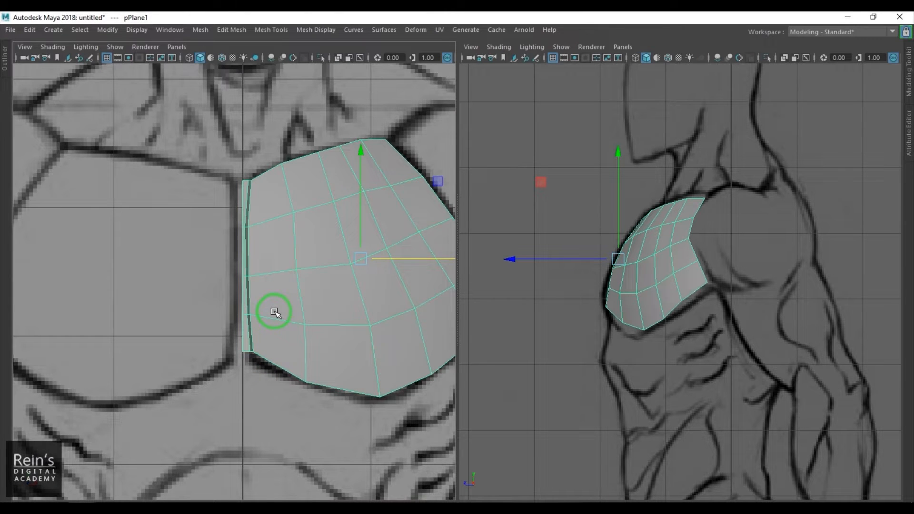
{"action": "key", "text": "d"}
{"action": "key", "text": "x"}
{"action": "middle_click", "coordinate": [242, 274]}
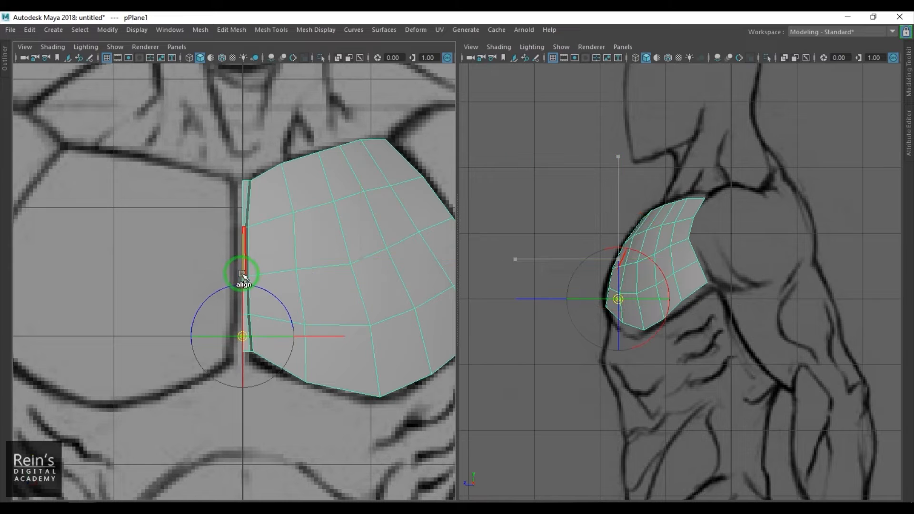
{"action": "key", "text": "d"}
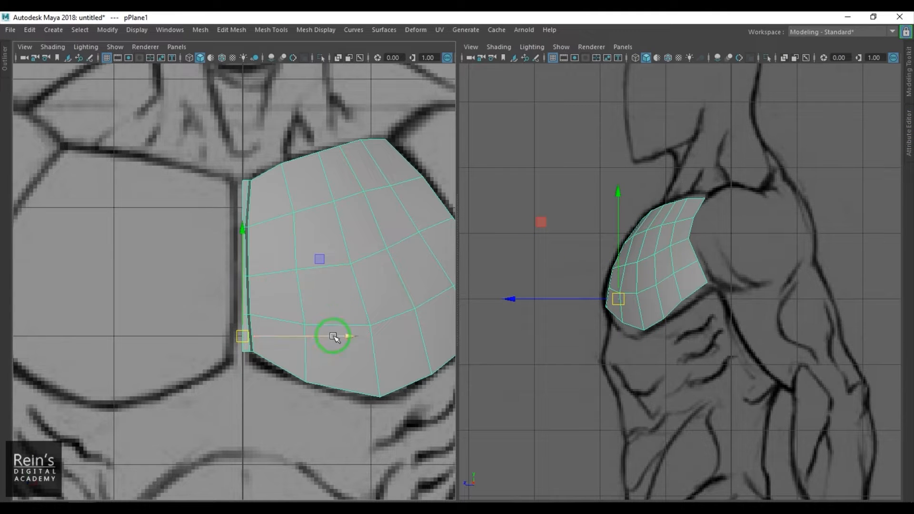
- Delete the chest plane's construction history and freeze its transformations with the Channel Box shown, and close the Channel Box
{"action": "key", "text": "space"}
{"action": "left_click_drag", "start_coordinate": [634, 269], "coordinate": [768, 267]}
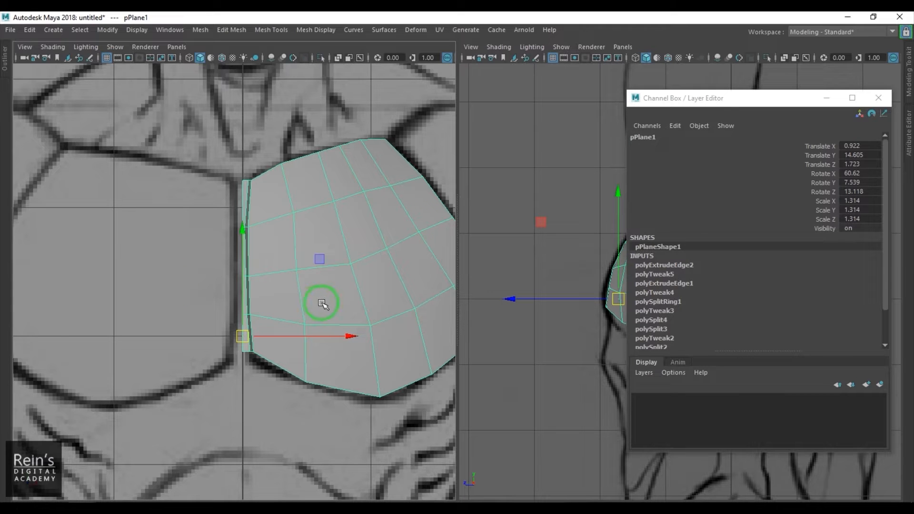
{"action": "key", "text": "space"}
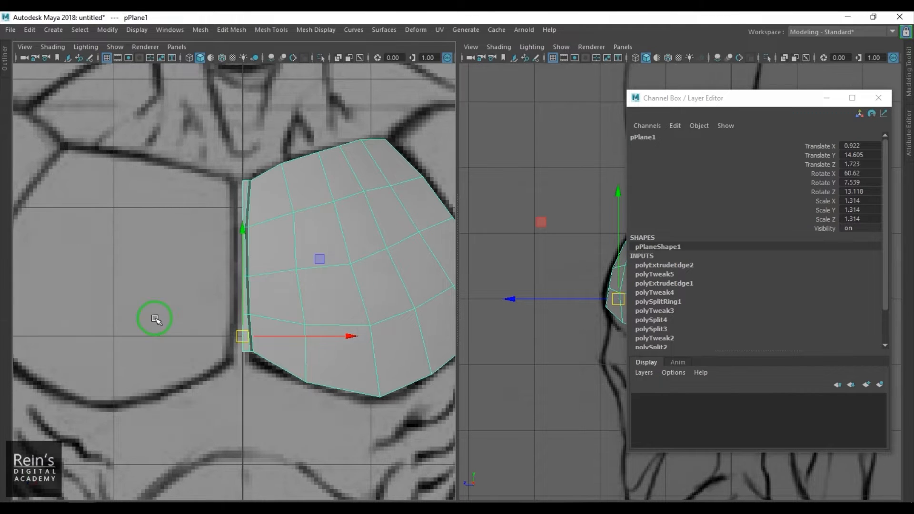
{"action": "key", "text": "space"}
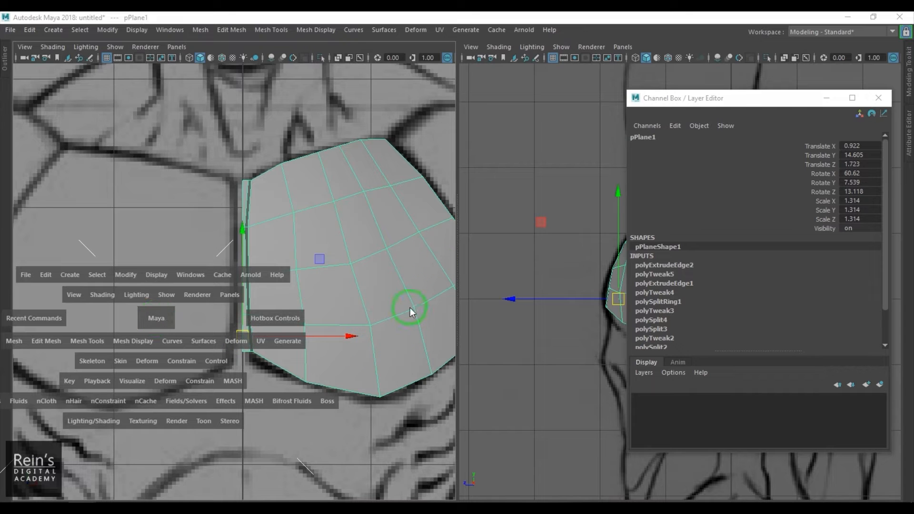
{"action": "left_click_drag", "start_coordinate": [410, 308], "coordinate": [518, 309]}
{"action": "left_click_drag", "start_coordinate": [419, 322], "coordinate": [547, 317]}
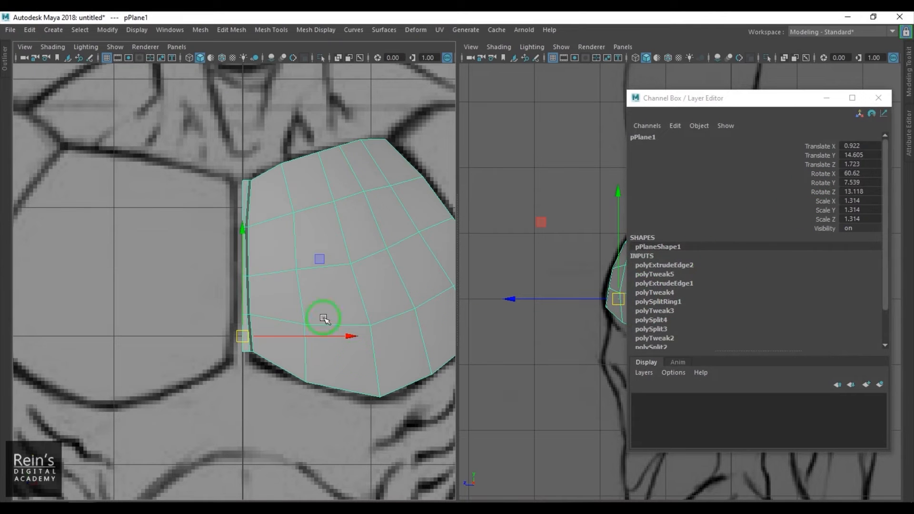
{"action": "key", "text": "alt+shift+d"}
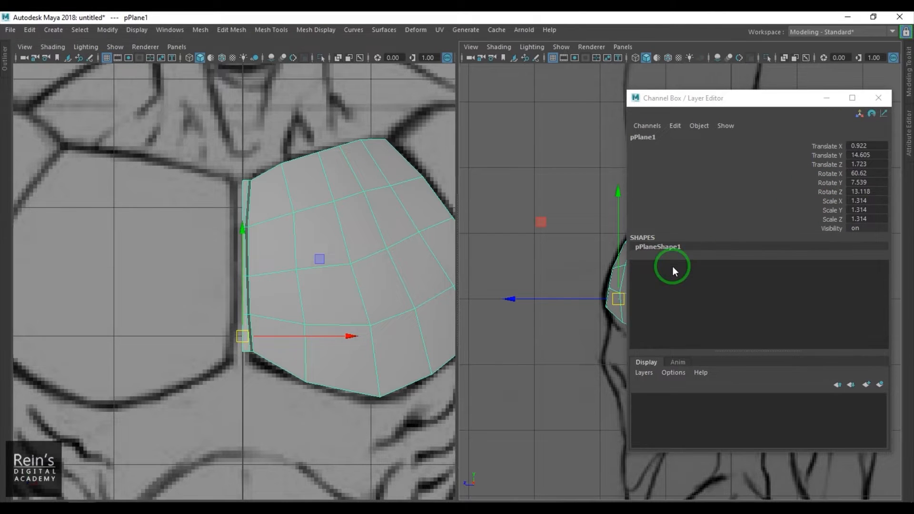
{"action": "left_click", "coordinate": [106, 31]}
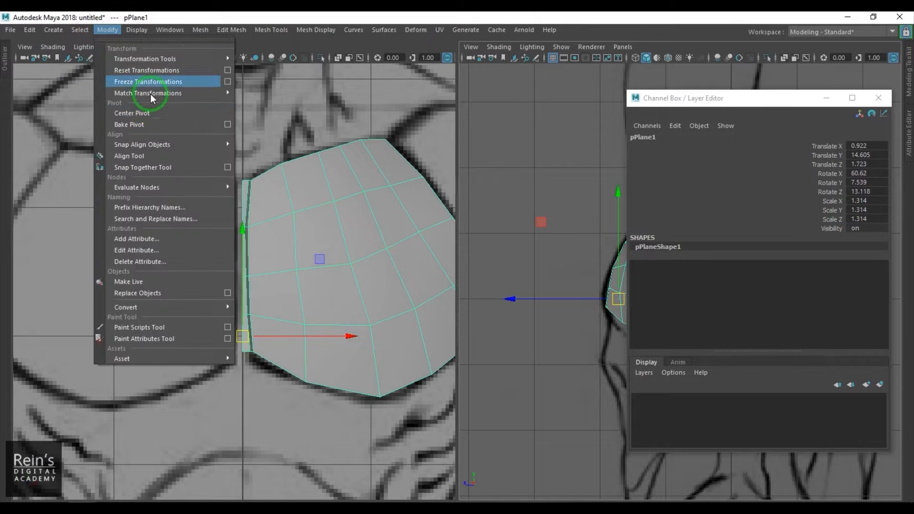
{"action": "left_click", "coordinate": [159, 80]}
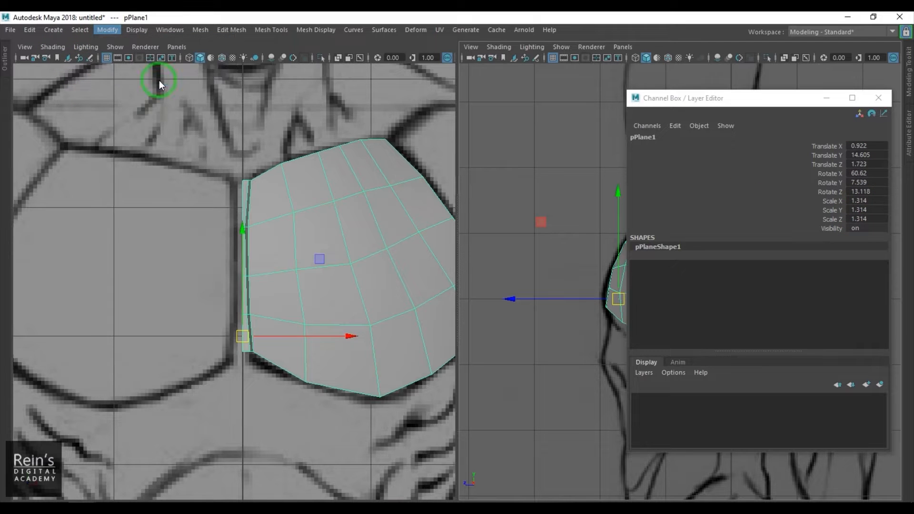
{"action": "left_click", "coordinate": [879, 98]}
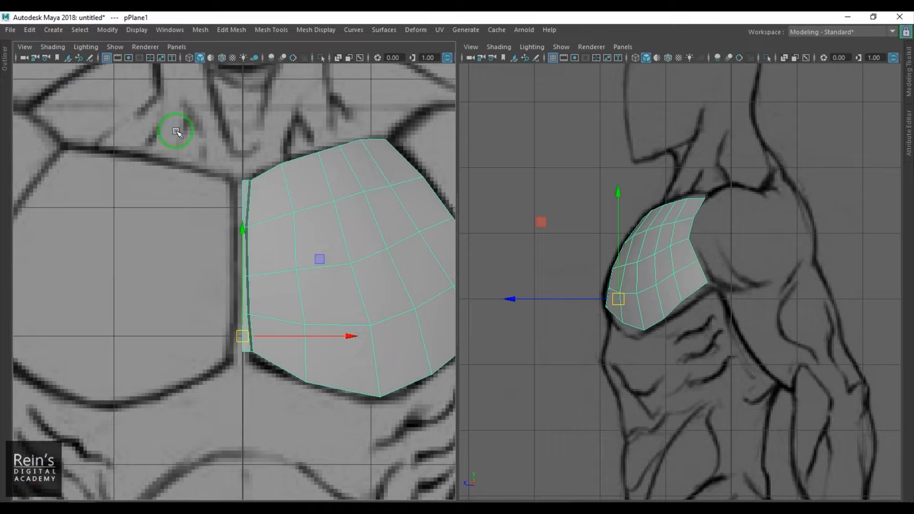
- Duplicate the chest plane as a mirrored instance using reset Duplicate Special options, the Instance geometry type and a Scale X of -1
{"action": "left_click", "coordinate": [31, 31]}
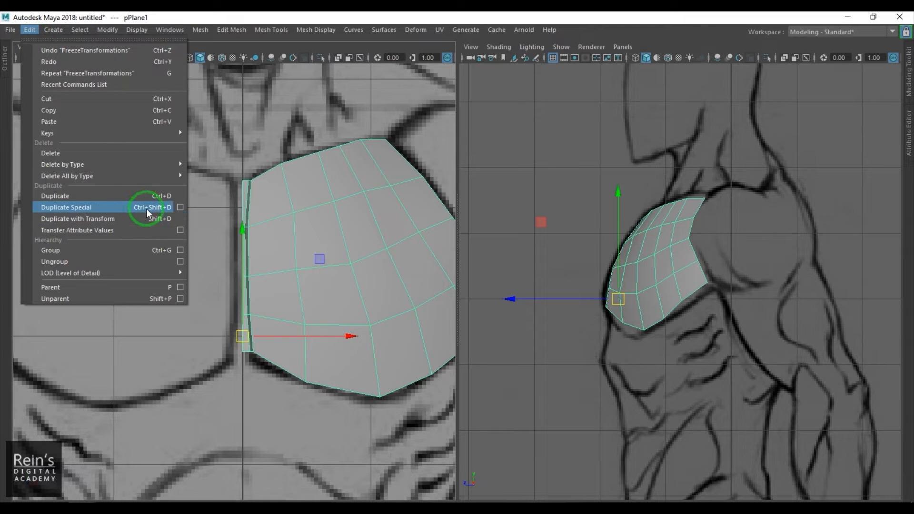
{"action": "left_click", "coordinate": [180, 208]}
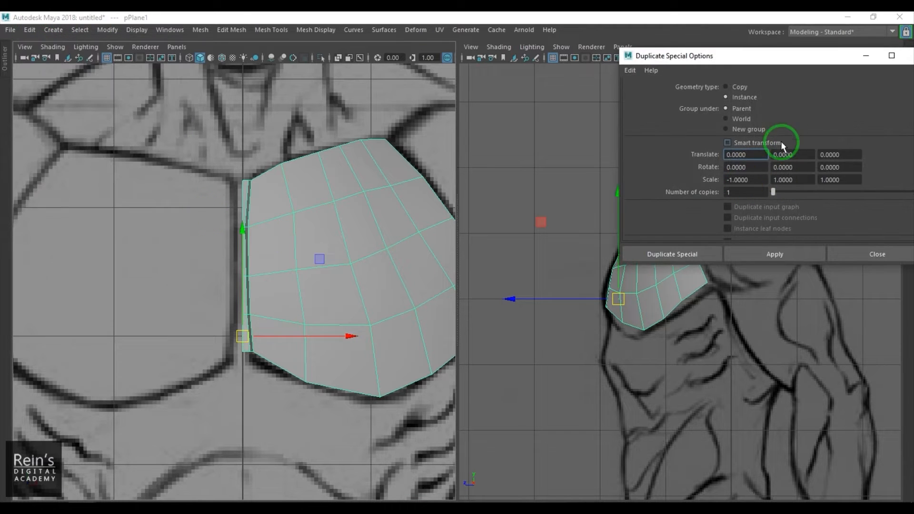
{"action": "left_click", "coordinate": [630, 70]}
{"action": "left_click", "coordinate": [638, 92]}
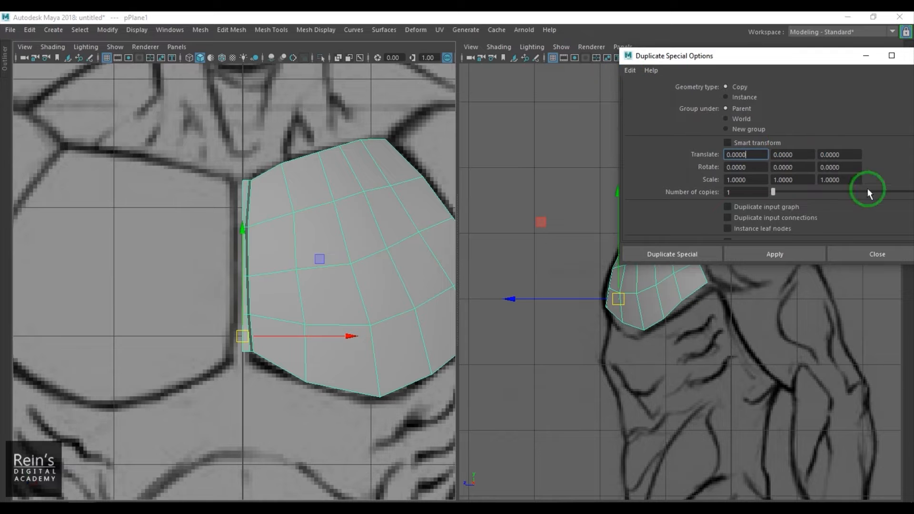
{"action": "double_click", "coordinate": [751, 192]}
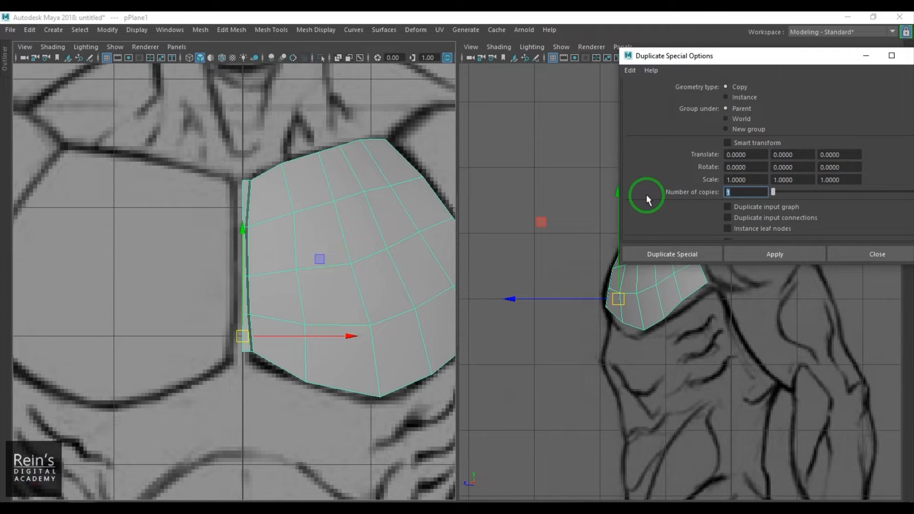
{"action": "double_click", "coordinate": [720, 181]}
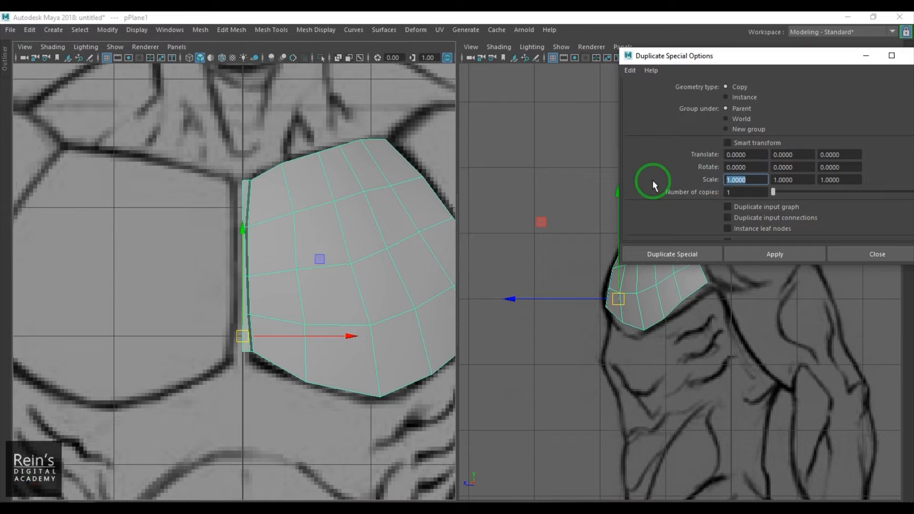
{"action": "type", "text": "-1"}
{"action": "key", "text": "Return"}
{"action": "left_click", "coordinate": [687, 257]}
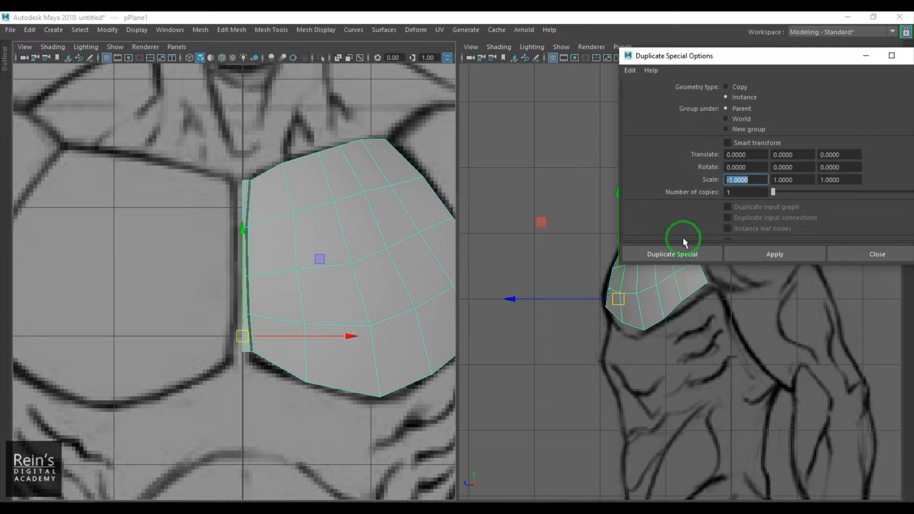
{"action": "left_click", "coordinate": [288, 424]}
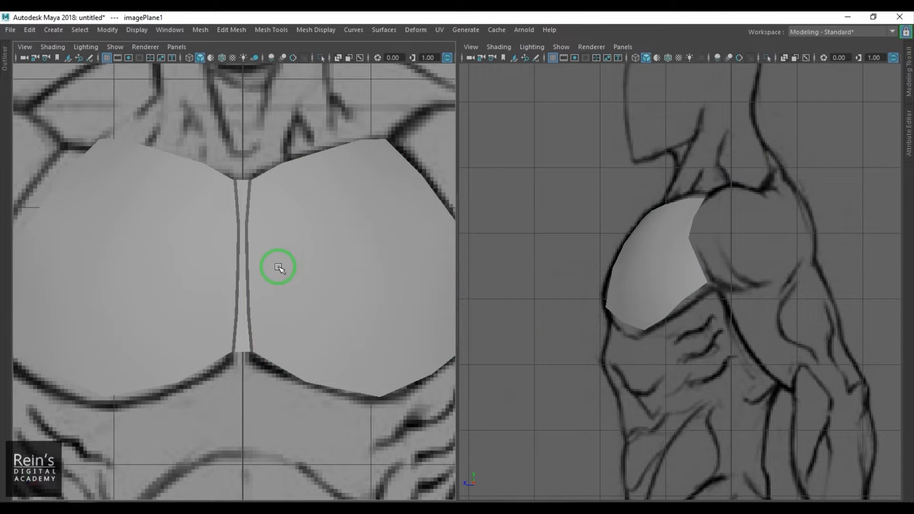
- Examine the seam between the two chest halves and its inner edges in the perspective and front views
{"action": "key", "text": "space"}
{"action": "key", "text": "space"}
{"action": "left_click_drag", "start_coordinate": [336, 301], "coordinate": [339, 259]}
{"action": "scroll", "coordinate": [618, 272], "scroll_direction": "down", "scroll_amount": 3}
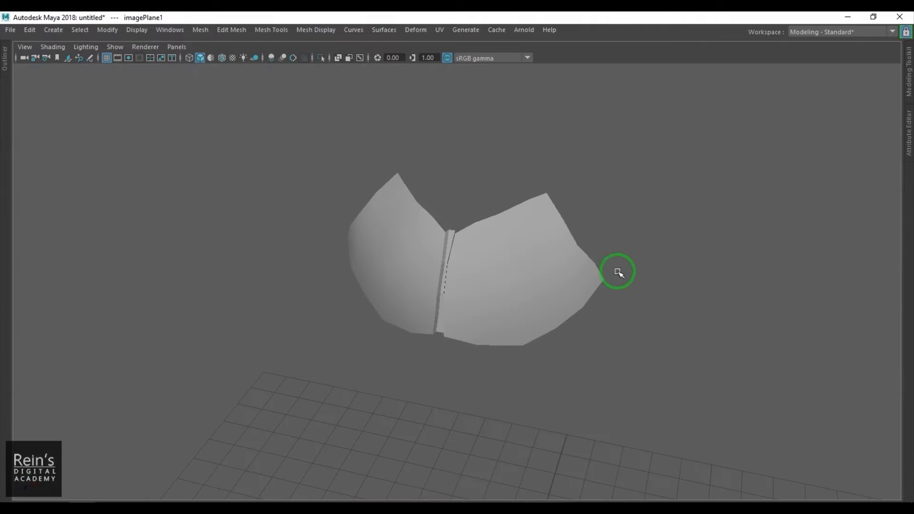
{"action": "left_click_drag", "start_coordinate": [617, 272], "coordinate": [574, 256], "text": "alt"}
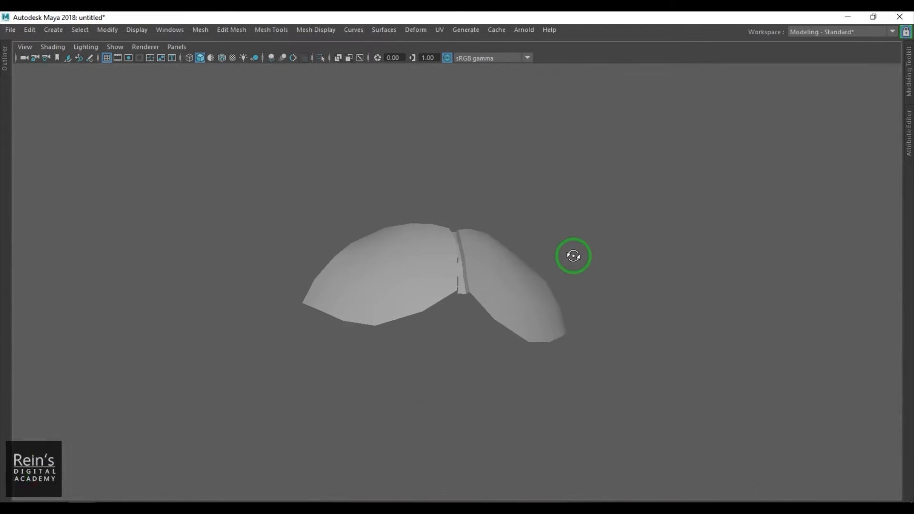
{"action": "scroll", "coordinate": [518, 275], "scroll_direction": "up", "scroll_amount": 3}
{"action": "left_click", "coordinate": [513, 289]}
{"action": "scroll", "coordinate": [510, 270], "scroll_direction": "up", "scroll_amount": 3}
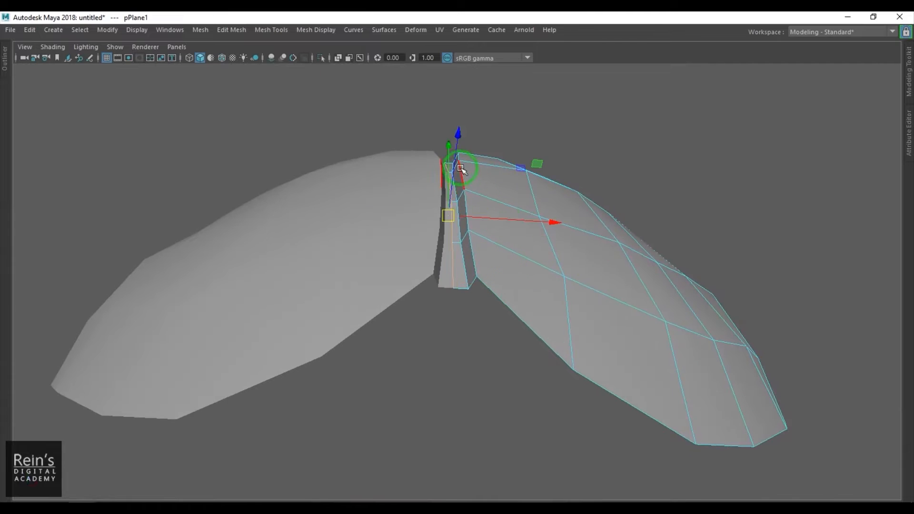
{"action": "double_click", "coordinate": [461, 169]}
{"action": "left_click_drag", "start_coordinate": [479, 242], "coordinate": [479, 273], "text": "alt"}
{"action": "left_click_drag", "start_coordinate": [550, 145], "coordinate": [556, 149]}
{"action": "left_click_drag", "start_coordinate": [552, 191], "coordinate": [517, 297], "text": "alt"}
{"action": "key", "text": "space"}
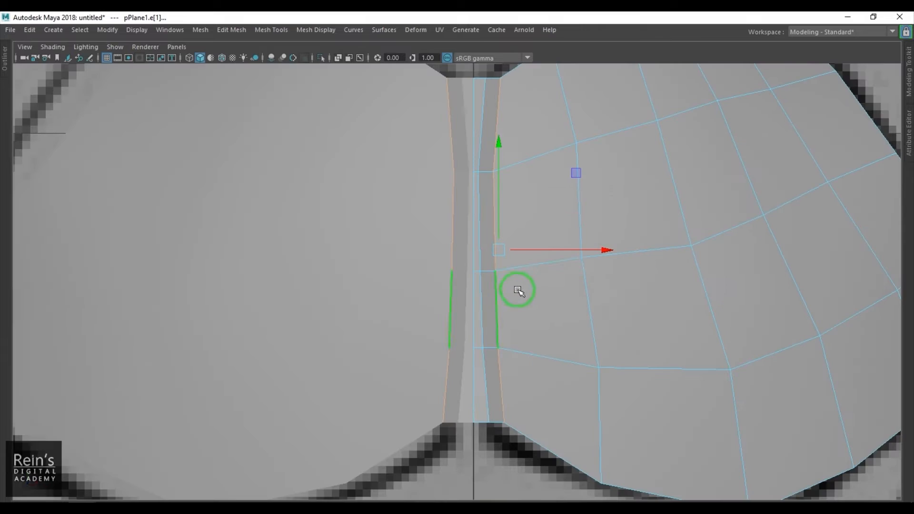
- Move the lower vertices of the chest's first interior column closer to the centre line in the front view
{"action": "scroll", "coordinate": [518, 290], "scroll_direction": "down", "scroll_amount": 5}
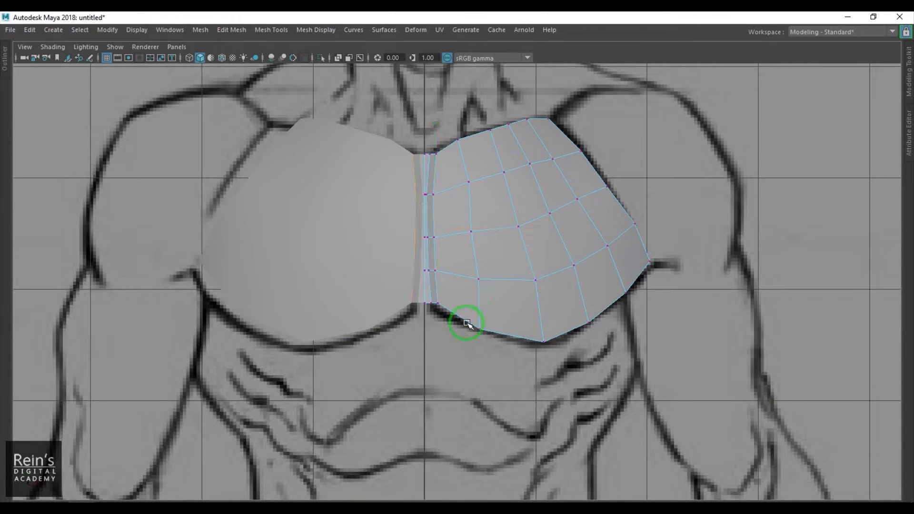
{"action": "left_click_drag", "start_coordinate": [493, 339], "coordinate": [492, 339]}
{"action": "left_click_drag", "start_coordinate": [478, 328], "coordinate": [467, 319]}
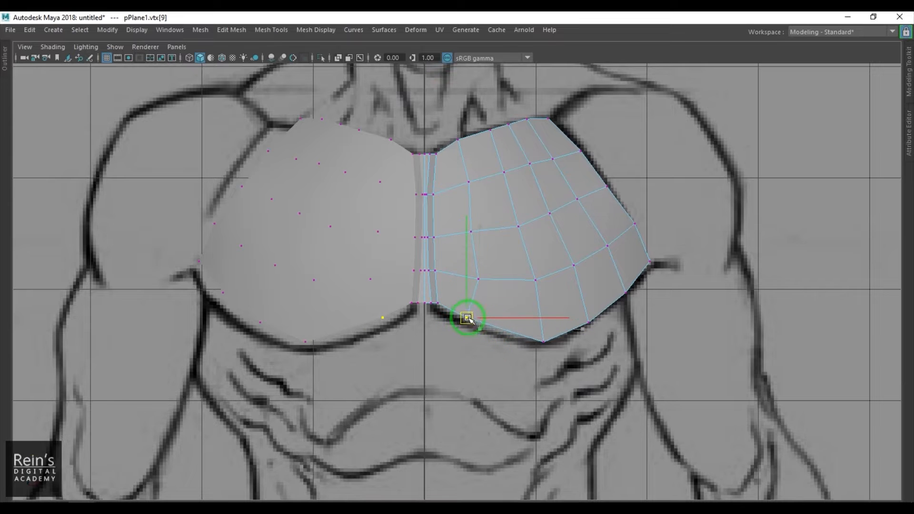
{"action": "left_click_drag", "start_coordinate": [471, 272], "coordinate": [472, 272]}
{"action": "left_click_drag", "start_coordinate": [479, 279], "coordinate": [470, 279]}
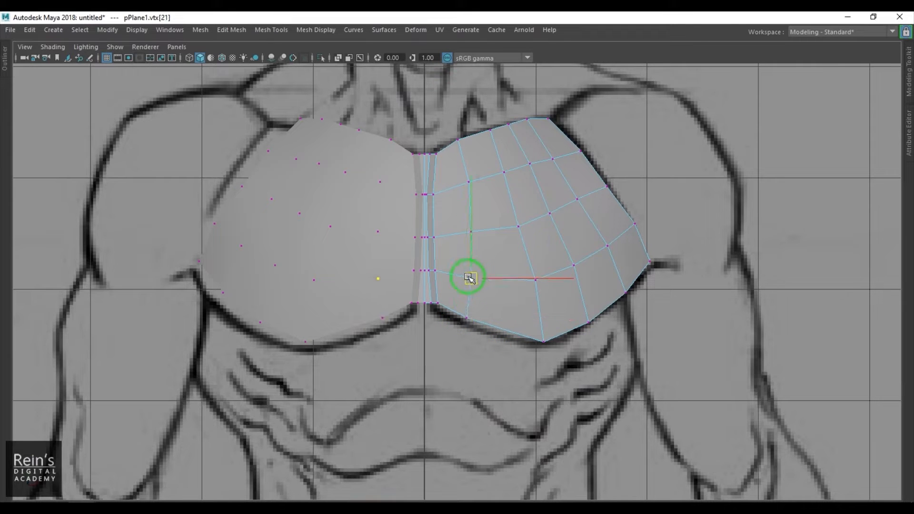
{"action": "left_click", "coordinate": [471, 179]}
{"action": "left_click_drag", "start_coordinate": [465, 113], "coordinate": [465, 114]}
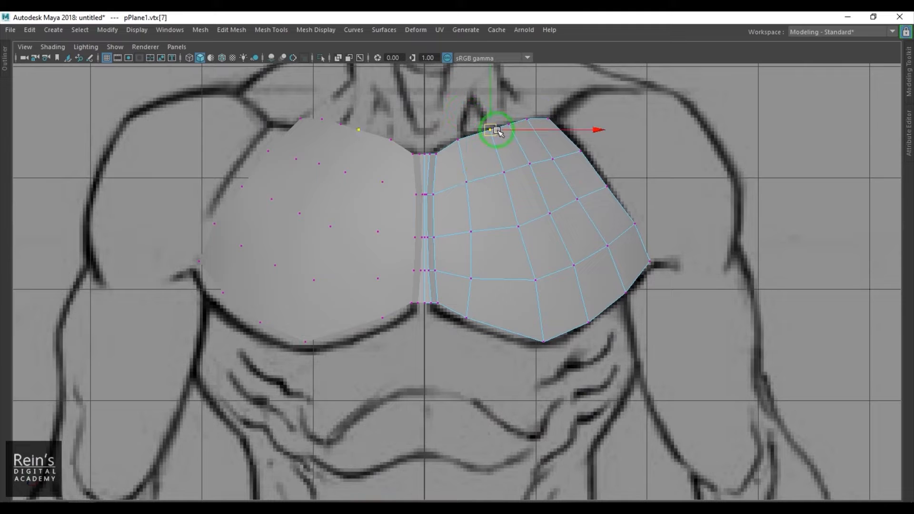
- Insert a vertical edge loop just outside the chest's first interior loop and turn off the viewport's colour management
{"action": "key", "text": "F8"}
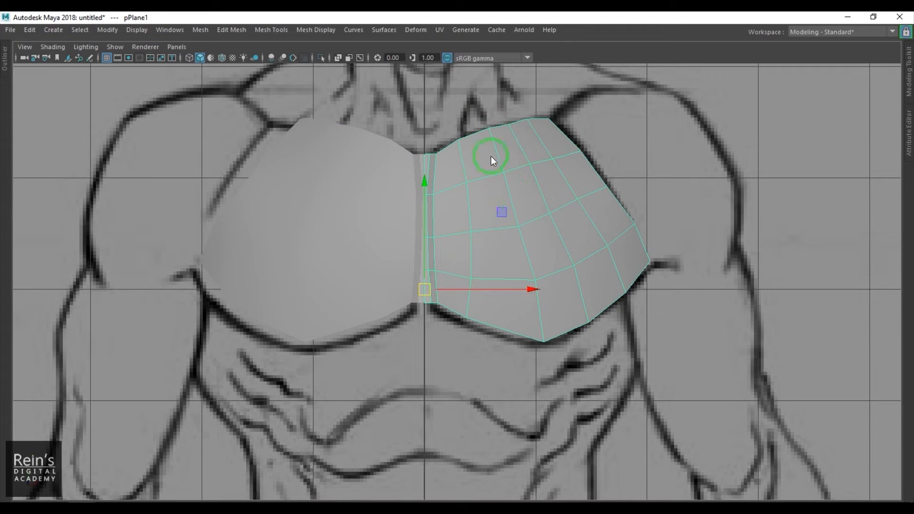
{"action": "right_click_drag", "start_coordinate": [543, 160], "coordinate": [602, 224], "text": "ctrl"}
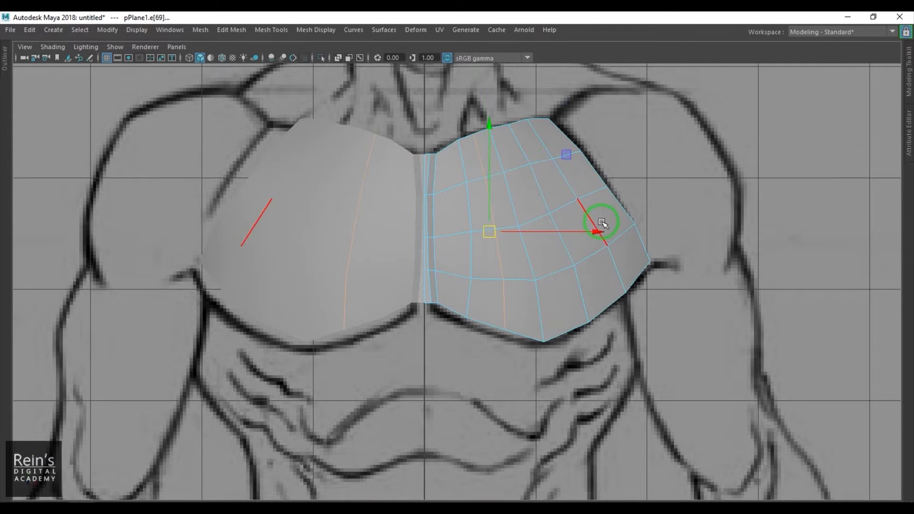
{"action": "left_click", "coordinate": [447, 57]}
{"action": "middle_click_drag", "start_coordinate": [492, 218], "coordinate": [489, 254], "text": "alt"}
{"action": "scroll", "coordinate": [467, 238], "scroll_direction": "up", "scroll_amount": 2}
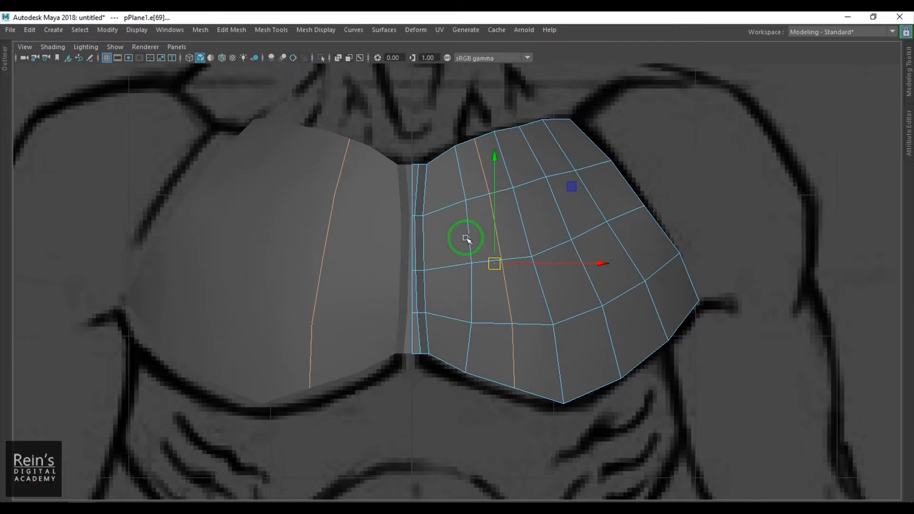
- Slide the two innermost interior vertical edge loops toward the centre line with the Slide Edge Tool
{"action": "double_click", "coordinate": [465, 190]}
{"action": "right_click", "coordinate": [541, 193], "text": "shift"}
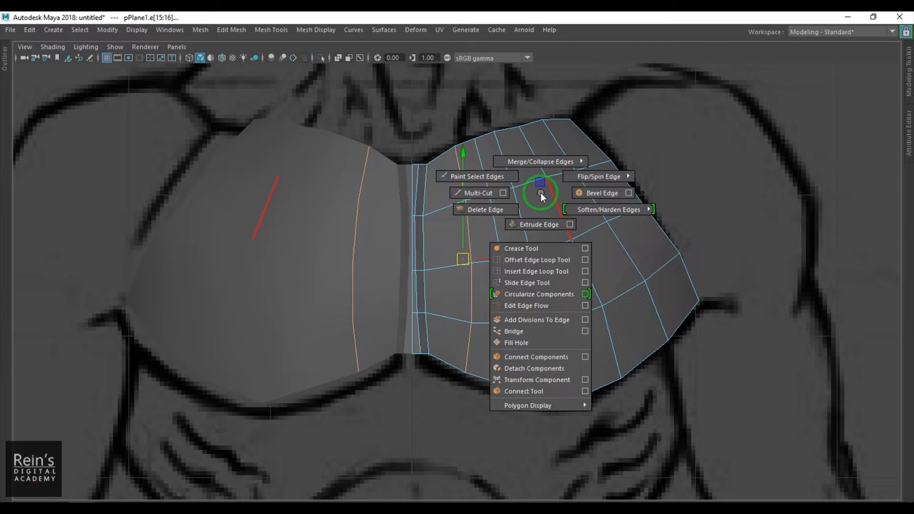
{"action": "right_click_drag", "start_coordinate": [541, 193], "coordinate": [528, 281], "text": "shift"}
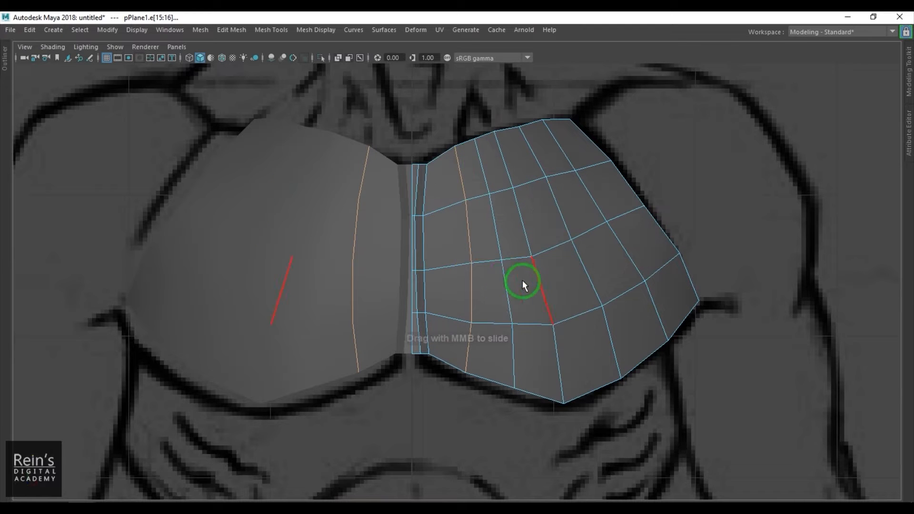
{"action": "middle_click_drag", "start_coordinate": [522, 281], "coordinate": [490, 292]}
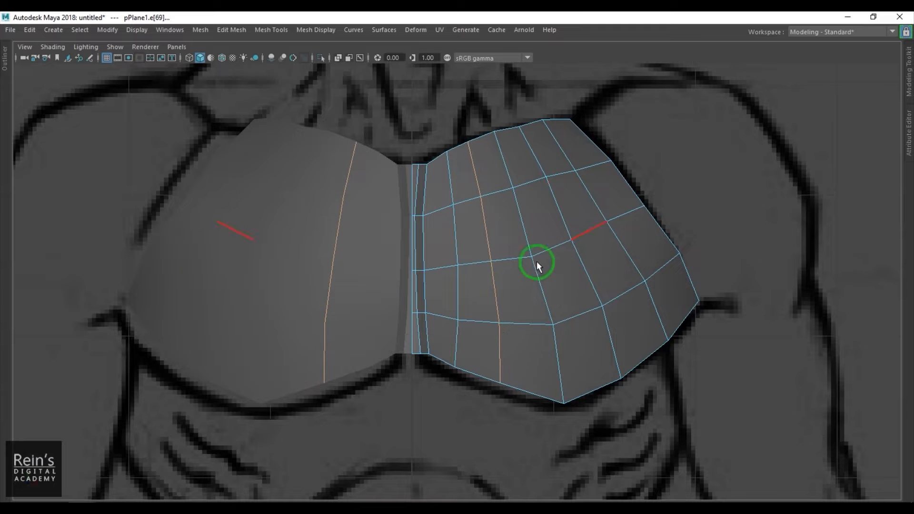
- Move the vertices along the chest's lower border down onto the reference outline
{"action": "right_click_drag", "start_coordinate": [499, 318], "coordinate": [431, 326]}
{"action": "key", "text": "w"}
{"action": "left_click", "coordinate": [455, 367]}
{"action": "left_click_drag", "start_coordinate": [455, 367], "coordinate": [499, 393]}
{"action": "left_click", "coordinate": [499, 383]}
{"action": "left_click", "coordinate": [621, 378]}
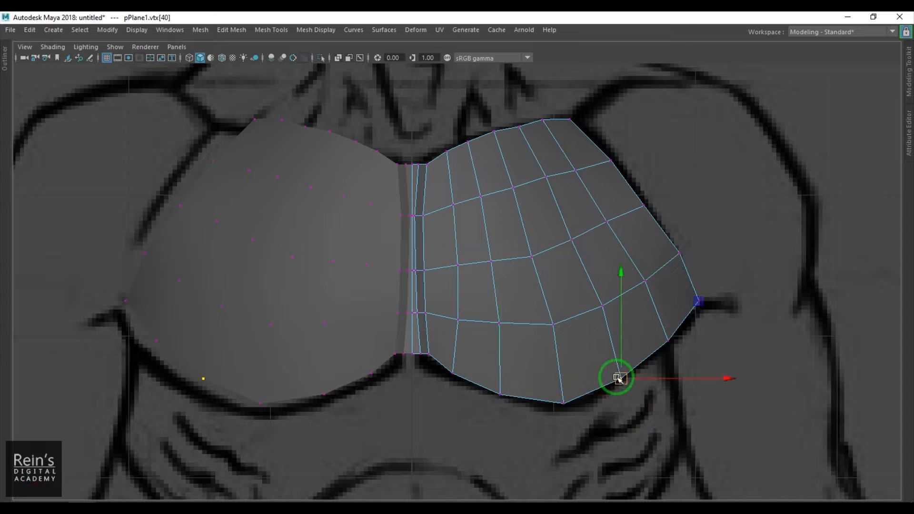
- Reposition the vertices of the chest's middle and lower horizontal rows so the edges flow in smoother curves
{"action": "left_click", "coordinate": [571, 241]}
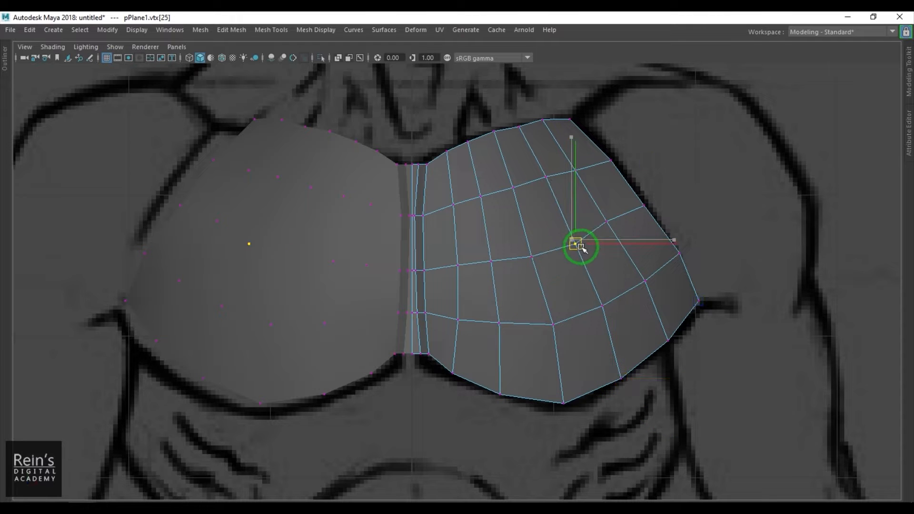
{"action": "left_click", "coordinate": [610, 224]}
{"action": "left_click", "coordinate": [533, 256]}
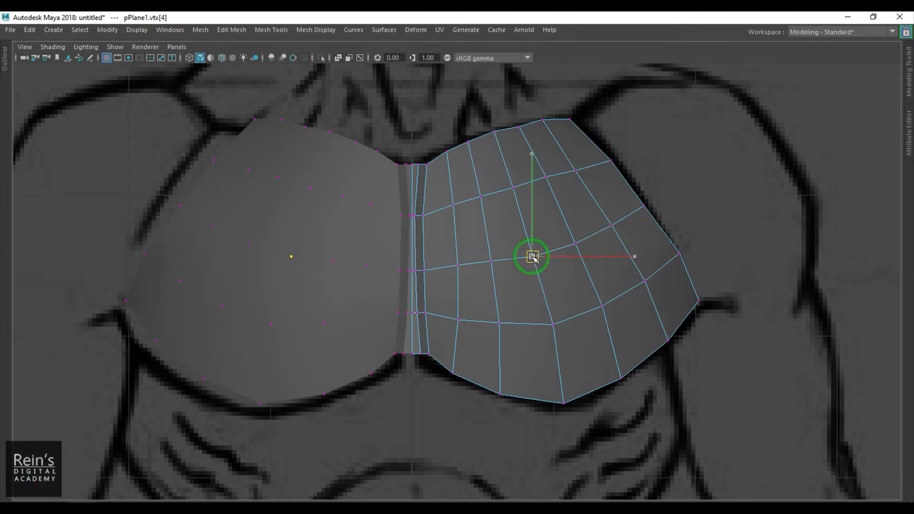
{"action": "left_click", "coordinate": [492, 265]}
{"action": "left_click", "coordinate": [460, 268]}
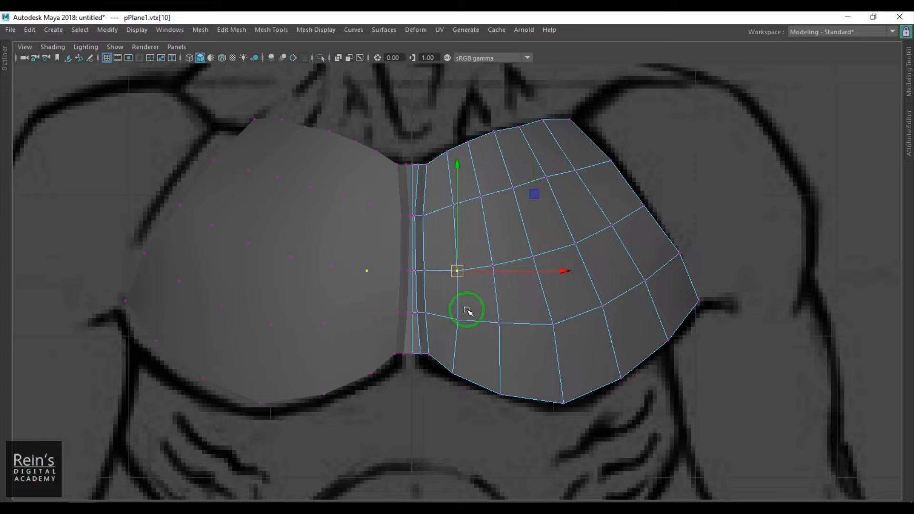
{"action": "scroll", "coordinate": [483, 336], "scroll_direction": "up", "scroll_amount": 3}
{"action": "left_click", "coordinate": [513, 336]}
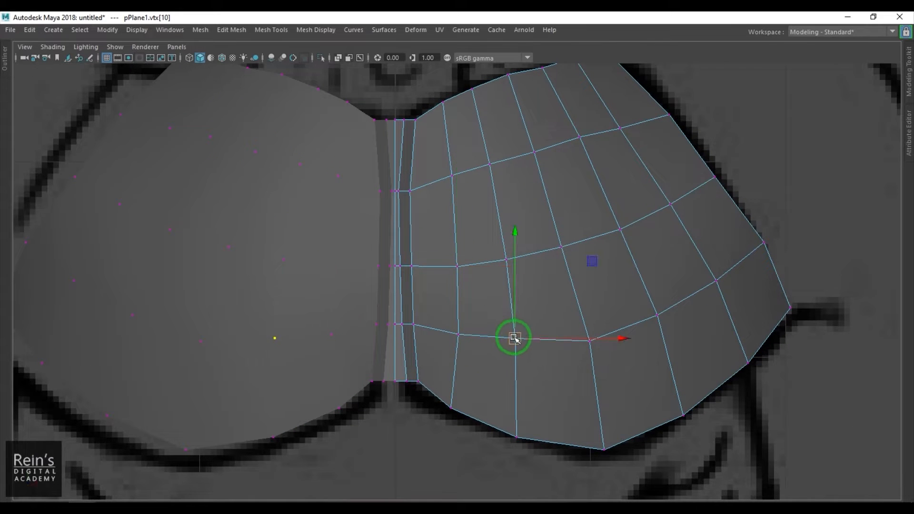
{"action": "left_click_drag", "start_coordinate": [515, 338], "coordinate": [515, 344]}
- Even out the vertices along the chest's upper row and top border, then return to object mode and clear the selection
{"action": "middle_click_drag", "start_coordinate": [634, 223], "coordinate": [621, 304], "text": "alt"}
{"action": "left_click", "coordinate": [608, 209]}
{"action": "left_click_drag", "start_coordinate": [608, 208], "coordinate": [608, 205]}
{"action": "left_click", "coordinate": [563, 141]}
{"action": "left_click_drag", "start_coordinate": [564, 142], "coordinate": [569, 144]}
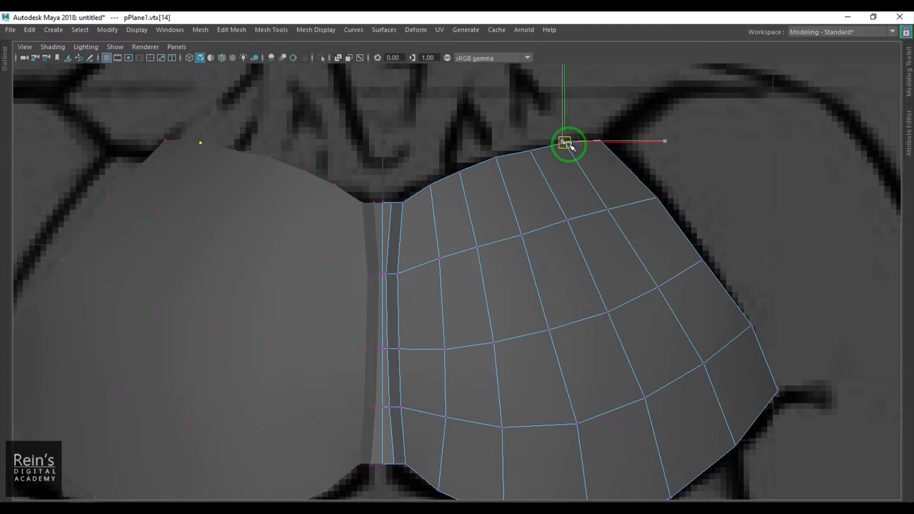
{"action": "left_click", "coordinate": [531, 151]}
{"action": "right_click_drag", "start_coordinate": [495, 342], "coordinate": [639, 216]}
{"action": "right_click_drag", "start_coordinate": [653, 281], "coordinate": [560, 282], "text": "alt"}
{"action": "left_click", "coordinate": [786, 180]}
- Extrude the chest's lower border edges back toward the inside of the body in the perspective view
{"action": "middle_click_drag", "start_coordinate": [576, 319], "coordinate": [607, 264], "text": "alt"}
{"action": "scroll", "coordinate": [591, 267], "scroll_direction": "up", "scroll_amount": 2}
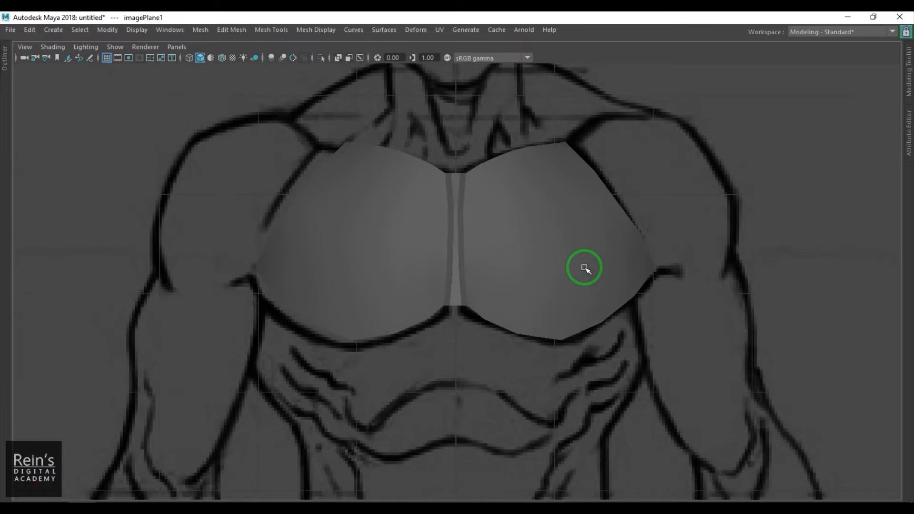
{"action": "left_click", "coordinate": [580, 266]}
{"action": "scroll", "coordinate": [576, 283], "scroll_direction": "up", "scroll_amount": 2}
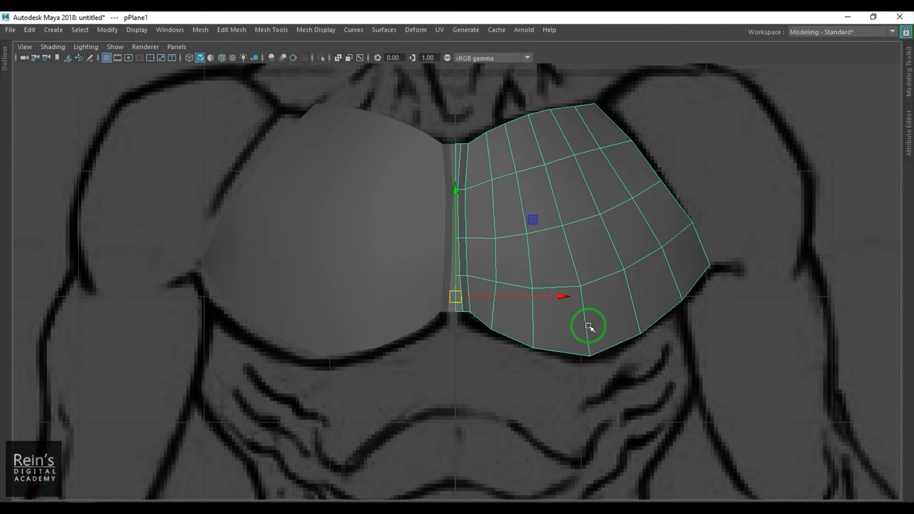
{"action": "key", "text": "space"}
{"action": "left_click_drag", "start_coordinate": [588, 327], "coordinate": [586, 288]}
{"action": "mouse_move", "coordinate": [588, 298]}
{"action": "left_mouse_down", "text": "alt"}
{"action": "mouse_move", "coordinate": [592, 305]}
{"action": "mouse_move", "coordinate": [587, 298]}
{"action": "left_mouse_up", "text": "alt"}
{"action": "middle_click_drag", "start_coordinate": [562, 329], "coordinate": [543, 243], "text": "alt"}
{"action": "right_click_drag", "start_coordinate": [543, 243], "coordinate": [543, 205]}
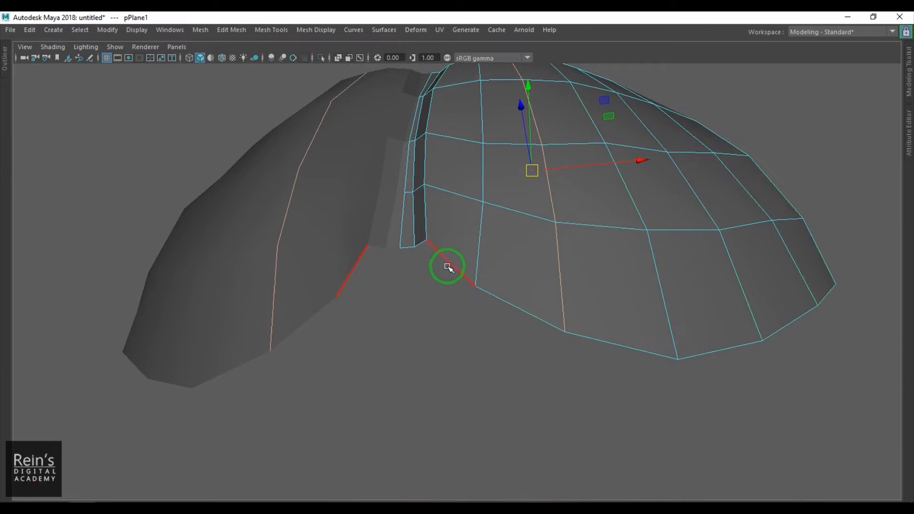
{"action": "left_click", "coordinate": [448, 267]}
{"action": "left_click_drag", "start_coordinate": [629, 311], "coordinate": [537, 324], "text": "alt"}
{"action": "left_click_drag", "start_coordinate": [694, 194], "coordinate": [560, 262], "text": "alt"}
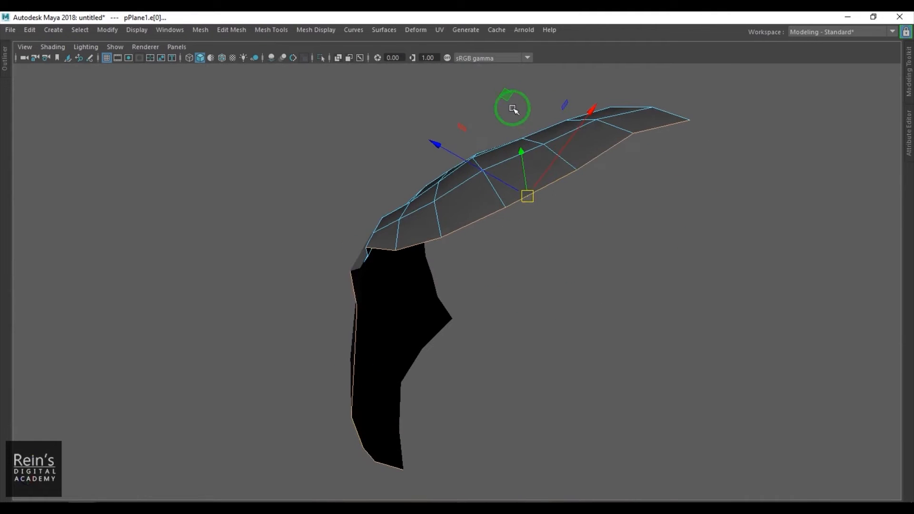
{"action": "left_click_drag", "start_coordinate": [509, 95], "coordinate": [517, 102], "text": "shift"}
- Merge the split vertices at the inner corner of the chest's extruded lower border to their center
{"action": "left_click_drag", "start_coordinate": [465, 200], "coordinate": [445, 210], "text": "alt"}
{"action": "right_click_drag", "start_coordinate": [445, 210], "coordinate": [479, 187], "text": "alt"}
{"action": "left_click_drag", "start_coordinate": [479, 187], "coordinate": [516, 229], "text": "alt"}
{"action": "right_click_drag", "start_coordinate": [512, 250], "coordinate": [482, 242]}
{"action": "scroll", "coordinate": [516, 235], "scroll_direction": "up", "scroll_amount": 6}
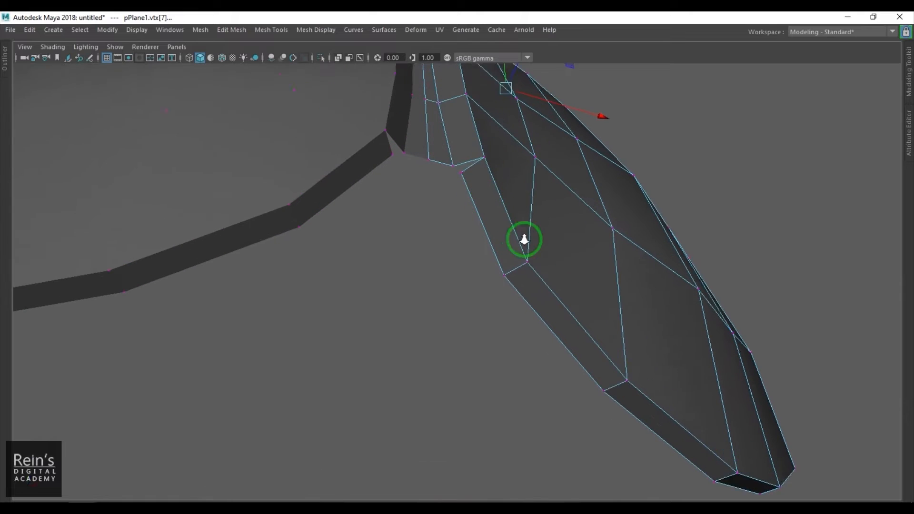
{"action": "left_click_drag", "start_coordinate": [441, 141], "coordinate": [448, 111]}
{"action": "key", "text": "ctrl+z"}
{"action": "middle_click_drag", "start_coordinate": [478, 204], "coordinate": [467, 262], "text": "alt"}
{"action": "scroll", "coordinate": [443, 280], "scroll_direction": "up", "scroll_amount": 3}
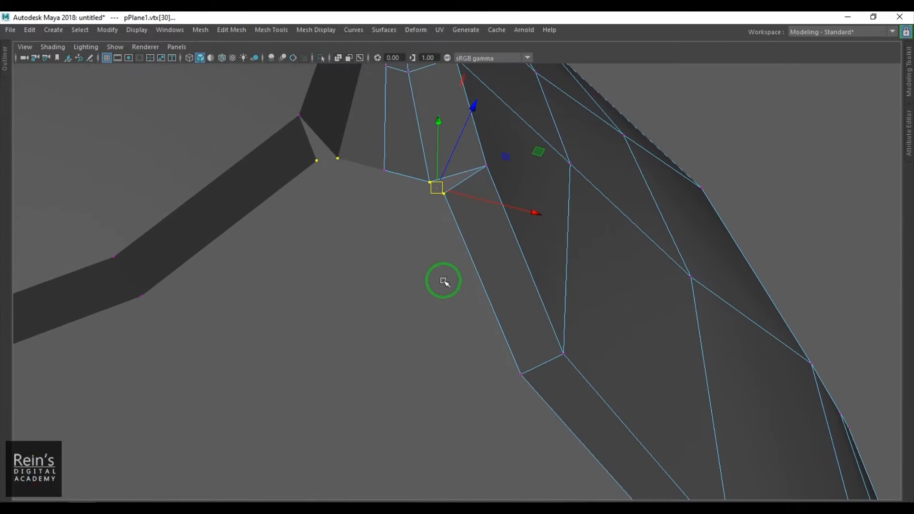
{"action": "right_click", "coordinate": [383, 271], "text": "shift"}
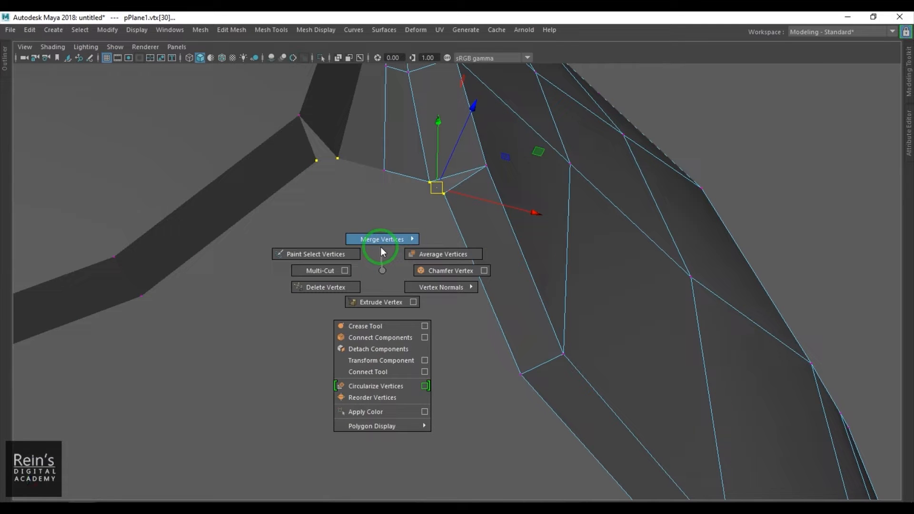
{"action": "right_click_drag", "start_coordinate": [381, 247], "coordinate": [381, 232], "text": "shift"}
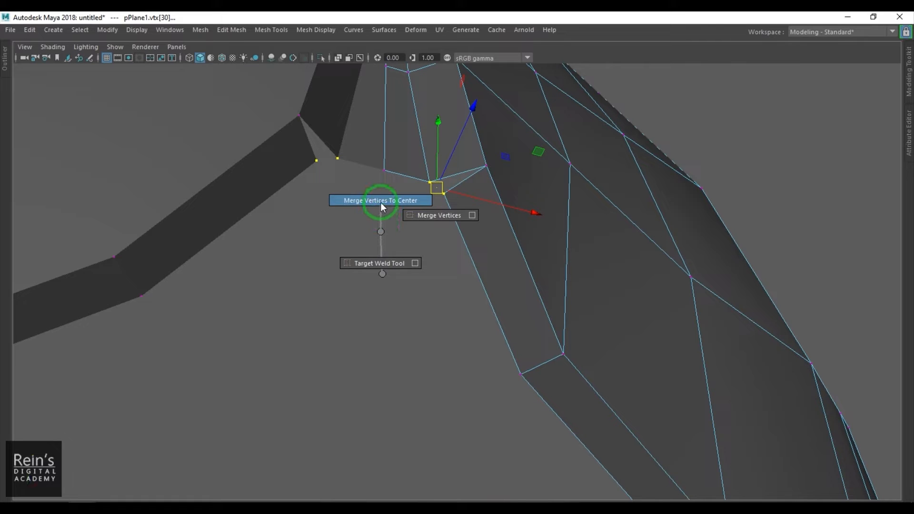
{"action": "right_click_drag", "start_coordinate": [381, 204], "coordinate": [381, 203], "text": "shift"}
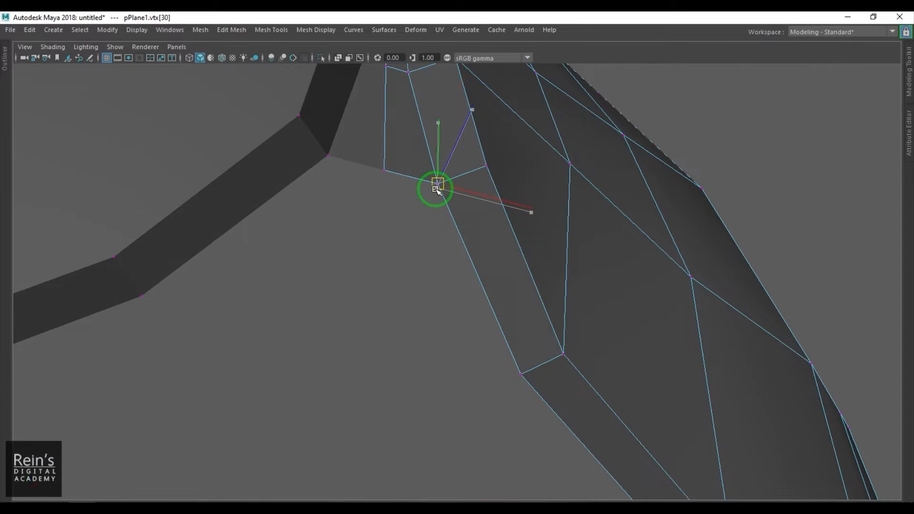
- Shift the vertex pair at the inner end of the extruded lower border in the horizontal plane
{"action": "right_click_drag", "start_coordinate": [436, 189], "coordinate": [441, 215], "text": "alt"}
{"action": "left_click_drag", "start_coordinate": [440, 215], "coordinate": [441, 265], "text": "alt"}
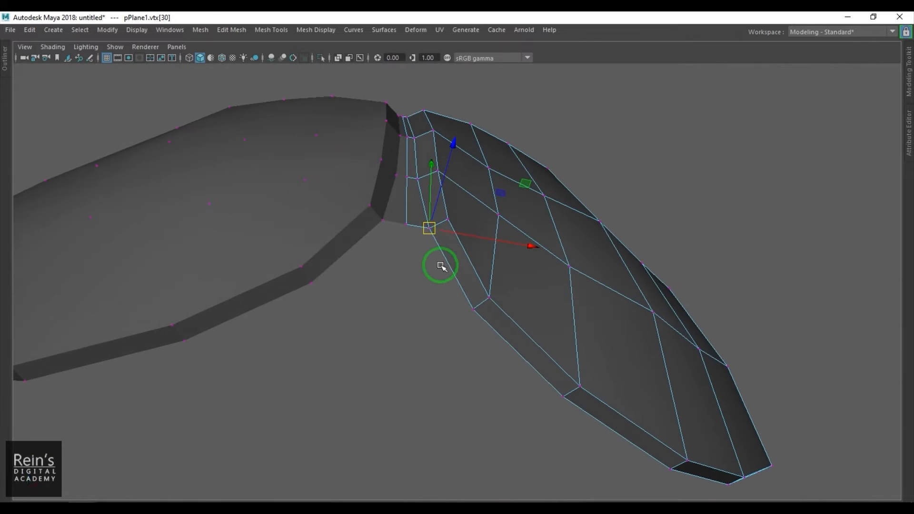
{"action": "left_click", "coordinate": [426, 216], "text": "shift"}
{"action": "left_click_drag", "start_coordinate": [427, 216], "coordinate": [406, 240], "text": "alt"}
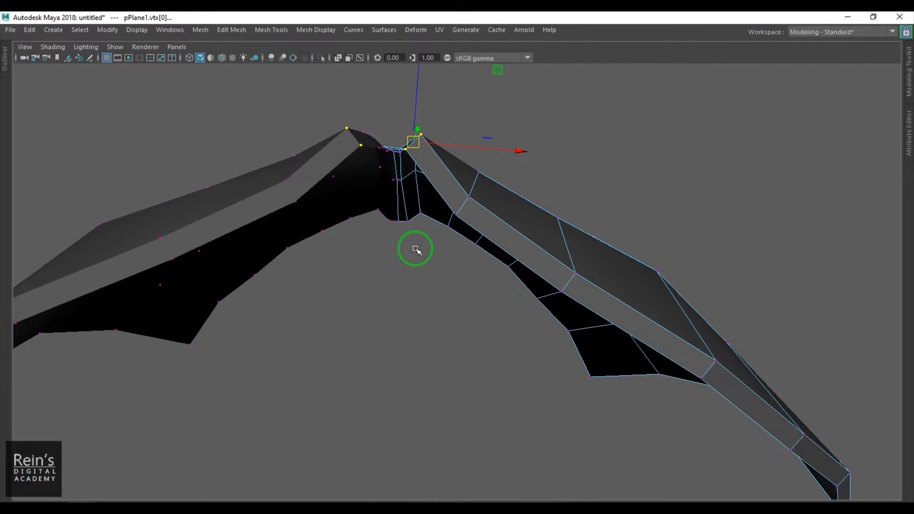
{"action": "left_click_drag", "start_coordinate": [490, 93], "coordinate": [492, 88]}
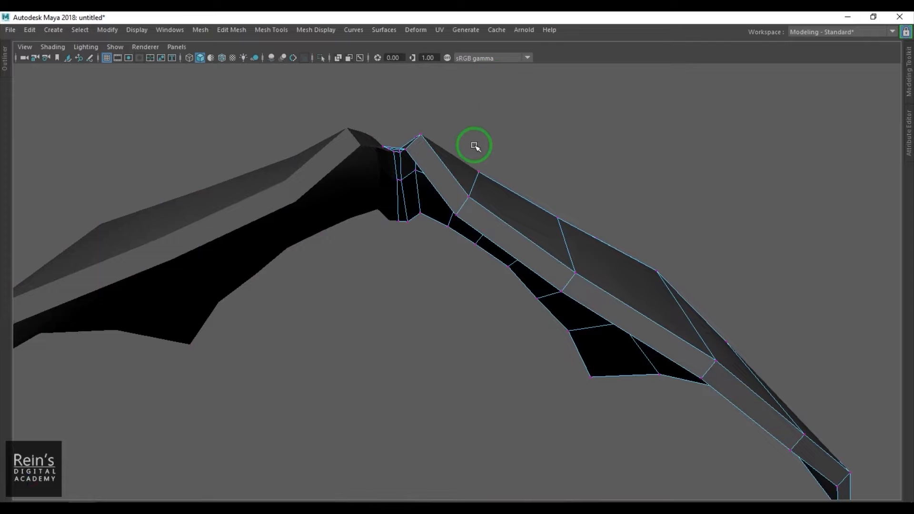
{"action": "middle_click_drag", "start_coordinate": [466, 151], "coordinate": [469, 189], "text": "alt"}
{"action": "left_click_drag", "start_coordinate": [440, 201], "coordinate": [419, 262], "text": "alt"}
{"action": "left_click_drag", "start_coordinate": [389, 284], "coordinate": [415, 322]}
{"action": "left_click_drag", "start_coordinate": [416, 323], "coordinate": [487, 207], "text": "alt"}
{"action": "left_click_drag", "start_coordinate": [515, 75], "coordinate": [510, 88]}
{"action": "left_click_drag", "start_coordinate": [485, 202], "coordinate": [453, 205], "text": "alt"}
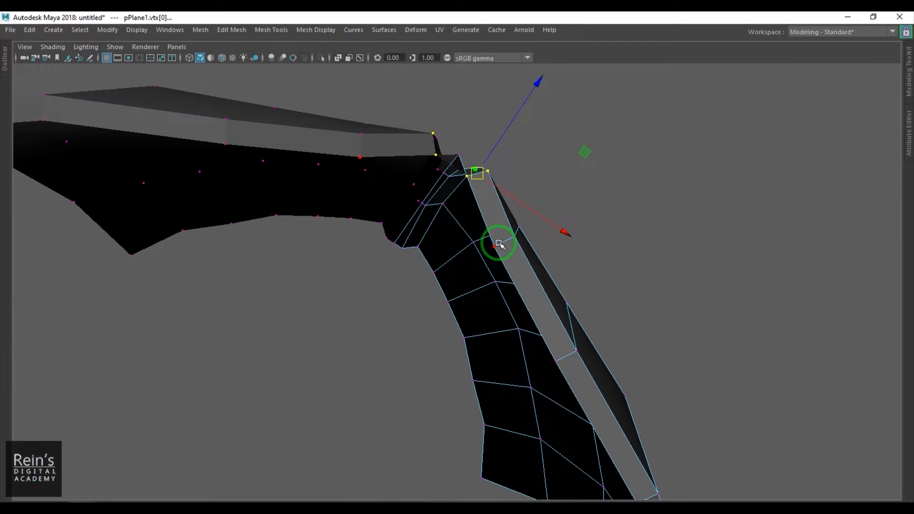
- Move the next two vertex pairs along the extruded lower border in the horizontal plane to smooth its curve
{"action": "left_click_drag", "start_coordinate": [502, 232], "coordinate": [531, 147], "text": "alt"}
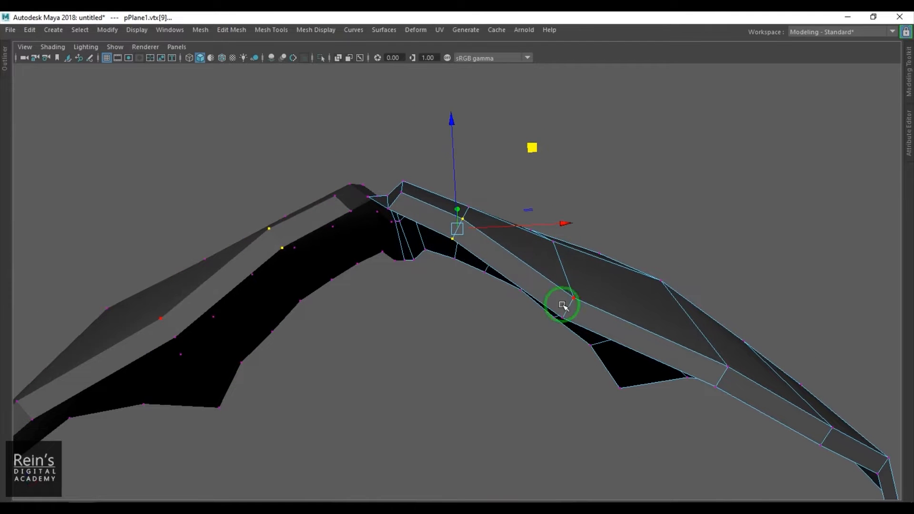
{"action": "left_click_drag", "start_coordinate": [571, 323], "coordinate": [524, 334], "text": "alt"}
{"action": "left_click_drag", "start_coordinate": [538, 392], "coordinate": [556, 327], "text": "alt"}
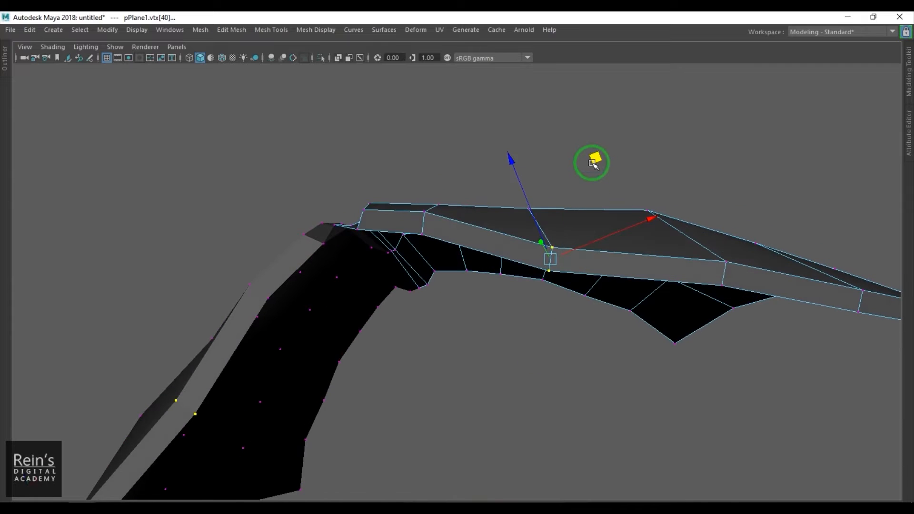
{"action": "left_click_drag", "start_coordinate": [593, 159], "coordinate": [594, 138]}
- Nudge individual vertices on the inner front of the chest to round its profile, then return to object mode and deselect
{"action": "left_click_drag", "start_coordinate": [551, 225], "coordinate": [348, 415], "text": "alt"}
{"action": "left_click", "coordinate": [360, 404]}
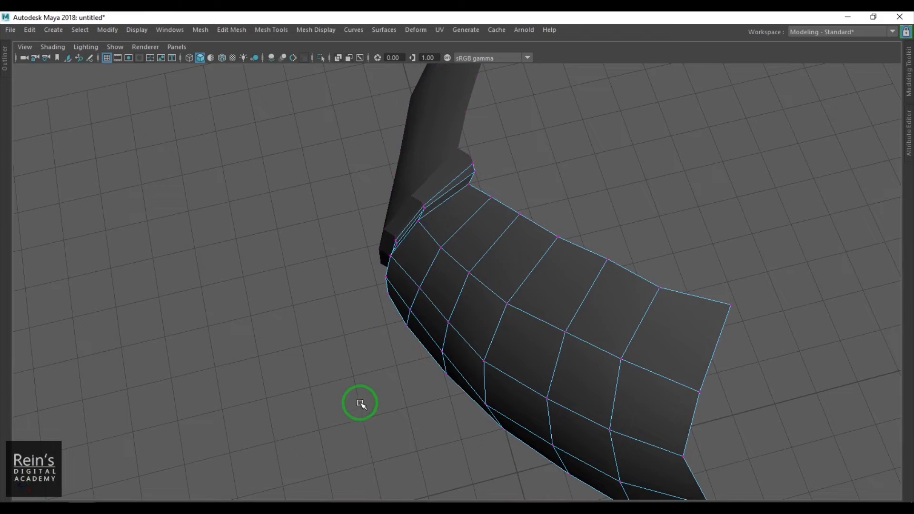
{"action": "left_click", "coordinate": [415, 324]}
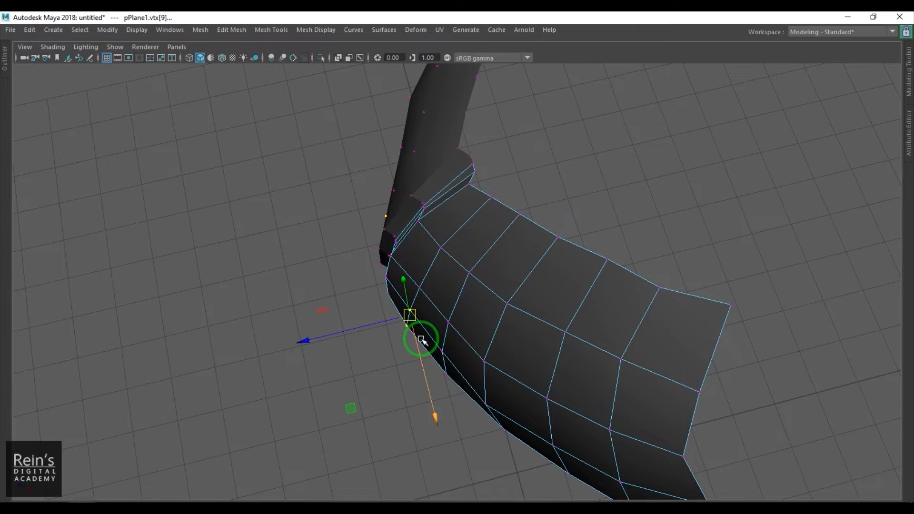
{"action": "left_click", "coordinate": [362, 402]}
{"action": "left_click", "coordinate": [410, 310]}
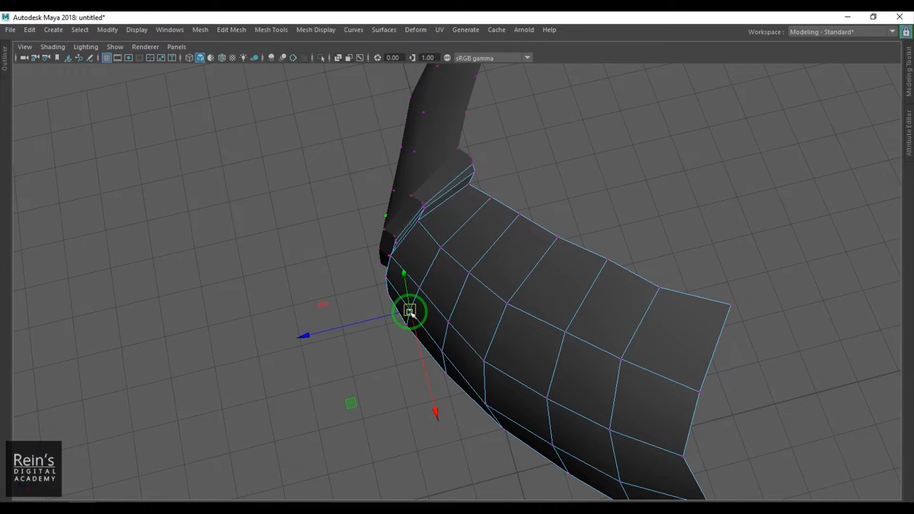
{"action": "left_click", "coordinate": [345, 406]}
{"action": "left_click", "coordinate": [442, 351]}
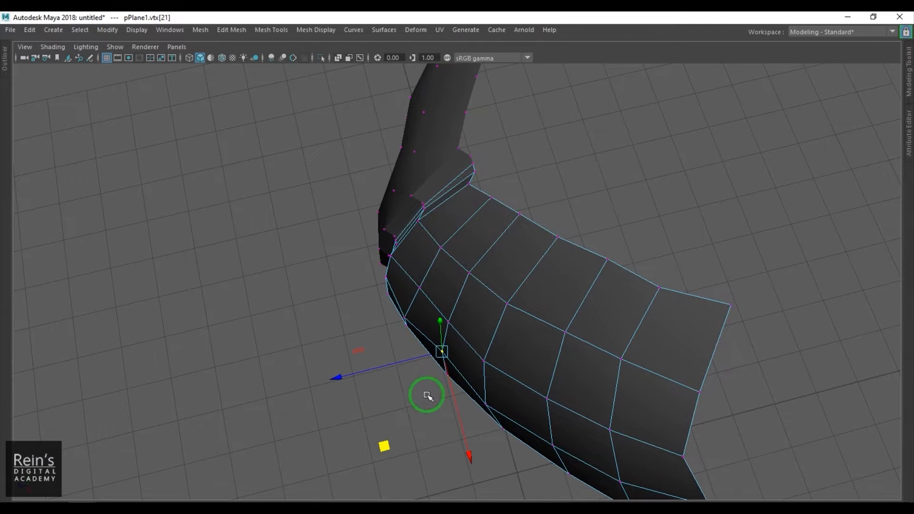
{"action": "left_click", "coordinate": [448, 322]}
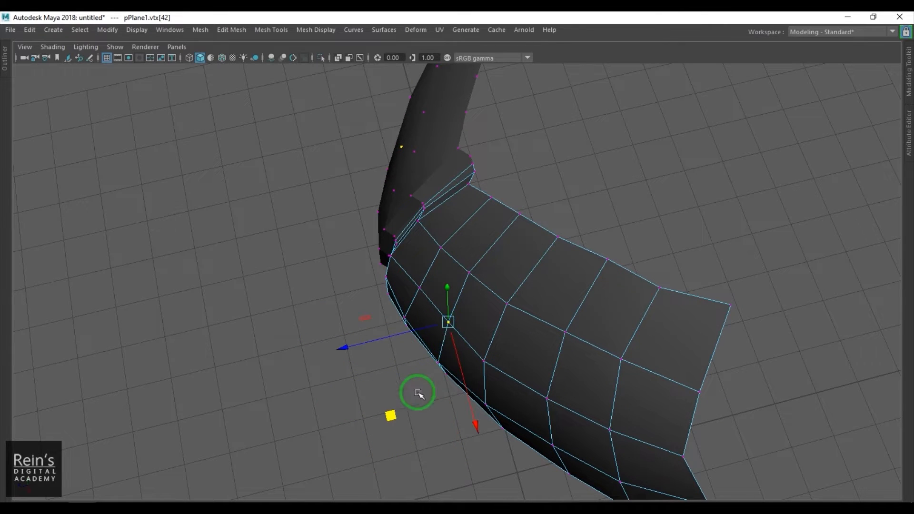
{"action": "left_click", "coordinate": [419, 288]}
{"action": "left_click_drag", "start_coordinate": [360, 380], "coordinate": [355, 388]}
{"action": "right_click_drag", "start_coordinate": [573, 307], "coordinate": [719, 186]}
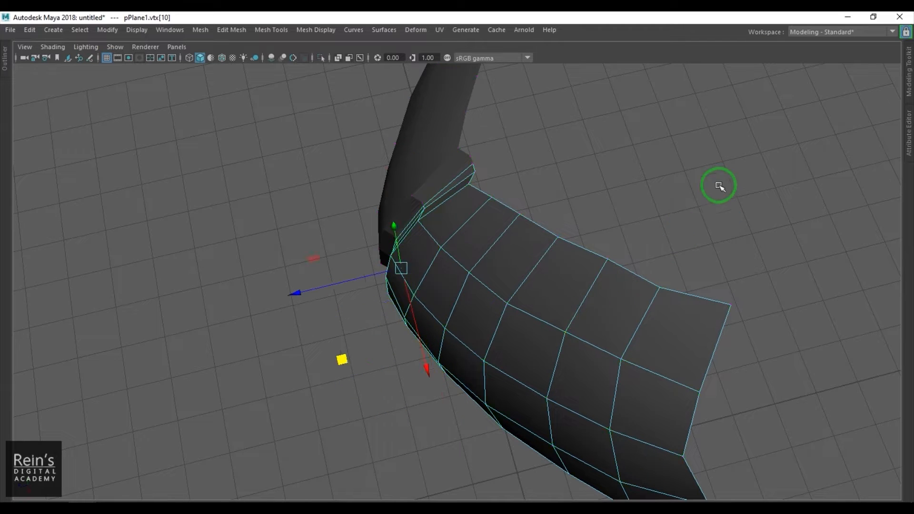
{"action": "left_click", "coordinate": [718, 186]}
- Select the edges along the chest's lower border, adjust their height, and return to object mode
{"action": "left_click_drag", "start_coordinate": [557, 266], "coordinate": [669, 185], "text": "alt"}
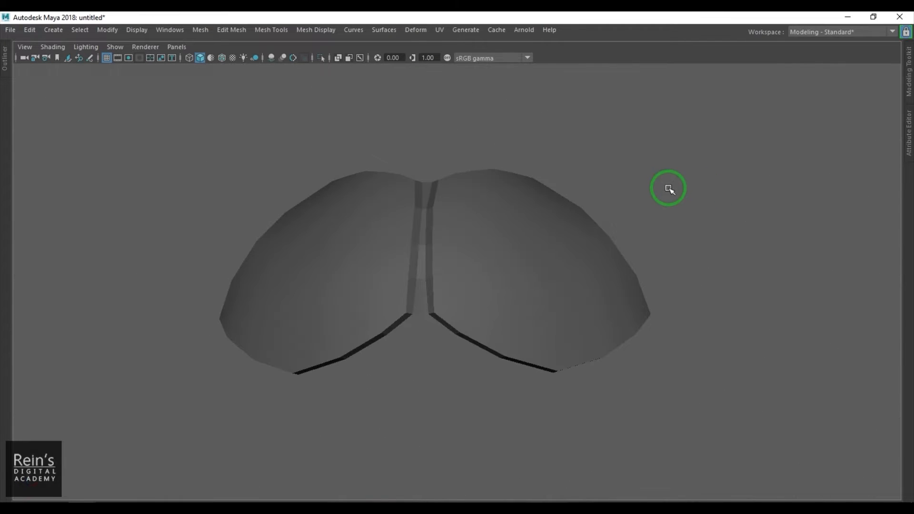
{"action": "left_click", "coordinate": [612, 298]}
{"action": "left_click_drag", "start_coordinate": [556, 343], "coordinate": [453, 308], "text": "alt"}
{"action": "right_click_drag", "start_coordinate": [453, 308], "coordinate": [451, 267]}
{"action": "left_click", "coordinate": [427, 319]}
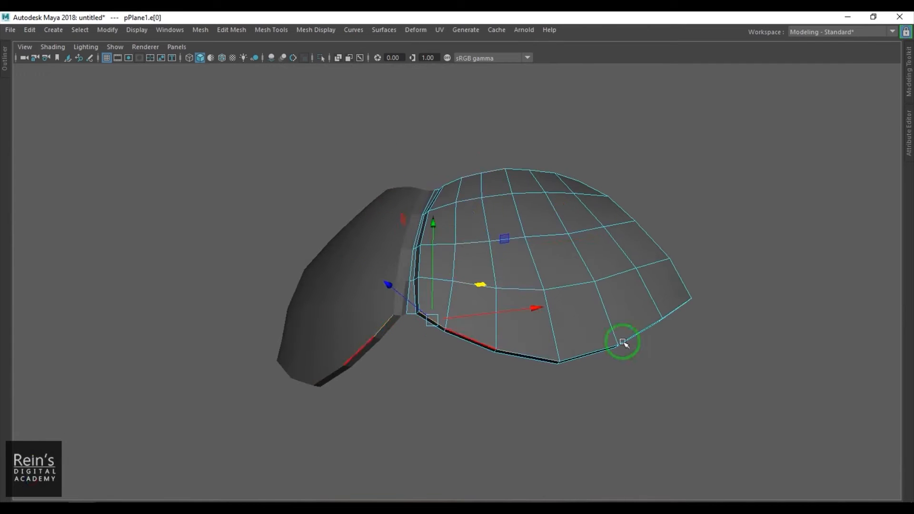
{"action": "double_click", "coordinate": [678, 309], "text": "shift"}
{"action": "left_click_drag", "start_coordinate": [588, 378], "coordinate": [570, 381], "text": "alt"}
{"action": "left_click", "coordinate": [564, 264]}
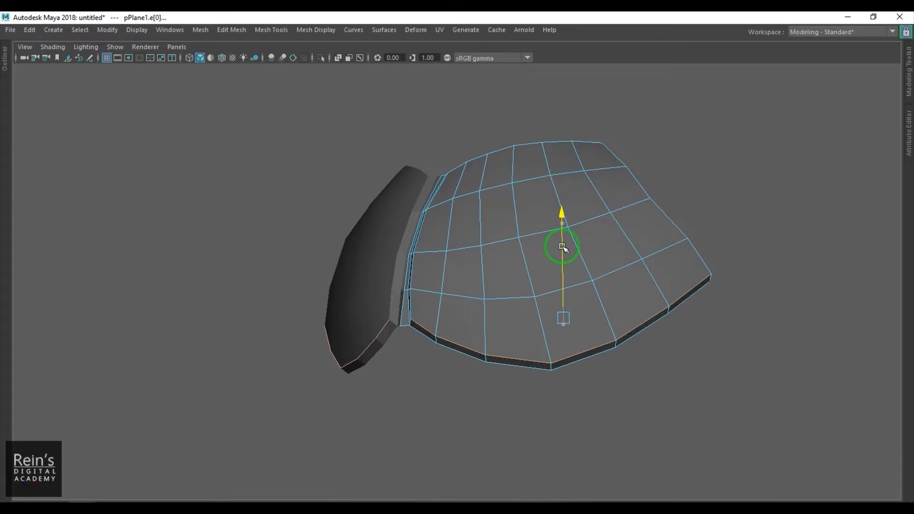
{"action": "left_click_drag", "start_coordinate": [559, 249], "coordinate": [660, 299], "text": "alt"}
{"action": "right_click_drag", "start_coordinate": [457, 234], "coordinate": [681, 187]}
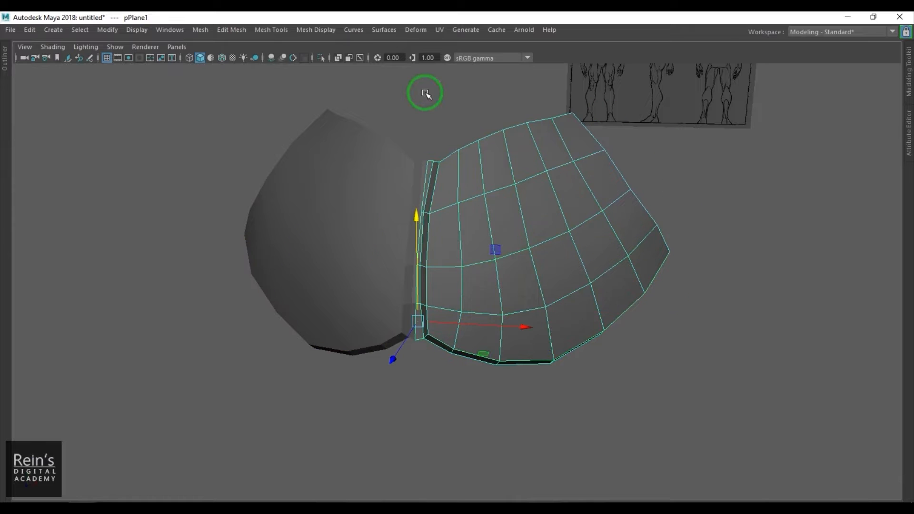
- Enable the viewport's color management view transform and turn on wireframe on shaded display
{"action": "left_click", "coordinate": [447, 58]}
{"action": "left_click", "coordinate": [779, 302]}
{"action": "scroll", "coordinate": [650, 278], "scroll_direction": "down", "scroll_amount": 3}
{"action": "left_click_drag", "start_coordinate": [643, 281], "coordinate": [600, 302], "text": "alt"}
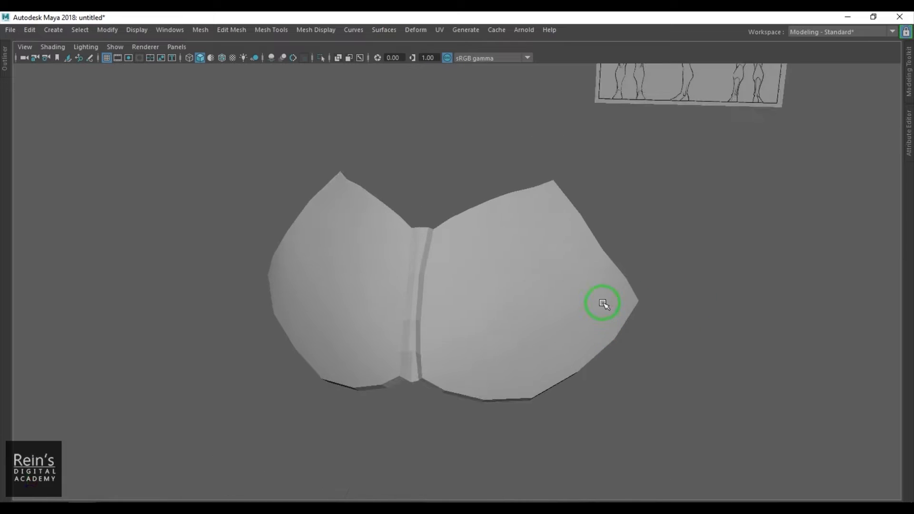
{"action": "left_click", "coordinate": [221, 58]}
{"action": "mouse_move", "coordinate": [362, 238]}
{"action": "left_mouse_down", "text": "alt"}
{"action": "mouse_move", "coordinate": [380, 249]}
{"action": "mouse_move", "coordinate": [398, 241]}
{"action": "mouse_move", "coordinate": [326, 249]}
{"action": "left_mouse_up", "text": "alt"}
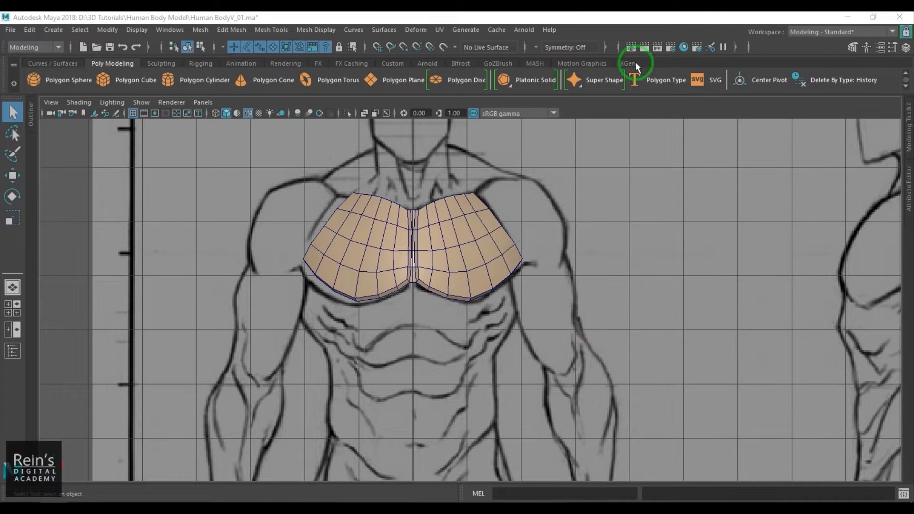
- Open the Render View and load Capture01.JPG from D:\3D Tutorials\Human Body Model\references
{"action": "left_click", "coordinate": [632, 47]}
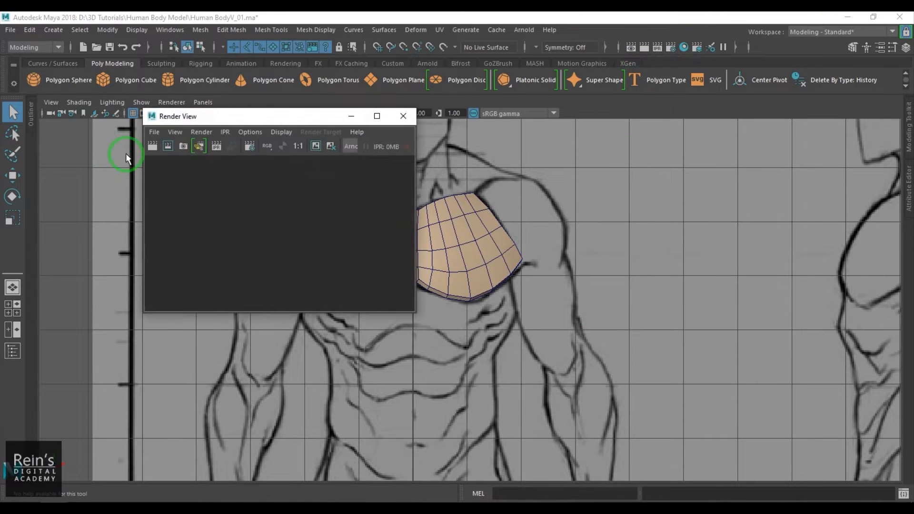
{"action": "left_click", "coordinate": [154, 132]}
{"action": "left_click", "coordinate": [167, 150]}
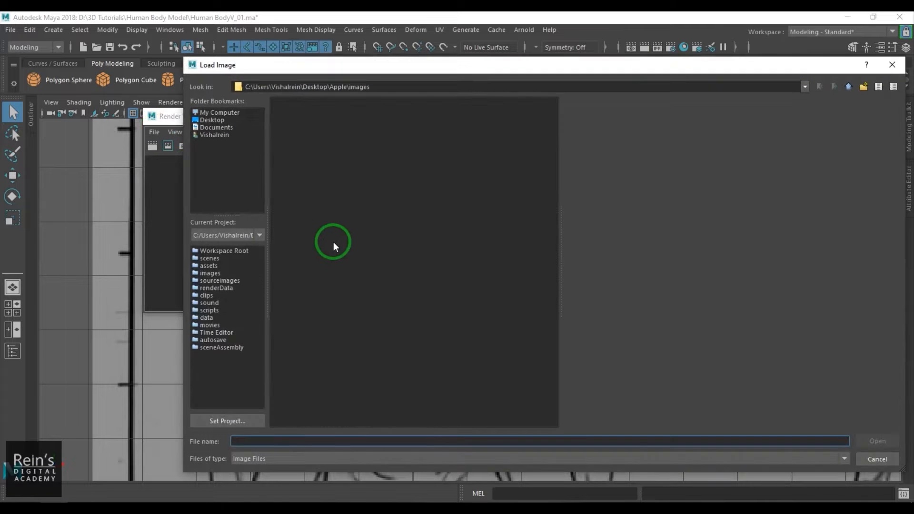
{"action": "type", "text": "D:\\3D Tutorials\\Human Body Model\\references"}
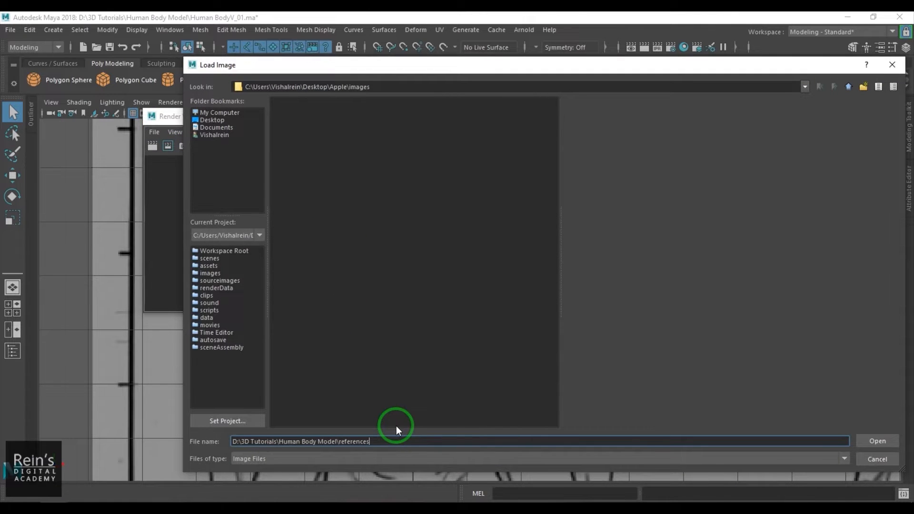
{"action": "key", "text": "Return"}
{"action": "left_click", "coordinate": [290, 103]}
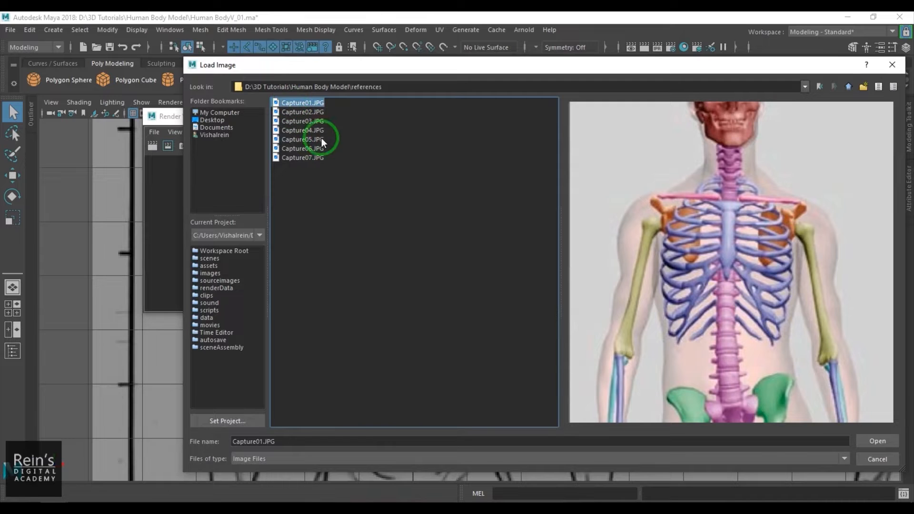
{"action": "left_click", "coordinate": [322, 159]}
{"action": "left_click", "coordinate": [313, 104]}
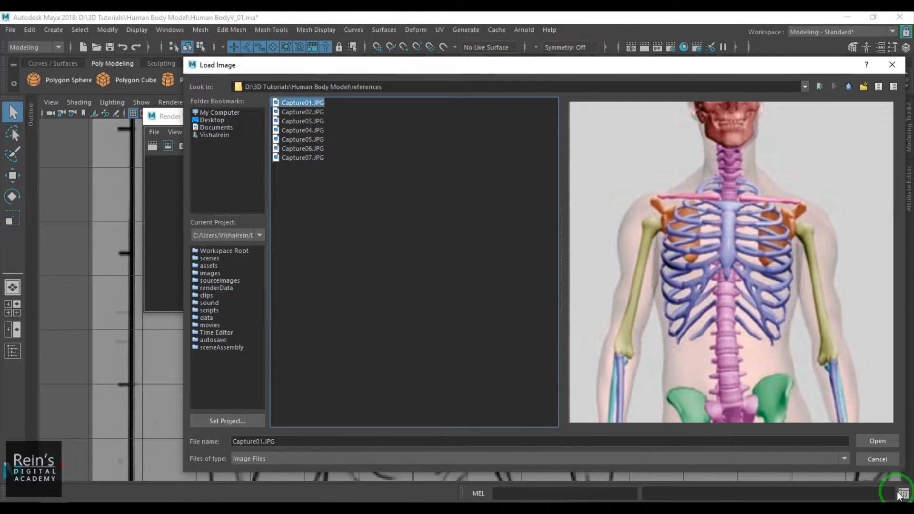
{"action": "left_click", "coordinate": [878, 441]}
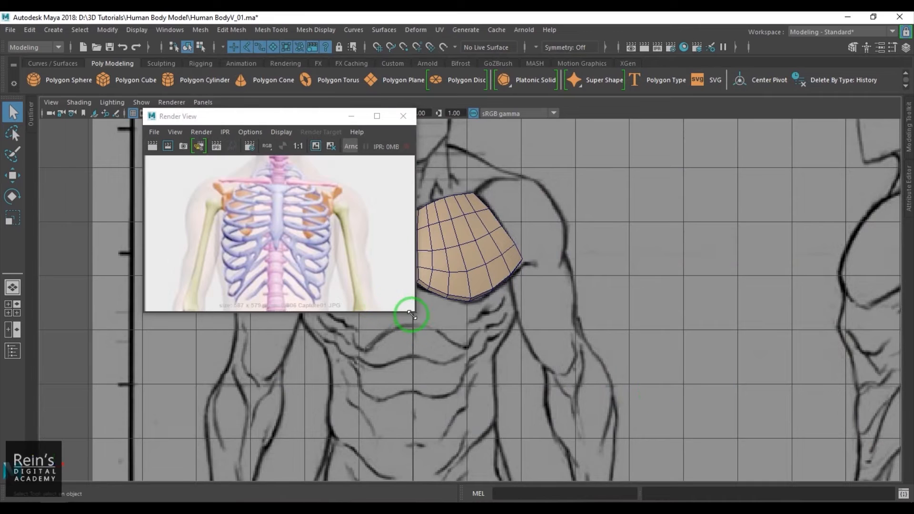
- Enlarge the Render View window and arrange it beside the chest so the skeleton image and model show together
{"action": "left_click_drag", "start_coordinate": [412, 311], "coordinate": [664, 455]}
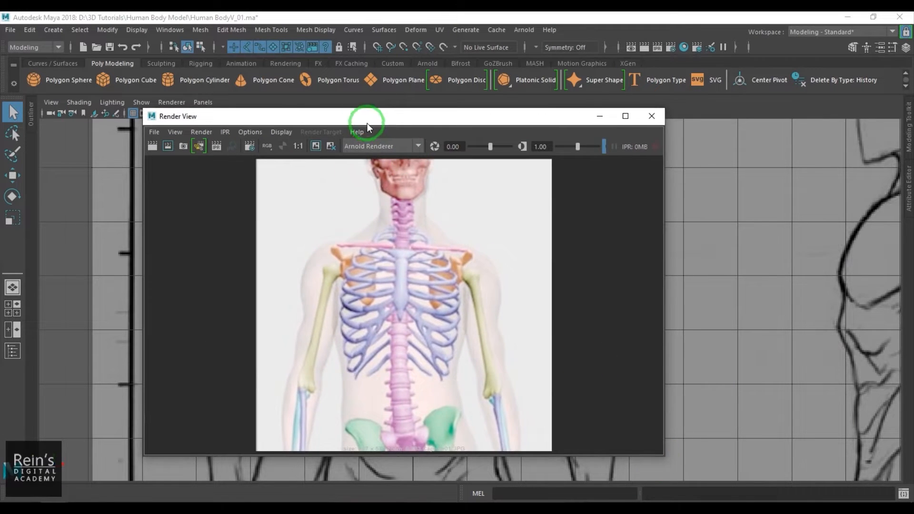
{"action": "left_click_drag", "start_coordinate": [367, 120], "coordinate": [615, 101]}
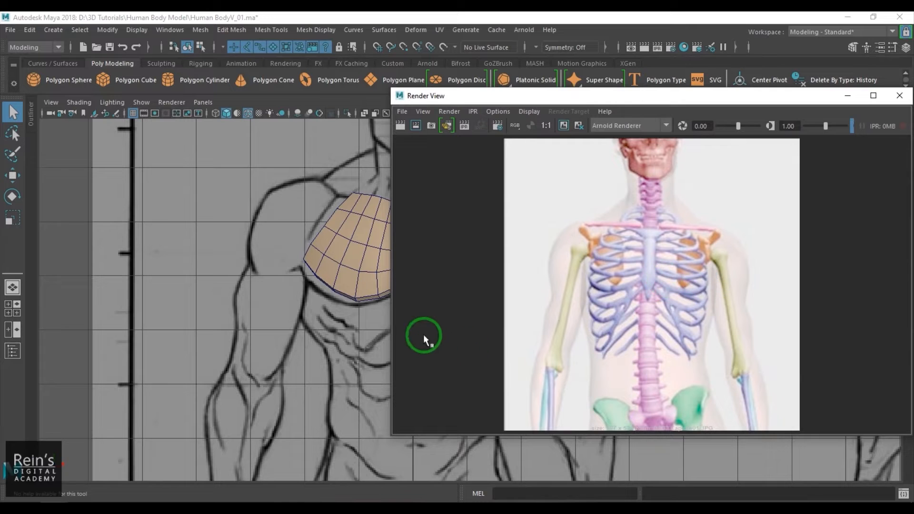
{"action": "left_click_drag", "start_coordinate": [391, 336], "coordinate": [526, 341]}
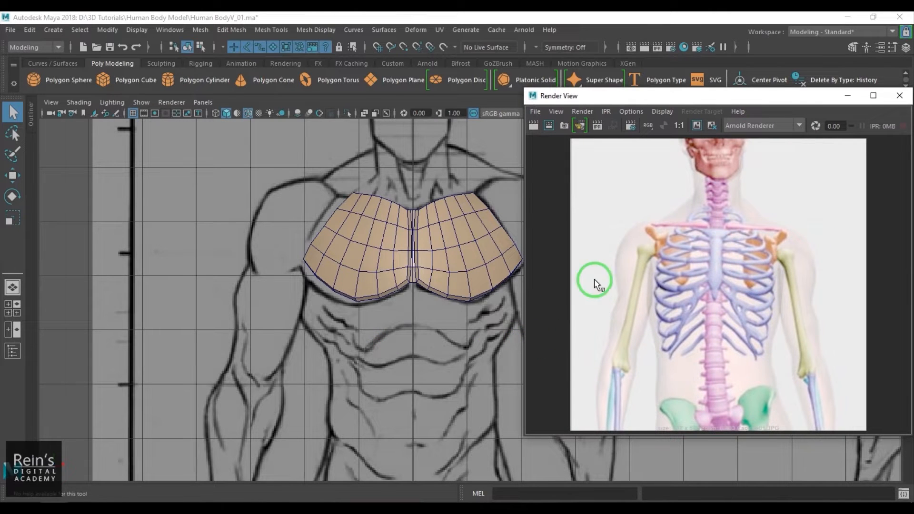
- Load the sternum and clavicle reference Capture02.JPG into the Render View and reposition its window
{"action": "left_click", "coordinate": [535, 111]}
{"action": "left_click", "coordinate": [561, 128]}
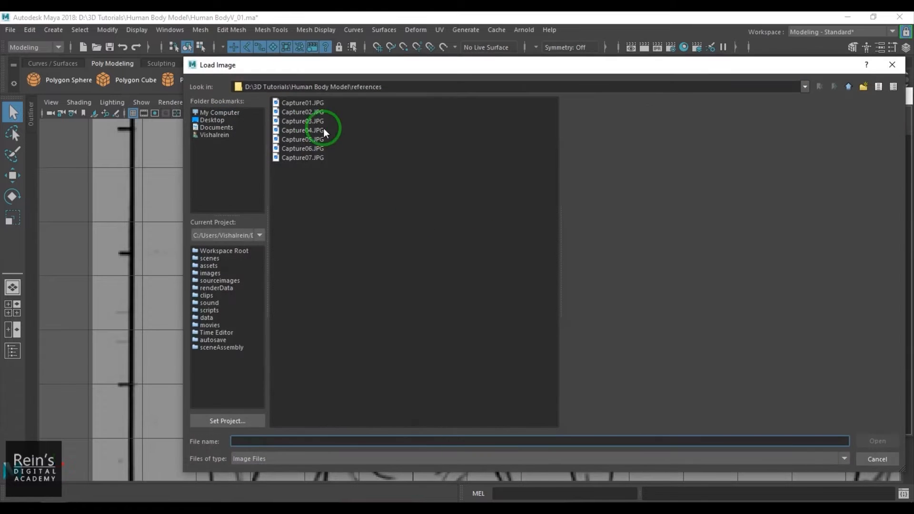
{"action": "left_click", "coordinate": [303, 112]}
{"action": "left_click", "coordinate": [883, 441]}
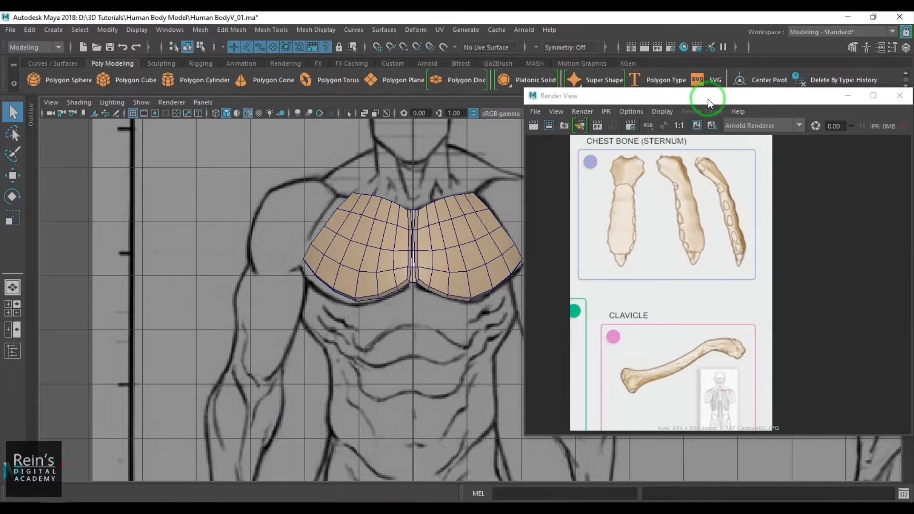
{"action": "left_click_drag", "start_coordinate": [708, 99], "coordinate": [660, 65]}
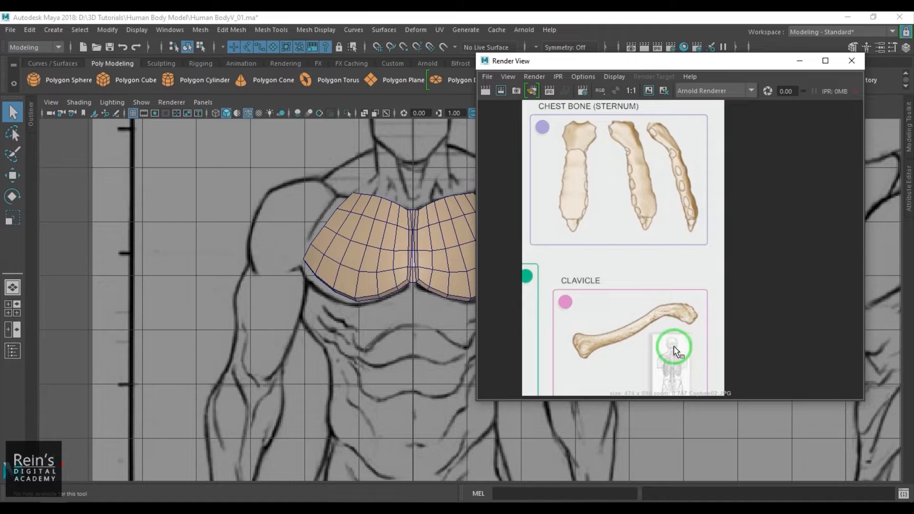
- Move the Render View window slightly aside so the chest model stays visible next to it
{"action": "left_click", "coordinate": [229, 325]}
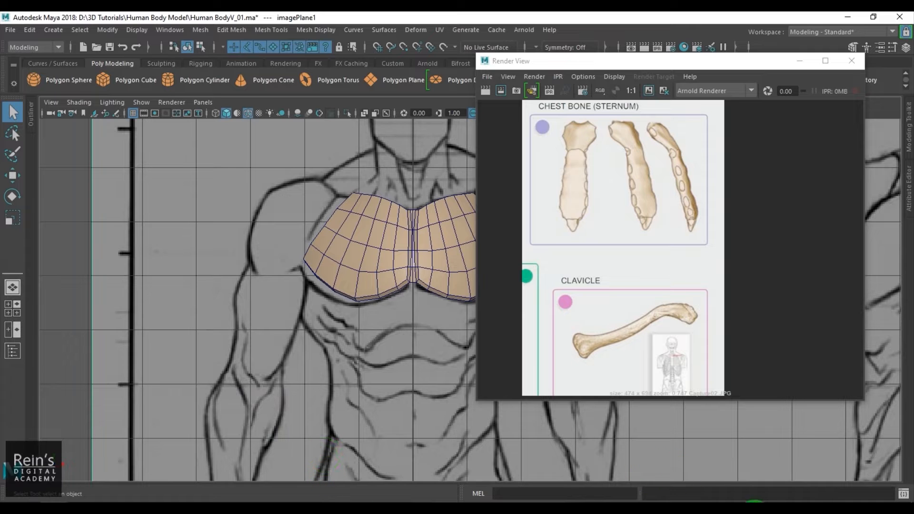
{"action": "left_click_drag", "start_coordinate": [539, 61], "coordinate": [553, 78]}
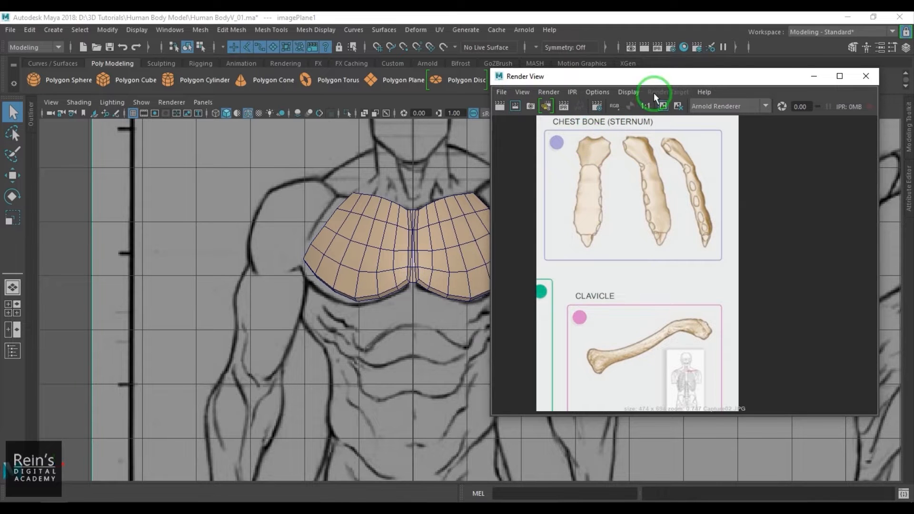
{"action": "left_click_drag", "start_coordinate": [660, 79], "coordinate": [656, 58]}
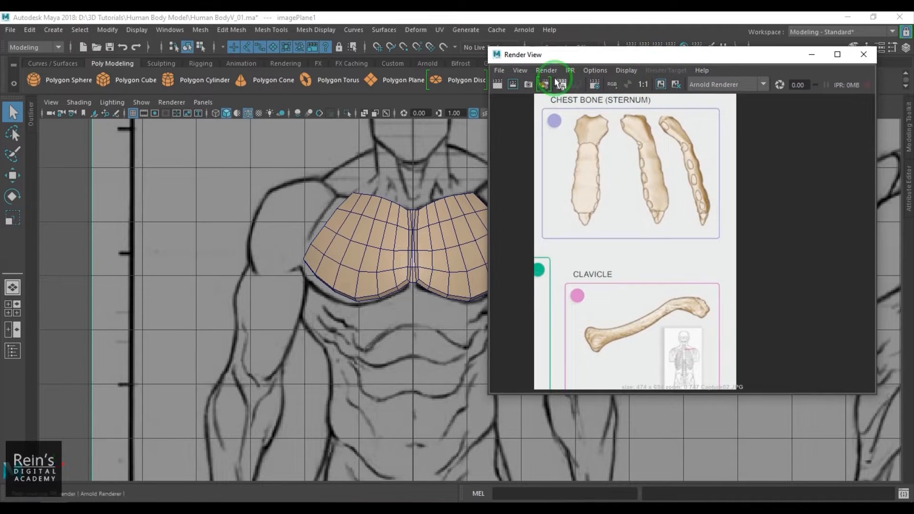
- Load the skeleton reference Capture01.JPG into the Render View and keep it among the stored images
{"action": "left_click", "coordinate": [498, 72]}
{"action": "left_click", "coordinate": [510, 90]}
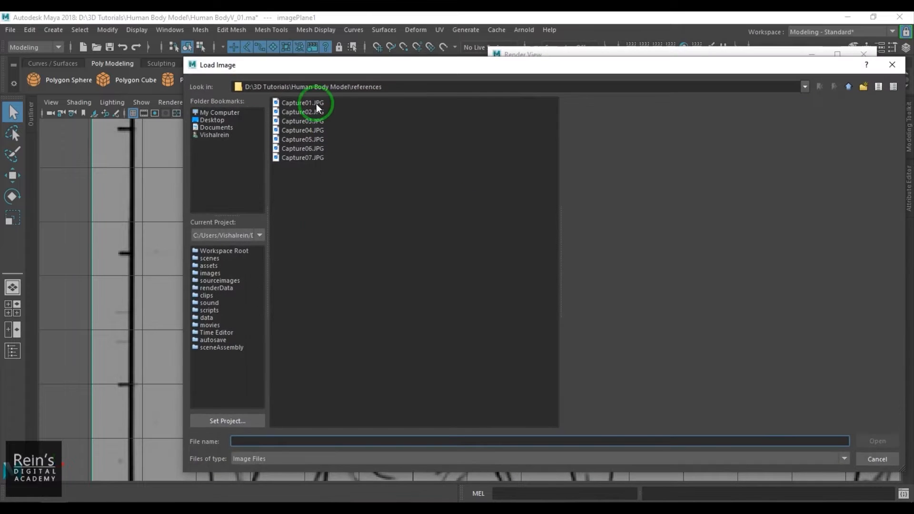
{"action": "left_click", "coordinate": [303, 103]}
{"action": "left_click", "coordinate": [877, 440]}
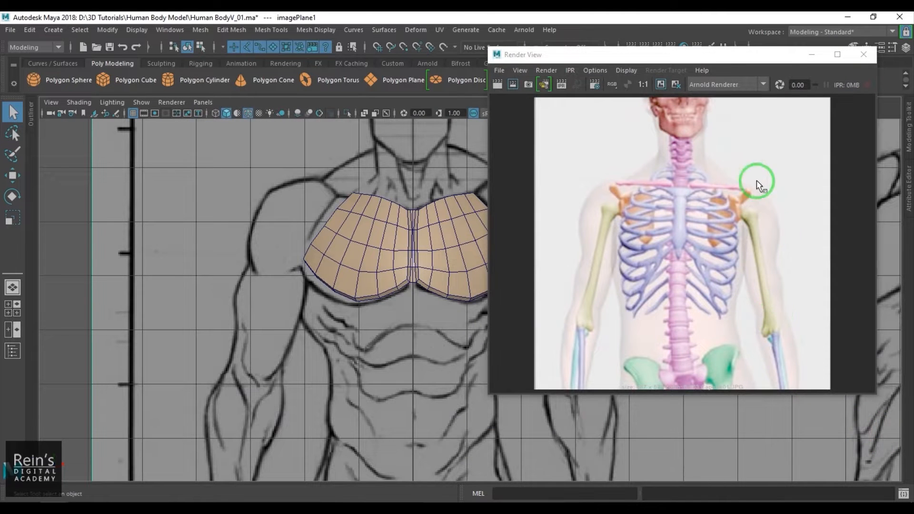
{"action": "left_click", "coordinate": [663, 84]}
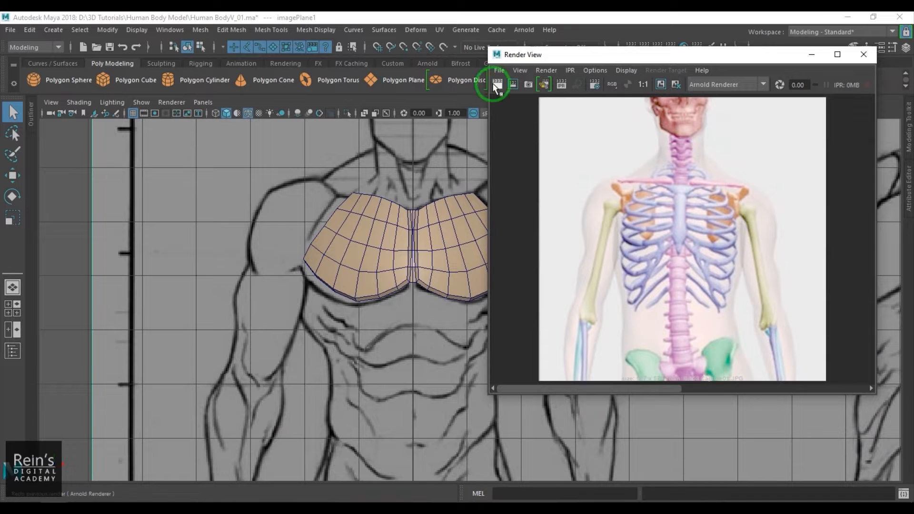
- Load Capture02.JPG and Capture03.JPG into the Render View and keep both among the stored images
{"action": "left_click", "coordinate": [499, 70]}
{"action": "left_click", "coordinate": [509, 90]}
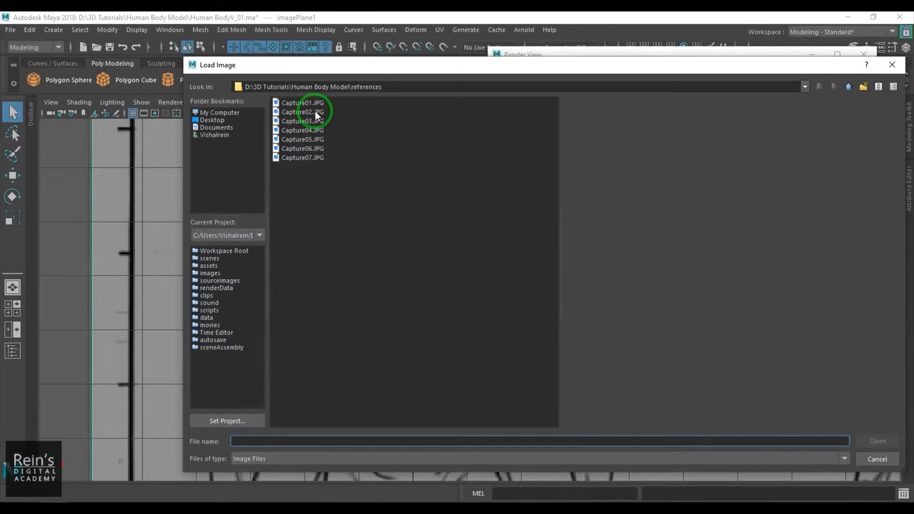
{"action": "double_click", "coordinate": [303, 112]}
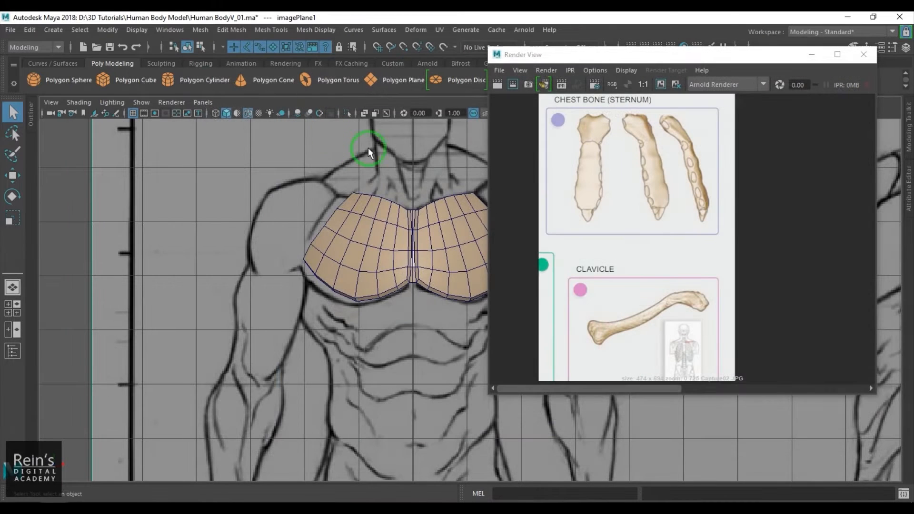
{"action": "left_click", "coordinate": [499, 70]}
{"action": "left_click", "coordinate": [522, 92]}
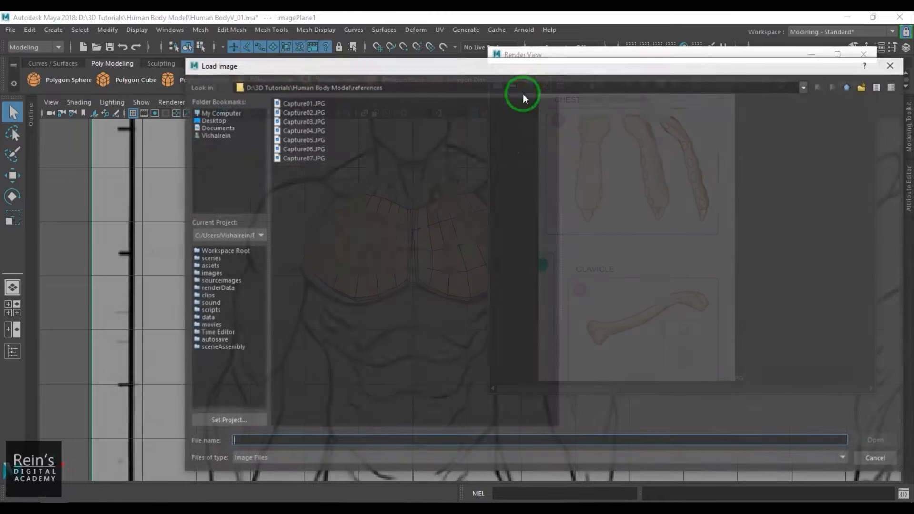
{"action": "left_click", "coordinate": [305, 121]}
{"action": "left_click", "coordinate": [885, 439]}
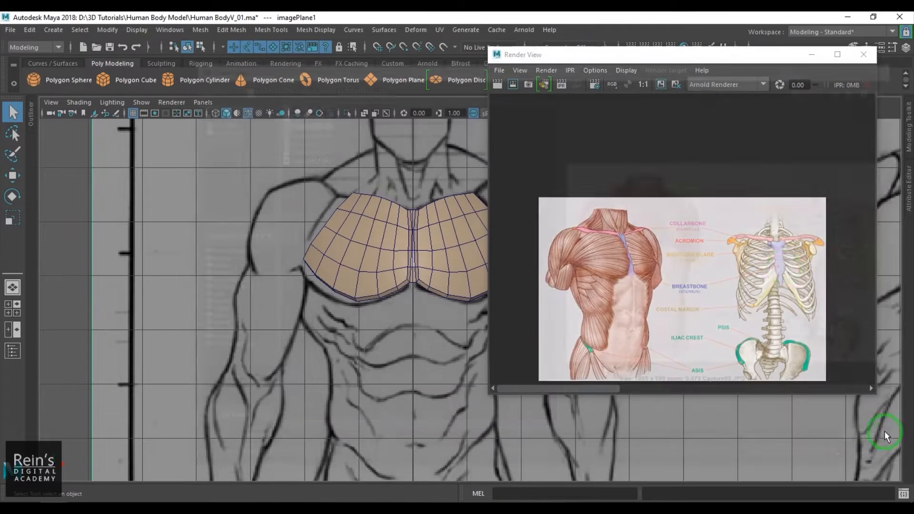
{"action": "left_click", "coordinate": [661, 85]}
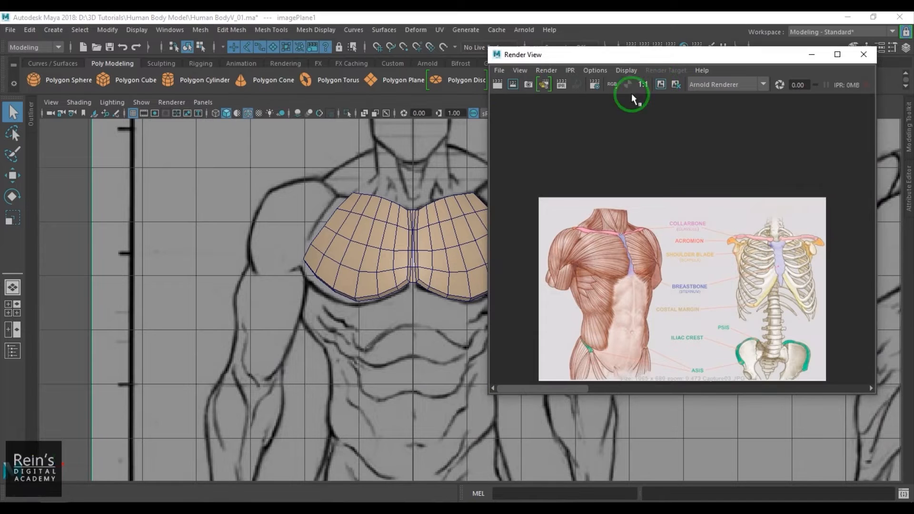
- Load the block-out and mesh reference Capture04.JPG into the Render View and keep it among the stored images
{"action": "left_click", "coordinate": [499, 70]}
{"action": "left_click", "coordinate": [509, 90]}
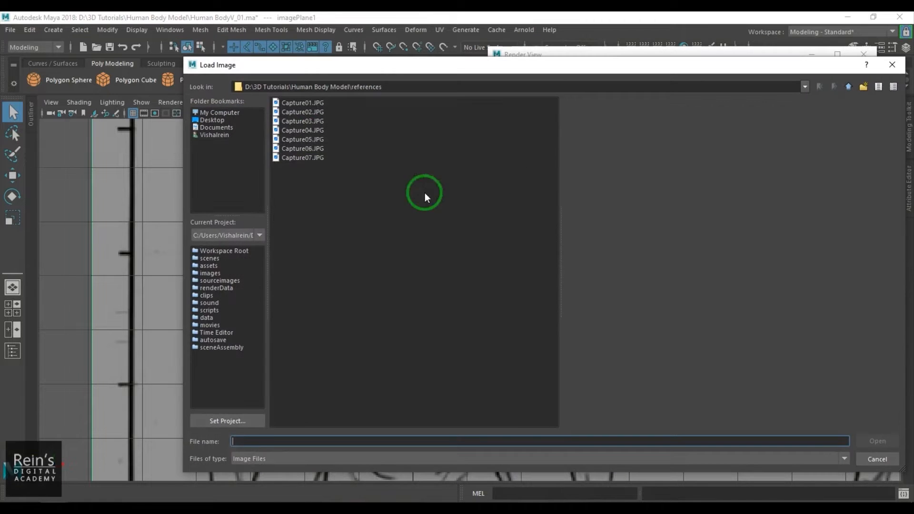
{"action": "left_click", "coordinate": [309, 130]}
{"action": "left_click", "coordinate": [877, 440]}
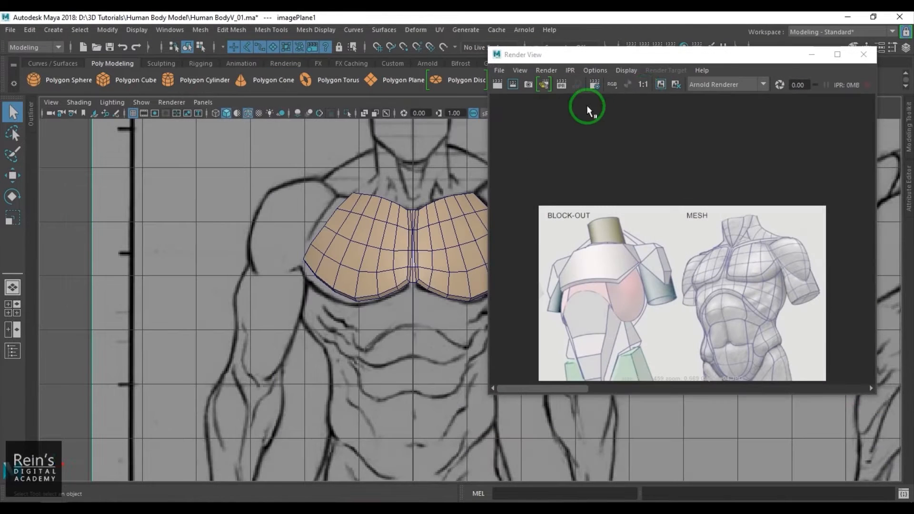
{"action": "left_click", "coordinate": [661, 85]}
- Load the muscles and realistic torso reference Capture05.JPG into the Render View
{"action": "left_click", "coordinate": [500, 70]}
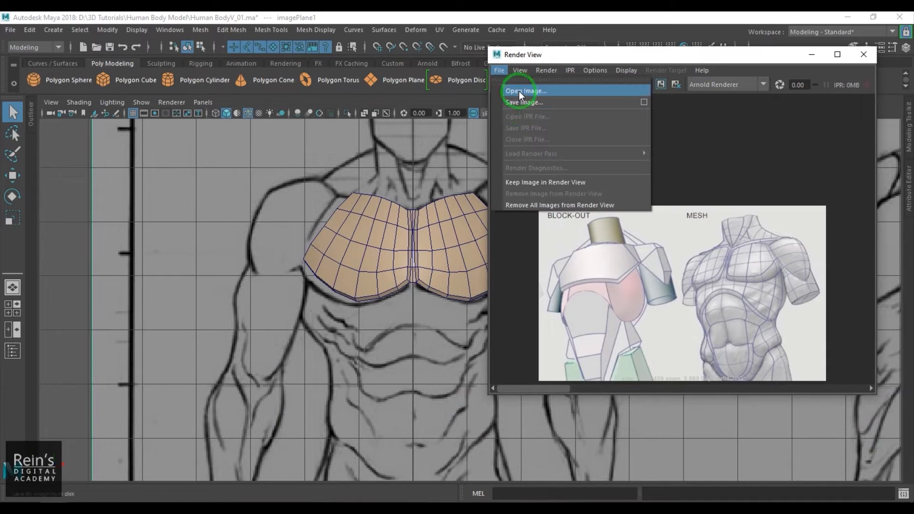
{"action": "left_click", "coordinate": [519, 90]}
{"action": "left_click", "coordinate": [311, 139]}
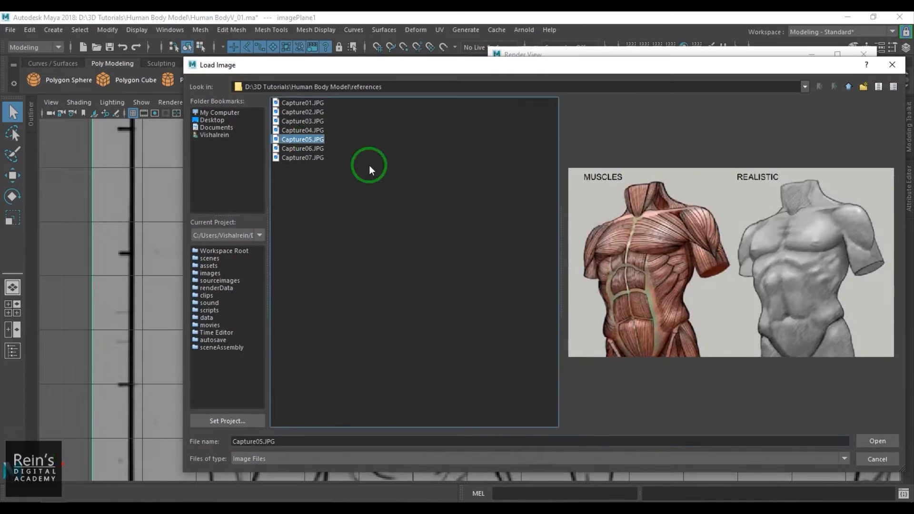
{"action": "left_click", "coordinate": [864, 440]}
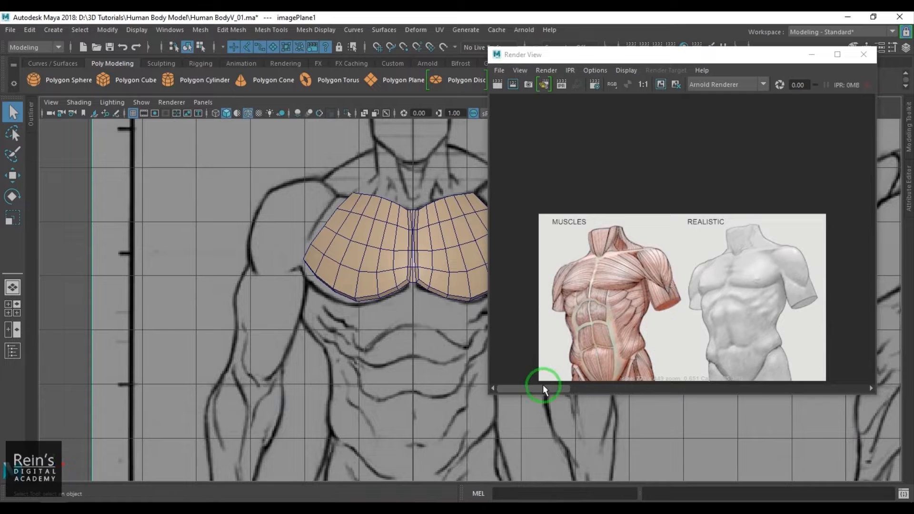
{"action": "mouse_move", "coordinate": [543, 386]}
{"action": "left_mouse_down"}
{"action": "mouse_move", "coordinate": [850, 387]}
{"action": "mouse_move", "coordinate": [545, 387]}
{"action": "left_mouse_up"}
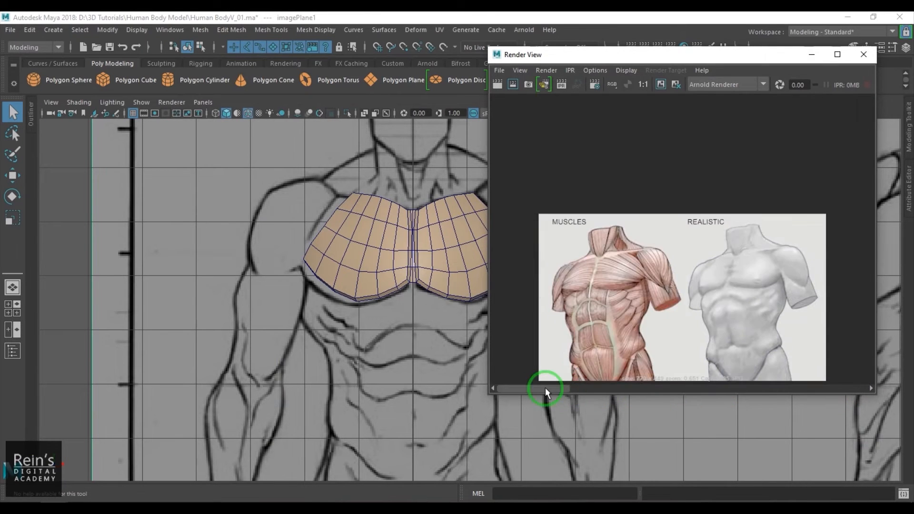
- Load the front and side muscle reference Capture06.JPG into the Render View
{"action": "left_click", "coordinate": [499, 70]}
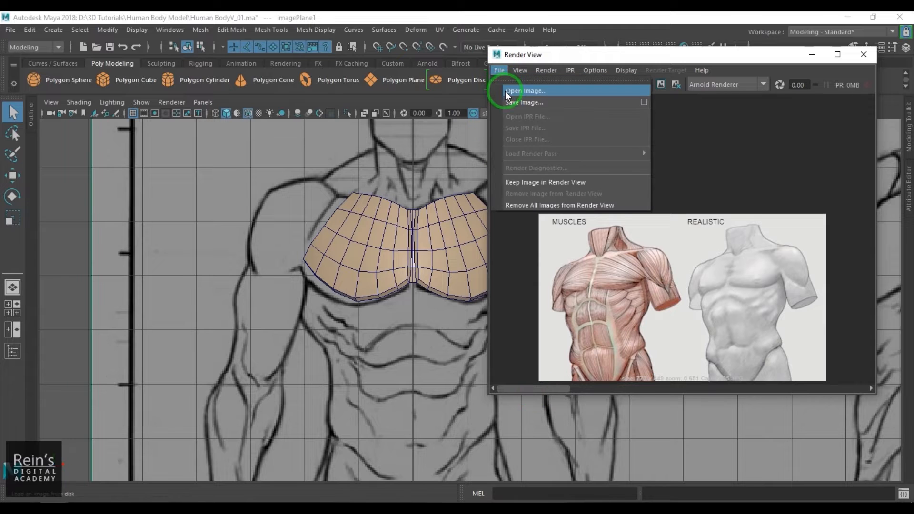
{"action": "left_click", "coordinate": [505, 91]}
{"action": "left_click", "coordinate": [295, 143]}
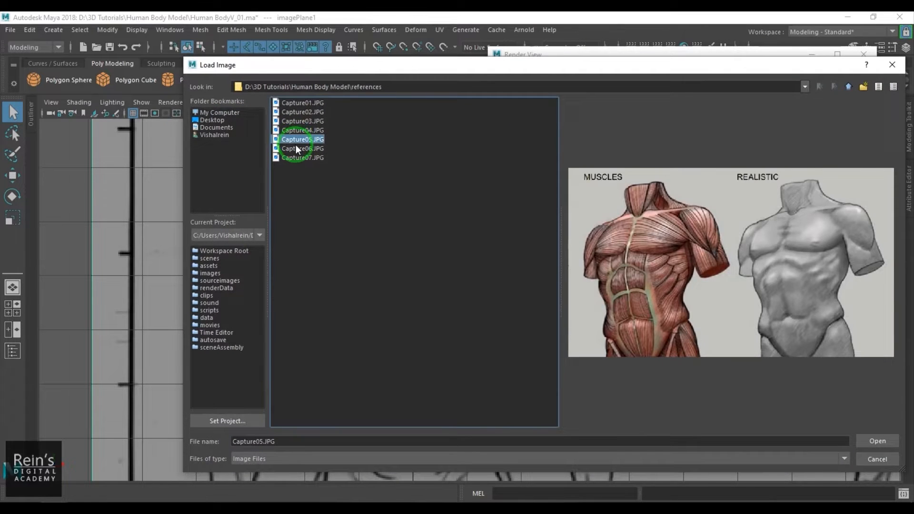
{"action": "left_click", "coordinate": [297, 148]}
{"action": "left_click", "coordinate": [865, 437]}
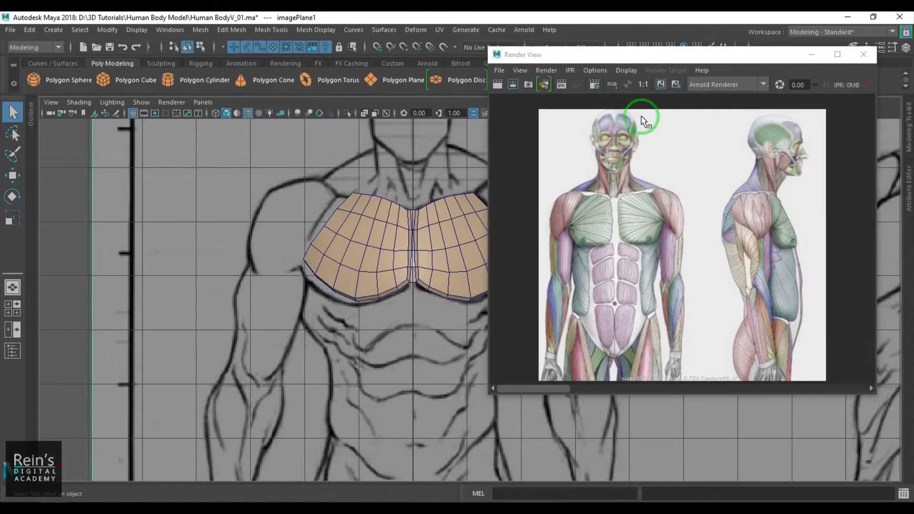
- Load the numbered torso muscle reference Capture07.JPG into the Render View and keep it among the stored images
{"action": "left_click", "coordinate": [499, 70]}
{"action": "left_click", "coordinate": [514, 91]}
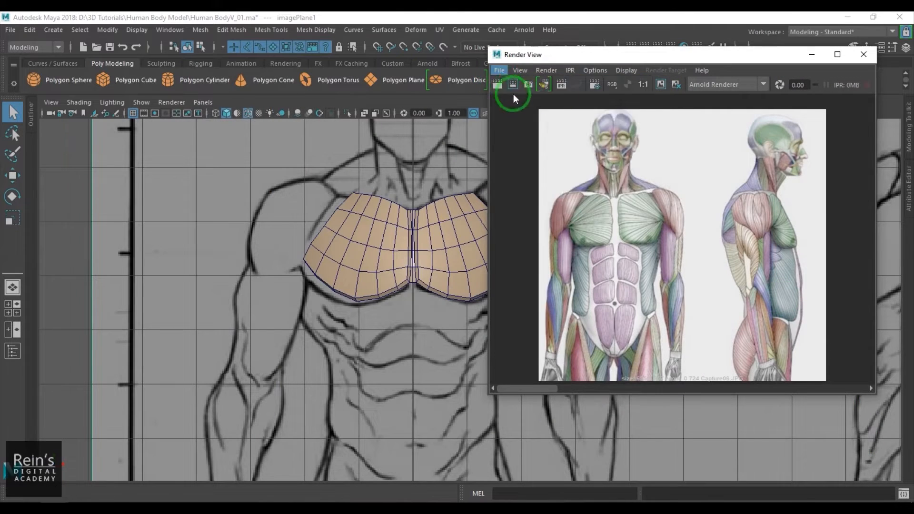
{"action": "left_click", "coordinate": [319, 159]}
{"action": "double_click", "coordinate": [318, 159]}
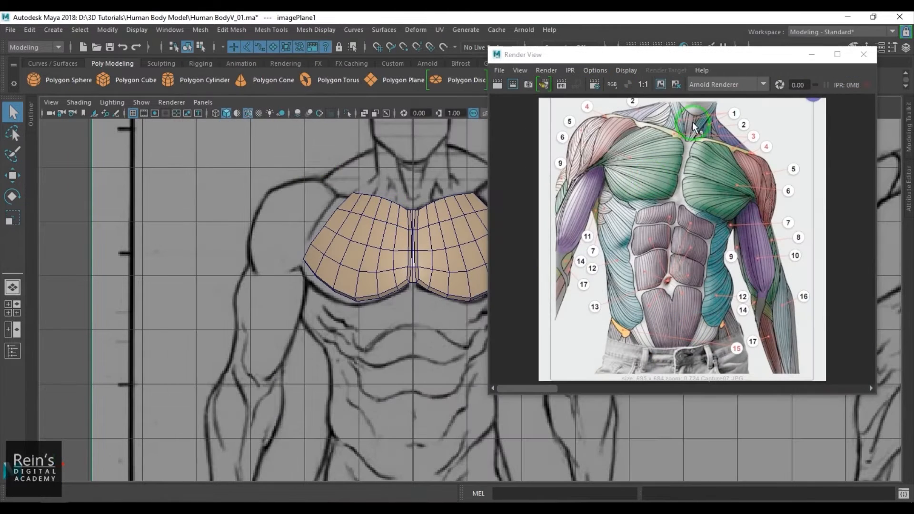
{"action": "left_click", "coordinate": [661, 84]}
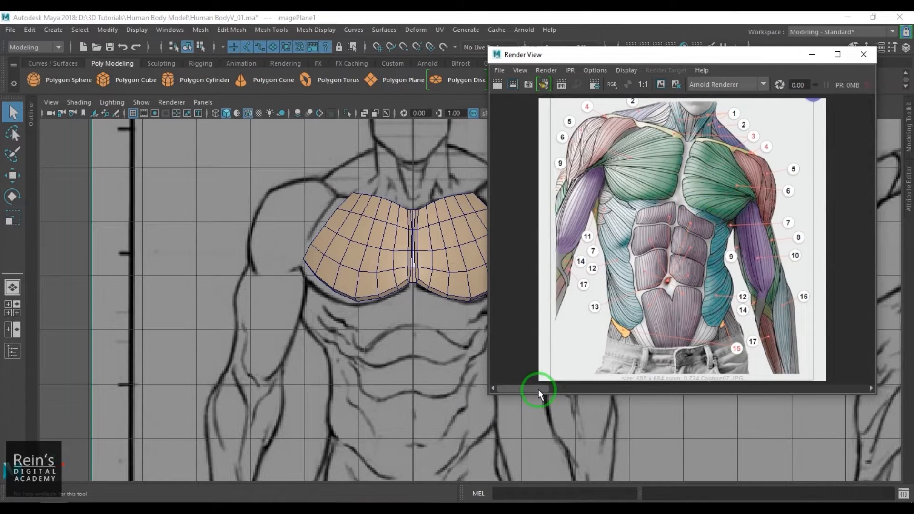
- Bring back the stored skeleton image and examine the rib cage, collarbones and shoulders up close
{"action": "left_click_drag", "start_coordinate": [539, 389], "coordinate": [831, 367]}
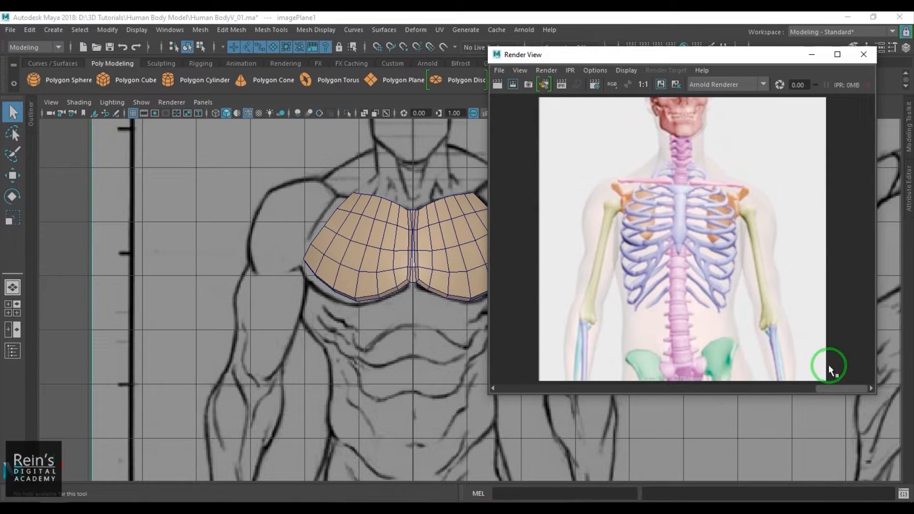
{"action": "scroll", "coordinate": [724, 276], "scroll_direction": "up", "scroll_amount": 2}
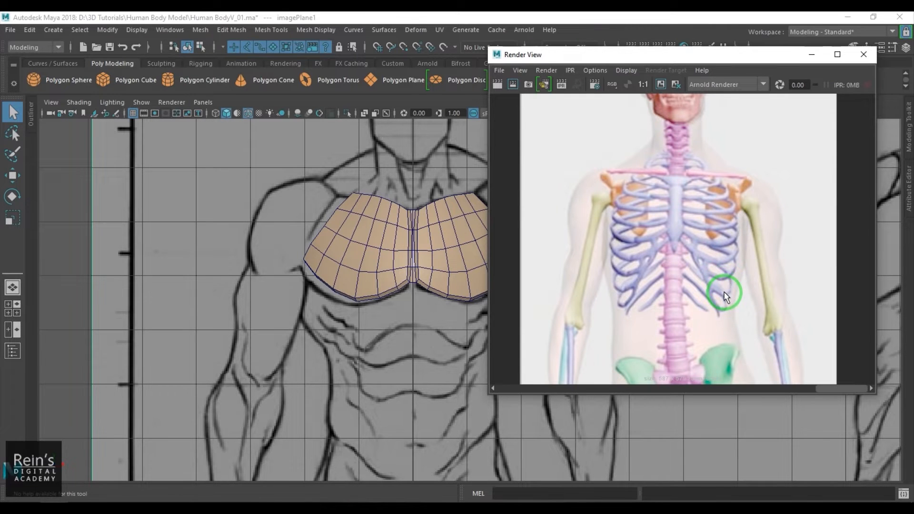
{"action": "scroll", "coordinate": [725, 291], "scroll_direction": "up", "scroll_amount": 1}
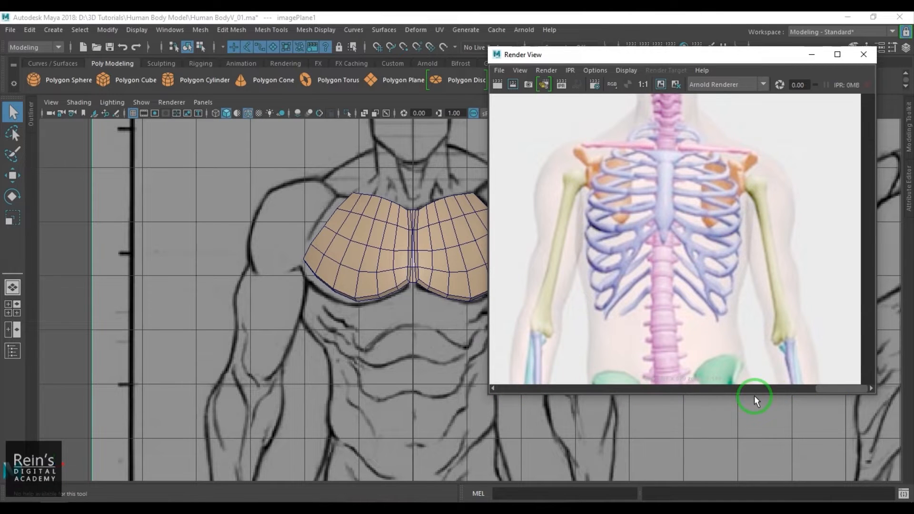
- Switch to the stored sternum and clavicle image and examine the shapes of both bones up close
{"action": "left_click_drag", "start_coordinate": [817, 388], "coordinate": [784, 387]}
{"action": "scroll", "coordinate": [639, 235], "scroll_direction": "down", "scroll_amount": 3}
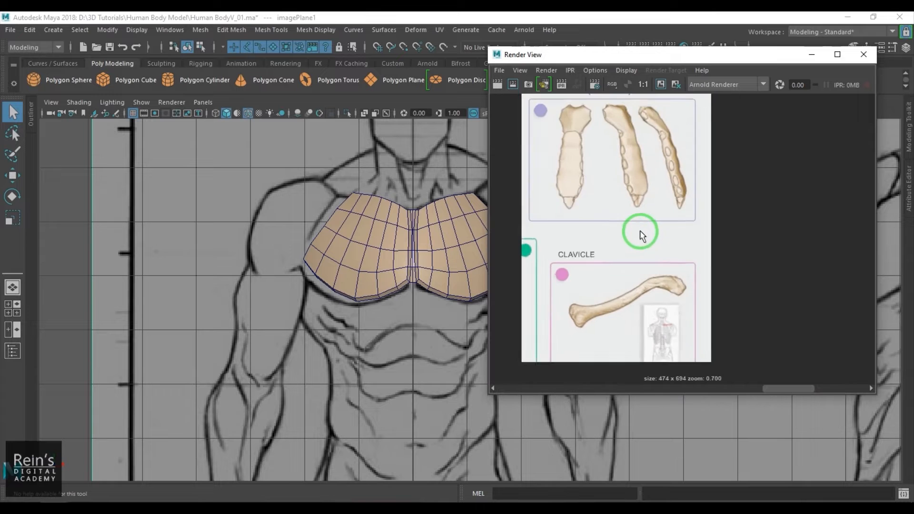
{"action": "scroll", "coordinate": [643, 224], "scroll_direction": "up", "scroll_amount": 1}
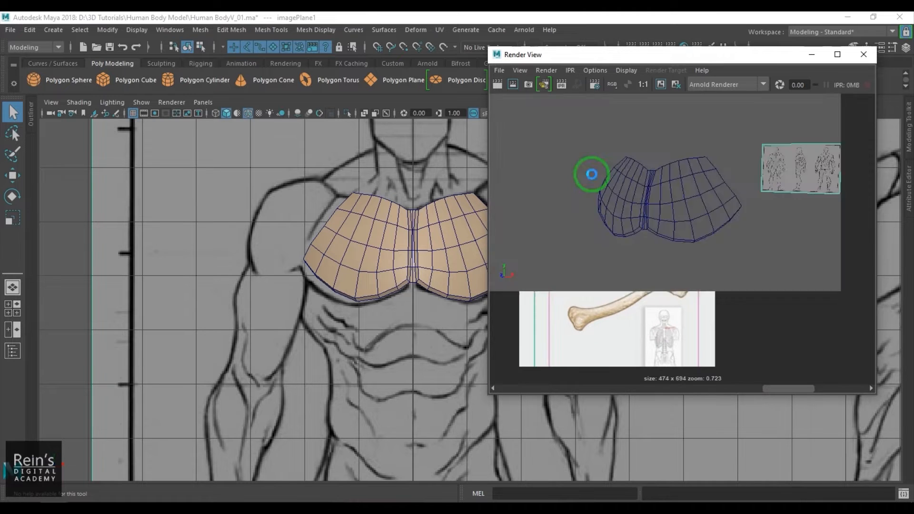
{"action": "scroll", "coordinate": [592, 174], "scroll_direction": "down", "scroll_amount": 2}
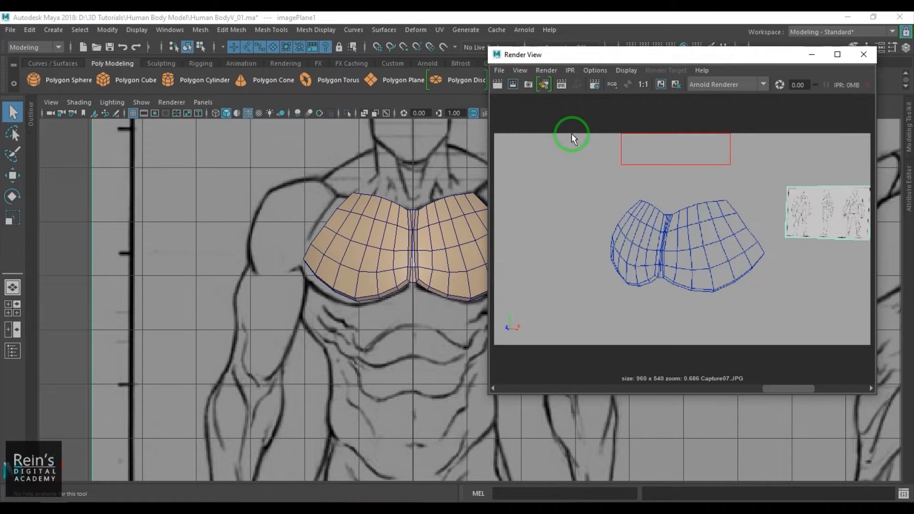
{"action": "mouse_move", "coordinate": [806, 385]}
{"action": "left_mouse_down"}
{"action": "mouse_move", "coordinate": [857, 384]}
{"action": "mouse_move", "coordinate": [774, 384]}
{"action": "mouse_move", "coordinate": [798, 384]}
{"action": "left_mouse_up"}
{"action": "scroll", "coordinate": [793, 253], "scroll_direction": "up", "scroll_amount": 3}
{"action": "scroll", "coordinate": [793, 252], "scroll_direction": "down", "scroll_amount": 4}
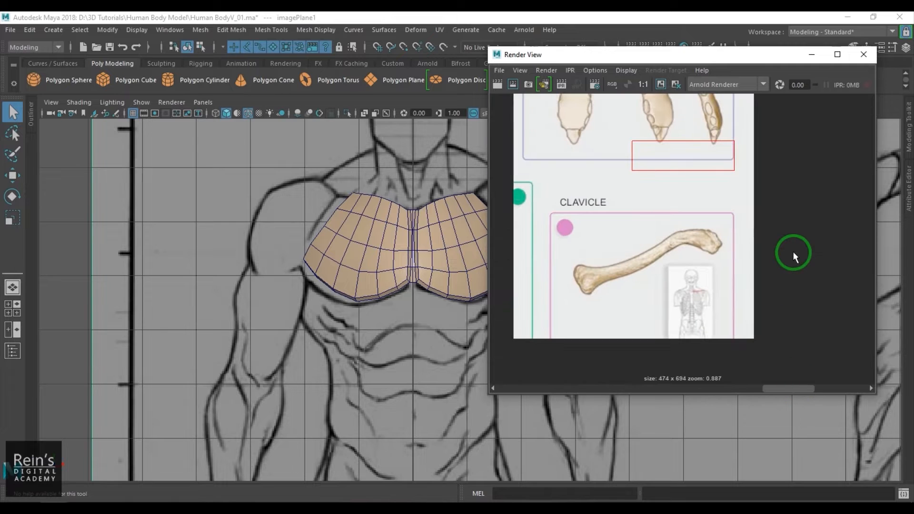
{"action": "middle_click_drag", "start_coordinate": [815, 181], "coordinate": [825, 271], "text": "alt"}
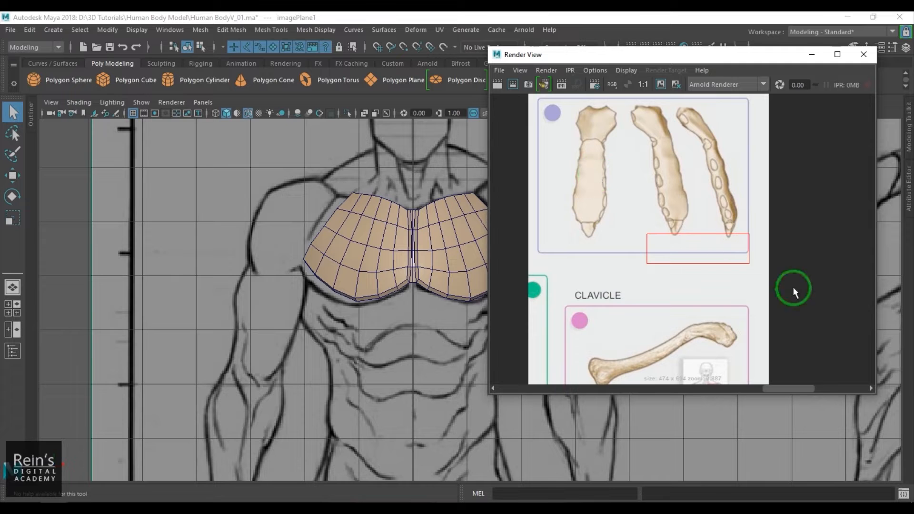
{"action": "middle_click_drag", "start_coordinate": [812, 315], "coordinate": [792, 262], "text": "alt"}
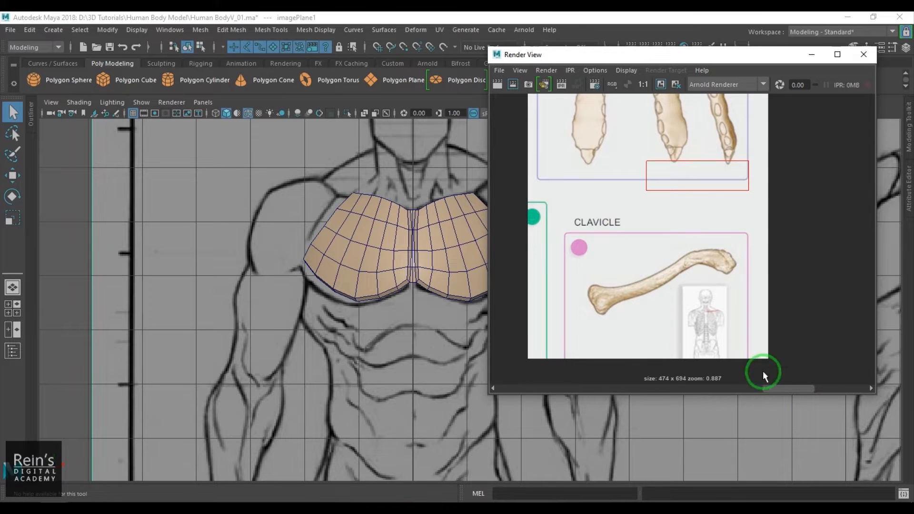
- Examine the stored diagram of collarbone and breastbone on the muscled torso, and bring up the numbered torso muscle image
{"action": "left_click_drag", "start_coordinate": [784, 388], "coordinate": [722, 392]}
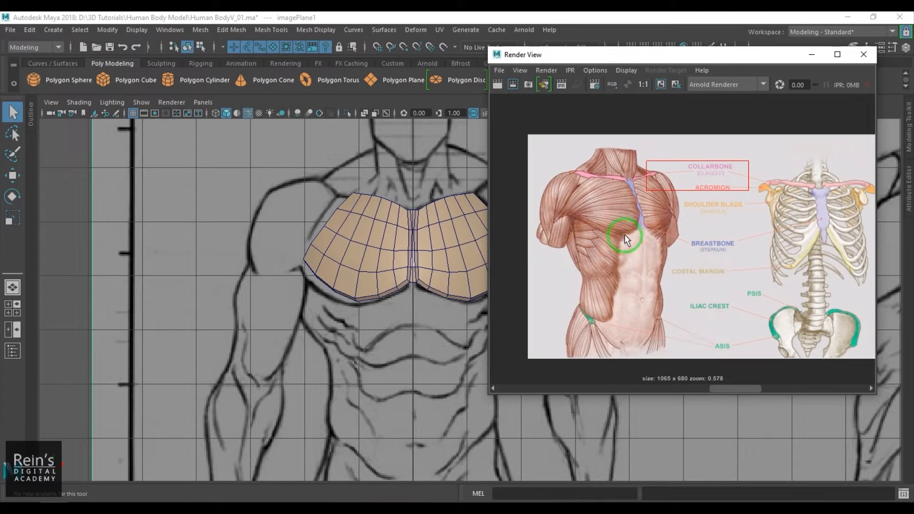
{"action": "scroll", "coordinate": [625, 240], "scroll_direction": "up", "scroll_amount": 2}
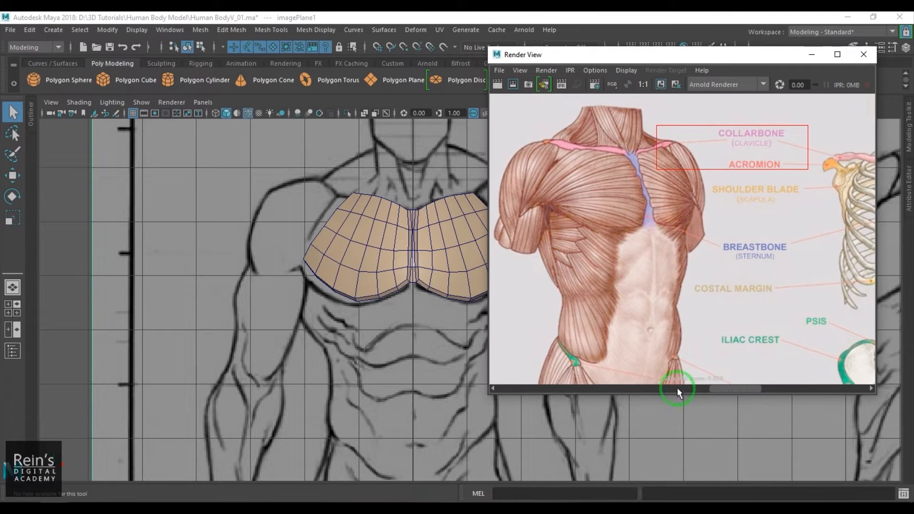
{"action": "left_click", "coordinate": [624, 388]}
{"action": "left_click_drag", "start_coordinate": [660, 387], "coordinate": [592, 378]}
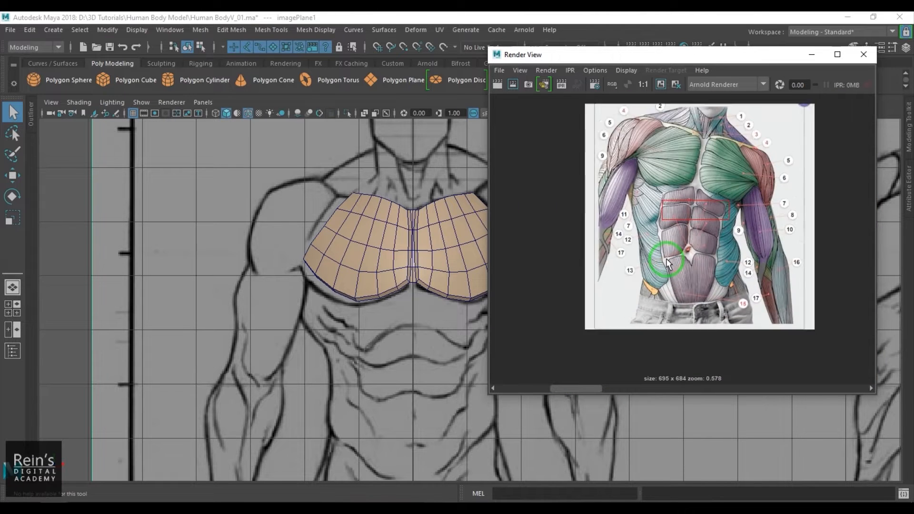
- Enlarge the abdominal area of the torso muscle reference and shift the Render View aside to uncover the whole chest mesh
{"action": "scroll", "coordinate": [669, 262], "scroll_direction": "up", "scroll_amount": 3}
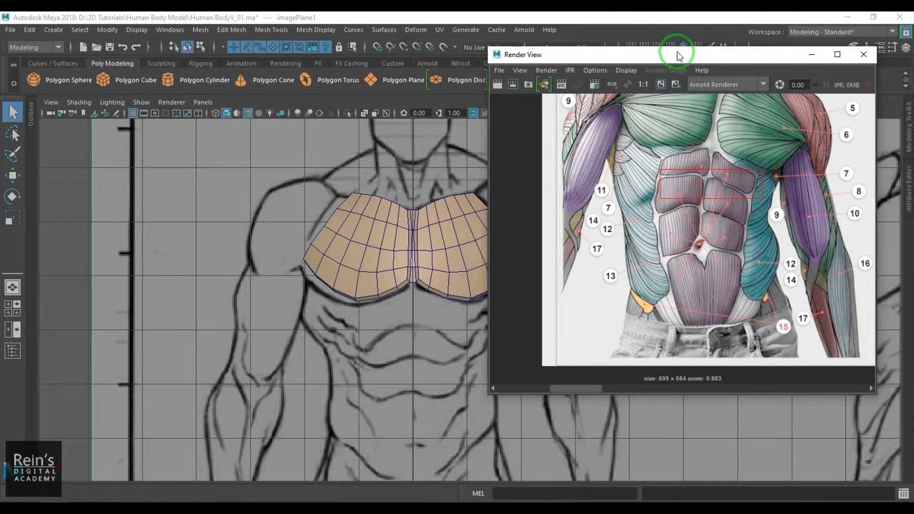
{"action": "left_click_drag", "start_coordinate": [678, 51], "coordinate": [722, 54]}
{"action": "left_click", "coordinate": [681, 177]}
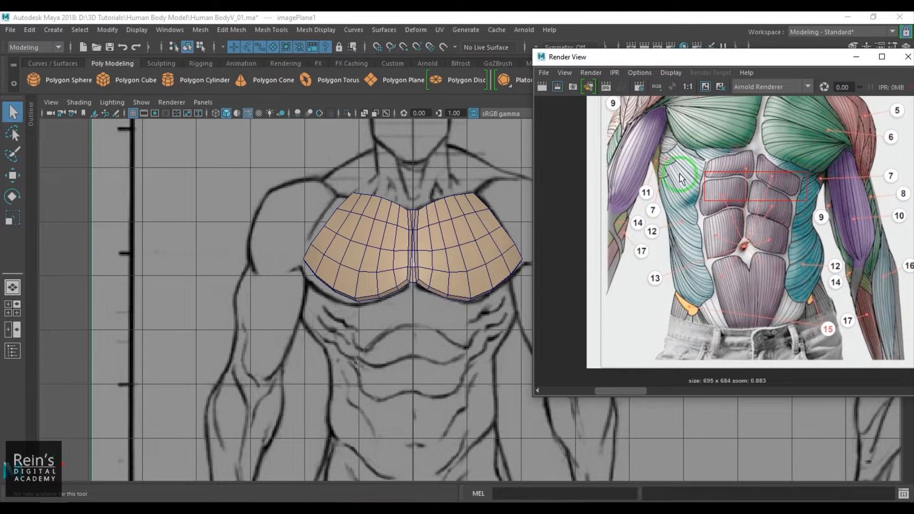
{"action": "left_click", "coordinate": [790, 259]}
{"action": "left_click", "coordinate": [476, 274]}
{"action": "left_click", "coordinate": [343, 260]}
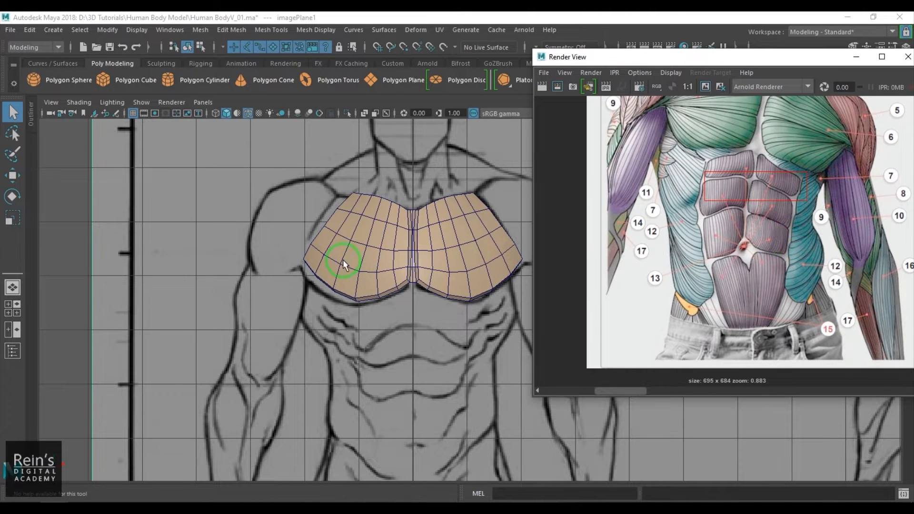
- Adjust the vertices along the lower outer rim of the chest mesh in the perspective view
{"action": "middle_click_drag", "start_coordinate": [394, 290], "coordinate": [331, 289], "text": "alt"}
{"action": "key", "text": "space"}
{"action": "left_click_drag", "start_coordinate": [339, 301], "coordinate": [433, 235]}
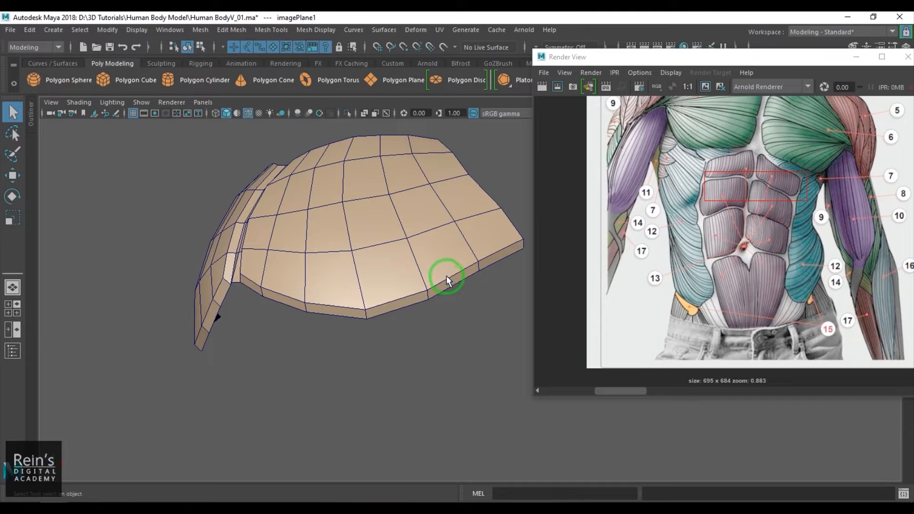
{"action": "left_click_drag", "start_coordinate": [422, 245], "coordinate": [428, 265], "text": "alt"}
{"action": "right_click_drag", "start_coordinate": [458, 260], "coordinate": [419, 265]}
{"action": "left_click_drag", "start_coordinate": [419, 267], "coordinate": [437, 298], "text": "alt"}
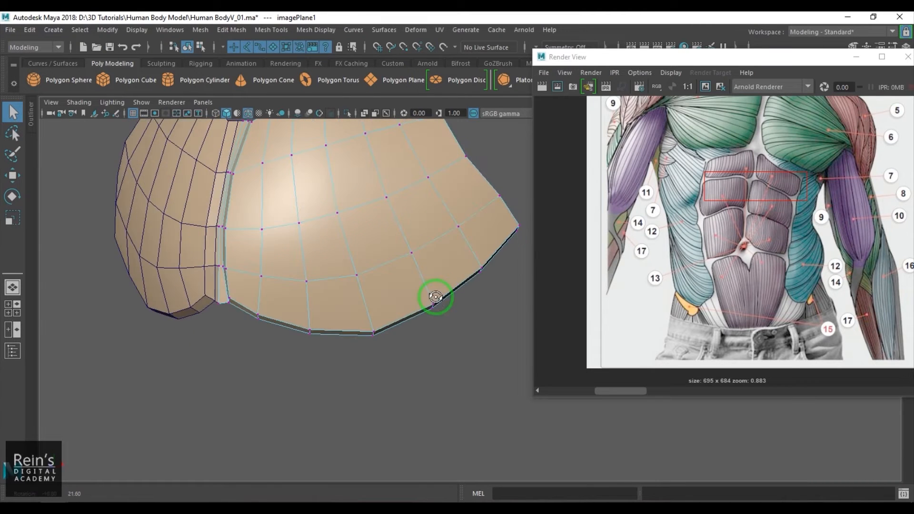
{"action": "mouse_move", "coordinate": [481, 317]}
{"action": "left_mouse_down", "text": "alt"}
{"action": "mouse_move", "coordinate": [430, 255]}
{"action": "mouse_move", "coordinate": [486, 302]}
{"action": "left_mouse_up", "text": "alt"}
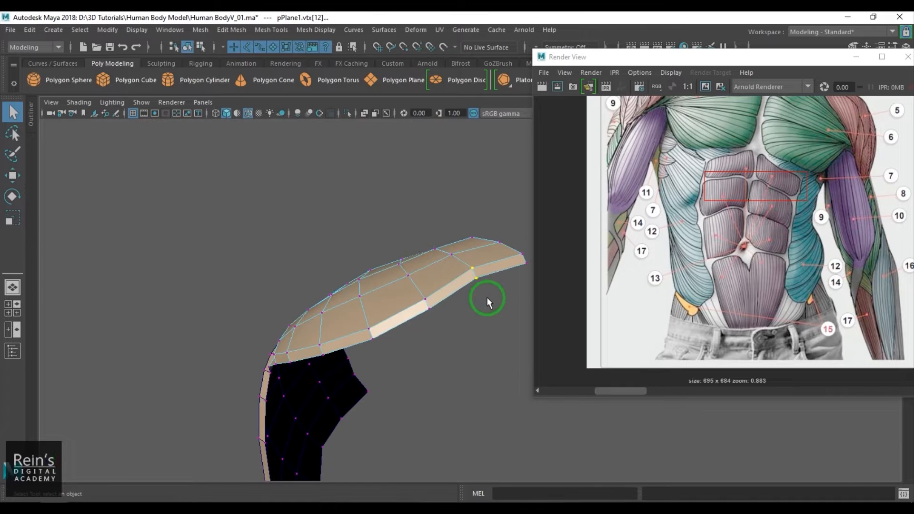
{"action": "key", "text": "w"}
{"action": "left_click", "coordinate": [430, 308]}
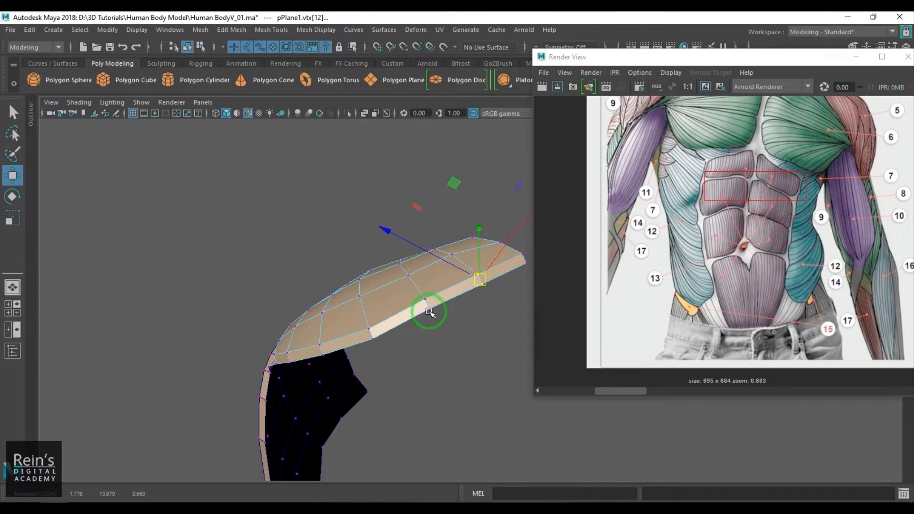
{"action": "left_click_drag", "start_coordinate": [436, 319], "coordinate": [465, 360], "text": "alt"}
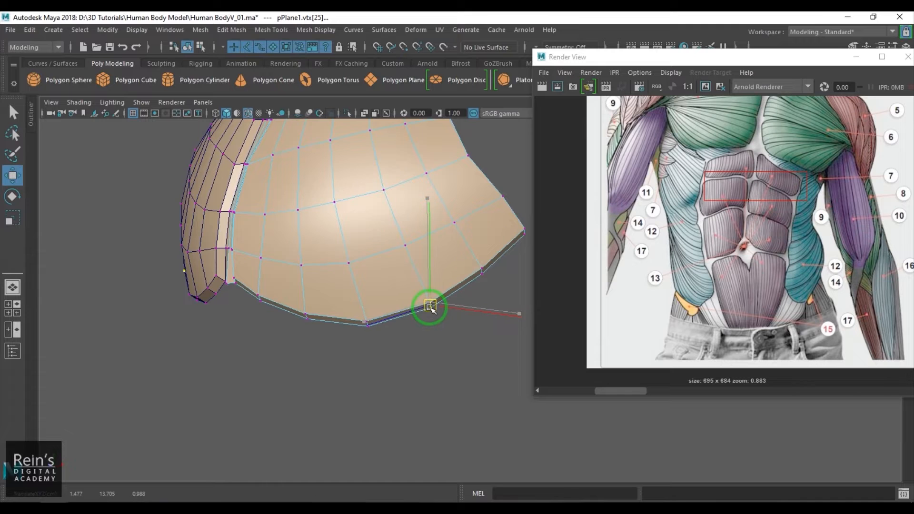
- Select the edges along the chest's lower rim, shift them slightly, and return to object selection
{"action": "left_click_drag", "start_coordinate": [431, 306], "coordinate": [415, 306], "text": "alt"}
{"action": "key", "text": "F10"}
{"action": "double_click", "coordinate": [346, 315]}
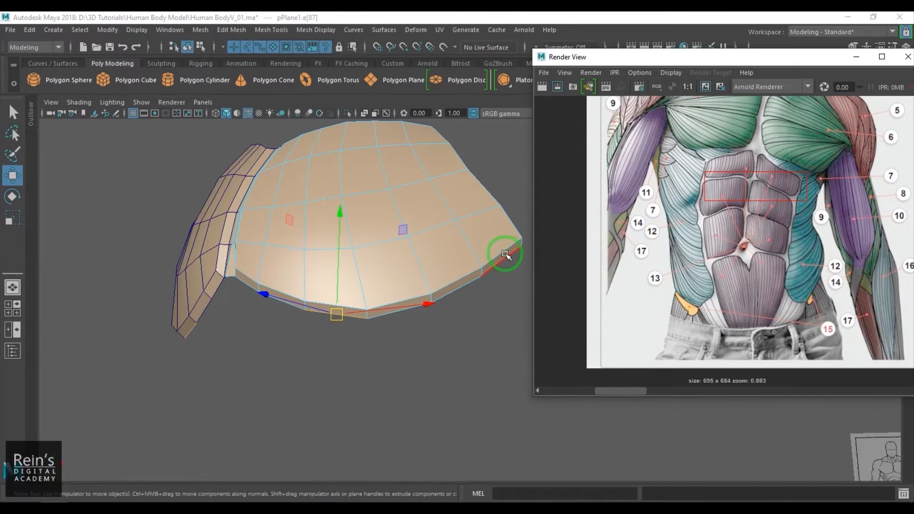
{"action": "left_click_drag", "start_coordinate": [418, 203], "coordinate": [419, 208]}
{"action": "left_click_drag", "start_coordinate": [381, 271], "coordinate": [429, 290], "text": "alt"}
{"action": "key", "text": "F8"}
{"action": "left_click_drag", "start_coordinate": [313, 248], "coordinate": [406, 294], "text": "alt"}
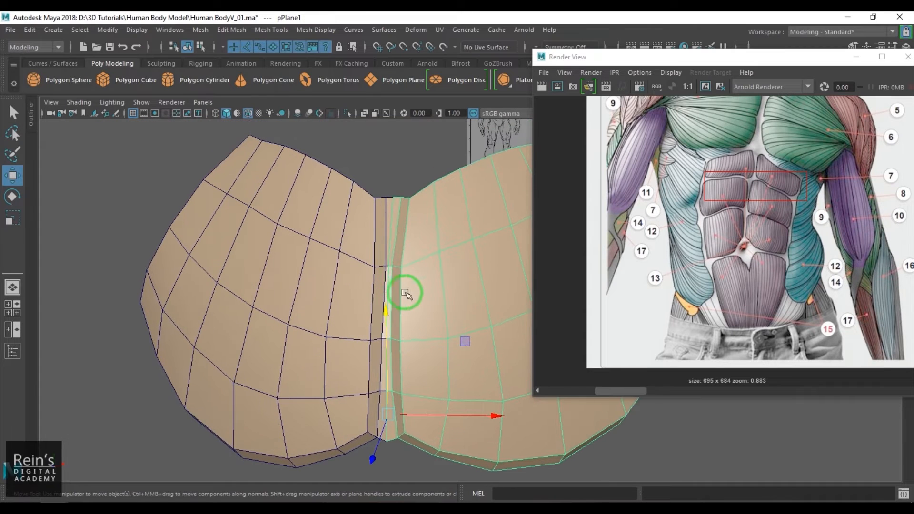
- Examine the chest mesh from several angles, especially the lower rim and the gap at the sternum
{"action": "left_click", "coordinate": [386, 167]}
{"action": "left_click_drag", "start_coordinate": [415, 223], "coordinate": [367, 273], "text": "alt"}
{"action": "scroll", "coordinate": [409, 199], "scroll_direction": "down", "scroll_amount": 4}
{"action": "scroll", "coordinate": [368, 273], "scroll_direction": "up", "scroll_amount": 1}
{"action": "left_click", "coordinate": [410, 325]}
{"action": "left_click_drag", "start_coordinate": [410, 324], "coordinate": [367, 266], "text": "alt"}
{"action": "scroll", "coordinate": [356, 269], "scroll_direction": "up", "scroll_amount": 3}
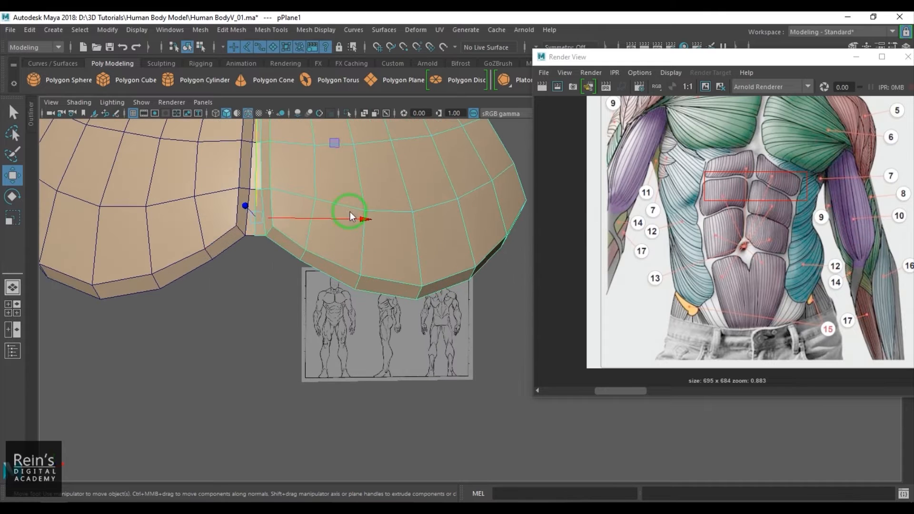
{"action": "key", "text": "F10"}
{"action": "left_click", "coordinate": [262, 237]}
{"action": "key", "text": "F8"}
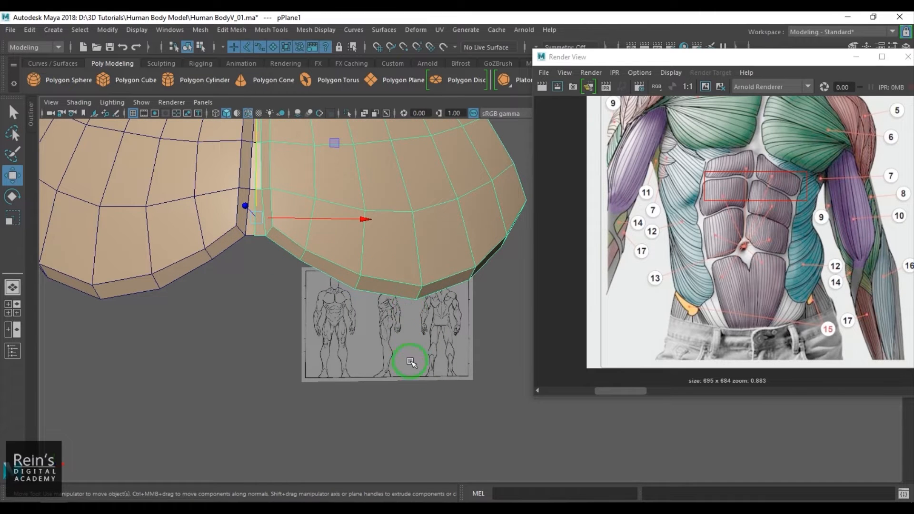
- Return to the front view and enlarge the chest and upper abdominal muscles in the reference image
{"action": "left_click", "coordinate": [406, 410]}
{"action": "key", "text": "space"}
{"action": "left_click_drag", "start_coordinate": [396, 373], "coordinate": [398, 401]}
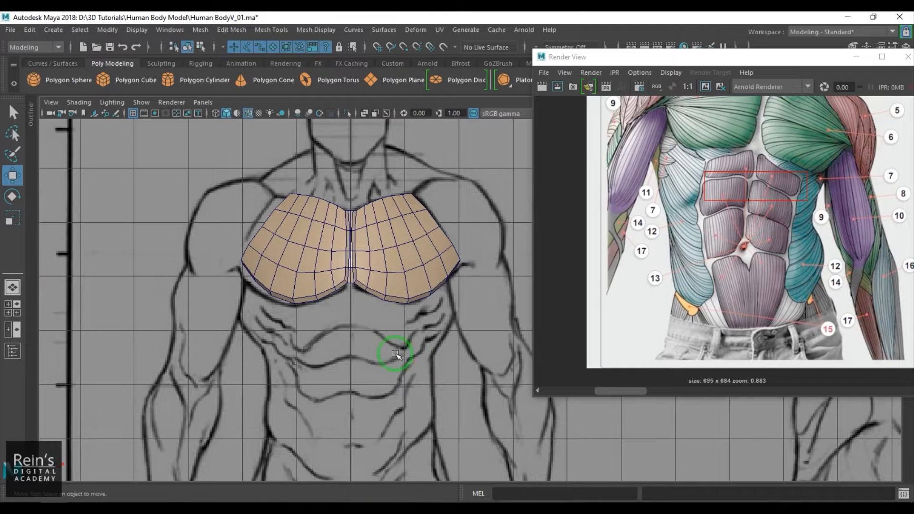
{"action": "scroll", "coordinate": [395, 355], "scroll_direction": "up", "scroll_amount": 2}
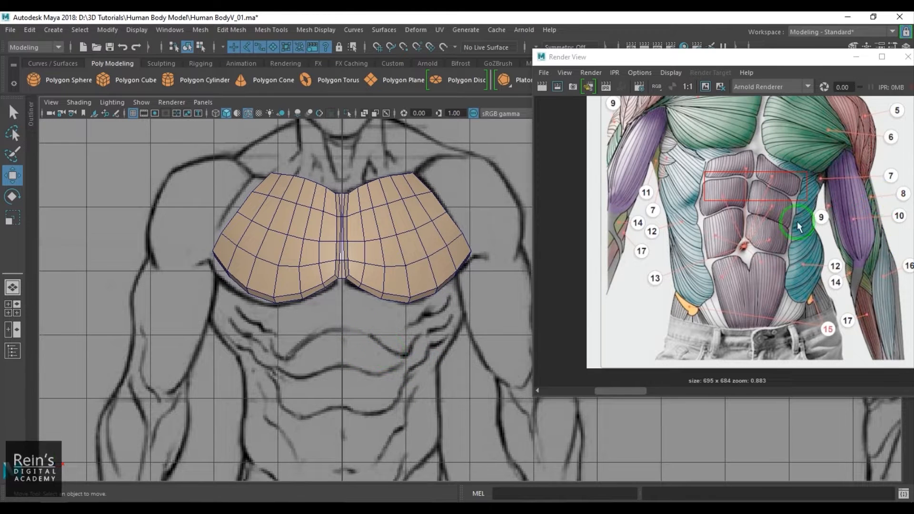
{"action": "scroll", "coordinate": [786, 220], "scroll_direction": "up", "scroll_amount": 3}
{"action": "middle_click_drag", "start_coordinate": [774, 204], "coordinate": [787, 286], "text": "alt"}
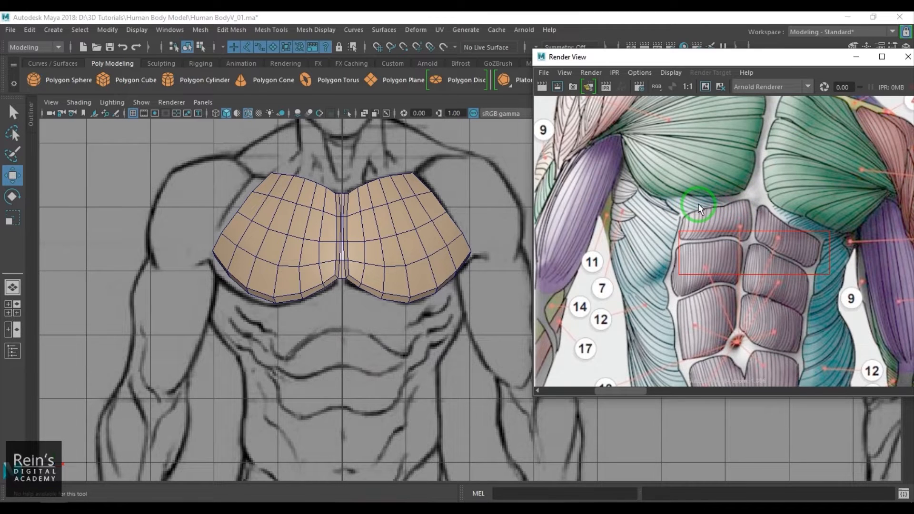
- Extrude the inner lower rim edges of both chest halves downward into a short strip towards the abdomen
{"action": "middle_click_drag", "start_coordinate": [328, 289], "coordinate": [406, 269], "text": "alt"}
{"action": "scroll", "coordinate": [347, 267], "scroll_direction": "up", "scroll_amount": 3}
{"action": "scroll", "coordinate": [458, 284], "scroll_direction": "up", "scroll_amount": 2}
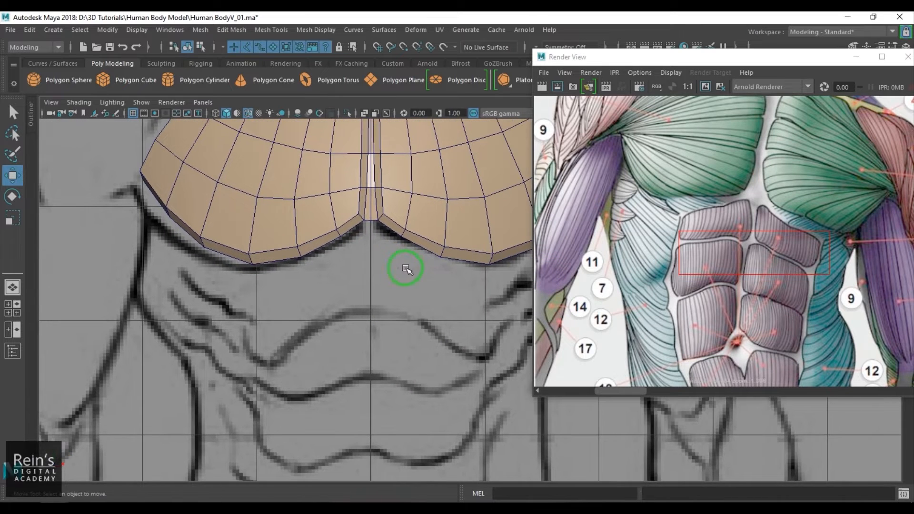
{"action": "scroll", "coordinate": [391, 238], "scroll_direction": "up", "scroll_amount": 1}
{"action": "left_click", "coordinate": [368, 214]}
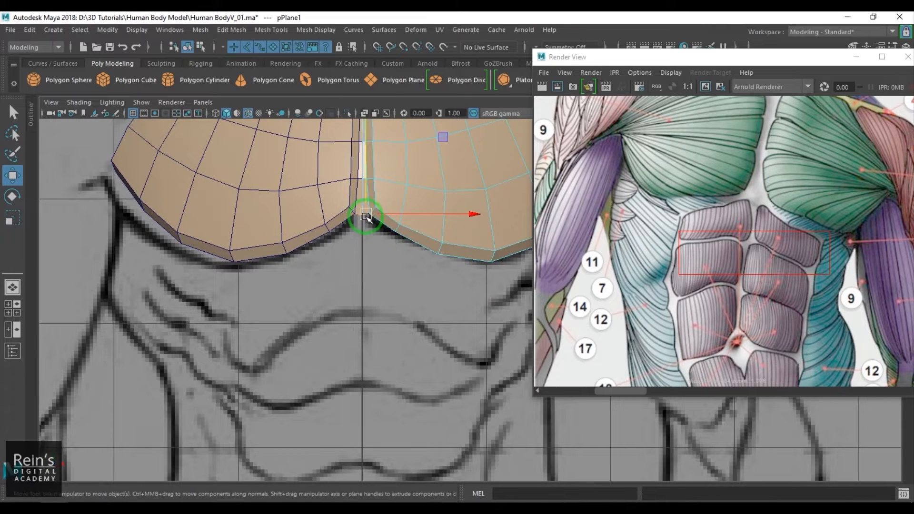
{"action": "key", "text": "q"}
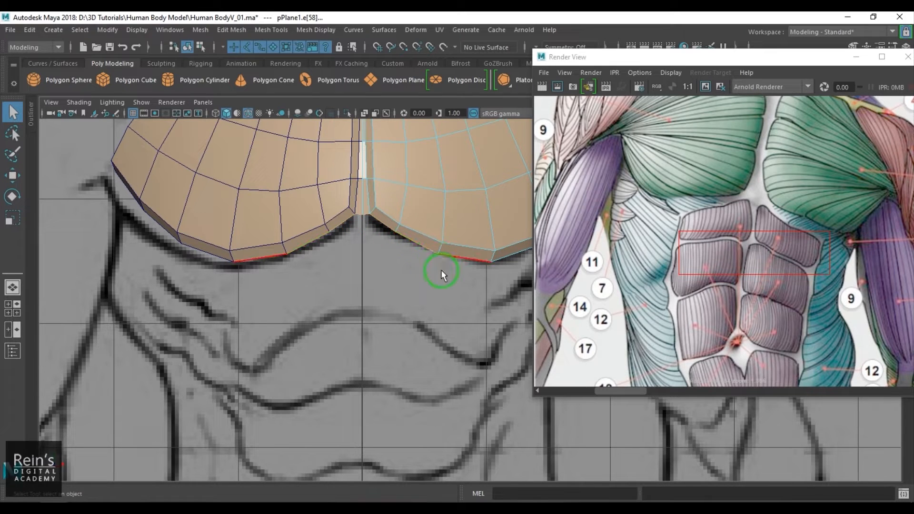
{"action": "middle_click_drag", "start_coordinate": [448, 371], "coordinate": [453, 272], "text": "alt"}
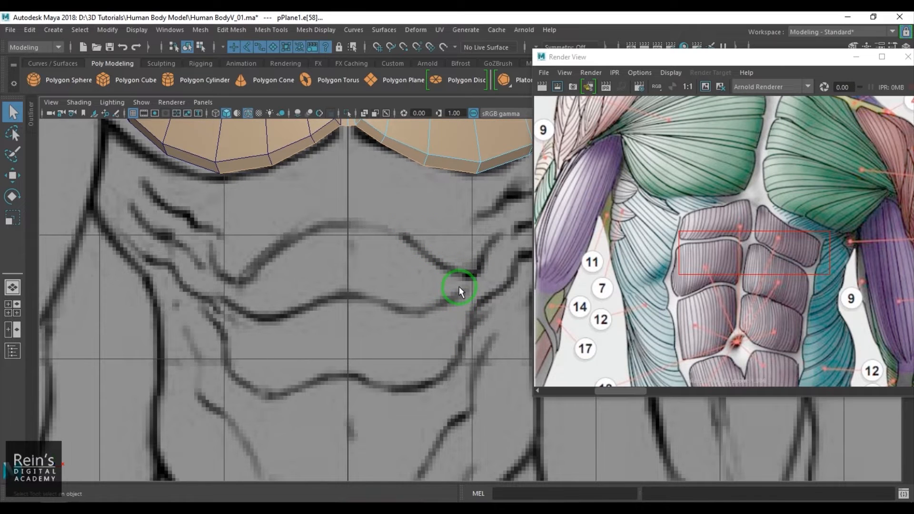
{"action": "middle_click_drag", "start_coordinate": [414, 212], "coordinate": [419, 289], "text": "alt"}
{"action": "key", "text": "w"}
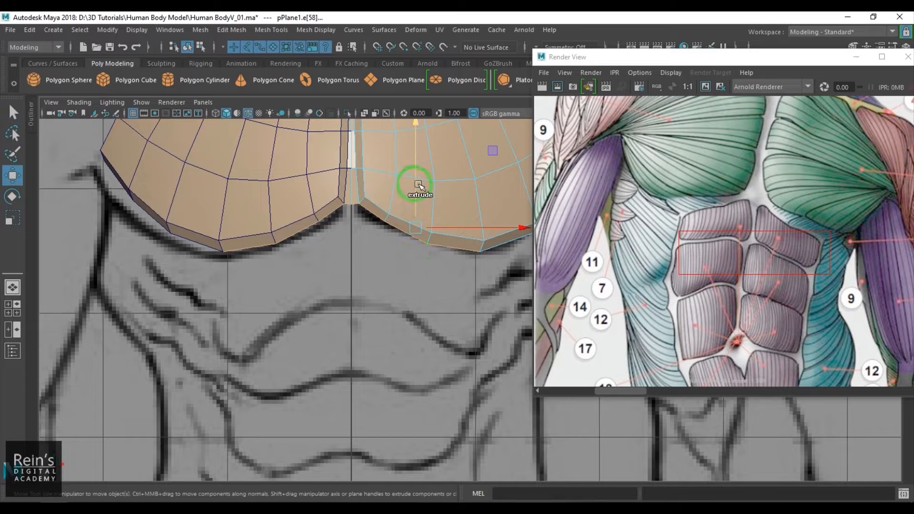
{"action": "left_click_drag", "start_coordinate": [419, 185], "coordinate": [415, 204], "text": "shift"}
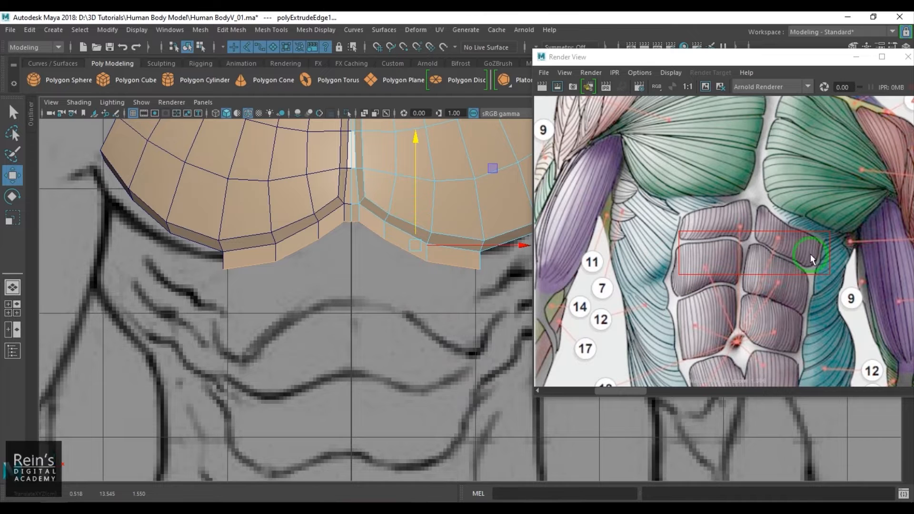
- Examine the extruded strip and the curvature of the chest mesh from below in the perspective view
{"action": "scroll", "coordinate": [333, 257], "scroll_direction": "down", "scroll_amount": 6}
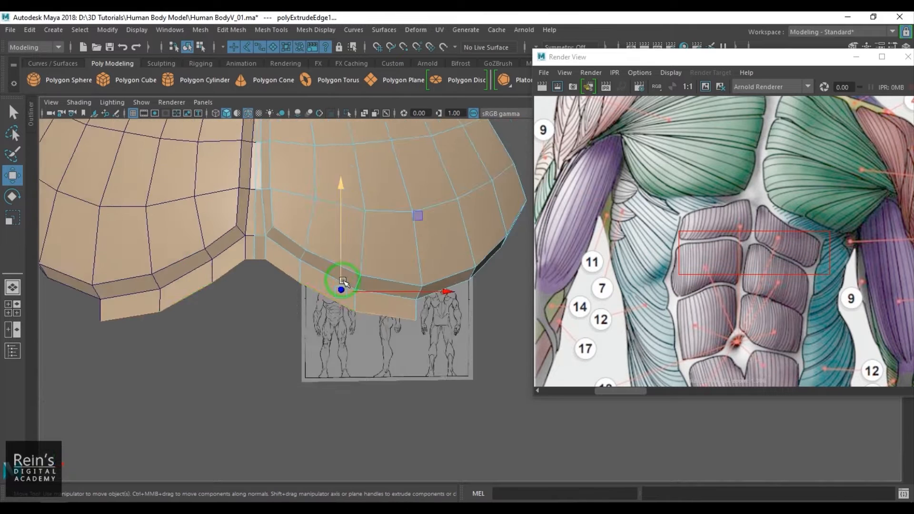
{"action": "left_click_drag", "start_coordinate": [343, 282], "coordinate": [412, 235], "text": "alt"}
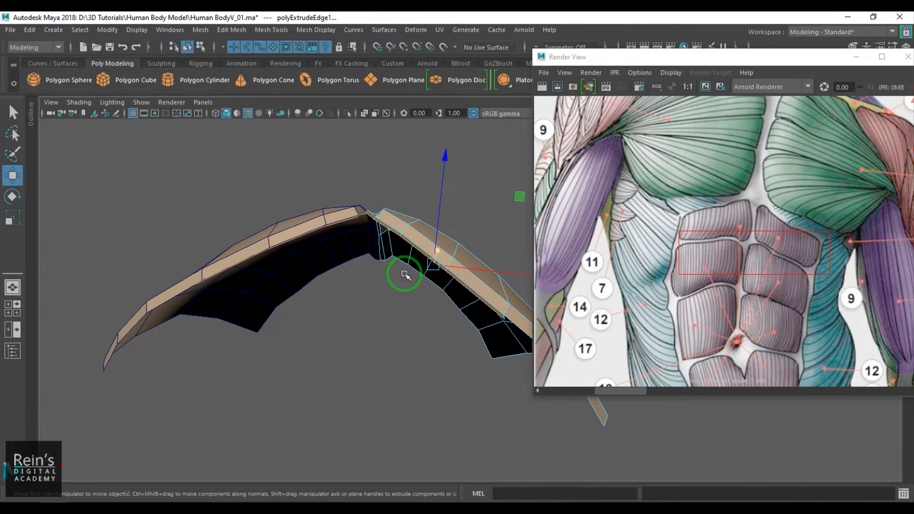
{"action": "middle_click_drag", "start_coordinate": [365, 263], "coordinate": [370, 242], "text": "alt"}
{"action": "right_click_drag", "start_coordinate": [369, 242], "coordinate": [379, 285], "text": "alt"}
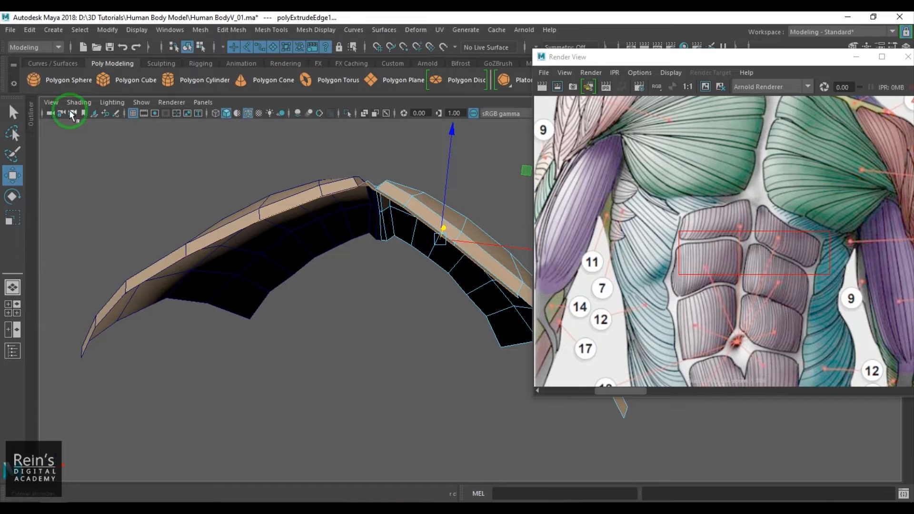
{"action": "left_click", "coordinate": [45, 102]}
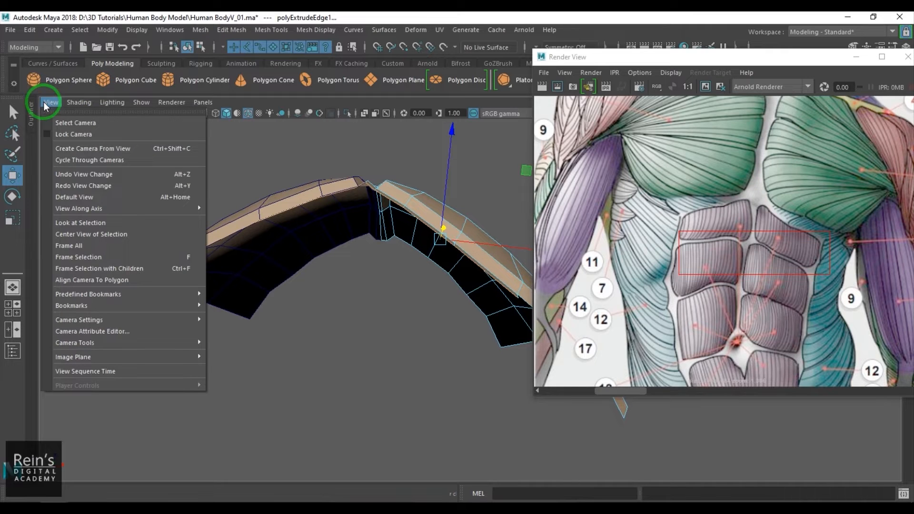
{"action": "left_click", "coordinate": [80, 103]}
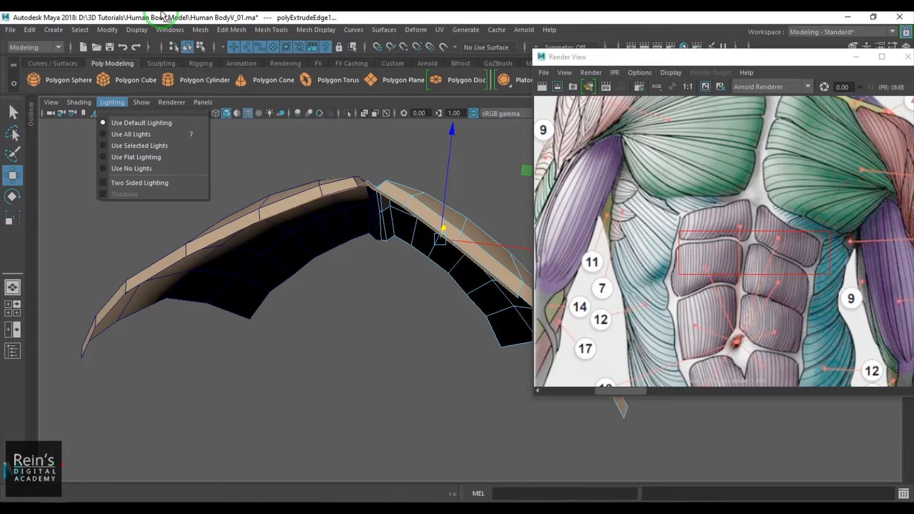
{"action": "left_click", "coordinate": [178, 111]}
{"action": "left_click", "coordinate": [201, 102]}
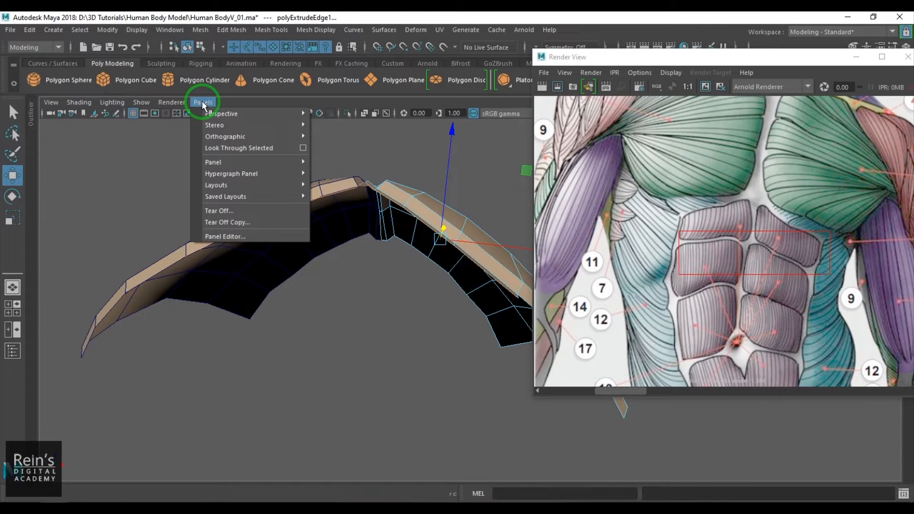
{"action": "left_click", "coordinate": [361, 14]}
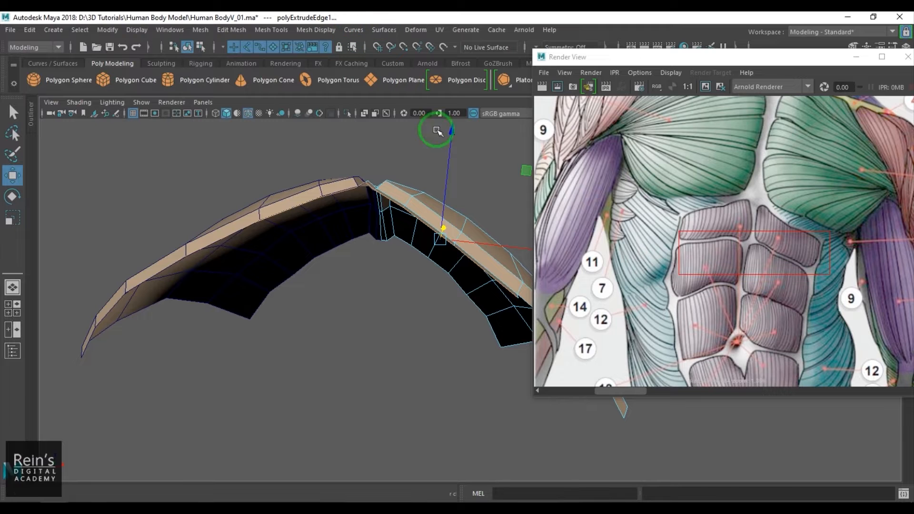
- Shift the Render View further aside, open the Grease Pencil tool and place its window above the mesh
{"action": "left_click_drag", "start_coordinate": [596, 58], "coordinate": [619, 69]}
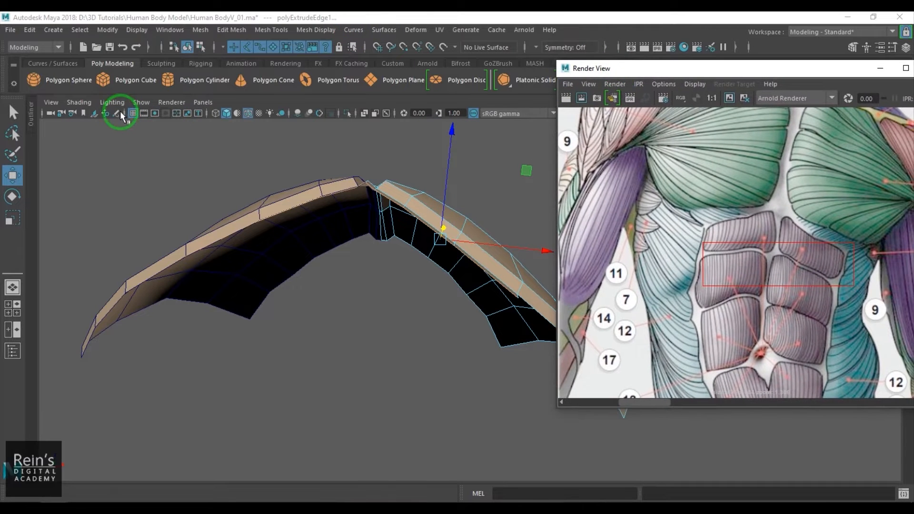
{"action": "left_click", "coordinate": [116, 114]}
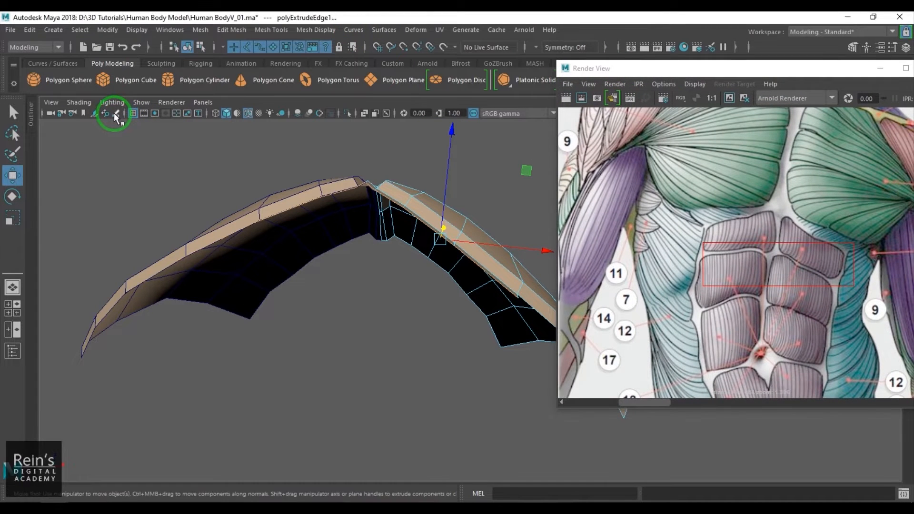
{"action": "left_click_drag", "start_coordinate": [180, 170], "coordinate": [166, 120]}
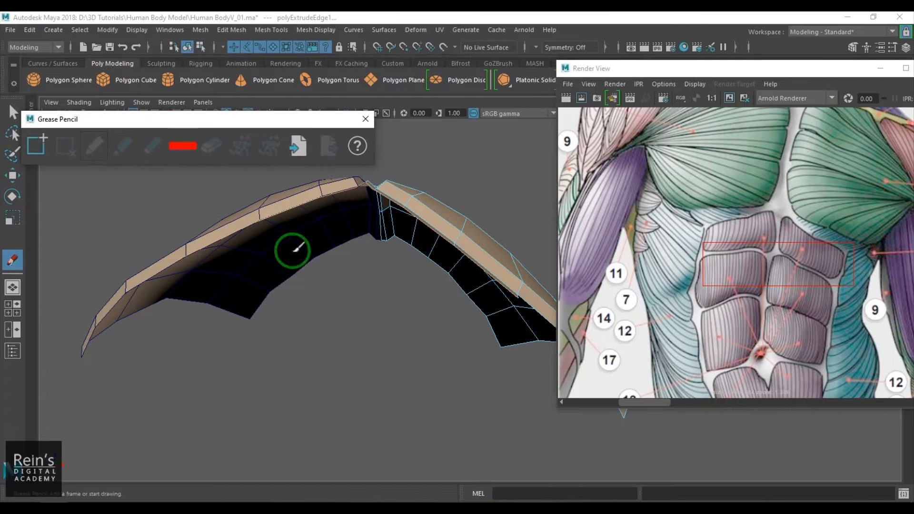
- Draw a red peaked line and a red rounded arch side by side below the mesh with the Grease Pencil
{"action": "left_click", "coordinate": [119, 424]}
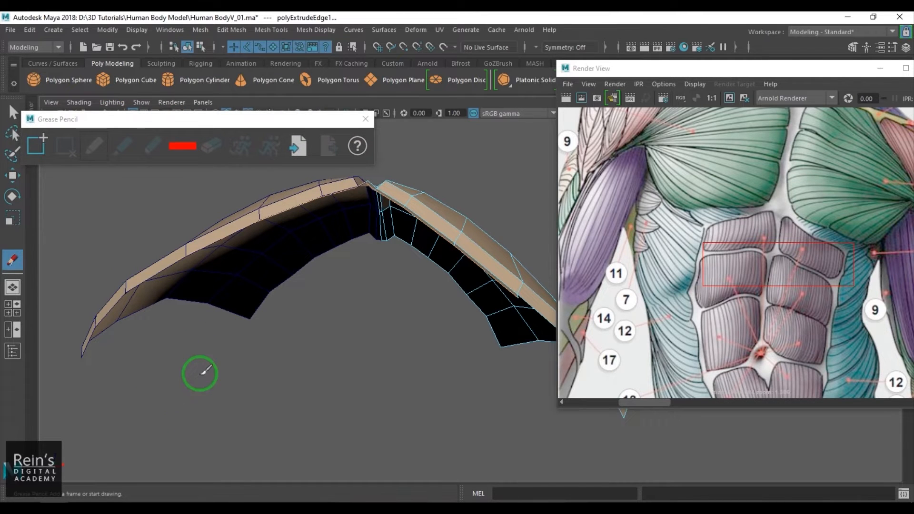
{"action": "left_click_drag", "start_coordinate": [198, 374], "coordinate": [122, 427]}
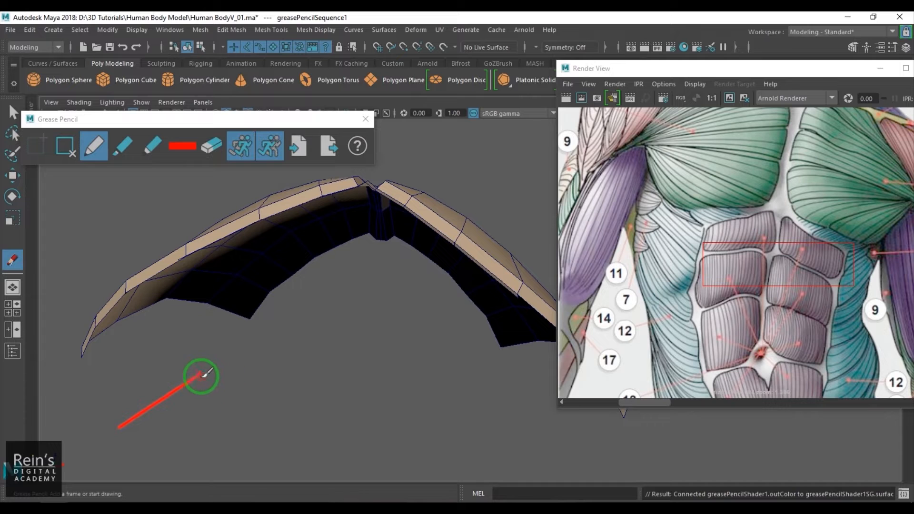
{"action": "left_click_drag", "start_coordinate": [201, 375], "coordinate": [282, 419]}
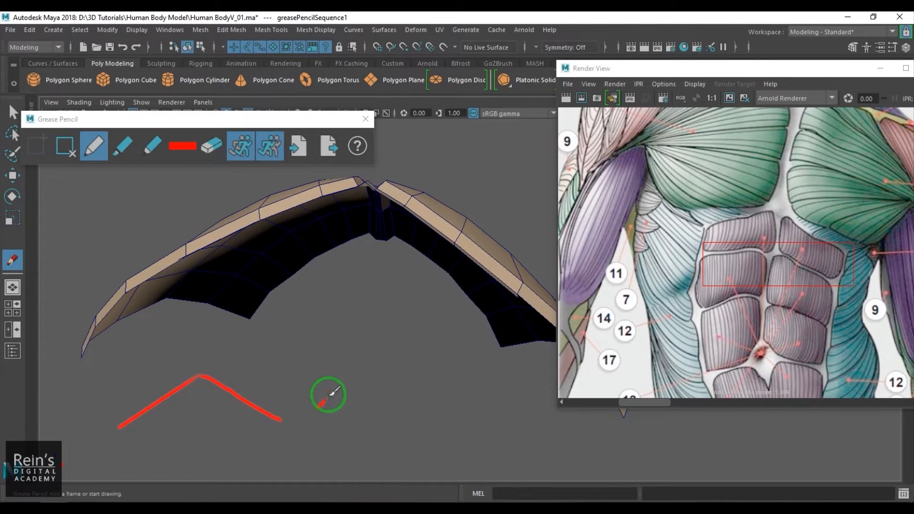
{"action": "mouse_move", "coordinate": [375, 370]}
{"action": "left_mouse_down"}
{"action": "mouse_move", "coordinate": [427, 376]}
{"action": "mouse_move", "coordinate": [456, 404]}
{"action": "left_mouse_up"}
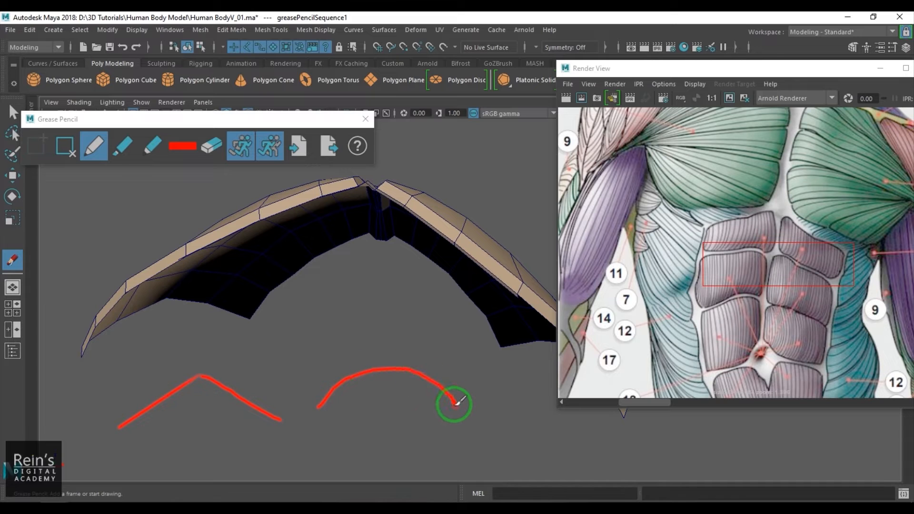
- Draw a straight red line and a bulging red arc along the lower rim of one chest half with the Grease Pencil
{"action": "left_click_drag", "start_coordinate": [380, 187], "coordinate": [542, 292]}
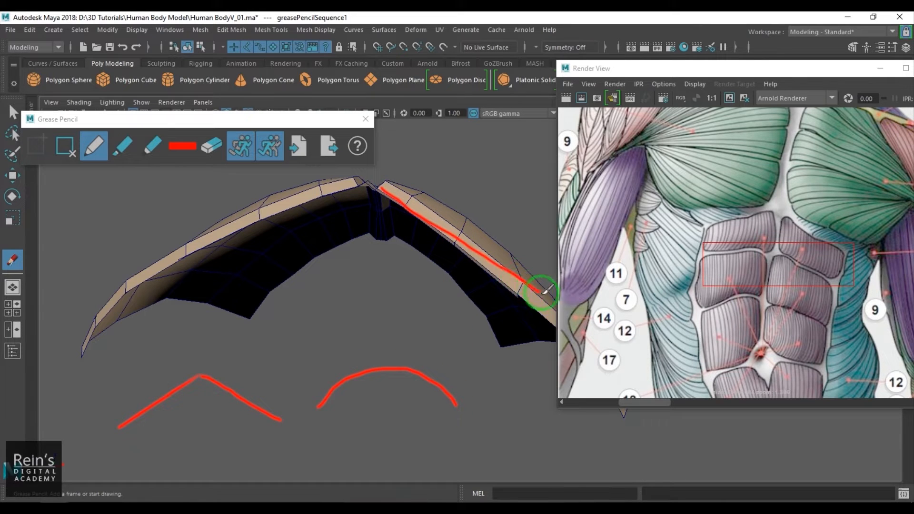
{"action": "left_click_drag", "start_coordinate": [380, 188], "coordinate": [414, 190]}
{"action": "left_click_drag", "start_coordinate": [520, 235], "coordinate": [561, 310]}
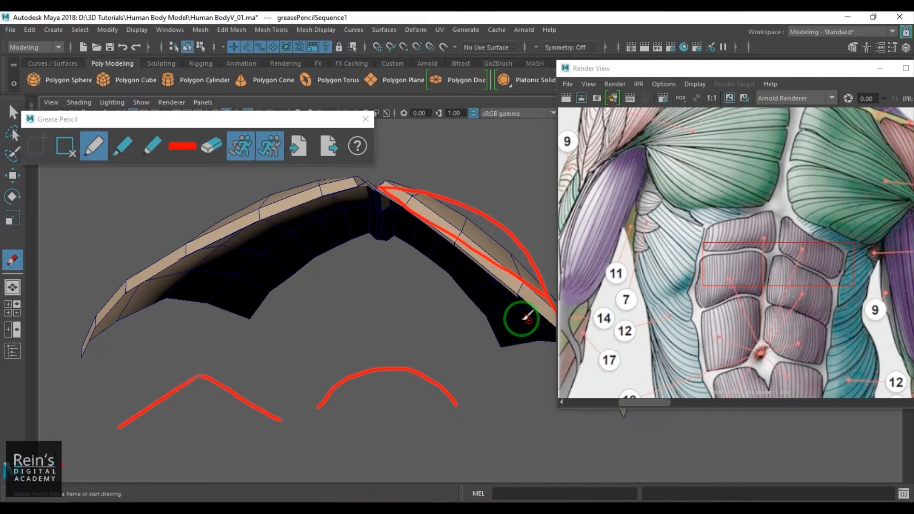
- Delete the Grease Pencil sketch frame and close the Grease Pencil tool
{"action": "left_click", "coordinate": [67, 149]}
{"action": "left_click", "coordinate": [374, 153]}
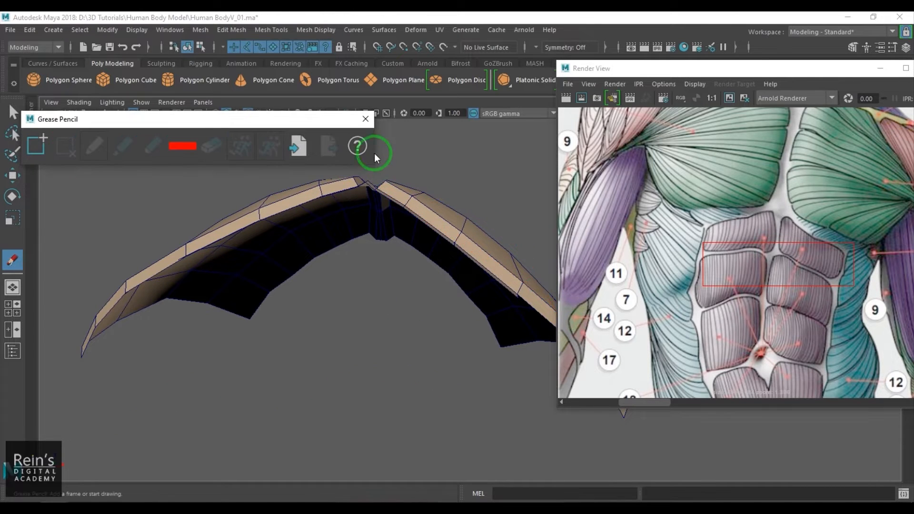
{"action": "left_click", "coordinate": [365, 119]}
- Move the lower rim vertices closest to the sternum forward to round the chest curve
{"action": "left_click_drag", "start_coordinate": [419, 265], "coordinate": [437, 336], "text": "alt"}
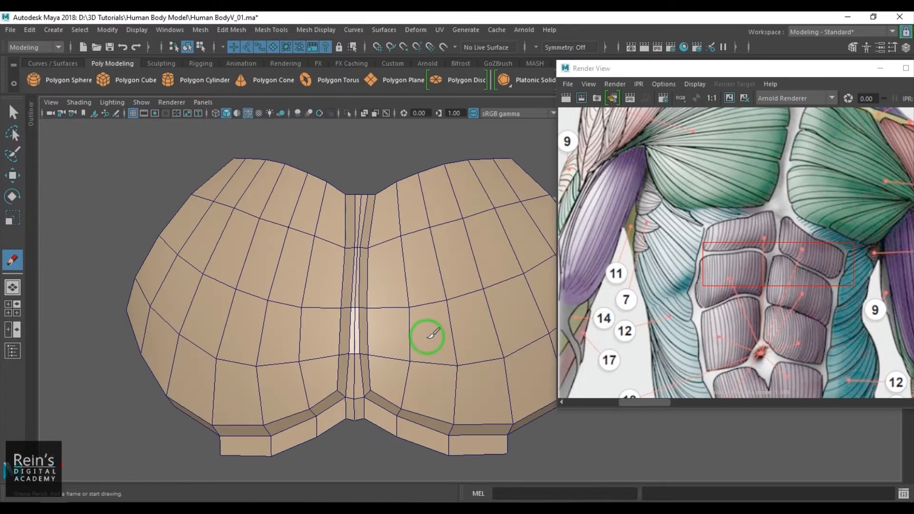
{"action": "key", "text": "w"}
{"action": "right_click_drag", "start_coordinate": [416, 367], "coordinate": [376, 393]}
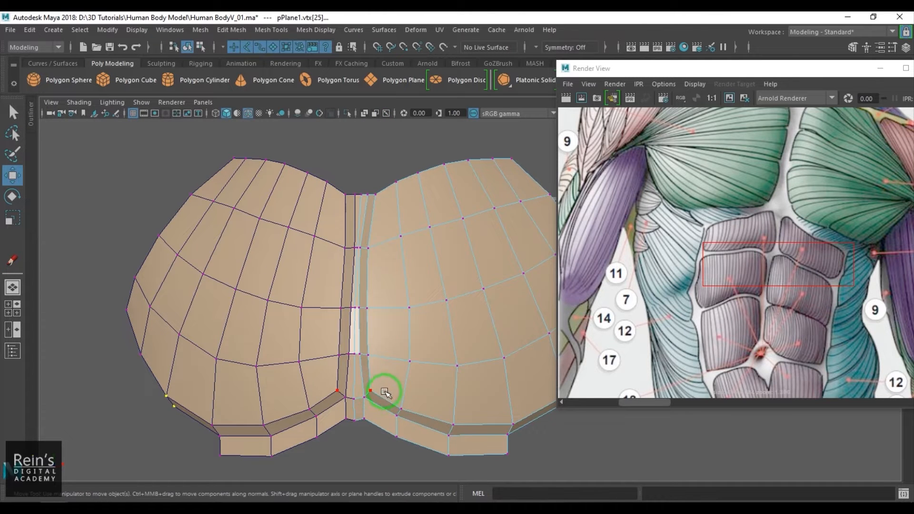
{"action": "left_click_drag", "start_coordinate": [418, 453], "coordinate": [433, 219], "text": "alt"}
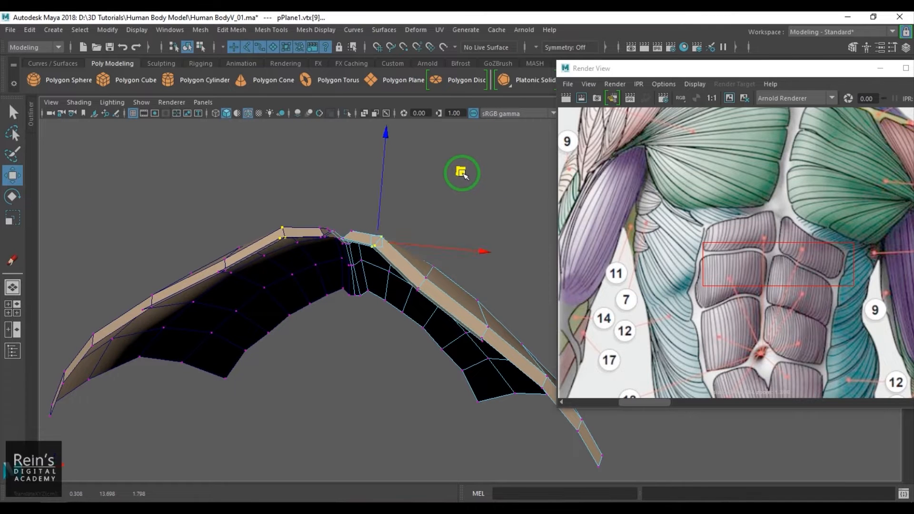
{"action": "left_click_drag", "start_coordinate": [429, 323], "coordinate": [470, 307], "text": "alt"}
{"action": "left_click_drag", "start_coordinate": [499, 190], "coordinate": [331, 366], "text": "alt"}
{"action": "left_click_drag", "start_coordinate": [480, 420], "coordinate": [435, 346]}
{"action": "left_click_drag", "start_coordinate": [441, 396], "coordinate": [458, 309], "text": "alt"}
{"action": "left_click_drag", "start_coordinate": [526, 201], "coordinate": [536, 181]}
- Pull the middle and outer lower rim vertices of the chest outward to continue the rounded arch towards the side
{"action": "middle_click_drag", "start_coordinate": [439, 330], "coordinate": [367, 308], "text": "alt"}
{"action": "left_click_drag", "start_coordinate": [368, 308], "coordinate": [376, 374], "text": "alt"}
{"action": "left_click_drag", "start_coordinate": [484, 398], "coordinate": [432, 337]}
{"action": "left_click_drag", "start_coordinate": [436, 381], "coordinate": [445, 310], "text": "alt"}
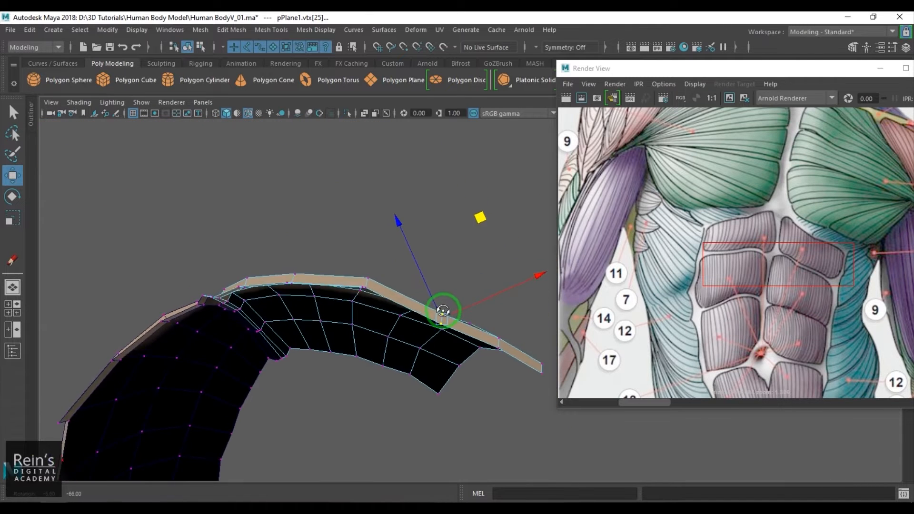
{"action": "left_click_drag", "start_coordinate": [481, 220], "coordinate": [482, 197]}
{"action": "left_click_drag", "start_coordinate": [526, 344], "coordinate": [480, 362], "text": "alt"}
{"action": "left_click_drag", "start_coordinate": [530, 334], "coordinate": [530, 334]}
{"action": "left_click_drag", "start_coordinate": [530, 335], "coordinate": [508, 239], "text": "alt"}
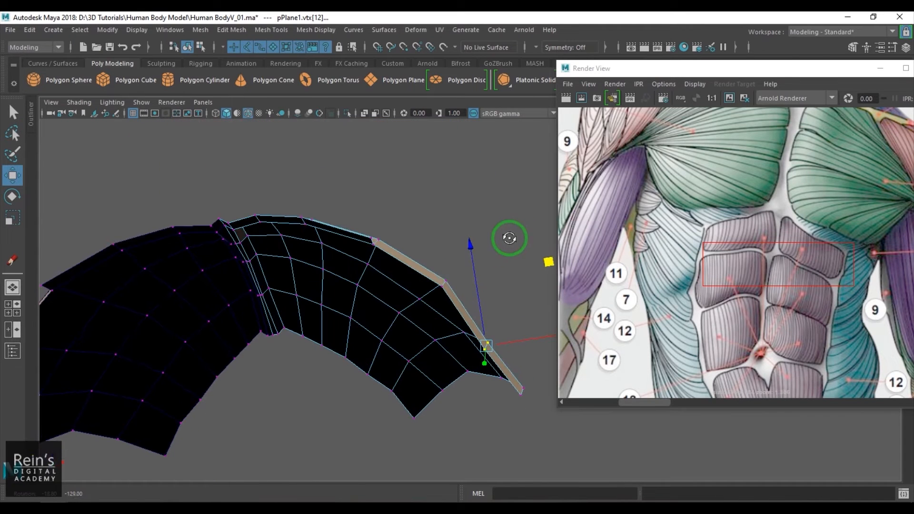
{"action": "left_click_drag", "start_coordinate": [548, 264], "coordinate": [466, 355]}
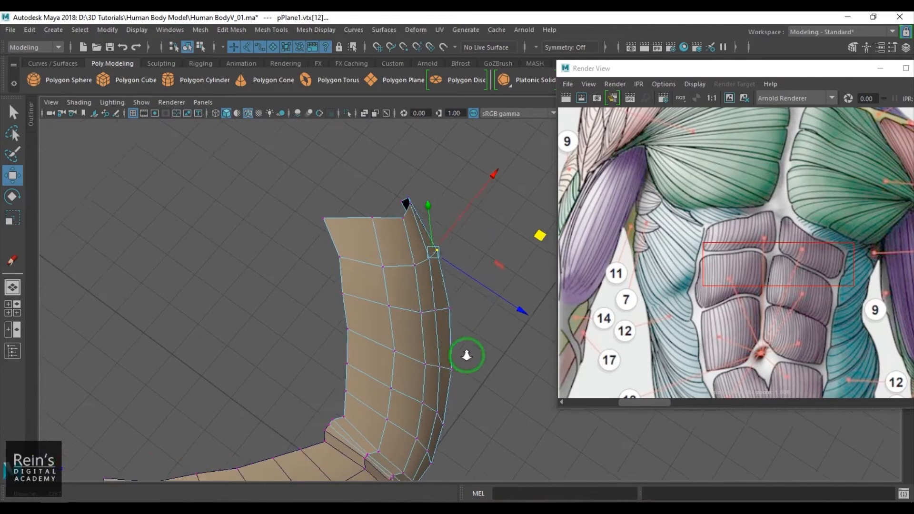
- Reposition single vertices along the outer edge and the row above the chest's lower rim for a smooth curve
{"action": "left_click", "coordinate": [398, 214]}
{"action": "mouse_move", "coordinate": [398, 213]}
{"action": "left_mouse_down"}
{"action": "mouse_move", "coordinate": [389, 210]}
{"action": "mouse_move", "coordinate": [403, 204]}
{"action": "left_mouse_up"}
{"action": "left_click", "coordinate": [453, 201]}
{"action": "left_click", "coordinate": [407, 198]}
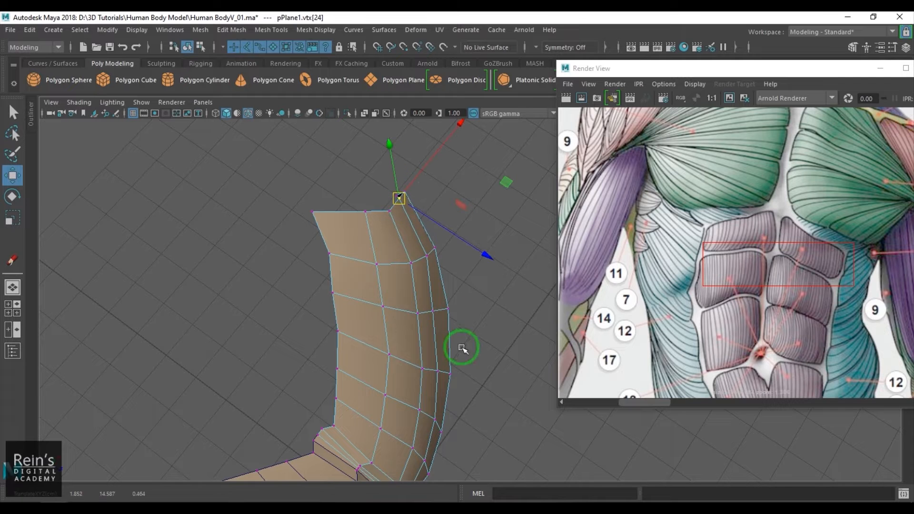
{"action": "left_click", "coordinate": [427, 256]}
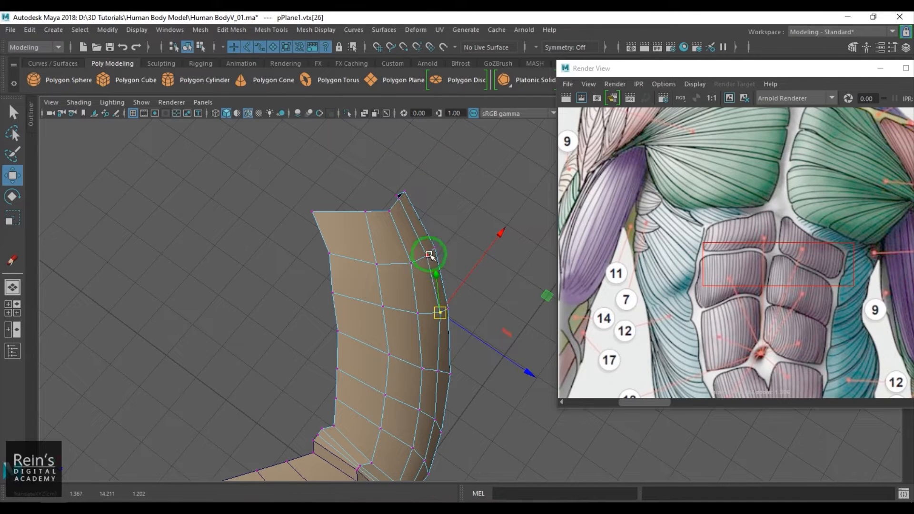
{"action": "left_click", "coordinate": [449, 375]}
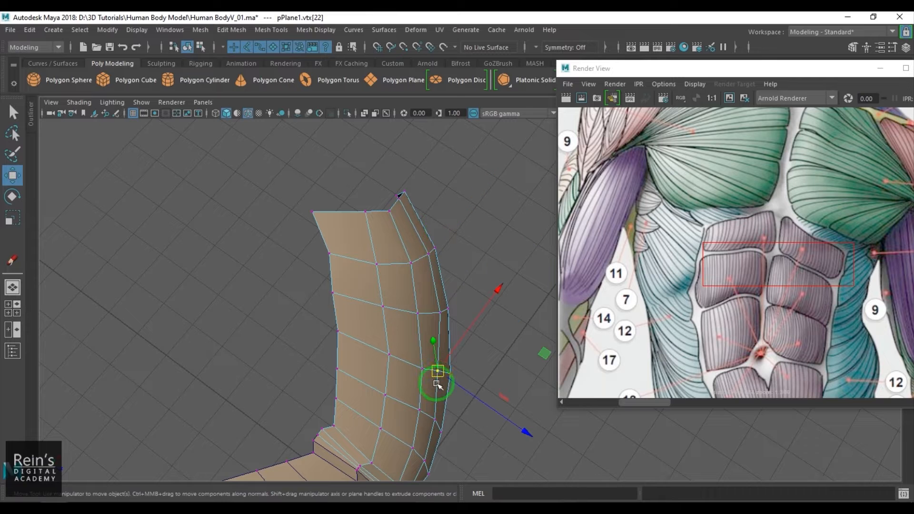
{"action": "left_click_drag", "start_coordinate": [450, 375], "coordinate": [443, 378]}
{"action": "middle_click_drag", "start_coordinate": [449, 418], "coordinate": [441, 388], "text": "alt"}
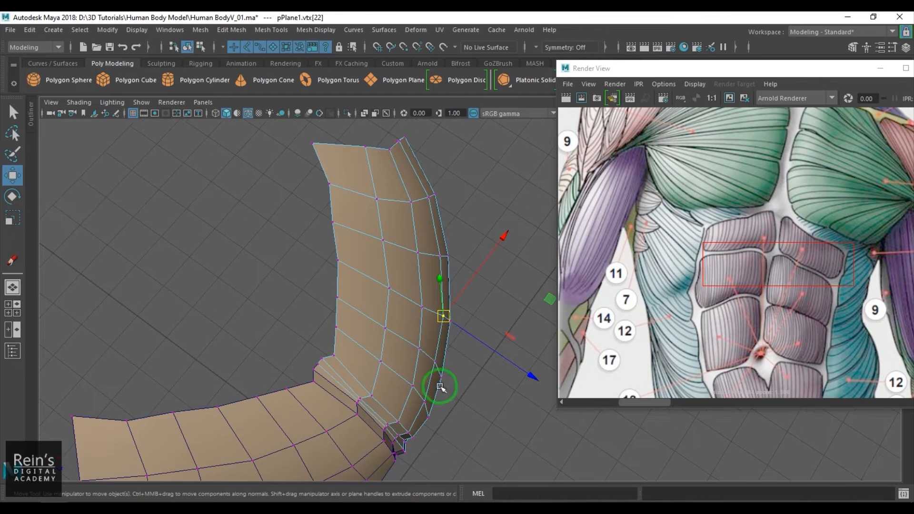
{"action": "left_click", "coordinate": [434, 363]}
{"action": "left_click", "coordinate": [425, 403]}
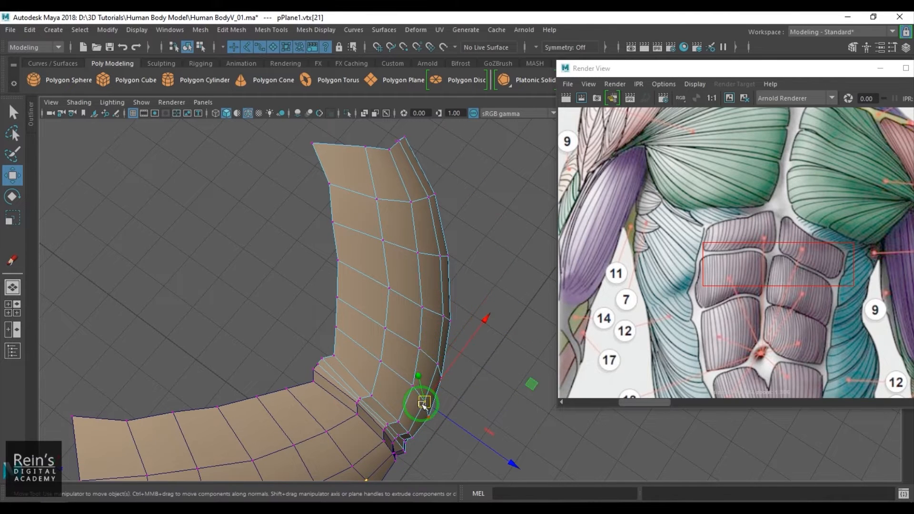
- Reshape the short strip below the chest in the front view, lowering its outer corner vertices and raising the inner ones
{"action": "mouse_move", "coordinate": [425, 403]}
{"action": "left_mouse_down", "text": "alt"}
{"action": "mouse_move", "coordinate": [450, 322]}
{"action": "mouse_move", "coordinate": [477, 330]}
{"action": "mouse_move", "coordinate": [257, 359]}
{"action": "mouse_move", "coordinate": [386, 362]}
{"action": "mouse_move", "coordinate": [397, 384]}
{"action": "left_mouse_up", "text": "alt"}
{"action": "key", "text": "space"}
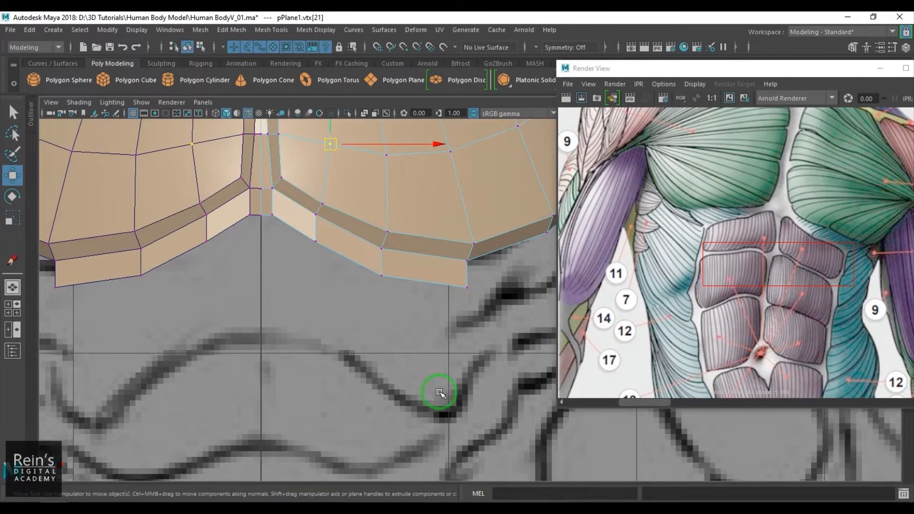
{"action": "scroll", "coordinate": [426, 322], "scroll_direction": "down", "scroll_amount": 4}
{"action": "scroll", "coordinate": [426, 322], "scroll_direction": "up", "scroll_amount": 5}
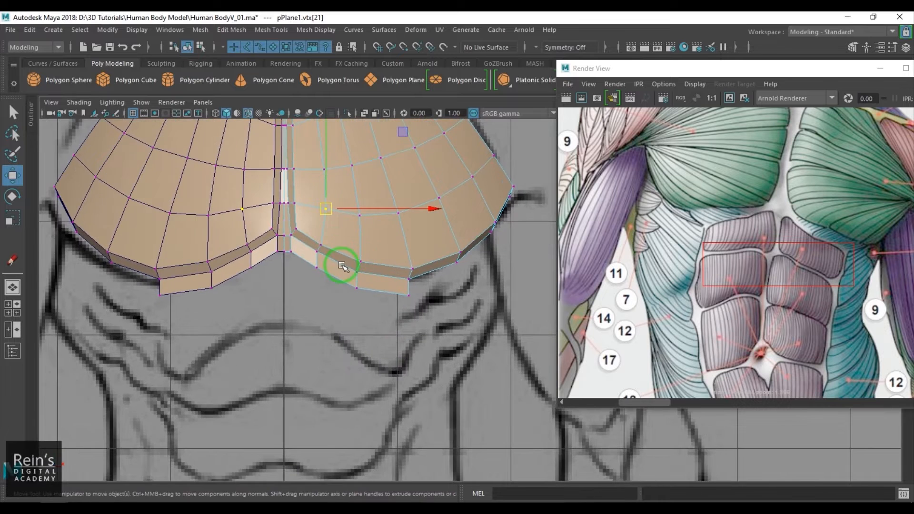
{"action": "scroll", "coordinate": [381, 282], "scroll_direction": "up", "scroll_amount": 1}
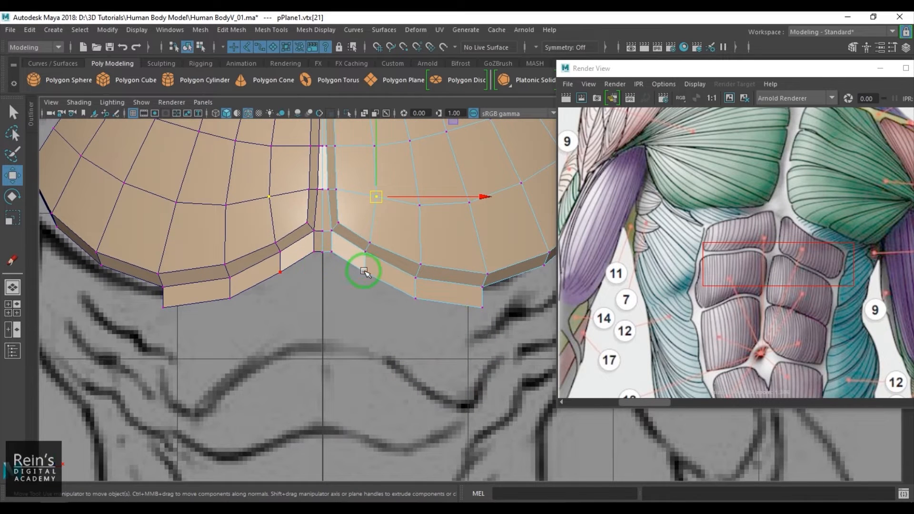
{"action": "left_click", "coordinate": [364, 271]}
{"action": "left_click_drag", "start_coordinate": [364, 271], "coordinate": [415, 306]}
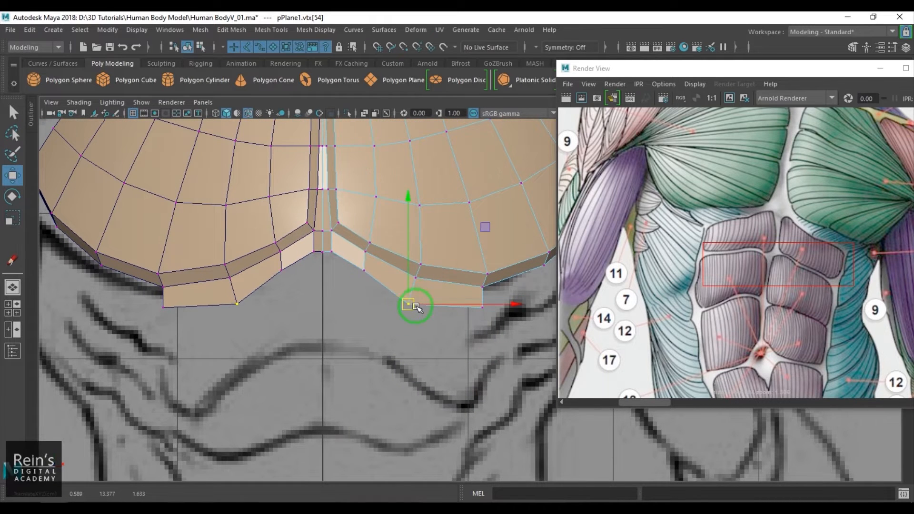
{"action": "left_click_drag", "start_coordinate": [475, 298], "coordinate": [416, 297]}
{"action": "left_click", "coordinate": [365, 270]}
{"action": "left_click_drag", "start_coordinate": [365, 270], "coordinate": [365, 265]}
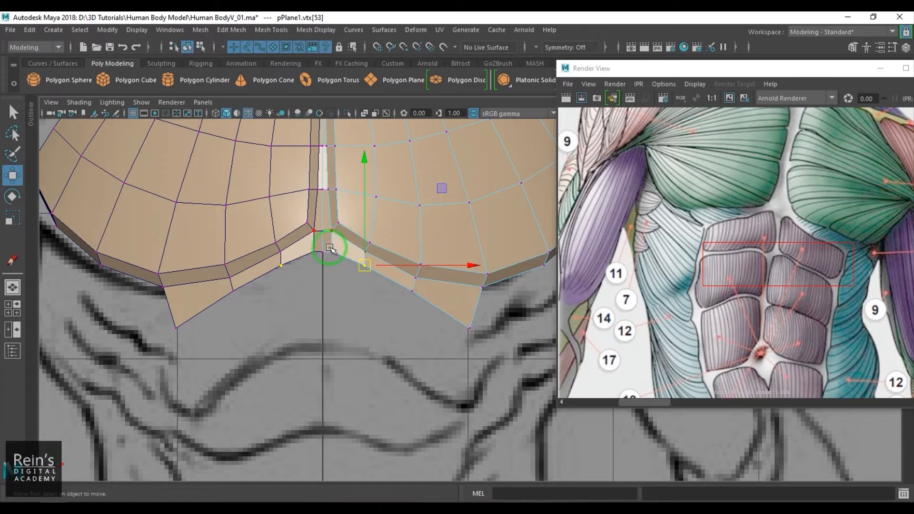
- Compare the strip's faces with the abdominal muscles in the front reference and the anatomy image
{"action": "key", "text": "F11"}
{"action": "left_click", "coordinate": [472, 289]}
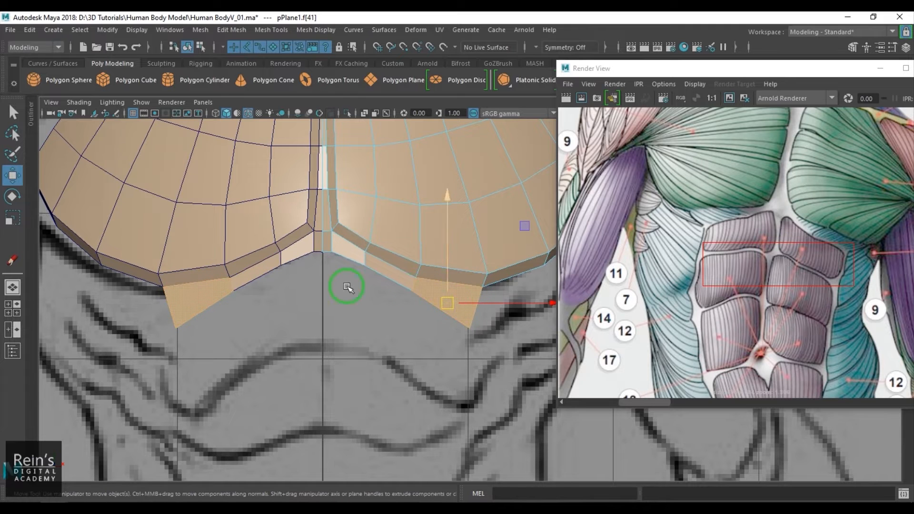
{"action": "scroll", "coordinate": [418, 310], "scroll_direction": "down", "scroll_amount": 6}
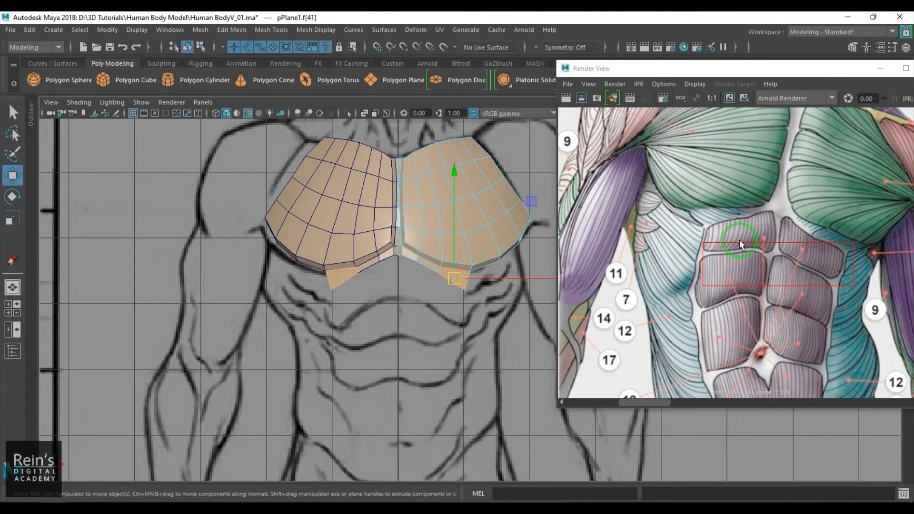
{"action": "scroll", "coordinate": [431, 265], "scroll_direction": "up", "scroll_amount": 4}
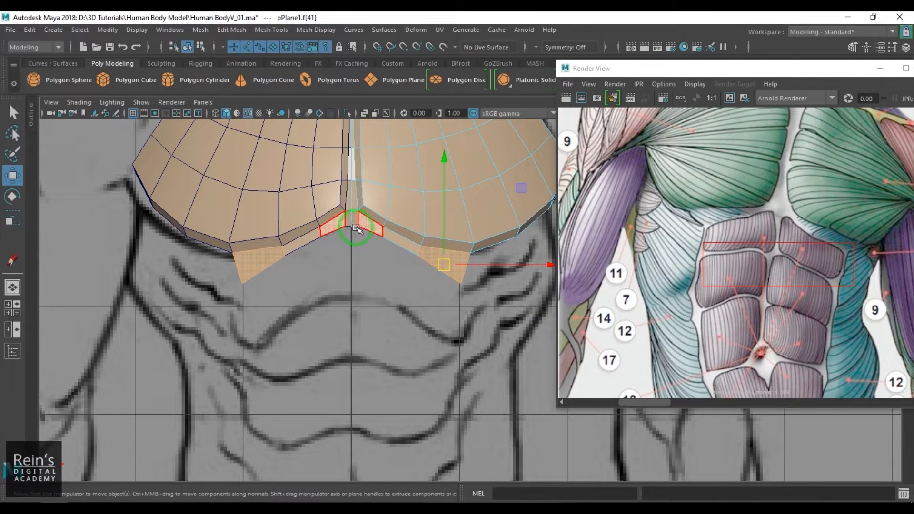
{"action": "left_click", "coordinate": [353, 228]}
{"action": "left_click", "coordinate": [377, 257]}
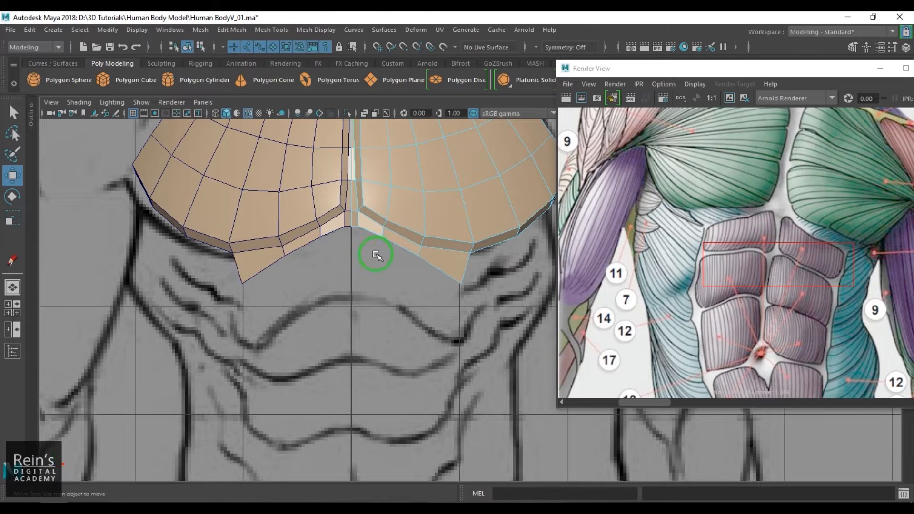
{"action": "left_click", "coordinate": [374, 253]}
{"action": "left_click", "coordinate": [361, 229]}
- Extrude the strip's bottom edges down over the abdomen to the crotch in the front view
{"action": "key", "text": "F10"}
{"action": "left_click", "coordinate": [354, 228]}
{"action": "scroll", "coordinate": [431, 277], "scroll_direction": "down", "scroll_amount": 5}
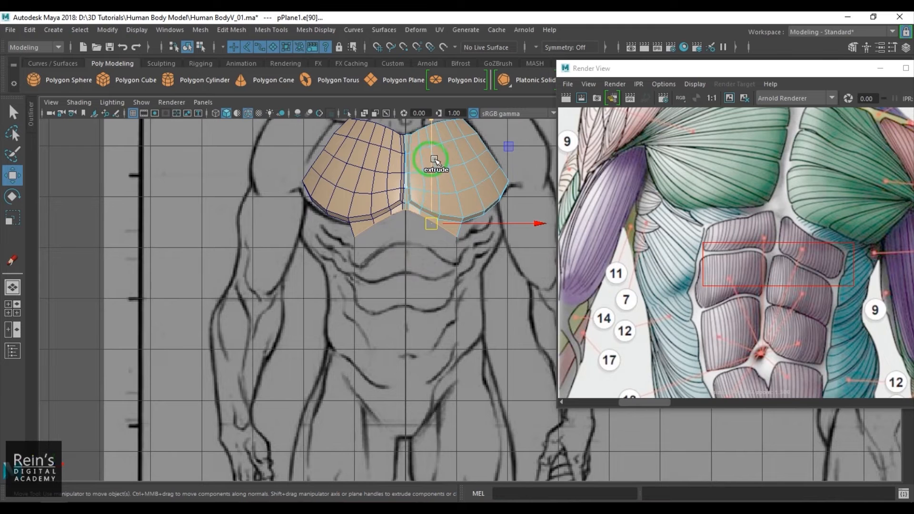
{"action": "left_click_drag", "start_coordinate": [433, 157], "coordinate": [437, 383], "text": "shift"}
{"action": "scroll", "coordinate": [433, 301], "scroll_direction": "up", "scroll_amount": 4}
{"action": "middle_click_drag", "start_coordinate": [428, 400], "coordinate": [443, 278], "text": "alt"}
{"action": "scroll", "coordinate": [448, 256], "scroll_direction": "up", "scroll_amount": 3}
- Move the bottom vertices of the abdomen strip upward, one after another, to taper its lower end around the crotch
{"action": "right_click_drag", "start_coordinate": [442, 277], "coordinate": [416, 294]}
{"action": "left_click", "coordinate": [417, 295]}
{"action": "left_click_drag", "start_coordinate": [420, 300], "coordinate": [459, 262]}
{"action": "left_click", "coordinate": [448, 310]}
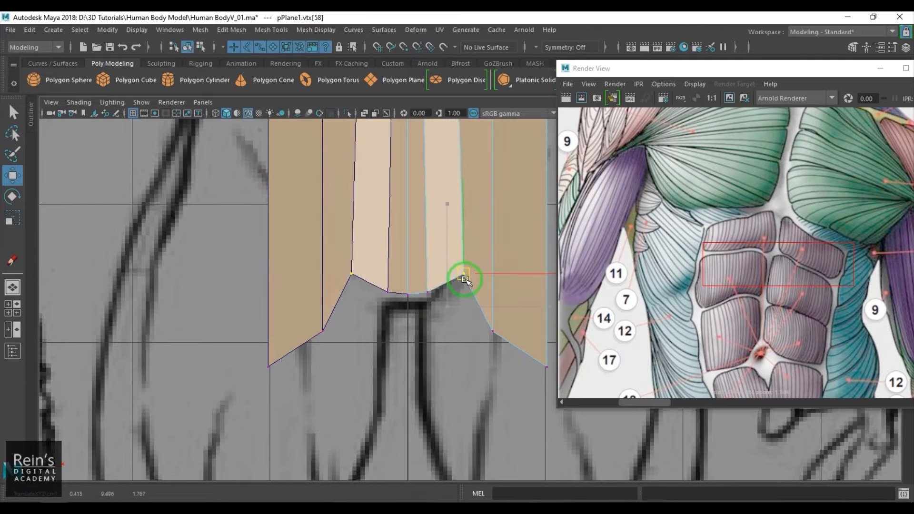
{"action": "left_click", "coordinate": [493, 331]}
{"action": "left_click_drag", "start_coordinate": [493, 332], "coordinate": [495, 217]}
{"action": "scroll", "coordinate": [497, 218], "scroll_direction": "down", "scroll_amount": 5}
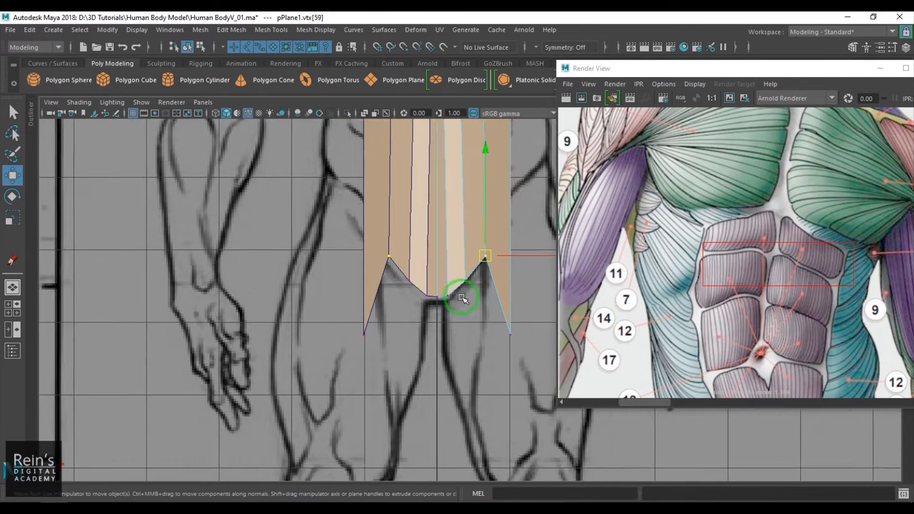
{"action": "left_click", "coordinate": [436, 344]}
{"action": "left_click_drag", "start_coordinate": [436, 344], "coordinate": [439, 246]}
- Select all bottom vertices of the abdomen strip and align them with the body outline in the side view
{"action": "key", "text": "space"}
{"action": "left_click_drag", "start_coordinate": [427, 302], "coordinate": [421, 262]}
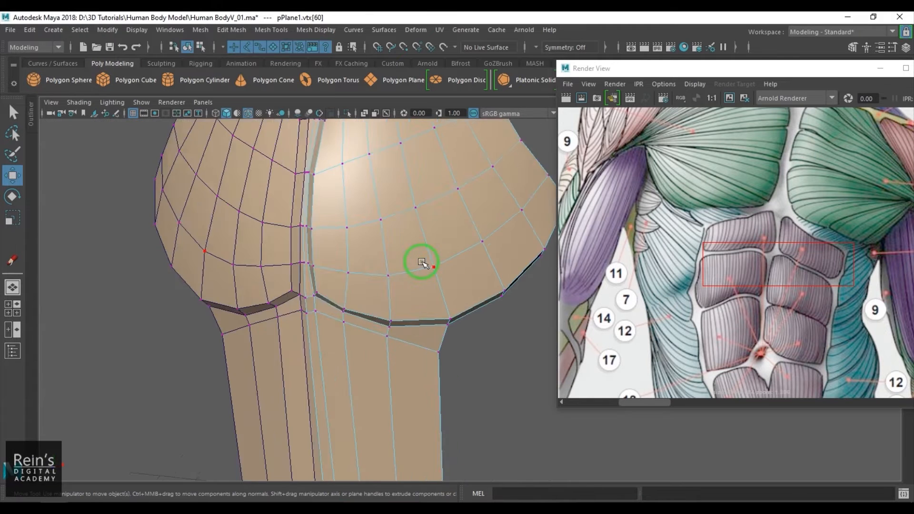
{"action": "scroll", "coordinate": [421, 261], "scroll_direction": "down", "scroll_amount": 5}
{"action": "key", "text": "space"}
{"action": "left_click_drag", "start_coordinate": [378, 323], "coordinate": [414, 320]}
{"action": "scroll", "coordinate": [412, 316], "scroll_direction": "up", "scroll_amount": 2}
{"action": "middle_click_drag", "start_coordinate": [437, 412], "coordinate": [407, 275], "text": "alt"}
{"action": "middle_click_drag", "start_coordinate": [414, 349], "coordinate": [429, 273], "text": "alt"}
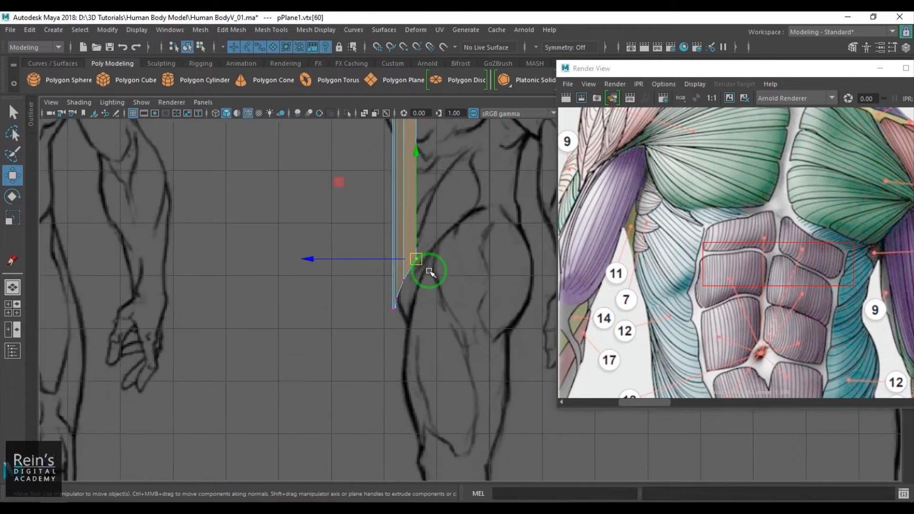
{"action": "right_click_drag", "start_coordinate": [429, 272], "coordinate": [461, 344], "text": "alt"}
{"action": "left_click_drag", "start_coordinate": [461, 343], "coordinate": [328, 201]}
{"action": "left_click_drag", "start_coordinate": [308, 281], "coordinate": [330, 284]}
{"action": "left_click_drag", "start_coordinate": [397, 221], "coordinate": [400, 229]}
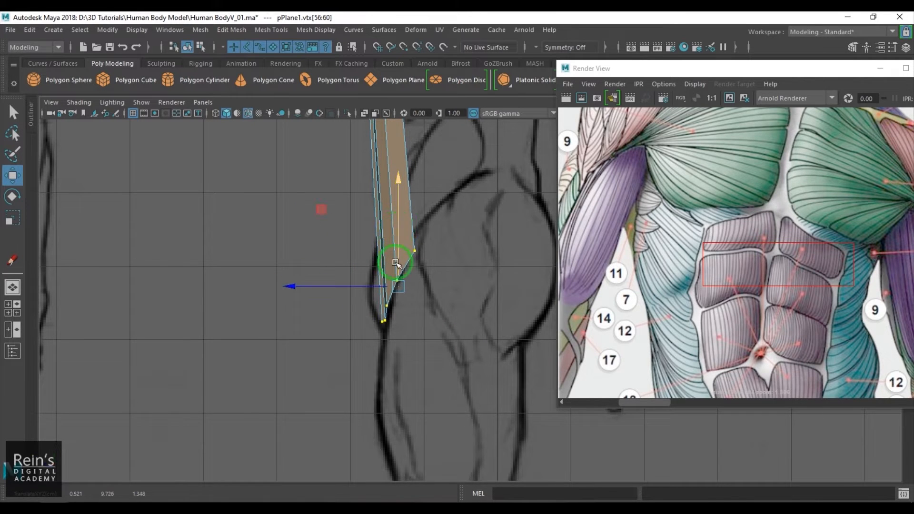
- Try to move a bottom vertex of the abdomen strip near the centreline, viewed from below, and undo the move
{"action": "key", "text": "space"}
{"action": "left_click_drag", "start_coordinate": [396, 262], "coordinate": [396, 233]}
{"action": "left_click_drag", "start_coordinate": [390, 288], "coordinate": [431, 267], "text": "alt"}
{"action": "left_click_drag", "start_coordinate": [425, 158], "coordinate": [467, 265], "text": "alt"}
{"action": "left_click", "coordinate": [416, 210]}
{"action": "left_click_drag", "start_coordinate": [416, 210], "coordinate": [435, 241], "text": "alt"}
{"action": "middle_click_drag", "start_coordinate": [435, 241], "coordinate": [423, 253], "text": "alt"}
{"action": "left_click_drag", "start_coordinate": [423, 253], "coordinate": [498, 211], "text": "alt"}
{"action": "key", "text": "ctrl+z"}
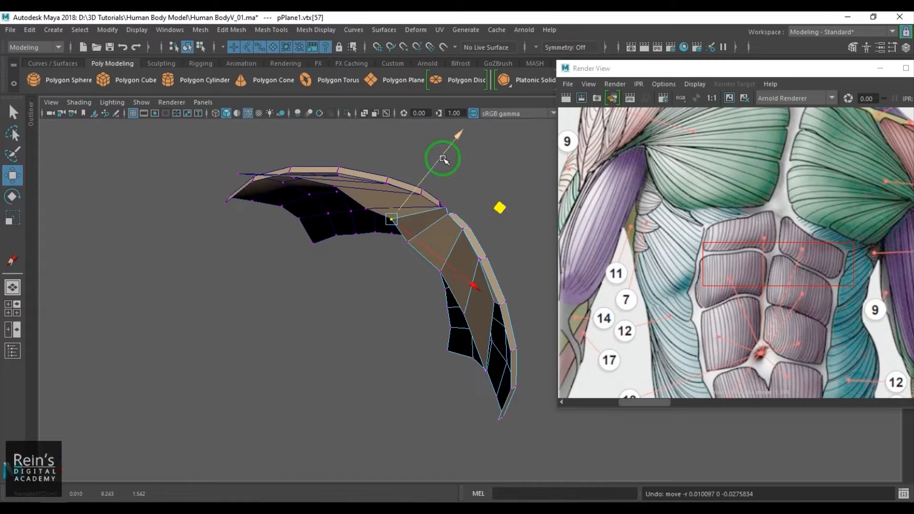
- Move the bottom vertices near the centreline and next to the outer corner of the abdomen strip outward
{"action": "left_click", "coordinate": [413, 241]}
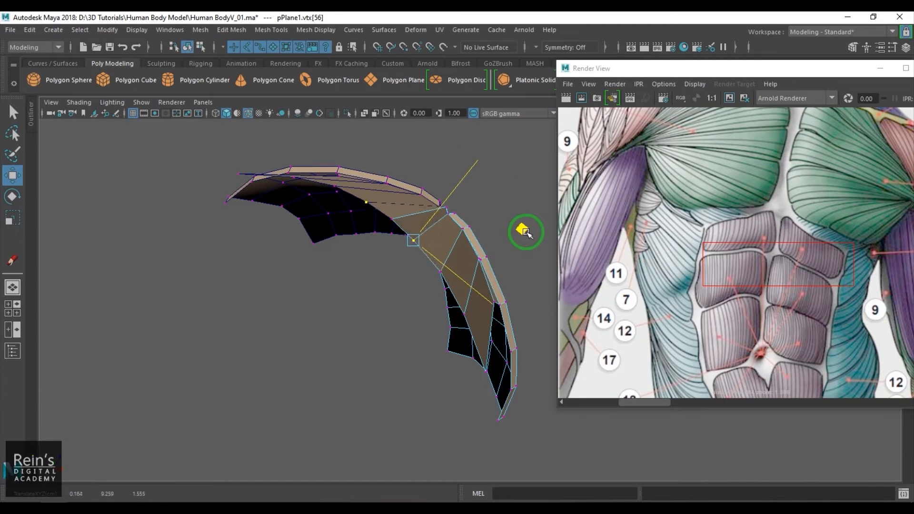
{"action": "middle_click_drag", "start_coordinate": [526, 231], "coordinate": [531, 233]}
{"action": "left_click_drag", "start_coordinate": [470, 331], "coordinate": [470, 325], "text": "alt"}
{"action": "left_click", "coordinate": [464, 299]}
{"action": "left_click_drag", "start_coordinate": [436, 298], "coordinate": [401, 289], "text": "alt"}
{"action": "left_click_drag", "start_coordinate": [503, 269], "coordinate": [513, 274]}
- Adjust the middle and inner bottom vertices of the abdomen strip to round its lower rim, and clear the selection
{"action": "left_click", "coordinate": [367, 233]}
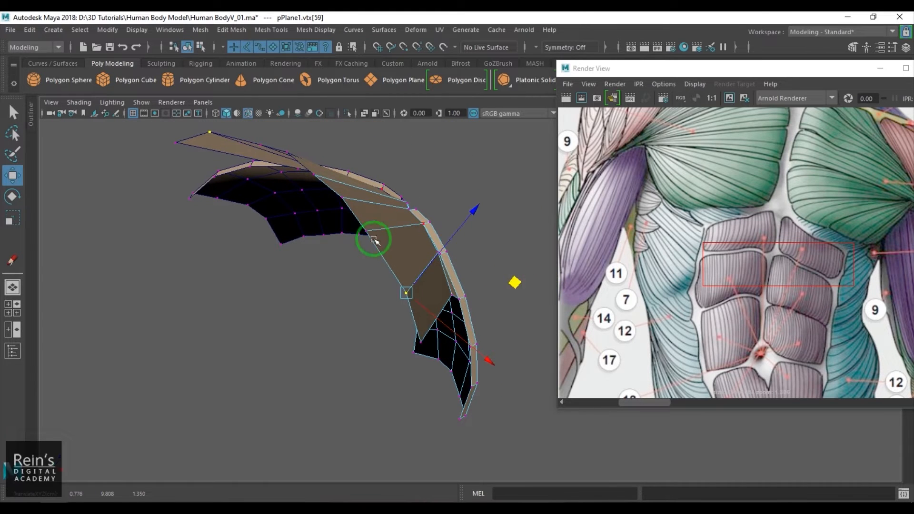
{"action": "left_click_drag", "start_coordinate": [475, 228], "coordinate": [492, 239]}
{"action": "left_click", "coordinate": [340, 205]}
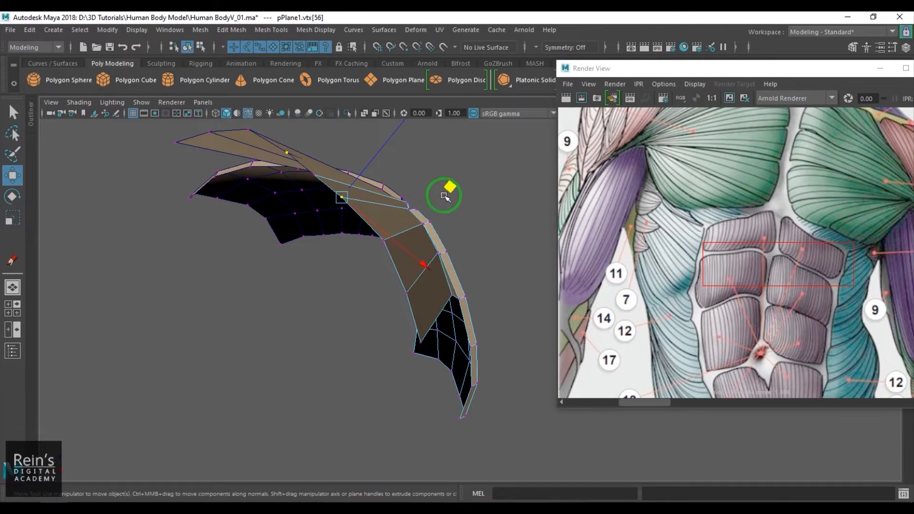
{"action": "left_click_drag", "start_coordinate": [445, 197], "coordinate": [434, 298]}
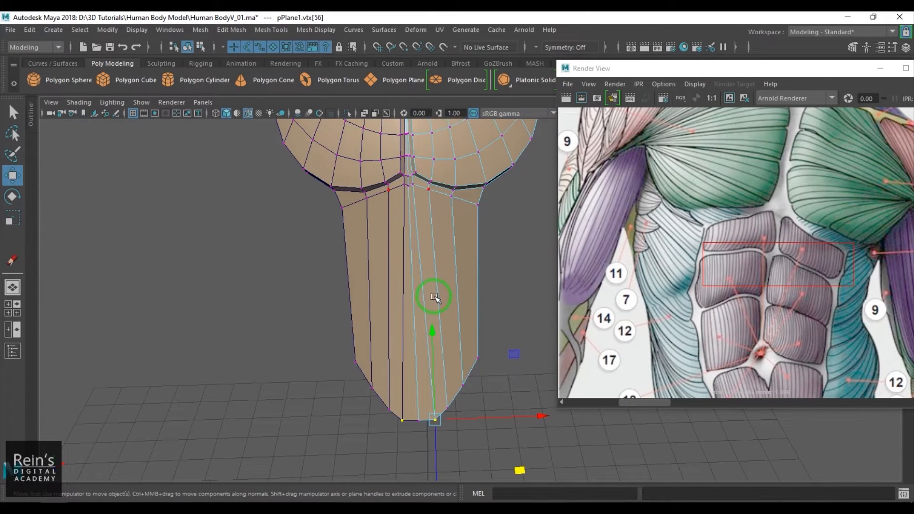
{"action": "left_click_drag", "start_coordinate": [446, 329], "coordinate": [508, 341], "text": "alt"}
{"action": "right_click_drag", "start_coordinate": [508, 342], "coordinate": [516, 347], "text": "alt"}
{"action": "left_click_drag", "start_coordinate": [422, 158], "coordinate": [422, 164]}
{"action": "left_click", "coordinate": [499, 176]}
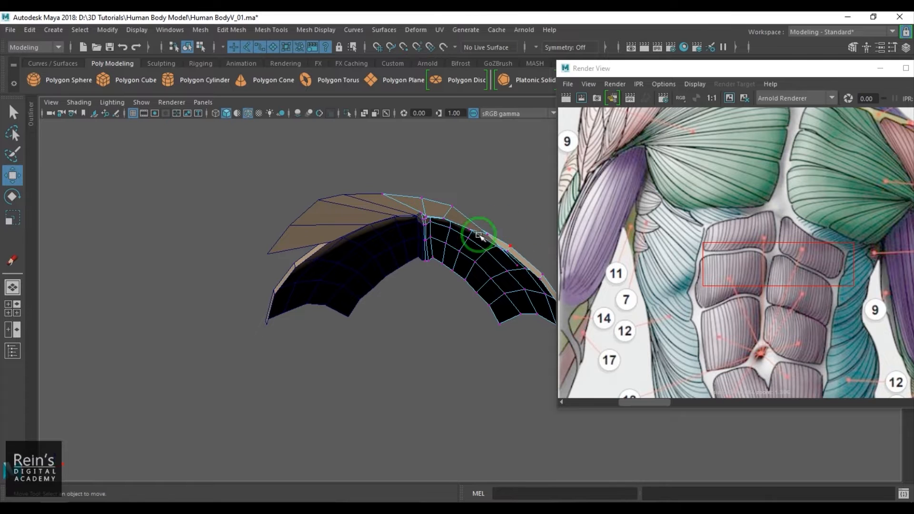
- Return the torso mesh to object mode and bring the abdominal muscles into view in the anatomy reference image
{"action": "left_click_drag", "start_coordinate": [479, 237], "coordinate": [471, 326], "text": "alt"}
{"action": "right_click_drag", "start_coordinate": [470, 326], "coordinate": [454, 317], "text": "alt"}
{"action": "middle_click_drag", "start_coordinate": [454, 316], "coordinate": [451, 332], "text": "alt"}
{"action": "left_click_drag", "start_coordinate": [451, 331], "coordinate": [438, 305], "text": "alt"}
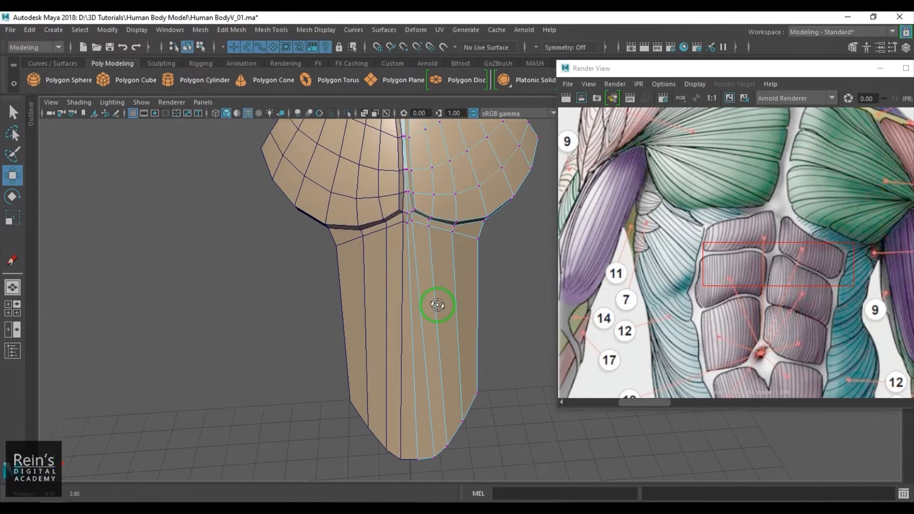
{"action": "key", "text": "F8"}
{"action": "middle_click_drag", "start_coordinate": [776, 306], "coordinate": [747, 230], "text": "alt"}
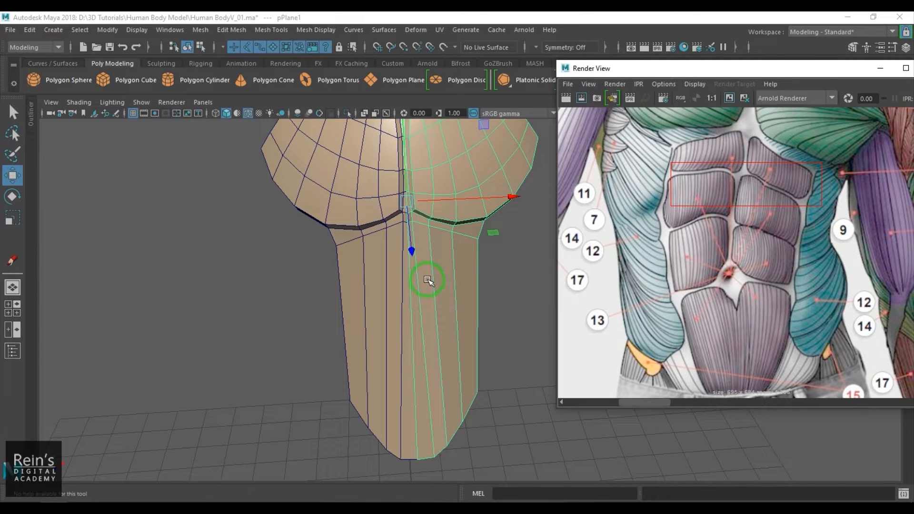
- Switch to the front view of the abdomen and move the anatomy reference window away from the mesh
{"action": "key", "text": "space"}
{"action": "left_click_drag", "start_coordinate": [439, 279], "coordinate": [426, 333]}
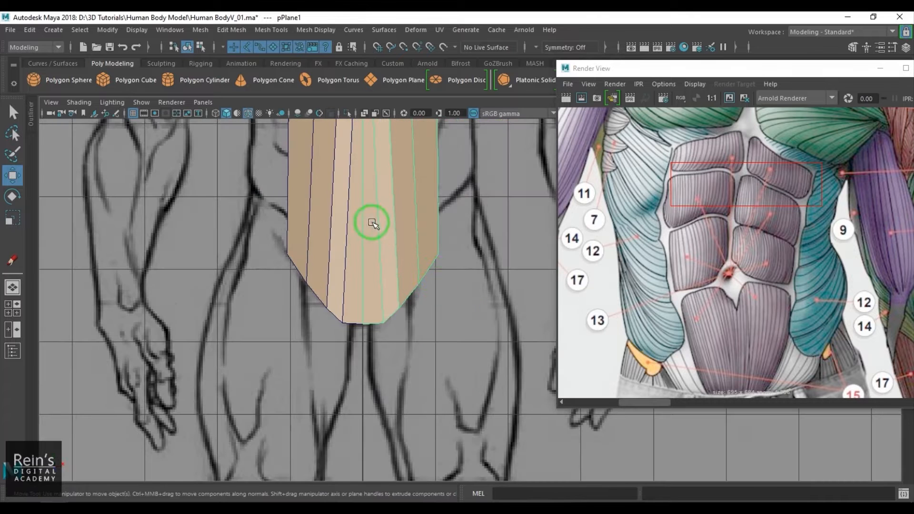
{"action": "middle_click_drag", "start_coordinate": [393, 194], "coordinate": [400, 351], "text": "alt"}
{"action": "scroll", "coordinate": [394, 267], "scroll_direction": "up", "scroll_amount": 2}
{"action": "middle_click_drag", "start_coordinate": [389, 247], "coordinate": [411, 333], "text": "alt"}
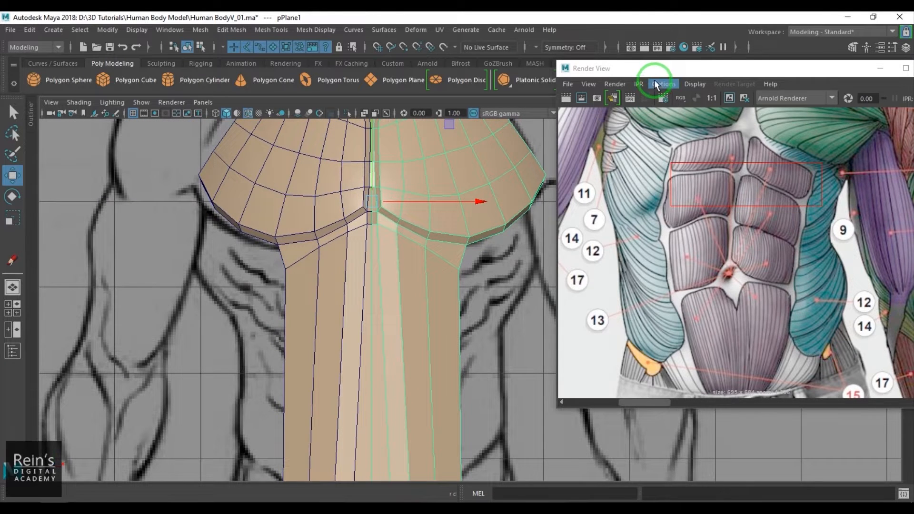
{"action": "left_click_drag", "start_coordinate": [672, 67], "coordinate": [739, 72]}
- Turn off the viewport's sRGB gamma view transform and show the mesh in wireframe over the abdomen drawing
{"action": "left_click", "coordinate": [474, 113]}
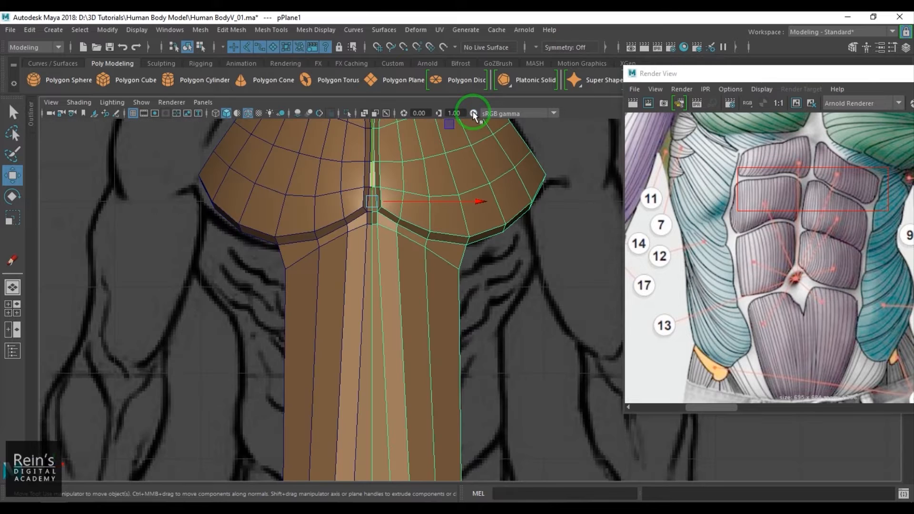
{"action": "left_click", "coordinate": [474, 114]}
{"action": "left_click", "coordinate": [474, 113]}
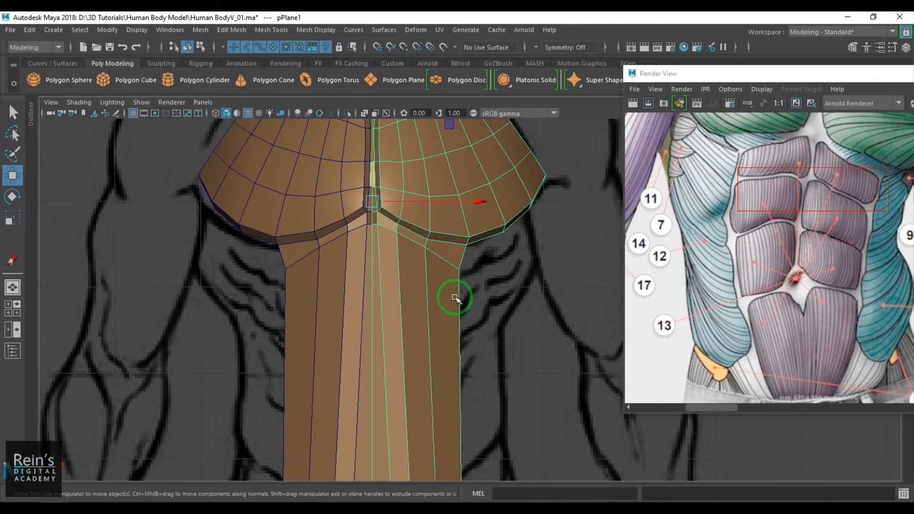
{"action": "mouse_move", "coordinate": [415, 308]}
{"action": "middle_mouse_down", "text": "alt"}
{"action": "mouse_move", "coordinate": [440, 262]}
{"action": "mouse_move", "coordinate": [457, 265]}
{"action": "mouse_move", "coordinate": [435, 289]}
{"action": "middle_mouse_up", "text": "alt"}
{"action": "key", "text": "4"}
{"action": "right_click_drag", "start_coordinate": [435, 289], "coordinate": [475, 310], "text": "alt"}
{"action": "middle_click_drag", "start_coordinate": [476, 310], "coordinate": [472, 296], "text": "alt"}
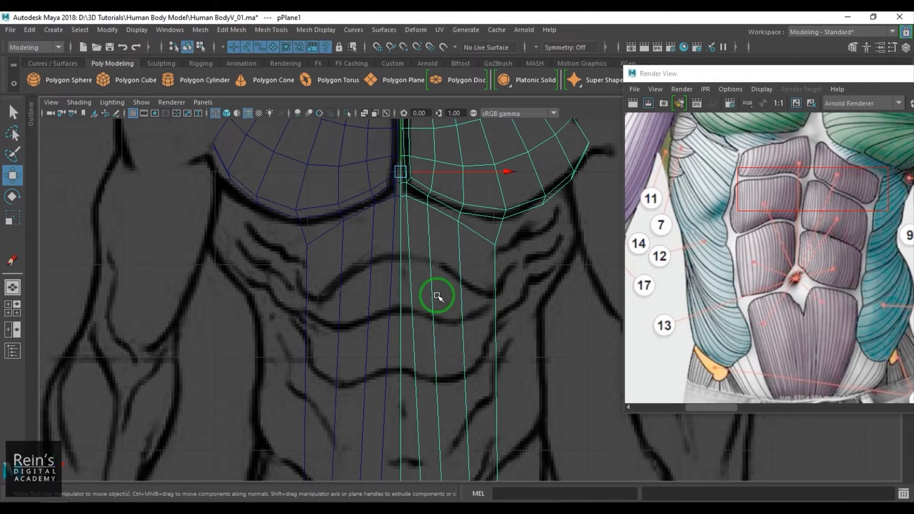
{"action": "scroll", "coordinate": [439, 293], "scroll_direction": "down", "scroll_amount": 6}
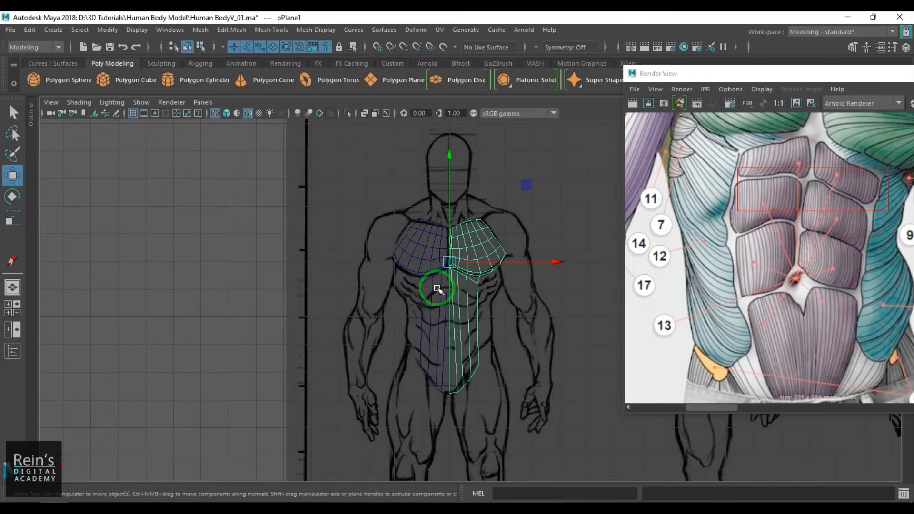
{"action": "scroll", "coordinate": [438, 288], "scroll_direction": "up", "scroll_amount": 6}
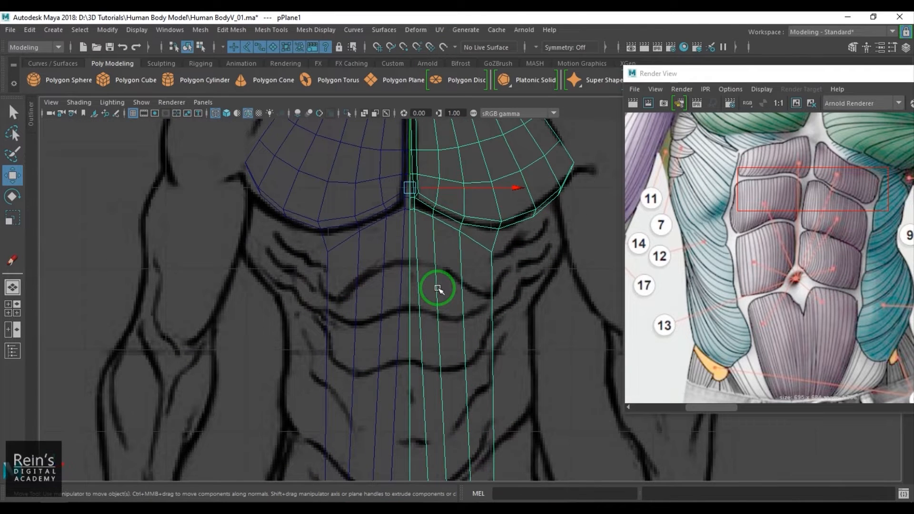
{"action": "scroll", "coordinate": [438, 288], "scroll_direction": "up", "scroll_amount": 2}
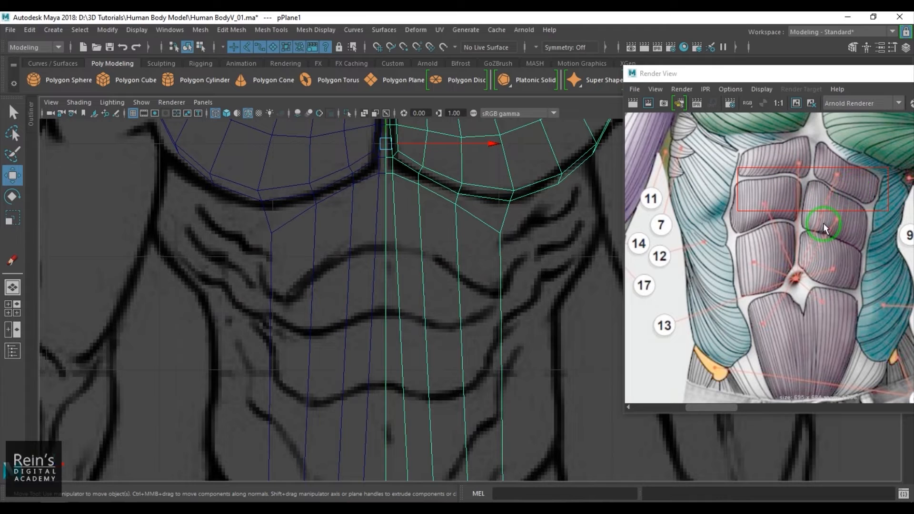
- Insert a horizontal edge loop across the upper abdomen with Multi-Cut, level with the drawing's uppermost abdominal line
{"action": "right_click_drag", "start_coordinate": [399, 225], "coordinate": [342, 228], "text": "shift"}
{"action": "left_click", "coordinate": [398, 232]}
{"action": "left_click_drag", "start_coordinate": [398, 232], "coordinate": [399, 246]}
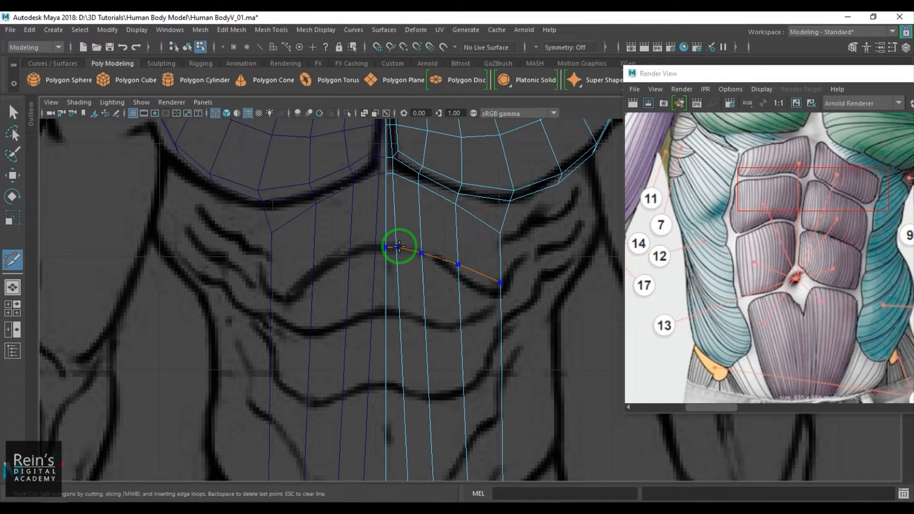
{"action": "left_click", "coordinate": [399, 246], "text": "ctrl"}
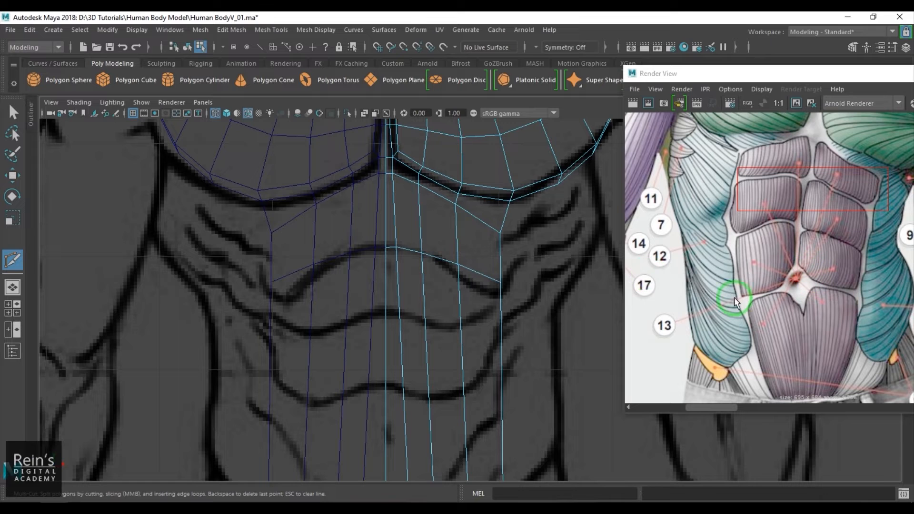
- Move the new loop's vertices one by one onto the drawn upper abdominal curve, pulling the outermost vertex inward and down
{"action": "middle_click_drag", "start_coordinate": [479, 261], "coordinate": [478, 280], "text": "alt"}
{"action": "scroll", "coordinate": [479, 280], "scroll_direction": "up", "scroll_amount": 1}
{"action": "key", "text": "w"}
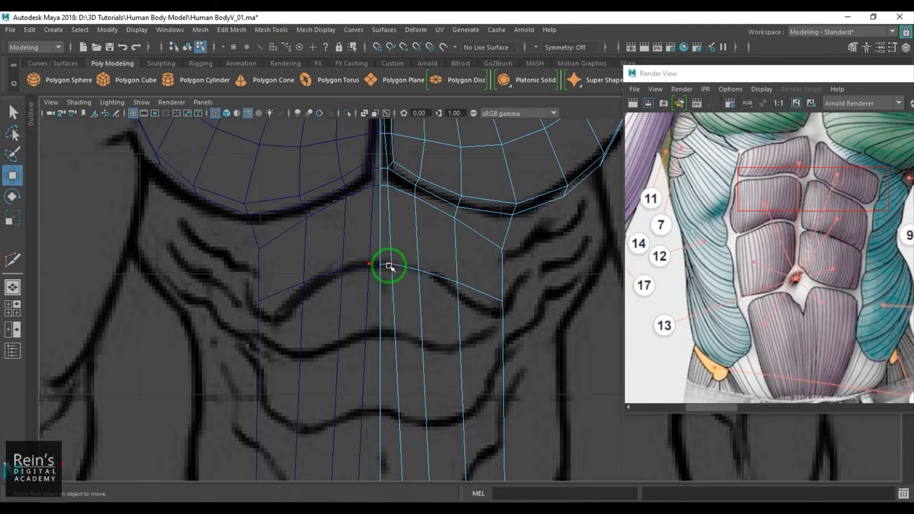
{"action": "left_click", "coordinate": [387, 265]}
{"action": "left_click_drag", "start_coordinate": [389, 266], "coordinate": [402, 268]}
{"action": "left_click", "coordinate": [426, 273]}
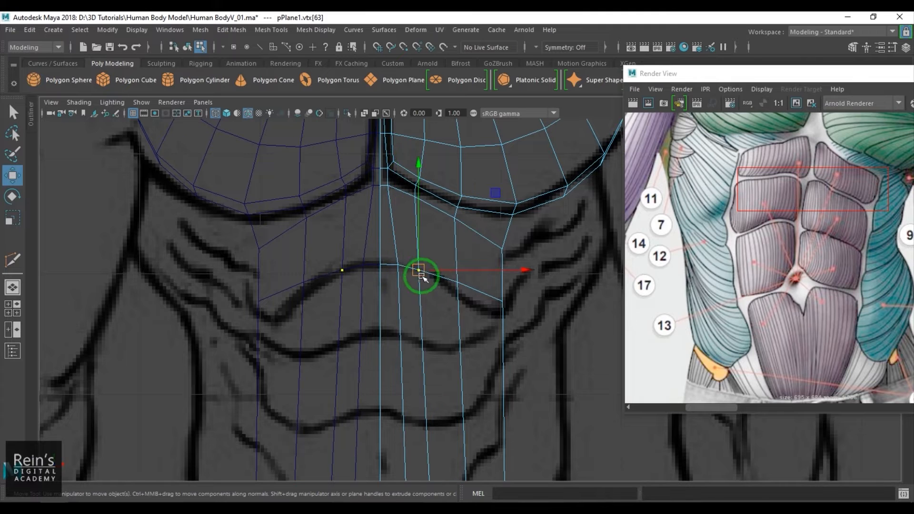
{"action": "left_click", "coordinate": [458, 285]}
{"action": "left_click_drag", "start_coordinate": [459, 287], "coordinate": [457, 293]}
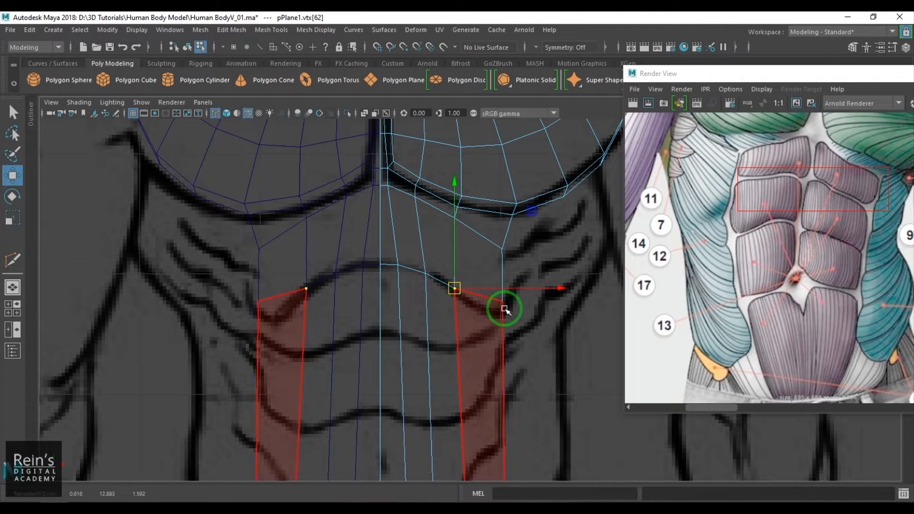
{"action": "right_click_drag", "start_coordinate": [506, 308], "coordinate": [474, 305]}
{"action": "left_click_drag", "start_coordinate": [491, 292], "coordinate": [490, 313]}
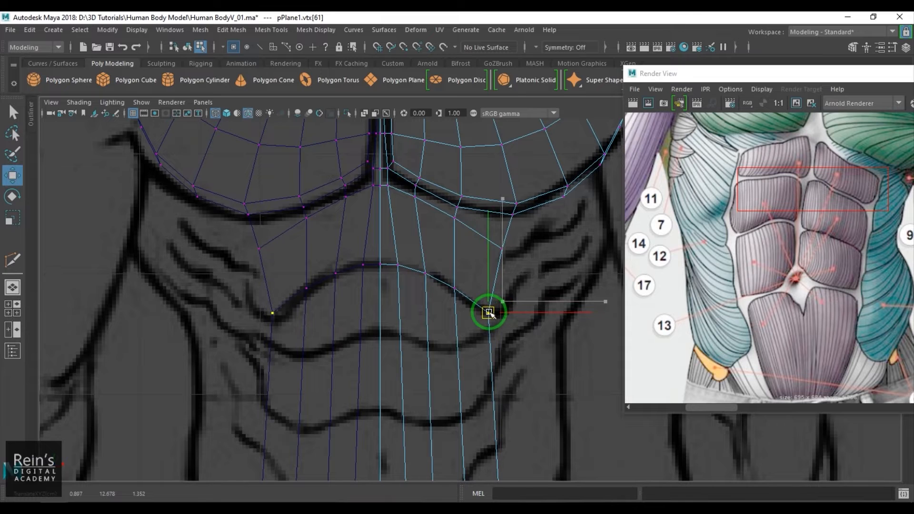
- Adjust the vertices of the row just below the chest to space the abdomen's vertical edges evenly near the centreline
{"action": "left_click", "coordinate": [502, 249]}
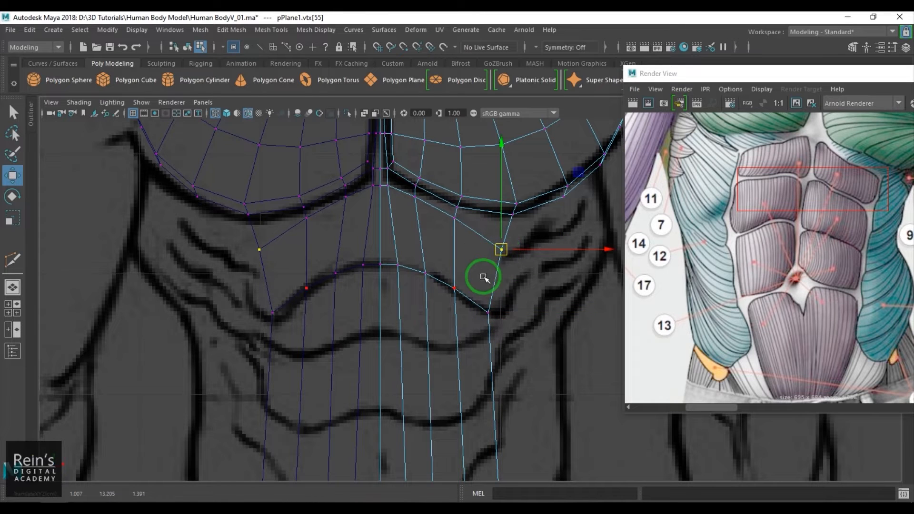
{"action": "middle_click_drag", "start_coordinate": [451, 232], "coordinate": [451, 244], "text": "alt"}
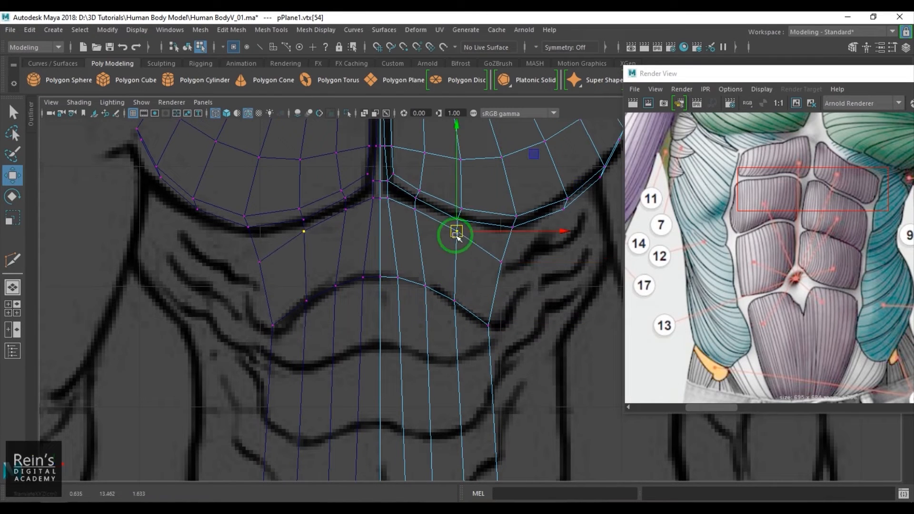
{"action": "left_click_drag", "start_coordinate": [419, 211], "coordinate": [427, 218]}
{"action": "left_click", "coordinate": [382, 194]}
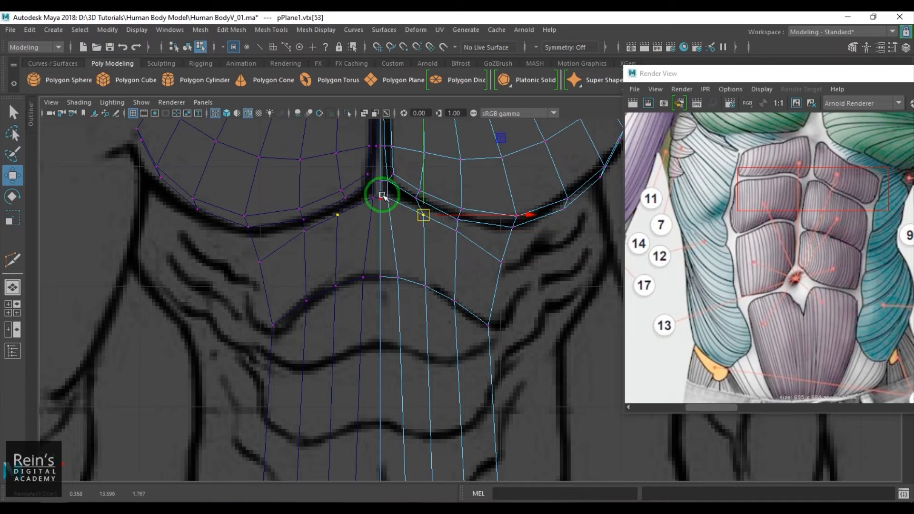
{"action": "left_click_drag", "start_coordinate": [381, 195], "coordinate": [402, 205]}
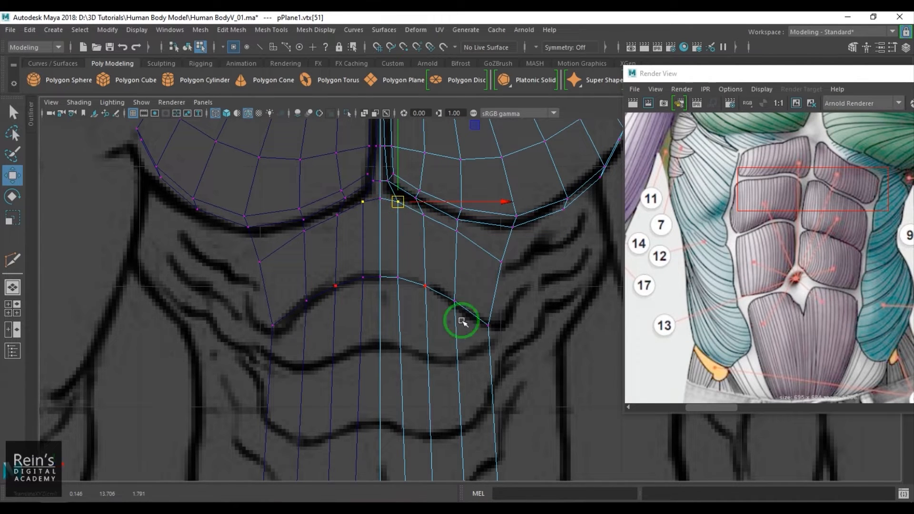
- Raise the whole upper abdomen loop slightly above the drawn muscle line and adjust its outermost vertex
{"action": "middle_click_drag", "start_coordinate": [463, 340], "coordinate": [450, 281], "text": "alt"}
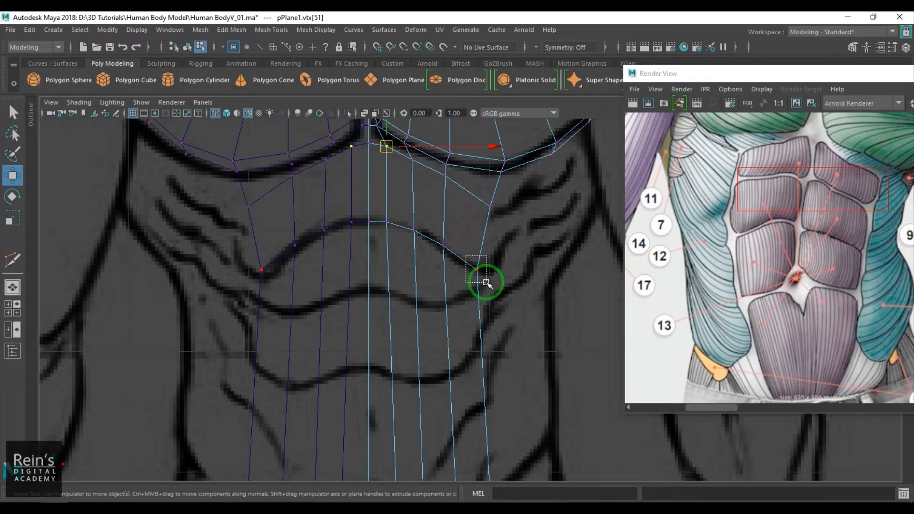
{"action": "left_click", "coordinate": [475, 268]}
{"action": "middle_click_drag", "start_coordinate": [444, 316], "coordinate": [442, 297], "text": "alt"}
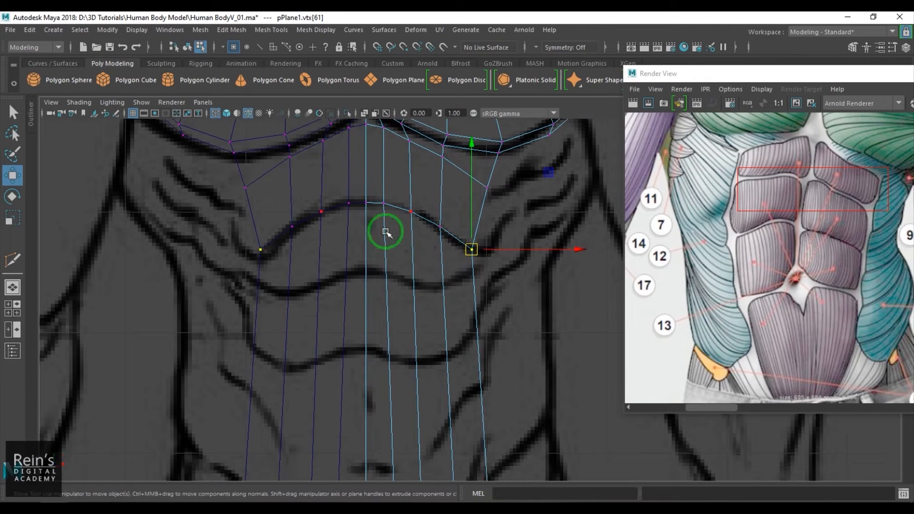
{"action": "left_click_drag", "start_coordinate": [353, 199], "coordinate": [481, 261]}
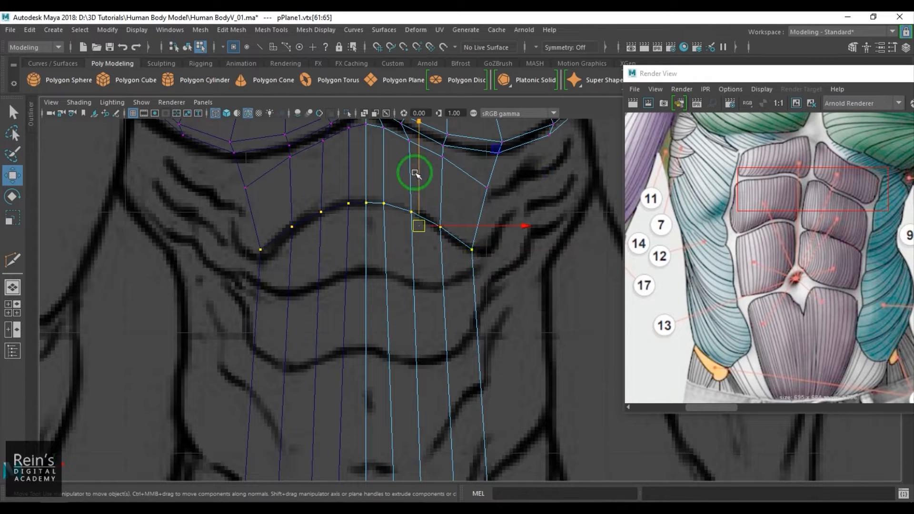
{"action": "left_click_drag", "start_coordinate": [415, 173], "coordinate": [421, 148]}
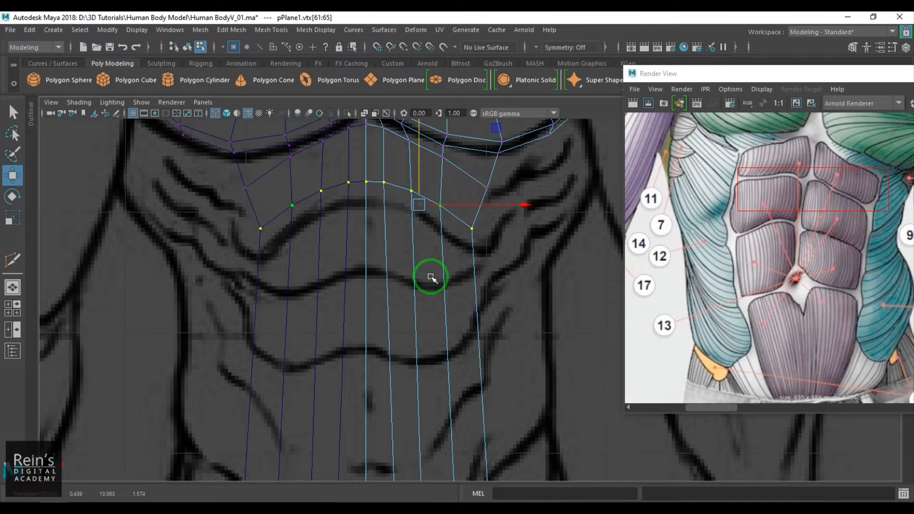
{"action": "left_click_drag", "start_coordinate": [417, 165], "coordinate": [419, 161]}
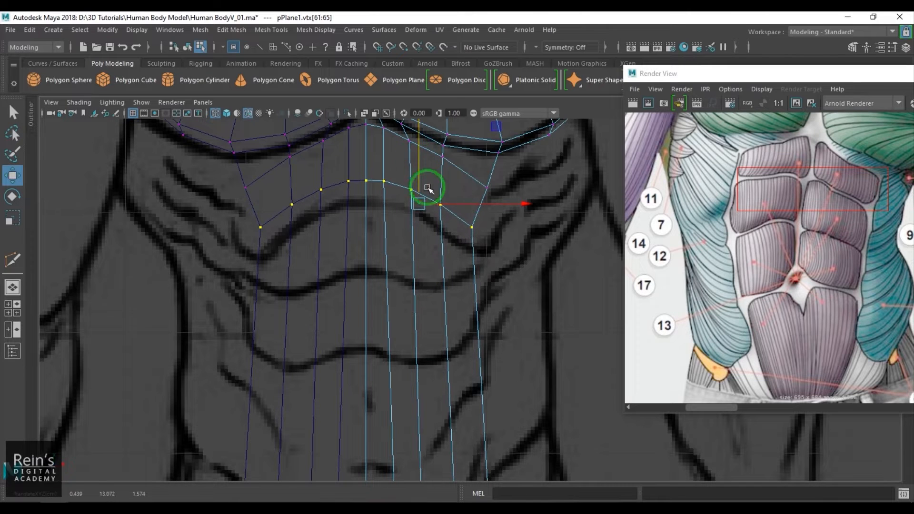
{"action": "left_click_drag", "start_coordinate": [492, 243], "coordinate": [473, 223]}
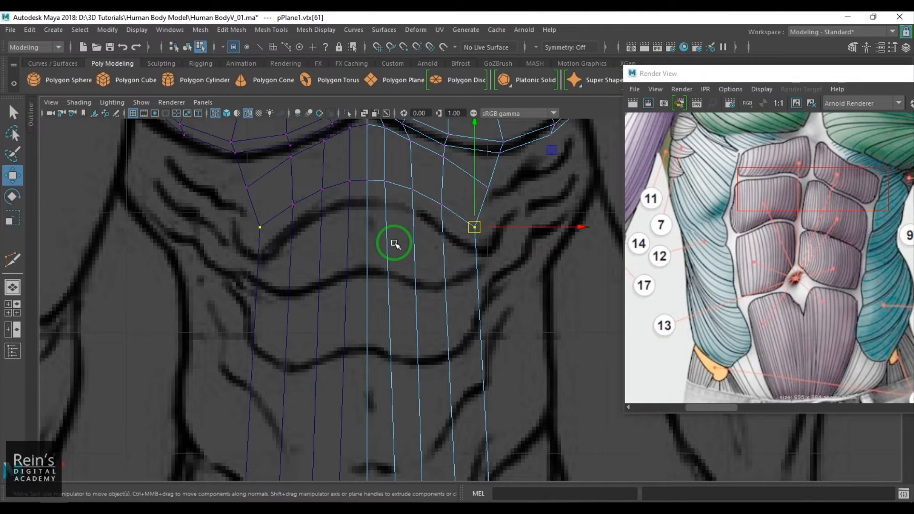
- Show the mesh shaded and insert a second horizontal edge loop below the upper abdomen loop with Multi-Cut
{"action": "key", "text": "5"}
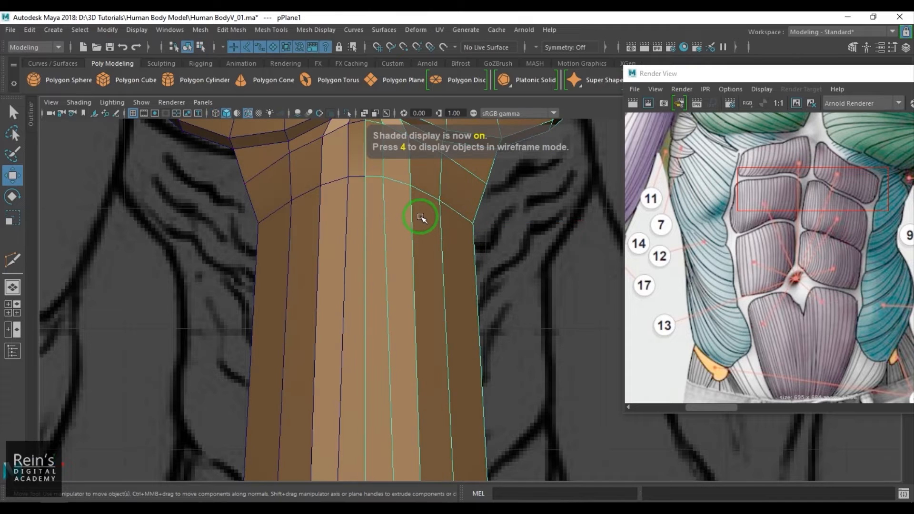
{"action": "right_click_drag", "start_coordinate": [375, 225], "coordinate": [366, 218]}
{"action": "key", "text": "y"}
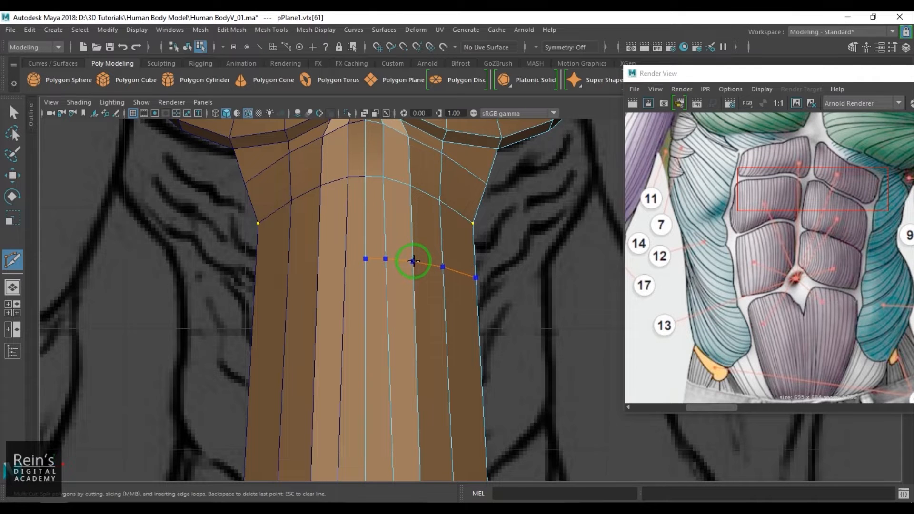
{"action": "left_click", "coordinate": [414, 261], "text": "ctrl"}
- Select all vertices of the second abdomen loop against the reference drawing and lower them slightly
{"action": "scroll", "coordinate": [442, 312], "scroll_direction": "up", "scroll_amount": 2}
{"action": "key", "text": "w"}
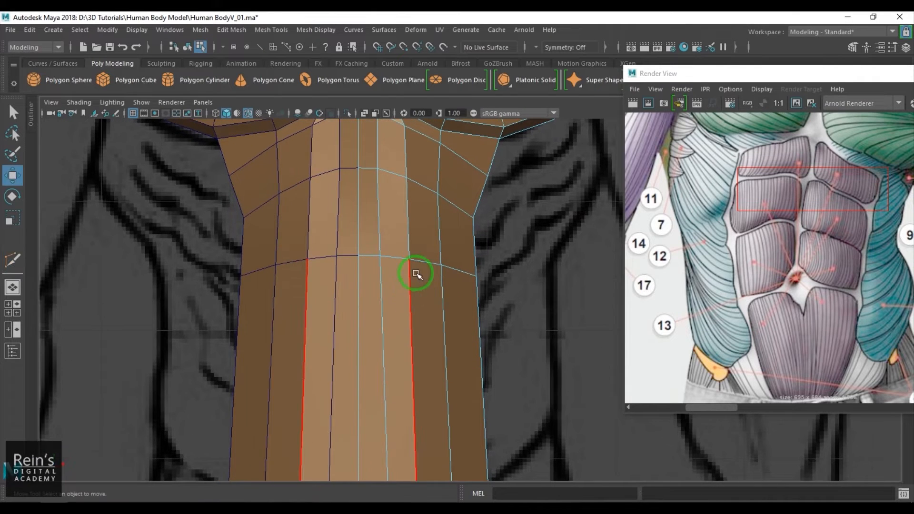
{"action": "right_click_drag", "start_coordinate": [415, 274], "coordinate": [376, 270]}
{"action": "key", "text": "4"}
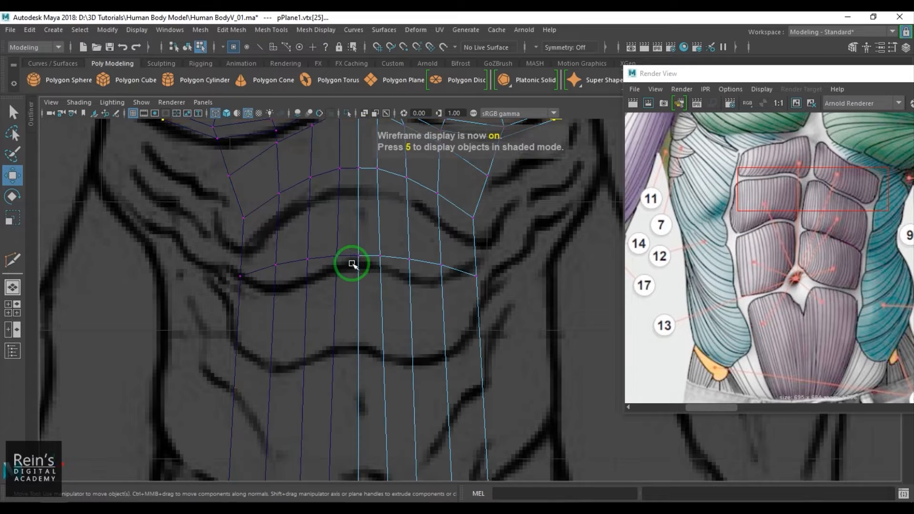
{"action": "left_click_drag", "start_coordinate": [347, 245], "coordinate": [535, 296]}
{"action": "key", "text": "5"}
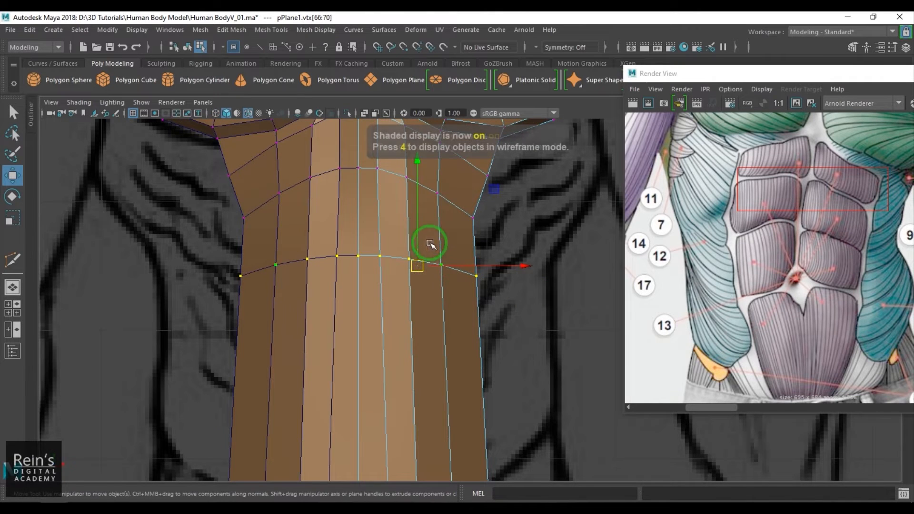
{"action": "left_click_drag", "start_coordinate": [419, 204], "coordinate": [418, 206]}
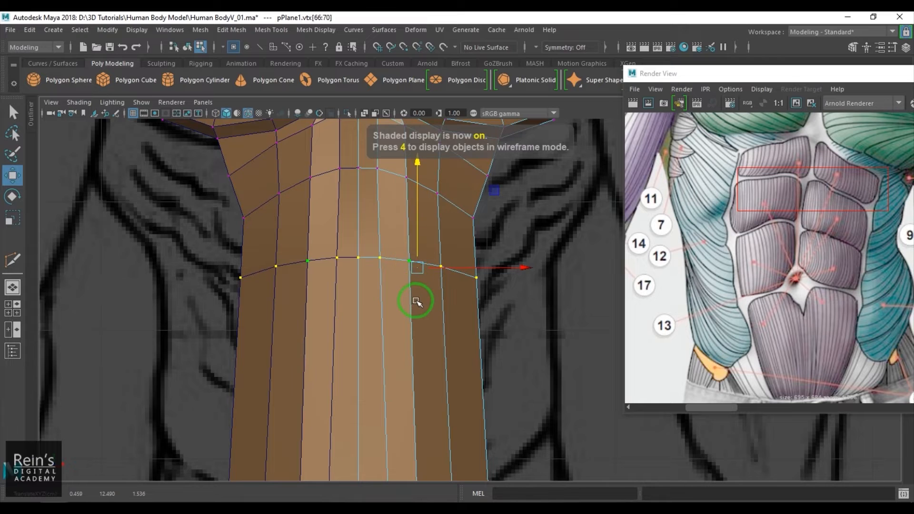
- Select the vertical edge beside the centreline between the two abdomen loops, viewed from below, and adjust its depth
{"action": "scroll", "coordinate": [414, 302], "scroll_direction": "down", "scroll_amount": 3}
{"action": "left_click_drag", "start_coordinate": [414, 271], "coordinate": [443, 302], "text": "alt"}
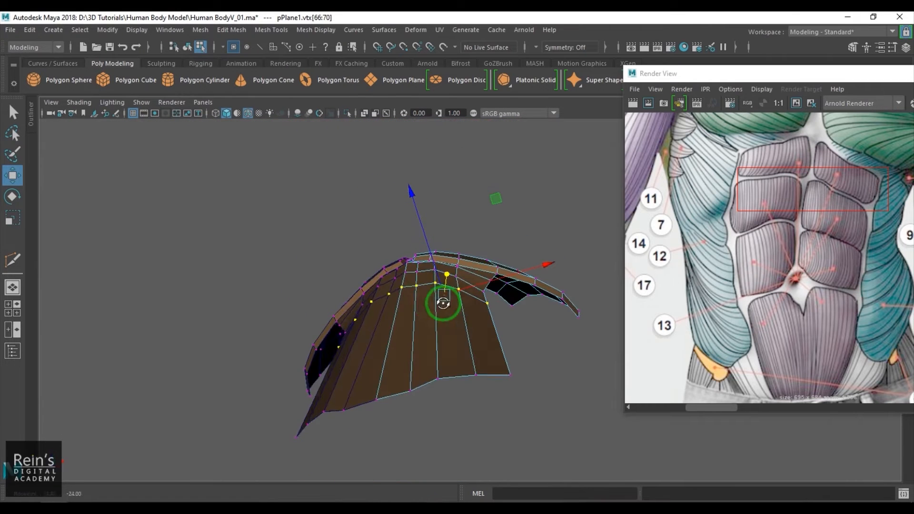
{"action": "right_click_drag", "start_coordinate": [443, 301], "coordinate": [535, 345], "text": "alt"}
{"action": "middle_click_drag", "start_coordinate": [389, 276], "coordinate": [431, 290], "text": "alt"}
{"action": "scroll", "coordinate": [430, 290], "scroll_direction": "up", "scroll_amount": 4}
{"action": "right_click_drag", "start_coordinate": [421, 309], "coordinate": [426, 282]}
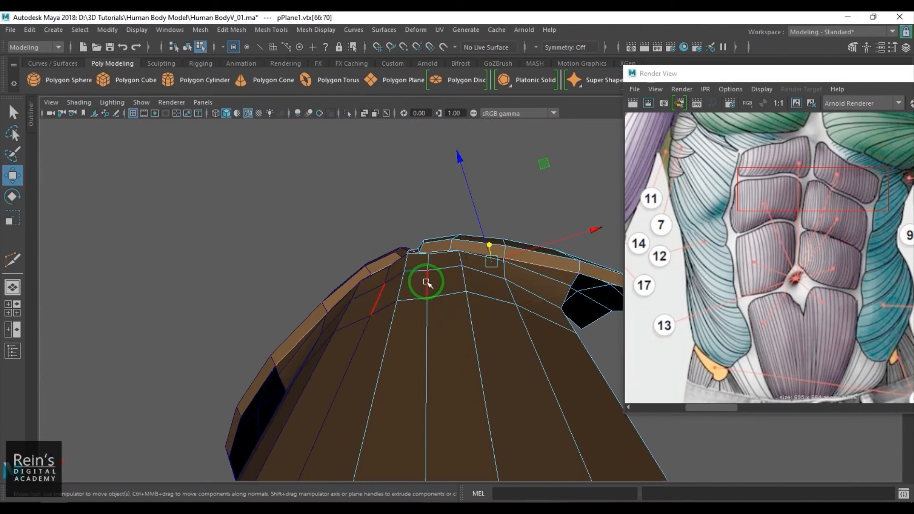
{"action": "left_click", "coordinate": [427, 282]}
{"action": "left_click_drag", "start_coordinate": [427, 312], "coordinate": [424, 305], "text": "alt"}
{"action": "left_click_drag", "start_coordinate": [412, 260], "coordinate": [442, 324]}
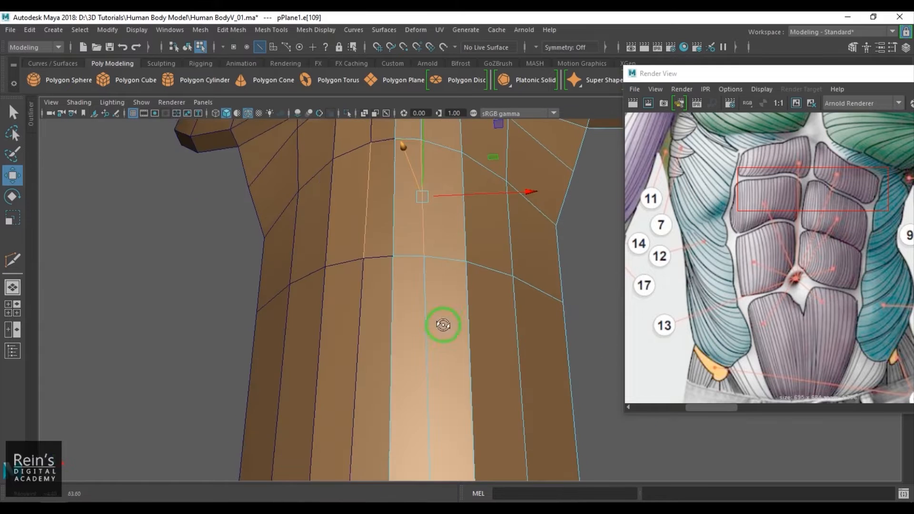
- Switch to vertex editing and, viewed from below, adjust the depth of individual abdomen loop vertices from the centreline outwards
{"action": "middle_click_drag", "start_coordinate": [443, 325], "coordinate": [457, 367], "text": "alt"}
{"action": "right_click_drag", "start_coordinate": [469, 329], "coordinate": [441, 316]}
{"action": "left_click", "coordinate": [442, 308]}
{"action": "left_click_drag", "start_coordinate": [436, 327], "coordinate": [476, 337], "text": "alt"}
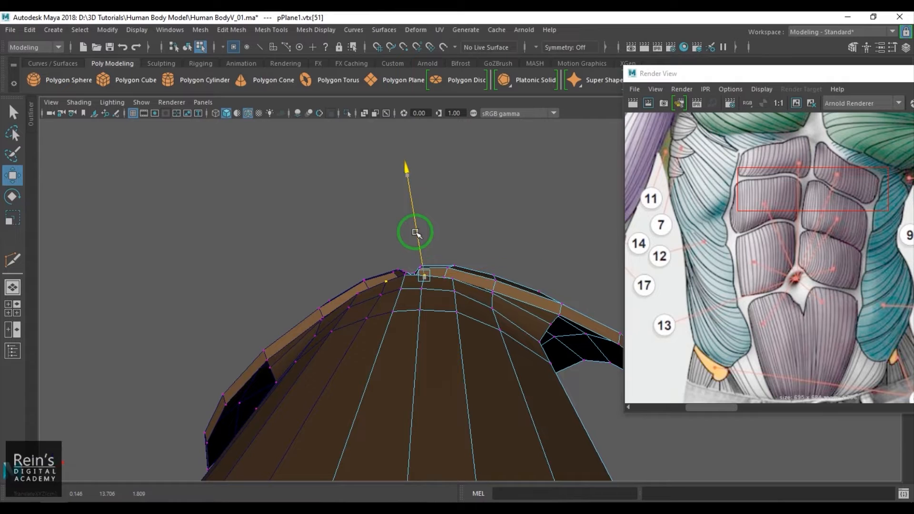
{"action": "left_click", "coordinate": [491, 308]}
{"action": "middle_click_drag", "start_coordinate": [558, 232], "coordinate": [560, 220]}
{"action": "left_click_drag", "start_coordinate": [558, 220], "coordinate": [561, 217]}
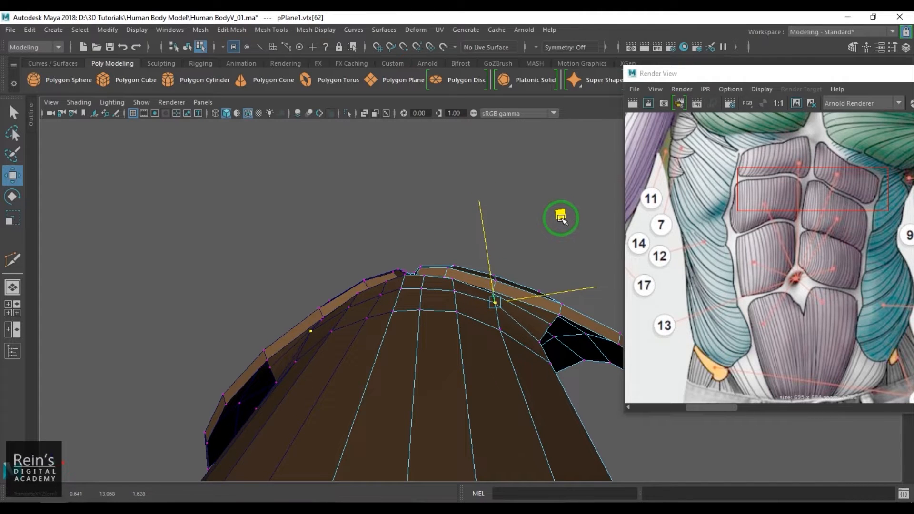
- Reposition the outer vertices of the abdomen loops, viewed from below, to round the abdomen's cross-section towards its side edge
{"action": "left_click", "coordinate": [500, 333]}
{"action": "left_click_drag", "start_coordinate": [511, 363], "coordinate": [500, 345], "text": "alt"}
{"action": "middle_click_drag", "start_coordinate": [500, 344], "coordinate": [473, 332], "text": "alt"}
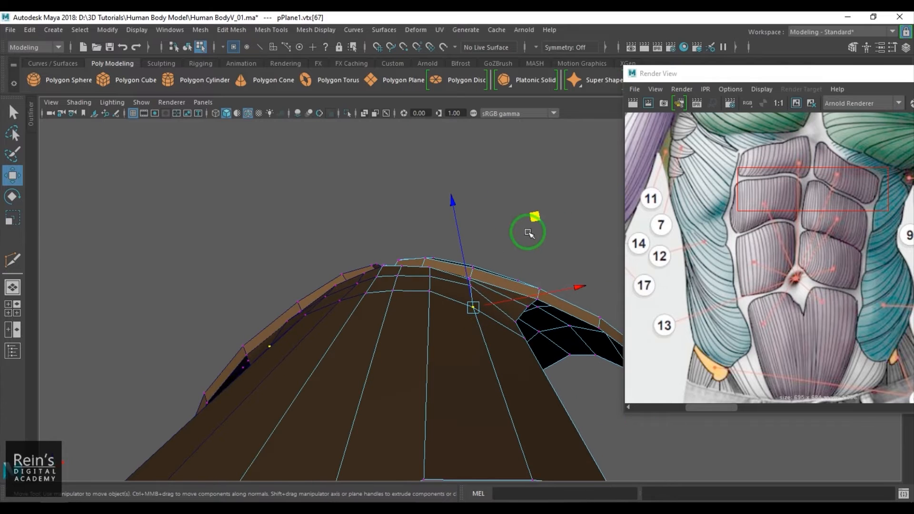
{"action": "left_click_drag", "start_coordinate": [536, 216], "coordinate": [536, 212]}
{"action": "left_click", "coordinate": [527, 307]}
{"action": "left_click_drag", "start_coordinate": [527, 308], "coordinate": [520, 316]}
{"action": "left_click", "coordinate": [516, 322]}
{"action": "left_click", "coordinate": [523, 338]}
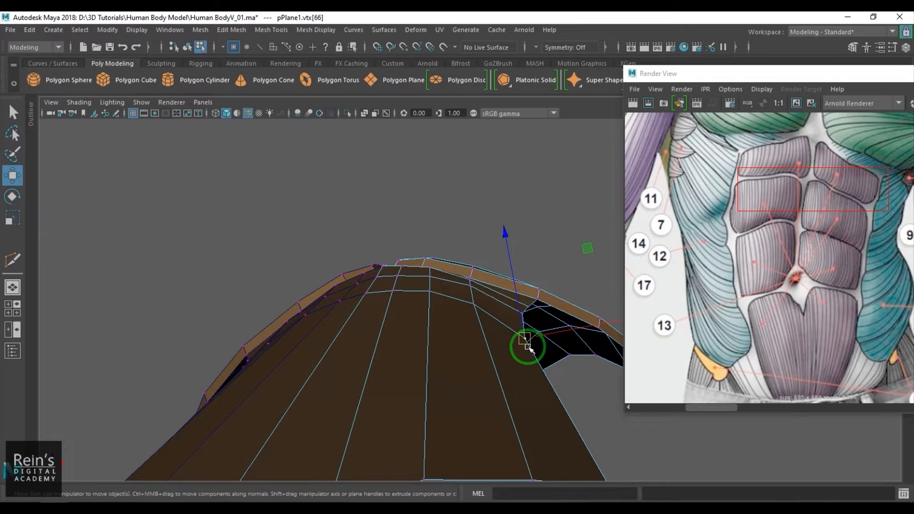
{"action": "left_click_drag", "start_coordinate": [526, 344], "coordinate": [525, 333]}
- Leave component editing and compare the abdomen mesh with the reference drawing in the front view, in wireframe and shaded display
{"action": "scroll", "coordinate": [448, 322], "scroll_direction": "down", "scroll_amount": 4}
{"action": "left_click_drag", "start_coordinate": [441, 321], "coordinate": [419, 404], "text": "alt"}
{"action": "key", "text": "F8"}
{"action": "key", "text": "space"}
{"action": "left_click_drag", "start_coordinate": [453, 347], "coordinate": [456, 367]}
{"action": "middle_click_drag", "start_coordinate": [443, 319], "coordinate": [439, 313], "text": "alt"}
{"action": "mouse_move", "coordinate": [439, 313]}
{"action": "right_mouse_down", "text": "alt"}
{"action": "mouse_move", "coordinate": [430, 319]}
{"action": "mouse_move", "coordinate": [433, 292]}
{"action": "right_mouse_up", "text": "alt"}
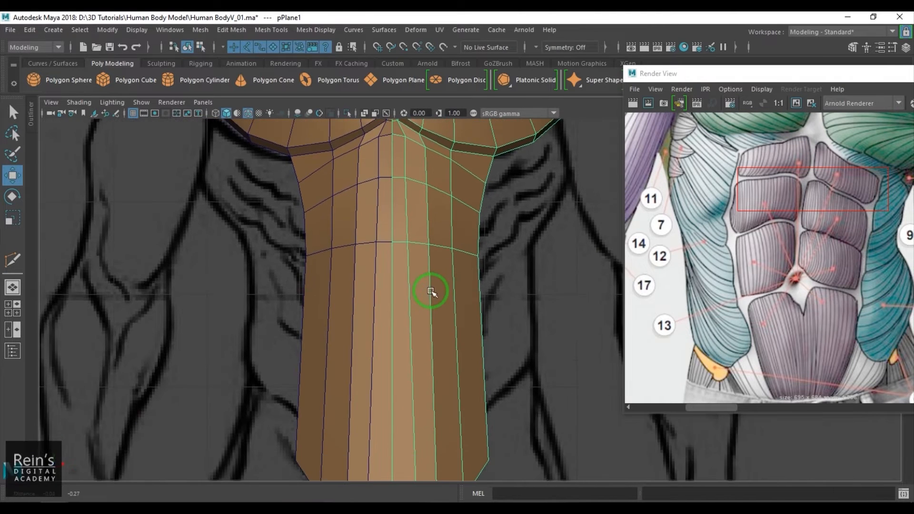
{"action": "key", "text": "4"}
{"action": "key", "text": "5"}
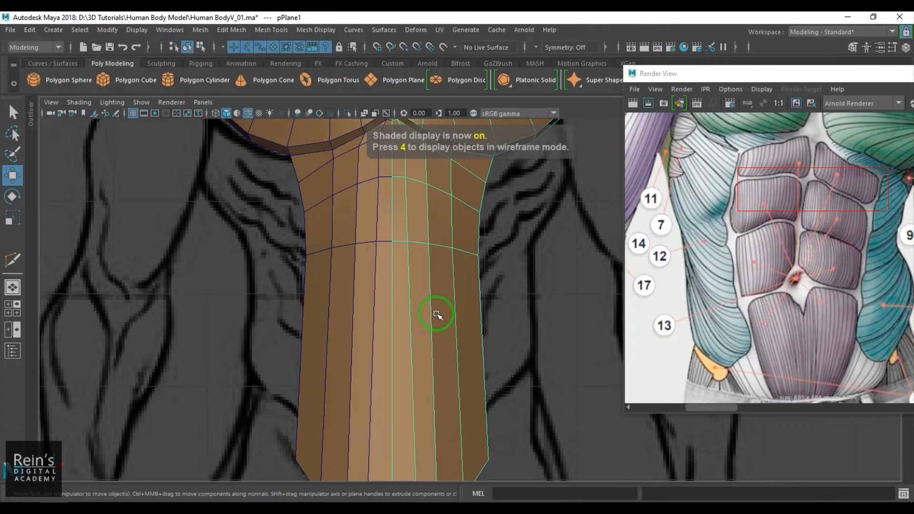
- Insert a third horizontal edge loop across the abdomen below the second loop with Multi-Cut, guided by the anatomy reference
{"action": "right_click_drag", "start_coordinate": [434, 233], "coordinate": [406, 273], "text": "shift"}
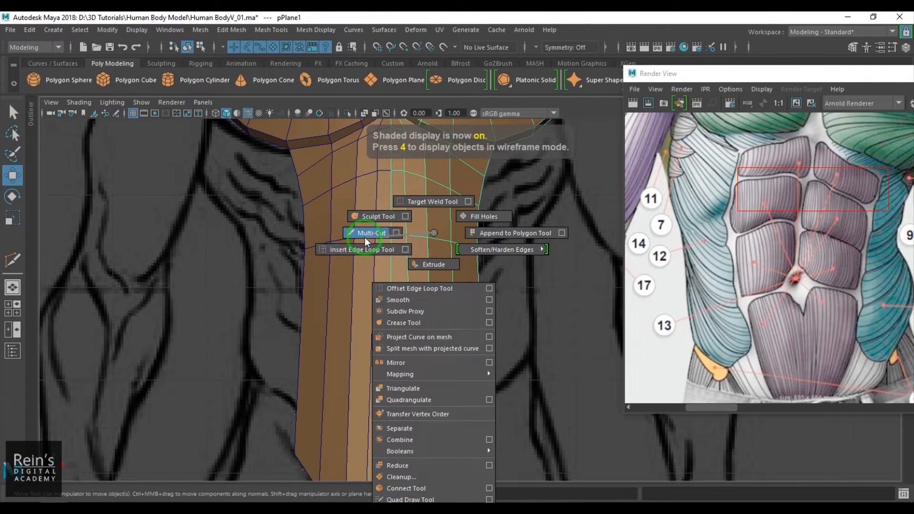
{"action": "right_click_drag", "start_coordinate": [365, 238], "coordinate": [365, 237], "text": "shift"}
{"action": "key", "text": "4"}
{"action": "left_click", "coordinate": [407, 235]}
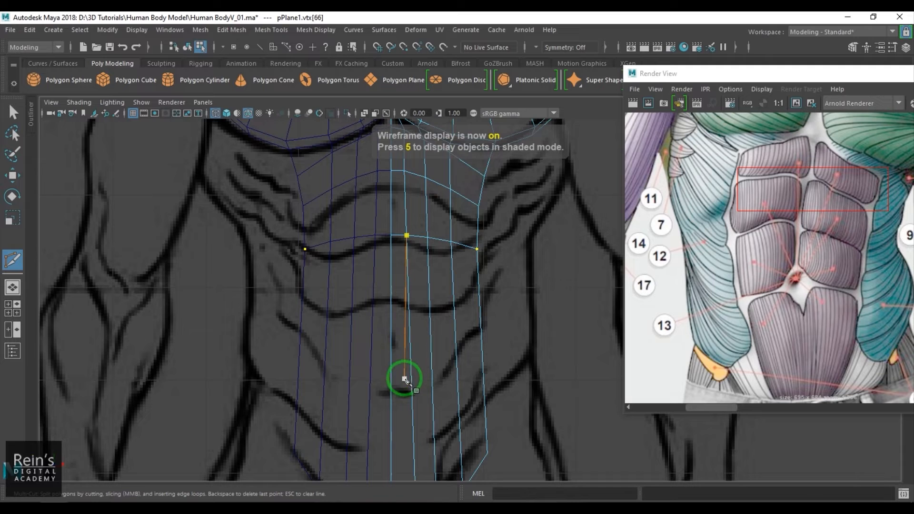
{"action": "scroll", "coordinate": [419, 352], "scroll_direction": "down", "scroll_amount": 3}
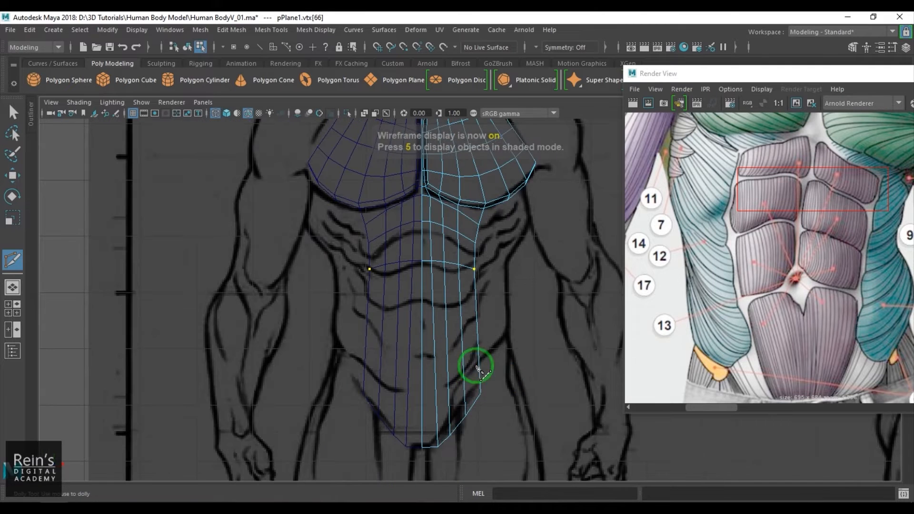
{"action": "scroll", "coordinate": [457, 355], "scroll_direction": "up", "scroll_amount": 2}
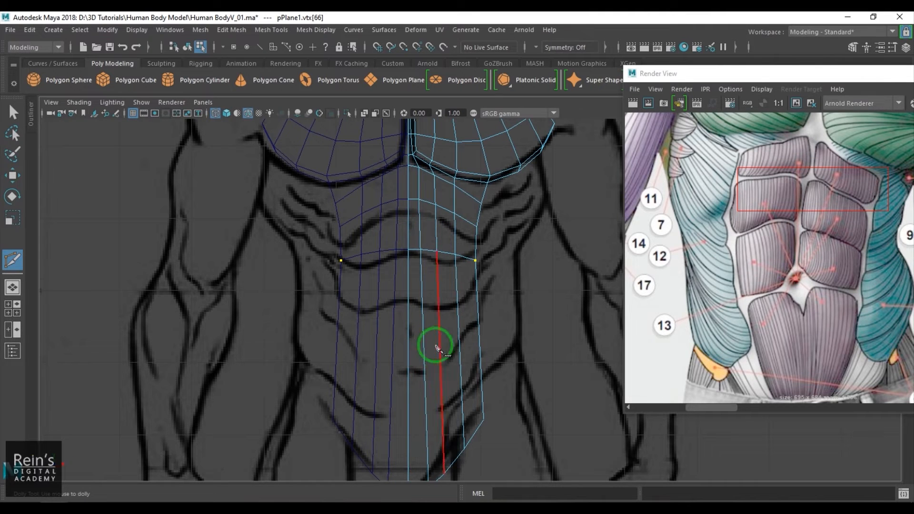
{"action": "left_click", "coordinate": [464, 449]}
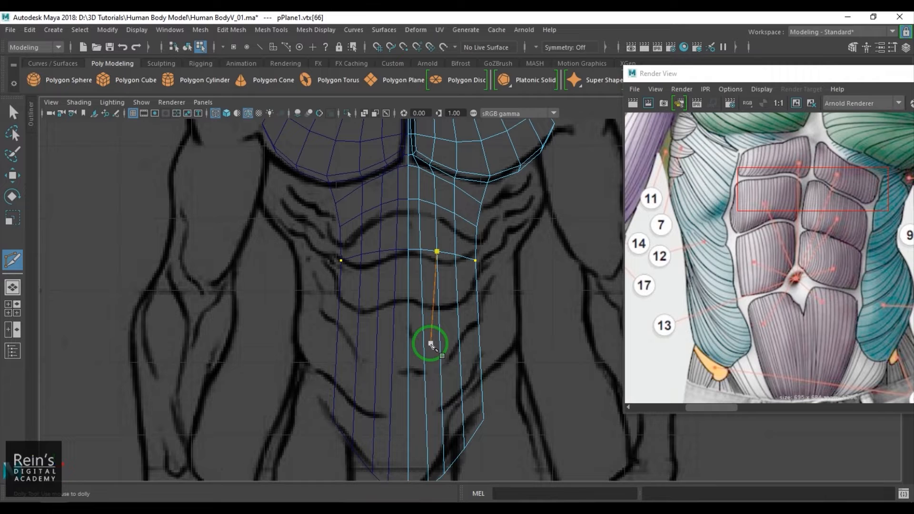
{"action": "key", "text": "5"}
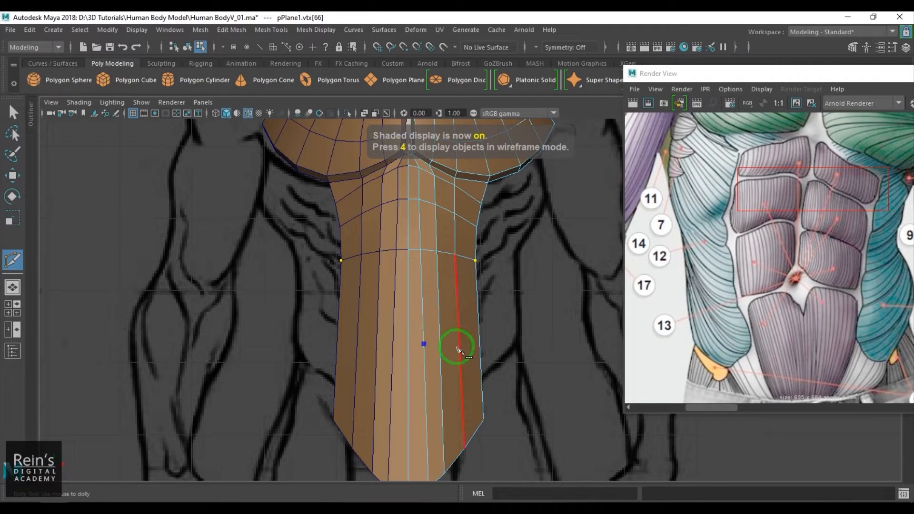
{"action": "left_click", "coordinate": [423, 327], "text": "ctrl"}
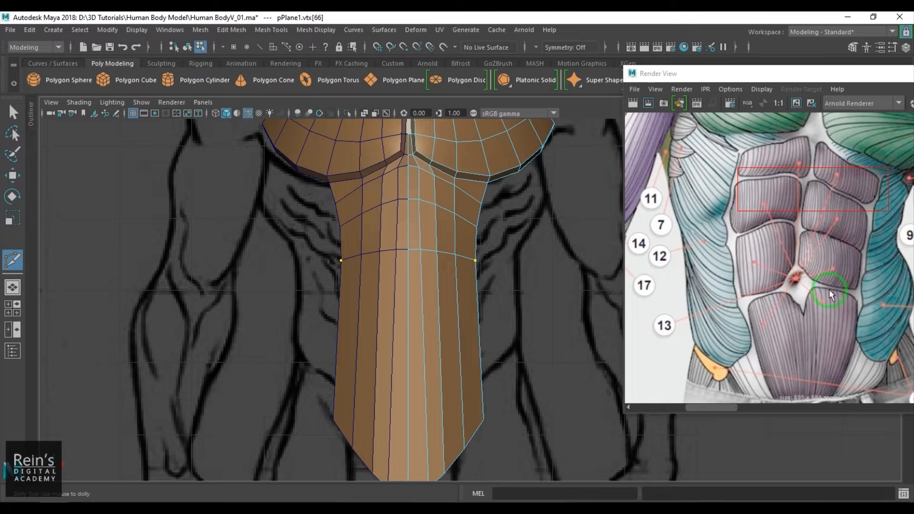
{"action": "middle_click_drag", "start_coordinate": [830, 289], "coordinate": [766, 302], "text": "alt"}
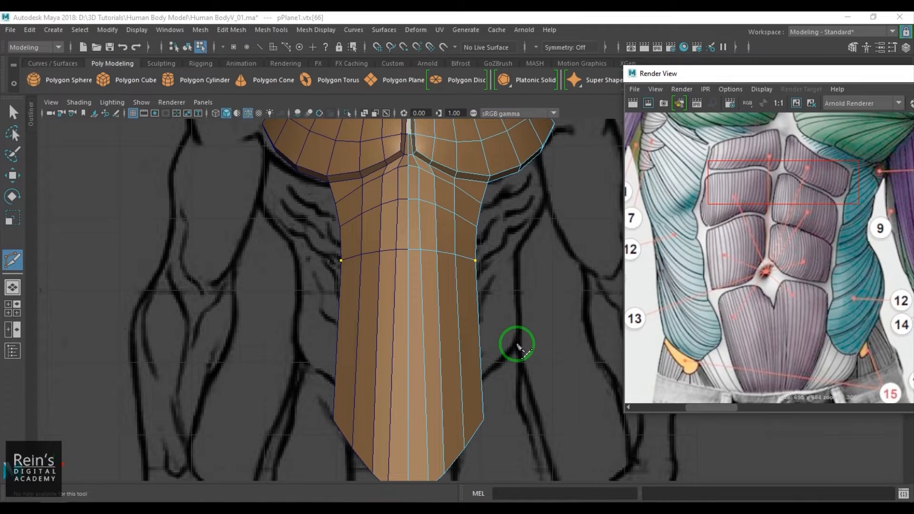
{"action": "left_click_drag", "start_coordinate": [476, 302], "coordinate": [479, 308], "text": "ctrl"}
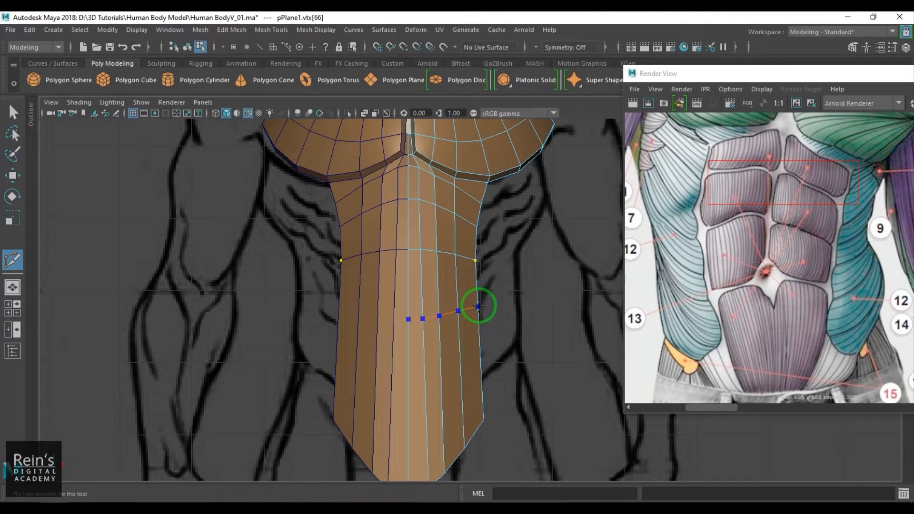
- Insert a horizontal edge loop across the abdomen mesh at about navel level
{"action": "left_click_drag", "start_coordinate": [479, 307], "coordinate": [479, 306], "text": "ctrl"}
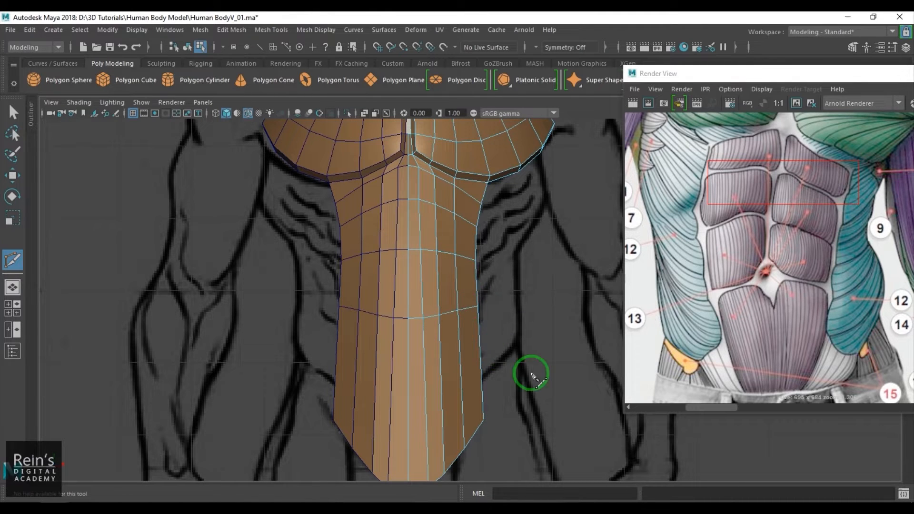
{"action": "middle_click_drag", "start_coordinate": [481, 348], "coordinate": [482, 319], "text": "alt"}
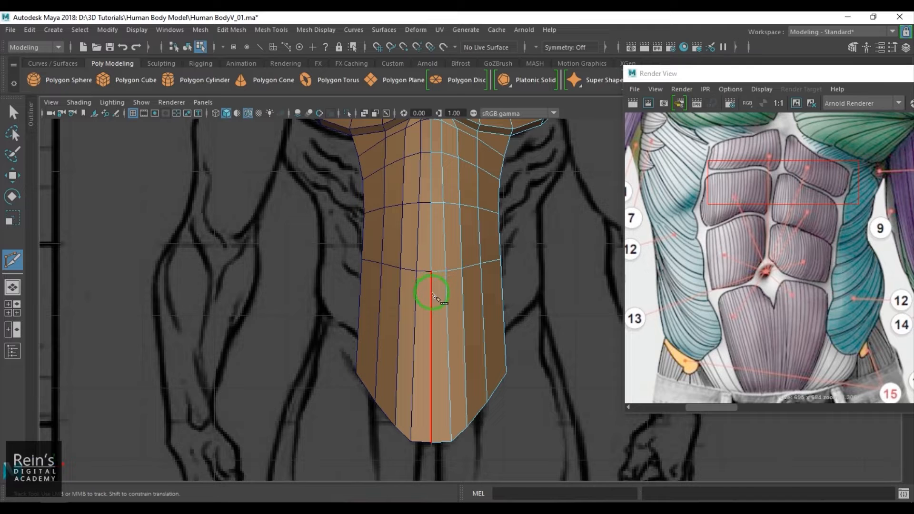
- Examine the abdomen and chest mesh against the body sketch and the abdominal muscle reference
{"action": "right_click_drag", "start_coordinate": [525, 363], "coordinate": [418, 314], "text": "alt"}
{"action": "middle_click_drag", "start_coordinate": [419, 314], "coordinate": [421, 323], "text": "alt"}
{"action": "right_click_drag", "start_coordinate": [421, 322], "coordinate": [492, 367], "text": "alt"}
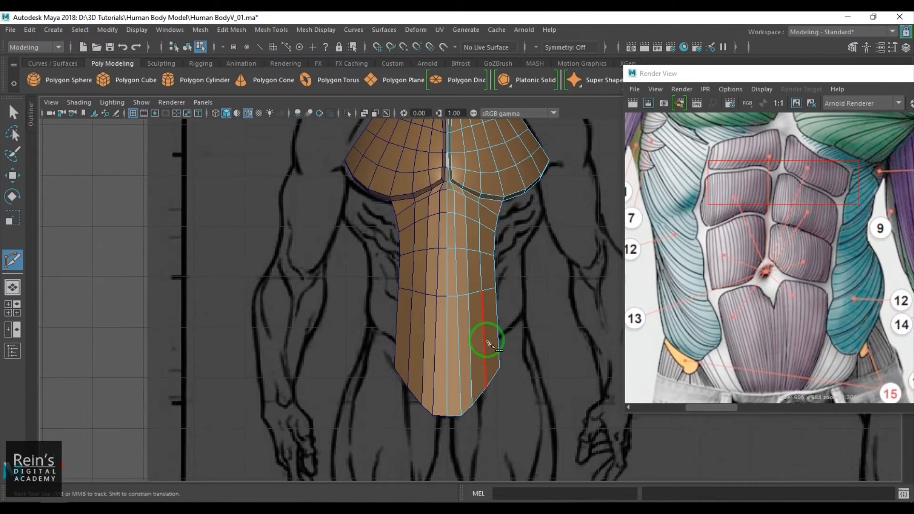
{"action": "middle_click_drag", "start_coordinate": [484, 337], "coordinate": [484, 327], "text": "alt"}
{"action": "middle_click_drag", "start_coordinate": [503, 285], "coordinate": [477, 396], "text": "alt"}
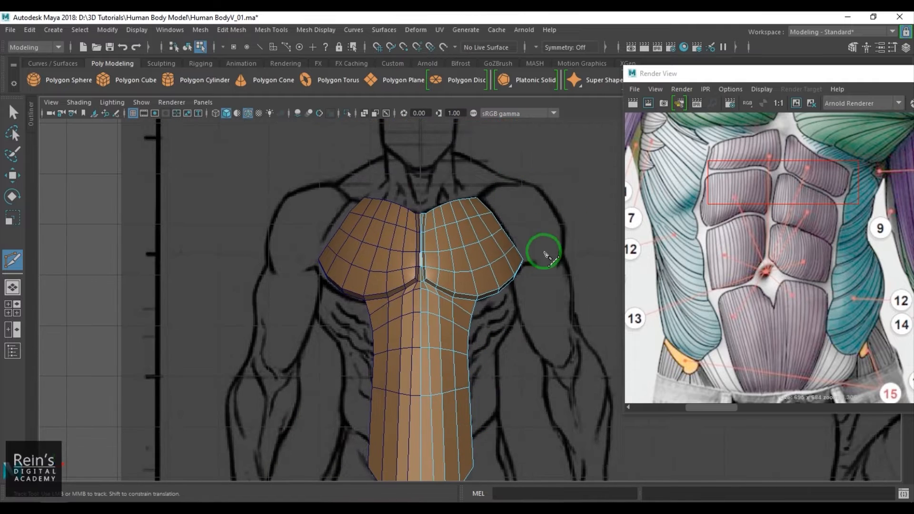
{"action": "middle_click_drag", "start_coordinate": [492, 339], "coordinate": [522, 214], "text": "alt"}
{"action": "key", "text": "Escape"}
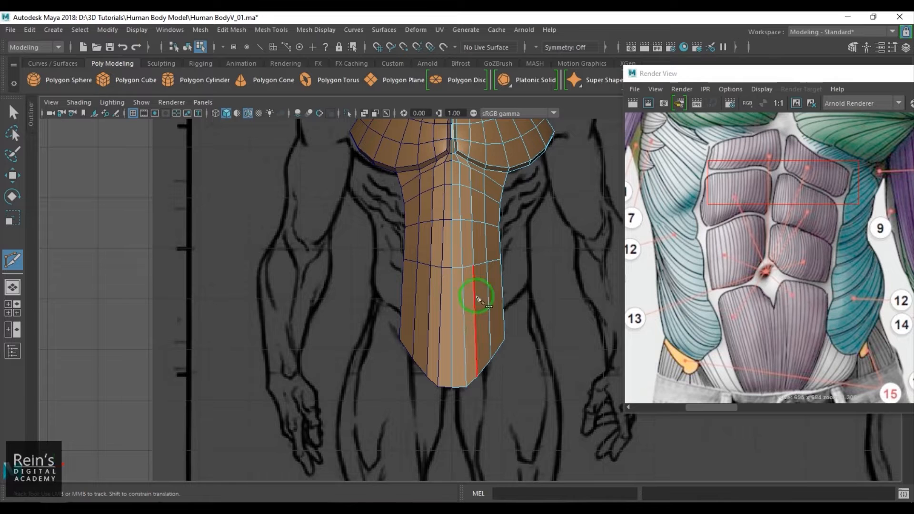
{"action": "middle_click_drag", "start_coordinate": [460, 270], "coordinate": [474, 332], "text": "alt"}
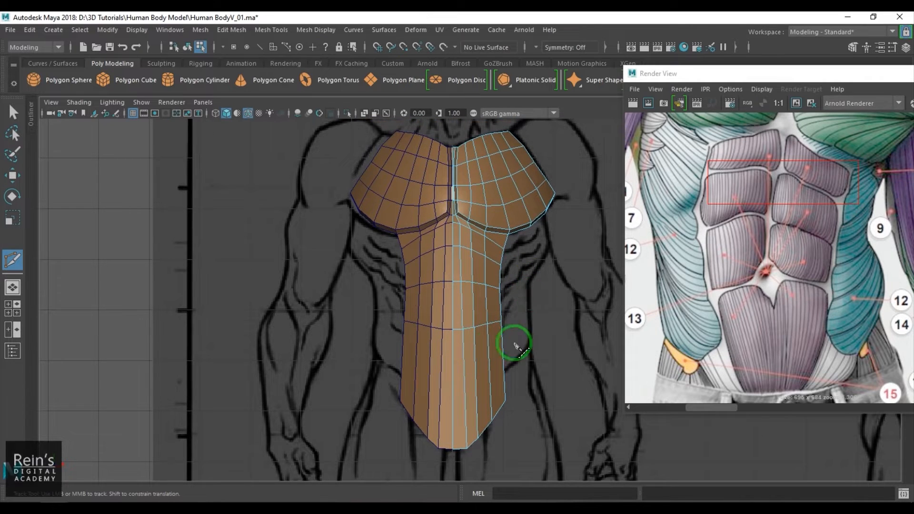
{"action": "middle_click_drag", "start_coordinate": [490, 343], "coordinate": [497, 313], "text": "alt"}
{"action": "key", "text": "w"}
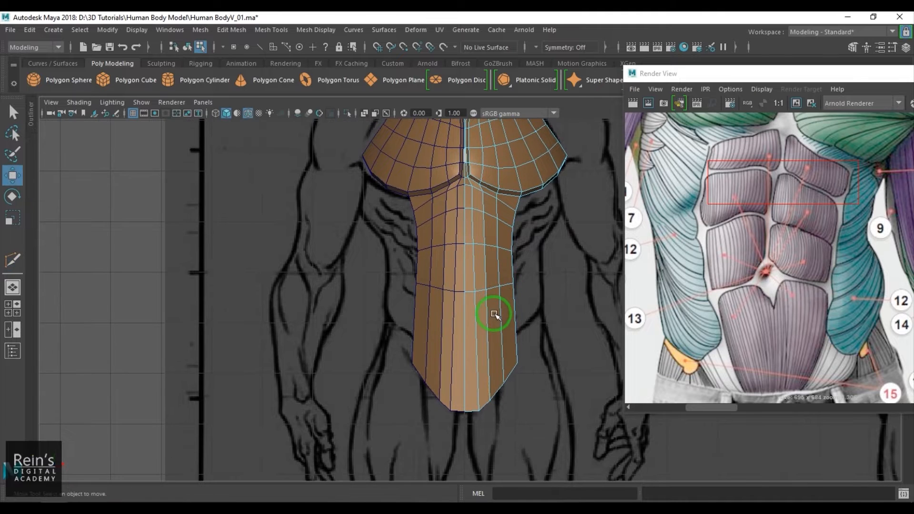
{"action": "scroll", "coordinate": [520, 301], "scroll_direction": "up", "scroll_amount": 6}
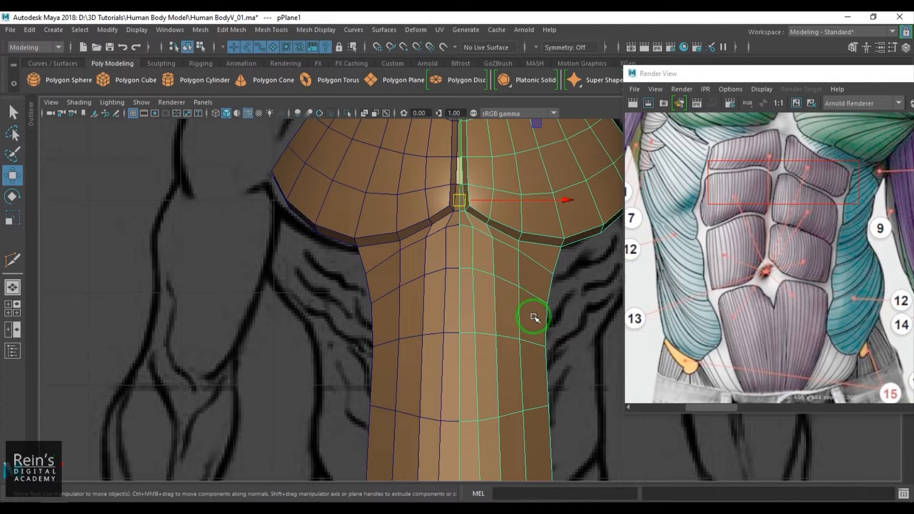
{"action": "middle_click_drag", "start_coordinate": [550, 320], "coordinate": [498, 293], "text": "alt"}
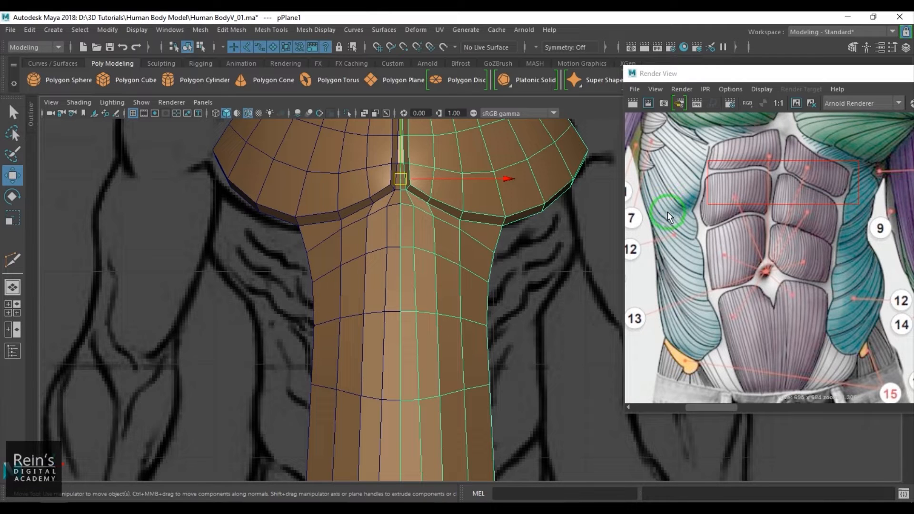
- Insert three horizontal edge loops with Multi-Cut, spaced down the abdomen from just below the chest to above the navel-level loop
{"action": "right_click_drag", "start_coordinate": [430, 280], "coordinate": [488, 320], "text": "alt"}
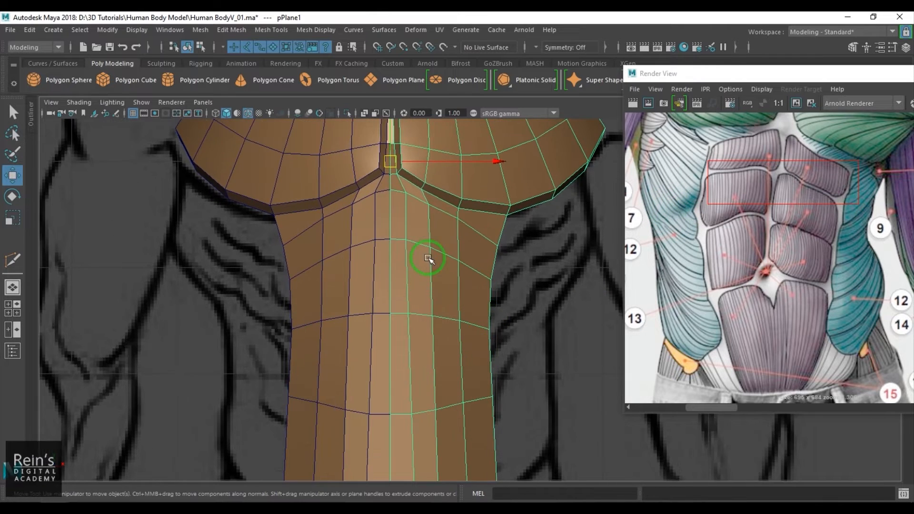
{"action": "right_click_drag", "start_coordinate": [431, 238], "coordinate": [365, 232], "text": "shift"}
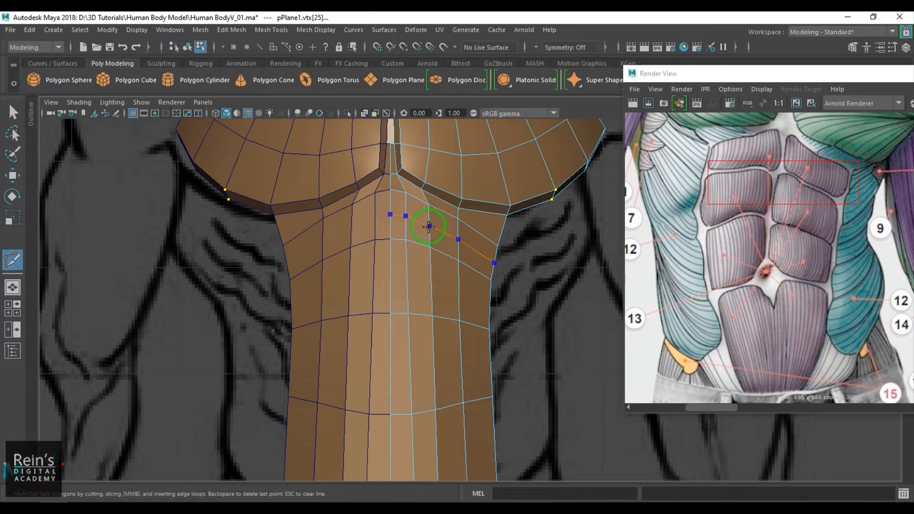
{"action": "left_click", "coordinate": [429, 229], "text": "ctrl"}
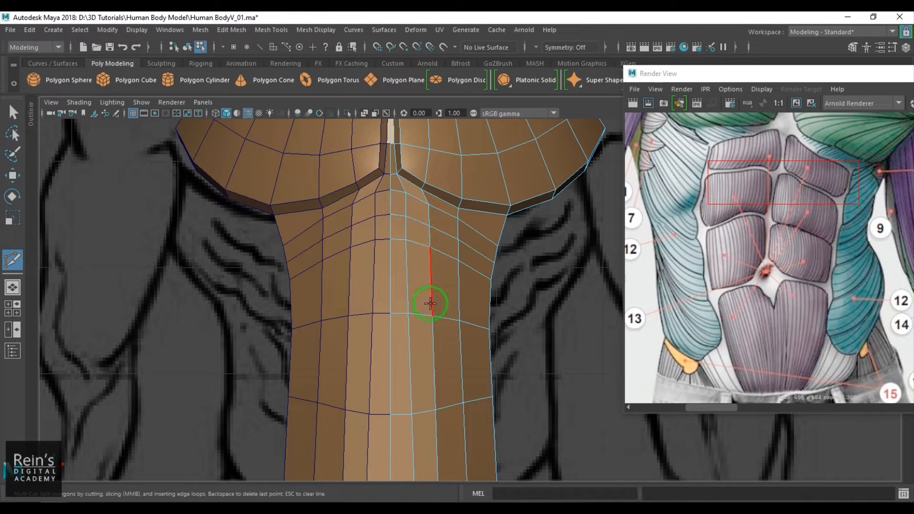
{"action": "left_click", "coordinate": [435, 282], "text": "ctrl"}
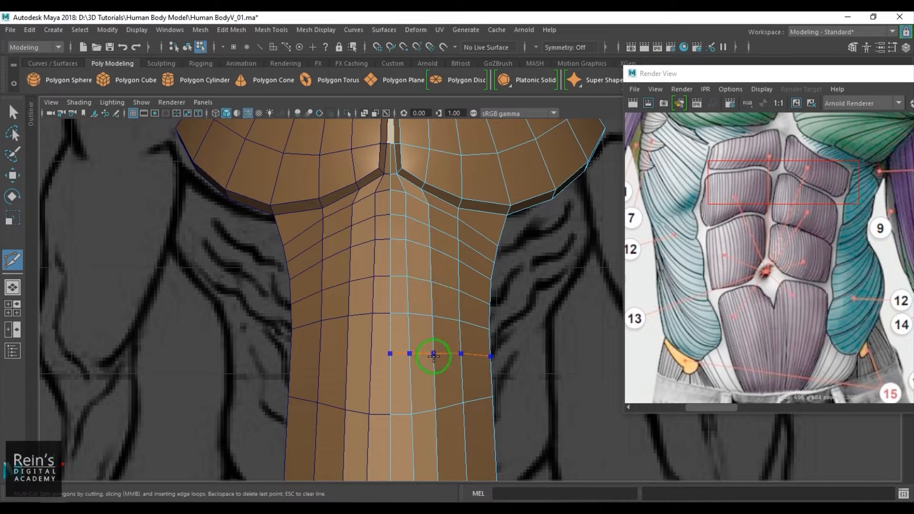
{"action": "left_click", "coordinate": [433, 366], "text": "ctrl"}
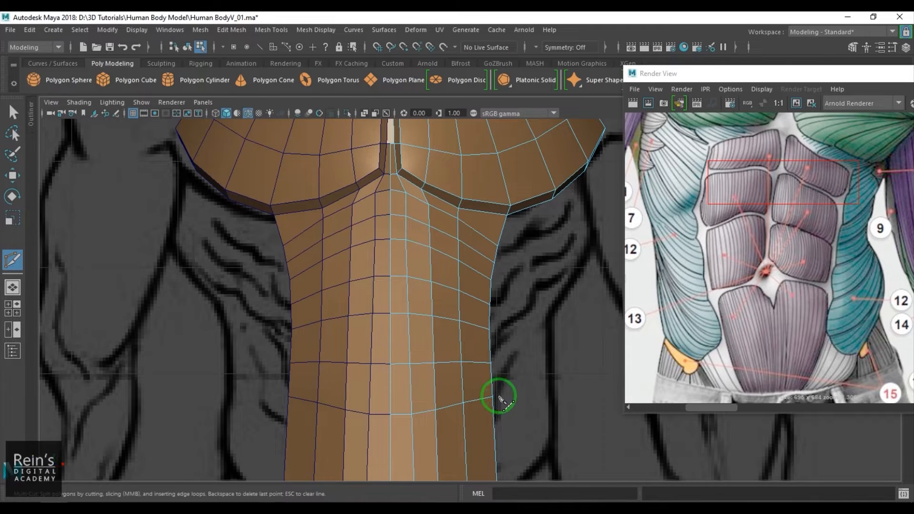
{"action": "middle_click_drag", "start_coordinate": [498, 394], "coordinate": [471, 257], "text": "alt"}
{"action": "middle_click_drag", "start_coordinate": [436, 281], "coordinate": [425, 319], "text": "alt"}
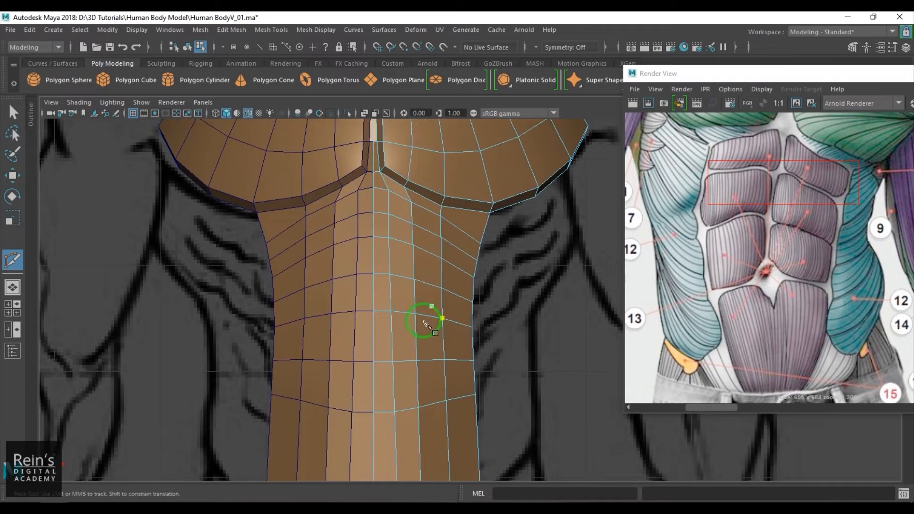
- Move the outer side vertices of the upper and middle abdomen slightly inward toward the centre line
{"action": "right_click_drag", "start_coordinate": [424, 318], "coordinate": [428, 305], "text": "alt"}
{"action": "key", "text": "w"}
{"action": "right_click_drag", "start_coordinate": [461, 248], "coordinate": [432, 235]}
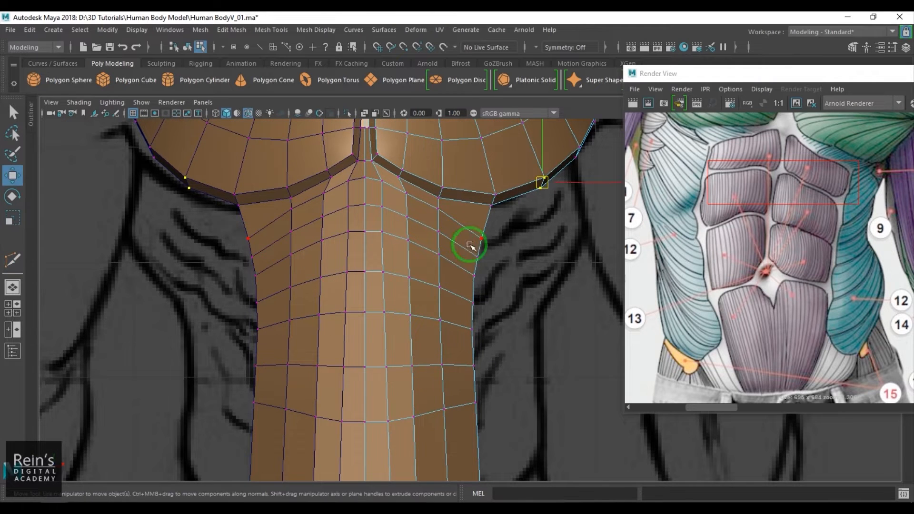
{"action": "middle_click_drag", "start_coordinate": [470, 247], "coordinate": [467, 285], "text": "alt"}
{"action": "right_click_drag", "start_coordinate": [467, 285], "coordinate": [471, 289], "text": "alt"}
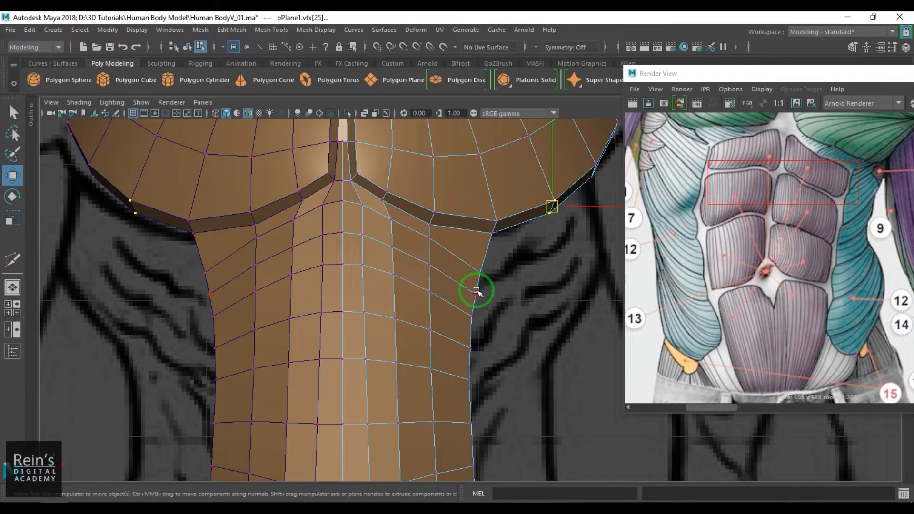
{"action": "left_click_drag", "start_coordinate": [468, 258], "coordinate": [501, 305]}
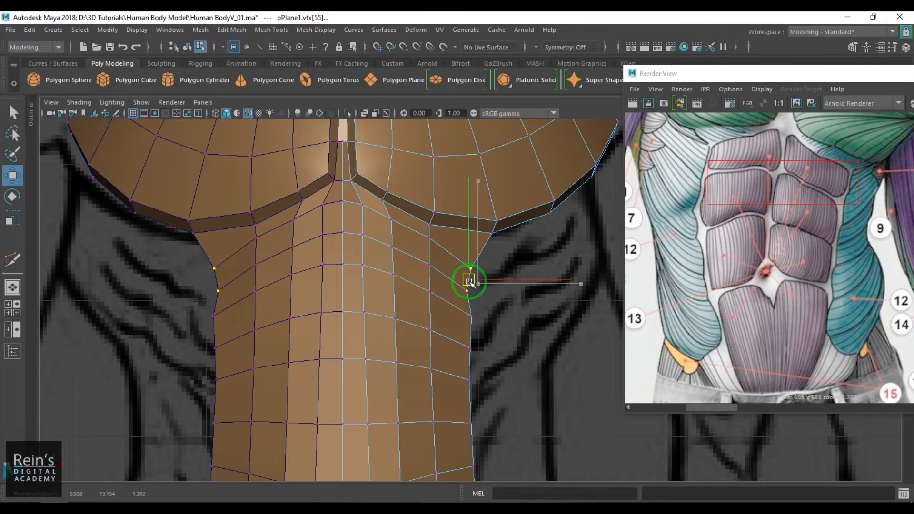
{"action": "left_click_drag", "start_coordinate": [454, 265], "coordinate": [509, 381]}
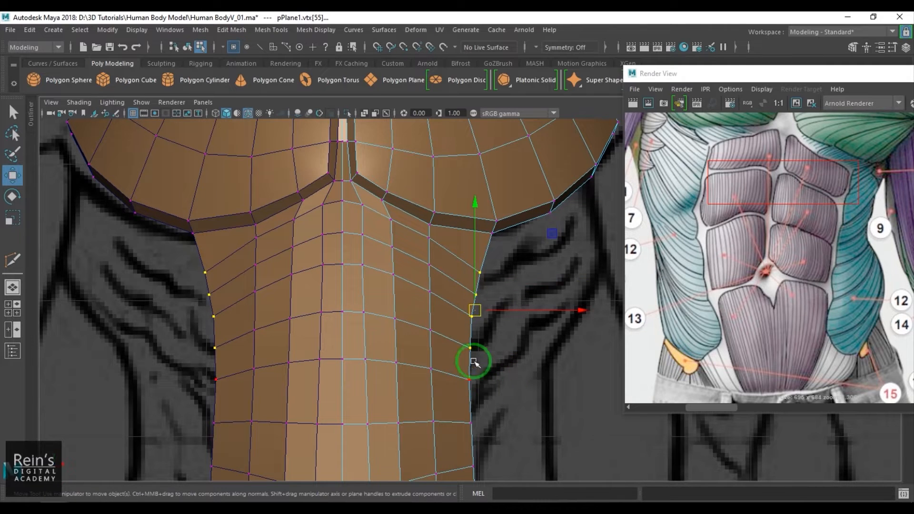
{"action": "left_click_drag", "start_coordinate": [475, 311], "coordinate": [463, 308]}
{"action": "middle_click_drag", "start_coordinate": [463, 352], "coordinate": [456, 294], "text": "alt"}
{"action": "left_click_drag", "start_coordinate": [457, 294], "coordinate": [482, 417]}
{"action": "left_click_drag", "start_coordinate": [466, 365], "coordinate": [452, 364]}
- Pull the abdomen's lower outer corner vertex and the neighbouring vertex on the slanted bottom border inward
{"action": "middle_click_drag", "start_coordinate": [452, 395], "coordinate": [441, 134], "text": "alt"}
{"action": "left_click", "coordinate": [472, 365]}
{"action": "left_click_drag", "start_coordinate": [474, 367], "coordinate": [459, 349]}
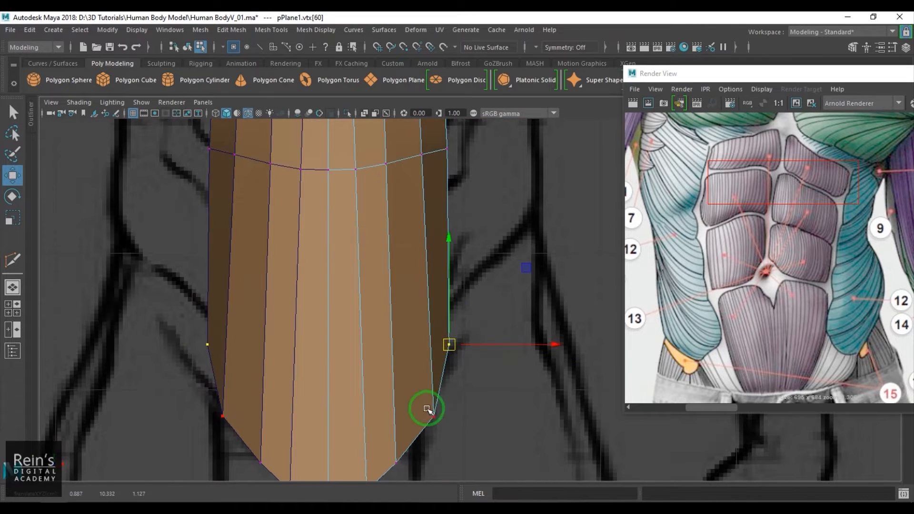
{"action": "left_click_drag", "start_coordinate": [428, 408], "coordinate": [442, 424]}
{"action": "left_click_drag", "start_coordinate": [434, 416], "coordinate": [414, 408]}
- Taper the lower tip of the abdomen by moving its bottom border vertices and outer corner vertex inward
{"action": "middle_click_drag", "start_coordinate": [413, 396], "coordinate": [429, 277], "text": "alt"}
{"action": "left_click_drag", "start_coordinate": [391, 386], "coordinate": [391, 386]}
{"action": "left_click_drag", "start_coordinate": [382, 371], "coordinate": [362, 370]}
{"action": "left_click", "coordinate": [411, 344]}
{"action": "left_click_drag", "start_coordinate": [412, 346], "coordinate": [384, 351]}
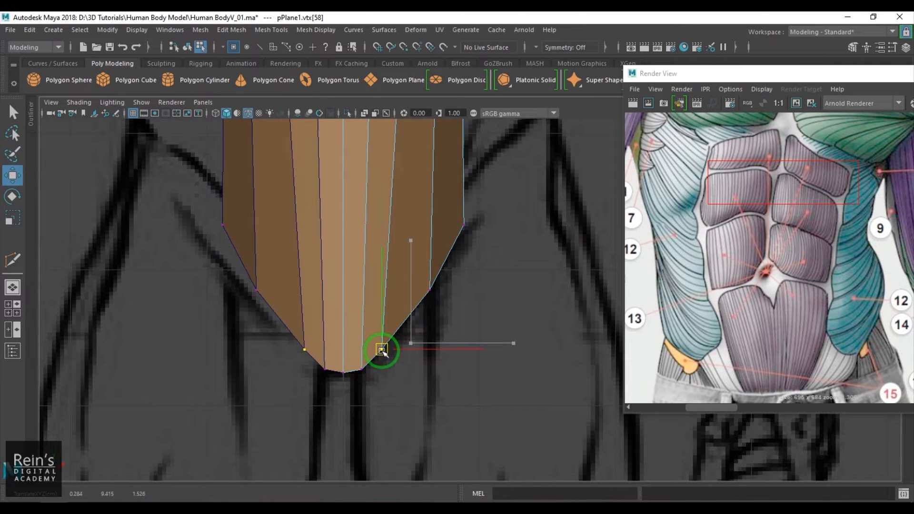
{"action": "left_click", "coordinate": [411, 290]}
{"action": "left_click_drag", "start_coordinate": [458, 205], "coordinate": [480, 263]}
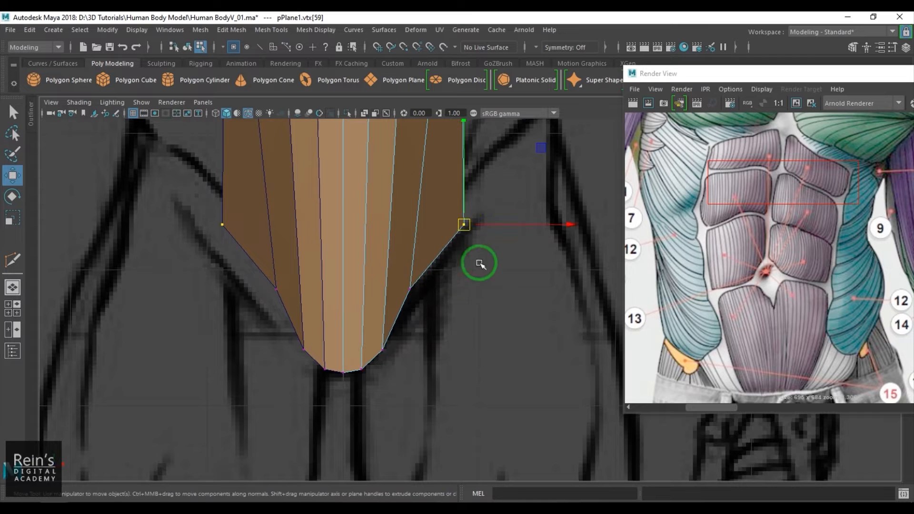
{"action": "left_click_drag", "start_coordinate": [467, 228], "coordinate": [450, 215]}
- Move two outer side vertices below the chest inward to form the indents bounding the first abdominal muscle segment
{"action": "key", "text": "space"}
{"action": "left_click_drag", "start_coordinate": [440, 284], "coordinate": [441, 244]}
{"action": "left_click_drag", "start_coordinate": [435, 321], "coordinate": [434, 296], "text": "alt"}
{"action": "key", "text": "space"}
{"action": "left_click_drag", "start_coordinate": [434, 296], "coordinate": [440, 322]}
{"action": "middle_click_drag", "start_coordinate": [432, 160], "coordinate": [450, 457], "text": "alt"}
{"action": "scroll", "coordinate": [462, 337], "scroll_direction": "up", "scroll_amount": 2}
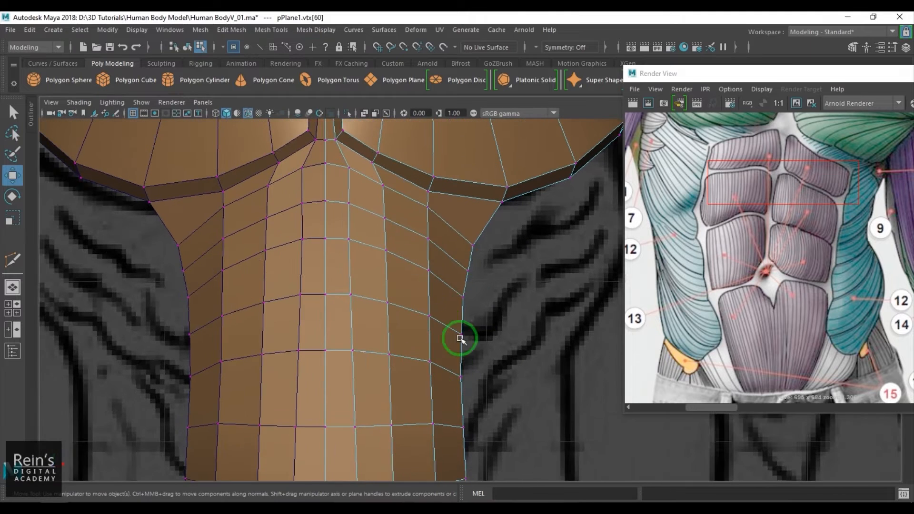
{"action": "left_click", "coordinate": [460, 237]}
{"action": "left_click", "coordinate": [461, 296]}
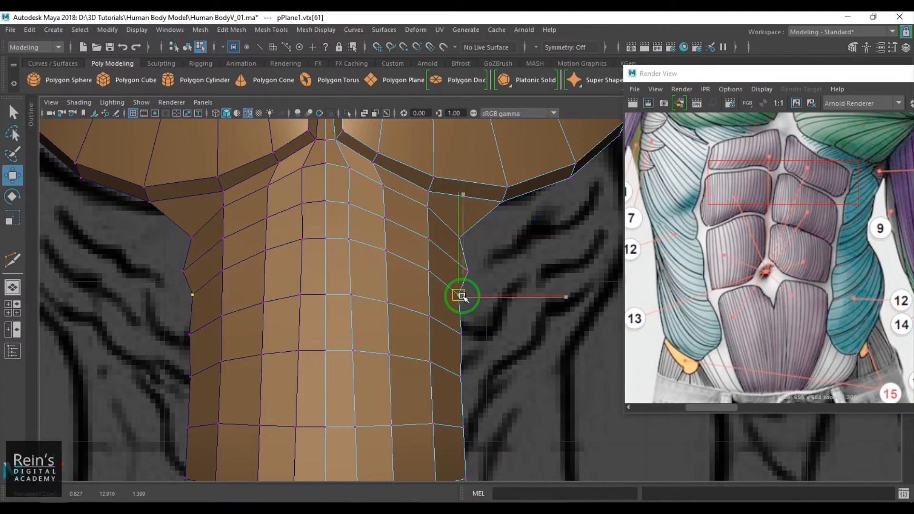
- Shape the inner edges of the upper abdominal segments by pulling dividing-row vertices toward the centre and moving the top one outward
{"action": "left_click_drag", "start_coordinate": [328, 162], "coordinate": [349, 241]}
{"action": "left_click", "coordinate": [339, 165]}
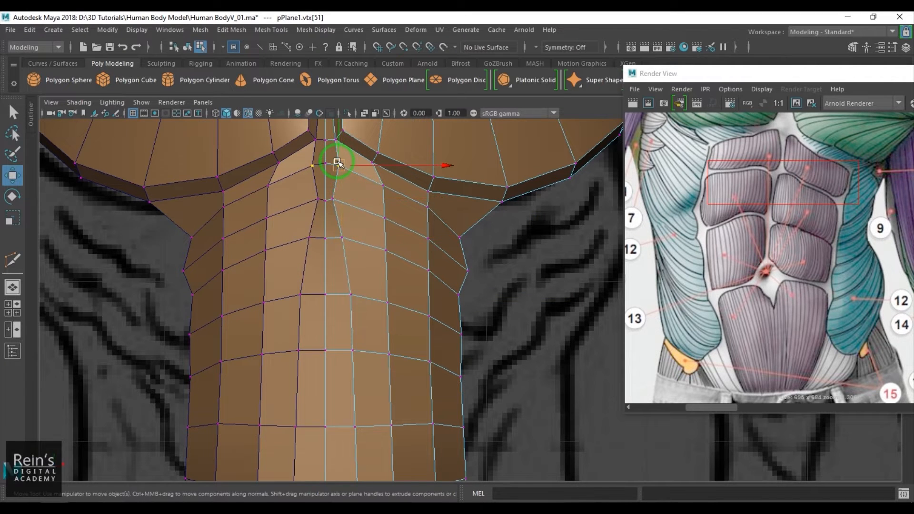
{"action": "left_click_drag", "start_coordinate": [340, 165], "coordinate": [347, 170]}
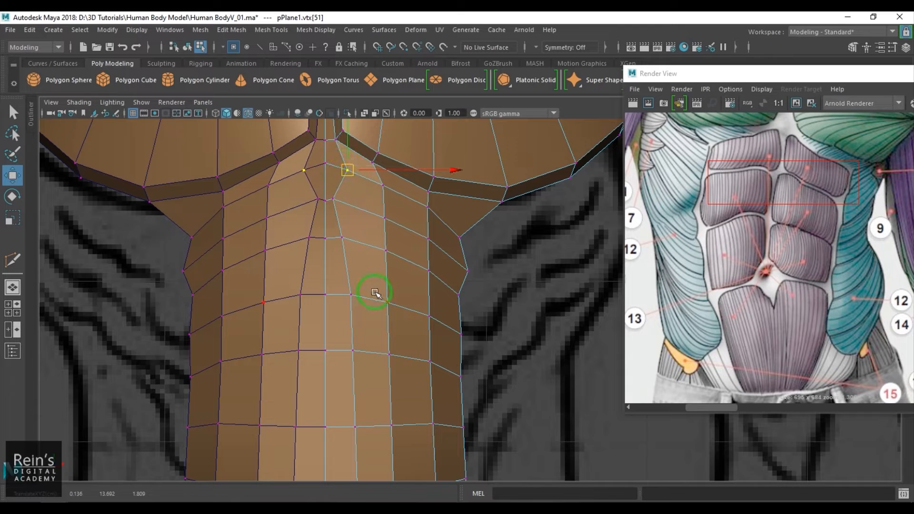
{"action": "left_click", "coordinate": [351, 287]}
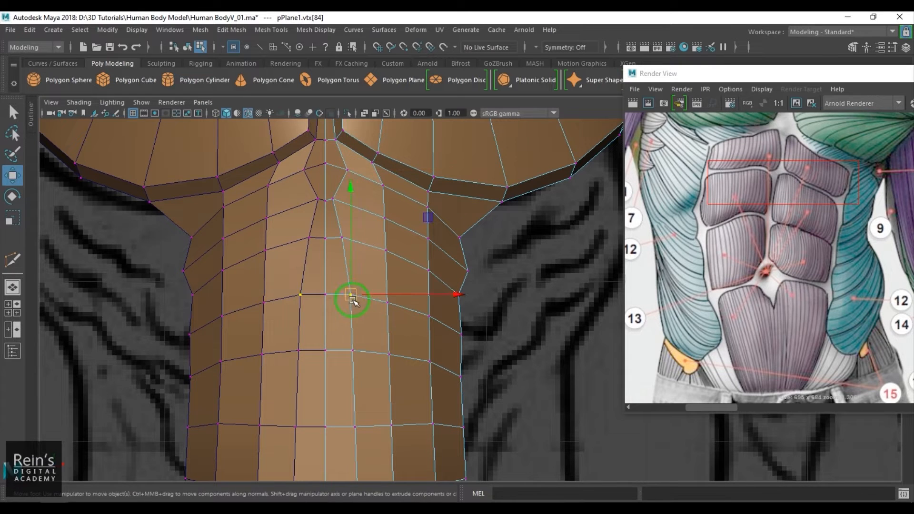
{"action": "left_click_drag", "start_coordinate": [351, 288], "coordinate": [339, 288]}
- Adjust the outer side vertices of the second abdominal segment to refine its rounded outline
{"action": "left_click_drag", "start_coordinate": [450, 323], "coordinate": [470, 342]}
{"action": "left_click_drag", "start_coordinate": [461, 335], "coordinate": [462, 337]}
{"action": "left_click_drag", "start_coordinate": [441, 301], "coordinate": [461, 287]}
{"action": "left_click_drag", "start_coordinate": [459, 295], "coordinate": [456, 293]}
- On the row above the navel-level loop, move the inner vertex toward the centre and the outer side vertex outward
{"action": "middle_click_drag", "start_coordinate": [376, 354], "coordinate": [370, 313], "text": "alt"}
{"action": "middle_click_drag", "start_coordinate": [365, 372], "coordinate": [398, 295], "text": "alt"}
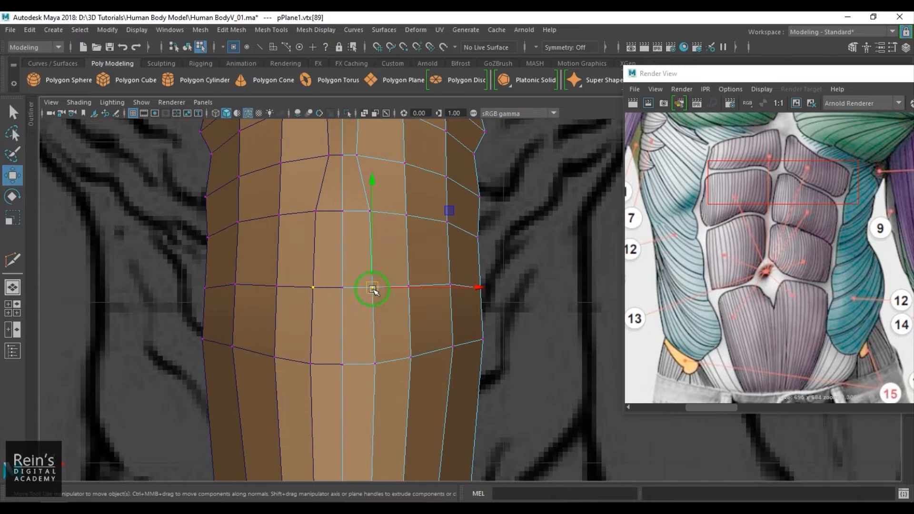
{"action": "left_click_drag", "start_coordinate": [373, 289], "coordinate": [359, 288]}
{"action": "left_click", "coordinate": [481, 289]}
{"action": "left_click_drag", "start_coordinate": [480, 289], "coordinate": [489, 287]}
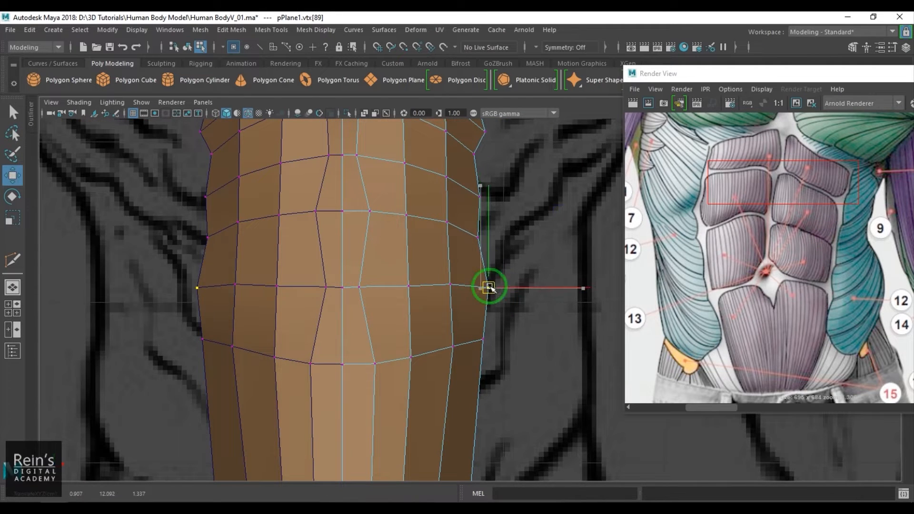
- Lower the two middle vertices of the navel-level loop to round the bottom of the abdominal segment, and deselect the mesh
{"action": "left_click_drag", "start_coordinate": [391, 331], "coordinate": [424, 383]}
{"action": "left_click_drag", "start_coordinate": [411, 357], "coordinate": [408, 368]}
{"action": "left_click", "coordinate": [450, 347]}
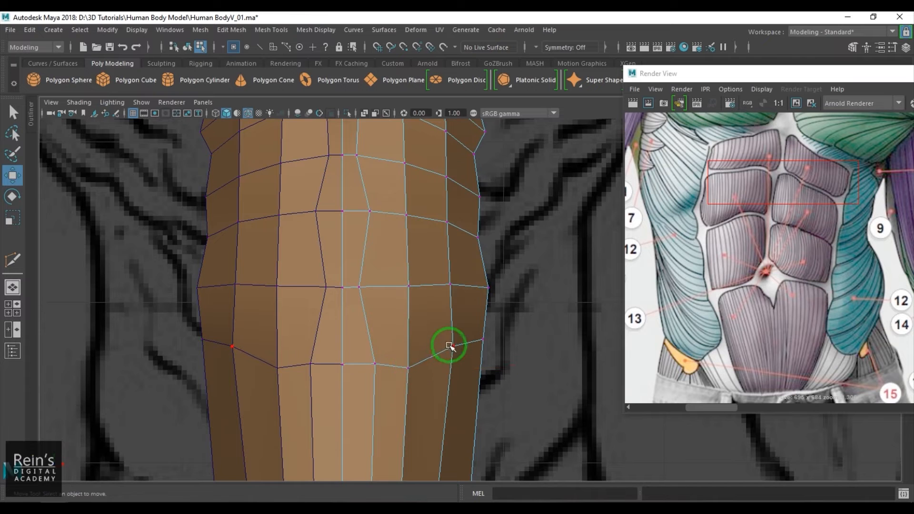
{"action": "left_click", "coordinate": [451, 346]}
{"action": "left_click_drag", "start_coordinate": [454, 349], "coordinate": [454, 356]}
{"action": "middle_click_drag", "start_coordinate": [417, 280], "coordinate": [408, 416], "text": "alt"}
{"action": "right_click_drag", "start_coordinate": [453, 345], "coordinate": [522, 300], "text": "alt"}
{"action": "left_click", "coordinate": [522, 300]}
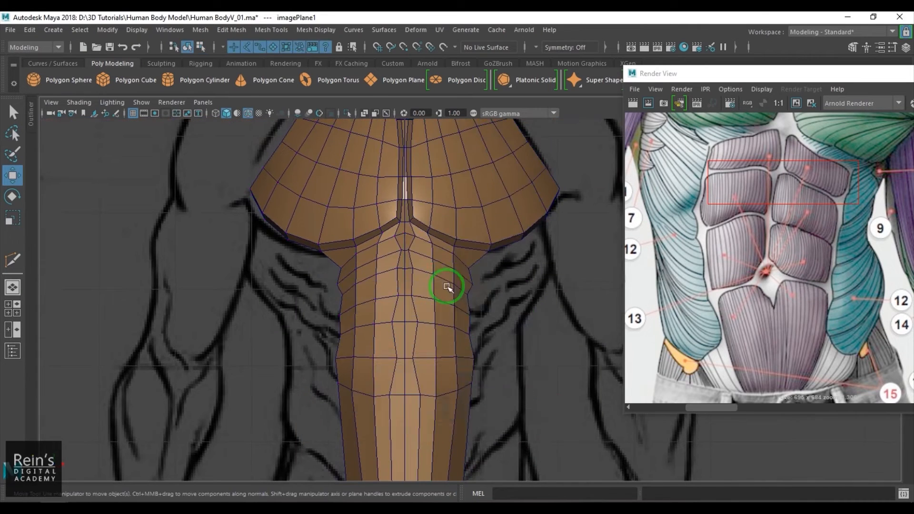
- Select the faces of the uppermost abdominal segment below the chest in perspective view and extrude them
{"action": "key", "text": "space"}
{"action": "left_click_drag", "start_coordinate": [449, 285], "coordinate": [481, 300], "text": "alt"}
{"action": "scroll", "coordinate": [475, 297], "scroll_direction": "up", "scroll_amount": 5}
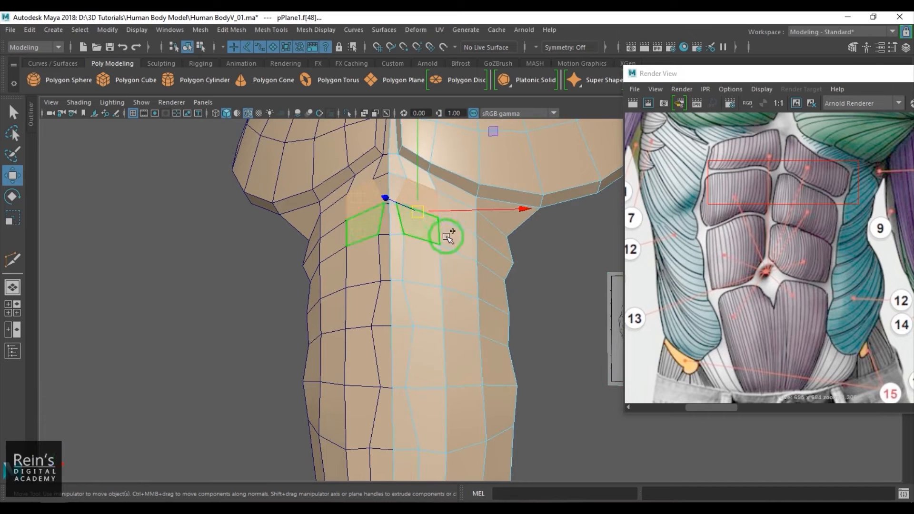
{"action": "left_click", "coordinate": [489, 242], "text": "shift"}
{"action": "left_click", "coordinate": [488, 262], "text": "shift"}
{"action": "scroll", "coordinate": [488, 261], "scroll_direction": "down", "scroll_amount": 3}
{"action": "left_click_drag", "start_coordinate": [488, 261], "coordinate": [419, 308], "text": "alt"}
{"action": "key", "text": "r"}
- In side view, raise the upper rim faces of the extruded top abdominal segment slightly and return to object selection
{"action": "key", "text": "space"}
{"action": "scroll", "coordinate": [428, 296], "scroll_direction": "down", "scroll_amount": 3}
{"action": "middle_click_drag", "start_coordinate": [429, 297], "coordinate": [449, 405], "text": "alt"}
{"action": "scroll", "coordinate": [480, 398], "scroll_direction": "up", "scroll_amount": 6}
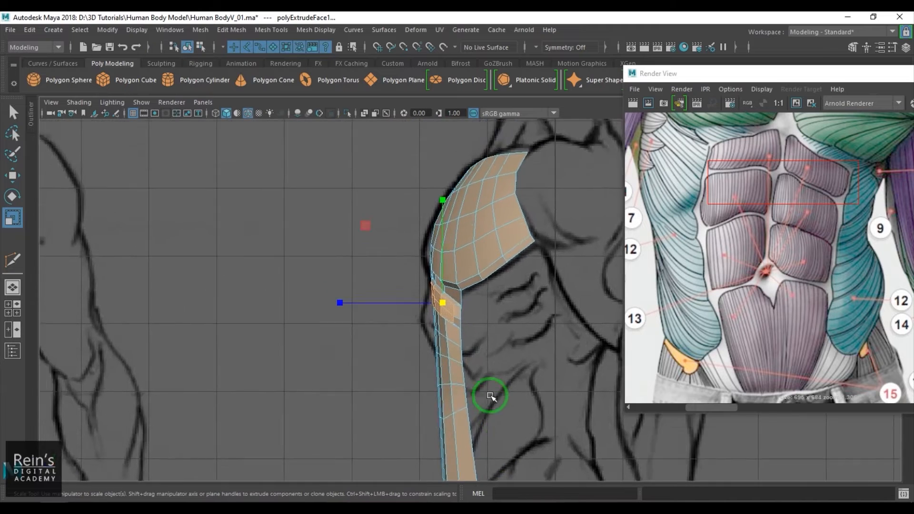
{"action": "scroll", "coordinate": [418, 337], "scroll_direction": "up", "scroll_amount": 4}
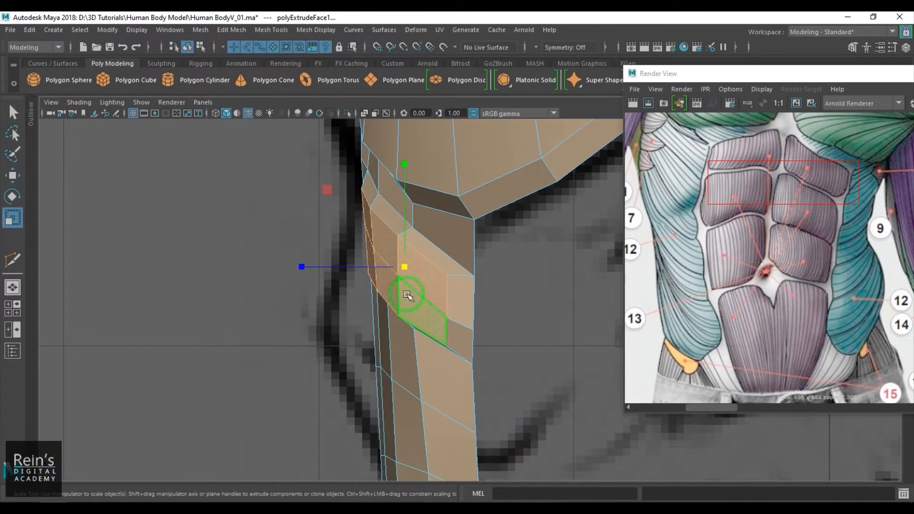
{"action": "left_click", "coordinate": [387, 221]}
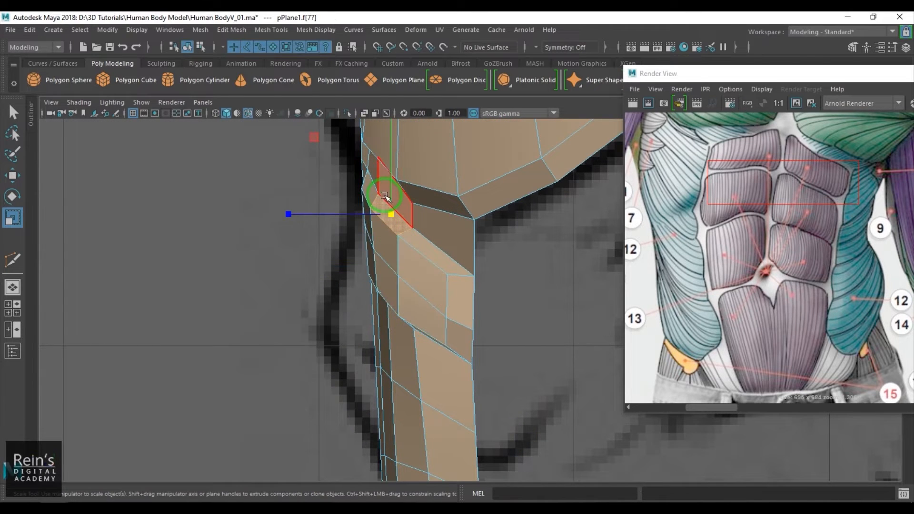
{"action": "key", "text": "w"}
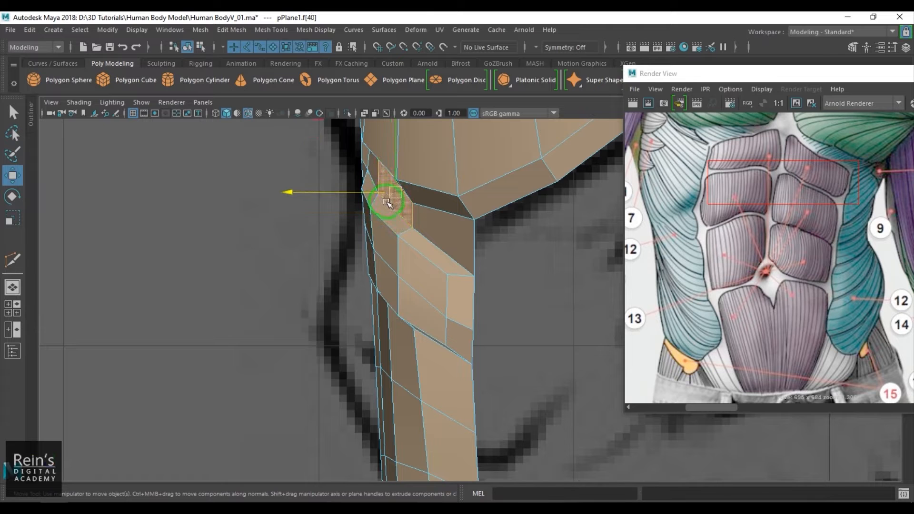
{"action": "key", "text": "ctrl+z"}
{"action": "left_click_drag", "start_coordinate": [389, 193], "coordinate": [388, 183]}
{"action": "middle_click_drag", "start_coordinate": [313, 269], "coordinate": [315, 268], "text": "alt"}
{"action": "key", "text": "F8"}
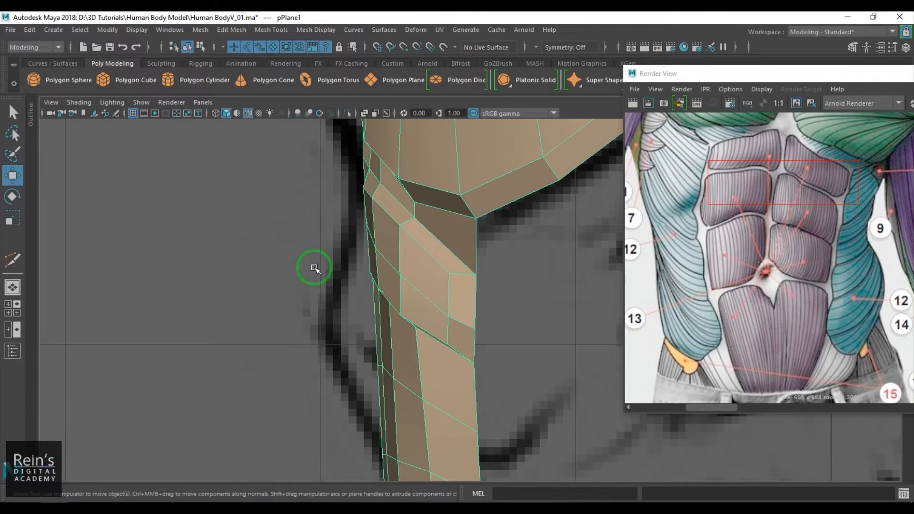
- Sketch two curved strokes beside the torso with the Grease Pencil to illustrate the muscle's bulge, and remove the sketch
{"action": "left_click", "coordinate": [116, 115]}
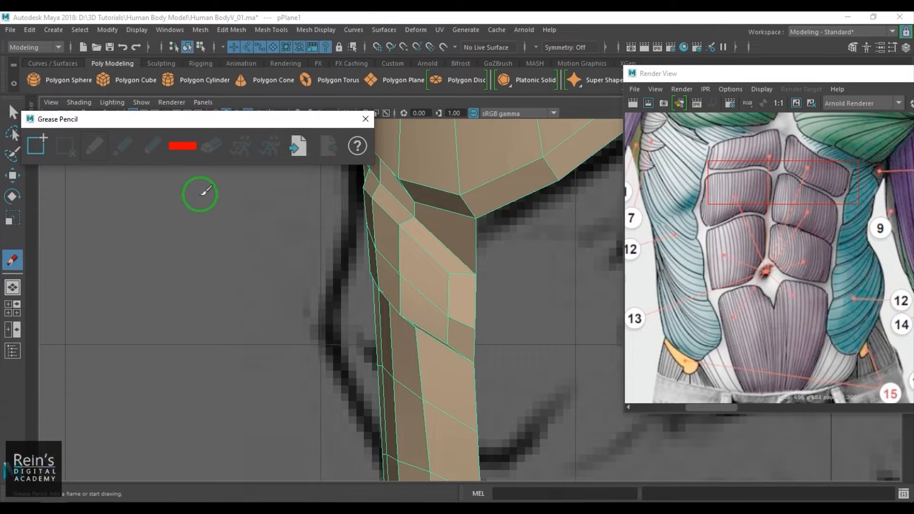
{"action": "left_click", "coordinate": [191, 208]}
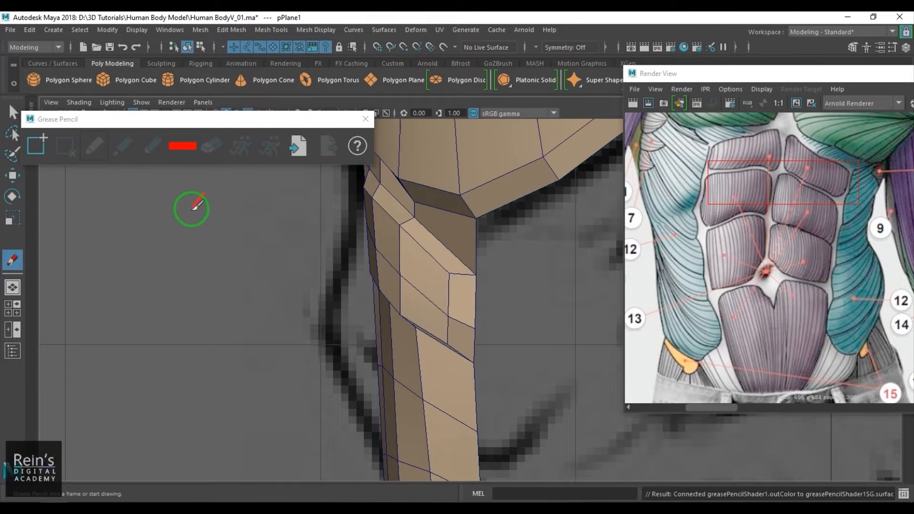
{"action": "left_click_drag", "start_coordinate": [189, 275], "coordinate": [191, 277]}
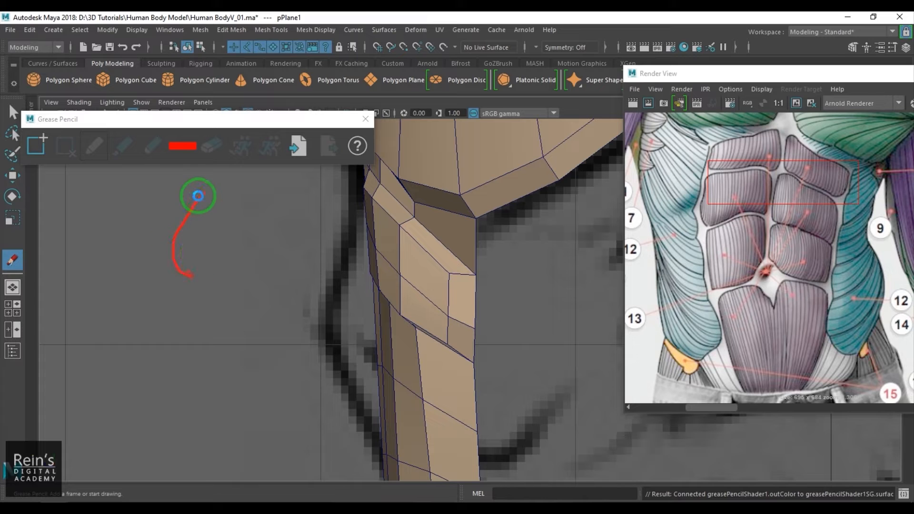
{"action": "left_click_drag", "start_coordinate": [202, 192], "coordinate": [183, 218]}
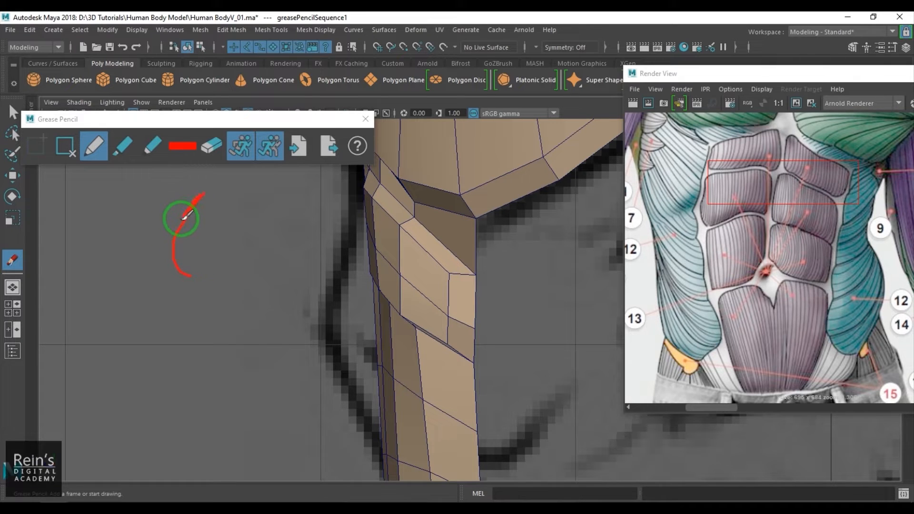
{"action": "mouse_move", "coordinate": [262, 192]}
{"action": "left_mouse_down"}
{"action": "mouse_move", "coordinate": [251, 194]}
{"action": "mouse_move", "coordinate": [237, 232]}
{"action": "left_mouse_up"}
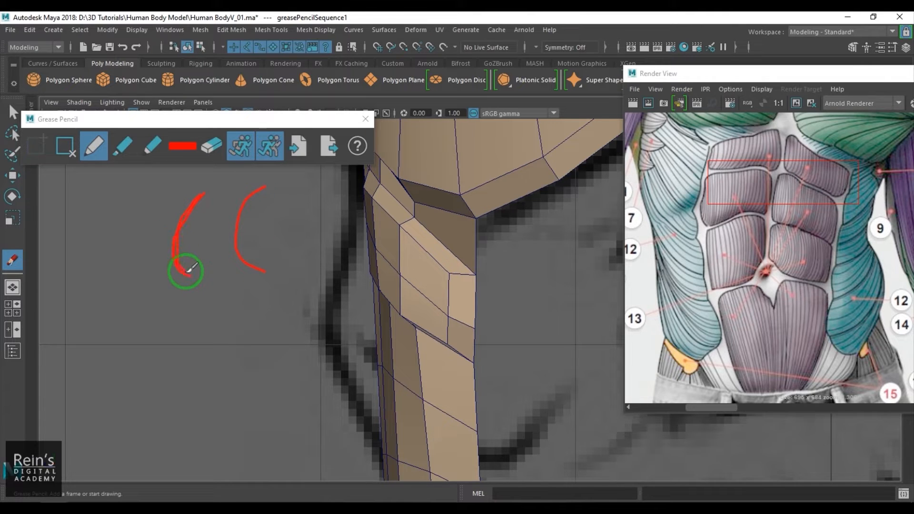
{"action": "left_click_drag", "start_coordinate": [175, 238], "coordinate": [183, 270]}
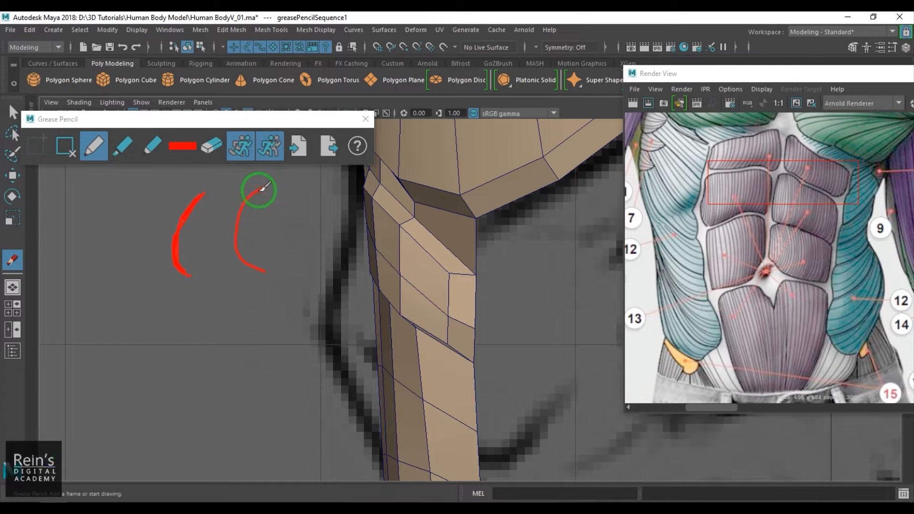
{"action": "left_click", "coordinate": [365, 118]}
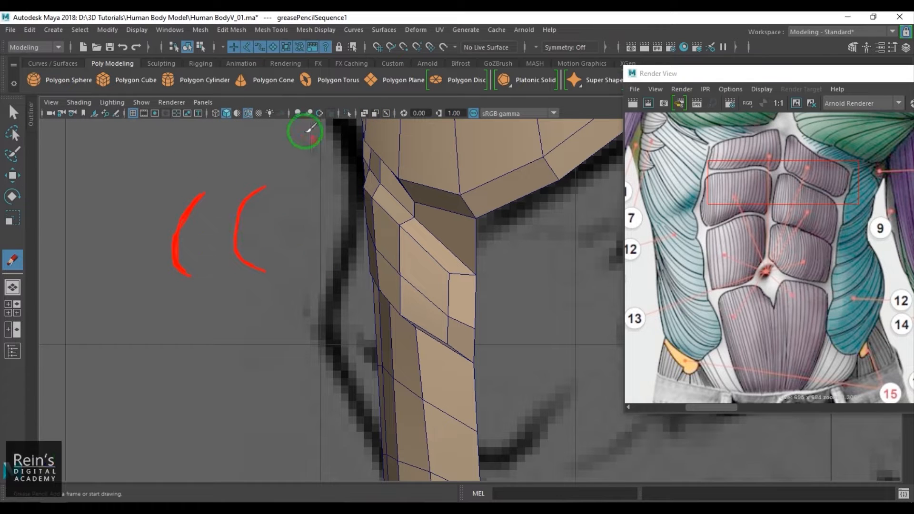
{"action": "left_click", "coordinate": [115, 113]}
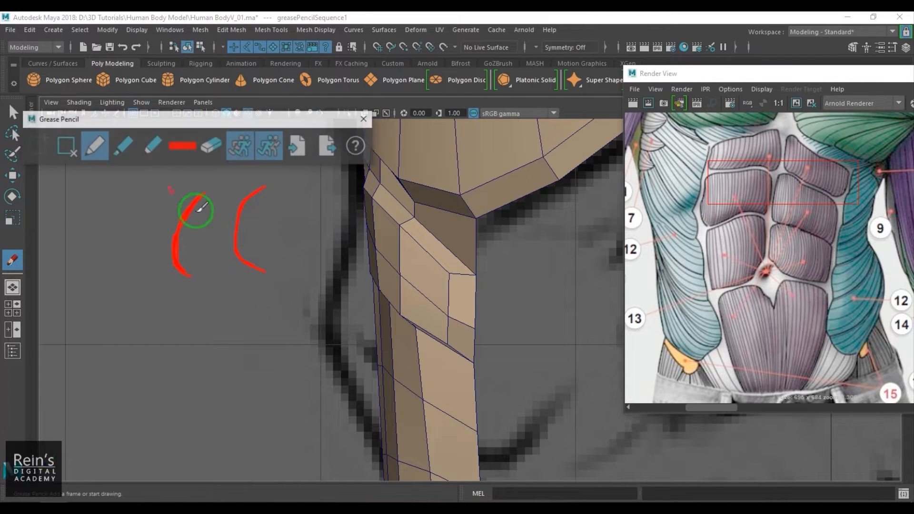
{"action": "left_click", "coordinate": [365, 119]}
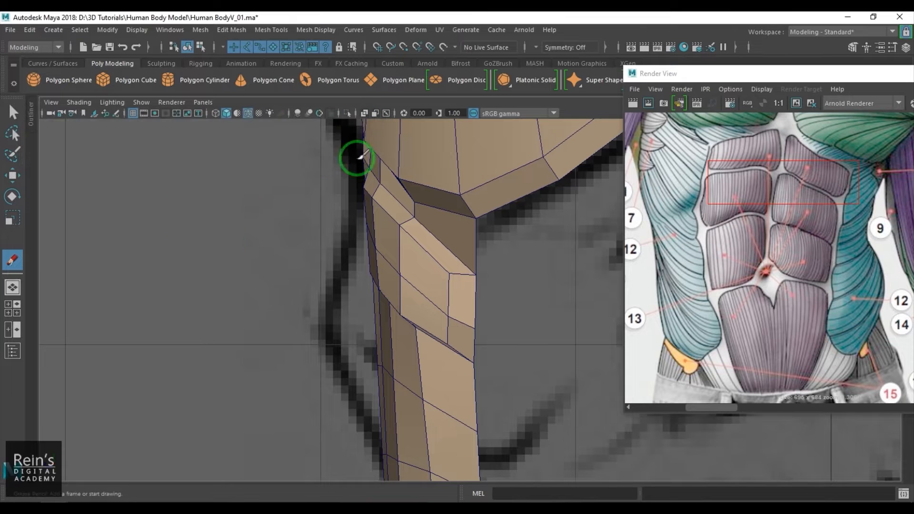
- In side view, move the middle upper-edge vertex of the extruded abdominal segment slightly down and toward the back
{"action": "left_click", "coordinate": [15, 172]}
{"action": "middle_click_drag", "start_coordinate": [383, 262], "coordinate": [372, 251], "text": "alt"}
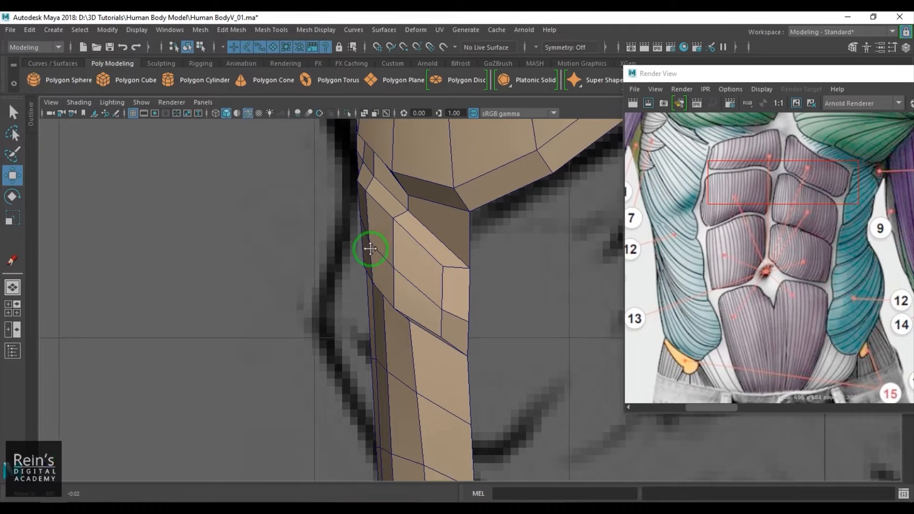
{"action": "mouse_move", "coordinate": [372, 251]}
{"action": "right_mouse_down", "text": "alt"}
{"action": "mouse_move", "coordinate": [412, 246]}
{"action": "mouse_move", "coordinate": [352, 216]}
{"action": "right_mouse_up", "text": "alt"}
{"action": "left_click", "coordinate": [372, 197]}
{"action": "left_click_drag", "start_coordinate": [372, 202], "coordinate": [380, 213]}
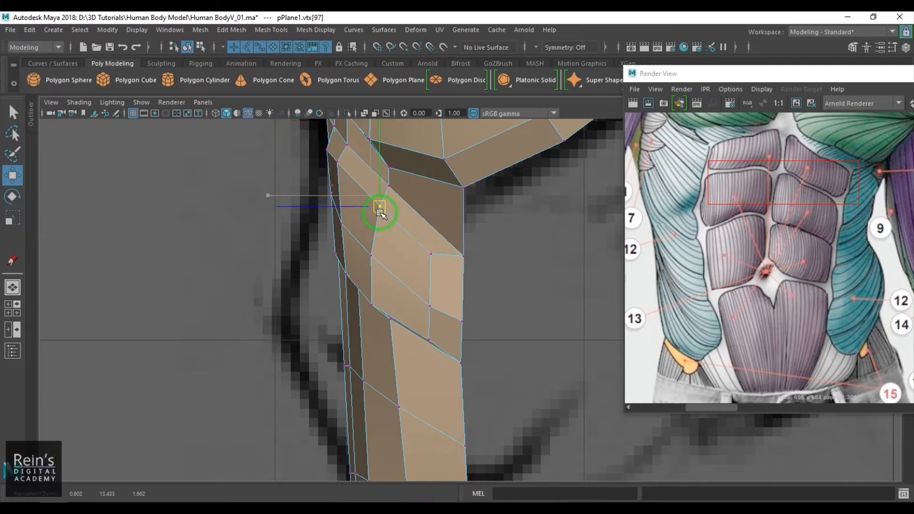
- Save the scene as Human BodyV_02.ma in the D:\3D Tutorials\Human Body Model folder
{"action": "left_click", "coordinate": [10, 30]}
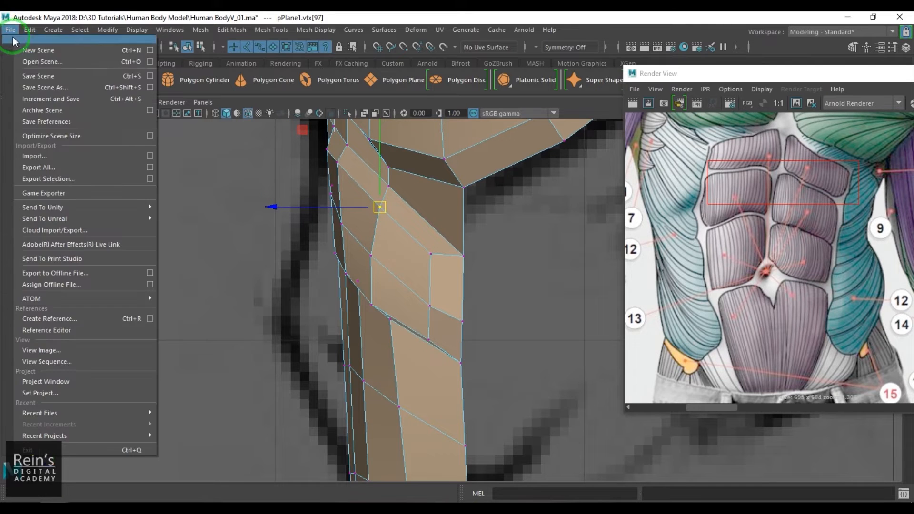
{"action": "left_click", "coordinate": [33, 87]}
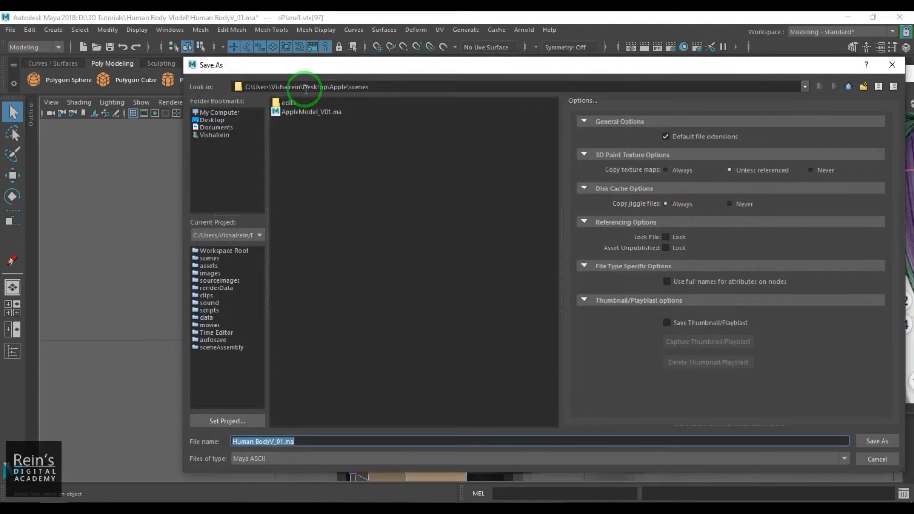
{"action": "left_click", "coordinate": [218, 113]}
{"action": "double_click", "coordinate": [299, 113]}
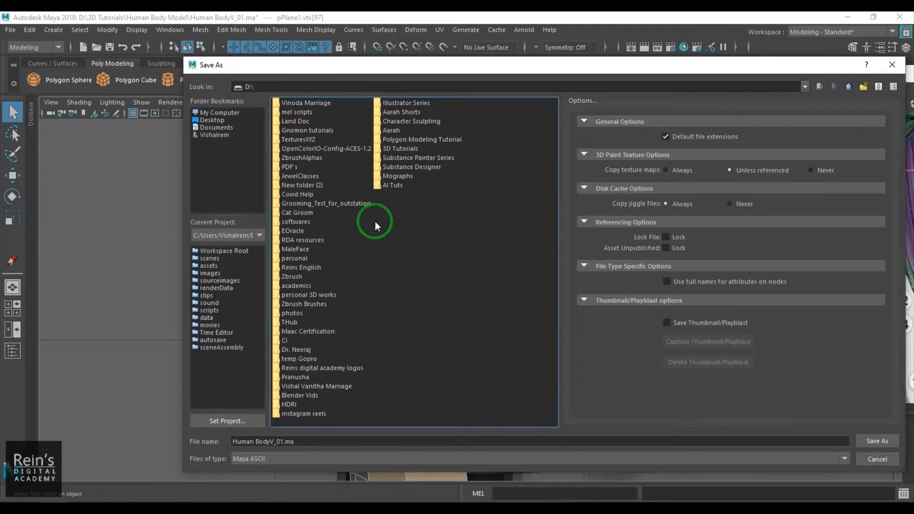
{"action": "left_click", "coordinate": [399, 148]}
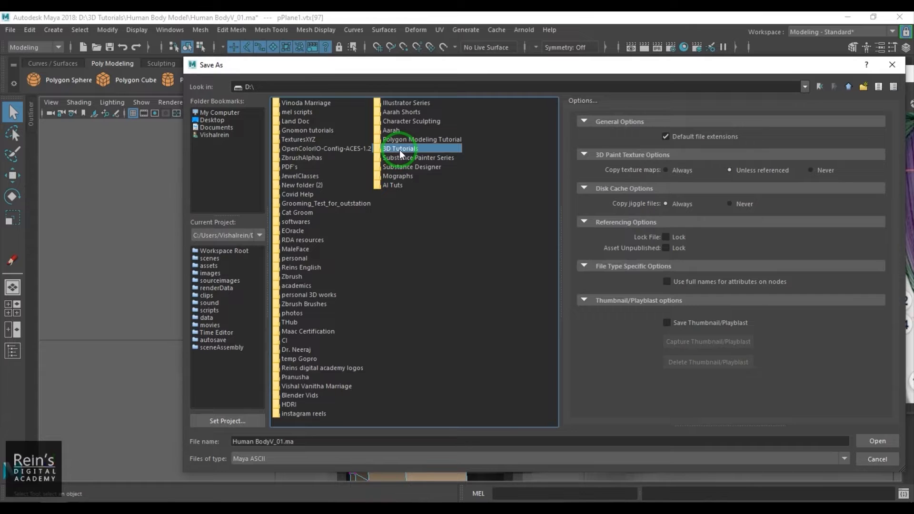
{"action": "double_click", "coordinate": [397, 149]}
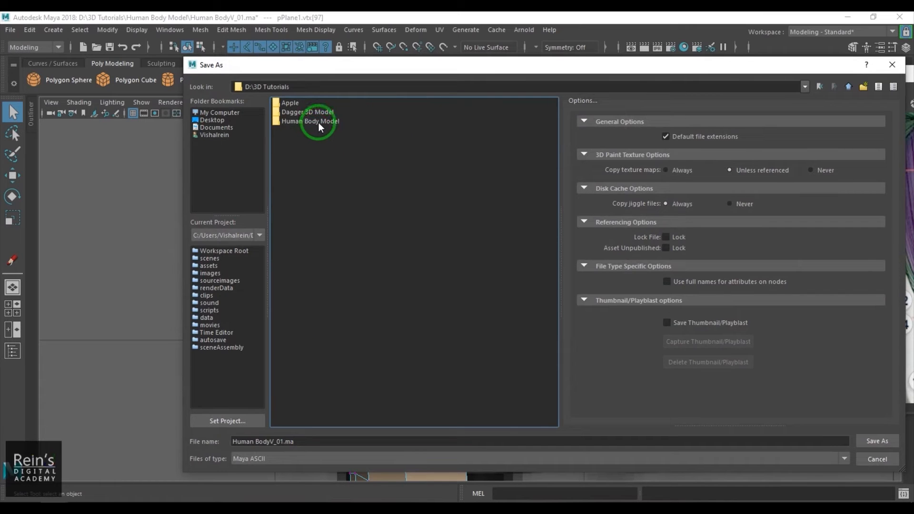
{"action": "double_click", "coordinate": [294, 131]}
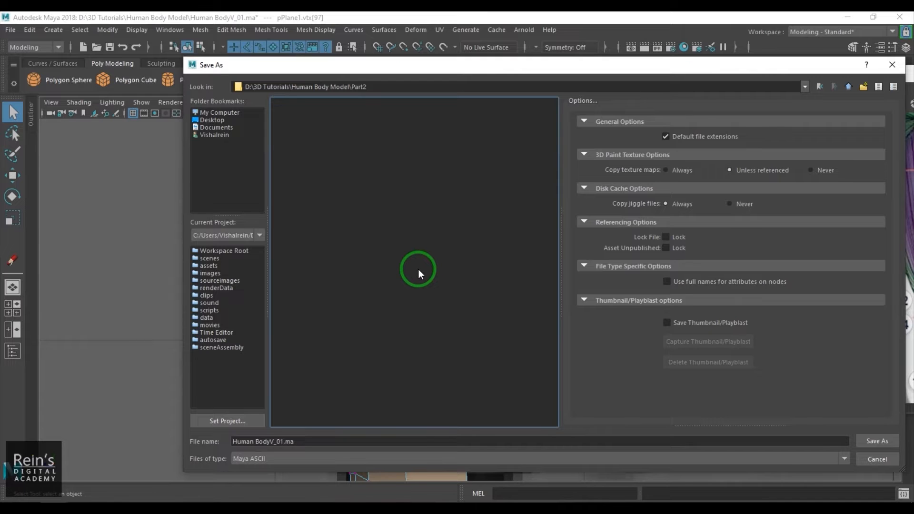
{"action": "key", "text": "BackSpace"}
{"action": "left_click", "coordinate": [283, 442]}
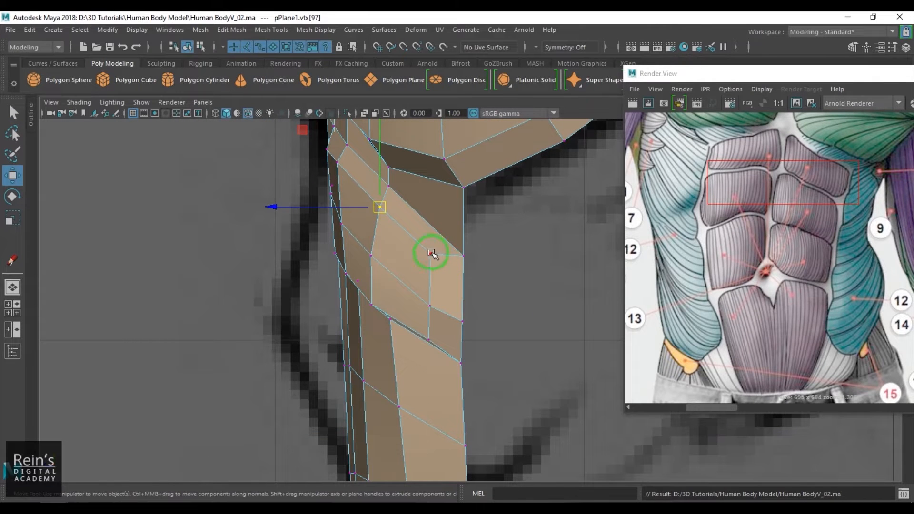
- Move the extruded segment's rear upper vertex backward and adjust its front vertices to round the side profile
{"action": "left_click", "coordinate": [431, 253]}
{"action": "left_click_drag", "start_coordinate": [431, 254], "coordinate": [440, 257]}
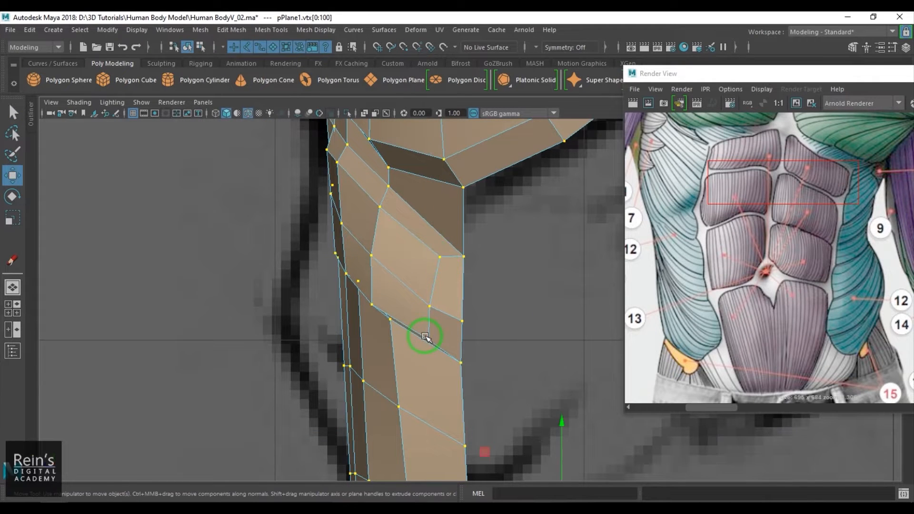
{"action": "left_click", "coordinate": [337, 160]}
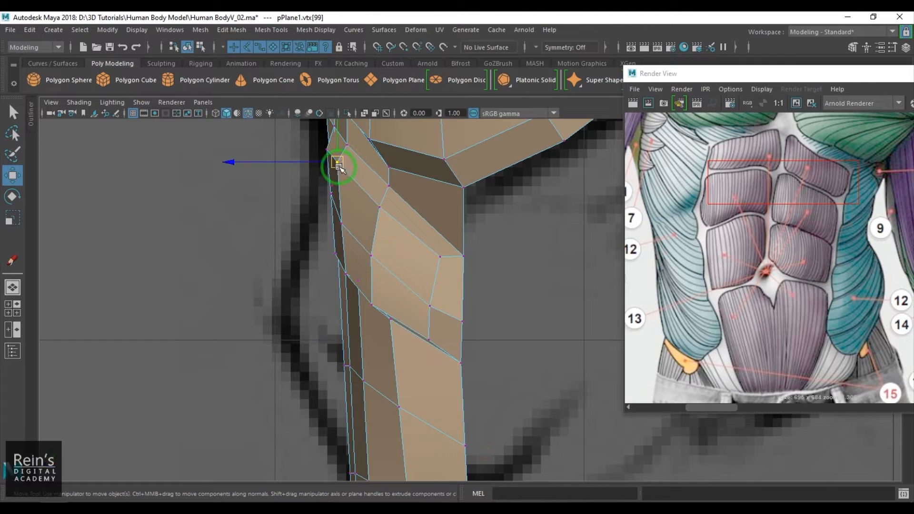
{"action": "left_click_drag", "start_coordinate": [337, 161], "coordinate": [341, 162]}
{"action": "left_click", "coordinate": [342, 225]}
{"action": "left_click_drag", "start_coordinate": [343, 227], "coordinate": [336, 226]}
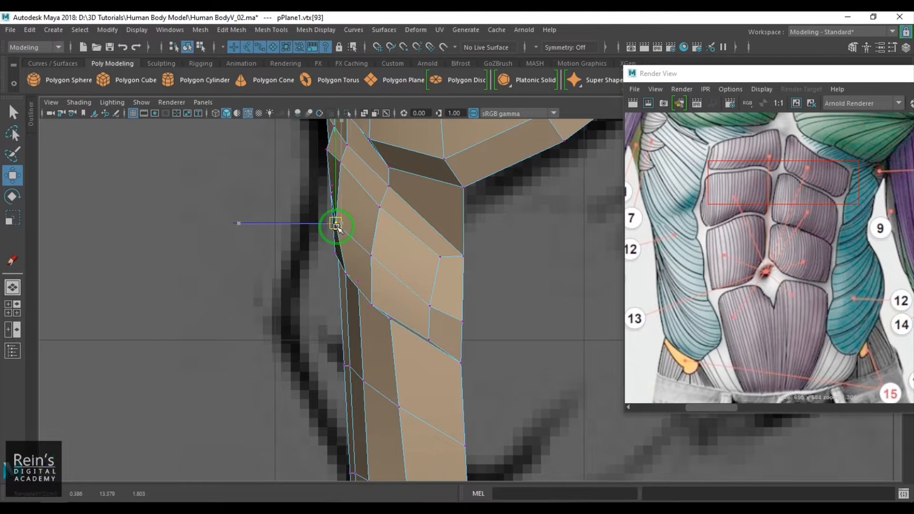
{"action": "left_click", "coordinate": [348, 272]}
{"action": "left_click_drag", "start_coordinate": [347, 273], "coordinate": [347, 272]}
- In perspective view, pull the inner middle vertex of the extruded segment forward to round its edge beside the centre line
{"action": "key", "text": "space"}
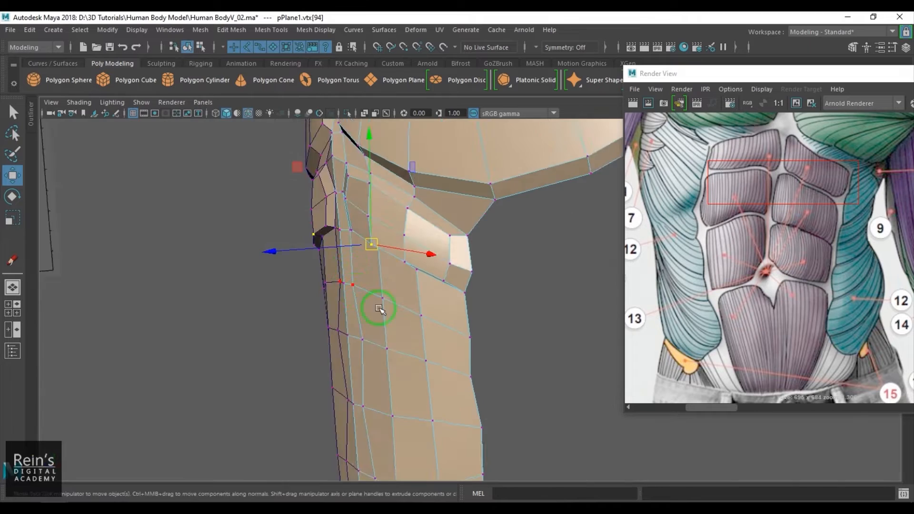
{"action": "left_click_drag", "start_coordinate": [379, 308], "coordinate": [500, 258], "text": "alt"}
{"action": "middle_click_drag", "start_coordinate": [501, 257], "coordinate": [353, 342], "text": "alt"}
{"action": "left_click_drag", "start_coordinate": [354, 342], "coordinate": [280, 231], "text": "alt"}
{"action": "left_click", "coordinate": [291, 231]}
{"action": "left_click", "coordinate": [281, 307]}
{"action": "left_click_drag", "start_coordinate": [280, 306], "coordinate": [290, 308]}
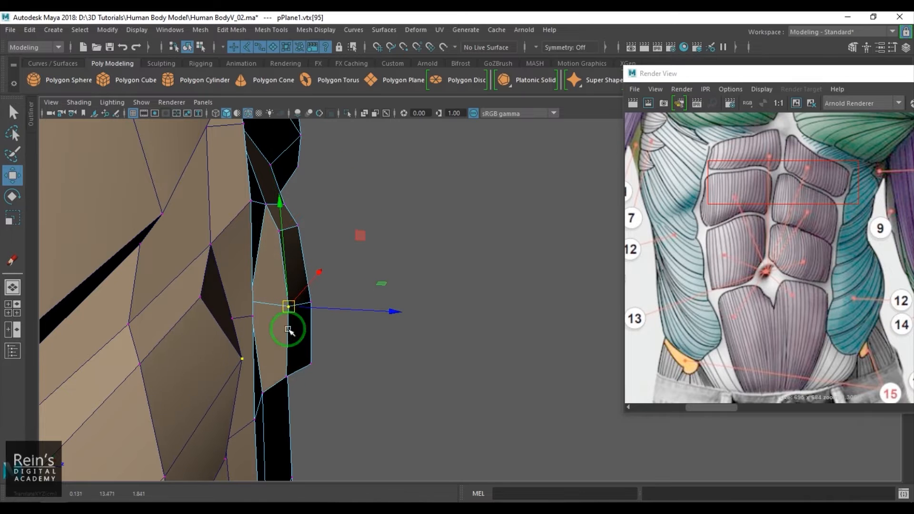
{"action": "left_click", "coordinate": [287, 377]}
{"action": "left_click_drag", "start_coordinate": [287, 377], "coordinate": [342, 300], "text": "alt"}
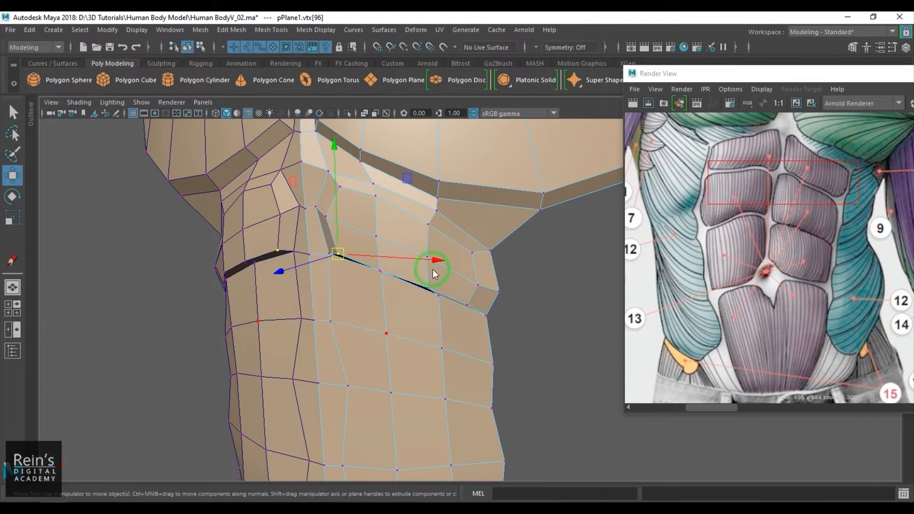
- Select both mirrored halves of the torso mesh and assign a new Phong material to them
{"action": "left_click", "coordinate": [529, 323]}
{"action": "scroll", "coordinate": [470, 306], "scroll_direction": "down", "scroll_amount": 5}
{"action": "middle_click_drag", "start_coordinate": [469, 306], "coordinate": [429, 371], "text": "alt"}
{"action": "scroll", "coordinate": [429, 371], "scroll_direction": "down", "scroll_amount": 3}
{"action": "left_click_drag", "start_coordinate": [275, 265], "coordinate": [532, 360]}
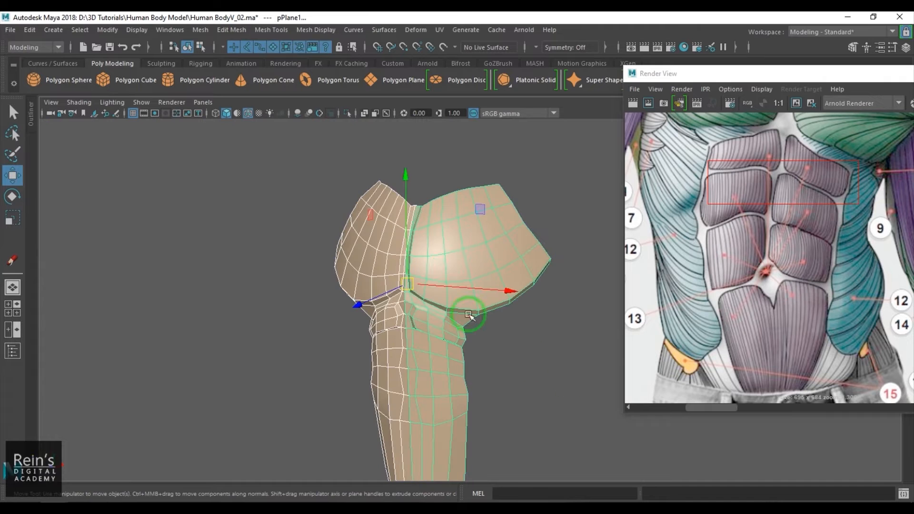
{"action": "right_click_drag", "start_coordinate": [457, 185], "coordinate": [539, 455]}
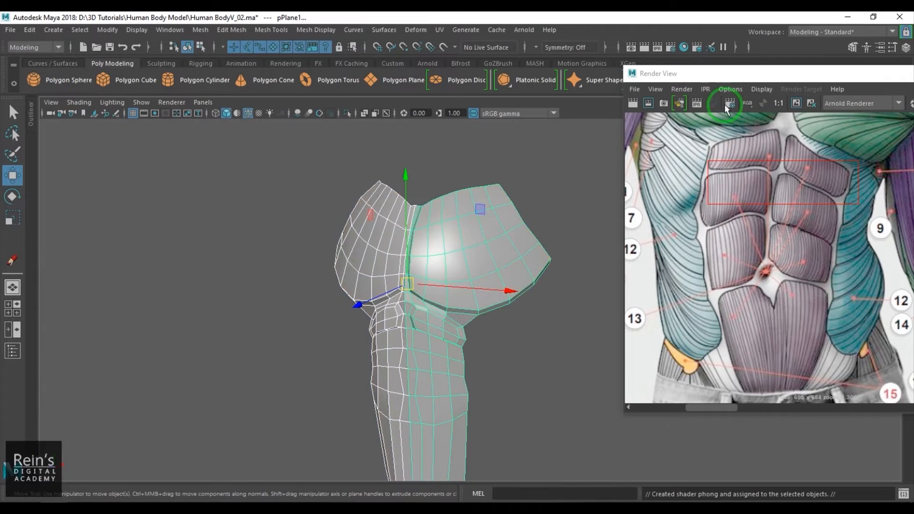
- Move the anatomy reference window clear of the attributes and darken the colour of the phong1 material
{"action": "left_click_drag", "start_coordinate": [743, 75], "coordinate": [744, 304]}
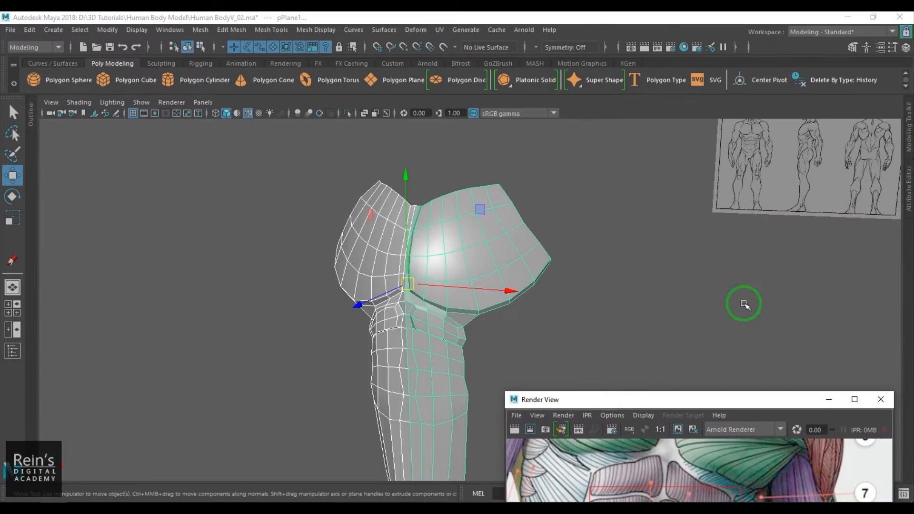
{"action": "left_click", "coordinate": [905, 183]}
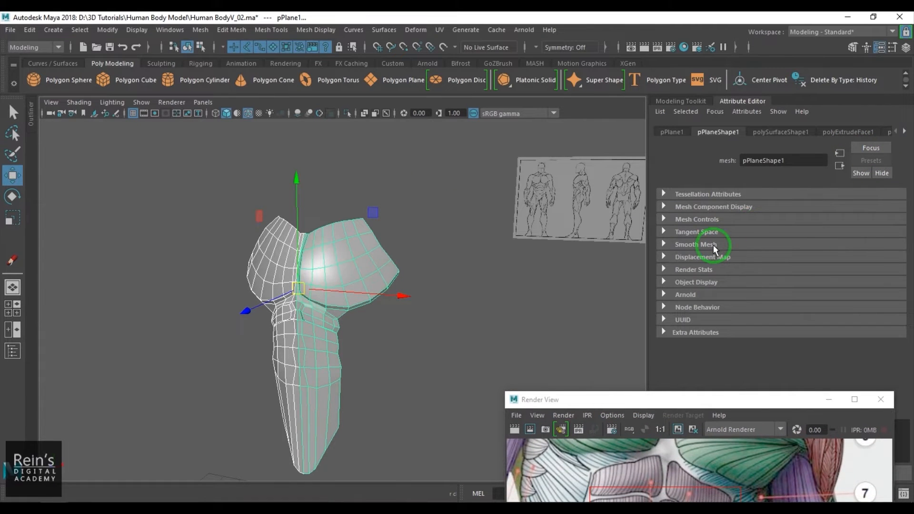
{"action": "left_click", "coordinate": [765, 132]}
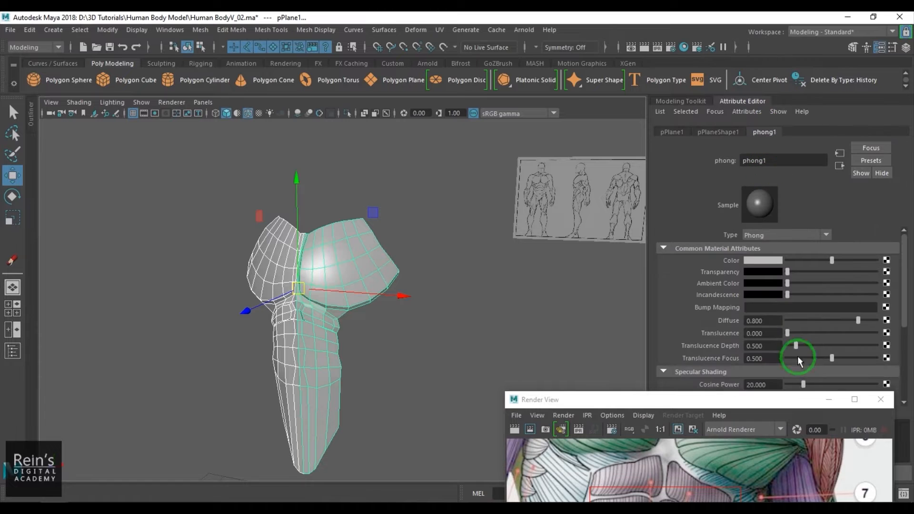
{"action": "left_click_drag", "start_coordinate": [827, 258], "coordinate": [804, 261]}
{"action": "middle_click_drag", "start_coordinate": [384, 333], "coordinate": [404, 294], "text": "alt"}
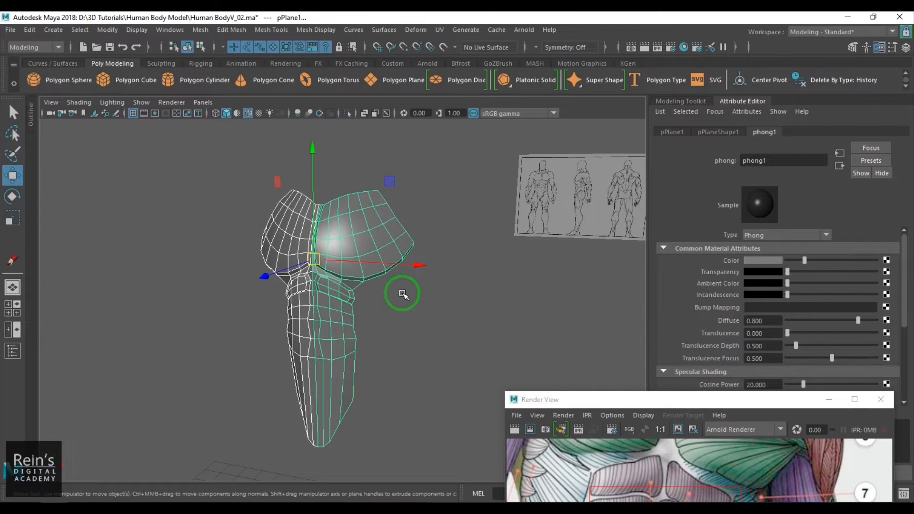
- Darken the phong1 material's base colour slightly, set its cosine power to 9 and darken its specular colour
{"action": "right_click_drag", "start_coordinate": [404, 294], "coordinate": [583, 317], "text": "alt"}
{"action": "left_click_drag", "start_coordinate": [805, 260], "coordinate": [800, 260]}
{"action": "scroll", "coordinate": [801, 299], "scroll_direction": "down", "scroll_amount": 4}
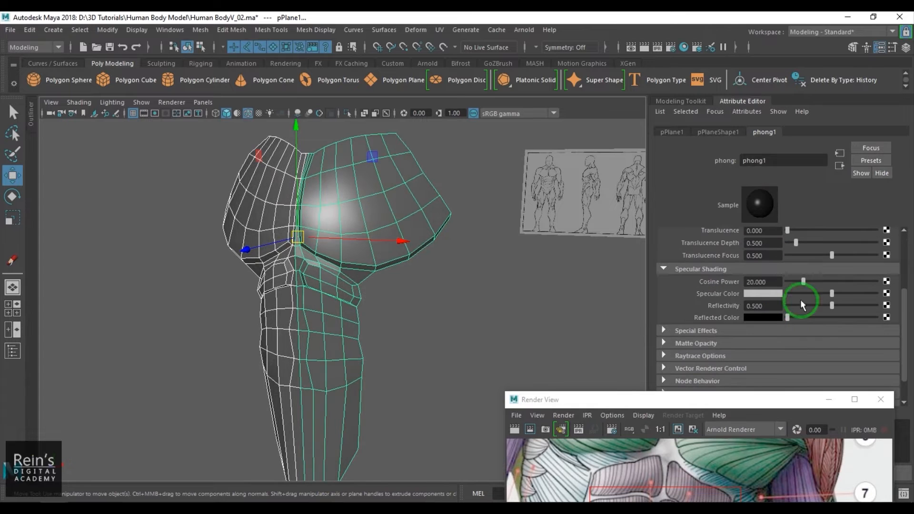
{"action": "left_click_drag", "start_coordinate": [838, 296], "coordinate": [806, 298]}
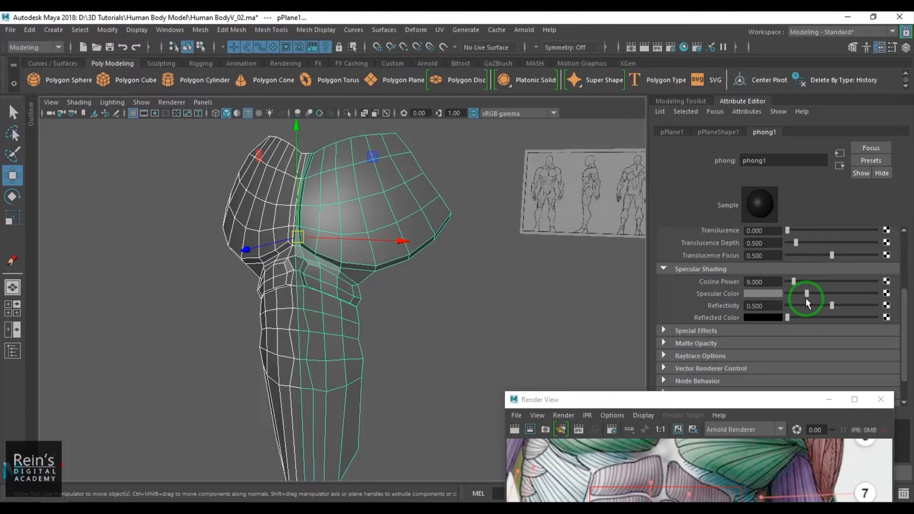
{"action": "left_click_drag", "start_coordinate": [484, 326], "coordinate": [462, 319]}
{"action": "left_click_drag", "start_coordinate": [268, 320], "coordinate": [469, 350]}
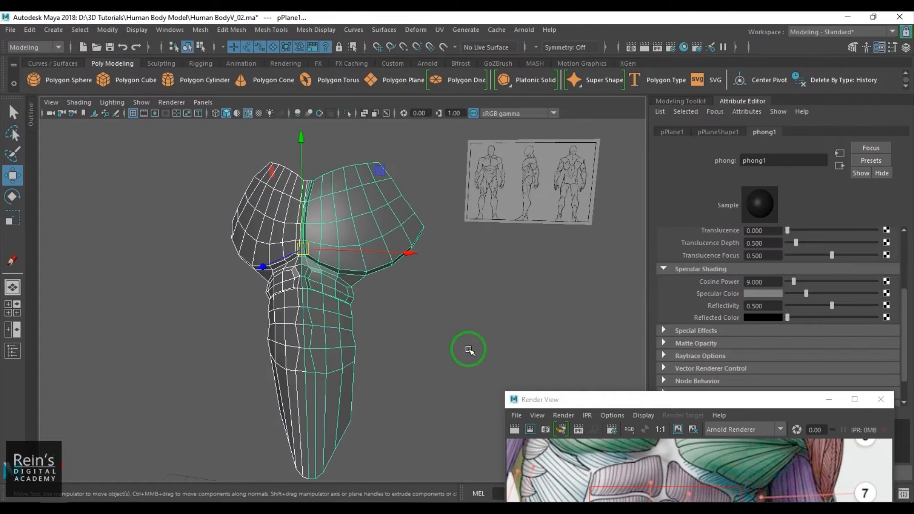
- Preview the torso mesh smoothed and deselected, and examine how the chest and upper abdominal segment catch the light
{"action": "middle_click_drag", "start_coordinate": [468, 350], "coordinate": [493, 356], "text": "alt"}
{"action": "scroll", "coordinate": [471, 333], "scroll_direction": "up", "scroll_amount": 3}
{"action": "key", "text": "3"}
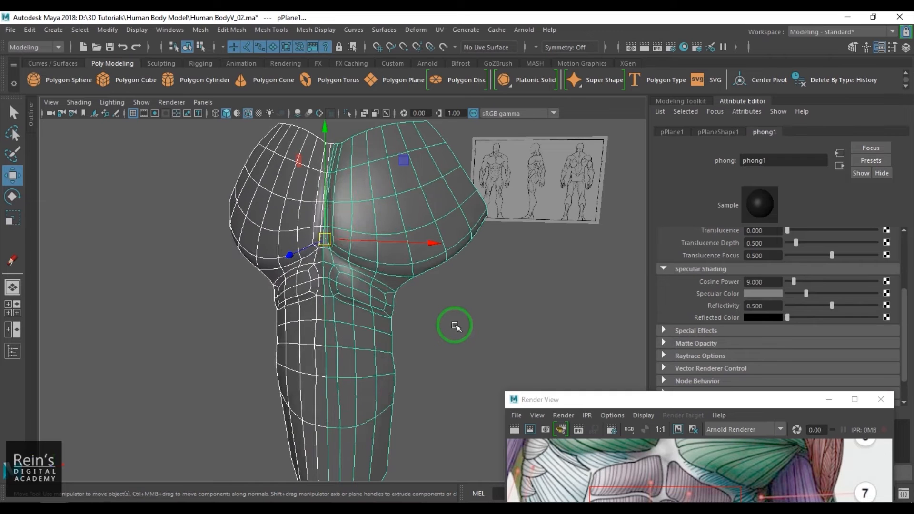
{"action": "left_click", "coordinate": [460, 325]}
{"action": "scroll", "coordinate": [461, 327], "scroll_direction": "down", "scroll_amount": 2}
{"action": "left_click", "coordinate": [237, 114]}
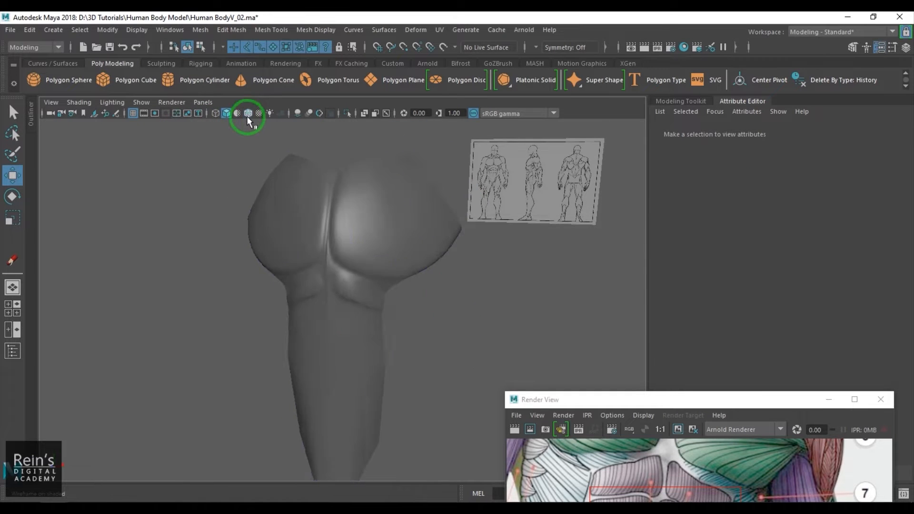
{"action": "mouse_move", "coordinate": [457, 301]}
{"action": "left_mouse_down", "text": "alt"}
{"action": "mouse_move", "coordinate": [470, 306]}
{"action": "mouse_move", "coordinate": [424, 296]}
{"action": "mouse_move", "coordinate": [476, 310]}
{"action": "mouse_move", "coordinate": [382, 306]}
{"action": "mouse_move", "coordinate": [427, 306]}
{"action": "left_mouse_up", "text": "alt"}
{"action": "scroll", "coordinate": [423, 314], "scroll_direction": "up", "scroll_amount": 4}
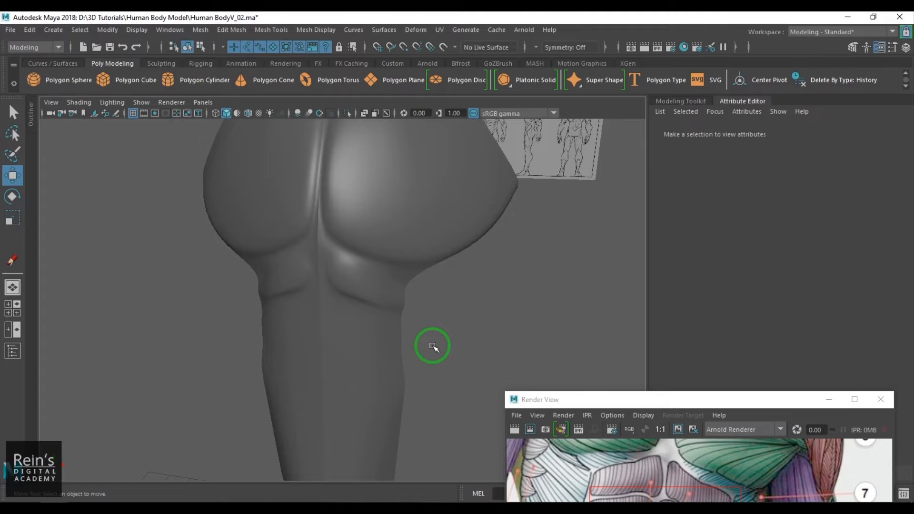
- Return the torso half to unsmoothed display and insert two edge loops with Multi-Cut just below the upper abdominal segment
{"action": "left_click", "coordinate": [360, 335]}
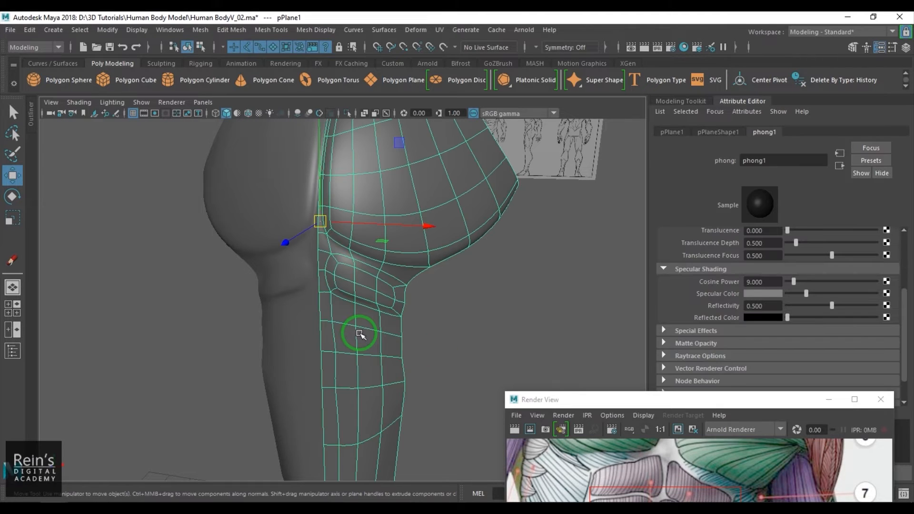
{"action": "key", "text": "1"}
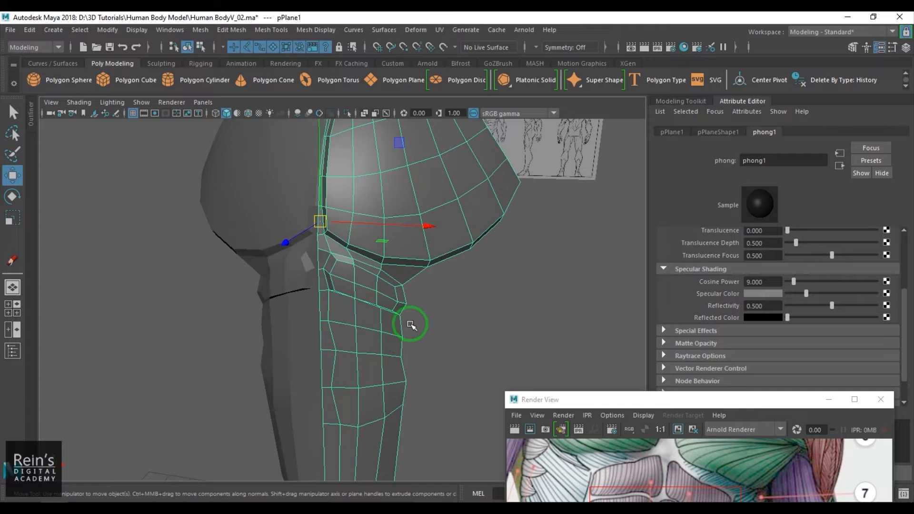
{"action": "middle_click_drag", "start_coordinate": [361, 361], "coordinate": [415, 296], "text": "alt"}
{"action": "right_click_drag", "start_coordinate": [324, 309], "coordinate": [435, 294], "text": "alt"}
{"action": "right_click_drag", "start_coordinate": [439, 249], "coordinate": [430, 269]}
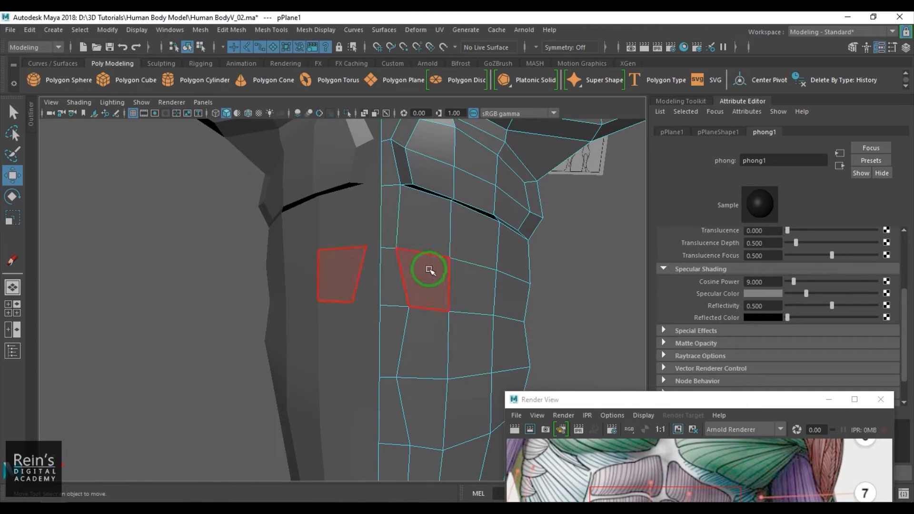
{"action": "middle_click_drag", "start_coordinate": [440, 255], "coordinate": [413, 282], "text": "alt"}
{"action": "right_click_drag", "start_coordinate": [412, 282], "coordinate": [436, 290], "text": "alt"}
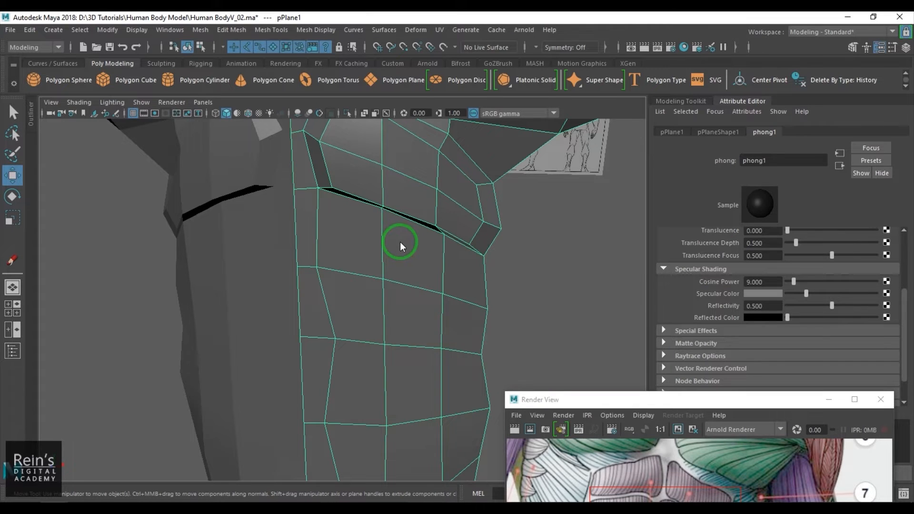
{"action": "right_click_drag", "start_coordinate": [400, 242], "coordinate": [324, 247], "text": "shift"}
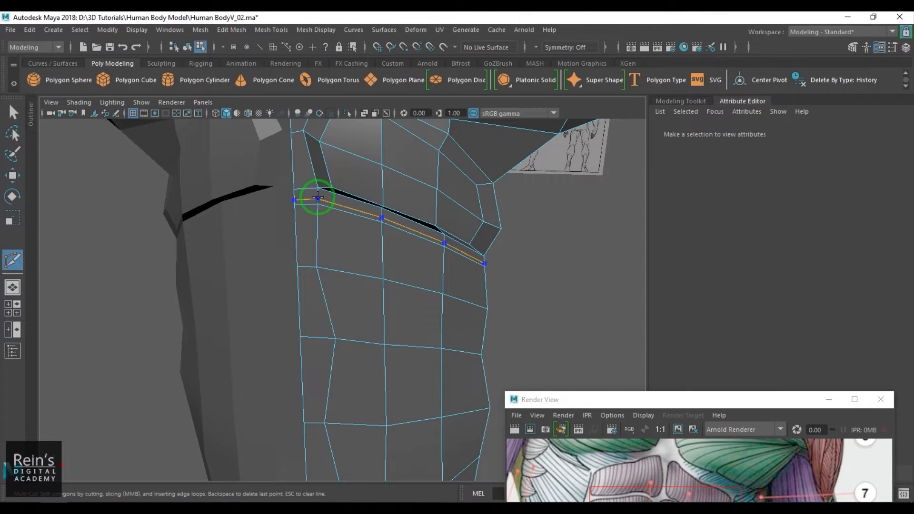
{"action": "left_click", "coordinate": [318, 195], "text": "ctrl"}
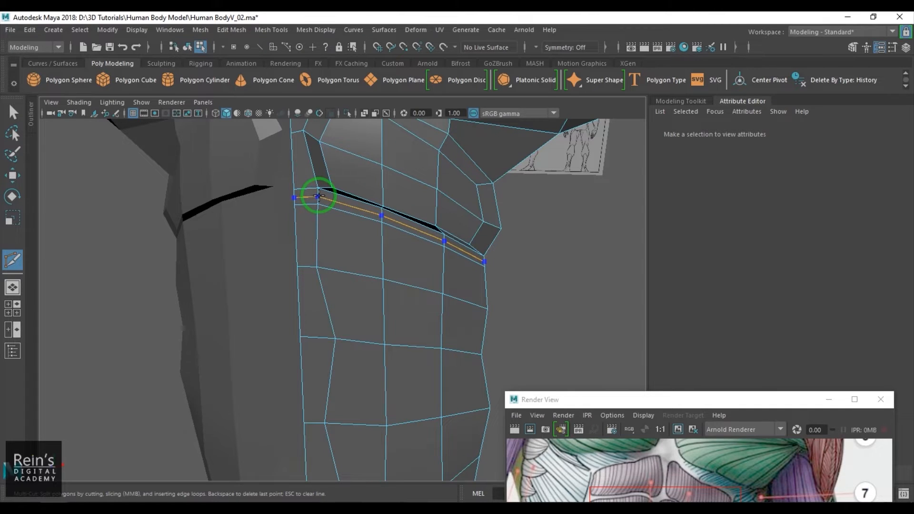
{"action": "left_click_drag", "start_coordinate": [419, 265], "coordinate": [381, 268], "text": "alt"}
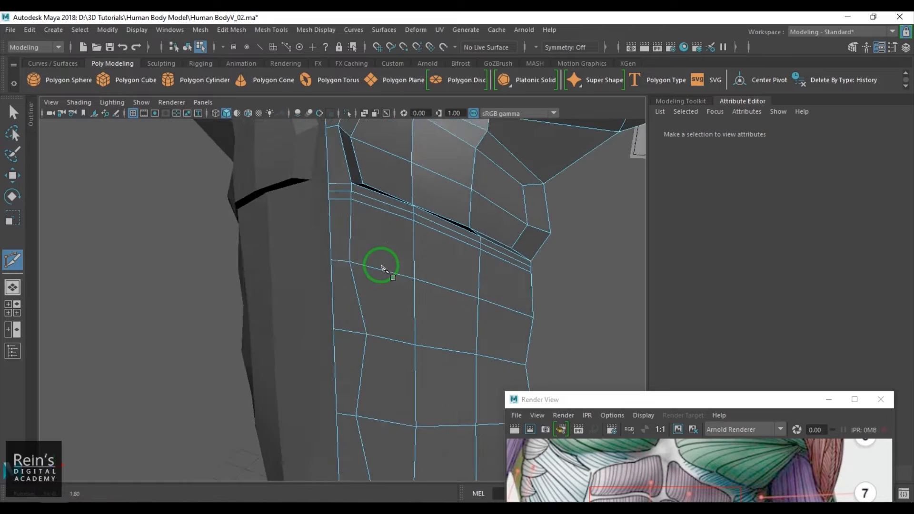
- Select the six faces in the two rows below the new edge loops, extrude them outward and scale them down slightly
{"action": "middle_click_drag", "start_coordinate": [381, 268], "coordinate": [400, 275], "text": "alt"}
{"action": "middle_click_drag", "start_coordinate": [455, 278], "coordinate": [418, 275], "text": "alt"}
{"action": "scroll", "coordinate": [418, 275], "scroll_direction": "up", "scroll_amount": 1}
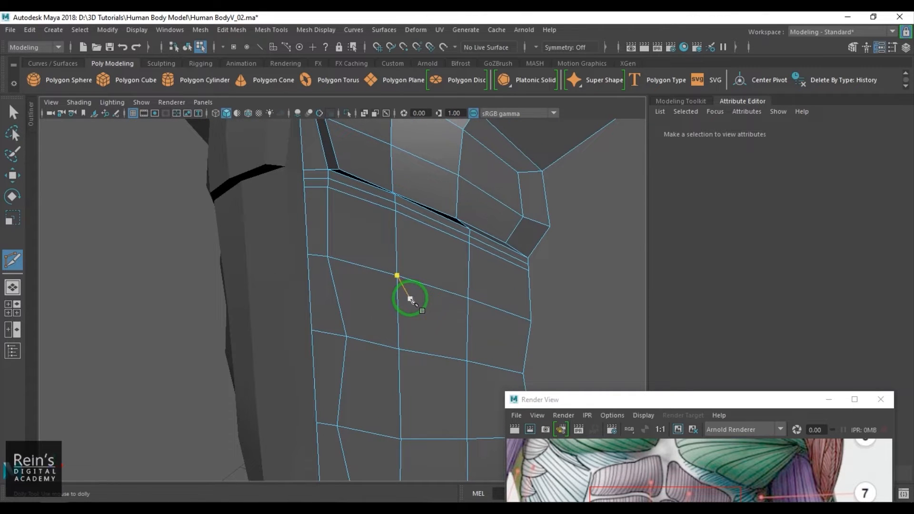
{"action": "key", "text": "w"}
{"action": "left_click", "coordinate": [373, 246]}
{"action": "left_click", "coordinate": [375, 292], "text": "shift"}
{"action": "left_click", "coordinate": [444, 305], "text": "shift"}
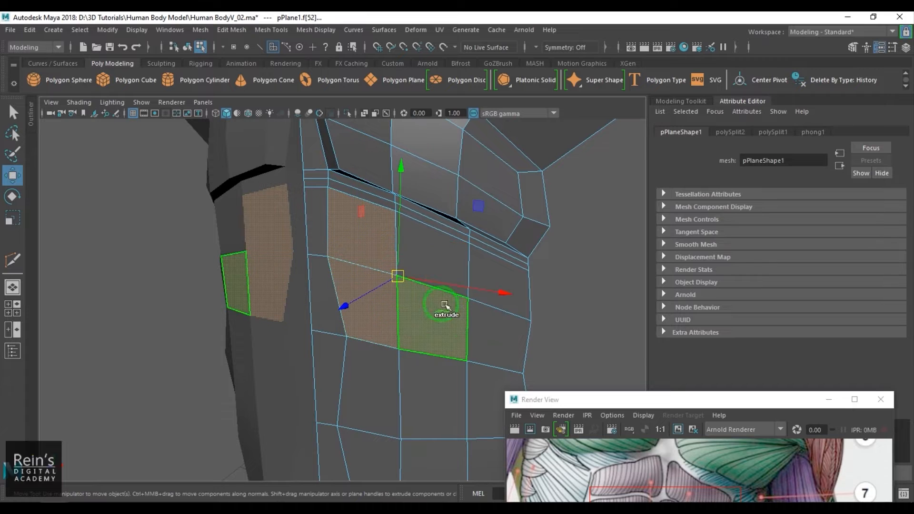
{"action": "left_click", "coordinate": [437, 261], "text": "shift"}
{"action": "left_click", "coordinate": [495, 281], "text": "shift"}
{"action": "left_click", "coordinate": [507, 331], "text": "shift"}
{"action": "left_click_drag", "start_coordinate": [508, 331], "coordinate": [351, 298], "text": "alt"}
{"action": "key", "text": "ctrl+e"}
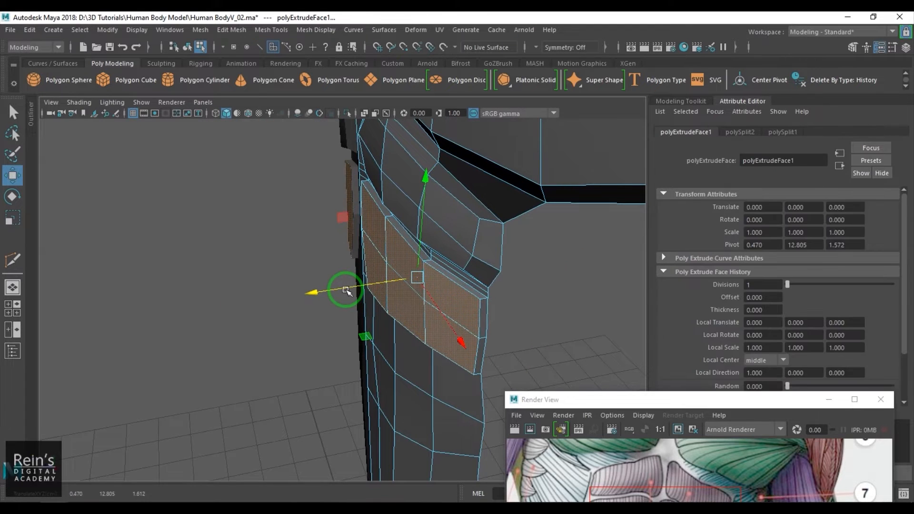
{"action": "key", "text": "r"}
{"action": "left_click_drag", "start_coordinate": [417, 278], "coordinate": [401, 322]}
- In side view, move the upper-edge vertices of the new extruded segment down and slightly backward to slope its top
{"action": "key", "text": "w"}
{"action": "key", "text": "space"}
{"action": "middle_click_drag", "start_coordinate": [413, 288], "coordinate": [413, 251], "text": "alt"}
{"action": "middle_click_drag", "start_coordinate": [285, 337], "coordinate": [327, 288], "text": "alt"}
{"action": "scroll", "coordinate": [333, 267], "scroll_direction": "up", "scroll_amount": 2}
{"action": "key", "text": "F9"}
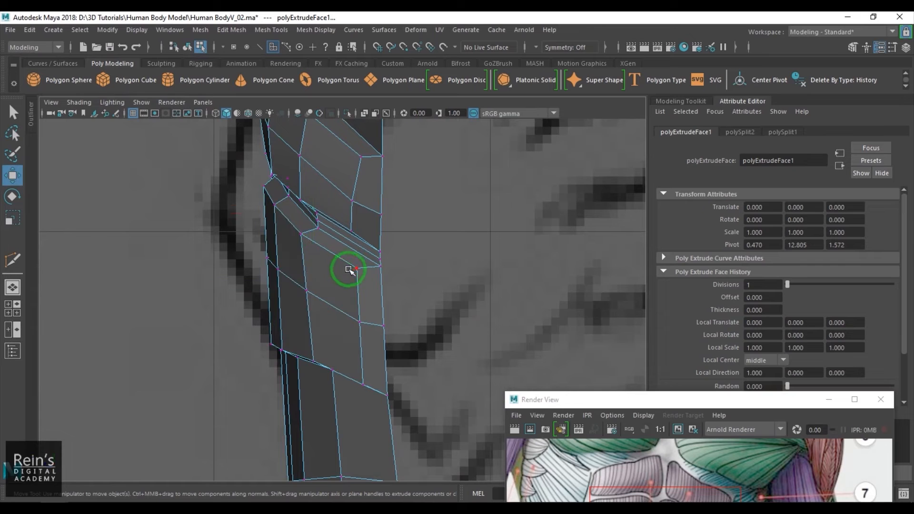
{"action": "left_click", "coordinate": [357, 268]}
{"action": "left_click_drag", "start_coordinate": [357, 269], "coordinate": [364, 280]}
{"action": "left_click", "coordinate": [361, 322]}
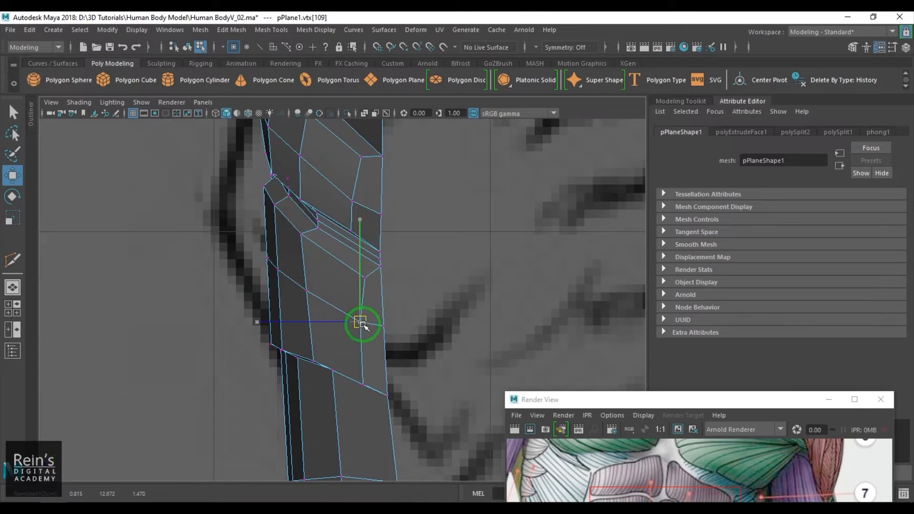
{"action": "left_click_drag", "start_coordinate": [306, 234], "coordinate": [314, 250]}
{"action": "left_click", "coordinate": [276, 205]}
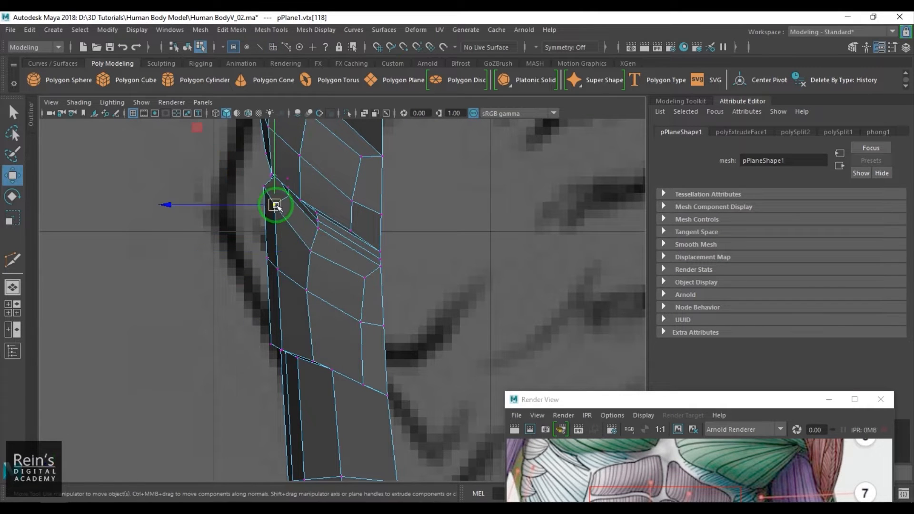
{"action": "left_click_drag", "start_coordinate": [276, 206], "coordinate": [281, 216]}
{"action": "left_click", "coordinate": [261, 186]}
{"action": "left_click_drag", "start_coordinate": [261, 185], "coordinate": [271, 199]}
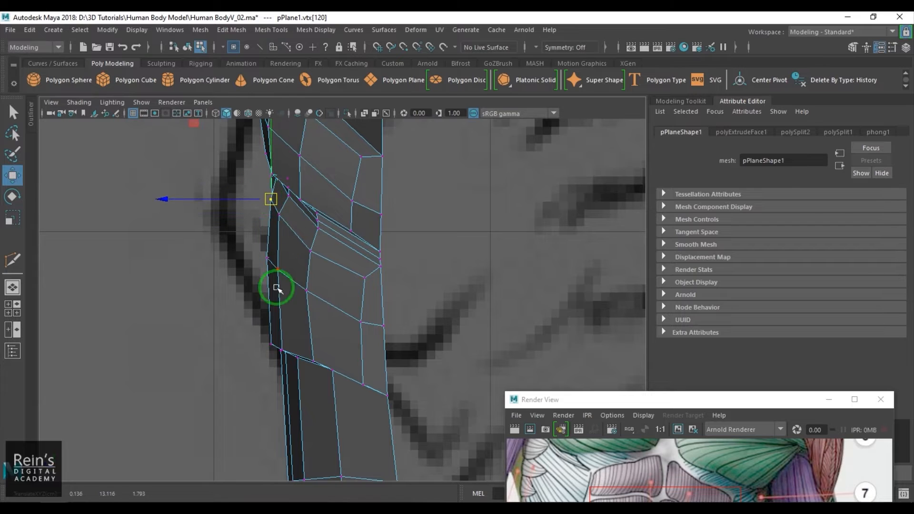
- In side view, adjust the vertices along the new segment's lower edge, raising the rear ones to shape its underside
{"action": "left_click", "coordinate": [267, 258]}
{"action": "left_click", "coordinate": [271, 345]}
{"action": "left_click_drag", "start_coordinate": [271, 345], "coordinate": [311, 355]}
{"action": "left_click", "coordinate": [281, 349]}
{"action": "left_click", "coordinate": [314, 361]}
{"action": "left_click", "coordinate": [364, 386]}
{"action": "left_click_drag", "start_coordinate": [364, 386], "coordinate": [349, 356]}
- In front view, move the inner base vertices around the new segment closer to the centre line
{"action": "left_click", "coordinate": [364, 278]}
{"action": "key", "text": "space"}
{"action": "left_click_drag", "start_coordinate": [364, 279], "coordinate": [376, 326]}
{"action": "scroll", "coordinate": [349, 305], "scroll_direction": "up", "scroll_amount": 6}
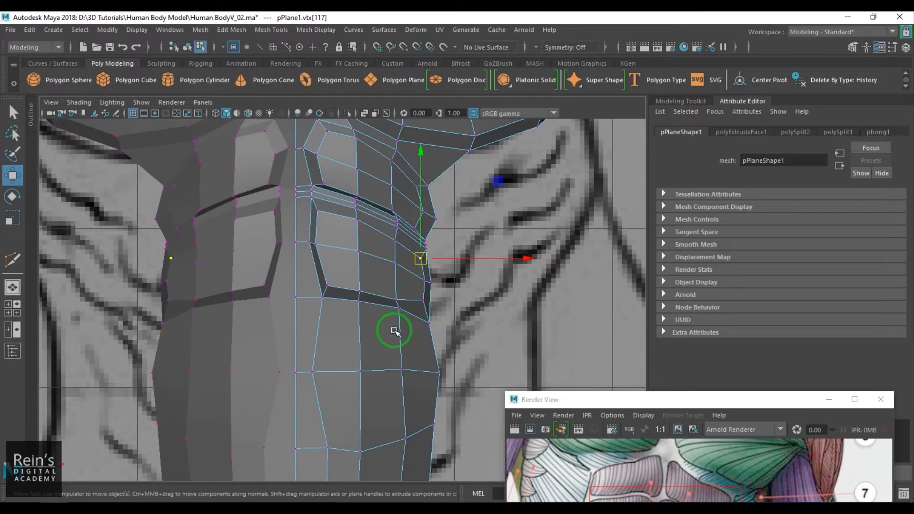
{"action": "left_click", "coordinate": [441, 324]}
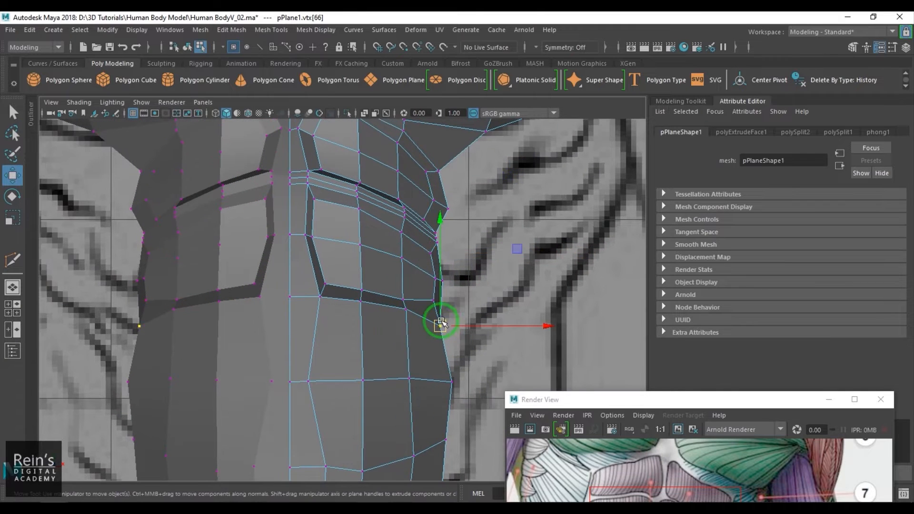
{"action": "left_click", "coordinate": [318, 298]}
{"action": "left_click_drag", "start_coordinate": [318, 298], "coordinate": [300, 293]}
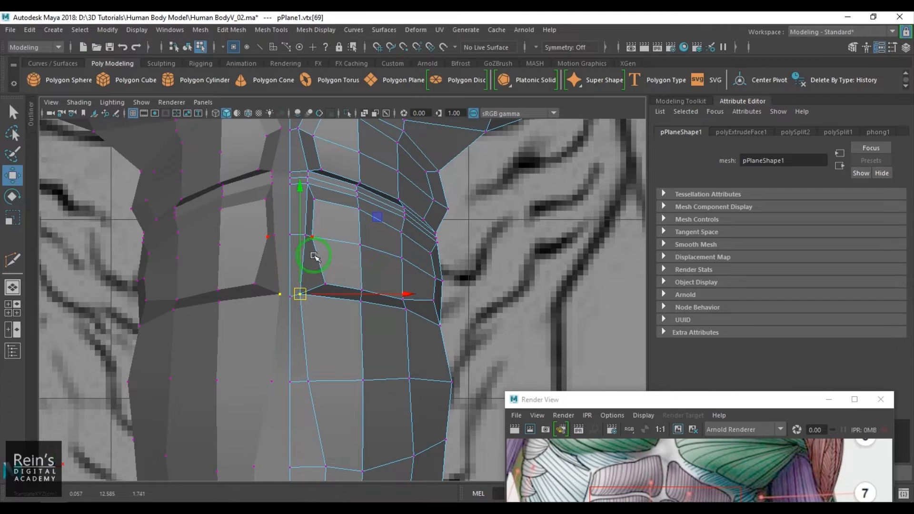
{"action": "key", "text": "Up"}
{"action": "left_click_drag", "start_coordinate": [347, 237], "coordinate": [337, 236]}
{"action": "key", "text": "Up"}
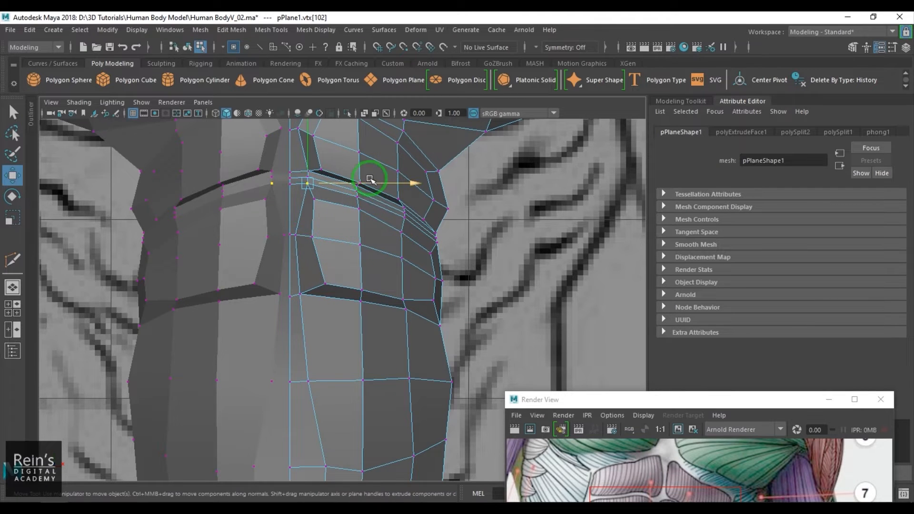
{"action": "left_click_drag", "start_coordinate": [309, 190], "coordinate": [342, 178]}
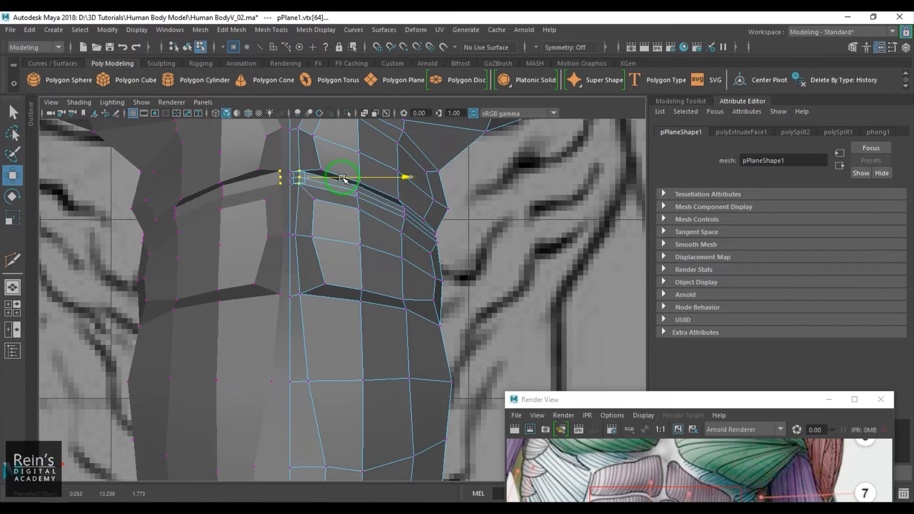
- Move the inner vertices of the new segment's raised face toward the centre line to widen the muscle
{"action": "left_click", "coordinate": [316, 236]}
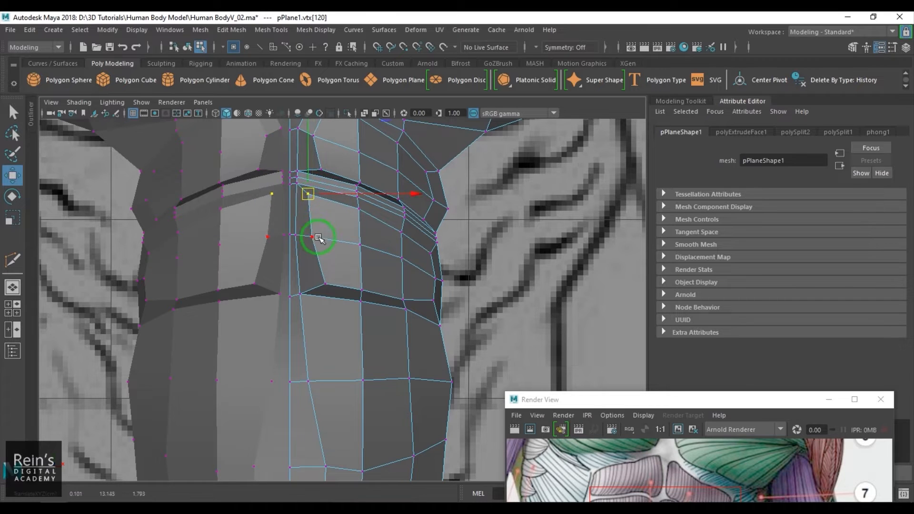
{"action": "left_click_drag", "start_coordinate": [316, 235], "coordinate": [307, 239]}
{"action": "left_click", "coordinate": [326, 284]}
{"action": "left_click_drag", "start_coordinate": [325, 284], "coordinate": [309, 281]}
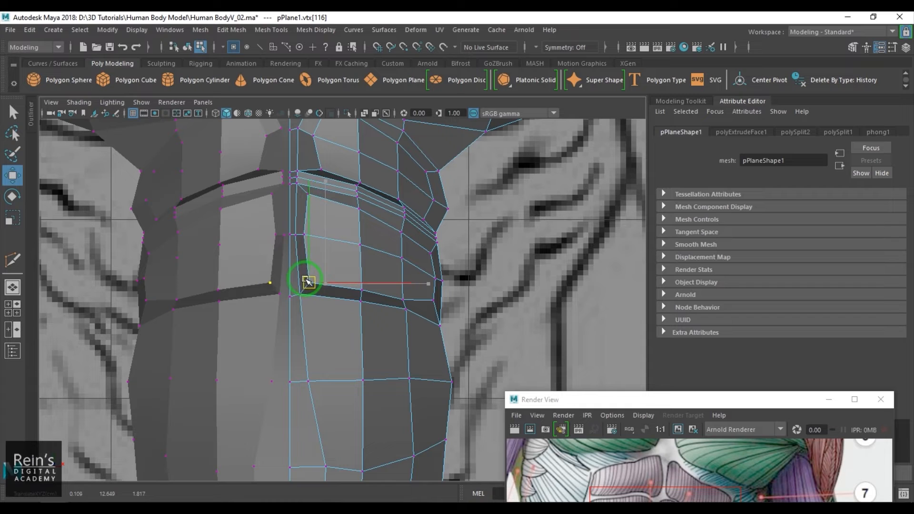
{"action": "left_click", "coordinate": [305, 235]}
{"action": "left_click", "coordinate": [309, 195]}
{"action": "left_click_drag", "start_coordinate": [308, 199], "coordinate": [337, 178]}
- Shift the two middle vertex columns of the new segment slightly inward to even out its face widths
{"action": "left_click", "coordinate": [359, 209]}
{"action": "left_click_drag", "start_coordinate": [359, 228], "coordinate": [352, 239]}
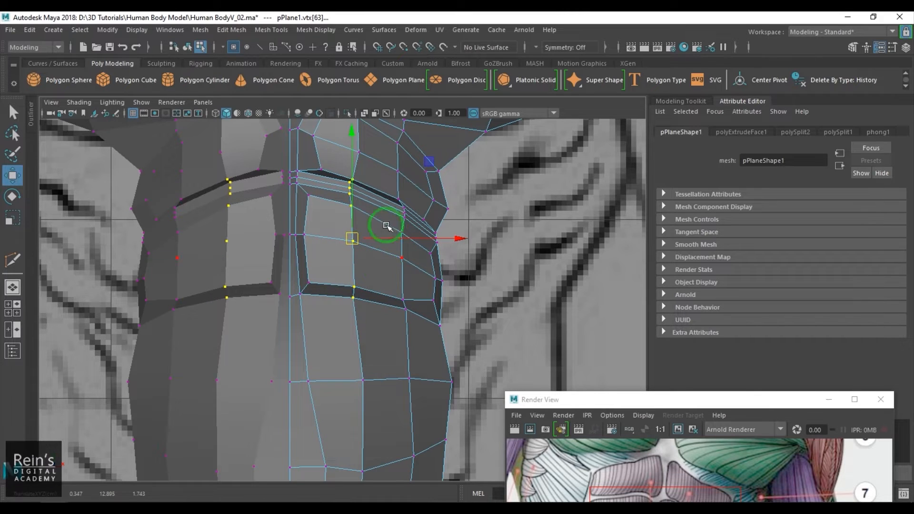
{"action": "left_click_drag", "start_coordinate": [383, 180], "coordinate": [419, 322]}
{"action": "left_click_drag", "start_coordinate": [403, 255], "coordinate": [401, 253]}
- Return to the perspective view, preview the mesh smoothed and examine the new abdominal segment from the side and front
{"action": "right_click_drag", "start_coordinate": [383, 300], "coordinate": [498, 263]}
{"action": "key", "text": "space"}
{"action": "left_click_drag", "start_coordinate": [388, 307], "coordinate": [389, 267]}
{"action": "right_click_drag", "start_coordinate": [425, 305], "coordinate": [359, 309], "text": "alt"}
{"action": "left_click_drag", "start_coordinate": [359, 309], "coordinate": [453, 307], "text": "alt"}
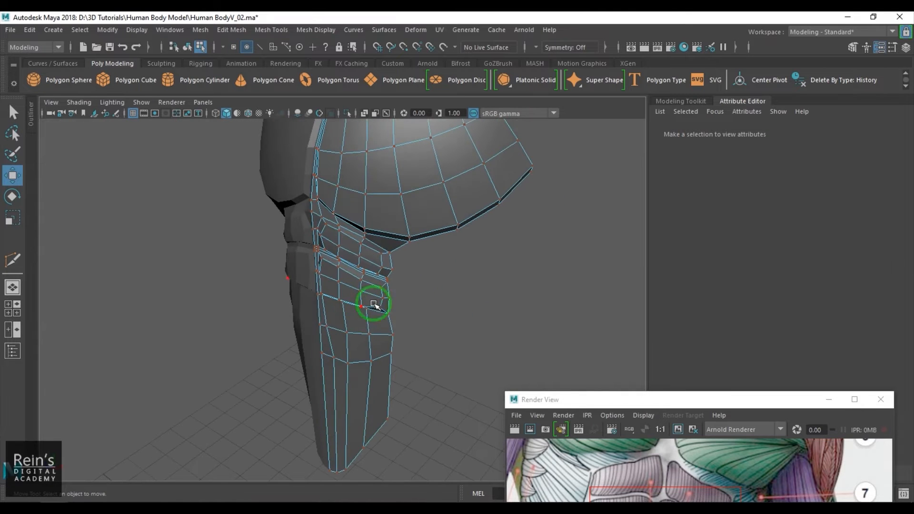
{"action": "key", "text": "F8"}
{"action": "key", "text": "3"}
{"action": "left_click", "coordinate": [485, 307]}
{"action": "right_click_drag", "start_coordinate": [485, 308], "coordinate": [429, 322], "text": "alt"}
{"action": "left_click_drag", "start_coordinate": [429, 322], "coordinate": [450, 318], "text": "alt"}
{"action": "scroll", "coordinate": [427, 322], "scroll_direction": "up", "scroll_amount": 5}
{"action": "left_click_drag", "start_coordinate": [381, 328], "coordinate": [372, 345], "text": "alt"}
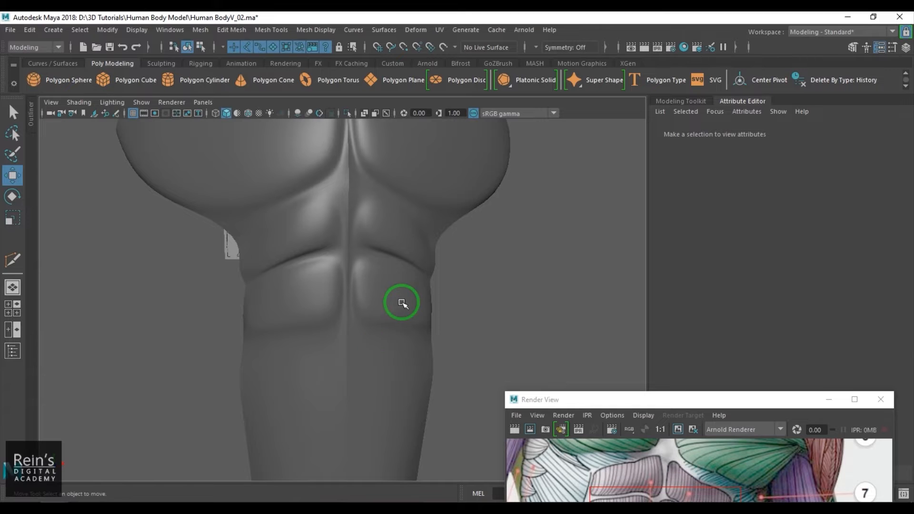
{"action": "left_click_drag", "start_coordinate": [402, 302], "coordinate": [388, 299], "text": "alt"}
- Raise the anatomy reference window to reveal the lower abdominals, and insert an edge loop between the chest and the upper abdominal segment
{"action": "left_click_drag", "start_coordinate": [701, 405], "coordinate": [712, 290]}
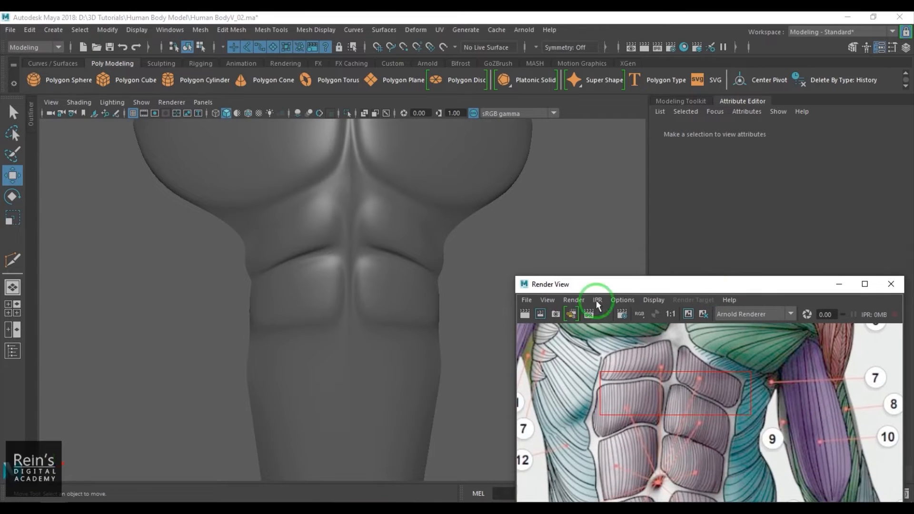
{"action": "left_click_drag", "start_coordinate": [418, 302], "coordinate": [410, 253], "text": "alt"}
{"action": "left_click", "coordinate": [430, 252]}
{"action": "key", "text": "1"}
{"action": "scroll", "coordinate": [410, 252], "scroll_direction": "up", "scroll_amount": 3}
{"action": "middle_click_drag", "start_coordinate": [410, 253], "coordinate": [379, 243], "text": "alt"}
{"action": "left_click_drag", "start_coordinate": [380, 243], "coordinate": [385, 247], "text": "alt"}
{"action": "right_click_drag", "start_coordinate": [384, 221], "coordinate": [316, 219], "text": "shift"}
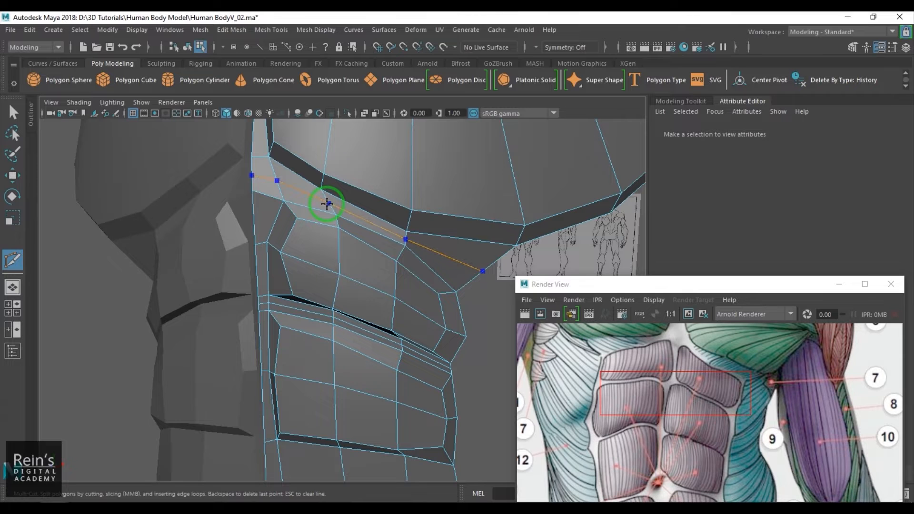
{"action": "scroll", "coordinate": [358, 287], "scroll_direction": "down", "scroll_amount": 3}
{"action": "key", "text": "w"}
{"action": "right_click_drag", "start_coordinate": [337, 312], "coordinate": [355, 296]}
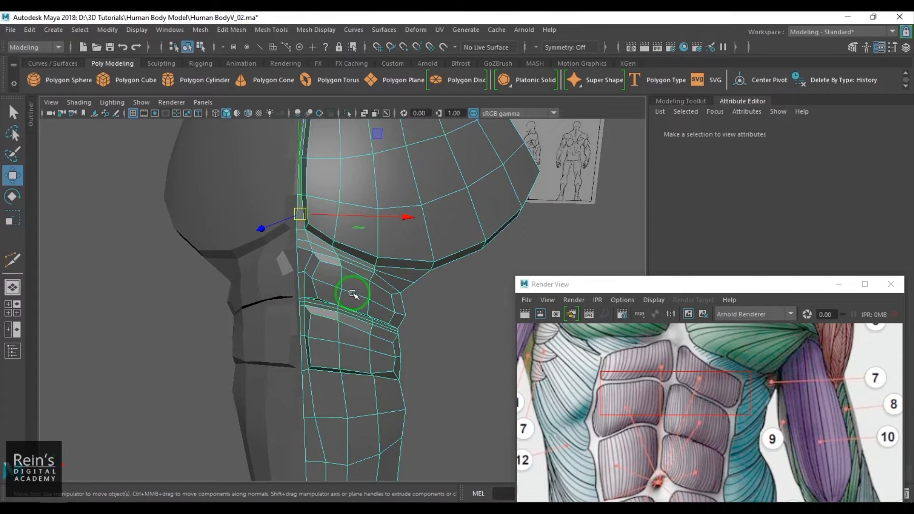
- Preview the torso smoothed and check the crease between the chest and the upper abdominal segment
{"action": "key", "text": "3"}
{"action": "left_click", "coordinate": [482, 335]}
{"action": "scroll", "coordinate": [426, 331], "scroll_direction": "down", "scroll_amount": 2}
{"action": "mouse_move", "coordinate": [427, 331]}
{"action": "left_mouse_down", "text": "alt"}
{"action": "mouse_move", "coordinate": [457, 314]}
{"action": "mouse_move", "coordinate": [347, 320]}
{"action": "mouse_move", "coordinate": [341, 273]}
{"action": "mouse_move", "coordinate": [333, 278]}
{"action": "mouse_move", "coordinate": [349, 286]}
{"action": "mouse_move", "coordinate": [406, 380]}
{"action": "mouse_move", "coordinate": [305, 309]}
{"action": "mouse_move", "coordinate": [316, 306]}
{"action": "mouse_move", "coordinate": [333, 333]}
{"action": "mouse_move", "coordinate": [370, 339]}
{"action": "mouse_move", "coordinate": [352, 348]}
{"action": "mouse_move", "coordinate": [392, 334]}
{"action": "mouse_move", "coordinate": [370, 341]}
{"action": "mouse_move", "coordinate": [269, 246]}
{"action": "mouse_move", "coordinate": [271, 264]}
{"action": "mouse_move", "coordinate": [310, 279]}
{"action": "mouse_move", "coordinate": [331, 388]}
{"action": "mouse_move", "coordinate": [341, 318]}
{"action": "mouse_move", "coordinate": [305, 320]}
{"action": "mouse_move", "coordinate": [329, 236]}
{"action": "left_mouse_up", "text": "alt"}
- Return the mesh to unsmoothed display and lower the centre-line vertex just above the upper abdominal segment
{"action": "left_click", "coordinate": [341, 272]}
{"action": "key", "text": "1"}
{"action": "left_click", "coordinate": [377, 328]}
{"action": "left_click", "coordinate": [283, 290]}
{"action": "left_click", "coordinate": [293, 285]}
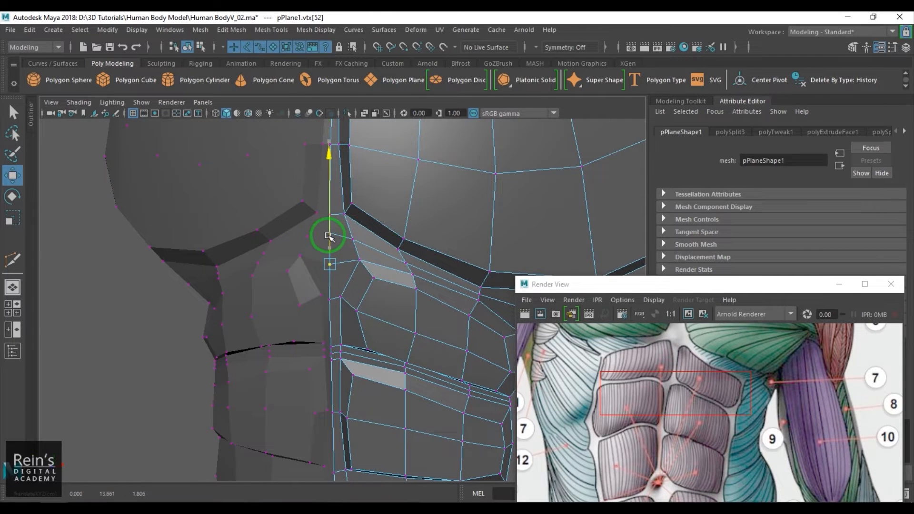
{"action": "left_click_drag", "start_coordinate": [429, 323], "coordinate": [346, 267], "text": "alt"}
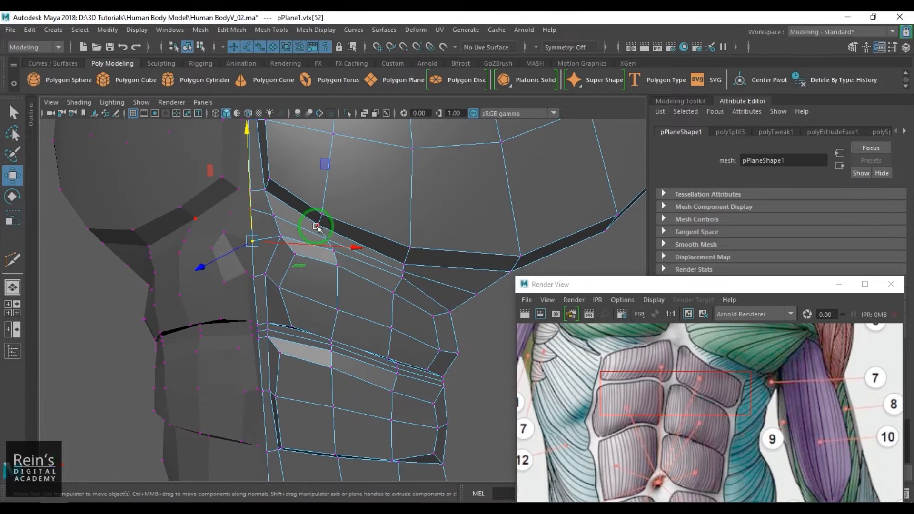
- Return to object selection, preview the torso smoothed and examine the creases around the upper two abdominal segments
{"action": "left_click_drag", "start_coordinate": [310, 206], "coordinate": [330, 273]}
{"action": "left_click", "coordinate": [327, 239]}
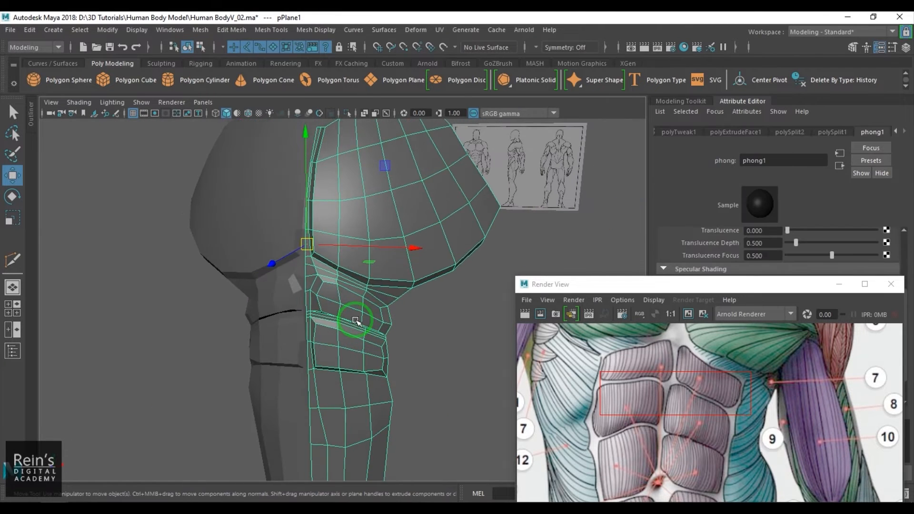
{"action": "left_click", "coordinate": [445, 344]}
{"action": "scroll", "coordinate": [411, 339], "scroll_direction": "down", "scroll_amount": 3}
{"action": "mouse_move", "coordinate": [406, 338]}
{"action": "left_mouse_down", "text": "alt"}
{"action": "mouse_move", "coordinate": [413, 315]}
{"action": "mouse_move", "coordinate": [398, 323]}
{"action": "left_mouse_up", "text": "alt"}
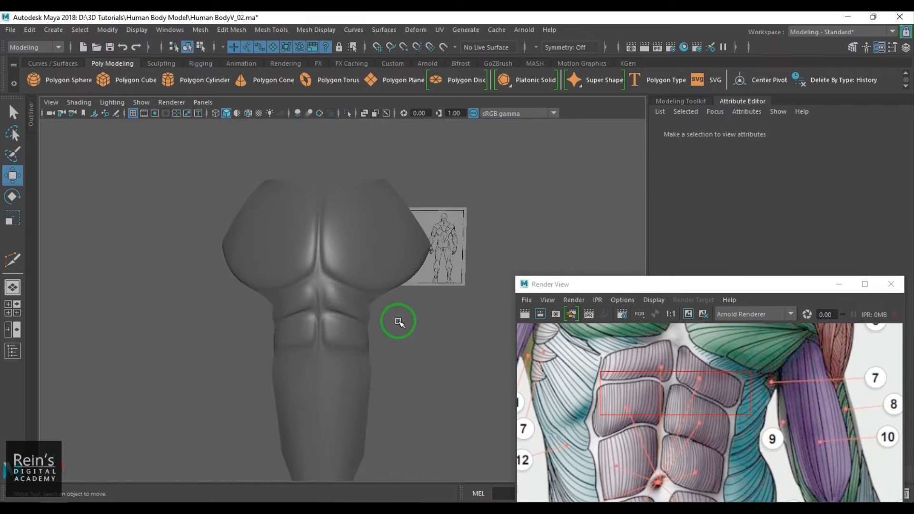
{"action": "scroll", "coordinate": [392, 321], "scroll_direction": "up", "scroll_amount": 5}
{"action": "scroll", "coordinate": [353, 316], "scroll_direction": "up", "scroll_amount": 5}
{"action": "left_click", "coordinate": [295, 275]}
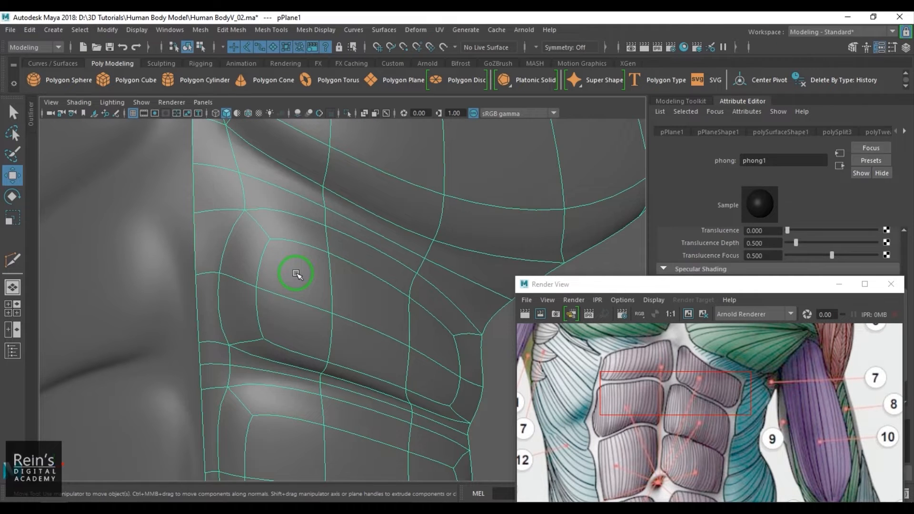
- Return the mesh to unsmoothed display and raise the anatomy reference window to reveal the lower abdominals
{"action": "key", "text": "1"}
{"action": "scroll", "coordinate": [323, 312], "scroll_direction": "down", "scroll_amount": 4}
{"action": "middle_click_drag", "start_coordinate": [331, 317], "coordinate": [338, 289], "text": "alt"}
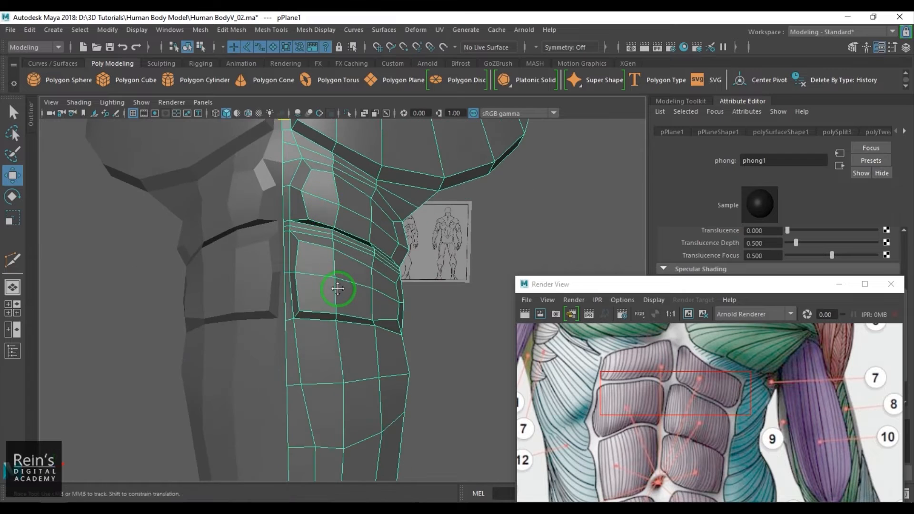
{"action": "scroll", "coordinate": [338, 288], "scroll_direction": "down", "scroll_amount": 2}
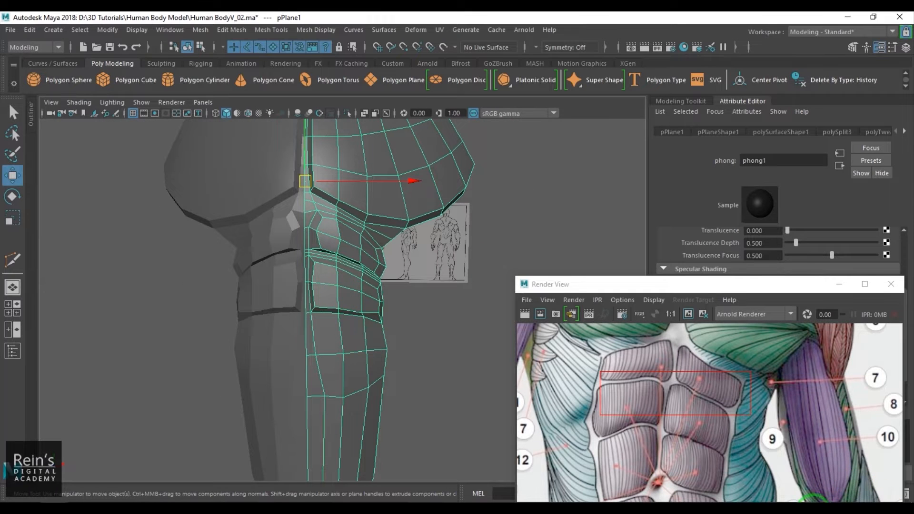
{"action": "left_click", "coordinate": [812, 511]}
{"action": "left_click", "coordinate": [497, 358]}
{"action": "middle_click_drag", "start_coordinate": [379, 348], "coordinate": [387, 313], "text": "alt"}
{"action": "scroll", "coordinate": [386, 343], "scroll_direction": "up", "scroll_amount": 2}
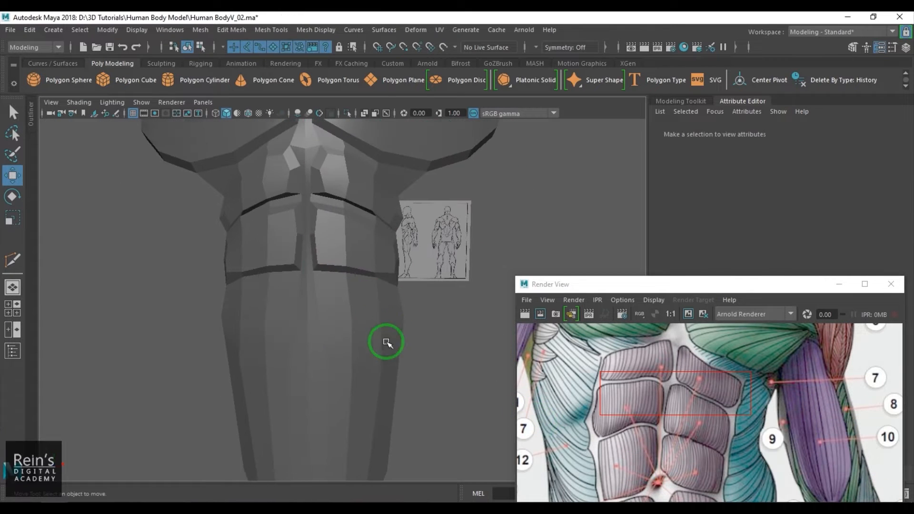
{"action": "left_click", "coordinate": [364, 318]}
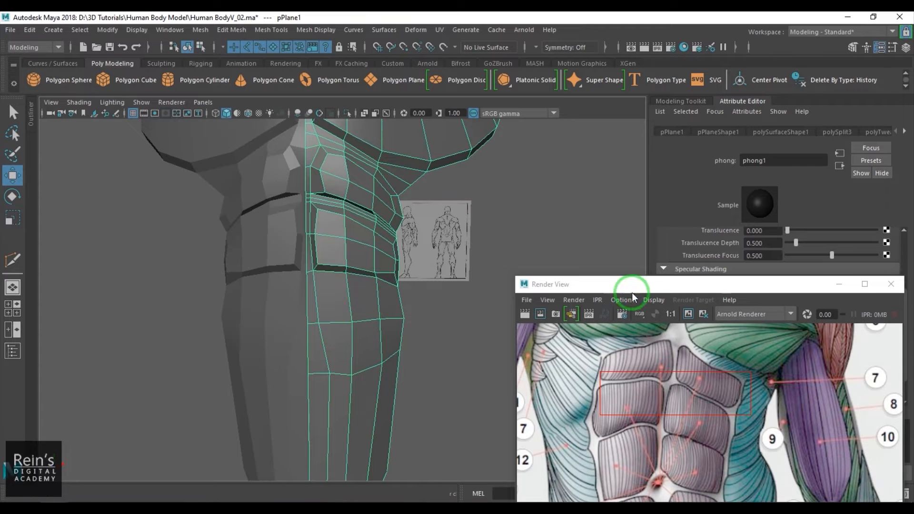
{"action": "left_click_drag", "start_coordinate": [633, 291], "coordinate": [653, 184]}
{"action": "scroll", "coordinate": [388, 320], "scroll_direction": "up", "scroll_amount": 4}
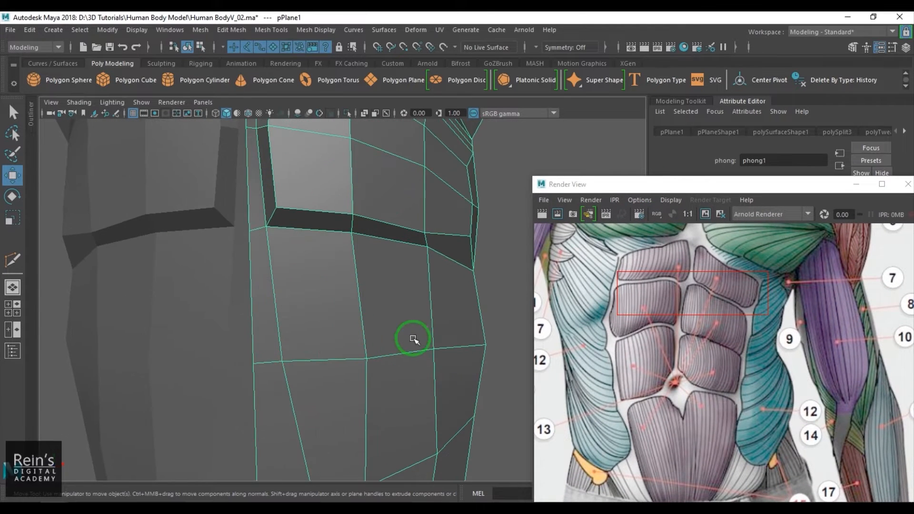
- Insert two closely spaced edge loops with Multi-Cut just below the second abdominal segment
{"action": "right_click_drag", "start_coordinate": [389, 258], "coordinate": [344, 259], "text": "shift"}
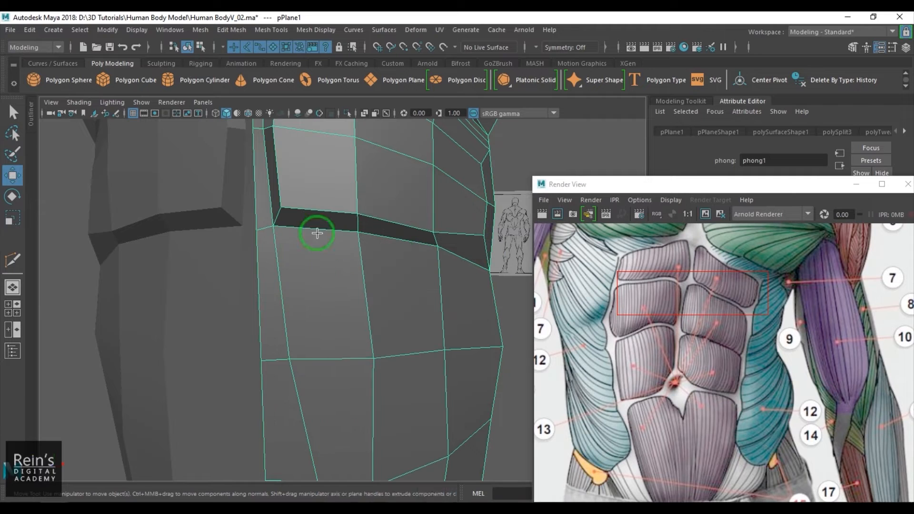
{"action": "left_click", "coordinate": [280, 248], "text": "ctrl"}
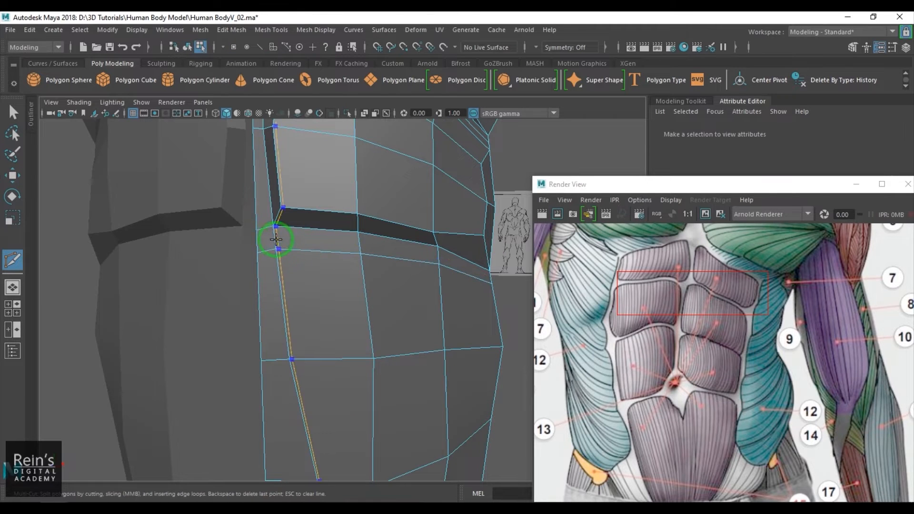
{"action": "left_click", "coordinate": [274, 236], "text": "ctrl"}
{"action": "scroll", "coordinate": [368, 328], "scroll_direction": "down", "scroll_amount": 4}
{"action": "left_click_drag", "start_coordinate": [368, 329], "coordinate": [351, 336], "text": "alt"}
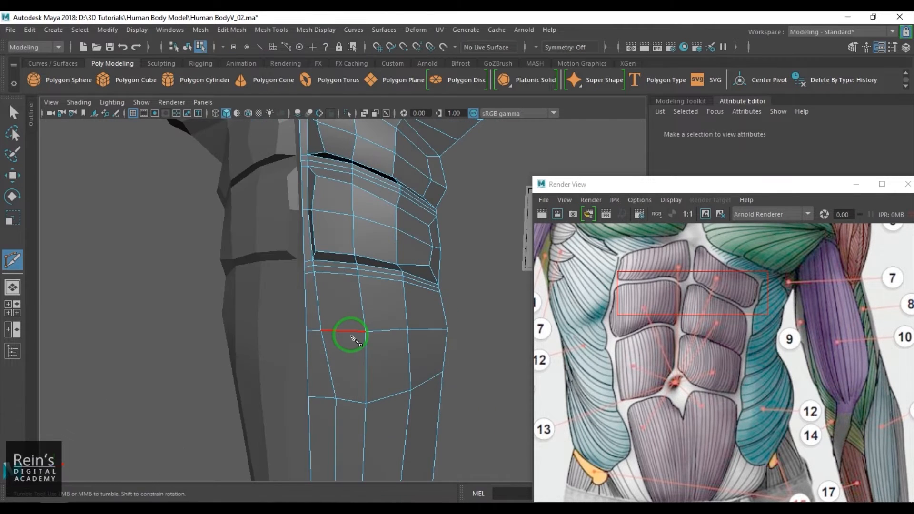
- Extrude the six faces below the second abdominal segment outward and scale them in to form the third segment
{"action": "key", "text": "w"}
{"action": "left_click", "coordinate": [343, 299]}
{"action": "left_click", "coordinate": [350, 361], "text": "shift"}
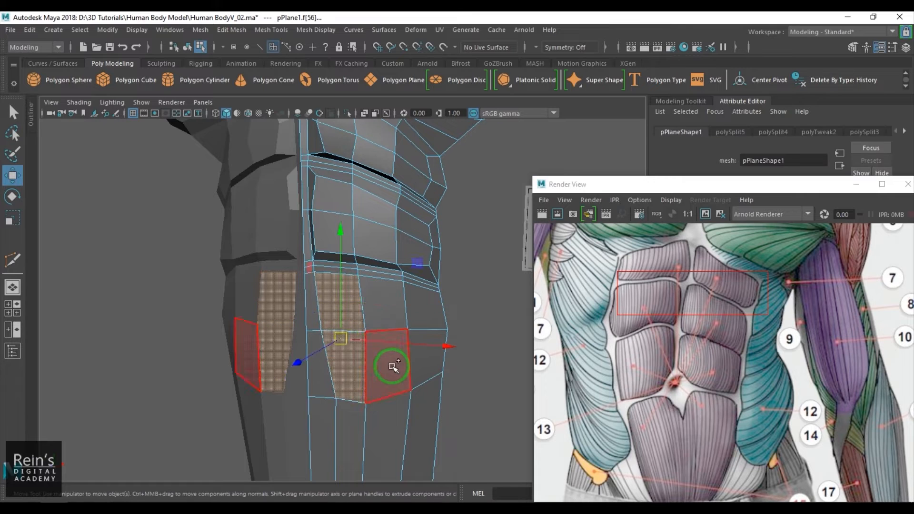
{"action": "left_click", "coordinate": [392, 367], "text": "shift"}
{"action": "left_click", "coordinate": [385, 304], "text": "shift"}
{"action": "left_click", "coordinate": [422, 306], "text": "shift"}
{"action": "left_click", "coordinate": [428, 356], "text": "shift"}
{"action": "left_click_drag", "start_coordinate": [428, 357], "coordinate": [321, 358], "text": "alt"}
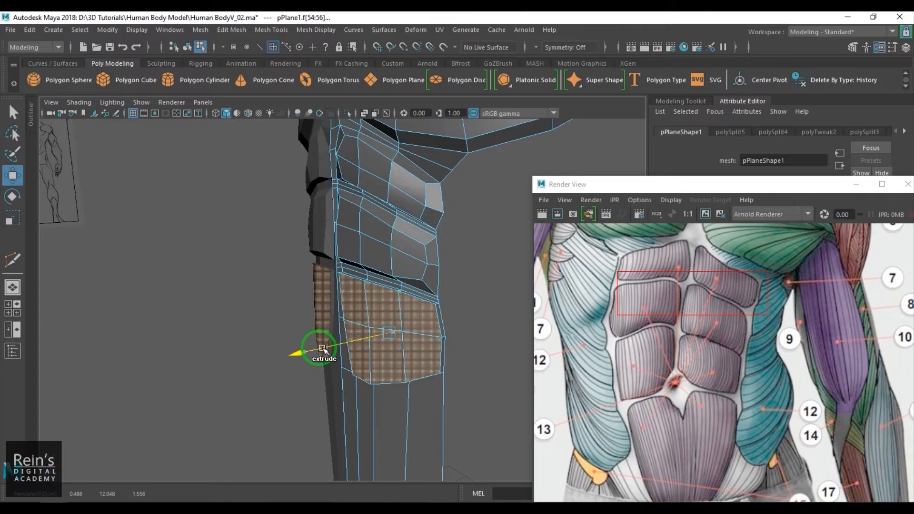
{"action": "key", "text": "ctrl+e"}
{"action": "key", "text": "r"}
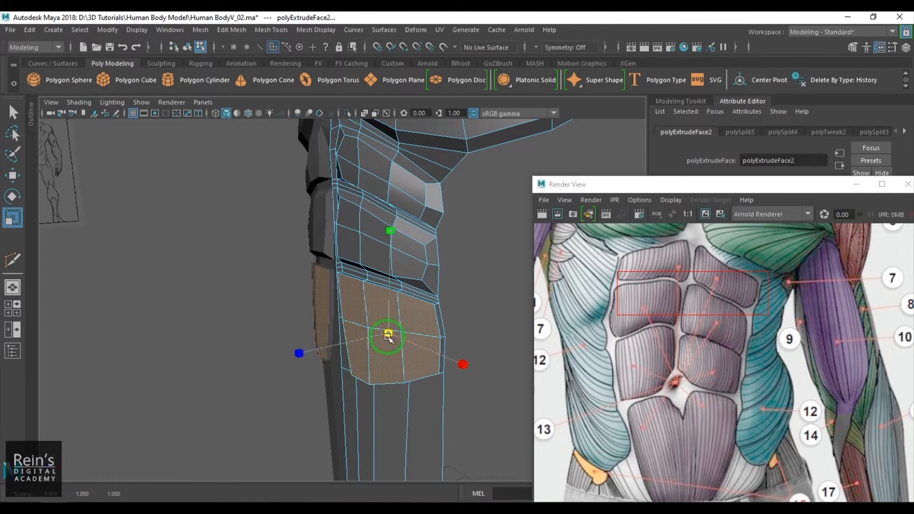
- In the side view, move the vertices along the third abdominal segment's upper edge closer to the crease above
{"action": "key", "text": "space"}
{"action": "left_click_drag", "start_coordinate": [362, 360], "coordinate": [394, 356]}
{"action": "middle_click_drag", "start_coordinate": [329, 333], "coordinate": [328, 229], "text": "alt"}
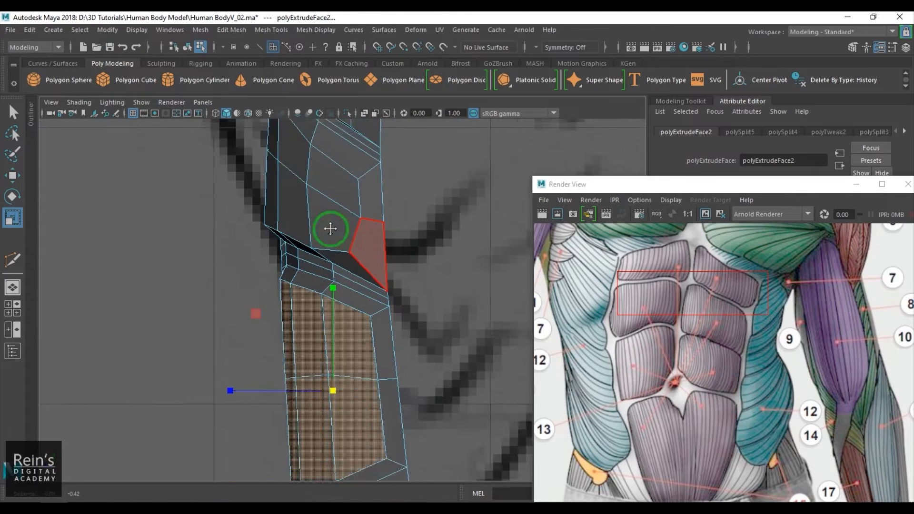
{"action": "scroll", "coordinate": [343, 267], "scroll_direction": "down", "scroll_amount": 8}
{"action": "scroll", "coordinate": [374, 314], "scroll_direction": "up", "scroll_amount": 2}
{"action": "middle_click_drag", "start_coordinate": [378, 309], "coordinate": [386, 283], "text": "alt"}
{"action": "scroll", "coordinate": [376, 276], "scroll_direction": "up", "scroll_amount": 6}
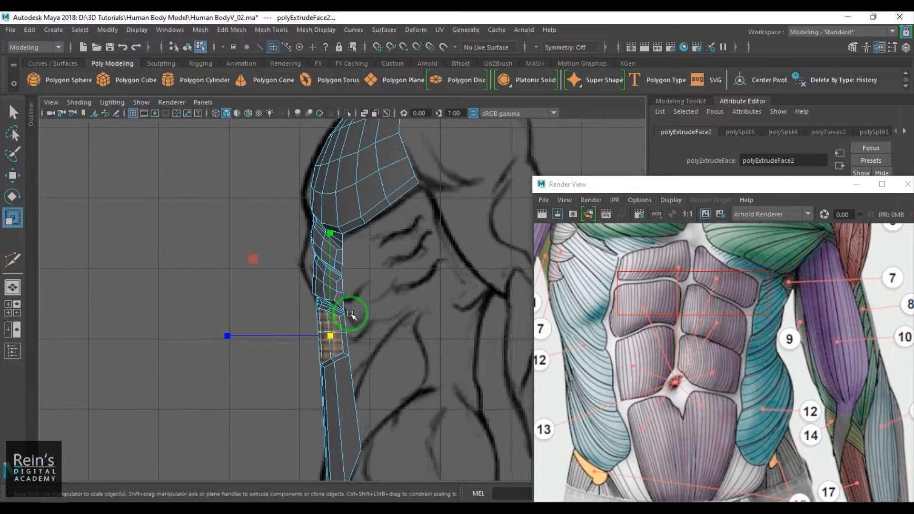
{"action": "scroll", "coordinate": [340, 302], "scroll_direction": "up", "scroll_amount": 4}
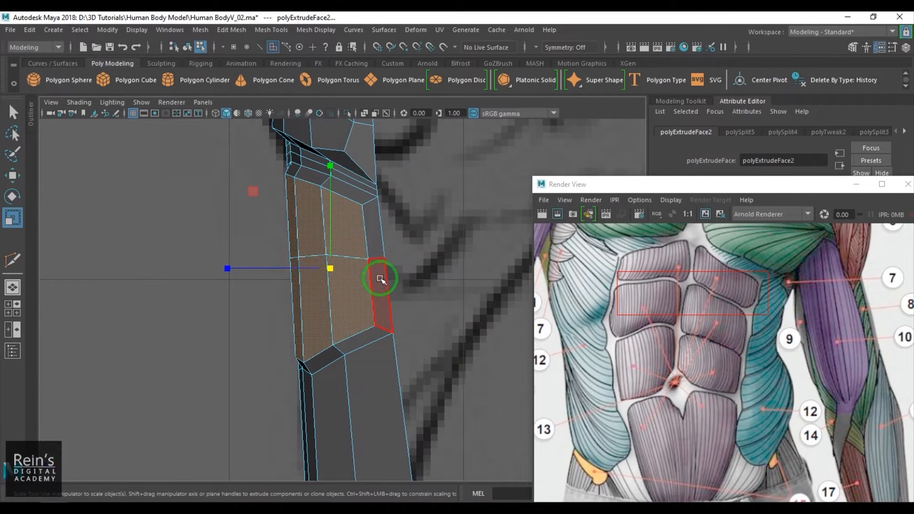
{"action": "key", "text": "w"}
{"action": "key", "text": "F9"}
{"action": "left_click", "coordinate": [367, 205]}
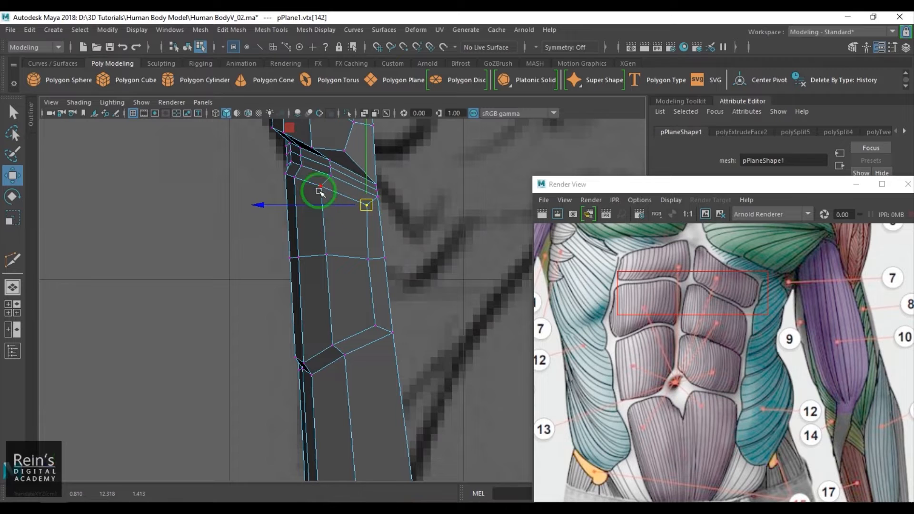
{"action": "left_click_drag", "start_coordinate": [320, 186], "coordinate": [288, 176]}
{"action": "left_click", "coordinate": [286, 173]}
- Pull the vertices along the third abdominal segment's lower edge forward in the side view
{"action": "left_click", "coordinate": [295, 358]}
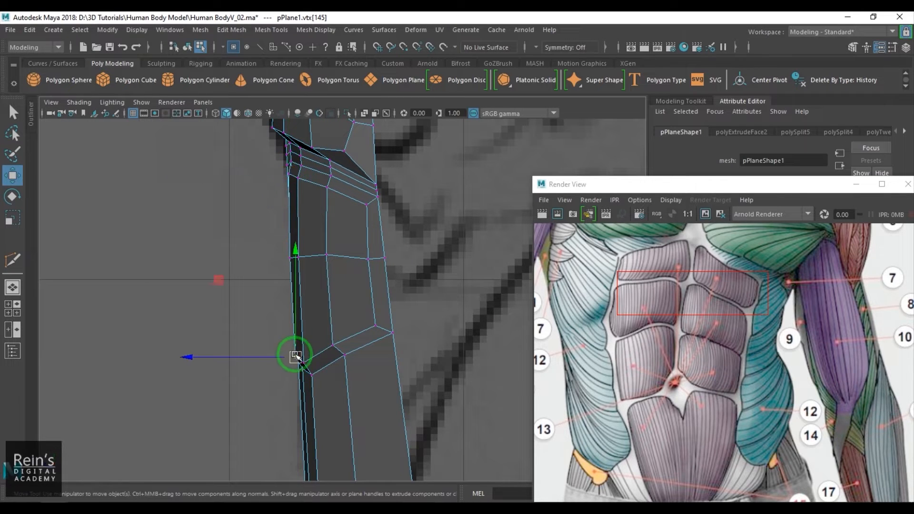
{"action": "left_click_drag", "start_coordinate": [296, 357], "coordinate": [322, 347]}
{"action": "left_click", "coordinate": [303, 363]}
{"action": "left_click", "coordinate": [333, 345]}
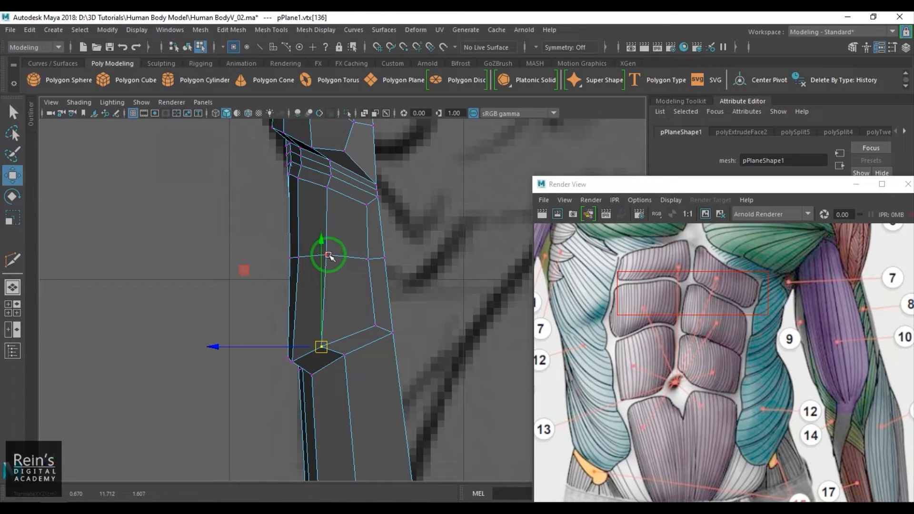
- Reposition the mid-height vertices of the third abdominal segment and push the abdominal segments' outer side vertices backward
{"action": "double_click", "coordinate": [327, 255]}
{"action": "left_click", "coordinate": [370, 257]}
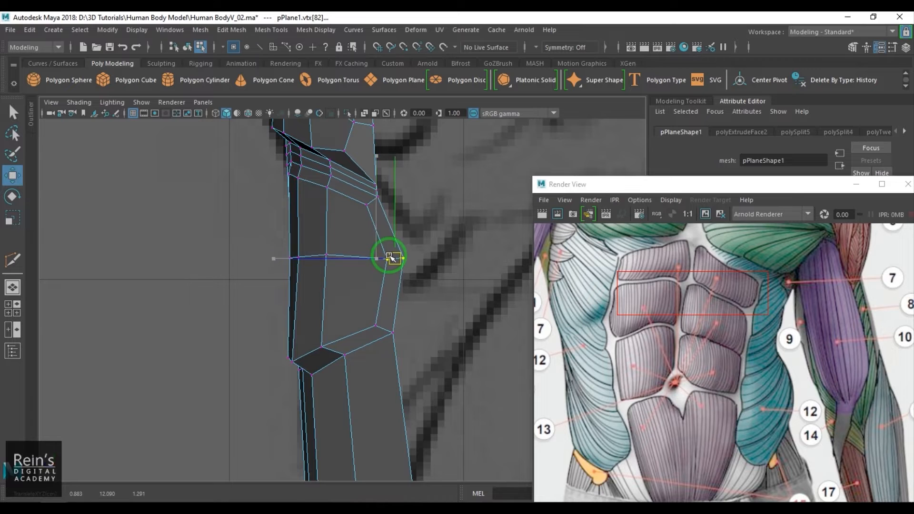
{"action": "middle_click_drag", "start_coordinate": [373, 259], "coordinate": [373, 360], "text": "alt"}
{"action": "left_click_drag", "start_coordinate": [354, 278], "coordinate": [355, 279]}
{"action": "middle_click_drag", "start_coordinate": [337, 266], "coordinate": [356, 337], "text": "alt"}
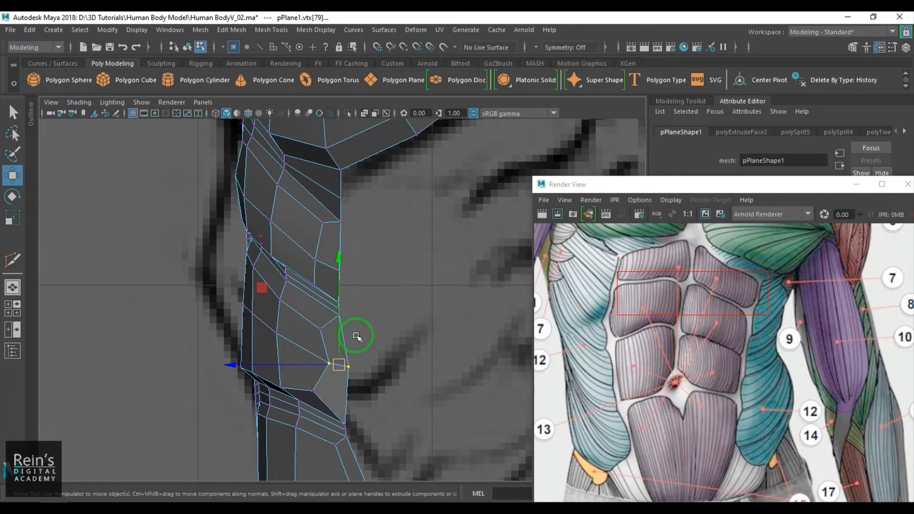
{"action": "left_click_drag", "start_coordinate": [338, 272], "coordinate": [338, 274]}
- Switch to the front view and adjust the mid-height vertices on the outer side of the abdominal segments
{"action": "key", "text": "space"}
{"action": "left_click_drag", "start_coordinate": [371, 337], "coordinate": [373, 357]}
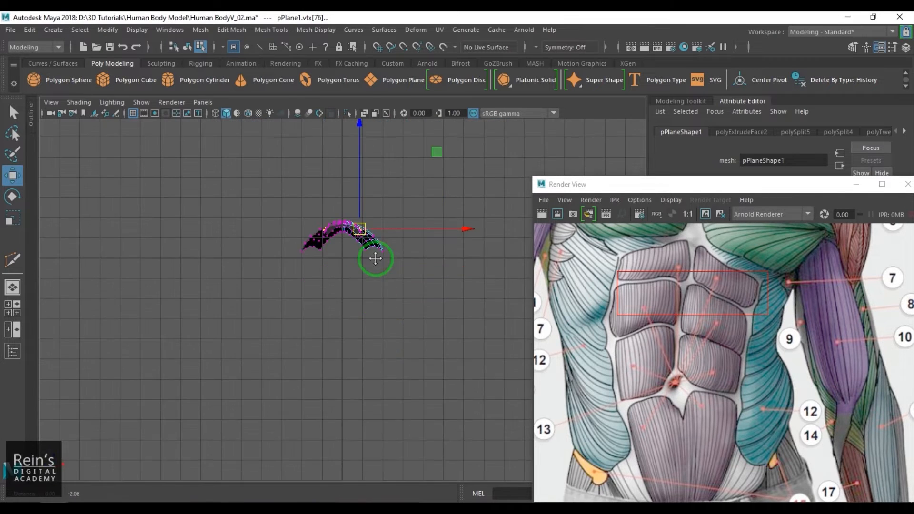
{"action": "middle_click_drag", "start_coordinate": [375, 257], "coordinate": [372, 268], "text": "alt"}
{"action": "key", "text": "space"}
{"action": "left_click_drag", "start_coordinate": [363, 295], "coordinate": [369, 292]}
{"action": "scroll", "coordinate": [384, 290], "scroll_direction": "up", "scroll_amount": 3}
{"action": "middle_click_drag", "start_coordinate": [433, 206], "coordinate": [375, 264], "text": "alt"}
{"action": "middle_click_drag", "start_coordinate": [399, 316], "coordinate": [376, 199], "text": "alt"}
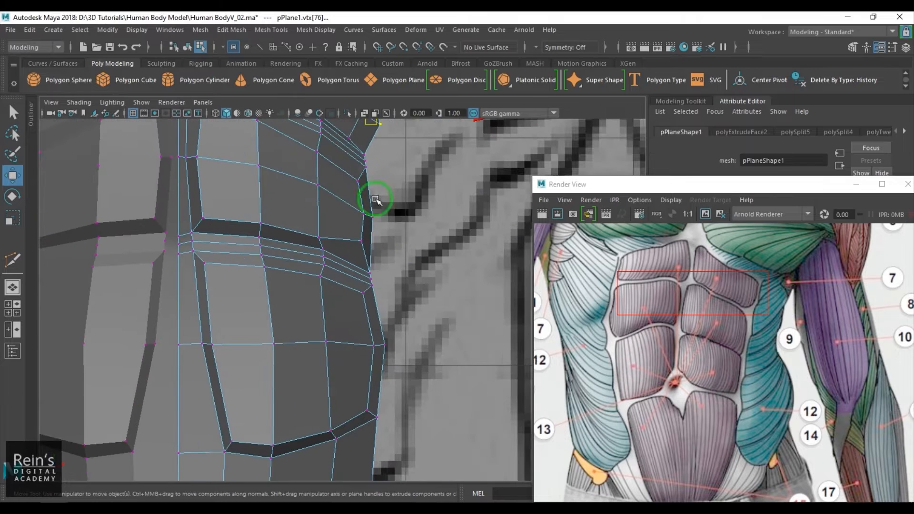
{"action": "left_click_drag", "start_coordinate": [398, 359], "coordinate": [397, 358]}
{"action": "middle_click_drag", "start_coordinate": [373, 347], "coordinate": [388, 310], "text": "alt"}
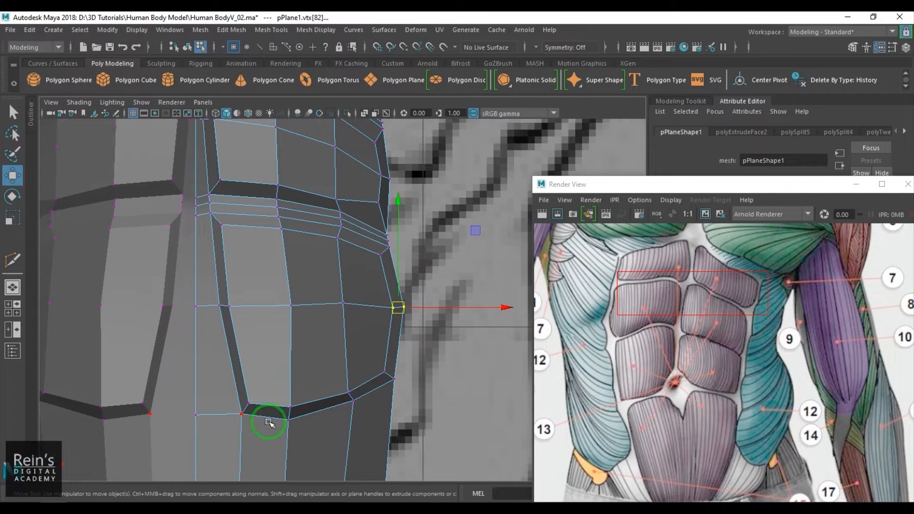
- Move the lower and mid-height vertices of the third segment's inner edge toward the centre line to straighten it
{"action": "left_click", "coordinate": [242, 413]}
{"action": "middle_click_drag", "start_coordinate": [244, 408], "coordinate": [276, 341], "text": "alt"}
{"action": "left_click_drag", "start_coordinate": [283, 342], "coordinate": [244, 332]}
{"action": "left_click_drag", "start_coordinate": [287, 243], "coordinate": [248, 232]}
{"action": "middle_click_drag", "start_coordinate": [253, 193], "coordinate": [265, 291], "text": "alt"}
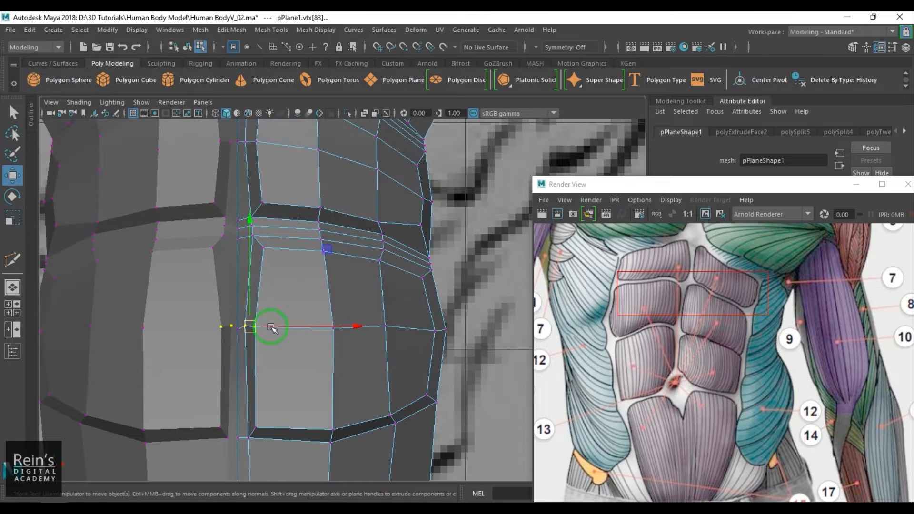
- Return to object mode in the perspective view, preview the torso smoothed to check the three abdominal segments, and save the scene
{"action": "key", "text": "F8"}
{"action": "key", "text": "space"}
{"action": "left_click_drag", "start_coordinate": [360, 283], "coordinate": [431, 309]}
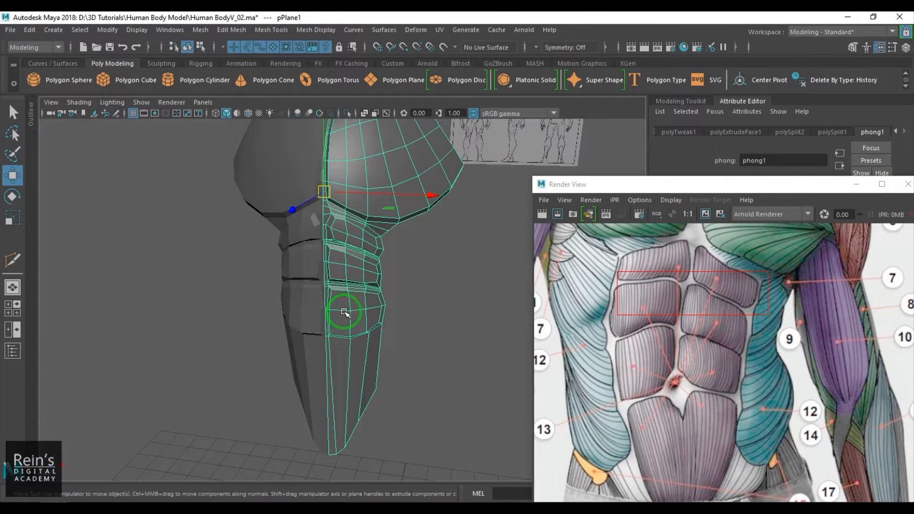
{"action": "key", "text": "3"}
{"action": "left_click", "coordinate": [437, 307]}
{"action": "right_click_drag", "start_coordinate": [437, 306], "coordinate": [376, 316], "text": "alt"}
{"action": "mouse_move", "coordinate": [376, 316]}
{"action": "left_mouse_down", "text": "alt"}
{"action": "mouse_move", "coordinate": [400, 300]}
{"action": "mouse_move", "coordinate": [347, 327]}
{"action": "mouse_move", "coordinate": [363, 317]}
{"action": "left_mouse_up", "text": "alt"}
{"action": "scroll", "coordinate": [364, 323], "scroll_direction": "up", "scroll_amount": 4}
{"action": "scroll", "coordinate": [363, 316], "scroll_direction": "up", "scroll_amount": 5}
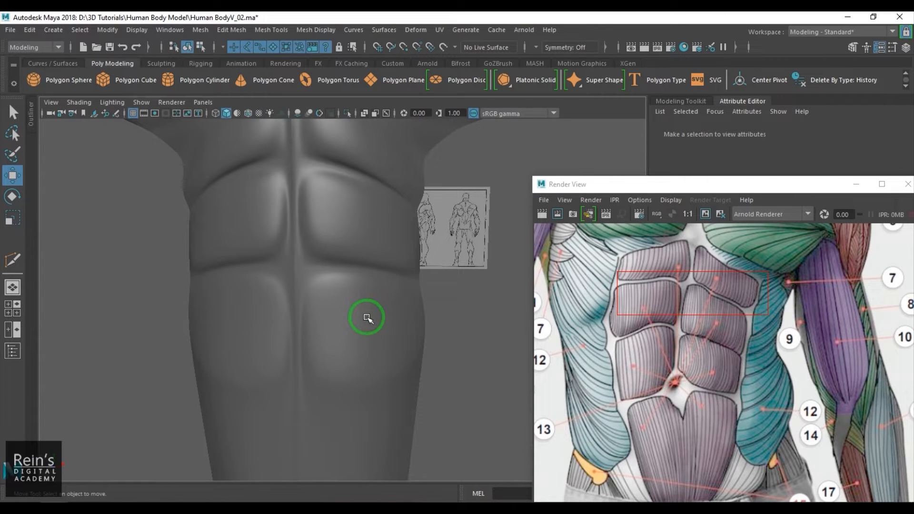
{"action": "left_click", "coordinate": [400, 340]}
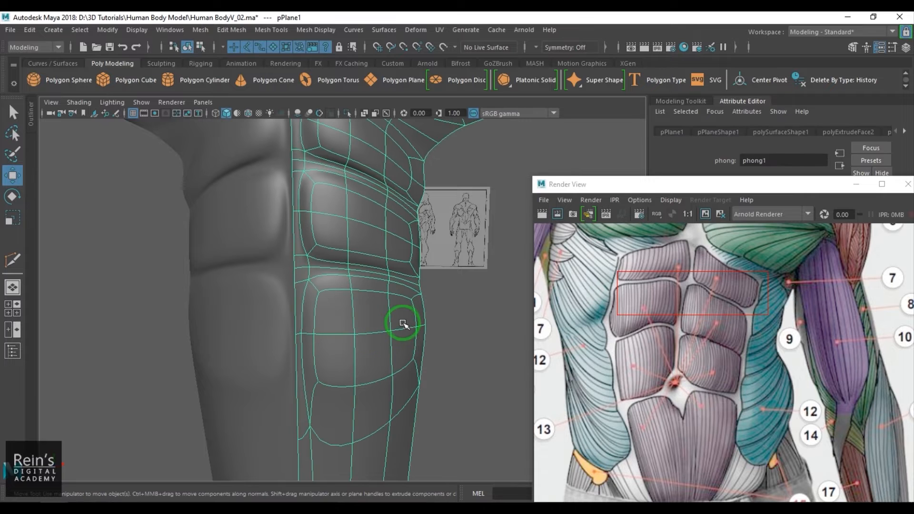
{"action": "left_click", "coordinate": [501, 370]}
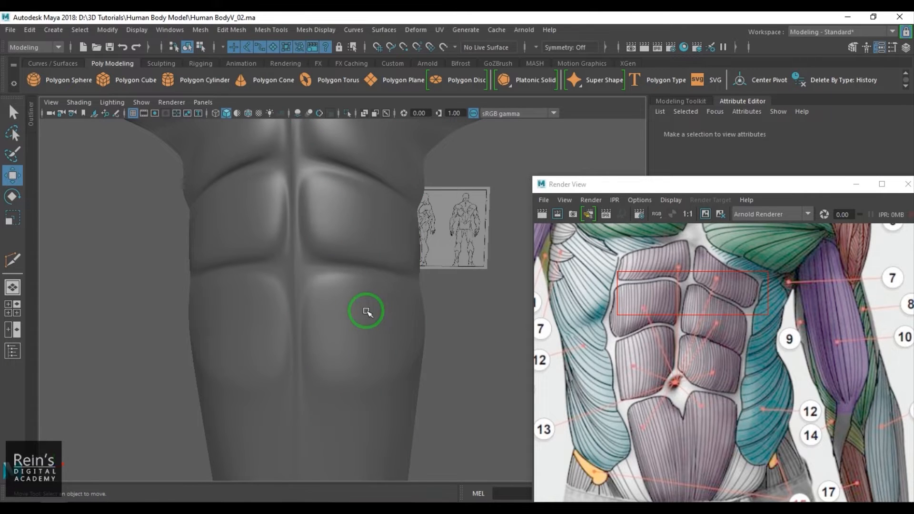
- Soften the creases around the upper two abdominal segments with the Relax sculpting tool, using a smaller brush
{"action": "left_click", "coordinate": [367, 310]}
{"action": "left_click", "coordinate": [162, 62]}
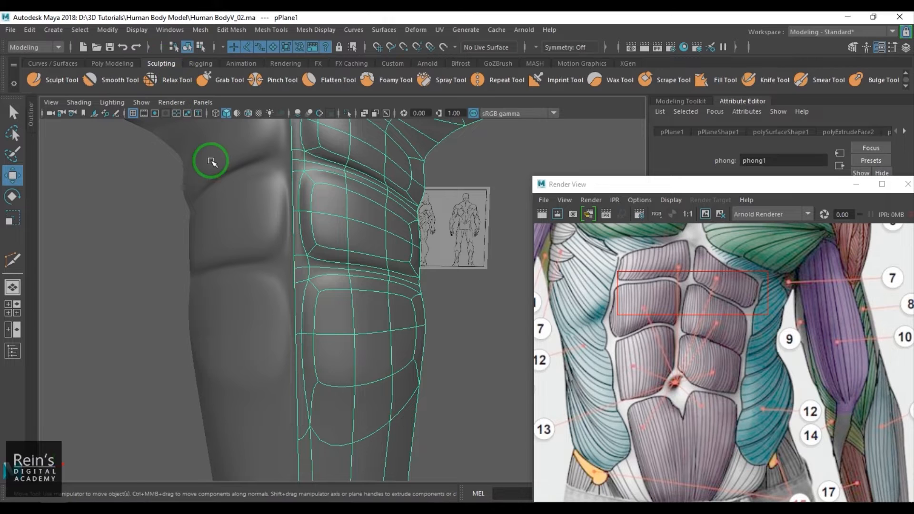
{"action": "left_click", "coordinate": [178, 82]}
{"action": "middle_click_drag", "start_coordinate": [376, 241], "coordinate": [353, 300], "text": "alt"}
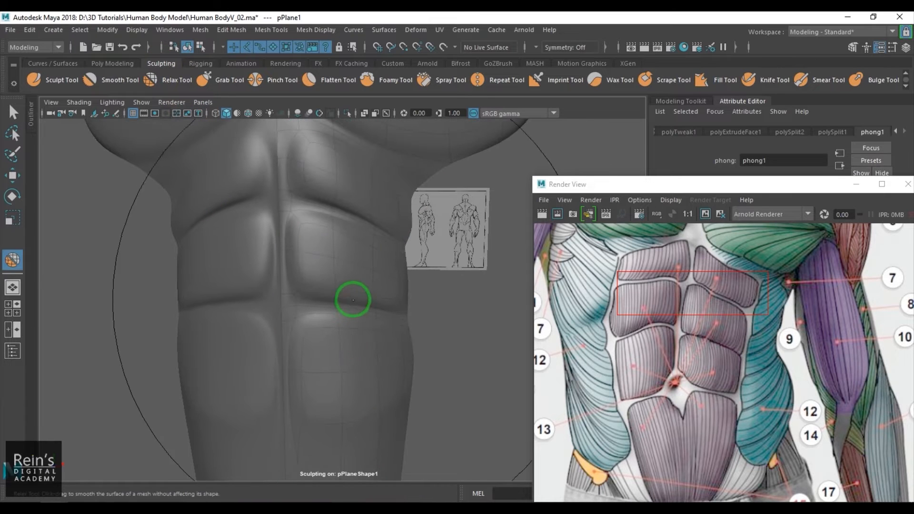
{"action": "key", "text": "b"}
{"action": "mouse_move", "coordinate": [345, 267]}
{"action": "left_mouse_down"}
{"action": "mouse_move", "coordinate": [314, 291]}
{"action": "mouse_move", "coordinate": [152, 316]}
{"action": "left_mouse_up"}
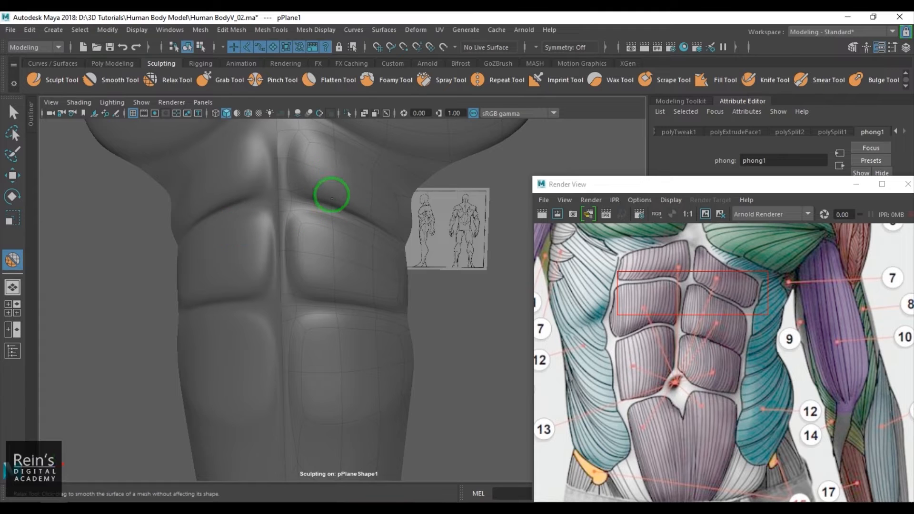
{"action": "left_click_drag", "start_coordinate": [332, 198], "coordinate": [369, 194]}
{"action": "mouse_move", "coordinate": [369, 194]}
{"action": "left_mouse_down"}
{"action": "mouse_move", "coordinate": [372, 212]}
{"action": "mouse_move", "coordinate": [364, 189]}
{"action": "left_mouse_up"}
{"action": "left_click_drag", "start_coordinate": [364, 189], "coordinate": [327, 164]}
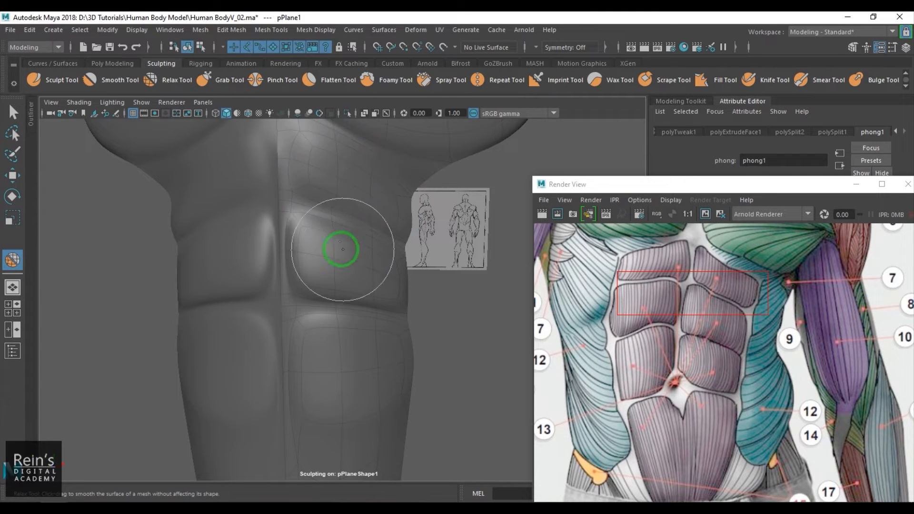
{"action": "mouse_move", "coordinate": [341, 249]}
{"action": "left_mouse_down"}
{"action": "mouse_move", "coordinate": [333, 292]}
{"action": "mouse_move", "coordinate": [316, 231]}
{"action": "mouse_move", "coordinate": [369, 262]}
{"action": "mouse_move", "coordinate": [384, 241]}
{"action": "mouse_move", "coordinate": [378, 281]}
{"action": "mouse_move", "coordinate": [406, 323]}
{"action": "mouse_move", "coordinate": [333, 328]}
{"action": "mouse_move", "coordinate": [375, 309]}
{"action": "mouse_move", "coordinate": [249, 285]}
{"action": "mouse_move", "coordinate": [392, 306]}
{"action": "mouse_move", "coordinate": [398, 296]}
{"action": "mouse_move", "coordinate": [369, 182]}
{"action": "mouse_move", "coordinate": [319, 188]}
{"action": "mouse_move", "coordinate": [391, 232]}
{"action": "left_mouse_up"}
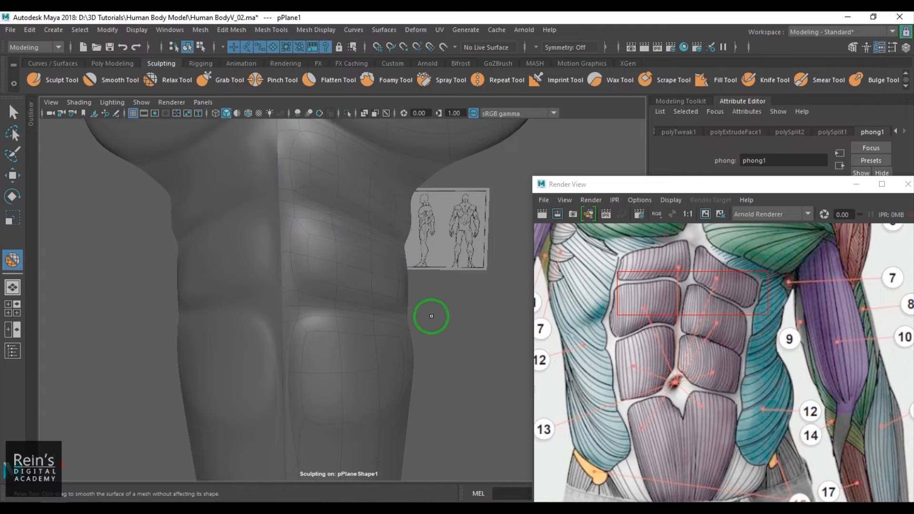
- Leave the Relax tool and undo its smoothing strokes on the upper two abdominal segments
{"action": "key", "text": "w"}
{"action": "left_click", "coordinate": [432, 316]}
{"action": "scroll", "coordinate": [434, 333], "scroll_direction": "down", "scroll_amount": 5}
{"action": "left_click_drag", "start_coordinate": [437, 351], "coordinate": [355, 360], "text": "alt"}
{"action": "scroll", "coordinate": [358, 359], "scroll_direction": "up", "scroll_amount": 5}
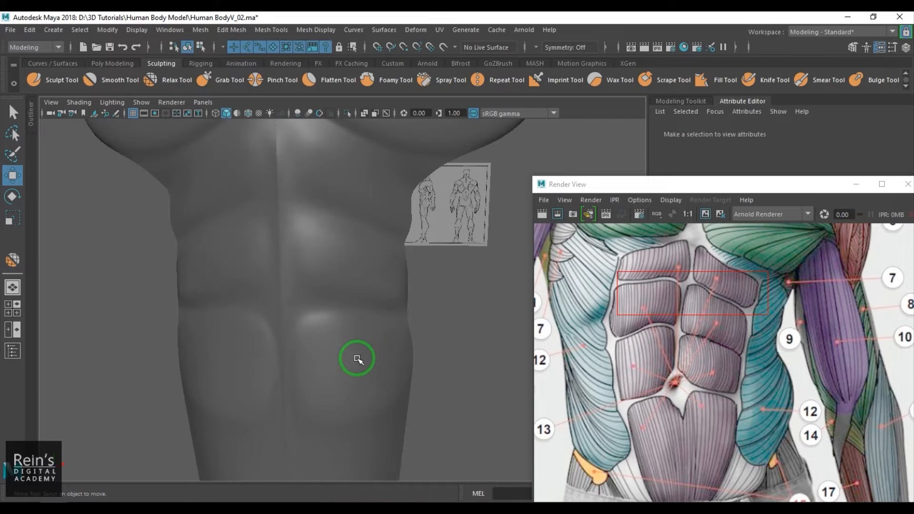
{"action": "left_click", "coordinate": [364, 357]}
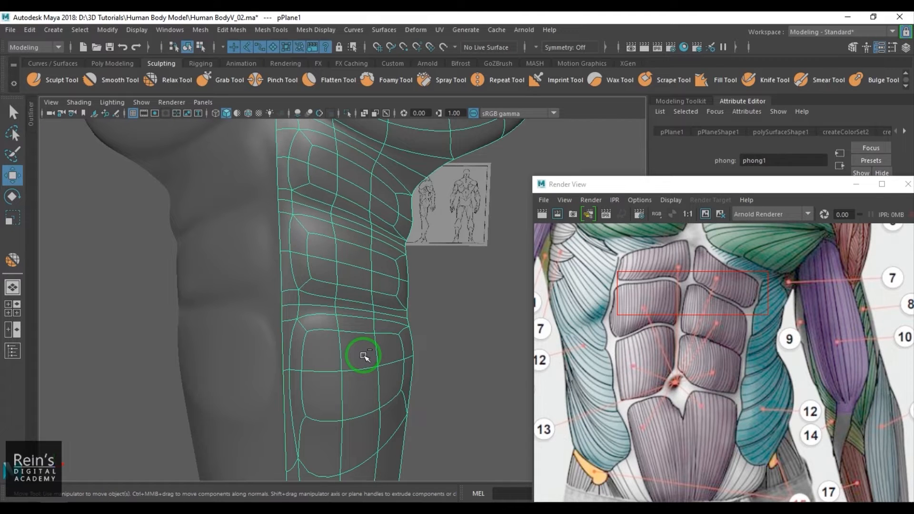
{"action": "key", "text": "ctrl+z"}
{"action": "key", "text": "ctrl+z"}
{"action": "key", "text": "ctrl+z"}
{"action": "key", "text": "ctrl+z"}
{"action": "key", "text": "ctrl+z"}
{"action": "key", "text": "ctrl+z"}
{"action": "key", "text": "ctrl+z"}
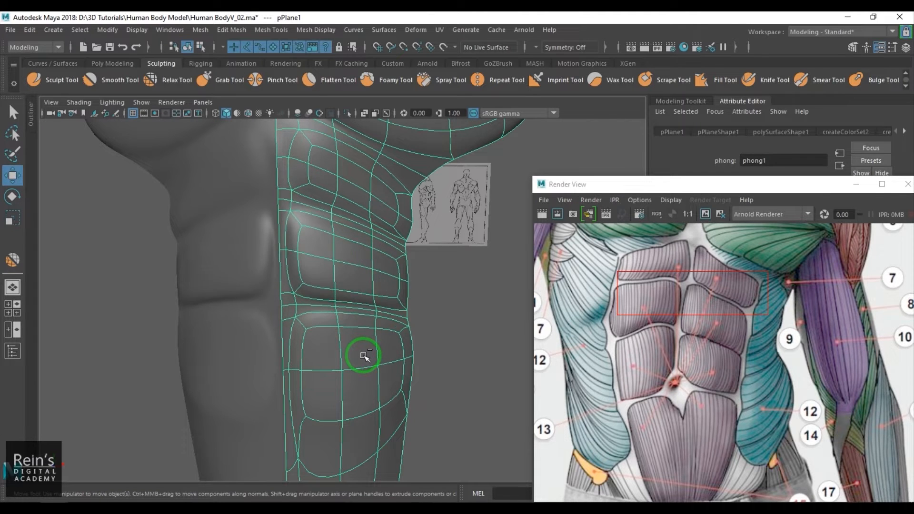
{"action": "key", "text": "ctrl+z"}
{"action": "key", "text": "ctrl+z"}
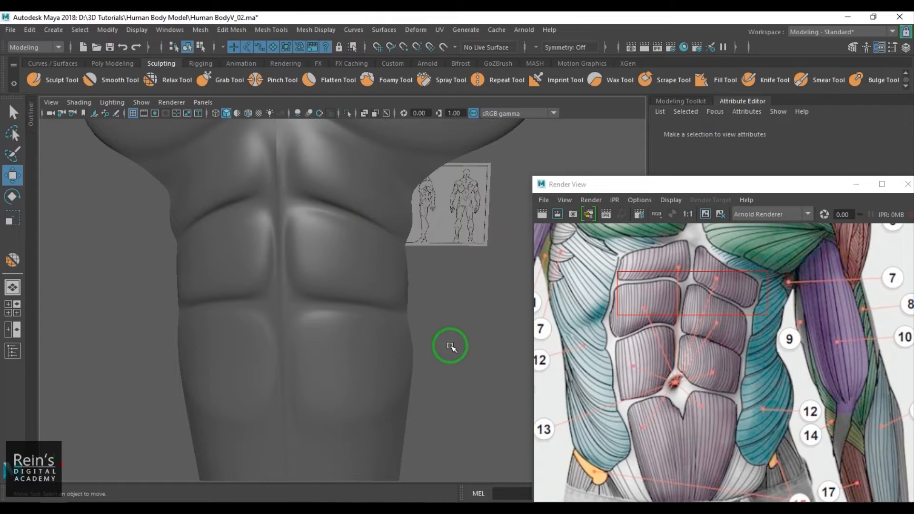
- Turn off the torso's smooth preview and insert two horizontal edge loops just below the third abdominal segment with Multi-Cut
{"action": "scroll", "coordinate": [450, 346], "scroll_direction": "down", "scroll_amount": 5}
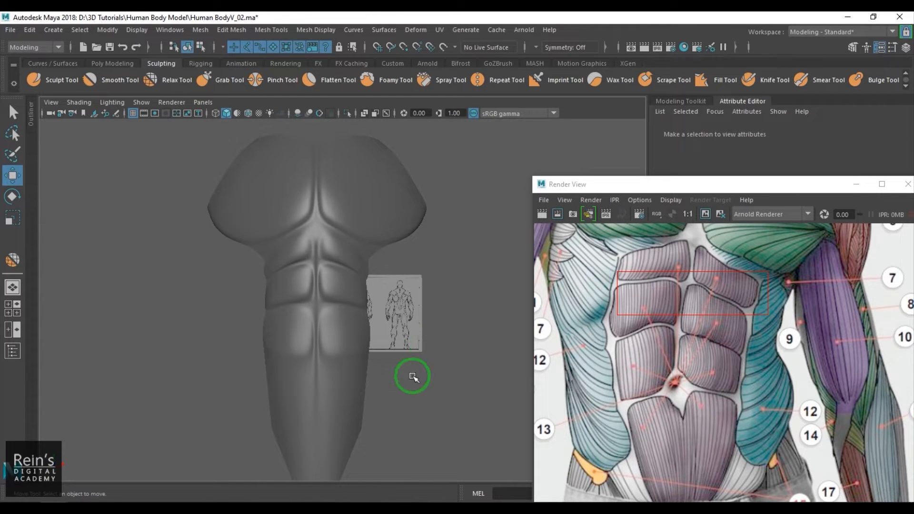
{"action": "scroll", "coordinate": [413, 377], "scroll_direction": "up", "scroll_amount": 3}
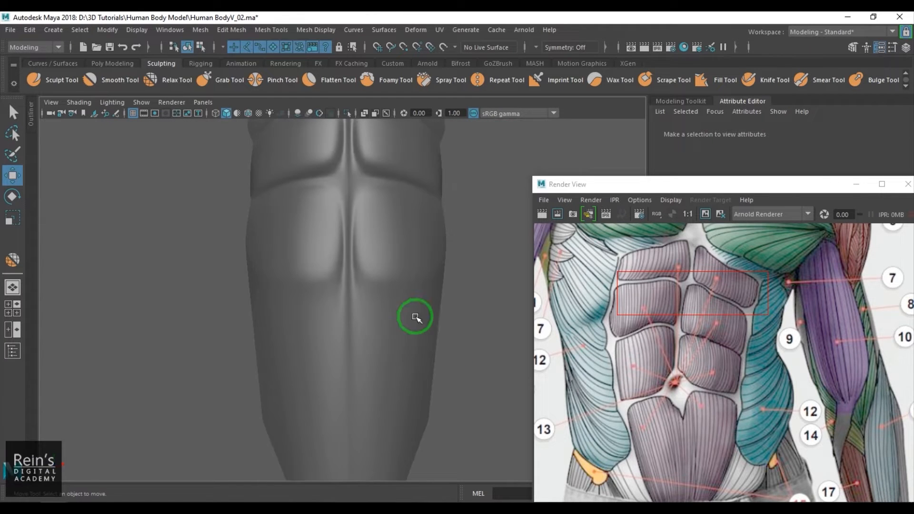
{"action": "left_click", "coordinate": [394, 342]}
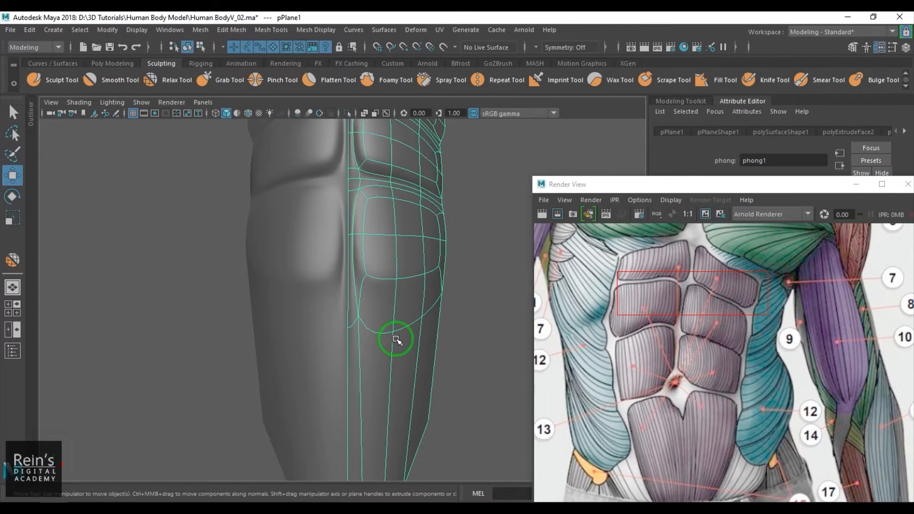
{"action": "key", "text": "1"}
{"action": "scroll", "coordinate": [425, 316], "scroll_direction": "down", "scroll_amount": 4}
{"action": "middle_click_drag", "start_coordinate": [424, 316], "coordinate": [434, 263], "text": "alt"}
{"action": "scroll", "coordinate": [434, 263], "scroll_direction": "up", "scroll_amount": 3}
{"action": "left_click_drag", "start_coordinate": [434, 264], "coordinate": [380, 265], "text": "alt"}
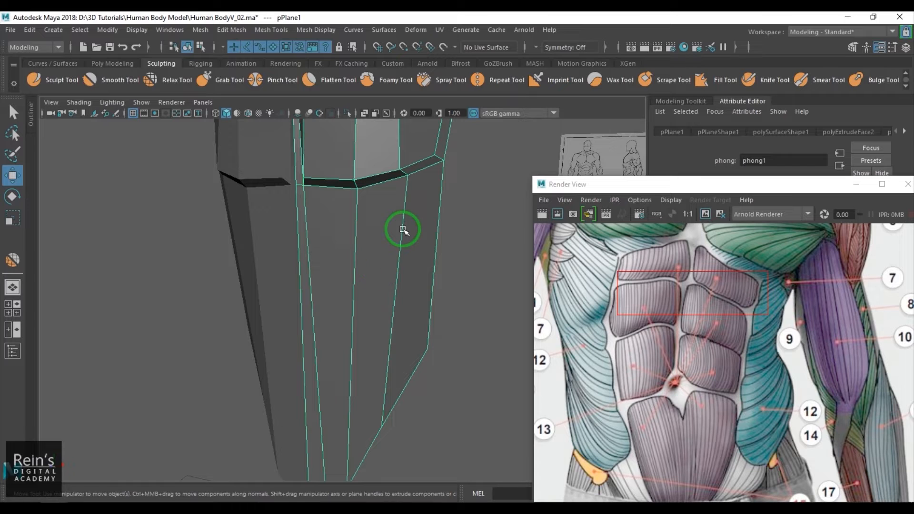
{"action": "right_click_drag", "start_coordinate": [402, 203], "coordinate": [333, 213], "text": "shift"}
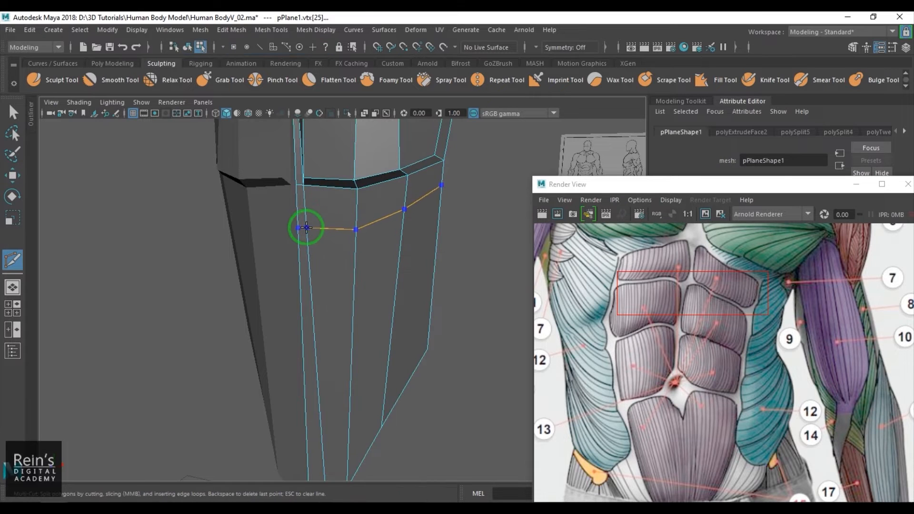
{"action": "left_click", "coordinate": [306, 226], "text": "ctrl"}
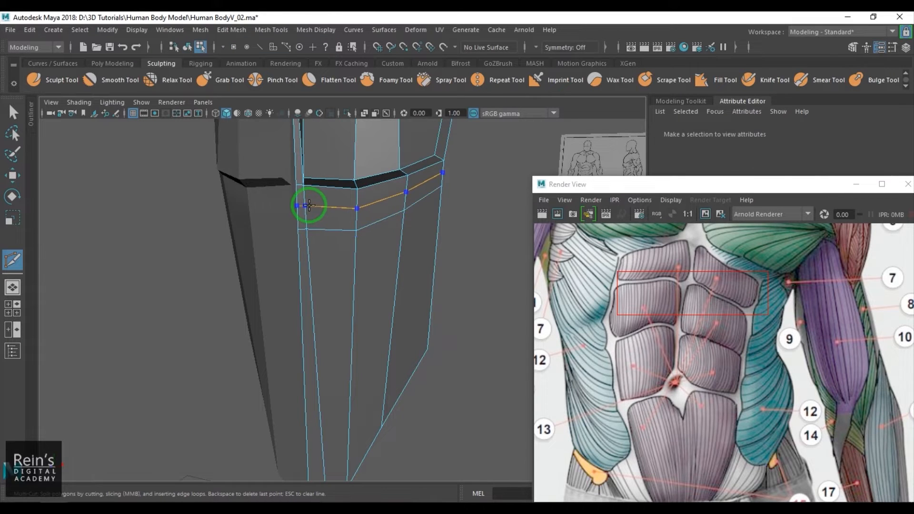
{"action": "left_click_drag", "start_coordinate": [375, 246], "coordinate": [376, 253], "text": "alt"}
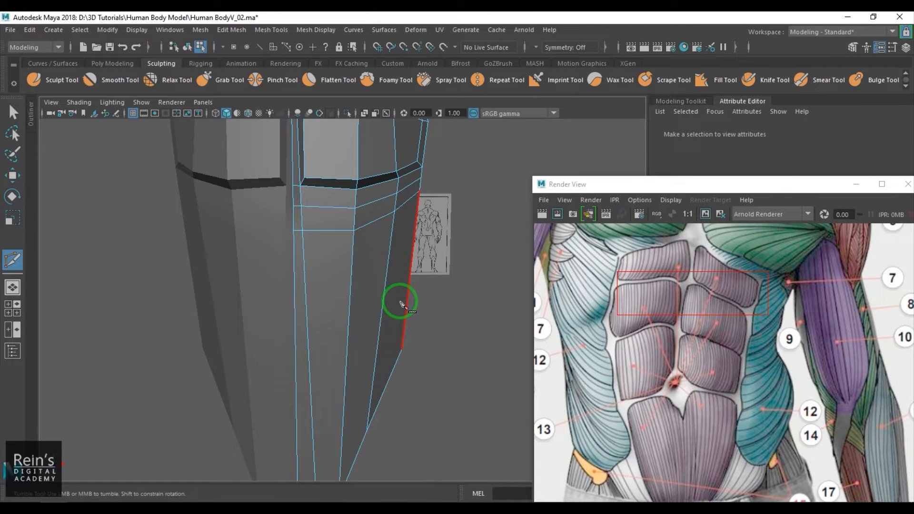
{"action": "middle_click_drag", "start_coordinate": [324, 236], "coordinate": [319, 272], "text": "alt"}
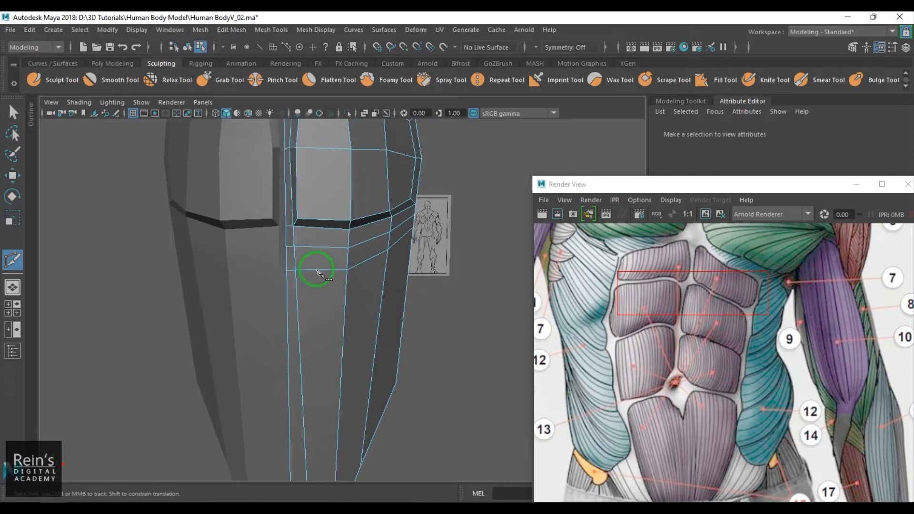
{"action": "scroll", "coordinate": [319, 272], "scroll_direction": "up", "scroll_amount": 3}
{"action": "left_click", "coordinate": [273, 256]}
{"action": "key", "text": "w"}
{"action": "key", "text": "F9"}
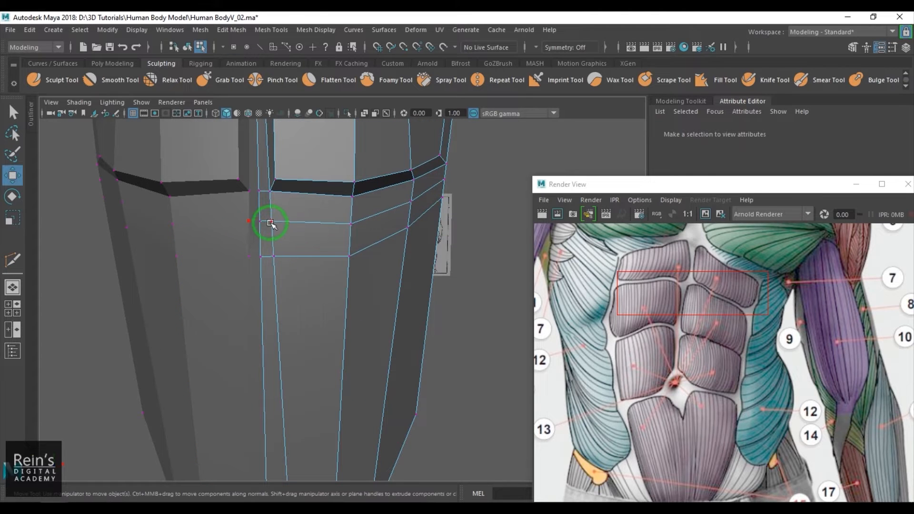
{"action": "left_click", "coordinate": [271, 222]}
{"action": "middle_click_drag", "start_coordinate": [304, 249], "coordinate": [307, 297], "text": "alt"}
{"action": "left_click_drag", "start_coordinate": [307, 296], "coordinate": [314, 296], "text": "alt"}
{"action": "right_click_drag", "start_coordinate": [294, 278], "coordinate": [310, 301], "text": "alt"}
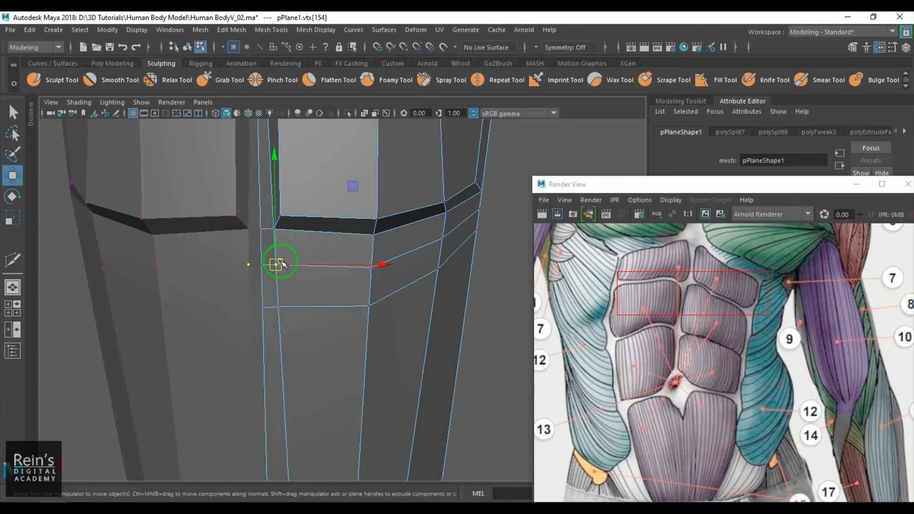
{"action": "middle_click_drag", "start_coordinate": [300, 273], "coordinate": [324, 298], "text": "alt"}
{"action": "left_click_drag", "start_coordinate": [295, 239], "coordinate": [295, 239]}
{"action": "scroll", "coordinate": [357, 251], "scroll_direction": "down", "scroll_amount": 5}
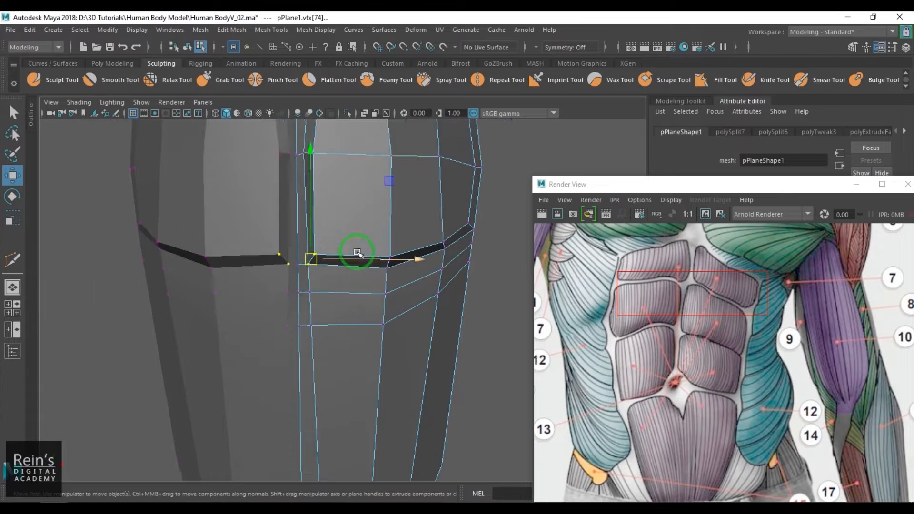
- Bevel the horizontal edge loop at mid-height of the third abdominal segment, and bevel the lower resulting loop again
{"action": "left_click_drag", "start_coordinate": [358, 252], "coordinate": [339, 304], "text": "alt"}
{"action": "right_click_drag", "start_coordinate": [339, 303], "coordinate": [353, 288], "text": "alt"}
{"action": "scroll", "coordinate": [333, 266], "scroll_direction": "up", "scroll_amount": 3}
{"action": "middle_click_drag", "start_coordinate": [329, 244], "coordinate": [327, 261], "text": "alt"}
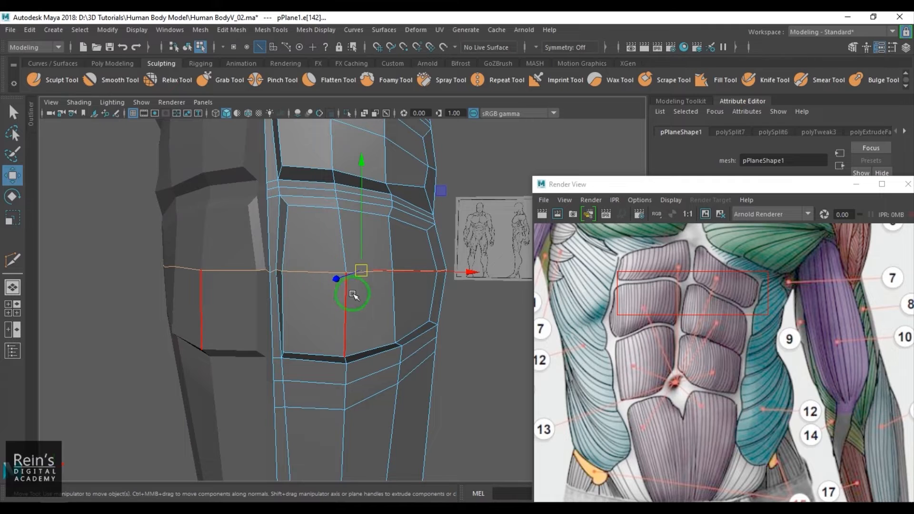
{"action": "key", "text": "ctrl+b"}
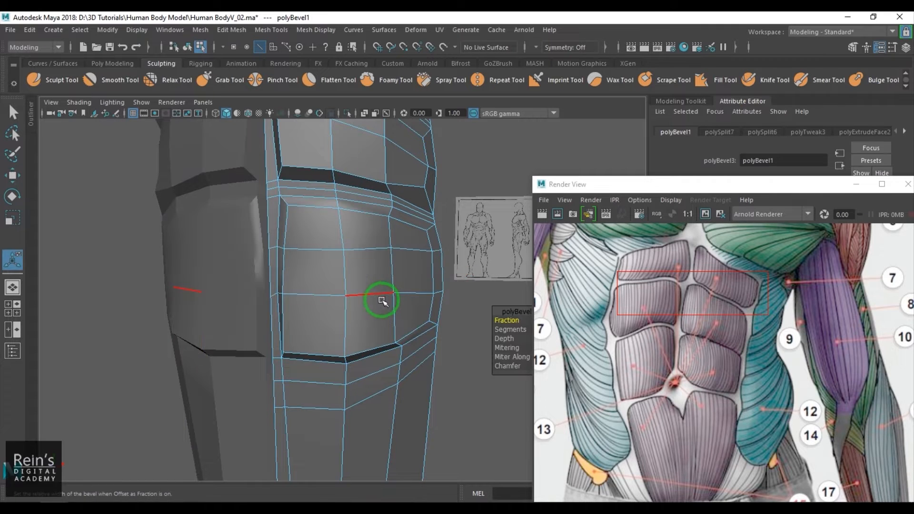
{"action": "key", "text": "ctrl+z"}
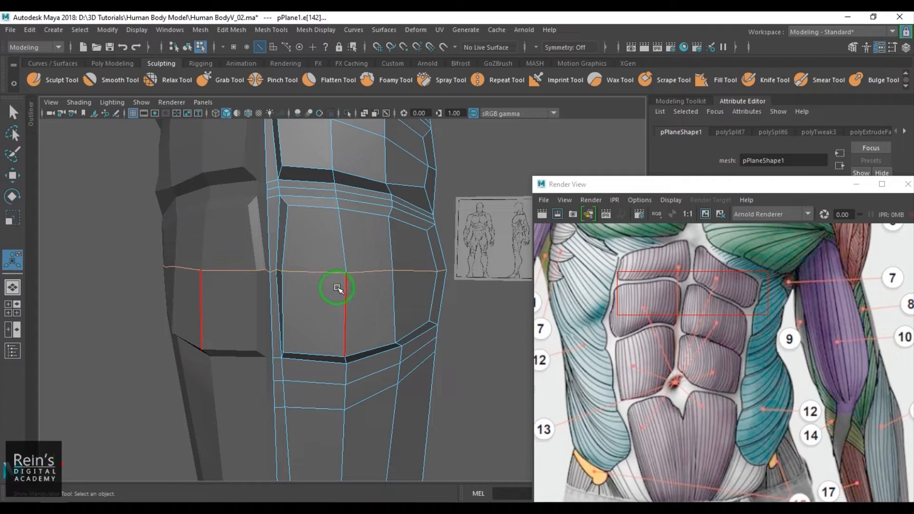
{"action": "right_click_drag", "start_coordinate": [339, 287], "coordinate": [398, 288], "text": "shift"}
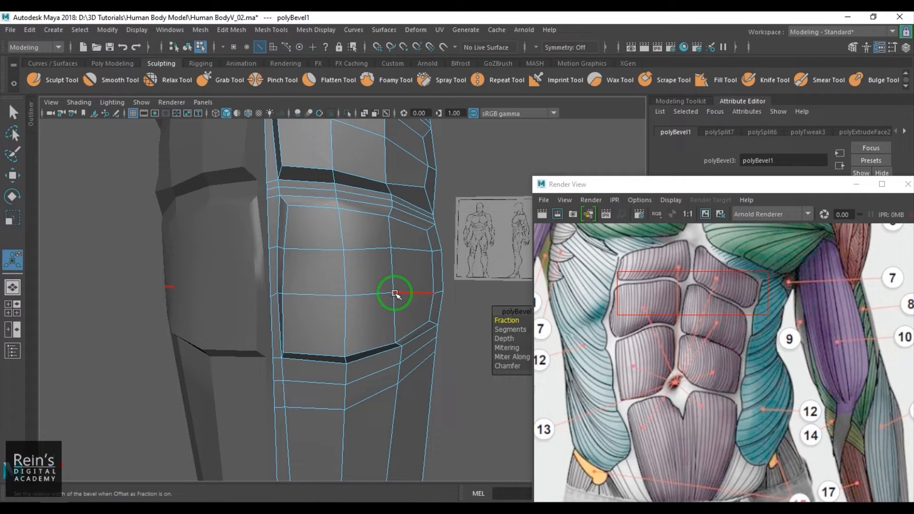
{"action": "double_click", "coordinate": [378, 293]}
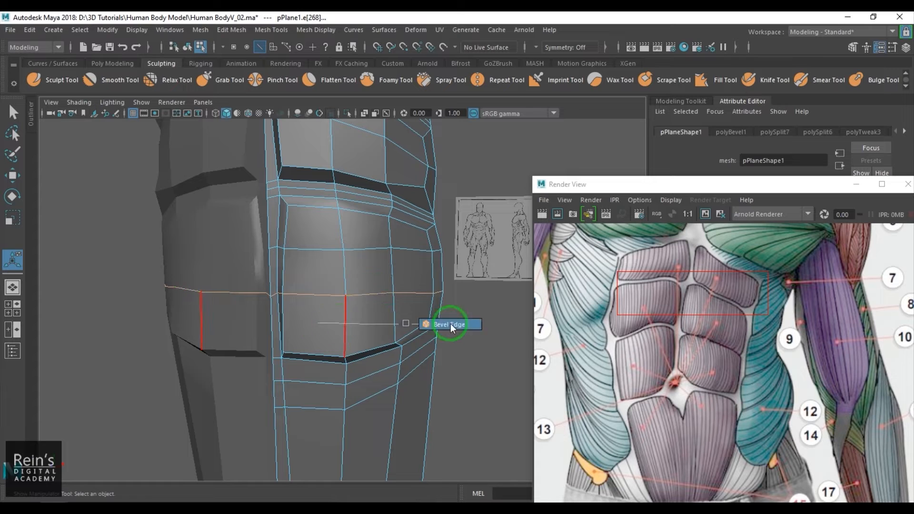
{"action": "right_click_drag", "start_coordinate": [451, 324], "coordinate": [450, 324], "text": "shift"}
- Space the horizontal edge loops across the third abdominal segment more evenly with the Slide Edge tool
{"action": "double_click", "coordinate": [314, 248]}
{"action": "right_click_drag", "start_coordinate": [374, 262], "coordinate": [370, 352], "text": "shift"}
{"action": "scroll", "coordinate": [302, 299], "scroll_direction": "up", "scroll_amount": 2}
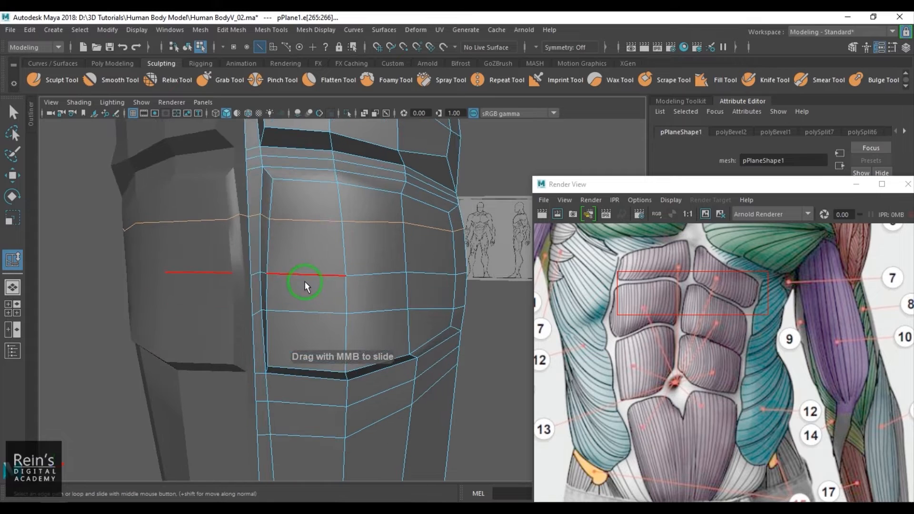
{"action": "double_click", "coordinate": [305, 279]}
{"action": "middle_click_drag", "start_coordinate": [307, 285], "coordinate": [309, 265]}
{"action": "scroll", "coordinate": [308, 311], "scroll_direction": "up", "scroll_amount": 2}
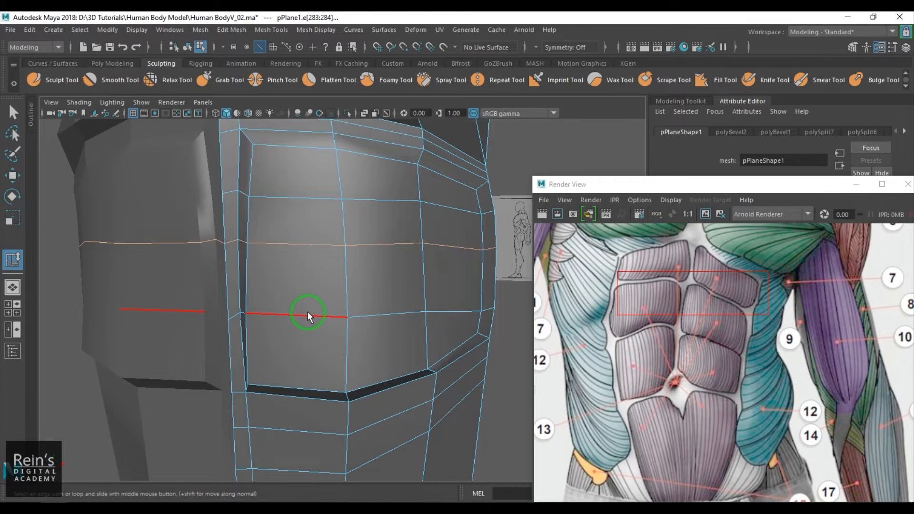
{"action": "double_click", "coordinate": [308, 312]}
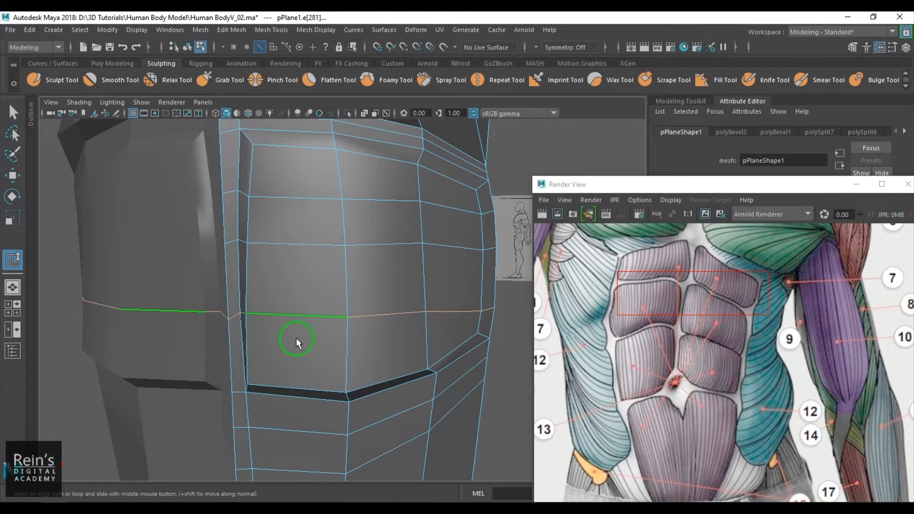
{"action": "double_click", "coordinate": [304, 241]}
{"action": "mouse_move", "coordinate": [296, 284]}
{"action": "middle_mouse_down"}
{"action": "mouse_move", "coordinate": [316, 283]}
{"action": "mouse_move", "coordinate": [296, 287]}
{"action": "middle_mouse_up"}
{"action": "scroll", "coordinate": [296, 287], "scroll_direction": "up", "scroll_amount": 2}
{"action": "scroll", "coordinate": [275, 381], "scroll_direction": "down", "scroll_amount": 3}
{"action": "left_click_drag", "start_coordinate": [308, 344], "coordinate": [318, 335], "text": "alt"}
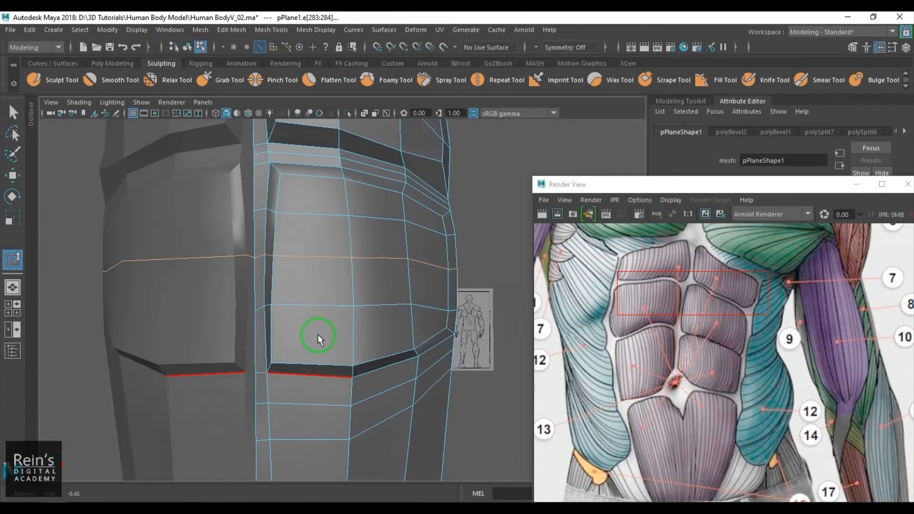
- Adjust the depth of the centre-line vertices along the third abdominal segment and just below it to even out the midline groove
{"action": "left_click_drag", "start_coordinate": [282, 369], "coordinate": [429, 337], "text": "alt"}
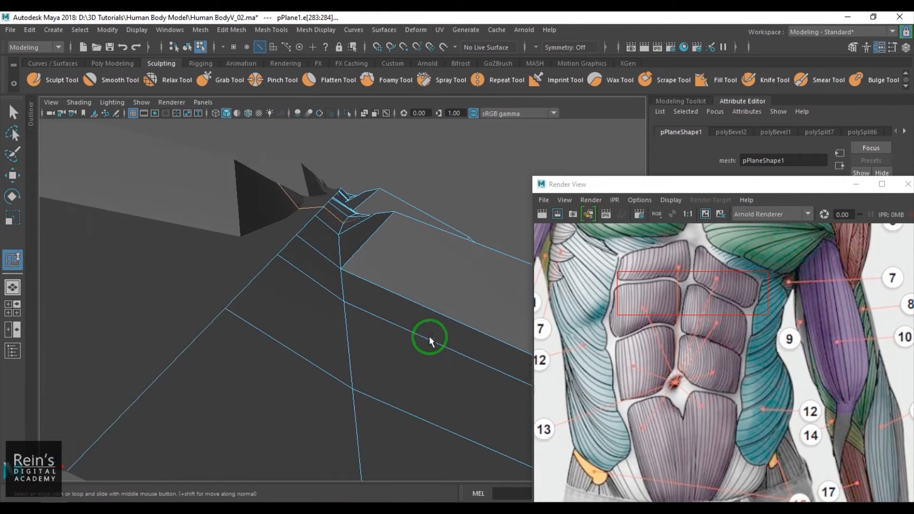
{"action": "left_click", "coordinate": [341, 293]}
{"action": "key", "text": "F9"}
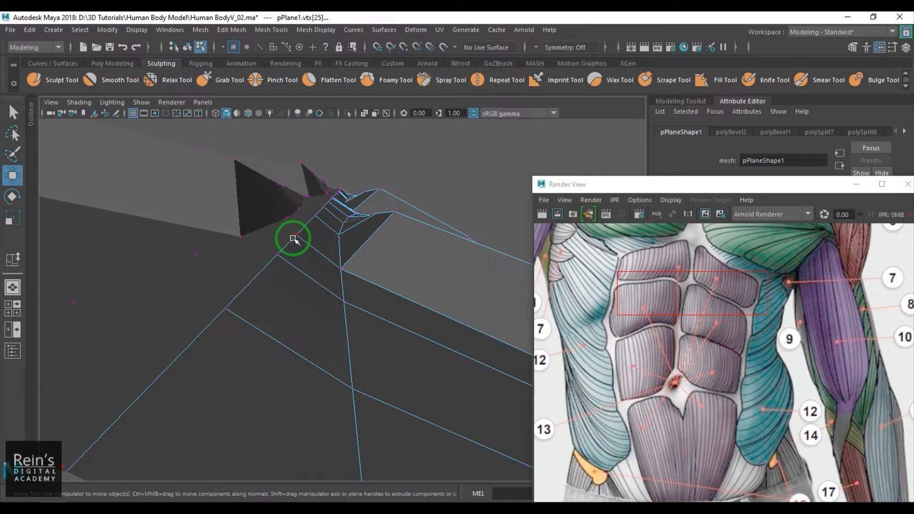
{"action": "left_click", "coordinate": [295, 236]}
{"action": "left_click_drag", "start_coordinate": [303, 193], "coordinate": [312, 192]}
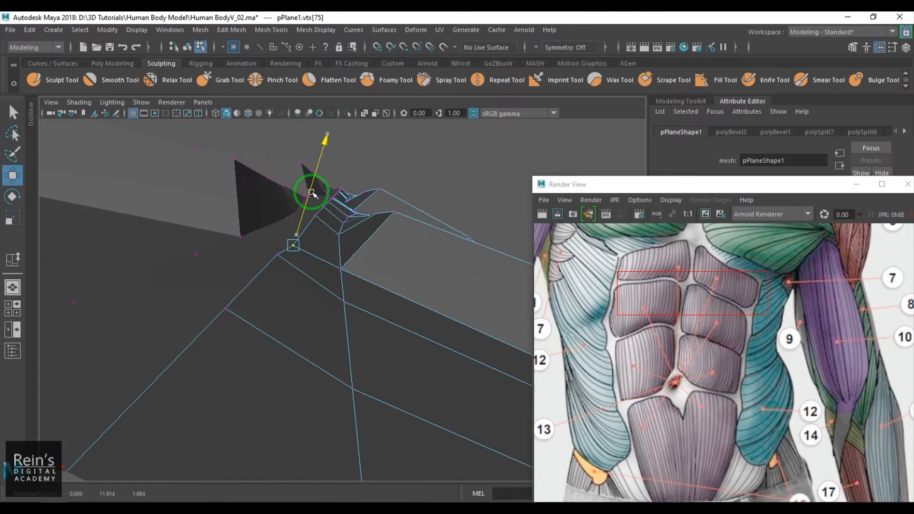
{"action": "left_click", "coordinate": [316, 218]}
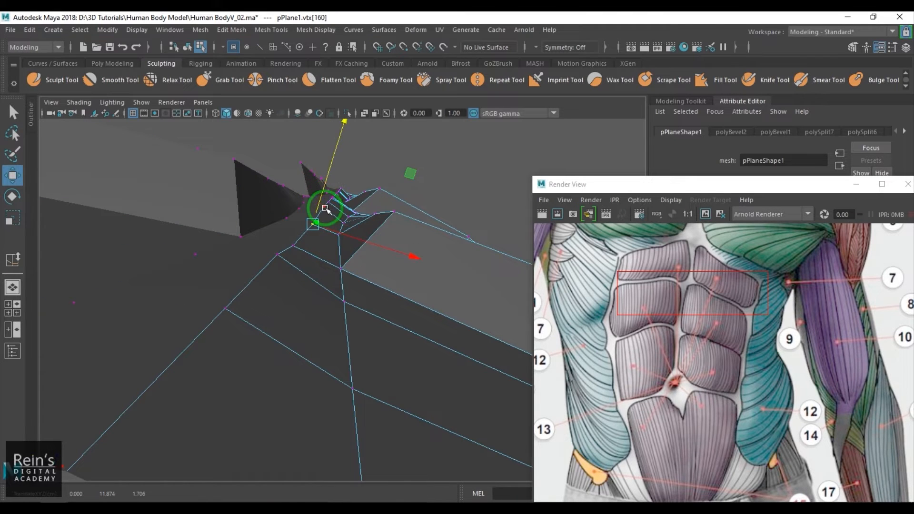
{"action": "left_click", "coordinate": [324, 210]}
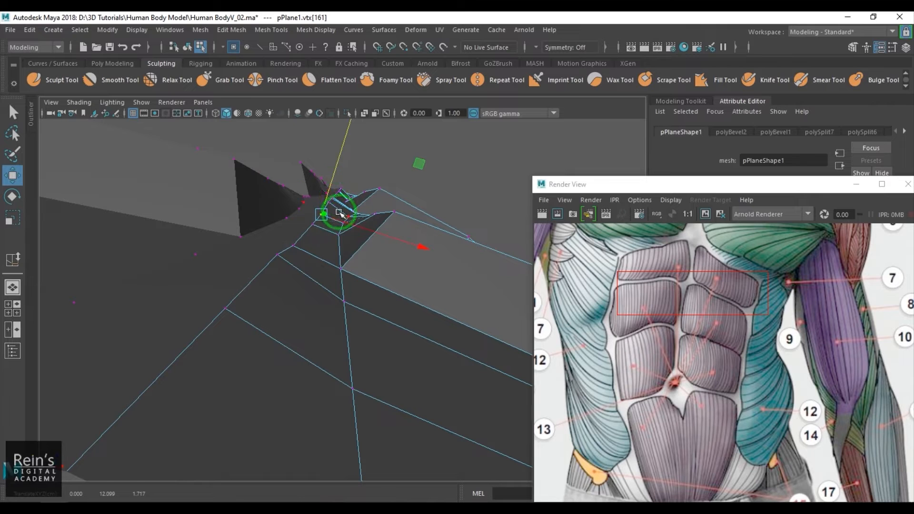
{"action": "left_click", "coordinate": [330, 204]}
{"action": "left_click_drag", "start_coordinate": [341, 172], "coordinate": [351, 163]}
{"action": "left_click", "coordinate": [332, 198]}
{"action": "key", "text": "Up"}
{"action": "key", "text": "Up"}
{"action": "key", "text": "Up"}
{"action": "key", "text": "Up"}
{"action": "left_click", "coordinate": [278, 255]}
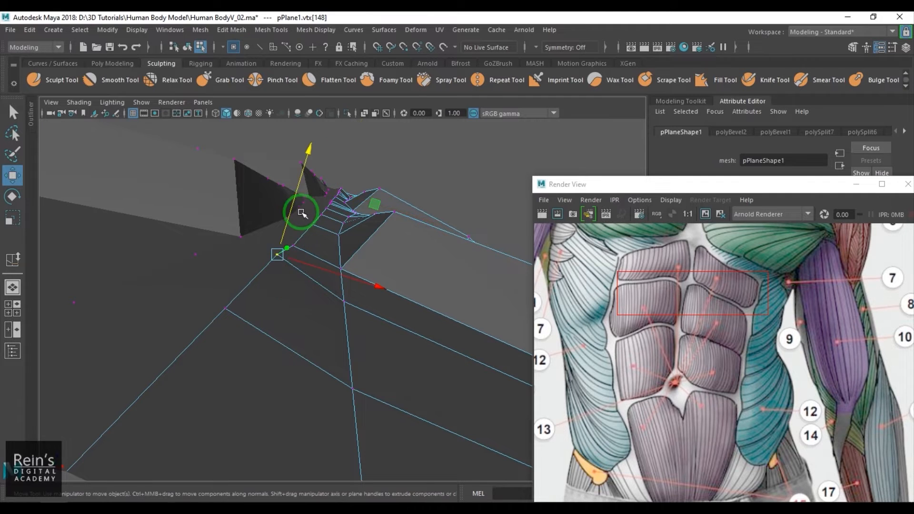
{"action": "left_click_drag", "start_coordinate": [296, 212], "coordinate": [355, 265]}
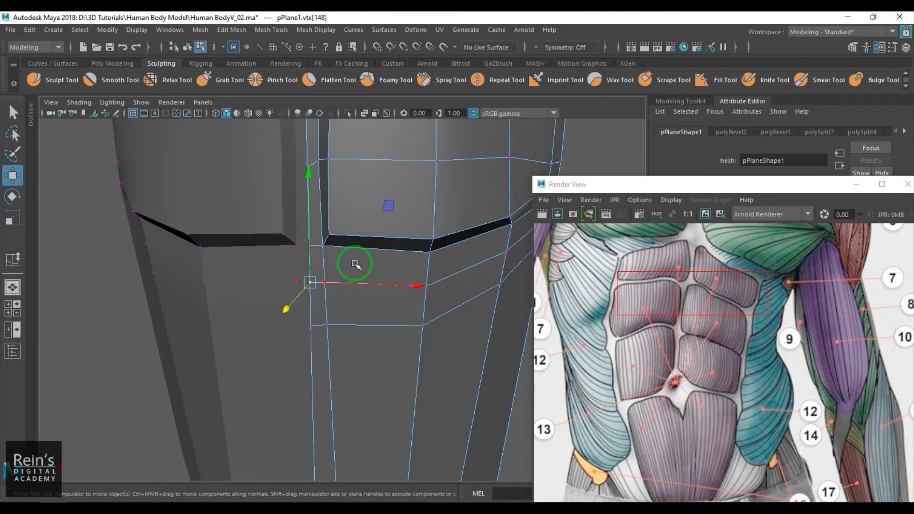
- Pull the third segment's inner lower corner outward and up to round it, raise the neighbouring centre-line vertices, and return to object mode
{"action": "left_click_drag", "start_coordinate": [323, 228], "coordinate": [323, 228]}
{"action": "left_click_drag", "start_coordinate": [324, 233], "coordinate": [335, 251], "text": "alt"}
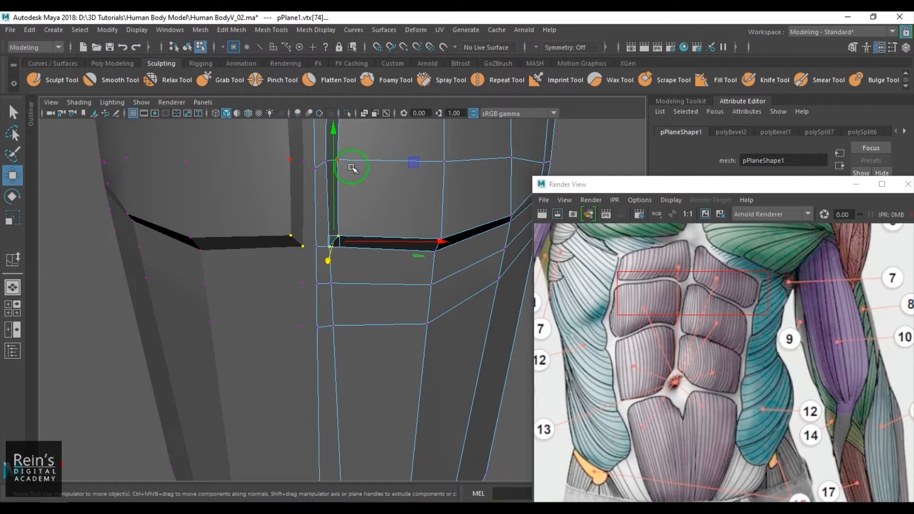
{"action": "left_click", "coordinate": [316, 168]}
{"action": "left_click_drag", "start_coordinate": [315, 136], "coordinate": [314, 129]}
{"action": "left_click_drag", "start_coordinate": [324, 228], "coordinate": [344, 253]}
{"action": "middle_click_drag", "start_coordinate": [417, 165], "coordinate": [428, 149]}
{"action": "left_click", "coordinate": [320, 244]}
{"action": "left_click_drag", "start_coordinate": [316, 206], "coordinate": [317, 199]}
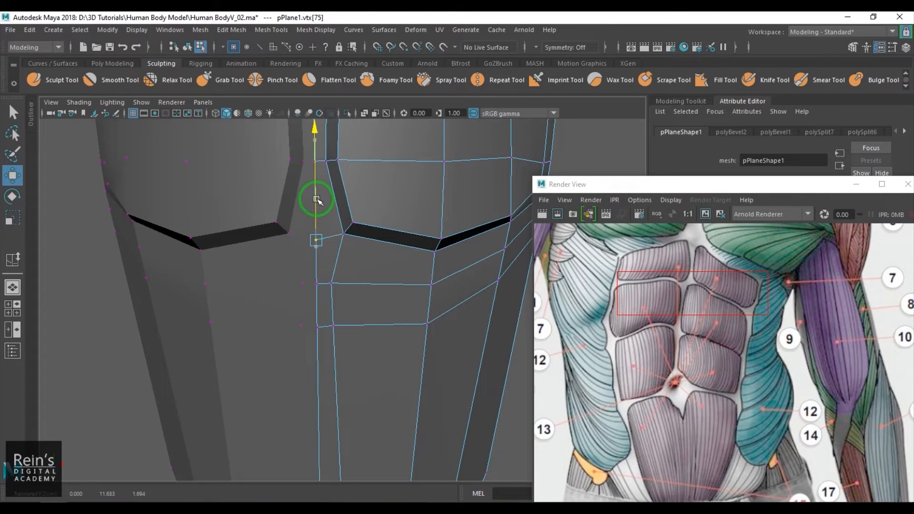
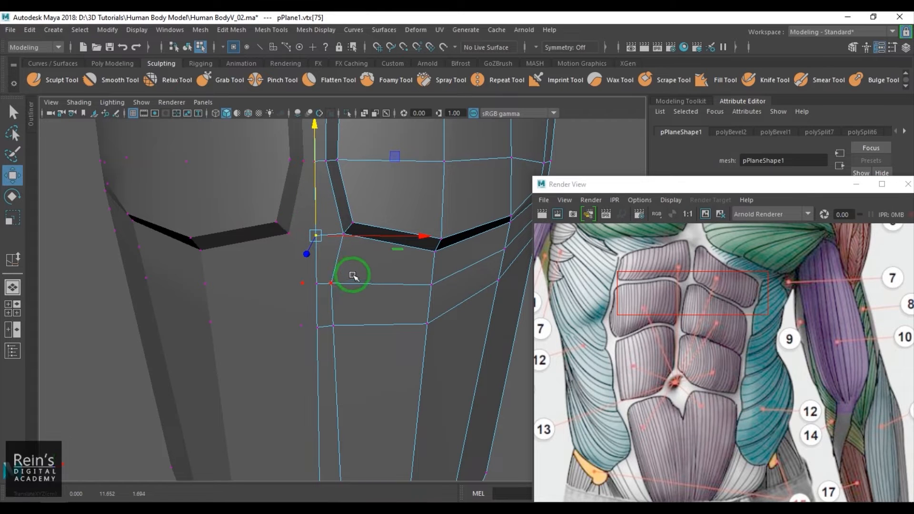
{"action": "left_click", "coordinate": [352, 275]}
{"action": "left_click", "coordinate": [319, 235]}
{"action": "middle_click_drag", "start_coordinate": [335, 257], "coordinate": [349, 282], "text": "alt"}
{"action": "scroll", "coordinate": [349, 282], "scroll_direction": "up", "scroll_amount": 2}
{"action": "right_click_drag", "start_coordinate": [350, 281], "coordinate": [402, 258]}
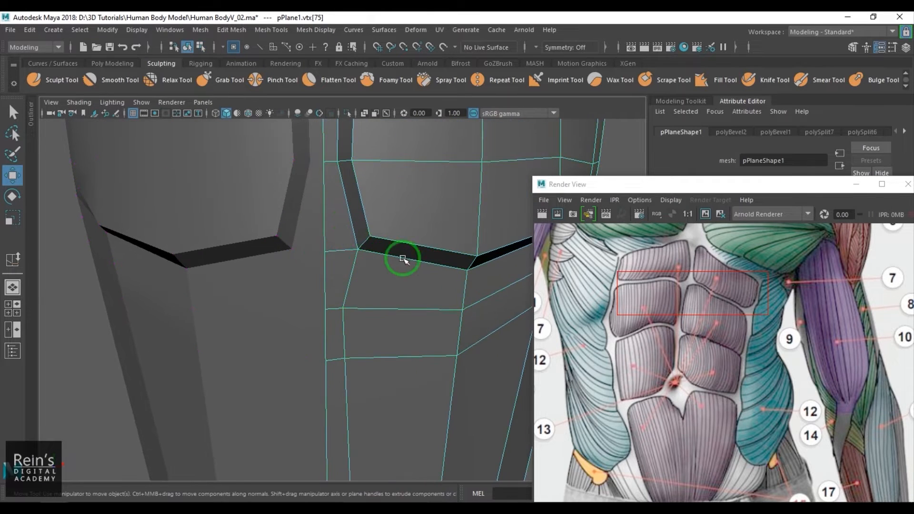
- Cut new edges with Multi-Cut around the centre line beside the third segment's lower inner corner, forming a diamond-shaped navel outline
{"action": "right_click_drag", "start_coordinate": [336, 205], "coordinate": [276, 210], "text": "shift"}
{"action": "left_click", "coordinate": [337, 161]}
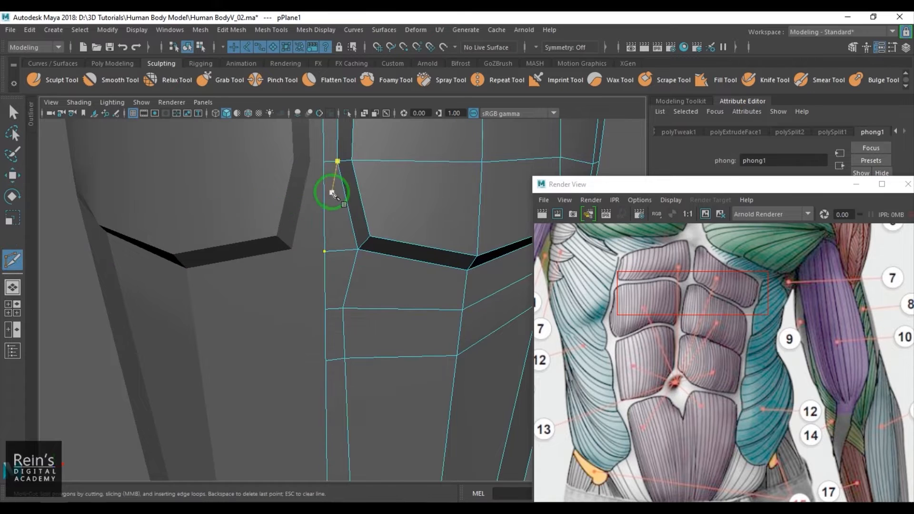
{"action": "key", "text": "ctrl+z"}
{"action": "left_click", "coordinate": [343, 250]}
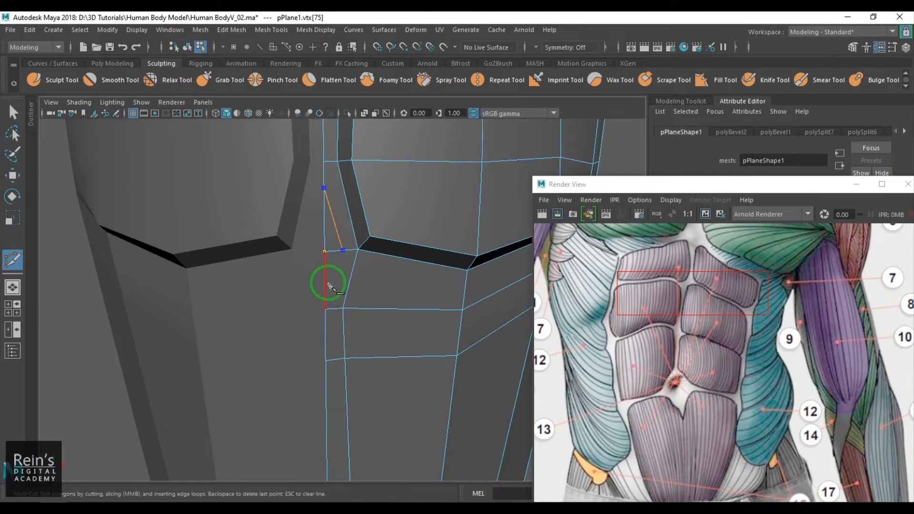
{"action": "right_click", "coordinate": [345, 292]}
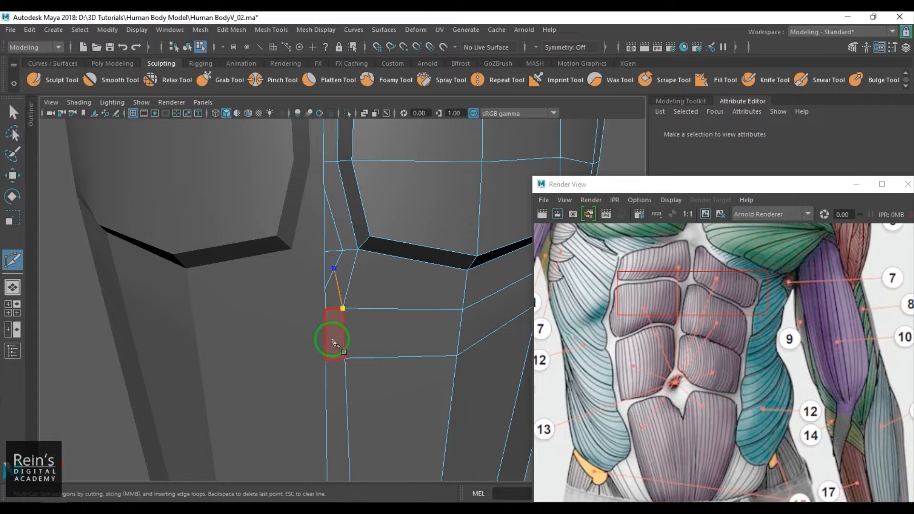
{"action": "left_click", "coordinate": [343, 250]}
{"action": "left_click", "coordinate": [338, 162]}
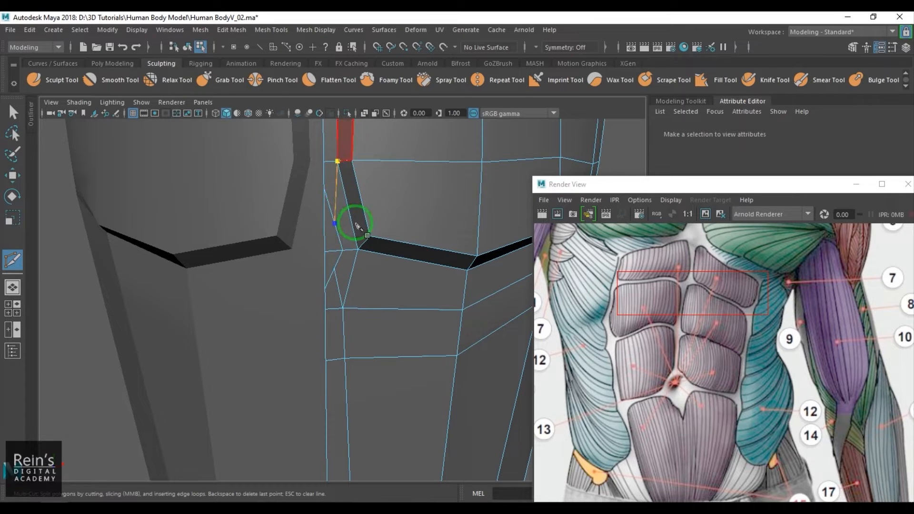
{"action": "right_click", "coordinate": [353, 223]}
- Reposition the new upper navel vertices on and beside the centre line, and shift the nearby groove vertex inward
{"action": "key", "text": "w"}
{"action": "right_click_drag", "start_coordinate": [348, 224], "coordinate": [327, 223]}
{"action": "left_click", "coordinate": [335, 223]}
{"action": "left_click_drag", "start_coordinate": [339, 227], "coordinate": [337, 217]}
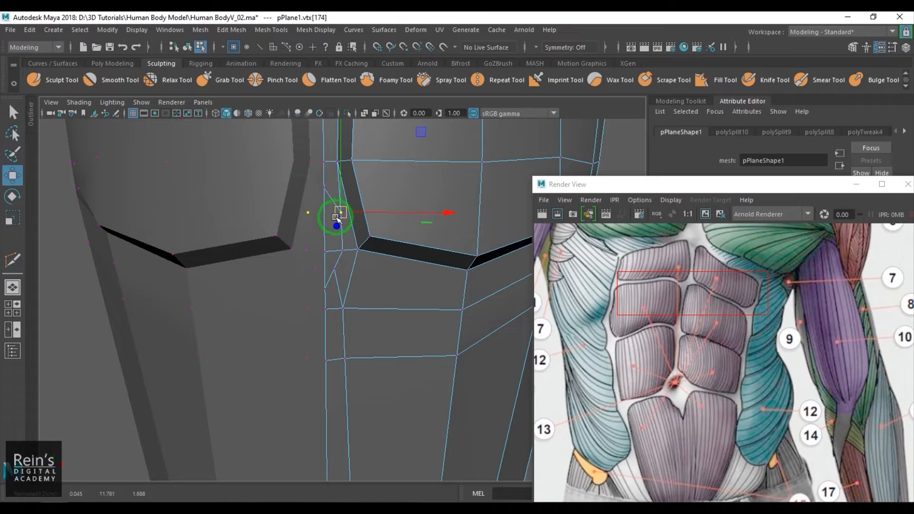
{"action": "left_click", "coordinate": [327, 190]}
{"action": "left_click_drag", "start_coordinate": [324, 172], "coordinate": [324, 196]}
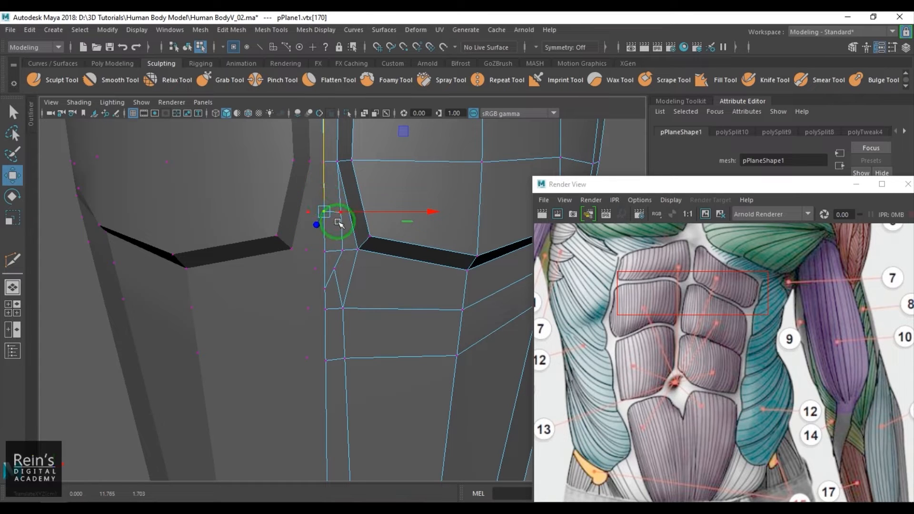
{"action": "left_click", "coordinate": [347, 225]}
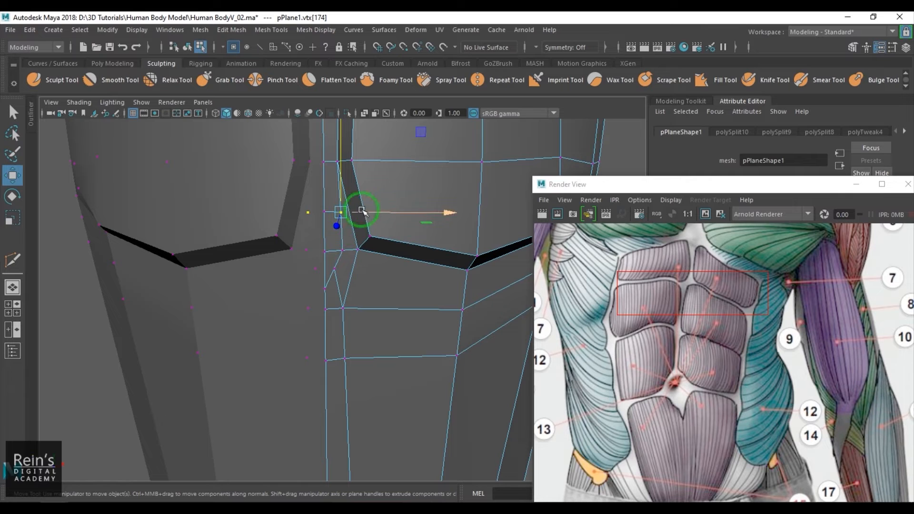
{"action": "left_click_drag", "start_coordinate": [419, 136], "coordinate": [413, 142]}
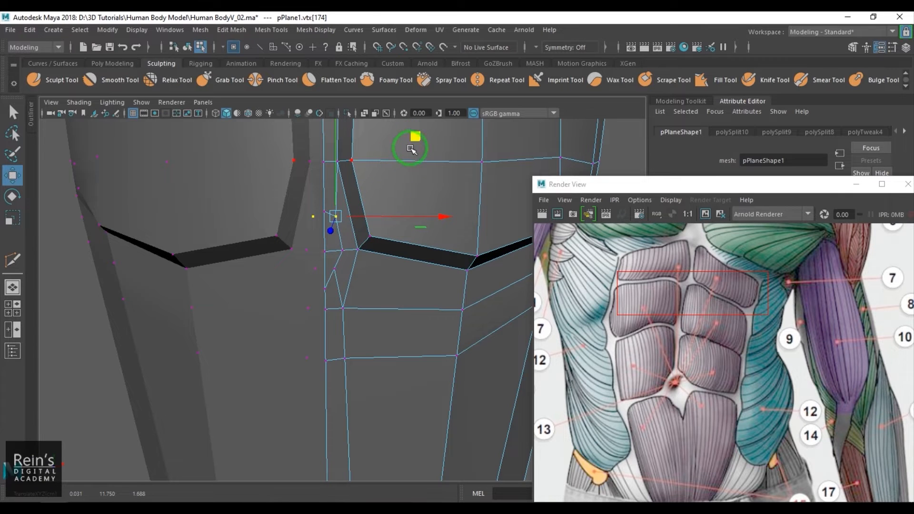
{"action": "left_click", "coordinate": [339, 163]}
{"action": "left_click_drag", "start_coordinate": [367, 171], "coordinate": [336, 173]}
- Adjust the depth of the upper navel vertex beside the centre line
{"action": "left_click_drag", "start_coordinate": [366, 259], "coordinate": [456, 303], "text": "alt"}
{"action": "left_click", "coordinate": [372, 240]}
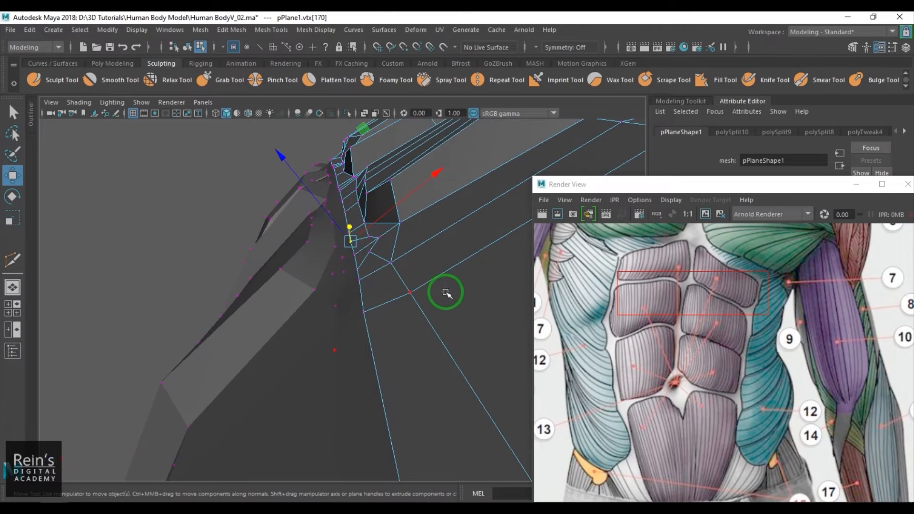
{"action": "left_click", "coordinate": [368, 237]}
{"action": "left_click_drag", "start_coordinate": [328, 189], "coordinate": [325, 186]}
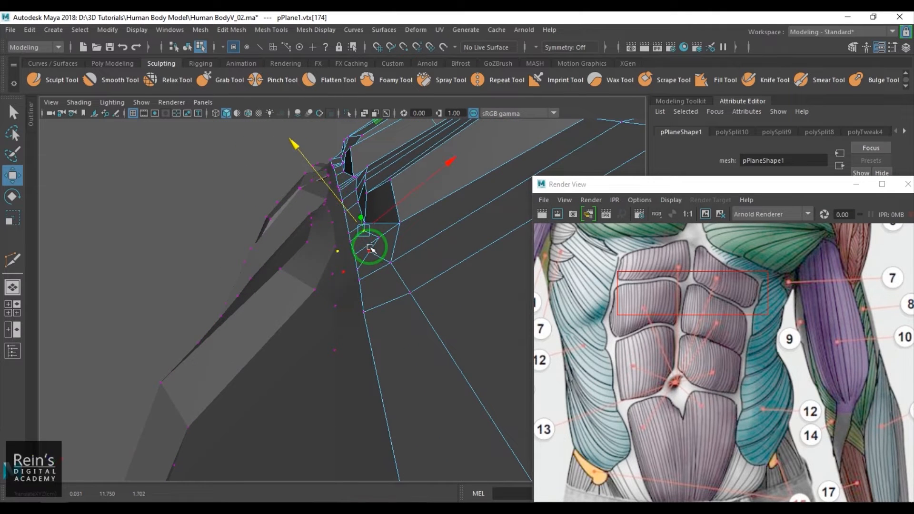
- Extrude the navel faces inward and delete the unwanted side faces created along the centre line
{"action": "left_click_drag", "start_coordinate": [379, 268], "coordinate": [343, 290], "text": "alt"}
{"action": "key", "text": "F11"}
{"action": "left_click", "coordinate": [343, 285]}
{"action": "left_click", "coordinate": [336, 314], "text": "shift"}
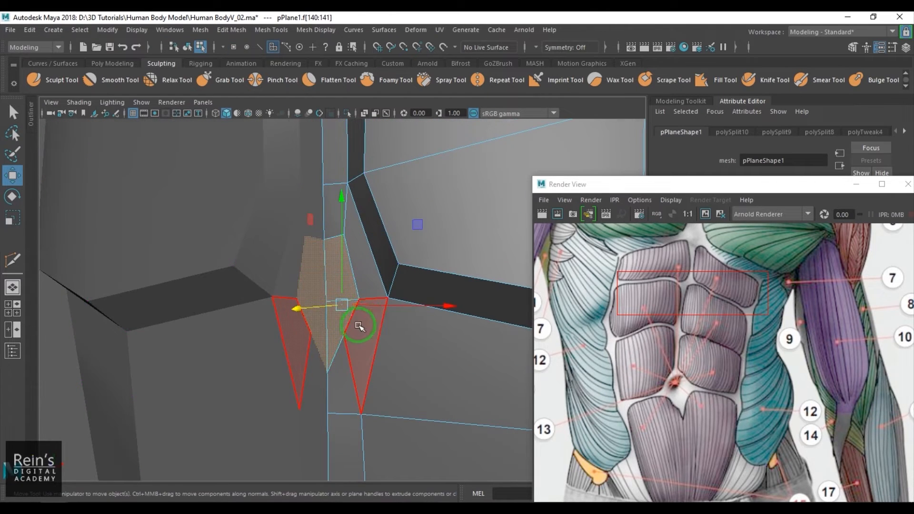
{"action": "left_click_drag", "start_coordinate": [359, 326], "coordinate": [290, 336], "text": "alt"}
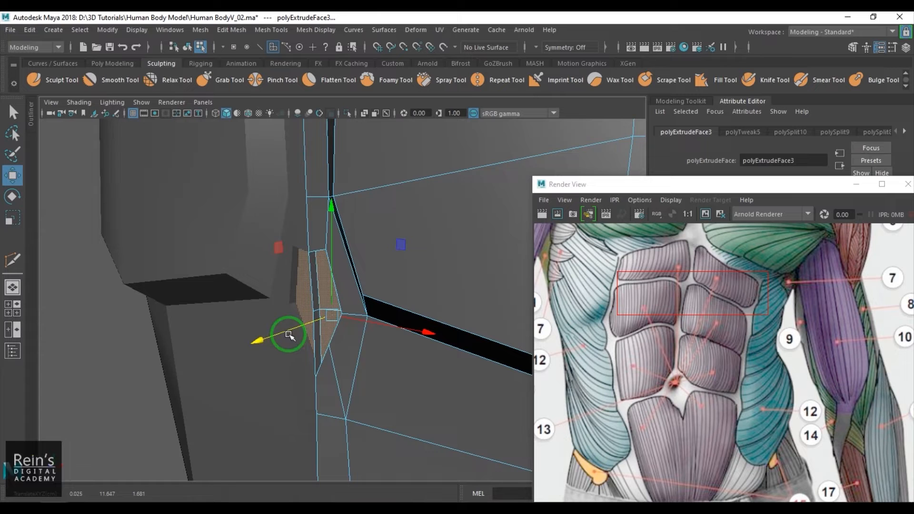
{"action": "left_click", "coordinate": [314, 300]}
{"action": "left_click", "coordinate": [314, 328], "text": "shift"}
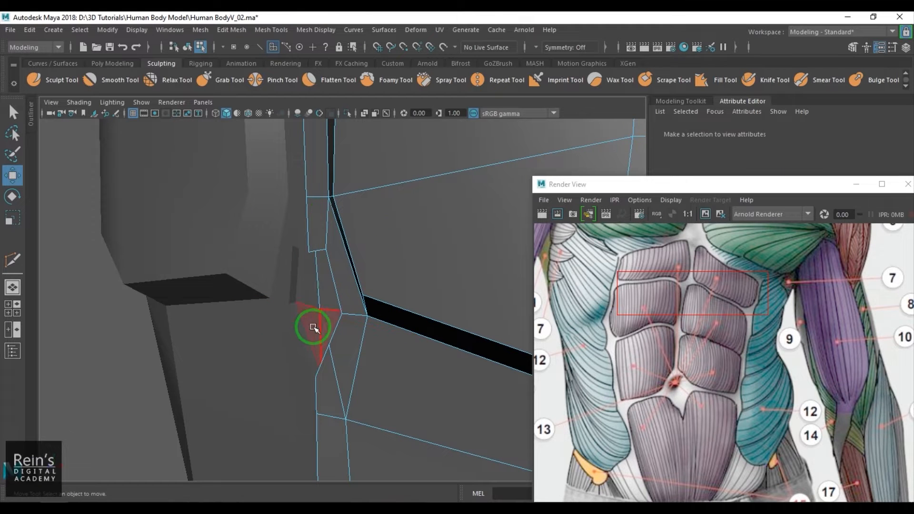
- Move the top vertices of the navel's inner loop inward and down to open up its upper rim
{"action": "left_click_drag", "start_coordinate": [321, 297], "coordinate": [376, 258], "text": "alt"}
{"action": "key", "text": "F9"}
{"action": "left_click", "coordinate": [377, 229]}
{"action": "left_click_drag", "start_coordinate": [442, 162], "coordinate": [439, 169]}
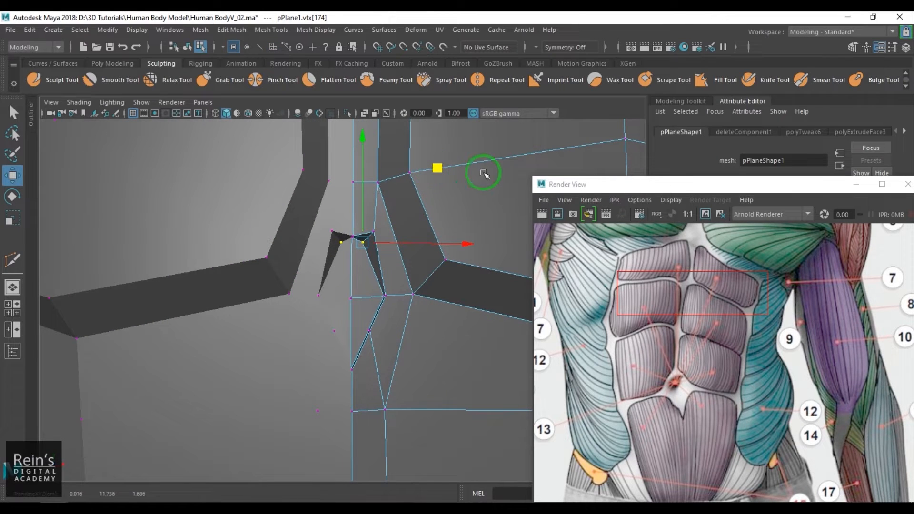
{"action": "left_click", "coordinate": [353, 236]}
{"action": "left_click_drag", "start_coordinate": [355, 169], "coordinate": [355, 177]}
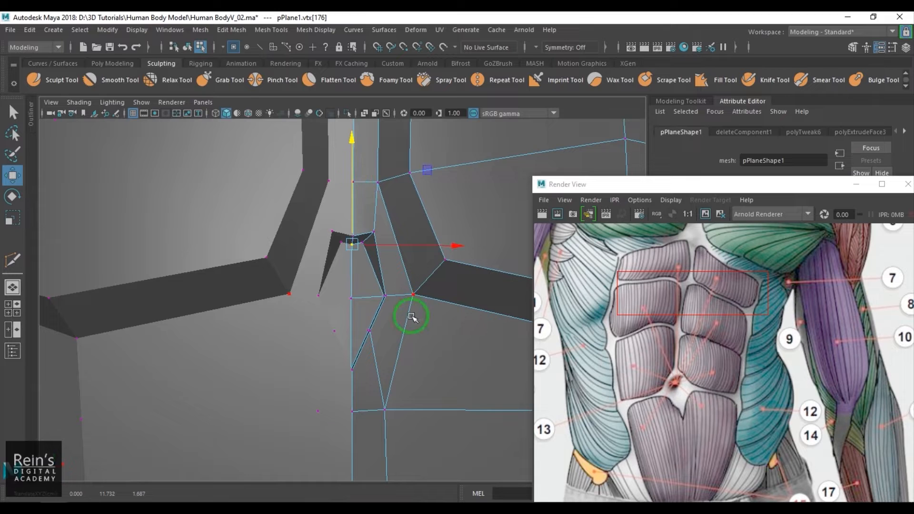
- Pull the side and lower vertices of the navel's inner loop inward to even out the rim's thickness
{"action": "key", "text": "Down"}
{"action": "key", "text": "Right"}
{"action": "left_click_drag", "start_coordinate": [435, 297], "coordinate": [428, 297]}
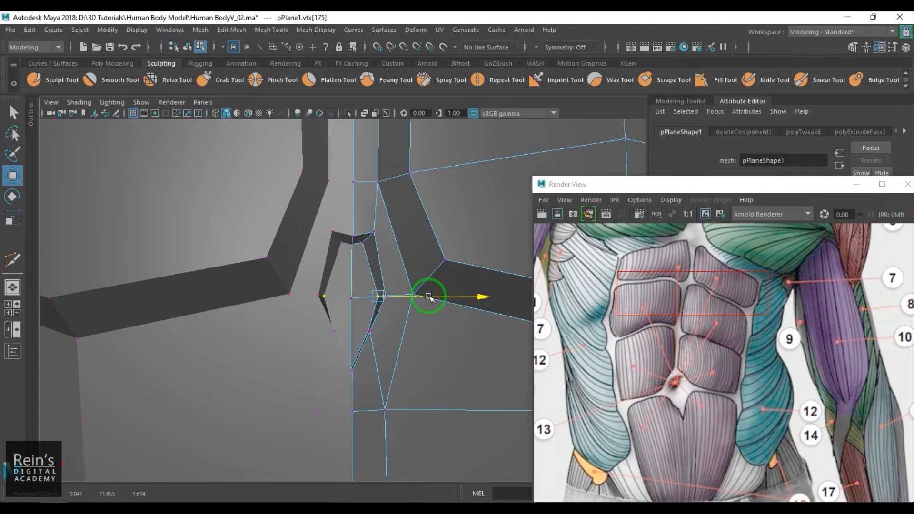
{"action": "key", "text": "Down"}
{"action": "left_click_drag", "start_coordinate": [441, 262], "coordinate": [433, 261]}
{"action": "key", "text": "Down"}
{"action": "left_click_drag", "start_coordinate": [353, 303], "coordinate": [354, 284]}
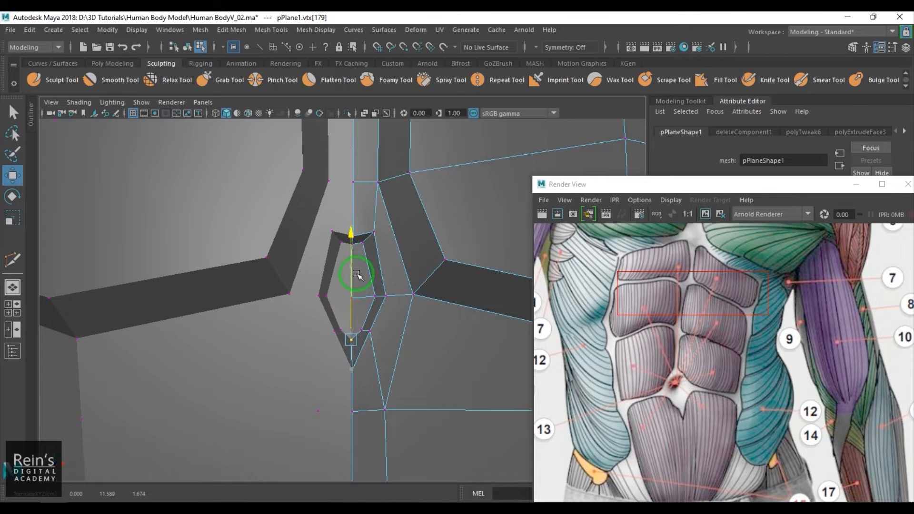
- Taper the top of the navel by moving its upper outer and inner vertices toward a point
{"action": "left_click", "coordinate": [363, 243]}
{"action": "mouse_move", "coordinate": [433, 170]}
{"action": "left_mouse_down"}
{"action": "mouse_move", "coordinate": [430, 180]}
{"action": "mouse_move", "coordinate": [446, 171]}
{"action": "left_mouse_up"}
{"action": "key", "text": "Up"}
{"action": "left_click_drag", "start_coordinate": [365, 260], "coordinate": [348, 246]}
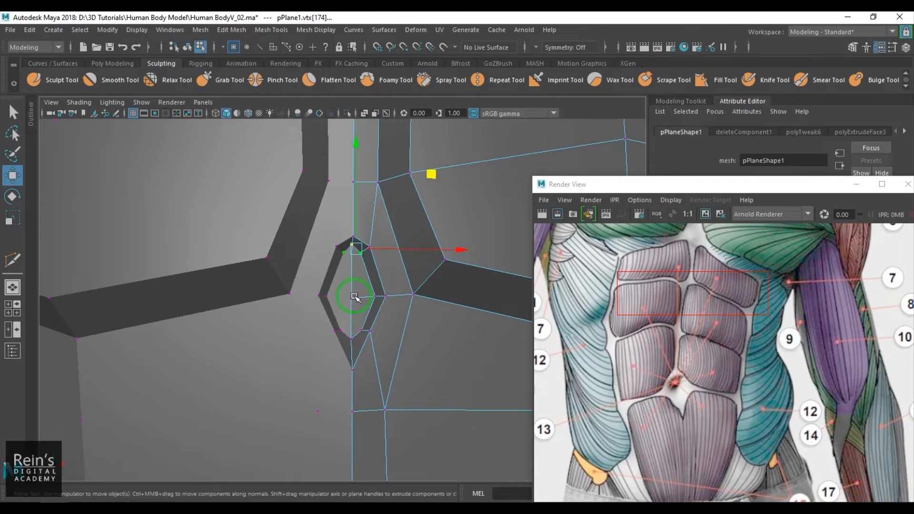
{"action": "mouse_move", "coordinate": [355, 297]}
{"action": "left_mouse_down", "text": "alt"}
{"action": "mouse_move", "coordinate": [357, 188]}
{"action": "mouse_move", "coordinate": [341, 290]}
{"action": "left_mouse_up", "text": "alt"}
{"action": "left_click_drag", "start_coordinate": [343, 206], "coordinate": [343, 191]}
{"action": "mouse_move", "coordinate": [352, 278]}
{"action": "left_mouse_down", "text": "alt"}
{"action": "mouse_move", "coordinate": [355, 298]}
{"action": "mouse_move", "coordinate": [344, 289]}
{"action": "left_mouse_up", "text": "alt"}
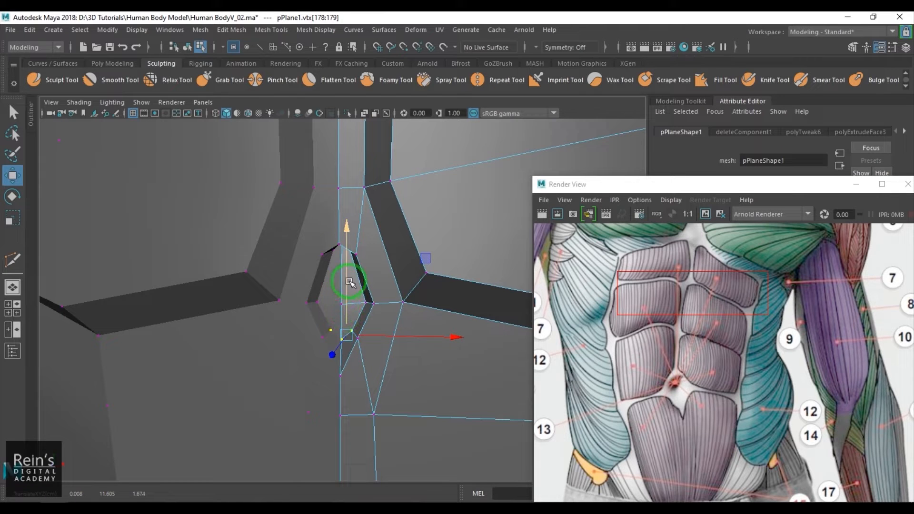
- Extrude the navel's inner faces deeper, shift them up and scale them down, then delete the new centre-line side faces
{"action": "right_click_drag", "start_coordinate": [349, 281], "coordinate": [357, 297]}
{"action": "left_click", "coordinate": [351, 319], "text": "shift"}
{"action": "left_click_drag", "start_coordinate": [358, 335], "coordinate": [337, 308], "text": "alt"}
{"action": "left_click_drag", "start_coordinate": [357, 250], "coordinate": [357, 222]}
{"action": "key", "text": "r"}
{"action": "mouse_move", "coordinate": [357, 270]}
{"action": "left_mouse_down"}
{"action": "mouse_move", "coordinate": [336, 312]}
{"action": "mouse_move", "coordinate": [376, 290]}
{"action": "mouse_move", "coordinate": [349, 280]}
{"action": "left_mouse_up"}
{"action": "right_click_drag", "start_coordinate": [349, 280], "coordinate": [336, 266], "text": "alt"}
{"action": "key", "text": "w"}
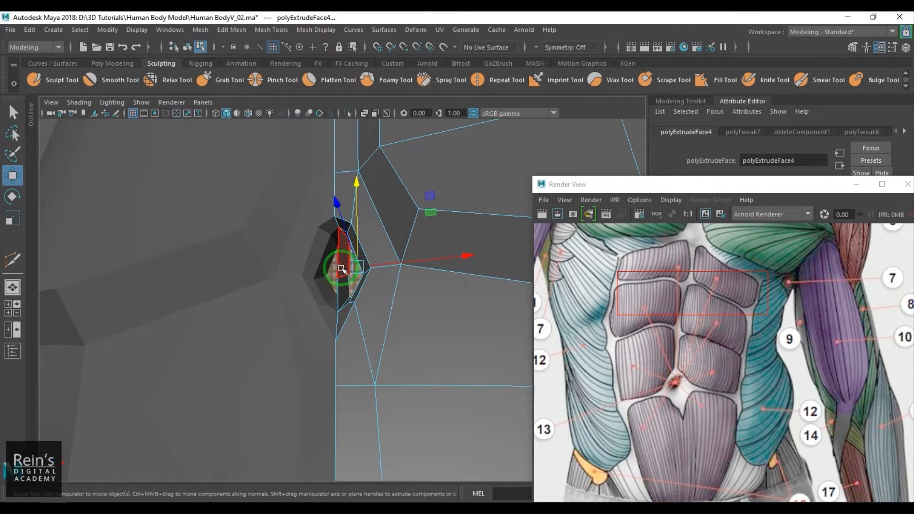
{"action": "left_click", "coordinate": [339, 290]}
{"action": "key", "text": "Delete"}
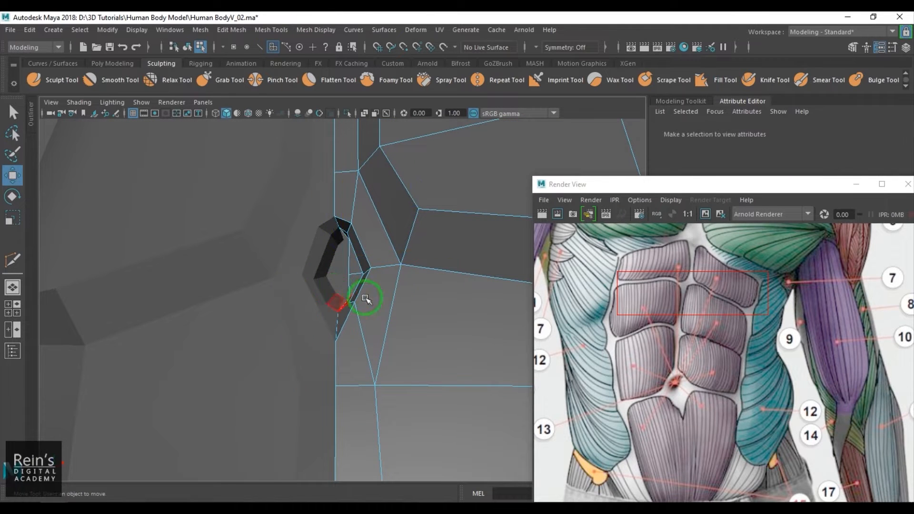
- Align the top vertex of the navel's innermost loop with the centre line
{"action": "left_click_drag", "start_coordinate": [351, 276], "coordinate": [370, 264], "text": "alt"}
{"action": "middle_click_drag", "start_coordinate": [381, 255], "coordinate": [360, 292], "text": "alt"}
{"action": "right_click_drag", "start_coordinate": [360, 292], "coordinate": [369, 257], "text": "alt"}
{"action": "key", "text": "F9"}
{"action": "left_click", "coordinate": [373, 238]}
{"action": "left_click", "coordinate": [373, 240]}
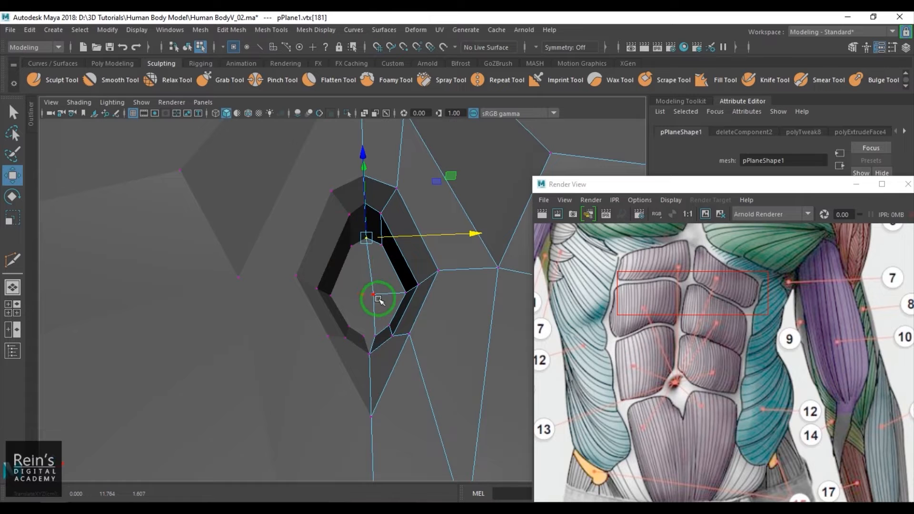
- Snap the middle and bottom vertices of the navel's innermost loop onto the centre line
{"action": "left_click", "coordinate": [404, 293]}
{"action": "key", "text": "x"}
{"action": "left_click_drag", "start_coordinate": [409, 294], "coordinate": [380, 345]}
{"action": "middle_click_drag", "start_coordinate": [379, 345], "coordinate": [356, 298], "text": "alt"}
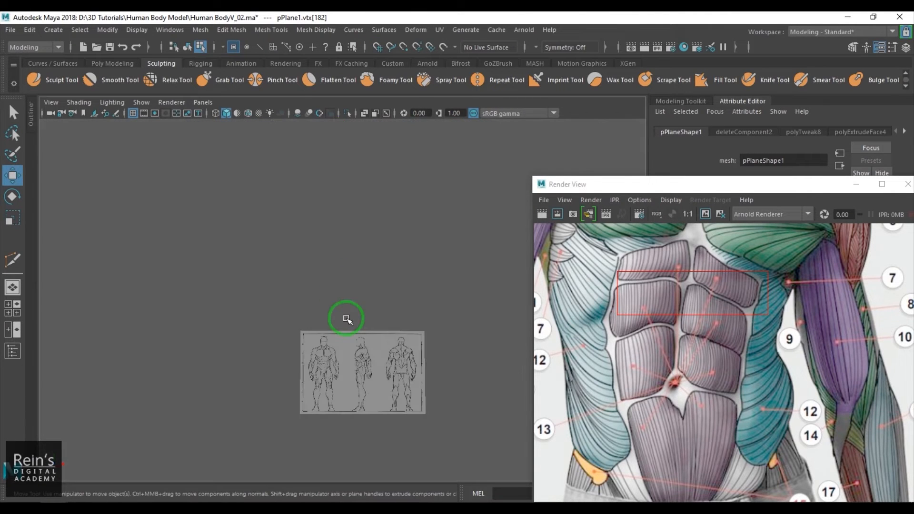
{"action": "key", "text": "f"}
{"action": "right_click_drag", "start_coordinate": [348, 327], "coordinate": [339, 384], "text": "alt"}
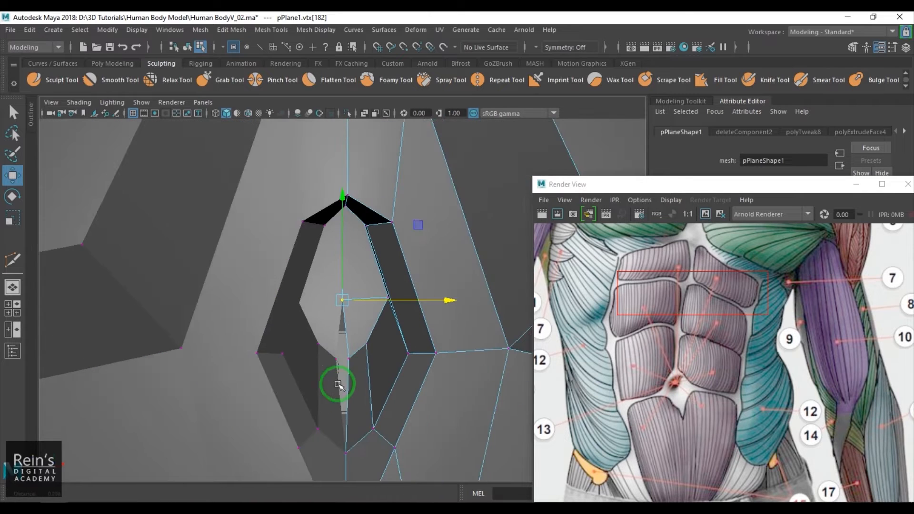
{"action": "left_click", "coordinate": [349, 360]}
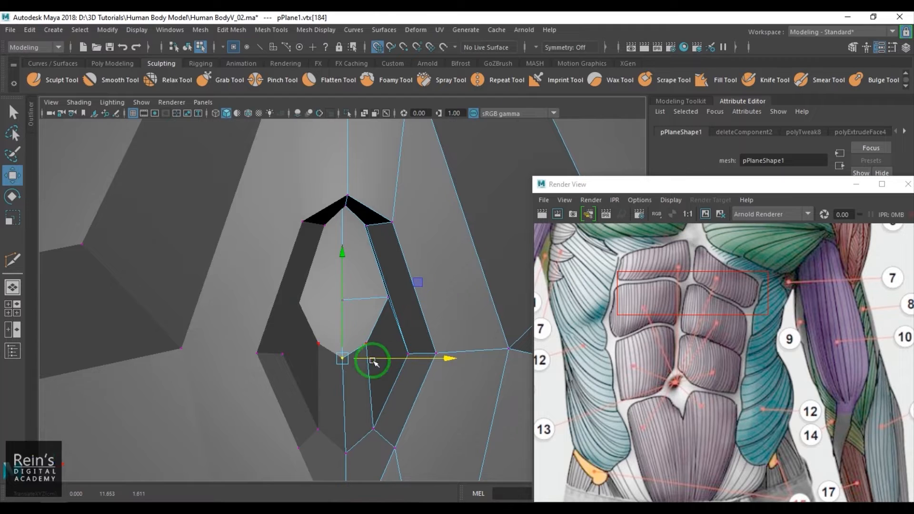
{"action": "right_click_drag", "start_coordinate": [372, 361], "coordinate": [249, 327], "text": "alt"}
- Return to object mode and examine the navel and abdomen in smooth preview from several angles
{"action": "key", "text": "F8"}
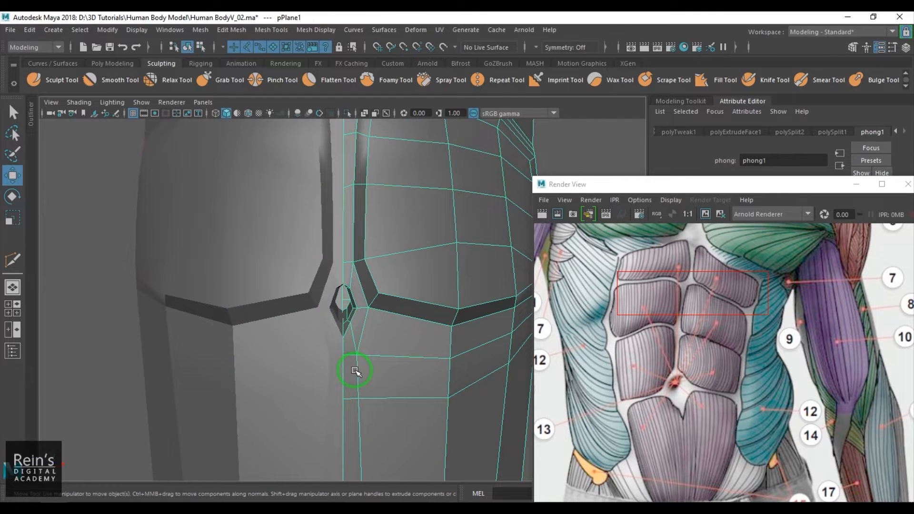
{"action": "scroll", "coordinate": [352, 370], "scroll_direction": "down", "scroll_amount": 5}
{"action": "left_click", "coordinate": [465, 382]}
{"action": "left_click_drag", "start_coordinate": [466, 382], "coordinate": [401, 374], "text": "alt"}
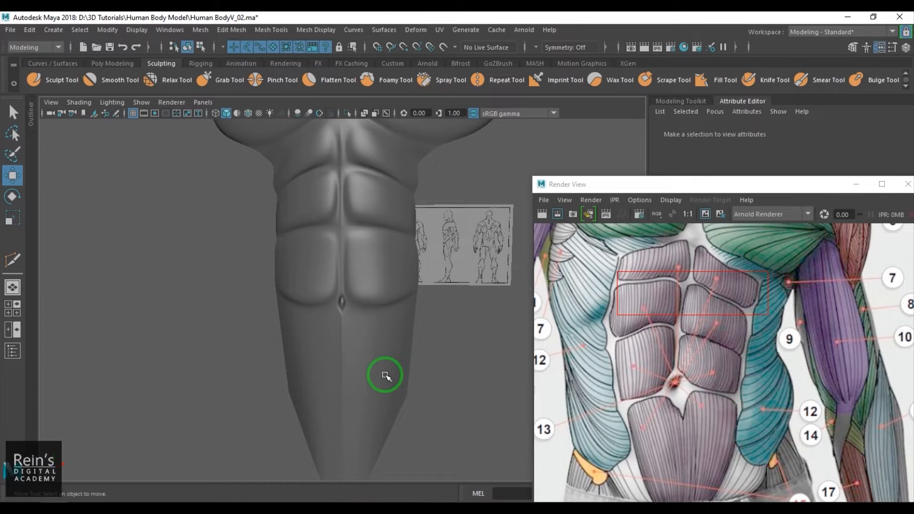
{"action": "left_click_drag", "start_coordinate": [385, 376], "coordinate": [414, 365], "text": "alt"}
{"action": "left_click", "coordinate": [389, 372]}
{"action": "middle_click_drag", "start_coordinate": [389, 371], "coordinate": [382, 295], "text": "alt"}
{"action": "right_click_drag", "start_coordinate": [382, 296], "coordinate": [411, 337], "text": "alt"}
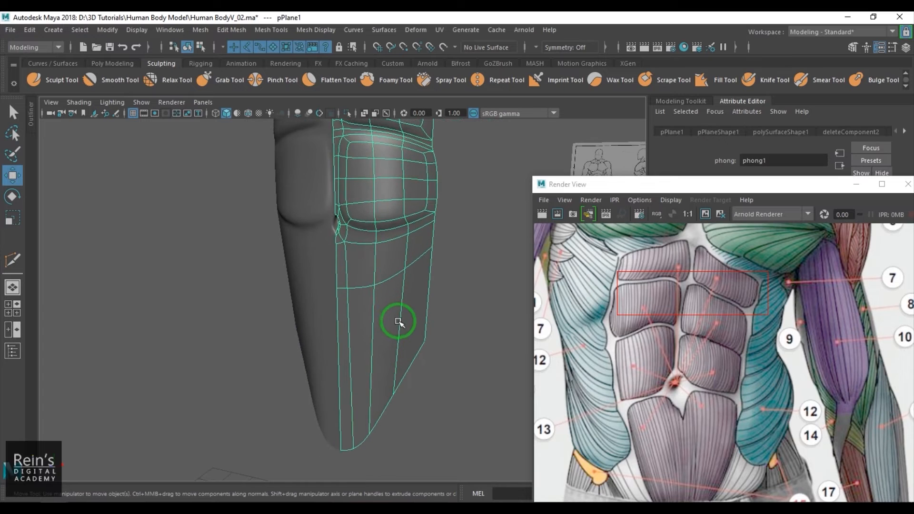
- Turn off smooth preview, and delete the outermost edge of the lowest horizontal loop below the third segment with its leftover border vertex
{"action": "key", "text": "1"}
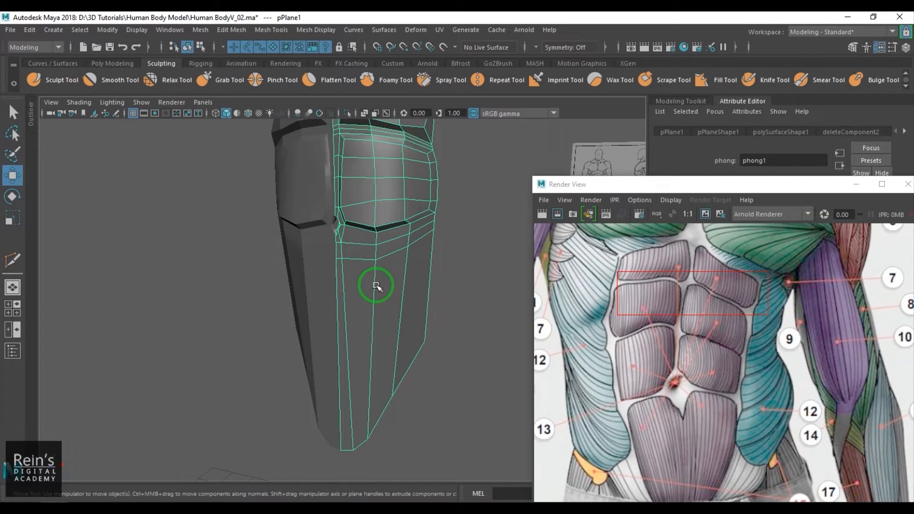
{"action": "left_click_drag", "start_coordinate": [376, 286], "coordinate": [409, 248], "text": "alt"}
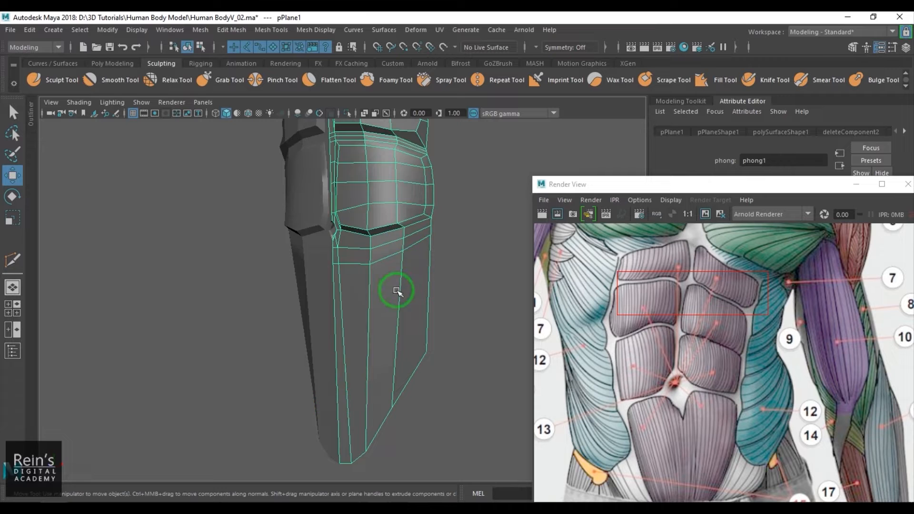
{"action": "left_click_drag", "start_coordinate": [397, 291], "coordinate": [438, 257], "text": "alt"}
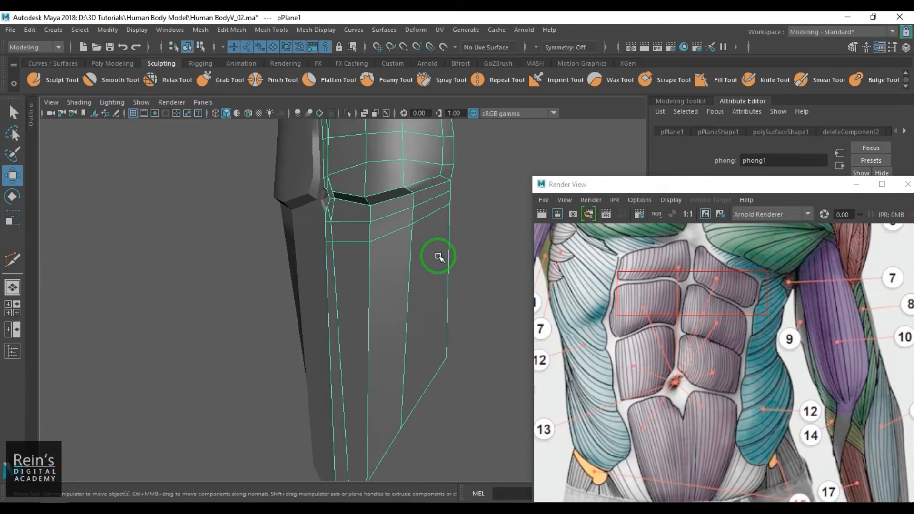
{"action": "left_click", "coordinate": [425, 223]}
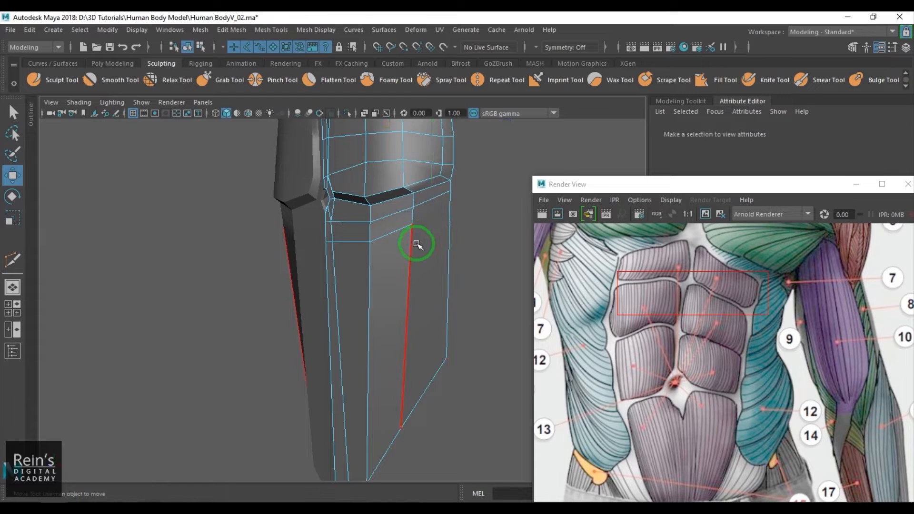
{"action": "right_click_drag", "start_coordinate": [451, 214], "coordinate": [429, 215]}
{"action": "left_click_drag", "start_coordinate": [442, 196], "coordinate": [462, 253]}
{"action": "scroll", "coordinate": [376, 285], "scroll_direction": "down", "scroll_amount": 3}
{"action": "left_click_drag", "start_coordinate": [376, 285], "coordinate": [402, 287], "text": "alt"}
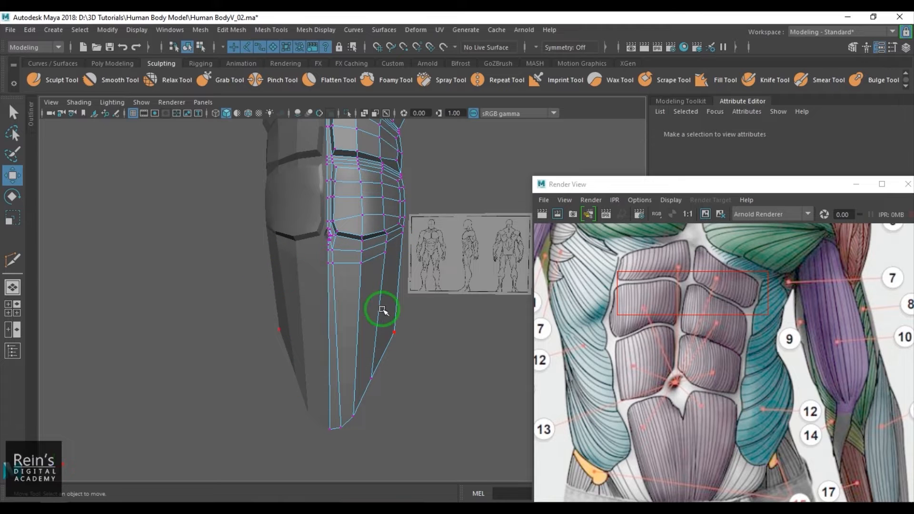
- Cut an edge line down the outer side of the lower abdomen and along its bottom border to the centre line with Multi-Cut
{"action": "left_click_drag", "start_coordinate": [382, 310], "coordinate": [453, 241], "text": "alt"}
{"action": "left_click", "coordinate": [426, 238]}
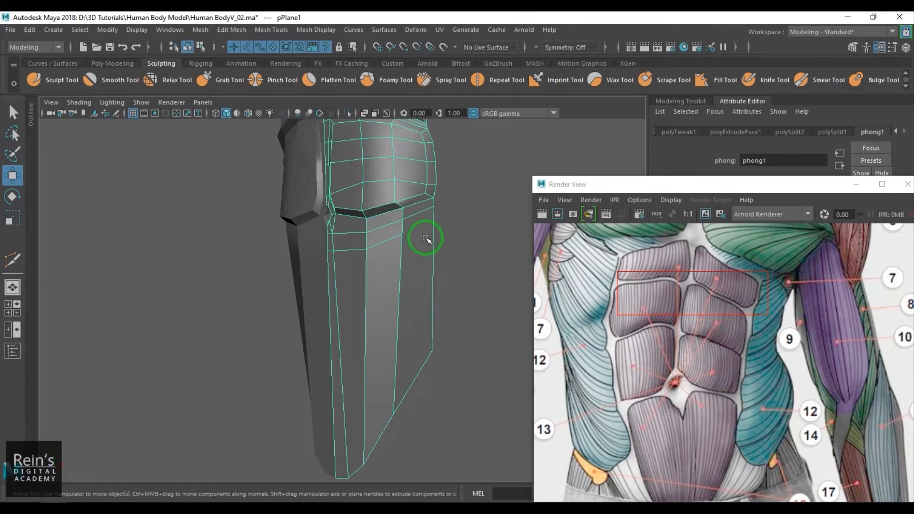
{"action": "right_click_drag", "start_coordinate": [426, 238], "coordinate": [372, 234], "text": "shift"}
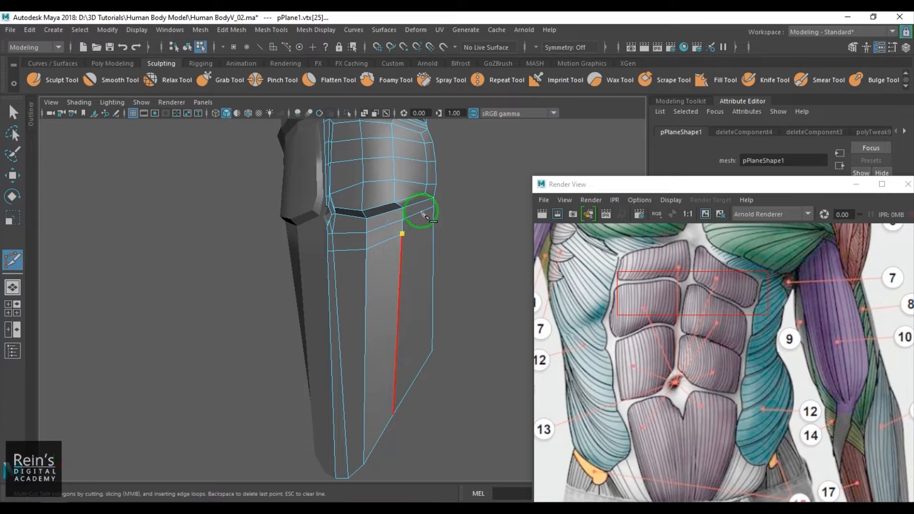
{"action": "left_click", "coordinate": [422, 216]}
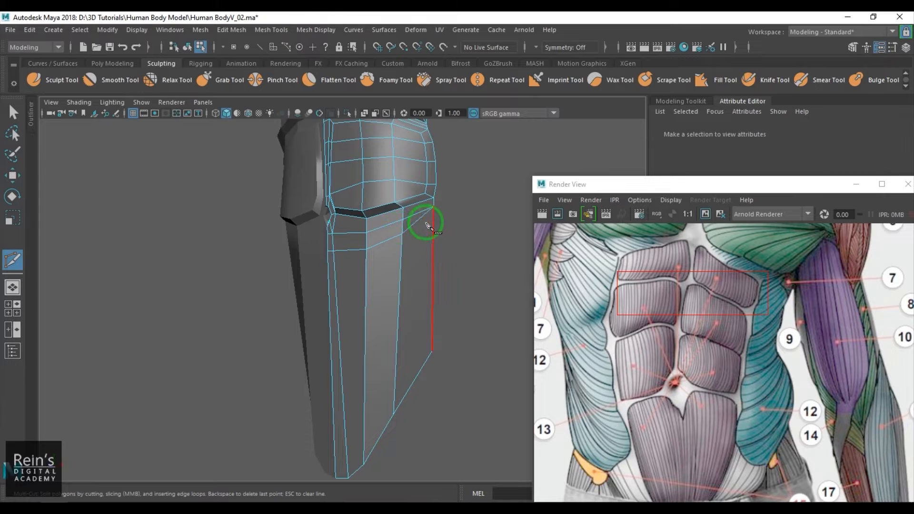
{"action": "left_click", "coordinate": [432, 336]}
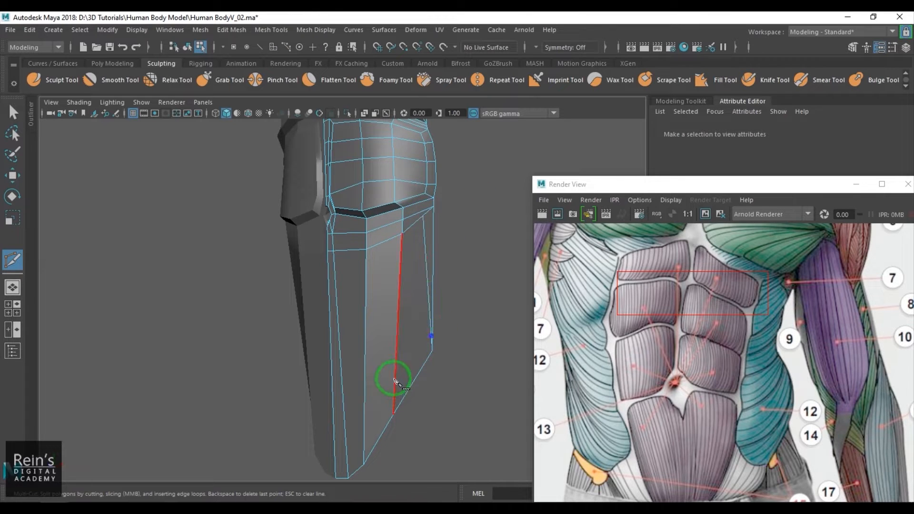
{"action": "left_click", "coordinate": [394, 396]}
{"action": "left_click", "coordinate": [364, 439]}
{"action": "left_click_drag", "start_coordinate": [366, 444], "coordinate": [398, 441], "text": "alt"}
{"action": "middle_click_drag", "start_coordinate": [398, 441], "coordinate": [424, 401], "text": "alt"}
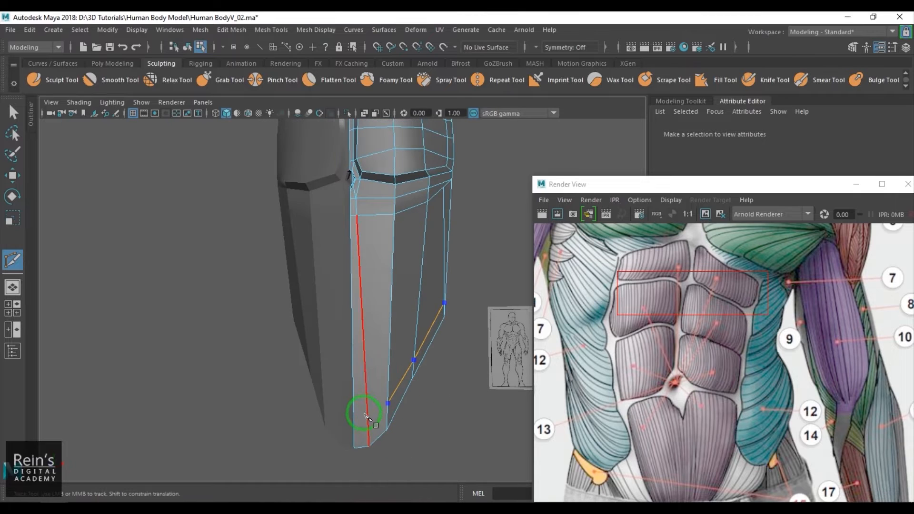
{"action": "key", "text": "Return"}
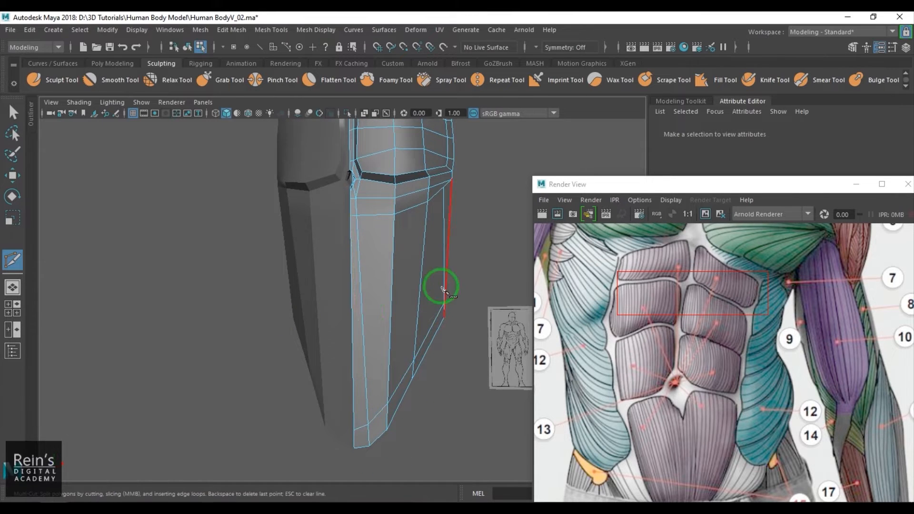
- Move the new cut's upper and lower corner vertices inward and slightly down from the outer border of the lower abdomen
{"action": "middle_click_drag", "start_coordinate": [441, 287], "coordinate": [404, 333], "text": "alt"}
{"action": "scroll", "coordinate": [405, 332], "scroll_direction": "up", "scroll_amount": 2}
{"action": "key", "text": "w"}
{"action": "right_click_drag", "start_coordinate": [437, 235], "coordinate": [408, 237]}
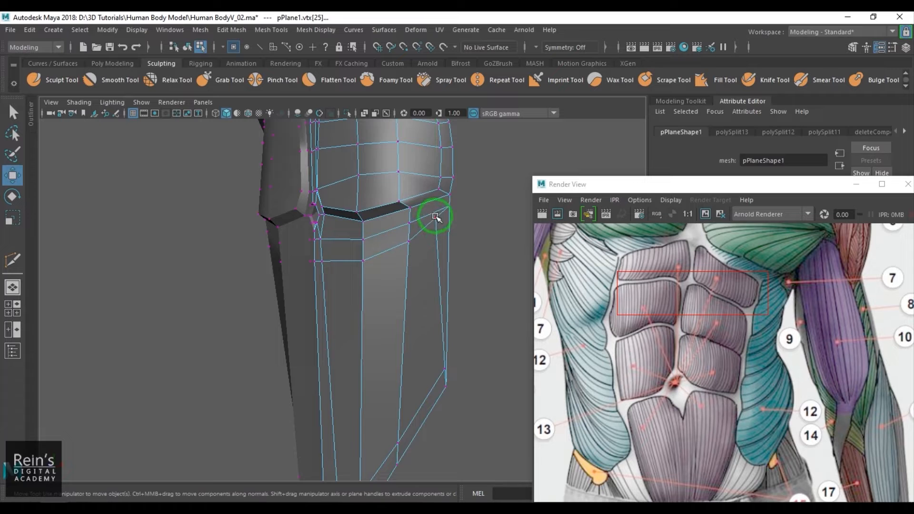
{"action": "left_click", "coordinate": [436, 216]}
{"action": "left_click_drag", "start_coordinate": [436, 254], "coordinate": [431, 229], "text": "alt"}
{"action": "left_click", "coordinate": [448, 374]}
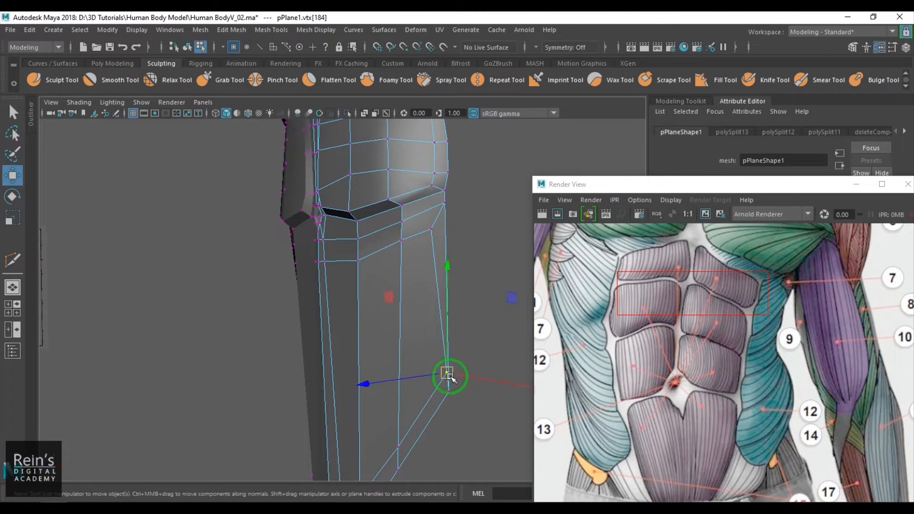
{"action": "left_click_drag", "start_coordinate": [449, 376], "coordinate": [431, 393]}
{"action": "scroll", "coordinate": [425, 359], "scroll_direction": "down", "scroll_amount": 2}
{"action": "left_click_drag", "start_coordinate": [425, 359], "coordinate": [447, 351], "text": "alt"}
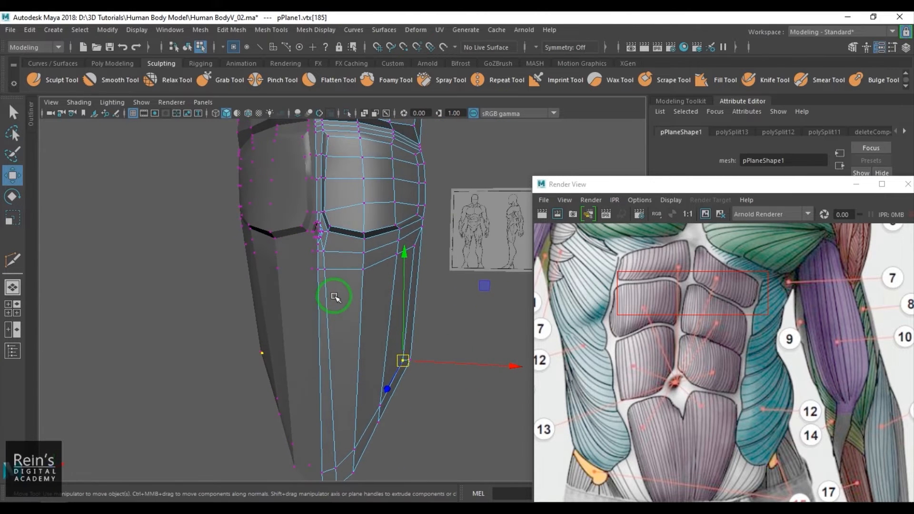
- Adjust the depth of the vertex row directly below the navel and return to object mode
{"action": "left_click_drag", "start_coordinate": [371, 288], "coordinate": [372, 287]}
{"action": "left_click_drag", "start_coordinate": [340, 236], "coordinate": [276, 273]}
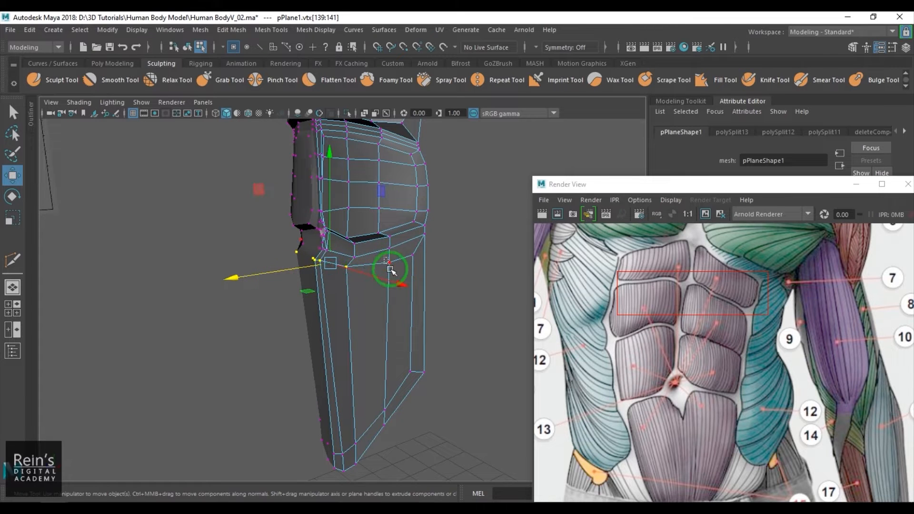
{"action": "left_click", "coordinate": [389, 267]}
{"action": "left_click_drag", "start_coordinate": [386, 278], "coordinate": [404, 294], "text": "alt"}
{"action": "key", "text": "F8"}
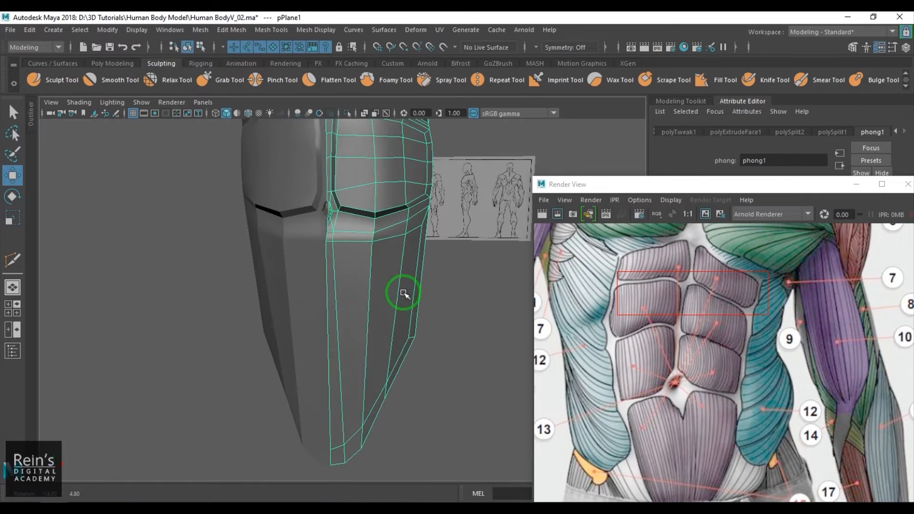
- Move the short edge directly below the navel, beside the centre line, slightly outward
{"action": "key", "text": "F10"}
{"action": "left_click", "coordinate": [335, 240]}
{"action": "left_click_drag", "start_coordinate": [338, 271], "coordinate": [327, 271], "text": "alt"}
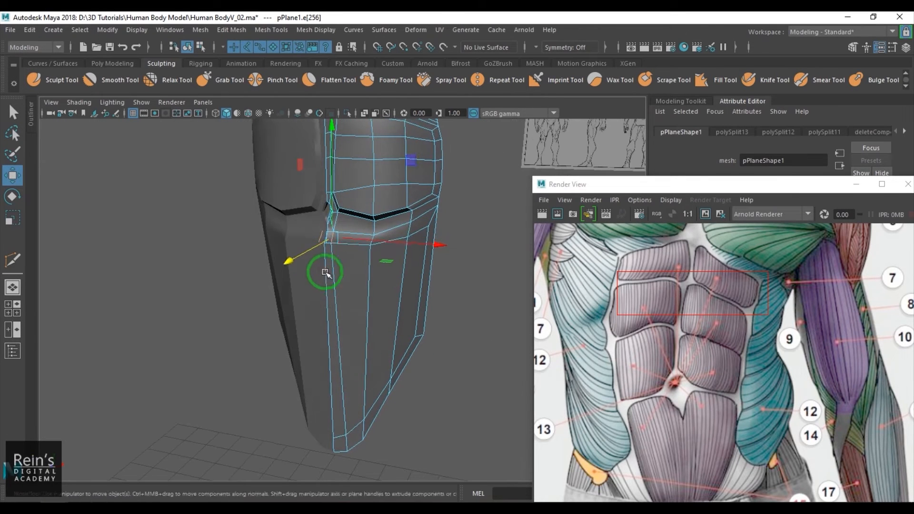
{"action": "left_click_drag", "start_coordinate": [398, 241], "coordinate": [405, 241]}
{"action": "left_click_drag", "start_coordinate": [382, 300], "coordinate": [424, 286], "text": "alt"}
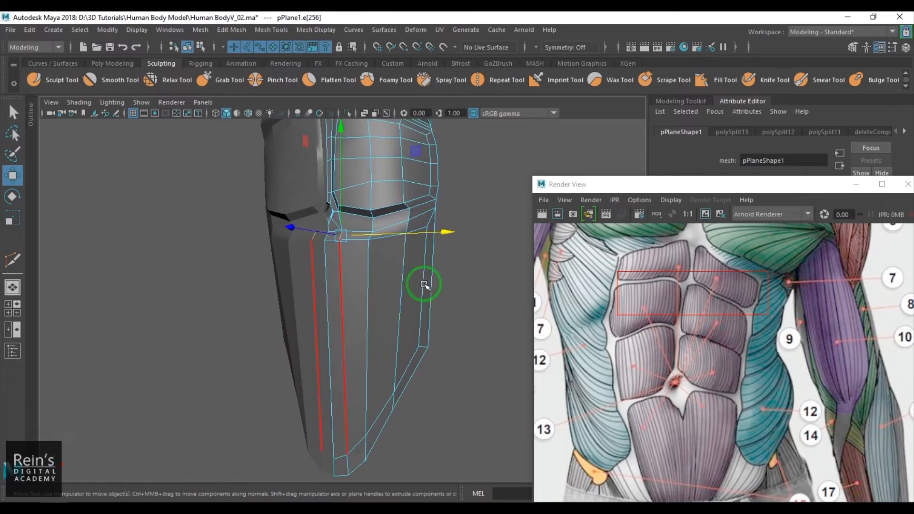
- Insert three horizontal edge loops across the lower abdomen between the navel and the bottom border loop
{"action": "right_click_drag", "start_coordinate": [400, 303], "coordinate": [410, 278]}
{"action": "right_click_drag", "start_coordinate": [411, 233], "coordinate": [355, 235], "text": "shift"}
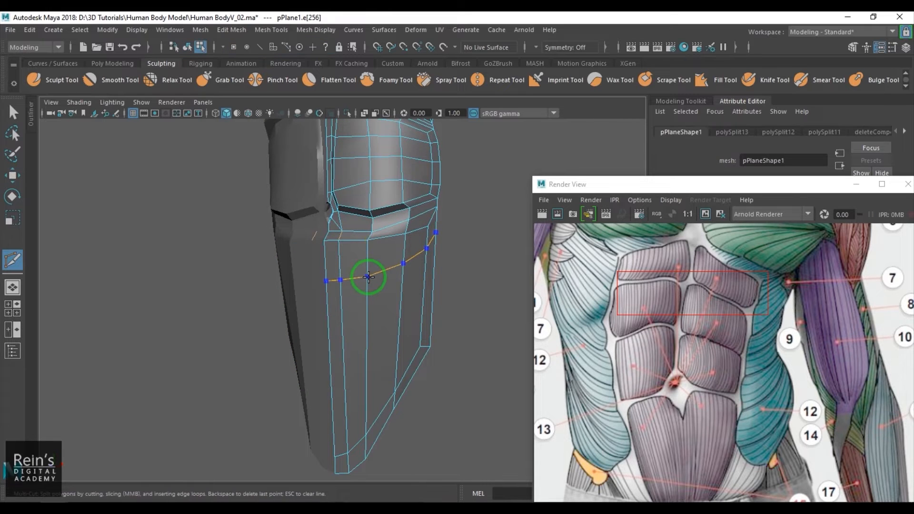
{"action": "left_click", "coordinate": [368, 278], "text": "ctrl"}
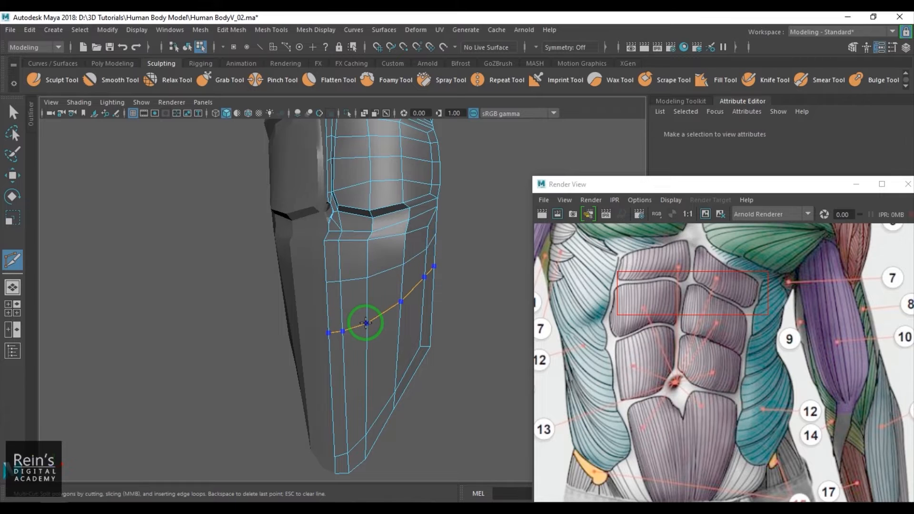
{"action": "left_click", "coordinate": [366, 324], "text": "ctrl"}
{"action": "left_click", "coordinate": [367, 374], "text": "ctrl"}
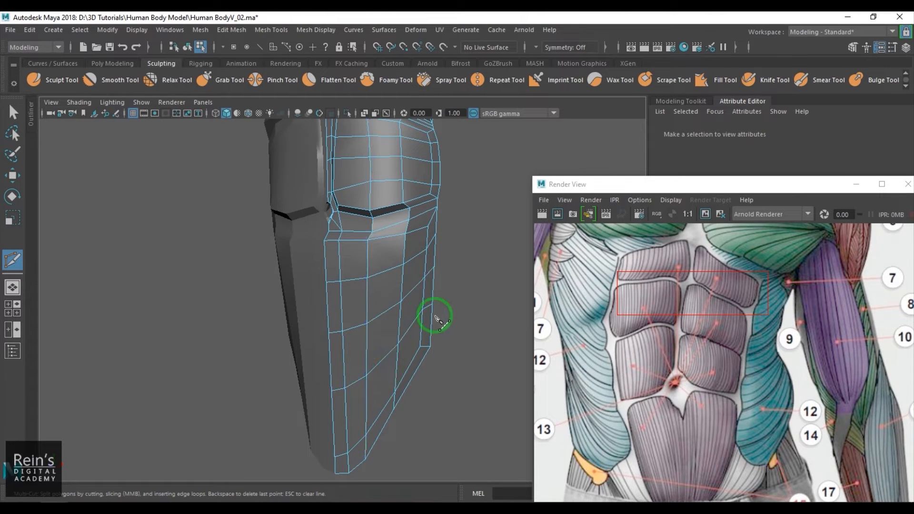
- In the front view, move the lower abdomen's outer side vertices outward to round its outline, undoing the last unwanted change
{"action": "mouse_move", "coordinate": [437, 318]}
{"action": "left_mouse_down", "text": "alt"}
{"action": "mouse_move", "coordinate": [396, 310]}
{"action": "mouse_move", "coordinate": [423, 326]}
{"action": "left_mouse_up", "text": "alt"}
{"action": "key", "text": "space"}
{"action": "scroll", "coordinate": [417, 323], "scroll_direction": "down", "scroll_amount": 10}
{"action": "scroll", "coordinate": [417, 324], "scroll_direction": "up", "scroll_amount": 8}
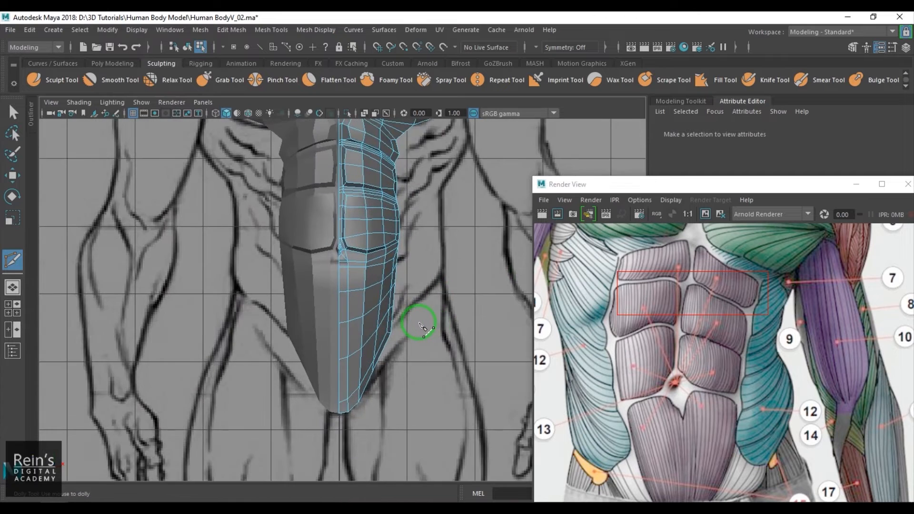
{"action": "key", "text": "w"}
{"action": "right_click_drag", "start_coordinate": [423, 268], "coordinate": [369, 277]}
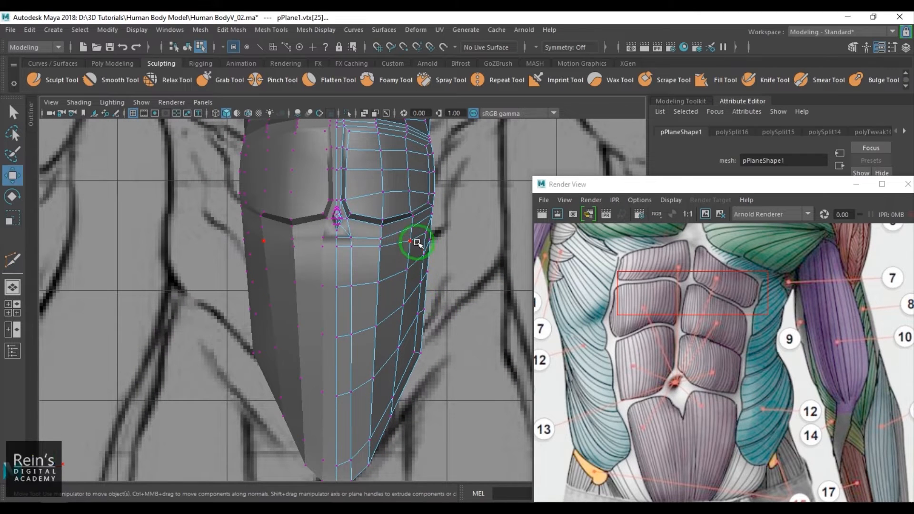
{"action": "left_click_drag", "start_coordinate": [415, 237], "coordinate": [438, 250]}
{"action": "left_click_drag", "start_coordinate": [416, 287], "coordinate": [432, 267]}
{"action": "left_click_drag", "start_coordinate": [424, 277], "coordinate": [431, 318]}
{"action": "left_click_drag", "start_coordinate": [421, 312], "coordinate": [428, 317]}
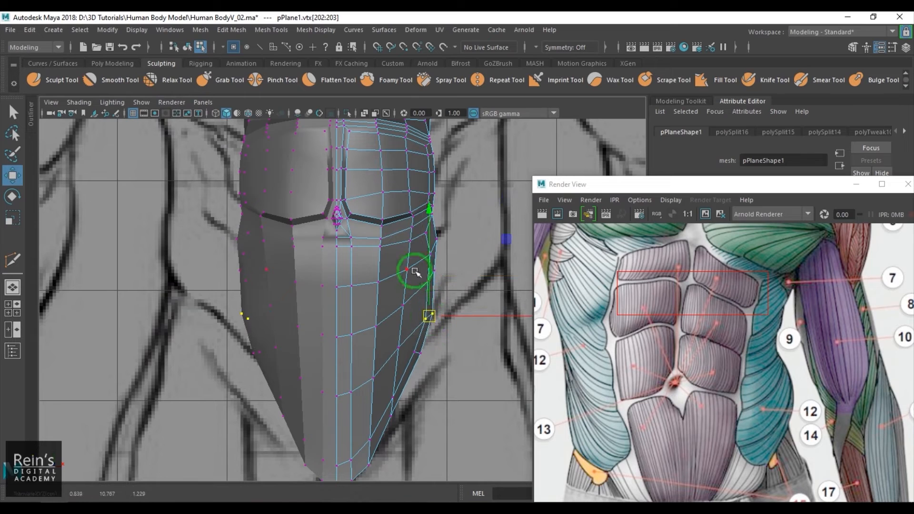
{"action": "mouse_move", "coordinate": [416, 271]}
{"action": "left_mouse_down"}
{"action": "mouse_move", "coordinate": [432, 286]}
{"action": "mouse_move", "coordinate": [440, 279]}
{"action": "mouse_move", "coordinate": [420, 262]}
{"action": "mouse_move", "coordinate": [439, 272]}
{"action": "left_mouse_up"}
{"action": "key", "text": "ctrl+z"}
- Switch to the side view and move the vertex row directly below the navel slightly back toward the body
{"action": "key", "text": "space"}
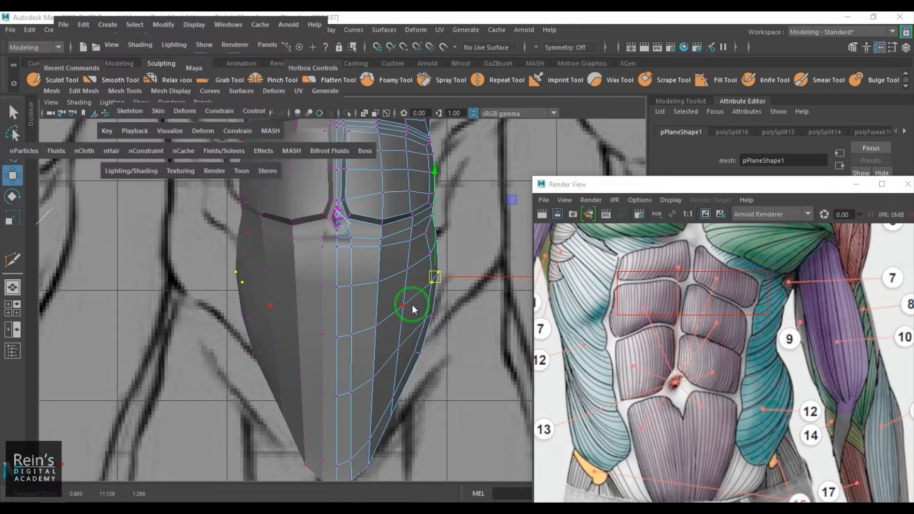
{"action": "key", "text": "space"}
{"action": "right_click_drag", "start_coordinate": [415, 306], "coordinate": [373, 381], "text": "alt"}
{"action": "middle_click_drag", "start_coordinate": [373, 381], "coordinate": [371, 304], "text": "alt"}
{"action": "scroll", "coordinate": [372, 304], "scroll_direction": "up", "scroll_amount": 5}
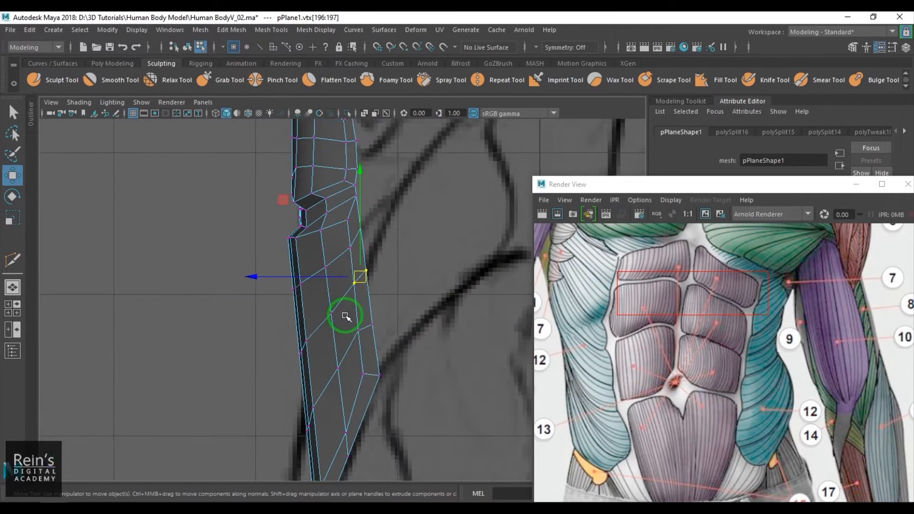
{"action": "left_click_drag", "start_coordinate": [267, 221], "coordinate": [298, 242]}
{"action": "left_click_drag", "start_coordinate": [287, 231], "coordinate": [294, 236]}
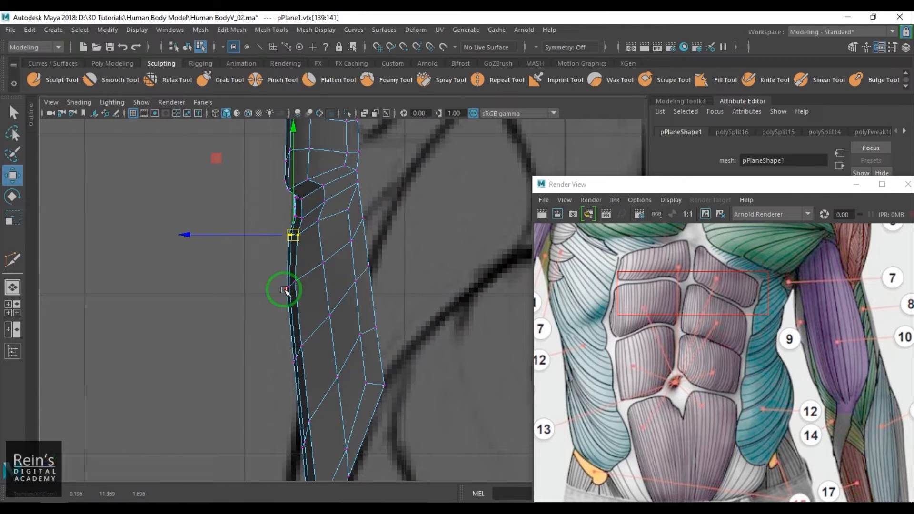
- Reposition the front vertex rows of the lower abdomen in the side view to follow the reference profile
{"action": "left_click_drag", "start_coordinate": [278, 273], "coordinate": [306, 297]}
{"action": "middle_click_drag", "start_coordinate": [304, 316], "coordinate": [310, 264], "text": "alt"}
{"action": "left_click_drag", "start_coordinate": [291, 281], "coordinate": [317, 315]}
{"action": "left_click_drag", "start_coordinate": [304, 302], "coordinate": [299, 308]}
{"action": "left_click_drag", "start_coordinate": [290, 351], "coordinate": [303, 398]}
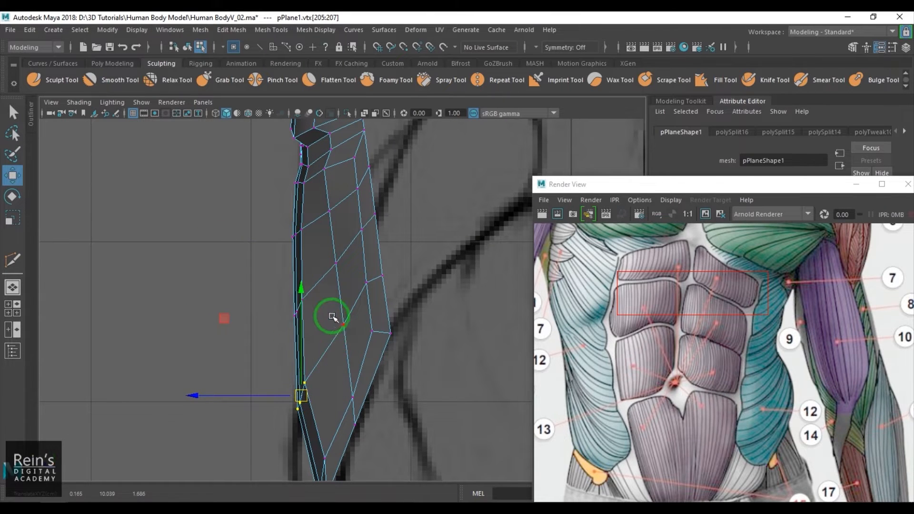
- Move the middle column of lower abdomen vertices forward to round the surface in the side view
{"action": "left_click_drag", "start_coordinate": [333, 316], "coordinate": [357, 343]}
{"action": "left_click_drag", "start_coordinate": [350, 331], "coordinate": [341, 340]}
{"action": "left_click_drag", "start_coordinate": [353, 283], "coordinate": [327, 267]}
{"action": "left_click_drag", "start_coordinate": [344, 231], "coordinate": [319, 208]}
{"action": "mouse_move", "coordinate": [332, 211]}
{"action": "left_mouse_down"}
{"action": "mouse_move", "coordinate": [322, 214]}
{"action": "mouse_move", "coordinate": [317, 164]}
{"action": "mouse_move", "coordinate": [330, 168]}
{"action": "mouse_move", "coordinate": [332, 230]}
{"action": "mouse_move", "coordinate": [331, 212]}
{"action": "left_mouse_up"}
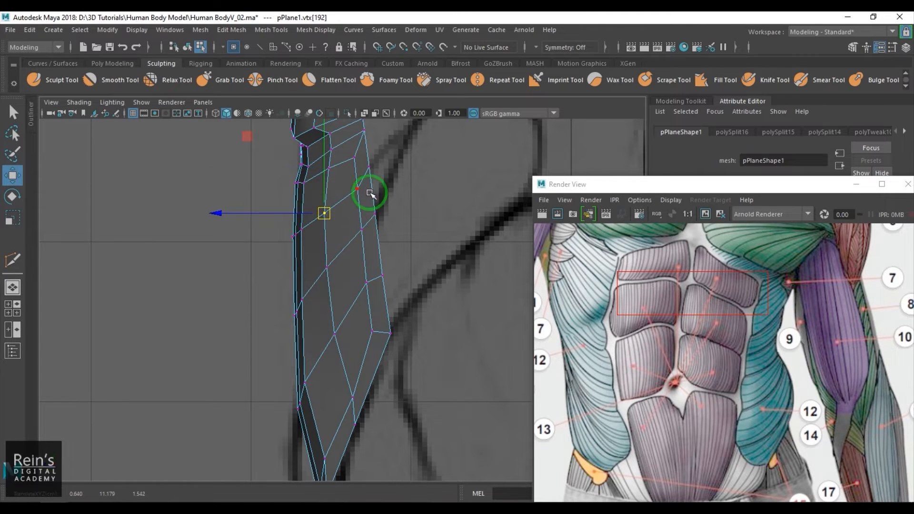
- Move the upper outer-side vertices of the lower abdomen backward to curve its rear edge in the side view
{"action": "left_click_drag", "start_coordinate": [351, 175], "coordinate": [369, 175]}
{"action": "left_click_drag", "start_coordinate": [359, 207], "coordinate": [381, 220]}
{"action": "left_click_drag", "start_coordinate": [362, 268], "coordinate": [392, 300]}
{"action": "left_click_drag", "start_coordinate": [373, 279], "coordinate": [382, 279]}
- Refine the front profile below the navel by adjusting the depth of its top three vertex rows
{"action": "left_click_drag", "start_coordinate": [283, 178], "coordinate": [314, 190]}
{"action": "left_click_drag", "start_coordinate": [302, 184], "coordinate": [308, 186]}
{"action": "left_click_drag", "start_coordinate": [285, 222], "coordinate": [312, 241]}
{"action": "left_click_drag", "start_coordinate": [303, 233], "coordinate": [300, 232]}
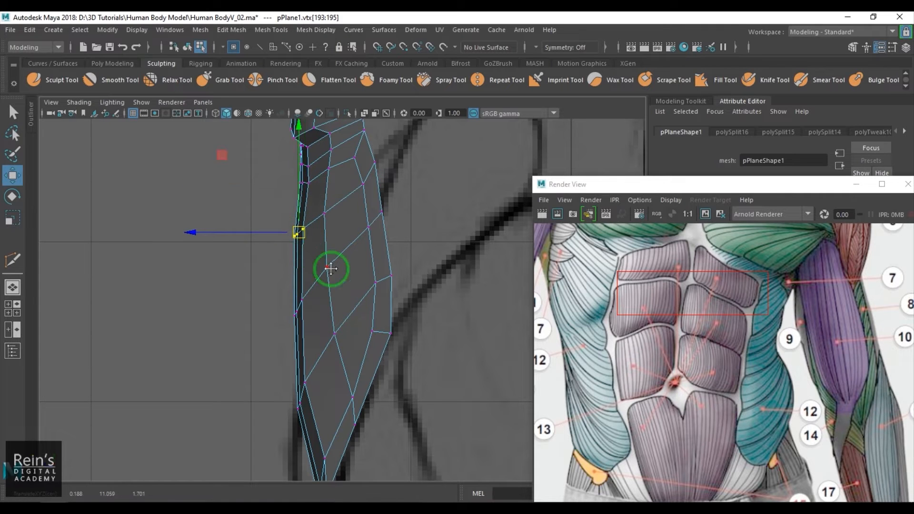
{"action": "middle_click_drag", "start_coordinate": [331, 268], "coordinate": [337, 216], "text": "alt"}
{"action": "left_click_drag", "start_coordinate": [319, 241], "coordinate": [296, 269]}
{"action": "left_click_drag", "start_coordinate": [302, 257], "coordinate": [300, 258]}
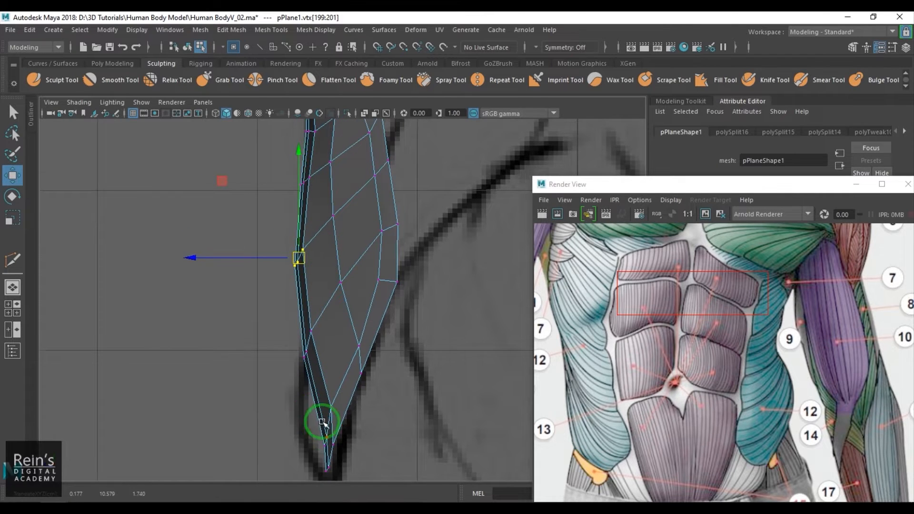
- Adjust the vertices near the lower abdomen's tip and the outer corner vertices to the reference in the side view
{"action": "middle_click_drag", "start_coordinate": [317, 419], "coordinate": [296, 327], "text": "alt"}
{"action": "left_click_drag", "start_coordinate": [295, 325], "coordinate": [319, 380]}
{"action": "left_click", "coordinate": [373, 286]}
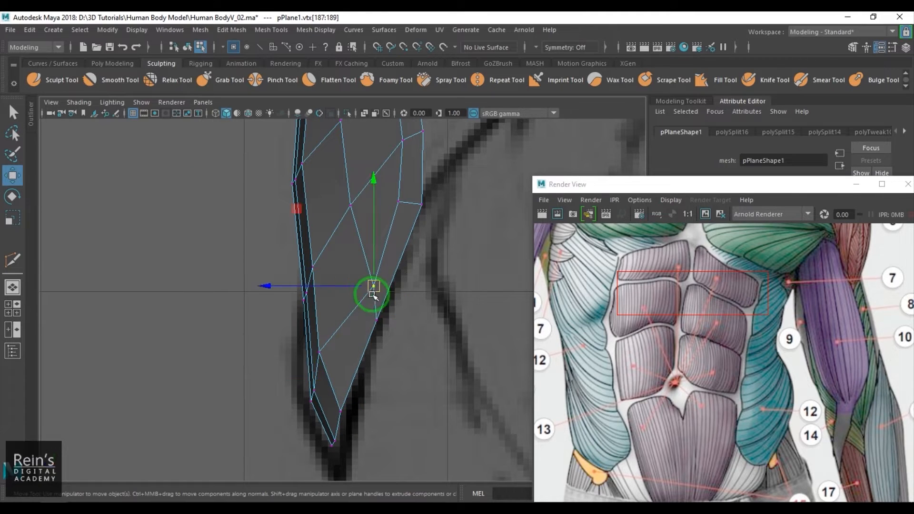
{"action": "left_click_drag", "start_coordinate": [373, 287], "coordinate": [358, 268]}
{"action": "middle_click_drag", "start_coordinate": [377, 262], "coordinate": [348, 401], "text": "alt"}
{"action": "left_click", "coordinate": [370, 341]}
{"action": "left_click_drag", "start_coordinate": [371, 341], "coordinate": [401, 353]}
{"action": "left_click_drag", "start_coordinate": [394, 346], "coordinate": [390, 346]}
{"action": "scroll", "coordinate": [389, 346], "scroll_direction": "down", "scroll_amount": 4}
{"action": "middle_click_drag", "start_coordinate": [392, 332], "coordinate": [380, 452], "text": "alt"}
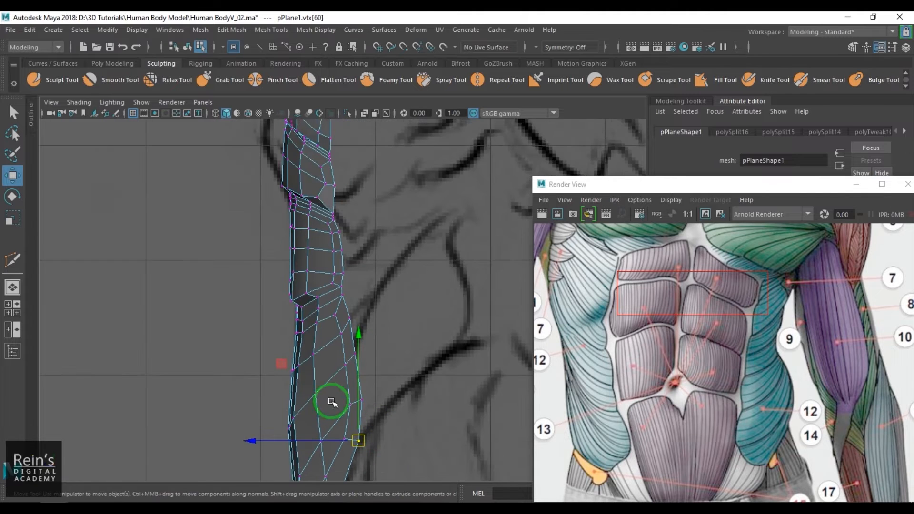
- Move the second vertex row below the navel slightly forward in the side view
{"action": "middle_click_drag", "start_coordinate": [332, 397], "coordinate": [350, 319], "text": "alt"}
{"action": "left_click_drag", "start_coordinate": [299, 280], "coordinate": [299, 280]}
{"action": "left_click_drag", "start_coordinate": [315, 291], "coordinate": [310, 290]}
- Pull the front of the chest and its lower front vertex forward to the reference outline using soft selection
{"action": "right_click_drag", "start_coordinate": [380, 267], "coordinate": [304, 267], "text": "alt"}
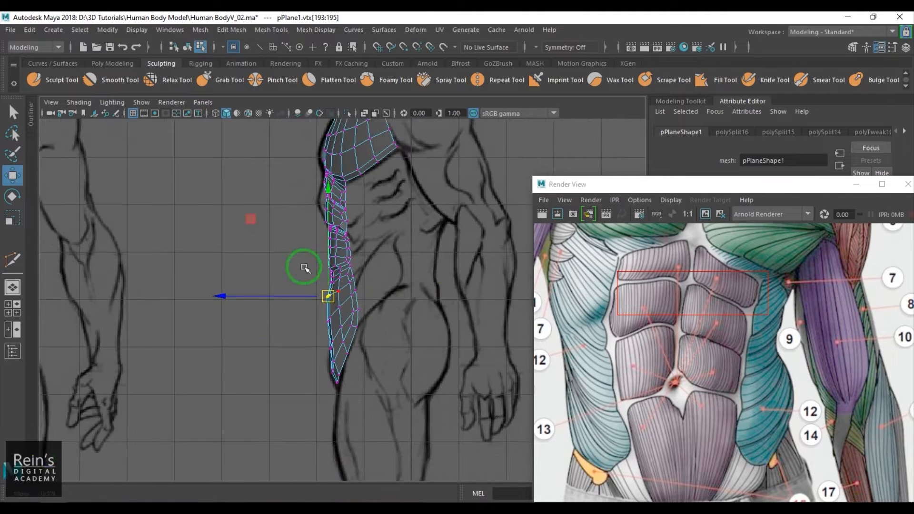
{"action": "middle_click_drag", "start_coordinate": [437, 296], "coordinate": [428, 349], "text": "alt"}
{"action": "middle_click_drag", "start_coordinate": [386, 287], "coordinate": [386, 367], "text": "alt"}
{"action": "scroll", "coordinate": [329, 282], "scroll_direction": "up", "scroll_amount": 5}
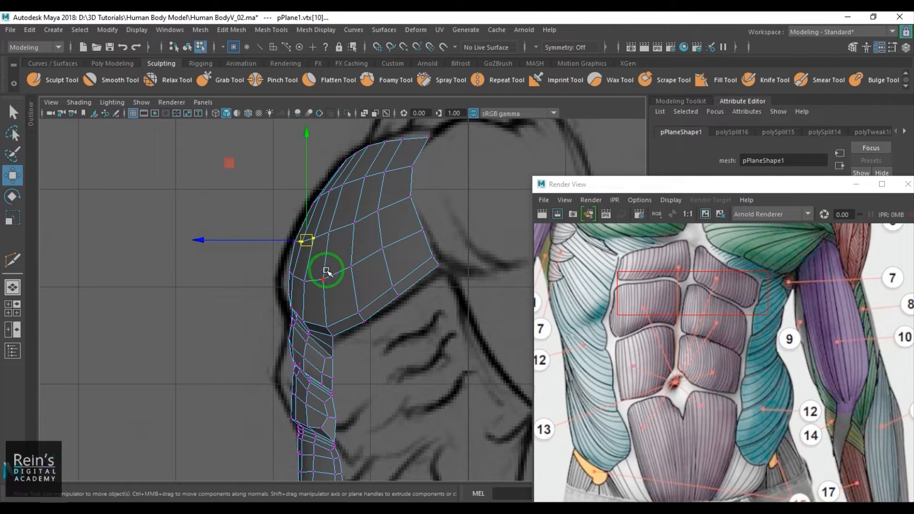
{"action": "key", "text": "b"}
{"action": "left_click_drag", "start_coordinate": [343, 287], "coordinate": [322, 309]}
{"action": "left_click_drag", "start_coordinate": [256, 241], "coordinate": [249, 243]}
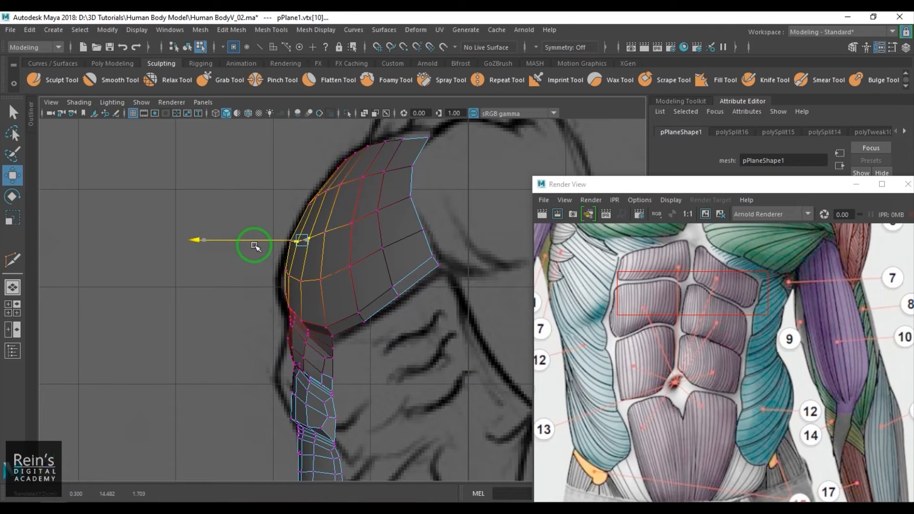
{"action": "left_click", "coordinate": [286, 307]}
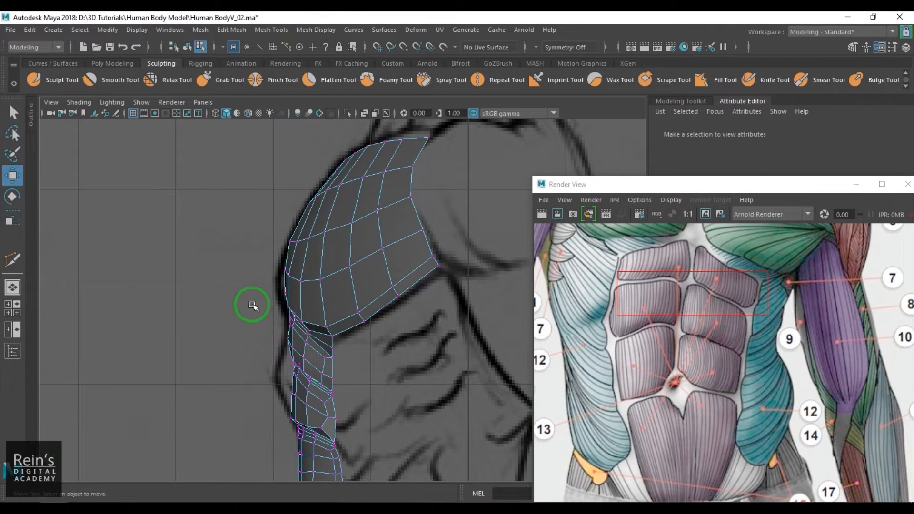
{"action": "left_click", "coordinate": [288, 307]}
{"action": "left_click_drag", "start_coordinate": [248, 304], "coordinate": [241, 308]}
- Undo the first move of the upper abdominal vertices, adjust the soft selection falloff, and pull them forward toward the reference
{"action": "middle_click_drag", "start_coordinate": [305, 341], "coordinate": [302, 267], "text": "alt"}
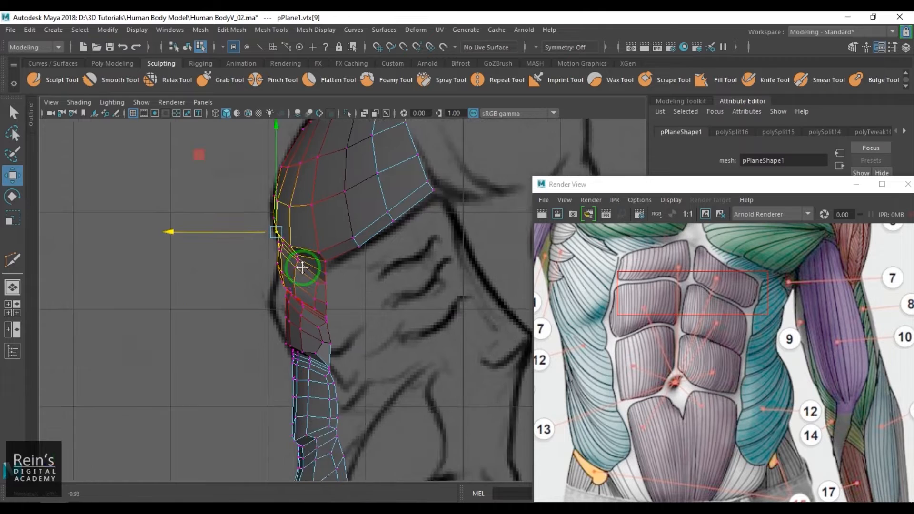
{"action": "middle_click_drag", "start_coordinate": [277, 353], "coordinate": [291, 243], "text": "alt"}
{"action": "left_click_drag", "start_coordinate": [323, 284], "coordinate": [322, 284]}
{"action": "left_click_drag", "start_coordinate": [257, 246], "coordinate": [250, 248]}
{"action": "key", "text": "ctrl+z"}
{"action": "key", "text": "b"}
{"action": "left_click_drag", "start_coordinate": [392, 294], "coordinate": [334, 306]}
{"action": "left_click_drag", "start_coordinate": [230, 249], "coordinate": [221, 257]}
- Turn off soft selection and align the front vertices of the lower abdomen with the reference outline in the side view
{"action": "middle_click_drag", "start_coordinate": [305, 296], "coordinate": [313, 189], "text": "alt"}
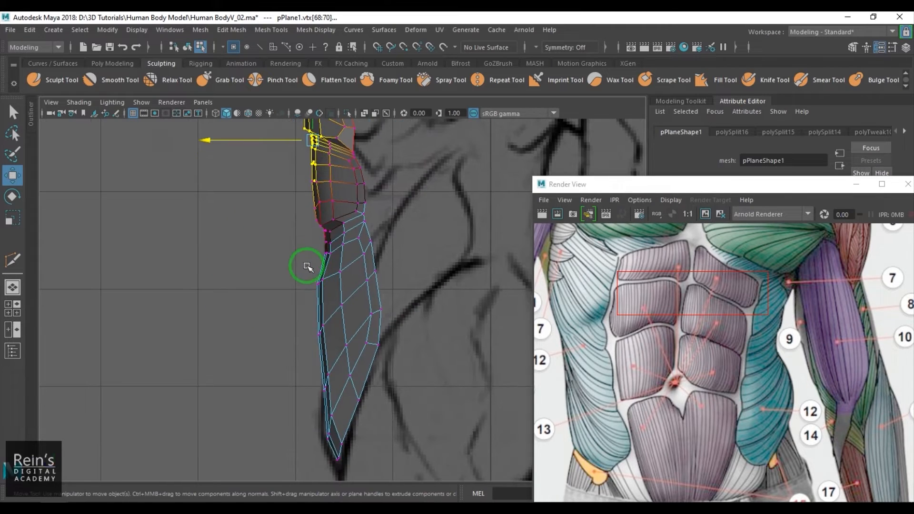
{"action": "left_click_drag", "start_coordinate": [307, 267], "coordinate": [329, 290]}
{"action": "left_click_drag", "start_coordinate": [320, 282], "coordinate": [322, 279]}
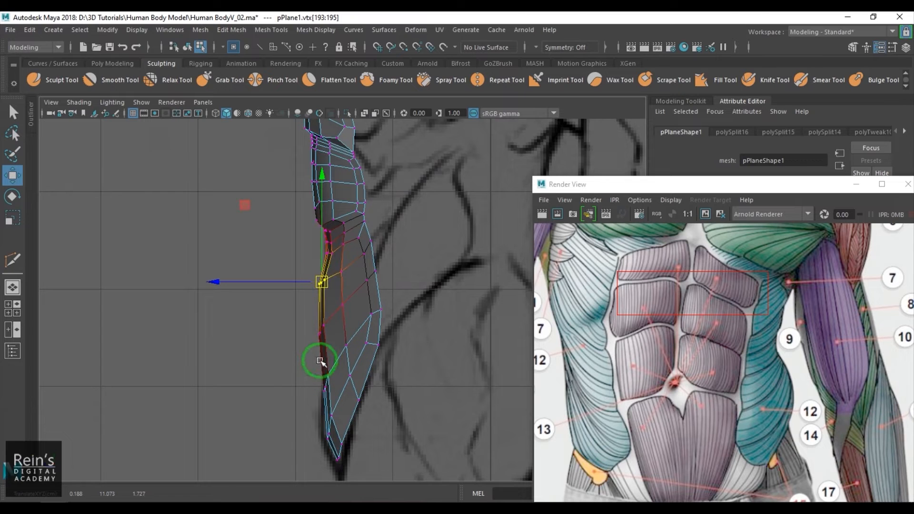
{"action": "key", "text": "b"}
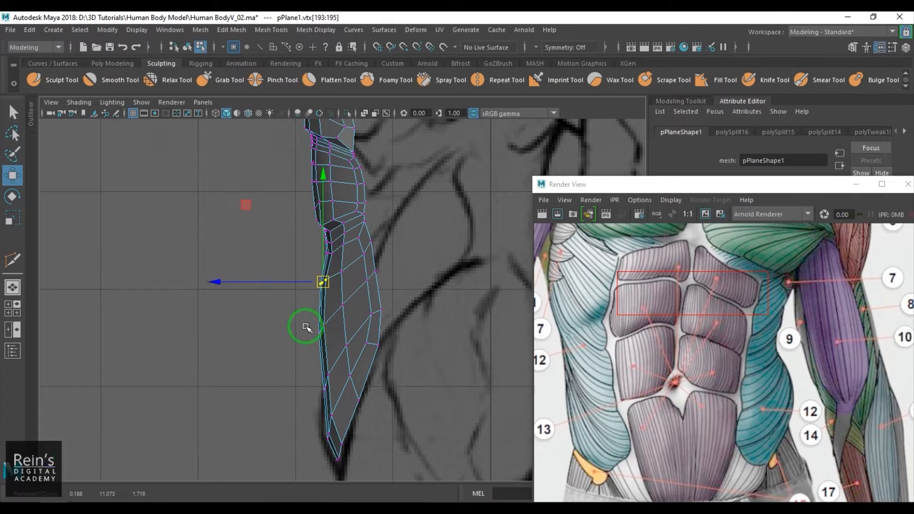
{"action": "left_click", "coordinate": [322, 329]}
{"action": "left_click", "coordinate": [323, 384]}
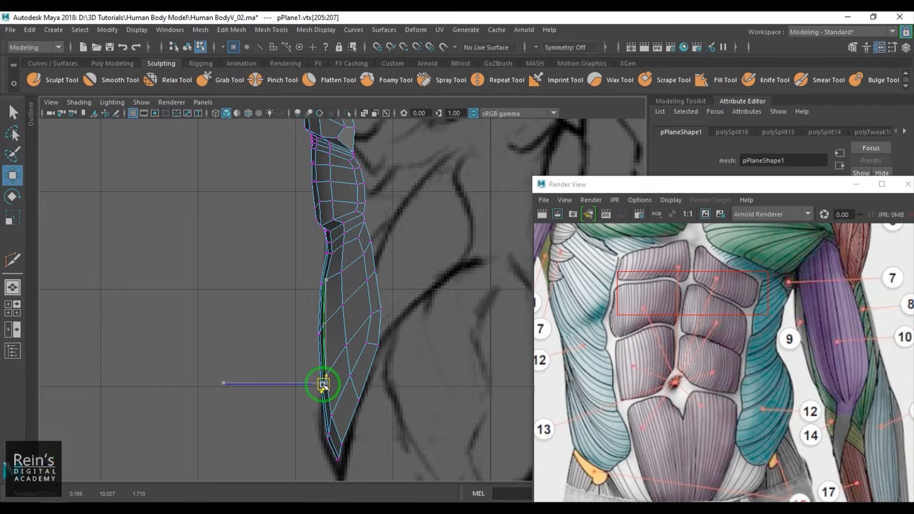
- Return to object mode and examine the mirrored chest and abdomen in the perspective view
{"action": "right_click_drag", "start_coordinate": [340, 358], "coordinate": [421, 267]}
{"action": "key", "text": "space"}
{"action": "left_click_drag", "start_coordinate": [399, 326], "coordinate": [419, 329]}
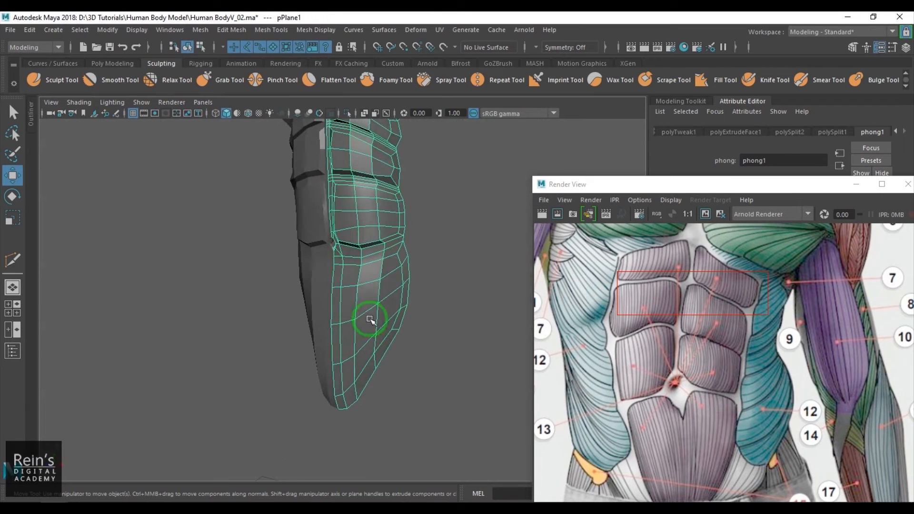
{"action": "left_click", "coordinate": [441, 294]}
{"action": "scroll", "coordinate": [433, 306], "scroll_direction": "down", "scroll_amount": 2}
{"action": "middle_click_drag", "start_coordinate": [378, 256], "coordinate": [368, 294], "text": "alt"}
{"action": "left_click", "coordinate": [344, 221]}
{"action": "right_click_drag", "start_coordinate": [377, 178], "coordinate": [474, 212], "text": "shift"}
{"action": "left_click", "coordinate": [451, 295]}
{"action": "scroll", "coordinate": [448, 300], "scroll_direction": "down", "scroll_amount": 4}
{"action": "middle_click_drag", "start_coordinate": [433, 304], "coordinate": [434, 331], "text": "alt"}
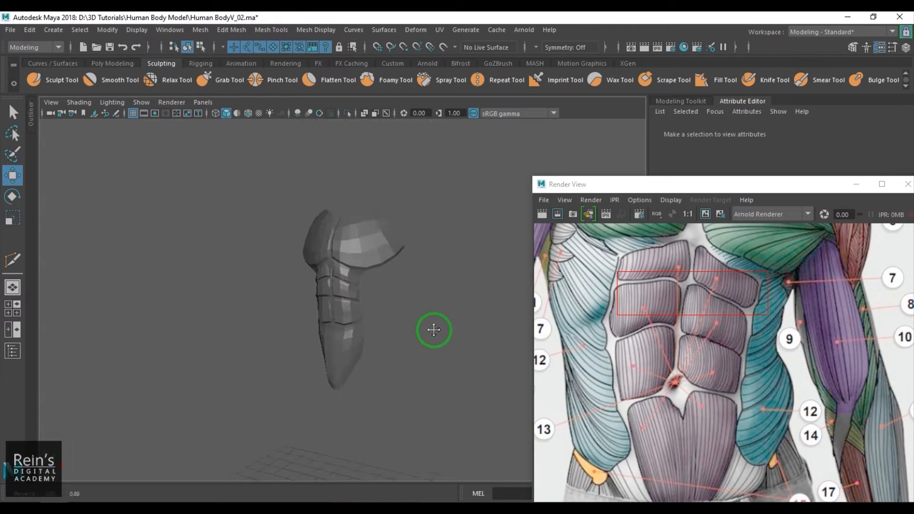
{"action": "mouse_move", "coordinate": [434, 330]}
{"action": "left_mouse_down", "text": "alt"}
{"action": "mouse_move", "coordinate": [443, 310]}
{"action": "mouse_move", "coordinate": [424, 343]}
{"action": "left_mouse_up", "text": "alt"}
{"action": "left_click", "coordinate": [392, 234]}
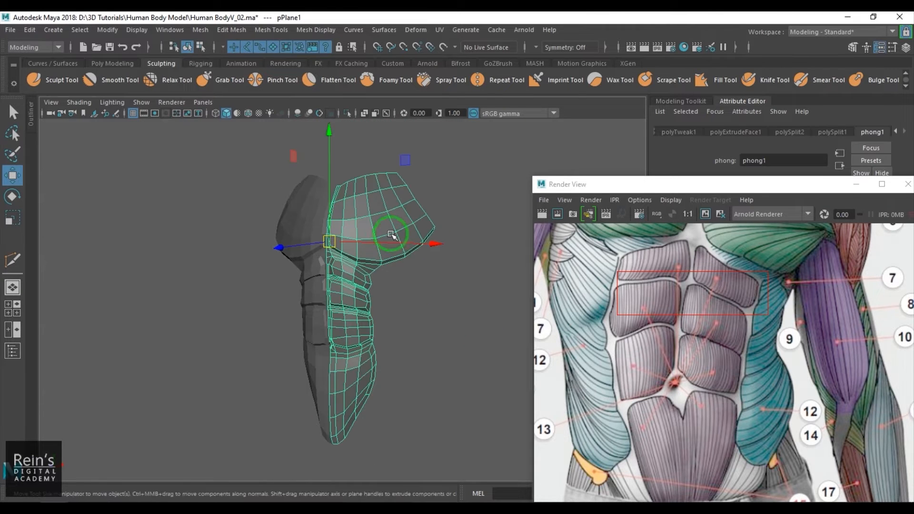
{"action": "left_click", "coordinate": [335, 30]}
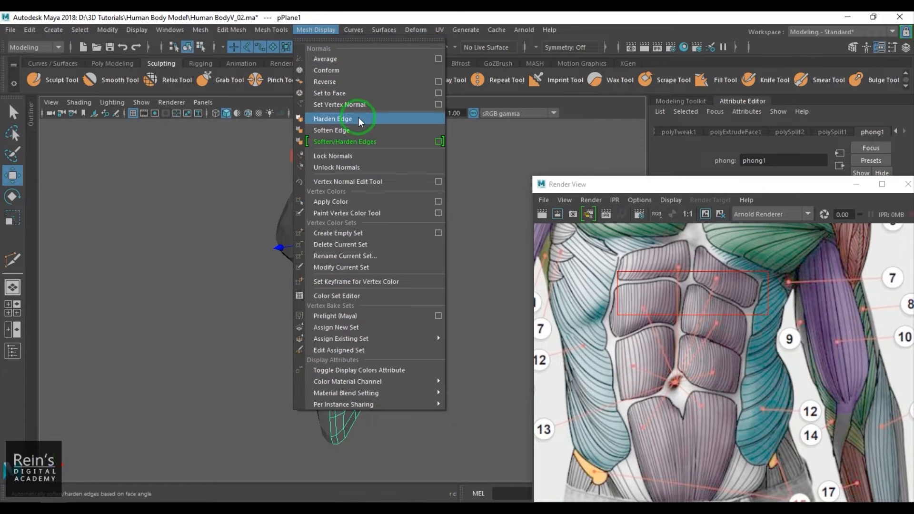
{"action": "left_click", "coordinate": [179, 213]}
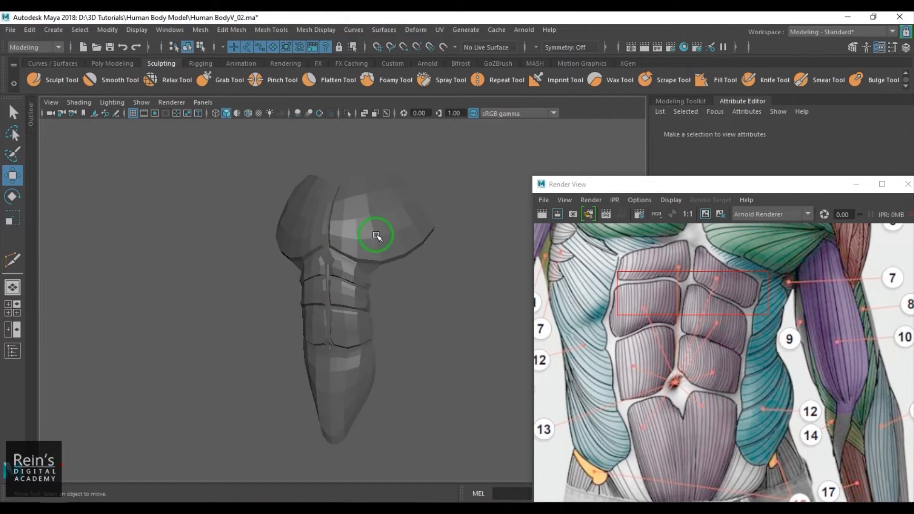
- Apply Soften Edge to the torso mesh and deselect it for a smooth shaded view
{"action": "left_click", "coordinate": [377, 235]}
{"action": "left_click", "coordinate": [278, 30]}
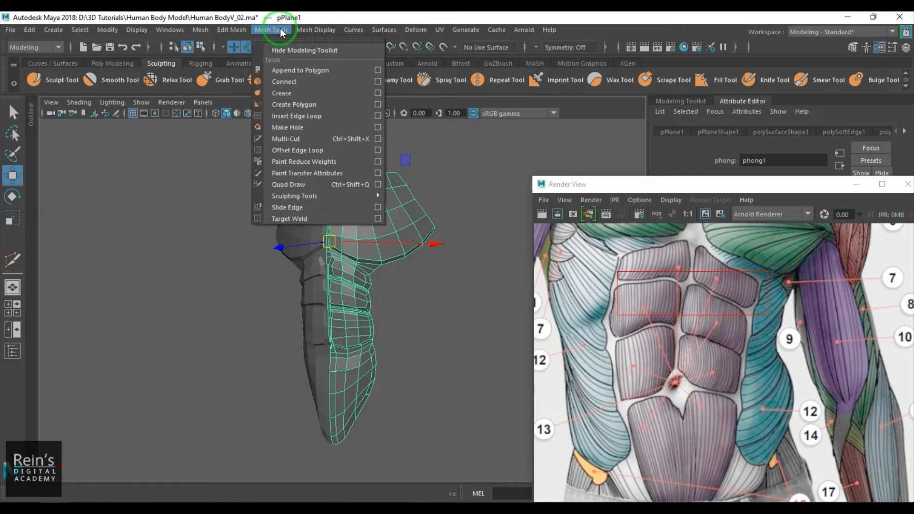
{"action": "left_click", "coordinate": [317, 30]}
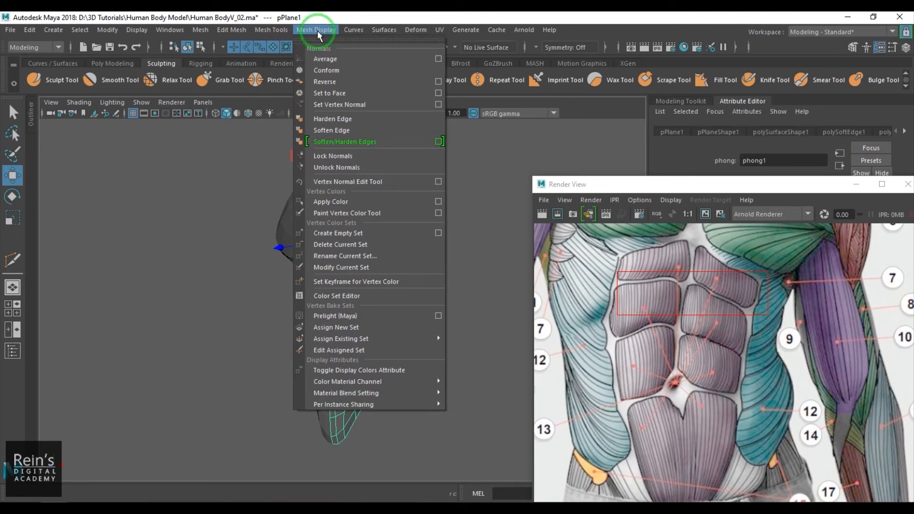
{"action": "left_click", "coordinate": [353, 133]}
{"action": "left_click", "coordinate": [402, 316]}
{"action": "scroll", "coordinate": [426, 284], "scroll_direction": "up", "scroll_amount": 2}
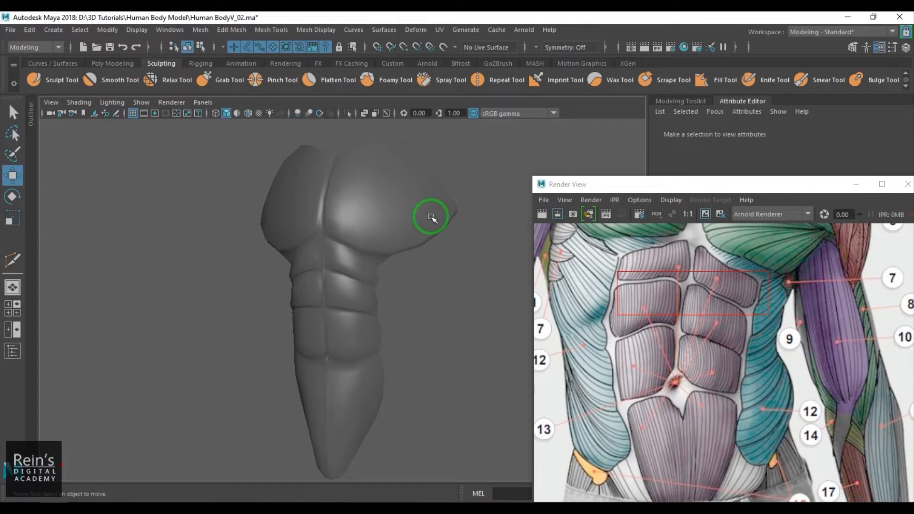
- Change the viewport background to light grey and show the wireframe on the shaded torso
{"action": "key", "text": "alt+b"}
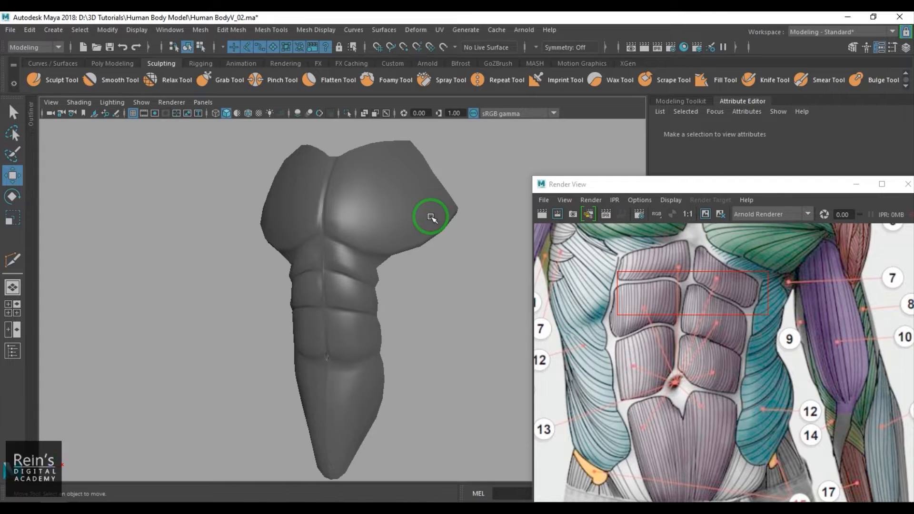
{"action": "left_click", "coordinate": [248, 113]}
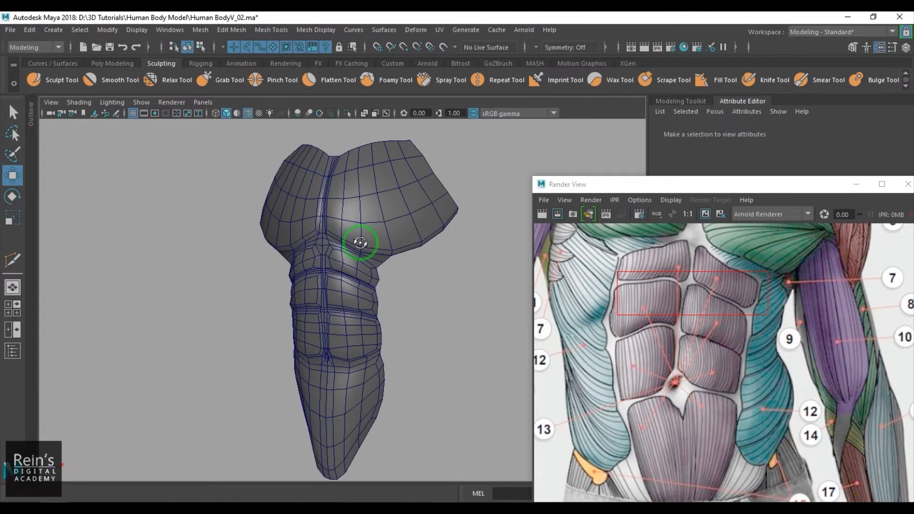
{"action": "mouse_move", "coordinate": [360, 242]}
{"action": "left_mouse_down", "text": "alt"}
{"action": "mouse_move", "coordinate": [391, 239]}
{"action": "mouse_move", "coordinate": [347, 240]}
{"action": "left_mouse_up", "text": "alt"}
- Move the anatomy reference window off the phong1 attributes, lighten the torso material and lower its specular color slightly
{"action": "left_click", "coordinate": [390, 214]}
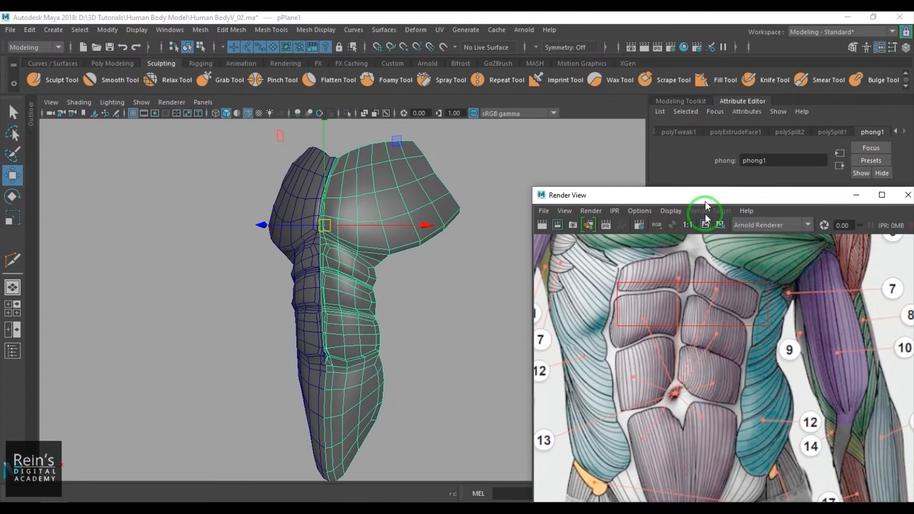
{"action": "left_click_drag", "start_coordinate": [706, 187], "coordinate": [598, 373]}
{"action": "scroll", "coordinate": [833, 303], "scroll_direction": "up", "scroll_amount": 5}
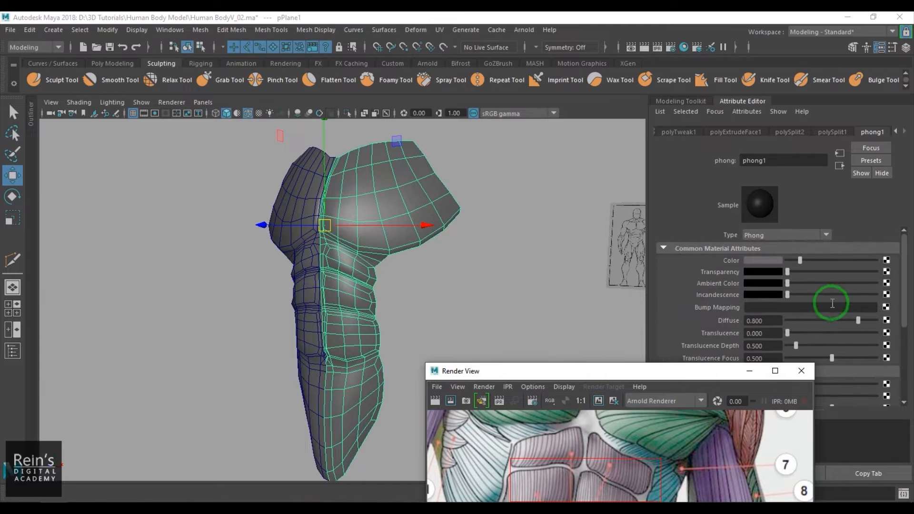
{"action": "scroll", "coordinate": [816, 329], "scroll_direction": "down", "scroll_amount": 3}
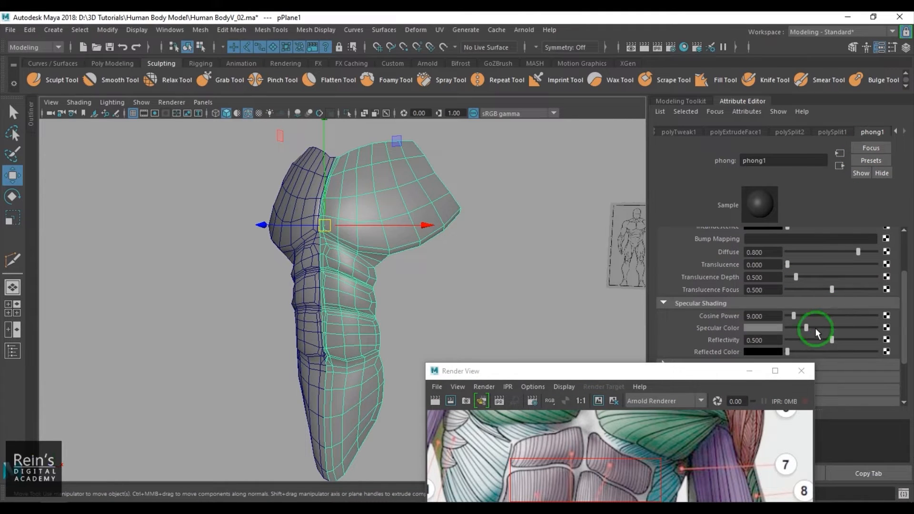
{"action": "left_click_drag", "start_coordinate": [806, 328], "coordinate": [800, 327]}
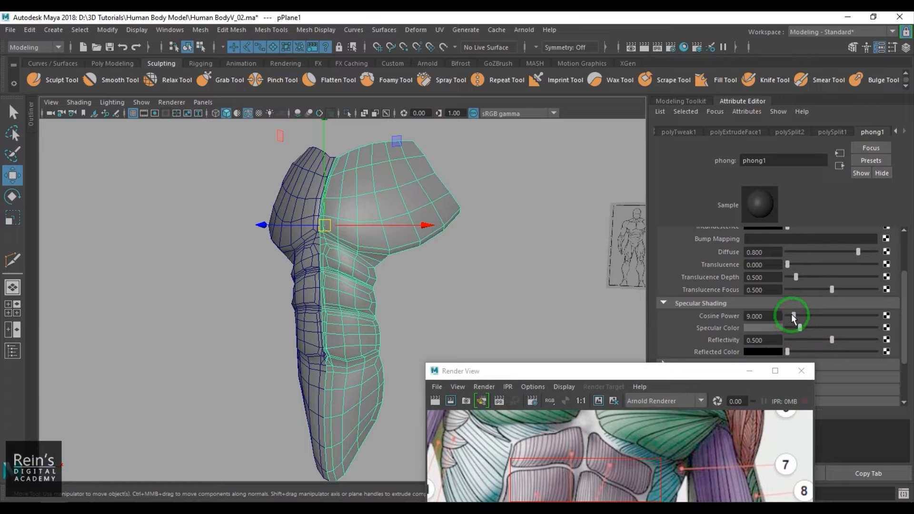
{"action": "left_click", "coordinate": [508, 295]}
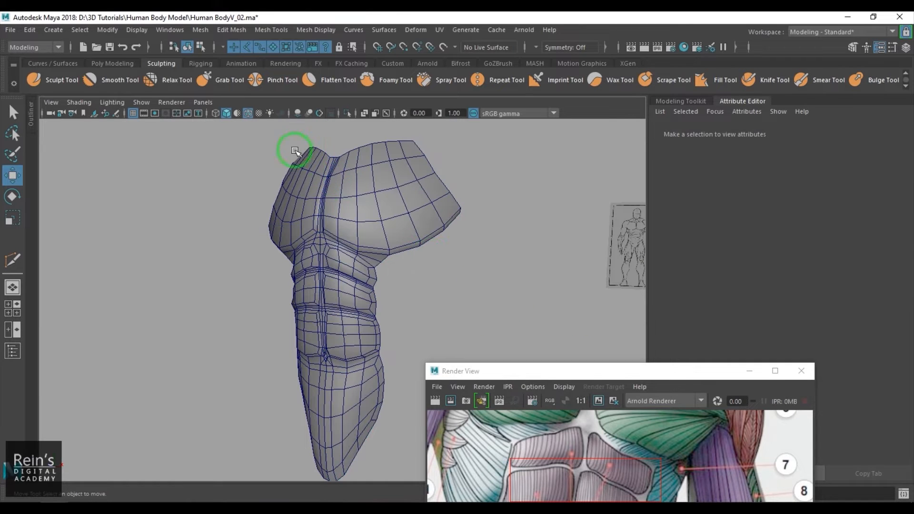
- Hide the wireframe on the shaded torso and move the anatomy reference window back beside the model
{"action": "left_click", "coordinate": [248, 114]}
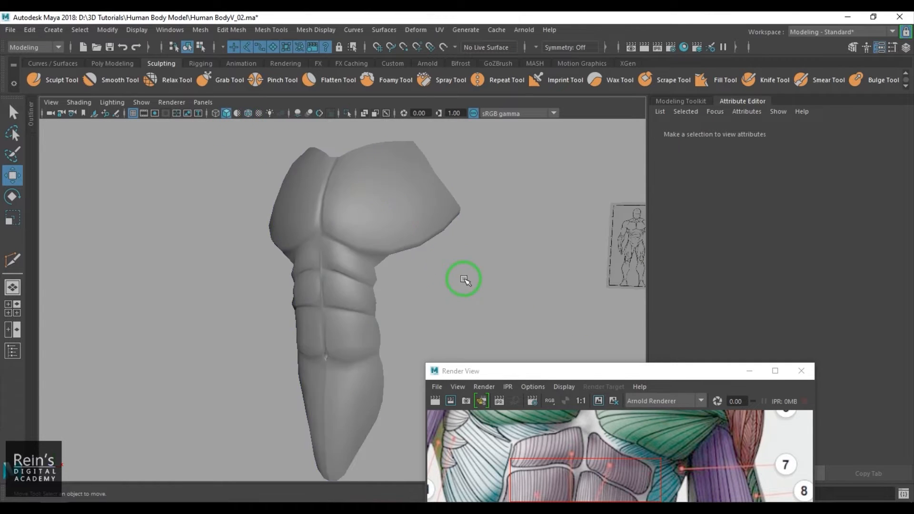
{"action": "mouse_move", "coordinate": [466, 277]}
{"action": "left_mouse_down", "text": "alt"}
{"action": "mouse_move", "coordinate": [527, 284]}
{"action": "mouse_move", "coordinate": [443, 280]}
{"action": "left_mouse_up", "text": "alt"}
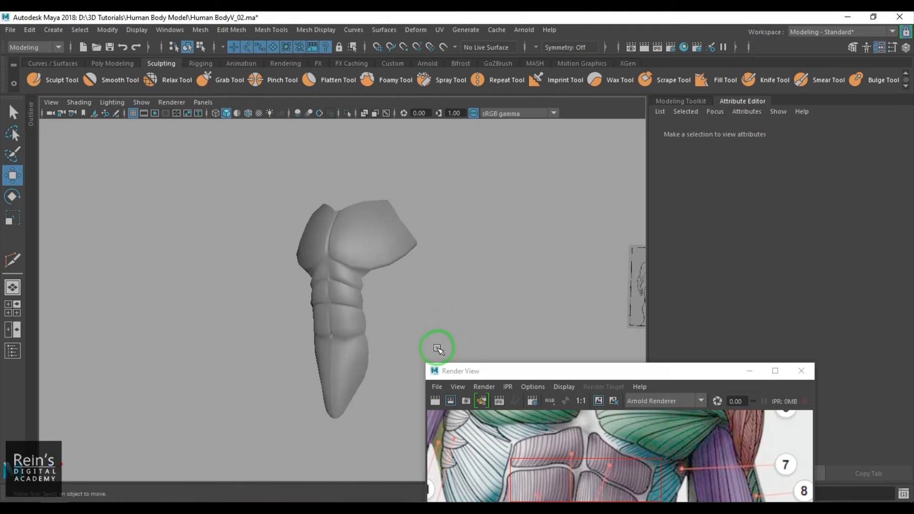
{"action": "left_click_drag", "start_coordinate": [509, 370], "coordinate": [635, 139]}
{"action": "left_click_drag", "start_coordinate": [333, 327], "coordinate": [350, 336], "text": "alt"}
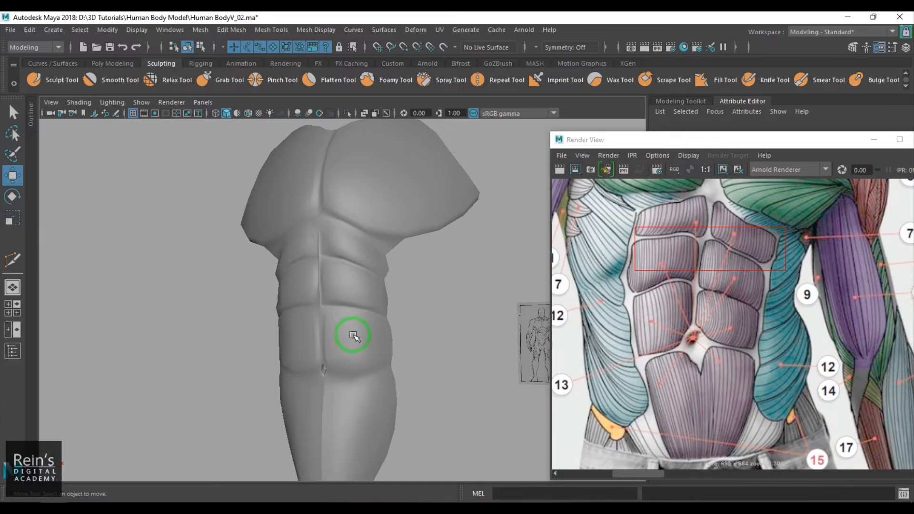
- Nudge the anatomy reference window and compare the torso with the body drawing in the front view
{"action": "left_click", "coordinate": [388, 257]}
{"action": "left_click_drag", "start_coordinate": [402, 289], "coordinate": [410, 294], "text": "alt"}
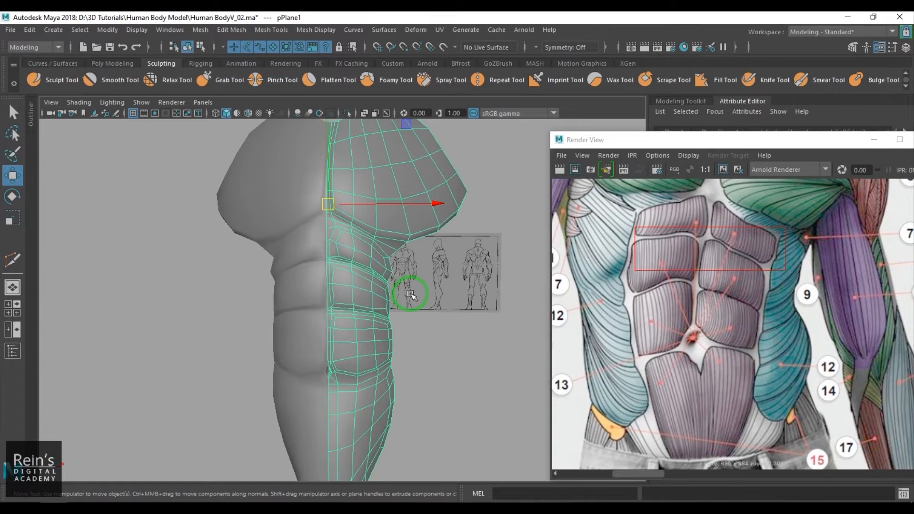
{"action": "left_click", "coordinate": [671, 145]}
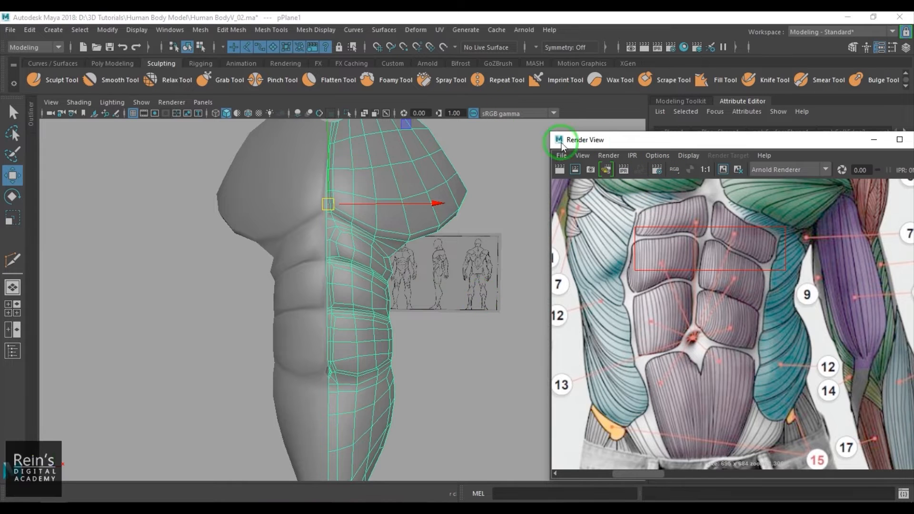
{"action": "left_click", "coordinate": [602, 142]}
{"action": "left_click_drag", "start_coordinate": [600, 140], "coordinate": [588, 120]}
{"action": "left_click", "coordinate": [426, 329]}
{"action": "key", "text": "space"}
{"action": "key", "text": "space"}
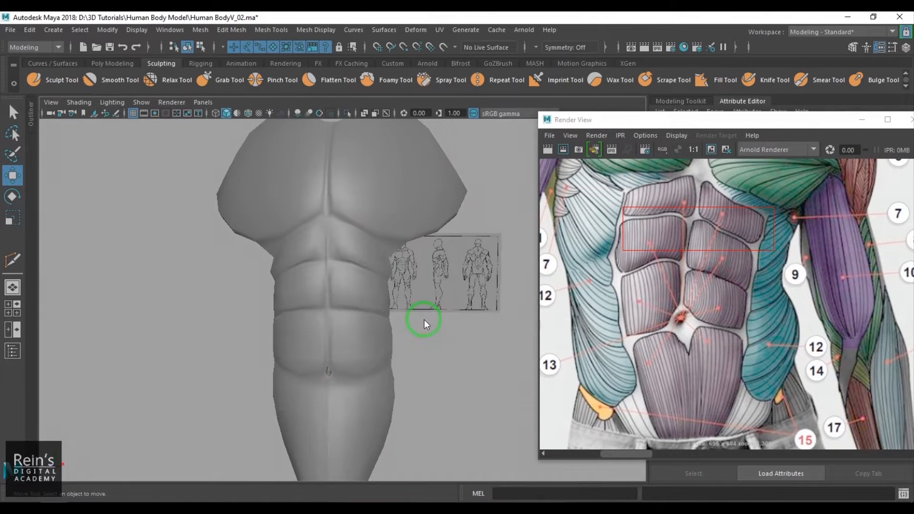
{"action": "scroll", "coordinate": [421, 311], "scroll_direction": "up", "scroll_amount": 5}
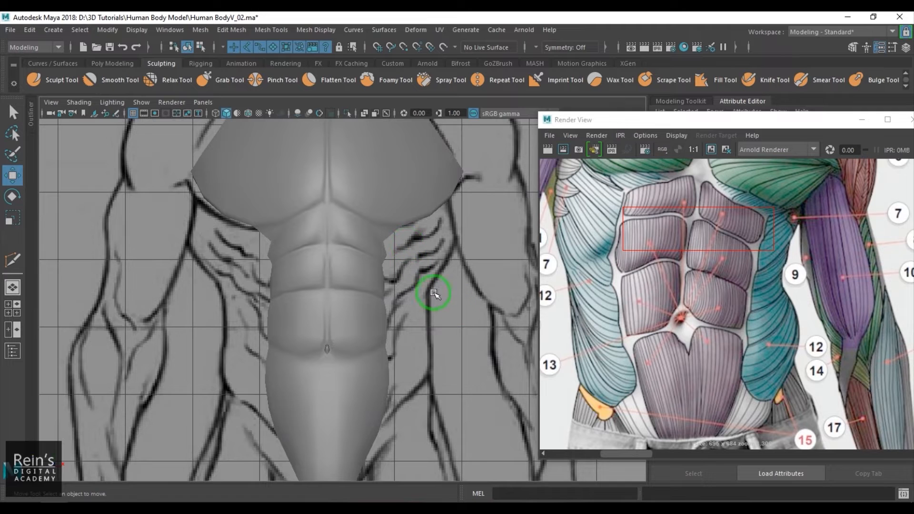
{"action": "middle_click_drag", "start_coordinate": [435, 294], "coordinate": [423, 295], "text": "alt"}
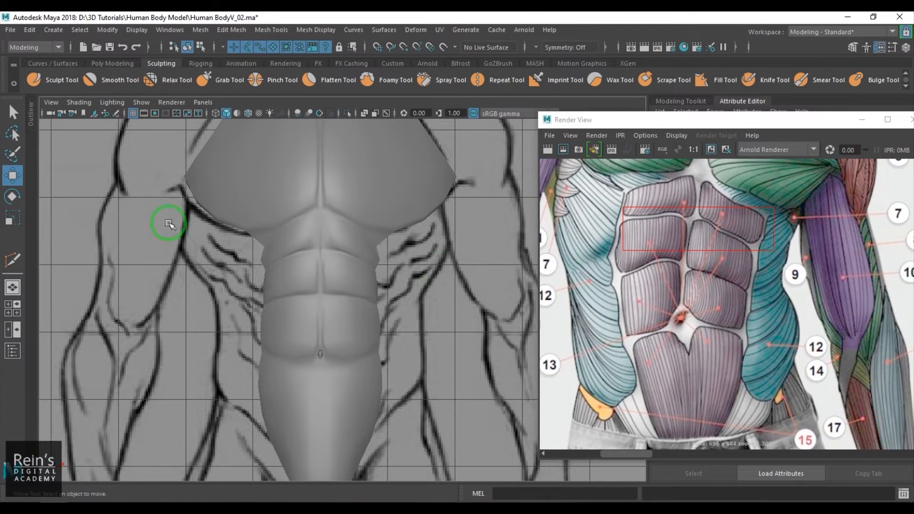
- Mark the abdomen outline and the side muscle directions with the Grease Pencil, then delete the frame and close the tool
{"action": "left_click", "coordinate": [117, 115]}
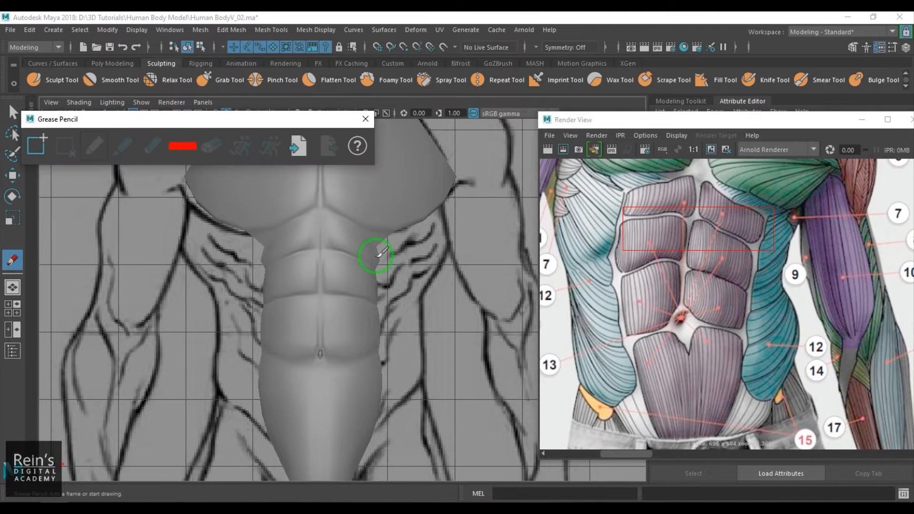
{"action": "left_click_drag", "start_coordinate": [384, 259], "coordinate": [416, 240]}
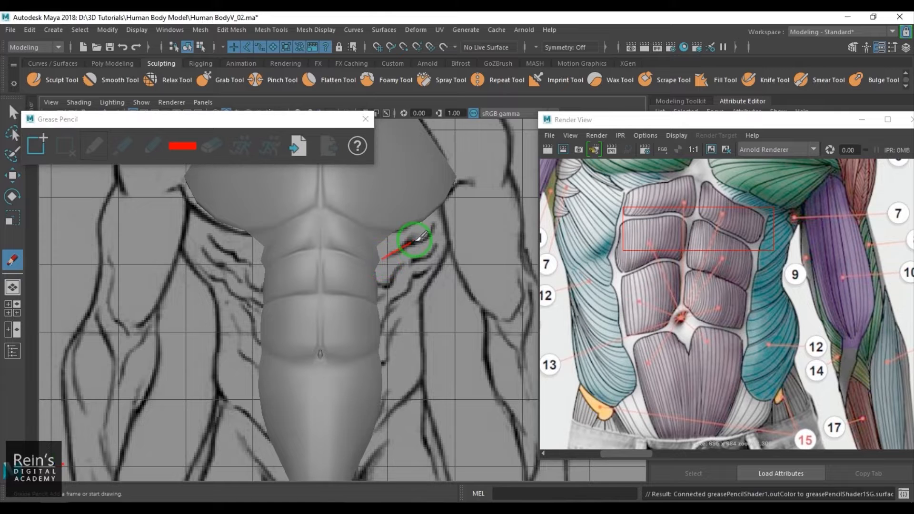
{"action": "left_click_drag", "start_coordinate": [382, 284], "coordinate": [414, 260]}
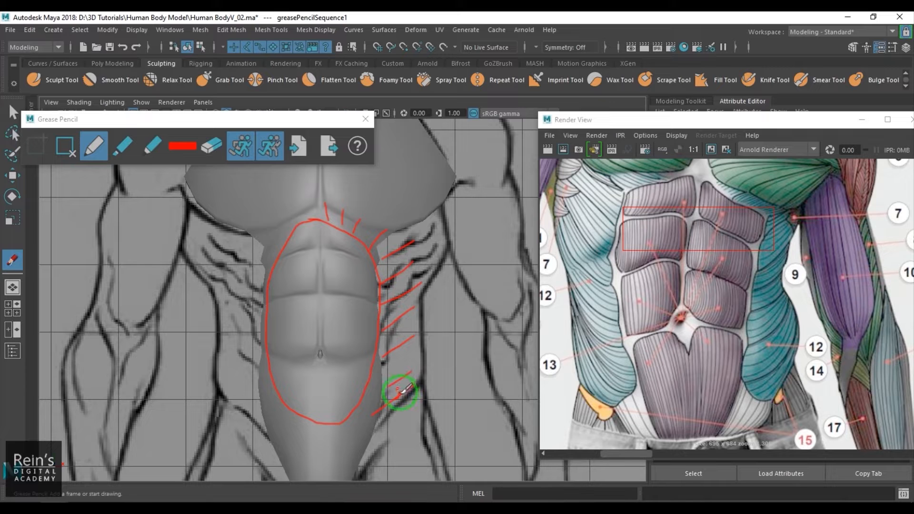
{"action": "left_click", "coordinate": [65, 146]}
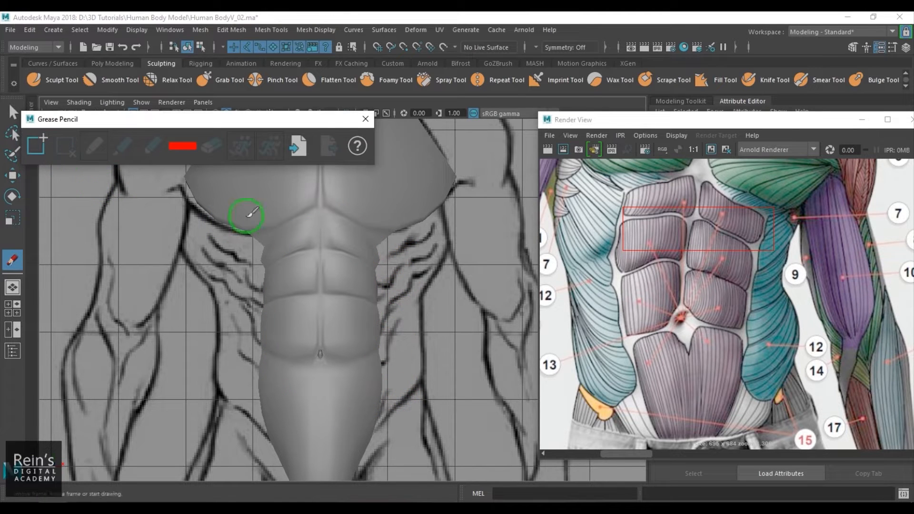
{"action": "left_click", "coordinate": [365, 118]}
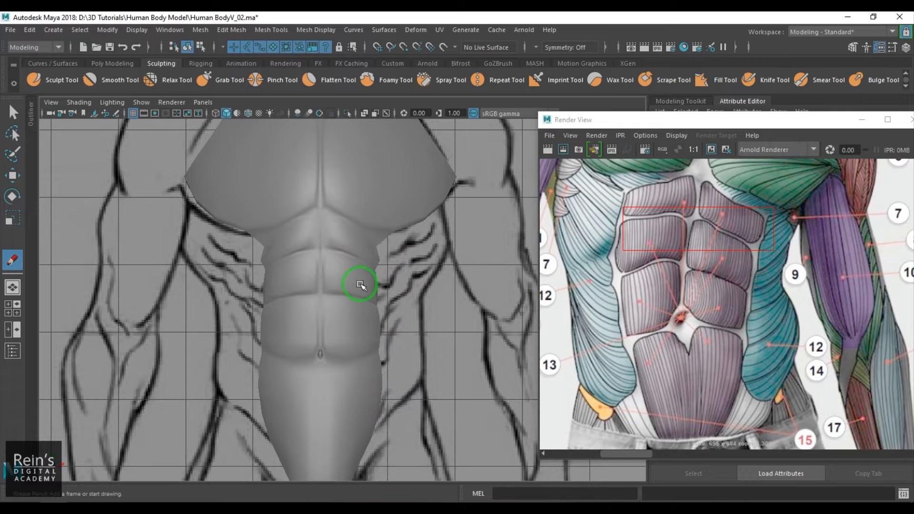
- Select the torso mesh's outer border edges along the upper side of the abdomen, starting just below the chest
{"action": "key", "text": "w"}
{"action": "left_click", "coordinate": [360, 285]}
{"action": "scroll", "coordinate": [377, 292], "scroll_direction": "up", "scroll_amount": 5}
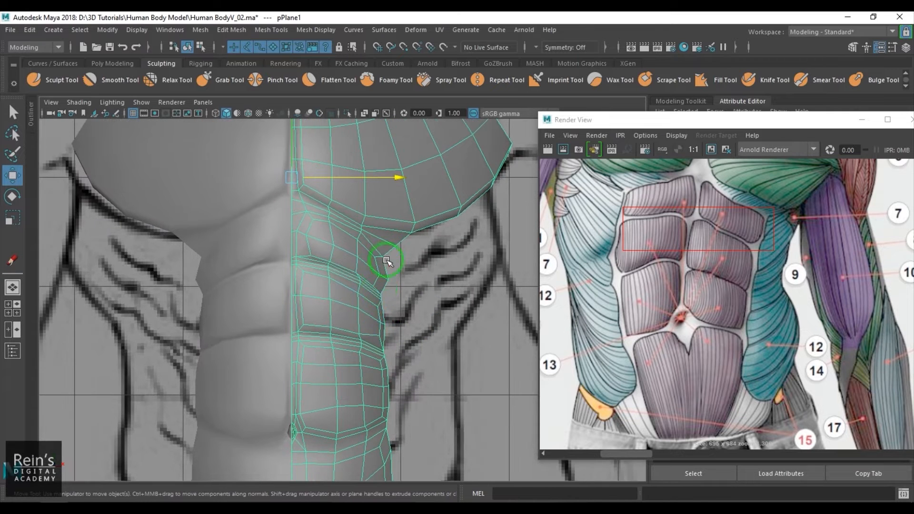
{"action": "right_click_drag", "start_coordinate": [397, 291], "coordinate": [387, 260]}
{"action": "middle_click_drag", "start_coordinate": [402, 289], "coordinate": [357, 301], "text": "alt"}
{"action": "scroll", "coordinate": [350, 305], "scroll_direction": "up", "scroll_amount": 6}
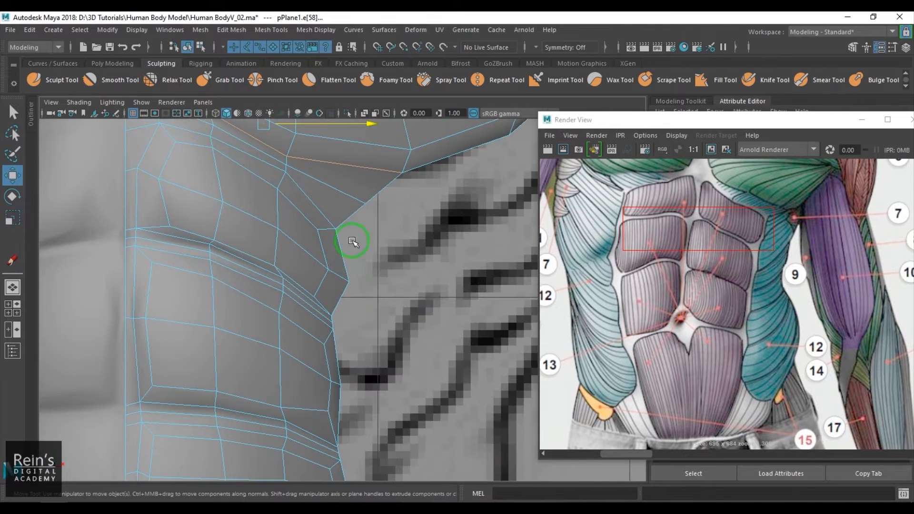
{"action": "left_click", "coordinate": [474, 113]}
{"action": "left_click", "coordinate": [341, 258]}
{"action": "scroll", "coordinate": [344, 315], "scroll_direction": "up", "scroll_amount": 3}
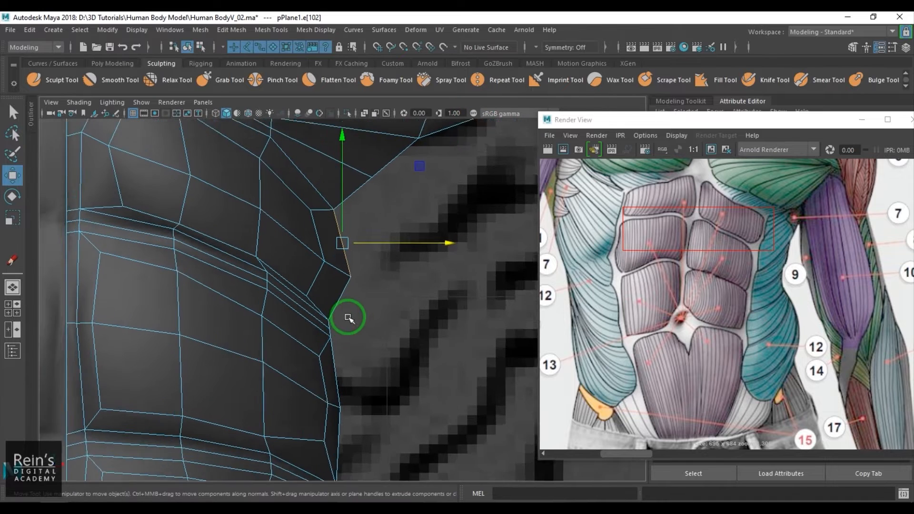
{"action": "left_click", "coordinate": [337, 304], "text": "shift"}
{"action": "left_click", "coordinate": [328, 327], "text": "shift"}
{"action": "left_click", "coordinate": [330, 337], "text": "shift"}
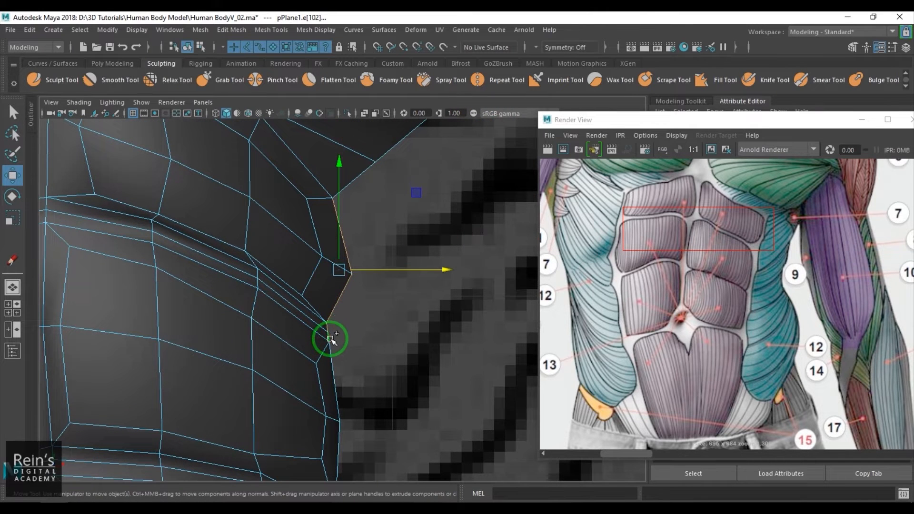
{"action": "left_click", "coordinate": [332, 357], "text": "shift"}
{"action": "left_click", "coordinate": [342, 433], "text": "shift"}
- Add the border edges beside and below the navel to the selection and extrude them outward toward the side muscles
{"action": "scroll", "coordinate": [374, 430], "scroll_direction": "down", "scroll_amount": 8}
{"action": "middle_click_drag", "start_coordinate": [374, 431], "coordinate": [367, 345], "text": "alt"}
{"action": "scroll", "coordinate": [367, 334], "scroll_direction": "up", "scroll_amount": 4}
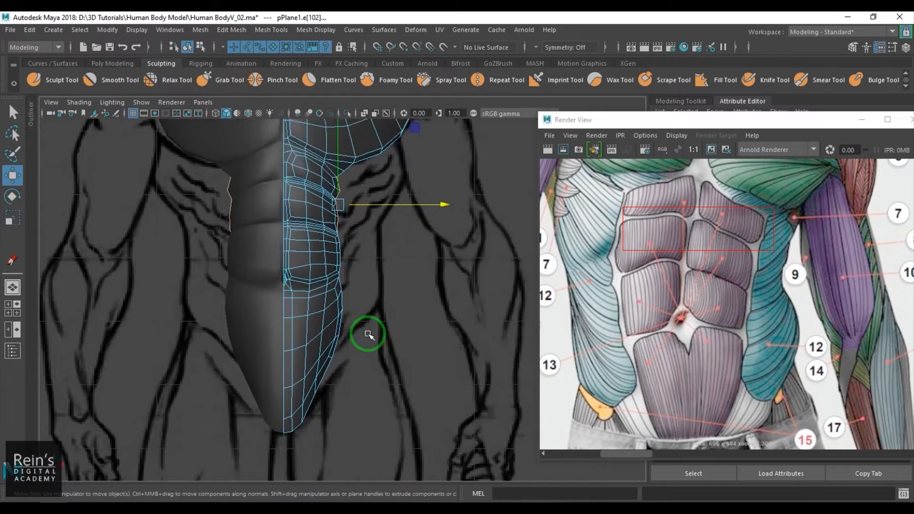
{"action": "middle_click_drag", "start_coordinate": [355, 291], "coordinate": [353, 320], "text": "alt"}
{"action": "scroll", "coordinate": [350, 310], "scroll_direction": "up", "scroll_amount": 5}
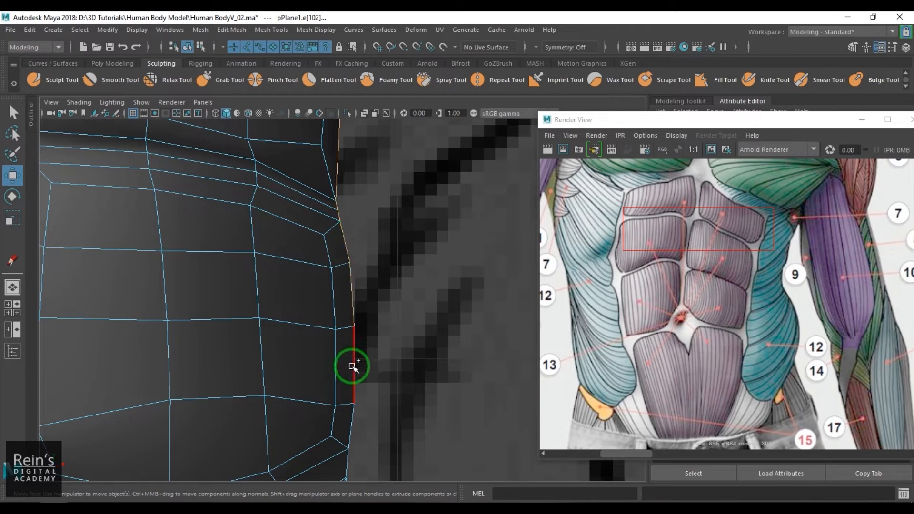
{"action": "scroll", "coordinate": [382, 388], "scroll_direction": "down", "scroll_amount": 5}
{"action": "scroll", "coordinate": [380, 337], "scroll_direction": "up", "scroll_amount": 5}
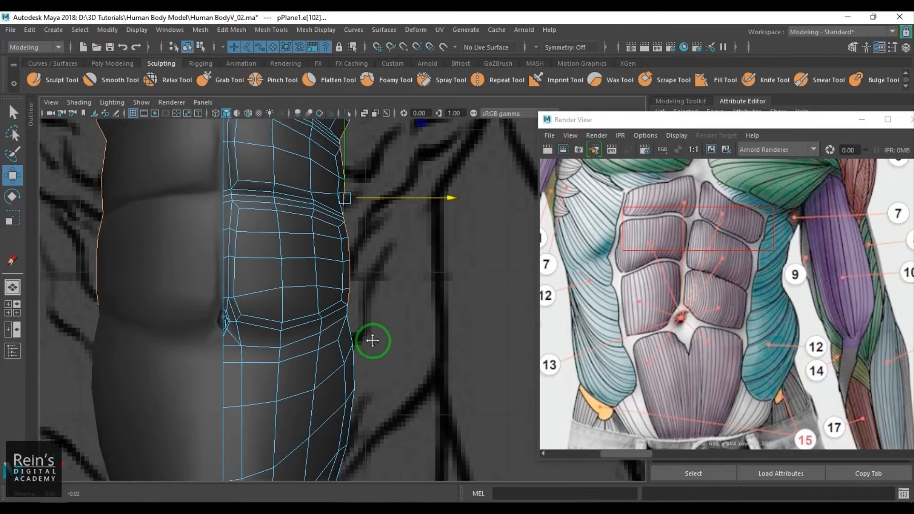
{"action": "scroll", "coordinate": [348, 290], "scroll_direction": "up", "scroll_amount": 2}
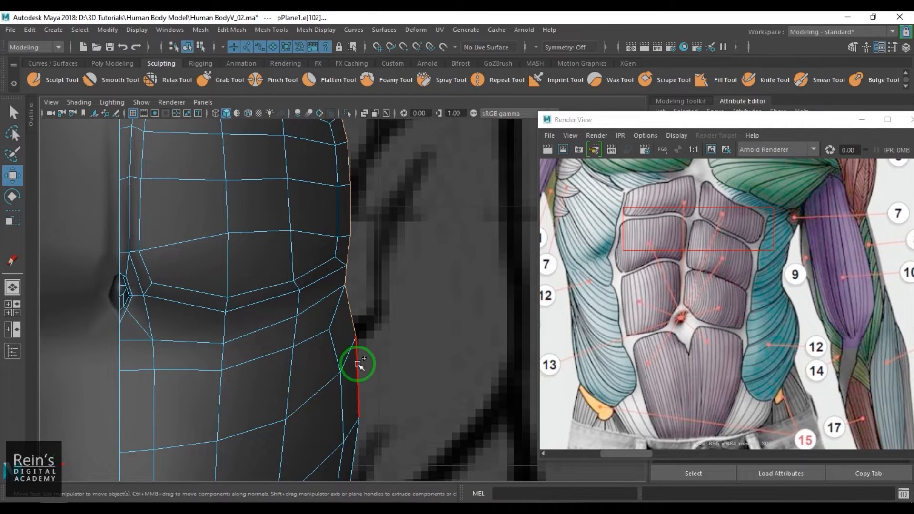
{"action": "scroll", "coordinate": [358, 352], "scroll_direction": "up", "scroll_amount": 3}
{"action": "scroll", "coordinate": [376, 339], "scroll_direction": "down", "scroll_amount": 5}
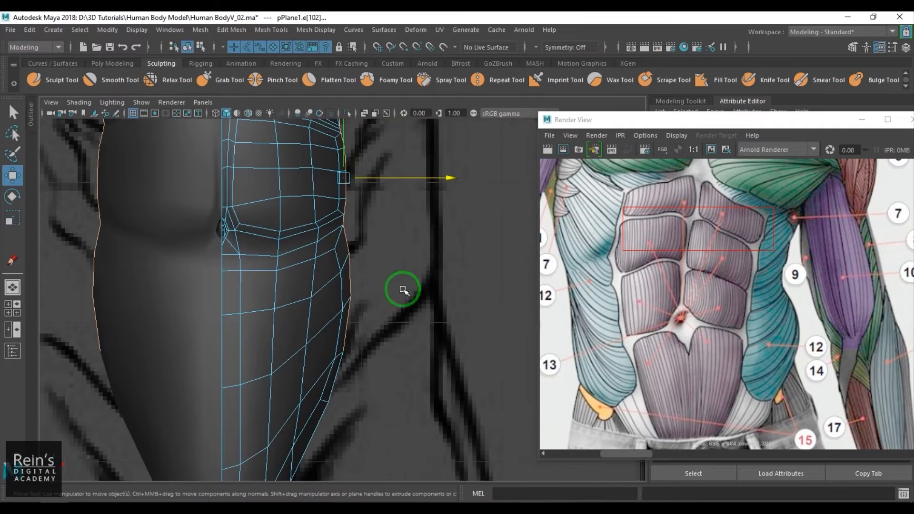
{"action": "scroll", "coordinate": [370, 327], "scroll_direction": "up", "scroll_amount": 4}
{"action": "left_click_drag", "start_coordinate": [360, 343], "coordinate": [341, 317]}
{"action": "scroll", "coordinate": [341, 328], "scroll_direction": "down", "scroll_amount": 3}
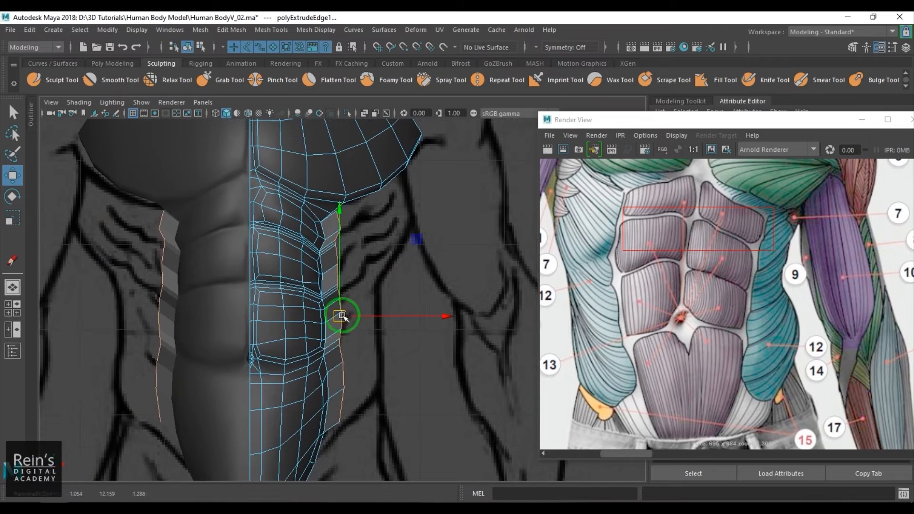
- Brighten the viewport display by toggling its color management and shift the extruded side edges slightly farther out in perspective
{"action": "key", "text": "space"}
{"action": "left_click_drag", "start_coordinate": [344, 366], "coordinate": [354, 268]}
{"action": "scroll", "coordinate": [353, 312], "scroll_direction": "down", "scroll_amount": 4}
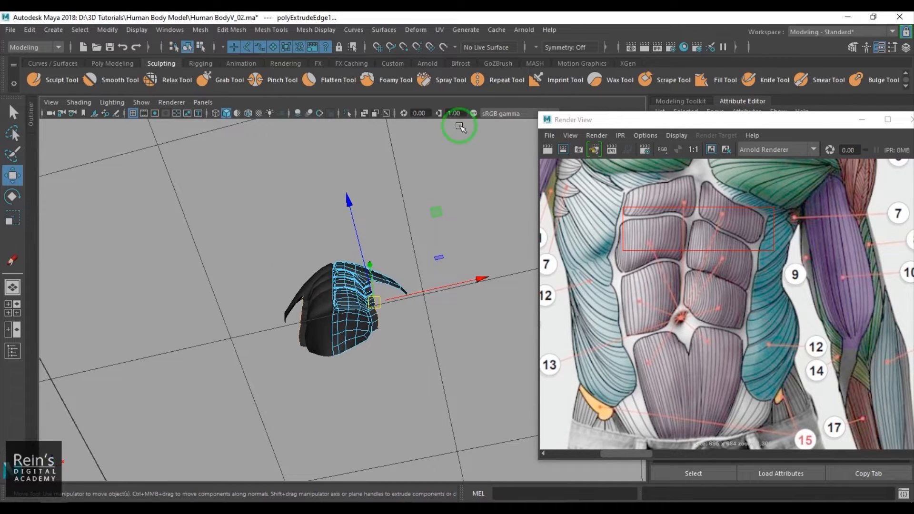
{"action": "left_click", "coordinate": [474, 114]}
{"action": "scroll", "coordinate": [486, 327], "scroll_direction": "up", "scroll_amount": 2}
{"action": "left_click_drag", "start_coordinate": [377, 278], "coordinate": [335, 289], "text": "alt"}
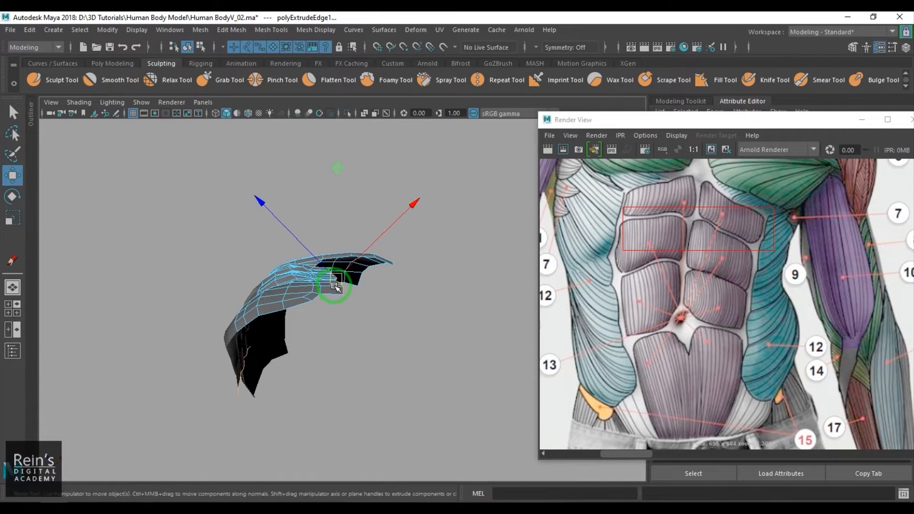
{"action": "left_click_drag", "start_coordinate": [332, 296], "coordinate": [404, 266], "text": "alt"}
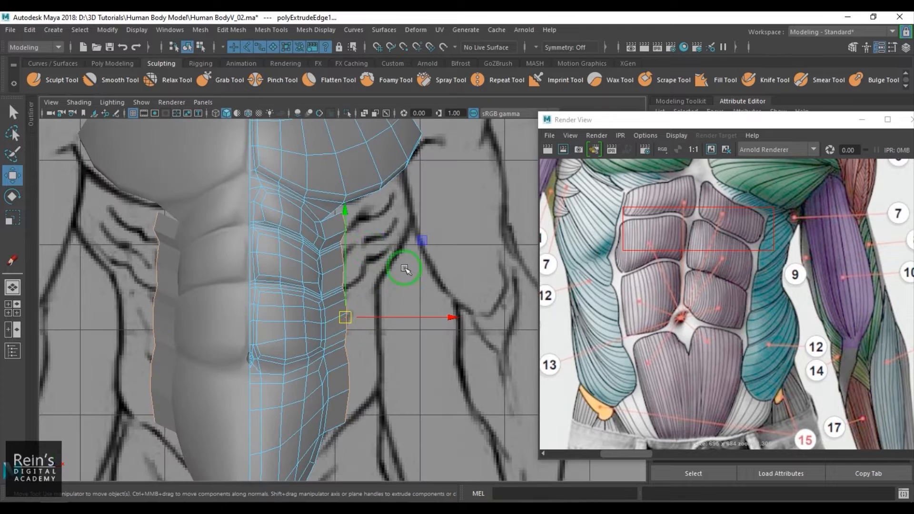
- Move the top vertices of the extruded strip inward below the chest to even out its outer border in the front view
{"action": "scroll", "coordinate": [398, 303], "scroll_direction": "up", "scroll_amount": 6}
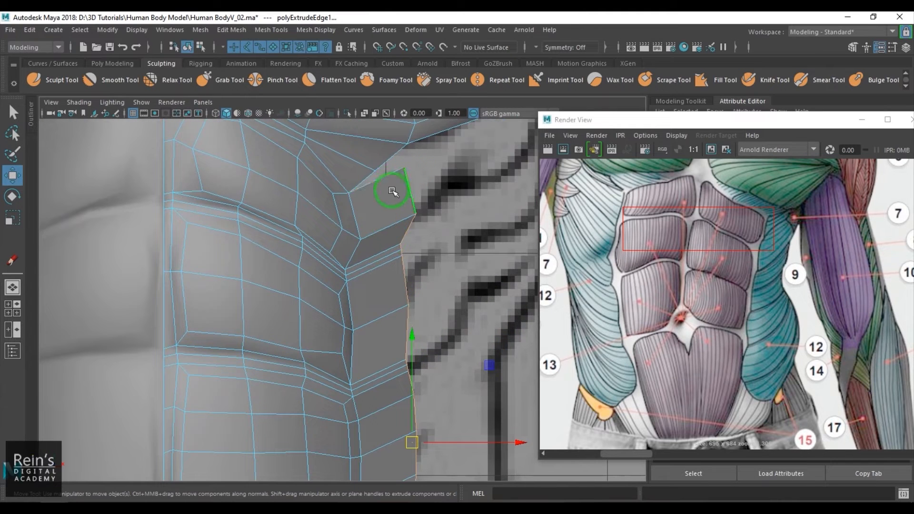
{"action": "key", "text": "F9"}
{"action": "left_click", "coordinate": [405, 168]}
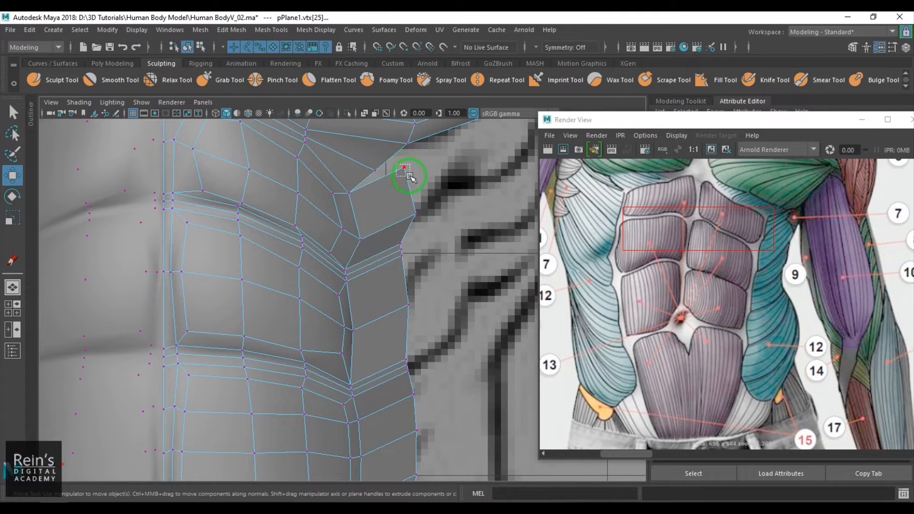
{"action": "left_click_drag", "start_coordinate": [407, 171], "coordinate": [390, 175]}
{"action": "left_click", "coordinate": [413, 212]}
{"action": "left_click_drag", "start_coordinate": [408, 210], "coordinate": [400, 206]}
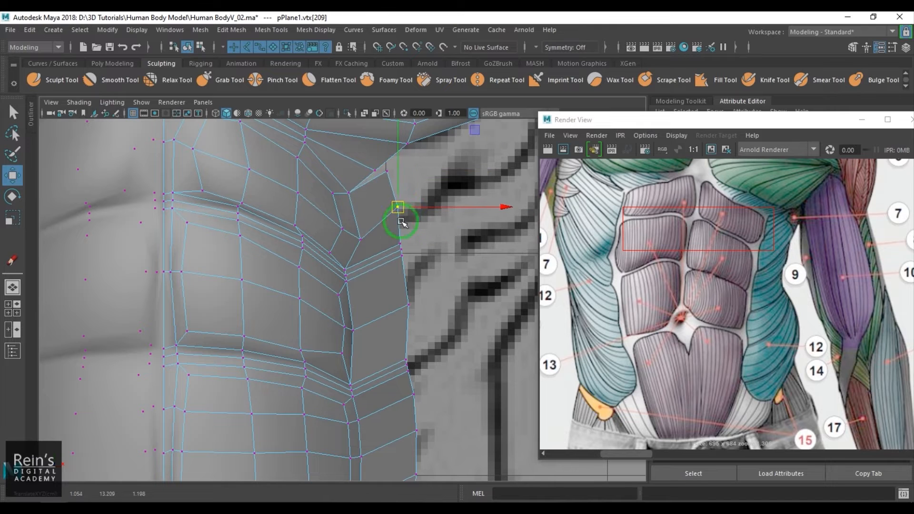
{"action": "left_click", "coordinate": [408, 249]}
{"action": "left_click_drag", "start_coordinate": [402, 245], "coordinate": [397, 230]}
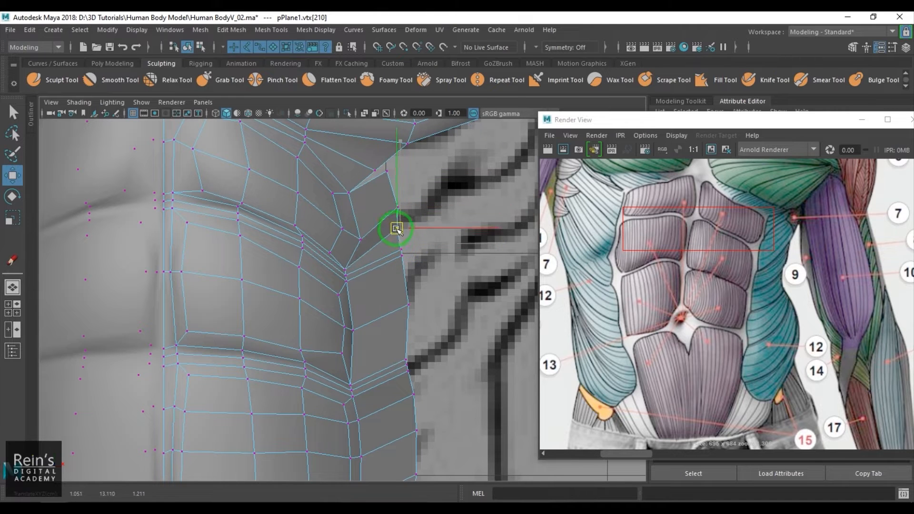
- Adjust the middle vertices of the strip's outer border beside the abdominal blocks to space them more evenly
{"action": "left_click", "coordinate": [402, 257]}
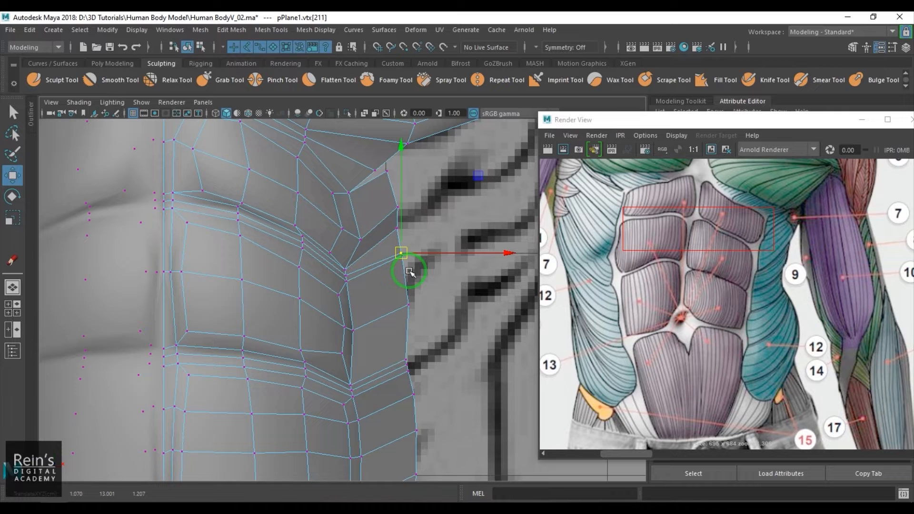
{"action": "left_click", "coordinate": [403, 260]}
{"action": "left_click_drag", "start_coordinate": [405, 261], "coordinate": [405, 318]}
{"action": "left_click", "coordinate": [407, 306]}
{"action": "left_click", "coordinate": [407, 360]}
{"action": "left_click_drag", "start_coordinate": [408, 360], "coordinate": [417, 436]}
{"action": "left_click", "coordinate": [408, 364]}
{"action": "left_click", "coordinate": [411, 372]}
{"action": "left_click", "coordinate": [416, 396]}
{"action": "left_click", "coordinate": [416, 431]}
- Reposition the strip's outer border vertices near navel height to smooth the side contour
{"action": "middle_click_drag", "start_coordinate": [426, 374], "coordinate": [427, 236], "text": "alt"}
{"action": "left_click", "coordinate": [415, 279]}
{"action": "left_click_drag", "start_coordinate": [416, 277], "coordinate": [415, 270]}
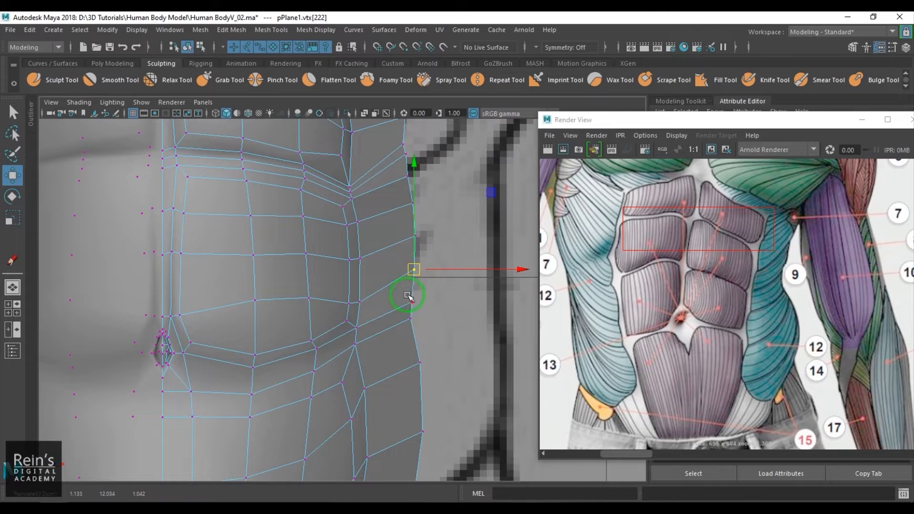
{"action": "left_click", "coordinate": [412, 302]}
{"action": "left_click_drag", "start_coordinate": [412, 302], "coordinate": [411, 293]}
{"action": "left_click", "coordinate": [410, 320]}
{"action": "left_click_drag", "start_coordinate": [411, 326], "coordinate": [414, 321]}
- Merge the strip's top vertex with the neighbouring abdomen border vertex under the chest and nudge the merged point inward
{"action": "scroll", "coordinate": [402, 341], "scroll_direction": "down", "scroll_amount": 5}
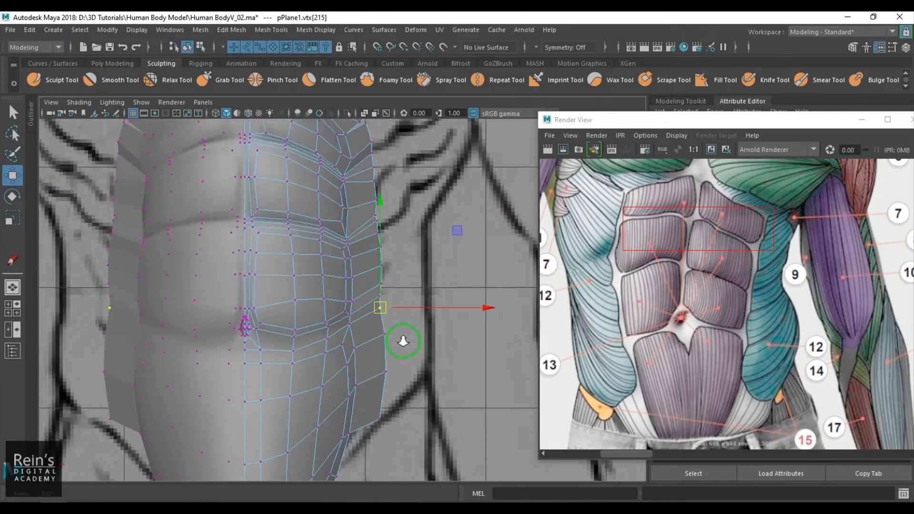
{"action": "middle_click_drag", "start_coordinate": [401, 329], "coordinate": [403, 413], "text": "alt"}
{"action": "scroll", "coordinate": [395, 258], "scroll_direction": "up", "scroll_amount": 2}
{"action": "scroll", "coordinate": [396, 258], "scroll_direction": "up", "scroll_amount": 1}
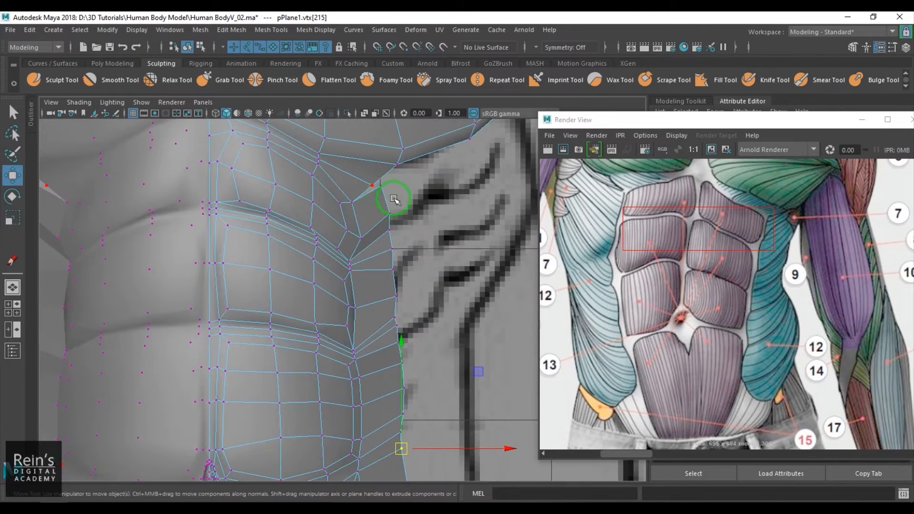
{"action": "left_click", "coordinate": [394, 200]}
{"action": "scroll", "coordinate": [387, 275], "scroll_direction": "up", "scroll_amount": 2}
{"action": "right_click_drag", "start_coordinate": [385, 257], "coordinate": [387, 210], "text": "shift"}
{"action": "left_click_drag", "start_coordinate": [382, 220], "coordinate": [372, 219]}
- Pick the border vertex just below the merged point and move it forward in the side view
{"action": "key", "text": "space"}
{"action": "left_click_drag", "start_coordinate": [369, 238], "coordinate": [388, 285], "text": "alt"}
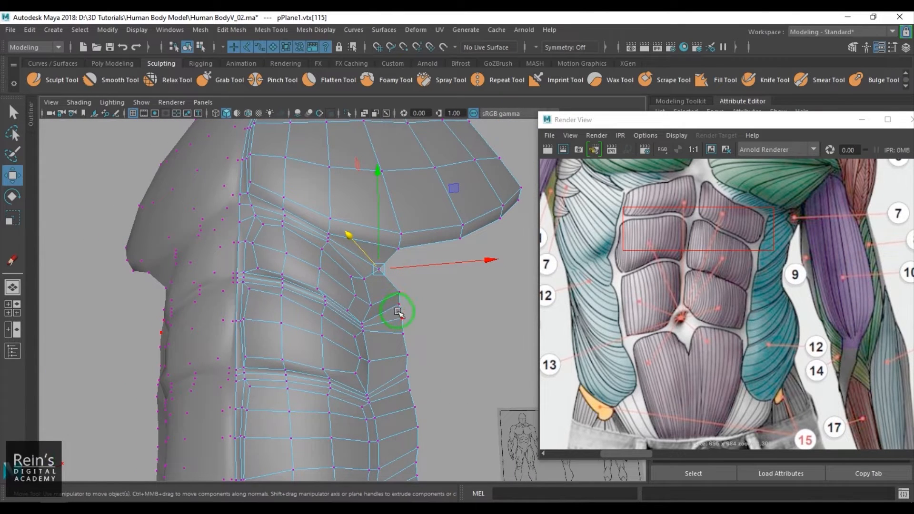
{"action": "left_click", "coordinate": [400, 293]}
{"action": "key", "text": "space"}
{"action": "key", "text": "space"}
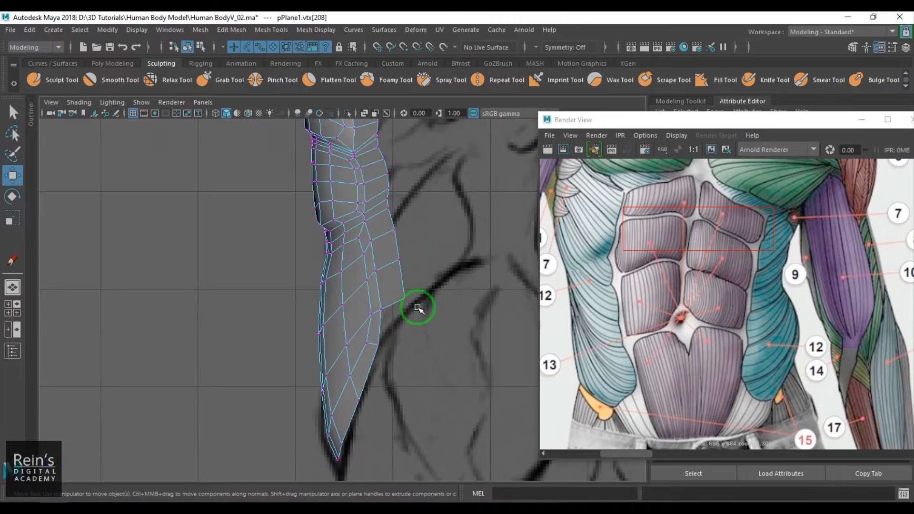
{"action": "scroll", "coordinate": [422, 305], "scroll_direction": "up", "scroll_amount": 5}
{"action": "middle_click_drag", "start_coordinate": [373, 225], "coordinate": [388, 266], "text": "alt"}
{"action": "scroll", "coordinate": [388, 267], "scroll_direction": "up", "scroll_amount": 2}
{"action": "left_click_drag", "start_coordinate": [412, 179], "coordinate": [390, 171]}
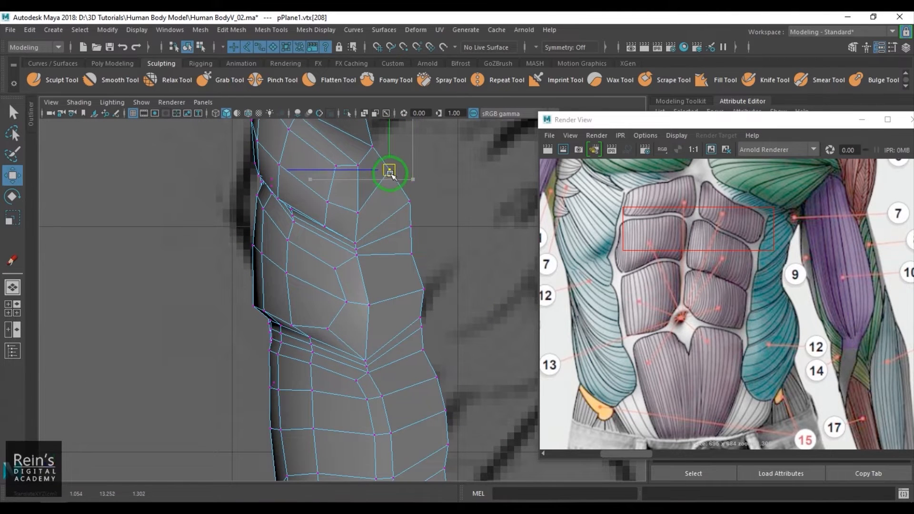
- Align the upper outer border vertices of the strip into a smooth curve in the side view
{"action": "left_click", "coordinate": [401, 193]}
{"action": "left_click_drag", "start_coordinate": [408, 201], "coordinate": [406, 215]}
{"action": "left_click", "coordinate": [411, 227]}
{"action": "left_click", "coordinate": [411, 254]}
{"action": "left_click_drag", "start_coordinate": [411, 254], "coordinate": [410, 242]}
{"action": "left_click", "coordinate": [424, 289]}
{"action": "left_click_drag", "start_coordinate": [425, 290], "coordinate": [412, 270]}
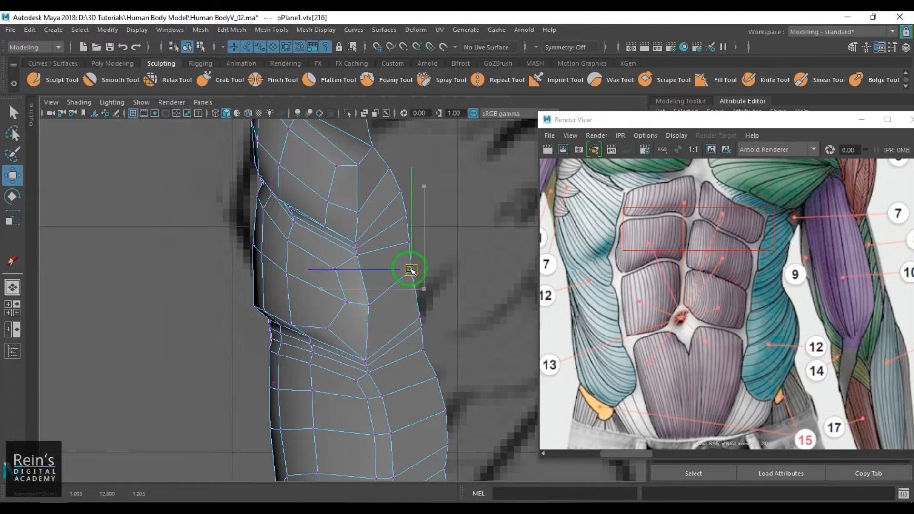
{"action": "left_click", "coordinate": [415, 312]}
{"action": "left_click_drag", "start_coordinate": [415, 312], "coordinate": [417, 305]}
- Pull the strip's mid-abdomen border vertices forward in the side view to continue the smooth outline downward
{"action": "middle_click_drag", "start_coordinate": [415, 327], "coordinate": [404, 273], "text": "alt"}
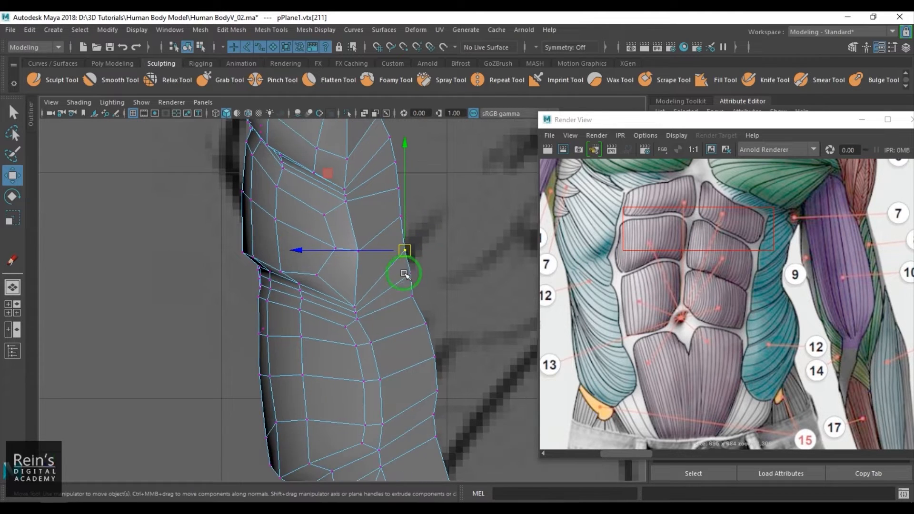
{"action": "left_click_drag", "start_coordinate": [415, 279], "coordinate": [410, 278]}
{"action": "middle_click_drag", "start_coordinate": [424, 332], "coordinate": [411, 290], "text": "alt"}
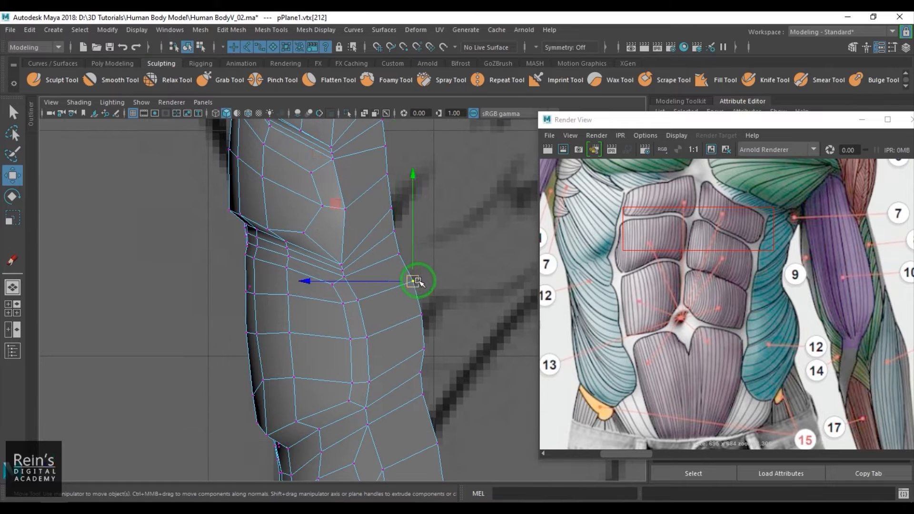
{"action": "left_click_drag", "start_coordinate": [418, 281], "coordinate": [410, 284]}
{"action": "left_click", "coordinate": [424, 315]}
{"action": "left_click_drag", "start_coordinate": [426, 315], "coordinate": [415, 319]}
{"action": "middle_click_drag", "start_coordinate": [447, 361], "coordinate": [432, 298], "text": "alt"}
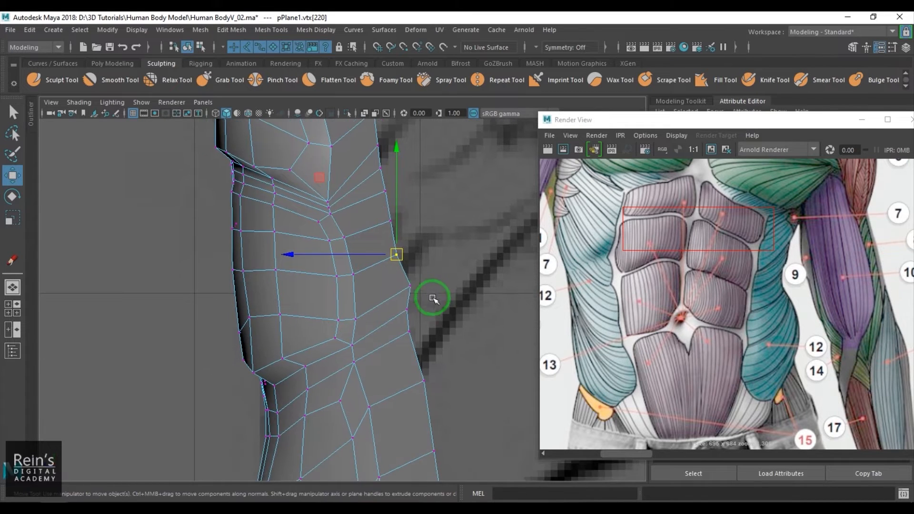
{"action": "left_click", "coordinate": [415, 290]}
{"action": "left_click_drag", "start_coordinate": [413, 288], "coordinate": [403, 286]}
{"action": "middle_click_drag", "start_coordinate": [408, 289], "coordinate": [400, 232], "text": "alt"}
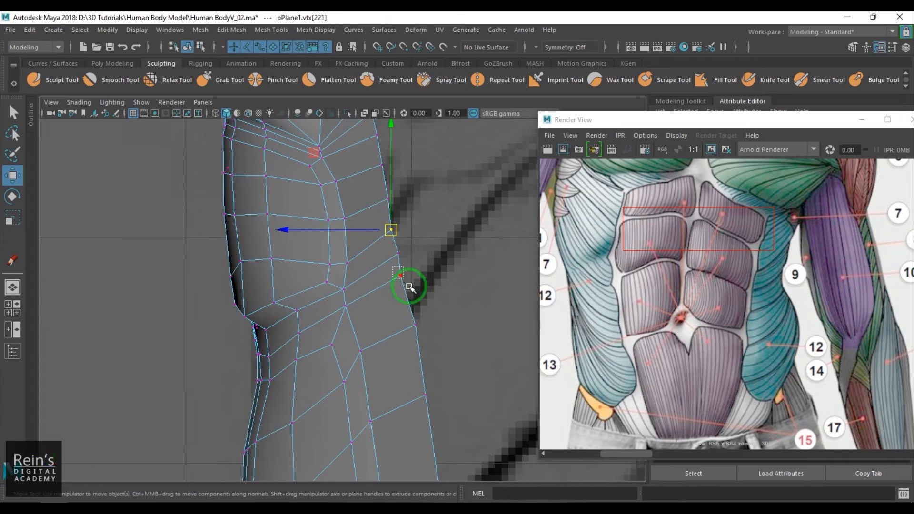
- Lower the border vertices beneath navel height and bring the strip's bottom corner vertex forward and up in the side view
{"action": "left_click", "coordinate": [406, 281]}
{"action": "left_click_drag", "start_coordinate": [404, 276], "coordinate": [408, 300]}
{"action": "left_click", "coordinate": [398, 254]}
{"action": "left_click_drag", "start_coordinate": [398, 253], "coordinate": [400, 264]}
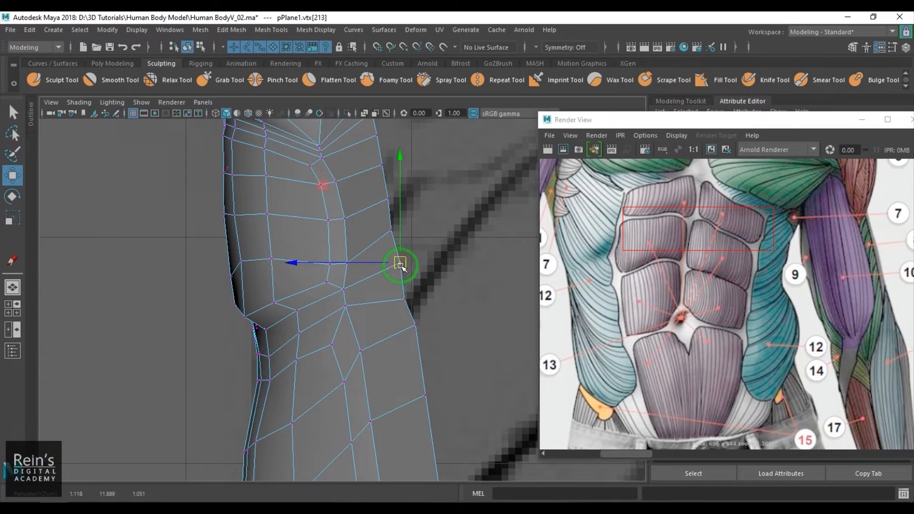
{"action": "left_click", "coordinate": [416, 325]}
{"action": "left_click_drag", "start_coordinate": [416, 325], "coordinate": [408, 345]}
{"action": "middle_click_drag", "start_coordinate": [409, 345], "coordinate": [403, 263], "text": "alt"}
{"action": "left_click", "coordinate": [417, 312]}
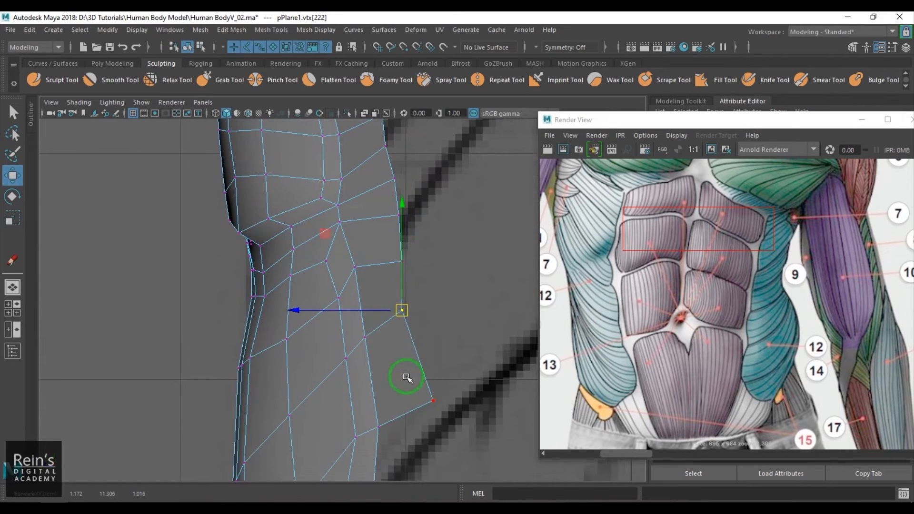
{"action": "left_click", "coordinate": [434, 401]}
{"action": "left_click_drag", "start_coordinate": [434, 401], "coordinate": [405, 369]}
- Examine the curvature of the new side strip in perspective and compare its upper part with the side drawing
{"action": "right_click_drag", "start_coordinate": [437, 352], "coordinate": [387, 320], "text": "alt"}
{"action": "key", "text": "space"}
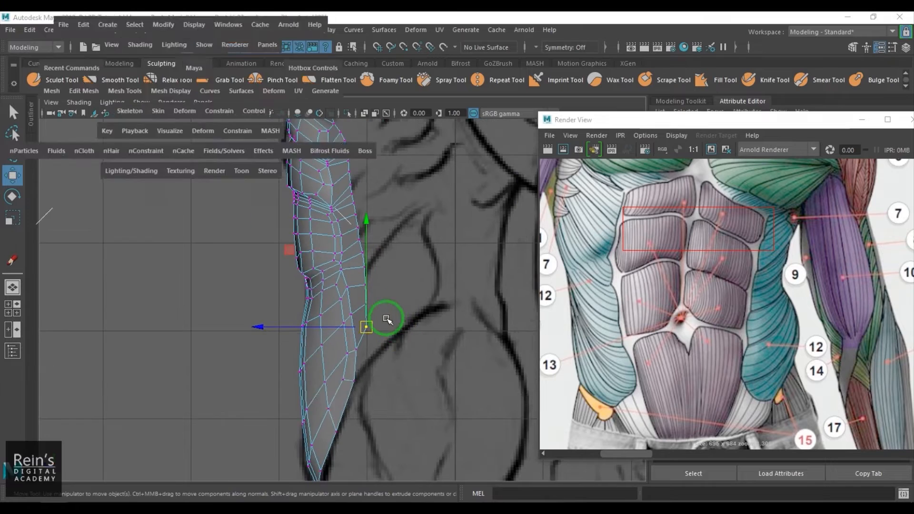
{"action": "left_click_drag", "start_coordinate": [387, 319], "coordinate": [414, 381]}
{"action": "right_click_drag", "start_coordinate": [414, 381], "coordinate": [363, 347], "text": "alt"}
{"action": "left_click_drag", "start_coordinate": [362, 347], "coordinate": [368, 306], "text": "alt"}
{"action": "right_click_drag", "start_coordinate": [367, 306], "coordinate": [399, 306], "text": "alt"}
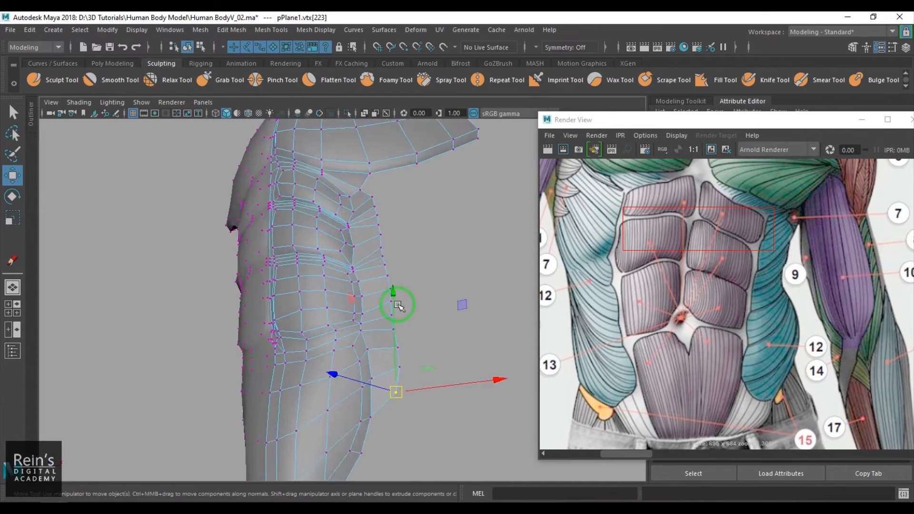
{"action": "left_click_drag", "start_coordinate": [398, 306], "coordinate": [384, 290], "text": "alt"}
{"action": "middle_click_drag", "start_coordinate": [384, 290], "coordinate": [392, 353], "text": "alt"}
{"action": "right_click_drag", "start_coordinate": [393, 354], "coordinate": [418, 301], "text": "alt"}
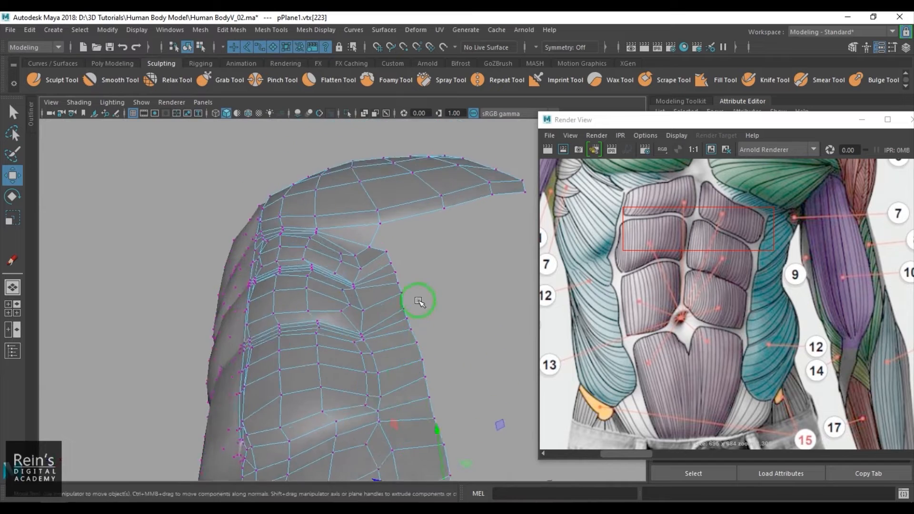
{"action": "key", "text": "space"}
{"action": "left_click_drag", "start_coordinate": [418, 301], "coordinate": [384, 287], "text": "alt"}
{"action": "middle_click_drag", "start_coordinate": [384, 287], "coordinate": [400, 434], "text": "alt"}
{"action": "right_click_drag", "start_coordinate": [400, 434], "coordinate": [365, 301], "text": "alt"}
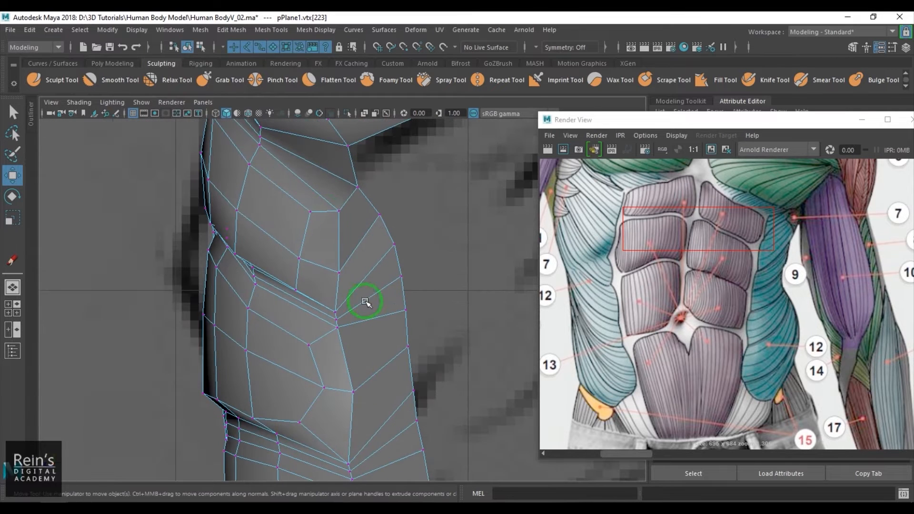
- Raise the vertices along the inner edge of the side strip beside the upper abs in the side view
{"action": "left_click_drag", "start_coordinate": [346, 280], "coordinate": [341, 257]}
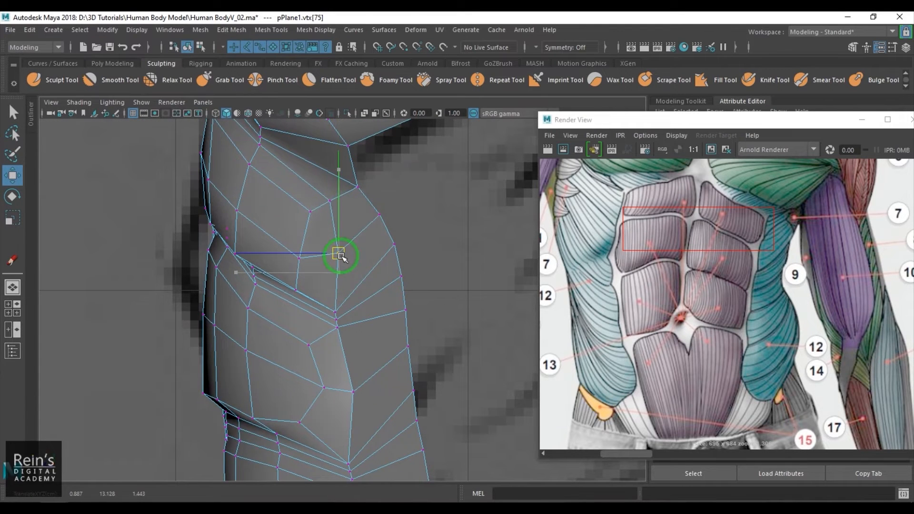
{"action": "left_click_drag", "start_coordinate": [336, 310], "coordinate": [338, 266]}
{"action": "key", "text": "space"}
{"action": "left_click_drag", "start_coordinate": [372, 292], "coordinate": [472, 291], "text": "alt"}
{"action": "middle_click_drag", "start_coordinate": [313, 271], "coordinate": [392, 335], "text": "alt"}
{"action": "right_click_drag", "start_coordinate": [353, 328], "coordinate": [373, 333], "text": "alt"}
{"action": "left_click_drag", "start_coordinate": [373, 333], "coordinate": [318, 326], "text": "alt"}
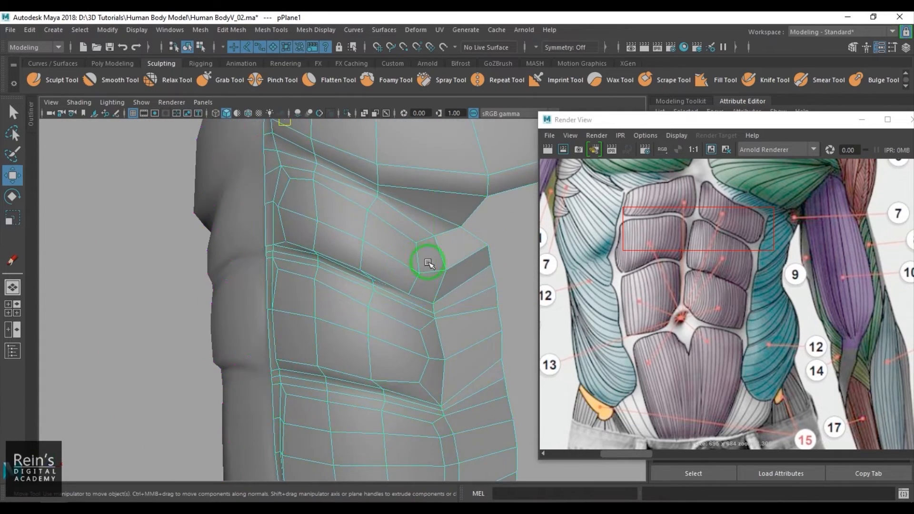
- Nudge the side strip's lower outer border vertex into line, working from the inner side of the mesh in perspective
{"action": "left_click_drag", "start_coordinate": [428, 263], "coordinate": [335, 290], "text": "alt"}
{"action": "key", "text": "space"}
{"action": "middle_click_drag", "start_coordinate": [378, 247], "coordinate": [339, 205], "text": "alt"}
{"action": "key", "text": "space"}
{"action": "left_click_drag", "start_coordinate": [347, 236], "coordinate": [302, 296]}
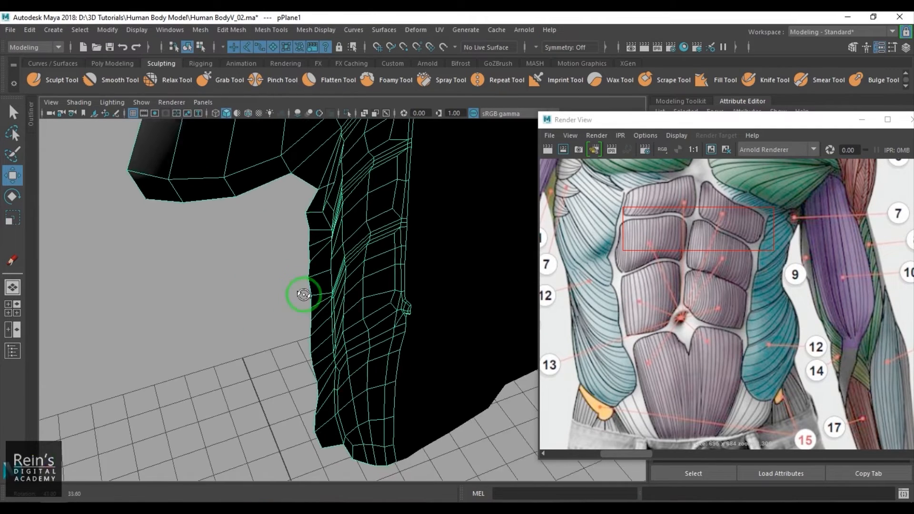
{"action": "key", "text": "F9"}
{"action": "left_click", "coordinate": [305, 214]}
{"action": "left_click_drag", "start_coordinate": [291, 239], "coordinate": [310, 217], "text": "alt"}
{"action": "left_click_drag", "start_coordinate": [309, 257], "coordinate": [325, 332], "text": "alt"}
{"action": "left_click", "coordinate": [327, 397]}
{"action": "left_click_drag", "start_coordinate": [327, 398], "coordinate": [331, 404]}
- Check the strip's mid-border vertices from the inner side of the mesh and return to object mode
{"action": "left_click_drag", "start_coordinate": [335, 386], "coordinate": [357, 286], "text": "alt"}
{"action": "middle_click_drag", "start_coordinate": [356, 285], "coordinate": [383, 378], "text": "alt"}
{"action": "scroll", "coordinate": [382, 378], "scroll_direction": "up", "scroll_amount": 2}
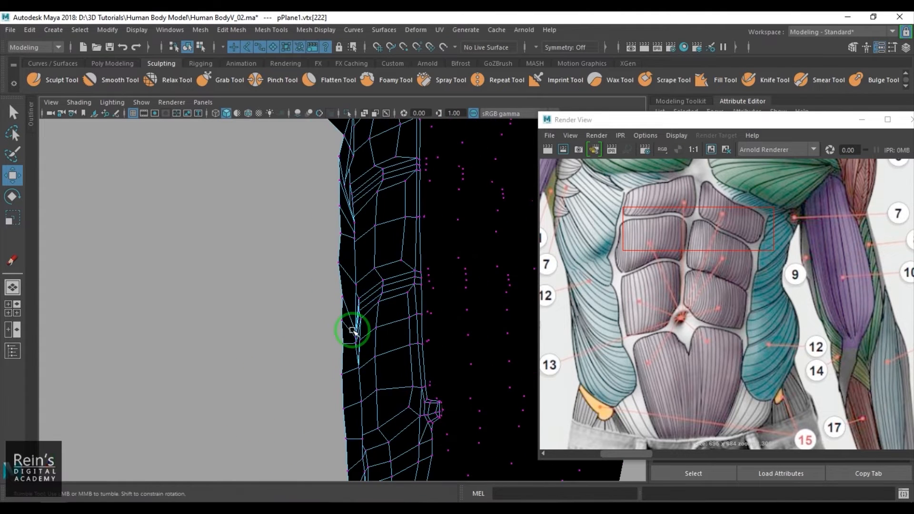
{"action": "left_click", "coordinate": [341, 299]}
{"action": "left_click", "coordinate": [343, 321]}
{"action": "mouse_move", "coordinate": [347, 300]}
{"action": "left_mouse_down", "text": "alt"}
{"action": "mouse_move", "coordinate": [351, 271]}
{"action": "mouse_move", "coordinate": [347, 313]}
{"action": "mouse_move", "coordinate": [460, 299]}
{"action": "mouse_move", "coordinate": [416, 274]}
{"action": "left_mouse_up", "text": "alt"}
{"action": "key", "text": "F8"}
- Soften all edges of the torso mesh and deselect it
{"action": "scroll", "coordinate": [443, 296], "scroll_direction": "down", "scroll_amount": 3}
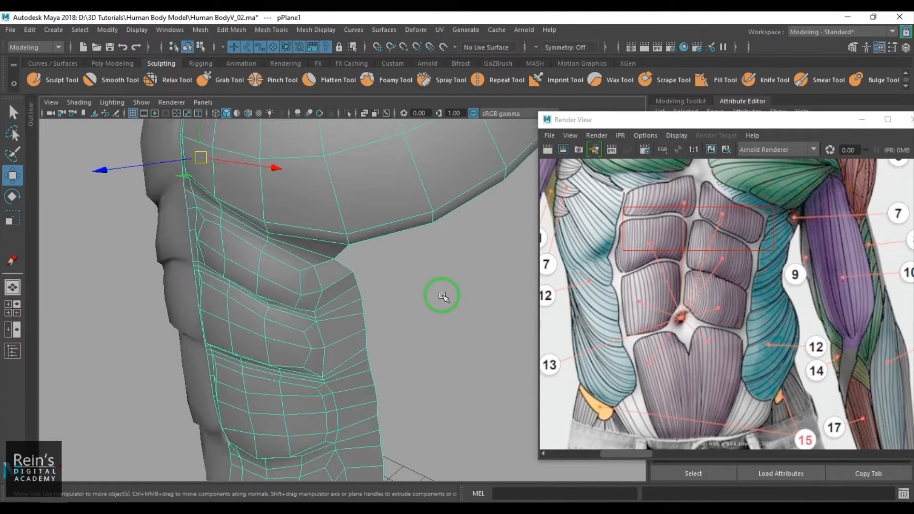
{"action": "left_click", "coordinate": [424, 336]}
{"action": "scroll", "coordinate": [411, 318], "scroll_direction": "down", "scroll_amount": 4}
{"action": "left_click_drag", "start_coordinate": [425, 336], "coordinate": [364, 345], "text": "alt"}
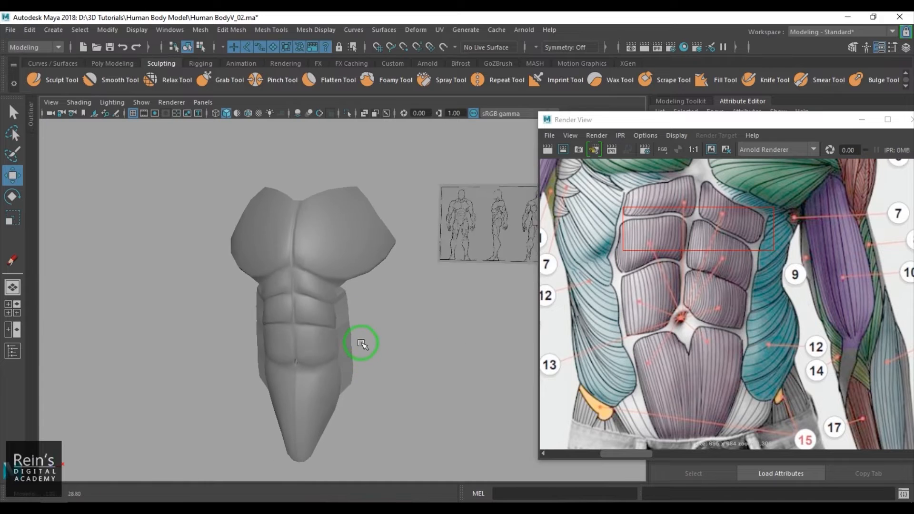
{"action": "scroll", "coordinate": [342, 325], "scroll_direction": "up", "scroll_amount": 5}
{"action": "left_click", "coordinate": [321, 306]}
{"action": "left_click_drag", "start_coordinate": [316, 30], "coordinate": [370, 138]}
{"action": "left_click_drag", "start_coordinate": [371, 138], "coordinate": [370, 137]}
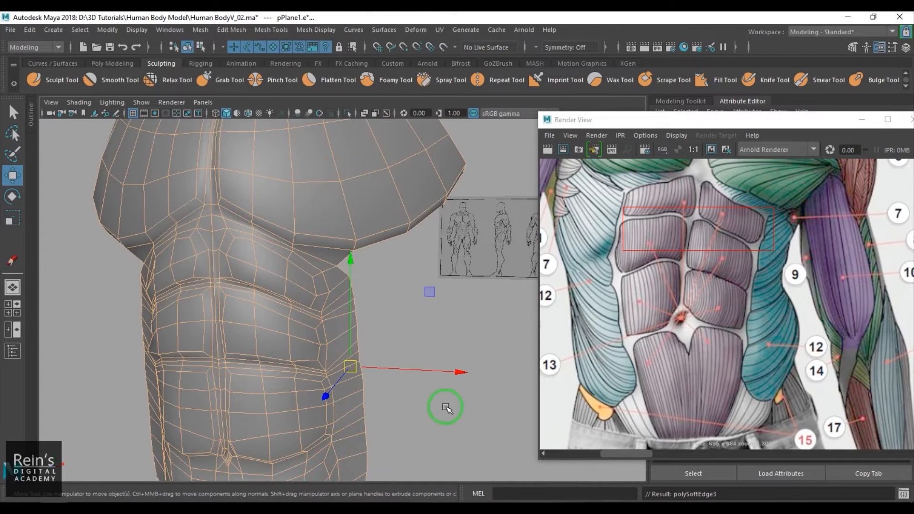
{"action": "left_click", "coordinate": [433, 413]}
- Show the torso in the front view with its wireframe on the shaded surface, framing the rib muscles of the reference
{"action": "scroll", "coordinate": [414, 367], "scroll_direction": "down", "scroll_amount": 6}
{"action": "mouse_move", "coordinate": [383, 356]}
{"action": "left_mouse_down", "text": "alt"}
{"action": "mouse_move", "coordinate": [455, 347]}
{"action": "mouse_move", "coordinate": [363, 353]}
{"action": "mouse_move", "coordinate": [384, 360]}
{"action": "left_mouse_up", "text": "alt"}
{"action": "key", "text": "space"}
{"action": "scroll", "coordinate": [393, 314], "scroll_direction": "down", "scroll_amount": 6}
{"action": "scroll", "coordinate": [388, 310], "scroll_direction": "up", "scroll_amount": 5}
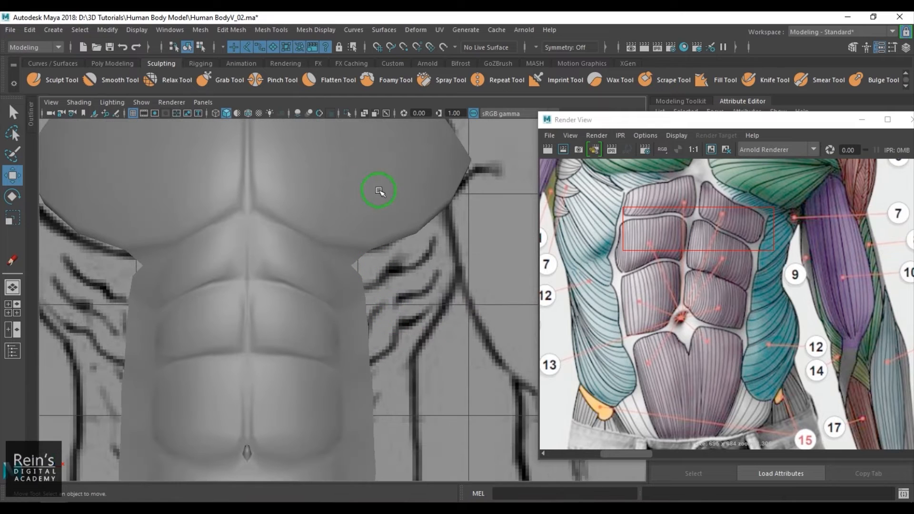
{"action": "left_click", "coordinate": [247, 114]}
{"action": "middle_click_drag", "start_coordinate": [399, 261], "coordinate": [396, 278], "text": "alt"}
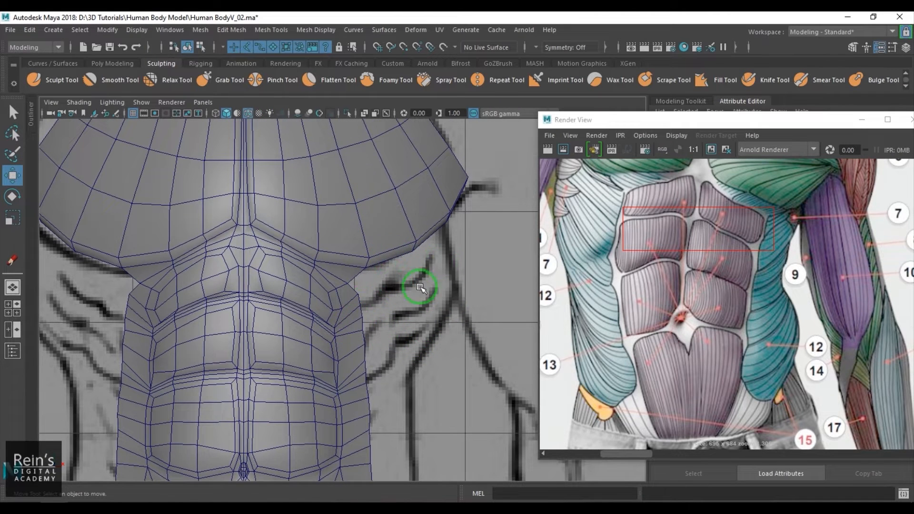
{"action": "middle_click_drag", "start_coordinate": [386, 317], "coordinate": [383, 300], "text": "alt"}
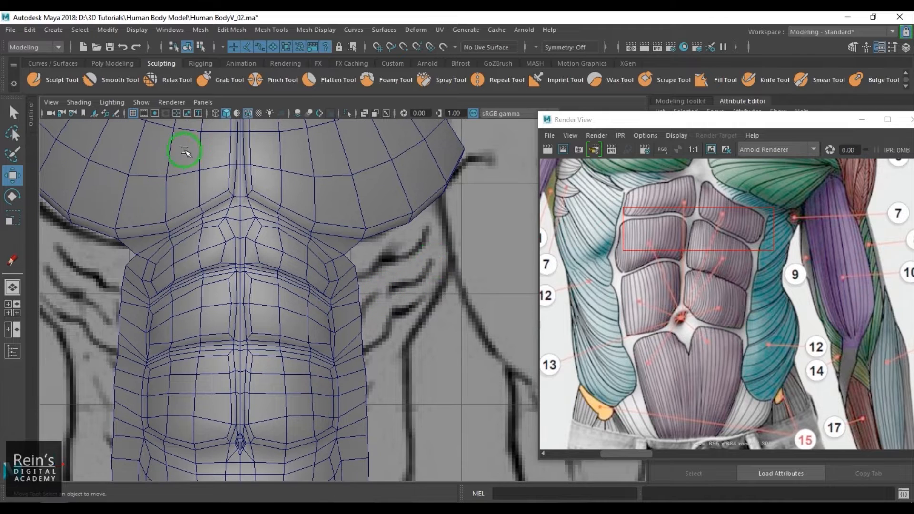
- Sketch a grid of planned edge lines over the rib muscles with Grease Pencil, delete the sketch and close the tool
{"action": "left_click", "coordinate": [116, 115]}
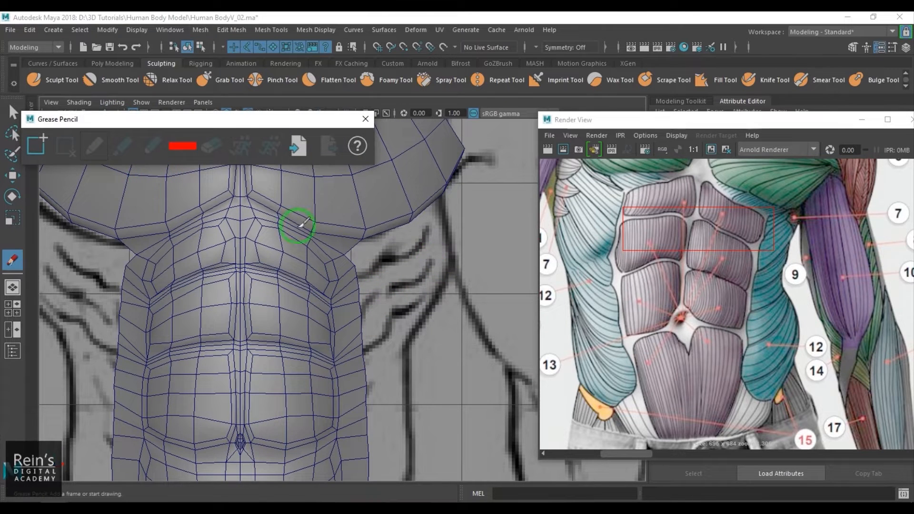
{"action": "mouse_move", "coordinate": [406, 261]}
{"action": "left_mouse_down"}
{"action": "mouse_move", "coordinate": [371, 280]}
{"action": "mouse_move", "coordinate": [440, 267]}
{"action": "left_mouse_up"}
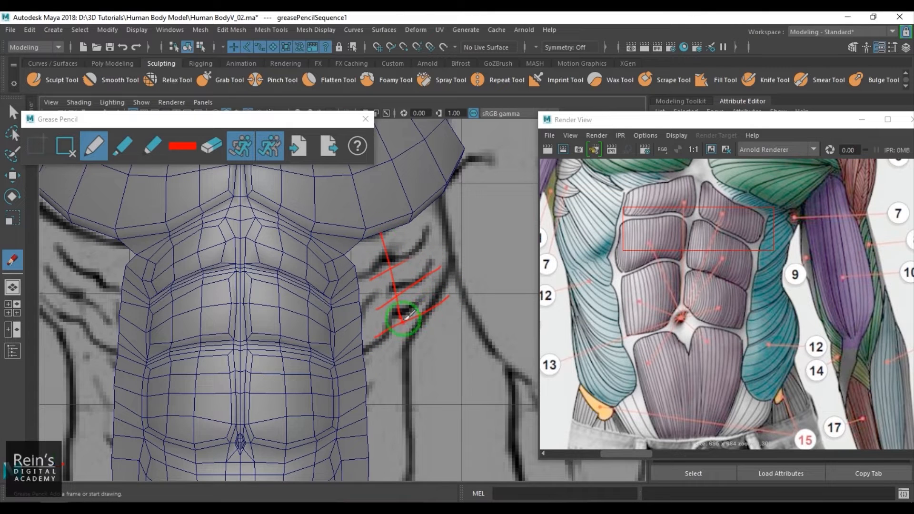
{"action": "mouse_move", "coordinate": [410, 223]}
{"action": "left_mouse_down"}
{"action": "mouse_move", "coordinate": [427, 273]}
{"action": "mouse_move", "coordinate": [449, 289]}
{"action": "left_mouse_up"}
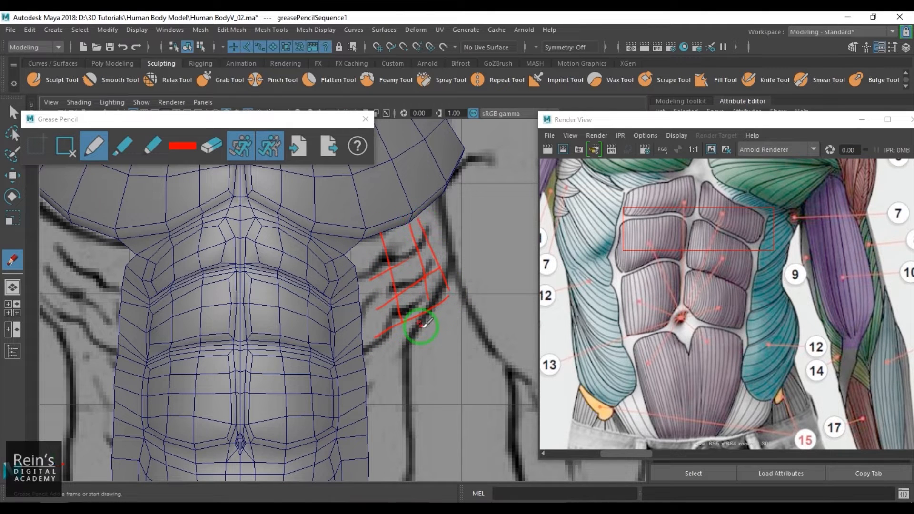
{"action": "left_click", "coordinate": [69, 151]}
{"action": "left_click", "coordinate": [366, 120]}
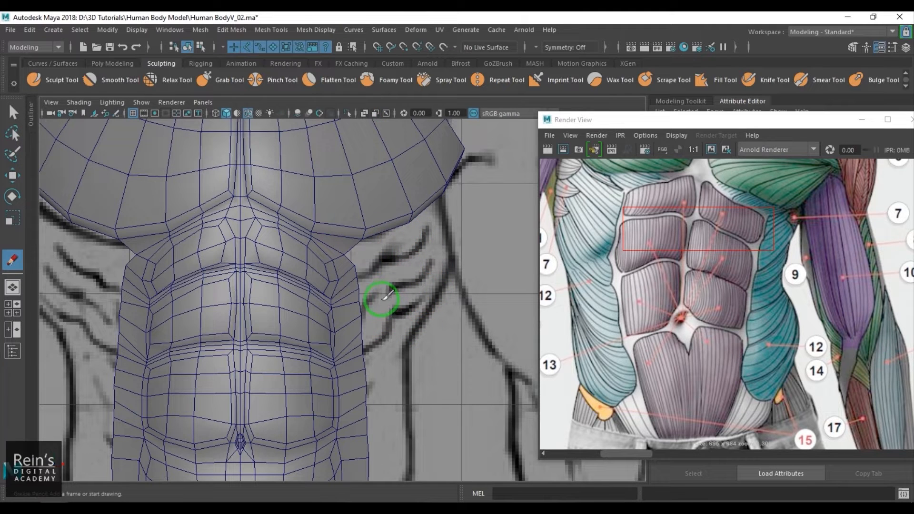
- Select the side strip's outer border edges from beneath the chest down along the rib muscles
{"action": "key", "text": "w"}
{"action": "right_click_drag", "start_coordinate": [351, 297], "coordinate": [353, 271]}
{"action": "left_click", "coordinate": [349, 260]}
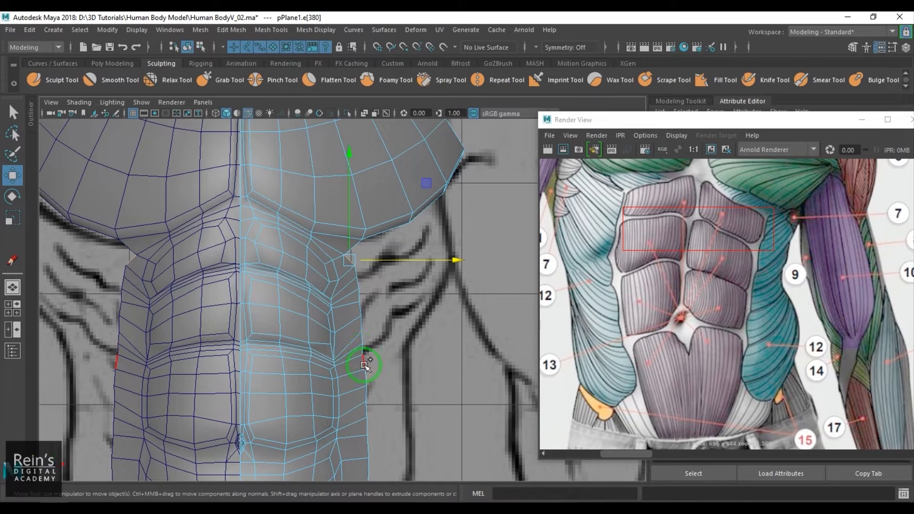
{"action": "left_click", "coordinate": [363, 361], "text": "shift"}
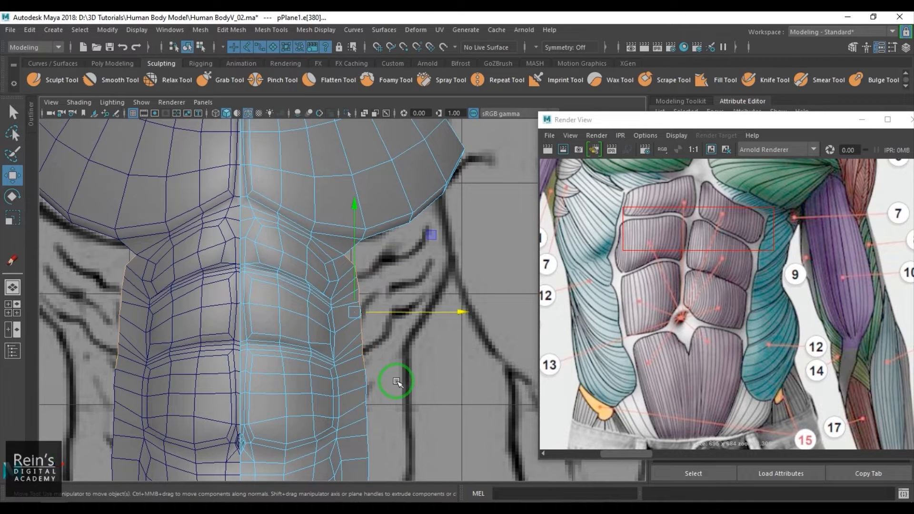
{"action": "middle_click_drag", "start_coordinate": [396, 382], "coordinate": [380, 330], "text": "alt"}
{"action": "left_click", "coordinate": [366, 330], "text": "shift"}
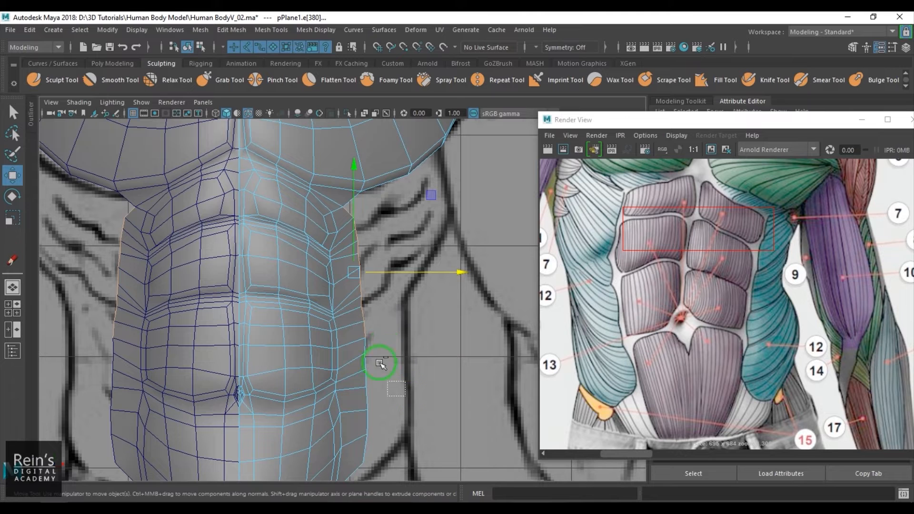
{"action": "left_click", "coordinate": [362, 300], "text": "shift"}
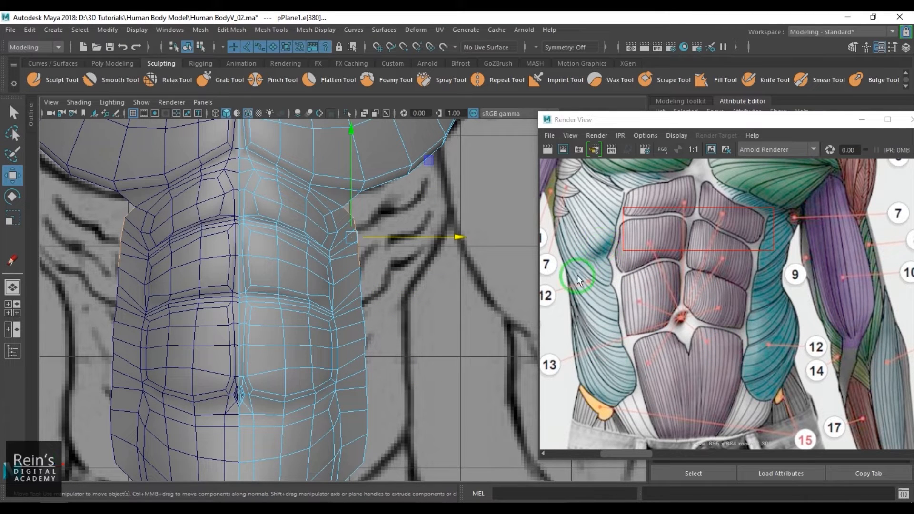
{"action": "double_click", "coordinate": [362, 311]}
{"action": "left_click_drag", "start_coordinate": [345, 341], "coordinate": [462, 413], "text": "ctrl"}
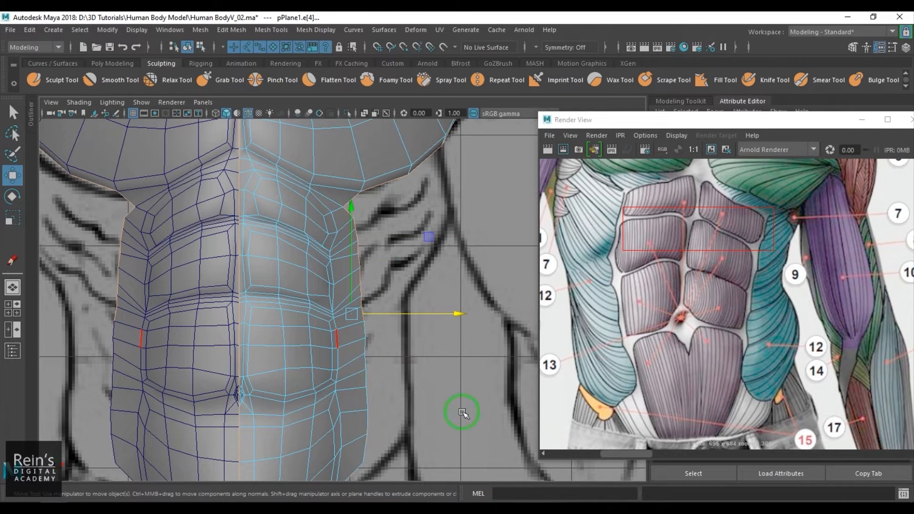
{"action": "left_click", "coordinate": [365, 230]}
{"action": "key", "text": "ctrl+z"}
{"action": "key", "text": "ctrl+z"}
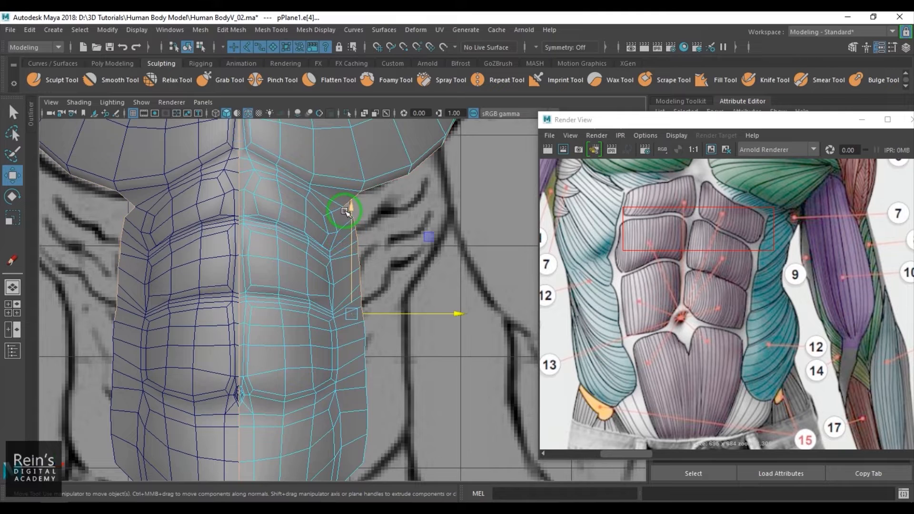
- Reselect the upper outer border edges beside the rib muscles and extrude them outward and slightly up in the front view
{"action": "left_click", "coordinate": [350, 215]}
{"action": "key", "text": "q"}
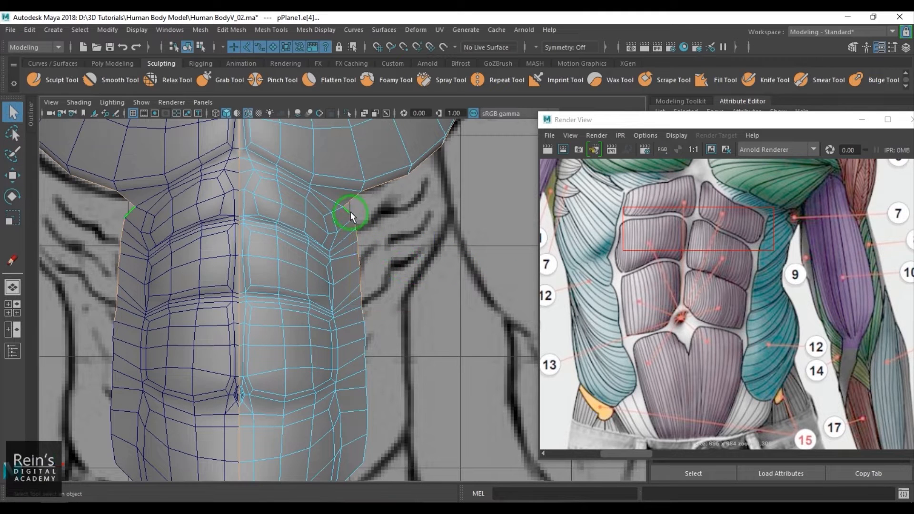
{"action": "double_click", "coordinate": [365, 308]}
{"action": "middle_click_drag", "start_coordinate": [391, 304], "coordinate": [373, 327], "text": "alt"}
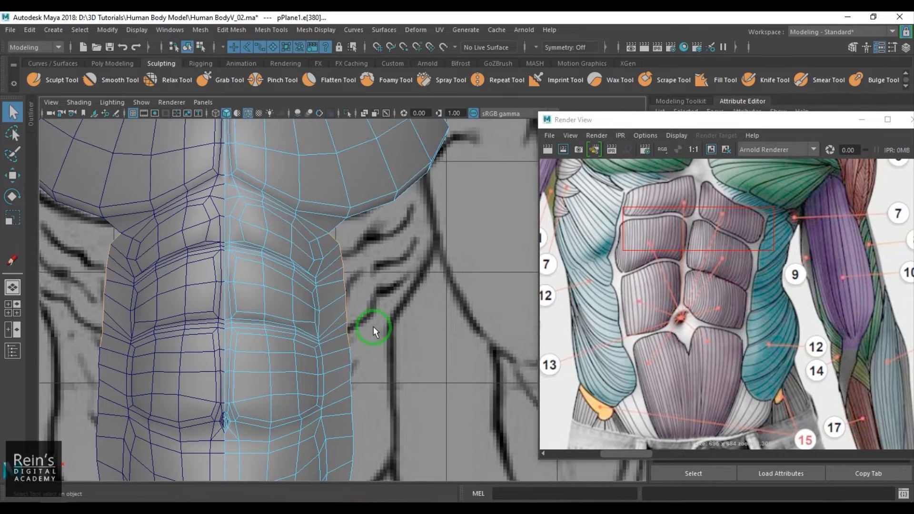
{"action": "key", "text": "w"}
{"action": "left_click_drag", "start_coordinate": [340, 296], "coordinate": [374, 272], "text": "shift"}
- Check the extruded strip's depth in perspective and raise its outer border to follow the rib lines in the front view
{"action": "key", "text": "space"}
{"action": "left_click_drag", "start_coordinate": [372, 315], "coordinate": [371, 295]}
{"action": "left_click_drag", "start_coordinate": [371, 295], "coordinate": [330, 215], "text": "alt"}
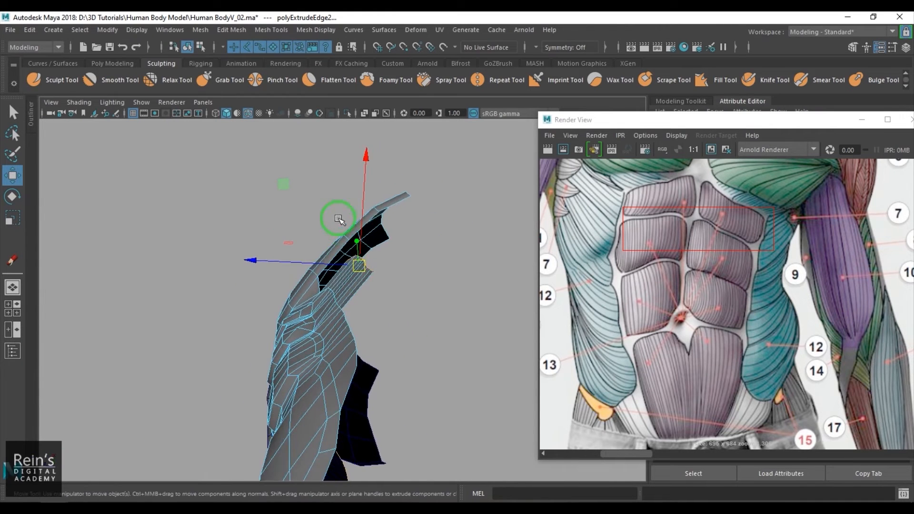
{"action": "left_click_drag", "start_coordinate": [361, 267], "coordinate": [397, 341], "text": "alt"}
{"action": "key", "text": "space"}
{"action": "middle_click_drag", "start_coordinate": [404, 312], "coordinate": [405, 329], "text": "alt"}
{"action": "mouse_move", "coordinate": [381, 299]}
{"action": "left_mouse_down"}
{"action": "mouse_move", "coordinate": [372, 307]}
{"action": "mouse_move", "coordinate": [380, 285]}
{"action": "left_mouse_up"}
{"action": "key", "text": "r"}
{"action": "key", "text": "w"}
{"action": "middle_click_drag", "start_coordinate": [382, 306], "coordinate": [377, 326], "text": "alt"}
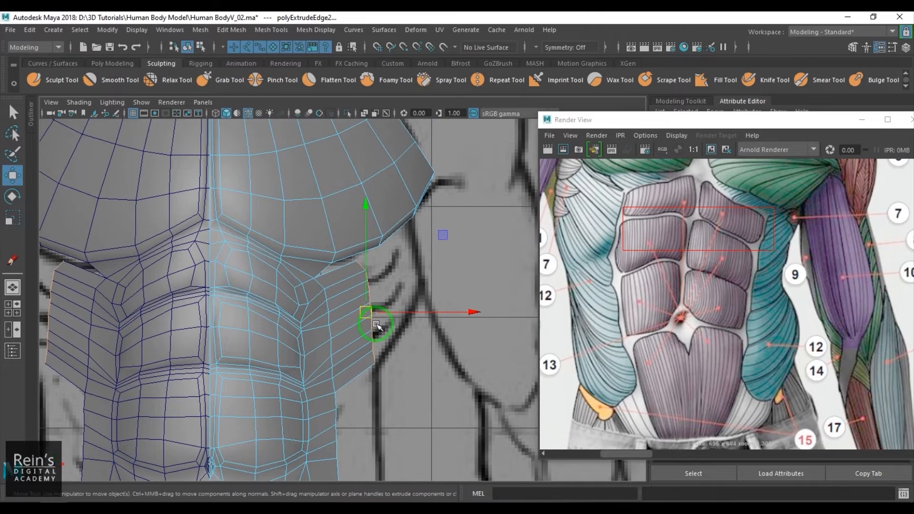
- Extrude the outer border edges once more, outward and up to the edge of the rib muscles in the front view
{"action": "left_click_drag", "start_coordinate": [369, 315], "coordinate": [405, 293]}
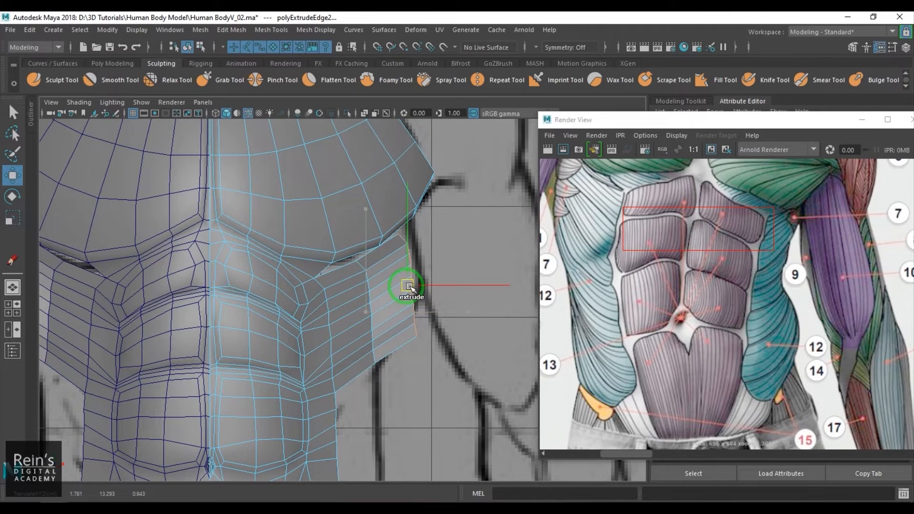
{"action": "key", "text": "space"}
{"action": "left_click_drag", "start_coordinate": [395, 324], "coordinate": [374, 336]}
{"action": "key", "text": "space"}
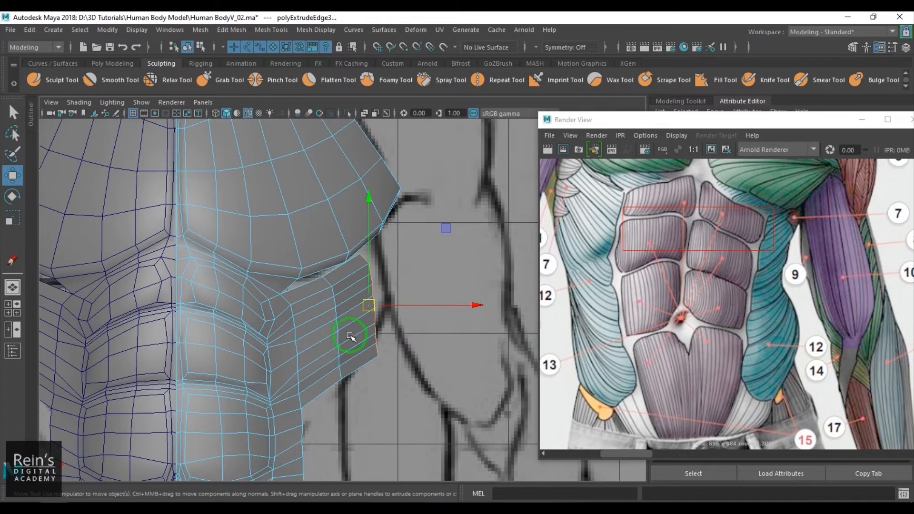
- Extrude the border backward in the side view, then rotate and shift it to match the slanted back muscle line
{"action": "scroll", "coordinate": [376, 326], "scroll_direction": "up", "scroll_amount": 6}
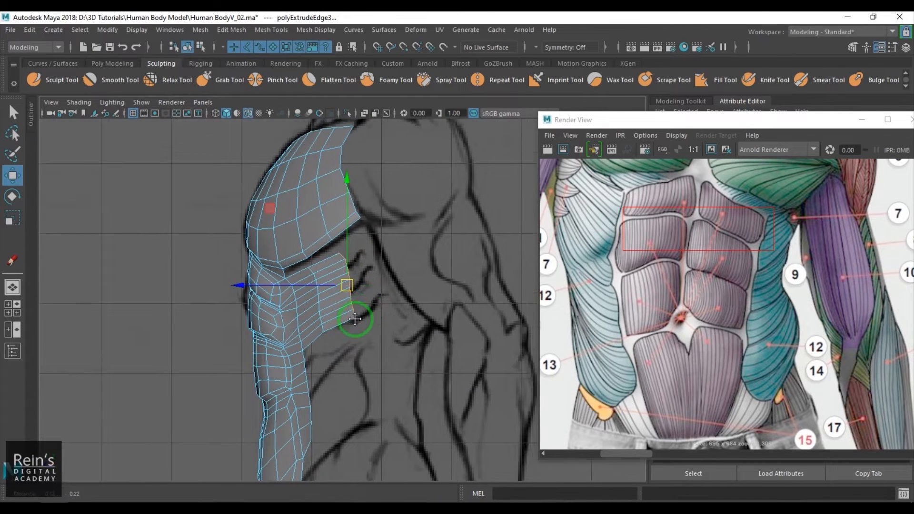
{"action": "left_click_drag", "start_coordinate": [335, 309], "coordinate": [367, 294], "text": "shift"}
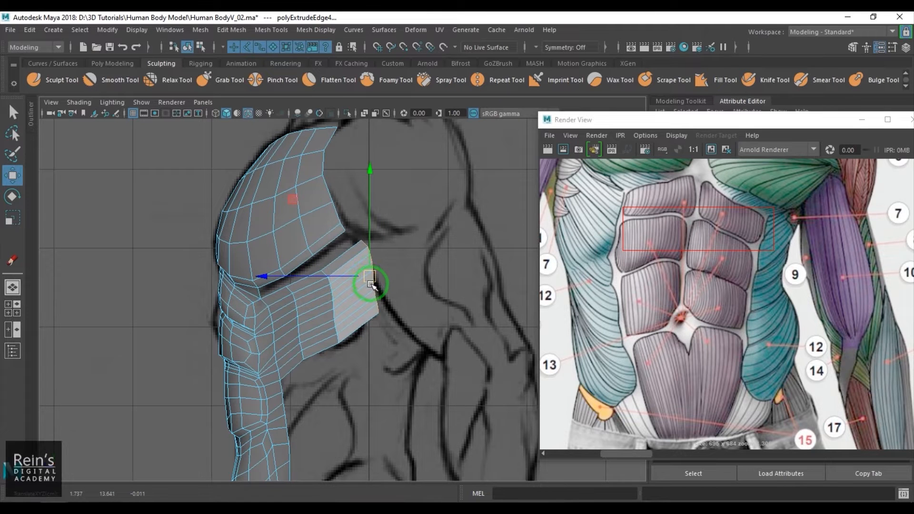
{"action": "key", "text": "e"}
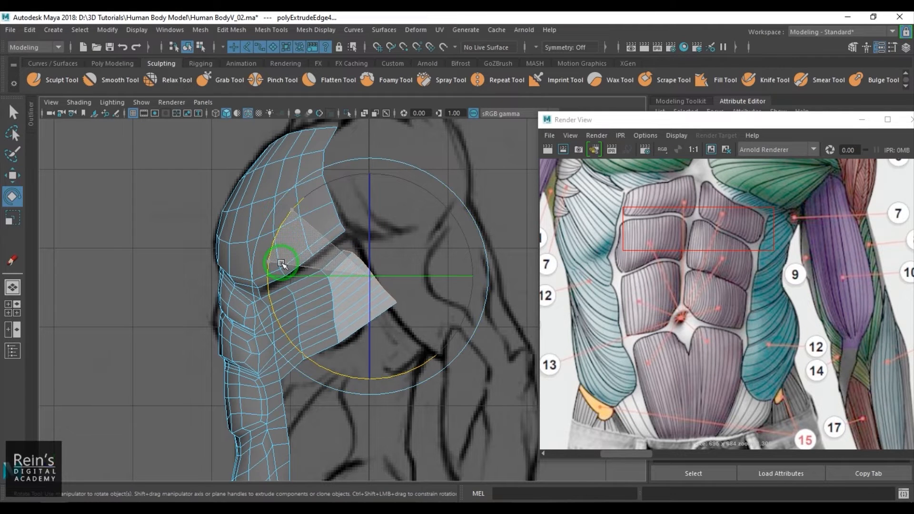
{"action": "key", "text": "w"}
{"action": "left_click_drag", "start_coordinate": [369, 276], "coordinate": [380, 268]}
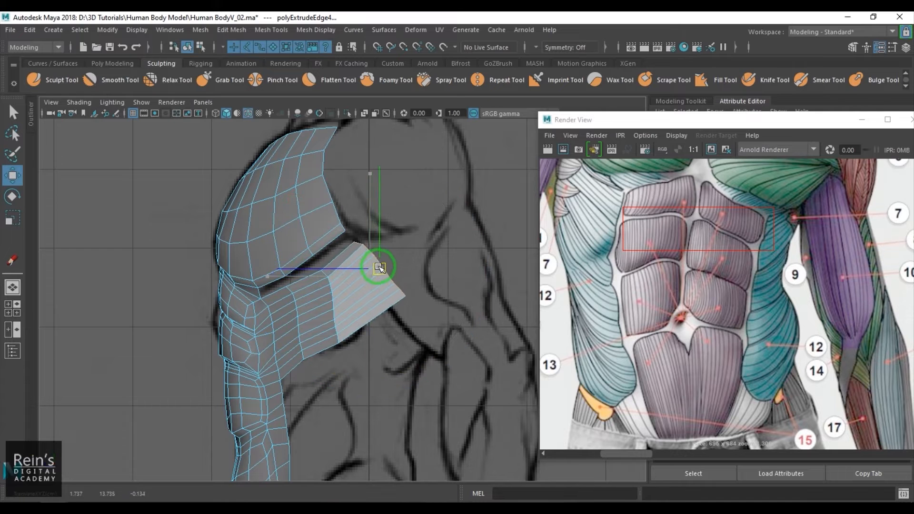
- Sketch the slanted back muscle line over the side view with red Grease Pencil strokes running down from the armpit
{"action": "middle_click_drag", "start_coordinate": [375, 270], "coordinate": [364, 295], "text": "alt"}
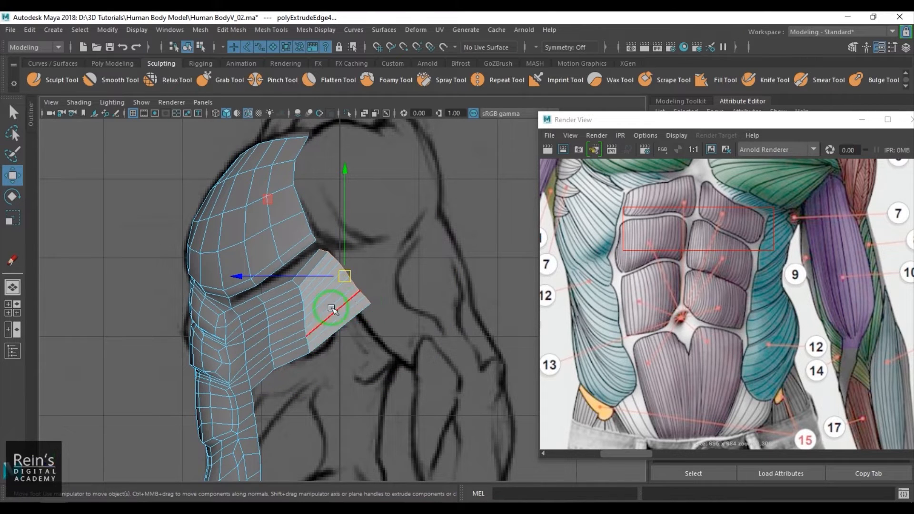
{"action": "left_click", "coordinate": [114, 115]}
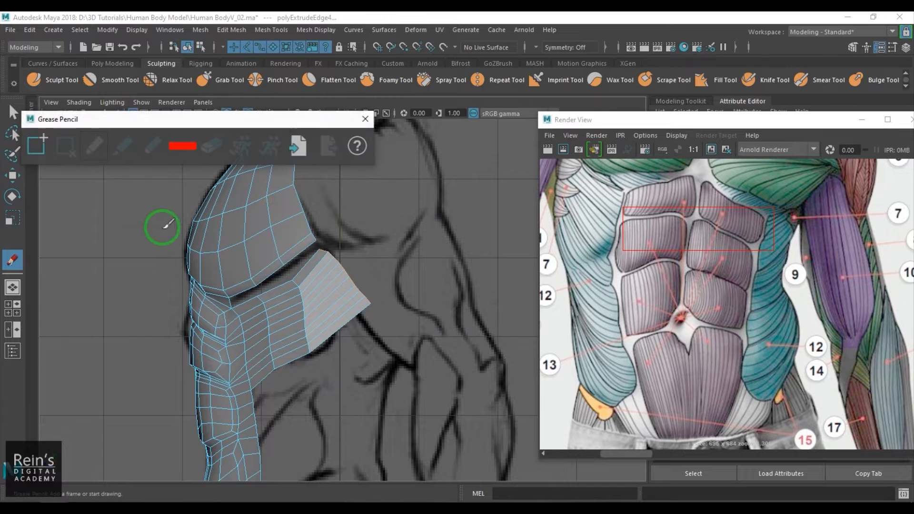
{"action": "left_click_drag", "start_coordinate": [251, 121], "coordinate": [192, 89]}
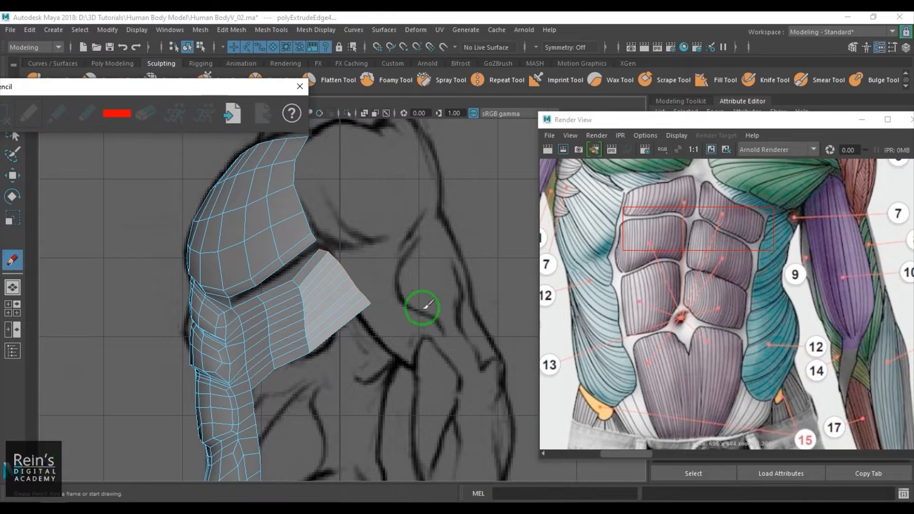
{"action": "mouse_move", "coordinate": [327, 223]}
{"action": "left_mouse_down"}
{"action": "mouse_move", "coordinate": [378, 301]}
{"action": "mouse_move", "coordinate": [435, 353]}
{"action": "mouse_move", "coordinate": [375, 291]}
{"action": "mouse_move", "coordinate": [410, 334]}
{"action": "left_mouse_up"}
{"action": "left_click_drag", "start_coordinate": [329, 231], "coordinate": [408, 327]}
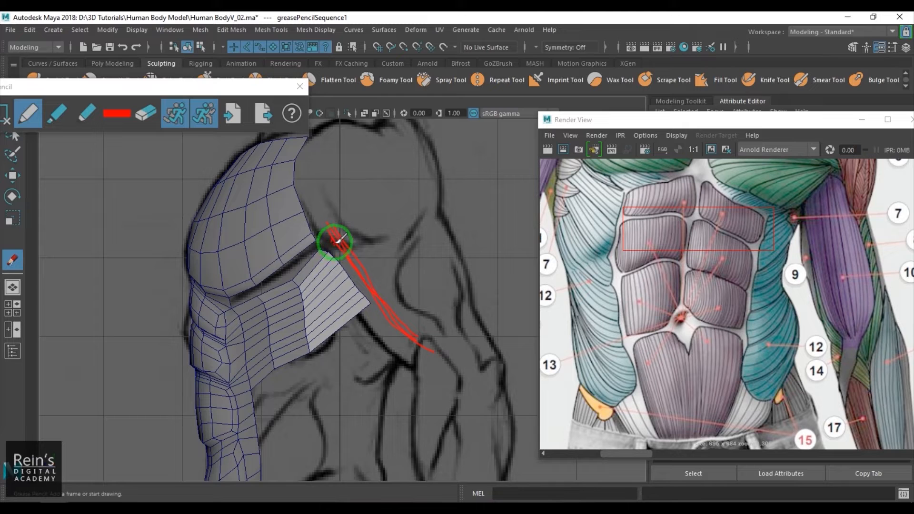
{"action": "mouse_move", "coordinate": [339, 239]}
{"action": "left_mouse_down"}
{"action": "mouse_move", "coordinate": [333, 248]}
{"action": "mouse_move", "coordinate": [375, 318]}
{"action": "left_mouse_up"}
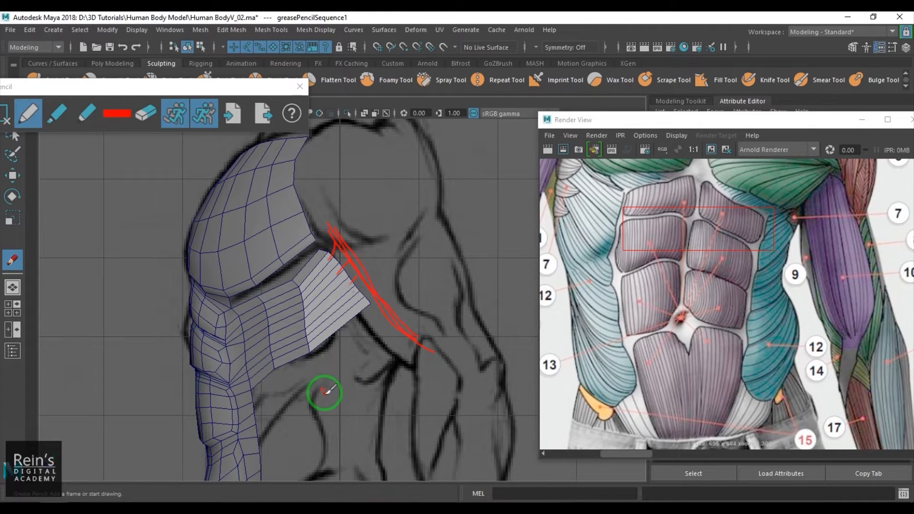
{"action": "mouse_move", "coordinate": [321, 388]}
{"action": "middle_mouse_down", "text": "alt"}
{"action": "mouse_move", "coordinate": [352, 316]}
{"action": "mouse_move", "coordinate": [335, 319]}
{"action": "mouse_move", "coordinate": [347, 330]}
{"action": "middle_mouse_up", "text": "alt"}
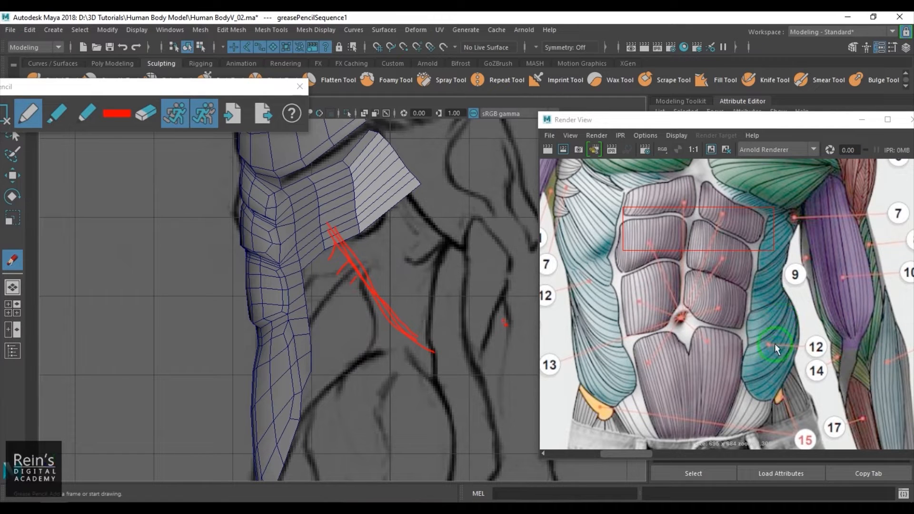
- Delete the Grease Pencil sketch frame and close the Grease Pencil tool
{"action": "left_click_drag", "start_coordinate": [105, 89], "coordinate": [202, 85]}
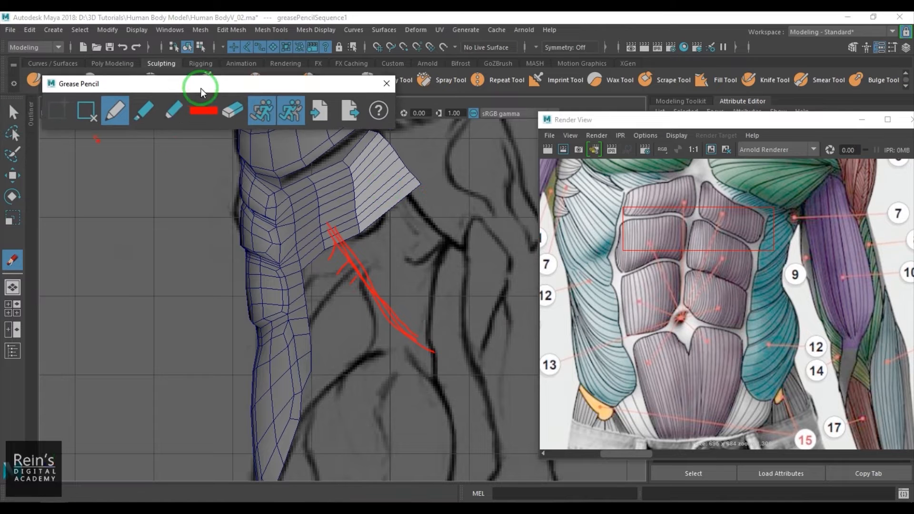
{"action": "left_click", "coordinate": [97, 110]}
{"action": "left_click", "coordinate": [397, 82]}
- Select the newest rib strip's outer border vertices, including its upper corner, and shift the border outward in perspective
{"action": "key", "text": "space"}
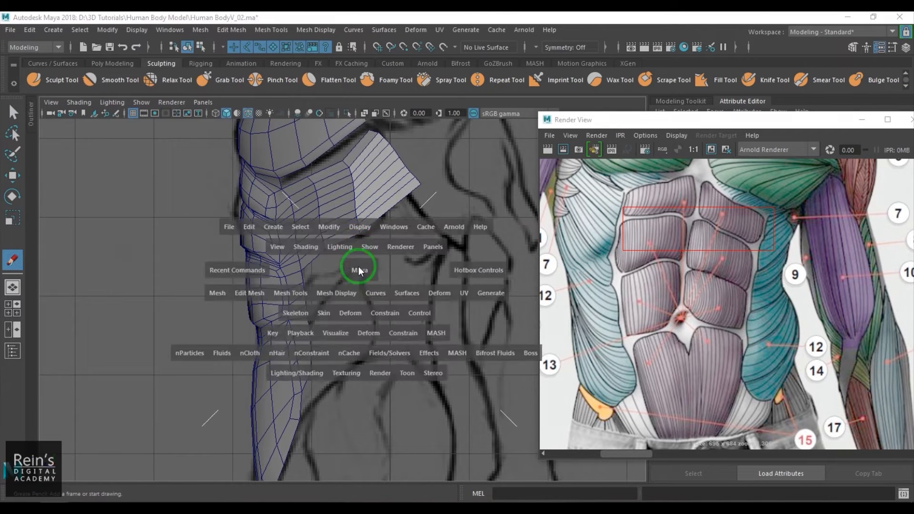
{"action": "mouse_move", "coordinate": [347, 255]}
{"action": "left_mouse_down", "text": "alt"}
{"action": "mouse_move", "coordinate": [327, 259]}
{"action": "mouse_move", "coordinate": [347, 280]}
{"action": "mouse_move", "coordinate": [352, 265]}
{"action": "left_mouse_up", "text": "alt"}
{"action": "right_click_drag", "start_coordinate": [352, 265], "coordinate": [333, 293], "text": "alt"}
{"action": "left_click_drag", "start_coordinate": [333, 294], "coordinate": [382, 265], "text": "alt"}
{"action": "key", "text": "w"}
{"action": "left_click", "coordinate": [376, 269]}
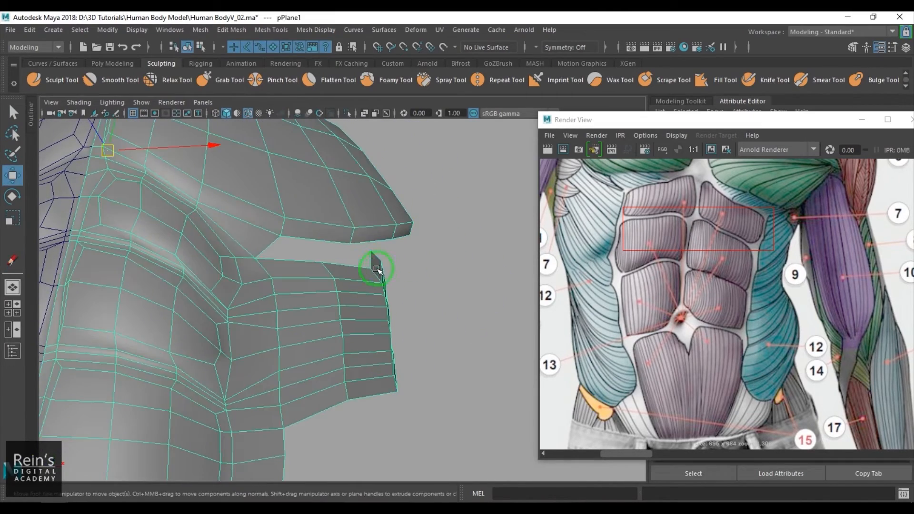
{"action": "key", "text": "F9"}
{"action": "left_click", "coordinate": [371, 251]}
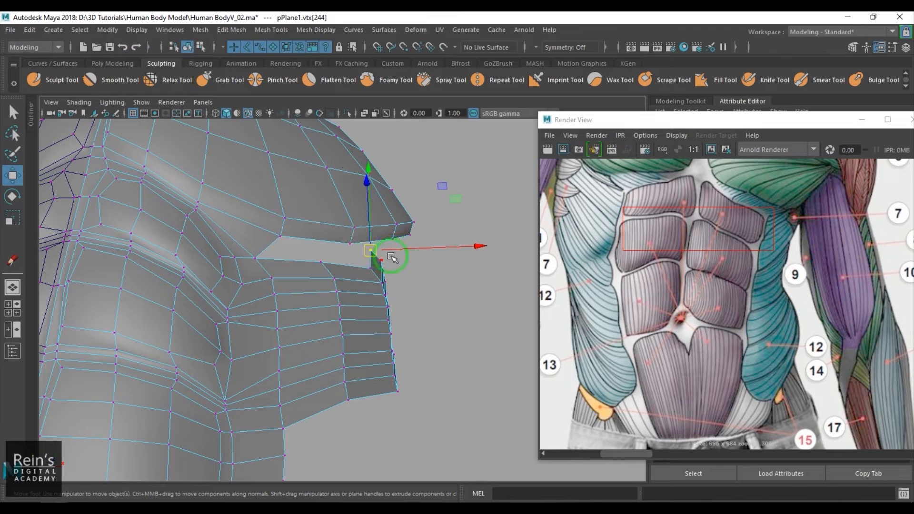
{"action": "left_click_drag", "start_coordinate": [412, 288], "coordinate": [443, 255], "text": "alt"}
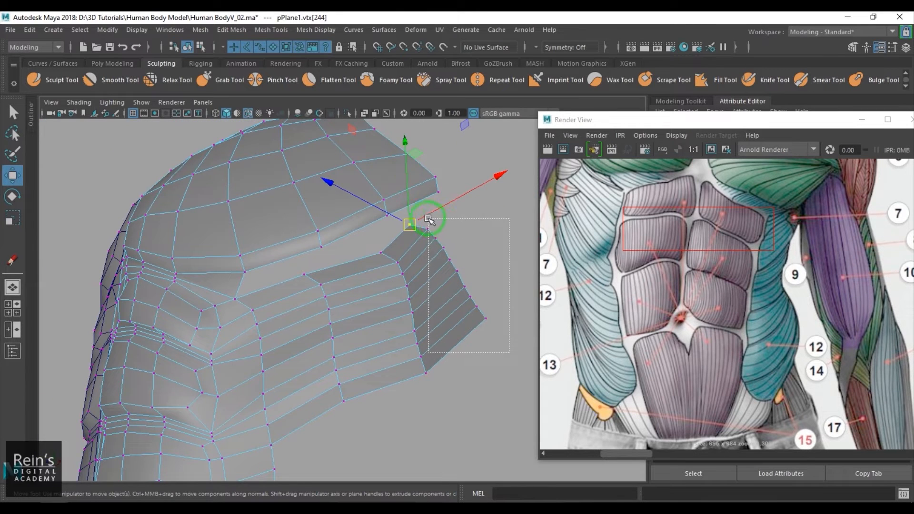
{"action": "left_click_drag", "start_coordinate": [429, 219], "coordinate": [429, 220]}
{"action": "left_click", "coordinate": [409, 222], "text": "shift"}
{"action": "mouse_move", "coordinate": [402, 271]}
{"action": "left_mouse_down", "text": "alt"}
{"action": "mouse_move", "coordinate": [470, 272]}
{"action": "mouse_move", "coordinate": [445, 300]}
{"action": "mouse_move", "coordinate": [343, 307]}
{"action": "mouse_move", "coordinate": [409, 305]}
{"action": "mouse_move", "coordinate": [409, 273]}
{"action": "left_mouse_up", "text": "alt"}
{"action": "left_click_drag", "start_coordinate": [406, 300], "coordinate": [359, 304], "text": "alt"}
{"action": "right_click_drag", "start_coordinate": [360, 304], "coordinate": [399, 287], "text": "alt"}
{"action": "key", "text": "F8"}
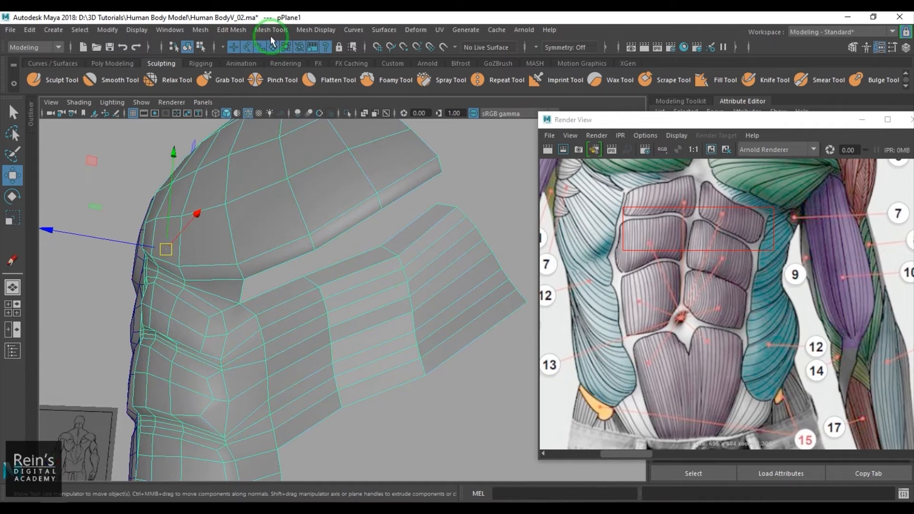
- Fill the gap between the chest's lower edge and the rib strips' upper border using Append to Polygon
{"action": "left_click", "coordinate": [316, 29]}
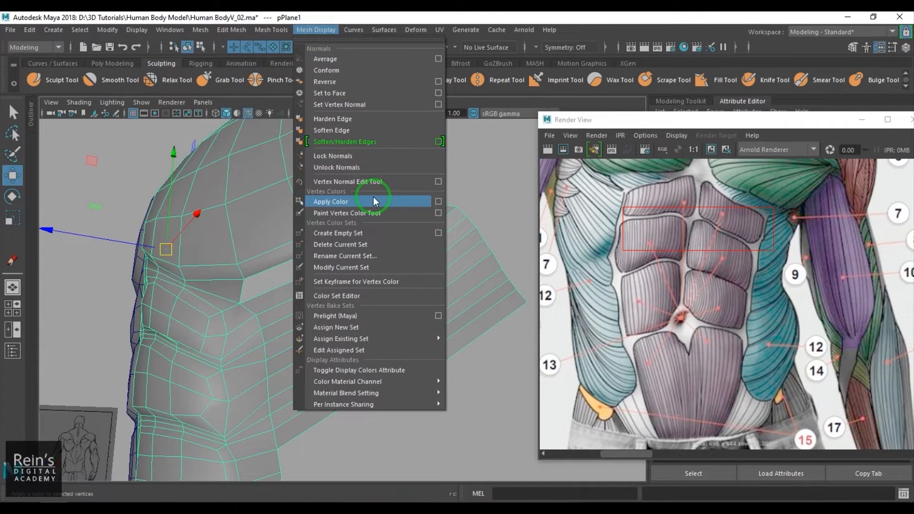
{"action": "mouse_move", "coordinate": [271, 30]}
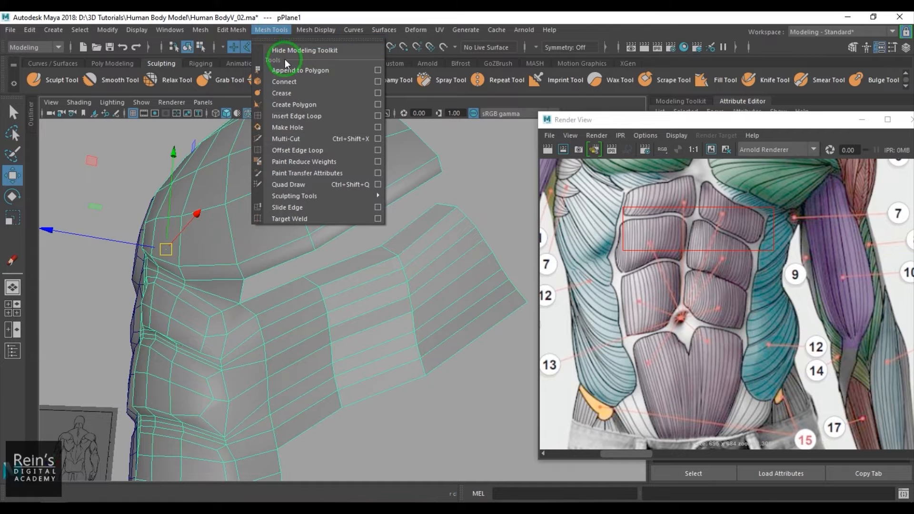
{"action": "left_click", "coordinate": [288, 73]}
{"action": "left_click", "coordinate": [404, 201]}
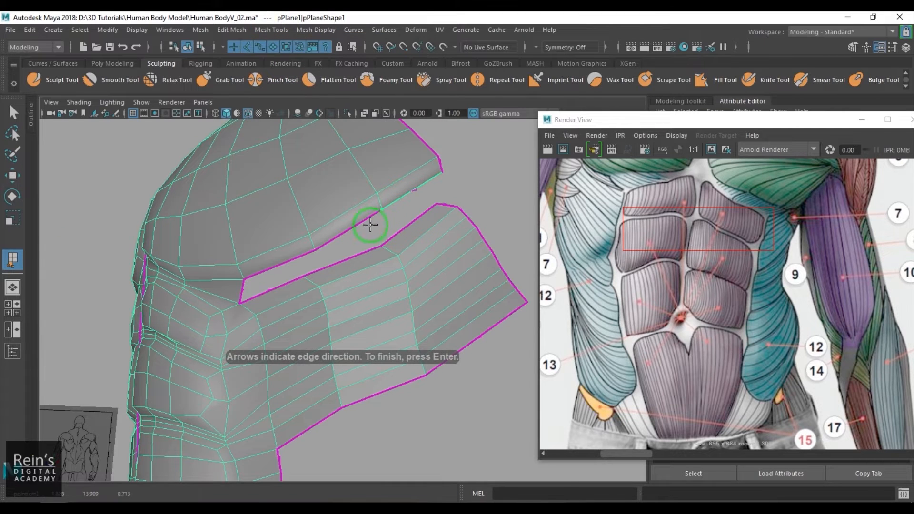
{"action": "left_click", "coordinate": [245, 289]}
{"action": "left_click", "coordinate": [336, 267]}
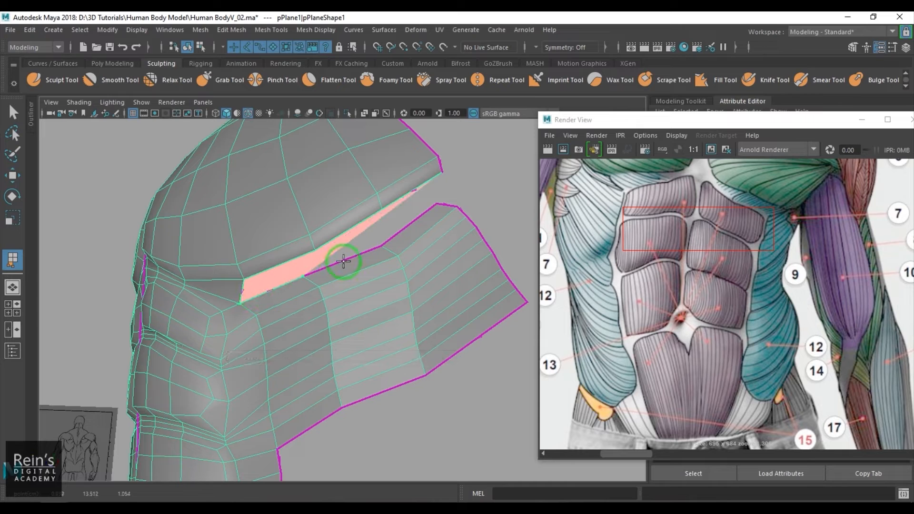
{"action": "left_click", "coordinate": [344, 262]}
{"action": "left_click", "coordinate": [399, 231]}
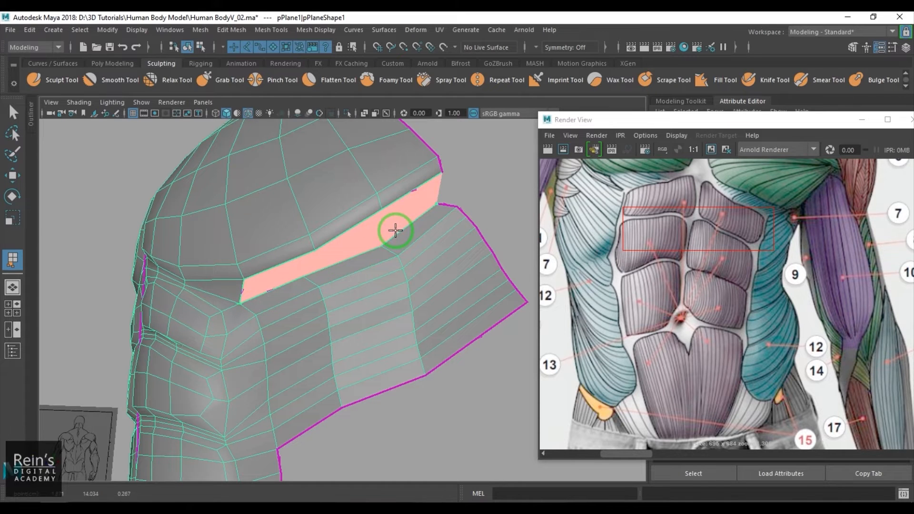
{"action": "key", "text": "w"}
- Split the filled face with Multi-Cut, connecting the chest's lower border vertices to the matching rib border vertices
{"action": "right_click_drag", "start_coordinate": [408, 204], "coordinate": [460, 179], "text": "shift"}
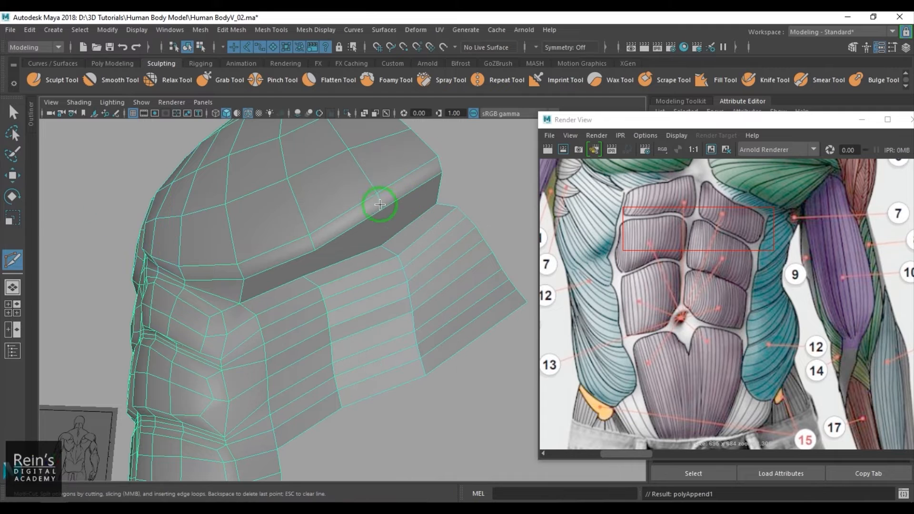
{"action": "left_click", "coordinate": [315, 250]}
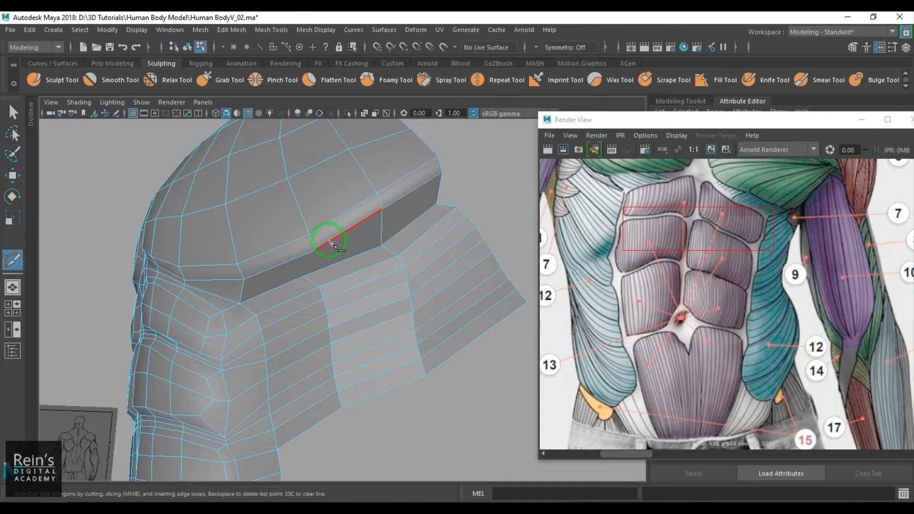
{"action": "left_click", "coordinate": [303, 276]}
- Adjust the vertices along the seam between the chest and the upper rib border in the side view
{"action": "scroll", "coordinate": [362, 296], "scroll_direction": "up", "scroll_amount": 5}
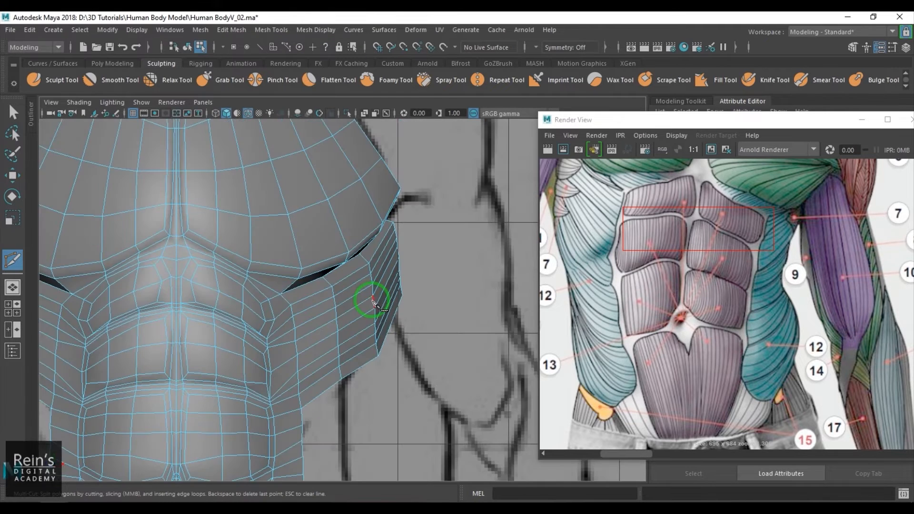
{"action": "key", "text": "space"}
{"action": "left_click_drag", "start_coordinate": [316, 299], "coordinate": [367, 305]}
{"action": "middle_click_drag", "start_coordinate": [361, 244], "coordinate": [359, 310], "text": "alt"}
{"action": "scroll", "coordinate": [359, 311], "scroll_direction": "up", "scroll_amount": 6}
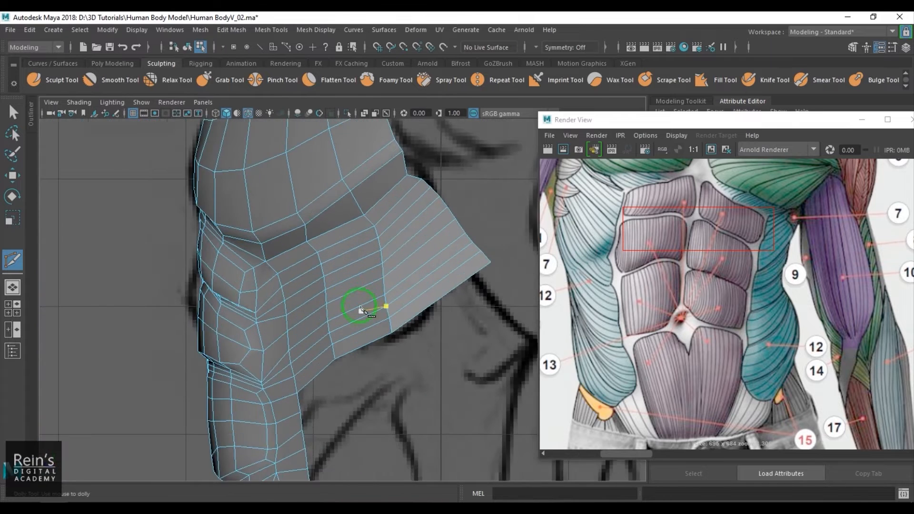
{"action": "key", "text": "w"}
{"action": "right_click_drag", "start_coordinate": [339, 243], "coordinate": [280, 240]}
{"action": "left_click_drag", "start_coordinate": [281, 206], "coordinate": [302, 214]}
{"action": "left_click_drag", "start_coordinate": [350, 174], "coordinate": [378, 255]}
- Reposition the upper rib border vertex beneath the chest in the front view, checking it against the reference in wireframe
{"action": "key", "text": "space"}
{"action": "scroll", "coordinate": [385, 242], "scroll_direction": "up", "scroll_amount": 3}
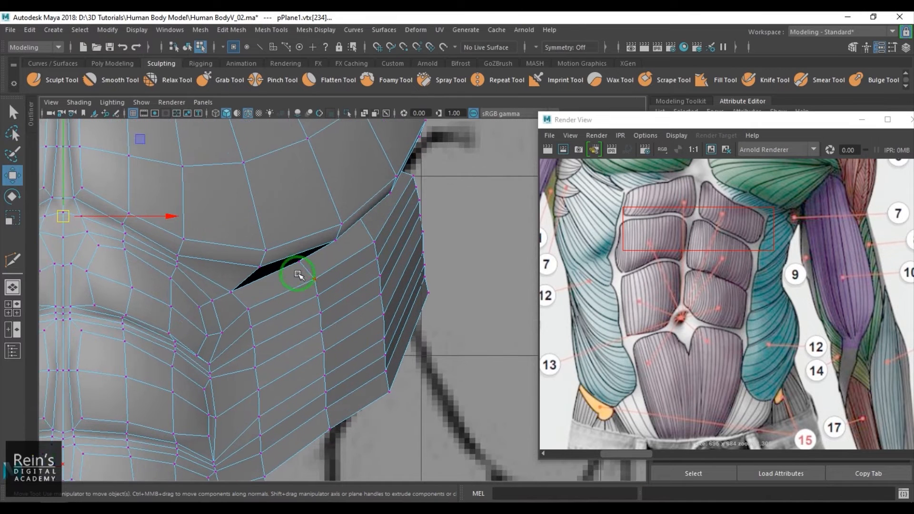
{"action": "key", "text": "4"}
{"action": "mouse_move", "coordinate": [290, 259]}
{"action": "left_mouse_down"}
{"action": "mouse_move", "coordinate": [315, 282]}
{"action": "mouse_move", "coordinate": [301, 273]}
{"action": "mouse_move", "coordinate": [333, 265]}
{"action": "left_mouse_up"}
{"action": "key", "text": "5"}
{"action": "middle_click_drag", "start_coordinate": [360, 217], "coordinate": [364, 273], "text": "alt"}
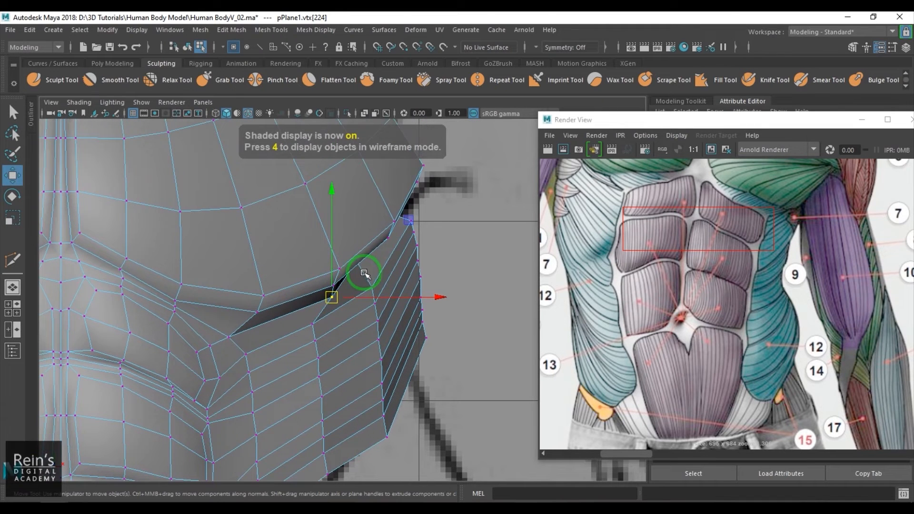
{"action": "key", "text": "4"}
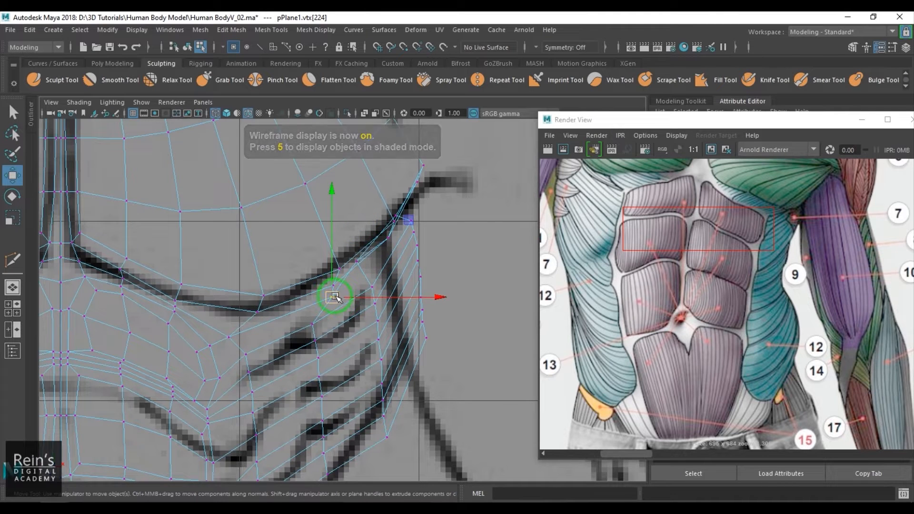
- Move the side-strip vertices below the outer chest to follow the reference's chest line in the front view
{"action": "key", "text": "Up"}
{"action": "left_click", "coordinate": [357, 262]}
{"action": "left_click_drag", "start_coordinate": [357, 262], "coordinate": [373, 269]}
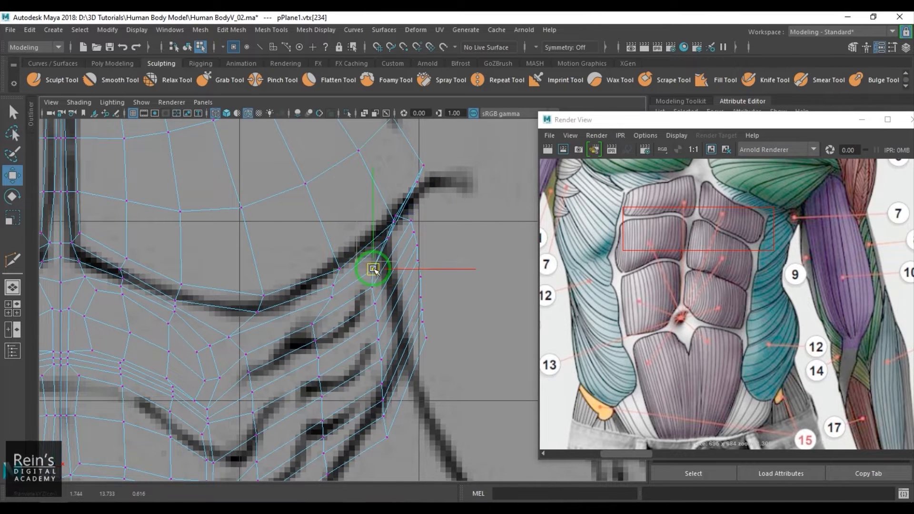
{"action": "key", "text": "Up"}
{"action": "left_click_drag", "start_coordinate": [396, 216], "coordinate": [409, 215]}
{"action": "key", "text": "5"}
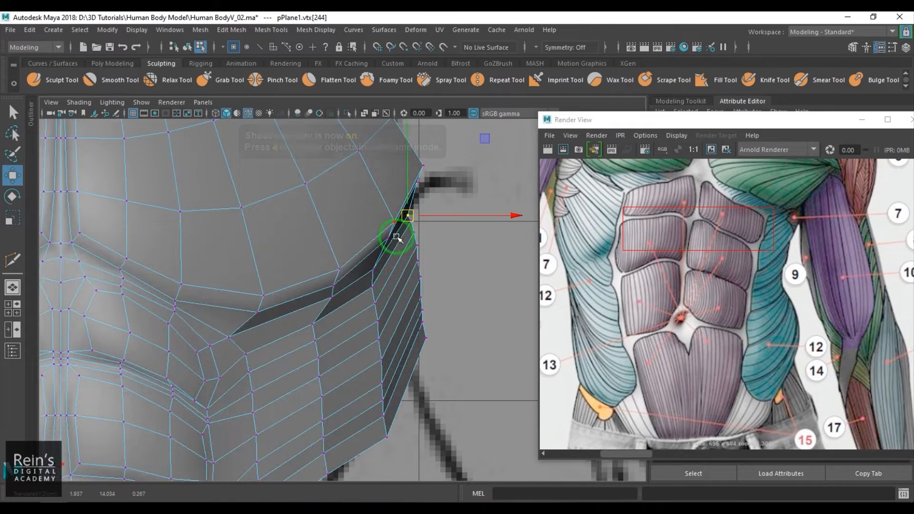
{"action": "key", "text": "space"}
{"action": "left_click_drag", "start_coordinate": [384, 333], "coordinate": [368, 310]}
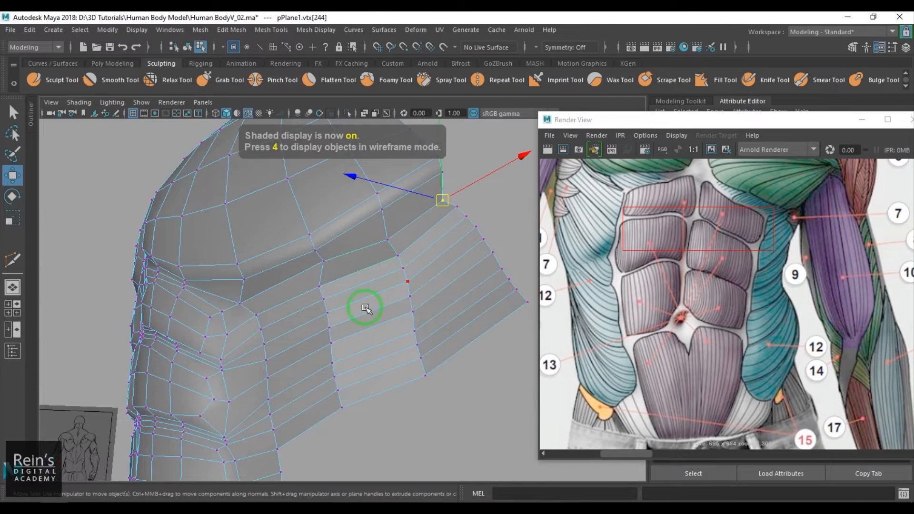
{"action": "right_click_drag", "start_coordinate": [367, 310], "coordinate": [401, 269]}
{"action": "left_click", "coordinate": [451, 373]}
{"action": "left_click_drag", "start_coordinate": [451, 373], "coordinate": [383, 333], "text": "alt"}
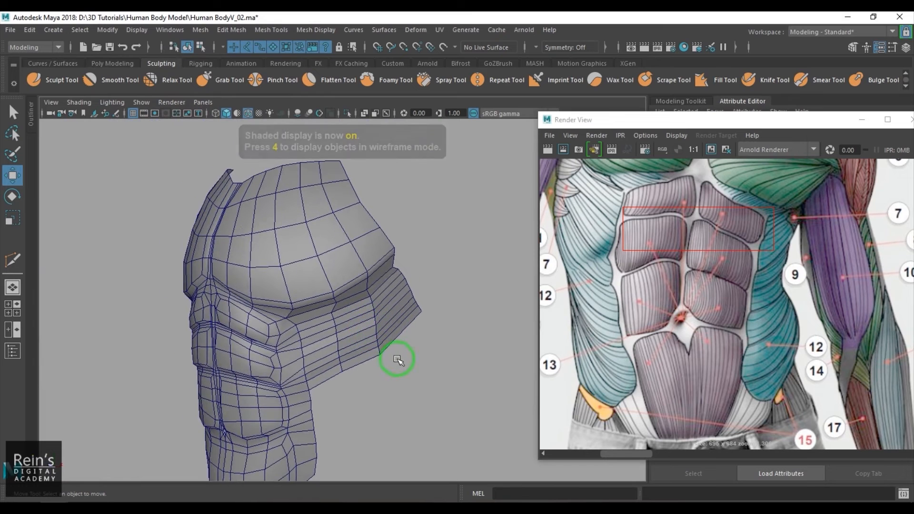
- Slide the vertical edge loop through the middle of the chest toward the torso's midline with the Slide Edge tool
{"action": "right_click_drag", "start_coordinate": [392, 294], "coordinate": [400, 324]}
{"action": "left_click", "coordinate": [395, 310]}
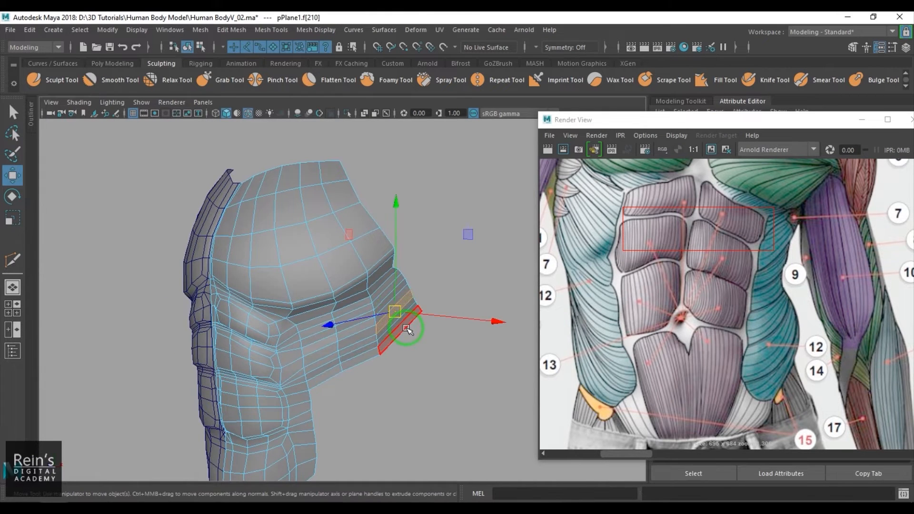
{"action": "scroll", "coordinate": [383, 334], "scroll_direction": "up", "scroll_amount": 2}
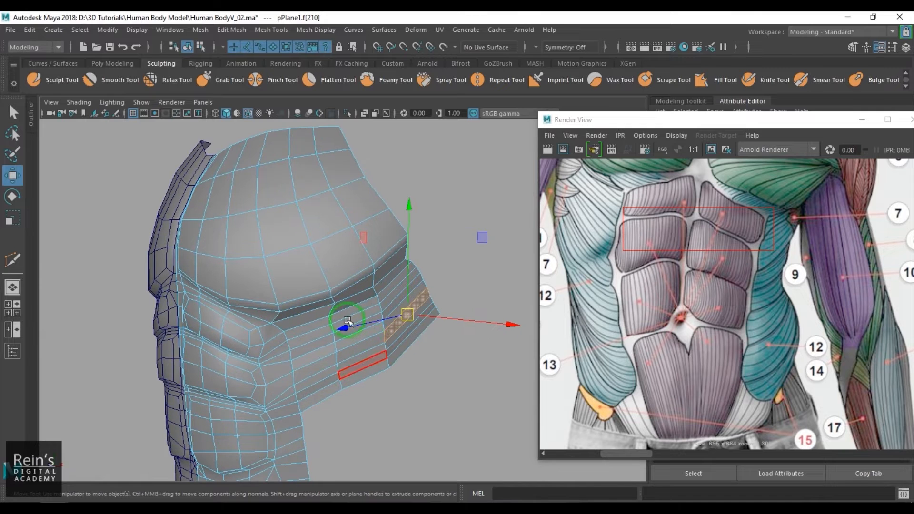
{"action": "right_click_drag", "start_coordinate": [347, 322], "coordinate": [346, 283]}
{"action": "double_click", "coordinate": [326, 279]}
{"action": "left_click_drag", "start_coordinate": [320, 342], "coordinate": [265, 312], "text": "alt"}
{"action": "double_click", "coordinate": [287, 286]}
{"action": "right_click_drag", "start_coordinate": [334, 265], "coordinate": [334, 355], "text": "shift"}
{"action": "middle_click_drag", "start_coordinate": [335, 310], "coordinate": [319, 311]}
{"action": "key", "text": "ctrl+z"}
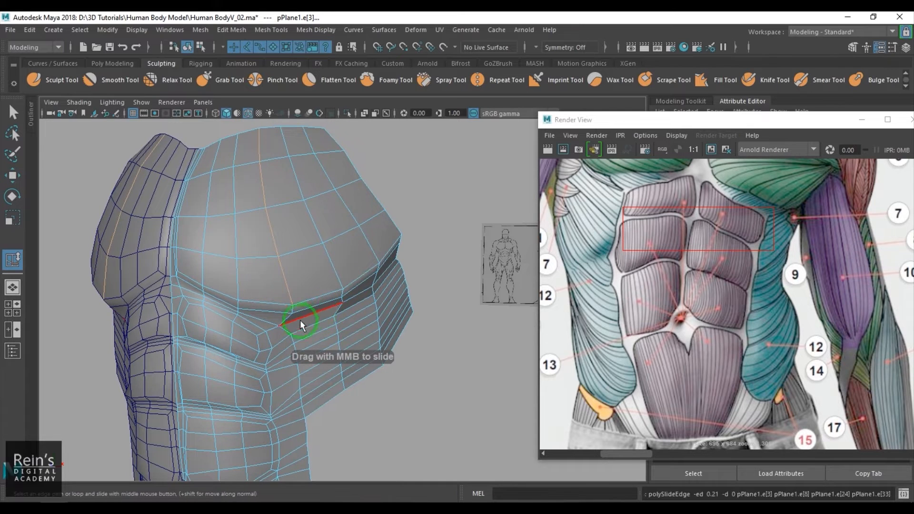
{"action": "left_click", "coordinate": [310, 321]}
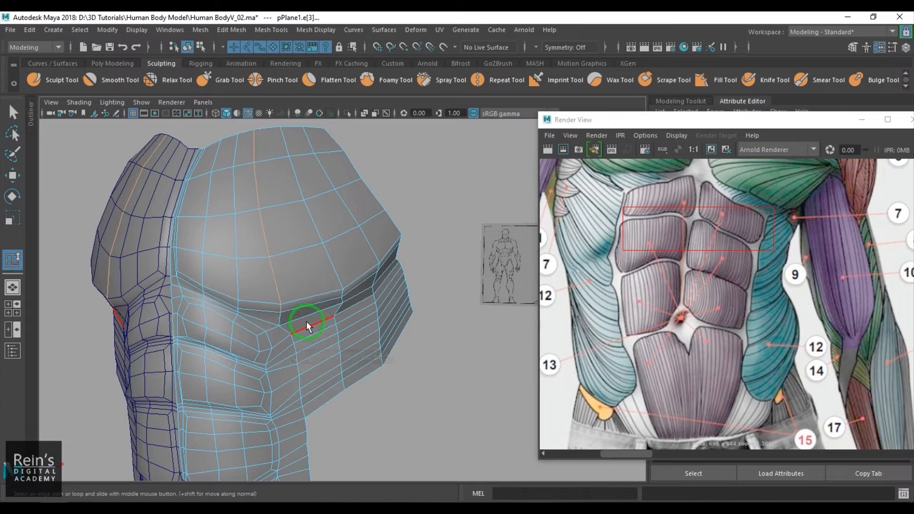
{"action": "left_click_drag", "start_coordinate": [307, 321], "coordinate": [321, 319], "text": "alt"}
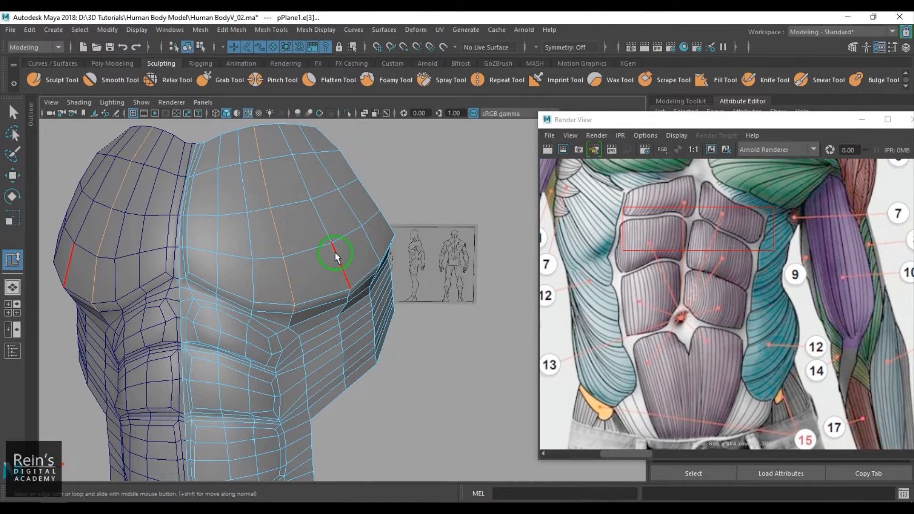
- Slide the next vertical edge loops of the outer chest and side strip toward the midline
{"action": "left_click_drag", "start_coordinate": [381, 300], "coordinate": [361, 347], "text": "alt"}
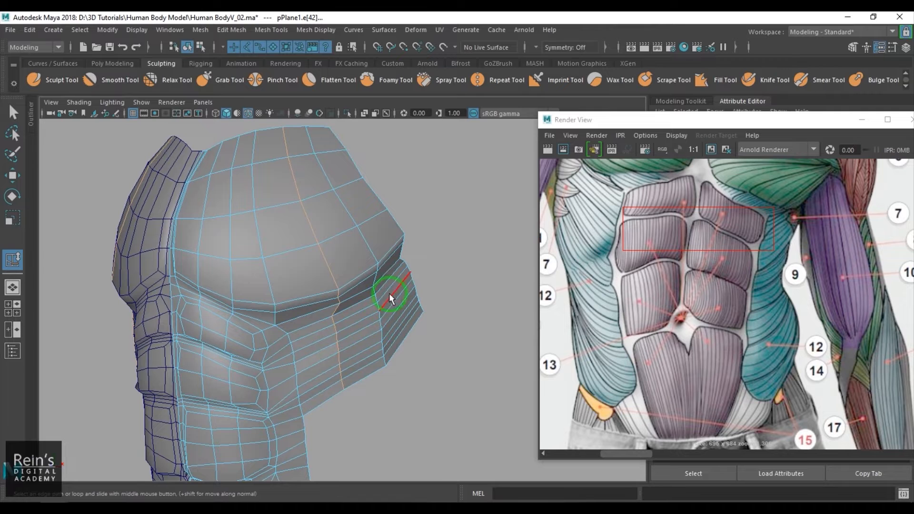
{"action": "right_click_drag", "start_coordinate": [390, 289], "coordinate": [381, 373], "text": "shift"}
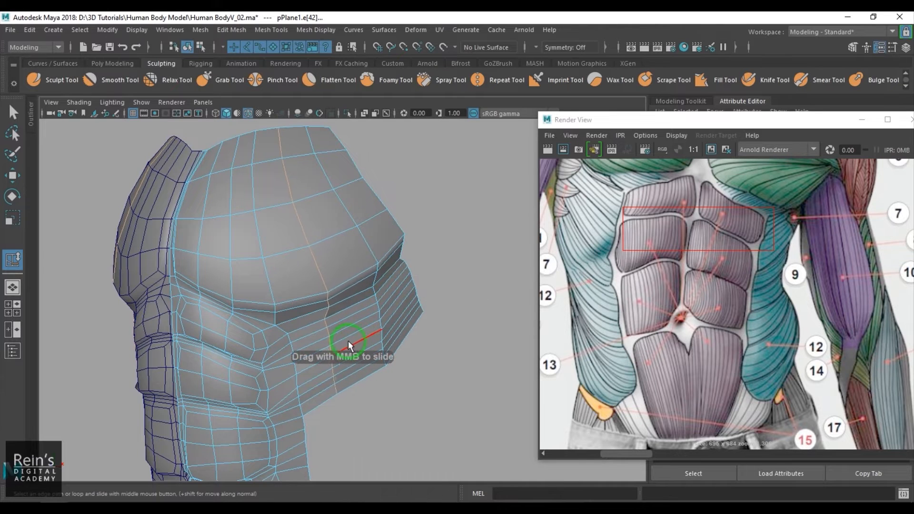
{"action": "left_click", "coordinate": [367, 244]}
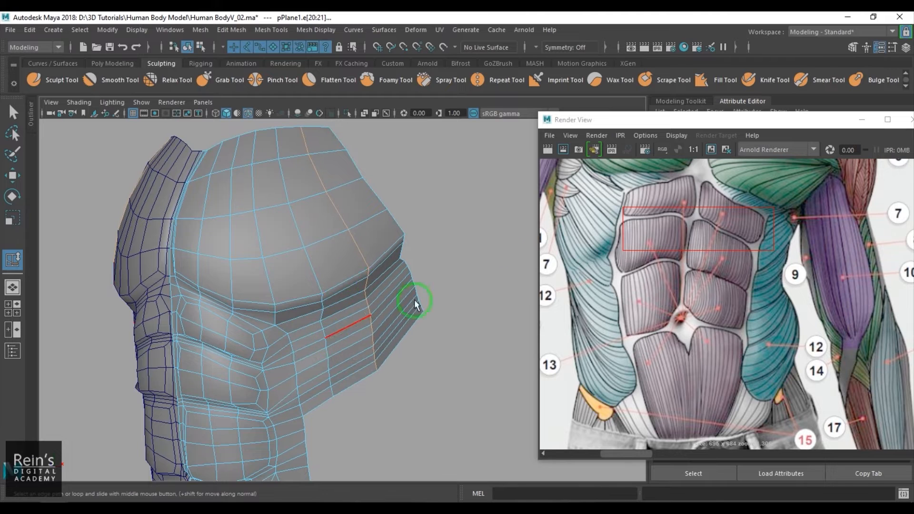
- Insert a vertical edge loop through the outer chest and side strip, and even out the loop spacing with Slide Edge
{"action": "key", "text": "ctrl+b"}
{"action": "left_click", "coordinate": [366, 272]}
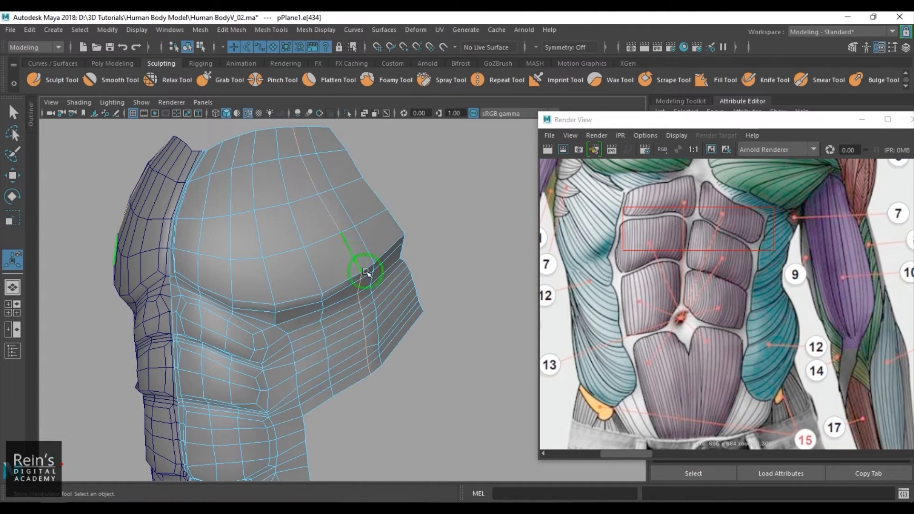
{"action": "right_click", "coordinate": [423, 239], "text": "shift"}
{"action": "left_click", "coordinate": [414, 324]}
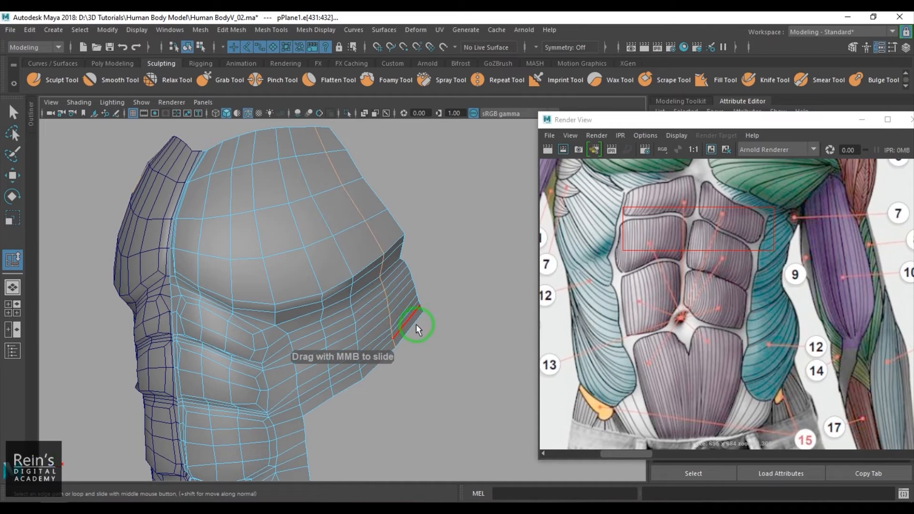
{"action": "mouse_move", "coordinate": [375, 306]}
{"action": "left_mouse_down", "text": "alt"}
{"action": "mouse_move", "coordinate": [414, 379]}
{"action": "mouse_move", "coordinate": [450, 381]}
{"action": "mouse_move", "coordinate": [358, 306]}
{"action": "mouse_move", "coordinate": [423, 327]}
{"action": "mouse_move", "coordinate": [366, 331]}
{"action": "mouse_move", "coordinate": [419, 329]}
{"action": "mouse_move", "coordinate": [359, 302]}
{"action": "left_mouse_up", "text": "alt"}
{"action": "scroll", "coordinate": [398, 300], "scroll_direction": "up", "scroll_amount": 3}
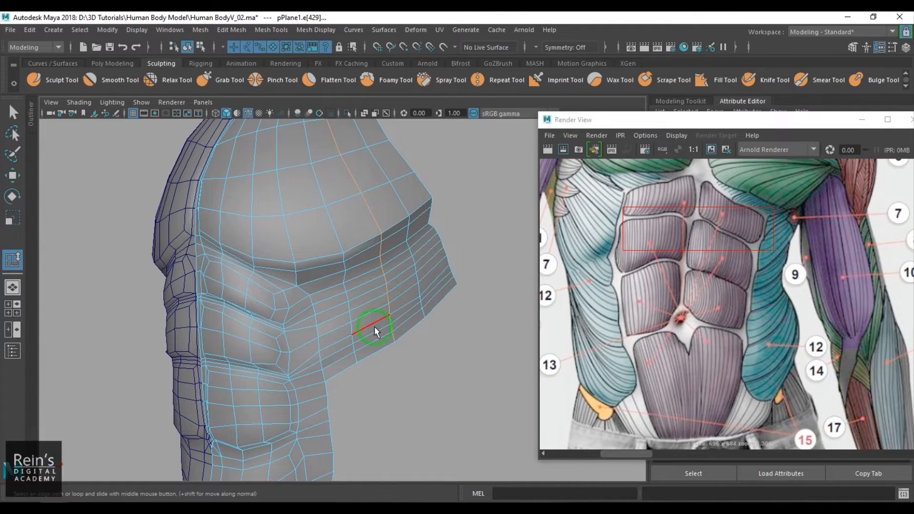
- Merge the closely stacked side-strip vertices beside the upper abdominal blocks into one vertex
{"action": "scroll", "coordinate": [385, 313], "scroll_direction": "up", "scroll_amount": 2}
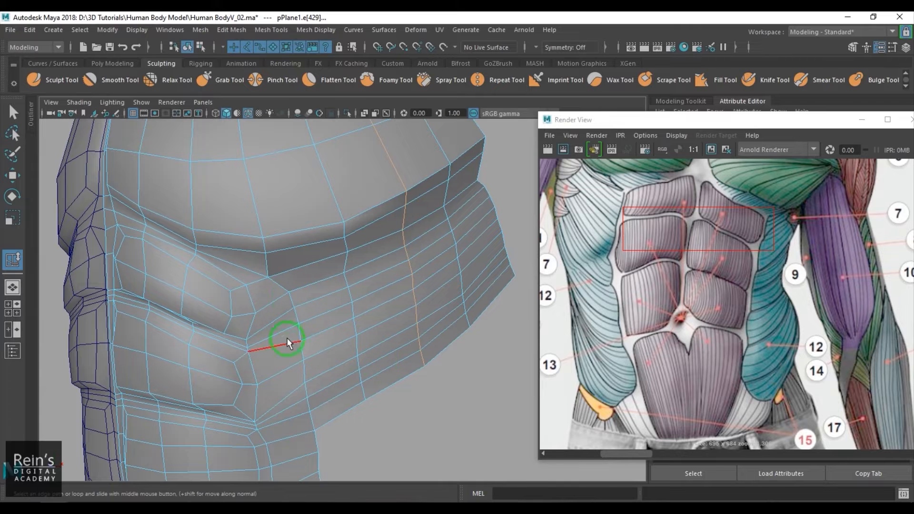
{"action": "left_click_drag", "start_coordinate": [322, 361], "coordinate": [358, 309], "text": "alt"}
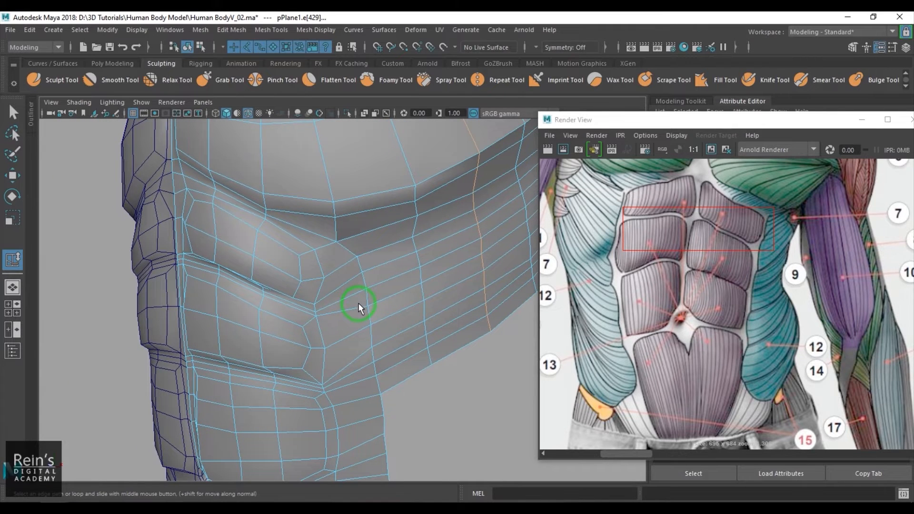
{"action": "key", "text": "w"}
{"action": "key", "text": "F9"}
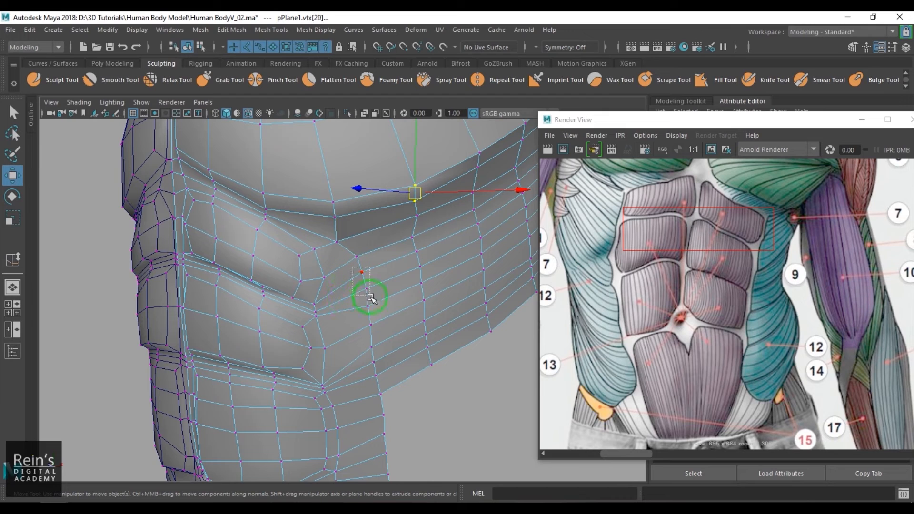
{"action": "left_click_drag", "start_coordinate": [373, 309], "coordinate": [373, 310]}
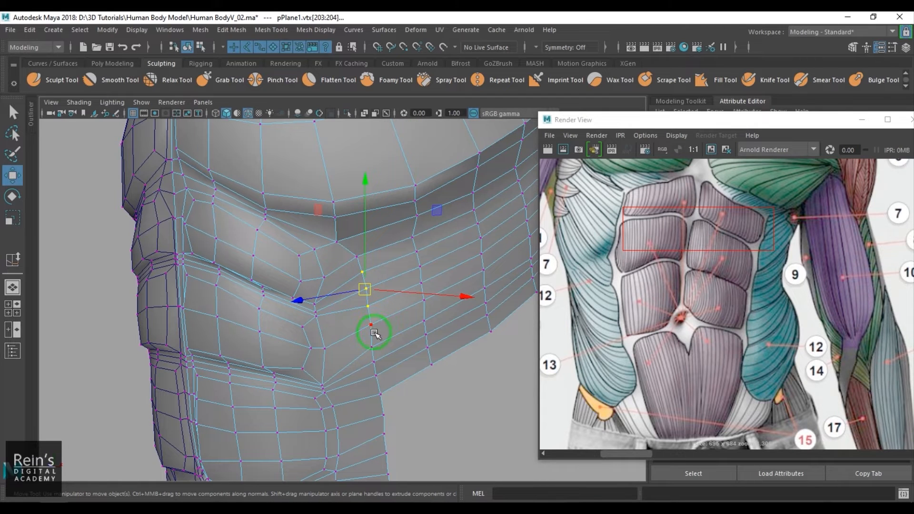
{"action": "right_click_drag", "start_coordinate": [373, 285], "coordinate": [373, 248], "text": "shift"}
- Delete the surplus horizontal edge loops that run from the merged vertex across the side strip
{"action": "right_click_drag", "start_coordinate": [346, 340], "coordinate": [361, 286]}
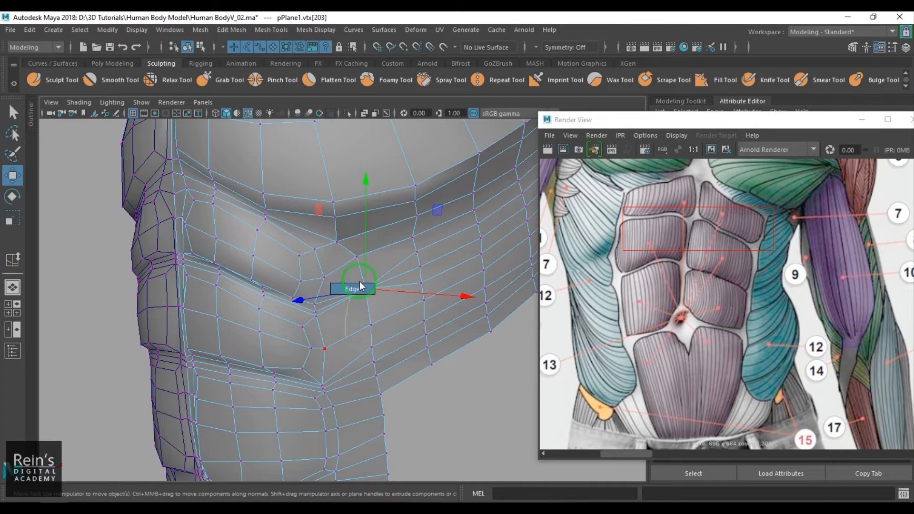
{"action": "left_click", "coordinate": [399, 267]}
{"action": "left_click", "coordinate": [404, 285], "text": "shift"}
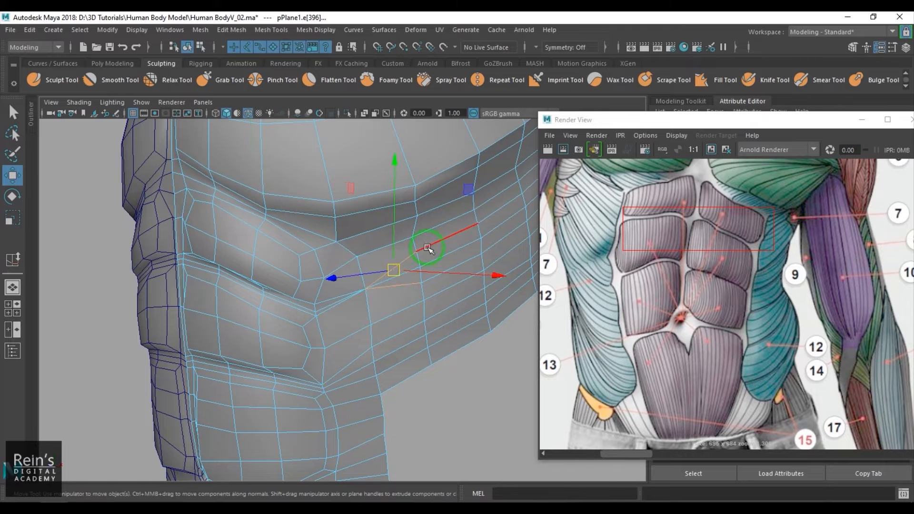
{"action": "double_click", "coordinate": [427, 249]}
{"action": "right_click_drag", "start_coordinate": [409, 291], "coordinate": [409, 316], "text": "shift"}
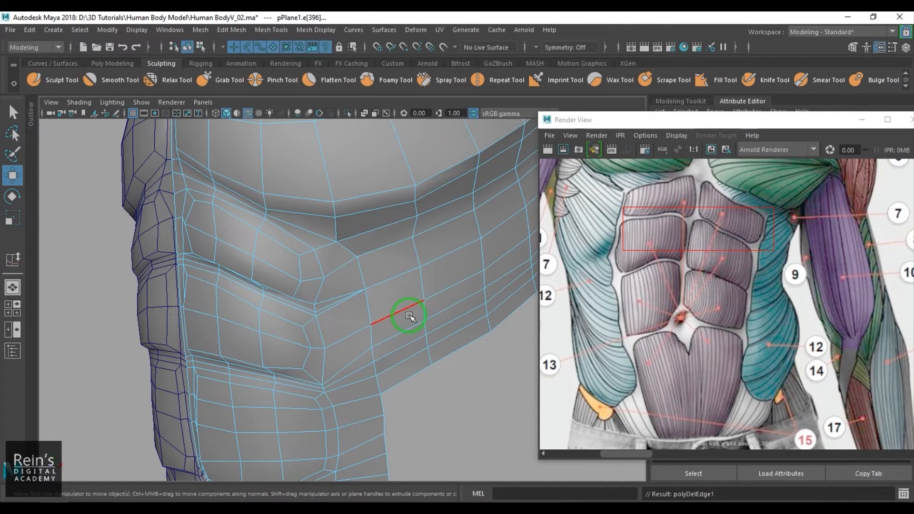
- Merge the lower side-strip vertices beside the abdomen and delete the surplus edge loops running outward from them
{"action": "middle_click_drag", "start_coordinate": [379, 350], "coordinate": [387, 277], "text": "alt"}
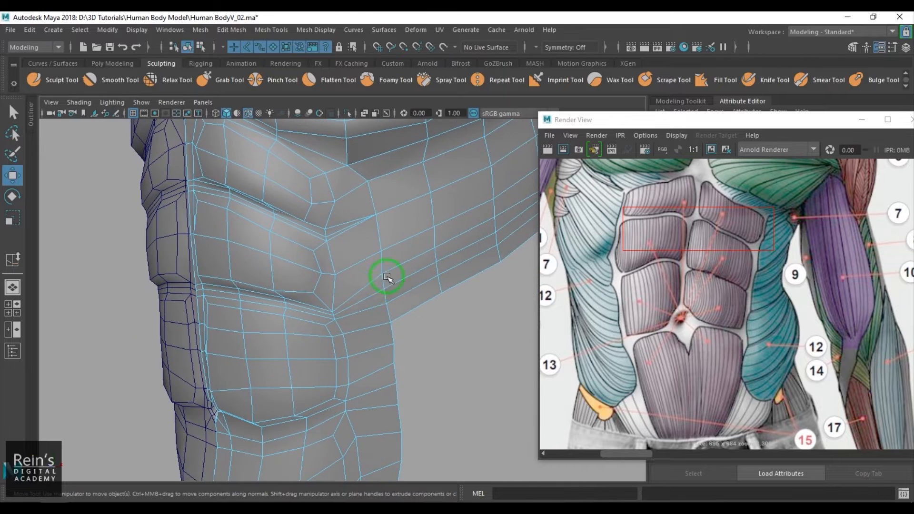
{"action": "left_click_drag", "start_coordinate": [366, 268], "coordinate": [392, 310]}
{"action": "right_click_drag", "start_coordinate": [392, 311], "coordinate": [420, 253], "text": "shift"}
{"action": "double_click", "coordinate": [421, 256]}
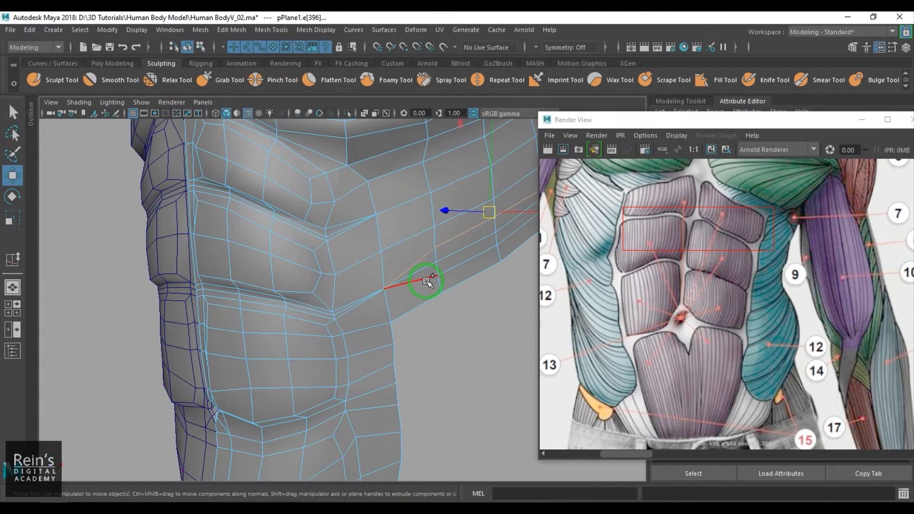
{"action": "right_click_drag", "start_coordinate": [395, 281], "coordinate": [405, 324], "text": "shift"}
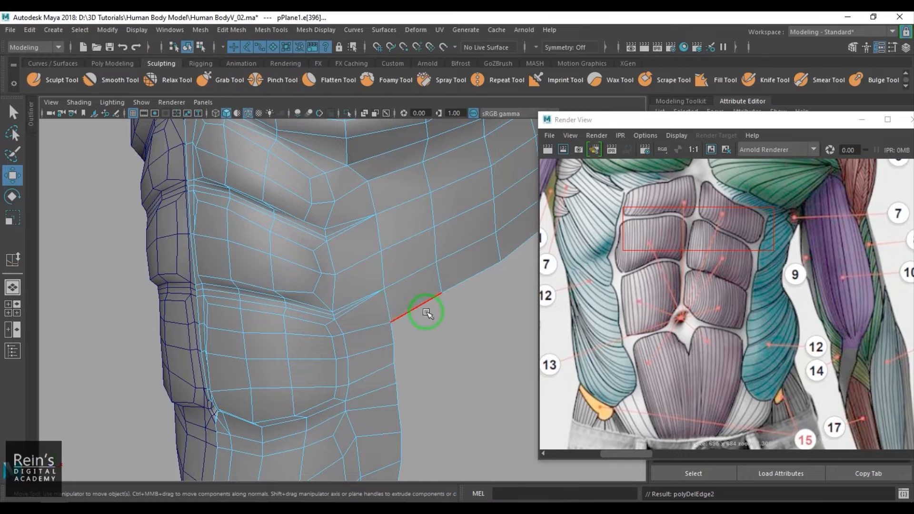
- Delete the leftover short edges between the abdominal blocks and the side strip
{"action": "left_click", "coordinate": [353, 306]}
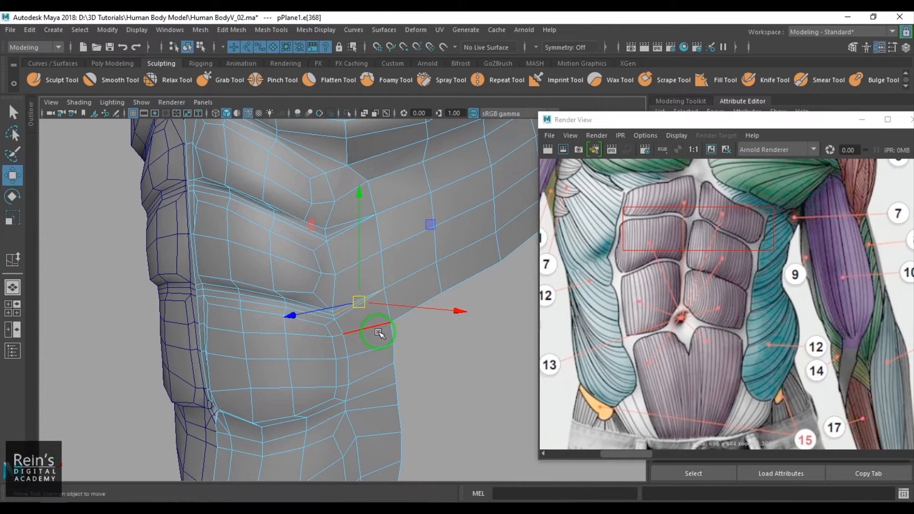
{"action": "key", "text": "Delete"}
{"action": "left_click", "coordinate": [342, 229]}
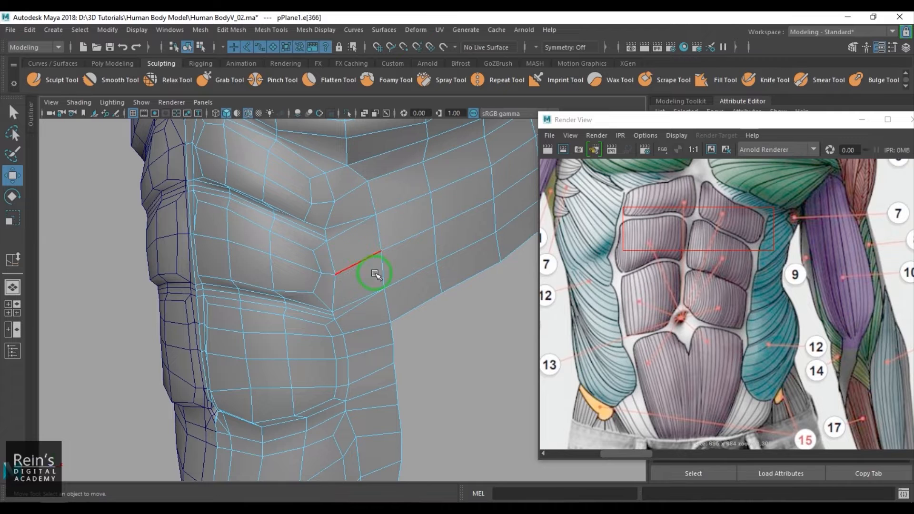
{"action": "key", "text": "Delete"}
- Open the Grease Pencil and move its window away from the empty area beside the torso
{"action": "scroll", "coordinate": [427, 313], "scroll_direction": "down", "scroll_amount": 3}
{"action": "left_click_drag", "start_coordinate": [503, 296], "coordinate": [480, 227], "text": "alt"}
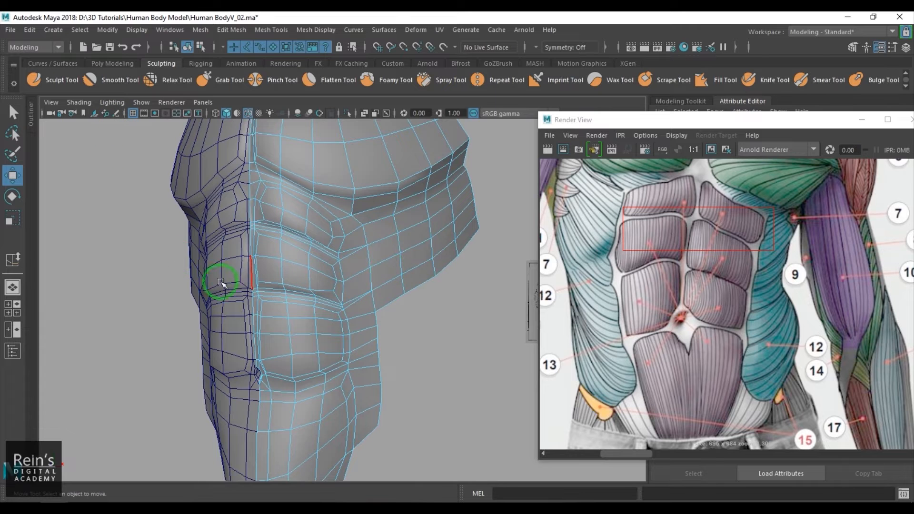
{"action": "left_click_drag", "start_coordinate": [221, 275], "coordinate": [374, 274], "text": "alt"}
{"action": "left_click", "coordinate": [115, 113]}
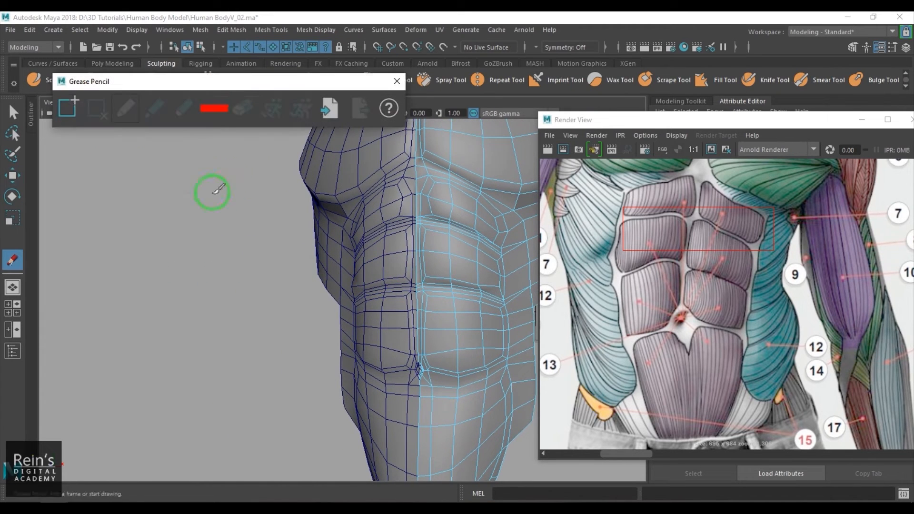
{"action": "left_click_drag", "start_coordinate": [239, 87], "coordinate": [456, 76]}
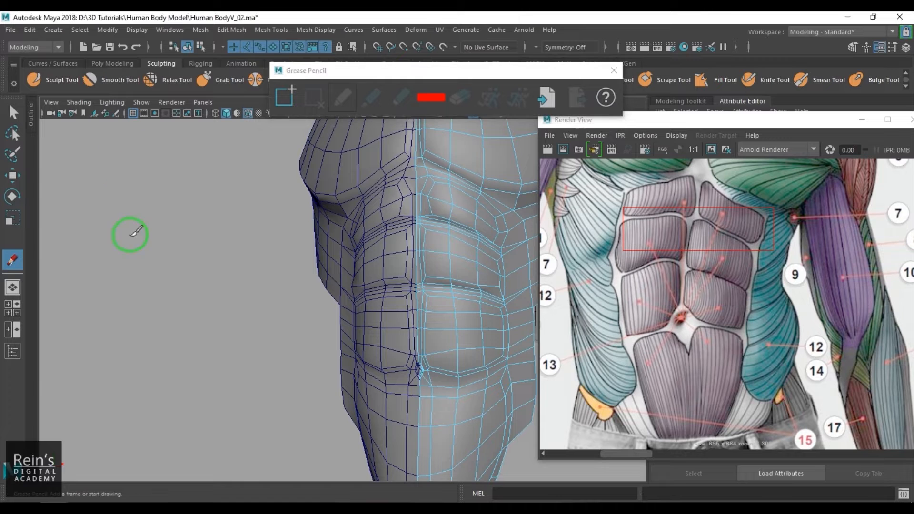
- Sketch two stacked sets of three red vertical lines in the empty area beside the torso
{"action": "left_click_drag", "start_coordinate": [121, 153], "coordinate": [128, 260]}
{"action": "left_click_drag", "start_coordinate": [134, 145], "coordinate": [141, 264]}
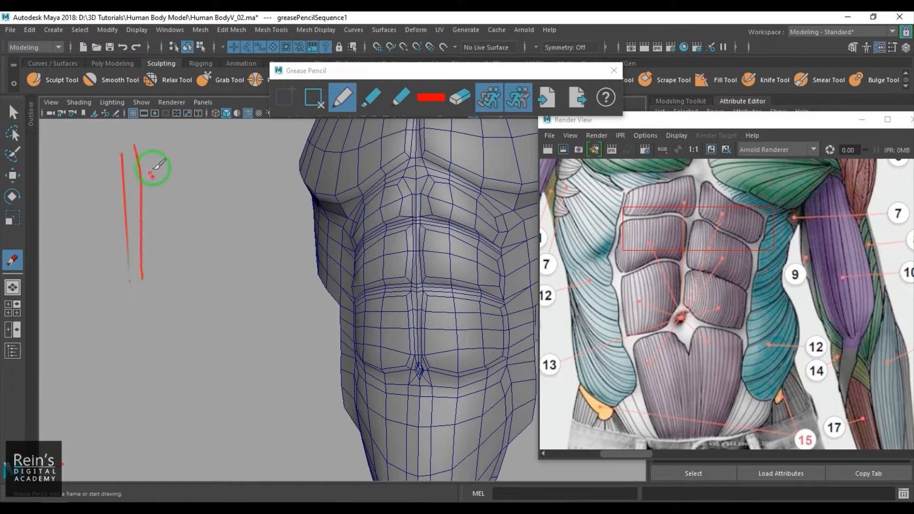
{"action": "left_click_drag", "start_coordinate": [152, 147], "coordinate": [167, 249]}
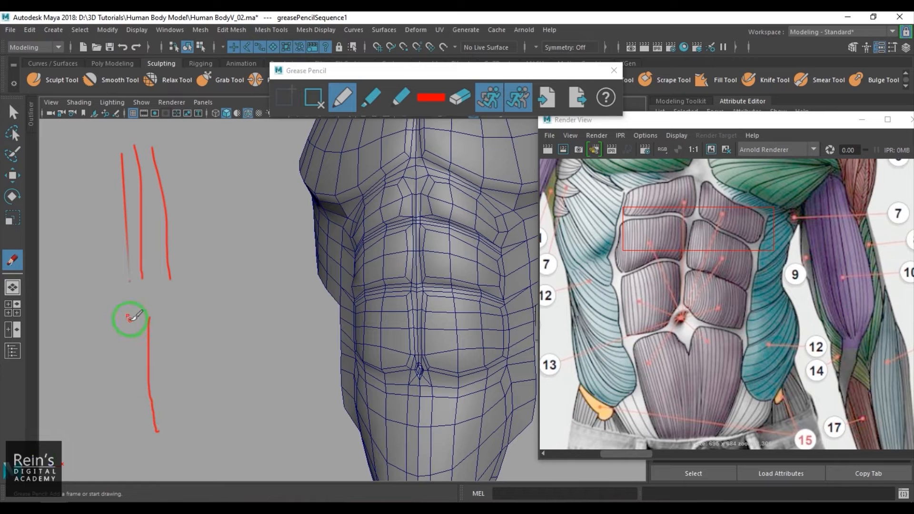
{"action": "left_click_drag", "start_coordinate": [130, 317], "coordinate": [132, 429]}
{"action": "left_click_drag", "start_coordinate": [168, 314], "coordinate": [173, 422]}
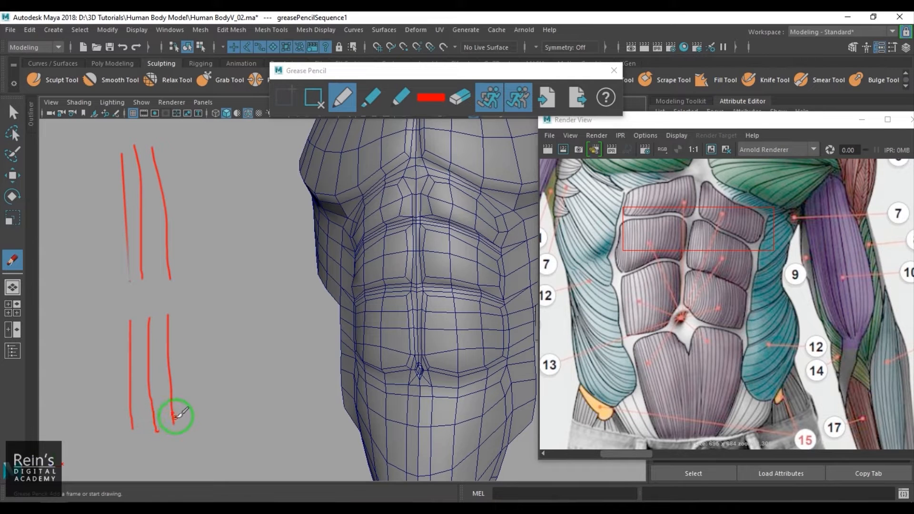
- Sketch three red vertical lines converging through a four-sided shape into a single line, marking the faces, beside the earlier line sets
{"action": "mouse_move", "coordinate": [212, 144]}
{"action": "left_mouse_down"}
{"action": "mouse_move", "coordinate": [220, 243]}
{"action": "mouse_move", "coordinate": [233, 237]}
{"action": "left_mouse_up"}
{"action": "left_click_drag", "start_coordinate": [253, 133], "coordinate": [259, 234]}
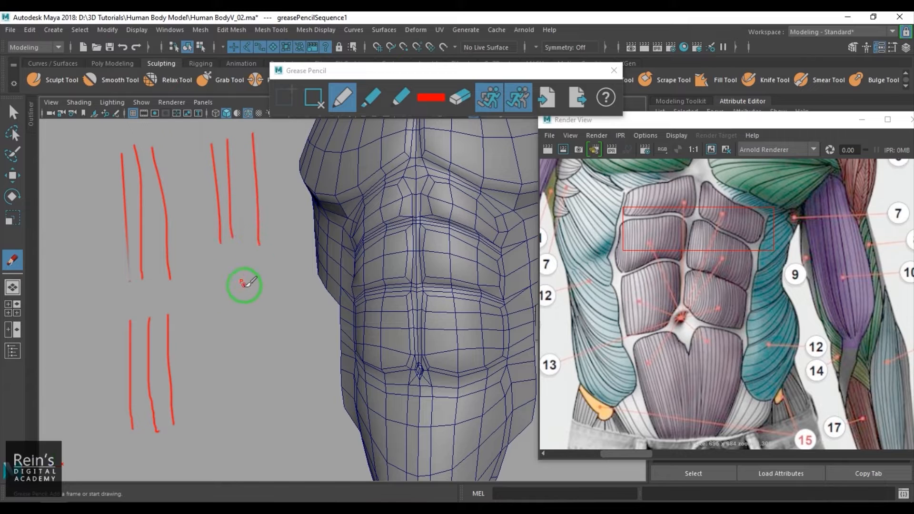
{"action": "left_click_drag", "start_coordinate": [243, 285], "coordinate": [244, 421]}
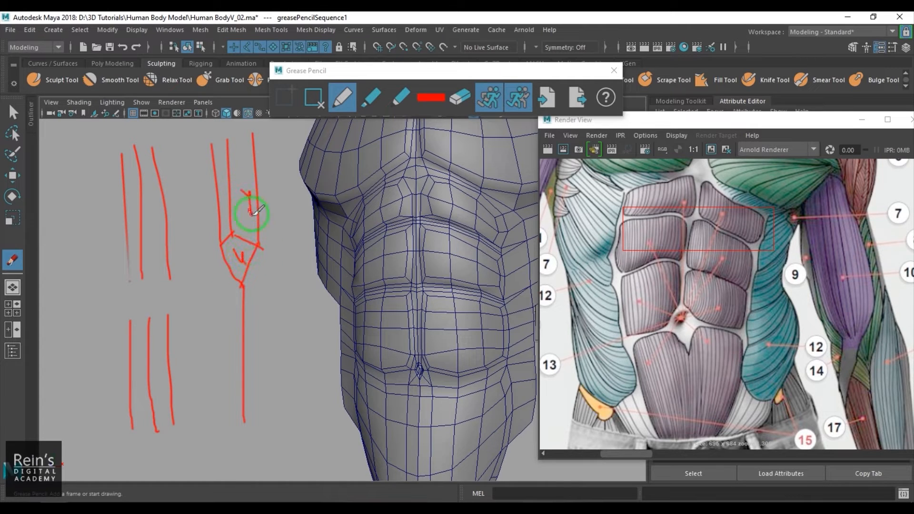
{"action": "left_click_drag", "start_coordinate": [245, 334], "coordinate": [245, 379]}
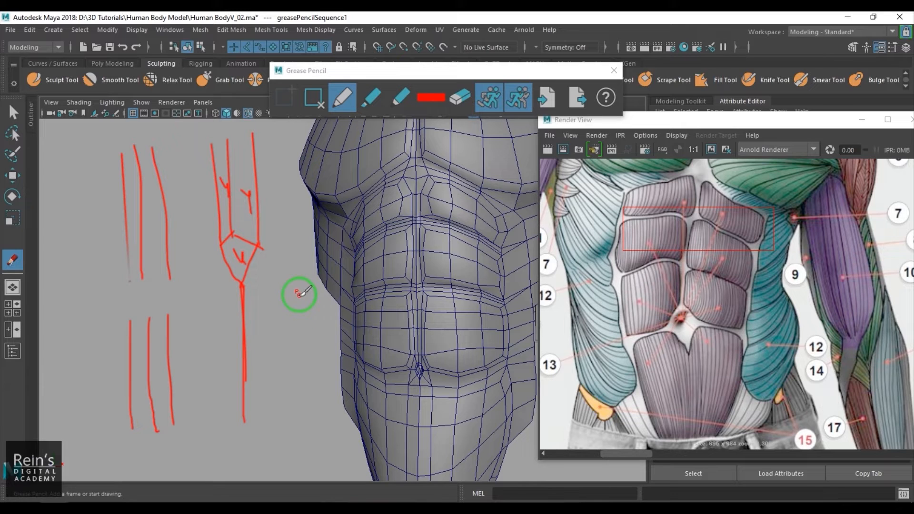
- Delete the Grease Pencil frame holding the red sketches and close the Grease Pencil
{"action": "left_click", "coordinate": [315, 101]}
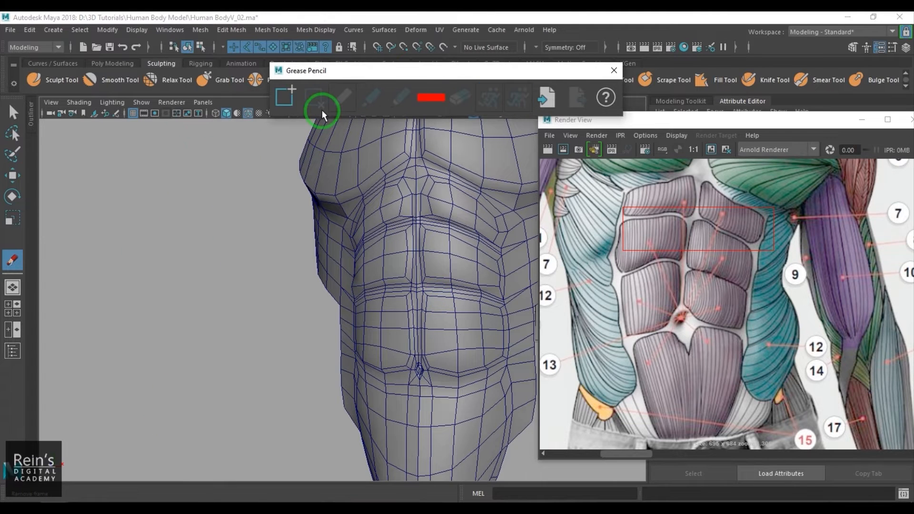
{"action": "left_click", "coordinate": [614, 71]}
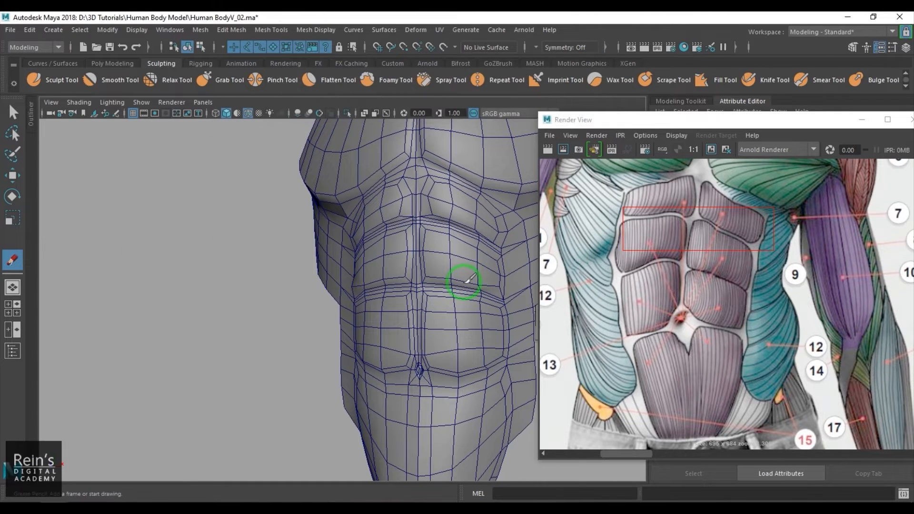
- Show the torso in side view and arrange the anatomy reference beside it with the front and side figures in frame
{"action": "key", "text": "w"}
{"action": "mouse_move", "coordinate": [445, 286]}
{"action": "left_mouse_down", "text": "alt"}
{"action": "mouse_move", "coordinate": [310, 280]}
{"action": "mouse_move", "coordinate": [350, 292]}
{"action": "mouse_move", "coordinate": [400, 261]}
{"action": "mouse_move", "coordinate": [347, 290]}
{"action": "mouse_move", "coordinate": [408, 288]}
{"action": "mouse_move", "coordinate": [369, 318]}
{"action": "mouse_move", "coordinate": [405, 199]}
{"action": "mouse_move", "coordinate": [452, 240]}
{"action": "mouse_move", "coordinate": [341, 272]}
{"action": "left_mouse_up", "text": "alt"}
{"action": "key", "text": "space"}
{"action": "left_click_drag", "start_coordinate": [341, 272], "coordinate": [372, 268]}
{"action": "scroll", "coordinate": [372, 269], "scroll_direction": "up", "scroll_amount": 6}
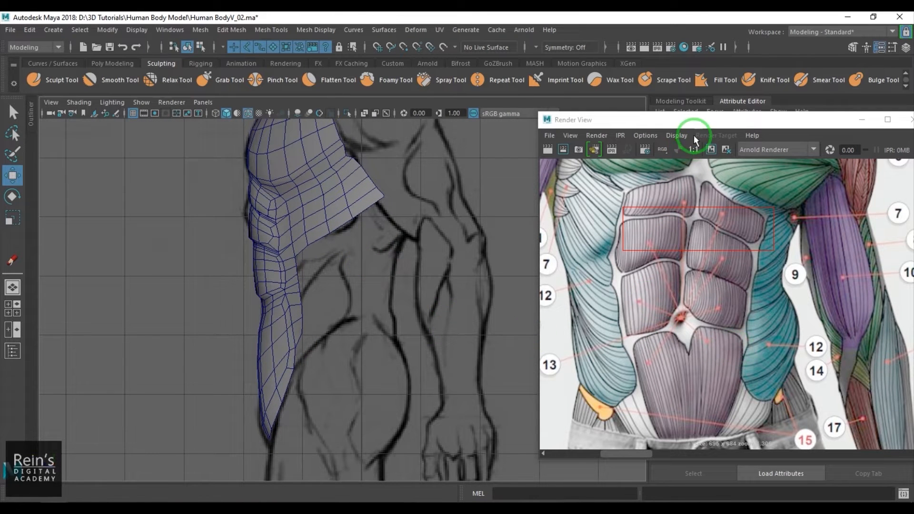
{"action": "left_click_drag", "start_coordinate": [696, 126], "coordinate": [514, 101]}
{"action": "left_click_drag", "start_coordinate": [443, 427], "coordinate": [478, 428]}
{"action": "scroll", "coordinate": [606, 329], "scroll_direction": "down", "scroll_amount": 1}
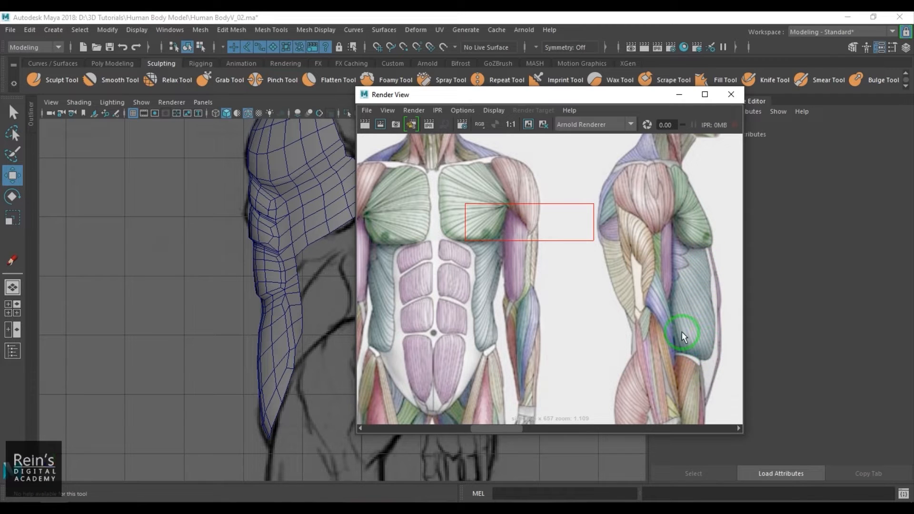
{"action": "left_click_drag", "start_coordinate": [514, 95], "coordinate": [595, 80]}
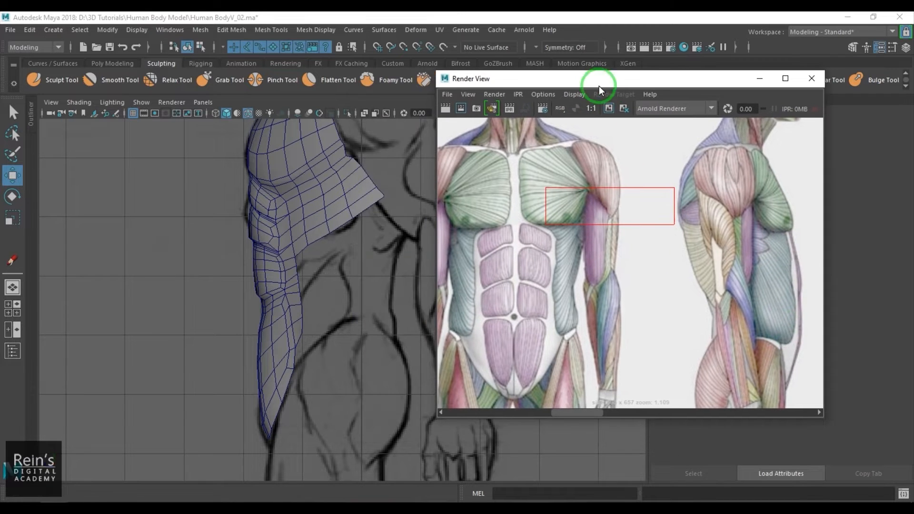
- Select the lower border edges of the side strip and examine the strip from several angles against the anatomy reference
{"action": "left_click", "coordinate": [321, 238]}
{"action": "right_click_drag", "start_coordinate": [316, 201], "coordinate": [316, 176]}
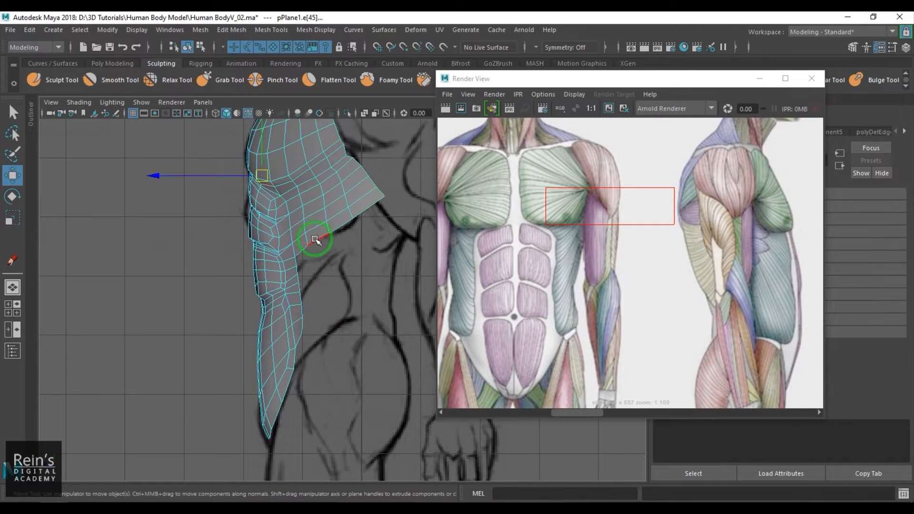
{"action": "left_click", "coordinate": [317, 240]}
{"action": "double_click", "coordinate": [374, 205], "text": "shift"}
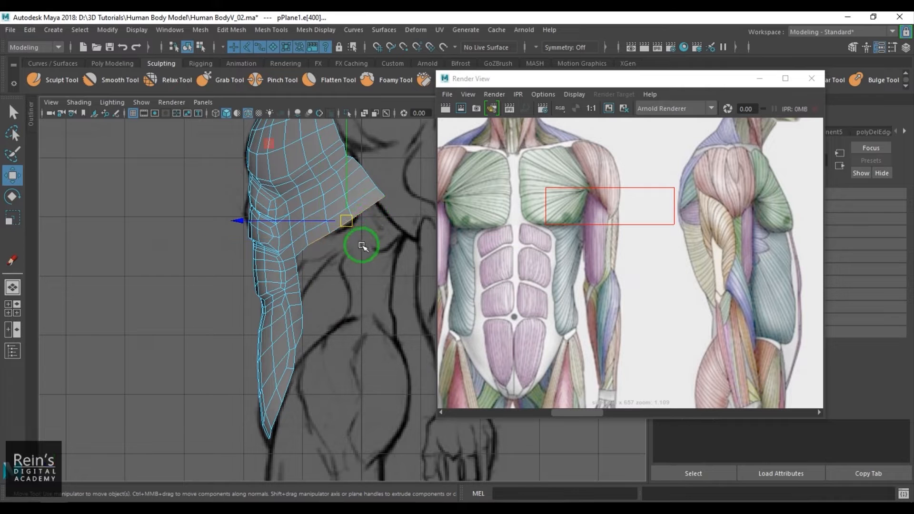
{"action": "left_click_drag", "start_coordinate": [331, 265], "coordinate": [452, 260], "text": "alt"}
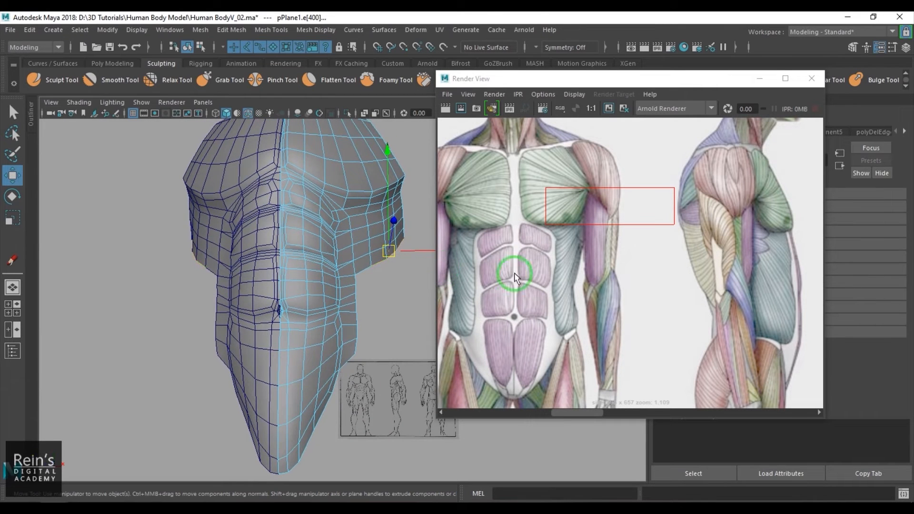
{"action": "left_click_drag", "start_coordinate": [559, 81], "coordinate": [559, 59]}
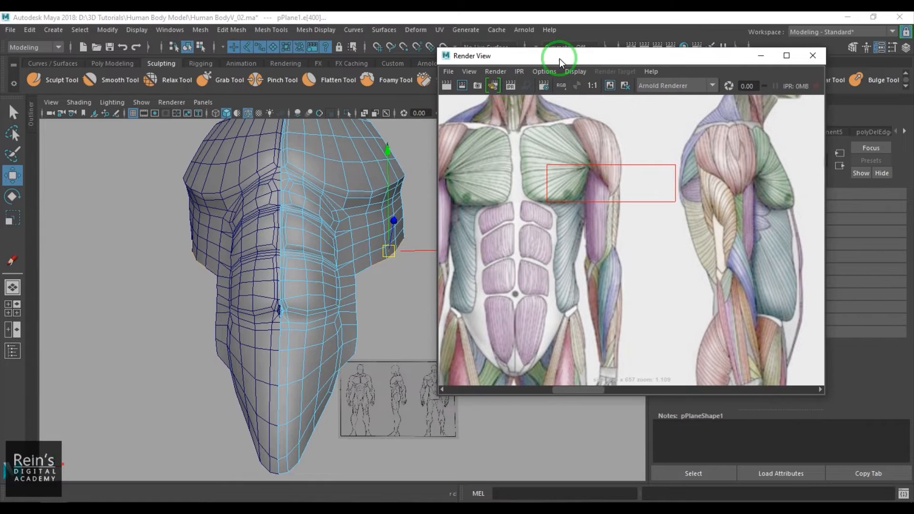
{"action": "scroll", "coordinate": [429, 214], "scroll_direction": "up", "scroll_amount": 3}
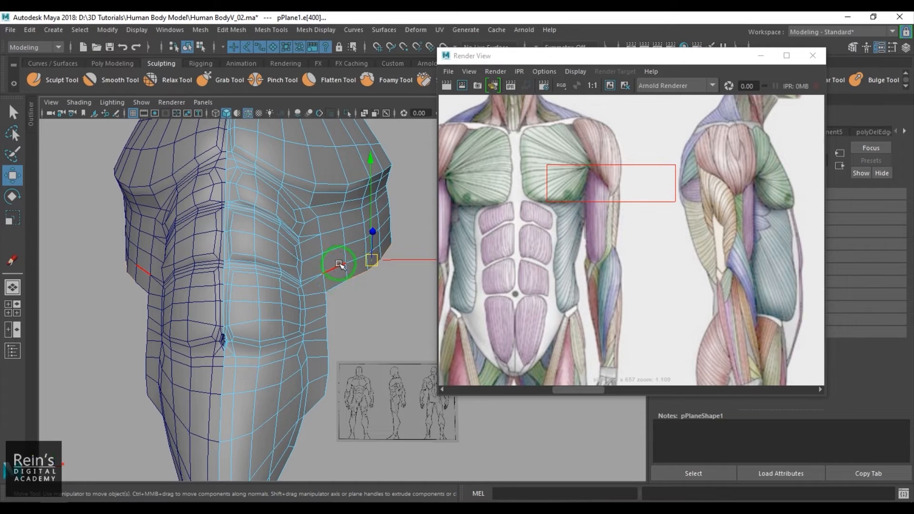
{"action": "left_click_drag", "start_coordinate": [333, 263], "coordinate": [296, 286], "text": "alt"}
{"action": "right_click_drag", "start_coordinate": [296, 285], "coordinate": [308, 286], "text": "alt"}
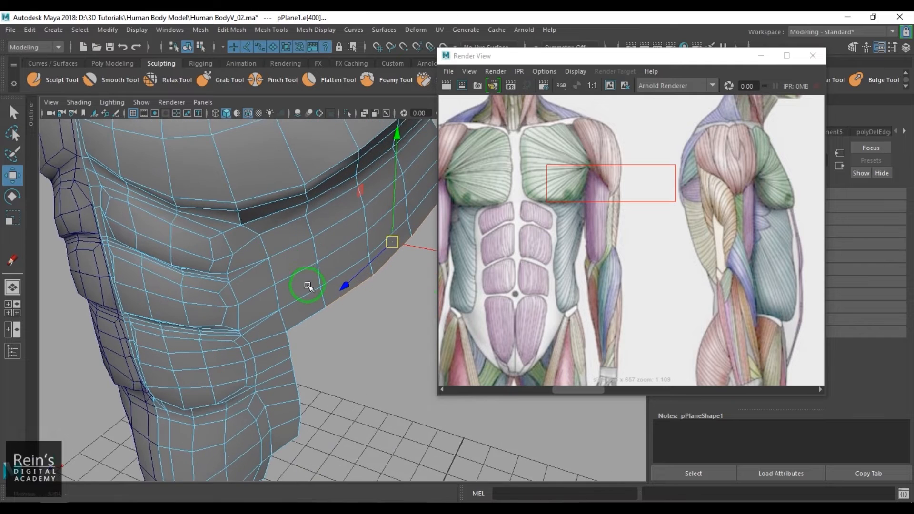
{"action": "left_click_drag", "start_coordinate": [301, 286], "coordinate": [284, 262], "text": "alt"}
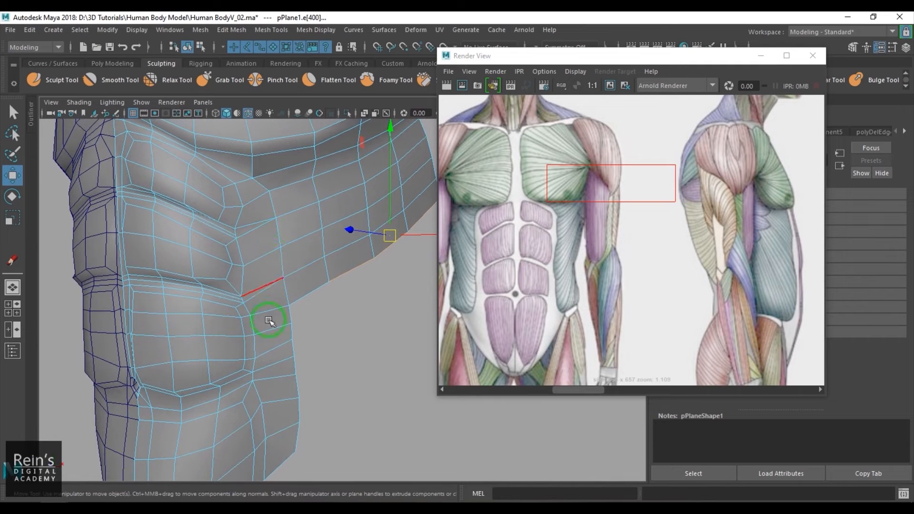
- Select the vertical edges of the side strip next to the abdominal blocks and move them to reshape the strip
{"action": "left_click", "coordinate": [272, 211]}
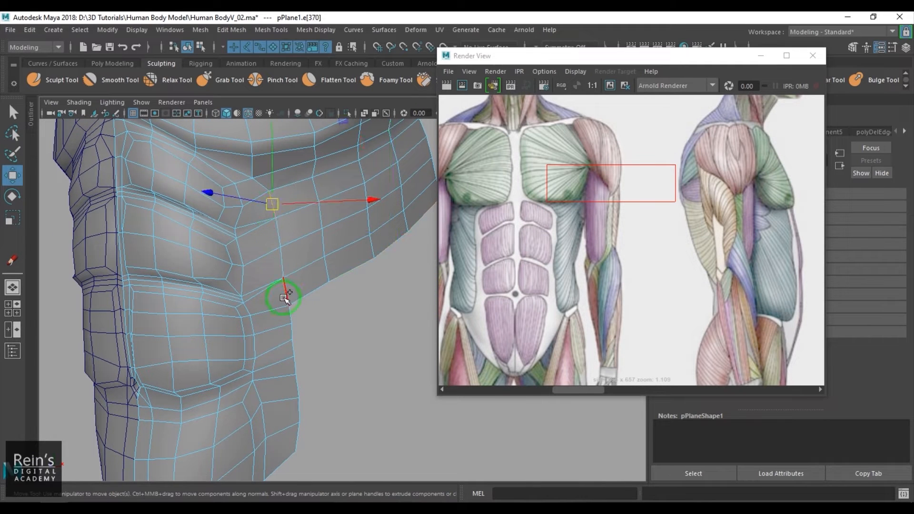
{"action": "left_click", "coordinate": [284, 297], "text": "shift"}
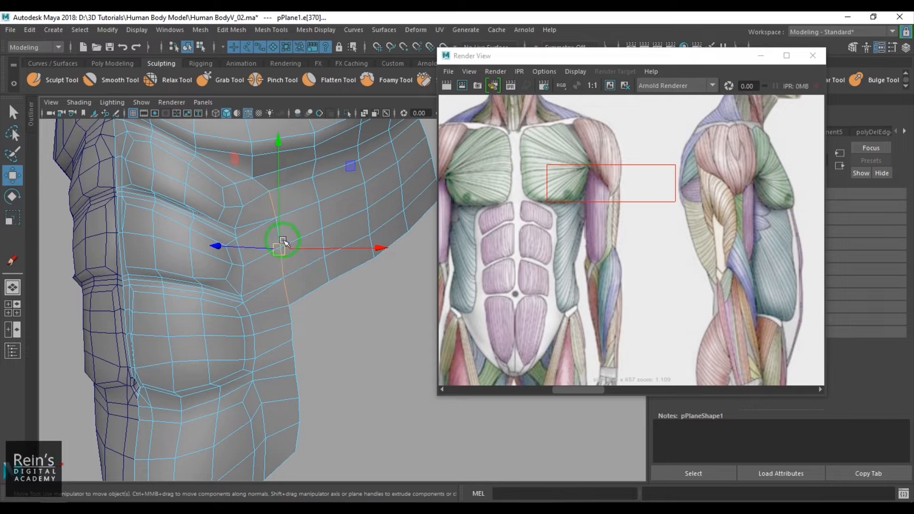
{"action": "key", "text": "q"}
{"action": "left_click_drag", "start_coordinate": [277, 231], "coordinate": [337, 338], "text": "alt"}
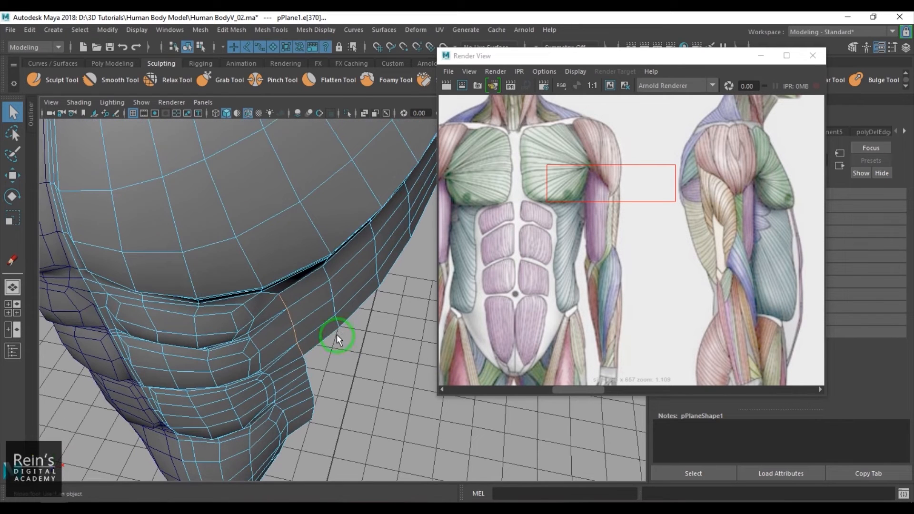
{"action": "key", "text": "w"}
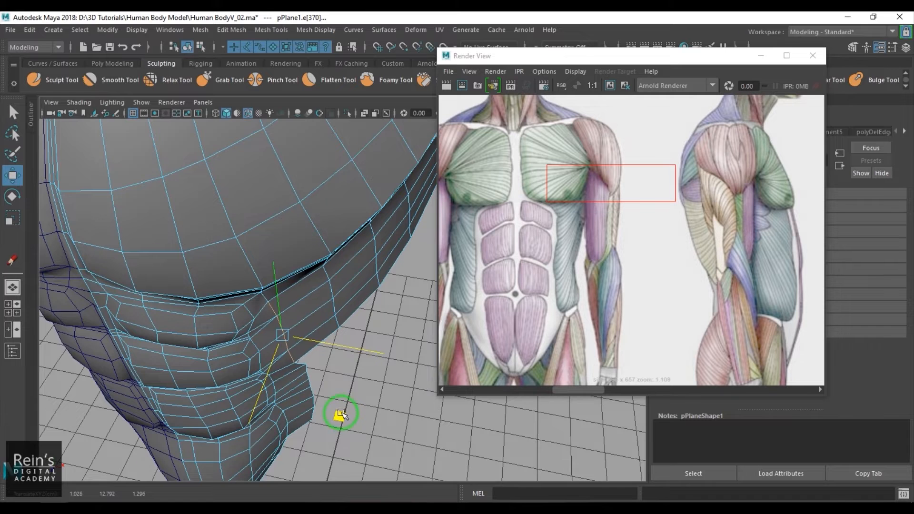
{"action": "left_click_drag", "start_coordinate": [341, 414], "coordinate": [333, 322], "text": "alt"}
- Slide the side strip's vertical edge loop away from the abdomen and insert a new edge loop in the widened gap
{"action": "right_click_drag", "start_coordinate": [340, 264], "coordinate": [333, 338], "text": "shift"}
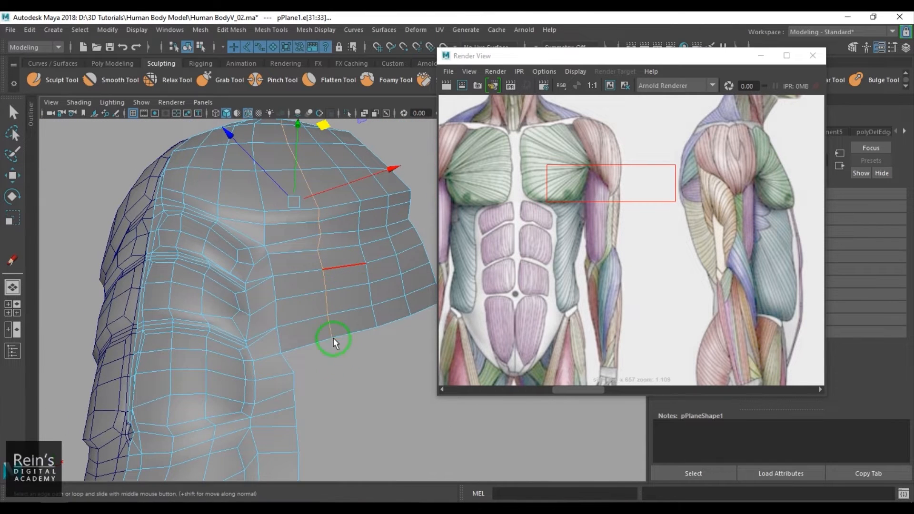
{"action": "left_click", "coordinate": [351, 335]}
{"action": "left_click", "coordinate": [305, 288]}
{"action": "right_click_drag", "start_coordinate": [332, 247], "coordinate": [352, 290], "text": "ctrl"}
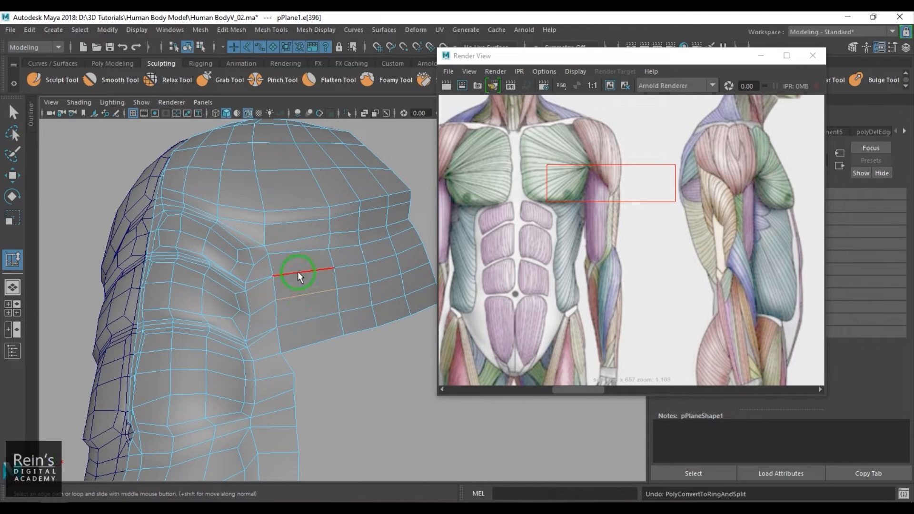
{"action": "left_click", "coordinate": [313, 282]}
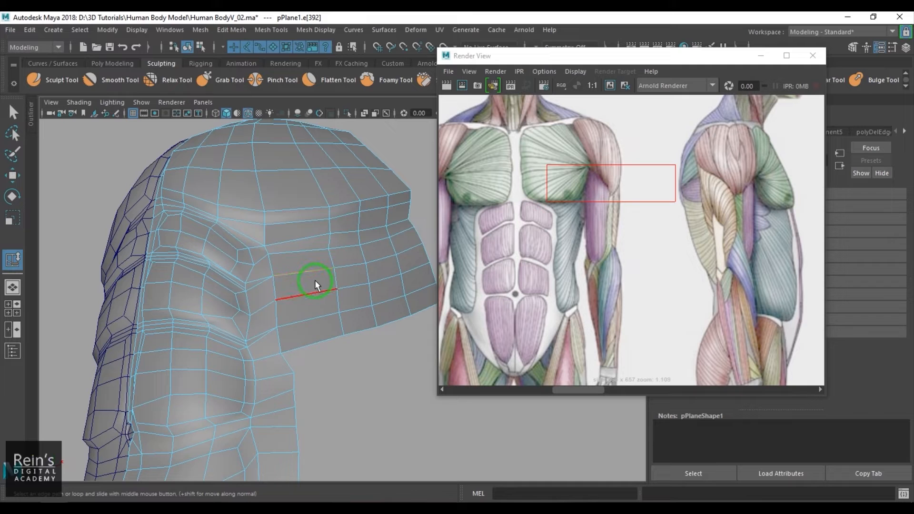
{"action": "right_click_drag", "start_coordinate": [319, 262], "coordinate": [336, 296], "text": "ctrl"}
- Move the side strip's vertex columns below the chest, including the column beside the abdomen, to round the rib area
{"action": "key", "text": "F9"}
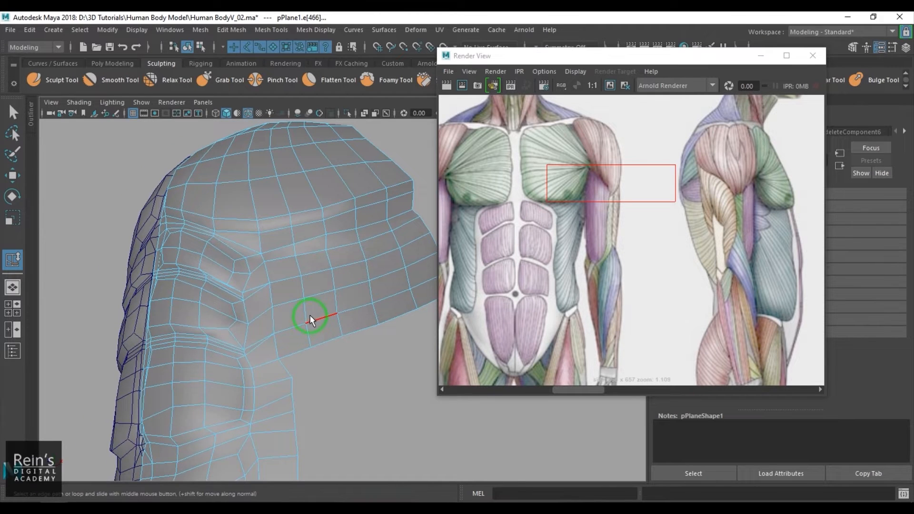
{"action": "key", "text": "w"}
{"action": "mouse_move", "coordinate": [288, 240]}
{"action": "left_mouse_down"}
{"action": "mouse_move", "coordinate": [353, 347]}
{"action": "mouse_move", "coordinate": [314, 231]}
{"action": "left_mouse_up"}
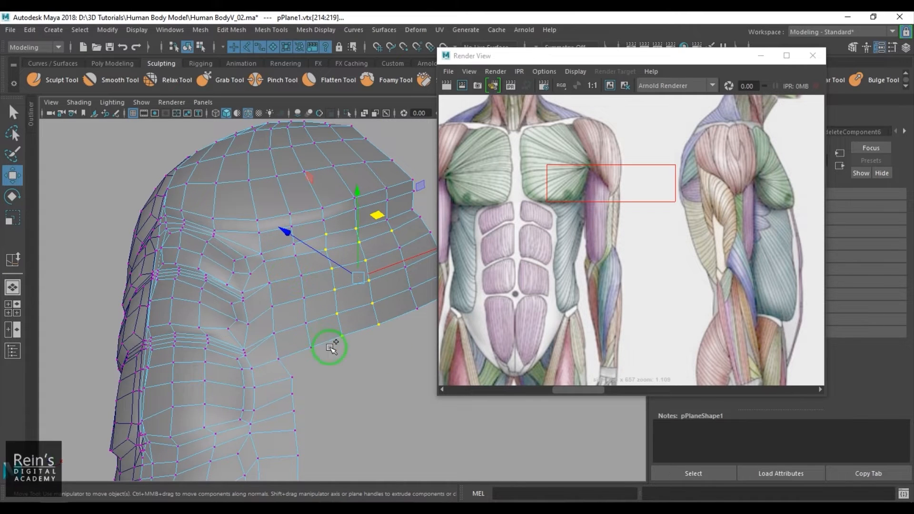
{"action": "left_click_drag", "start_coordinate": [332, 349], "coordinate": [285, 238], "text": "shift"}
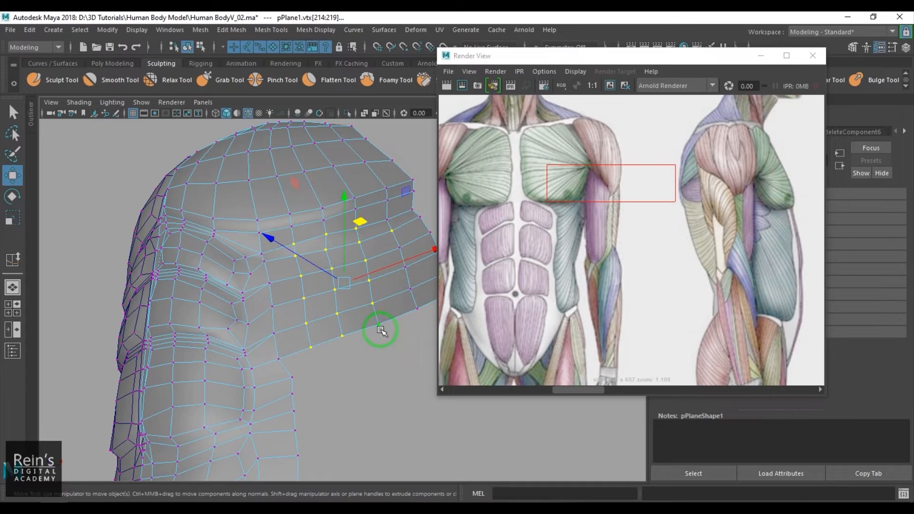
{"action": "middle_click_drag", "start_coordinate": [381, 331], "coordinate": [315, 335], "text": "alt"}
{"action": "left_click_drag", "start_coordinate": [416, 328], "coordinate": [331, 218], "text": "shift"}
{"action": "left_click_drag", "start_coordinate": [300, 325], "coordinate": [283, 276], "text": "alt"}
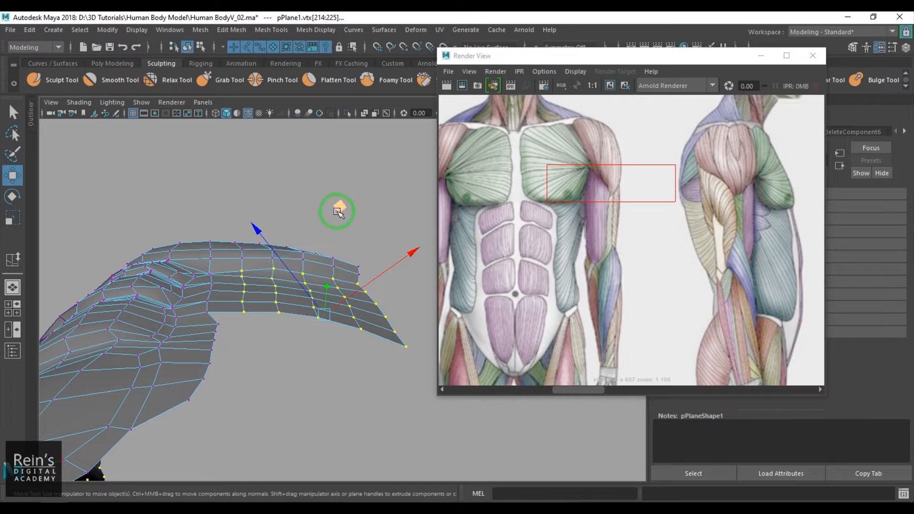
{"action": "left_click_drag", "start_coordinate": [333, 202], "coordinate": [211, 309], "text": "alt"}
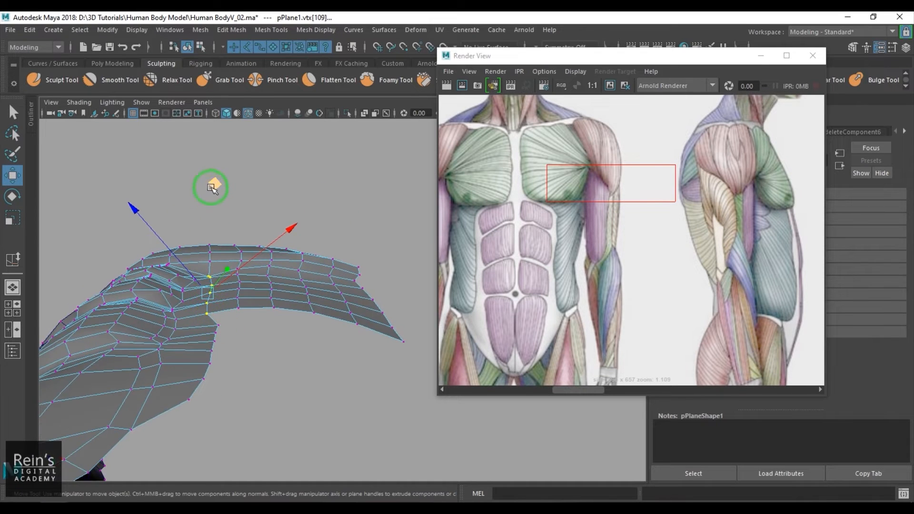
{"action": "left_click_drag", "start_coordinate": [211, 188], "coordinate": [209, 192]}
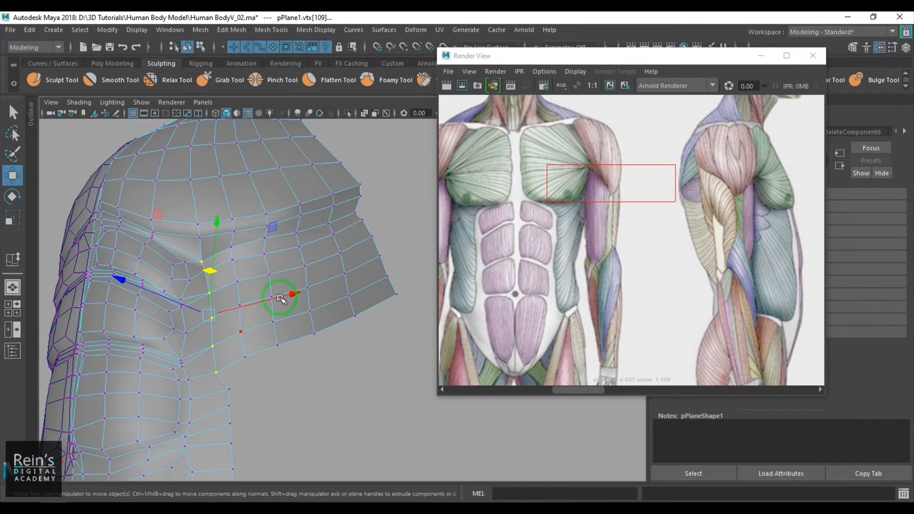
- Turn off the wireframe overlay on shaded surfaces and reselect the torso half to inspect its side strip
{"action": "left_click", "coordinate": [320, 367]}
{"action": "left_click_drag", "start_coordinate": [321, 368], "coordinate": [268, 223], "text": "alt"}
{"action": "left_click", "coordinate": [247, 114]}
{"action": "mouse_move", "coordinate": [245, 127]}
{"action": "left_mouse_down", "text": "alt"}
{"action": "mouse_move", "coordinate": [316, 269]}
{"action": "mouse_move", "coordinate": [302, 319]}
{"action": "mouse_move", "coordinate": [277, 311]}
{"action": "mouse_move", "coordinate": [366, 310]}
{"action": "mouse_move", "coordinate": [292, 310]}
{"action": "mouse_move", "coordinate": [327, 268]}
{"action": "mouse_move", "coordinate": [365, 275]}
{"action": "mouse_move", "coordinate": [351, 310]}
{"action": "mouse_move", "coordinate": [339, 264]}
{"action": "mouse_move", "coordinate": [368, 321]}
{"action": "mouse_move", "coordinate": [367, 265]}
{"action": "mouse_move", "coordinate": [347, 261]}
{"action": "mouse_move", "coordinate": [341, 291]}
{"action": "mouse_move", "coordinate": [326, 285]}
{"action": "left_mouse_up", "text": "alt"}
{"action": "left_click", "coordinate": [335, 260]}
{"action": "middle_click_drag", "start_coordinate": [326, 284], "coordinate": [320, 295], "text": "alt"}
{"action": "scroll", "coordinate": [318, 294], "scroll_direction": "up", "scroll_amount": 4}
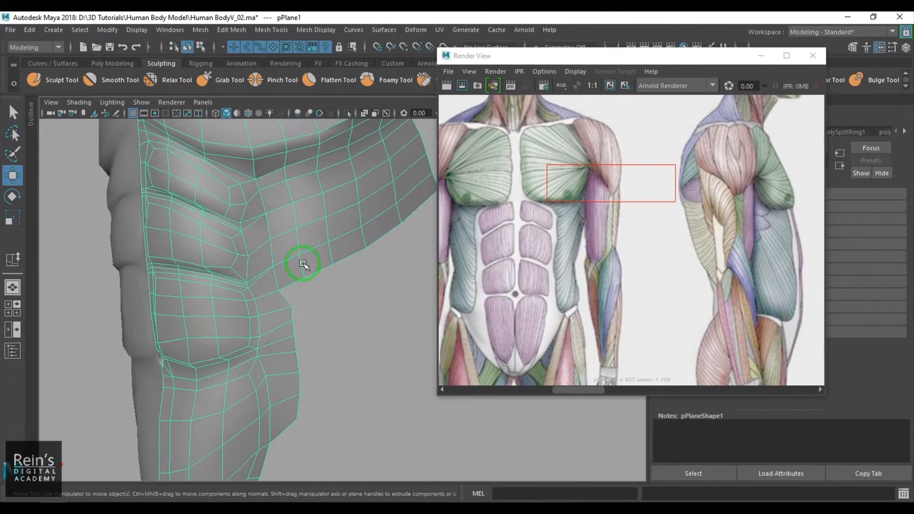
- Delete two short edges at the side strip's lower inner corner beside the abdomen
{"action": "key", "text": "F9"}
{"action": "middle_click_drag", "start_coordinate": [302, 253], "coordinate": [302, 279], "text": "alt"}
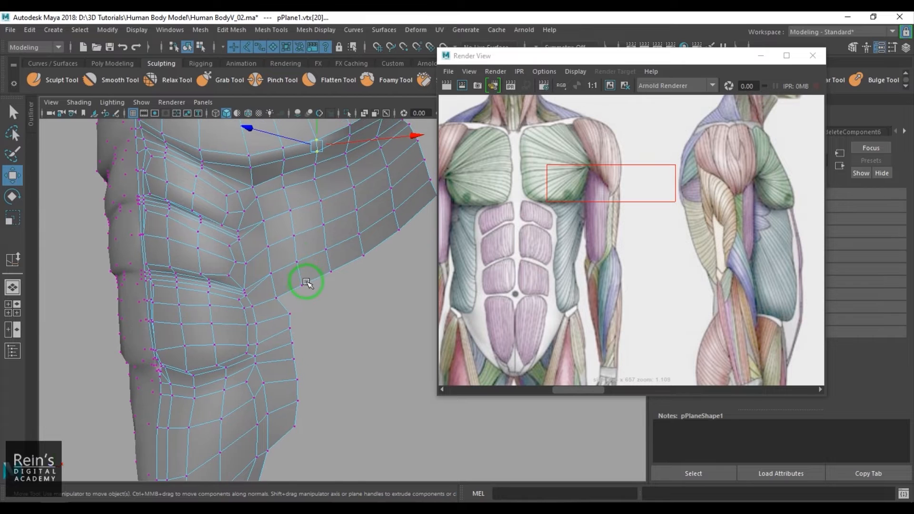
{"action": "key", "text": "F10"}
{"action": "left_click", "coordinate": [301, 275]}
{"action": "key", "text": "Delete"}
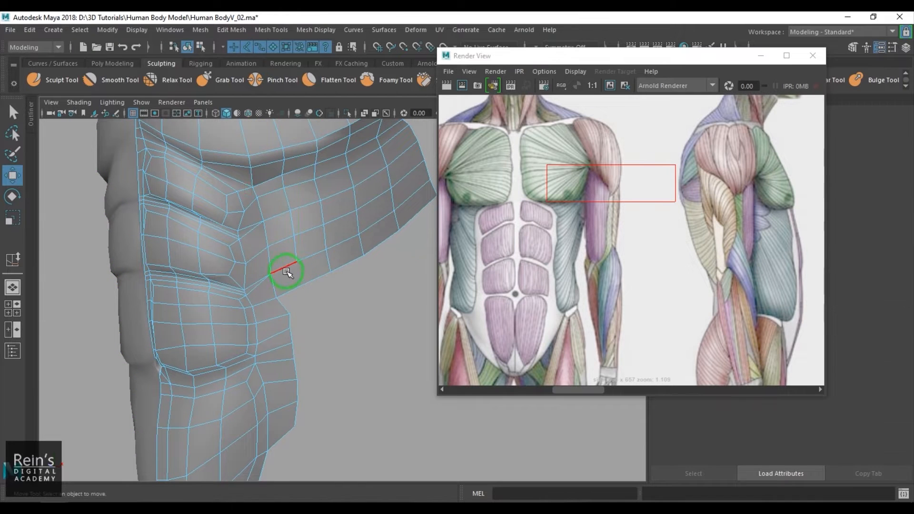
{"action": "left_click", "coordinate": [286, 269]}
{"action": "key", "text": "Delete"}
- Cut a diagonal edge with Multi-Cut across the opened face to the side strip's lower inner corner
{"action": "right_click_drag", "start_coordinate": [294, 280], "coordinate": [245, 221]}
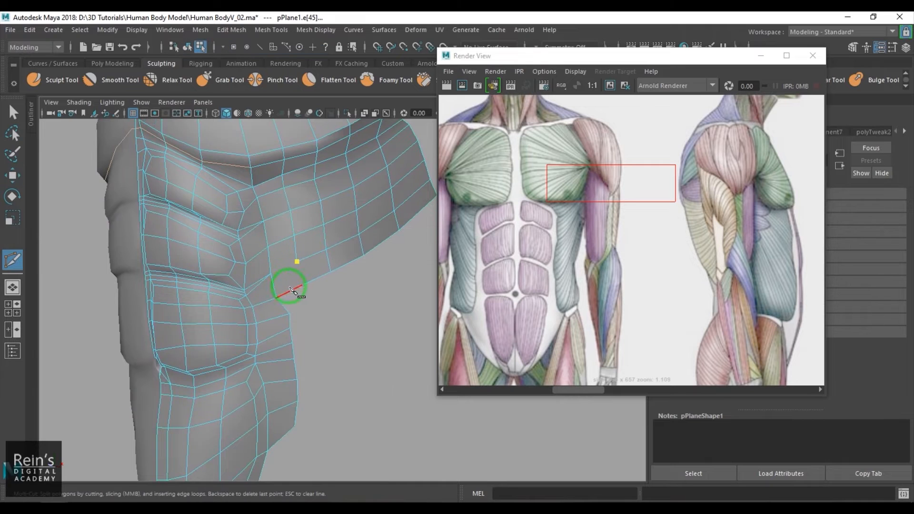
{"action": "left_click", "coordinate": [277, 297]}
{"action": "right_click", "coordinate": [292, 297]}
{"action": "key", "text": "w"}
- Move the two vertices along the side strip's lower border near the new cut downward, undoing the last extra shift
{"action": "right_click_drag", "start_coordinate": [318, 271], "coordinate": [294, 267]}
{"action": "left_click", "coordinate": [298, 263]}
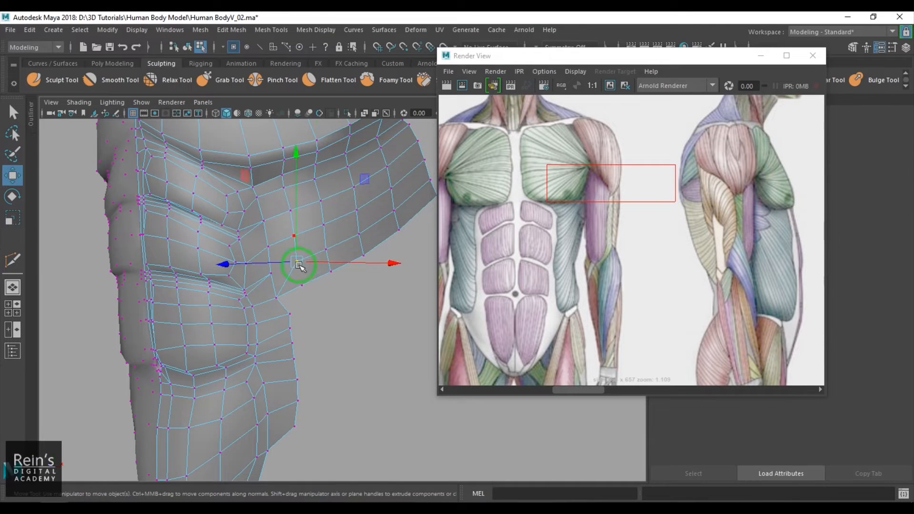
{"action": "left_click_drag", "start_coordinate": [298, 265], "coordinate": [342, 278]}
{"action": "left_click_drag", "start_coordinate": [329, 258], "coordinate": [330, 270]}
{"action": "middle_click_drag", "start_coordinate": [350, 283], "coordinate": [310, 296], "text": "alt"}
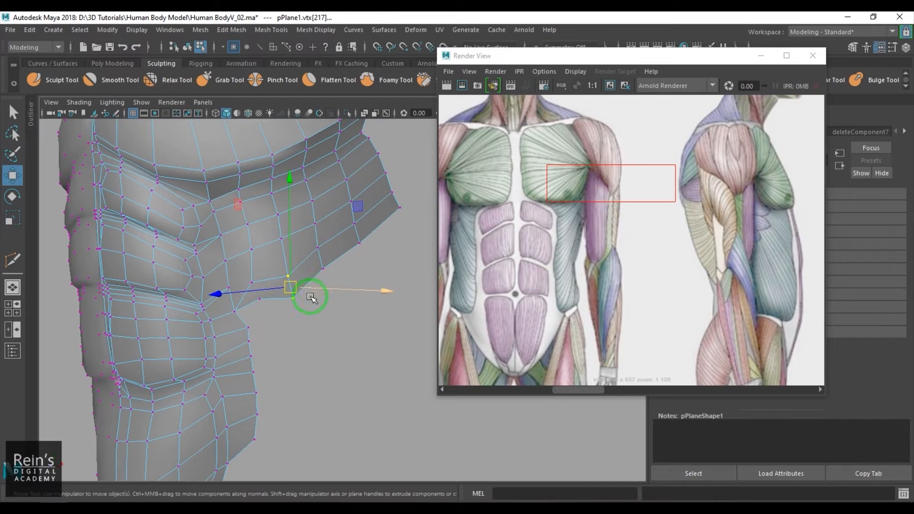
{"action": "left_click_drag", "start_coordinate": [260, 292], "coordinate": [269, 311]}
{"action": "key", "text": "ctrl+z"}
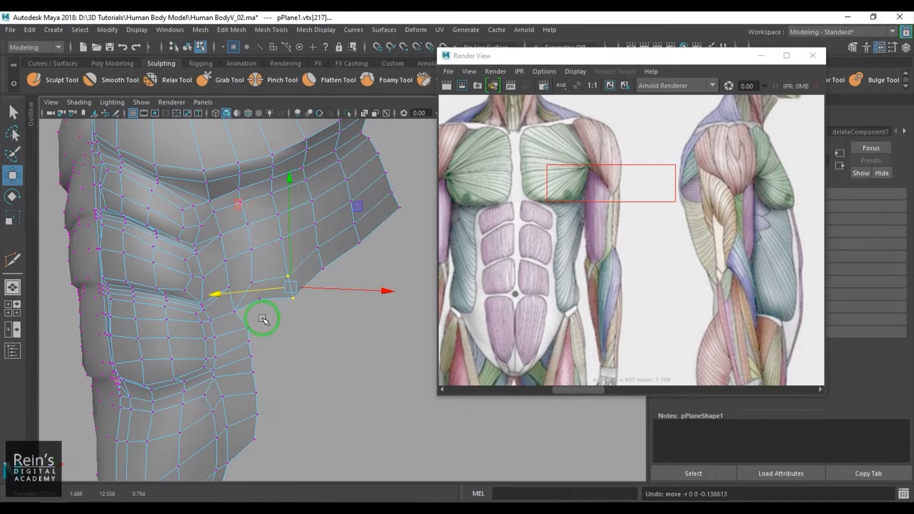
- Move the vertex at the side strip's lower inner corner slightly upward and return to object selection
{"action": "left_click", "coordinate": [308, 302]}
{"action": "left_click_drag", "start_coordinate": [326, 311], "coordinate": [362, 241]}
{"action": "left_click_drag", "start_coordinate": [230, 305], "coordinate": [230, 281]}
{"action": "key", "text": "F8"}
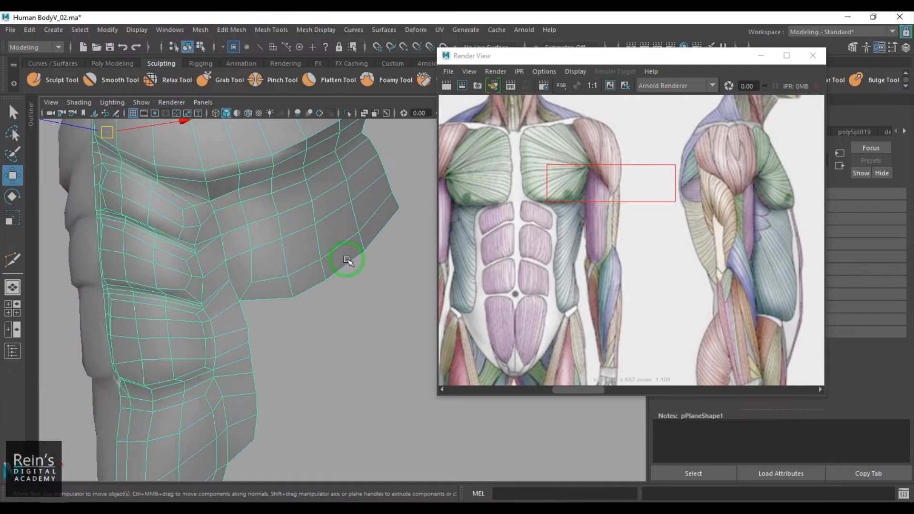
- Insert an edge loop through the lower rows of the side strip and extend it with Multi-Cut to the strip's inner border
{"action": "key", "text": "F10"}
{"action": "left_click", "coordinate": [317, 240]}
{"action": "right_click_drag", "start_coordinate": [352, 205], "coordinate": [294, 260], "text": "ctrl"}
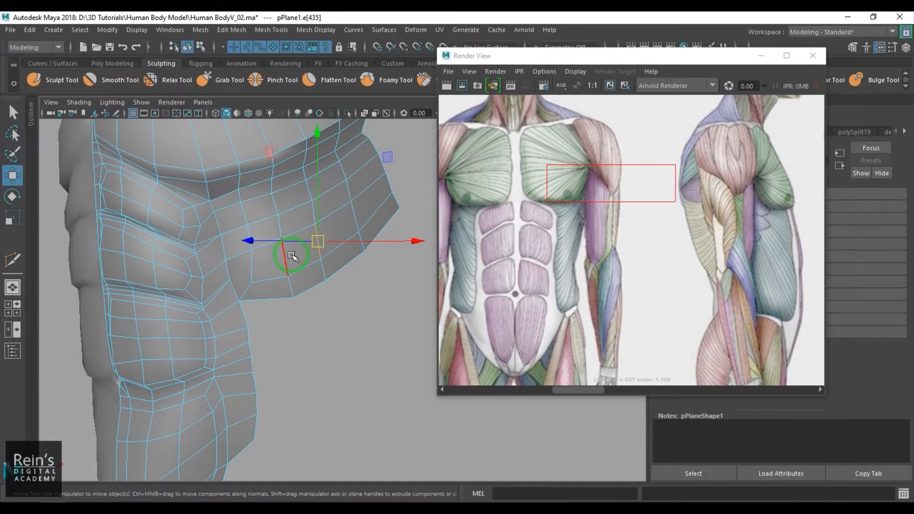
{"action": "right_click_drag", "start_coordinate": [330, 191], "coordinate": [328, 235], "text": "ctrl"}
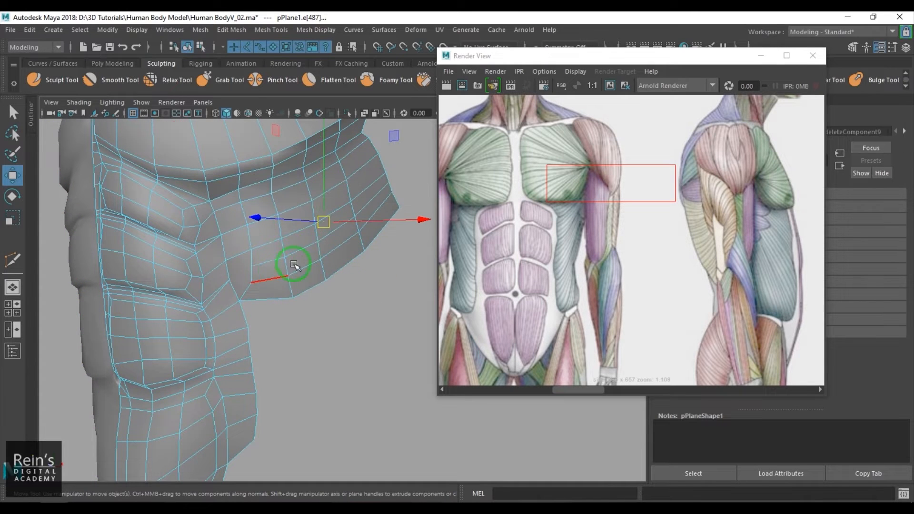
{"action": "right_click_drag", "start_coordinate": [231, 241], "coordinate": [229, 275], "text": "shift"}
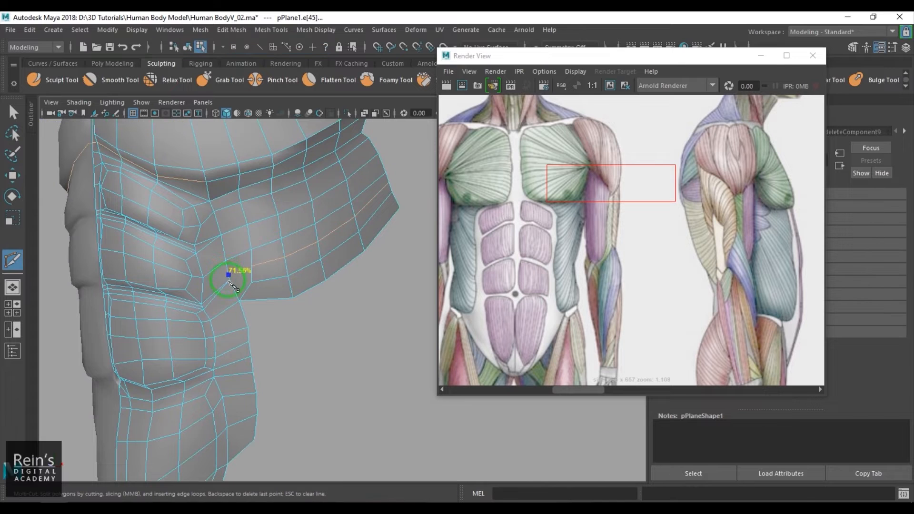
{"action": "right_click", "coordinate": [264, 298]}
{"action": "key", "text": "w"}
{"action": "key", "text": "F8"}
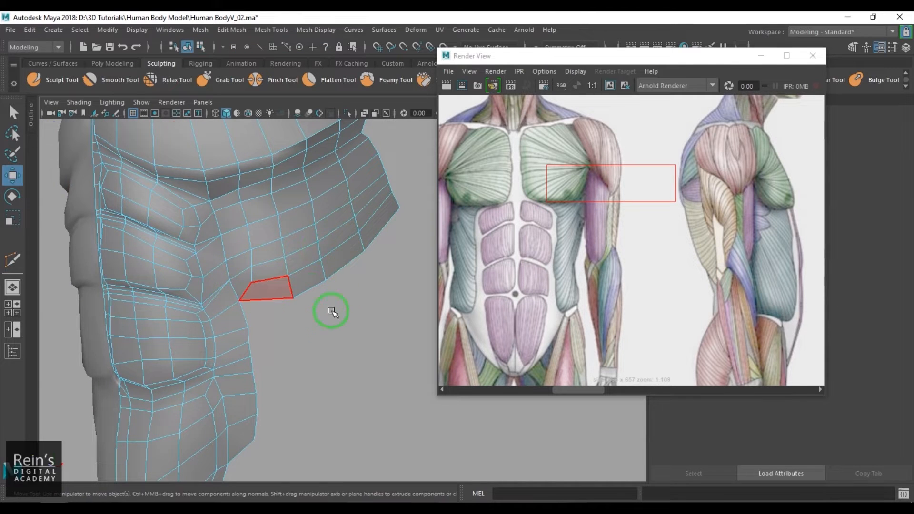
- Shift the side strip's first inner column of edges toward the abdomen, using Slide Edge on the edge path
{"action": "left_click_drag", "start_coordinate": [333, 310], "coordinate": [328, 290], "text": "alt"}
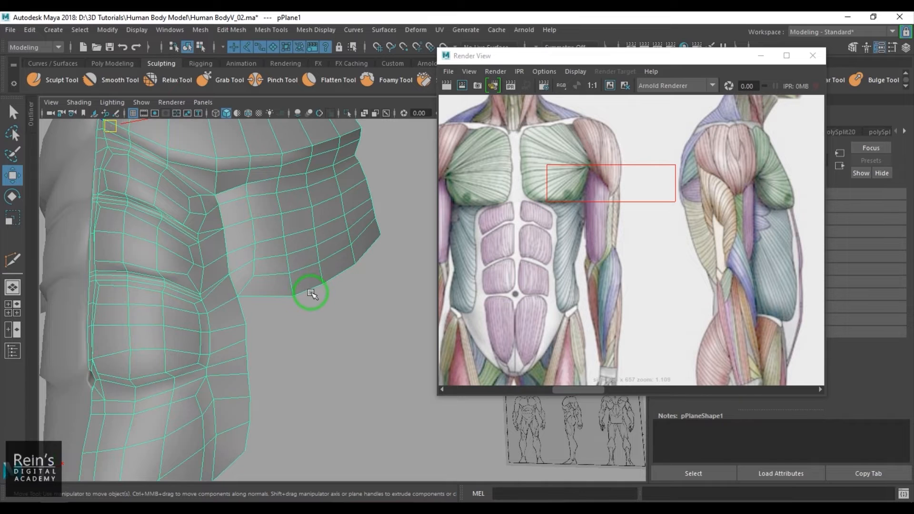
{"action": "key", "text": "F8"}
{"action": "left_click", "coordinate": [251, 207]}
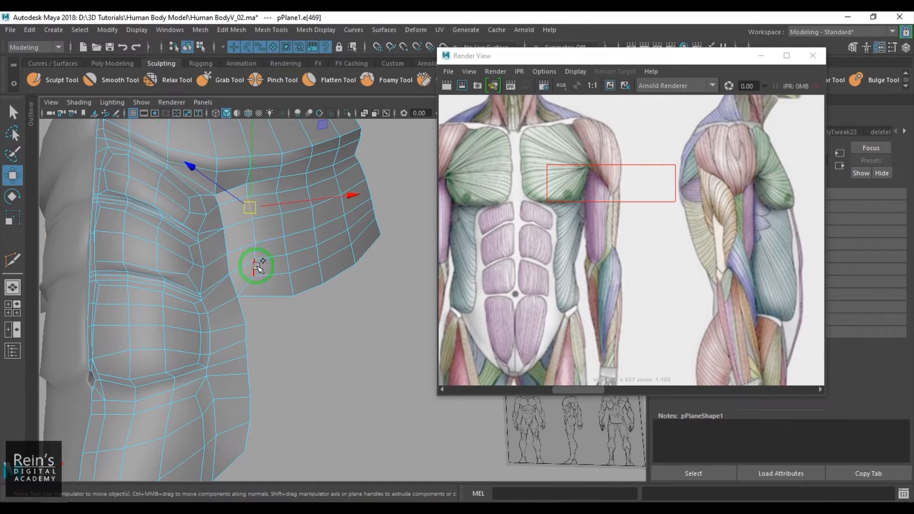
{"action": "double_click", "coordinate": [256, 267], "text": "shift"}
{"action": "left_click_drag", "start_coordinate": [279, 268], "coordinate": [258, 282], "text": "alt"}
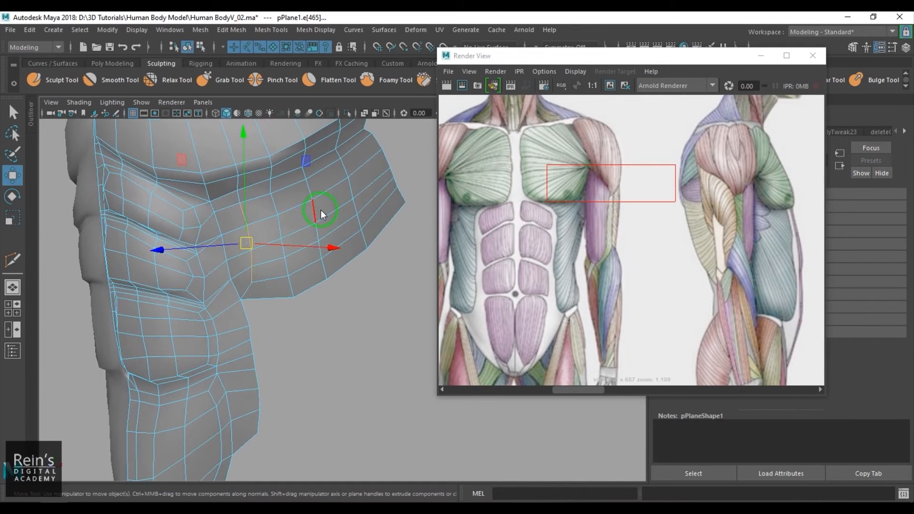
{"action": "right_click_drag", "start_coordinate": [321, 210], "coordinate": [289, 290], "text": "shift"}
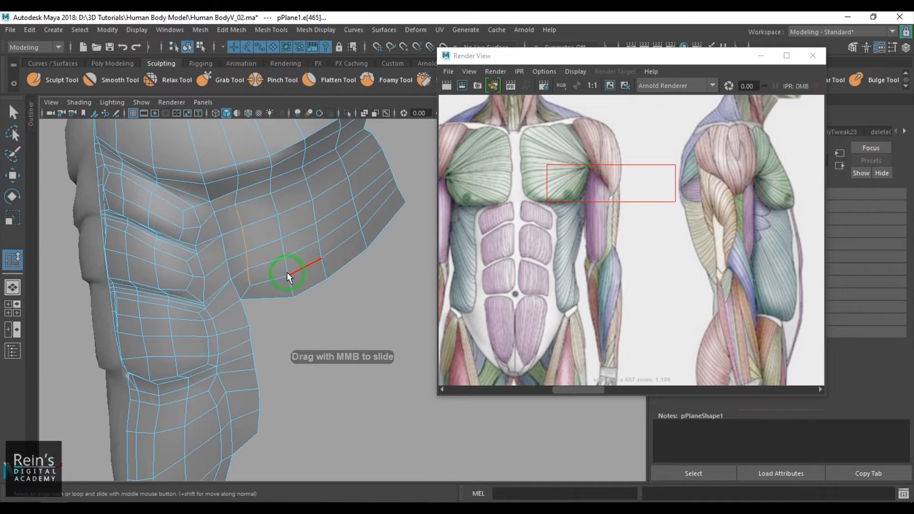
{"action": "left_click_drag", "start_coordinate": [287, 272], "coordinate": [263, 258], "text": "alt"}
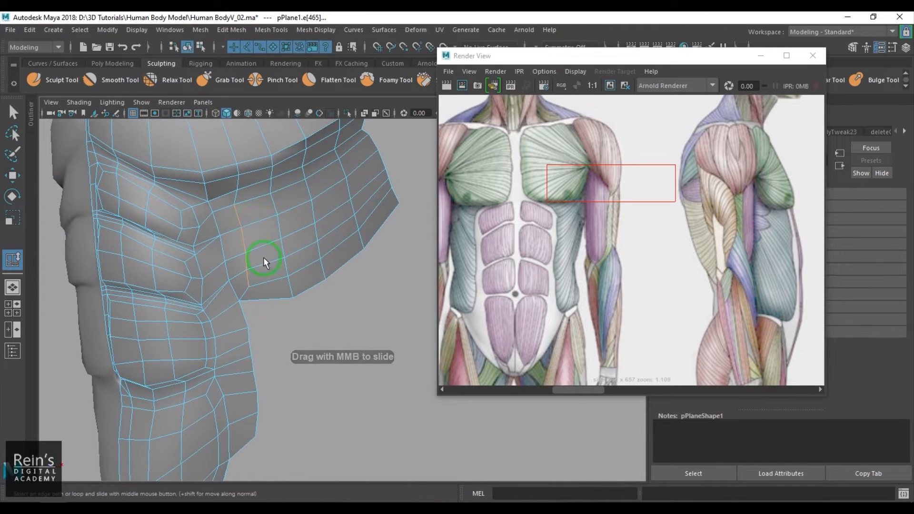
{"action": "key", "text": "F9"}
{"action": "left_click", "coordinate": [247, 247]}
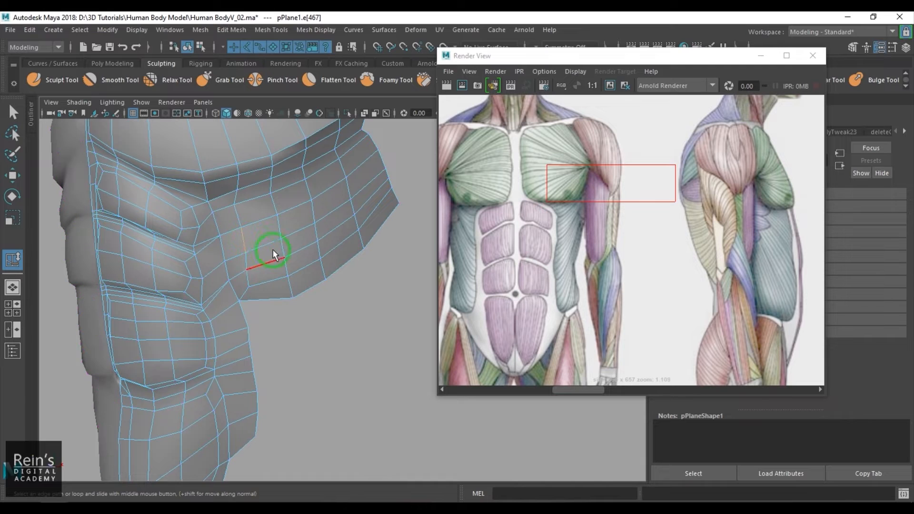
{"action": "key", "text": "w"}
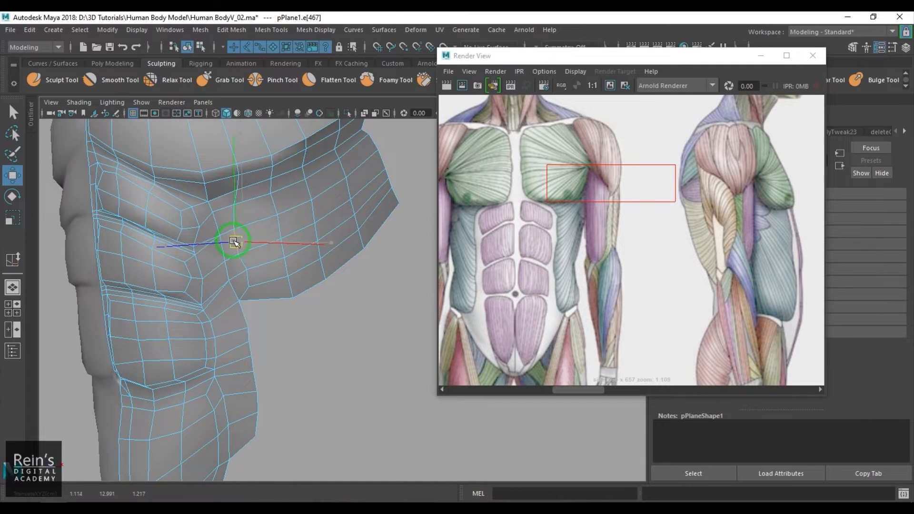
- Reposition the vertices of the side strip's innermost column one by one to form a smooth line beside the abdomen
{"action": "key", "text": "F9"}
{"action": "left_click", "coordinate": [242, 274]}
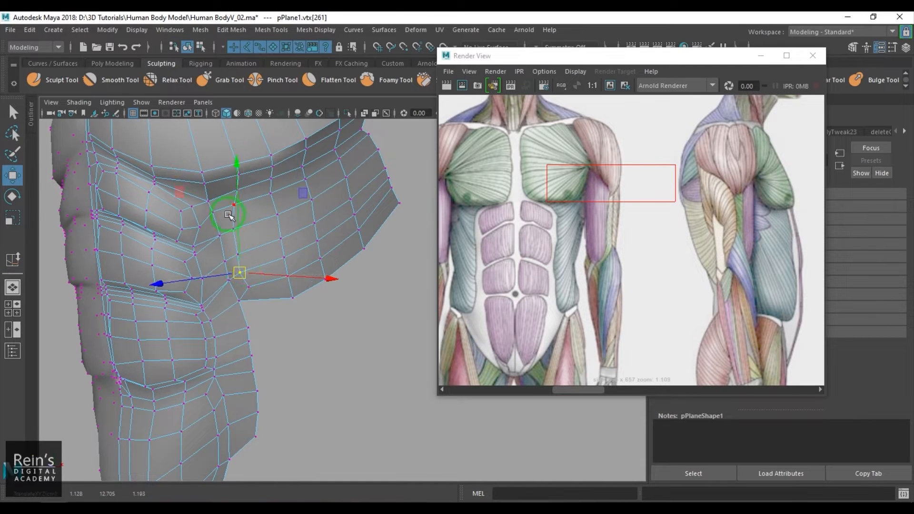
{"action": "left_click", "coordinate": [234, 205]}
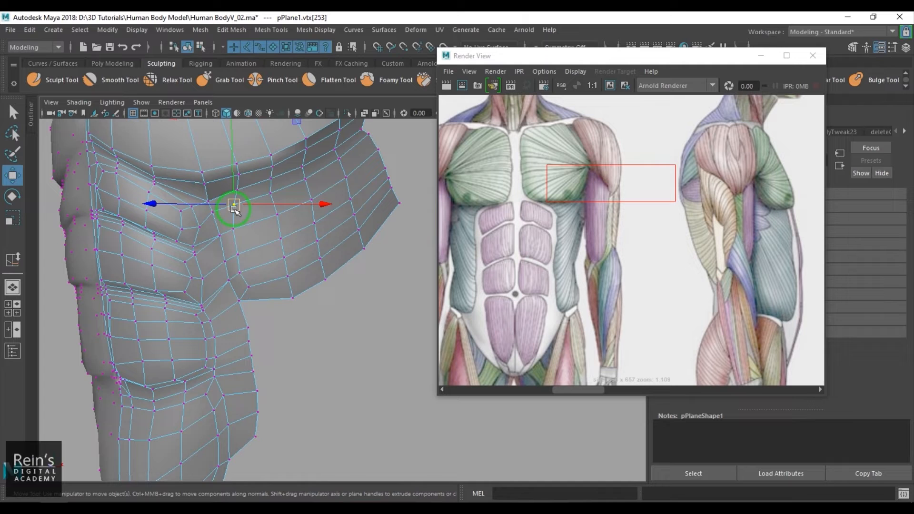
{"action": "left_click", "coordinate": [220, 236]}
{"action": "left_click", "coordinate": [226, 263]}
{"action": "left_click_drag", "start_coordinate": [227, 263], "coordinate": [242, 301]}
- Move the side strip's second column of vertices toward the abdomen, including the one on the lower border, and return to object selection
{"action": "left_click_drag", "start_coordinate": [323, 331], "coordinate": [276, 289]}
{"action": "left_click", "coordinate": [284, 258]}
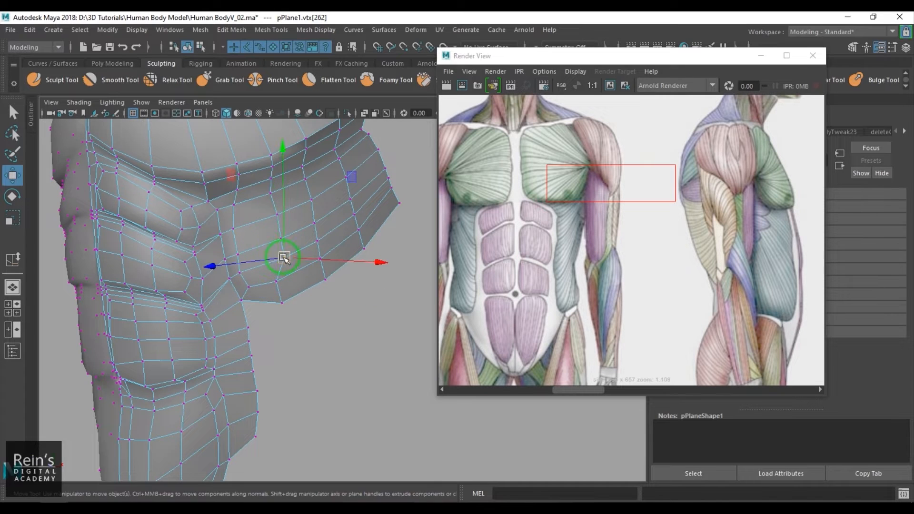
{"action": "left_click_drag", "start_coordinate": [284, 257], "coordinate": [271, 260]}
{"action": "left_click", "coordinate": [266, 240]}
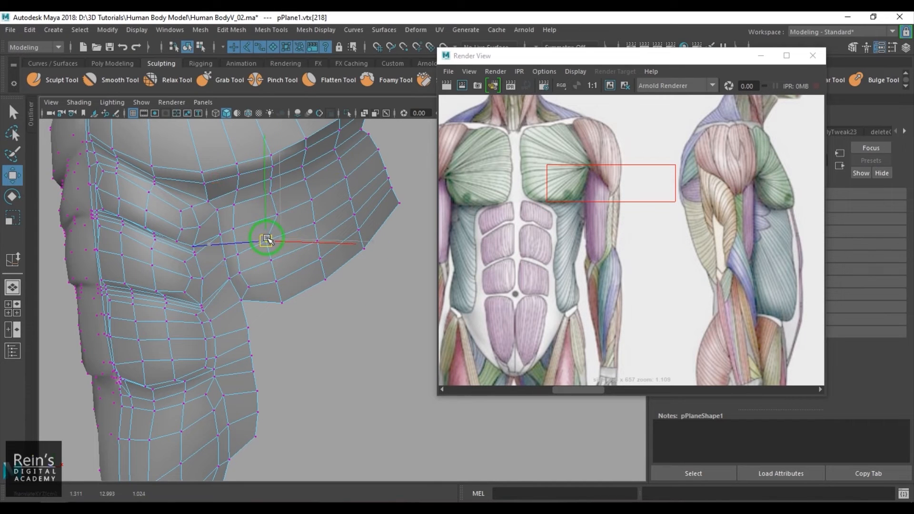
{"action": "left_click", "coordinate": [274, 213]}
{"action": "left_click_drag", "start_coordinate": [274, 212], "coordinate": [264, 216]}
{"action": "right_click_drag", "start_coordinate": [276, 262], "coordinate": [324, 223]}
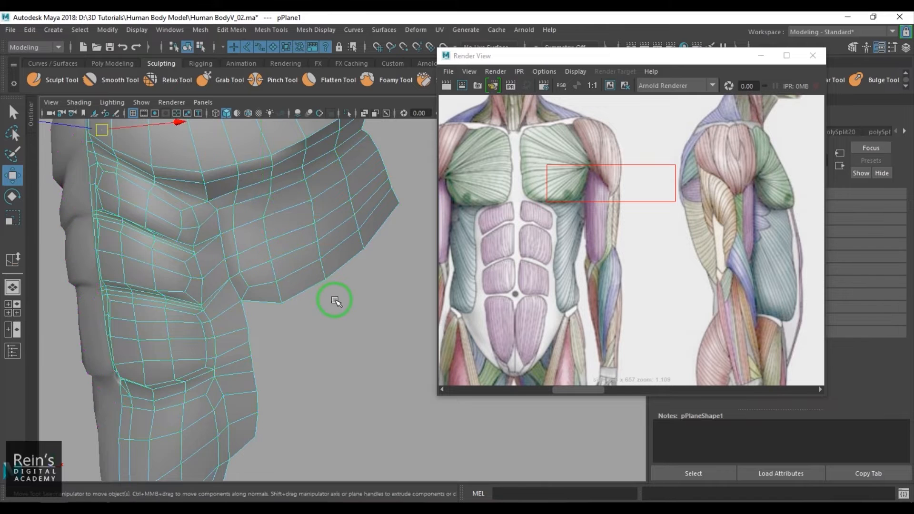
- Harden the edges of the torso mesh and deselect it to inspect the faceted forms
{"action": "left_click", "coordinate": [334, 302]}
{"action": "left_click_drag", "start_coordinate": [334, 302], "coordinate": [336, 280], "text": "alt"}
{"action": "left_click", "coordinate": [333, 219]}
{"action": "right_click_drag", "start_coordinate": [332, 220], "coordinate": [403, 258], "text": "shift"}
{"action": "mouse_move", "coordinate": [350, 333]}
{"action": "left_mouse_down", "text": "alt"}
{"action": "mouse_move", "coordinate": [435, 339]}
{"action": "mouse_move", "coordinate": [306, 330]}
{"action": "mouse_move", "coordinate": [346, 323]}
{"action": "mouse_move", "coordinate": [338, 328]}
{"action": "left_mouse_up", "text": "alt"}
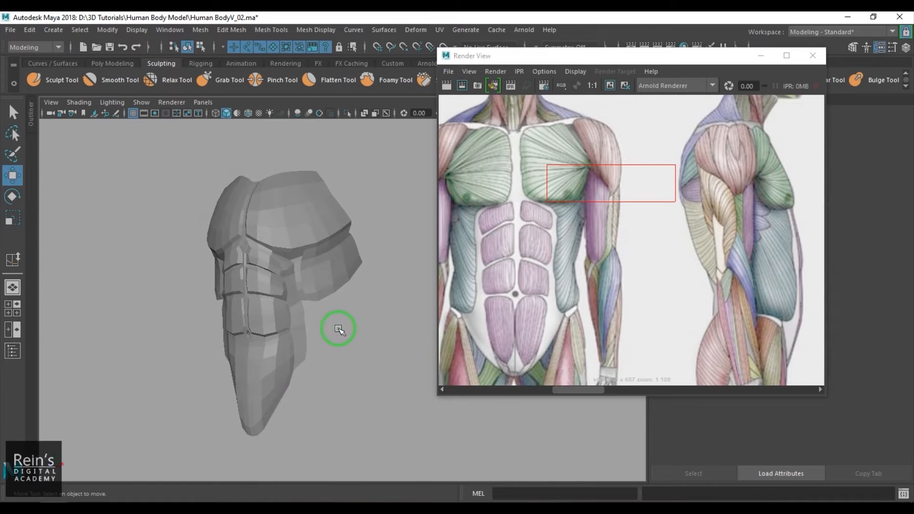
- In the front view, move a central face of the side strip slightly outward and down with soft selection and an adjusted falloff radius
{"action": "key", "text": "space"}
{"action": "key", "text": "space"}
{"action": "scroll", "coordinate": [340, 337], "scroll_direction": "up", "scroll_amount": 4}
{"action": "left_click", "coordinate": [351, 313]}
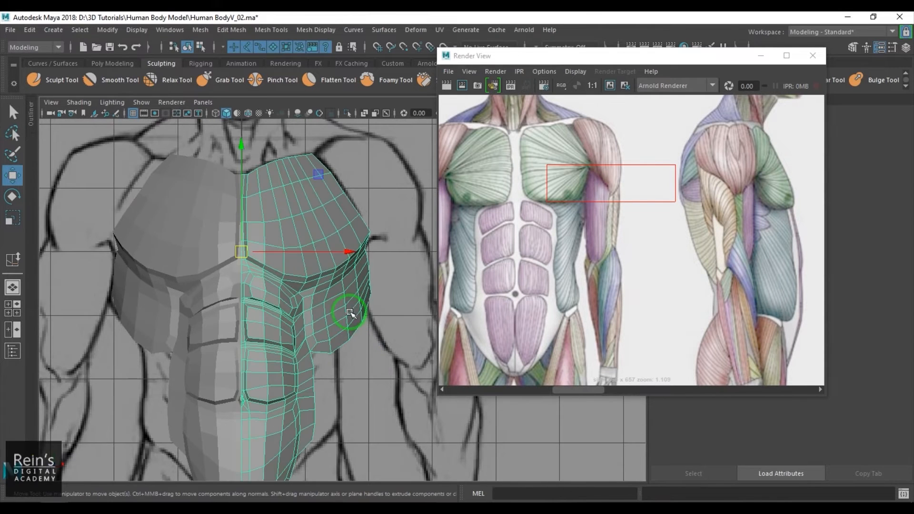
{"action": "right_click_drag", "start_coordinate": [351, 313], "coordinate": [330, 327]}
{"action": "scroll", "coordinate": [334, 310], "scroll_direction": "up", "scroll_amount": 3}
{"action": "left_click", "coordinate": [331, 309]}
{"action": "key", "text": "b"}
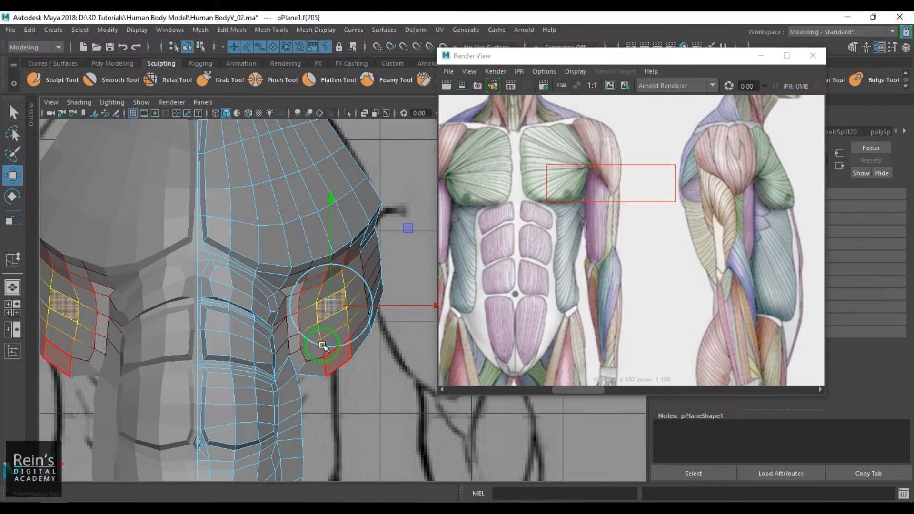
{"action": "left_click_drag", "start_coordinate": [322, 346], "coordinate": [333, 349]}
{"action": "left_click_drag", "start_coordinate": [333, 308], "coordinate": [337, 311]}
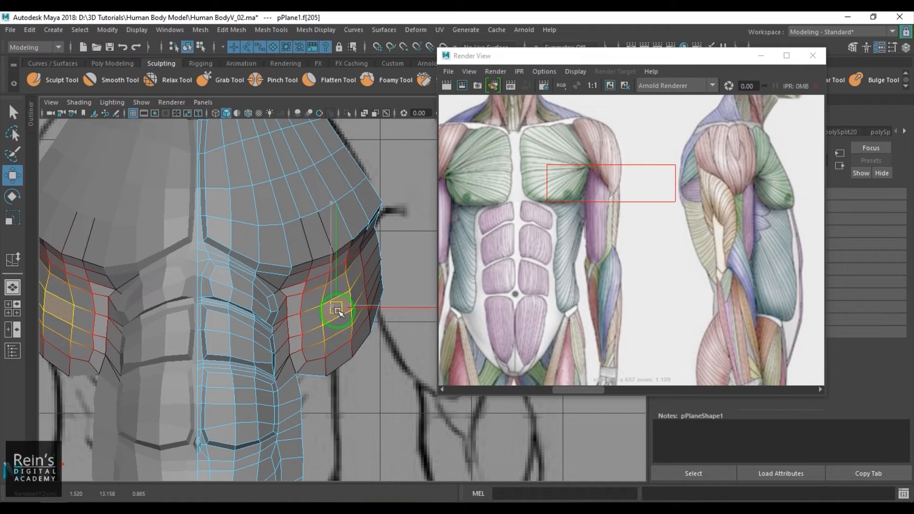
- Return to the perspective view and turn on the wireframe overlay on shaded surfaces to inspect the torso
{"action": "left_click", "coordinate": [359, 387]}
{"action": "key", "text": "space"}
{"action": "left_click_drag", "start_coordinate": [326, 364], "coordinate": [305, 299]}
{"action": "right_click_drag", "start_coordinate": [305, 299], "coordinate": [321, 316], "text": "alt"}
{"action": "left_click", "coordinate": [248, 114]}
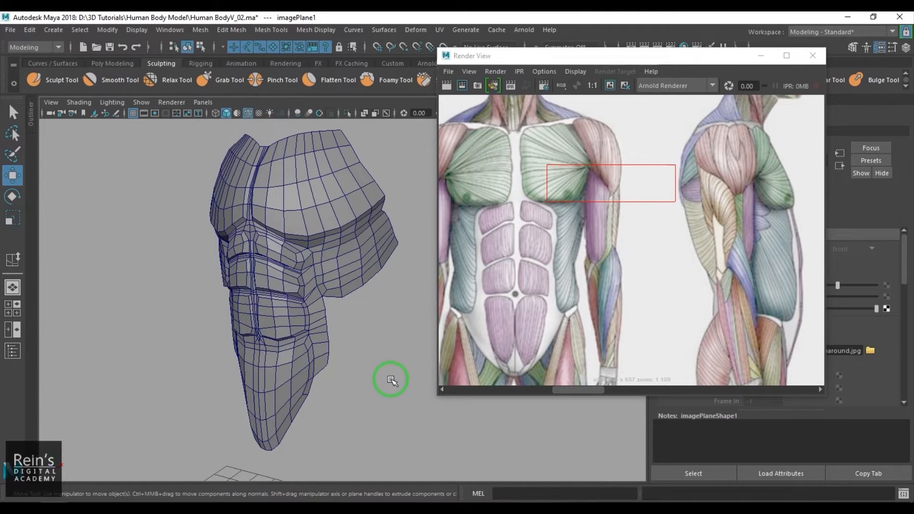
{"action": "left_click_drag", "start_coordinate": [327, 242], "coordinate": [311, 277], "text": "alt"}
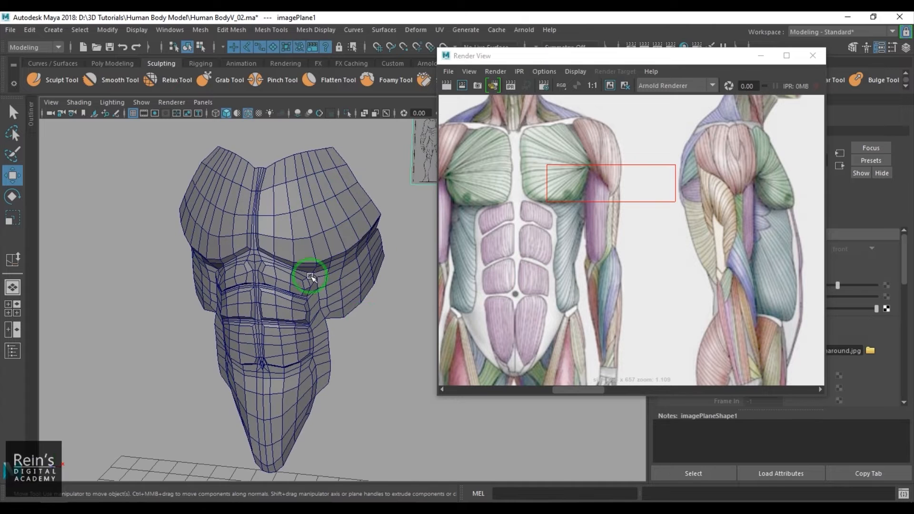
- Slide a vertical edge loop running through the chest and abdomen with Slide Edge
{"action": "right_click_drag", "start_coordinate": [336, 248], "coordinate": [336, 249]}
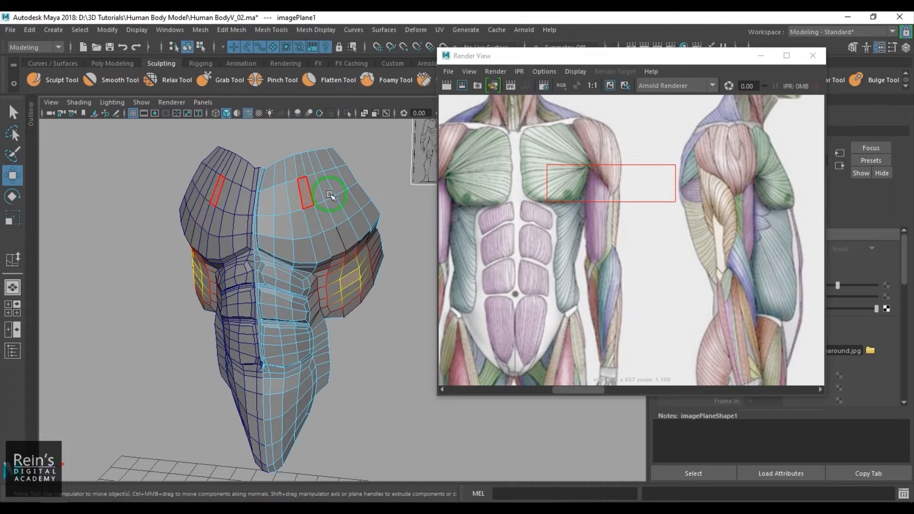
{"action": "left_click", "coordinate": [339, 205]}
{"action": "right_click_drag", "start_coordinate": [337, 291], "coordinate": [361, 228]}
{"action": "left_click_drag", "start_coordinate": [344, 284], "coordinate": [353, 292], "text": "alt"}
{"action": "scroll", "coordinate": [353, 292], "scroll_direction": "up", "scroll_amount": 2}
{"action": "right_click_drag", "start_coordinate": [303, 281], "coordinate": [335, 295]}
{"action": "left_click", "coordinate": [339, 296]}
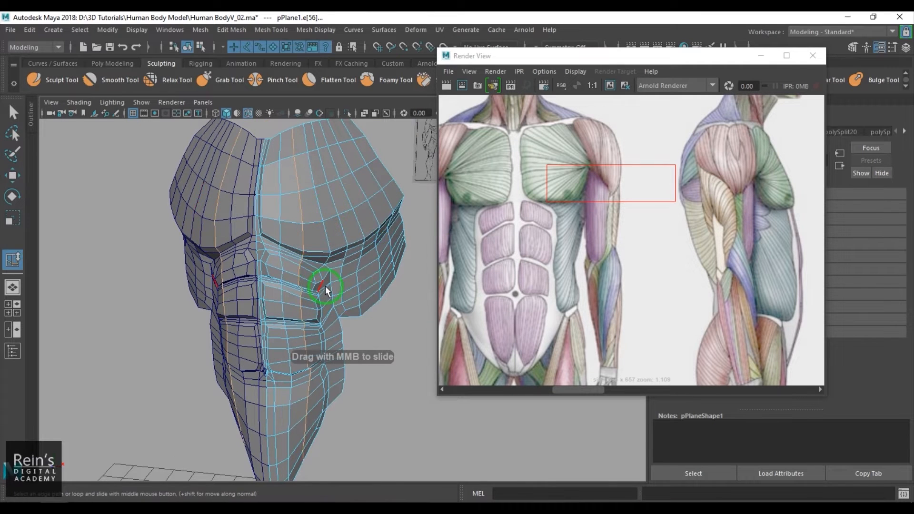
- Slide the vertical edge loops nearer the torso's midline to even out their spacing
{"action": "double_click", "coordinate": [279, 233]}
{"action": "middle_click_drag", "start_coordinate": [288, 245], "coordinate": [304, 253]}
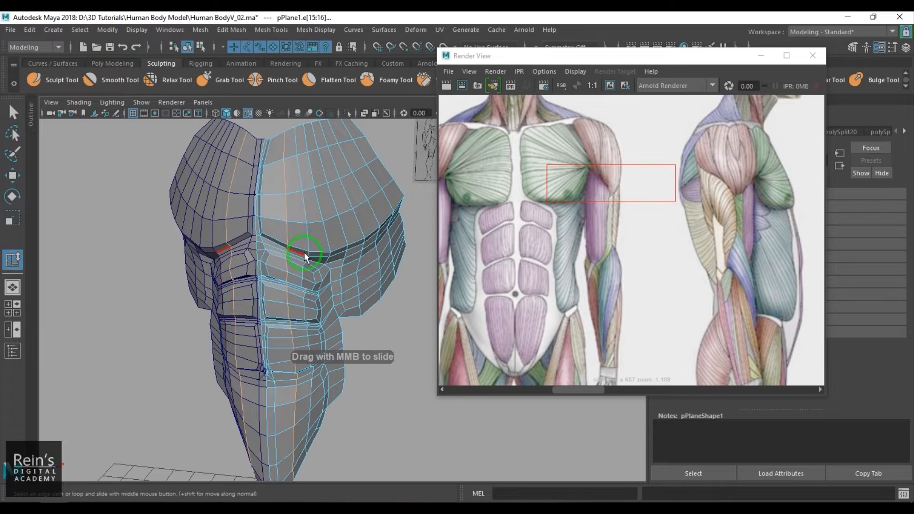
{"action": "left_click", "coordinate": [274, 221]}
{"action": "right_click_drag", "start_coordinate": [312, 198], "coordinate": [327, 238], "text": "ctrl"}
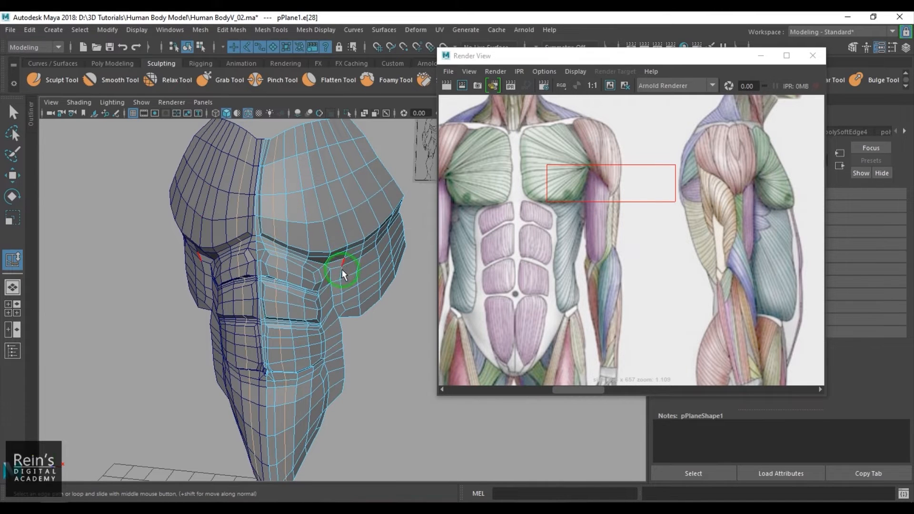
- Slide the lowest horizontal edge loop across the chest with Slide Edge
{"action": "left_click", "coordinate": [383, 384]}
{"action": "scroll", "coordinate": [379, 375], "scroll_direction": "down", "scroll_amount": 2}
{"action": "left_click_drag", "start_coordinate": [376, 365], "coordinate": [347, 321], "text": "alt"}
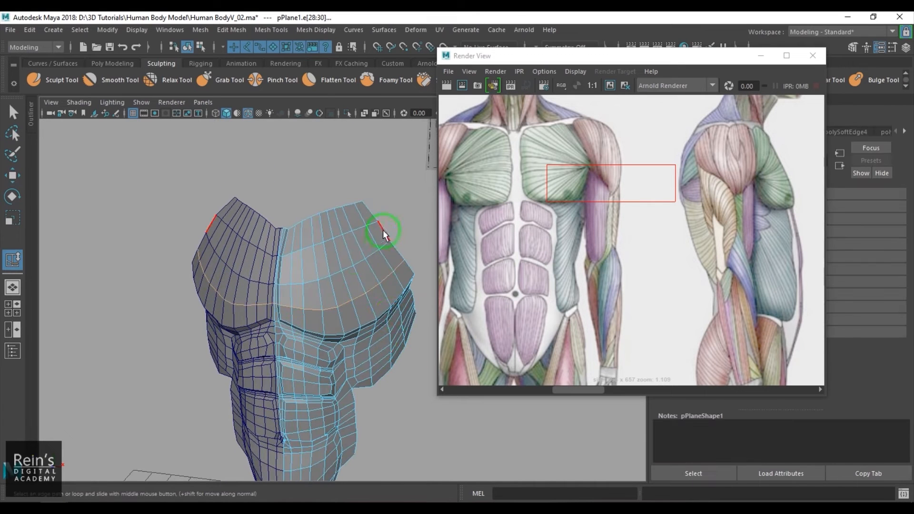
{"action": "right_click_drag", "start_coordinate": [384, 231], "coordinate": [380, 322], "text": "shift"}
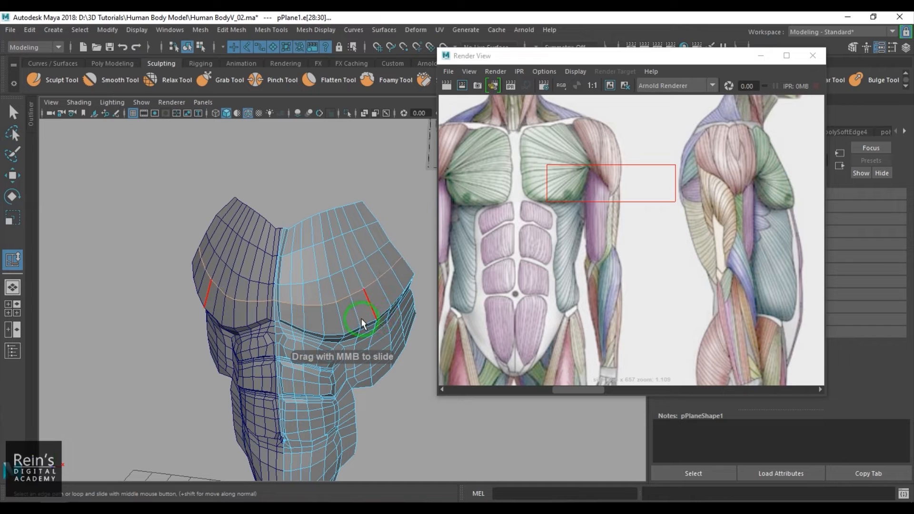
{"action": "middle_click_drag", "start_coordinate": [361, 318], "coordinate": [382, 300]}
- Slide the middle and upper horizontal chest edge loops to even out the rows, and return to object selection
{"action": "double_click", "coordinate": [357, 261]}
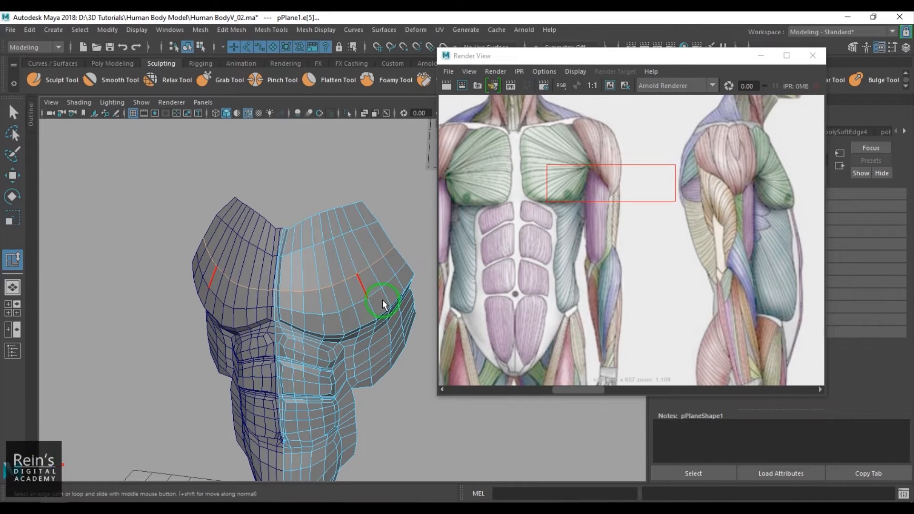
{"action": "double_click", "coordinate": [357, 230]}
{"action": "middle_click_drag", "start_coordinate": [366, 262], "coordinate": [349, 270]}
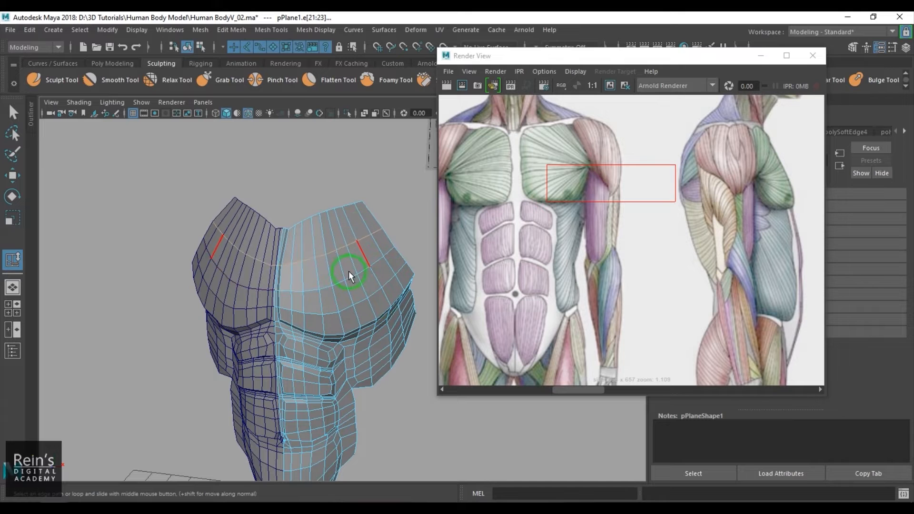
{"action": "right_click_drag", "start_coordinate": [358, 210], "coordinate": [390, 235], "text": "ctrl"}
- Select the lower border edges of the side muscle strip and move them slightly inward toward the torso
{"action": "left_click_drag", "start_coordinate": [317, 263], "coordinate": [296, 261], "text": "alt"}
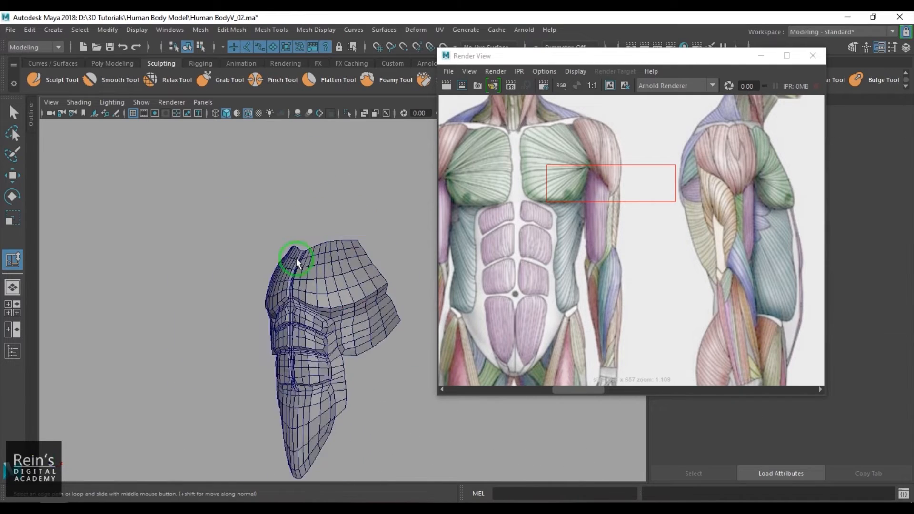
{"action": "left_click_drag", "start_coordinate": [296, 258], "coordinate": [356, 301], "text": "alt"}
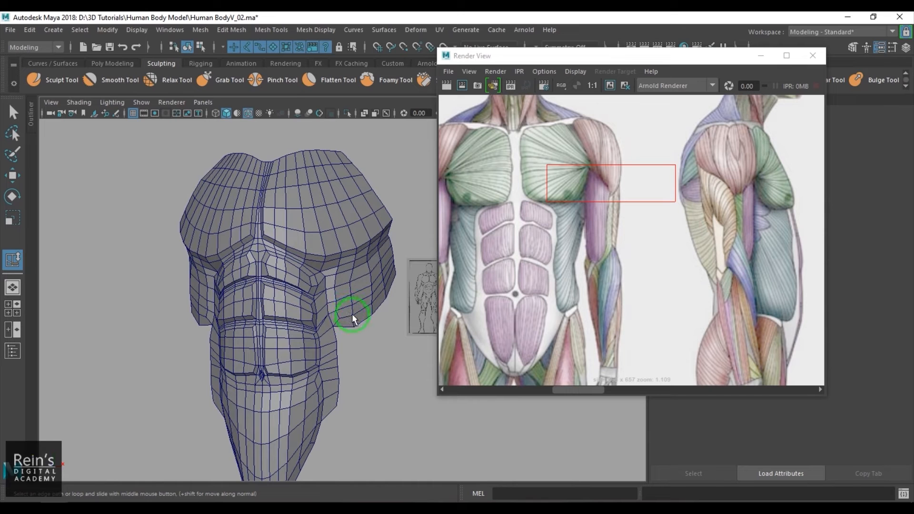
{"action": "left_click_drag", "start_coordinate": [359, 338], "coordinate": [377, 310], "text": "alt"}
{"action": "left_click", "coordinate": [334, 299]}
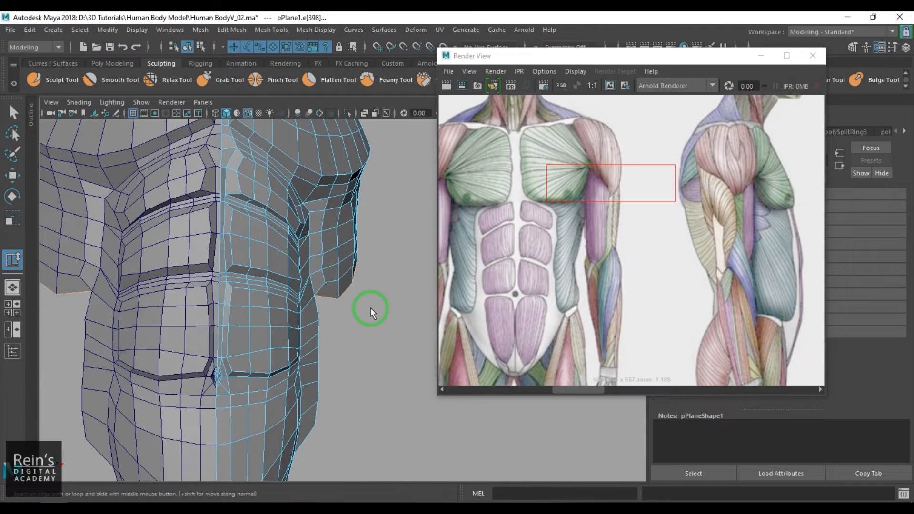
{"action": "key", "text": "w"}
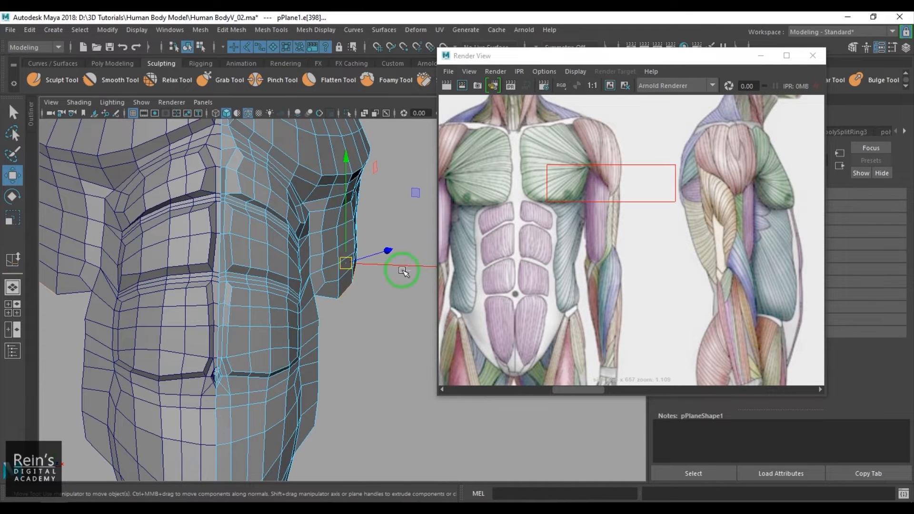
{"action": "left_click_drag", "start_coordinate": [406, 268], "coordinate": [400, 268]}
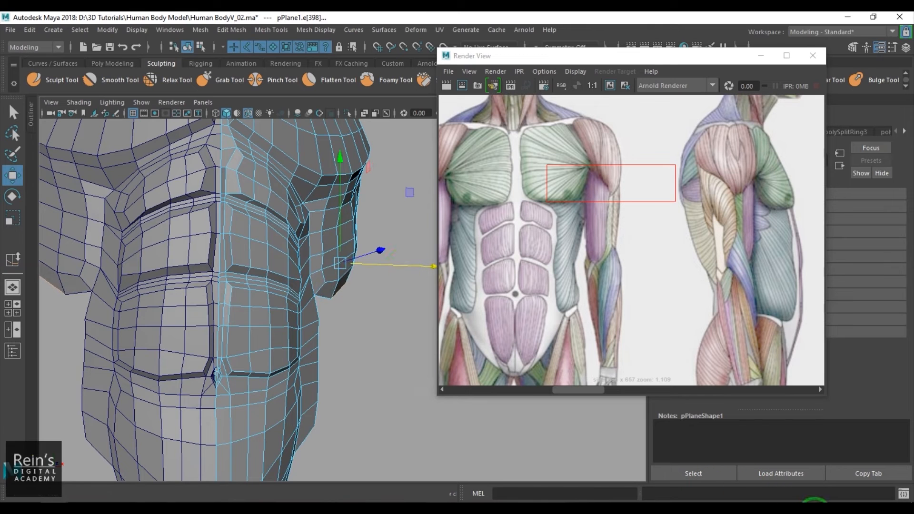
- Extrude the side strip's lower border edges down to the hip line in the side view
{"action": "left_click_drag", "start_coordinate": [347, 333], "coordinate": [319, 306], "text": "alt"}
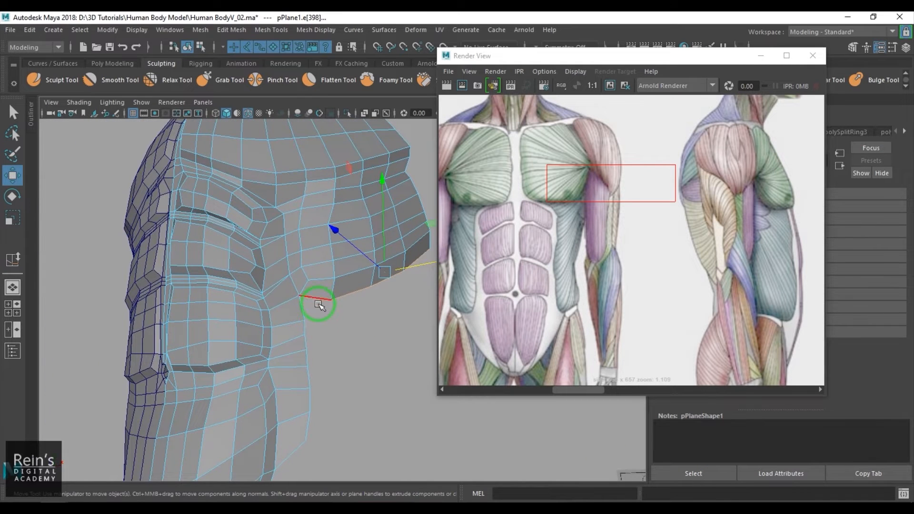
{"action": "key", "text": "space"}
{"action": "left_click_drag", "start_coordinate": [331, 349], "coordinate": [362, 349]}
{"action": "scroll", "coordinate": [330, 340], "scroll_direction": "down", "scroll_amount": 4}
{"action": "scroll", "coordinate": [335, 320], "scroll_direction": "up", "scroll_amount": 3}
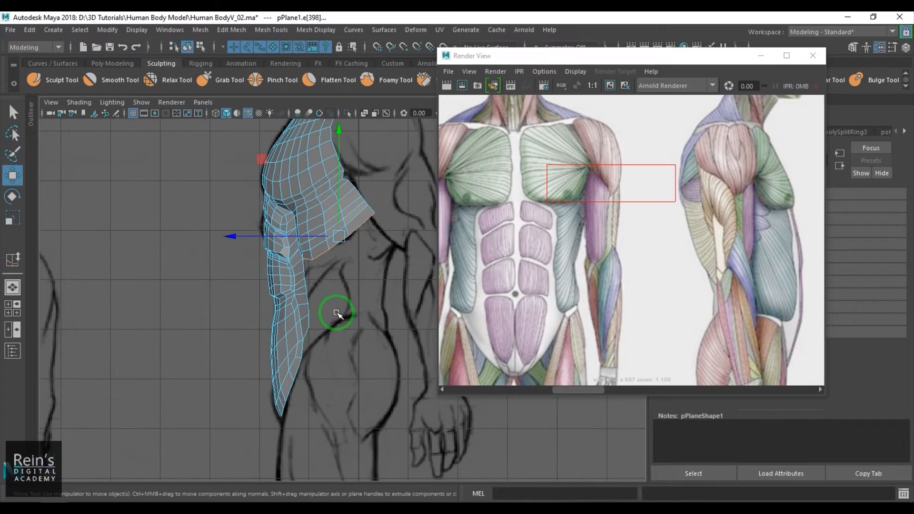
{"action": "left_click_drag", "start_coordinate": [340, 236], "coordinate": [348, 302], "text": "shift"}
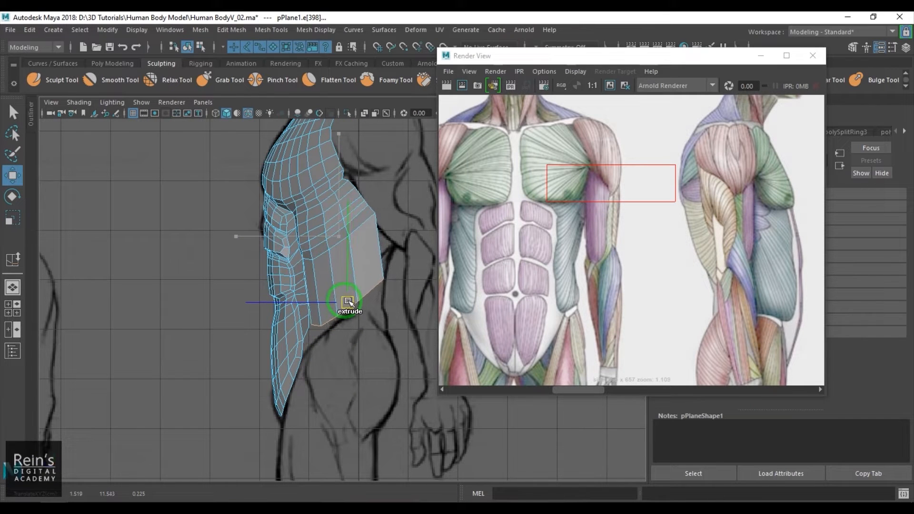
- Sketch the curved hip boundary over the side view with Grease Pencil, comparing the anatomy reference, and delete the sketch frame
{"action": "middle_click_drag", "start_coordinate": [758, 343], "coordinate": [644, 276]}
{"action": "scroll", "coordinate": [648, 278], "scroll_direction": "up", "scroll_amount": 3}
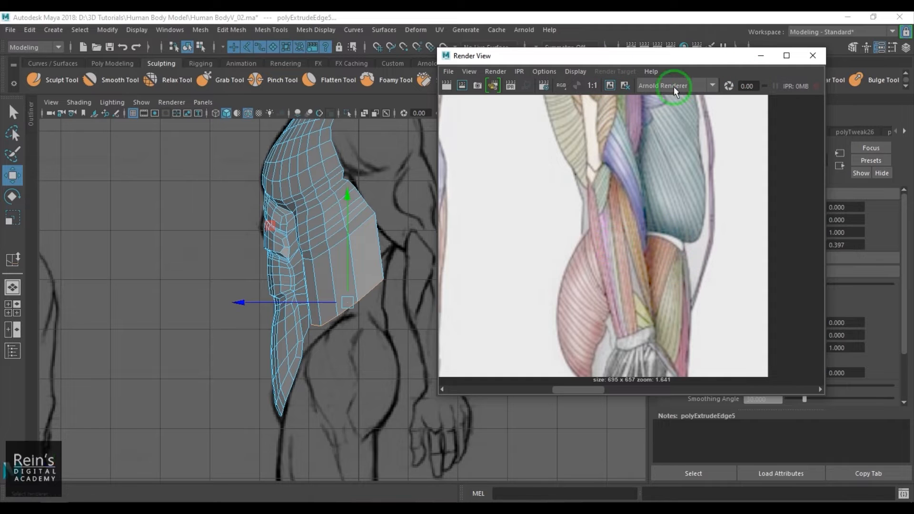
{"action": "left_click_drag", "start_coordinate": [616, 59], "coordinate": [737, 72]}
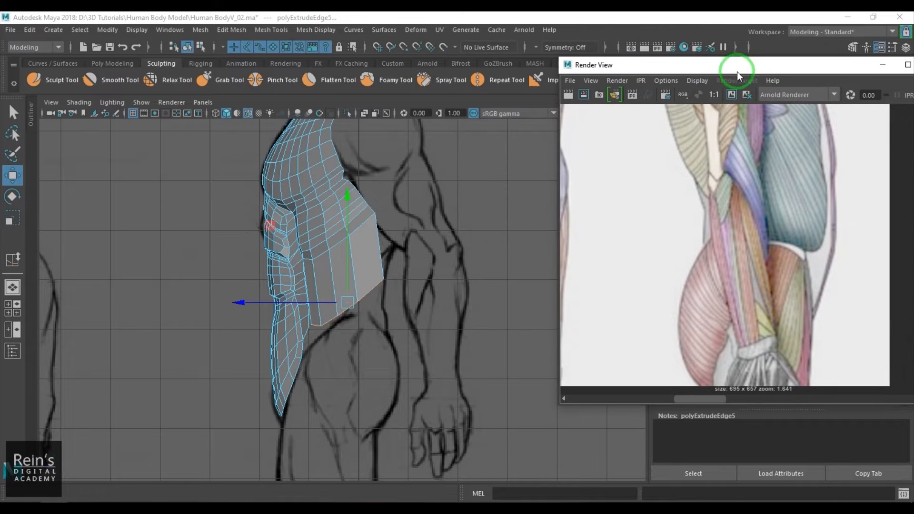
{"action": "left_click", "coordinate": [116, 114]}
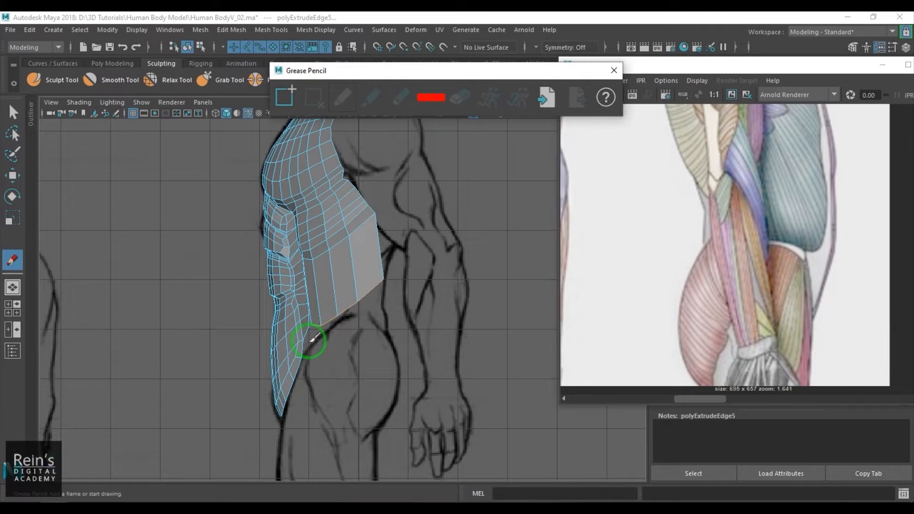
{"action": "mouse_move", "coordinate": [309, 339]}
{"action": "left_mouse_down"}
{"action": "mouse_move", "coordinate": [351, 312]}
{"action": "mouse_move", "coordinate": [388, 339]}
{"action": "left_mouse_up"}
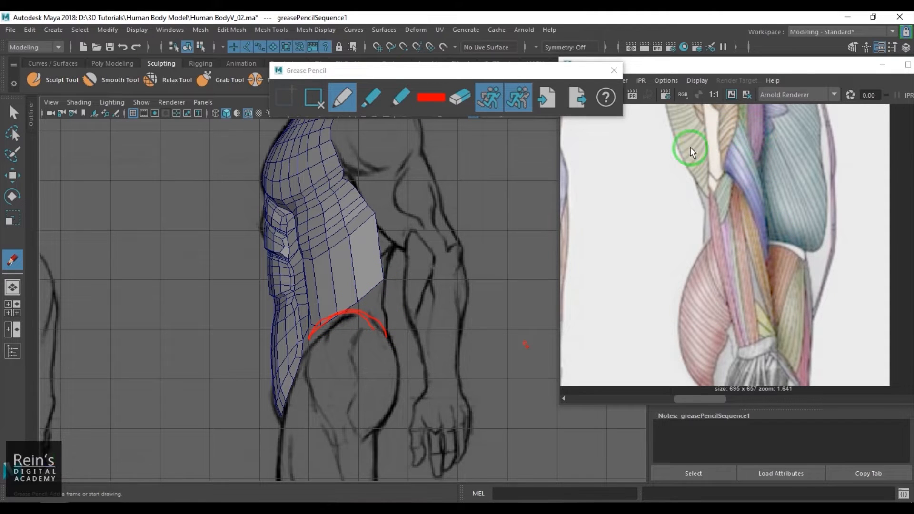
{"action": "left_click_drag", "start_coordinate": [758, 77], "coordinate": [703, 82]}
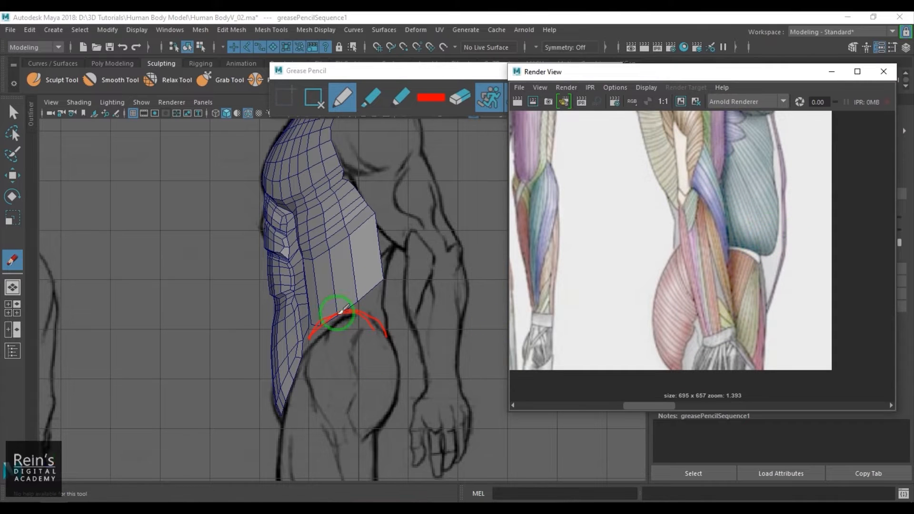
{"action": "left_click", "coordinate": [310, 318]}
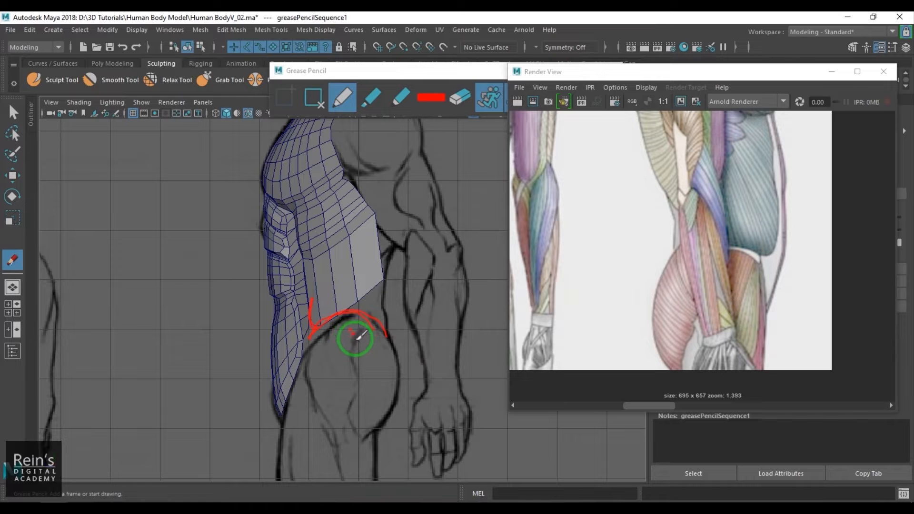
{"action": "left_click", "coordinate": [316, 101]}
{"action": "left_click", "coordinate": [616, 71]}
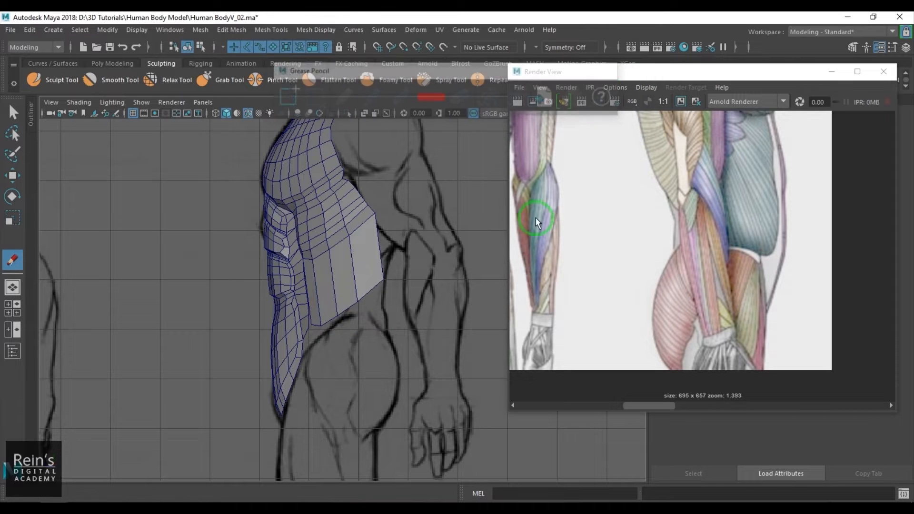
- Move the front and middle vertices of the extruded side's lower border toward the hip curve in the side view
{"action": "scroll", "coordinate": [364, 336], "scroll_direction": "up", "scroll_amount": 2}
{"action": "scroll", "coordinate": [329, 329], "scroll_direction": "up", "scroll_amount": 2}
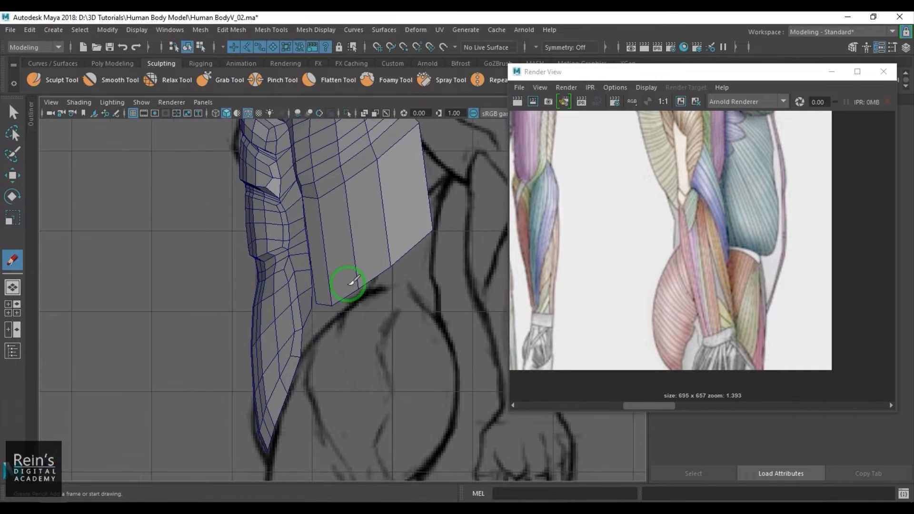
{"action": "key", "text": "w"}
{"action": "right_click_drag", "start_coordinate": [331, 268], "coordinate": [304, 269]}
{"action": "left_click", "coordinate": [332, 305]}
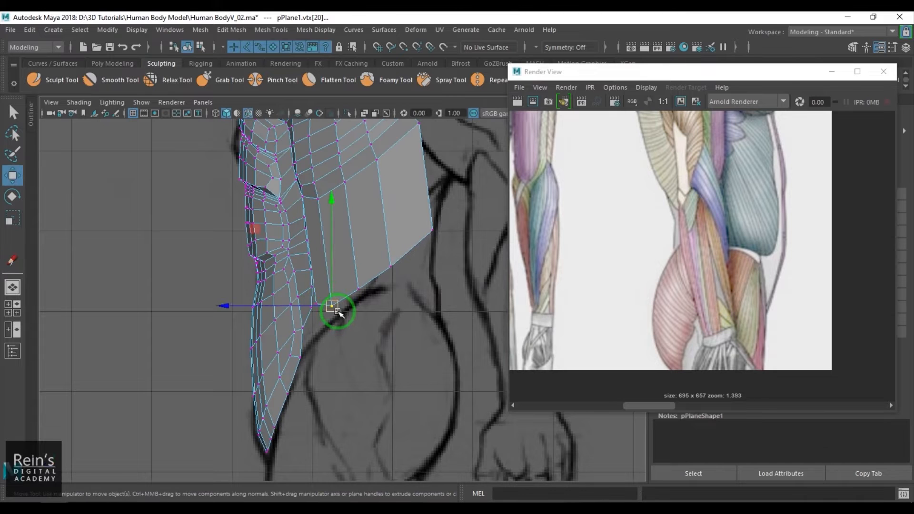
{"action": "left_click_drag", "start_coordinate": [333, 306], "coordinate": [388, 268]}
{"action": "left_click", "coordinate": [360, 288]}
{"action": "left_click", "coordinate": [391, 268]}
- Pull the rear corner vertex of the lower border down to the hip curve and adjust the front border vertices
{"action": "left_click", "coordinate": [433, 231]}
{"action": "left_click_drag", "start_coordinate": [433, 231], "coordinate": [401, 273]}
{"action": "left_click", "coordinate": [388, 267]}
{"action": "key", "text": "ctrl+z"}
{"action": "left_click_drag", "start_coordinate": [408, 286], "coordinate": [423, 288]}
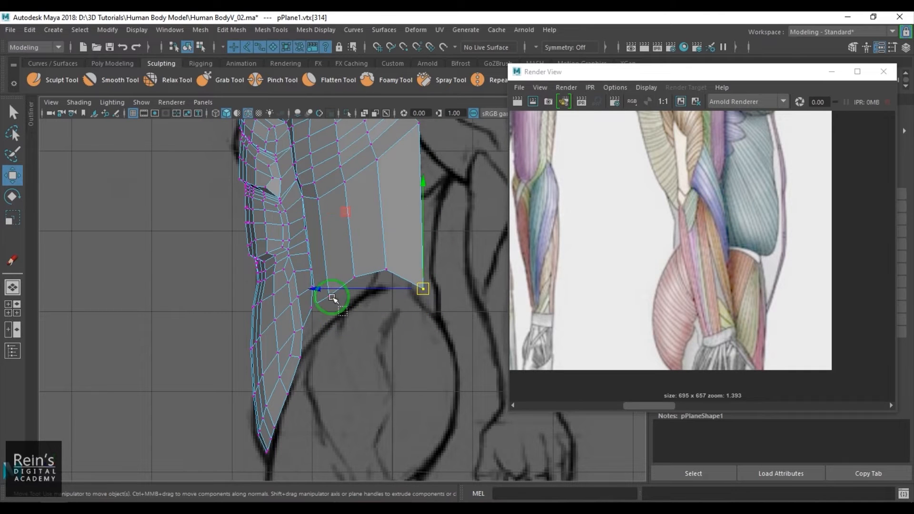
{"action": "left_click", "coordinate": [329, 297]}
{"action": "left_click_drag", "start_coordinate": [330, 299], "coordinate": [336, 345]}
{"action": "left_click", "coordinate": [316, 301]}
- Reposition the lower border vertices of the extruded side in the front view to follow the body outline
{"action": "key", "text": "space"}
{"action": "middle_click_drag", "start_coordinate": [365, 448], "coordinate": [384, 334], "text": "alt"}
{"action": "middle_click_drag", "start_coordinate": [315, 400], "coordinate": [338, 333], "text": "alt"}
{"action": "scroll", "coordinate": [347, 327], "scroll_direction": "up", "scroll_amount": 1}
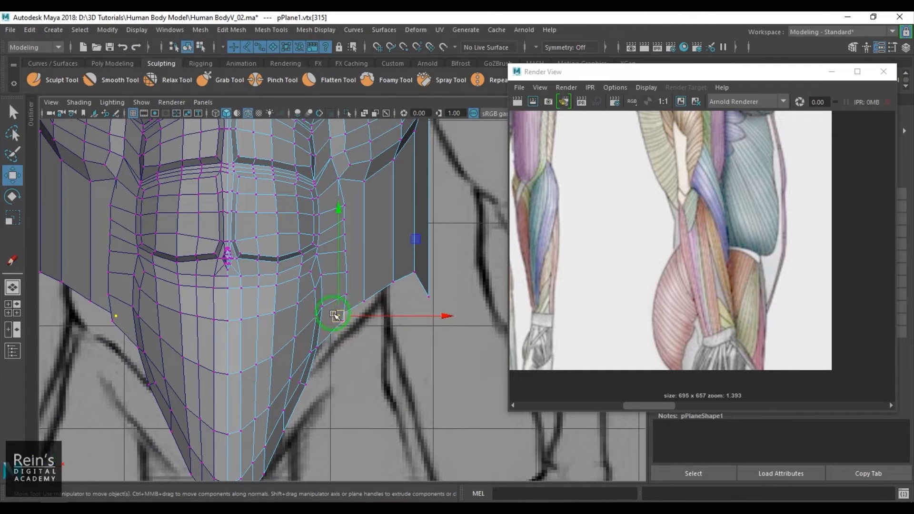
{"action": "left_click_drag", "start_coordinate": [336, 316], "coordinate": [349, 316]}
{"action": "left_click_drag", "start_coordinate": [369, 347], "coordinate": [358, 298]}
{"action": "left_click_drag", "start_coordinate": [369, 307], "coordinate": [388, 274]}
{"action": "mouse_move", "coordinate": [394, 281]}
{"action": "left_mouse_down"}
{"action": "mouse_move", "coordinate": [380, 283]}
{"action": "mouse_move", "coordinate": [404, 272]}
{"action": "mouse_move", "coordinate": [394, 280]}
{"action": "left_mouse_up"}
{"action": "left_click", "coordinate": [414, 273]}
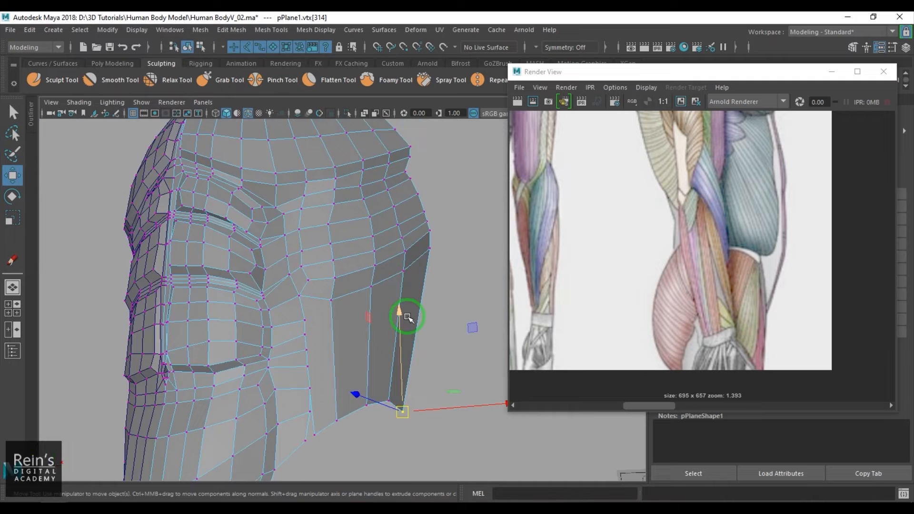
- Adjust the rear corner vertex and the rear border vertices above it for a rounder side profile, and return to object selection
{"action": "left_click_drag", "start_coordinate": [408, 318], "coordinate": [442, 355], "text": "alt"}
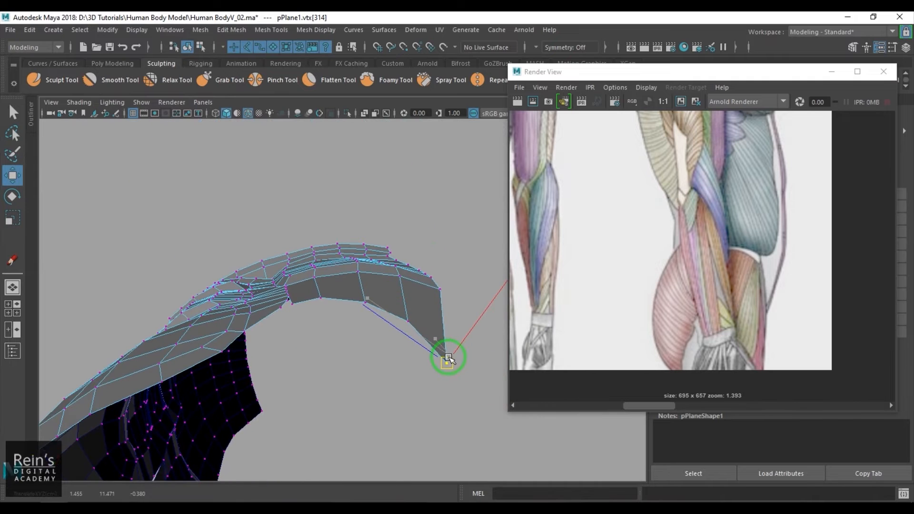
{"action": "left_click_drag", "start_coordinate": [433, 298], "coordinate": [436, 253], "text": "alt"}
{"action": "left_click_drag", "start_coordinate": [433, 252], "coordinate": [404, 255], "text": "alt"}
{"action": "left_click", "coordinate": [372, 241]}
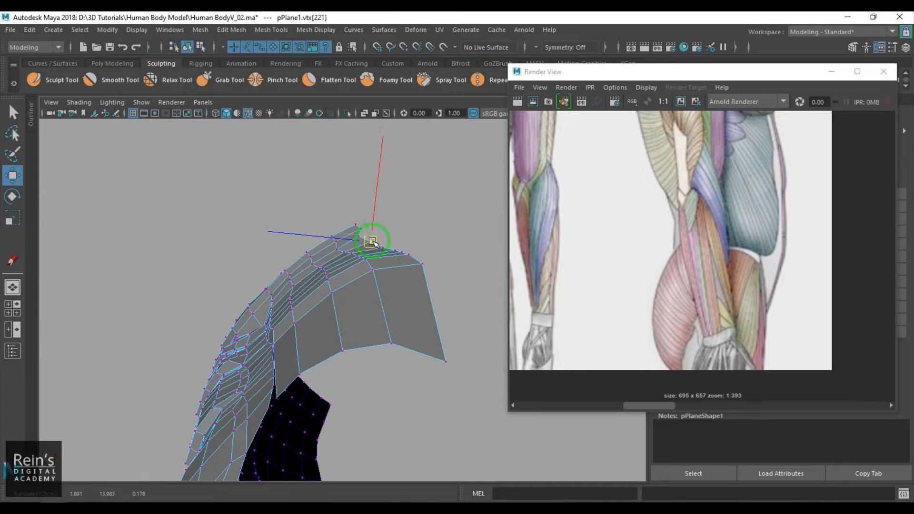
{"action": "left_click", "coordinate": [360, 239]}
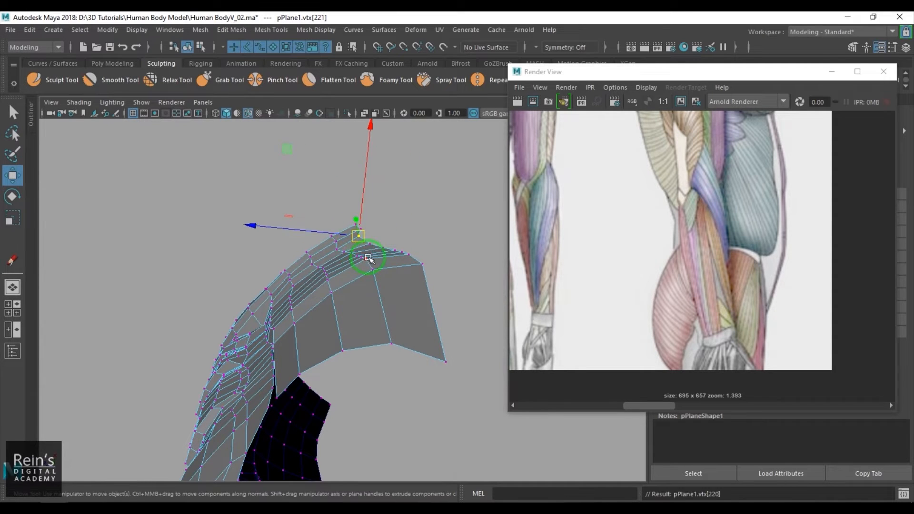
{"action": "right_click_drag", "start_coordinate": [362, 267], "coordinate": [413, 215]}
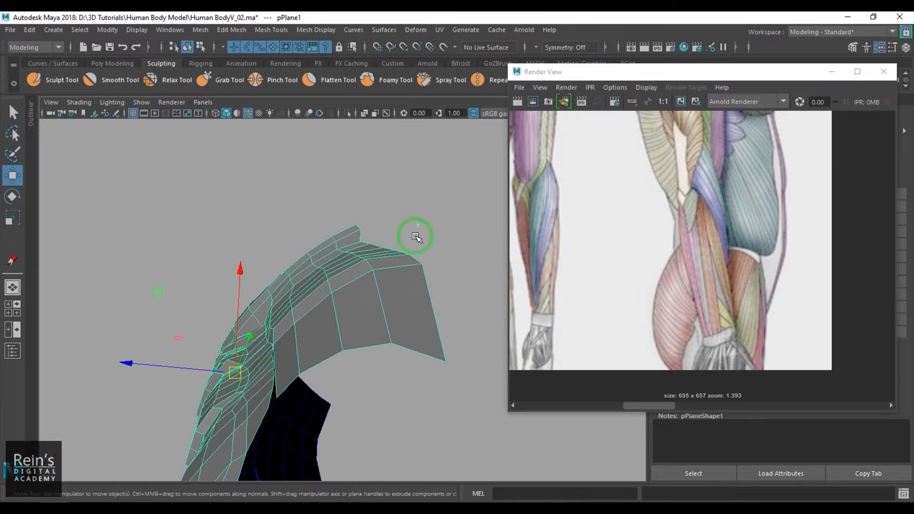
{"action": "left_click", "coordinate": [417, 236]}
- Select the torso half and turn off the viewport's sRGB gamma view transform
{"action": "left_click_drag", "start_coordinate": [417, 237], "coordinate": [300, 313], "text": "alt"}
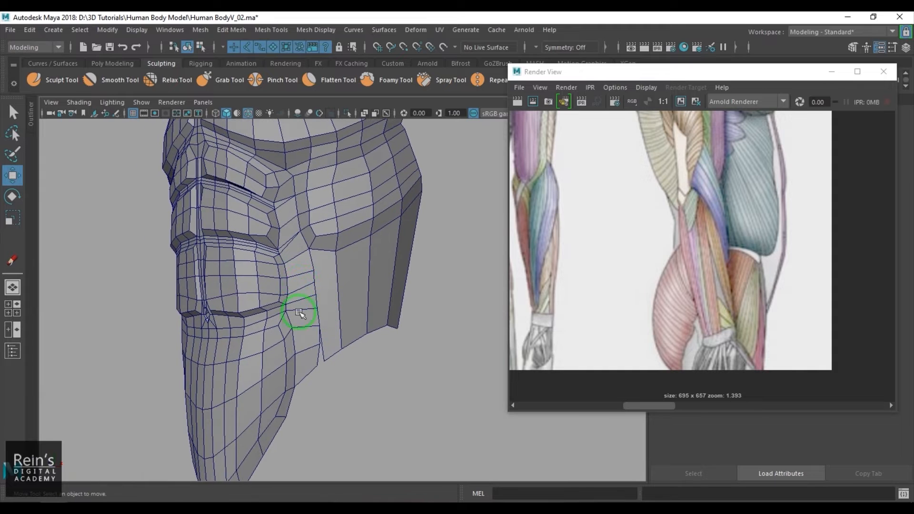
{"action": "mouse_move", "coordinate": [354, 293]}
{"action": "left_mouse_down", "text": "alt"}
{"action": "mouse_move", "coordinate": [337, 300]}
{"action": "mouse_move", "coordinate": [343, 290]}
{"action": "mouse_move", "coordinate": [368, 301]}
{"action": "mouse_move", "coordinate": [346, 300]}
{"action": "left_mouse_up", "text": "alt"}
{"action": "left_click", "coordinate": [368, 302]}
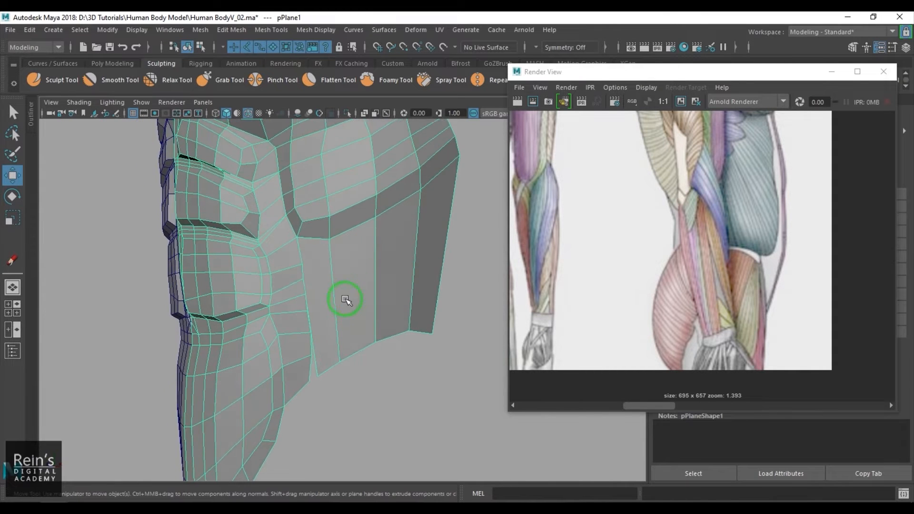
{"action": "left_click", "coordinate": [474, 111]}
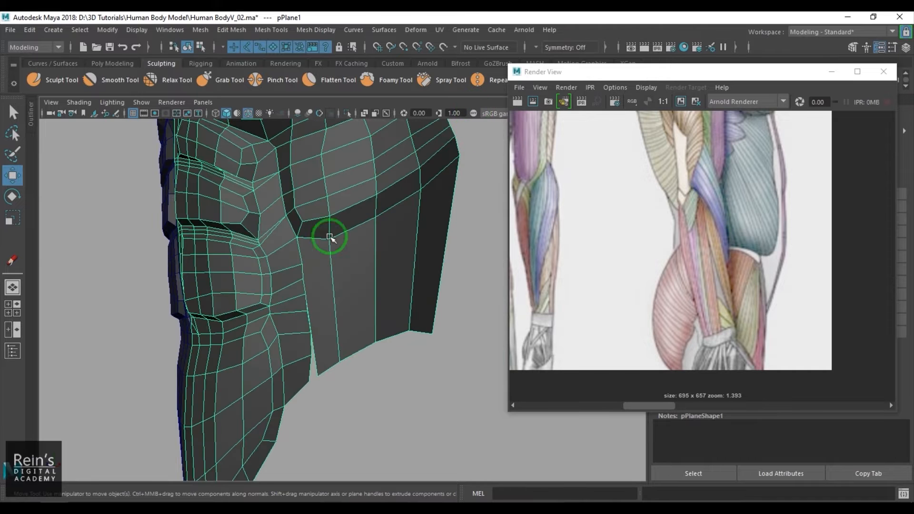
- Insert an edge loop just above the lower border of the extruded side with Multi-Cut
{"action": "left_click_drag", "start_coordinate": [408, 249], "coordinate": [353, 302], "text": "alt"}
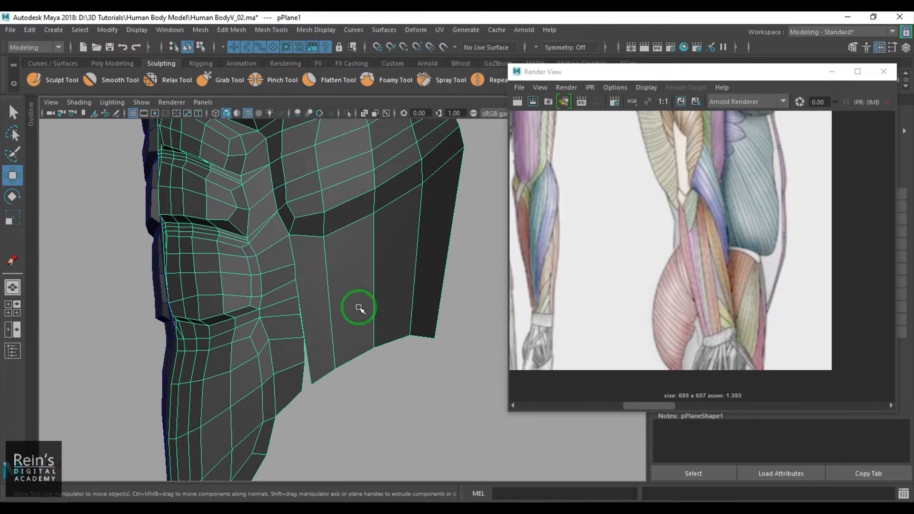
{"action": "right_click_drag", "start_coordinate": [378, 271], "coordinate": [317, 235], "text": "shift"}
{"action": "left_click", "coordinate": [309, 360], "text": "ctrl"}
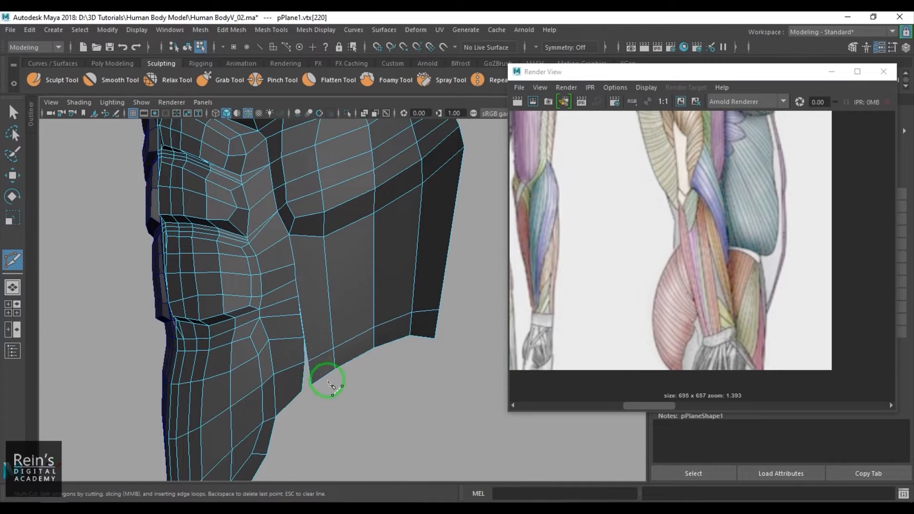
- Merge the vertices along the lower seam between the extruded side and the abdomen
{"action": "key", "text": "w"}
{"action": "right_click_drag", "start_coordinate": [327, 381], "coordinate": [294, 370]}
{"action": "left_click_drag", "start_coordinate": [311, 384], "coordinate": [320, 376]}
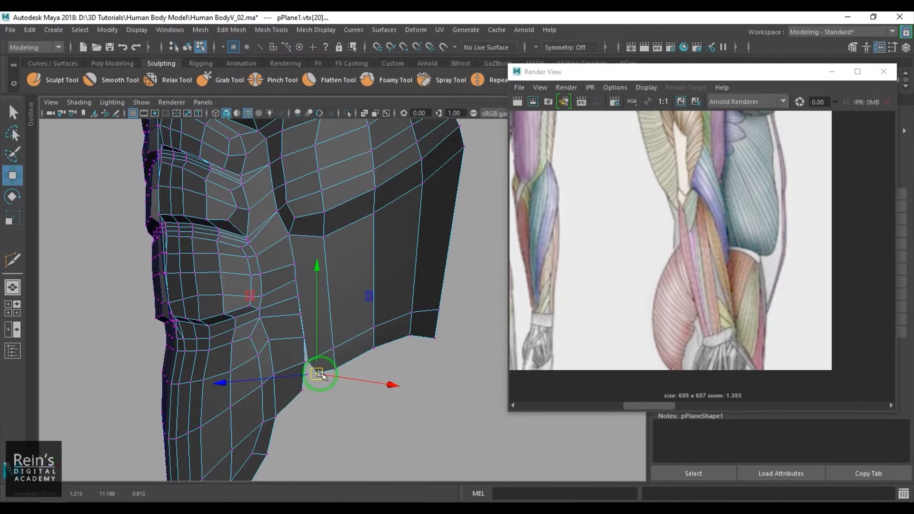
{"action": "left_click", "coordinate": [374, 406]}
{"action": "middle_click_drag", "start_coordinate": [358, 395], "coordinate": [355, 359], "text": "alt"}
{"action": "scroll", "coordinate": [337, 355], "scroll_direction": "up", "scroll_amount": 1}
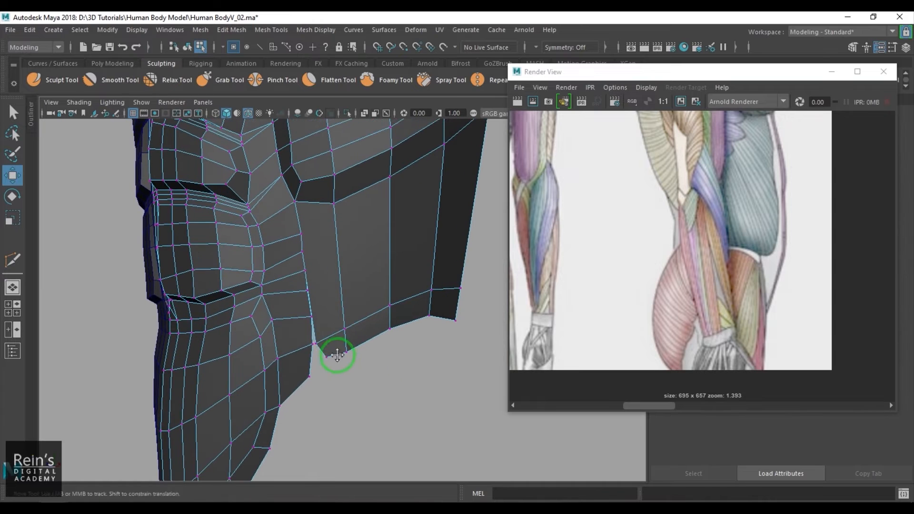
{"action": "left_click", "coordinate": [314, 345]}
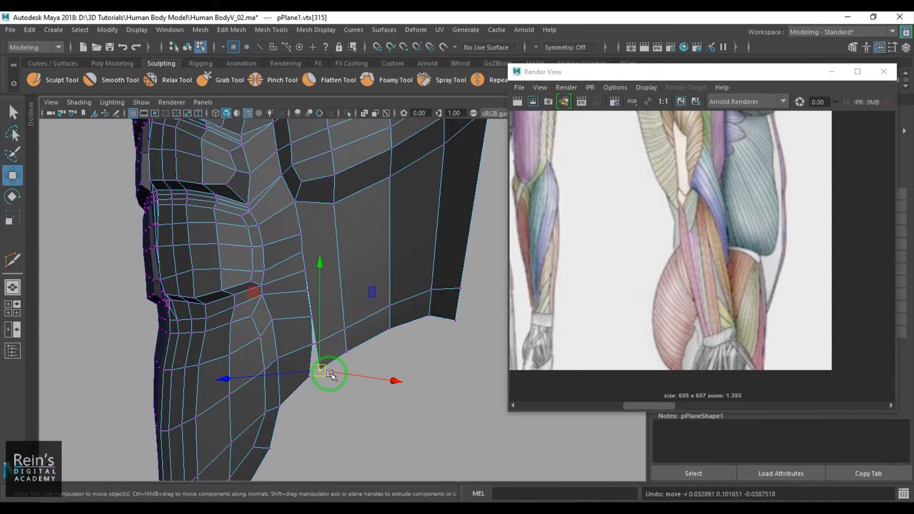
{"action": "left_click", "coordinate": [312, 374]}
{"action": "right_click_drag", "start_coordinate": [312, 374], "coordinate": [349, 366], "text": "shift"}
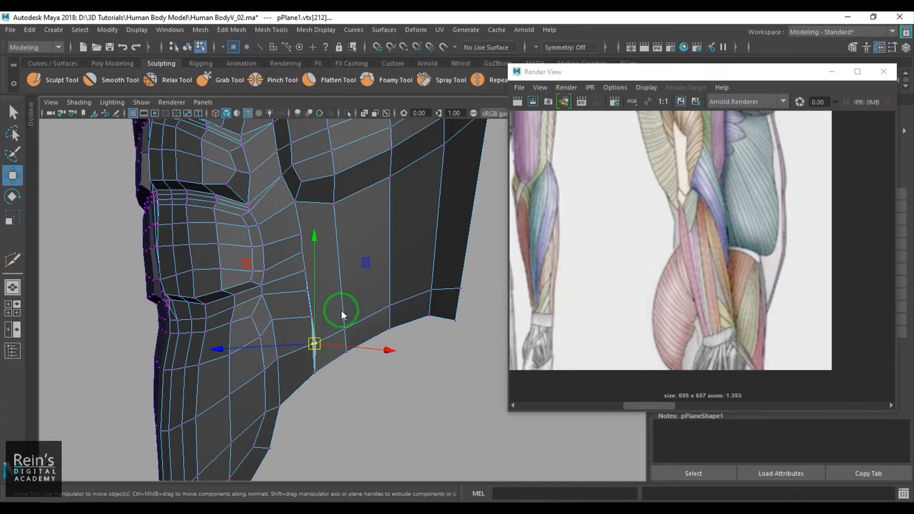
- Insert additional edge loops across the lower side panel with Multi-Cut to match the row divisions of the abdomen
{"action": "middle_click_drag", "start_coordinate": [363, 309], "coordinate": [357, 284], "text": "alt"}
{"action": "key", "text": "F8"}
{"action": "right_click", "coordinate": [406, 215], "text": "shift"}
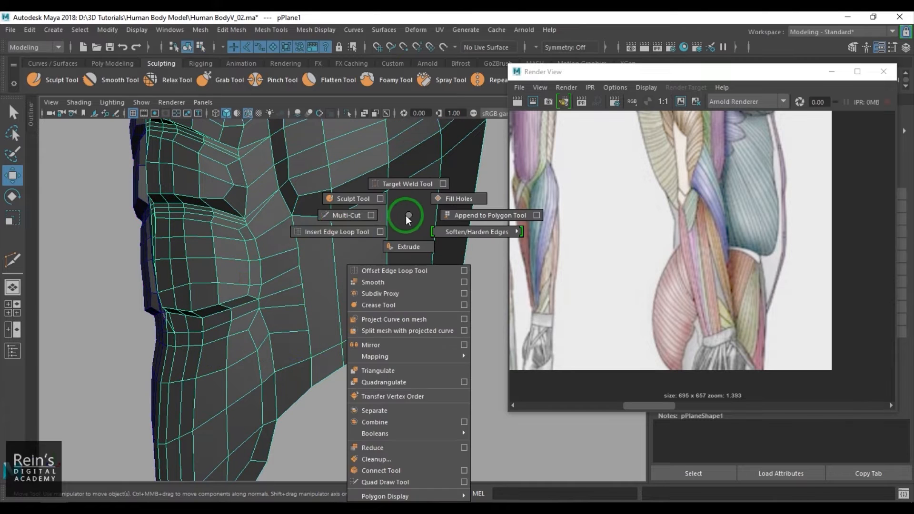
{"action": "right_click_drag", "start_coordinate": [337, 221], "coordinate": [336, 222], "text": "shift"}
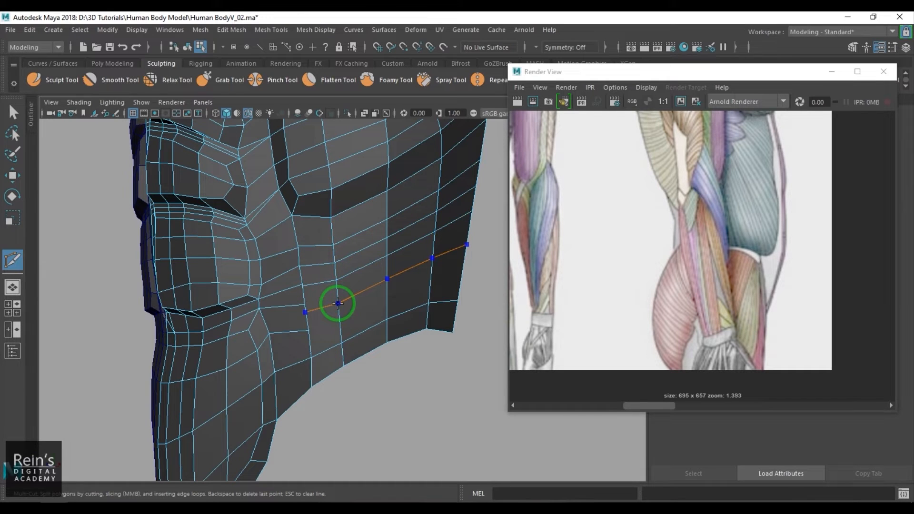
{"action": "left_click", "coordinate": [338, 298], "text": "ctrl"}
{"action": "left_click", "coordinate": [339, 323], "text": "ctrl"}
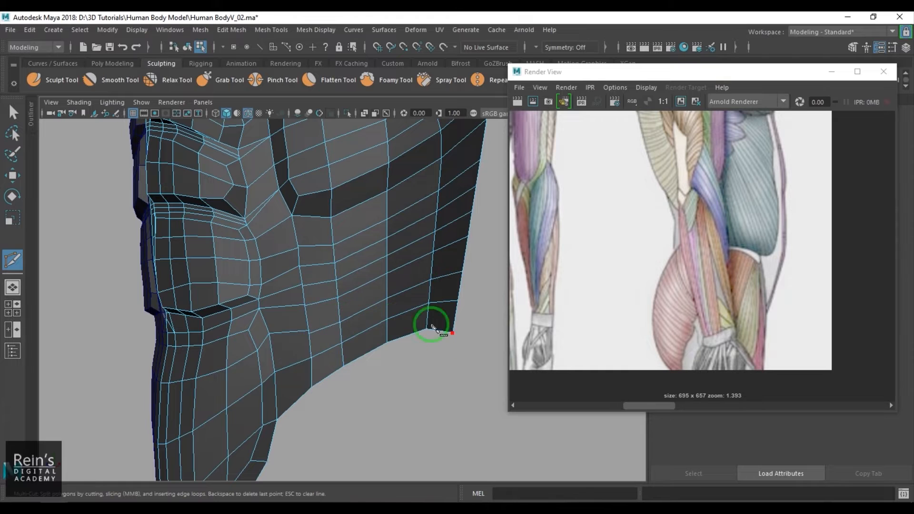
- Merge the end vertices of the new edge loops with the neighbouring abdomen vertices along the side seam
{"action": "key", "text": "w"}
{"action": "right_click_drag", "start_coordinate": [340, 340], "coordinate": [293, 328]}
{"action": "left_click", "coordinate": [308, 333]}
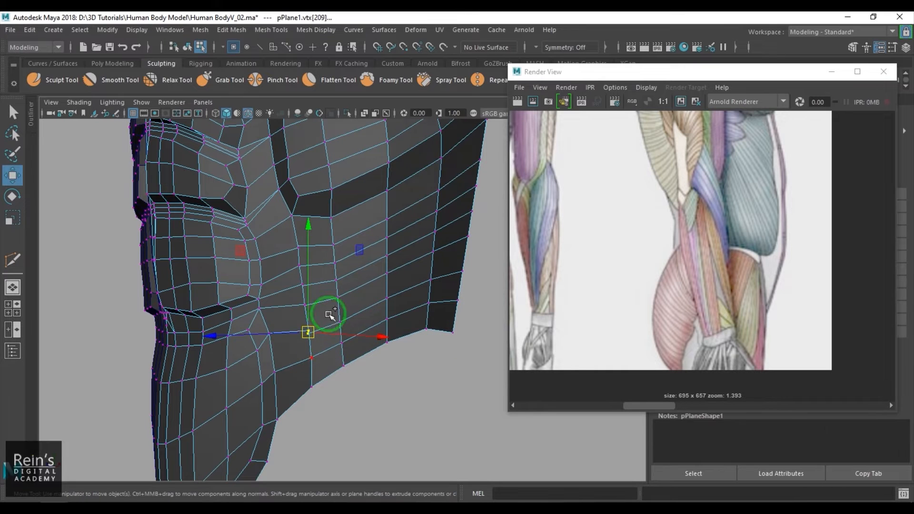
{"action": "left_click_drag", "start_coordinate": [292, 303], "coordinate": [318, 317]}
{"action": "left_click_drag", "start_coordinate": [295, 280], "coordinate": [322, 294]}
{"action": "left_click_drag", "start_coordinate": [290, 259], "coordinate": [315, 284]}
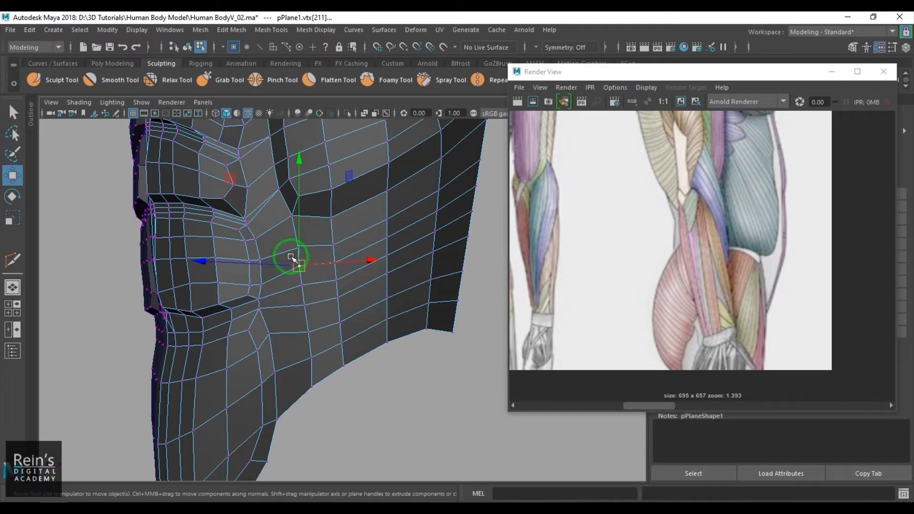
{"action": "left_click_drag", "start_coordinate": [289, 240], "coordinate": [314, 258]}
{"action": "middle_click_drag", "start_coordinate": [327, 343], "coordinate": [330, 323], "text": "alt"}
- Delete the two short vertical edges at the side's lower border beside the seam and return to object selection
{"action": "right_click_drag", "start_coordinate": [322, 345], "coordinate": [322, 319]}
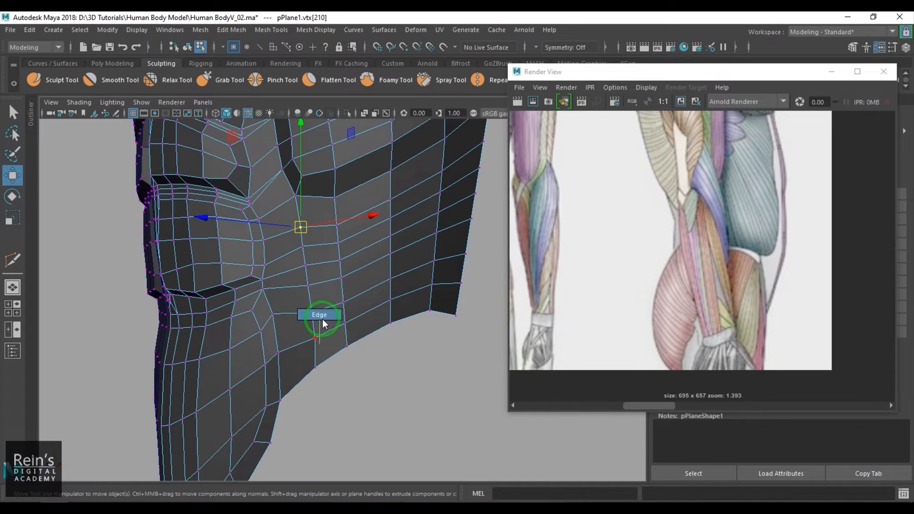
{"action": "left_click", "coordinate": [328, 333]}
{"action": "key", "text": "Delete"}
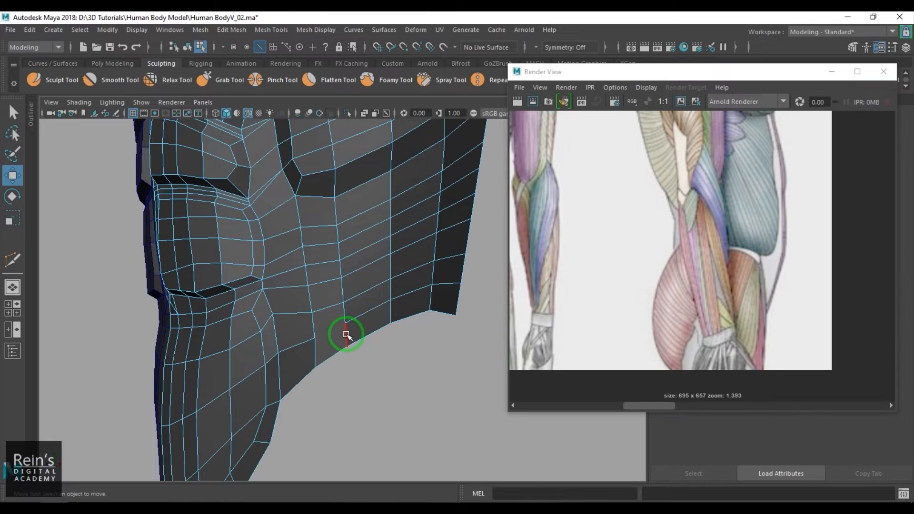
{"action": "left_click", "coordinate": [347, 336]}
{"action": "key", "text": "Delete"}
{"action": "right_click_drag", "start_coordinate": [353, 354], "coordinate": [368, 299]}
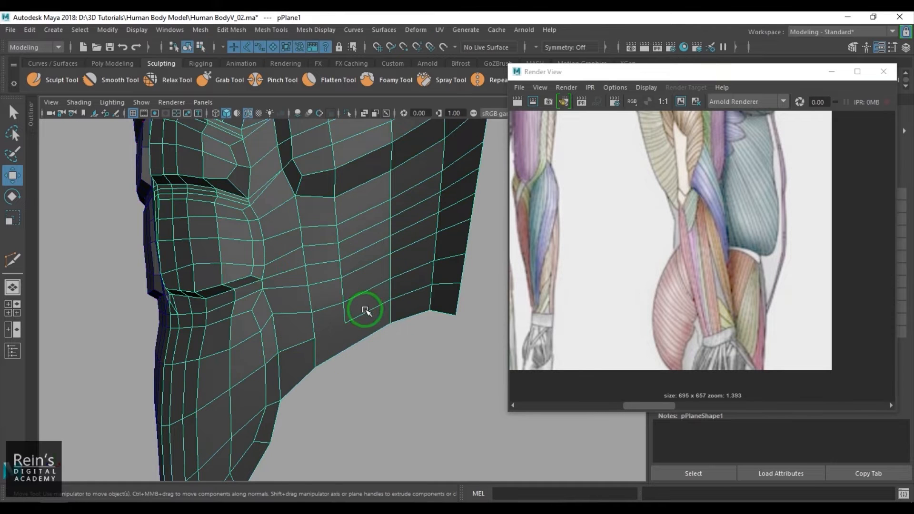
- Cut a diagonal edge from the bottom vertex of the side's first inner column to the lower border corner at the seam
{"action": "left_click_drag", "start_coordinate": [367, 324], "coordinate": [347, 319], "text": "alt"}
{"action": "right_click_drag", "start_coordinate": [362, 233], "coordinate": [300, 233], "text": "shift"}
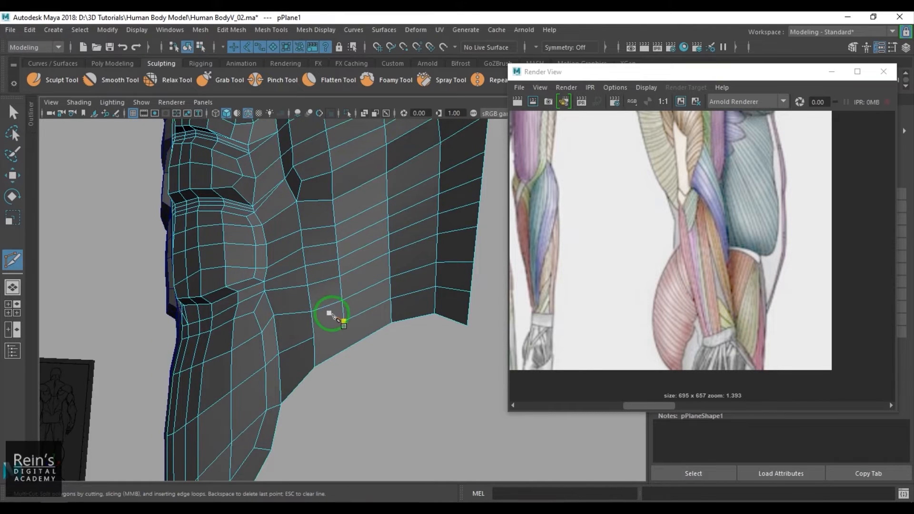
{"action": "left_click", "coordinate": [315, 367]}
{"action": "right_click", "coordinate": [367, 353]}
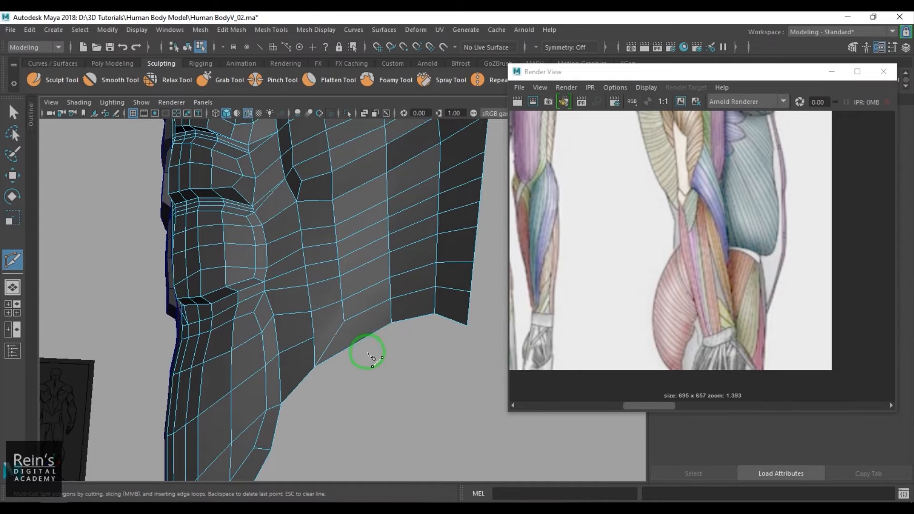
- Move the lower side's two inner vertical vertex columns towards the abdomen and adjust the bottom vertex of the first column
{"action": "key", "text": "w"}
{"action": "right_click_drag", "start_coordinate": [346, 318], "coordinate": [344, 270]}
{"action": "left_click", "coordinate": [346, 320]}
{"action": "left_click_drag", "start_coordinate": [325, 220], "coordinate": [375, 335]}
{"action": "left_click", "coordinate": [344, 316], "text": "shift"}
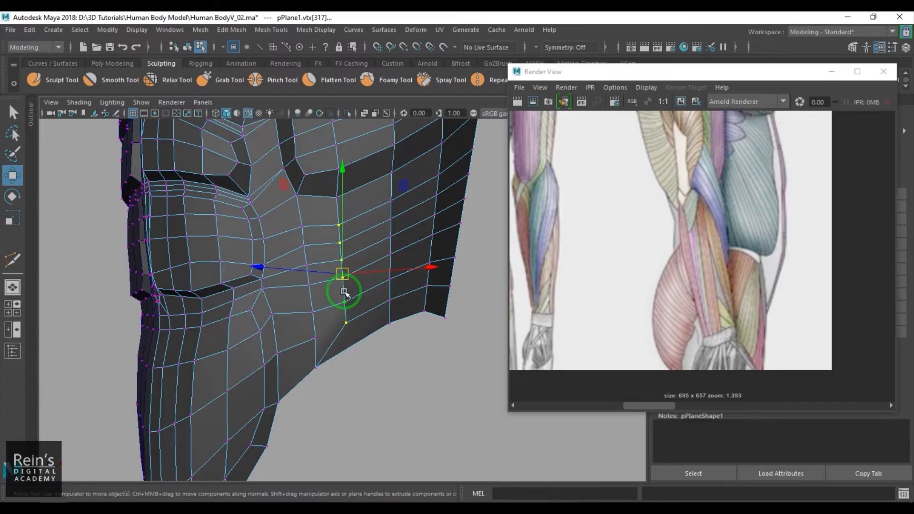
{"action": "left_click_drag", "start_coordinate": [343, 305], "coordinate": [327, 276], "text": "alt"}
{"action": "left_click_drag", "start_coordinate": [376, 283], "coordinate": [384, 345], "text": "alt"}
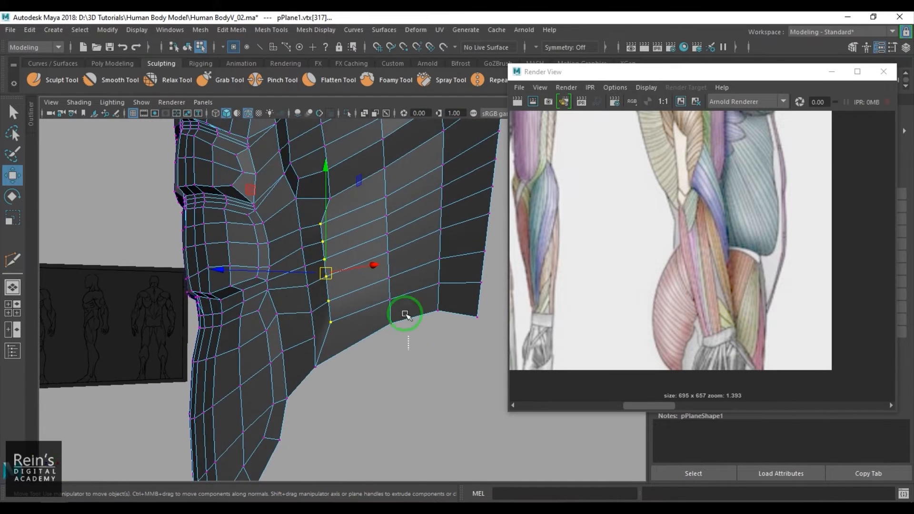
{"action": "left_click_drag", "start_coordinate": [406, 314], "coordinate": [333, 321]}
{"action": "left_click", "coordinate": [330, 332]}
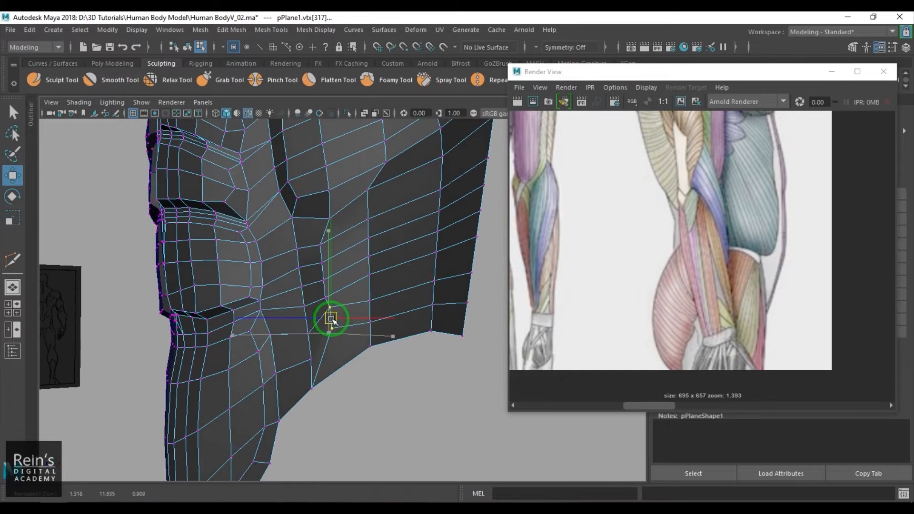
- Try raising the lower seam corner vertex and lowering the adjacent border vertex, and undo these moves
{"action": "left_click", "coordinate": [312, 389]}
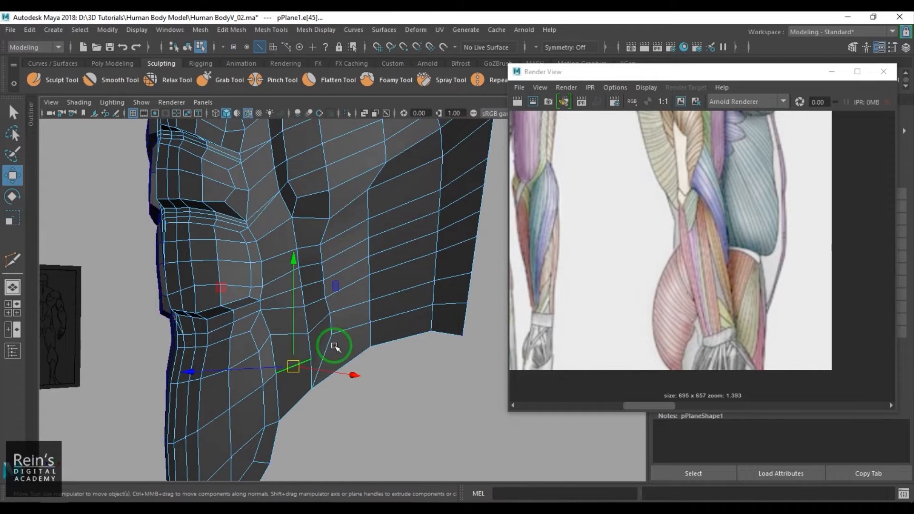
{"action": "right_click_drag", "start_coordinate": [333, 347], "coordinate": [278, 330], "text": "shift"}
{"action": "left_click_drag", "start_coordinate": [323, 396], "coordinate": [310, 385]}
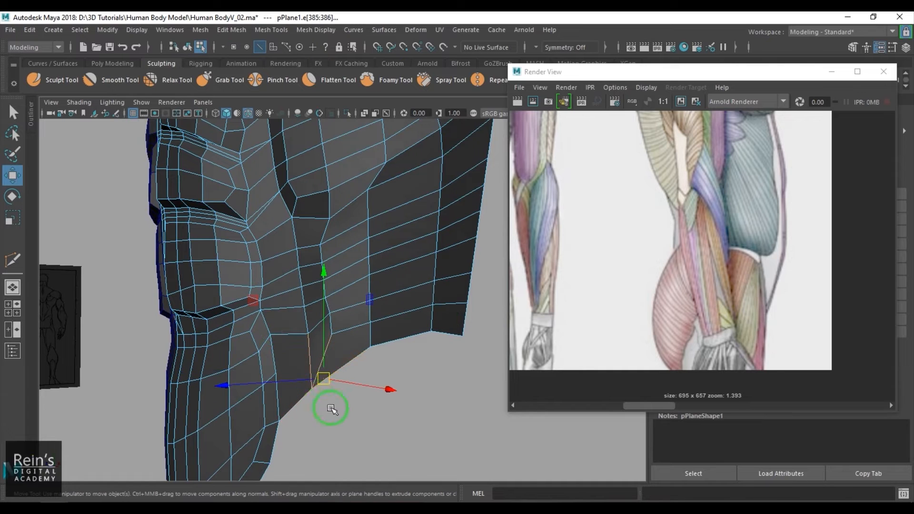
{"action": "right_click_drag", "start_coordinate": [315, 360], "coordinate": [291, 360]}
{"action": "left_click_drag", "start_coordinate": [332, 405], "coordinate": [306, 378]}
{"action": "left_click_drag", "start_coordinate": [312, 389], "coordinate": [320, 354]}
{"action": "left_click_drag", "start_coordinate": [353, 306], "coordinate": [370, 351]}
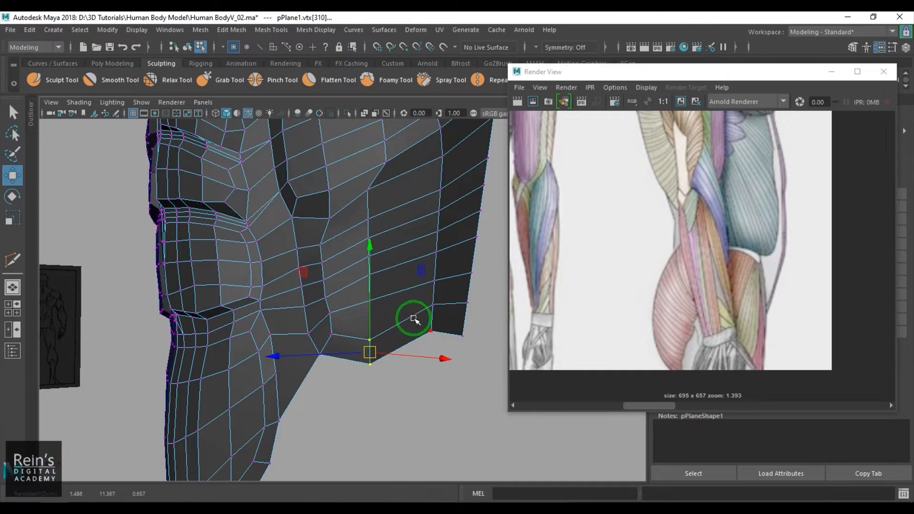
{"action": "left_click_drag", "start_coordinate": [435, 326], "coordinate": [324, 306]}
{"action": "key", "text": "ctrl+z"}
{"action": "key", "text": "ctrl+z"}
{"action": "key", "text": "ctrl+z"}
- Reposition the vertices around the lower seam corner and in the column above it for more even spacing, and return to object selection
{"action": "left_click_drag", "start_coordinate": [331, 318], "coordinate": [361, 357]}
{"action": "left_click", "coordinate": [360, 357]}
{"action": "scroll", "coordinate": [343, 331], "scroll_direction": "up", "scroll_amount": 3}
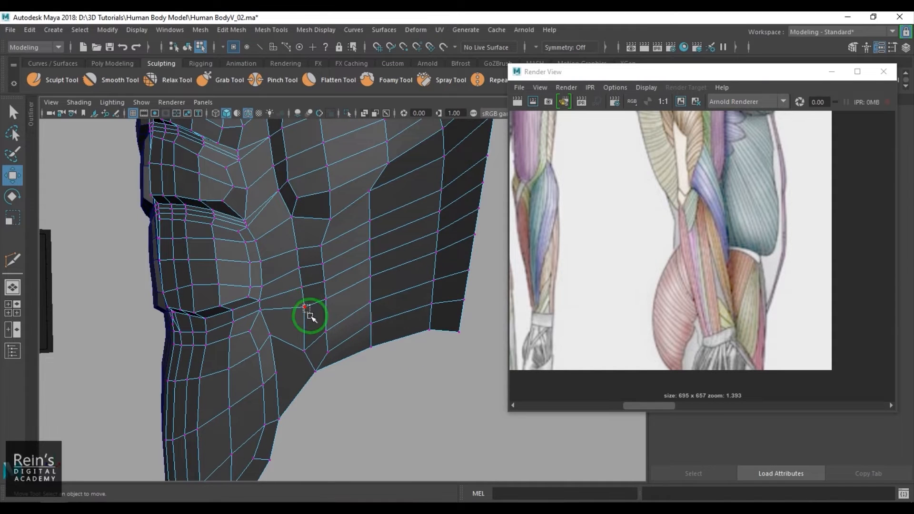
{"action": "left_click_drag", "start_coordinate": [303, 305], "coordinate": [310, 316]}
{"action": "left_click_drag", "start_coordinate": [305, 307], "coordinate": [324, 306]}
{"action": "left_click", "coordinate": [326, 299]}
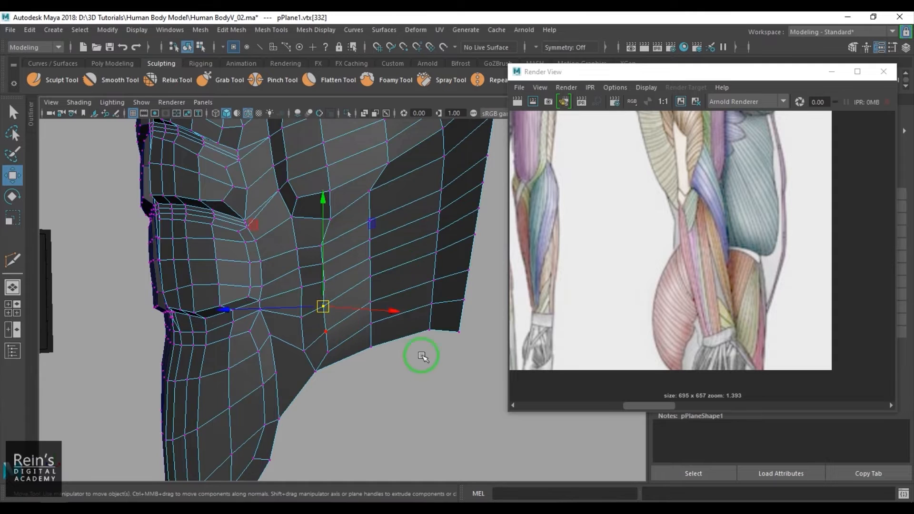
{"action": "key", "text": "F8"}
- Turn the viewport's sRGB gamma view transform back on and deselect the torso half
{"action": "left_click", "coordinate": [419, 357]}
{"action": "scroll", "coordinate": [407, 365], "scroll_direction": "down", "scroll_amount": 2}
{"action": "middle_click_drag", "start_coordinate": [400, 300], "coordinate": [407, 315], "text": "alt"}
{"action": "left_click", "coordinate": [365, 308]}
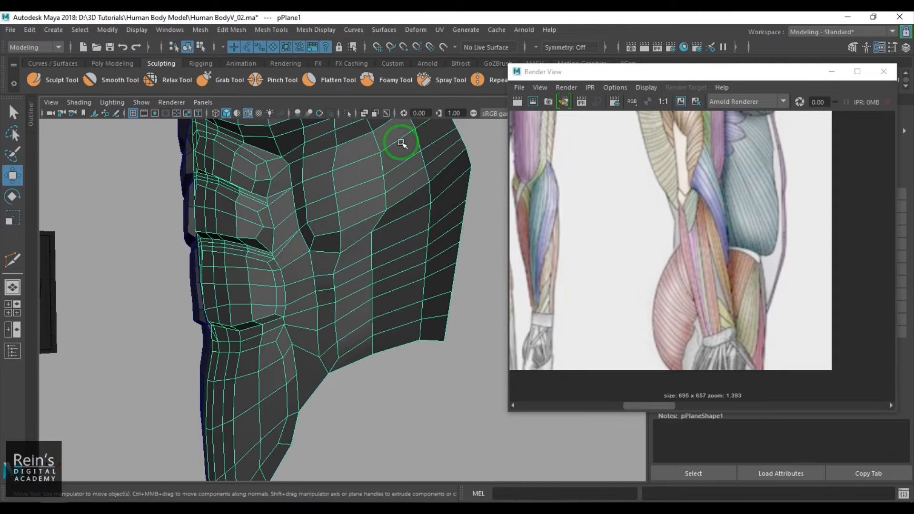
{"action": "left_click", "coordinate": [472, 115]}
{"action": "left_click", "coordinate": [417, 349]}
- Display the torso half in smooth mesh preview and inspect the torso from the front
{"action": "scroll", "coordinate": [368, 302], "scroll_direction": "down", "scroll_amount": 5}
{"action": "left_click_drag", "start_coordinate": [367, 301], "coordinate": [335, 288], "text": "alt"}
{"action": "left_click", "coordinate": [347, 292]}
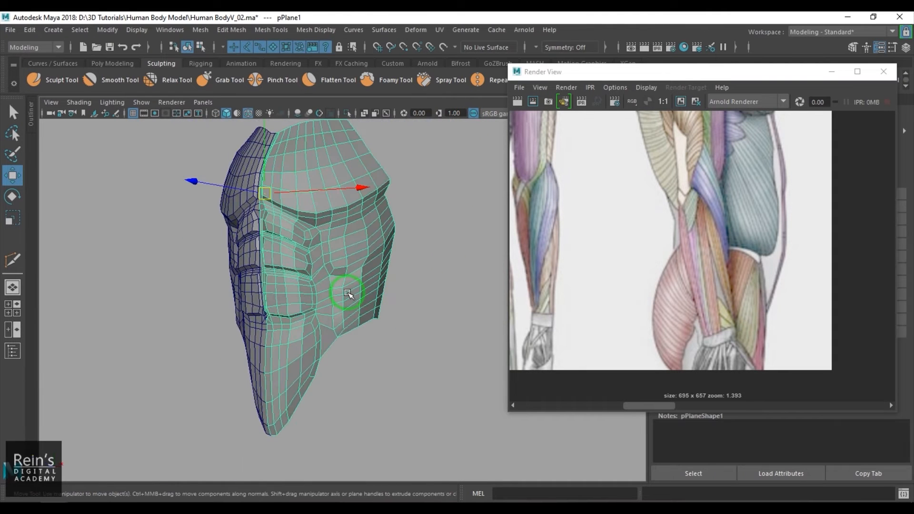
{"action": "key", "text": "3"}
{"action": "left_click", "coordinate": [395, 367]}
{"action": "scroll", "coordinate": [374, 342], "scroll_direction": "down", "scroll_amount": 4}
{"action": "left_click_drag", "start_coordinate": [374, 342], "coordinate": [404, 344], "text": "alt"}
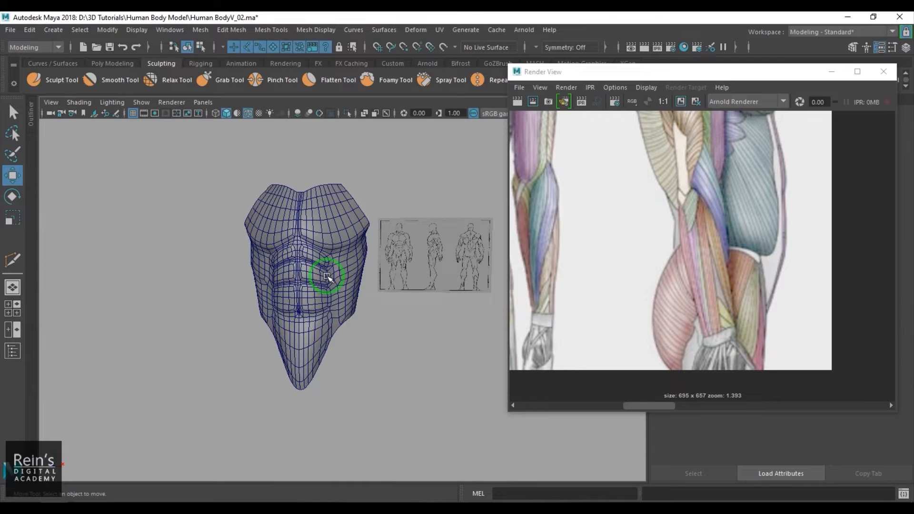
- Activate the Sculpt Tool on the torso half, try a stroke on the lower side, and undo it
{"action": "left_click", "coordinate": [328, 276]}
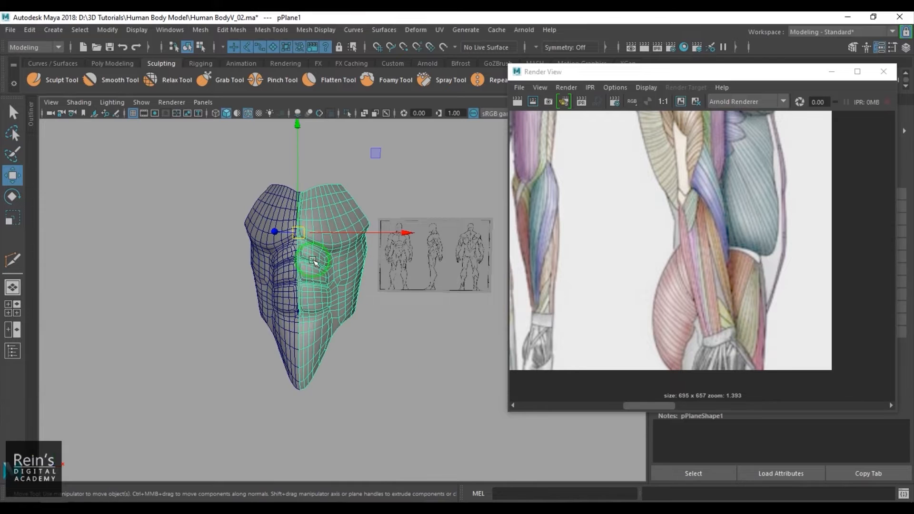
{"action": "left_click", "coordinate": [60, 81]}
{"action": "scroll", "coordinate": [347, 310], "scroll_direction": "up", "scroll_amount": 4}
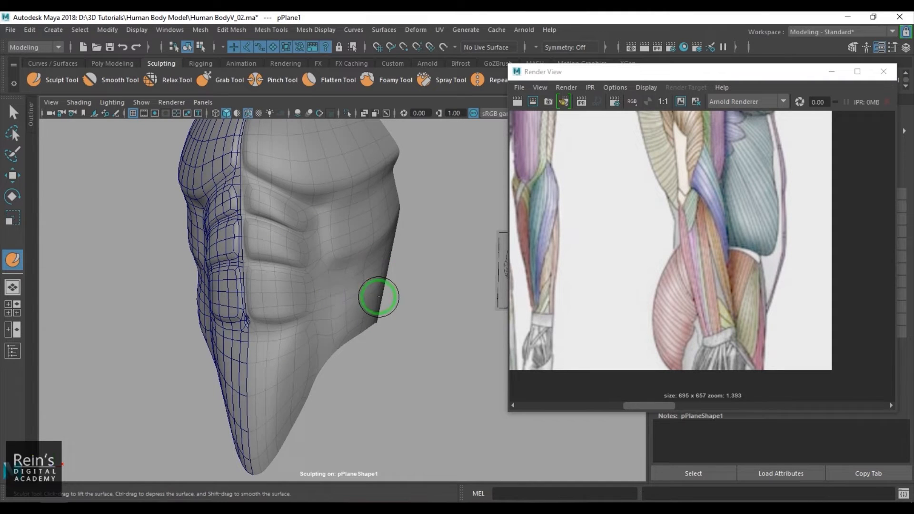
{"action": "mouse_move", "coordinate": [376, 293]}
{"action": "left_mouse_down", "text": "alt"}
{"action": "mouse_move", "coordinate": [384, 272]}
{"action": "mouse_move", "coordinate": [332, 288]}
{"action": "left_mouse_up", "text": "alt"}
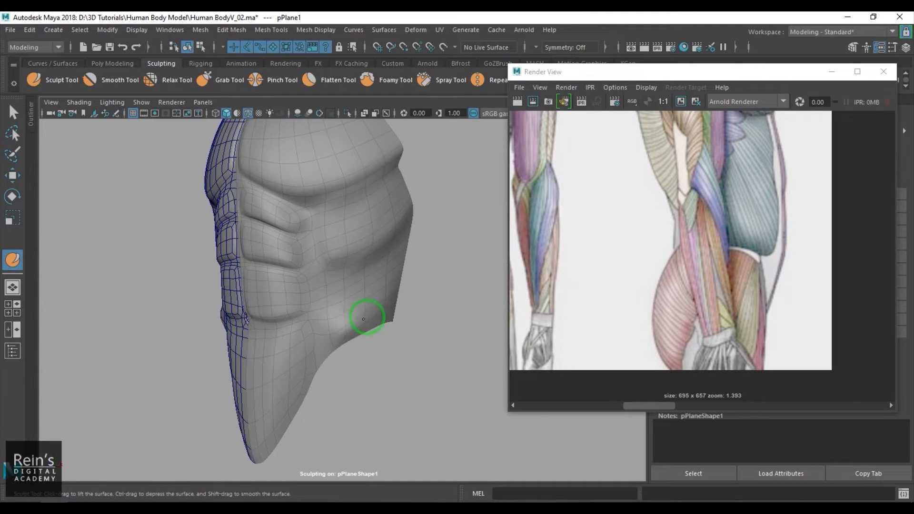
{"action": "key", "text": "ctrl+z"}
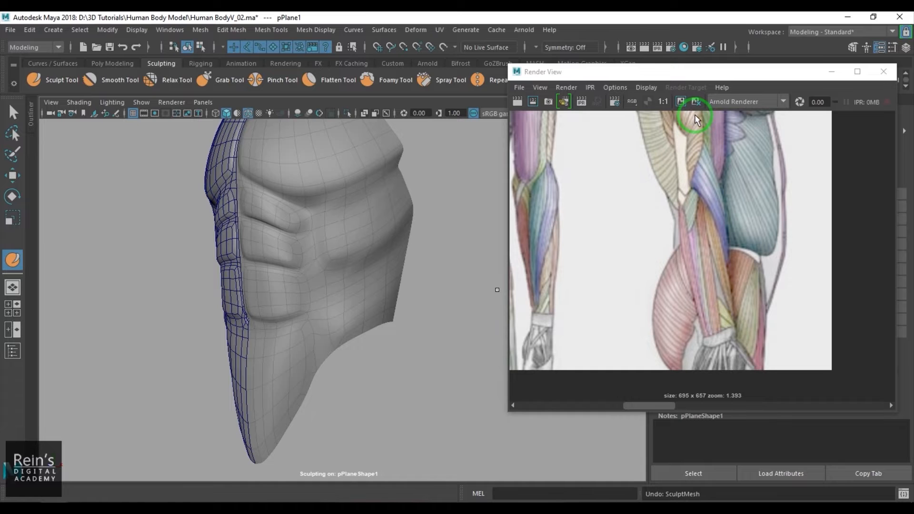
- Set the Sculpt Tool's strength to 0.1 and try a stroke on the lower side near the border
{"action": "left_click_drag", "start_coordinate": [705, 71], "coordinate": [656, 156]}
{"action": "left_click", "coordinate": [892, 55]}
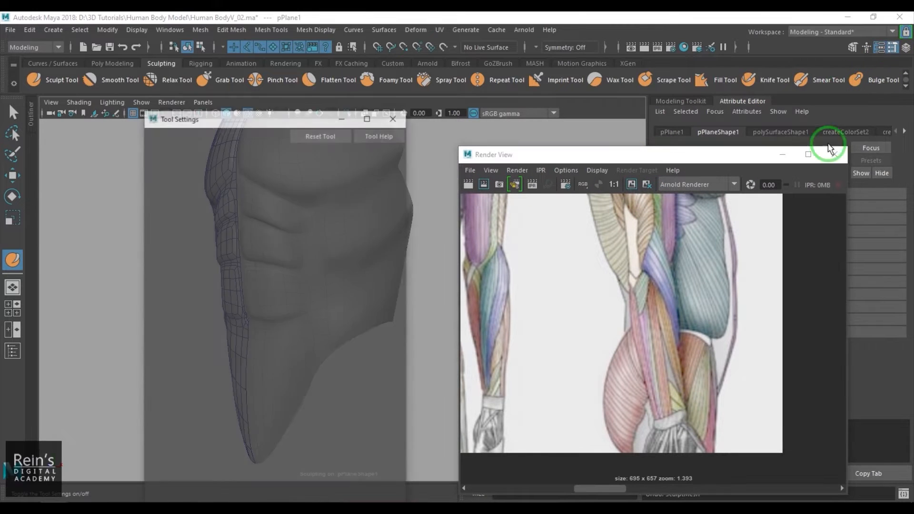
{"action": "left_click_drag", "start_coordinate": [262, 116], "coordinate": [517, 108]}
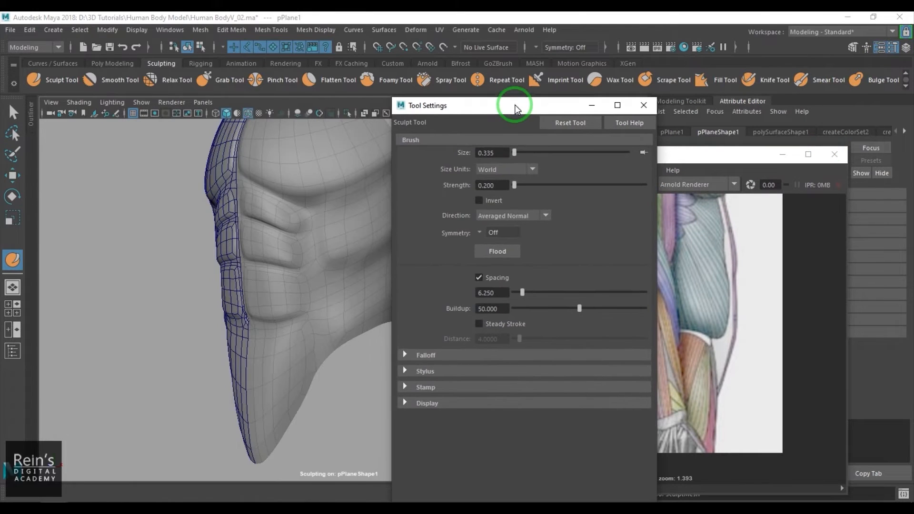
{"action": "double_click", "coordinate": [488, 185]}
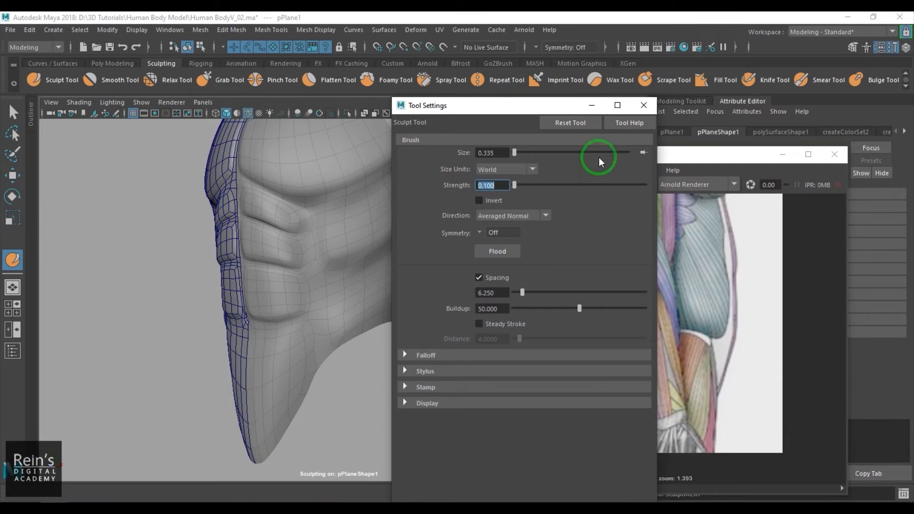
{"action": "left_click", "coordinate": [644, 105]}
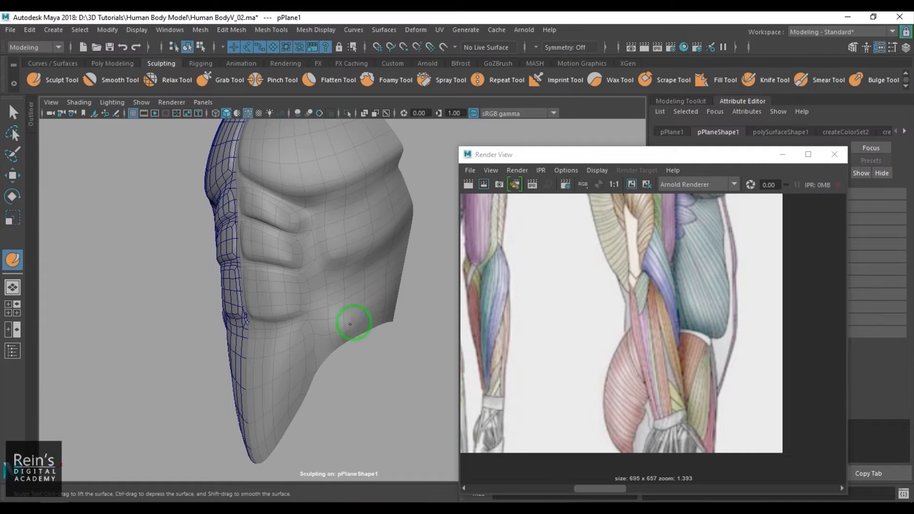
{"action": "left_click_drag", "start_coordinate": [382, 307], "coordinate": [368, 317]}
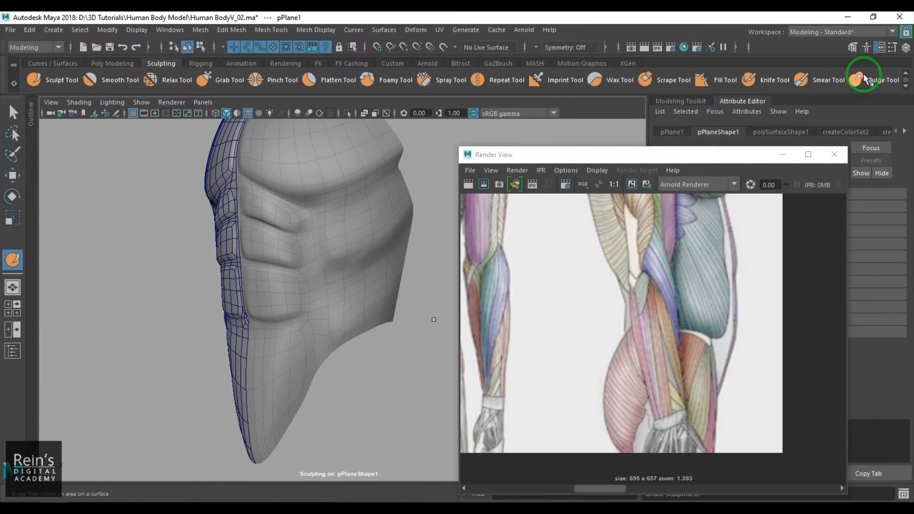
- Set the Sculpt Tool's brush size to 0.6 and smooth the side surface with it
{"action": "left_click", "coordinate": [892, 47]}
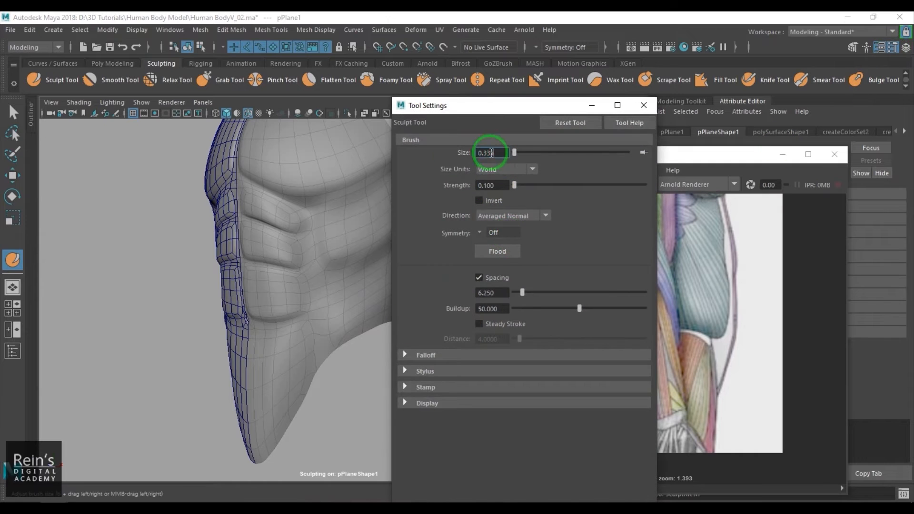
{"action": "key", "text": "Return"}
{"action": "left_click_drag", "start_coordinate": [498, 105], "coordinate": [583, 90]}
{"action": "mouse_move", "coordinate": [364, 307]}
{"action": "left_mouse_down", "text": "shift"}
{"action": "mouse_move", "coordinate": [351, 310]}
{"action": "mouse_move", "coordinate": [362, 253]}
{"action": "mouse_move", "coordinate": [384, 237]}
{"action": "mouse_move", "coordinate": [343, 255]}
{"action": "mouse_move", "coordinate": [392, 222]}
{"action": "mouse_move", "coordinate": [386, 240]}
{"action": "left_mouse_up", "text": "shift"}
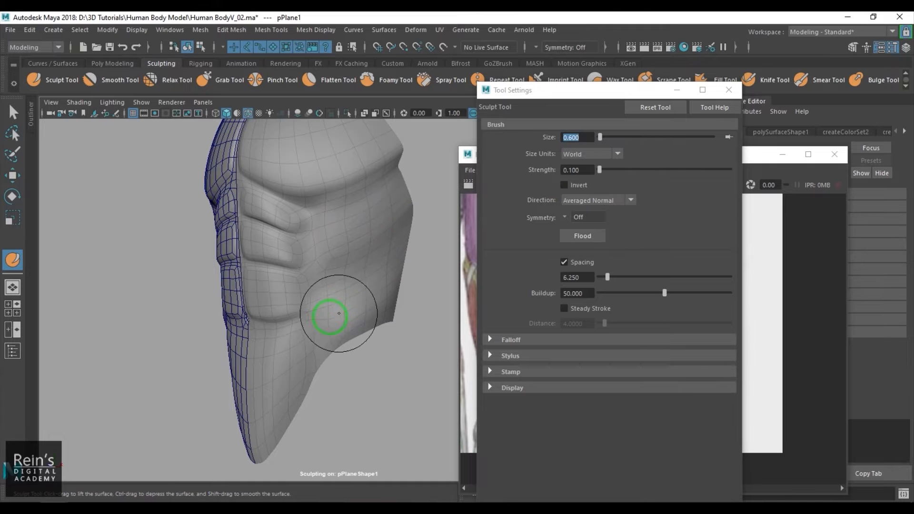
- Examine the sculpted side and compare the torso's outline with the reference drawing in the front view
{"action": "left_click_drag", "start_coordinate": [343, 336], "coordinate": [387, 326], "text": "alt"}
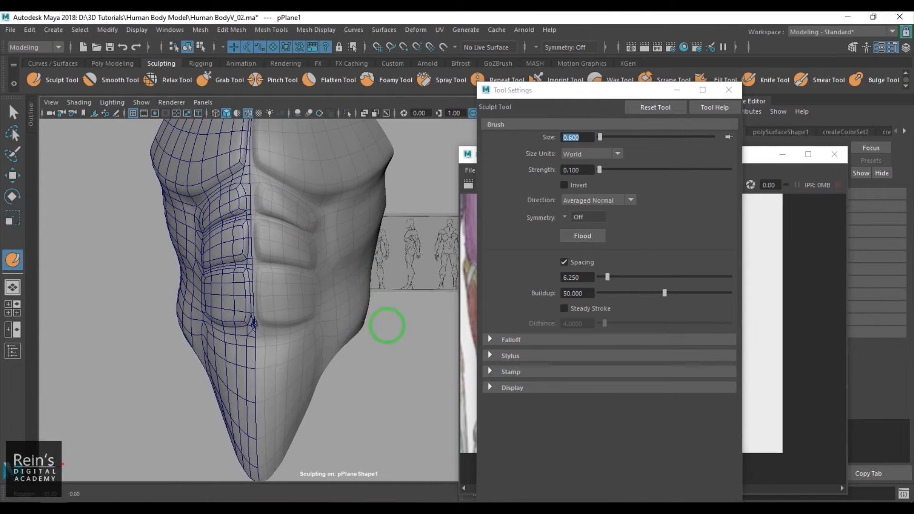
{"action": "left_click_drag", "start_coordinate": [381, 280], "coordinate": [382, 271], "text": "alt"}
{"action": "left_click_drag", "start_coordinate": [371, 304], "coordinate": [369, 340], "text": "alt"}
{"action": "key", "text": "space"}
{"action": "scroll", "coordinate": [369, 340], "scroll_direction": "down", "scroll_amount": 5}
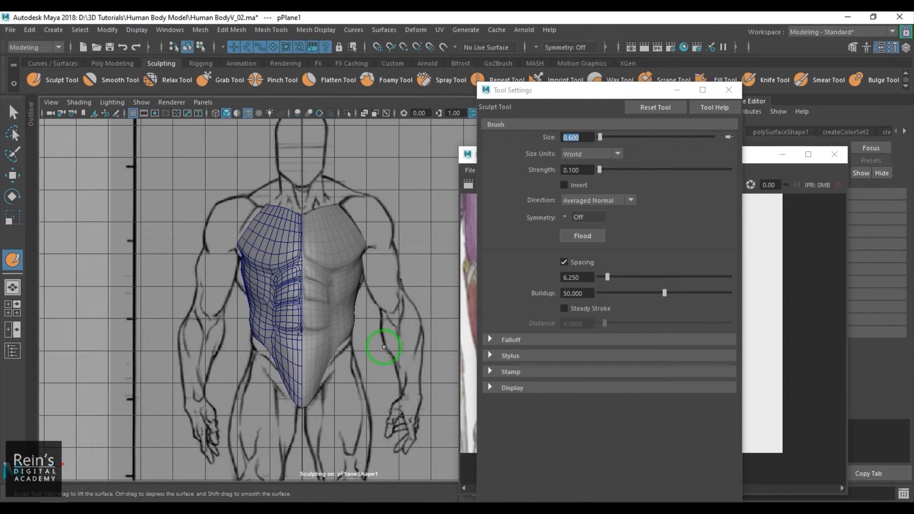
{"action": "middle_click_drag", "start_coordinate": [374, 324], "coordinate": [372, 341], "text": "alt"}
{"action": "scroll", "coordinate": [359, 327], "scroll_direction": "up", "scroll_amount": 4}
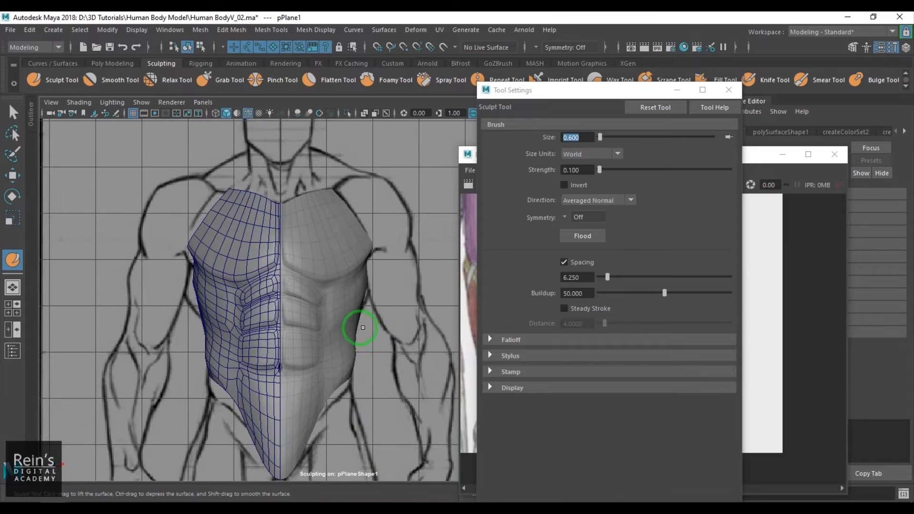
- Leave the Sculpt Tool, deselect the torso, close the tool settings, and hide the wireframe overlay in the perspective view
{"action": "key", "text": "space"}
{"action": "left_click_drag", "start_coordinate": [359, 327], "coordinate": [326, 324]}
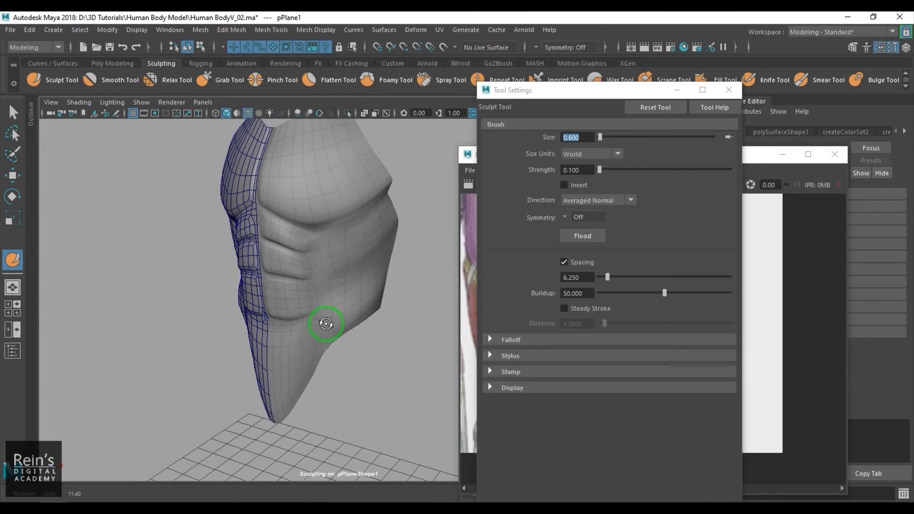
{"action": "key", "text": "w"}
{"action": "left_click", "coordinate": [363, 370]}
{"action": "mouse_move", "coordinate": [363, 370]}
{"action": "left_mouse_down", "text": "alt"}
{"action": "mouse_move", "coordinate": [347, 327]}
{"action": "mouse_move", "coordinate": [373, 279]}
{"action": "mouse_move", "coordinate": [346, 264]}
{"action": "mouse_move", "coordinate": [389, 328]}
{"action": "left_mouse_up", "text": "alt"}
{"action": "left_click", "coordinate": [729, 90]}
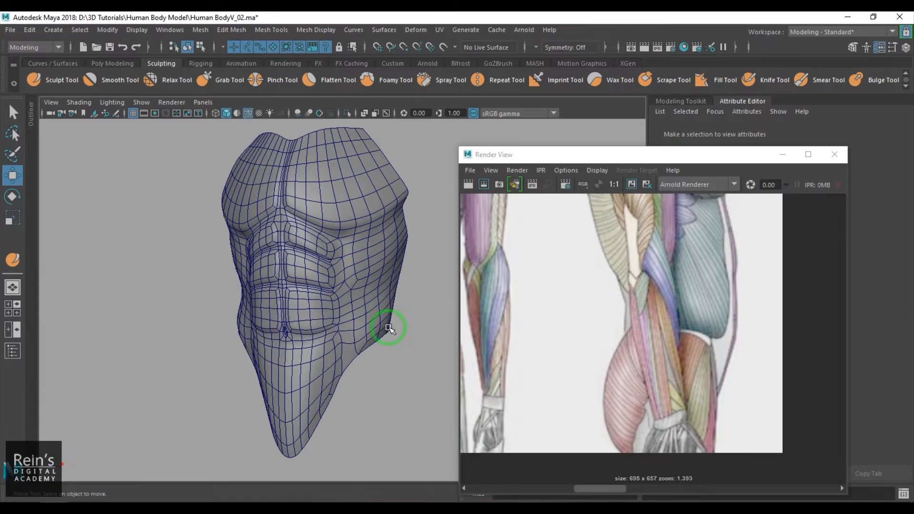
{"action": "left_click", "coordinate": [249, 115]}
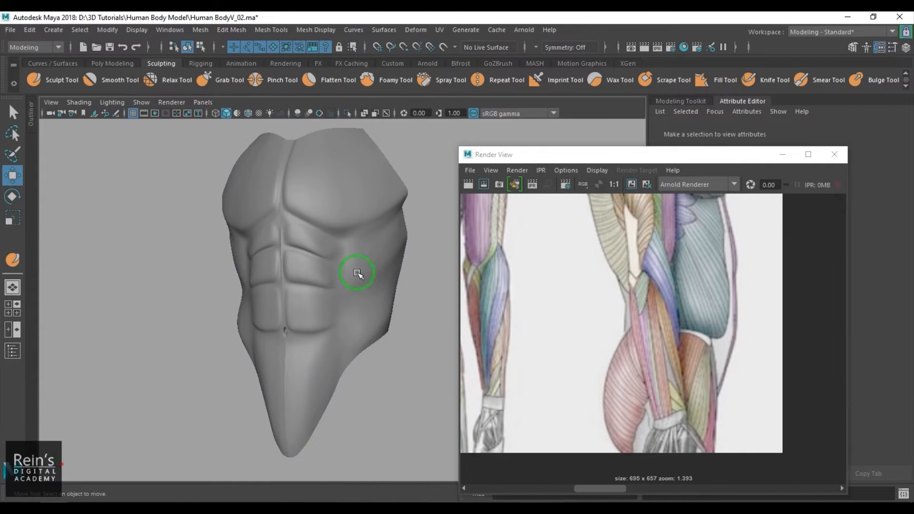
- Harden the torso mesh's edges so its shading is faceted, and deselect it
{"action": "left_click", "coordinate": [358, 274]}
{"action": "right_click_drag", "start_coordinate": [351, 172], "coordinate": [465, 225], "text": "shift"}
{"action": "left_click", "coordinate": [437, 300]}
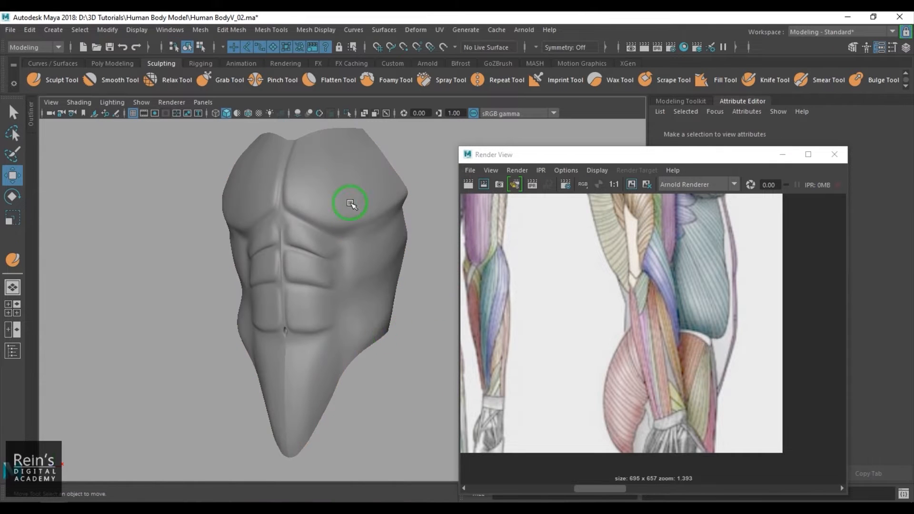
{"action": "left_click", "coordinate": [351, 191]}
{"action": "right_click_drag", "start_coordinate": [408, 204], "coordinate": [464, 224], "text": "shift"}
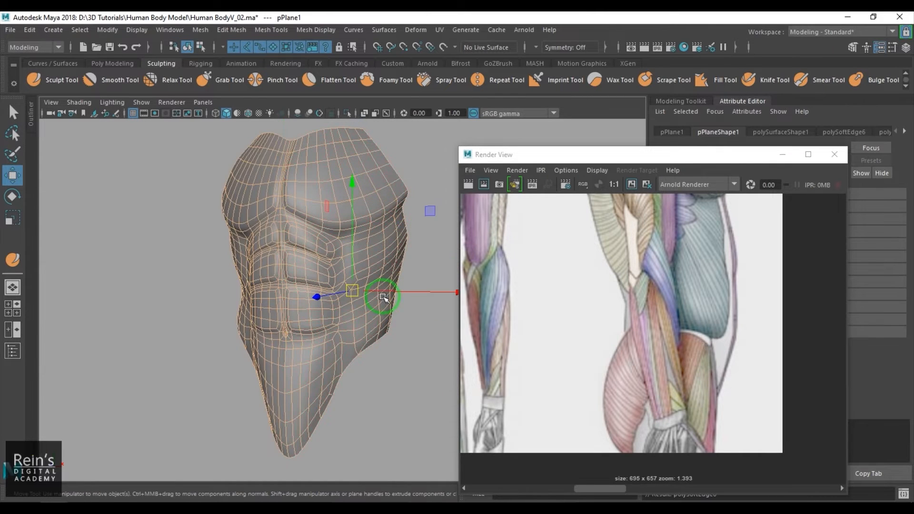
{"action": "left_click", "coordinate": [408, 378]}
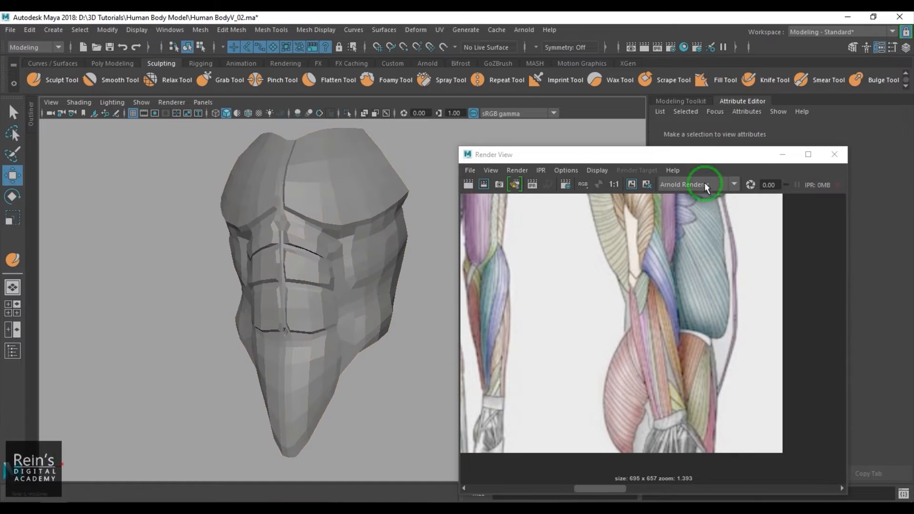
- Close the anatomy reference in the render view and show the wireframe overlay on the torso
{"action": "left_click", "coordinate": [834, 154]}
{"action": "left_click_drag", "start_coordinate": [410, 271], "coordinate": [312, 251], "text": "alt"}
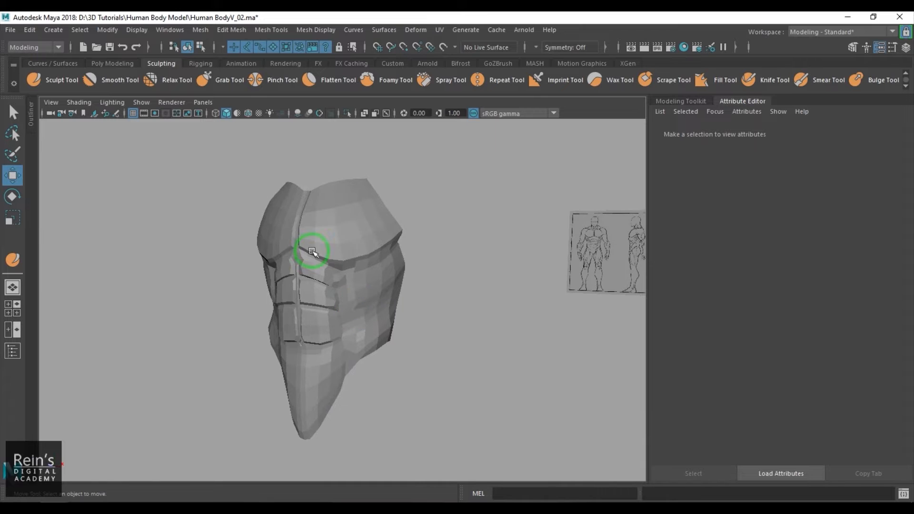
{"action": "left_click_drag", "start_coordinate": [273, 288], "coordinate": [335, 296], "text": "alt"}
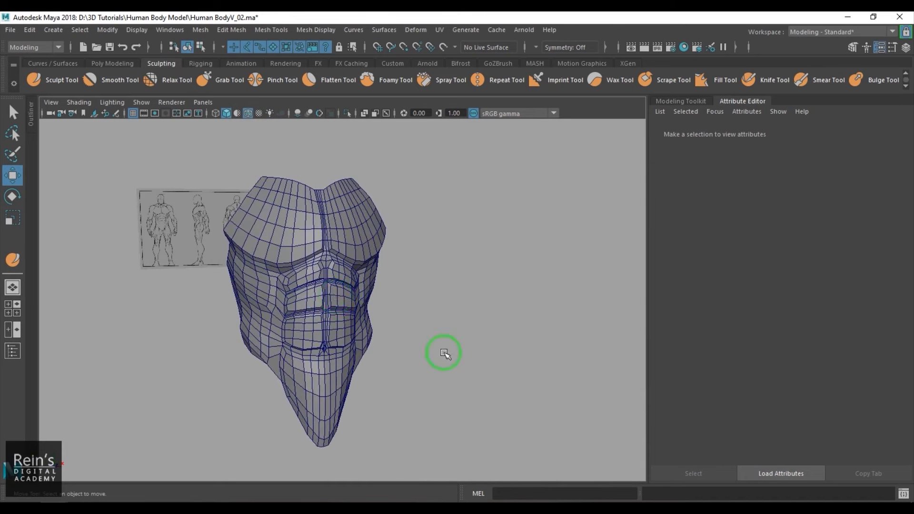
{"action": "left_click_drag", "start_coordinate": [444, 354], "coordinate": [423, 329], "text": "alt"}
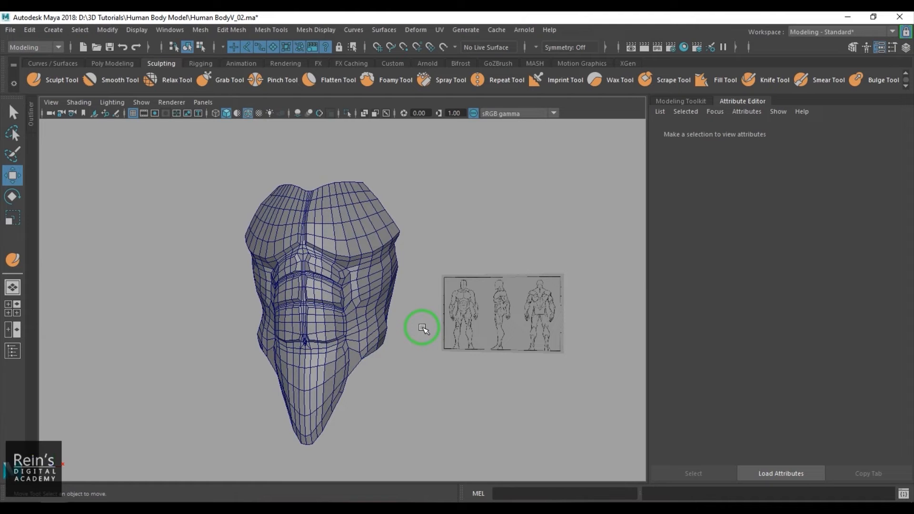
{"action": "left_click_drag", "start_coordinate": [529, 455], "coordinate": [459, 397], "text": "alt"}
{"action": "right_click_drag", "start_coordinate": [397, 191], "coordinate": [364, 260], "text": "alt"}
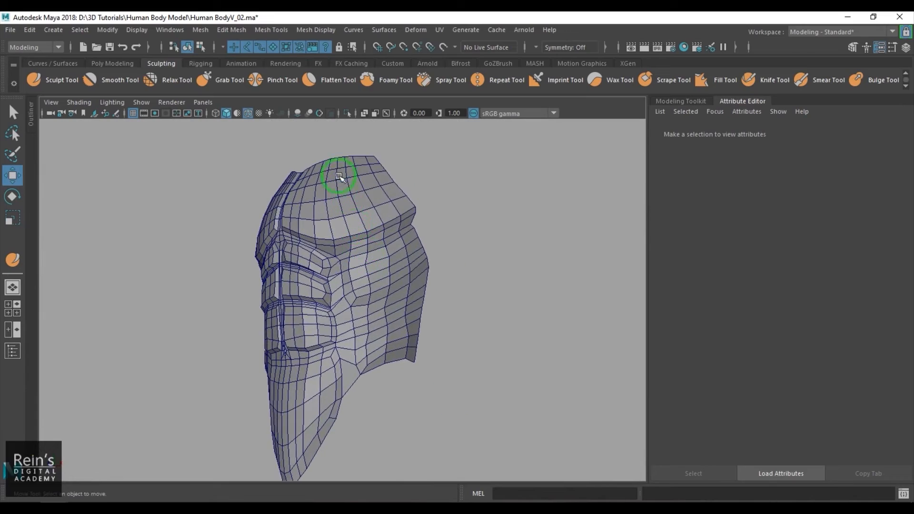
- Pull the upper chest faces outward with soft selection from above to round the chest's curve
{"action": "right_click_drag", "start_coordinate": [338, 180], "coordinate": [341, 214]}
{"action": "left_click", "coordinate": [345, 188]}
{"action": "left_click_drag", "start_coordinate": [344, 188], "coordinate": [381, 304], "text": "alt"}
{"action": "key", "text": "b"}
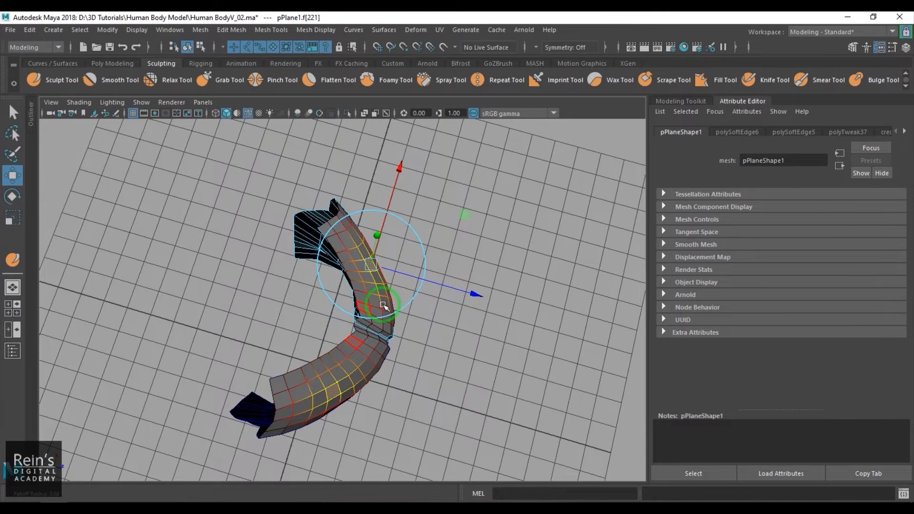
{"action": "left_click_drag", "start_coordinate": [467, 220], "coordinate": [476, 217]}
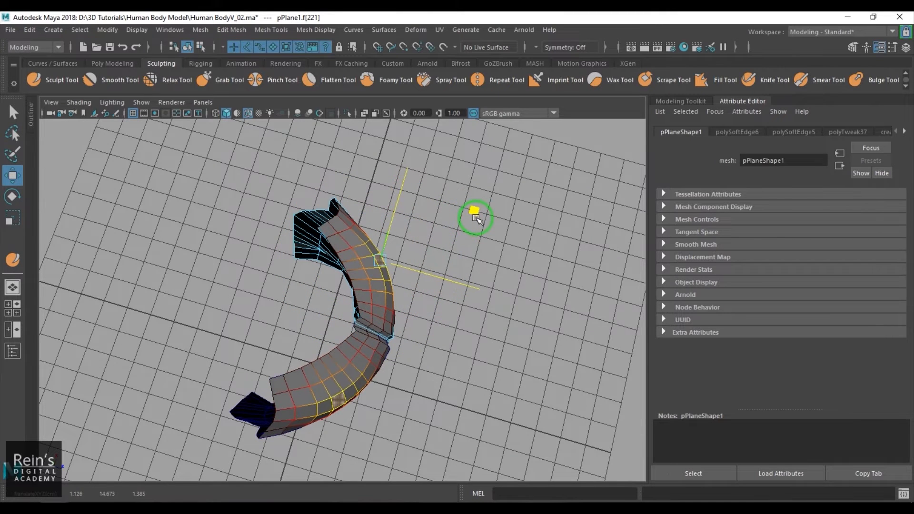
{"action": "left_click_drag", "start_coordinate": [461, 305], "coordinate": [399, 239], "text": "alt"}
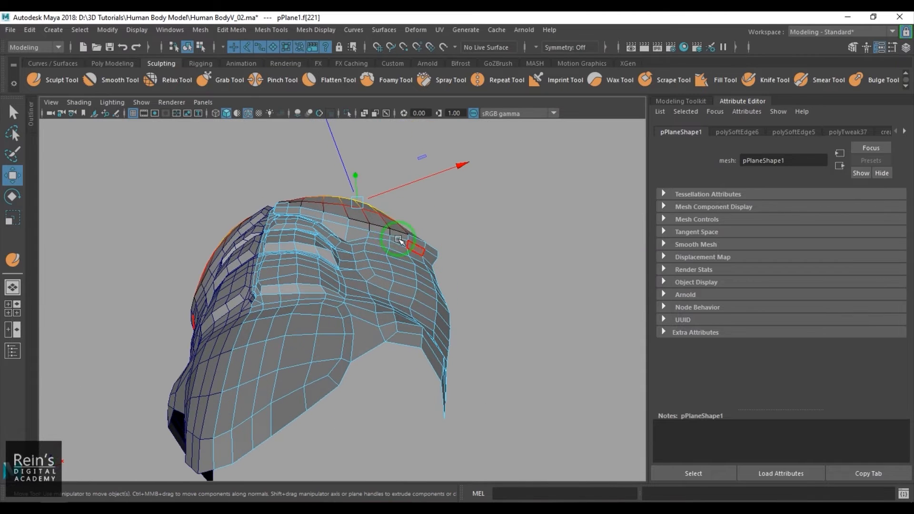
- Move the lower chest faces with soft selection to even out the chest's bulge, and deselect the mesh
{"action": "left_click", "coordinate": [366, 225]}
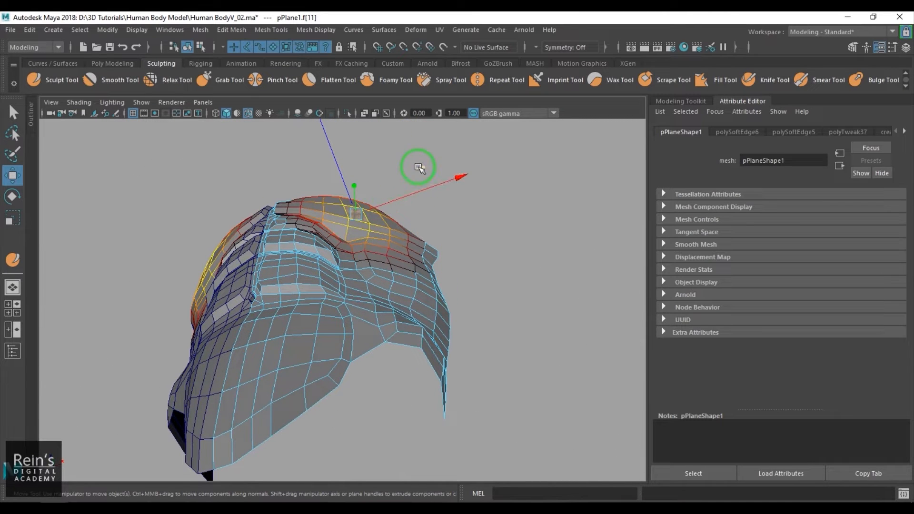
{"action": "mouse_move", "coordinate": [361, 222]}
{"action": "left_mouse_down"}
{"action": "mouse_move", "coordinate": [357, 238]}
{"action": "mouse_move", "coordinate": [352, 213]}
{"action": "left_mouse_up"}
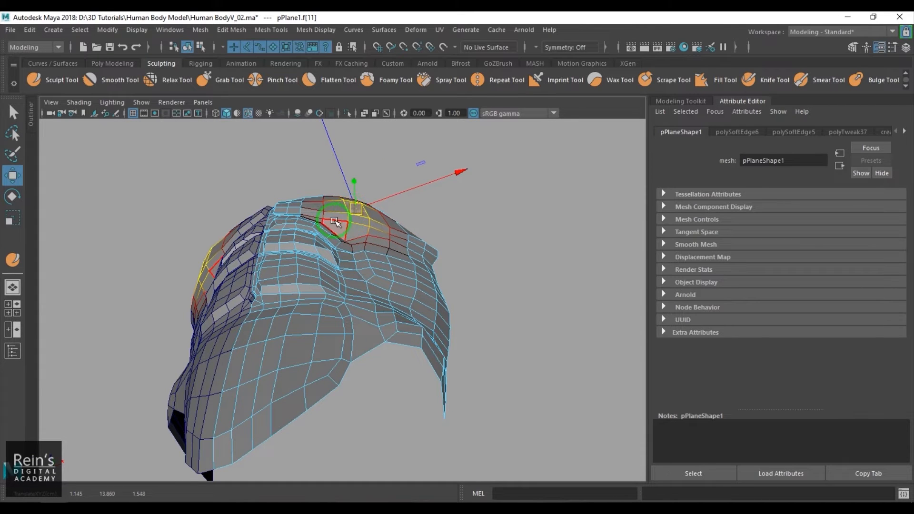
{"action": "double_click", "coordinate": [335, 221]}
{"action": "right_click_drag", "start_coordinate": [334, 221], "coordinate": [322, 214]}
{"action": "left_click_drag", "start_coordinate": [329, 222], "coordinate": [349, 273], "text": "alt"}
{"action": "left_click", "coordinate": [492, 260]}
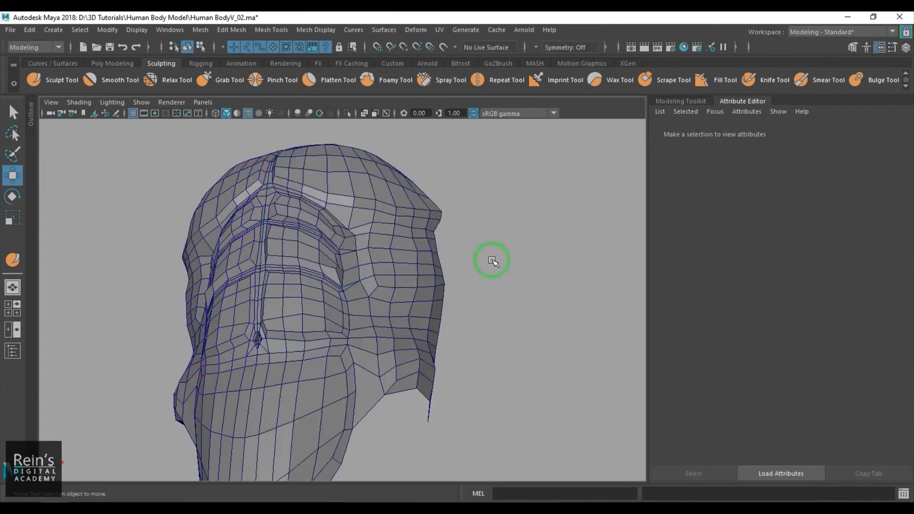
- Reposition the vertex at the inner end of the chest's top border, next to the sternum
{"action": "left_click_drag", "start_coordinate": [492, 261], "coordinate": [415, 326], "text": "alt"}
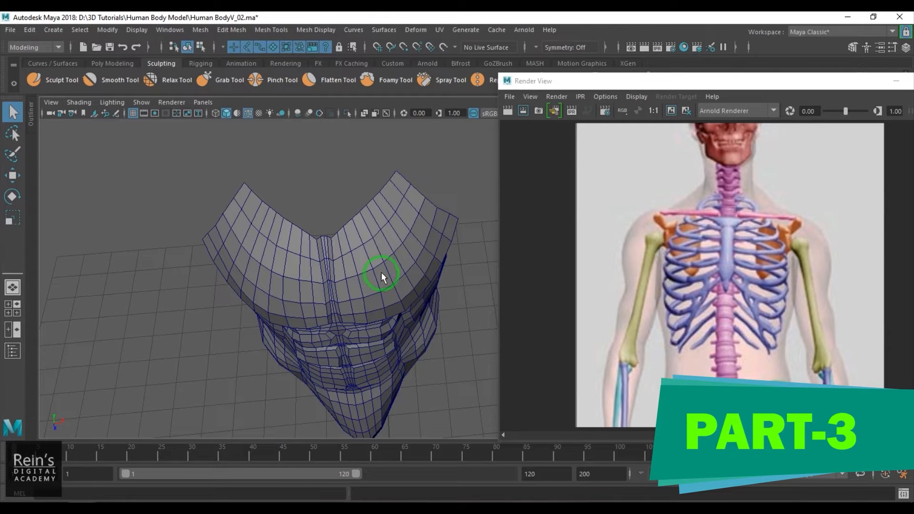
{"action": "mouse_move", "coordinate": [416, 295]}
{"action": "left_mouse_down", "text": "alt"}
{"action": "mouse_move", "coordinate": [370, 306]}
{"action": "mouse_move", "coordinate": [307, 279]}
{"action": "mouse_move", "coordinate": [374, 257]}
{"action": "mouse_move", "coordinate": [420, 306]}
{"action": "mouse_move", "coordinate": [486, 306]}
{"action": "mouse_move", "coordinate": [402, 292]}
{"action": "left_mouse_up", "text": "alt"}
{"action": "scroll", "coordinate": [803, 284], "scroll_direction": "up", "scroll_amount": 2}
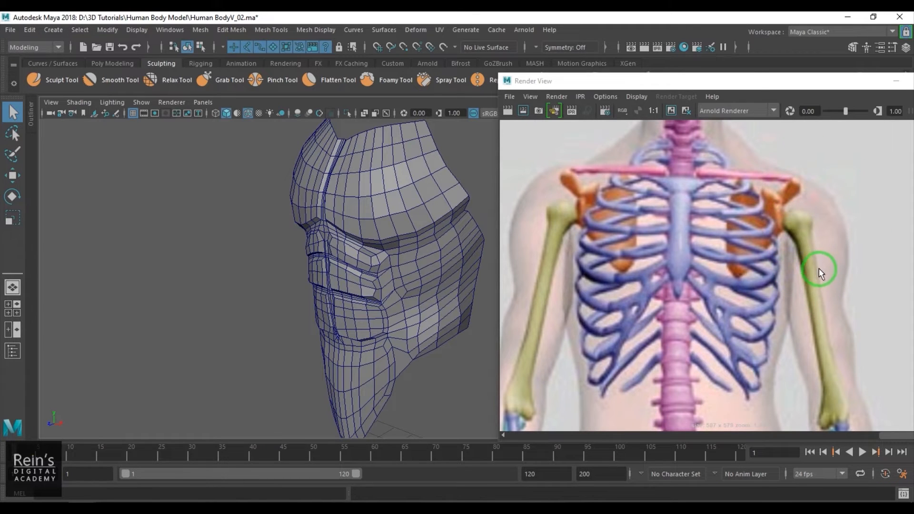
{"action": "left_click_drag", "start_coordinate": [278, 233], "coordinate": [409, 269], "text": "alt"}
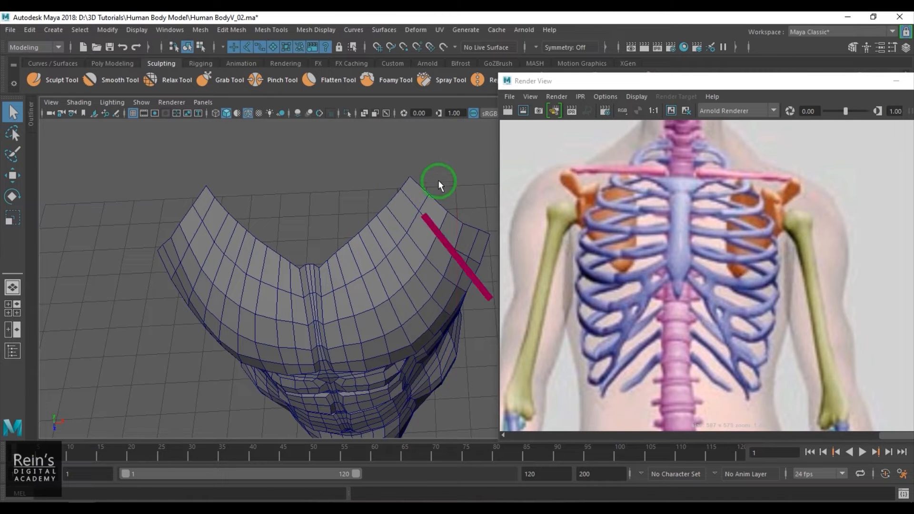
{"action": "mouse_move", "coordinate": [401, 244]}
{"action": "left_mouse_down", "text": "alt"}
{"action": "mouse_move", "coordinate": [369, 241]}
{"action": "mouse_move", "coordinate": [429, 235]}
{"action": "mouse_move", "coordinate": [414, 190]}
{"action": "mouse_move", "coordinate": [399, 243]}
{"action": "mouse_move", "coordinate": [428, 261]}
{"action": "mouse_move", "coordinate": [432, 285]}
{"action": "mouse_move", "coordinate": [424, 261]}
{"action": "mouse_move", "coordinate": [380, 245]}
{"action": "mouse_move", "coordinate": [382, 262]}
{"action": "left_mouse_up", "text": "alt"}
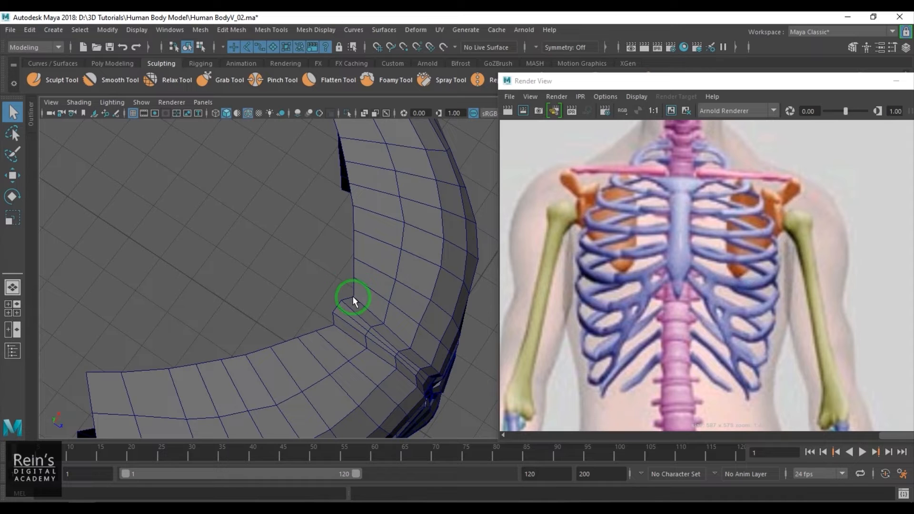
{"action": "right_click_drag", "start_coordinate": [353, 296], "coordinate": [344, 293]}
{"action": "left_click", "coordinate": [355, 297]}
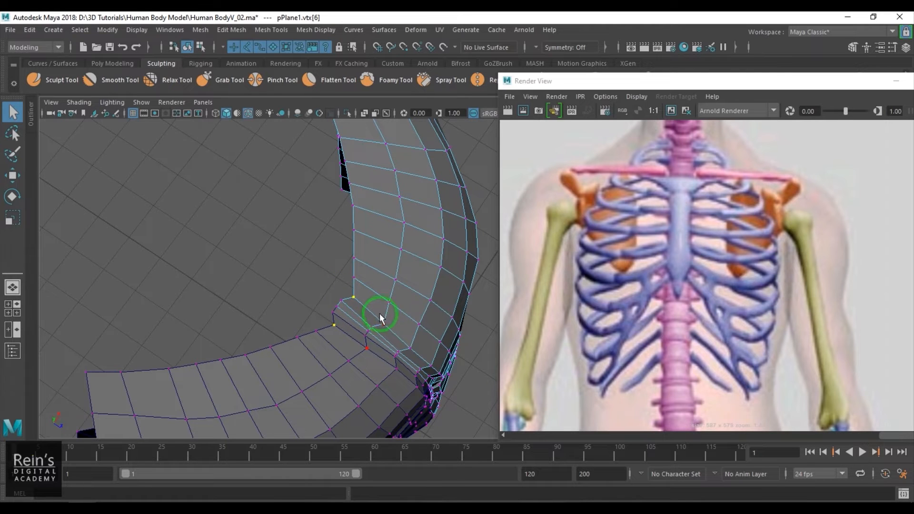
{"action": "key", "text": "w"}
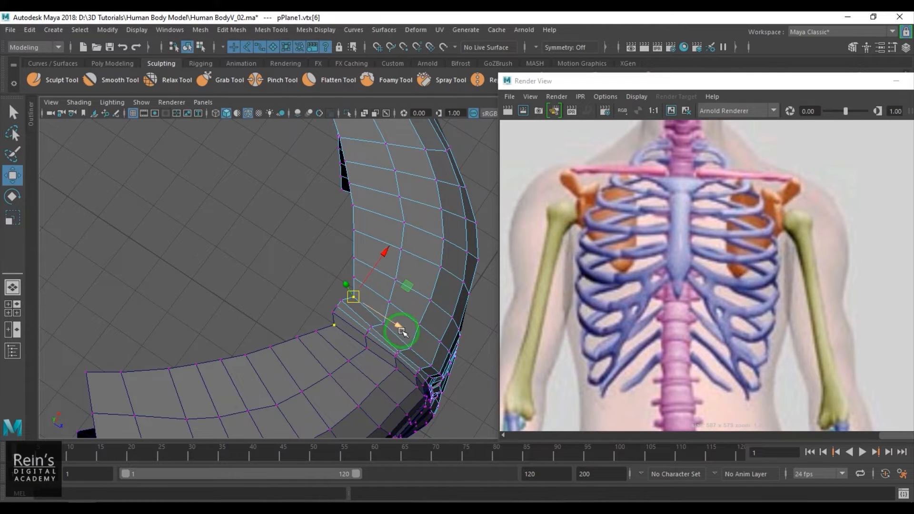
{"action": "left_click_drag", "start_coordinate": [402, 329], "coordinate": [398, 283]}
- Adjust the successive vertices along the chest's top border from the sternum toward the shoulder
{"action": "key", "text": "Up"}
{"action": "key", "text": "Up"}
{"action": "key", "text": "Up"}
{"action": "left_click_drag", "start_coordinate": [389, 252], "coordinate": [396, 256]}
{"action": "key", "text": "Up"}
{"action": "left_click_drag", "start_coordinate": [386, 223], "coordinate": [371, 157]}
{"action": "key", "text": "Up"}
{"action": "key", "text": "Up"}
{"action": "key", "text": "Up"}
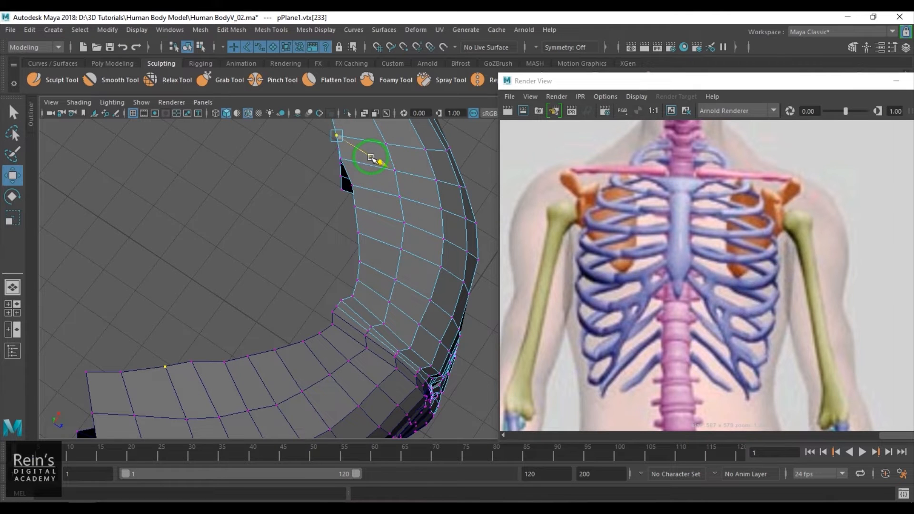
- Reposition the top border vertices at the shoulder end and work back along the border to the sternum for an even curve
{"action": "left_click_drag", "start_coordinate": [362, 214], "coordinate": [388, 265], "text": "alt"}
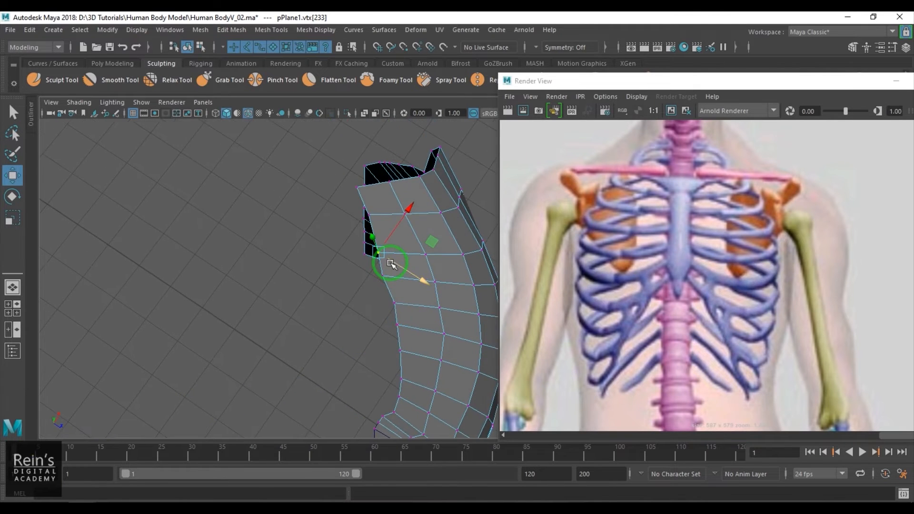
{"action": "key", "text": "Up"}
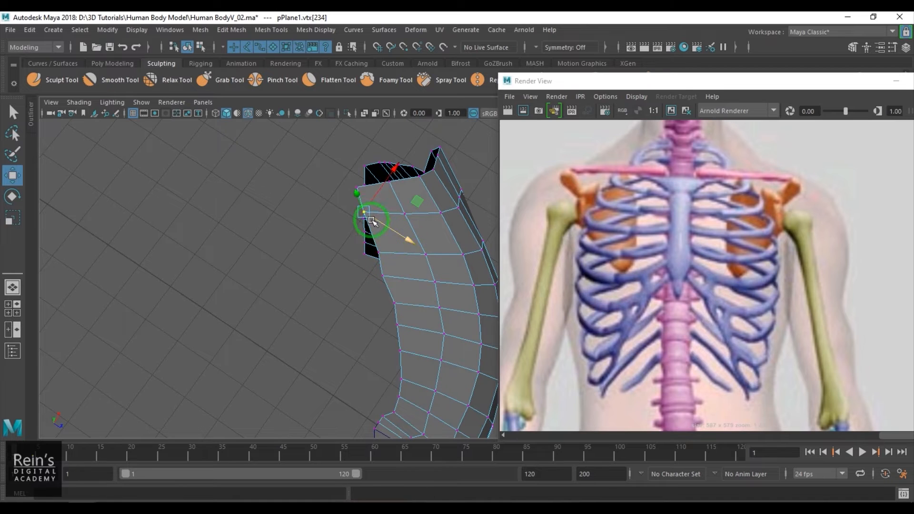
{"action": "left_click_drag", "start_coordinate": [369, 210], "coordinate": [366, 213]}
{"action": "key", "text": "Down"}
{"action": "left_click_drag", "start_coordinate": [383, 255], "coordinate": [404, 398]}
{"action": "key", "text": "Down"}
{"action": "key", "text": "Down"}
{"action": "key", "text": "Down"}
{"action": "key", "text": "Down"}
{"action": "key", "text": "Down"}
{"action": "key", "text": "Down"}
{"action": "key", "text": "Down"}
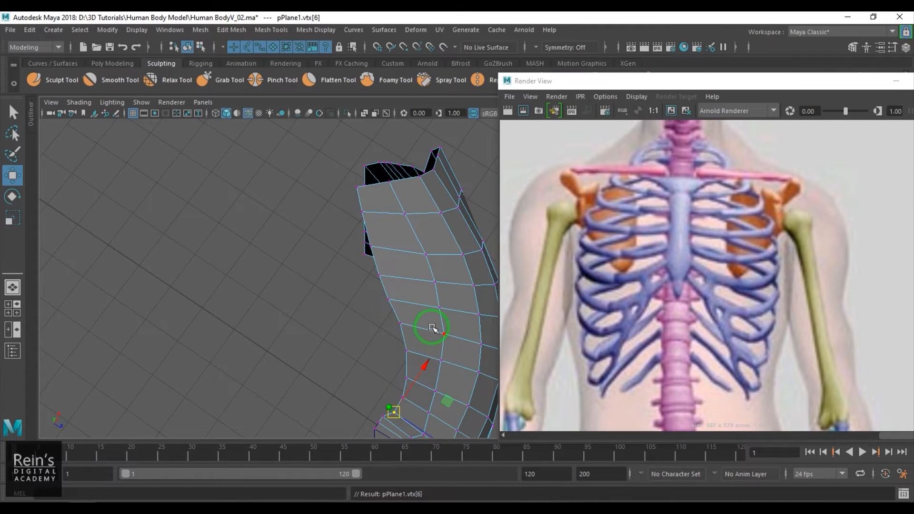
- Adjust the second row of chest vertices, working from the sternum outward to follow the border's curve
{"action": "left_click_drag", "start_coordinate": [432, 328], "coordinate": [423, 286], "text": "alt"}
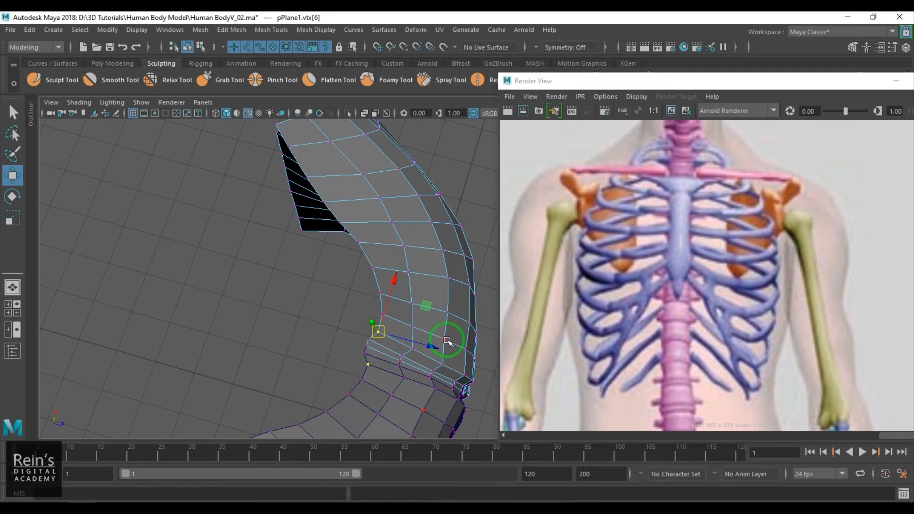
{"action": "key", "text": "Right"}
{"action": "key", "text": "Up"}
{"action": "left_click_drag", "start_coordinate": [448, 338], "coordinate": [451, 340]}
{"action": "key", "text": "Up"}
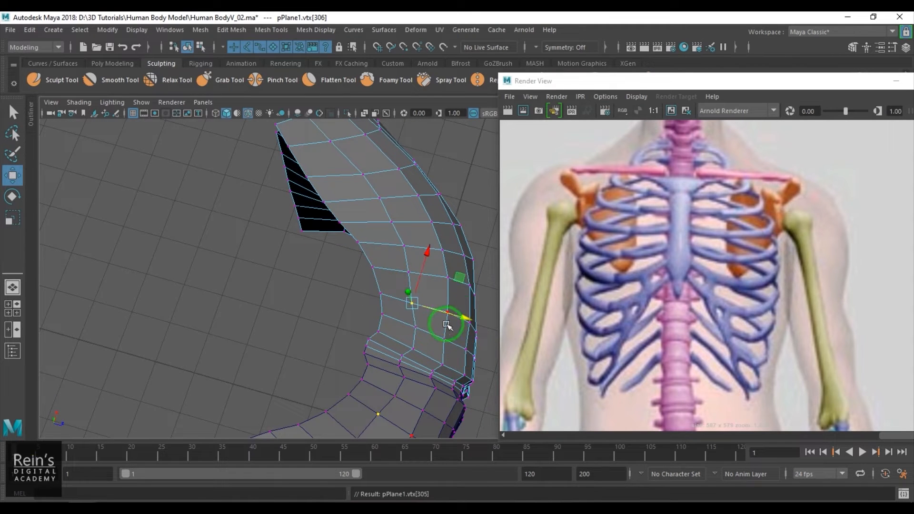
{"action": "key", "text": "Up"}
{"action": "key", "text": "Up"}
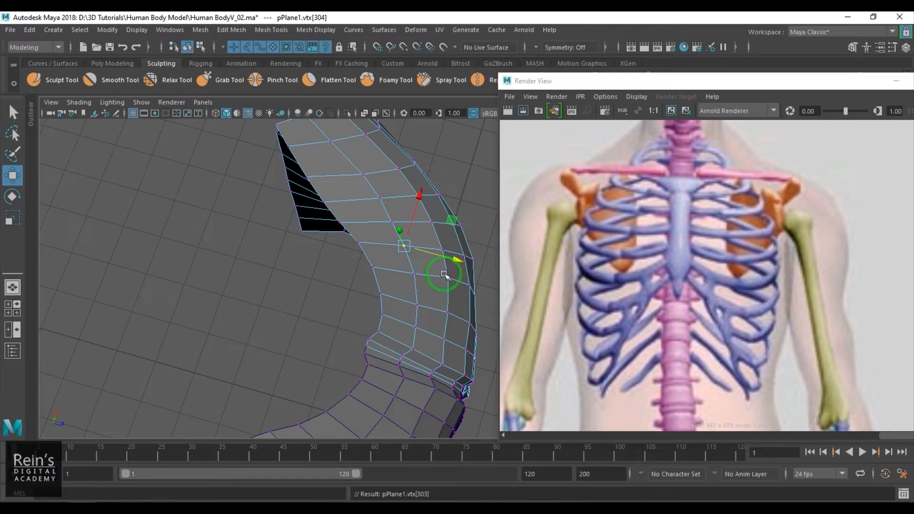
{"action": "key", "text": "Up"}
{"action": "key", "text": "Up"}
{"action": "key", "text": "Up"}
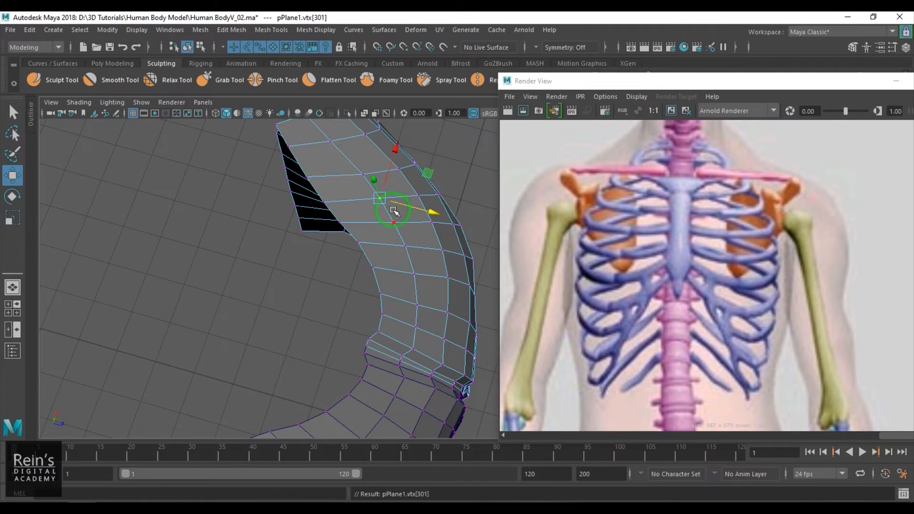
- Reposition the second-row vertices near the shoulder end to smooth the chest's outward curve
{"action": "left_click_drag", "start_coordinate": [380, 198], "coordinate": [392, 157]}
{"action": "key", "text": "Up"}
{"action": "key", "text": "Right"}
{"action": "key", "text": "Right"}
{"action": "key", "text": "Left"}
{"action": "key", "text": "Left"}
{"action": "key", "text": "Down"}
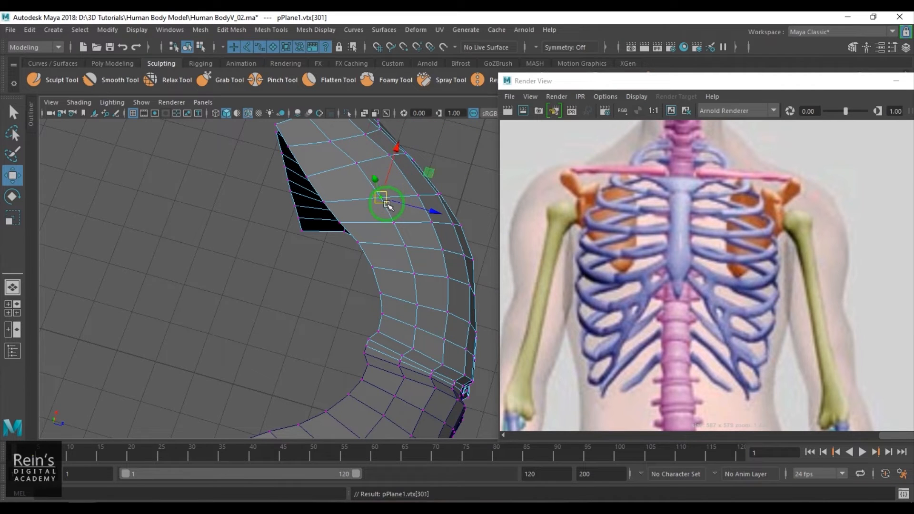
{"action": "left_click_drag", "start_coordinate": [383, 200], "coordinate": [437, 187]}
- Adjust the vertices at the chest's front contour and undo the last move
{"action": "key", "text": "Right"}
{"action": "key", "text": "Right"}
{"action": "key", "text": "Right"}
{"action": "left_click_drag", "start_coordinate": [469, 252], "coordinate": [488, 270]}
{"action": "left_click_drag", "start_coordinate": [484, 262], "coordinate": [482, 293]}
{"action": "key", "text": "ctrl+z"}
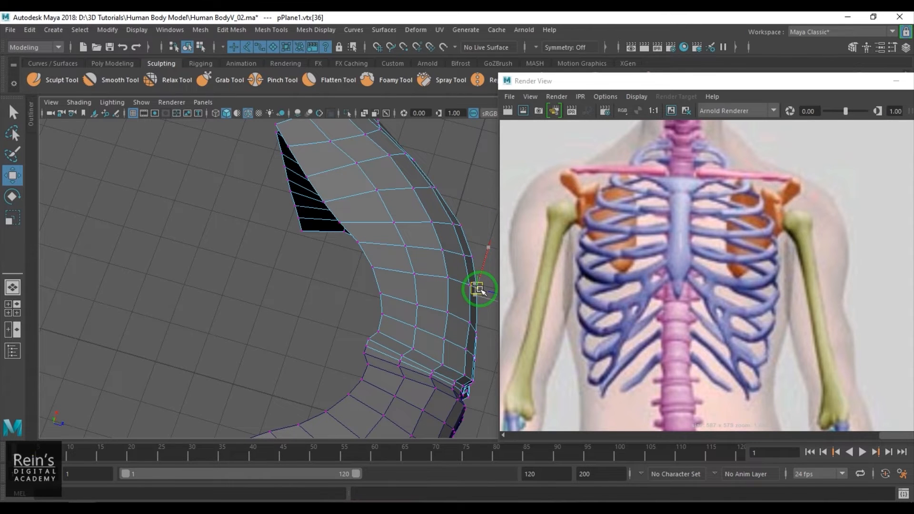
{"action": "key", "text": "Down"}
- Examine the reshaped chest from several angles and compare its outline with the reference drawing in the front view
{"action": "right_click_drag", "start_coordinate": [440, 260], "coordinate": [458, 169]}
{"action": "left_click_drag", "start_coordinate": [431, 223], "coordinate": [333, 266], "text": "alt"}
{"action": "middle_click_drag", "start_coordinate": [333, 267], "coordinate": [339, 327], "text": "alt"}
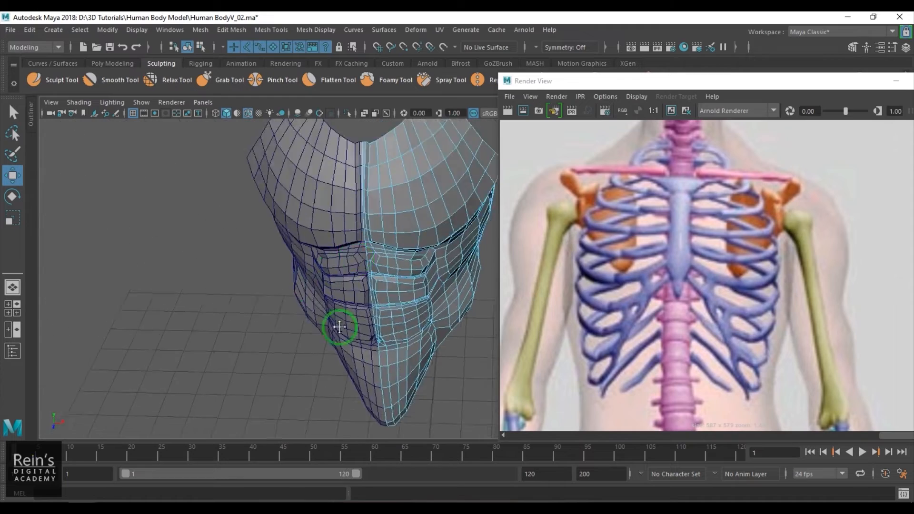
{"action": "left_click_drag", "start_coordinate": [340, 327], "coordinate": [210, 374], "text": "alt"}
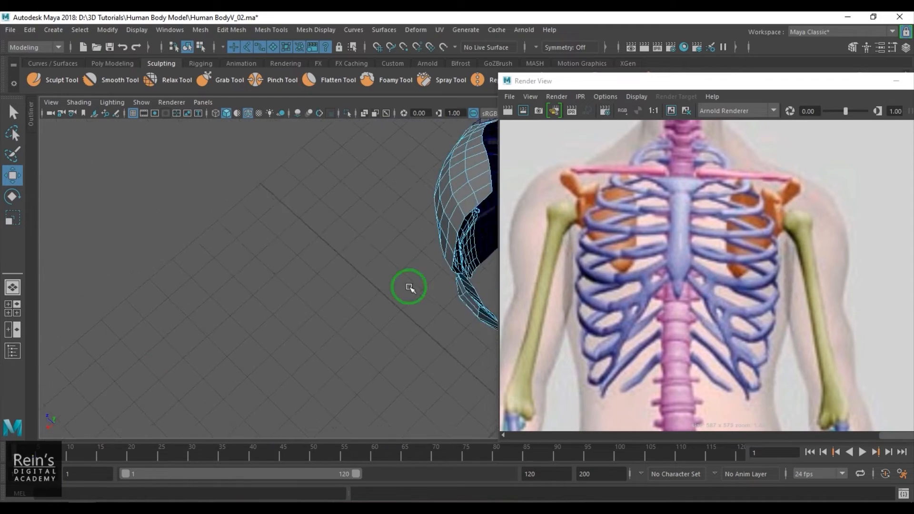
{"action": "left_click_drag", "start_coordinate": [409, 288], "coordinate": [306, 310], "text": "alt"}
{"action": "mouse_move", "coordinate": [327, 280]}
{"action": "left_mouse_down", "text": "alt"}
{"action": "mouse_move", "coordinate": [419, 271]}
{"action": "mouse_move", "coordinate": [283, 231]}
{"action": "mouse_move", "coordinate": [453, 272]}
{"action": "mouse_move", "coordinate": [299, 243]}
{"action": "mouse_move", "coordinate": [363, 227]}
{"action": "mouse_move", "coordinate": [352, 257]}
{"action": "left_mouse_up", "text": "alt"}
{"action": "key", "text": "space"}
{"action": "middle_click_drag", "start_coordinate": [354, 299], "coordinate": [215, 402], "text": "alt"}
{"action": "right_click_drag", "start_coordinate": [373, 308], "coordinate": [411, 221], "text": "alt"}
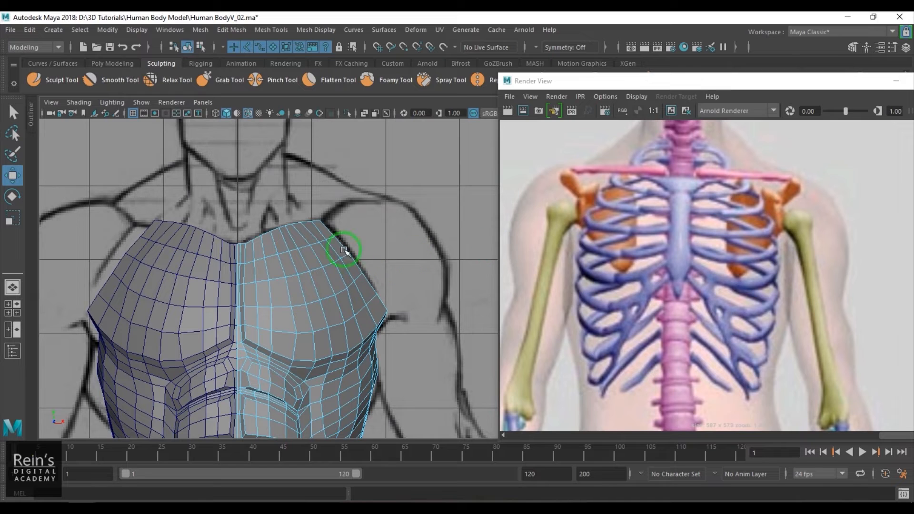
- Extrude the chest's outer border edges, from upper corner to armpit, outward over the shoulder area of the reference drawing
{"action": "left_click", "coordinate": [326, 225]}
{"action": "left_click", "coordinate": [384, 303], "text": "shift"}
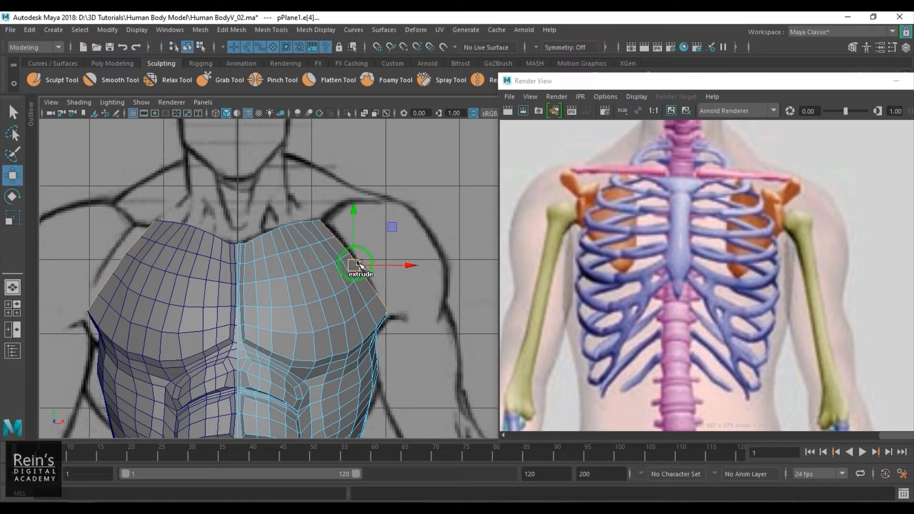
{"action": "left_click_drag", "start_coordinate": [359, 266], "coordinate": [419, 250]}
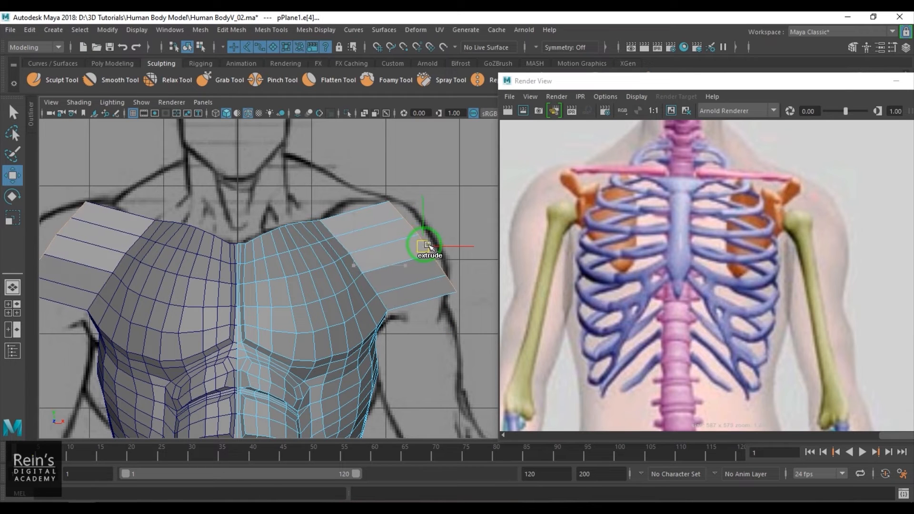
- Reposition the extrusion's outer border vertices to follow the rounded shoulder outline of the front reference drawing
{"action": "key", "text": "F9"}
{"action": "left_click", "coordinate": [391, 203]}
{"action": "left_click_drag", "start_coordinate": [391, 204], "coordinate": [443, 313]}
{"action": "left_click", "coordinate": [403, 218]}
{"action": "left_click", "coordinate": [418, 236]}
{"action": "left_click", "coordinate": [431, 255]}
{"action": "left_click", "coordinate": [445, 275]}
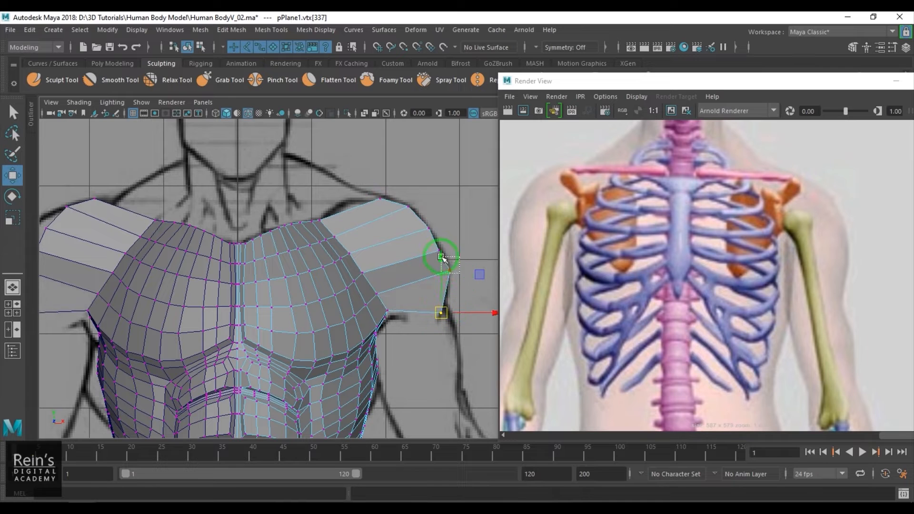
{"action": "left_click", "coordinate": [442, 258]}
{"action": "left_click_drag", "start_coordinate": [442, 258], "coordinate": [448, 281]}
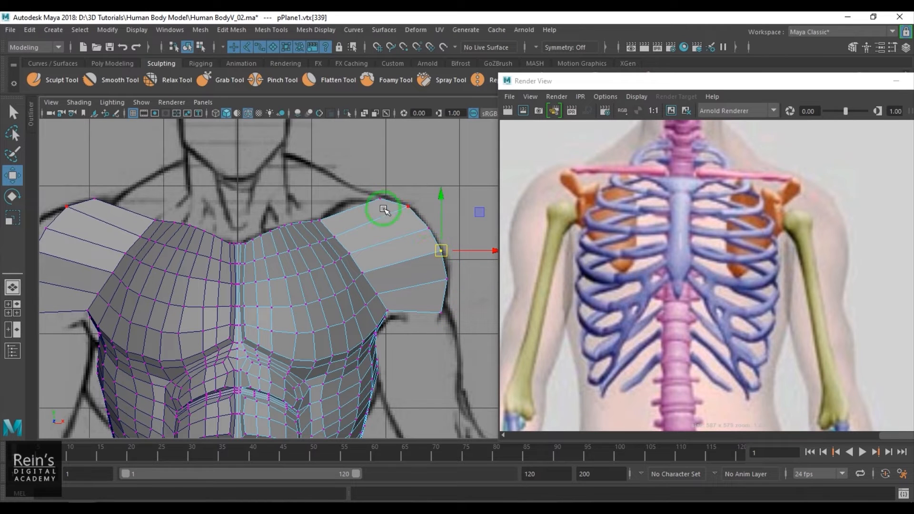
{"action": "left_click_drag", "start_coordinate": [413, 211], "coordinate": [418, 220]}
- Select the shoulder extension's outer border vertices and align them in depth with scaling and moving
{"action": "key", "text": "space"}
{"action": "left_click_drag", "start_coordinate": [421, 292], "coordinate": [452, 292]}
{"action": "right_click_drag", "start_coordinate": [413, 299], "coordinate": [378, 218], "text": "alt"}
{"action": "middle_click_drag", "start_coordinate": [378, 218], "coordinate": [296, 327], "text": "alt"}
{"action": "right_click_drag", "start_coordinate": [296, 327], "coordinate": [405, 260], "text": "alt"}
{"action": "left_click_drag", "start_coordinate": [189, 228], "coordinate": [307, 270]}
{"action": "key", "text": "r"}
{"action": "key", "text": "w"}
{"action": "key", "text": "space"}
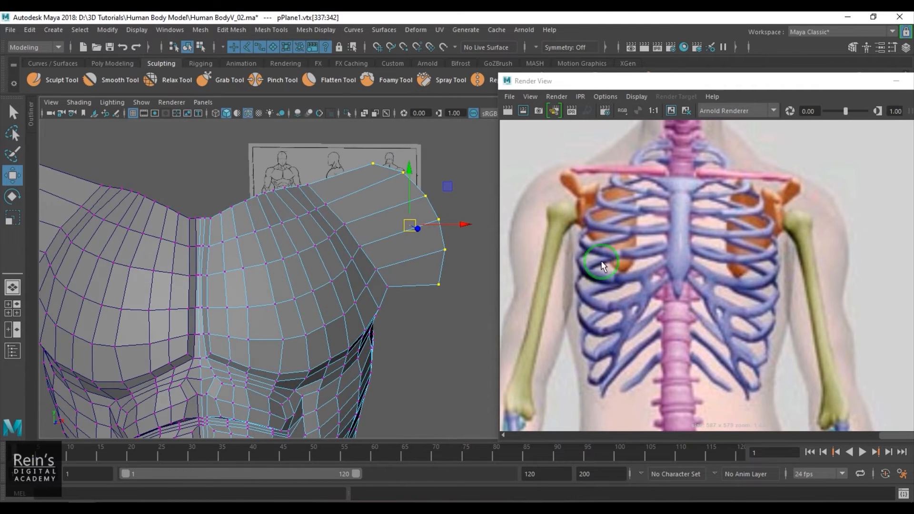
- Examine the shoulder and chest muscles in the numbered muscle chart and the muscles/realistic comparison image
{"action": "left_click_drag", "start_coordinate": [695, 84], "coordinate": [655, 50]}
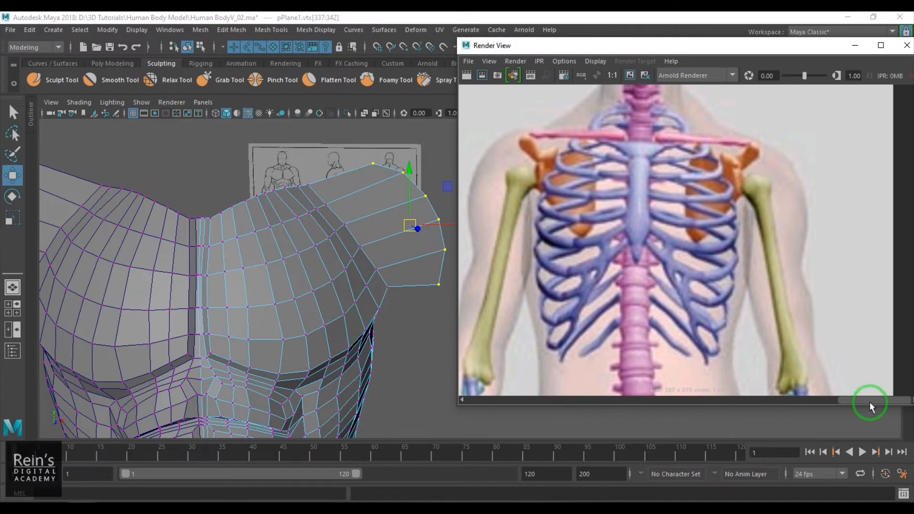
{"action": "left_click_drag", "start_coordinate": [869, 402], "coordinate": [461, 381]}
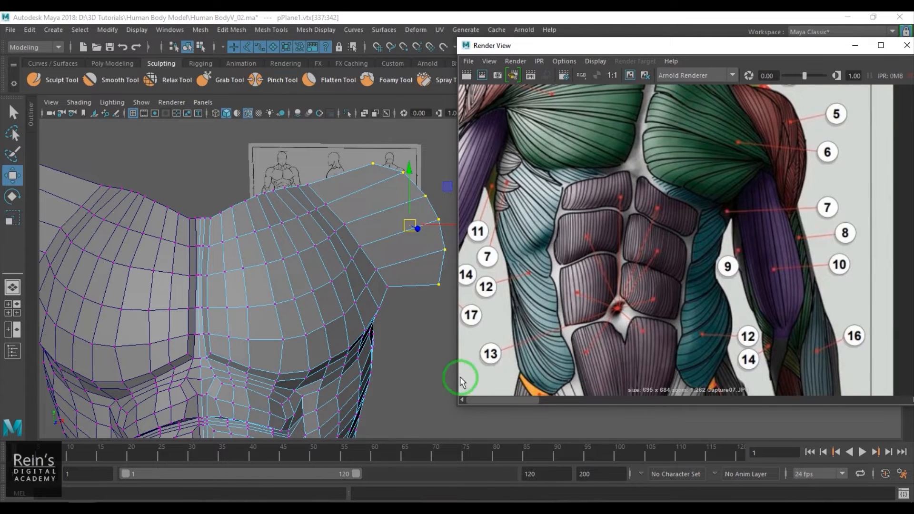
{"action": "scroll", "coordinate": [648, 285], "scroll_direction": "down", "scroll_amount": 2}
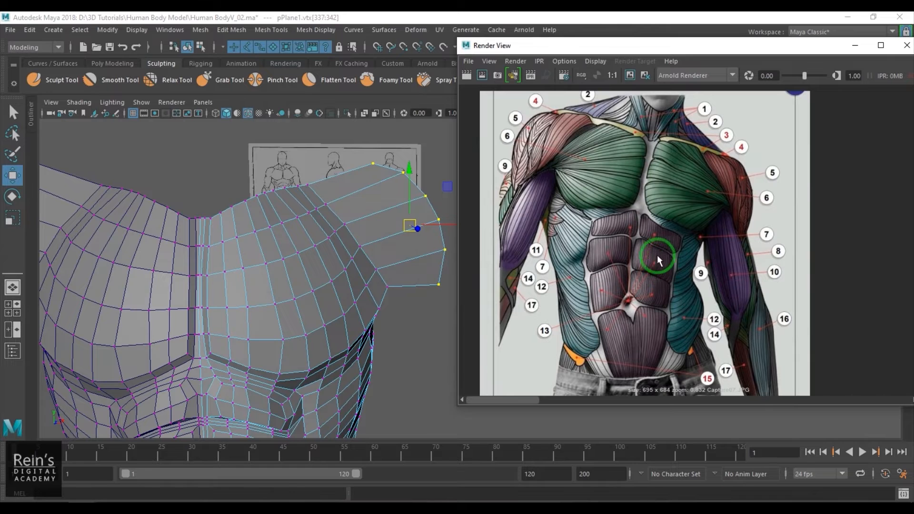
{"action": "middle_click_drag", "start_coordinate": [633, 241], "coordinate": [660, 297], "text": "alt"}
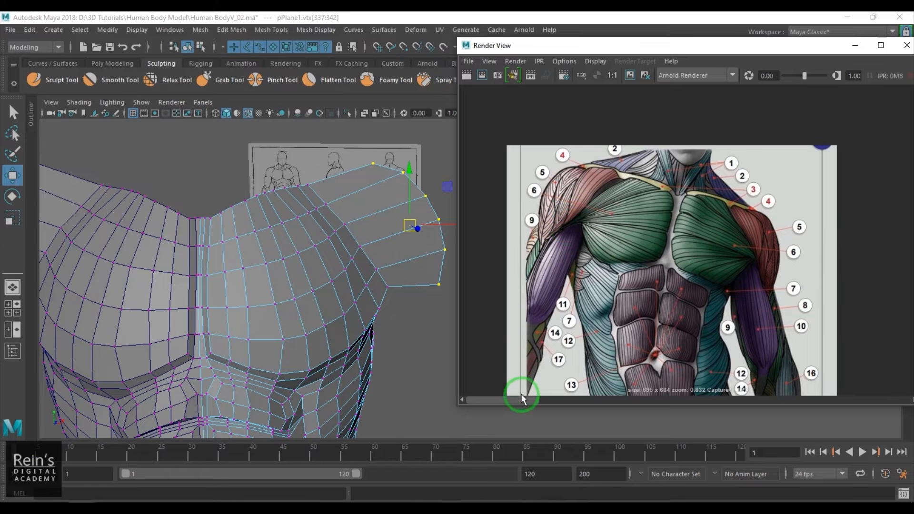
{"action": "left_click", "coordinate": [620, 401]}
{"action": "scroll", "coordinate": [647, 344], "scroll_direction": "down", "scroll_amount": 2}
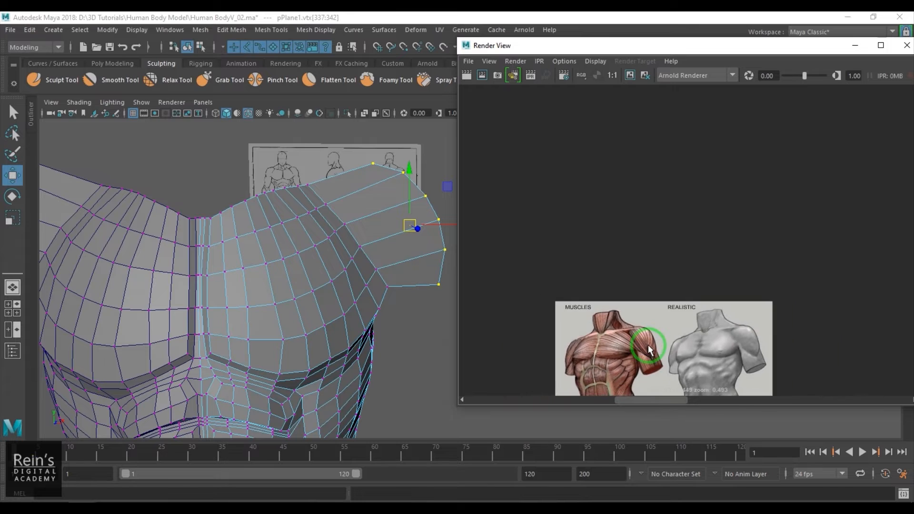
{"action": "scroll", "coordinate": [649, 345], "scroll_direction": "up", "scroll_amount": 4}
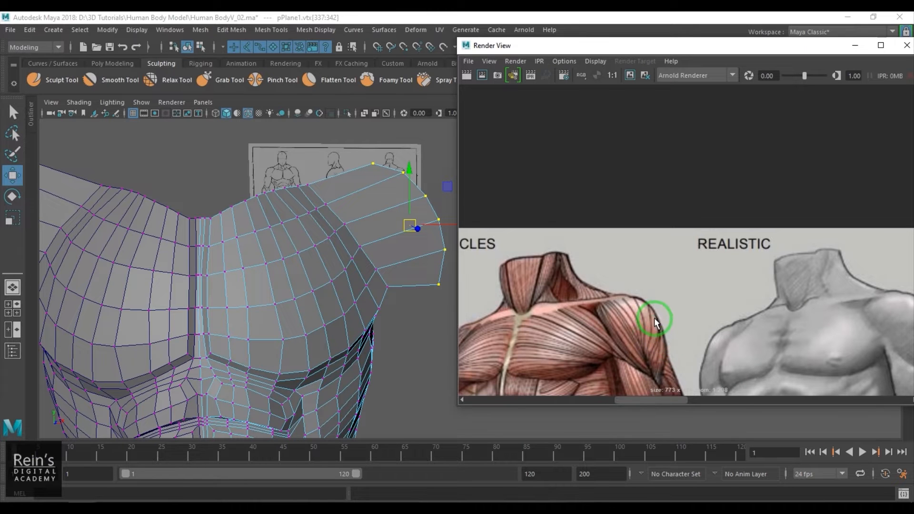
{"action": "middle_click_drag", "start_coordinate": [667, 301], "coordinate": [699, 214], "text": "alt"}
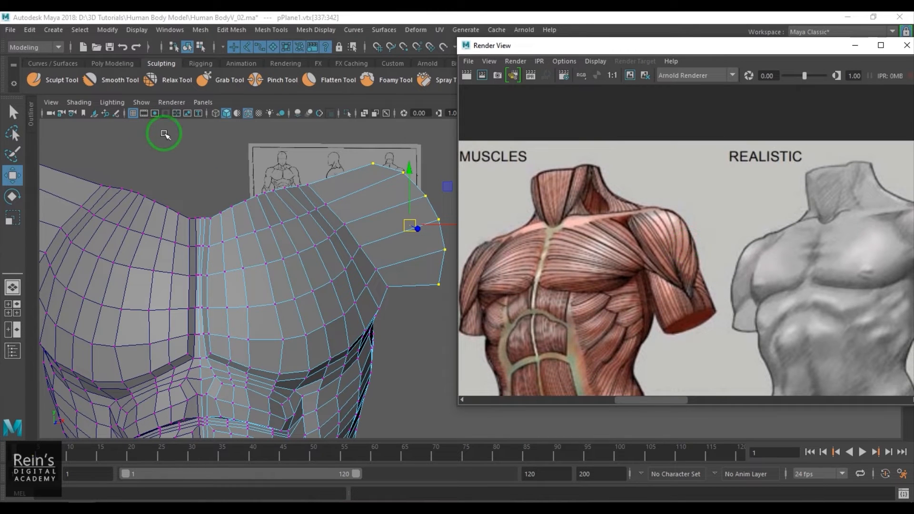
- Sketch a red teardrop-shaped outline over the neck opening and upper sternum with the Grease Pencil
{"action": "left_click", "coordinate": [116, 115]}
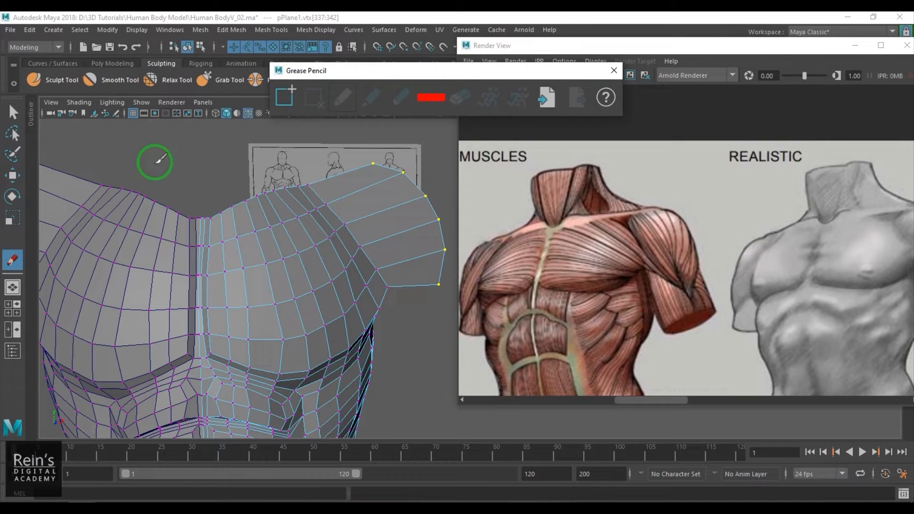
{"action": "mouse_move", "coordinate": [186, 154]}
{"action": "left_mouse_down"}
{"action": "mouse_move", "coordinate": [159, 156]}
{"action": "mouse_move", "coordinate": [158, 215]}
{"action": "left_mouse_up"}
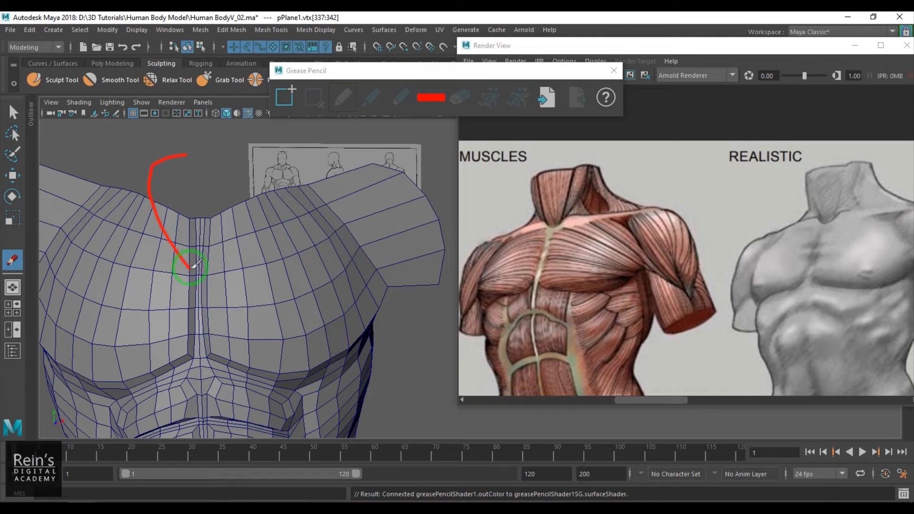
{"action": "left_click_drag", "start_coordinate": [188, 153], "coordinate": [233, 170]}
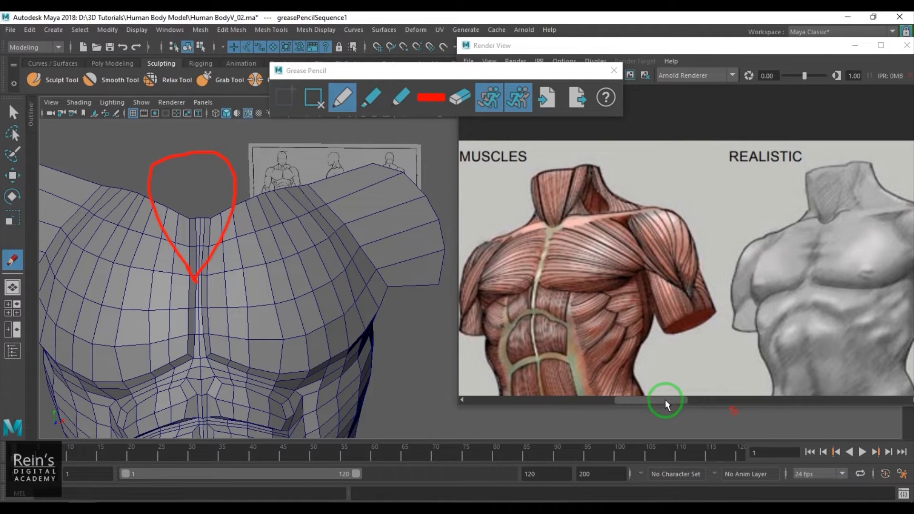
- Compare the block-out and mesh topology references, and return to the full numbered torso muscle chart
{"action": "left_click_drag", "start_coordinate": [666, 401], "coordinate": [733, 401]}
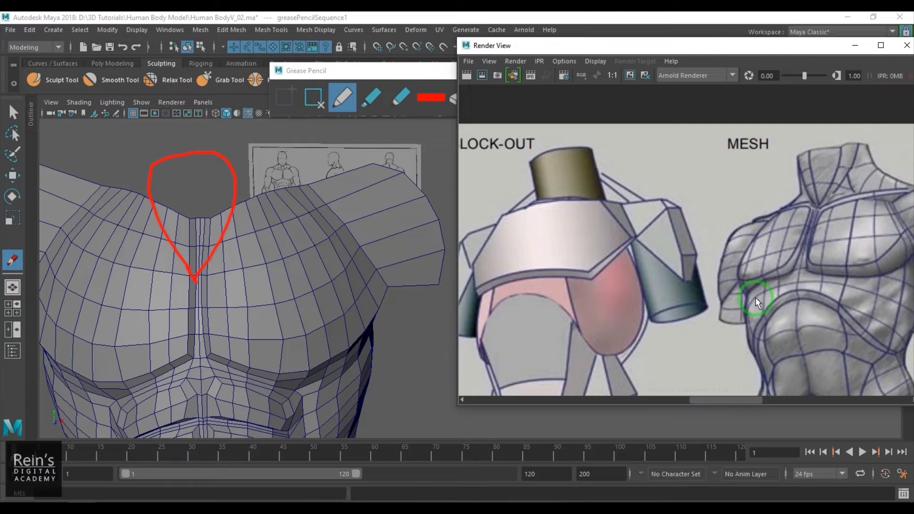
{"action": "middle_click_drag", "start_coordinate": [764, 290], "coordinate": [637, 294], "text": "alt"}
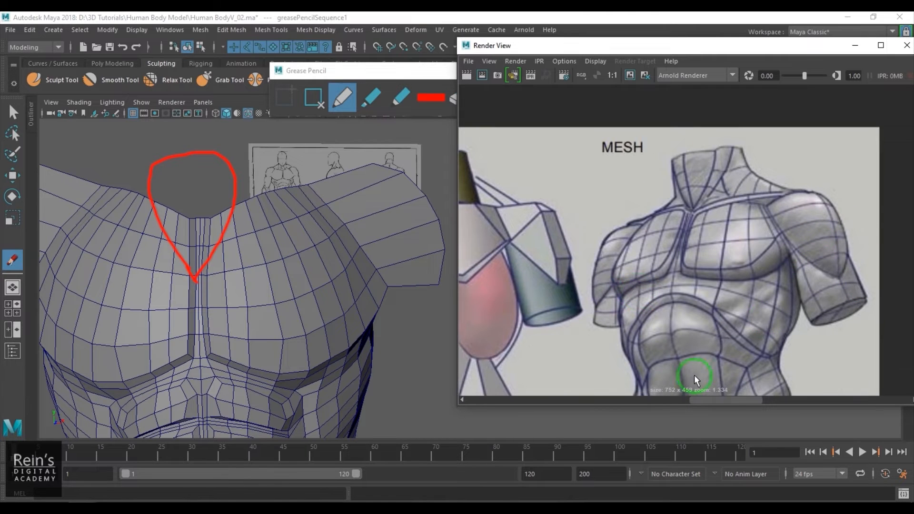
{"action": "left_click_drag", "start_coordinate": [724, 401], "coordinate": [472, 401]}
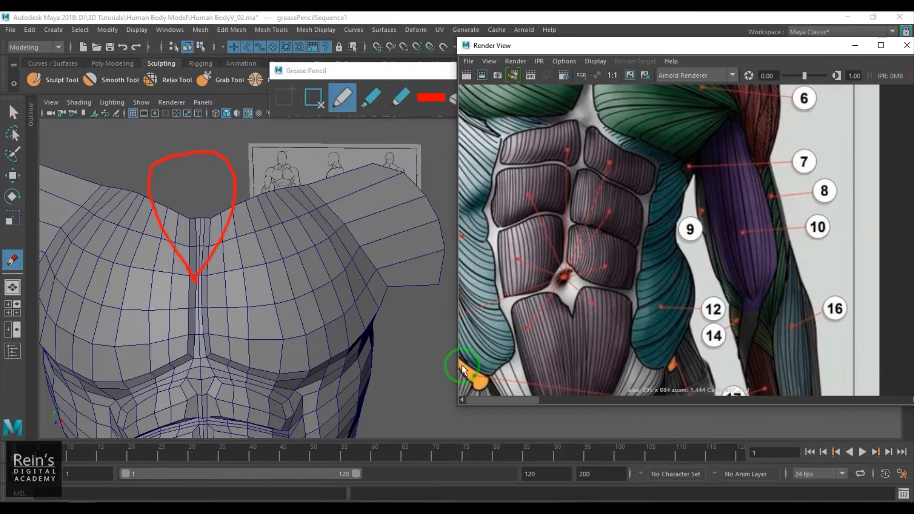
{"action": "scroll", "coordinate": [715, 235], "scroll_direction": "down", "scroll_amount": 4}
{"action": "scroll", "coordinate": [715, 238], "scroll_direction": "down", "scroll_amount": 4}
{"action": "scroll", "coordinate": [706, 250], "scroll_direction": "up", "scroll_amount": 3}
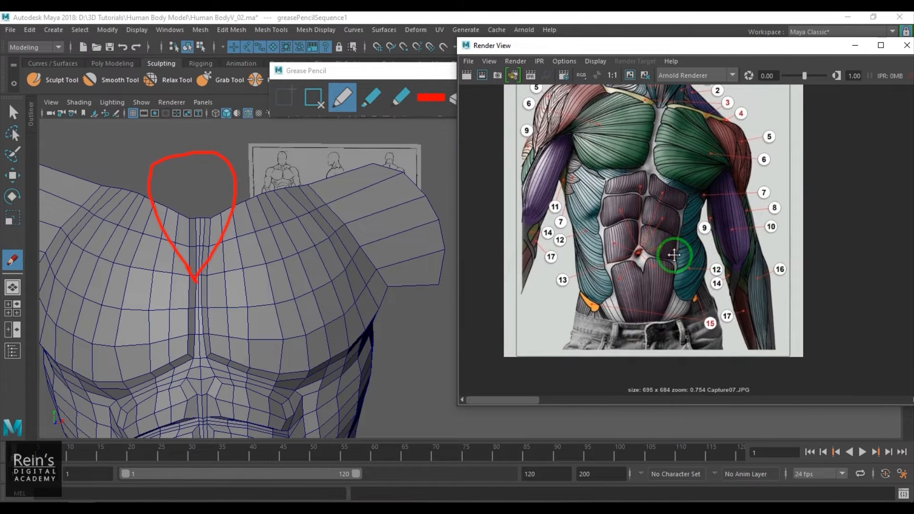
{"action": "middle_click_drag", "start_coordinate": [675, 255], "coordinate": [719, 282], "text": "alt"}
- Delete the red Grease Pencil sketch, close the Grease Pencil, and return to the Move tool
{"action": "left_click", "coordinate": [314, 99]}
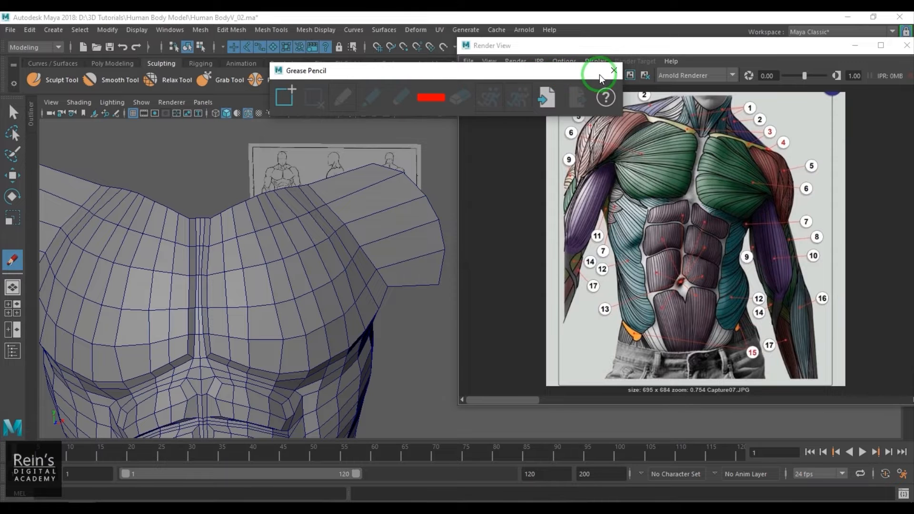
{"action": "mouse_move", "coordinate": [458, 228]}
{"action": "left_mouse_down", "text": "alt"}
{"action": "mouse_move", "coordinate": [370, 264]}
{"action": "mouse_move", "coordinate": [415, 203]}
{"action": "left_mouse_up", "text": "alt"}
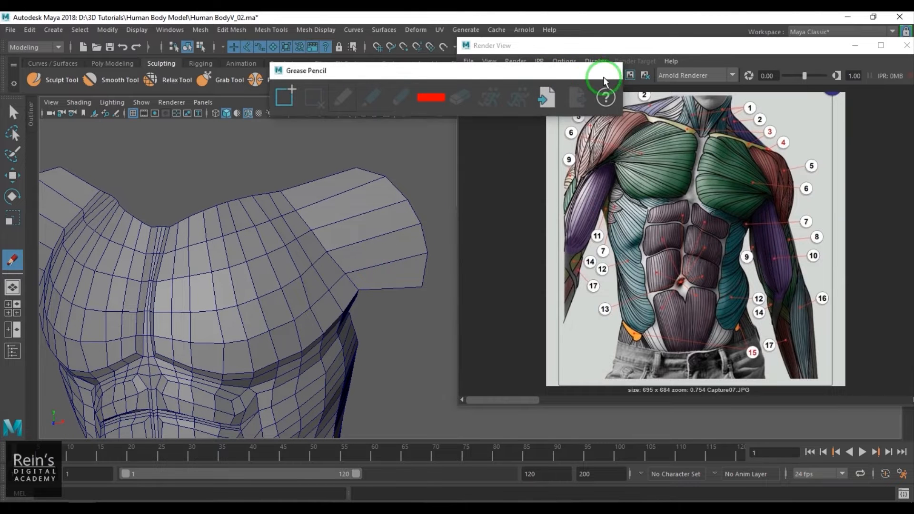
{"action": "left_click", "coordinate": [604, 78]}
{"action": "left_click", "coordinate": [13, 175]}
- Insert an edge loop across the shoulder extension and bevel it into two loops
{"action": "mouse_move", "coordinate": [299, 222]}
{"action": "left_mouse_down", "text": "alt"}
{"action": "mouse_move", "coordinate": [248, 224]}
{"action": "mouse_move", "coordinate": [341, 253]}
{"action": "left_mouse_up", "text": "alt"}
{"action": "left_click", "coordinate": [347, 238]}
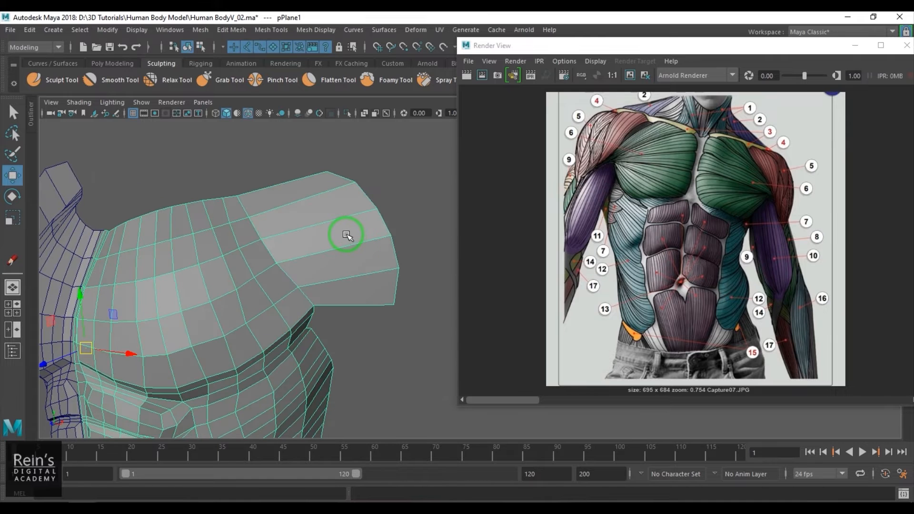
{"action": "right_click_drag", "start_coordinate": [346, 235], "coordinate": [326, 231], "text": "shift"}
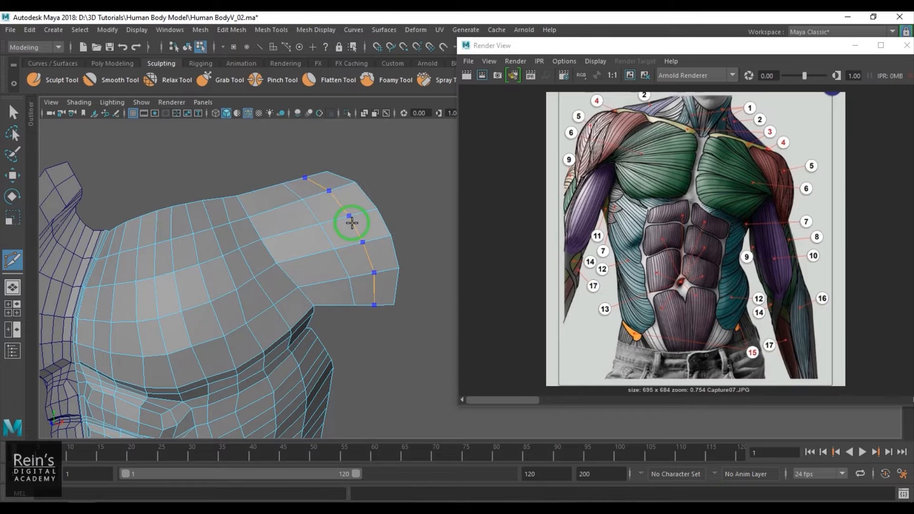
{"action": "left_click_drag", "start_coordinate": [352, 223], "coordinate": [398, 204], "text": "alt"}
{"action": "key", "text": "w"}
{"action": "double_click", "coordinate": [341, 269]}
{"action": "key", "text": "ctrl+b"}
{"action": "key", "text": "q"}
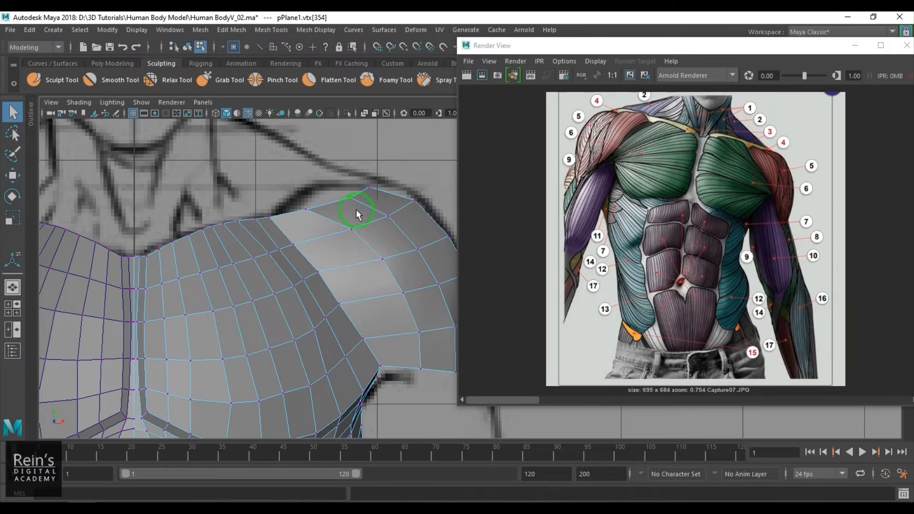
- Raise the two new vertices on the shoulder extension's upper edge to match the reference outline
{"action": "left_click", "coordinate": [356, 210]}
{"action": "key", "text": "w"}
{"action": "left_click_drag", "start_coordinate": [353, 205], "coordinate": [352, 189]}
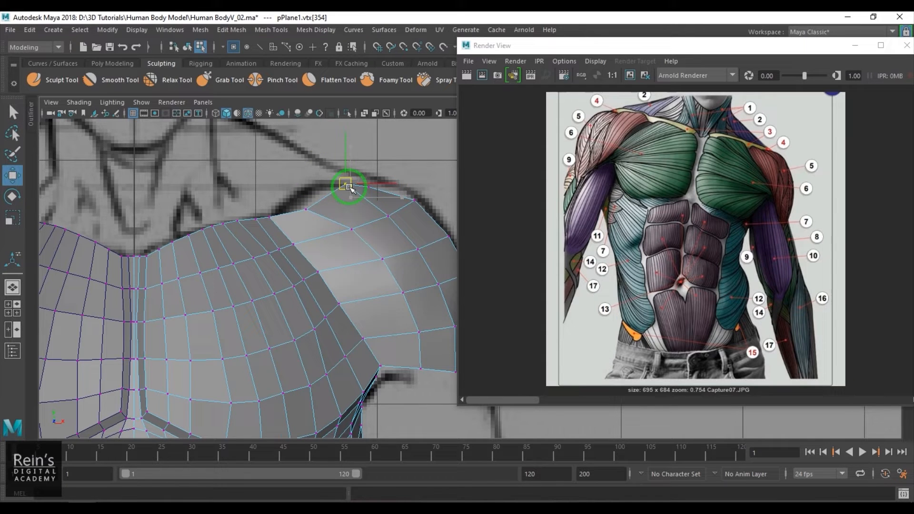
{"action": "left_click", "coordinate": [305, 209]}
{"action": "left_click_drag", "start_coordinate": [306, 209], "coordinate": [296, 196]}
- Shift the inner loop's vertices on the shoulder extension toward the chest to round the muscle flow
{"action": "left_click_drag", "start_coordinate": [360, 236], "coordinate": [361, 236]}
{"action": "left_click_drag", "start_coordinate": [355, 227], "coordinate": [336, 230]}
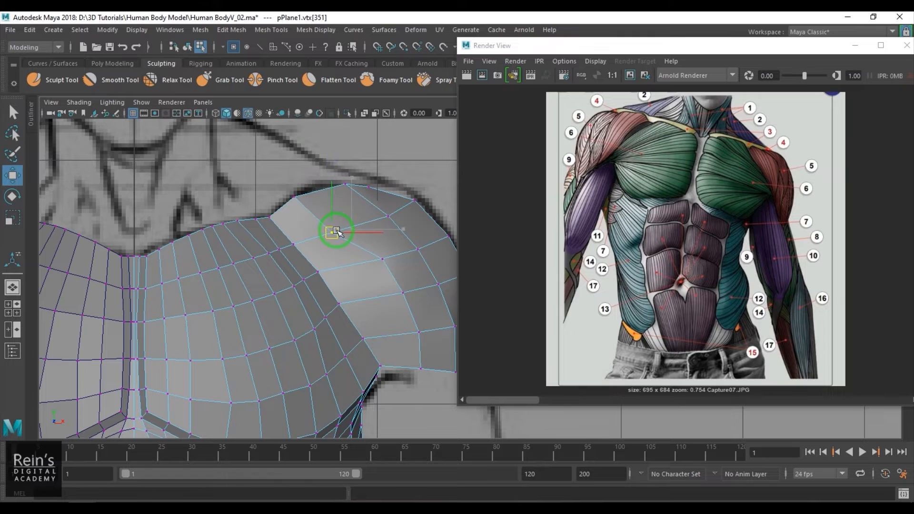
{"action": "left_click_drag", "start_coordinate": [365, 261], "coordinate": [365, 261]}
{"action": "middle_click_drag", "start_coordinate": [370, 283], "coordinate": [325, 229], "text": "alt"}
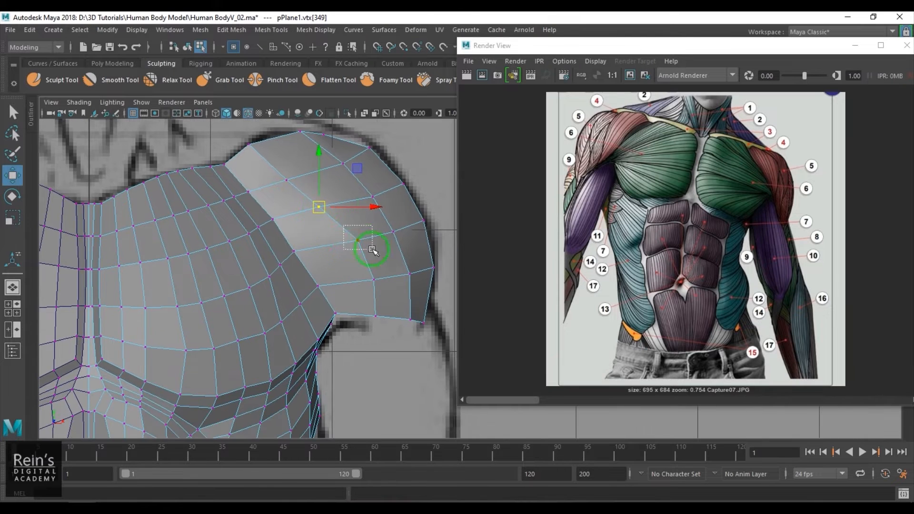
{"action": "left_click_drag", "start_coordinate": [374, 249], "coordinate": [352, 235]}
{"action": "left_click_drag", "start_coordinate": [364, 240], "coordinate": [348, 243]}
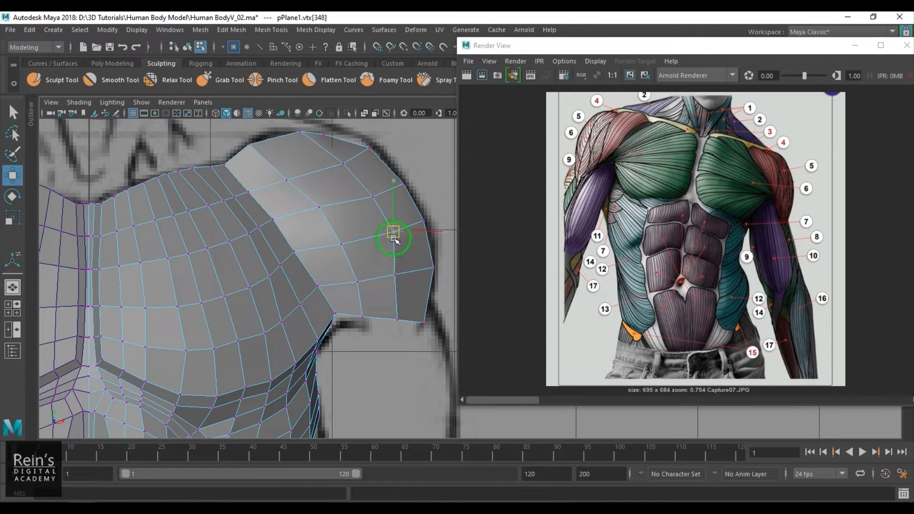
- Fine-tune the outer loop's vertices and the top vertex of the shoulder extension for even spacing
{"action": "left_click_drag", "start_coordinate": [377, 204], "coordinate": [379, 205]}
{"action": "left_click_drag", "start_coordinate": [373, 196], "coordinate": [369, 197]}
{"action": "left_click", "coordinate": [343, 164]}
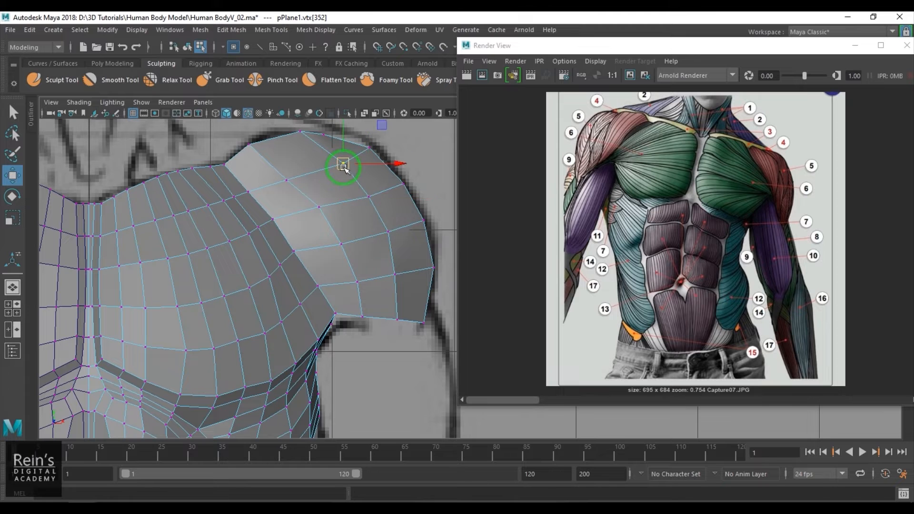
{"action": "left_click_drag", "start_coordinate": [344, 164], "coordinate": [344, 163]}
{"action": "left_click", "coordinate": [293, 131]}
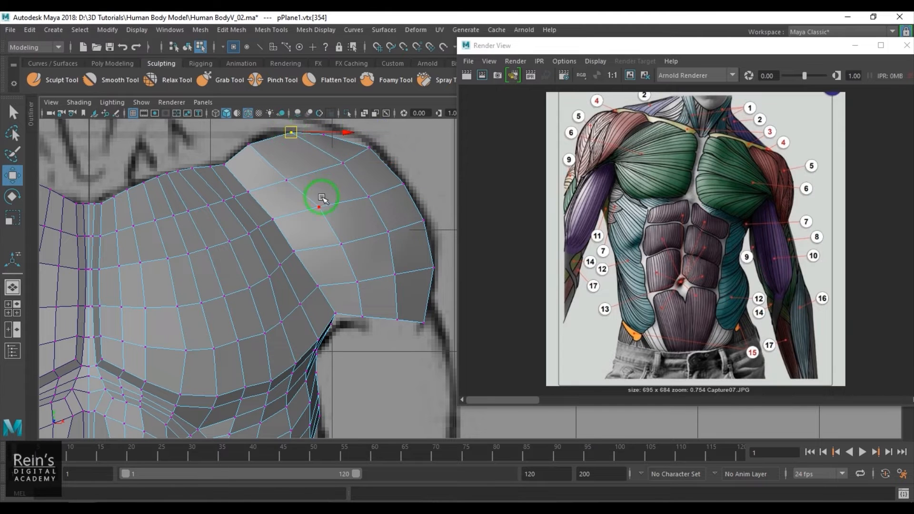
- Examine the shoulder extension's depth from several angles and against the side-view reference drawing
{"action": "key", "text": "space"}
{"action": "left_click_drag", "start_coordinate": [329, 234], "coordinate": [385, 275], "text": "alt"}
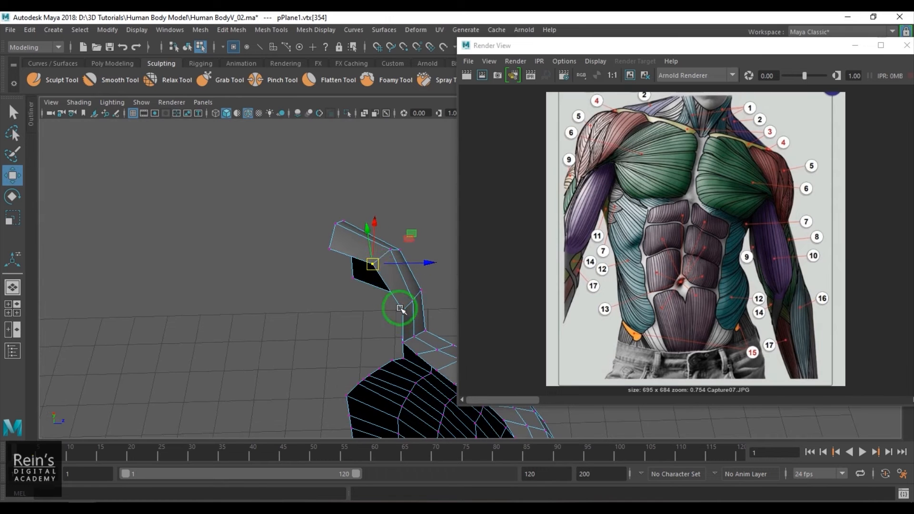
{"action": "left_click_drag", "start_coordinate": [409, 367], "coordinate": [286, 221], "text": "alt"}
{"action": "mouse_move", "coordinate": [281, 257]}
{"action": "left_mouse_down", "text": "alt"}
{"action": "mouse_move", "coordinate": [270, 239]}
{"action": "mouse_move", "coordinate": [270, 178]}
{"action": "mouse_move", "coordinate": [327, 343]}
{"action": "mouse_move", "coordinate": [310, 260]}
{"action": "mouse_move", "coordinate": [395, 307]}
{"action": "mouse_move", "coordinate": [321, 264]}
{"action": "mouse_move", "coordinate": [394, 281]}
{"action": "left_mouse_up", "text": "alt"}
{"action": "scroll", "coordinate": [279, 267], "scroll_direction": "down", "scroll_amount": 4}
{"action": "key", "text": "space"}
{"action": "mouse_move", "coordinate": [290, 268]}
{"action": "middle_mouse_down", "text": "alt"}
{"action": "mouse_move", "coordinate": [310, 278]}
{"action": "mouse_move", "coordinate": [303, 279]}
{"action": "middle_mouse_up", "text": "alt"}
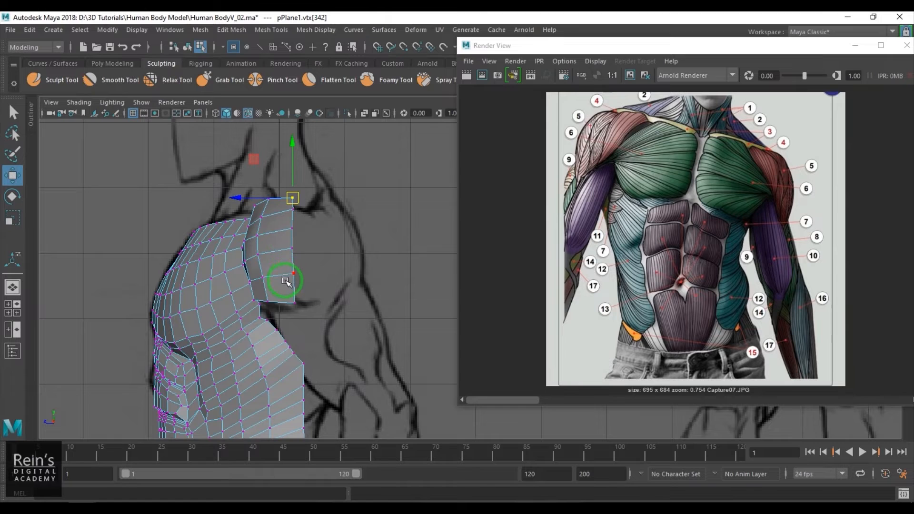
- Extrude the shoulder's upper edge backward, return to object mode, and reposition the reference image window
{"action": "right_click_drag", "start_coordinate": [285, 280], "coordinate": [288, 259]}
{"action": "key", "text": "space"}
{"action": "left_click_drag", "start_coordinate": [289, 264], "coordinate": [343, 195]}
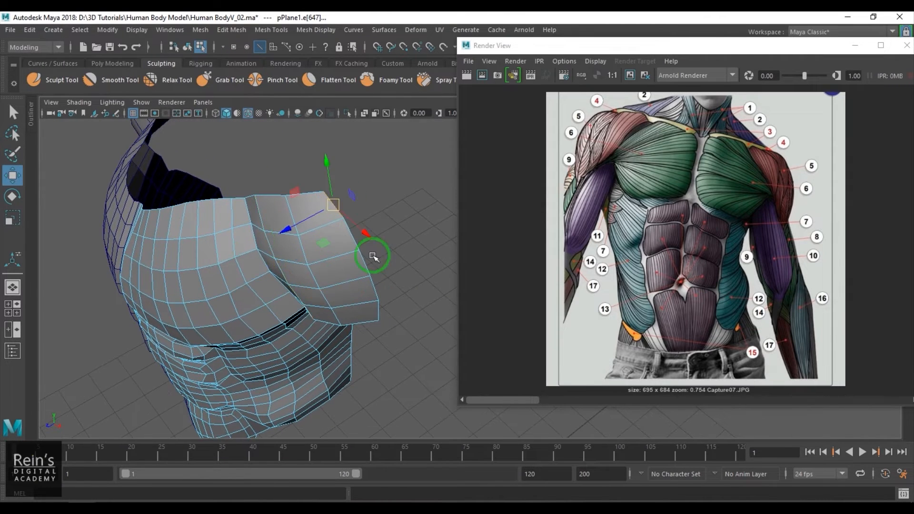
{"action": "left_click_drag", "start_coordinate": [384, 312], "coordinate": [382, 288], "text": "alt"}
{"action": "middle_click_drag", "start_coordinate": [381, 288], "coordinate": [281, 243], "text": "alt"}
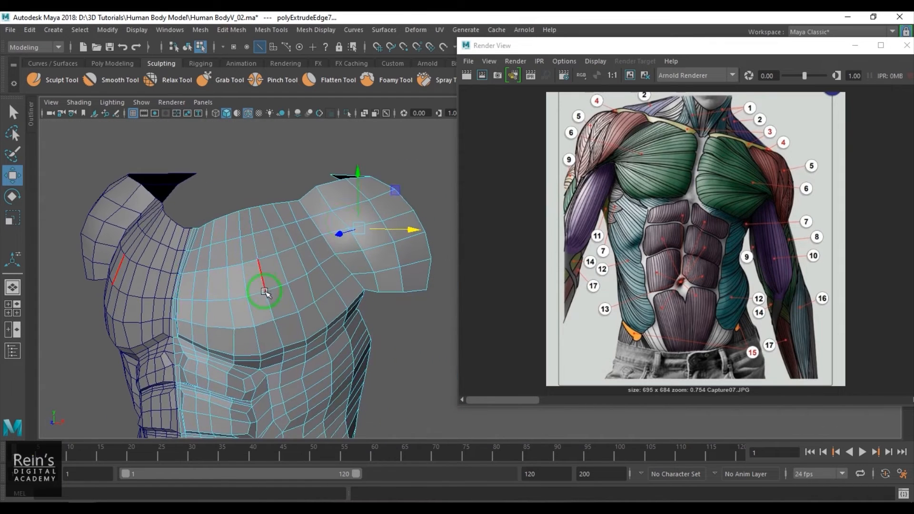
{"action": "key", "text": "F8"}
{"action": "left_click_drag", "start_coordinate": [759, 59], "coordinate": [673, 61]}
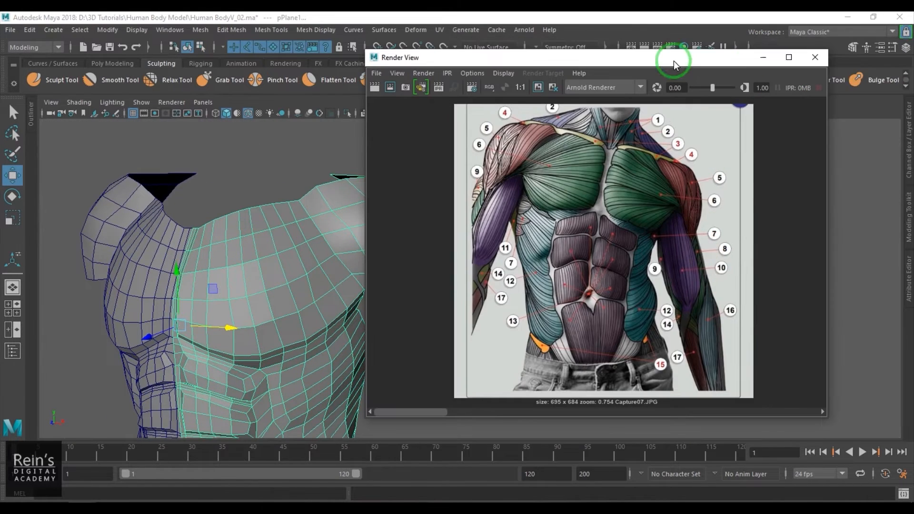
- Minimize the muscle reference window and inspect the attributes of the front turnaround image plane beside the torso
{"action": "left_click", "coordinate": [763, 57]}
{"action": "left_click_drag", "start_coordinate": [493, 270], "coordinate": [677, 253], "text": "alt"}
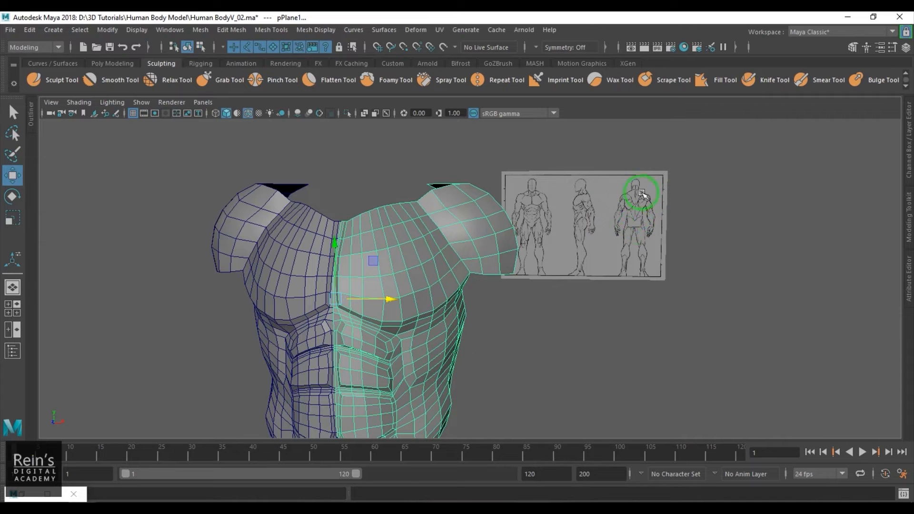
{"action": "left_click", "coordinate": [548, 302]}
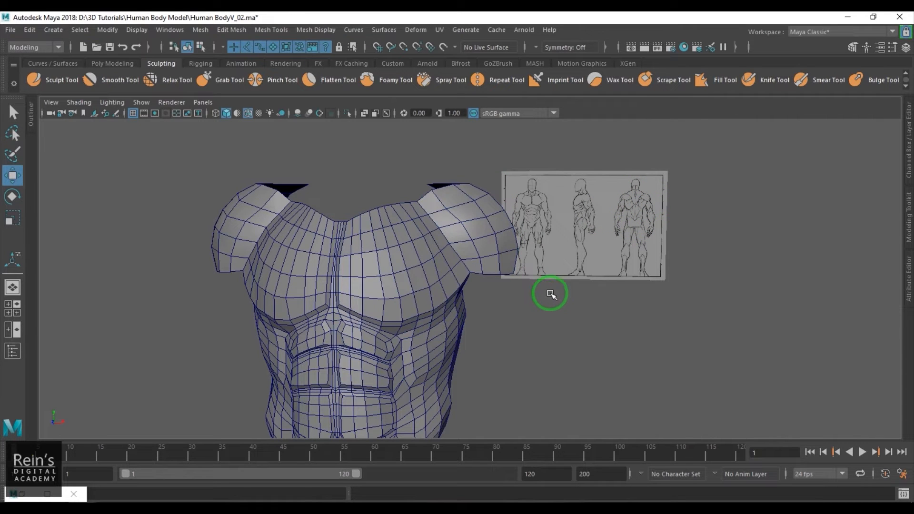
{"action": "scroll", "coordinate": [548, 290], "scroll_direction": "down", "scroll_amount": 4}
{"action": "left_click", "coordinate": [616, 241]}
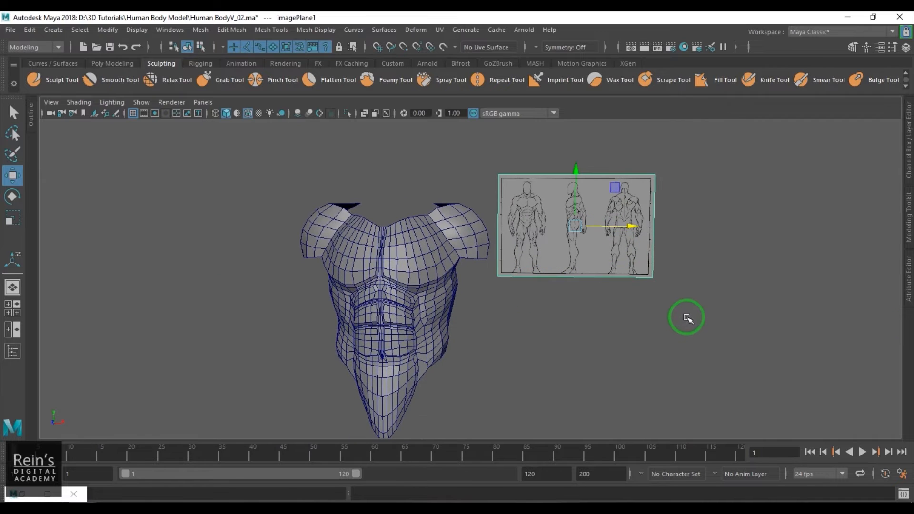
{"action": "left_click", "coordinate": [910, 284]}
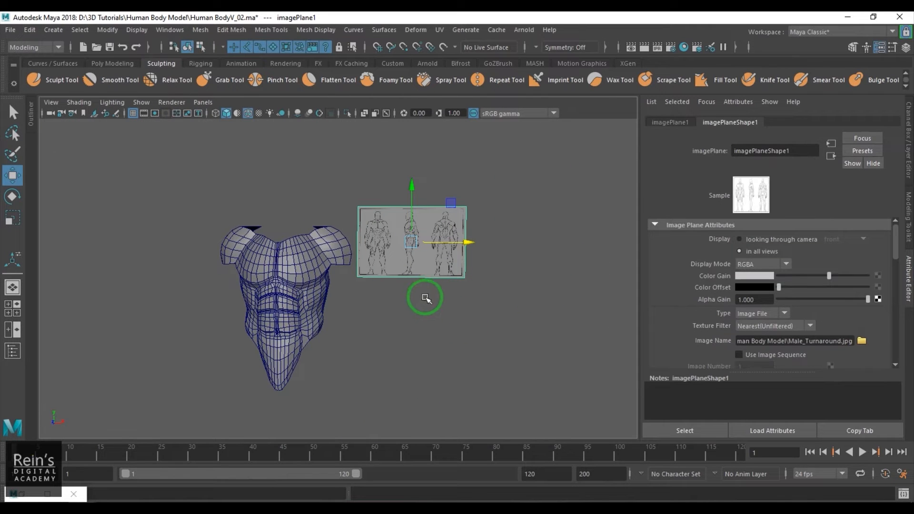
{"action": "left_click_drag", "start_coordinate": [768, 343], "coordinate": [645, 346]}
{"action": "left_click", "coordinate": [477, 328]}
{"action": "middle_click_drag", "start_coordinate": [247, 305], "coordinate": [277, 304], "text": "alt"}
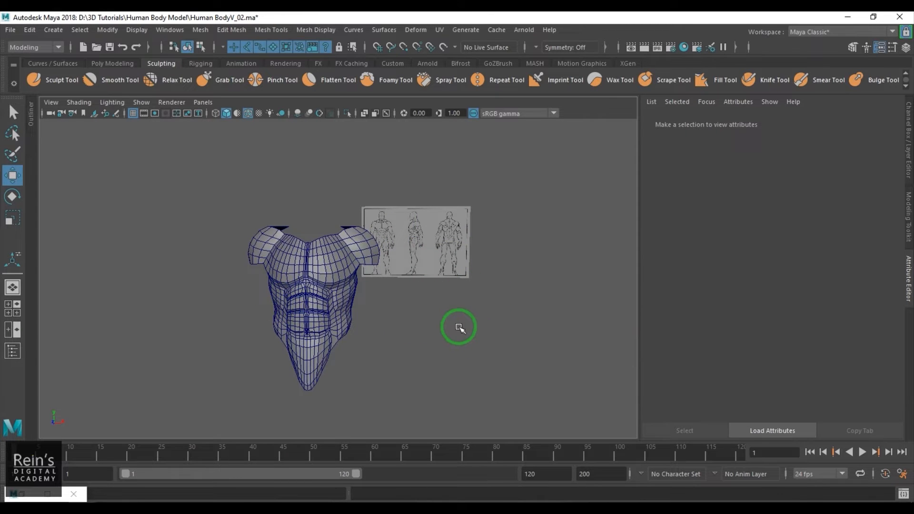
- Examine the torso mesh in the four-view layout, comparing it with the front and side reference drawings, and maximize the front view
{"action": "key", "text": "space"}
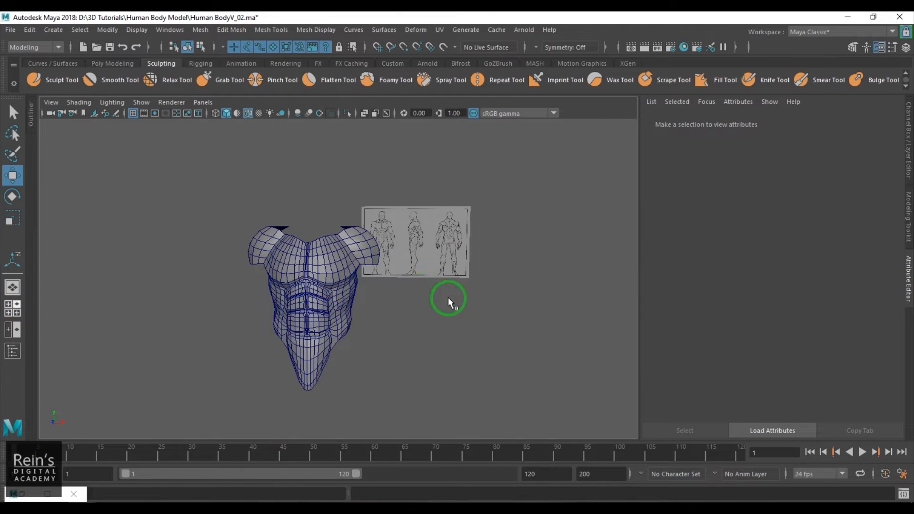
{"action": "key", "text": "space"}
{"action": "scroll", "coordinate": [204, 199], "scroll_direction": "down", "scroll_amount": 5}
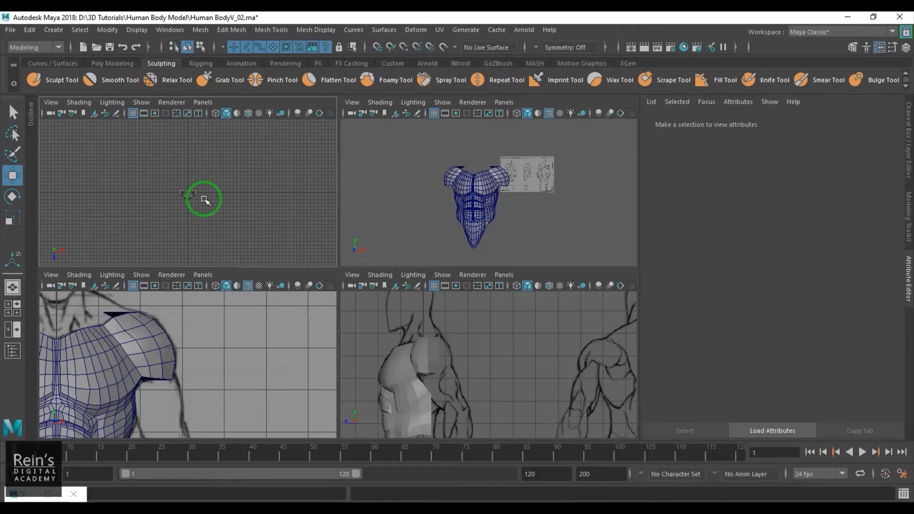
{"action": "scroll", "coordinate": [204, 200], "scroll_direction": "up", "scroll_amount": 8}
{"action": "scroll", "coordinate": [205, 199], "scroll_direction": "down", "scroll_amount": 5}
{"action": "scroll", "coordinate": [206, 198], "scroll_direction": "up", "scroll_amount": 3}
{"action": "scroll", "coordinate": [211, 342], "scroll_direction": "down", "scroll_amount": 4}
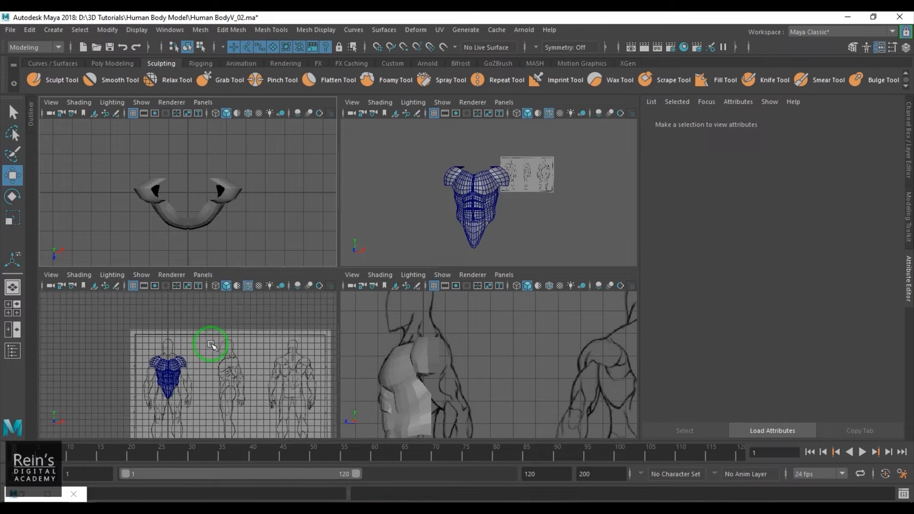
{"action": "scroll", "coordinate": [253, 312], "scroll_direction": "up", "scroll_amount": 2}
{"action": "scroll", "coordinate": [455, 343], "scroll_direction": "up", "scroll_amount": 2}
{"action": "scroll", "coordinate": [455, 344], "scroll_direction": "down", "scroll_amount": 5}
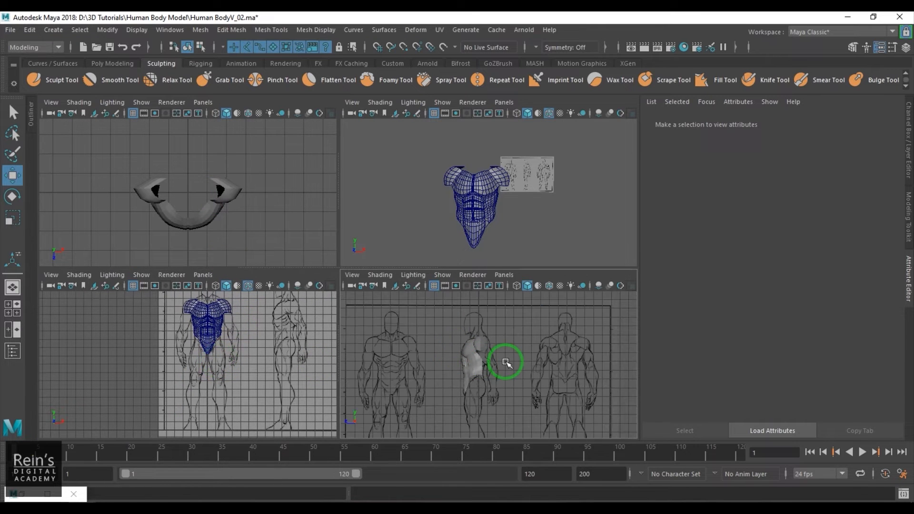
{"action": "scroll", "coordinate": [476, 376], "scroll_direction": "down", "scroll_amount": 2}
{"action": "scroll", "coordinate": [490, 351], "scroll_direction": "up", "scroll_amount": 2}
{"action": "scroll", "coordinate": [241, 402], "scroll_direction": "up", "scroll_amount": 5}
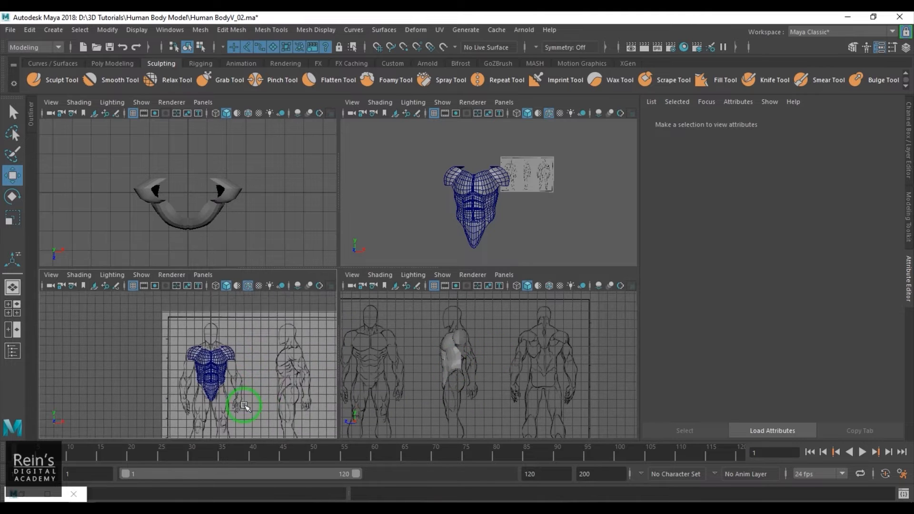
{"action": "middle_click_drag", "start_coordinate": [435, 367], "coordinate": [472, 351], "text": "alt"}
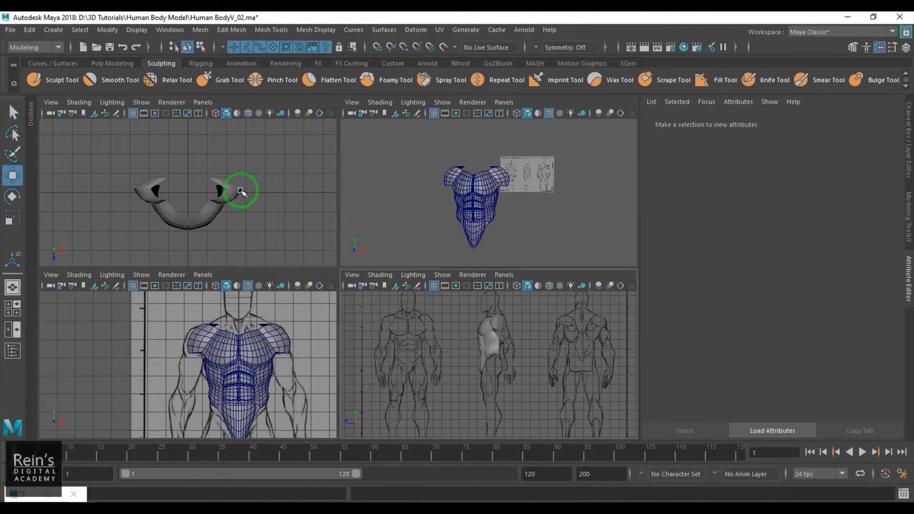
{"action": "scroll", "coordinate": [241, 191], "scroll_direction": "up", "scroll_amount": 3}
{"action": "scroll", "coordinate": [240, 195], "scroll_direction": "down", "scroll_amount": 5}
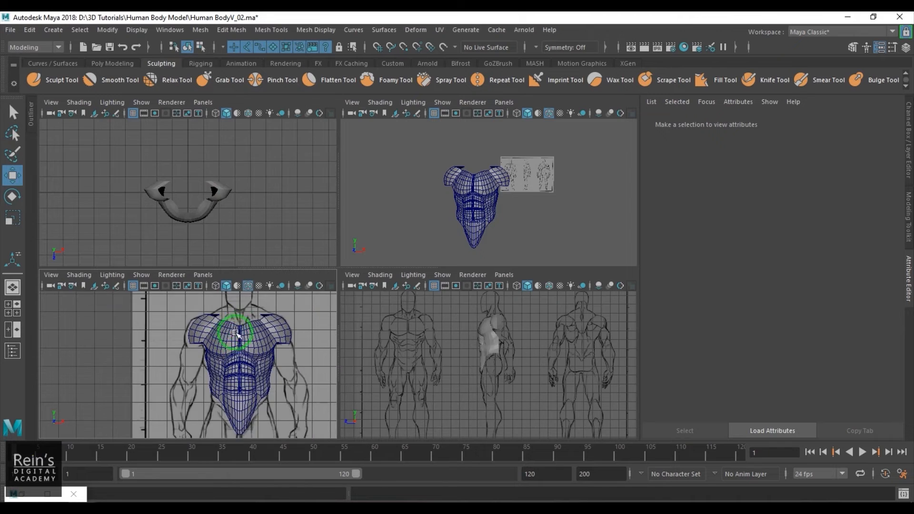
{"action": "key", "text": "space"}
{"action": "scroll", "coordinate": [279, 317], "scroll_direction": "up", "scroll_amount": 3}
{"action": "scroll", "coordinate": [394, 281], "scroll_direction": "down", "scroll_amount": 3}
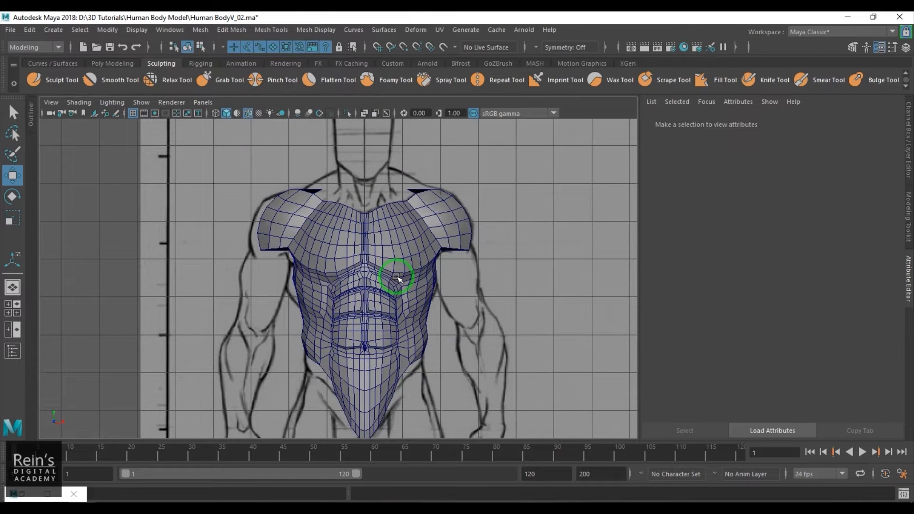
- Show the Outliner and delete the bottom camera from the scene
{"action": "left_click", "coordinate": [203, 103]}
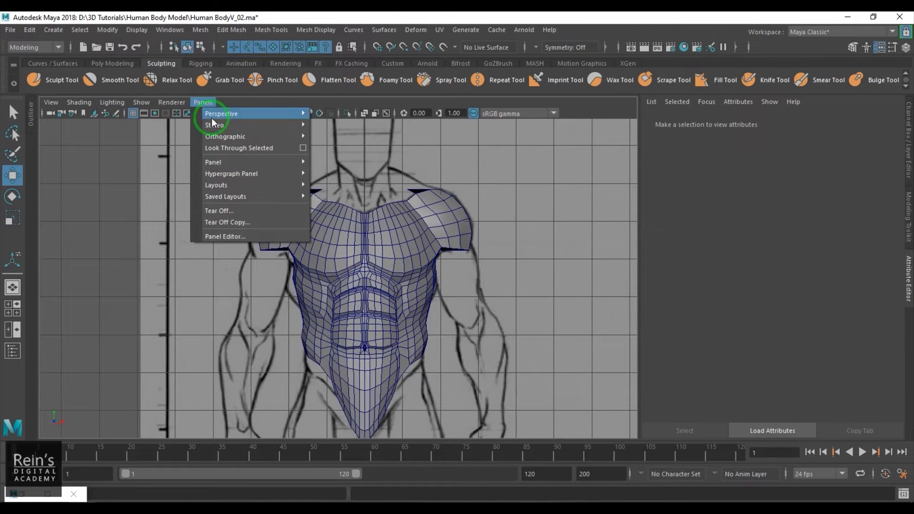
{"action": "mouse_move", "coordinate": [220, 139]}
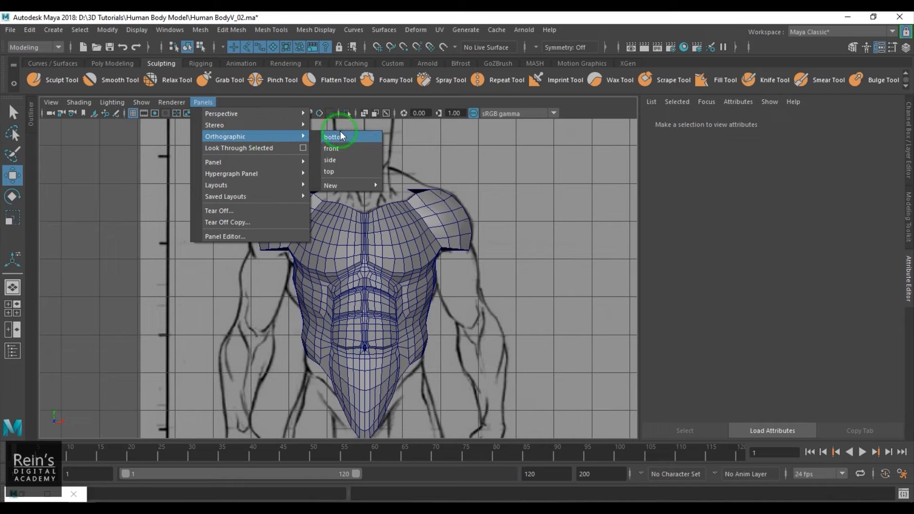
{"action": "mouse_move", "coordinate": [346, 184]}
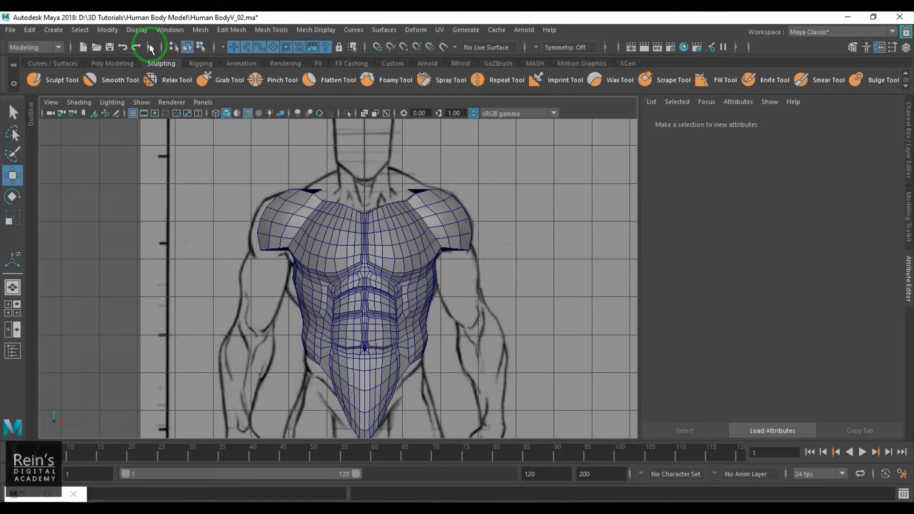
{"action": "left_click", "coordinate": [164, 29]}
{"action": "left_click", "coordinate": [219, 153]}
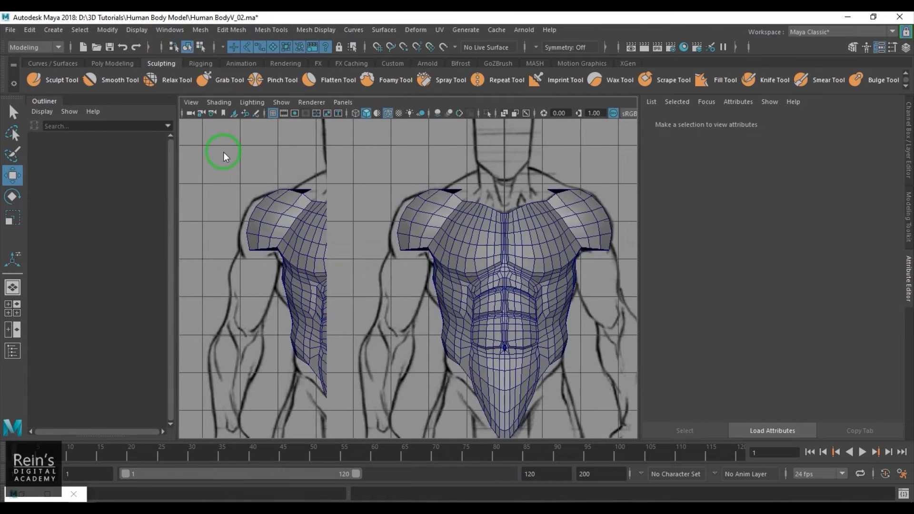
{"action": "left_click", "coordinate": [79, 228]}
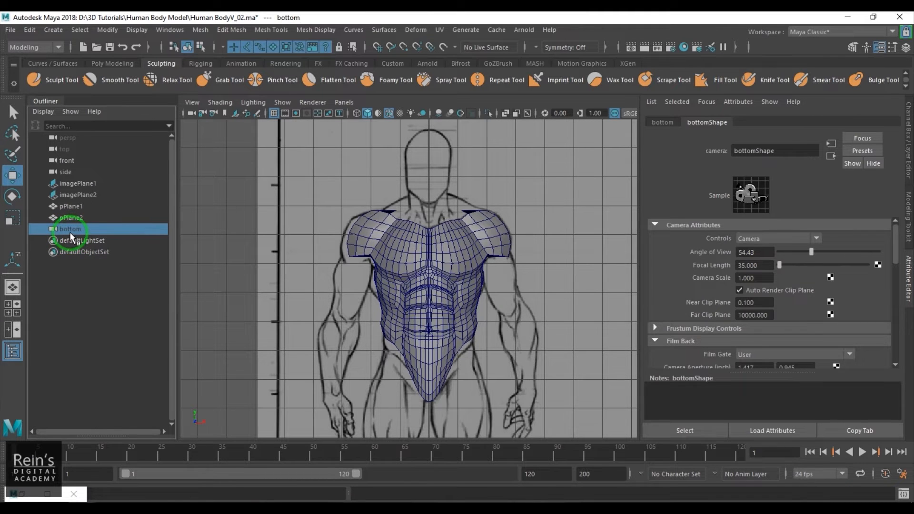
{"action": "key", "text": "Delete"}
- Create a new orthographic Back camera view and frame the whole turnaround drawing in it
{"action": "left_click", "coordinate": [340, 102]}
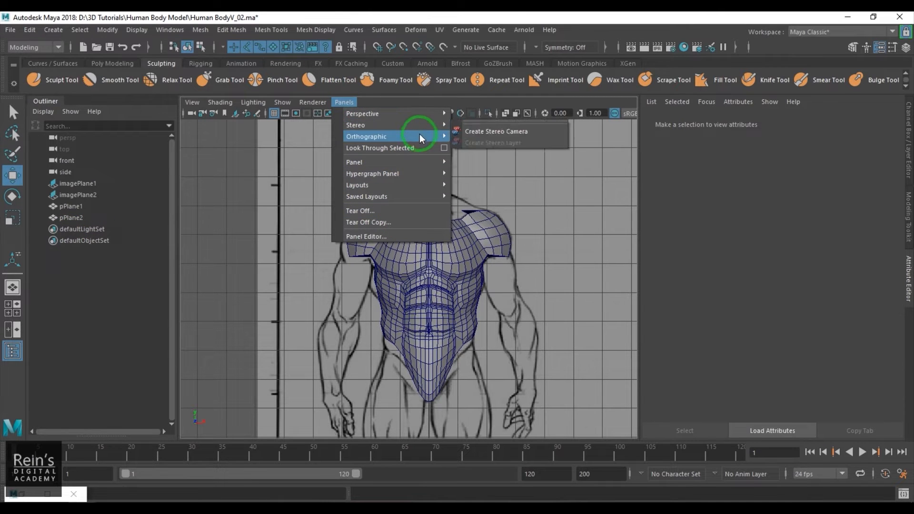
{"action": "mouse_move", "coordinate": [419, 136]}
{"action": "mouse_move", "coordinate": [514, 176]}
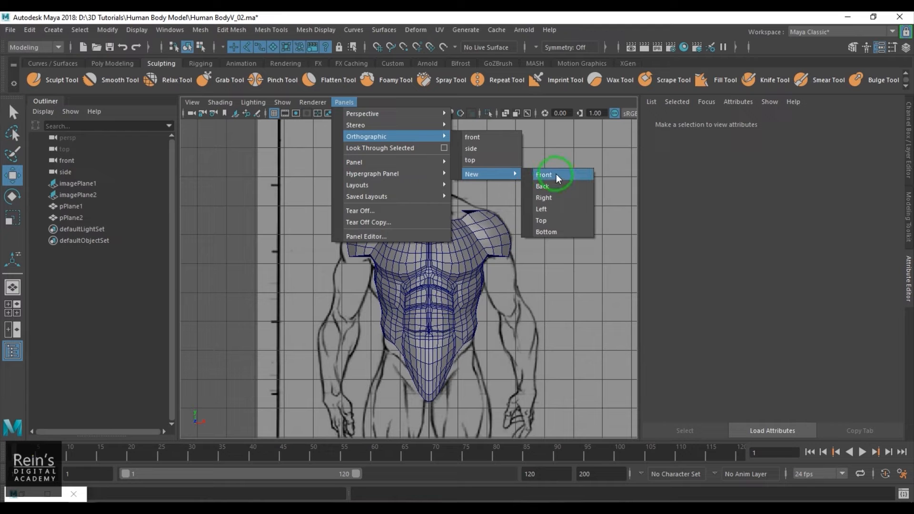
{"action": "left_click", "coordinate": [555, 187]}
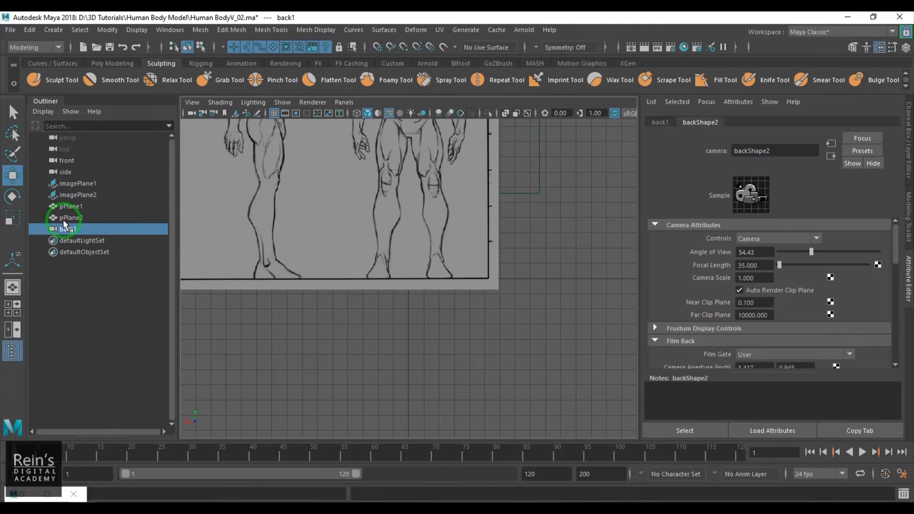
{"action": "scroll", "coordinate": [416, 288], "scroll_direction": "down", "scroll_amount": 10}
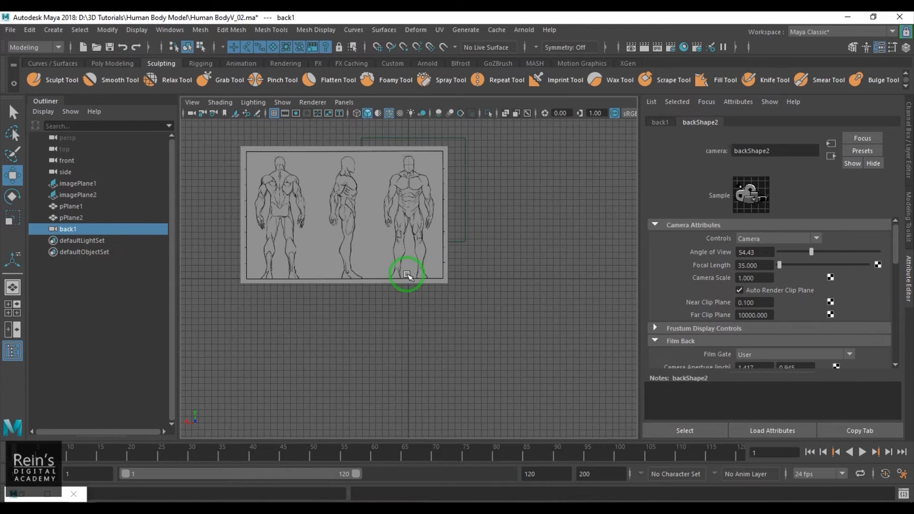
{"action": "scroll", "coordinate": [447, 330], "scroll_direction": "up", "scroll_amount": 3}
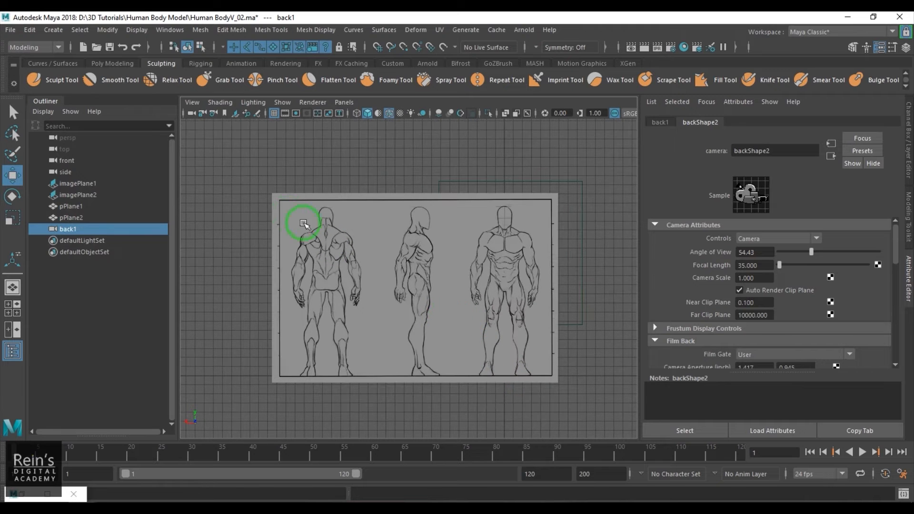
- Import Male_Turnaround.jpg from the Human Body Model folder as an image plane for the back camera
{"action": "left_click", "coordinate": [193, 102]}
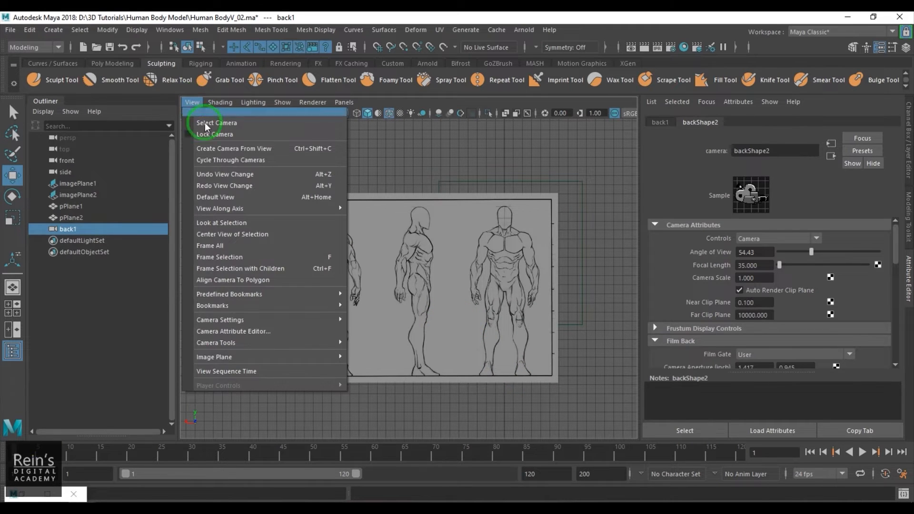
{"action": "mouse_move", "coordinate": [313, 361]}
{"action": "left_click", "coordinate": [379, 364]}
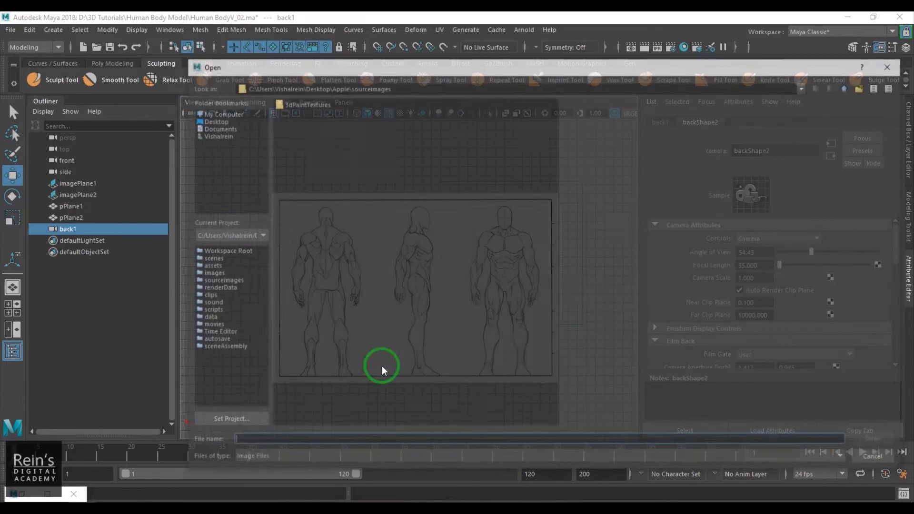
{"action": "double_click", "coordinate": [294, 117]}
{"action": "double_click", "coordinate": [303, 152]}
{"action": "double_click", "coordinate": [297, 133]}
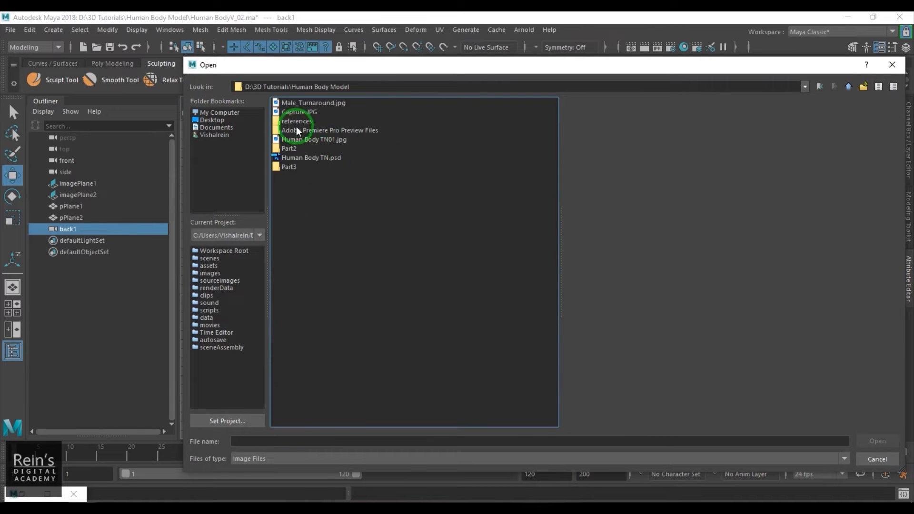
{"action": "double_click", "coordinate": [297, 127]}
{"action": "key", "text": "BackSpace"}
{"action": "left_click", "coordinate": [304, 104]}
{"action": "left_click", "coordinate": [868, 442]}
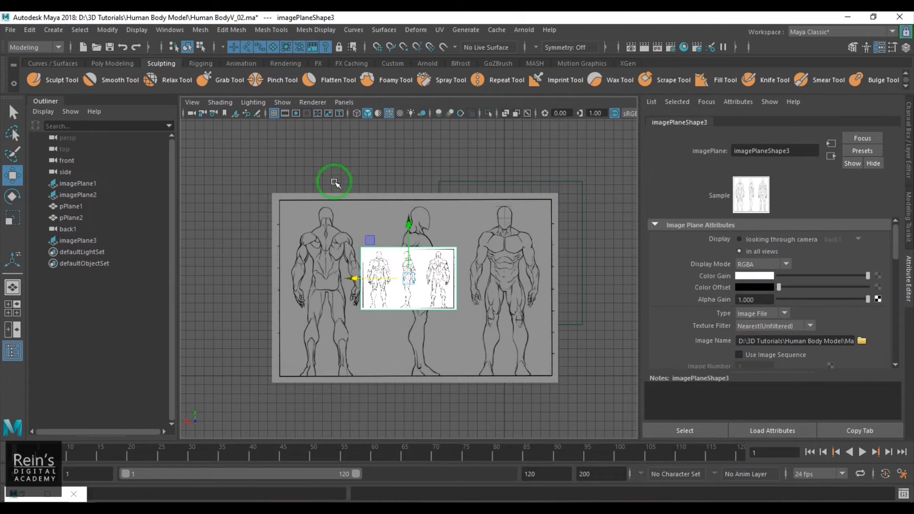
- Check the front image plane's scale and set Scale X, Y and Z of the back view's image plane to 3
{"action": "left_click_drag", "start_coordinate": [293, 181], "coordinate": [305, 200]}
{"action": "left_click", "coordinate": [907, 124]}
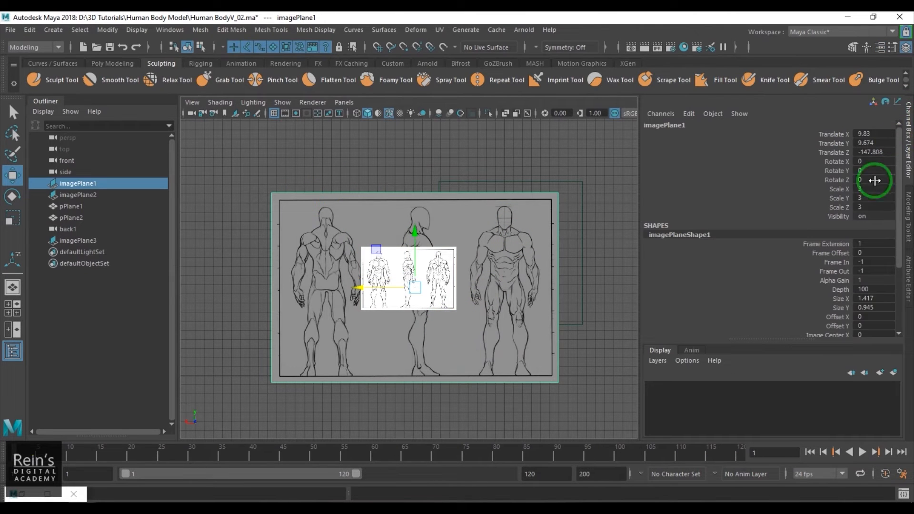
{"action": "left_click", "coordinate": [474, 151]}
{"action": "key", "text": "ctrl+z"}
{"action": "key", "text": "ctrl+z"}
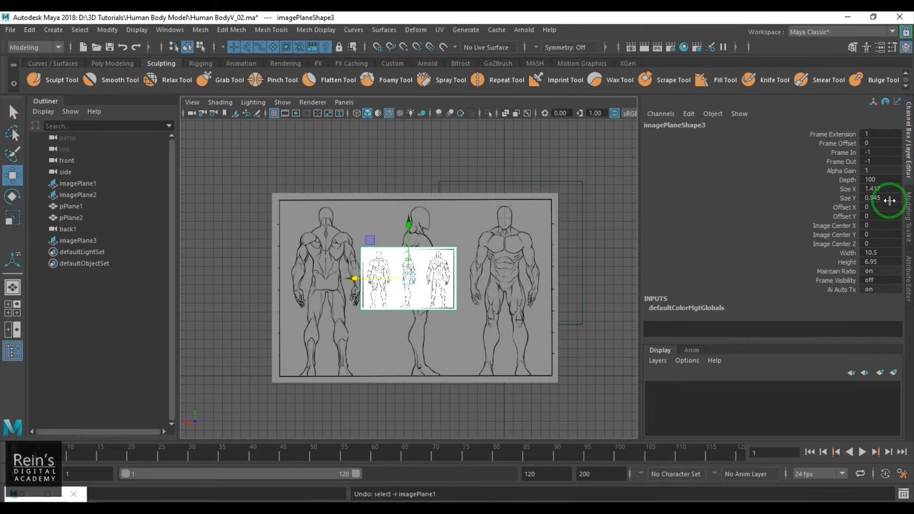
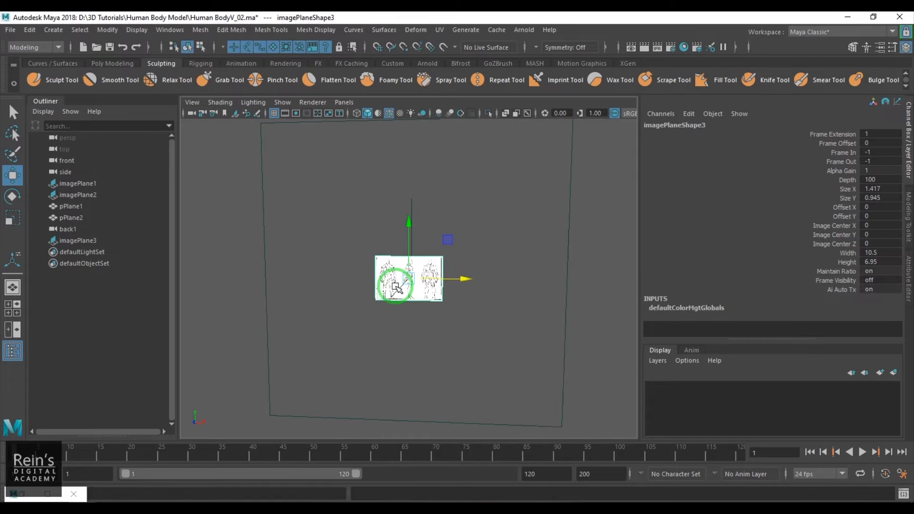
{"action": "left_click_drag", "start_coordinate": [402, 286], "coordinate": [415, 323], "text": "alt"}
{"action": "left_click", "coordinate": [402, 268]}
{"action": "left_click", "coordinate": [402, 268]}
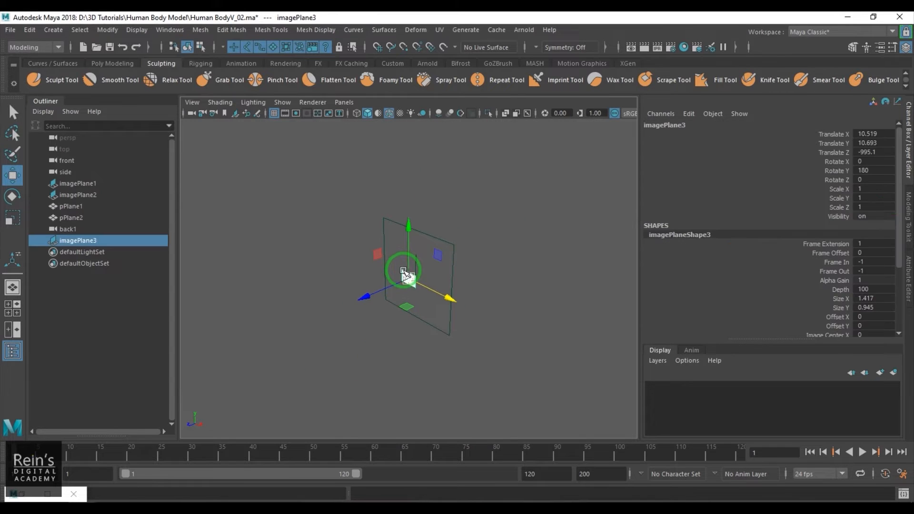
{"action": "left_click_drag", "start_coordinate": [879, 190], "coordinate": [880, 201]}
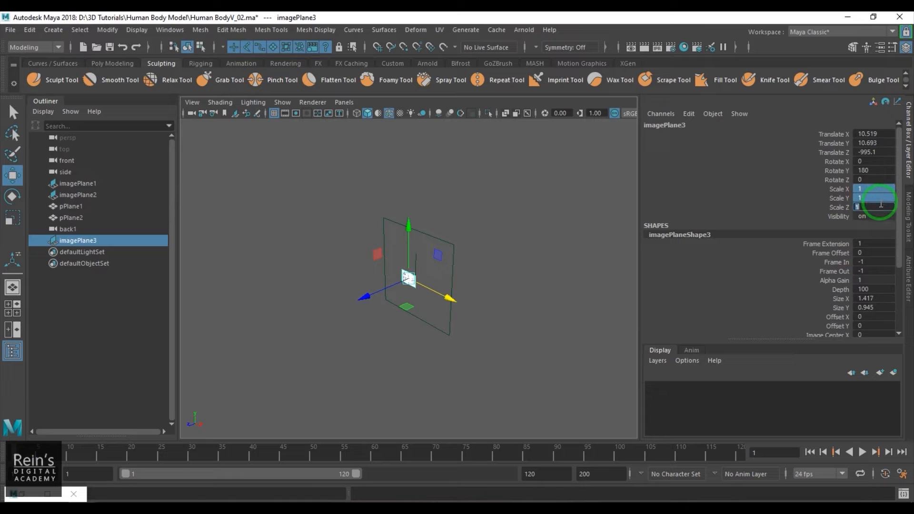
{"action": "key", "text": "Return"}
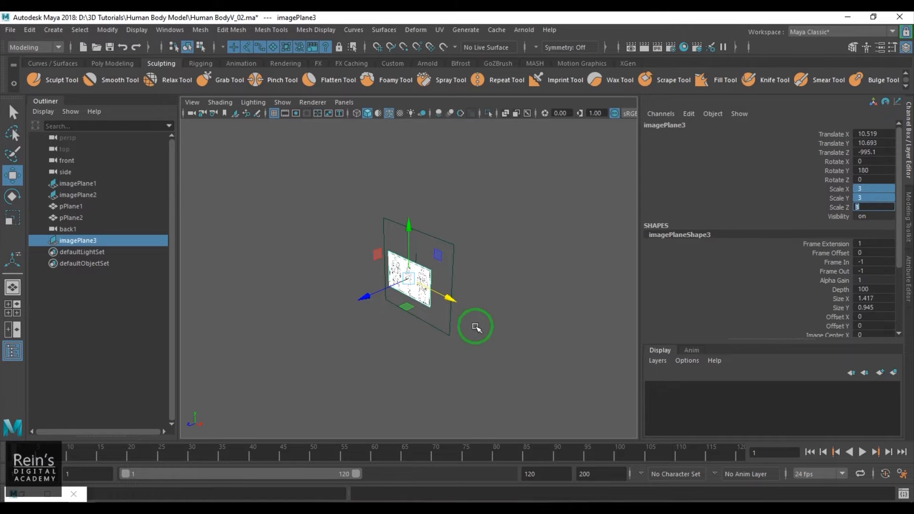
- Orbit out to view the scaled image plane from the side and collapse the Channel Box to widen the viewport
{"action": "left_click_drag", "start_coordinate": [476, 327], "coordinate": [519, 321], "text": "alt"}
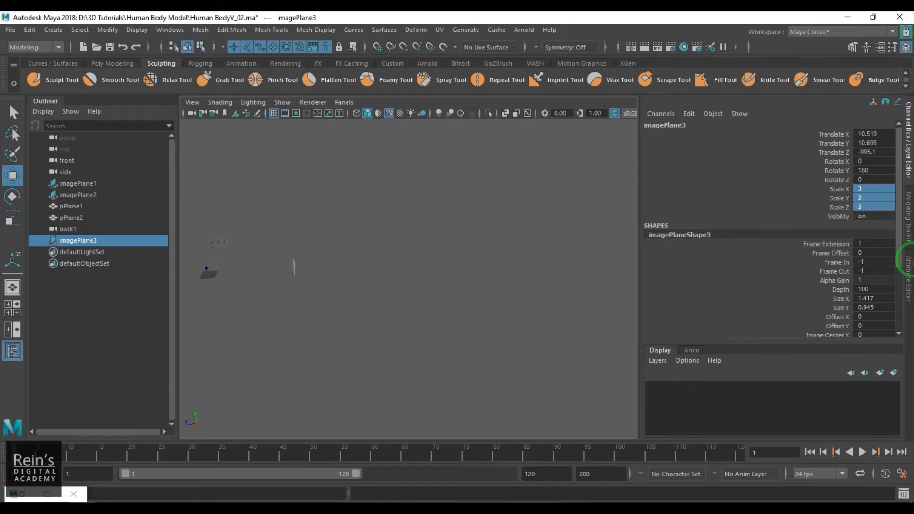
{"action": "left_click", "coordinate": [910, 276]}
{"action": "left_click", "coordinate": [910, 167]}
{"action": "left_click", "coordinate": [907, 157]}
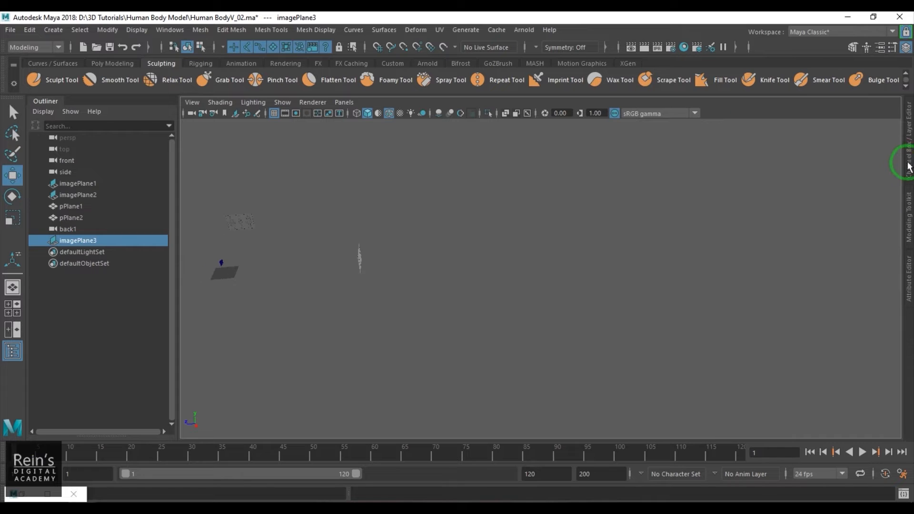
- Unhide the persp and top cameras and clear the selection
{"action": "middle_click_drag", "start_coordinate": [594, 265], "coordinate": [749, 281], "text": "alt"}
{"action": "right_click_drag", "start_coordinate": [749, 282], "coordinate": [532, 264], "text": "alt"}
{"action": "left_click_drag", "start_coordinate": [532, 265], "coordinate": [555, 251], "text": "alt"}
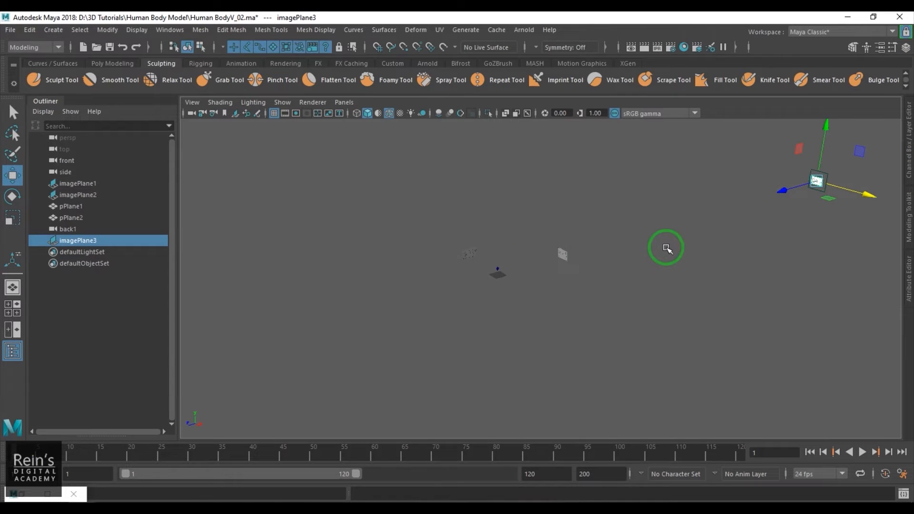
{"action": "left_click_drag", "start_coordinate": [71, 137], "coordinate": [74, 150]}
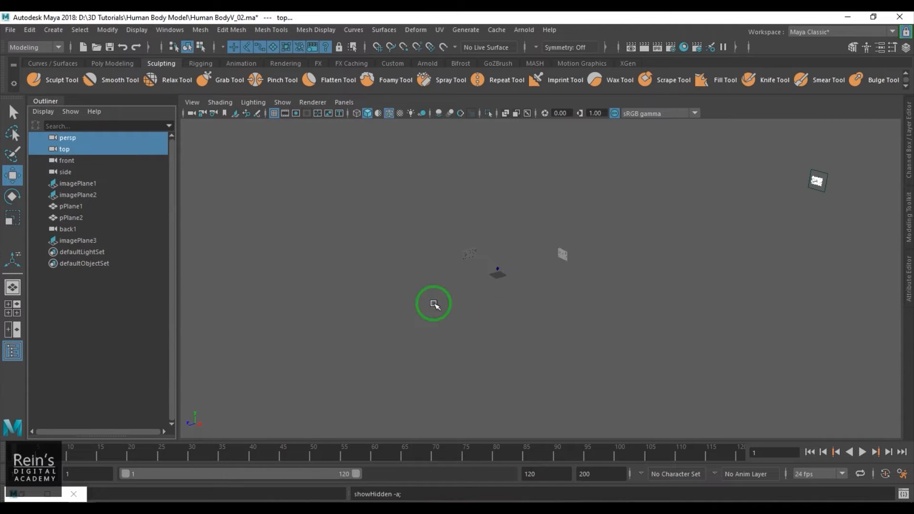
{"action": "left_click", "coordinate": [631, 307]}
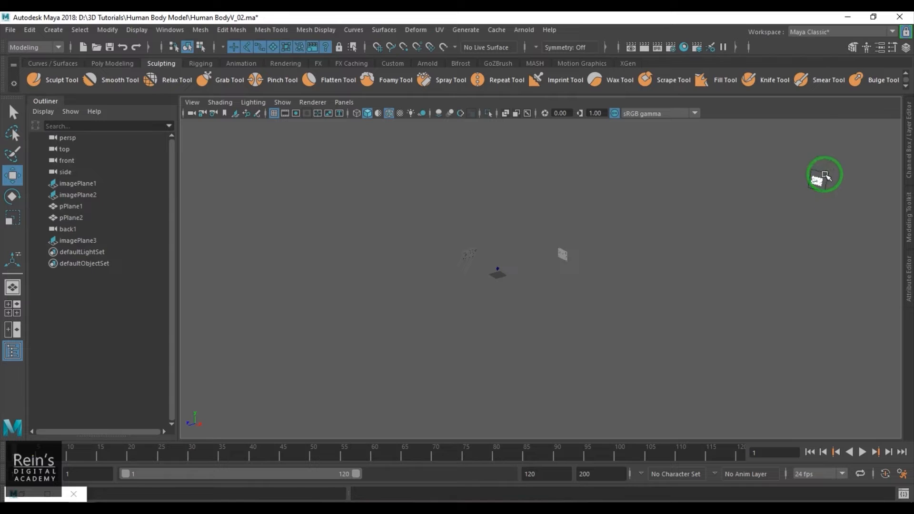
- Move the back1 camera and the front camera along Z, each closer to the torso model
{"action": "left_click", "coordinate": [818, 180]}
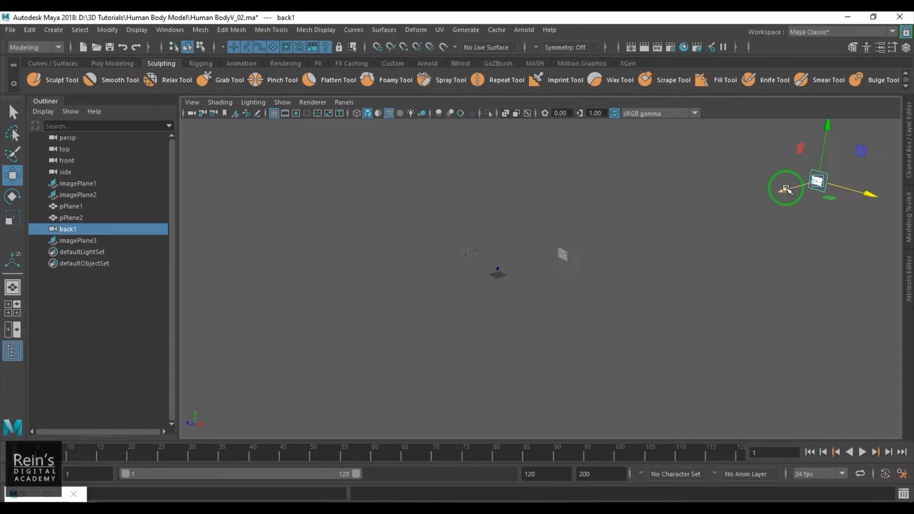
{"action": "left_click_drag", "start_coordinate": [786, 189], "coordinate": [558, 222]}
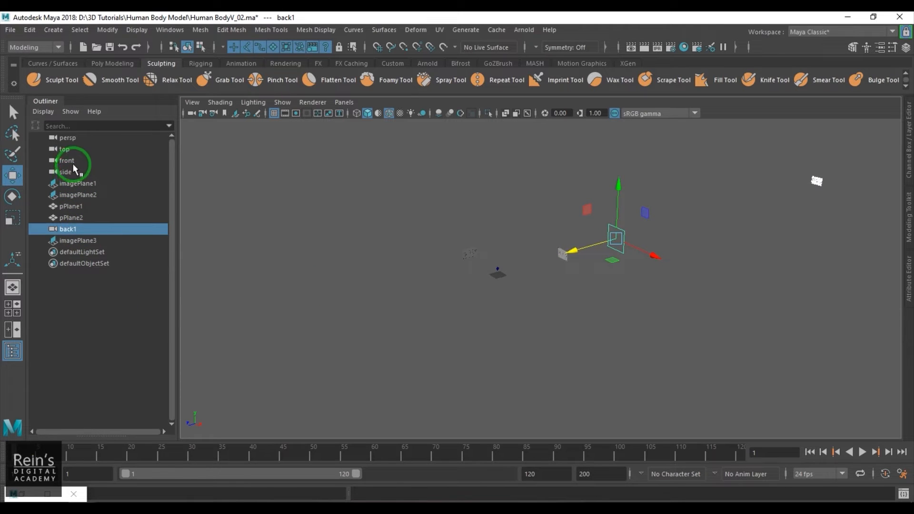
{"action": "left_click", "coordinate": [71, 161]}
{"action": "scroll", "coordinate": [445, 313], "scroll_direction": "down", "scroll_amount": 3}
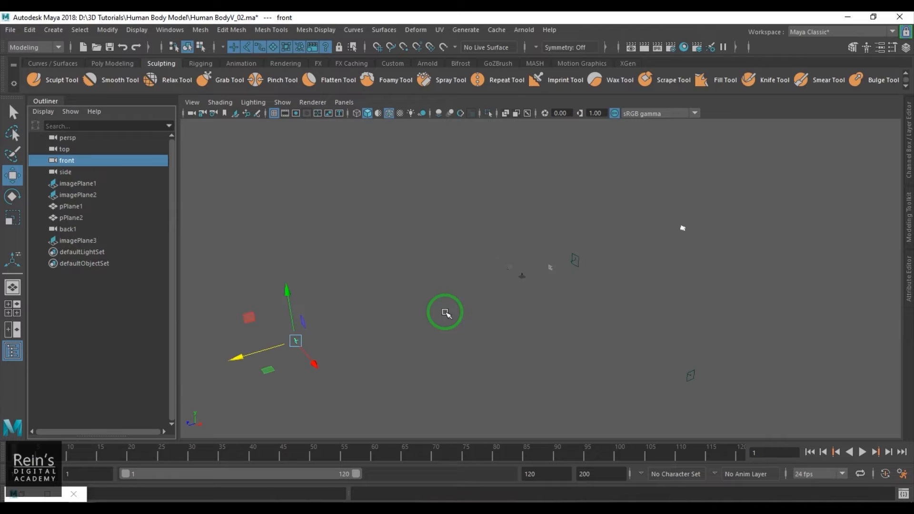
{"action": "left_click_drag", "start_coordinate": [254, 351], "coordinate": [422, 321]}
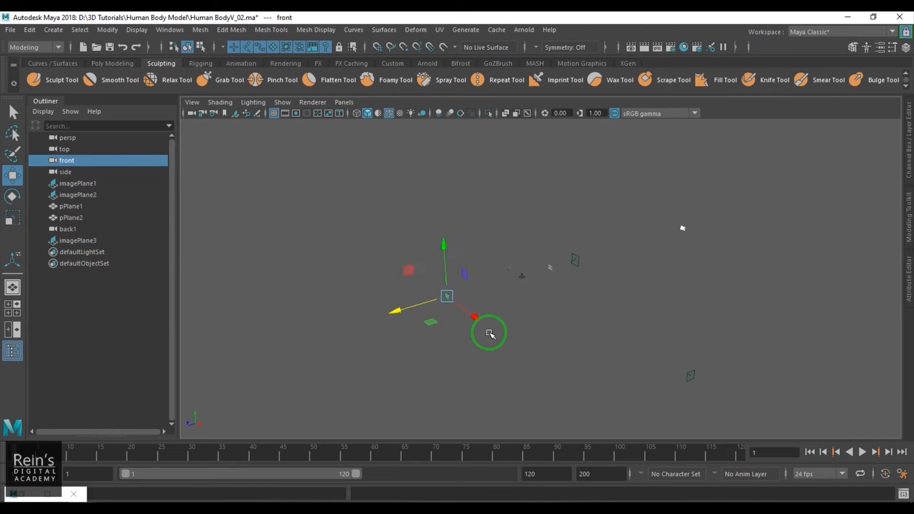
{"action": "scroll", "coordinate": [490, 333], "scroll_direction": "up", "scroll_amount": 3}
{"action": "scroll", "coordinate": [489, 333], "scroll_direction": "down", "scroll_amount": 1}
{"action": "scroll", "coordinate": [502, 334], "scroll_direction": "up", "scroll_amount": 2}
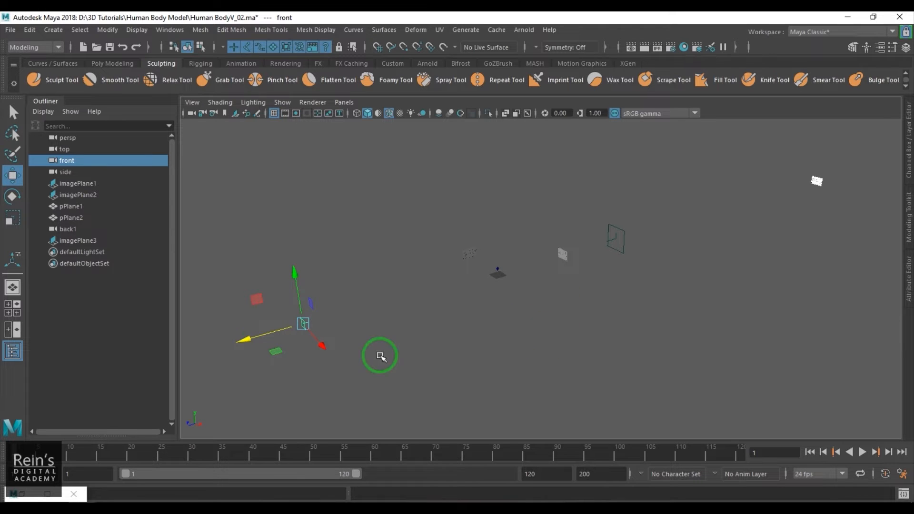
{"action": "left_click_drag", "start_coordinate": [252, 339], "coordinate": [262, 334]}
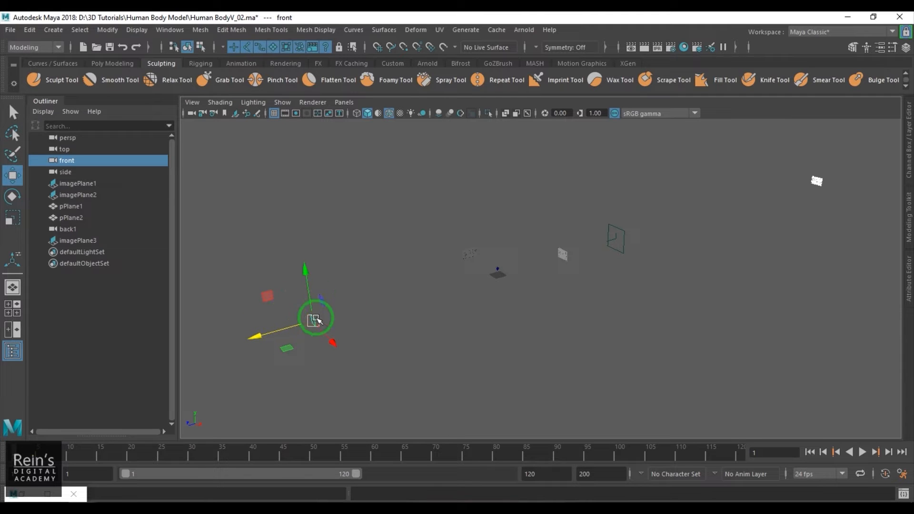
- Examine how the front camera, the torso model and imagePlane1 line up by selecting each of them in the perspective view
{"action": "left_click", "coordinate": [569, 274]}
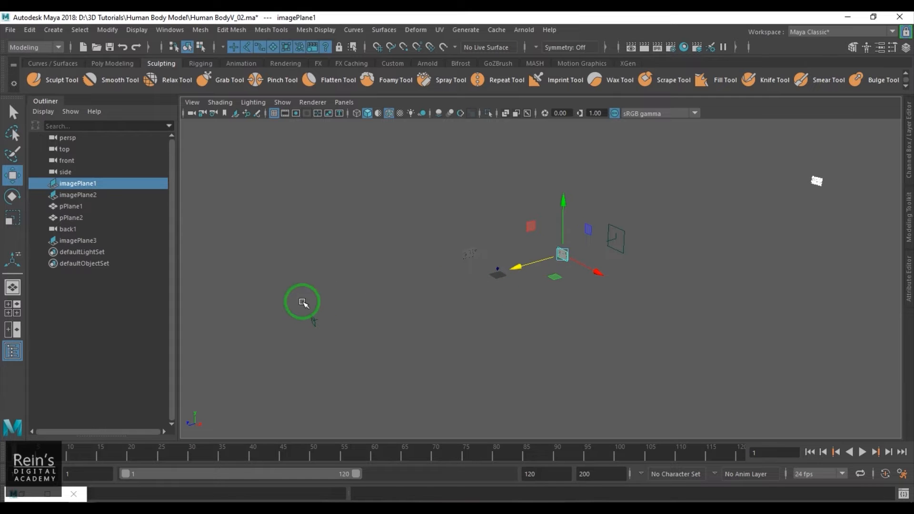
{"action": "left_click_drag", "start_coordinate": [300, 301], "coordinate": [341, 344]}
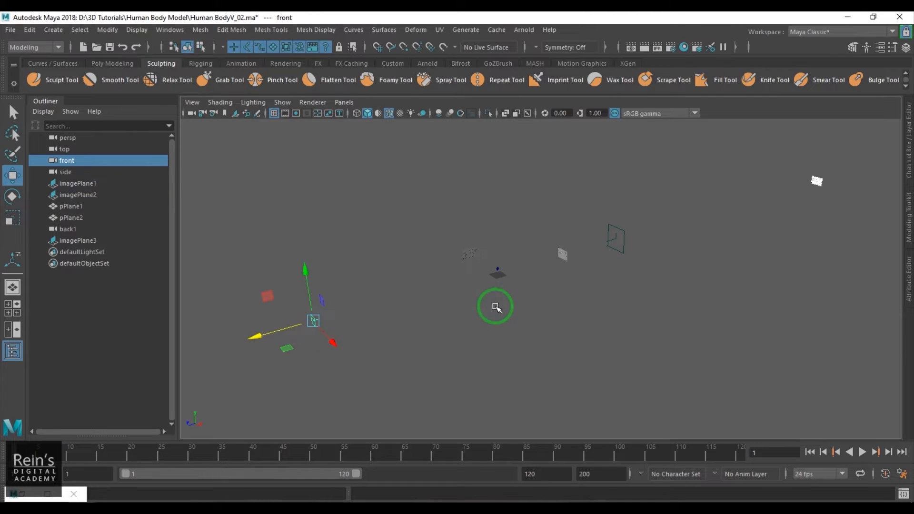
{"action": "left_click_drag", "start_coordinate": [546, 238], "coordinate": [573, 278]}
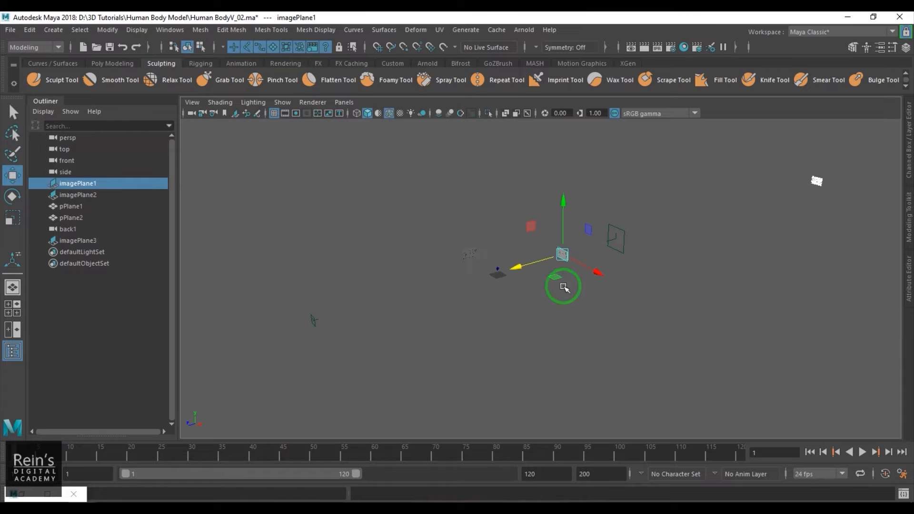
{"action": "left_click_drag", "start_coordinate": [484, 255], "coordinate": [506, 300]}
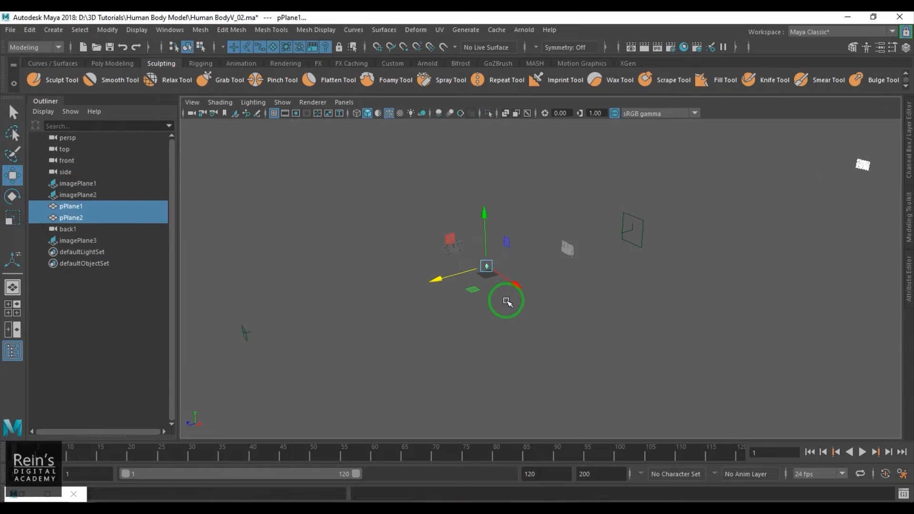
{"action": "middle_click_drag", "start_coordinate": [491, 311], "coordinate": [558, 300], "text": "alt"}
{"action": "right_click_drag", "start_coordinate": [543, 308], "coordinate": [565, 332], "text": "alt"}
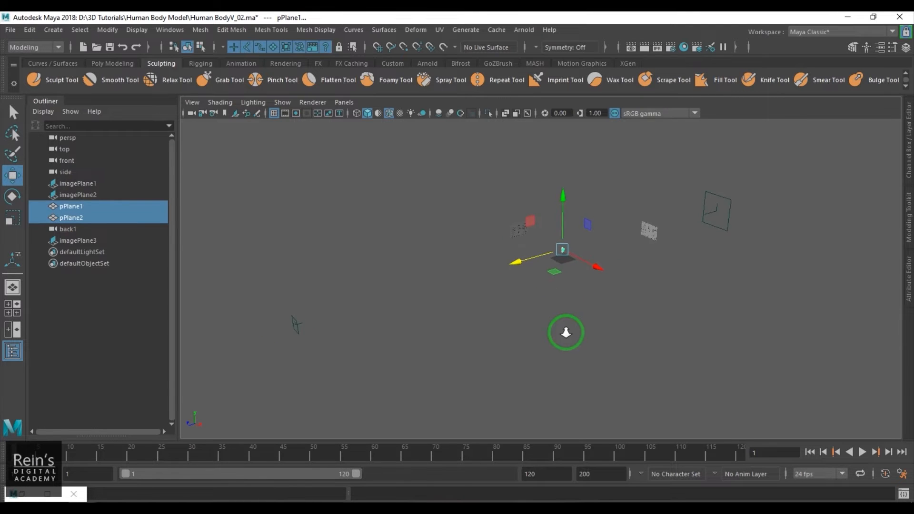
{"action": "middle_click_drag", "start_coordinate": [564, 331], "coordinate": [574, 333], "text": "alt"}
{"action": "left_click", "coordinate": [559, 343]}
{"action": "left_click_drag", "start_coordinate": [299, 307], "coordinate": [354, 368]}
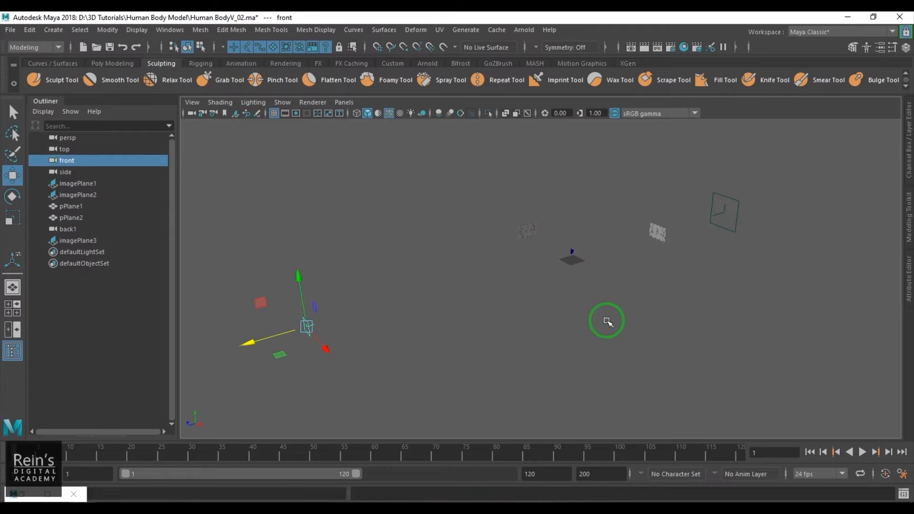
{"action": "left_click_drag", "start_coordinate": [649, 217], "coordinate": [674, 260], "text": "shift"}
{"action": "left_click_drag", "start_coordinate": [553, 249], "coordinate": [582, 272]}
- Move imagePlane3 along Z to the opposite side of the torso from the back1 camera and check their alignment
{"action": "left_click", "coordinate": [687, 213]}
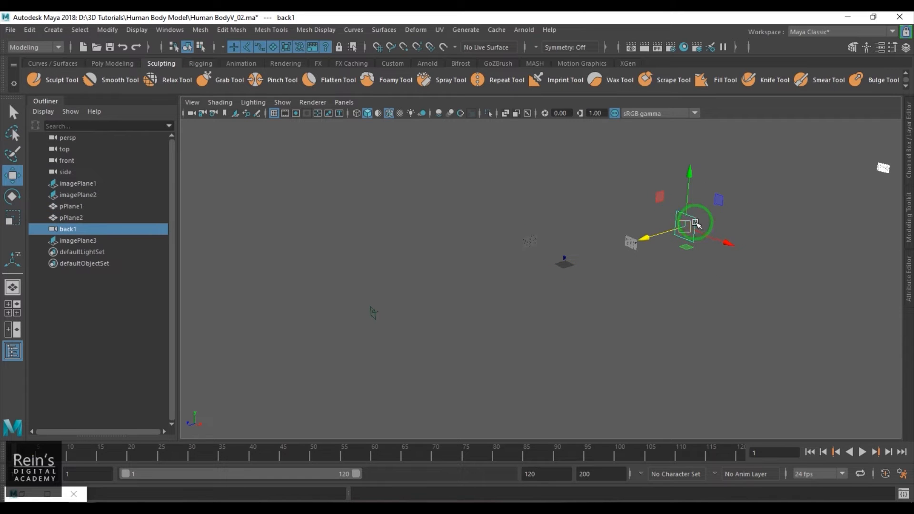
{"action": "left_click", "coordinate": [883, 168]}
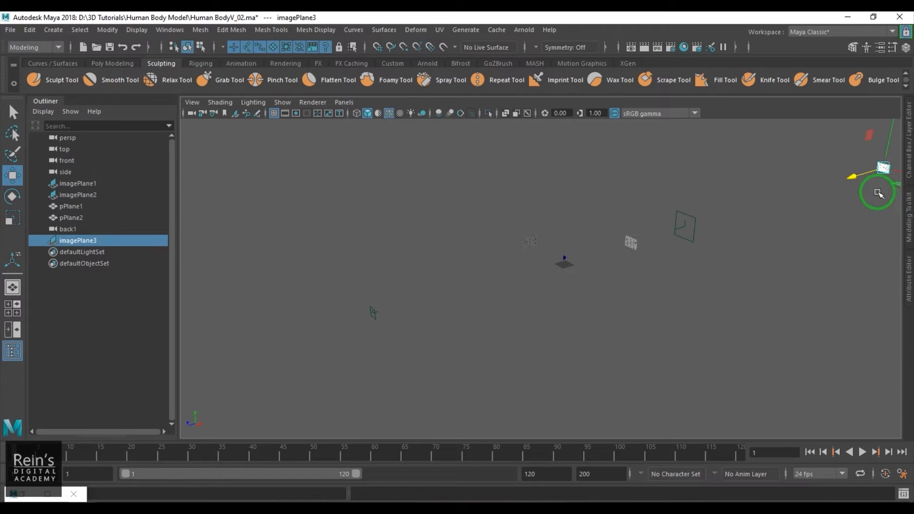
{"action": "left_click_drag", "start_coordinate": [874, 173], "coordinate": [441, 295]}
{"action": "middle_click_drag", "start_coordinate": [442, 296], "coordinate": [540, 294], "text": "alt"}
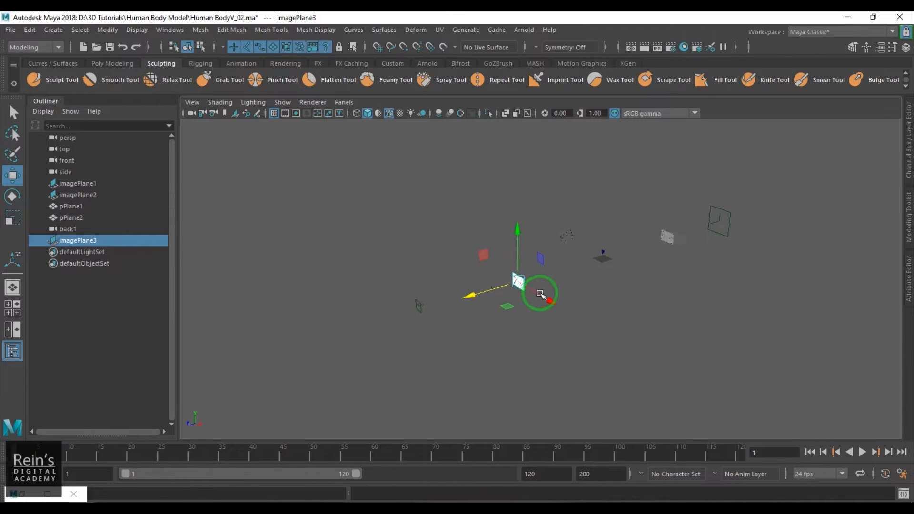
{"action": "left_click_drag", "start_coordinate": [540, 294], "coordinate": [639, 329], "text": "alt"}
{"action": "left_click_drag", "start_coordinate": [806, 154], "coordinate": [840, 211]}
{"action": "left_click_drag", "start_coordinate": [639, 236], "coordinate": [666, 254], "text": "shift"}
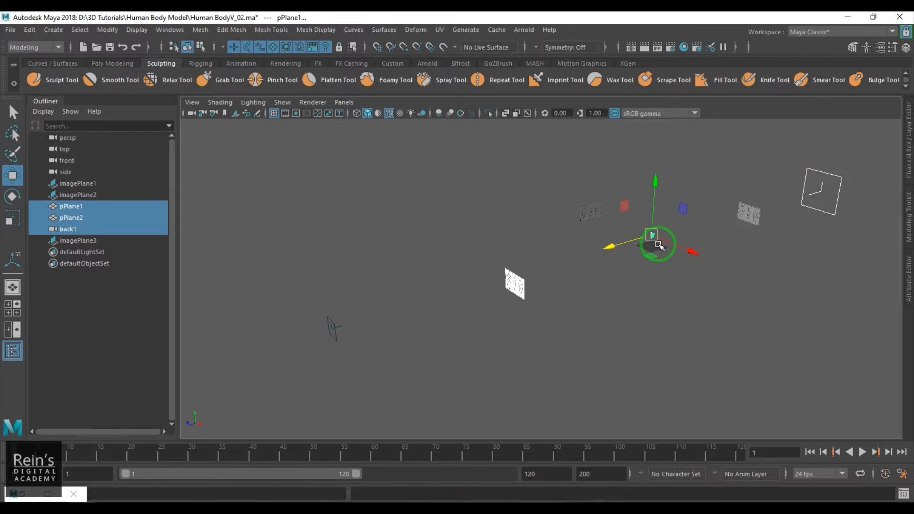
{"action": "left_click_drag", "start_coordinate": [495, 255], "coordinate": [572, 335], "text": "shift"}
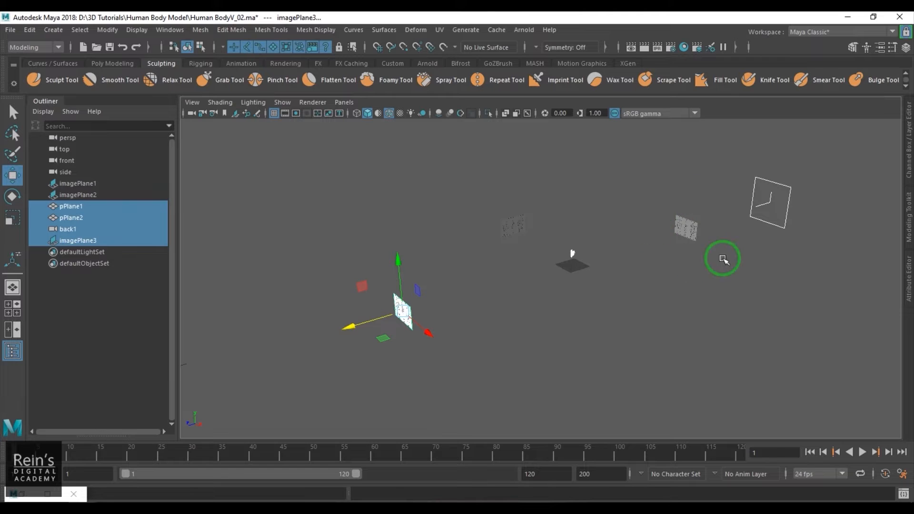
- Move imagePlane1 along Z past the back1 camera and check how that camera, the torso and imagePlane3 line up
{"action": "left_click", "coordinate": [686, 232]}
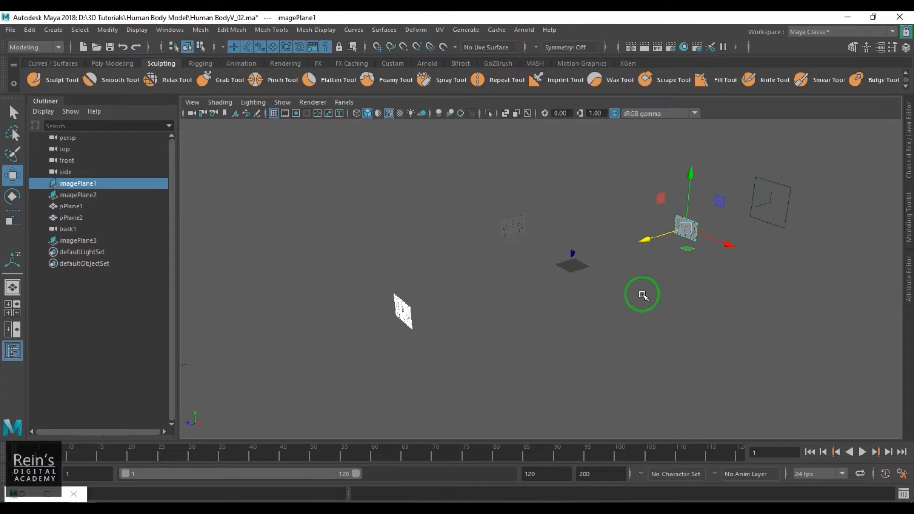
{"action": "left_click_drag", "start_coordinate": [643, 296], "coordinate": [608, 306], "text": "alt"}
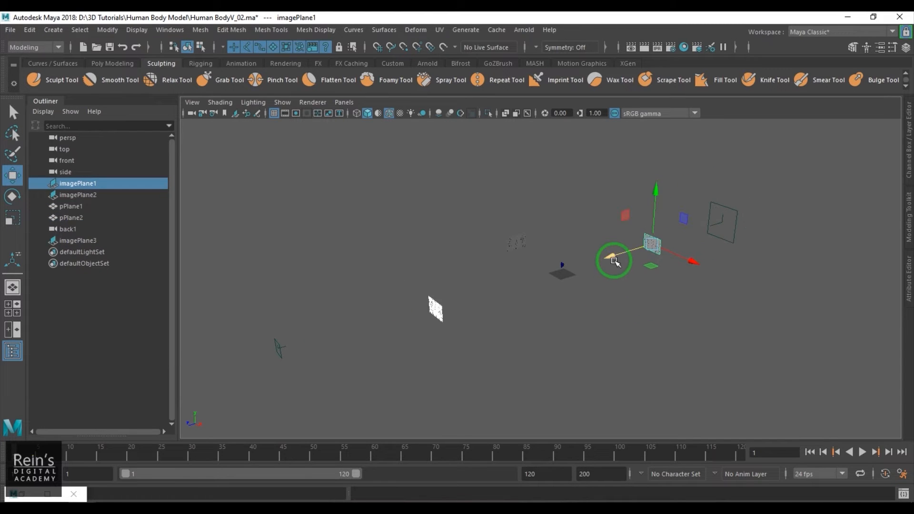
{"action": "left_click_drag", "start_coordinate": [615, 260], "coordinate": [711, 232]}
{"action": "left_click", "coordinate": [714, 282]}
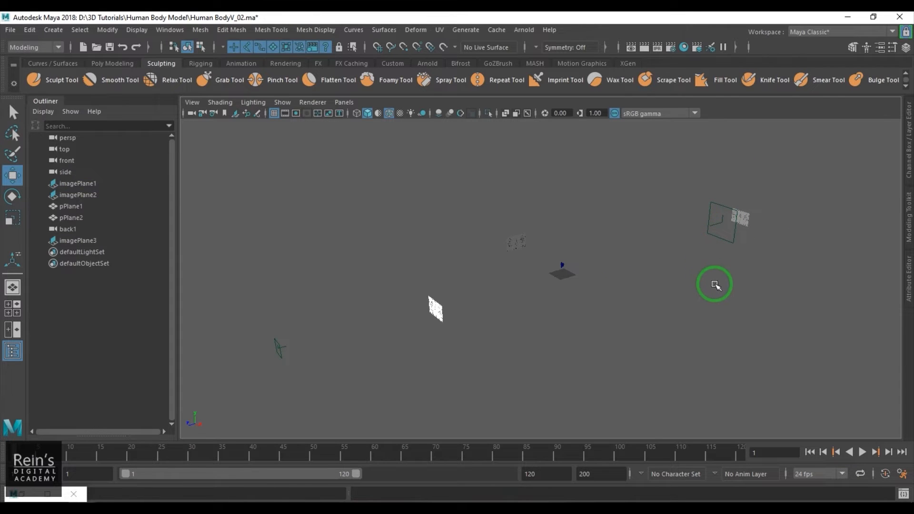
{"action": "left_click", "coordinate": [716, 237]}
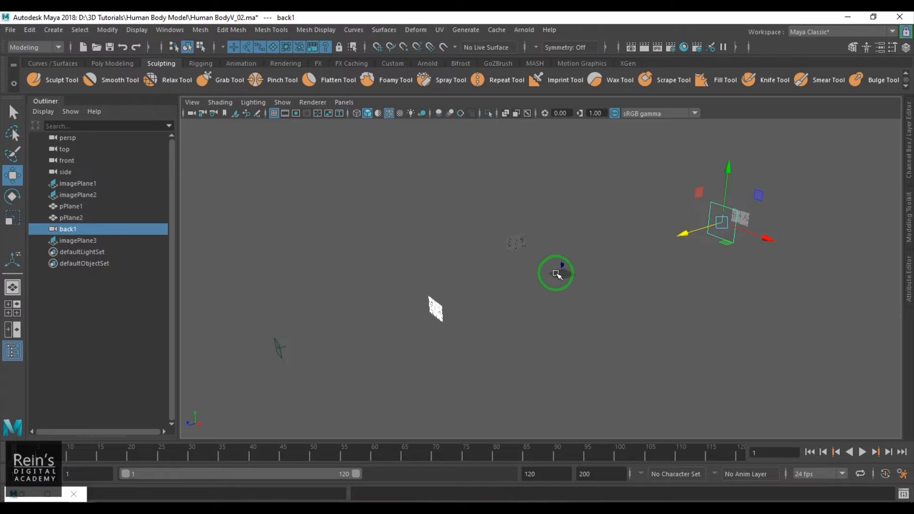
{"action": "left_click", "coordinate": [574, 282], "text": "shift"}
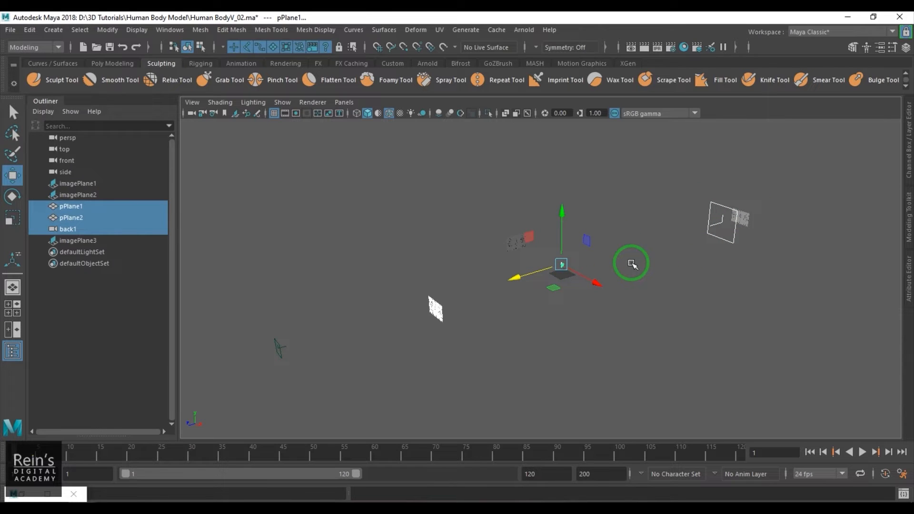
{"action": "left_click", "coordinate": [711, 229]}
{"action": "left_click_drag", "start_coordinate": [581, 304], "coordinate": [559, 247]}
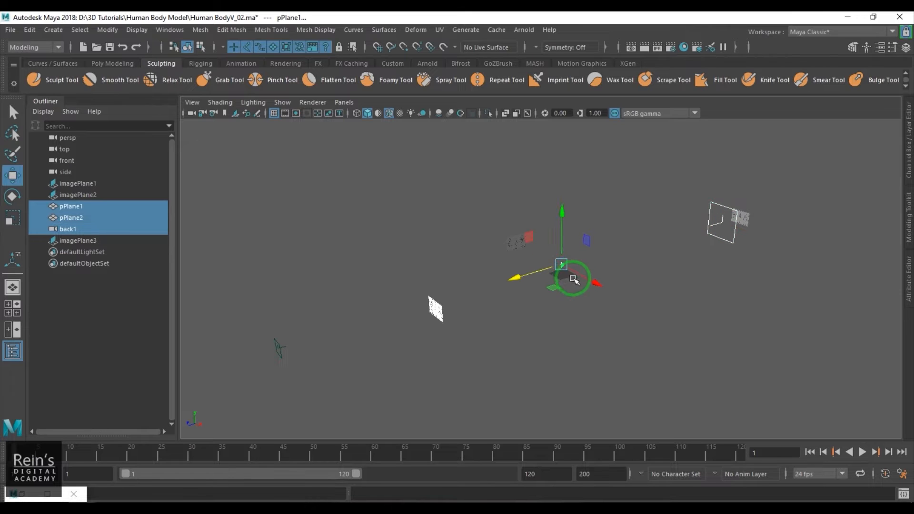
{"action": "left_click_drag", "start_coordinate": [431, 281], "coordinate": [462, 335], "text": "shift"}
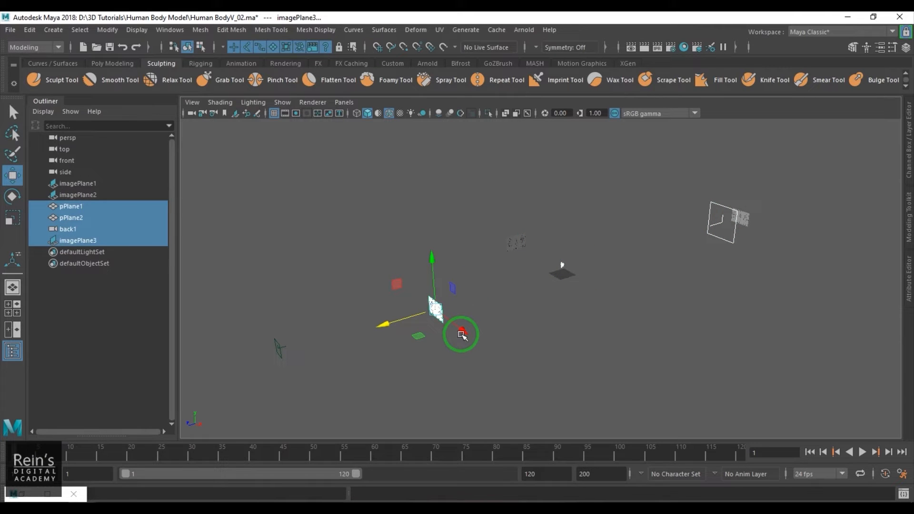
{"action": "left_click", "coordinate": [336, 430]}
- Shift the front camera slightly inward, move imagePlane3 beyond it along Z, and check the front camera, torso and imagePlane1 alignment
{"action": "left_click_drag", "start_coordinate": [246, 316], "coordinate": [376, 364]}
{"action": "left_click_drag", "start_coordinate": [408, 273], "coordinate": [248, 351]}
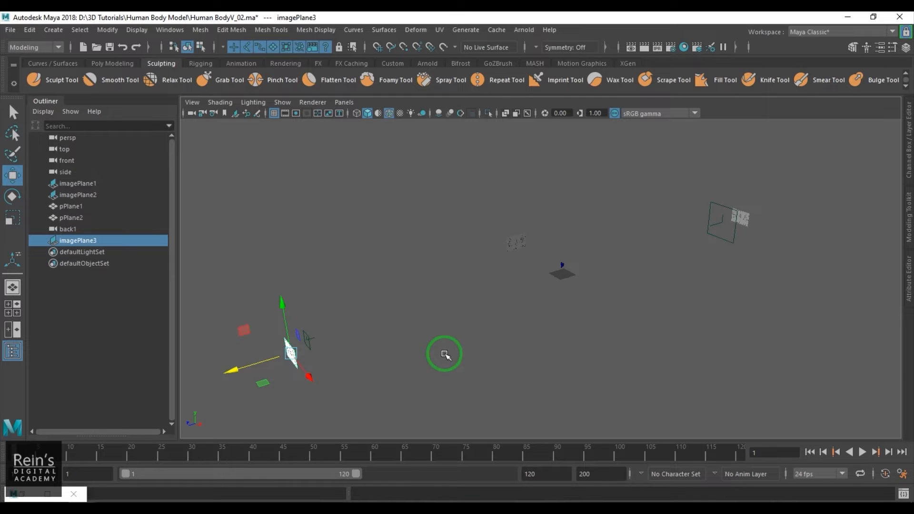
{"action": "left_click", "coordinate": [416, 369]}
{"action": "left_click_drag", "start_coordinate": [306, 328], "coordinate": [328, 359]}
{"action": "left_click_drag", "start_coordinate": [524, 252], "coordinate": [578, 323], "text": "shift"}
{"action": "left_click", "coordinate": [760, 238], "text": "shift"}
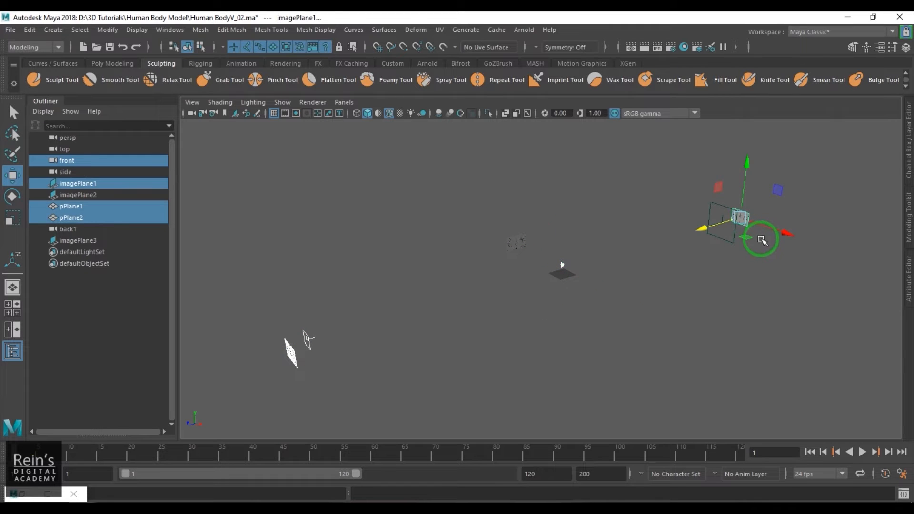
{"action": "left_click", "coordinate": [443, 312]}
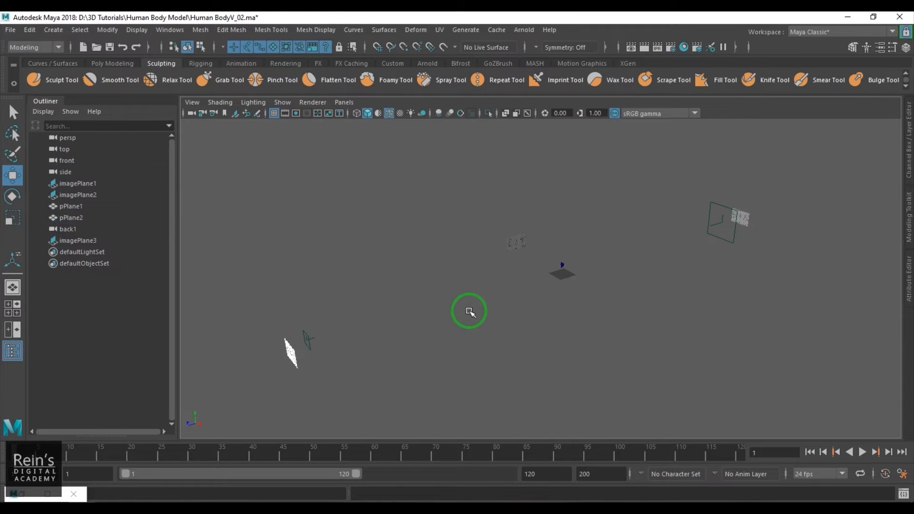
- Switch to the front view and check both torso halves against the front reference drawing
{"action": "key", "text": "space"}
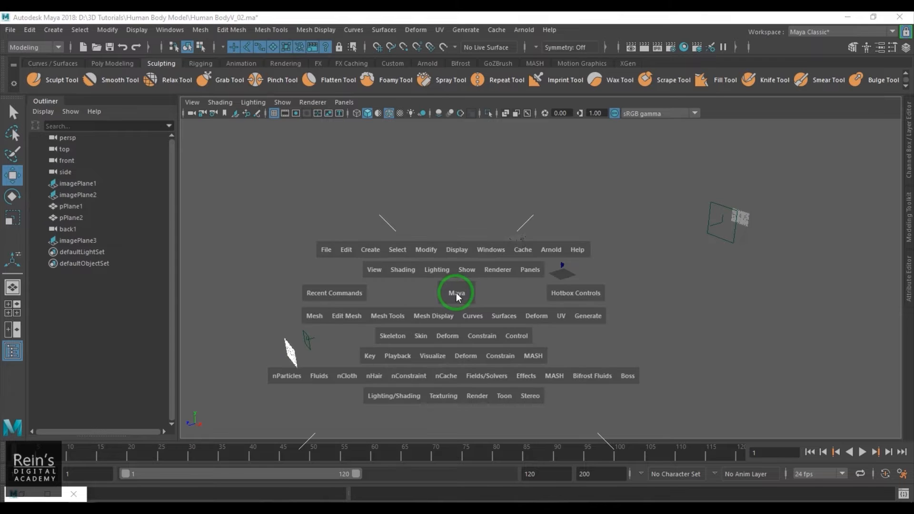
{"action": "left_click_drag", "start_coordinate": [456, 293], "coordinate": [455, 322]}
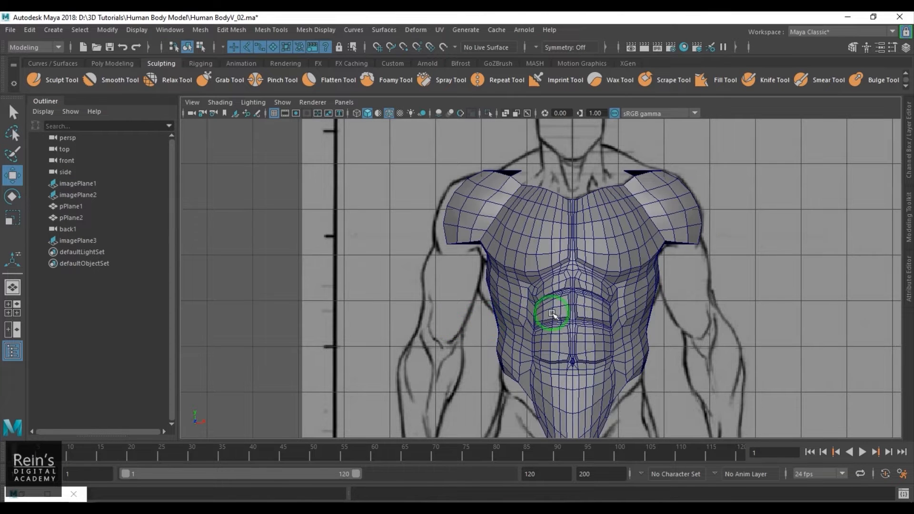
{"action": "left_click_drag", "start_coordinate": [459, 196], "coordinate": [674, 288]}
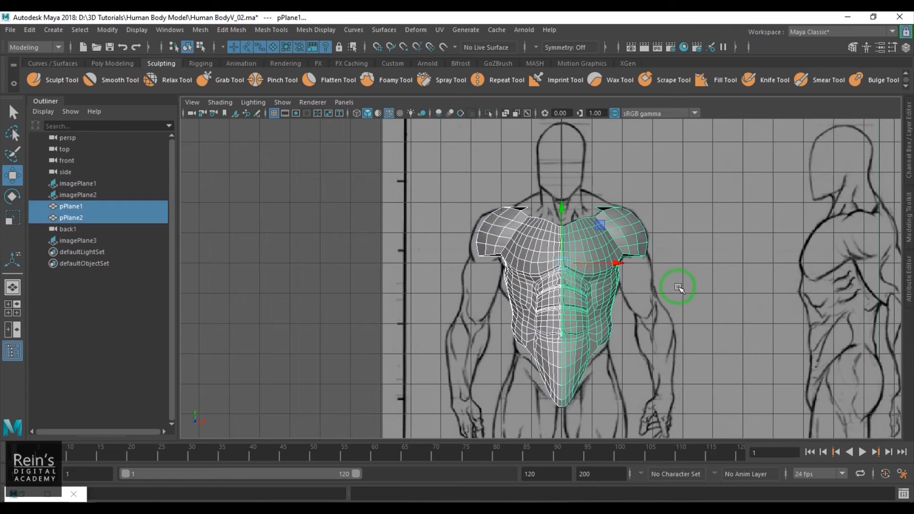
- Switch to the back1 camera view and compare the torso's position with the back-view figure of the turnaround drawing
{"action": "left_click", "coordinate": [473, 292]}
{"action": "key", "text": "space"}
{"action": "left_click_drag", "start_coordinate": [473, 296], "coordinate": [416, 314]}
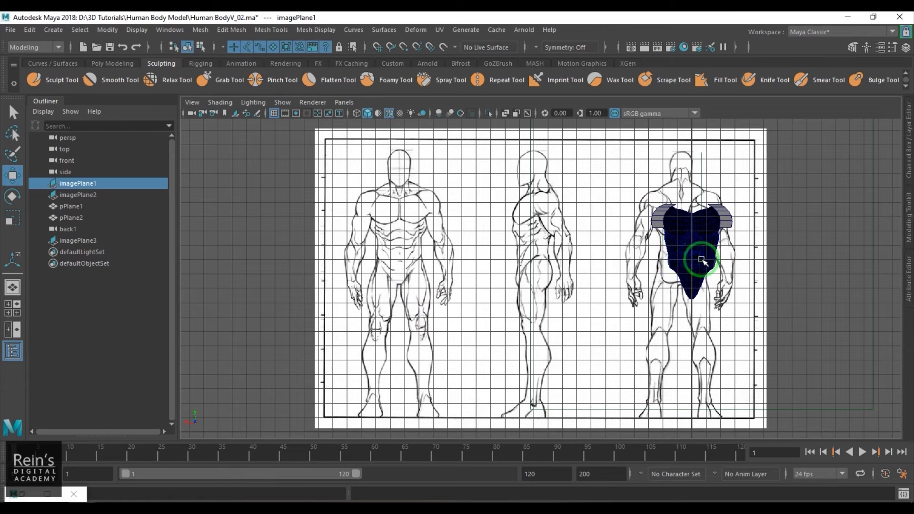
{"action": "middle_click_drag", "start_coordinate": [702, 259], "coordinate": [464, 302], "text": "alt"}
{"action": "scroll", "coordinate": [463, 302], "scroll_direction": "up", "scroll_amount": 4}
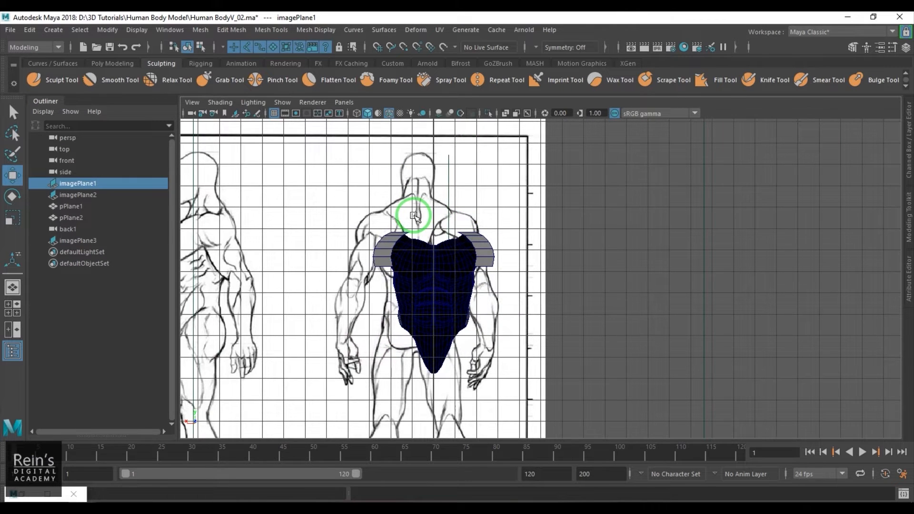
- Select both torso halves in the back1 camera view and check their alignment with the back-view figure
{"action": "left_click_drag", "start_coordinate": [360, 170], "coordinate": [649, 218]}
{"action": "left_click_drag", "start_coordinate": [381, 275], "coordinate": [574, 334]}
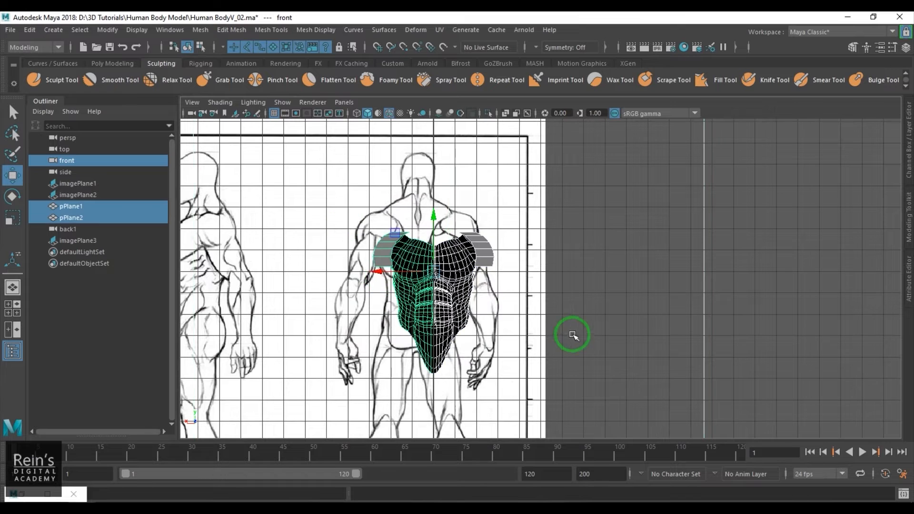
{"action": "scroll", "coordinate": [418, 298], "scroll_direction": "up", "scroll_amount": 4}
{"action": "scroll", "coordinate": [571, 317], "scroll_direction": "down", "scroll_amount": 6}
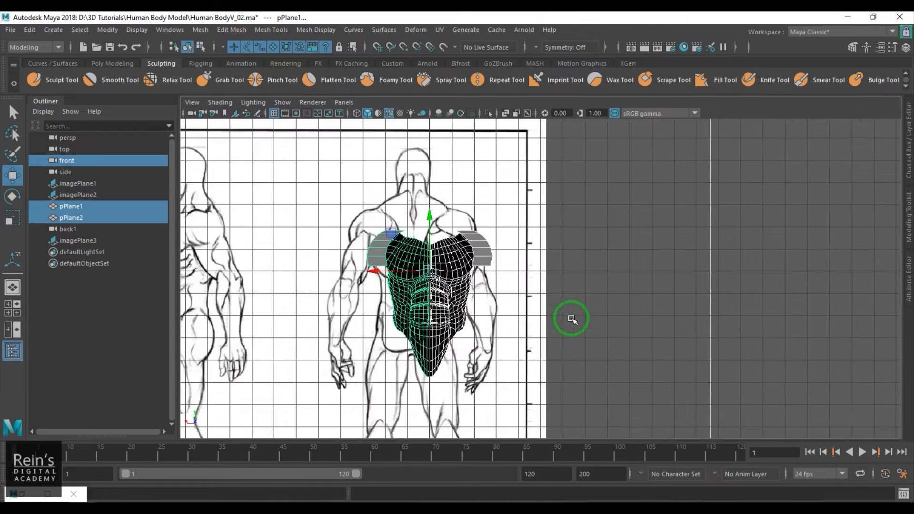
- In the perspective view, try moving imagePlane3 and imagePlane1 inward along Z, between their cameras and the torso
{"action": "left_click", "coordinate": [721, 304]}
{"action": "key", "text": "space"}
{"action": "left_click_drag", "start_coordinate": [611, 327], "coordinate": [618, 280]}
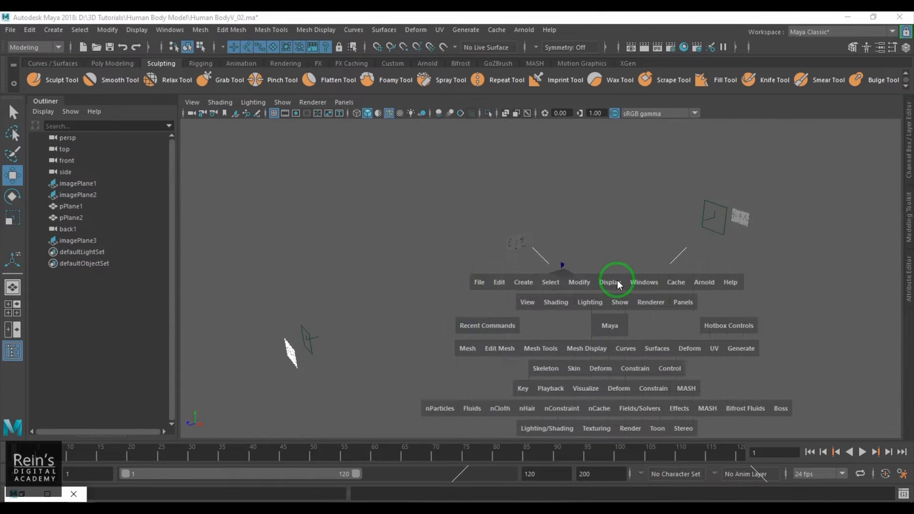
{"action": "left_click", "coordinate": [291, 353]}
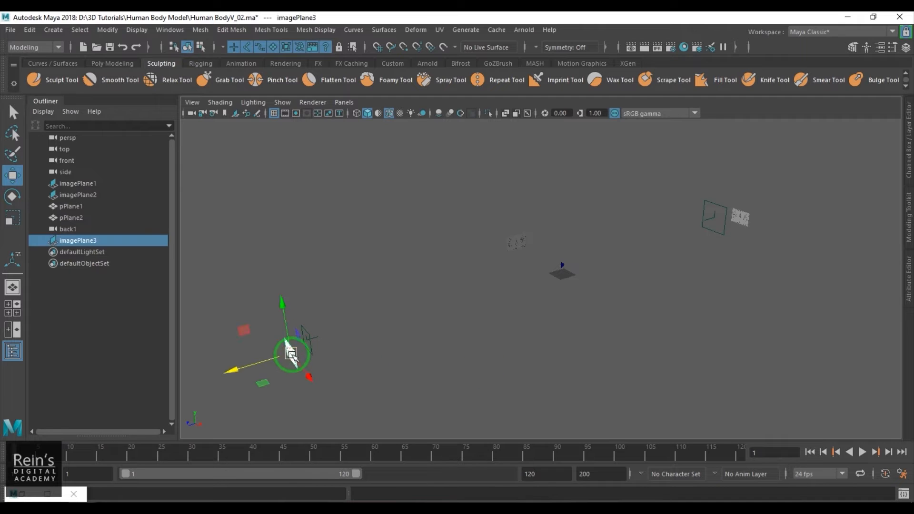
{"action": "left_click_drag", "start_coordinate": [251, 368], "coordinate": [284, 360]}
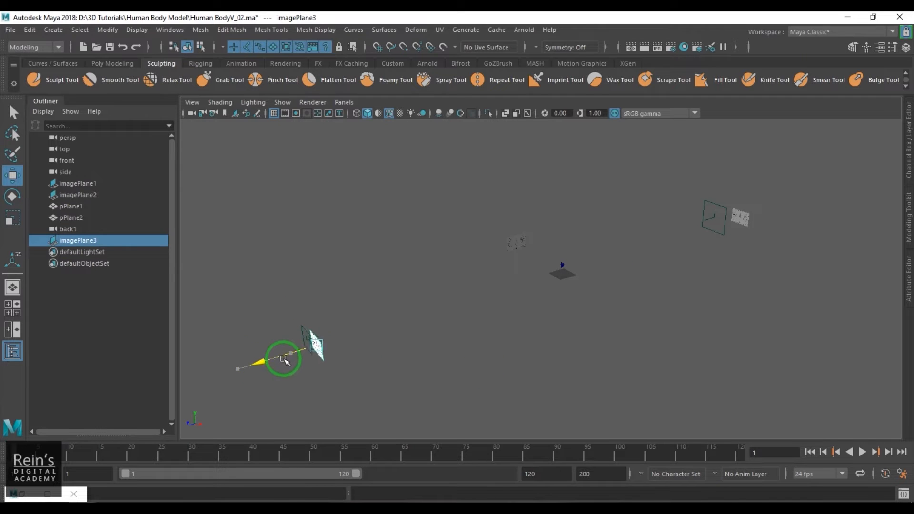
{"action": "left_click", "coordinate": [744, 212]}
{"action": "left_click_drag", "start_coordinate": [741, 241], "coordinate": [650, 245]}
{"action": "left_click", "coordinate": [633, 316]}
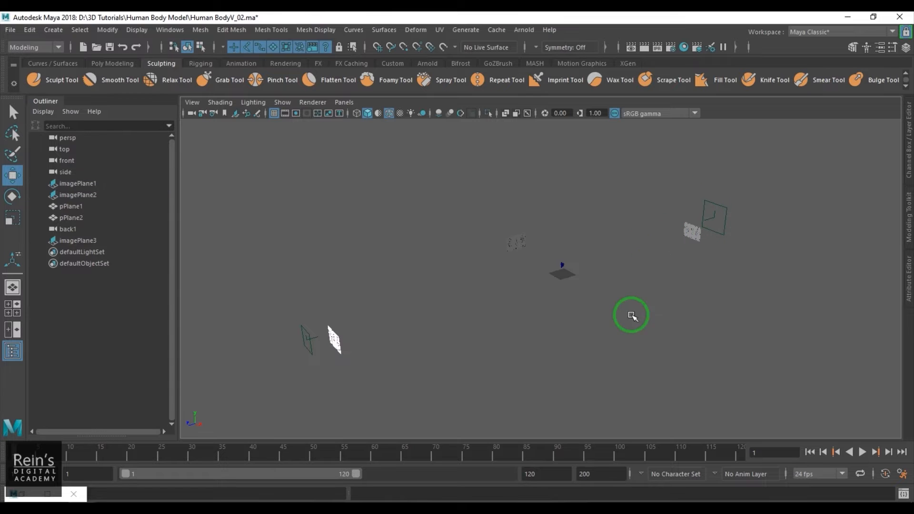
- Check in the front and back views how the turnaround drawings overlap the torso and each other
{"action": "key", "text": "space"}
{"action": "left_click_drag", "start_coordinate": [559, 260], "coordinate": [564, 288]}
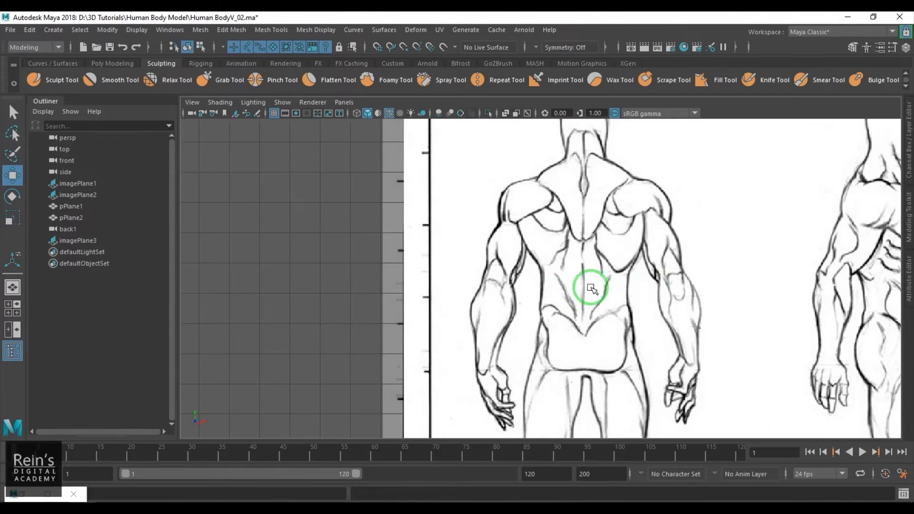
{"action": "scroll", "coordinate": [590, 288], "scroll_direction": "down", "scroll_amount": 4}
{"action": "middle_click_drag", "start_coordinate": [631, 306], "coordinate": [461, 286], "text": "alt"}
{"action": "scroll", "coordinate": [475, 295], "scroll_direction": "up", "scroll_amount": 1}
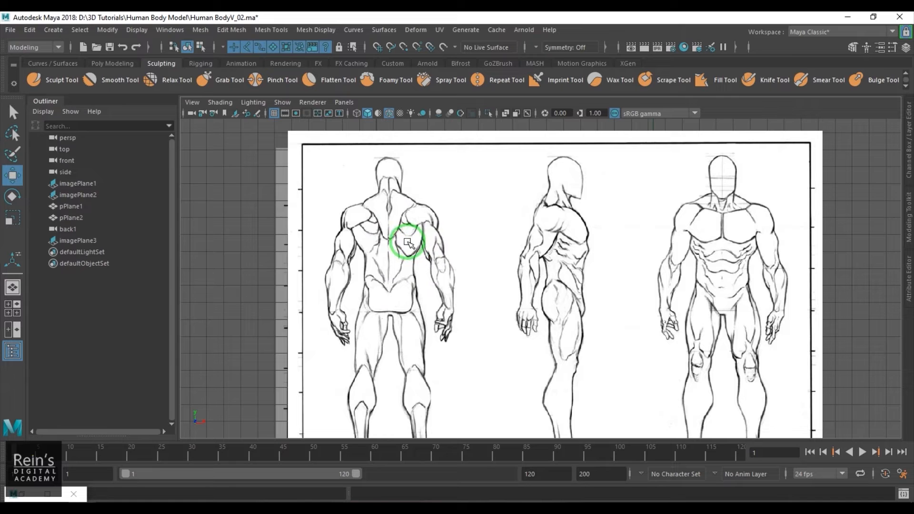
{"action": "key", "text": "space"}
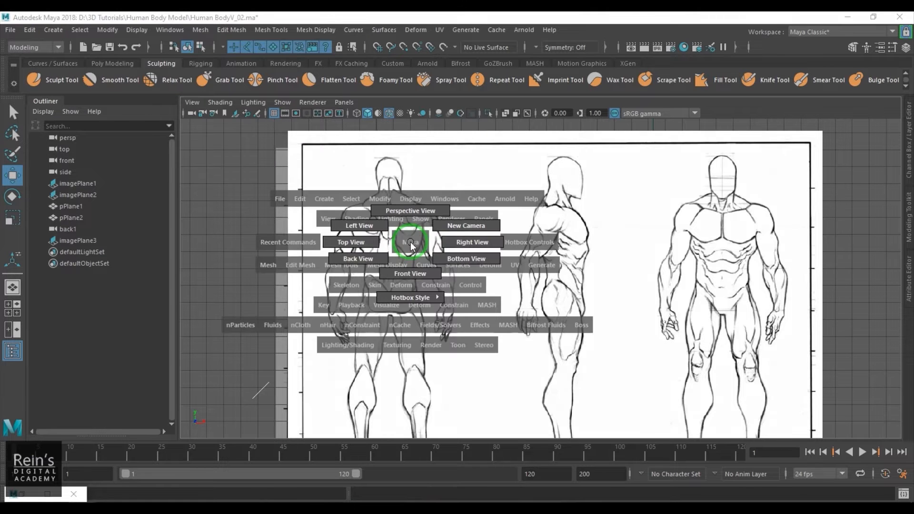
{"action": "left_click_drag", "start_coordinate": [345, 255], "coordinate": [346, 256]}
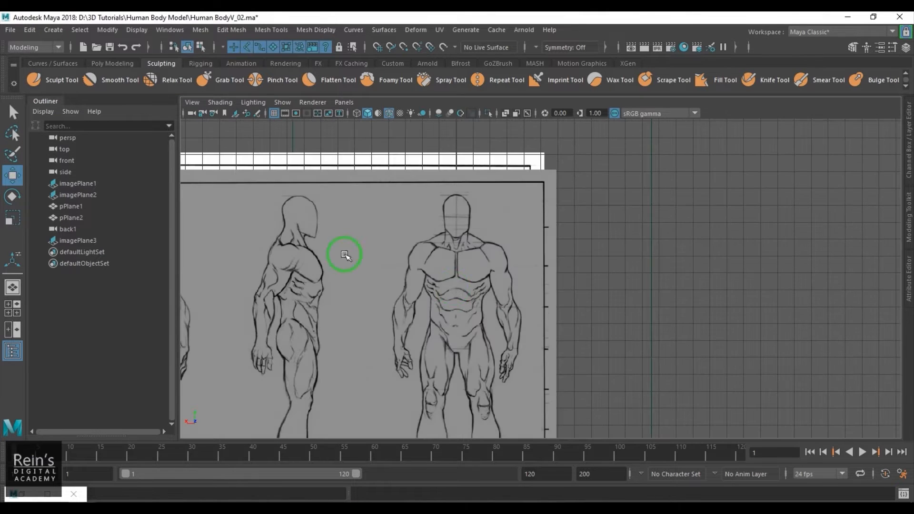
{"action": "middle_click_drag", "start_coordinate": [425, 315], "coordinate": [615, 279], "text": "alt"}
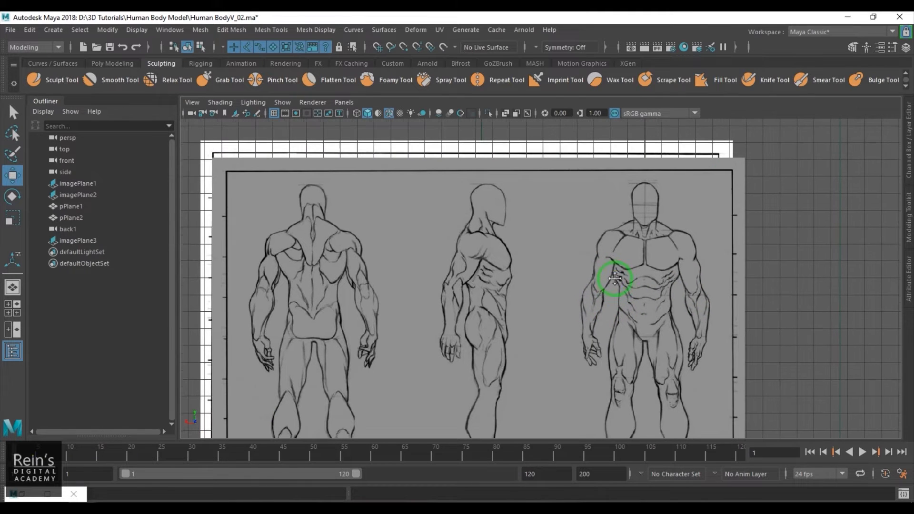
- Move imagePlane3 and imagePlane1 outward along Z, each behind its nearest camera, and check both cameras' placement
{"action": "left_click", "coordinate": [728, 150]}
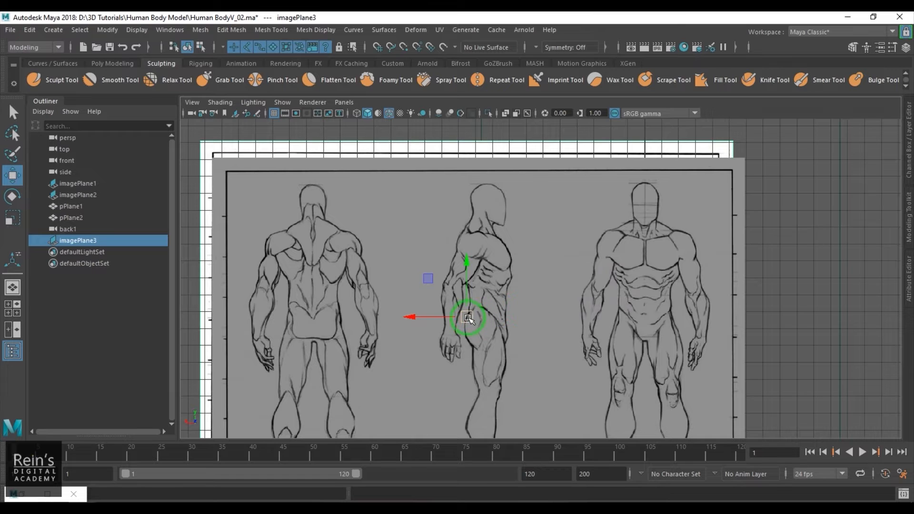
{"action": "mouse_move", "coordinate": [469, 320]}
{"action": "left_mouse_down"}
{"action": "mouse_move", "coordinate": [480, 334]}
{"action": "mouse_move", "coordinate": [531, 259]}
{"action": "left_mouse_up"}
{"action": "key", "text": "space"}
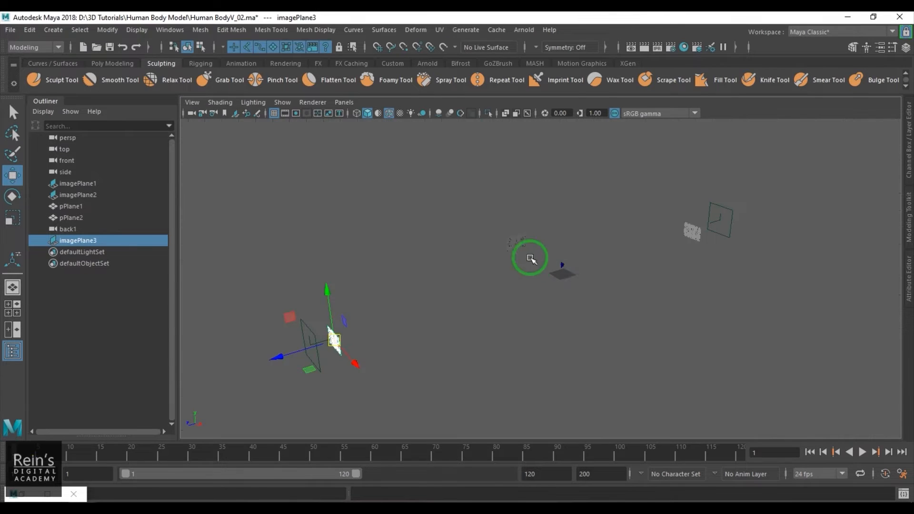
{"action": "left_click_drag", "start_coordinate": [312, 365], "coordinate": [217, 367]}
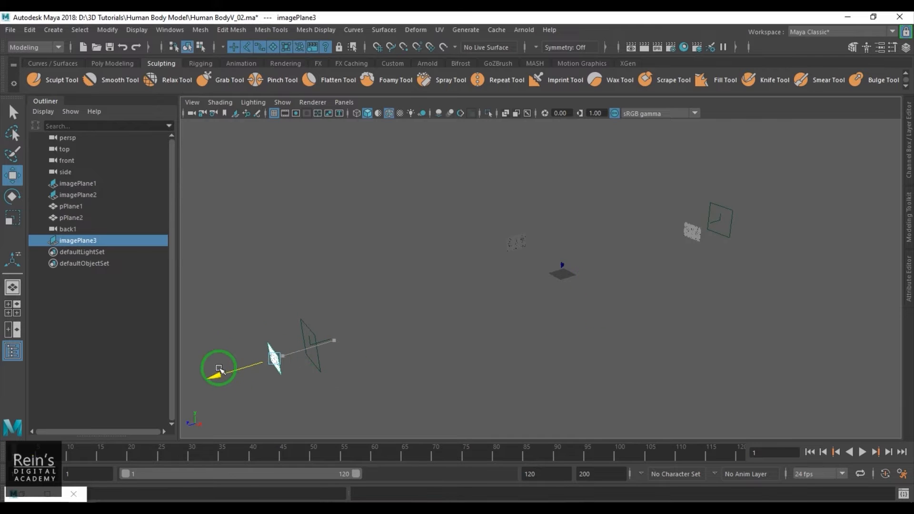
{"action": "left_click", "coordinate": [682, 247]}
{"action": "left_click_drag", "start_coordinate": [660, 242], "coordinate": [738, 215]}
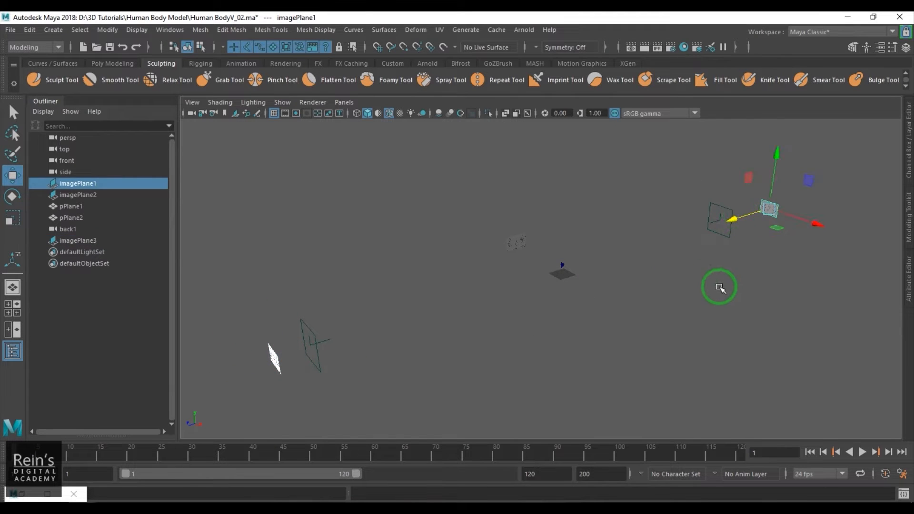
{"action": "left_click", "coordinate": [697, 174]}
{"action": "left_click_drag", "start_coordinate": [699, 176], "coordinate": [722, 243]}
{"action": "left_click_drag", "start_coordinate": [675, 189], "coordinate": [725, 250]}
{"action": "left_click_drag", "start_coordinate": [326, 296], "coordinate": [318, 376]}
- Switch to the front view and save the scene as the incremental version Human BodyV_03.ma
{"action": "left_click", "coordinate": [448, 314]}
{"action": "key", "text": "space"}
{"action": "left_click_drag", "start_coordinate": [452, 305], "coordinate": [453, 330]}
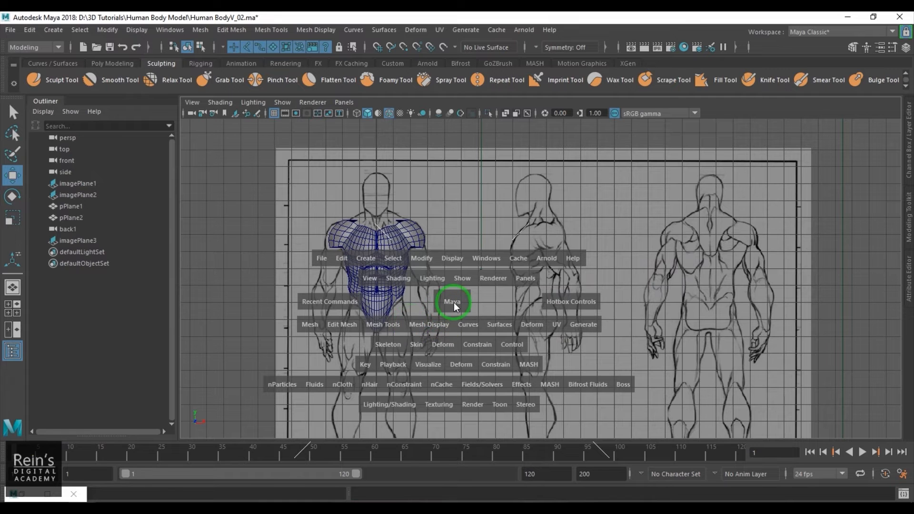
{"action": "key", "text": "ctrl+alt+s"}
- Switch to the back view and darken imagePlane3 by lowering its Color Gain to a mid grey
{"action": "key", "text": "space"}
{"action": "left_click_drag", "start_coordinate": [487, 234], "coordinate": [424, 273]}
{"action": "middle_click_drag", "start_coordinate": [667, 314], "coordinate": [518, 313], "text": "alt"}
{"action": "scroll", "coordinate": [505, 309], "scroll_direction": "up", "scroll_amount": 4}
{"action": "left_click", "coordinate": [617, 304]}
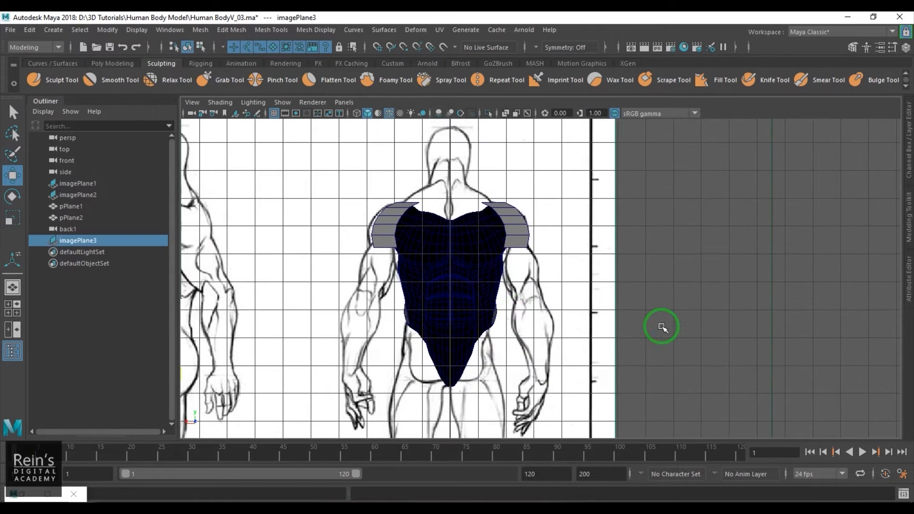
{"action": "left_click", "coordinate": [910, 282]}
{"action": "left_click_drag", "start_coordinate": [835, 274], "coordinate": [819, 278]}
- Turn on backface culling for the pPlane1 torso mesh in the back view
{"action": "scroll", "coordinate": [376, 288], "scroll_direction": "up", "scroll_amount": 6}
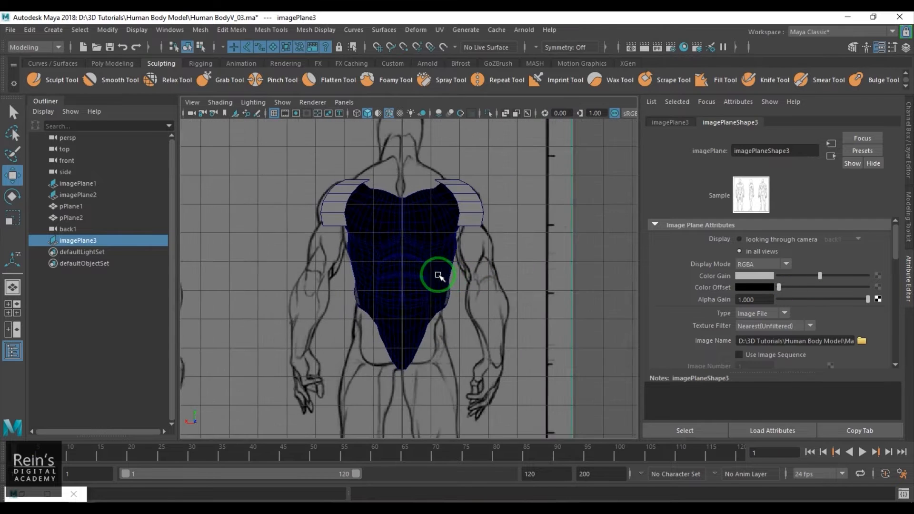
{"action": "scroll", "coordinate": [475, 294], "scroll_direction": "up", "scroll_amount": 1}
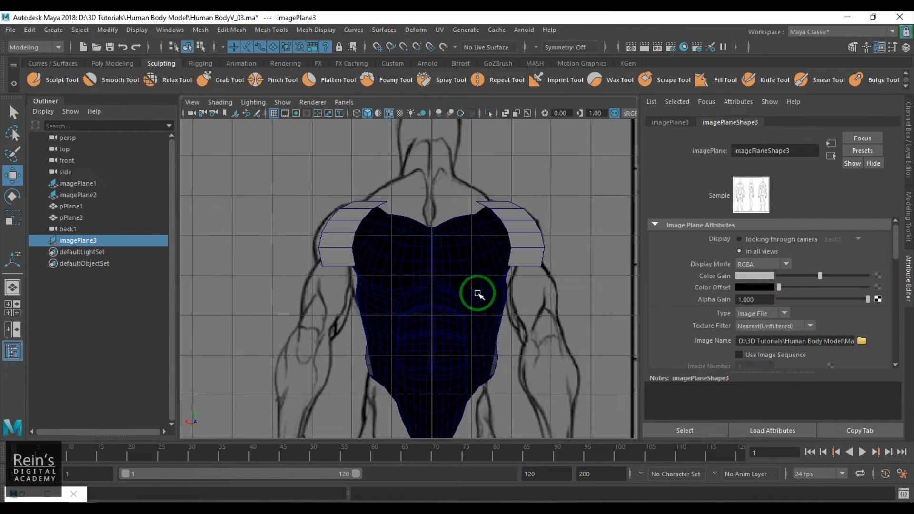
{"action": "scroll", "coordinate": [429, 280], "scroll_direction": "up", "scroll_amount": 1}
{"action": "scroll", "coordinate": [384, 262], "scroll_direction": "up", "scroll_amount": 1}
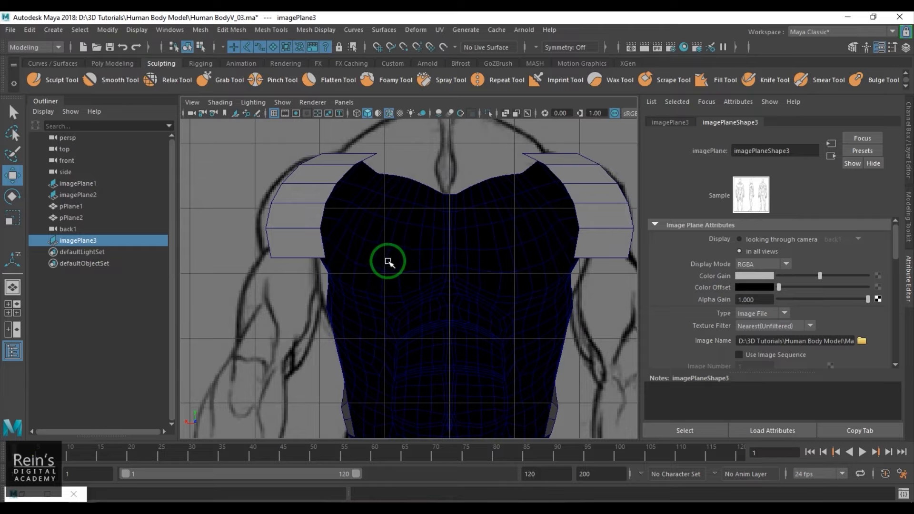
{"action": "left_click", "coordinate": [417, 217]}
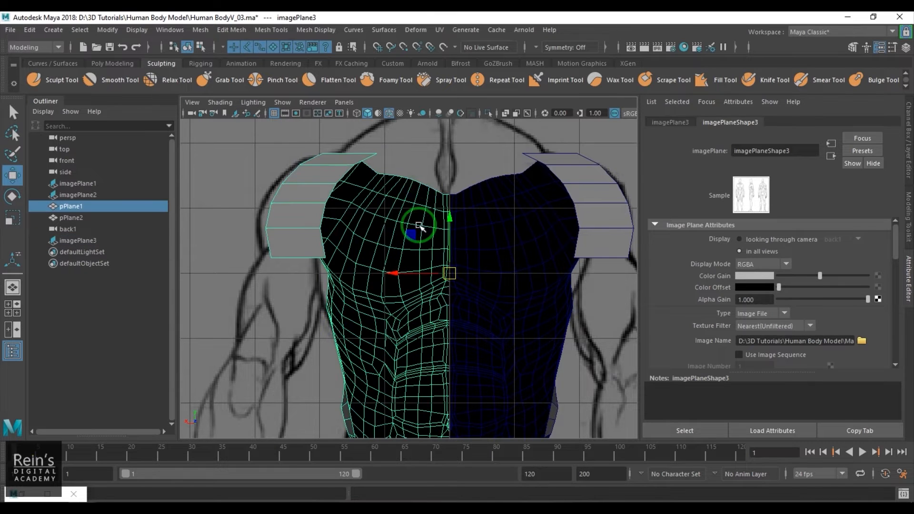
{"action": "left_click", "coordinate": [465, 210], "text": "shift"}
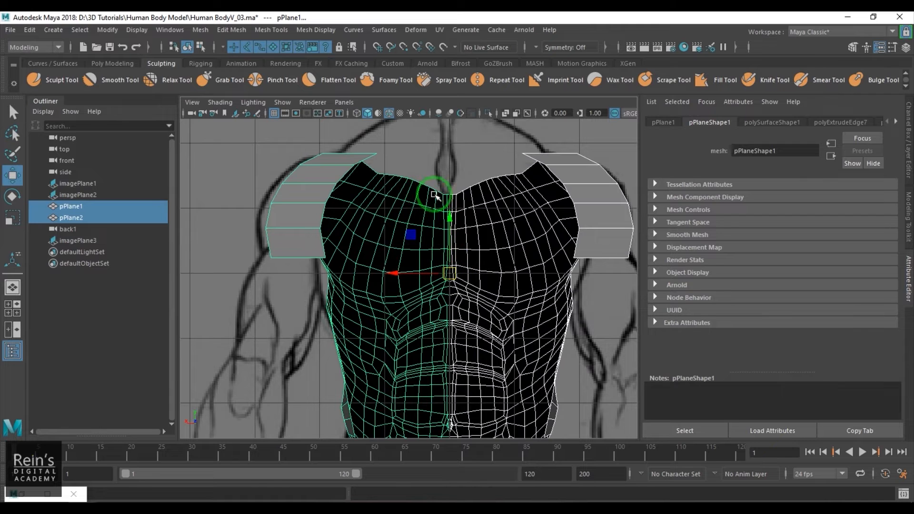
{"action": "left_click", "coordinate": [311, 156]}
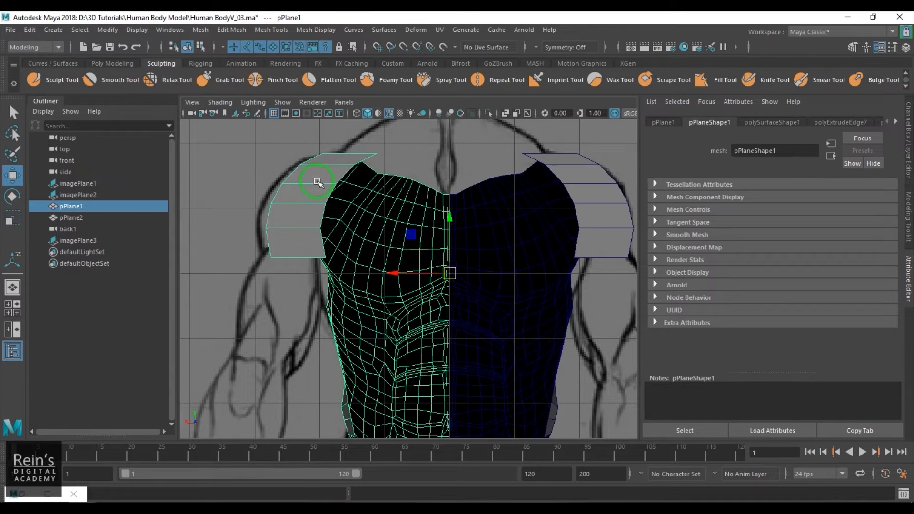
{"action": "left_click", "coordinate": [137, 30]}
{"action": "mouse_move", "coordinate": [198, 126]}
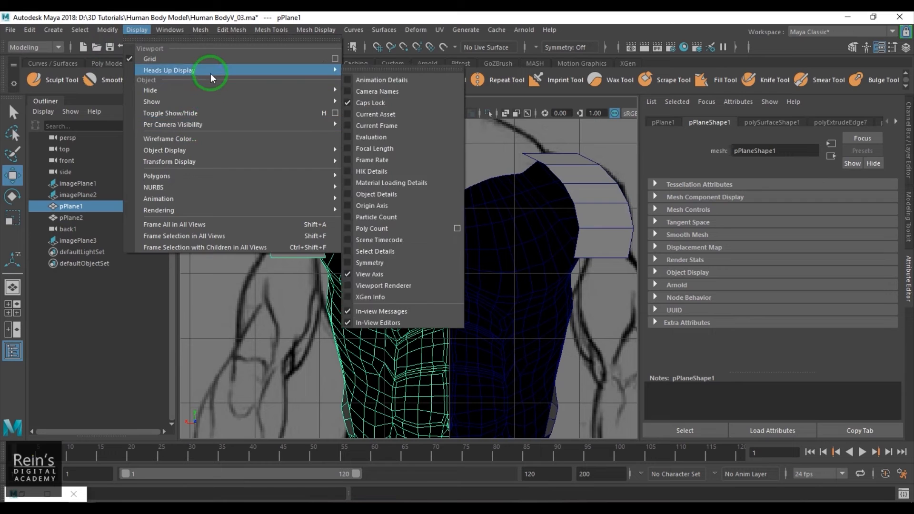
{"action": "mouse_move", "coordinate": [217, 177]}
{"action": "left_click", "coordinate": [376, 181]}
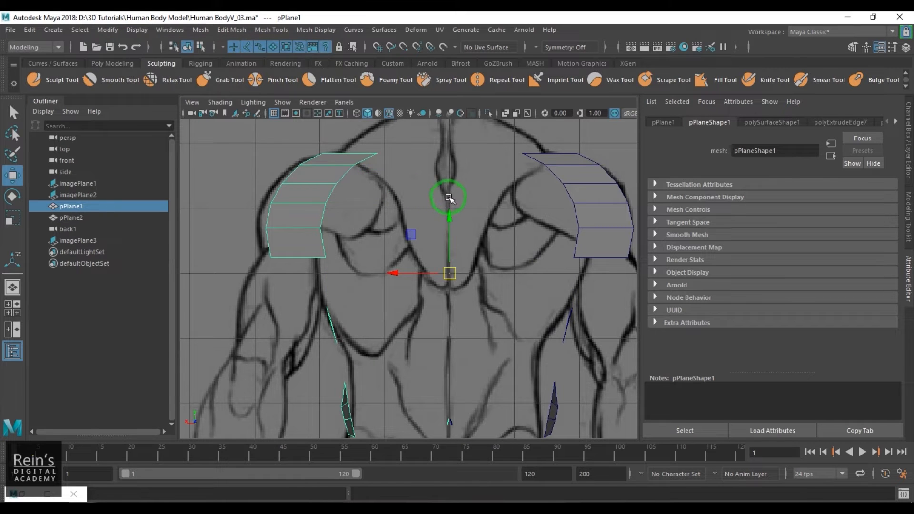
- Hide polygon objects in the back view so only the reference drawing's shoulders and back are shown
{"action": "middle_click_drag", "start_coordinate": [355, 224], "coordinate": [367, 229], "text": "alt"}
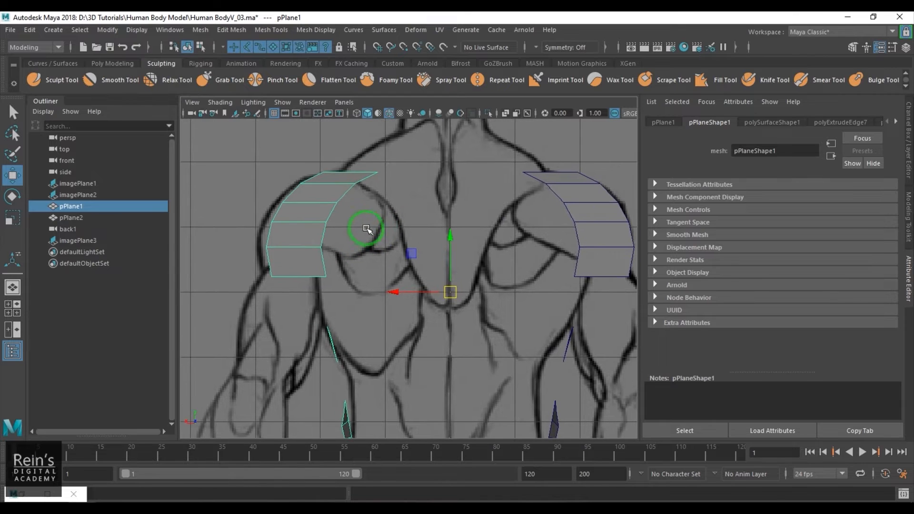
{"action": "left_click", "coordinate": [282, 102]}
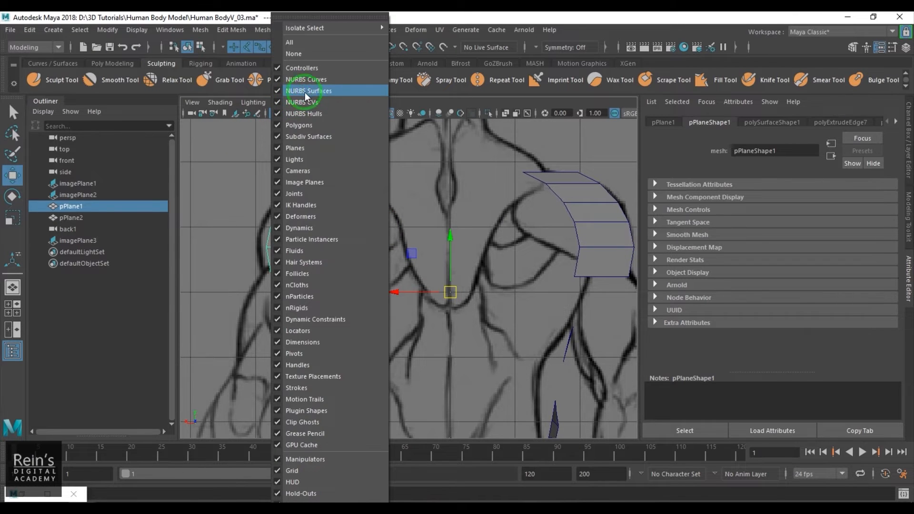
{"action": "left_click", "coordinate": [317, 126]}
{"action": "middle_click_drag", "start_coordinate": [441, 269], "coordinate": [436, 276], "text": "alt"}
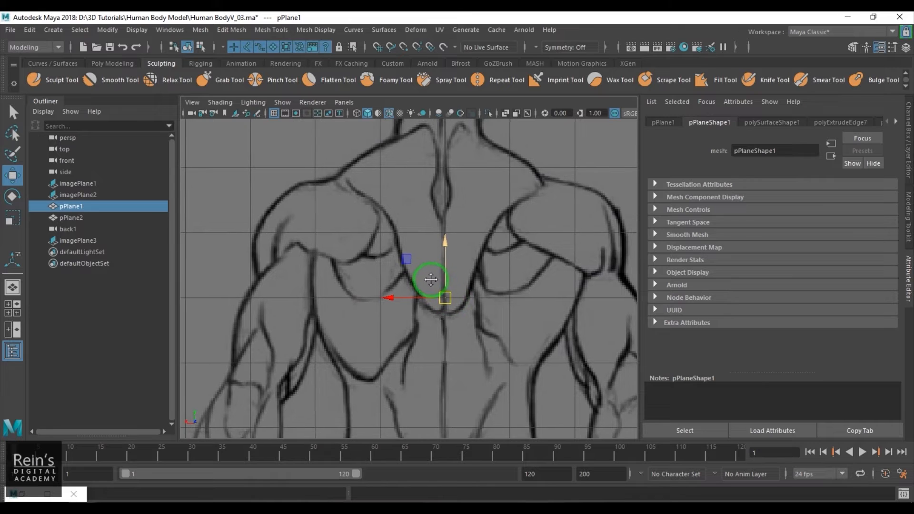
{"action": "right_click_drag", "start_coordinate": [427, 262], "coordinate": [432, 261], "text": "alt"}
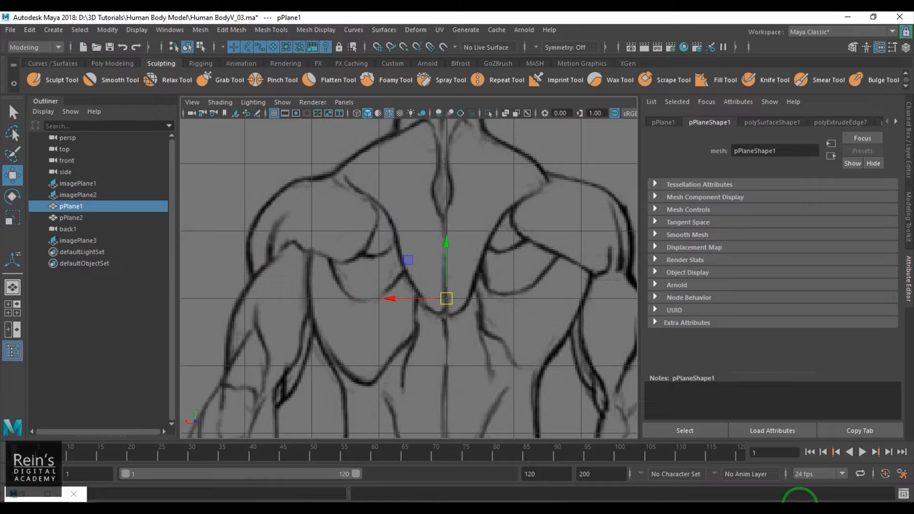
{"action": "left_click", "coordinate": [803, 510]}
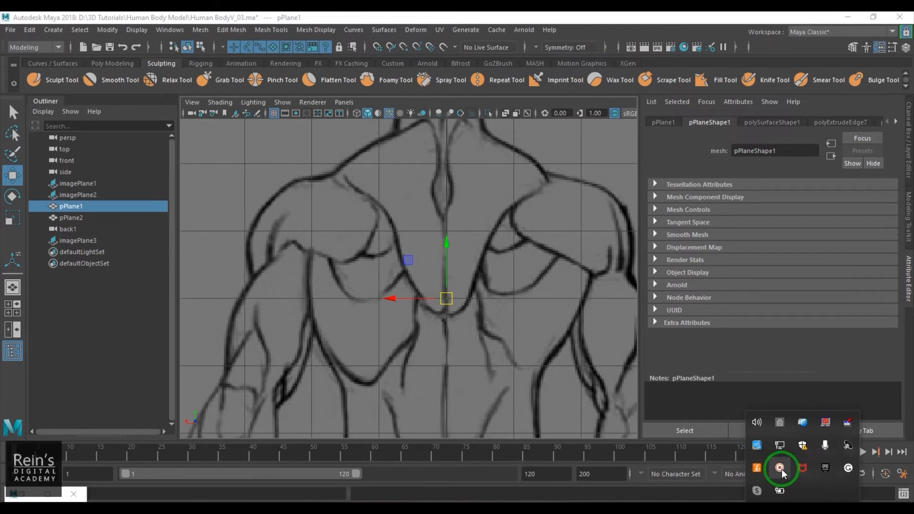
{"action": "right_click", "coordinate": [780, 468]}
{"action": "left_click", "coordinate": [660, 509]}
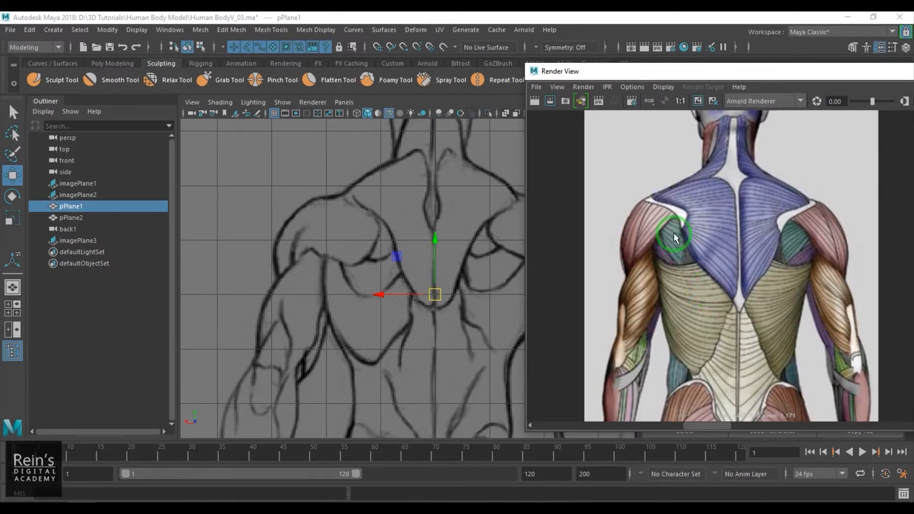
{"action": "left_click", "coordinate": [801, 511]}
{"action": "left_click", "coordinate": [716, 512]}
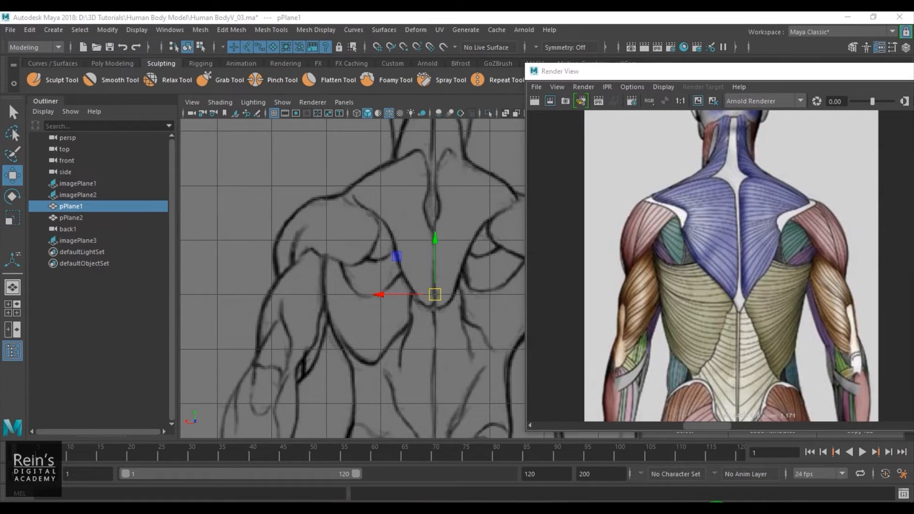
- Place the Render View's anatomy reference beside the back view and compare the shoulder and upper-back muscles with the drawing
{"action": "left_click_drag", "start_coordinate": [758, 84], "coordinate": [741, 74]}
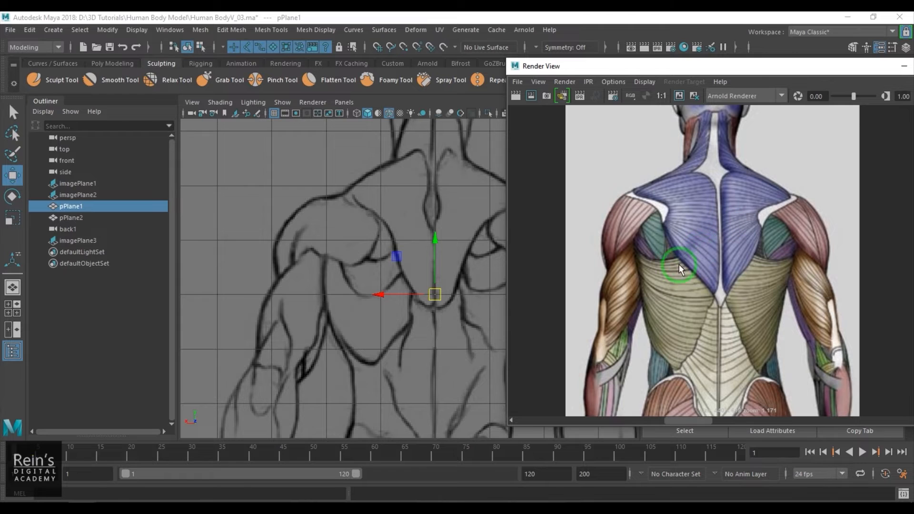
{"action": "middle_click_drag", "start_coordinate": [389, 240], "coordinate": [334, 255], "text": "alt"}
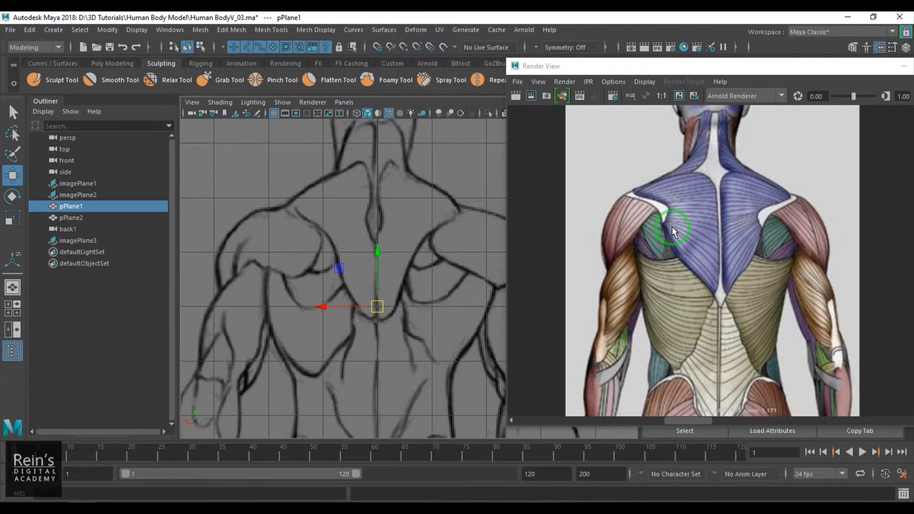
{"action": "scroll", "coordinate": [673, 227], "scroll_direction": "up", "scroll_amount": 1}
{"action": "scroll", "coordinate": [672, 225], "scroll_direction": "up", "scroll_amount": 1}
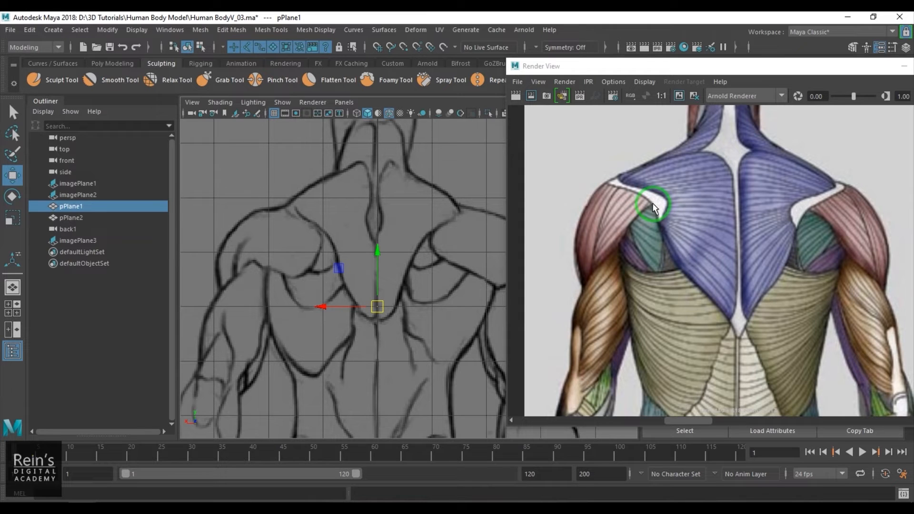
- Browse the Render View's stored anatomy images and examine the shoulder and back muscles in the top, front and numbered back views
{"action": "left_click", "coordinate": [693, 416]}
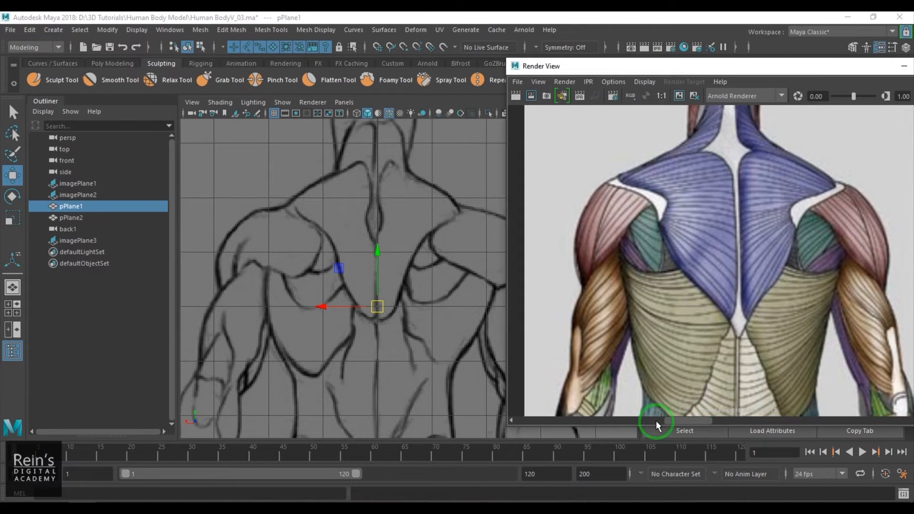
{"action": "left_click", "coordinate": [602, 421]}
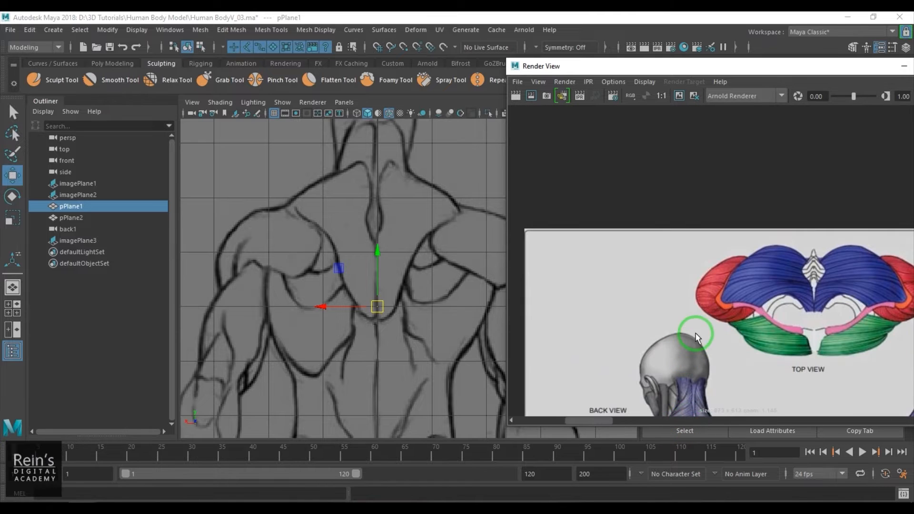
{"action": "middle_click_drag", "start_coordinate": [702, 351], "coordinate": [614, 238], "text": "alt"}
{"action": "scroll", "coordinate": [690, 273], "scroll_direction": "down", "scroll_amount": 2}
{"action": "scroll", "coordinate": [706, 288], "scroll_direction": "down", "scroll_amount": 2}
{"action": "right_click_drag", "start_coordinate": [615, 239], "coordinate": [712, 248], "text": "alt"}
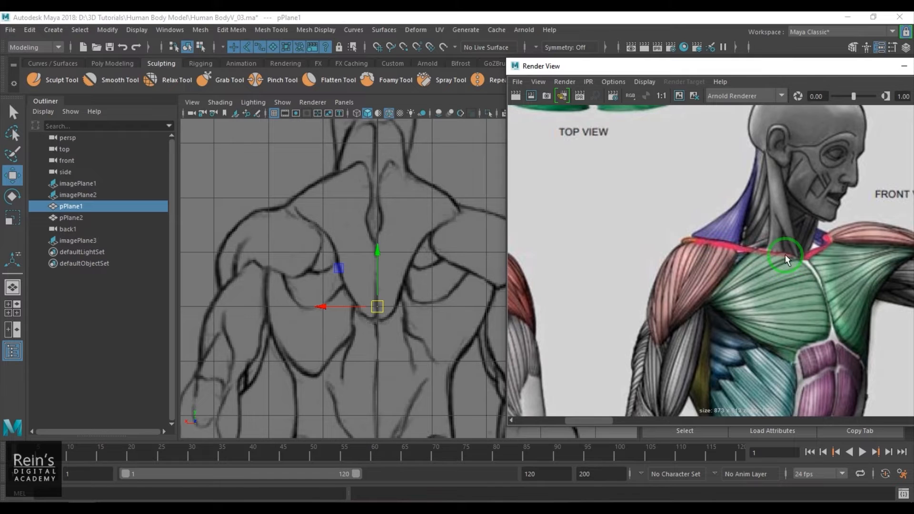
{"action": "left_click", "coordinate": [622, 422]}
{"action": "scroll", "coordinate": [650, 285], "scroll_direction": "down", "scroll_amount": 2}
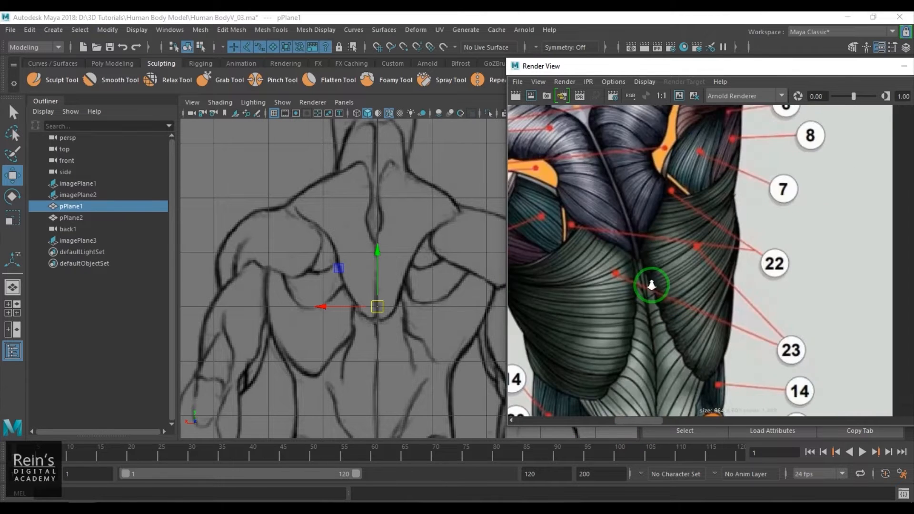
{"action": "middle_click_drag", "start_coordinate": [622, 263], "coordinate": [709, 304], "text": "alt"}
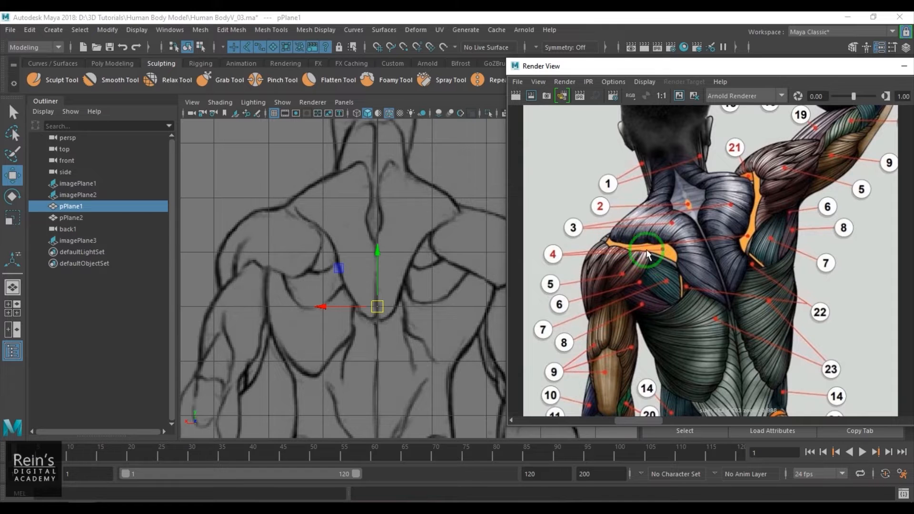
- Compare the coloured back-muscle reference with the numbered chest reference, finishing on the coloured back image in the Render View
{"action": "left_click_drag", "start_coordinate": [644, 422], "coordinate": [722, 428]}
{"action": "middle_click_drag", "start_coordinate": [647, 273], "coordinate": [680, 333], "text": "alt"}
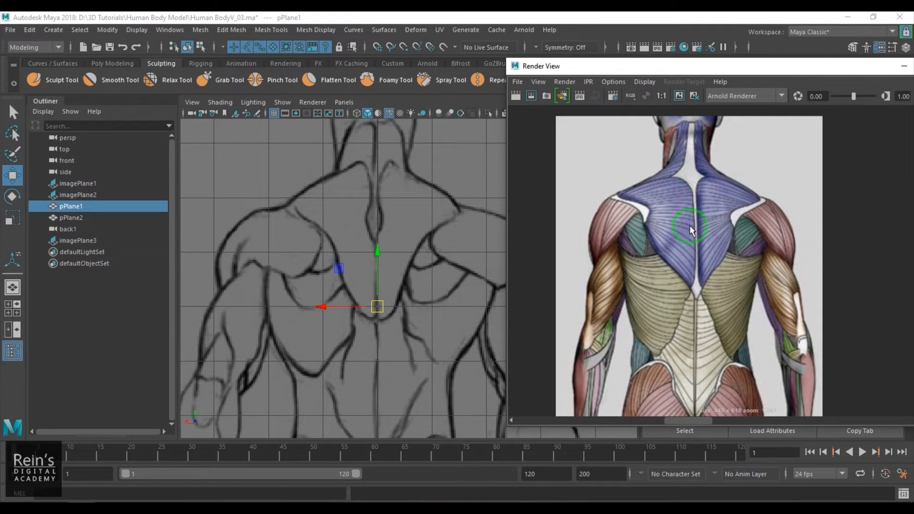
{"action": "middle_click_drag", "start_coordinate": [694, 255], "coordinate": [691, 324], "text": "alt"}
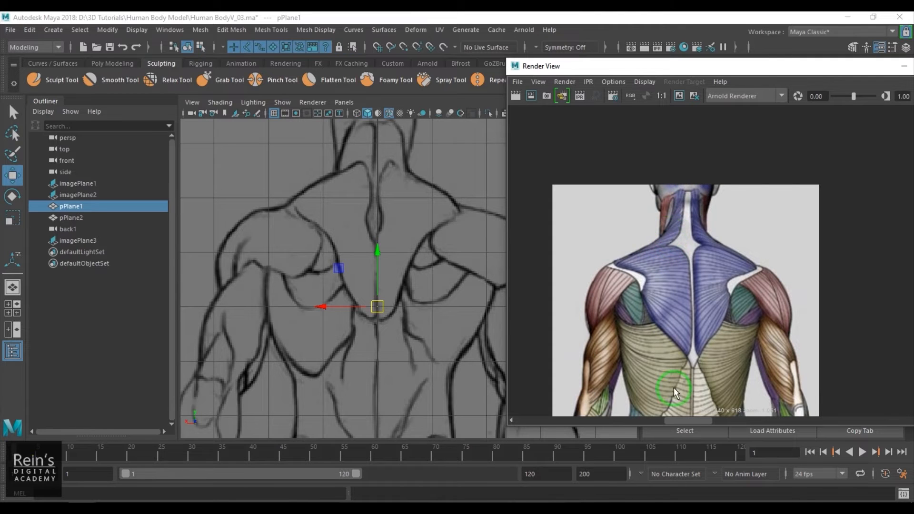
{"action": "left_click_drag", "start_coordinate": [693, 419], "coordinate": [737, 422]}
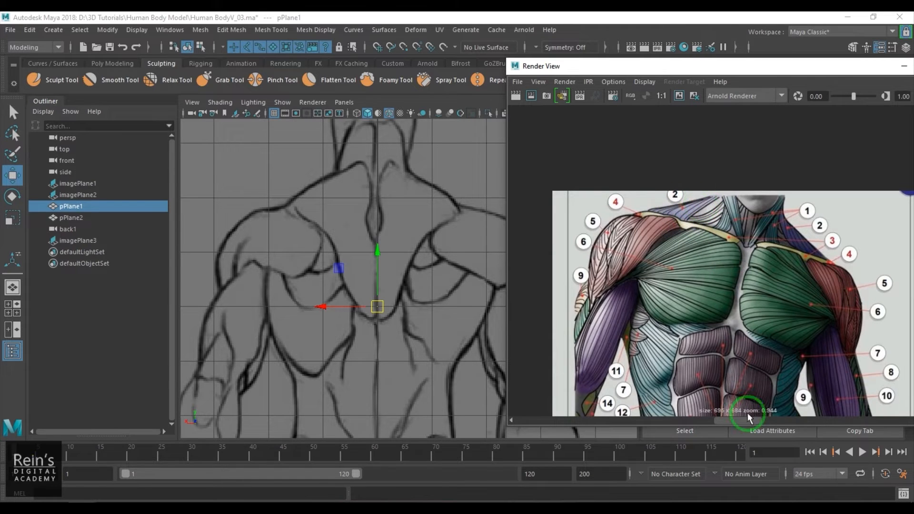
{"action": "left_click_drag", "start_coordinate": [750, 421], "coordinate": [668, 423]}
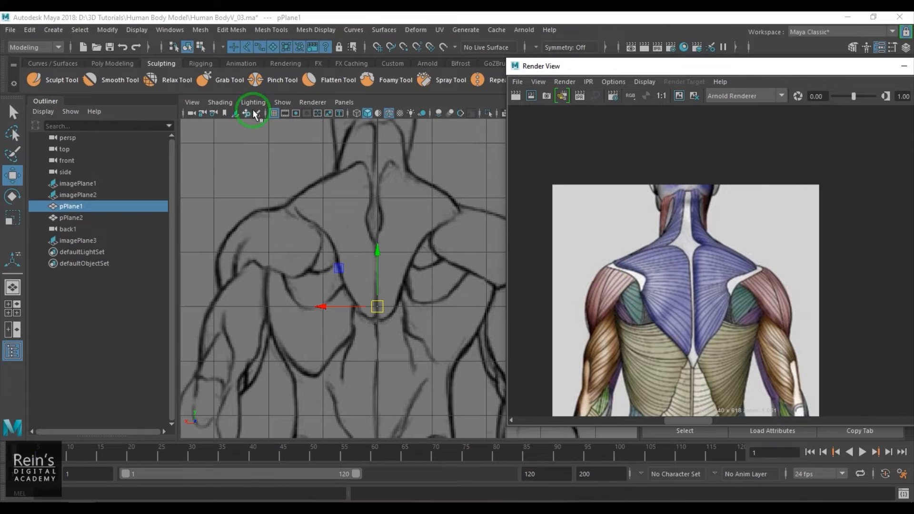
- Show polygon objects in the back view again so the shoulder strip of pPlane1 overlays the drawing
{"action": "left_click", "coordinate": [282, 103]}
{"action": "left_click", "coordinate": [315, 126]}
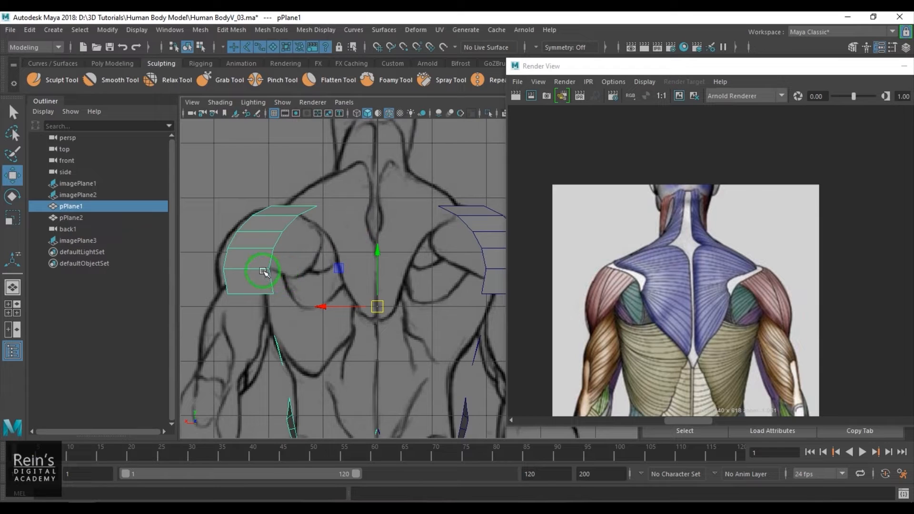
{"action": "scroll", "coordinate": [265, 265], "scroll_direction": "up", "scroll_amount": 3}
{"action": "scroll", "coordinate": [306, 219], "scroll_direction": "up", "scroll_amount": 1}
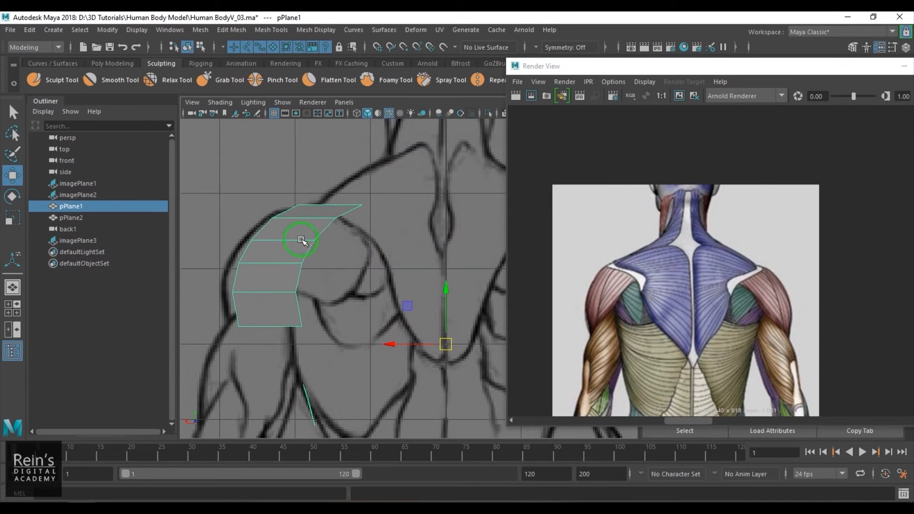
{"action": "scroll", "coordinate": [302, 237], "scroll_direction": "up", "scroll_amount": 1}
- Reposition the three upper inner-edge vertices of the shoulder strip along the rear deltoid's inner outline in the back-view drawing
{"action": "key", "text": "F9"}
{"action": "left_click", "coordinate": [322, 208]}
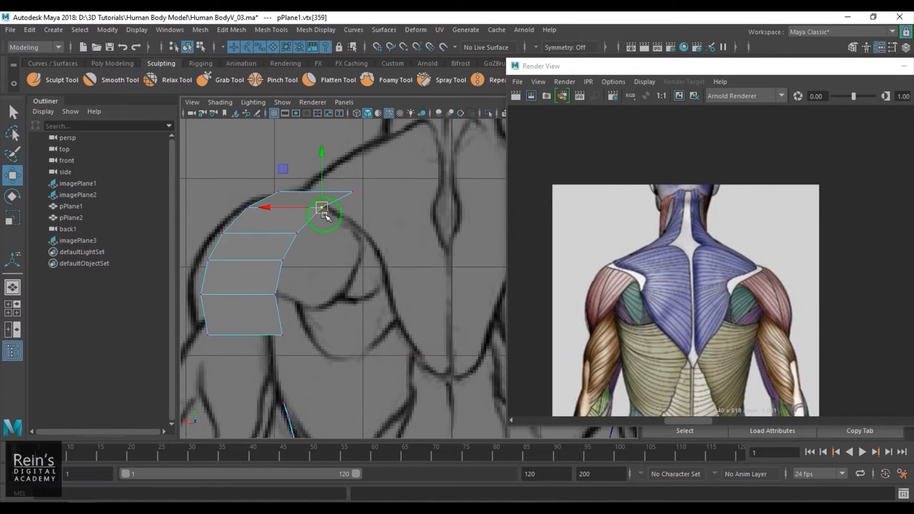
{"action": "left_click_drag", "start_coordinate": [322, 207], "coordinate": [300, 221]}
{"action": "left_click", "coordinate": [352, 192]}
{"action": "left_click_drag", "start_coordinate": [353, 192], "coordinate": [357, 227]}
{"action": "left_click", "coordinate": [300, 222]}
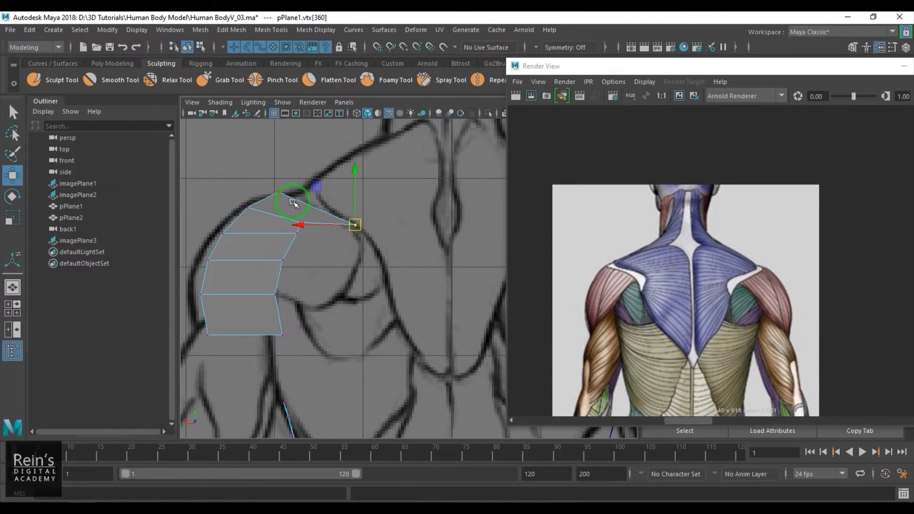
{"action": "left_click_drag", "start_coordinate": [296, 231], "coordinate": [359, 249]}
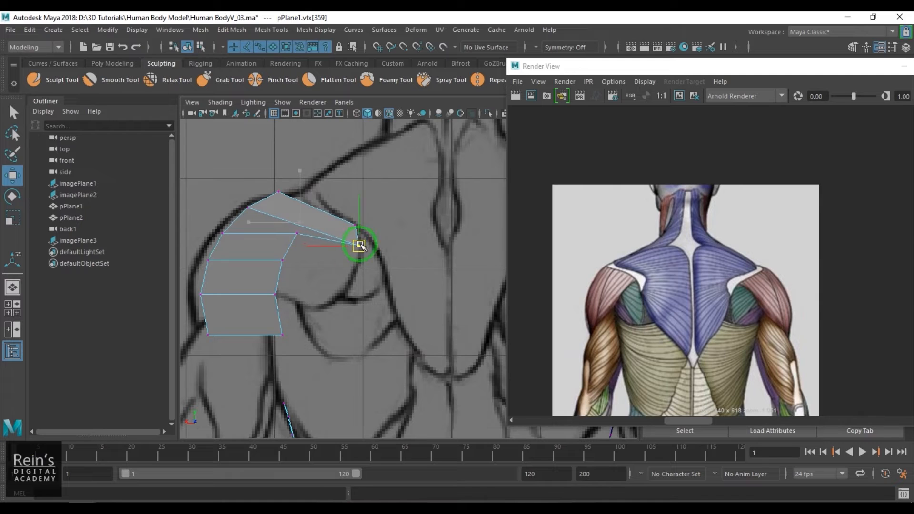
{"action": "left_click", "coordinate": [295, 233]}
{"action": "left_click_drag", "start_coordinate": [296, 232], "coordinate": [353, 266]}
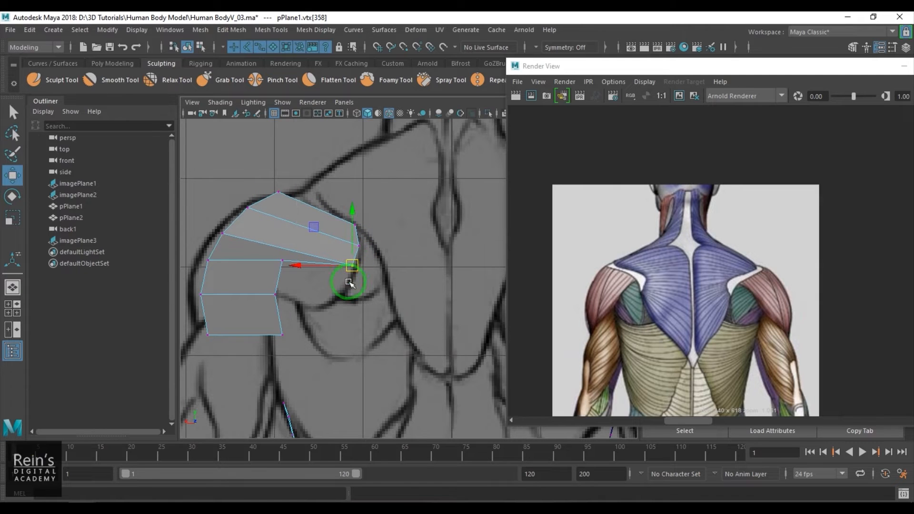
- Reshape the lower inner edge of the shoulder strip to follow the deltoid's underside, pulling its lowest inner vertex outward toward the arm
{"action": "left_click", "coordinate": [286, 264]}
{"action": "left_click_drag", "start_coordinate": [288, 266], "coordinate": [283, 294]}
{"action": "left_click", "coordinate": [284, 294]}
{"action": "left_click", "coordinate": [275, 296]}
{"action": "left_click_drag", "start_coordinate": [286, 328], "coordinate": [233, 324]}
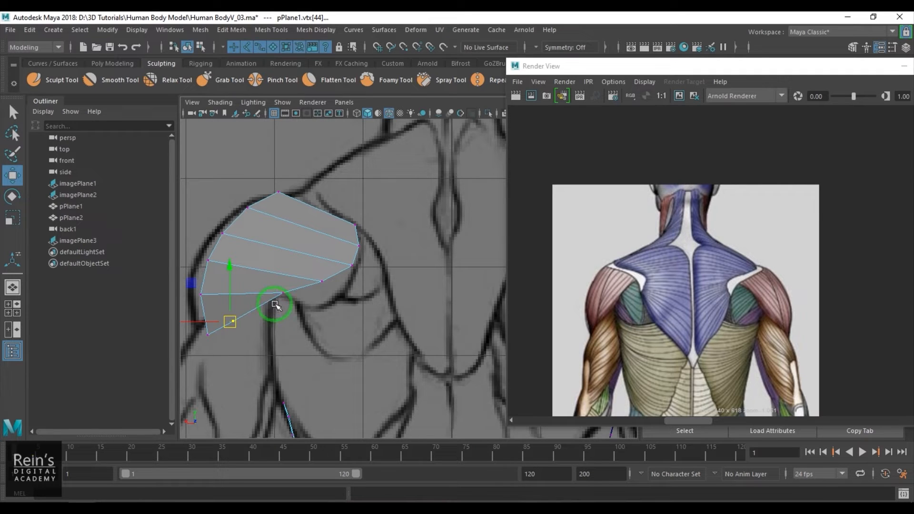
- Switch to the perspective view, frame the reshaped shoulder and select a vertex on the strip's lower inner edge
{"action": "key", "text": "space"}
{"action": "left_click_drag", "start_coordinate": [306, 287], "coordinate": [394, 221]}
{"action": "key", "text": "f"}
{"action": "key", "text": "space"}
{"action": "key", "text": "f"}
{"action": "left_click", "coordinate": [393, 331]}
{"action": "left_click", "coordinate": [365, 271]}
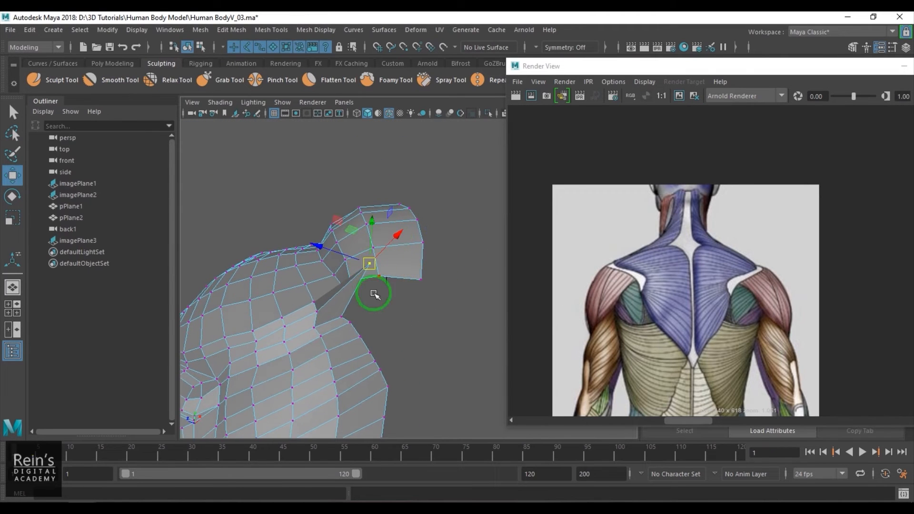
- Turn on backface culling for the torso mesh
{"action": "left_click_drag", "start_coordinate": [374, 292], "coordinate": [408, 292], "text": "alt"}
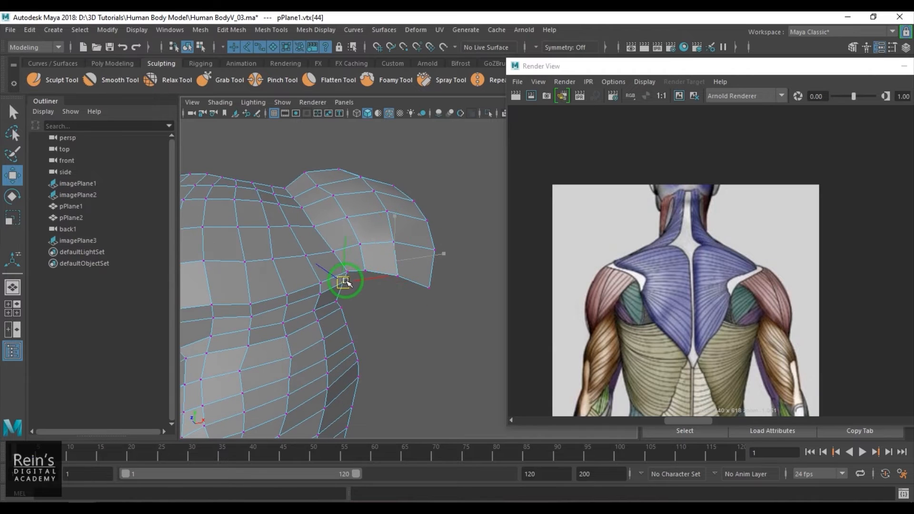
{"action": "left_click_drag", "start_coordinate": [343, 282], "coordinate": [360, 297], "text": "alt"}
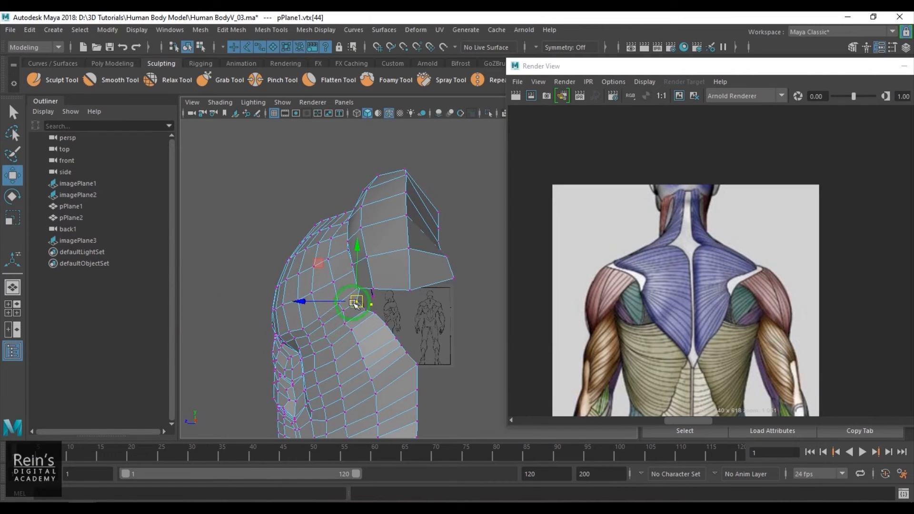
{"action": "key", "text": "F8"}
{"action": "left_click_drag", "start_coordinate": [411, 275], "coordinate": [347, 167], "text": "alt"}
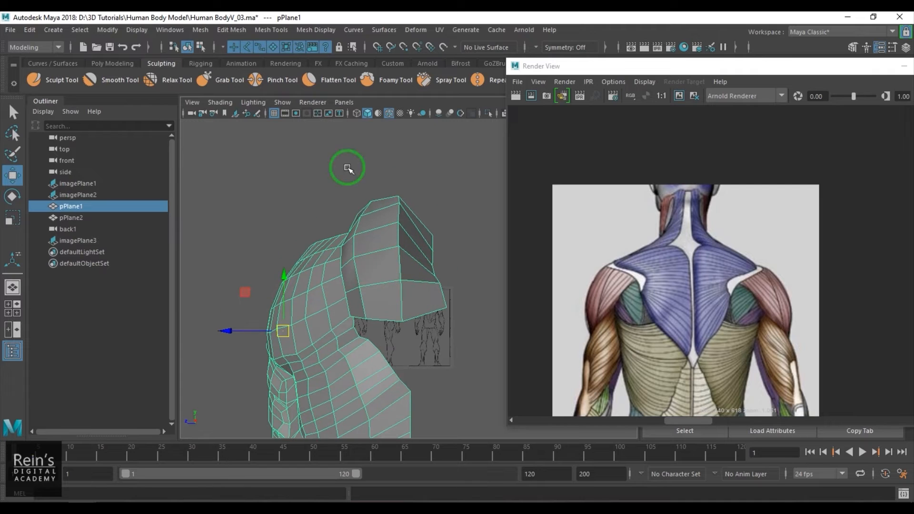
{"action": "left_click", "coordinate": [137, 30]}
{"action": "mouse_move", "coordinate": [208, 181]}
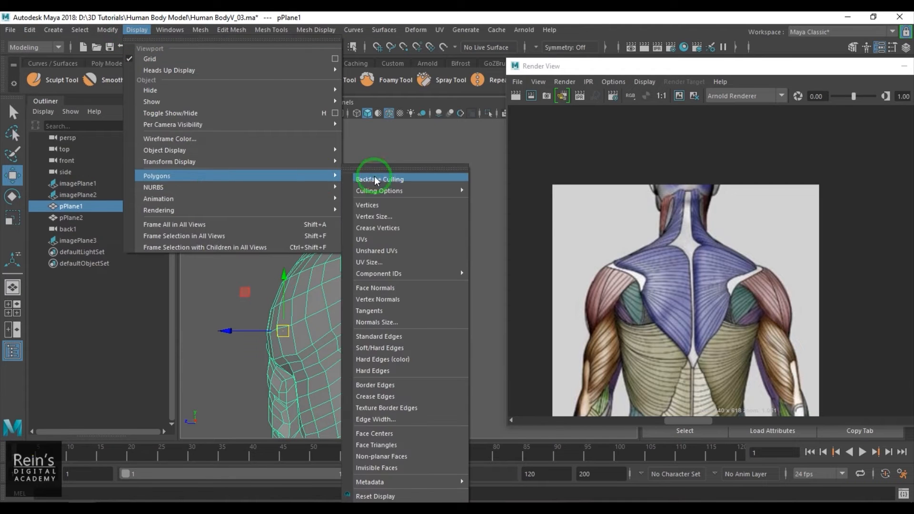
{"action": "left_click", "coordinate": [371, 177]}
{"action": "mouse_move", "coordinate": [444, 265]}
{"action": "left_mouse_down", "text": "alt"}
{"action": "mouse_move", "coordinate": [425, 310]}
{"action": "mouse_move", "coordinate": [434, 258]}
{"action": "left_mouse_up", "text": "alt"}
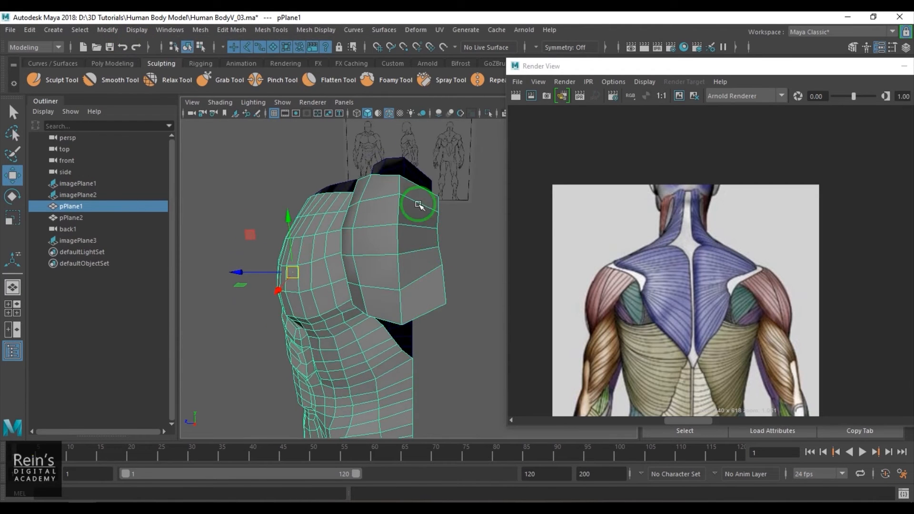
- Select the shoulder's rear border vertices and move them in the side view to fit the reference outline
{"action": "key", "text": "F8"}
{"action": "left_click_drag", "start_coordinate": [432, 184], "coordinate": [448, 255], "text": "alt"}
{"action": "left_click_drag", "start_coordinate": [417, 177], "coordinate": [481, 327]}
{"action": "left_click_drag", "start_coordinate": [481, 328], "coordinate": [496, 305], "text": "alt"}
{"action": "key", "text": "space"}
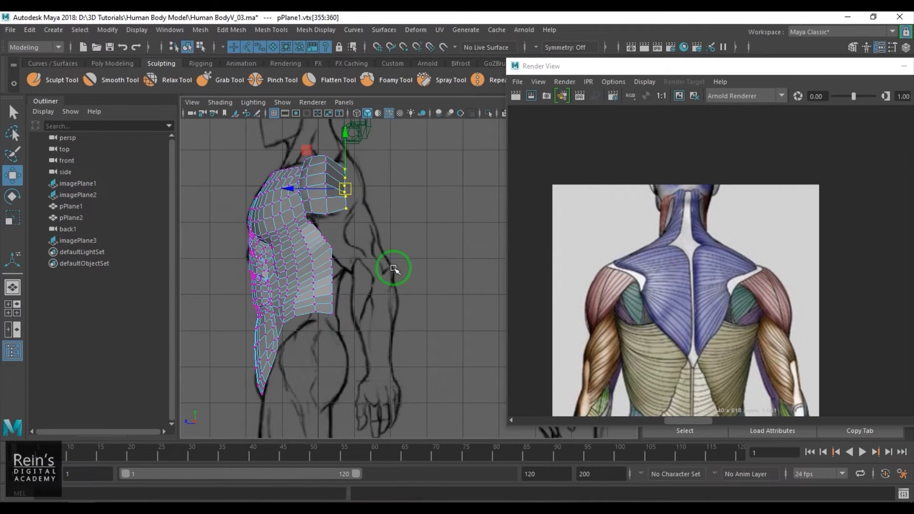
{"action": "right_click_drag", "start_coordinate": [394, 267], "coordinate": [414, 191], "text": "alt"}
{"action": "middle_click_drag", "start_coordinate": [415, 191], "coordinate": [449, 292], "text": "alt"}
{"action": "right_click_drag", "start_coordinate": [400, 286], "coordinate": [430, 284], "text": "alt"}
{"action": "left_click_drag", "start_coordinate": [342, 222], "coordinate": [379, 224]}
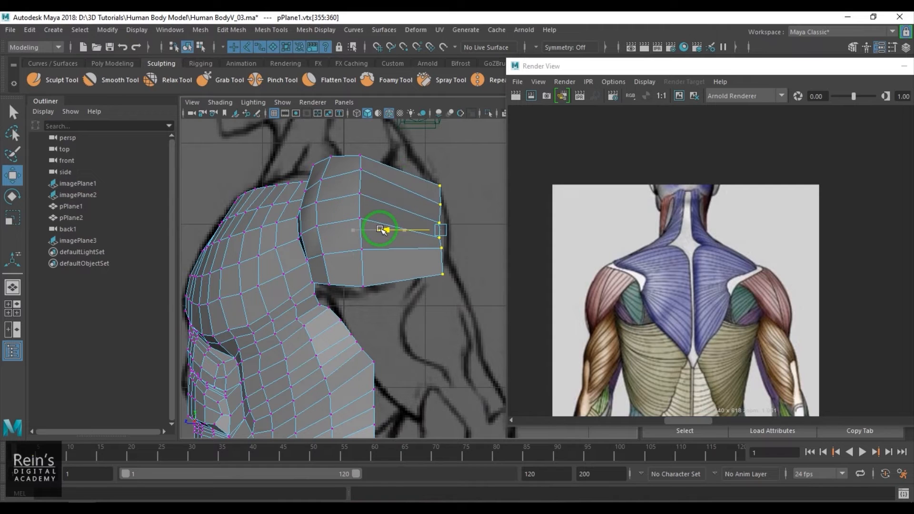
- Shift individual rear border vertices of the shoulder in the side view to round its edge, and return to object mode in perspective
{"action": "left_click_drag", "start_coordinate": [459, 192], "coordinate": [402, 186]}
{"action": "key", "text": "ctrl+z"}
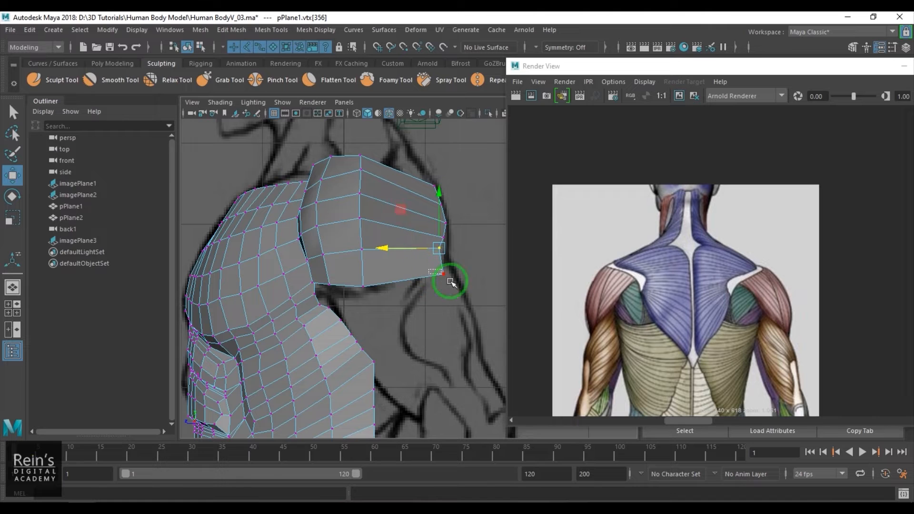
{"action": "left_click_drag", "start_coordinate": [391, 279], "coordinate": [357, 279]}
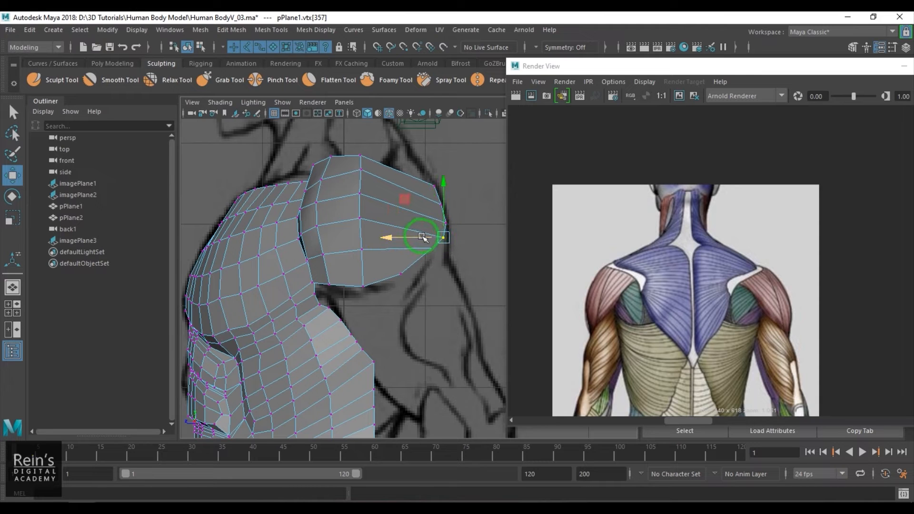
{"action": "key", "text": "space"}
{"action": "left_click_drag", "start_coordinate": [365, 253], "coordinate": [371, 233]}
{"action": "right_click_drag", "start_coordinate": [381, 268], "coordinate": [435, 245]}
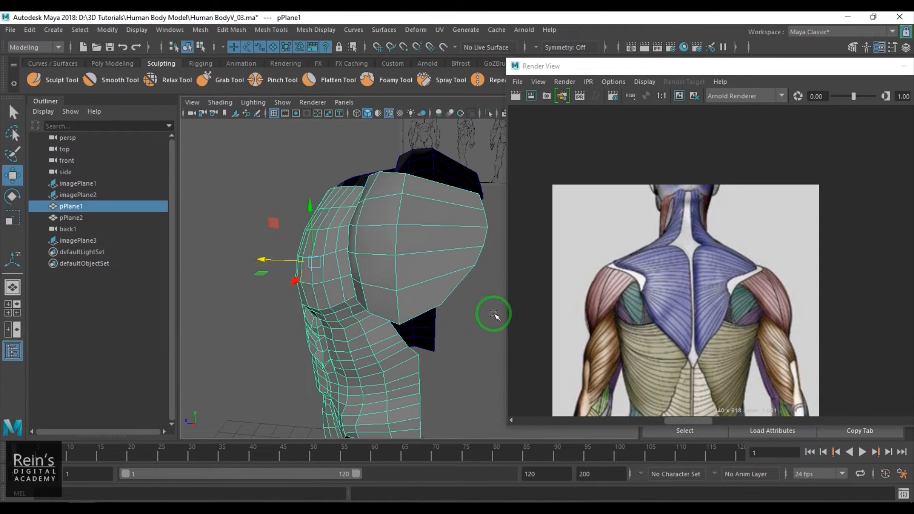
- Deselect the torso mesh and move the Render View window aside to expose more of the modelling viewport
{"action": "left_click", "coordinate": [494, 314]}
{"action": "scroll", "coordinate": [438, 274], "scroll_direction": "down", "scroll_amount": 3}
{"action": "left_click_drag", "start_coordinate": [433, 267], "coordinate": [461, 272], "text": "alt"}
{"action": "right_click_drag", "start_coordinate": [438, 280], "coordinate": [473, 290], "text": "alt"}
{"action": "left_click_drag", "start_coordinate": [473, 290], "coordinate": [491, 292], "text": "alt"}
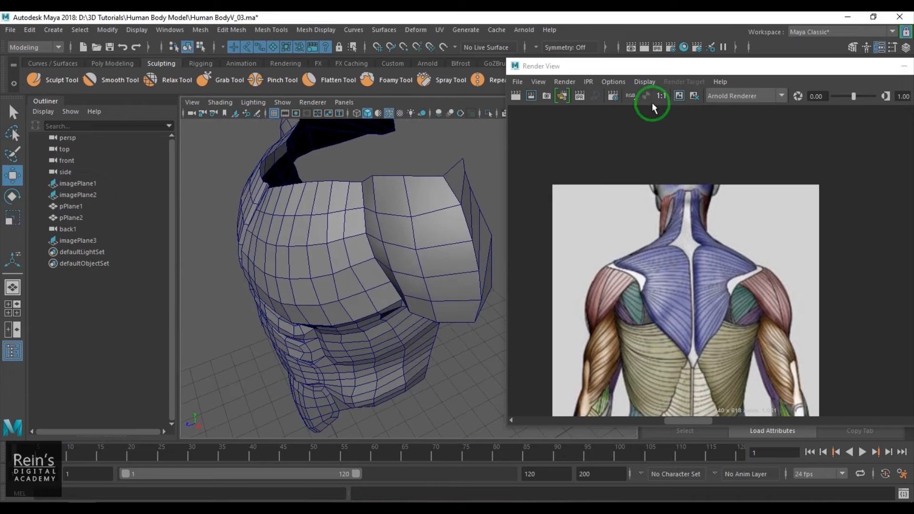
{"action": "left_click_drag", "start_coordinate": [662, 73], "coordinate": [730, 70]}
- Adjust the shoulder's rear border vertices in perspective to refine its curved outline, and return to object mode
{"action": "left_click_drag", "start_coordinate": [434, 259], "coordinate": [445, 198], "text": "alt"}
{"action": "key", "text": "F9"}
{"action": "left_click", "coordinate": [472, 273]}
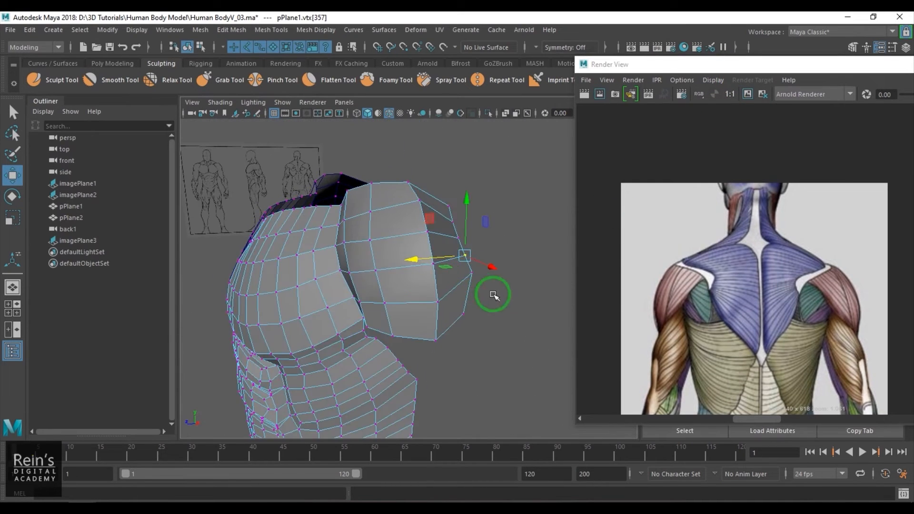
{"action": "left_click_drag", "start_coordinate": [438, 273], "coordinate": [433, 274]}
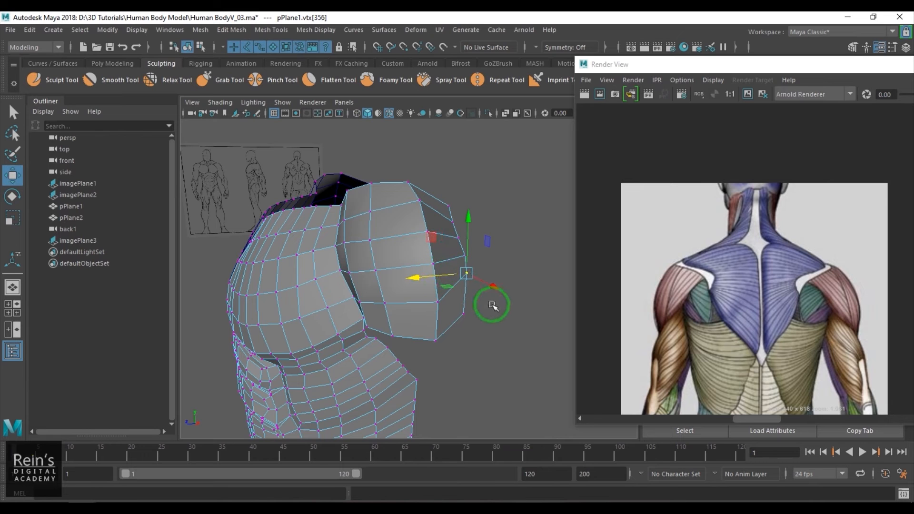
{"action": "left_click_drag", "start_coordinate": [492, 303], "coordinate": [461, 244]}
{"action": "left_click_drag", "start_coordinate": [484, 295], "coordinate": [420, 308], "text": "alt"}
{"action": "key", "text": "F8"}
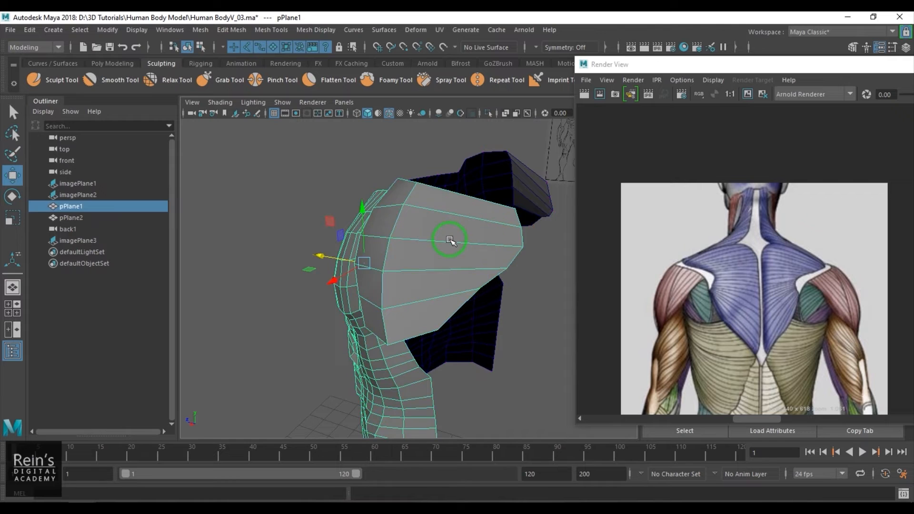
- Split the long faces at the back of the shoulder with a new edge loop and bevel it into two loops
{"action": "key", "text": "F10"}
{"action": "left_click", "coordinate": [487, 199]}
{"action": "right_click_drag", "start_coordinate": [488, 199], "coordinate": [484, 255], "text": "ctrl"}
{"action": "left_click_drag", "start_coordinate": [464, 288], "coordinate": [576, 378], "text": "alt"}
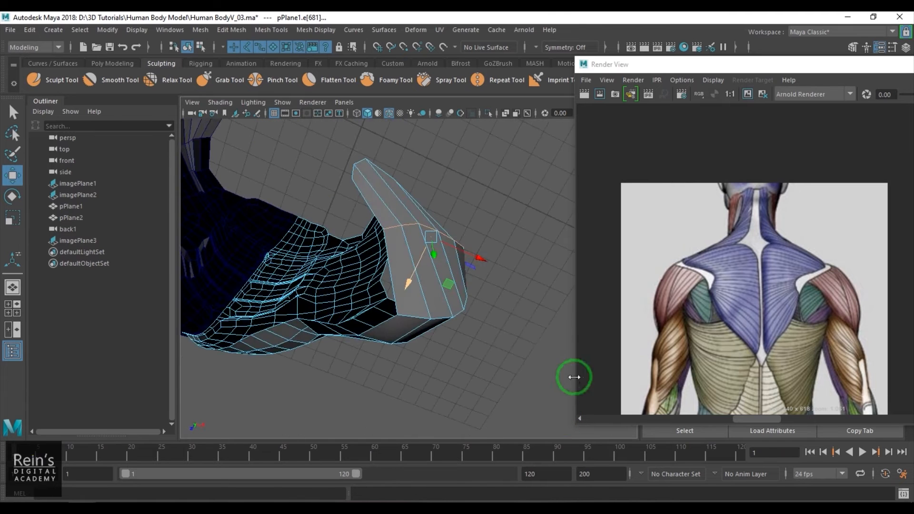
{"action": "left_click_drag", "start_coordinate": [450, 286], "coordinate": [382, 168]}
{"action": "key", "text": "ctrl+b"}
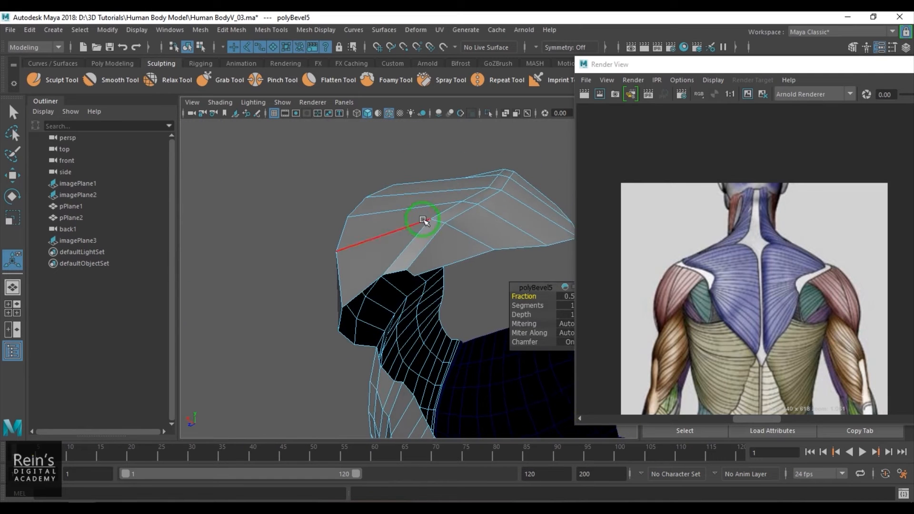
- Reposition the two bevelled edge loops at the back of the shoulder with Slide Edge and Move to round the surface
{"action": "left_click", "coordinate": [416, 233]}
{"action": "double_click", "coordinate": [417, 233]}
{"action": "right_click_drag", "start_coordinate": [489, 199], "coordinate": [489, 289], "text": "shift"}
{"action": "left_click_drag", "start_coordinate": [493, 250], "coordinate": [449, 216], "text": "alt"}
{"action": "key", "text": "w"}
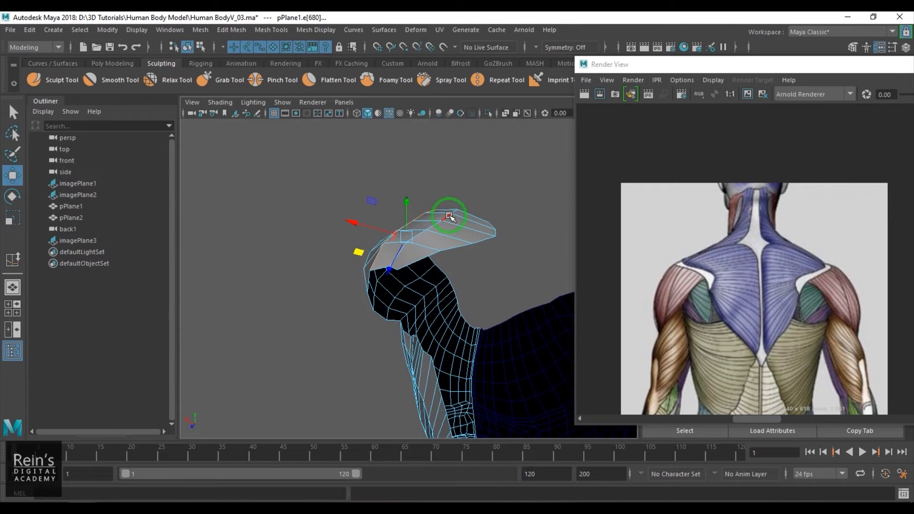
{"action": "right_click_drag", "start_coordinate": [474, 197], "coordinate": [473, 286], "text": "shift"}
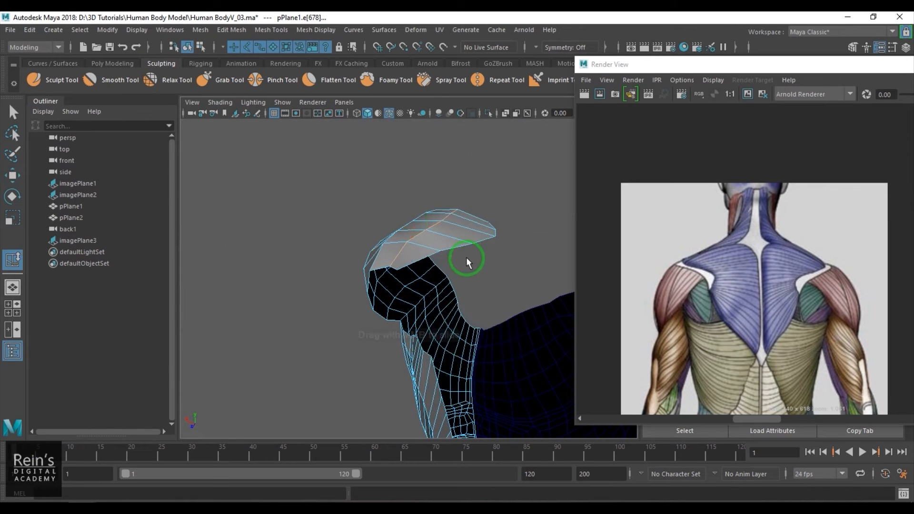
{"action": "left_click_drag", "start_coordinate": [482, 261], "coordinate": [463, 206], "text": "alt"}
{"action": "key", "text": "w"}
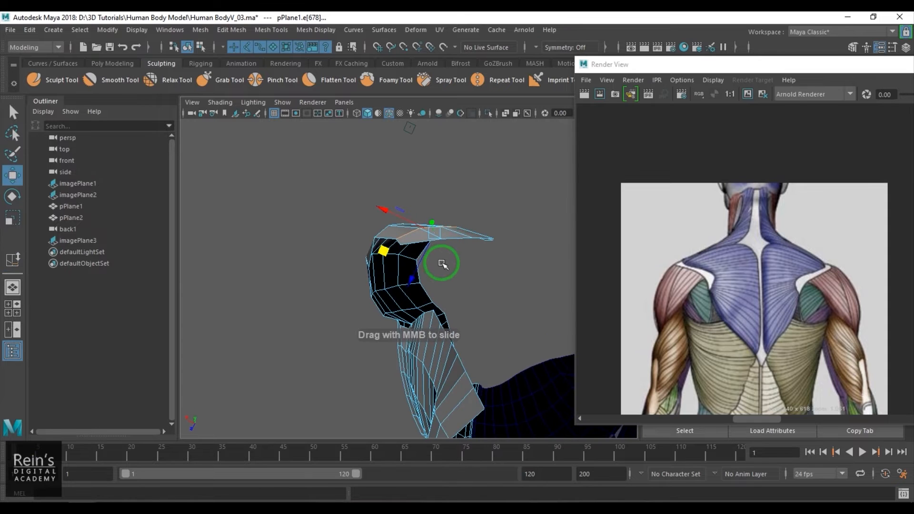
{"action": "left_click_drag", "start_coordinate": [415, 243], "coordinate": [278, 250], "text": "alt"}
{"action": "left_click_drag", "start_coordinate": [325, 181], "coordinate": [332, 142], "text": "alt"}
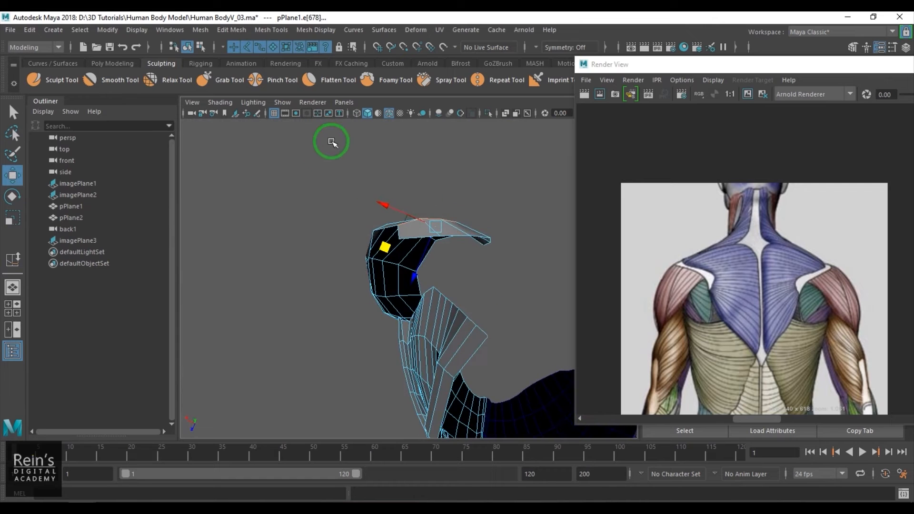
- Move individual vertices along the back of the shoulder to smooth its curvature
{"action": "right_click_drag", "start_coordinate": [452, 226], "coordinate": [406, 245]}
{"action": "left_click", "coordinate": [417, 233]}
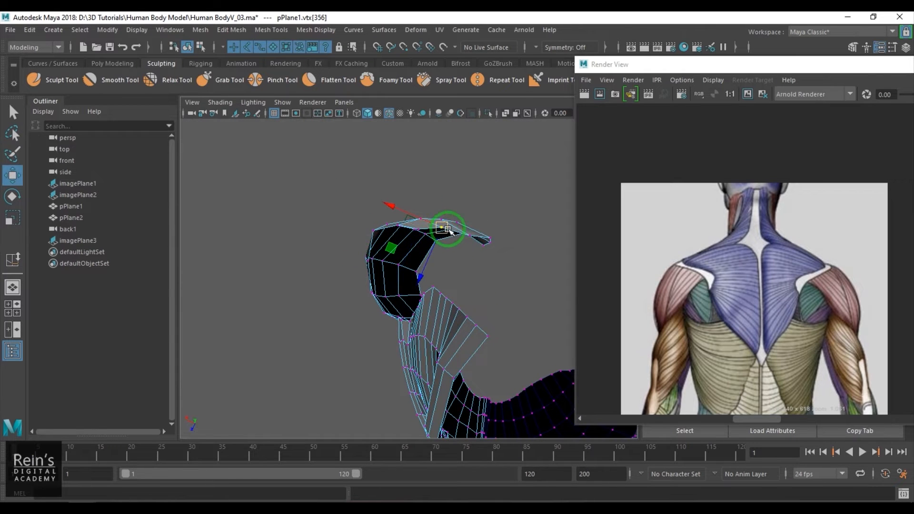
{"action": "left_click_drag", "start_coordinate": [448, 228], "coordinate": [400, 275], "text": "alt"}
{"action": "right_click_drag", "start_coordinate": [356, 283], "coordinate": [400, 248]}
{"action": "left_click", "coordinate": [497, 219]}
{"action": "left_click_drag", "start_coordinate": [498, 218], "coordinate": [423, 262], "text": "alt"}
{"action": "scroll", "coordinate": [492, 254], "scroll_direction": "up", "scroll_amount": 5}
{"action": "left_click", "coordinate": [473, 254]}
{"action": "key", "text": "F9"}
{"action": "left_click_drag", "start_coordinate": [531, 288], "coordinate": [517, 267]}
- Examine the shoulder and the whole torso mesh from the front, side and above
{"action": "left_click_drag", "start_coordinate": [446, 281], "coordinate": [486, 327], "text": "alt"}
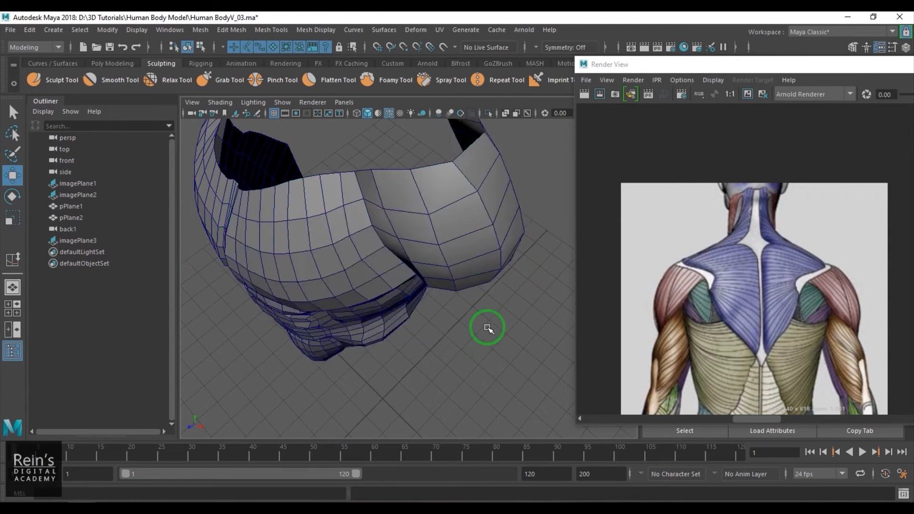
{"action": "scroll", "coordinate": [481, 295], "scroll_direction": "down", "scroll_amount": 5}
{"action": "left_click_drag", "start_coordinate": [476, 265], "coordinate": [523, 259], "text": "alt"}
{"action": "scroll", "coordinate": [470, 288], "scroll_direction": "up", "scroll_amount": 3}
{"action": "left_click_drag", "start_coordinate": [469, 288], "coordinate": [427, 315], "text": "alt"}
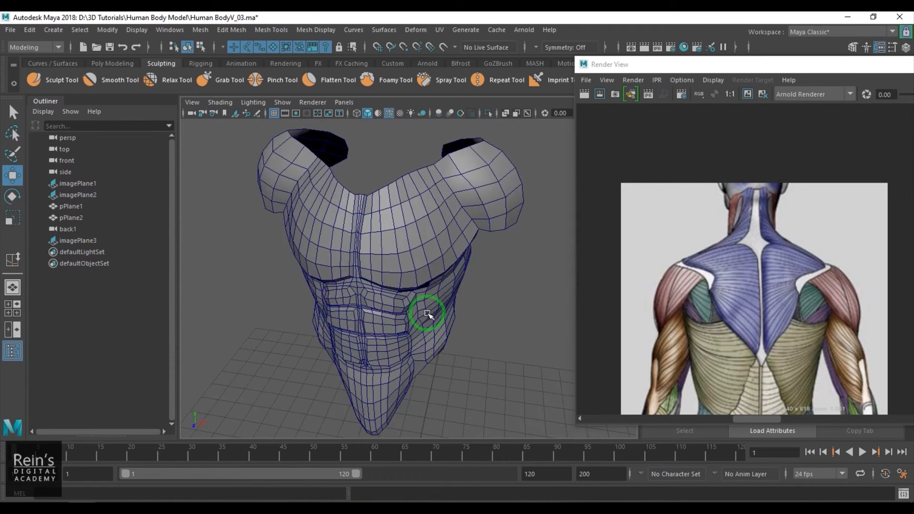
{"action": "scroll", "coordinate": [466, 239], "scroll_direction": "down", "scroll_amount": 4}
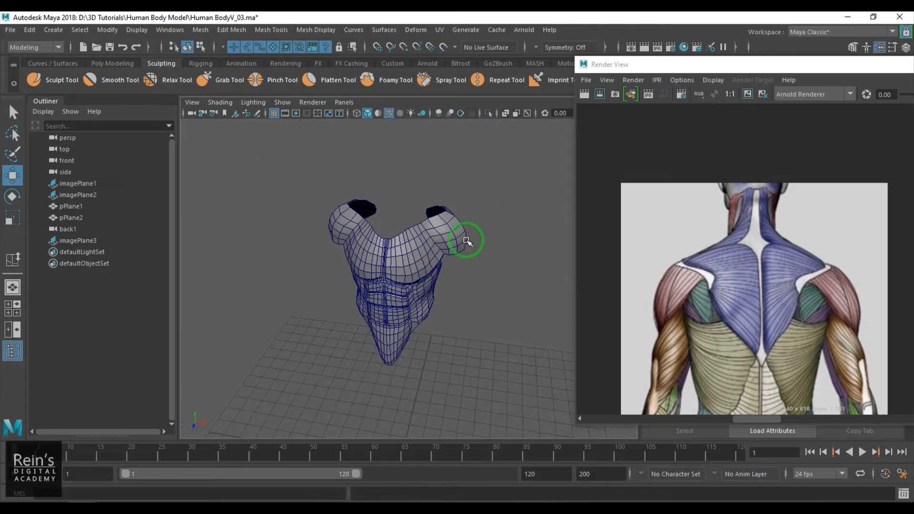
{"action": "left_click_drag", "start_coordinate": [465, 239], "coordinate": [370, 265], "text": "alt"}
{"action": "scroll", "coordinate": [407, 312], "scroll_direction": "up", "scroll_amount": 3}
{"action": "left_click_drag", "start_coordinate": [406, 313], "coordinate": [430, 259], "text": "alt"}
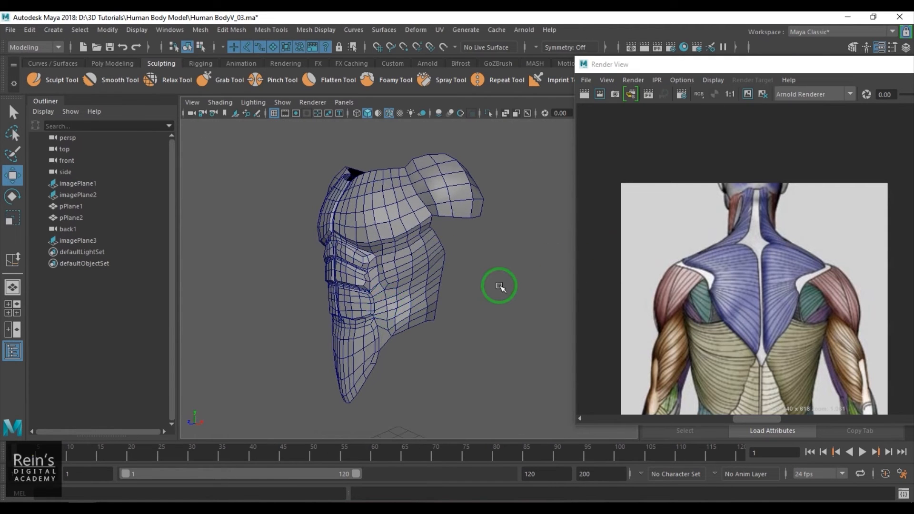
{"action": "left_click_drag", "start_coordinate": [498, 284], "coordinate": [435, 301], "text": "alt"}
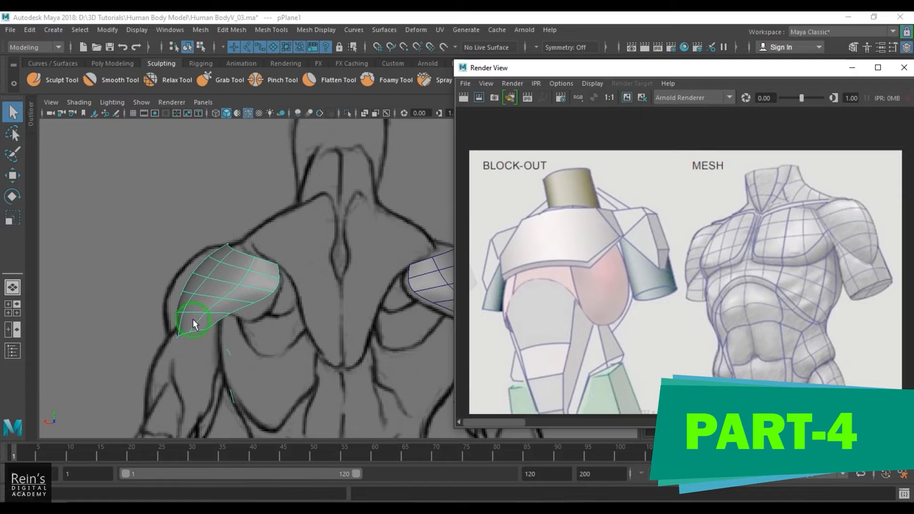
- Compare the back view reference drawing with the torso mesh in perspective, and return to the back view
{"action": "middle_click_drag", "start_coordinate": [344, 267], "coordinate": [315, 323], "text": "alt"}
{"action": "middle_click_drag", "start_coordinate": [314, 280], "coordinate": [319, 213], "text": "alt"}
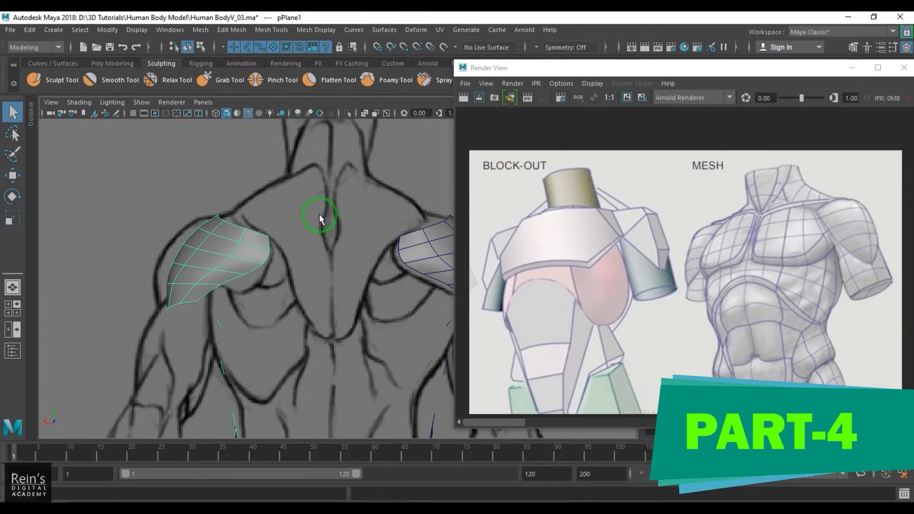
{"action": "key", "text": "space"}
{"action": "mouse_move", "coordinate": [329, 276]}
{"action": "left_mouse_down", "text": "alt"}
{"action": "mouse_move", "coordinate": [398, 294]}
{"action": "mouse_move", "coordinate": [326, 265]}
{"action": "mouse_move", "coordinate": [343, 302]}
{"action": "mouse_move", "coordinate": [307, 305]}
{"action": "left_mouse_up", "text": "alt"}
{"action": "scroll", "coordinate": [306, 305], "scroll_direction": "up", "scroll_amount": 3}
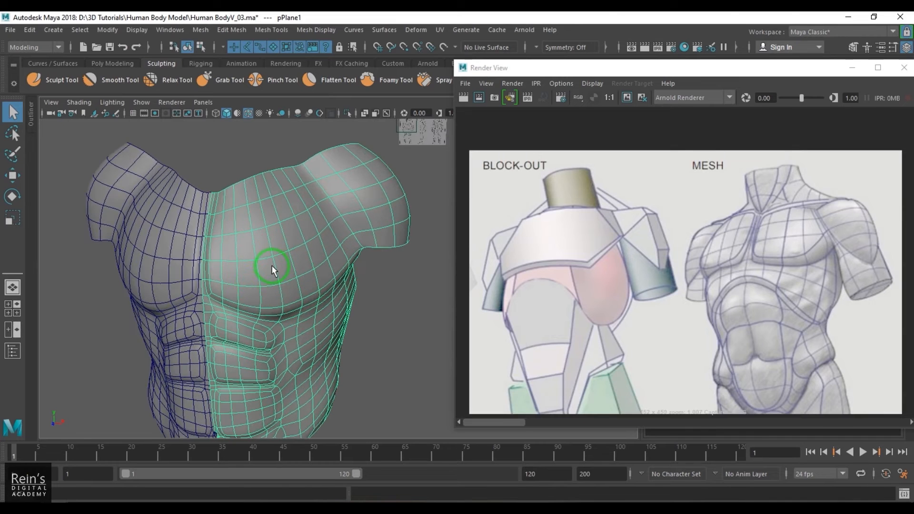
{"action": "mouse_move", "coordinate": [285, 260]}
{"action": "left_mouse_down", "text": "alt"}
{"action": "mouse_move", "coordinate": [296, 266]}
{"action": "mouse_move", "coordinate": [181, 285]}
{"action": "mouse_move", "coordinate": [241, 249]}
{"action": "mouse_move", "coordinate": [285, 257]}
{"action": "mouse_move", "coordinate": [286, 162]}
{"action": "mouse_move", "coordinate": [188, 234]}
{"action": "mouse_move", "coordinate": [326, 205]}
{"action": "mouse_move", "coordinate": [307, 224]}
{"action": "mouse_move", "coordinate": [214, 229]}
{"action": "mouse_move", "coordinate": [305, 224]}
{"action": "mouse_move", "coordinate": [214, 218]}
{"action": "mouse_move", "coordinate": [355, 202]}
{"action": "mouse_move", "coordinate": [230, 208]}
{"action": "mouse_move", "coordinate": [305, 224]}
{"action": "mouse_move", "coordinate": [257, 229]}
{"action": "mouse_move", "coordinate": [305, 236]}
{"action": "mouse_move", "coordinate": [284, 251]}
{"action": "left_mouse_up", "text": "alt"}
{"action": "key", "text": "space"}
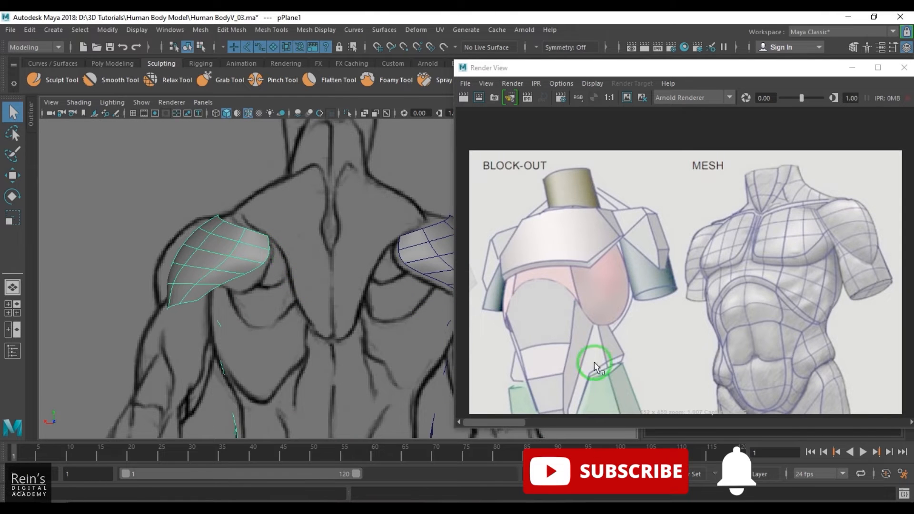
- Examine the back muscle anatomy references in Render View, focusing on the trapezius and shoulder in the back view illustration
{"action": "left_click_drag", "start_coordinate": [510, 422], "coordinate": [828, 419]}
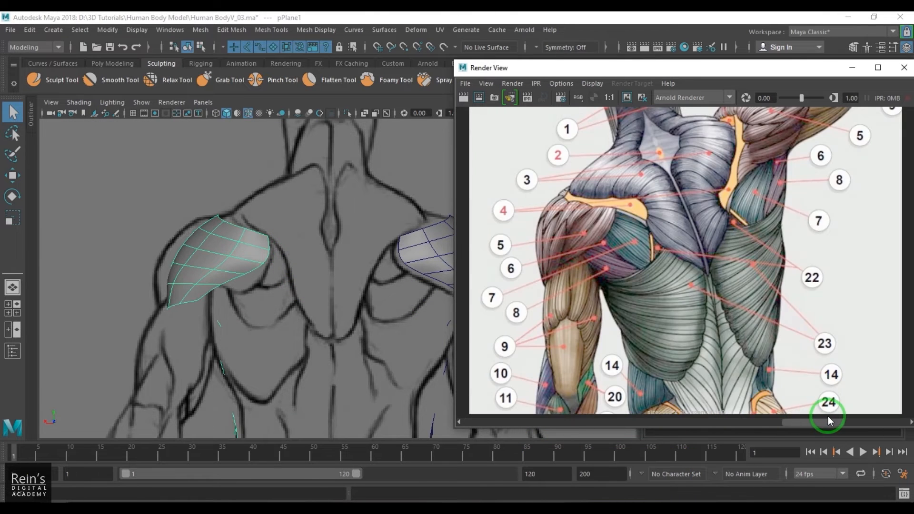
{"action": "scroll", "coordinate": [710, 225], "scroll_direction": "down", "scroll_amount": 2}
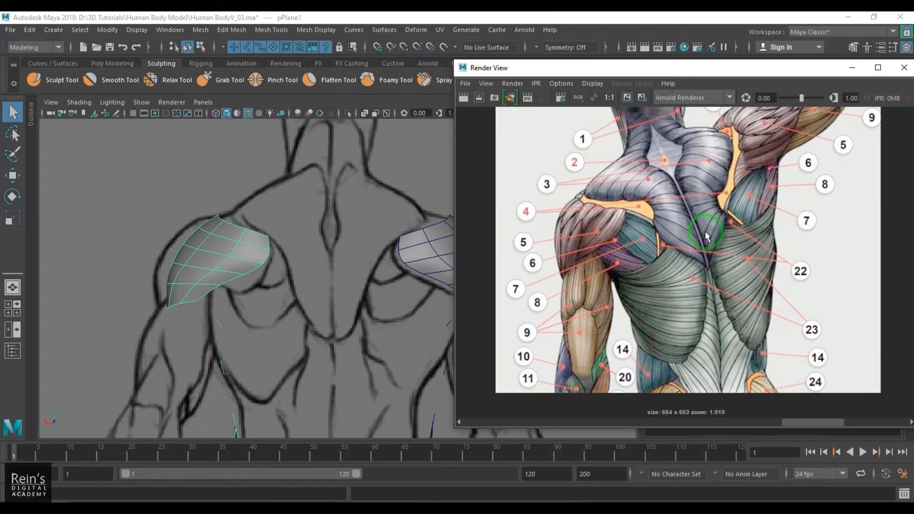
{"action": "middle_click_drag", "start_coordinate": [705, 232], "coordinate": [693, 304], "text": "alt"}
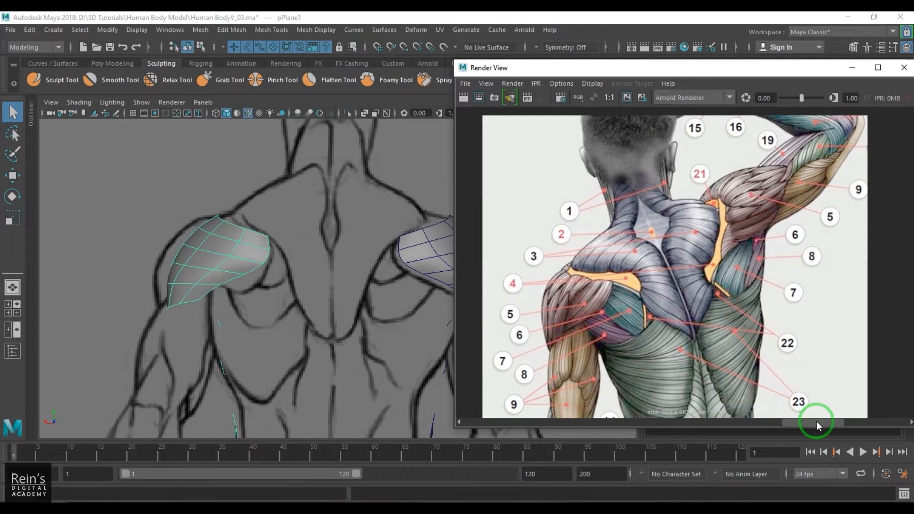
{"action": "left_click_drag", "start_coordinate": [817, 422], "coordinate": [740, 422]}
{"action": "middle_click_drag", "start_coordinate": [686, 279], "coordinate": [672, 350], "text": "alt"}
{"action": "left_click_drag", "start_coordinate": [754, 422], "coordinate": [874, 420]}
{"action": "middle_click_drag", "start_coordinate": [778, 363], "coordinate": [759, 209], "text": "alt"}
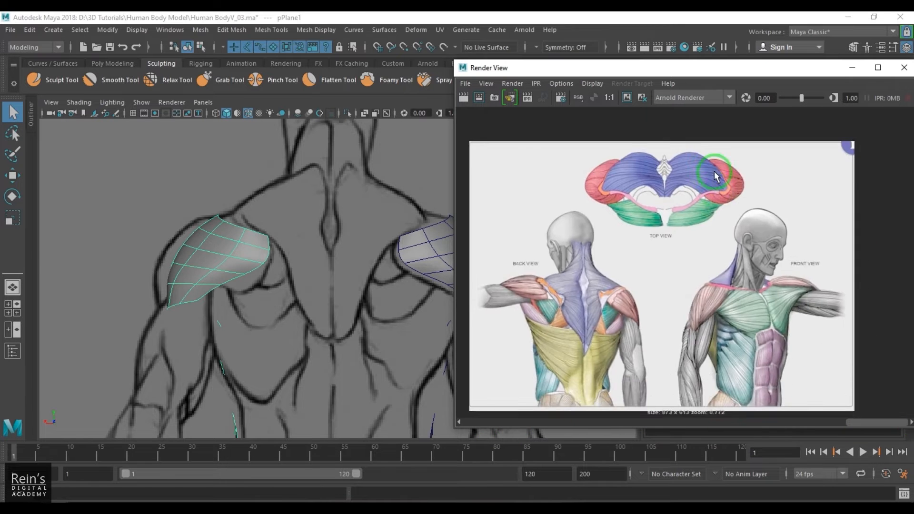
{"action": "scroll", "coordinate": [602, 238], "scroll_direction": "up", "scroll_amount": 6}
{"action": "middle_click_drag", "start_coordinate": [680, 253], "coordinate": [816, 129], "text": "alt"}
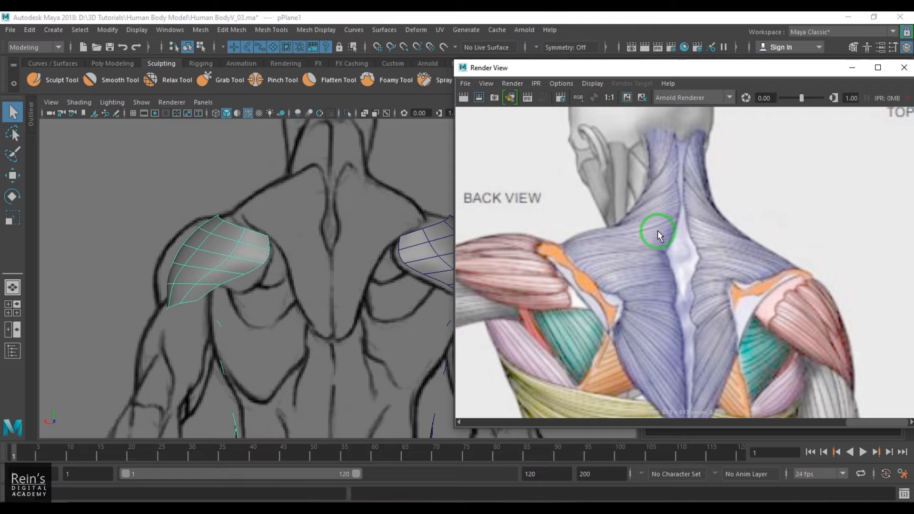
{"action": "middle_click_drag", "start_coordinate": [622, 245], "coordinate": [616, 220], "text": "alt"}
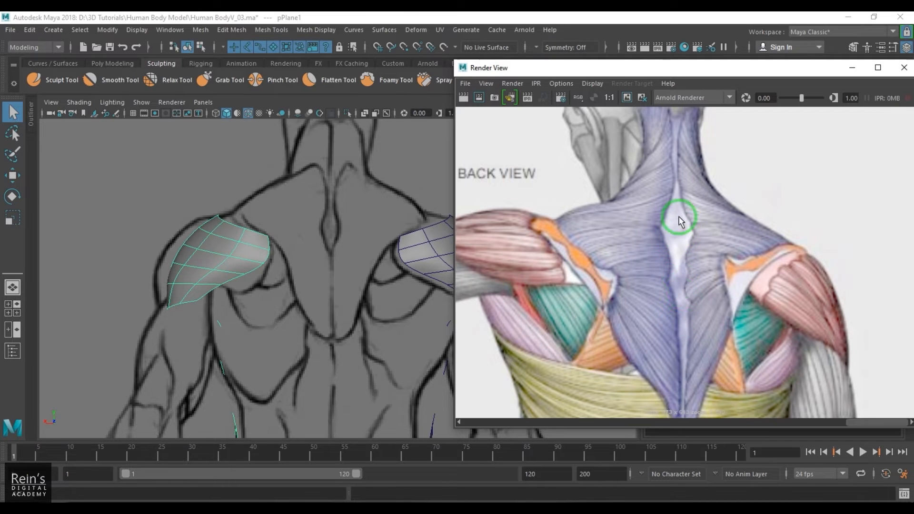
- Examine the trapezius in the colored back view illustration, from the neck down to its lower tip on the spine
{"action": "middle_click_drag", "start_coordinate": [676, 280], "coordinate": [668, 213], "text": "alt"}
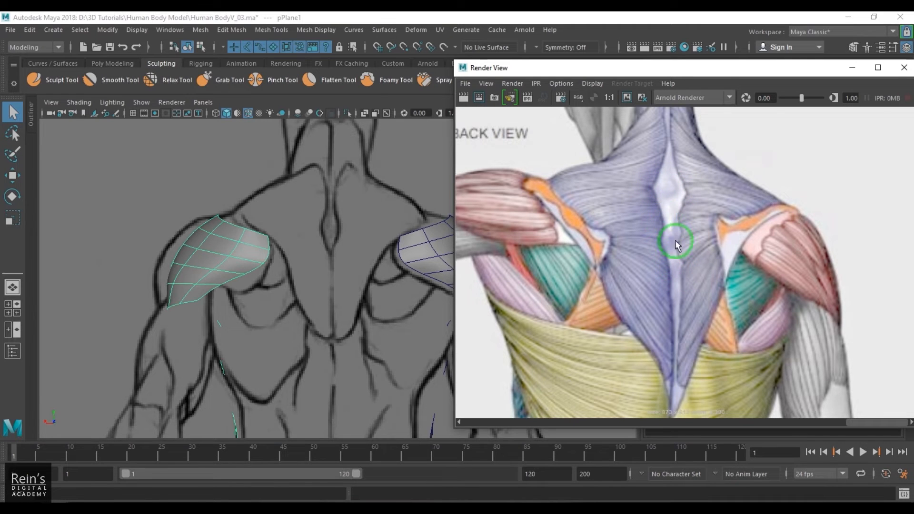
{"action": "middle_click_drag", "start_coordinate": [649, 242], "coordinate": [642, 284], "text": "alt"}
{"action": "middle_click_drag", "start_coordinate": [654, 194], "coordinate": [652, 234], "text": "alt"}
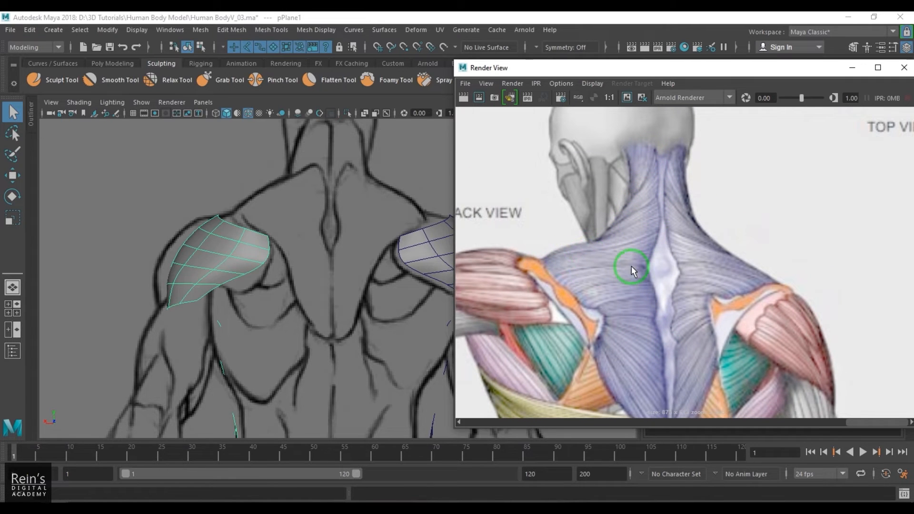
{"action": "middle_click_drag", "start_coordinate": [619, 314], "coordinate": [576, 265], "text": "alt"}
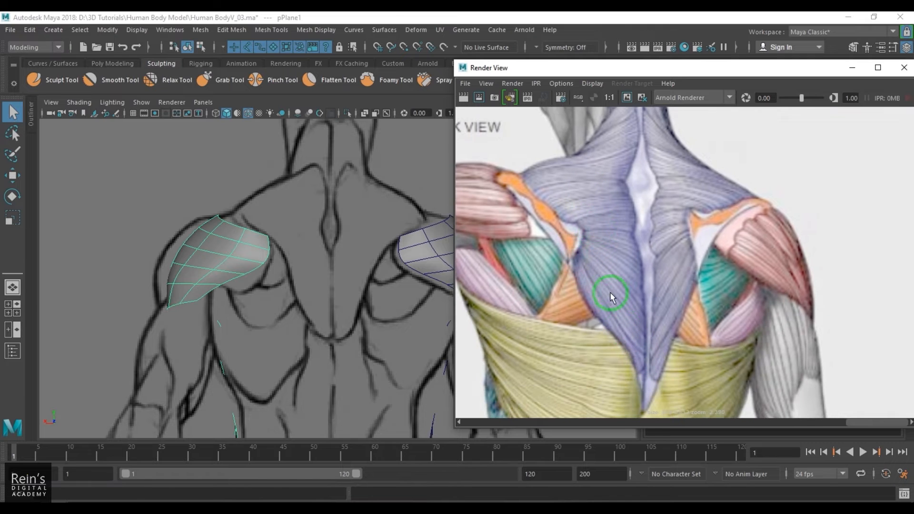
{"action": "middle_click_drag", "start_coordinate": [610, 293], "coordinate": [587, 225], "text": "alt"}
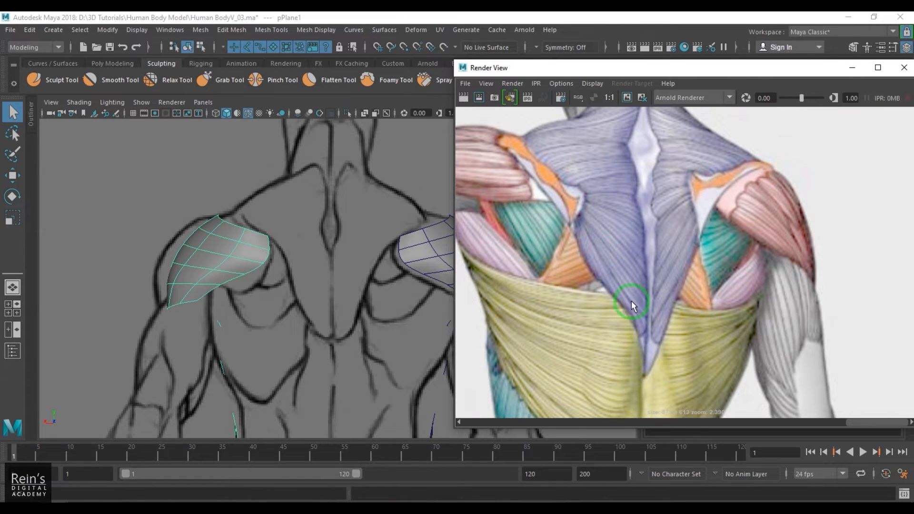
{"action": "middle_click_drag", "start_coordinate": [647, 354], "coordinate": [644, 298], "text": "alt"}
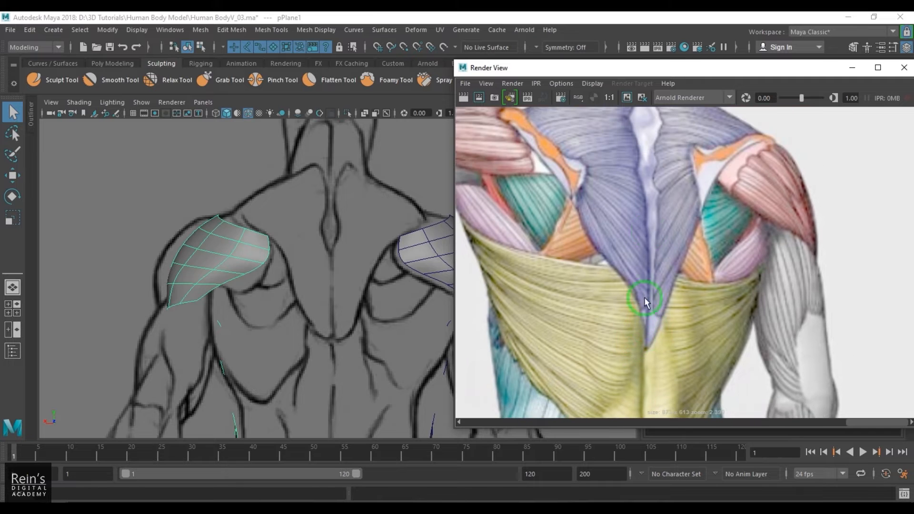
{"action": "middle_click_drag", "start_coordinate": [648, 248], "coordinate": [636, 287], "text": "alt"}
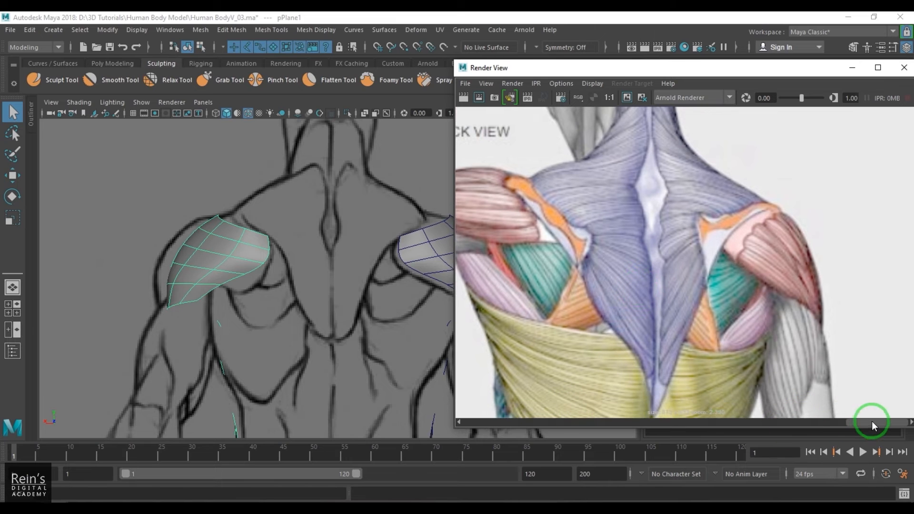
- Compare the trapezius in the numbered and striped back muscle illustrations, and put the reference window away
{"action": "left_click_drag", "start_coordinate": [867, 421], "coordinate": [819, 426]}
{"action": "scroll", "coordinate": [813, 303], "scroll_direction": "down", "scroll_amount": 1}
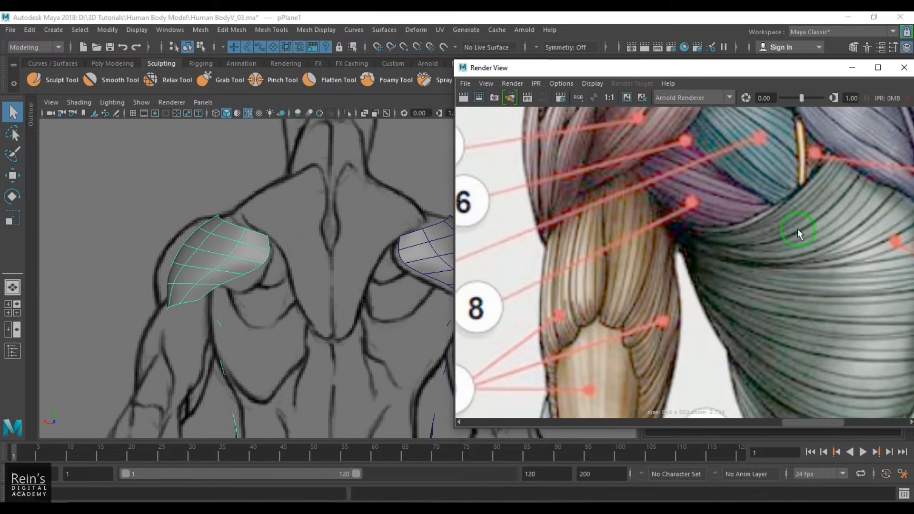
{"action": "middle_click_drag", "start_coordinate": [784, 202], "coordinate": [711, 344], "text": "alt"}
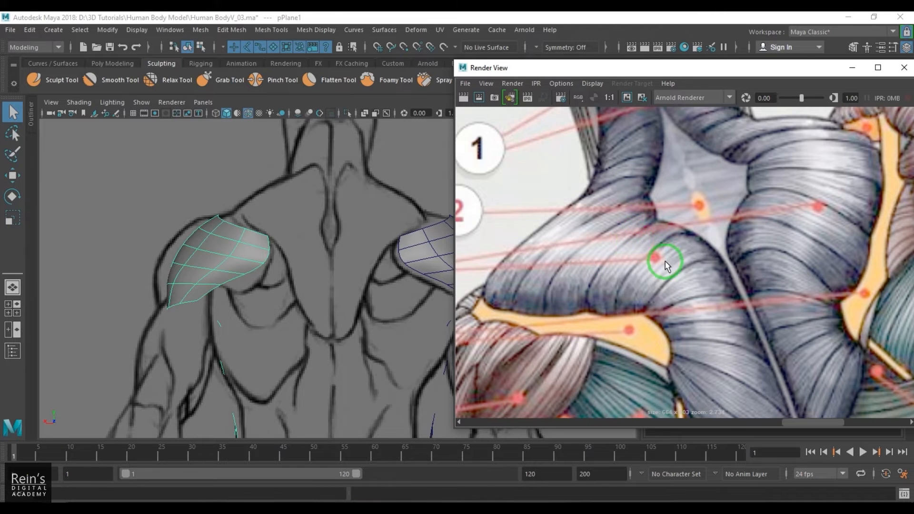
{"action": "scroll", "coordinate": [665, 268], "scroll_direction": "down", "scroll_amount": 3}
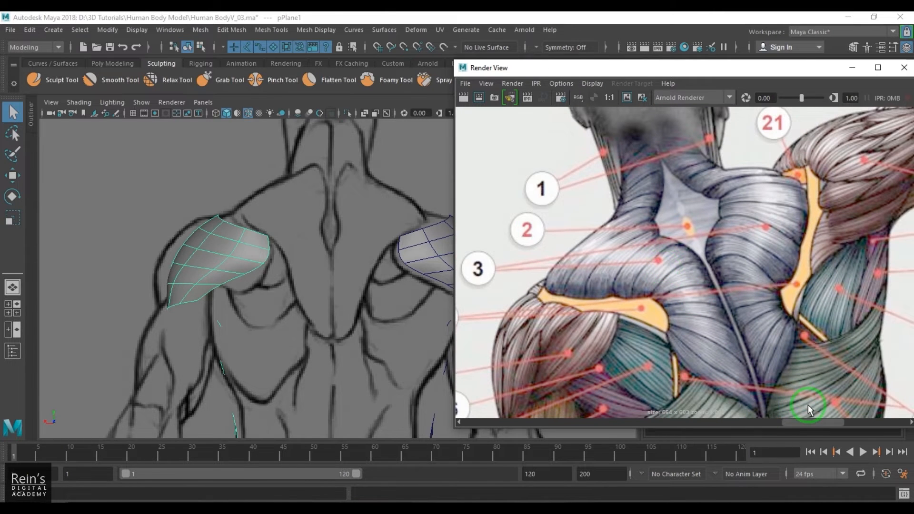
{"action": "left_click_drag", "start_coordinate": [808, 422], "coordinate": [726, 422]}
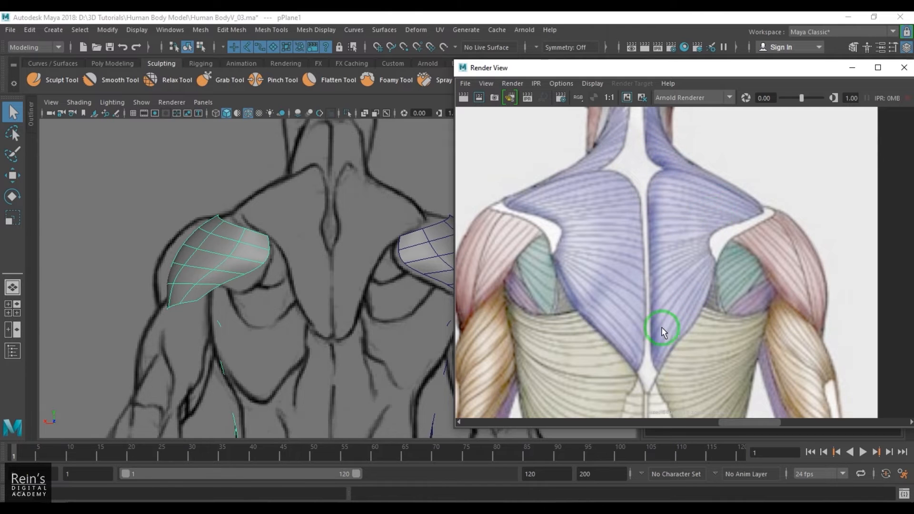
{"action": "middle_click_drag", "start_coordinate": [695, 257], "coordinate": [709, 237], "text": "alt"}
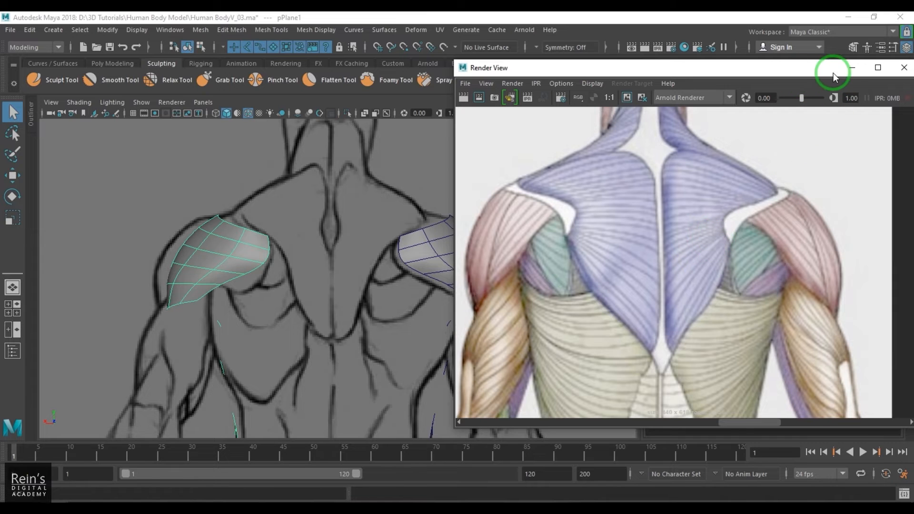
{"action": "left_click", "coordinate": [851, 71]}
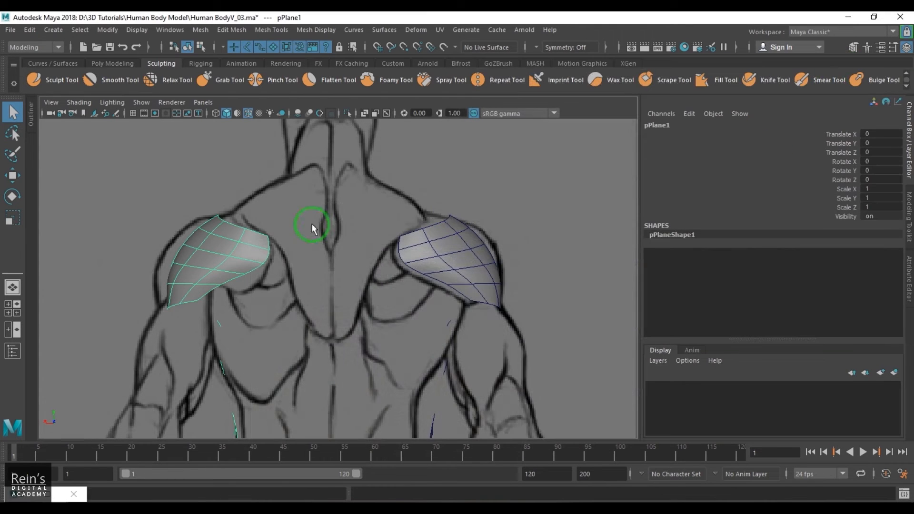
- Extrude the shoulder's top border edge in several segments along the trapezius outline and up the side of the neck in the back view
{"action": "key", "text": "1"}
{"action": "scroll", "coordinate": [268, 282], "scroll_direction": "up", "scroll_amount": 1}
{"action": "mouse_move", "coordinate": [244, 249]}
{"action": "middle_mouse_down", "text": "alt"}
{"action": "mouse_move", "coordinate": [268, 282]}
{"action": "mouse_move", "coordinate": [316, 288]}
{"action": "middle_mouse_up", "text": "alt"}
{"action": "key", "text": "space"}
{"action": "left_click_drag", "start_coordinate": [293, 285], "coordinate": [291, 255]}
{"action": "left_click_drag", "start_coordinate": [391, 289], "coordinate": [261, 265], "text": "alt"}
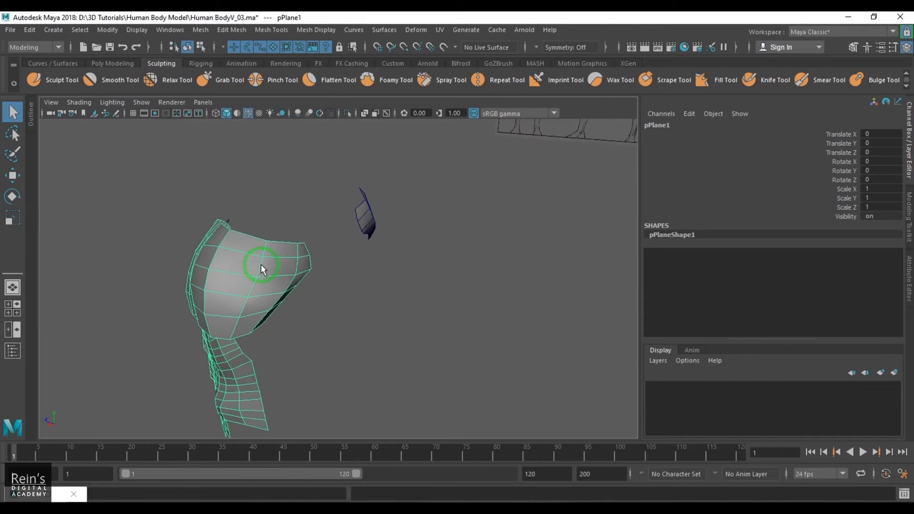
{"action": "middle_click_drag", "start_coordinate": [261, 265], "coordinate": [274, 291], "text": "alt"}
{"action": "right_click_drag", "start_coordinate": [274, 291], "coordinate": [287, 301], "text": "alt"}
{"action": "right_click_drag", "start_coordinate": [272, 297], "coordinate": [275, 259]}
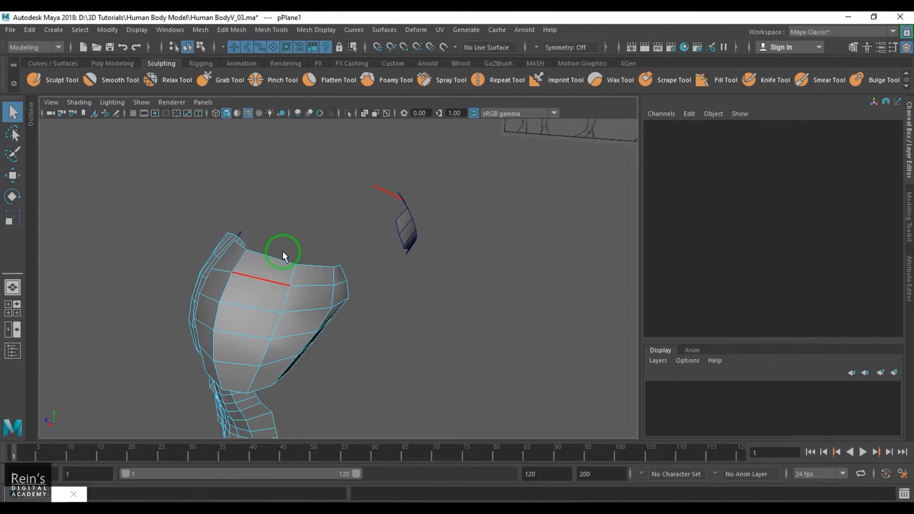
{"action": "left_click", "coordinate": [279, 256]}
{"action": "key", "text": "space"}
{"action": "mouse_move", "coordinate": [285, 278]}
{"action": "left_mouse_down"}
{"action": "mouse_move", "coordinate": [234, 296]}
{"action": "mouse_move", "coordinate": [244, 290]}
{"action": "left_mouse_up"}
{"action": "middle_click_drag", "start_coordinate": [301, 284], "coordinate": [290, 301], "text": "alt"}
{"action": "key", "text": "w"}
{"action": "left_click", "coordinate": [278, 280]}
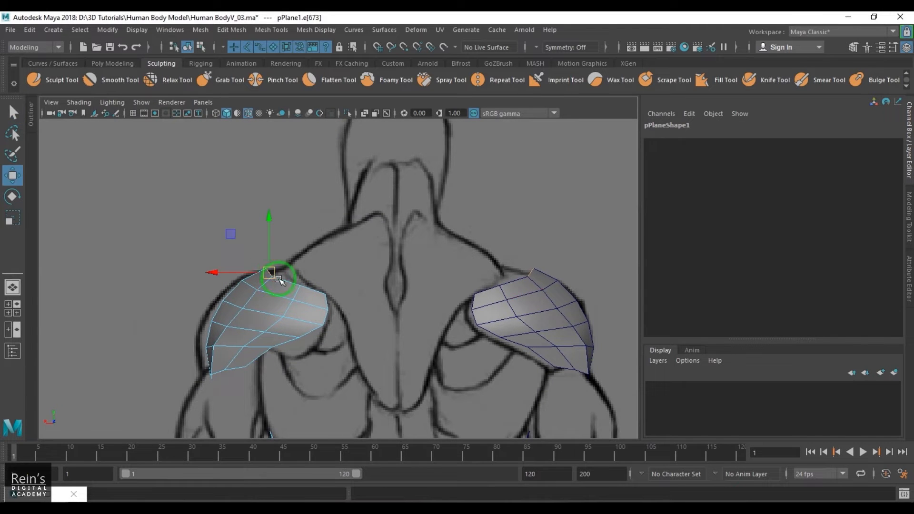
{"action": "left_click_drag", "start_coordinate": [274, 274], "coordinate": [362, 200], "text": "shift"}
- Move the new strip's vertices at the base of the neck to follow the drawn neck outline in the back view
{"action": "middle_click_drag", "start_coordinate": [363, 231], "coordinate": [380, 266], "text": "alt"}
{"action": "scroll", "coordinate": [384, 242], "scroll_direction": "up", "scroll_amount": 5}
{"action": "right_click_drag", "start_coordinate": [434, 216], "coordinate": [384, 216]}
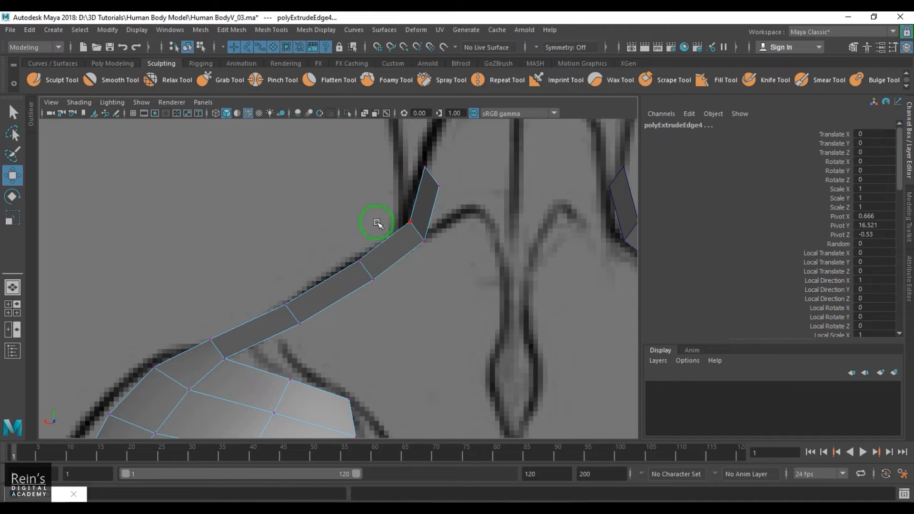
{"action": "left_click", "coordinate": [421, 234]}
{"action": "left_click_drag", "start_coordinate": [428, 225], "coordinate": [448, 168]}
{"action": "middle_click_drag", "start_coordinate": [441, 195], "coordinate": [410, 282], "text": "alt"}
{"action": "left_click_drag", "start_coordinate": [455, 263], "coordinate": [419, 256]}
- Extrude the strip's upper end edge one more segment up the neck to the base of the skull
{"action": "right_click_drag", "start_coordinate": [401, 269], "coordinate": [406, 248]}
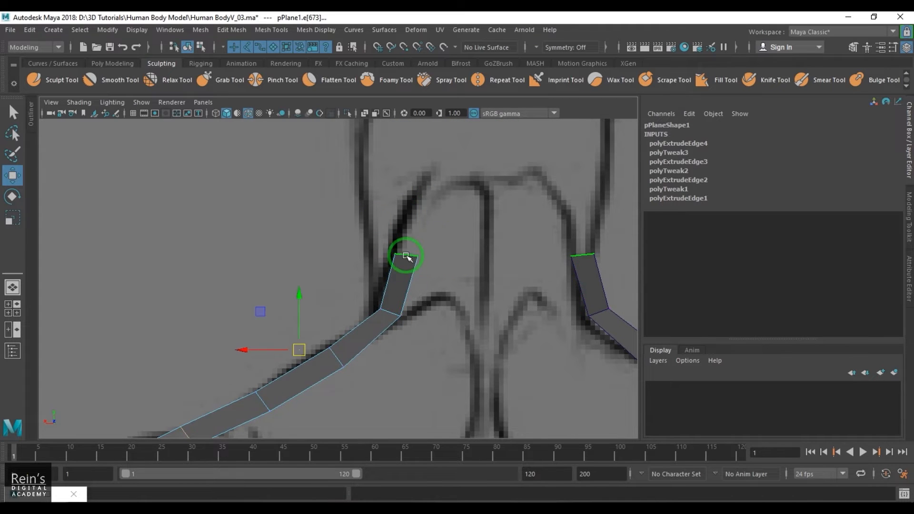
{"action": "left_click", "coordinate": [408, 256]}
{"action": "left_click_drag", "start_coordinate": [409, 254], "coordinate": [414, 191], "text": "shift"}
{"action": "right_click_drag", "start_coordinate": [433, 304], "coordinate": [387, 285], "text": "alt"}
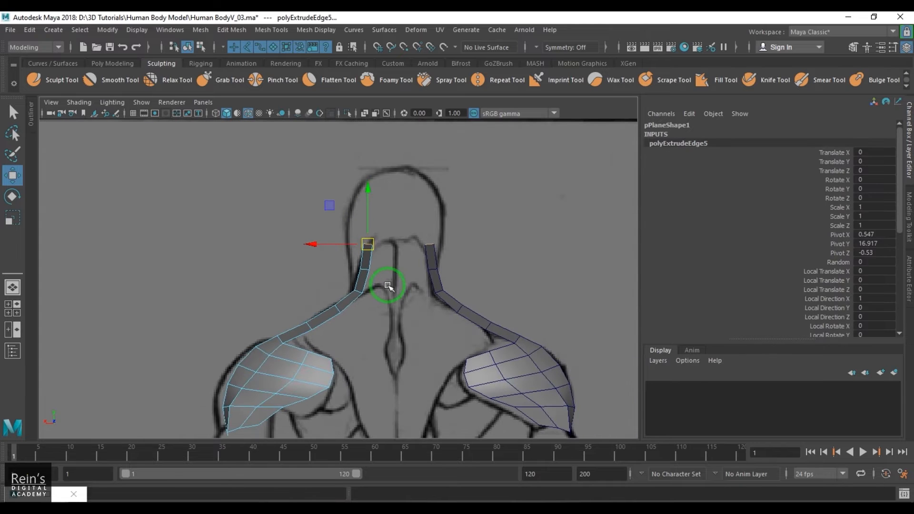
{"action": "middle_click_drag", "start_coordinate": [392, 287], "coordinate": [405, 263], "text": "alt"}
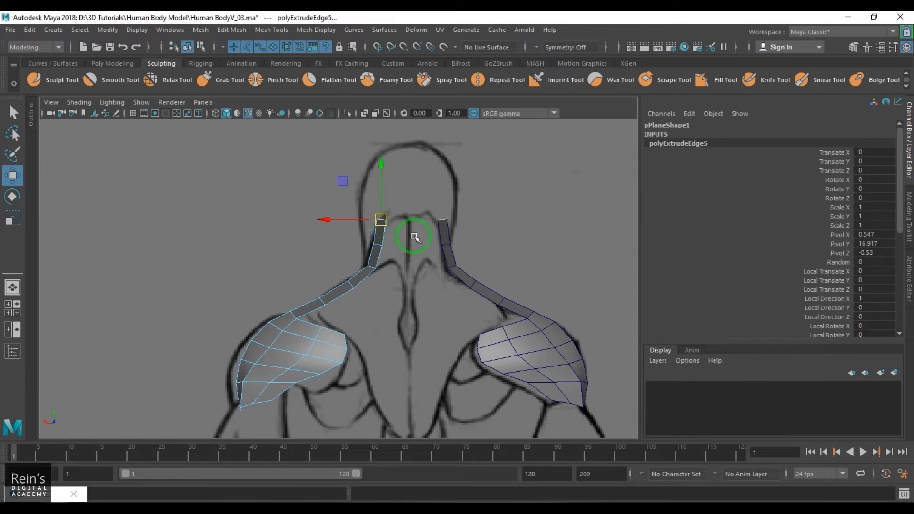
- Move the two uppermost rear vertices of the neck strip forward and inward in perspective
{"action": "key", "text": "space"}
{"action": "left_click_drag", "start_coordinate": [395, 256], "coordinate": [449, 256]}
{"action": "middle_click_drag", "start_coordinate": [431, 304], "coordinate": [445, 389], "text": "alt"}
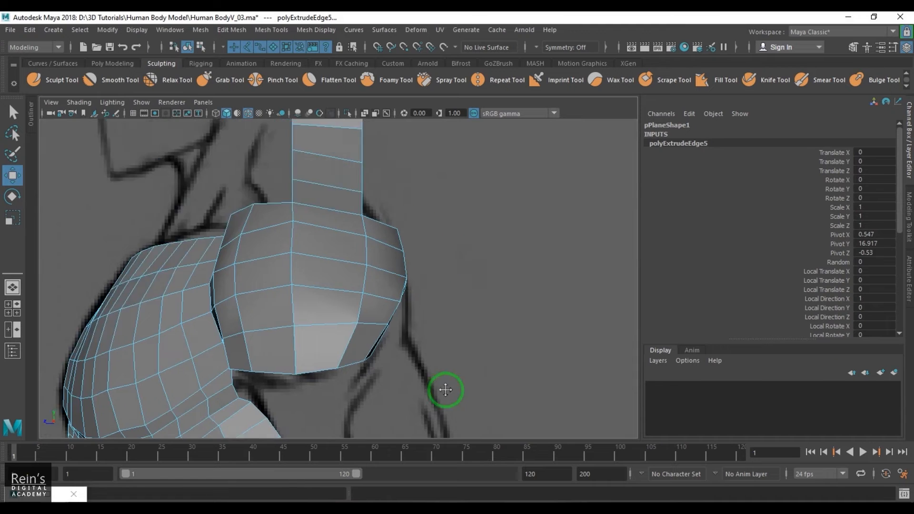
{"action": "middle_click_drag", "start_coordinate": [401, 202], "coordinate": [423, 347], "text": "alt"}
{"action": "middle_click_drag", "start_coordinate": [415, 312], "coordinate": [419, 308], "text": "alt"}
{"action": "middle_click_drag", "start_coordinate": [357, 252], "coordinate": [359, 265], "text": "alt"}
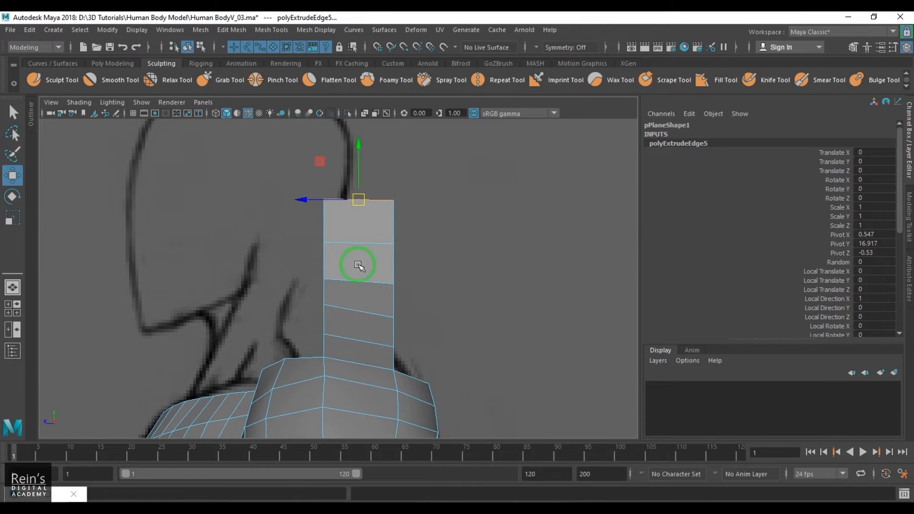
{"action": "left_click_drag", "start_coordinate": [358, 235], "coordinate": [470, 291], "text": "alt"}
{"action": "left_click_drag", "start_coordinate": [369, 251], "coordinate": [351, 242], "text": "alt"}
{"action": "right_click_drag", "start_coordinate": [351, 243], "coordinate": [321, 236]}
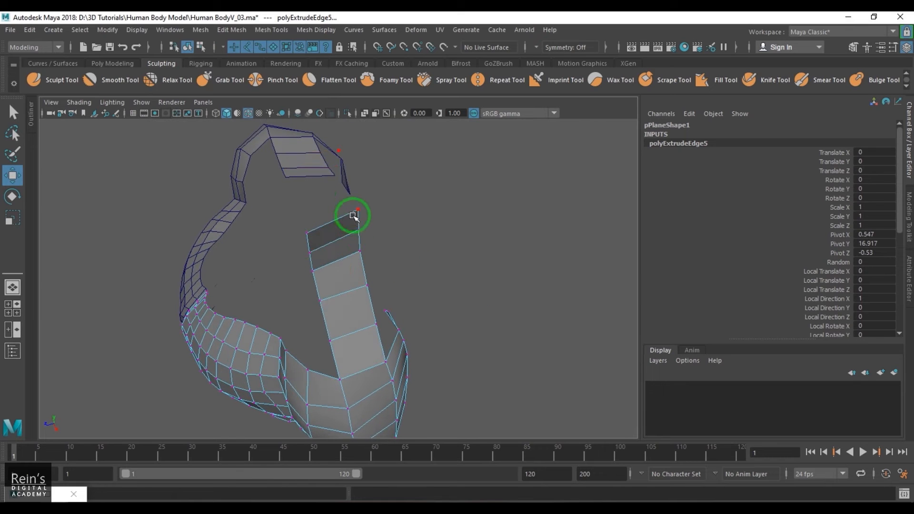
{"action": "left_click", "coordinate": [381, 233]}
{"action": "left_click_drag", "start_coordinate": [347, 268], "coordinate": [301, 253]}
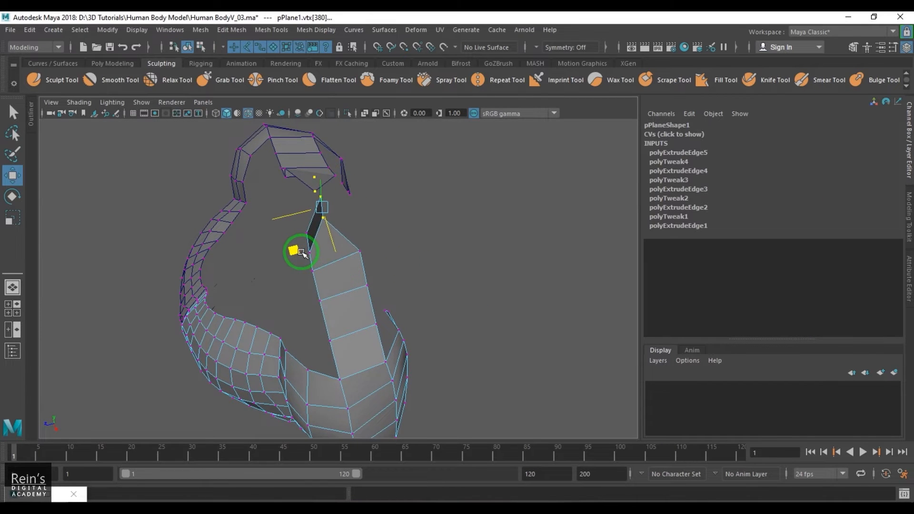
- Move the next three rear vertices down the neck strip inward so the strip tapers toward its upper end
{"action": "left_click", "coordinate": [361, 252]}
{"action": "left_click_drag", "start_coordinate": [333, 294], "coordinate": [308, 285]}
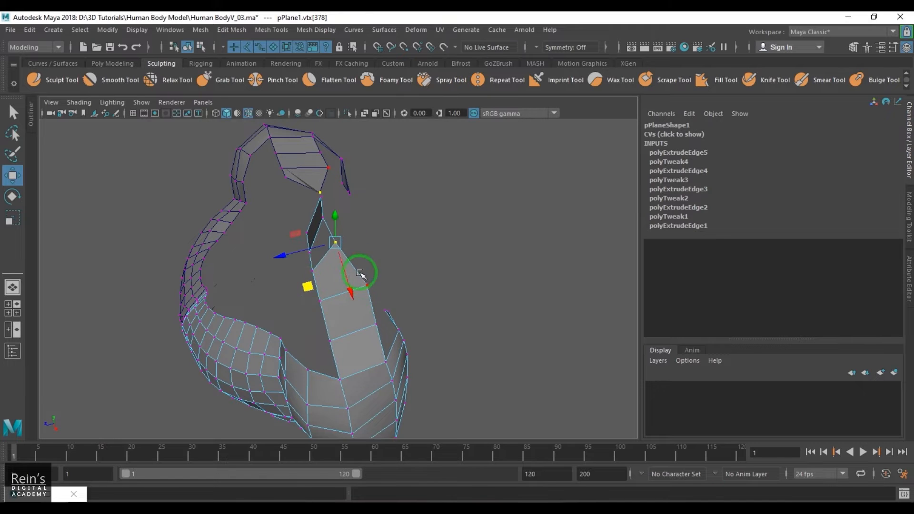
{"action": "left_click", "coordinate": [366, 285]}
{"action": "left_click_drag", "start_coordinate": [342, 328], "coordinate": [320, 317]}
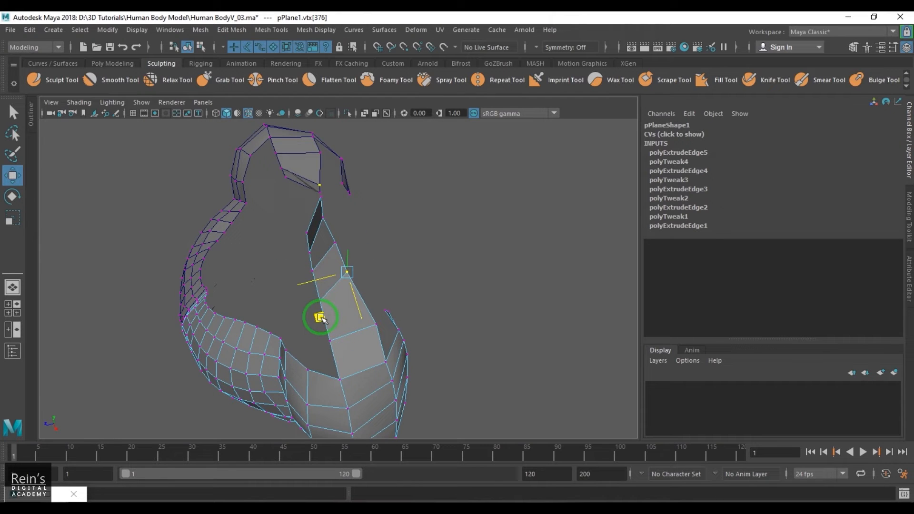
{"action": "left_click", "coordinate": [378, 325]}
{"action": "left_click", "coordinate": [340, 354]}
{"action": "key", "text": "ctrl+z"}
{"action": "left_click_drag", "start_coordinate": [349, 371], "coordinate": [341, 368]}
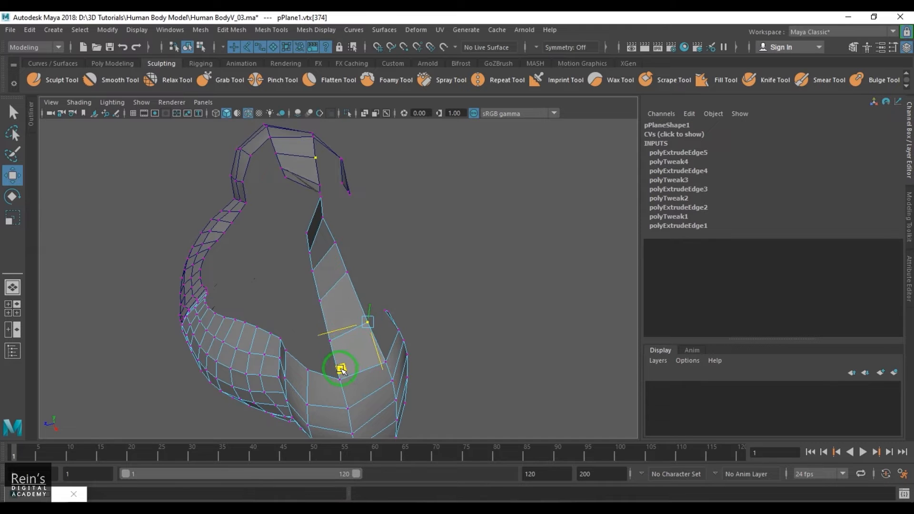
- Fit the upper vertices of the neck strip to the drawn nape outline in the wireframe side view
{"action": "key", "text": "space"}
{"action": "left_click_drag", "start_coordinate": [377, 269], "coordinate": [410, 273]}
{"action": "scroll", "coordinate": [379, 251], "scroll_direction": "up", "scroll_amount": 1}
{"action": "middle_click_drag", "start_coordinate": [408, 252], "coordinate": [374, 248], "text": "alt"}
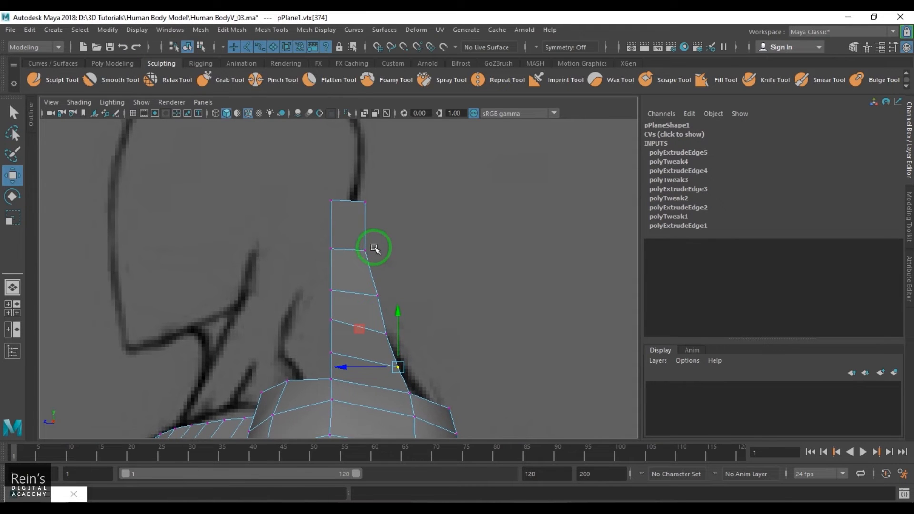
{"action": "key", "text": "4"}
{"action": "mouse_move", "coordinate": [335, 208]}
{"action": "left_mouse_down"}
{"action": "mouse_move", "coordinate": [322, 210]}
{"action": "mouse_move", "coordinate": [348, 206]}
{"action": "left_mouse_up"}
{"action": "left_click", "coordinate": [365, 202]}
{"action": "left_click_drag", "start_coordinate": [344, 246], "coordinate": [354, 289]}
{"action": "left_click", "coordinate": [333, 289]}
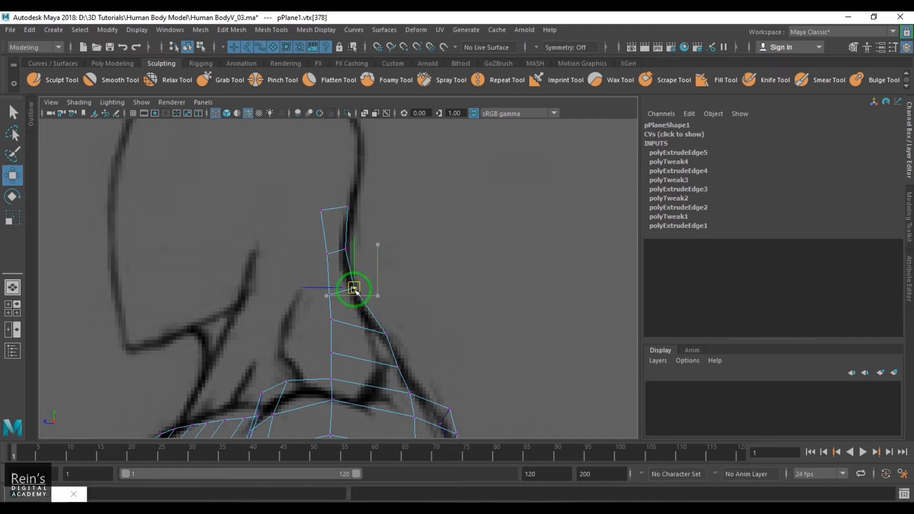
- Align the lower vertices of the neck strip with the drawn slope from nape to shoulder in the side view
{"action": "left_click", "coordinate": [332, 320]}
{"action": "left_click_drag", "start_coordinate": [331, 320], "coordinate": [332, 330]}
{"action": "left_click", "coordinate": [388, 332]}
{"action": "left_click_drag", "start_coordinate": [387, 333], "coordinate": [367, 317]}
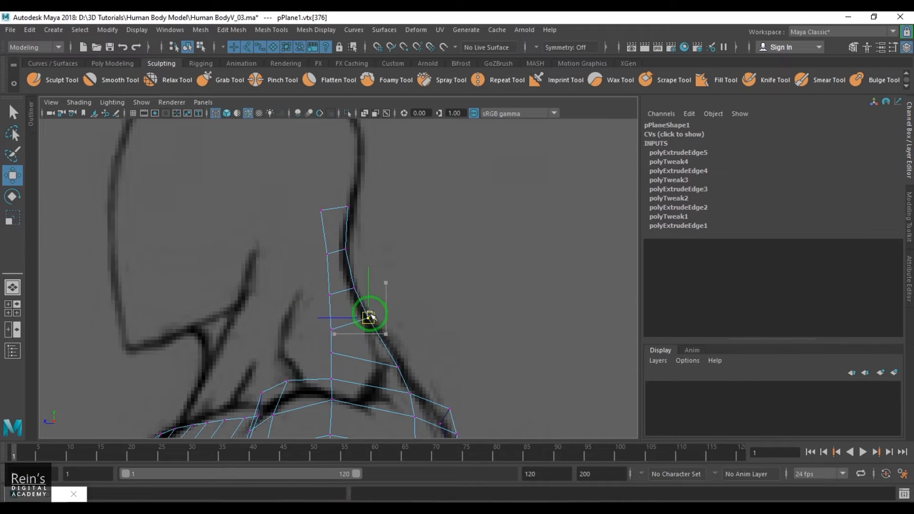
{"action": "left_click", "coordinate": [332, 353]}
{"action": "left_click_drag", "start_coordinate": [332, 353], "coordinate": [335, 361]}
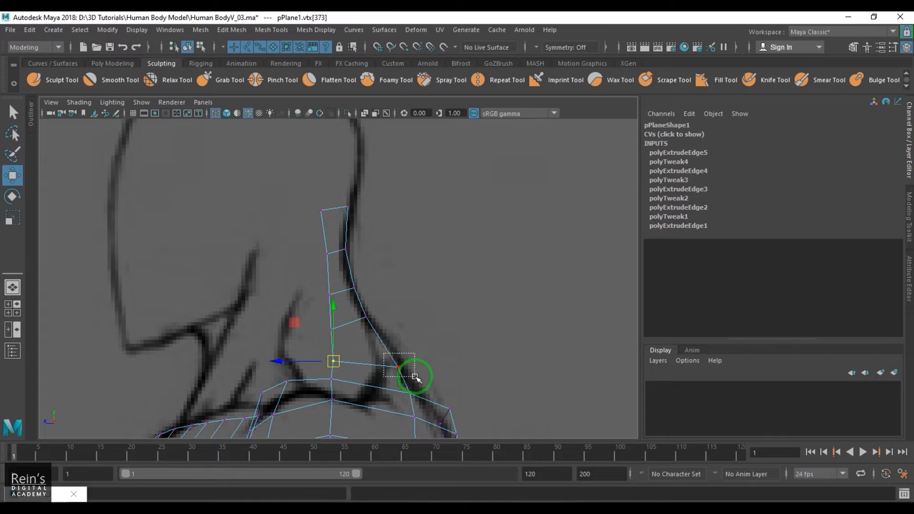
{"action": "left_click_drag", "start_coordinate": [404, 369], "coordinate": [392, 353]}
- Reposition the top two front vertices of the neck strip in the side view to shape its front edge
{"action": "left_click", "coordinate": [320, 214]}
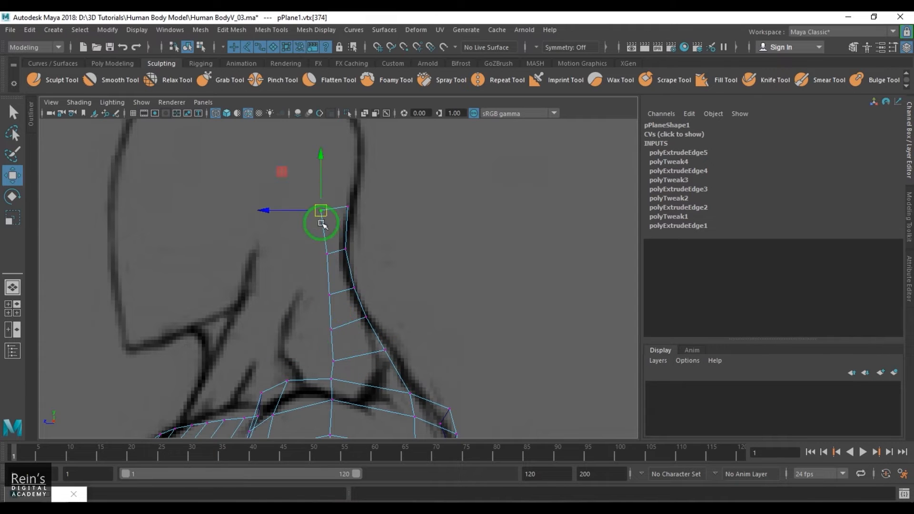
{"action": "left_click_drag", "start_coordinate": [322, 213], "coordinate": [330, 208]}
{"action": "left_click", "coordinate": [330, 257]}
{"action": "left_click_drag", "start_coordinate": [330, 259], "coordinate": [325, 262]}
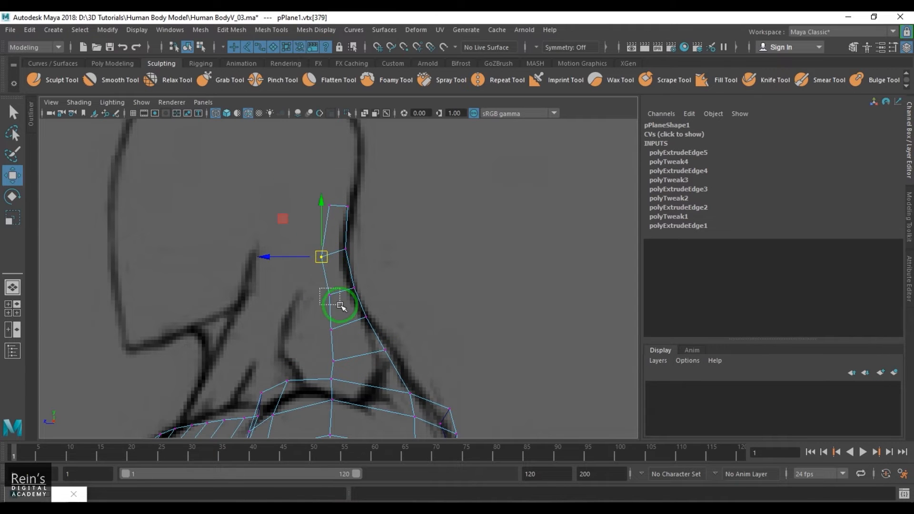
{"action": "mouse_move", "coordinate": [331, 297]}
{"action": "left_mouse_down"}
{"action": "mouse_move", "coordinate": [302, 300]}
{"action": "mouse_move", "coordinate": [322, 301]}
{"action": "left_mouse_up"}
{"action": "key", "text": "ctrl+z"}
{"action": "key", "text": "ctrl+z"}
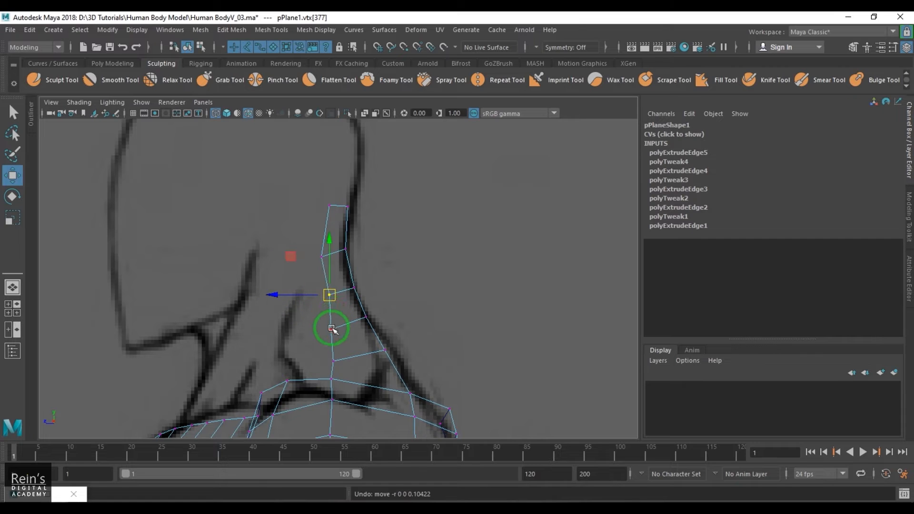
- Nudge an upper neck strip vertex and a shoulder vertex, and extrude the strip's front edges forward in the side view
{"action": "left_click_drag", "start_coordinate": [324, 260], "coordinate": [326, 259]}
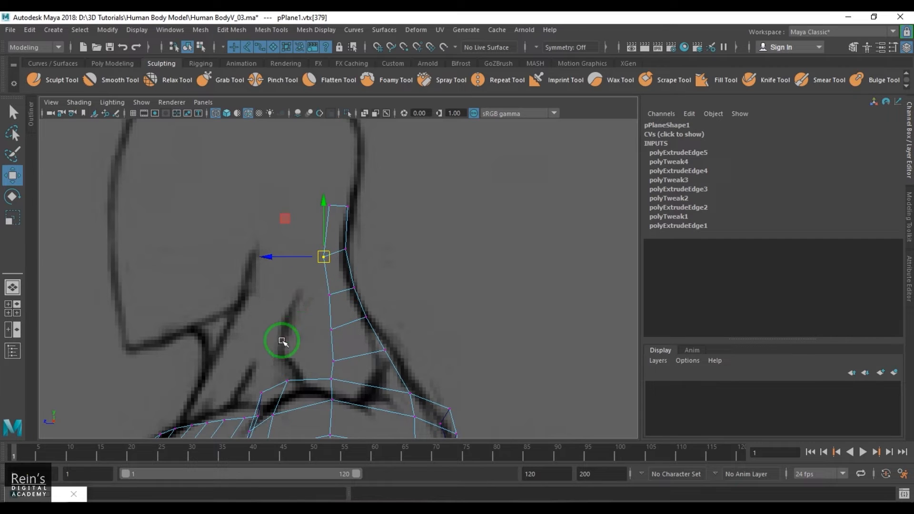
{"action": "left_click", "coordinate": [288, 381]}
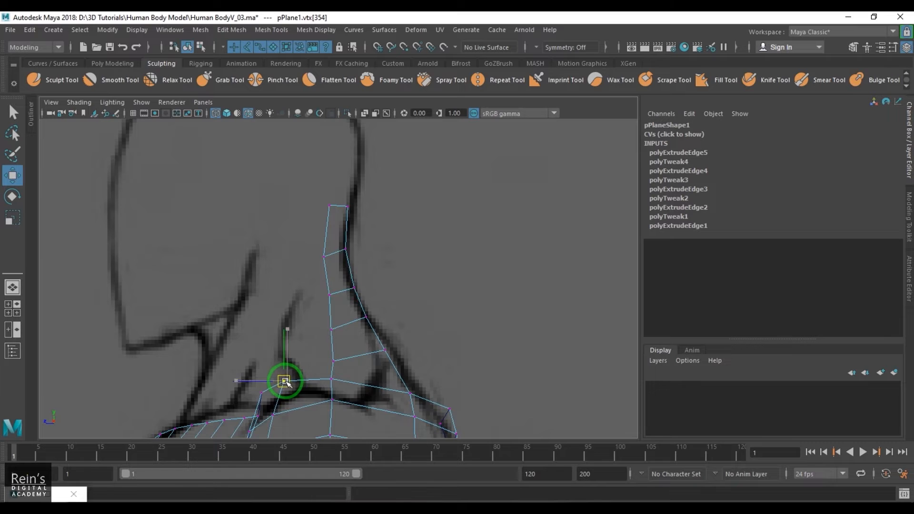
{"action": "right_click_drag", "start_coordinate": [332, 267], "coordinate": [327, 239]}
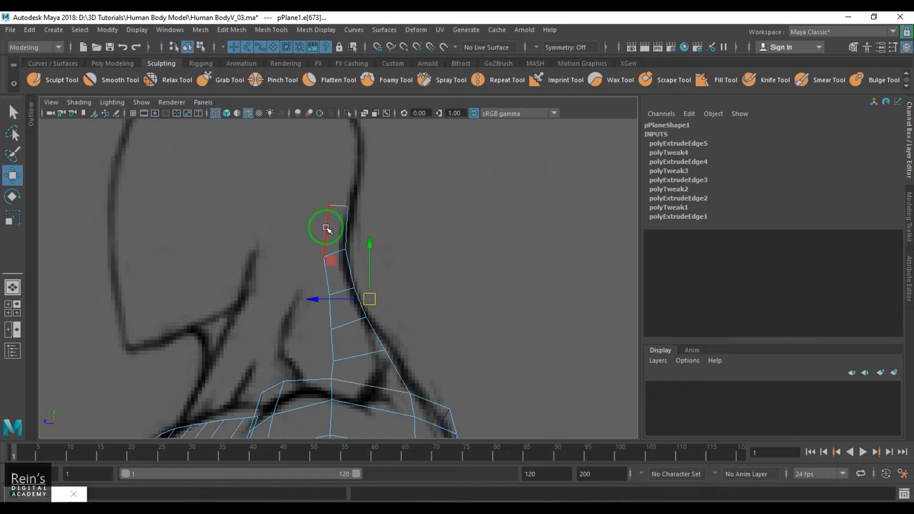
{"action": "left_click", "coordinate": [327, 228]}
{"action": "left_click_drag", "start_coordinate": [328, 292], "coordinate": [283, 295], "text": "shift"}
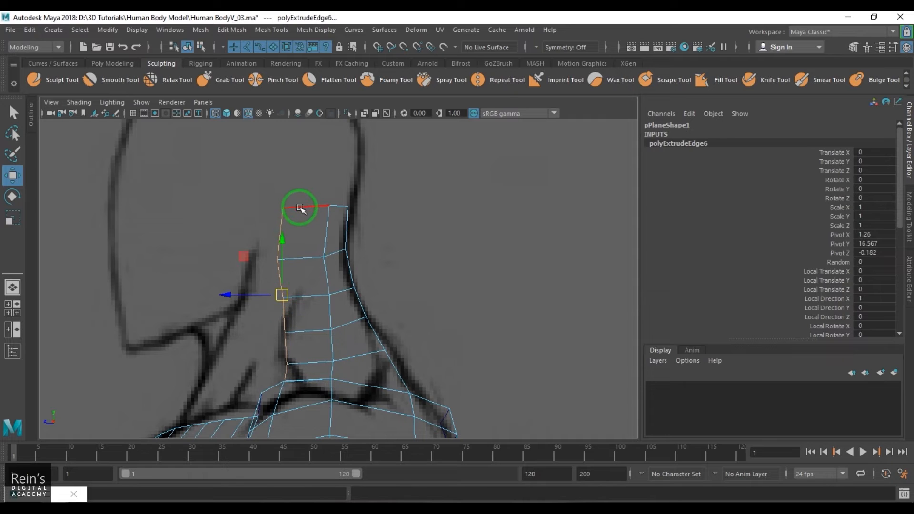
- Pull the new front-edge vertices back in the side view so the strip narrows toward its upper end along the drawn muscle outline
{"action": "right_click_drag", "start_coordinate": [300, 208], "coordinate": [267, 210]}
{"action": "left_click_drag", "start_coordinate": [270, 205], "coordinate": [316, 206]}
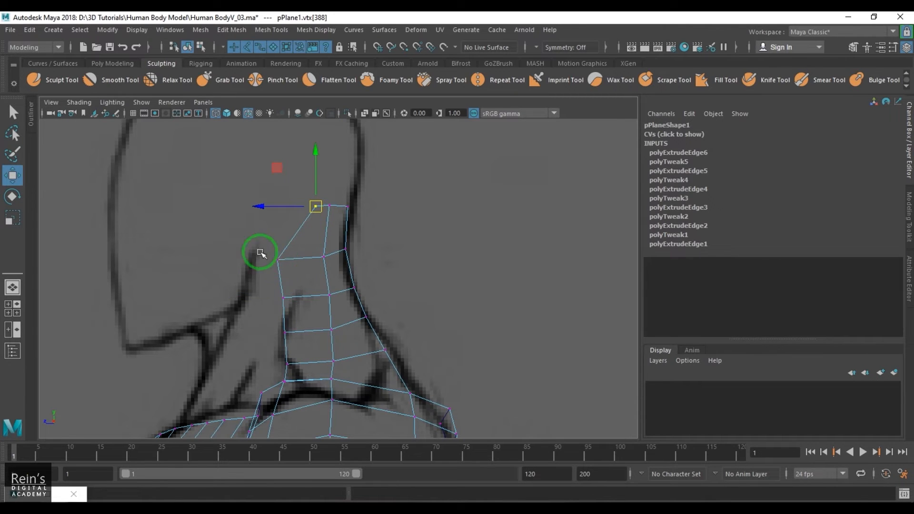
{"action": "left_click", "coordinate": [278, 260]}
{"action": "left_click_drag", "start_coordinate": [278, 259], "coordinate": [300, 265]}
{"action": "left_click", "coordinate": [285, 296]}
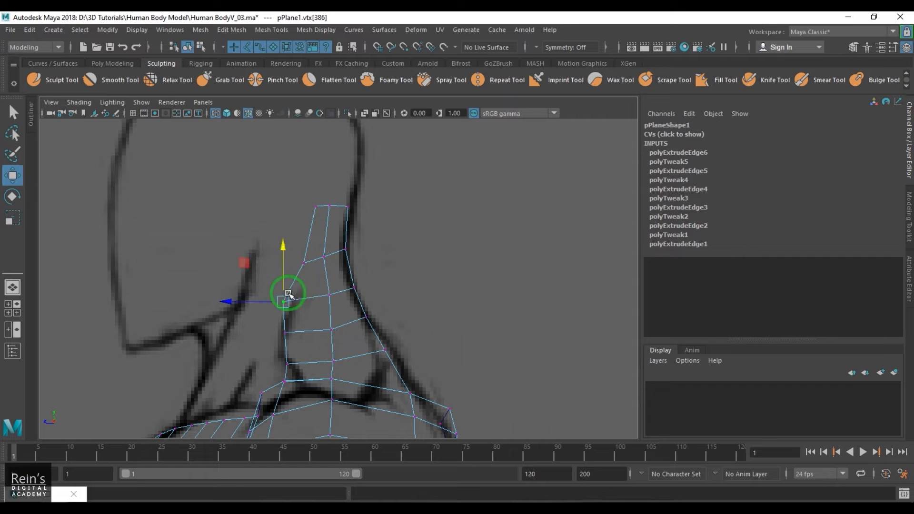
{"action": "left_click_drag", "start_coordinate": [288, 296], "coordinate": [301, 298]}
{"action": "left_click", "coordinate": [285, 331]}
{"action": "left_click_drag", "start_coordinate": [286, 332], "coordinate": [291, 330]}
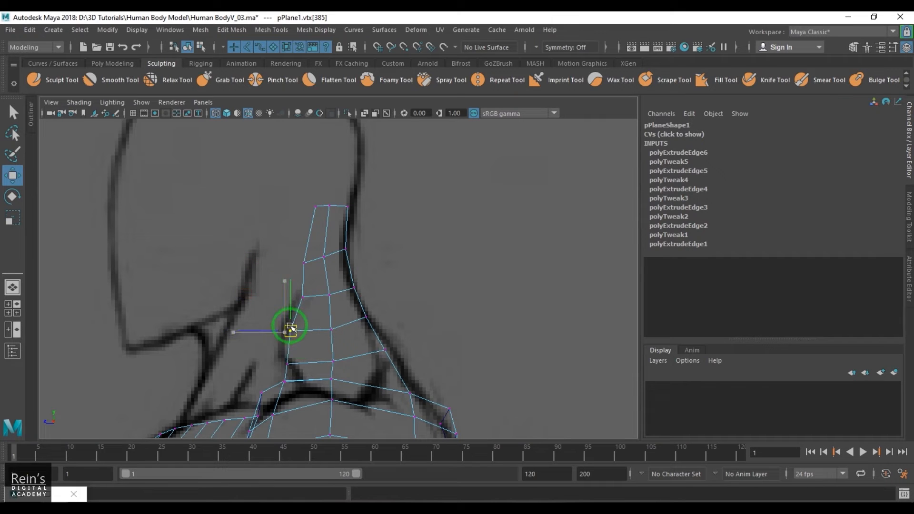
{"action": "left_click", "coordinate": [287, 364]}
{"action": "left_click", "coordinate": [284, 380]}
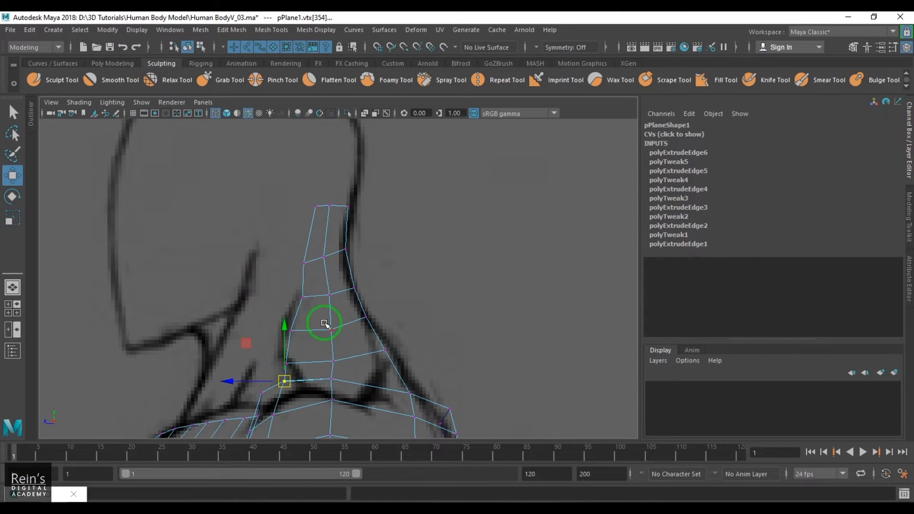
- Examine the back and front muscle references for the trapezius shape between neck and shoulder
{"action": "left_click", "coordinate": [30, 496]}
{"action": "scroll", "coordinate": [695, 297], "scroll_direction": "down", "scroll_amount": 4}
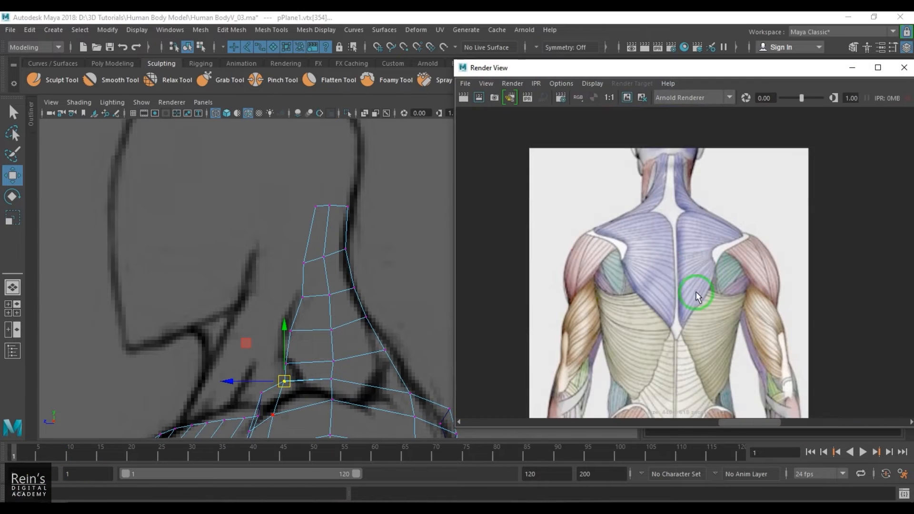
{"action": "scroll", "coordinate": [689, 325], "scroll_direction": "up", "scroll_amount": 3}
{"action": "left_click_drag", "start_coordinate": [766, 423], "coordinate": [697, 422]}
{"action": "scroll", "coordinate": [712, 308], "scroll_direction": "up", "scroll_amount": 2}
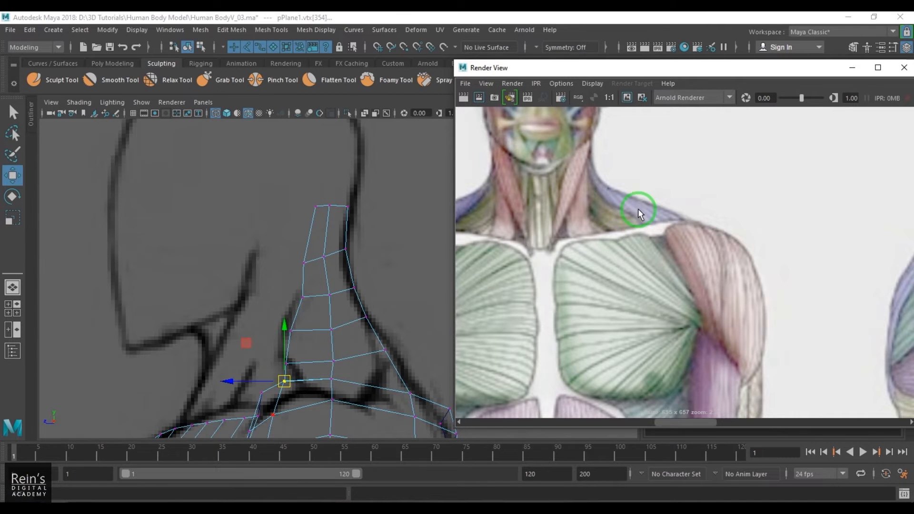
{"action": "left_click", "coordinate": [852, 68]}
- Move the two lower front-edge vertices of the neck strip inward and down in the front view
{"action": "key", "text": "space"}
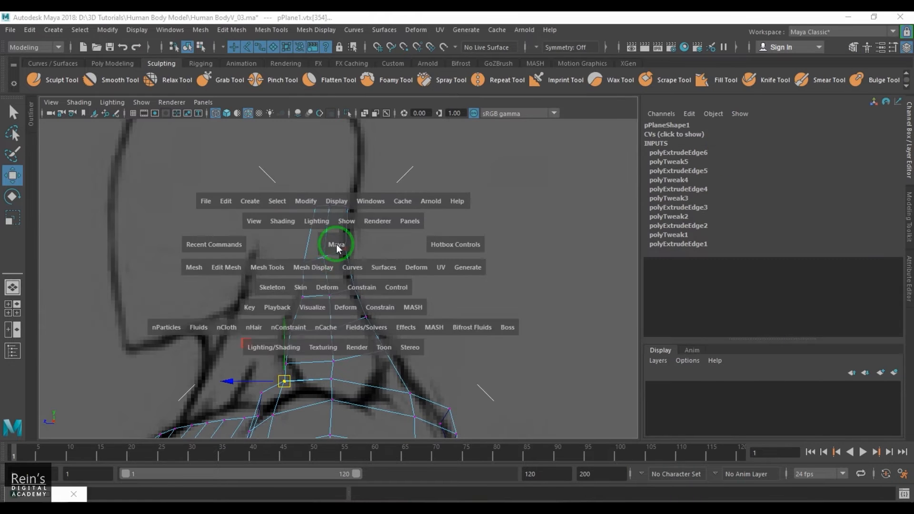
{"action": "left_click_drag", "start_coordinate": [337, 247], "coordinate": [344, 268]}
{"action": "key", "text": "f"}
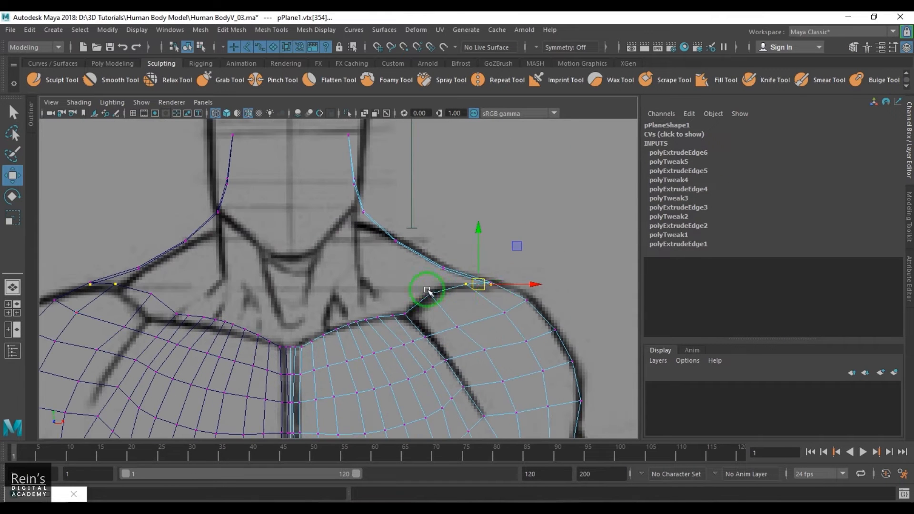
{"action": "key", "text": "space"}
{"action": "left_click_drag", "start_coordinate": [475, 298], "coordinate": [458, 273]}
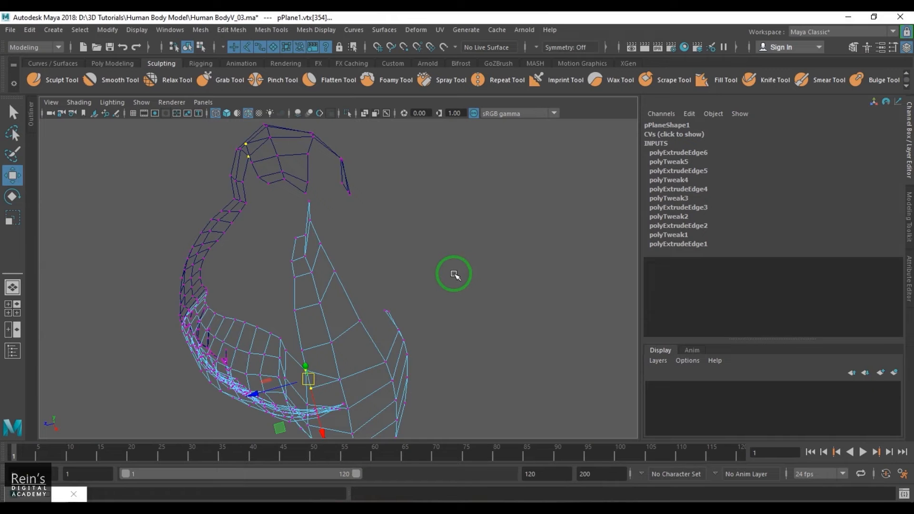
{"action": "key", "text": "5"}
{"action": "mouse_move", "coordinate": [333, 327]}
{"action": "left_mouse_down", "text": "alt"}
{"action": "mouse_move", "coordinate": [333, 279]}
{"action": "mouse_move", "coordinate": [365, 303]}
{"action": "left_mouse_up", "text": "alt"}
{"action": "left_click", "coordinate": [362, 311], "text": "shift"}
{"action": "key", "text": "space"}
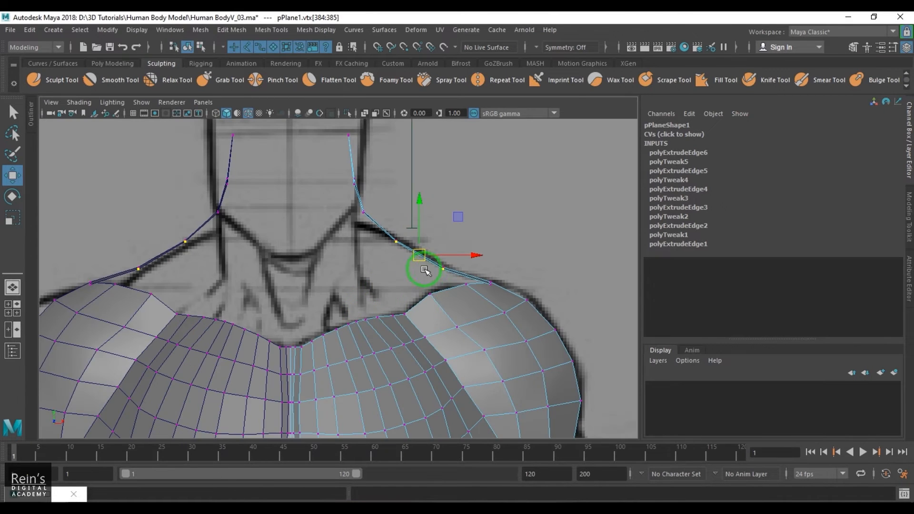
{"action": "left_click_drag", "start_coordinate": [425, 270], "coordinate": [401, 270]}
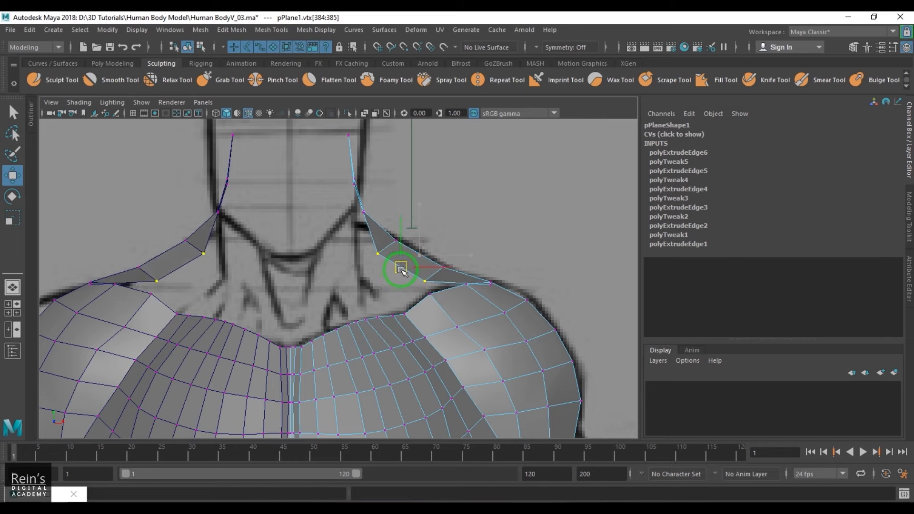
- Shift the shoulder-end vertex and upper front-edge vertices of the neck strip inward in the front view, including the cluster at the neck base
{"action": "left_click", "coordinate": [467, 283]}
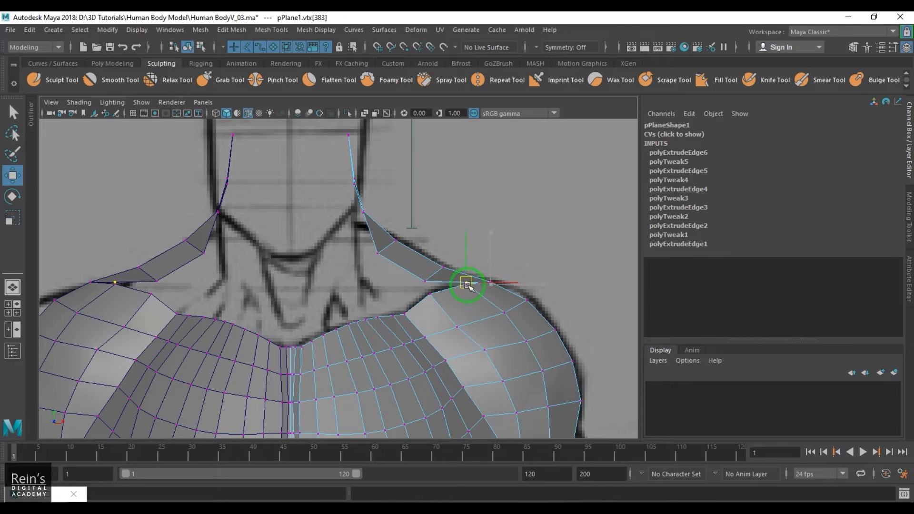
{"action": "left_click", "coordinate": [361, 220]}
{"action": "left_click_drag", "start_coordinate": [364, 218], "coordinate": [354, 223]}
{"action": "left_click", "coordinate": [357, 184]}
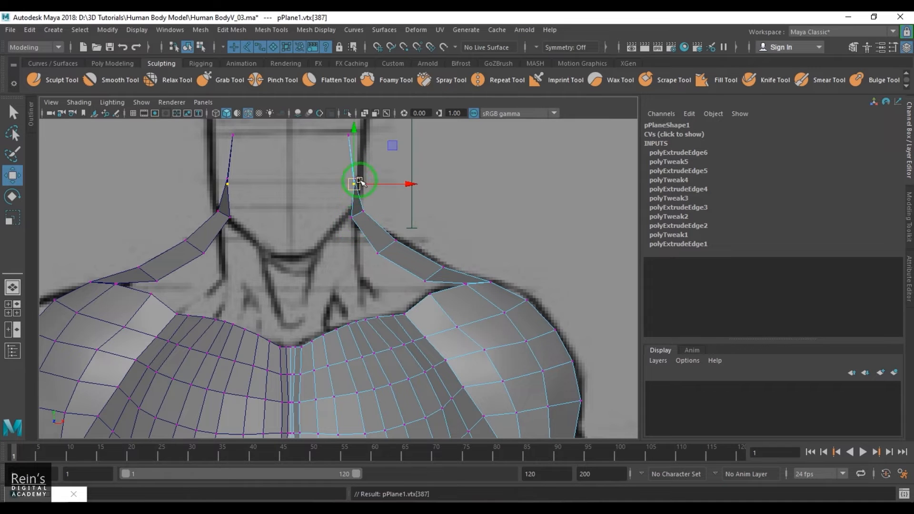
{"action": "left_click_drag", "start_coordinate": [357, 184], "coordinate": [347, 187]}
{"action": "left_click", "coordinate": [350, 149]}
{"action": "left_click_drag", "start_coordinate": [349, 141], "coordinate": [345, 140]}
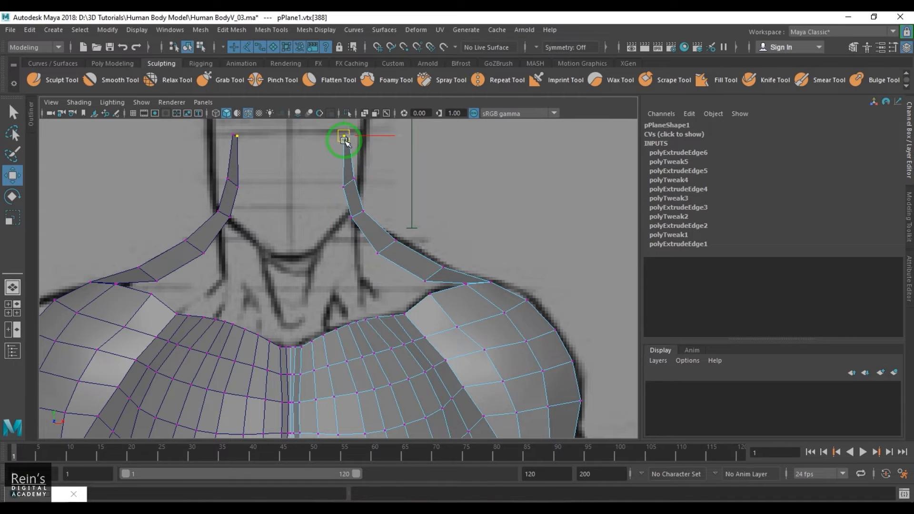
{"action": "left_click_drag", "start_coordinate": [348, 206], "coordinate": [367, 234]}
{"action": "left_click_drag", "start_coordinate": [358, 216], "coordinate": [350, 221]}
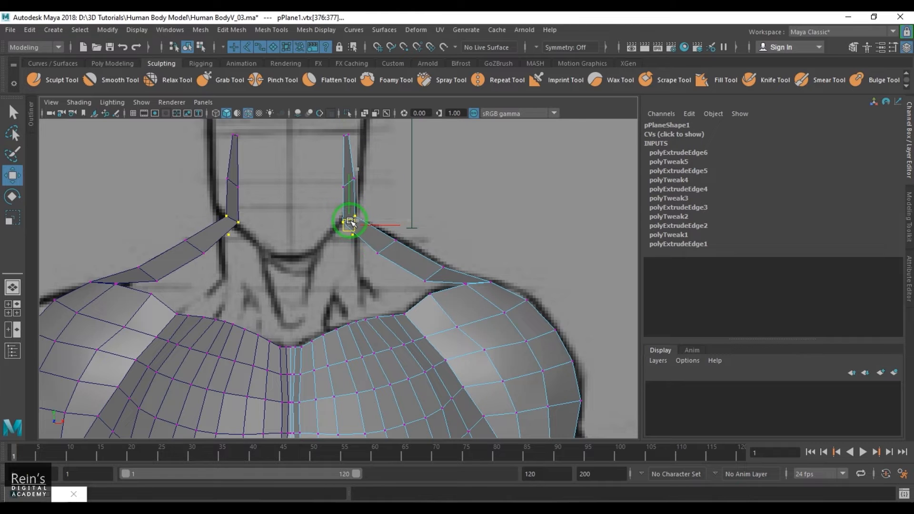
- Reposition two vertices in the middle column of the neck strip in the perspective view to smooth the trapezius surface
{"action": "left_click_drag", "start_coordinate": [408, 269], "coordinate": [349, 302]}
{"action": "key", "text": "space"}
{"action": "middle_click_drag", "start_coordinate": [349, 302], "coordinate": [356, 326], "text": "alt"}
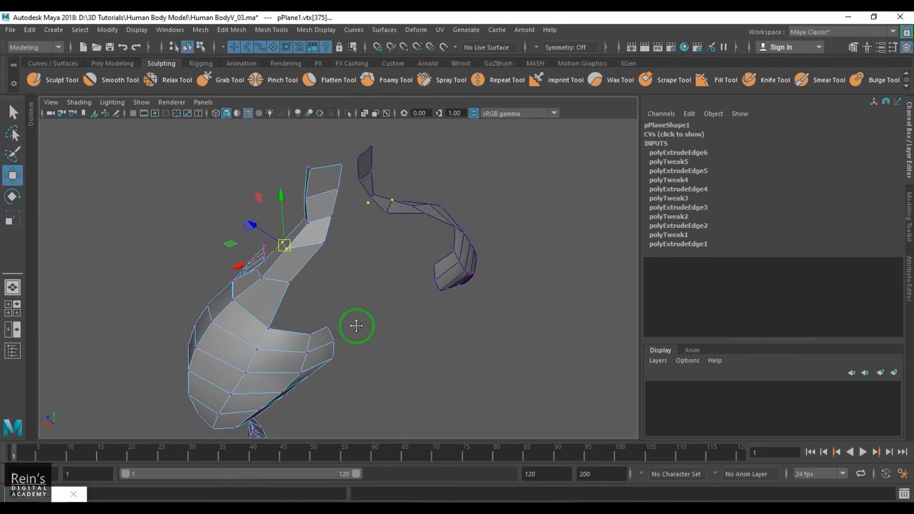
{"action": "left_click_drag", "start_coordinate": [356, 326], "coordinate": [340, 242], "text": "alt"}
{"action": "key", "text": "F10"}
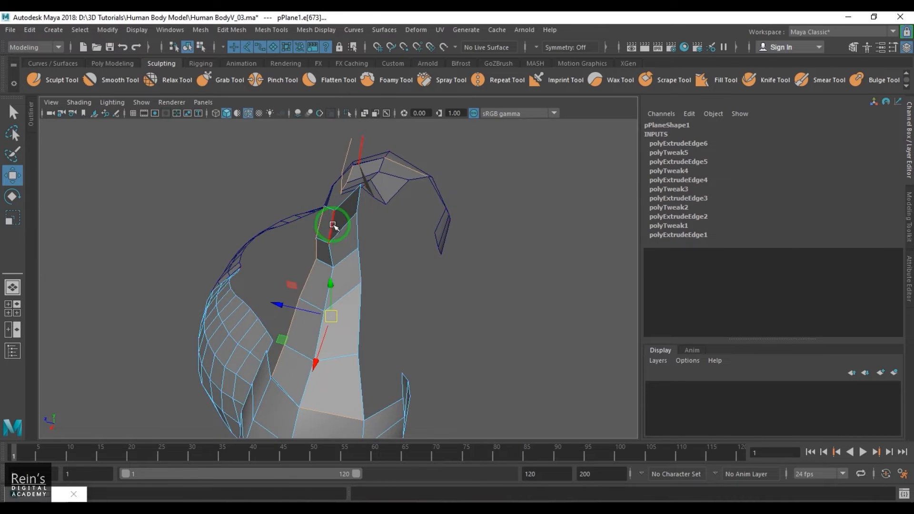
{"action": "left_click", "coordinate": [332, 225]}
{"action": "left_click_drag", "start_coordinate": [344, 300], "coordinate": [286, 263], "text": "alt"}
{"action": "key", "text": "F9"}
{"action": "left_click", "coordinate": [327, 303]}
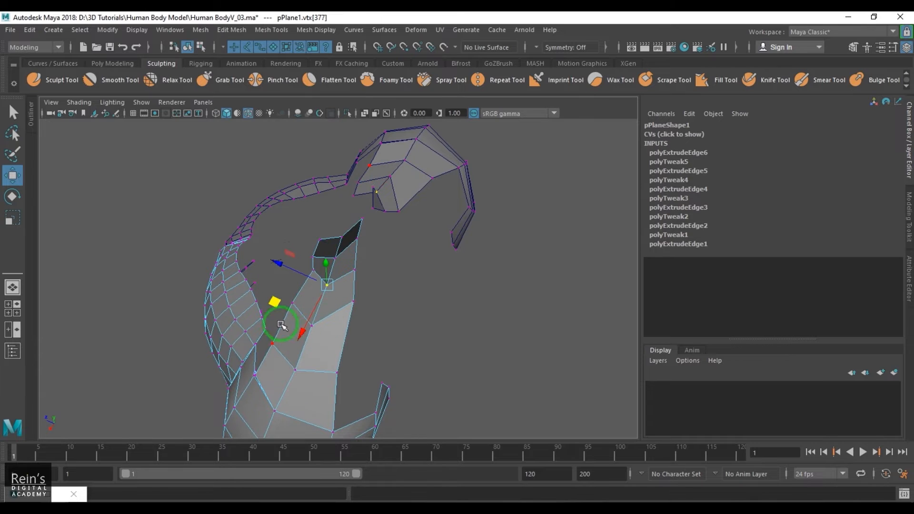
{"action": "left_click_drag", "start_coordinate": [273, 309], "coordinate": [280, 297]}
{"action": "left_click", "coordinate": [312, 328]}
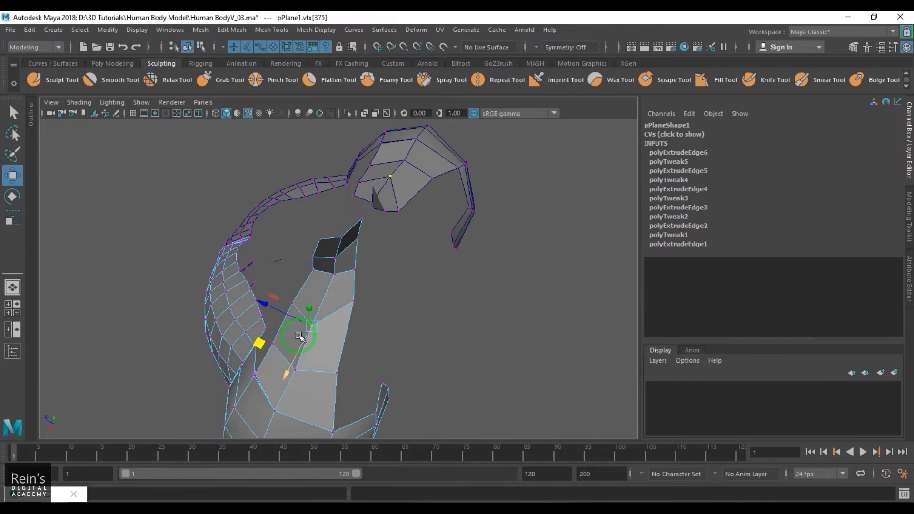
{"action": "left_click_drag", "start_coordinate": [261, 347], "coordinate": [270, 336]}
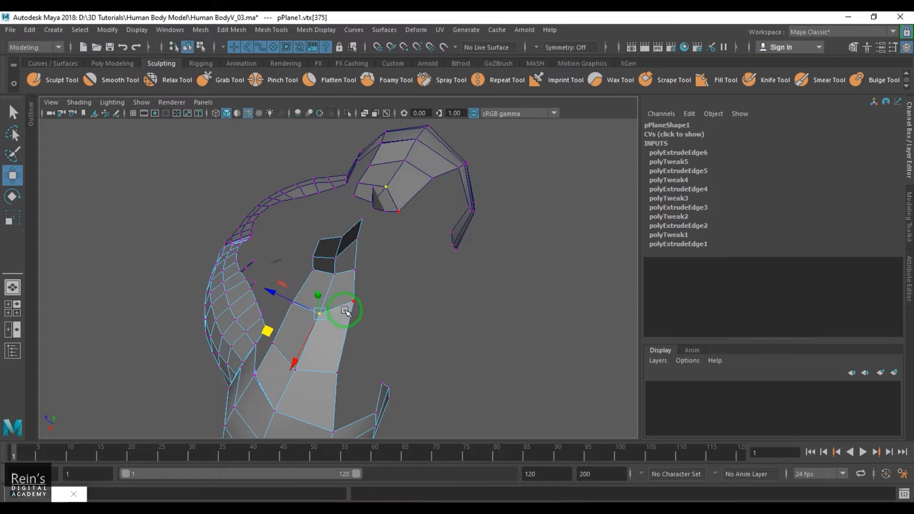
{"action": "left_click_drag", "start_coordinate": [363, 315], "coordinate": [317, 378], "text": "alt"}
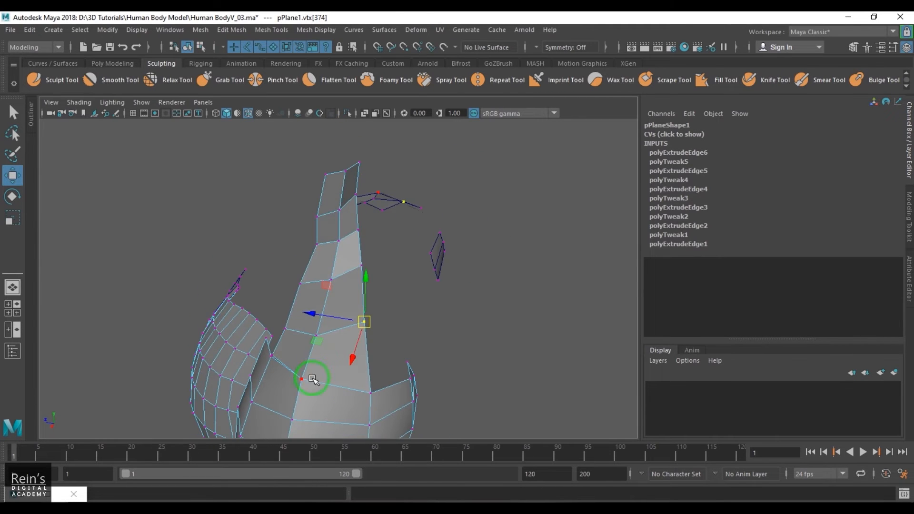
- Return the torso mesh to object mode and turn off its backface culling
{"action": "key", "text": "F8"}
{"action": "left_click_drag", "start_coordinate": [453, 275], "coordinate": [348, 295], "text": "alt"}
{"action": "right_click_drag", "start_coordinate": [304, 288], "coordinate": [305, 289]}
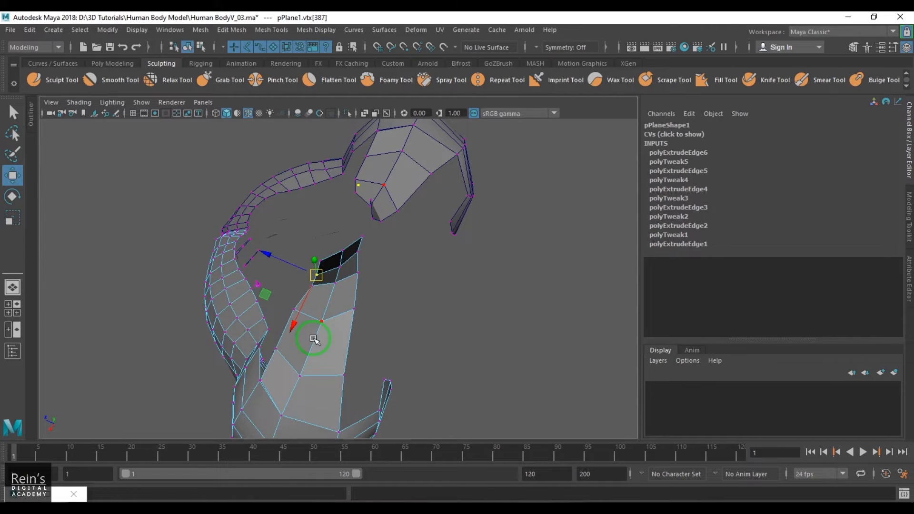
{"action": "key", "text": "F8"}
{"action": "left_click_drag", "start_coordinate": [398, 302], "coordinate": [375, 296], "text": "alt"}
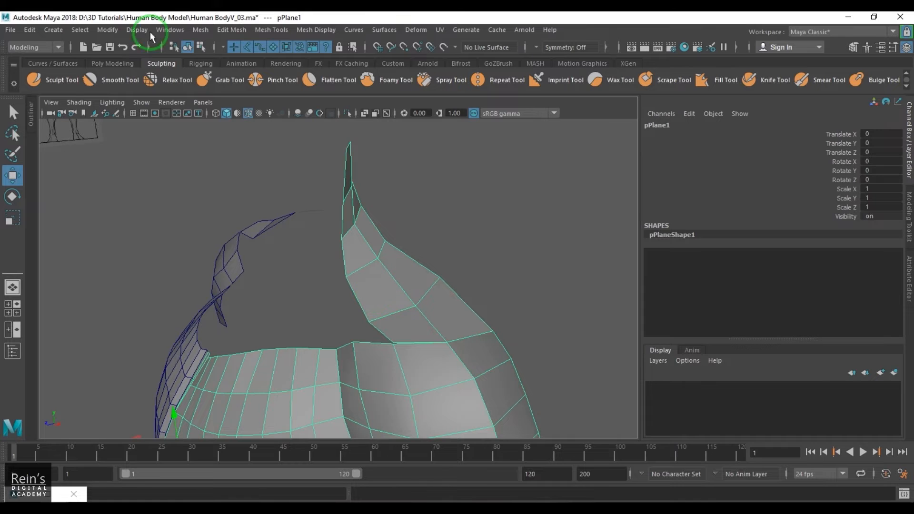
{"action": "left_click", "coordinate": [129, 30]}
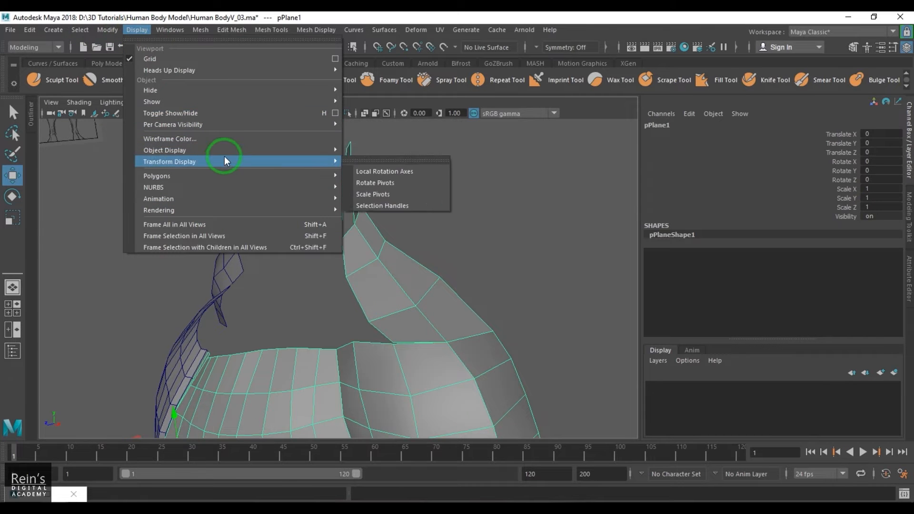
{"action": "mouse_move", "coordinate": [222, 70]}
{"action": "mouse_move", "coordinate": [237, 180]}
{"action": "left_click", "coordinate": [414, 181]}
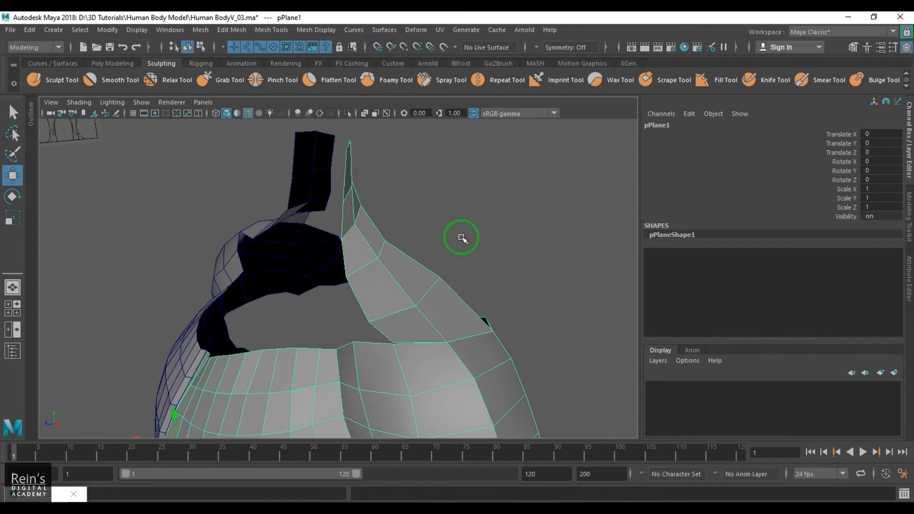
- Move the outer neck strip vertices outward in the back view to follow the drawn neck-to-shoulder outline
{"action": "mouse_move", "coordinate": [461, 237]}
{"action": "left_mouse_down", "text": "alt"}
{"action": "mouse_move", "coordinate": [280, 250]}
{"action": "mouse_move", "coordinate": [253, 241]}
{"action": "mouse_move", "coordinate": [453, 247]}
{"action": "mouse_move", "coordinate": [412, 275]}
{"action": "mouse_move", "coordinate": [282, 239]}
{"action": "mouse_move", "coordinate": [247, 249]}
{"action": "mouse_move", "coordinate": [284, 263]}
{"action": "mouse_move", "coordinate": [248, 224]}
{"action": "mouse_move", "coordinate": [249, 250]}
{"action": "mouse_move", "coordinate": [245, 241]}
{"action": "mouse_move", "coordinate": [286, 255]}
{"action": "mouse_move", "coordinate": [249, 278]}
{"action": "mouse_move", "coordinate": [236, 274]}
{"action": "left_mouse_up", "text": "alt"}
{"action": "key", "text": "space"}
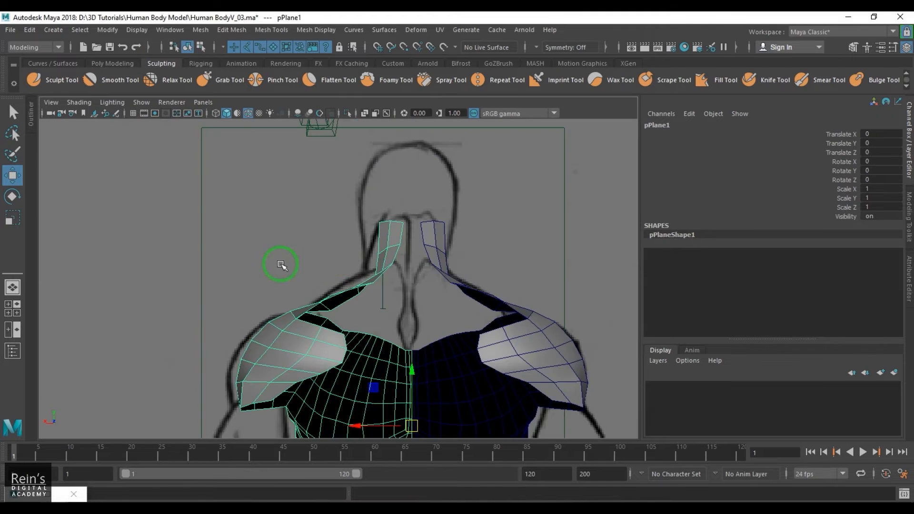
{"action": "scroll", "coordinate": [396, 274], "scroll_direction": "up", "scroll_amount": 3}
{"action": "middle_click_drag", "start_coordinate": [398, 260], "coordinate": [374, 236], "text": "alt"}
{"action": "right_click_drag", "start_coordinate": [380, 230], "coordinate": [353, 213]}
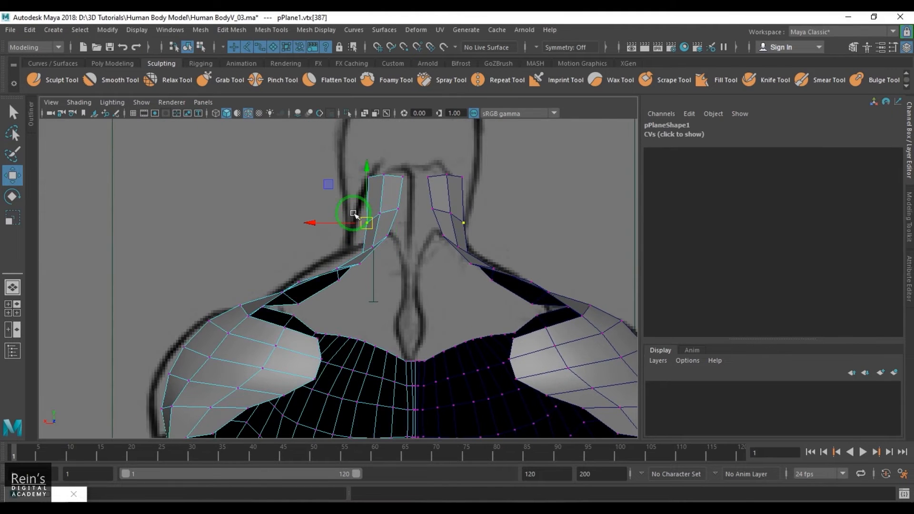
{"action": "left_click_drag", "start_coordinate": [370, 228], "coordinate": [362, 215]}
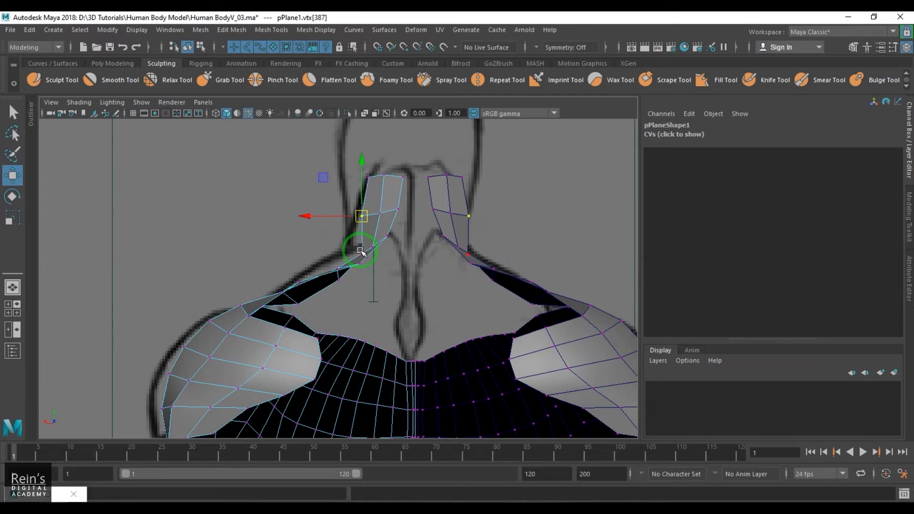
{"action": "left_click", "coordinate": [361, 253]}
{"action": "key", "text": "ctrl+z"}
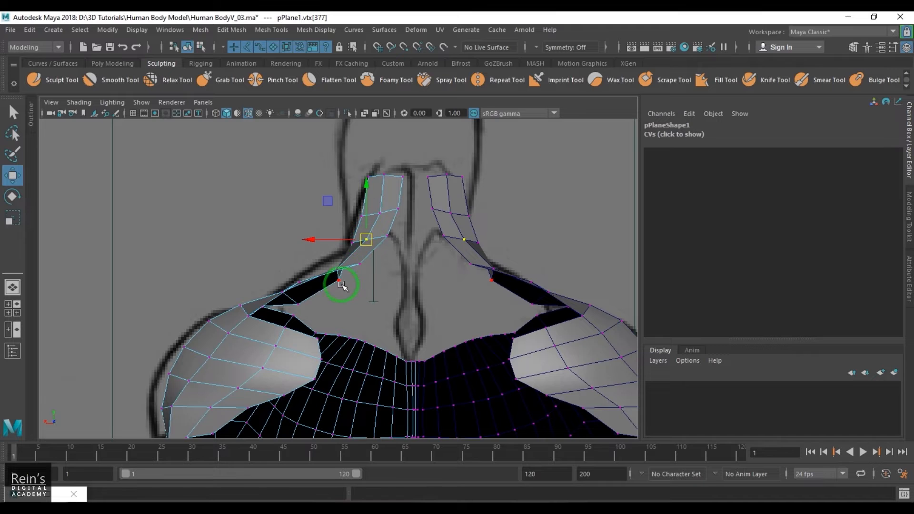
{"action": "key", "text": "ctrl+z"}
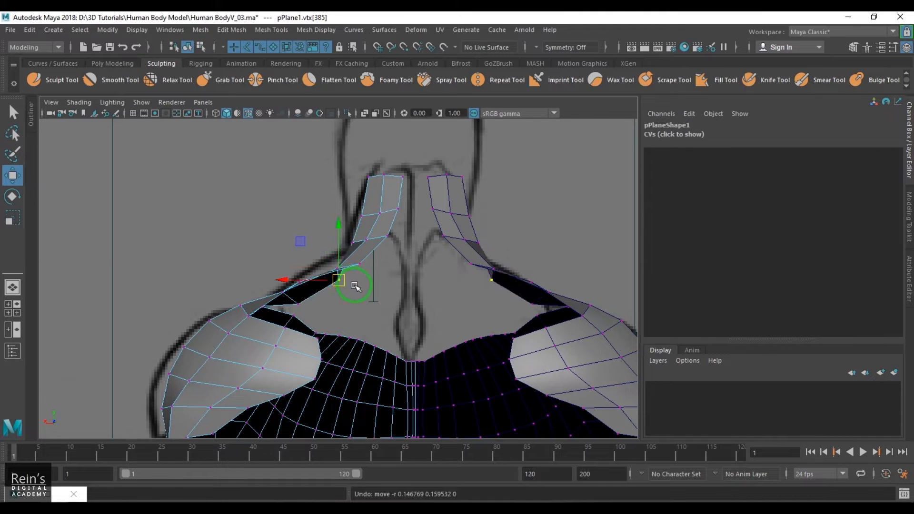
{"action": "key", "text": "shift+z"}
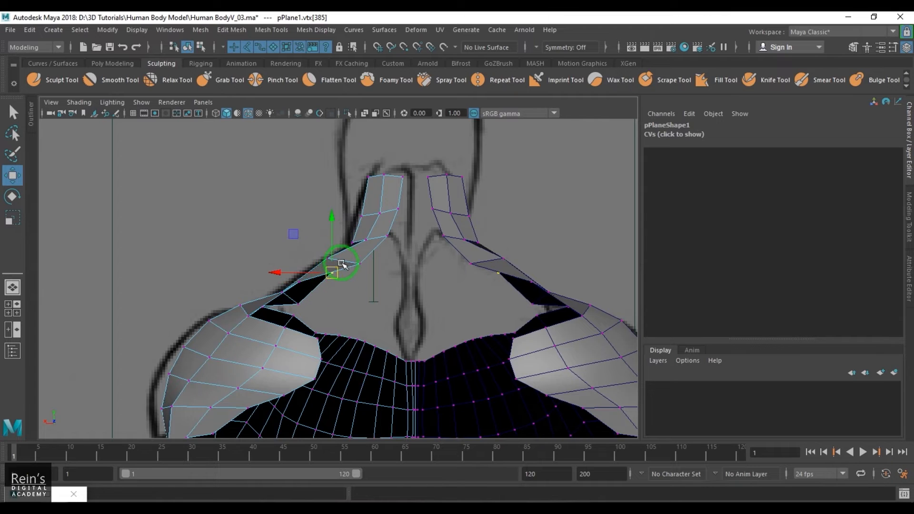
- Undo the last vertex move and reposition the middle-column vertices of the trapezius strip along the back-view shoulder slope
{"action": "key", "text": "ctrl+z"}
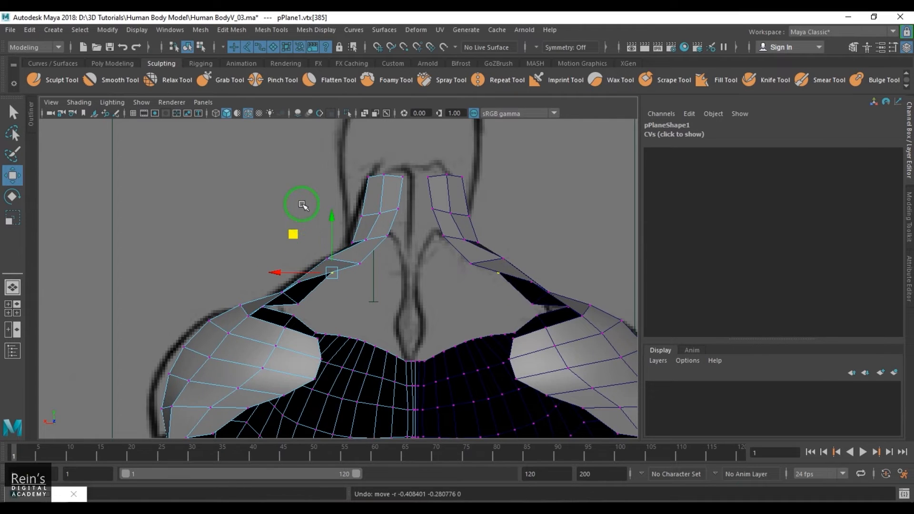
{"action": "left_click", "coordinate": [322, 252]}
{"action": "left_click", "coordinate": [341, 264]}
{"action": "right_click_drag", "start_coordinate": [341, 264], "coordinate": [326, 257]}
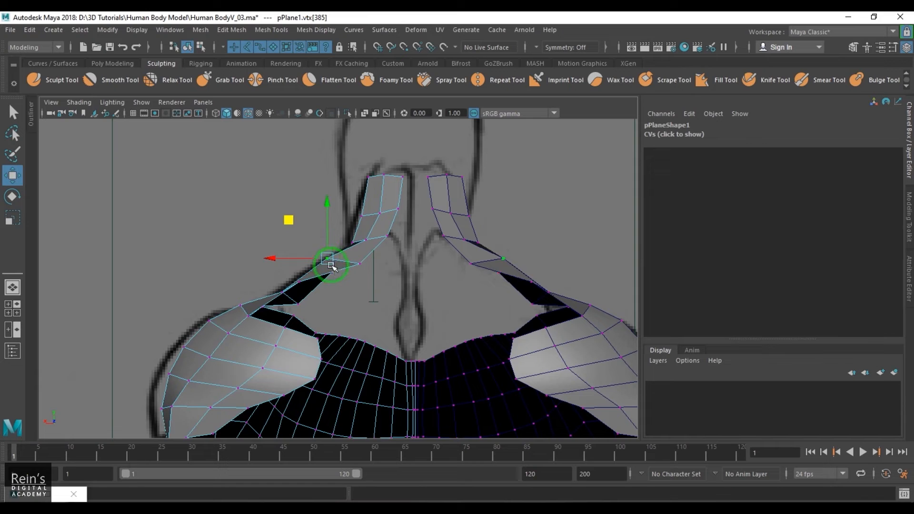
{"action": "left_click_drag", "start_coordinate": [284, 293], "coordinate": [301, 295]}
{"action": "left_click", "coordinate": [299, 281]}
- Shift the inner-edge vertices of the trapezius strip outward and down around the neck base in the back view
{"action": "left_click", "coordinate": [361, 263]}
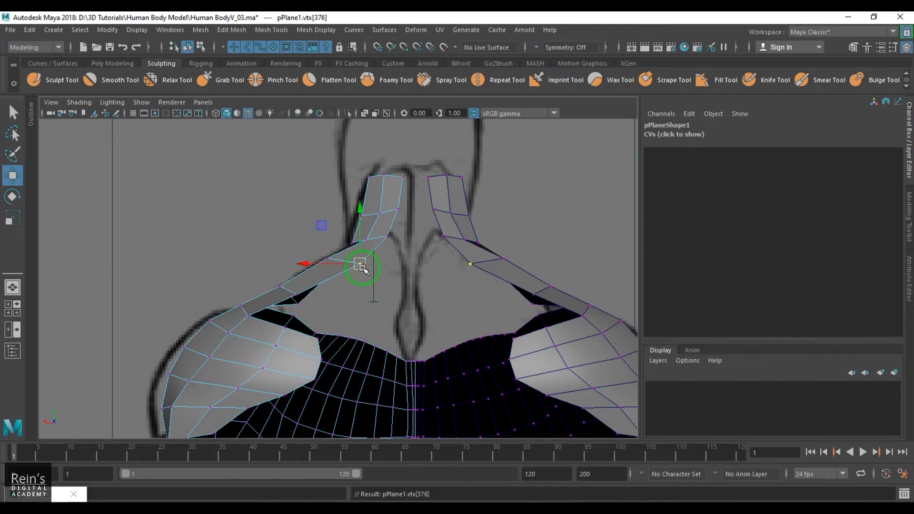
{"action": "left_click_drag", "start_coordinate": [362, 264], "coordinate": [345, 272]}
{"action": "left_click", "coordinate": [386, 235]}
{"action": "left_click_drag", "start_coordinate": [387, 236], "coordinate": [382, 219]}
{"action": "left_click", "coordinate": [353, 243]}
{"action": "left_click", "coordinate": [380, 214]}
{"action": "left_click", "coordinate": [393, 219]}
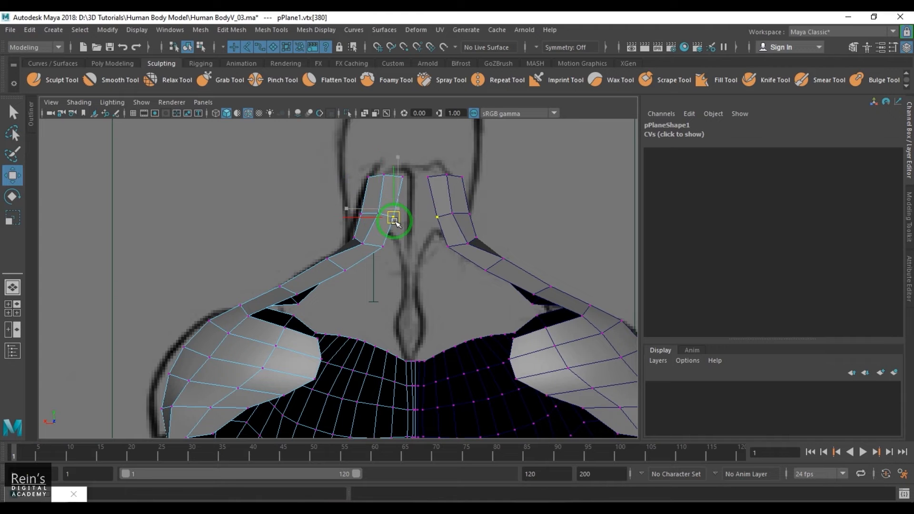
- Select the inner border edges of the trapezius strip between neck base and shoulder, and extrude them toward the spine in the back view
{"action": "key", "text": "space"}
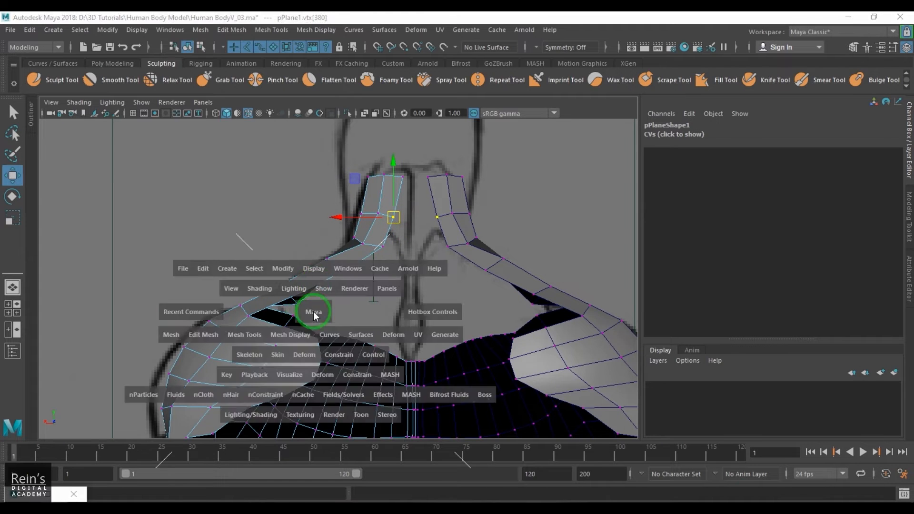
{"action": "left_click_drag", "start_coordinate": [317, 314], "coordinate": [278, 290]}
{"action": "right_click_drag", "start_coordinate": [235, 314], "coordinate": [239, 278]}
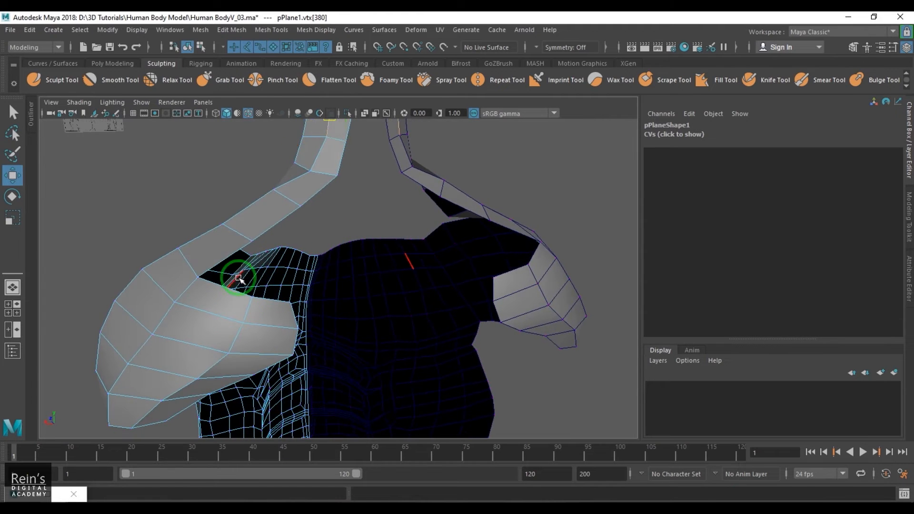
{"action": "left_click", "coordinate": [231, 288]}
{"action": "left_click", "coordinate": [275, 299], "text": "shift"}
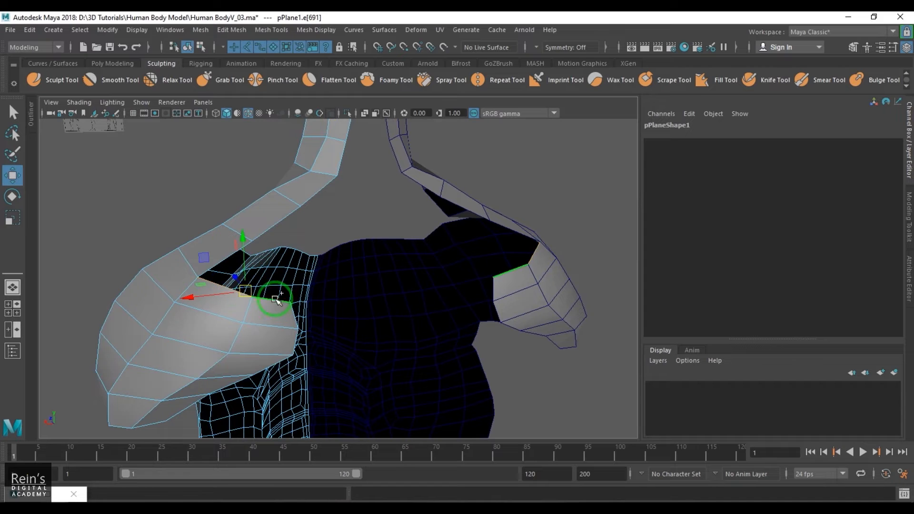
{"action": "left_click", "coordinate": [318, 198]}
{"action": "left_click", "coordinate": [276, 215], "text": "shift"}
{"action": "left_click", "coordinate": [229, 251], "text": "shift"}
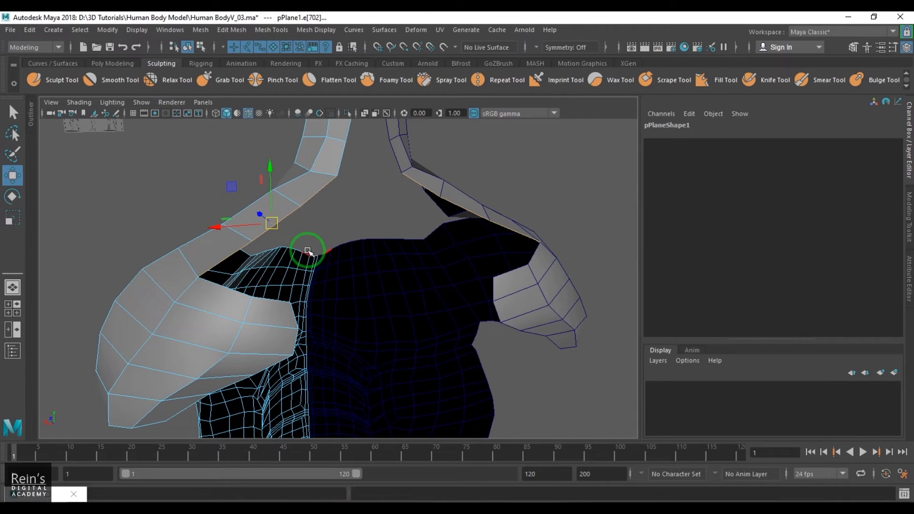
{"action": "key", "text": "space"}
{"action": "left_click_drag", "start_coordinate": [307, 247], "coordinate": [247, 271]}
{"action": "middle_click_drag", "start_coordinate": [389, 299], "coordinate": [380, 199], "text": "alt"}
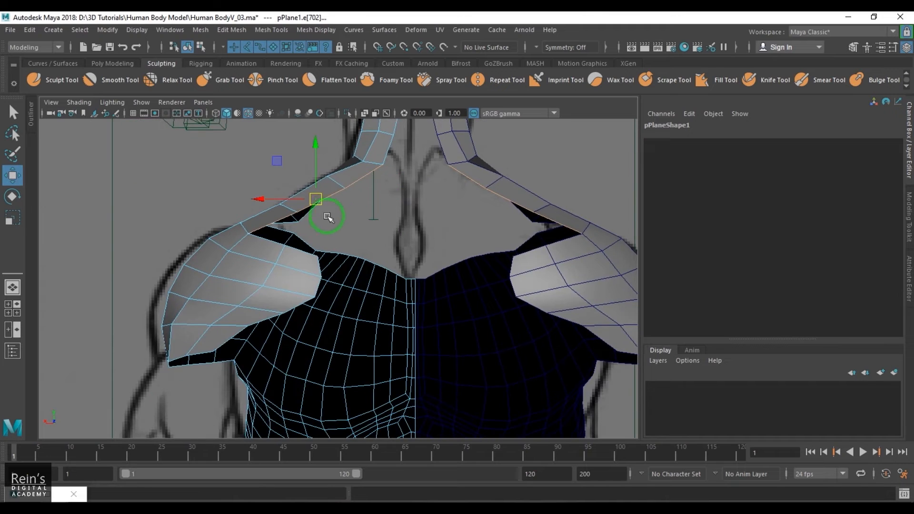
{"action": "left_click_drag", "start_coordinate": [316, 200], "coordinate": [355, 211]}
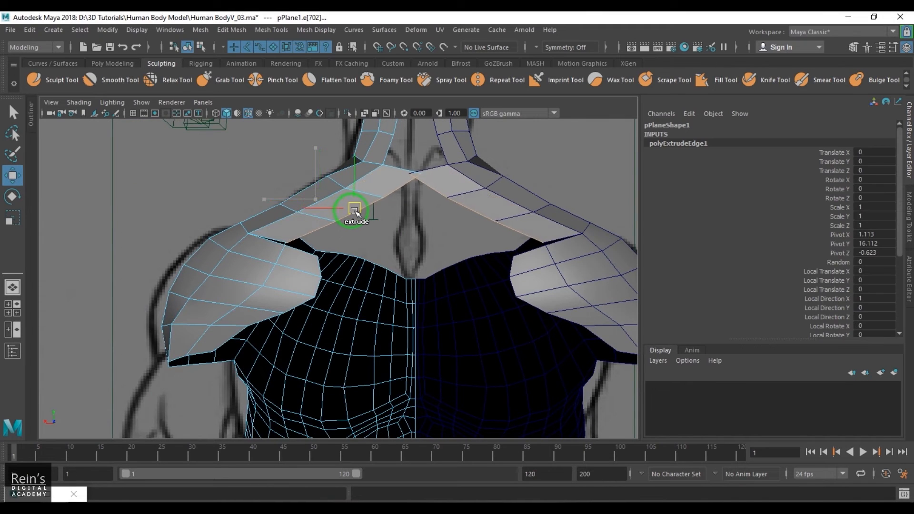
- Move the extruded row's inner vertices down and outward in the back view to form an even band beside the spine
{"action": "scroll", "coordinate": [241, 269], "scroll_direction": "up", "scroll_amount": 3}
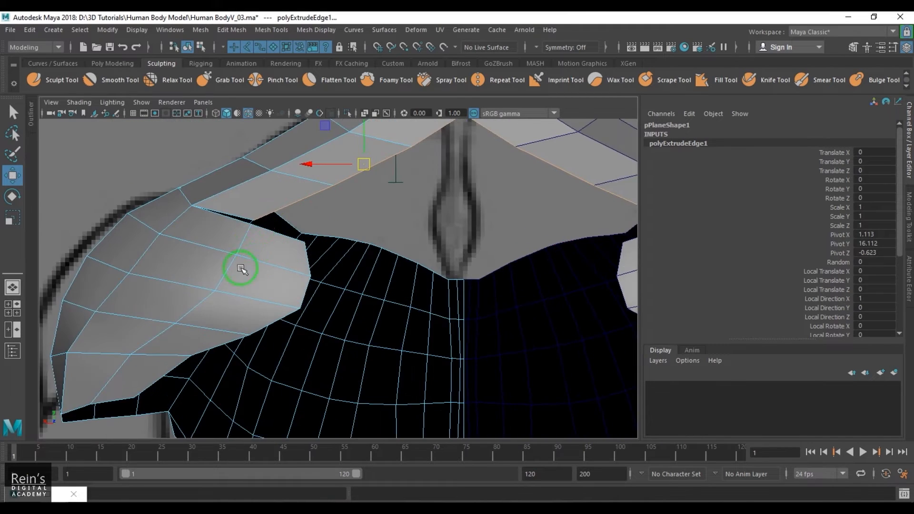
{"action": "middle_click_drag", "start_coordinate": [268, 208], "coordinate": [229, 257], "text": "alt"}
{"action": "key", "text": "F9"}
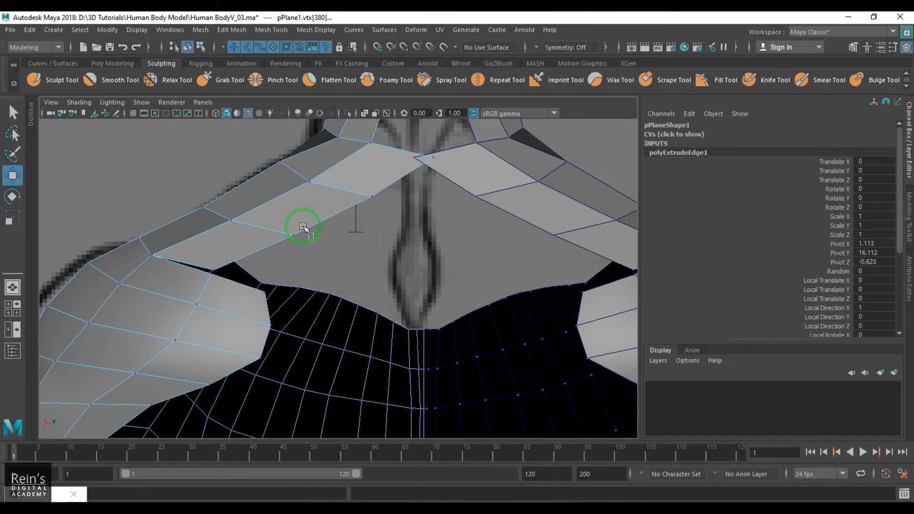
{"action": "left_click", "coordinate": [292, 235]}
{"action": "left_click_drag", "start_coordinate": [292, 237], "coordinate": [267, 249]}
{"action": "left_click_drag", "start_coordinate": [355, 178], "coordinate": [388, 209]}
{"action": "left_click_drag", "start_coordinate": [374, 198], "coordinate": [334, 227]}
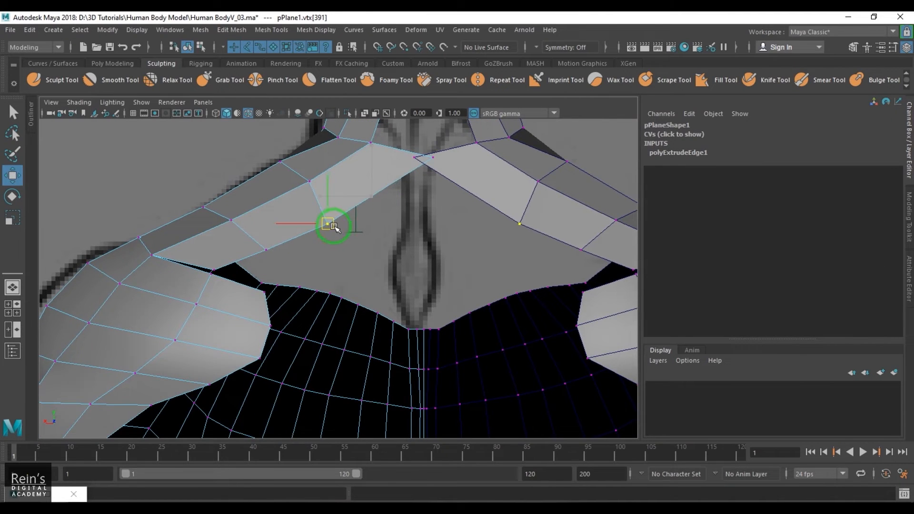
{"action": "left_click", "coordinate": [431, 159]}
{"action": "left_click_drag", "start_coordinate": [433, 158], "coordinate": [382, 193]}
{"action": "scroll", "coordinate": [384, 203], "scroll_direction": "down", "scroll_amount": 5}
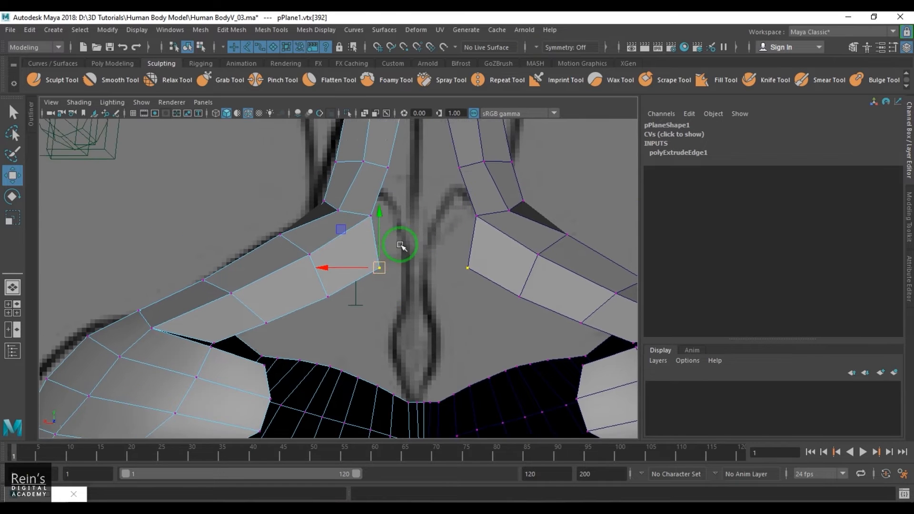
{"action": "scroll", "coordinate": [376, 250], "scroll_direction": "up", "scroll_amount": 5}
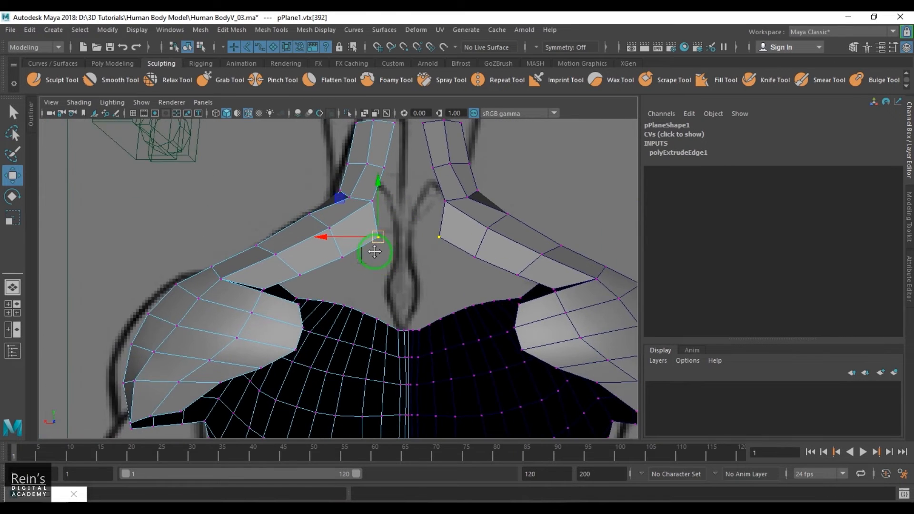
- Pull the uppermost inner vertex of the extruded row backward in the perspective view
{"action": "left_click_drag", "start_coordinate": [337, 251], "coordinate": [447, 259], "text": "alt"}
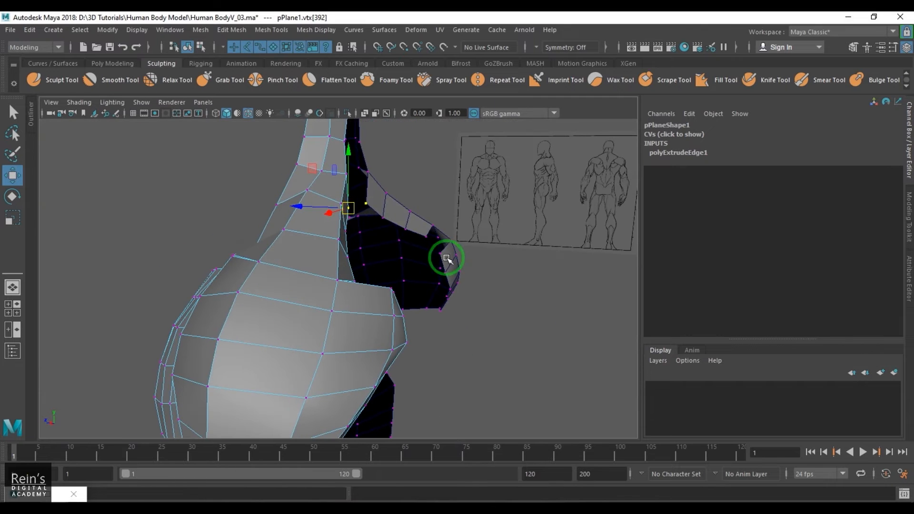
{"action": "left_click_drag", "start_coordinate": [305, 208], "coordinate": [323, 209]}
{"action": "key", "text": "space"}
{"action": "left_click_drag", "start_coordinate": [347, 253], "coordinate": [388, 252]}
{"action": "middle_click_drag", "start_coordinate": [387, 238], "coordinate": [385, 189], "text": "alt"}
{"action": "left_click", "coordinate": [330, 300]}
{"action": "key", "text": "ctrl+z"}
- Pull the remaining inner-edge vertices of the extruded row backward one by one, down to the shoulder end
{"action": "key", "text": "space"}
{"action": "left_click_drag", "start_coordinate": [342, 318], "coordinate": [336, 281]}
{"action": "left_click_drag", "start_coordinate": [343, 295], "coordinate": [375, 322], "text": "alt"}
{"action": "key", "text": "Down"}
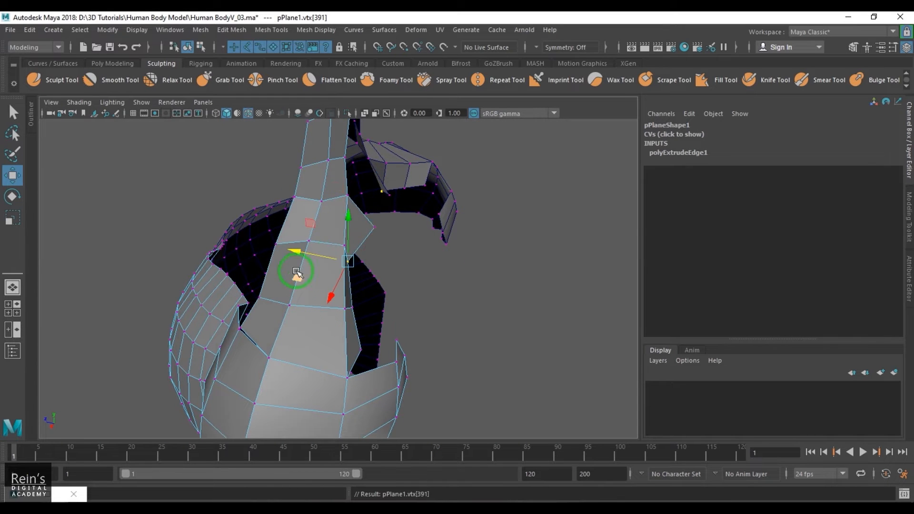
{"action": "left_click_drag", "start_coordinate": [299, 257], "coordinate": [322, 262]}
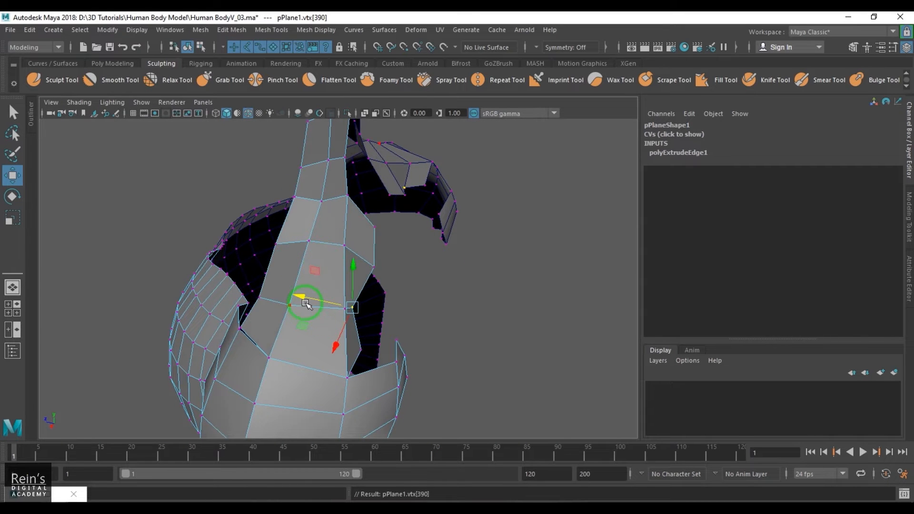
{"action": "key", "text": "Down"}
{"action": "key", "text": "Down"}
{"action": "left_click_drag", "start_coordinate": [316, 340], "coordinate": [341, 348]}
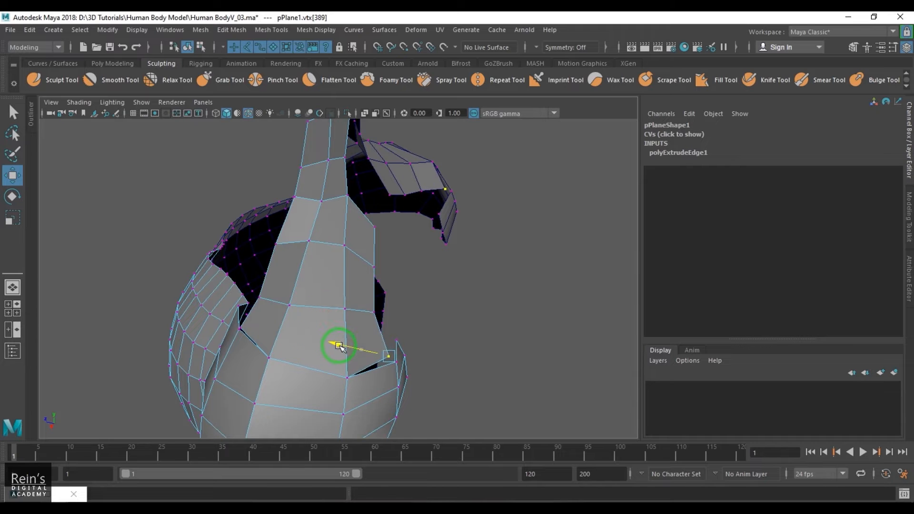
- Select the overlapping vertices where the trapezius row meets the rear shoulder and merge them
{"action": "left_click_drag", "start_coordinate": [413, 390], "coordinate": [262, 265], "text": "alt"}
{"action": "scroll", "coordinate": [262, 264], "scroll_direction": "up", "scroll_amount": 3}
{"action": "left_click", "coordinate": [190, 192]}
{"action": "left_click_drag", "start_coordinate": [194, 186], "coordinate": [227, 207]}
{"action": "key", "text": "g"}
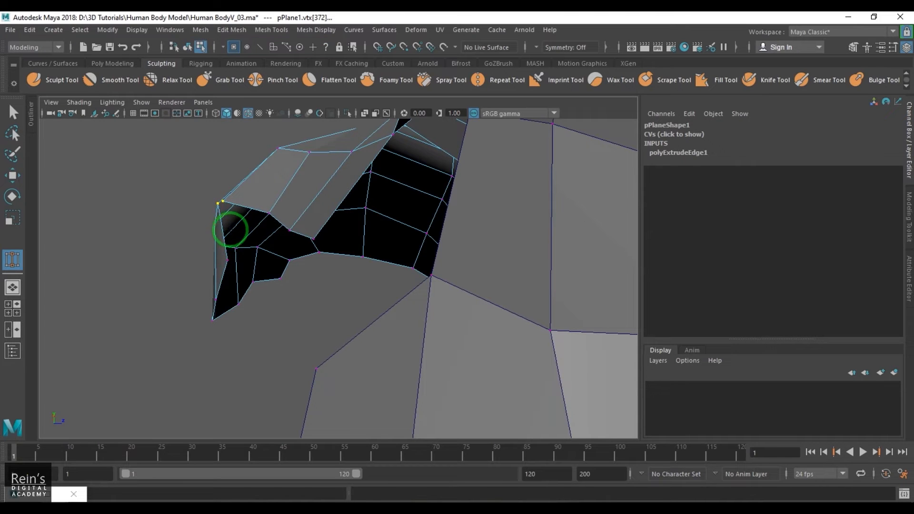
{"action": "key", "text": "w"}
{"action": "right_click", "coordinate": [229, 227], "text": "shift"}
{"action": "right_click_drag", "start_coordinate": [233, 173], "coordinate": [237, 135], "text": "shift"}
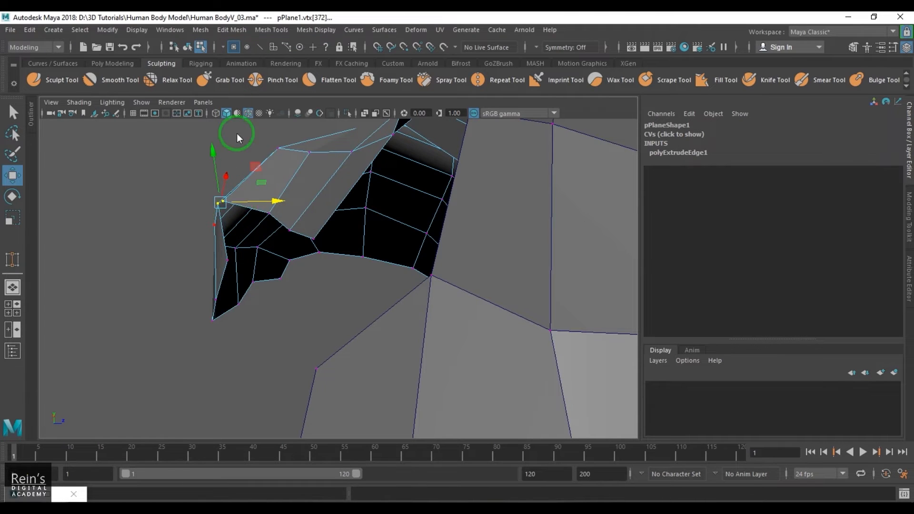
- Nudge the extruded row's inner-edge vertices backward in the perspective view to smooth the back contour
{"action": "left_click_drag", "start_coordinate": [257, 258], "coordinate": [415, 275], "text": "alt"}
{"action": "scroll", "coordinate": [404, 250], "scroll_direction": "down", "scroll_amount": 4}
{"action": "middle_click_drag", "start_coordinate": [383, 235], "coordinate": [389, 264], "text": "alt"}
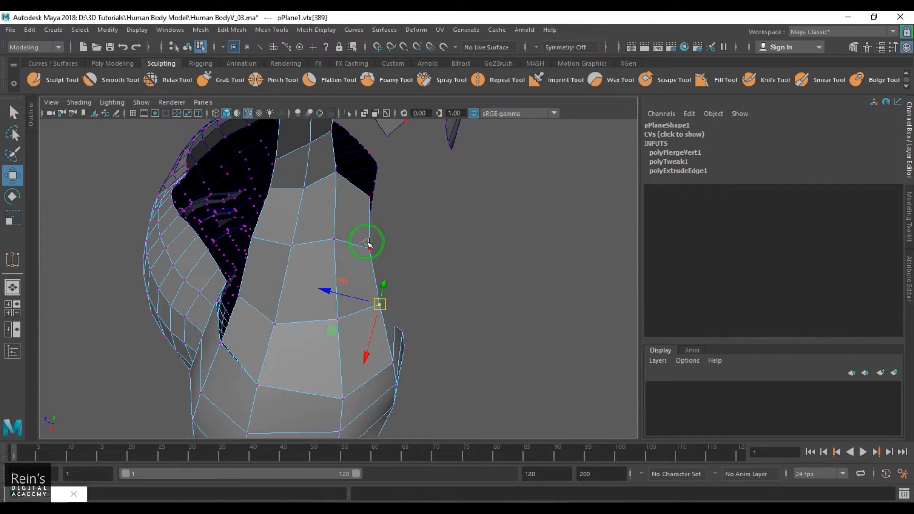
{"action": "left_click_drag", "start_coordinate": [364, 241], "coordinate": [379, 259]}
{"action": "left_click_drag", "start_coordinate": [369, 250], "coordinate": [379, 248]}
{"action": "left_click_drag", "start_coordinate": [365, 192], "coordinate": [382, 217]}
{"action": "left_click_drag", "start_coordinate": [372, 202], "coordinate": [376, 200]}
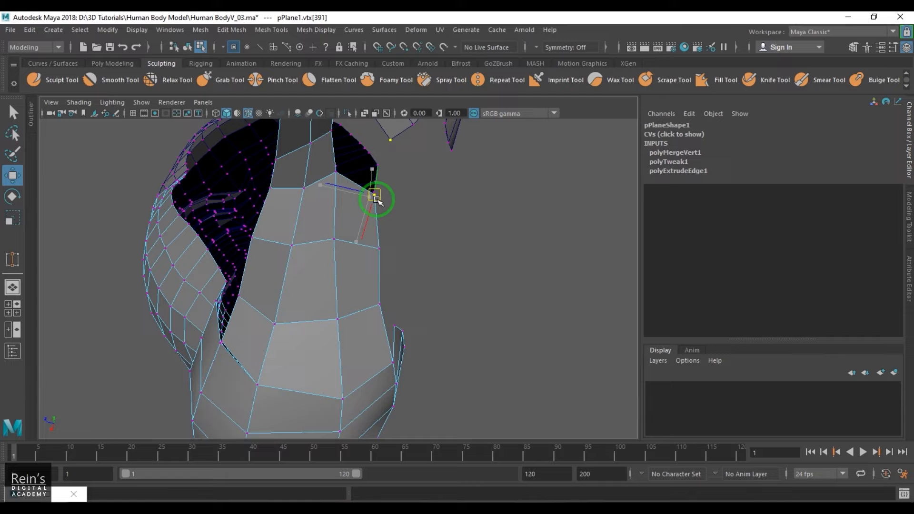
{"action": "left_click", "coordinate": [380, 303]}
- Return the torso mesh to object mode, deselect it, and examine the shoulder and neck from the front
{"action": "left_click_drag", "start_coordinate": [382, 300], "coordinate": [270, 287], "text": "alt"}
{"action": "right_click_drag", "start_coordinate": [269, 286], "coordinate": [333, 250]}
{"action": "left_click", "coordinate": [492, 163]}
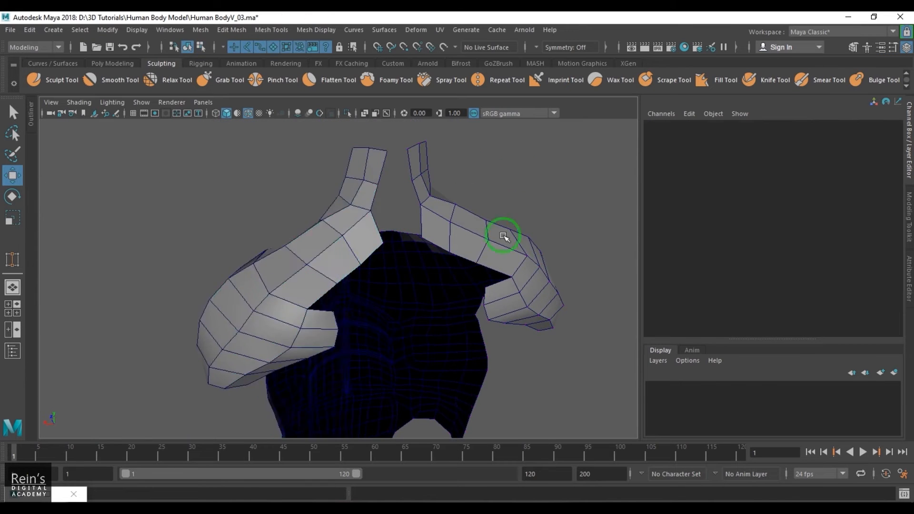
{"action": "left_click_drag", "start_coordinate": [504, 237], "coordinate": [572, 254], "text": "alt"}
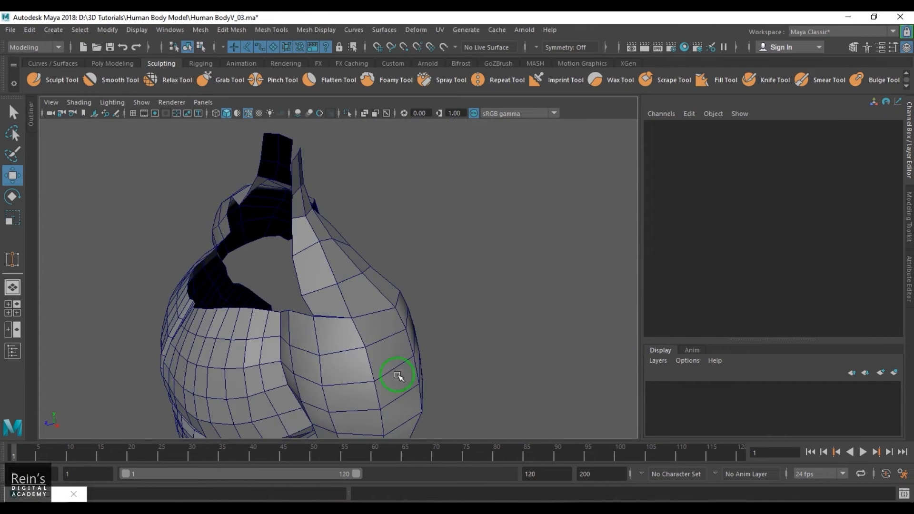
{"action": "scroll", "coordinate": [417, 287], "scroll_direction": "up", "scroll_amount": 5}
{"action": "middle_click_drag", "start_coordinate": [398, 378], "coordinate": [400, 328], "text": "alt"}
- Select the neighbouring vertices at the gap between trapezius and top of the shoulder and merge them
{"action": "right_click_drag", "start_coordinate": [363, 284], "coordinate": [330, 248]}
{"action": "left_click_drag", "start_coordinate": [342, 243], "coordinate": [353, 253]}
{"action": "mouse_move", "coordinate": [361, 298]}
{"action": "left_mouse_down", "text": "alt"}
{"action": "mouse_move", "coordinate": [316, 310]}
{"action": "mouse_move", "coordinate": [362, 308]}
{"action": "left_mouse_up", "text": "alt"}
{"action": "right_click", "coordinate": [391, 292], "text": "shift"}
{"action": "right_click_drag", "start_coordinate": [389, 282], "coordinate": [380, 202], "text": "shift"}
{"action": "left_click_drag", "start_coordinate": [416, 294], "coordinate": [251, 275], "text": "alt"}
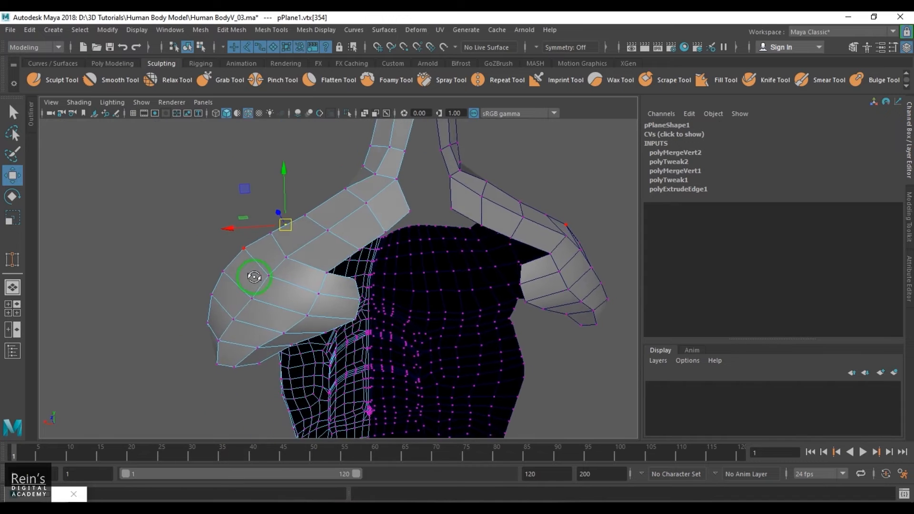
- Select the trapezius band's inner border edges in the back view and extrude them downward toward the upper back
{"action": "key", "text": "space"}
{"action": "left_click_drag", "start_coordinate": [340, 278], "coordinate": [333, 282]}
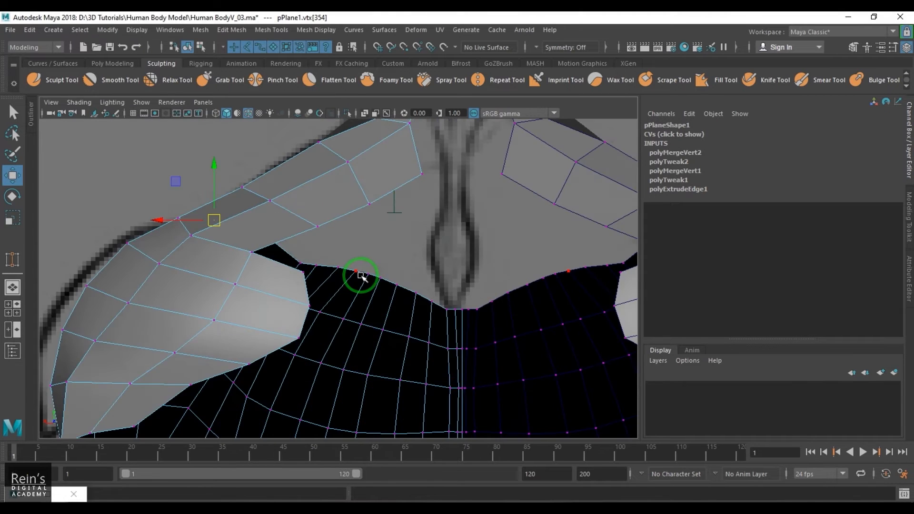
{"action": "scroll", "coordinate": [365, 274], "scroll_direction": "down", "scroll_amount": 7}
{"action": "scroll", "coordinate": [364, 270], "scroll_direction": "up", "scroll_amount": 4}
{"action": "scroll", "coordinate": [329, 277], "scroll_direction": "up", "scroll_amount": 2}
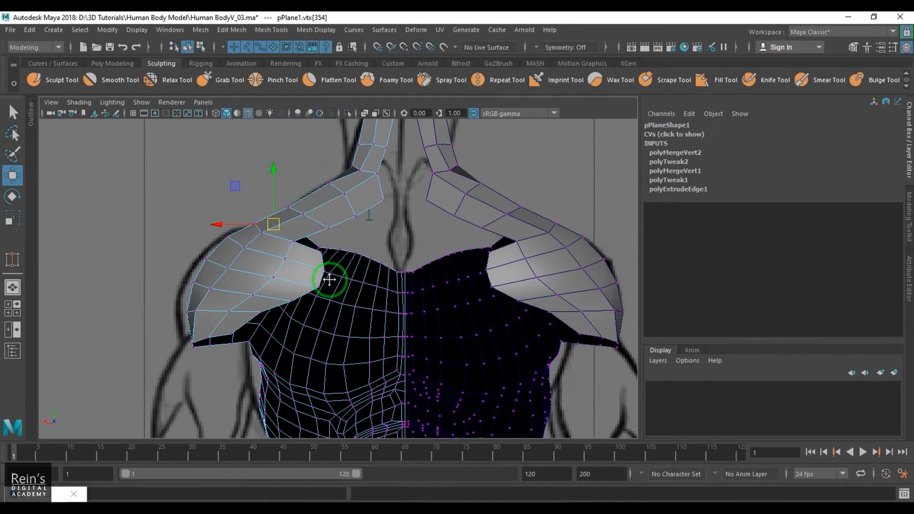
{"action": "scroll", "coordinate": [311, 234], "scroll_direction": "up", "scroll_amount": 2}
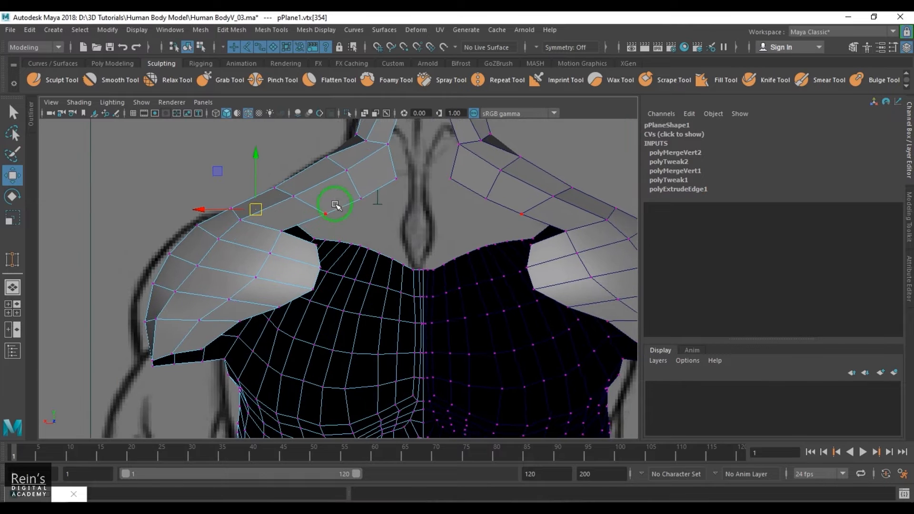
{"action": "key", "text": "F10"}
{"action": "double_click", "coordinate": [290, 232]}
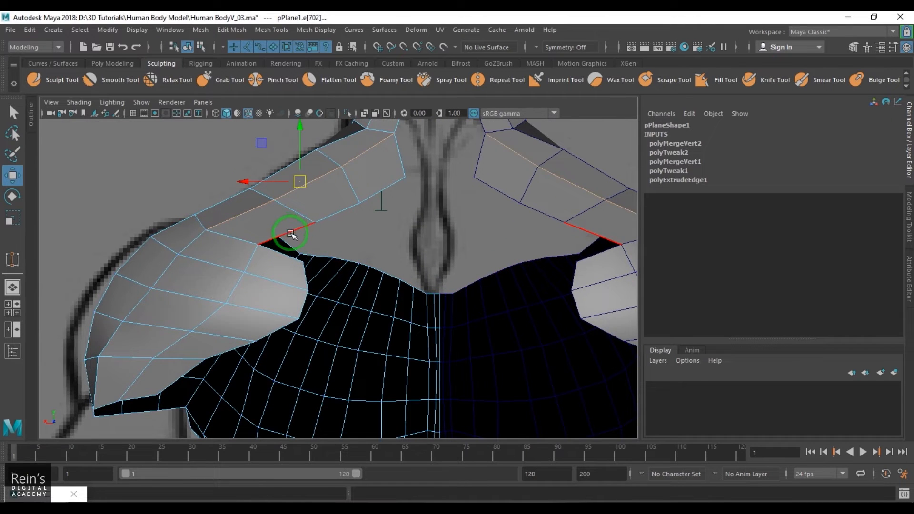
{"action": "left_click_drag", "start_coordinate": [341, 218], "coordinate": [334, 250]}
- Move the new row's inner vertices outward and down in the back view, keeping them clear of the spine line
{"action": "key", "text": "F9"}
{"action": "left_click", "coordinate": [347, 234]}
{"action": "left_click_drag", "start_coordinate": [396, 220], "coordinate": [377, 234]}
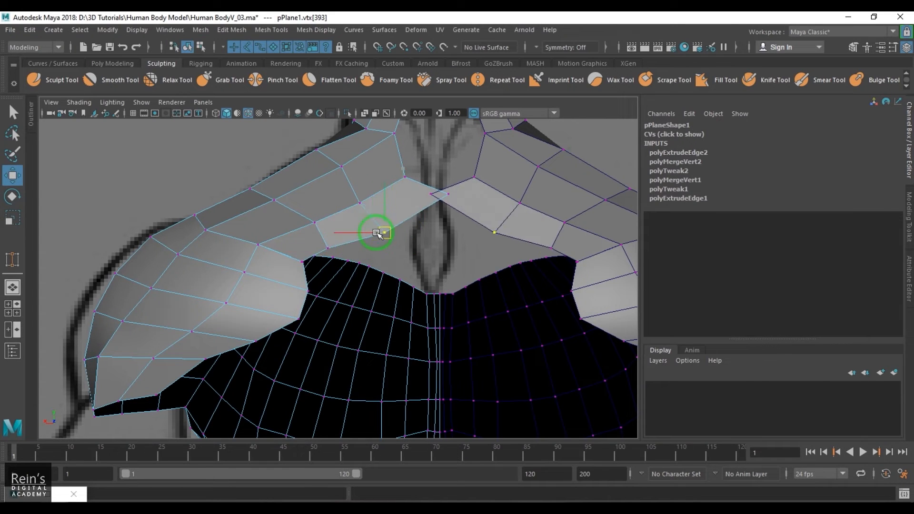
{"action": "key", "text": "Right"}
{"action": "left_click_drag", "start_coordinate": [448, 194], "coordinate": [414, 220]}
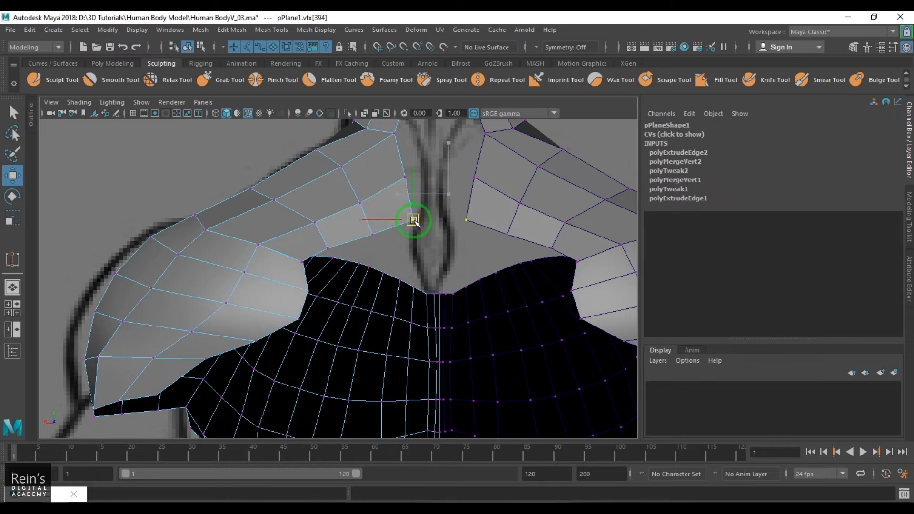
- Merge the new row's shoulder-end vertex with the adjacent rear deltoid vertex in the perspective view
{"action": "key", "text": "space"}
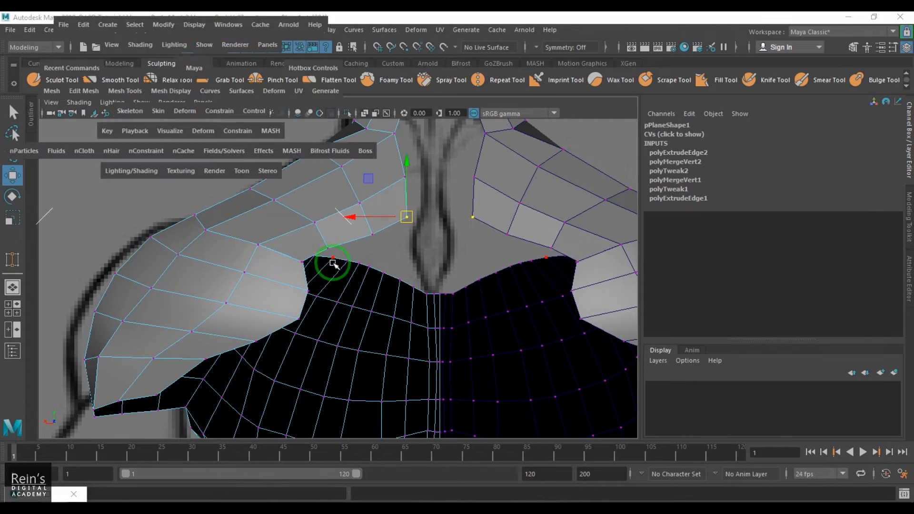
{"action": "left_click_drag", "start_coordinate": [333, 263], "coordinate": [393, 222]}
{"action": "scroll", "coordinate": [362, 253], "scroll_direction": "up", "scroll_amount": 3}
{"action": "key", "text": "g"}
- Pull the uppermost inner vertex of the first extruded back row farther backward in the perspective view
{"action": "key", "text": "space"}
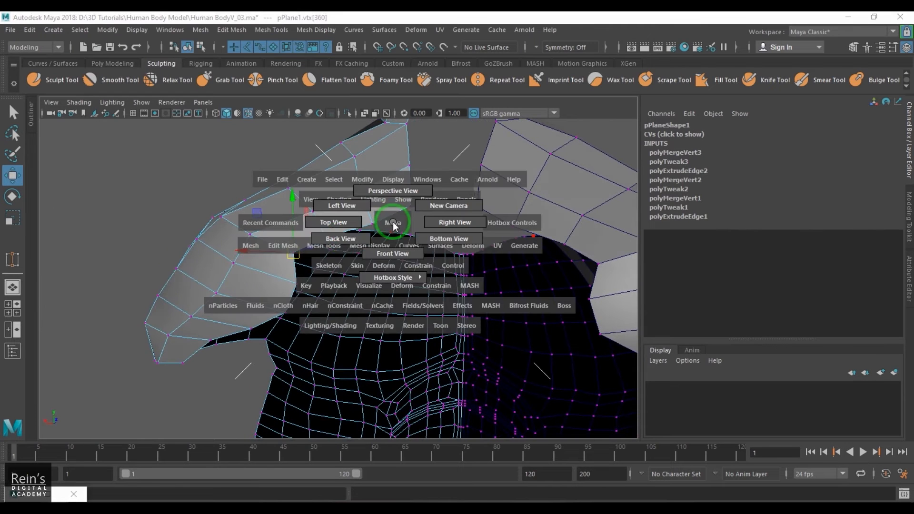
{"action": "left_click_drag", "start_coordinate": [345, 242], "coordinate": [345, 242]}
{"action": "key", "text": "space"}
{"action": "left_click_drag", "start_coordinate": [422, 241], "coordinate": [371, 320]}
{"action": "left_click", "coordinate": [375, 261]}
{"action": "key", "text": "Up"}
{"action": "left_click_drag", "start_coordinate": [365, 278], "coordinate": [353, 285]}
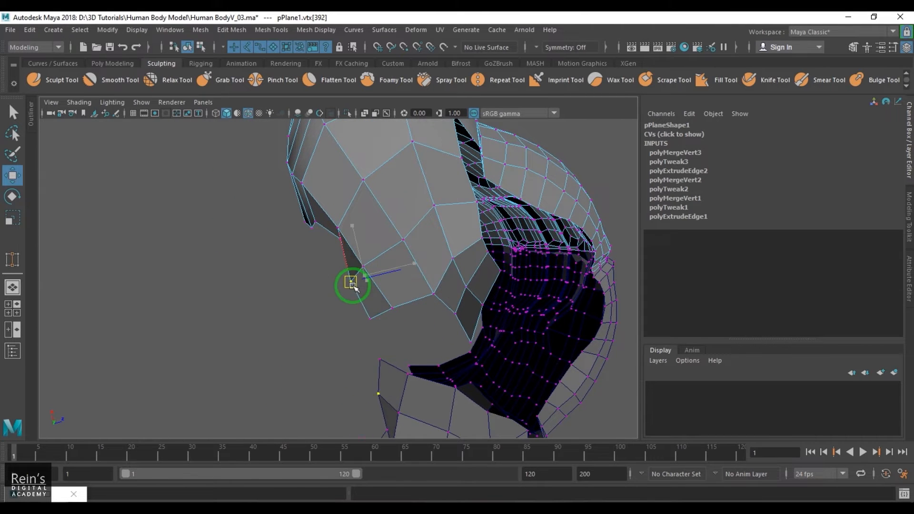
- Pull the next inner border vertex of the trapezius row backward in the perspective view and return to object selection
{"action": "key", "text": "Up"}
{"action": "left_click_drag", "start_coordinate": [342, 234], "coordinate": [330, 241]}
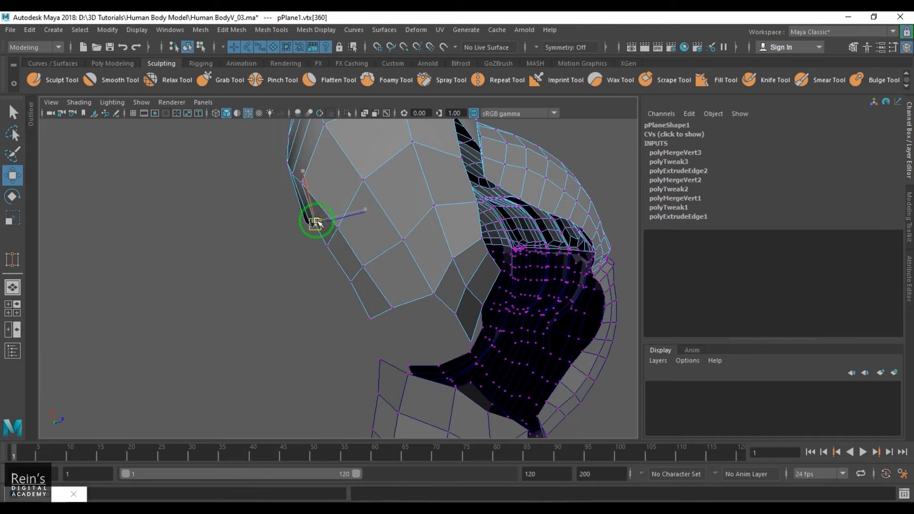
{"action": "left_click_drag", "start_coordinate": [290, 284], "coordinate": [347, 253], "text": "alt"}
{"action": "key", "text": "ctrl+z"}
{"action": "right_click_drag", "start_coordinate": [280, 203], "coordinate": [310, 181]}
{"action": "left_click", "coordinate": [206, 161]}
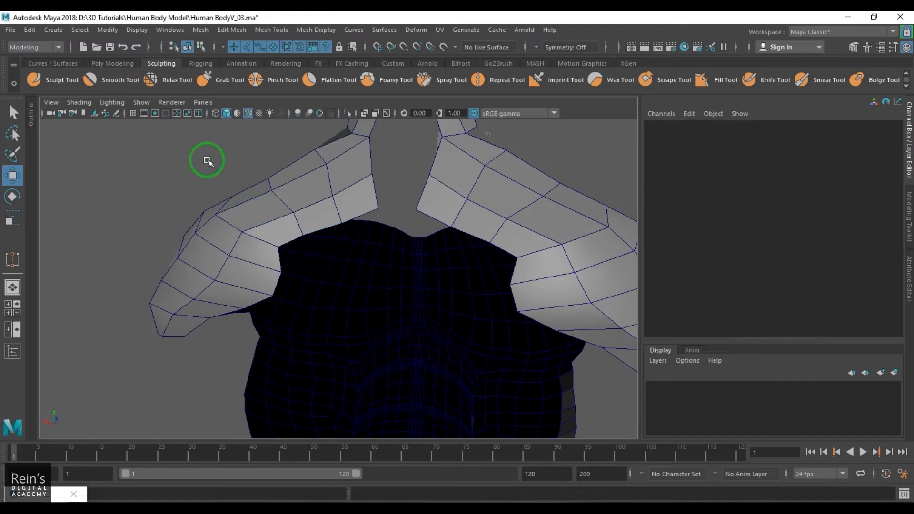
- Select the rear deltoid's three inner border edges and extrude them horizontally toward the spine as a new strip
{"action": "left_click_drag", "start_coordinate": [206, 161], "coordinate": [324, 207], "text": "alt"}
{"action": "left_click", "coordinate": [310, 217]}
{"action": "right_click_drag", "start_coordinate": [307, 224], "coordinate": [305, 198]}
{"action": "left_click", "coordinate": [291, 243]}
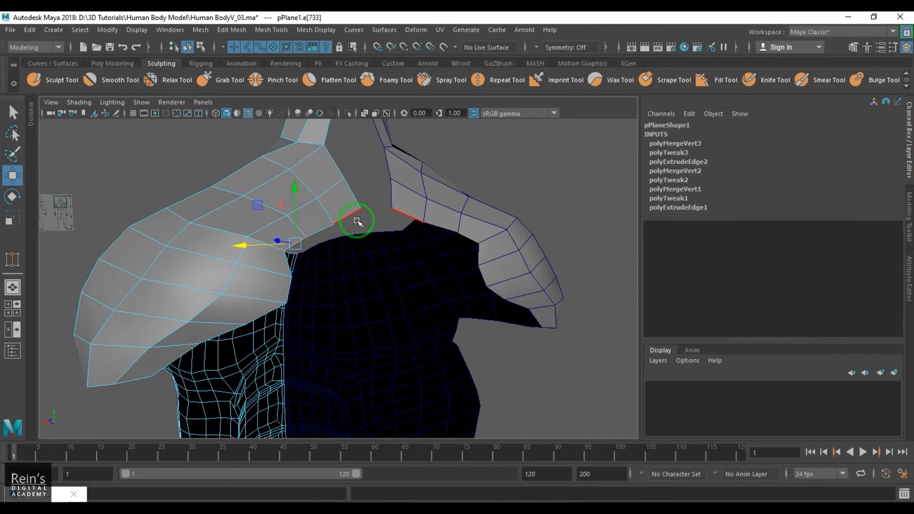
{"action": "left_click_drag", "start_coordinate": [351, 213], "coordinate": [286, 249], "text": "alt"}
{"action": "left_click", "coordinate": [281, 269]}
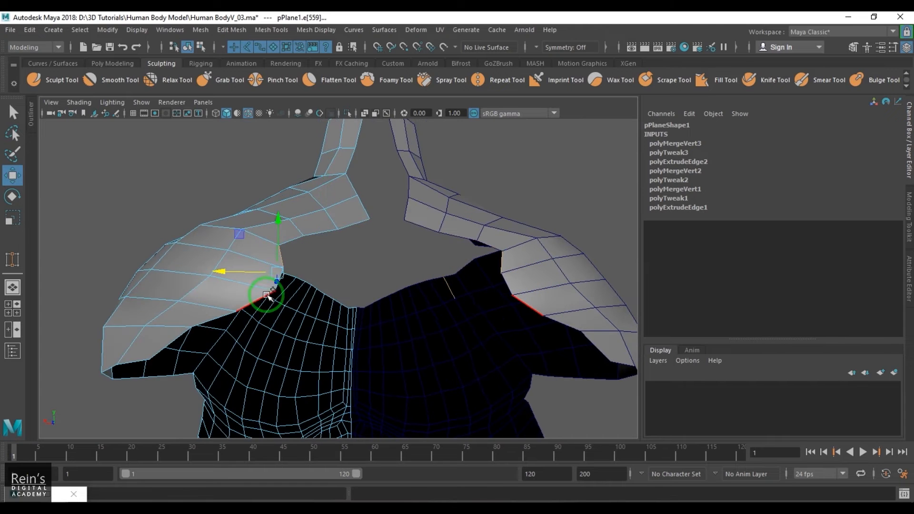
{"action": "left_click_drag", "start_coordinate": [307, 298], "coordinate": [293, 265], "text": "alt"}
{"action": "left_click", "coordinate": [288, 269]}
{"action": "left_click", "coordinate": [283, 272]}
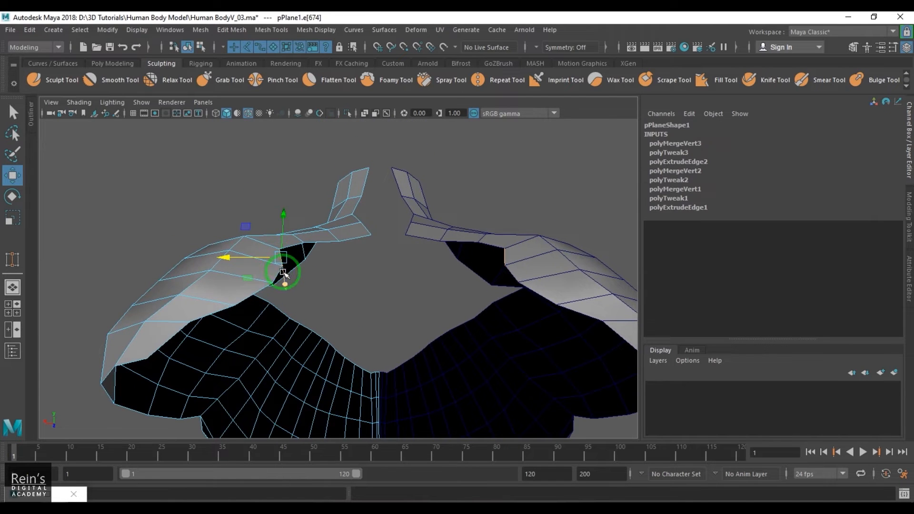
{"action": "left_click", "coordinate": [278, 279], "text": "shift"}
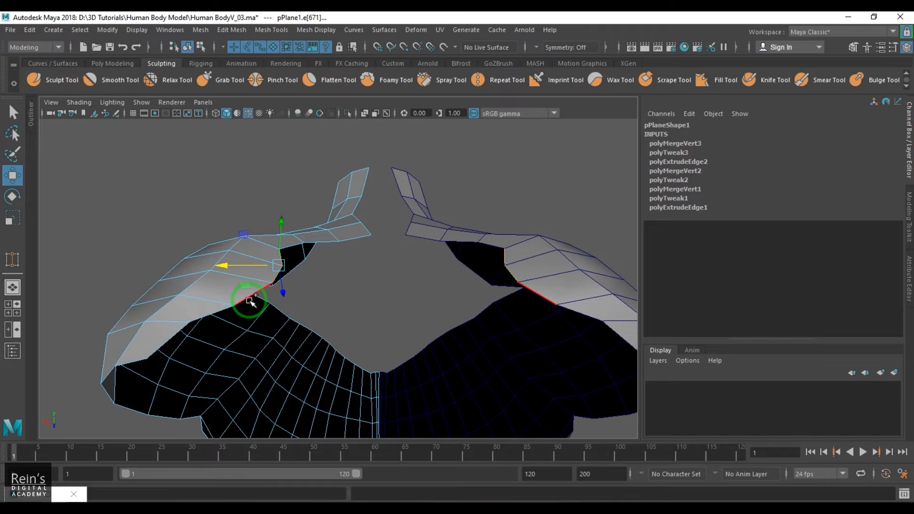
{"action": "left_click", "coordinate": [249, 301], "text": "shift"}
{"action": "scroll", "coordinate": [308, 290], "scroll_direction": "down", "scroll_amount": 4}
{"action": "left_click_drag", "start_coordinate": [308, 290], "coordinate": [308, 327], "text": "alt"}
{"action": "key", "text": "ctrl+e"}
{"action": "left_click_drag", "start_coordinate": [250, 288], "coordinate": [338, 289]}
- Shift the extruded strip's four inner end vertices sideways so they form an even, near-vertical border beside the spine
{"action": "scroll", "coordinate": [363, 296], "scroll_direction": "up", "scroll_amount": 6}
{"action": "right_click_drag", "start_coordinate": [329, 254], "coordinate": [329, 254]}
{"action": "left_click", "coordinate": [382, 232]}
{"action": "left_click_drag", "start_coordinate": [381, 233], "coordinate": [346, 234], "text": "alt"}
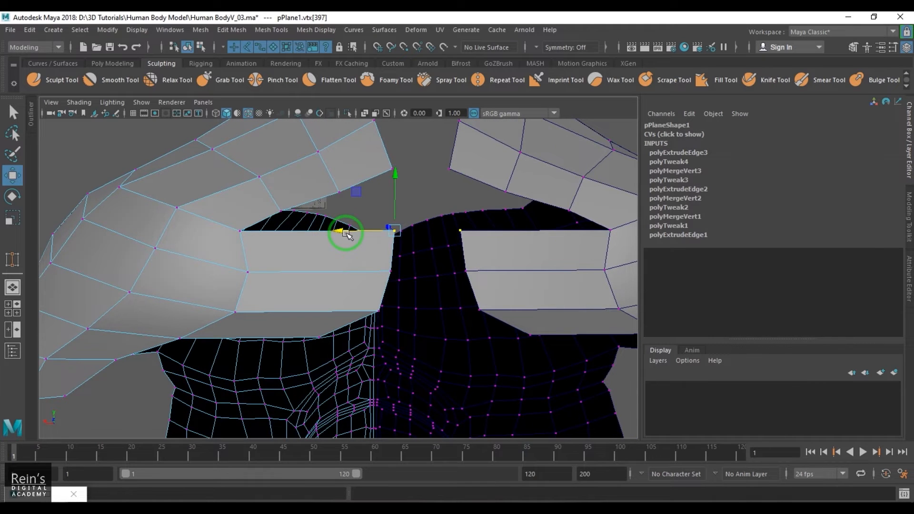
{"action": "left_click_drag", "start_coordinate": [354, 282], "coordinate": [347, 272]}
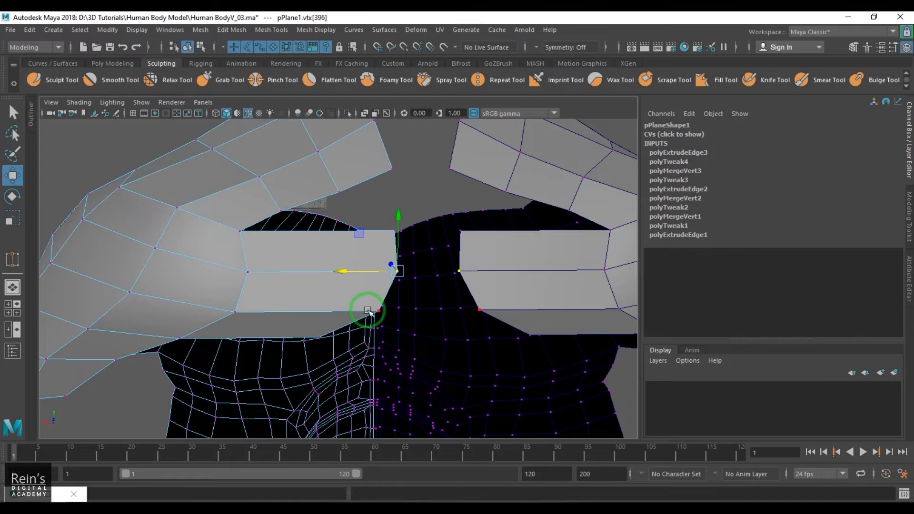
{"action": "left_click", "coordinate": [376, 311]}
{"action": "middle_click_drag", "start_coordinate": [377, 310], "coordinate": [347, 269], "text": "alt"}
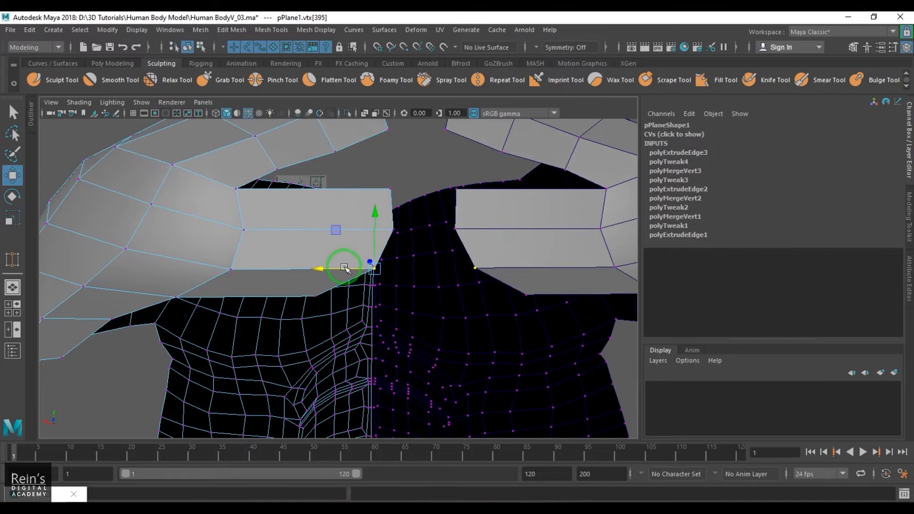
{"action": "left_click", "coordinate": [317, 296]}
{"action": "left_click_drag", "start_coordinate": [291, 295], "coordinate": [378, 243]}
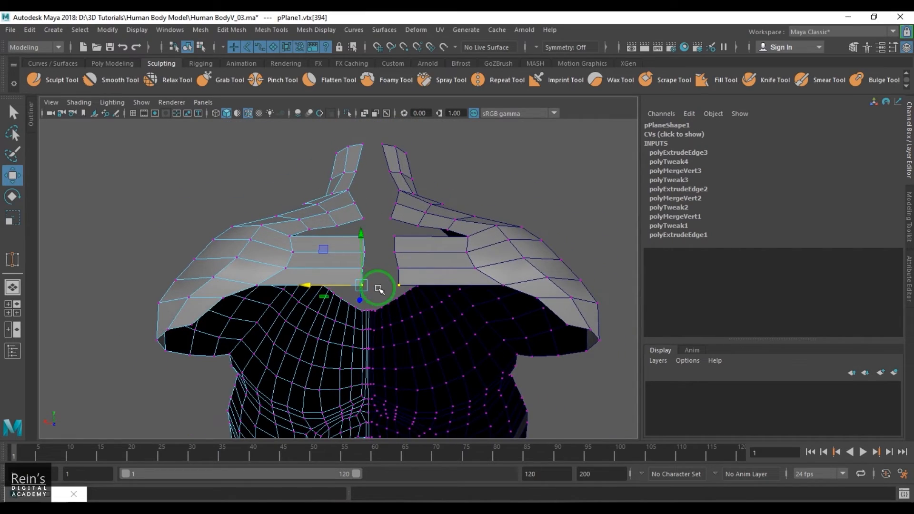
- Move the strip's four inner end vertices backward in the side view and adjust them individually to round the upper back profile
{"action": "left_click_drag", "start_coordinate": [379, 295], "coordinate": [346, 230]}
{"action": "left_click_drag", "start_coordinate": [338, 265], "coordinate": [401, 286], "text": "alt"}
{"action": "key", "text": "space"}
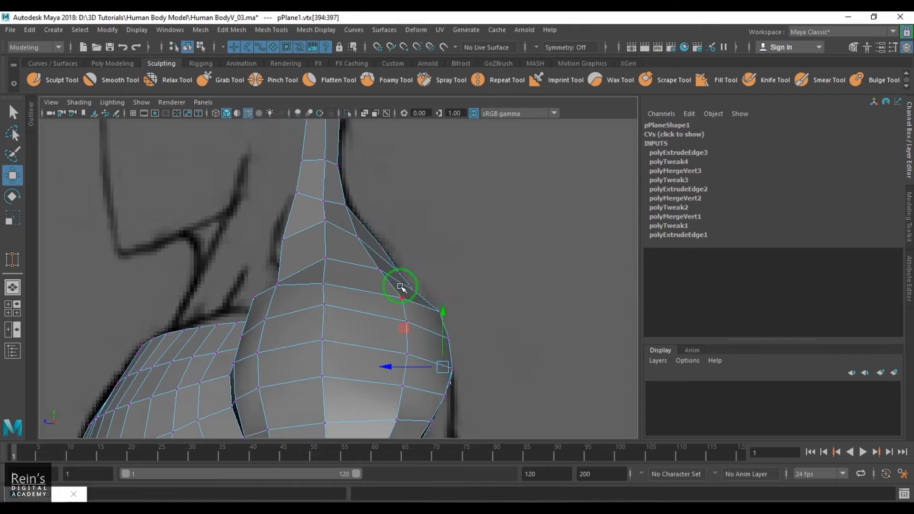
{"action": "middle_click_drag", "start_coordinate": [400, 286], "coordinate": [360, 194], "text": "alt"}
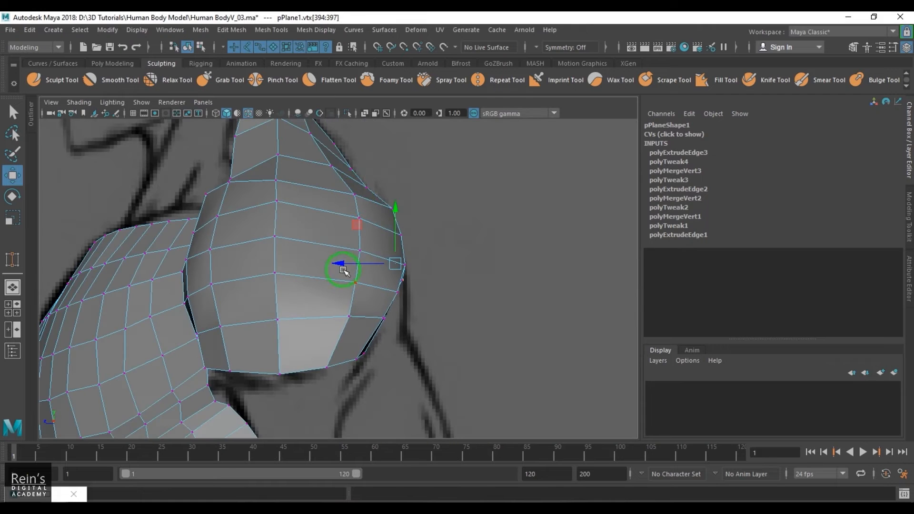
{"action": "left_click_drag", "start_coordinate": [344, 271], "coordinate": [422, 246]}
{"action": "left_click_drag", "start_coordinate": [428, 252], "coordinate": [432, 252]}
{"action": "left_click_drag", "start_coordinate": [444, 288], "coordinate": [423, 271]}
{"action": "left_click_drag", "start_coordinate": [435, 280], "coordinate": [429, 280]}
{"action": "left_click_drag", "start_coordinate": [448, 313], "coordinate": [413, 214]}
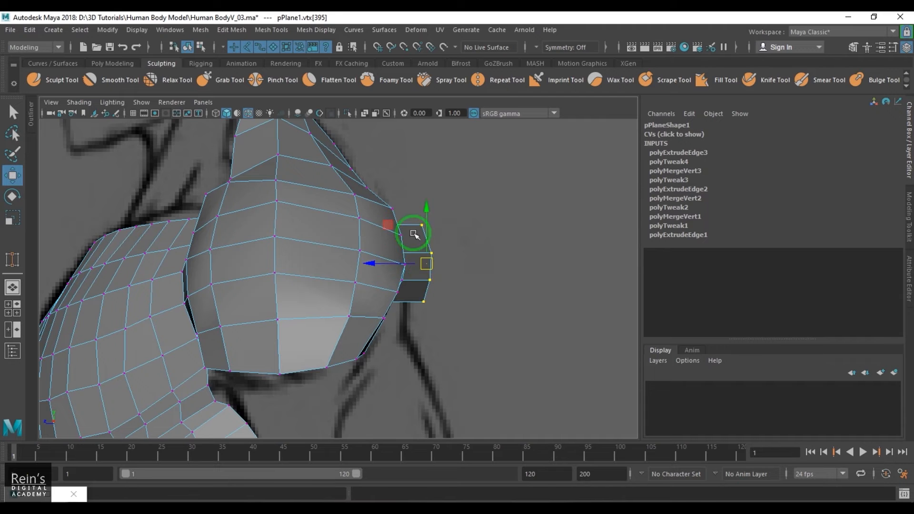
{"action": "left_click_drag", "start_coordinate": [385, 265], "coordinate": [347, 273]}
{"action": "key", "text": "space"}
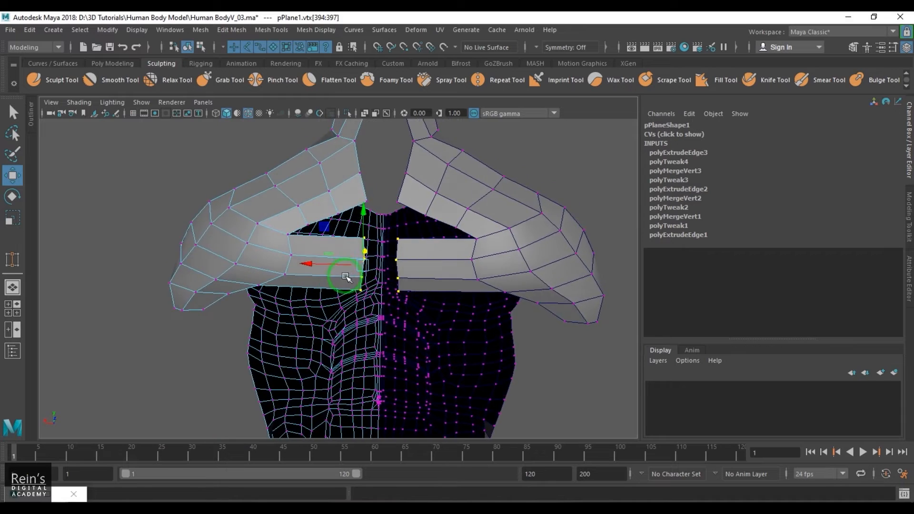
- Insert a vertical edge loop through the middle of the extruded back strip
{"action": "scroll", "coordinate": [349, 260], "scroll_direction": "up", "scroll_amount": 5}
{"action": "right_click_drag", "start_coordinate": [313, 275], "coordinate": [334, 214]}
{"action": "scroll", "coordinate": [339, 228], "scroll_direction": "down", "scroll_amount": 5}
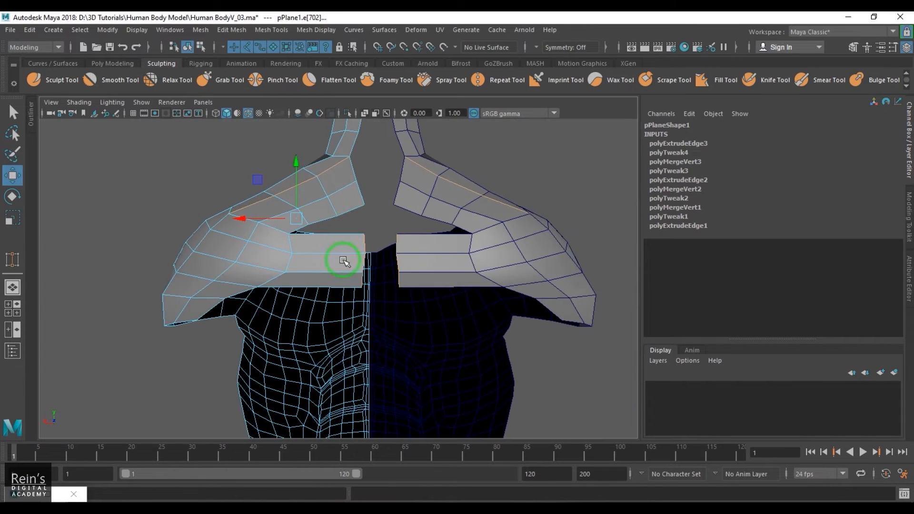
{"action": "left_click_drag", "start_coordinate": [343, 269], "coordinate": [351, 257], "text": "alt"}
{"action": "scroll", "coordinate": [345, 255], "scroll_direction": "up", "scroll_amount": 2}
{"action": "left_click", "coordinate": [340, 244]}
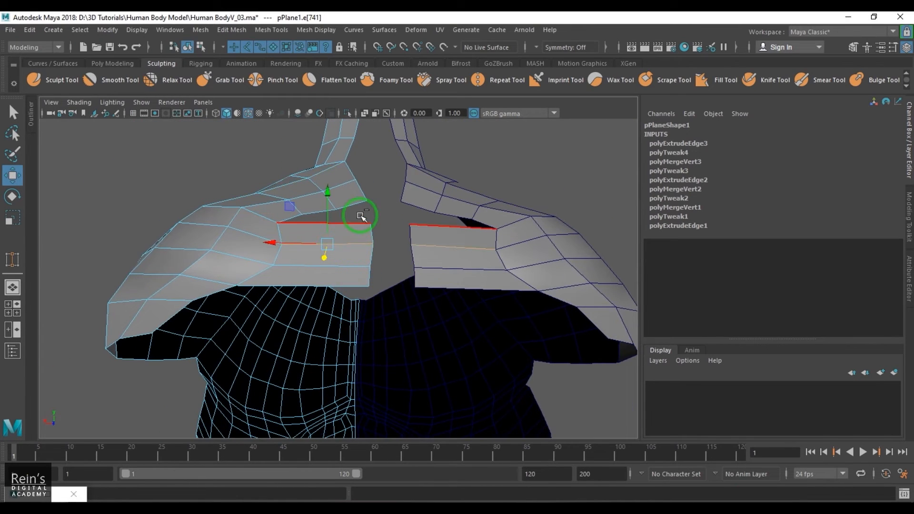
{"action": "right_click_drag", "start_coordinate": [362, 216], "coordinate": [337, 259], "text": "shift"}
{"action": "left_click_drag", "start_coordinate": [364, 272], "coordinate": [349, 291], "text": "alt"}
- Move the inserted loop's vertices one after another to give the back strip a rounded form
{"action": "right_click_drag", "start_coordinate": [349, 251], "coordinate": [323, 250]}
{"action": "left_click", "coordinate": [325, 226]}
{"action": "left_click_drag", "start_coordinate": [325, 231], "coordinate": [326, 280]}
{"action": "key", "text": "Down"}
{"action": "key", "text": "Down"}
{"action": "key", "text": "Down"}
{"action": "key", "text": "Up"}
{"action": "key", "text": "Up"}
{"action": "key", "text": "Up"}
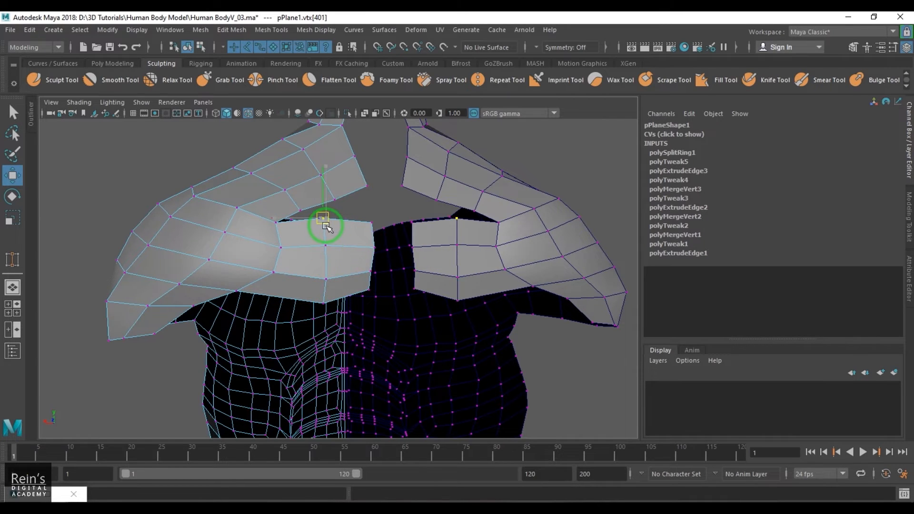
- Bevel the strip's middle edge loop into two loops with a fraction of 0.5 and one segment
{"action": "key", "text": "F10"}
{"action": "double_click", "coordinate": [323, 259]}
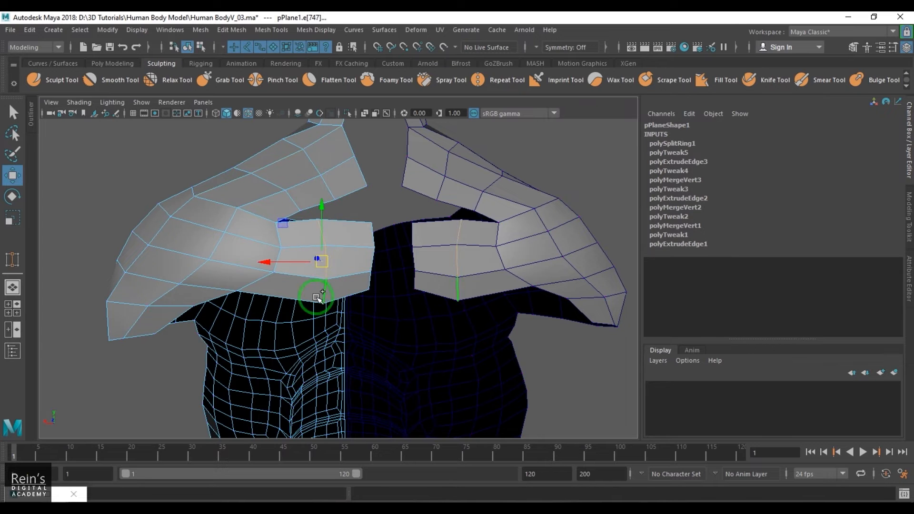
{"action": "key", "text": "ctrl+b"}
{"action": "mouse_move", "coordinate": [339, 279]}
{"action": "left_mouse_down", "text": "alt"}
{"action": "mouse_move", "coordinate": [317, 286]}
{"action": "mouse_move", "coordinate": [324, 284]}
{"action": "left_mouse_up", "text": "alt"}
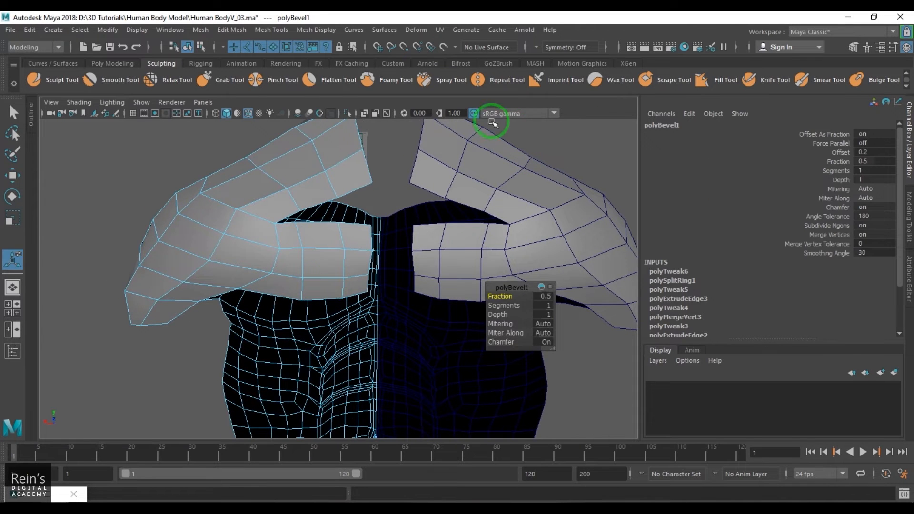
{"action": "left_click_drag", "start_coordinate": [355, 220], "coordinate": [343, 262], "text": "alt"}
{"action": "scroll", "coordinate": [342, 222], "scroll_direction": "up", "scroll_amount": 2}
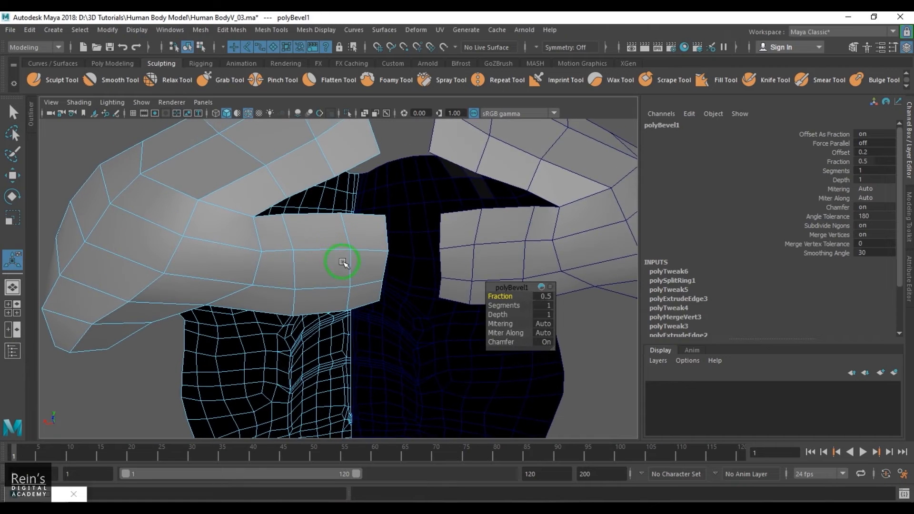
{"action": "middle_click_drag", "start_coordinate": [328, 268], "coordinate": [330, 277], "text": "alt"}
{"action": "left_click_drag", "start_coordinate": [330, 276], "coordinate": [296, 280], "text": "alt"}
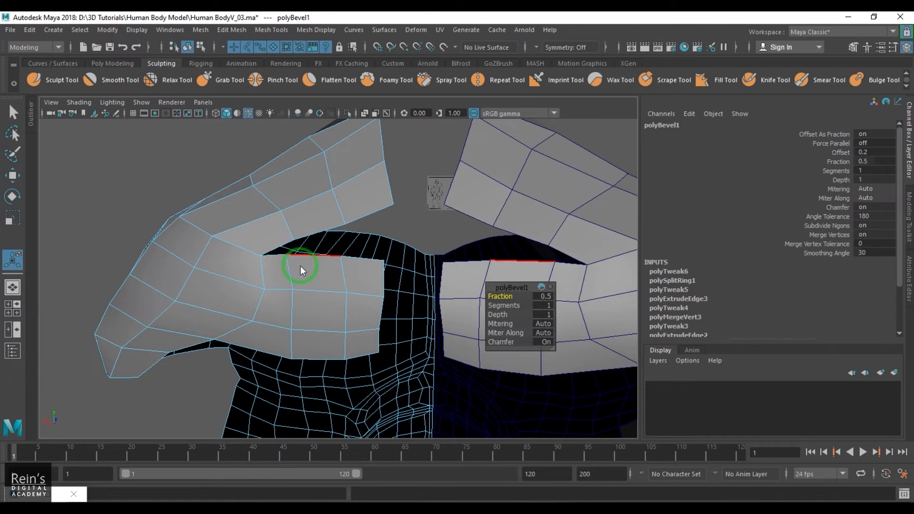
- Merge the strip's upper border vertices with the trapezius band's lower border vertices to close the gap, then deselect the mesh
{"action": "key", "text": "q"}
{"action": "right_click_drag", "start_coordinate": [300, 271], "coordinate": [278, 270]}
{"action": "left_click_drag", "start_coordinate": [286, 266], "coordinate": [313, 255], "text": "alt"}
{"action": "right_click_drag", "start_coordinate": [312, 255], "coordinate": [314, 224], "text": "shift"}
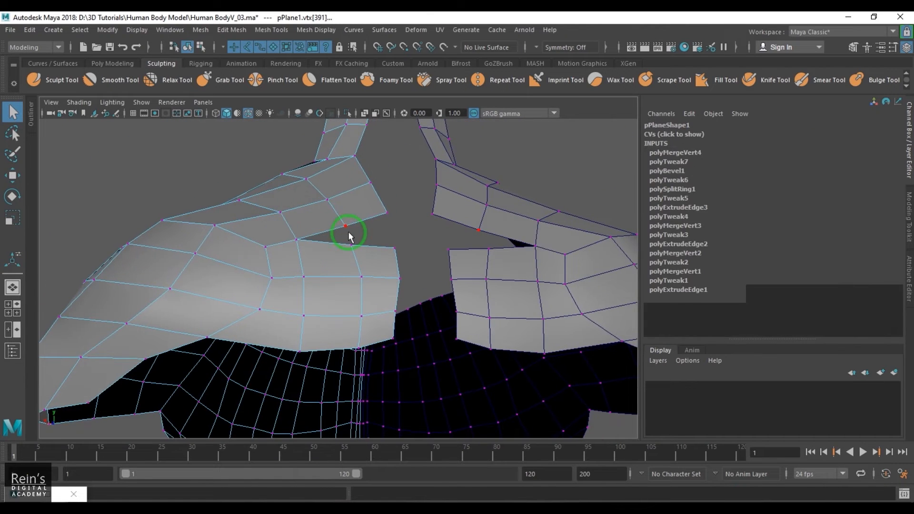
{"action": "left_click_drag", "start_coordinate": [339, 221], "coordinate": [360, 250]}
{"action": "key", "text": "g"}
{"action": "left_click_drag", "start_coordinate": [375, 202], "coordinate": [324, 270]}
{"action": "key", "text": "g"}
{"action": "right_click_drag", "start_coordinate": [325, 270], "coordinate": [405, 219]}
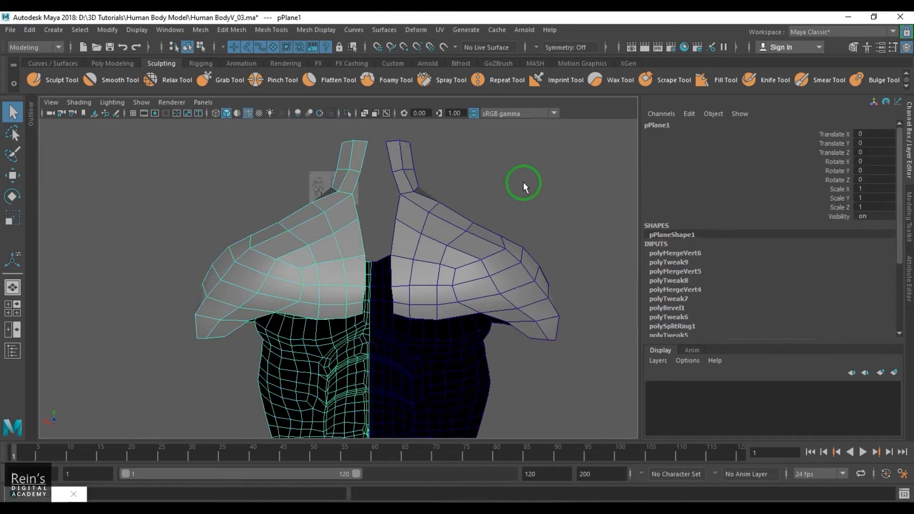
{"action": "left_click", "coordinate": [524, 182]}
{"action": "right_click_drag", "start_coordinate": [495, 205], "coordinate": [429, 255], "text": "alt"}
{"action": "left_click_drag", "start_coordinate": [429, 255], "coordinate": [402, 267], "text": "alt"}
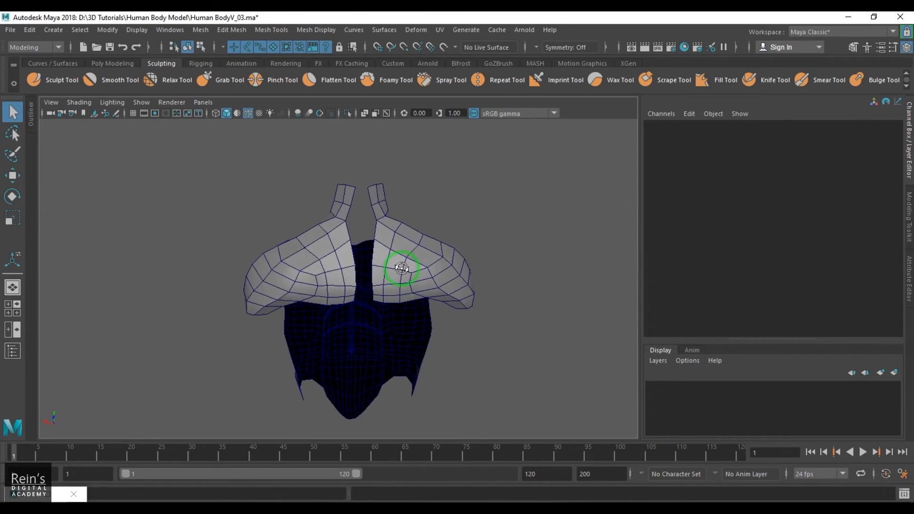
- Select the inner border edges from the neck down to the upper back and extrude them to the body's center line
{"action": "scroll", "coordinate": [373, 242], "scroll_direction": "up", "scroll_amount": 4}
{"action": "middle_click_drag", "start_coordinate": [365, 167], "coordinate": [349, 203], "text": "alt"}
{"action": "left_click", "coordinate": [343, 179]}
{"action": "left_click_drag", "start_coordinate": [344, 180], "coordinate": [324, 231], "text": "alt"}
{"action": "key", "text": "w"}
{"action": "right_click_drag", "start_coordinate": [339, 185], "coordinate": [350, 132]}
{"action": "left_click", "coordinate": [353, 148]}
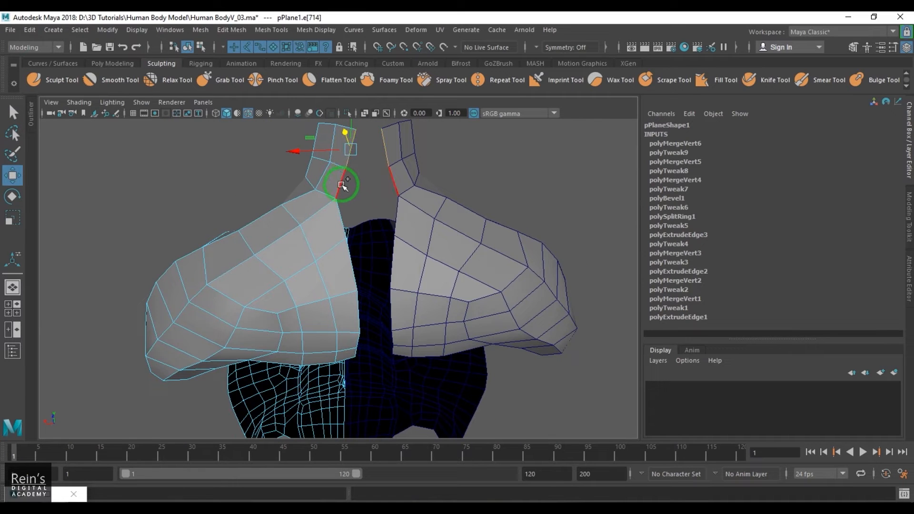
{"action": "left_click", "coordinate": [342, 186], "text": "shift"}
{"action": "left_click", "coordinate": [344, 218], "text": "shift"}
{"action": "left_click", "coordinate": [352, 261], "text": "shift"}
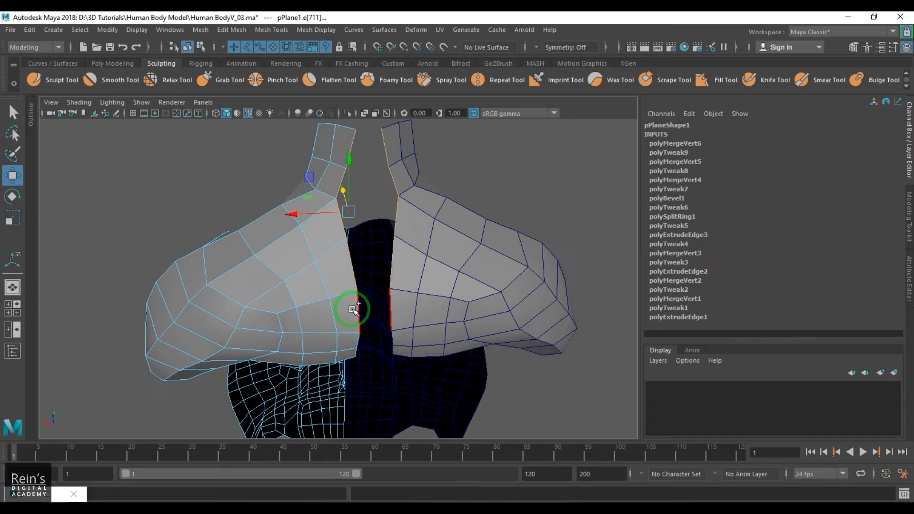
{"action": "left_click", "coordinate": [359, 339], "text": "shift"}
{"action": "left_click", "coordinate": [360, 353], "text": "shift"}
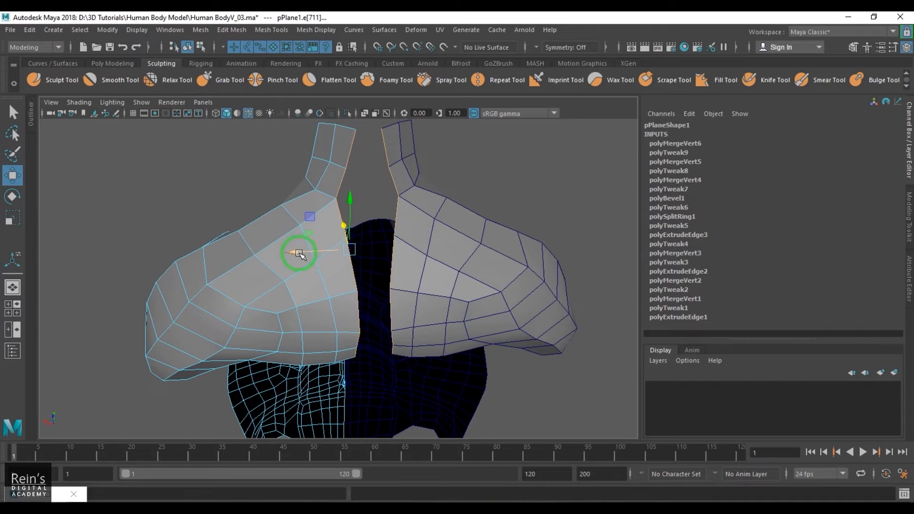
{"action": "key", "text": "ctrl+e"}
{"action": "left_click_drag", "start_coordinate": [302, 255], "coordinate": [355, 258]}
{"action": "key", "text": "r"}
{"action": "key", "text": "w"}
- Reposition the upper back vertices beside the center line to smooth the transition to the spine, then deselect the mesh
{"action": "left_click_drag", "start_coordinate": [413, 271], "coordinate": [344, 279], "text": "alt"}
{"action": "key", "text": "F9"}
{"action": "left_click_drag", "start_coordinate": [402, 277], "coordinate": [403, 278]}
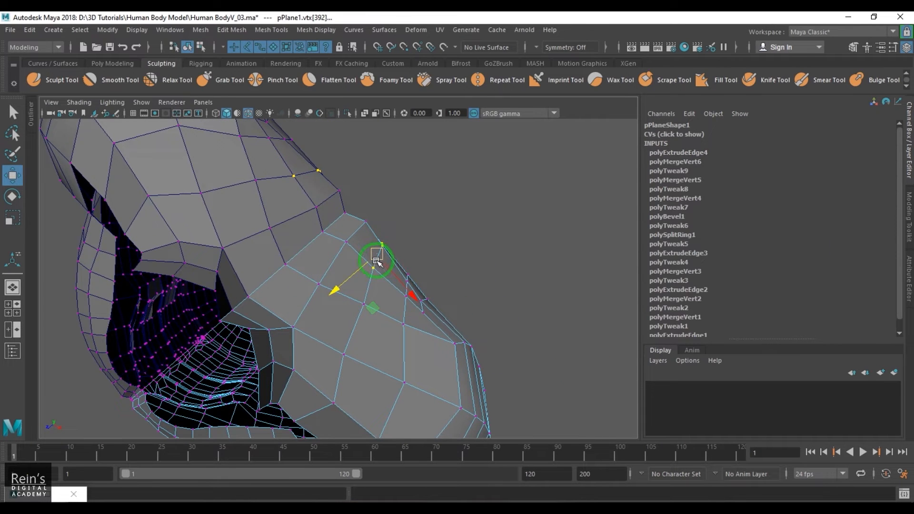
{"action": "left_click", "coordinate": [448, 268]}
{"action": "left_click", "coordinate": [408, 283]}
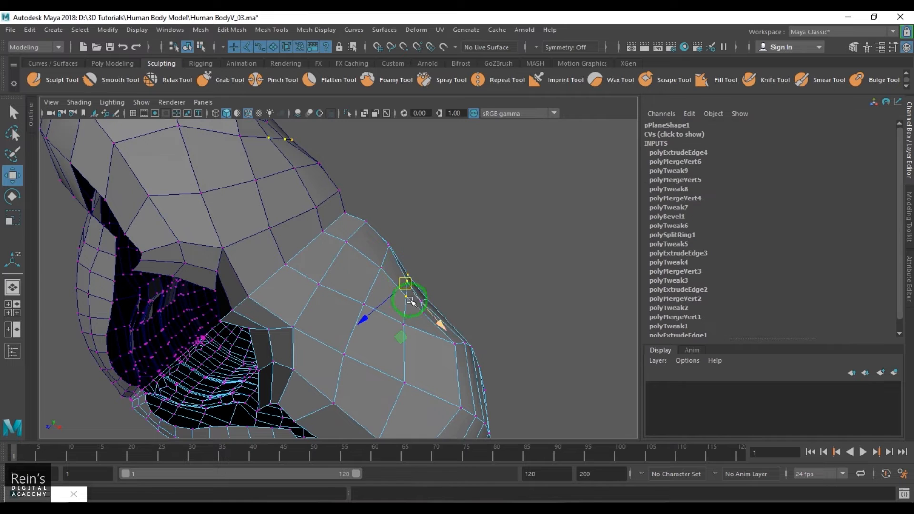
{"action": "left_click", "coordinate": [419, 302]}
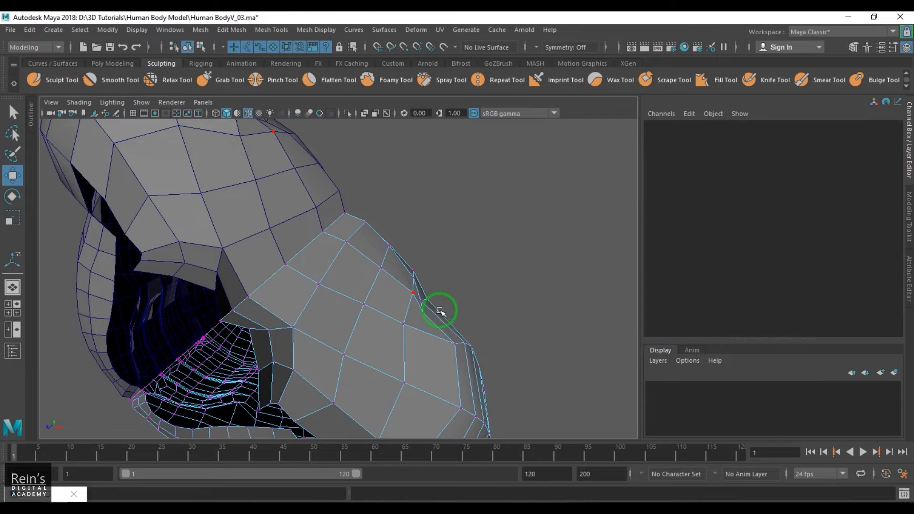
{"action": "left_click_drag", "start_coordinate": [440, 310], "coordinate": [415, 348]}
{"action": "left_click_drag", "start_coordinate": [421, 308], "coordinate": [425, 310]}
{"action": "right_click_drag", "start_coordinate": [439, 246], "coordinate": [485, 208]}
{"action": "left_click", "coordinate": [486, 209]}
{"action": "left_click_drag", "start_coordinate": [484, 212], "coordinate": [389, 229], "text": "alt"}
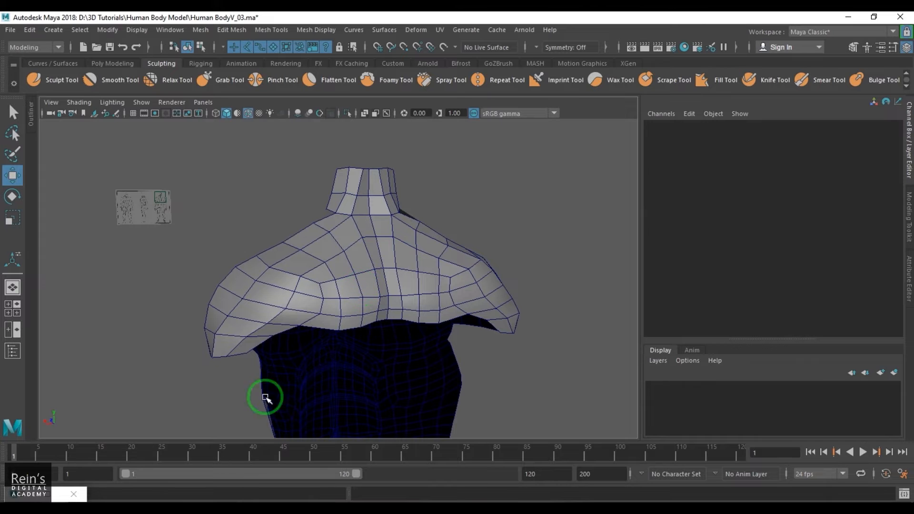
- Bring up the anatomy reference in the Render View and place its back-muscle drawing beside the model's back for comparison
{"action": "left_click", "coordinate": [32, 498]}
{"action": "scroll", "coordinate": [747, 324], "scroll_direction": "down", "scroll_amount": 3}
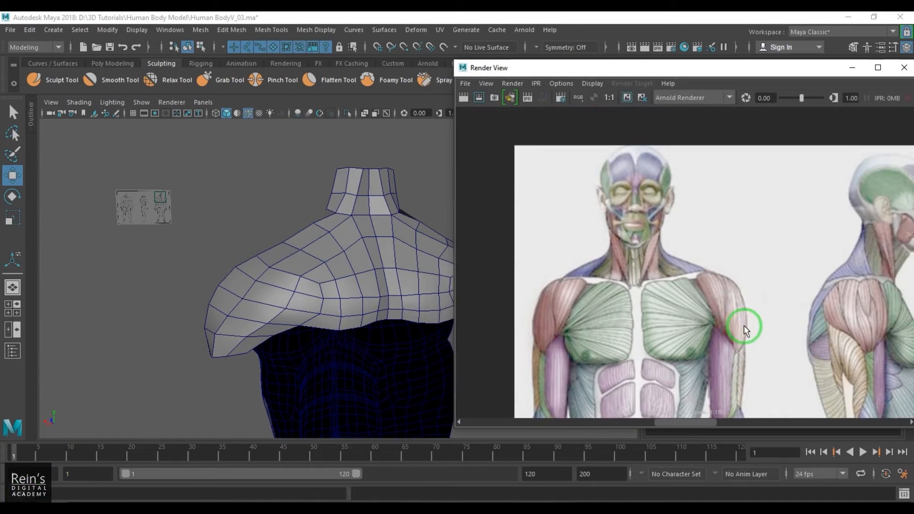
{"action": "middle_click_drag", "start_coordinate": [812, 334], "coordinate": [647, 290], "text": "alt"}
{"action": "left_click_drag", "start_coordinate": [698, 425], "coordinate": [546, 423]}
{"action": "left_click_drag", "start_coordinate": [488, 424], "coordinate": [743, 423]}
{"action": "middle_click_drag", "start_coordinate": [616, 302], "coordinate": [629, 309], "text": "alt"}
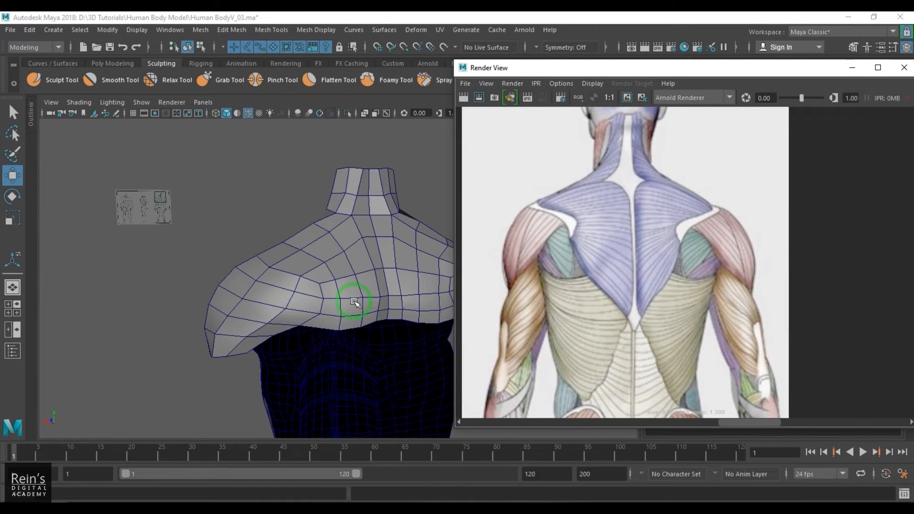
{"action": "middle_click_drag", "start_coordinate": [354, 302], "coordinate": [295, 257], "text": "alt"}
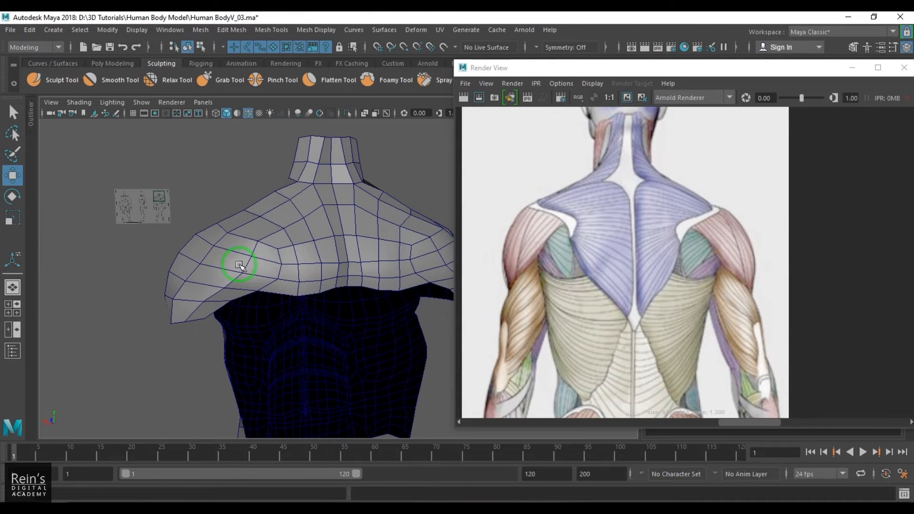
{"action": "middle_click_drag", "start_coordinate": [239, 264], "coordinate": [306, 238], "text": "alt"}
{"action": "left_click_drag", "start_coordinate": [565, 76], "coordinate": [700, 84]}
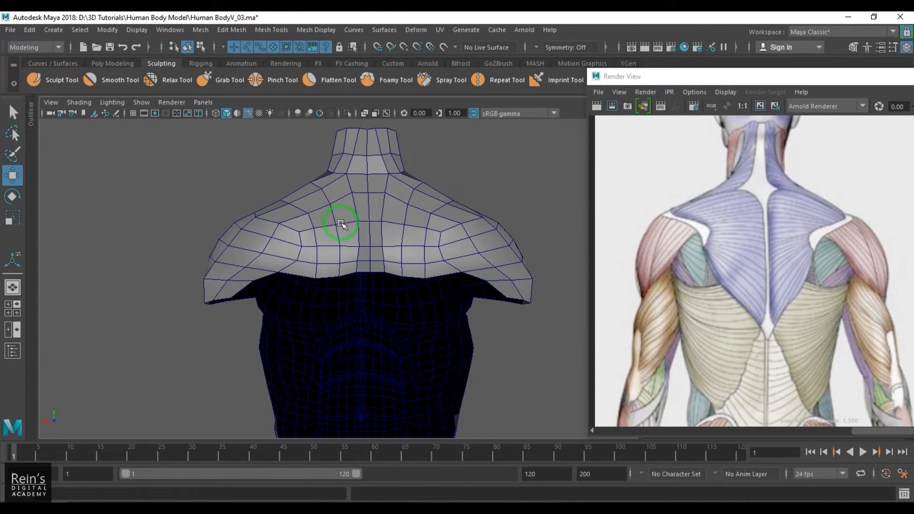
- Sketch the diamond-shaped trapezius, its center line and the shoulder contour beside the model with the red Grease Pencil
{"action": "scroll", "coordinate": [341, 224], "scroll_direction": "down", "scroll_amount": 2}
{"action": "left_click", "coordinate": [116, 113]}
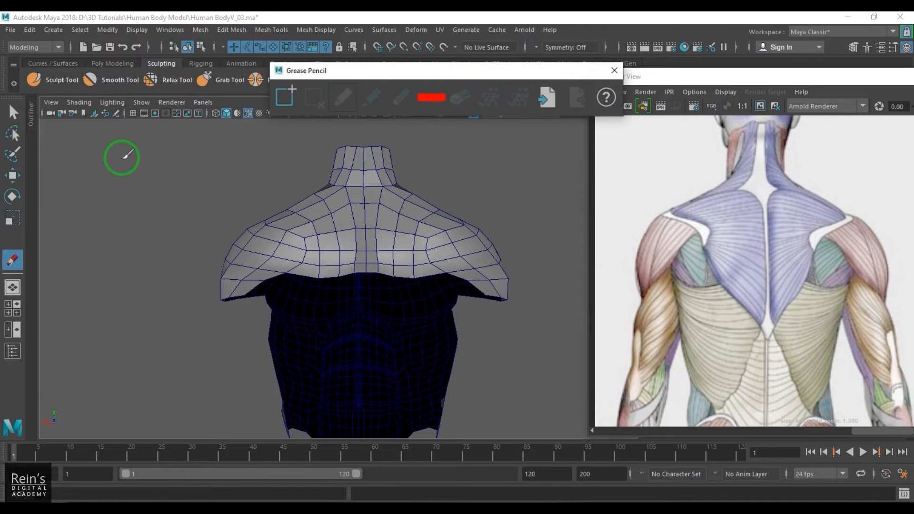
{"action": "mouse_move", "coordinate": [152, 160]}
{"action": "left_mouse_down"}
{"action": "mouse_move", "coordinate": [98, 227]}
{"action": "mouse_move", "coordinate": [156, 319]}
{"action": "left_mouse_up"}
{"action": "mouse_move", "coordinate": [160, 162]}
{"action": "left_mouse_down"}
{"action": "mouse_move", "coordinate": [195, 206]}
{"action": "mouse_move", "coordinate": [157, 318]}
{"action": "mouse_move", "coordinate": [153, 190]}
{"action": "mouse_move", "coordinate": [157, 309]}
{"action": "left_mouse_up"}
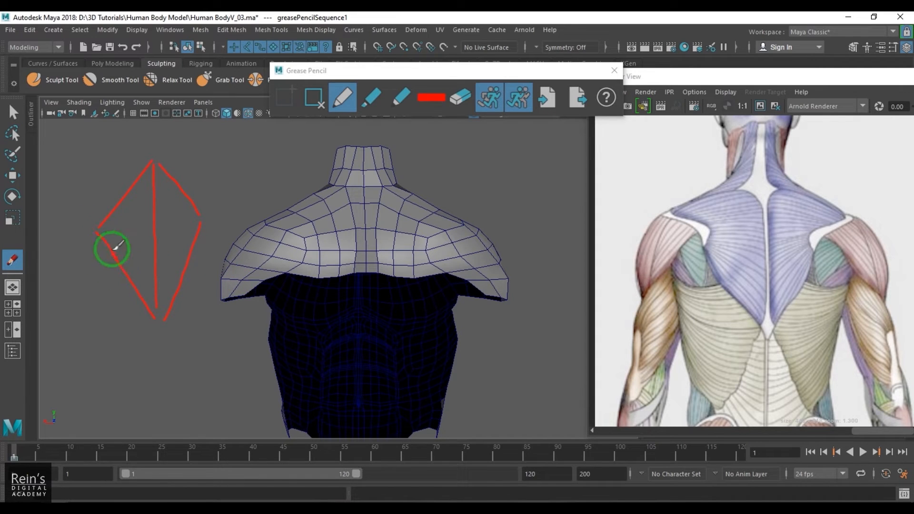
{"action": "left_click_drag", "start_coordinate": [86, 228], "coordinate": [123, 256]}
{"action": "mouse_move", "coordinate": [97, 227]}
{"action": "left_mouse_down"}
{"action": "mouse_move", "coordinate": [89, 225]}
{"action": "mouse_move", "coordinate": [106, 256]}
{"action": "mouse_move", "coordinate": [79, 263]}
{"action": "mouse_move", "coordinate": [87, 221]}
{"action": "mouse_move", "coordinate": [67, 289]}
{"action": "mouse_move", "coordinate": [116, 249]}
{"action": "mouse_move", "coordinate": [107, 219]}
{"action": "mouse_move", "coordinate": [158, 212]}
{"action": "mouse_move", "coordinate": [79, 225]}
{"action": "mouse_move", "coordinate": [157, 156]}
{"action": "mouse_move", "coordinate": [127, 195]}
{"action": "left_mouse_up"}
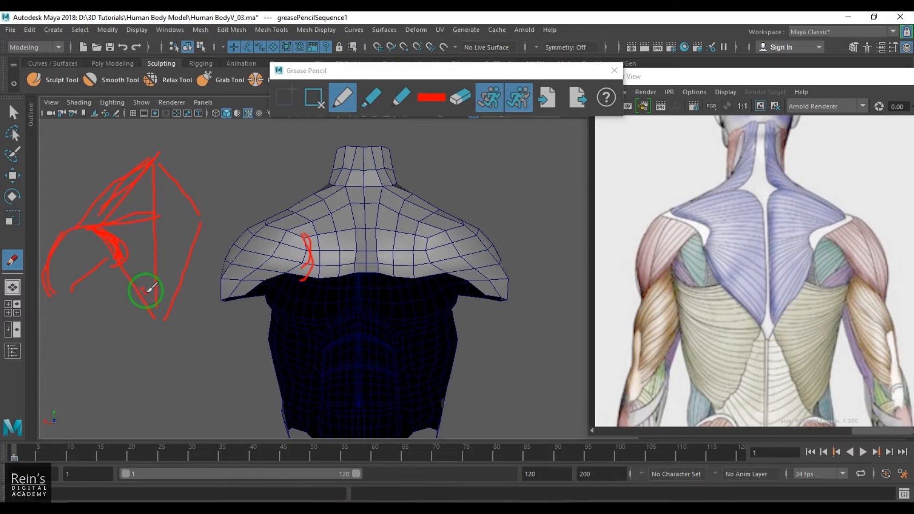
{"action": "left_click_drag", "start_coordinate": [115, 260], "coordinate": [156, 318]}
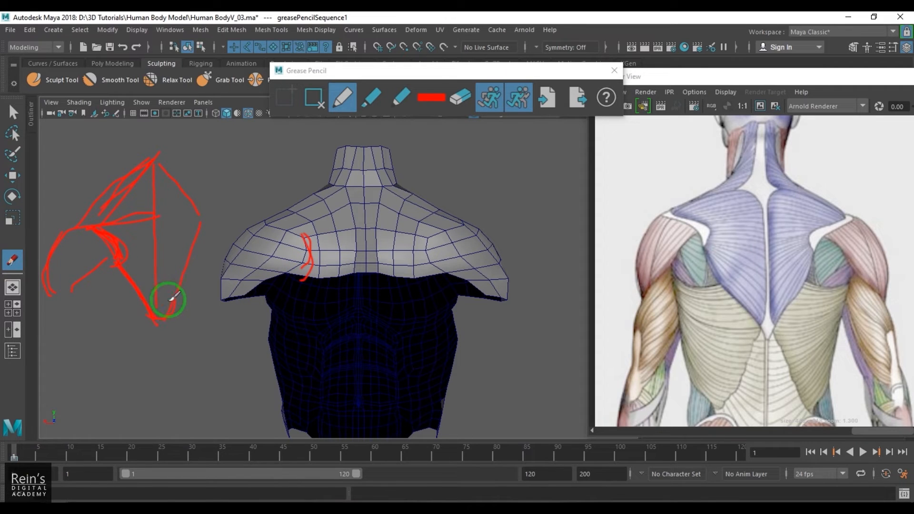
- Mark the trapezius's lower borders over the model's back, add strokes to the shoulder sketch, then delete the Grease Pencil drawing and close the tool
{"action": "left_click_drag", "start_coordinate": [303, 280], "coordinate": [350, 357]}
{"action": "left_click_drag", "start_coordinate": [438, 274], "coordinate": [395, 363]}
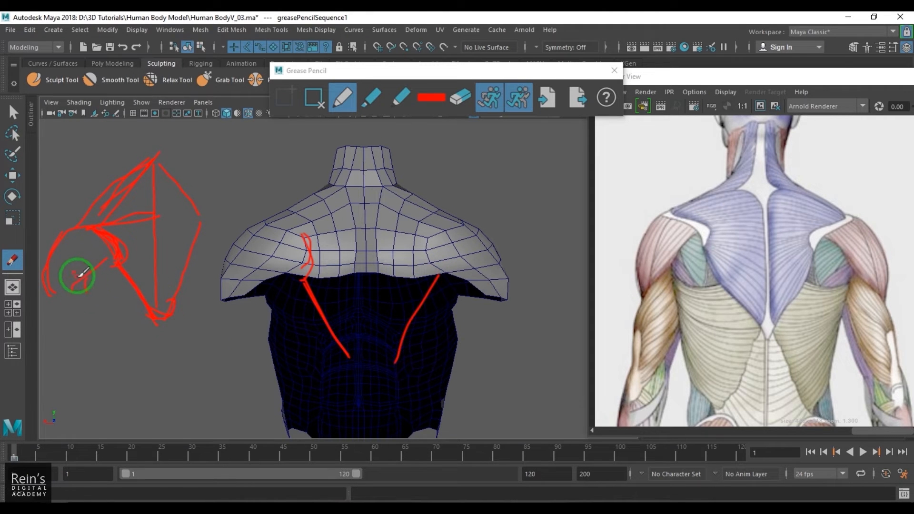
{"action": "mouse_move", "coordinate": [80, 276]}
{"action": "left_mouse_down"}
{"action": "mouse_move", "coordinate": [102, 311]}
{"action": "mouse_move", "coordinate": [81, 278]}
{"action": "mouse_move", "coordinate": [110, 300]}
{"action": "left_mouse_up"}
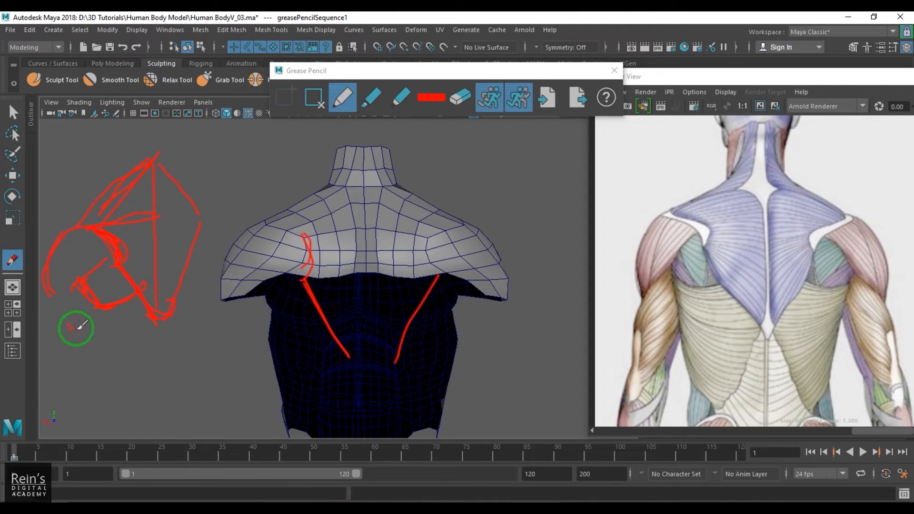
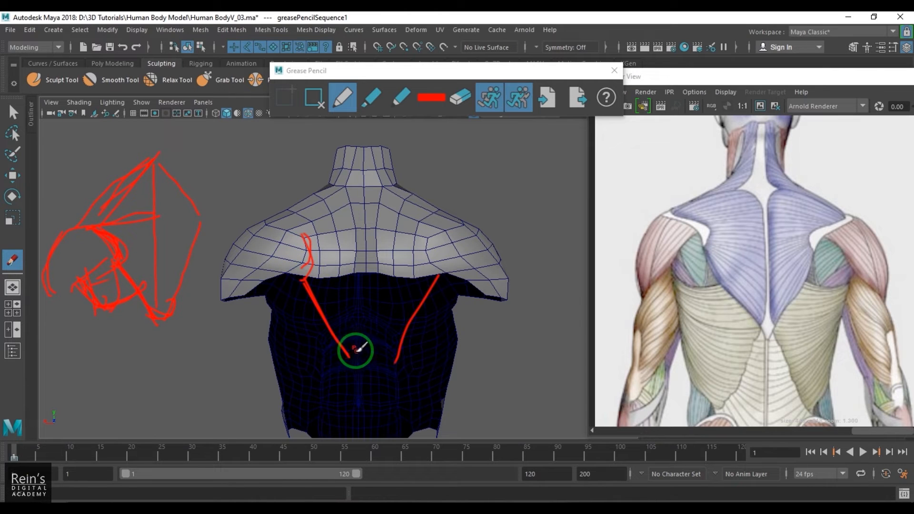
{"action": "left_click", "coordinate": [314, 97]}
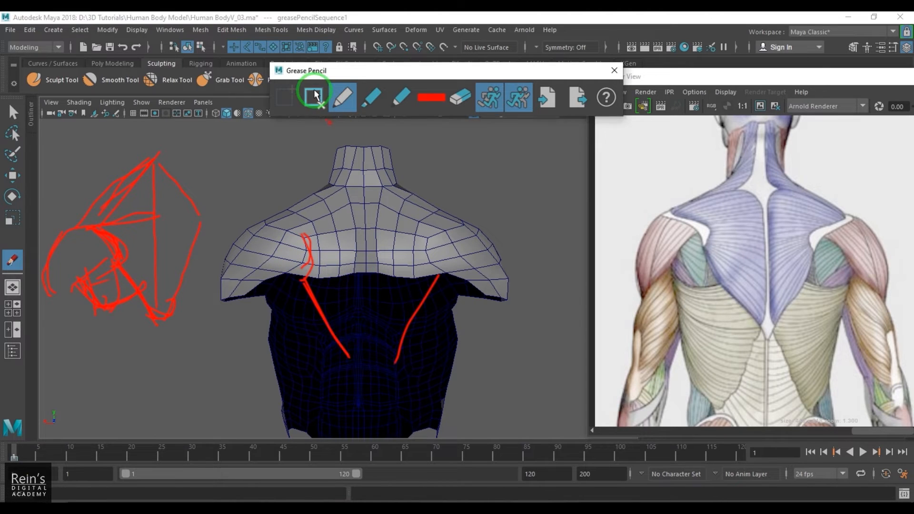
{"action": "left_click", "coordinate": [614, 71]}
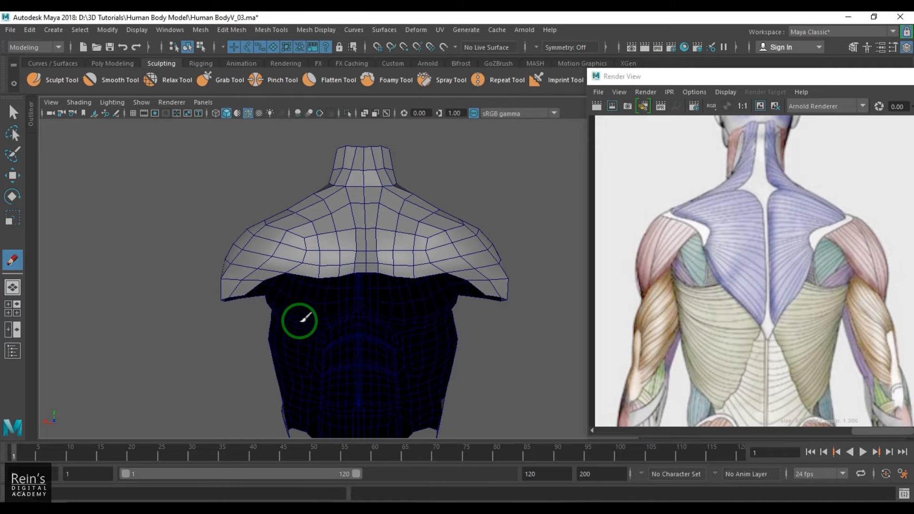
- Select the body half pPlane1 and show it in wireframe over the reference drawing in the back view
{"action": "key", "text": "w"}
{"action": "left_click", "coordinate": [317, 261]}
{"action": "key", "text": "space"}
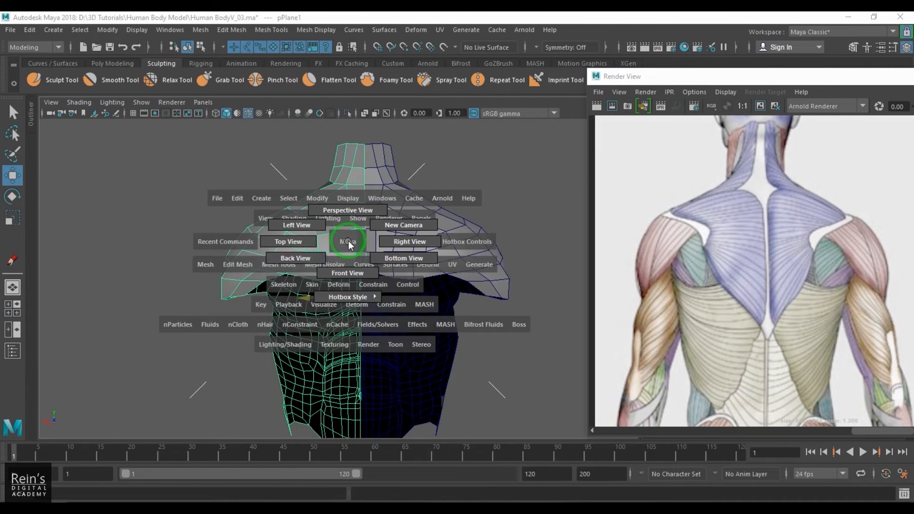
{"action": "left_click_drag", "start_coordinate": [346, 268], "coordinate": [296, 259]}
{"action": "scroll", "coordinate": [348, 300], "scroll_direction": "up", "scroll_amount": 5}
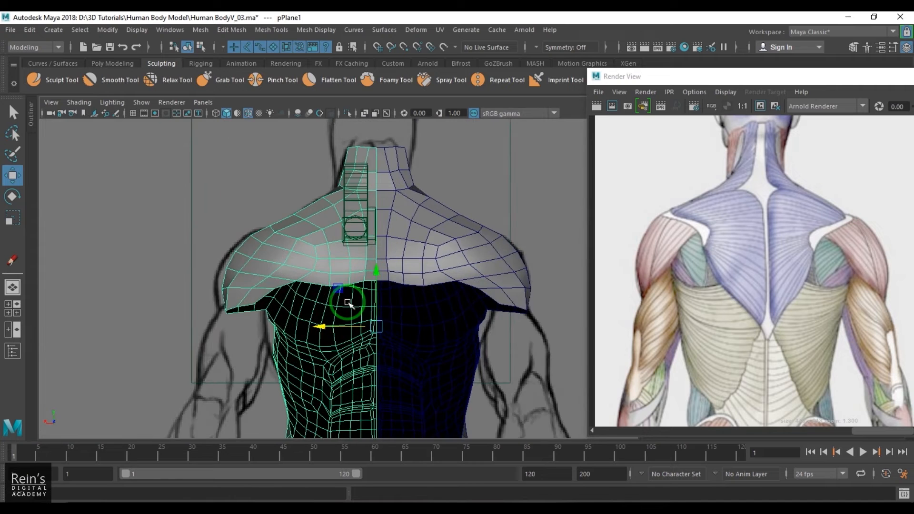
{"action": "key", "text": "4"}
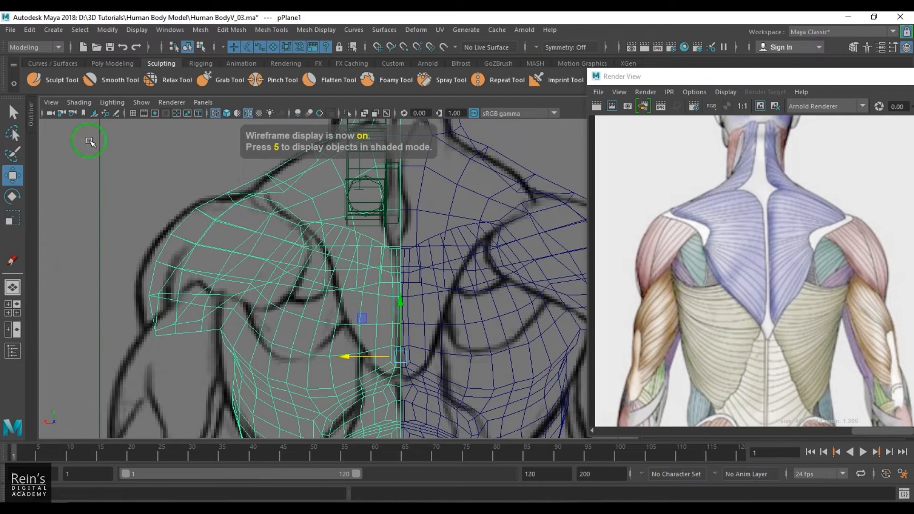
- Hide the persp, top, front, side and back1 cameras so they do not cover the model
{"action": "left_click", "coordinate": [32, 116]}
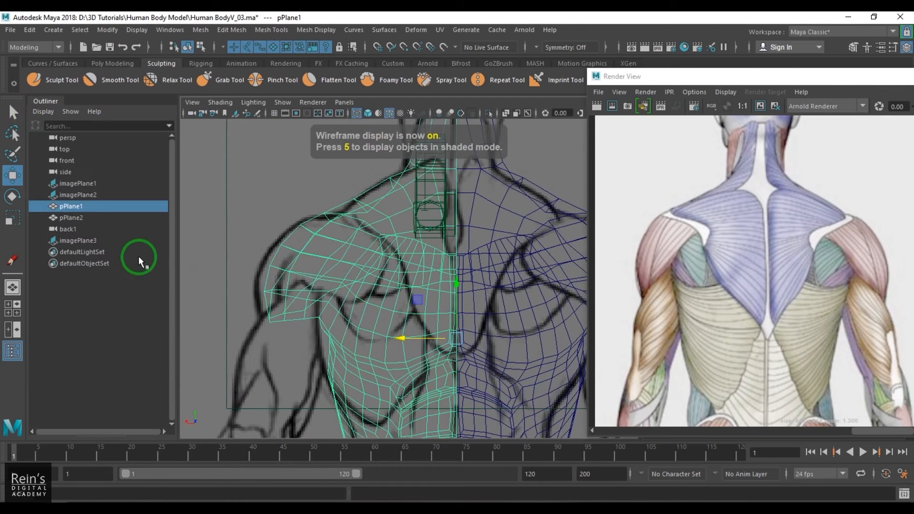
{"action": "left_click", "coordinate": [74, 230]}
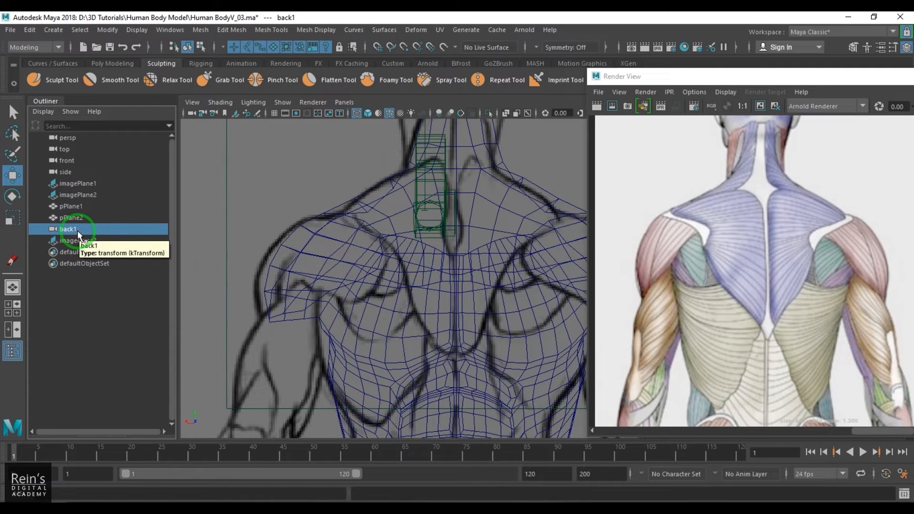
{"action": "left_click", "coordinate": [419, 199]}
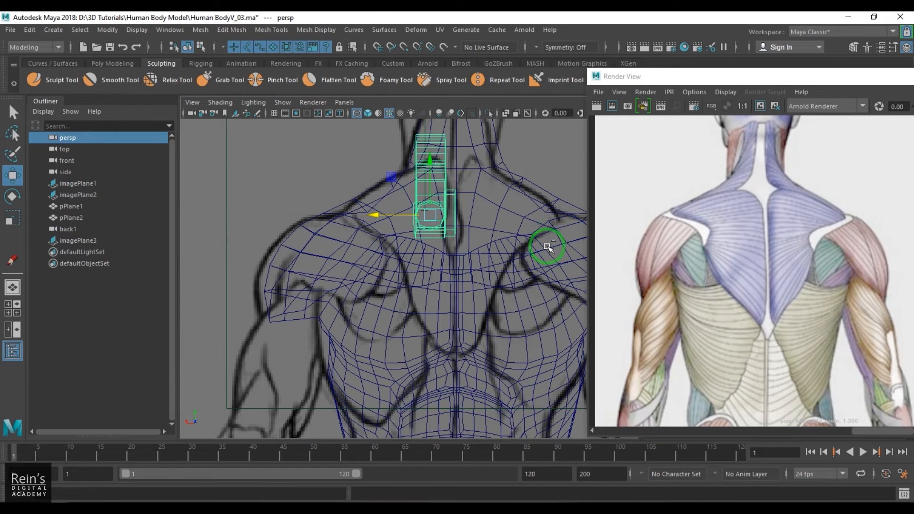
{"action": "key", "text": "ctrl+h"}
{"action": "middle_click_drag", "start_coordinate": [435, 300], "coordinate": [428, 291], "text": "alt"}
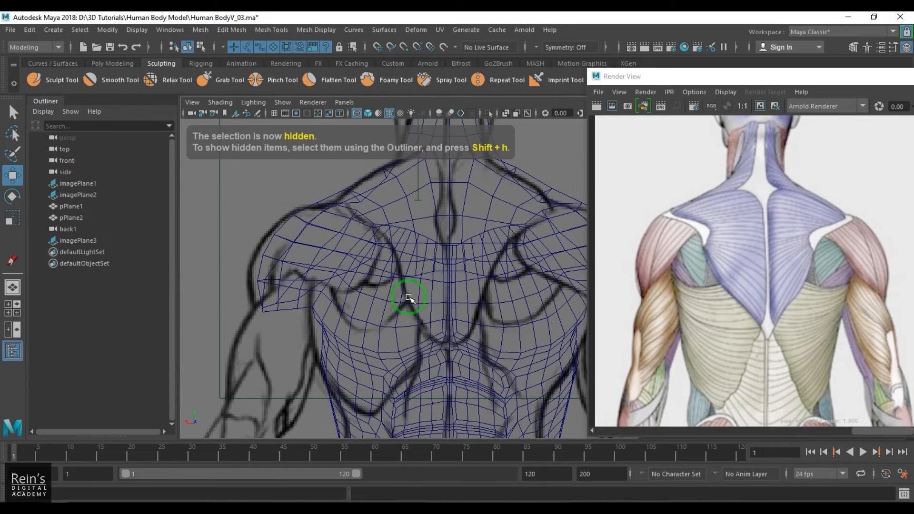
{"action": "left_click", "coordinate": [76, 230]}
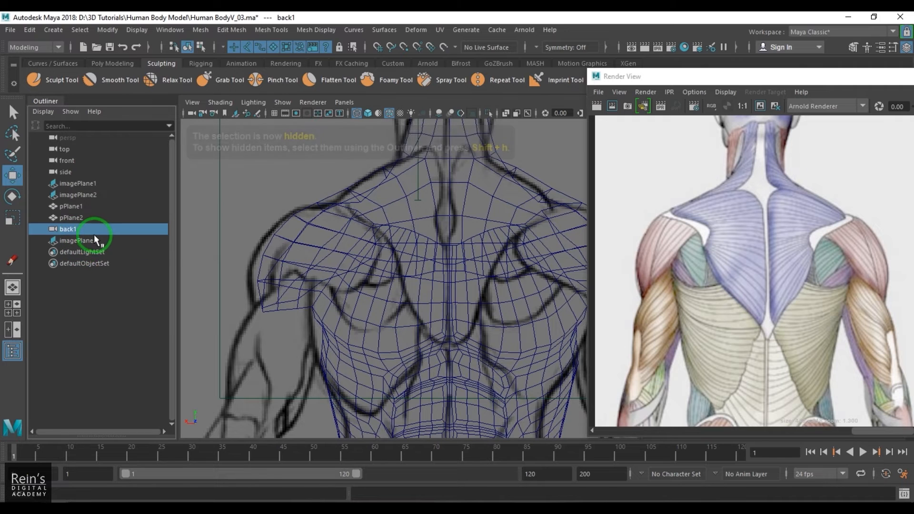
{"action": "left_click", "coordinate": [73, 170], "text": "ctrl"}
{"action": "left_click_drag", "start_coordinate": [72, 162], "coordinate": [71, 150], "text": "ctrl"}
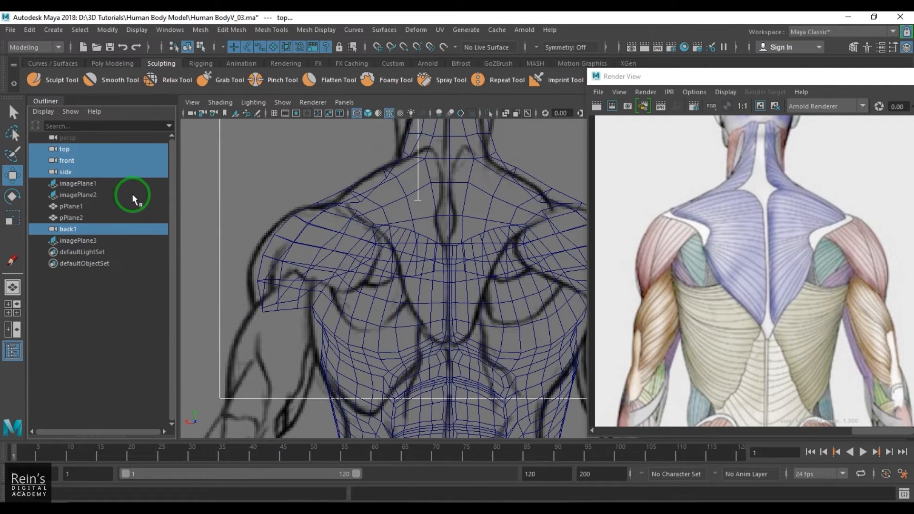
{"action": "key", "text": "ctrl+h"}
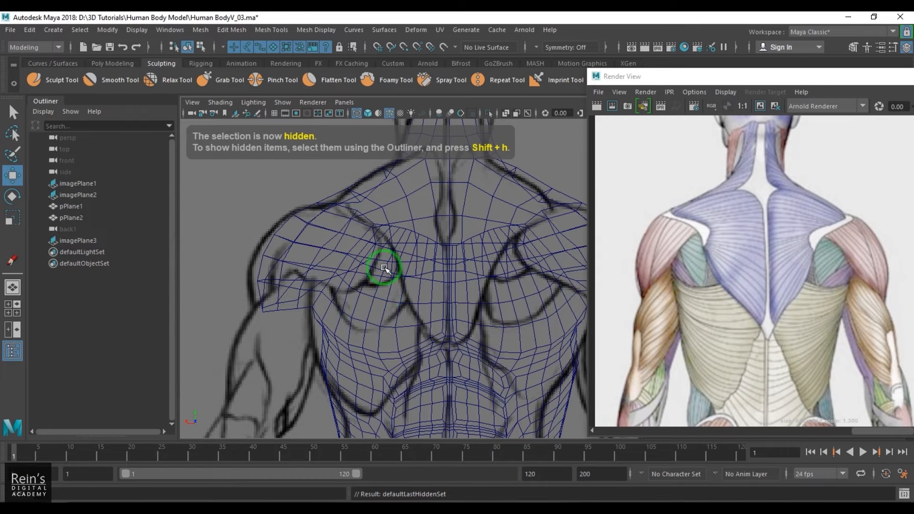
- Extrude the two lower border edges of the upper back beside the spine straight down to form the lower trapezius
{"action": "key", "text": "5"}
{"action": "left_click", "coordinate": [391, 282]}
{"action": "middle_click_drag", "start_coordinate": [396, 283], "coordinate": [374, 240], "text": "alt"}
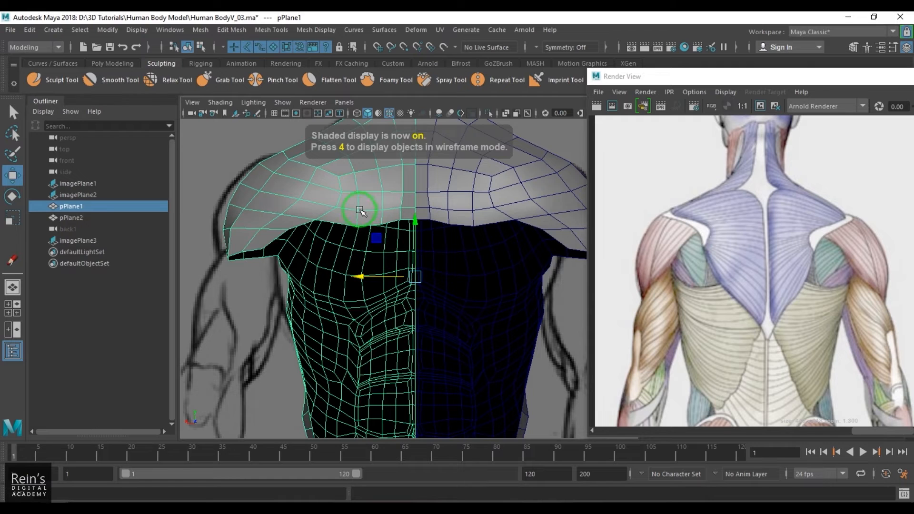
{"action": "key", "text": "F10"}
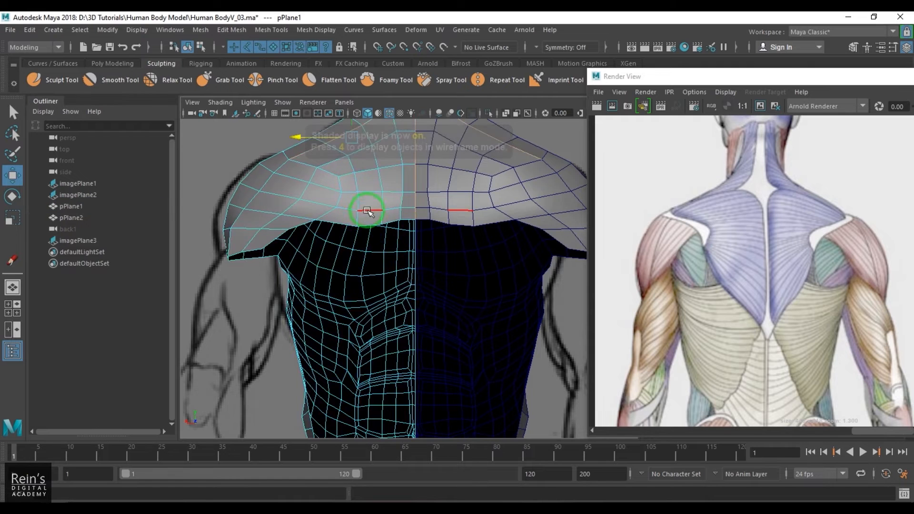
{"action": "left_click", "coordinate": [368, 223]}
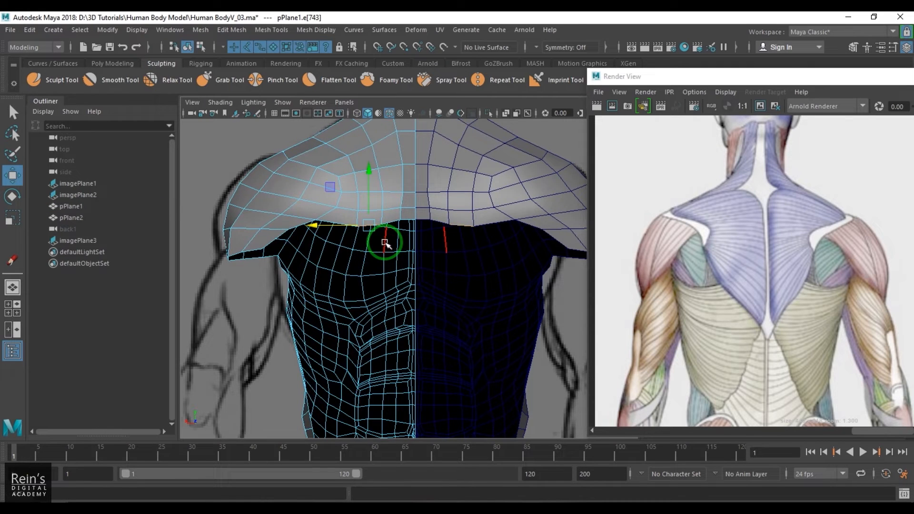
{"action": "key", "text": "4"}
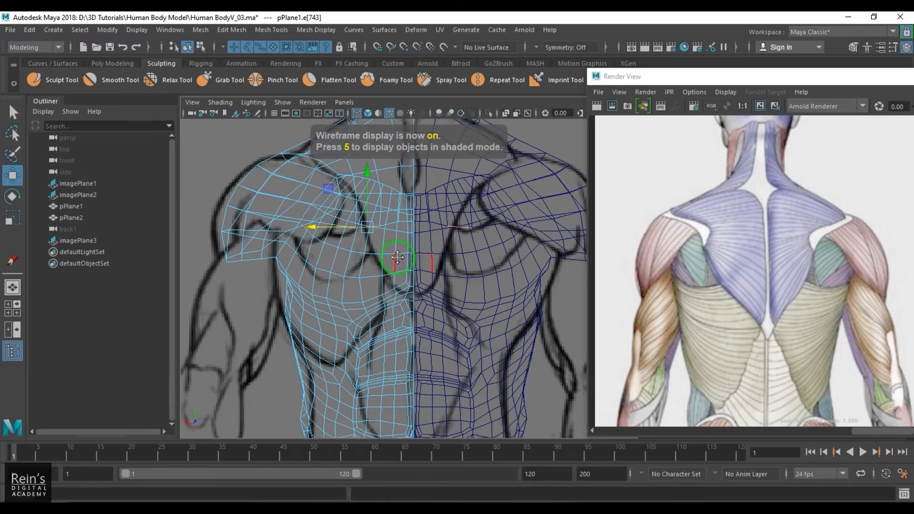
{"action": "middle_click_drag", "start_coordinate": [401, 257], "coordinate": [423, 271], "text": "alt"}
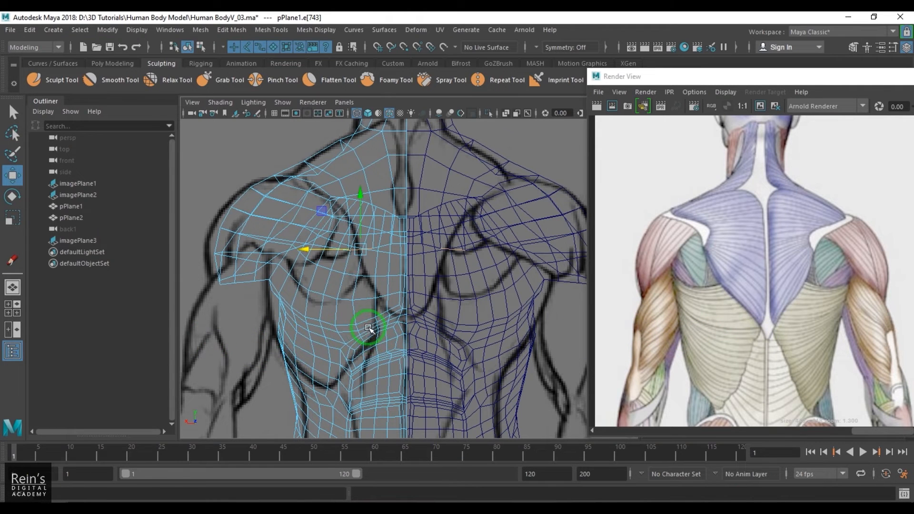
{"action": "key", "text": "5"}
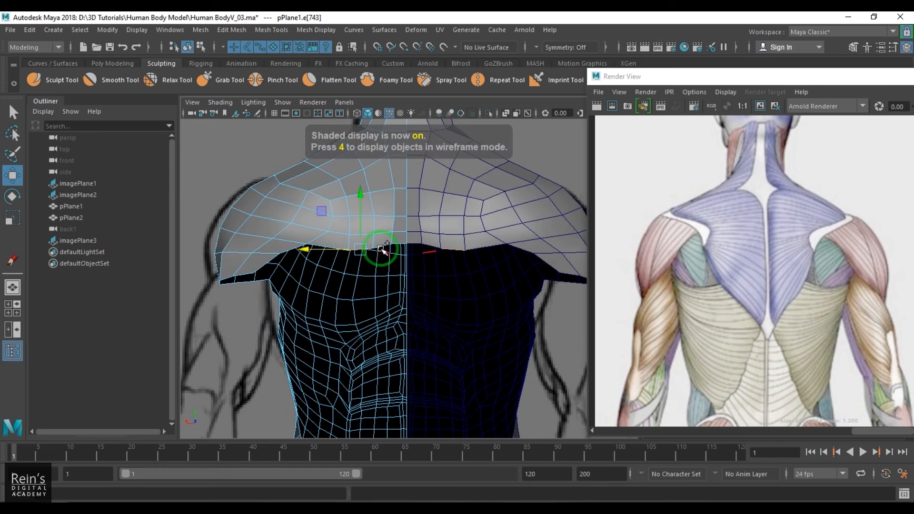
{"action": "left_click", "coordinate": [384, 249], "text": "shift"}
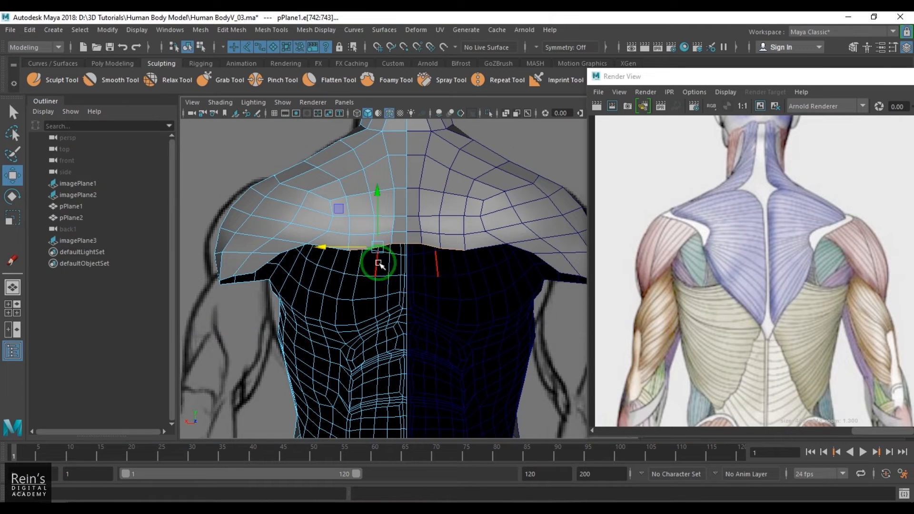
{"action": "left_click_drag", "start_coordinate": [373, 203], "coordinate": [386, 287]}
{"action": "scroll", "coordinate": [388, 297], "scroll_direction": "up", "scroll_amount": 5}
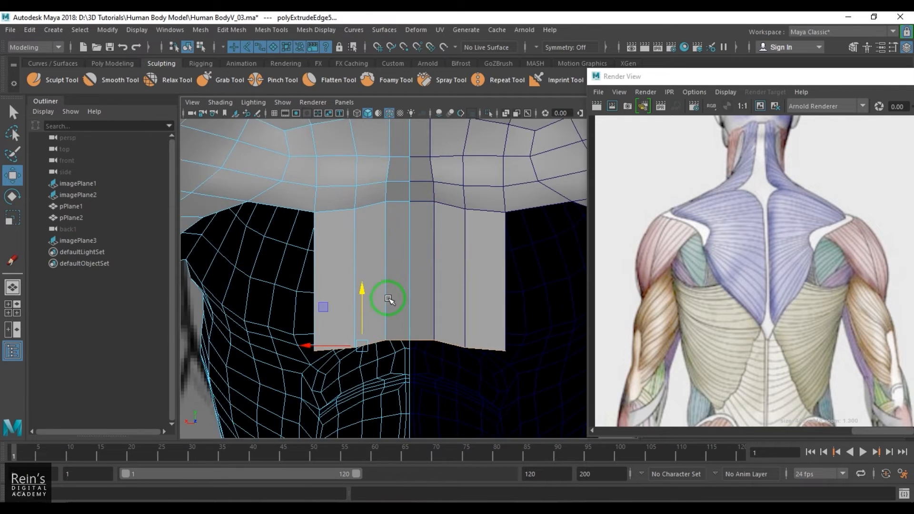
- Move the extruded bottom edges in the side view to follow the reference's back profile, then return to the perspective view
{"action": "scroll", "coordinate": [389, 302], "scroll_direction": "down", "scroll_amount": 8}
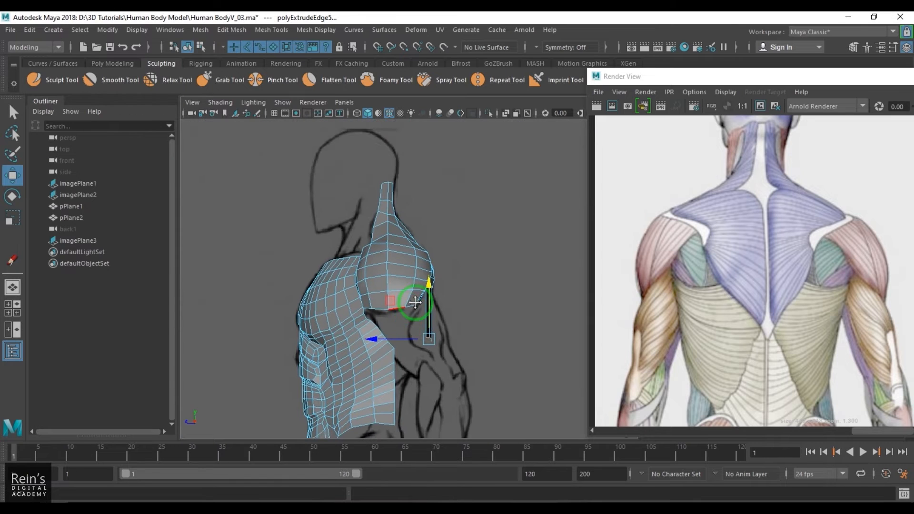
{"action": "scroll", "coordinate": [420, 286], "scroll_direction": "up", "scroll_amount": 3}
{"action": "left_click_drag", "start_coordinate": [384, 282], "coordinate": [410, 283]}
{"action": "key", "text": "space"}
{"action": "scroll", "coordinate": [410, 283], "scroll_direction": "up", "scroll_amount": 3}
{"action": "middle_click_drag", "start_coordinate": [423, 295], "coordinate": [432, 301], "text": "alt"}
{"action": "scroll", "coordinate": [432, 301], "scroll_direction": "up", "scroll_amount": 4}
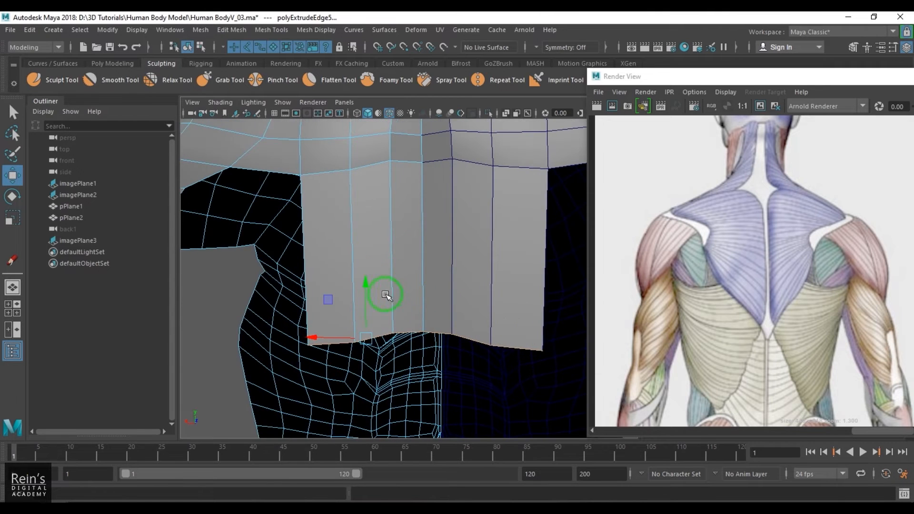
- Raise the extruded strip's bottom vertices progressively toward its outer side so the lower trapezius tapers to the spine
{"action": "key", "text": "F9"}
{"action": "left_click", "coordinate": [393, 332]}
{"action": "left_click_drag", "start_coordinate": [389, 302], "coordinate": [394, 285]}
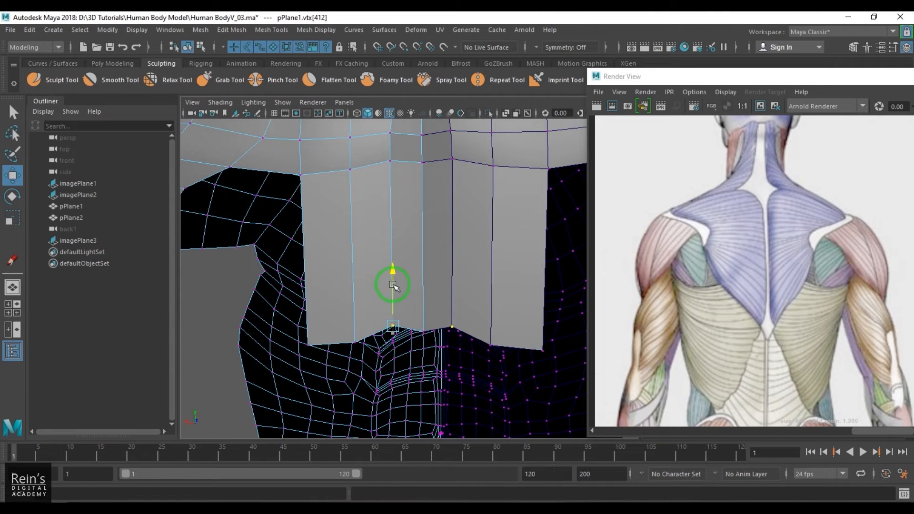
{"action": "left_click", "coordinate": [353, 341]}
{"action": "left_click_drag", "start_coordinate": [353, 312], "coordinate": [356, 263]}
{"action": "left_click", "coordinate": [309, 346]}
{"action": "left_click_drag", "start_coordinate": [306, 310], "coordinate": [276, 216]}
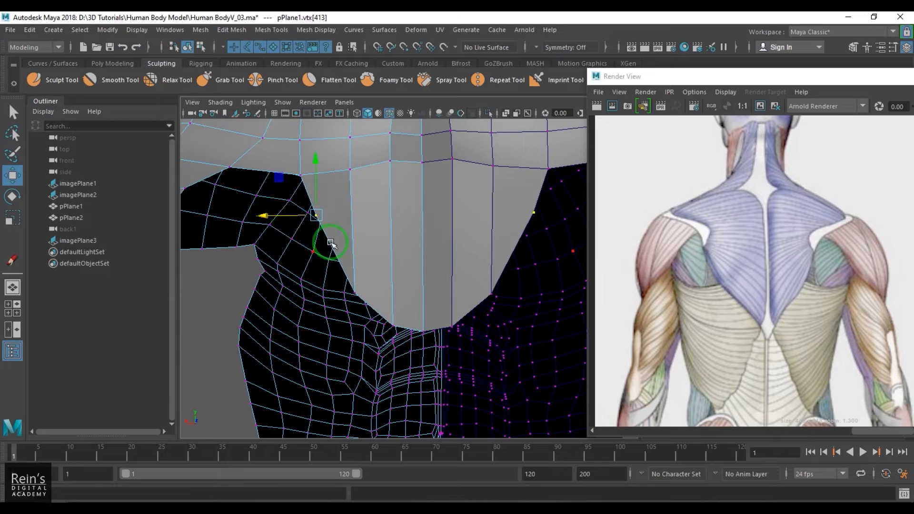
- Cut a horizontal edge row across the upper part of the tapered strip with Multi-Cut, from its outer border to the center line
{"action": "scroll", "coordinate": [331, 245], "scroll_direction": "down", "scroll_amount": 6}
{"action": "left_click_drag", "start_coordinate": [405, 279], "coordinate": [382, 280], "text": "alt"}
{"action": "scroll", "coordinate": [408, 291], "scroll_direction": "up", "scroll_amount": 6}
{"action": "right_click_drag", "start_coordinate": [374, 288], "coordinate": [421, 252]}
{"action": "scroll", "coordinate": [371, 296], "scroll_direction": "up", "scroll_amount": 3}
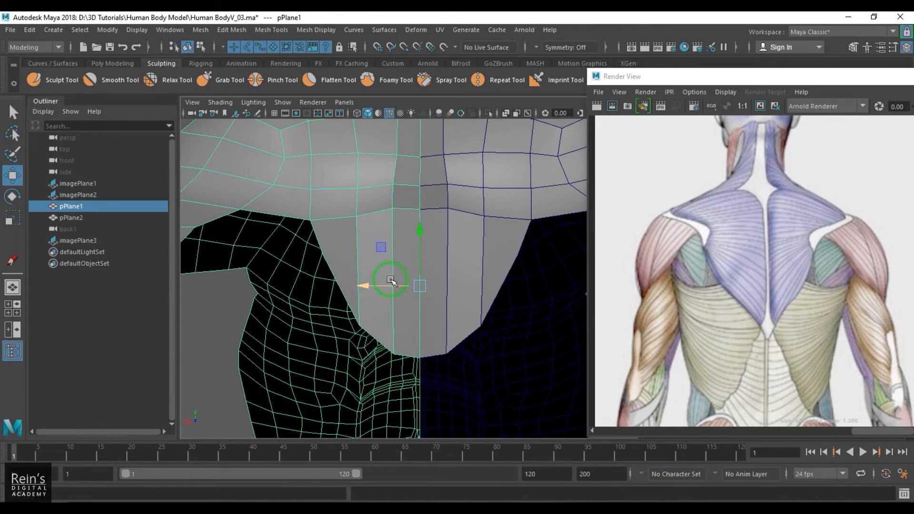
{"action": "right_click_drag", "start_coordinate": [372, 223], "coordinate": [316, 222], "text": "shift"}
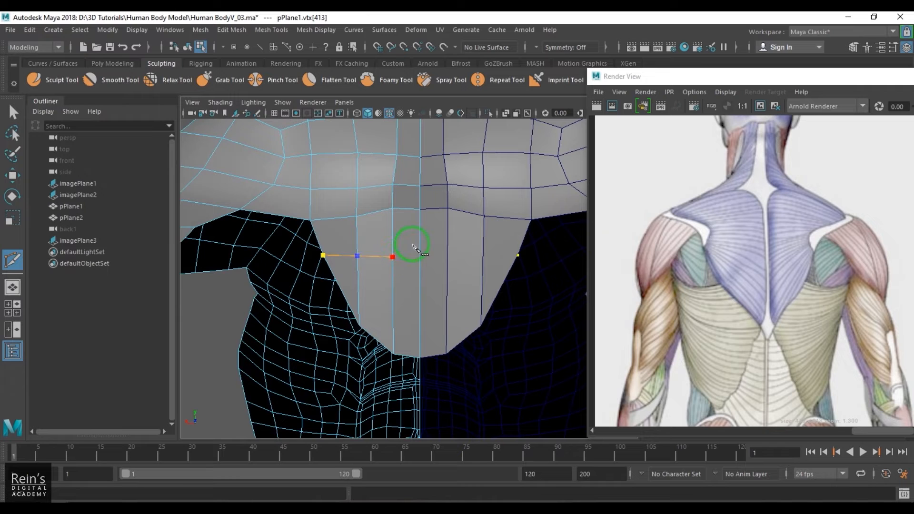
{"action": "right_click", "coordinate": [427, 277]}
- Finish the cut and adjust the new edge row's vertices from below so the lower trapezius curves with the back
{"action": "left_click_drag", "start_coordinate": [396, 278], "coordinate": [384, 220], "text": "alt"}
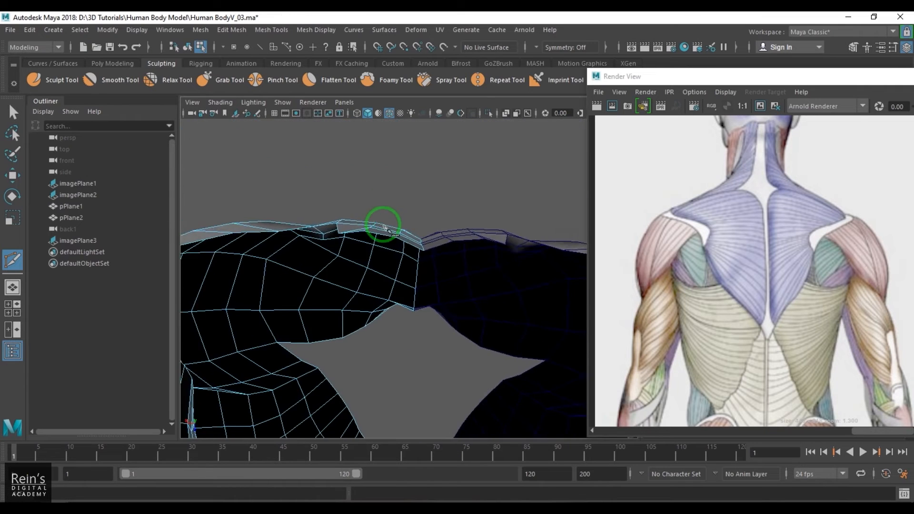
{"action": "middle_click_drag", "start_coordinate": [384, 220], "coordinate": [423, 320], "text": "alt"}
{"action": "key", "text": "w"}
{"action": "left_click", "coordinate": [319, 314]}
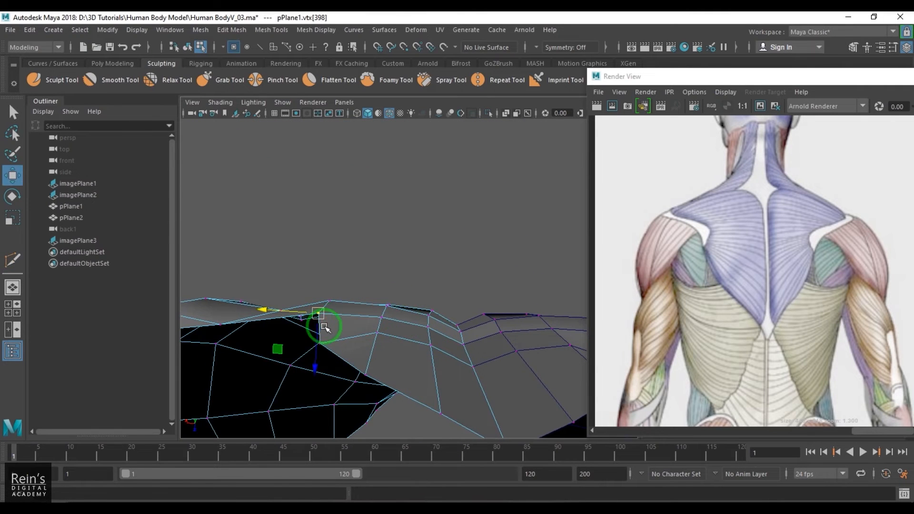
{"action": "left_click", "coordinate": [319, 315]}
{"action": "left_click_drag", "start_coordinate": [330, 352], "coordinate": [331, 341], "text": "alt"}
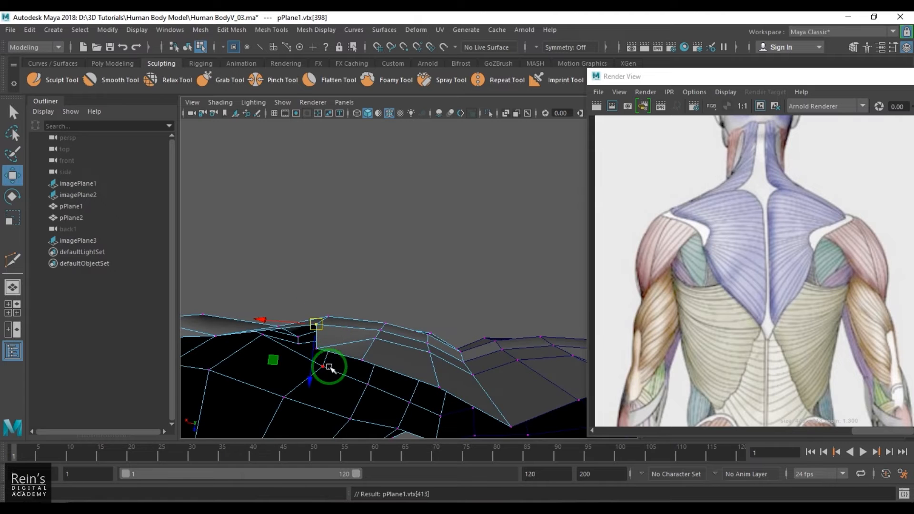
{"action": "left_click", "coordinate": [375, 337]}
{"action": "scroll", "coordinate": [391, 332], "scroll_direction": "down", "scroll_amount": 3}
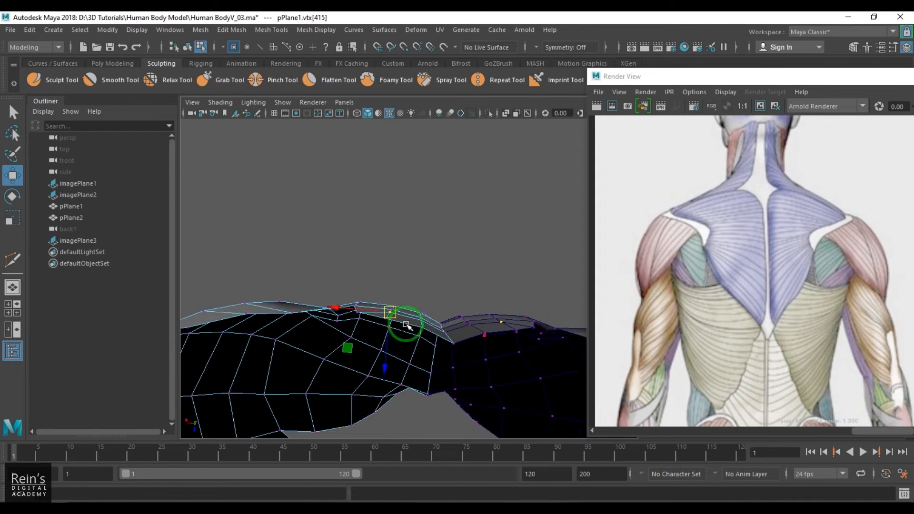
{"action": "left_click_drag", "start_coordinate": [406, 324], "coordinate": [404, 378], "text": "alt"}
{"action": "right_click_drag", "start_coordinate": [397, 313], "coordinate": [429, 293]}
{"action": "left_click_drag", "start_coordinate": [429, 294], "coordinate": [384, 336], "text": "alt"}
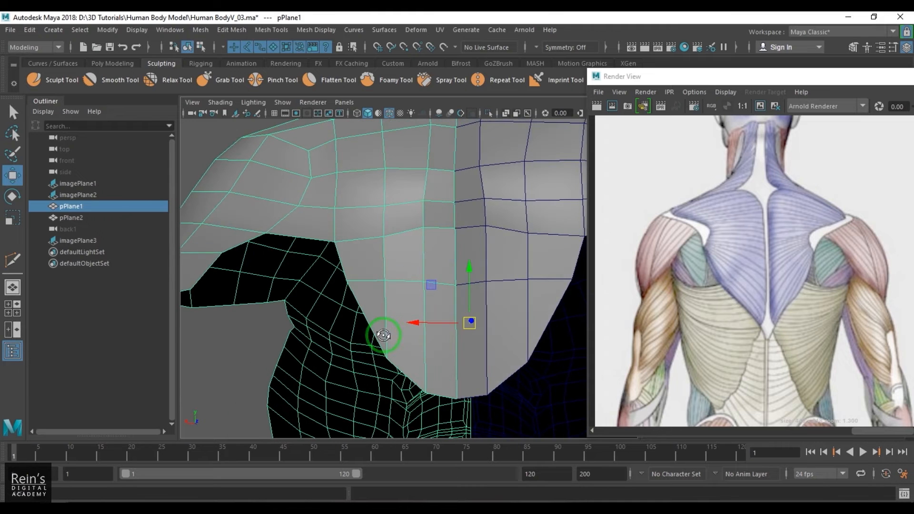
- Lower the new row's vertices progressively toward the spine, including the center-line vertex, so the row slopes down along the trapezius taper
{"action": "left_click_drag", "start_coordinate": [384, 290], "coordinate": [384, 310], "text": "alt"}
{"action": "right_click_drag", "start_coordinate": [353, 305], "coordinate": [353, 304]}
{"action": "left_click", "coordinate": [372, 298]}
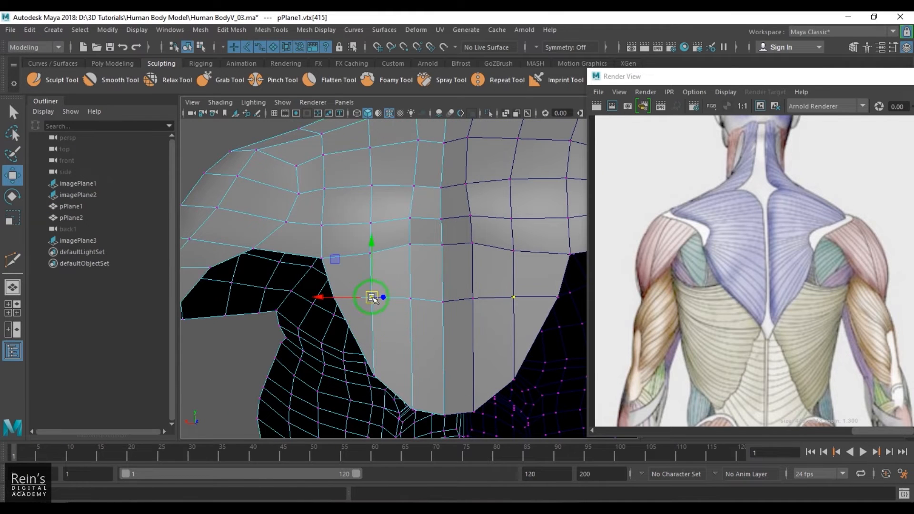
{"action": "left_click_drag", "start_coordinate": [372, 246], "coordinate": [408, 325]}
{"action": "left_click", "coordinate": [412, 299]}
{"action": "left_click", "coordinate": [444, 303]}
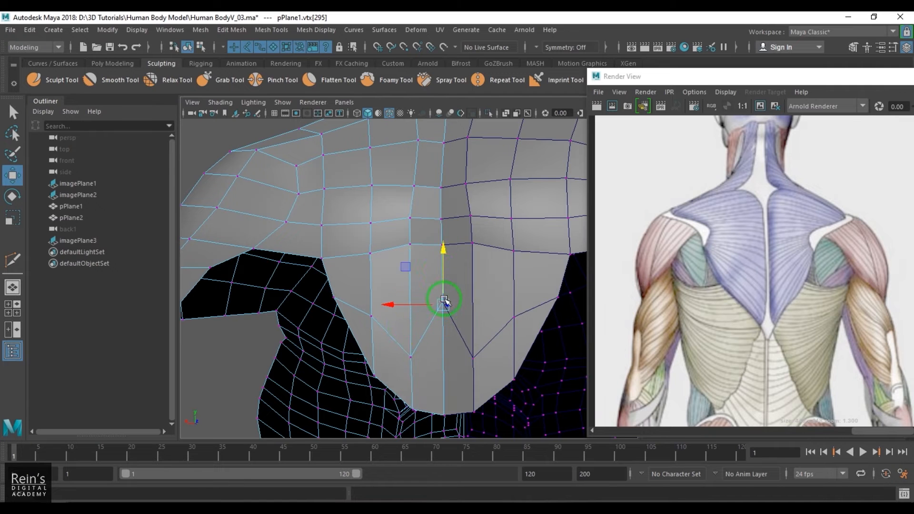
{"action": "left_click_drag", "start_coordinate": [444, 272], "coordinate": [463, 358]}
{"action": "left_click", "coordinate": [236, 343]}
{"action": "left_click", "coordinate": [479, 302]}
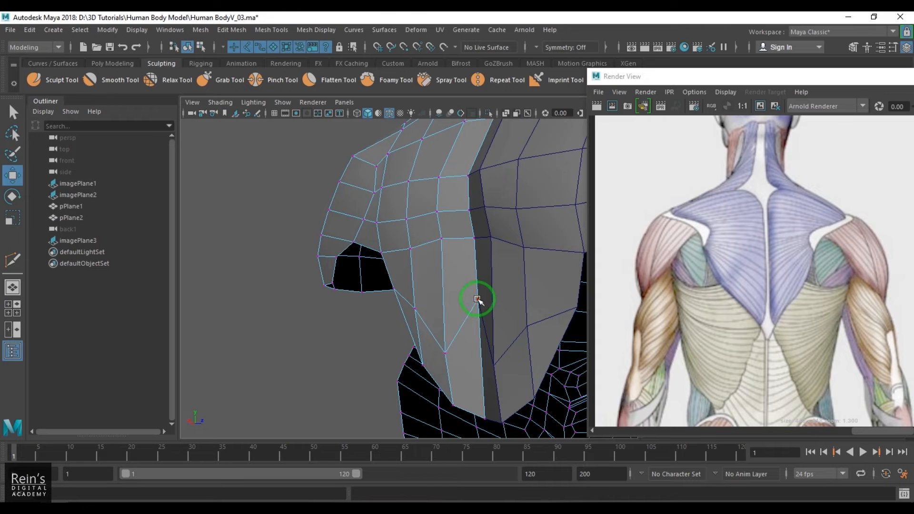
{"action": "left_click", "coordinate": [477, 299]}
{"action": "left_click_drag", "start_coordinate": [480, 266], "coordinate": [483, 345]}
- Lower the row's vertex beside the center line near the tip and the next outer vertex to run parallel with the border
{"action": "left_click_drag", "start_coordinate": [441, 372], "coordinate": [440, 308], "text": "alt"}
{"action": "key", "text": "Left"}
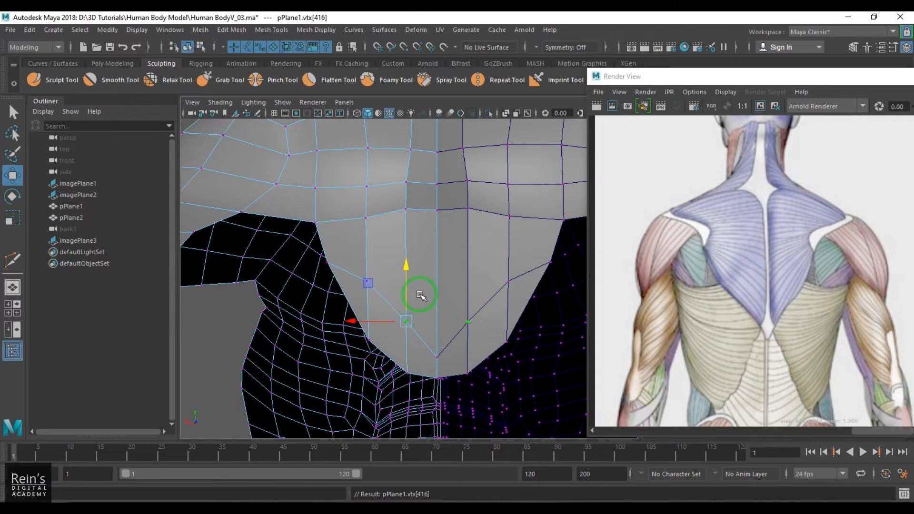
{"action": "left_click_drag", "start_coordinate": [405, 270], "coordinate": [406, 299]}
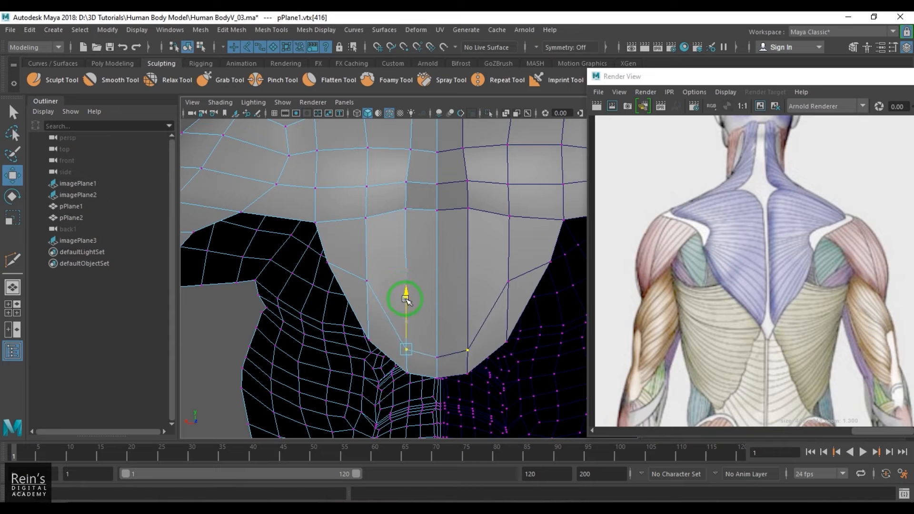
{"action": "key", "text": "Up"}
{"action": "left_click", "coordinate": [367, 279]}
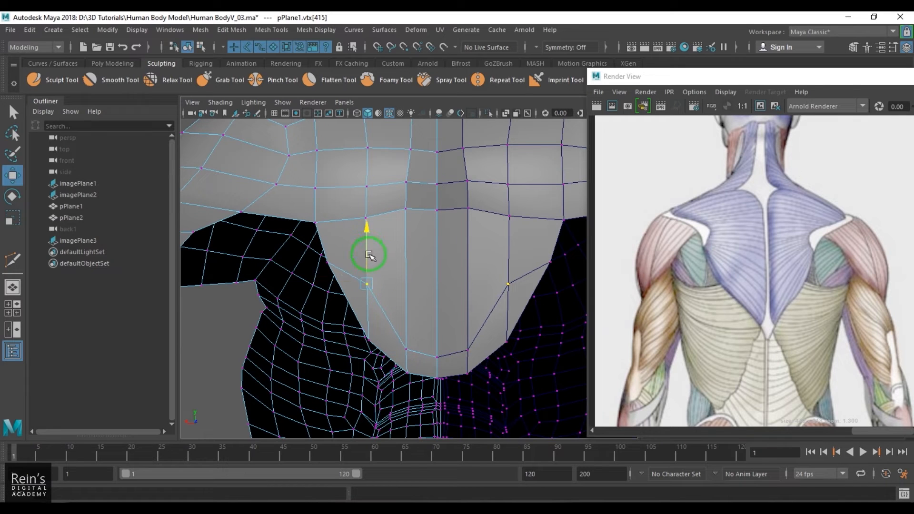
{"action": "left_click_drag", "start_coordinate": [366, 251], "coordinate": [371, 265]}
- Move the second vertex column outward toward the shoulder blade, starting at the upper back's lower border and working upward
{"action": "left_click", "coordinate": [364, 219]}
{"action": "middle_click_drag", "start_coordinate": [376, 254], "coordinate": [379, 277], "text": "alt"}
{"action": "left_click_drag", "start_coordinate": [332, 245], "coordinate": [310, 245]}
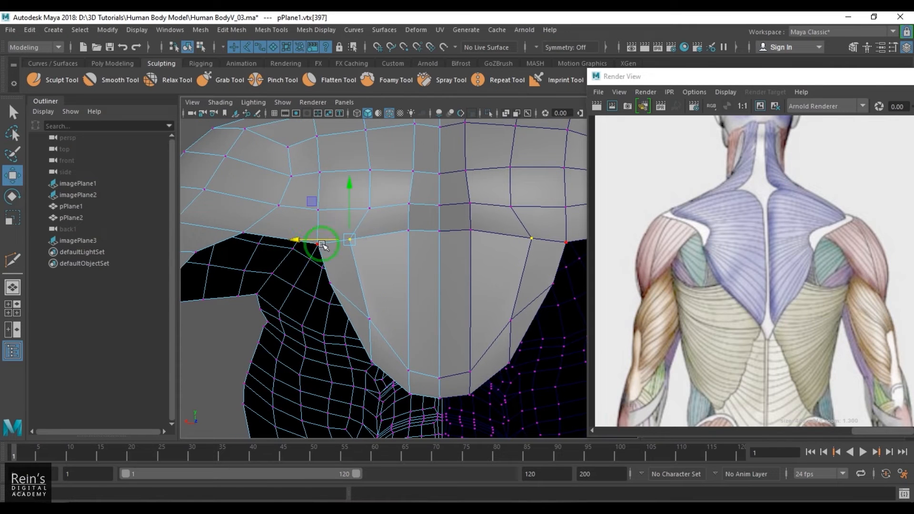
{"action": "key", "text": "Up"}
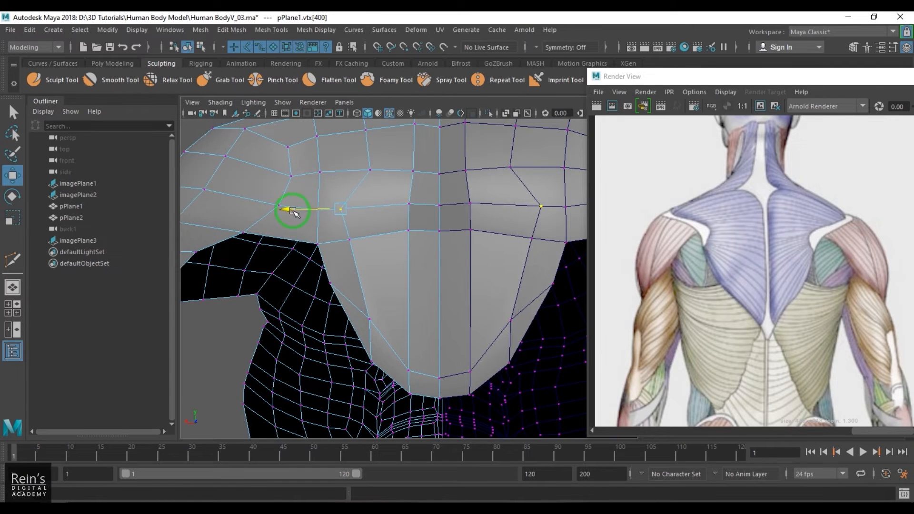
{"action": "key", "text": "Up"}
{"action": "key", "text": "Up"}
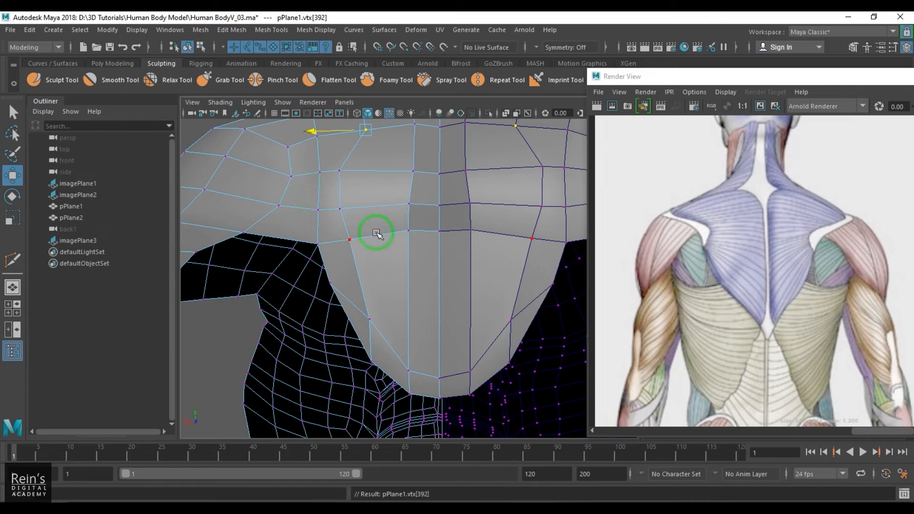
- Continue shifting the same column's vertices outward over the upper back up to the shoulder slope
{"action": "middle_click_drag", "start_coordinate": [386, 240], "coordinate": [388, 332], "text": "alt"}
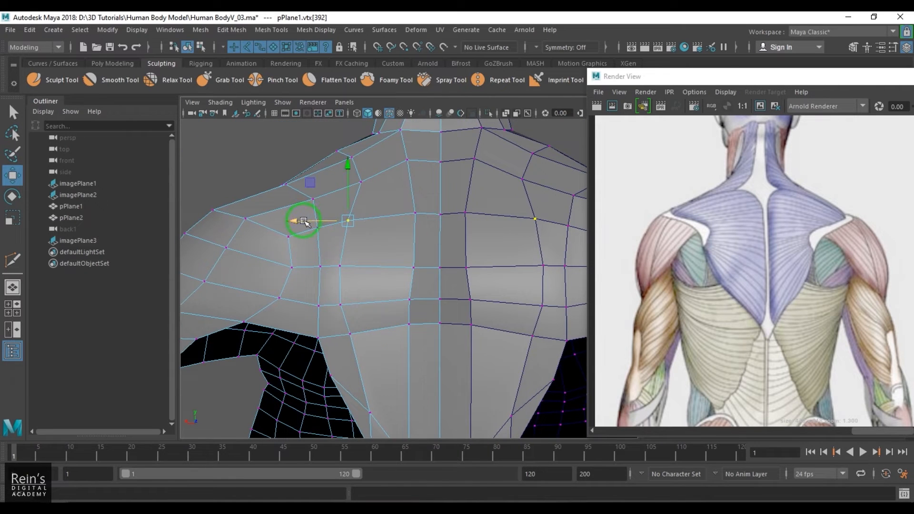
{"action": "key", "text": "Up"}
{"action": "left_click_drag", "start_coordinate": [361, 182], "coordinate": [335, 189]}
{"action": "key", "text": "Up"}
{"action": "left_click_drag", "start_coordinate": [352, 158], "coordinate": [315, 162]}
{"action": "key", "text": "Up"}
- Cut a short edge from the lower trapezius' inner row vertex to its outer border and delete the vertical edge below it
{"action": "middle_click_drag", "start_coordinate": [349, 334], "coordinate": [333, 243], "text": "alt"}
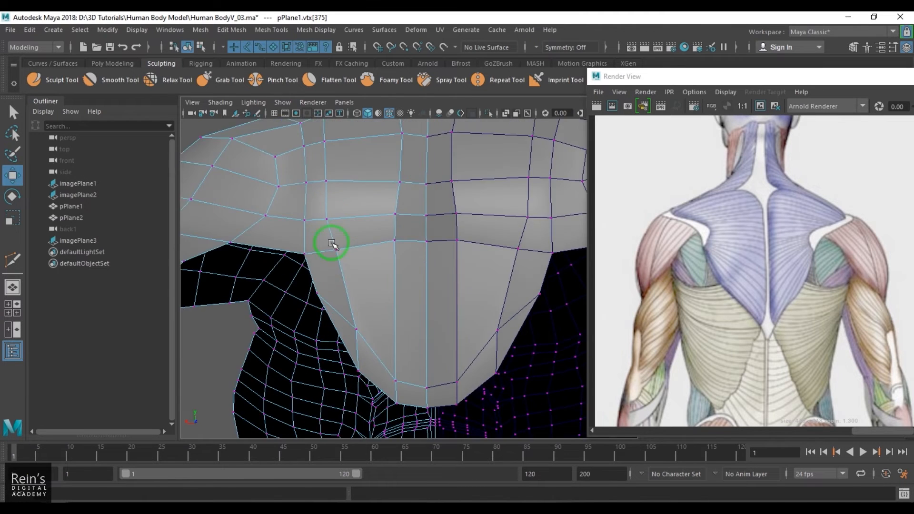
{"action": "right_click_drag", "start_coordinate": [333, 242], "coordinate": [345, 347], "text": "alt"}
{"action": "middle_click_drag", "start_coordinate": [344, 347], "coordinate": [359, 274], "text": "alt"}
{"action": "right_click_drag", "start_coordinate": [359, 273], "coordinate": [315, 202]}
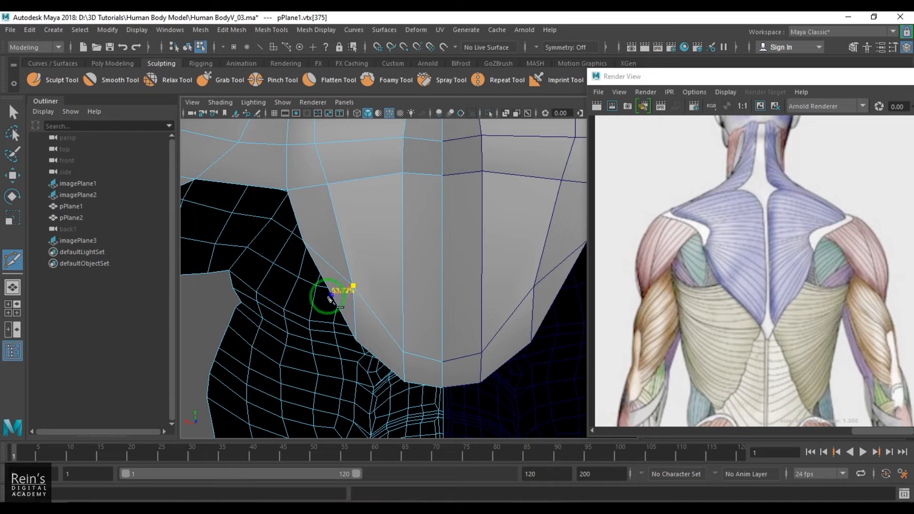
{"action": "key", "text": "w"}
{"action": "left_click", "coordinate": [354, 312]}
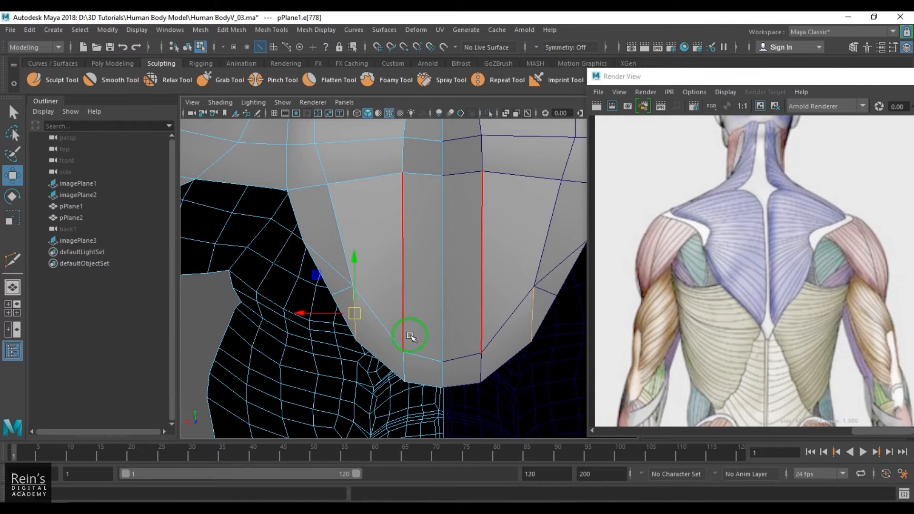
{"action": "key", "text": "Delete"}
- Delete the spare vertices on the lower trapezius' outer border and the leftover diagonal edge between the row vertex and border
{"action": "right_click_drag", "start_coordinate": [379, 336], "coordinate": [349, 338]}
{"action": "left_click", "coordinate": [357, 342]}
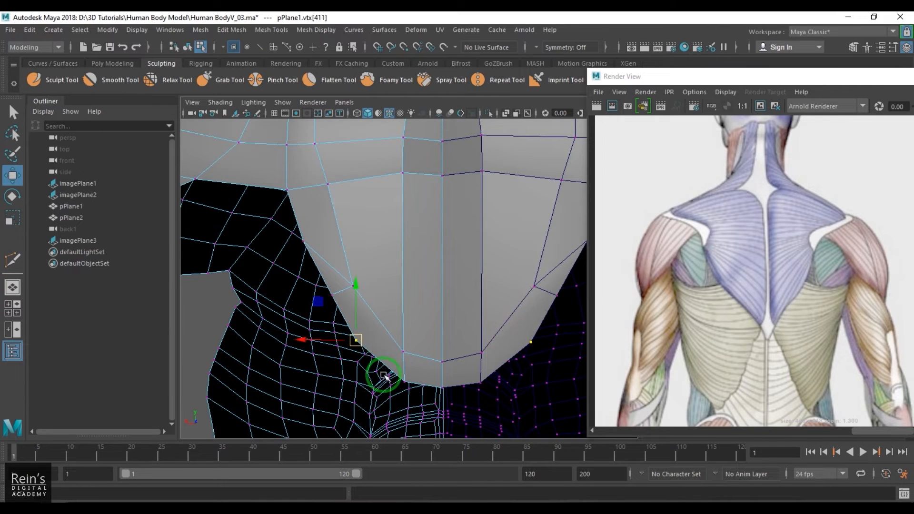
{"action": "key", "text": "Delete"}
{"action": "key", "text": "F10"}
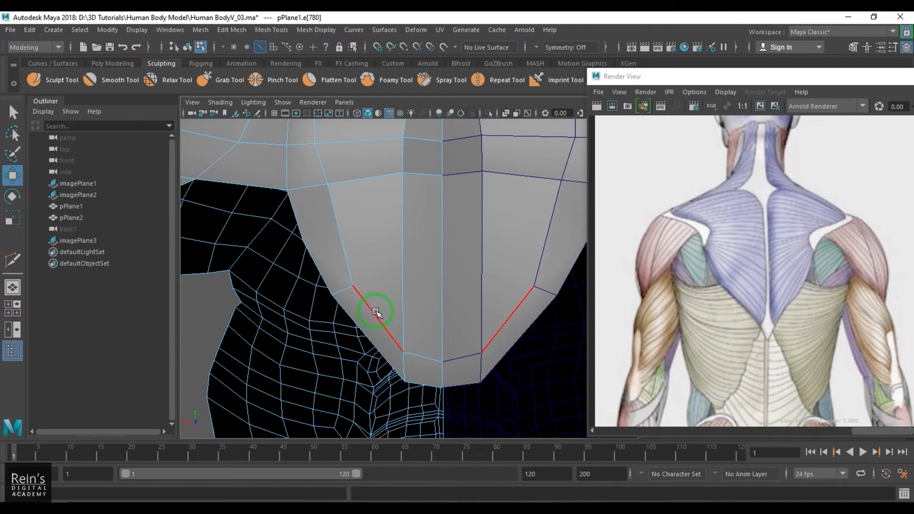
{"action": "key", "text": "F9"}
{"action": "left_click", "coordinate": [306, 245]}
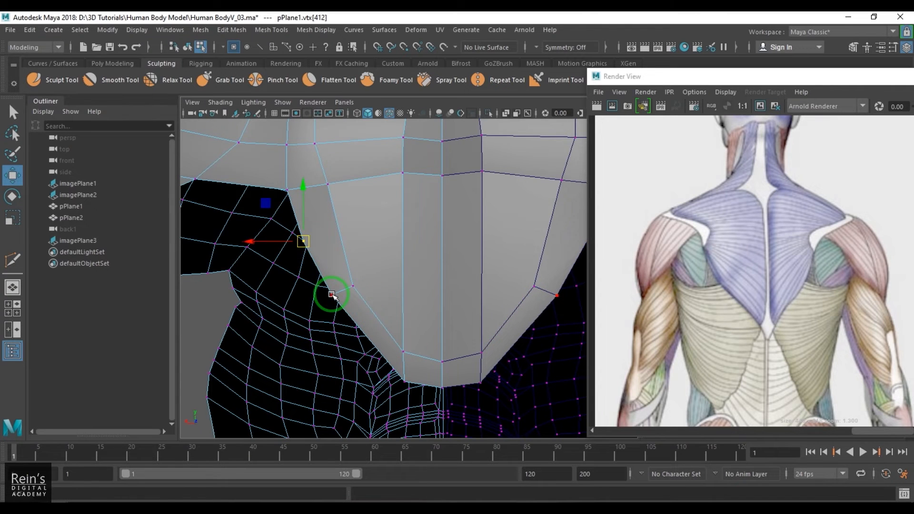
{"action": "key", "text": "Delete"}
- Insert a horizontal edge loop across the lower trapezius and a vertical loop between its outer column and spine column with Multi-Cut
{"action": "right_click_drag", "start_coordinate": [386, 302], "coordinate": [412, 276]}
{"action": "scroll", "coordinate": [413, 276], "scroll_direction": "down", "scroll_amount": 5}
{"action": "left_click_drag", "start_coordinate": [391, 313], "coordinate": [408, 298], "text": "alt"}
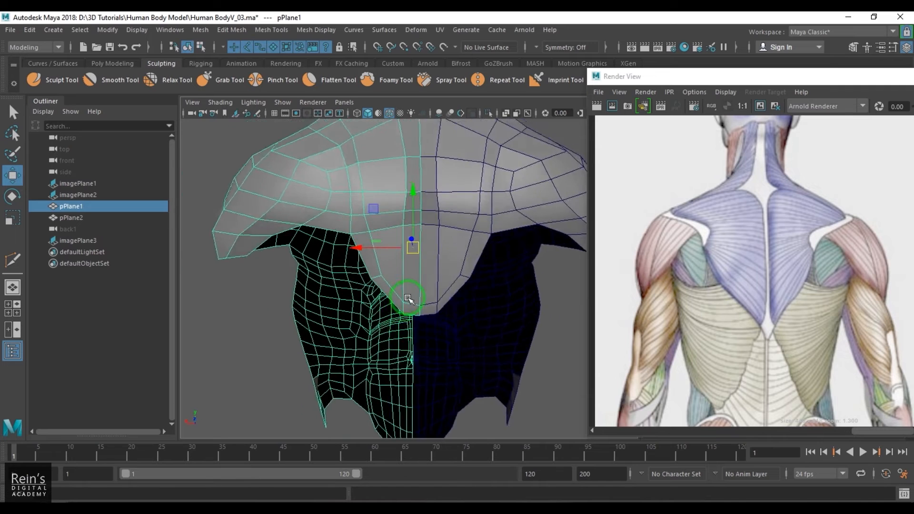
{"action": "scroll", "coordinate": [432, 229], "scroll_direction": "up", "scroll_amount": 3}
{"action": "right_click_drag", "start_coordinate": [398, 182], "coordinate": [336, 182], "text": "shift"}
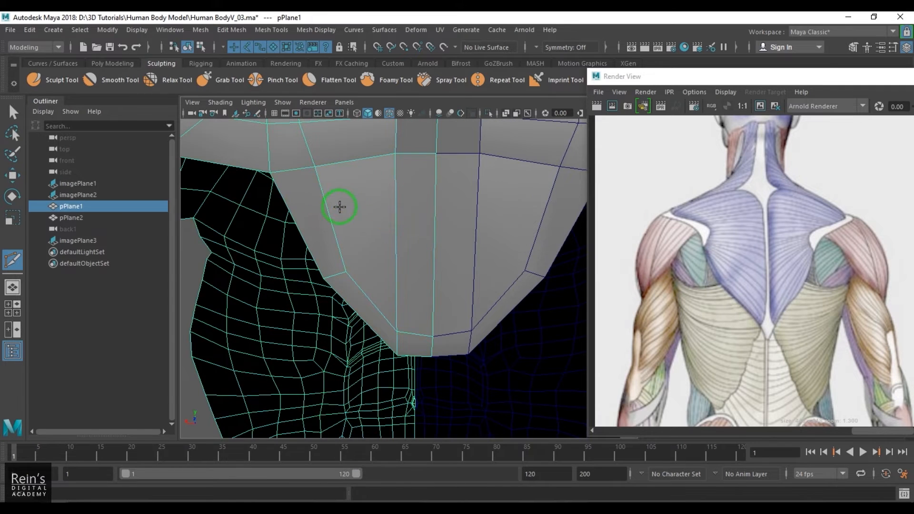
{"action": "left_click", "coordinate": [333, 211], "text": "ctrl"}
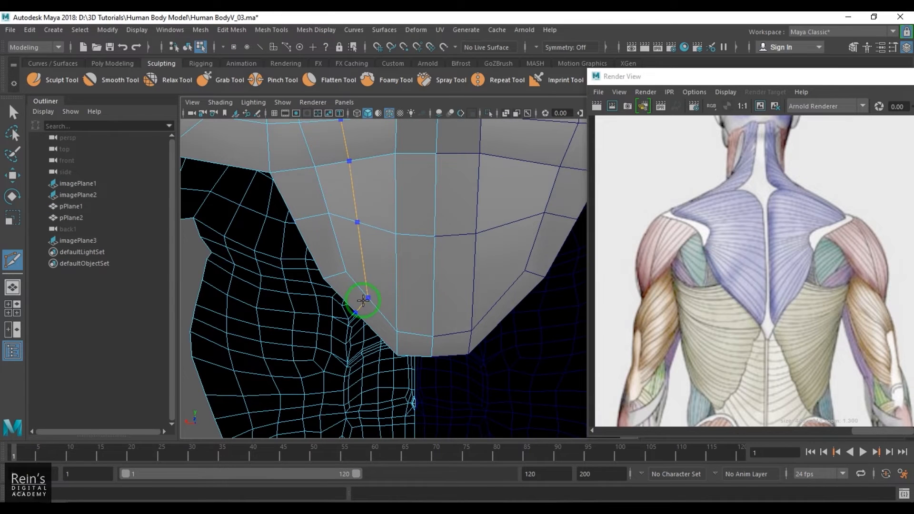
{"action": "left_click", "coordinate": [370, 300], "text": "ctrl"}
{"action": "scroll", "coordinate": [446, 298], "scroll_direction": "down", "scroll_amount": 5}
{"action": "middle_click_drag", "start_coordinate": [408, 230], "coordinate": [408, 267], "text": "alt"}
{"action": "mouse_move", "coordinate": [408, 267]}
{"action": "left_mouse_down", "text": "alt"}
{"action": "mouse_move", "coordinate": [556, 280]}
{"action": "mouse_move", "coordinate": [389, 277]}
{"action": "mouse_move", "coordinate": [405, 270]}
{"action": "left_mouse_up", "text": "alt"}
{"action": "key", "text": "w"}
- Select the edge run crossing the top of the shoulder and start the Slide Edge tool, moving the reference window aside
{"action": "middle_click_drag", "start_coordinate": [370, 229], "coordinate": [382, 264], "text": "alt"}
{"action": "scroll", "coordinate": [378, 272], "scroll_direction": "up", "scroll_amount": 2}
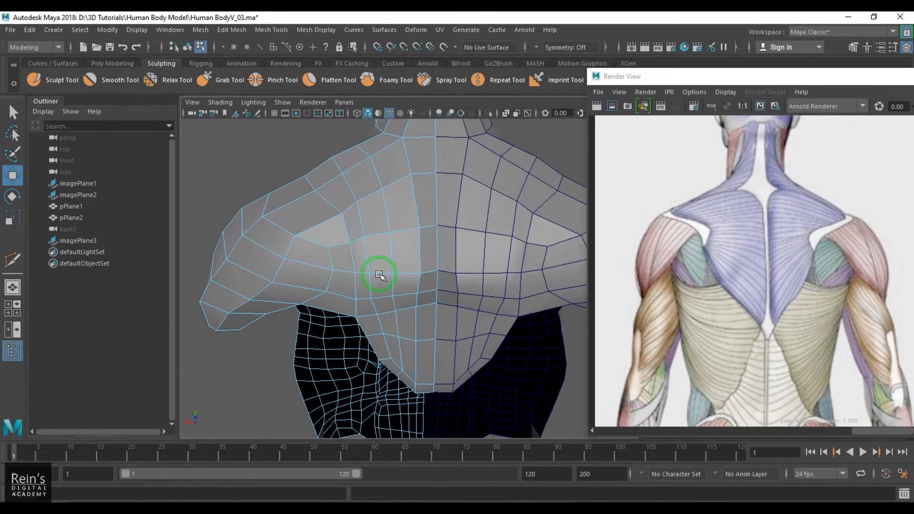
{"action": "right_click_drag", "start_coordinate": [340, 271], "coordinate": [338, 234]}
{"action": "left_click", "coordinate": [322, 203]}
{"action": "left_click_drag", "start_coordinate": [347, 243], "coordinate": [391, 256], "text": "alt"}
{"action": "left_click", "coordinate": [247, 240]}
{"action": "left_click_drag", "start_coordinate": [315, 244], "coordinate": [474, 173], "text": "alt"}
{"action": "left_click_drag", "start_coordinate": [640, 79], "coordinate": [699, 77]}
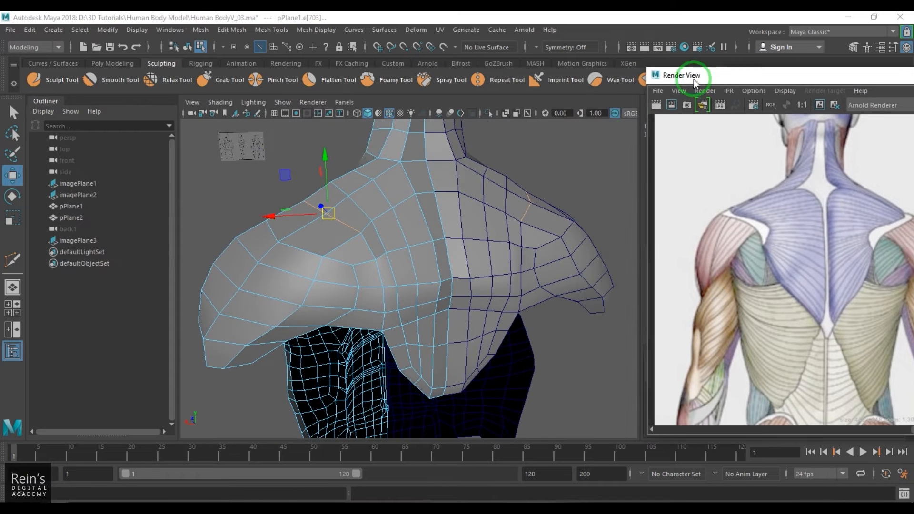
{"action": "left_click_drag", "start_coordinate": [481, 195], "coordinate": [374, 255], "text": "alt"}
{"action": "right_click_drag", "start_coordinate": [408, 219], "coordinate": [404, 276], "text": "shift"}
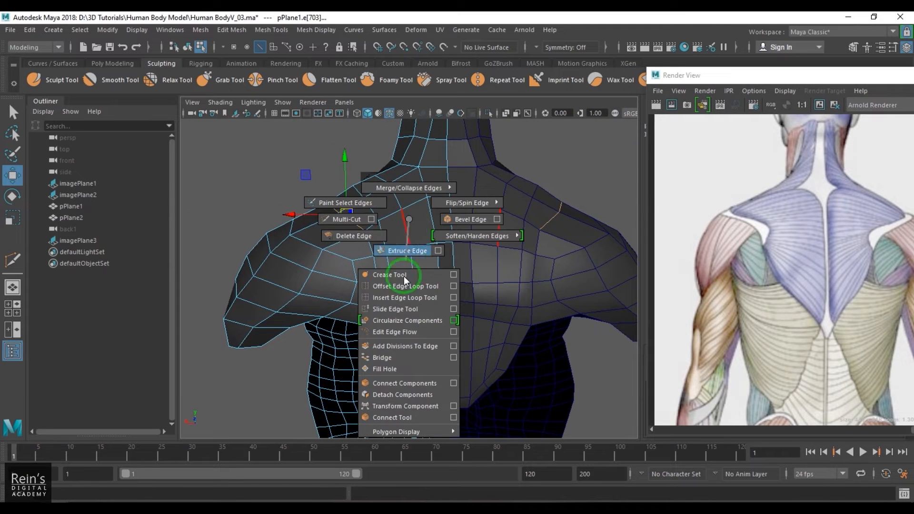
{"action": "right_click_drag", "start_coordinate": [402, 309], "coordinate": [403, 310], "text": "shift"}
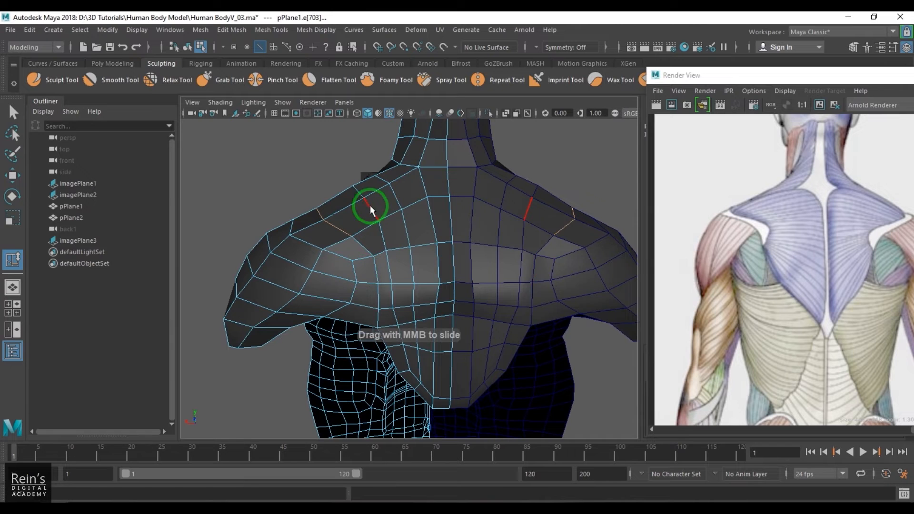
- Slide the edge runs across the shoulder, the column beside the spine and the lower trapezius' outer edges to even out their spacing
{"action": "left_click_drag", "start_coordinate": [365, 223], "coordinate": [447, 262], "text": "alt"}
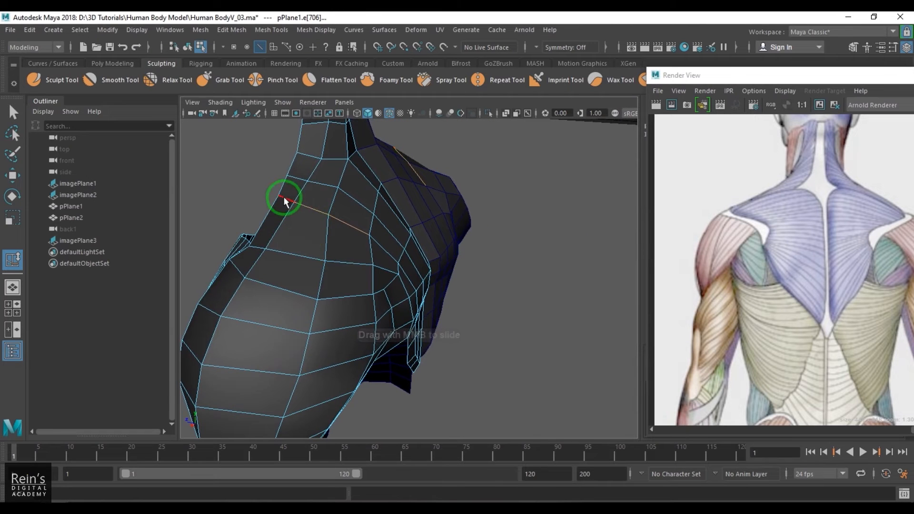
{"action": "left_click_drag", "start_coordinate": [393, 256], "coordinate": [316, 193], "text": "alt"}
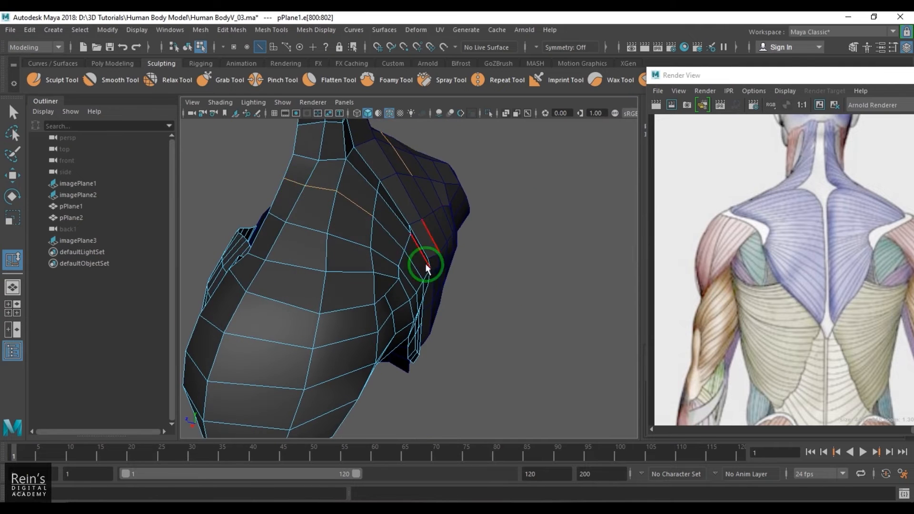
{"action": "left_click_drag", "start_coordinate": [423, 262], "coordinate": [398, 234], "text": "alt"}
{"action": "left_click_drag", "start_coordinate": [413, 281], "coordinate": [373, 270], "text": "alt"}
{"action": "left_click_drag", "start_coordinate": [378, 308], "coordinate": [391, 264], "text": "alt"}
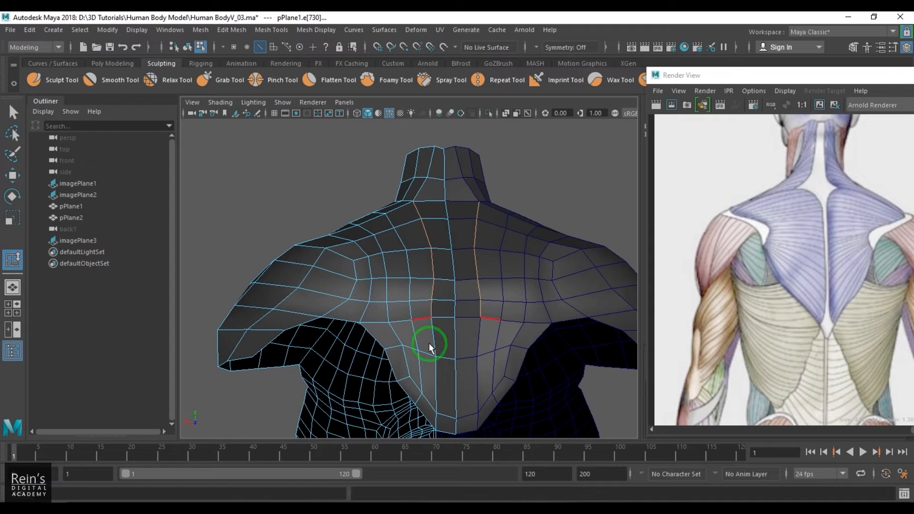
{"action": "left_click_drag", "start_coordinate": [429, 343], "coordinate": [403, 324], "text": "alt"}
{"action": "left_click", "coordinate": [398, 318]}
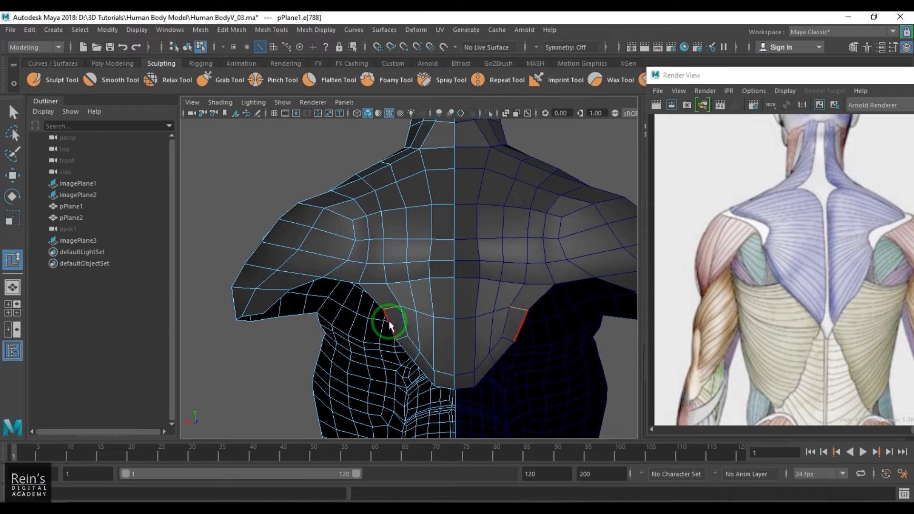
{"action": "key", "text": "w"}
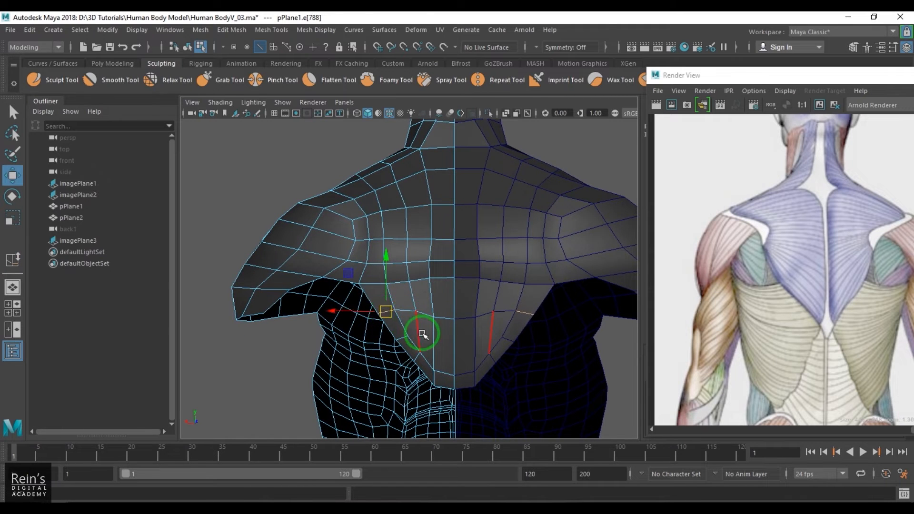
- Move the vertices along a lower trapezius row in depth, working from the outer border to the spine
{"action": "left_click_drag", "start_coordinate": [422, 332], "coordinate": [451, 289], "text": "alt"}
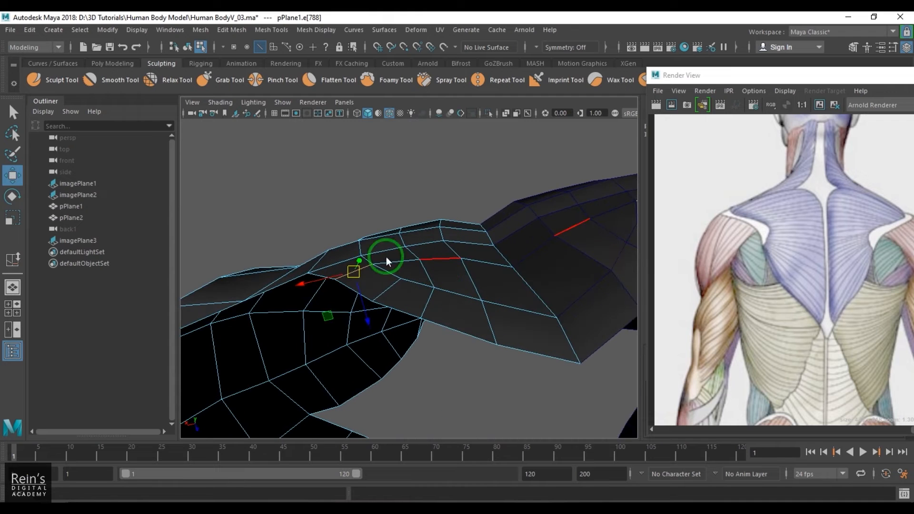
{"action": "key", "text": "F9"}
{"action": "left_click", "coordinate": [361, 256]}
{"action": "left_click_drag", "start_coordinate": [369, 294], "coordinate": [505, 292]}
{"action": "key", "text": "Right"}
{"action": "key", "text": "Right"}
{"action": "key", "text": "Right"}
{"action": "right_click_drag", "start_coordinate": [463, 290], "coordinate": [455, 268], "text": "alt"}
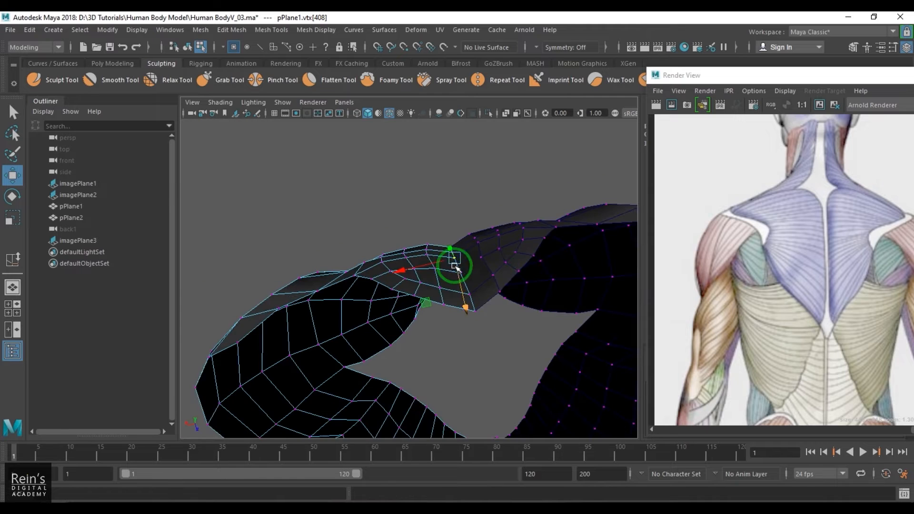
{"action": "left_click_drag", "start_coordinate": [437, 293], "coordinate": [441, 336], "text": "alt"}
- Enable the viewport's color-managed view transform and inspect the unselected torso from the back up to the neck
{"action": "key", "text": "F8"}
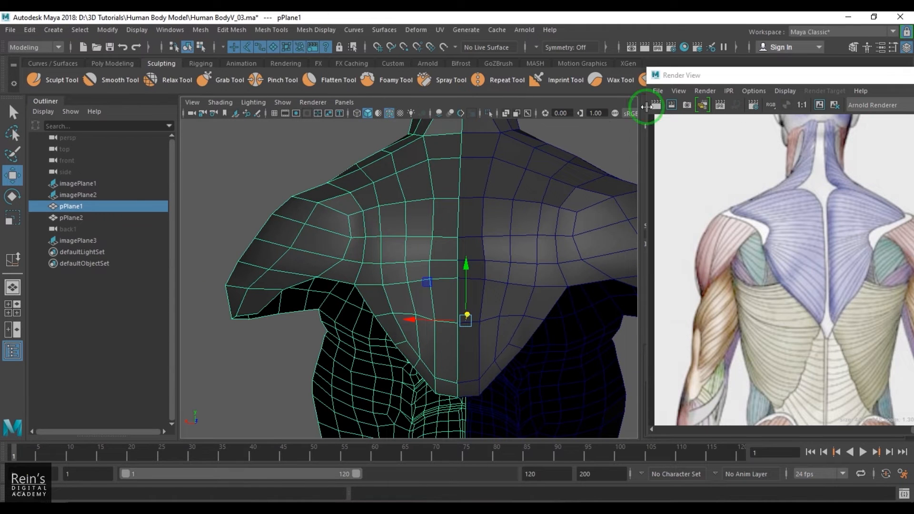
{"action": "left_click", "coordinate": [615, 114]}
{"action": "left_click", "coordinate": [303, 171]}
{"action": "scroll", "coordinate": [303, 170], "scroll_direction": "down", "scroll_amount": 5}
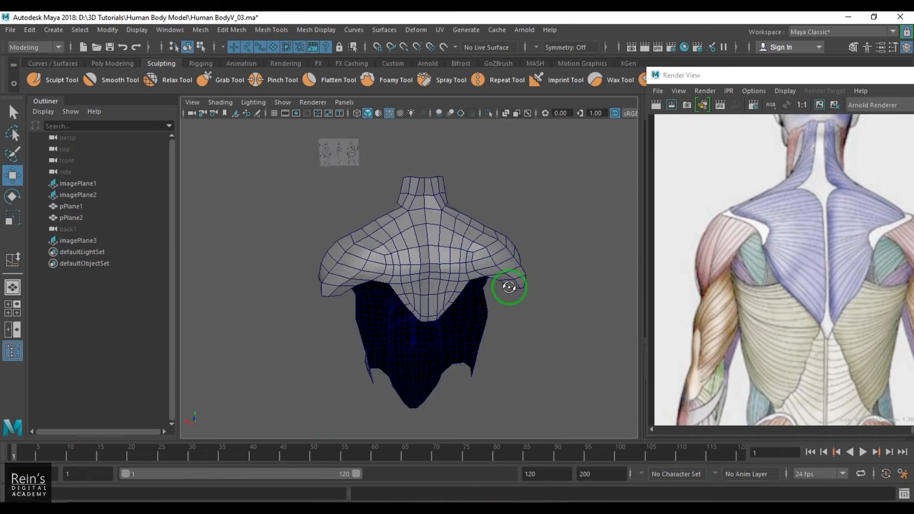
{"action": "left_click_drag", "start_coordinate": [511, 288], "coordinate": [626, 279], "text": "alt"}
{"action": "scroll", "coordinate": [429, 304], "scroll_direction": "down", "scroll_amount": 5}
{"action": "left_click_drag", "start_coordinate": [429, 305], "coordinate": [359, 302], "text": "alt"}
{"action": "scroll", "coordinate": [341, 297], "scroll_direction": "up", "scroll_amount": 5}
{"action": "scroll", "coordinate": [359, 302], "scroll_direction": "up", "scroll_amount": 6}
{"action": "middle_click_drag", "start_coordinate": [410, 257], "coordinate": [406, 287], "text": "alt"}
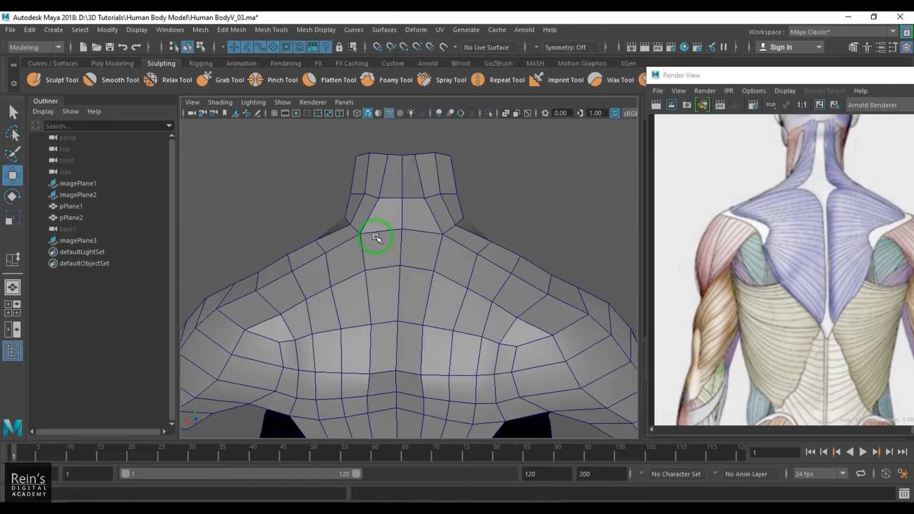
{"action": "scroll", "coordinate": [397, 242], "scroll_direction": "up", "scroll_amount": 1}
- Split the edge ring next to the spine with a new vertical loop and move the loop in depth to form the spine groove
{"action": "left_click", "coordinate": [391, 219]}
{"action": "right_click_drag", "start_coordinate": [400, 235], "coordinate": [393, 176]}
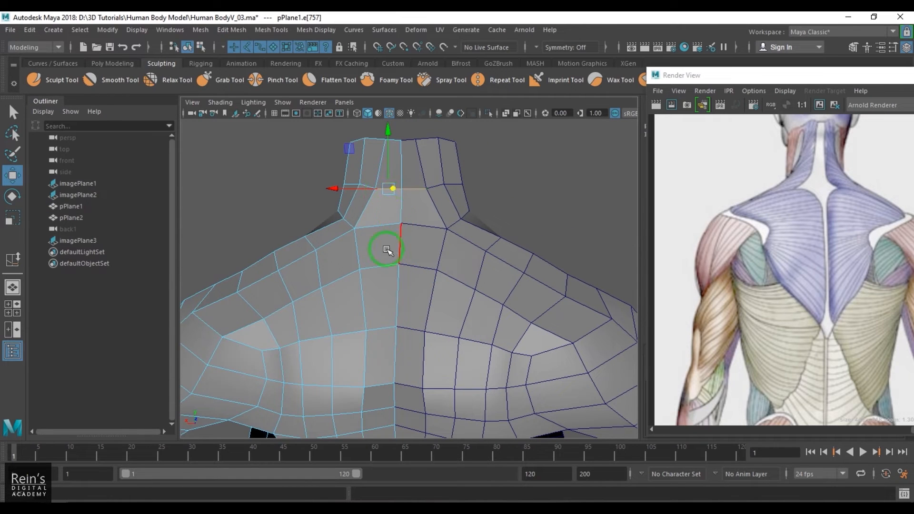
{"action": "right_click_drag", "start_coordinate": [392, 212], "coordinate": [405, 248], "text": "ctrl"}
{"action": "left_click_drag", "start_coordinate": [385, 271], "coordinate": [411, 290], "text": "alt"}
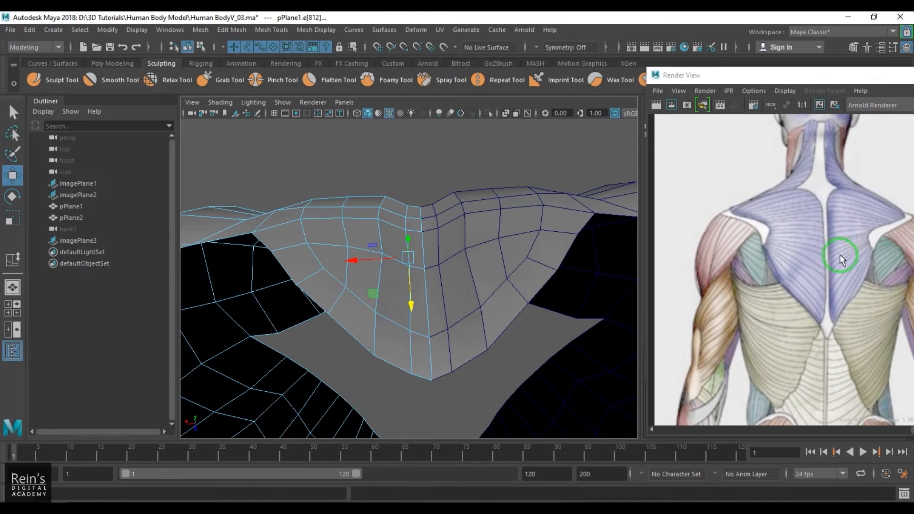
{"action": "left_click_drag", "start_coordinate": [478, 271], "coordinate": [476, 255], "text": "alt"}
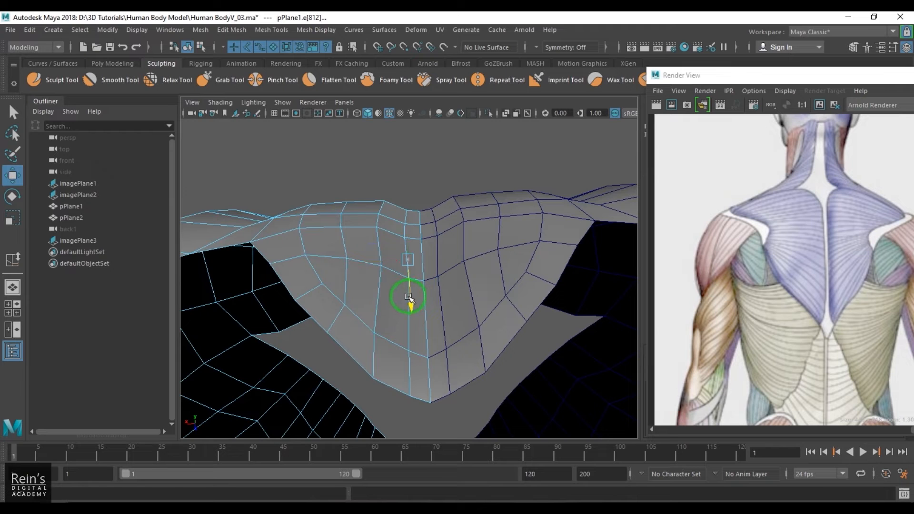
{"action": "left_click_drag", "start_coordinate": [363, 265], "coordinate": [415, 292], "text": "alt"}
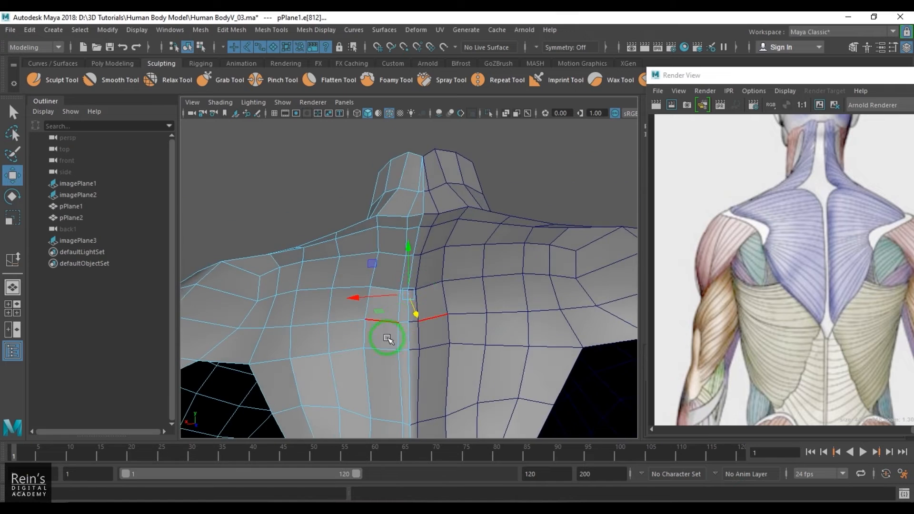
- Slide the next vertical edge loop beside the spine outward with Slide Edge and shift it sideways to widen the groove
{"action": "left_click_drag", "start_coordinate": [389, 333], "coordinate": [461, 247], "text": "alt"}
{"action": "scroll", "coordinate": [361, 322], "scroll_direction": "down", "scroll_amount": 3}
{"action": "scroll", "coordinate": [424, 251], "scroll_direction": "up", "scroll_amount": 5}
{"action": "left_click", "coordinate": [369, 157], "text": "shift"}
{"action": "scroll", "coordinate": [404, 239], "scroll_direction": "down", "scroll_amount": 6}
{"action": "scroll", "coordinate": [414, 241], "scroll_direction": "up", "scroll_amount": 5}
{"action": "right_click_drag", "start_coordinate": [425, 173], "coordinate": [419, 230], "text": "shift"}
{"action": "middle_click_drag", "start_coordinate": [427, 221], "coordinate": [400, 224]}
{"action": "key", "text": "w"}
{"action": "left_click_drag", "start_coordinate": [387, 185], "coordinate": [344, 190]}
{"action": "left_click_drag", "start_coordinate": [395, 218], "coordinate": [393, 222]}
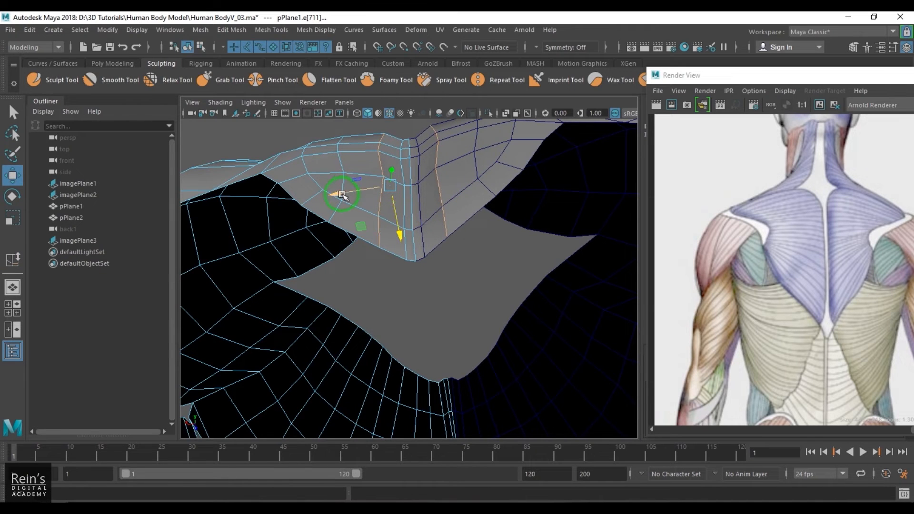
{"action": "left_click_drag", "start_coordinate": [342, 194], "coordinate": [344, 193]}
- Reposition the vertices beside the spine at the base of the nape and on the upper back row
{"action": "left_click_drag", "start_coordinate": [409, 192], "coordinate": [410, 241], "text": "alt"}
{"action": "middle_click_drag", "start_coordinate": [410, 241], "coordinate": [392, 277], "text": "alt"}
{"action": "right_click_drag", "start_coordinate": [392, 277], "coordinate": [429, 300], "text": "alt"}
{"action": "mouse_move", "coordinate": [384, 267]}
{"action": "right_mouse_down", "text": "alt"}
{"action": "mouse_move", "coordinate": [399, 222]}
{"action": "mouse_move", "coordinate": [384, 253]}
{"action": "right_mouse_up", "text": "alt"}
{"action": "key", "text": "F9"}
{"action": "left_click_drag", "start_coordinate": [384, 253], "coordinate": [389, 312], "text": "alt"}
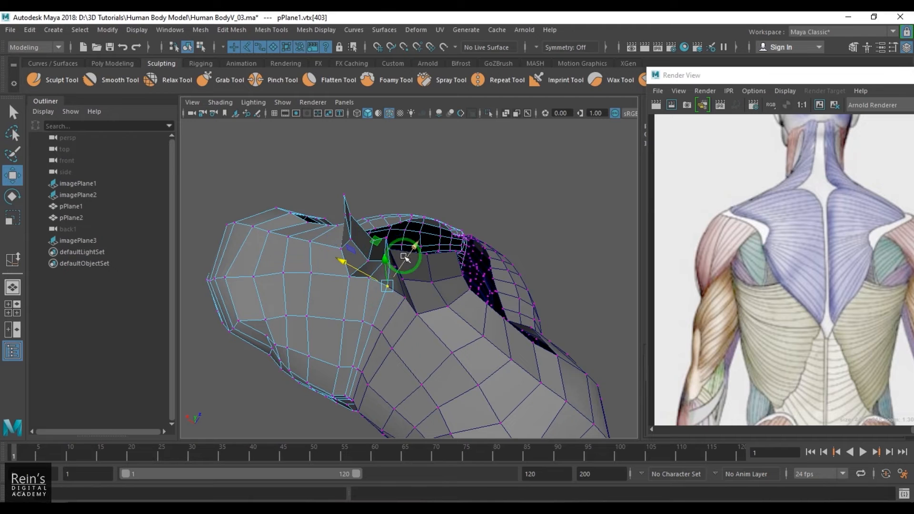
{"action": "left_click_drag", "start_coordinate": [404, 260], "coordinate": [397, 309], "text": "alt"}
{"action": "right_click_drag", "start_coordinate": [397, 309], "coordinate": [525, 322], "text": "alt"}
{"action": "middle_click_drag", "start_coordinate": [477, 258], "coordinate": [478, 247]}
{"action": "right_click_drag", "start_coordinate": [478, 247], "coordinate": [485, 333], "text": "alt"}
{"action": "left_click_drag", "start_coordinate": [486, 333], "coordinate": [494, 335], "text": "alt"}
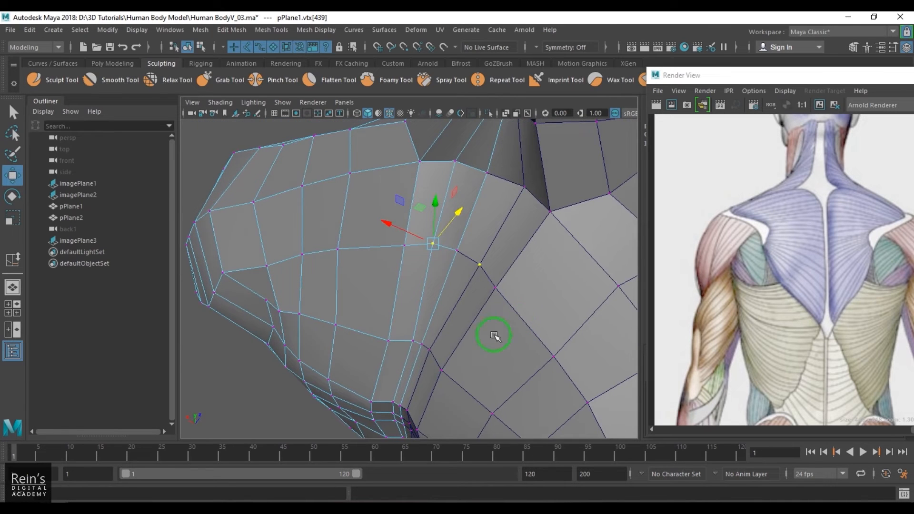
- Move the groove vertex on the next row down the upper back sideways, away from the spine
{"action": "left_click_drag", "start_coordinate": [427, 361], "coordinate": [406, 294], "text": "alt"}
{"action": "right_click_drag", "start_coordinate": [406, 294], "coordinate": [464, 328], "text": "alt"}
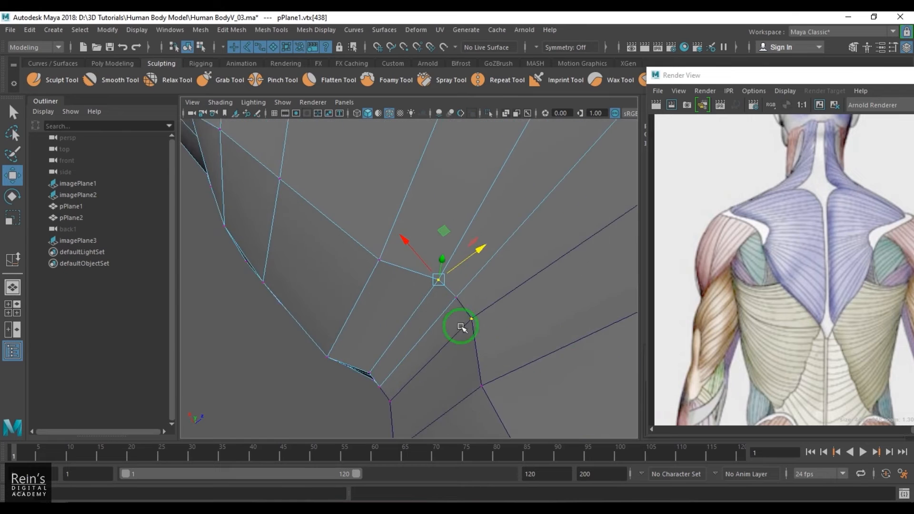
{"action": "left_click_drag", "start_coordinate": [463, 329], "coordinate": [460, 313], "text": "alt"}
{"action": "middle_click_drag", "start_coordinate": [413, 263], "coordinate": [402, 245]}
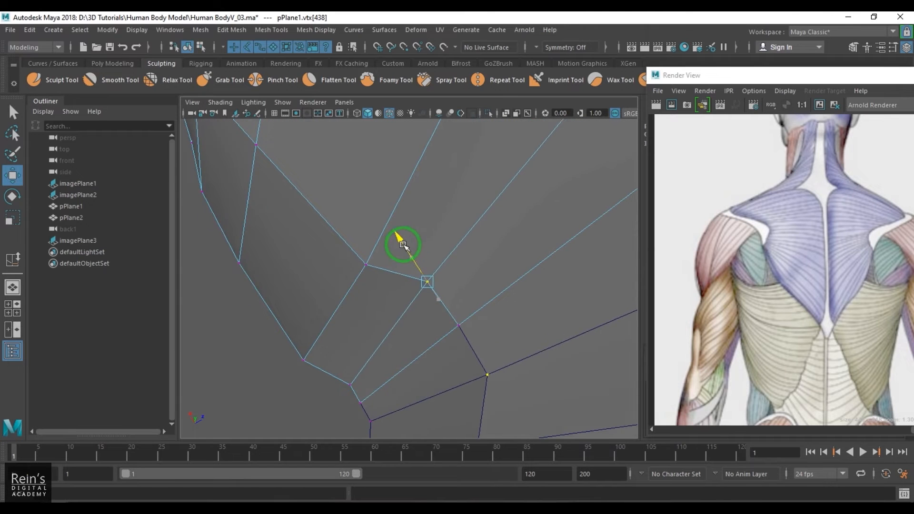
{"action": "left_click_drag", "start_coordinate": [402, 245], "coordinate": [441, 345], "text": "alt"}
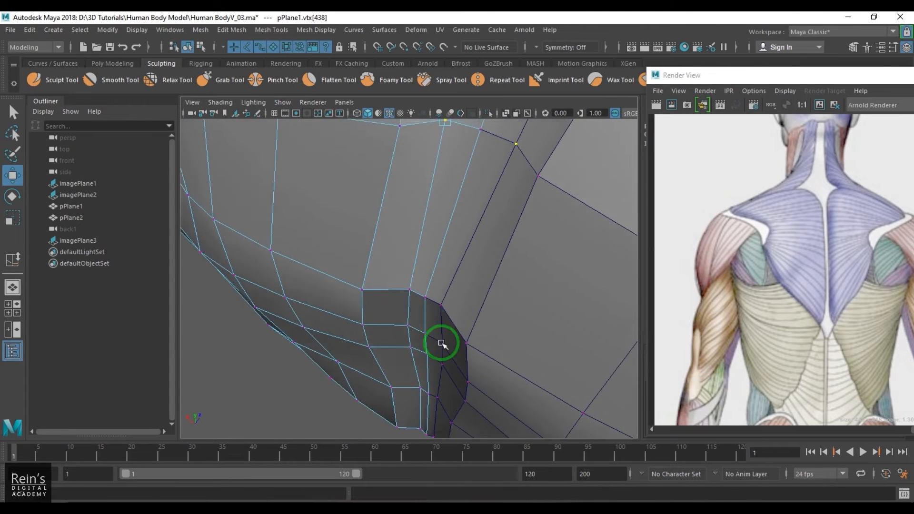
- Shift the mid-back edge run beside the spine outward, and move the neighbouring outer run outward and up
{"action": "middle_click_drag", "start_coordinate": [412, 377], "coordinate": [413, 339], "text": "alt"}
{"action": "left_click", "coordinate": [409, 277]}
{"action": "double_click", "coordinate": [420, 403], "text": "shift"}
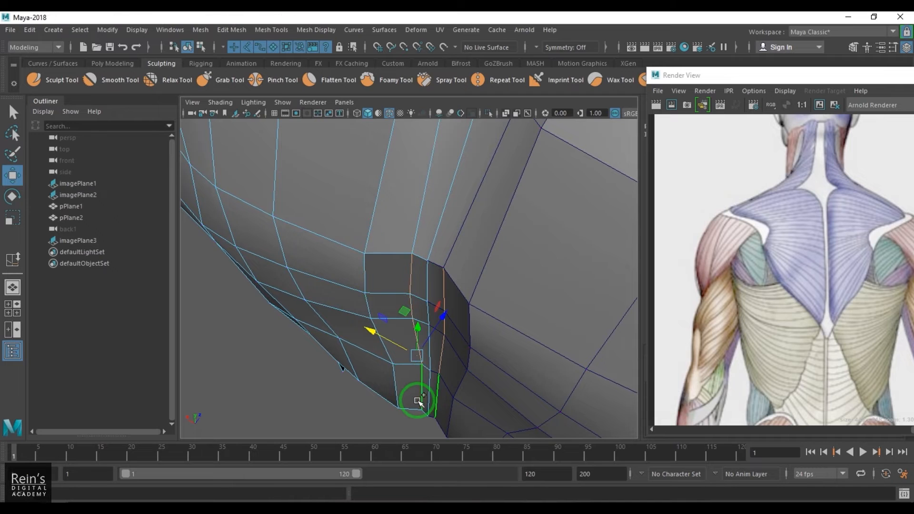
{"action": "left_click_drag", "start_coordinate": [378, 341], "coordinate": [372, 341]}
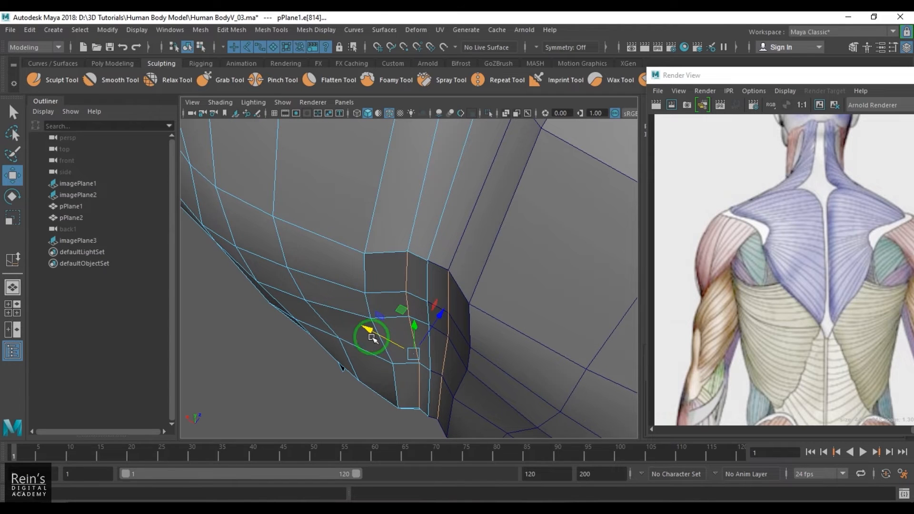
{"action": "left_click", "coordinate": [365, 275]}
{"action": "left_click_drag", "start_coordinate": [396, 393], "coordinate": [405, 390], "text": "alt"}
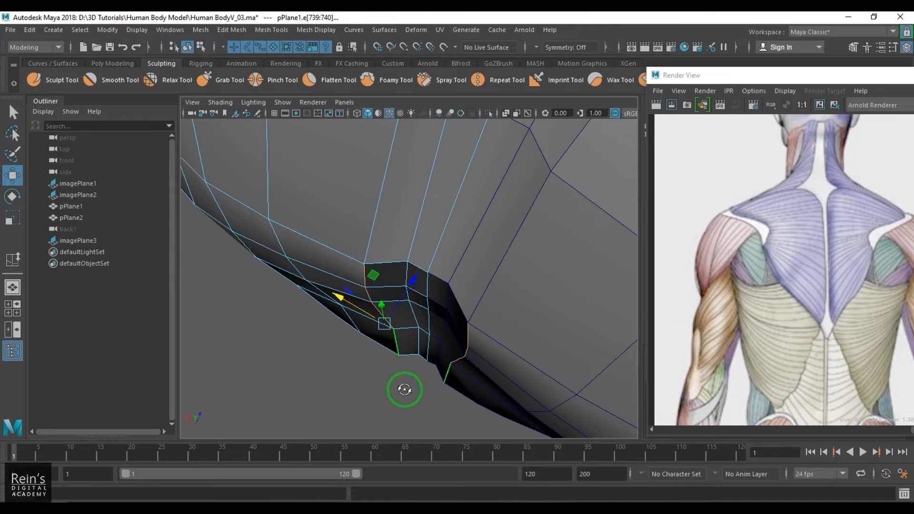
{"action": "left_click_drag", "start_coordinate": [376, 280], "coordinate": [372, 266], "text": "alt"}
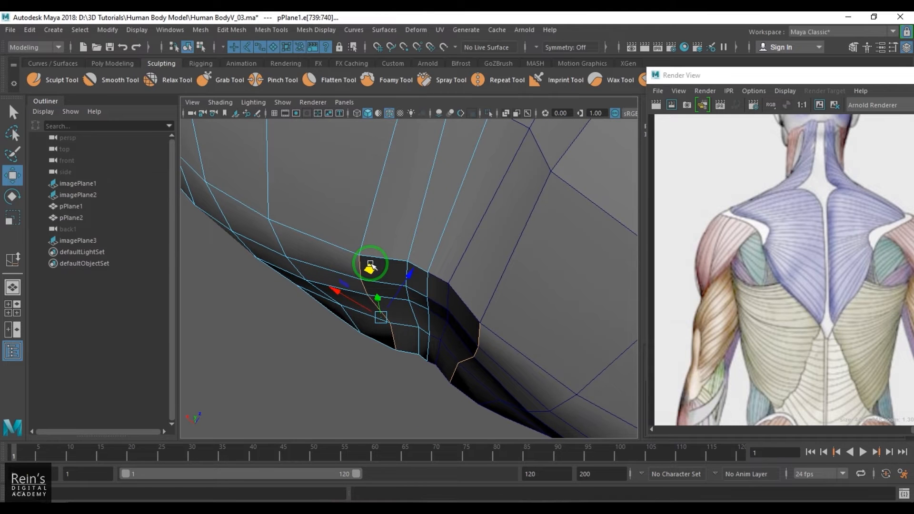
- Preview the torso smoothed with the wireframe overlay hidden and examine the shape of the back
{"action": "right_click_drag", "start_coordinate": [371, 264], "coordinate": [387, 217]}
{"action": "key", "text": "3"}
{"action": "left_click", "coordinate": [324, 379]}
{"action": "scroll", "coordinate": [405, 310], "scroll_direction": "down", "scroll_amount": 5}
{"action": "left_click_drag", "start_coordinate": [429, 305], "coordinate": [500, 257], "text": "alt"}
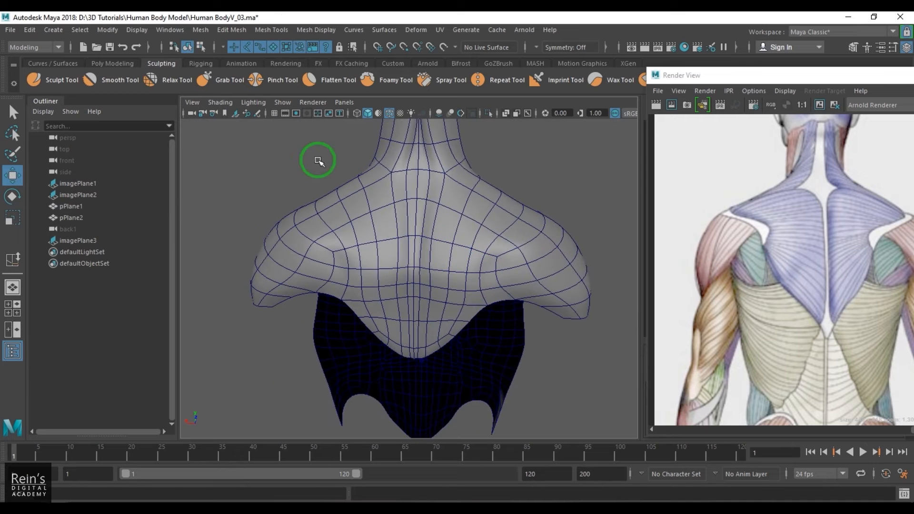
{"action": "left_click", "coordinate": [390, 113]}
{"action": "scroll", "coordinate": [438, 286], "scroll_direction": "down", "scroll_amount": 3}
{"action": "mouse_move", "coordinate": [419, 298]}
{"action": "left_mouse_down", "text": "alt"}
{"action": "mouse_move", "coordinate": [503, 288]}
{"action": "mouse_move", "coordinate": [445, 259]}
{"action": "mouse_move", "coordinate": [500, 310]}
{"action": "mouse_move", "coordinate": [462, 306]}
{"action": "mouse_move", "coordinate": [455, 289]}
{"action": "left_mouse_up", "text": "alt"}
- Return the mirrored half to its unsmoothed display and adjust the vertex on the neck's lower row beside the nape
{"action": "left_click", "coordinate": [453, 270]}
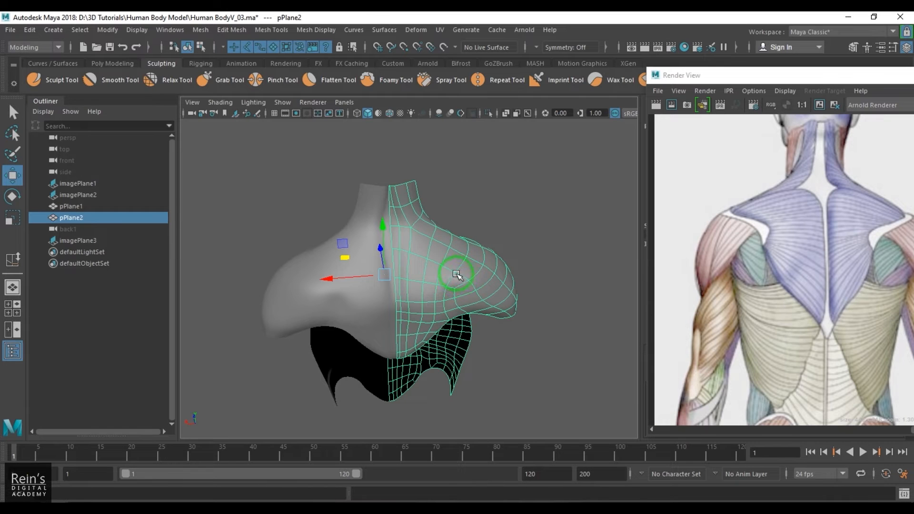
{"action": "key", "text": "1"}
{"action": "right_click_drag", "start_coordinate": [434, 239], "coordinate": [468, 302], "text": "alt"}
{"action": "left_click_drag", "start_coordinate": [467, 303], "coordinate": [496, 315], "text": "alt"}
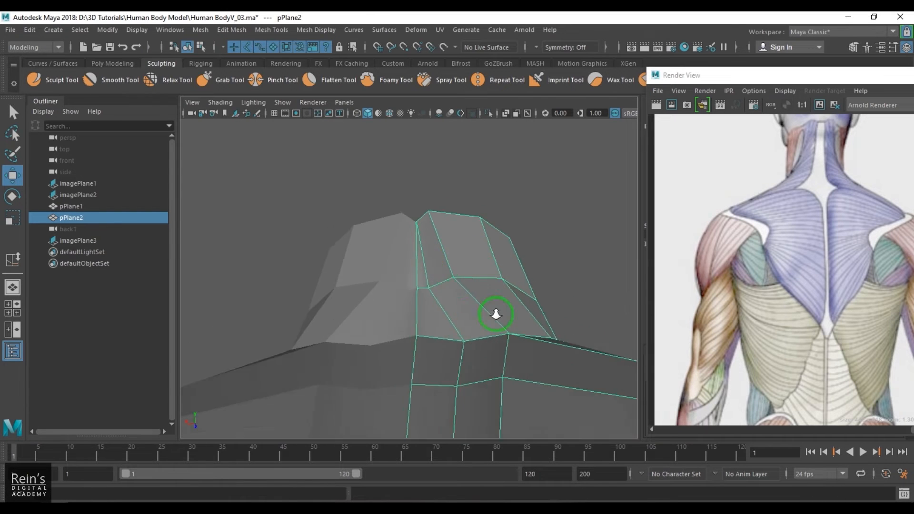
{"action": "right_click_drag", "start_coordinate": [496, 315], "coordinate": [459, 256], "text": "alt"}
{"action": "left_click_drag", "start_coordinate": [459, 256], "coordinate": [498, 302], "text": "alt"}
{"action": "right_click_drag", "start_coordinate": [498, 302], "coordinate": [474, 264]}
{"action": "left_click_drag", "start_coordinate": [473, 263], "coordinate": [441, 320], "text": "alt"}
{"action": "middle_click_drag", "start_coordinate": [441, 320], "coordinate": [535, 302], "text": "alt"}
{"action": "right_click_drag", "start_coordinate": [504, 310], "coordinate": [446, 312], "text": "alt"}
{"action": "left_click_drag", "start_coordinate": [446, 312], "coordinate": [443, 338], "text": "alt"}
{"action": "right_click_drag", "start_coordinate": [443, 339], "coordinate": [438, 355], "text": "alt"}
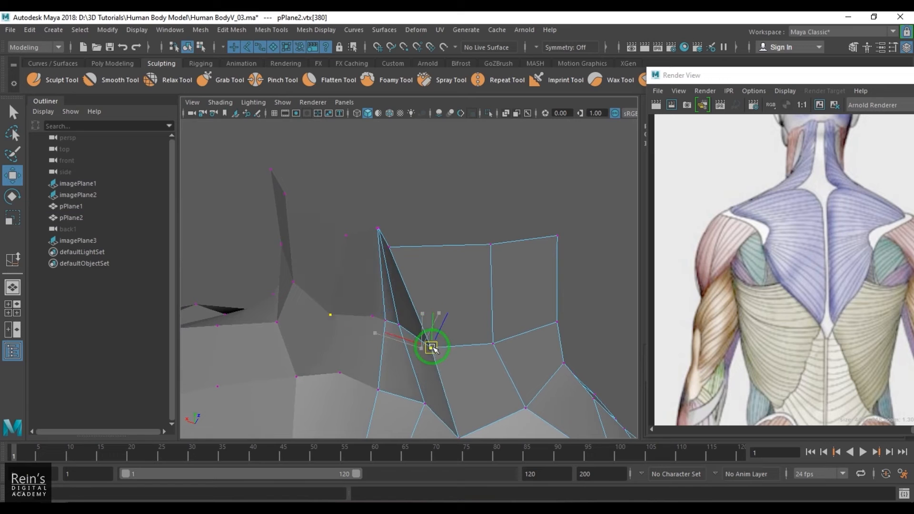
{"action": "left_click_drag", "start_coordinate": [398, 257], "coordinate": [409, 319], "text": "alt"}
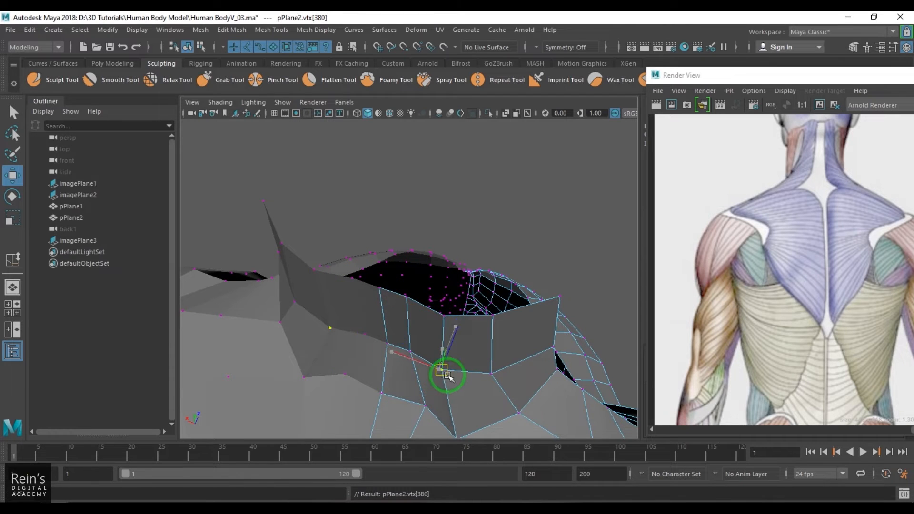
- Adjust the vertex where the nape meets the shoulder and return to object selection
{"action": "left_click_drag", "start_coordinate": [471, 406], "coordinate": [448, 353], "text": "alt"}
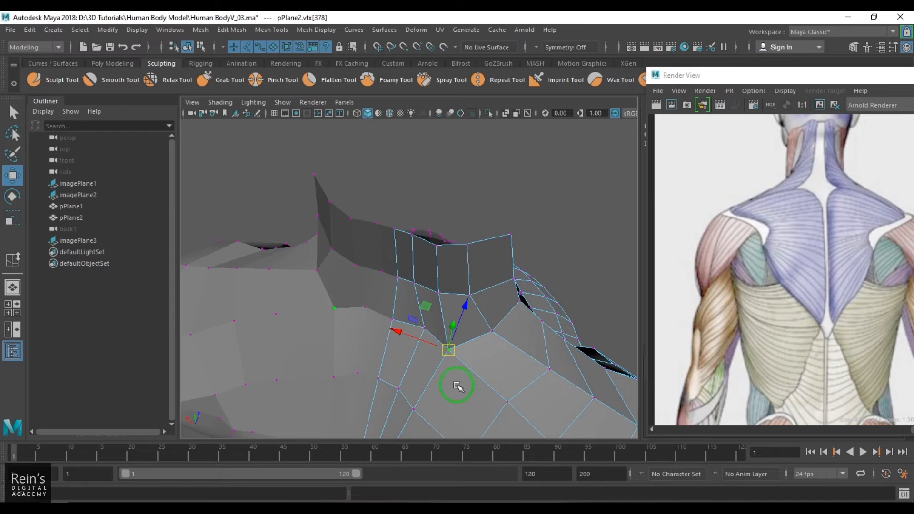
{"action": "right_click_drag", "start_coordinate": [457, 386], "coordinate": [433, 349], "text": "alt"}
{"action": "left_click_drag", "start_coordinate": [433, 349], "coordinate": [488, 214], "text": "alt"}
{"action": "right_click_drag", "start_coordinate": [490, 213], "coordinate": [545, 190]}
{"action": "left_click", "coordinate": [545, 190]}
- Harden the torso mesh's edges for faceted shading and show the wireframe overlay again
{"action": "right_click_drag", "start_coordinate": [509, 319], "coordinate": [476, 325], "text": "alt"}
{"action": "left_click_drag", "start_coordinate": [476, 326], "coordinate": [436, 302], "text": "alt"}
{"action": "left_click", "coordinate": [468, 239]}
{"action": "right_click_drag", "start_coordinate": [465, 233], "coordinate": [505, 330], "text": "shift"}
{"action": "left_click", "coordinate": [573, 294]}
{"action": "left_click_drag", "start_coordinate": [505, 330], "coordinate": [463, 255], "text": "alt"}
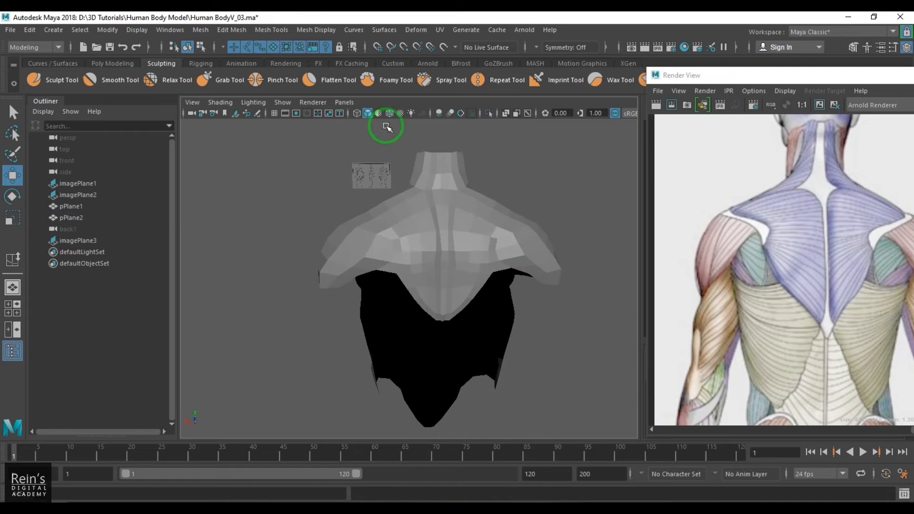
{"action": "left_click", "coordinate": [389, 112]}
{"action": "mouse_move", "coordinate": [399, 249]}
{"action": "left_mouse_down", "text": "alt"}
{"action": "mouse_move", "coordinate": [460, 280]}
{"action": "mouse_move", "coordinate": [384, 261]}
{"action": "mouse_move", "coordinate": [511, 261]}
{"action": "mouse_move", "coordinate": [451, 272]}
{"action": "mouse_move", "coordinate": [408, 261]}
{"action": "mouse_move", "coordinate": [505, 241]}
{"action": "mouse_move", "coordinate": [548, 274]}
{"action": "mouse_move", "coordinate": [435, 259]}
{"action": "mouse_move", "coordinate": [431, 292]}
{"action": "left_mouse_up", "text": "alt"}
{"action": "right_click_drag", "start_coordinate": [431, 292], "coordinate": [402, 265], "text": "alt"}
{"action": "left_click_drag", "start_coordinate": [402, 265], "coordinate": [422, 270], "text": "alt"}
{"action": "right_click_drag", "start_coordinate": [423, 269], "coordinate": [438, 258], "text": "alt"}
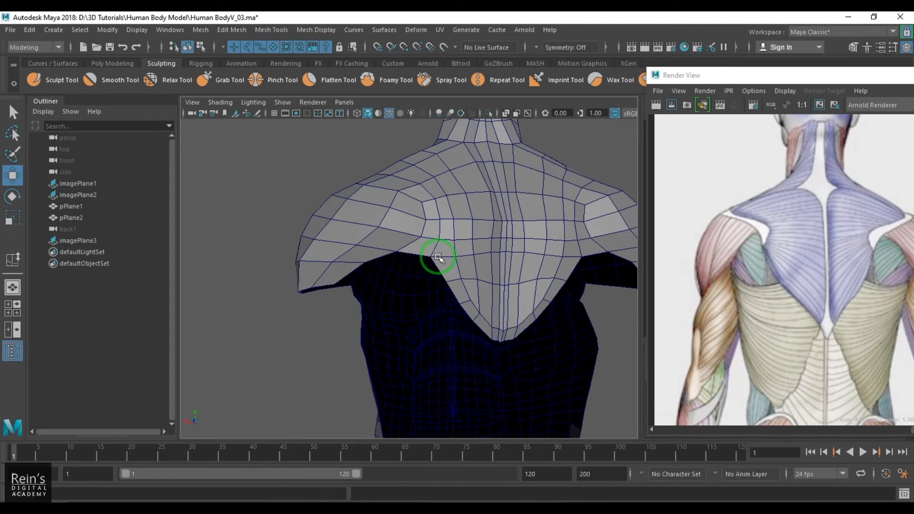
- Delete the two faces at the armpit notch between the shoulder and the lower trapezius
{"action": "left_click_drag", "start_coordinate": [439, 258], "coordinate": [423, 257], "text": "alt"}
{"action": "right_click", "coordinate": [416, 253]}
{"action": "left_click", "coordinate": [418, 248]}
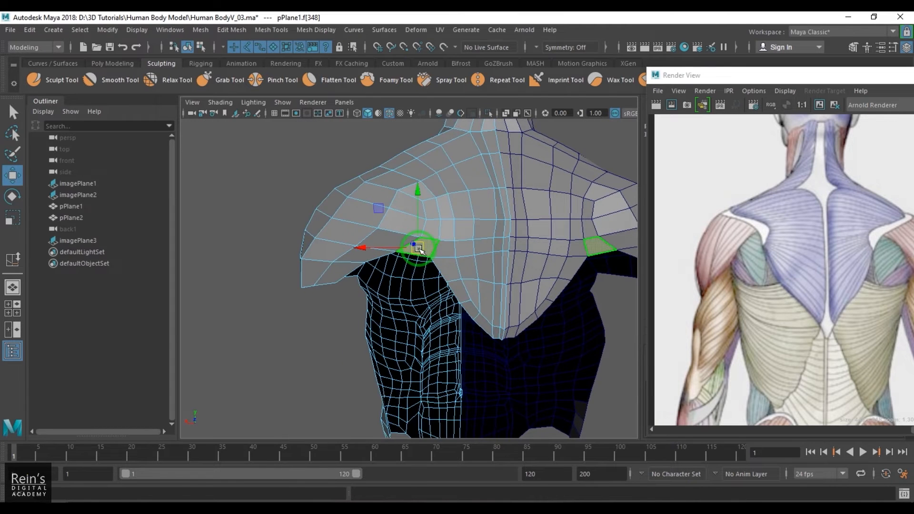
{"action": "key", "text": "Delete"}
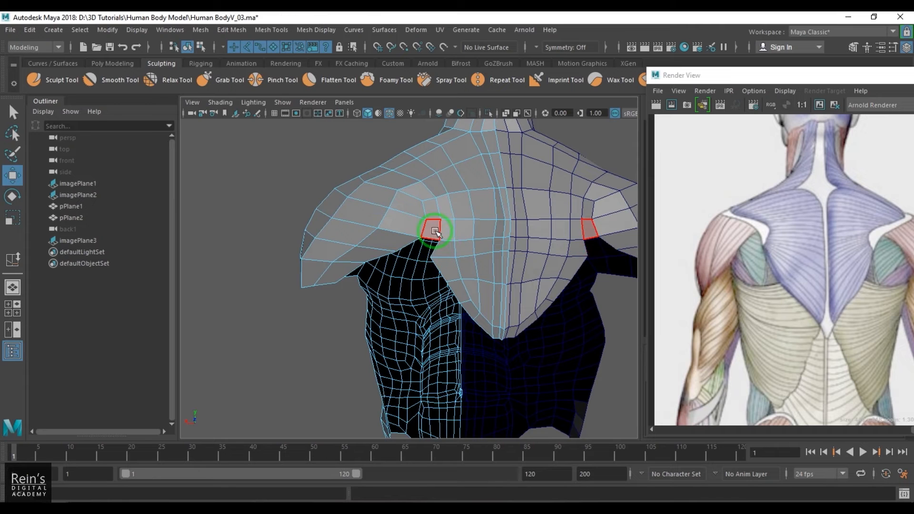
{"action": "left_click", "coordinate": [435, 232]}
{"action": "key", "text": "F10"}
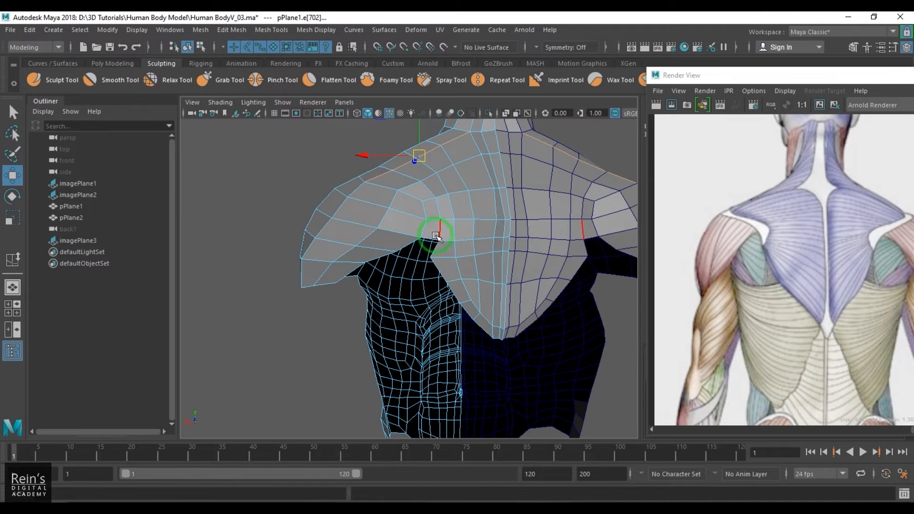
{"action": "key", "text": "ctrl+z"}
{"action": "key", "text": "Delete"}
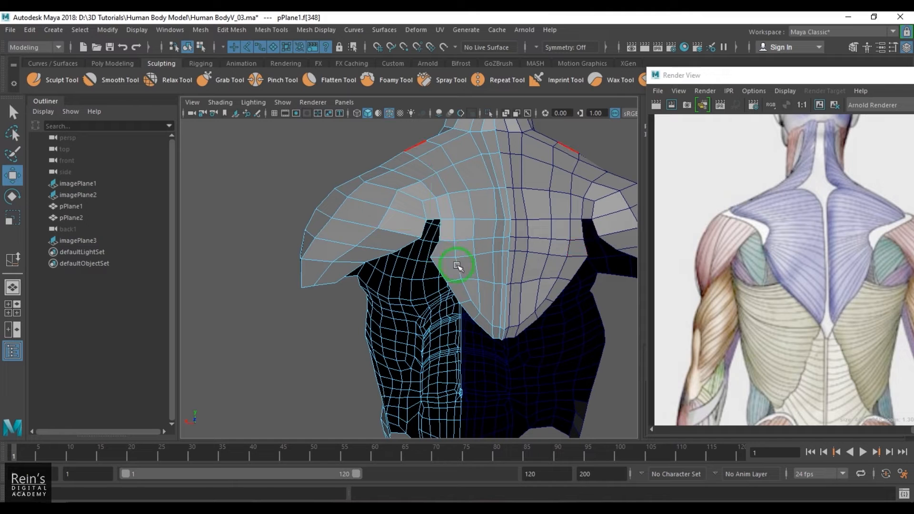
- Delete the horizontal edge loop crossing the trapezius beside the opened armpit notch
{"action": "key", "text": "F10"}
{"action": "double_click", "coordinate": [449, 240]}
{"action": "right_click_drag", "start_coordinate": [493, 258], "coordinate": [439, 273], "text": "shift"}
{"action": "left_click_drag", "start_coordinate": [482, 265], "coordinate": [460, 264], "text": "alt"}
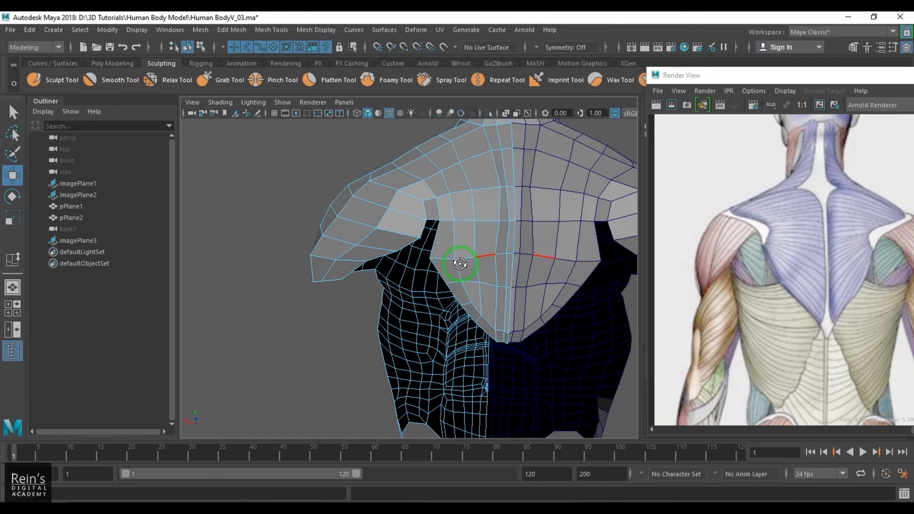
- Select the next horizontal edge run across the lower trapezius and move it up to even the row spacing
{"action": "double_click", "coordinate": [510, 254], "text": "shift"}
{"action": "left_click_drag", "start_coordinate": [474, 222], "coordinate": [458, 254]}
{"action": "scroll", "coordinate": [433, 267], "scroll_direction": "up", "scroll_amount": 3}
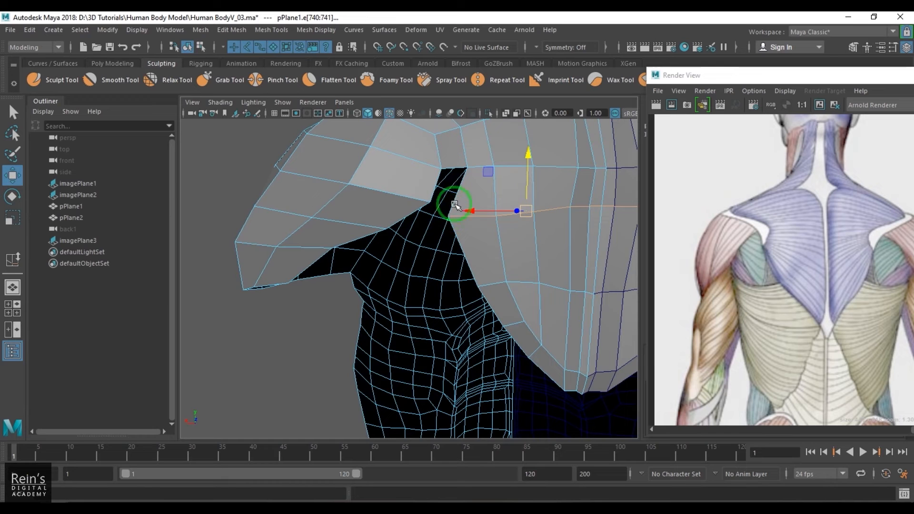
{"action": "mouse_move", "coordinate": [526, 172]}
{"action": "left_mouse_down"}
{"action": "mouse_move", "coordinate": [527, 153]}
{"action": "mouse_move", "coordinate": [526, 164]}
{"action": "left_mouse_up"}
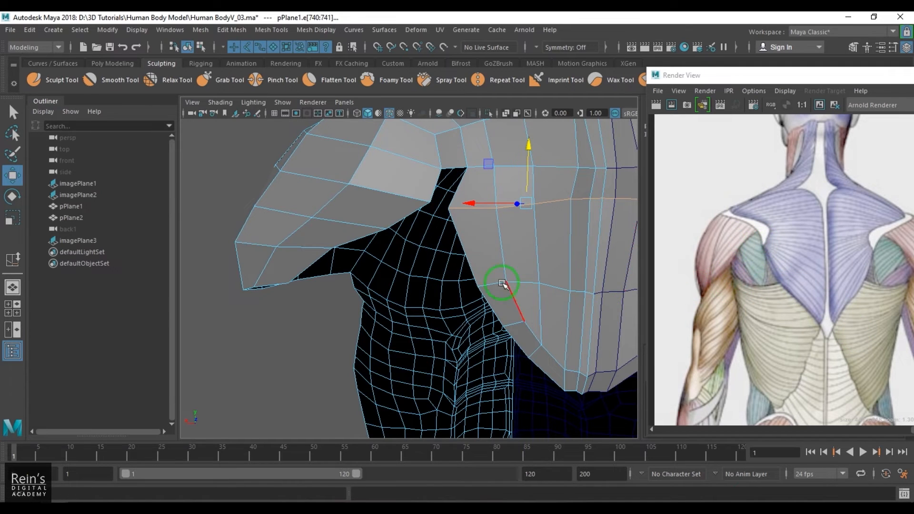
{"action": "left_click_drag", "start_coordinate": [480, 276], "coordinate": [484, 265], "text": "alt"}
{"action": "scroll", "coordinate": [482, 269], "scroll_direction": "down", "scroll_amount": 4}
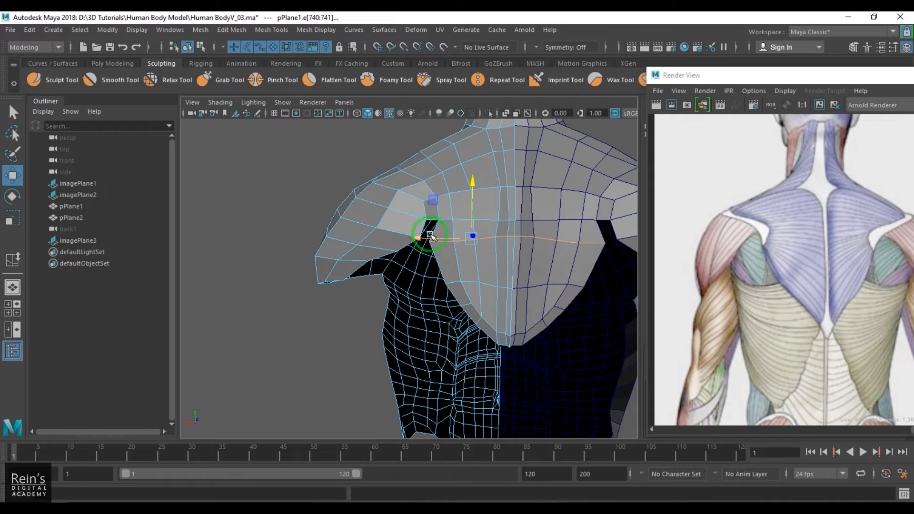
- Delete the face at the top of the armpit notch between the shoulder and the trapezius
{"action": "key", "text": "F11"}
{"action": "left_click", "coordinate": [433, 213]}
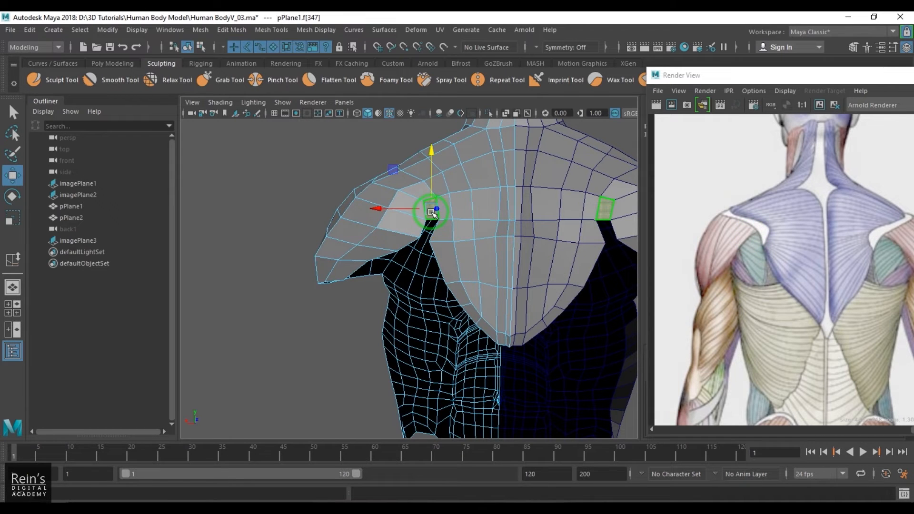
{"action": "key", "text": "Delete"}
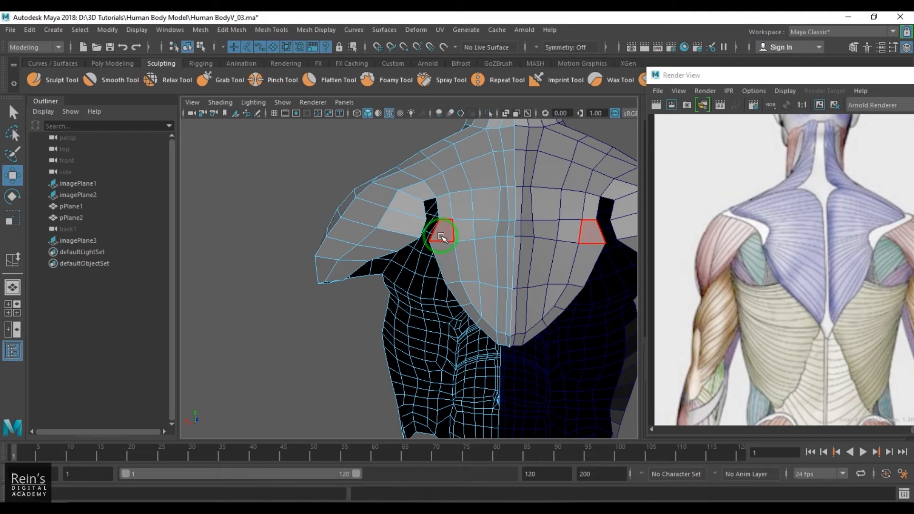
- Move the trapezius border vertices beside the armpit notch toward the spine to widen the opening
{"action": "key", "text": "F9"}
{"action": "left_click", "coordinate": [453, 219]}
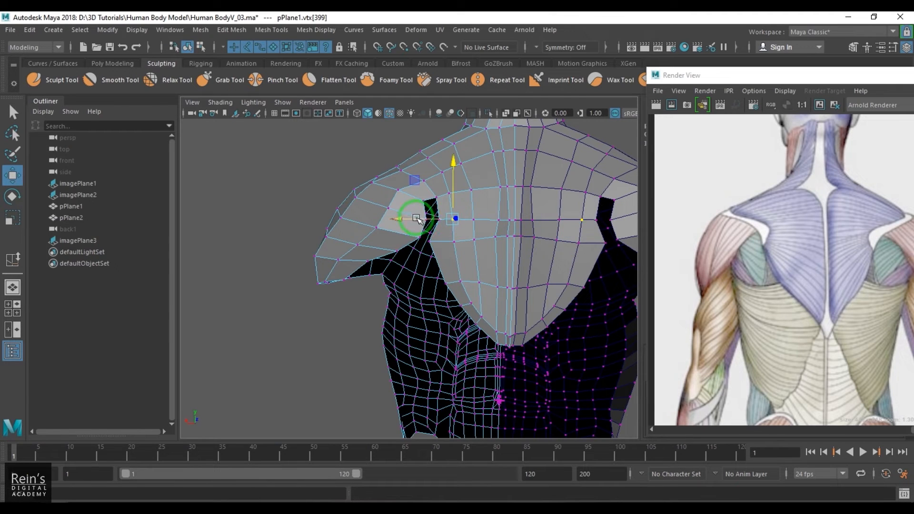
{"action": "left_click_drag", "start_coordinate": [418, 219], "coordinate": [425, 220]}
{"action": "left_click", "coordinate": [429, 240]}
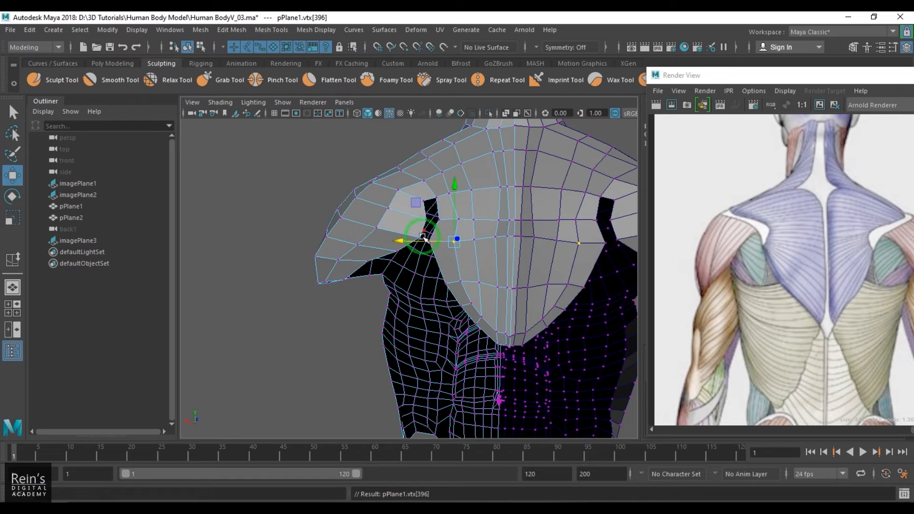
{"action": "left_click", "coordinate": [435, 232]}
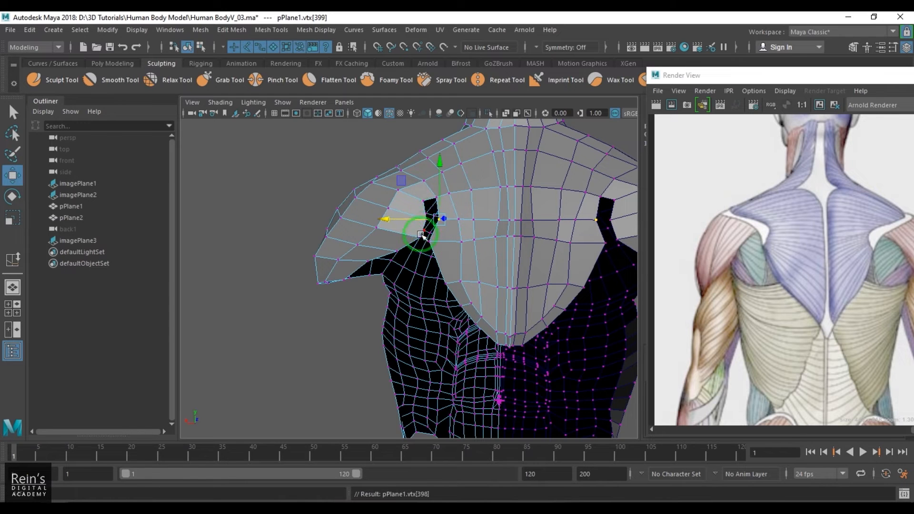
{"action": "mouse_move", "coordinate": [424, 237]}
{"action": "left_mouse_down"}
{"action": "mouse_move", "coordinate": [431, 221]}
{"action": "mouse_move", "coordinate": [418, 246]}
{"action": "left_mouse_up"}
{"action": "left_click", "coordinate": [425, 237]}
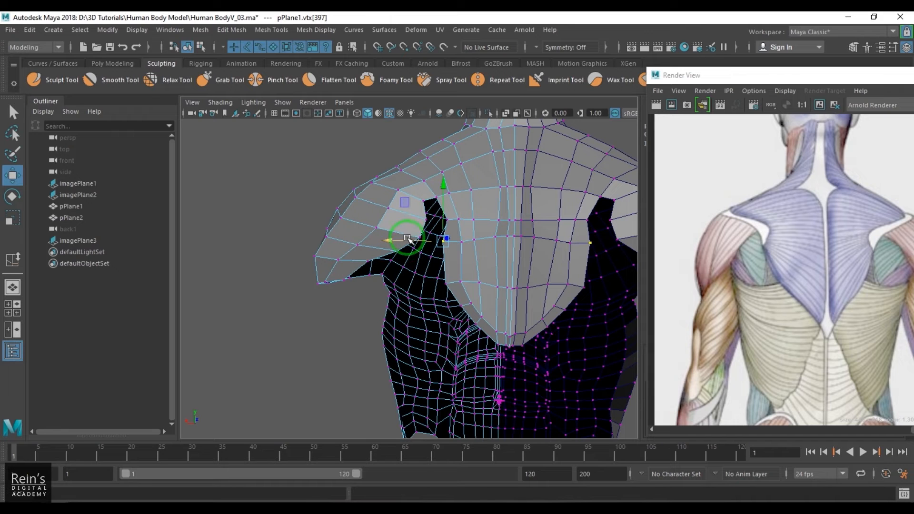
- Extrude the shoulder's lower rear border edges down toward the armpit, then scale and rotate the new flap
{"action": "key", "text": "F10"}
{"action": "left_click", "coordinate": [423, 228]}
{"action": "left_click_drag", "start_coordinate": [422, 234], "coordinate": [388, 261], "text": "alt"}
{"action": "double_click", "coordinate": [386, 258], "text": "shift"}
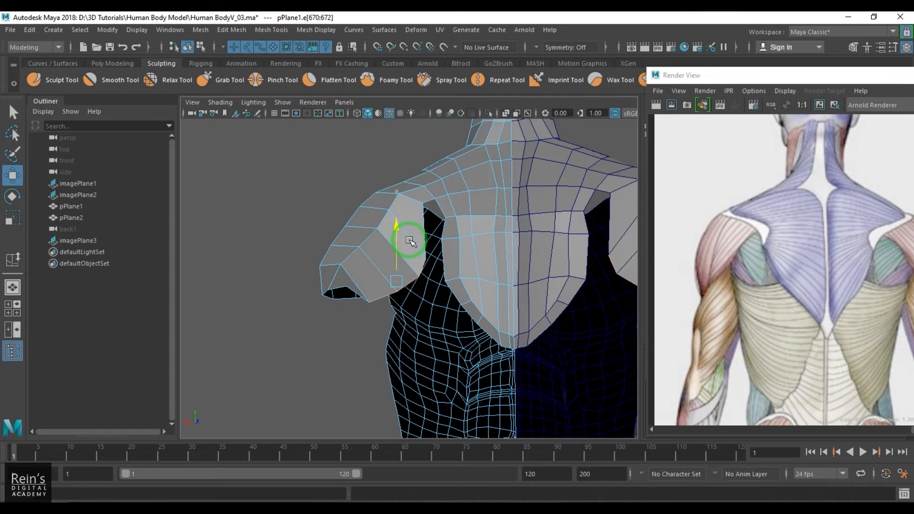
{"action": "left_click_drag", "start_coordinate": [398, 205], "coordinate": [393, 298], "text": "shift"}
{"action": "key", "text": "r"}
{"action": "double_click", "coordinate": [432, 264]}
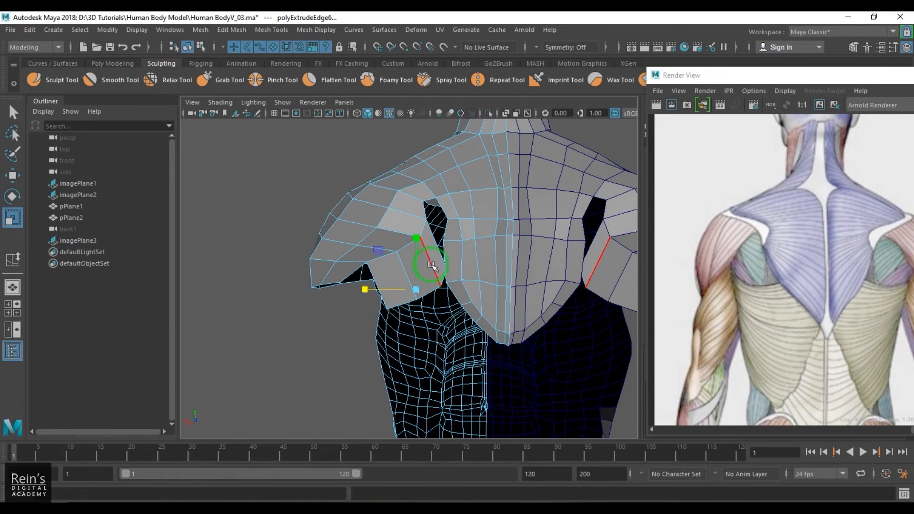
{"action": "key", "text": "e"}
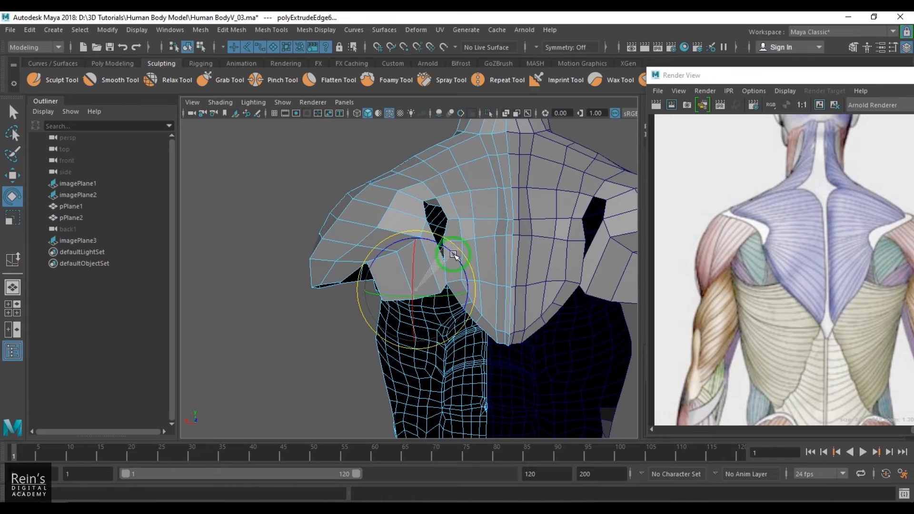
{"action": "left_click_drag", "start_coordinate": [431, 253], "coordinate": [439, 278], "text": "alt"}
{"action": "key", "text": "w"}
- Merge the armpit flap's inner lower corner vertex with the adjacent vertex on the trapezius border
{"action": "scroll", "coordinate": [433, 335], "scroll_direction": "up", "scroll_amount": 3}
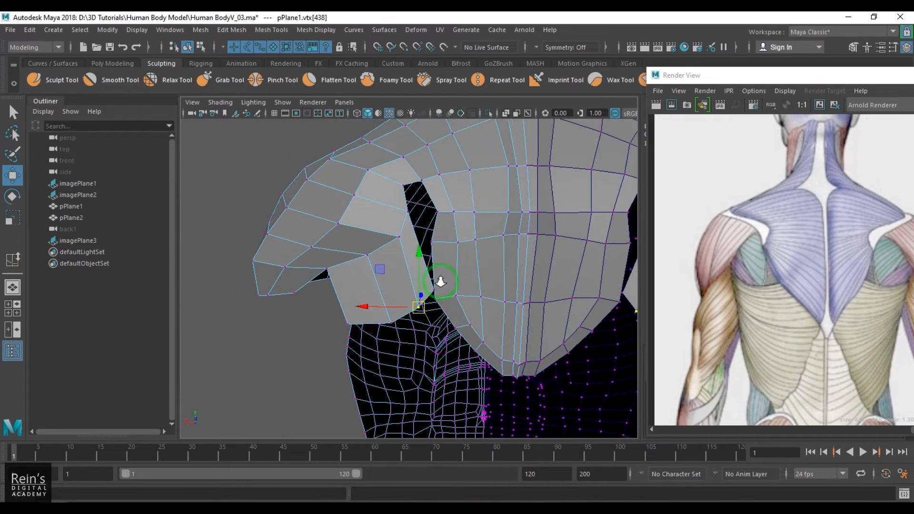
{"action": "scroll", "coordinate": [439, 278], "scroll_direction": "up", "scroll_amount": 2}
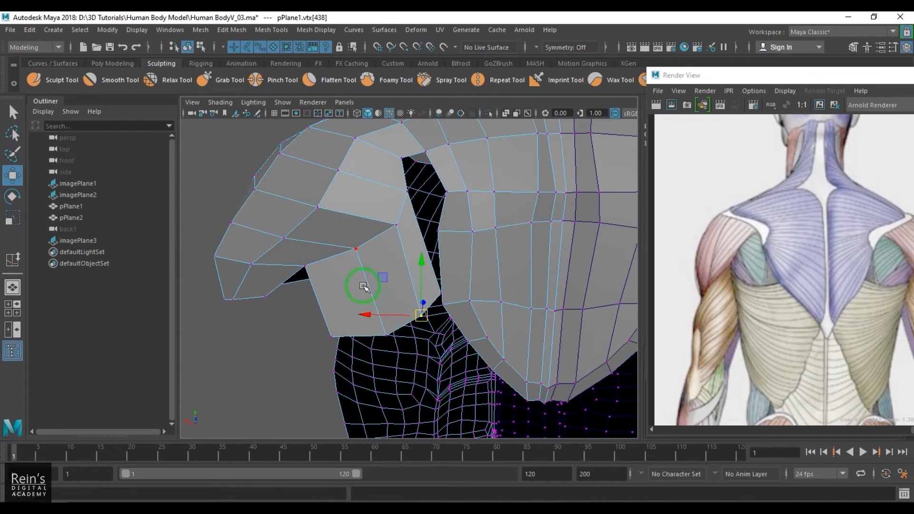
{"action": "right_click_drag", "start_coordinate": [366, 288], "coordinate": [422, 234]}
{"action": "left_click_drag", "start_coordinate": [417, 307], "coordinate": [402, 206], "text": "alt"}
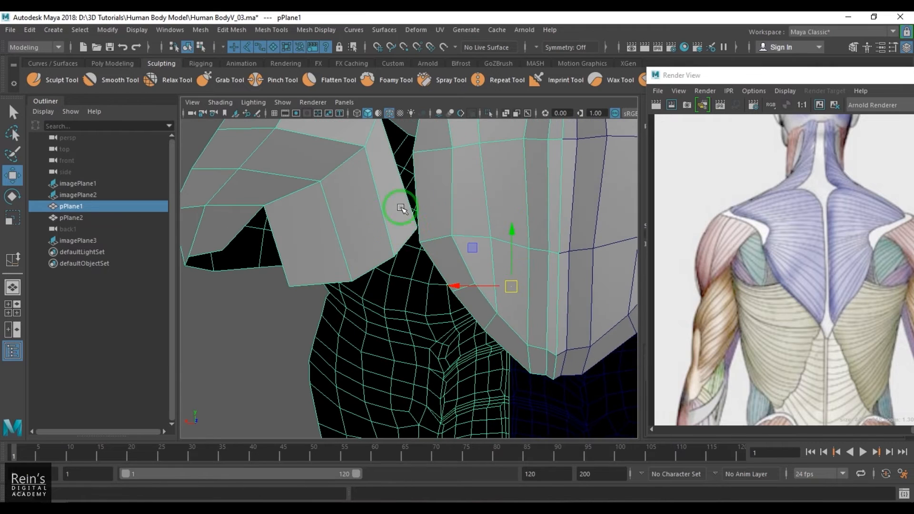
{"action": "right_click_drag", "start_coordinate": [402, 206], "coordinate": [374, 208]}
{"action": "left_click", "coordinate": [417, 238], "text": "shift"}
{"action": "left_click_drag", "start_coordinate": [417, 238], "coordinate": [429, 262], "text": "alt"}
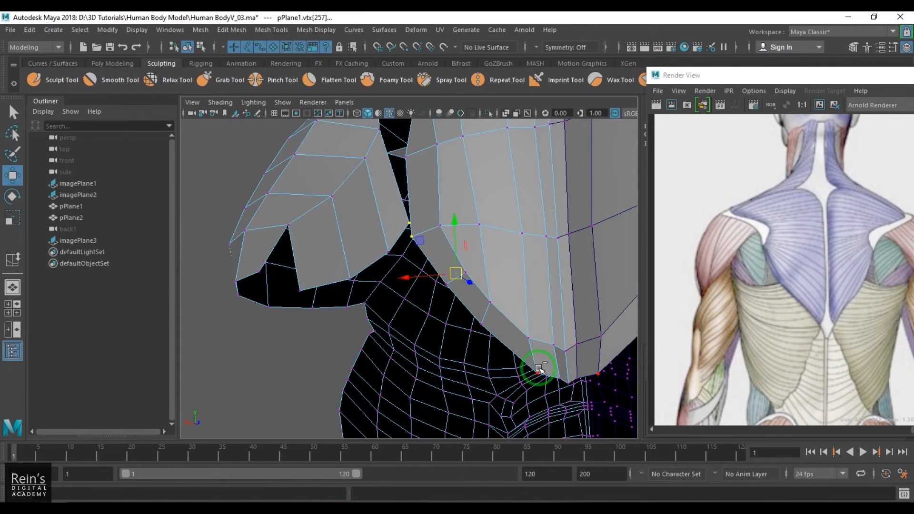
{"action": "left_click_drag", "start_coordinate": [414, 206], "coordinate": [415, 205], "text": "ctrl"}
{"action": "left_click_drag", "start_coordinate": [449, 276], "coordinate": [464, 268], "text": "alt"}
{"action": "right_click_drag", "start_coordinate": [462, 250], "coordinate": [461, 177], "text": "shift"}
{"action": "scroll", "coordinate": [465, 221], "scroll_direction": "down", "scroll_amount": 4}
{"action": "left_click_drag", "start_coordinate": [466, 220], "coordinate": [452, 257], "text": "alt"}
{"action": "scroll", "coordinate": [424, 248], "scroll_direction": "up", "scroll_amount": 3}
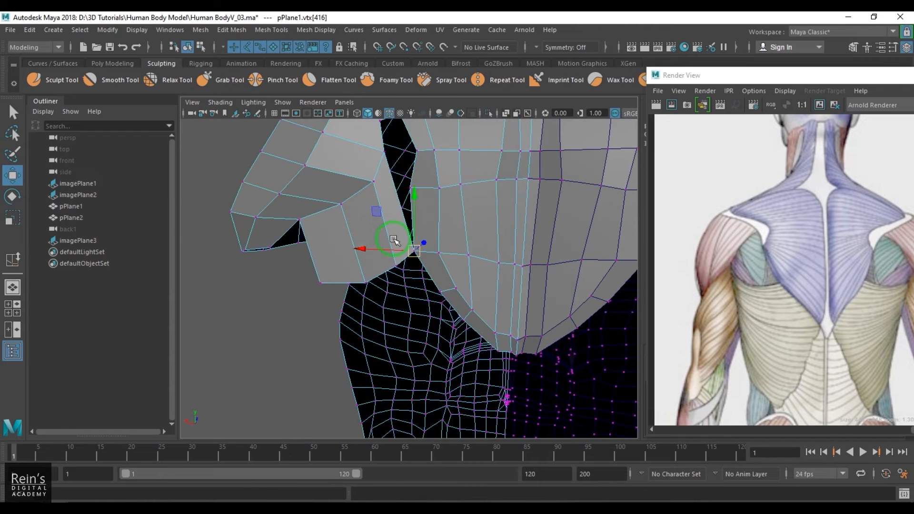
- Insert a horizontal edge loop across the middle of the extruded armpit flap
{"action": "right_click_drag", "start_coordinate": [396, 239], "coordinate": [439, 201]}
{"action": "mouse_move", "coordinate": [381, 253]}
{"action": "right_mouse_down"}
{"action": "mouse_move", "coordinate": [373, 211]}
{"action": "mouse_move", "coordinate": [400, 203]}
{"action": "mouse_move", "coordinate": [342, 232]}
{"action": "mouse_move", "coordinate": [399, 247]}
{"action": "right_mouse_up"}
{"action": "left_click", "coordinate": [380, 214]}
{"action": "left_click_drag", "start_coordinate": [398, 239], "coordinate": [410, 247], "text": "alt"}
- Merge the new loop's inner end vertex with the trapezius border vertex across the gap
{"action": "key", "text": "F9"}
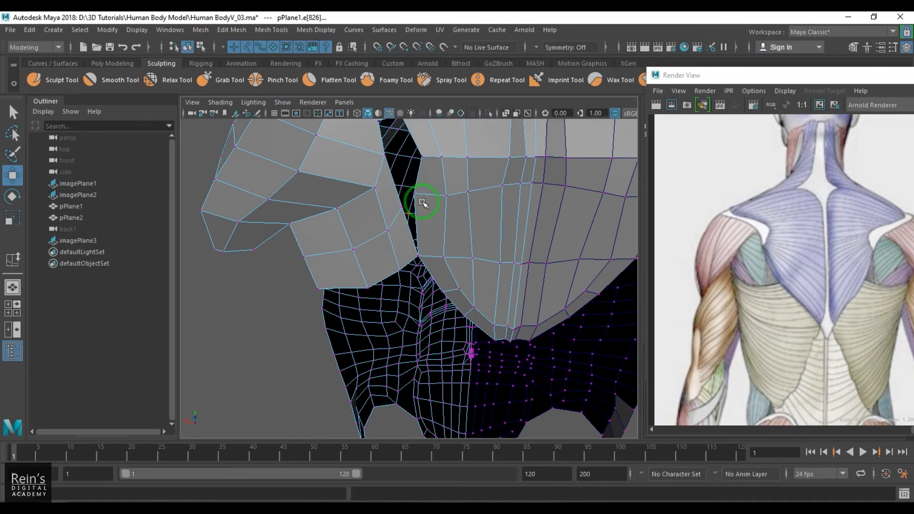
{"action": "left_click", "coordinate": [415, 192]}
{"action": "left_click", "coordinate": [414, 193]}
{"action": "left_click", "coordinate": [403, 209], "text": "shift"}
{"action": "key", "text": "g"}
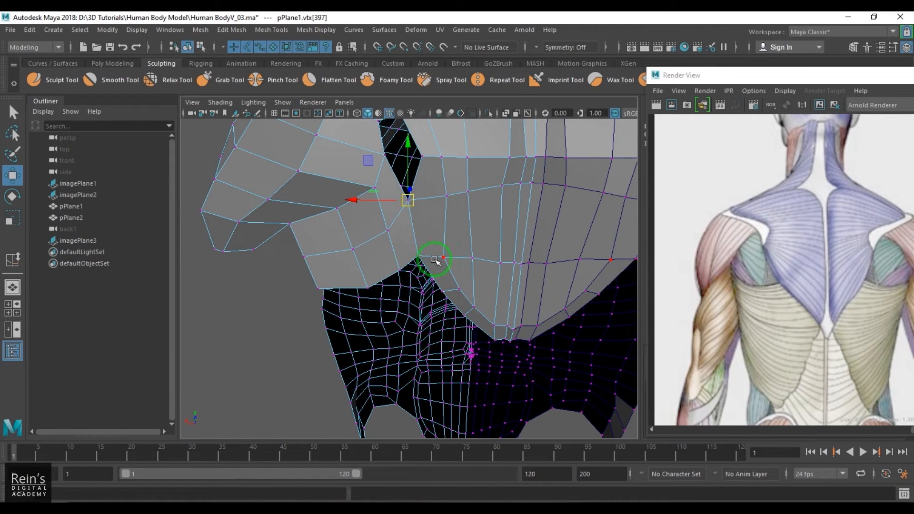
- Move the armpit flap's middle, outer and lower vertices to round its contour under the shoulder
{"action": "left_click_drag", "start_coordinate": [437, 262], "coordinate": [414, 180], "text": "alt"}
{"action": "left_click_drag", "start_coordinate": [425, 227], "coordinate": [436, 262], "text": "alt"}
{"action": "left_click_drag", "start_coordinate": [382, 217], "coordinate": [371, 241]}
{"action": "left_click", "coordinate": [393, 227]}
{"action": "left_click", "coordinate": [374, 257]}
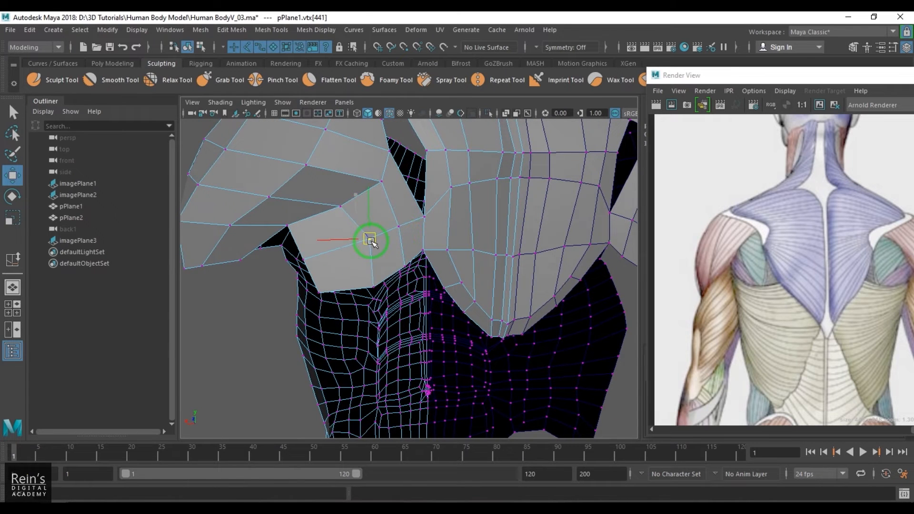
{"action": "left_click", "coordinate": [304, 259]}
{"action": "left_click_drag", "start_coordinate": [306, 258], "coordinate": [320, 251]}
{"action": "left_click", "coordinate": [320, 293]}
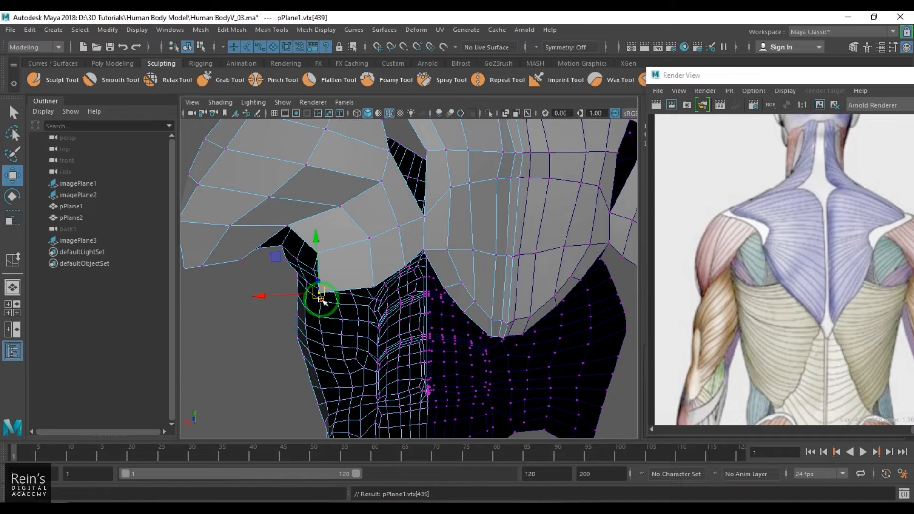
{"action": "left_click_drag", "start_coordinate": [320, 294], "coordinate": [403, 271]}
{"action": "left_click", "coordinate": [373, 289]}
{"action": "key", "text": "Right"}
{"action": "key", "text": "Up"}
{"action": "key", "text": "Left"}
{"action": "left_click_drag", "start_coordinate": [376, 240], "coordinate": [370, 242]}
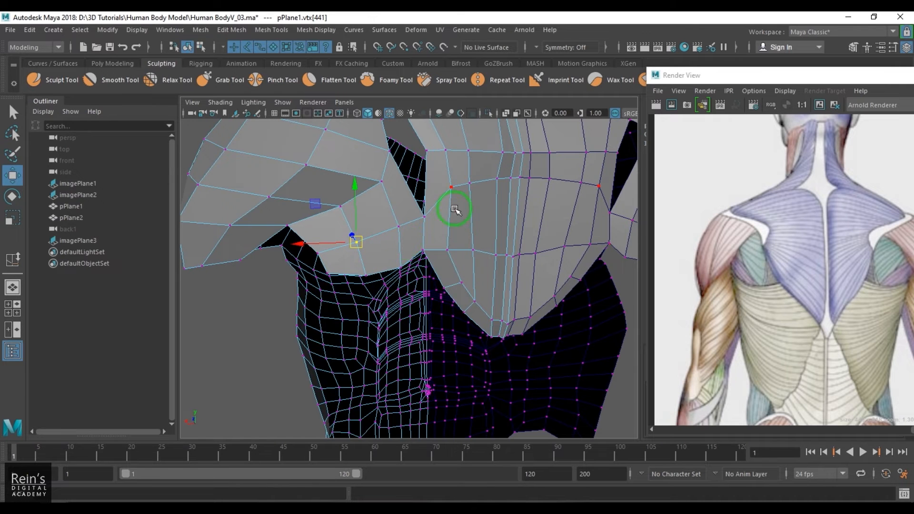
- Try to weld the trapezius border vertex to the shoulder vertex across the notch with Target Weld
{"action": "right_click_drag", "start_coordinate": [447, 243], "coordinate": [381, 263], "text": "alt"}
{"action": "left_click_drag", "start_coordinate": [381, 264], "coordinate": [403, 269], "text": "alt"}
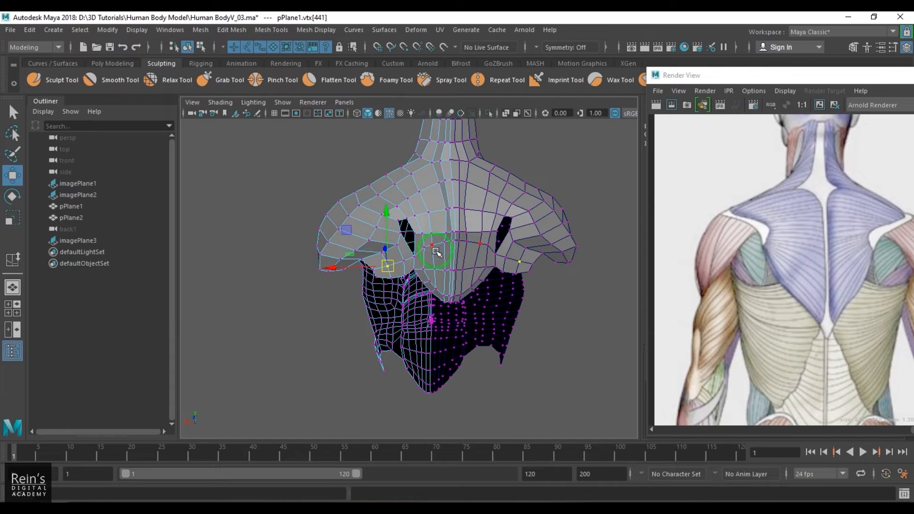
{"action": "right_click_drag", "start_coordinate": [436, 251], "coordinate": [465, 275], "text": "alt"}
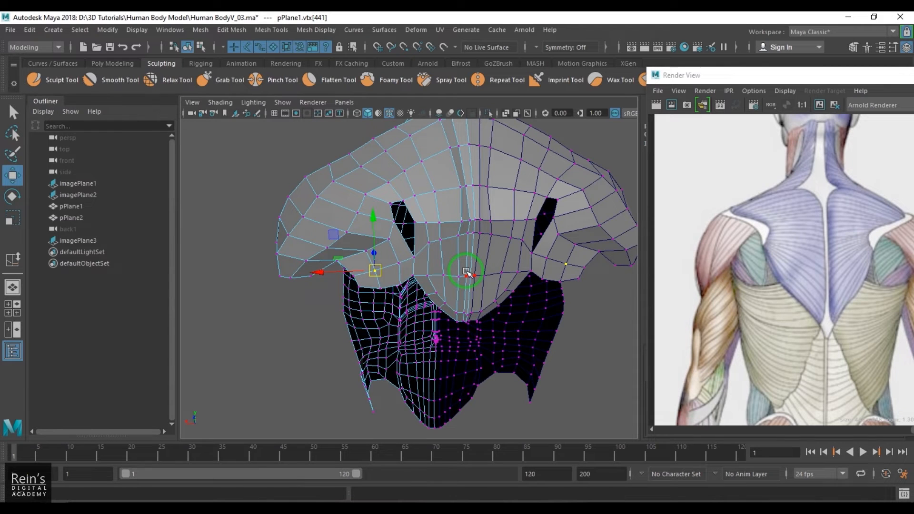
{"action": "mouse_move", "coordinate": [424, 250]}
{"action": "left_mouse_down", "text": "alt"}
{"action": "mouse_move", "coordinate": [445, 251]}
{"action": "mouse_move", "coordinate": [435, 225]}
{"action": "mouse_move", "coordinate": [435, 257]}
{"action": "mouse_move", "coordinate": [418, 253]}
{"action": "left_mouse_up", "text": "alt"}
{"action": "left_click", "coordinate": [421, 237]}
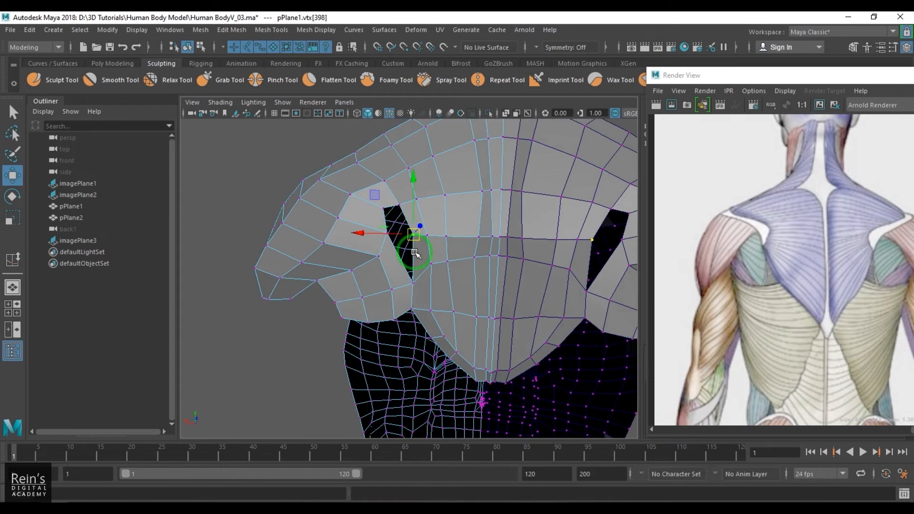
{"action": "right_click_drag", "start_coordinate": [419, 253], "coordinate": [464, 299], "text": "alt"}
{"action": "right_click_drag", "start_coordinate": [463, 299], "coordinate": [481, 229]}
{"action": "right_click_drag", "start_coordinate": [462, 199], "coordinate": [460, 157], "text": "shift"}
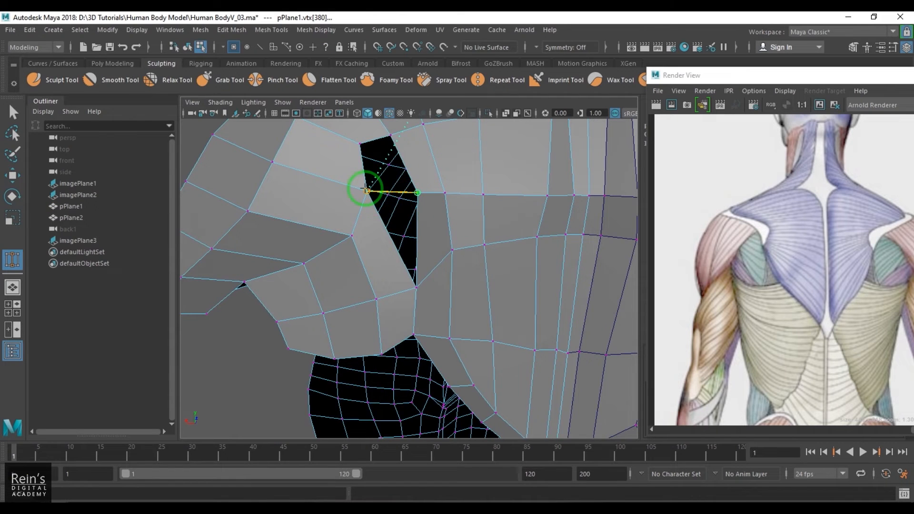
{"action": "left_click_drag", "start_coordinate": [365, 189], "coordinate": [367, 191]}
{"action": "scroll", "coordinate": [430, 230], "scroll_direction": "down", "scroll_amount": 6}
{"action": "left_click_drag", "start_coordinate": [442, 257], "coordinate": [451, 248], "text": "alt"}
{"action": "key", "text": "ctrl+z"}
{"action": "key", "text": "w"}
- Select the trapezius border vertex at the notch and Target Weld it to the opposite shoulder vertex
{"action": "right_click_drag", "start_coordinate": [420, 267], "coordinate": [416, 190]}
{"action": "left_click", "coordinate": [306, 175]}
{"action": "left_click", "coordinate": [445, 253]}
{"action": "scroll", "coordinate": [444, 247], "scroll_direction": "up", "scroll_amount": 5}
{"action": "left_click", "coordinate": [432, 187]}
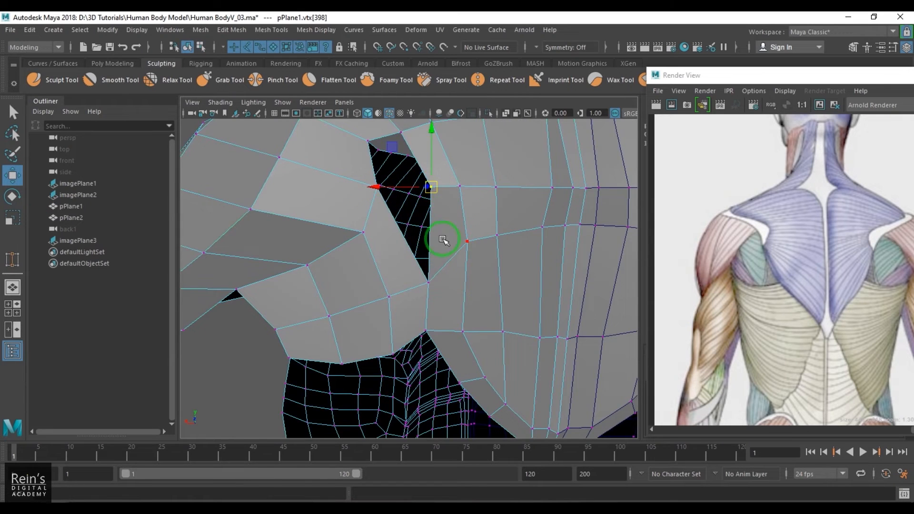
{"action": "right_click_drag", "start_coordinate": [444, 241], "coordinate": [469, 180]}
{"action": "right_click", "coordinate": [471, 211], "text": "shift"}
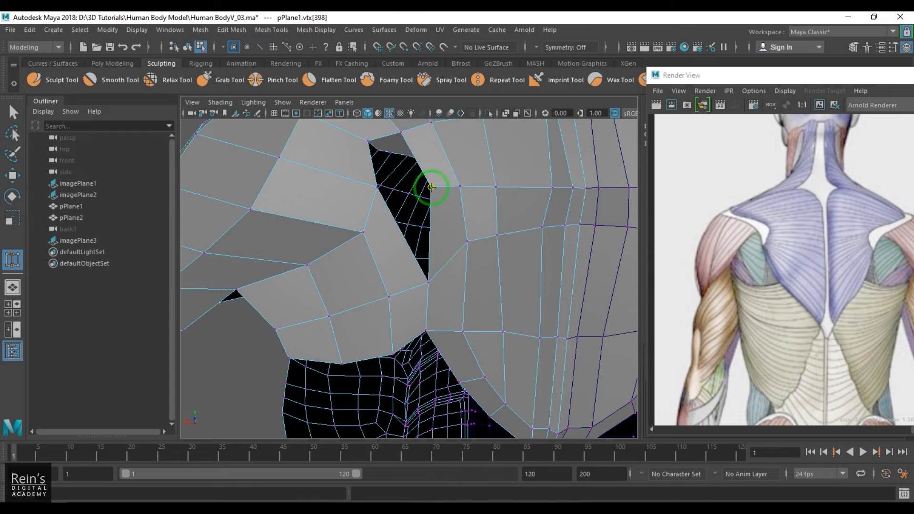
{"action": "left_click_drag", "start_coordinate": [431, 187], "coordinate": [377, 187]}
{"action": "middle_click_drag", "start_coordinate": [450, 235], "coordinate": [413, 270], "text": "alt"}
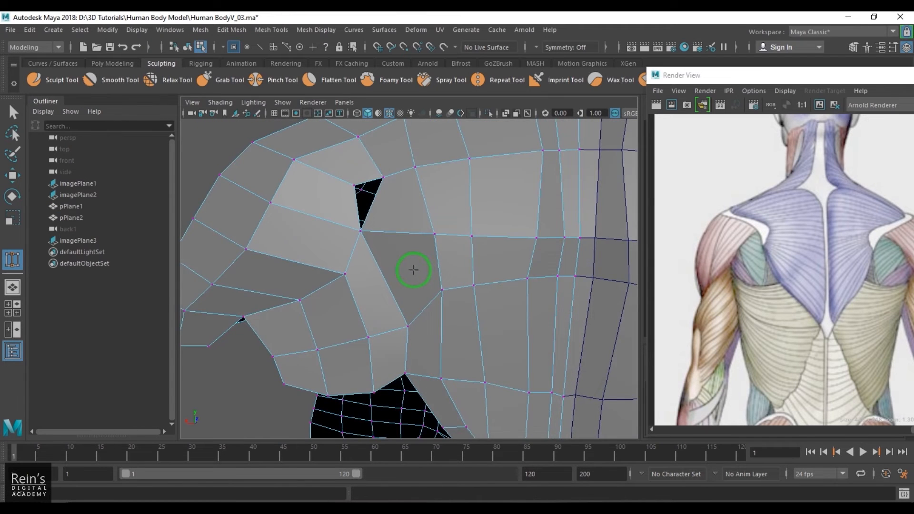
- Fill the small triangular hole remaining between the shoulder and the trapezius
{"action": "left_click_drag", "start_coordinate": [413, 270], "coordinate": [420, 249], "text": "alt"}
{"action": "scroll", "coordinate": [410, 253], "scroll_direction": "down", "scroll_amount": 4}
{"action": "scroll", "coordinate": [412, 230], "scroll_direction": "up", "scroll_amount": 4}
{"action": "key", "text": "w"}
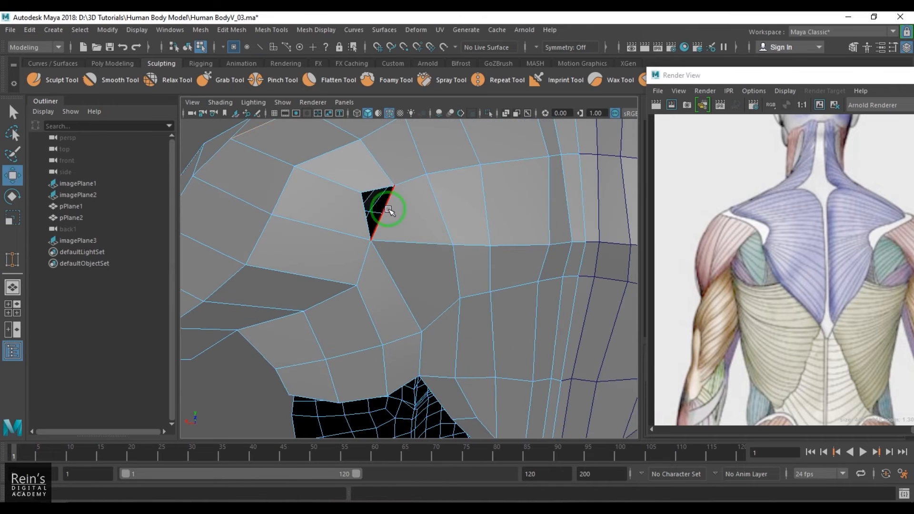
{"action": "left_click", "coordinate": [384, 208]}
{"action": "right_click", "coordinate": [419, 207], "text": "shift"}
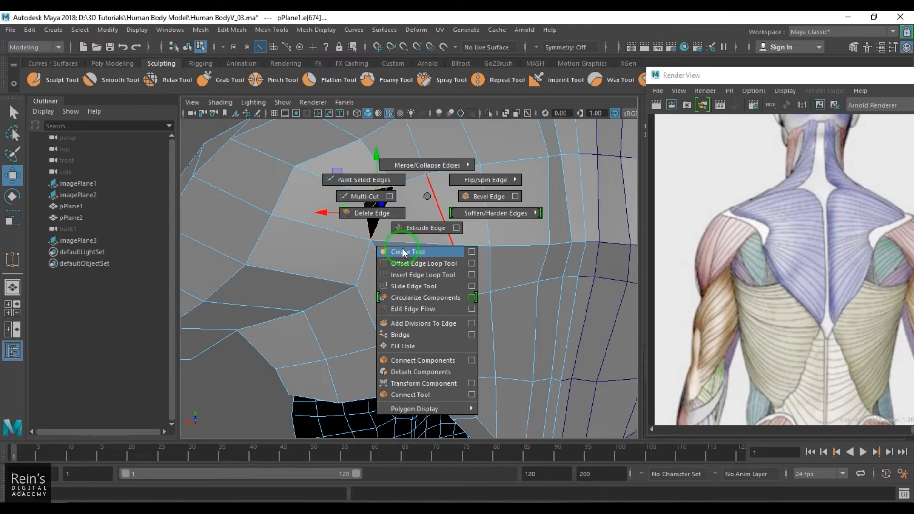
{"action": "left_click", "coordinate": [413, 343]}
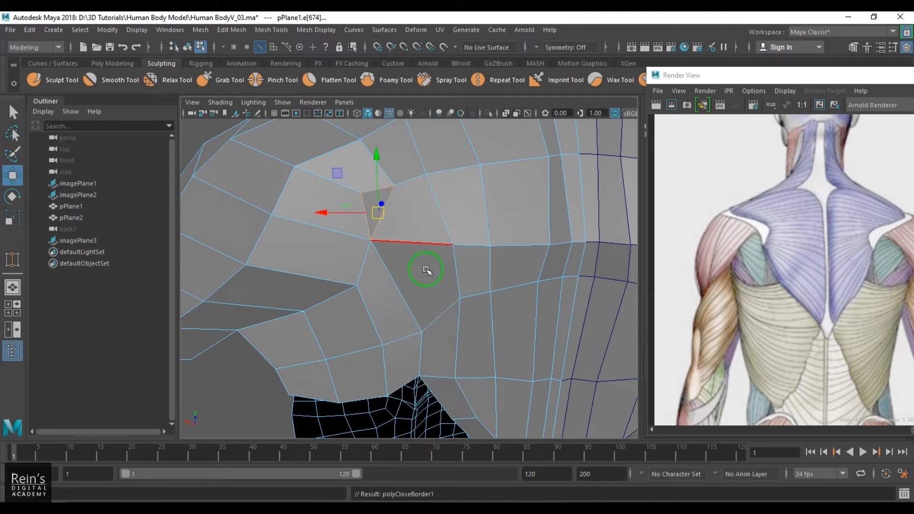
- Slide the horizontal edge rows across the middle of the trapezius to even their spacing
{"action": "scroll", "coordinate": [419, 272], "scroll_direction": "down", "scroll_amount": 5}
{"action": "scroll", "coordinate": [419, 257], "scroll_direction": "up", "scroll_amount": 5}
{"action": "mouse_move", "coordinate": [418, 255]}
{"action": "left_mouse_down", "text": "alt"}
{"action": "mouse_move", "coordinate": [431, 255]}
{"action": "mouse_move", "coordinate": [408, 256]}
{"action": "mouse_move", "coordinate": [412, 264]}
{"action": "left_mouse_up", "text": "alt"}
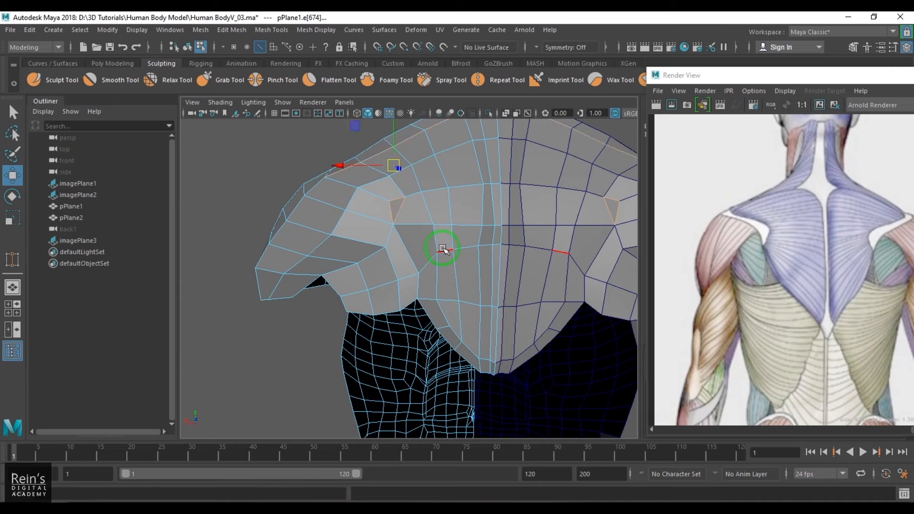
{"action": "left_click", "coordinate": [498, 246]}
{"action": "right_click_drag", "start_coordinate": [486, 250], "coordinate": [474, 342], "text": "shift"}
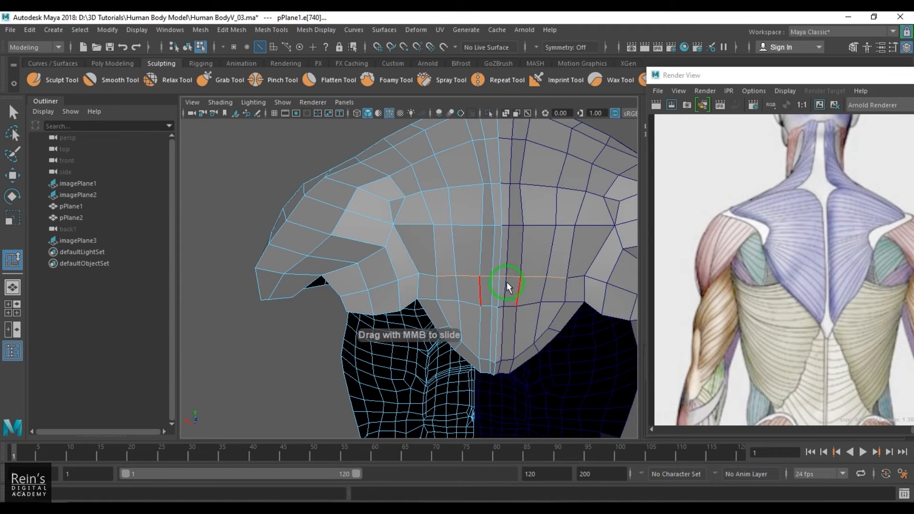
- Insert an edge loop running through the armpit flap and across the trapezius
{"action": "right_click_drag", "start_coordinate": [408, 300], "coordinate": [432, 241]}
{"action": "left_click", "coordinate": [433, 241]}
{"action": "right_click_drag", "start_coordinate": [465, 214], "coordinate": [481, 255], "text": "ctrl"}
{"action": "left_click_drag", "start_coordinate": [482, 281], "coordinate": [367, 292], "text": "alt"}
{"action": "left_click", "coordinate": [367, 292]}
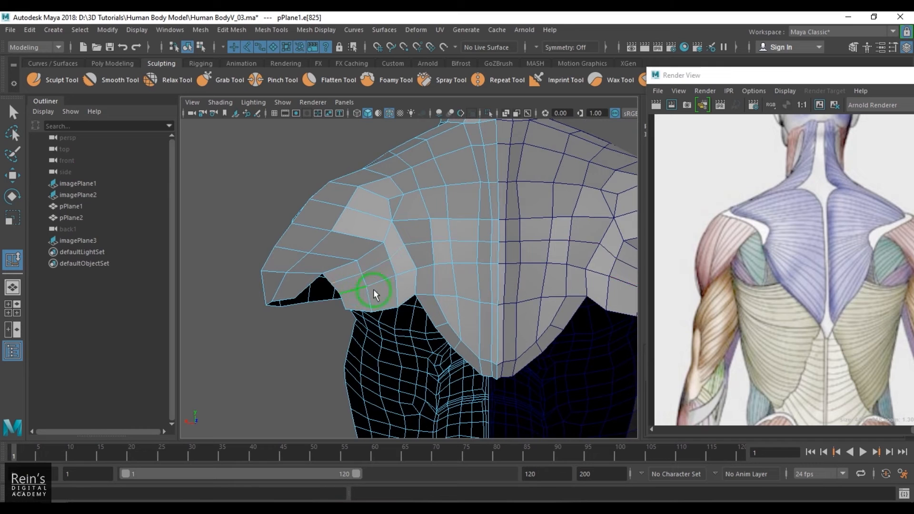
- Select the full edge loop through the armpit and lower trapezius and slide it to balance the neighbouring rows
{"action": "left_click", "coordinate": [494, 264]}
{"action": "right_click_drag", "start_coordinate": [509, 252], "coordinate": [504, 346], "text": "shift"}
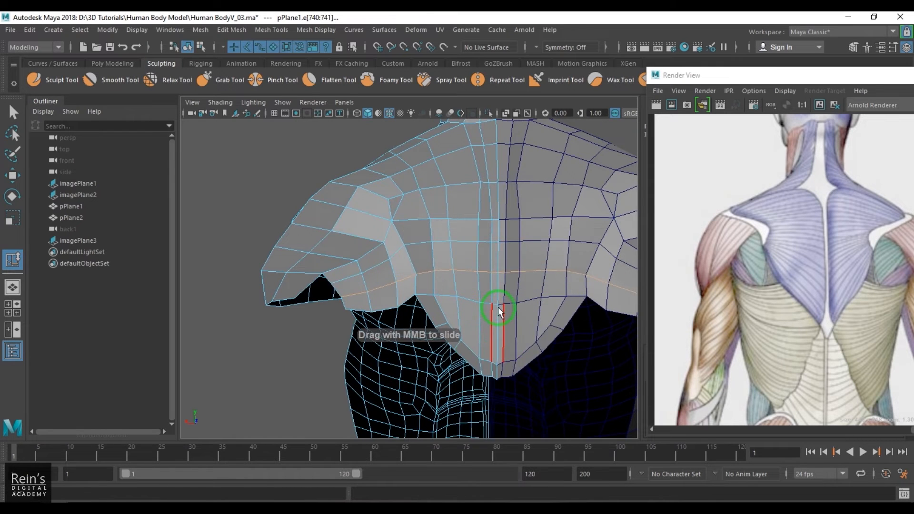
{"action": "double_click", "coordinate": [495, 241]}
{"action": "left_click_drag", "start_coordinate": [467, 279], "coordinate": [441, 271], "text": "alt"}
{"action": "scroll", "coordinate": [441, 270], "scroll_direction": "up", "scroll_amount": 3}
- Shift the individual vertices along the outer edge of the middle and lower trapezius sideways to even their spacing
{"action": "key", "text": "w"}
{"action": "right_click_drag", "start_coordinate": [443, 243], "coordinate": [427, 231]}
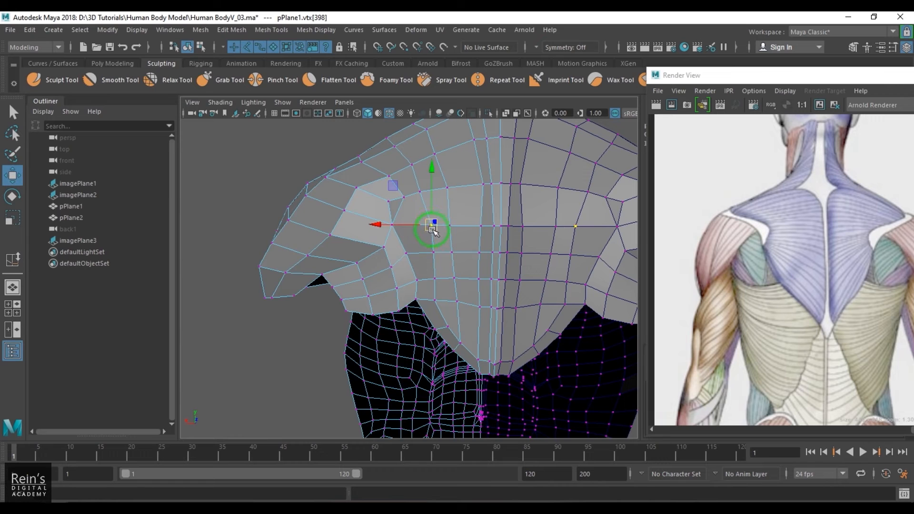
{"action": "left_click_drag", "start_coordinate": [434, 231], "coordinate": [487, 298]}
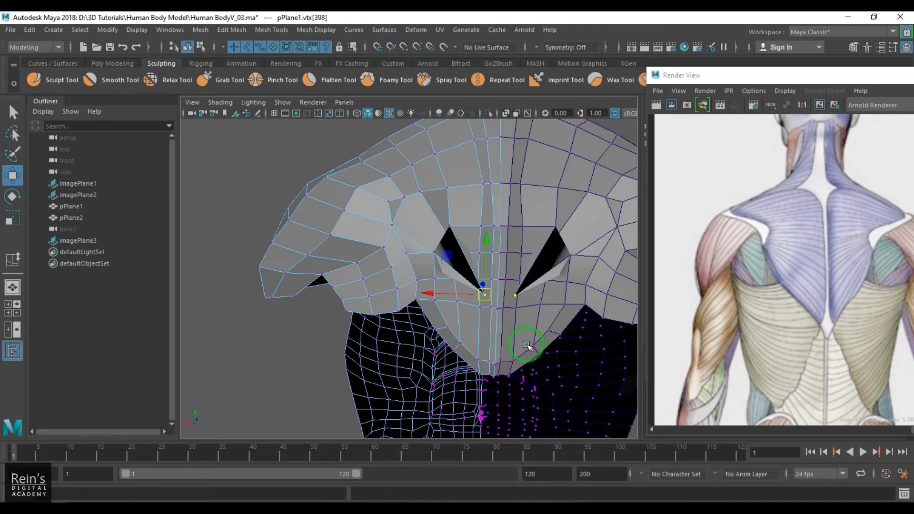
{"action": "key", "text": "ctrl+z"}
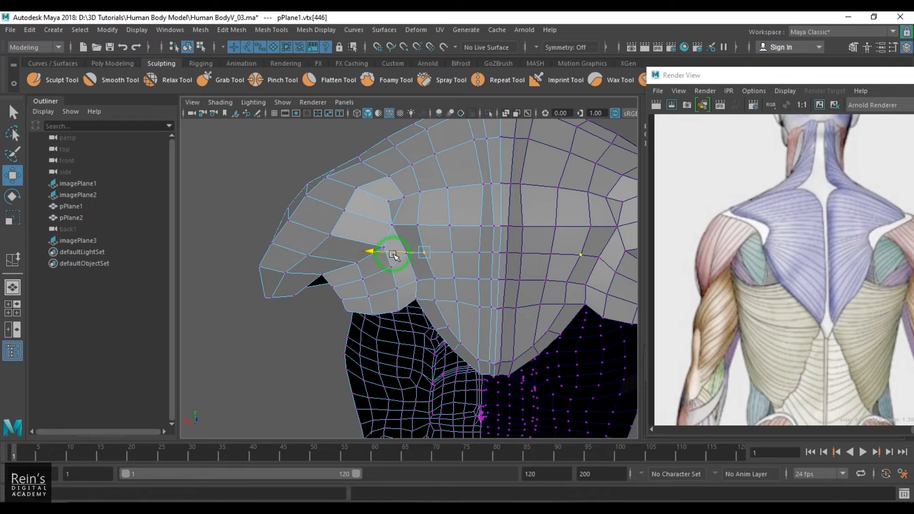
{"action": "left_click", "coordinate": [400, 278]}
{"action": "left_click", "coordinate": [430, 311]}
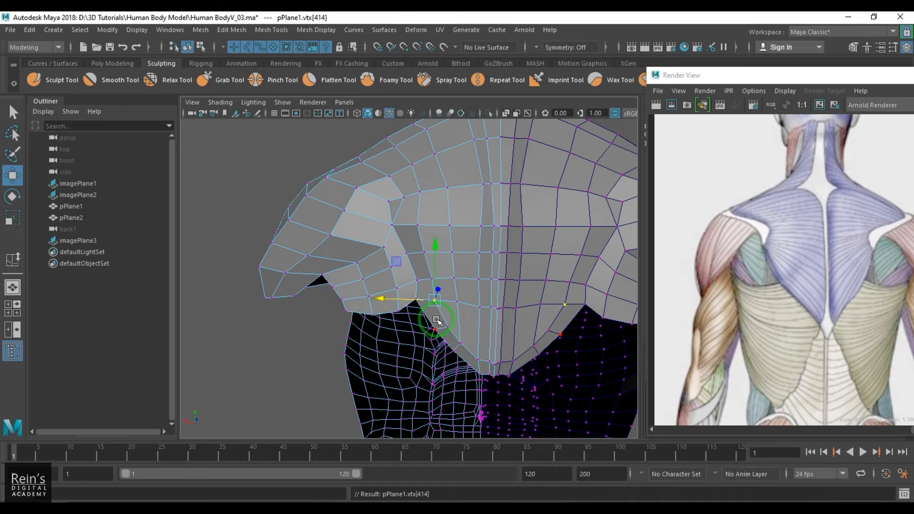
{"action": "left_click", "coordinate": [455, 335]}
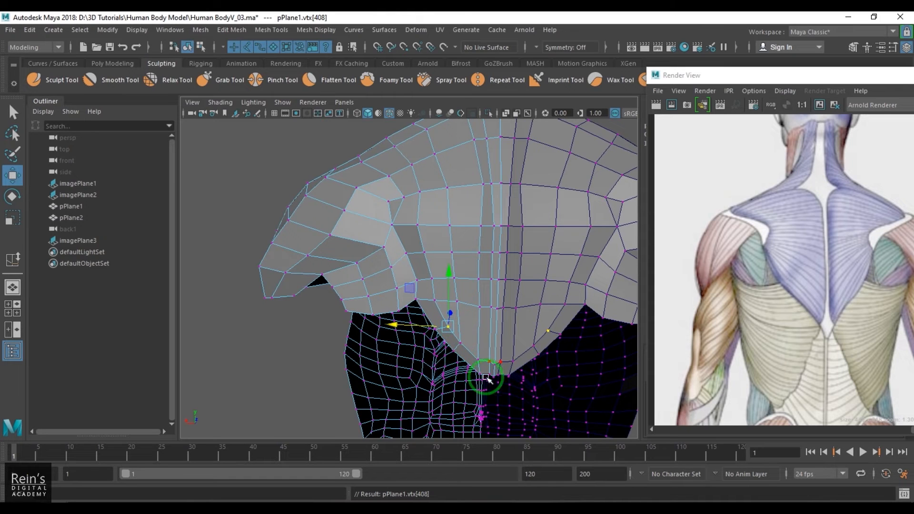
- Raise the vertex pairs along the trapezius's lower border so it tapers in a straight line to the tip
{"action": "left_click_drag", "start_coordinate": [476, 364], "coordinate": [509, 357], "text": "alt"}
{"action": "left_click_drag", "start_coordinate": [394, 377], "coordinate": [515, 432], "text": "ctrl"}
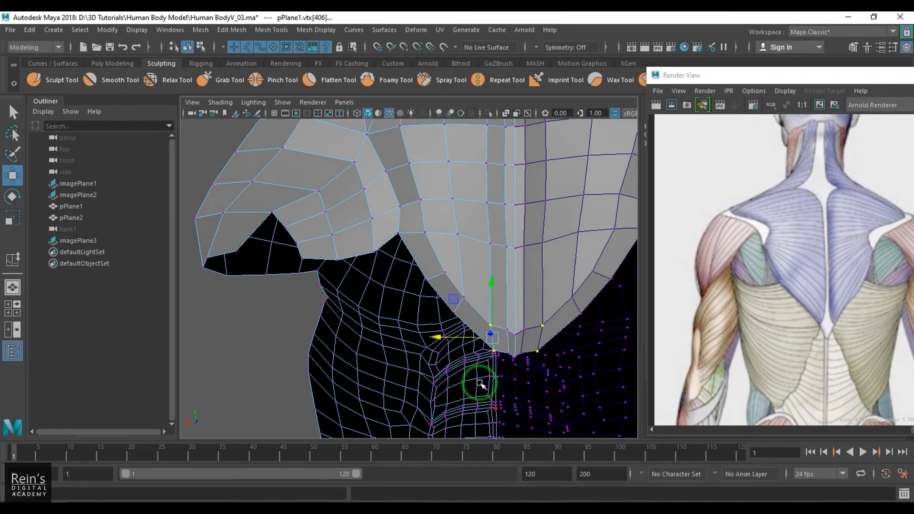
{"action": "left_click_drag", "start_coordinate": [481, 383], "coordinate": [482, 343], "text": "alt"}
{"action": "left_click_drag", "start_coordinate": [491, 305], "coordinate": [501, 280]}
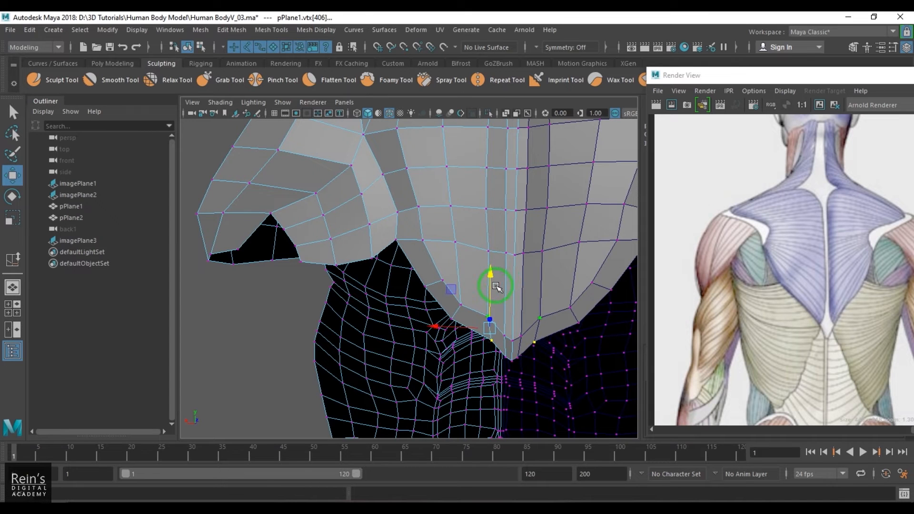
{"action": "key", "text": "Left"}
{"action": "key", "text": "q"}
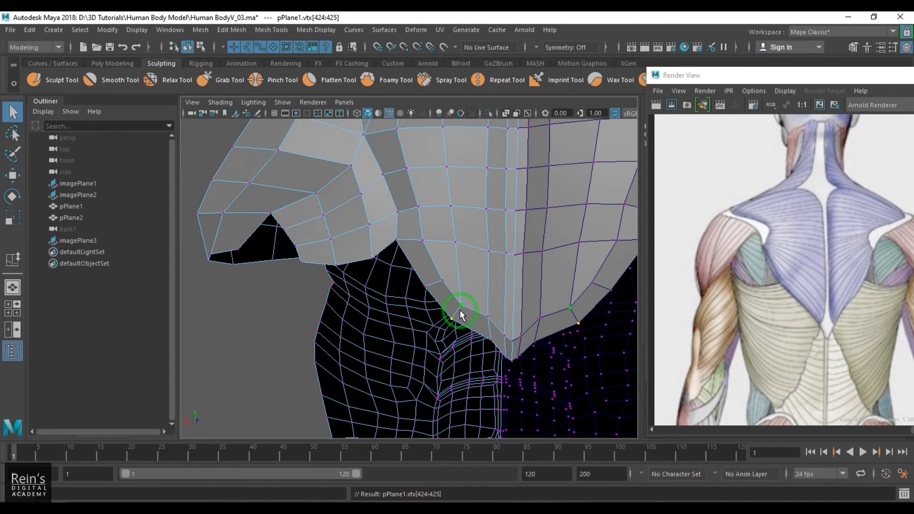
{"action": "key", "text": "w"}
{"action": "left_click_drag", "start_coordinate": [457, 276], "coordinate": [438, 223]}
{"action": "key", "text": "Left"}
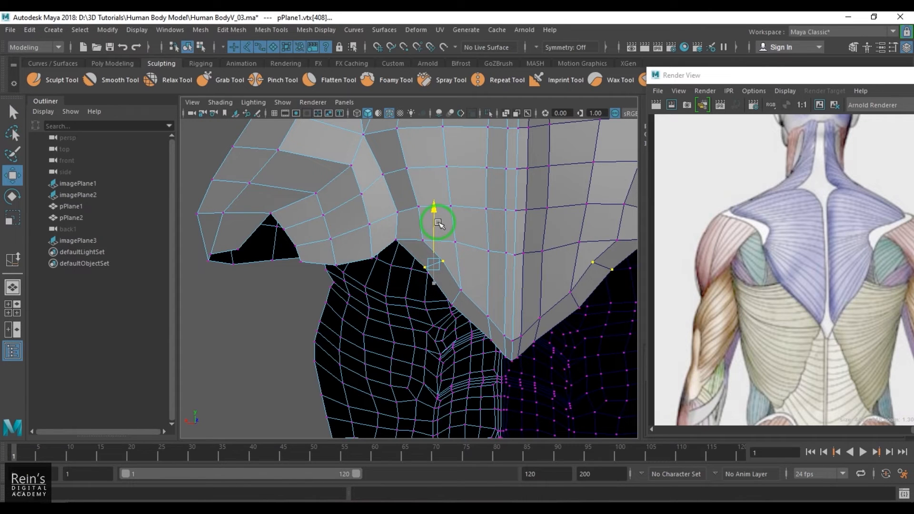
{"action": "key", "text": "Up"}
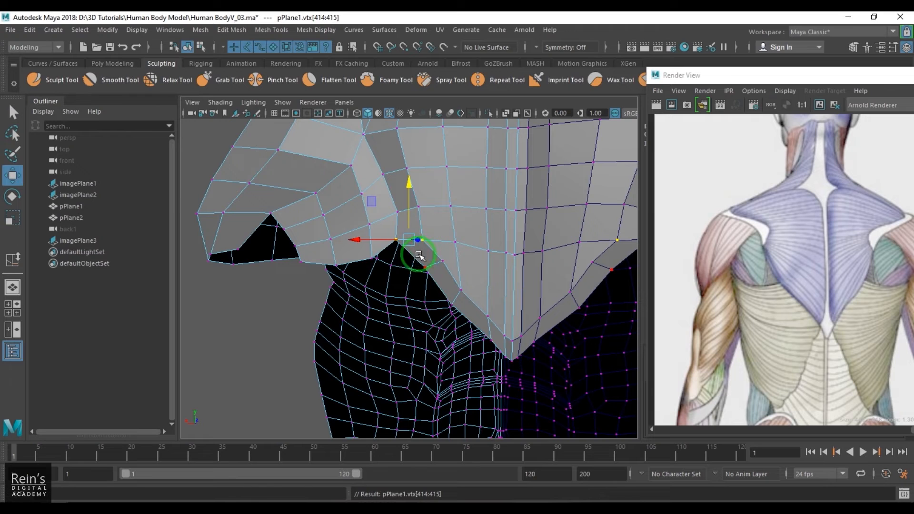
- Raise the vertices of the lowest full horizontal row, from the outer border to the spine, to level that row
{"action": "left_click", "coordinate": [397, 210]}
{"action": "left_click", "coordinate": [419, 243]}
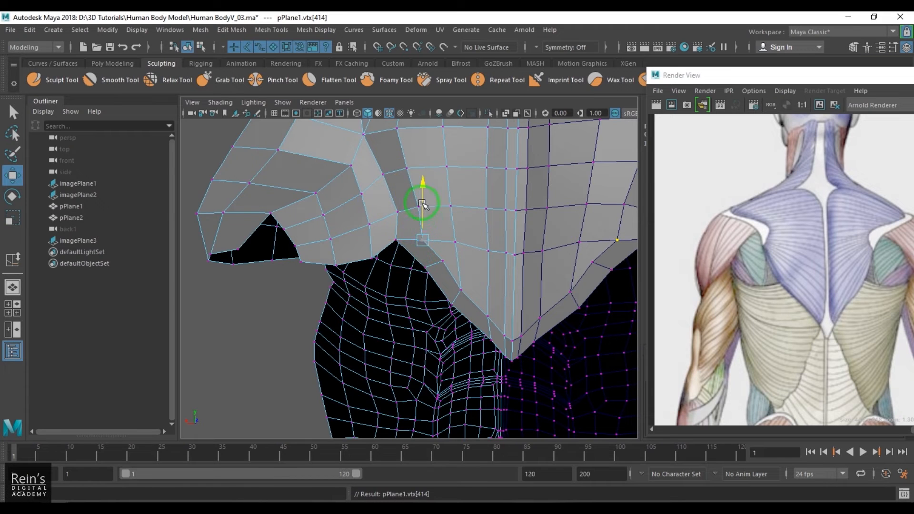
{"action": "left_click_drag", "start_coordinate": [423, 203], "coordinate": [508, 195]}
{"action": "key", "text": "Right"}
{"action": "key", "text": "Right"}
{"action": "key", "text": "Right"}
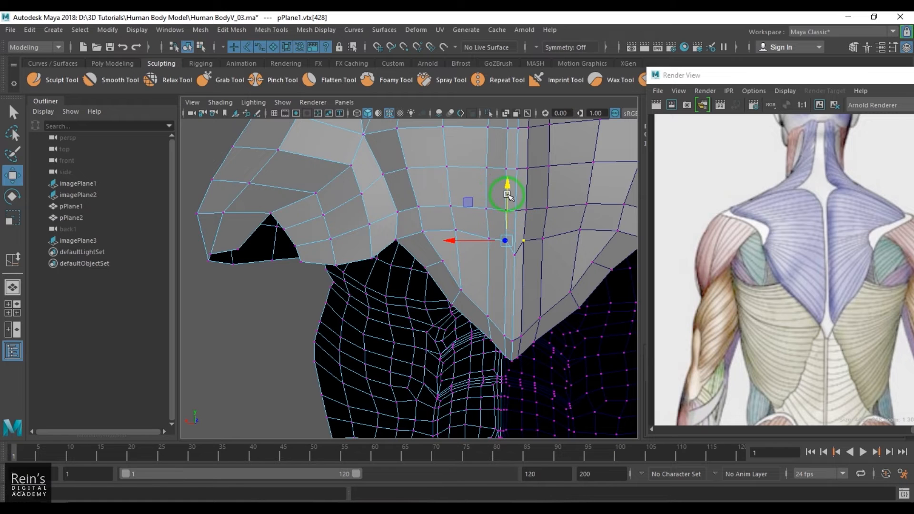
{"action": "key", "text": "Down"}
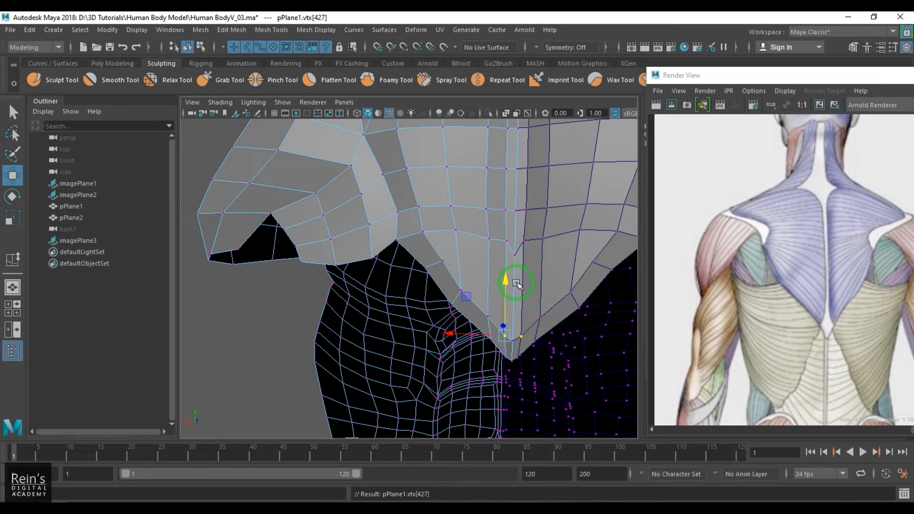
{"action": "key", "text": "Right"}
{"action": "key", "text": "Up"}
{"action": "left_click_drag", "start_coordinate": [515, 217], "coordinate": [515, 205]}
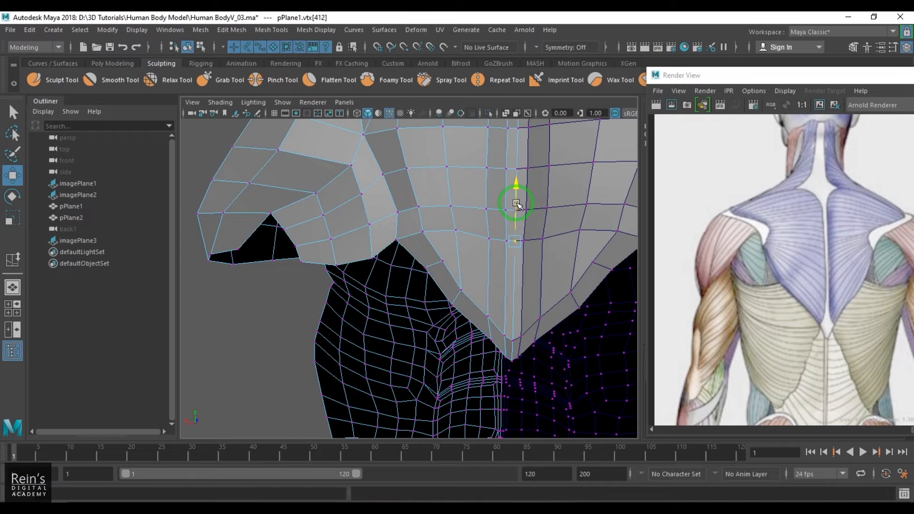
- Select the horizontal edge row across the middle of the trapezius and shift it in depth to smooth the back profile
{"action": "right_click_drag", "start_coordinate": [477, 315], "coordinate": [490, 275]}
{"action": "scroll", "coordinate": [443, 310], "scroll_direction": "down", "scroll_amount": 4}
{"action": "left_click", "coordinate": [225, 373]}
{"action": "left_click_drag", "start_coordinate": [376, 324], "coordinate": [419, 242], "text": "alt"}
{"action": "left_click", "coordinate": [407, 258]}
{"action": "right_click_drag", "start_coordinate": [405, 259], "coordinate": [389, 220]}
{"action": "left_click", "coordinate": [385, 216]}
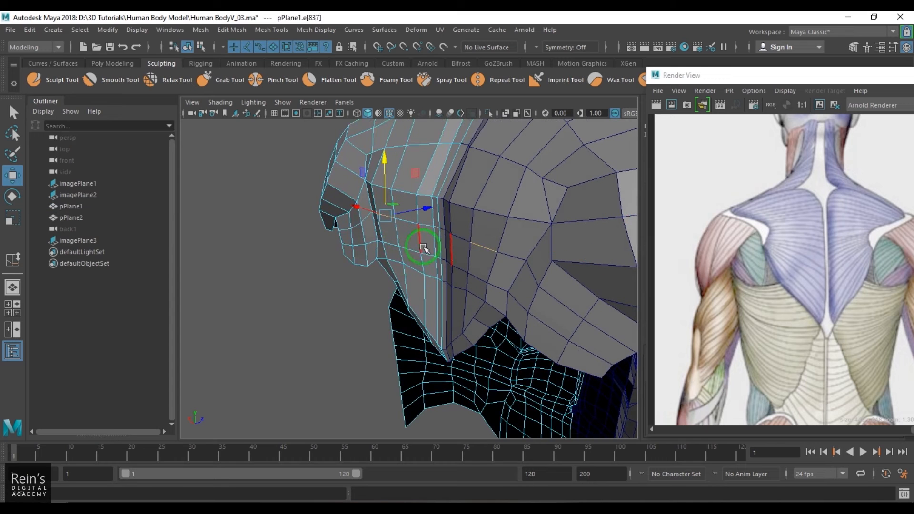
{"action": "double_click", "coordinate": [435, 227], "text": "shift"}
{"action": "left_click_drag", "start_coordinate": [433, 265], "coordinate": [420, 275], "text": "alt"}
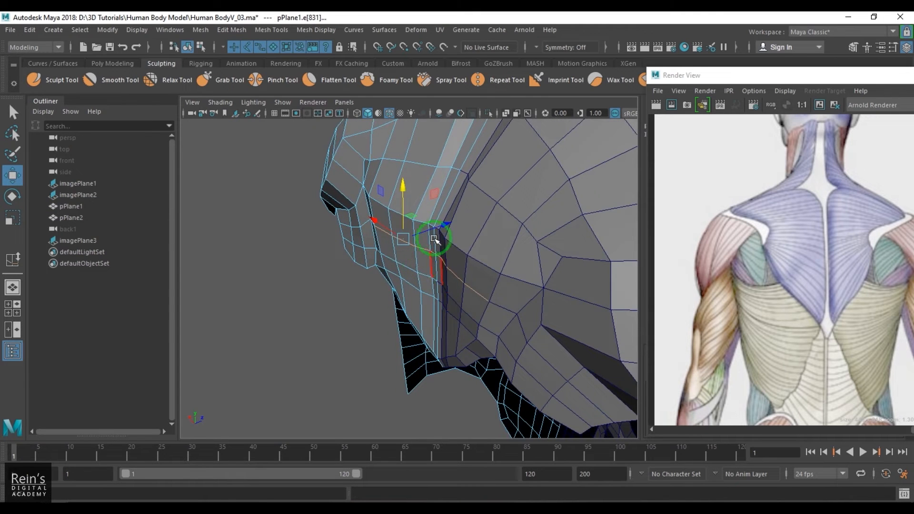
{"action": "left_click_drag", "start_coordinate": [438, 231], "coordinate": [436, 235]}
- Select the next edge row down across the trapezius and adjust its depth to follow the row above
{"action": "left_click", "coordinate": [392, 260]}
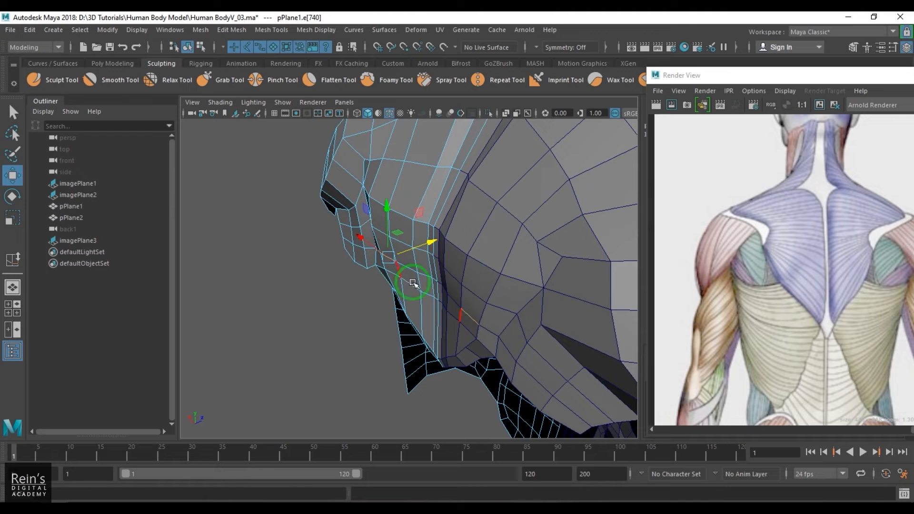
{"action": "double_click", "coordinate": [434, 278], "text": "shift"}
{"action": "left_click_drag", "start_coordinate": [450, 249], "coordinate": [447, 287]}
- Select the edges of the lowest full row across the trapezius and adjust the row's height and depth
{"action": "left_click", "coordinate": [407, 262]}
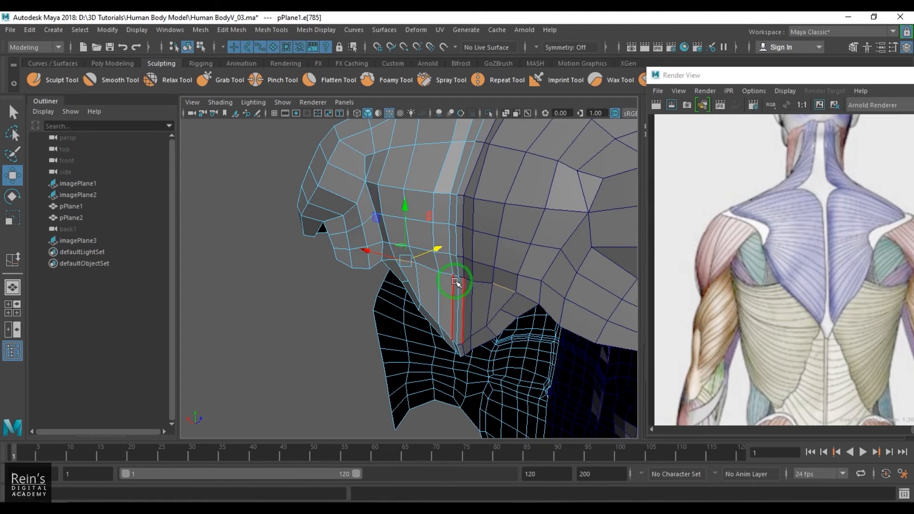
{"action": "left_click", "coordinate": [455, 277], "text": "shift"}
{"action": "key", "text": "ctrl+z"}
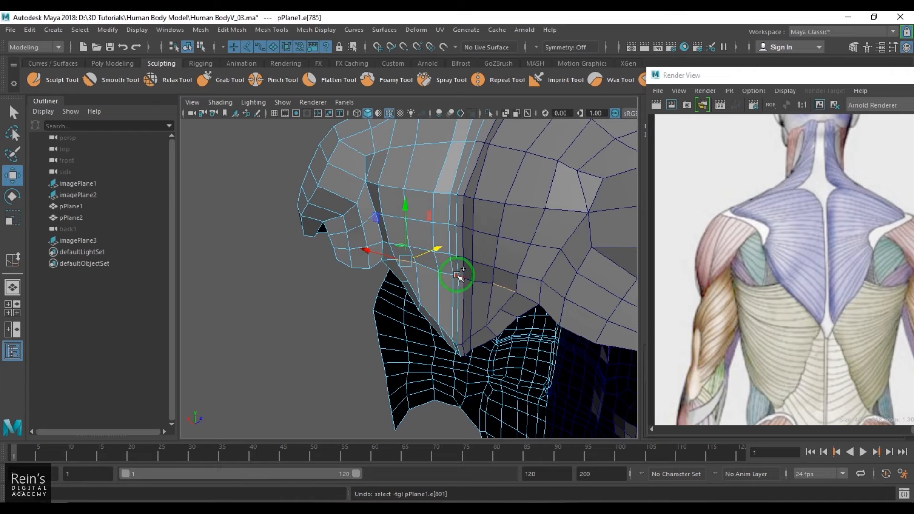
{"action": "left_click", "coordinate": [456, 277], "text": "shift"}
{"action": "key", "text": "q"}
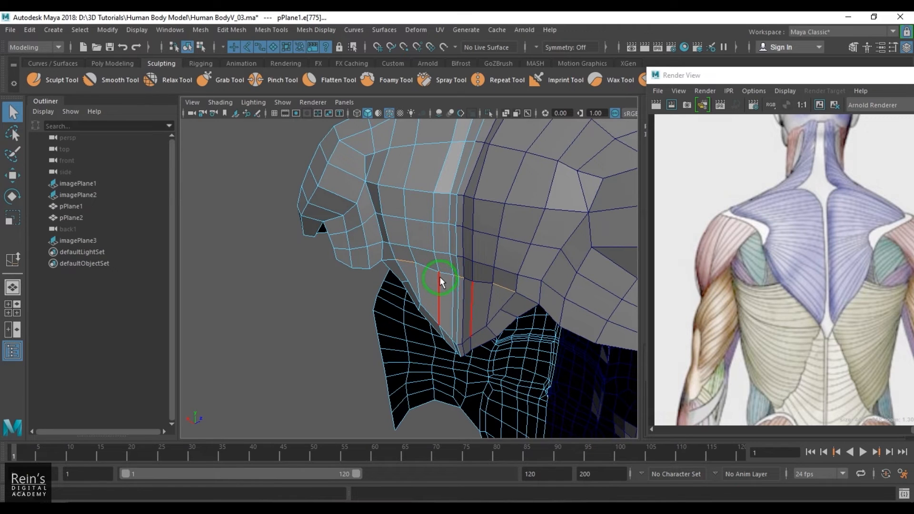
{"action": "left_click_drag", "start_coordinate": [453, 316], "coordinate": [459, 272], "text": "alt"}
{"action": "key", "text": "w"}
{"action": "key", "text": "q"}
{"action": "left_click", "coordinate": [416, 257], "text": "shift"}
{"action": "key", "text": "w"}
{"action": "left_click_drag", "start_coordinate": [431, 205], "coordinate": [430, 207]}
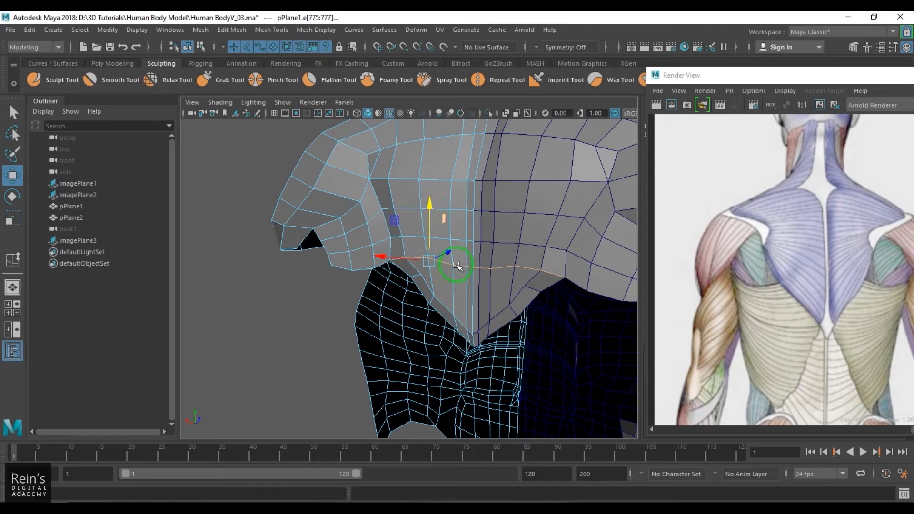
{"action": "left_click_drag", "start_coordinate": [457, 267], "coordinate": [489, 291], "text": "alt"}
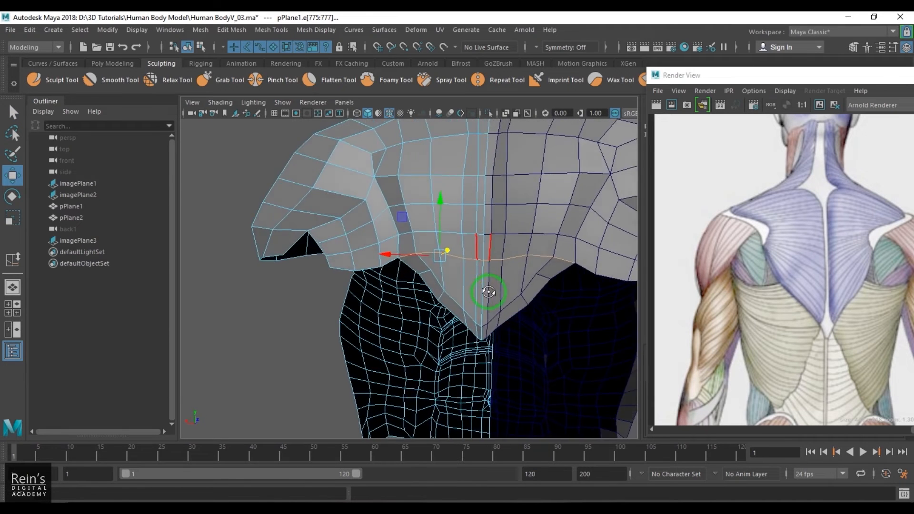
- Reposition the short edge on the trapezius's lower outer border, just below the armpit flap
{"action": "left_click", "coordinate": [412, 271]}
{"action": "left_click_drag", "start_coordinate": [412, 271], "coordinate": [397, 311], "text": "alt"}
{"action": "right_click_drag", "start_coordinate": [397, 311], "coordinate": [421, 282], "text": "alt"}
{"action": "left_click_drag", "start_coordinate": [425, 269], "coordinate": [420, 276]}
{"action": "left_click_drag", "start_coordinate": [427, 316], "coordinate": [455, 296], "text": "alt"}
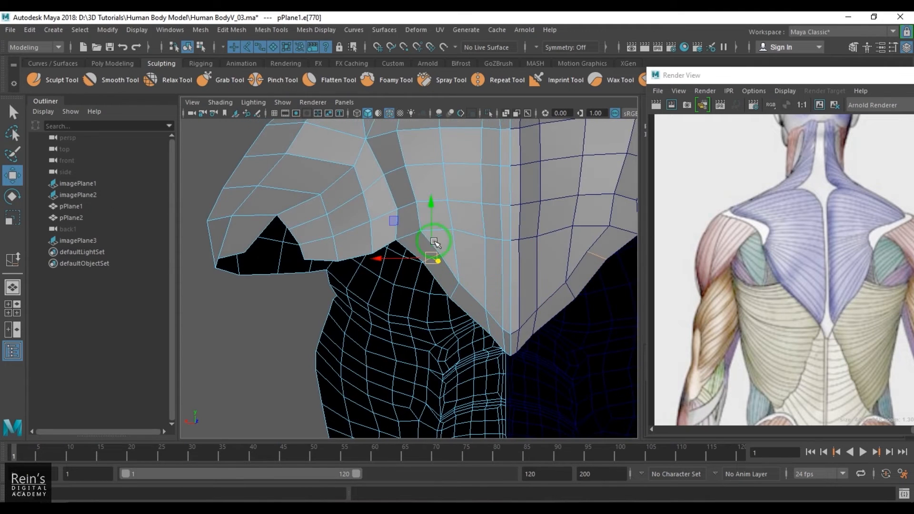
{"action": "left_click_drag", "start_coordinate": [394, 221], "coordinate": [390, 224]}
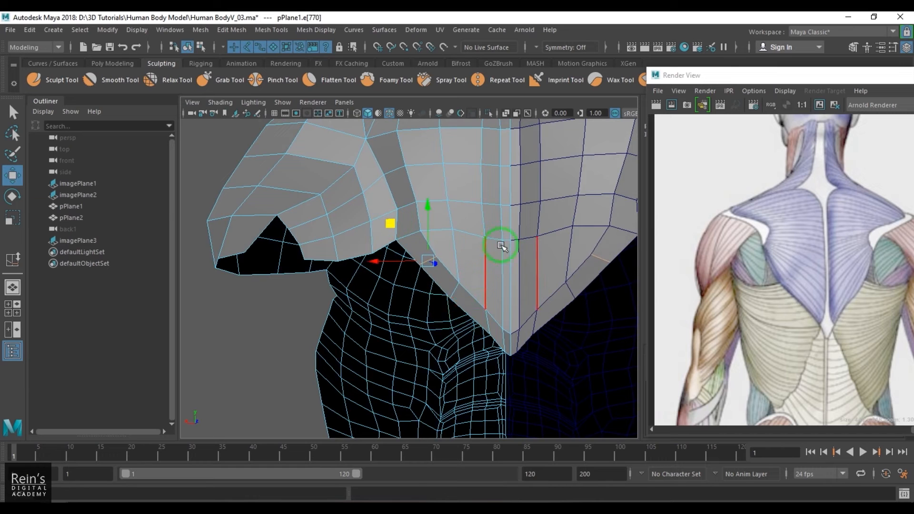
- Select the edge rows across the upper trapezius and shift them in depth to round the upper back
{"action": "key", "text": "F8"}
{"action": "right_click_drag", "start_coordinate": [501, 245], "coordinate": [288, 398], "text": "alt"}
{"action": "left_click", "coordinate": [288, 399]}
{"action": "left_click_drag", "start_coordinate": [481, 307], "coordinate": [488, 346], "text": "alt"}
{"action": "scroll", "coordinate": [462, 308], "scroll_direction": "up", "scroll_amount": 5}
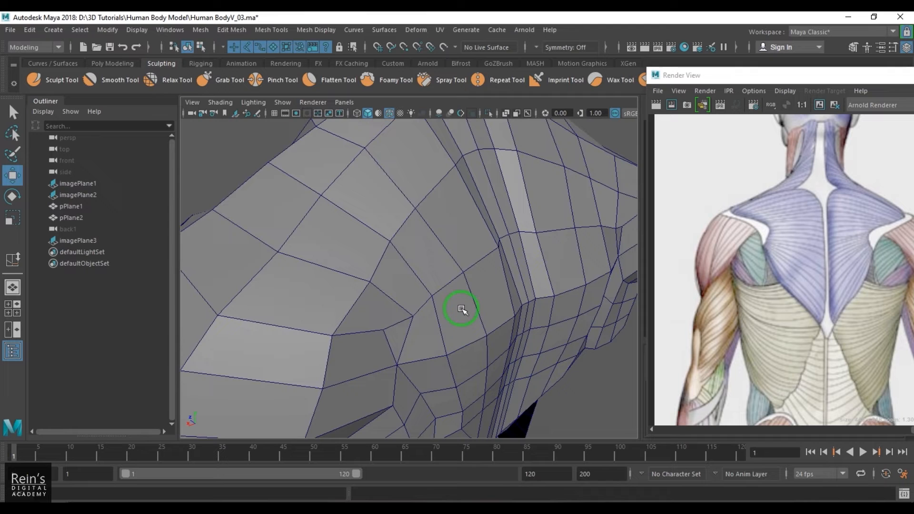
{"action": "left_click", "coordinate": [442, 259]}
{"action": "left_click_drag", "start_coordinate": [441, 279], "coordinate": [436, 315], "text": "alt"}
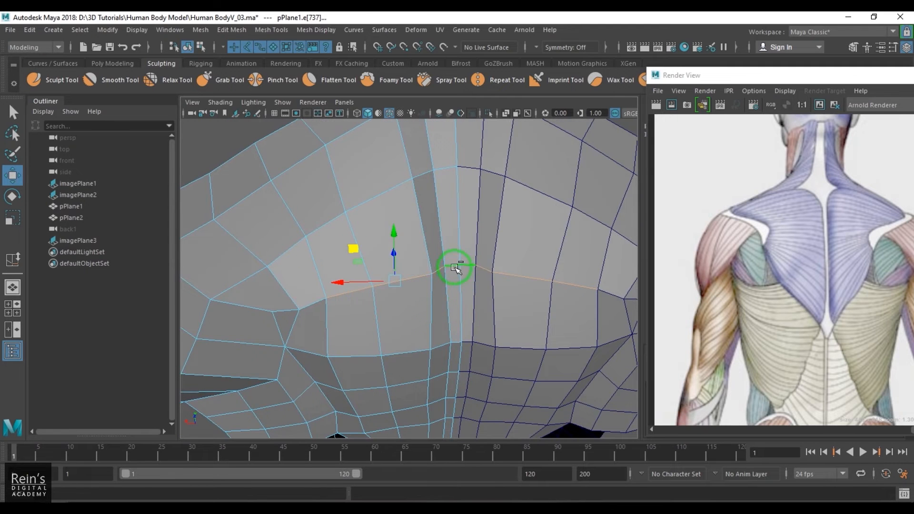
{"action": "left_click_drag", "start_coordinate": [455, 268], "coordinate": [301, 225], "text": "alt"}
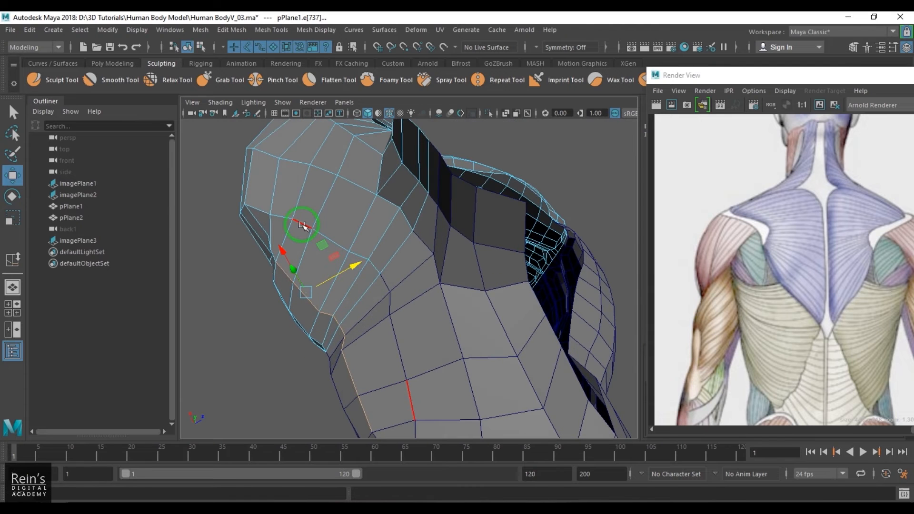
{"action": "double_click", "coordinate": [375, 267], "text": "shift"}
{"action": "left_click_drag", "start_coordinate": [381, 223], "coordinate": [427, 326]}
- Adjust the short edge where the rear shoulder meets the outer border of the trapezius
{"action": "scroll", "coordinate": [427, 326], "scroll_direction": "up", "scroll_amount": 5}
{"action": "left_click", "coordinate": [385, 279]}
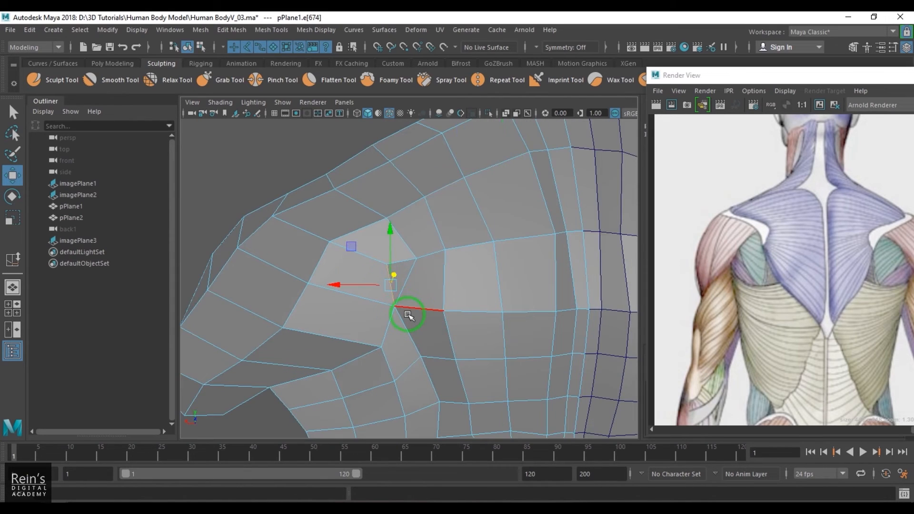
{"action": "scroll", "coordinate": [420, 310], "scroll_direction": "down", "scroll_amount": 5}
{"action": "mouse_move", "coordinate": [429, 302]}
{"action": "left_mouse_down", "text": "alt"}
{"action": "mouse_move", "coordinate": [465, 322]}
{"action": "mouse_move", "coordinate": [437, 341]}
{"action": "mouse_move", "coordinate": [425, 312]}
{"action": "left_mouse_up", "text": "alt"}
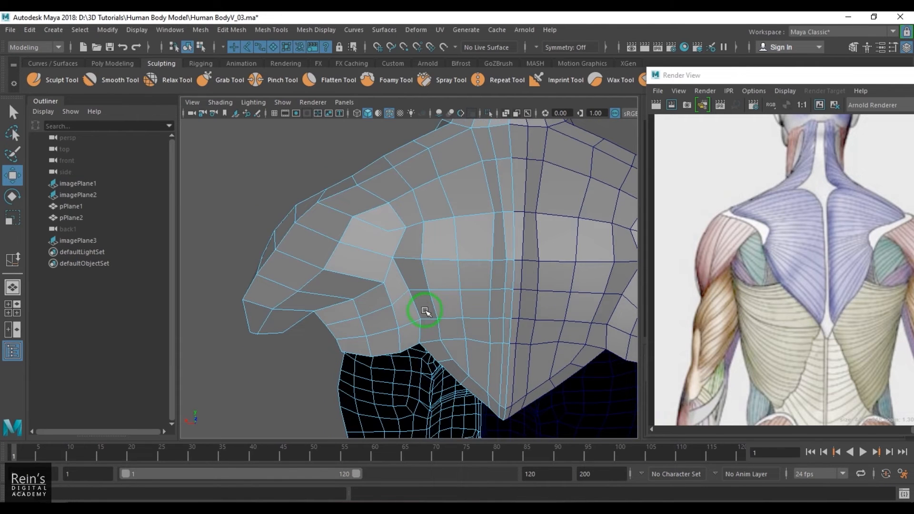
- Insert an edge loop along the rear shoulder, running from beside the trapezius toward the arm opening
{"action": "key", "text": "F8"}
{"action": "left_click_drag", "start_coordinate": [377, 259], "coordinate": [395, 251], "text": "alt"}
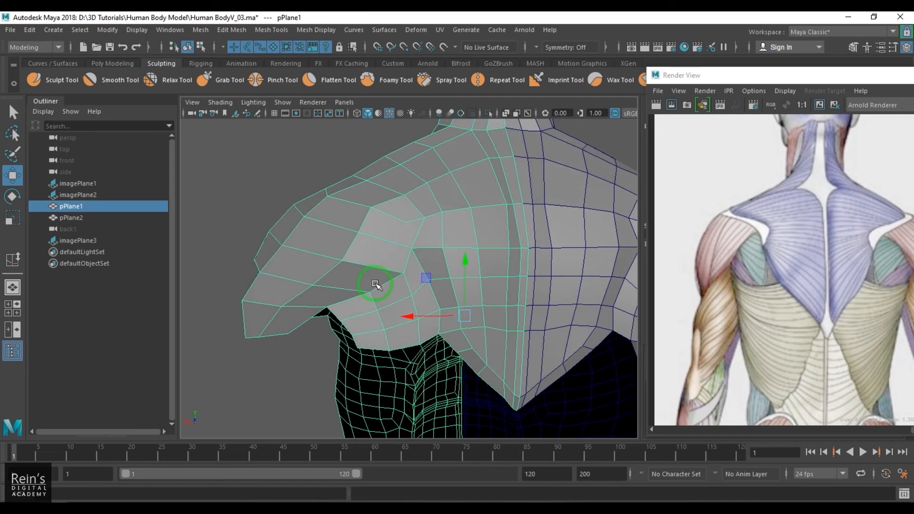
{"action": "right_click_drag", "start_coordinate": [388, 246], "coordinate": [323, 251], "text": "shift"}
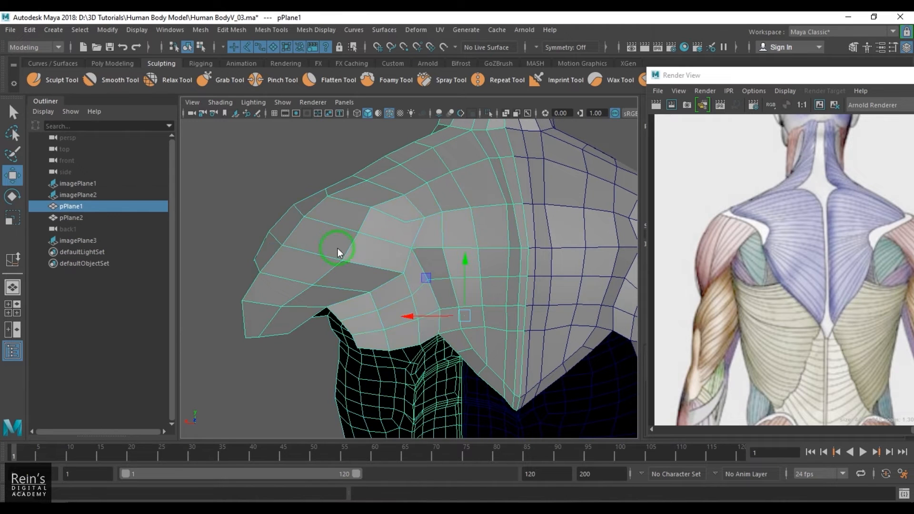
{"action": "left_click", "coordinate": [390, 243]}
{"action": "key", "text": "w"}
{"action": "key", "text": "F8"}
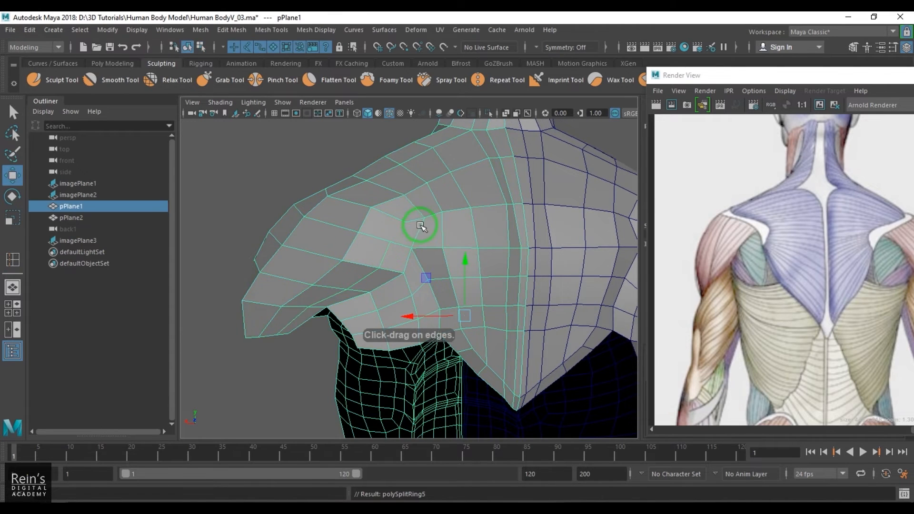
- Cut an edge with Multi-Cut from the end of the rear shoulder loop to the neighbouring vertex beside the trapezius
{"action": "right_click_drag", "start_coordinate": [420, 226], "coordinate": [365, 221], "text": "shift"}
{"action": "left_click", "coordinate": [391, 242]}
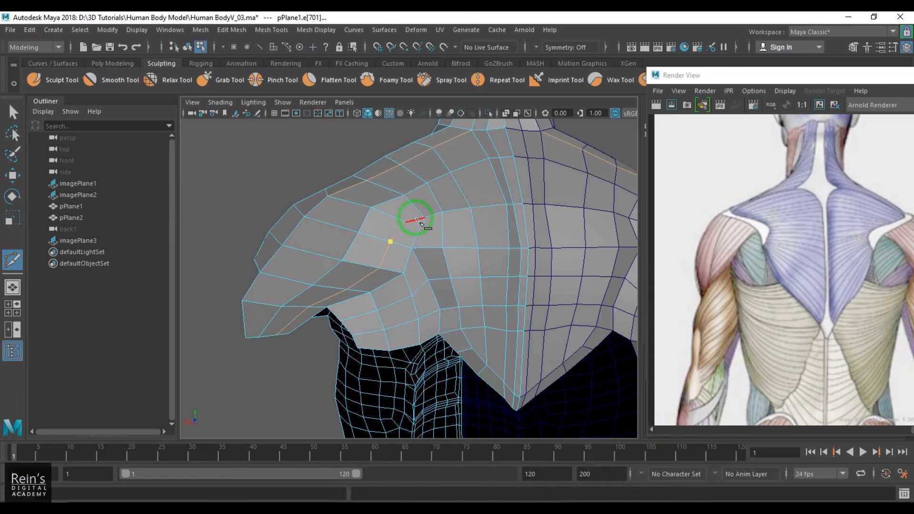
{"action": "right_click", "coordinate": [384, 237]}
- Reposition the vertex where the rear shoulder loop meets the outer border of the trapezius
{"action": "key", "text": "w"}
{"action": "right_click_drag", "start_coordinate": [416, 237], "coordinate": [381, 225]}
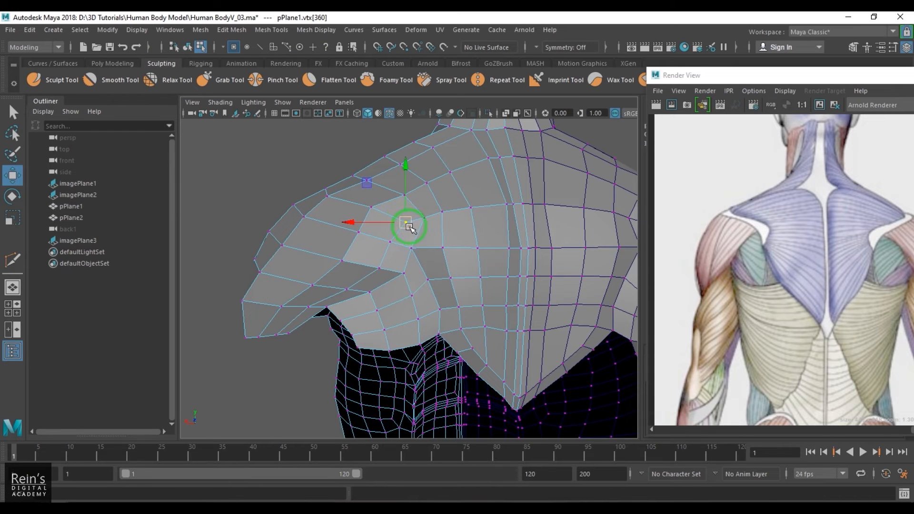
{"action": "scroll", "coordinate": [401, 257], "scroll_direction": "down", "scroll_amount": 4}
{"action": "mouse_move", "coordinate": [429, 253]}
{"action": "left_mouse_down", "text": "alt"}
{"action": "mouse_move", "coordinate": [416, 231]}
{"action": "mouse_move", "coordinate": [453, 249]}
{"action": "mouse_move", "coordinate": [520, 230]}
{"action": "mouse_move", "coordinate": [414, 246]}
{"action": "left_mouse_up", "text": "alt"}
{"action": "scroll", "coordinate": [453, 249], "scroll_direction": "up", "scroll_amount": 3}
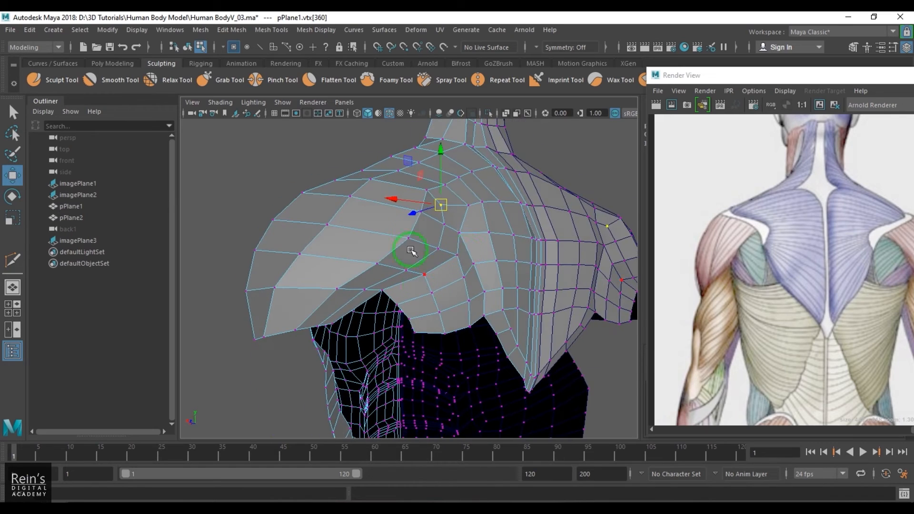
- Select the edges along the rear shoulder loop, then rotate and shift them slightly to round the back of the shoulder
{"action": "right_click_drag", "start_coordinate": [415, 247], "coordinate": [422, 206]}
{"action": "left_click", "coordinate": [422, 206]}
{"action": "double_click", "coordinate": [318, 307], "text": "shift"}
{"action": "left_click_drag", "start_coordinate": [381, 281], "coordinate": [456, 249], "text": "alt"}
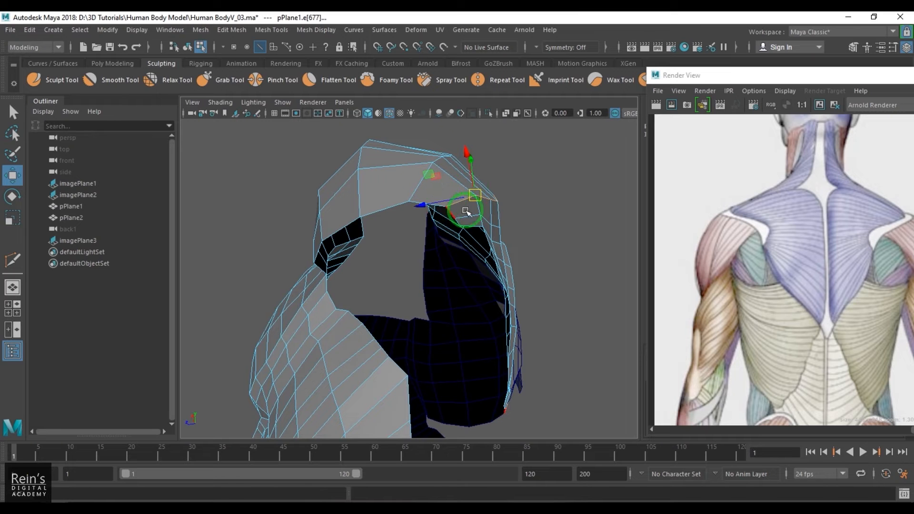
{"action": "key", "text": "e"}
{"action": "left_click_drag", "start_coordinate": [513, 151], "coordinate": [502, 143]}
{"action": "key", "text": "w"}
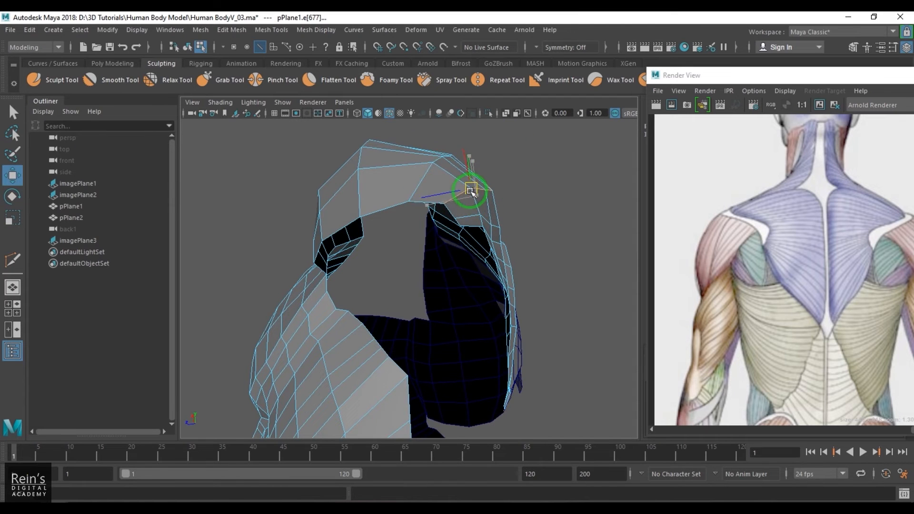
{"action": "left_click_drag", "start_coordinate": [470, 189], "coordinate": [484, 302], "text": "alt"}
{"action": "key", "text": "F8"}
{"action": "left_click", "coordinate": [246, 354]}
- Adjust individual vertices on the upper shoulder and outer trapezius in depth to smooth the back's side profile
{"action": "scroll", "coordinate": [442, 307], "scroll_direction": "down", "scroll_amount": 3}
{"action": "scroll", "coordinate": [469, 305], "scroll_direction": "down", "scroll_amount": 4}
{"action": "scroll", "coordinate": [483, 302], "scroll_direction": "up", "scroll_amount": 5}
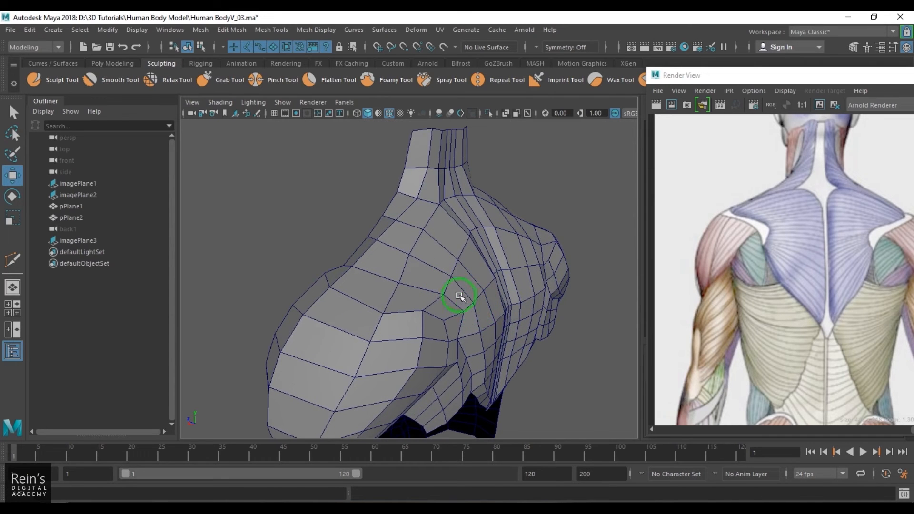
{"action": "left_click", "coordinate": [433, 217]}
{"action": "left_click_drag", "start_coordinate": [419, 218], "coordinate": [470, 266], "text": "alt"}
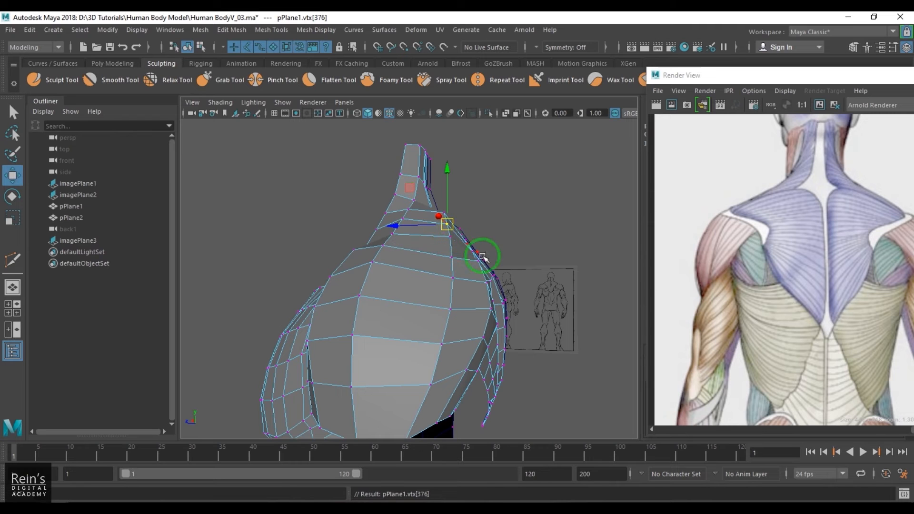
{"action": "left_click_drag", "start_coordinate": [547, 220], "coordinate": [348, 288], "text": "alt"}
{"action": "left_click", "coordinate": [342, 262]}
{"action": "key", "text": "q"}
{"action": "key", "text": "w"}
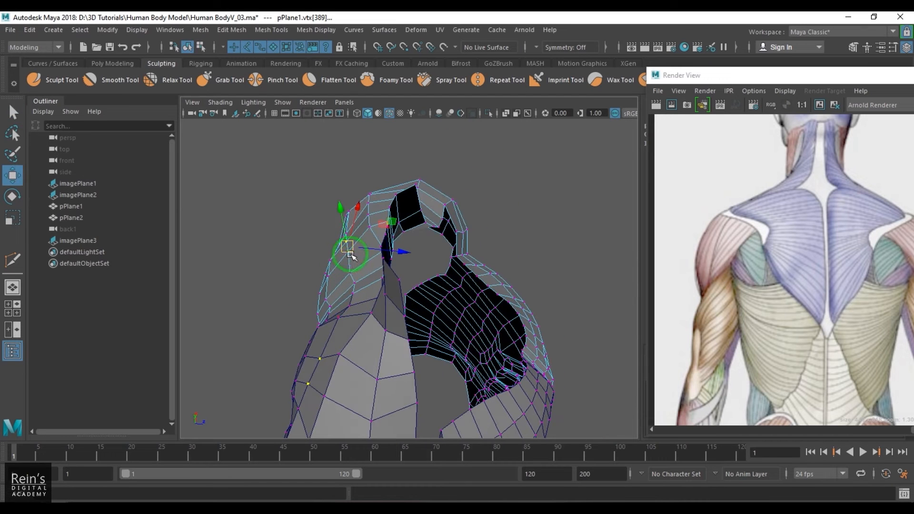
{"action": "left_click_drag", "start_coordinate": [343, 248], "coordinate": [345, 276]}
{"action": "left_click", "coordinate": [350, 273]}
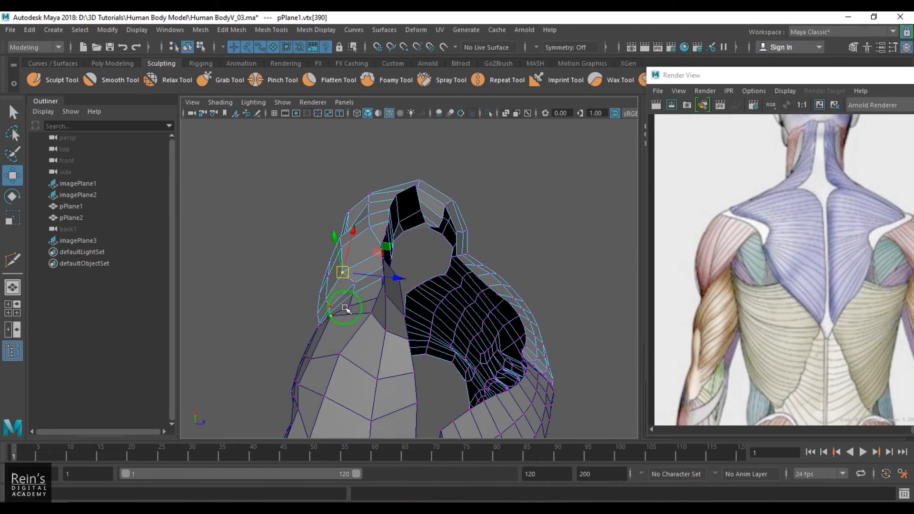
- Nudge the vertices across the upper trapezius to smooth its curve as seen from above
{"action": "left_click_drag", "start_coordinate": [348, 308], "coordinate": [458, 210], "text": "alt"}
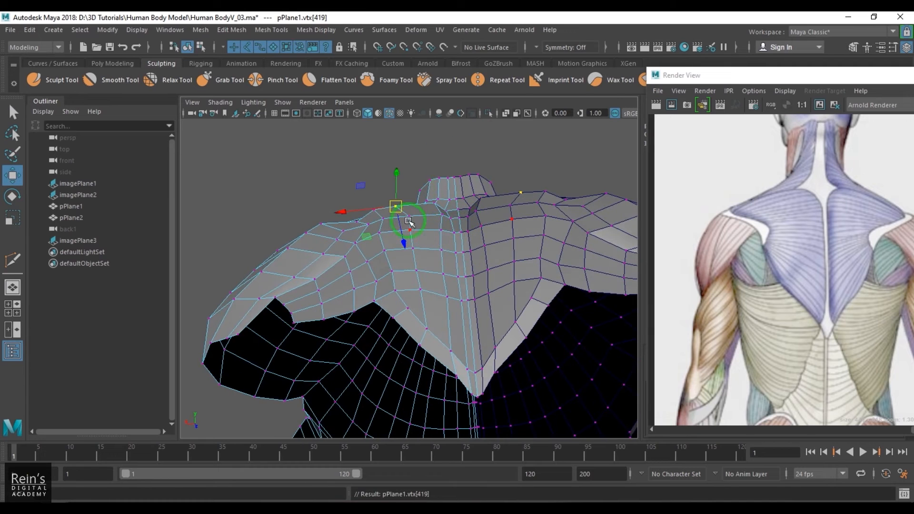
{"action": "left_click", "coordinate": [403, 202]}
{"action": "left_click_drag", "start_coordinate": [404, 202], "coordinate": [406, 202]}
{"action": "key", "text": "Left"}
{"action": "key", "text": "Down"}
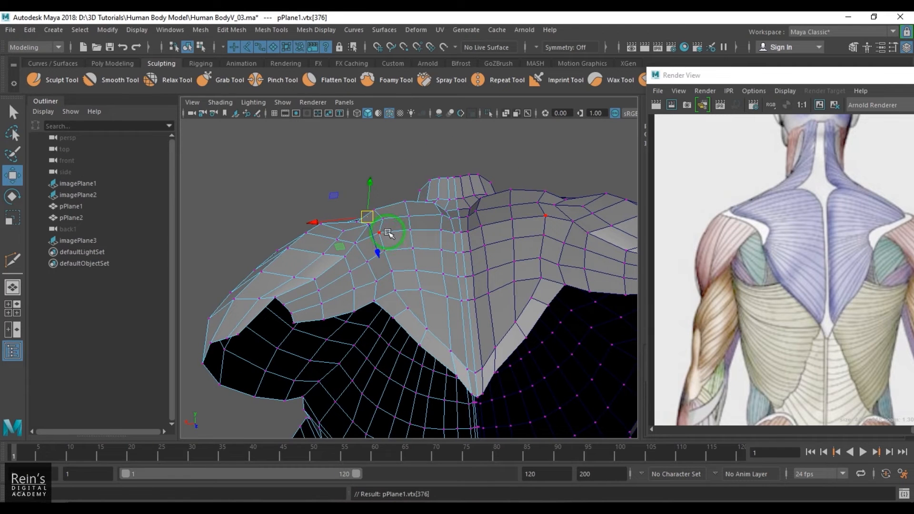
{"action": "key", "text": "Right"}
{"action": "left_click", "coordinate": [388, 231]}
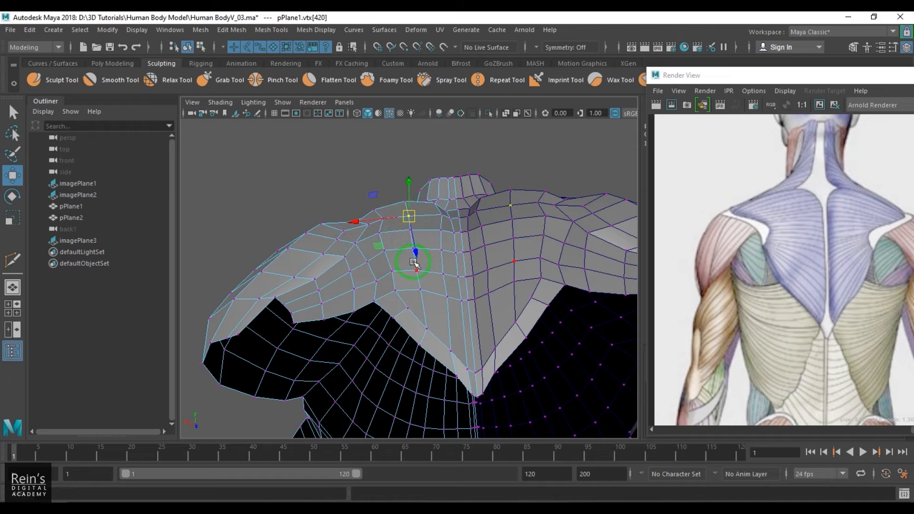
- Adjust the vertices from the base of the neck outward to the start of the rear shoulder
{"action": "left_click", "coordinate": [439, 212]}
{"action": "key", "text": "Left"}
{"action": "key", "text": "Left"}
{"action": "left_click_drag", "start_coordinate": [439, 214], "coordinate": [380, 215]}
{"action": "key", "text": "Left"}
{"action": "key", "text": "Left"}
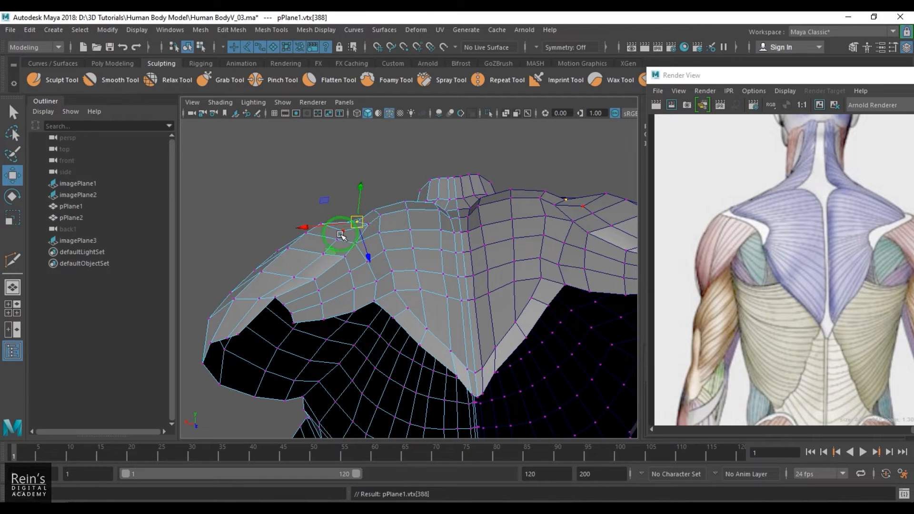
- Reposition the vertices along the new rear shoulder loop to space its edges evenly, and return to object mode
{"action": "left_click", "coordinate": [342, 234]}
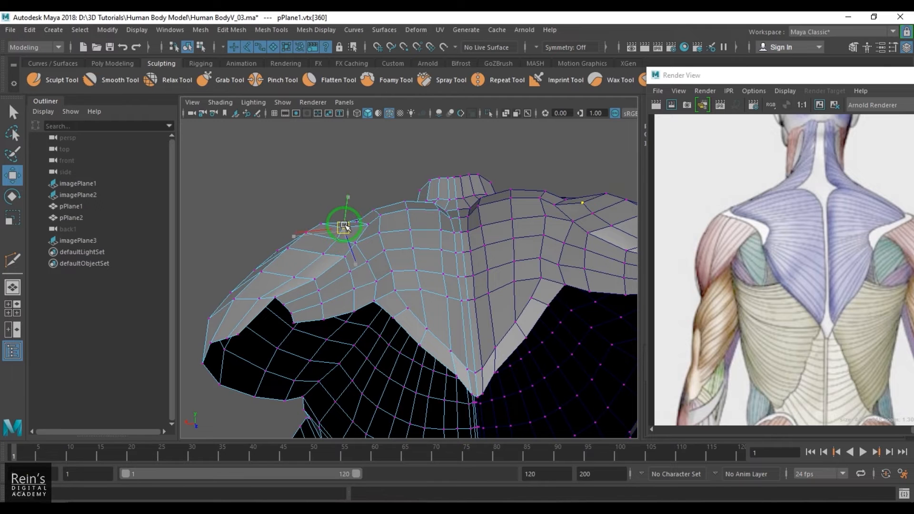
{"action": "left_click", "coordinate": [330, 236]}
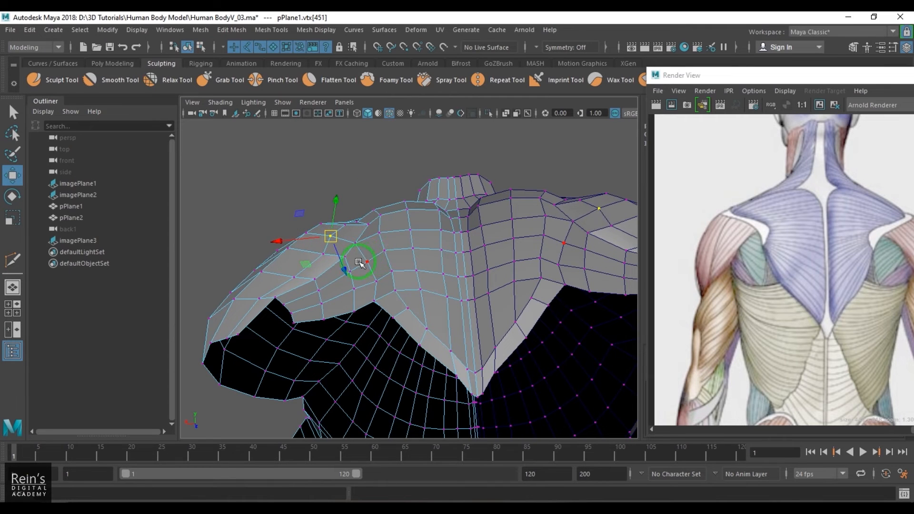
{"action": "left_click_drag", "start_coordinate": [359, 262], "coordinate": [353, 298], "text": "alt"}
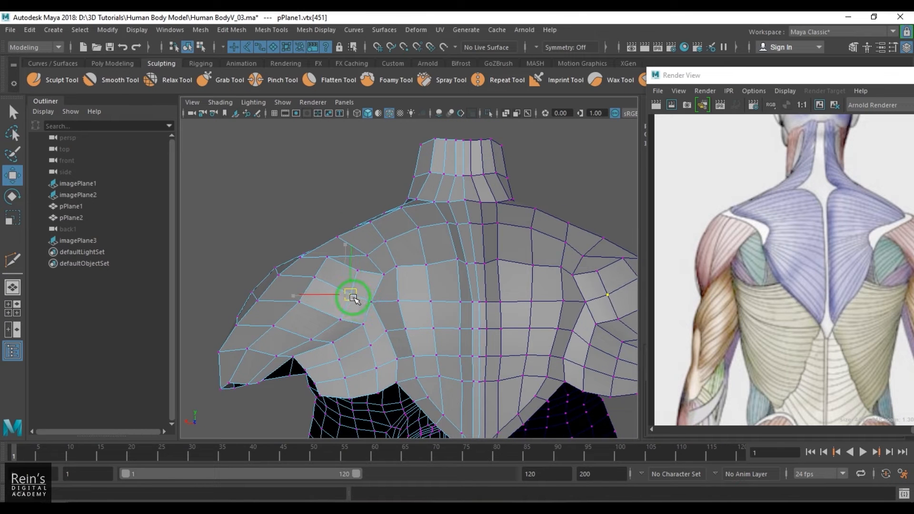
{"action": "left_click", "coordinate": [334, 317]}
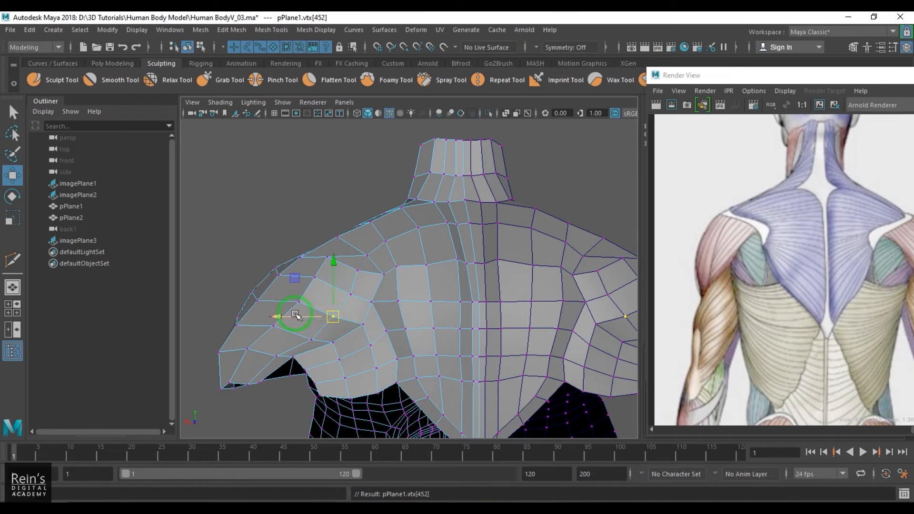
{"action": "right_click_drag", "start_coordinate": [344, 269], "coordinate": [392, 235]}
{"action": "left_click", "coordinate": [302, 205]}
{"action": "scroll", "coordinate": [426, 290], "scroll_direction": "down", "scroll_amount": 5}
{"action": "left_click_drag", "start_coordinate": [426, 290], "coordinate": [433, 330], "text": "alt"}
{"action": "scroll", "coordinate": [368, 255], "scroll_direction": "up", "scroll_amount": 6}
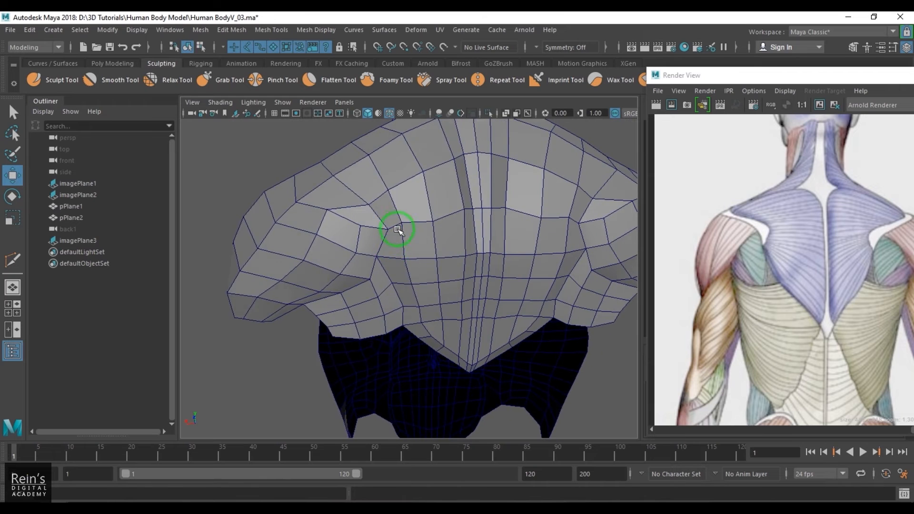
- Reposition the vertices between the rear shoulder and upper trapezius to even out the faces, and leave vertex editing
{"action": "right_click_drag", "start_coordinate": [398, 218], "coordinate": [362, 218]}
{"action": "left_click", "coordinate": [359, 192]}
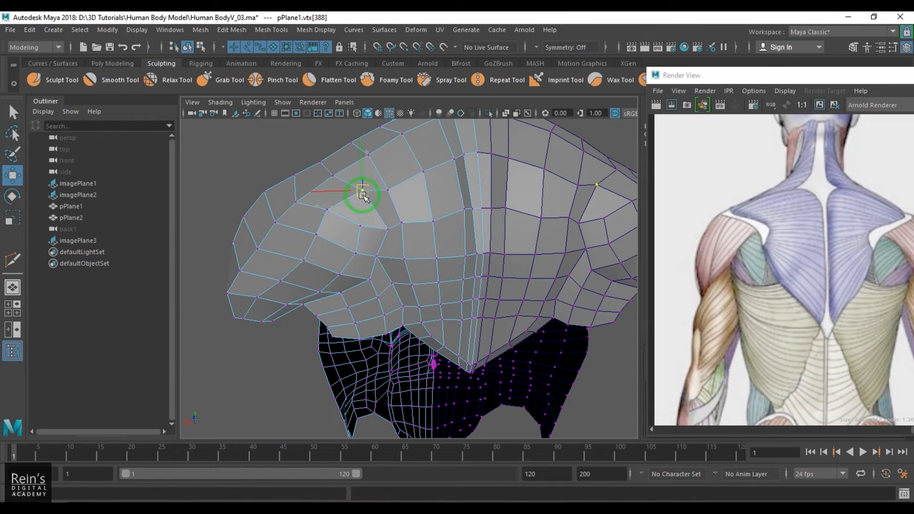
{"action": "left_click", "coordinate": [388, 190]}
{"action": "left_click_drag", "start_coordinate": [387, 190], "coordinate": [419, 163]}
{"action": "left_click", "coordinate": [423, 173]}
{"action": "key", "text": "F8"}
{"action": "scroll", "coordinate": [424, 239], "scroll_direction": "down", "scroll_amount": 5}
{"action": "mouse_move", "coordinate": [420, 286]}
{"action": "left_mouse_down", "text": "alt"}
{"action": "mouse_move", "coordinate": [492, 275]}
{"action": "mouse_move", "coordinate": [464, 283]}
{"action": "mouse_move", "coordinate": [368, 258]}
{"action": "mouse_move", "coordinate": [419, 278]}
{"action": "mouse_move", "coordinate": [409, 279]}
{"action": "left_mouse_up", "text": "alt"}
{"action": "left_click", "coordinate": [578, 289]}
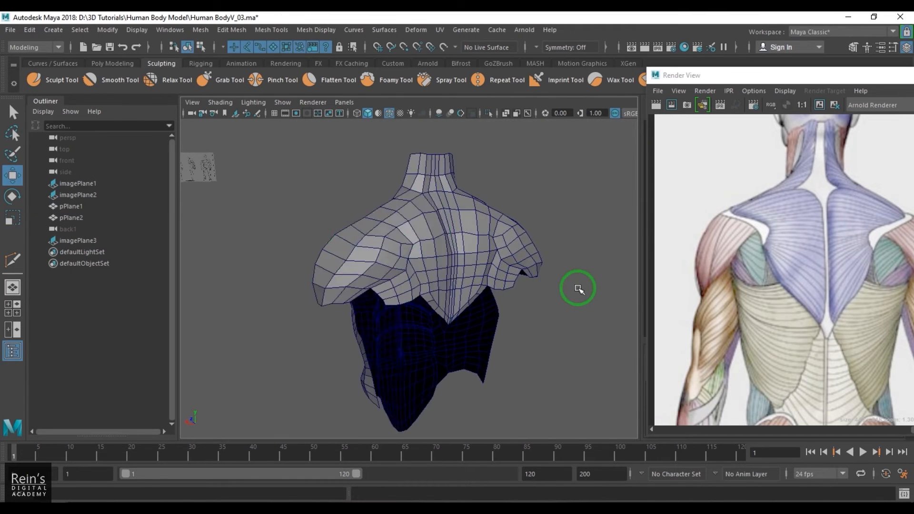
- Examine the open area below the shoulders on the back of the torso mesh and compare it with the back-muscle reference
{"action": "right_click_drag", "start_coordinate": [578, 289], "coordinate": [539, 309], "text": "alt"}
{"action": "mouse_move", "coordinate": [538, 309]}
{"action": "left_mouse_down", "text": "alt"}
{"action": "mouse_move", "coordinate": [576, 314]}
{"action": "mouse_move", "coordinate": [449, 300]}
{"action": "mouse_move", "coordinate": [556, 300]}
{"action": "mouse_move", "coordinate": [525, 302]}
{"action": "left_mouse_up", "text": "alt"}
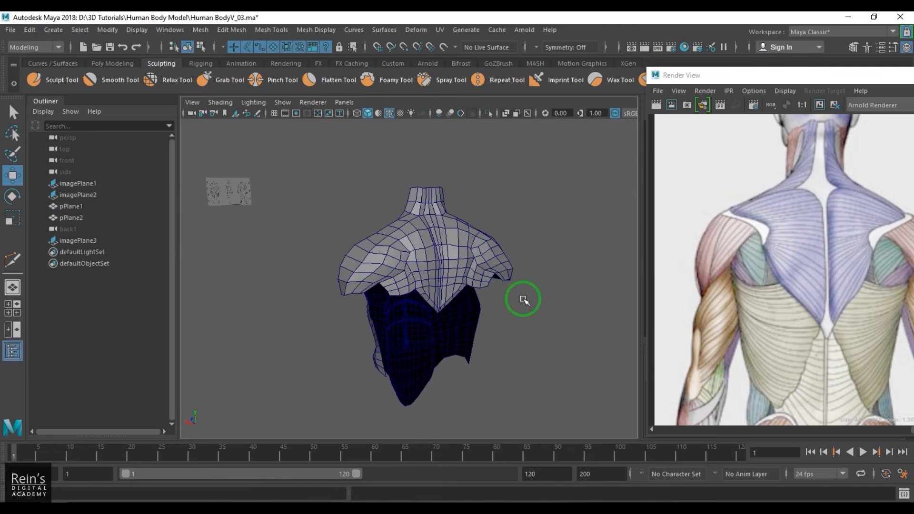
{"action": "right_click_drag", "start_coordinate": [524, 302], "coordinate": [562, 284], "text": "alt"}
{"action": "middle_click_drag", "start_coordinate": [561, 284], "coordinate": [558, 304], "text": "alt"}
{"action": "scroll", "coordinate": [543, 302], "scroll_direction": "up", "scroll_amount": 3}
{"action": "left_click_drag", "start_coordinate": [527, 300], "coordinate": [519, 296], "text": "alt"}
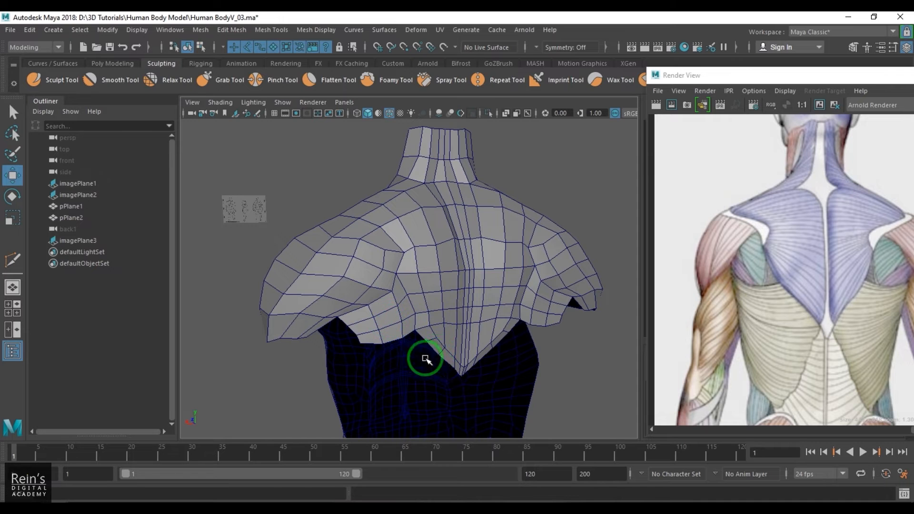
{"action": "middle_click_drag", "start_coordinate": [425, 357], "coordinate": [429, 198], "text": "alt"}
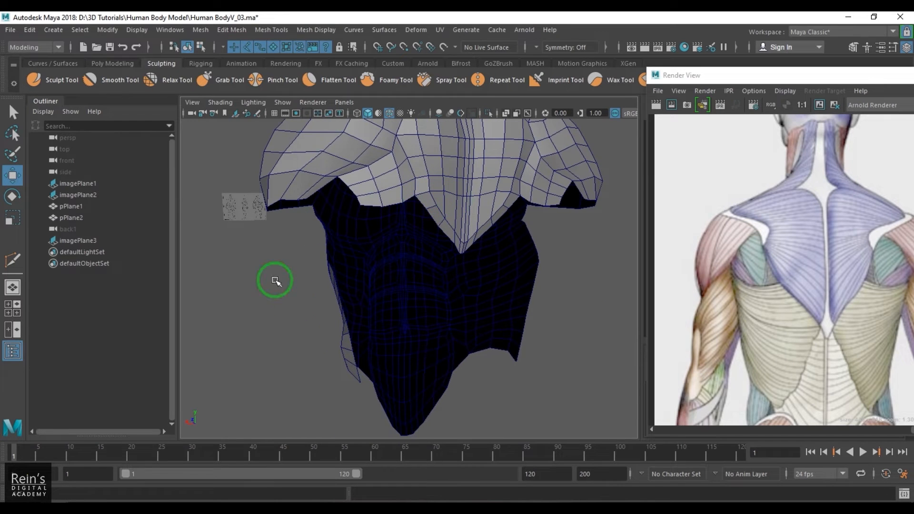
{"action": "scroll", "coordinate": [438, 290], "scroll_direction": "down", "scroll_amount": 4}
{"action": "mouse_move", "coordinate": [426, 305]}
{"action": "left_mouse_down", "text": "alt"}
{"action": "mouse_move", "coordinate": [434, 313]}
{"action": "mouse_move", "coordinate": [422, 308]}
{"action": "left_mouse_up", "text": "alt"}
{"action": "right_click_drag", "start_coordinate": [422, 308], "coordinate": [449, 340], "text": "alt"}
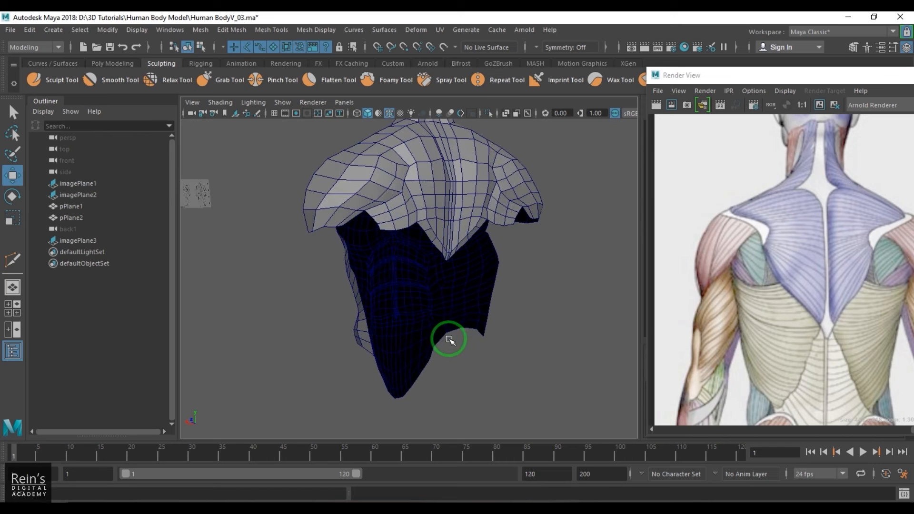
{"action": "middle_click_drag", "start_coordinate": [806, 361], "coordinate": [802, 327], "text": "alt"}
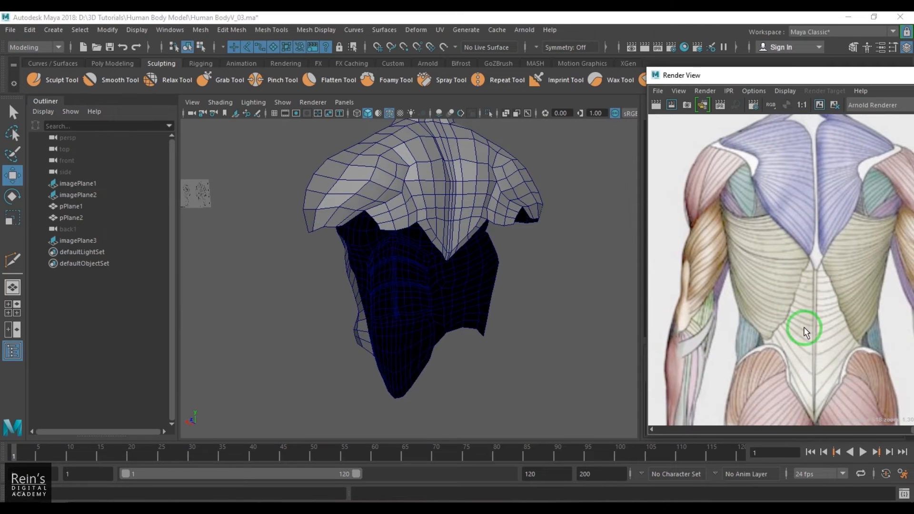
{"action": "left_click_drag", "start_coordinate": [402, 206], "coordinate": [413, 297], "text": "alt"}
{"action": "right_click_drag", "start_coordinate": [413, 296], "coordinate": [402, 271], "text": "alt"}
{"action": "left_click_drag", "start_coordinate": [402, 271], "coordinate": [439, 286], "text": "alt"}
{"action": "right_click_drag", "start_coordinate": [439, 286], "coordinate": [473, 298], "text": "alt"}
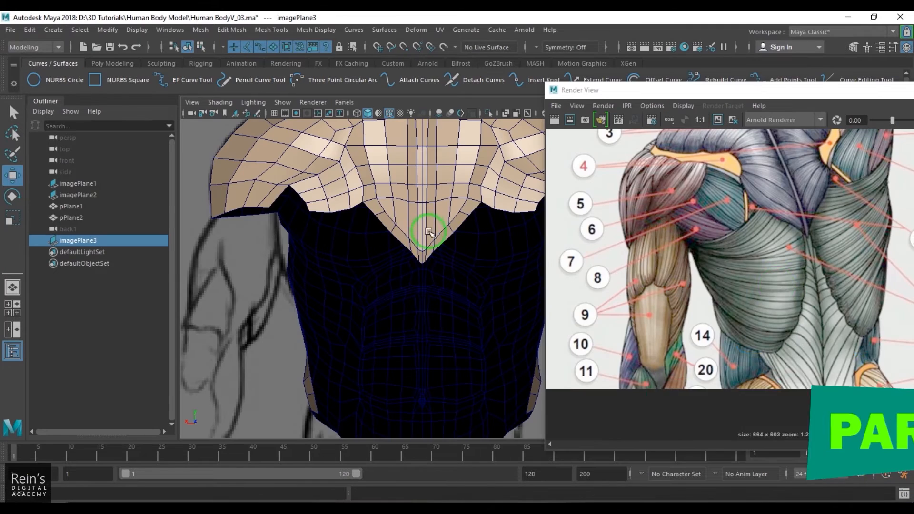
- Study the latissimus area in the numbered muscle reference and bring up the full-back muscle reference in its place
{"action": "scroll", "coordinate": [778, 299], "scroll_direction": "up", "scroll_amount": 3}
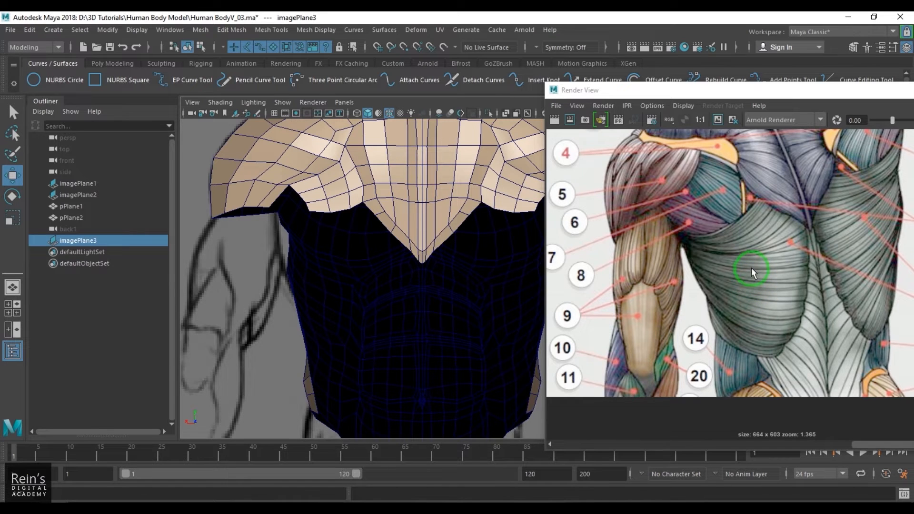
{"action": "middle_click_drag", "start_coordinate": [827, 400], "coordinate": [770, 312], "text": "alt"}
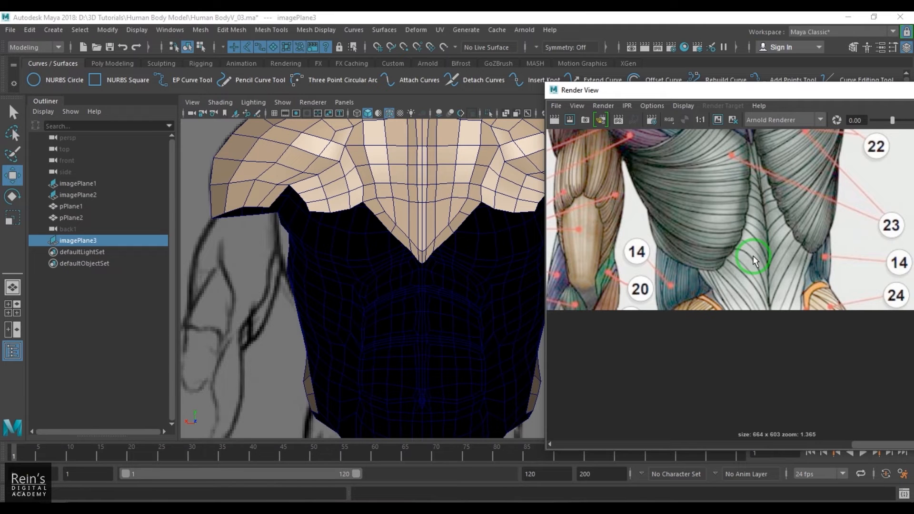
{"action": "scroll", "coordinate": [767, 275], "scroll_direction": "down", "scroll_amount": 3}
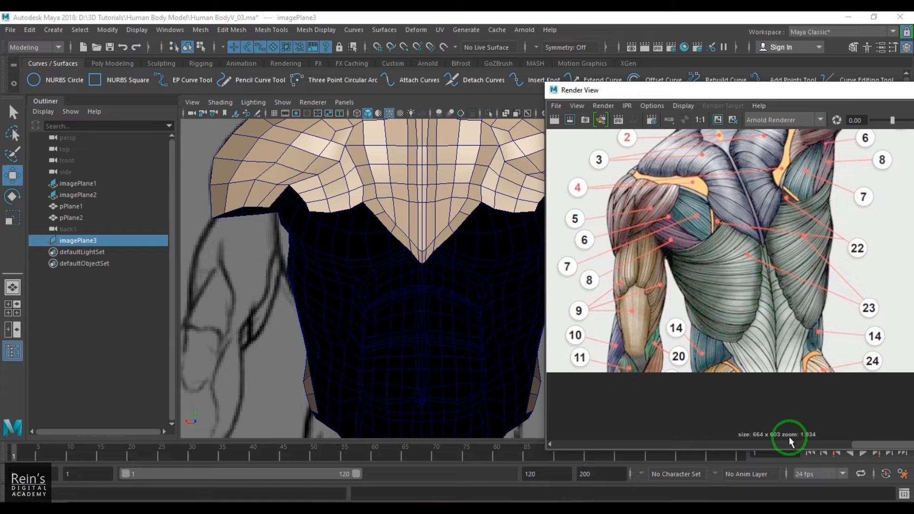
{"action": "left_click_drag", "start_coordinate": [884, 447], "coordinate": [834, 444]}
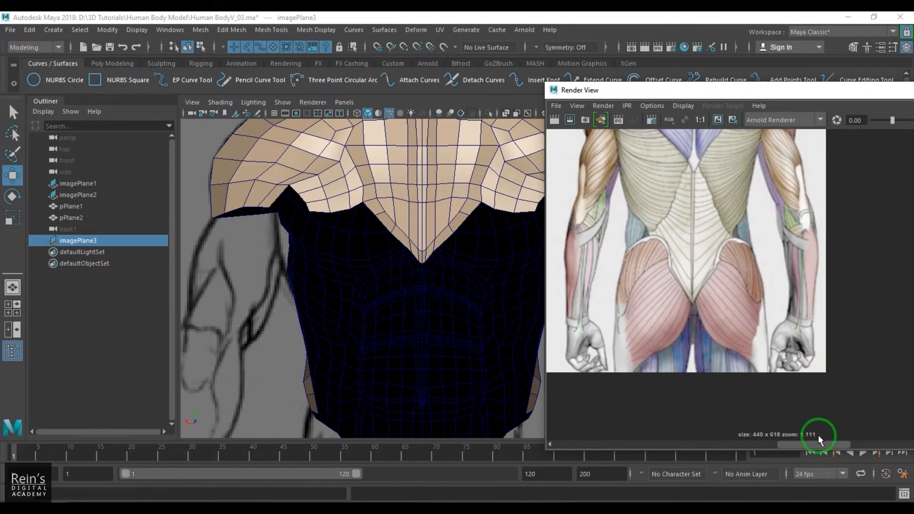
{"action": "middle_click_drag", "start_coordinate": [762, 281], "coordinate": [767, 365], "text": "alt"}
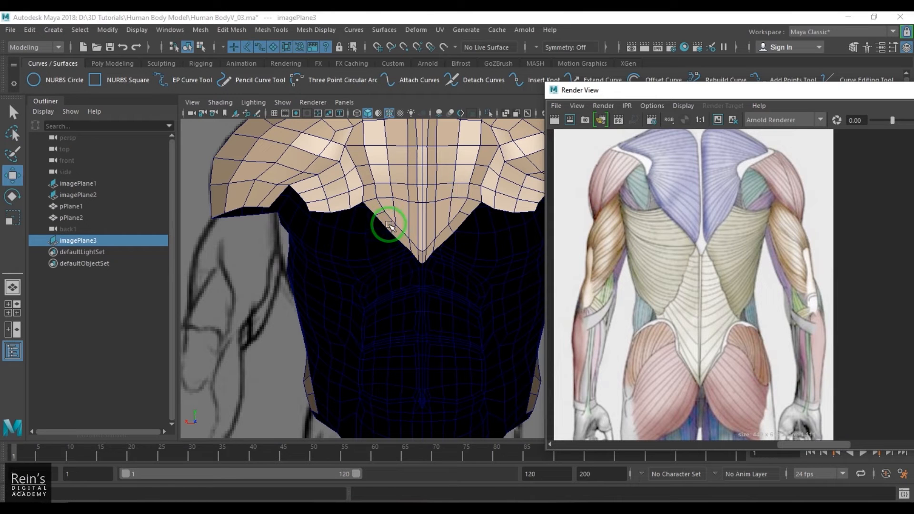
- Extrude the open border edges along the lower diagonal of the trapezius on pPlane1 outward into a new strip of faces
{"action": "left_click", "coordinate": [388, 224]}
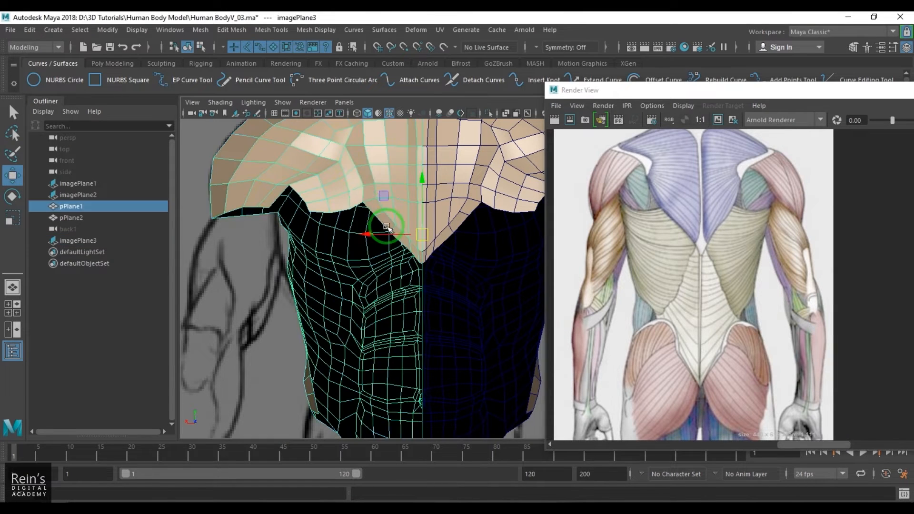
{"action": "key", "text": "F10"}
{"action": "left_click", "coordinate": [369, 208]}
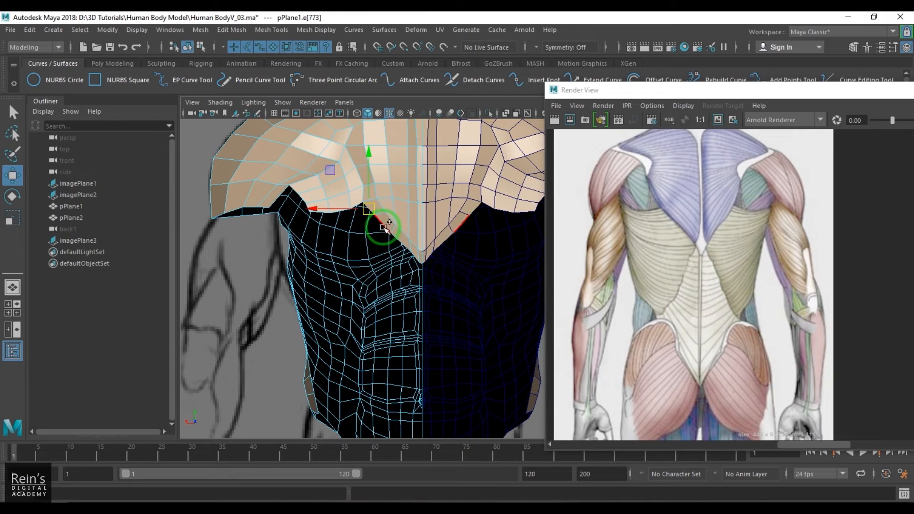
{"action": "left_click", "coordinate": [383, 228], "text": "shift"}
{"action": "left_click", "coordinate": [396, 242], "text": "shift"}
{"action": "scroll", "coordinate": [410, 251], "scroll_direction": "up", "scroll_amount": 6}
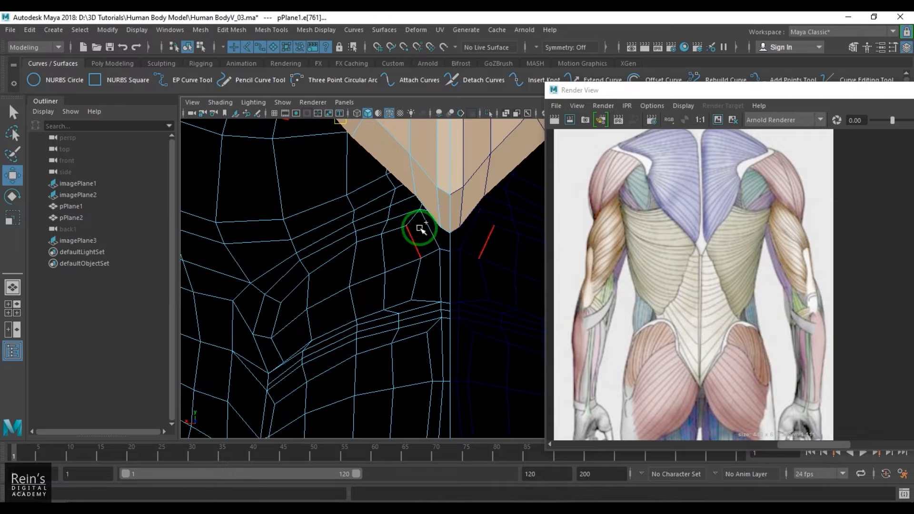
{"action": "middle_click_drag", "start_coordinate": [415, 213], "coordinate": [416, 225], "text": "alt"}
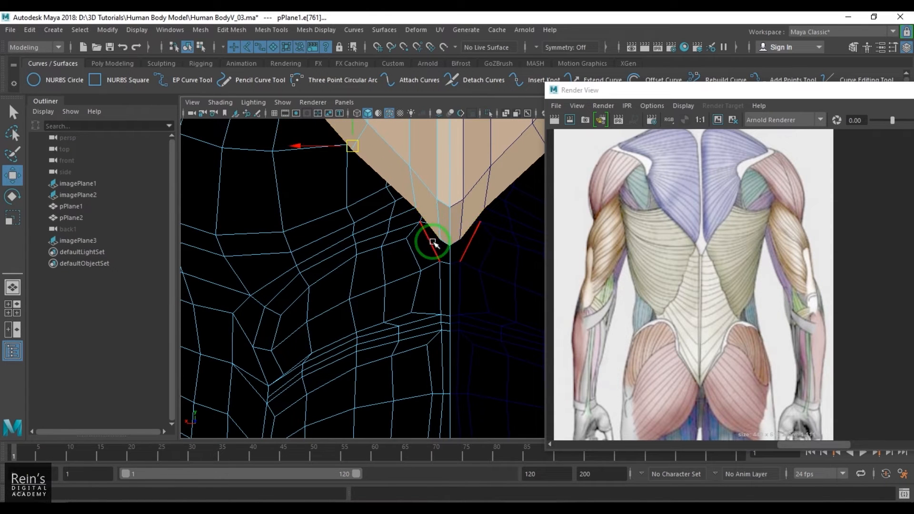
{"action": "scroll", "coordinate": [429, 231], "scroll_direction": "down", "scroll_amount": 5}
{"action": "middle_click_drag", "start_coordinate": [394, 245], "coordinate": [401, 208], "text": "alt"}
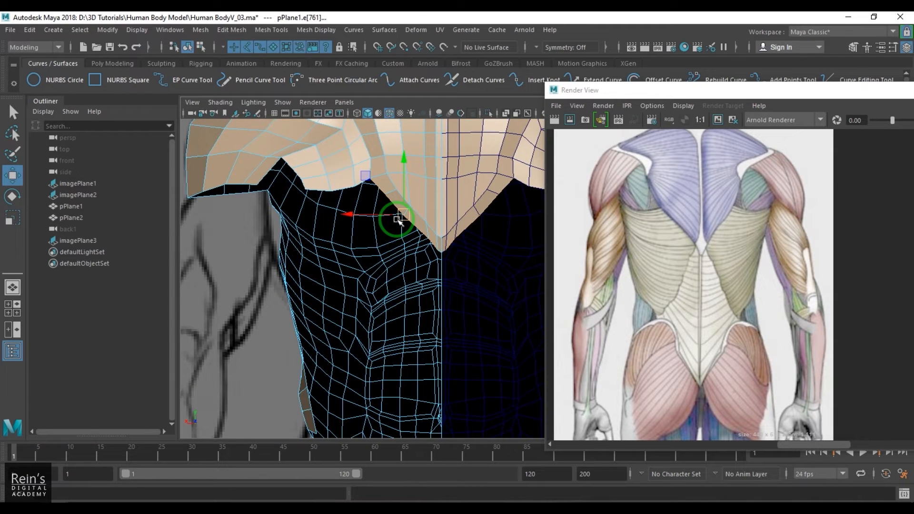
{"action": "left_click_drag", "start_coordinate": [404, 215], "coordinate": [434, 239]}
{"action": "key", "text": "e"}
{"action": "key", "text": "w"}
{"action": "key", "text": "space"}
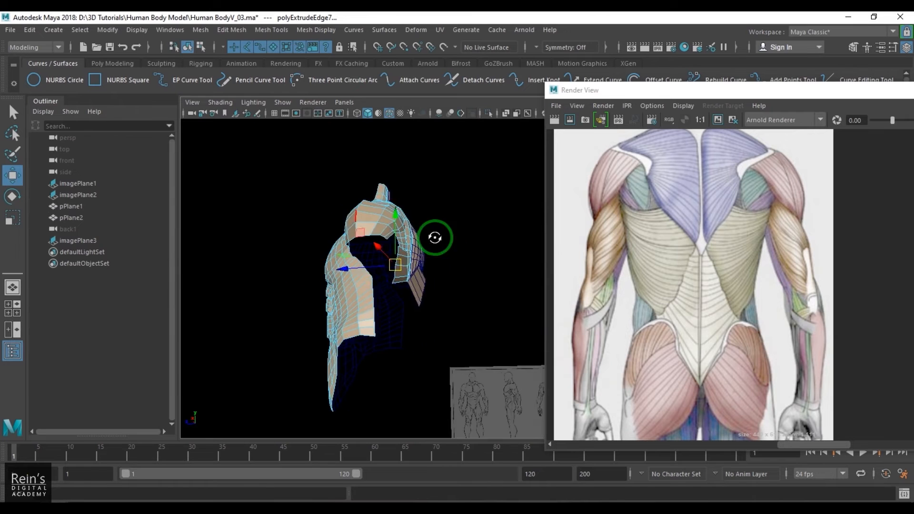
- Move and rotate the extruded edges so the strip wraps around the side of the ribcage towards the front torso's open border
{"action": "right_click_drag", "start_coordinate": [434, 238], "coordinate": [445, 314], "text": "alt"}
{"action": "left_click_drag", "start_coordinate": [384, 269], "coordinate": [343, 214], "text": "alt"}
{"action": "key", "text": "e"}
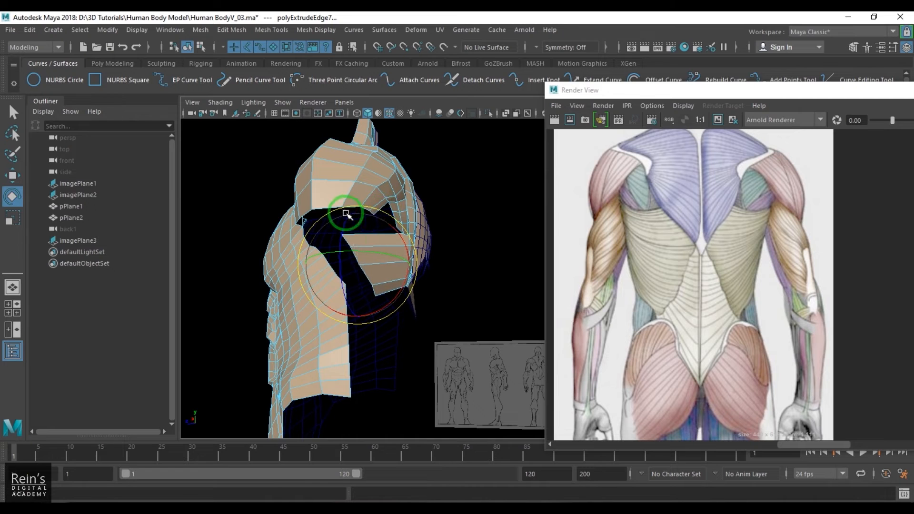
{"action": "key", "text": "w"}
{"action": "left_click_drag", "start_coordinate": [333, 265], "coordinate": [316, 268]}
{"action": "left_click_drag", "start_coordinate": [409, 272], "coordinate": [393, 264], "text": "alt"}
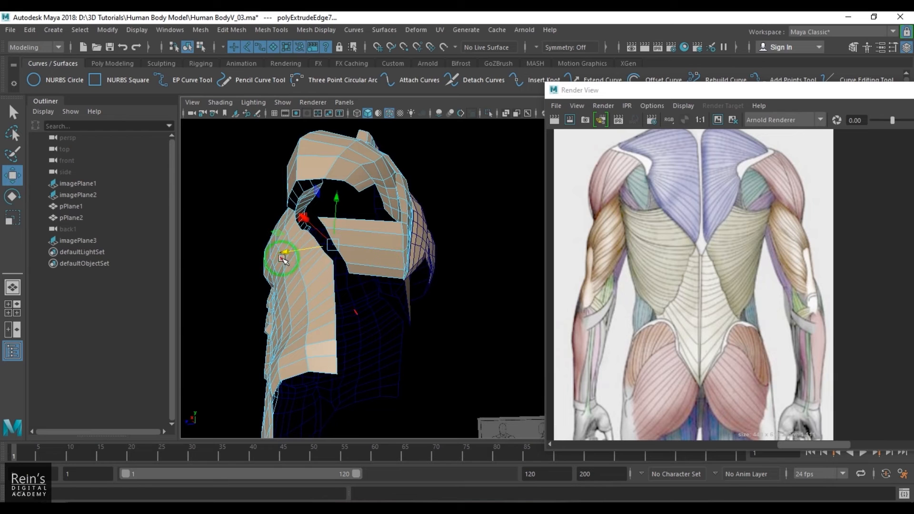
{"action": "left_click_drag", "start_coordinate": [280, 256], "coordinate": [312, 267], "text": "alt"}
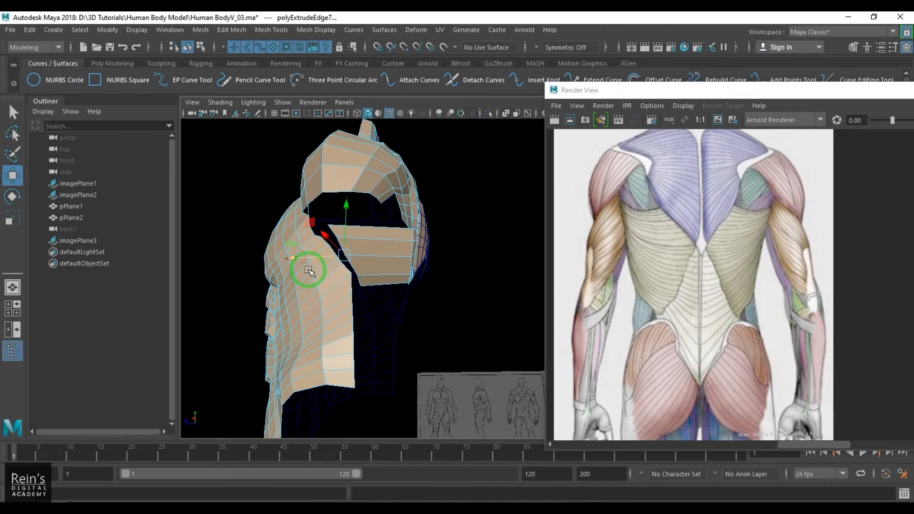
{"action": "key", "text": "e"}
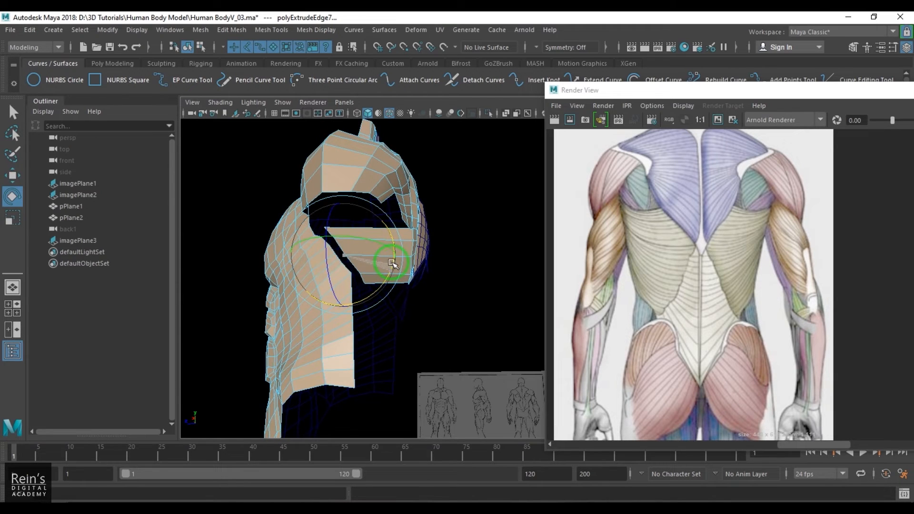
{"action": "left_click_drag", "start_coordinate": [392, 264], "coordinate": [321, 235], "text": "alt"}
{"action": "scroll", "coordinate": [357, 280], "scroll_direction": "up", "scroll_amount": 4}
{"action": "key", "text": "w"}
{"action": "key", "text": "F8"}
- Insert an edge loop across the extruded back strip and move the loop to give the strip a rounded, curved profile
{"action": "scroll", "coordinate": [345, 252], "scroll_direction": "down", "scroll_amount": 4}
{"action": "scroll", "coordinate": [344, 261], "scroll_direction": "up", "scroll_amount": 3}
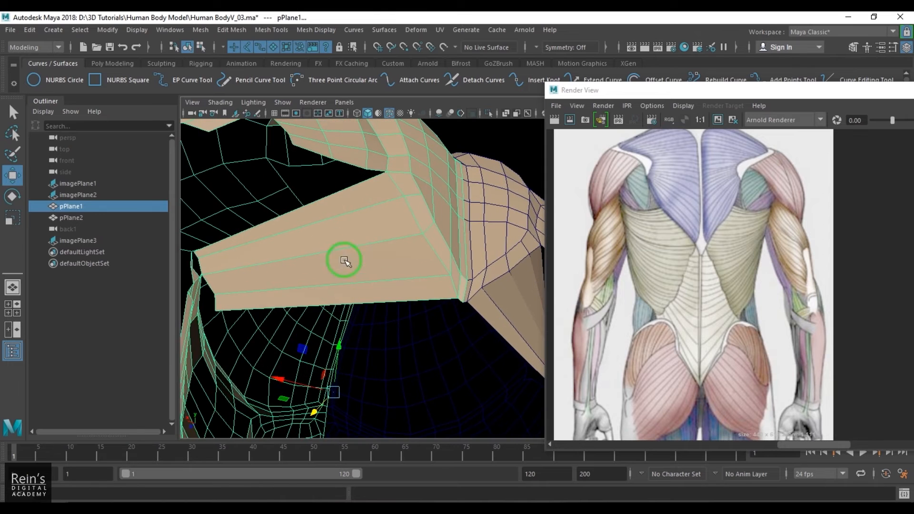
{"action": "right_click_drag", "start_coordinate": [344, 226], "coordinate": [288, 238], "text": "shift"}
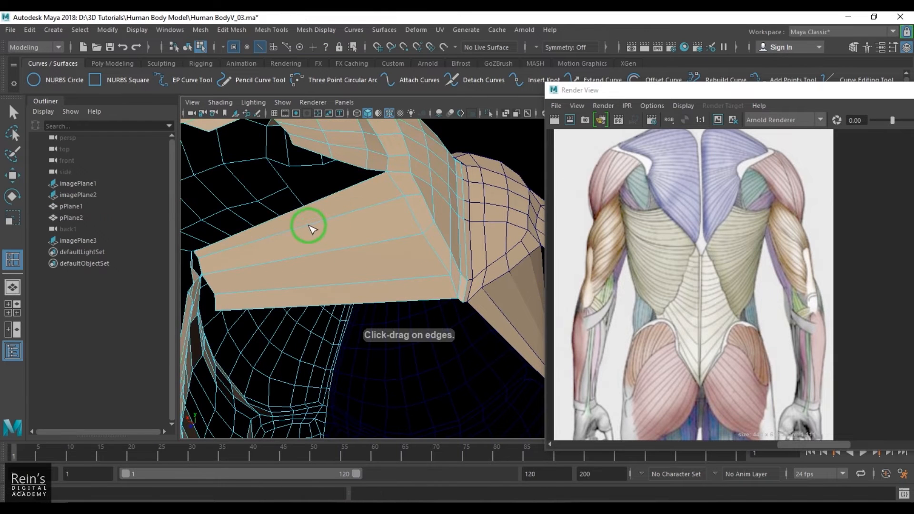
{"action": "left_click_drag", "start_coordinate": [309, 226], "coordinate": [335, 251]}
{"action": "key", "text": "w"}
{"action": "scroll", "coordinate": [359, 282], "scroll_direction": "down", "scroll_amount": 6}
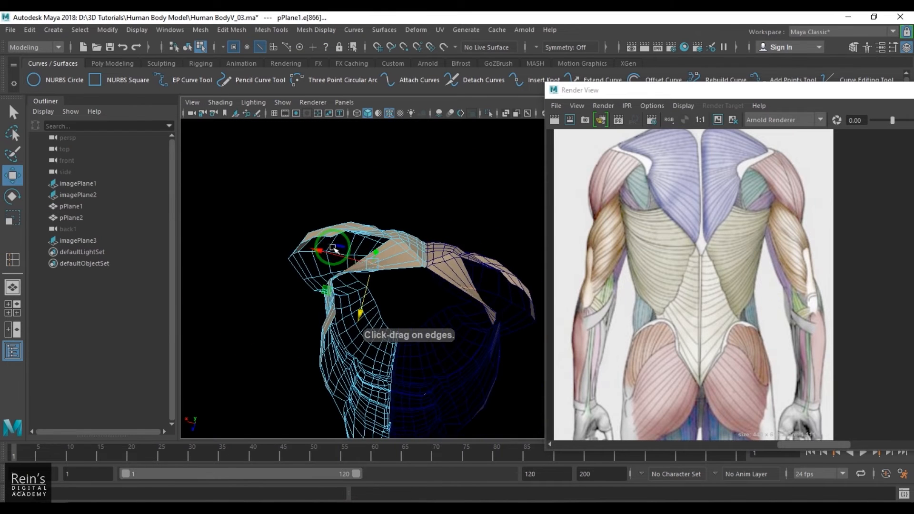
{"action": "scroll", "coordinate": [363, 289], "scroll_direction": "up", "scroll_amount": 3}
{"action": "left_click_drag", "start_coordinate": [343, 302], "coordinate": [344, 271]}
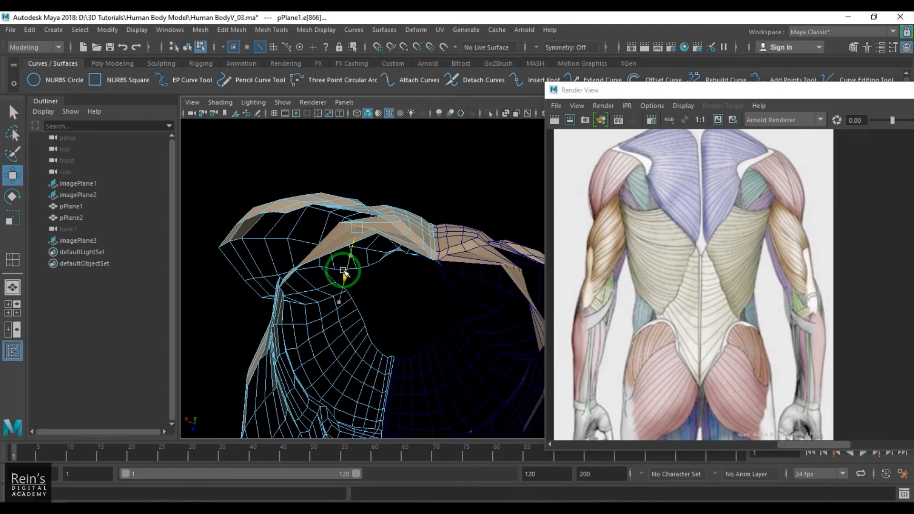
{"action": "left_click_drag", "start_coordinate": [306, 214], "coordinate": [374, 261], "text": "alt"}
{"action": "key", "text": "F8"}
- Assign the existing lambert1 material to both torso halves, pPlane1 and pPlane2
{"action": "scroll", "coordinate": [381, 261], "scroll_direction": "up", "scroll_amount": 2}
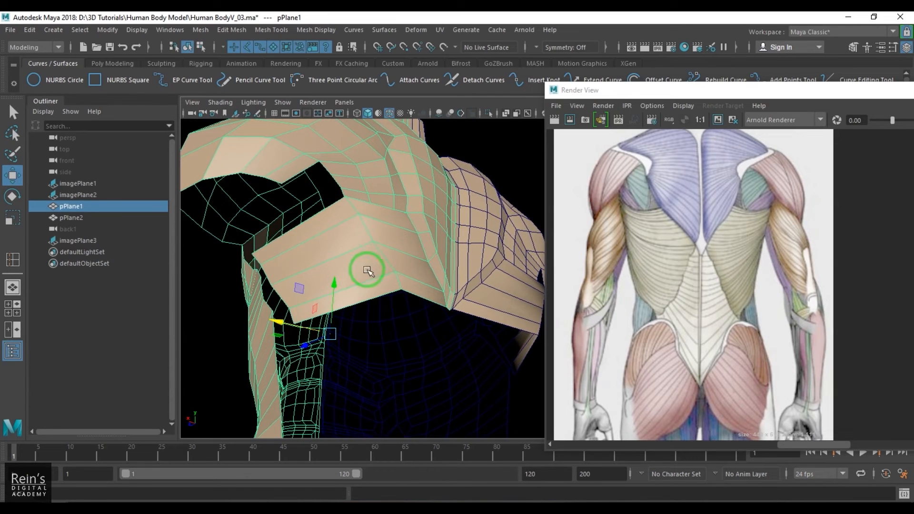
{"action": "right_click_drag", "start_coordinate": [376, 165], "coordinate": [455, 488]}
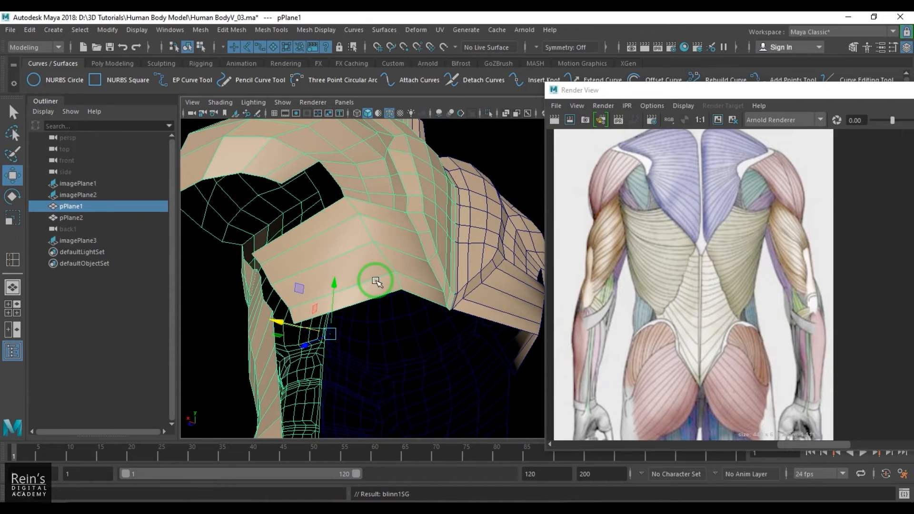
{"action": "left_click_drag", "start_coordinate": [403, 233], "coordinate": [401, 259], "text": "alt"}
{"action": "right_click_drag", "start_coordinate": [395, 185], "coordinate": [489, 491]}
{"action": "left_click", "coordinate": [515, 210]}
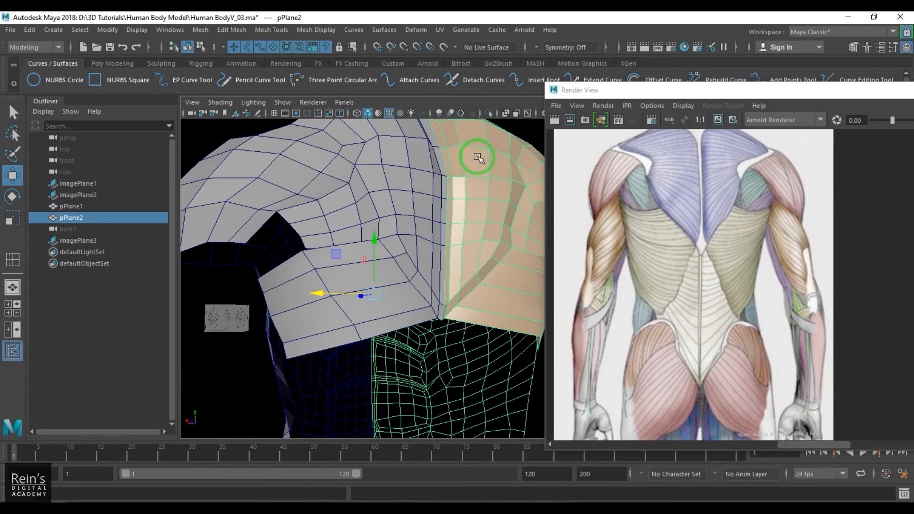
{"action": "right_click_drag", "start_coordinate": [476, 154], "coordinate": [502, 471]}
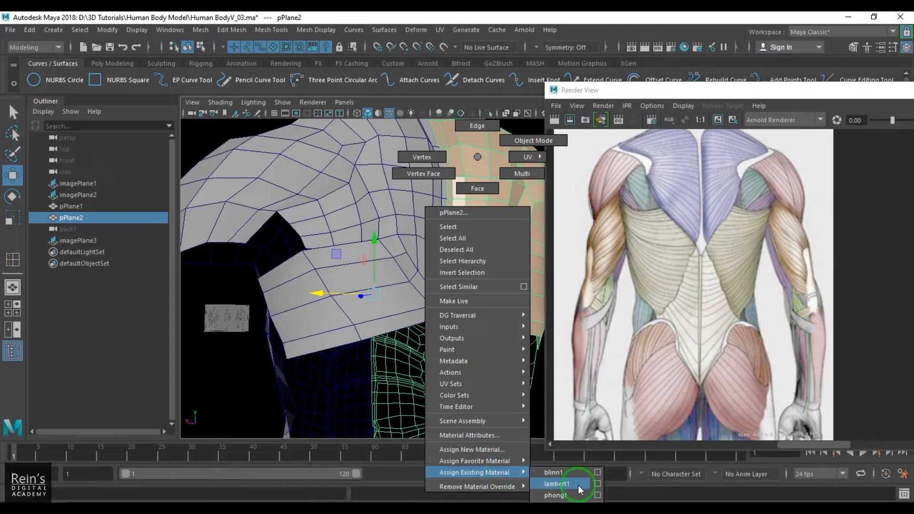
{"action": "right_click_drag", "start_coordinate": [578, 485], "coordinate": [578, 485]}
- Move the reference window aside to uncover the viewport and turn off the viewport's colour view transform
{"action": "left_click_drag", "start_coordinate": [628, 90], "coordinate": [754, 94]}
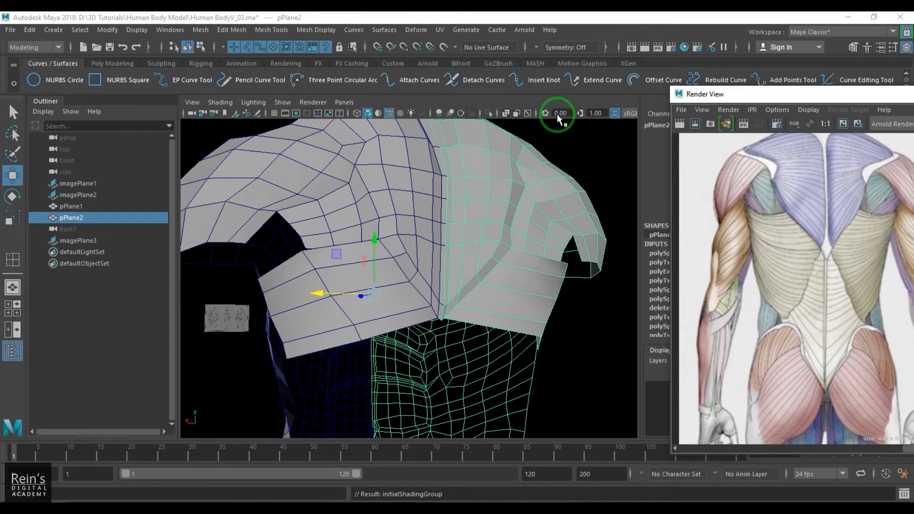
{"action": "left_click", "coordinate": [616, 112]}
- Cut another edge loop across the outer part of the extruded strip on pPlane1 and select the strip's outer border edges
{"action": "mouse_move", "coordinate": [418, 271]}
{"action": "left_mouse_down", "text": "alt"}
{"action": "mouse_move", "coordinate": [368, 241]}
{"action": "mouse_move", "coordinate": [388, 224]}
{"action": "mouse_move", "coordinate": [353, 275]}
{"action": "mouse_move", "coordinate": [374, 271]}
{"action": "mouse_move", "coordinate": [372, 259]}
{"action": "left_mouse_up", "text": "alt"}
{"action": "left_click", "coordinate": [367, 257]}
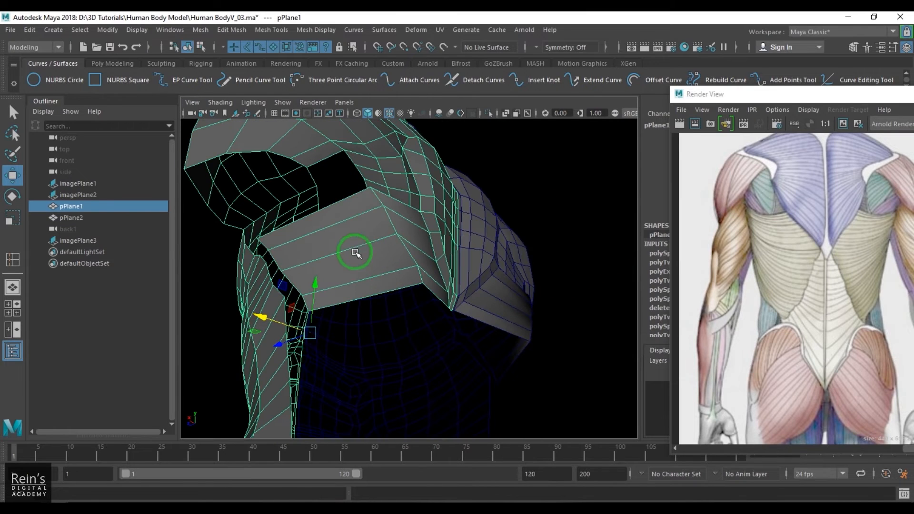
{"action": "right_click", "coordinate": [361, 232], "text": "shift"}
{"action": "left_click", "coordinate": [287, 232]}
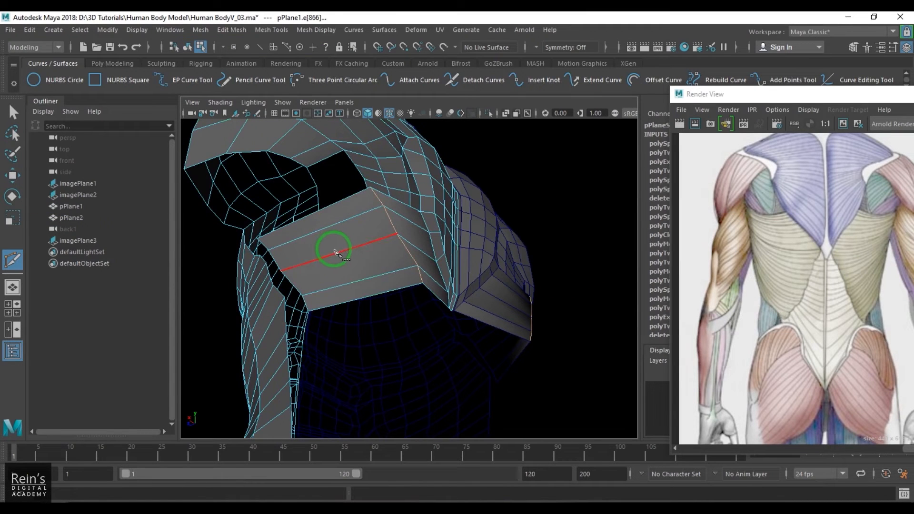
{"action": "left_click", "coordinate": [345, 254], "text": "ctrl"}
{"action": "key", "text": "w"}
{"action": "left_click_drag", "start_coordinate": [398, 306], "coordinate": [326, 261], "text": "alt"}
{"action": "double_click", "coordinate": [310, 250]}
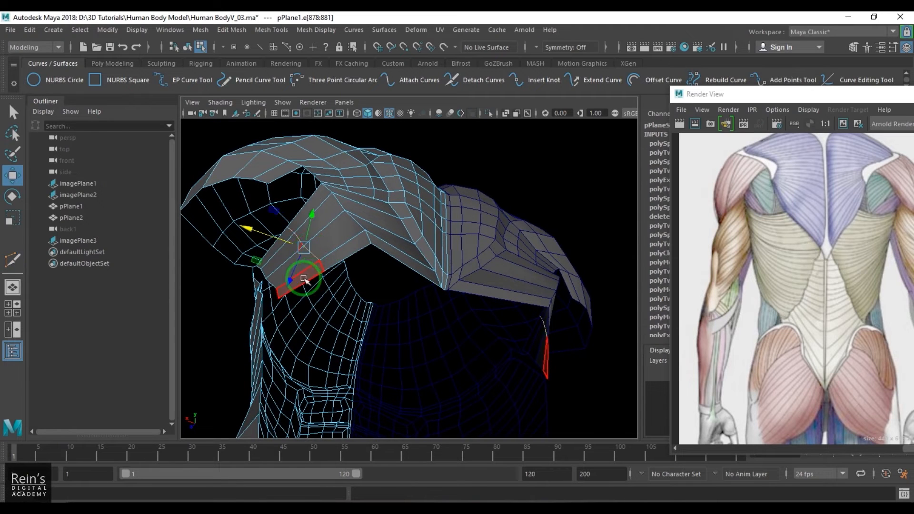
{"action": "left_click_drag", "start_coordinate": [245, 272], "coordinate": [305, 285], "text": "alt"}
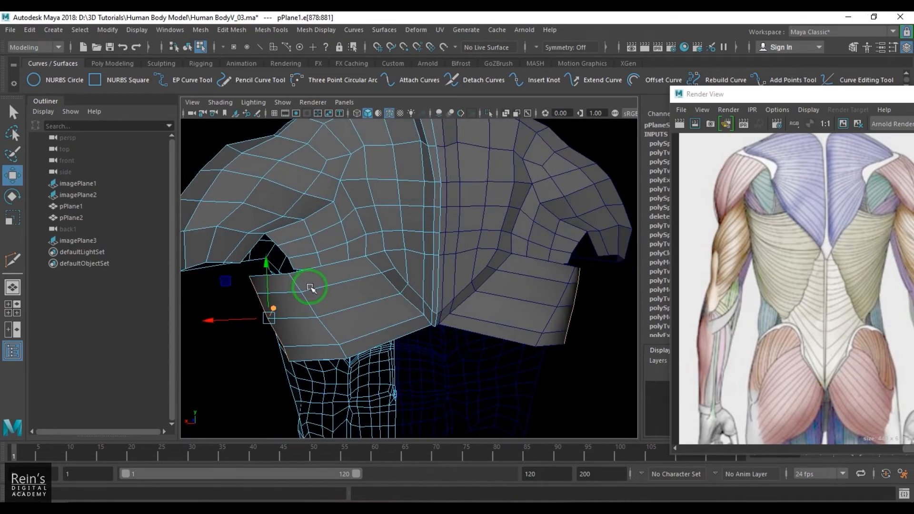
{"action": "middle_click_drag", "start_coordinate": [310, 287], "coordinate": [334, 266], "text": "alt"}
{"action": "right_click_drag", "start_coordinate": [333, 266], "coordinate": [351, 294], "text": "alt"}
{"action": "key", "text": "F8"}
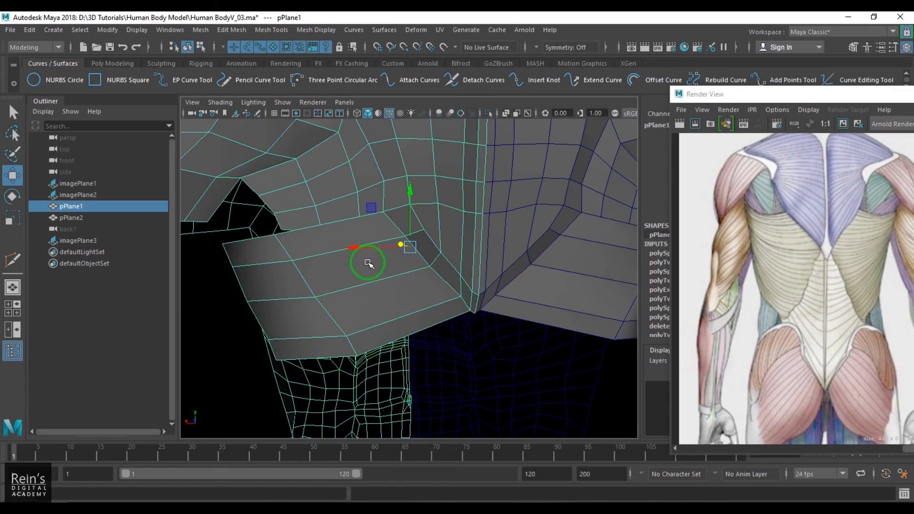
- Cut a new edge loop down the middle of the extruded back strip on pPlane1 with Multi-Cut
{"action": "left_click_drag", "start_coordinate": [367, 259], "coordinate": [355, 276], "text": "alt"}
{"action": "right_click_drag", "start_coordinate": [358, 233], "coordinate": [301, 273], "text": "shift"}
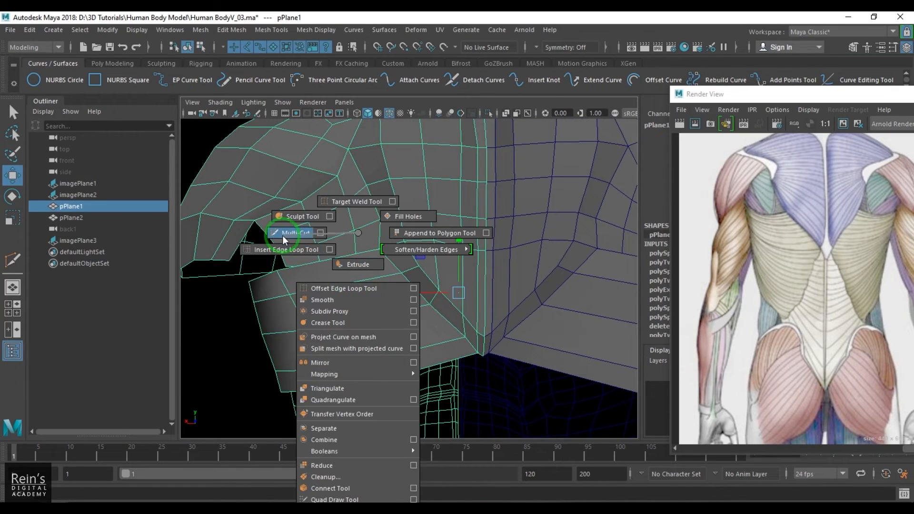
{"action": "right_click_drag", "start_coordinate": [282, 236], "coordinate": [282, 236], "text": "shift"}
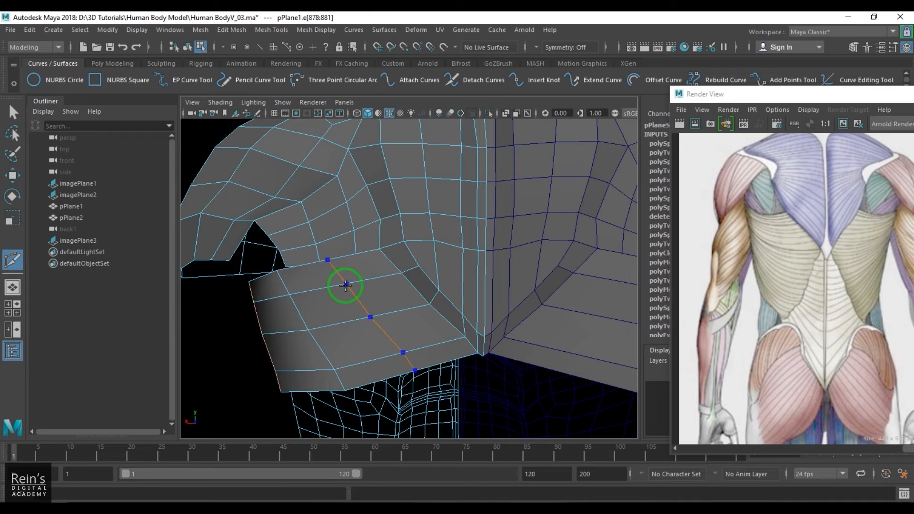
{"action": "key", "text": "Return"}
{"action": "left_click_drag", "start_coordinate": [428, 371], "coordinate": [459, 378], "text": "alt"}
{"action": "key", "text": "w"}
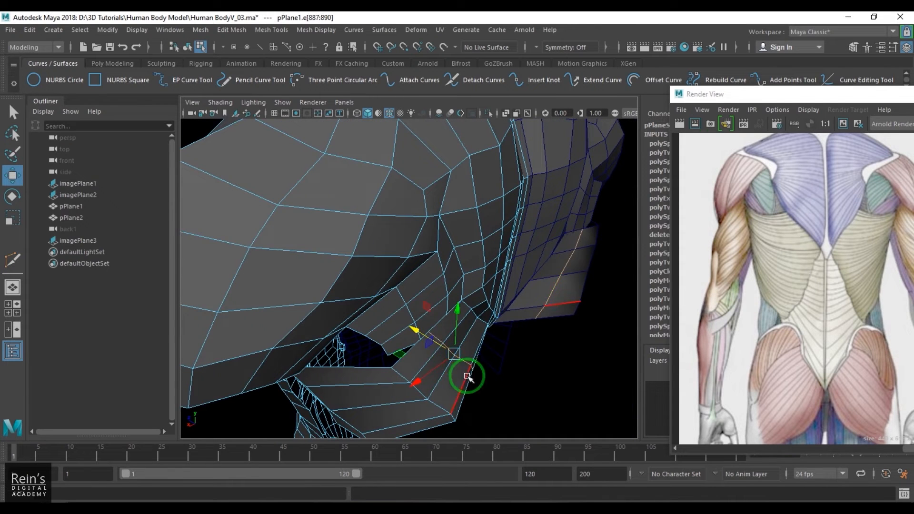
- Select the new edge loop on the strip and slide it inward toward the spine with the Slide Edge tool
{"action": "left_click_drag", "start_coordinate": [415, 328], "coordinate": [377, 290], "text": "alt"}
{"action": "key", "text": "F8"}
{"action": "right_click_drag", "start_coordinate": [315, 268], "coordinate": [257, 234], "text": "shift"}
{"action": "left_click", "coordinate": [290, 234], "text": "ctrl"}
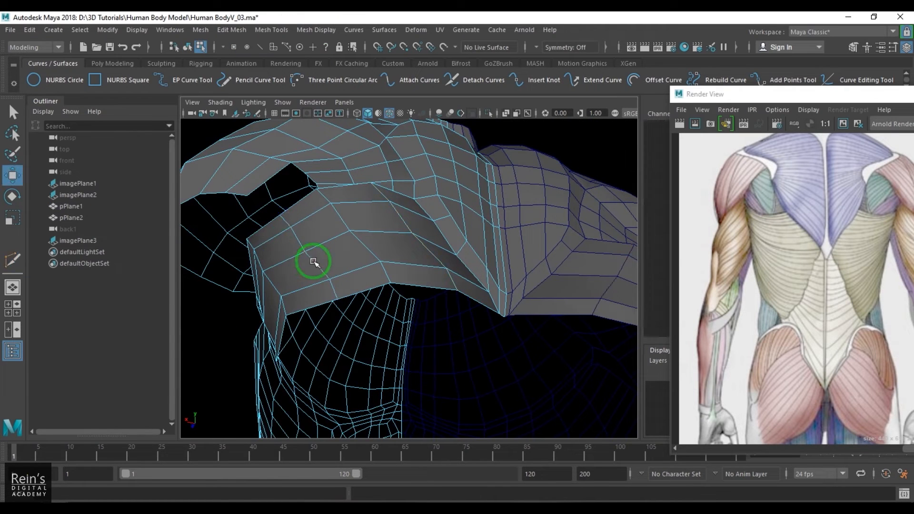
{"action": "key", "text": "w"}
{"action": "left_click_drag", "start_coordinate": [315, 260], "coordinate": [374, 280], "text": "alt"}
{"action": "double_click", "coordinate": [375, 280]}
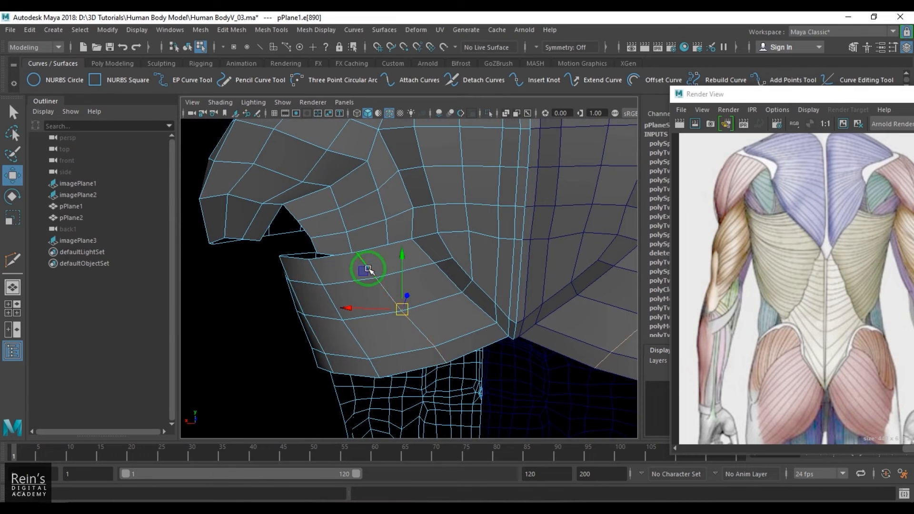
{"action": "right_click", "coordinate": [427, 256], "text": "shift"}
{"action": "left_click", "coordinate": [419, 346]}
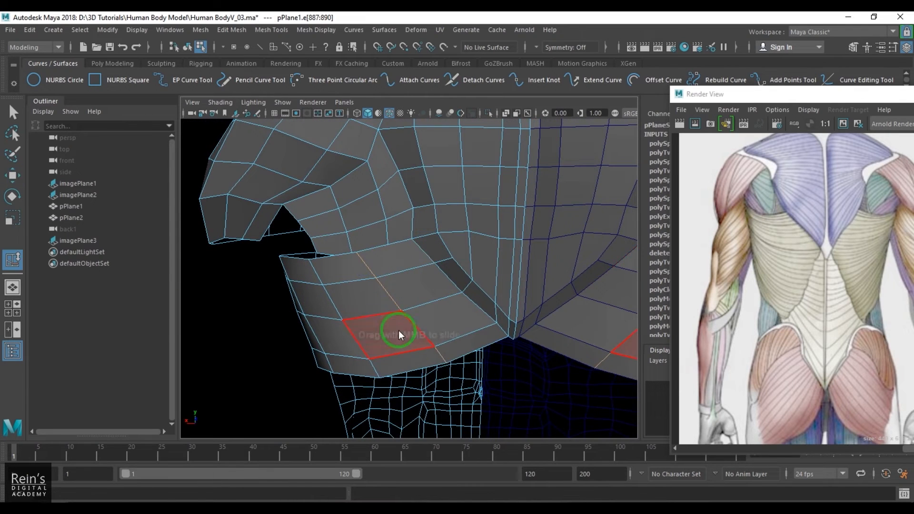
{"action": "left_click_drag", "start_coordinate": [414, 320], "coordinate": [400, 280], "text": "alt"}
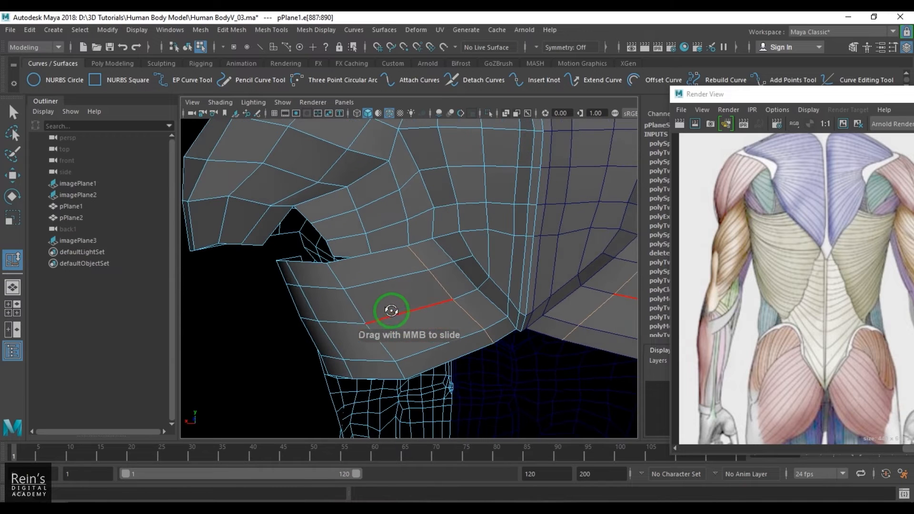
- Insert another edge loop in the wide span between the strip's outer loop and the slid loop
{"action": "key", "text": "F8"}
{"action": "right_click", "coordinate": [400, 267], "text": "shift"}
{"action": "left_click", "coordinate": [314, 250]}
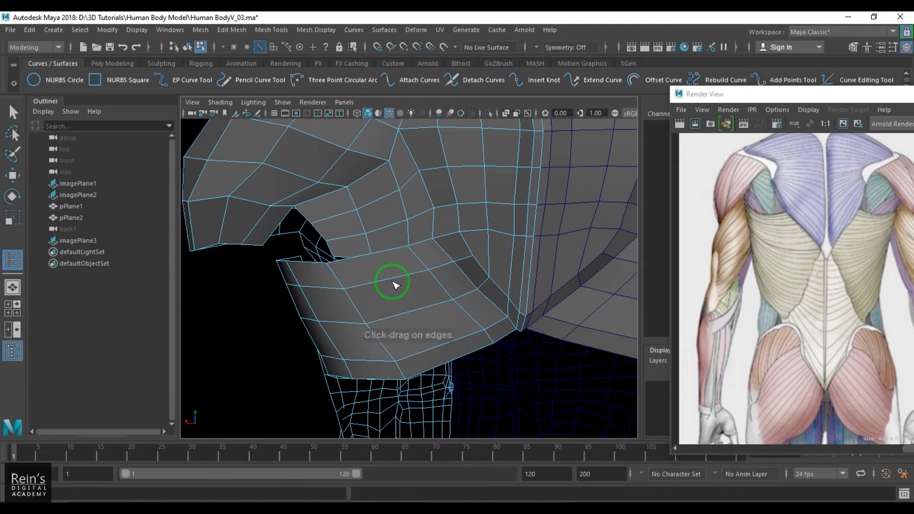
{"action": "left_click", "coordinate": [388, 282]}
{"action": "key", "text": "w"}
{"action": "left_click_drag", "start_coordinate": [406, 308], "coordinate": [425, 333], "text": "alt"}
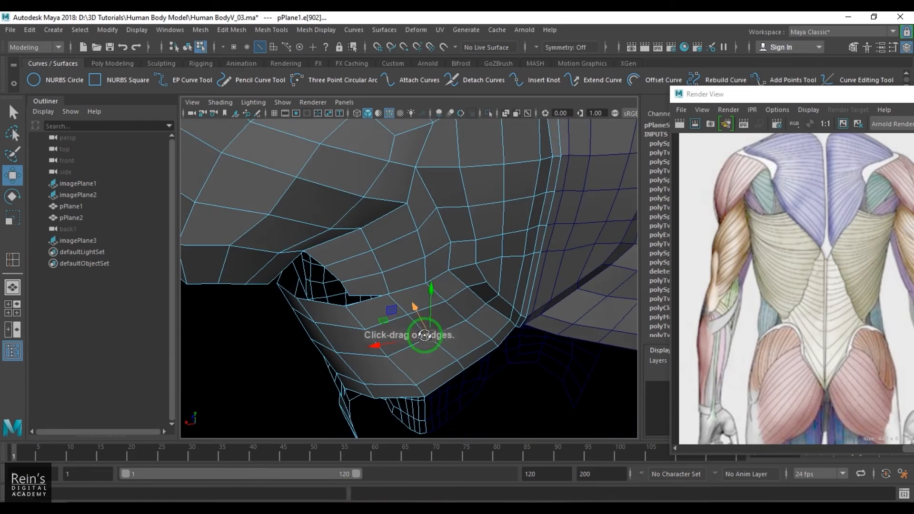
- Reposition the vertices along the strip's upper edge beside the armpit opening to even out the polygon flow
{"action": "scroll", "coordinate": [418, 313], "scroll_direction": "up", "scroll_amount": 3}
{"action": "key", "text": "F9"}
{"action": "left_click", "coordinate": [438, 287]}
{"action": "mouse_move", "coordinate": [447, 304]}
{"action": "left_mouse_down", "text": "alt"}
{"action": "mouse_move", "coordinate": [488, 298]}
{"action": "mouse_move", "coordinate": [450, 306]}
{"action": "left_mouse_up", "text": "alt"}
{"action": "left_click", "coordinate": [496, 257]}
{"action": "mouse_move", "coordinate": [450, 306]}
{"action": "right_mouse_down", "text": "shift"}
{"action": "mouse_move", "coordinate": [459, 243]}
{"action": "mouse_move", "coordinate": [448, 296]}
{"action": "right_mouse_up", "text": "shift"}
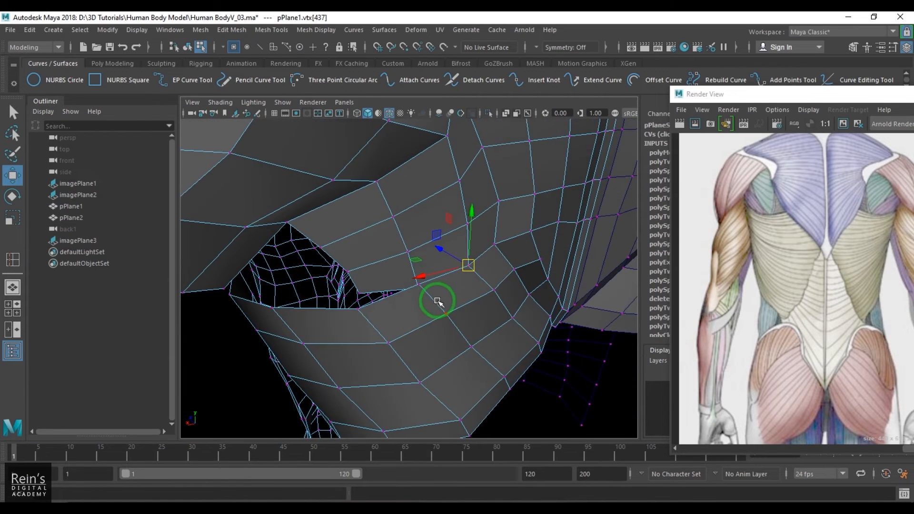
{"action": "left_click_drag", "start_coordinate": [408, 277], "coordinate": [475, 342], "text": "alt"}
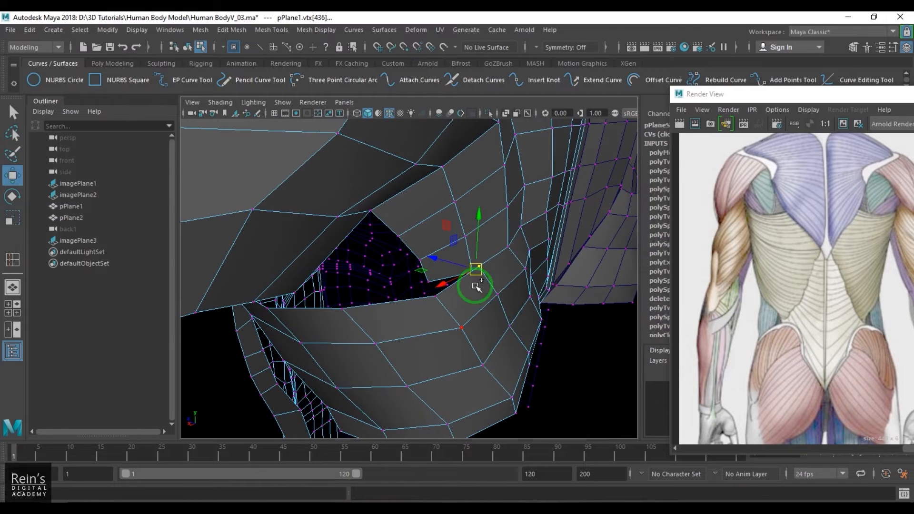
{"action": "right_click_drag", "start_coordinate": [477, 286], "coordinate": [442, 314], "text": "shift"}
{"action": "left_click_drag", "start_coordinate": [411, 276], "coordinate": [465, 306]}
{"action": "left_click_drag", "start_coordinate": [465, 307], "coordinate": [400, 314], "text": "alt"}
{"action": "right_click_drag", "start_coordinate": [400, 315], "coordinate": [408, 276], "text": "shift"}
- Compare the extended back mesh with the anatomy reference from several angles
{"action": "scroll", "coordinate": [402, 286], "scroll_direction": "down", "scroll_amount": 6}
{"action": "left_click_drag", "start_coordinate": [402, 286], "coordinate": [591, 300], "text": "alt"}
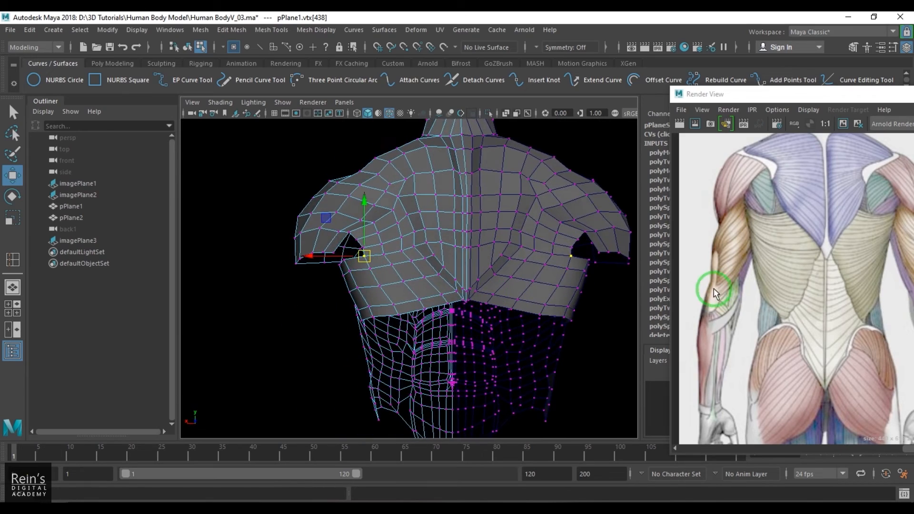
{"action": "left_click_drag", "start_coordinate": [714, 293], "coordinate": [516, 322], "text": "alt"}
{"action": "middle_click_drag", "start_coordinate": [448, 302], "coordinate": [445, 270], "text": "alt"}
{"action": "right_click_drag", "start_coordinate": [445, 269], "coordinate": [441, 292], "text": "alt"}
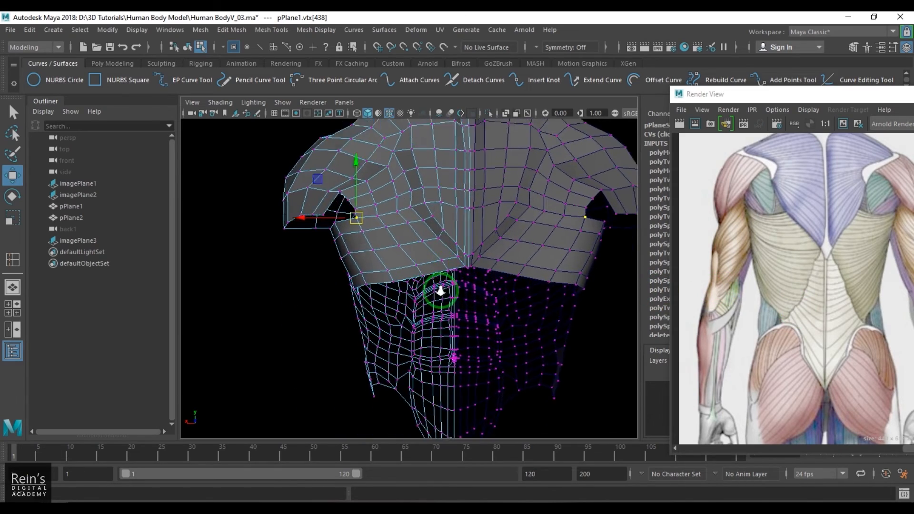
{"action": "left_click_drag", "start_coordinate": [441, 292], "coordinate": [424, 286], "text": "alt"}
{"action": "middle_click_drag", "start_coordinate": [425, 286], "coordinate": [435, 265], "text": "alt"}
{"action": "left_click_drag", "start_coordinate": [435, 265], "coordinate": [406, 245], "text": "alt"}
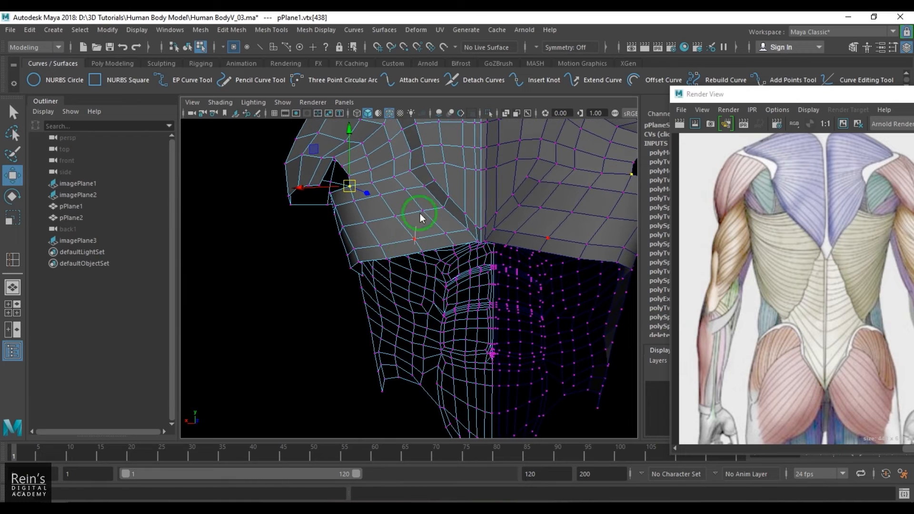
- Move the vertices around the crease at the lower tip of the trapezius to smooth its junction with the strip
{"action": "key", "text": "F10"}
{"action": "scroll", "coordinate": [466, 248], "scroll_direction": "up", "scroll_amount": 5}
{"action": "middle_click_drag", "start_coordinate": [467, 248], "coordinate": [403, 291], "text": "alt"}
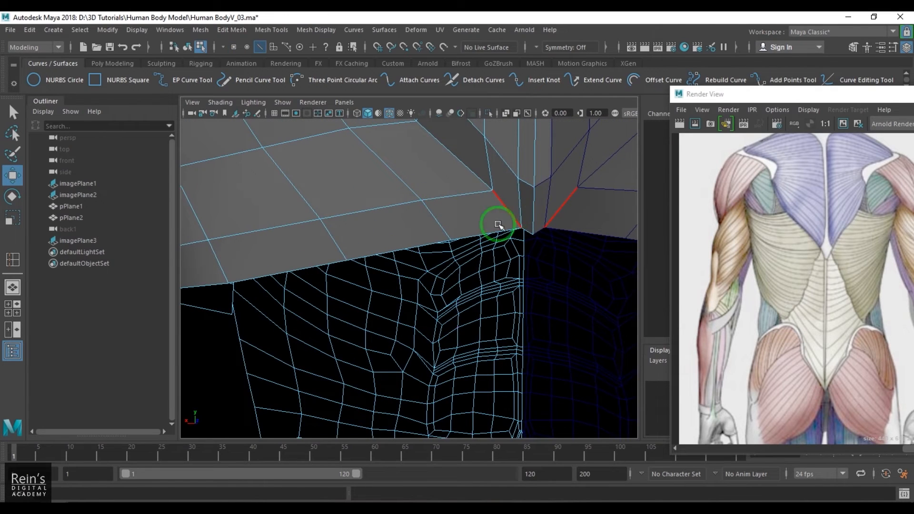
{"action": "key", "text": "F9"}
{"action": "left_click", "coordinate": [522, 229]}
{"action": "left_click_drag", "start_coordinate": [519, 231], "coordinate": [500, 245], "text": "alt"}
{"action": "left_click_drag", "start_coordinate": [481, 240], "coordinate": [453, 253]}
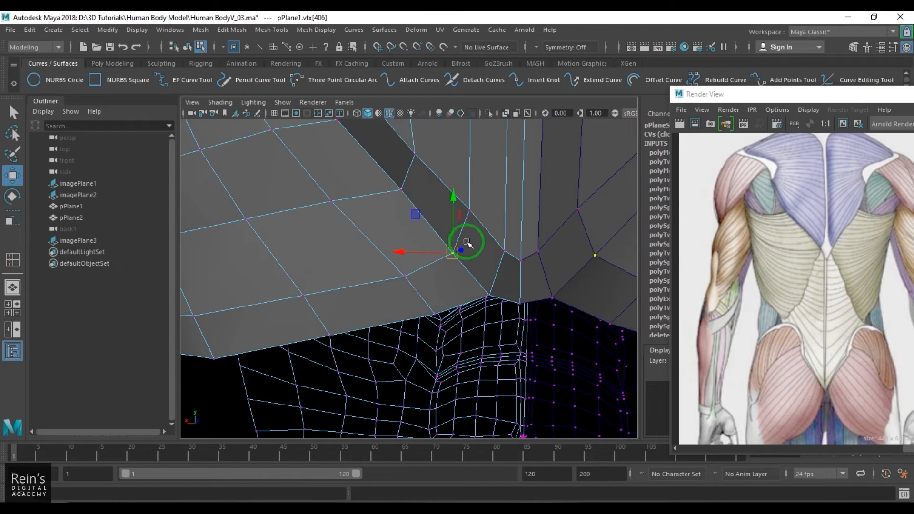
{"action": "left_click", "coordinate": [475, 217]}
{"action": "left_click", "coordinate": [471, 210]}
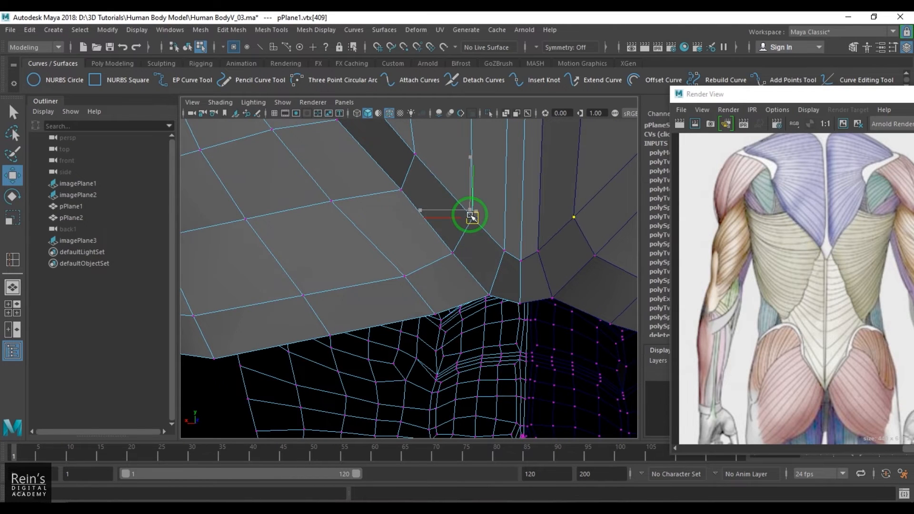
{"action": "left_click_drag", "start_coordinate": [470, 212], "coordinate": [433, 254], "text": "alt"}
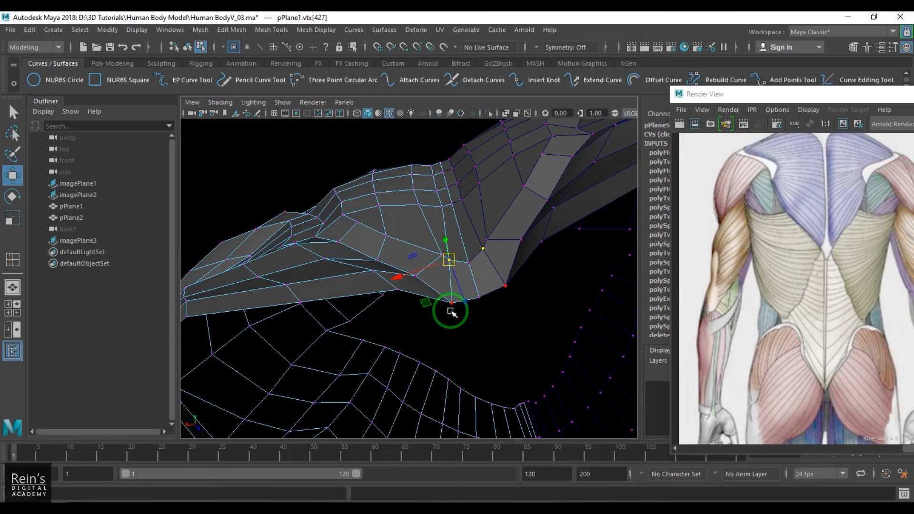
{"action": "mouse_move", "coordinate": [440, 298]}
{"action": "left_mouse_down", "text": "alt"}
{"action": "mouse_move", "coordinate": [447, 267]}
{"action": "mouse_move", "coordinate": [446, 317]}
{"action": "mouse_move", "coordinate": [434, 286]}
{"action": "left_mouse_up", "text": "alt"}
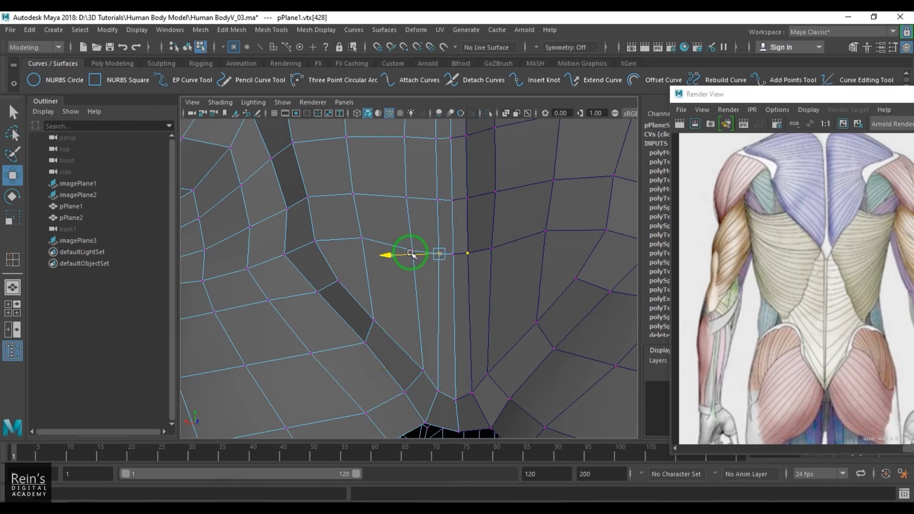
- Shift the vertices in the column beside the spine toward the midline, working upward to narrow the spinal groove
{"action": "left_click_drag", "start_coordinate": [414, 253], "coordinate": [425, 252]}
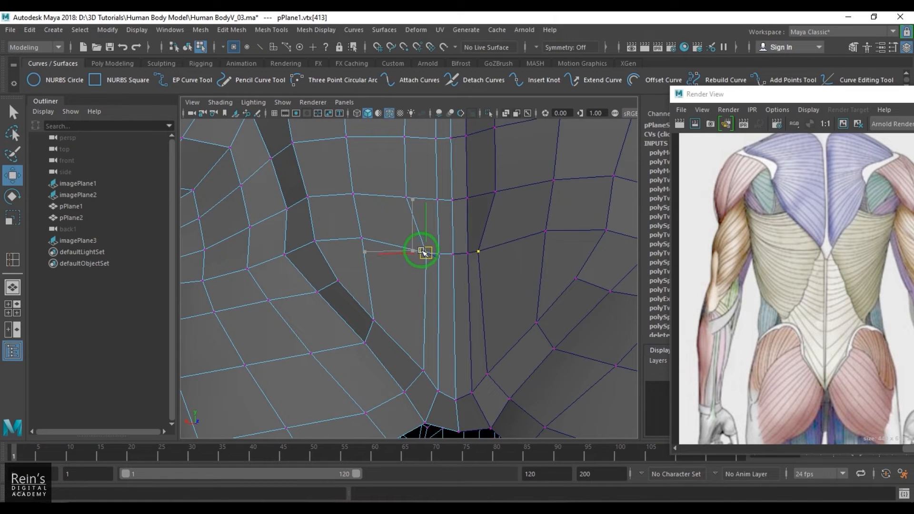
{"action": "left_click_drag", "start_coordinate": [411, 212], "coordinate": [424, 202]}
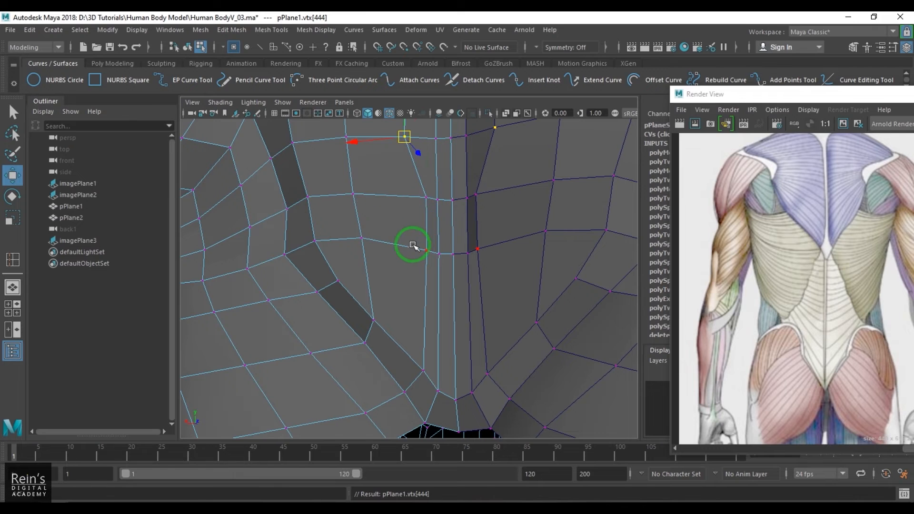
{"action": "middle_click_drag", "start_coordinate": [436, 205], "coordinate": [455, 336], "text": "alt"}
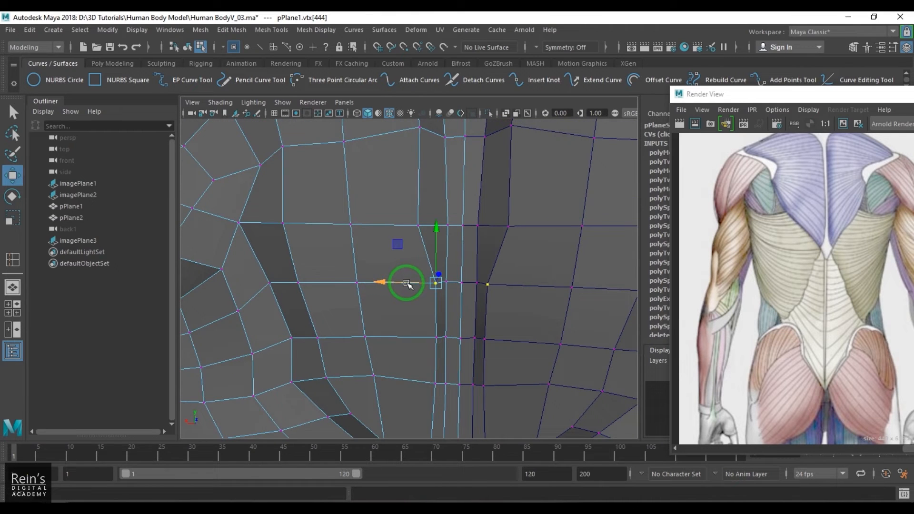
{"action": "left_click_drag", "start_coordinate": [389, 228], "coordinate": [425, 178]}
- Adjust the depth of the crease vertices beside the spine at the trapezius tip and return to object mode
{"action": "scroll", "coordinate": [414, 222], "scroll_direction": "down", "scroll_amount": 3}
{"action": "middle_click_drag", "start_coordinate": [425, 177], "coordinate": [425, 248], "text": "alt"}
{"action": "left_click_drag", "start_coordinate": [426, 248], "coordinate": [446, 150], "text": "alt"}
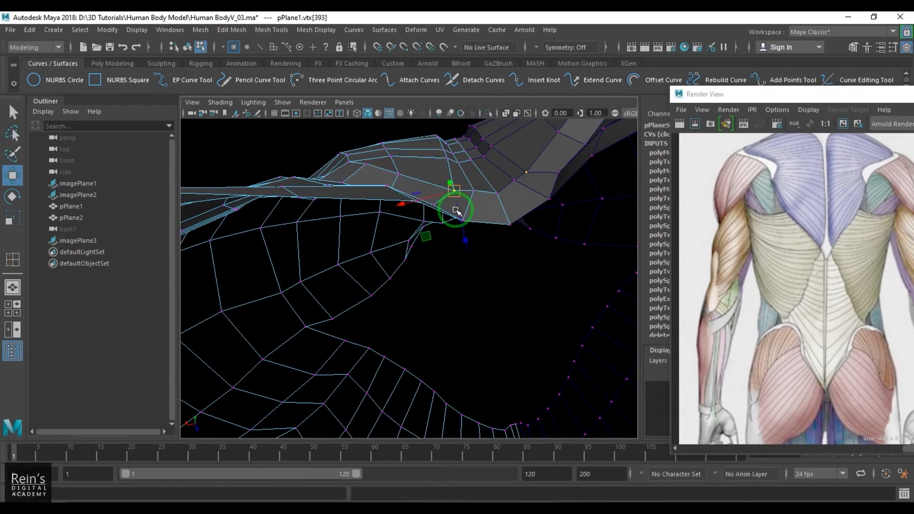
{"action": "left_click", "coordinate": [460, 227]}
{"action": "left_click_drag", "start_coordinate": [457, 210], "coordinate": [513, 343], "text": "alt"}
{"action": "left_click", "coordinate": [488, 313]}
{"action": "middle_click_drag", "start_coordinate": [513, 343], "coordinate": [509, 308]}
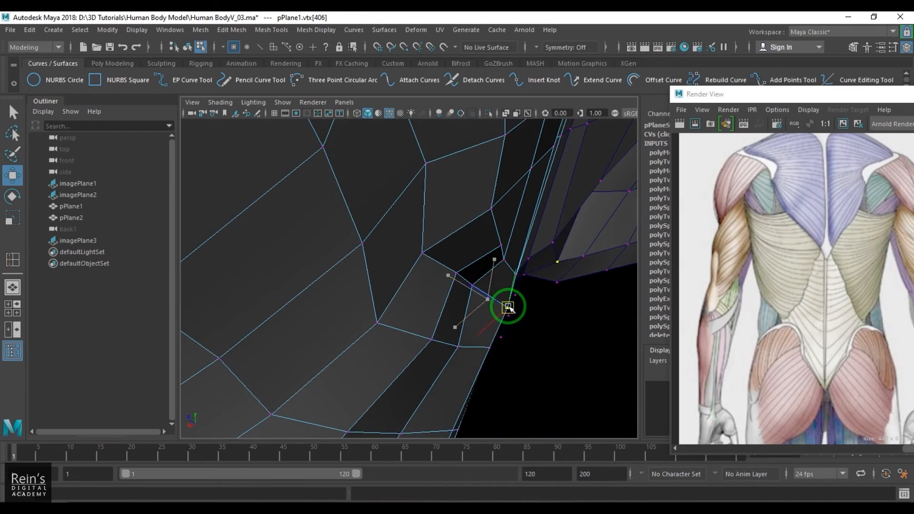
{"action": "left_click", "coordinate": [506, 317]}
{"action": "left_click_drag", "start_coordinate": [505, 323], "coordinate": [418, 235], "text": "alt"}
{"action": "scroll", "coordinate": [413, 195], "scroll_direction": "down", "scroll_amount": 10}
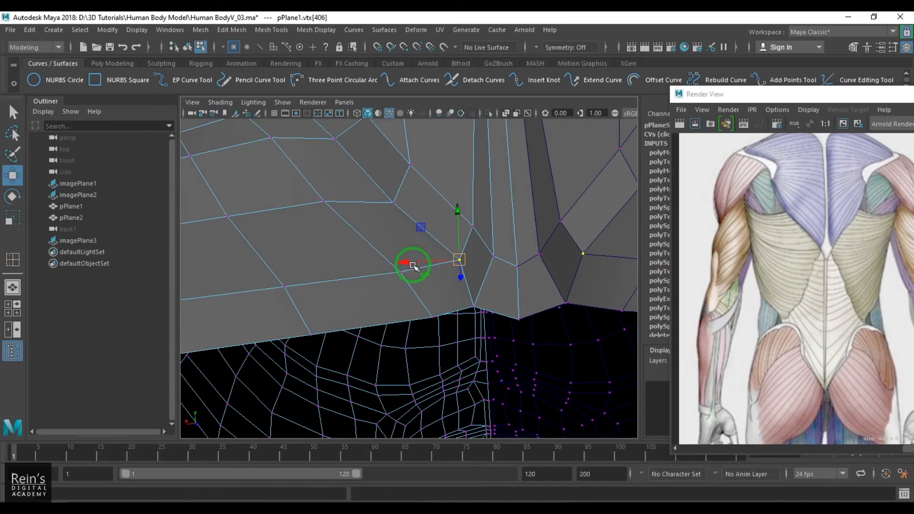
{"action": "key", "text": "F8"}
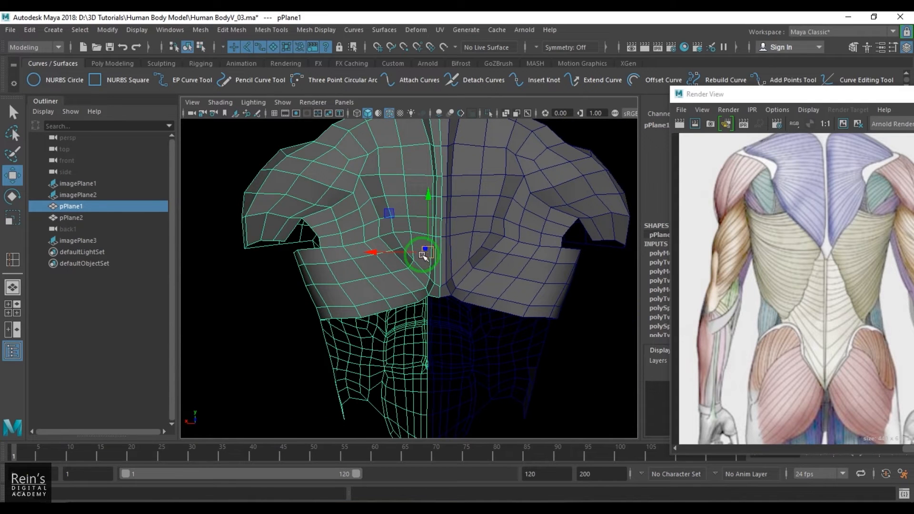
- Select the lower border edges of the back strip on pPlane1 and extrude them downward toward the waist
{"action": "left_click_drag", "start_coordinate": [400, 296], "coordinate": [345, 290], "text": "alt"}
{"action": "key", "text": "F10"}
{"action": "left_click", "coordinate": [425, 263]}
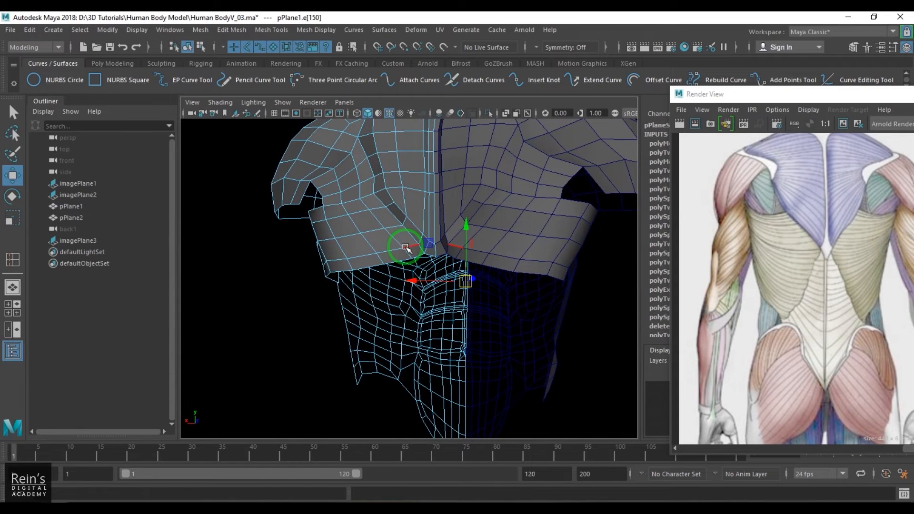
{"action": "left_click", "coordinate": [405, 248]}
{"action": "scroll", "coordinate": [410, 253], "scroll_direction": "up", "scroll_amount": 4}
{"action": "left_click", "coordinate": [426, 235]}
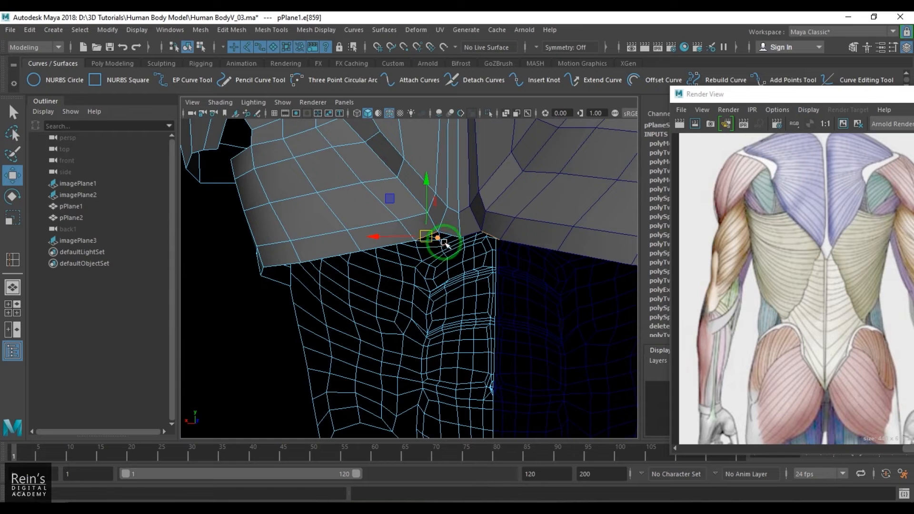
{"action": "left_click_drag", "start_coordinate": [450, 236], "coordinate": [442, 250], "text": "shift"}
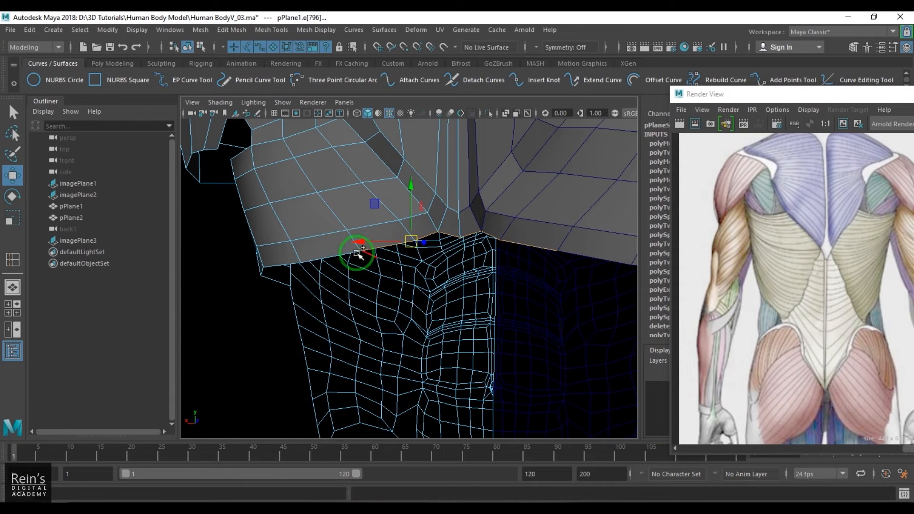
{"action": "left_click", "coordinate": [339, 251], "text": "shift"}
{"action": "left_click", "coordinate": [292, 265], "text": "shift"}
{"action": "scroll", "coordinate": [400, 267], "scroll_direction": "down", "scroll_amount": 5}
{"action": "left_click_drag", "start_coordinate": [421, 283], "coordinate": [430, 280], "text": "alt"}
{"action": "middle_click_drag", "start_coordinate": [430, 281], "coordinate": [439, 264], "text": "alt"}
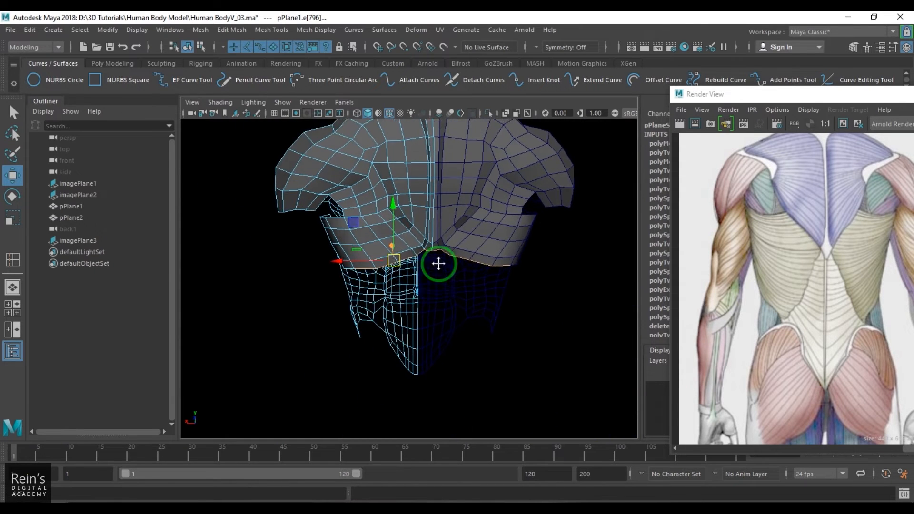
{"action": "scroll", "coordinate": [419, 253], "scroll_direction": "up", "scroll_amount": 2}
{"action": "left_click_drag", "start_coordinate": [408, 254], "coordinate": [478, 312], "text": "alt"}
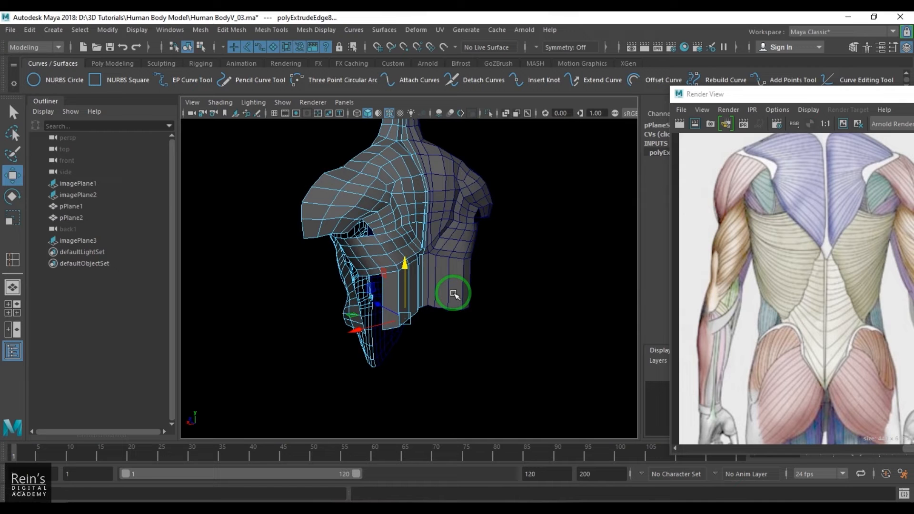
- In the back view with wireframe display, lower the extruded border edges to the hip area of the reference drawing
{"action": "left_click_drag", "start_coordinate": [441, 291], "coordinate": [380, 288], "text": "alt"}
{"action": "right_click_drag", "start_coordinate": [380, 287], "coordinate": [422, 322], "text": "alt"}
{"action": "middle_click_drag", "start_coordinate": [421, 322], "coordinate": [408, 298], "text": "alt"}
{"action": "right_click_drag", "start_coordinate": [408, 298], "coordinate": [424, 312], "text": "alt"}
{"action": "left_click_drag", "start_coordinate": [424, 312], "coordinate": [419, 308], "text": "alt"}
{"action": "key", "text": "space"}
{"action": "left_click_drag", "start_coordinate": [430, 272], "coordinate": [427, 298]}
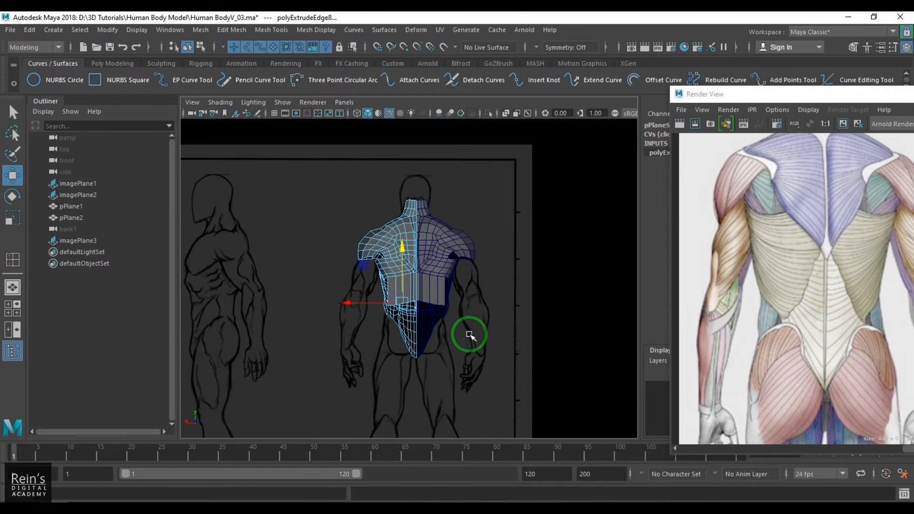
{"action": "middle_click_drag", "start_coordinate": [470, 330], "coordinate": [459, 304], "text": "alt"}
{"action": "scroll", "coordinate": [459, 304], "scroll_direction": "up", "scroll_amount": 2}
{"action": "key", "text": "4"}
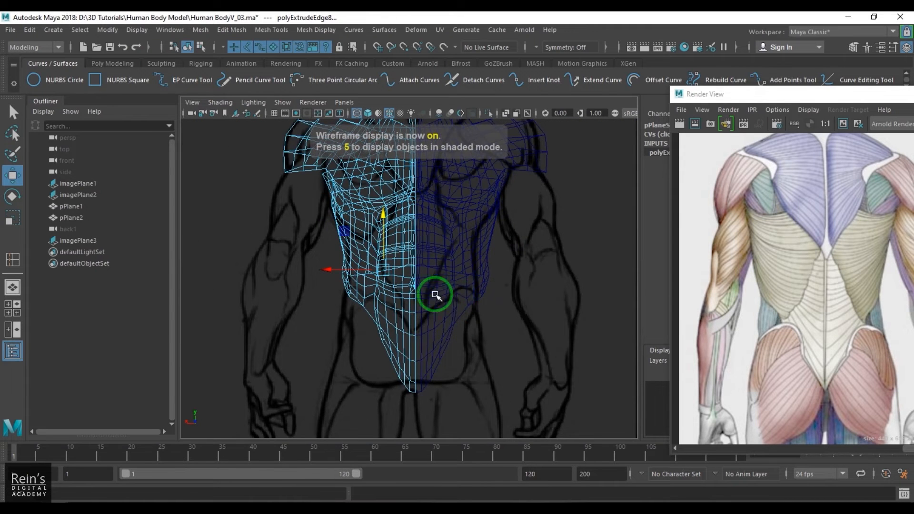
{"action": "scroll", "coordinate": [399, 244], "scroll_direction": "up", "scroll_amount": 3}
{"action": "left_click_drag", "start_coordinate": [373, 206], "coordinate": [369, 303]}
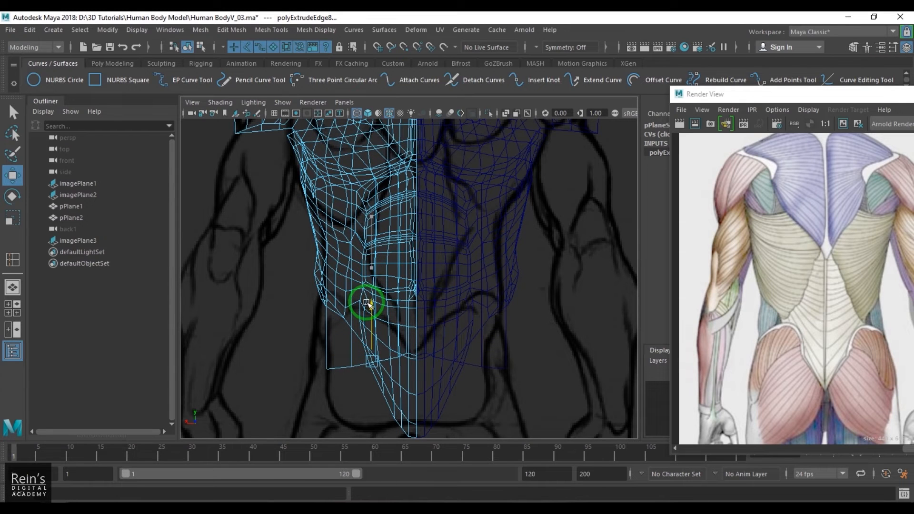
{"action": "middle_click_drag", "start_coordinate": [370, 309], "coordinate": [373, 291], "text": "alt"}
{"action": "right_click_drag", "start_coordinate": [381, 215], "coordinate": [383, 178]}
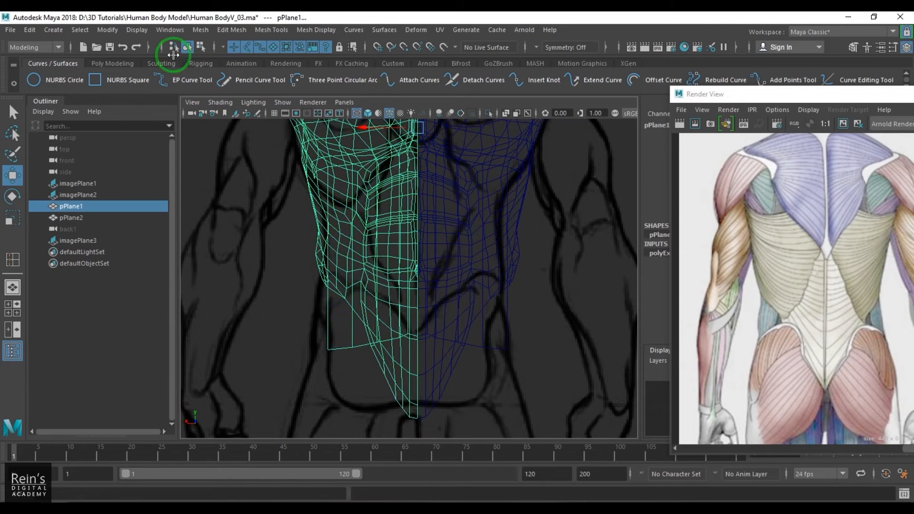
- Turn on backface culling for the pPlane1 mesh
{"action": "left_click", "coordinate": [136, 29]}
{"action": "mouse_move", "coordinate": [230, 177]}
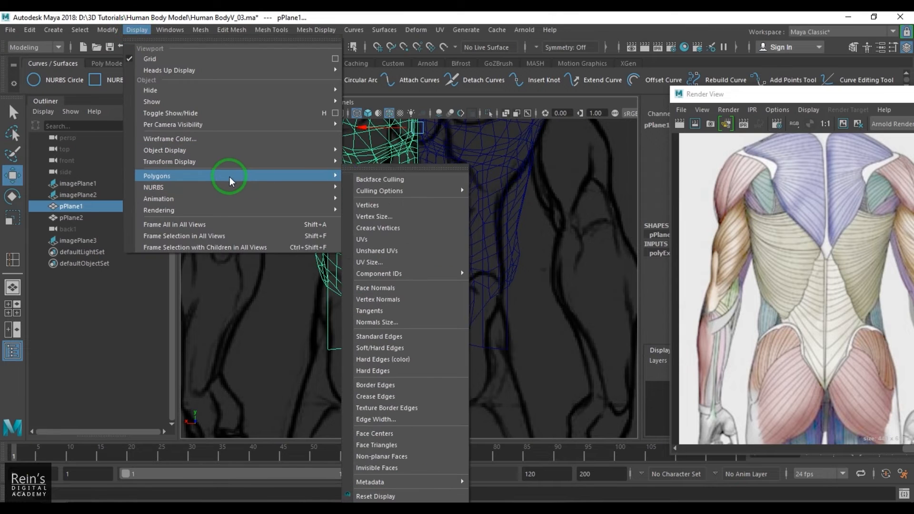
{"action": "left_click", "coordinate": [391, 180]}
- Raise the back strip's lower border vertices one by one to follow the drawn pelvic curve, and restore shaded display
{"action": "middle_click_drag", "start_coordinate": [496, 327], "coordinate": [497, 298], "text": "alt"}
{"action": "scroll", "coordinate": [396, 308], "scroll_direction": "up", "scroll_amount": 3}
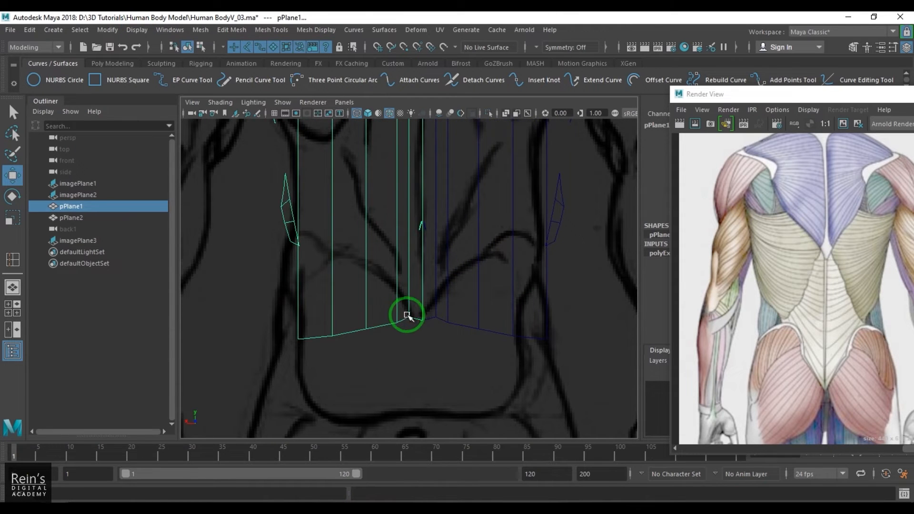
{"action": "key", "text": "F9"}
{"action": "left_click", "coordinate": [411, 321]}
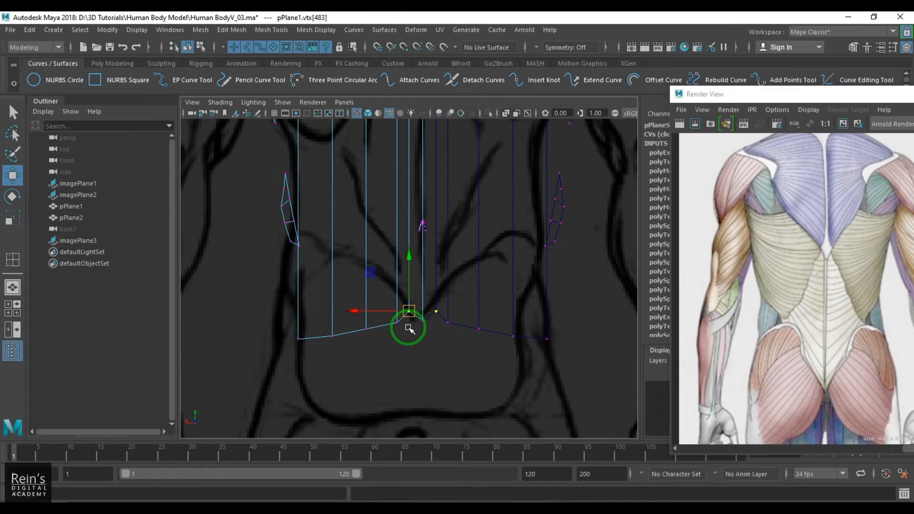
{"action": "left_click_drag", "start_coordinate": [398, 330], "coordinate": [394, 296]}
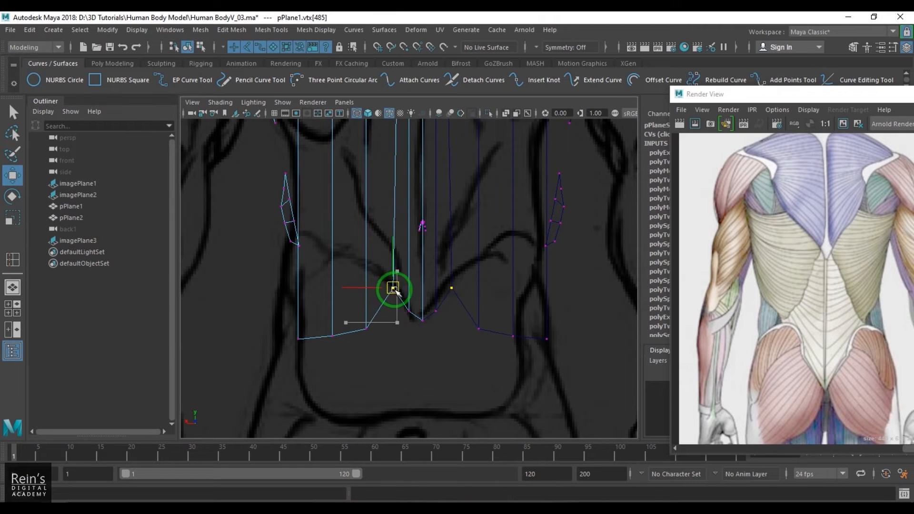
{"action": "left_click_drag", "start_coordinate": [371, 342], "coordinate": [371, 272]}
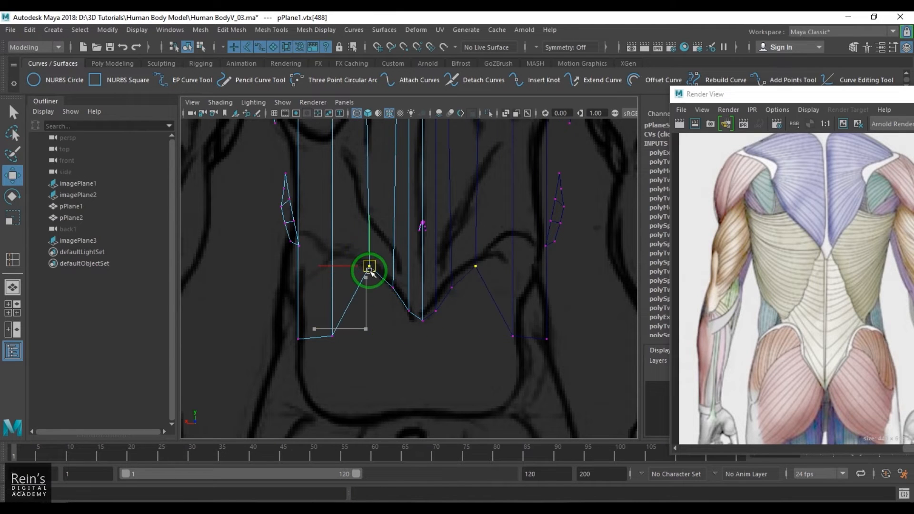
{"action": "left_click_drag", "start_coordinate": [332, 337], "coordinate": [339, 252]}
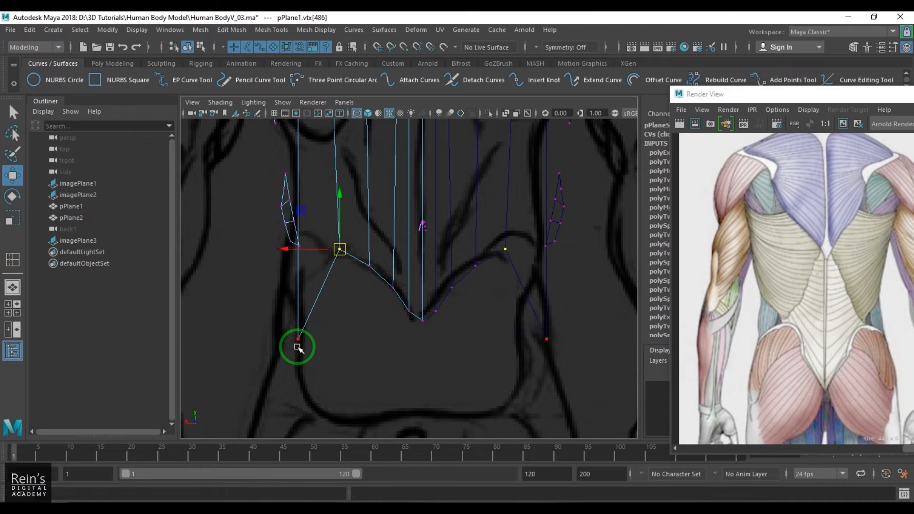
{"action": "left_click_drag", "start_coordinate": [298, 342], "coordinate": [311, 256]}
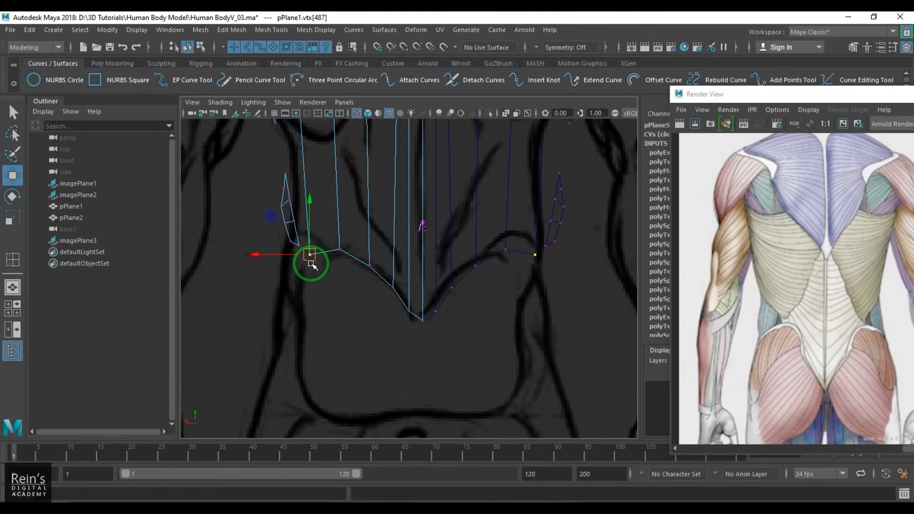
{"action": "middle_click_drag", "start_coordinate": [363, 238], "coordinate": [356, 316], "text": "alt"}
{"action": "scroll", "coordinate": [351, 316], "scroll_direction": "down", "scroll_amount": 1}
{"action": "key", "text": "5"}
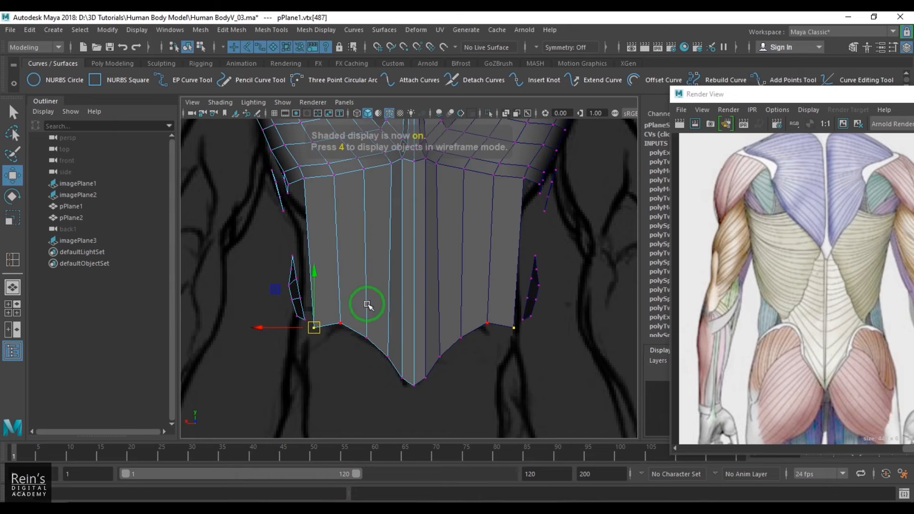
- Append a polygon between the back strip's outer edge and the two neighbouring border edges of the band above it
{"action": "key", "text": "space"}
{"action": "mouse_move", "coordinate": [370, 322]}
{"action": "left_mouse_down"}
{"action": "mouse_move", "coordinate": [394, 228]}
{"action": "mouse_move", "coordinate": [408, 241]}
{"action": "mouse_move", "coordinate": [421, 304]}
{"action": "mouse_move", "coordinate": [383, 278]}
{"action": "left_mouse_up"}
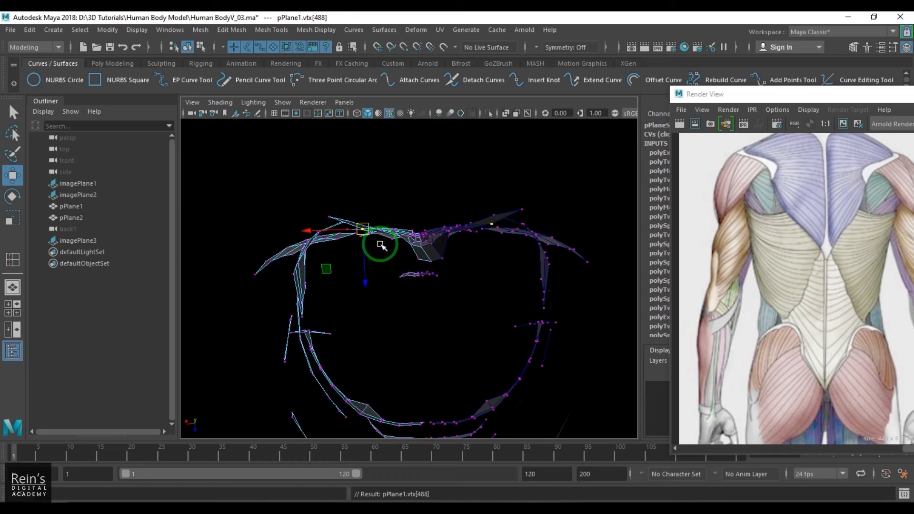
{"action": "left_click_drag", "start_coordinate": [426, 258], "coordinate": [445, 338], "text": "alt"}
{"action": "right_click_drag", "start_coordinate": [408, 271], "coordinate": [431, 250]}
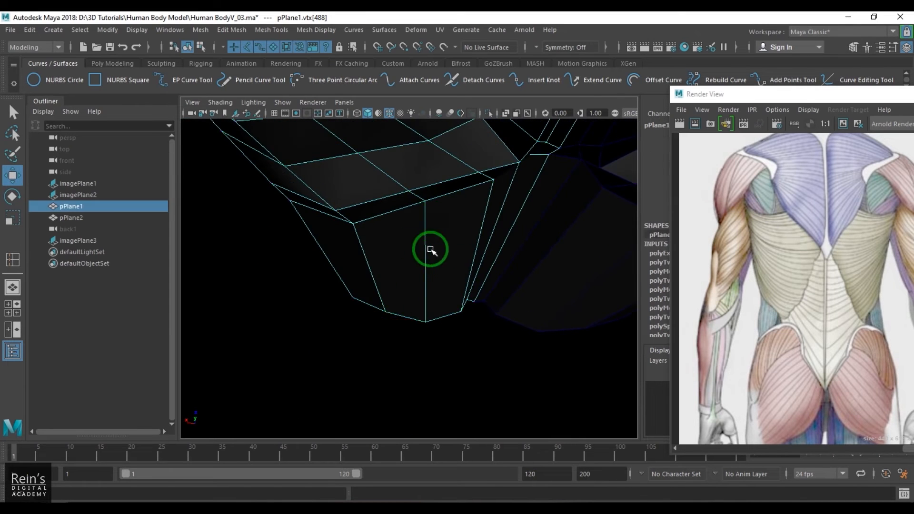
{"action": "left_click_drag", "start_coordinate": [431, 250], "coordinate": [423, 271], "text": "alt"}
{"action": "scroll", "coordinate": [425, 244], "scroll_direction": "down", "scroll_amount": 3}
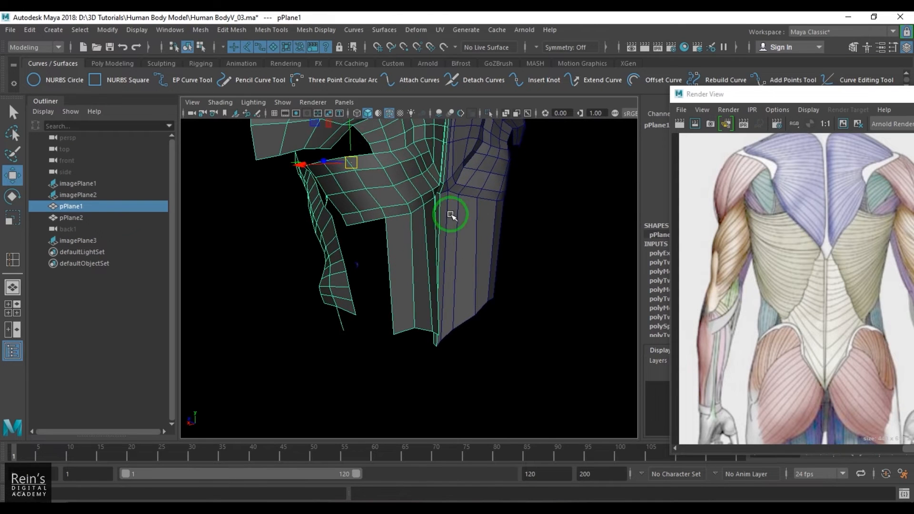
{"action": "right_click", "coordinate": [427, 189], "text": "shift"}
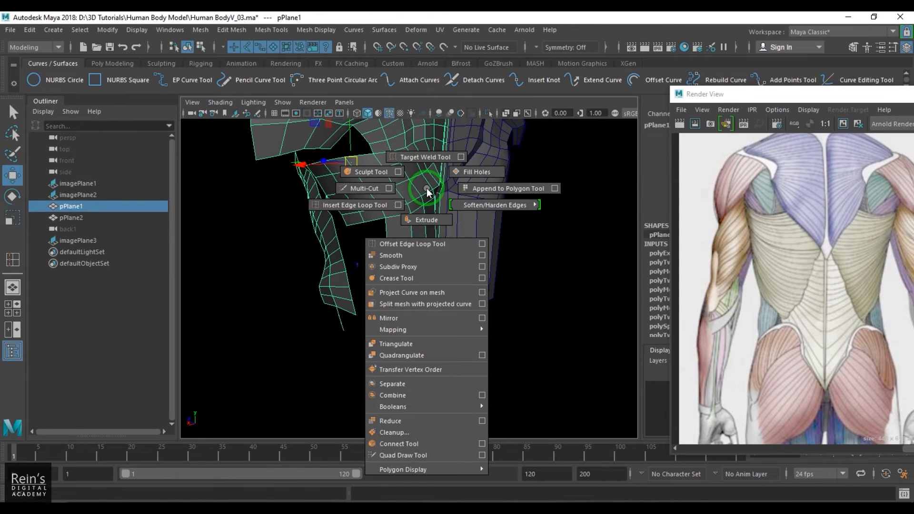
{"action": "left_click", "coordinate": [465, 190]}
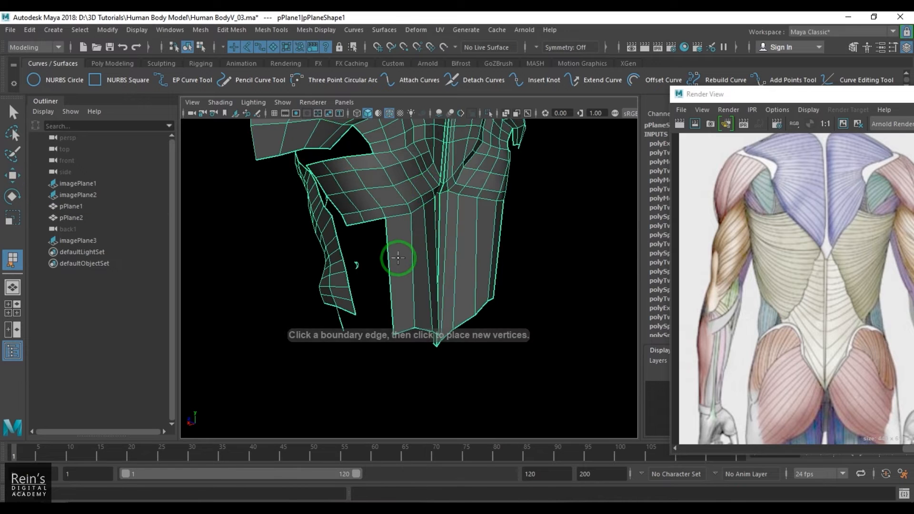
{"action": "left_click", "coordinate": [390, 266]}
{"action": "scroll", "coordinate": [402, 302], "scroll_direction": "up", "scroll_amount": 5}
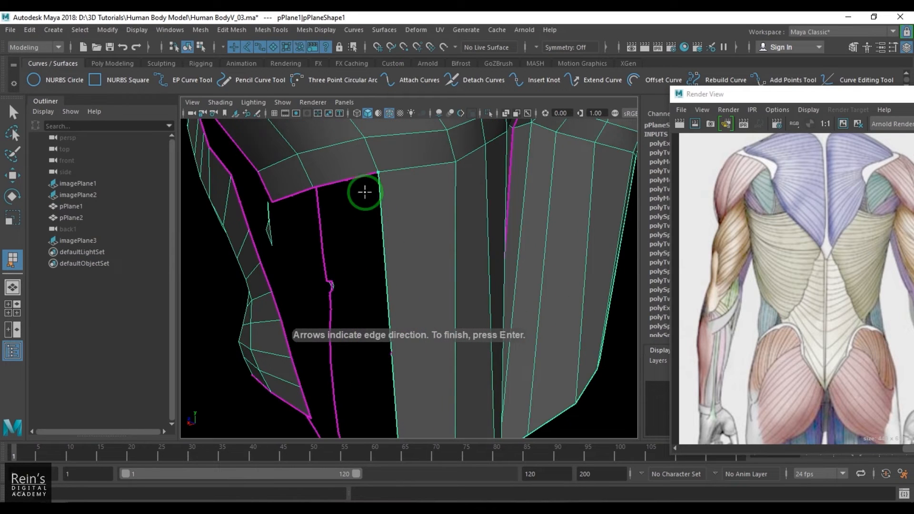
{"action": "left_click", "coordinate": [360, 176]}
{"action": "left_click", "coordinate": [291, 197]}
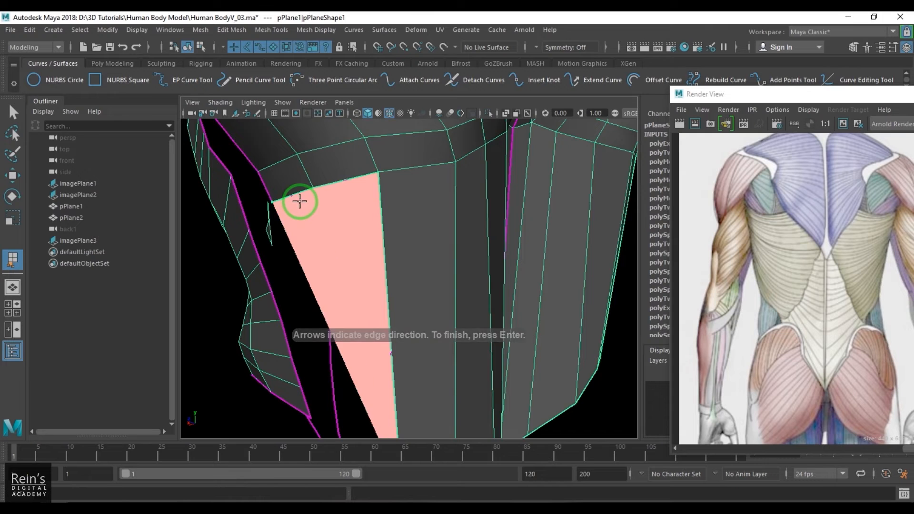
{"action": "key", "text": "w"}
- Delete the edge between the appended face and the back strip
{"action": "scroll", "coordinate": [351, 221], "scroll_direction": "down", "scroll_amount": 5}
{"action": "left_click_drag", "start_coordinate": [417, 277], "coordinate": [387, 272], "text": "alt"}
{"action": "right_click_drag", "start_coordinate": [388, 273], "coordinate": [389, 233]}
{"action": "left_click", "coordinate": [386, 247]}
{"action": "key", "text": "ctrl+Delete"}
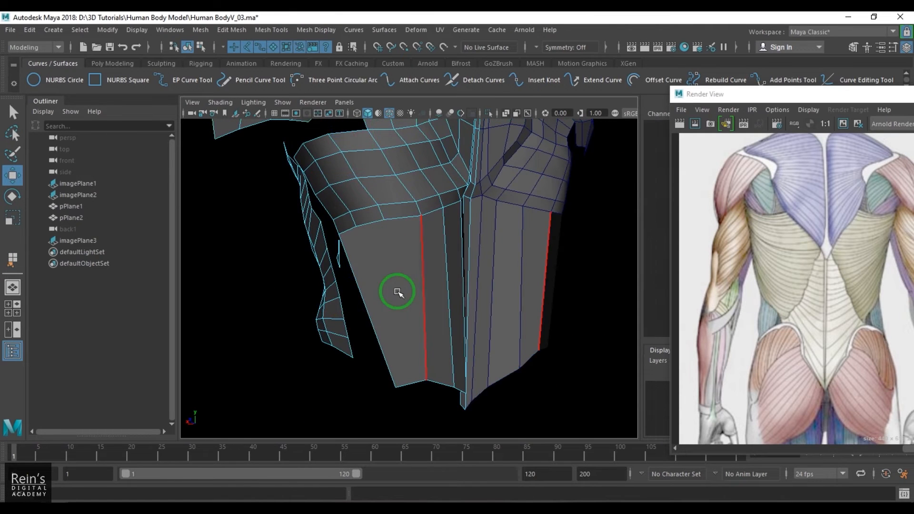
- Cut a diagonal edge across the wide outer face of the back strip down to its lower border with Multi-Cut
{"action": "left_click_drag", "start_coordinate": [412, 286], "coordinate": [405, 284], "text": "alt"}
{"action": "right_click_drag", "start_coordinate": [381, 257], "coordinate": [407, 220]}
{"action": "right_click_drag", "start_coordinate": [404, 184], "coordinate": [328, 181], "text": "shift"}
{"action": "left_click_drag", "start_coordinate": [373, 224], "coordinate": [337, 243]}
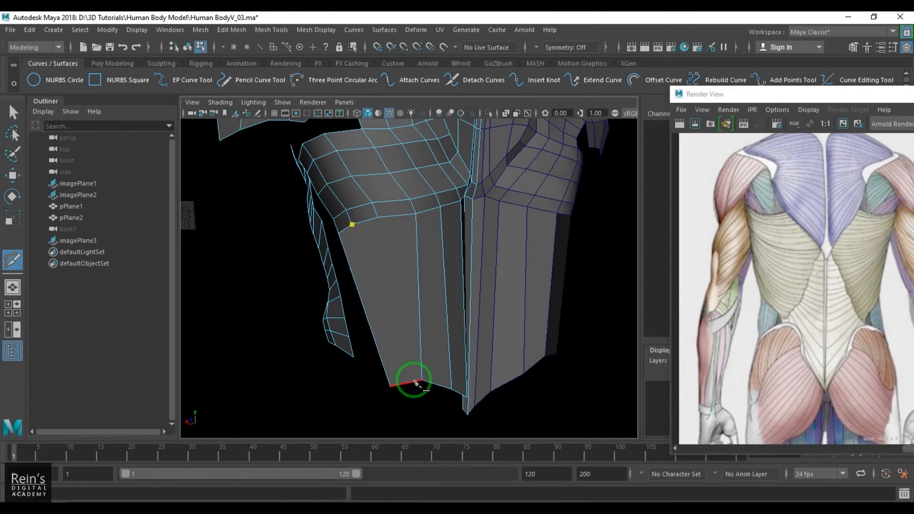
{"action": "right_click", "coordinate": [432, 340]}
- Cut a row of edges across the back strip, from the outer vertex of its upper edge to the midline
{"action": "left_click_drag", "start_coordinate": [444, 314], "coordinate": [404, 300], "text": "alt"}
{"action": "left_click", "coordinate": [353, 222]}
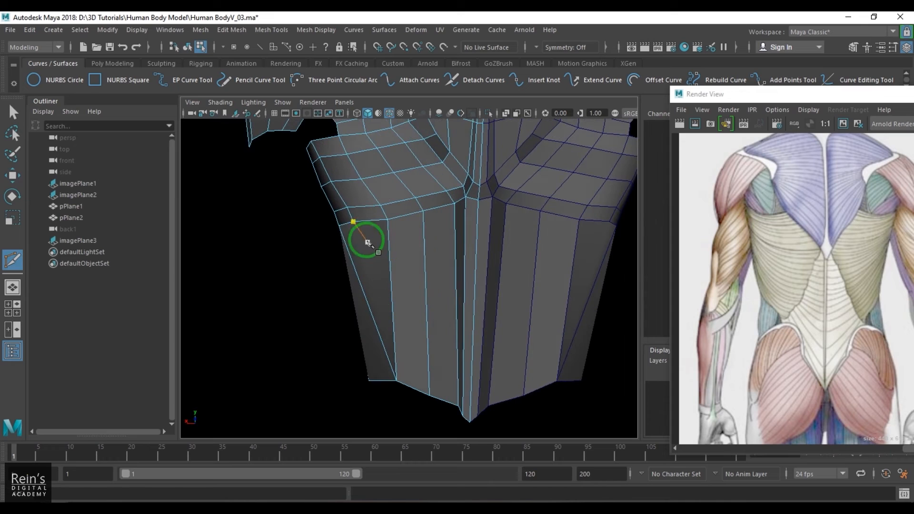
{"action": "left_click", "coordinate": [398, 320]}
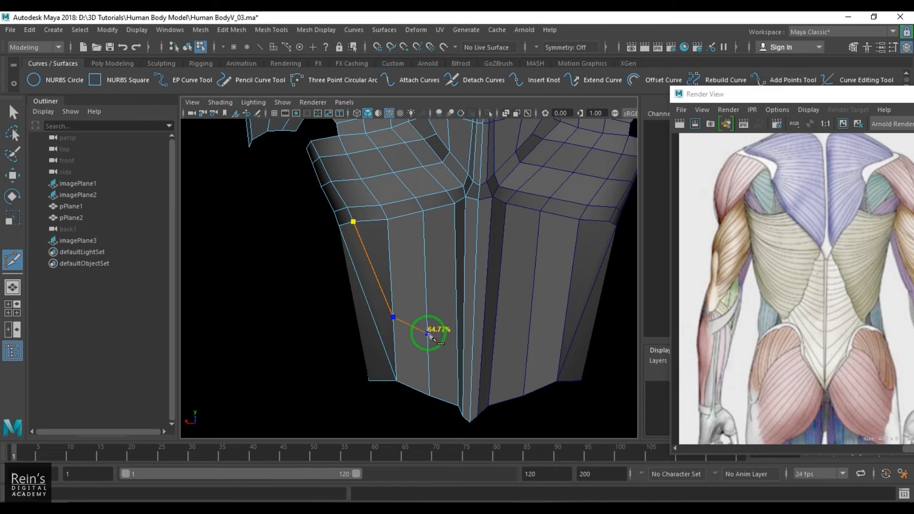
{"action": "left_click", "coordinate": [430, 335]}
{"action": "left_click_drag", "start_coordinate": [430, 336], "coordinate": [434, 340], "text": "alt"}
{"action": "left_click", "coordinate": [460, 331]}
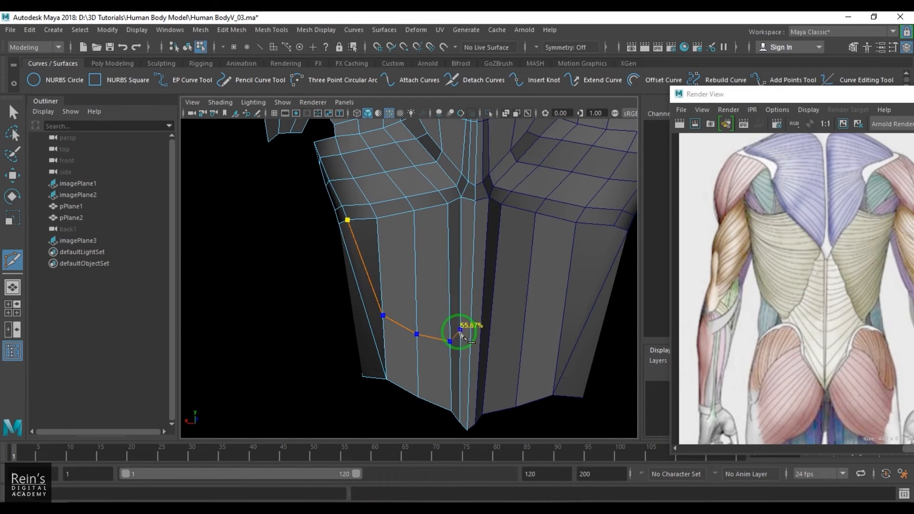
{"action": "left_click", "coordinate": [472, 325]}
{"action": "right_click", "coordinate": [465, 337]}
- Cut further stepped rows from the upper edge vertices to the midline above the first row, and return to object mode
{"action": "left_click", "coordinate": [416, 334]}
{"action": "mouse_move", "coordinate": [406, 343]}
{"action": "left_mouse_down", "text": "alt"}
{"action": "mouse_move", "coordinate": [447, 341]}
{"action": "mouse_move", "coordinate": [414, 338]}
{"action": "left_mouse_up", "text": "alt"}
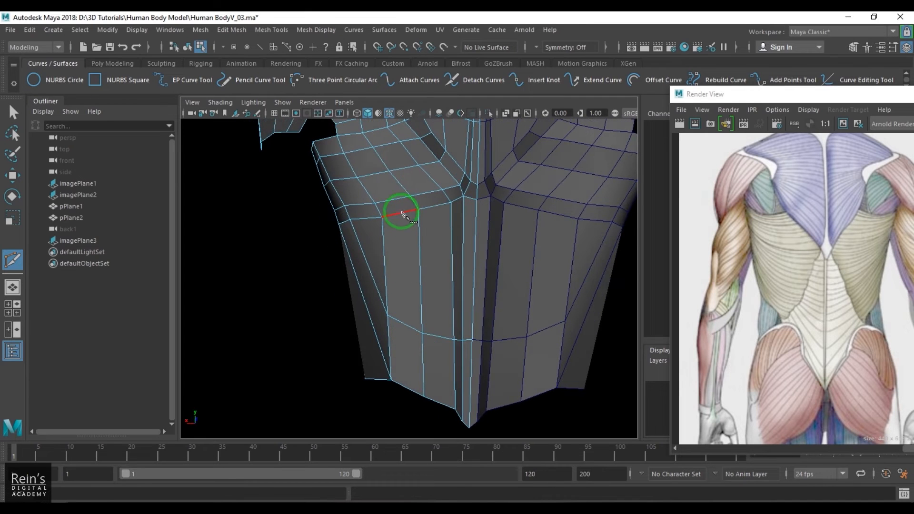
{"action": "left_click", "coordinate": [419, 256]}
{"action": "left_click", "coordinate": [419, 267]}
{"action": "right_click", "coordinate": [457, 307]}
{"action": "left_click_drag", "start_coordinate": [456, 303], "coordinate": [441, 276], "text": "alt"}
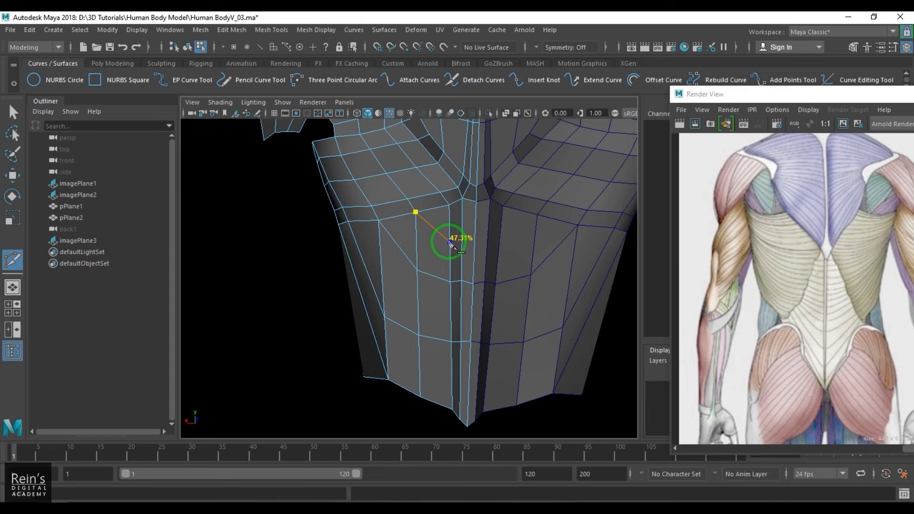
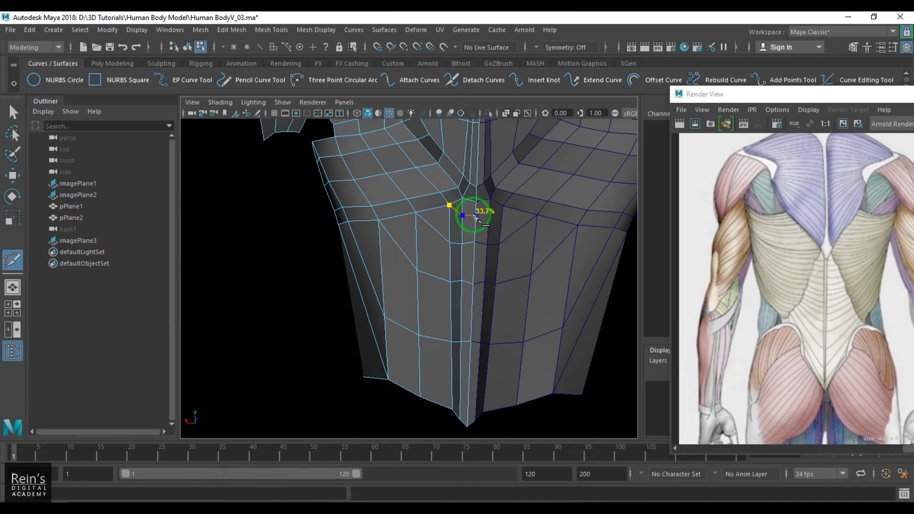
{"action": "key", "text": "F8"}
{"action": "scroll", "coordinate": [407, 261], "scroll_direction": "down", "scroll_amount": 5}
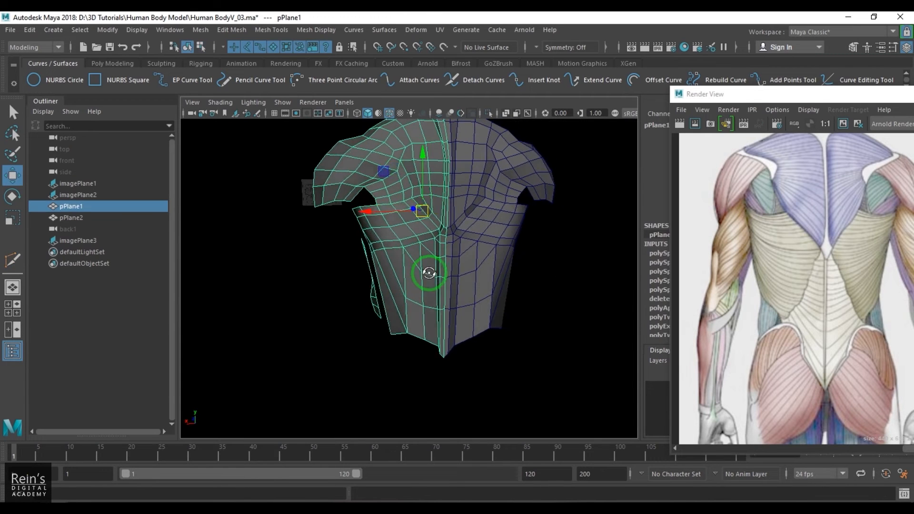
- Delete the vertical edge segments between the upper edge of the strip and the stepped rows, working toward the spine
{"action": "left_click", "coordinate": [568, 342]}
{"action": "left_click_drag", "start_coordinate": [502, 351], "coordinate": [469, 319], "text": "alt"}
{"action": "scroll", "coordinate": [390, 287], "scroll_direction": "up", "scroll_amount": 4}
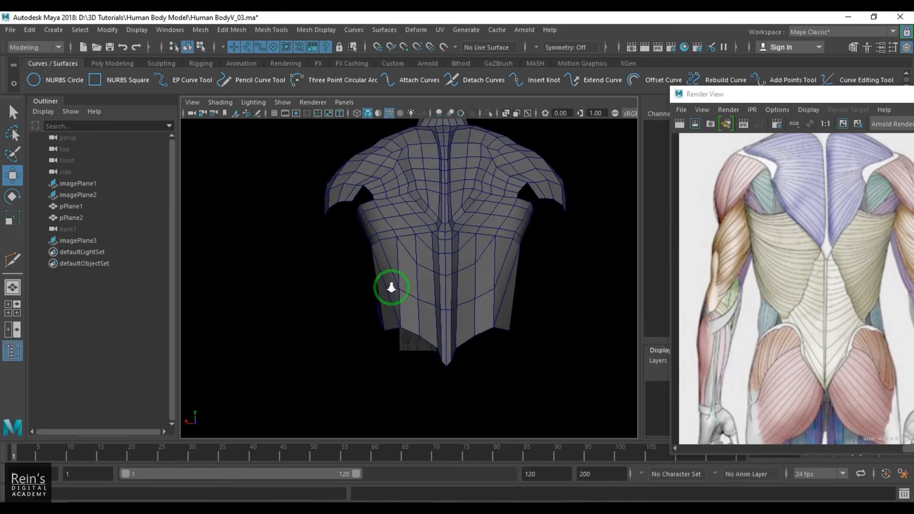
{"action": "right_click_drag", "start_coordinate": [397, 285], "coordinate": [405, 257]}
{"action": "left_click", "coordinate": [395, 273]}
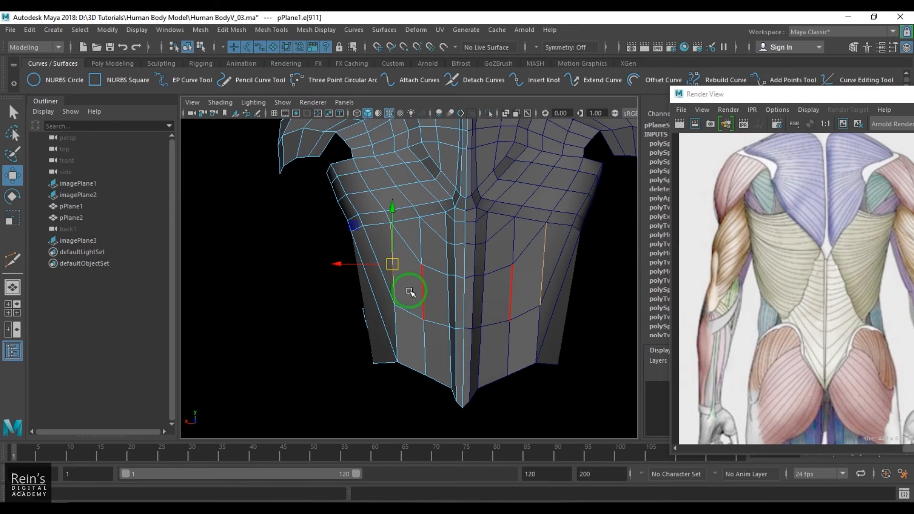
{"action": "left_click", "coordinate": [413, 270]}
{"action": "key", "text": "Delete"}
{"action": "left_click", "coordinate": [447, 234]}
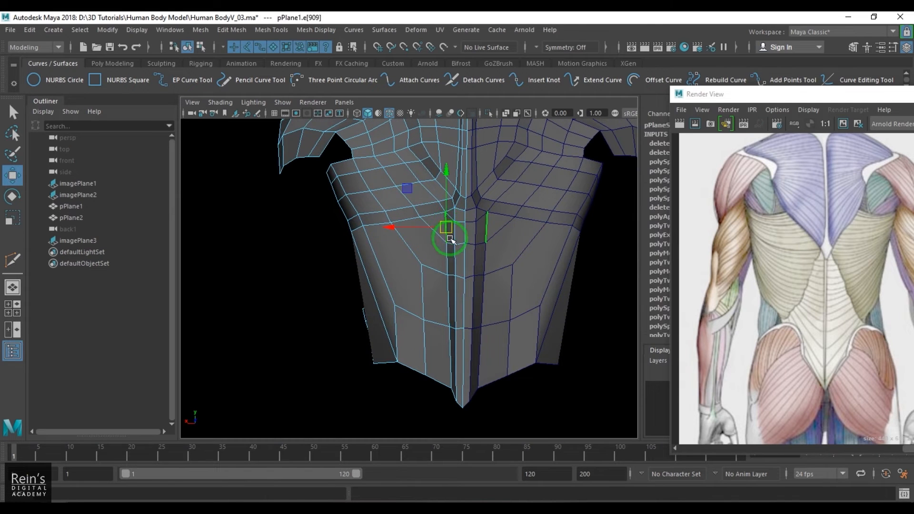
{"action": "key", "text": "Delete"}
{"action": "left_click", "coordinate": [456, 214]}
{"action": "key", "text": "Delete"}
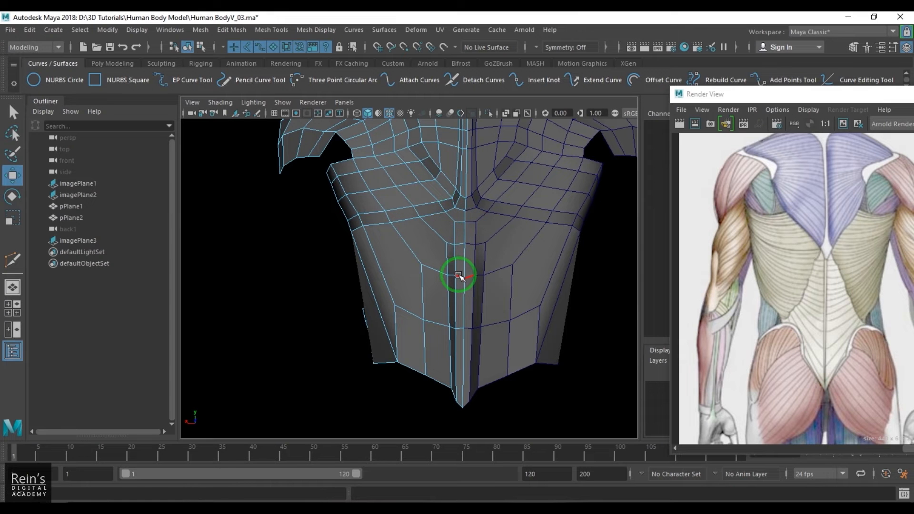
- Undo the edge deletions and the Multi-Cut rows on the back strip
{"action": "left_click_drag", "start_coordinate": [454, 283], "coordinate": [424, 285], "text": "alt"}
{"action": "mouse_move", "coordinate": [424, 265]}
{"action": "right_mouse_down", "text": "alt"}
{"action": "mouse_move", "coordinate": [436, 288]}
{"action": "mouse_move", "coordinate": [431, 264]}
{"action": "right_mouse_up", "text": "alt"}
{"action": "mouse_move", "coordinate": [430, 263]}
{"action": "left_mouse_down", "text": "alt"}
{"action": "mouse_move", "coordinate": [484, 241]}
{"action": "mouse_move", "coordinate": [467, 255]}
{"action": "mouse_move", "coordinate": [445, 253]}
{"action": "mouse_move", "coordinate": [476, 253]}
{"action": "mouse_move", "coordinate": [447, 264]}
{"action": "mouse_move", "coordinate": [469, 256]}
{"action": "mouse_move", "coordinate": [415, 264]}
{"action": "mouse_move", "coordinate": [429, 270]}
{"action": "left_mouse_up", "text": "alt"}
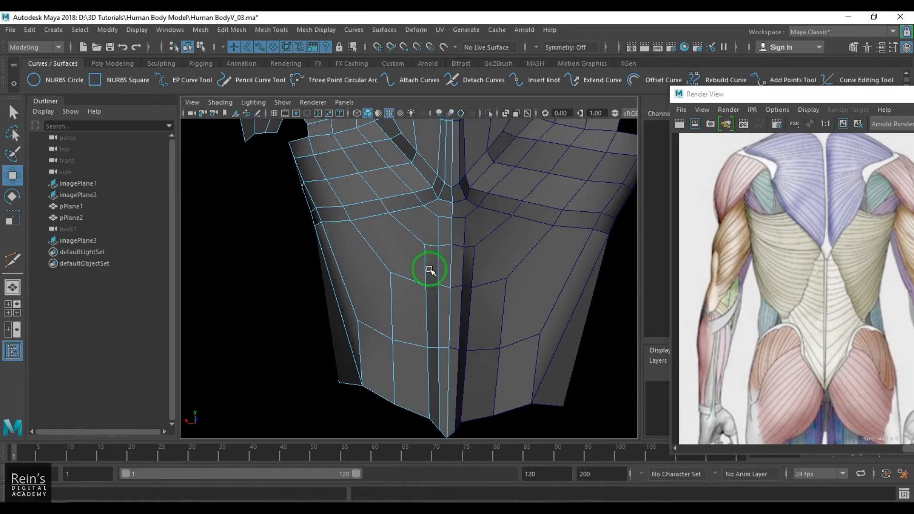
{"action": "key", "text": "ctrl+z"}
{"action": "key", "text": "ctrl+z"}
{"action": "key", "text": "ctrl+z"}
{"action": "key", "text": "ctrl+z"}
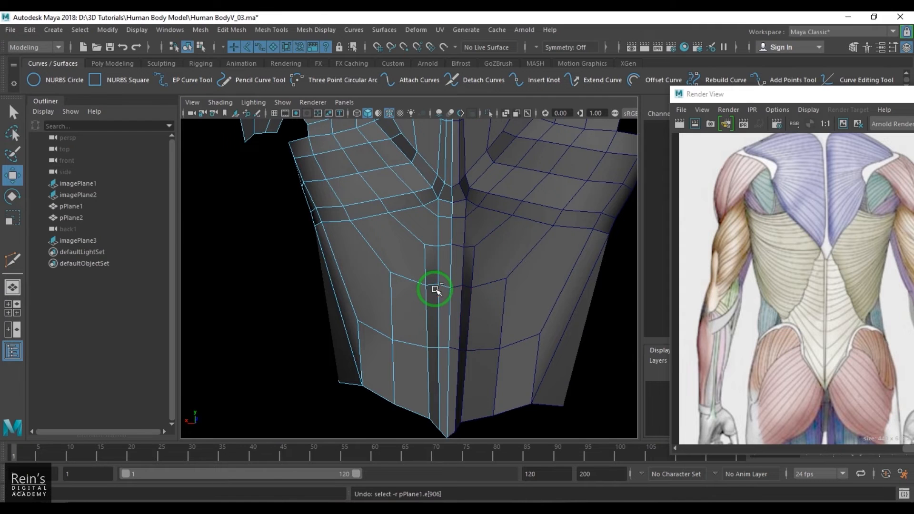
{"action": "key", "text": "ctrl+z"}
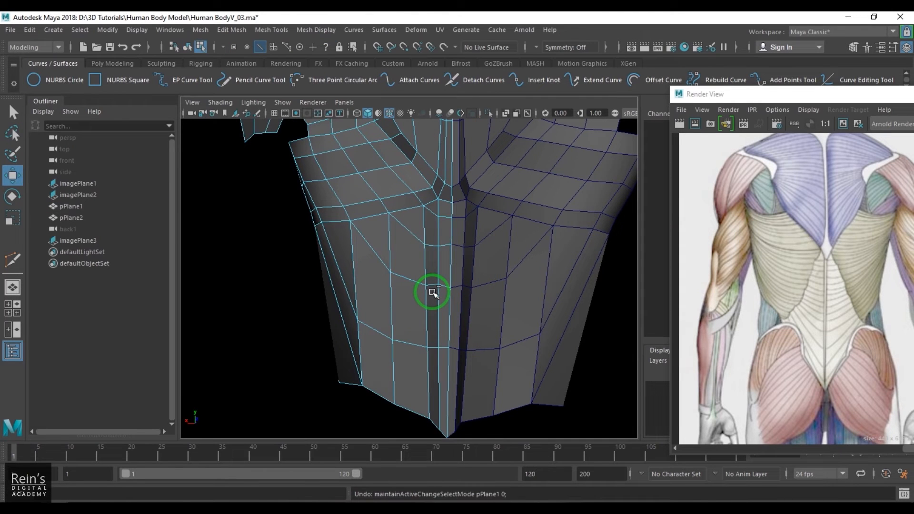
{"action": "key", "text": "ctrl+z"}
{"action": "key", "text": "ctrl+z"}
{"action": "key", "text": "ctrl+z"}
- Select the vertices around the lower border of the back strip on pPlane1
{"action": "left_click_drag", "start_coordinate": [393, 318], "coordinate": [467, 300], "text": "alt"}
{"action": "key", "text": "F8"}
{"action": "scroll", "coordinate": [460, 268], "scroll_direction": "down", "scroll_amount": 6}
{"action": "left_click_drag", "start_coordinate": [459, 269], "coordinate": [513, 296], "text": "alt"}
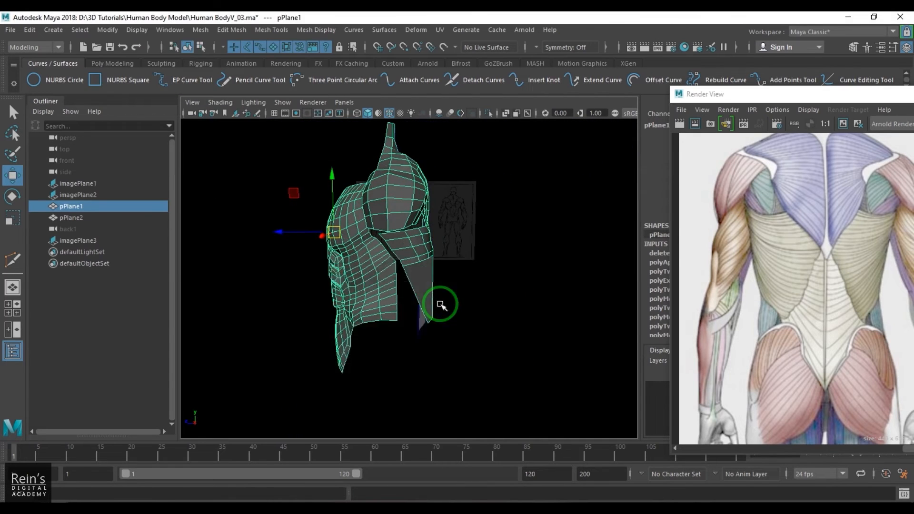
{"action": "key", "text": "space"}
{"action": "key", "text": "space"}
{"action": "scroll", "coordinate": [441, 304], "scroll_direction": "up", "scroll_amount": 5}
{"action": "key", "text": "space"}
{"action": "left_click_drag", "start_coordinate": [432, 319], "coordinate": [334, 320], "text": "alt"}
{"action": "scroll", "coordinate": [404, 318], "scroll_direction": "up", "scroll_amount": 6}
{"action": "middle_click_drag", "start_coordinate": [384, 351], "coordinate": [400, 281], "text": "alt"}
{"action": "left_click_drag", "start_coordinate": [400, 282], "coordinate": [430, 300], "text": "alt"}
{"action": "right_click_drag", "start_coordinate": [430, 300], "coordinate": [340, 295]}
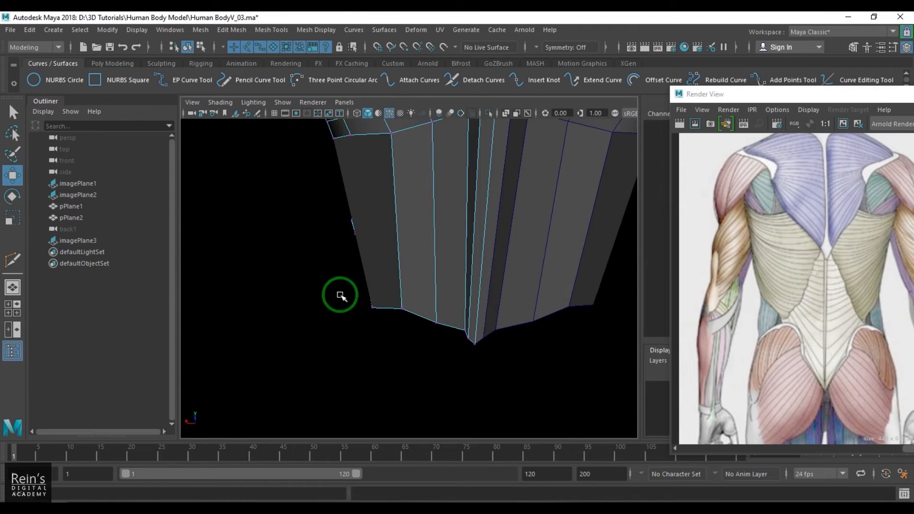
{"action": "left_click_drag", "start_coordinate": [321, 283], "coordinate": [550, 394]}
- Move the selected lower border vertices of the back strip forward in the side view, close to the torso's side edge
{"action": "key", "text": "space"}
{"action": "key", "text": "space"}
{"action": "middle_click_drag", "start_coordinate": [455, 354], "coordinate": [506, 303], "text": "alt"}
{"action": "scroll", "coordinate": [506, 304], "scroll_direction": "up", "scroll_amount": 4}
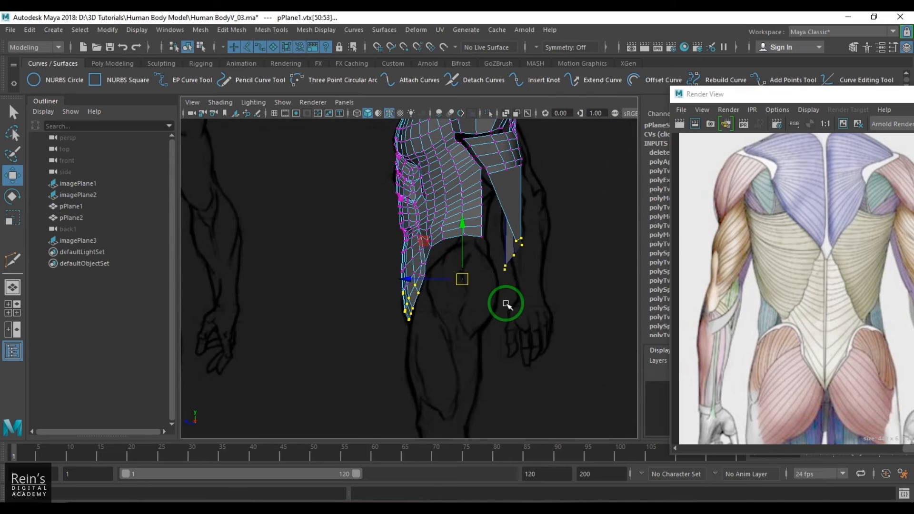
{"action": "middle_click_drag", "start_coordinate": [484, 272], "coordinate": [459, 305], "text": "alt"}
{"action": "scroll", "coordinate": [459, 306], "scroll_direction": "up", "scroll_amount": 3}
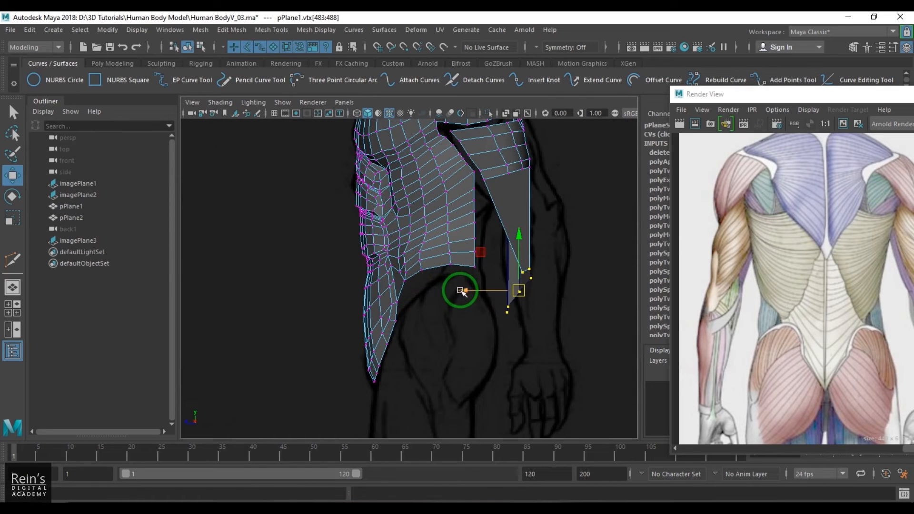
{"action": "left_click_drag", "start_coordinate": [461, 291], "coordinate": [500, 310]}
{"action": "key", "text": "space"}
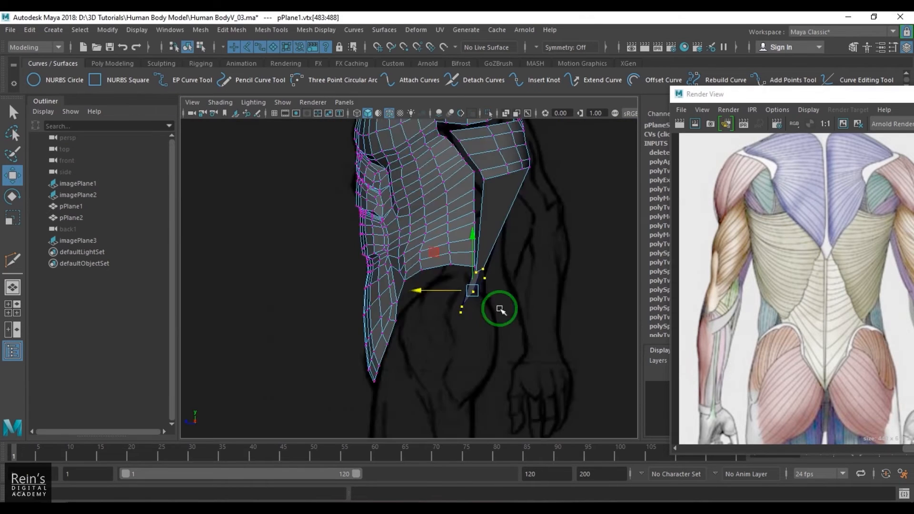
- Select the edges along the seam between the short rows of the upper back strip and its long lower faces
{"action": "middle_click_drag", "start_coordinate": [500, 230], "coordinate": [411, 408], "text": "alt"}
{"action": "middle_click_drag", "start_coordinate": [442, 345], "coordinate": [455, 258], "text": "alt"}
{"action": "scroll", "coordinate": [457, 271], "scroll_direction": "up", "scroll_amount": 4}
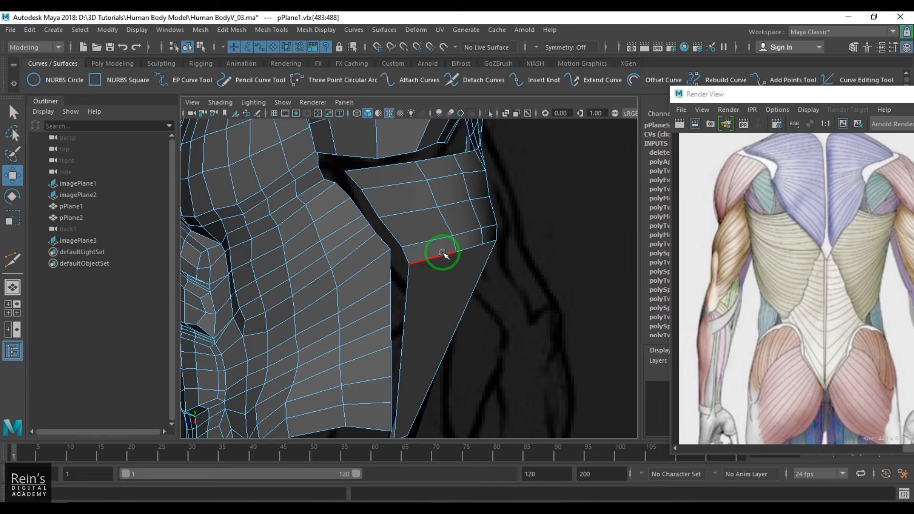
{"action": "left_click", "coordinate": [442, 255]}
{"action": "left_click", "coordinate": [471, 249], "text": "shift"}
{"action": "left_click", "coordinate": [487, 244], "text": "shift"}
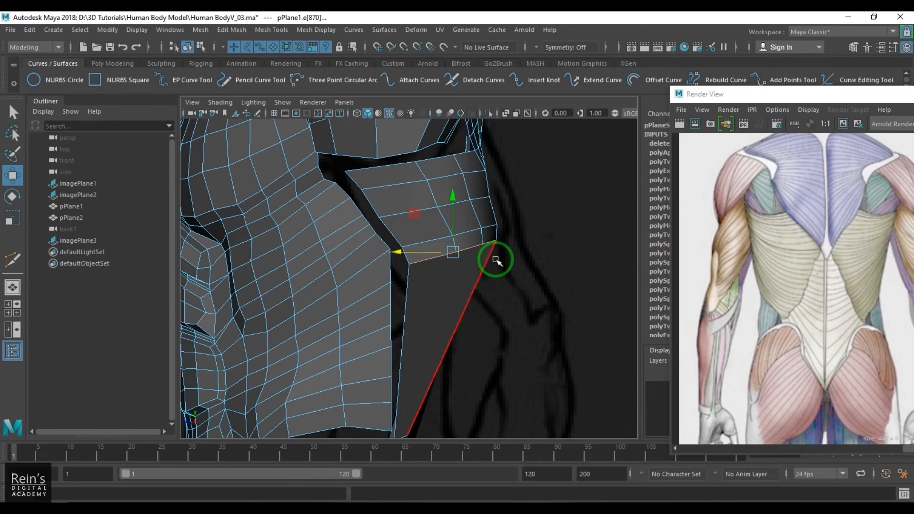
{"action": "key", "text": "space"}
{"action": "left_click_drag", "start_coordinate": [493, 281], "coordinate": [411, 269]}
{"action": "scroll", "coordinate": [410, 269], "scroll_direction": "up", "scroll_amount": 5}
{"action": "left_click", "coordinate": [439, 269], "text": "shift"}
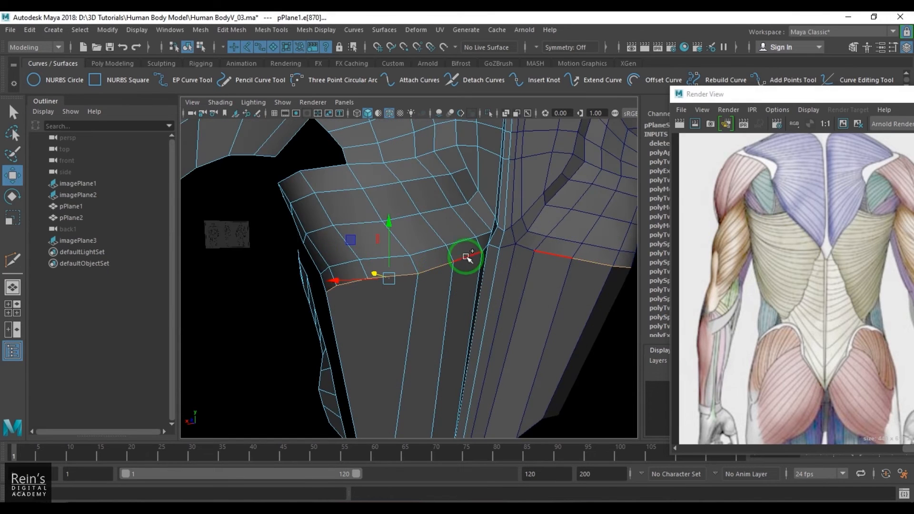
{"action": "left_click", "coordinate": [467, 257], "text": "shift"}
{"action": "left_click_drag", "start_coordinate": [498, 271], "coordinate": [474, 296], "text": "alt"}
{"action": "key", "text": "space"}
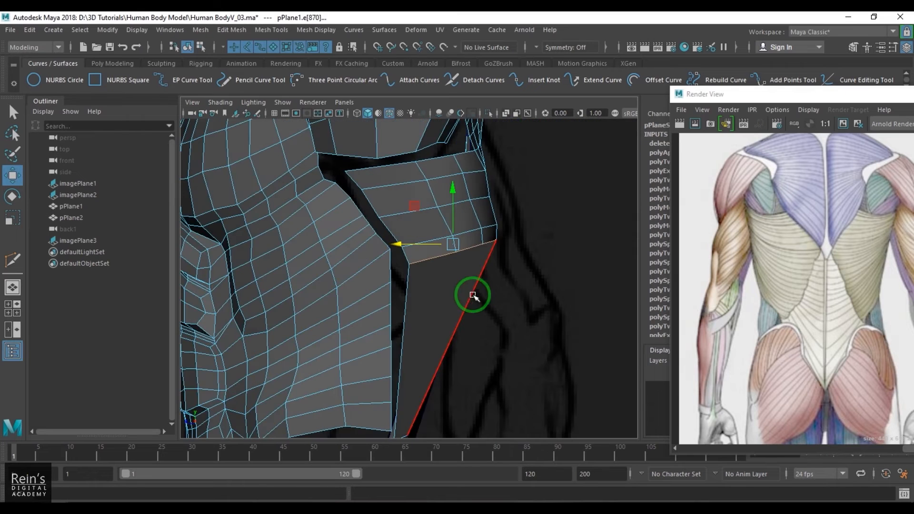
- Move the seam edges forward with a widened soft selection to bend the back strip toward the waist in the side view
{"action": "scroll", "coordinate": [472, 255], "scroll_direction": "up", "scroll_amount": 2}
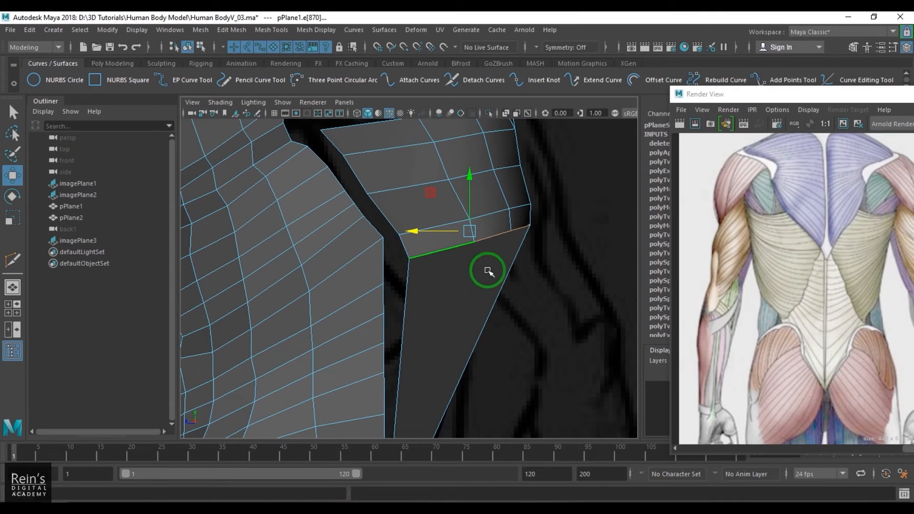
{"action": "key", "text": "b"}
{"action": "left_click_drag", "start_coordinate": [535, 267], "coordinate": [583, 289]}
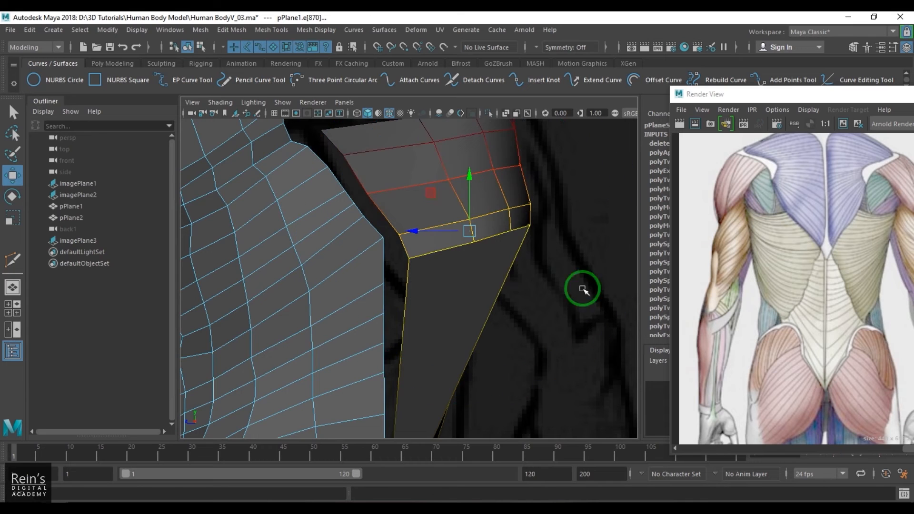
{"action": "left_click_drag", "start_coordinate": [470, 232], "coordinate": [425, 243]}
{"action": "scroll", "coordinate": [425, 243], "scroll_direction": "down", "scroll_amount": 5}
{"action": "scroll", "coordinate": [433, 260], "scroll_direction": "up", "scroll_amount": 3}
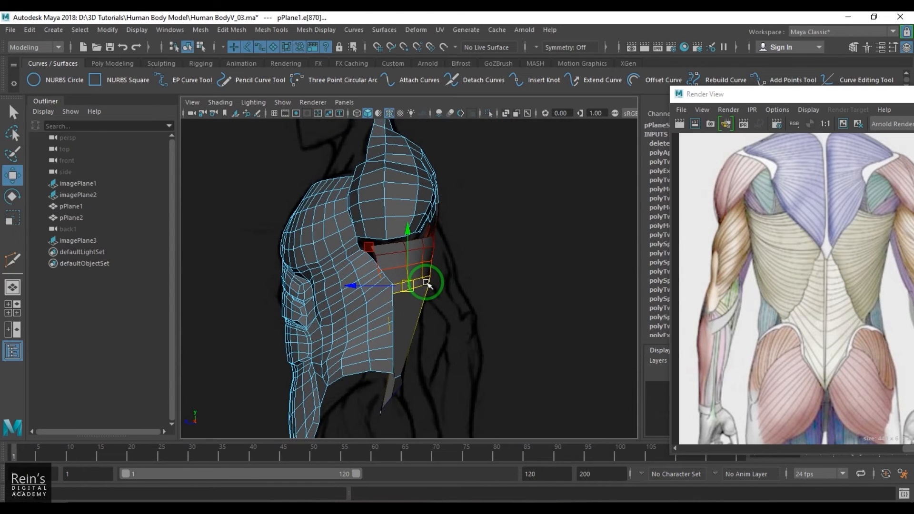
- Return to object mode and examine the reshaped back, side and shoulder from several angles and in the front view
{"action": "left_click_drag", "start_coordinate": [415, 290], "coordinate": [412, 262], "text": "alt"}
{"action": "right_click_drag", "start_coordinate": [412, 262], "coordinate": [424, 217]}
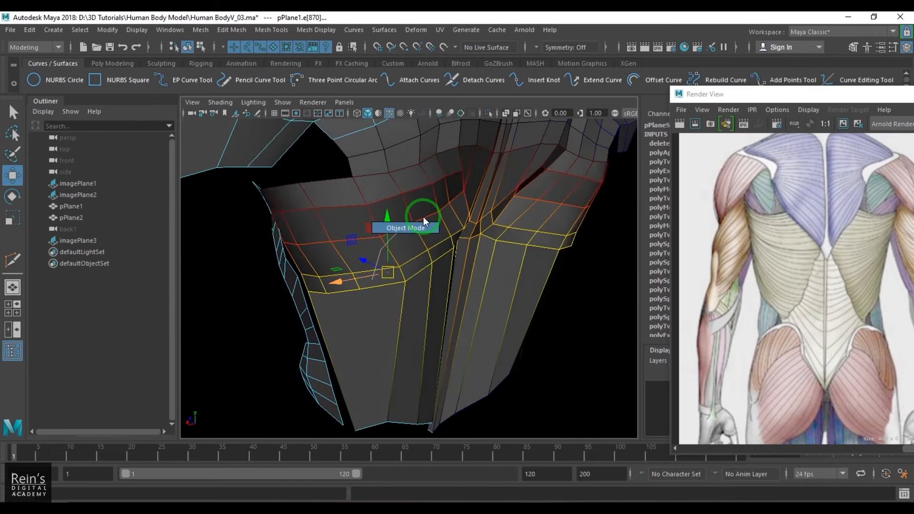
{"action": "scroll", "coordinate": [431, 248], "scroll_direction": "down", "scroll_amount": 3}
{"action": "left_click", "coordinate": [547, 332]}
{"action": "left_click_drag", "start_coordinate": [547, 332], "coordinate": [495, 265], "text": "alt"}
{"action": "scroll", "coordinate": [496, 265], "scroll_direction": "up", "scroll_amount": 4}
{"action": "middle_click_drag", "start_coordinate": [450, 266], "coordinate": [490, 306], "text": "alt"}
{"action": "scroll", "coordinate": [491, 307], "scroll_direction": "up", "scroll_amount": 2}
{"action": "left_click_drag", "start_coordinate": [490, 306], "coordinate": [438, 284], "text": "alt"}
{"action": "scroll", "coordinate": [420, 317], "scroll_direction": "up", "scroll_amount": 3}
{"action": "scroll", "coordinate": [407, 312], "scroll_direction": "down", "scroll_amount": 4}
{"action": "key", "text": "space"}
{"action": "left_click_drag", "start_coordinate": [439, 284], "coordinate": [441, 296]}
{"action": "middle_click_drag", "start_coordinate": [441, 297], "coordinate": [378, 243], "text": "alt"}
{"action": "scroll", "coordinate": [378, 243], "scroll_direction": "up", "scroll_amount": 4}
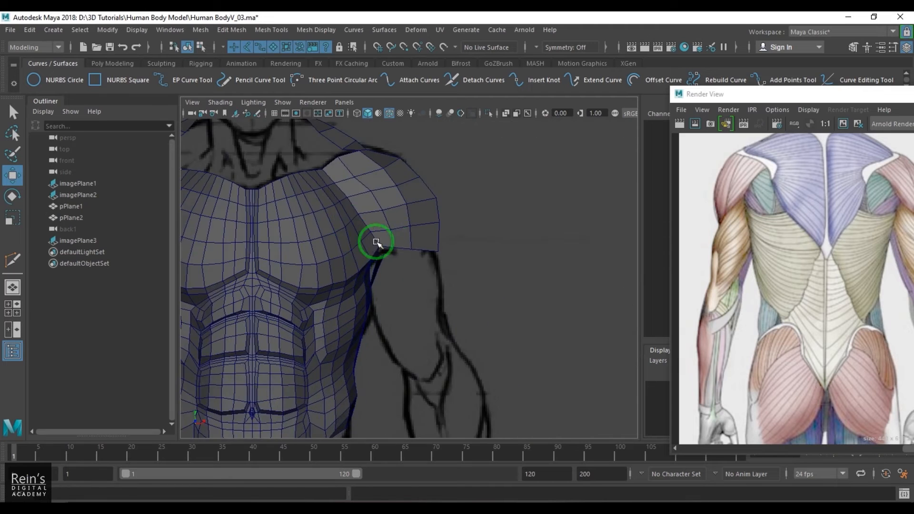
- Pull the outer lower vertices of the shoulder cap on pPlane1 outward with soft selection in the front view
{"action": "left_click", "coordinate": [411, 220]}
{"action": "key", "text": "F9"}
{"action": "left_click_drag", "start_coordinate": [421, 235], "coordinate": [469, 229]}
{"action": "middle_click_drag", "start_coordinate": [416, 156], "coordinate": [396, 222], "text": "alt"}
{"action": "mouse_move", "coordinate": [397, 187]}
{"action": "left_mouse_down"}
{"action": "mouse_move", "coordinate": [411, 210]}
{"action": "mouse_move", "coordinate": [411, 184]}
{"action": "left_mouse_up"}
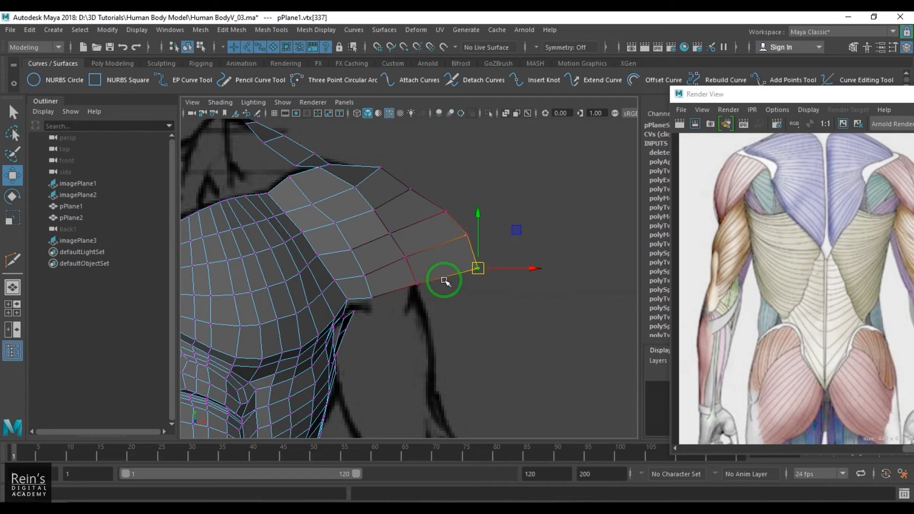
- Reposition individual vertices along the front and rear rims of the shoulder opening to round the outline
{"action": "left_click_drag", "start_coordinate": [379, 289], "coordinate": [267, 274], "text": "alt"}
{"action": "left_click_drag", "start_coordinate": [211, 294], "coordinate": [408, 322], "text": "alt"}
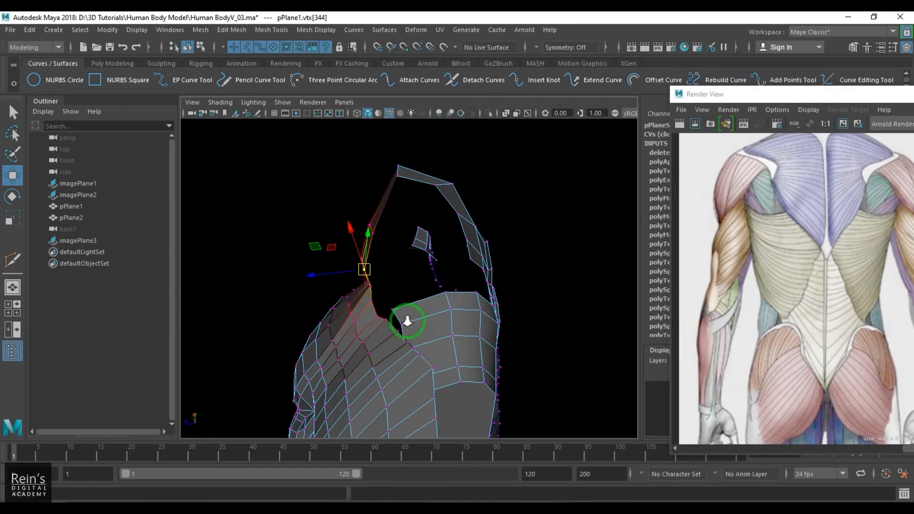
{"action": "left_click", "coordinate": [471, 267]}
{"action": "left_click_drag", "start_coordinate": [473, 272], "coordinate": [493, 280], "text": "alt"}
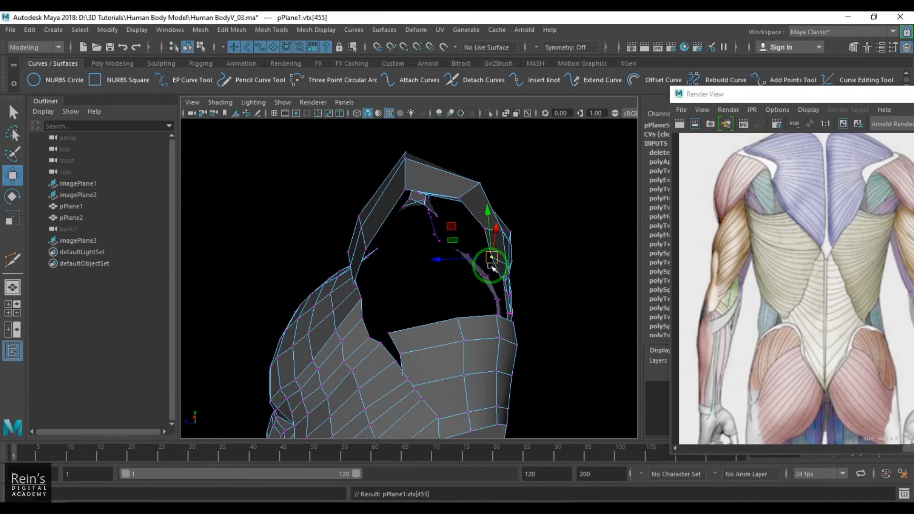
{"action": "left_click", "coordinate": [513, 258]}
{"action": "left_click_drag", "start_coordinate": [513, 257], "coordinate": [461, 200]}
{"action": "left_click", "coordinate": [406, 190]}
{"action": "left_click", "coordinate": [366, 249]}
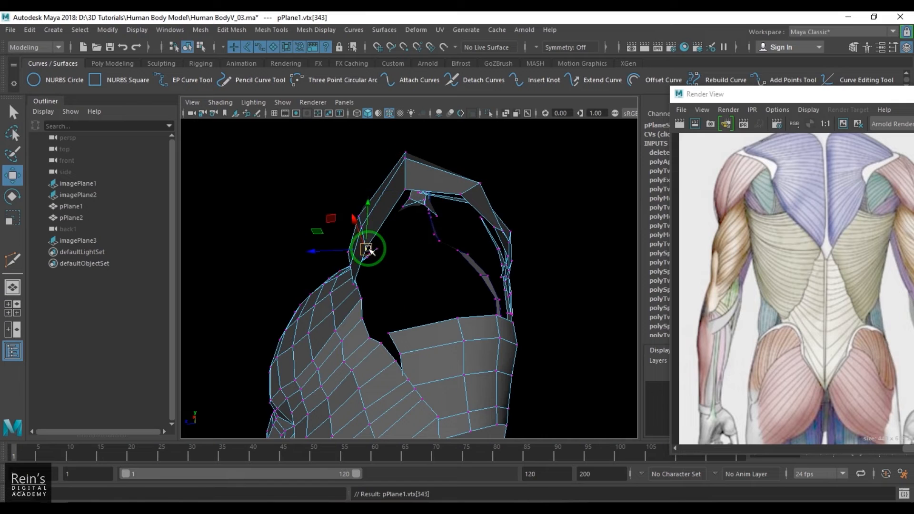
{"action": "left_click_drag", "start_coordinate": [367, 249], "coordinate": [355, 231]}
{"action": "left_click", "coordinate": [355, 281]}
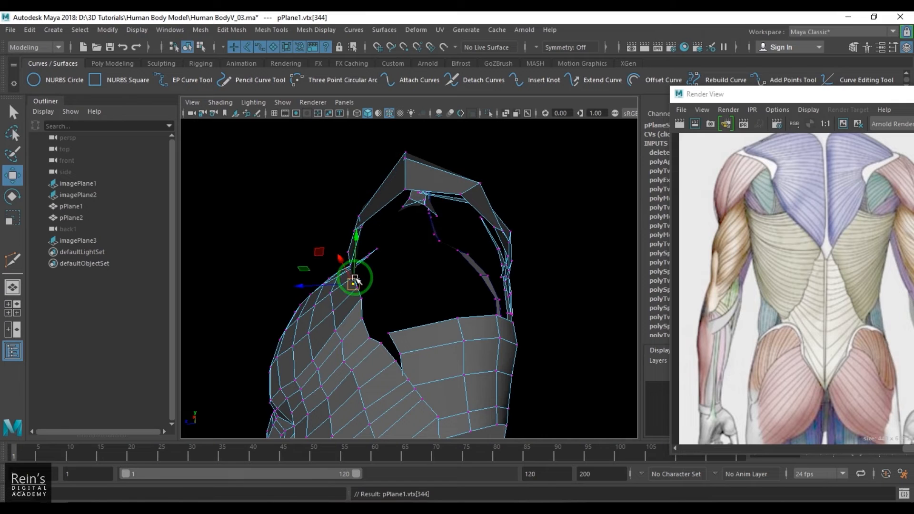
- Refine the vertices along the top and outer surface of the shoulder cap
{"action": "left_click", "coordinate": [406, 173]}
{"action": "left_click", "coordinate": [484, 182]}
{"action": "left_click_drag", "start_coordinate": [485, 182], "coordinate": [578, 283]}
{"action": "left_click", "coordinate": [303, 207]}
{"action": "left_click", "coordinate": [314, 231]}
{"action": "left_click", "coordinate": [313, 236]}
{"action": "left_click", "coordinate": [534, 247]}
{"action": "left_click", "coordinate": [466, 232]}
- Slide the edges running across the shoulder cap to even out their spacing, and return to object mode
{"action": "right_click_drag", "start_coordinate": [474, 293], "coordinate": [453, 230]}
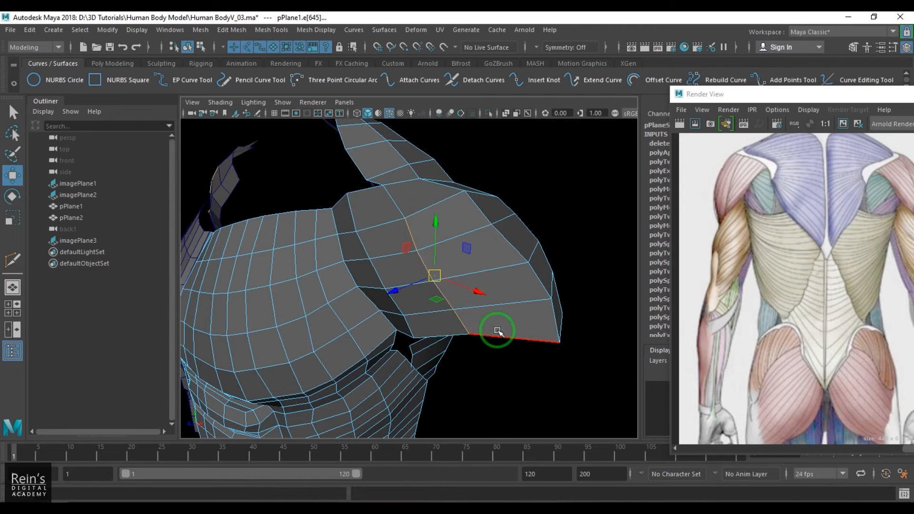
{"action": "left_click_drag", "start_coordinate": [498, 331], "coordinate": [429, 219], "text": "alt"}
{"action": "right_click_drag", "start_coordinate": [430, 224], "coordinate": [430, 314], "text": "shift"}
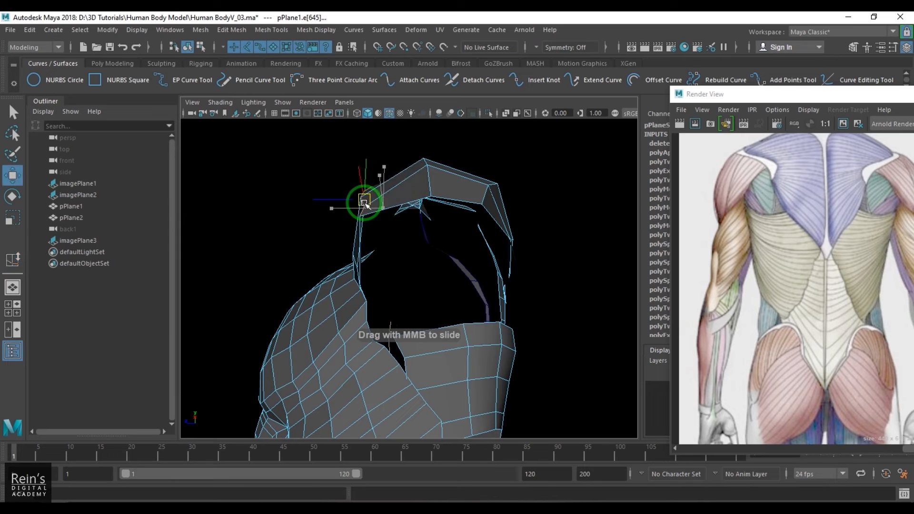
{"action": "left_click_drag", "start_coordinate": [371, 244], "coordinate": [402, 229], "text": "alt"}
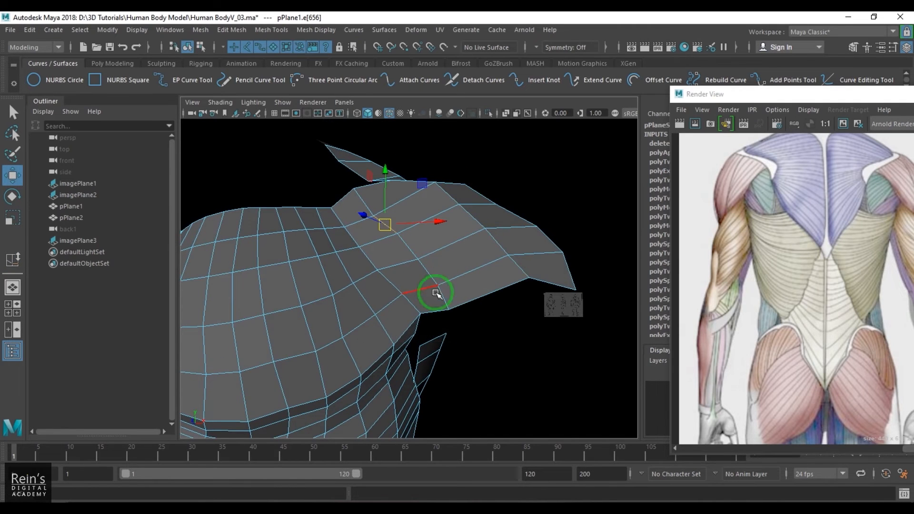
{"action": "left_click_drag", "start_coordinate": [442, 300], "coordinate": [357, 284], "text": "alt"}
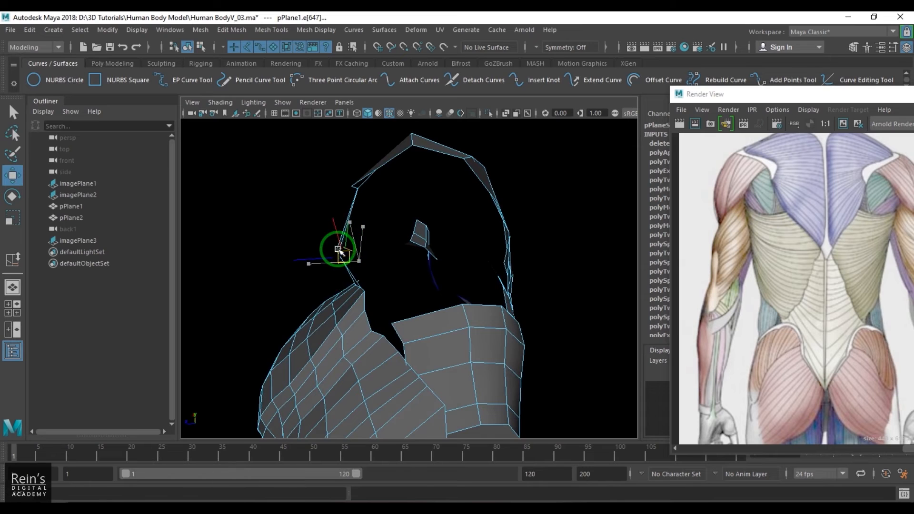
{"action": "left_click_drag", "start_coordinate": [373, 248], "coordinate": [406, 288], "text": "alt"}
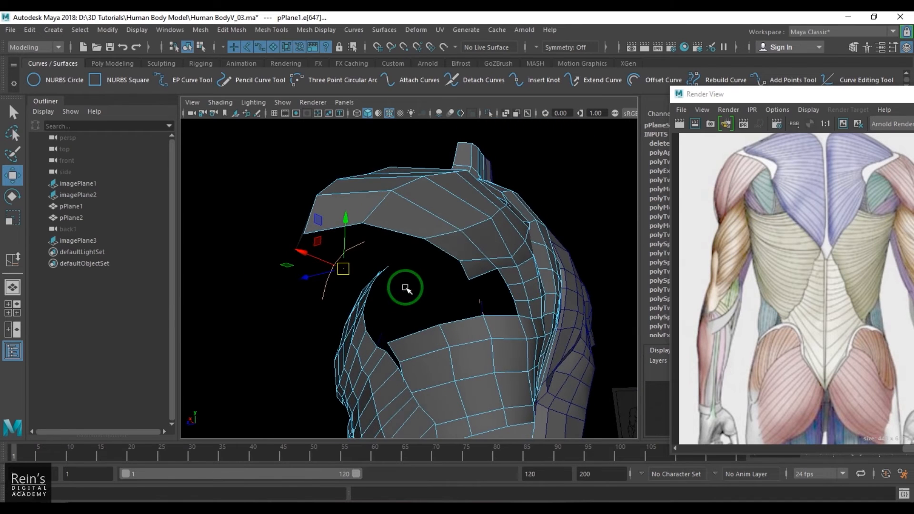
{"action": "left_click", "coordinate": [443, 236]}
{"action": "left_click_drag", "start_coordinate": [442, 237], "coordinate": [429, 293], "text": "alt"}
{"action": "left_click", "coordinate": [432, 253]}
{"action": "double_click", "coordinate": [517, 218], "text": "shift"}
{"action": "right_click_drag", "start_coordinate": [487, 218], "coordinate": [567, 180]}
{"action": "left_click", "coordinate": [566, 180]}
- Merge the upper vertex pairs between the chest's side edge and the back strip below the armpit
{"action": "right_click_drag", "start_coordinate": [567, 180], "coordinate": [502, 280], "text": "alt"}
{"action": "left_click_drag", "start_coordinate": [502, 280], "coordinate": [351, 267], "text": "alt"}
{"action": "right_click_drag", "start_coordinate": [351, 267], "coordinate": [445, 284], "text": "alt"}
{"action": "left_click_drag", "start_coordinate": [445, 285], "coordinate": [426, 282], "text": "alt"}
{"action": "left_click", "coordinate": [426, 282]}
{"action": "right_click_drag", "start_coordinate": [435, 279], "coordinate": [357, 255]}
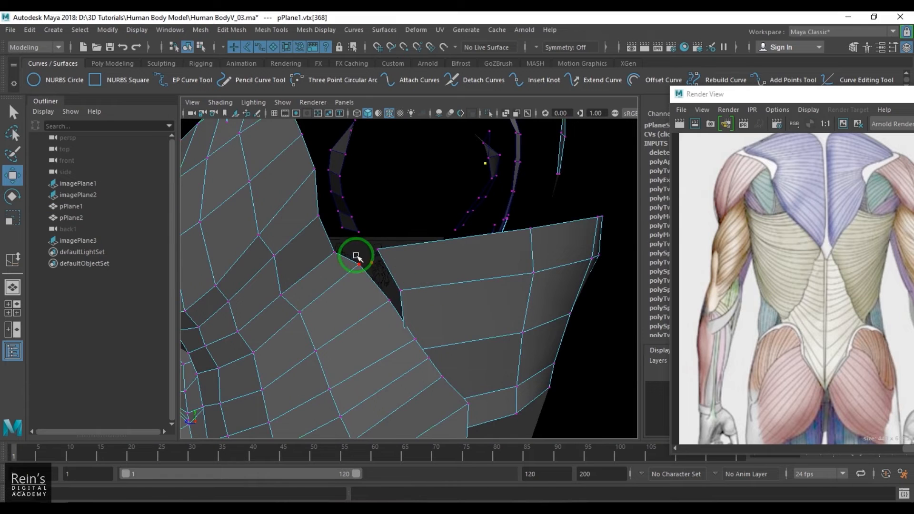
{"action": "left_click_drag", "start_coordinate": [358, 255], "coordinate": [381, 291], "text": "alt"}
{"action": "left_click_drag", "start_coordinate": [381, 290], "coordinate": [357, 295], "text": "alt"}
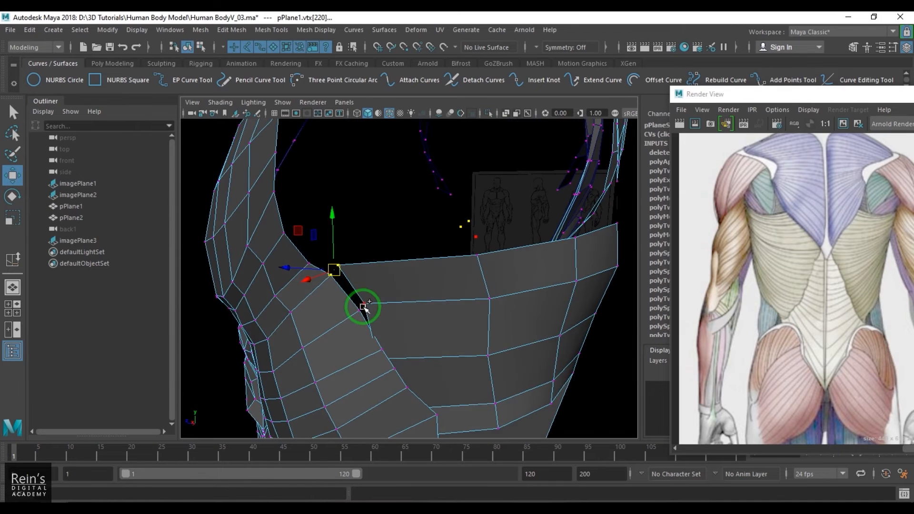
{"action": "right_click_drag", "start_coordinate": [363, 307], "coordinate": [398, 294], "text": "shift"}
{"action": "right_click_drag", "start_coordinate": [389, 334], "coordinate": [429, 310], "text": "shift"}
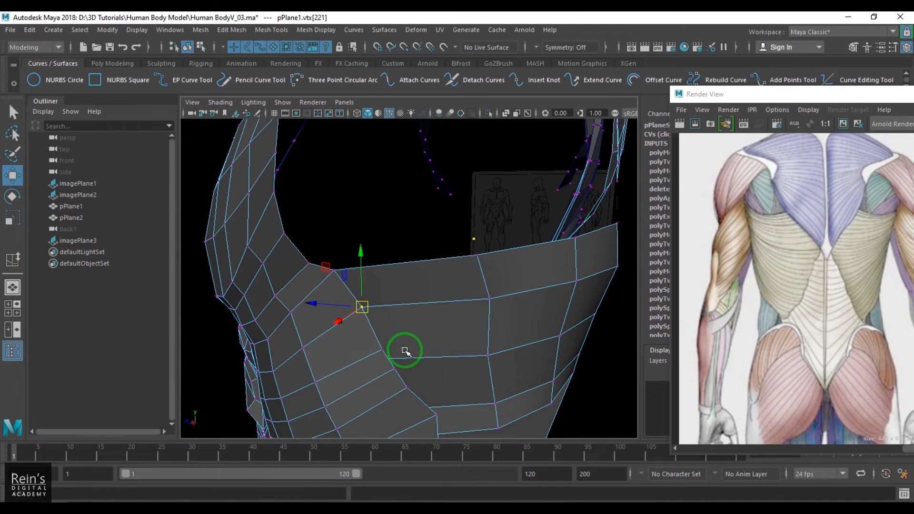
- Merge further vertex pairs down the seam between the chest's side edge and the back strip
{"action": "left_click_drag", "start_coordinate": [403, 351], "coordinate": [341, 328], "text": "alt"}
{"action": "left_click_drag", "start_coordinate": [417, 364], "coordinate": [394, 301], "text": "alt"}
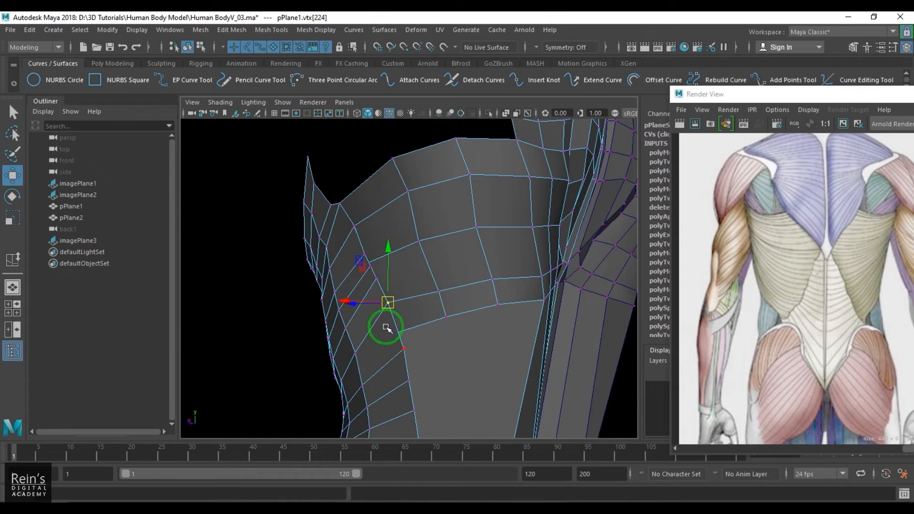
{"action": "left_click_drag", "start_coordinate": [421, 362], "coordinate": [364, 323], "text": "alt"}
{"action": "left_click", "coordinate": [374, 353], "text": "shift"}
{"action": "key", "text": "g"}
- Move the misplaced chest-edge vertex back off the seam and merge the vertex below it with the strip's row corner
{"action": "scroll", "coordinate": [406, 336], "scroll_direction": "down", "scroll_amount": 5}
{"action": "scroll", "coordinate": [449, 318], "scroll_direction": "up", "scroll_amount": 5}
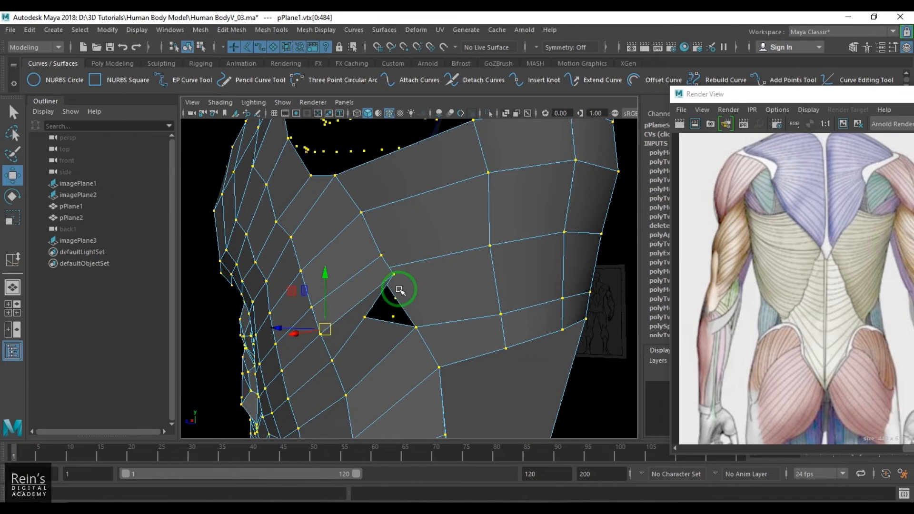
{"action": "left_click_drag", "start_coordinate": [395, 277], "coordinate": [349, 264]}
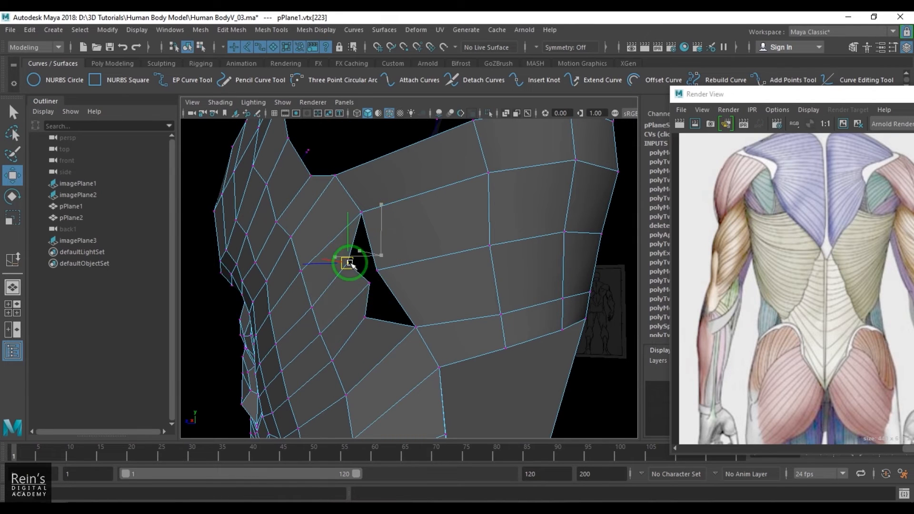
{"action": "left_click_drag", "start_coordinate": [409, 283], "coordinate": [384, 273], "text": "alt"}
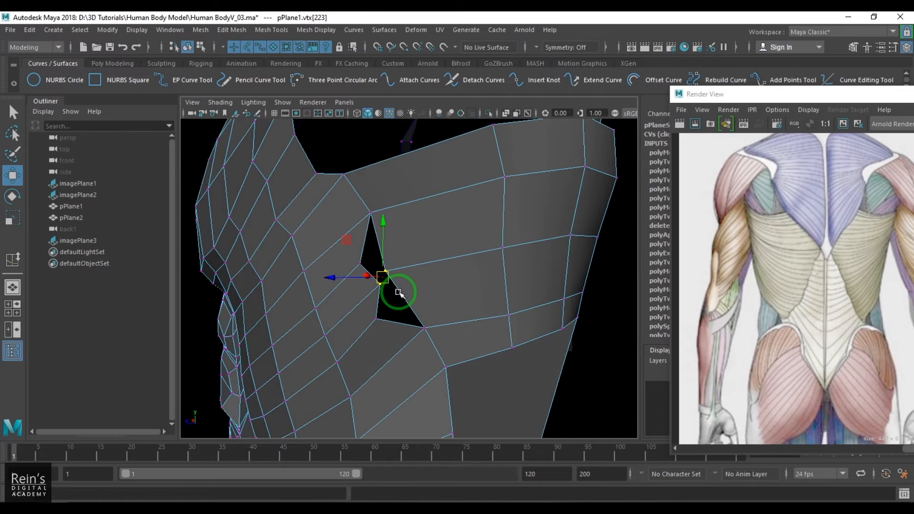
{"action": "key", "text": "g"}
{"action": "left_click_drag", "start_coordinate": [436, 329], "coordinate": [429, 327], "text": "alt"}
- Insert two edge loops across the back strip, one above and one below the merged row corner
{"action": "right_click_drag", "start_coordinate": [428, 327], "coordinate": [427, 289]}
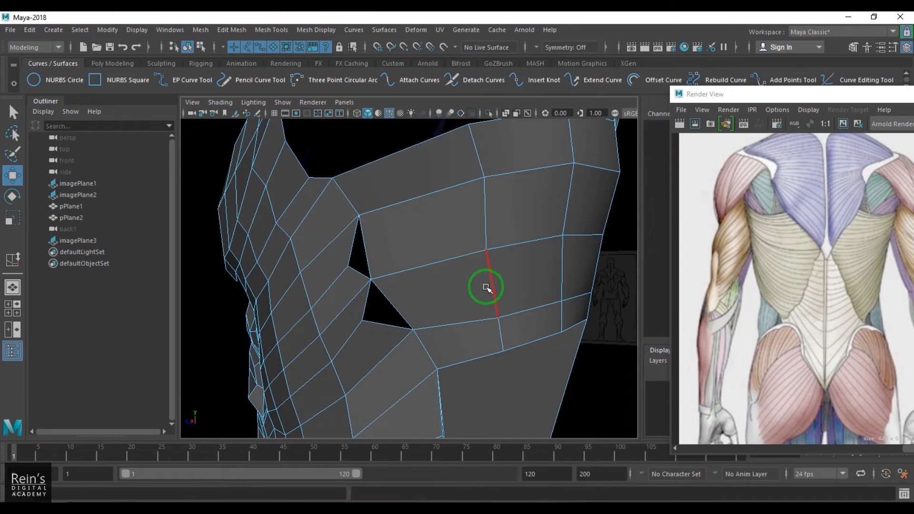
{"action": "left_click", "coordinate": [489, 286]}
{"action": "right_click_drag", "start_coordinate": [522, 269], "coordinate": [469, 269], "text": "ctrl"}
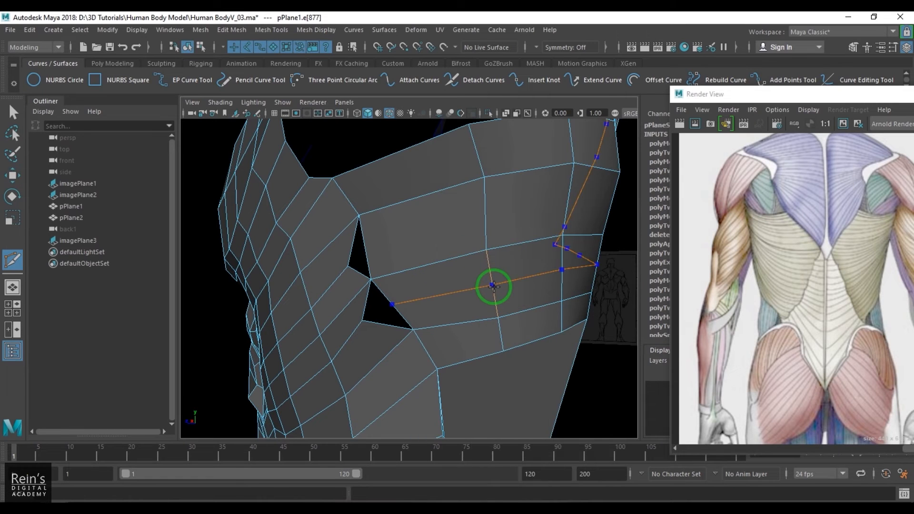
{"action": "left_click", "coordinate": [494, 286], "text": "ctrl"}
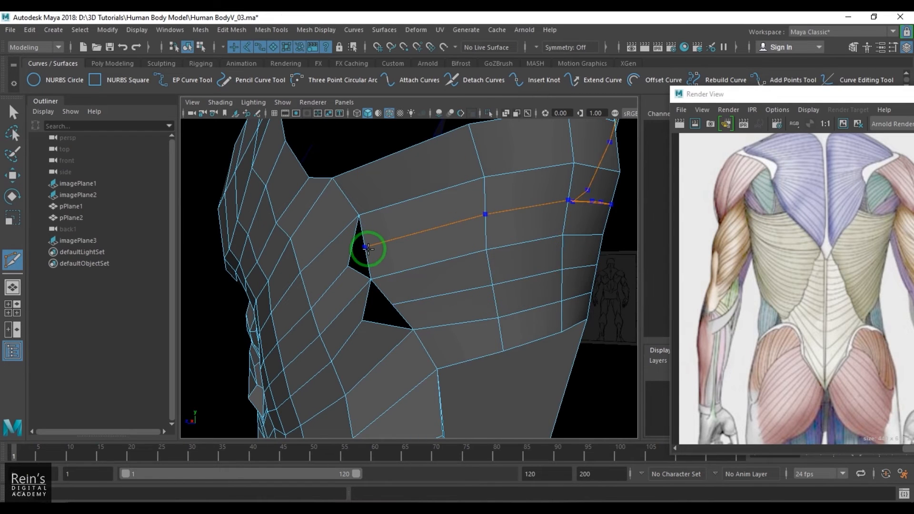
{"action": "key", "text": "w"}
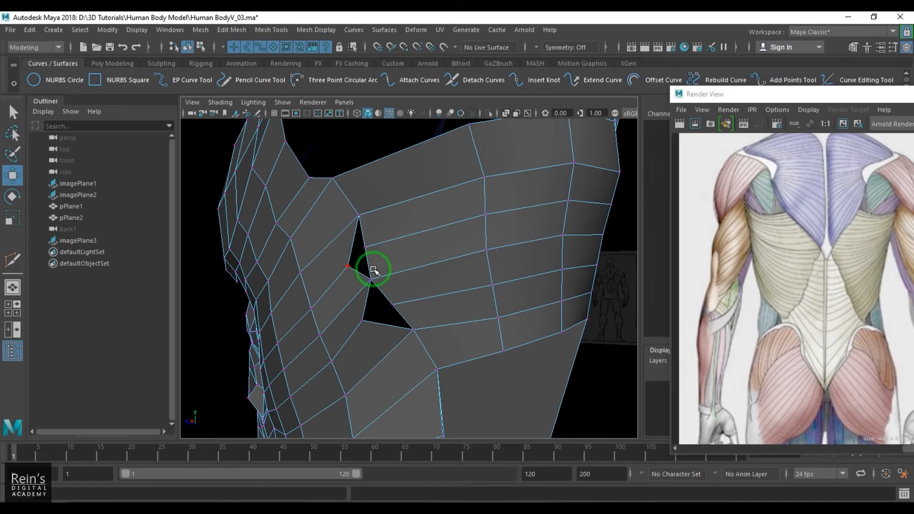
- Merge the ends of the new edge loops with the adjacent chest-edge vertices to close the two remaining gaps
{"action": "left_click_drag", "start_coordinate": [374, 269], "coordinate": [376, 274]}
{"action": "right_click_drag", "start_coordinate": [377, 303], "coordinate": [402, 267], "text": "shift"}
{"action": "mouse_move", "coordinate": [436, 300]}
{"action": "left_mouse_down", "text": "alt"}
{"action": "mouse_move", "coordinate": [498, 322]}
{"action": "mouse_move", "coordinate": [447, 311]}
{"action": "left_mouse_up", "text": "alt"}
{"action": "left_click_drag", "start_coordinate": [383, 306], "coordinate": [424, 322]}
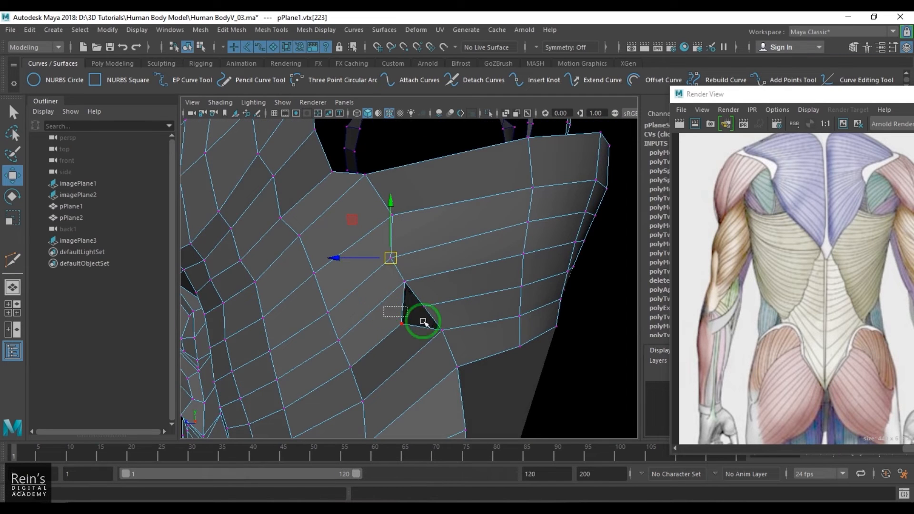
{"action": "right_click_drag", "start_coordinate": [443, 284], "coordinate": [424, 312], "text": "shift"}
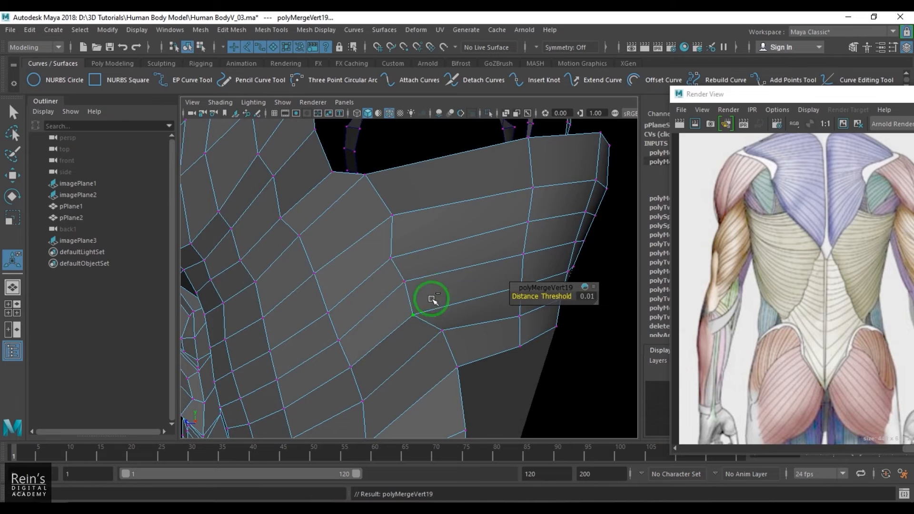
{"action": "left_click_drag", "start_coordinate": [430, 300], "coordinate": [482, 321], "text": "alt"}
{"action": "key", "text": "w"}
{"action": "scroll", "coordinate": [335, 303], "scroll_direction": "down", "scroll_amount": 5}
{"action": "key", "text": "F8"}
{"action": "left_click", "coordinate": [302, 361]}
{"action": "scroll", "coordinate": [333, 355], "scroll_direction": "down", "scroll_amount": 2}
{"action": "scroll", "coordinate": [457, 326], "scroll_direction": "up", "scroll_amount": 5}
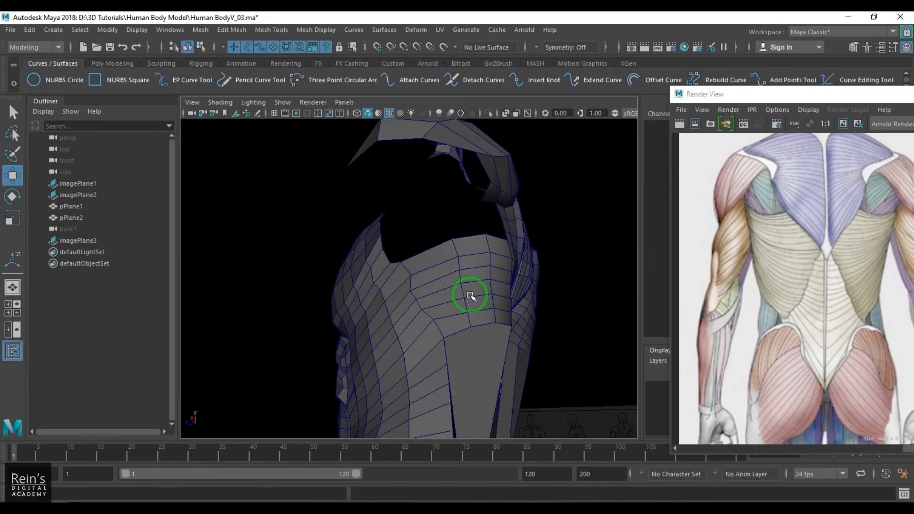
{"action": "left_click", "coordinate": [459, 265]}
{"action": "right_click_drag", "start_coordinate": [458, 233], "coordinate": [427, 272], "text": "shift"}
{"action": "right_click_drag", "start_coordinate": [390, 233], "coordinate": [390, 234], "text": "shift"}
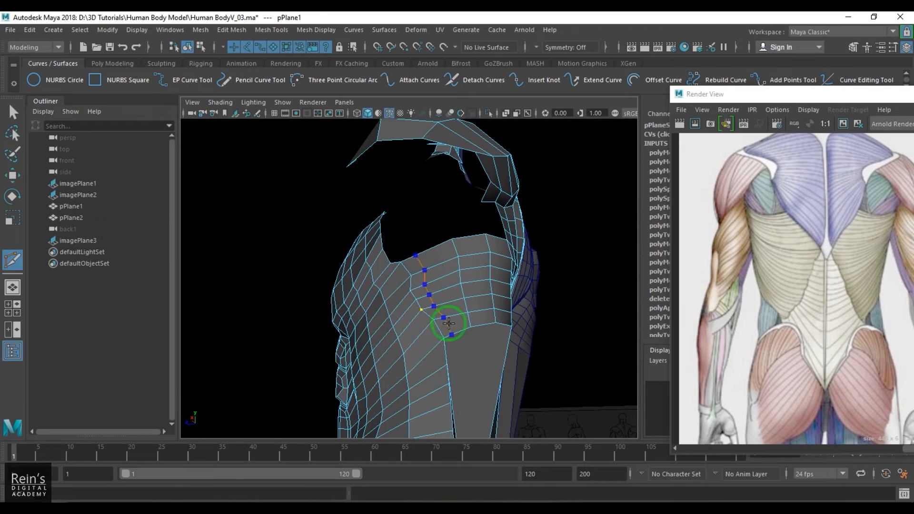
{"action": "left_click_drag", "start_coordinate": [453, 326], "coordinate": [396, 363], "text": "alt"}
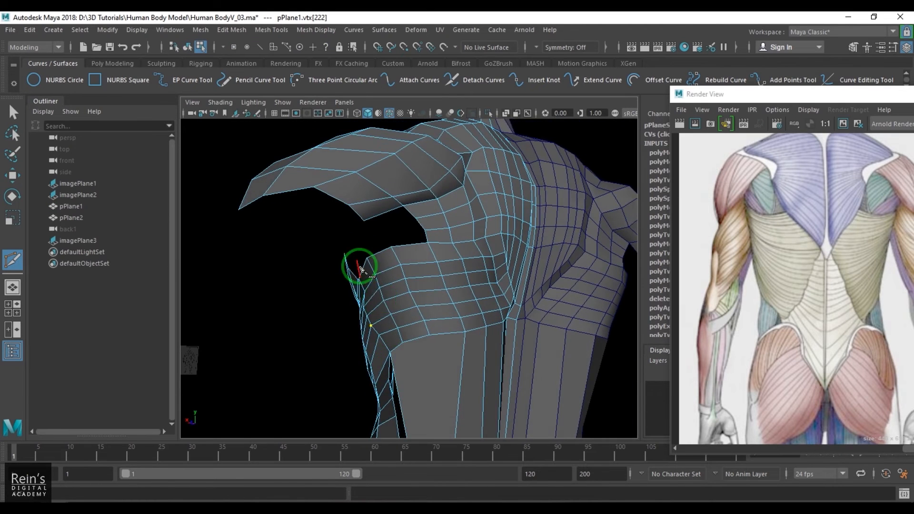
{"action": "left_click_drag", "start_coordinate": [361, 270], "coordinate": [445, 326], "text": "alt"}
{"action": "key", "text": "w"}
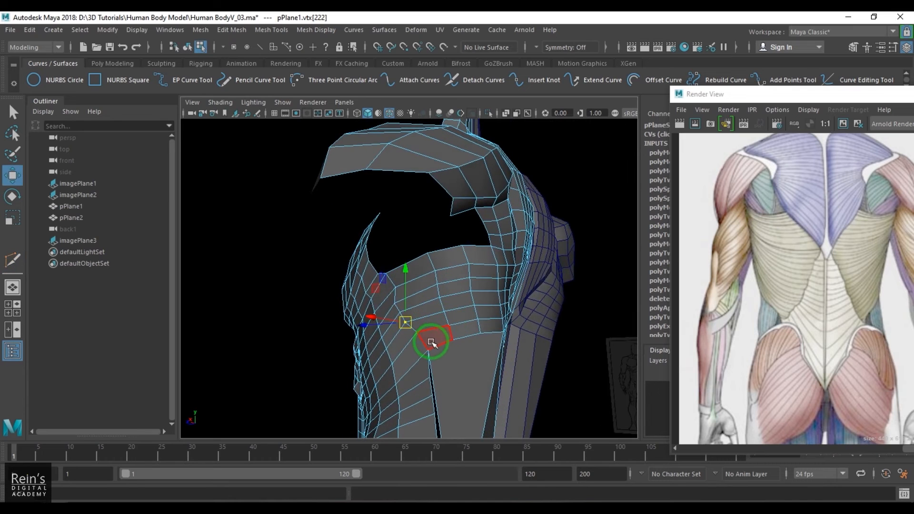
- Delete the short edge at the back strip's lower corner beside the seam and insert an edge loop across the strip's rows near the seam
{"action": "scroll", "coordinate": [434, 348], "scroll_direction": "up", "scroll_amount": 3}
{"action": "left_click", "coordinate": [462, 398]}
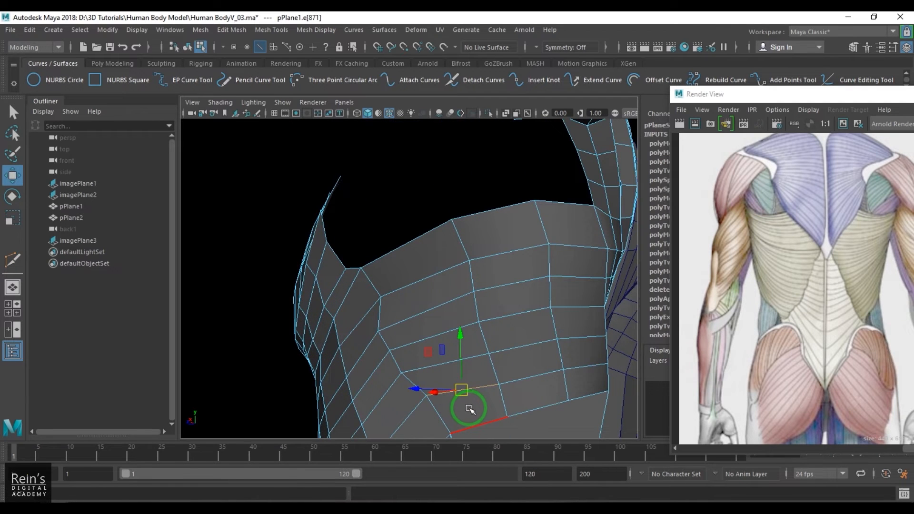
{"action": "left_click", "coordinate": [469, 406]}
{"action": "right_click_drag", "start_coordinate": [445, 270], "coordinate": [374, 270], "text": "shift"}
{"action": "left_click", "coordinate": [407, 292], "text": "ctrl"}
- Move the new edge loop beside the seam outward so the side of the back strip stands out from the chest
{"action": "left_click_drag", "start_coordinate": [446, 350], "coordinate": [423, 286], "text": "alt"}
{"action": "key", "text": "w"}
{"action": "left_click", "coordinate": [370, 170]}
{"action": "left_click_drag", "start_coordinate": [371, 171], "coordinate": [349, 166]}
{"action": "left_click_drag", "start_coordinate": [446, 193], "coordinate": [472, 262], "text": "alt"}
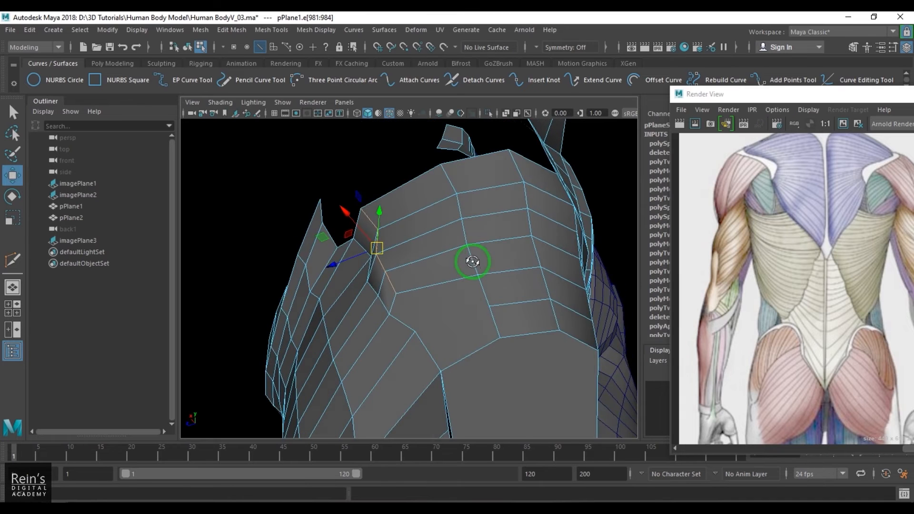
- Cut new edges from the lower end of the new loop to the adjacent strip row, rebuilding the strip's lower corner
{"action": "left_click_drag", "start_coordinate": [463, 341], "coordinate": [424, 310], "text": "alt"}
{"action": "right_click_drag", "start_coordinate": [439, 335], "coordinate": [411, 258]}
{"action": "left_click", "coordinate": [388, 292]}
{"action": "left_click", "coordinate": [482, 311]}
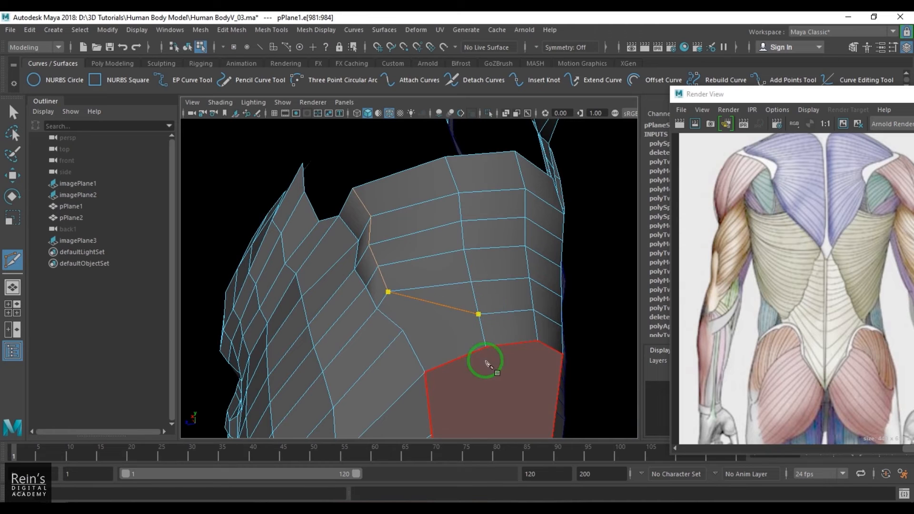
{"action": "key", "text": "Return"}
{"action": "key", "text": "w"}
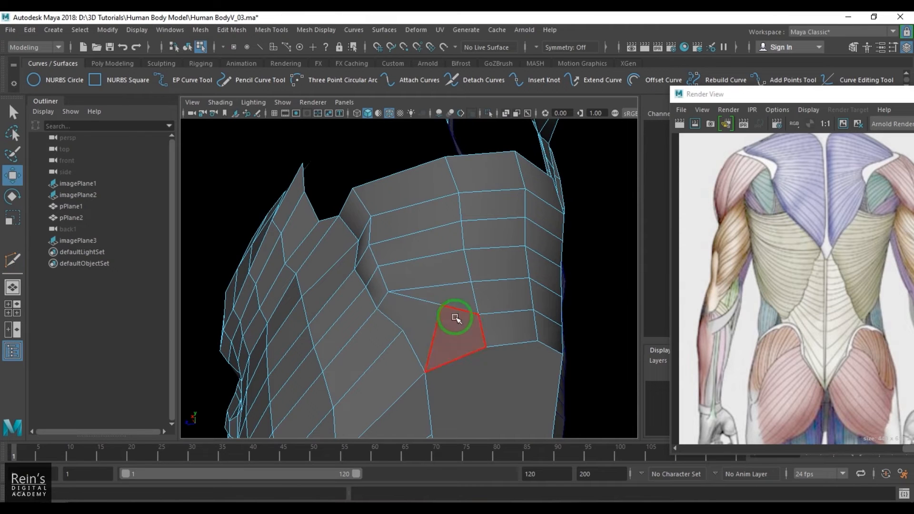
{"action": "left_click", "coordinate": [443, 303]}
{"action": "left_click_drag", "start_coordinate": [443, 303], "coordinate": [567, 388], "text": "alt"}
- Pull the lower and middle horizontal edge rows of the back strip outward to round the muscle below the armpit
{"action": "key", "text": "F10"}
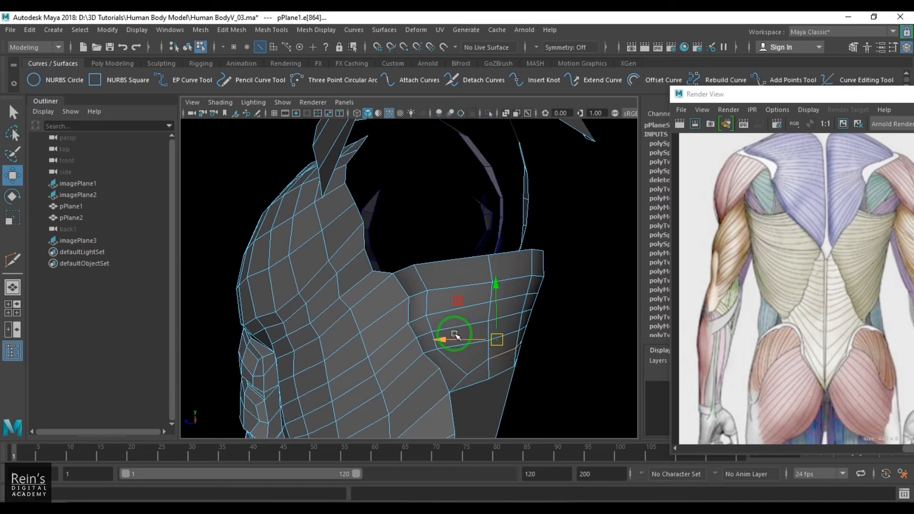
{"action": "mouse_move", "coordinate": [455, 335]}
{"action": "left_mouse_down"}
{"action": "mouse_move", "coordinate": [486, 367]}
{"action": "mouse_move", "coordinate": [420, 354]}
{"action": "mouse_move", "coordinate": [478, 335]}
{"action": "mouse_move", "coordinate": [527, 353]}
{"action": "mouse_move", "coordinate": [461, 337]}
{"action": "mouse_move", "coordinate": [465, 323]}
{"action": "left_mouse_up"}
{"action": "left_click", "coordinate": [427, 340]}
{"action": "double_click", "coordinate": [495, 312], "text": "shift"}
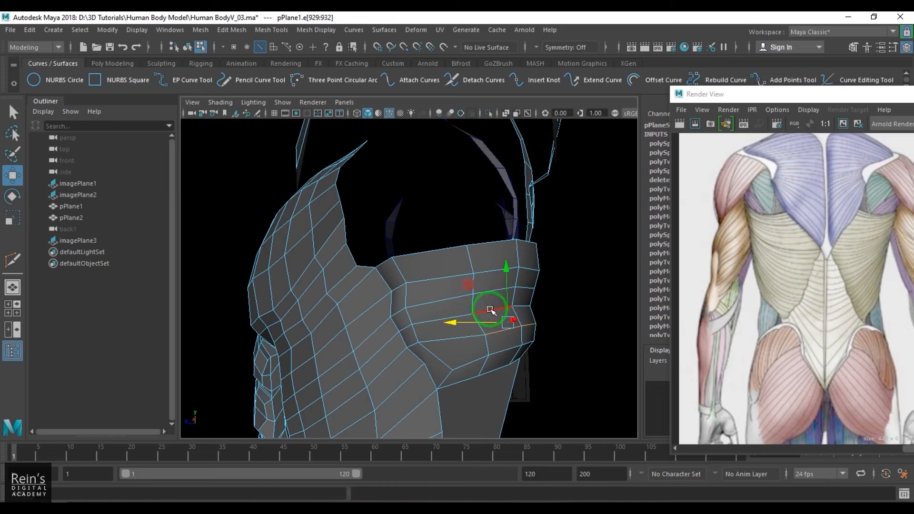
{"action": "left_click", "coordinate": [490, 309]}
{"action": "left_click_drag", "start_coordinate": [523, 330], "coordinate": [462, 301], "text": "alt"}
{"action": "double_click", "coordinate": [494, 300], "text": "shift"}
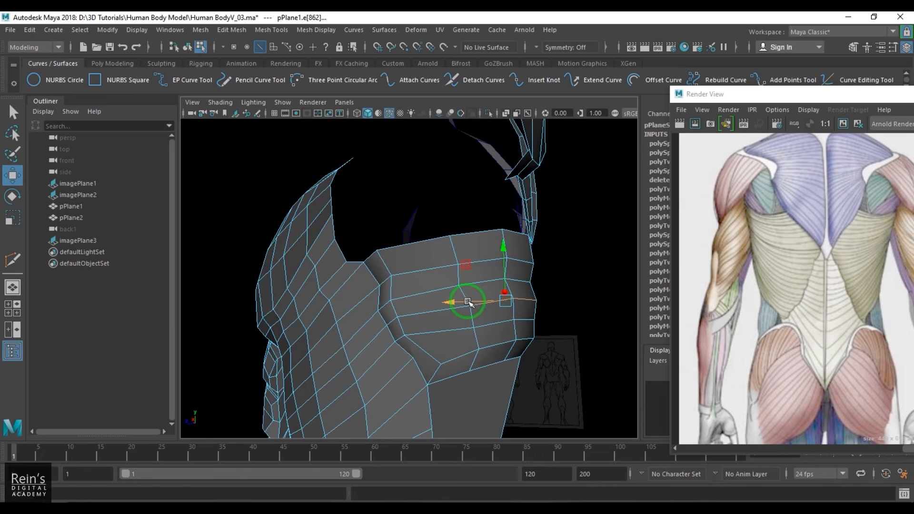
- Adjust the depth of the upper horizontal edge row of the back strip to continue the rounded side shape
{"action": "left_click", "coordinate": [478, 280]}
{"action": "left_click_drag", "start_coordinate": [500, 329], "coordinate": [444, 332], "text": "alt"}
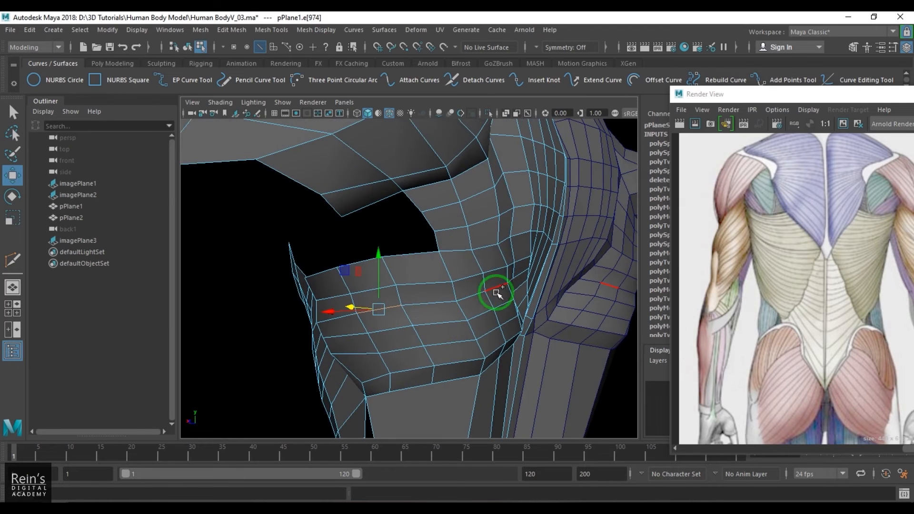
{"action": "left_click_drag", "start_coordinate": [500, 286], "coordinate": [449, 292], "text": "alt"}
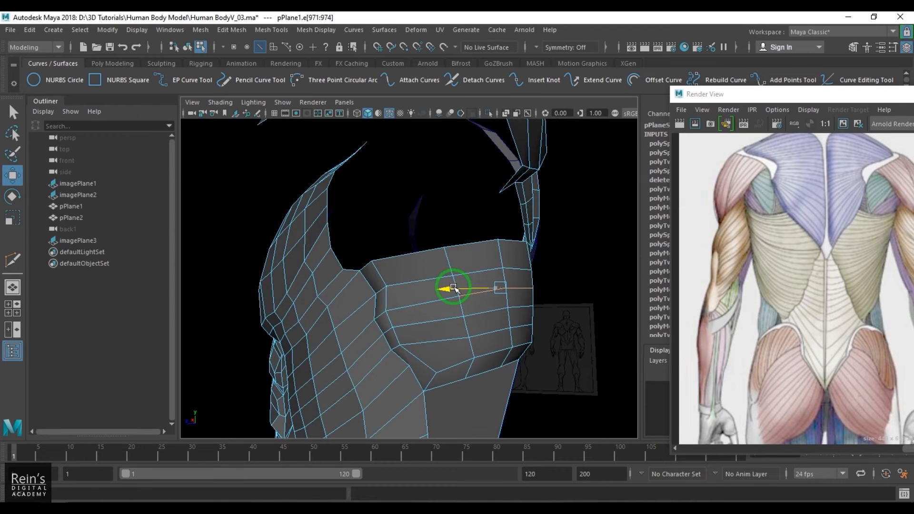
{"action": "left_click_drag", "start_coordinate": [470, 322], "coordinate": [456, 359], "text": "alt"}
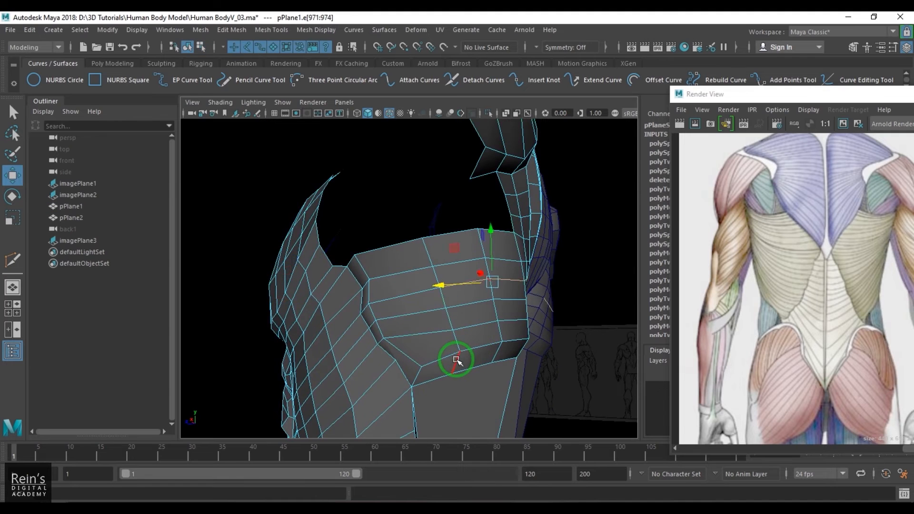
- Slide two vertical edge loops of the back strip along the surface toward the side of the torso to even their spacing
{"action": "right_click_drag", "start_coordinate": [488, 278], "coordinate": [476, 369], "text": "shift"}
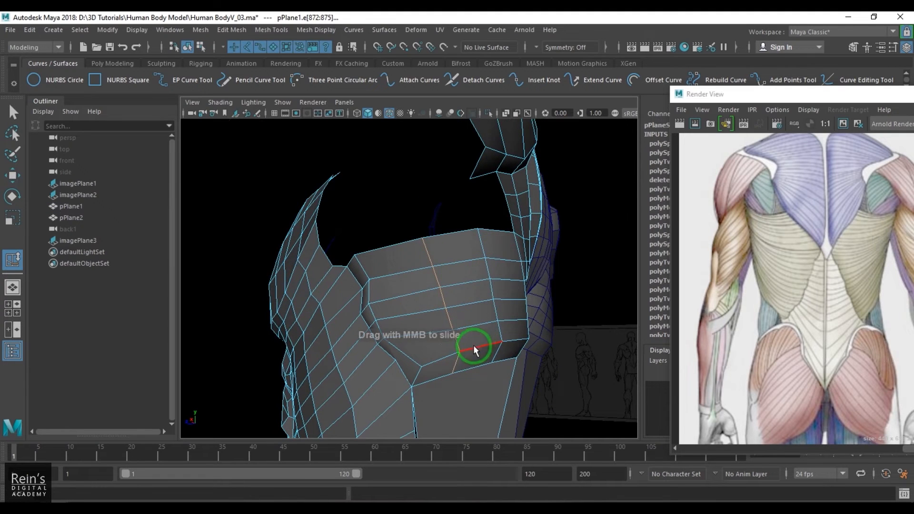
{"action": "double_click", "coordinate": [462, 353]}
{"action": "left_click_drag", "start_coordinate": [461, 354], "coordinate": [435, 347], "text": "alt"}
{"action": "middle_click_drag", "start_coordinate": [450, 354], "coordinate": [427, 365]}
{"action": "left_click_drag", "start_coordinate": [427, 365], "coordinate": [436, 345], "text": "alt"}
{"action": "double_click", "coordinate": [432, 341]}
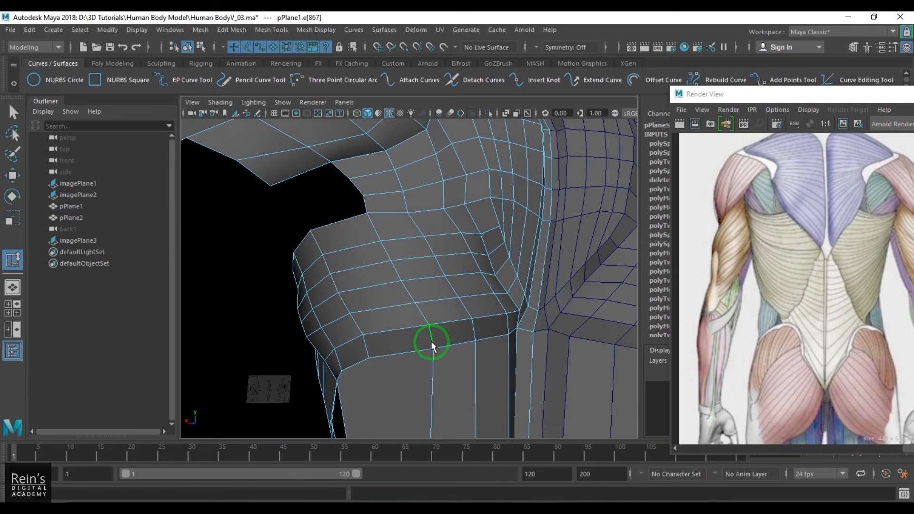
{"action": "left_click", "coordinate": [450, 352]}
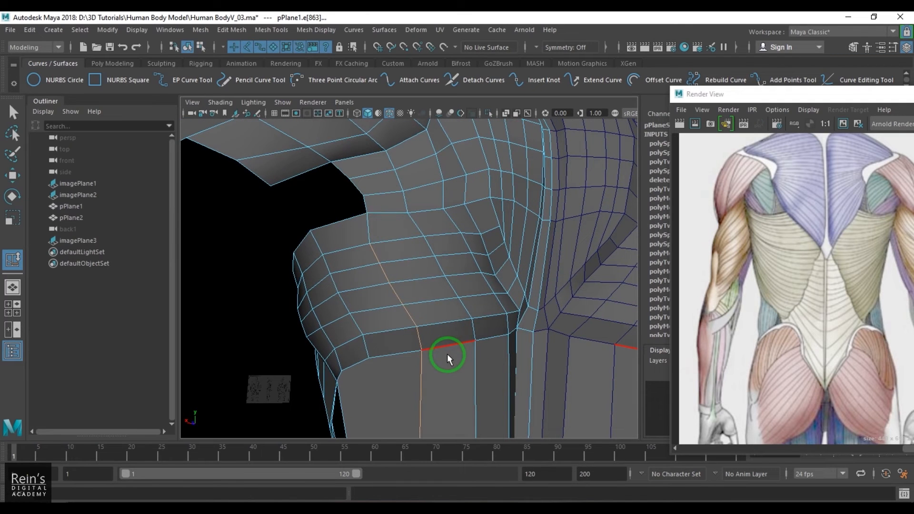
- Slide the strip section of the next vertical edge loop toward the side, leaving out its continuation over the shoulder
{"action": "double_click", "coordinate": [431, 247]}
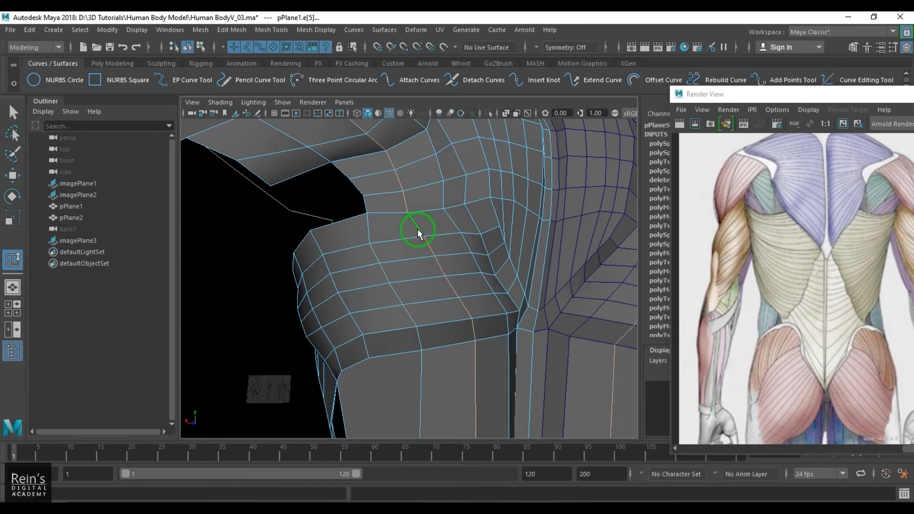
{"action": "left_click", "coordinate": [418, 230]}
{"action": "double_click", "coordinate": [474, 324], "text": "shift"}
{"action": "middle_click_drag", "start_coordinate": [482, 345], "coordinate": [462, 358]}
{"action": "key", "text": "w"}
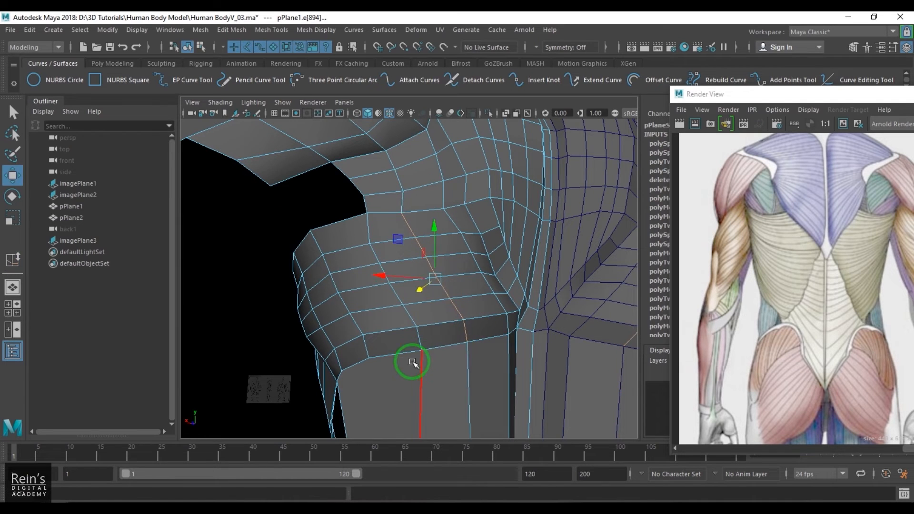
- Examine the back in smooth preview with the wireframe overlay off, then return the mesh to its unsmoothed display
{"action": "key", "text": "F8"}
{"action": "scroll", "coordinate": [417, 348], "scroll_direction": "down", "scroll_amount": 5}
{"action": "key", "text": "3"}
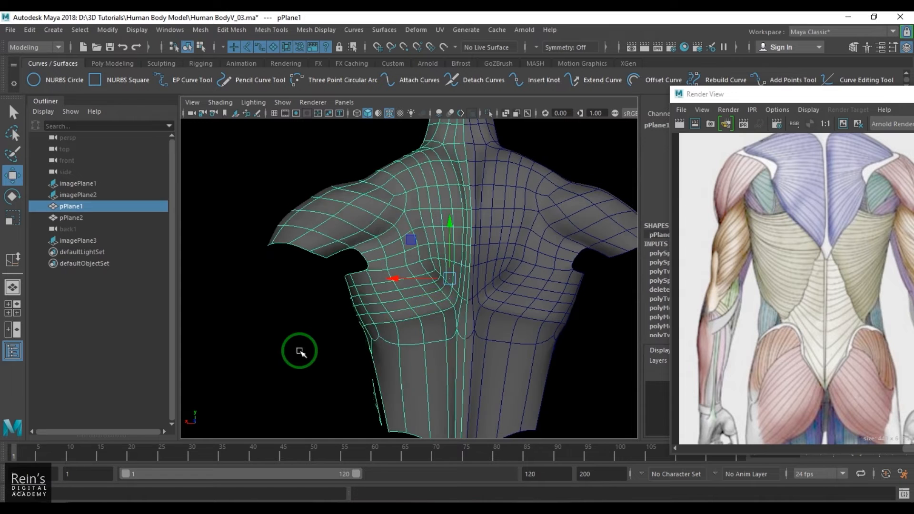
{"action": "left_click", "coordinate": [300, 351]}
{"action": "scroll", "coordinate": [478, 310], "scroll_direction": "down", "scroll_amount": 3}
{"action": "left_click", "coordinate": [369, 113]}
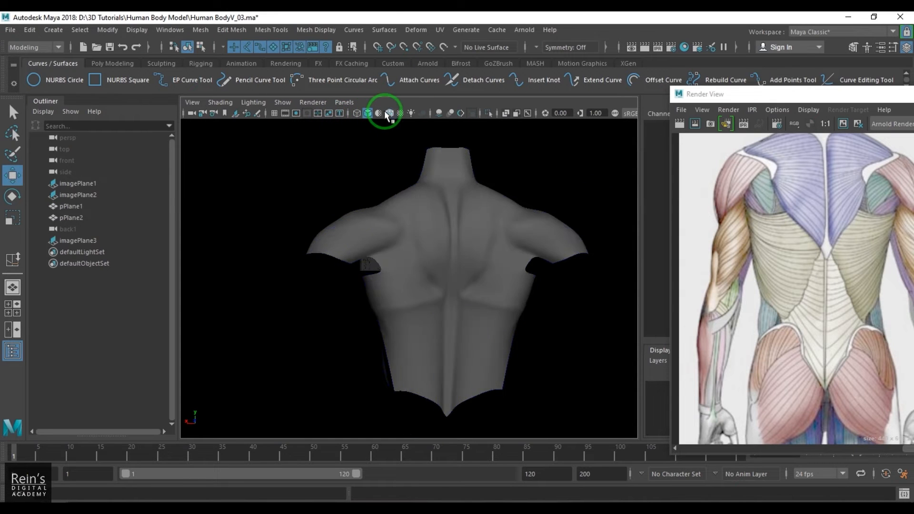
{"action": "mouse_move", "coordinate": [467, 267]}
{"action": "left_mouse_down", "text": "alt"}
{"action": "mouse_move", "coordinate": [519, 271]}
{"action": "mouse_move", "coordinate": [433, 298]}
{"action": "mouse_move", "coordinate": [691, 267]}
{"action": "mouse_move", "coordinate": [551, 267]}
{"action": "mouse_move", "coordinate": [373, 316]}
{"action": "mouse_move", "coordinate": [417, 321]}
{"action": "mouse_move", "coordinate": [411, 326]}
{"action": "left_mouse_up", "text": "alt"}
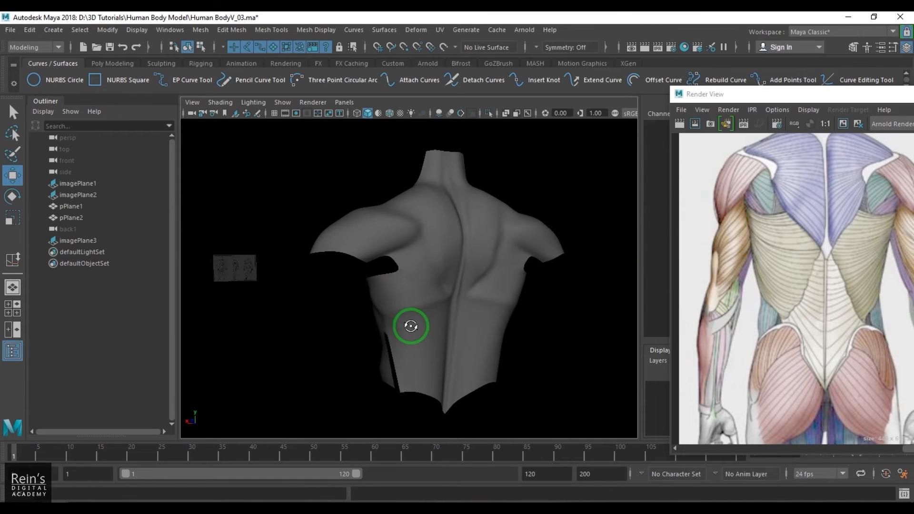
{"action": "left_click", "coordinate": [419, 311]}
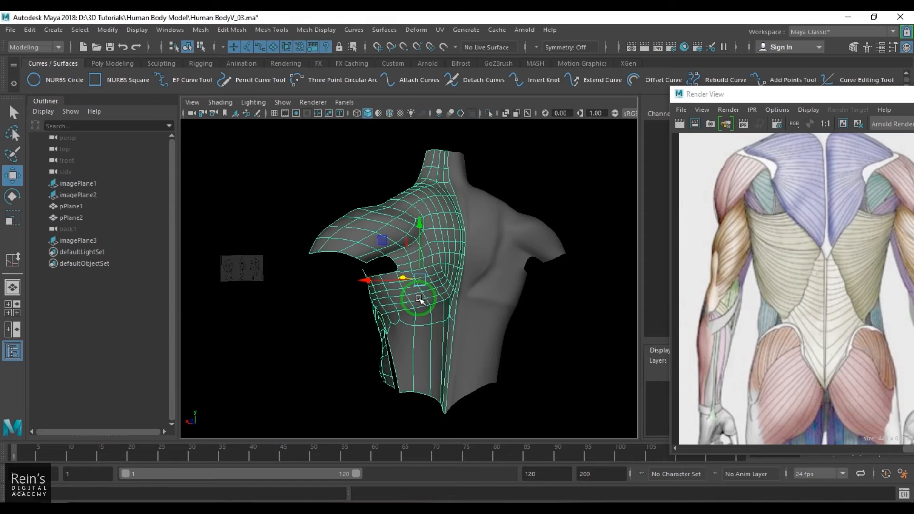
{"action": "key", "text": "1"}
- Reshape the lower edge of the back strip by moving a face there with soft selection
{"action": "right_click_drag", "start_coordinate": [422, 323], "coordinate": [413, 374], "text": "alt"}
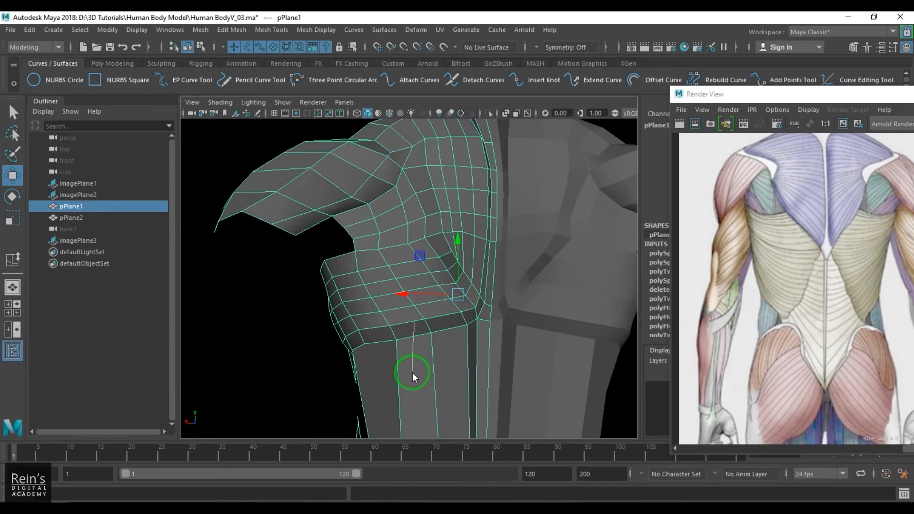
{"action": "key", "text": "F11"}
{"action": "left_click", "coordinate": [414, 330]}
{"action": "mouse_move", "coordinate": [419, 347]}
{"action": "left_mouse_down", "text": "alt"}
{"action": "mouse_move", "coordinate": [396, 363]}
{"action": "mouse_move", "coordinate": [367, 362]}
{"action": "mouse_move", "coordinate": [409, 348]}
{"action": "left_mouse_up", "text": "alt"}
{"action": "key", "text": "b"}
{"action": "left_click_drag", "start_coordinate": [426, 289], "coordinate": [428, 357]}
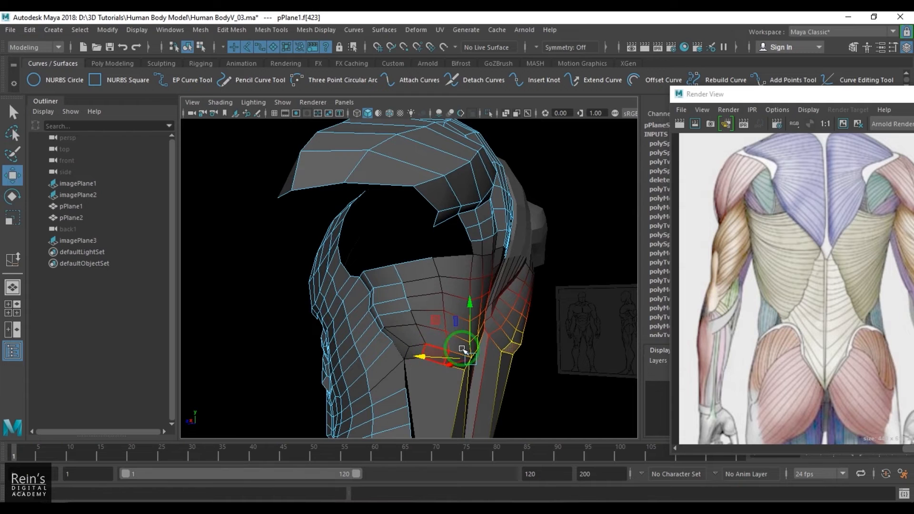
{"action": "key", "text": "e"}
{"action": "key", "text": "w"}
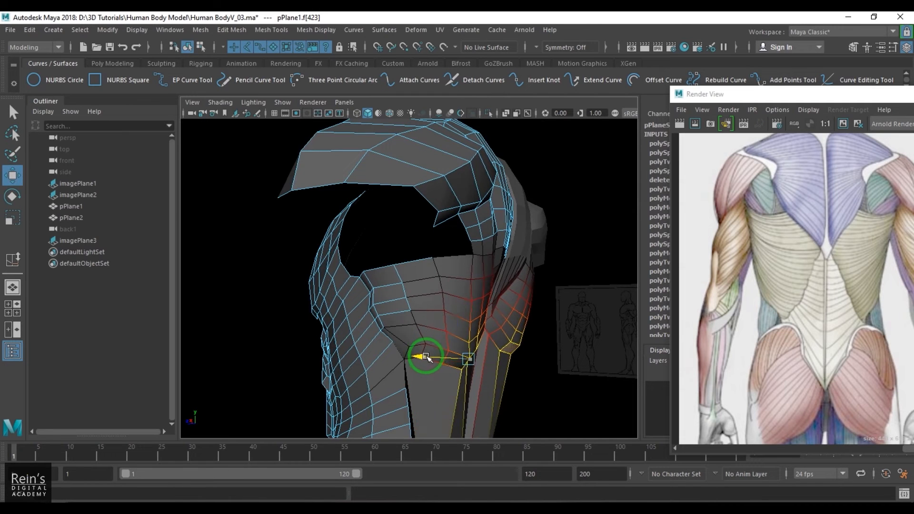
- Examine the reshaped lower edge of the back strip on the whole torso from behind and from the side
{"action": "right_click_drag", "start_coordinate": [412, 348], "coordinate": [531, 292]}
{"action": "left_click", "coordinate": [573, 364]}
{"action": "left_click_drag", "start_coordinate": [482, 337], "coordinate": [427, 330], "text": "alt"}
{"action": "scroll", "coordinate": [376, 334], "scroll_direction": "down", "scroll_amount": 5}
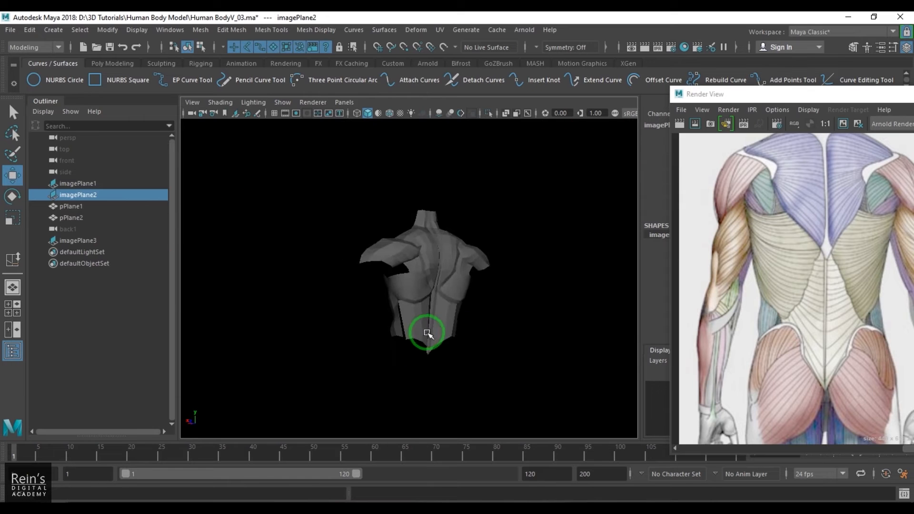
{"action": "scroll", "coordinate": [447, 304], "scroll_direction": "up", "scroll_amount": 5}
{"action": "scroll", "coordinate": [447, 304], "scroll_direction": "down", "scroll_amount": 3}
{"action": "left_click", "coordinate": [408, 322]}
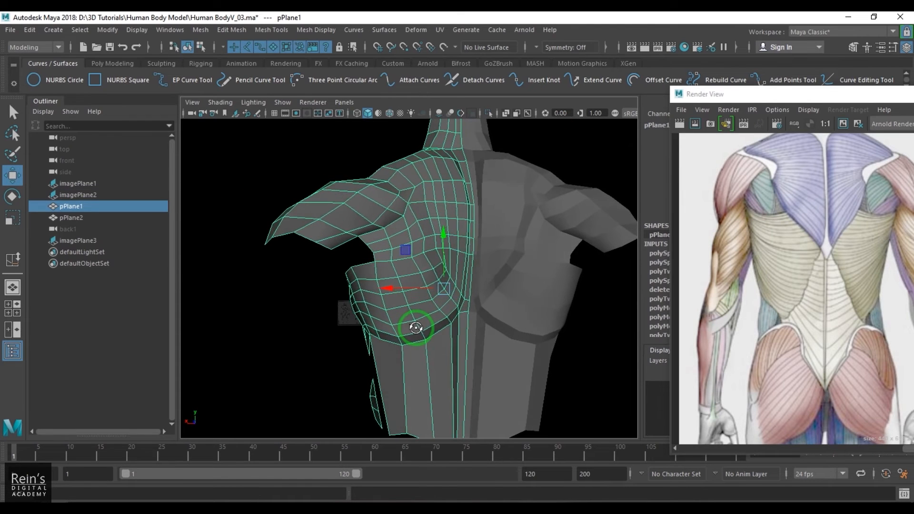
{"action": "left_click_drag", "start_coordinate": [419, 329], "coordinate": [435, 328], "text": "alt"}
{"action": "left_click_drag", "start_coordinate": [454, 319], "coordinate": [420, 335], "text": "alt"}
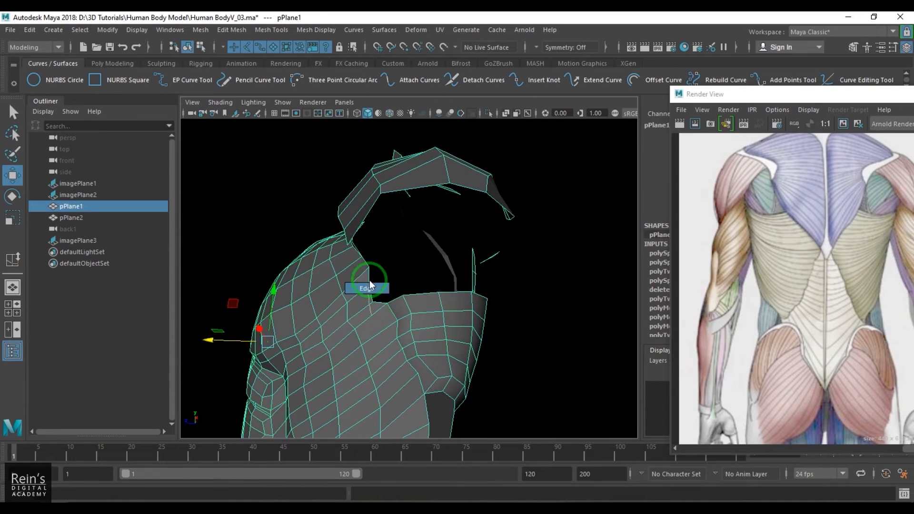
- Extrude the back strip's top border edges upward toward the armpit opening
{"action": "right_click_drag", "start_coordinate": [370, 285], "coordinate": [371, 285]}
{"action": "left_click", "coordinate": [413, 292]}
{"action": "mouse_move", "coordinate": [466, 321]}
{"action": "left_mouse_down", "text": "alt"}
{"action": "mouse_move", "coordinate": [408, 330]}
{"action": "mouse_move", "coordinate": [392, 319]}
{"action": "mouse_move", "coordinate": [422, 326]}
{"action": "mouse_move", "coordinate": [380, 333]}
{"action": "mouse_move", "coordinate": [462, 323]}
{"action": "mouse_move", "coordinate": [372, 322]}
{"action": "mouse_move", "coordinate": [353, 336]}
{"action": "mouse_move", "coordinate": [471, 322]}
{"action": "left_mouse_up", "text": "alt"}
{"action": "left_click_drag", "start_coordinate": [425, 261], "coordinate": [425, 236], "text": "shift"}
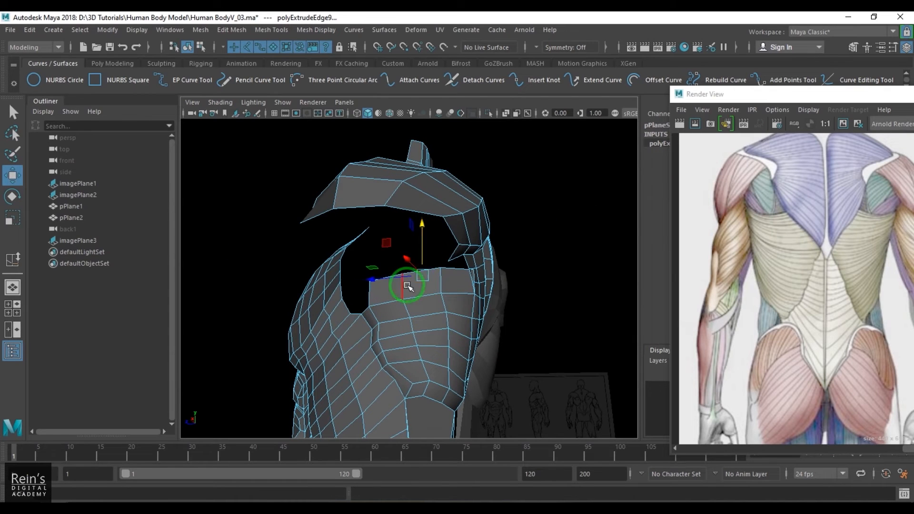
{"action": "left_click_drag", "start_coordinate": [374, 282], "coordinate": [440, 312], "text": "alt"}
{"action": "left_click_drag", "start_coordinate": [459, 276], "coordinate": [454, 327], "text": "alt"}
- Turn off backface culling for the torso mesh and switch the viewport background to grey
{"action": "right_click_drag", "start_coordinate": [454, 326], "coordinate": [477, 288]}
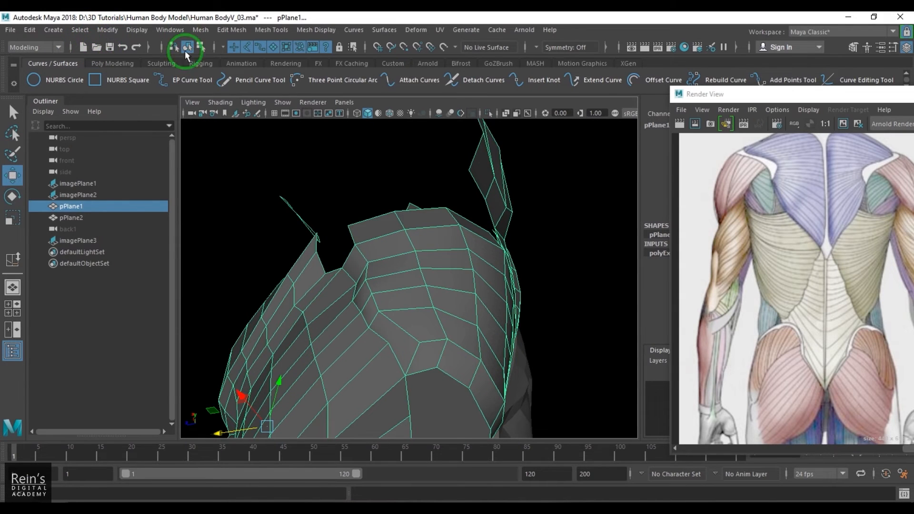
{"action": "left_click", "coordinate": [137, 30]}
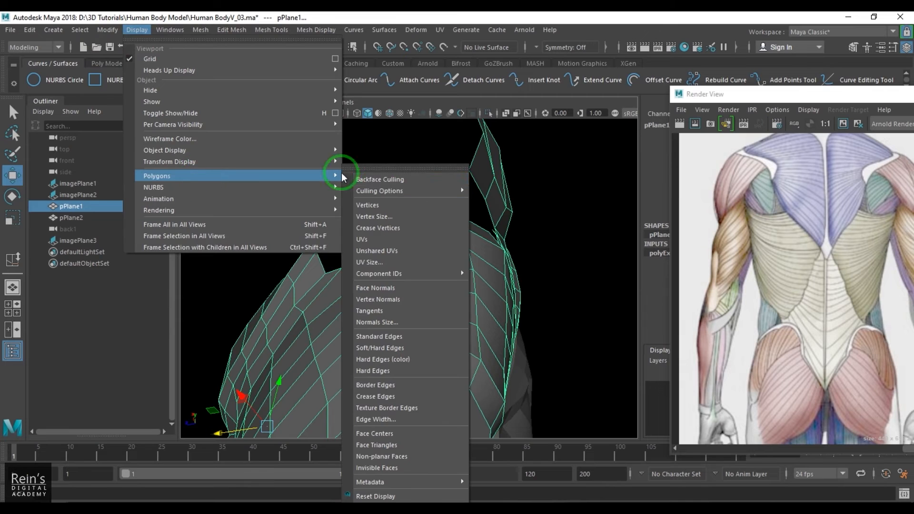
{"action": "left_click", "coordinate": [382, 175]}
{"action": "right_click_drag", "start_coordinate": [485, 248], "coordinate": [429, 266], "text": "alt"}
{"action": "left_click_drag", "start_coordinate": [428, 265], "coordinate": [369, 298], "text": "alt"}
{"action": "key", "text": "alt+b"}
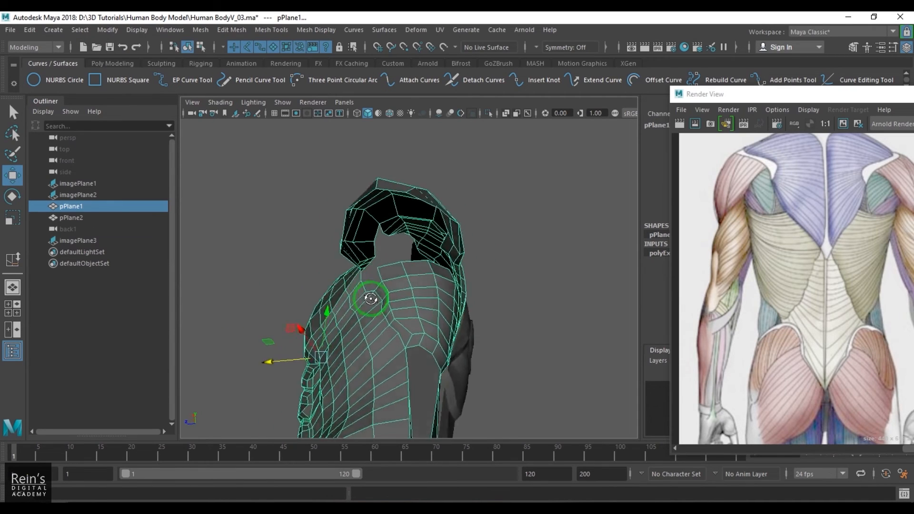
{"action": "right_click_drag", "start_coordinate": [370, 298], "coordinate": [457, 318], "text": "alt"}
{"action": "left_click_drag", "start_coordinate": [457, 319], "coordinate": [345, 288], "text": "alt"}
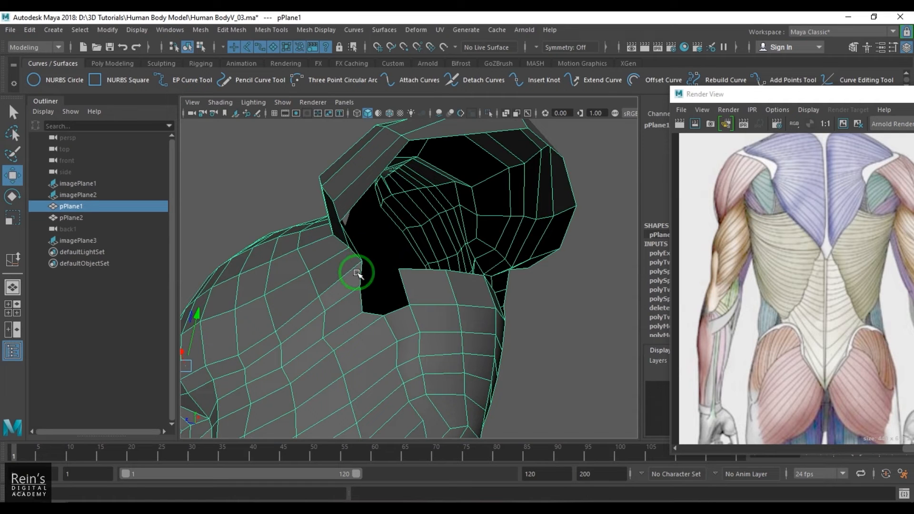
- Extrude the chest's border edge at the armpit backward in three segments above the top of the back strip
{"action": "right_click_drag", "start_coordinate": [350, 289], "coordinate": [362, 262]}
{"action": "left_click", "coordinate": [359, 270]}
{"action": "left_click_drag", "start_coordinate": [359, 270], "coordinate": [385, 249], "text": "alt"}
{"action": "left_click_drag", "start_coordinate": [406, 286], "coordinate": [367, 254], "text": "alt"}
{"action": "left_click_drag", "start_coordinate": [446, 269], "coordinate": [394, 249], "text": "alt"}
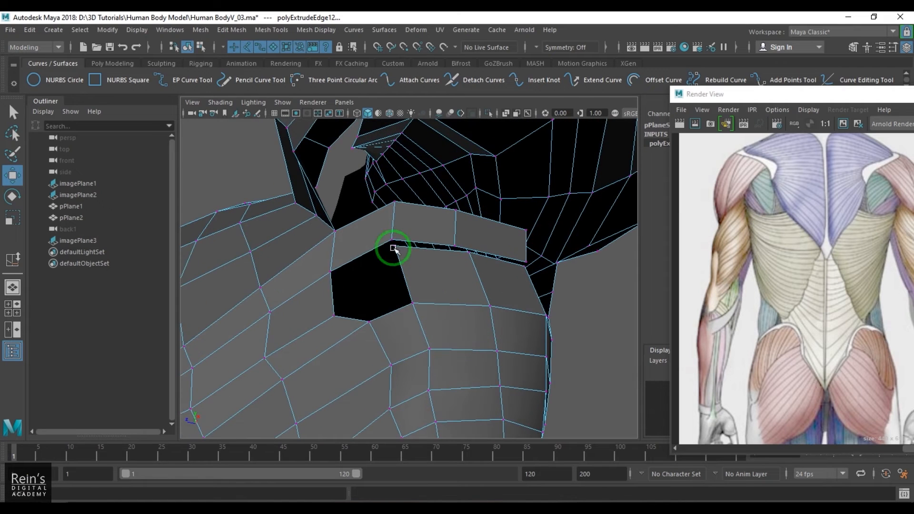
- Merge the extruded strip's lower vertices with the back strip's top border and adjust its upper corner vertex
{"action": "key", "text": "F9"}
{"action": "left_click_drag", "start_coordinate": [432, 284], "coordinate": [370, 315], "text": "alt"}
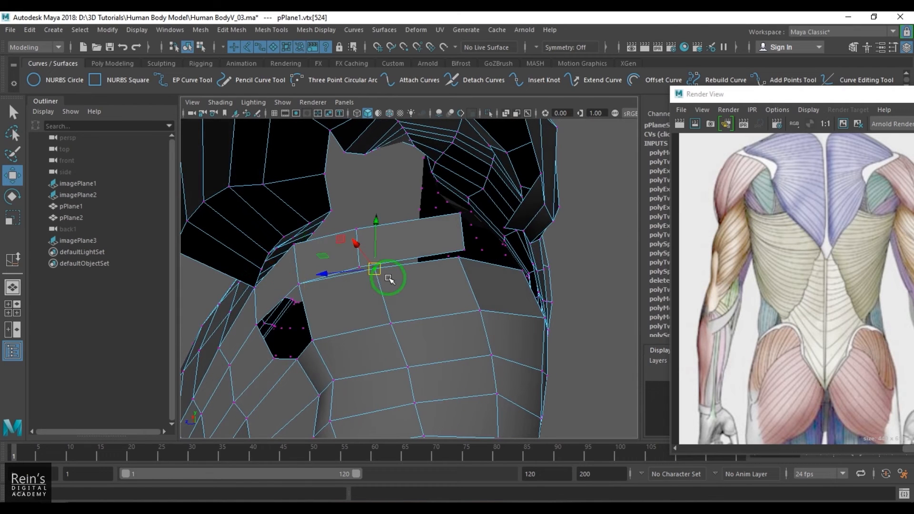
{"action": "left_click_drag", "start_coordinate": [366, 269], "coordinate": [428, 265], "text": "alt"}
{"action": "key", "text": "g"}
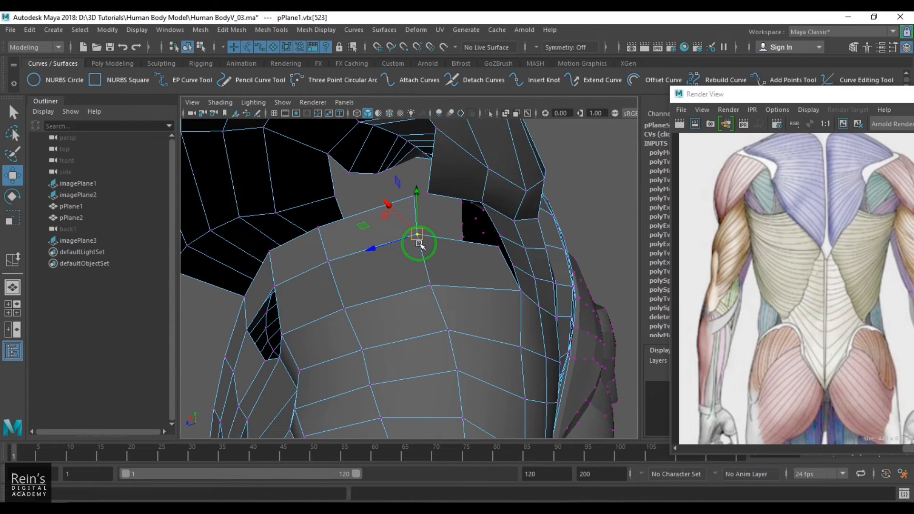
{"action": "left_click", "coordinate": [414, 195]}
{"action": "left_click_drag", "start_coordinate": [414, 195], "coordinate": [408, 209]}
- Insert an edge loop across the upper part of the back strip below the armpit opening
{"action": "left_click_drag", "start_coordinate": [369, 291], "coordinate": [426, 299], "text": "alt"}
{"action": "right_click_drag", "start_coordinate": [380, 323], "coordinate": [405, 434]}
{"action": "double_click", "coordinate": [379, 296]}
{"action": "right_click_drag", "start_coordinate": [405, 342], "coordinate": [454, 302]}
{"action": "left_click", "coordinate": [557, 335]}
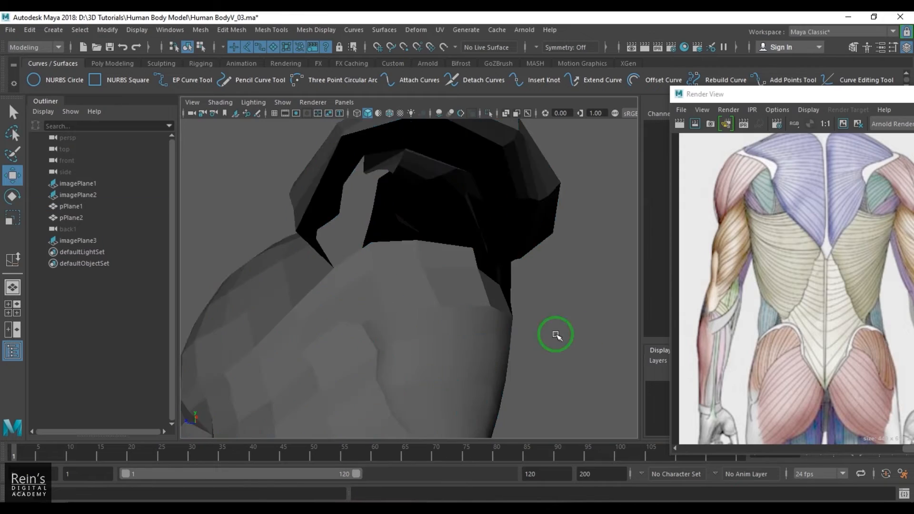
{"action": "left_click_drag", "start_coordinate": [557, 335], "coordinate": [547, 358], "text": "alt"}
{"action": "left_click", "coordinate": [435, 373]}
{"action": "left_click_drag", "start_coordinate": [435, 374], "coordinate": [363, 306], "text": "alt"}
{"action": "right_click_drag", "start_coordinate": [363, 306], "coordinate": [354, 233], "text": "alt"}
{"action": "left_click", "coordinate": [401, 261], "text": "ctrl"}
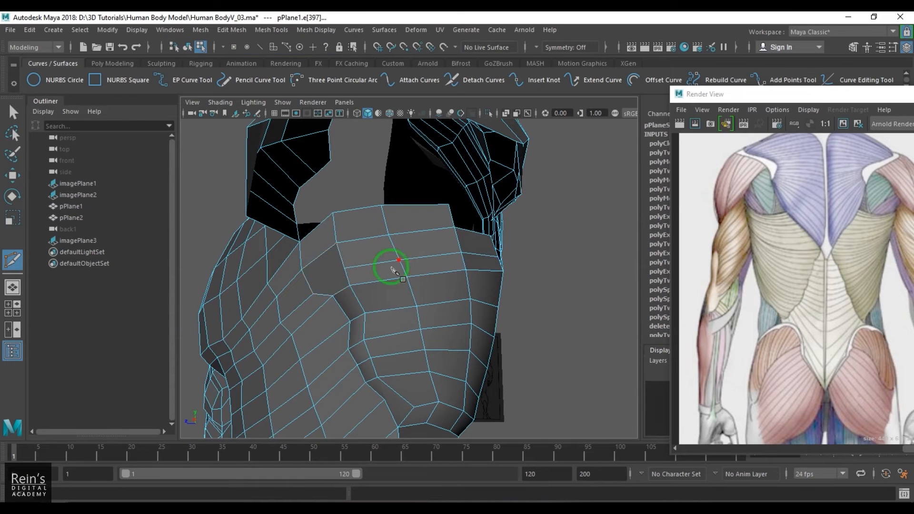
{"action": "mouse_move", "coordinate": [476, 309]}
{"action": "left_mouse_down", "text": "alt"}
{"action": "mouse_move", "coordinate": [433, 319]}
{"action": "mouse_move", "coordinate": [361, 292]}
{"action": "mouse_move", "coordinate": [393, 281]}
{"action": "mouse_move", "coordinate": [490, 307]}
{"action": "left_mouse_up", "text": "alt"}
- Merge the neighbouring vertices where the new edge loop ends at the rear side of the back strip
{"action": "left_click", "coordinate": [367, 272]}
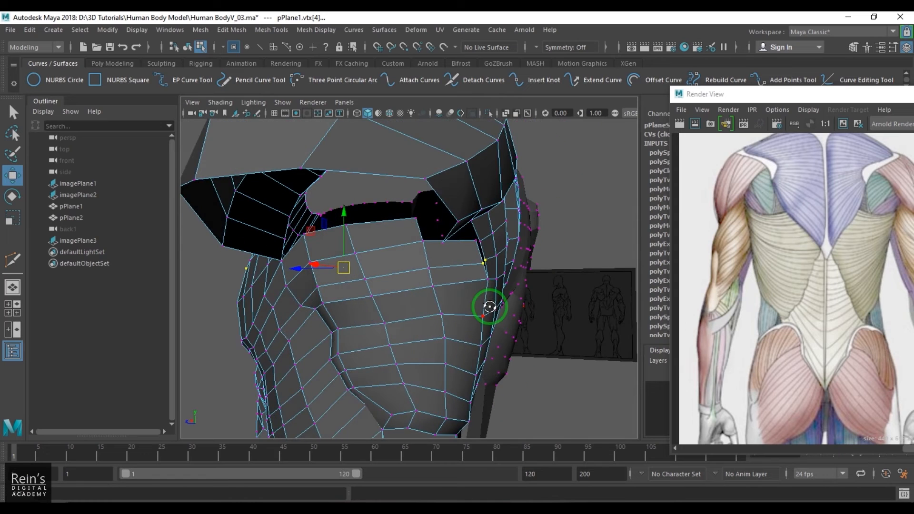
{"action": "left_click_drag", "start_coordinate": [277, 295], "coordinate": [190, 194], "text": "ctrl"}
{"action": "left_click_drag", "start_coordinate": [381, 276], "coordinate": [436, 305], "text": "alt"}
{"action": "right_click_drag", "start_coordinate": [437, 304], "coordinate": [436, 255], "text": "shift"}
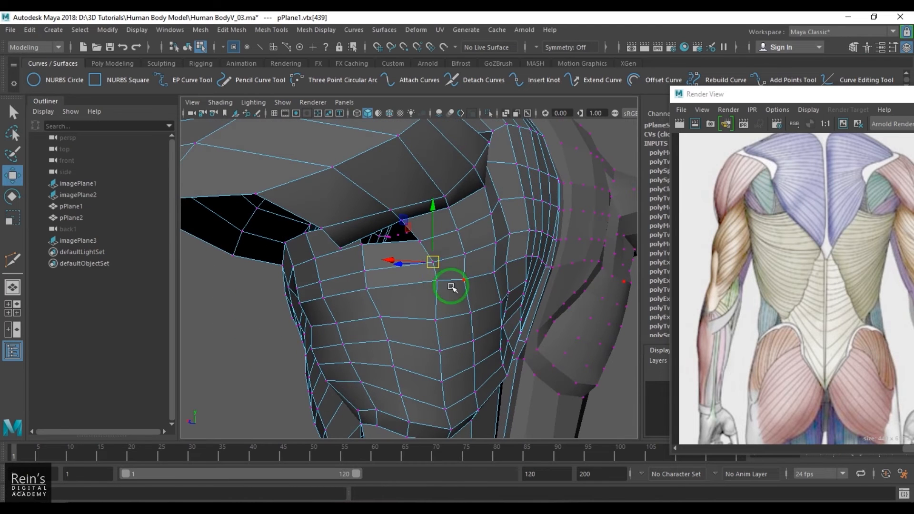
{"action": "left_click_drag", "start_coordinate": [427, 282], "coordinate": [453, 280], "text": "alt"}
{"action": "right_click_drag", "start_coordinate": [452, 280], "coordinate": [476, 286], "text": "alt"}
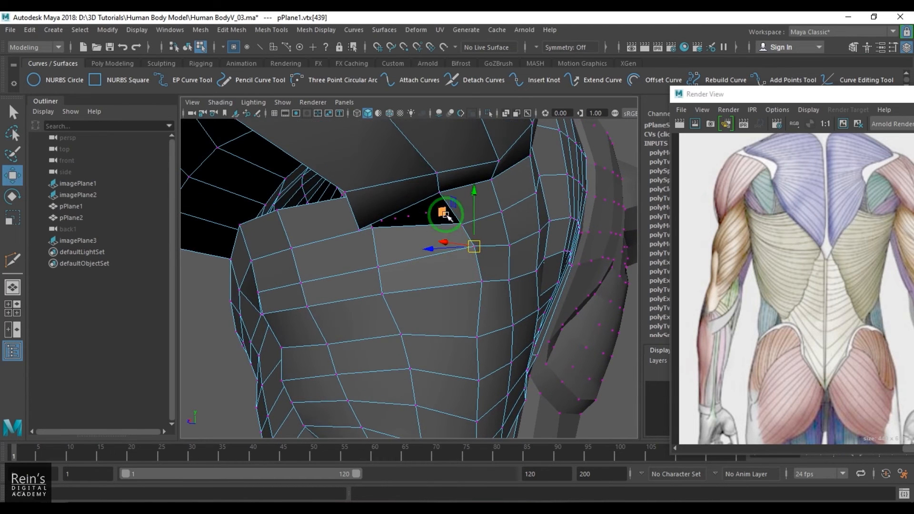
{"action": "left_click_drag", "start_coordinate": [443, 213], "coordinate": [467, 256]}
{"action": "key", "text": "ctrl+z"}
{"action": "left_click", "coordinate": [428, 225]}
- Append a polygon between the border edges in the gap beside the shoulder, above the back strip
{"action": "key", "text": "F8"}
{"action": "right_click", "coordinate": [468, 257], "text": "shift"}
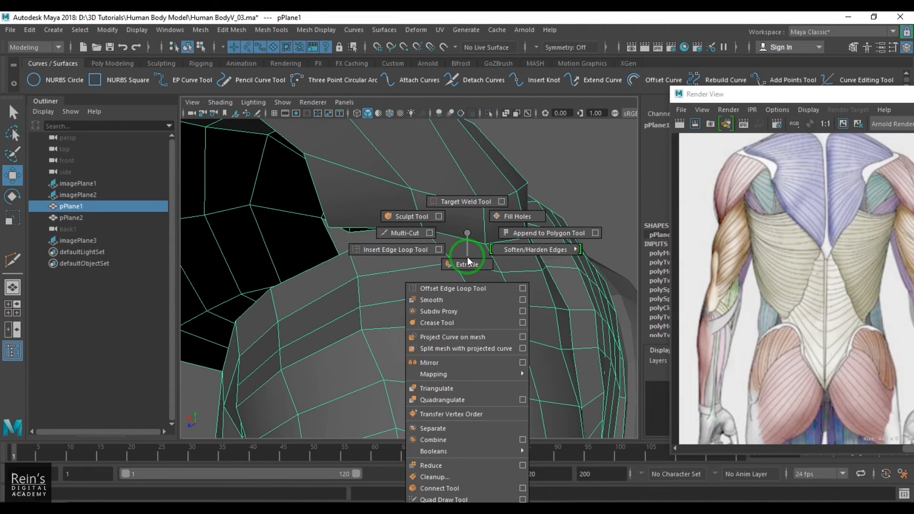
{"action": "left_click", "coordinate": [517, 236]}
{"action": "left_click", "coordinate": [428, 271]}
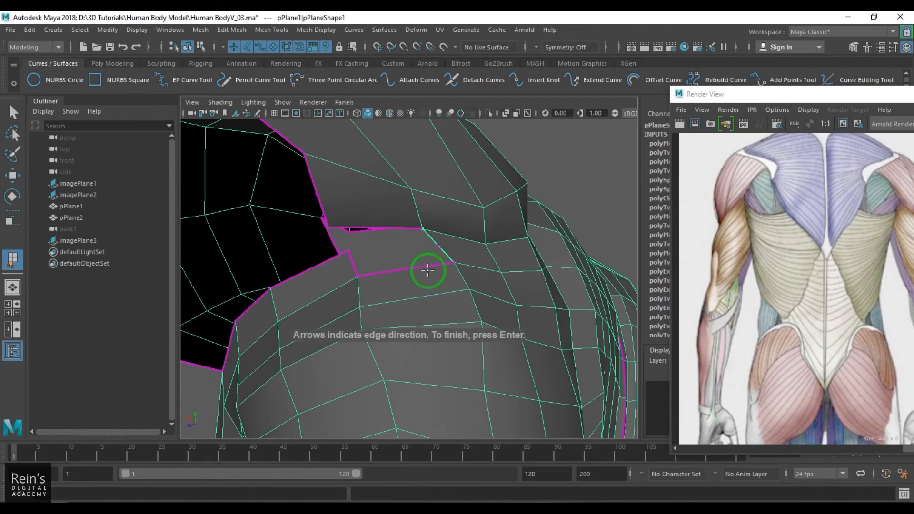
{"action": "key", "text": "Return"}
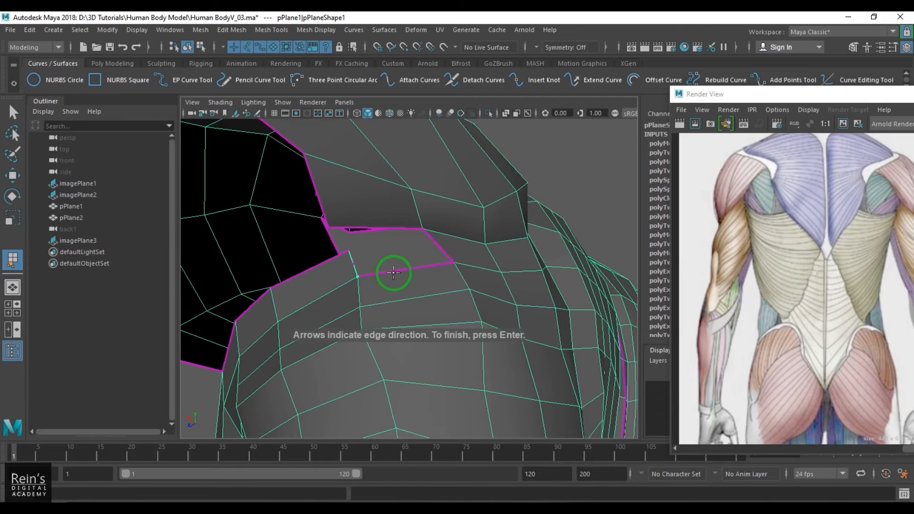
{"action": "left_click", "coordinate": [436, 252]}
{"action": "key", "text": "Return"}
{"action": "key", "text": "w"}
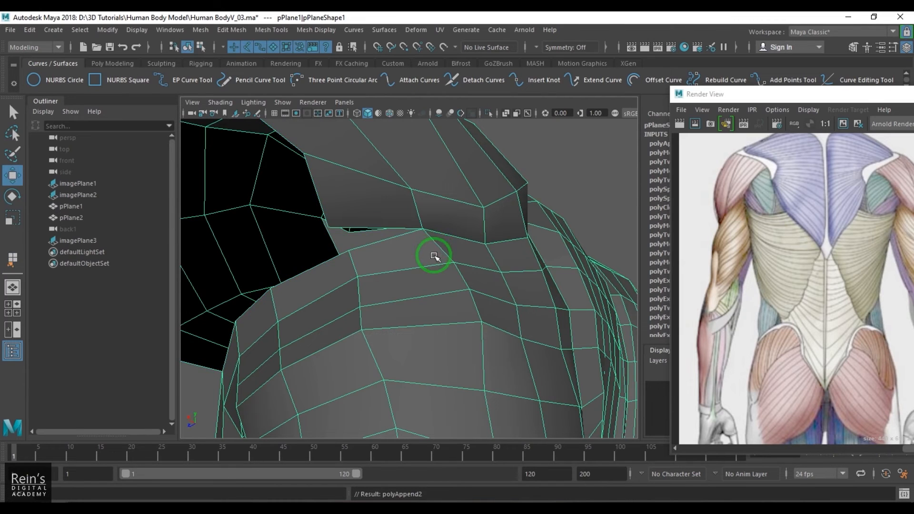
- Target-weld the shoulder's loose lower corner vertex onto the armpit vertex at the top of the back strip
{"action": "left_click_drag", "start_coordinate": [433, 255], "coordinate": [366, 302], "text": "alt"}
{"action": "right_click_drag", "start_coordinate": [366, 302], "coordinate": [388, 264], "text": "alt"}
{"action": "middle_click_drag", "start_coordinate": [388, 264], "coordinate": [405, 258], "text": "alt"}
{"action": "left_click_drag", "start_coordinate": [404, 258], "coordinate": [373, 249], "text": "alt"}
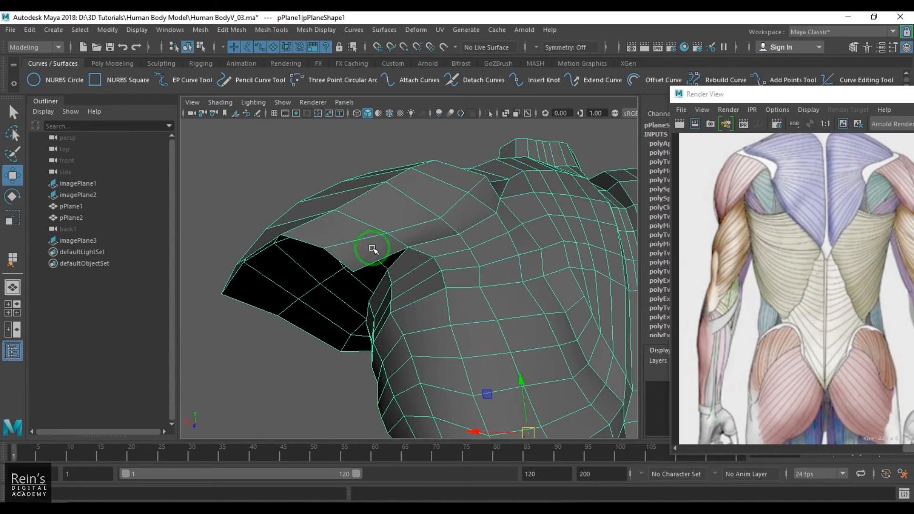
{"action": "left_click", "coordinate": [353, 271]}
{"action": "middle_click_drag", "start_coordinate": [377, 247], "coordinate": [392, 259], "text": "alt"}
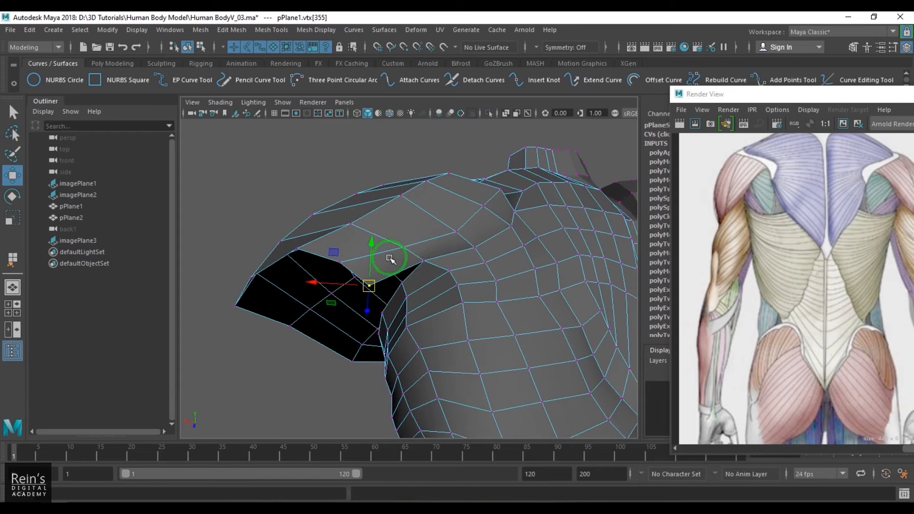
{"action": "right_click_drag", "start_coordinate": [392, 260], "coordinate": [448, 252], "text": "alt"}
{"action": "right_click_drag", "start_coordinate": [474, 182], "coordinate": [476, 179]}
{"action": "right_click_drag", "start_coordinate": [470, 219], "coordinate": [469, 177], "text": "shift"}
{"action": "left_click_drag", "start_coordinate": [426, 280], "coordinate": [366, 288], "text": "alt"}
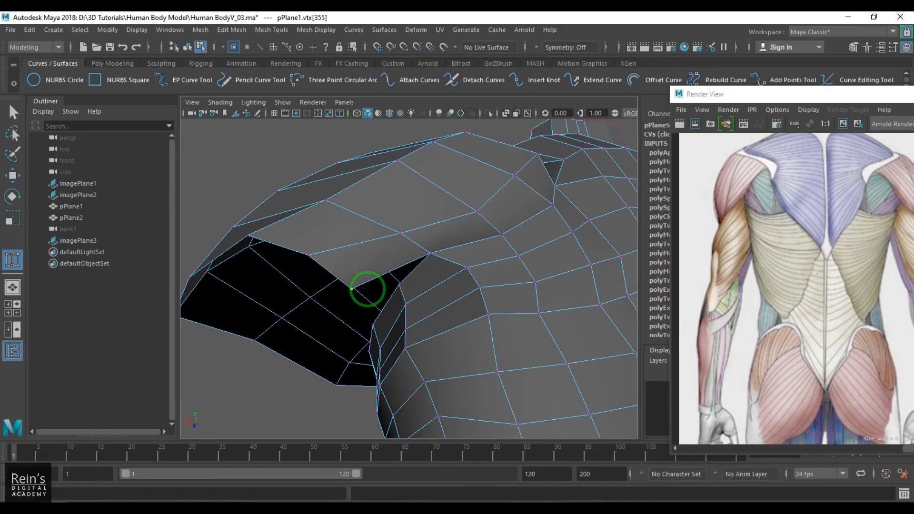
{"action": "left_click_drag", "start_coordinate": [444, 268], "coordinate": [441, 267]}
{"action": "key", "text": "w"}
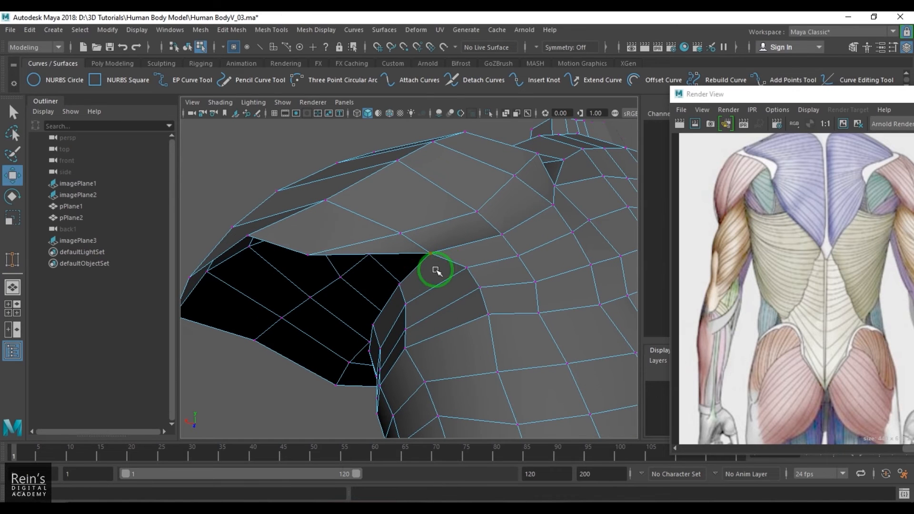
- Extrude the complete armhole border edge loop outward to start the upper arm
{"action": "left_click_drag", "start_coordinate": [439, 304], "coordinate": [519, 304], "text": "alt"}
{"action": "key", "text": "F8"}
{"action": "right_click_drag", "start_coordinate": [448, 307], "coordinate": [445, 271]}
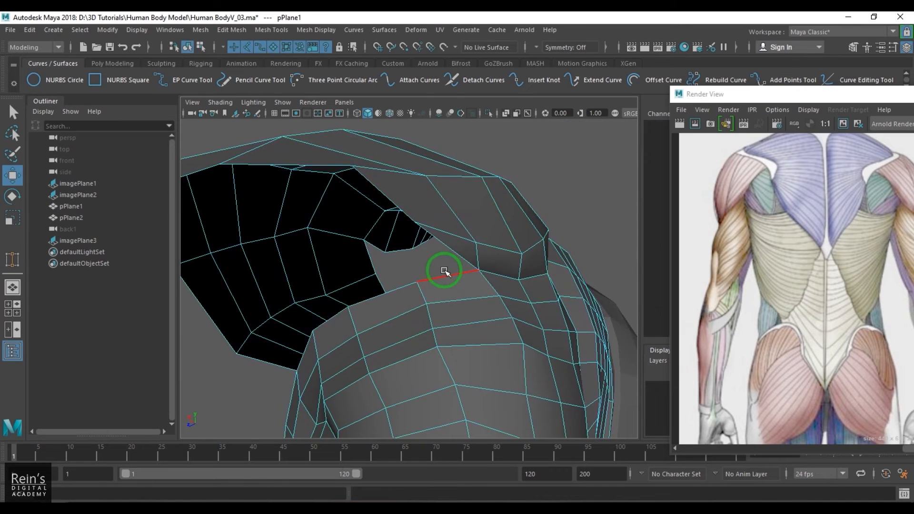
{"action": "double_click", "coordinate": [445, 271]}
{"action": "scroll", "coordinate": [445, 271], "scroll_direction": "down", "scroll_amount": 3}
{"action": "left_click_drag", "start_coordinate": [419, 298], "coordinate": [574, 330], "text": "alt"}
{"action": "key", "text": "space"}
{"action": "left_click_drag", "start_coordinate": [489, 333], "coordinate": [494, 357]}
{"action": "middle_click_drag", "start_coordinate": [496, 334], "coordinate": [509, 267], "text": "alt"}
{"action": "right_click_drag", "start_coordinate": [509, 267], "coordinate": [433, 238], "text": "alt"}
{"action": "left_click_drag", "start_coordinate": [422, 239], "coordinate": [480, 266], "text": "shift"}
{"action": "key", "text": "space"}
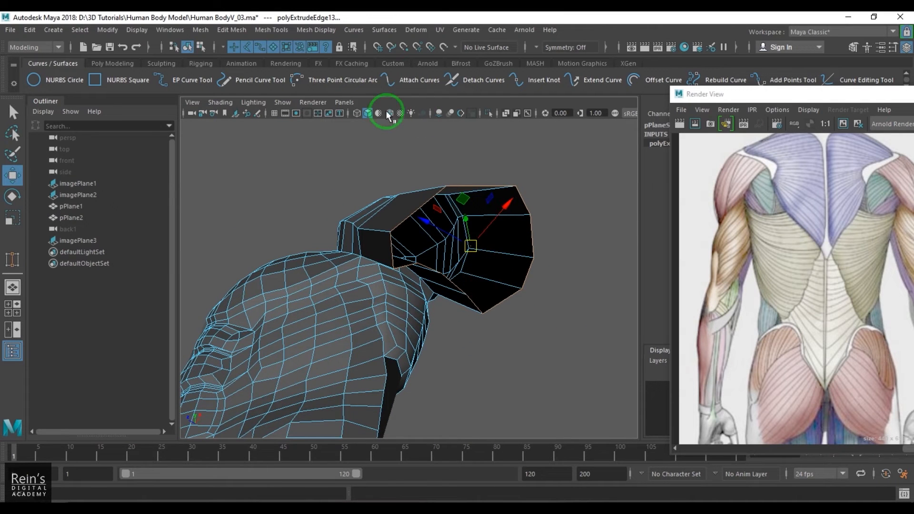
- Circularize the arm's open border loop and rotate it square to the upper arm's direction
{"action": "left_click", "coordinate": [239, 31]}
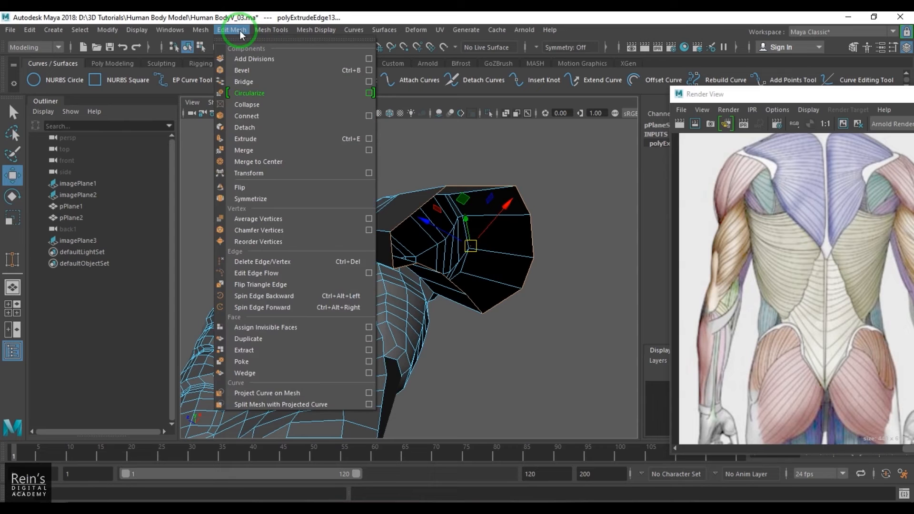
{"action": "left_click", "coordinate": [265, 93]}
{"action": "left_click_drag", "start_coordinate": [446, 333], "coordinate": [382, 256], "text": "alt"}
{"action": "left_click", "coordinate": [478, 307]}
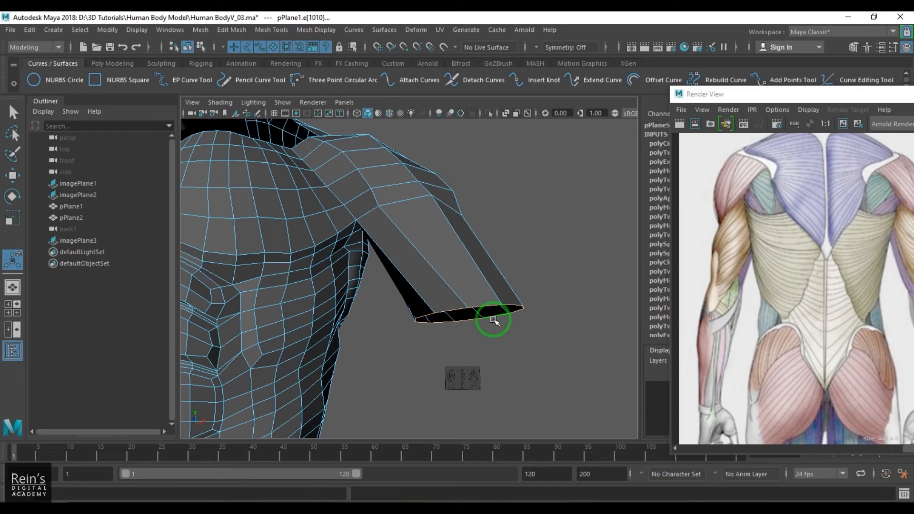
{"action": "key", "text": "e"}
{"action": "left_click_drag", "start_coordinate": [516, 330], "coordinate": [424, 290]}
{"action": "key", "text": "r"}
{"action": "right_click_drag", "start_coordinate": [424, 290], "coordinate": [558, 191]}
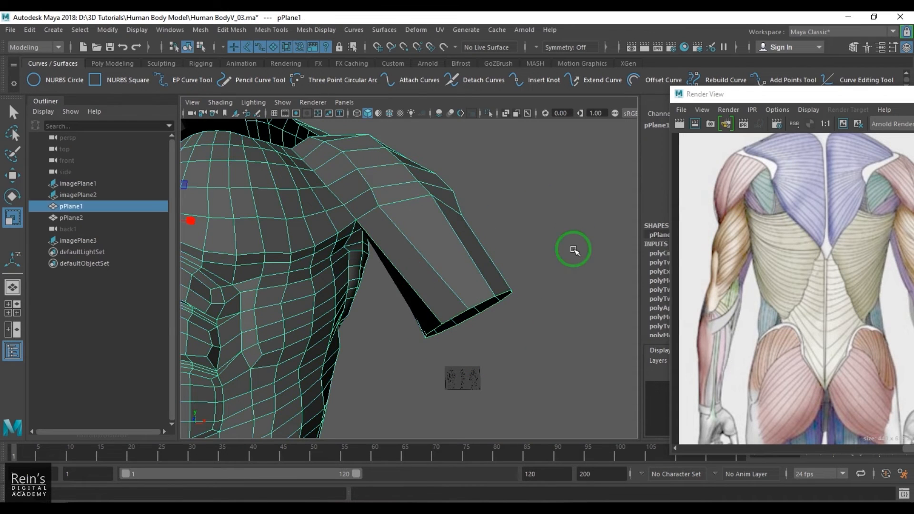
- Select the arm's open-end vertices in the front view and move them up and outward
{"action": "key", "text": "space"}
{"action": "left_click_drag", "start_coordinate": [506, 273], "coordinate": [510, 305]}
{"action": "scroll", "coordinate": [472, 286], "scroll_direction": "up", "scroll_amount": 5}
{"action": "middle_click_drag", "start_coordinate": [459, 275], "coordinate": [470, 273], "text": "alt"}
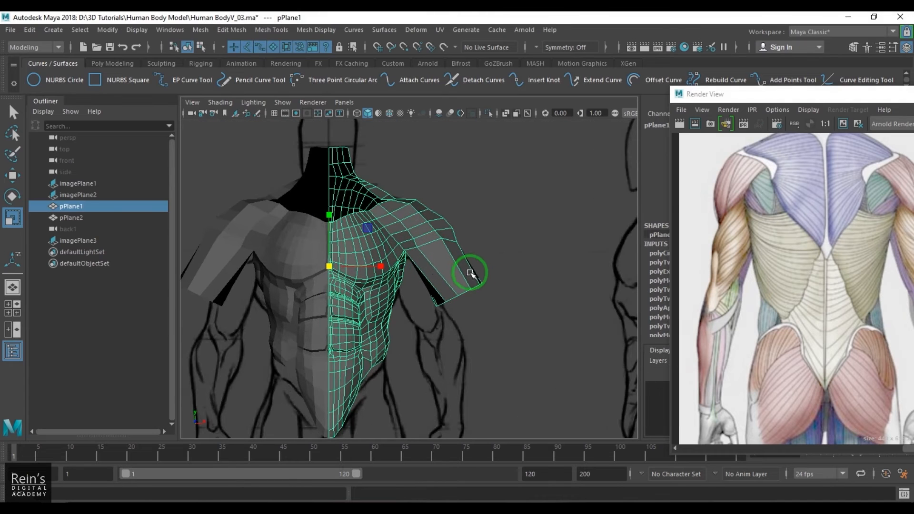
{"action": "left_click", "coordinate": [528, 322]}
{"action": "left_click_drag", "start_coordinate": [422, 272], "coordinate": [423, 272]}
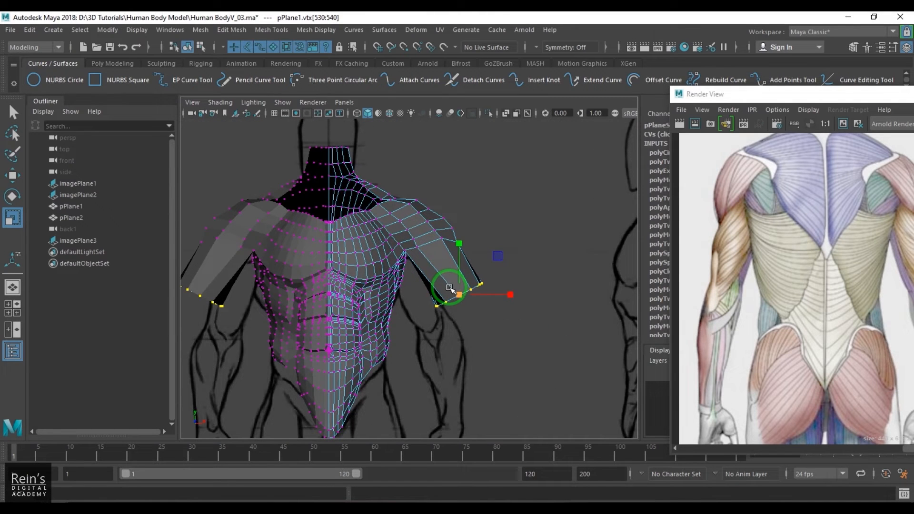
{"action": "key", "text": "e"}
{"action": "key", "text": "w"}
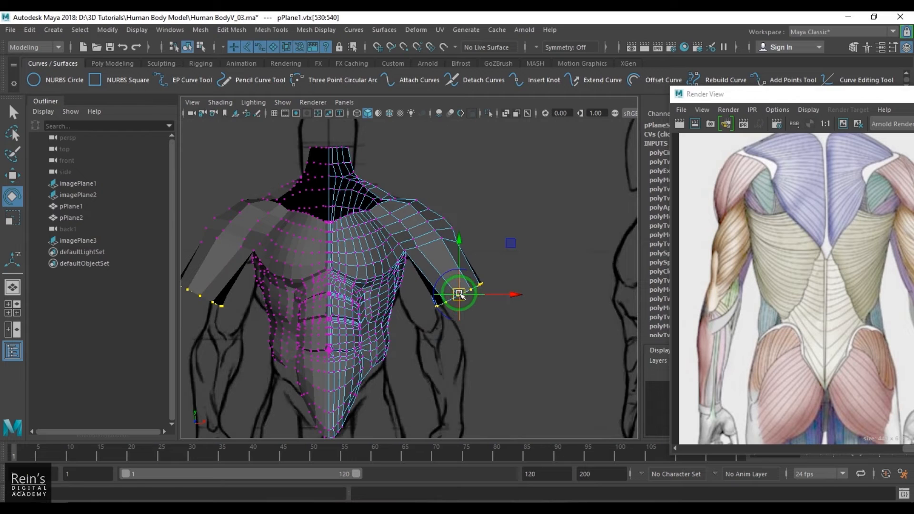
{"action": "key", "text": "e"}
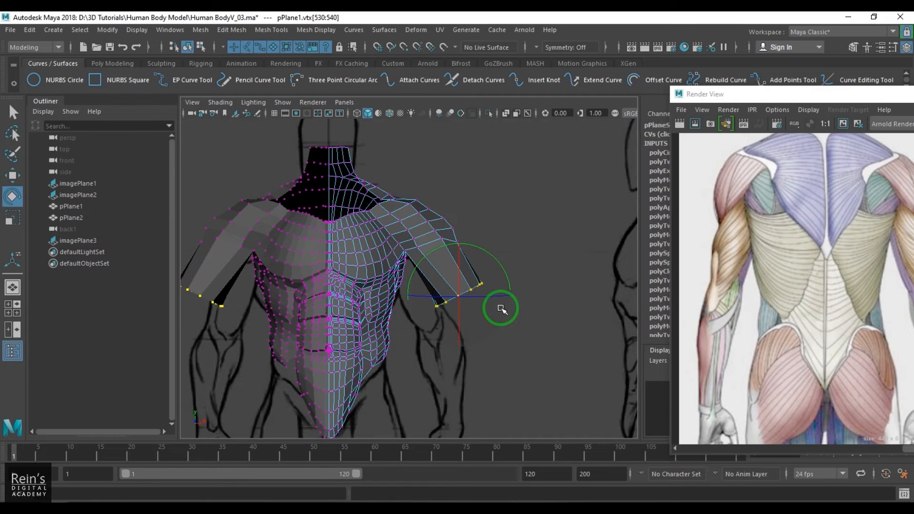
{"action": "key", "text": "d"}
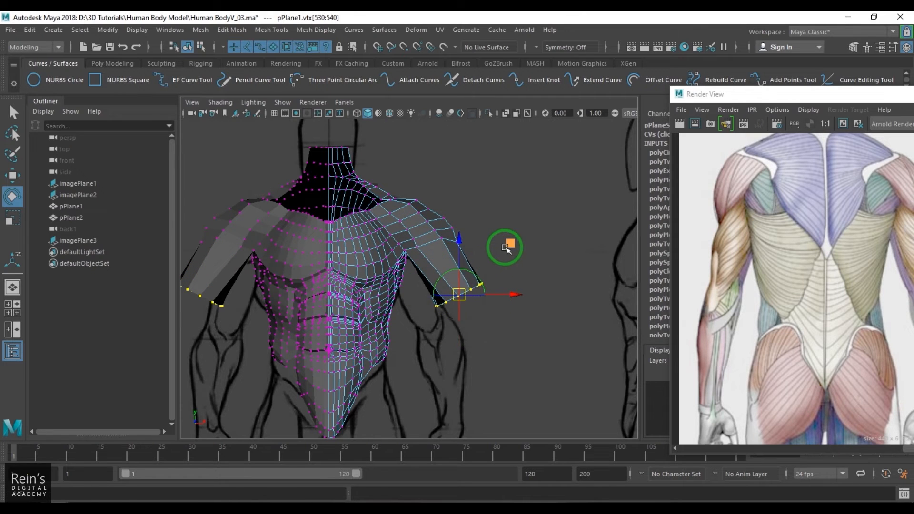
{"action": "left_click_drag", "start_coordinate": [506, 248], "coordinate": [441, 180]}
{"action": "right_click_drag", "start_coordinate": [441, 180], "coordinate": [513, 157]}
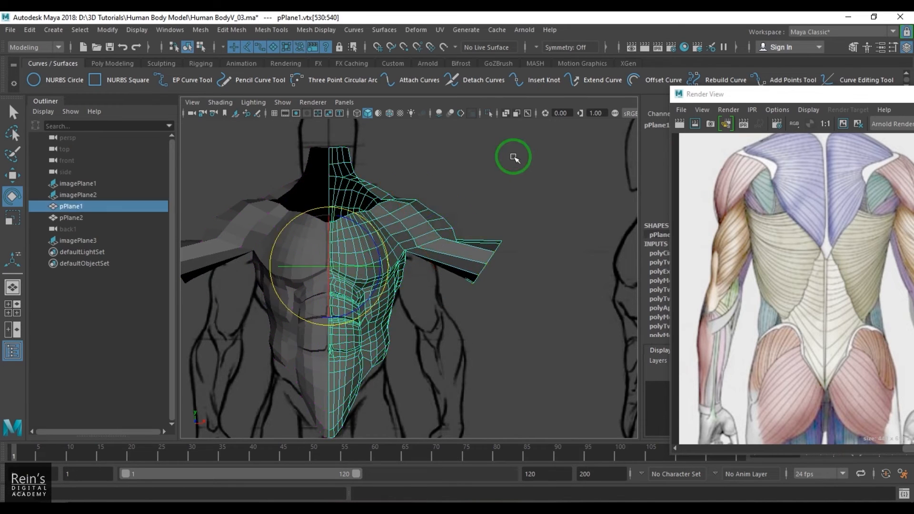
- Turn on the viewport's color management view transform
{"action": "left_click", "coordinate": [514, 157]}
{"action": "key", "text": "space"}
{"action": "left_click_drag", "start_coordinate": [449, 282], "coordinate": [480, 294]}
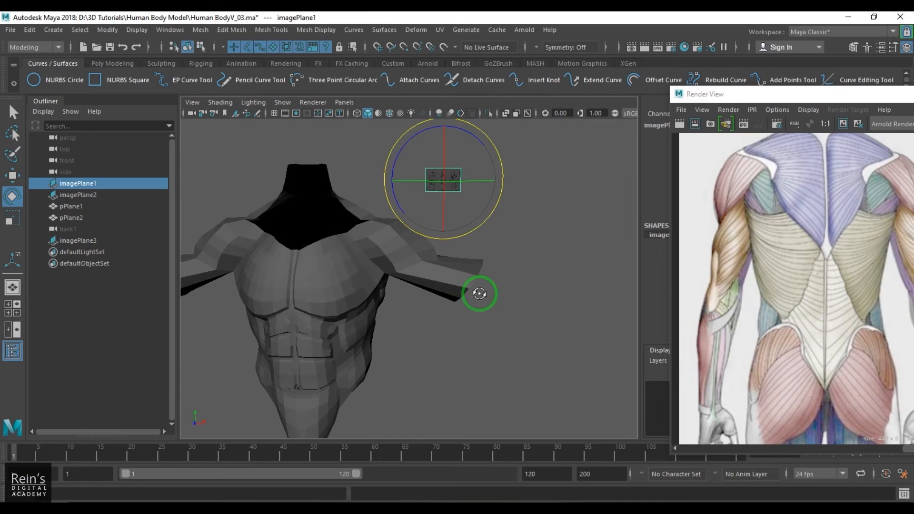
{"action": "left_click", "coordinate": [616, 114]}
{"action": "mouse_move", "coordinate": [495, 238]}
{"action": "left_mouse_down", "text": "alt"}
{"action": "mouse_move", "coordinate": [472, 243]}
{"action": "mouse_move", "coordinate": [481, 245]}
{"action": "left_mouse_up", "text": "alt"}
- Move the torso mesh's outer shoulder vertices in the front view to smooth the transition into the upper arm
{"action": "key", "text": "space"}
{"action": "left_click_drag", "start_coordinate": [437, 277], "coordinate": [491, 268]}
{"action": "key", "text": "space"}
{"action": "middle_click_drag", "start_coordinate": [491, 268], "coordinate": [495, 292], "text": "alt"}
{"action": "right_click_drag", "start_coordinate": [448, 302], "coordinate": [533, 286], "text": "alt"}
{"action": "left_click", "coordinate": [547, 278]}
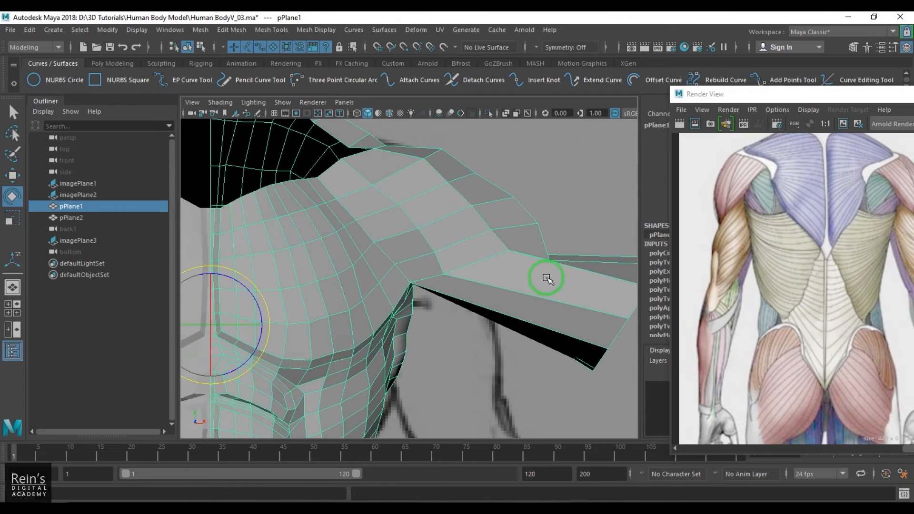
{"action": "middle_click_drag", "start_coordinate": [547, 279], "coordinate": [483, 300], "text": "alt"}
{"action": "right_click_drag", "start_coordinate": [482, 300], "coordinate": [447, 295]}
{"action": "key", "text": "w"}
{"action": "mouse_move", "coordinate": [477, 272]}
{"action": "left_mouse_down"}
{"action": "mouse_move", "coordinate": [489, 295]}
{"action": "mouse_move", "coordinate": [483, 257]}
{"action": "left_mouse_up"}
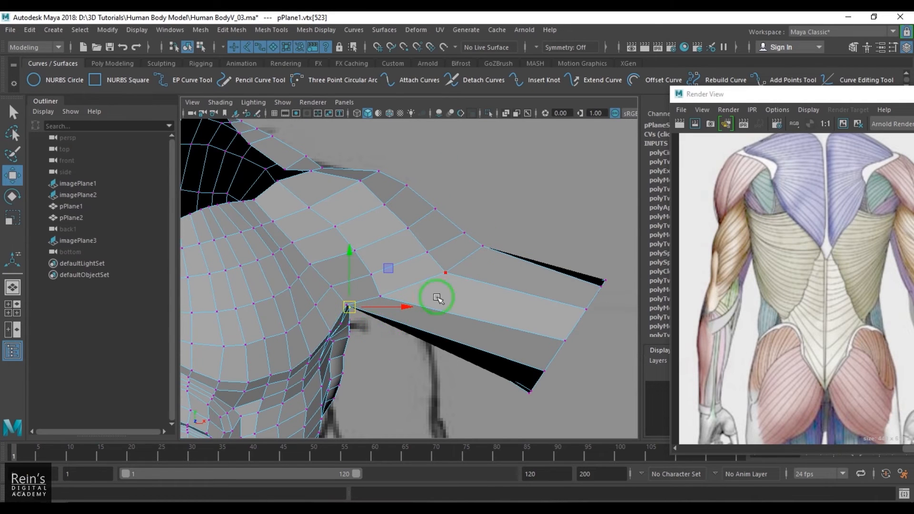
- Examine the torso with the raised upper arm from below and from the front in perspective
{"action": "key", "text": "space"}
{"action": "left_click_drag", "start_coordinate": [431, 317], "coordinate": [434, 293]}
{"action": "left_click_drag", "start_coordinate": [433, 293], "coordinate": [400, 262], "text": "alt"}
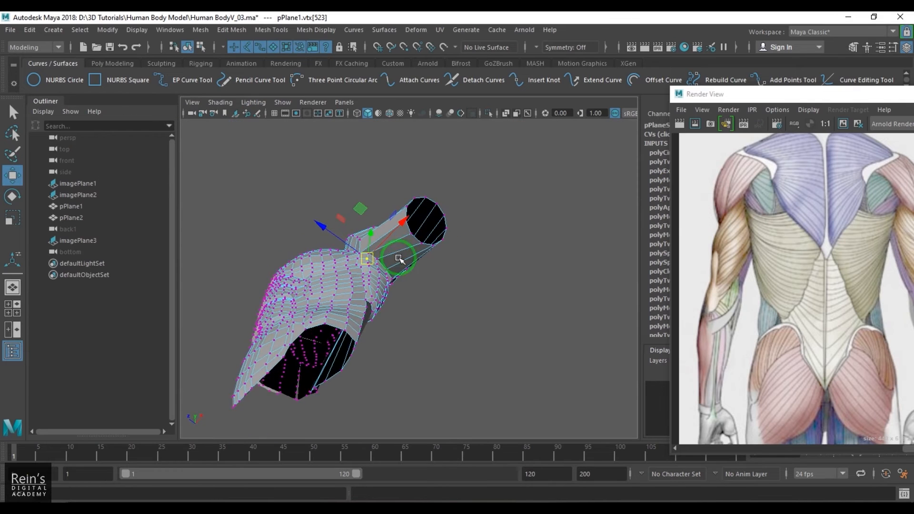
{"action": "right_click_drag", "start_coordinate": [400, 262], "coordinate": [406, 279], "text": "alt"}
{"action": "middle_click_drag", "start_coordinate": [406, 278], "coordinate": [482, 289], "text": "alt"}
{"action": "right_click_drag", "start_coordinate": [399, 305], "coordinate": [441, 269]}
{"action": "left_click", "coordinate": [542, 285]}
{"action": "right_click_drag", "start_coordinate": [541, 288], "coordinate": [479, 305], "text": "alt"}
{"action": "left_click_drag", "start_coordinate": [479, 304], "coordinate": [591, 331], "text": "alt"}
{"action": "key", "text": "space"}
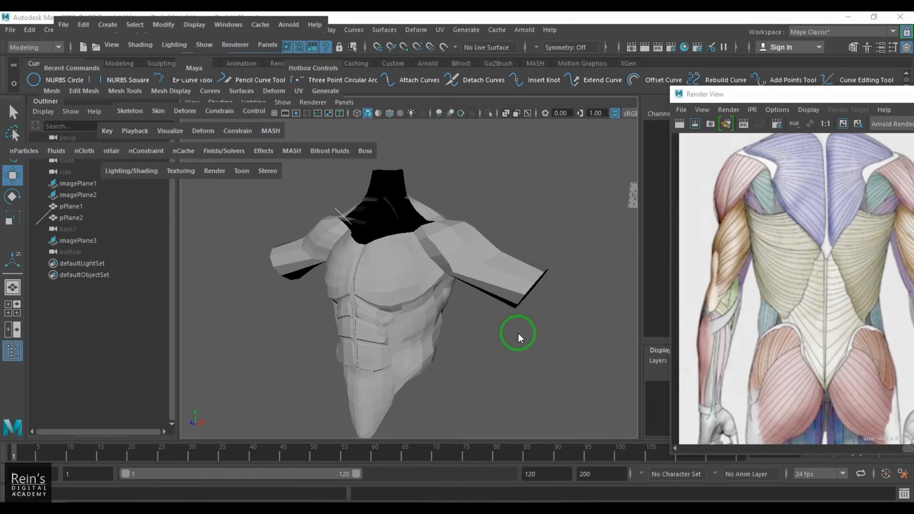
{"action": "left_click_drag", "start_coordinate": [520, 336], "coordinate": [522, 326]}
{"action": "key", "text": "space"}
{"action": "left_click_drag", "start_coordinate": [476, 306], "coordinate": [490, 314]}
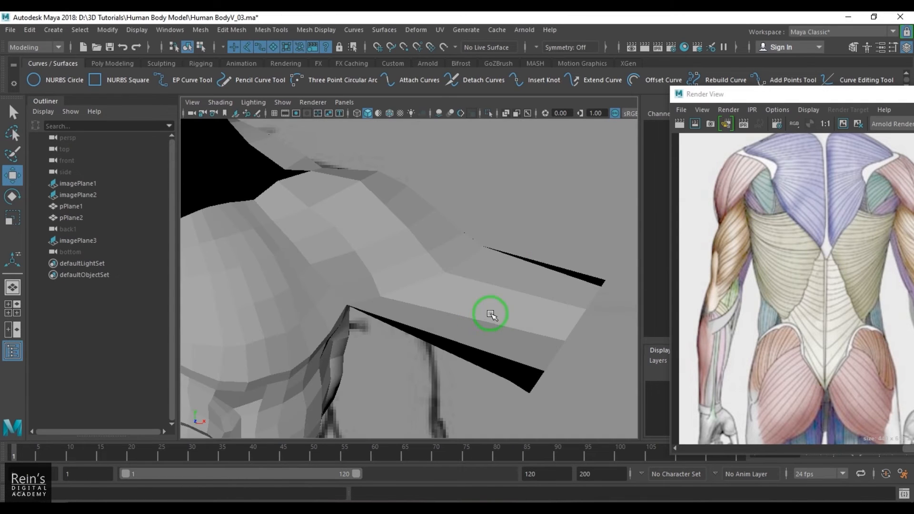
- Turn on soft selection and raise the outer shoulder vertex and the vertex above the armpit in the front view
{"action": "left_click", "coordinate": [459, 299]}
{"action": "key", "text": "F9"}
{"action": "left_click_drag", "start_coordinate": [474, 233], "coordinate": [496, 257]}
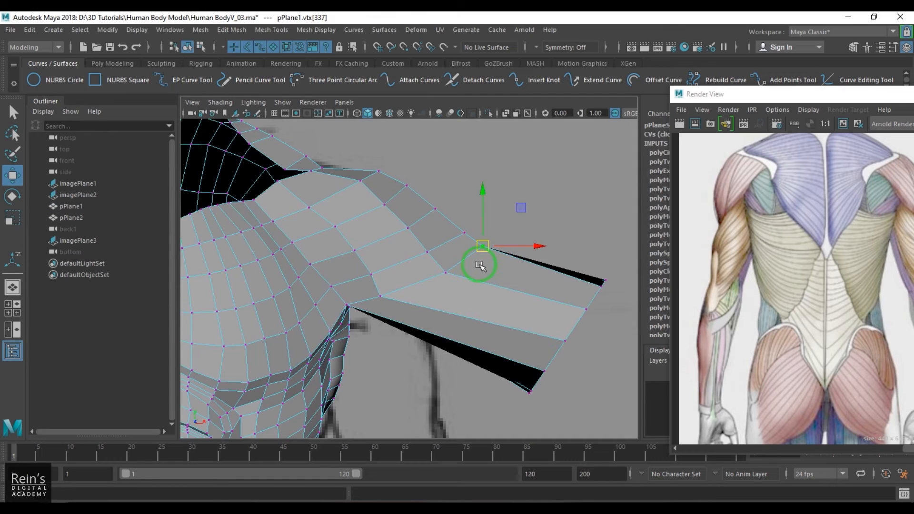
{"action": "key", "text": "b"}
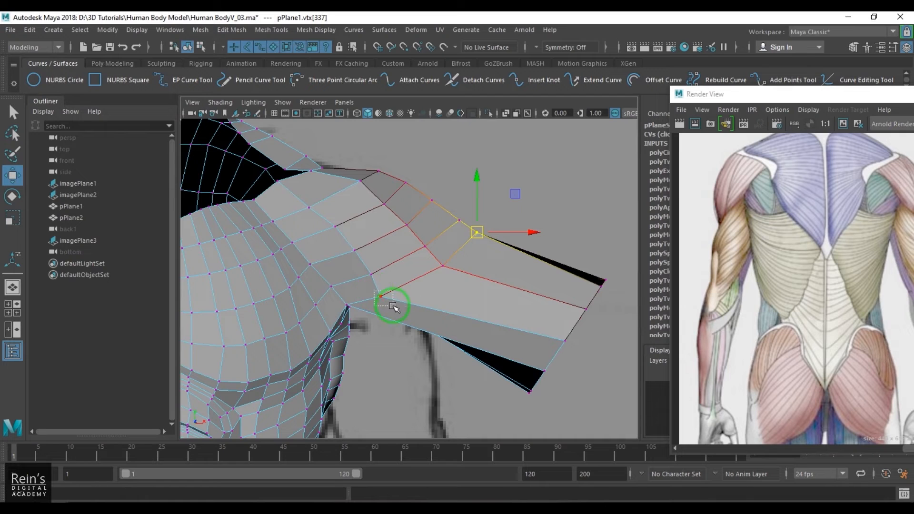
{"action": "left_click_drag", "start_coordinate": [394, 307], "coordinate": [393, 307]}
{"action": "middle_click_drag", "start_coordinate": [393, 306], "coordinate": [389, 280]}
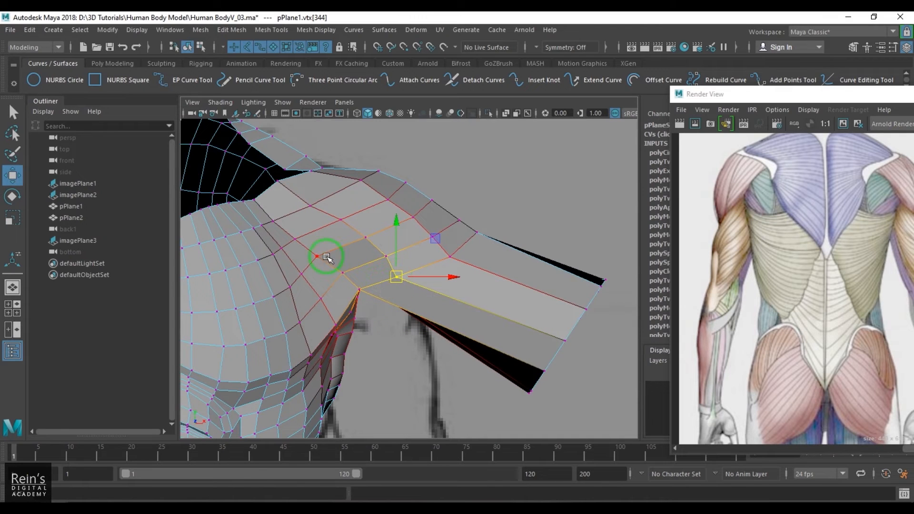
- Move the soft-selected vertex on the front of the shoulder slightly up and toward the arm in the front view
{"action": "left_click", "coordinate": [294, 237]}
{"action": "middle_click_drag", "start_coordinate": [294, 237], "coordinate": [300, 235]}
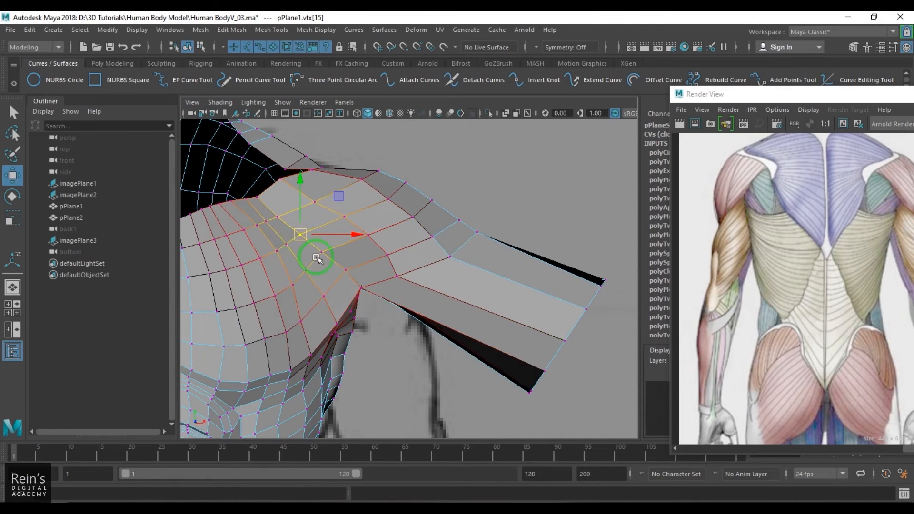
{"action": "key", "text": "space"}
{"action": "key", "text": "space"}
{"action": "left_click_drag", "start_coordinate": [437, 273], "coordinate": [238, 270], "text": "alt"}
{"action": "right_click_drag", "start_coordinate": [238, 269], "coordinate": [367, 274], "text": "alt"}
{"action": "left_click_drag", "start_coordinate": [368, 273], "coordinate": [357, 267], "text": "alt"}
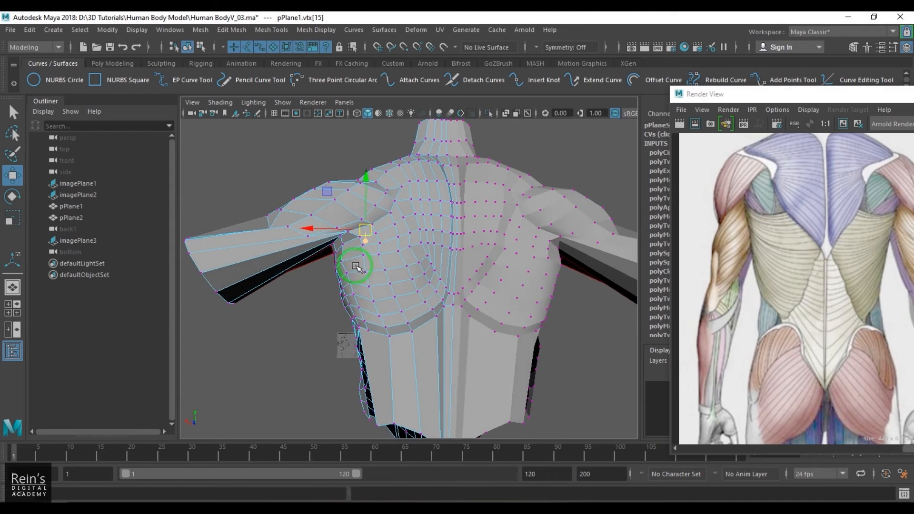
{"action": "middle_click_drag", "start_coordinate": [409, 242], "coordinate": [443, 276], "text": "alt"}
- Try a Sculpt Tool stroke across the back of the shoulder on the torso mesh and undo it
{"action": "key", "text": "F8"}
{"action": "right_click_drag", "start_coordinate": [443, 276], "coordinate": [435, 298], "text": "alt"}
{"action": "left_click_drag", "start_coordinate": [435, 298], "coordinate": [453, 239], "text": "alt"}
{"action": "right_click_drag", "start_coordinate": [453, 233], "coordinate": [452, 244], "text": "shift"}
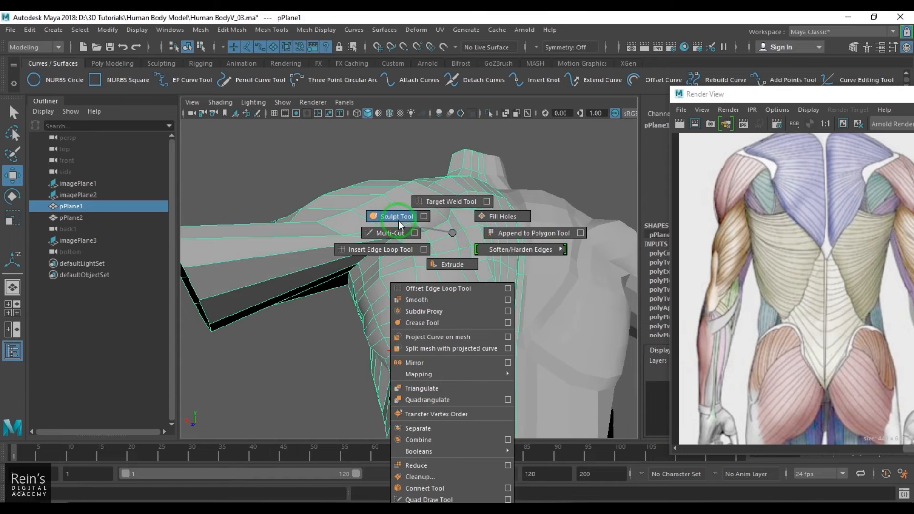
{"action": "right_click_drag", "start_coordinate": [394, 220], "coordinate": [393, 218], "text": "shift"}
{"action": "left_click_drag", "start_coordinate": [394, 230], "coordinate": [359, 220]}
{"action": "key", "text": "ctrl+z"}
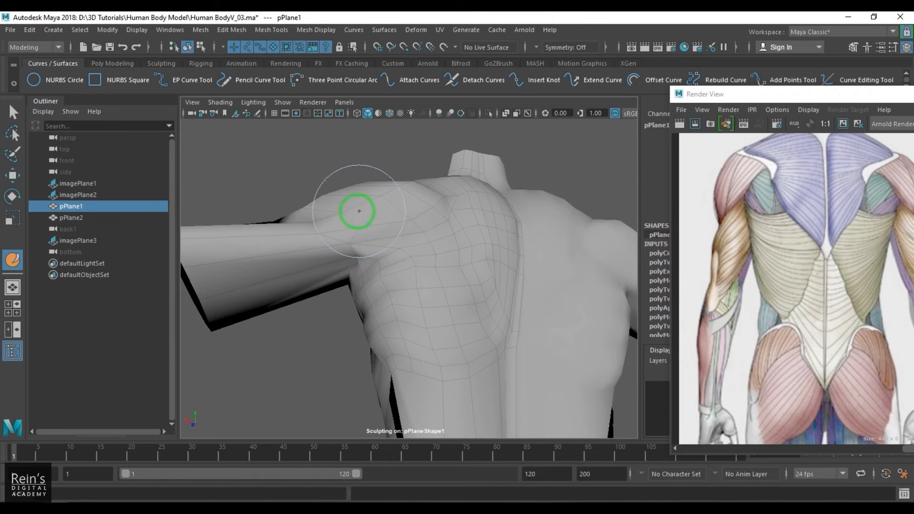
{"action": "left_click_drag", "start_coordinate": [418, 241], "coordinate": [313, 260], "text": "alt"}
{"action": "key", "text": "w"}
- Insert two edge loops around the upper arm of the torso mesh with Multi-Cut
{"action": "right_click", "coordinate": [323, 260], "text": "shift"}
{"action": "right_click_drag", "start_coordinate": [252, 237], "coordinate": [259, 237], "text": "shift"}
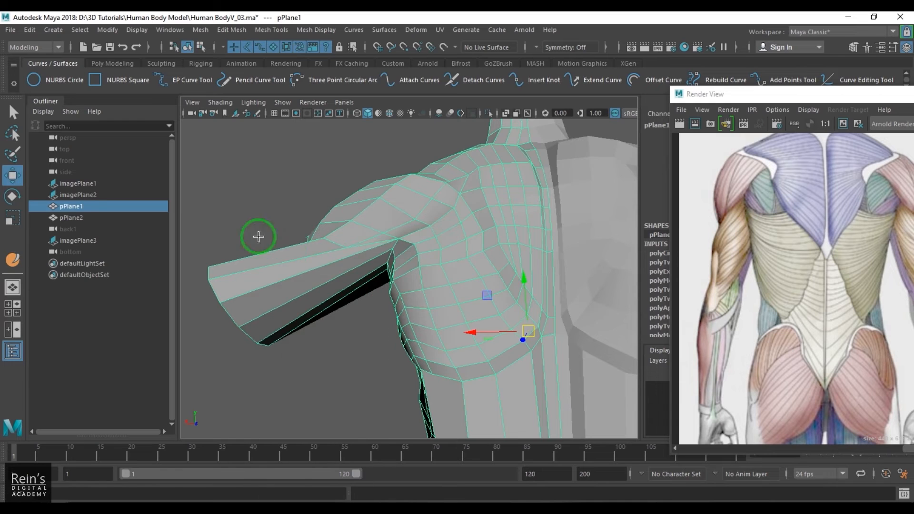
{"action": "left_click", "coordinate": [338, 260], "text": "ctrl"}
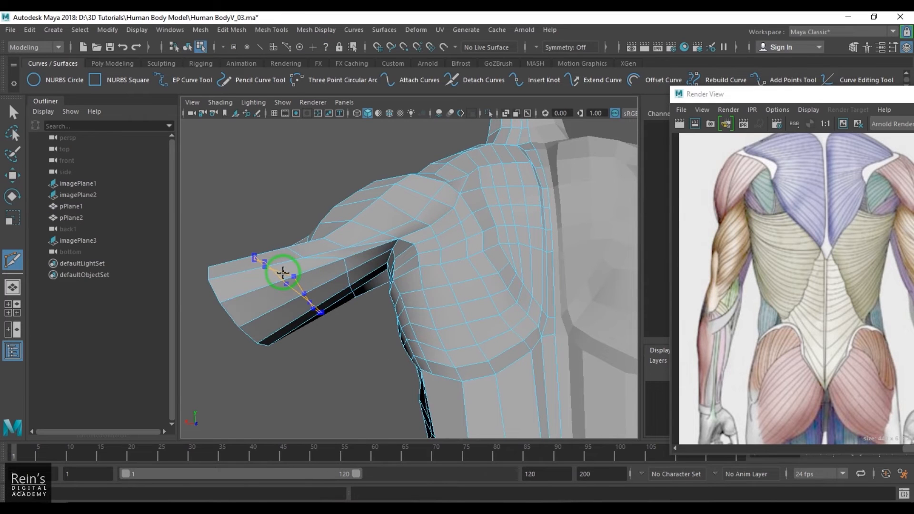
{"action": "left_click", "coordinate": [284, 273], "text": "ctrl"}
{"action": "key", "text": "w"}
- Sculpt the back of the shoulder and the upper arm into a smoother, rounder form
{"action": "mouse_move", "coordinate": [369, 234]}
{"action": "right_mouse_down"}
{"action": "mouse_move", "coordinate": [439, 204]}
{"action": "mouse_move", "coordinate": [434, 228]}
{"action": "mouse_move", "coordinate": [384, 210]}
{"action": "right_mouse_up"}
{"action": "left_click_drag", "start_coordinate": [410, 271], "coordinate": [386, 242]}
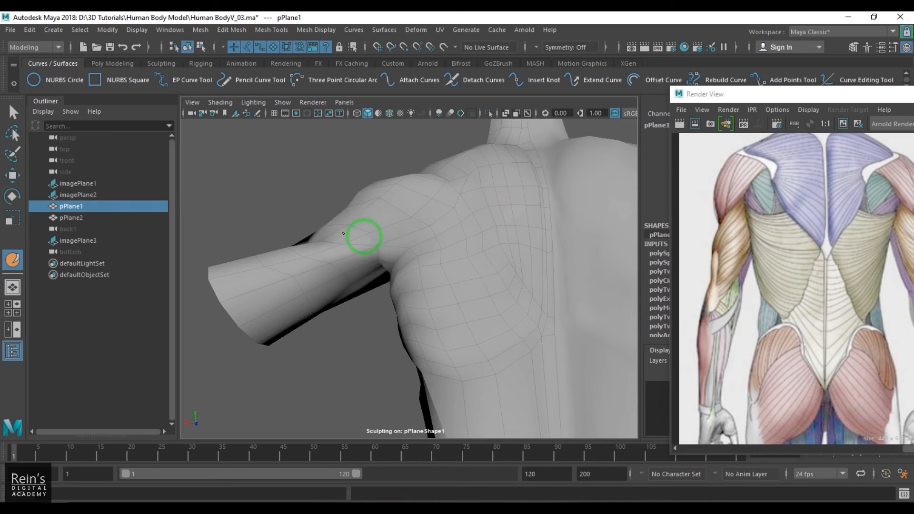
{"action": "left_click_drag", "start_coordinate": [425, 266], "coordinate": [393, 272], "text": "alt"}
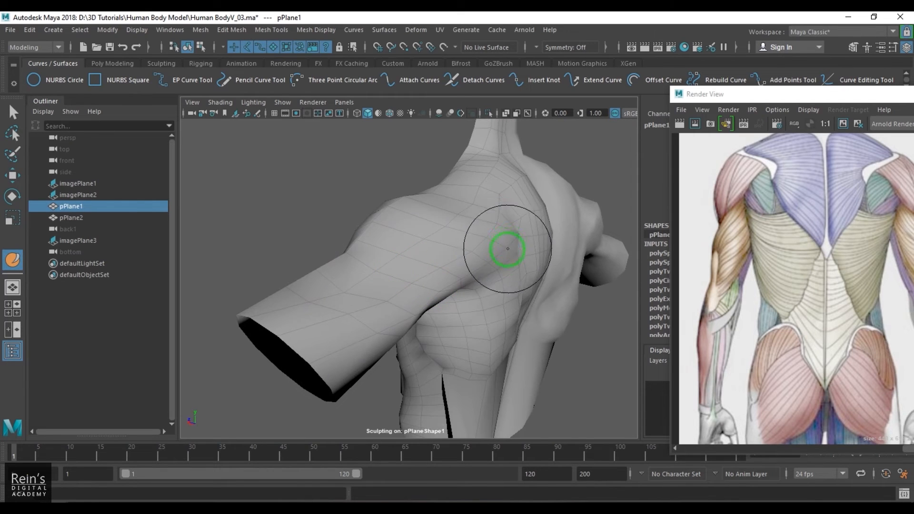
{"action": "left_click_drag", "start_coordinate": [509, 249], "coordinate": [418, 259], "text": "alt"}
{"action": "mouse_move", "coordinate": [401, 207]}
{"action": "left_mouse_down", "text": "alt"}
{"action": "mouse_move", "coordinate": [409, 254]}
{"action": "mouse_move", "coordinate": [429, 225]}
{"action": "left_mouse_up", "text": "alt"}
{"action": "left_click_drag", "start_coordinate": [451, 262], "coordinate": [510, 256], "text": "alt"}
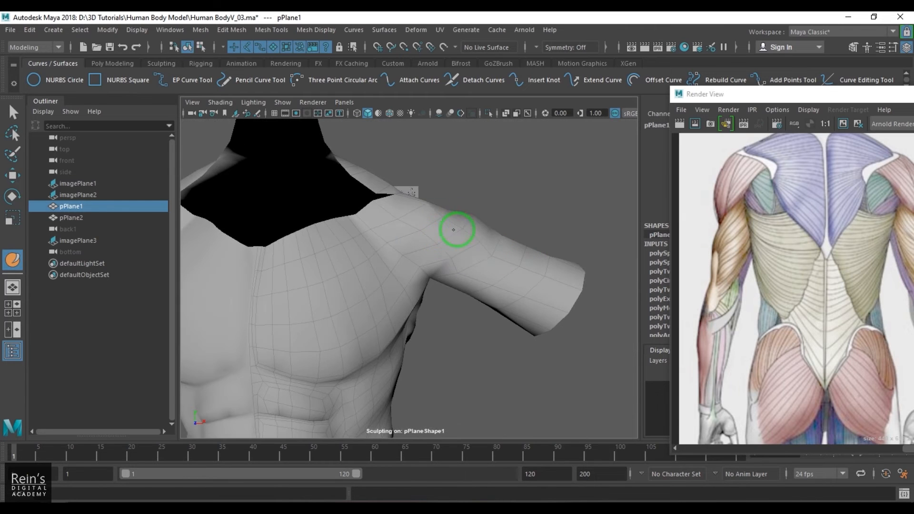
- Reshape the top outline of the shoulder and upper arm with the Grab Tool in the front view
{"action": "key", "text": "space"}
{"action": "left_click_drag", "start_coordinate": [431, 252], "coordinate": [431, 267]}
{"action": "middle_click_drag", "start_coordinate": [449, 262], "coordinate": [482, 286], "text": "alt"}
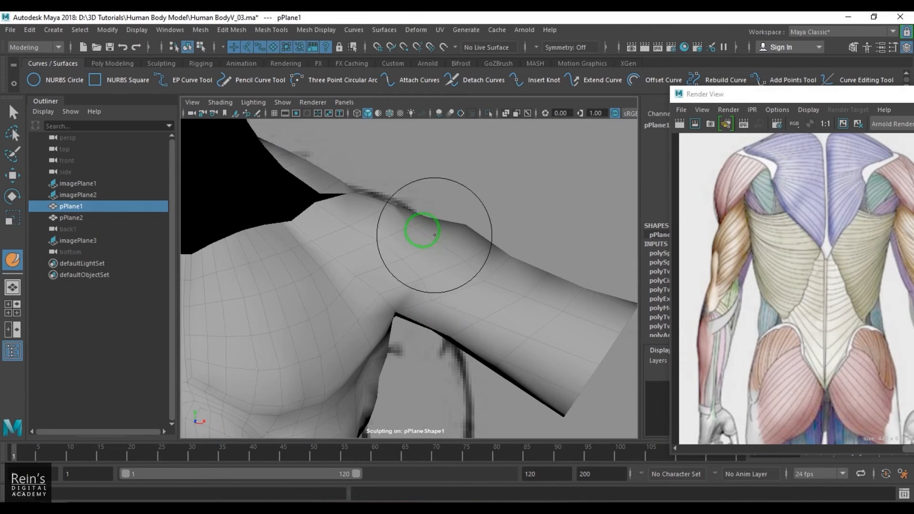
{"action": "left_click_drag", "start_coordinate": [467, 223], "coordinate": [461, 227]}
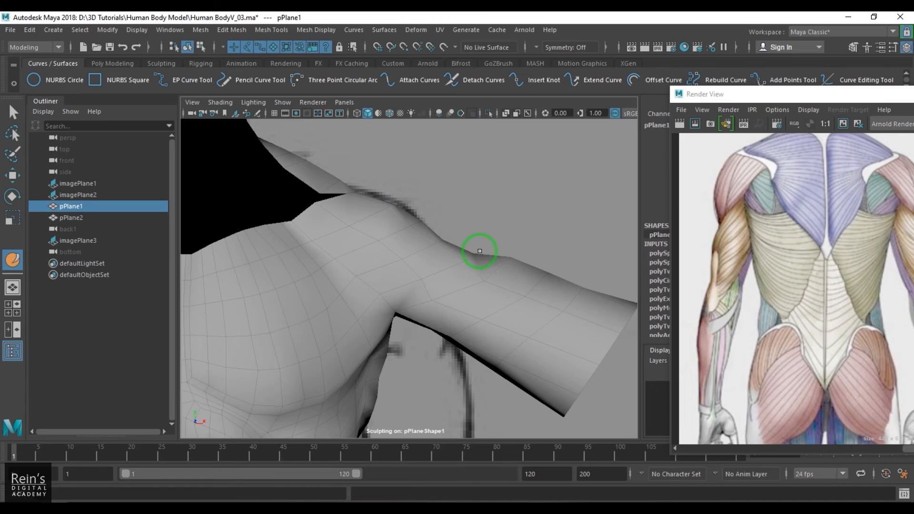
{"action": "key", "text": "ctrl+z"}
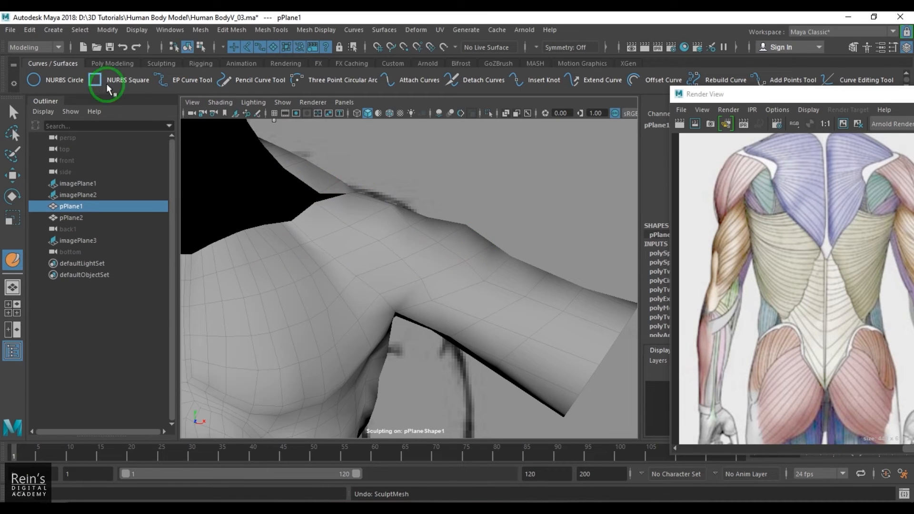
{"action": "left_click", "coordinate": [163, 64]}
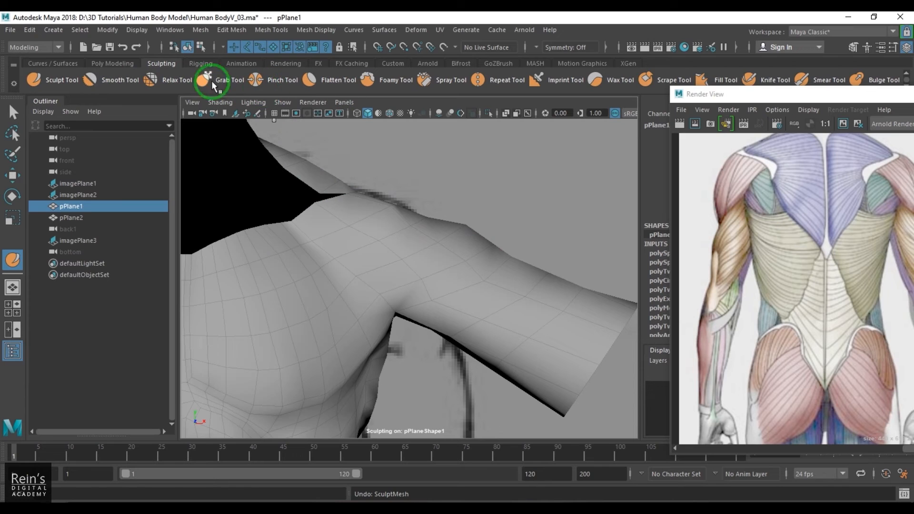
{"action": "key", "text": "ctrl+4"}
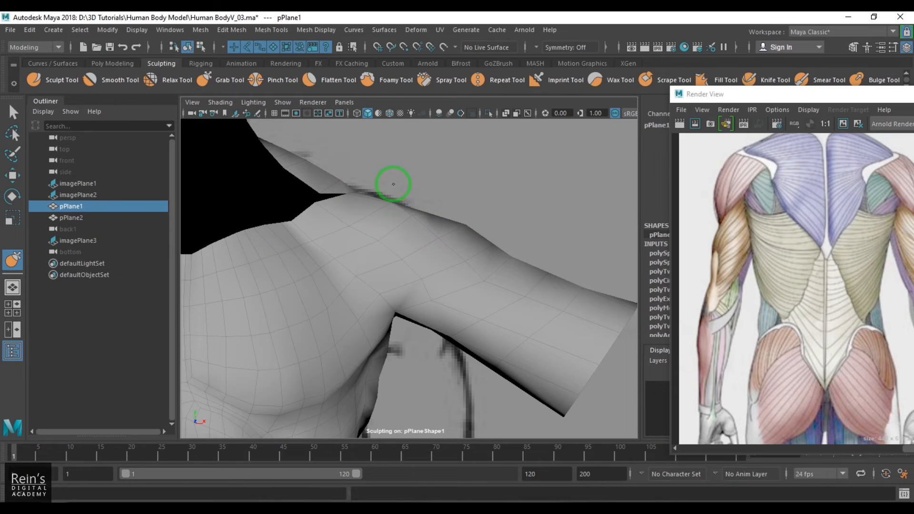
{"action": "key", "text": "b"}
{"action": "left_click_drag", "start_coordinate": [390, 233], "coordinate": [414, 232]}
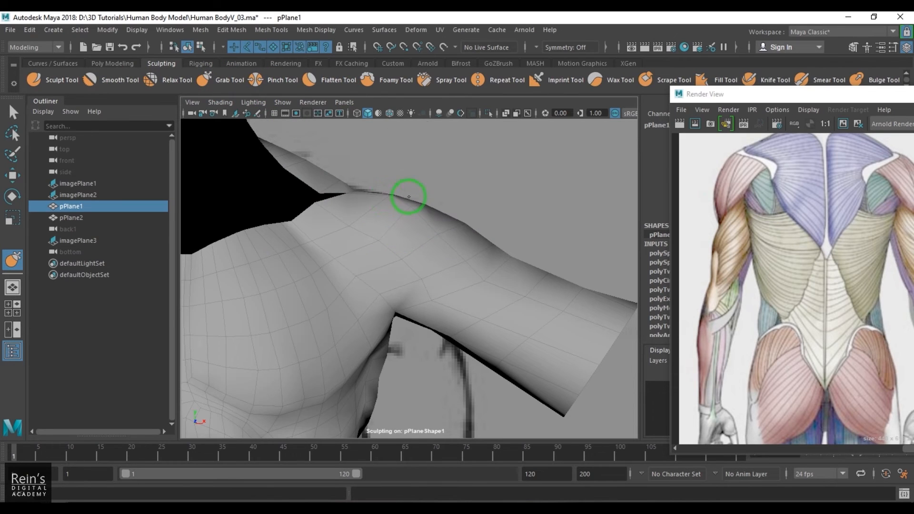
{"action": "left_click_drag", "start_coordinate": [375, 196], "coordinate": [380, 195]}
{"action": "left_click_drag", "start_coordinate": [472, 245], "coordinate": [476, 241]}
- Pull the outer chest and the side of the torso below the armpit into shape with the Grab Tool
{"action": "mouse_move", "coordinate": [403, 316]}
{"action": "left_mouse_down"}
{"action": "mouse_move", "coordinate": [415, 309]}
{"action": "mouse_move", "coordinate": [352, 372]}
{"action": "left_mouse_up"}
{"action": "middle_click_drag", "start_coordinate": [375, 388], "coordinate": [451, 273], "text": "alt"}
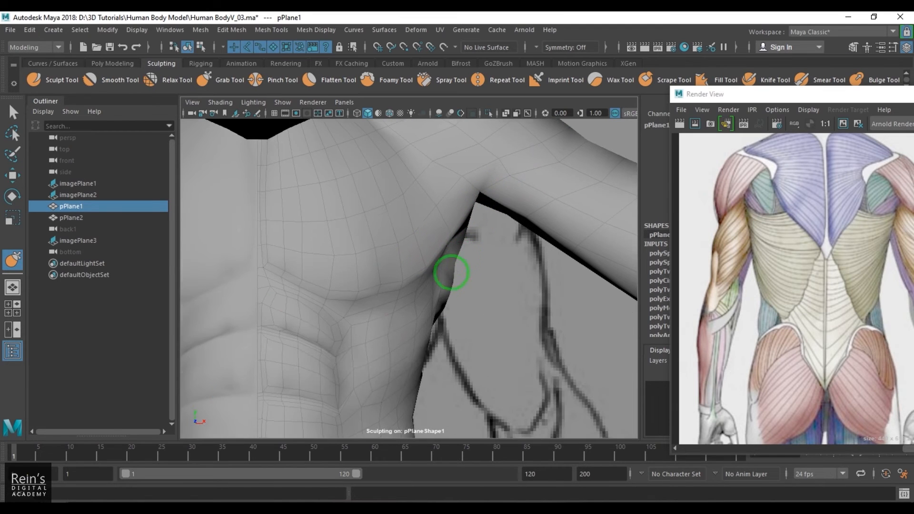
{"action": "left_click_drag", "start_coordinate": [381, 283], "coordinate": [387, 290]}
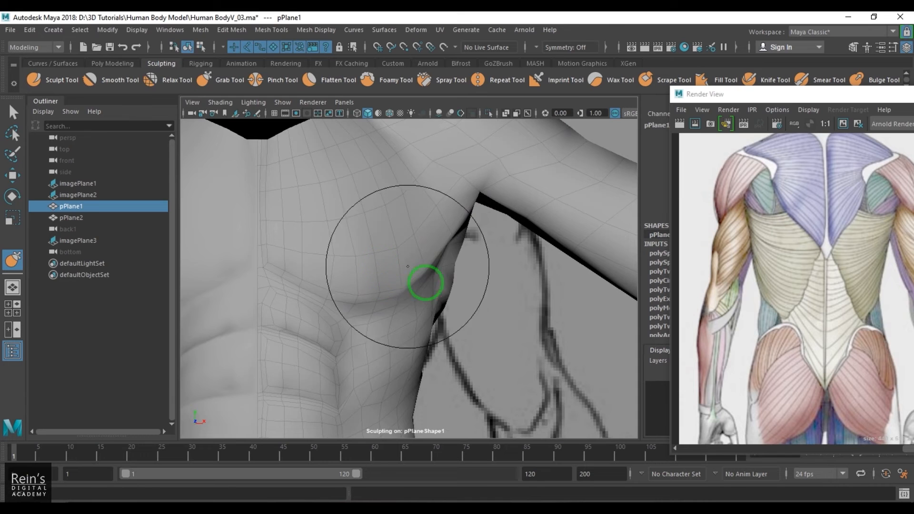
{"action": "scroll", "coordinate": [422, 276], "scroll_direction": "down", "scroll_amount": 5}
{"action": "mouse_move", "coordinate": [460, 285]}
{"action": "left_mouse_down", "text": "alt"}
{"action": "mouse_move", "coordinate": [337, 282]}
{"action": "mouse_move", "coordinate": [441, 292]}
{"action": "mouse_move", "coordinate": [534, 335]}
{"action": "left_mouse_up", "text": "alt"}
{"action": "mouse_move", "coordinate": [428, 282]}
{"action": "left_mouse_down"}
{"action": "mouse_move", "coordinate": [421, 280]}
{"action": "mouse_move", "coordinate": [481, 322]}
{"action": "mouse_move", "coordinate": [437, 317]}
{"action": "mouse_move", "coordinate": [530, 370]}
{"action": "mouse_move", "coordinate": [488, 294]}
{"action": "left_mouse_up"}
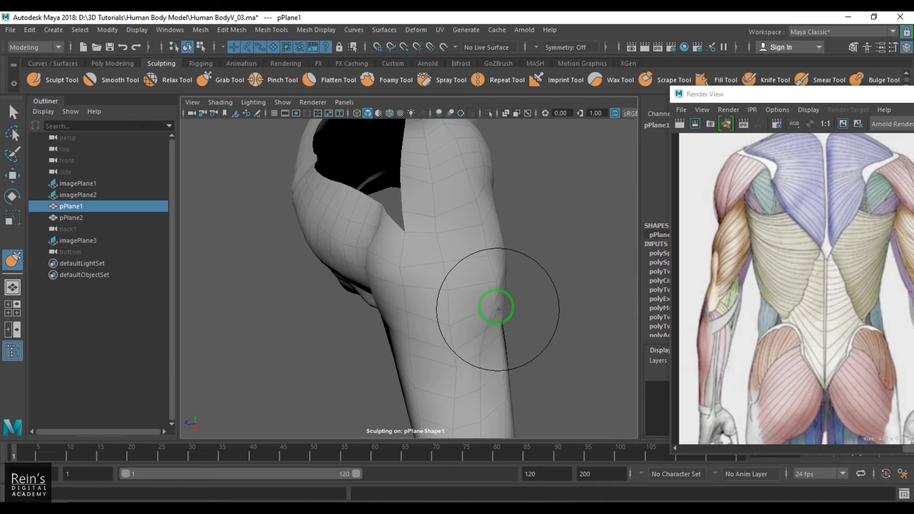
- Leave sculpting, return the torso to unsmoothed display, deselect it and turn on wireframe on shaded
{"action": "left_click_drag", "start_coordinate": [502, 298], "coordinate": [483, 253], "text": "alt"}
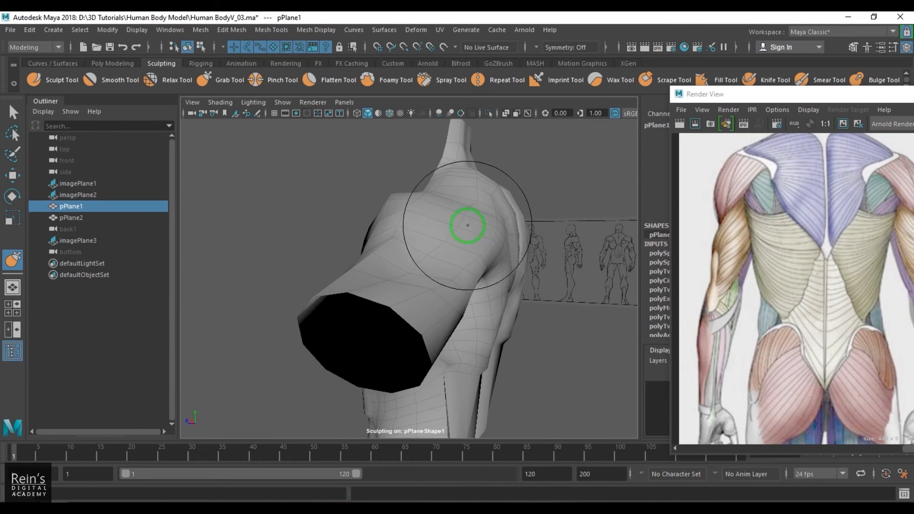
{"action": "left_click_drag", "start_coordinate": [452, 213], "coordinate": [447, 239], "text": "alt"}
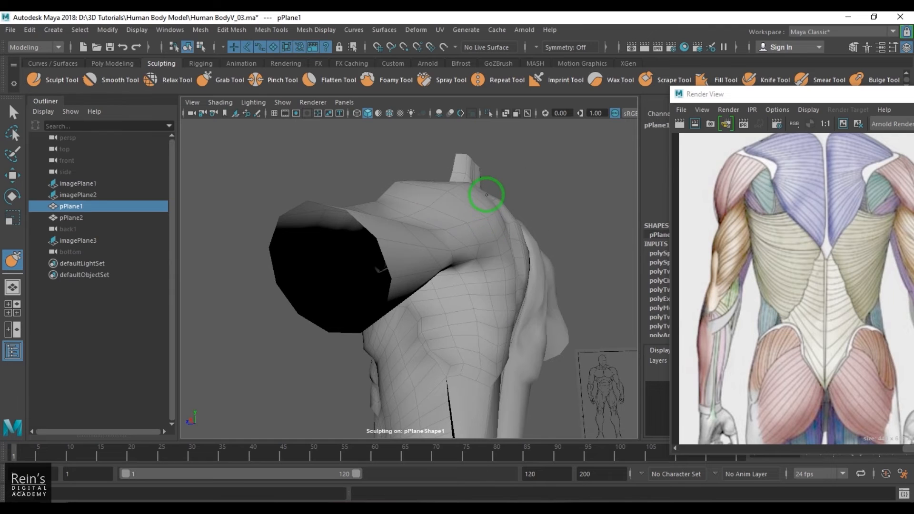
{"action": "left_click_drag", "start_coordinate": [486, 195], "coordinate": [502, 244], "text": "alt"}
{"action": "left_click_drag", "start_coordinate": [509, 207], "coordinate": [351, 286], "text": "alt"}
{"action": "key", "text": "w"}
{"action": "key", "text": "1"}
{"action": "left_click", "coordinate": [342, 343]}
{"action": "scroll", "coordinate": [343, 342], "scroll_direction": "down", "scroll_amount": 4}
{"action": "left_click_drag", "start_coordinate": [344, 342], "coordinate": [352, 326], "text": "alt"}
{"action": "left_click", "coordinate": [390, 113]}
- Examine the edge flow of the back, shoulders and upper arms from behind with the wireframe shown
{"action": "mouse_move", "coordinate": [381, 158]}
{"action": "left_mouse_down", "text": "alt"}
{"action": "mouse_move", "coordinate": [373, 231]}
{"action": "mouse_move", "coordinate": [578, 218]}
{"action": "mouse_move", "coordinate": [486, 213]}
{"action": "left_mouse_up", "text": "alt"}
{"action": "left_click_drag", "start_coordinate": [388, 226], "coordinate": [429, 219], "text": "alt"}
{"action": "left_click_drag", "start_coordinate": [564, 233], "coordinate": [423, 204], "text": "alt"}
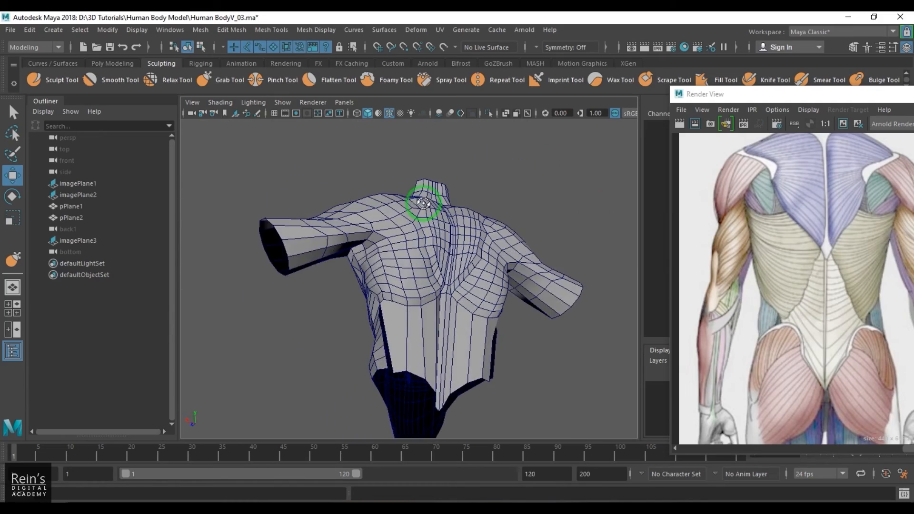
{"action": "mouse_move", "coordinate": [370, 254]}
{"action": "left_mouse_down", "text": "alt"}
{"action": "mouse_move", "coordinate": [321, 230]}
{"action": "mouse_move", "coordinate": [435, 265]}
{"action": "mouse_move", "coordinate": [555, 249]}
{"action": "mouse_move", "coordinate": [636, 275]}
{"action": "mouse_move", "coordinate": [445, 276]}
{"action": "mouse_move", "coordinate": [388, 266]}
{"action": "mouse_move", "coordinate": [453, 265]}
{"action": "mouse_move", "coordinate": [425, 281]}
{"action": "mouse_move", "coordinate": [381, 265]}
{"action": "left_mouse_up", "text": "alt"}
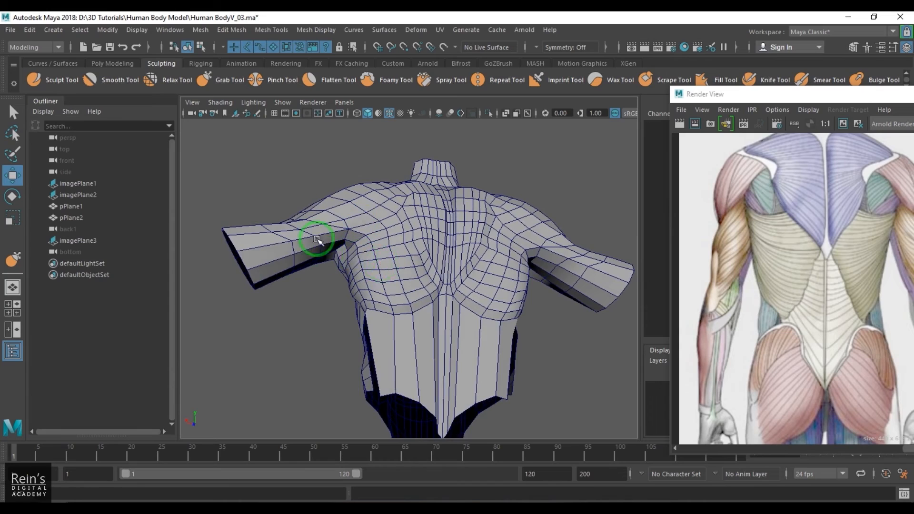
{"action": "left_click_drag", "start_coordinate": [317, 239], "coordinate": [373, 345], "text": "alt"}
{"action": "right_click_drag", "start_coordinate": [374, 345], "coordinate": [392, 373], "text": "alt"}
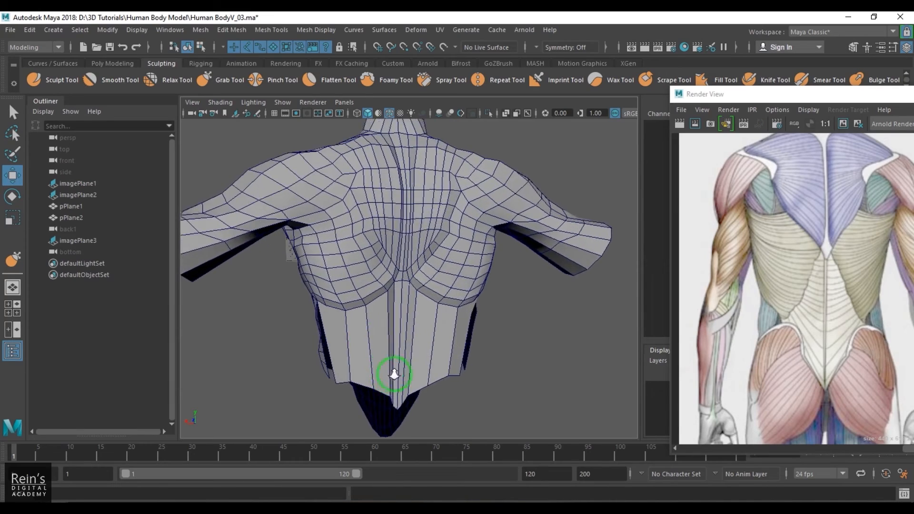
{"action": "middle_click_drag", "start_coordinate": [392, 374], "coordinate": [437, 324], "text": "alt"}
{"action": "left_click_drag", "start_coordinate": [437, 323], "coordinate": [417, 310], "text": "alt"}
- Cut three horizontal rows of edges across the inner lower-back faces with Multi-Cut
{"action": "left_click", "coordinate": [399, 286]}
{"action": "right_click_drag", "start_coordinate": [405, 234], "coordinate": [355, 236], "text": "shift"}
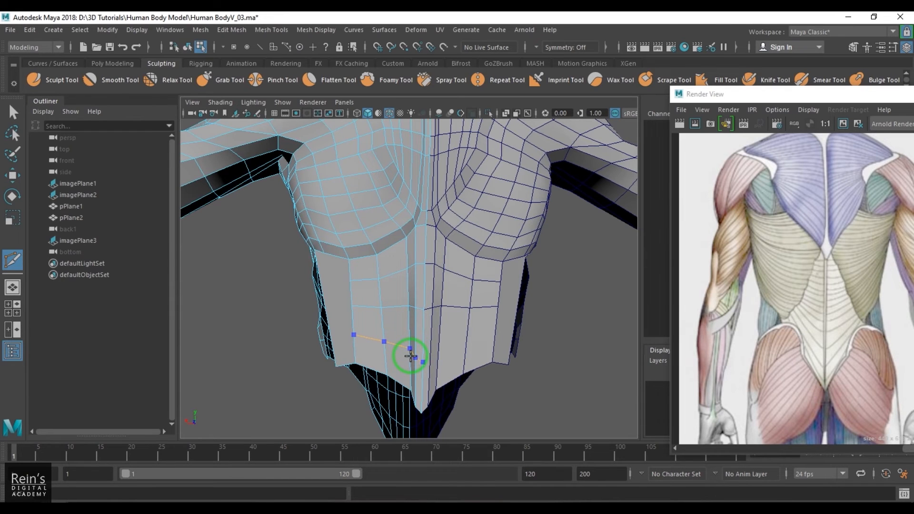
{"action": "left_click_drag", "start_coordinate": [411, 346], "coordinate": [422, 327], "text": "alt"}
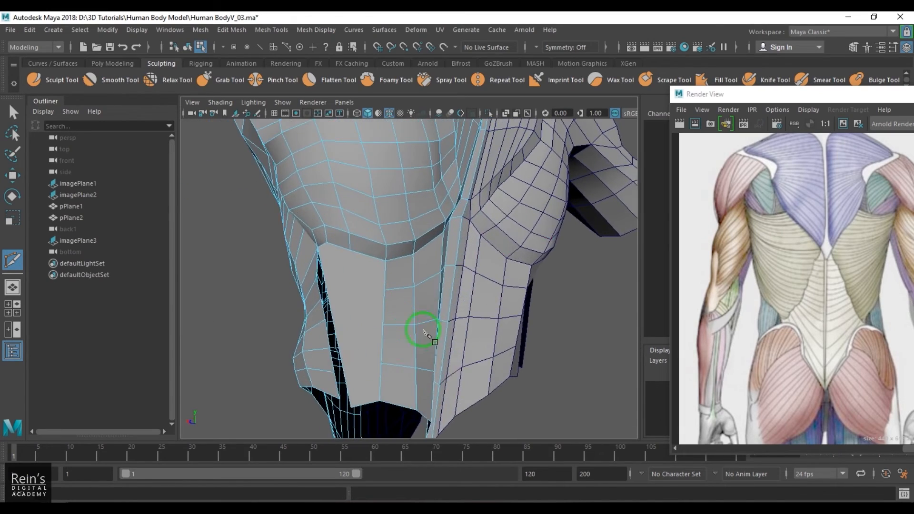
{"action": "key", "text": "w"}
- Place a Multi-Cut point on the open border edge beside the lower abdomen and select that border vertex
{"action": "left_click", "coordinate": [348, 324]}
{"action": "key", "text": "F8"}
{"action": "left_click_drag", "start_coordinate": [348, 324], "coordinate": [404, 306], "text": "alt"}
{"action": "right_click_drag", "start_coordinate": [411, 233], "coordinate": [351, 231], "text": "shift"}
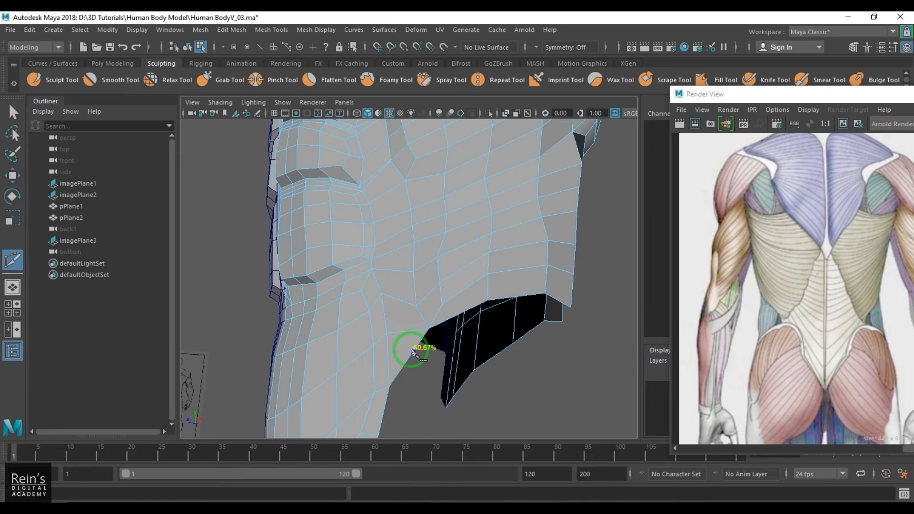
{"action": "key", "text": "w"}
{"action": "right_click_drag", "start_coordinate": [402, 351], "coordinate": [333, 348]}
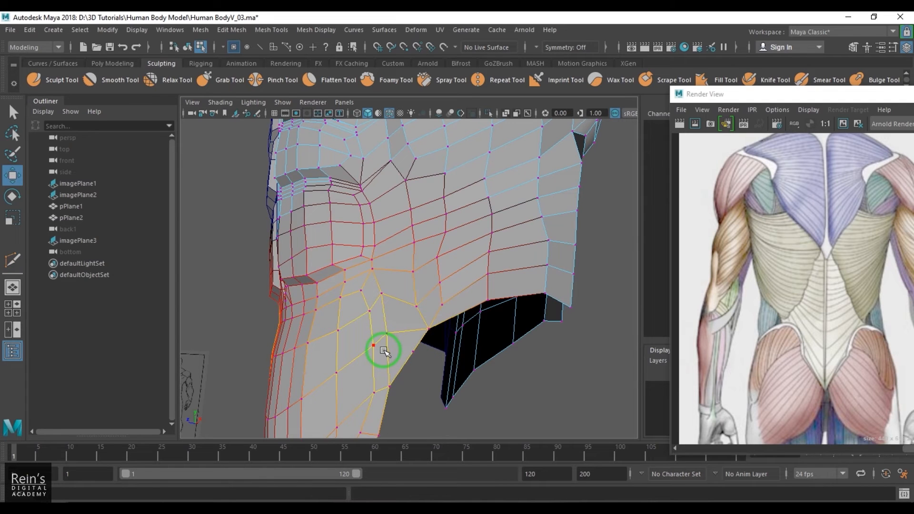
{"action": "left_click_drag", "start_coordinate": [398, 357], "coordinate": [414, 351], "text": "alt"}
{"action": "left_click", "coordinate": [442, 377]}
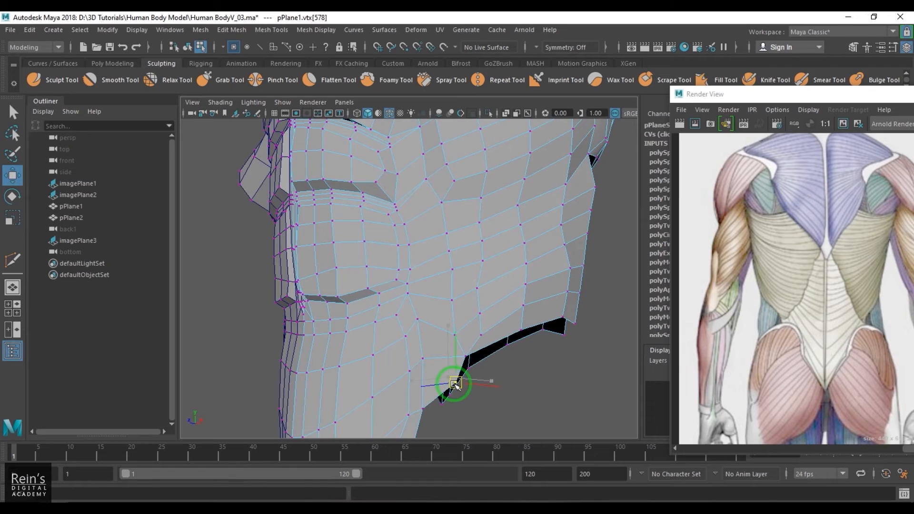
- Reactivate Multi-Cut on the torso mesh for the lower back and turn off the viewport's color management view transform
{"action": "key", "text": "F8"}
{"action": "left_click_drag", "start_coordinate": [565, 386], "coordinate": [446, 297], "text": "alt"}
{"action": "left_click", "coordinate": [447, 297]}
{"action": "right_click_drag", "start_coordinate": [459, 238], "coordinate": [395, 232], "text": "shift"}
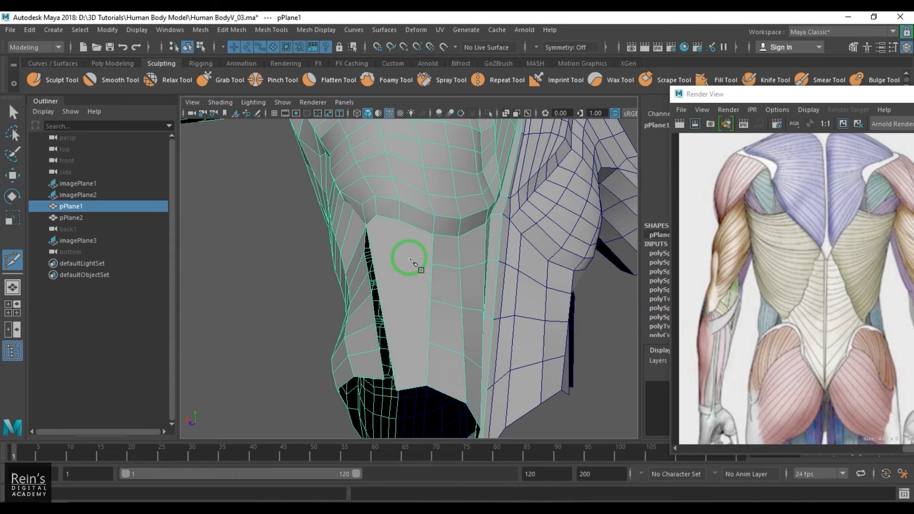
{"action": "mouse_move", "coordinate": [409, 261]}
{"action": "left_mouse_down", "text": "alt"}
{"action": "mouse_move", "coordinate": [470, 280]}
{"action": "mouse_move", "coordinate": [410, 274]}
{"action": "left_mouse_up", "text": "alt"}
{"action": "key", "text": "F8"}
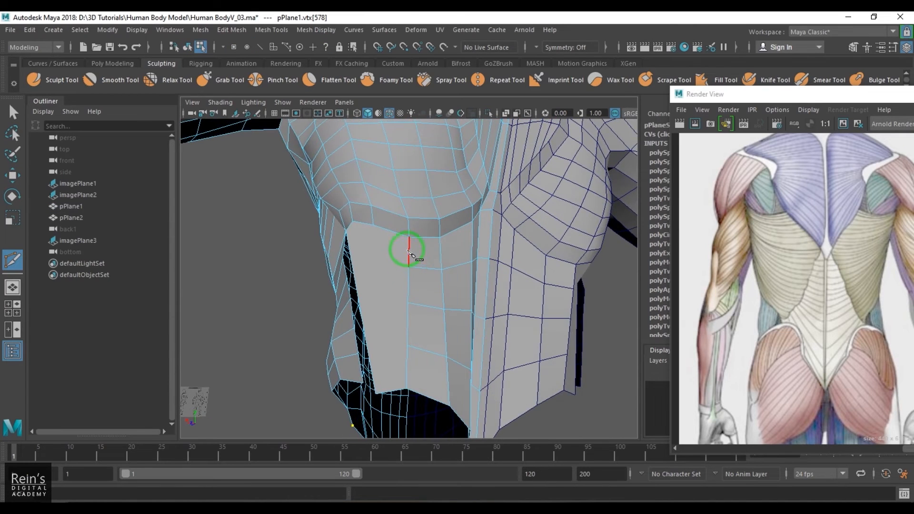
{"action": "left_click_drag", "start_coordinate": [420, 307], "coordinate": [441, 294], "text": "alt"}
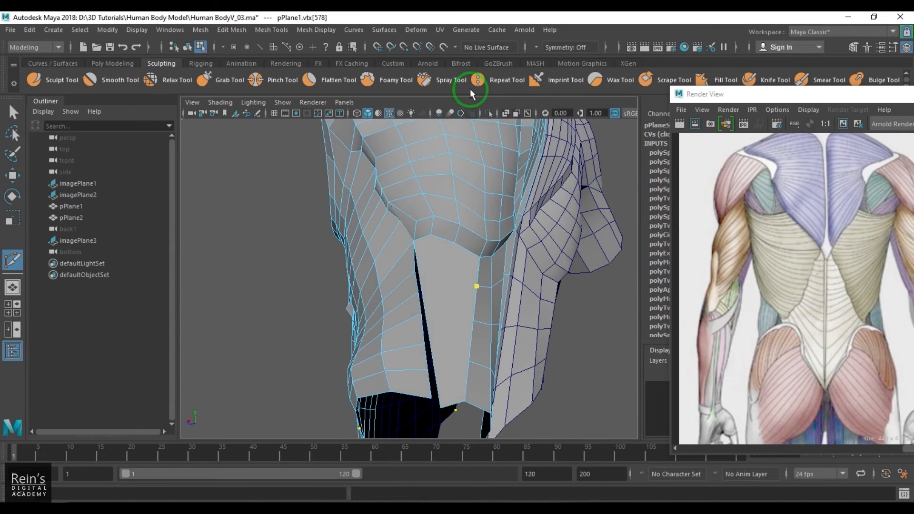
{"action": "left_click", "coordinate": [615, 113]}
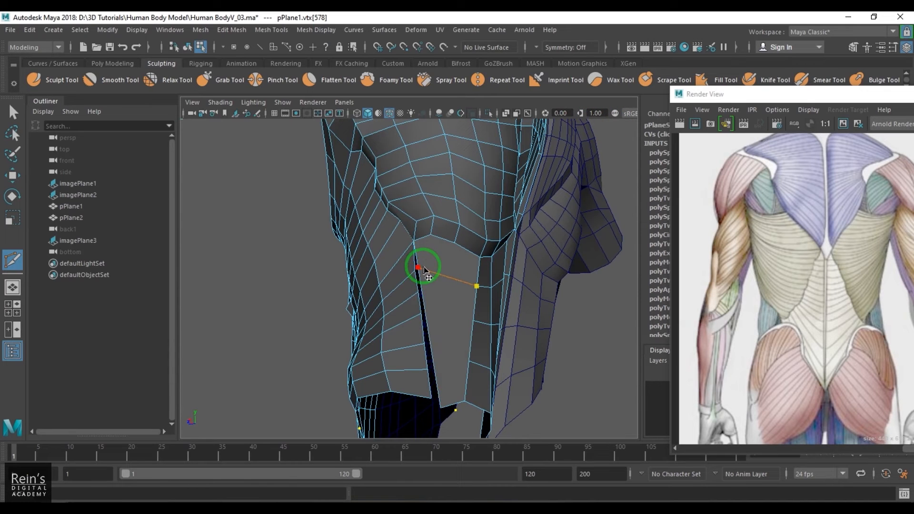
- Undo the unfinished cut point and cut an edge from the upper lower-back row across to the open side border
{"action": "right_click", "coordinate": [484, 318]}
{"action": "left_click_drag", "start_coordinate": [484, 318], "coordinate": [472, 320], "text": "alt"}
{"action": "key", "text": "ctrl+z"}
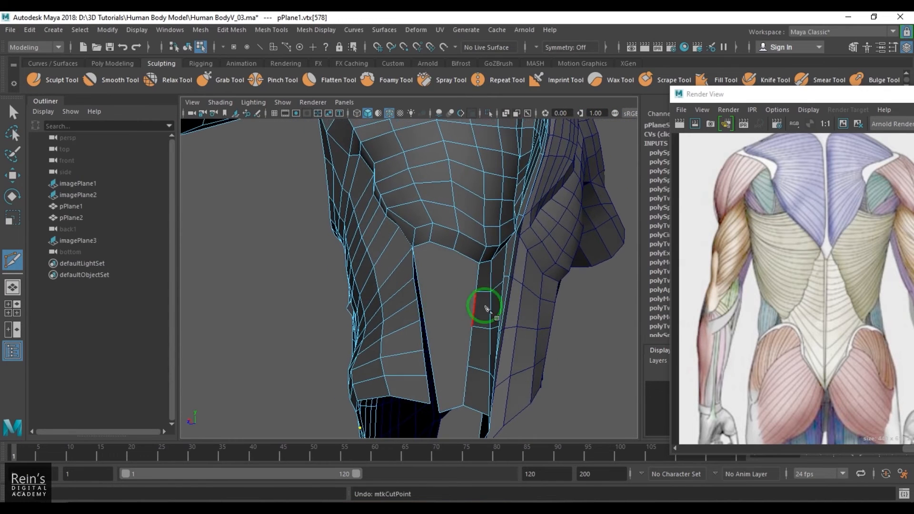
{"action": "left_click", "coordinate": [421, 298]}
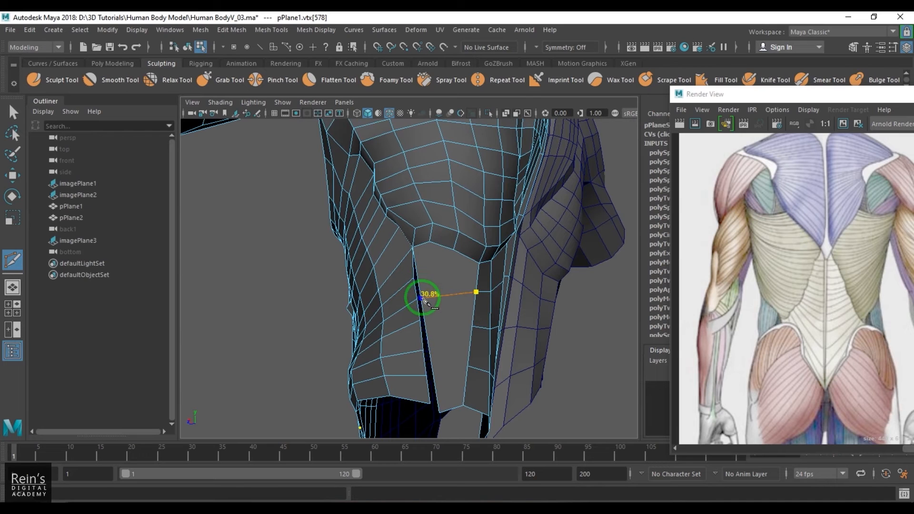
{"action": "right_click", "coordinate": [479, 282]}
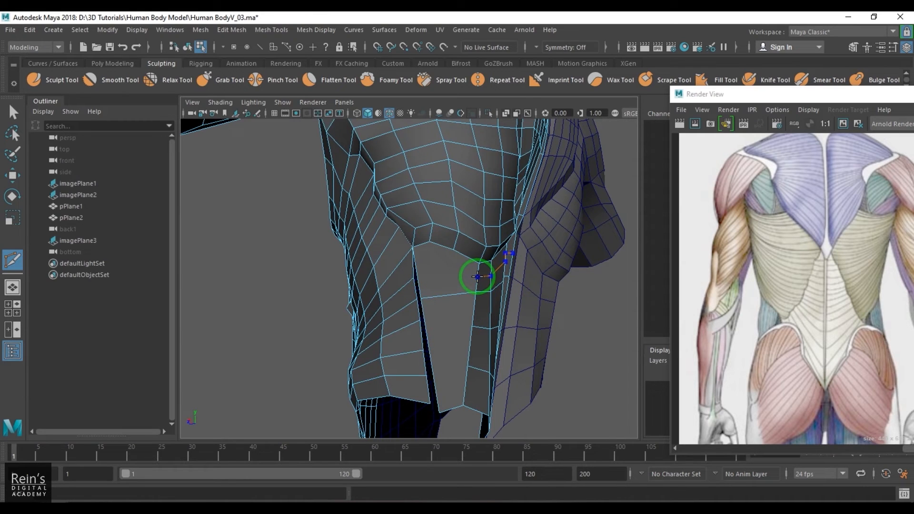
- Extend the upper lower-back cut across the wide strip to the open side border and split the strip's upper faces vertically with Multi-Cut
{"action": "left_click_drag", "start_coordinate": [420, 279], "coordinate": [418, 272]}
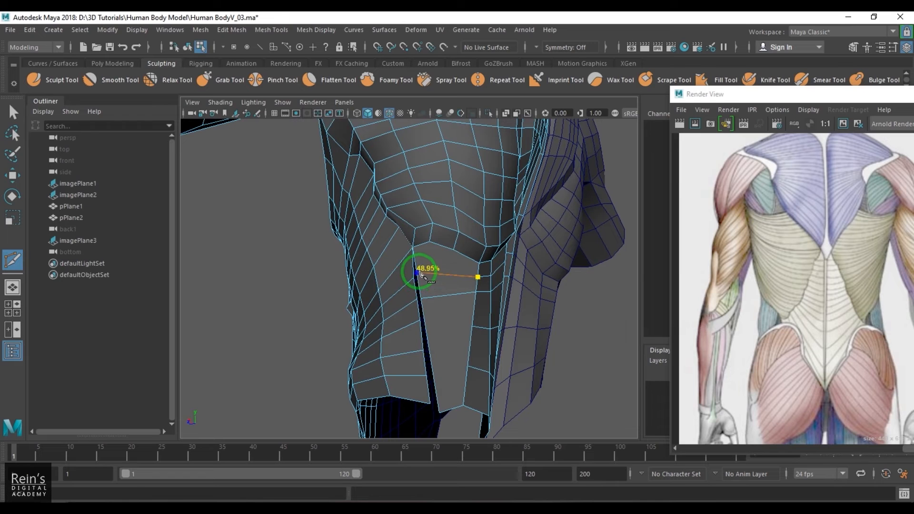
{"action": "right_click", "coordinate": [421, 273]}
{"action": "left_click", "coordinate": [472, 326]}
{"action": "left_click_drag", "start_coordinate": [449, 320], "coordinate": [452, 269], "text": "alt"}
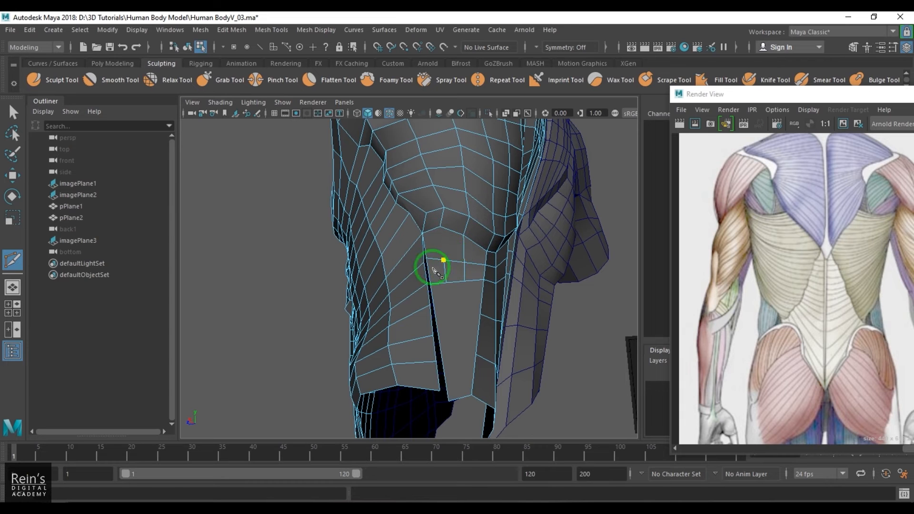
{"action": "left_click_drag", "start_coordinate": [475, 277], "coordinate": [448, 240], "text": "alt"}
{"action": "left_click_drag", "start_coordinate": [427, 212], "coordinate": [453, 313], "text": "alt"}
- Cut the remaining lower rows across the wide lower-back strip to the open border and continue its vertical edges down to the bottom
{"action": "left_click", "coordinate": [449, 273]}
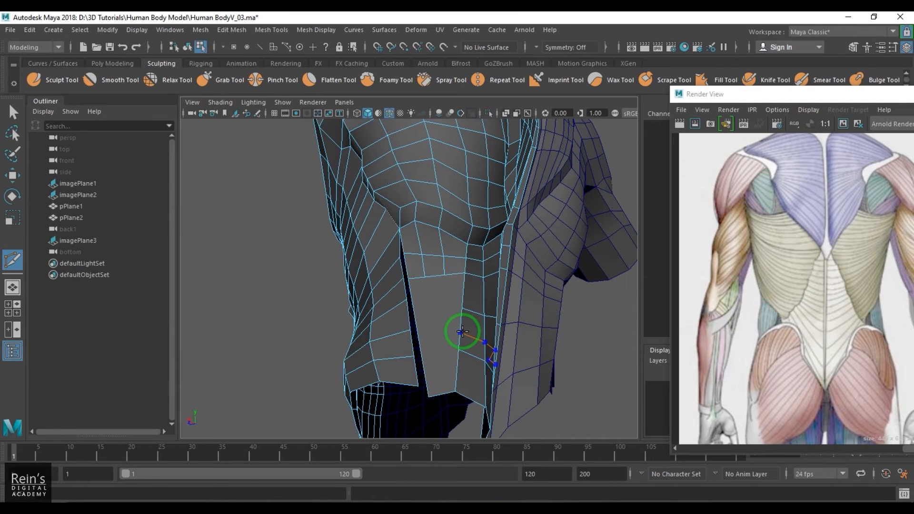
{"action": "left_click", "coordinate": [463, 331], "text": "ctrl"}
{"action": "left_click", "coordinate": [462, 308]}
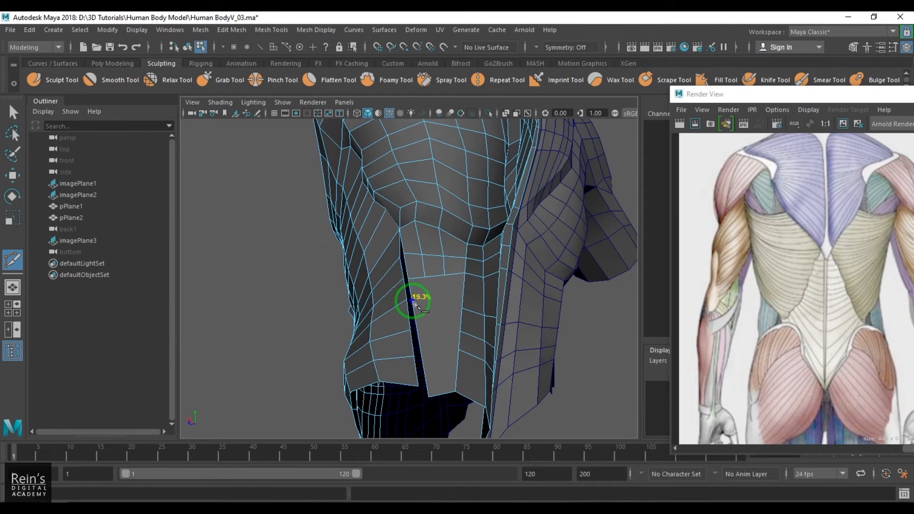
{"action": "right_click", "coordinate": [444, 328]}
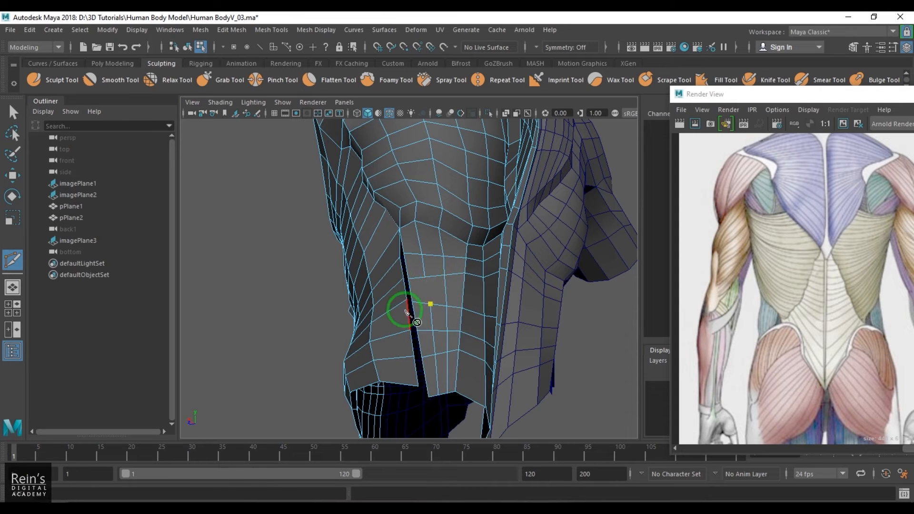
- Switch to vertex selection and merge the facing border vertices at the upper end of the gap between lower back and side
{"action": "key", "text": "w"}
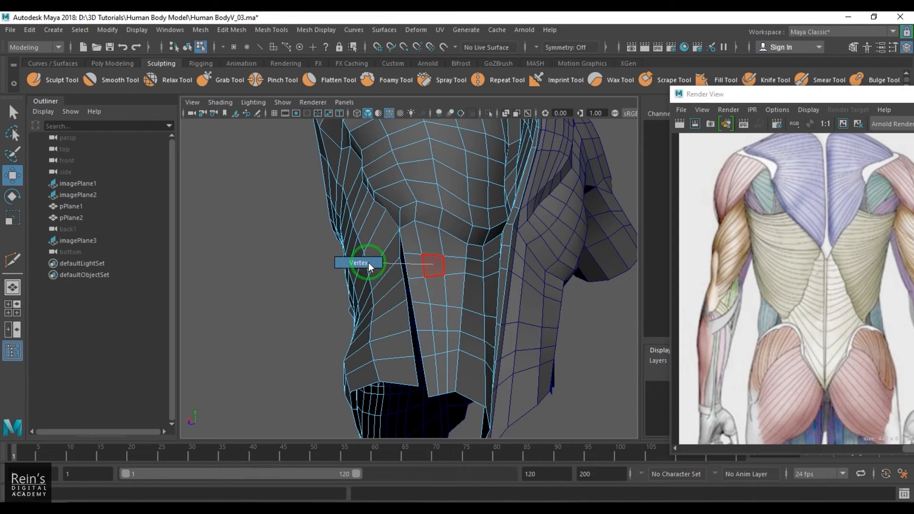
{"action": "right_click_drag", "start_coordinate": [369, 263], "coordinate": [368, 263]}
{"action": "right_click_drag", "start_coordinate": [415, 261], "coordinate": [420, 283], "text": "alt"}
{"action": "left_click_drag", "start_coordinate": [395, 239], "coordinate": [411, 260]}
{"action": "mouse_move", "coordinate": [408, 269]}
{"action": "right_mouse_down", "text": "alt"}
{"action": "mouse_move", "coordinate": [405, 280]}
{"action": "mouse_move", "coordinate": [414, 281]}
{"action": "right_mouse_up", "text": "alt"}
{"action": "key", "text": "g"}
{"action": "left_click_drag", "start_coordinate": [388, 272], "coordinate": [439, 309]}
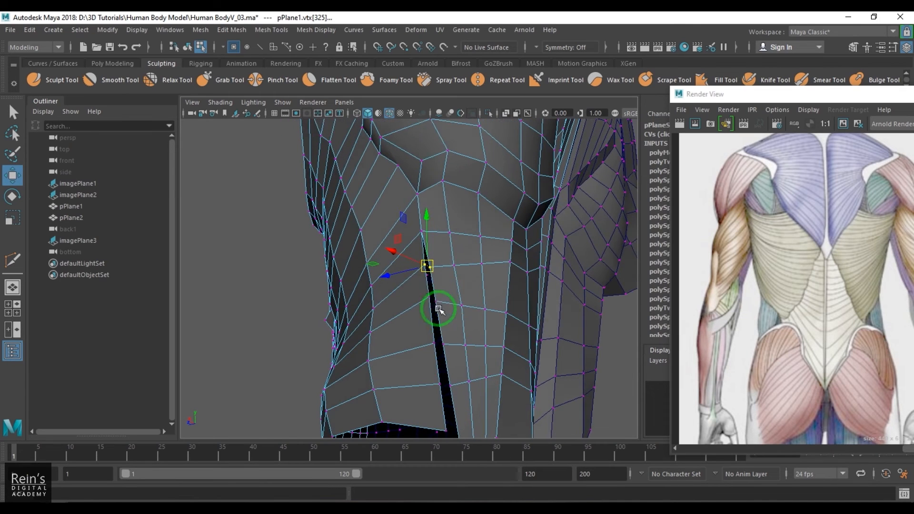
- Merge the remaining facing vertex pairs down to the bottom edge to close the gap between lower back and side
{"action": "left_click_drag", "start_coordinate": [472, 322], "coordinate": [423, 307], "text": "alt"}
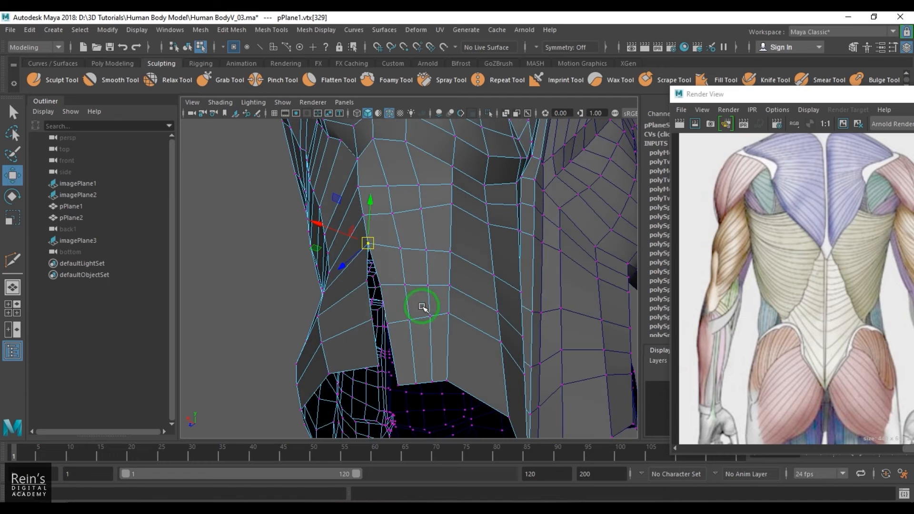
{"action": "left_click_drag", "start_coordinate": [362, 278], "coordinate": [387, 293]}
{"action": "left_click_drag", "start_coordinate": [387, 295], "coordinate": [431, 283], "text": "alt"}
{"action": "left_click_drag", "start_coordinate": [407, 353], "coordinate": [338, 235], "text": "ctrl"}
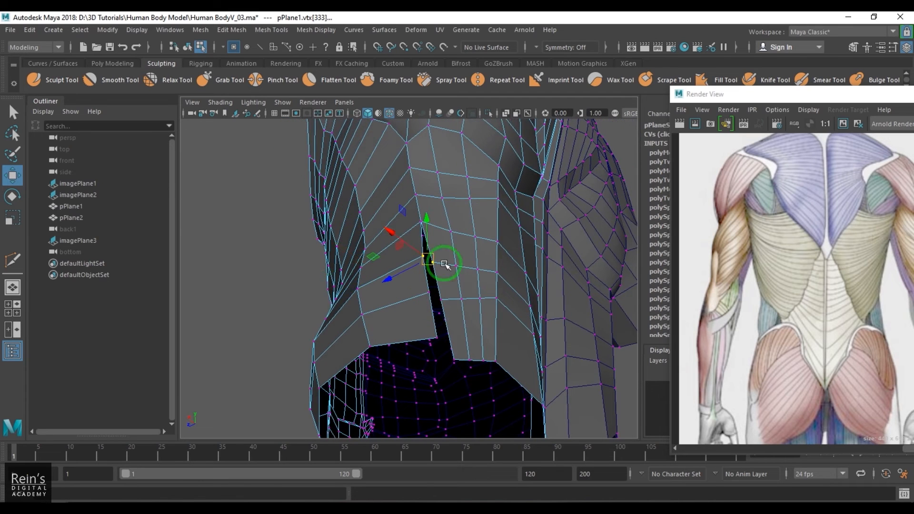
{"action": "left_click_drag", "start_coordinate": [423, 289], "coordinate": [452, 324]}
{"action": "left_click_drag", "start_coordinate": [453, 324], "coordinate": [442, 298], "text": "alt"}
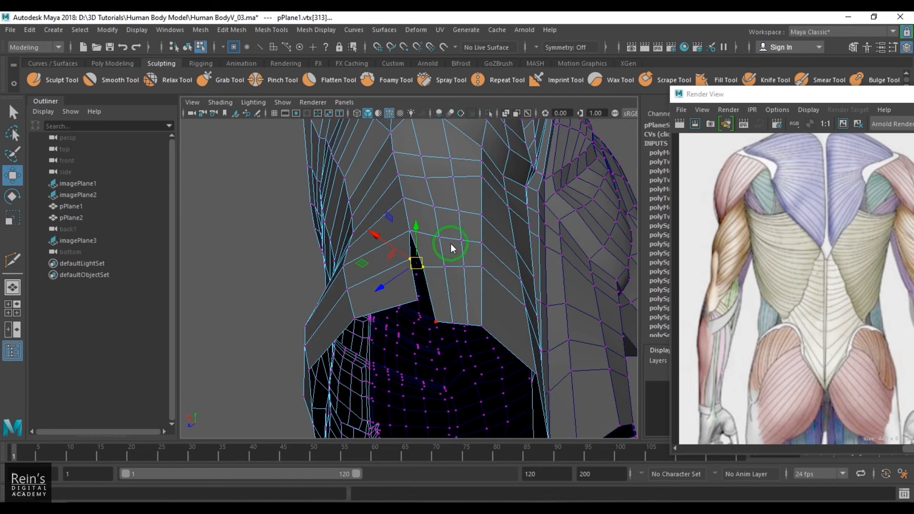
{"action": "left_click_drag", "start_coordinate": [446, 332], "coordinate": [446, 332], "text": "shift"}
{"action": "left_click_drag", "start_coordinate": [446, 332], "coordinate": [432, 298], "text": "alt"}
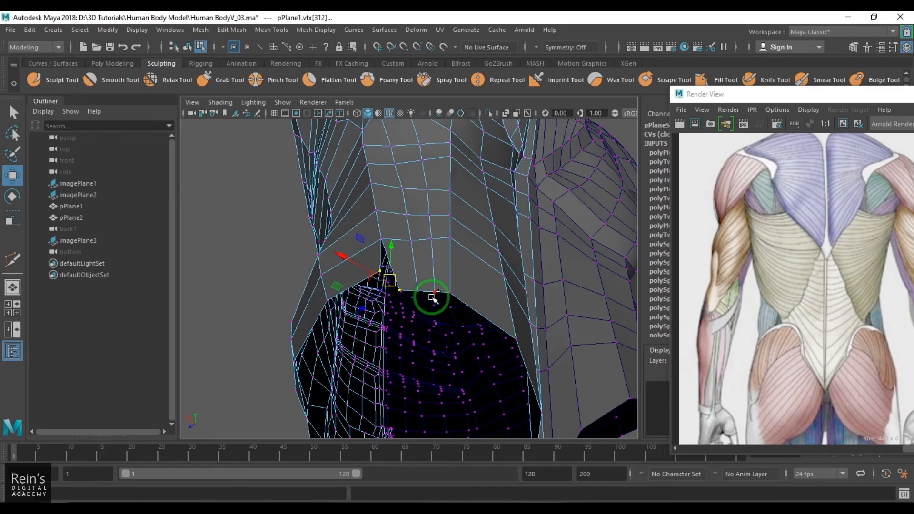
{"action": "left_click_drag", "start_coordinate": [439, 252], "coordinate": [422, 314], "text": "alt"}
- Return to object mode and smooth the newly joined lower back and side surface with the Smooth Tool
{"action": "key", "text": "F8"}
{"action": "scroll", "coordinate": [421, 315], "scroll_direction": "up", "scroll_amount": 3}
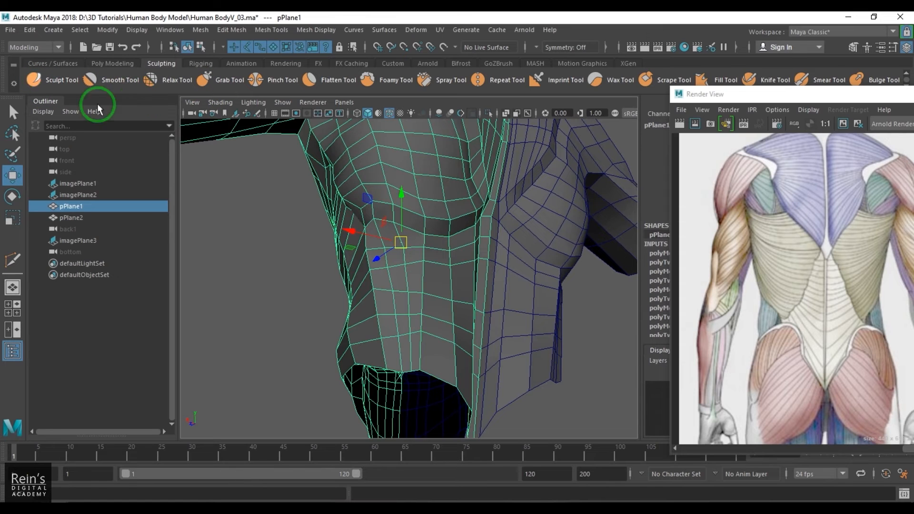
{"action": "left_click", "coordinate": [98, 80]}
{"action": "mouse_move", "coordinate": [402, 297]}
{"action": "left_mouse_down"}
{"action": "mouse_move", "coordinate": [423, 309]}
{"action": "mouse_move", "coordinate": [357, 296]}
{"action": "left_mouse_up"}
{"action": "left_click_drag", "start_coordinate": [337, 327], "coordinate": [431, 338], "text": "alt"}
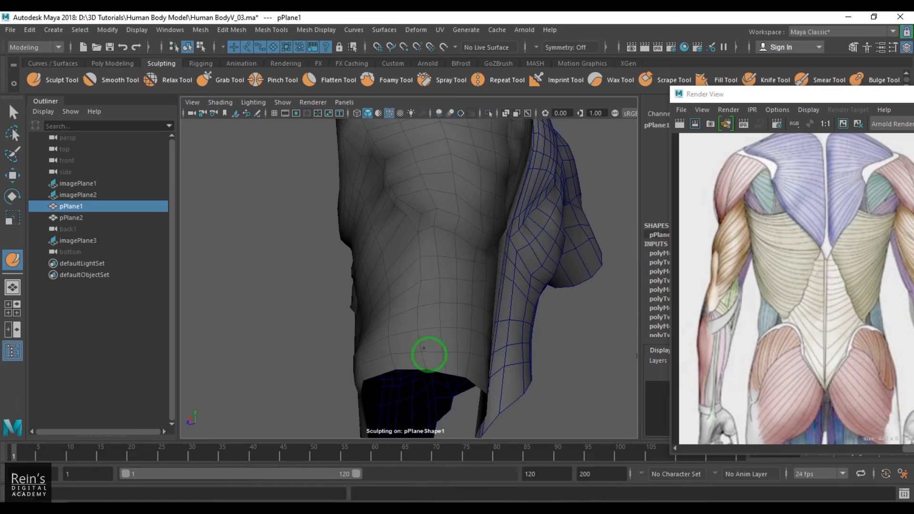
{"action": "left_click_drag", "start_coordinate": [460, 365], "coordinate": [378, 351], "text": "alt"}
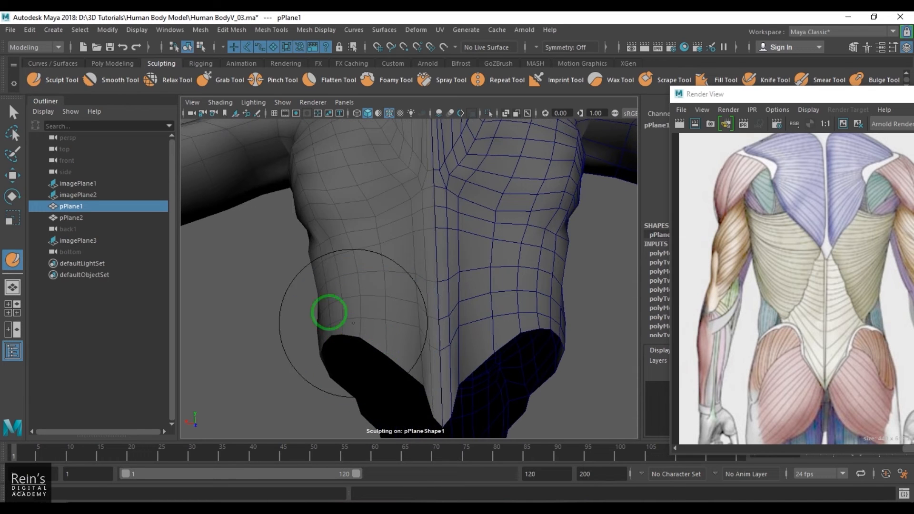
{"action": "mouse_move", "coordinate": [331, 312]}
{"action": "left_mouse_down", "text": "alt"}
{"action": "mouse_move", "coordinate": [444, 322]}
{"action": "mouse_move", "coordinate": [470, 351]}
{"action": "left_mouse_up", "text": "alt"}
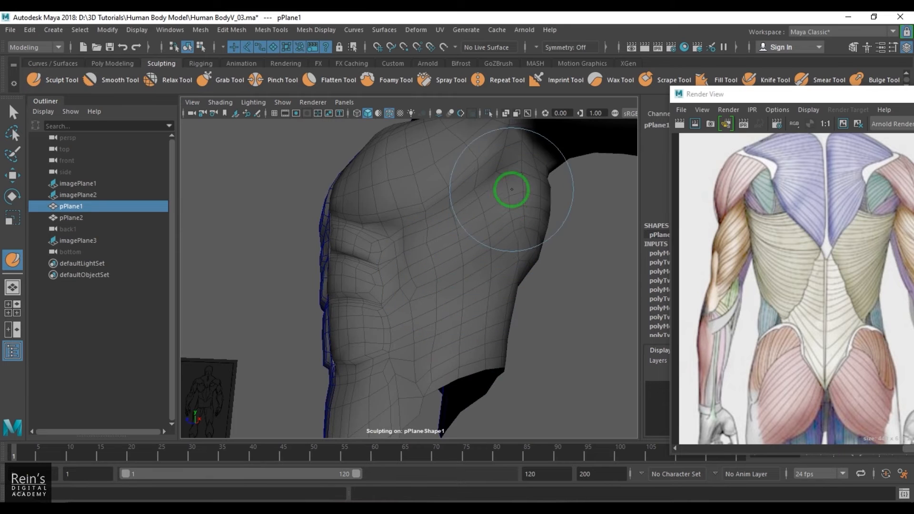
{"action": "mouse_move", "coordinate": [516, 179]}
{"action": "left_mouse_down", "text": "alt"}
{"action": "mouse_move", "coordinate": [459, 295]}
{"action": "mouse_move", "coordinate": [495, 215]}
{"action": "left_mouse_up", "text": "alt"}
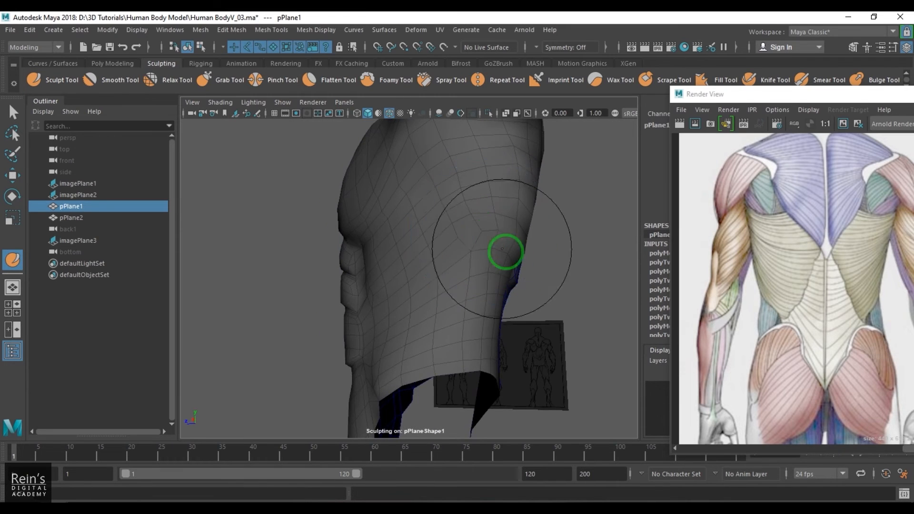
{"action": "left_click_drag", "start_coordinate": [505, 251], "coordinate": [419, 267], "text": "alt"}
{"action": "left_click_drag", "start_coordinate": [419, 200], "coordinate": [412, 302], "text": "alt"}
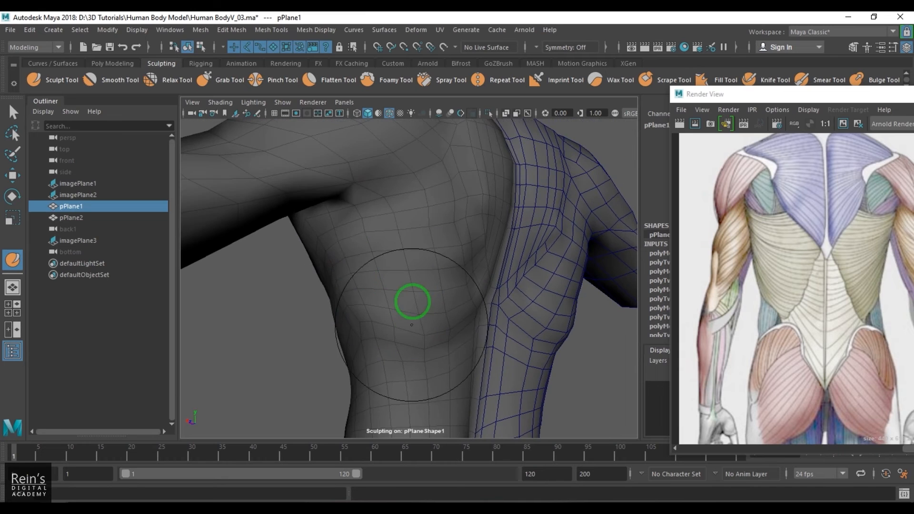
- Brush over the middle and upper back around the shoulder blade to refine the surface
{"action": "left_click_drag", "start_coordinate": [364, 272], "coordinate": [386, 233]}
{"action": "left_click_drag", "start_coordinate": [423, 304], "coordinate": [359, 264], "text": "alt"}
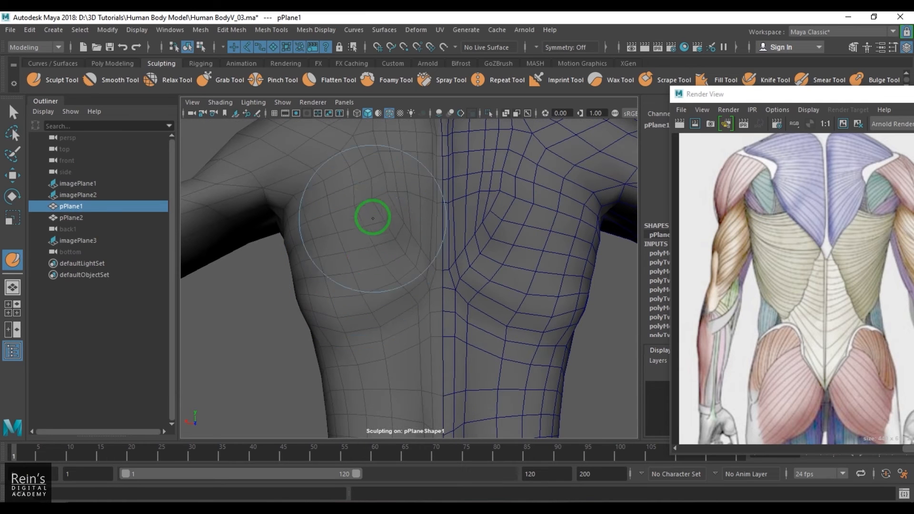
{"action": "left_click_drag", "start_coordinate": [372, 215], "coordinate": [383, 183]}
{"action": "left_click_drag", "start_coordinate": [385, 288], "coordinate": [377, 287], "text": "alt"}
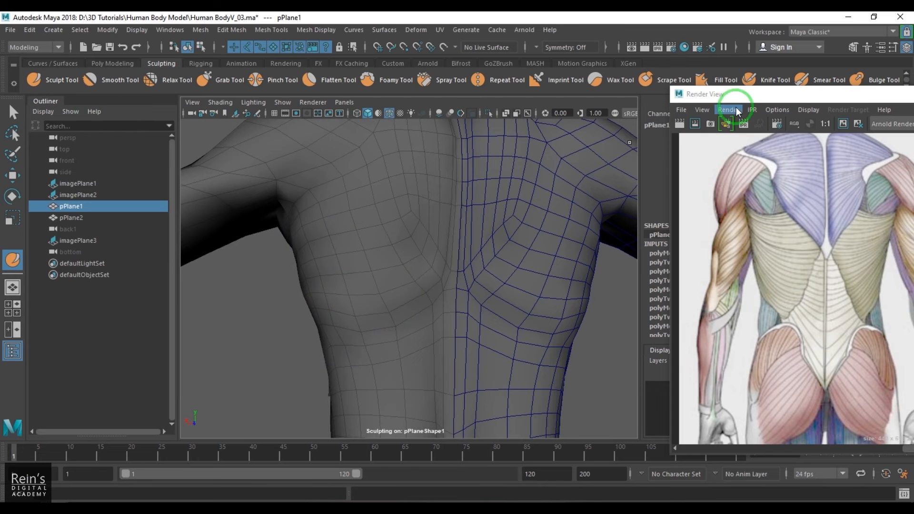
- Move the Render View reference out of the way and open the Sculpt Tool settings beside the viewport
{"action": "left_click_drag", "start_coordinate": [735, 95], "coordinate": [494, 367]}
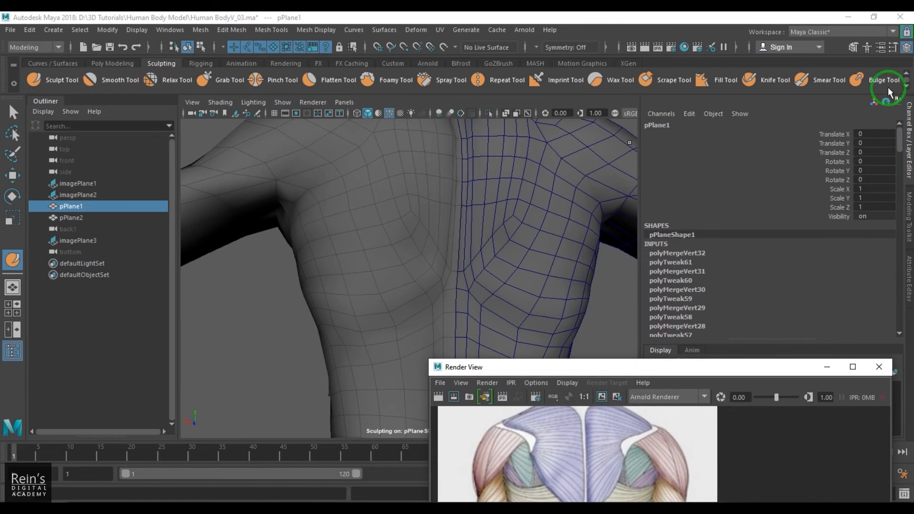
{"action": "left_click", "coordinate": [894, 47]}
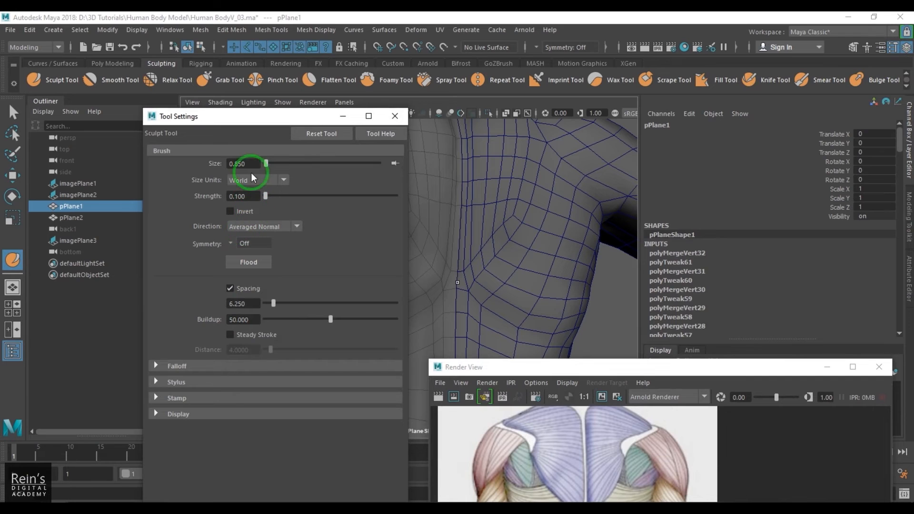
{"action": "left_click_drag", "start_coordinate": [257, 116], "coordinate": [772, 58]}
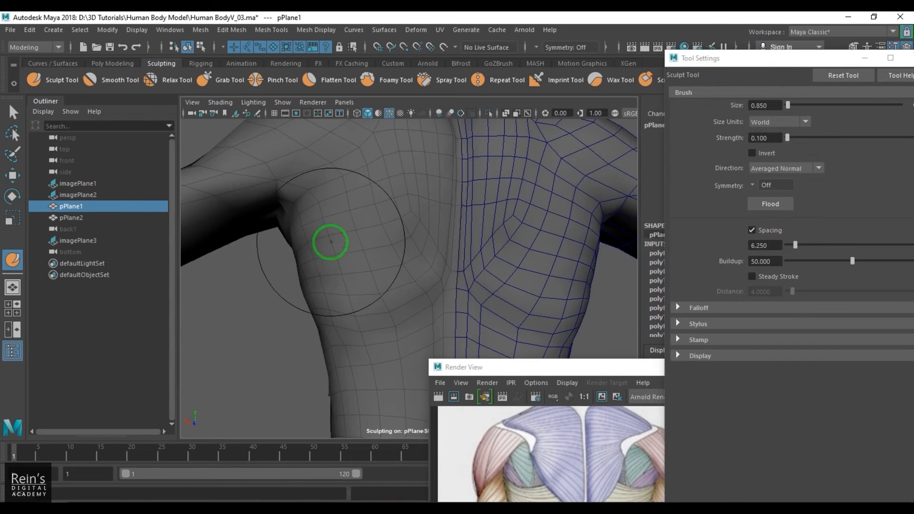
- Sculpt the outer back below the armpit, undo the first stroke, and smooth the side contour down to the waist
{"action": "mouse_move", "coordinate": [331, 242]}
{"action": "left_mouse_down"}
{"action": "mouse_move", "coordinate": [306, 296]}
{"action": "mouse_move", "coordinate": [388, 302]}
{"action": "mouse_move", "coordinate": [348, 279]}
{"action": "left_mouse_up"}
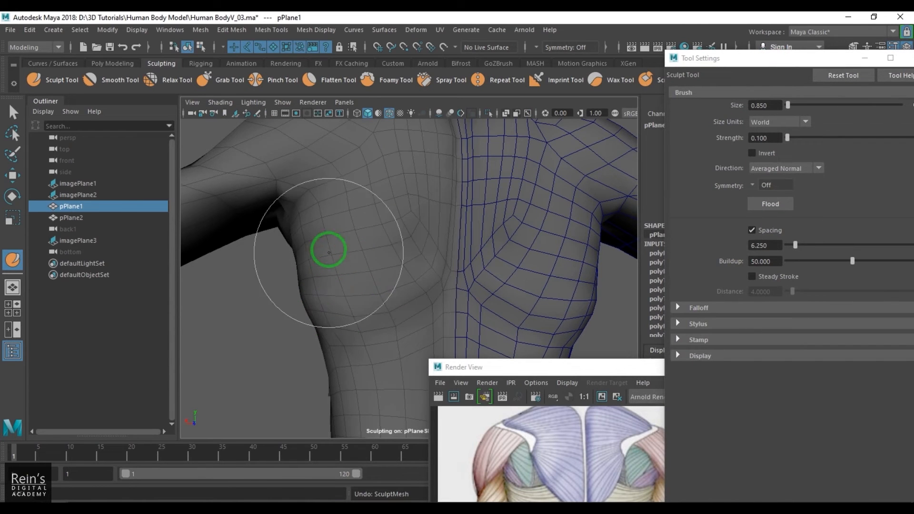
{"action": "mouse_move", "coordinate": [315, 231]}
{"action": "left_mouse_down"}
{"action": "mouse_move", "coordinate": [304, 236]}
{"action": "mouse_move", "coordinate": [307, 276]}
{"action": "left_mouse_up"}
{"action": "mouse_move", "coordinate": [314, 313]}
{"action": "left_mouse_down", "text": "shift"}
{"action": "mouse_move", "coordinate": [307, 308]}
{"action": "mouse_move", "coordinate": [320, 292]}
{"action": "mouse_move", "coordinate": [320, 304]}
{"action": "left_mouse_up", "text": "shift"}
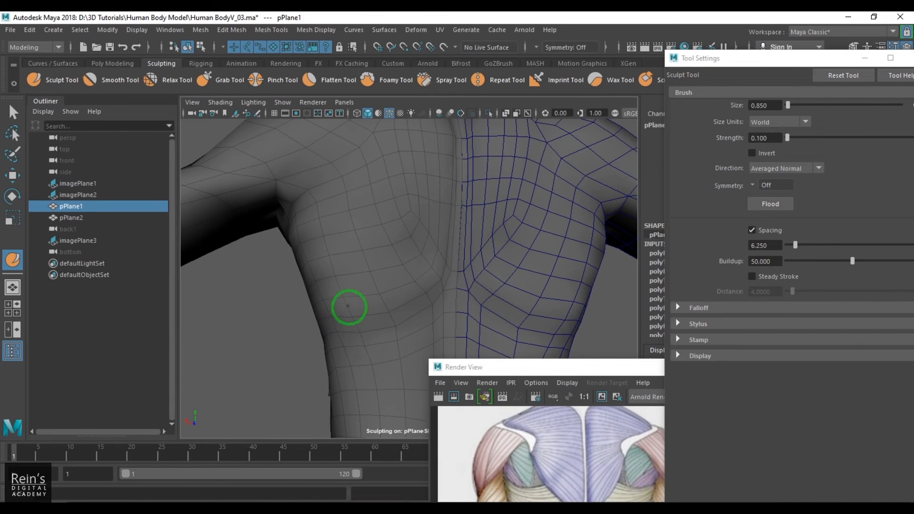
{"action": "mouse_move", "coordinate": [392, 253]}
{"action": "left_mouse_down", "text": "shift"}
{"action": "mouse_move", "coordinate": [318, 300]}
{"action": "mouse_move", "coordinate": [401, 307]}
{"action": "mouse_move", "coordinate": [494, 295]}
{"action": "left_mouse_up", "text": "shift"}
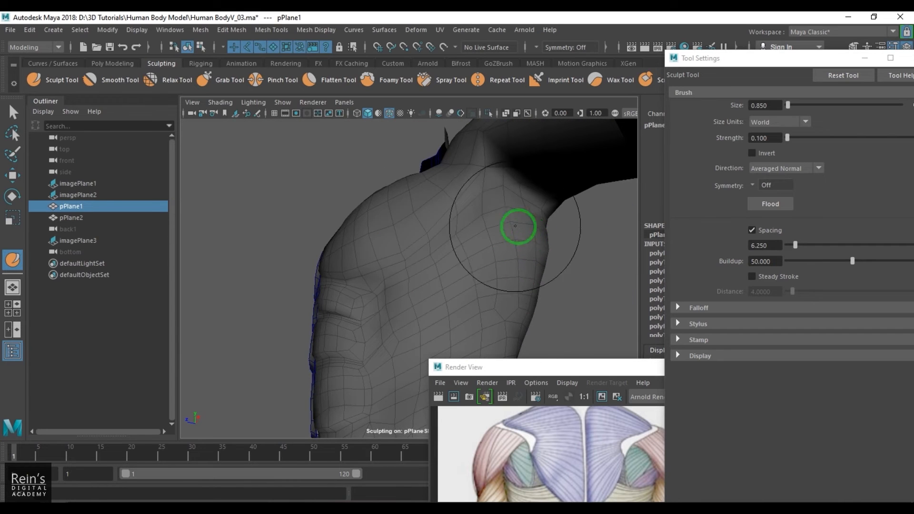
- Inspect the sculpted torso from the side, chest, underside and back
{"action": "left_click_drag", "start_coordinate": [515, 225], "coordinate": [490, 231], "text": "alt"}
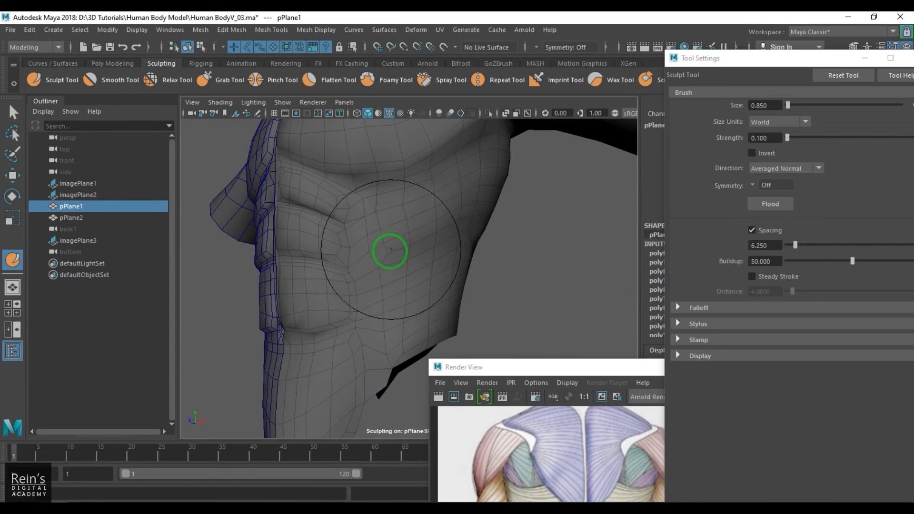
{"action": "left_click_drag", "start_coordinate": [390, 249], "coordinate": [395, 279], "text": "alt"}
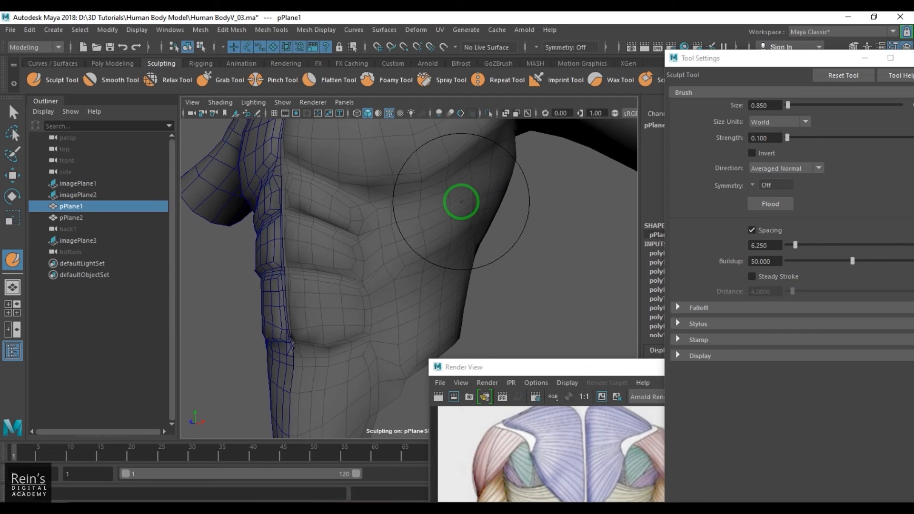
{"action": "mouse_move", "coordinate": [414, 206]}
{"action": "left_mouse_down", "text": "alt"}
{"action": "mouse_move", "coordinate": [478, 283]}
{"action": "mouse_move", "coordinate": [453, 273]}
{"action": "mouse_move", "coordinate": [475, 240]}
{"action": "left_mouse_up", "text": "alt"}
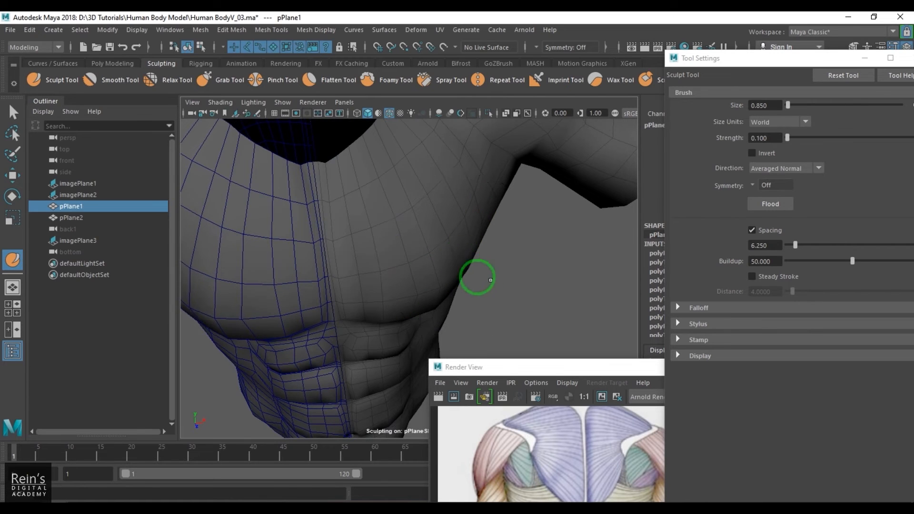
{"action": "mouse_move", "coordinate": [490, 280]}
{"action": "left_mouse_down", "text": "alt"}
{"action": "mouse_move", "coordinate": [382, 178]}
{"action": "mouse_move", "coordinate": [395, 220]}
{"action": "left_mouse_up", "text": "alt"}
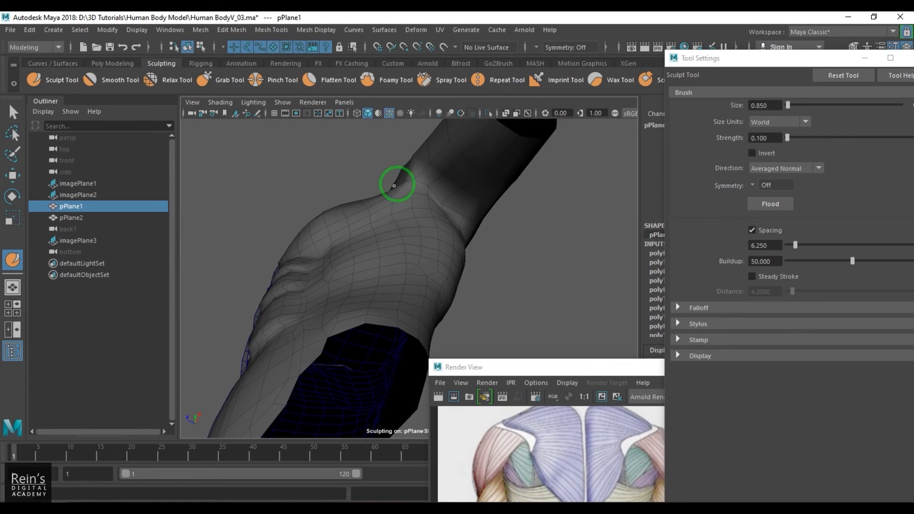
{"action": "mouse_move", "coordinate": [394, 186]}
{"action": "left_mouse_down", "text": "alt"}
{"action": "mouse_move", "coordinate": [415, 237]}
{"action": "mouse_move", "coordinate": [422, 210]}
{"action": "mouse_move", "coordinate": [398, 223]}
{"action": "mouse_move", "coordinate": [386, 176]}
{"action": "mouse_move", "coordinate": [409, 260]}
{"action": "left_mouse_up", "text": "alt"}
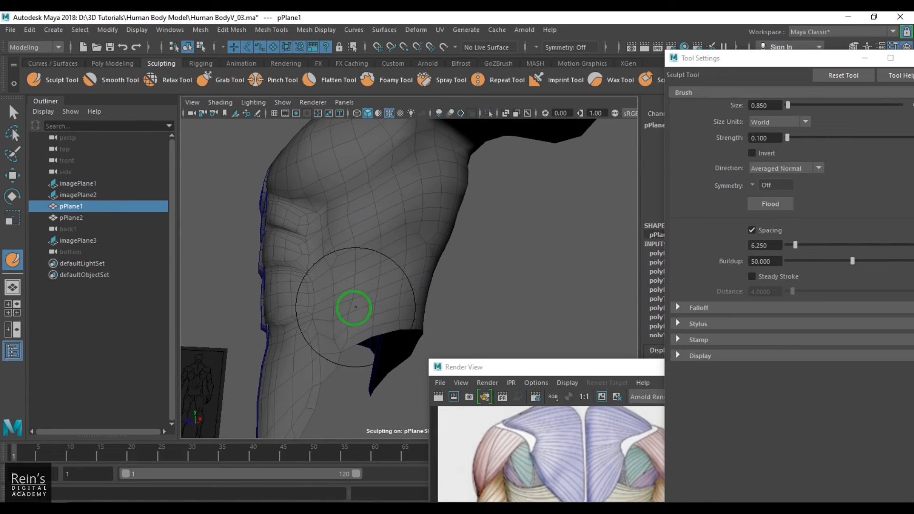
{"action": "mouse_move", "coordinate": [321, 329]}
{"action": "left_mouse_down", "text": "alt"}
{"action": "mouse_move", "coordinate": [476, 274]}
{"action": "mouse_move", "coordinate": [425, 285]}
{"action": "left_mouse_up", "text": "alt"}
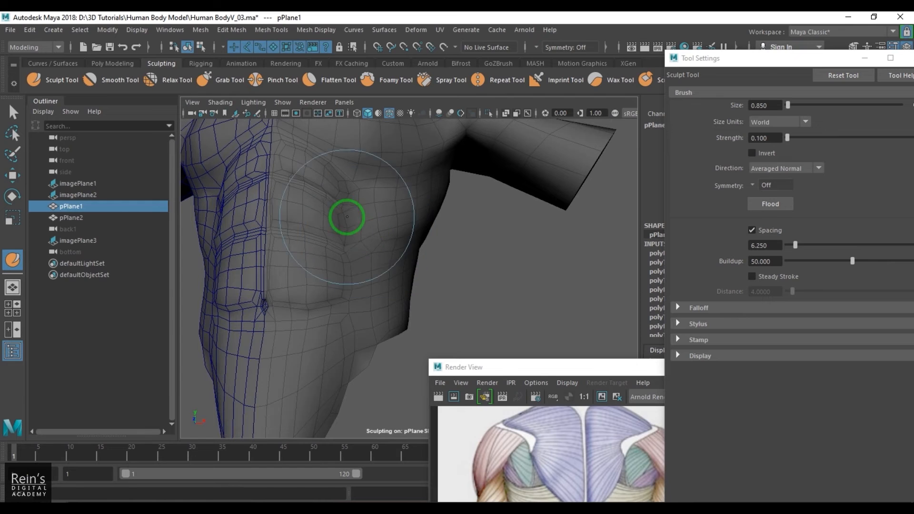
{"action": "mouse_move", "coordinate": [348, 217]}
{"action": "left_mouse_down", "text": "alt"}
{"action": "mouse_move", "coordinate": [351, 190]}
{"action": "mouse_move", "coordinate": [461, 259]}
{"action": "mouse_move", "coordinate": [235, 266]}
{"action": "mouse_move", "coordinate": [432, 288]}
{"action": "mouse_move", "coordinate": [408, 271]}
{"action": "left_mouse_up", "text": "alt"}
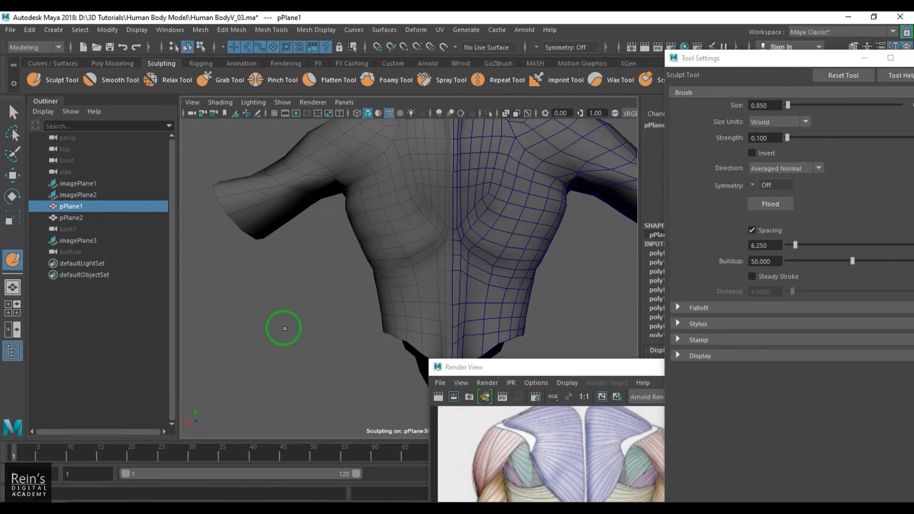
- Switch to the Move tool, deselect the torso mesh and minimize the Render View reference window to see the whole torso
{"action": "key", "text": "w"}
{"action": "left_click", "coordinate": [283, 328]}
{"action": "scroll", "coordinate": [375, 297], "scroll_direction": "down", "scroll_amount": 3}
{"action": "mouse_move", "coordinate": [375, 298]}
{"action": "left_mouse_down", "text": "alt"}
{"action": "mouse_move", "coordinate": [372, 277]}
{"action": "mouse_move", "coordinate": [568, 281]}
{"action": "mouse_move", "coordinate": [327, 296]}
{"action": "mouse_move", "coordinate": [427, 333]}
{"action": "left_mouse_up", "text": "alt"}
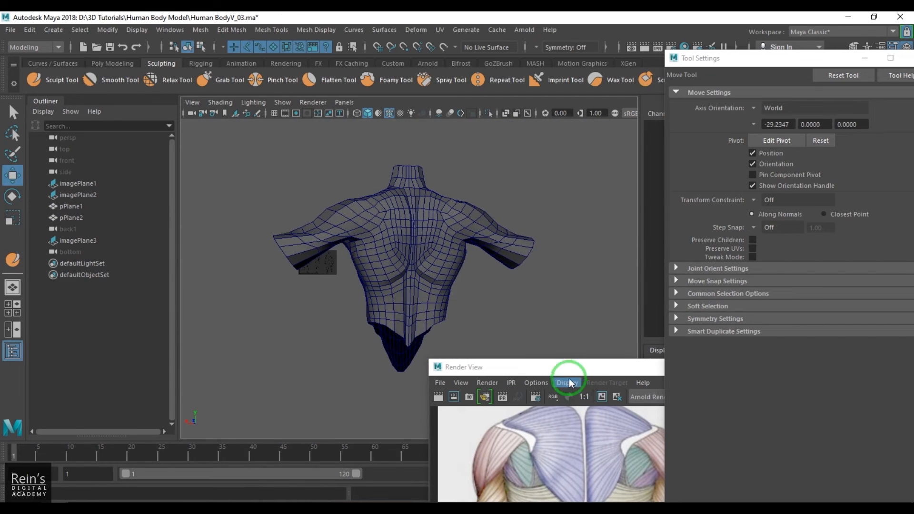
{"action": "left_click_drag", "start_coordinate": [568, 372], "coordinate": [584, 303]}
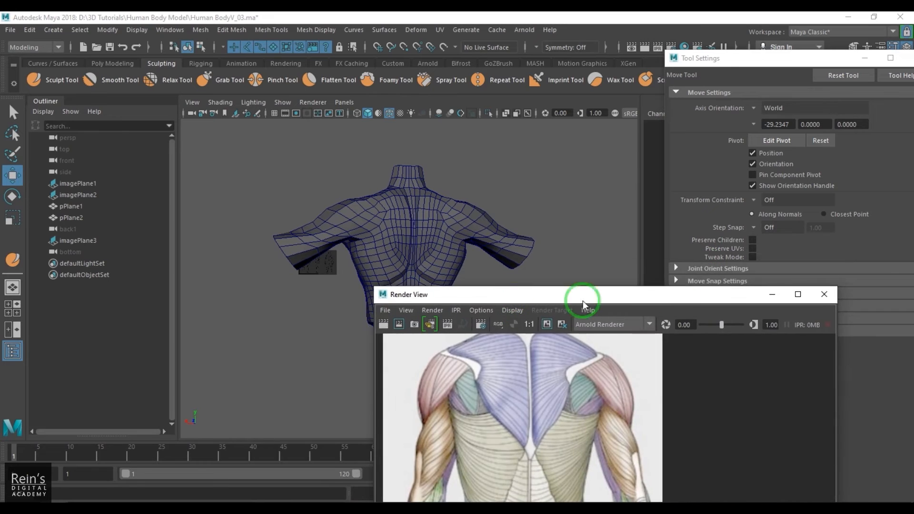
{"action": "left_click", "coordinate": [763, 295]}
{"action": "left_click_drag", "start_coordinate": [455, 293], "coordinate": [512, 278], "text": "alt"}
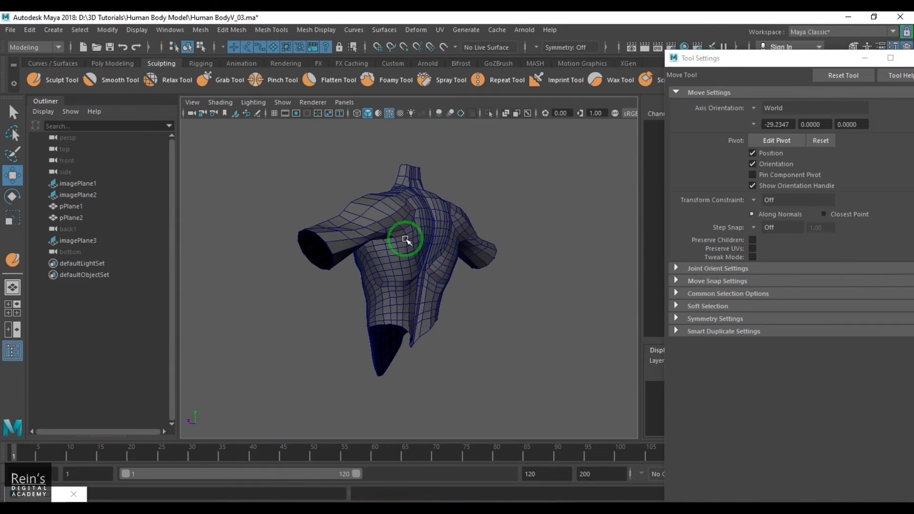
- Assign a skin-toned material to both torso halves and display them with smooth preview
{"action": "left_click_drag", "start_coordinate": [402, 141], "coordinate": [375, 284], "text": "alt"}
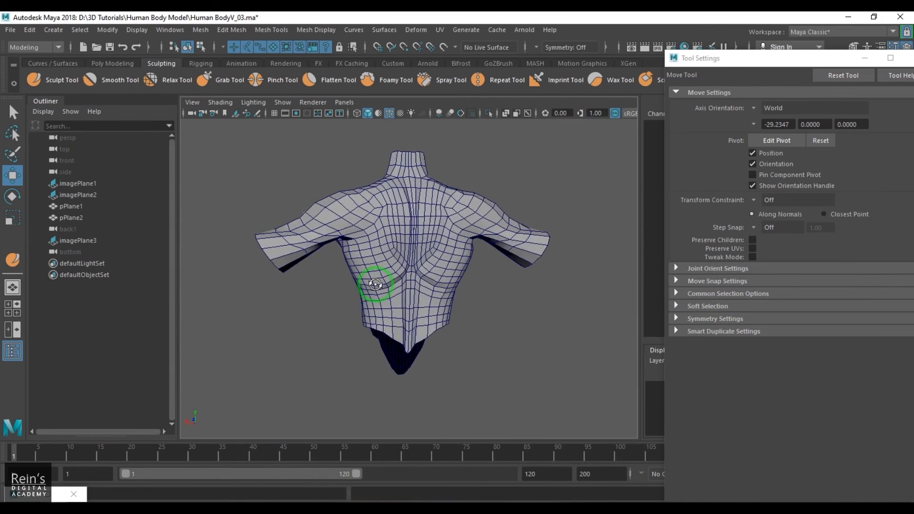
{"action": "left_click_drag", "start_coordinate": [498, 282], "coordinate": [510, 312], "text": "alt"}
{"action": "left_click_drag", "start_coordinate": [510, 312], "coordinate": [414, 184], "text": "alt"}
{"action": "mouse_move", "coordinate": [414, 184]}
{"action": "right_mouse_down"}
{"action": "mouse_move", "coordinate": [421, 470]}
{"action": "mouse_move", "coordinate": [491, 492]}
{"action": "right_mouse_up"}
{"action": "left_click", "coordinate": [512, 335]}
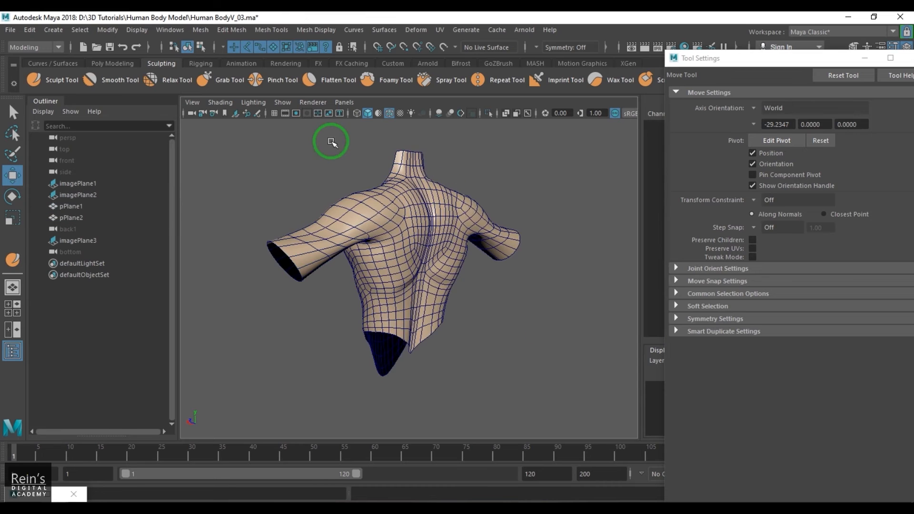
- Inspect the smoothed torso's back muscles, spine groove and side contour without wireframe lines
{"action": "left_click_drag", "start_coordinate": [427, 272], "coordinate": [334, 285], "text": "alt"}
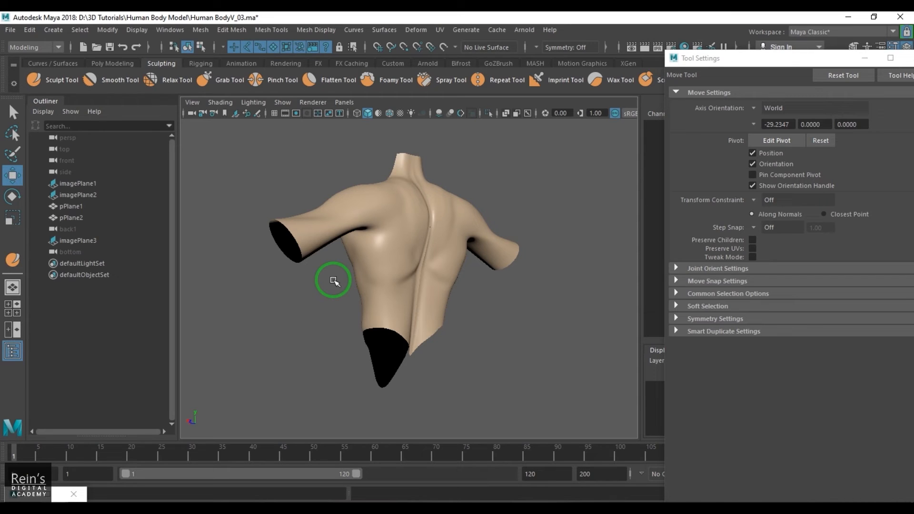
{"action": "left_click_drag", "start_coordinate": [355, 258], "coordinate": [344, 265], "text": "alt"}
{"action": "right_click_drag", "start_coordinate": [345, 266], "coordinate": [443, 319], "text": "alt"}
{"action": "left_click_drag", "start_coordinate": [443, 319], "coordinate": [414, 300], "text": "alt"}
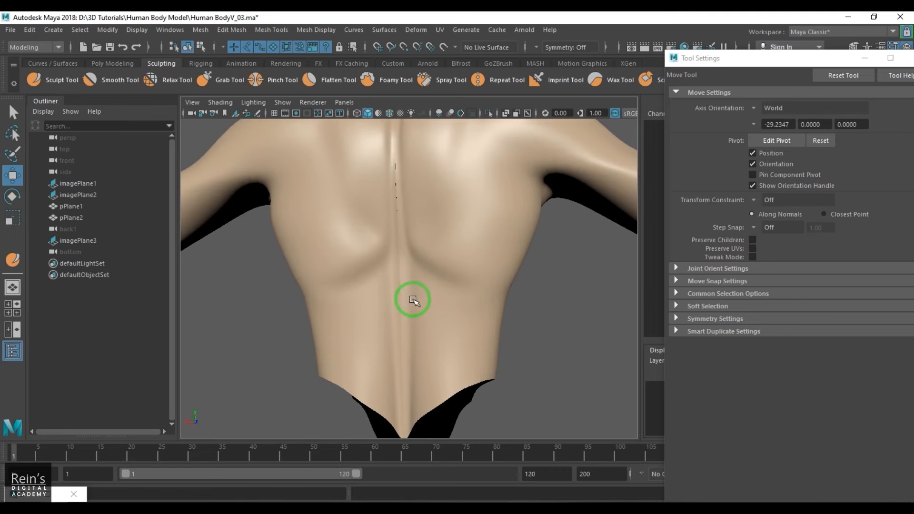
{"action": "right_click_drag", "start_coordinate": [415, 300], "coordinate": [391, 299], "text": "alt"}
{"action": "scroll", "coordinate": [387, 301], "scroll_direction": "up", "scroll_amount": 2}
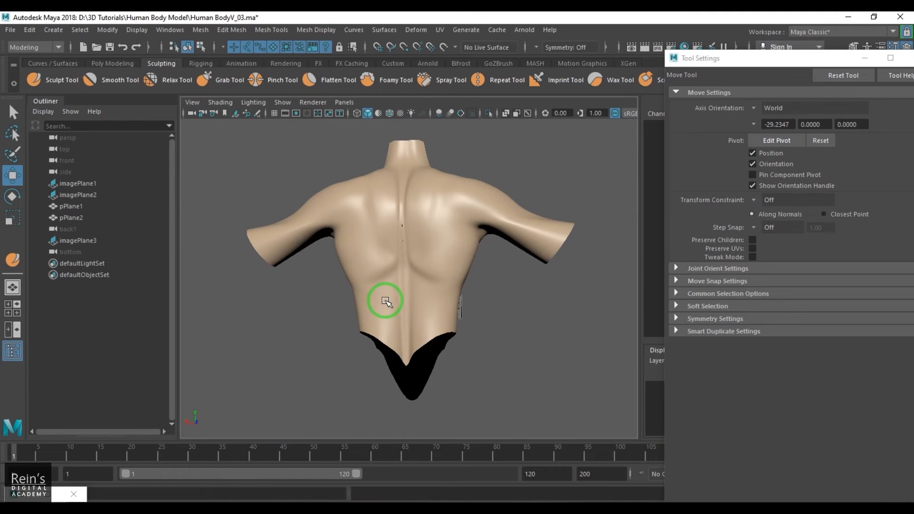
{"action": "left_click_drag", "start_coordinate": [405, 305], "coordinate": [398, 308], "text": "alt"}
{"action": "scroll", "coordinate": [399, 308], "scroll_direction": "up", "scroll_amount": 3}
{"action": "left_click", "coordinate": [367, 302]}
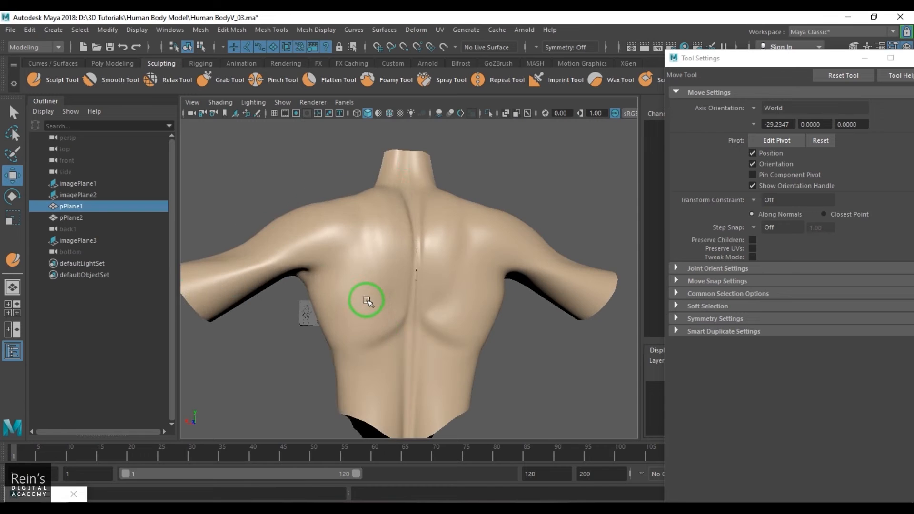
{"action": "mouse_move", "coordinate": [325, 352]}
{"action": "left_mouse_down", "text": "alt"}
{"action": "mouse_move", "coordinate": [311, 347]}
{"action": "mouse_move", "coordinate": [296, 367]}
{"action": "mouse_move", "coordinate": [550, 345]}
{"action": "mouse_move", "coordinate": [374, 347]}
{"action": "mouse_move", "coordinate": [336, 357]}
{"action": "left_mouse_up", "text": "alt"}
{"action": "left_click", "coordinate": [297, 367]}
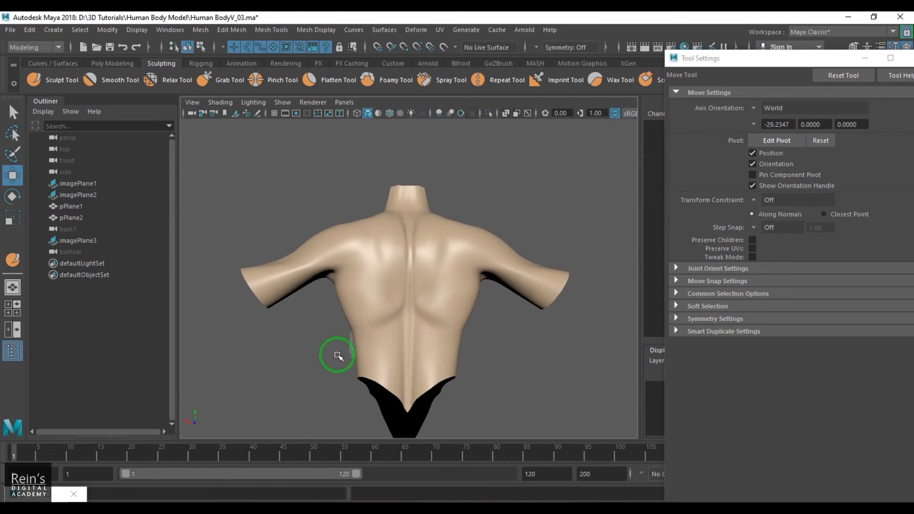
- Turn off smooth preview, scale the left arm's open border edges down vertically, and return to object selection
{"action": "left_click_drag", "start_coordinate": [286, 310], "coordinate": [427, 323]}
{"action": "left_click", "coordinate": [520, 323]}
{"action": "left_click_drag", "start_coordinate": [521, 323], "coordinate": [242, 297], "text": "alt"}
{"action": "left_click", "coordinate": [243, 297]}
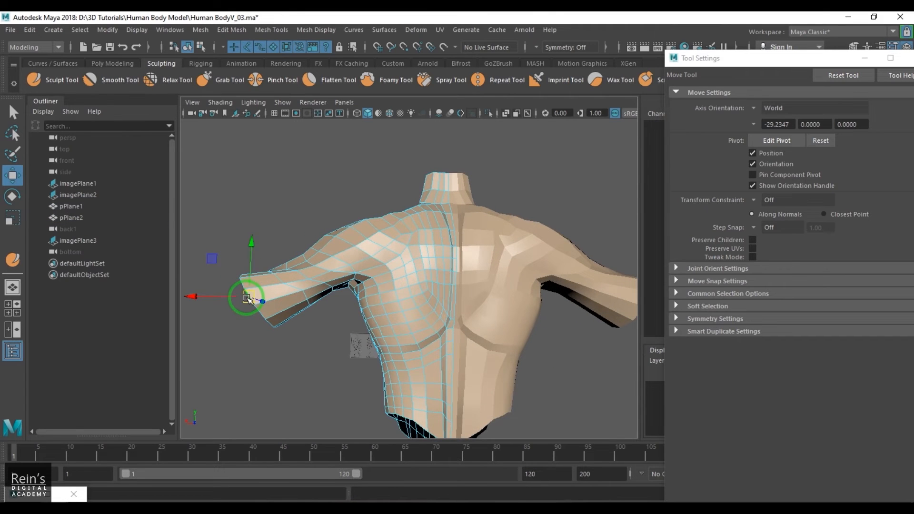
{"action": "key", "text": "r"}
{"action": "left_click_drag", "start_coordinate": [255, 254], "coordinate": [260, 267]}
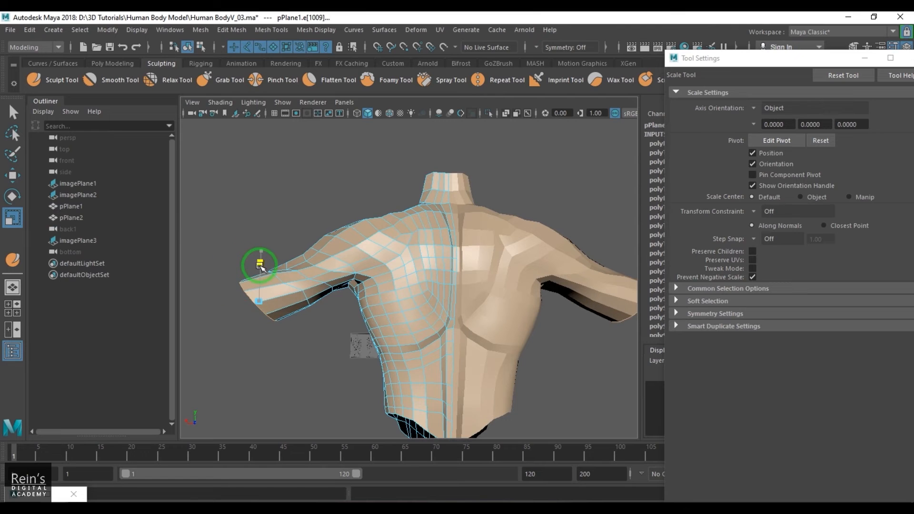
{"action": "left_click", "coordinate": [296, 347]}
{"action": "left_click_drag", "start_coordinate": [296, 348], "coordinate": [468, 300], "text": "alt"}
{"action": "right_click_drag", "start_coordinate": [467, 300], "coordinate": [531, 164]}
{"action": "left_click", "coordinate": [530, 163]}
- Inspect the unsmoothed torso's chest, abdomen and arms from the front
{"action": "scroll", "coordinate": [494, 262], "scroll_direction": "down", "scroll_amount": 4}
{"action": "middle_click_drag", "start_coordinate": [486, 274], "coordinate": [478, 282], "text": "alt"}
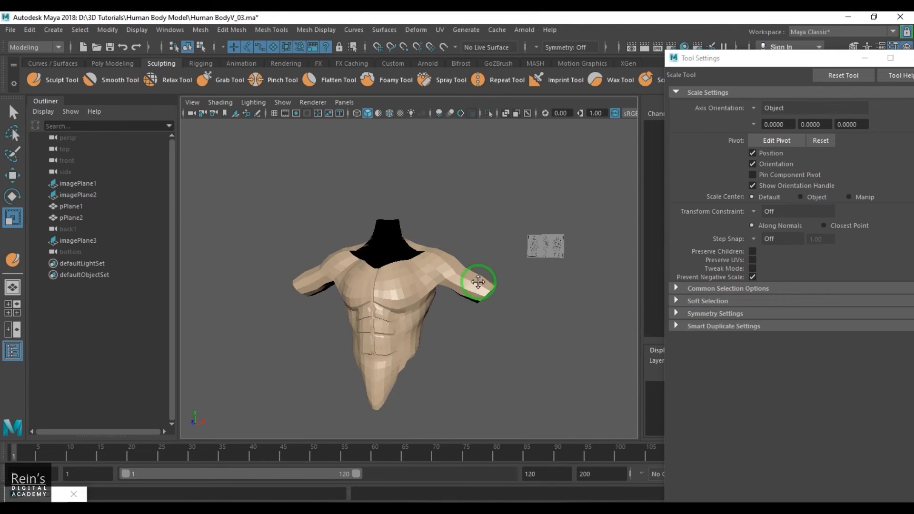
{"action": "scroll", "coordinate": [486, 291], "scroll_direction": "up", "scroll_amount": 2}
{"action": "left_click_drag", "start_coordinate": [495, 310], "coordinate": [441, 283], "text": "alt"}
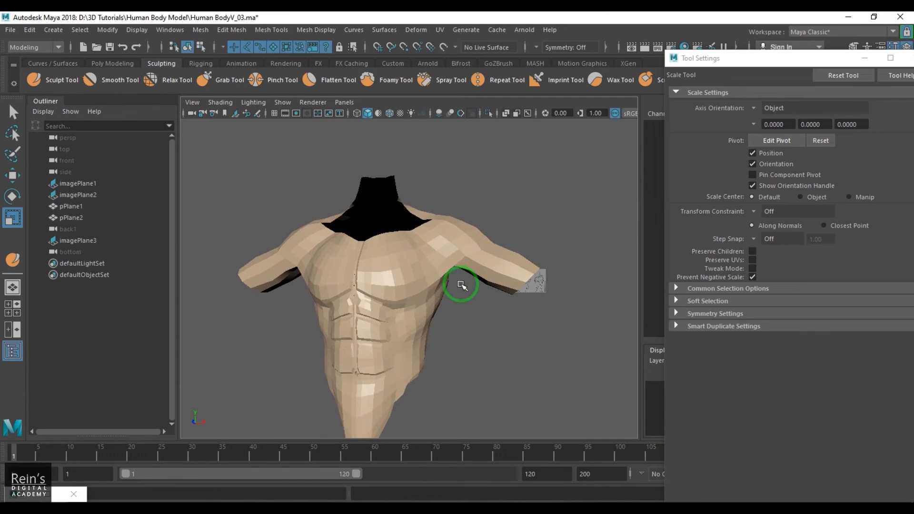
{"action": "middle_click_drag", "start_coordinate": [462, 285], "coordinate": [474, 277], "text": "alt"}
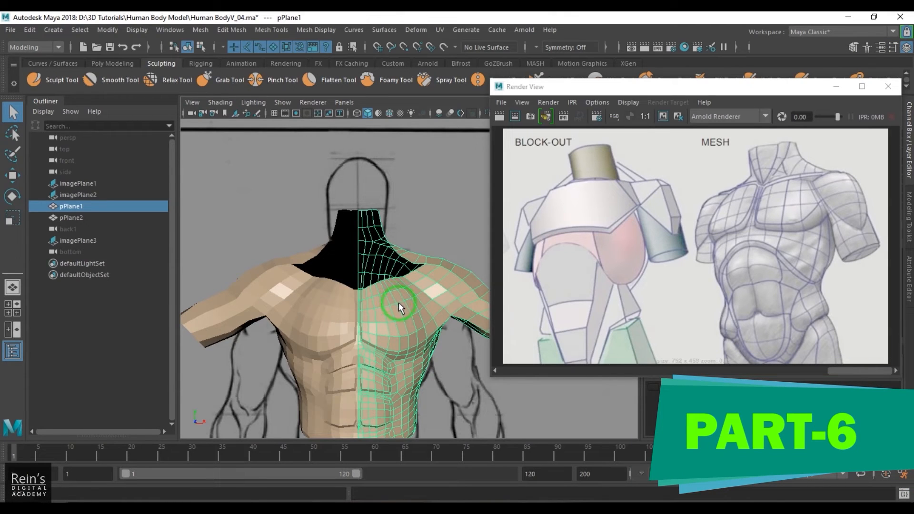
- Examine the neck and shoulder topology from several angles and compare it with the MESH torso reference
{"action": "key", "text": "space"}
{"action": "left_click_drag", "start_coordinate": [402, 310], "coordinate": [365, 260], "text": "alt"}
{"action": "middle_click_drag", "start_coordinate": [363, 254], "coordinate": [364, 329], "text": "alt"}
{"action": "right_click_drag", "start_coordinate": [363, 329], "coordinate": [382, 343], "text": "alt"}
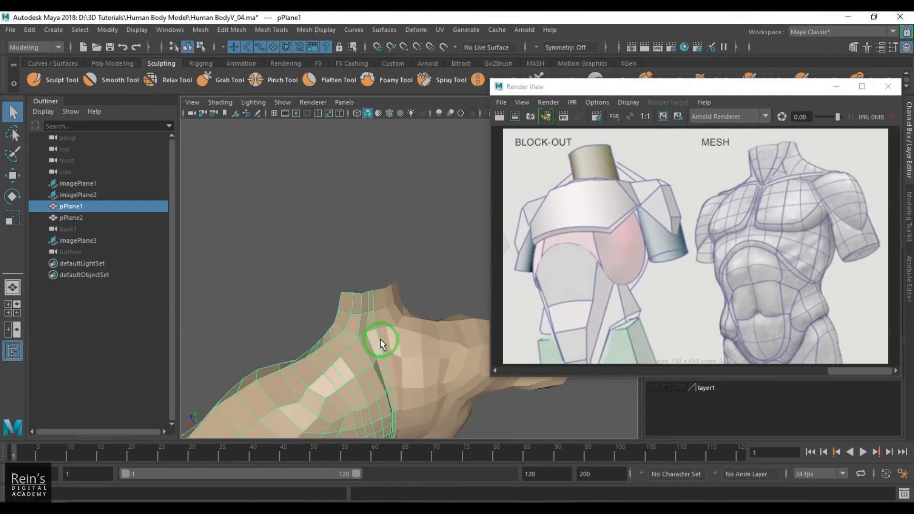
{"action": "middle_click_drag", "start_coordinate": [382, 343], "coordinate": [369, 275], "text": "alt"}
{"action": "left_click_drag", "start_coordinate": [370, 276], "coordinate": [414, 290], "text": "alt"}
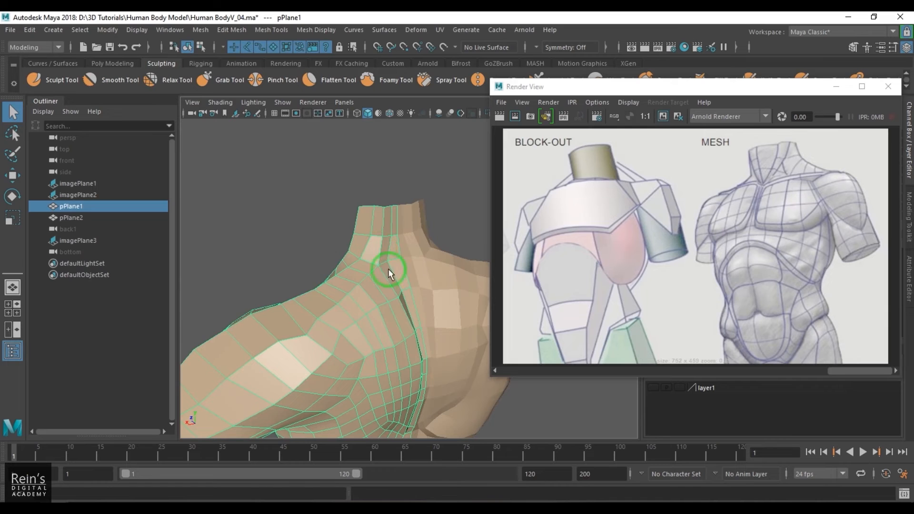
{"action": "left_click_drag", "start_coordinate": [387, 281], "coordinate": [381, 254], "text": "alt"}
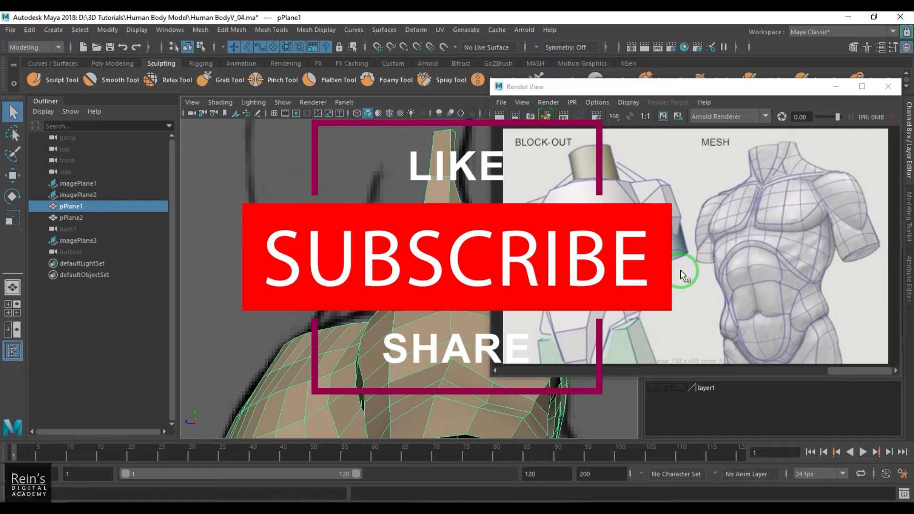
{"action": "middle_click_drag", "start_coordinate": [773, 215], "coordinate": [770, 241], "text": "alt"}
{"action": "scroll", "coordinate": [770, 241], "scroll_direction": "up", "scroll_amount": 1}
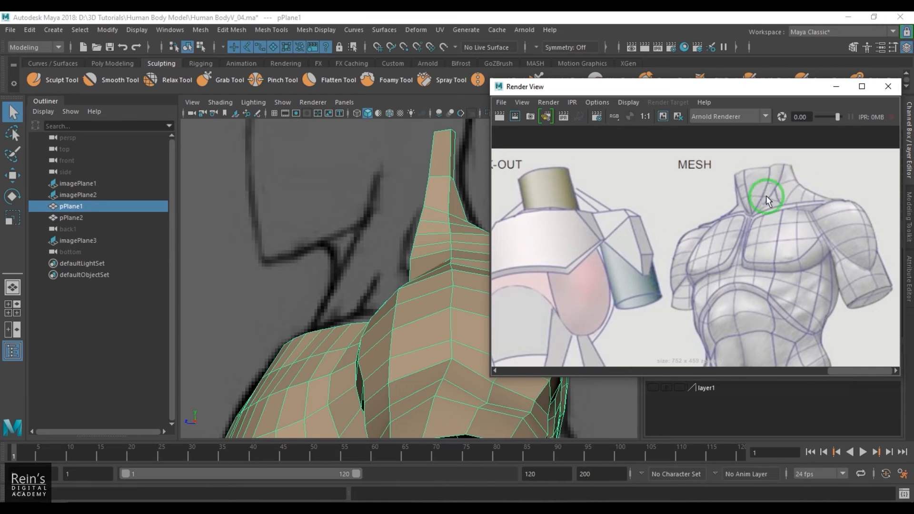
- Show the neck and chest in the front view as wireframe over the body sketch
{"action": "left_click", "coordinate": [389, 238]}
{"action": "key", "text": "space"}
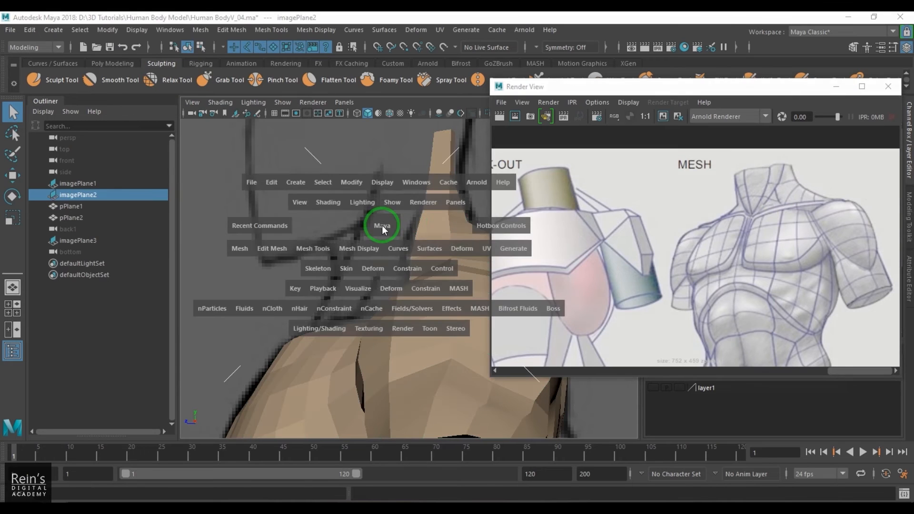
{"action": "left_click_drag", "start_coordinate": [382, 226], "coordinate": [383, 253]}
{"action": "key", "text": "4"}
{"action": "scroll", "coordinate": [386, 257], "scroll_direction": "up", "scroll_amount": 4}
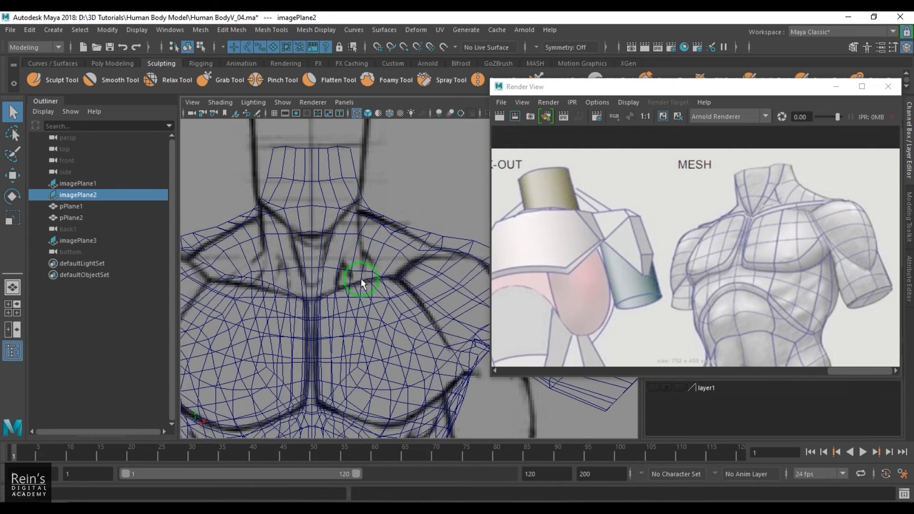
- Study the neck in the torso mesh reference and the neck muscles in the front and side anatomy reference
{"action": "scroll", "coordinate": [802, 201], "scroll_direction": "up", "scroll_amount": 3}
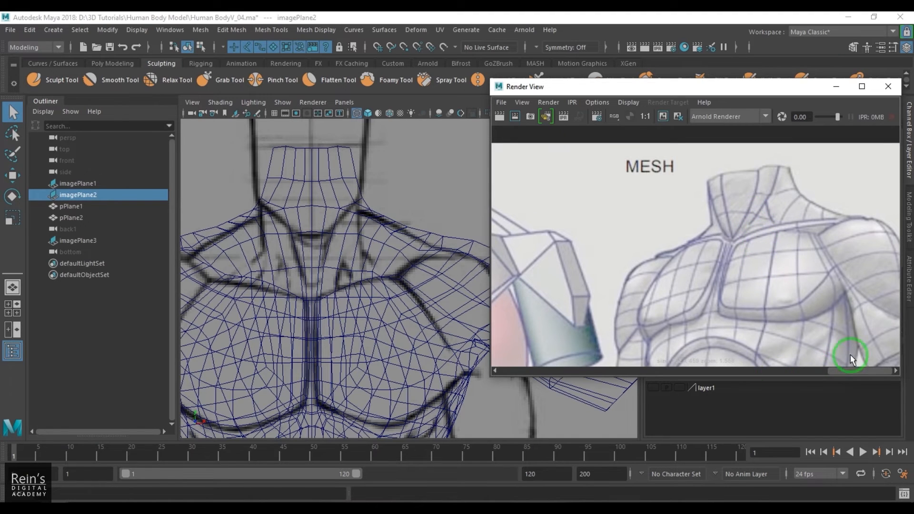
{"action": "left_click_drag", "start_coordinate": [855, 371], "coordinate": [814, 373]}
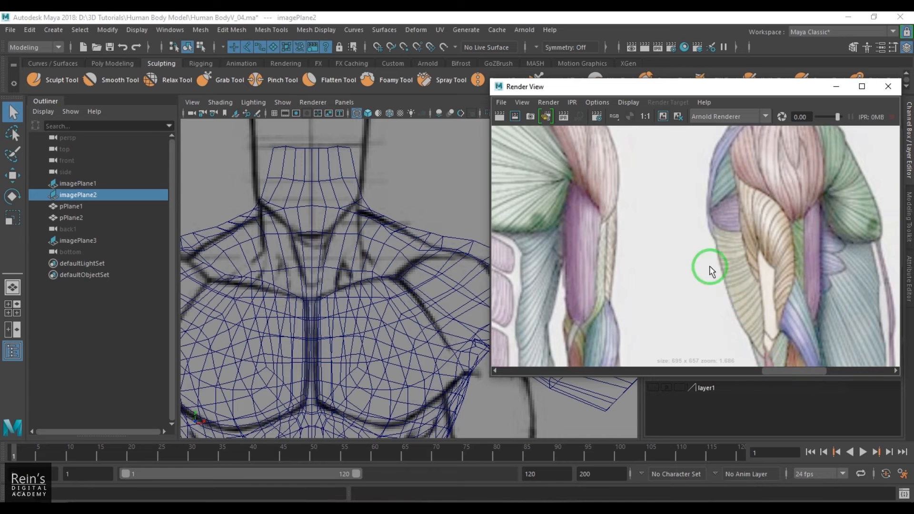
{"action": "middle_click_drag", "start_coordinate": [681, 236], "coordinate": [755, 333], "text": "alt"}
{"action": "scroll", "coordinate": [604, 248], "scroll_direction": "down", "scroll_amount": 3}
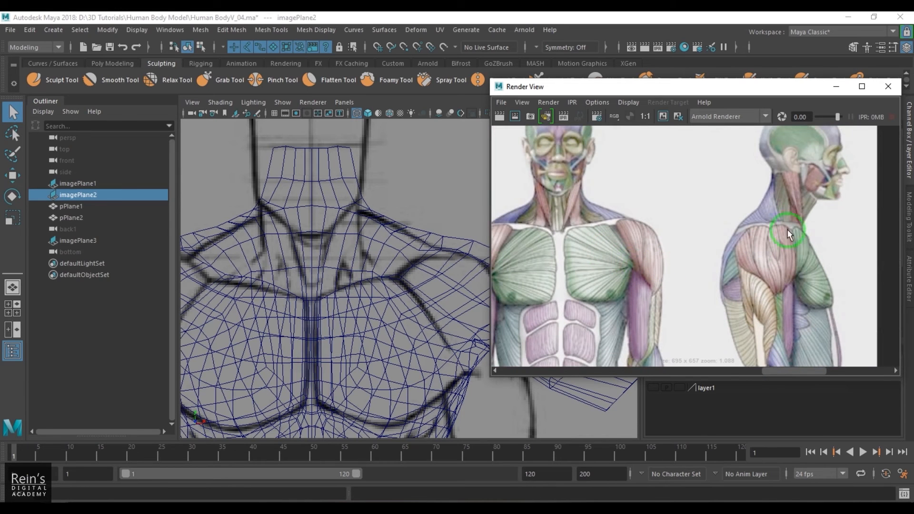
{"action": "scroll", "coordinate": [791, 205], "scroll_direction": "up", "scroll_amount": 5}
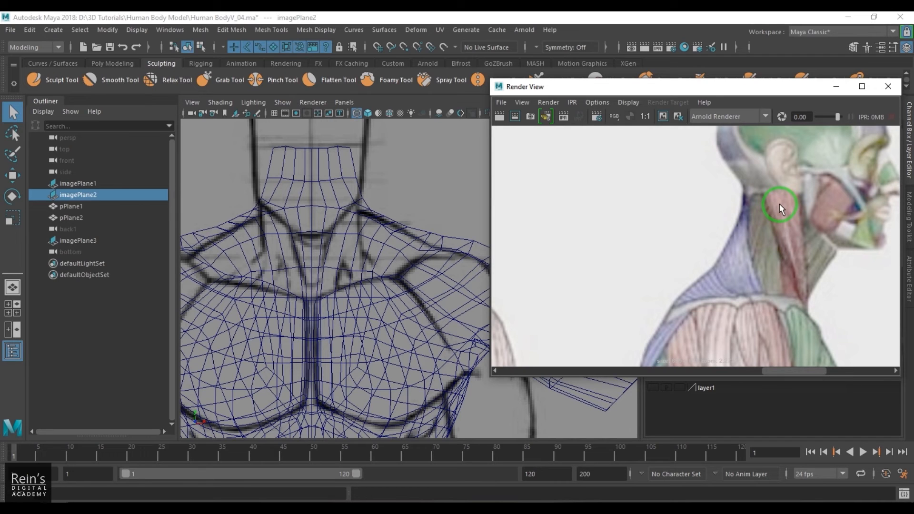
{"action": "middle_click_drag", "start_coordinate": [780, 205], "coordinate": [775, 171], "text": "alt"}
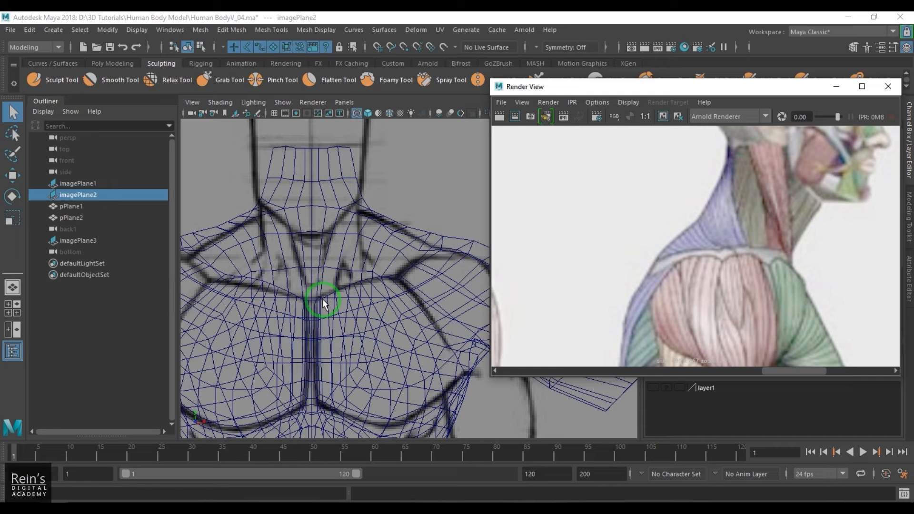
{"action": "scroll", "coordinate": [759, 272], "scroll_direction": "down", "scroll_amount": 5}
{"action": "middle_click_drag", "start_coordinate": [693, 257], "coordinate": [806, 233], "text": "alt"}
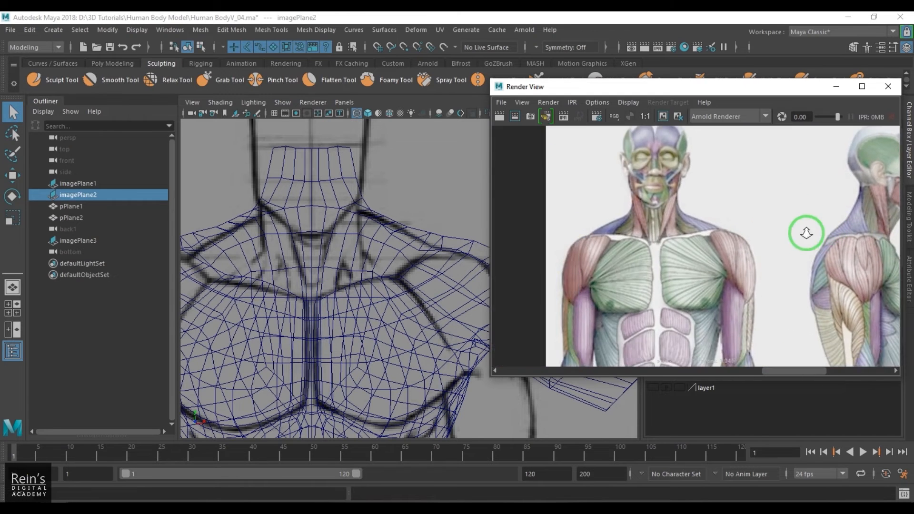
{"action": "scroll", "coordinate": [801, 236], "scroll_direction": "up", "scroll_amount": 2}
{"action": "scroll", "coordinate": [599, 231], "scroll_direction": "up", "scroll_amount": 2}
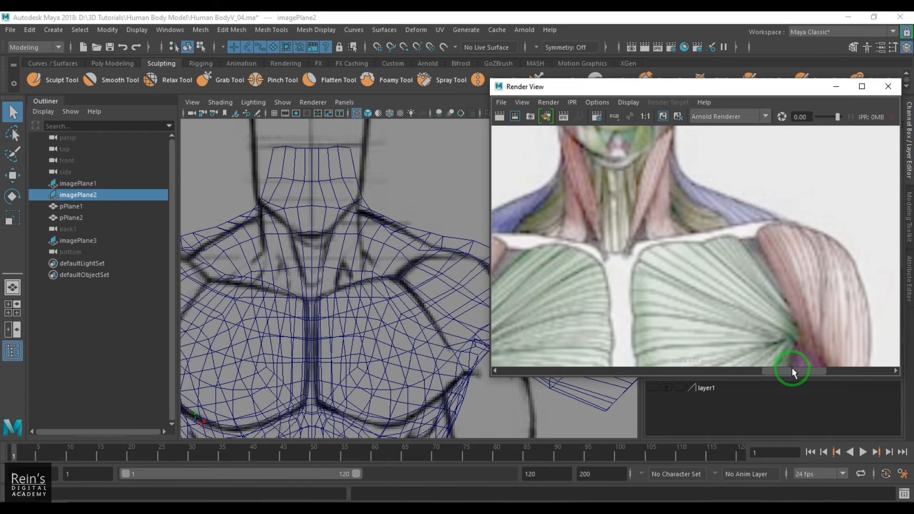
- Bring up the Capture12.JPG reference and examine the numbered neck muscle chart from the front
{"action": "left_click_drag", "start_coordinate": [793, 370], "coordinate": [518, 372]}
{"action": "scroll", "coordinate": [655, 275], "scroll_direction": "down", "scroll_amount": 6}
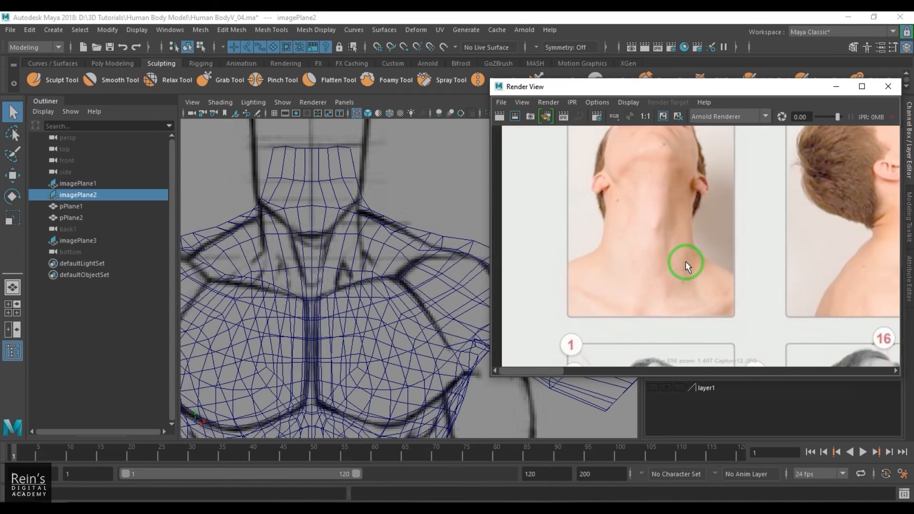
{"action": "scroll", "coordinate": [706, 285], "scroll_direction": "up", "scroll_amount": 5}
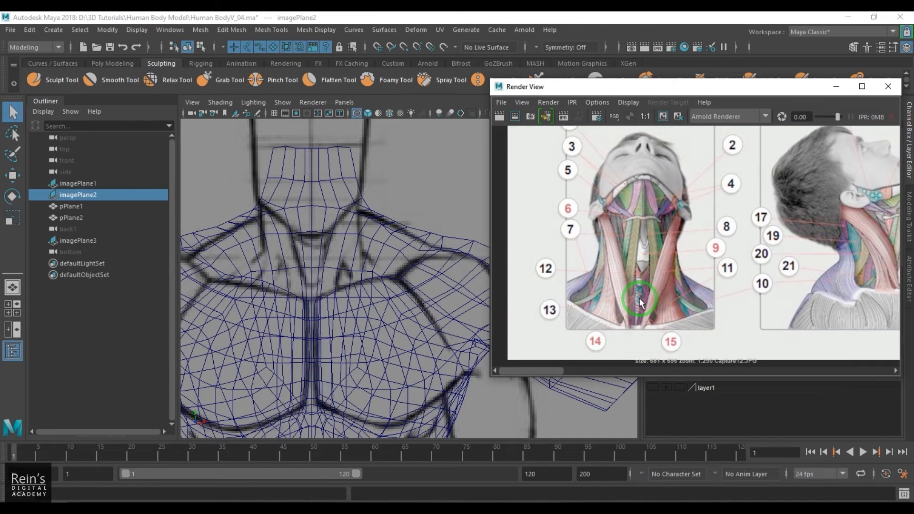
{"action": "scroll", "coordinate": [639, 298], "scroll_direction": "up", "scroll_amount": 1}
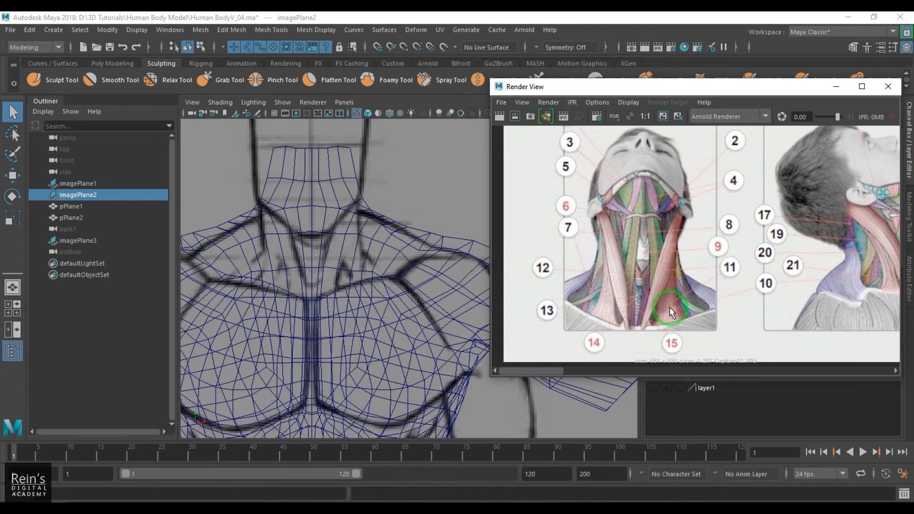
- Review the side and back views of the sternocleidomastoid and trapezius, and return to the Capture12.JPG neck chart
{"action": "left_click_drag", "start_coordinate": [556, 374], "coordinate": [686, 370]}
{"action": "scroll", "coordinate": [726, 256], "scroll_direction": "down", "scroll_amount": 2}
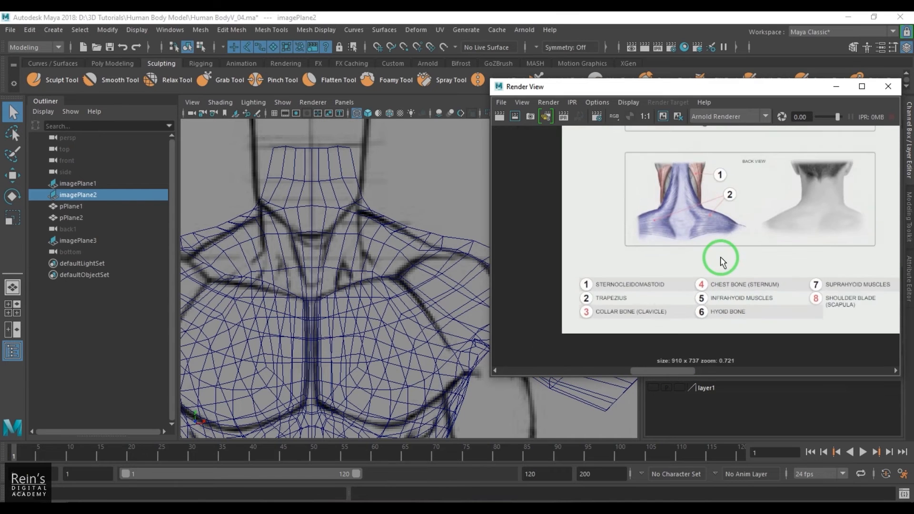
{"action": "scroll", "coordinate": [725, 258], "scroll_direction": "down", "scroll_amount": 2}
{"action": "scroll", "coordinate": [723, 261], "scroll_direction": "up", "scroll_amount": 2}
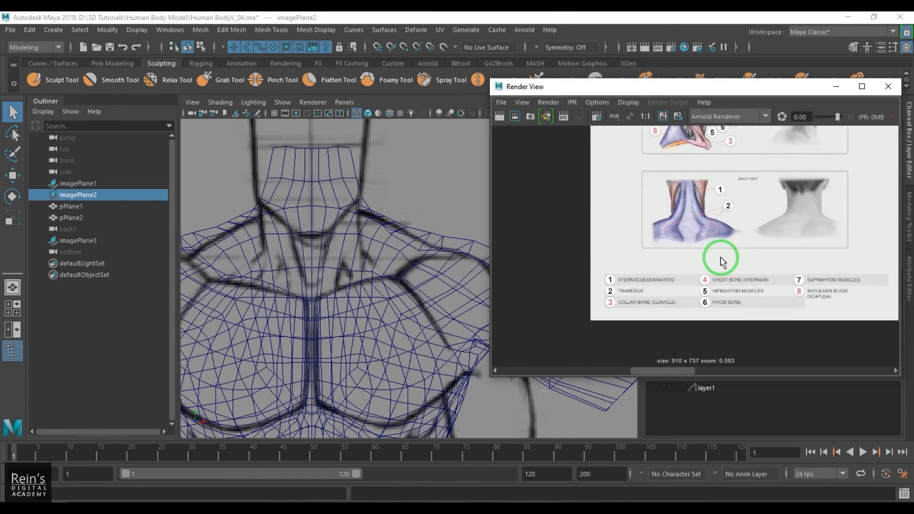
{"action": "scroll", "coordinate": [638, 255], "scroll_direction": "up", "scroll_amount": 1}
{"action": "scroll", "coordinate": [696, 235], "scroll_direction": "up", "scroll_amount": 1}
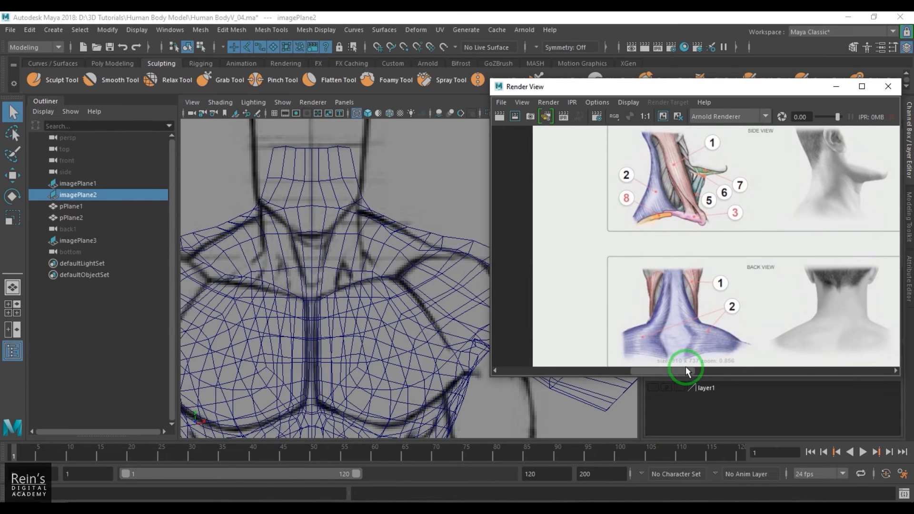
{"action": "left_click_drag", "start_coordinate": [688, 370], "coordinate": [535, 371]}
{"action": "middle_click_drag", "start_coordinate": [759, 283], "coordinate": [772, 152], "text": "alt"}
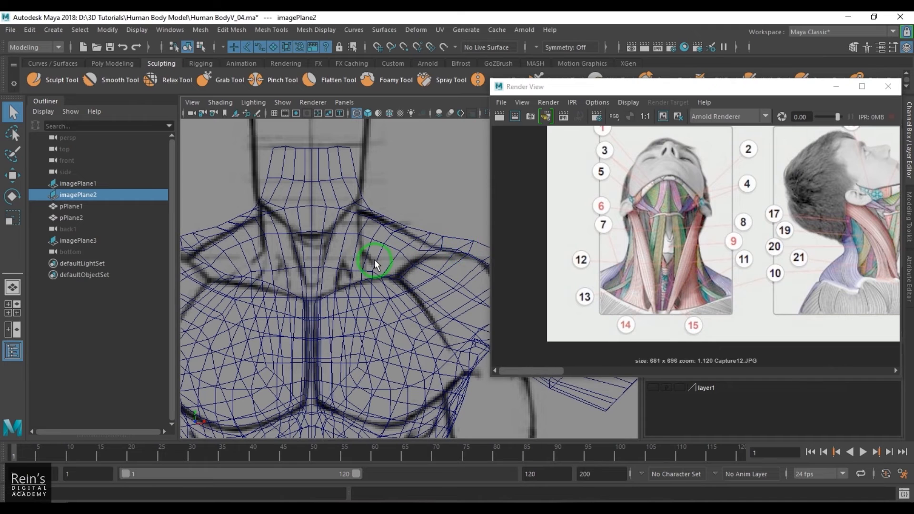
- Move the Render View reference clear of the viewport and show the model shaded in the side view
{"action": "middle_click_drag", "start_coordinate": [374, 260], "coordinate": [393, 244], "text": "alt"}
{"action": "left_click_drag", "start_coordinate": [610, 92], "coordinate": [645, 72]}
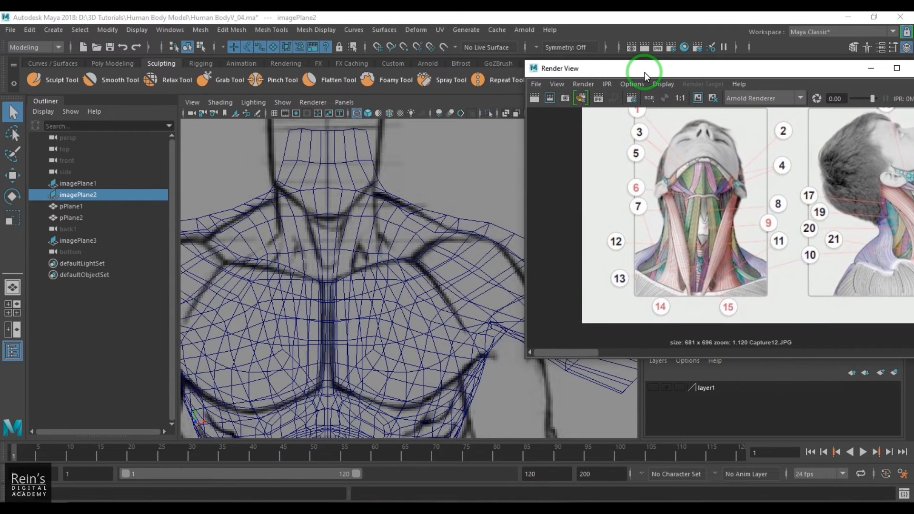
{"action": "mouse_move", "coordinate": [330, 279]}
{"action": "right_mouse_down", "text": "alt"}
{"action": "mouse_move", "coordinate": [347, 301]}
{"action": "mouse_move", "coordinate": [388, 264]}
{"action": "right_mouse_up", "text": "alt"}
{"action": "key", "text": "5"}
{"action": "key", "text": "space"}
{"action": "left_click_drag", "start_coordinate": [388, 264], "coordinate": [393, 264]}
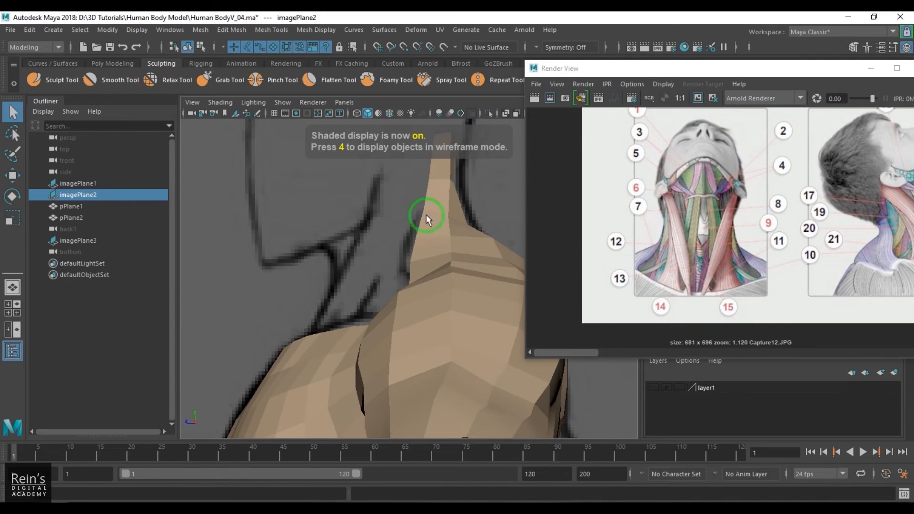
- Extrude the front border edges at the side of the neck forward toward the jaw in the side view
{"action": "middle_click_drag", "start_coordinate": [427, 215], "coordinate": [427, 230], "text": "alt"}
{"action": "left_click", "coordinate": [424, 232]}
{"action": "key", "text": "F10"}
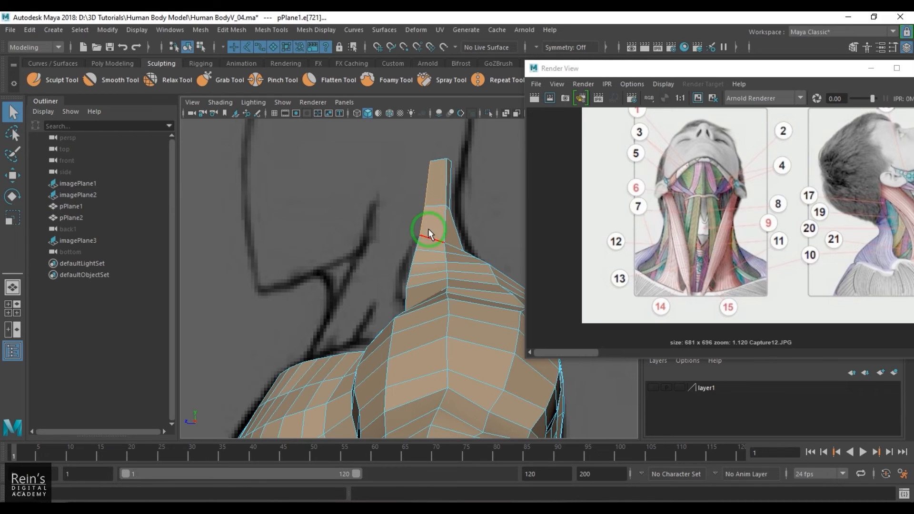
{"action": "left_click", "coordinate": [429, 214]}
{"action": "key", "text": "w"}
{"action": "left_click_drag", "start_coordinate": [424, 198], "coordinate": [363, 236], "text": "shift"}
- Examine the extruded neck edges against the front reference in wireframe and in shaded perspective
{"action": "key", "text": "space"}
{"action": "middle_click_drag", "start_coordinate": [389, 220], "coordinate": [394, 249], "text": "alt"}
{"action": "key", "text": "4"}
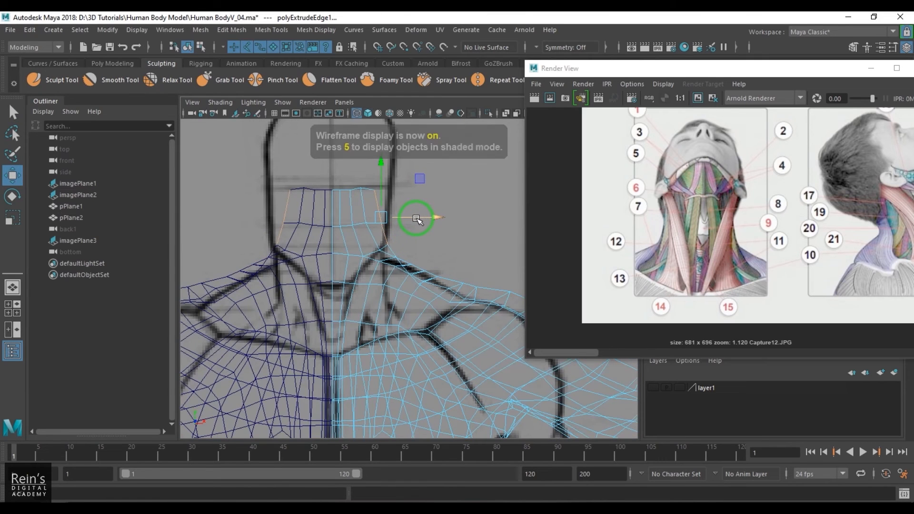
{"action": "key", "text": "e"}
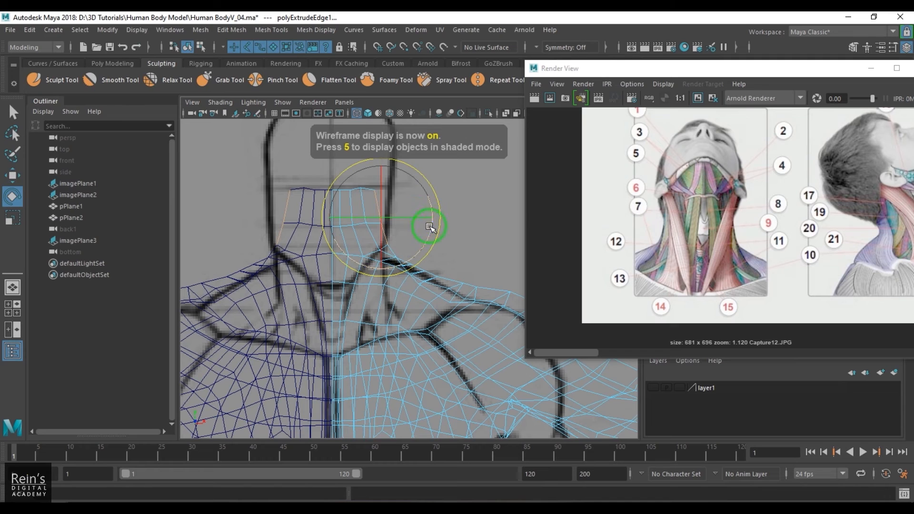
{"action": "mouse_move", "coordinate": [425, 236]}
{"action": "left_mouse_down"}
{"action": "mouse_move", "coordinate": [411, 218]}
{"action": "mouse_move", "coordinate": [402, 231]}
{"action": "mouse_move", "coordinate": [351, 233]}
{"action": "left_mouse_up"}
{"action": "key", "text": "w"}
{"action": "key", "text": "space"}
{"action": "key", "text": "5"}
{"action": "right_click_drag", "start_coordinate": [351, 233], "coordinate": [378, 247], "text": "alt"}
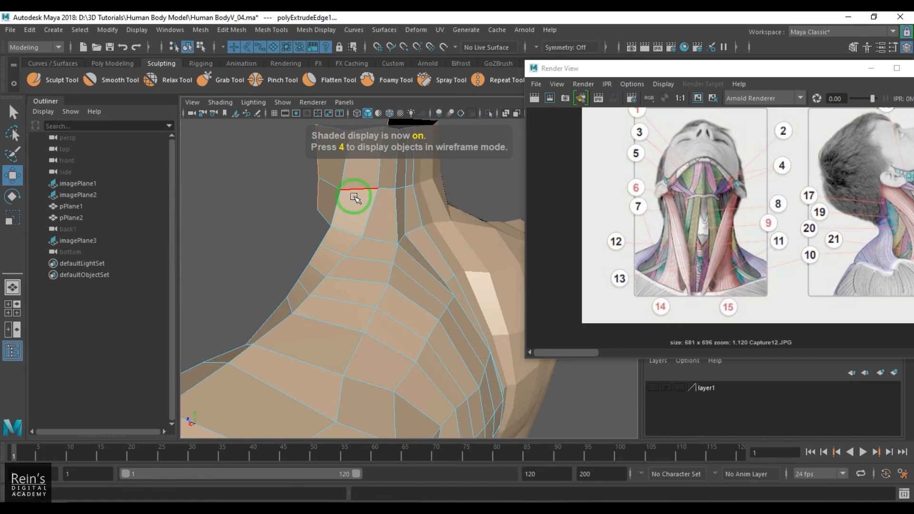
- Split the workspace into two side-by-side viewports showing the front and perspective views
{"action": "left_click", "coordinate": [355, 195]}
{"action": "key", "text": "space"}
{"action": "key", "text": "space"}
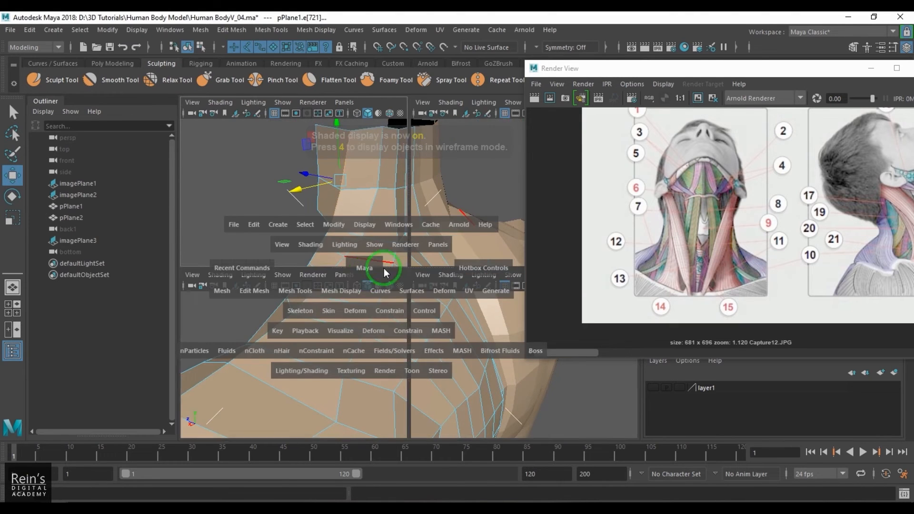
{"action": "left_click", "coordinate": [348, 245]}
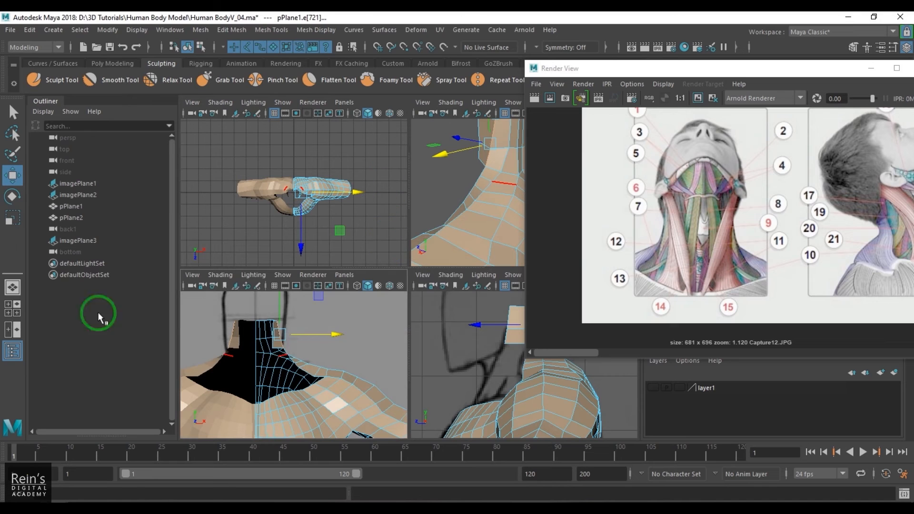
{"action": "left_click", "coordinate": [12, 330]}
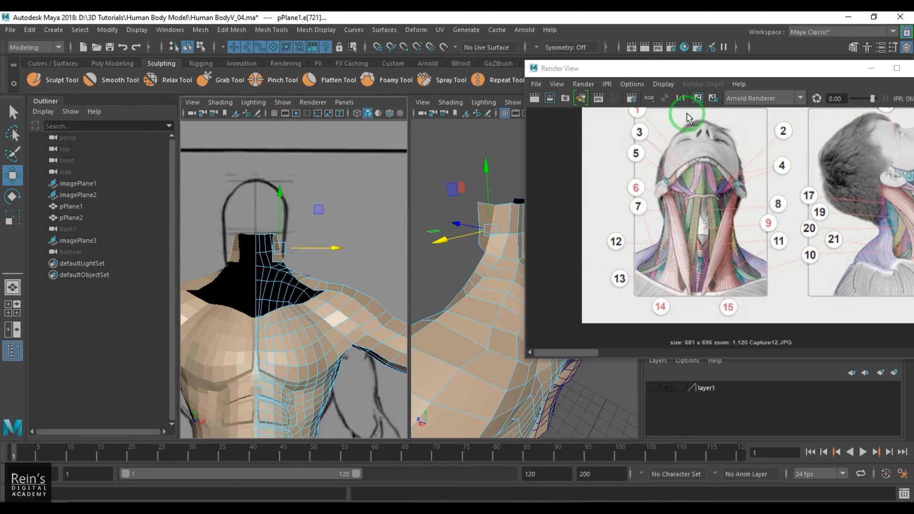
- Make room by moving the Render View aside and collapsing the Outliner, and show the second viewport in the Right View
{"action": "left_click_drag", "start_coordinate": [681, 72], "coordinate": [754, 66]}
{"action": "left_click", "coordinate": [276, 249]}
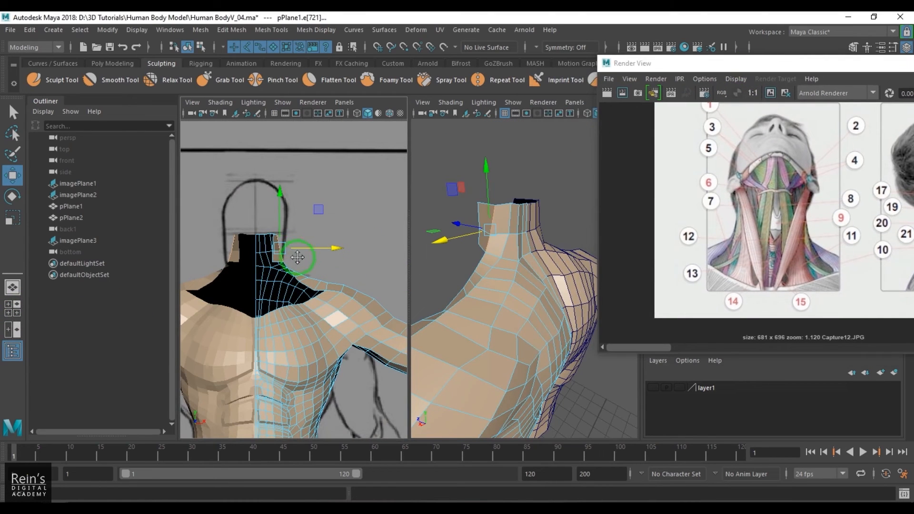
{"action": "middle_click_drag", "start_coordinate": [298, 257], "coordinate": [347, 255], "text": "alt"}
{"action": "left_click", "coordinate": [47, 100]}
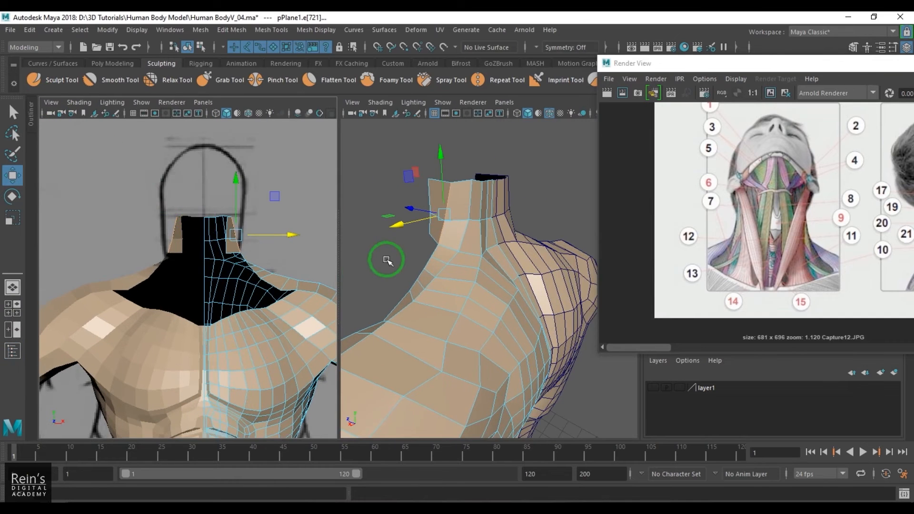
{"action": "left_click_drag", "start_coordinate": [337, 271], "coordinate": [408, 284]}
{"action": "key", "text": "space"}
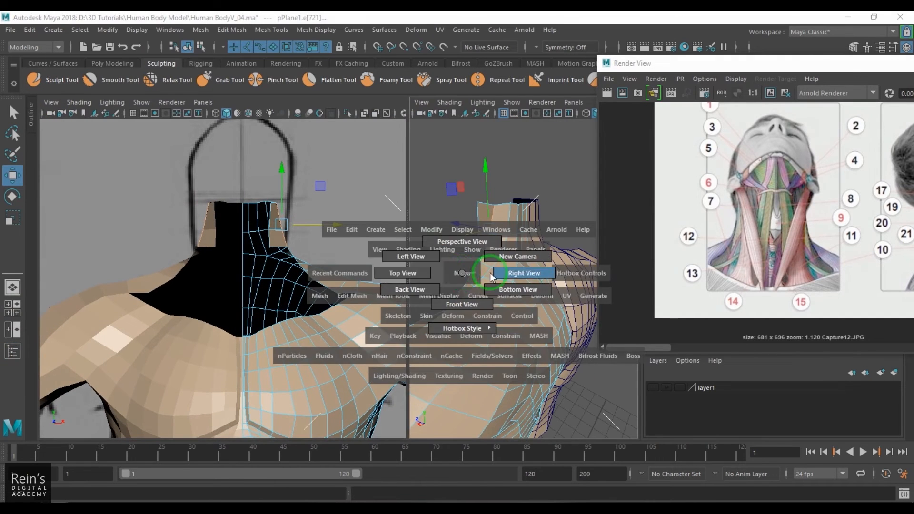
{"action": "left_click_drag", "start_coordinate": [491, 275], "coordinate": [515, 274]}
- Rotate the extruded neck edges upright in the front view and move them outward toward the reference neck outline
{"action": "middle_click_drag", "start_coordinate": [519, 280], "coordinate": [521, 299], "text": "alt"}
{"action": "scroll", "coordinate": [522, 286], "scroll_direction": "up", "scroll_amount": 5}
{"action": "middle_click_drag", "start_coordinate": [196, 278], "coordinate": [190, 298], "text": "alt"}
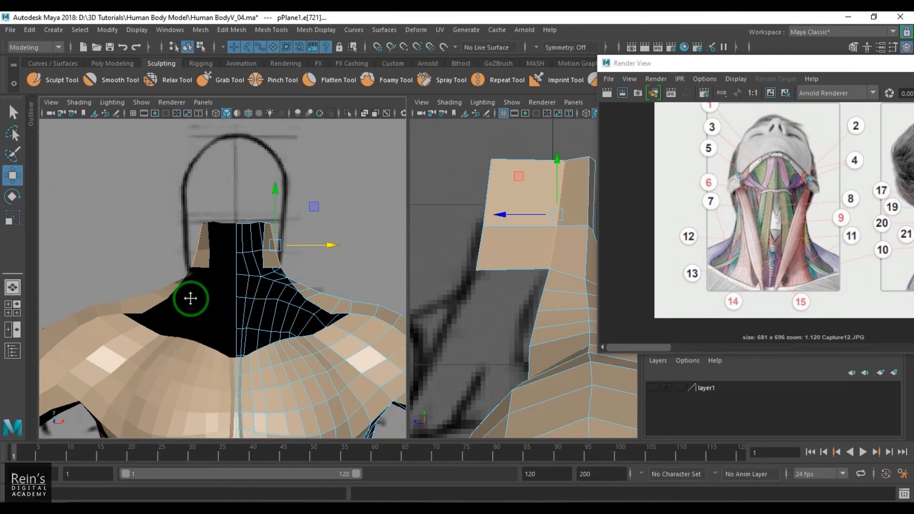
{"action": "right_click_drag", "start_coordinate": [190, 299], "coordinate": [268, 289], "text": "alt"}
{"action": "middle_click_drag", "start_coordinate": [268, 289], "coordinate": [197, 308], "text": "alt"}
{"action": "left_click_drag", "start_coordinate": [297, 235], "coordinate": [299, 235]}
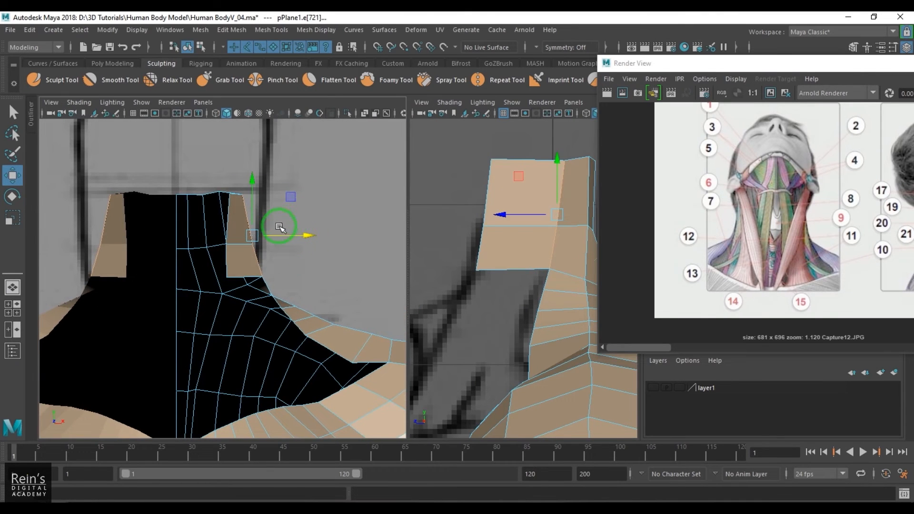
{"action": "key", "text": "e"}
{"action": "left_click_drag", "start_coordinate": [290, 276], "coordinate": [281, 280]}
{"action": "key", "text": "w"}
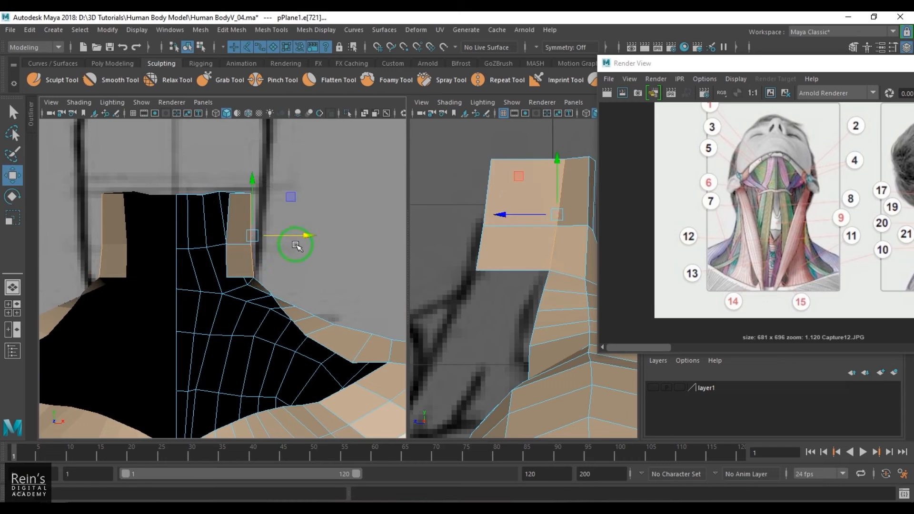
{"action": "left_click_drag", "start_coordinate": [300, 235], "coordinate": [310, 238]}
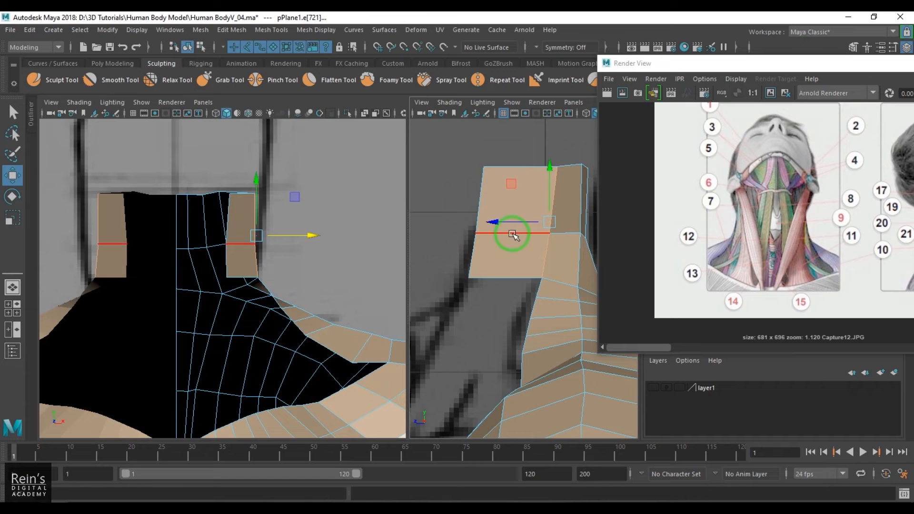
- Assign a grey material to pPlane1 in place of the tan one, and try the same on the mirrored half pPlane2
{"action": "left_click", "coordinate": [529, 229]}
{"action": "left_click_drag", "start_coordinate": [681, 71], "coordinate": [740, 85]}
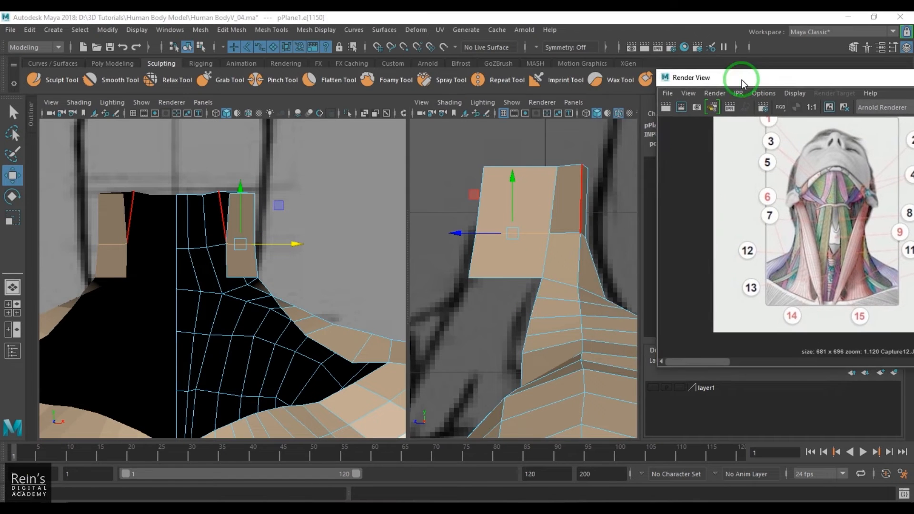
{"action": "scroll", "coordinate": [538, 253], "scroll_direction": "up", "scroll_amount": 3}
{"action": "key", "text": "q"}
{"action": "right_click_drag", "start_coordinate": [573, 206], "coordinate": [590, 186]}
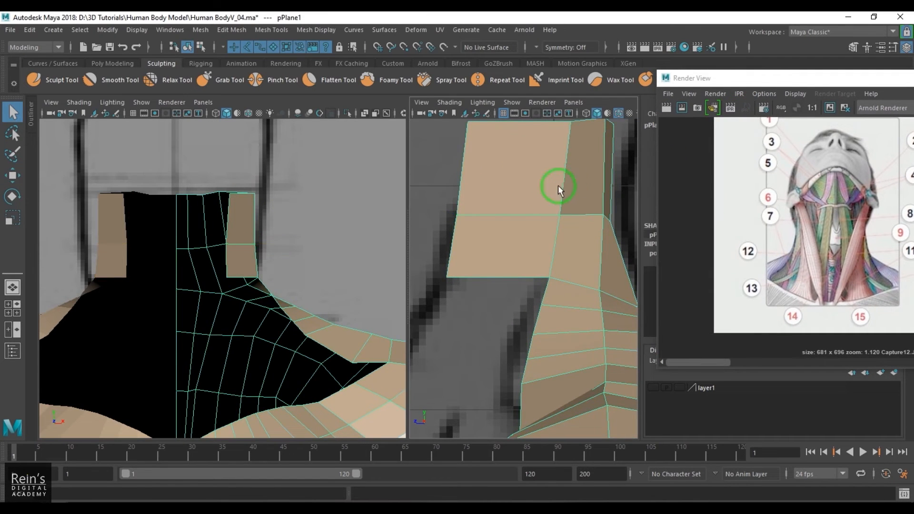
{"action": "right_click_drag", "start_coordinate": [561, 160], "coordinate": [639, 484]}
{"action": "middle_click_drag", "start_coordinate": [531, 207], "coordinate": [521, 239], "text": "alt"}
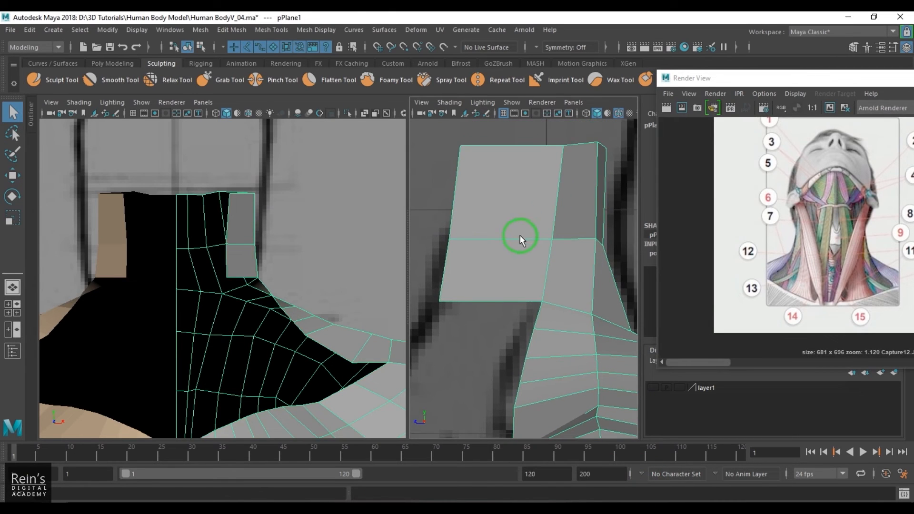
{"action": "left_click", "coordinate": [101, 209]}
{"action": "right_click_drag", "start_coordinate": [111, 185], "coordinate": [183, 477]}
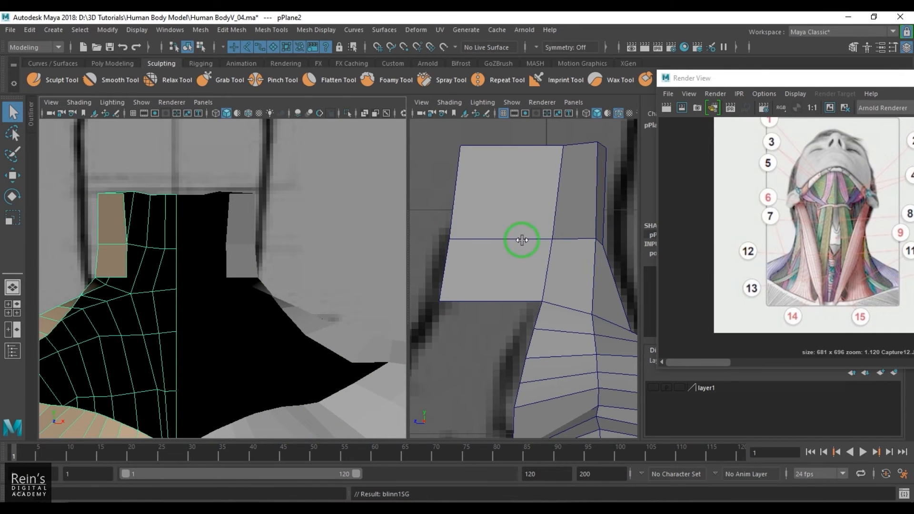
- Turn off the sRGB gamma view transform in both viewports and assign the default grey material to pPlane2
{"action": "key", "text": "space"}
{"action": "left_click", "coordinate": [474, 114]}
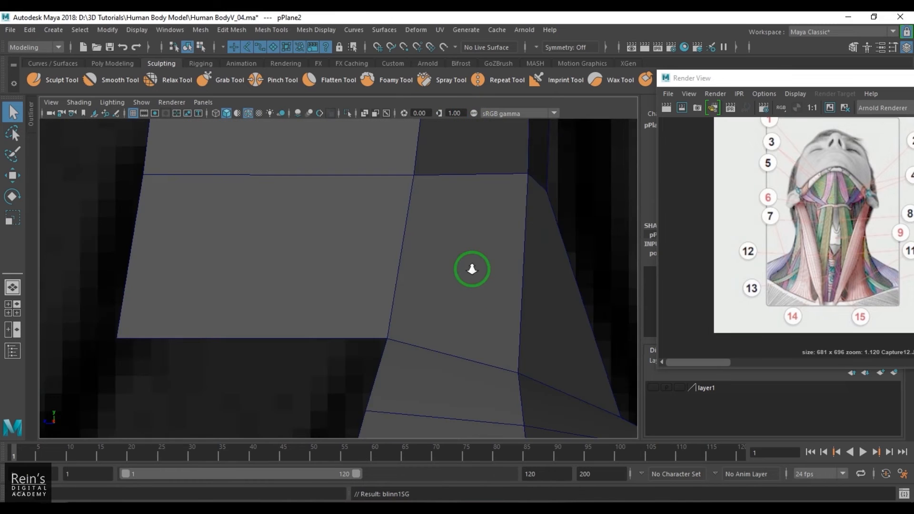
{"action": "right_click_drag", "start_coordinate": [470, 267], "coordinate": [411, 296], "text": "alt"}
{"action": "key", "text": "space"}
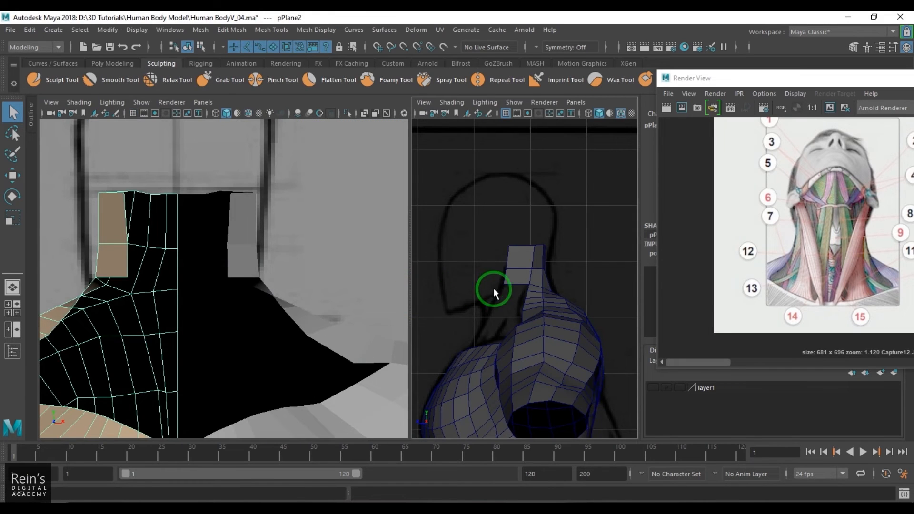
{"action": "key", "text": "space"}
{"action": "key", "text": "space"}
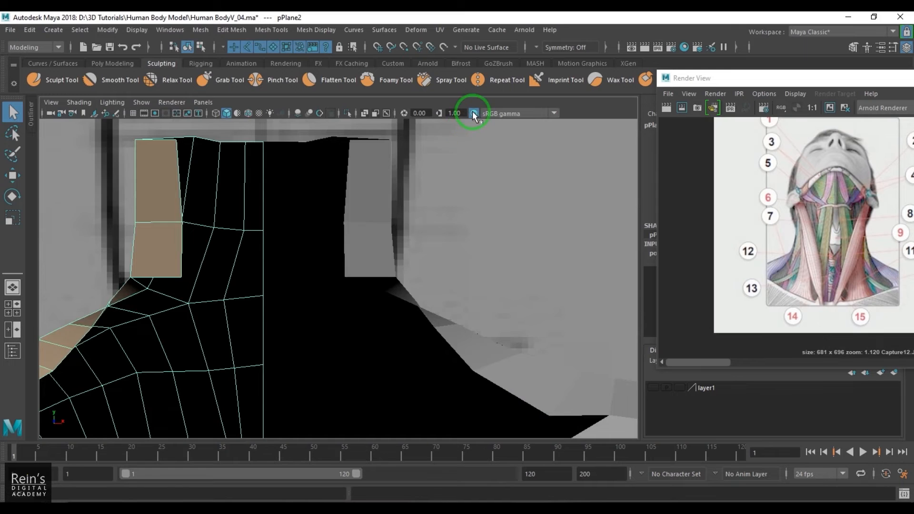
{"action": "left_click", "coordinate": [473, 114]}
{"action": "key", "text": "space"}
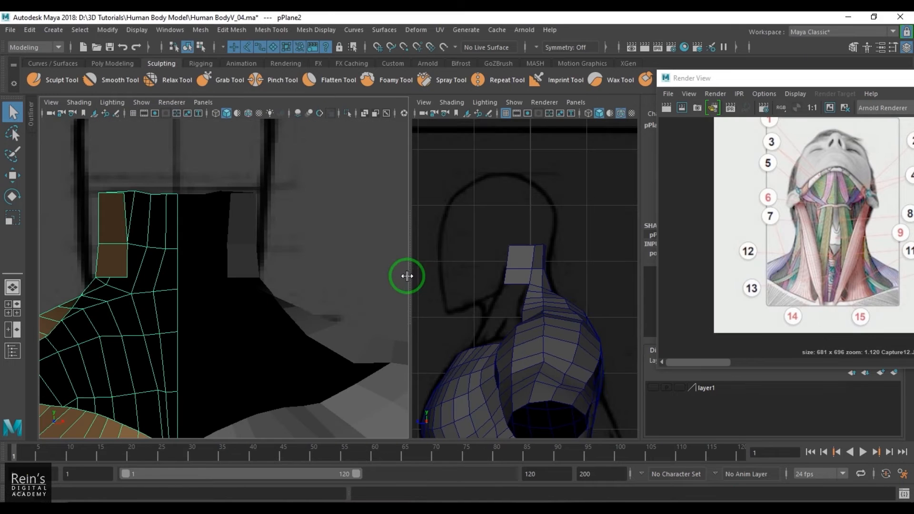
{"action": "right_click", "coordinate": [114, 242]}
{"action": "left_click", "coordinate": [194, 470]}
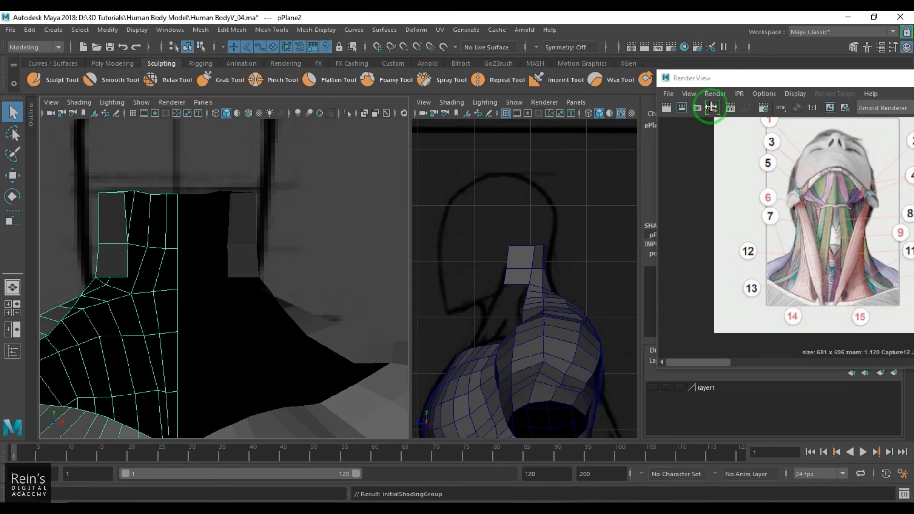
- Collapse the Channel Box to enlarge the side view, and minimize the Render View reference
{"action": "left_click_drag", "start_coordinate": [729, 80], "coordinate": [364, 205]}
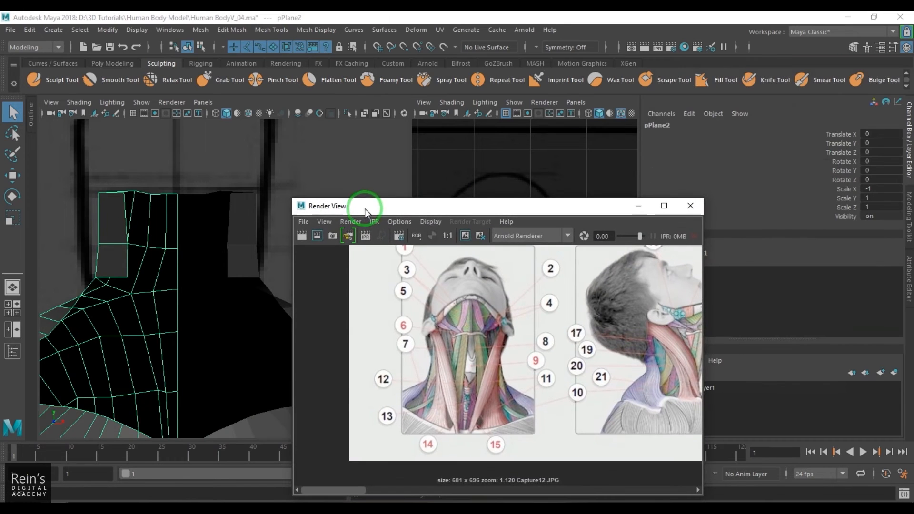
{"action": "left_click", "coordinate": [909, 151]}
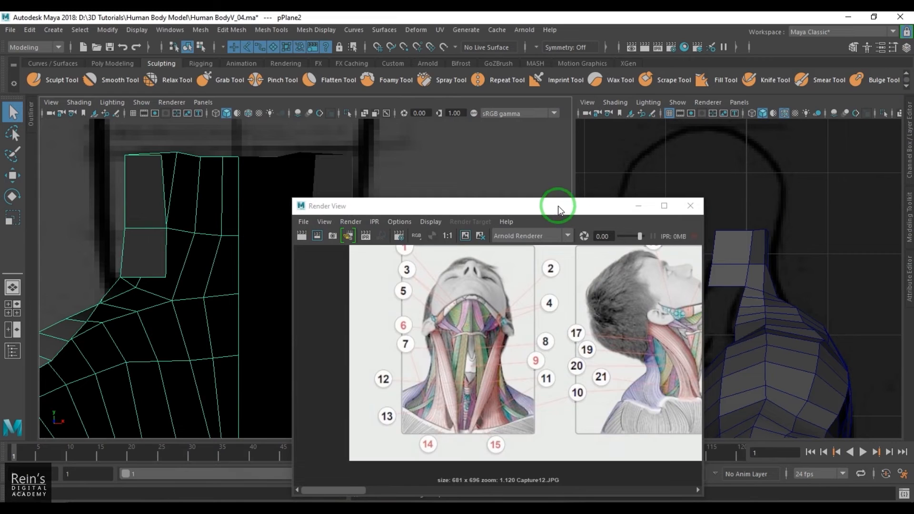
{"action": "left_click_drag", "start_coordinate": [558, 206], "coordinate": [424, 370]}
{"action": "left_click_drag", "start_coordinate": [576, 259], "coordinate": [412, 279]}
{"action": "right_click_drag", "start_coordinate": [635, 232], "coordinate": [685, 283], "text": "alt"}
{"action": "left_click_drag", "start_coordinate": [470, 368], "coordinate": [474, 122]}
{"action": "left_click", "coordinate": [511, 133]}
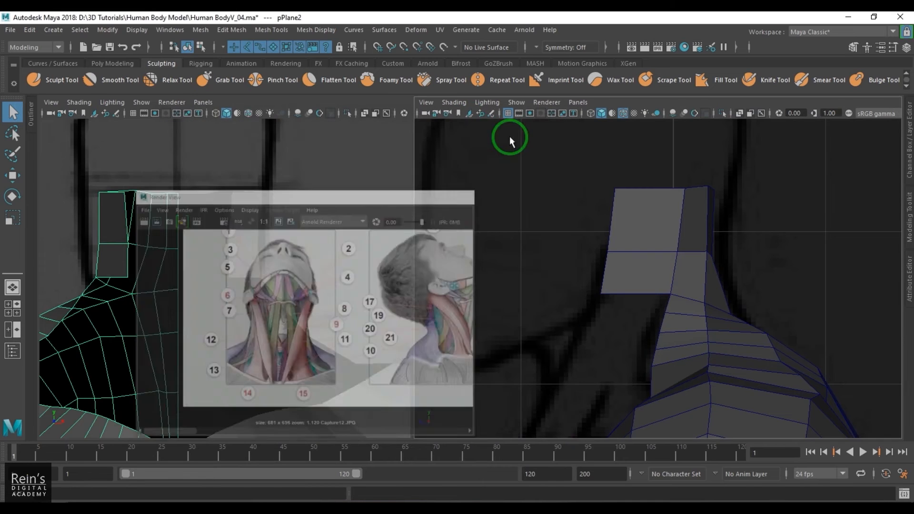
- Split the extruded strip at the side of the neck with a vertical edge loop down its middle
{"action": "middle_click_drag", "start_coordinate": [663, 251], "coordinate": [635, 229], "text": "alt"}
{"action": "right_click_drag", "start_coordinate": [635, 229], "coordinate": [655, 260], "text": "alt"}
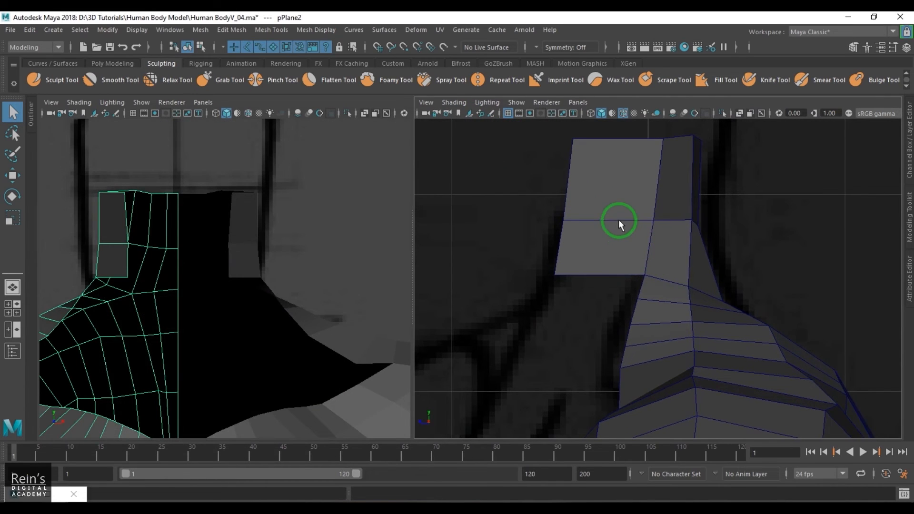
{"action": "left_click", "coordinate": [619, 214]}
{"action": "key", "text": "F10"}
{"action": "left_click", "coordinate": [618, 219]}
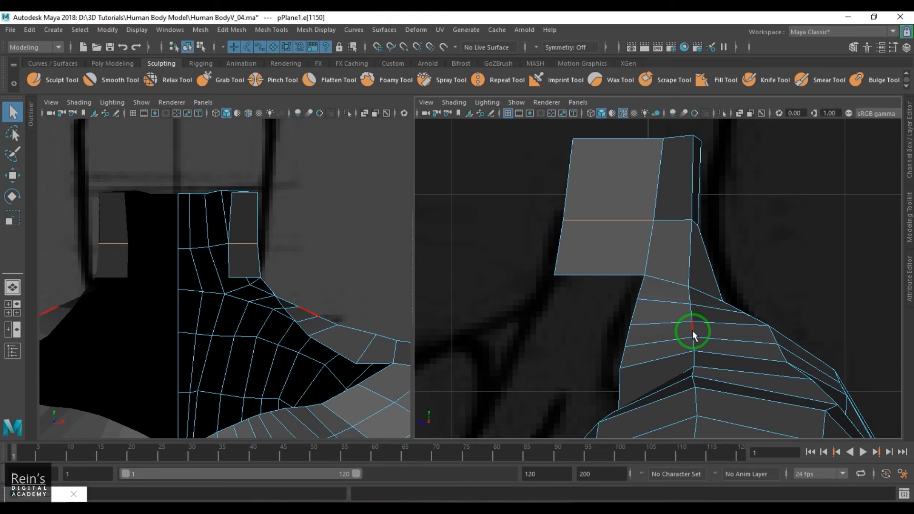
{"action": "right_click", "coordinate": [619, 215], "text": "ctrl"}
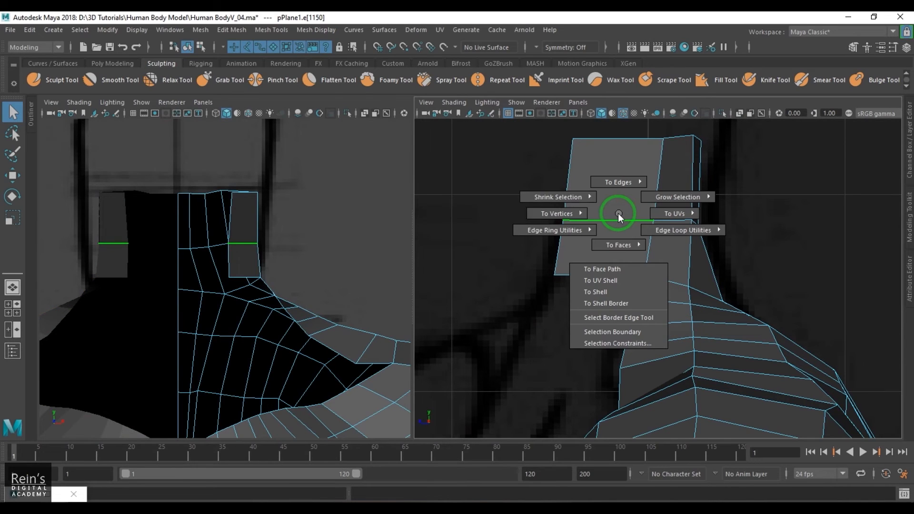
{"action": "right_click_drag", "start_coordinate": [618, 214], "coordinate": [618, 258], "text": "ctrl"}
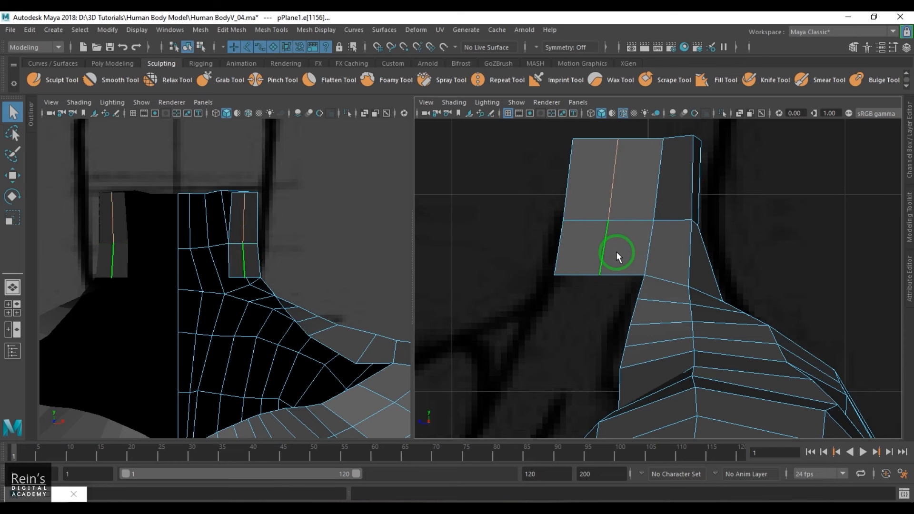
- Move the new edge loop outward in the front view to round the side of the neck, and check its lower border
{"action": "key", "text": "space"}
{"action": "left_click_drag", "start_coordinate": [616, 256], "coordinate": [587, 212]}
{"action": "key", "text": "w"}
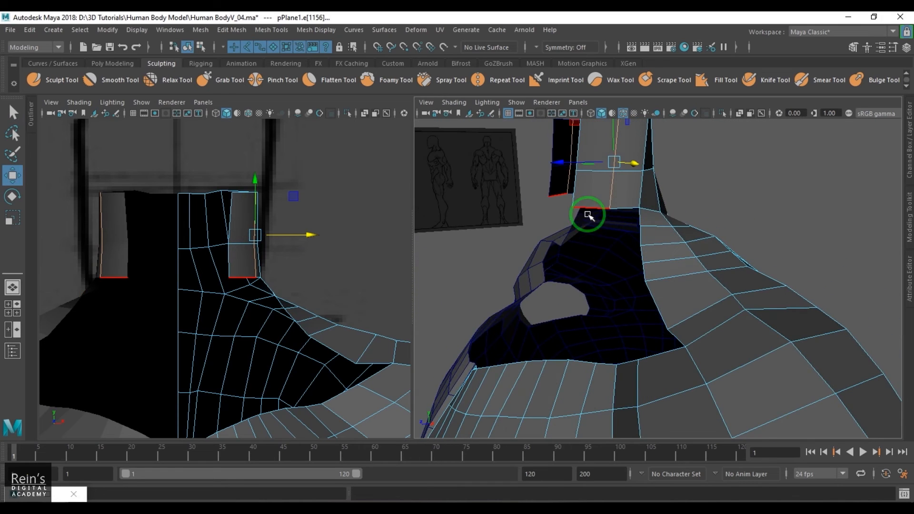
{"action": "left_click", "coordinate": [603, 211]}
{"action": "left_click_drag", "start_coordinate": [571, 265], "coordinate": [673, 310], "text": "alt"}
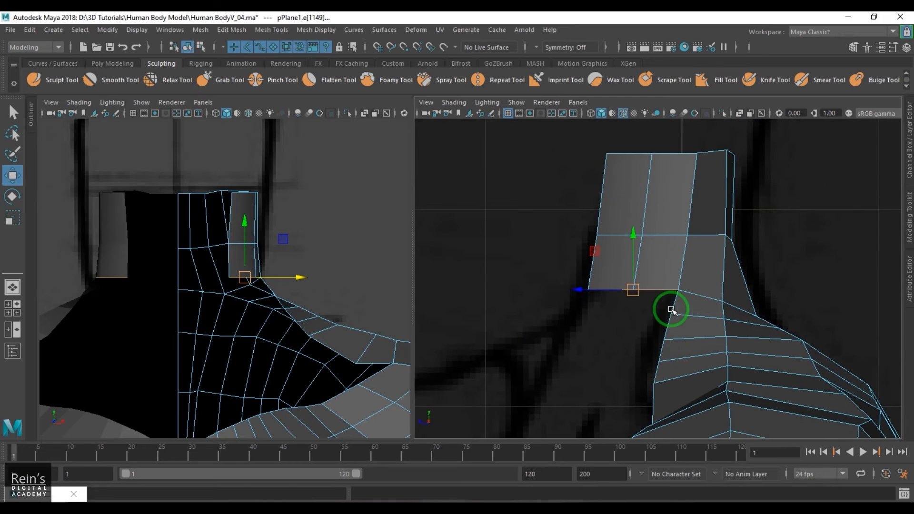
- Slide the middle edge loop of the neck strip slightly forward with the Slide Edge Tool
{"action": "left_click", "coordinate": [650, 231]}
{"action": "right_click", "coordinate": [665, 211], "text": "shift"}
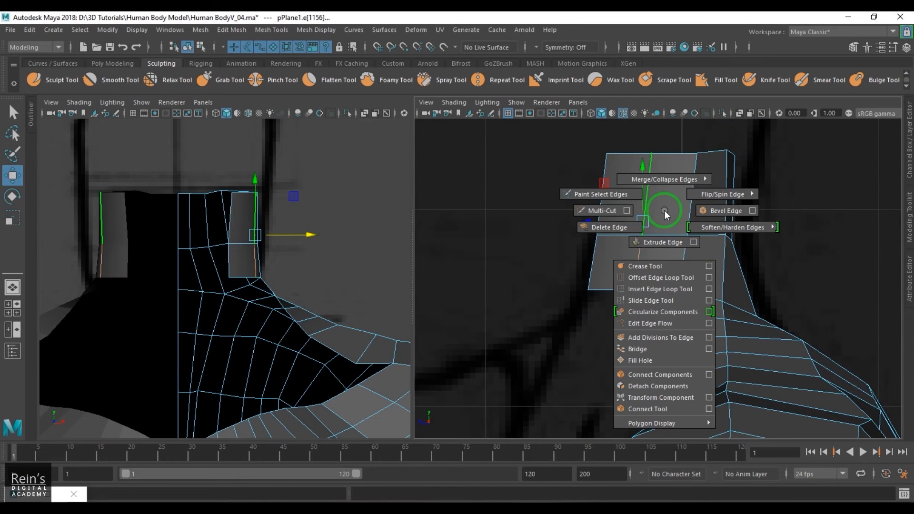
{"action": "right_click_drag", "start_coordinate": [666, 215], "coordinate": [671, 328], "text": "shift"}
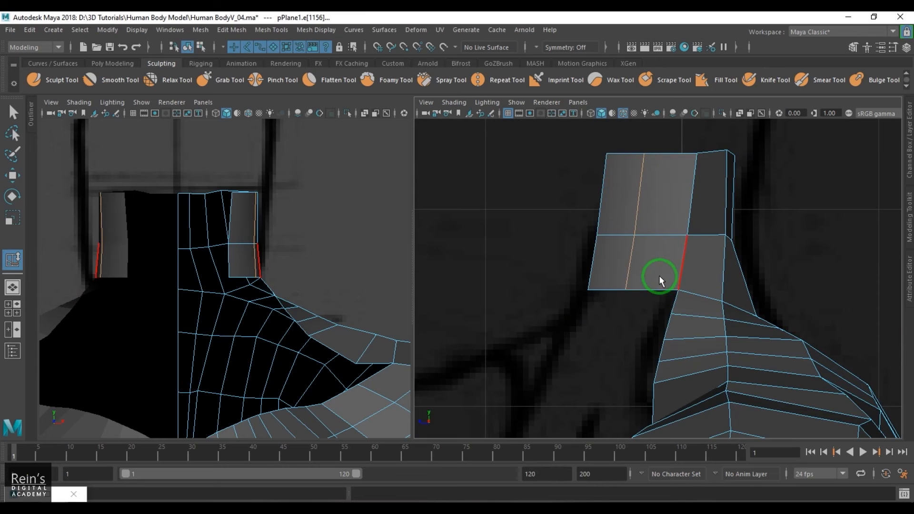
- Split the rear column of the neck strip with another vertical edge loop and slide it slightly backward
{"action": "right_click_drag", "start_coordinate": [682, 209], "coordinate": [524, 225], "text": "ctrl"}
{"action": "key", "text": "w"}
{"action": "right_click_drag", "start_coordinate": [674, 218], "coordinate": [674, 296], "text": "shift"}
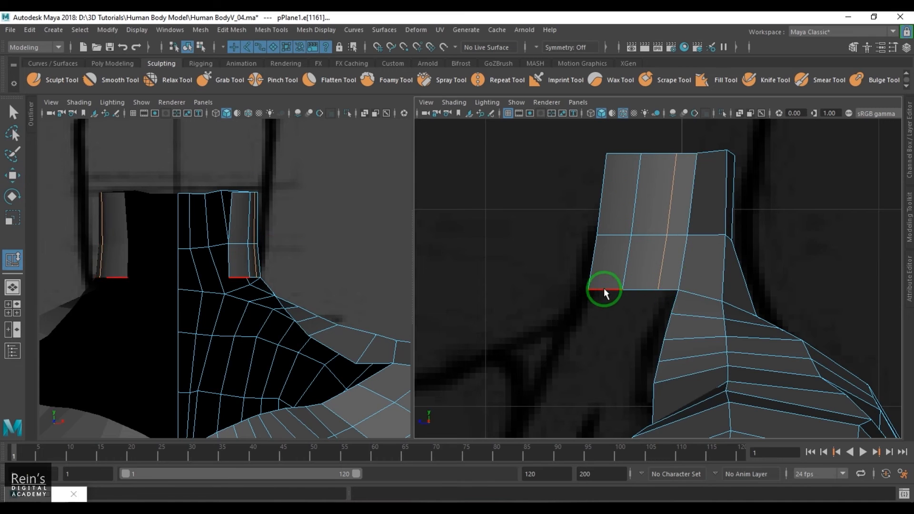
- Extrude the two front lower edges of the neck strip down and forward toward the collarbone in the side view
{"action": "middle_click_drag", "start_coordinate": [643, 288], "coordinate": [697, 235], "text": "alt"}
{"action": "key", "text": "w"}
{"action": "left_click", "coordinate": [691, 201]}
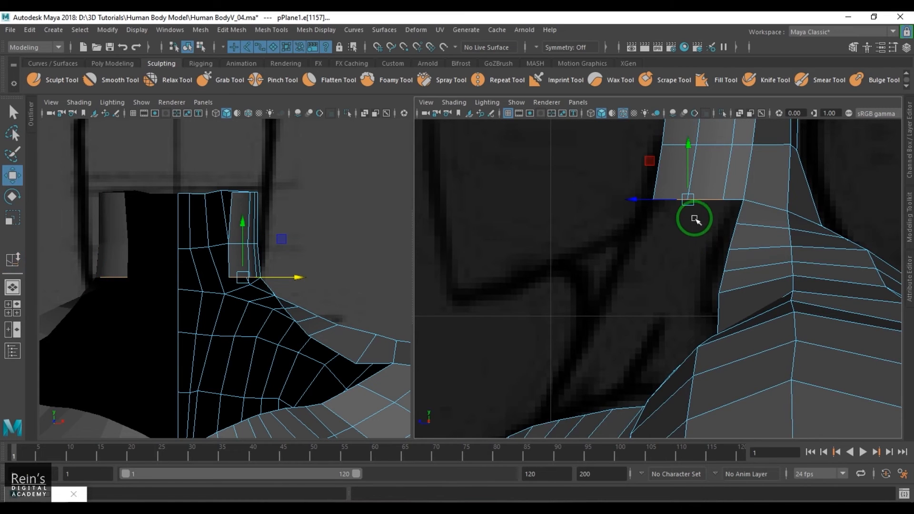
{"action": "left_click_drag", "start_coordinate": [696, 220], "coordinate": [612, 355], "text": "shift"}
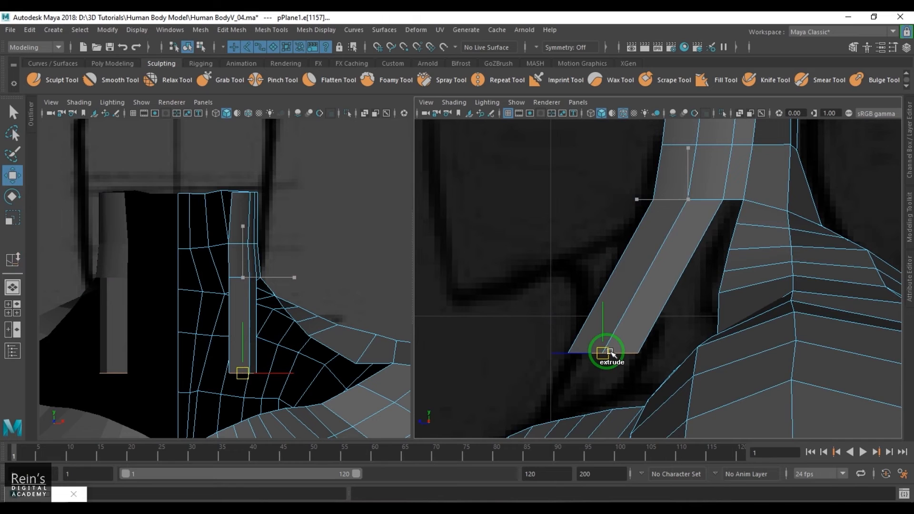
- Rotate and move the extruded end edges so they line up with the chest border beside the pit of the neck
{"action": "left_click_drag", "start_coordinate": [304, 224], "coordinate": [281, 288], "text": "alt"}
{"action": "key", "text": "e"}
{"action": "left_click_drag", "start_coordinate": [532, 335], "coordinate": [567, 300], "text": "alt"}
{"action": "key", "text": "w"}
{"action": "key", "text": "e"}
{"action": "left_click_drag", "start_coordinate": [241, 230], "coordinate": [276, 278]}
{"action": "key", "text": "w"}
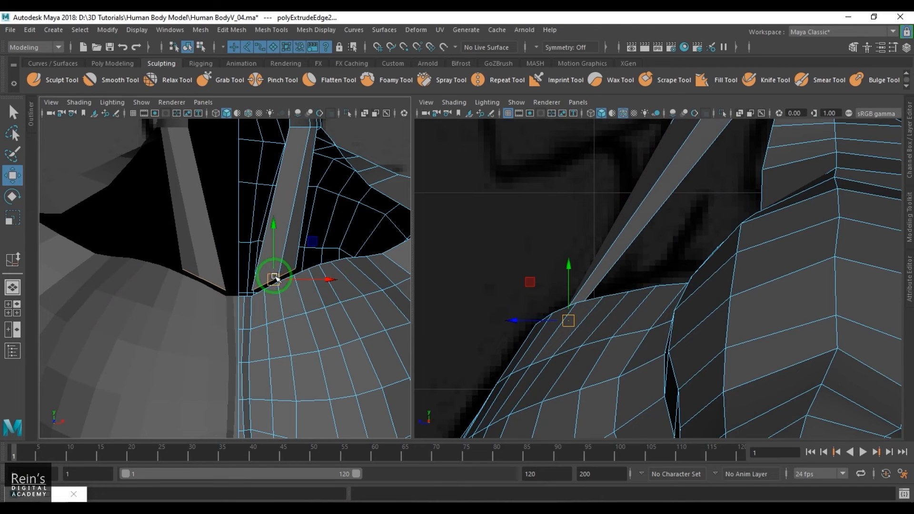
- Insert an edge loop across the neck muscle strip just above its lower end
{"action": "middle_click_drag", "start_coordinate": [688, 240], "coordinate": [649, 345], "text": "alt"}
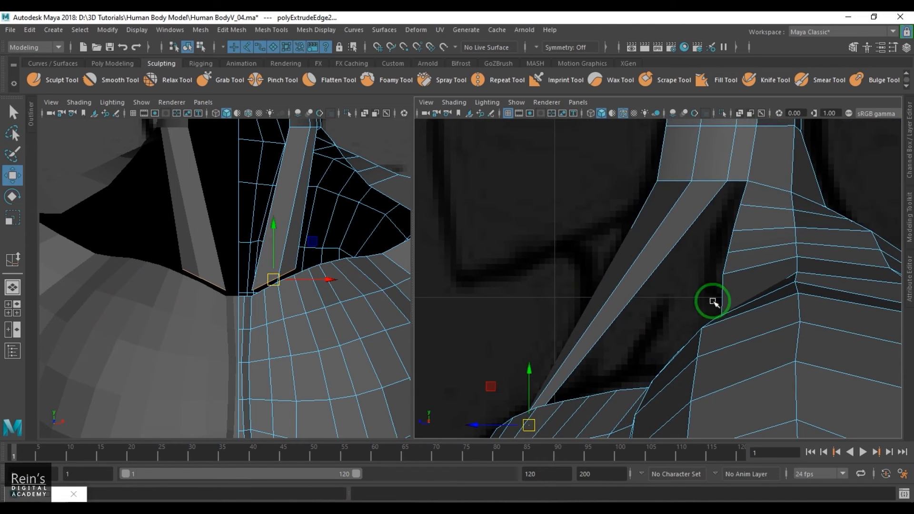
{"action": "middle_click_drag", "start_coordinate": [714, 302], "coordinate": [739, 256], "text": "alt"}
{"action": "key", "text": "space"}
{"action": "key", "text": "space"}
{"action": "left_click_drag", "start_coordinate": [487, 318], "coordinate": [459, 267]}
{"action": "scroll", "coordinate": [459, 267], "scroll_direction": "up", "scroll_amount": 2}
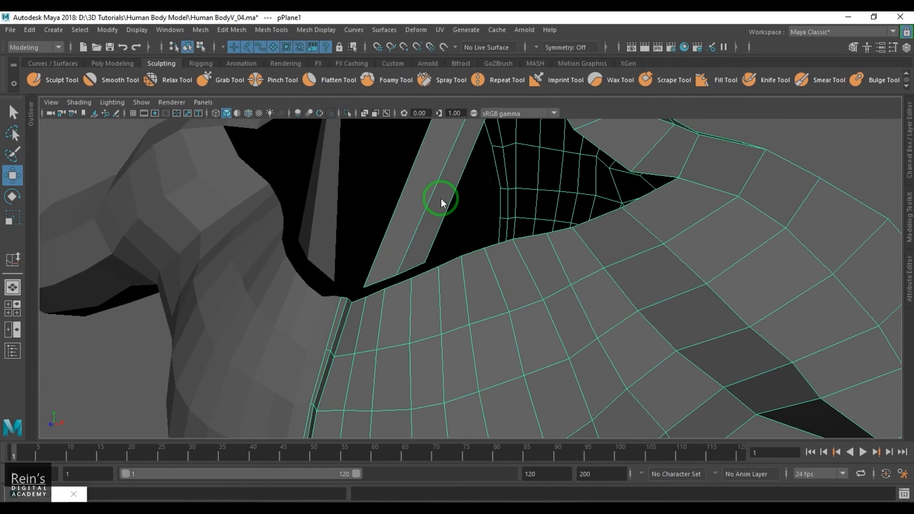
{"action": "right_click_drag", "start_coordinate": [441, 200], "coordinate": [377, 218], "text": "shift"}
{"action": "left_click", "coordinate": [412, 247]}
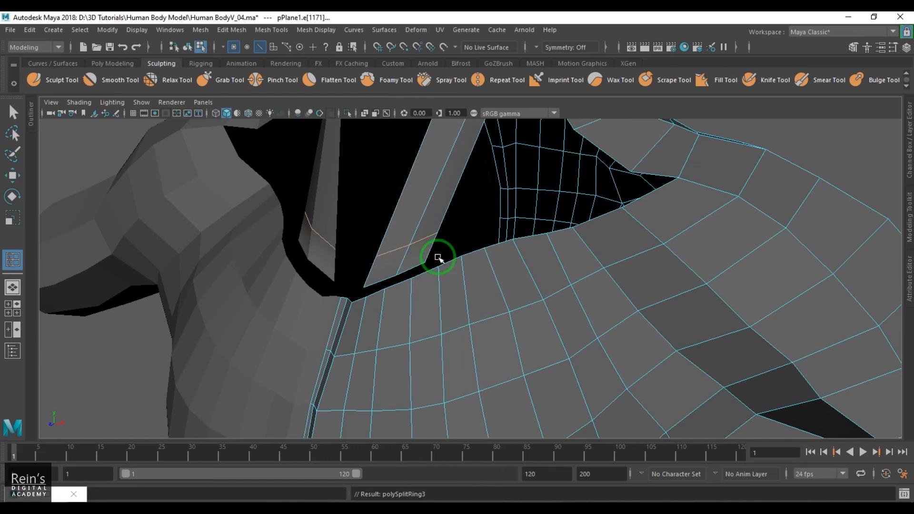
{"action": "key", "text": "w"}
{"action": "key", "text": "F8"}
- Merge the lower end vertices of the neck muscle strip into the chest border vertices with the Target Weld Tool
{"action": "left_click_drag", "start_coordinate": [427, 290], "coordinate": [492, 259], "text": "alt"}
{"action": "right_click", "coordinate": [461, 273]}
{"action": "left_click", "coordinate": [443, 261]}
{"action": "key", "text": "F8"}
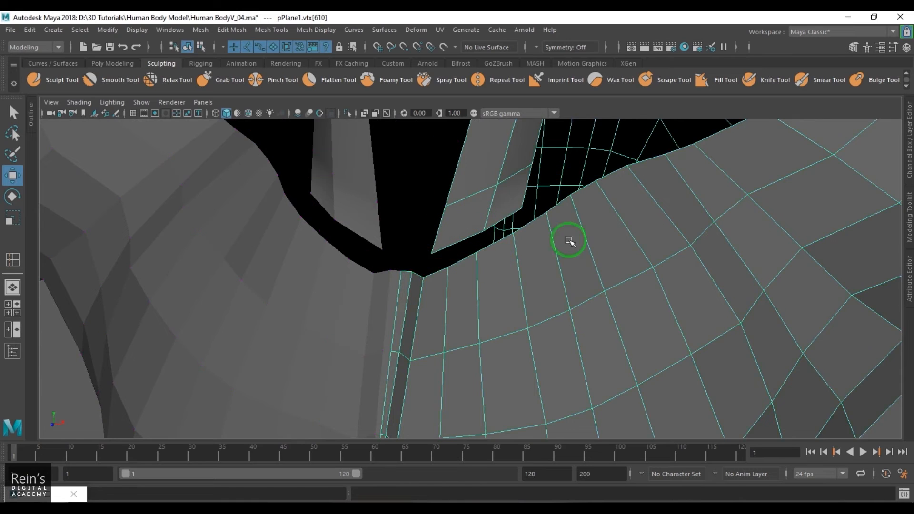
{"action": "left_click_drag", "start_coordinate": [569, 240], "coordinate": [466, 237], "text": "alt"}
{"action": "right_click_drag", "start_coordinate": [475, 218], "coordinate": [469, 186], "text": "shift"}
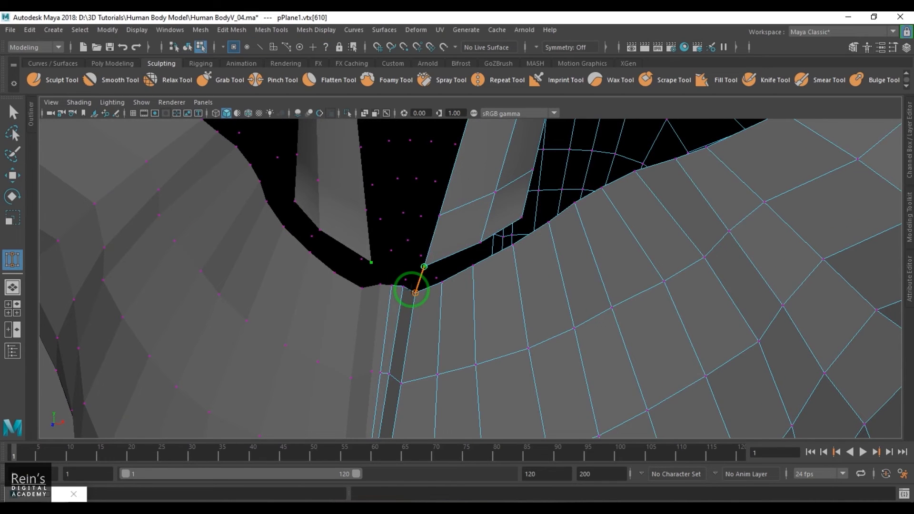
{"action": "left_click_drag", "start_coordinate": [412, 291], "coordinate": [477, 273]}
- Reposition the vertices of the cross loop just above the welded end to shape the neck muscle strip
{"action": "left_click_drag", "start_coordinate": [479, 275], "coordinate": [480, 268], "text": "alt"}
{"action": "scroll", "coordinate": [479, 267], "scroll_direction": "down", "scroll_amount": 3}
{"action": "key", "text": "w"}
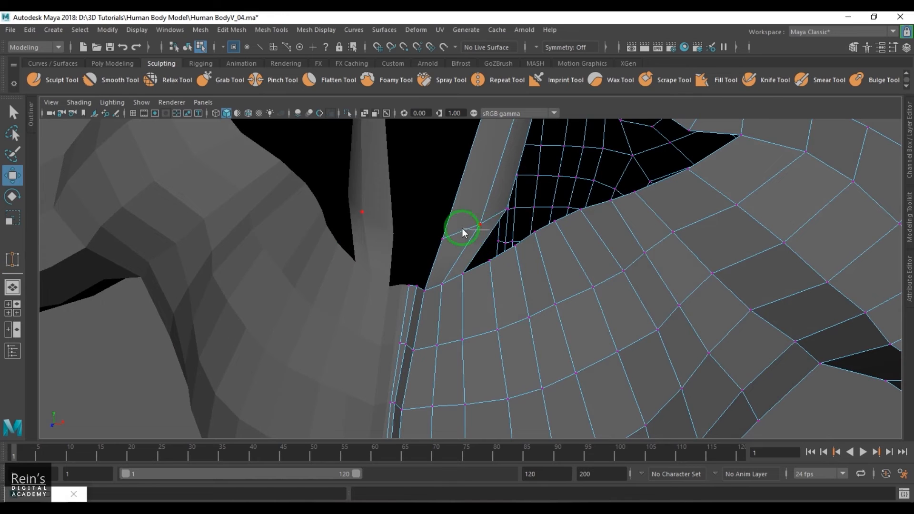
{"action": "left_click", "coordinate": [479, 221]}
{"action": "left_click_drag", "start_coordinate": [480, 221], "coordinate": [440, 303], "text": "alt"}
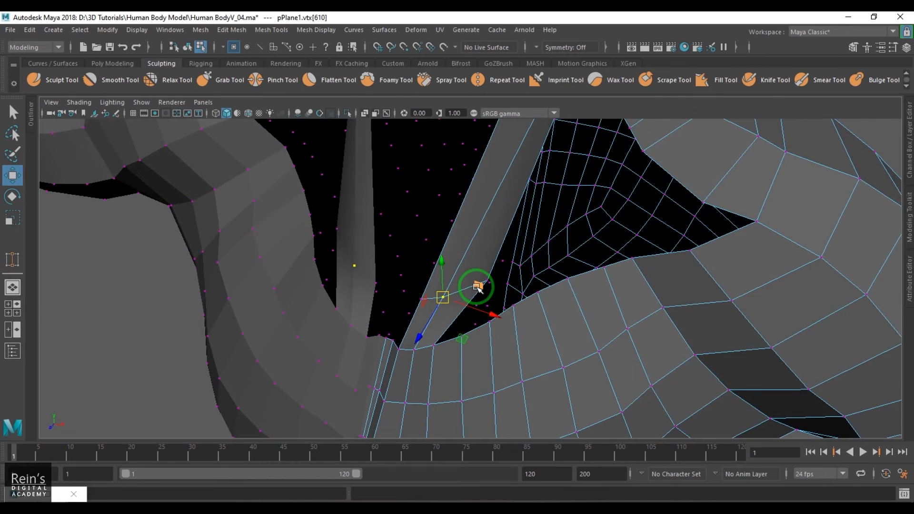
{"action": "mouse_move", "coordinate": [487, 282]}
{"action": "left_mouse_down"}
{"action": "mouse_move", "coordinate": [467, 296]}
{"action": "mouse_move", "coordinate": [478, 267]}
{"action": "left_mouse_up"}
- Return to whole-object selection and activate a sculpting brush on the torso mesh for the neck muscle strip
{"action": "scroll", "coordinate": [478, 288], "scroll_direction": "down", "scroll_amount": 2}
{"action": "right_click_drag", "start_coordinate": [471, 200], "coordinate": [522, 167]}
{"action": "middle_click_drag", "start_coordinate": [506, 211], "coordinate": [502, 243], "text": "alt"}
{"action": "left_click_drag", "start_coordinate": [502, 243], "coordinate": [474, 194], "text": "alt"}
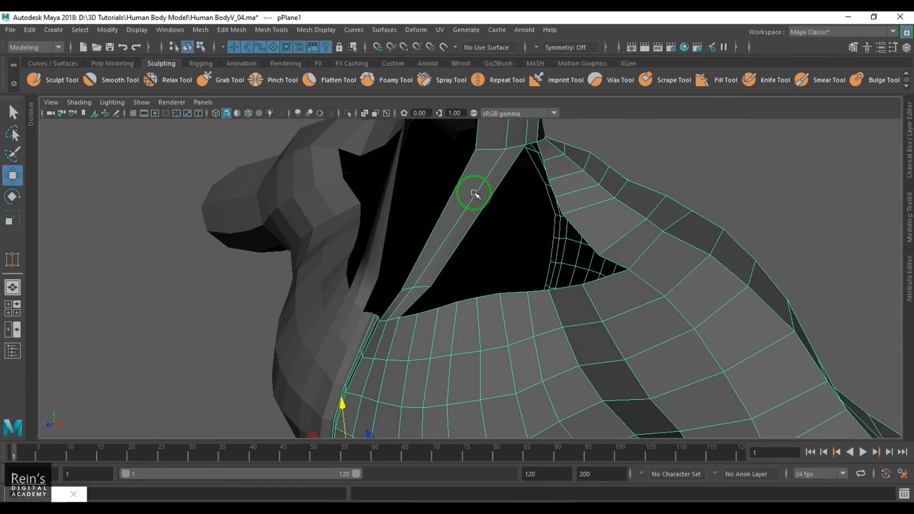
{"action": "right_click_drag", "start_coordinate": [473, 183], "coordinate": [420, 183], "text": "shift"}
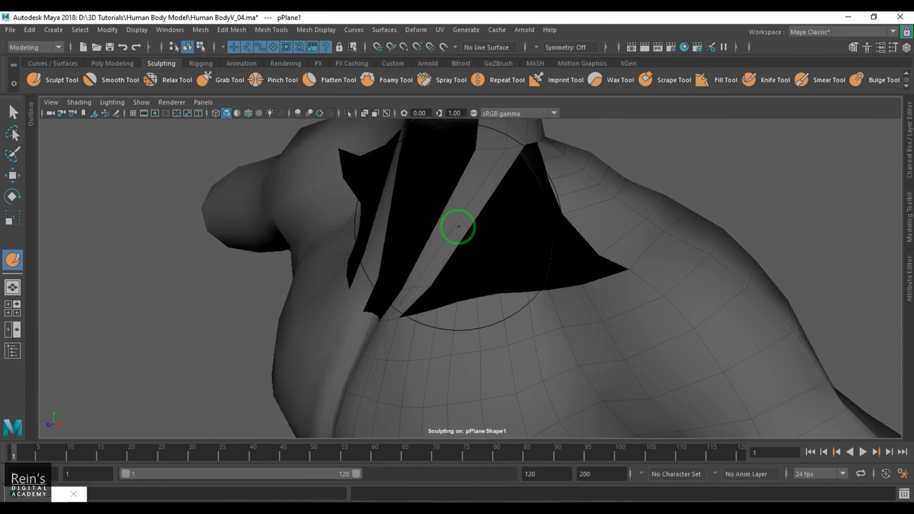
- Insert an edge loop across the middle of the narrow neck strip with Multi-Cut and adjust the new vertex
{"action": "key", "text": "w"}
{"action": "right_click_drag", "start_coordinate": [475, 200], "coordinate": [413, 204], "text": "shift"}
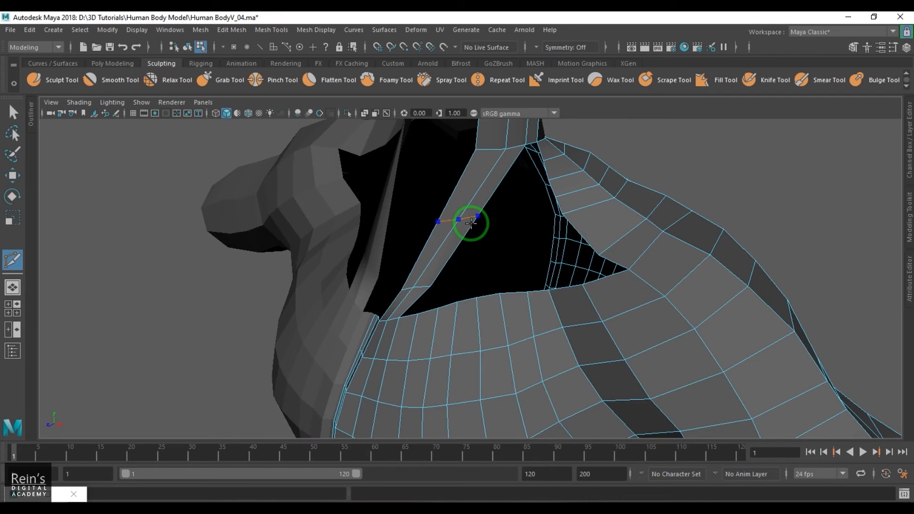
{"action": "mouse_move", "coordinate": [548, 261]}
{"action": "left_mouse_down", "text": "alt"}
{"action": "mouse_move", "coordinate": [475, 267]}
{"action": "mouse_move", "coordinate": [523, 292]}
{"action": "mouse_move", "coordinate": [494, 290]}
{"action": "mouse_move", "coordinate": [532, 244]}
{"action": "left_mouse_up", "text": "alt"}
{"action": "key", "text": "w"}
{"action": "scroll", "coordinate": [493, 291], "scroll_direction": "up", "scroll_amount": 3}
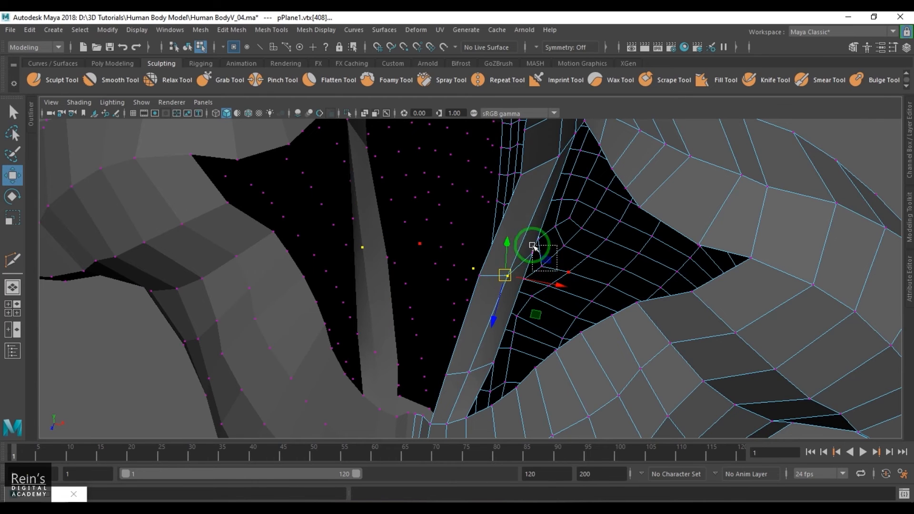
{"action": "left_click_drag", "start_coordinate": [524, 267], "coordinate": [472, 290], "text": "alt"}
{"action": "key", "text": "F8"}
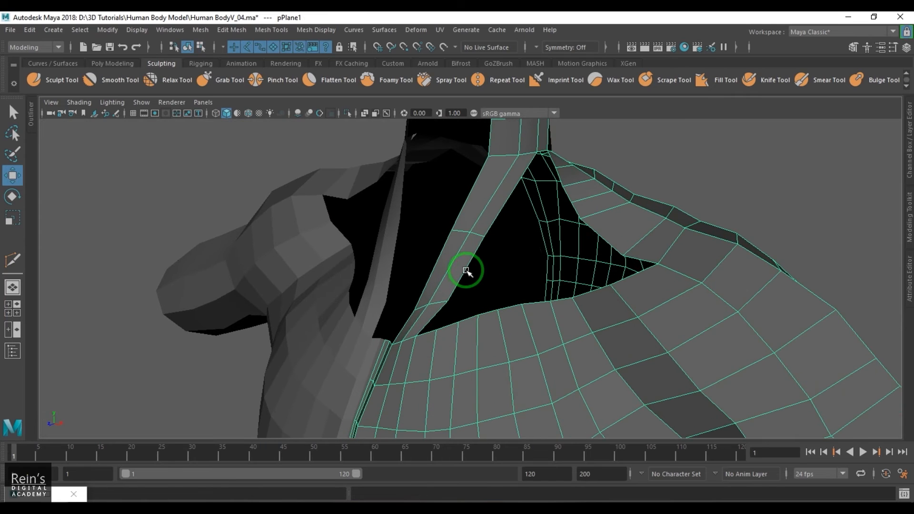
- Insert two more crosswise edge loops on the neck strip, one above and one below the middle loop
{"action": "left_click_drag", "start_coordinate": [500, 218], "coordinate": [484, 221], "text": "alt"}
{"action": "right_click_drag", "start_coordinate": [440, 206], "coordinate": [419, 205], "text": "shift"}
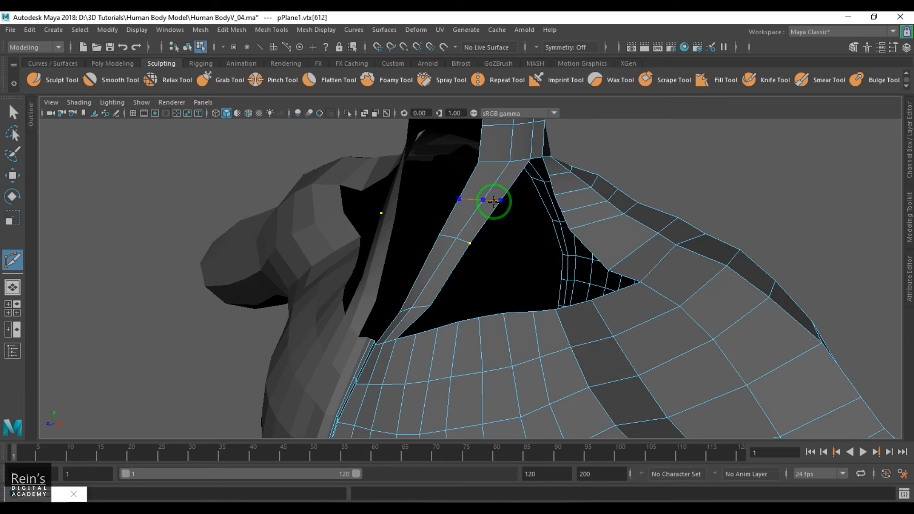
{"action": "left_click", "coordinate": [494, 202], "text": "ctrl"}
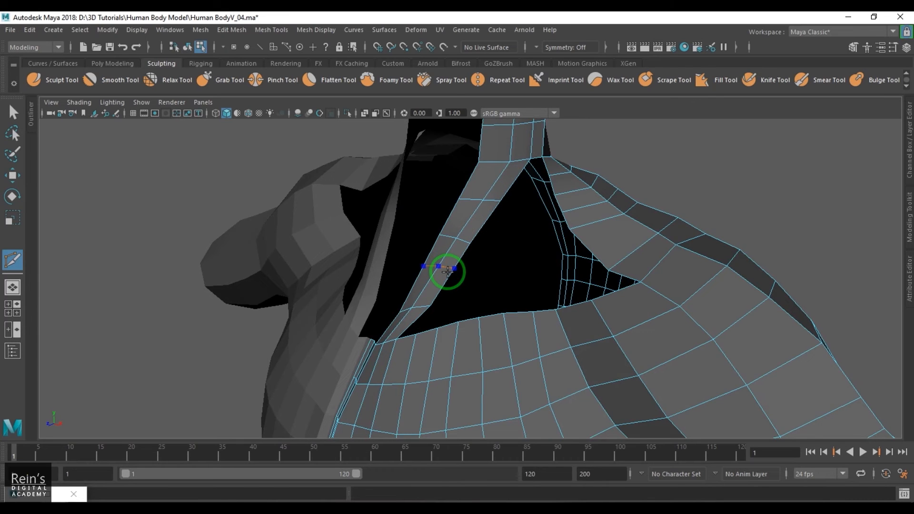
{"action": "mouse_move", "coordinate": [511, 316]}
{"action": "left_mouse_down", "text": "alt"}
{"action": "mouse_move", "coordinate": [526, 316]}
{"action": "mouse_move", "coordinate": [496, 312]}
{"action": "left_mouse_up", "text": "alt"}
{"action": "key", "text": "w"}
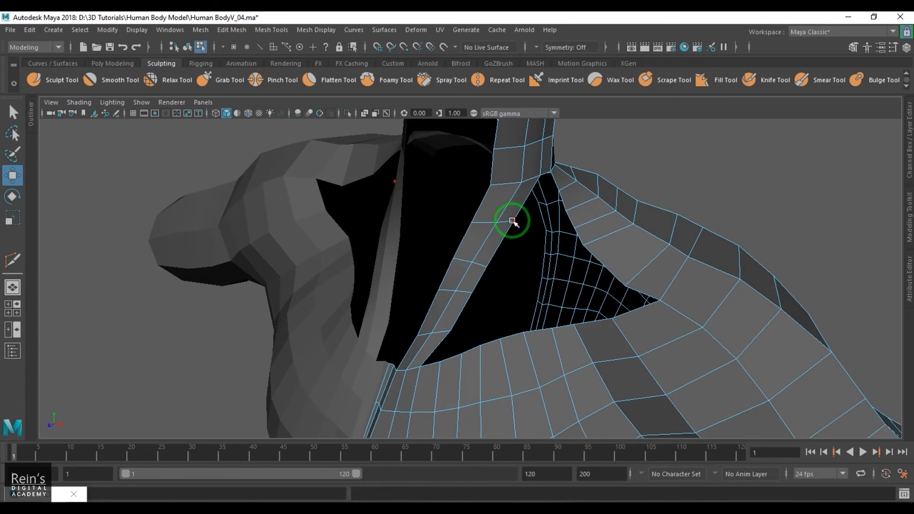
- Extrude the neck strip's outer border edges beside the shoulder opening
{"action": "left_click", "coordinate": [506, 232]}
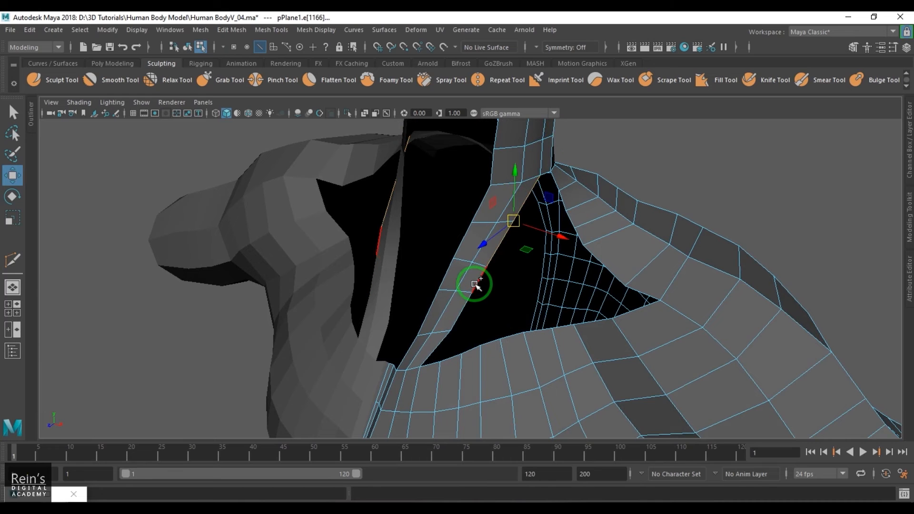
{"action": "key", "text": "ctrl+e"}
{"action": "left_click_drag", "start_coordinate": [556, 249], "coordinate": [485, 224], "text": "alt"}
{"action": "scroll", "coordinate": [484, 224], "scroll_direction": "up", "scroll_amount": 1}
- Join the extruded neck strip's upper end vertex to the adjacent neck corner vertex
{"action": "right_click_drag", "start_coordinate": [526, 219], "coordinate": [508, 219]}
{"action": "left_click", "coordinate": [542, 204]}
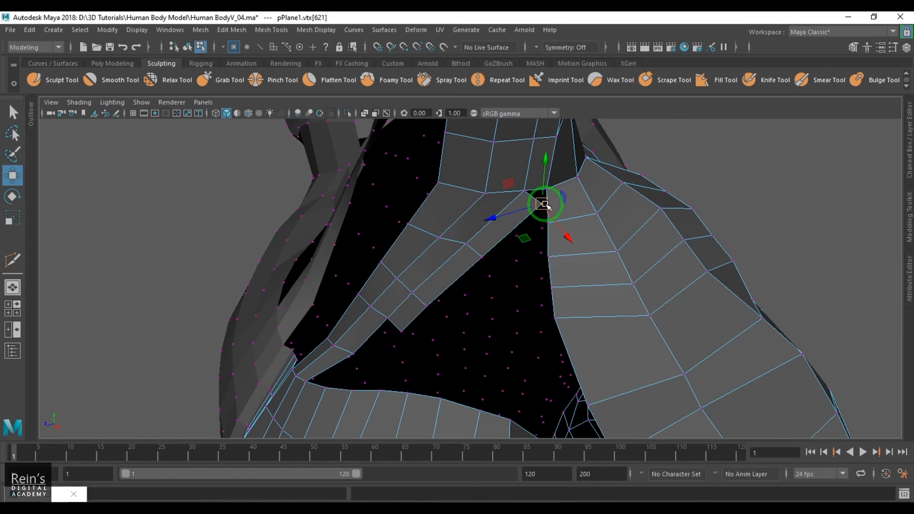
{"action": "left_click_drag", "start_coordinate": [545, 204], "coordinate": [548, 196]}
{"action": "left_click_drag", "start_coordinate": [609, 237], "coordinate": [659, 239], "text": "alt"}
{"action": "left_click_drag", "start_coordinate": [565, 176], "coordinate": [608, 214]}
{"action": "left_click_drag", "start_coordinate": [607, 219], "coordinate": [549, 240], "text": "alt"}
{"action": "left_click_drag", "start_coordinate": [549, 240], "coordinate": [520, 249], "text": "alt"}
{"action": "left_click_drag", "start_coordinate": [450, 283], "coordinate": [522, 295], "text": "alt"}
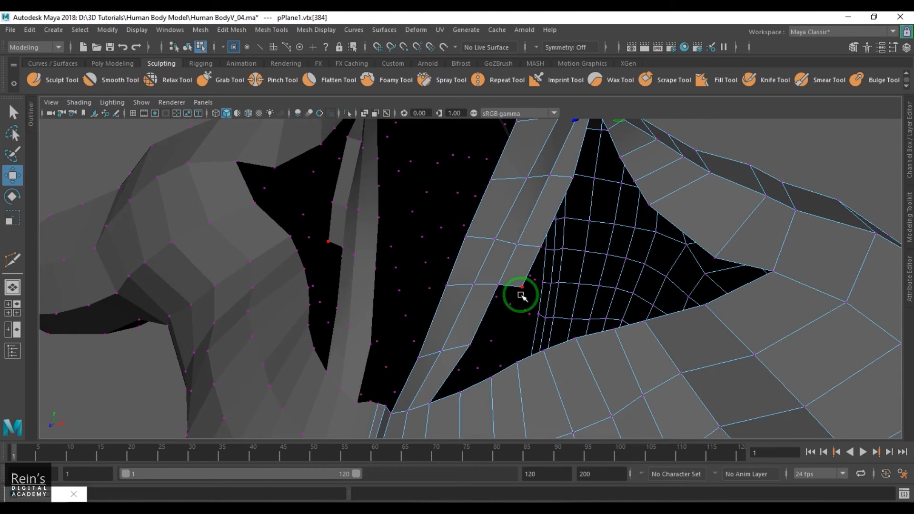
- Examine the side-view neck muscles in the anatomy reference image in Render View
{"action": "left_click", "coordinate": [31, 498]}
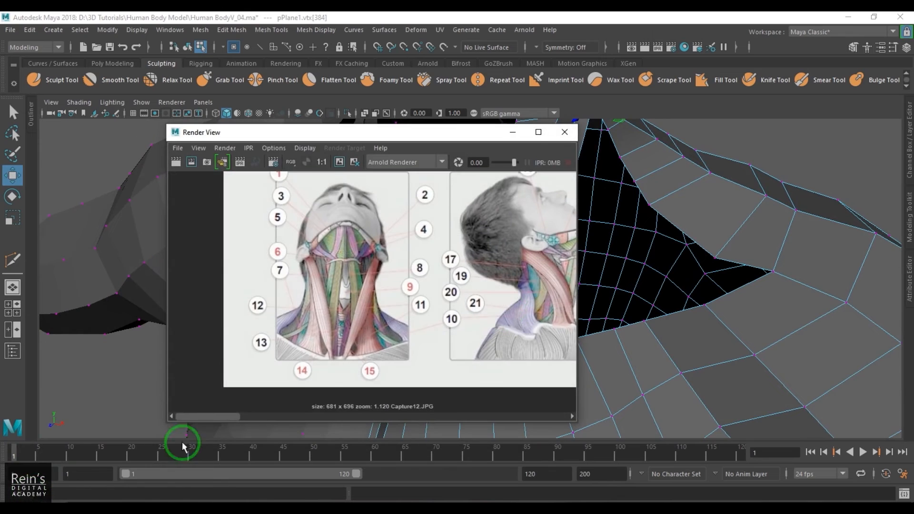
{"action": "left_click_drag", "start_coordinate": [461, 129], "coordinate": [837, 63]}
{"action": "left_click", "coordinate": [810, 194]}
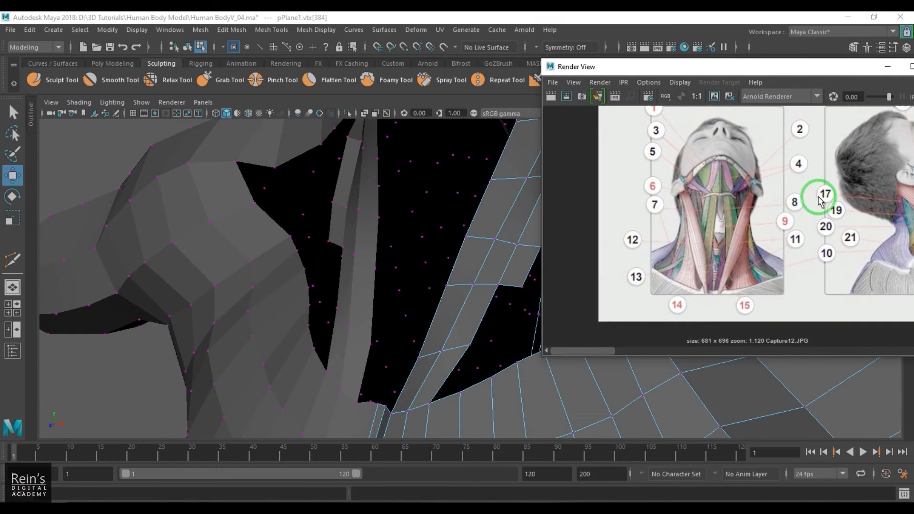
{"action": "middle_click_drag", "start_coordinate": [820, 200], "coordinate": [710, 186], "text": "alt"}
{"action": "right_click_drag", "start_coordinate": [709, 186], "coordinate": [812, 214], "text": "alt"}
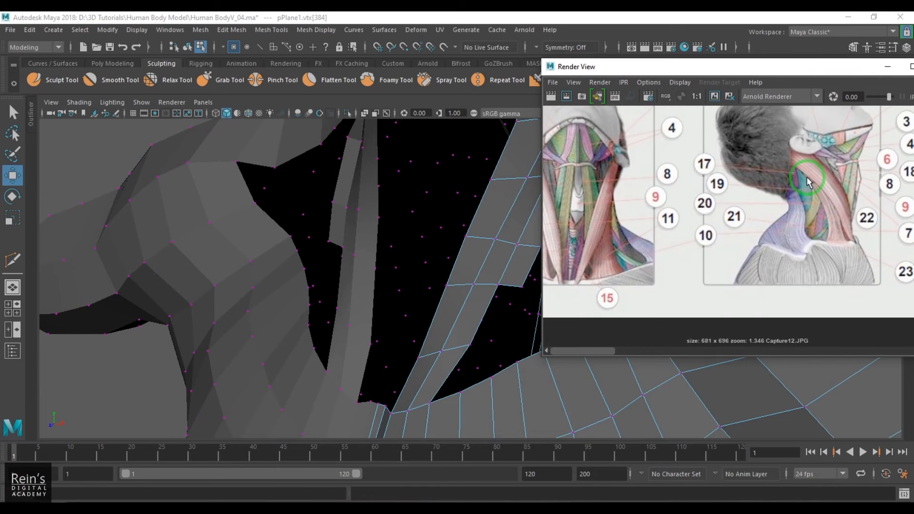
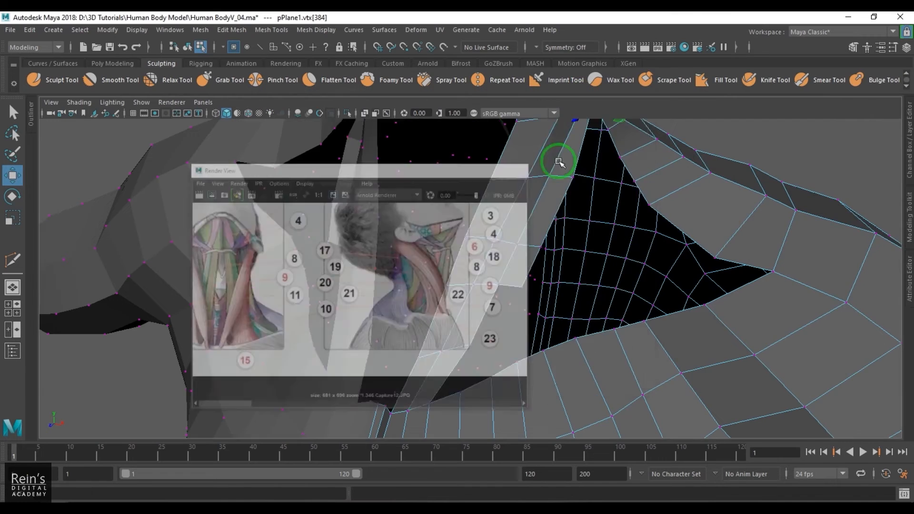
- Move the extruded strip's outer border vertices outward to widen the neck muscle
{"action": "left_click_drag", "start_coordinate": [487, 205], "coordinate": [480, 215], "text": "alt"}
{"action": "left_click_drag", "start_coordinate": [507, 293], "coordinate": [532, 263]}
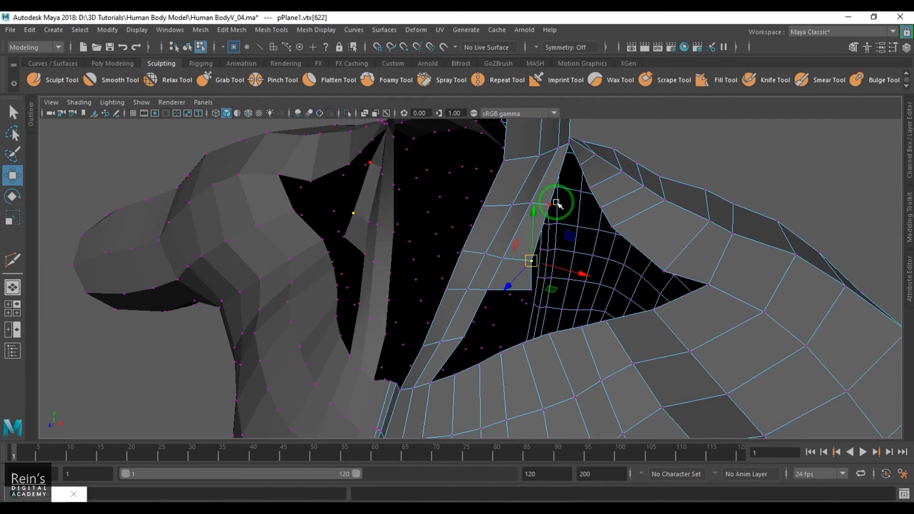
{"action": "left_click", "coordinate": [550, 205]}
{"action": "left_click_drag", "start_coordinate": [551, 206], "coordinate": [555, 205]}
{"action": "left_click", "coordinate": [533, 264]}
{"action": "left_click_drag", "start_coordinate": [533, 264], "coordinate": [540, 264]}
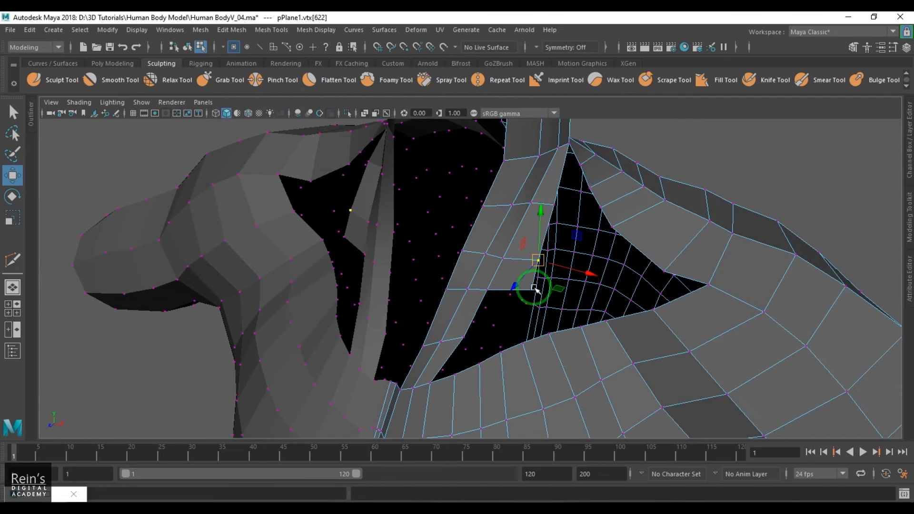
{"action": "left_click", "coordinate": [531, 290]}
{"action": "left_click_drag", "start_coordinate": [524, 298], "coordinate": [495, 238]}
- Shift the inner column of vertices on the neck strip toward the front to even out the edge spacing
{"action": "left_click", "coordinate": [511, 198]}
{"action": "left_click_drag", "start_coordinate": [483, 229], "coordinate": [468, 229]}
{"action": "left_click", "coordinate": [489, 191]}
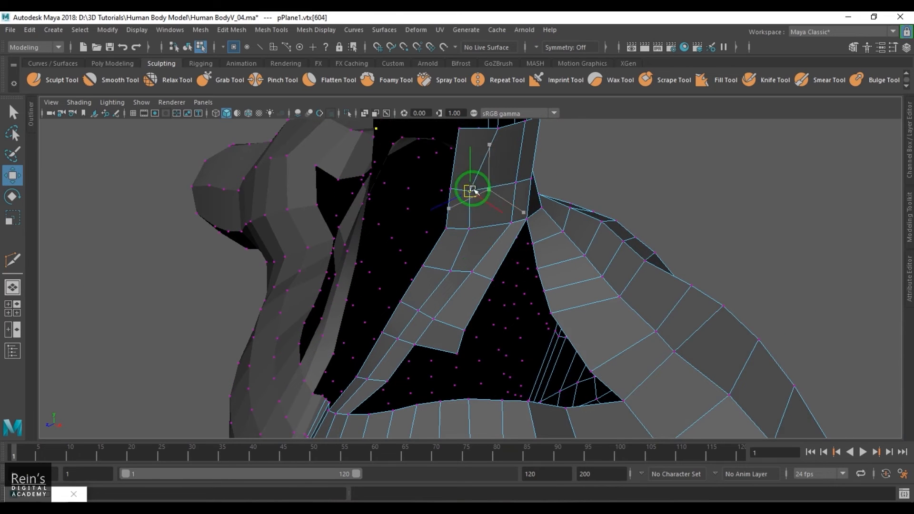
{"action": "left_click_drag", "start_coordinate": [494, 187], "coordinate": [462, 266], "text": "alt"}
{"action": "left_click", "coordinate": [485, 183]}
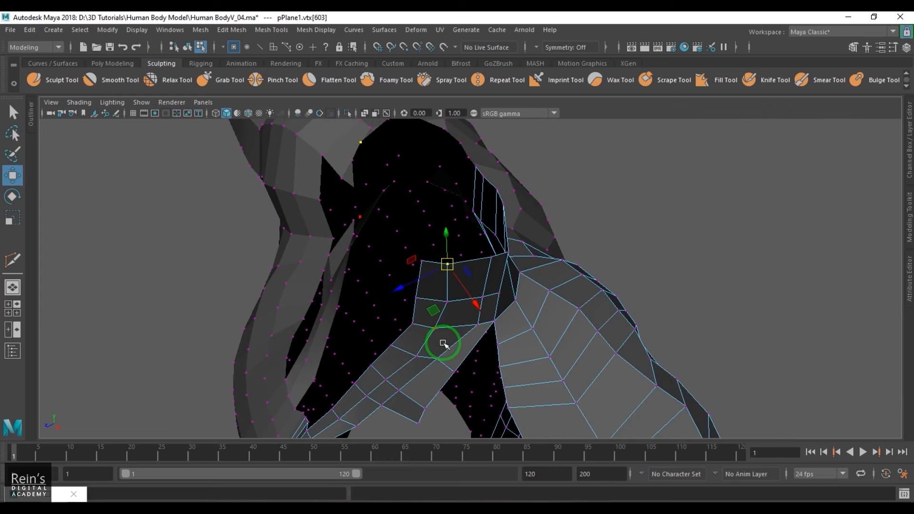
{"action": "left_click", "coordinate": [444, 304]}
{"action": "left_click", "coordinate": [436, 329]}
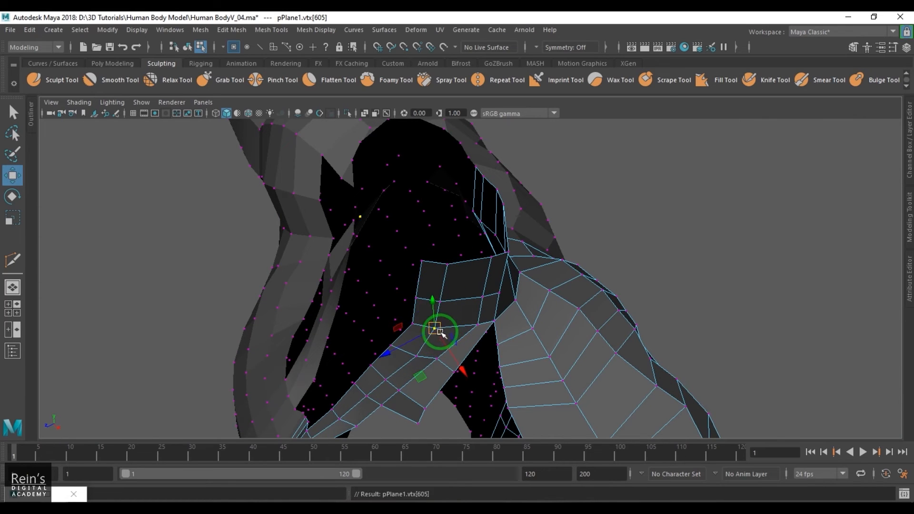
{"action": "left_click", "coordinate": [419, 355]}
{"action": "left_click_drag", "start_coordinate": [436, 329], "coordinate": [432, 357]}
{"action": "key", "text": "Down"}
{"action": "left_click", "coordinate": [438, 360]}
- Move the outer column of neck vertices inward so the lengthwise edges are evenly spaced
{"action": "left_click", "coordinate": [476, 323]}
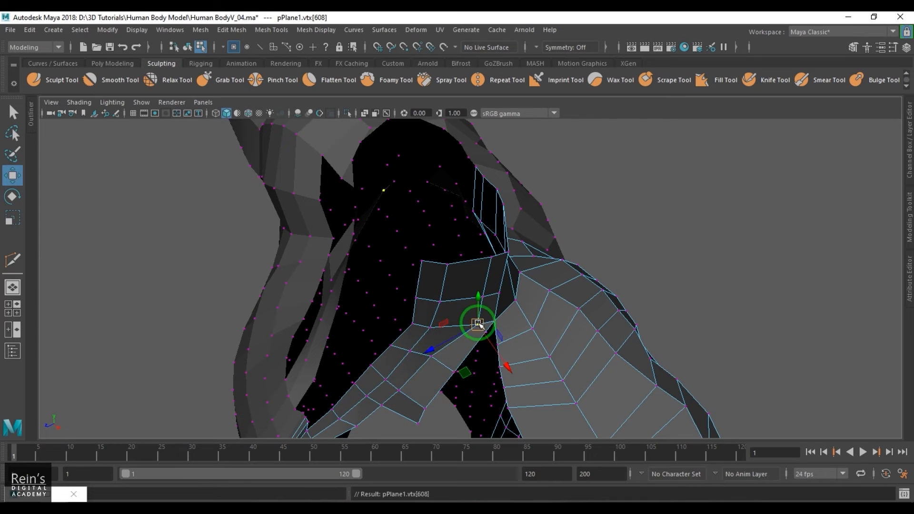
{"action": "left_click_drag", "start_coordinate": [476, 322], "coordinate": [460, 328]}
{"action": "left_click", "coordinate": [482, 297]}
{"action": "left_click_drag", "start_coordinate": [482, 297], "coordinate": [465, 300]}
{"action": "left_click", "coordinate": [490, 258]}
{"action": "left_click_drag", "start_coordinate": [490, 259], "coordinate": [472, 261]}
{"action": "key", "text": "F8"}
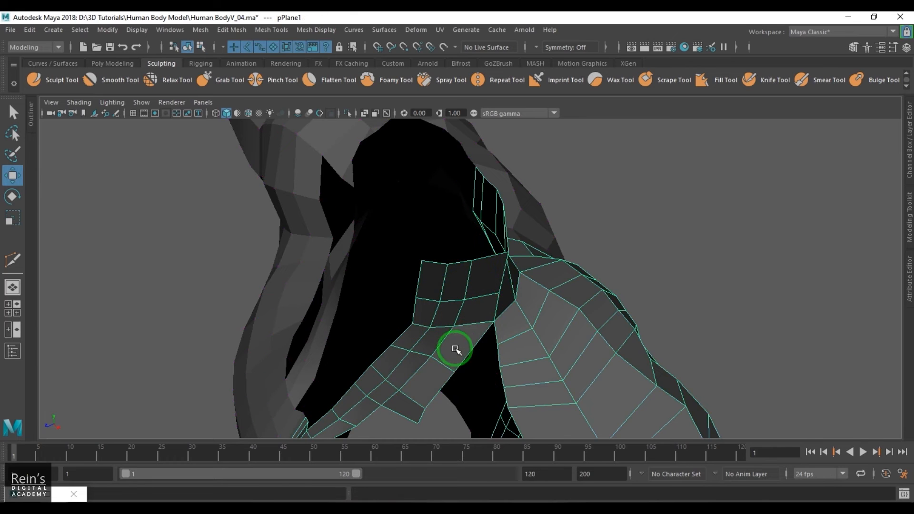
- Insert a lengthwise edge loop along the outer part of the neck strip with Multi-Cut
{"action": "left_click_drag", "start_coordinate": [455, 349], "coordinate": [482, 319], "text": "alt"}
{"action": "right_click_drag", "start_coordinate": [502, 221], "coordinate": [439, 222], "text": "shift"}
{"action": "left_click", "coordinate": [471, 291]}
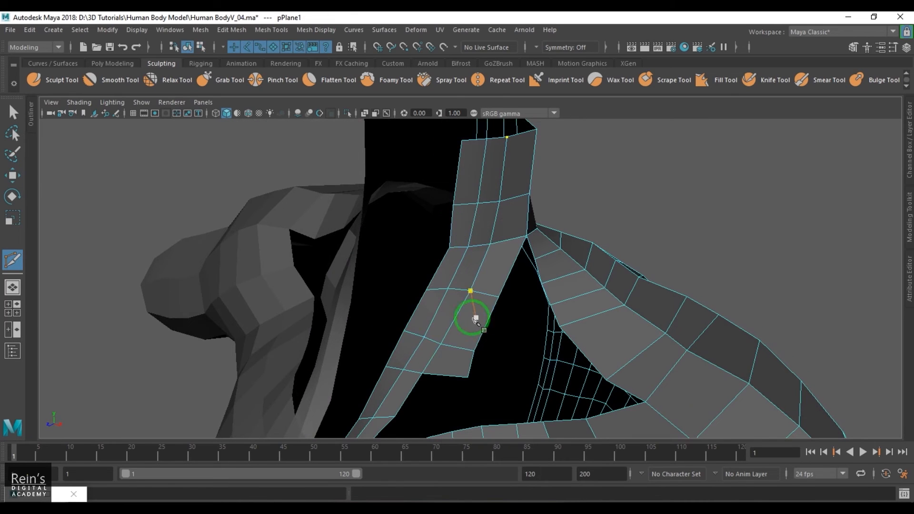
{"action": "left_click", "coordinate": [452, 348], "text": "ctrl"}
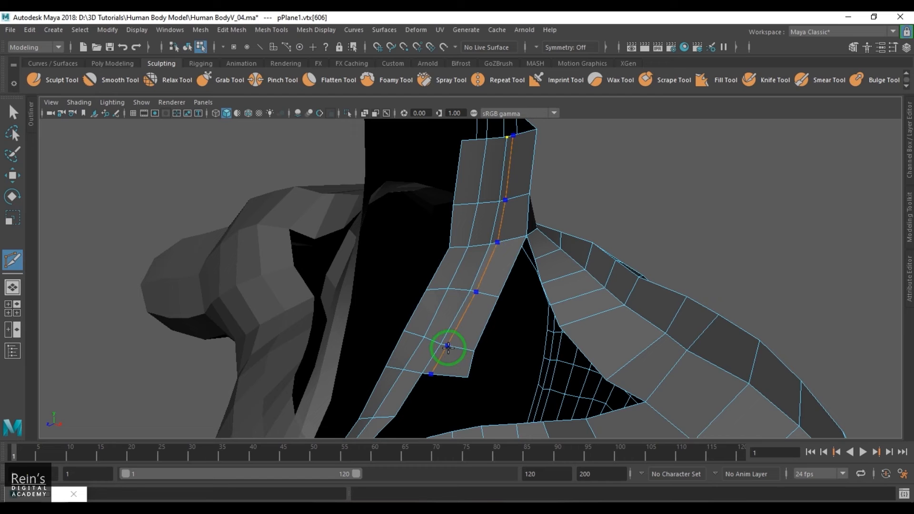
{"action": "left_click_drag", "start_coordinate": [479, 365], "coordinate": [520, 319], "text": "alt"}
- Extrude the lower edge of the widened neck strip downward and rotate it parallel to the chest border
{"action": "left_click", "coordinate": [519, 285]}
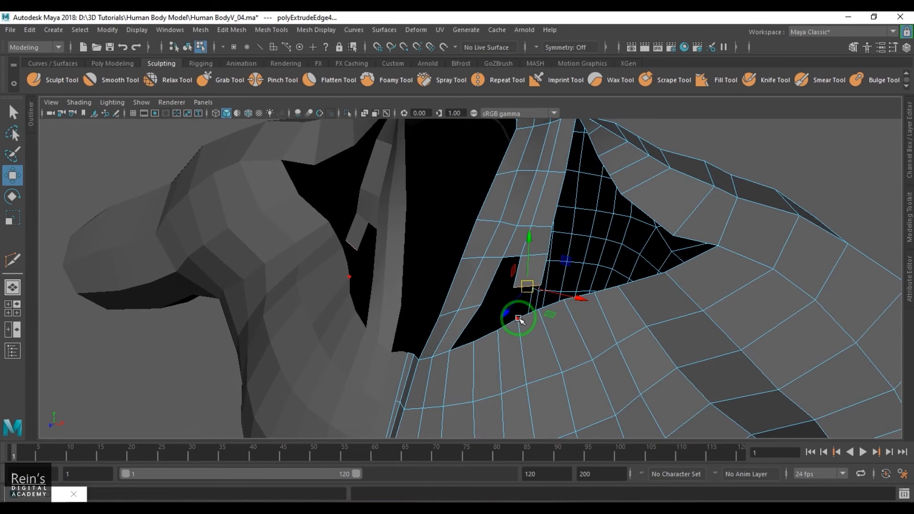
{"action": "left_click_drag", "start_coordinate": [554, 287], "coordinate": [532, 298]}
{"action": "key", "text": "w"}
{"action": "key", "text": "e"}
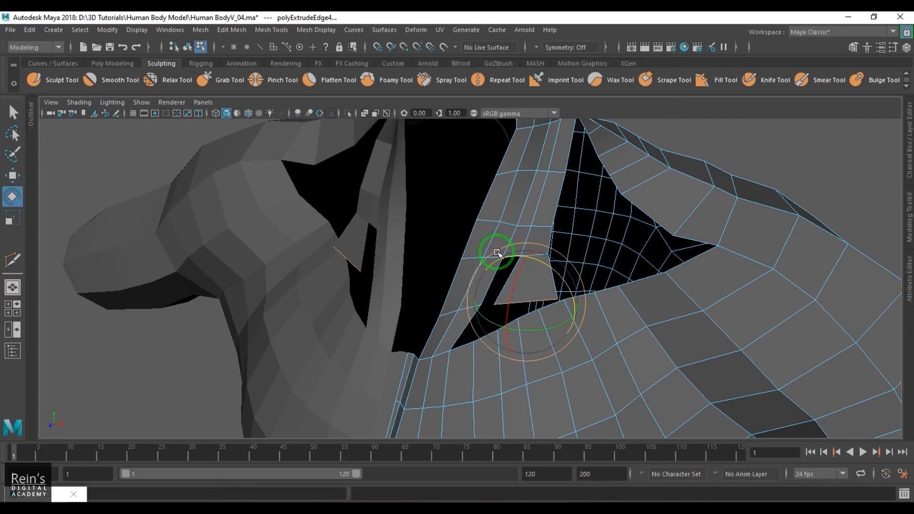
{"action": "left_click_drag", "start_coordinate": [497, 252], "coordinate": [490, 266]}
{"action": "key", "text": "w"}
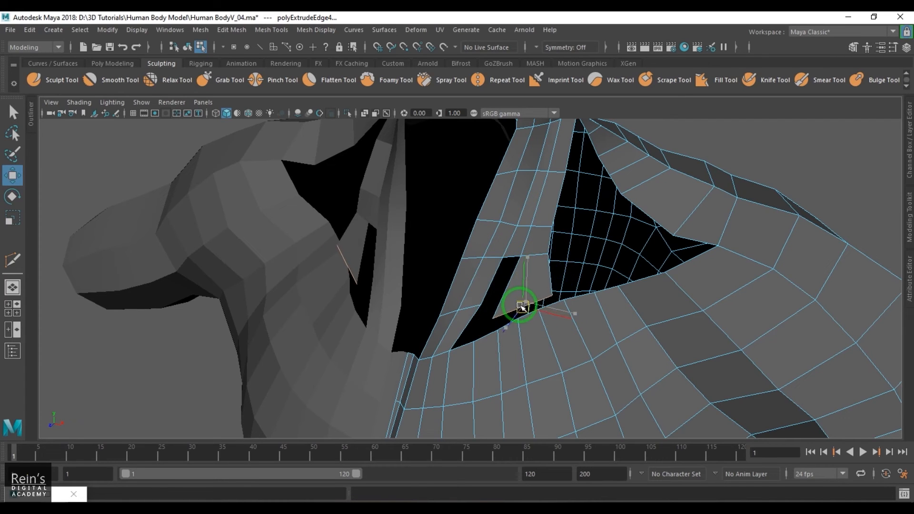
- Move the extruded lower edge in depth to meet the chest's upper border
{"action": "left_click_drag", "start_coordinate": [522, 308], "coordinate": [604, 267], "text": "alt"}
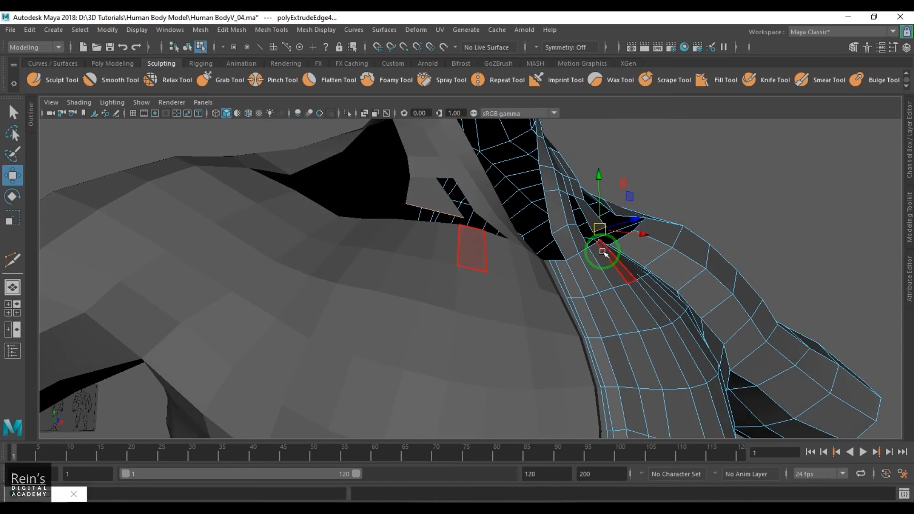
{"action": "key", "text": "e"}
{"action": "key", "text": "w"}
{"action": "left_click_drag", "start_coordinate": [603, 230], "coordinate": [544, 315]}
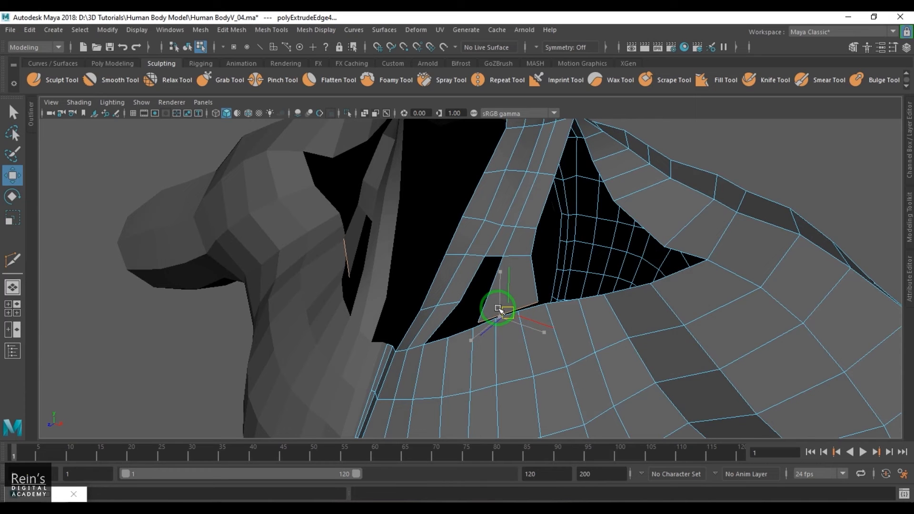
- Insert an edge down the middle of the newly extruded face between the neck strip and the chest
{"action": "left_click_drag", "start_coordinate": [509, 308], "coordinate": [517, 328], "text": "alt"}
{"action": "right_click_drag", "start_coordinate": [517, 329], "coordinate": [529, 300], "text": "alt"}
{"action": "key", "text": "F8"}
{"action": "right_click_drag", "start_coordinate": [530, 232], "coordinate": [489, 230], "text": "shift"}
{"action": "left_click", "coordinate": [518, 237], "text": "ctrl"}
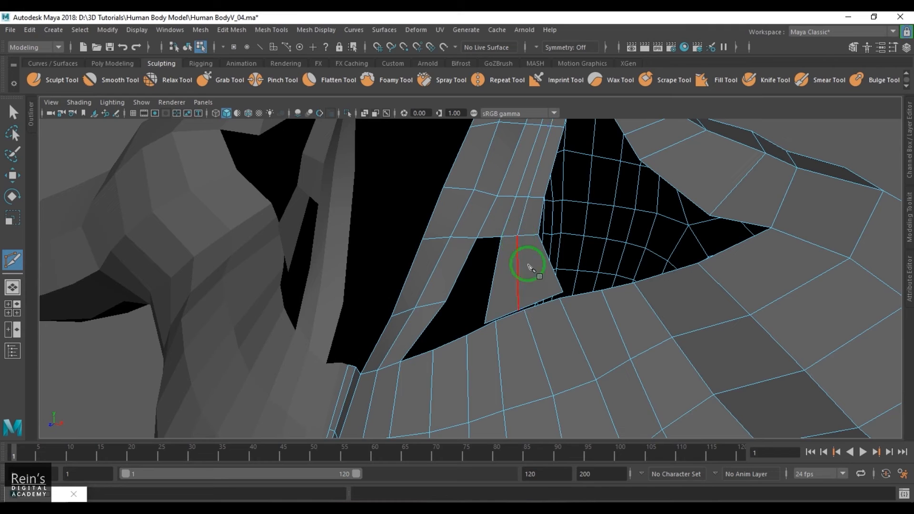
- Merge the extruded patch's lower vertices with the matching vertices on the chest border
{"action": "key", "text": "w"}
{"action": "key", "text": "F9"}
{"action": "left_click_drag", "start_coordinate": [479, 309], "coordinate": [497, 333]}
{"action": "left_click_drag", "start_coordinate": [497, 336], "coordinate": [459, 347], "text": "alt"}
{"action": "key", "text": "g"}
{"action": "left_click_drag", "start_coordinate": [472, 291], "coordinate": [510, 250]}
{"action": "key", "text": "g"}
{"action": "scroll", "coordinate": [491, 238], "scroll_direction": "up", "scroll_amount": 2}
{"action": "key", "text": "g"}
{"action": "middle_click_drag", "start_coordinate": [529, 286], "coordinate": [518, 308], "text": "alt"}
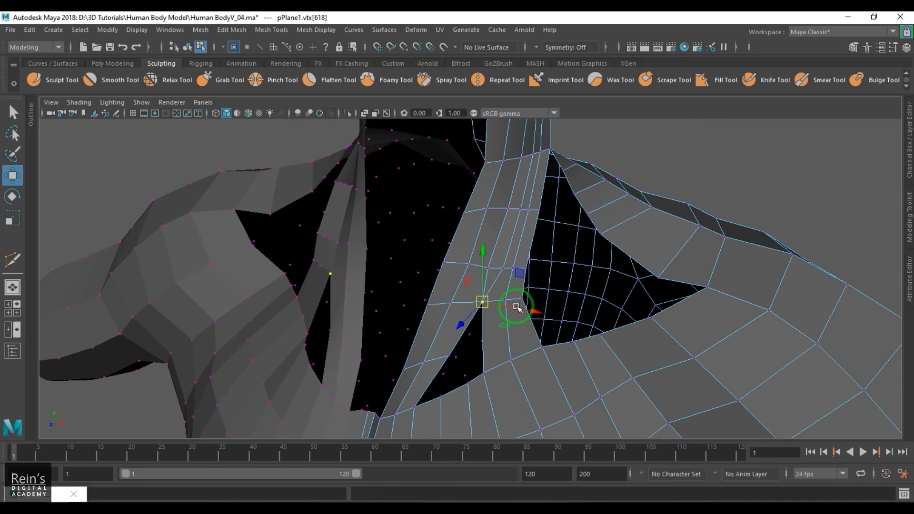
- Delete the extra lengthwise edge loop from the neck strip
{"action": "right_click_drag", "start_coordinate": [519, 308], "coordinate": [461, 250]}
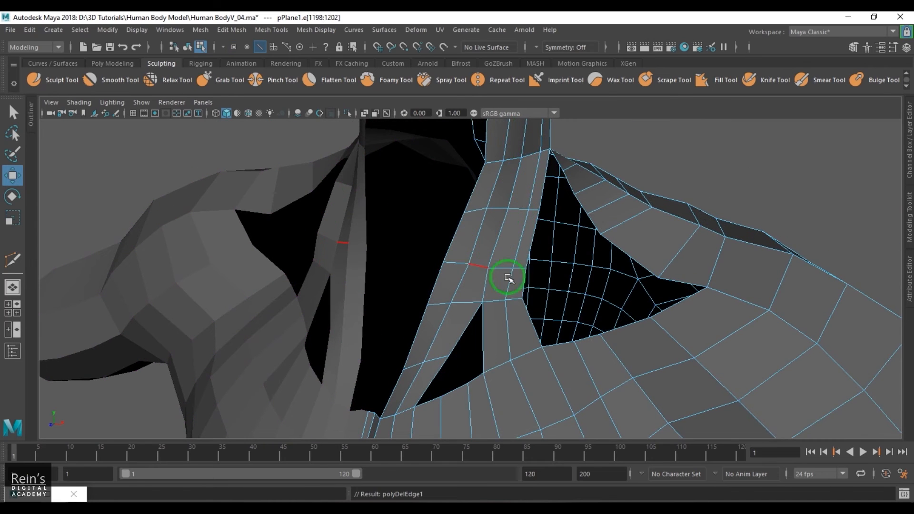
{"action": "scroll", "coordinate": [516, 293], "scroll_direction": "down", "scroll_amount": 1}
{"action": "middle_click_drag", "start_coordinate": [516, 293], "coordinate": [517, 248], "text": "alt"}
{"action": "scroll", "coordinate": [516, 247], "scroll_direction": "up", "scroll_amount": 2}
- Fill the triangular hole between the neck strip and the chest using its border edges
{"action": "right_click_drag", "start_coordinate": [510, 320], "coordinate": [504, 281]}
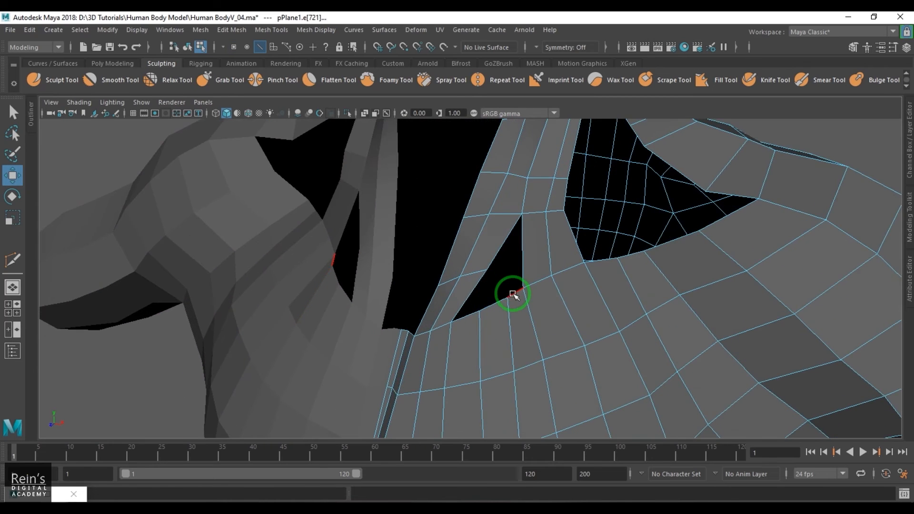
{"action": "right_click_drag", "start_coordinate": [545, 232], "coordinate": [520, 324], "text": "shift"}
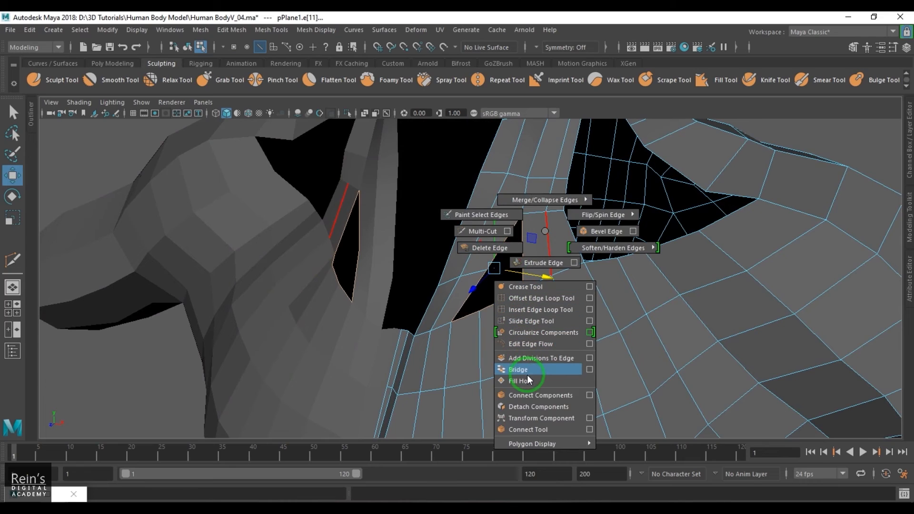
{"action": "right_click_drag", "start_coordinate": [528, 378], "coordinate": [527, 379], "text": "shift"}
{"action": "key", "text": "F8"}
- Extrude the filled triangular face, scale it down and push it inward to form a recess
{"action": "left_click_drag", "start_coordinate": [602, 218], "coordinate": [504, 244], "text": "alt"}
{"action": "scroll", "coordinate": [504, 244], "scroll_direction": "up", "scroll_amount": 6}
{"action": "key", "text": "F11"}
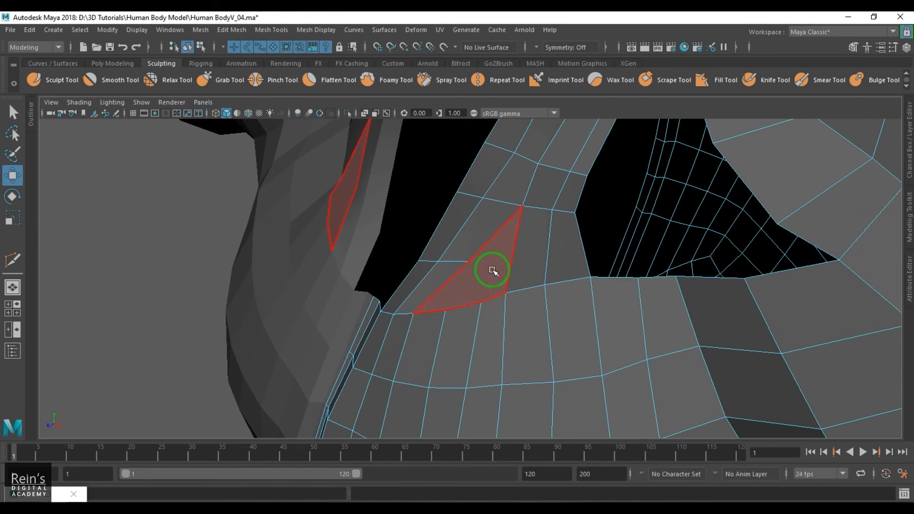
{"action": "left_click", "coordinate": [492, 265]}
{"action": "left_click_drag", "start_coordinate": [445, 291], "coordinate": [602, 292], "text": "shift"}
{"action": "key", "text": "r"}
{"action": "key", "text": "w"}
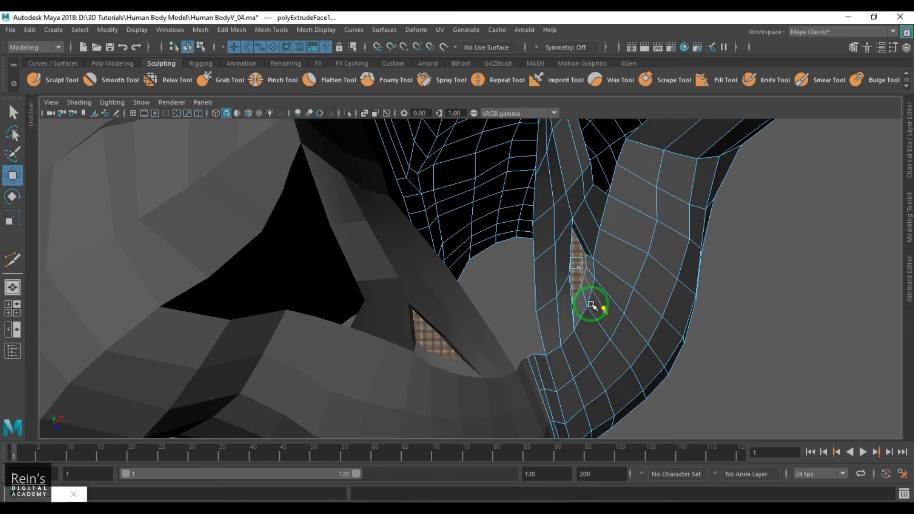
{"action": "left_click_drag", "start_coordinate": [592, 305], "coordinate": [513, 304], "text": "alt"}
{"action": "left_click_drag", "start_coordinate": [515, 369], "coordinate": [438, 270], "text": "alt"}
- Delete the short crosswise edge on the neck strip beside the triangular recess and return to object selection
{"action": "left_click", "coordinate": [435, 282]}
{"action": "right_click_drag", "start_coordinate": [498, 235], "coordinate": [439, 262], "text": "shift"}
{"action": "left_click", "coordinate": [563, 223]}
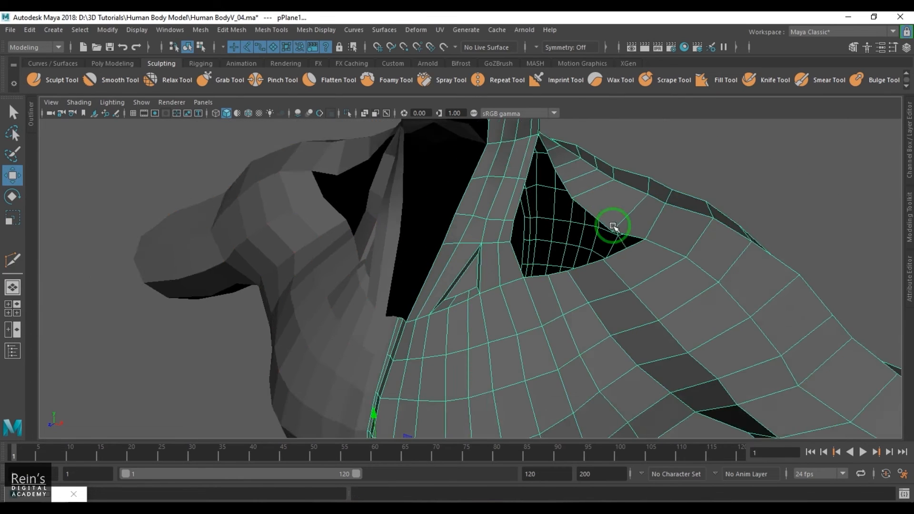
- Cut new edges across the recessed triangular face, joining its upper corner to the chest edge lines along its lower border
{"action": "left_click_drag", "start_coordinate": [612, 229], "coordinate": [525, 230], "text": "alt"}
{"action": "right_click_drag", "start_coordinate": [498, 249], "coordinate": [499, 226]}
{"action": "double_click", "coordinate": [500, 230]}
{"action": "scroll", "coordinate": [512, 261], "scroll_direction": "down", "scroll_amount": 4}
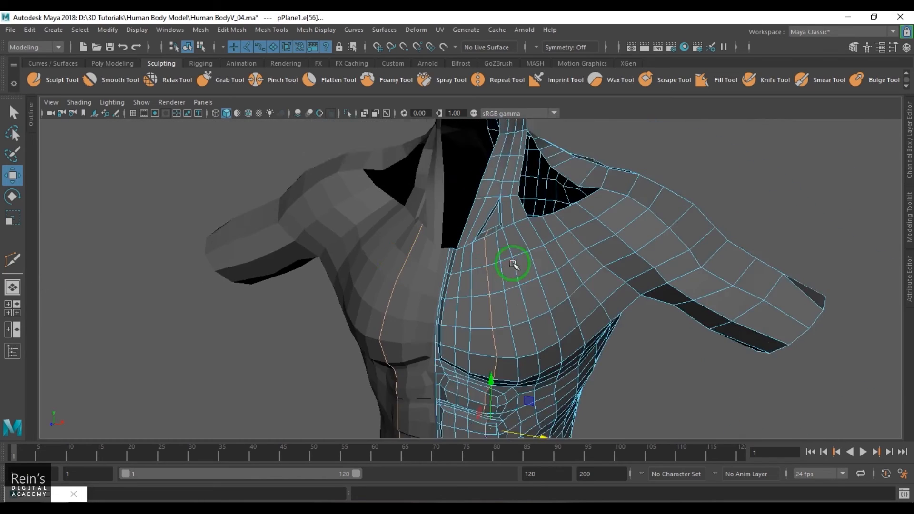
{"action": "mouse_move", "coordinate": [514, 264]}
{"action": "left_mouse_down", "text": "alt"}
{"action": "mouse_move", "coordinate": [530, 204]}
{"action": "mouse_move", "coordinate": [510, 229]}
{"action": "mouse_move", "coordinate": [543, 223]}
{"action": "mouse_move", "coordinate": [522, 256]}
{"action": "left_mouse_up", "text": "alt"}
{"action": "middle_click_drag", "start_coordinate": [521, 256], "coordinate": [512, 333], "text": "alt"}
{"action": "right_click_drag", "start_coordinate": [512, 333], "coordinate": [705, 332], "text": "alt"}
{"action": "middle_click_drag", "start_coordinate": [519, 219], "coordinate": [471, 296], "text": "alt"}
{"action": "scroll", "coordinate": [476, 305], "scroll_direction": "up", "scroll_amount": 4}
{"action": "key", "text": "F8"}
{"action": "right_click_drag", "start_coordinate": [514, 196], "coordinate": [461, 198], "text": "shift"}
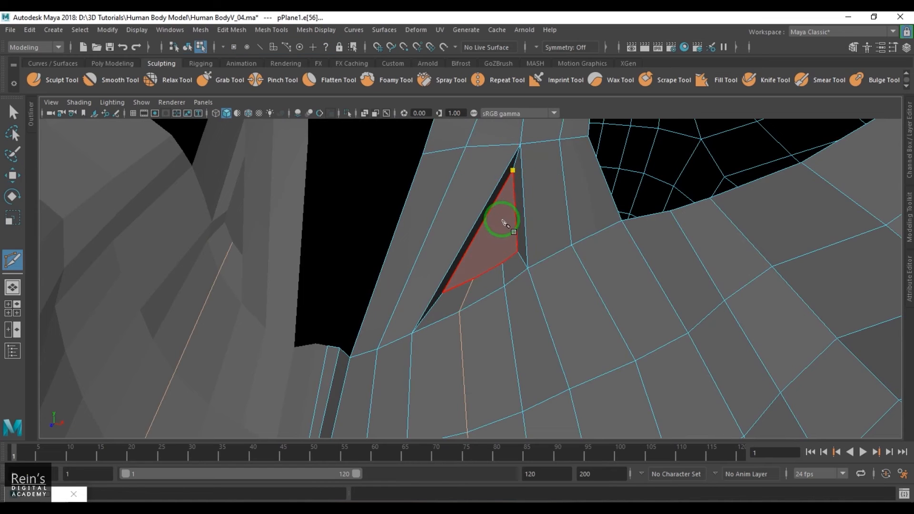
{"action": "right_click", "coordinate": [480, 277]}
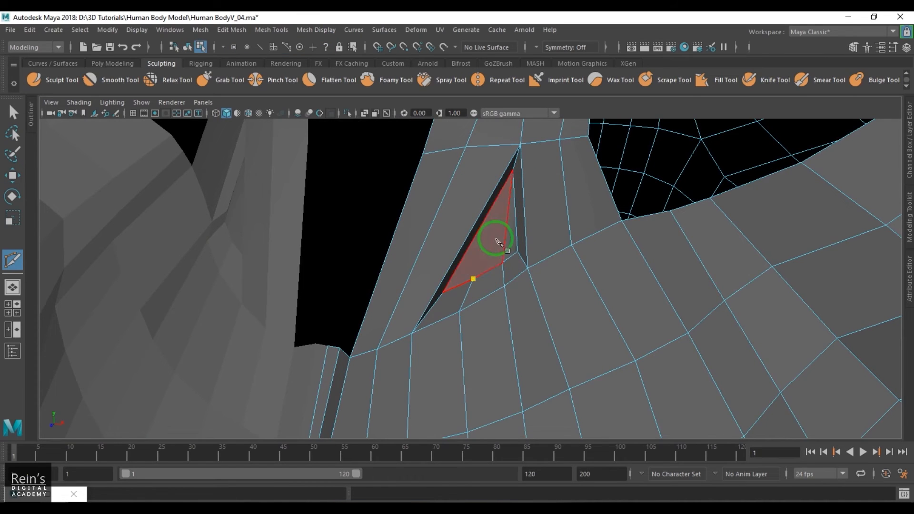
{"action": "key", "text": "w"}
- Shift the new interior vertex of the triangular recess slightly toward the neck strip and return to object selection
{"action": "left_click", "coordinate": [508, 223]}
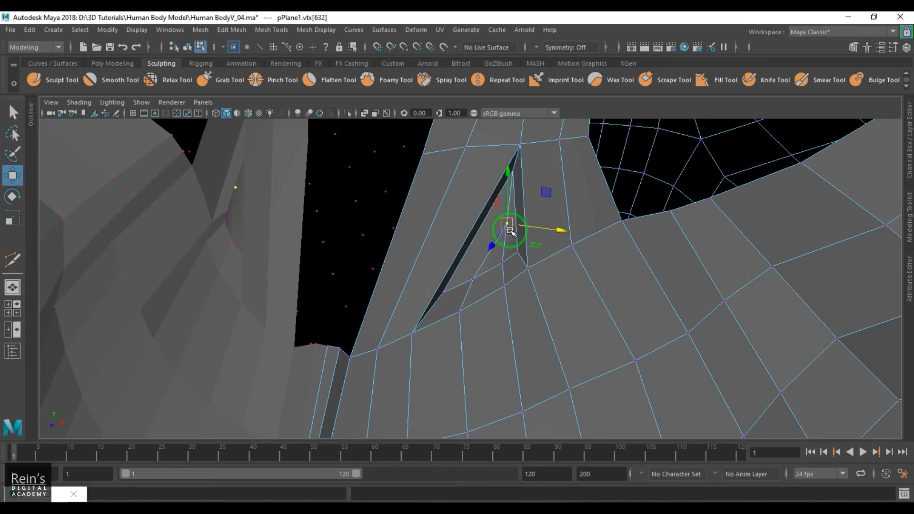
{"action": "left_click_drag", "start_coordinate": [511, 230], "coordinate": [501, 225]}
{"action": "key", "text": "F8"}
{"action": "right_click_drag", "start_coordinate": [577, 242], "coordinate": [476, 251], "text": "alt"}
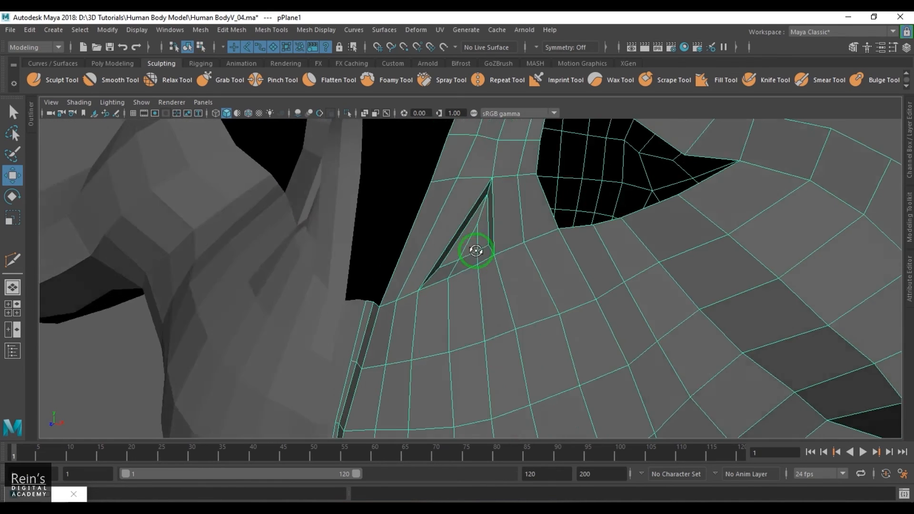
{"action": "left_click_drag", "start_coordinate": [475, 251], "coordinate": [411, 255], "text": "alt"}
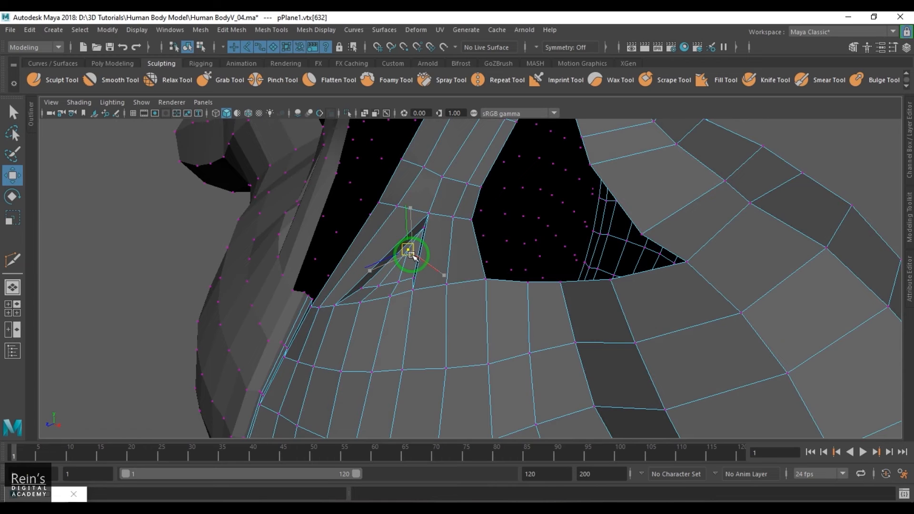
{"action": "right_click_drag", "start_coordinate": [410, 283], "coordinate": [473, 258]}
{"action": "left_click_drag", "start_coordinate": [452, 293], "coordinate": [458, 273], "text": "alt"}
{"action": "right_click_drag", "start_coordinate": [457, 273], "coordinate": [472, 282], "text": "alt"}
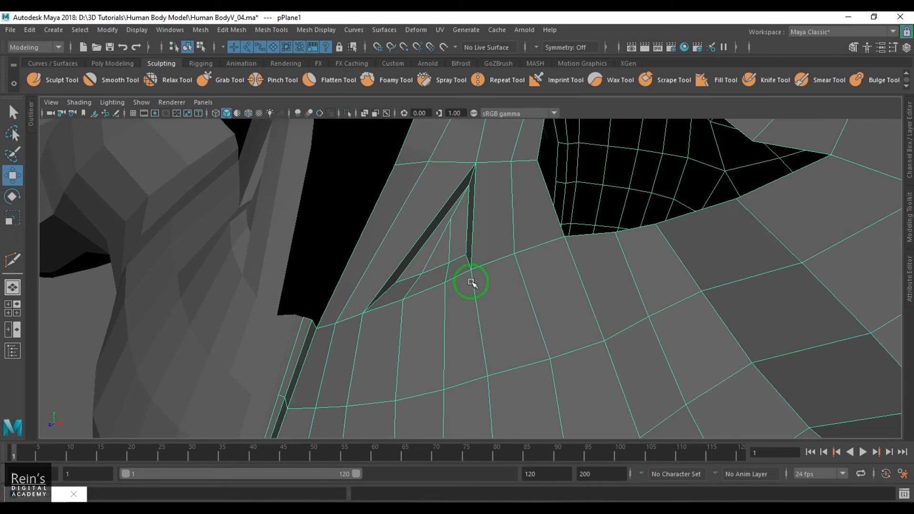
- Cut an edge from the neck strip's inner border across the side of the recess into its inner face
{"action": "right_click_drag", "start_coordinate": [427, 201], "coordinate": [374, 207], "text": "shift"}
{"action": "left_click", "coordinate": [356, 246]}
{"action": "left_click", "coordinate": [420, 237]}
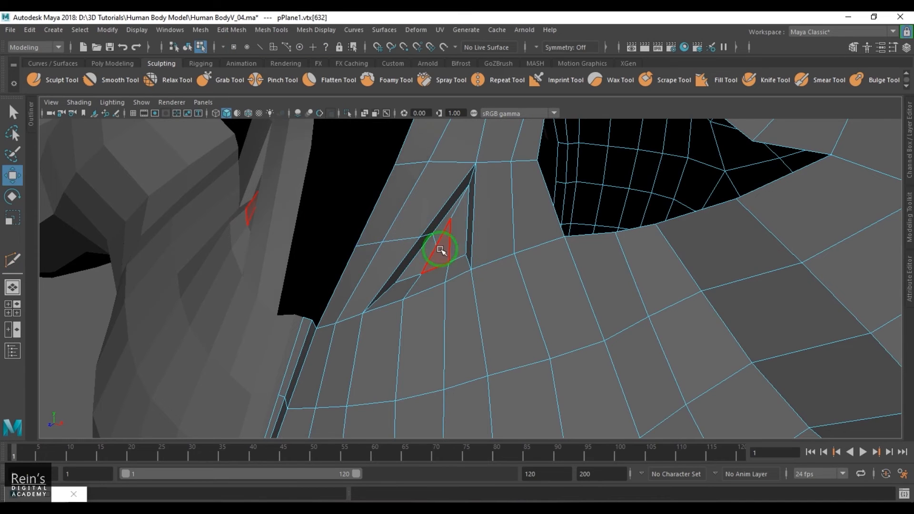
{"action": "key", "text": "w"}
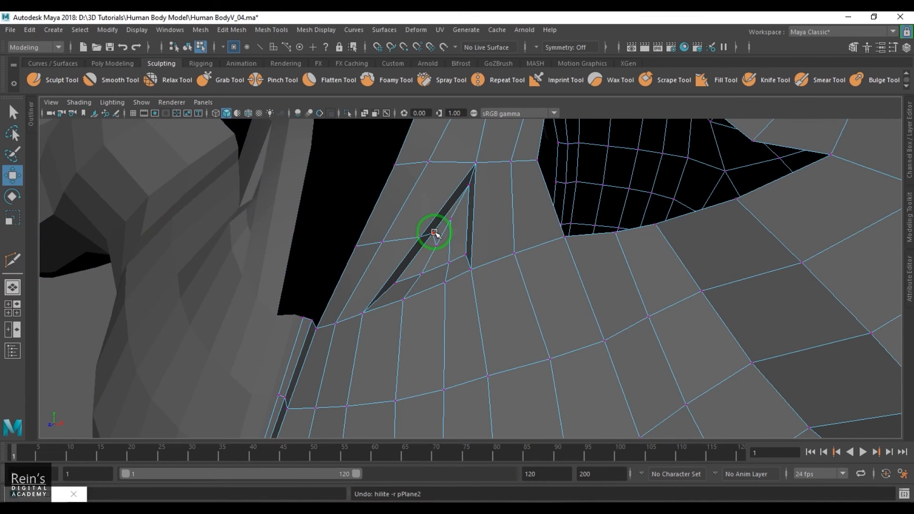
- Reposition the two interior vertices of the recess to even out its faces, and return to object selection
{"action": "left_click", "coordinate": [429, 244]}
{"action": "left_click_drag", "start_coordinate": [429, 239], "coordinate": [451, 269]}
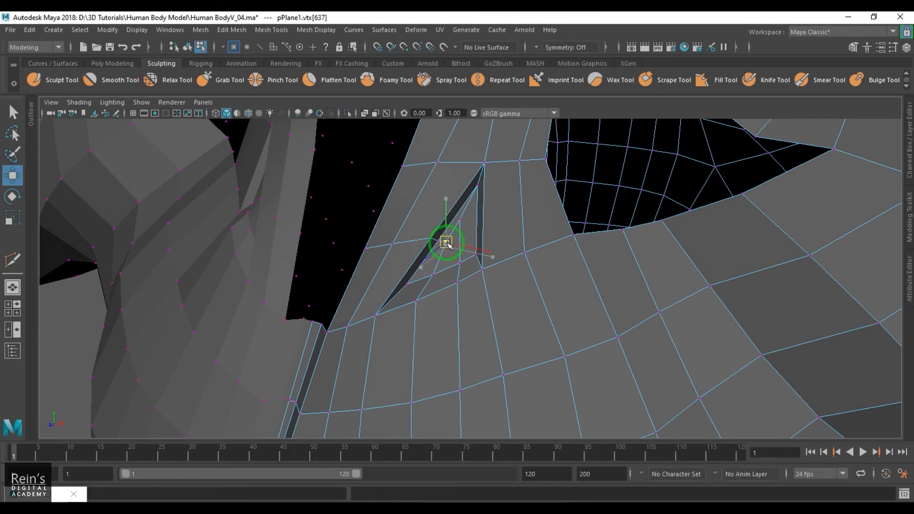
{"action": "left_click", "coordinate": [460, 220]}
{"action": "left_click_drag", "start_coordinate": [461, 220], "coordinate": [465, 220]}
{"action": "key", "text": "F8"}
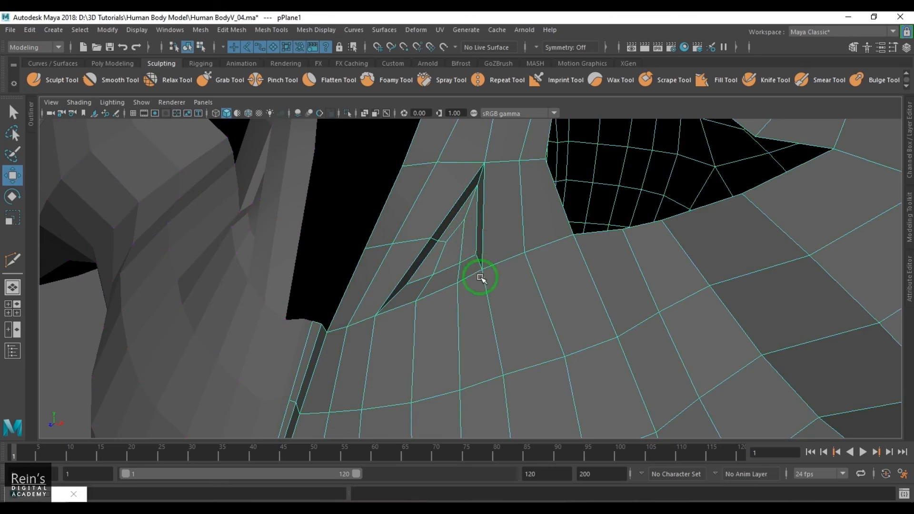
- Fill the large hole between the neck strip, chest and shoulder using its border edges
{"action": "right_click_drag", "start_coordinate": [543, 279], "coordinate": [386, 265], "text": "alt"}
{"action": "left_click_drag", "start_coordinate": [385, 265], "coordinate": [410, 241], "text": "alt"}
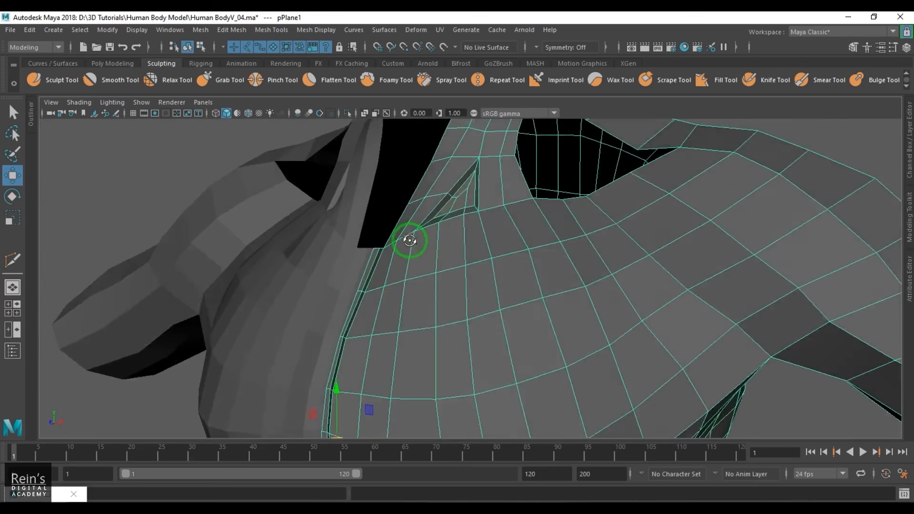
{"action": "right_click_drag", "start_coordinate": [410, 241], "coordinate": [470, 268], "text": "alt"}
{"action": "left_click_drag", "start_coordinate": [462, 245], "coordinate": [477, 257], "text": "alt"}
{"action": "right_click_drag", "start_coordinate": [478, 258], "coordinate": [472, 298], "text": "alt"}
{"action": "left_click_drag", "start_coordinate": [472, 298], "coordinate": [413, 294], "text": "alt"}
{"action": "double_click", "coordinate": [484, 292]}
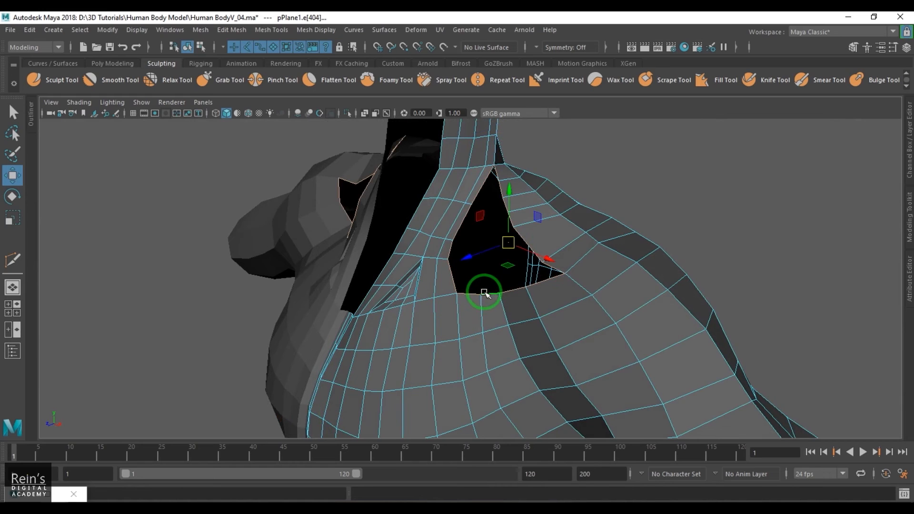
{"action": "right_click_drag", "start_coordinate": [544, 199], "coordinate": [520, 346], "text": "shift"}
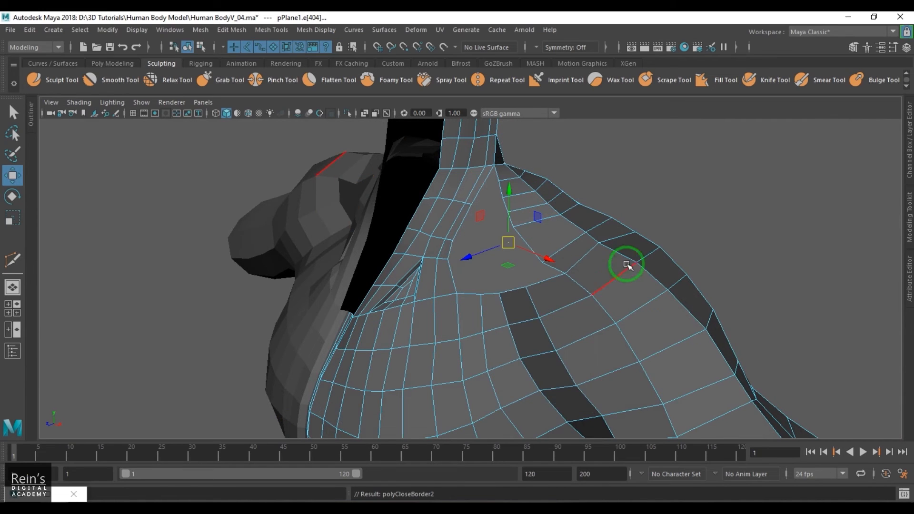
- Insert a crosswise edge loop through the base of the neck strip and the triangular recess with Multi-Cut
{"action": "left_click_drag", "start_coordinate": [735, 184], "coordinate": [508, 282], "text": "alt"}
{"action": "scroll", "coordinate": [553, 290], "scroll_direction": "up", "scroll_amount": 4}
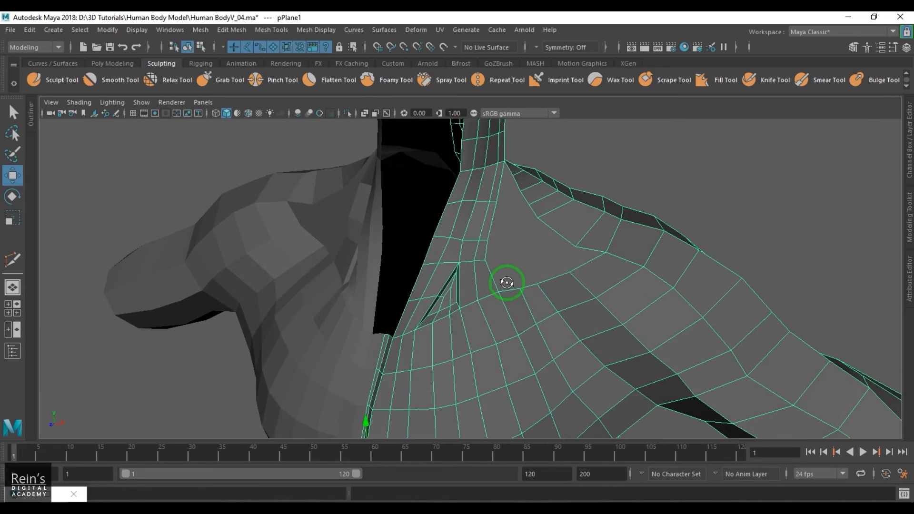
{"action": "middle_click_drag", "start_coordinate": [478, 285], "coordinate": [478, 259], "text": "alt"}
{"action": "scroll", "coordinate": [478, 259], "scroll_direction": "up", "scroll_amount": 2}
{"action": "right_click_drag", "start_coordinate": [491, 227], "coordinate": [433, 227], "text": "shift"}
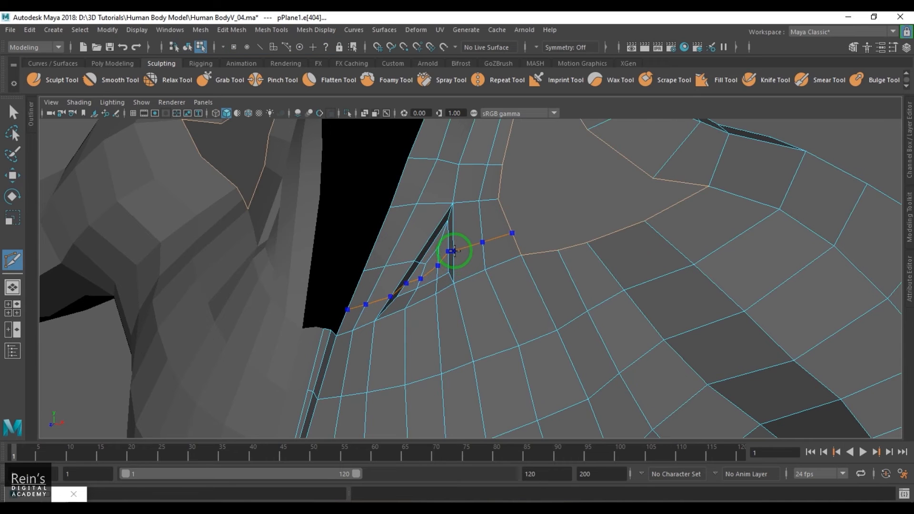
{"action": "left_click", "coordinate": [455, 251], "text": "ctrl"}
{"action": "scroll", "coordinate": [519, 281], "scroll_direction": "down", "scroll_amount": 1}
{"action": "key", "text": "w"}
{"action": "right_click_drag", "start_coordinate": [438, 286], "coordinate": [513, 219]}
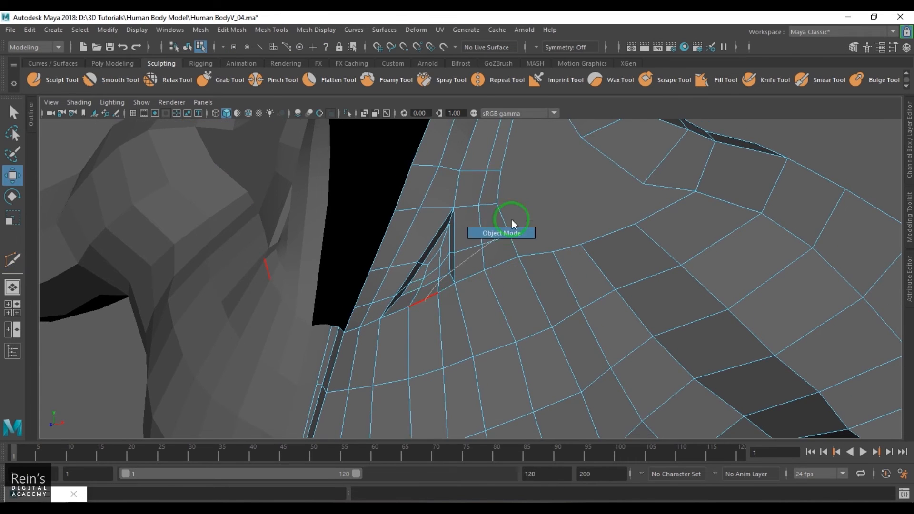
- Smooth the mesh around the triangular recess and neck base with a sculpting brush
{"action": "mouse_move", "coordinate": [496, 281]}
{"action": "left_mouse_down", "text": "alt"}
{"action": "mouse_move", "coordinate": [541, 289]}
{"action": "mouse_move", "coordinate": [506, 286]}
{"action": "left_mouse_up", "text": "alt"}
{"action": "right_click_drag", "start_coordinate": [494, 241], "coordinate": [413, 228], "text": "shift"}
{"action": "left_click_drag", "start_coordinate": [468, 248], "coordinate": [370, 293]}
{"action": "mouse_move", "coordinate": [411, 271]}
{"action": "left_mouse_down"}
{"action": "mouse_move", "coordinate": [453, 243]}
{"action": "mouse_move", "coordinate": [435, 242]}
{"action": "mouse_move", "coordinate": [424, 273]}
{"action": "mouse_move", "coordinate": [371, 279]}
{"action": "mouse_move", "coordinate": [381, 265]}
{"action": "mouse_move", "coordinate": [486, 310]}
{"action": "mouse_move", "coordinate": [626, 292]}
{"action": "mouse_move", "coordinate": [581, 296]}
{"action": "mouse_move", "coordinate": [493, 277]}
{"action": "mouse_move", "coordinate": [598, 241]}
{"action": "mouse_move", "coordinate": [608, 271]}
{"action": "mouse_move", "coordinate": [404, 276]}
{"action": "mouse_move", "coordinate": [480, 293]}
{"action": "left_mouse_up"}
{"action": "key", "text": "w"}
{"action": "left_click", "coordinate": [480, 293]}
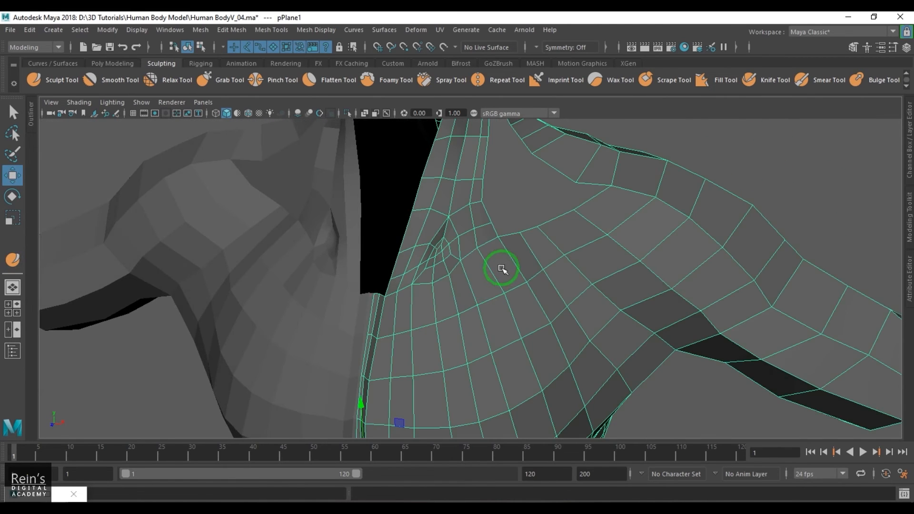
- Switch the body mesh to vertex editing and select a vertex on top of the shoulder
{"action": "left_click", "coordinate": [720, 151]}
{"action": "scroll", "coordinate": [562, 259], "scroll_direction": "down", "scroll_amount": 4}
{"action": "left_click_drag", "start_coordinate": [562, 259], "coordinate": [443, 273], "text": "alt"}
{"action": "left_click", "coordinate": [509, 274]}
{"action": "left_click_drag", "start_coordinate": [509, 273], "coordinate": [496, 289], "text": "alt"}
{"action": "key", "text": "F9"}
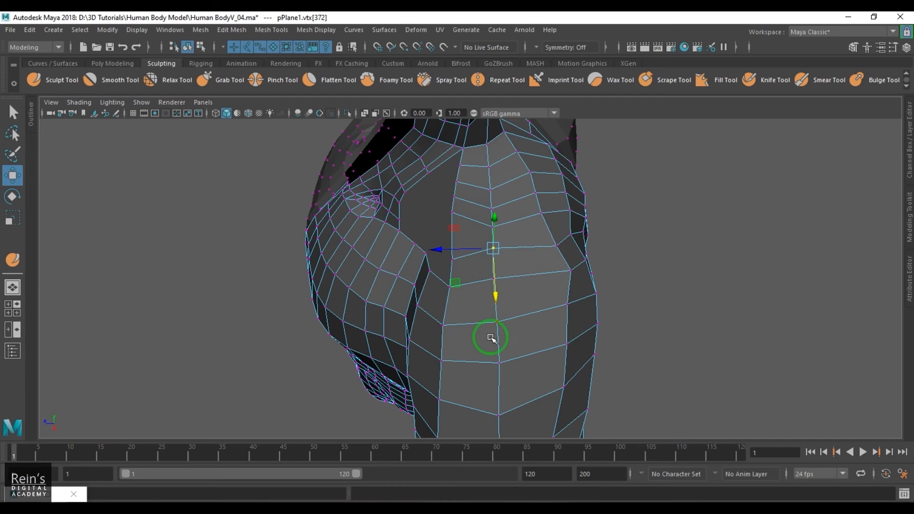
- Browse the anatomy references in Render View to the shoulder muscles' top view and place the window beside the model
{"action": "left_click", "coordinate": [29, 494]}
{"action": "scroll", "coordinate": [518, 278], "scroll_direction": "down", "scroll_amount": 3}
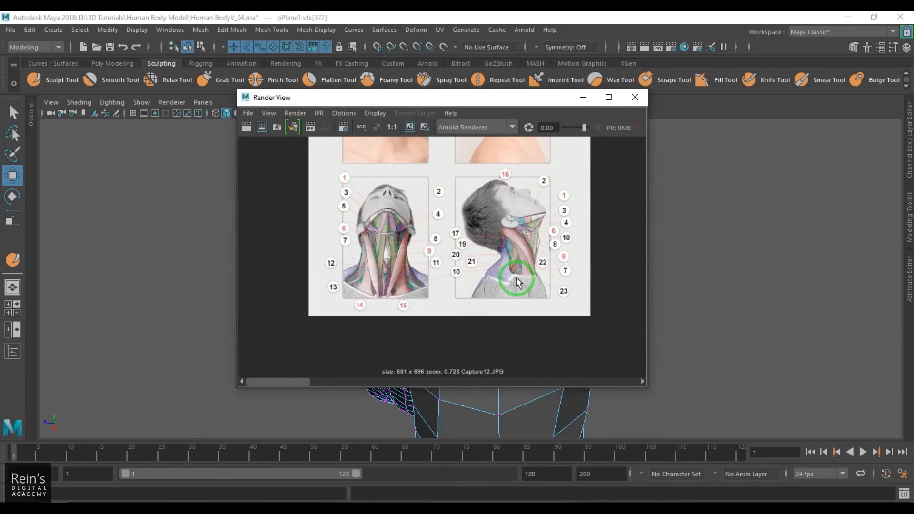
{"action": "left_click_drag", "start_coordinate": [336, 382], "coordinate": [633, 386]}
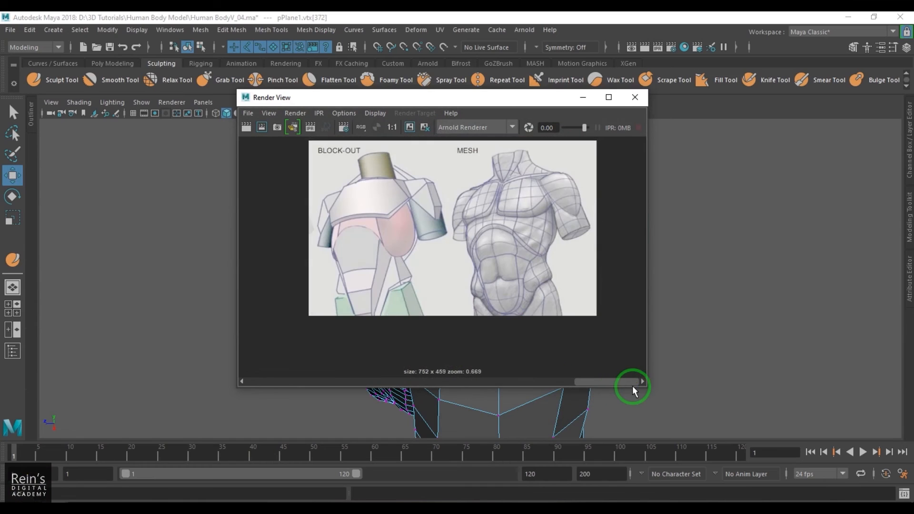
{"action": "middle_click_drag", "start_coordinate": [554, 278], "coordinate": [561, 315], "text": "alt"}
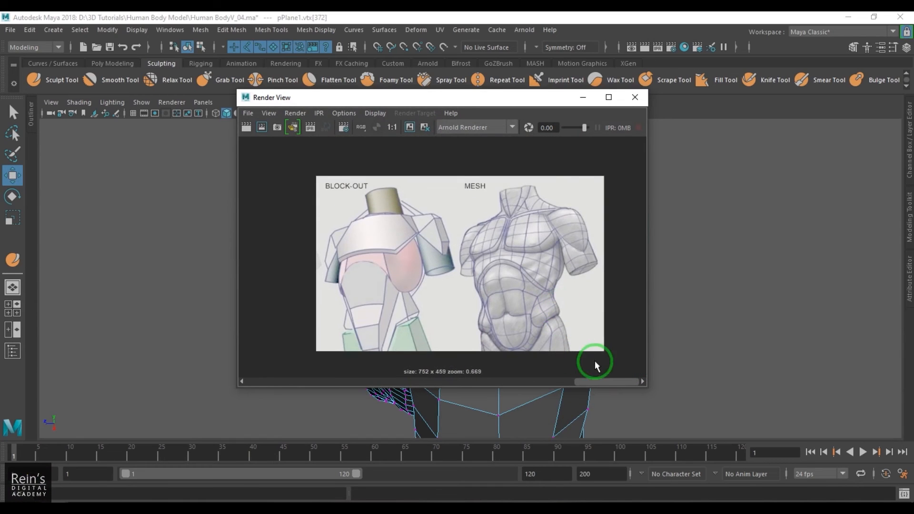
{"action": "left_click_drag", "start_coordinate": [606, 381], "coordinate": [558, 383]}
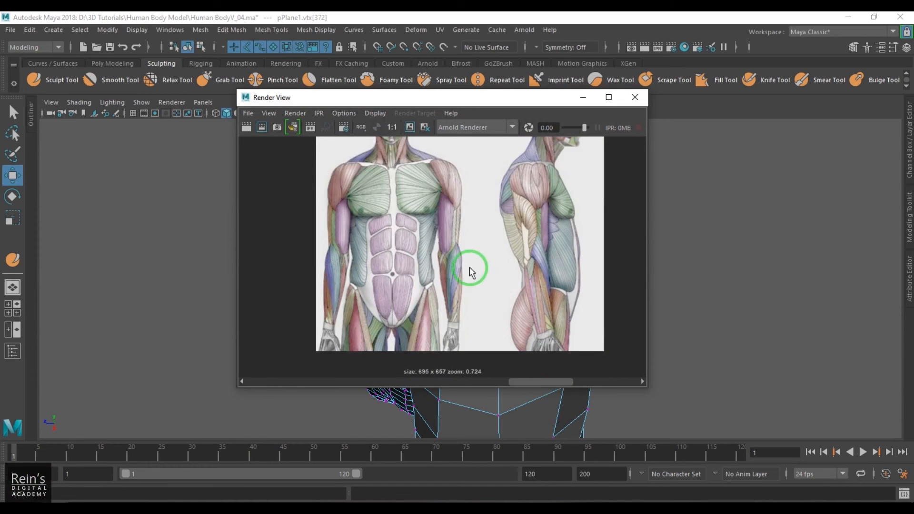
{"action": "middle_click_drag", "start_coordinate": [468, 238], "coordinate": [420, 369], "text": "alt"}
{"action": "scroll", "coordinate": [492, 312], "scroll_direction": "up", "scroll_amount": 5}
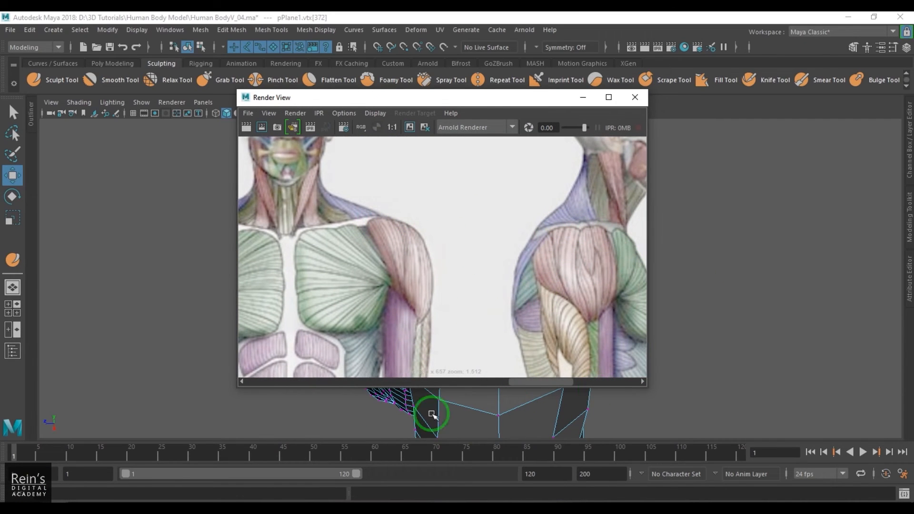
{"action": "left_click_drag", "start_coordinate": [562, 380], "coordinate": [513, 379]}
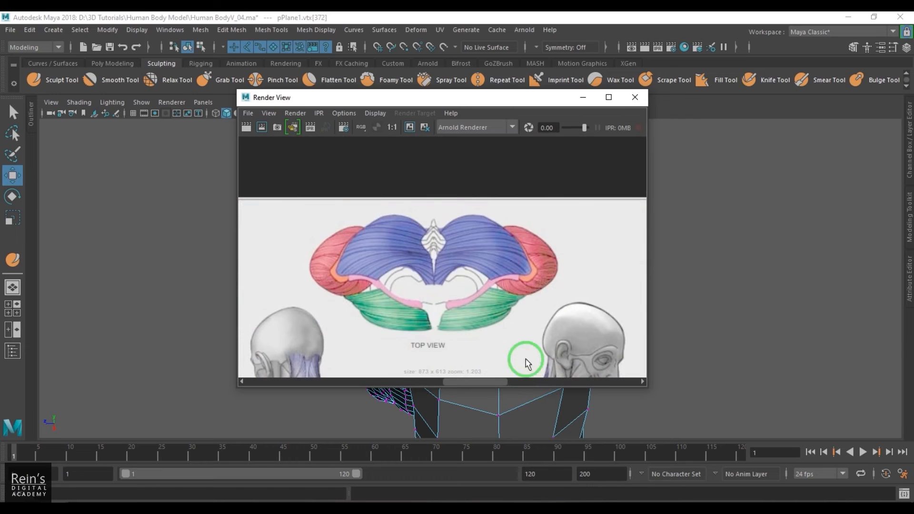
{"action": "scroll", "coordinate": [524, 364], "scroll_direction": "up", "scroll_amount": 3}
{"action": "middle_click_drag", "start_coordinate": [524, 363], "coordinate": [528, 218], "text": "alt"}
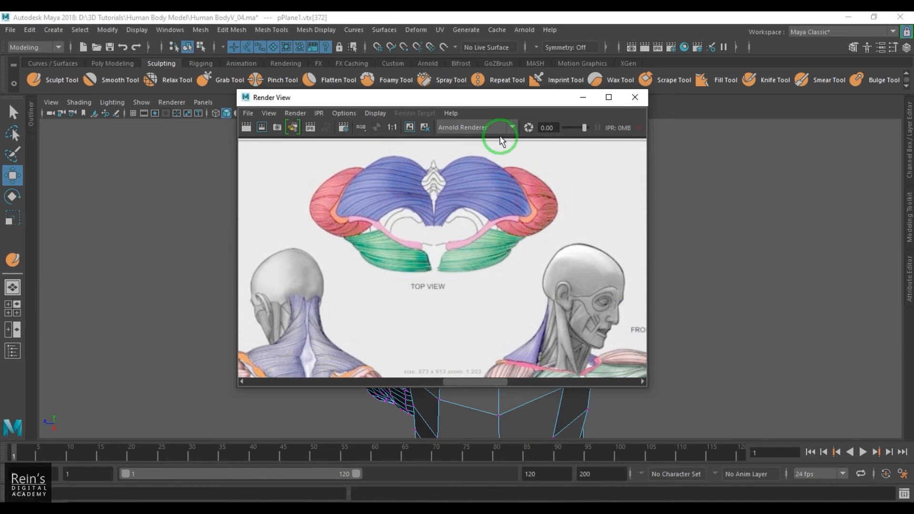
{"action": "left_click_drag", "start_coordinate": [510, 105], "coordinate": [793, 95]}
- Reposition the vertices across the upper shoulder to follow the muscle outline in the top-view reference
{"action": "left_click_drag", "start_coordinate": [333, 238], "coordinate": [306, 210], "text": "alt"}
{"action": "left_click_drag", "start_coordinate": [422, 268], "coordinate": [412, 320], "text": "alt"}
{"action": "scroll", "coordinate": [412, 321], "scroll_direction": "up", "scroll_amount": 5}
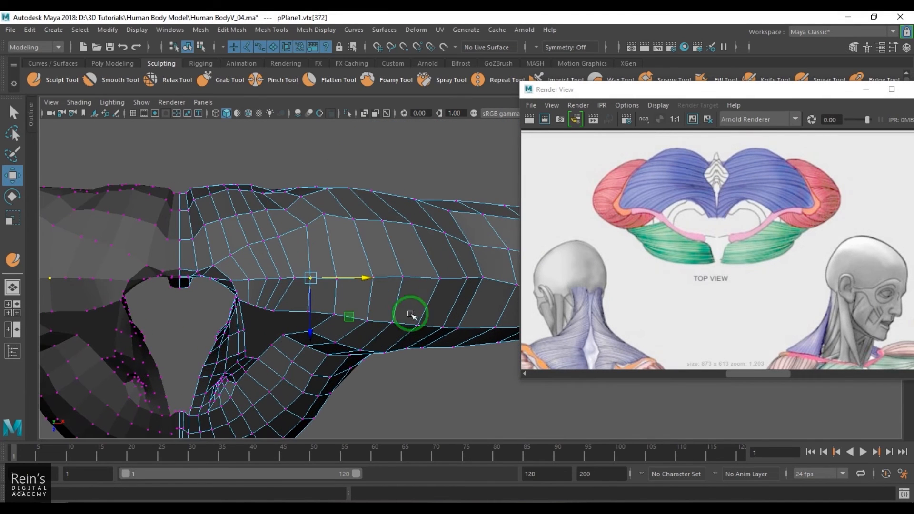
{"action": "left_click", "coordinate": [355, 214]}
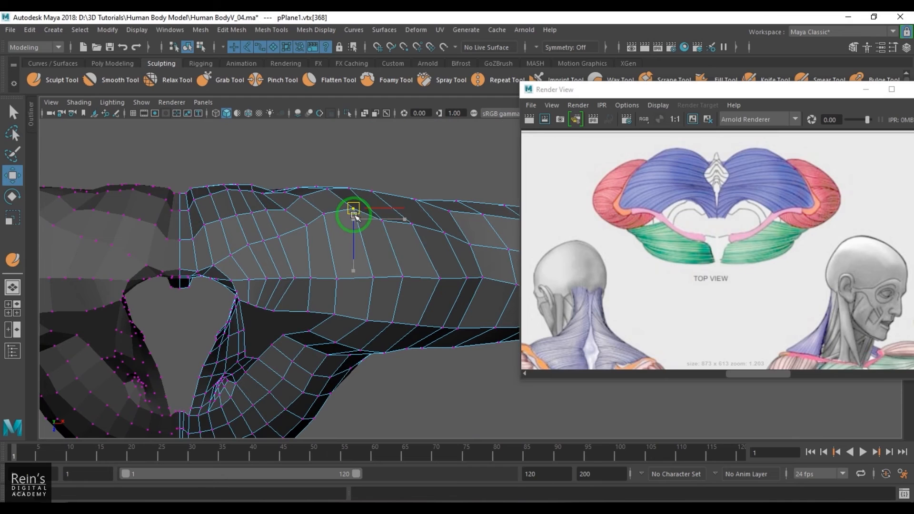
{"action": "left_click", "coordinate": [329, 213]}
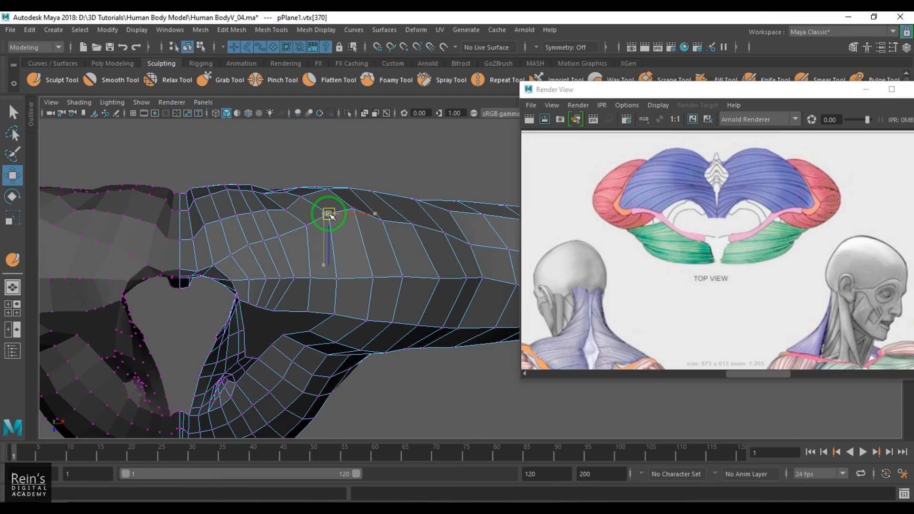
{"action": "left_click", "coordinate": [338, 278]}
{"action": "left_click", "coordinate": [339, 313]}
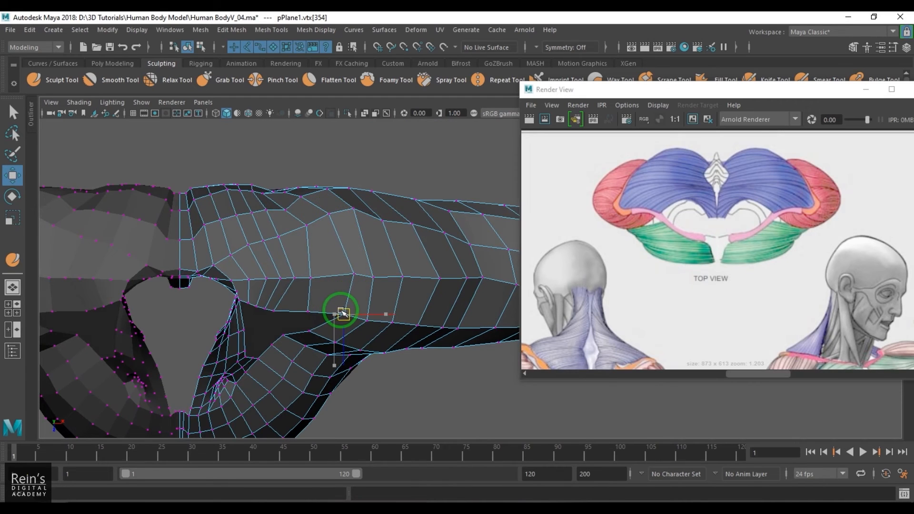
{"action": "key", "text": "ctrl+shift+a"}
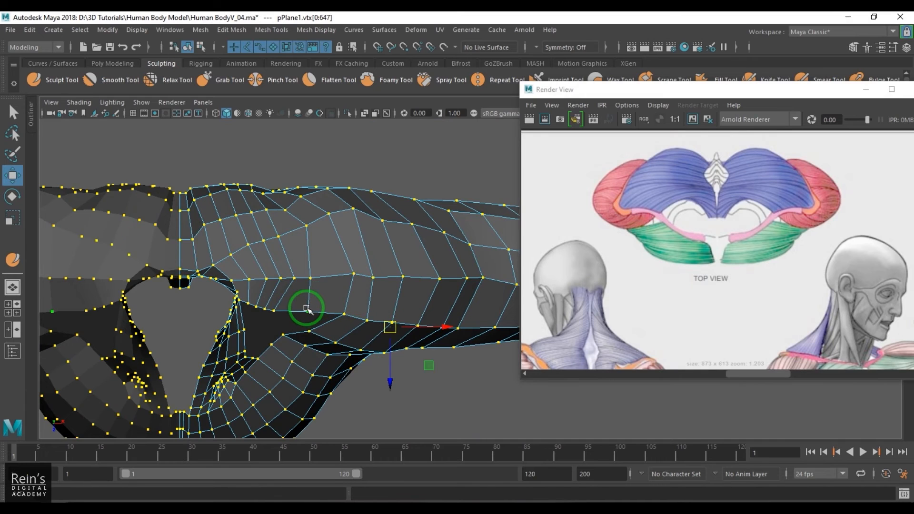
- Reposition the vertices in the middle of the upper shoulder surface to space its edge rows more evenly beside the neck opening
{"action": "left_click", "coordinate": [308, 312]}
{"action": "left_click", "coordinate": [311, 226]}
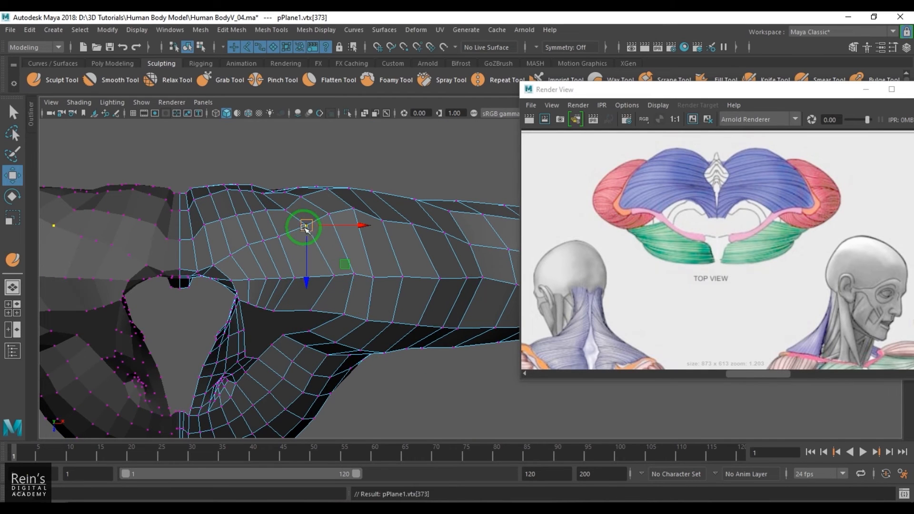
{"action": "left_click", "coordinate": [282, 236]}
{"action": "left_click_drag", "start_coordinate": [281, 237], "coordinate": [295, 232]}
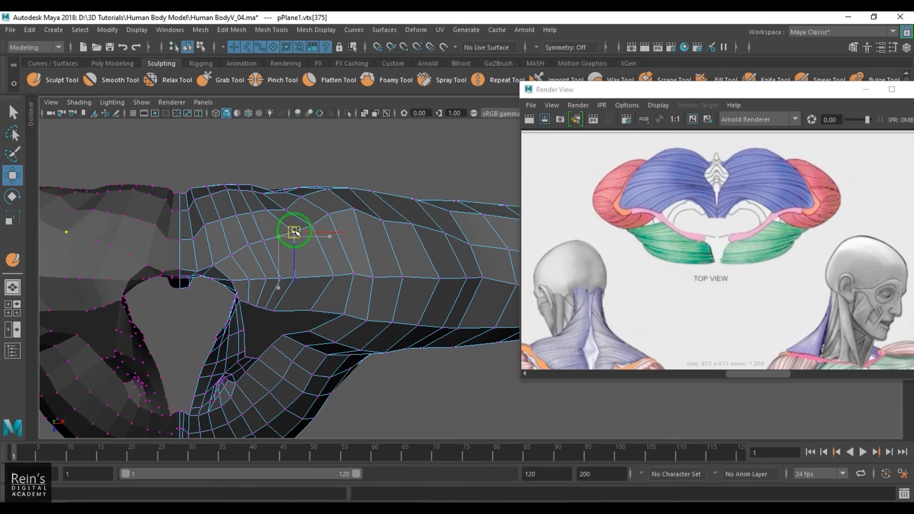
{"action": "left_click", "coordinate": [295, 276]}
{"action": "left_click_drag", "start_coordinate": [296, 276], "coordinate": [310, 273]}
{"action": "left_click", "coordinate": [277, 310]}
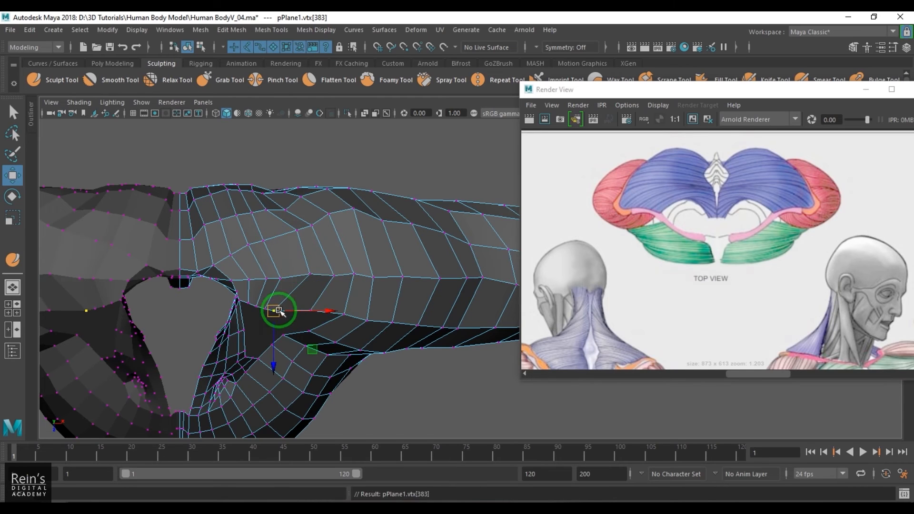
{"action": "left_click_drag", "start_coordinate": [278, 310], "coordinate": [291, 276]}
{"action": "left_click", "coordinate": [267, 308]}
{"action": "left_click", "coordinate": [280, 279]}
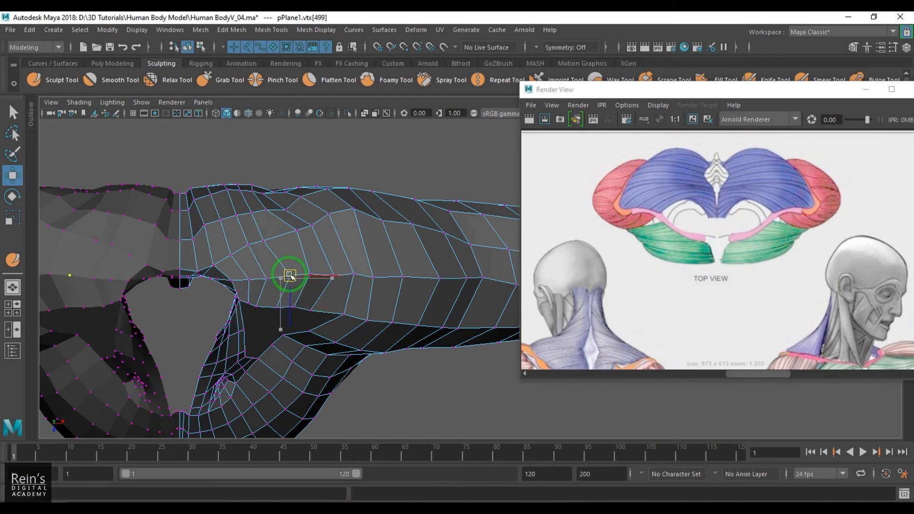
- Adjust the vertices nearest the neck and spread those along the front border of the shoulder muscle
{"action": "left_click", "coordinate": [264, 241]}
{"action": "mouse_move", "coordinate": [264, 241]}
{"action": "left_mouse_down"}
{"action": "mouse_move", "coordinate": [277, 235]}
{"action": "mouse_move", "coordinate": [256, 242]}
{"action": "left_mouse_up"}
{"action": "left_click", "coordinate": [248, 245]}
{"action": "left_click", "coordinate": [267, 278]}
{"action": "left_click", "coordinate": [266, 306]}
{"action": "left_click_drag", "start_coordinate": [266, 305], "coordinate": [281, 309]}
{"action": "left_click", "coordinate": [277, 308]}
{"action": "left_click", "coordinate": [293, 310]}
{"action": "left_click_drag", "start_coordinate": [292, 309], "coordinate": [327, 317]}
{"action": "left_click", "coordinate": [310, 312]}
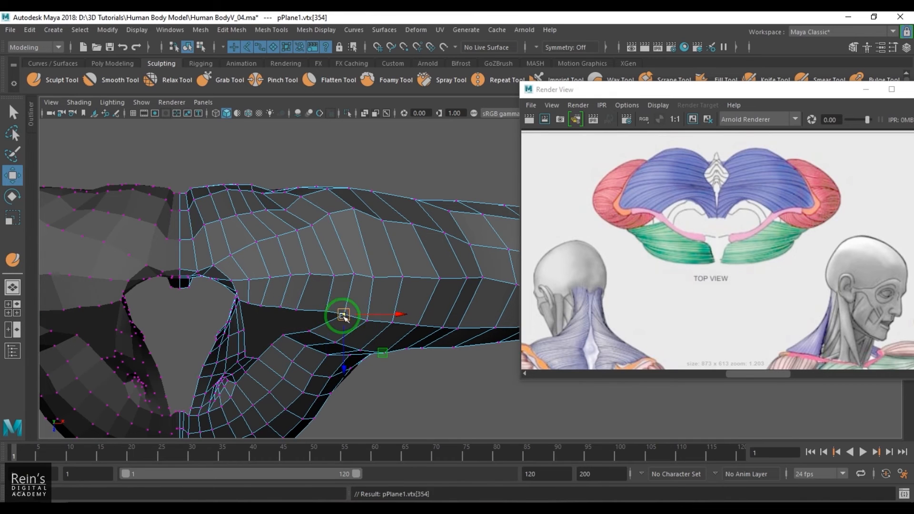
- Reposition the middle and outer shoulder vertices into a smooth arc matching the top-view muscle outline, and return to object mode
{"action": "left_click", "coordinate": [333, 276]}
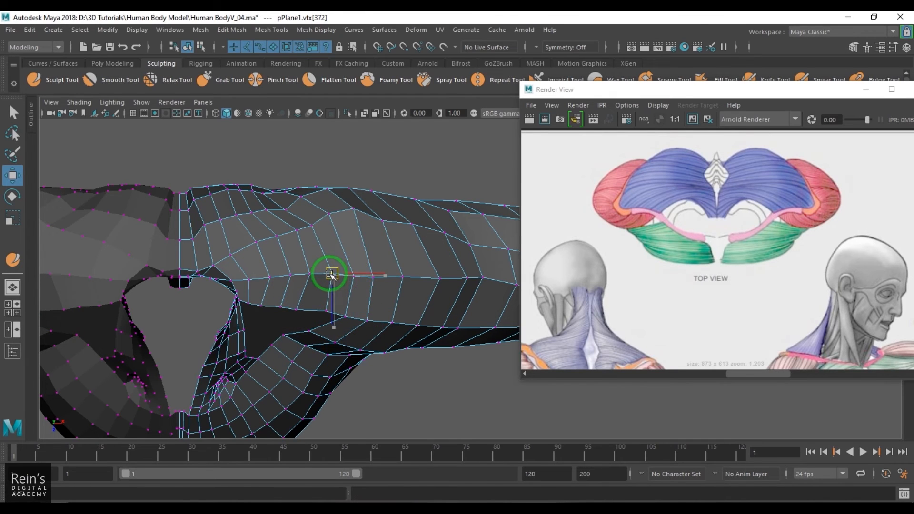
{"action": "left_click", "coordinate": [312, 225]}
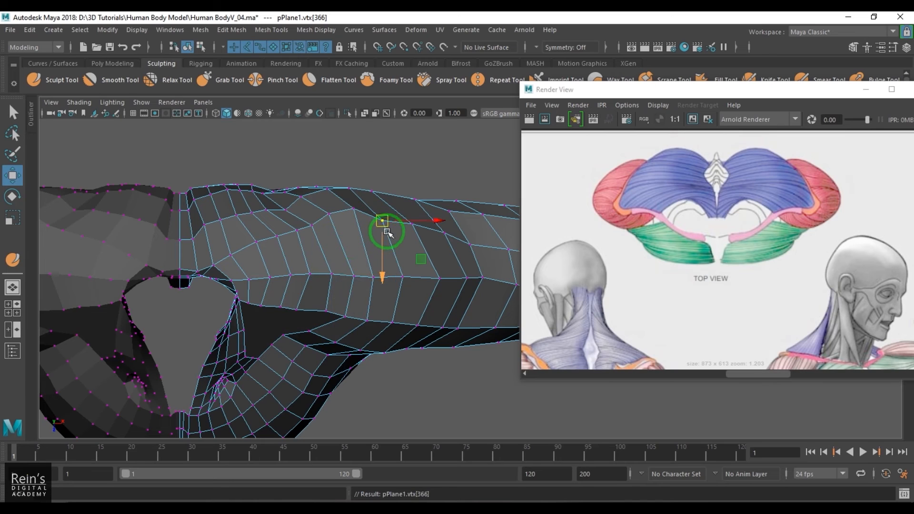
{"action": "left_click", "coordinate": [412, 215]}
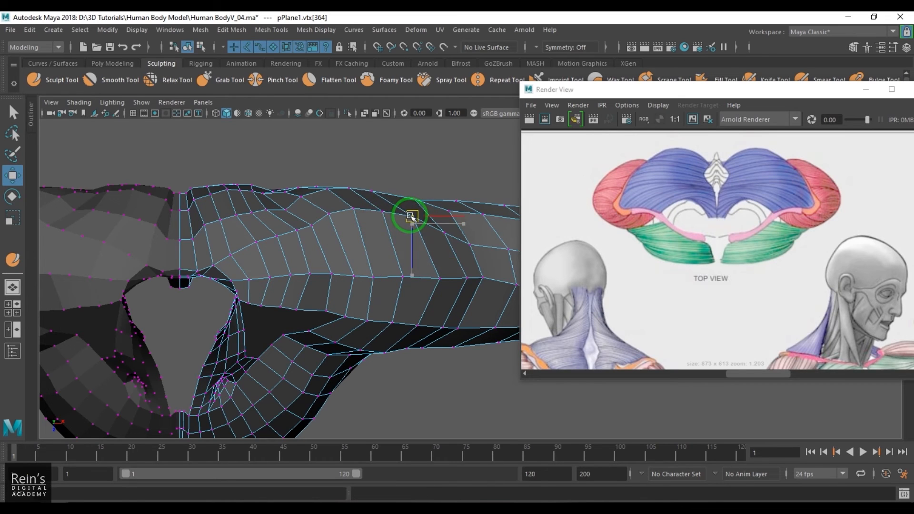
{"action": "left_click", "coordinate": [382, 212]}
{"action": "left_click_drag", "start_coordinate": [382, 212], "coordinate": [382, 208]}
{"action": "left_click", "coordinate": [445, 235]}
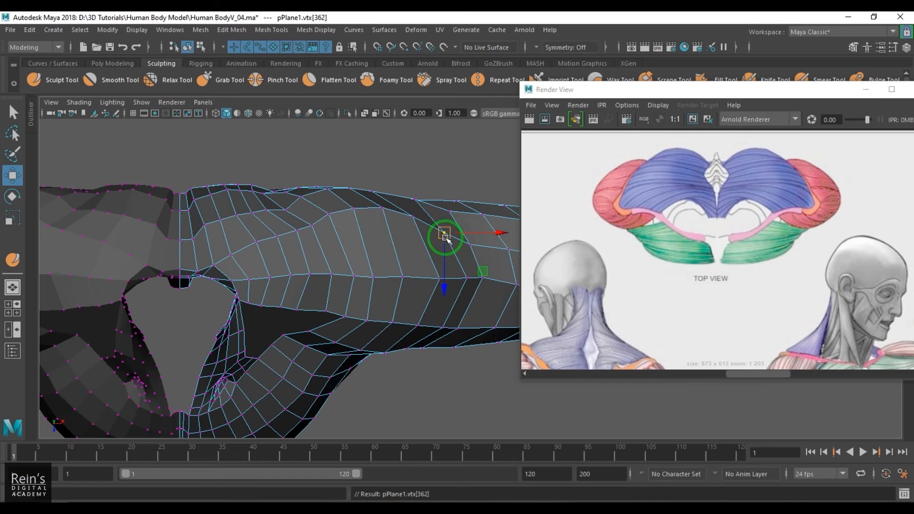
{"action": "key", "text": "F8"}
- Cut a new edge with Multi-Cut from the neck base corner down to the collarbone border
{"action": "left_click_drag", "start_coordinate": [400, 281], "coordinate": [431, 257], "text": "alt"}
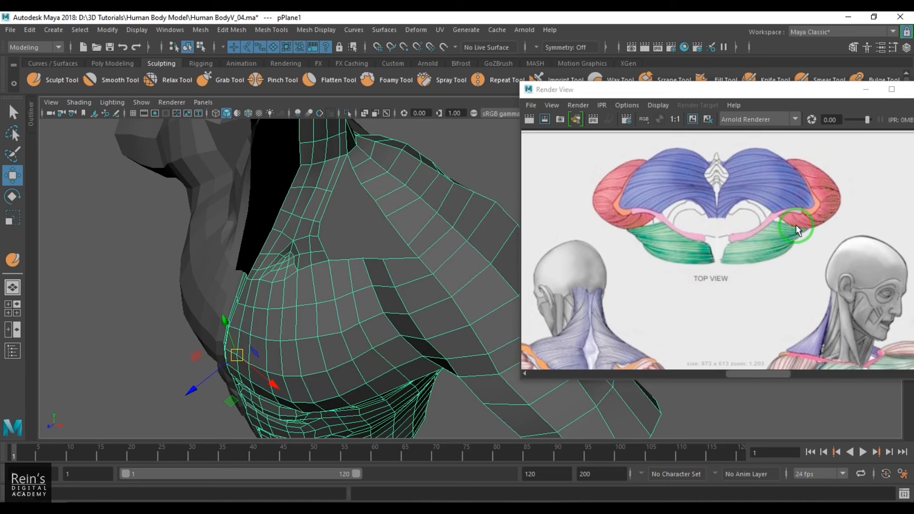
{"action": "left_click_drag", "start_coordinate": [338, 250], "coordinate": [333, 225], "text": "alt"}
{"action": "right_click_drag", "start_coordinate": [404, 168], "coordinate": [391, 152], "text": "shift"}
{"action": "left_click", "coordinate": [384, 155]}
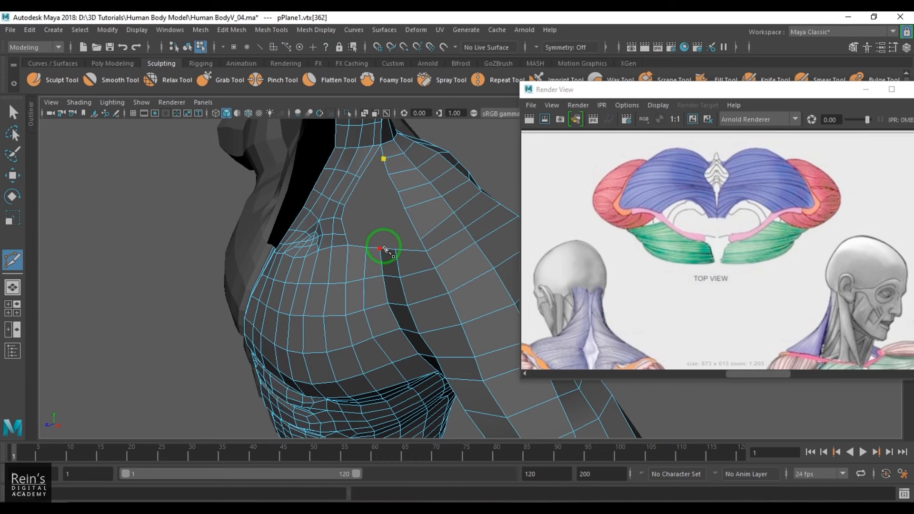
{"action": "left_click_drag", "start_coordinate": [376, 261], "coordinate": [379, 339], "text": "alt"}
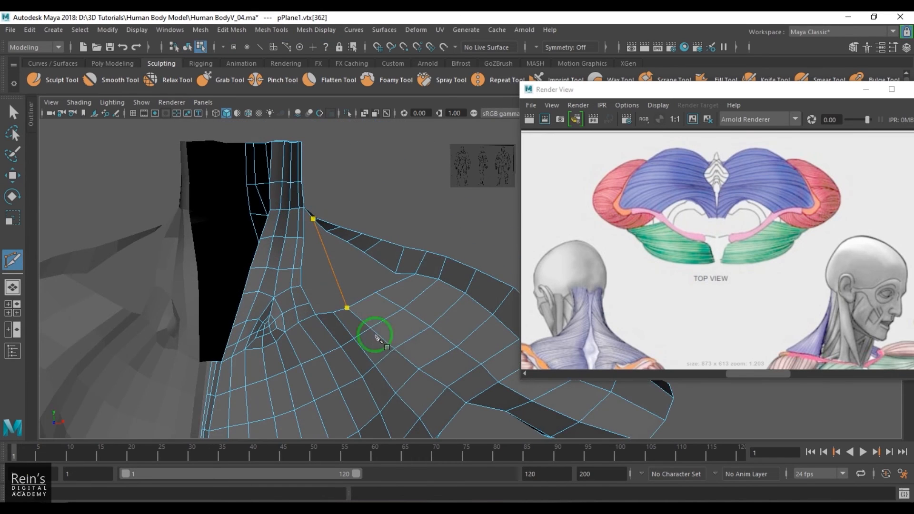
{"action": "right_click", "coordinate": [379, 309]}
{"action": "mouse_move", "coordinate": [394, 251]}
{"action": "left_mouse_down", "text": "alt"}
{"action": "mouse_move", "coordinate": [378, 298]}
{"action": "mouse_move", "coordinate": [381, 260]}
{"action": "left_mouse_up", "text": "alt"}
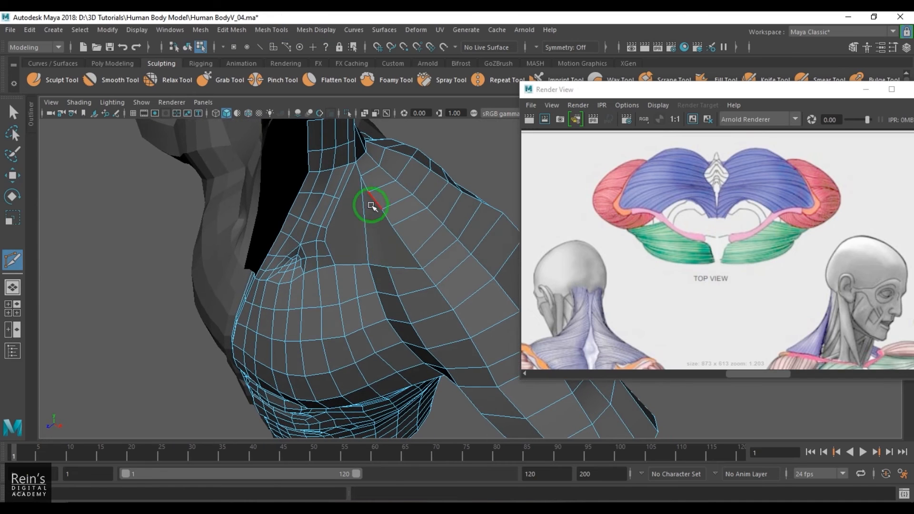
- Delete the old diagonal edge line running from the neck base down the front of the shoulder
{"action": "key", "text": "w"}
{"action": "left_click", "coordinate": [365, 186]}
{"action": "key", "text": "Delete"}
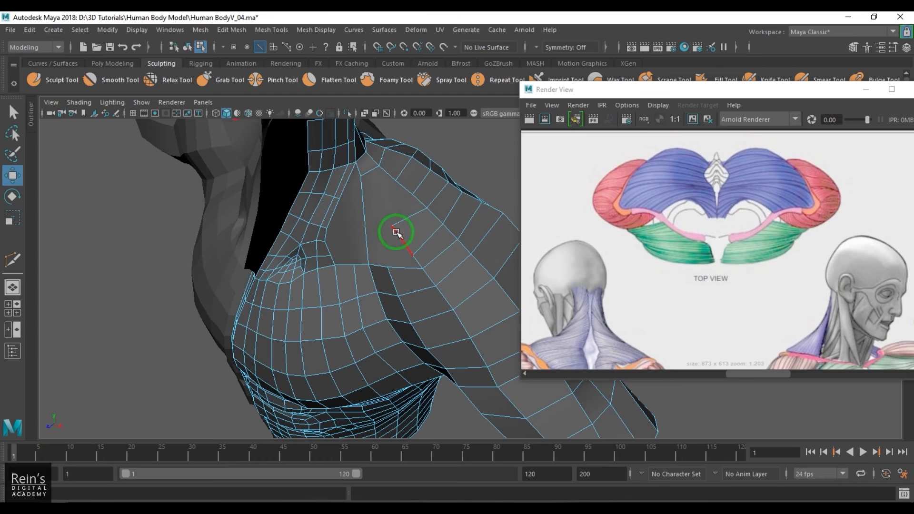
- Cut a second edge from the collarbone border up to the neck base beside the first new edge
{"action": "right_click_drag", "start_coordinate": [420, 203], "coordinate": [334, 192]}
{"action": "left_click_drag", "start_coordinate": [397, 268], "coordinate": [378, 281]}
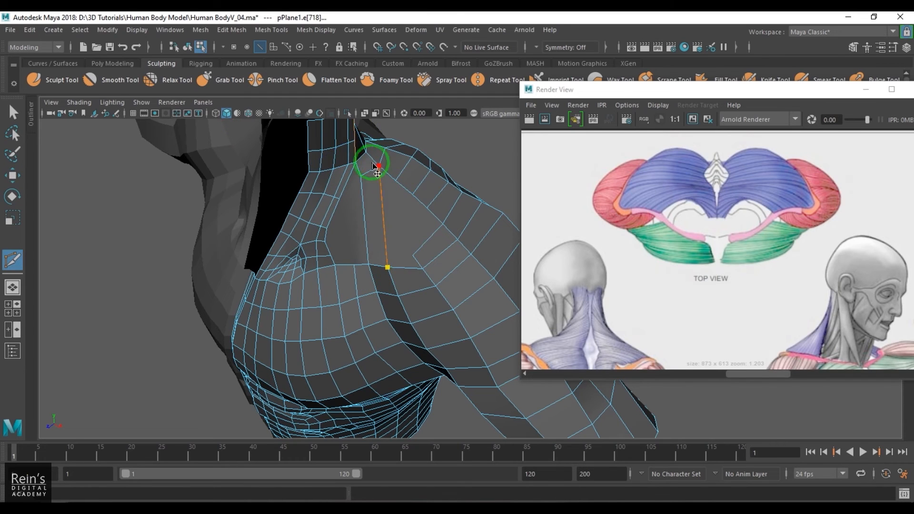
{"action": "right_click", "coordinate": [395, 231]}
{"action": "left_click_drag", "start_coordinate": [395, 231], "coordinate": [338, 231], "text": "alt"}
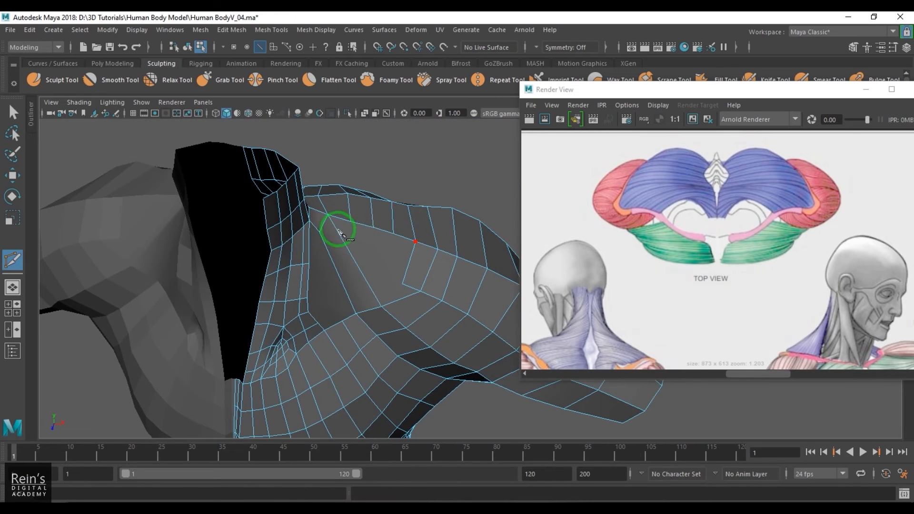
- Cut short cross edges through the strip beside the neck to connect it with the shoulder's edge rows
{"action": "right_click", "coordinate": [349, 256]}
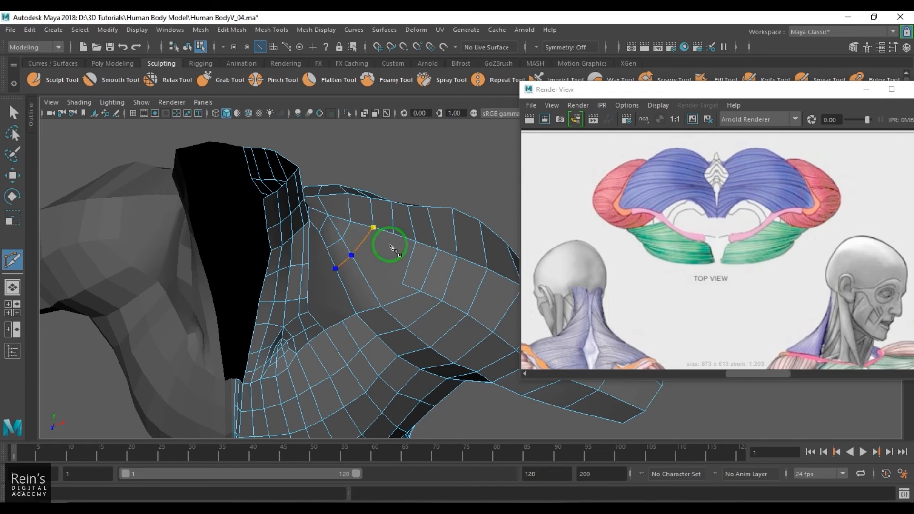
{"action": "right_click", "coordinate": [390, 245]}
{"action": "left_click", "coordinate": [336, 268]}
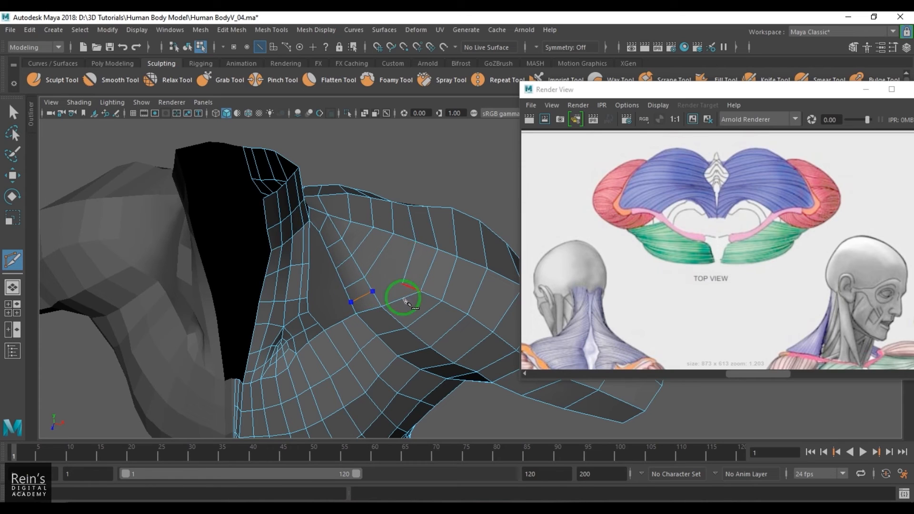
{"action": "right_click", "coordinate": [416, 265]}
{"action": "left_click_drag", "start_coordinate": [416, 264], "coordinate": [385, 241], "text": "alt"}
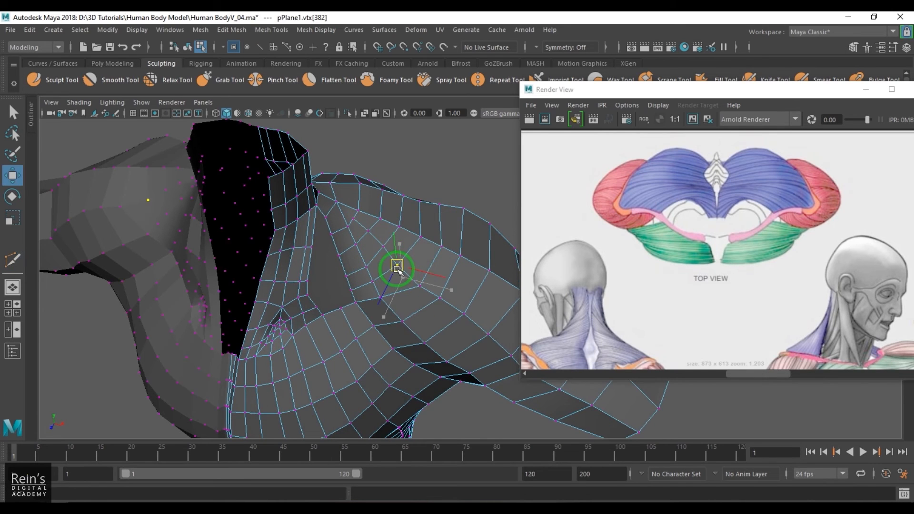
- Return the mesh to object mode and examine the reworked neck-to-shoulder topology against the top-view reference
{"action": "right_click_drag", "start_coordinate": [397, 271], "coordinate": [468, 149]}
{"action": "left_click", "coordinate": [468, 149]}
{"action": "left_click_drag", "start_coordinate": [468, 149], "coordinate": [358, 254], "text": "alt"}
{"action": "left_click", "coordinate": [421, 297]}
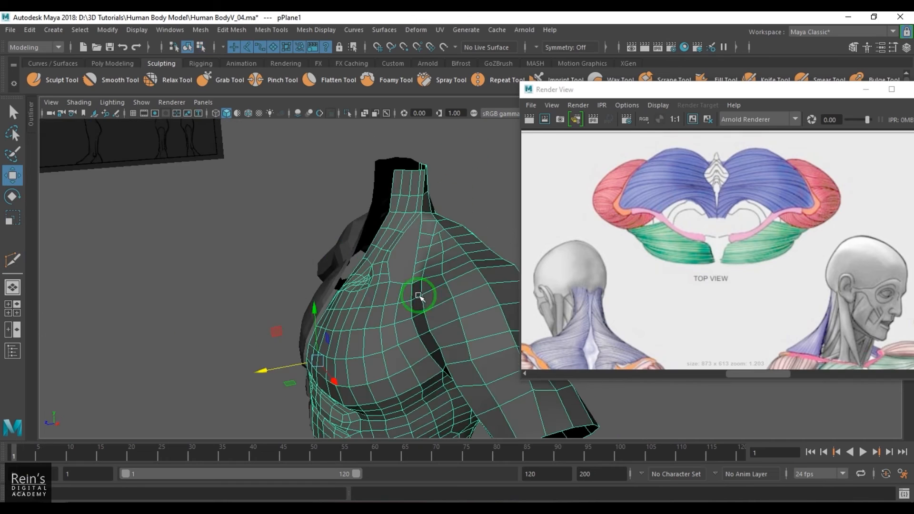
{"action": "left_click_drag", "start_coordinate": [420, 297], "coordinate": [416, 231], "text": "alt"}
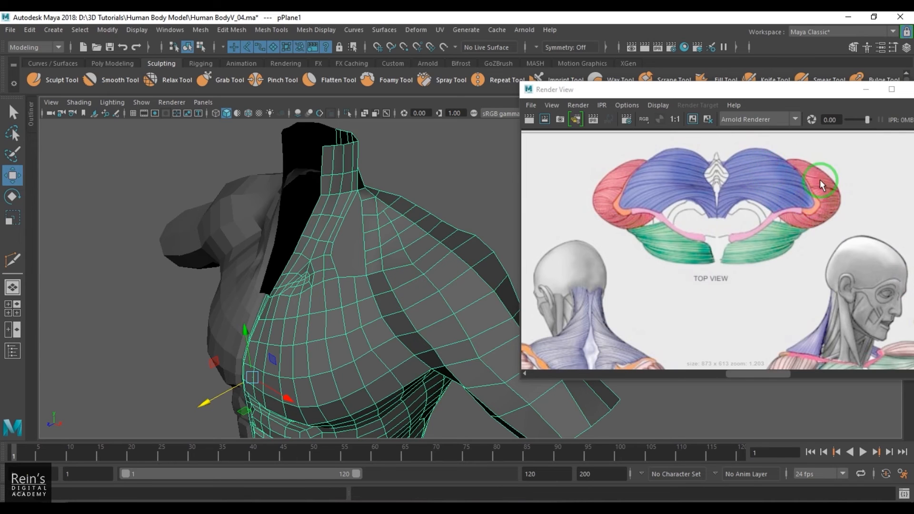
- Select faces on top of the shoulder and grow the selection to mark the deltoid area from the reference
{"action": "left_click_drag", "start_coordinate": [457, 326], "coordinate": [412, 318], "text": "alt"}
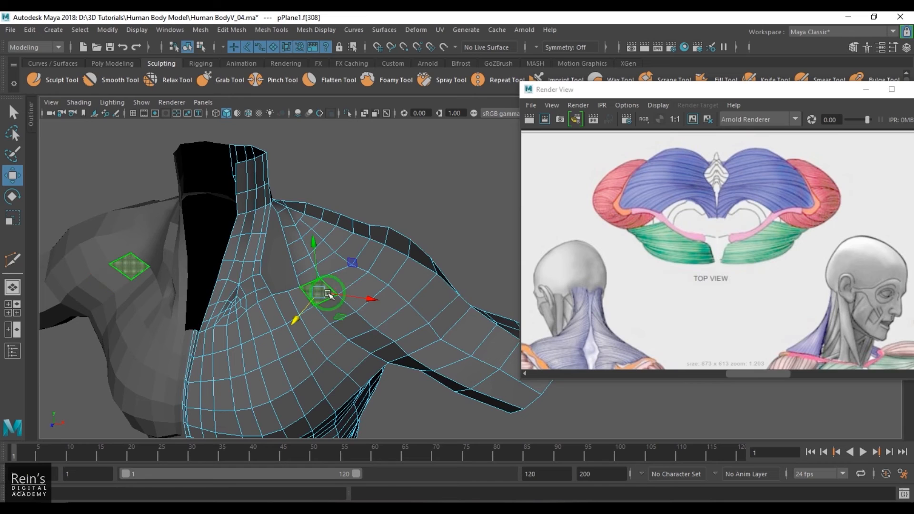
{"action": "left_click_drag", "start_coordinate": [429, 282], "coordinate": [408, 308], "text": "alt"}
{"action": "left_click", "coordinate": [400, 271]}
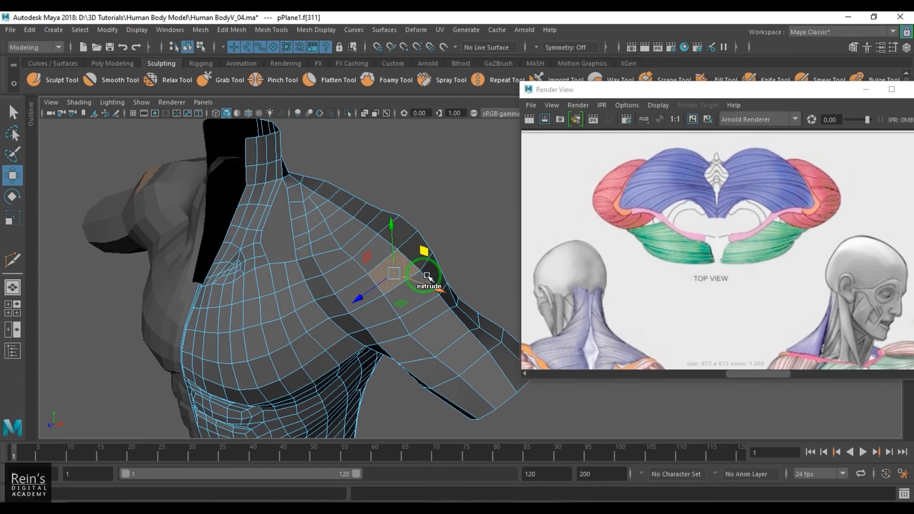
{"action": "key", "text": "alt+w"}
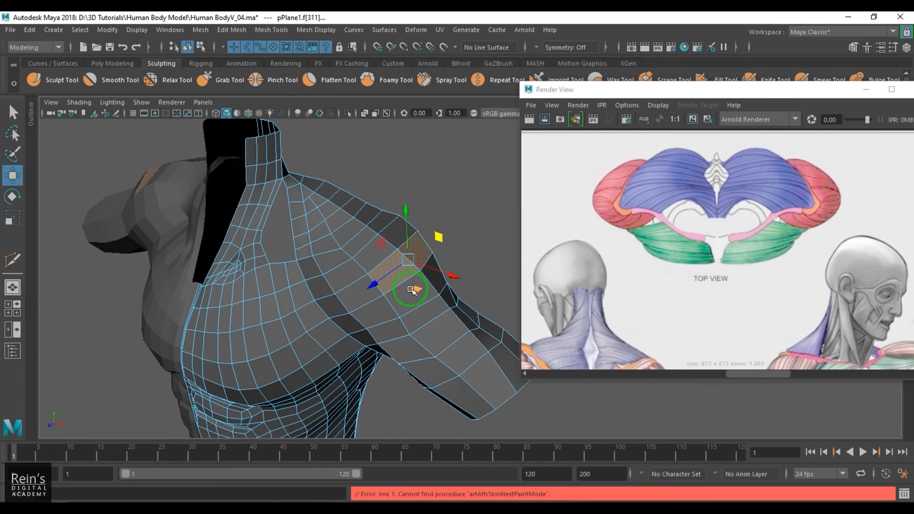
{"action": "key", "text": "shift+period"}
{"action": "key", "text": "shift+period"}
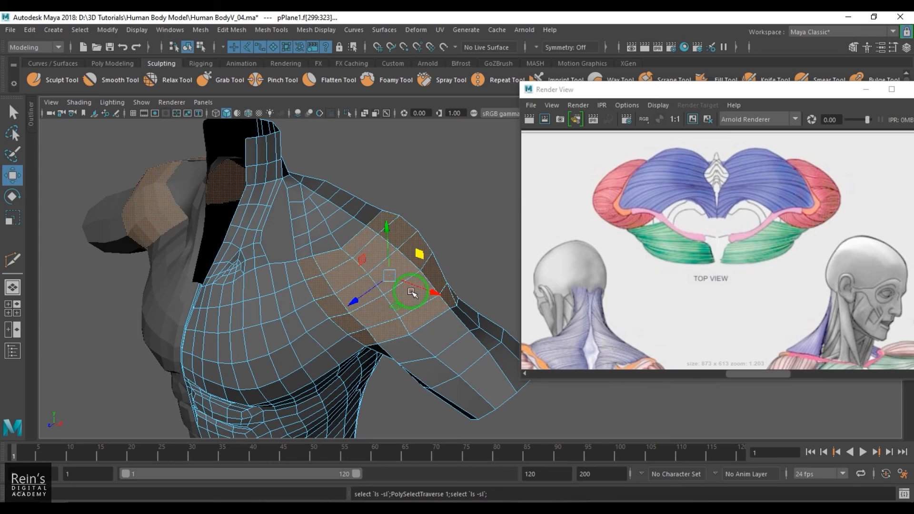
- Extend the marked deltoid faces around the back of the shoulder, inspect the area and clear the selection
{"action": "left_click_drag", "start_coordinate": [437, 317], "coordinate": [262, 288], "text": "alt"}
{"action": "left_click", "coordinate": [297, 265], "text": "shift"}
{"action": "left_click", "coordinate": [334, 261], "text": "shift"}
{"action": "left_click", "coordinate": [360, 250], "text": "shift"}
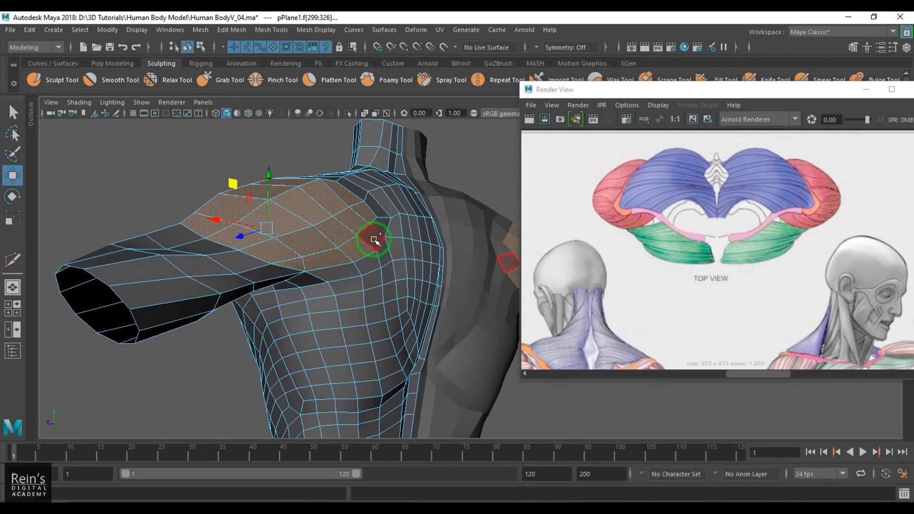
{"action": "left_click", "coordinate": [374, 238], "text": "shift"}
{"action": "left_click_drag", "start_coordinate": [384, 229], "coordinate": [397, 278], "text": "alt"}
{"action": "mouse_move", "coordinate": [397, 278]}
{"action": "right_mouse_down", "text": "alt"}
{"action": "mouse_move", "coordinate": [399, 323]}
{"action": "mouse_move", "coordinate": [396, 271]}
{"action": "right_mouse_up", "text": "alt"}
{"action": "left_click", "coordinate": [395, 264]}
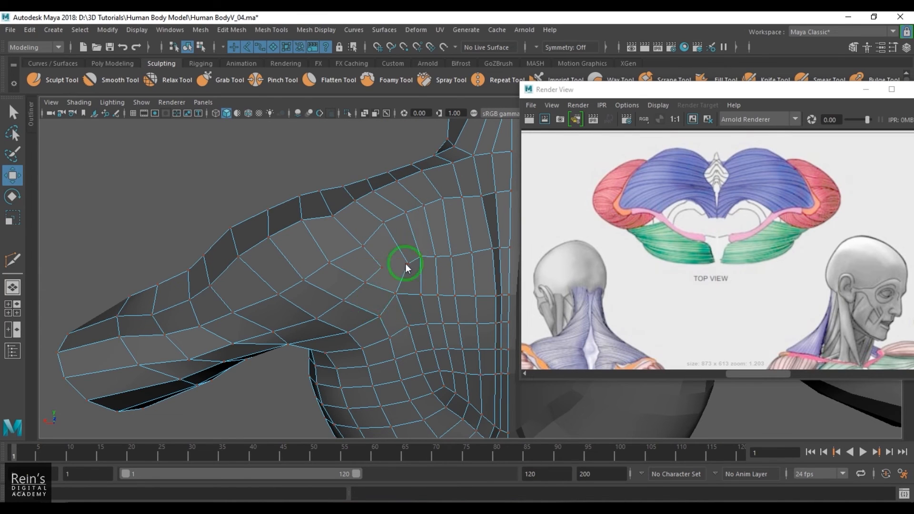
- Slide the edge loop crossing the upper back beside the shoulder blade upward toward the neck
{"action": "key", "text": "F8"}
{"action": "left_click_drag", "start_coordinate": [403, 292], "coordinate": [386, 295], "text": "alt"}
{"action": "right_click_drag", "start_coordinate": [396, 233], "coordinate": [326, 236], "text": "shift"}
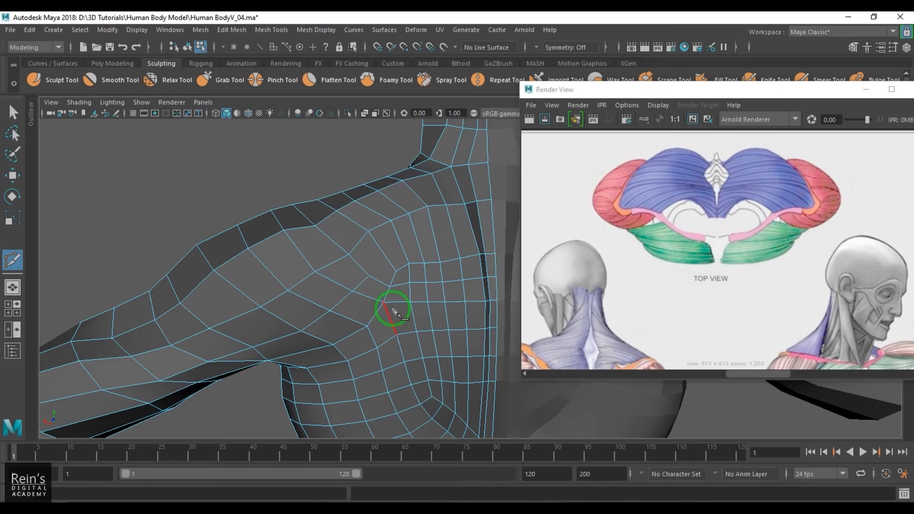
{"action": "double_click", "coordinate": [402, 267]}
{"action": "right_click_drag", "start_coordinate": [419, 271], "coordinate": [379, 298], "text": "shift"}
{"action": "key", "text": "ctrl+z"}
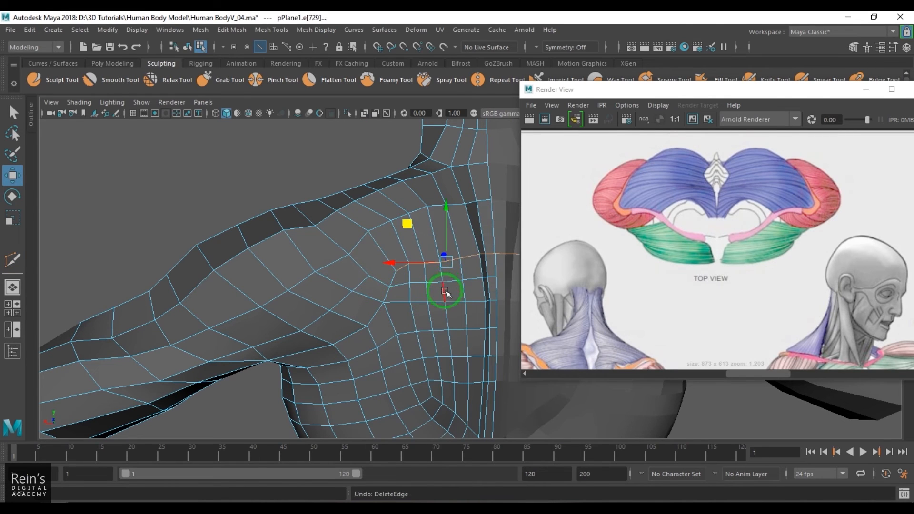
{"action": "right_click_drag", "start_coordinate": [445, 291], "coordinate": [429, 369], "text": "shift"}
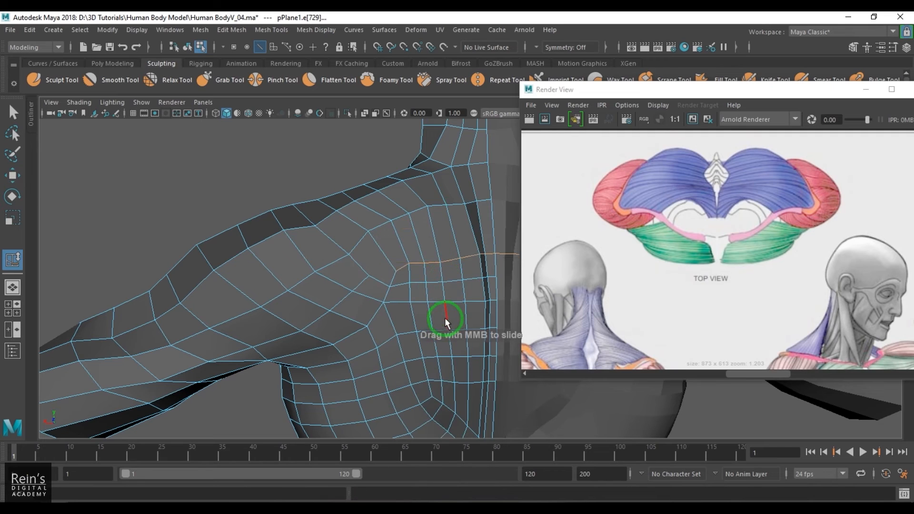
{"action": "key", "text": "w"}
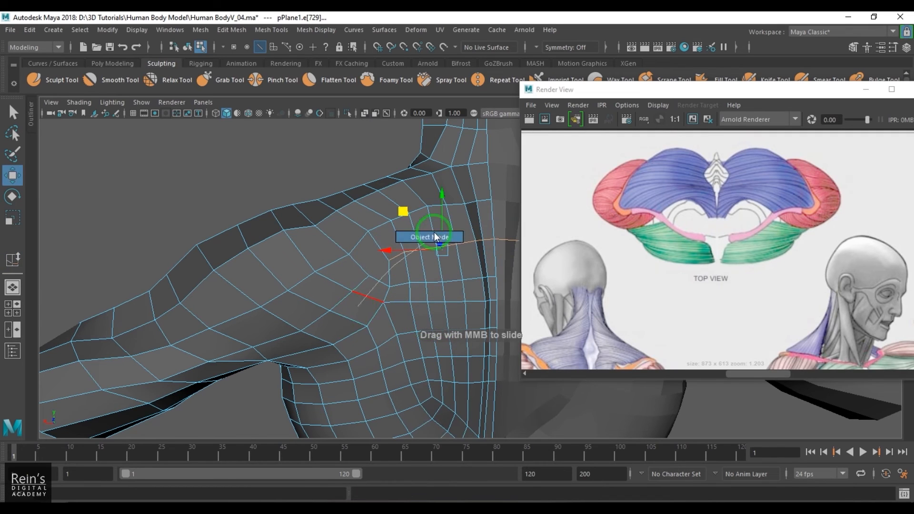
{"action": "key", "text": "F8"}
- Cut a connecting edge with Multi-Cut from the shifted back loop into the rear shoulder faces
{"action": "right_click_drag", "start_coordinate": [422, 220], "coordinate": [328, 221], "text": "shift"}
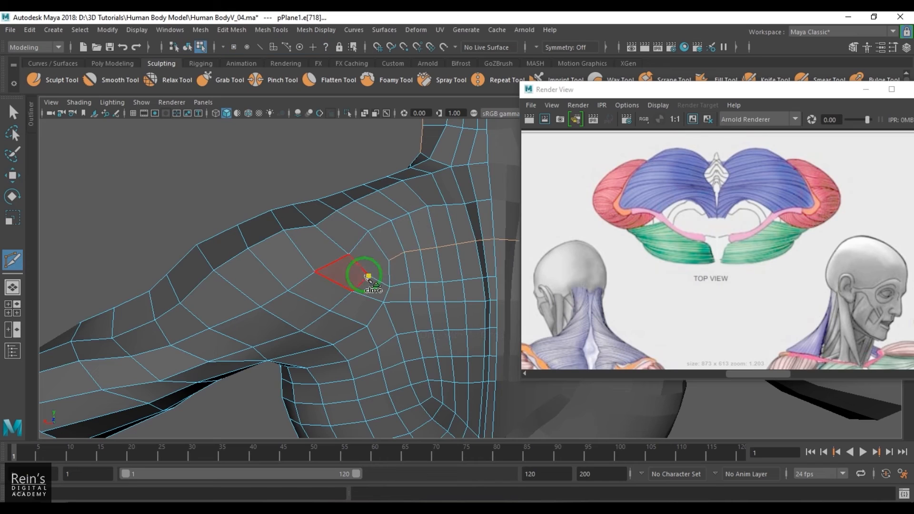
{"action": "key", "text": "w"}
{"action": "left_click_drag", "start_coordinate": [398, 286], "coordinate": [396, 305], "text": "alt"}
- Select the curved strip of faces along the rear border of the deltoid, from the armpit up the back
{"action": "right_click_drag", "start_coordinate": [397, 306], "coordinate": [378, 345]}
{"action": "key", "text": "ctrl+z"}
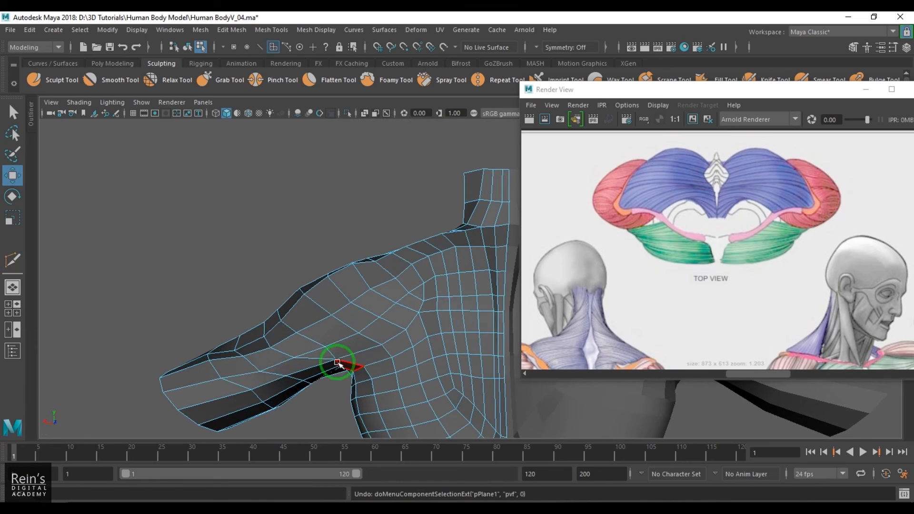
{"action": "left_click", "coordinate": [319, 354]}
{"action": "left_click", "coordinate": [355, 347], "text": "shift"}
{"action": "left_click", "coordinate": [389, 333], "text": "shift"}
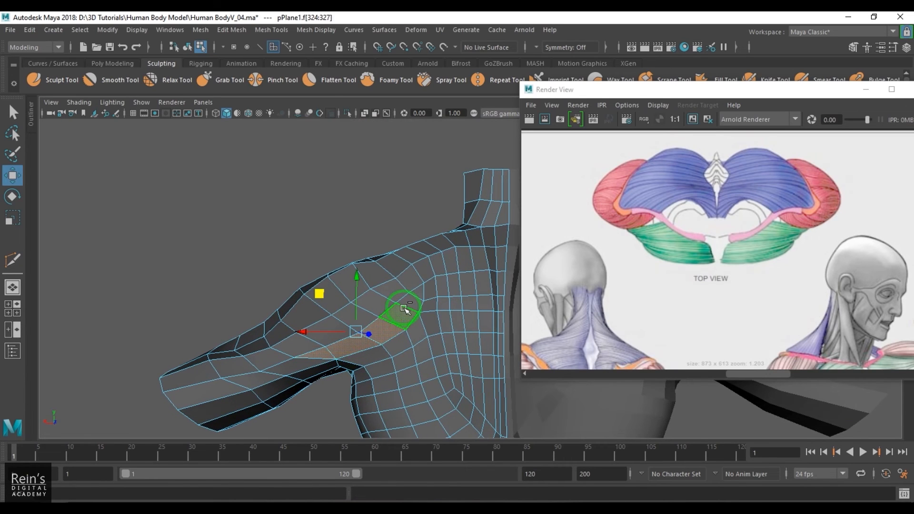
{"action": "left_click", "coordinate": [418, 293], "text": "shift"}
{"action": "left_click", "coordinate": [405, 312], "text": "shift"}
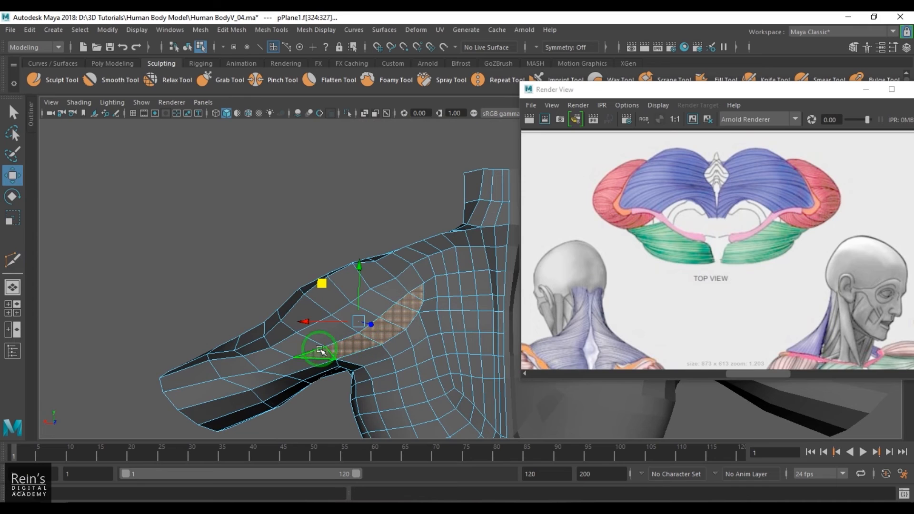
- Extend the face selection from the rear deltoid border across the back and top of the shoulder
{"action": "left_click", "coordinate": [320, 351], "text": "shift"}
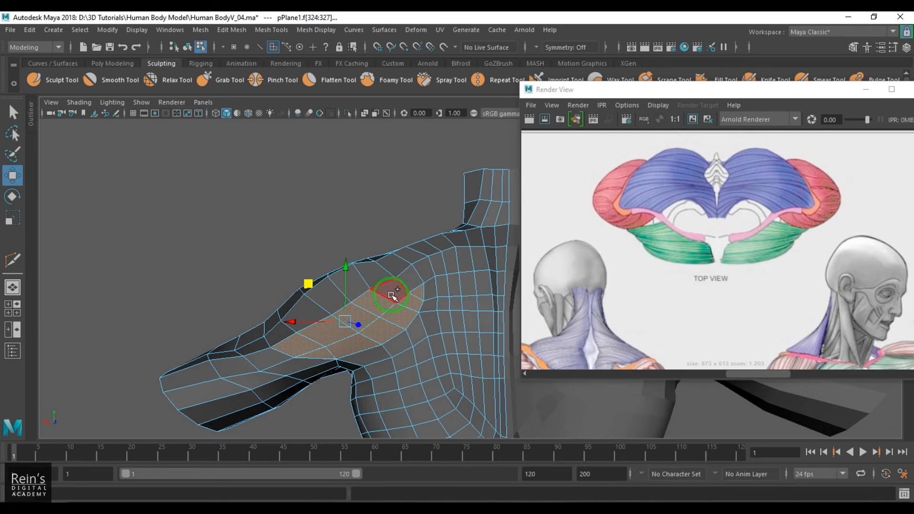
{"action": "left_click", "coordinate": [404, 279], "text": "shift"}
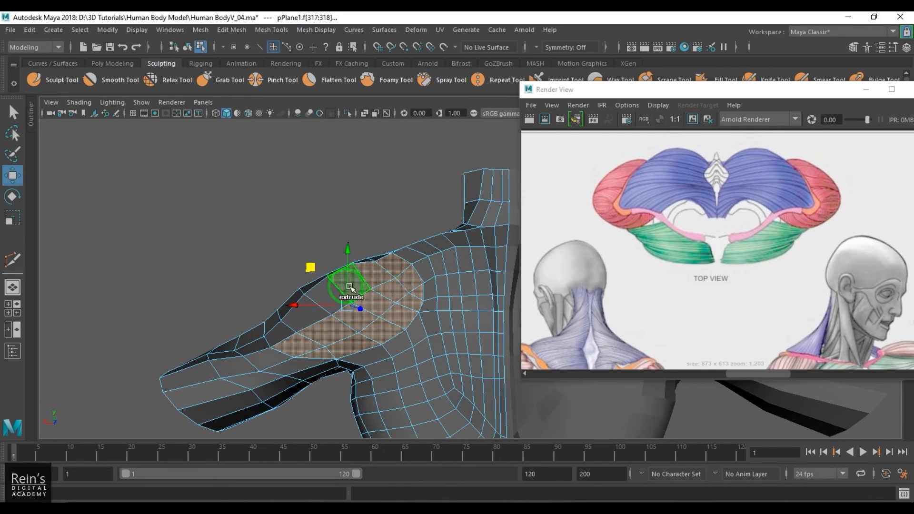
{"action": "left_click", "coordinate": [281, 332], "text": "shift"}
{"action": "left_click_drag", "start_coordinate": [347, 347], "coordinate": [472, 348], "text": "alt"}
{"action": "left_click", "coordinate": [305, 336], "text": "shift"}
{"action": "left_click", "coordinate": [320, 316], "text": "shift"}
{"action": "left_click", "coordinate": [327, 268], "text": "shift"}
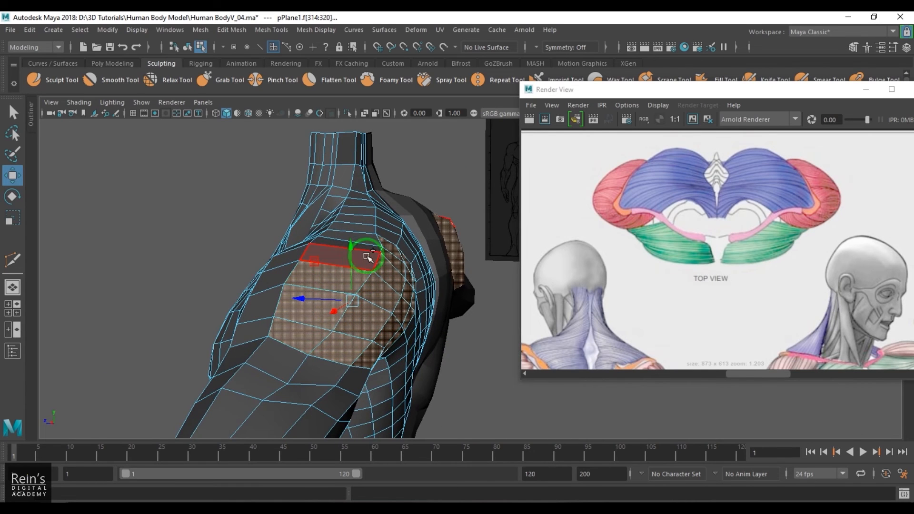
{"action": "left_click", "coordinate": [368, 257], "text": "shift"}
- Add the faces along the front border of the deltoid, from the shoulder top down toward the armpit
{"action": "left_click_drag", "start_coordinate": [390, 316], "coordinate": [403, 227], "text": "alt"}
{"action": "left_click", "coordinate": [362, 333], "text": "shift"}
{"action": "left_click", "coordinate": [360, 321], "text": "shift"}
{"action": "left_click", "coordinate": [358, 250], "text": "shift"}
{"action": "left_click", "coordinate": [315, 264], "text": "shift"}
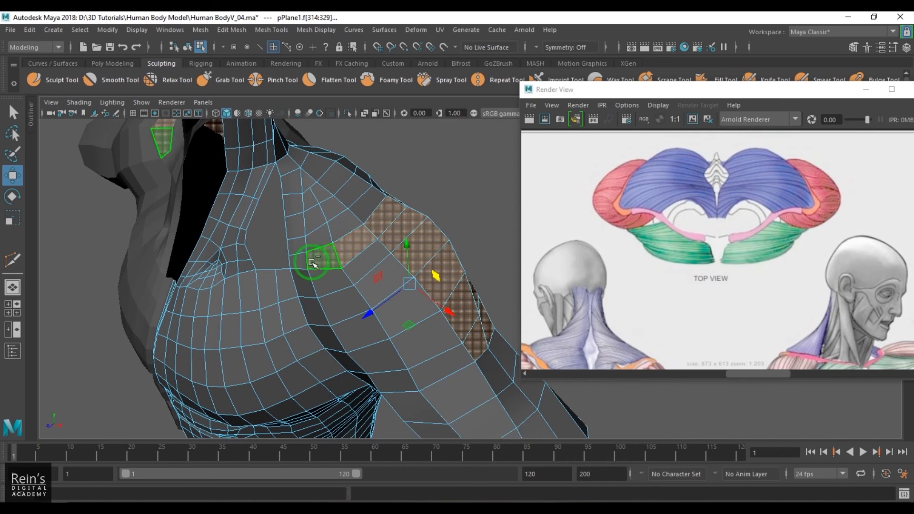
{"action": "left_click", "coordinate": [300, 266], "text": "shift"}
{"action": "left_click", "coordinate": [303, 284], "text": "shift"}
{"action": "left_click", "coordinate": [319, 321], "text": "shift"}
{"action": "left_click", "coordinate": [327, 336], "text": "shift"}
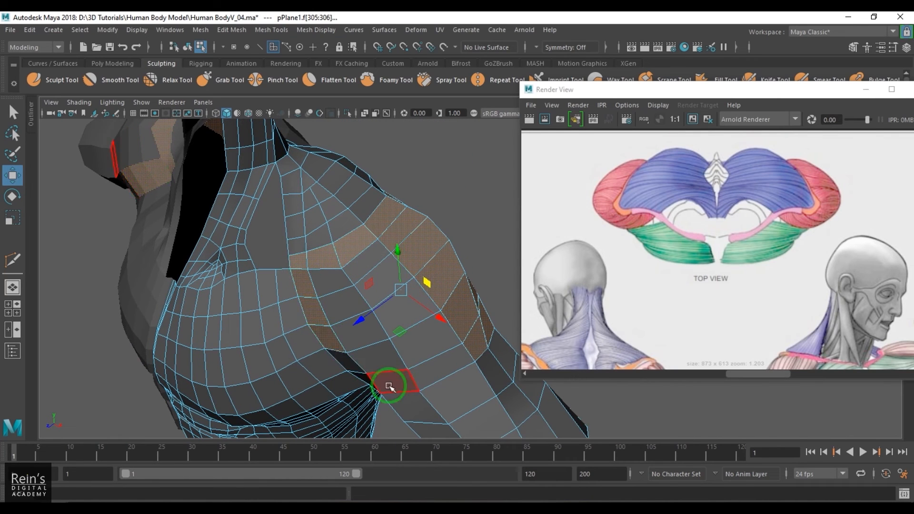
- Add the lower edge and the remaining inner faces of the front deltoid to the selection
{"action": "left_click_drag", "start_coordinate": [388, 386], "coordinate": [389, 340], "text": "alt"}
{"action": "left_click", "coordinate": [353, 209], "text": "shift"}
{"action": "left_click_drag", "start_coordinate": [387, 204], "coordinate": [439, 300], "text": "alt"}
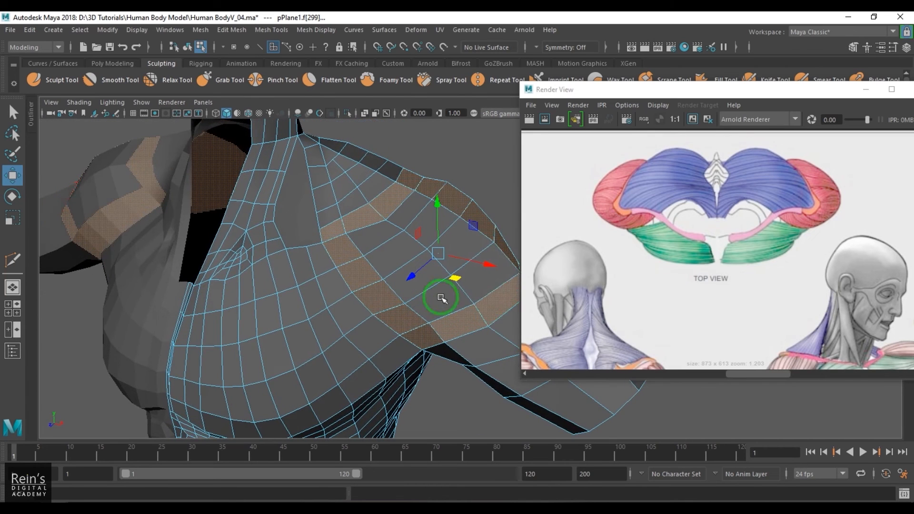
{"action": "left_click", "coordinate": [442, 303], "text": "shift"}
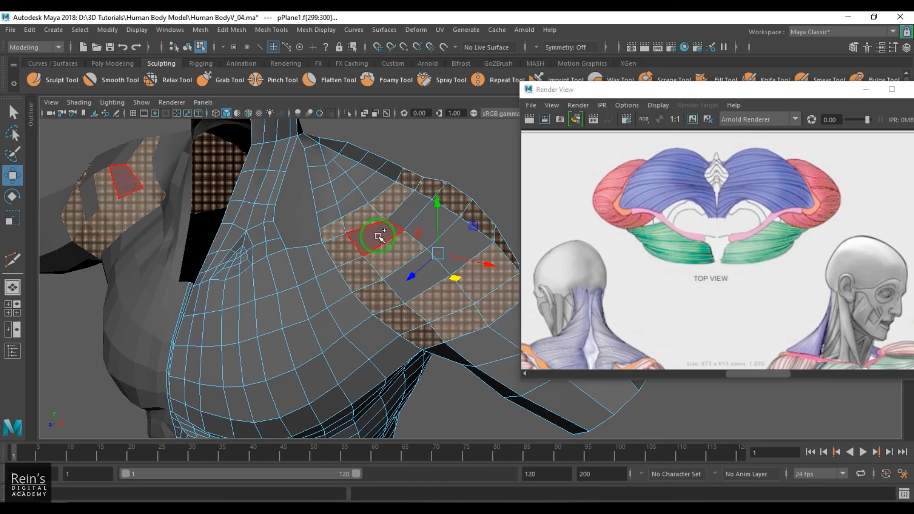
{"action": "left_click", "coordinate": [463, 238], "text": "shift"}
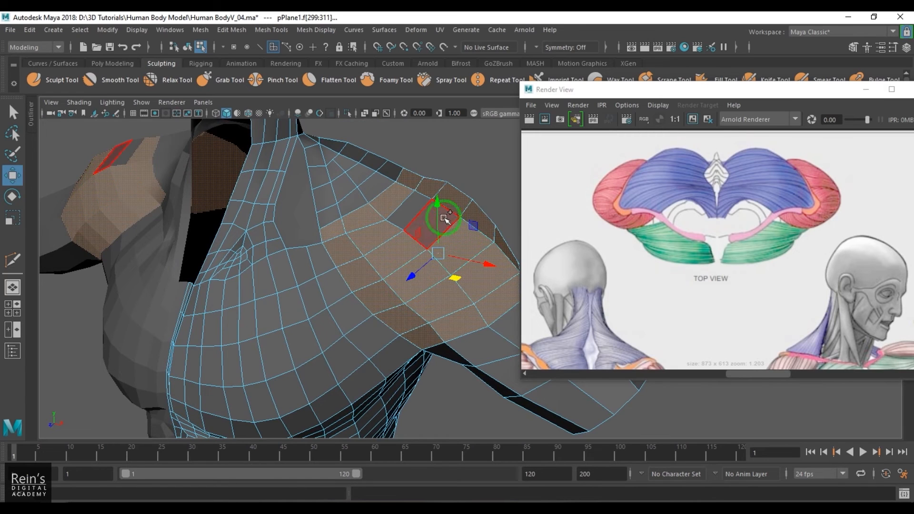
{"action": "left_click", "coordinate": [439, 219], "text": "shift"}
{"action": "left_click", "coordinate": [410, 216], "text": "shift"}
- Extrude the selected deltoid faces, return to object mode and clear the selection
{"action": "left_click_drag", "start_coordinate": [410, 224], "coordinate": [418, 312], "text": "alt"}
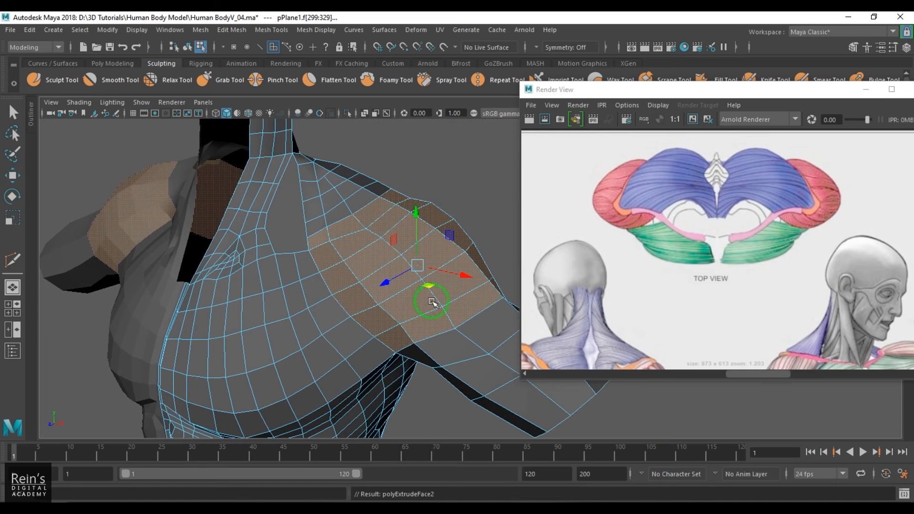
{"action": "mouse_move", "coordinate": [419, 333]}
{"action": "left_mouse_down", "text": "alt"}
{"action": "mouse_move", "coordinate": [376, 343]}
{"action": "mouse_move", "coordinate": [334, 329]}
{"action": "mouse_move", "coordinate": [270, 271]}
{"action": "mouse_move", "coordinate": [371, 319]}
{"action": "mouse_move", "coordinate": [402, 300]}
{"action": "left_mouse_up", "text": "alt"}
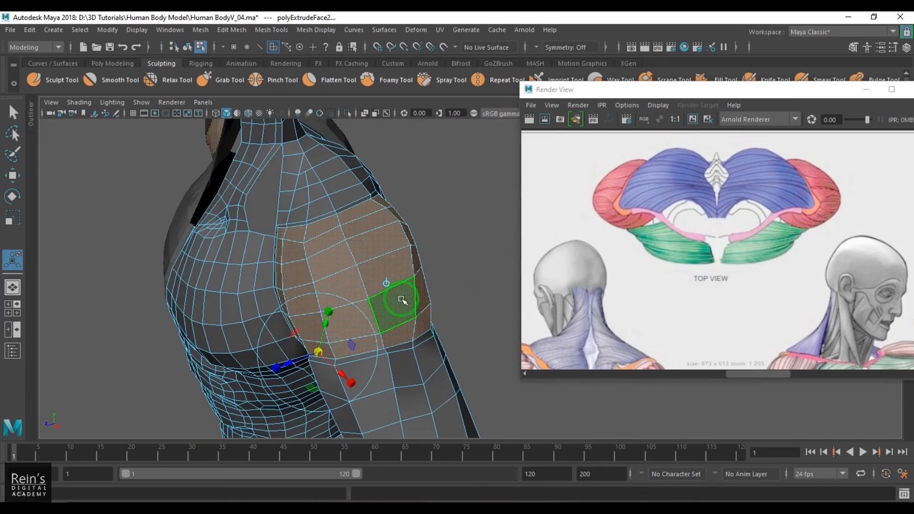
{"action": "key", "text": "w"}
{"action": "key", "text": "F8"}
{"action": "left_click", "coordinate": [474, 230]}
- Smooth the extruded deltoid and its borders by sculpting in smooth preview, check it from all sides and turn the preview off
{"action": "mouse_move", "coordinate": [474, 230]}
{"action": "left_mouse_down", "text": "alt"}
{"action": "mouse_move", "coordinate": [435, 271]}
{"action": "mouse_move", "coordinate": [465, 272]}
{"action": "mouse_move", "coordinate": [492, 235]}
{"action": "mouse_move", "coordinate": [460, 243]}
{"action": "left_mouse_up", "text": "alt"}
{"action": "left_click", "coordinate": [435, 271]}
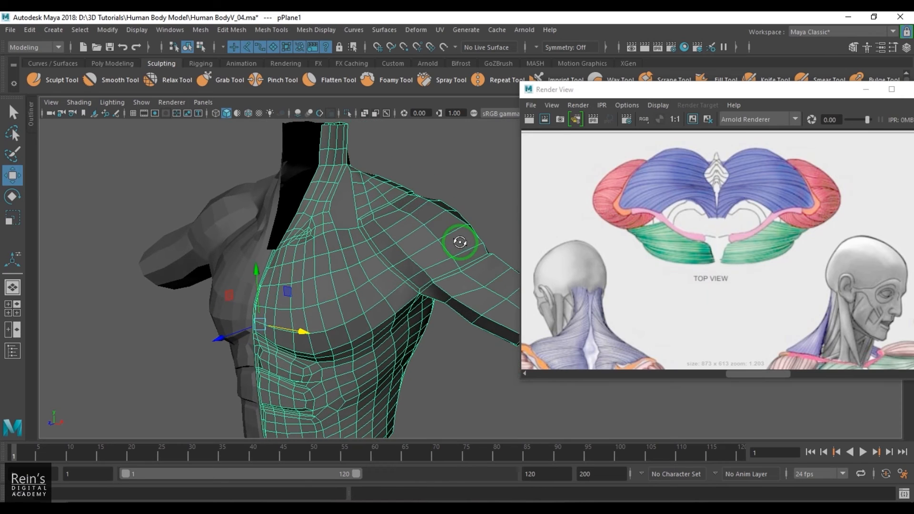
{"action": "right_click_drag", "start_coordinate": [434, 248], "coordinate": [444, 253], "text": "alt"}
{"action": "right_click_drag", "start_coordinate": [430, 221], "coordinate": [355, 194], "text": "shift"}
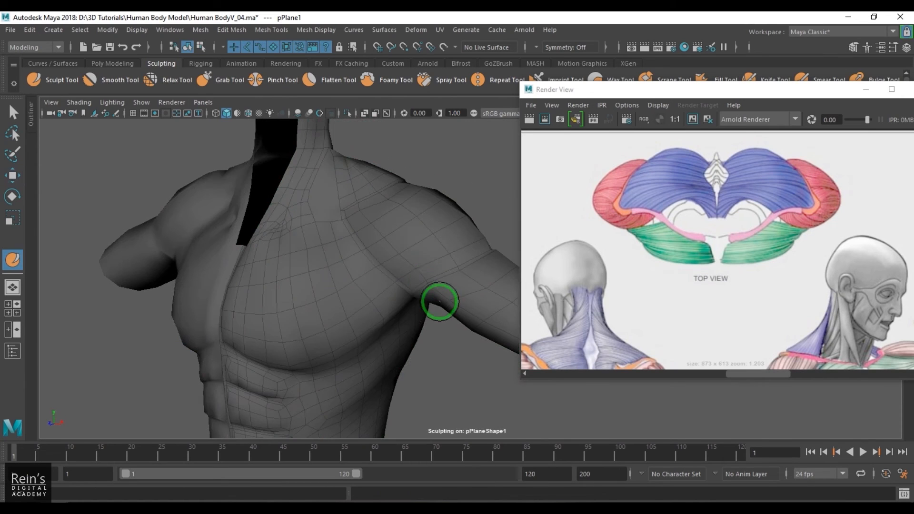
{"action": "mouse_move", "coordinate": [445, 280]}
{"action": "left_mouse_down"}
{"action": "mouse_move", "coordinate": [493, 255]}
{"action": "mouse_move", "coordinate": [388, 292]}
{"action": "mouse_move", "coordinate": [332, 246]}
{"action": "left_mouse_up"}
{"action": "mouse_move", "coordinate": [442, 272]}
{"action": "left_mouse_down", "text": "alt"}
{"action": "mouse_move", "coordinate": [517, 305]}
{"action": "mouse_move", "coordinate": [380, 299]}
{"action": "left_mouse_up", "text": "alt"}
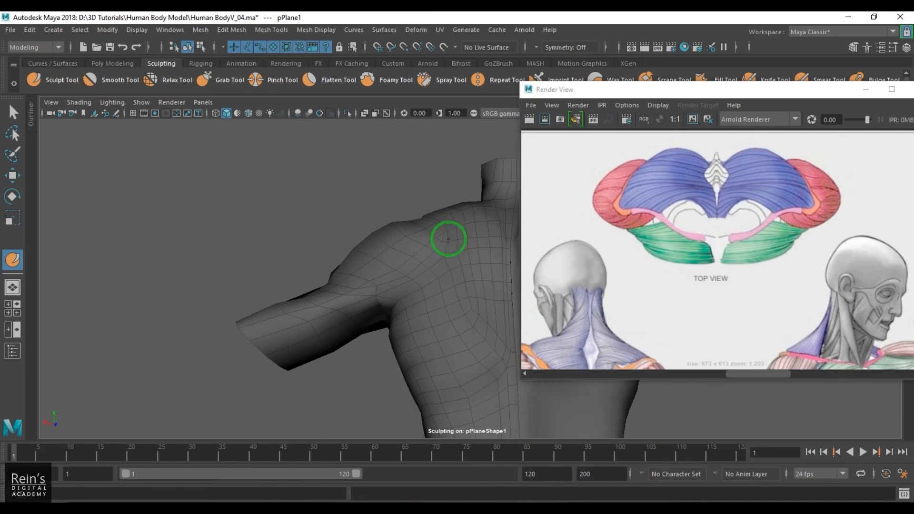
{"action": "mouse_move", "coordinate": [445, 276]}
{"action": "left_mouse_down", "text": "alt"}
{"action": "mouse_move", "coordinate": [475, 300]}
{"action": "mouse_move", "coordinate": [402, 247]}
{"action": "left_mouse_up", "text": "alt"}
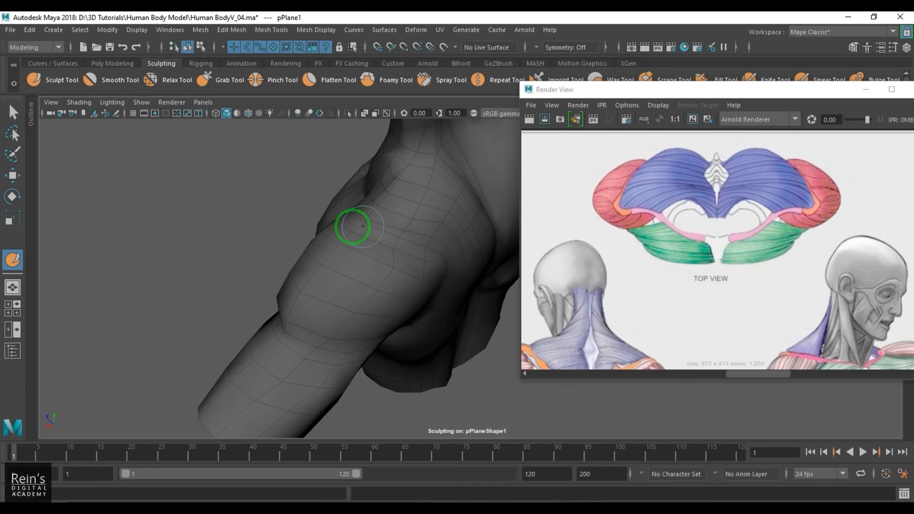
{"action": "left_click_drag", "start_coordinate": [339, 241], "coordinate": [480, 256], "text": "alt"}
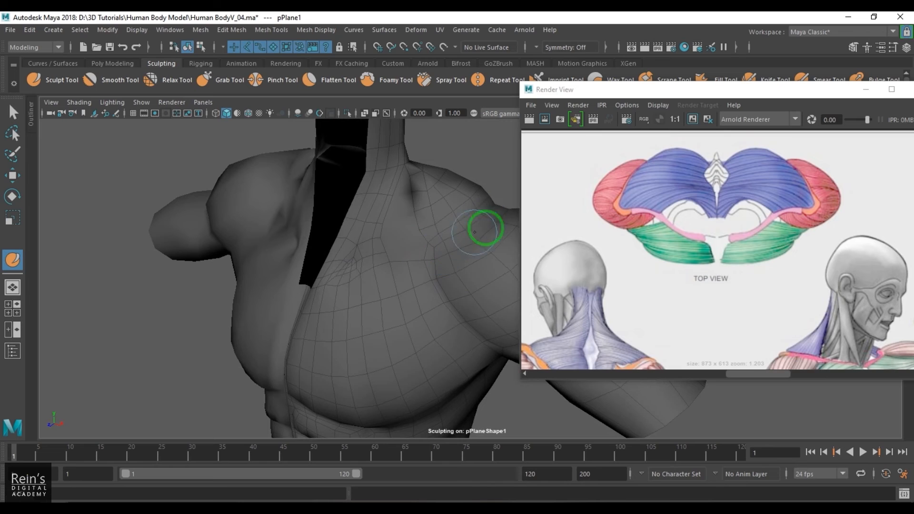
{"action": "middle_click_drag", "start_coordinate": [475, 232], "coordinate": [374, 261], "text": "alt"}
{"action": "mouse_move", "coordinate": [454, 204]}
{"action": "left_mouse_down", "text": "alt"}
{"action": "mouse_move", "coordinate": [471, 279]}
{"action": "mouse_move", "coordinate": [387, 259]}
{"action": "mouse_move", "coordinate": [437, 235]}
{"action": "left_mouse_up", "text": "alt"}
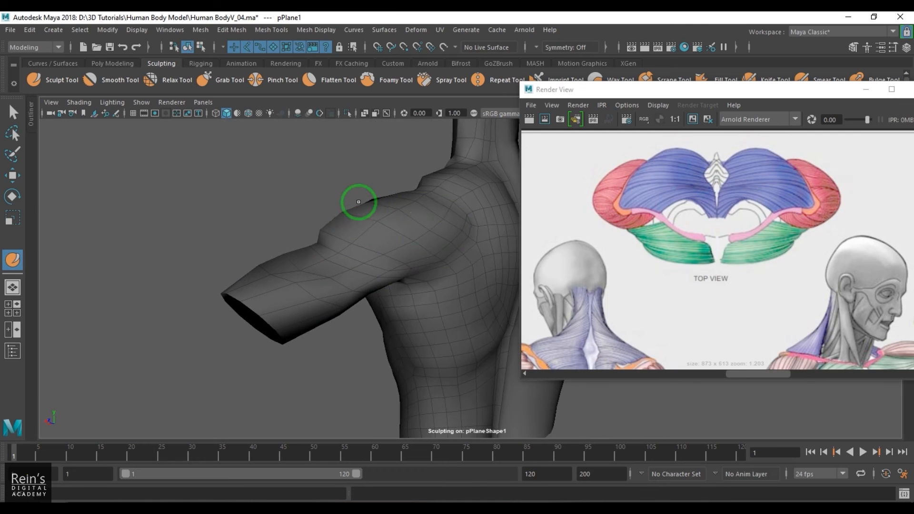
{"action": "mouse_move", "coordinate": [363, 245]}
{"action": "left_mouse_down", "text": "alt"}
{"action": "mouse_move", "coordinate": [342, 273]}
{"action": "mouse_move", "coordinate": [508, 292]}
{"action": "left_mouse_up", "text": "alt"}
{"action": "key", "text": "1"}
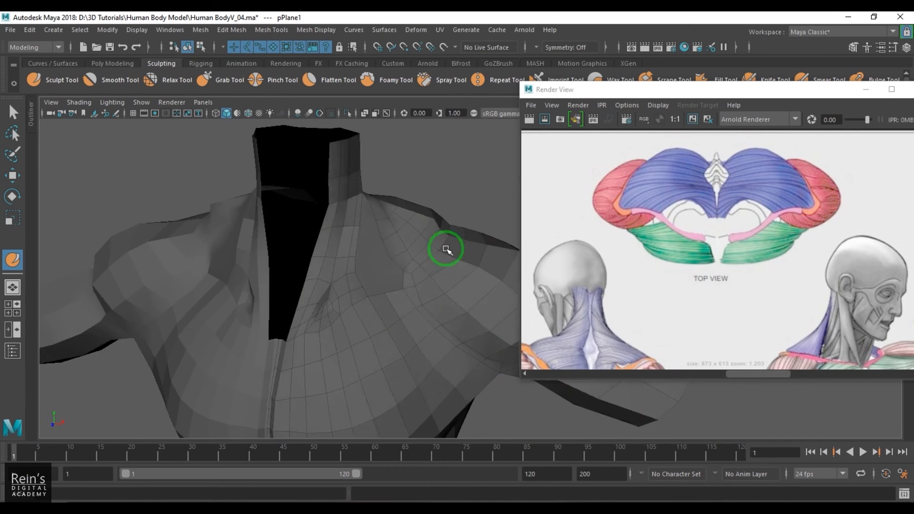
- Deselect the mesh, display wireframe on shaded, and move the reference image window off the shoulder
{"action": "key", "text": "w"}
{"action": "left_click", "coordinate": [474, 224]}
{"action": "scroll", "coordinate": [473, 228], "scroll_direction": "down", "scroll_amount": 3}
{"action": "left_click_drag", "start_coordinate": [474, 229], "coordinate": [443, 282], "text": "alt"}
{"action": "scroll", "coordinate": [442, 282], "scroll_direction": "up", "scroll_amount": 2}
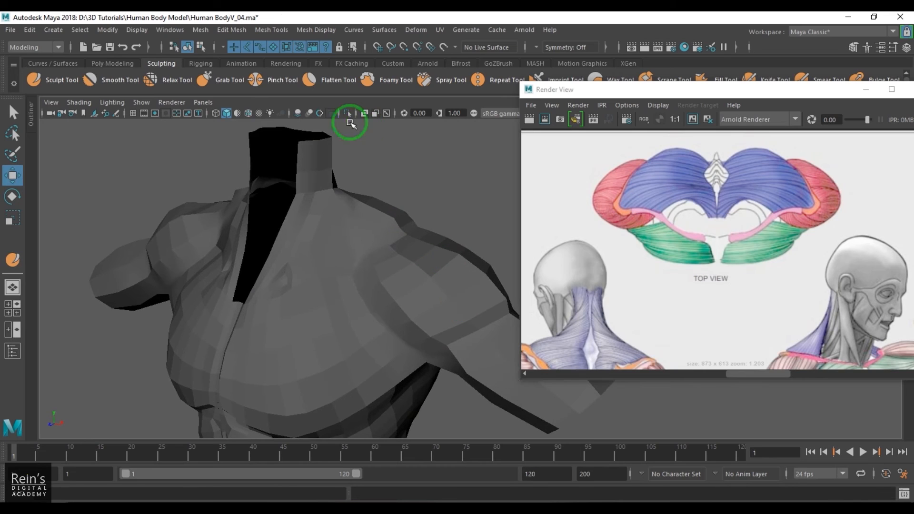
{"action": "left_click", "coordinate": [247, 113]}
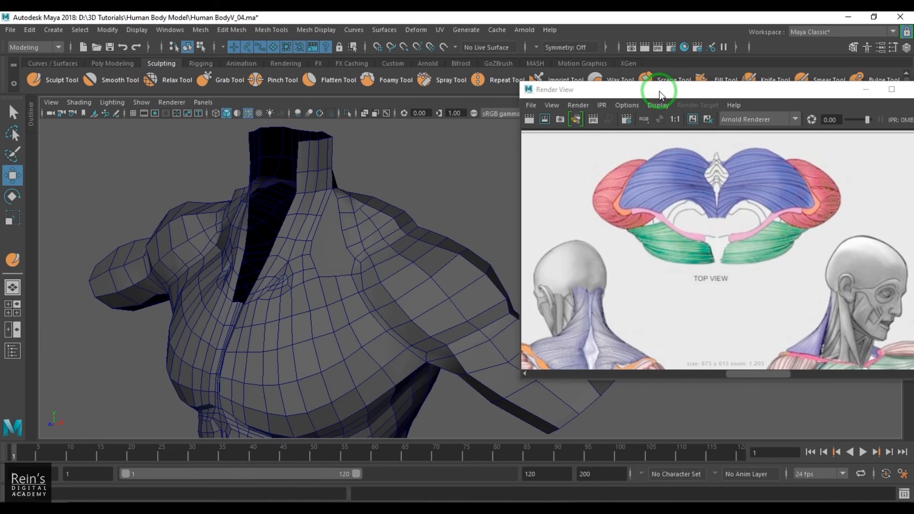
{"action": "left_click_drag", "start_coordinate": [659, 91], "coordinate": [739, 87]}
{"action": "left_click_drag", "start_coordinate": [558, 262], "coordinate": [423, 288], "text": "alt"}
{"action": "right_click_drag", "start_coordinate": [423, 287], "coordinate": [453, 306], "text": "alt"}
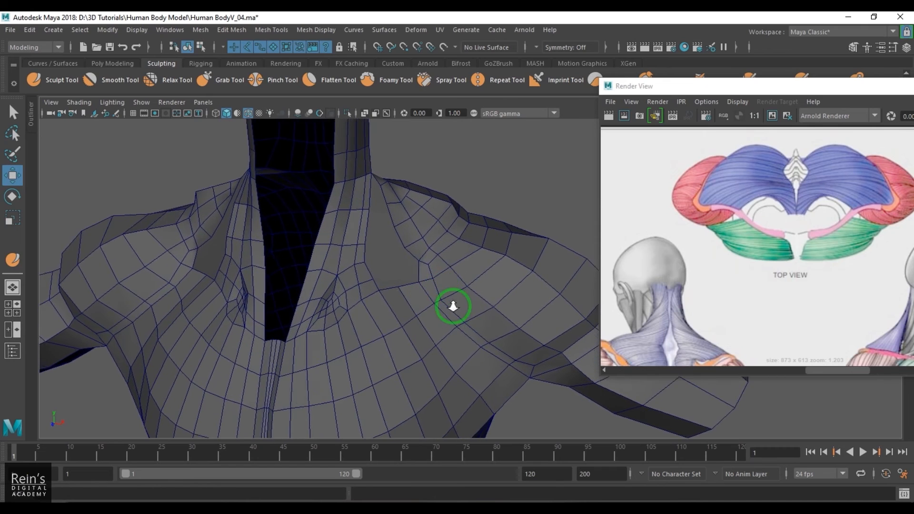
- Cut connecting edges with Multi-Cut across the large open face between the neck, collarbone and shoulder
{"action": "mouse_move", "coordinate": [453, 307]}
{"action": "left_mouse_down", "text": "alt"}
{"action": "mouse_move", "coordinate": [425, 307]}
{"action": "mouse_move", "coordinate": [438, 308]}
{"action": "left_mouse_up", "text": "alt"}
{"action": "left_click", "coordinate": [370, 253]}
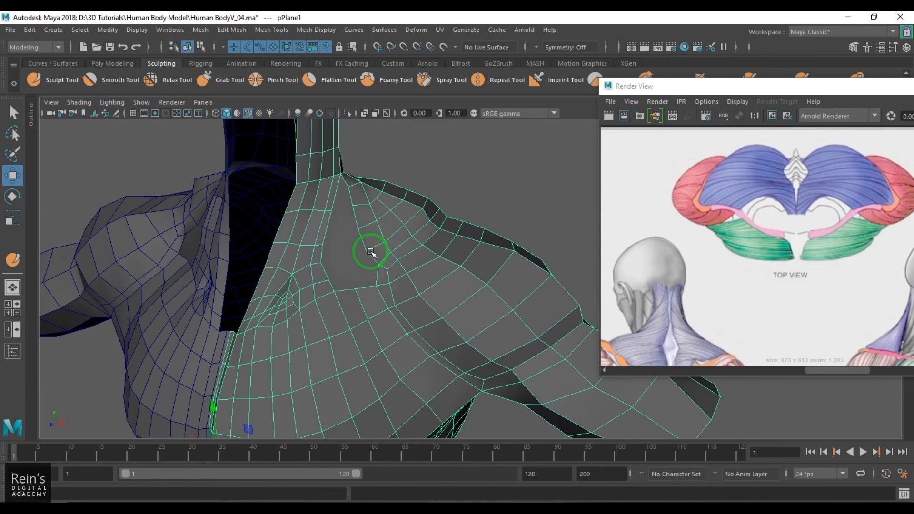
{"action": "right_click", "coordinate": [376, 231], "text": "shift"}
{"action": "right_click_drag", "start_coordinate": [296, 238], "coordinate": [299, 236], "text": "shift"}
{"action": "left_click", "coordinate": [329, 280]}
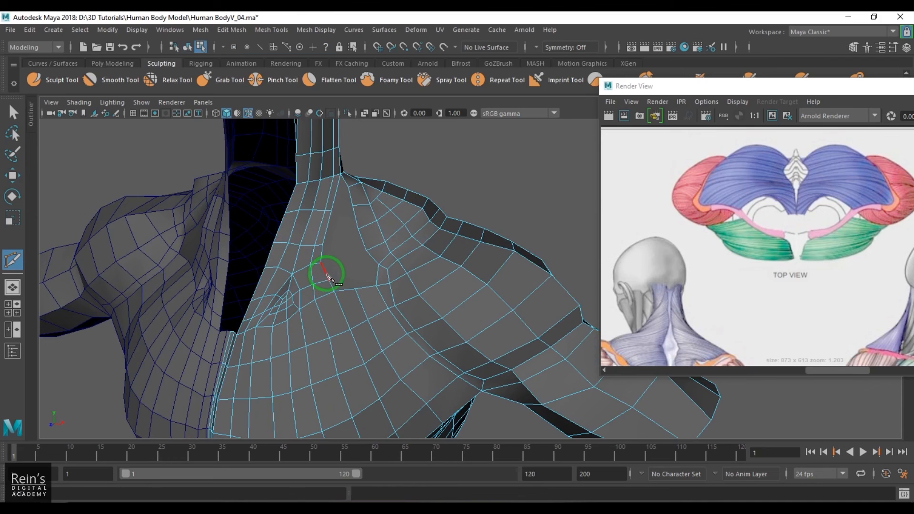
{"action": "left_click", "coordinate": [379, 266]}
{"action": "right_click", "coordinate": [327, 270]}
{"action": "right_click", "coordinate": [369, 265]}
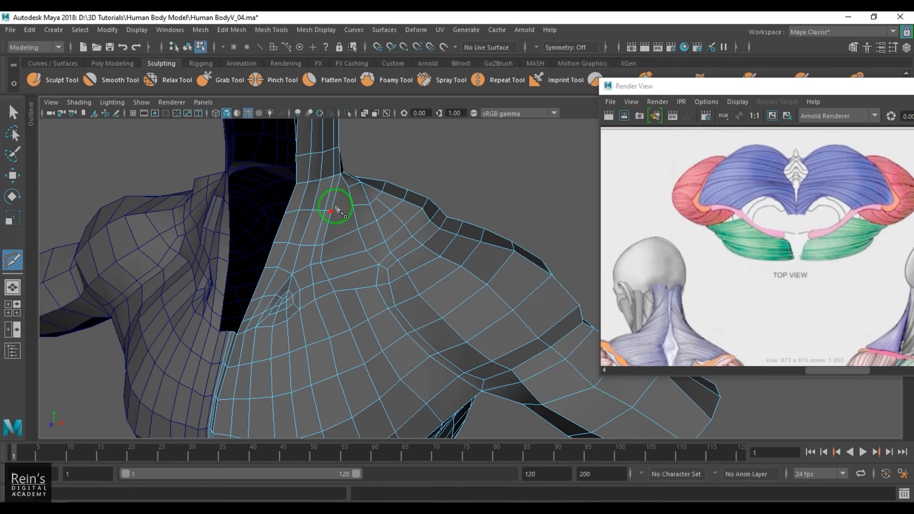
{"action": "right_click", "coordinate": [358, 237]}
- Cut a vertical edge line from the collarbone up through the new faces to the base of the neck
{"action": "left_click_drag", "start_coordinate": [384, 282], "coordinate": [359, 289], "text": "alt"}
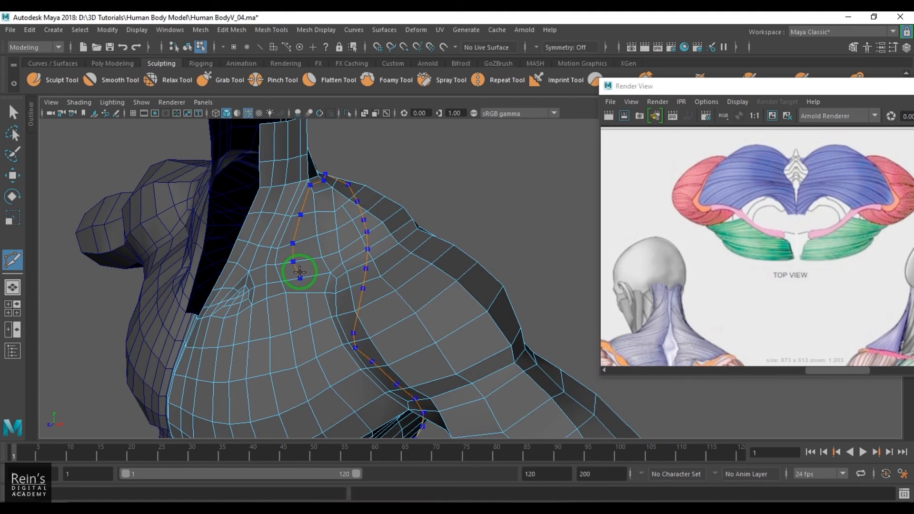
{"action": "left_click", "coordinate": [307, 292]}
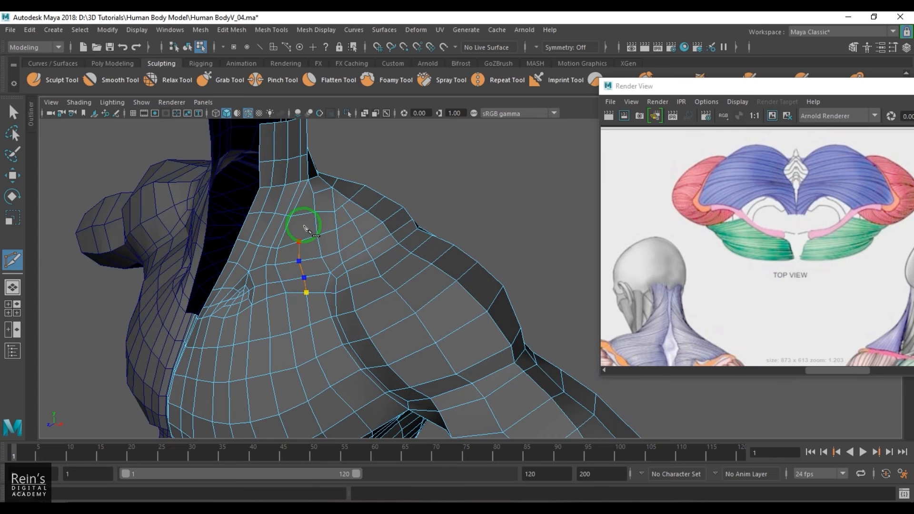
{"action": "left_click_drag", "start_coordinate": [333, 204], "coordinate": [386, 281], "text": "alt"}
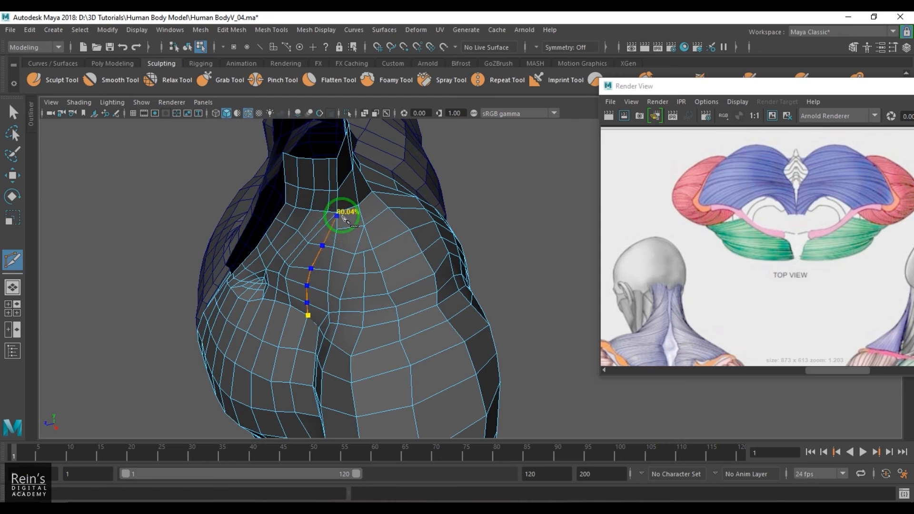
{"action": "right_click", "coordinate": [376, 242]}
- Delete the surplus edge between neck and shoulder, and cut a short connecting edge just below the neck base
{"action": "left_click_drag", "start_coordinate": [368, 275], "coordinate": [381, 265], "text": "alt"}
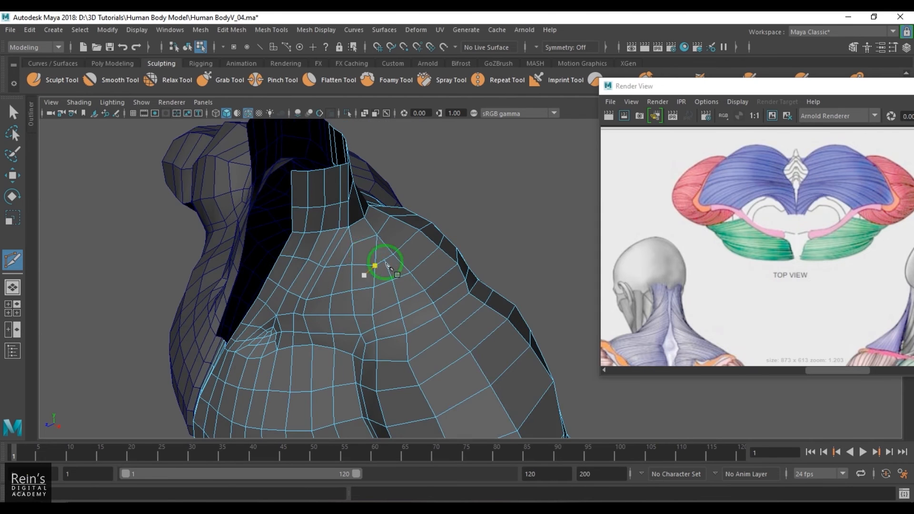
{"action": "right_click_drag", "start_coordinate": [359, 265], "coordinate": [378, 295], "text": "alt"}
{"action": "key", "text": "w"}
{"action": "left_click", "coordinate": [366, 267]}
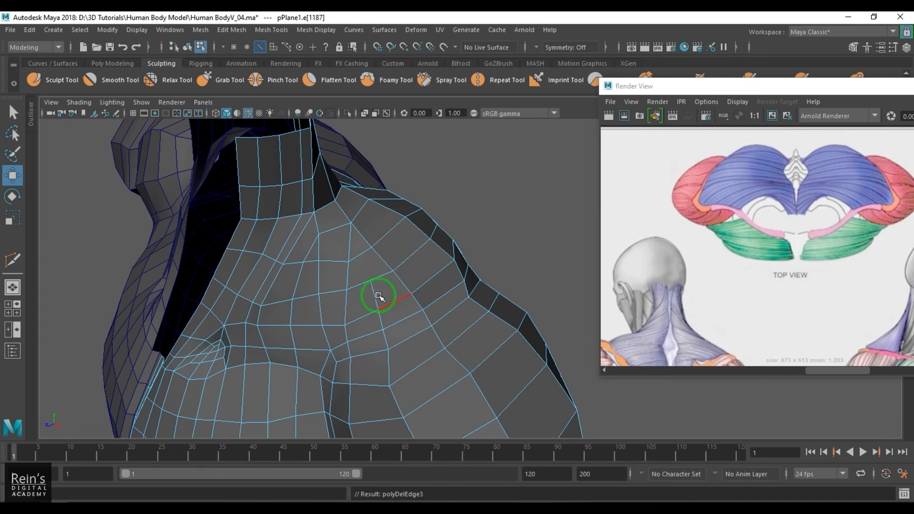
{"action": "right_click_drag", "start_coordinate": [356, 222], "coordinate": [298, 207], "text": "shift"}
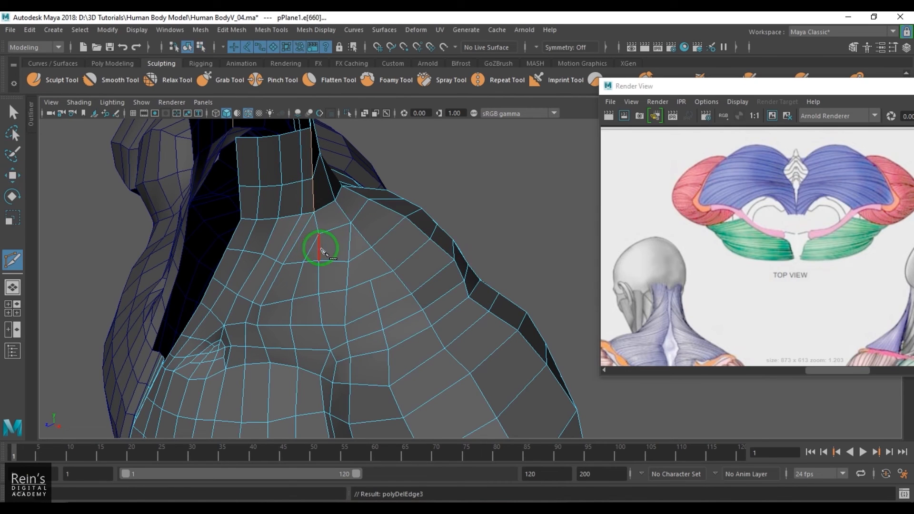
{"action": "key", "text": "w"}
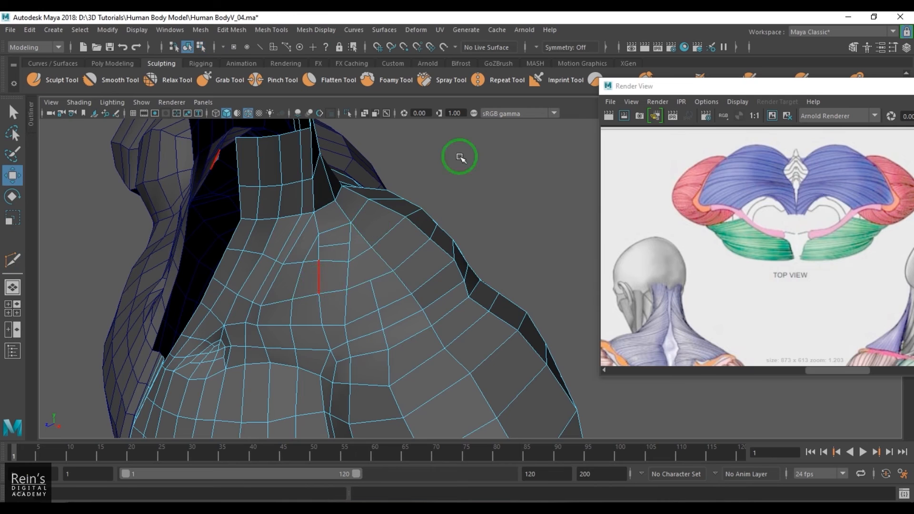
- Smooth the recut area between the neck and collarbone with the sculpting brush
{"action": "key", "text": "F8"}
{"action": "left_click", "coordinate": [479, 201]}
{"action": "middle_click_drag", "start_coordinate": [414, 260], "coordinate": [433, 230], "text": "alt"}
{"action": "left_click", "coordinate": [390, 223]}
{"action": "right_click_drag", "start_coordinate": [397, 214], "coordinate": [339, 198], "text": "shift"}
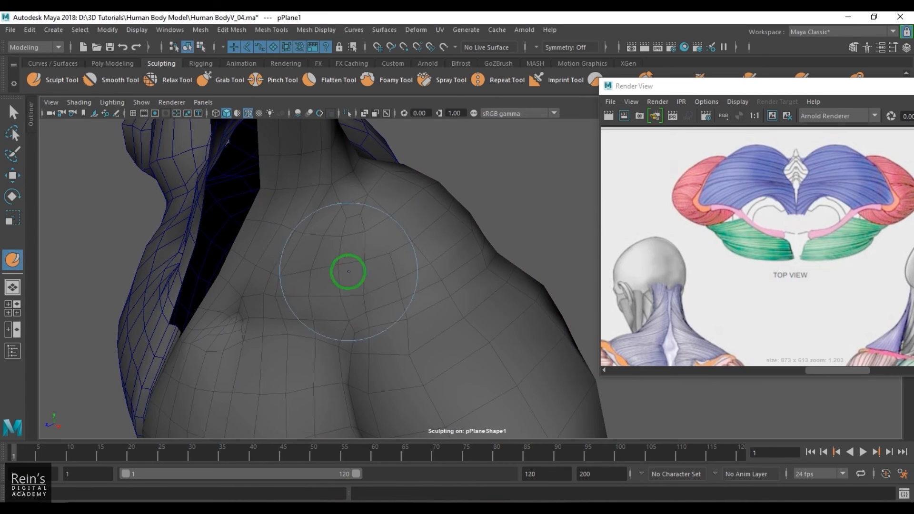
{"action": "left_click_drag", "start_coordinate": [341, 288], "coordinate": [319, 314]}
{"action": "mouse_move", "coordinate": [323, 313]}
{"action": "left_mouse_down"}
{"action": "mouse_move", "coordinate": [426, 259]}
{"action": "mouse_move", "coordinate": [404, 256]}
{"action": "left_mouse_up"}
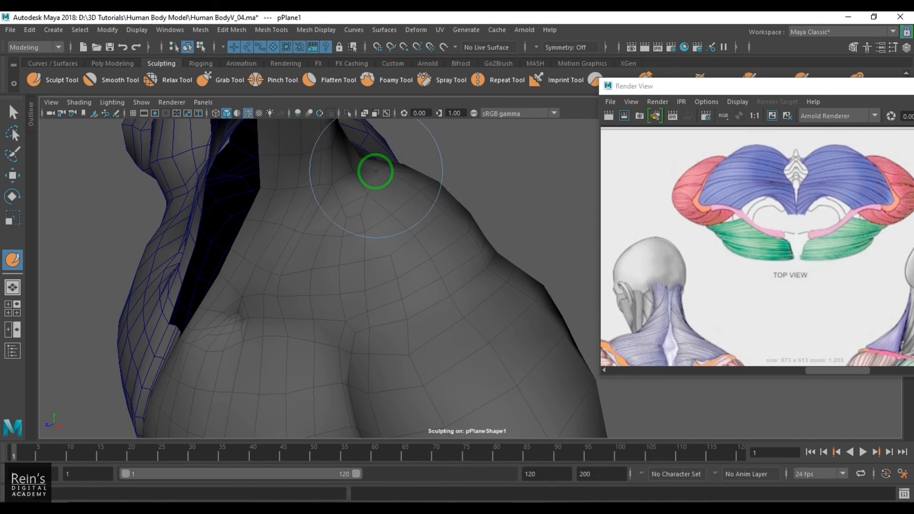
{"action": "key", "text": "w"}
- Select the three connected vertical edges between the neck base and the collarbone and move them to reshape that line
{"action": "mouse_move", "coordinate": [389, 174]}
{"action": "left_mouse_down", "text": "alt"}
{"action": "mouse_move", "coordinate": [482, 190]}
{"action": "mouse_move", "coordinate": [468, 233]}
{"action": "mouse_move", "coordinate": [498, 210]}
{"action": "mouse_move", "coordinate": [363, 292]}
{"action": "mouse_move", "coordinate": [375, 322]}
{"action": "left_mouse_up", "text": "alt"}
{"action": "left_click", "coordinate": [376, 275]}
{"action": "left_click", "coordinate": [375, 275]}
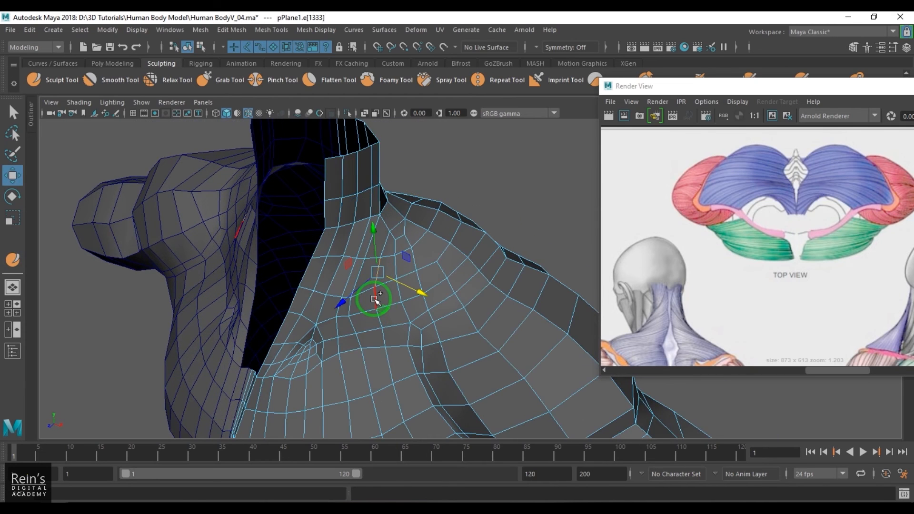
{"action": "left_click", "coordinate": [375, 300], "text": "shift"}
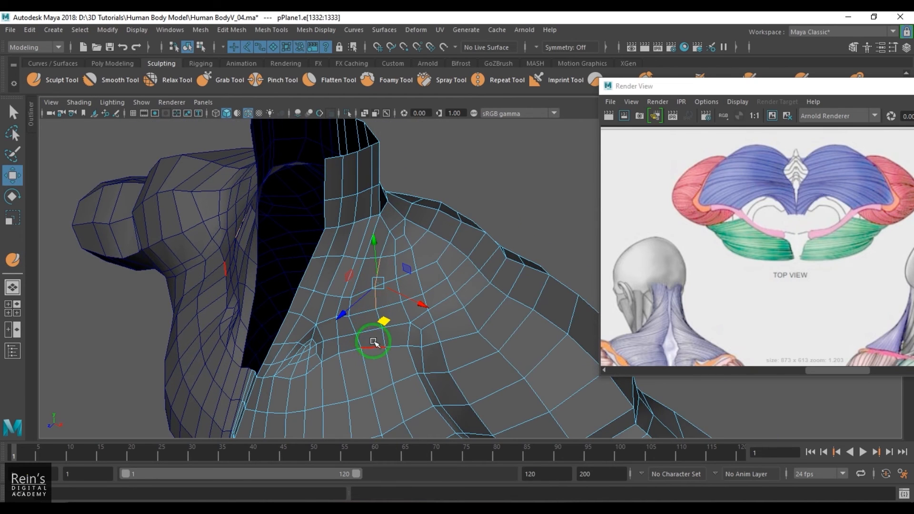
{"action": "key", "text": "q"}
{"action": "left_click_drag", "start_coordinate": [384, 323], "coordinate": [371, 351], "text": "alt"}
{"action": "key", "text": "w"}
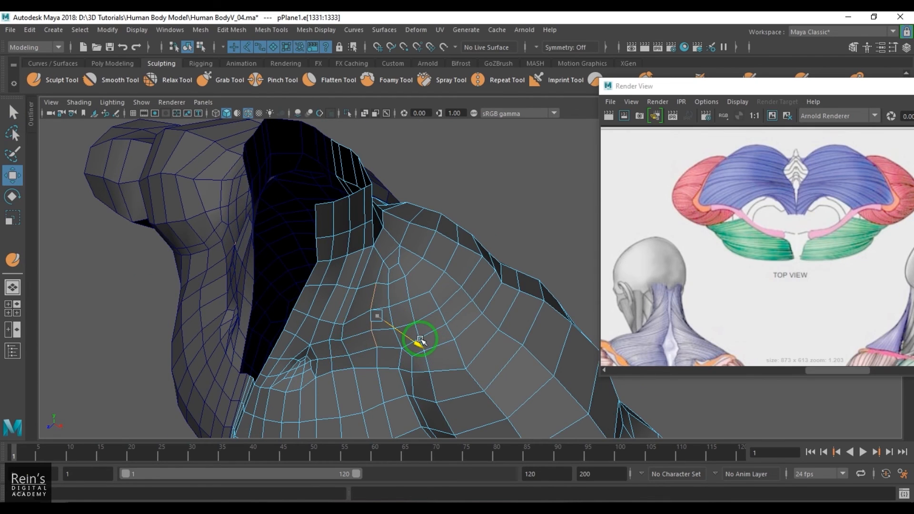
{"action": "left_click_drag", "start_coordinate": [421, 341], "coordinate": [360, 263], "text": "alt"}
- Reposition the line of edges running beside the open neck front down to the collarbone's inner end
{"action": "left_click", "coordinate": [341, 259]}
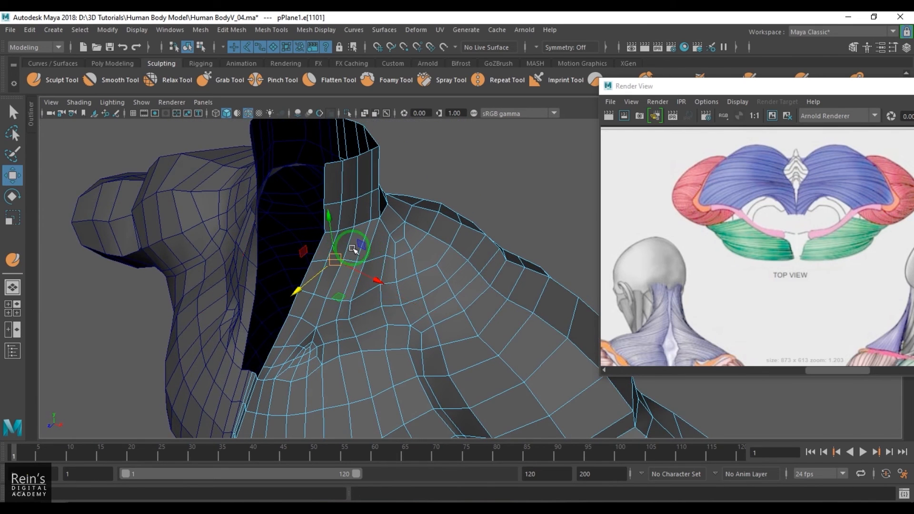
{"action": "left_click", "coordinate": [351, 239]}
{"action": "left_click", "coordinate": [335, 282], "text": "shift"}
{"action": "left_click", "coordinate": [325, 316], "text": "shift"}
{"action": "left_click_drag", "start_coordinate": [328, 329], "coordinate": [378, 322], "text": "alt"}
{"action": "left_click_drag", "start_coordinate": [370, 282], "coordinate": [358, 243], "text": "alt"}
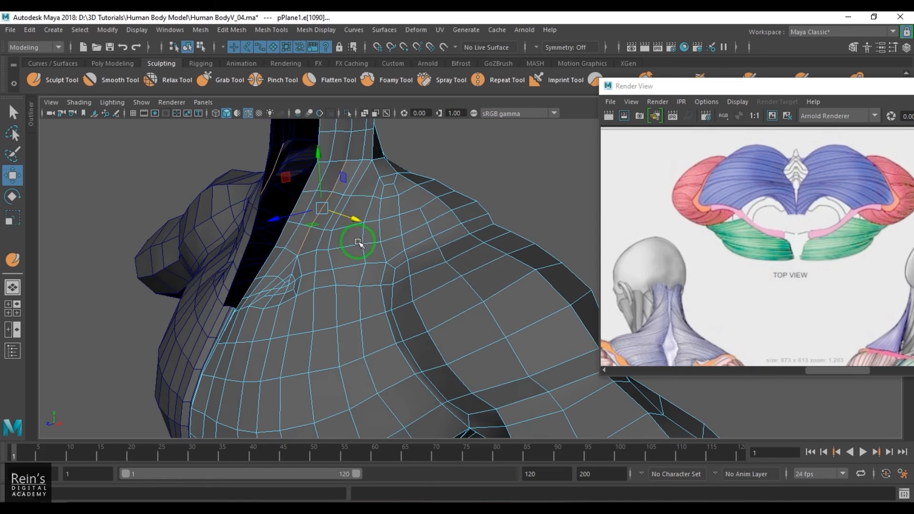
- Apply Edit Edge Flow to three vertical edges below the neck base, and use Slide Edge on two of them
{"action": "left_click", "coordinate": [333, 241]}
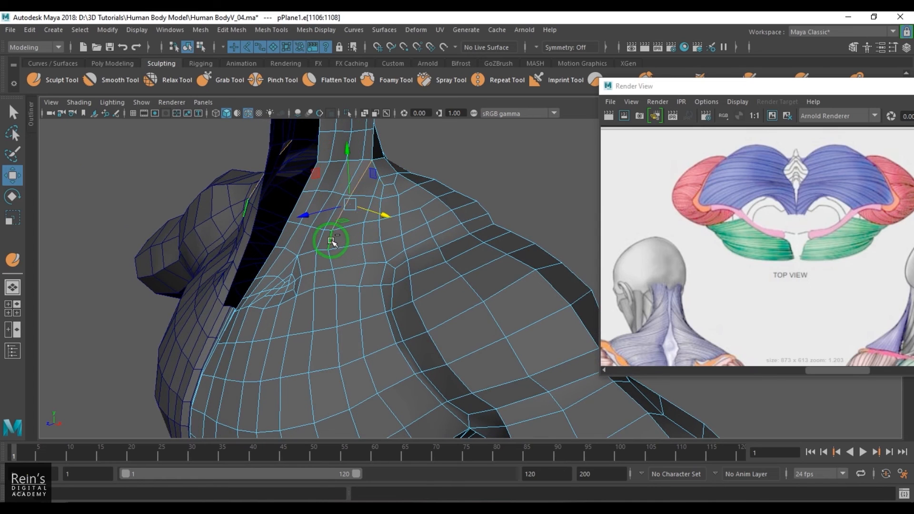
{"action": "right_click", "coordinate": [368, 215], "text": "shift"}
{"action": "left_click", "coordinate": [362, 325]}
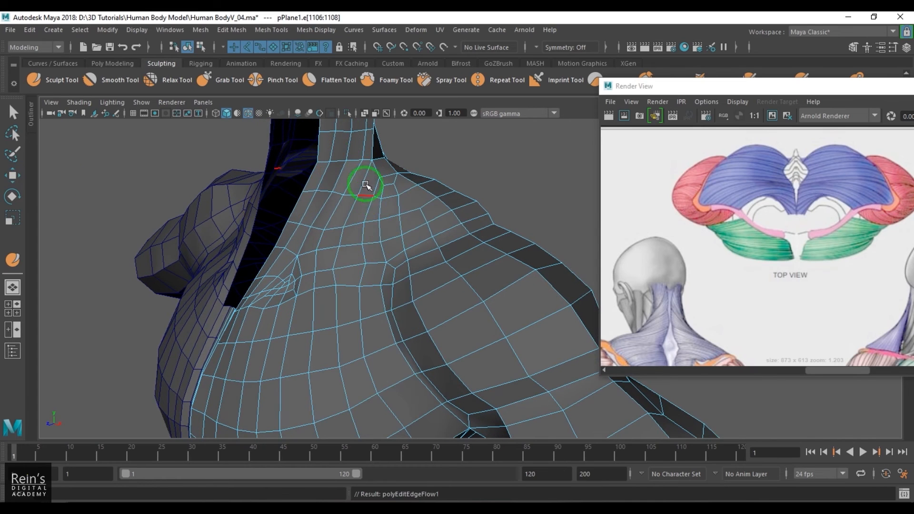
{"action": "right_click", "coordinate": [391, 197], "text": "shift"}
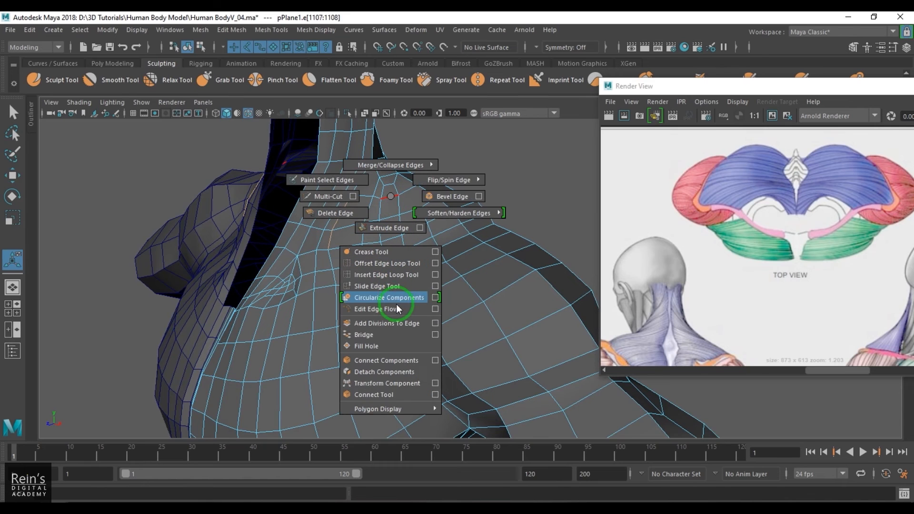
{"action": "left_click", "coordinate": [376, 286]}
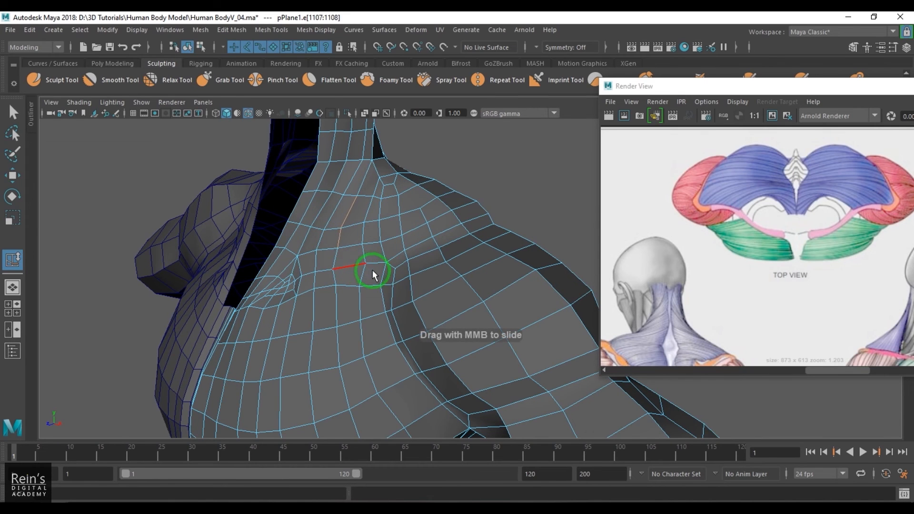
{"action": "key", "text": "w"}
- Inspect the neck and shoulder in smoothed preview with the wireframe hidden, and return the mesh to unsmoothed display
{"action": "left_click_drag", "start_coordinate": [316, 262], "coordinate": [465, 265], "text": "alt"}
{"action": "key", "text": "F8"}
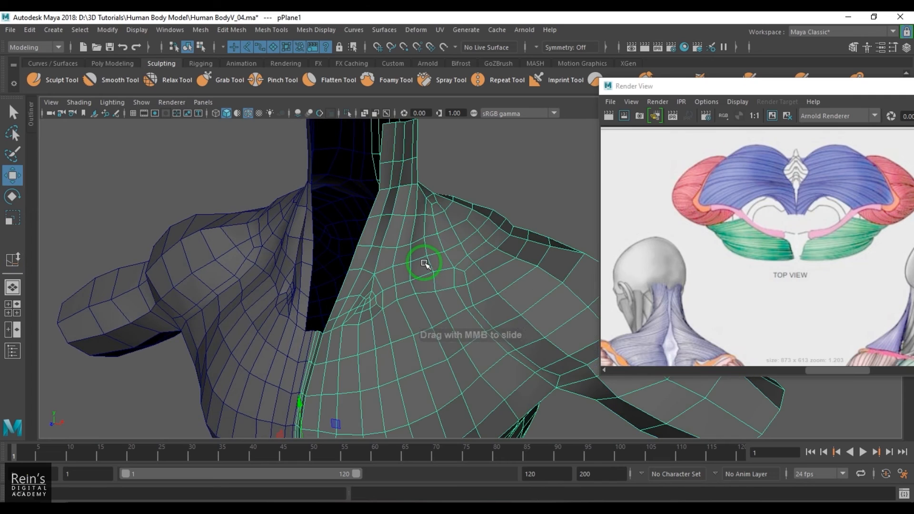
{"action": "key", "text": "3"}
{"action": "left_click", "coordinate": [503, 149]}
{"action": "scroll", "coordinate": [461, 223], "scroll_direction": "down", "scroll_amount": 3}
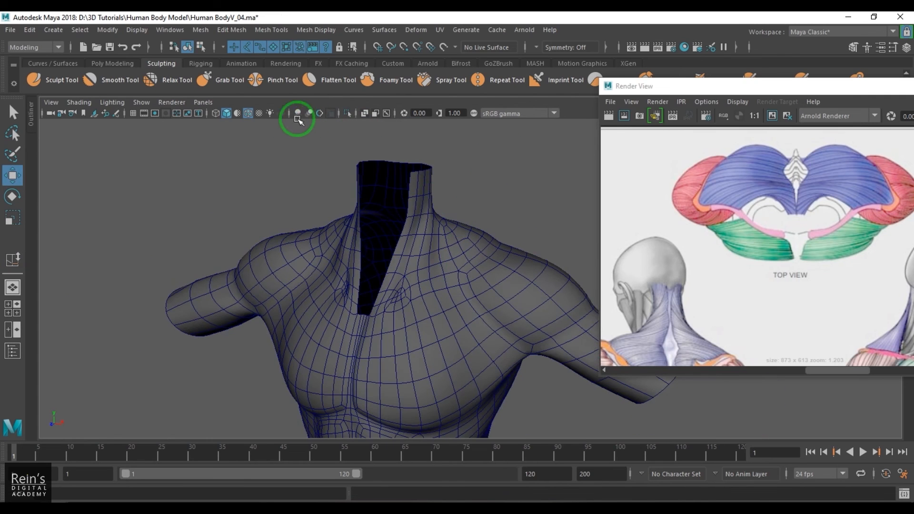
{"action": "left_click", "coordinate": [247, 117]}
{"action": "left_click_drag", "start_coordinate": [561, 204], "coordinate": [493, 251], "text": "alt"}
{"action": "scroll", "coordinate": [493, 259], "scroll_direction": "up", "scroll_amount": 5}
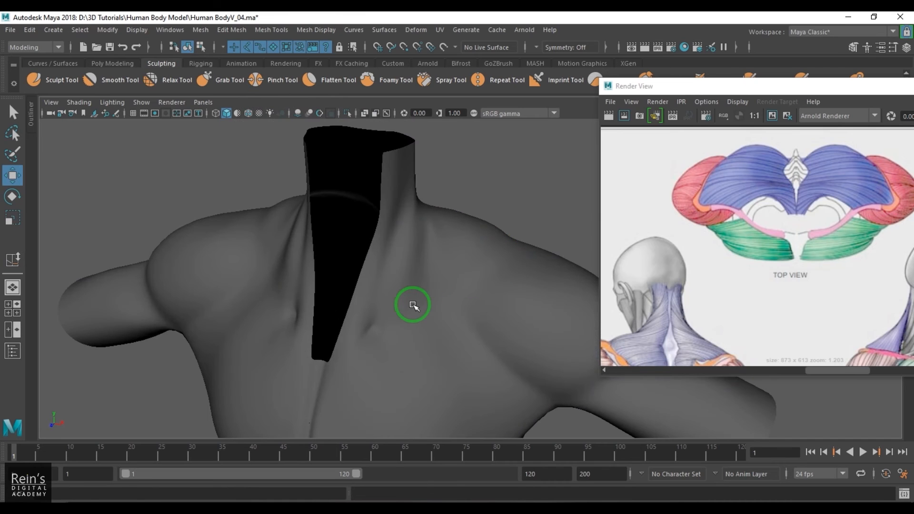
{"action": "left_click", "coordinate": [414, 306]}
{"action": "key", "text": "1"}
- Delete the two adjoining edges just above the collarbone's inner end
{"action": "scroll", "coordinate": [422, 288], "scroll_direction": "up", "scroll_amount": 5}
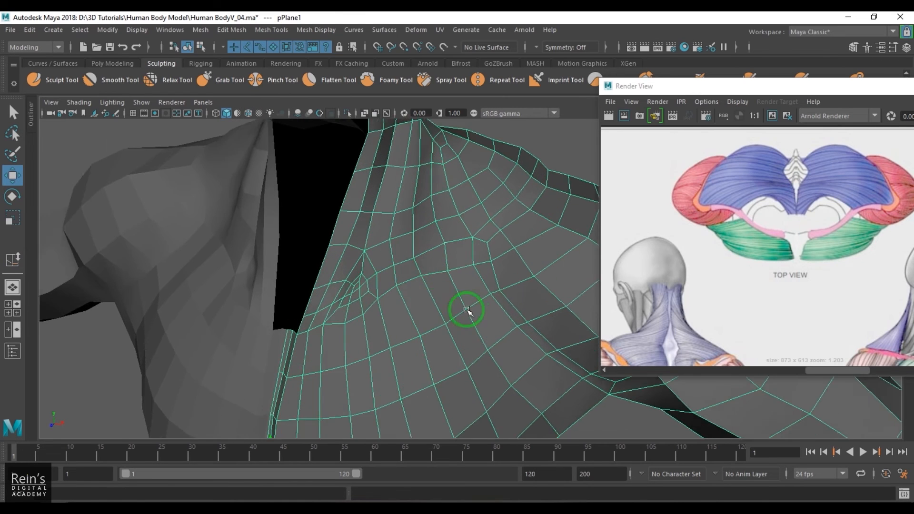
{"action": "left_click_drag", "start_coordinate": [466, 310], "coordinate": [381, 292], "text": "alt"}
{"action": "left_click", "coordinate": [383, 272]}
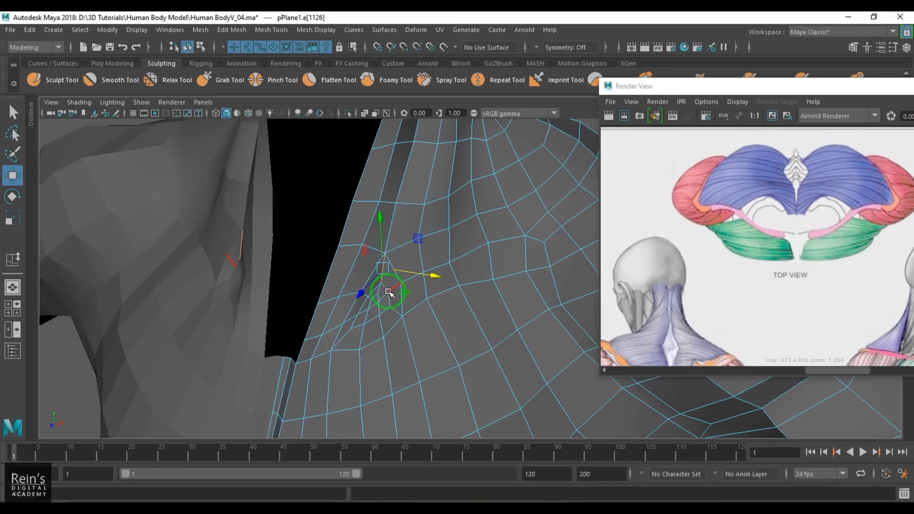
{"action": "key", "text": "q"}
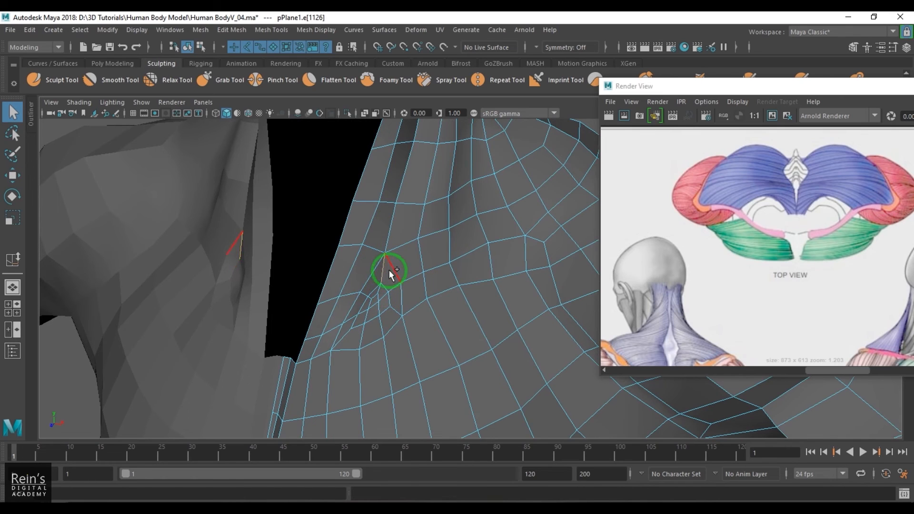
{"action": "left_click", "coordinate": [391, 272], "text": "shift"}
{"action": "key", "text": "Delete"}
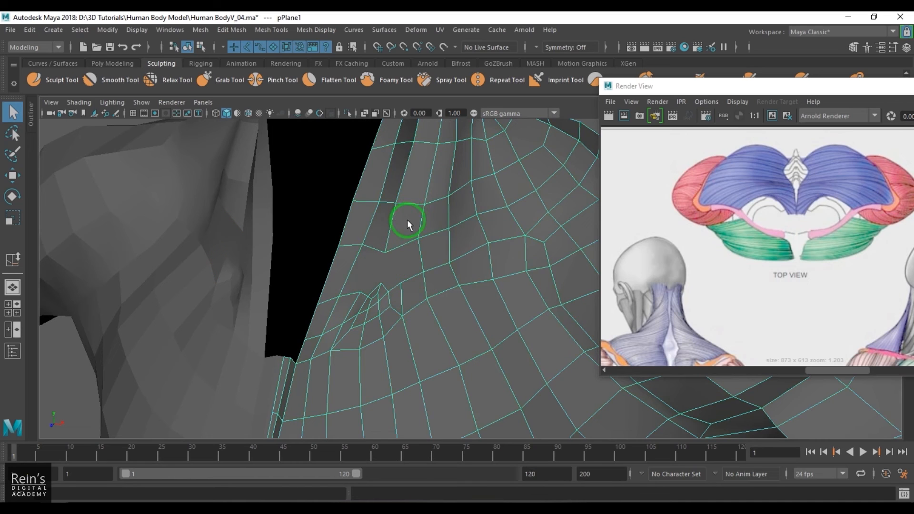
- Cut a vertical edge with Multi-Cut from beside the collarbone's inner end up to the edge row below the neck
{"action": "right_click_drag", "start_coordinate": [407, 219], "coordinate": [349, 213], "text": "shift"}
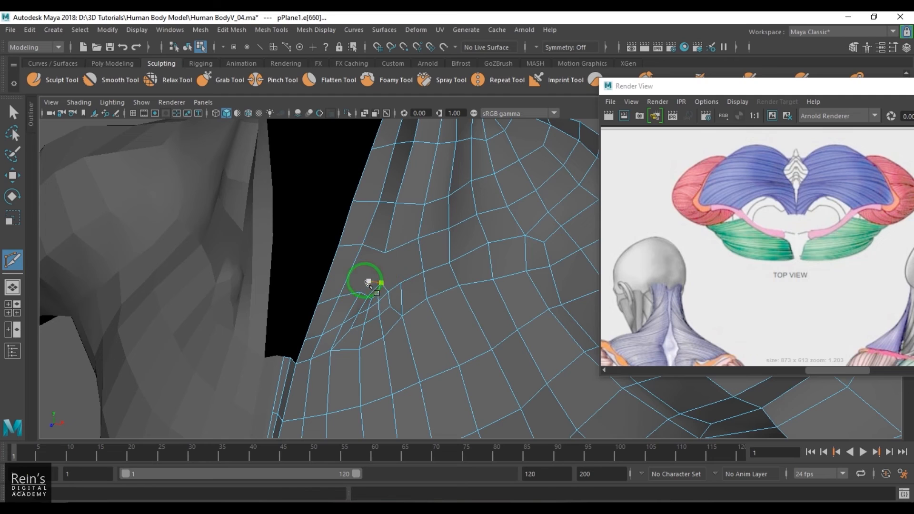
{"action": "left_click", "coordinate": [389, 235]}
{"action": "key", "text": "Escape"}
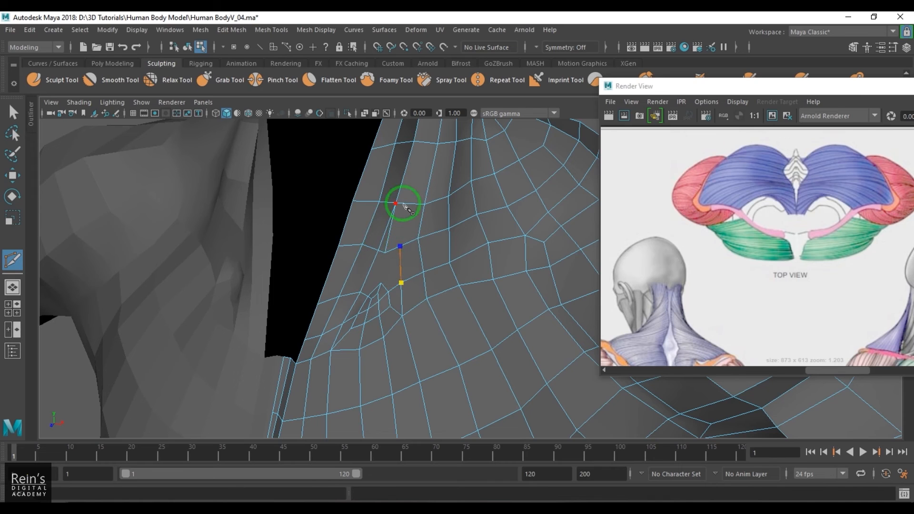
{"action": "key", "text": "w"}
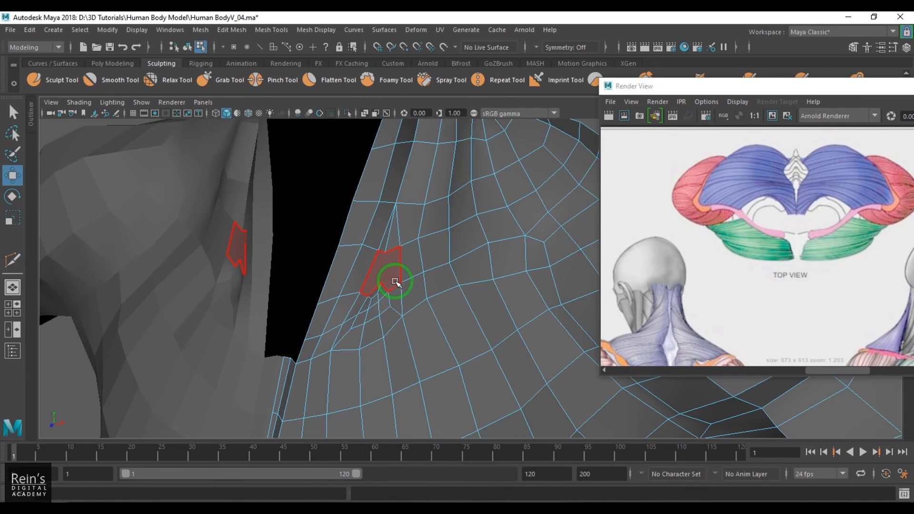
- Cut another connecting edge across the open face between the collarbone's inner end and the neck edges above it
{"action": "right_click_drag", "start_coordinate": [388, 275], "coordinate": [402, 292], "text": "alt"}
{"action": "right_click_drag", "start_coordinate": [420, 236], "coordinate": [356, 240], "text": "shift"}
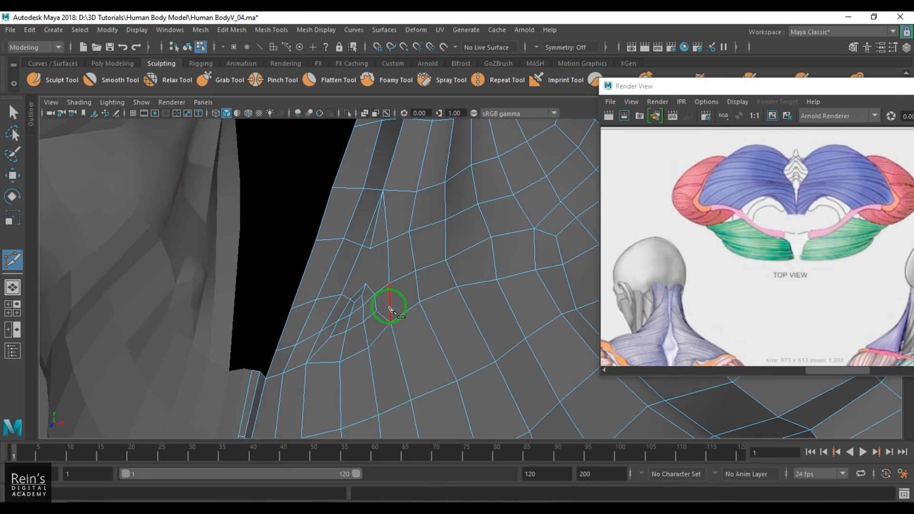
{"action": "left_click", "coordinate": [362, 288]}
{"action": "key", "text": "w"}
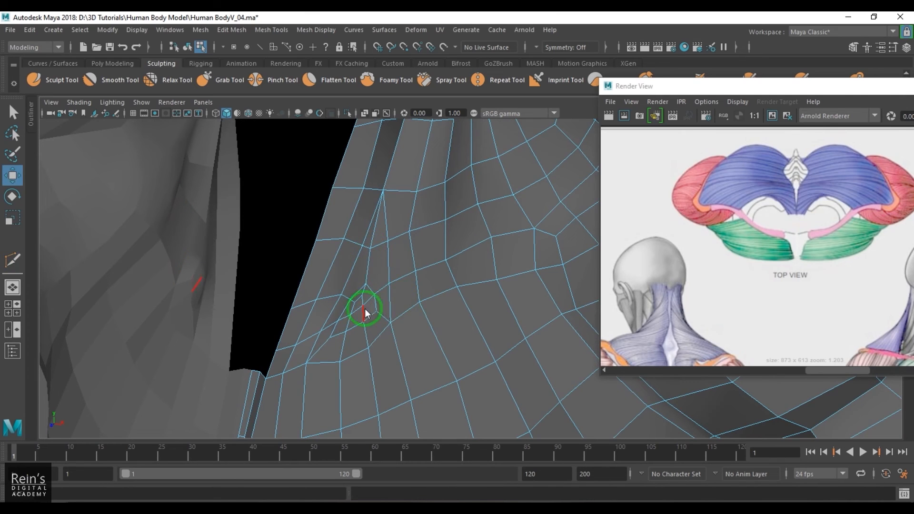
- Adjust the vertex between the newly cut edges just above the collarbone's inner end
{"action": "right_click_drag", "start_coordinate": [365, 310], "coordinate": [427, 273]}
{"action": "left_click_drag", "start_coordinate": [410, 279], "coordinate": [364, 304], "text": "alt"}
{"action": "key", "text": "F9"}
{"action": "left_click", "coordinate": [434, 236]}
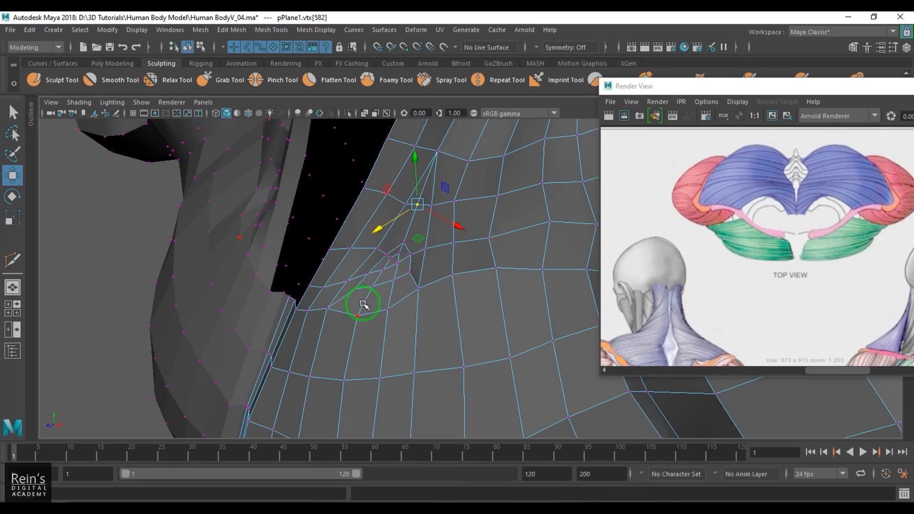
- Cut further connecting edges with Multi-Cut from the collarbone's inner tip through the faces above it
{"action": "right_click_drag", "start_coordinate": [364, 304], "coordinate": [441, 257]}
{"action": "left_click_drag", "start_coordinate": [447, 261], "coordinate": [451, 280], "text": "alt"}
{"action": "right_click_drag", "start_coordinate": [421, 237], "coordinate": [403, 271], "text": "shift"}
{"action": "left_click", "coordinate": [401, 278]}
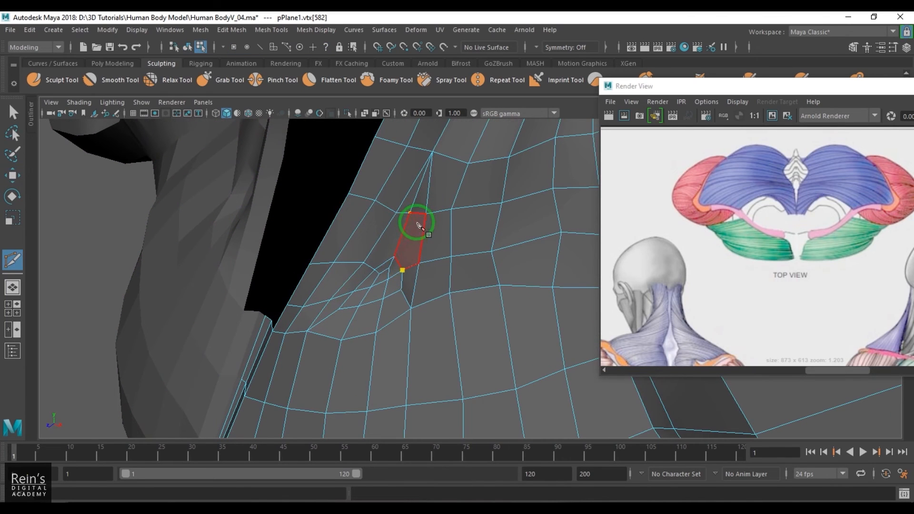
{"action": "right_click", "coordinate": [407, 273]}
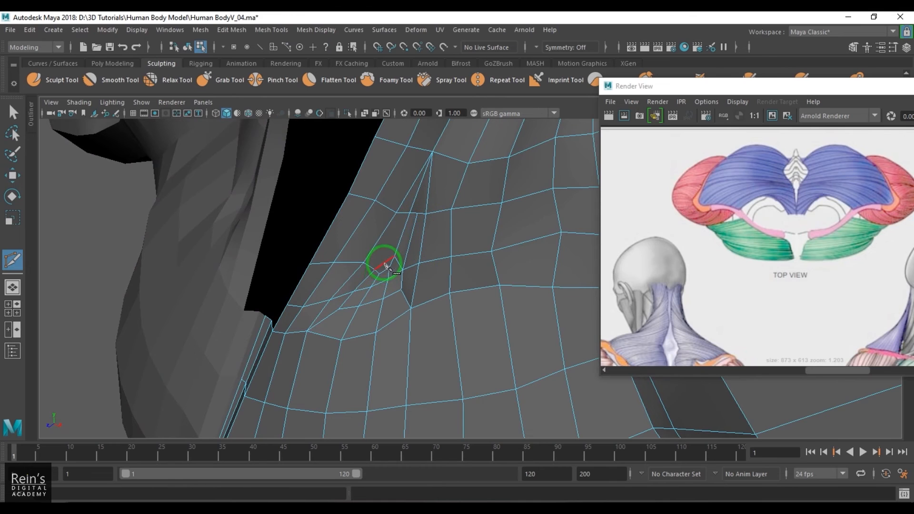
{"action": "left_click", "coordinate": [374, 270]}
{"action": "key", "text": "w"}
- Inspect the recut collarbone area in smoothed preview and return the mesh to unsmoothed display
{"action": "right_click_drag", "start_coordinate": [392, 309], "coordinate": [438, 245]}
{"action": "key", "text": "3"}
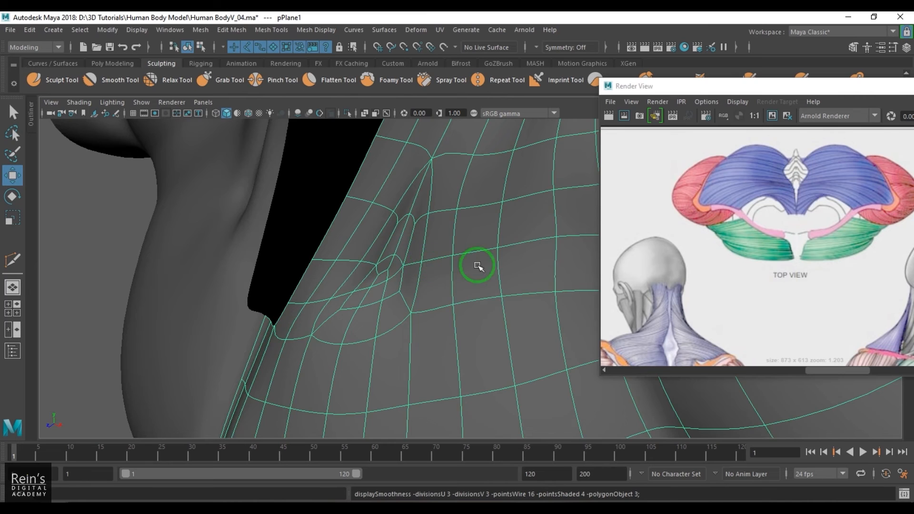
{"action": "scroll", "coordinate": [478, 266], "scroll_direction": "down", "scroll_amount": 3}
{"action": "left_click", "coordinate": [80, 290]}
{"action": "scroll", "coordinate": [273, 305], "scroll_direction": "down", "scroll_amount": 5}
{"action": "mouse_move", "coordinate": [400, 286]}
{"action": "left_mouse_down", "text": "alt"}
{"action": "mouse_move", "coordinate": [484, 275]}
{"action": "mouse_move", "coordinate": [510, 292]}
{"action": "mouse_move", "coordinate": [466, 306]}
{"action": "mouse_move", "coordinate": [457, 300]}
{"action": "mouse_move", "coordinate": [468, 280]}
{"action": "mouse_move", "coordinate": [402, 292]}
{"action": "left_mouse_up", "text": "alt"}
{"action": "scroll", "coordinate": [471, 274], "scroll_direction": "up", "scroll_amount": 3}
{"action": "left_click", "coordinate": [475, 271]}
{"action": "key", "text": "1"}
{"action": "scroll", "coordinate": [460, 275], "scroll_direction": "up", "scroll_amount": 4}
{"action": "right_click_drag", "start_coordinate": [407, 280], "coordinate": [436, 252]}
{"action": "left_click", "coordinate": [406, 263]}
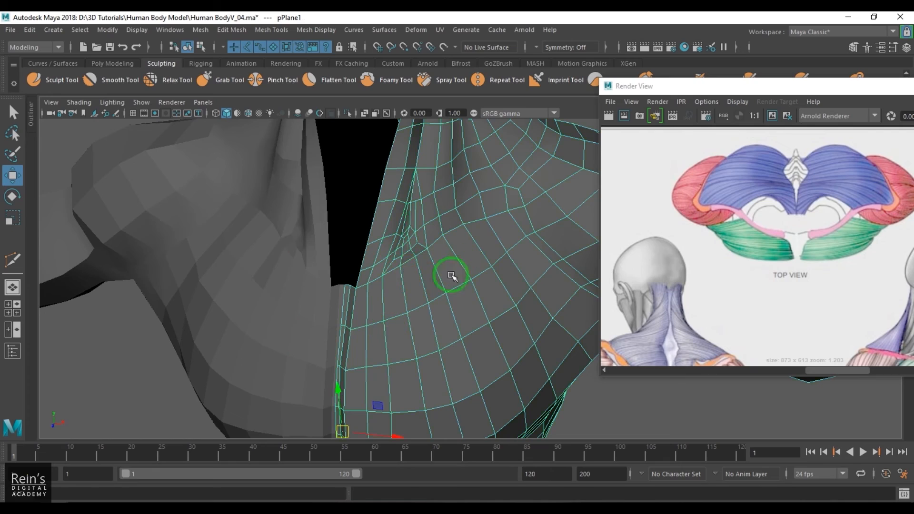
- Select the run of edges along the collarbone's lower border and move it slightly to refine the form
{"action": "left_click_drag", "start_coordinate": [429, 290], "coordinate": [444, 261], "text": "alt"}
{"action": "left_click_drag", "start_coordinate": [465, 219], "coordinate": [449, 282], "text": "alt"}
{"action": "left_click", "coordinate": [477, 260]}
{"action": "double_click", "coordinate": [473, 256], "text": "shift"}
{"action": "left_click", "coordinate": [440, 268]}
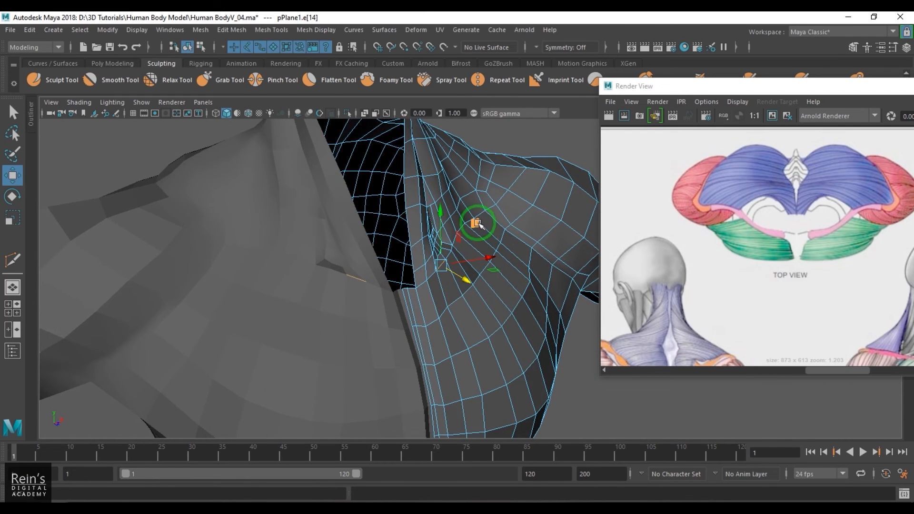
{"action": "double_click", "coordinate": [478, 213]}
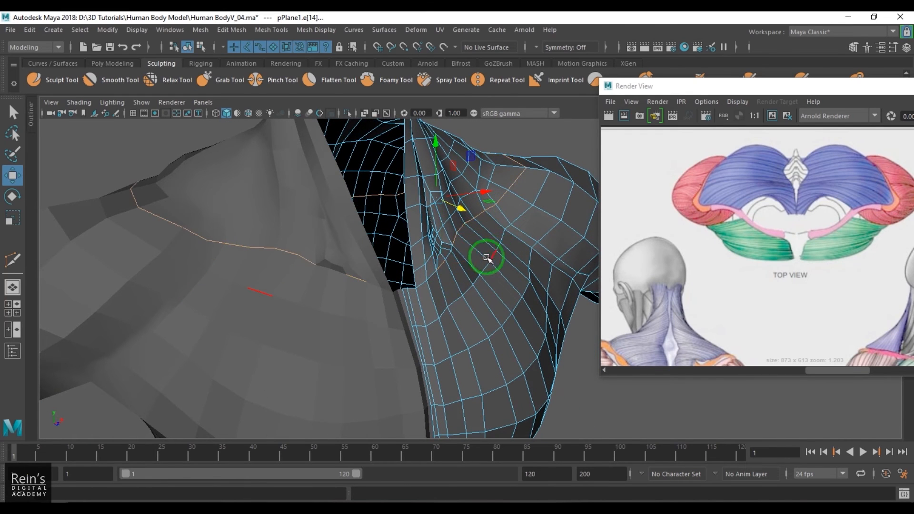
{"action": "left_click_drag", "start_coordinate": [487, 257], "coordinate": [452, 256], "text": "alt"}
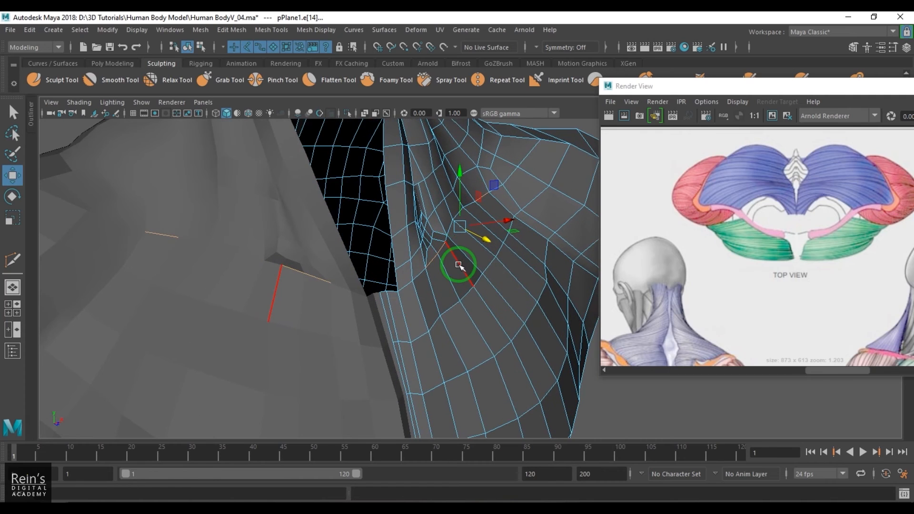
{"action": "key", "text": "q"}
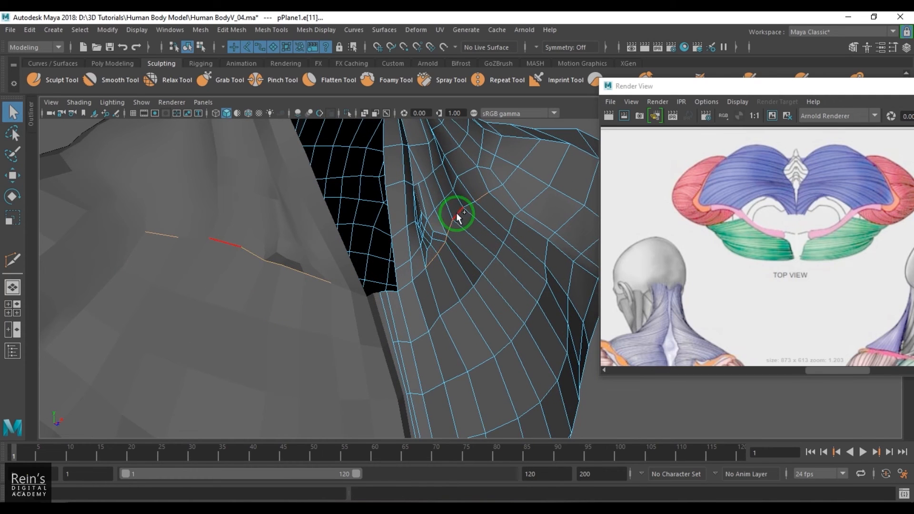
{"action": "key", "text": "w"}
{"action": "left_click_drag", "start_coordinate": [489, 276], "coordinate": [515, 284], "text": "alt"}
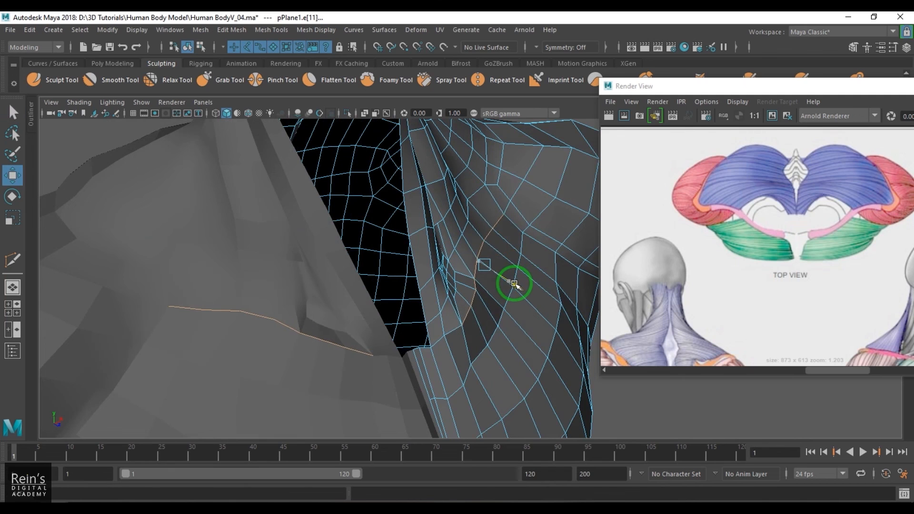
{"action": "left_click_drag", "start_coordinate": [524, 251], "coordinate": [527, 251]}
- Check the torso in smoothed preview, return it to unsmoothed display and show the wireframe on the shaded model again
{"action": "right_click_drag", "start_coordinate": [475, 303], "coordinate": [496, 298]}
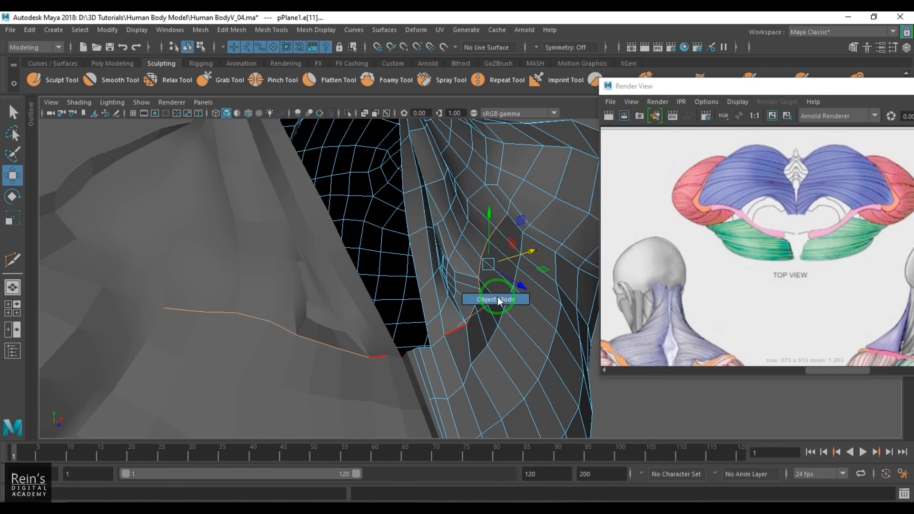
{"action": "key", "text": "3"}
{"action": "scroll", "coordinate": [481, 315], "scroll_direction": "down", "scroll_amount": 5}
{"action": "left_click_drag", "start_coordinate": [506, 187], "coordinate": [403, 344], "text": "alt"}
{"action": "left_click", "coordinate": [392, 304]}
{"action": "key", "text": "1"}
{"action": "left_click", "coordinate": [545, 175]}
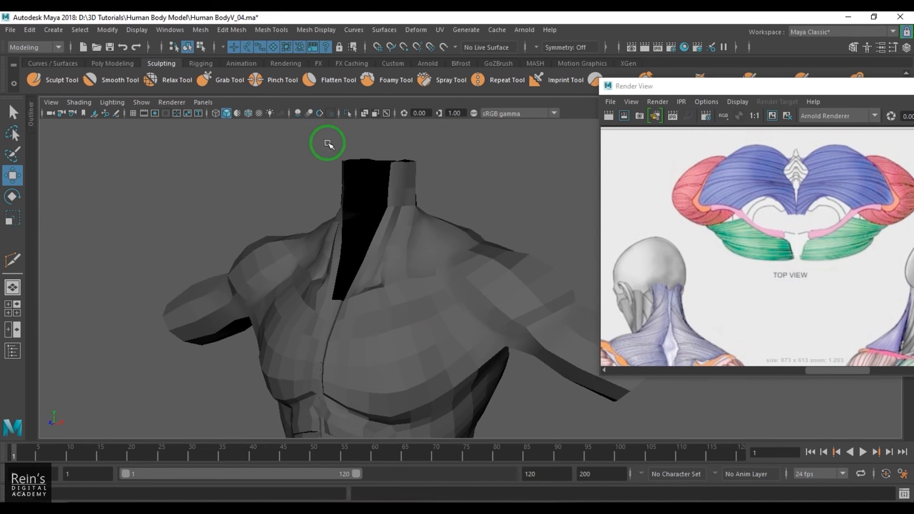
{"action": "left_click", "coordinate": [248, 114]}
- View the torso from the front and examine the neck muscle images in the anatomy reference
{"action": "mouse_move", "coordinate": [419, 307]}
{"action": "left_mouse_down", "text": "alt"}
{"action": "mouse_move", "coordinate": [401, 267]}
{"action": "mouse_move", "coordinate": [445, 261]}
{"action": "mouse_move", "coordinate": [382, 275]}
{"action": "mouse_move", "coordinate": [306, 272]}
{"action": "mouse_move", "coordinate": [388, 284]}
{"action": "mouse_move", "coordinate": [310, 257]}
{"action": "mouse_move", "coordinate": [278, 294]}
{"action": "mouse_move", "coordinate": [435, 272]}
{"action": "mouse_move", "coordinate": [435, 288]}
{"action": "mouse_move", "coordinate": [466, 301]}
{"action": "left_mouse_up", "text": "alt"}
{"action": "middle_click_drag", "start_coordinate": [466, 301], "coordinate": [472, 292], "text": "alt"}
{"action": "middle_click_drag", "start_coordinate": [777, 308], "coordinate": [657, 277], "text": "alt"}
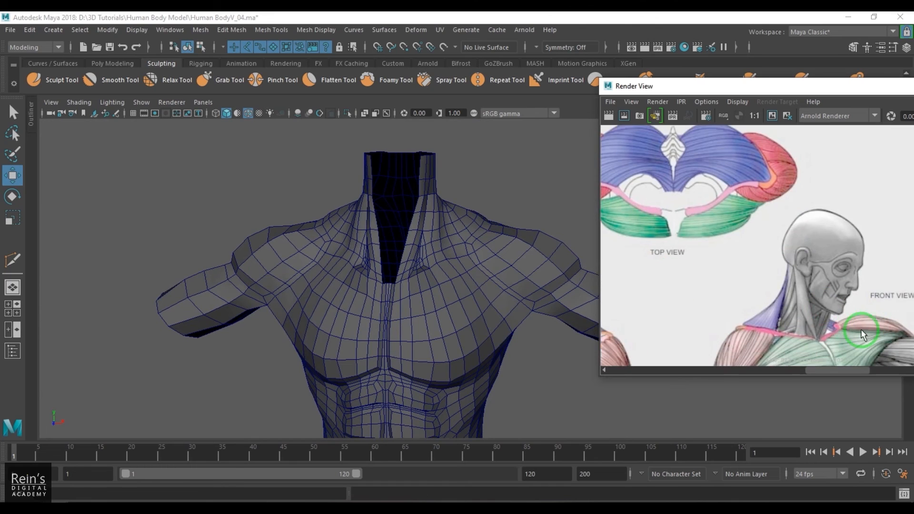
{"action": "middle_click_drag", "start_coordinate": [862, 329], "coordinate": [870, 281], "text": "alt"}
{"action": "left_click_drag", "start_coordinate": [830, 370], "coordinate": [701, 361]}
{"action": "scroll", "coordinate": [765, 277], "scroll_direction": "down", "scroll_amount": 5}
{"action": "scroll", "coordinate": [688, 281], "scroll_direction": "up", "scroll_amount": 4}
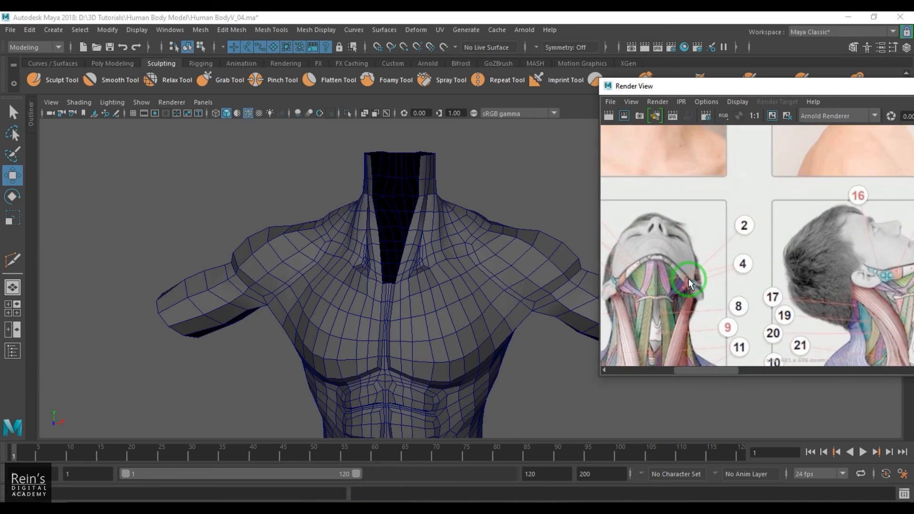
- Extrude two upper border edges at the front of the neck inward toward the body's centre line
{"action": "left_click_drag", "start_coordinate": [405, 263], "coordinate": [419, 288], "text": "alt"}
{"action": "right_click_drag", "start_coordinate": [419, 287], "coordinate": [549, 342], "text": "alt"}
{"action": "left_click", "coordinate": [375, 255]}
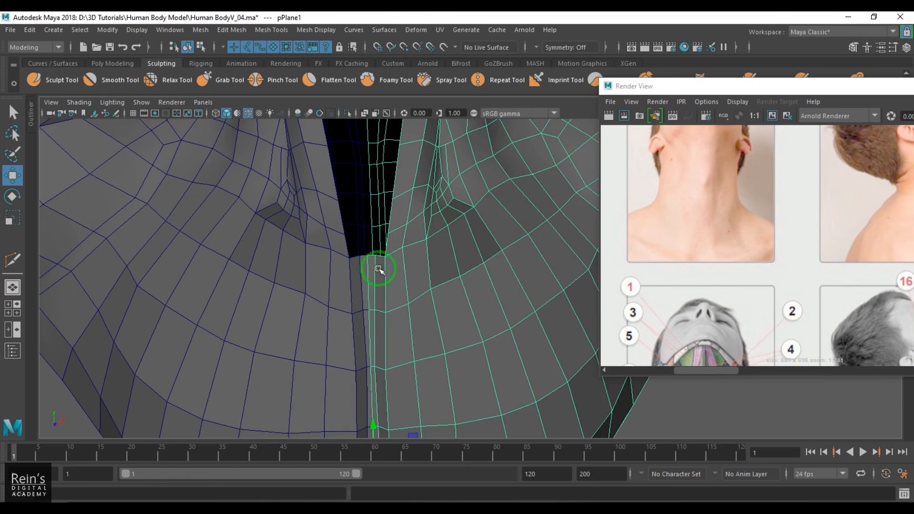
{"action": "left_click_drag", "start_coordinate": [373, 265], "coordinate": [424, 286], "text": "alt"}
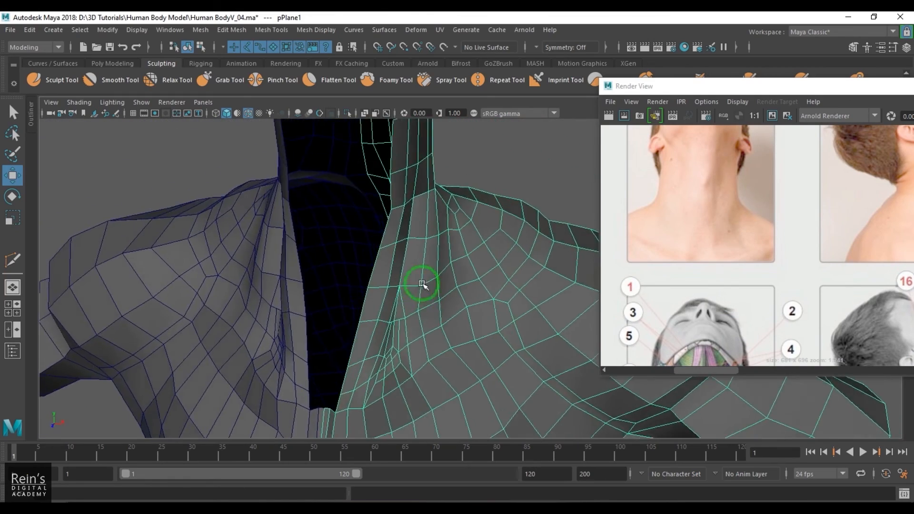
{"action": "right_click_drag", "start_coordinate": [425, 285], "coordinate": [452, 310], "text": "alt"}
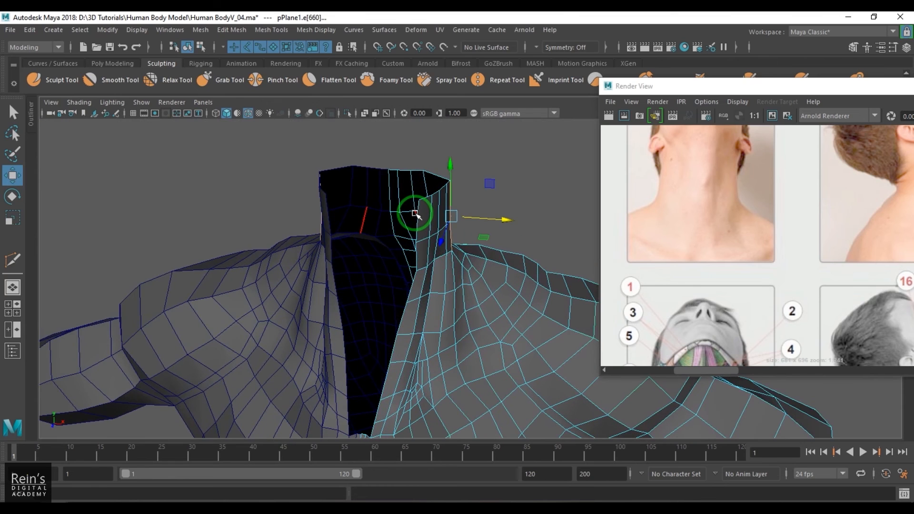
{"action": "left_click_drag", "start_coordinate": [440, 269], "coordinate": [464, 260], "text": "alt"}
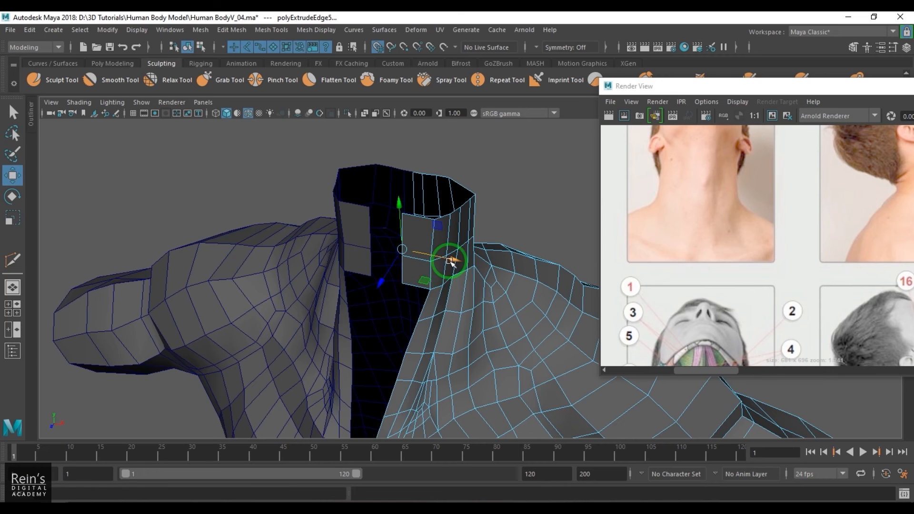
- Bring the extruded neck edges forward to the chin area in the side view and rotate and scale them to the jaw sketch
{"action": "key", "text": "space"}
{"action": "left_click_drag", "start_coordinate": [367, 286], "coordinate": [402, 268]}
{"action": "scroll", "coordinate": [402, 267], "scroll_direction": "down", "scroll_amount": 8}
{"action": "middle_click_drag", "start_coordinate": [418, 258], "coordinate": [418, 266], "text": "alt"}
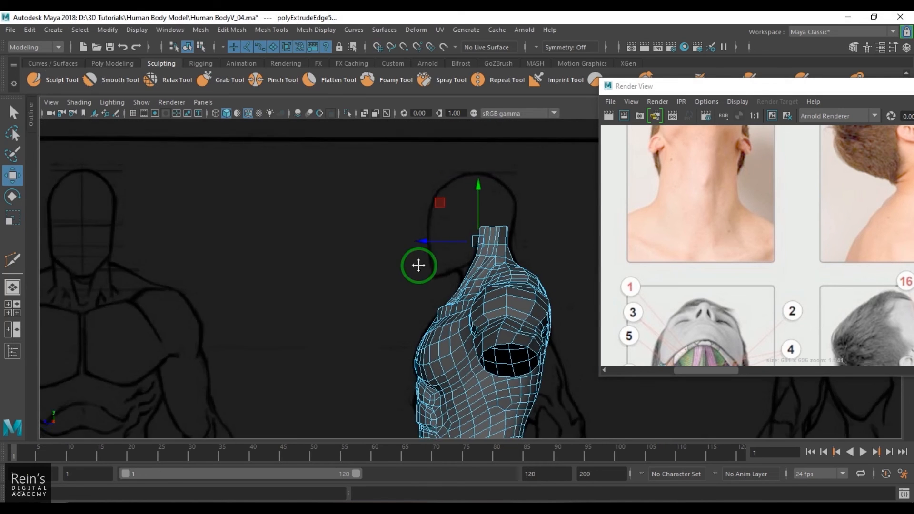
{"action": "scroll", "coordinate": [429, 259], "scroll_direction": "up", "scroll_amount": 3}
{"action": "scroll", "coordinate": [455, 255], "scroll_direction": "up", "scroll_amount": 3}
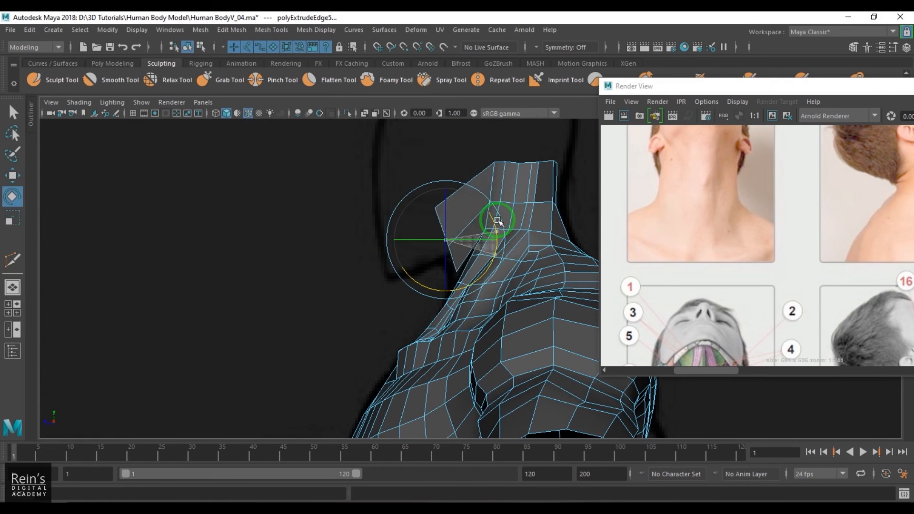
{"action": "key", "text": "r"}
{"action": "left_click_drag", "start_coordinate": [445, 191], "coordinate": [439, 242]}
{"action": "key", "text": "w"}
- Flatten the front edges of the jaw strip by scaling them and position them at the throat corner of the side reference
{"action": "key", "text": "space"}
{"action": "left_click_drag", "start_coordinate": [447, 241], "coordinate": [415, 319], "text": "alt"}
{"action": "key", "text": "r"}
{"action": "left_click_drag", "start_coordinate": [373, 279], "coordinate": [344, 319]}
{"action": "key", "text": "space"}
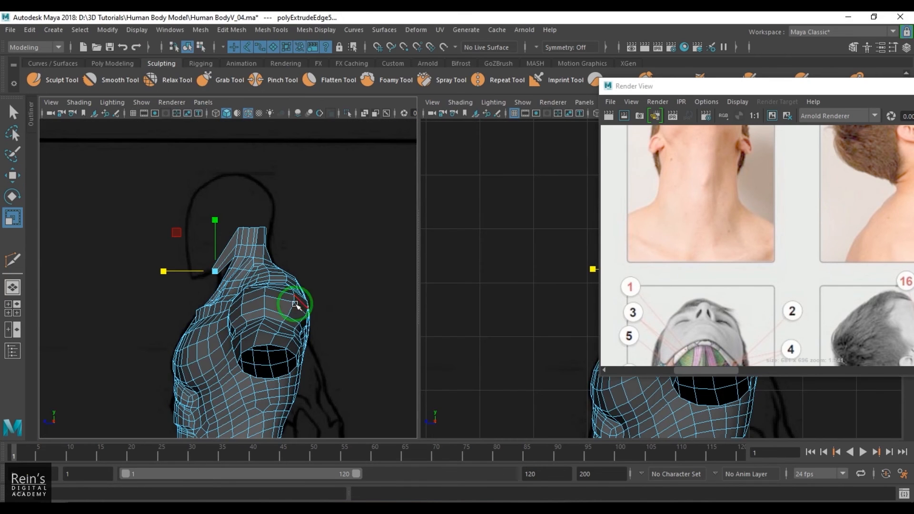
{"action": "key", "text": "space"}
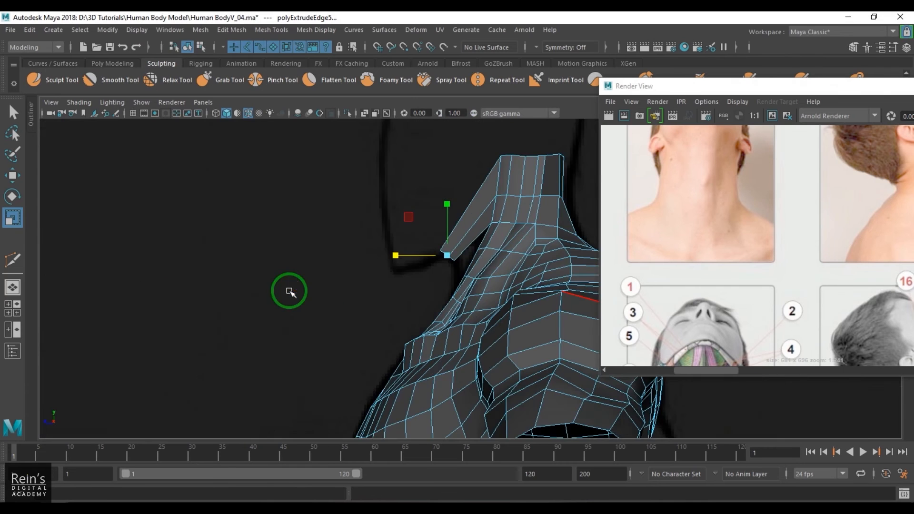
{"action": "right_click_drag", "start_coordinate": [386, 289], "coordinate": [453, 272], "text": "alt"}
{"action": "key", "text": "w"}
{"action": "left_click_drag", "start_coordinate": [431, 249], "coordinate": [432, 211]}
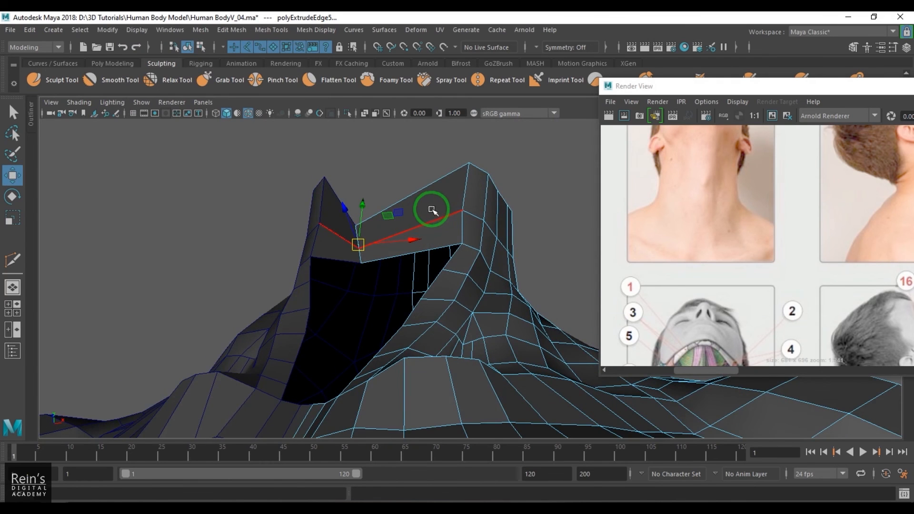
- Insert an edge loop across the middle of the jaw strip and adjust the new edges
{"action": "right_click_drag", "start_coordinate": [439, 204], "coordinate": [415, 230], "text": "shift"}
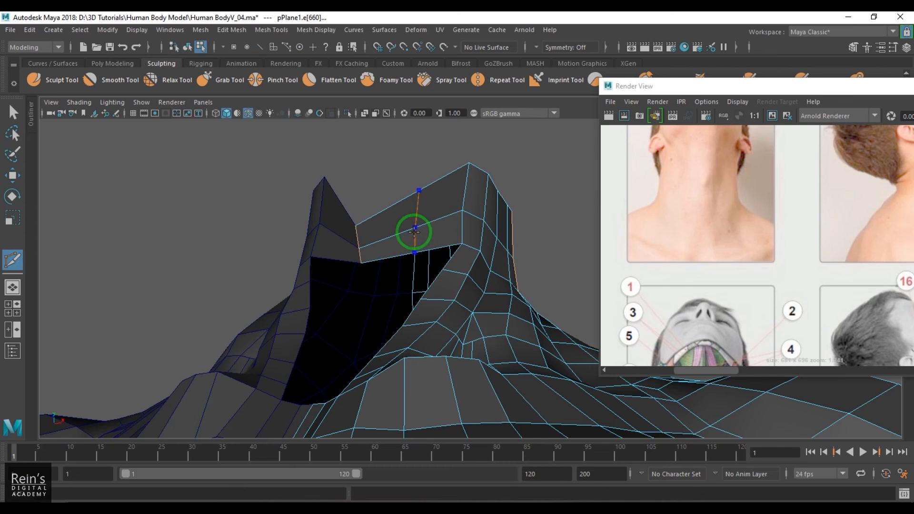
{"action": "left_click", "coordinate": [415, 232], "text": "ctrl"}
{"action": "key", "text": "w"}
{"action": "left_click_drag", "start_coordinate": [434, 263], "coordinate": [406, 260], "text": "alt"}
{"action": "left_click", "coordinate": [422, 219]}
{"action": "left_click", "coordinate": [420, 254], "text": "shift"}
{"action": "key", "text": "e"}
{"action": "key", "text": "w"}
- Reposition the lower vertices of the jaw strip to shape the underside of the chin toward the neck
{"action": "key", "text": "F9"}
{"action": "left_click", "coordinate": [417, 272]}
{"action": "left_click", "coordinate": [403, 296]}
{"action": "left_click_drag", "start_coordinate": [402, 297], "coordinate": [391, 274]}
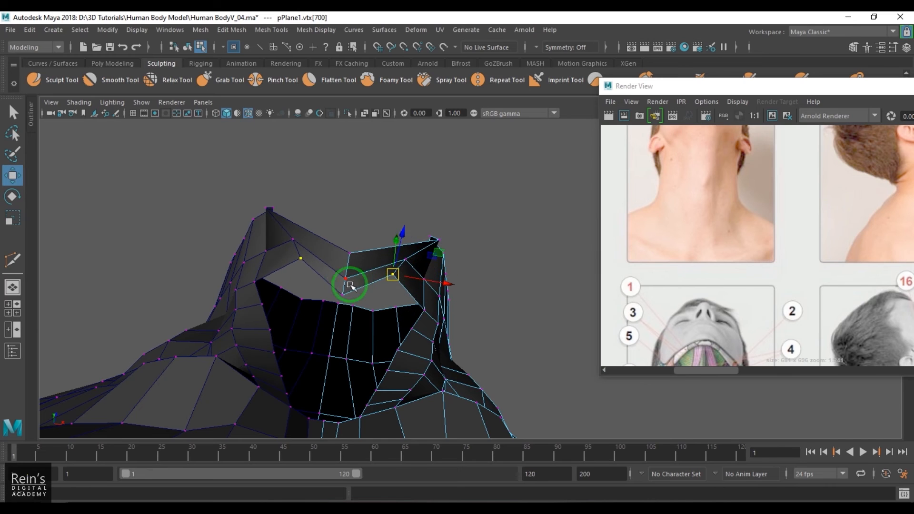
{"action": "left_click", "coordinate": [322, 285]}
{"action": "left_click_drag", "start_coordinate": [322, 285], "coordinate": [312, 339], "text": "alt"}
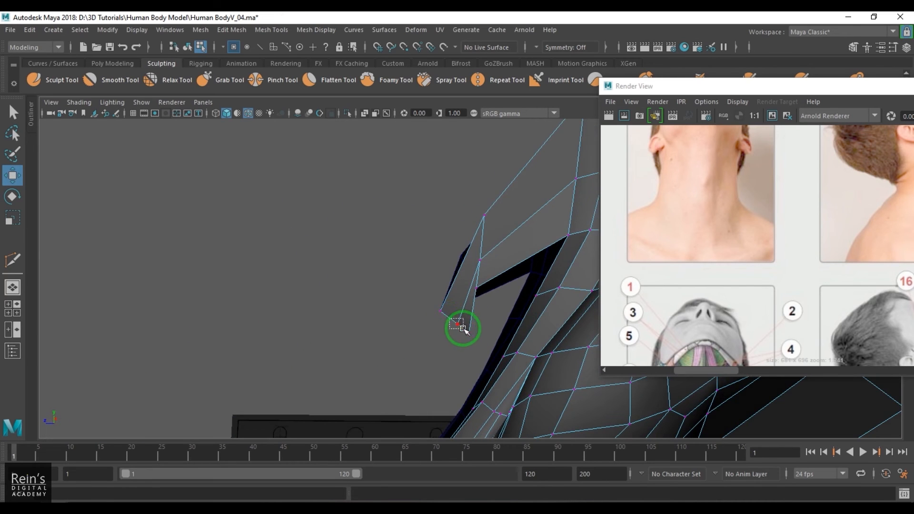
{"action": "left_click_drag", "start_coordinate": [463, 329], "coordinate": [464, 329]}
{"action": "left_click_drag", "start_coordinate": [458, 324], "coordinate": [460, 306]}
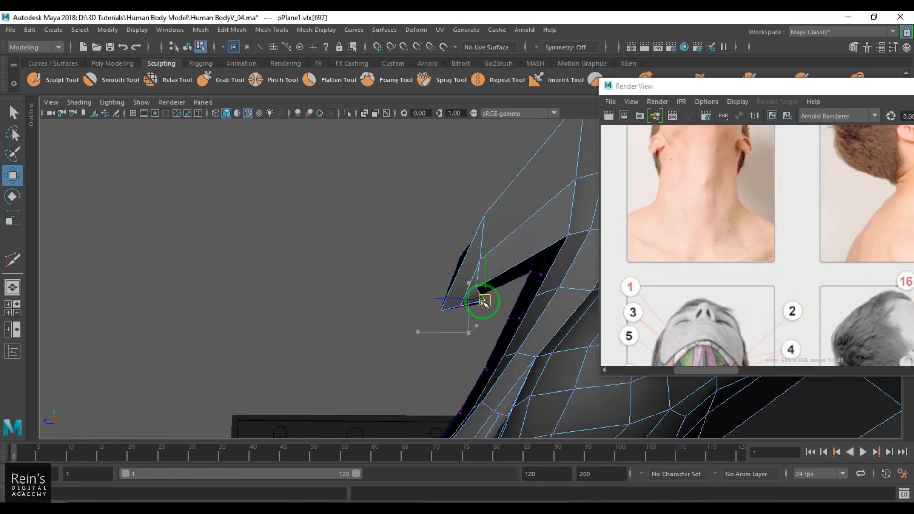
{"action": "left_click_drag", "start_coordinate": [480, 290], "coordinate": [624, 261]}
- Shift the middle loop's lower vertex inward and snap the lower centre vertex to the body's centre line
{"action": "left_click", "coordinate": [510, 259]}
{"action": "middle_click_drag", "start_coordinate": [406, 281], "coordinate": [413, 281], "text": "alt"}
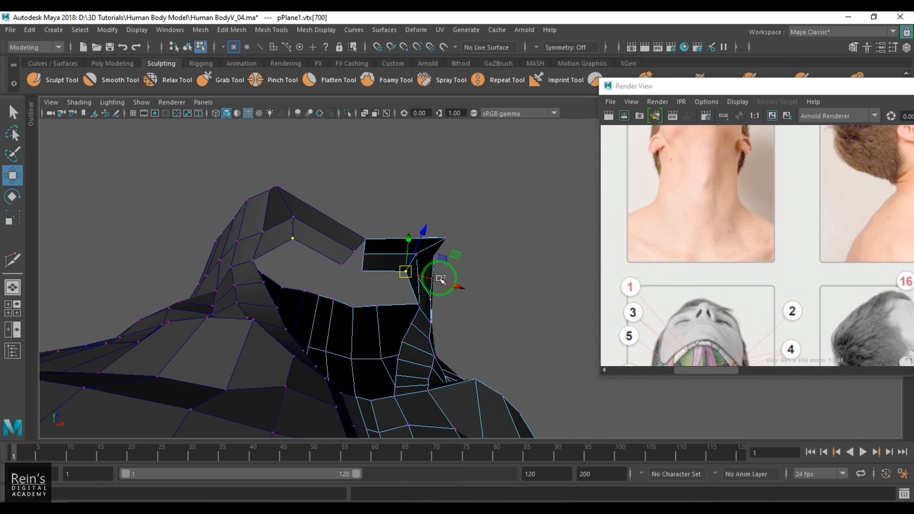
{"action": "left_click_drag", "start_coordinate": [441, 279], "coordinate": [359, 275]}
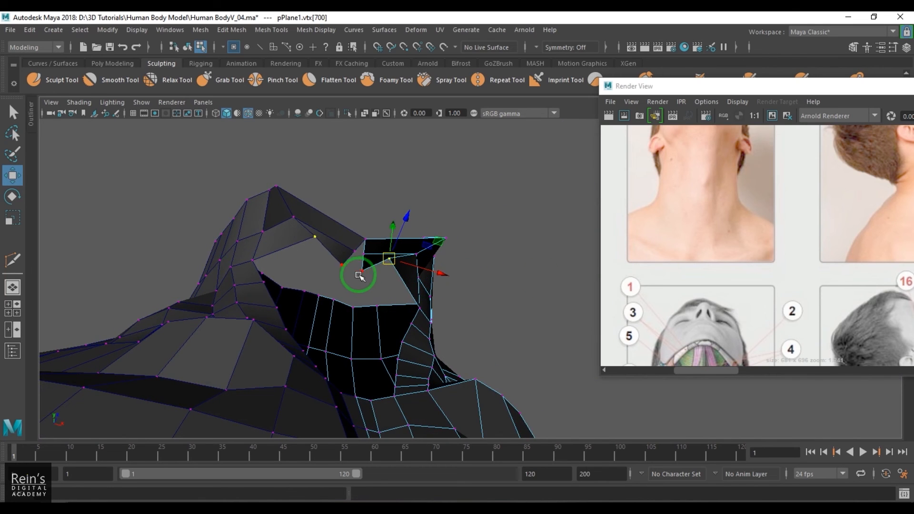
{"action": "left_click", "coordinate": [362, 270]}
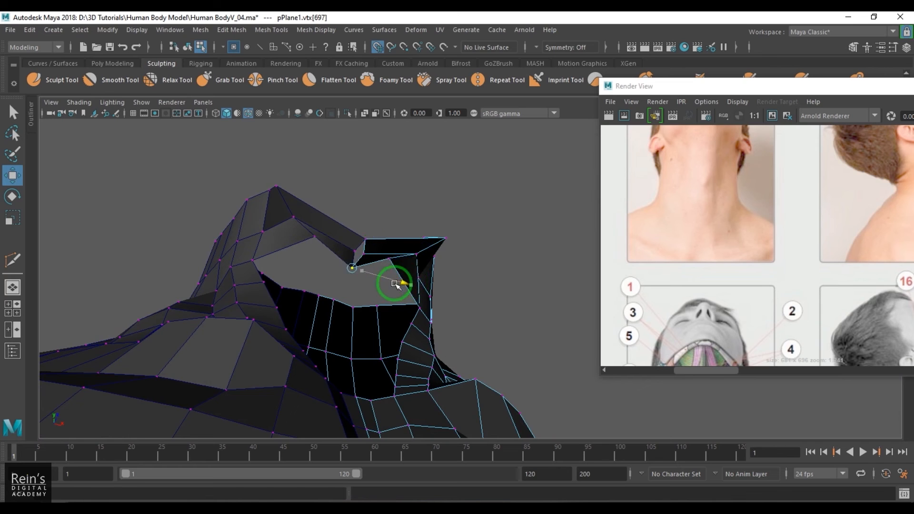
- Align the jaw strip's middle and front vertices with the under-chin line of the side reference
{"action": "left_click_drag", "start_coordinate": [389, 266], "coordinate": [422, 234], "text": "alt"}
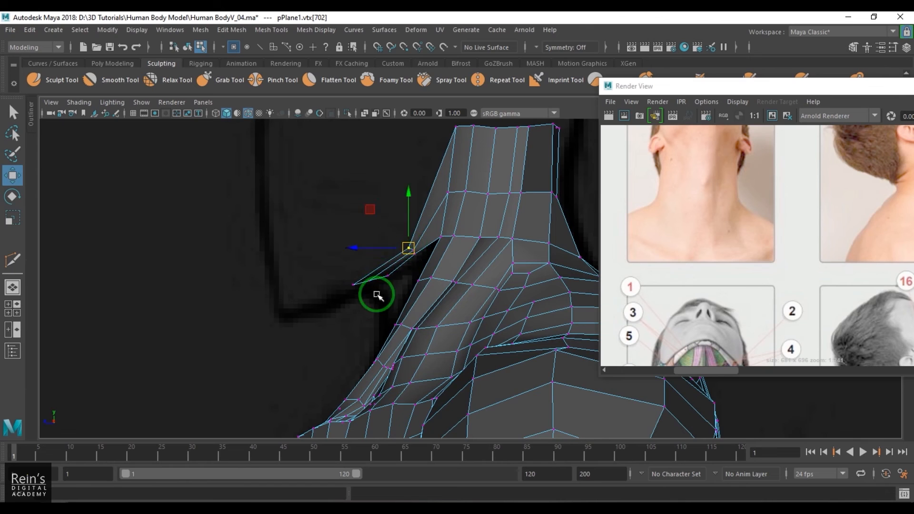
{"action": "left_click_drag", "start_coordinate": [380, 297], "coordinate": [448, 256], "text": "alt"}
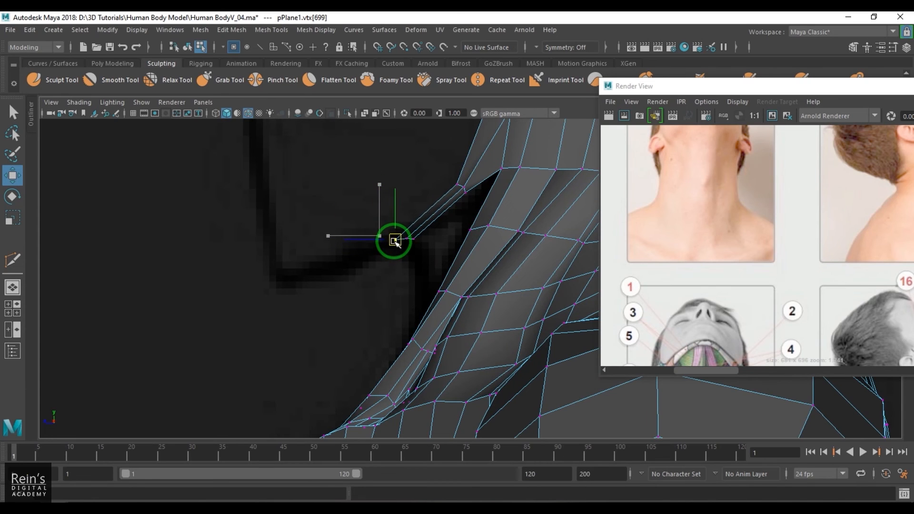
{"action": "key", "text": "space"}
{"action": "left_click_drag", "start_coordinate": [409, 230], "coordinate": [384, 265], "text": "alt"}
- Insert another edge loop across the front part of the jaw strip and move its vertices outward to round the chin
{"action": "key", "text": "F8"}
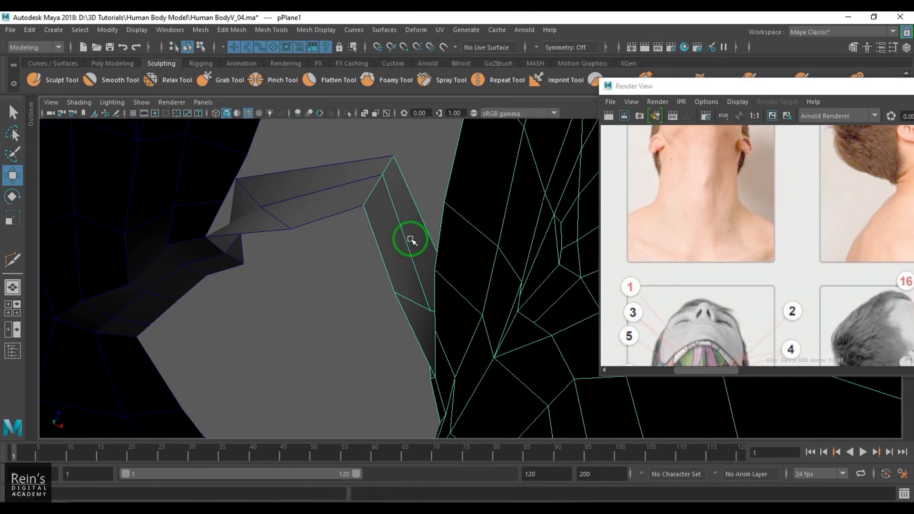
{"action": "right_click", "coordinate": [416, 210], "text": "shift"}
{"action": "left_click", "coordinate": [348, 210]}
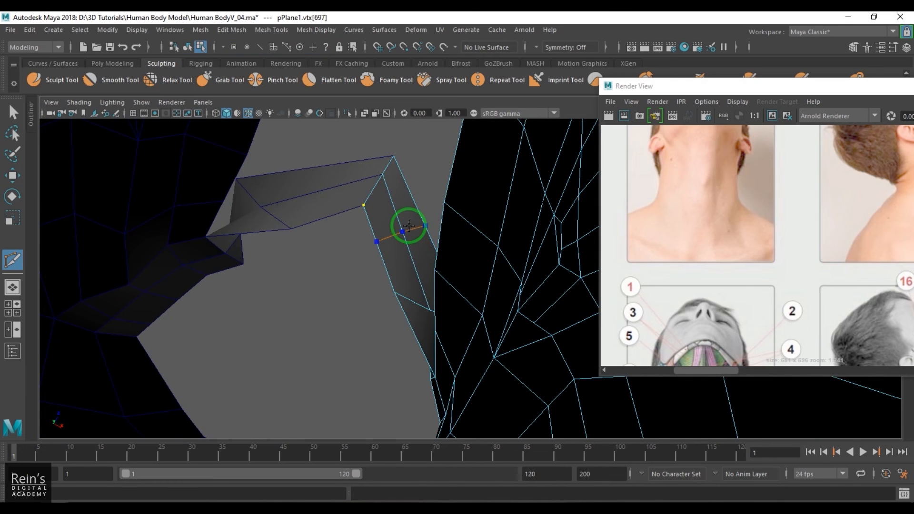
{"action": "key", "text": "w"}
{"action": "mouse_move", "coordinate": [411, 230]}
{"action": "left_mouse_down"}
{"action": "mouse_move", "coordinate": [435, 219]}
{"action": "mouse_move", "coordinate": [425, 230]}
{"action": "left_mouse_up"}
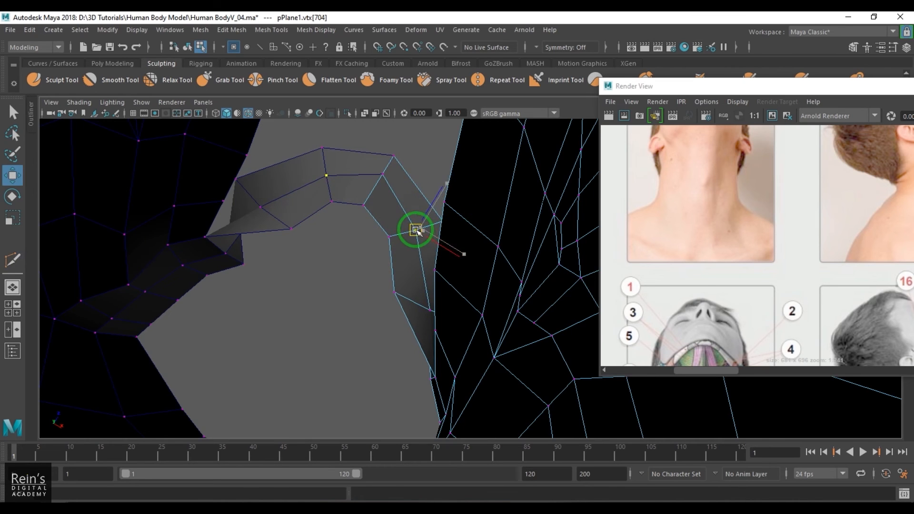
- Lower the new loop's vertices in the front view to level them along the underside of the chin
{"action": "left_click_drag", "start_coordinate": [429, 225], "coordinate": [475, 306], "text": "alt"}
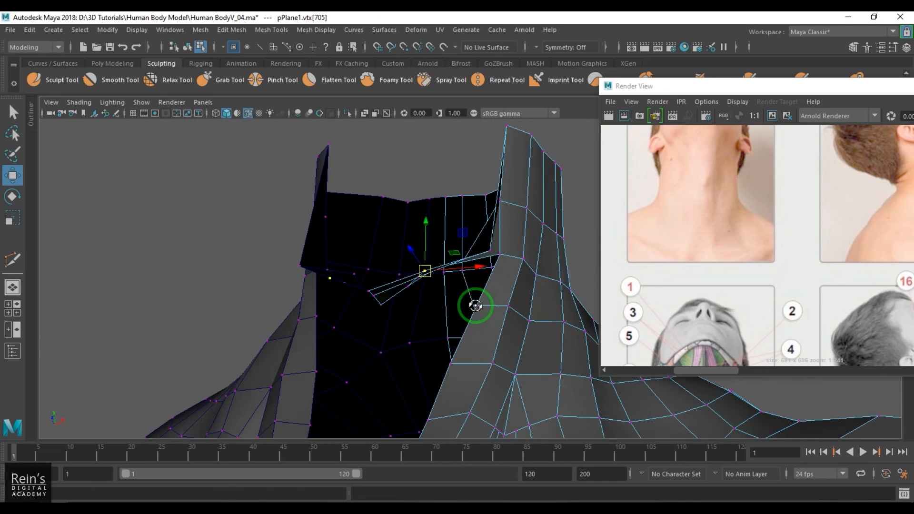
{"action": "left_click", "coordinate": [408, 288]}
{"action": "left_click_drag", "start_coordinate": [408, 287], "coordinate": [429, 296], "text": "alt"}
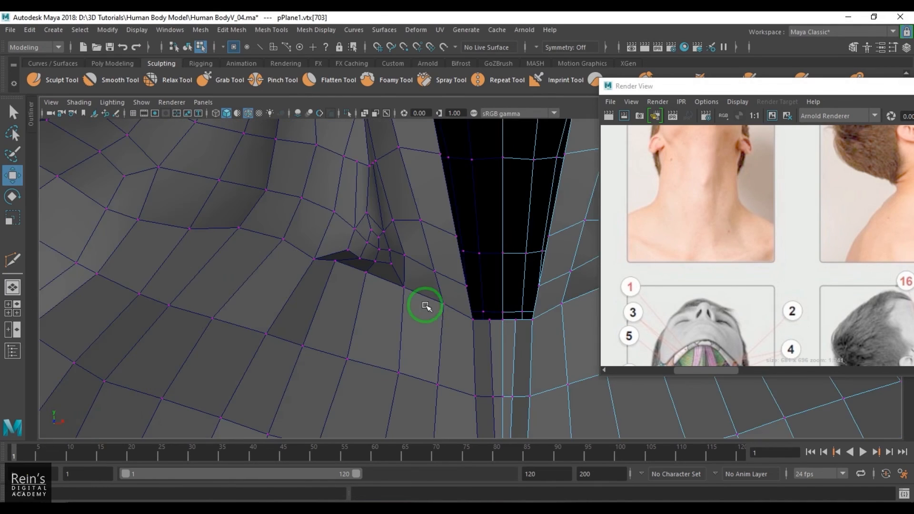
{"action": "left_click_drag", "start_coordinate": [425, 304], "coordinate": [429, 301], "text": "alt"}
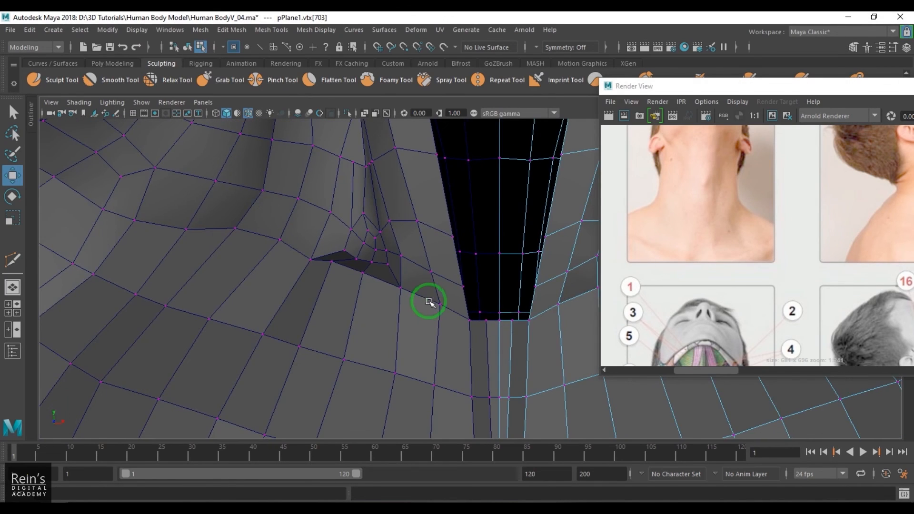
{"action": "key", "text": "f"}
{"action": "middle_click_drag", "start_coordinate": [467, 322], "coordinate": [451, 280], "text": "alt"}
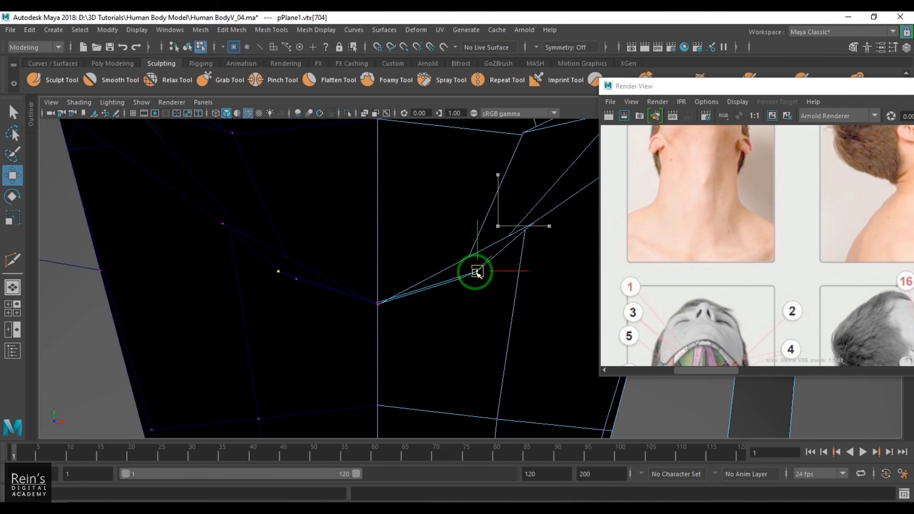
{"action": "left_click_drag", "start_coordinate": [518, 213], "coordinate": [509, 279]}
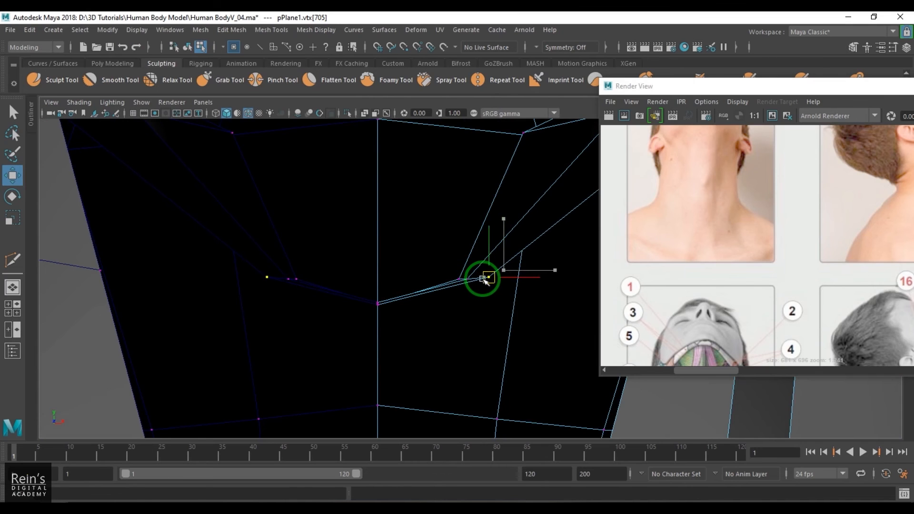
{"action": "left_click_drag", "start_coordinate": [482, 279], "coordinate": [482, 281]}
- Move the new loop's outer and middle vertices forward and outward to round the front of the chin
{"action": "key", "text": "space"}
{"action": "left_click_drag", "start_coordinate": [482, 302], "coordinate": [472, 221]}
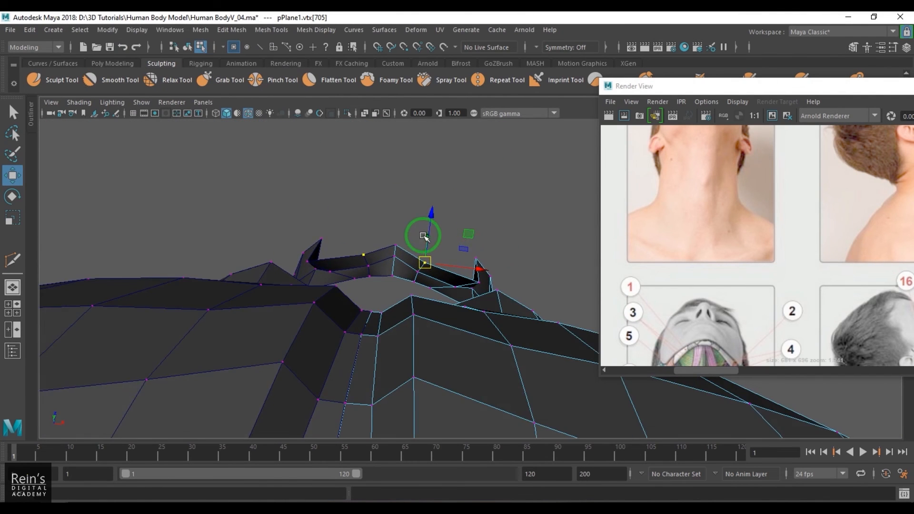
{"action": "mouse_move", "coordinate": [423, 237]}
{"action": "left_mouse_down", "text": "alt"}
{"action": "mouse_move", "coordinate": [421, 211]}
{"action": "mouse_move", "coordinate": [426, 235]}
{"action": "mouse_move", "coordinate": [438, 232]}
{"action": "left_mouse_up", "text": "alt"}
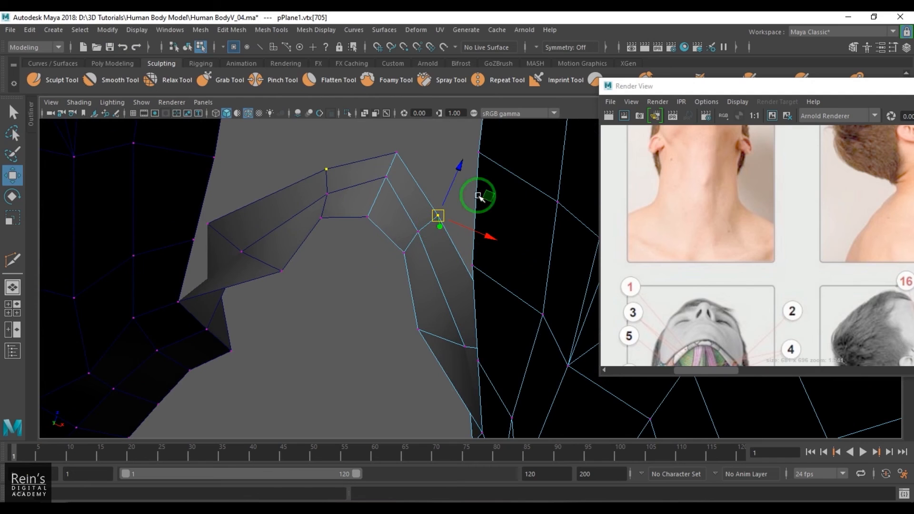
{"action": "middle_click_drag", "start_coordinate": [479, 196], "coordinate": [497, 180]}
{"action": "middle_click_drag", "start_coordinate": [453, 224], "coordinate": [483, 201]}
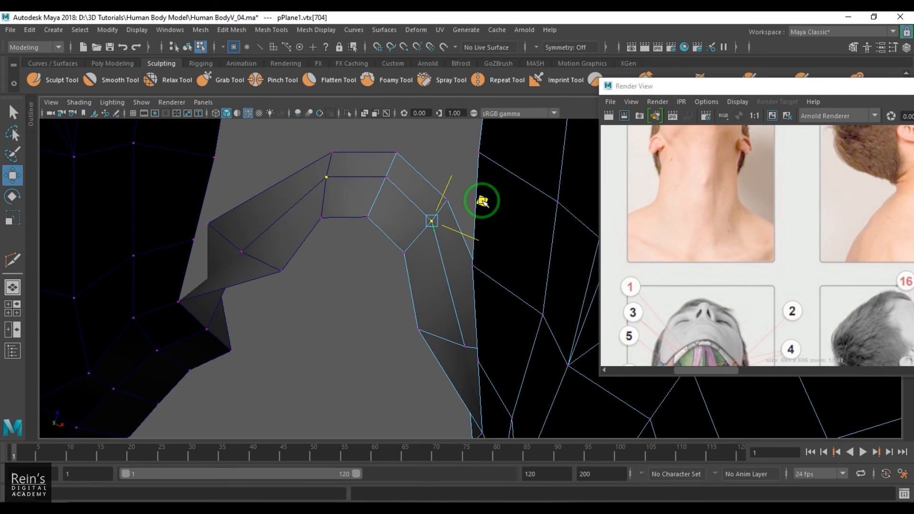
{"action": "left_click_drag", "start_coordinate": [483, 200], "coordinate": [483, 199]}
- Adjust the jaw strip's inner loop vertex, and refine the rear jaw vertices in the side view
{"action": "left_click_drag", "start_coordinate": [396, 245], "coordinate": [415, 259]}
{"action": "left_click_drag", "start_coordinate": [455, 232], "coordinate": [433, 299]}
{"action": "key", "text": "space"}
{"action": "right_click_drag", "start_coordinate": [427, 287], "coordinate": [455, 221], "text": "alt"}
{"action": "middle_click_drag", "start_coordinate": [455, 220], "coordinate": [424, 279], "text": "alt"}
{"action": "left_click", "coordinate": [435, 231]}
{"action": "mouse_move", "coordinate": [435, 231]}
{"action": "left_mouse_down"}
{"action": "mouse_move", "coordinate": [457, 243]}
{"action": "mouse_move", "coordinate": [427, 225]}
{"action": "left_mouse_up"}
{"action": "left_click", "coordinate": [432, 223]}
{"action": "left_click", "coordinate": [424, 220]}
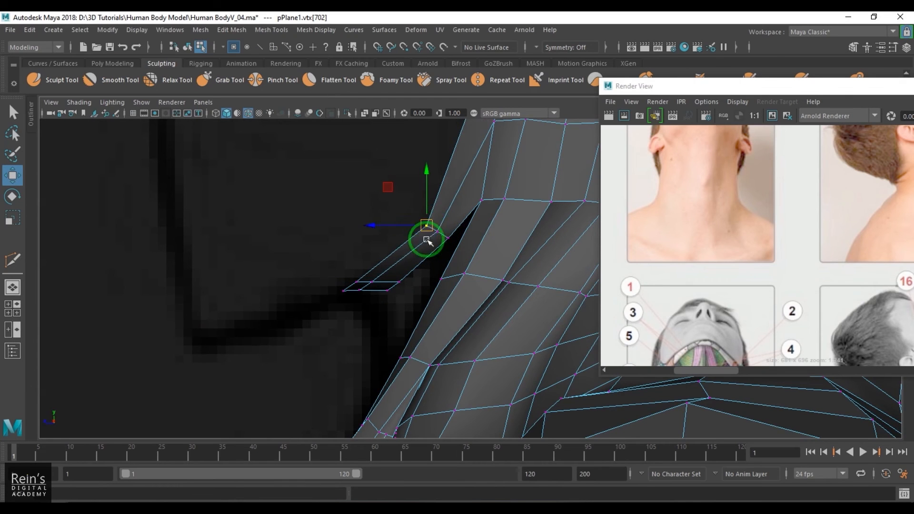
- Extrude the rear edge of the chin's underside beside the centre line downward to start the front of the throat
{"action": "key", "text": "space"}
{"action": "left_click_drag", "start_coordinate": [428, 271], "coordinate": [508, 241]}
{"action": "middle_click_drag", "start_coordinate": [509, 241], "coordinate": [523, 155], "text": "alt"}
{"action": "left_click_drag", "start_coordinate": [522, 155], "coordinate": [412, 187], "text": "alt"}
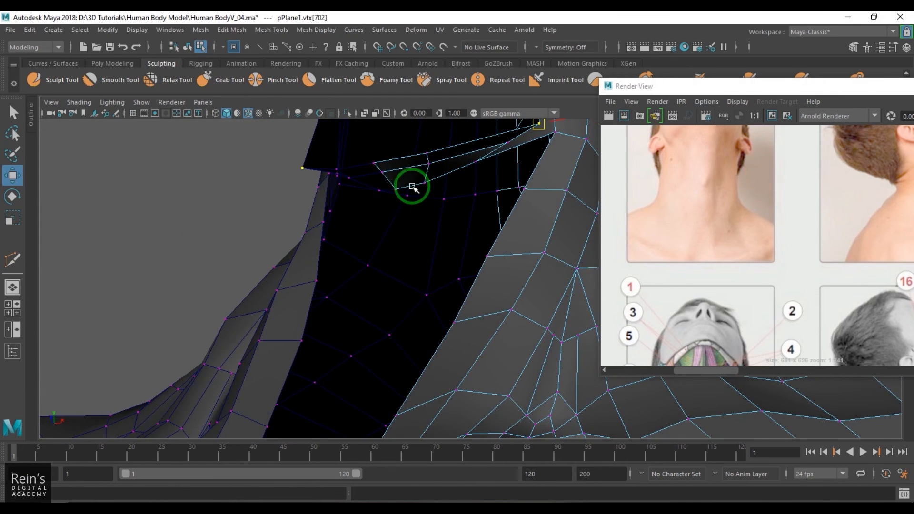
{"action": "right_click_drag", "start_coordinate": [413, 188], "coordinate": [403, 142]}
{"action": "left_click", "coordinate": [408, 180]}
{"action": "left_click_drag", "start_coordinate": [409, 180], "coordinate": [463, 220], "text": "alt"}
{"action": "key", "text": "space"}
{"action": "middle_click_drag", "start_coordinate": [451, 226], "coordinate": [455, 186], "text": "alt"}
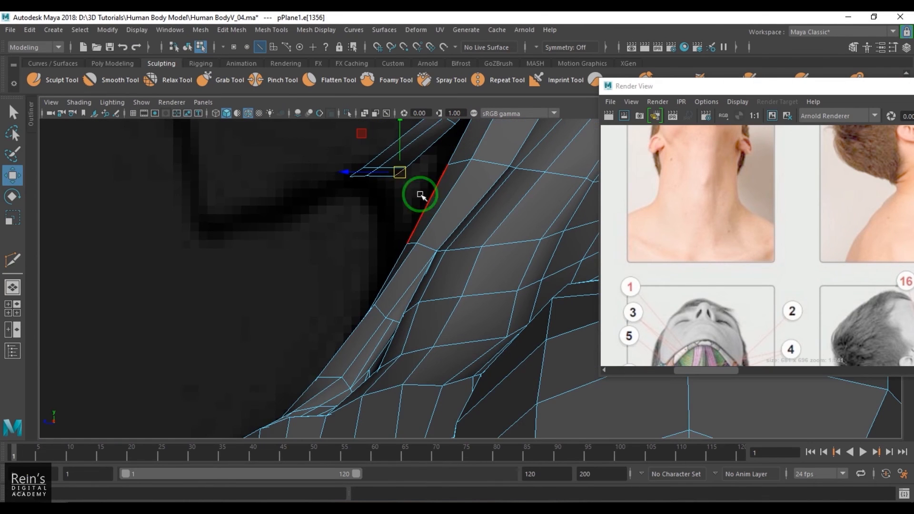
{"action": "left_click_drag", "start_coordinate": [401, 178], "coordinate": [409, 270], "text": "shift"}
- Reposition the lower vertices of the front throat strip in the side view to follow the reference neck line
{"action": "key", "text": "space"}
{"action": "middle_click_drag", "start_coordinate": [458, 258], "coordinate": [455, 265], "text": "alt"}
{"action": "left_click_drag", "start_coordinate": [454, 264], "coordinate": [445, 218], "text": "alt"}
{"action": "key", "text": "space"}
{"action": "middle_click_drag", "start_coordinate": [444, 220], "coordinate": [441, 176], "text": "alt"}
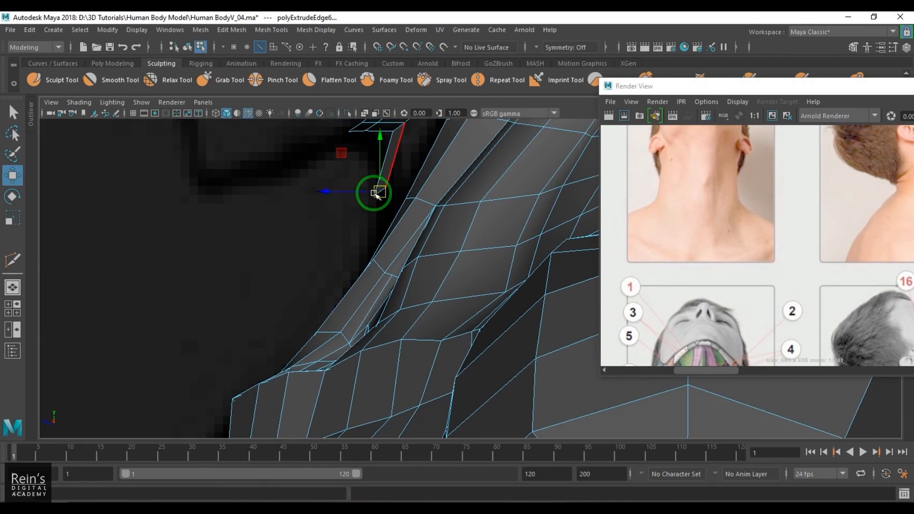
{"action": "middle_click_drag", "start_coordinate": [389, 160], "coordinate": [379, 214], "text": "alt"}
{"action": "key", "text": "F9"}
{"action": "left_click_drag", "start_coordinate": [312, 149], "coordinate": [436, 200]}
{"action": "left_click_drag", "start_coordinate": [362, 180], "coordinate": [350, 189]}
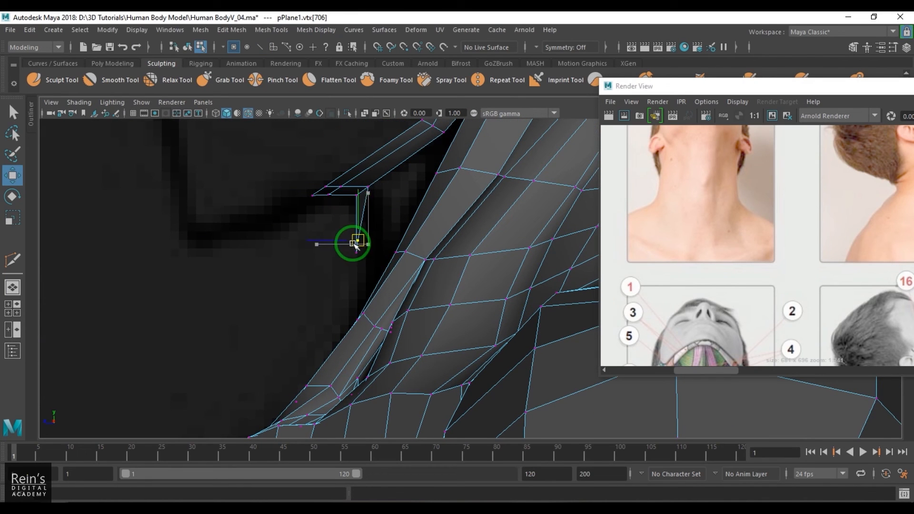
{"action": "key", "text": "ctrl+z"}
{"action": "key", "text": "space"}
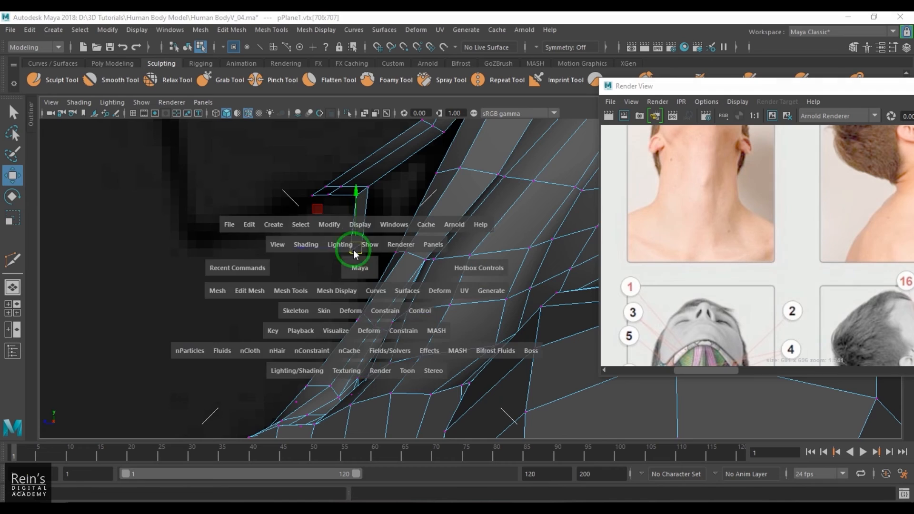
{"action": "left_click_drag", "start_coordinate": [356, 254], "coordinate": [356, 234]}
{"action": "mouse_move", "coordinate": [362, 252]}
{"action": "left_mouse_down", "text": "alt"}
{"action": "mouse_move", "coordinate": [406, 262]}
{"action": "mouse_move", "coordinate": [363, 247]}
{"action": "mouse_move", "coordinate": [377, 253]}
{"action": "left_mouse_up", "text": "alt"}
{"action": "key", "text": "space"}
- Extrude the throat strip's lower edge further down in successive segments towards the pit of the neck
{"action": "left_click_drag", "start_coordinate": [400, 258], "coordinate": [416, 253]}
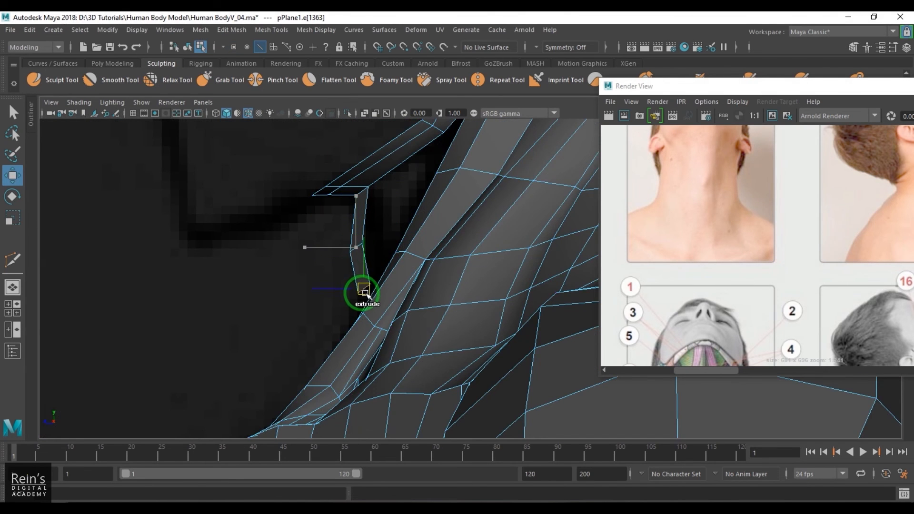
{"action": "left_click_drag", "start_coordinate": [369, 315], "coordinate": [457, 201], "text": "alt"}
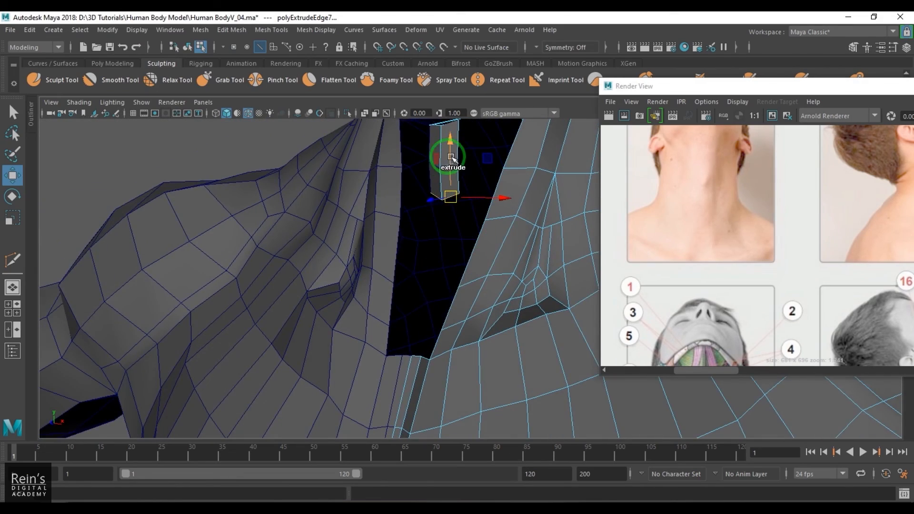
{"action": "left_click_drag", "start_coordinate": [452, 157], "coordinate": [456, 231], "text": "shift"}
- Weld the strip's bottom vertices to the chest border vertices at the pit of the neck with Target Weld
{"action": "left_click_drag", "start_coordinate": [457, 267], "coordinate": [447, 237], "text": "alt"}
{"action": "left_click_drag", "start_coordinate": [447, 238], "coordinate": [420, 302], "text": "alt"}
{"action": "left_click_drag", "start_coordinate": [398, 292], "coordinate": [422, 247]}
{"action": "right_click_drag", "start_coordinate": [422, 247], "coordinate": [476, 215]}
{"action": "right_click", "coordinate": [388, 170], "text": "shift"}
{"action": "right_click_drag", "start_coordinate": [388, 170], "coordinate": [381, 145], "text": "shift"}
{"action": "left_click_drag", "start_coordinate": [352, 220], "coordinate": [351, 225]}
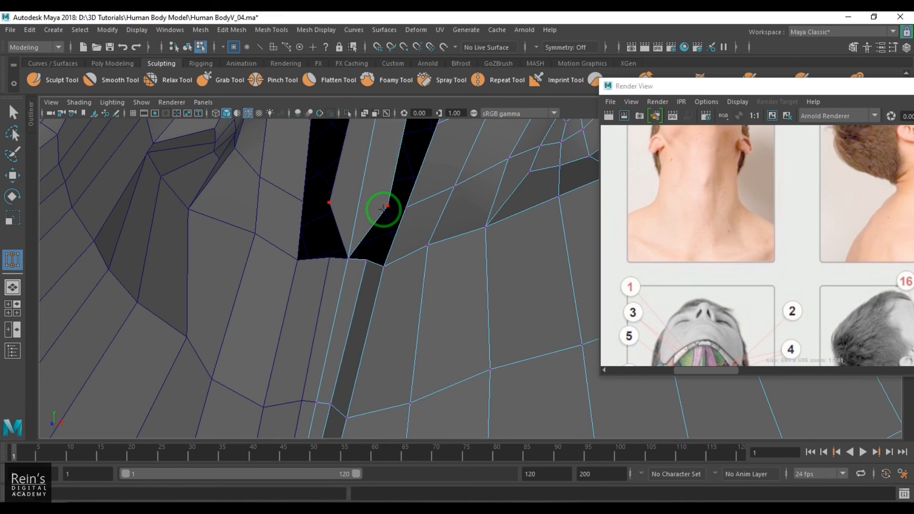
{"action": "left_click_drag", "start_coordinate": [366, 260], "coordinate": [368, 260]}
{"action": "scroll", "coordinate": [408, 258], "scroll_direction": "down", "scroll_amount": 5}
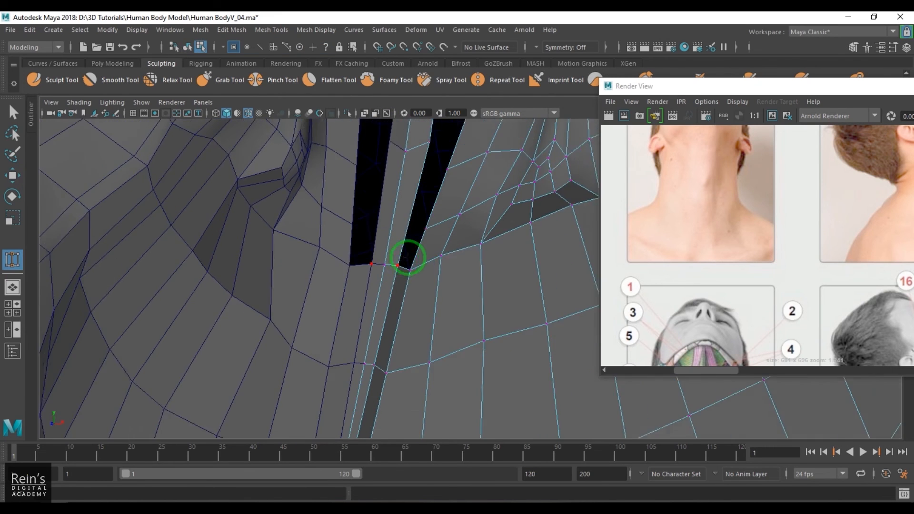
{"action": "middle_click_drag", "start_coordinate": [408, 267], "coordinate": [395, 347], "text": "alt"}
{"action": "left_click_drag", "start_coordinate": [396, 347], "coordinate": [416, 259], "text": "alt"}
{"action": "key", "text": "w"}
- Fill the open gaps between the throat strip and the sides of the neck
{"action": "scroll", "coordinate": [427, 282], "scroll_direction": "down", "scroll_amount": 3}
{"action": "middle_click_drag", "start_coordinate": [428, 282], "coordinate": [433, 315], "text": "alt"}
{"action": "left_click_drag", "start_coordinate": [433, 316], "coordinate": [408, 296], "text": "alt"}
{"action": "right_click_drag", "start_coordinate": [474, 309], "coordinate": [476, 238]}
{"action": "double_click", "coordinate": [476, 239]}
{"action": "left_click_drag", "start_coordinate": [477, 239], "coordinate": [479, 243], "text": "alt"}
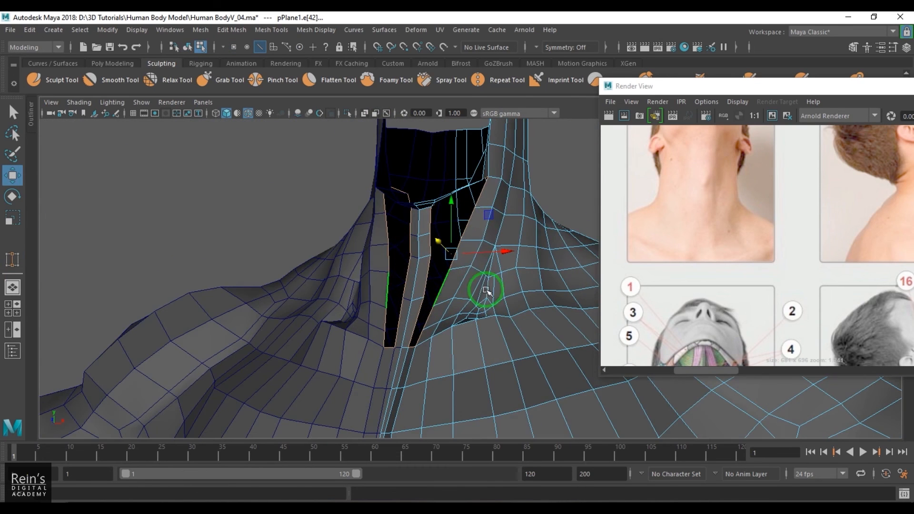
{"action": "right_click_drag", "start_coordinate": [479, 243], "coordinate": [459, 394], "text": "shift"}
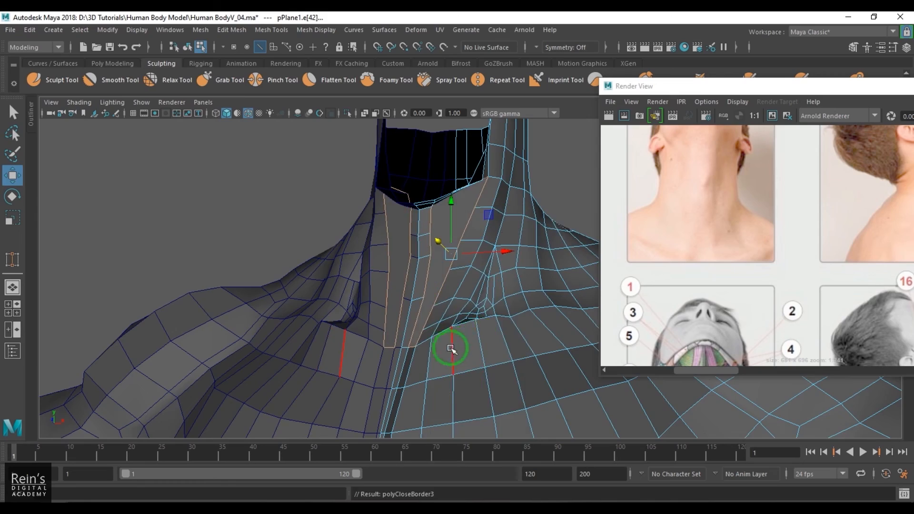
- Cut edges across the lower filled panel to connect the neck's cross rows to the centre throat strip
{"action": "key", "text": "F8"}
{"action": "left_click_drag", "start_coordinate": [479, 313], "coordinate": [502, 351], "text": "alt"}
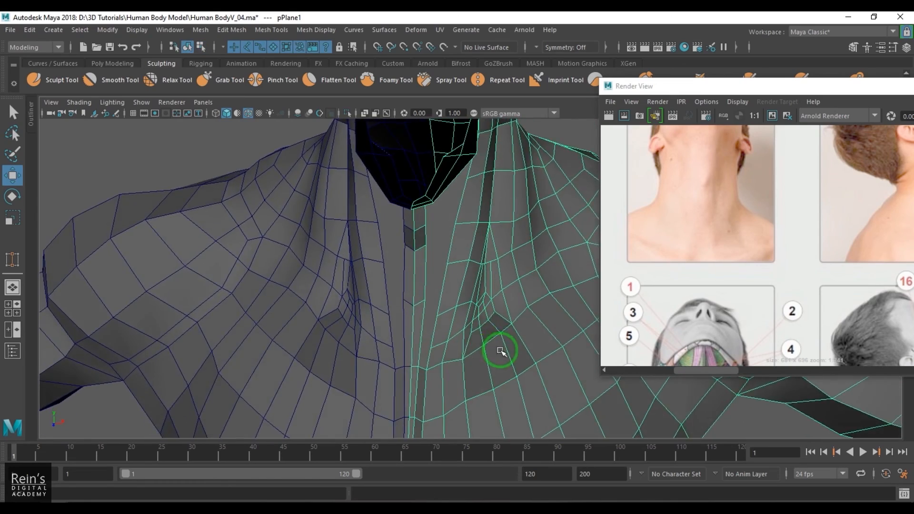
{"action": "middle_click_drag", "start_coordinate": [502, 351], "coordinate": [469, 271], "text": "alt"}
{"action": "scroll", "coordinate": [445, 308], "scroll_direction": "up", "scroll_amount": 2}
{"action": "left_click_drag", "start_coordinate": [469, 271], "coordinate": [485, 233], "text": "alt"}
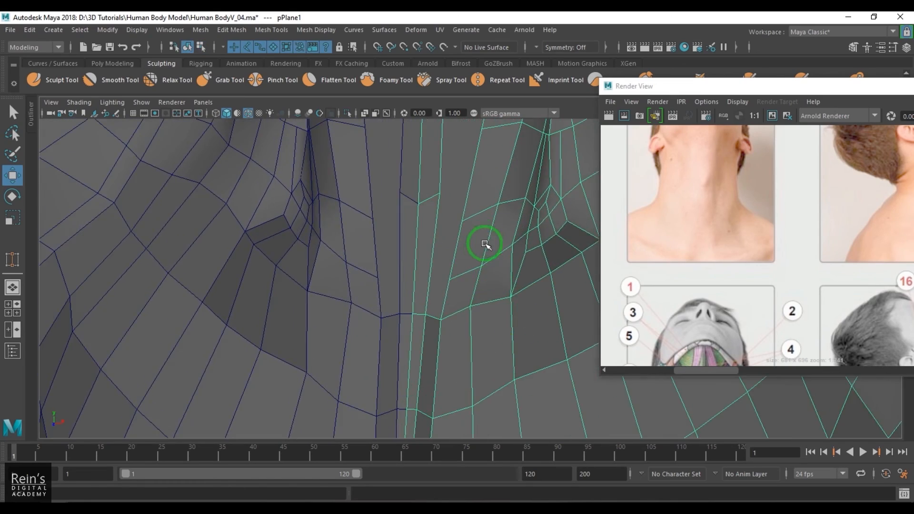
{"action": "right_click_drag", "start_coordinate": [484, 233], "coordinate": [423, 233], "text": "shift"}
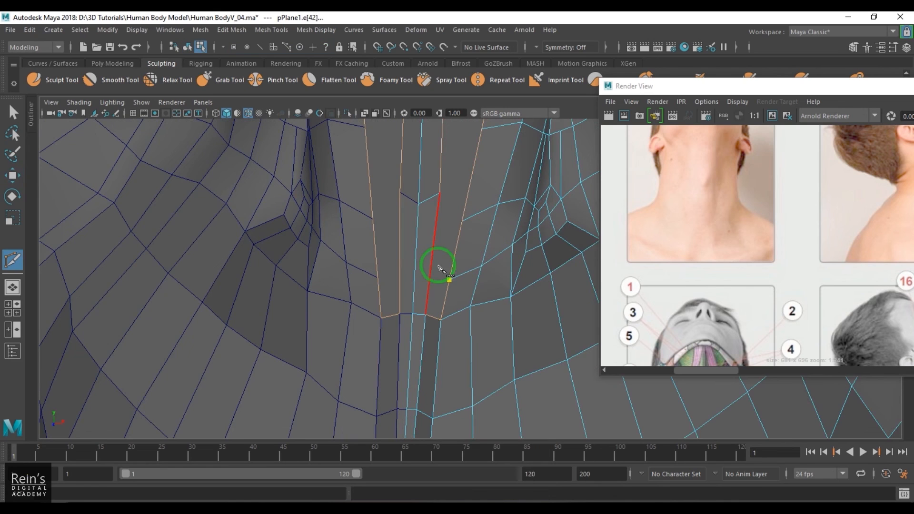
{"action": "left_click", "coordinate": [413, 278]}
{"action": "right_click", "coordinate": [439, 285]}
{"action": "middle_click_drag", "start_coordinate": [472, 233], "coordinate": [467, 271], "text": "alt"}
{"action": "left_click", "coordinate": [457, 254]}
{"action": "left_click", "coordinate": [435, 226]}
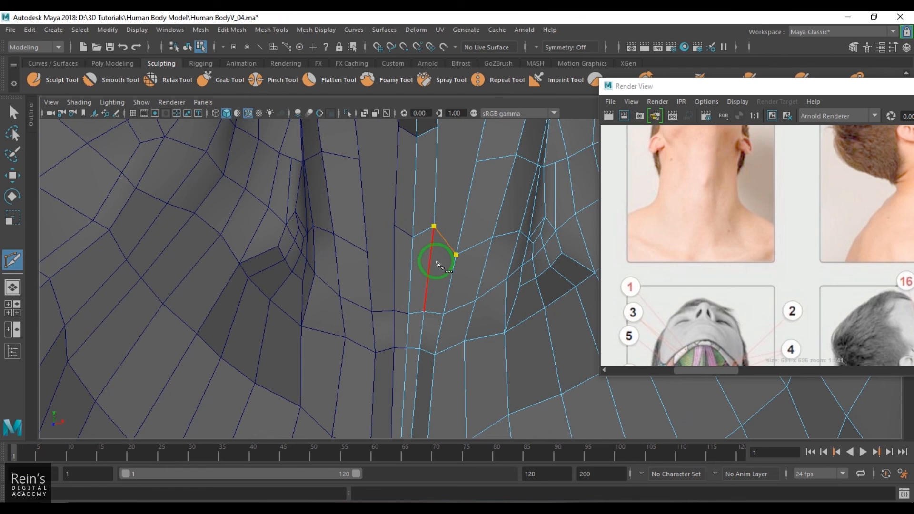
- Slide the centre strip's lower cross edge downward to level it with the neighbouring row
{"action": "key", "text": "w"}
{"action": "left_click", "coordinate": [426, 229]}
{"action": "left_click", "coordinate": [432, 241]}
{"action": "right_click_drag", "start_coordinate": [435, 242], "coordinate": [429, 329], "text": "shift"}
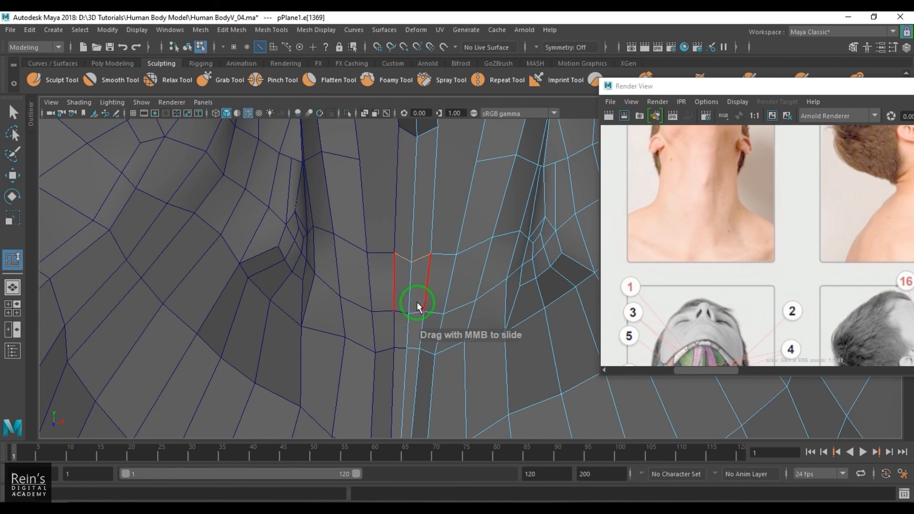
- Select the next cross edges on the side of the neck and slide them downward
{"action": "left_click_drag", "start_coordinate": [416, 301], "coordinate": [499, 218], "text": "alt"}
{"action": "double_click", "coordinate": [498, 211]}
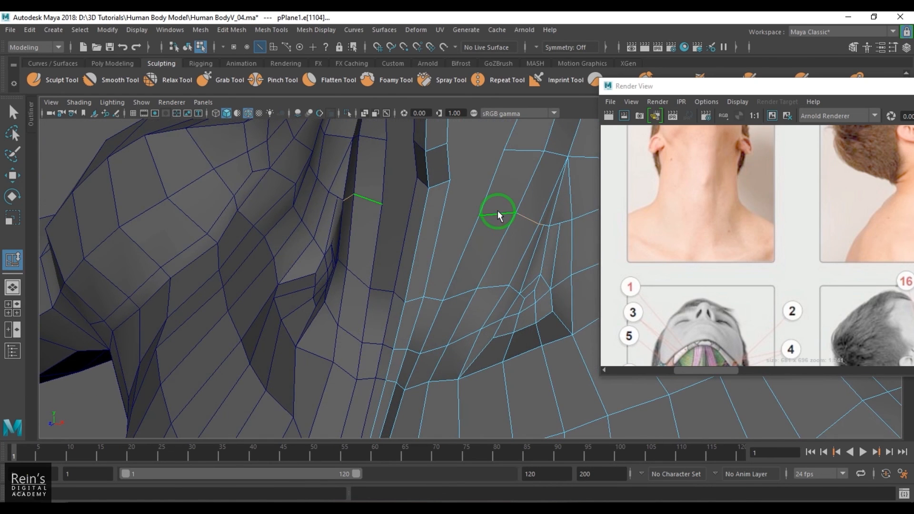
{"action": "left_click", "coordinate": [549, 225], "text": "shift"}
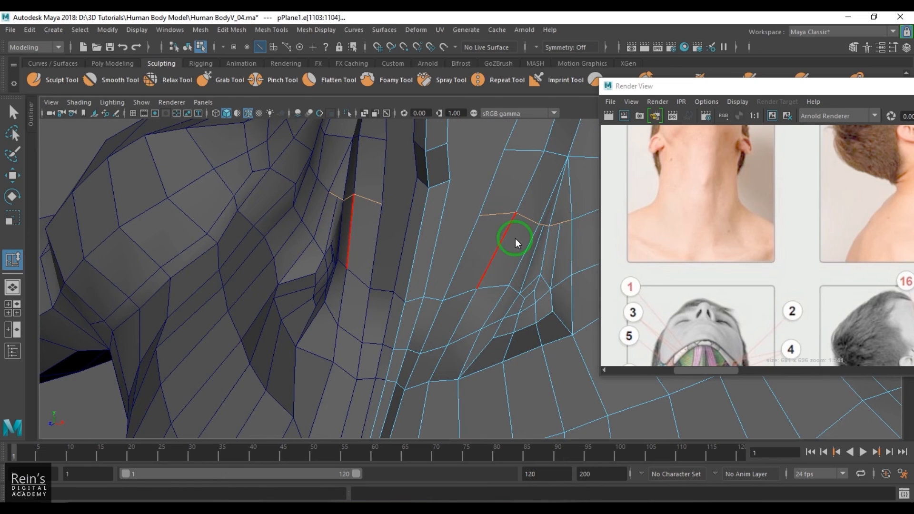
{"action": "right_click_drag", "start_coordinate": [516, 238], "coordinate": [506, 328], "text": "shift"}
{"action": "middle_click_drag", "start_coordinate": [511, 297], "coordinate": [504, 262]}
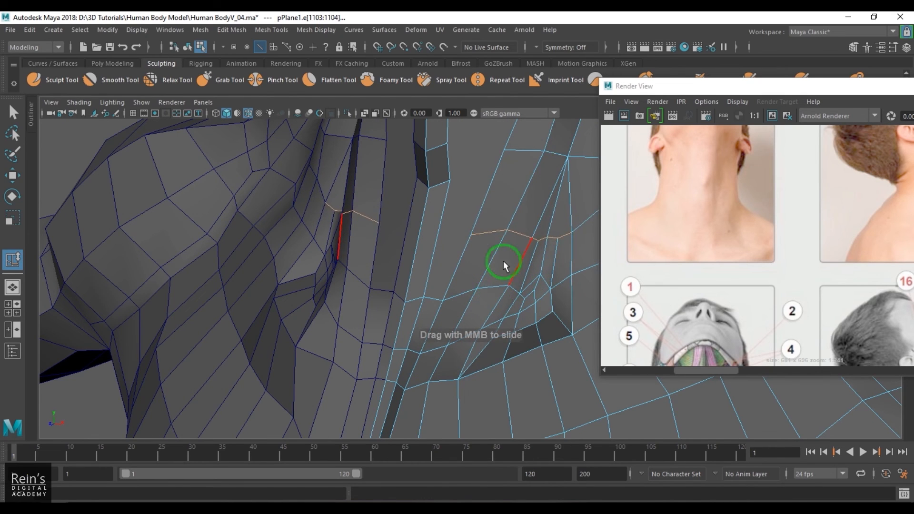
- Cut an edge from the end of the slid row across the filled panel to the centre of the throat
{"action": "key", "text": "F9"}
{"action": "right_click_drag", "start_coordinate": [434, 196], "coordinate": [450, 180], "text": "shift"}
{"action": "left_click", "coordinate": [471, 235]}
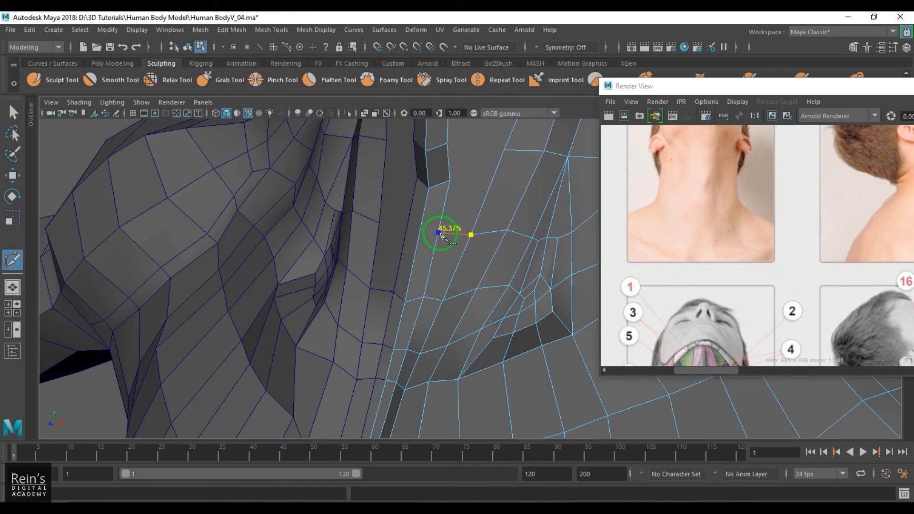
{"action": "left_click", "coordinate": [438, 235]}
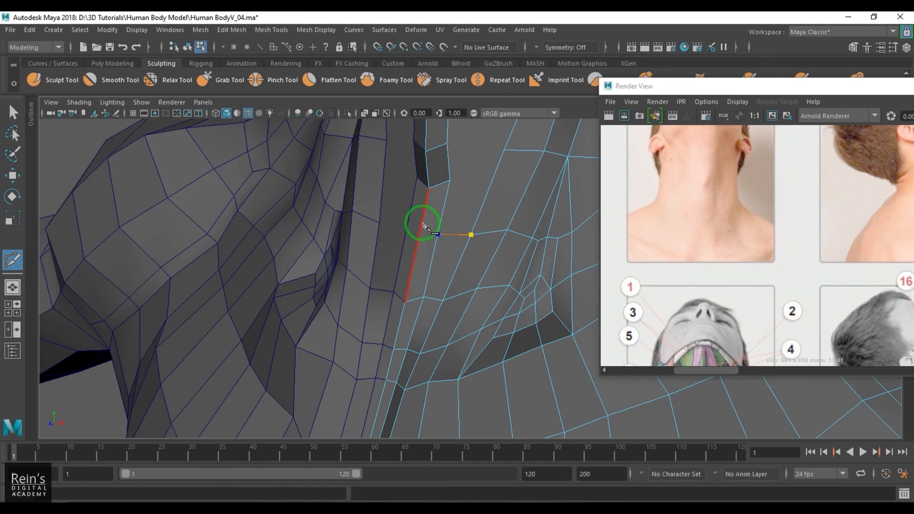
{"action": "right_click", "coordinate": [469, 270]}
- Move the newly cut vertices beside the throat's centre line to even out their spacing above the neck pit
{"action": "left_click_drag", "start_coordinate": [469, 314], "coordinate": [497, 355], "text": "alt"}
{"action": "key", "text": "w"}
{"action": "right_click_drag", "start_coordinate": [476, 320], "coordinate": [426, 315]}
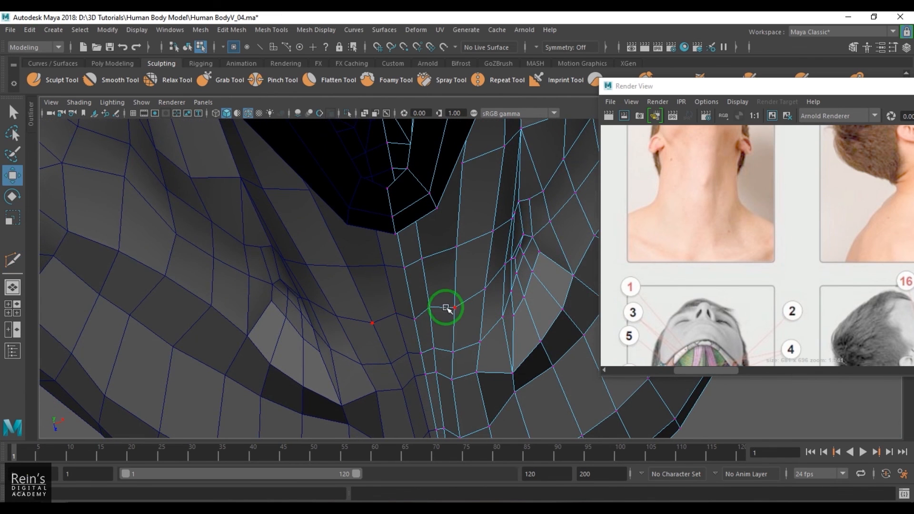
{"action": "left_click", "coordinate": [455, 309]}
{"action": "left_click_drag", "start_coordinate": [429, 308], "coordinate": [436, 314]}
{"action": "left_click", "coordinate": [434, 348]}
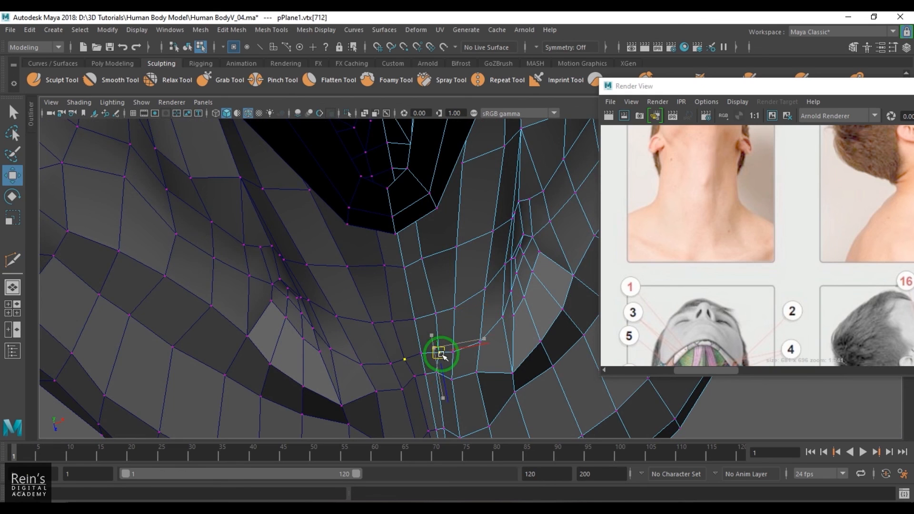
{"action": "left_click", "coordinate": [438, 373]}
{"action": "left_click_drag", "start_coordinate": [442, 383], "coordinate": [434, 417]}
- Fine-tune the neighbouring vertices in the lower throat rows and return to object selection
{"action": "key", "text": "Left"}
{"action": "key", "text": "Right"}
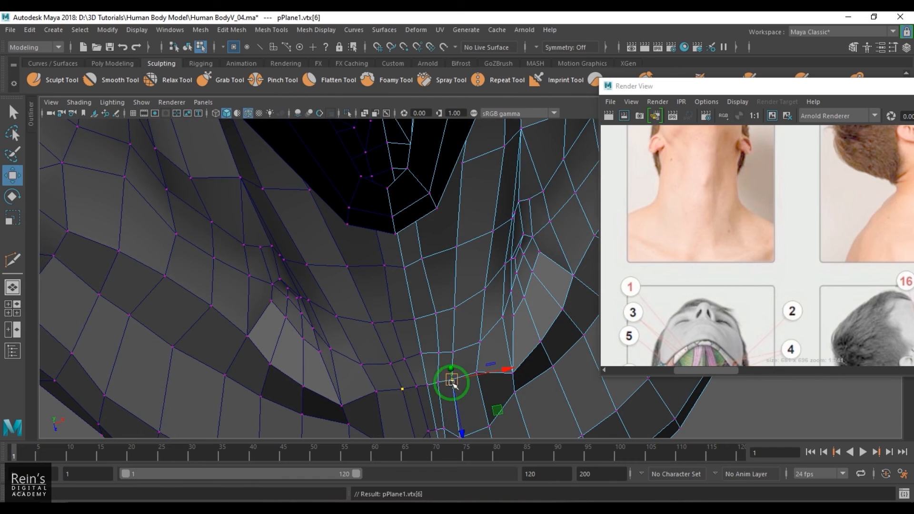
{"action": "left_click", "coordinate": [456, 352]}
{"action": "left_click_drag", "start_coordinate": [455, 353], "coordinate": [455, 352]}
{"action": "key", "text": "Left"}
{"action": "left_click_drag", "start_coordinate": [439, 355], "coordinate": [436, 353]}
{"action": "key", "text": "Up"}
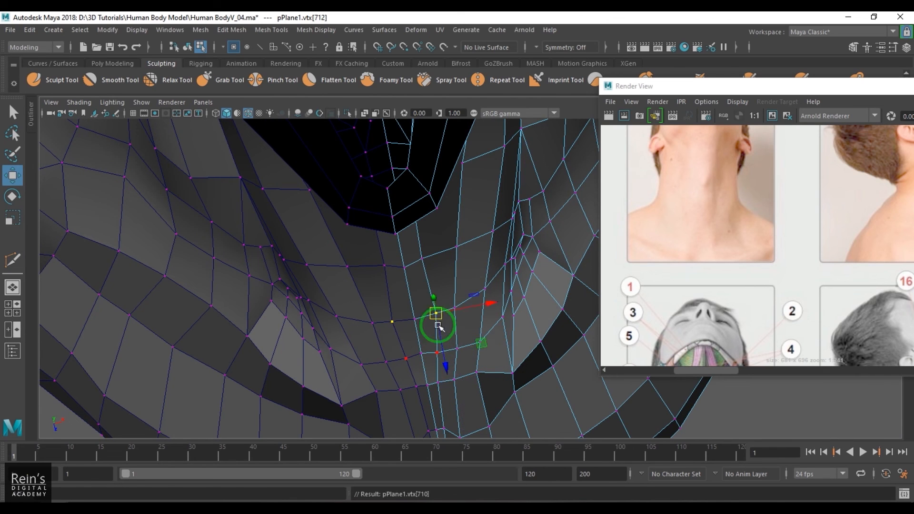
{"action": "left_click_drag", "start_coordinate": [437, 315], "coordinate": [436, 313]}
{"action": "right_click_drag", "start_coordinate": [448, 327], "coordinate": [491, 268]}
{"action": "left_click_drag", "start_coordinate": [489, 274], "coordinate": [459, 279], "text": "alt"}
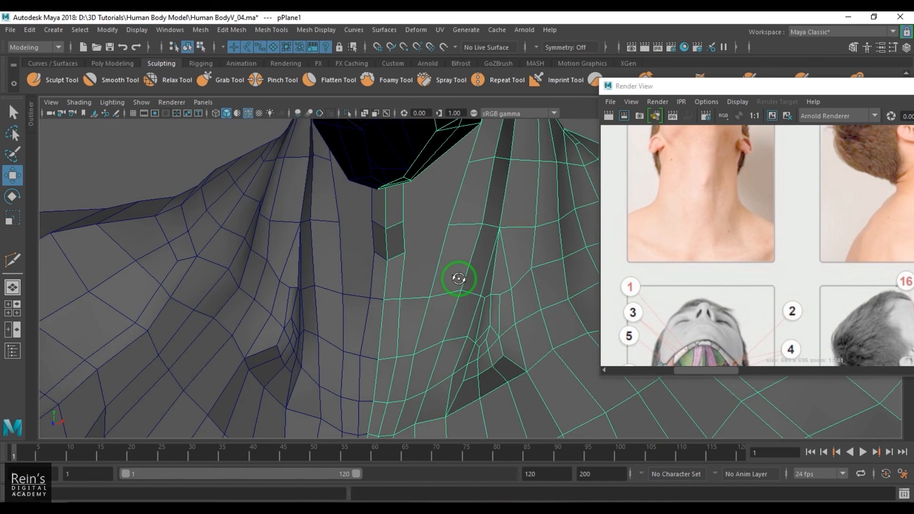
- Slide the next higher cross edges beside the throat panel downward along the neck
{"action": "left_click", "coordinate": [468, 223]}
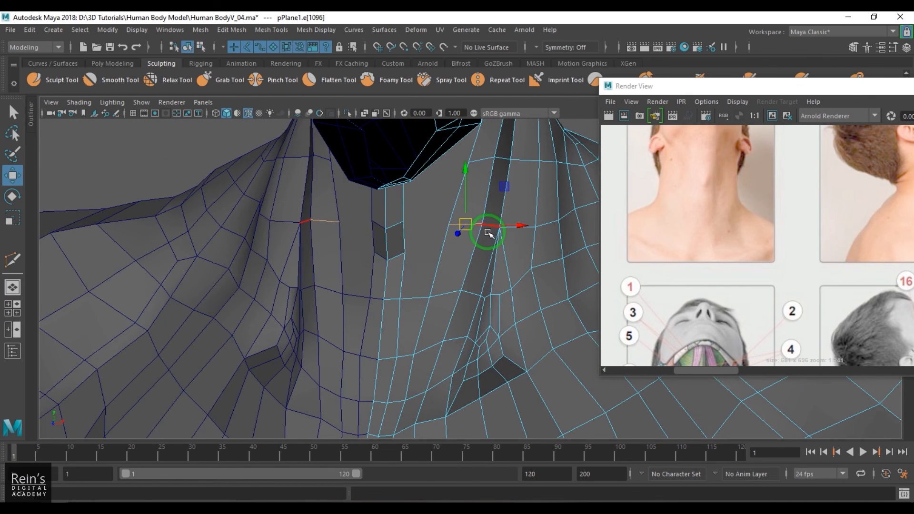
{"action": "key", "text": "q"}
{"action": "left_click", "coordinate": [496, 245], "text": "shift"}
{"action": "right_click_drag", "start_coordinate": [497, 249], "coordinate": [497, 340], "text": "shift"}
{"action": "middle_click_drag", "start_coordinate": [495, 291], "coordinate": [485, 307]}
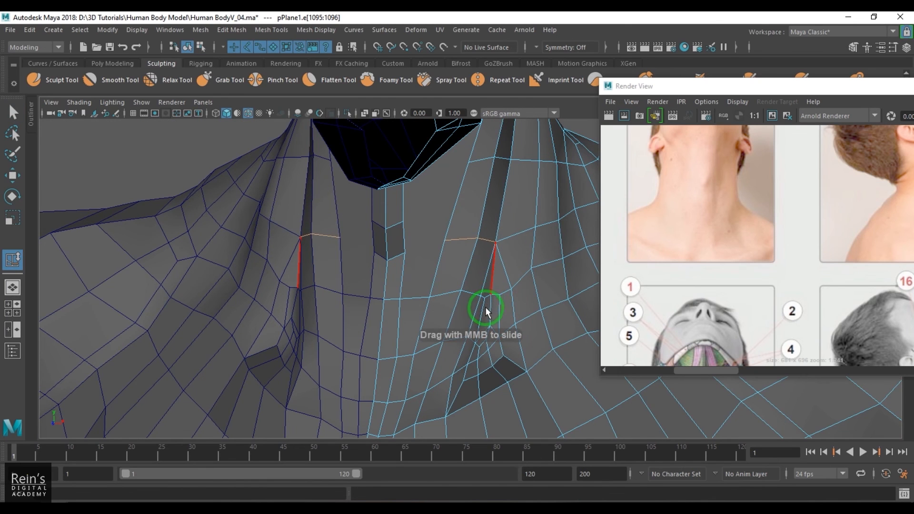
- Cut edges with Multi-Cut to carry the upper cross row towards the throat strip
{"action": "right_click_drag", "start_coordinate": [477, 231], "coordinate": [400, 241], "text": "shift"}
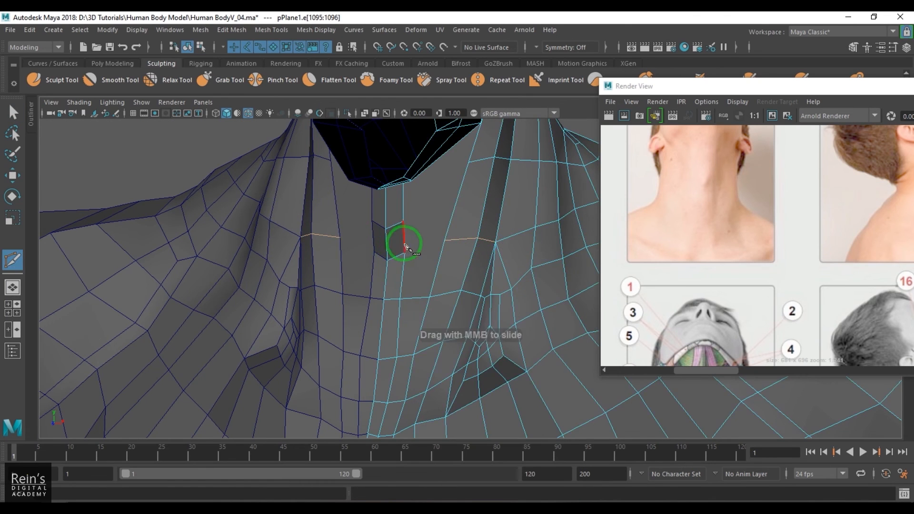
{"action": "scroll", "coordinate": [443, 275], "scroll_direction": "down", "scroll_amount": 10}
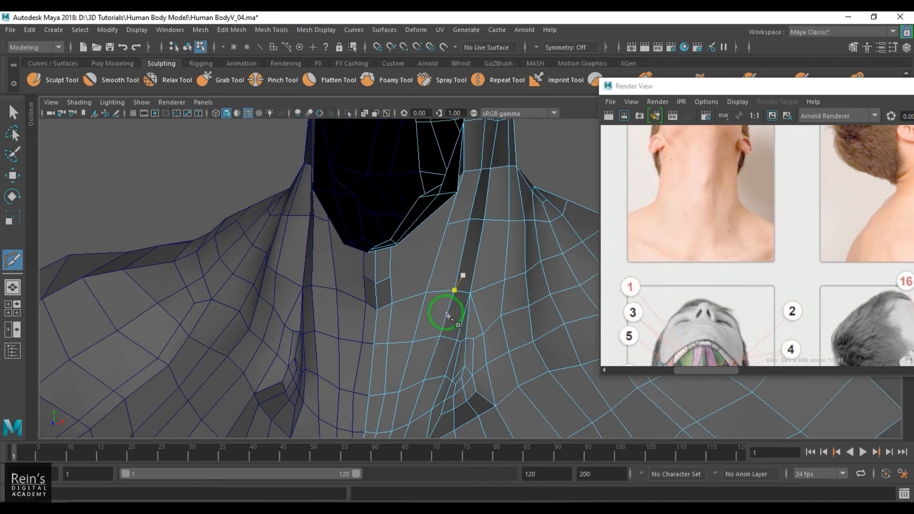
{"action": "mouse_move", "coordinate": [485, 298]}
{"action": "left_mouse_down", "text": "alt"}
{"action": "mouse_move", "coordinate": [401, 316]}
{"action": "mouse_move", "coordinate": [457, 327]}
{"action": "mouse_move", "coordinate": [467, 292]}
{"action": "left_mouse_up", "text": "alt"}
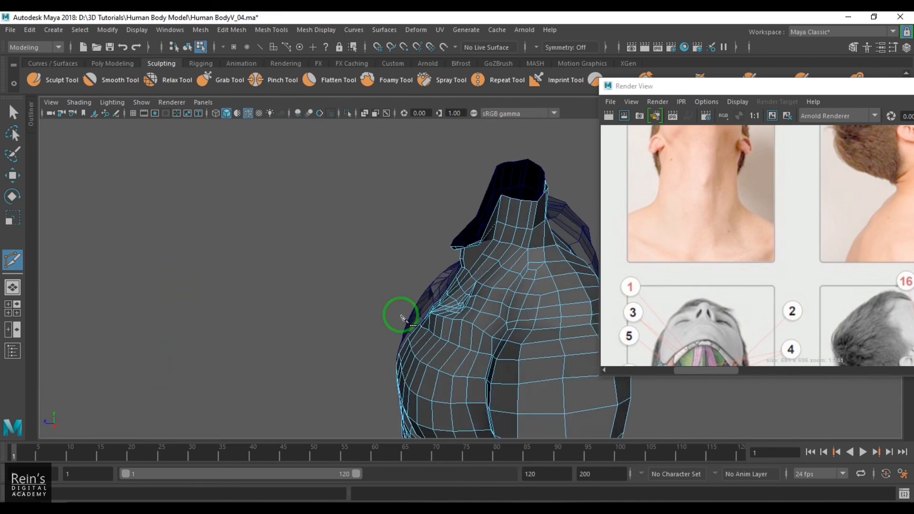
- Cut a new edge row across the side of the neck, and cut the filled panel up to the jaw's lower edge
{"action": "mouse_move", "coordinate": [411, 261]}
{"action": "left_mouse_down"}
{"action": "mouse_move", "coordinate": [478, 280]}
{"action": "mouse_move", "coordinate": [469, 280]}
{"action": "left_mouse_up"}
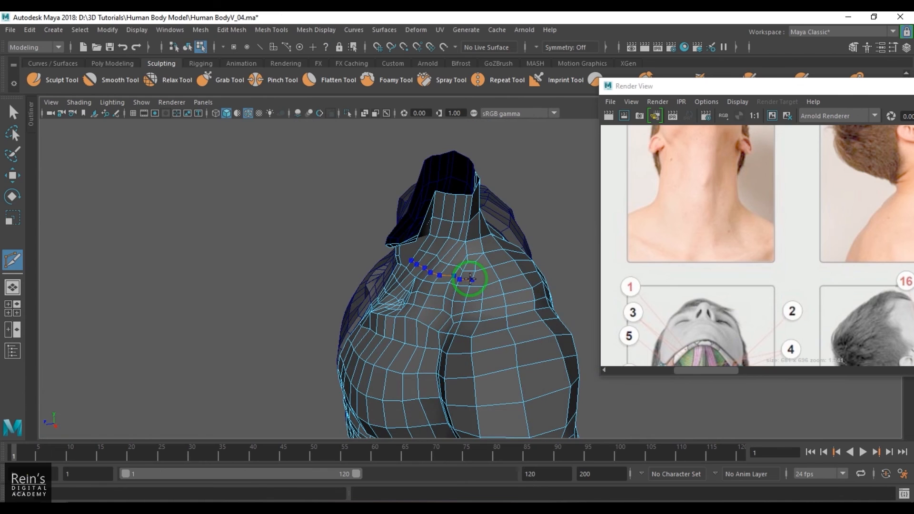
{"action": "left_click_drag", "start_coordinate": [396, 298], "coordinate": [451, 296], "text": "alt"}
{"action": "scroll", "coordinate": [451, 295], "scroll_direction": "up", "scroll_amount": 6}
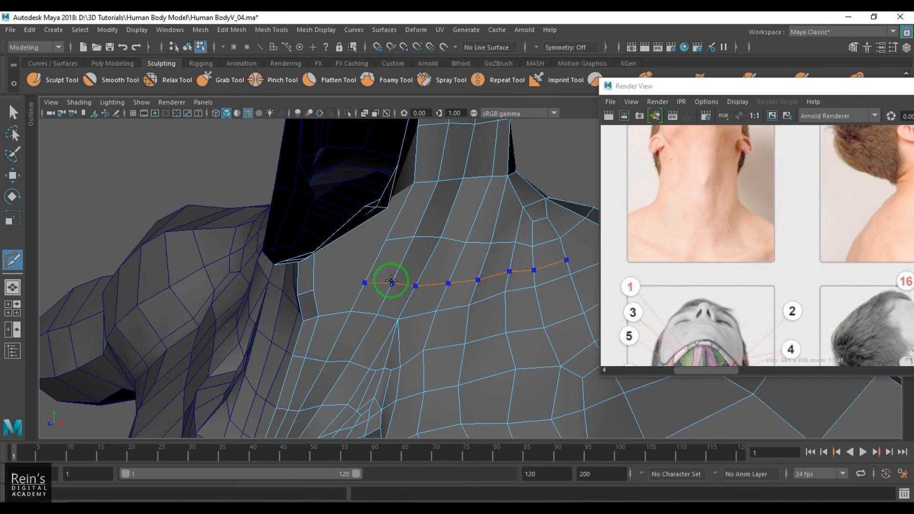
{"action": "left_click_drag", "start_coordinate": [366, 301], "coordinate": [415, 320], "text": "alt"}
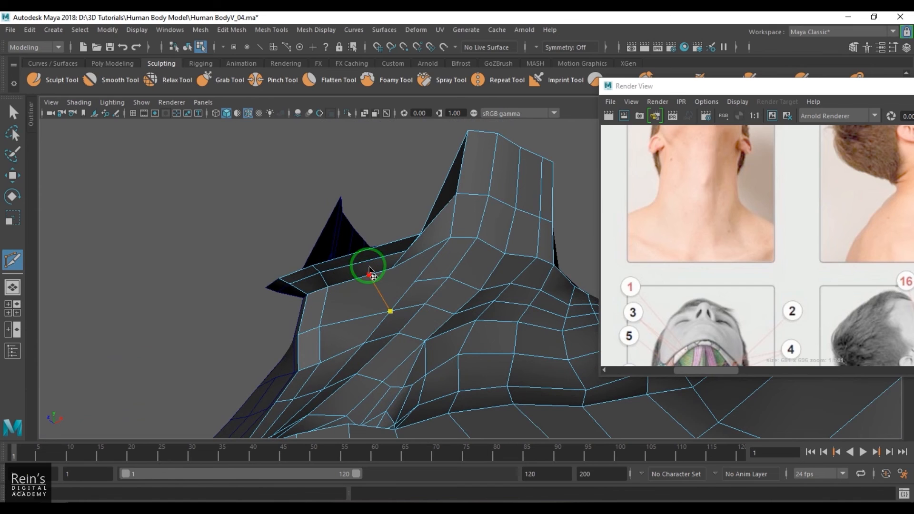
{"action": "left_click_drag", "start_coordinate": [391, 293], "coordinate": [460, 285], "text": "alt"}
- Undo the last vertex move, reposition the vertices on the jaw underside's side border, and return to object selection
{"action": "key", "text": "w"}
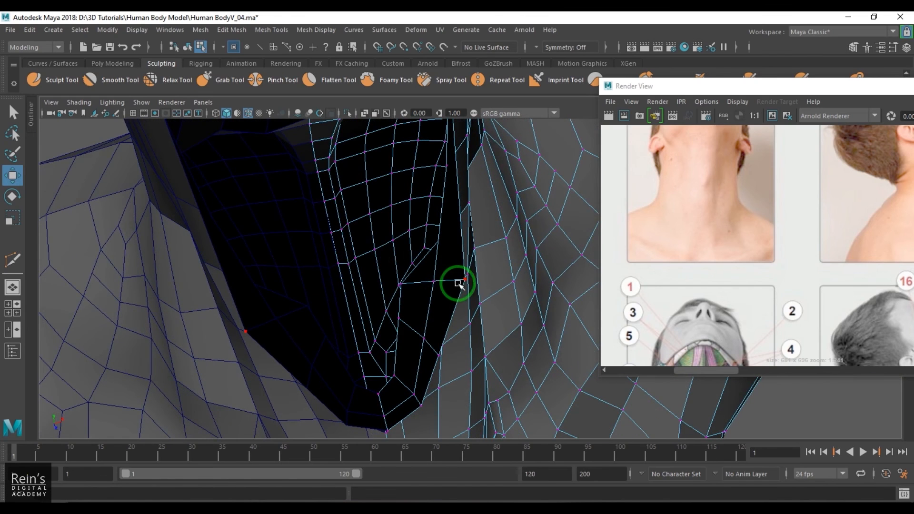
{"action": "key", "text": "ctrl+z"}
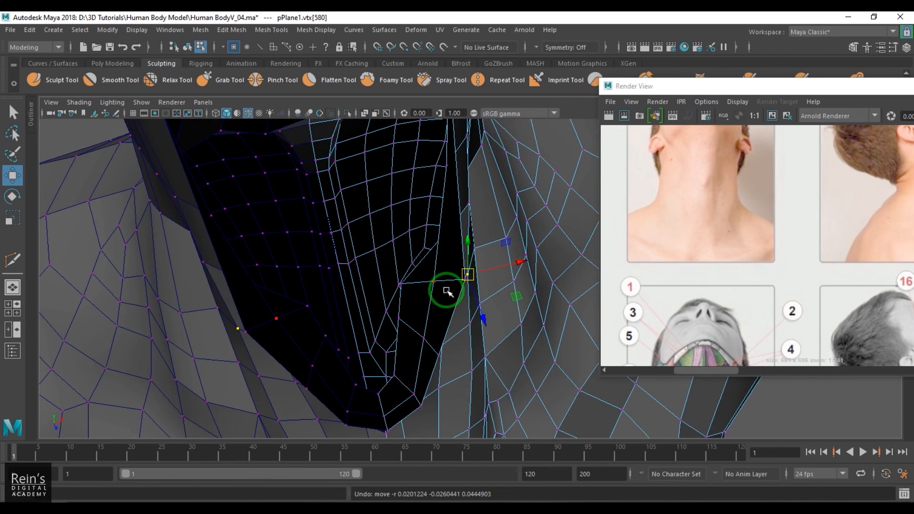
{"action": "left_click", "coordinate": [406, 285]}
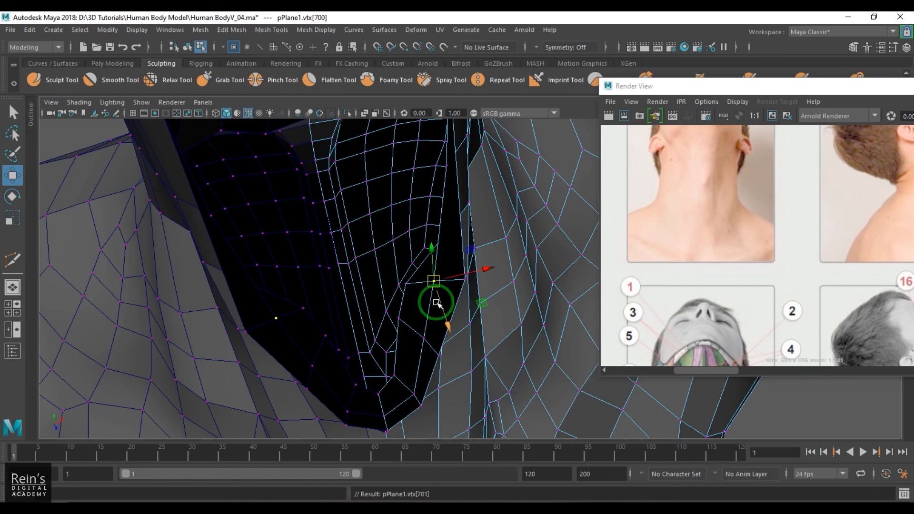
{"action": "left_click_drag", "start_coordinate": [458, 287], "coordinate": [463, 301]}
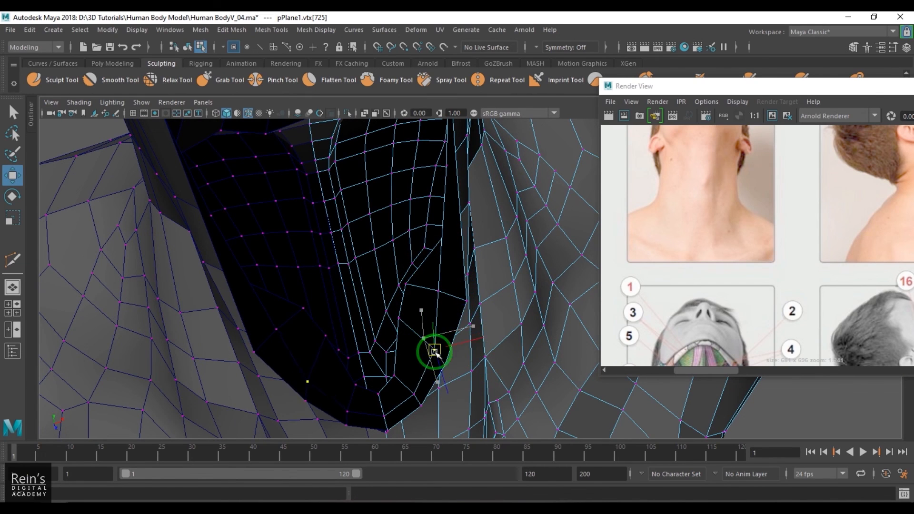
{"action": "left_click", "coordinate": [413, 286]}
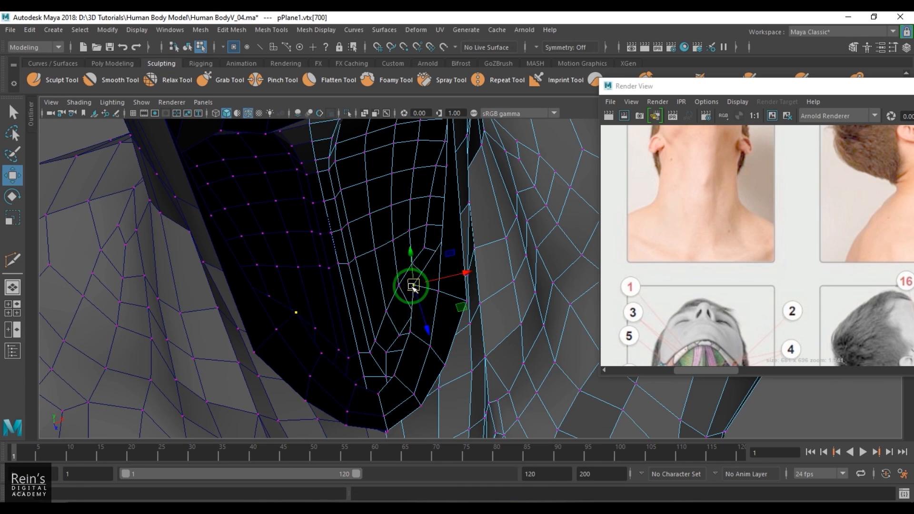
{"action": "key", "text": "F8"}
{"action": "scroll", "coordinate": [462, 320], "scroll_direction": "down", "scroll_amount": 5}
{"action": "left_click_drag", "start_coordinate": [433, 305], "coordinate": [345, 282], "text": "alt"}
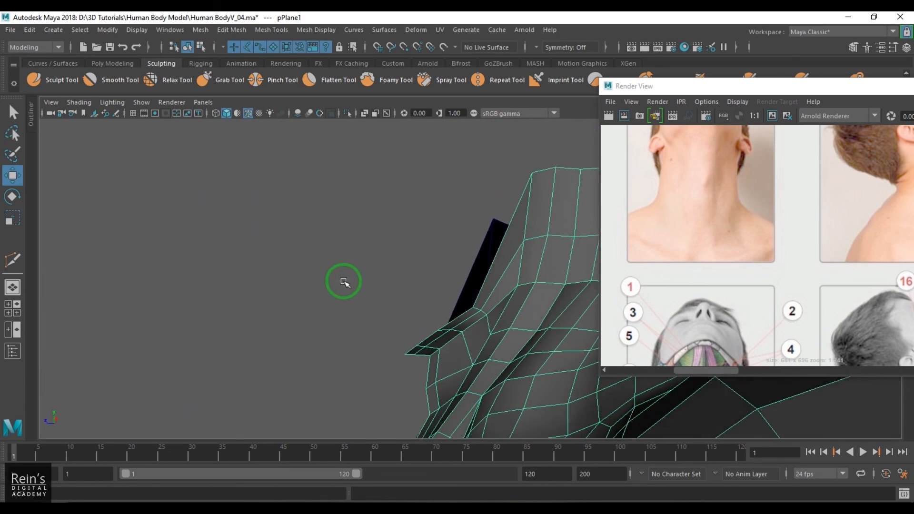
- Examine the neck and jaw underside from several angles and against the side reference drawing
{"action": "scroll", "coordinate": [487, 303], "scroll_direction": "down", "scroll_amount": 2}
{"action": "left_click_drag", "start_coordinate": [488, 304], "coordinate": [556, 222], "text": "alt"}
{"action": "left_click", "coordinate": [556, 222]}
{"action": "scroll", "coordinate": [494, 283], "scroll_direction": "down", "scroll_amount": 3}
{"action": "left_click_drag", "start_coordinate": [494, 283], "coordinate": [380, 228], "text": "alt"}
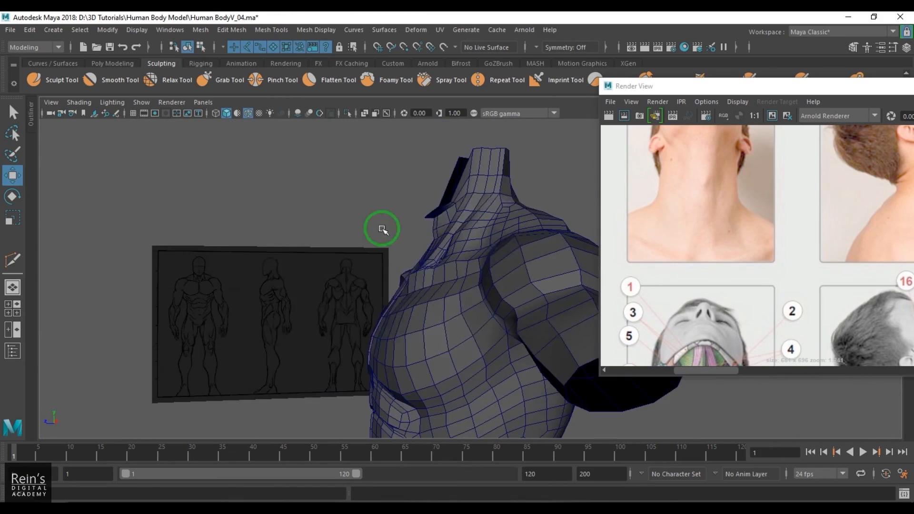
{"action": "scroll", "coordinate": [414, 250], "scroll_direction": "up", "scroll_amount": 6}
{"action": "scroll", "coordinate": [429, 277], "scroll_direction": "down", "scroll_amount": 5}
{"action": "left_click", "coordinate": [388, 296]}
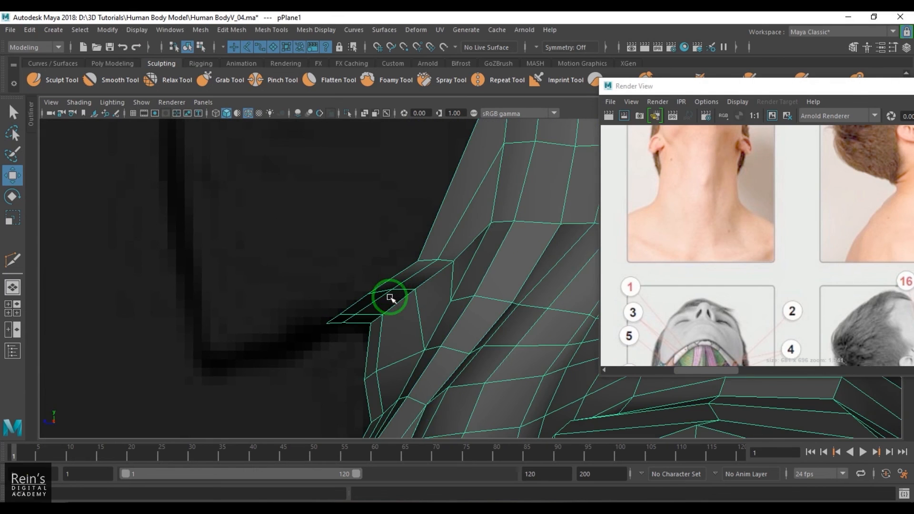
{"action": "scroll", "coordinate": [381, 293], "scroll_direction": "down", "scroll_amount": 5}
{"action": "left_click_drag", "start_coordinate": [375, 290], "coordinate": [478, 266], "text": "alt"}
{"action": "scroll", "coordinate": [478, 266], "scroll_direction": "up", "scroll_amount": 7}
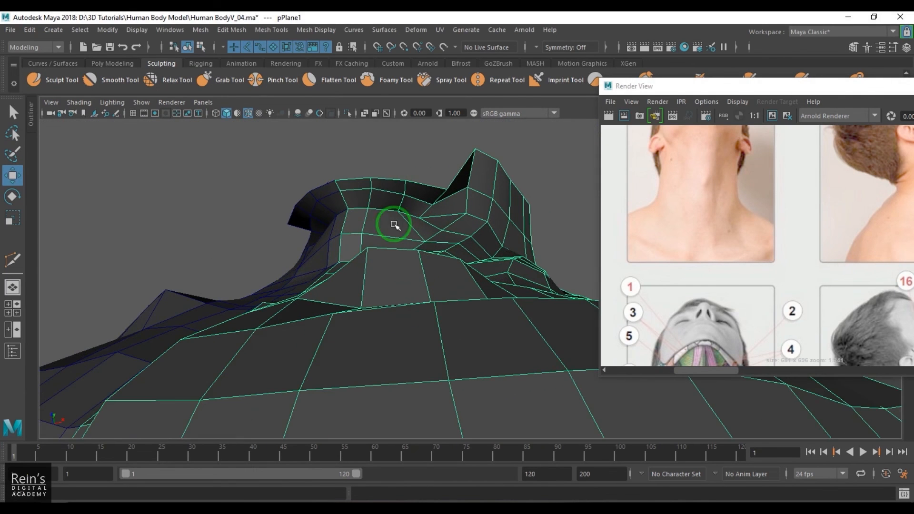
- Extrude the front border edges of the jaw underside forward and down to the chin point in the side reference
{"action": "double_click", "coordinate": [367, 177]}
{"action": "left_click", "coordinate": [394, 180], "text": "shift"}
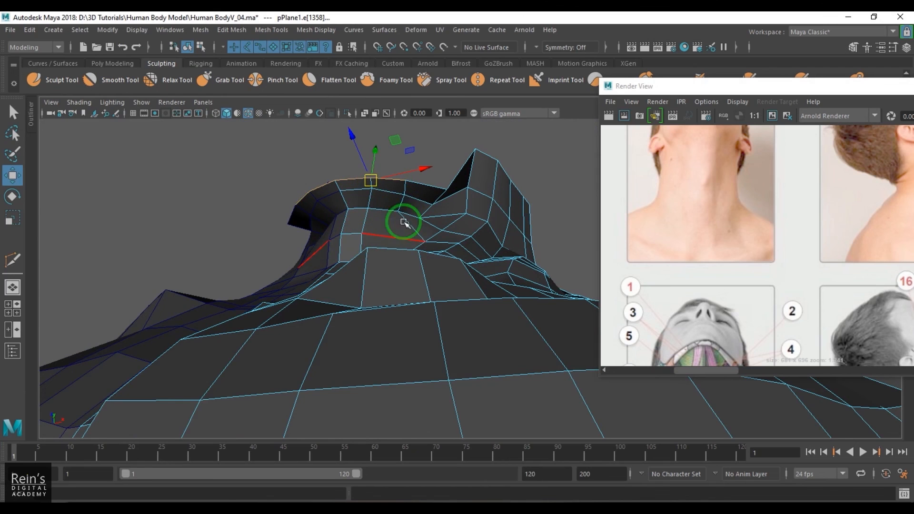
{"action": "left_click", "coordinate": [426, 185], "text": "shift"}
{"action": "key", "text": "space"}
{"action": "left_click_drag", "start_coordinate": [400, 241], "coordinate": [433, 208]}
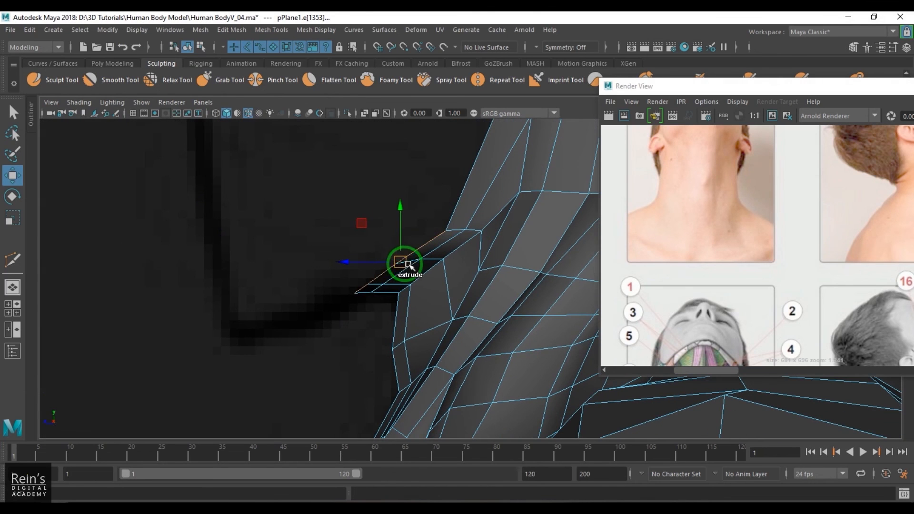
{"action": "left_click_drag", "start_coordinate": [402, 265], "coordinate": [280, 290], "text": "shift"}
{"action": "left_click_drag", "start_coordinate": [280, 289], "coordinate": [324, 315]}
{"action": "key", "text": "space"}
- Cut a new edge with Multi-Cut from the neck side panel's front border to the existing cross row behind it
{"action": "middle_click_drag", "start_coordinate": [520, 243], "coordinate": [494, 273], "text": "alt"}
{"action": "right_click_drag", "start_coordinate": [494, 273], "coordinate": [477, 257]}
{"action": "left_click", "coordinate": [541, 238]}
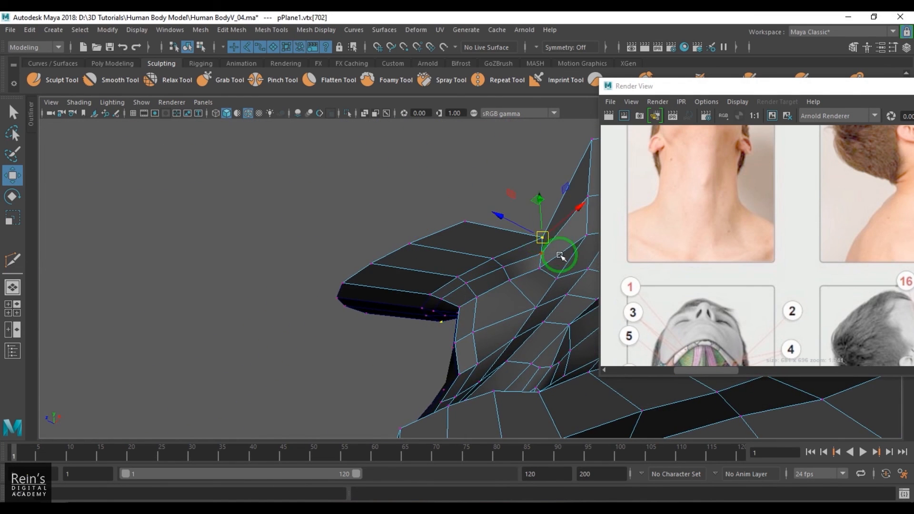
{"action": "left_click_drag", "start_coordinate": [562, 256], "coordinate": [442, 265], "text": "alt"}
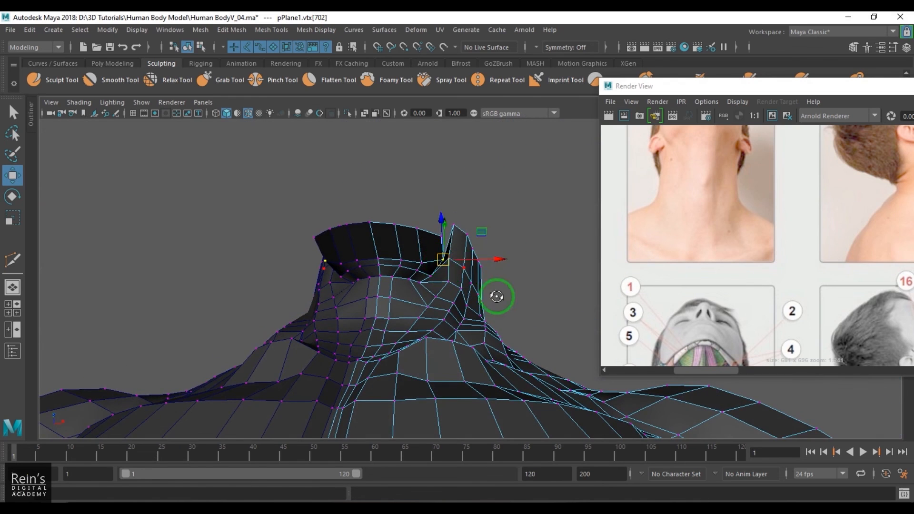
{"action": "key", "text": "space"}
{"action": "mouse_move", "coordinate": [496, 296]}
{"action": "left_mouse_down", "text": "alt"}
{"action": "mouse_move", "coordinate": [486, 290]}
{"action": "mouse_move", "coordinate": [497, 281]}
{"action": "left_mouse_up", "text": "alt"}
{"action": "middle_click_drag", "start_coordinate": [534, 221], "coordinate": [498, 312], "text": "alt"}
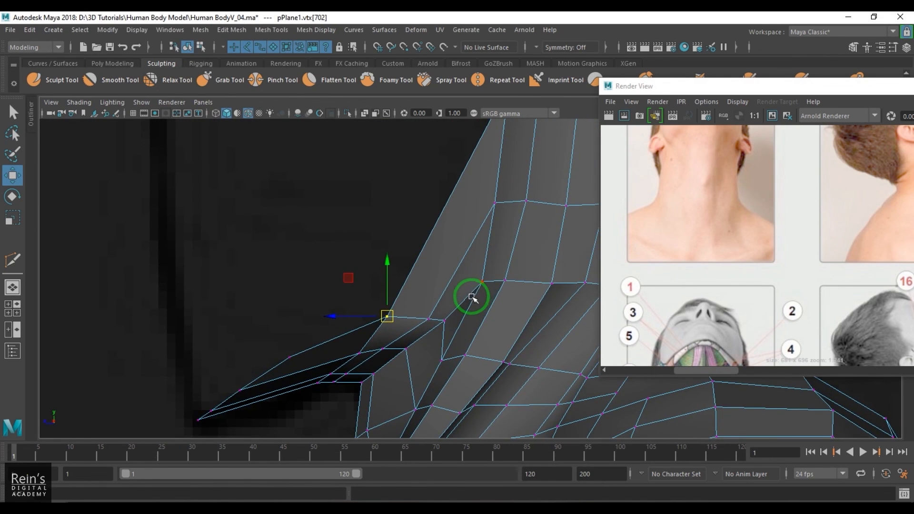
{"action": "right_click_drag", "start_coordinate": [503, 236], "coordinate": [434, 224], "text": "shift"}
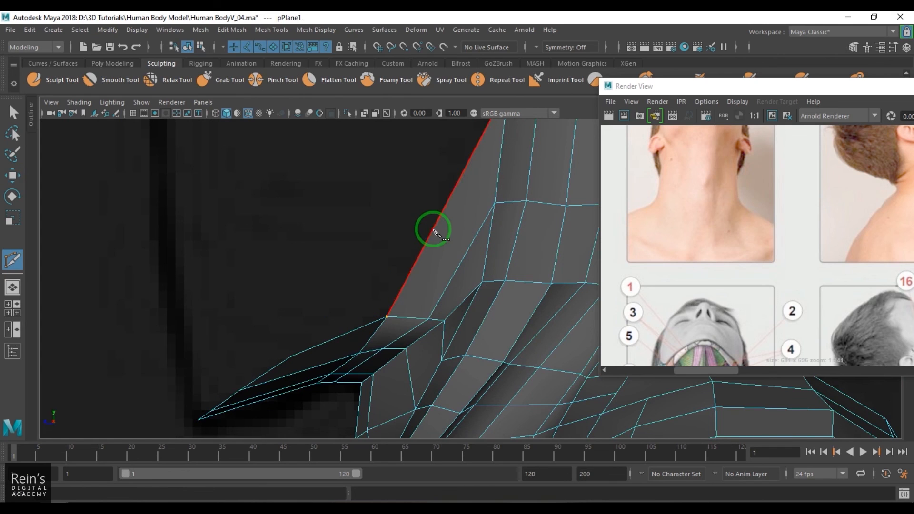
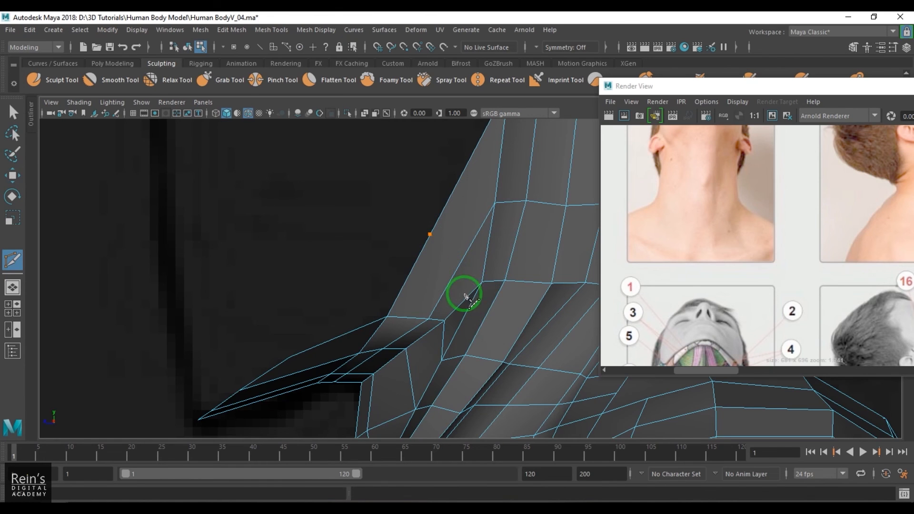
{"action": "key", "text": "space"}
{"action": "left_click_drag", "start_coordinate": [463, 288], "coordinate": [434, 353]}
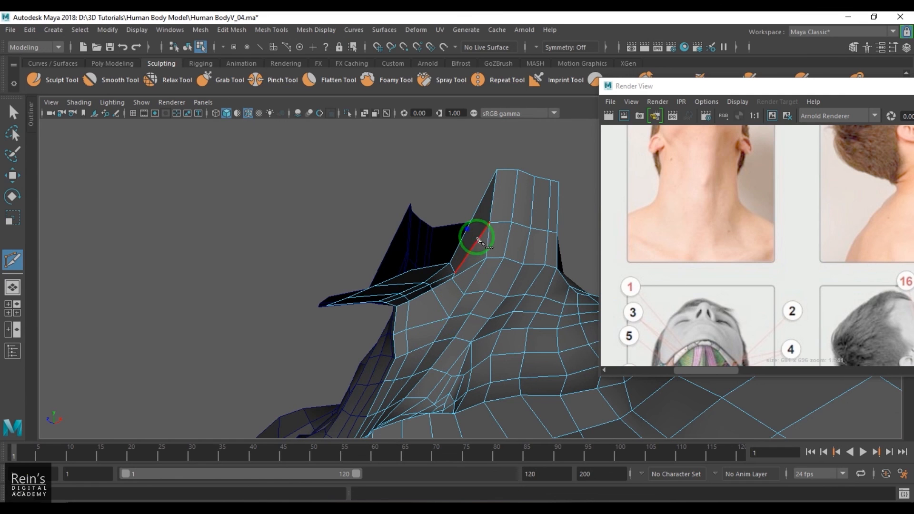
{"action": "key", "text": "space"}
{"action": "left_click_drag", "start_coordinate": [464, 287], "coordinate": [478, 285]}
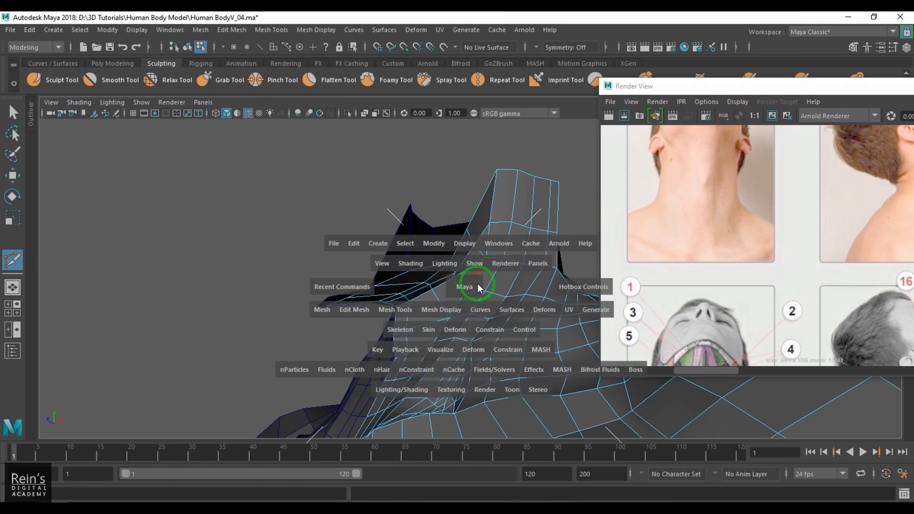
- Pull the new border vertex back and down and lower the jaw border vertices so the profile curves smoothly from neck to chin
{"action": "left_click_drag", "start_coordinate": [430, 236], "coordinate": [458, 265]}
{"action": "left_click_drag", "start_coordinate": [453, 260], "coordinate": [458, 271]}
{"action": "left_click_drag", "start_coordinate": [396, 325], "coordinate": [288, 359]}
{"action": "left_click", "coordinate": [236, 400]}
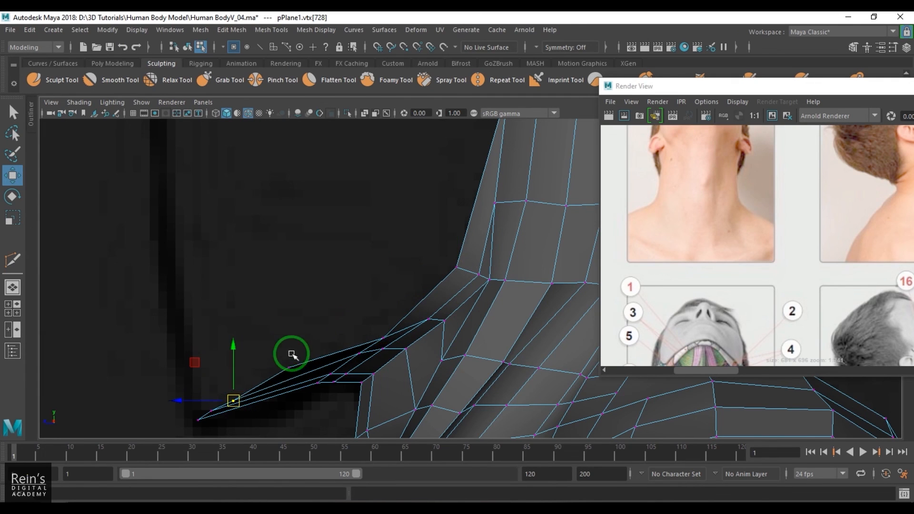
{"action": "left_click", "coordinate": [277, 383]}
- Move the rear jaw border edge and its neighbouring vertices sideways to widen the jaw angle, seen from below the chin
{"action": "left_click_drag", "start_coordinate": [402, 351], "coordinate": [458, 311], "text": "alt"}
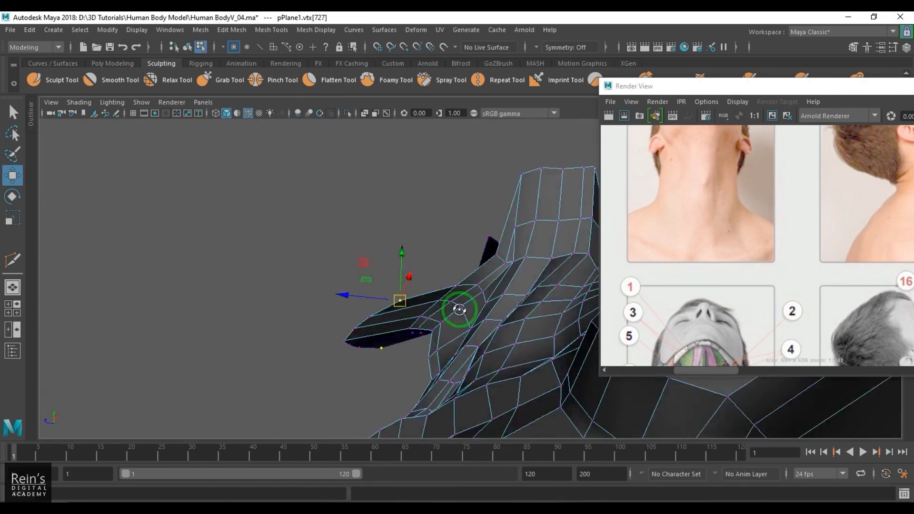
{"action": "middle_click_drag", "start_coordinate": [457, 310], "coordinate": [481, 327], "text": "alt"}
{"action": "mouse_move", "coordinate": [481, 327]}
{"action": "left_mouse_down", "text": "alt"}
{"action": "mouse_move", "coordinate": [515, 320]}
{"action": "mouse_move", "coordinate": [466, 328]}
{"action": "left_mouse_up", "text": "alt"}
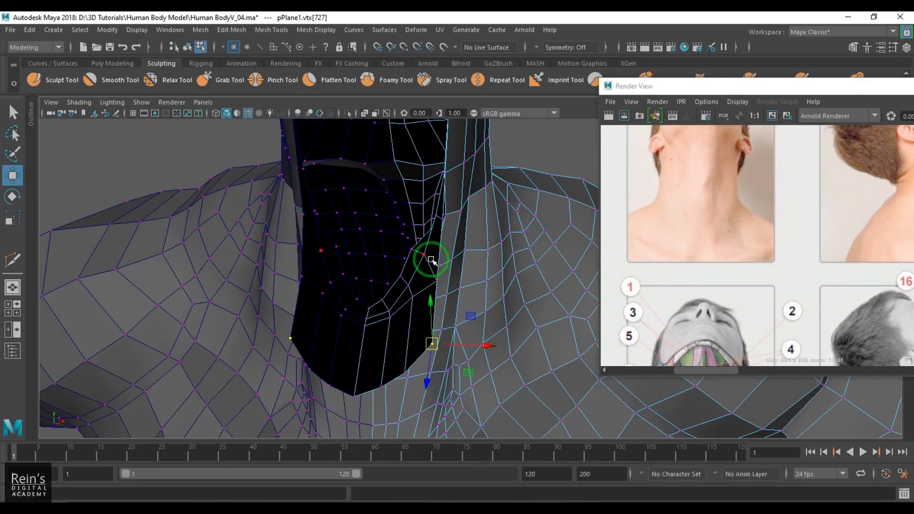
{"action": "left_click", "coordinate": [494, 220]}
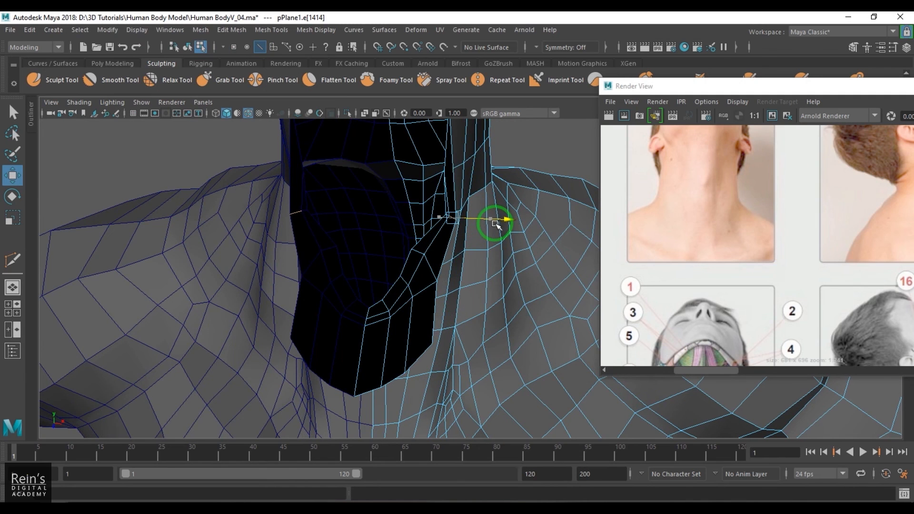
{"action": "key", "text": "F9"}
{"action": "left_click_drag", "start_coordinate": [469, 291], "coordinate": [487, 293]}
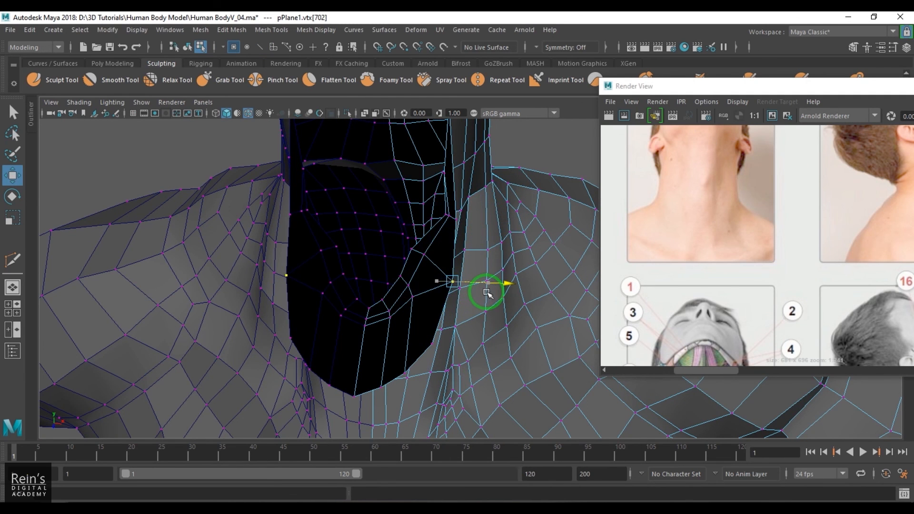
{"action": "key", "text": "Left"}
{"action": "left_click", "coordinate": [424, 257]}
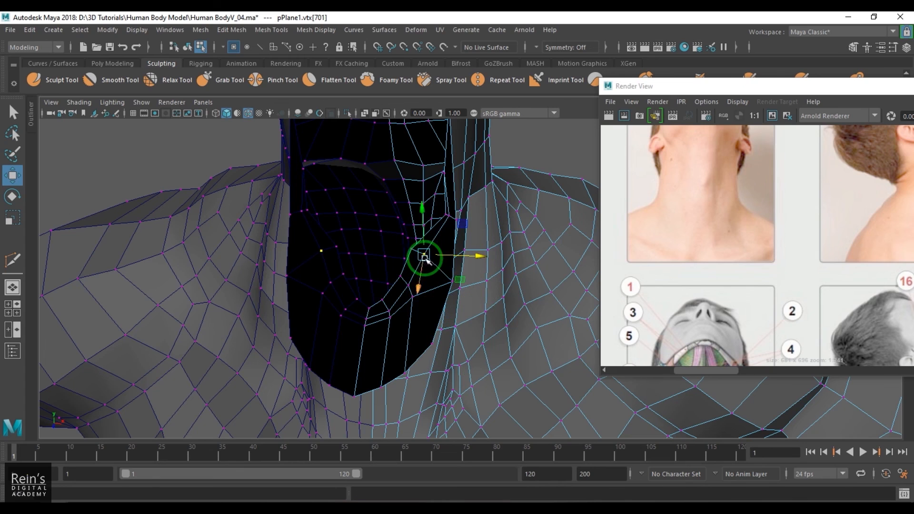
{"action": "key", "text": "Down"}
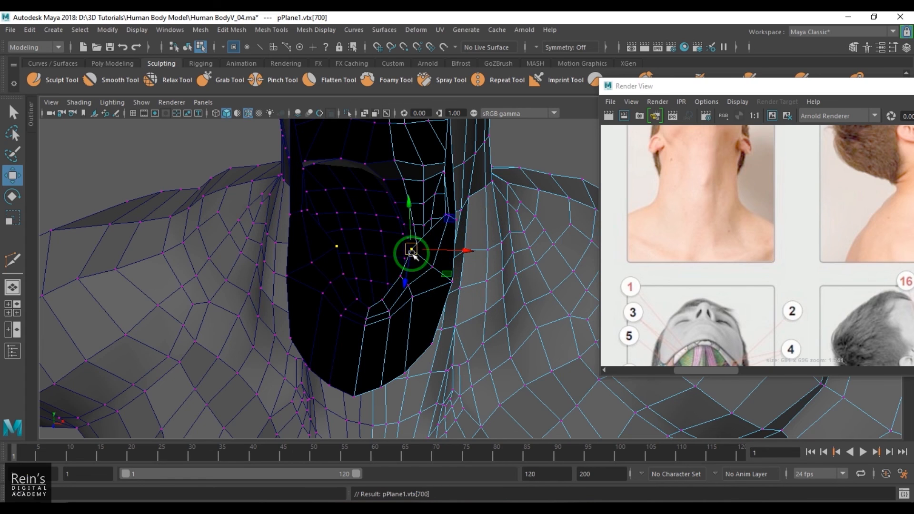
- Reposition the inner vertices of the jaw underside between jaw angle and chin to space the rows evenly
{"action": "left_click", "coordinate": [424, 301]}
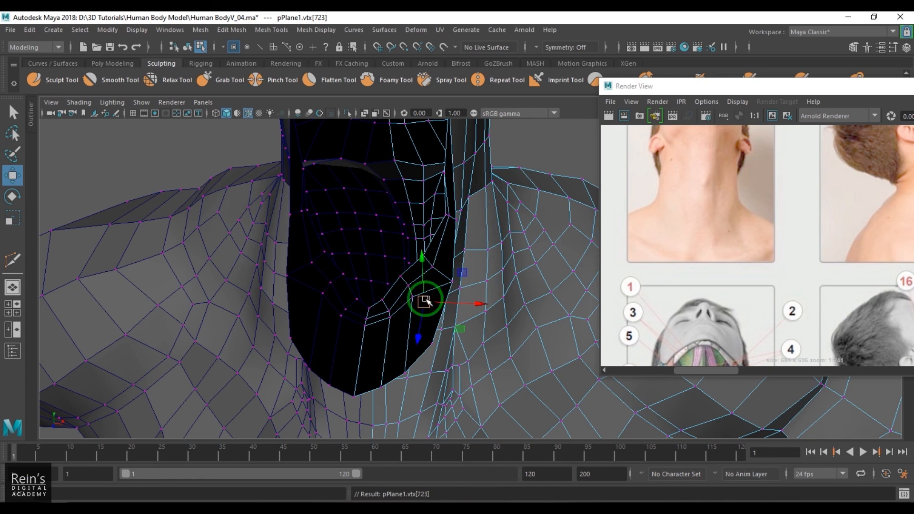
{"action": "left_click", "coordinate": [408, 286]}
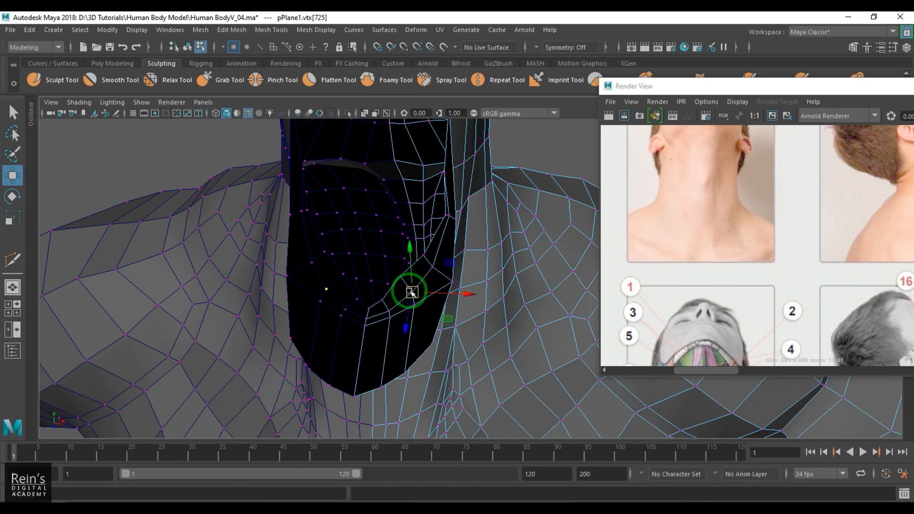
{"action": "key", "text": "Down"}
{"action": "key", "text": "Down"}
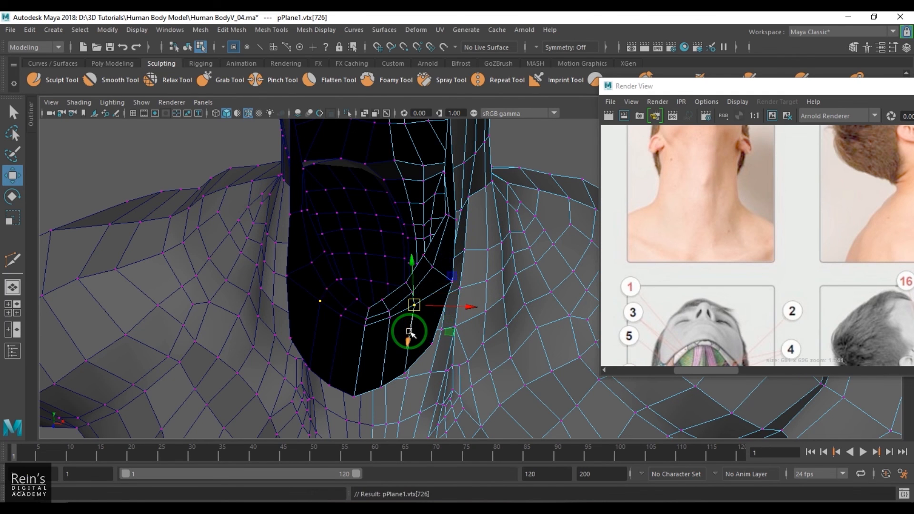
{"action": "left_click_drag", "start_coordinate": [408, 339], "coordinate": [355, 385]}
{"action": "key", "text": "Left"}
{"action": "key", "text": "Left"}
{"action": "key", "text": "Right"}
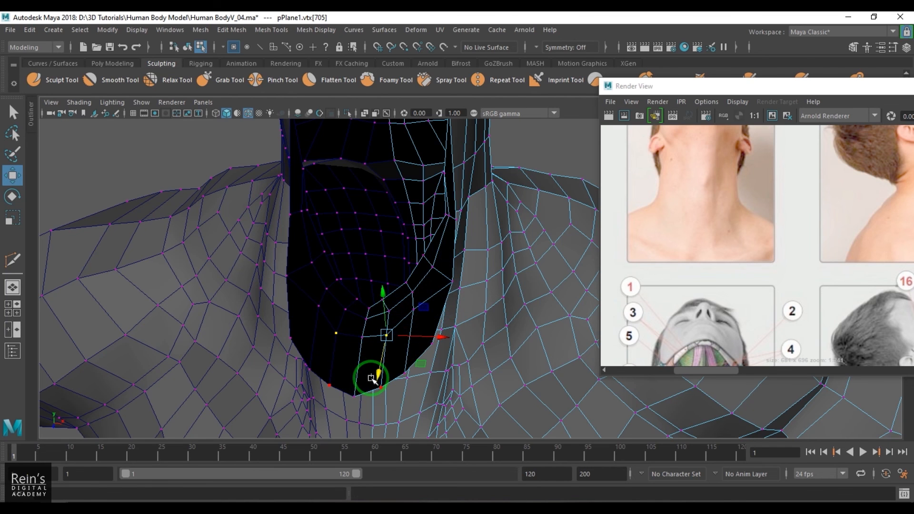
- Return to object selection and compare the jaw profile with the head outline in the side reference
{"action": "right_click_drag", "start_coordinate": [420, 323], "coordinate": [525, 209]}
{"action": "left_click", "coordinate": [549, 169]}
{"action": "scroll", "coordinate": [436, 200], "scroll_direction": "down", "scroll_amount": 3}
{"action": "left_click_drag", "start_coordinate": [436, 200], "coordinate": [502, 310], "text": "alt"}
{"action": "key", "text": "space"}
{"action": "key", "text": "space"}
{"action": "scroll", "coordinate": [468, 310], "scroll_direction": "down", "scroll_amount": 8}
{"action": "scroll", "coordinate": [473, 294], "scroll_direction": "up", "scroll_amount": 2}
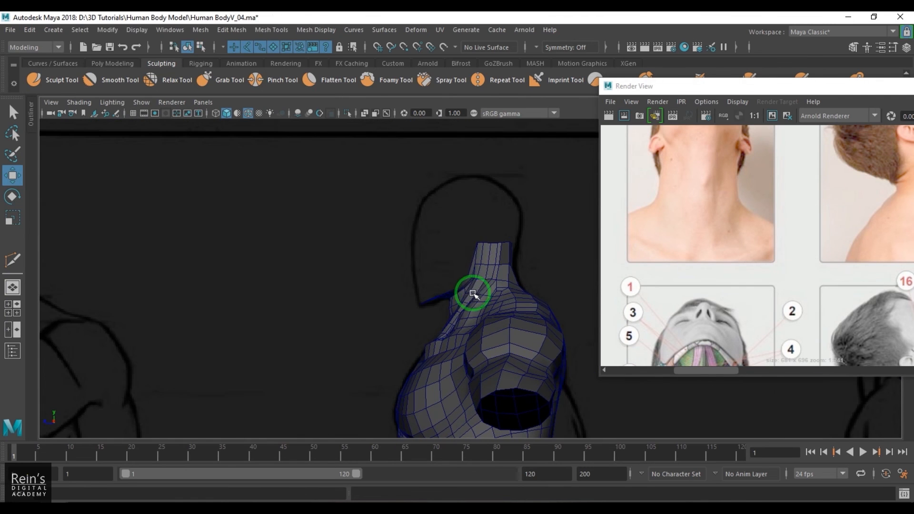
- Extrude the front chin border edges upward in two sections along the face profile of the side reference
{"action": "left_click", "coordinate": [473, 294]}
{"action": "scroll", "coordinate": [467, 298], "scroll_direction": "up", "scroll_amount": 4}
{"action": "key", "text": "space"}
{"action": "left_click_drag", "start_coordinate": [418, 311], "coordinate": [373, 224]}
{"action": "left_click", "coordinate": [382, 281]}
{"action": "left_click", "coordinate": [399, 281], "text": "shift"}
{"action": "key", "text": "space"}
{"action": "key", "text": "w"}
{"action": "key", "text": "space"}
{"action": "left_click_drag", "start_coordinate": [403, 323], "coordinate": [367, 317]}
- Bridge the neck's upper side edge to the upper edge of the chin strip and fill the hole below the bridge
{"action": "left_click_drag", "start_coordinate": [489, 260], "coordinate": [509, 242], "text": "alt"}
{"action": "left_click", "coordinate": [500, 232]}
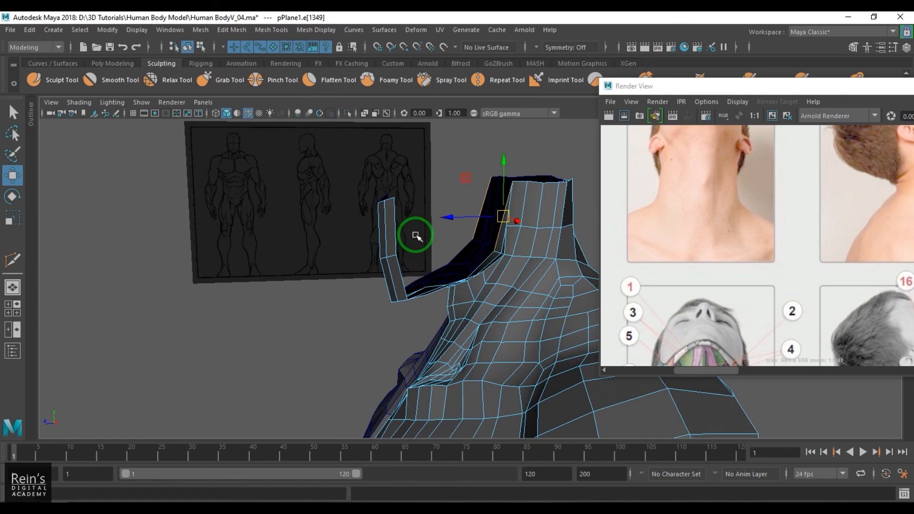
{"action": "left_click", "coordinate": [400, 230], "text": "shift"}
{"action": "right_click_drag", "start_coordinate": [491, 153], "coordinate": [466, 292], "text": "shift"}
{"action": "left_click_drag", "start_coordinate": [493, 265], "coordinate": [455, 285], "text": "alt"}
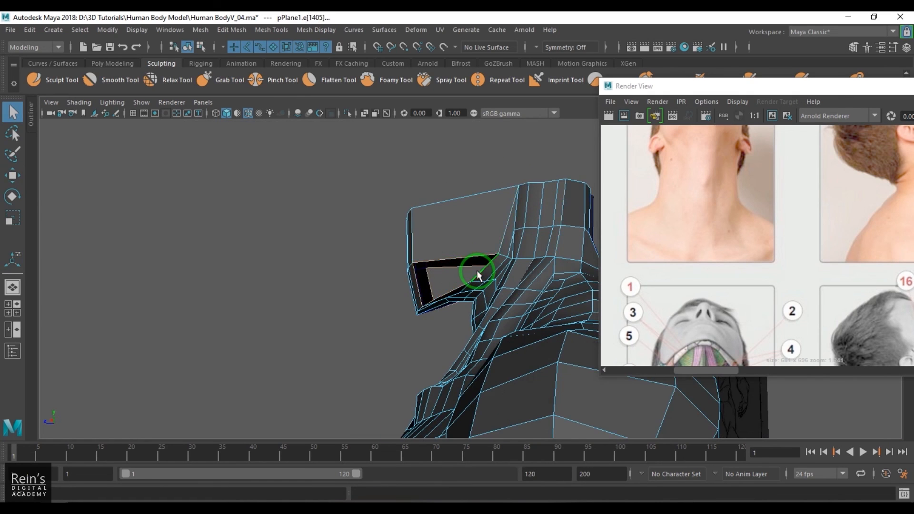
{"action": "right_click_drag", "start_coordinate": [495, 235], "coordinate": [497, 239], "text": "shift"}
{"action": "right_click_drag", "start_coordinate": [481, 382], "coordinate": [481, 384], "text": "shift"}
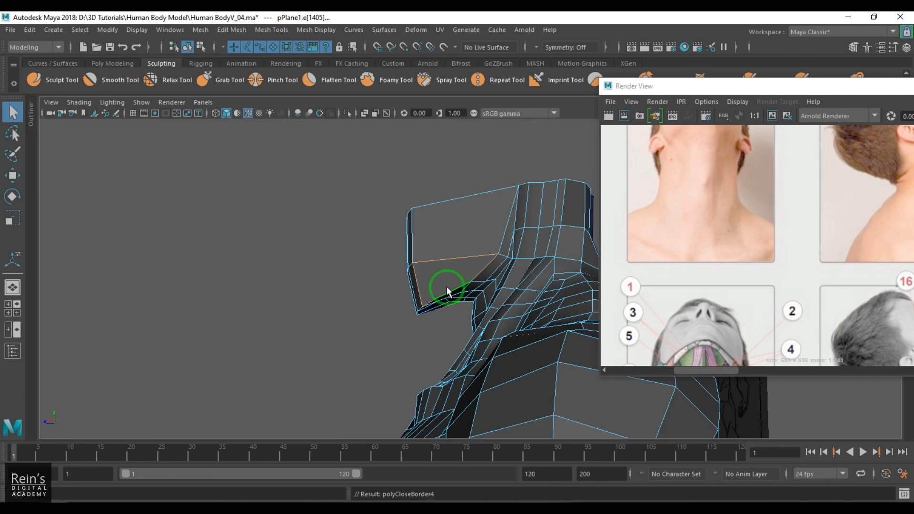
- Multi-Cut a vertical edge through the middle of the jaw side panel, from its upper border down across the jaw underside
{"action": "left_click_drag", "start_coordinate": [381, 249], "coordinate": [429, 238], "text": "alt"}
{"action": "left_click", "coordinate": [439, 259]}
{"action": "right_click_drag", "start_coordinate": [432, 235], "coordinate": [357, 232], "text": "shift"}
{"action": "left_click", "coordinate": [478, 291]}
{"action": "left_click_drag", "start_coordinate": [439, 253], "coordinate": [415, 170], "text": "alt"}
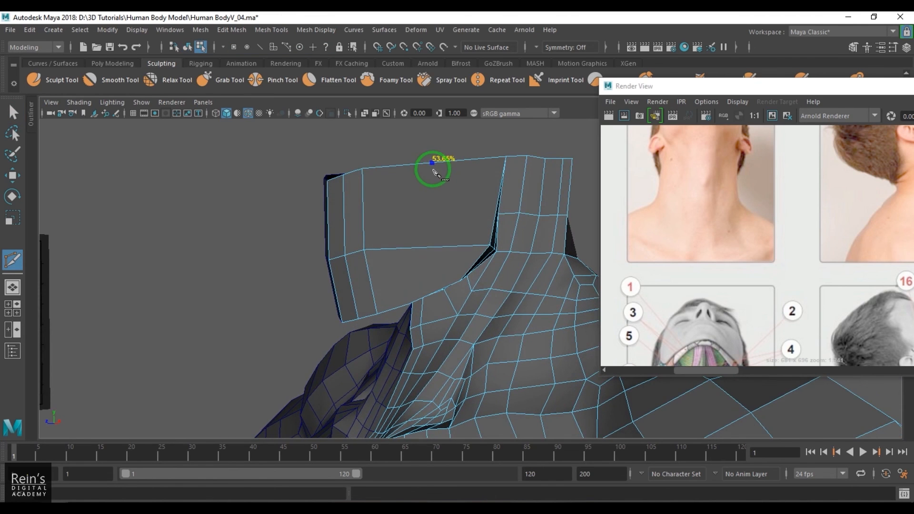
{"action": "left_click", "coordinate": [423, 248]}
{"action": "left_click_drag", "start_coordinate": [423, 257], "coordinate": [433, 299], "text": "alt"}
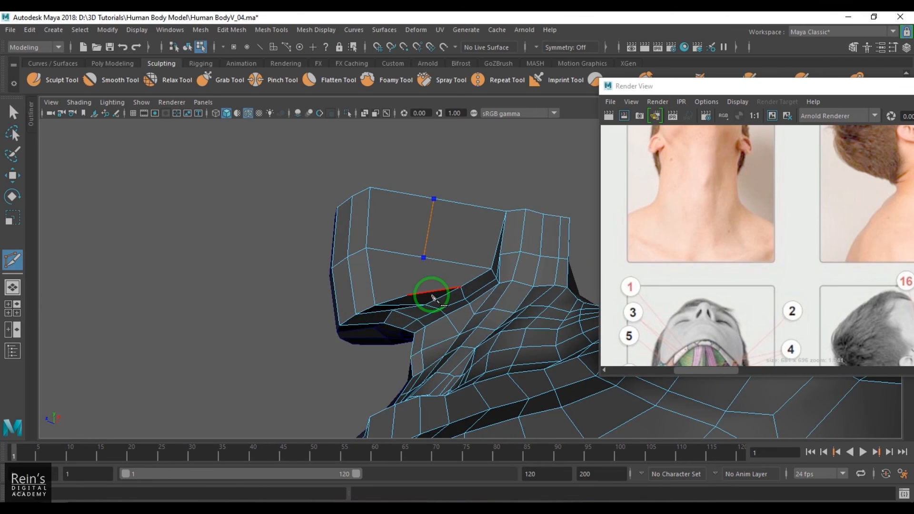
{"action": "left_click", "coordinate": [427, 220]}
{"action": "left_click_drag", "start_coordinate": [427, 220], "coordinate": [453, 335], "text": "alt"}
{"action": "left_click", "coordinate": [396, 329]}
- Slide the vertical edges of the jaw side panel along the surface to even out its column spacing
{"action": "left_click_drag", "start_coordinate": [395, 328], "coordinate": [417, 221], "text": "alt"}
{"action": "double_click", "coordinate": [408, 219]}
{"action": "right_click", "coordinate": [490, 174], "text": "shift"}
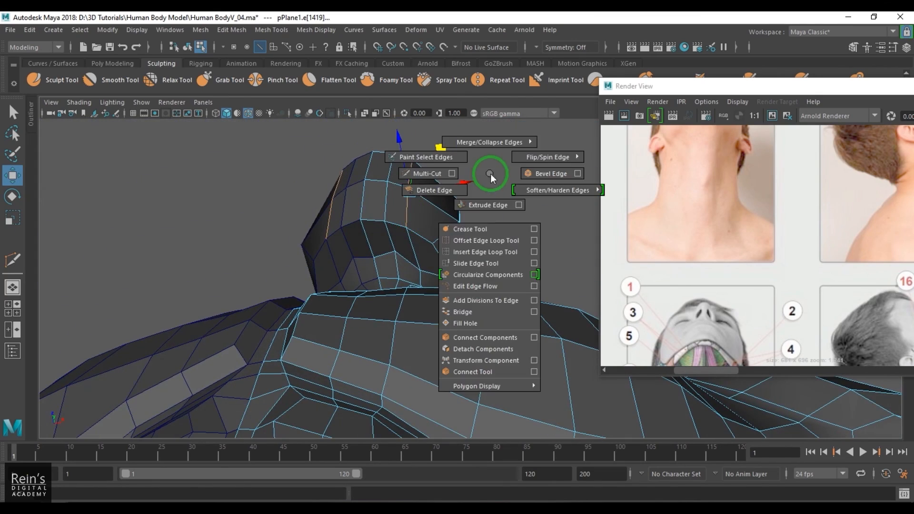
{"action": "left_click", "coordinate": [499, 263]}
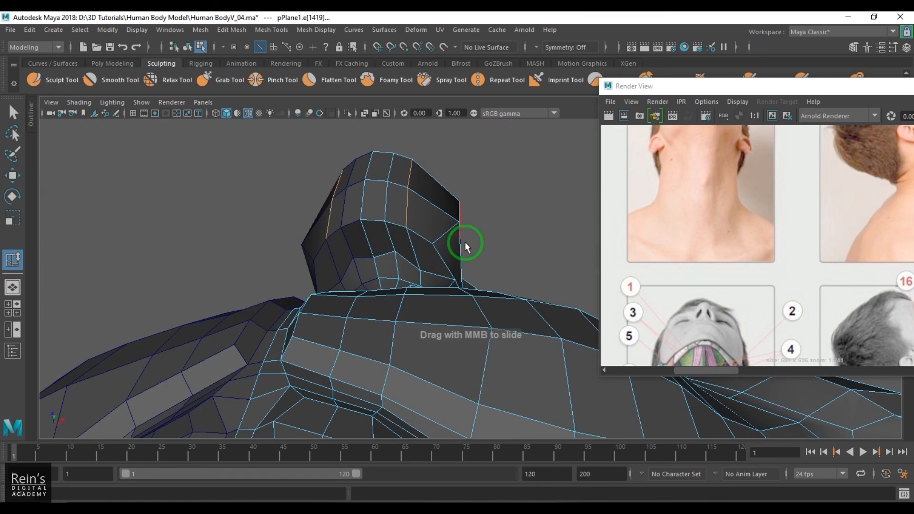
{"action": "left_click_drag", "start_coordinate": [480, 247], "coordinate": [474, 273], "text": "alt"}
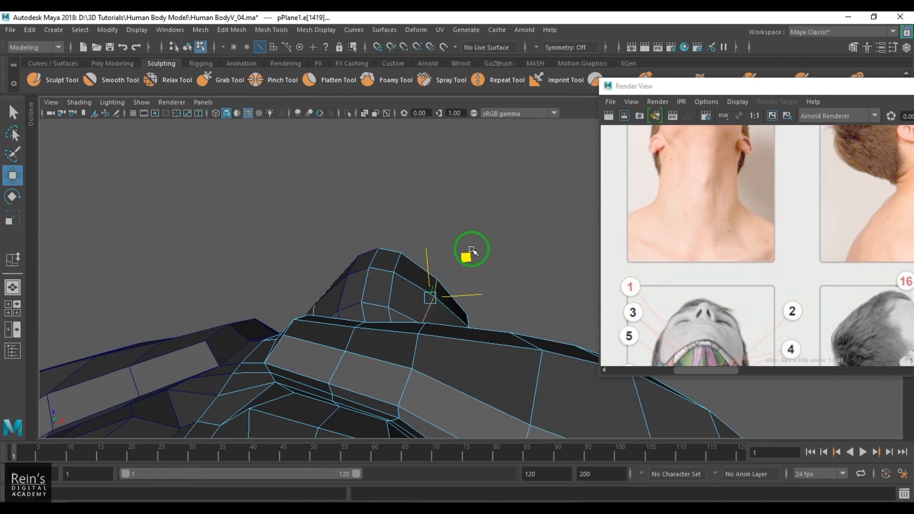
{"action": "left_click", "coordinate": [394, 290]}
{"action": "right_click_drag", "start_coordinate": [470, 242], "coordinate": [476, 331], "text": "shift"}
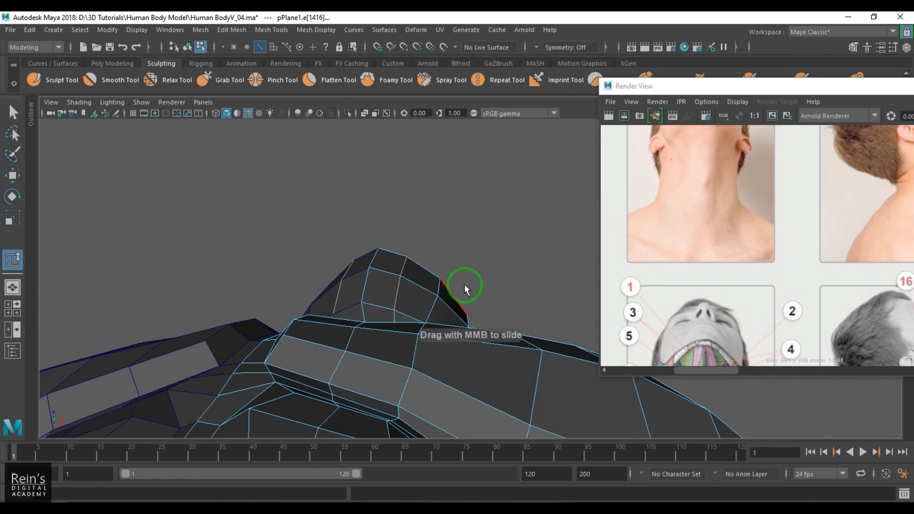
{"action": "left_click_drag", "start_coordinate": [466, 288], "coordinate": [465, 375], "text": "alt"}
- Move the jaw side's lower border vertices outward toward the neck to round the jawline, and return to object selection
{"action": "key", "text": "w"}
{"action": "left_click", "coordinate": [459, 332]}
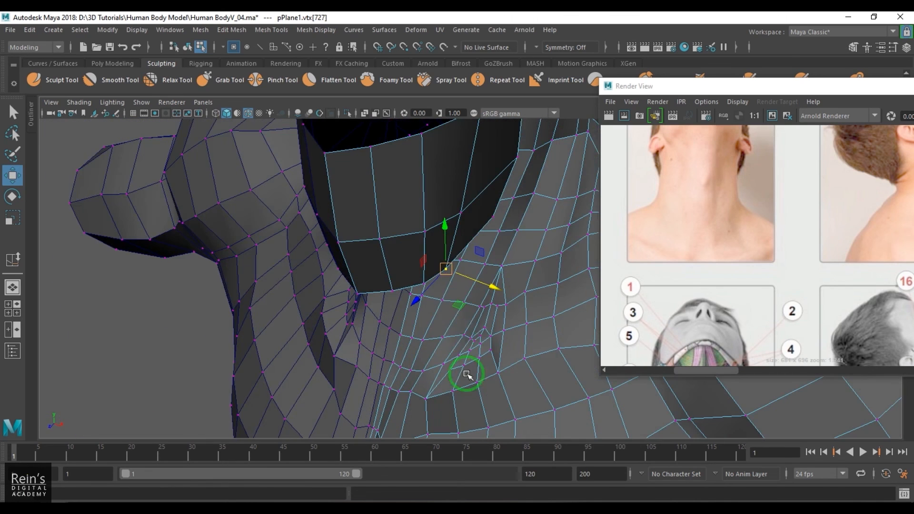
{"action": "left_click_drag", "start_coordinate": [458, 306], "coordinate": [478, 285]}
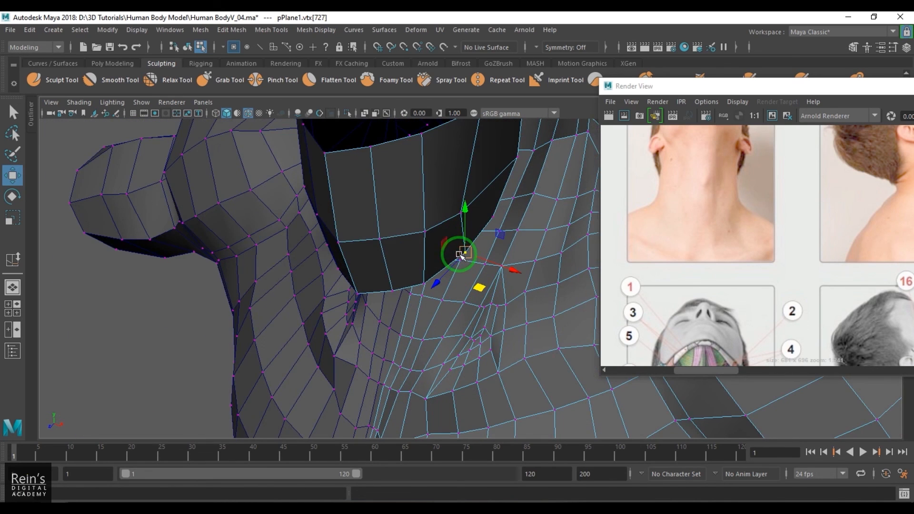
{"action": "key", "text": "Up"}
{"action": "left_click_drag", "start_coordinate": [475, 247], "coordinate": [484, 236]}
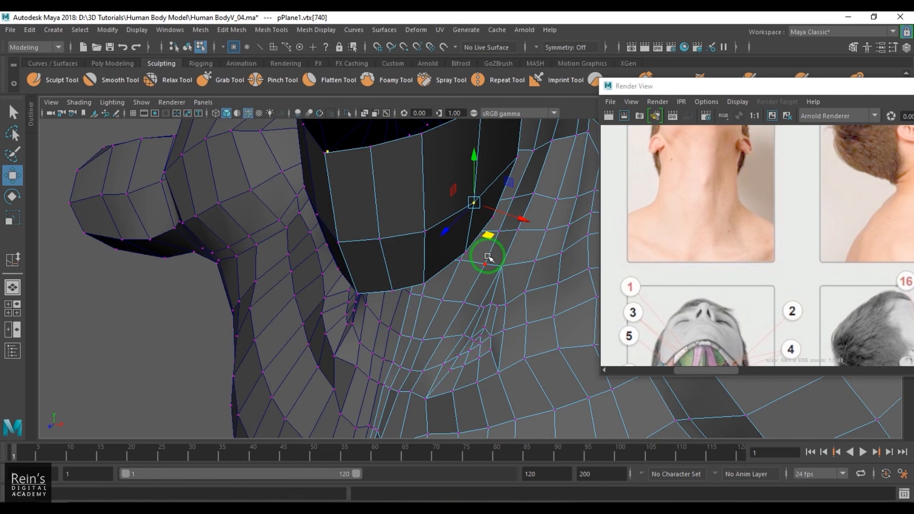
{"action": "scroll", "coordinate": [488, 256], "scroll_direction": "down", "scroll_amount": 1}
{"action": "right_click_drag", "start_coordinate": [443, 273], "coordinate": [500, 198]}
- Examine the edge flow running from the neck and jaw onto the shoulder, with the body mesh selected
{"action": "scroll", "coordinate": [463, 255], "scroll_direction": "down", "scroll_amount": 2}
{"action": "left_click_drag", "start_coordinate": [463, 256], "coordinate": [402, 251], "text": "alt"}
{"action": "left_click", "coordinate": [402, 251]}
{"action": "scroll", "coordinate": [486, 296], "scroll_direction": "down", "scroll_amount": 3}
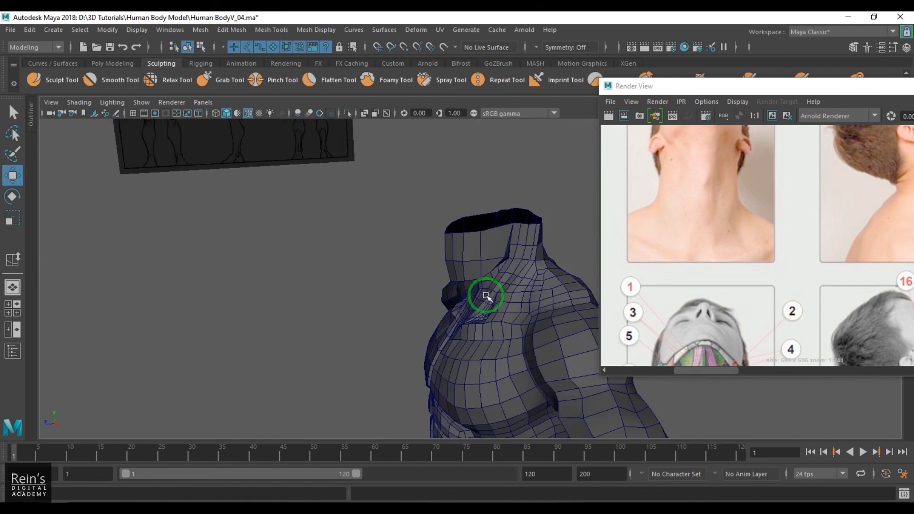
{"action": "left_click_drag", "start_coordinate": [488, 296], "coordinate": [558, 323], "text": "alt"}
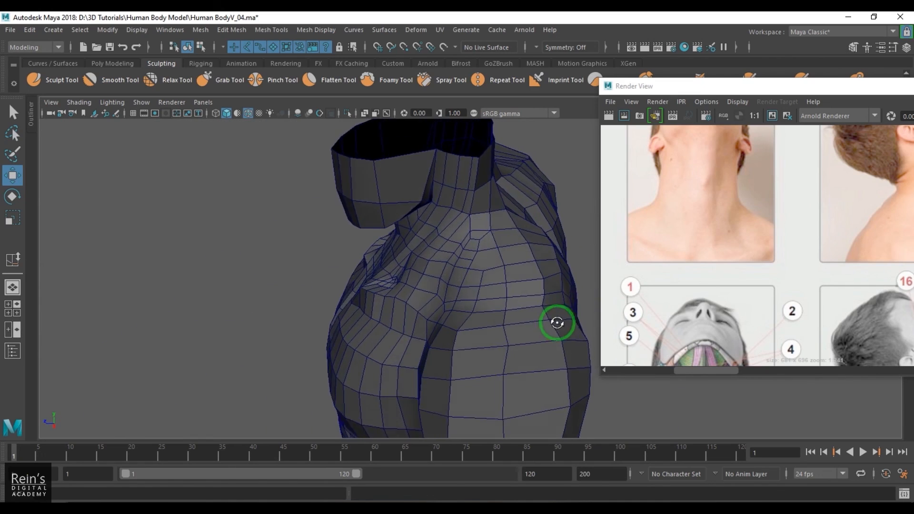
{"action": "scroll", "coordinate": [524, 278], "scroll_direction": "up", "scroll_amount": 3}
{"action": "left_click_drag", "start_coordinate": [525, 278], "coordinate": [516, 279], "text": "alt"}
{"action": "left_click", "coordinate": [537, 305]}
{"action": "scroll", "coordinate": [537, 304], "scroll_direction": "up", "scroll_amount": 2}
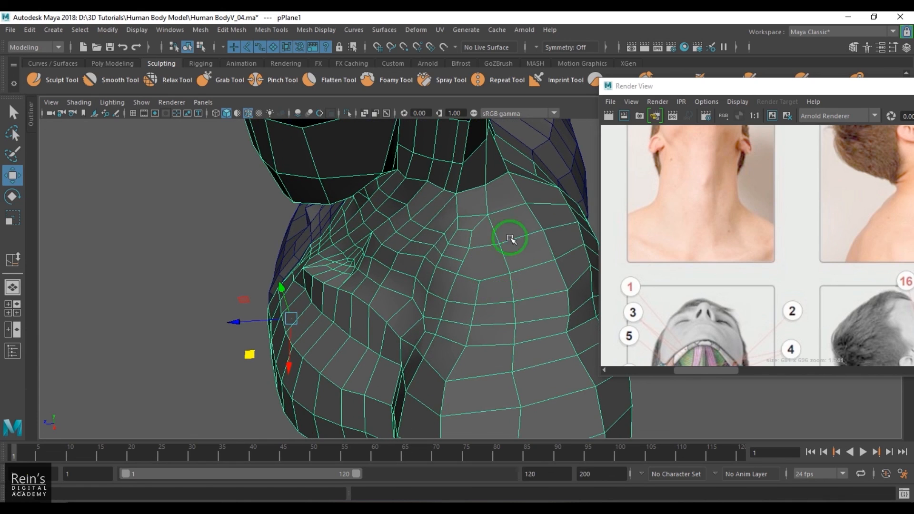
- Try a Multi-Cut path across the shoulder and upper back, tracing how its edge loops run around the torso
{"action": "right_click_drag", "start_coordinate": [510, 238], "coordinate": [490, 276], "text": "shift"}
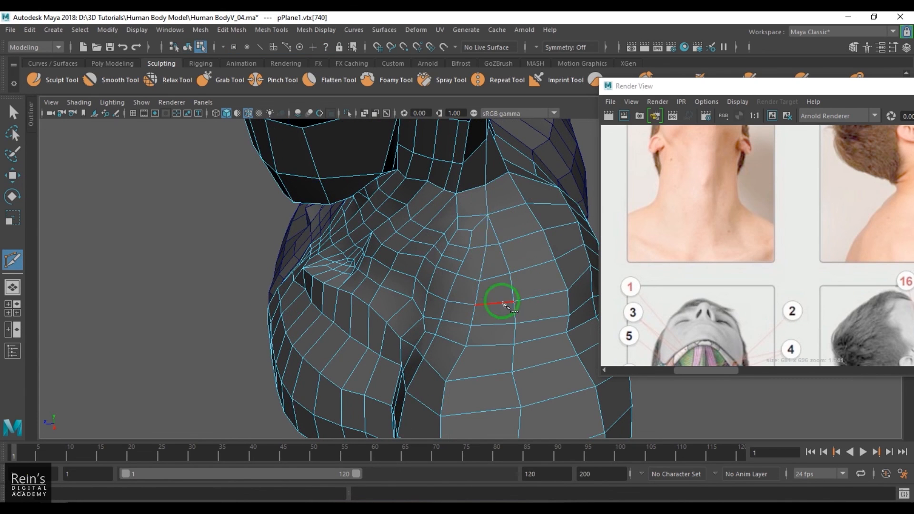
{"action": "left_click", "coordinate": [499, 247]}
{"action": "left_click_drag", "start_coordinate": [519, 256], "coordinate": [445, 284], "text": "alt"}
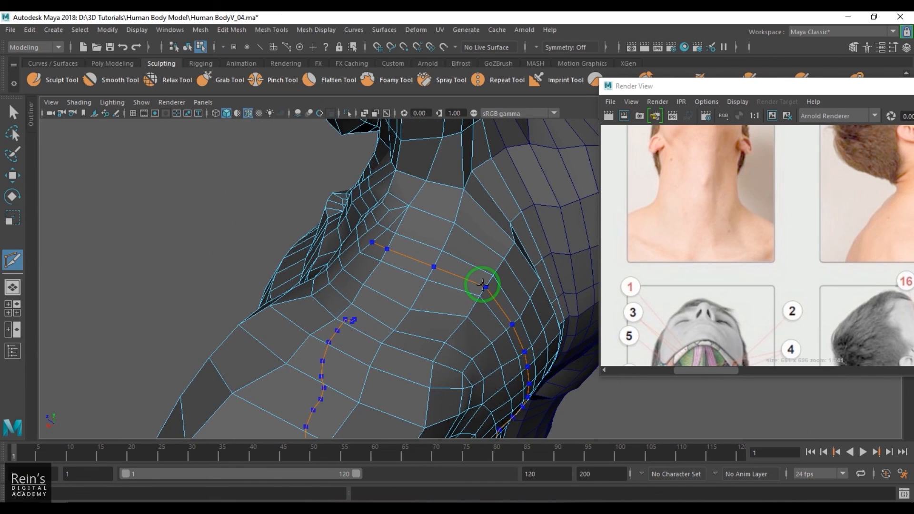
{"action": "left_click_drag", "start_coordinate": [484, 285], "coordinate": [461, 228], "text": "alt"}
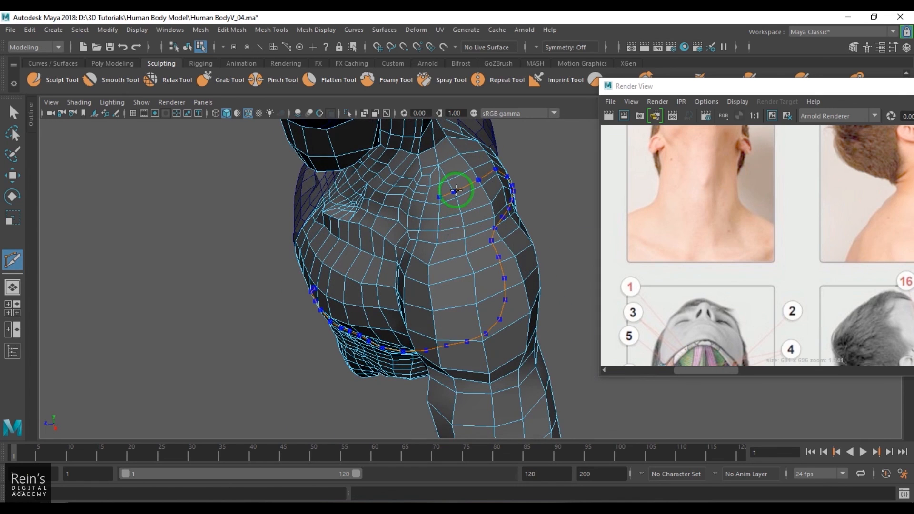
{"action": "mouse_move", "coordinate": [457, 190]}
{"action": "left_mouse_down", "text": "alt"}
{"action": "mouse_move", "coordinate": [488, 198]}
{"action": "mouse_move", "coordinate": [458, 185]}
{"action": "left_mouse_up", "text": "alt"}
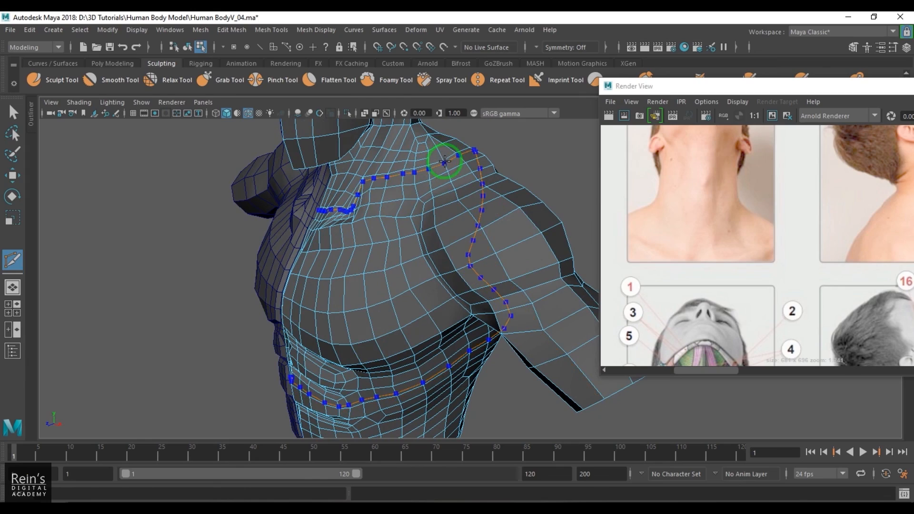
{"action": "left_click_drag", "start_coordinate": [473, 235], "coordinate": [457, 266], "text": "alt"}
{"action": "scroll", "coordinate": [457, 267], "scroll_direction": "up", "scroll_amount": 4}
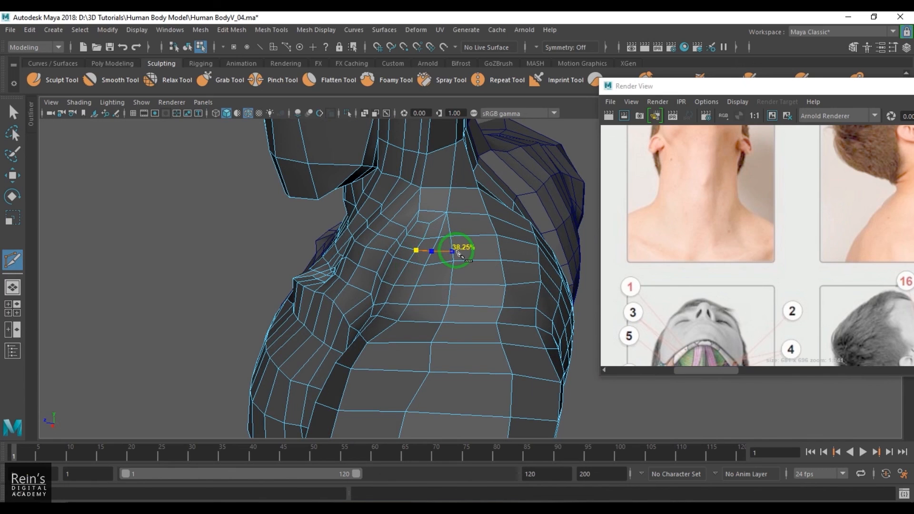
{"action": "left_click_drag", "start_coordinate": [492, 273], "coordinate": [459, 273], "text": "alt"}
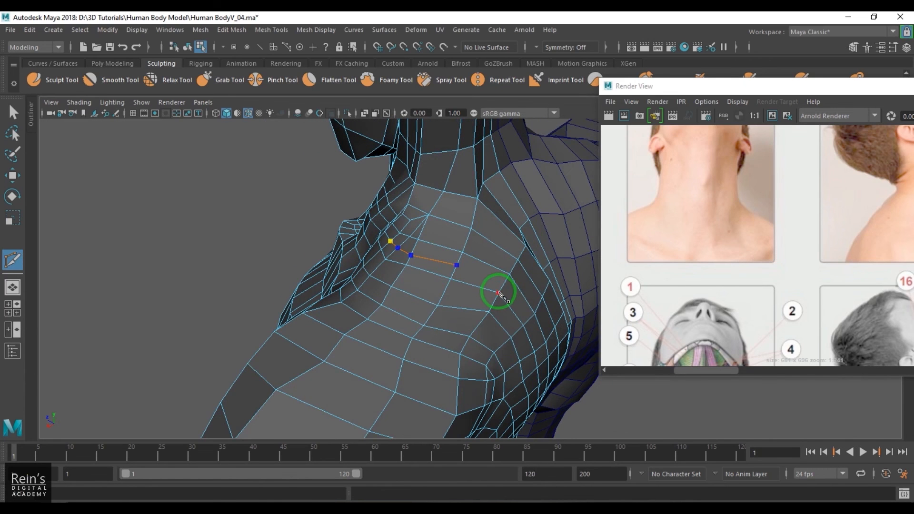
{"action": "mouse_move", "coordinate": [447, 312]}
{"action": "left_mouse_down", "text": "alt"}
{"action": "mouse_move", "coordinate": [392, 313]}
{"action": "mouse_move", "coordinate": [510, 302]}
{"action": "mouse_move", "coordinate": [469, 302]}
{"action": "mouse_move", "coordinate": [449, 314]}
{"action": "left_mouse_up", "text": "alt"}
- Spin the slanted edge on the upper shoulder near the neck base until it lines up with the neighbouring rows
{"action": "left_click", "coordinate": [272, 31]}
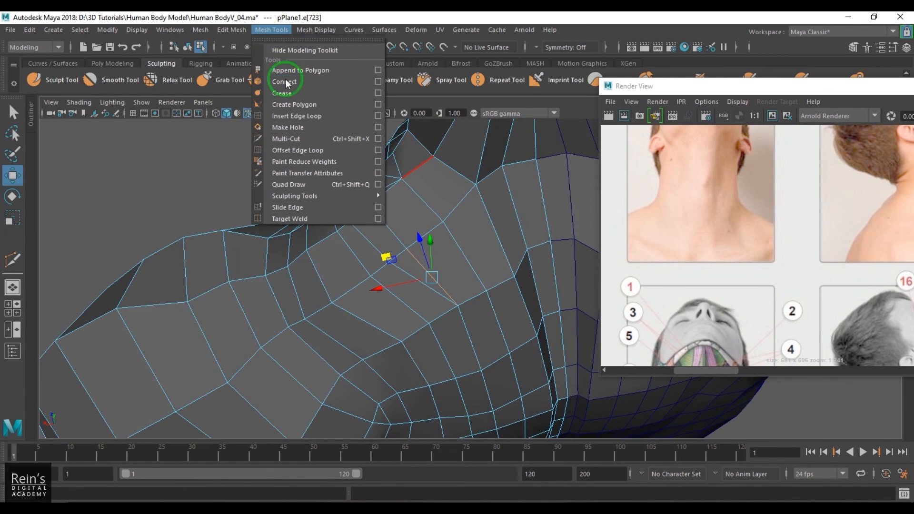
{"action": "left_click", "coordinate": [312, 30]}
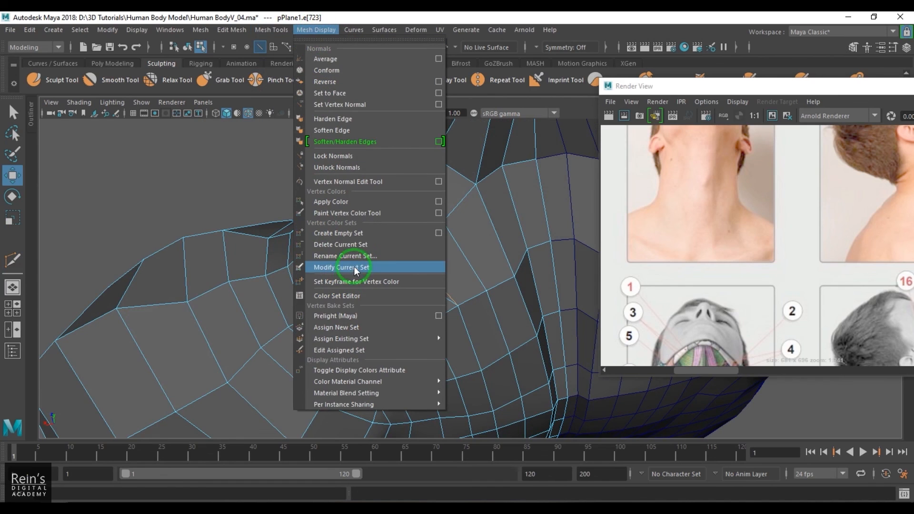
{"action": "left_click", "coordinate": [233, 30]}
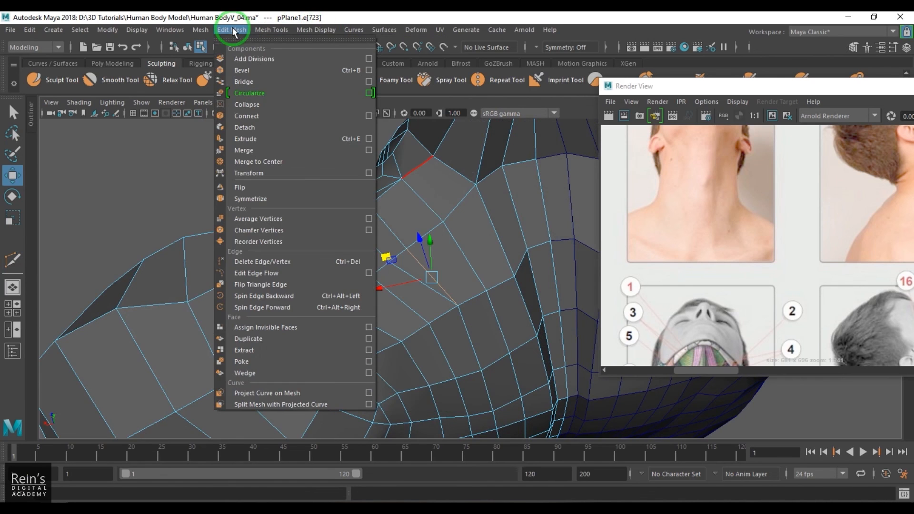
{"action": "left_click", "coordinate": [293, 296]}
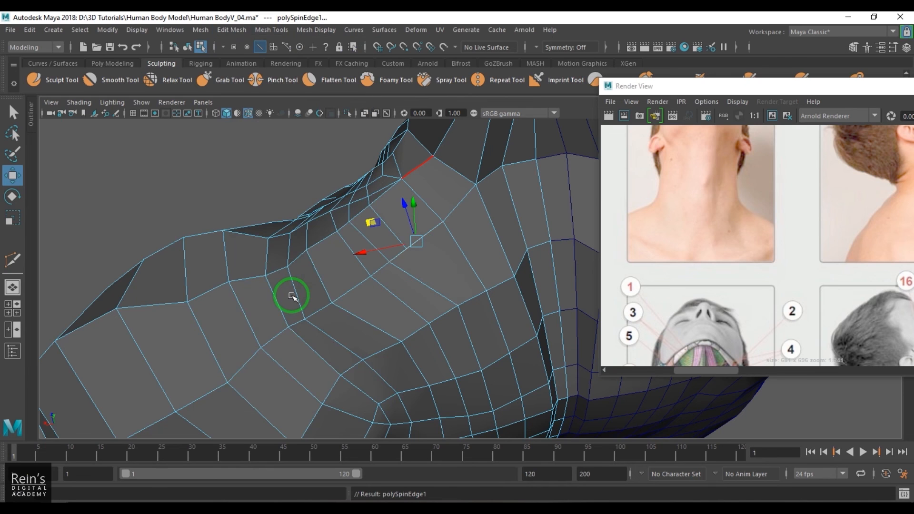
{"action": "left_click", "coordinate": [232, 29]}
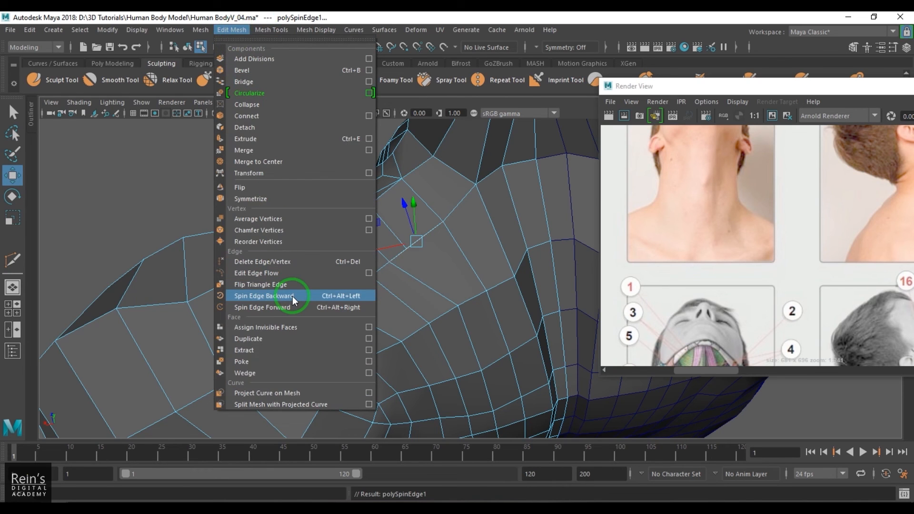
{"action": "left_click", "coordinate": [292, 296]}
{"action": "left_click", "coordinate": [550, 30]}
{"action": "left_click", "coordinate": [540, 17]}
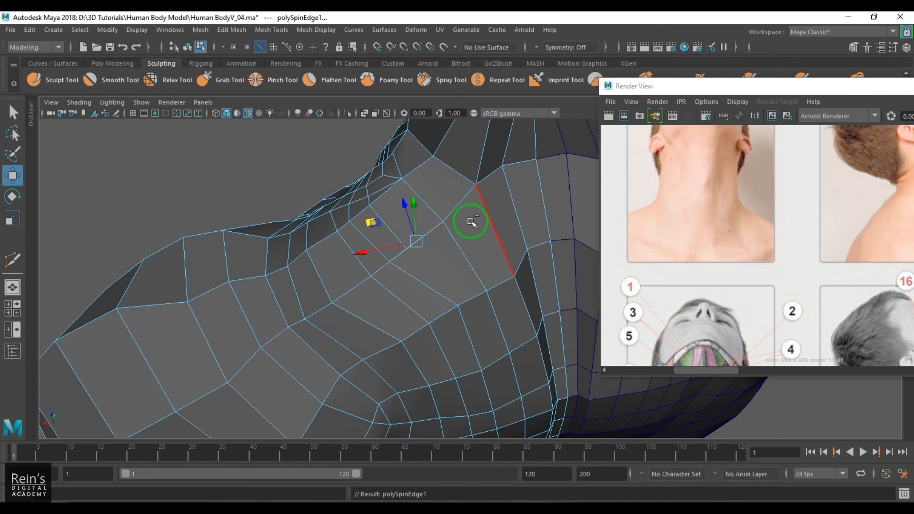
{"action": "key", "text": "ctrl+alt+Right"}
{"action": "key", "text": "ctrl+alt+Right"}
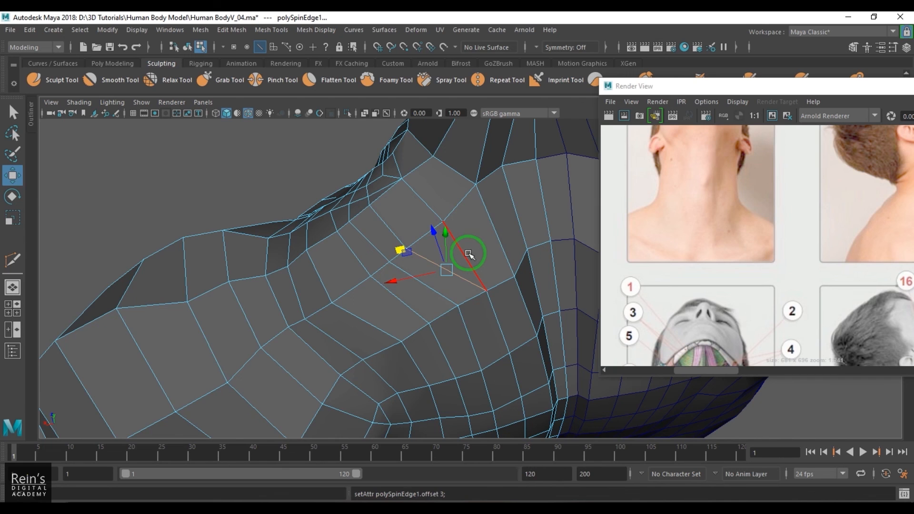
- Spin the next two edges toward the spine in the same way to continue clean quad rows across the upper back
{"action": "left_click", "coordinate": [468, 259]}
{"action": "key", "text": "ctrl+alt+Right"}
{"action": "key", "text": "ctrl+alt+Right"}
{"action": "key", "text": "ctrl+alt+Right"}
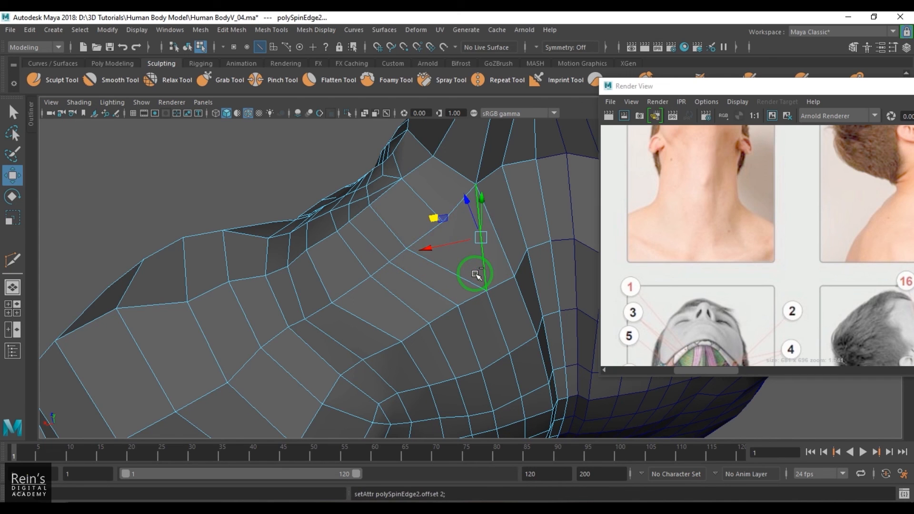
{"action": "left_click", "coordinate": [495, 234]}
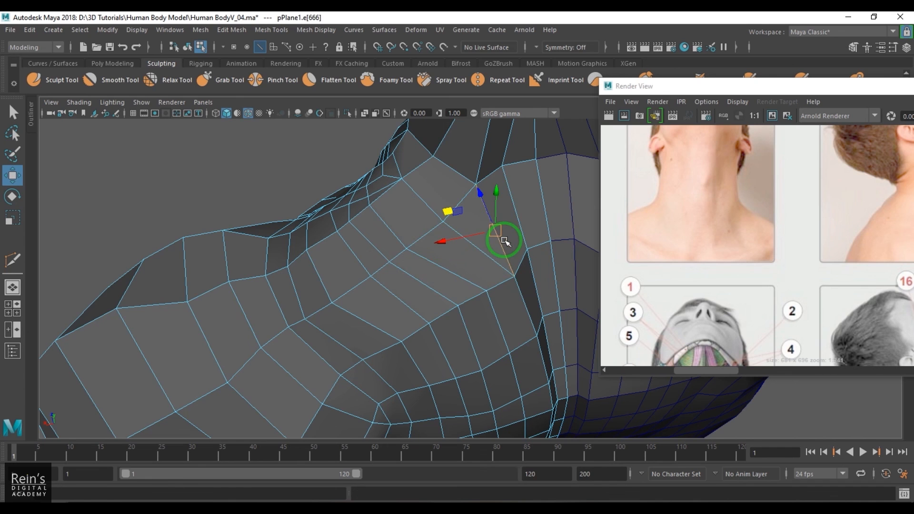
{"action": "key", "text": "ctrl+alt+Right"}
{"action": "key", "text": "ctrl+alt+Right"}
{"action": "key", "text": "ctrl+alt+Right"}
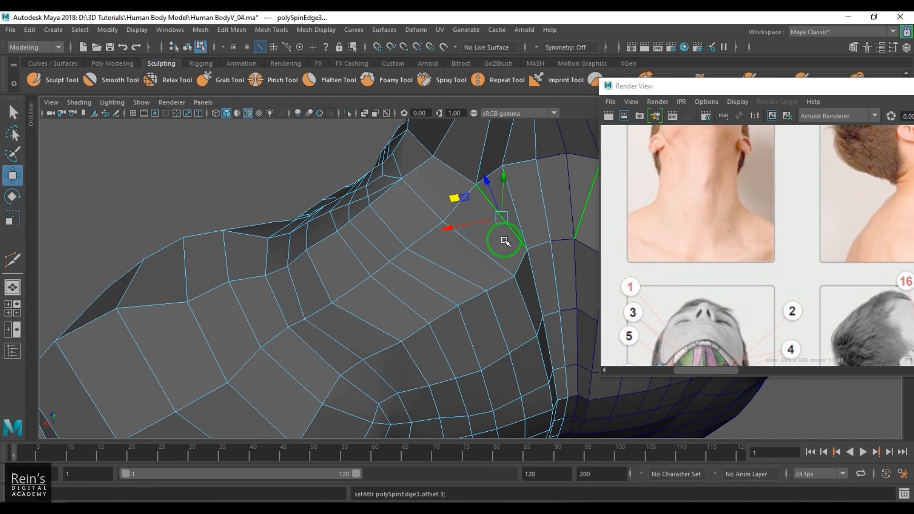
{"action": "key", "text": "F8"}
- Smooth the mesh over the re-routed edges between neck base and shoulder with the Sculpt Tool
{"action": "left_click_drag", "start_coordinate": [371, 262], "coordinate": [447, 238], "text": "alt"}
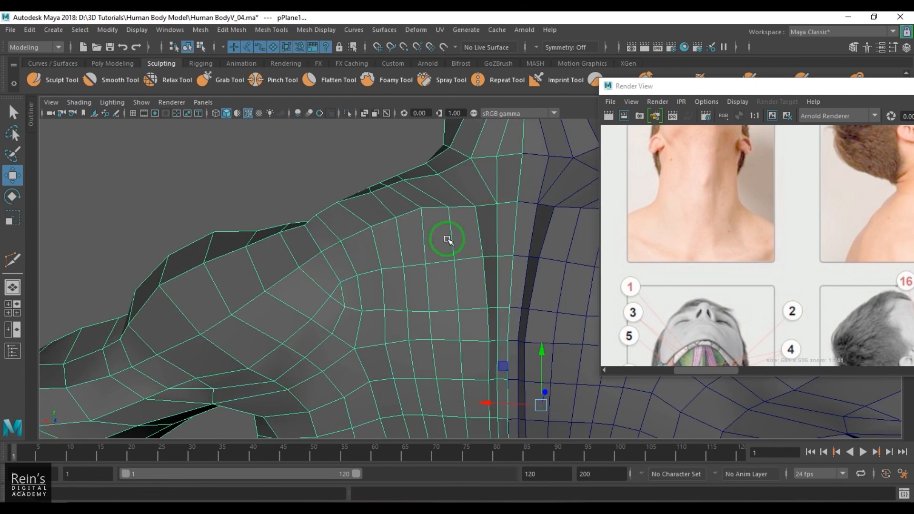
{"action": "left_click_drag", "start_coordinate": [350, 232], "coordinate": [570, 217], "text": "alt"}
{"action": "middle_click_drag", "start_coordinate": [472, 190], "coordinate": [439, 219], "text": "alt"}
{"action": "right_click_drag", "start_coordinate": [439, 218], "coordinate": [348, 262], "text": "alt"}
{"action": "left_click", "coordinate": [456, 234], "text": "ctrl"}
{"action": "key", "text": "w"}
{"action": "left_click_drag", "start_coordinate": [347, 262], "coordinate": [387, 251], "text": "alt"}
{"action": "middle_click_drag", "start_coordinate": [387, 251], "coordinate": [388, 231], "text": "alt"}
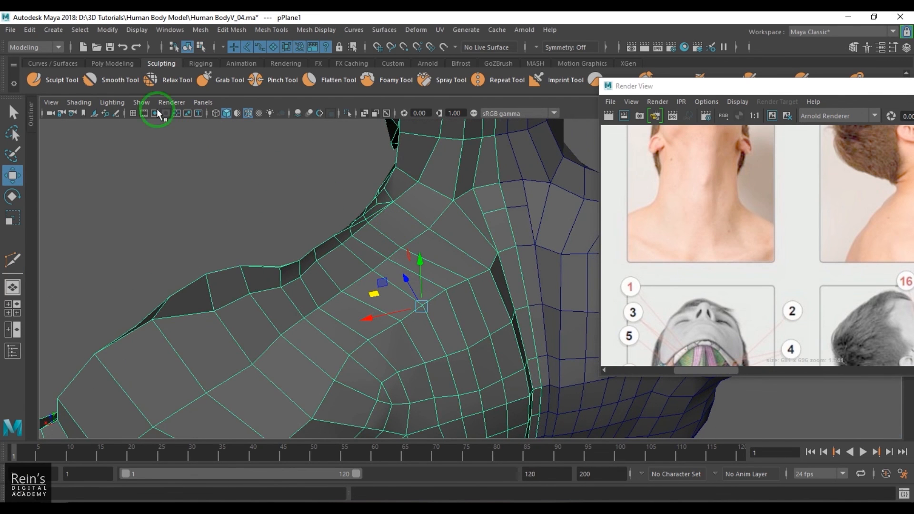
{"action": "left_click", "coordinate": [34, 80]}
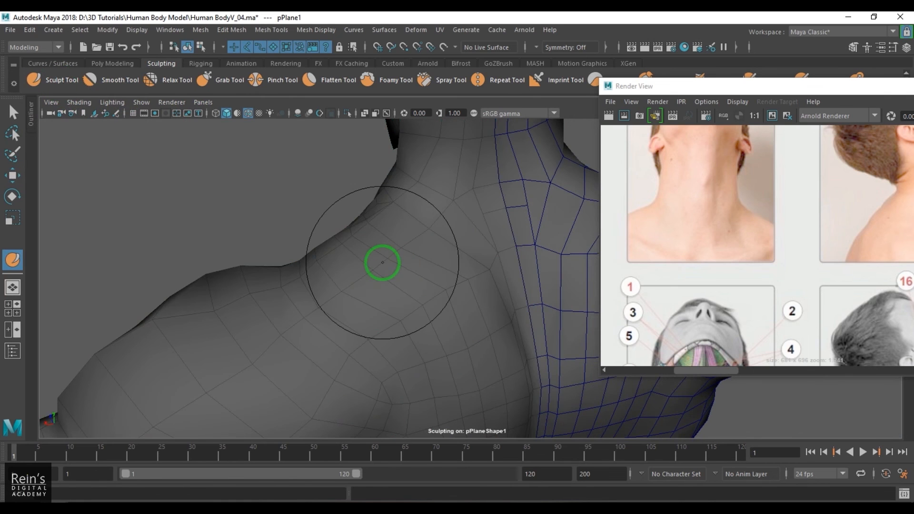
{"action": "left_click_drag", "start_coordinate": [399, 279], "coordinate": [449, 296], "text": "shift"}
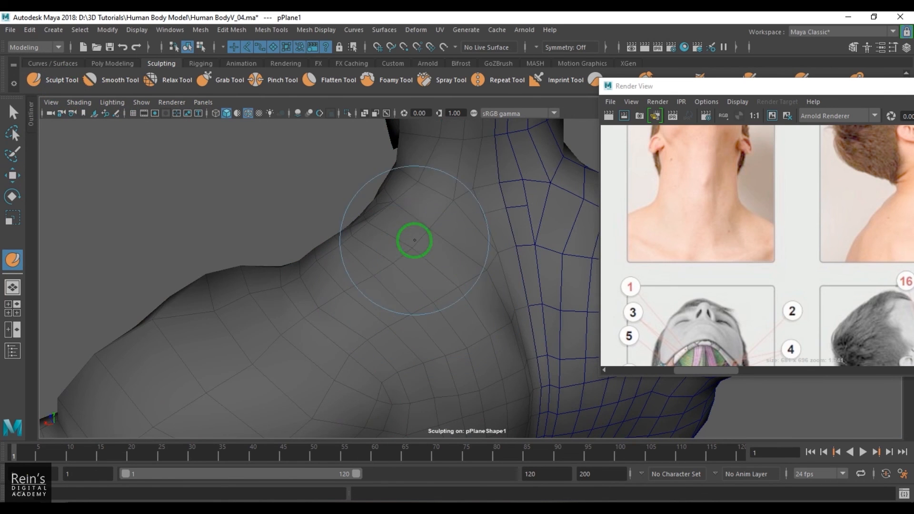
- Undo the last sculpt stroke and sculpt the upper back beside the centre seam again
{"action": "left_click_drag", "start_coordinate": [308, 263], "coordinate": [465, 281], "text": "alt"}
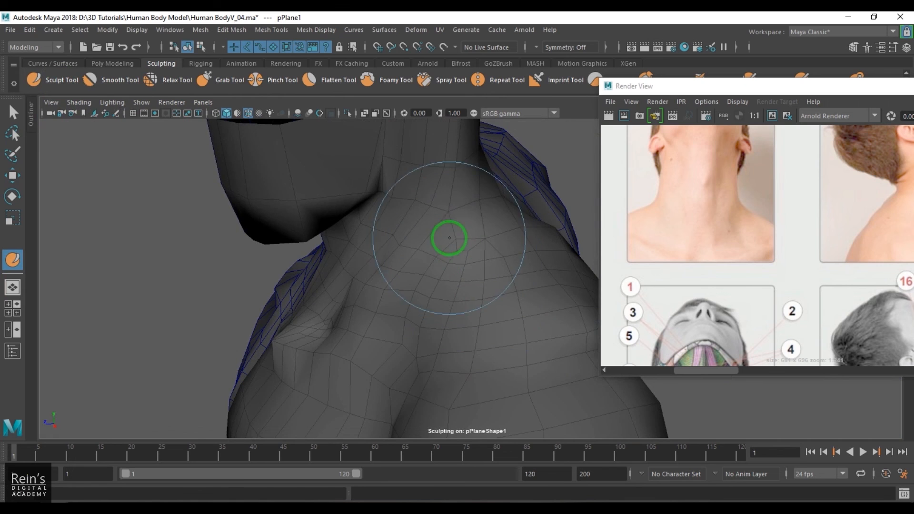
{"action": "mouse_move", "coordinate": [449, 238]}
{"action": "left_mouse_down", "text": "alt"}
{"action": "mouse_move", "coordinate": [453, 296]}
{"action": "mouse_move", "coordinate": [453, 227]}
{"action": "mouse_move", "coordinate": [429, 200]}
{"action": "mouse_move", "coordinate": [427, 263]}
{"action": "mouse_move", "coordinate": [463, 242]}
{"action": "mouse_move", "coordinate": [468, 220]}
{"action": "left_mouse_up", "text": "alt"}
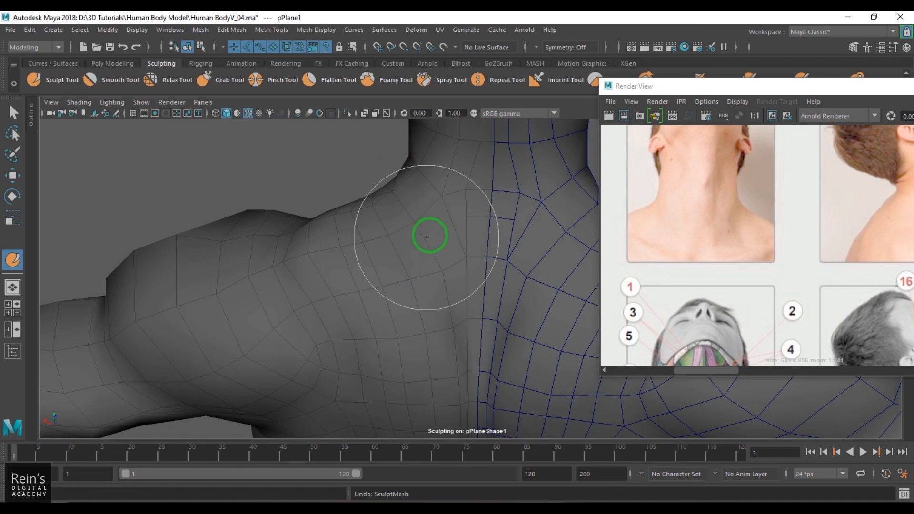
{"action": "key", "text": "ctrl+z"}
{"action": "left_click_drag", "start_coordinate": [458, 210], "coordinate": [467, 207]}
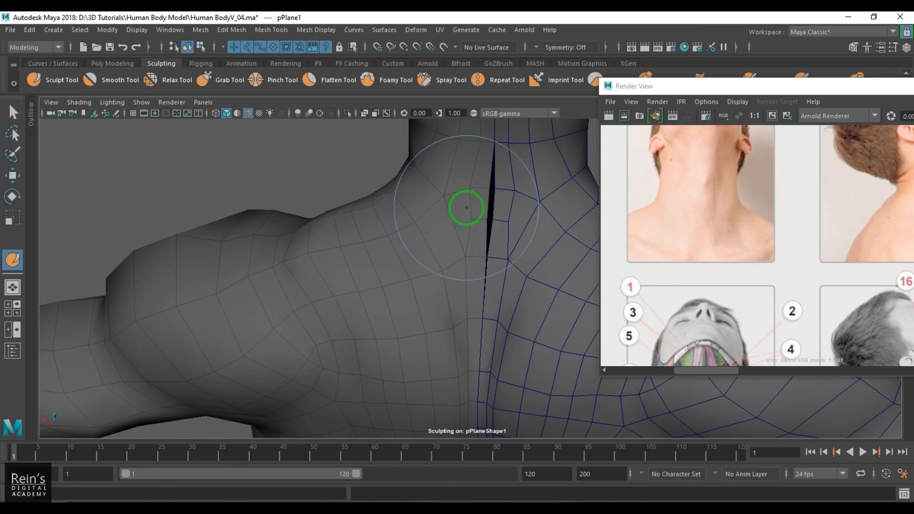
- Smooth the upper back around the shoulder blade and the outer shoulder with the Sculpt Tool
{"action": "mouse_move", "coordinate": [402, 328]}
{"action": "left_mouse_down", "text": "alt"}
{"action": "mouse_move", "coordinate": [390, 251]}
{"action": "mouse_move", "coordinate": [399, 212]}
{"action": "left_mouse_up", "text": "alt"}
{"action": "left_click_drag", "start_coordinate": [420, 347], "coordinate": [445, 365], "text": "alt"}
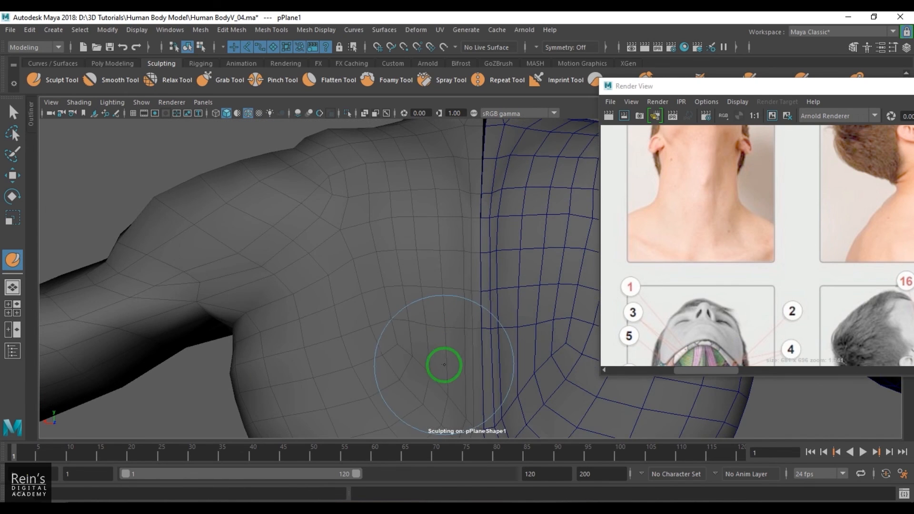
{"action": "left_click_drag", "start_coordinate": [408, 341], "coordinate": [276, 136], "text": "alt"}
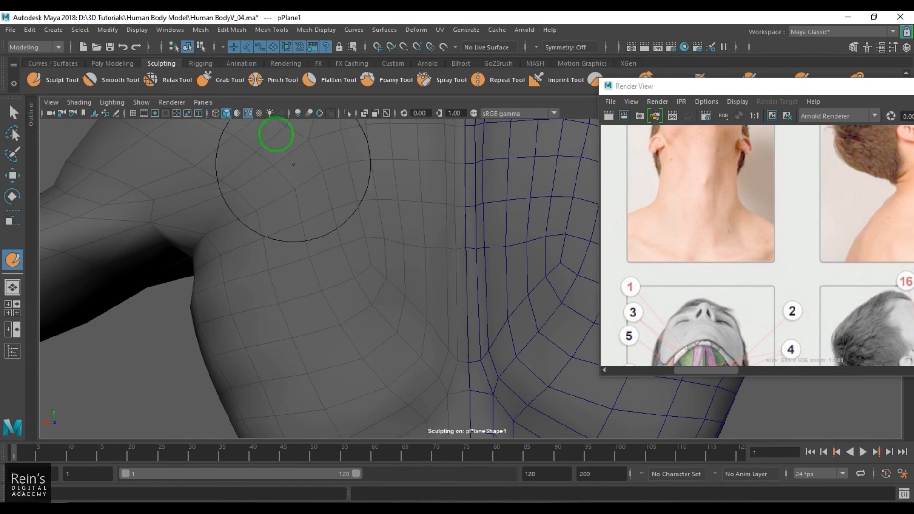
{"action": "left_click", "coordinate": [218, 85]}
{"action": "mouse_move", "coordinate": [408, 292]}
{"action": "left_mouse_down"}
{"action": "mouse_move", "coordinate": [406, 315]}
{"action": "mouse_move", "coordinate": [351, 243]}
{"action": "mouse_move", "coordinate": [313, 214]}
{"action": "mouse_move", "coordinate": [300, 176]}
{"action": "left_mouse_up"}
{"action": "middle_click_drag", "start_coordinate": [388, 183], "coordinate": [392, 219], "text": "alt"}
{"action": "right_click_drag", "start_coordinate": [392, 219], "coordinate": [263, 230], "text": "alt"}
{"action": "left_click_drag", "start_coordinate": [360, 237], "coordinate": [354, 224]}
{"action": "mouse_move", "coordinate": [333, 194]}
{"action": "left_mouse_down", "text": "alt"}
{"action": "mouse_move", "coordinate": [370, 219]}
{"action": "mouse_move", "coordinate": [345, 243]}
{"action": "mouse_move", "coordinate": [362, 237]}
{"action": "left_mouse_up", "text": "alt"}
{"action": "left_click_drag", "start_coordinate": [431, 208], "coordinate": [423, 206]}
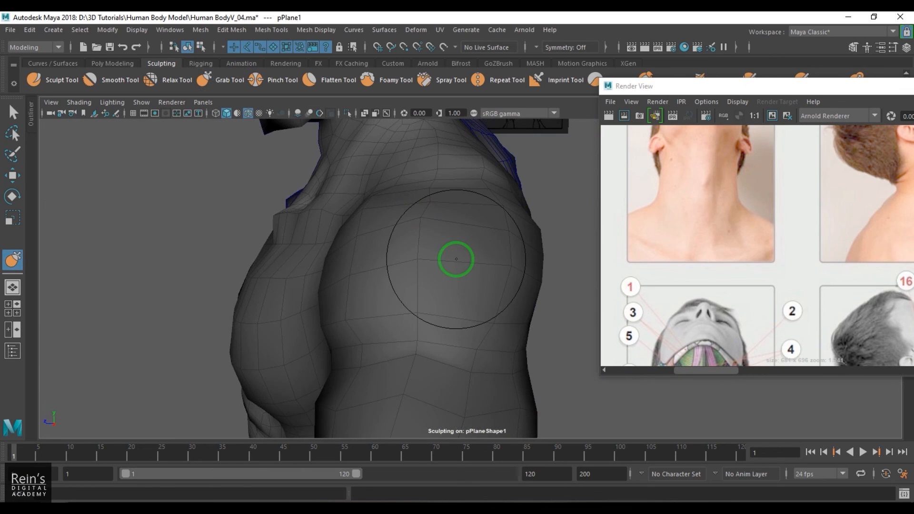
- Delete the short edge at the side of the neck base and cut a new edge down the neck that joins the shoulder loop
{"action": "key", "text": "w"}
{"action": "left_click_drag", "start_coordinate": [490, 259], "coordinate": [364, 313], "text": "alt"}
{"action": "right_click_drag", "start_coordinate": [364, 313], "coordinate": [346, 274]}
{"action": "left_click", "coordinate": [433, 311]}
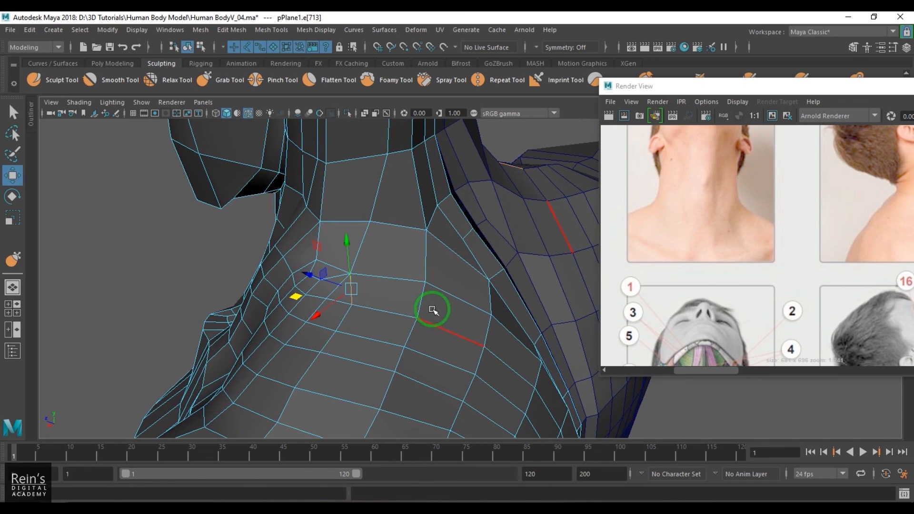
{"action": "key", "text": "Delete"}
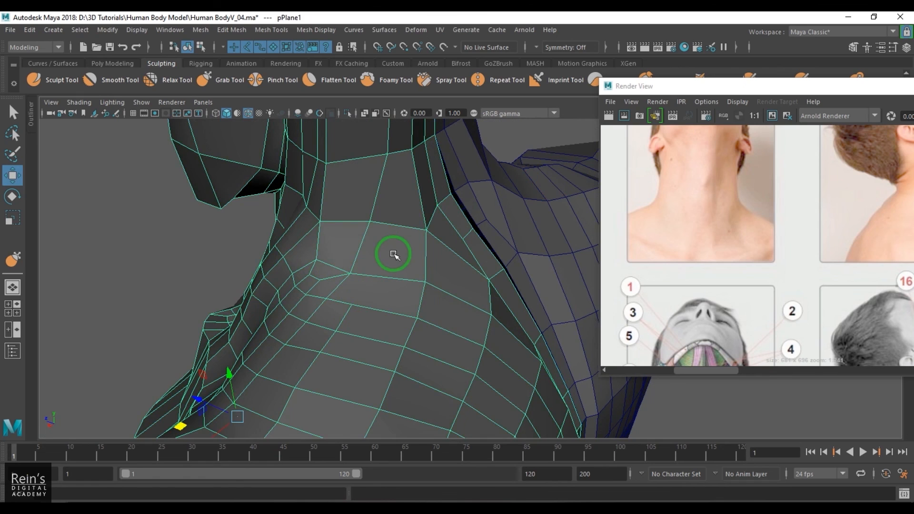
{"action": "right_click_drag", "start_coordinate": [405, 233], "coordinate": [339, 233], "text": "shift"}
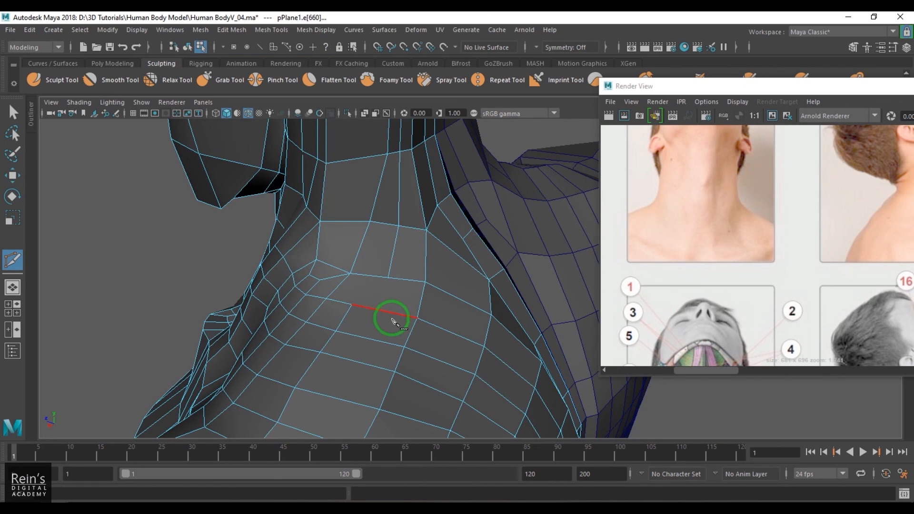
{"action": "left_click", "coordinate": [353, 315]}
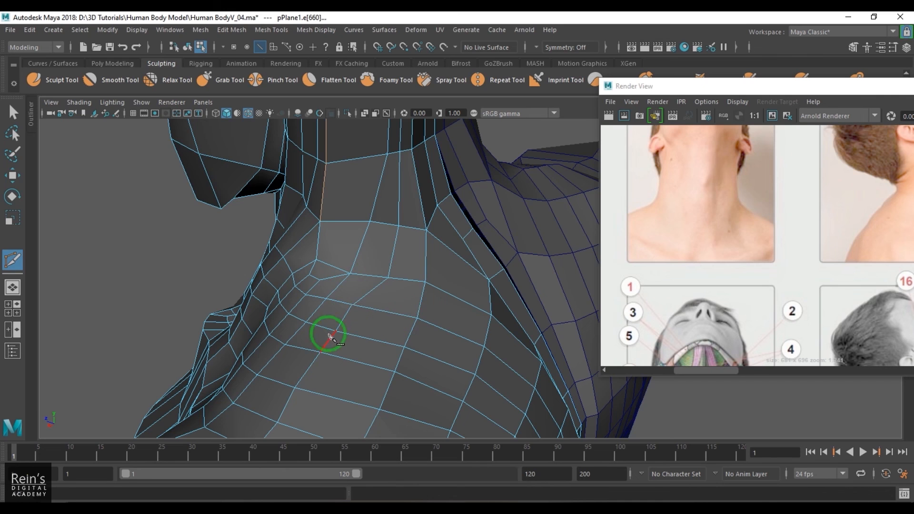
- Select the edge loop that runs from the neck over the shoulder to the arm and refine its flow
{"action": "key", "text": "w"}
{"action": "scroll", "coordinate": [362, 318], "scroll_direction": "down", "scroll_amount": 4}
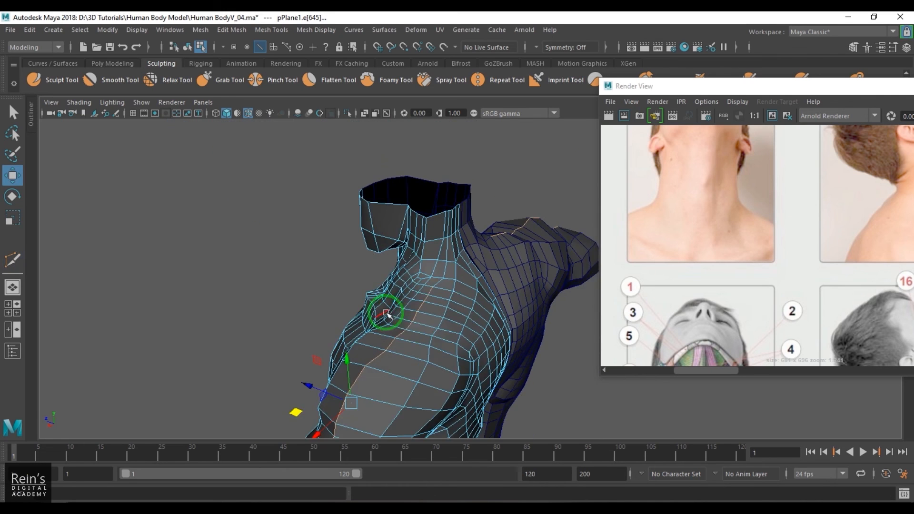
{"action": "middle_click_drag", "start_coordinate": [375, 391], "coordinate": [424, 324], "text": "alt"}
{"action": "scroll", "coordinate": [405, 241], "scroll_direction": "up", "scroll_amount": 2}
{"action": "scroll", "coordinate": [388, 269], "scroll_direction": "up", "scroll_amount": 4}
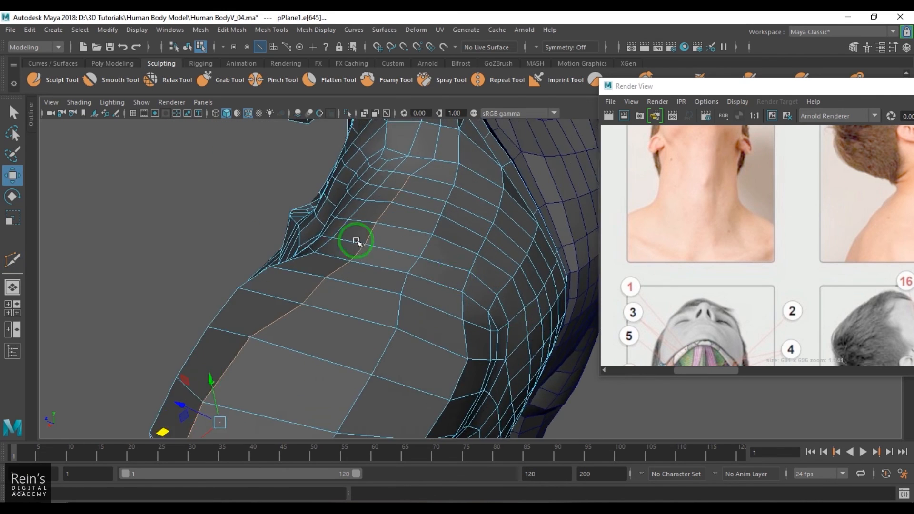
{"action": "left_click_drag", "start_coordinate": [357, 241], "coordinate": [369, 251], "text": "alt"}
{"action": "scroll", "coordinate": [370, 248], "scroll_direction": "up", "scroll_amount": 2}
{"action": "key", "text": "F9"}
{"action": "left_click", "coordinate": [407, 200]}
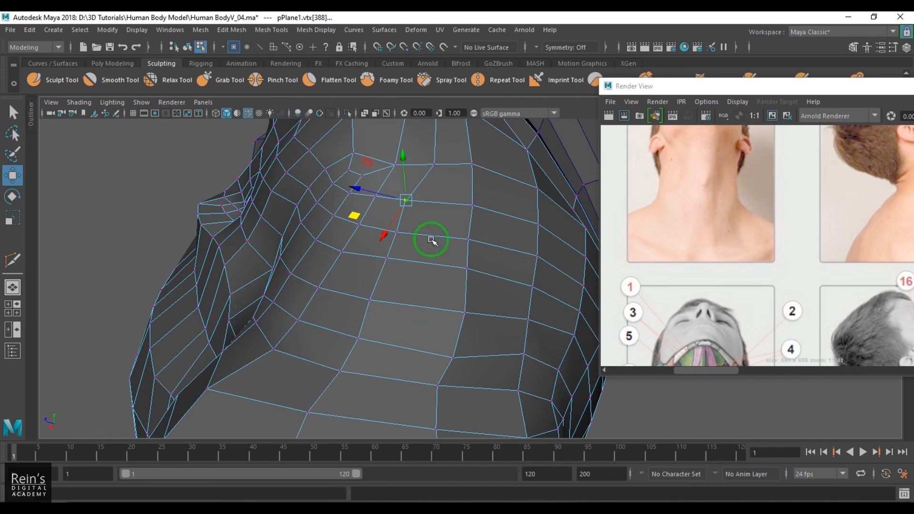
{"action": "left_click_drag", "start_coordinate": [432, 240], "coordinate": [373, 241], "text": "alt"}
{"action": "key", "text": "F10"}
{"action": "left_click", "coordinate": [351, 186]}
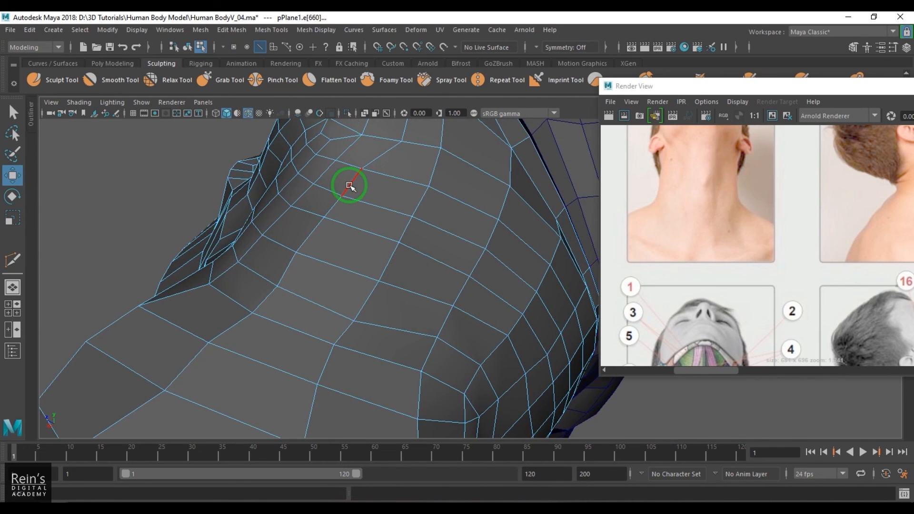
{"action": "scroll", "coordinate": [428, 205], "scroll_direction": "down", "scroll_amount": 3}
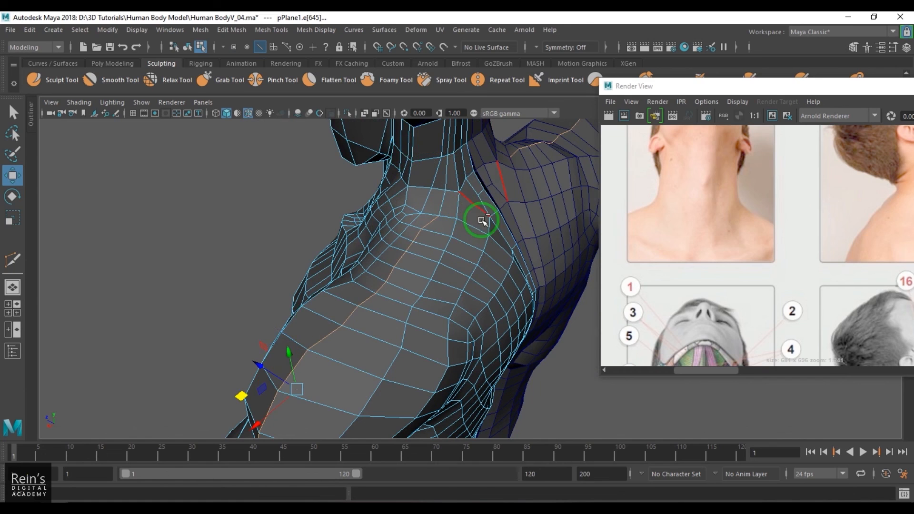
{"action": "left_click_drag", "start_coordinate": [459, 224], "coordinate": [425, 200]}
{"action": "scroll", "coordinate": [473, 214], "scroll_direction": "down", "scroll_amount": 4}
{"action": "scroll", "coordinate": [469, 204], "scroll_direction": "up", "scroll_amount": 5}
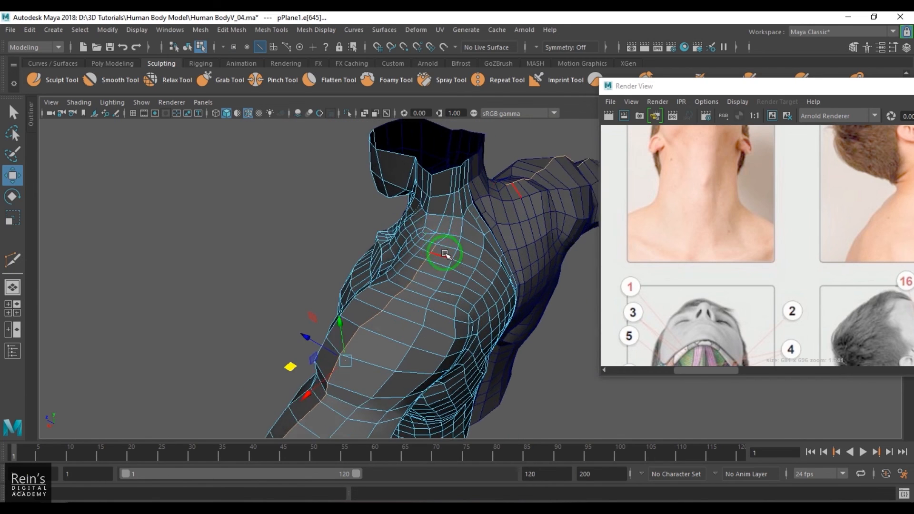
{"action": "right_click_drag", "start_coordinate": [438, 230], "coordinate": [492, 171], "text": "shift"}
{"action": "left_click", "coordinate": [409, 278]}
{"action": "key", "text": "w"}
- Slide the vertical edge in the uppermost band at the side of the neck toward an even spacing
{"action": "left_click_drag", "start_coordinate": [429, 238], "coordinate": [394, 207], "text": "alt"}
{"action": "middle_click_drag", "start_coordinate": [394, 206], "coordinate": [447, 323], "text": "alt"}
{"action": "left_click_drag", "start_coordinate": [447, 322], "coordinate": [445, 288], "text": "alt"}
{"action": "mouse_move", "coordinate": [444, 288]}
{"action": "right_mouse_down"}
{"action": "mouse_move", "coordinate": [454, 185]}
{"action": "mouse_move", "coordinate": [435, 342]}
{"action": "mouse_move", "coordinate": [434, 298]}
{"action": "right_mouse_up"}
{"action": "left_click", "coordinate": [459, 178]}
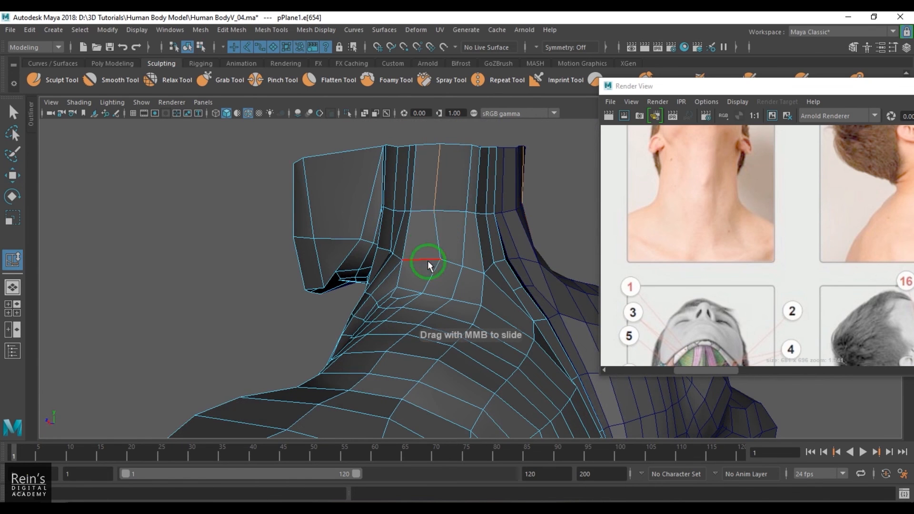
{"action": "scroll", "coordinate": [428, 261], "scroll_direction": "up", "scroll_amount": 2}
{"action": "key", "text": "w"}
- Slide the two stacked vertical edges near the back of the neck to mid-gap and even out the neighbouring edge
{"action": "left_click_drag", "start_coordinate": [442, 298], "coordinate": [400, 321], "text": "alt"}
{"action": "right_click_drag", "start_coordinate": [432, 279], "coordinate": [449, 235]}
{"action": "left_click", "coordinate": [453, 237]}
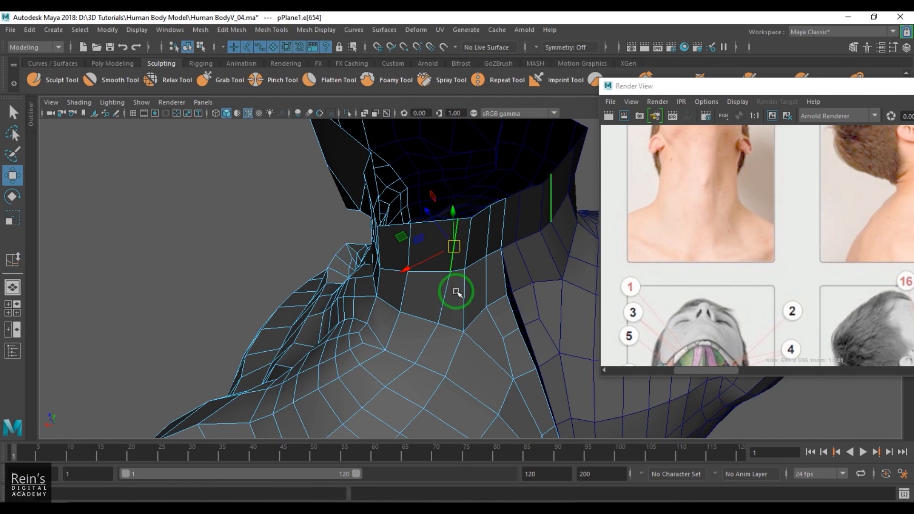
{"action": "left_click", "coordinate": [444, 299], "text": "shift"}
{"action": "right_click_drag", "start_coordinate": [468, 285], "coordinate": [471, 338], "text": "shift"}
{"action": "left_click", "coordinate": [461, 259]}
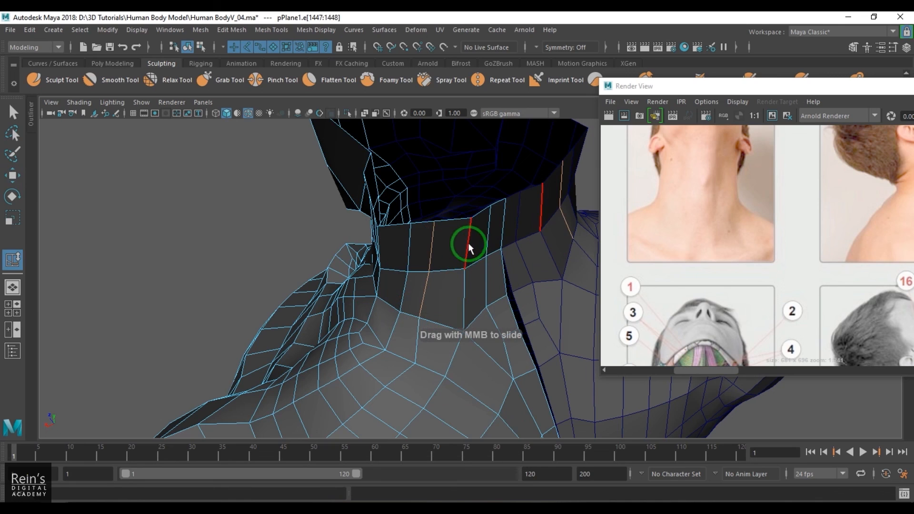
{"action": "key", "text": "w"}
{"action": "left_click", "coordinate": [443, 215]}
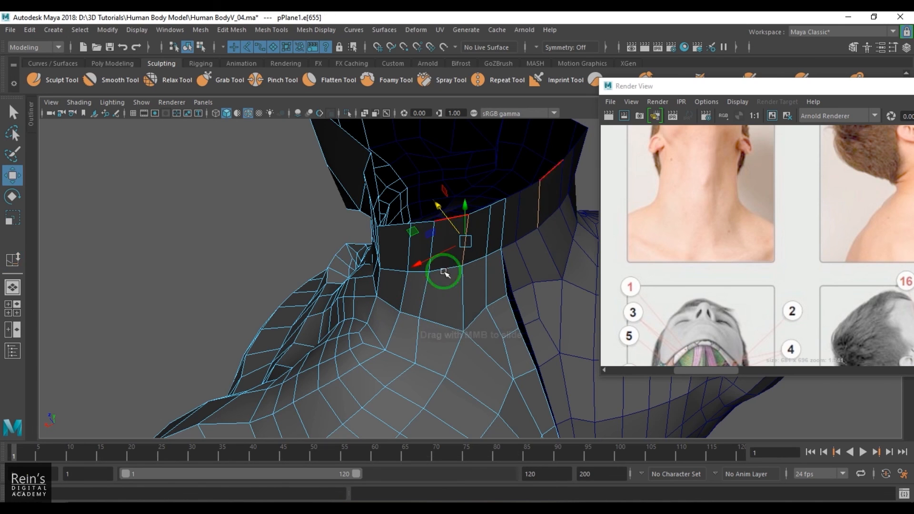
- Snap the stray seam vertices at the nape and upper spine onto the centre line to close the gap
{"action": "right_click_drag", "start_coordinate": [492, 309], "coordinate": [471, 320]}
{"action": "left_click", "coordinate": [487, 307]}
{"action": "left_click_drag", "start_coordinate": [472, 288], "coordinate": [398, 304]}
{"action": "key", "text": "Right"}
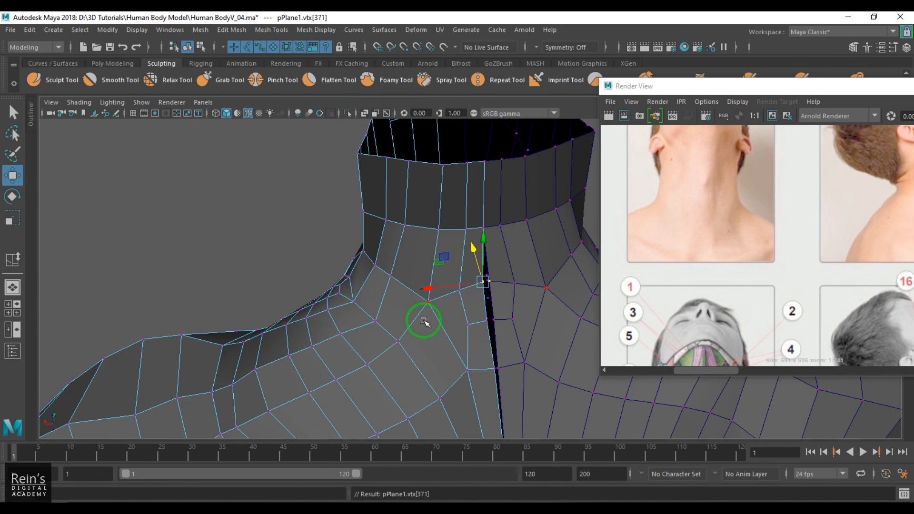
{"action": "left_click_drag", "start_coordinate": [446, 286], "coordinate": [449, 285]}
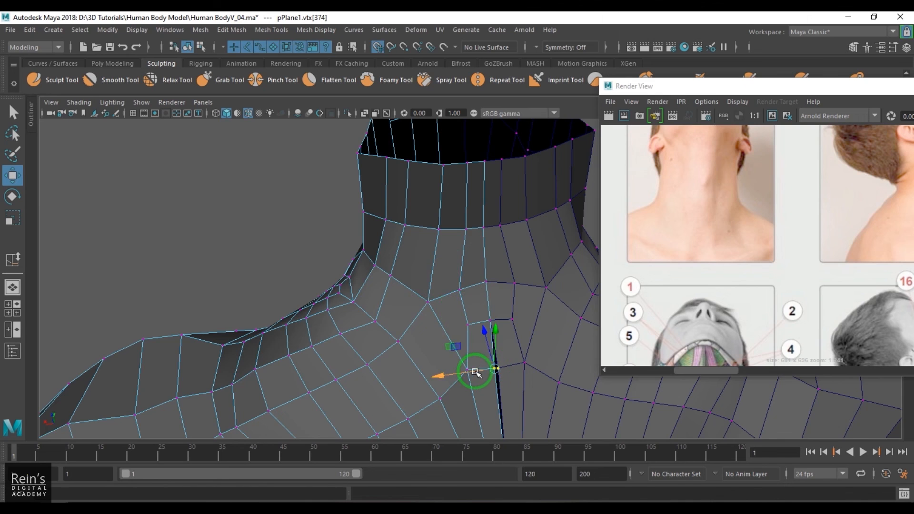
{"action": "left_click_drag", "start_coordinate": [498, 411], "coordinate": [478, 290], "text": "alt"}
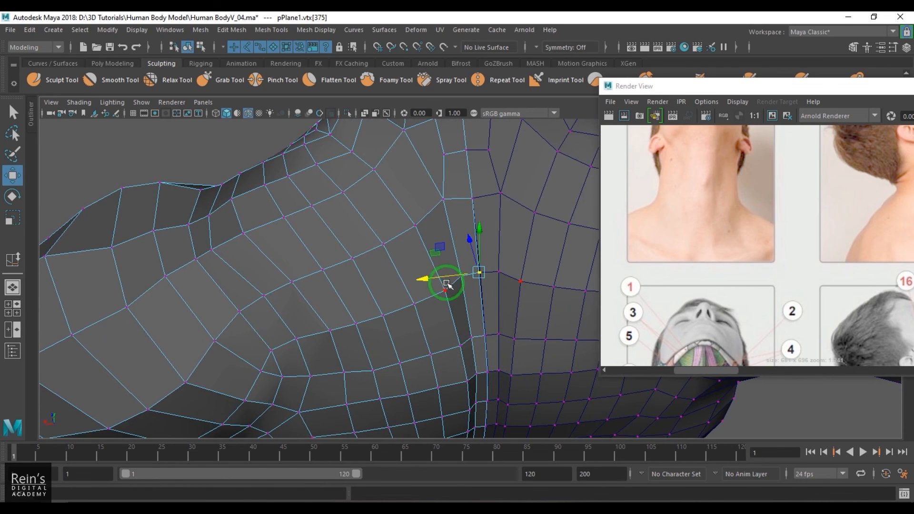
{"action": "left_click_drag", "start_coordinate": [427, 277], "coordinate": [445, 274]}
{"action": "right_click_drag", "start_coordinate": [274, 290], "coordinate": [394, 213]}
{"action": "scroll", "coordinate": [364, 234], "scroll_direction": "down", "scroll_amount": 5}
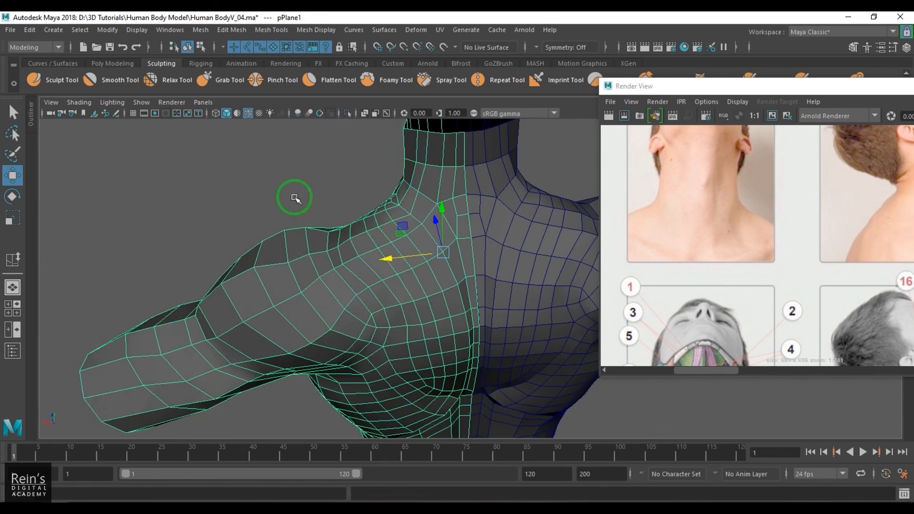
{"action": "left_click", "coordinate": [296, 198]}
- Bevel the edge loop running over the outer shoulder and down the arm into two loops
{"action": "left_click_drag", "start_coordinate": [384, 297], "coordinate": [517, 239], "text": "alt"}
{"action": "right_click_drag", "start_coordinate": [440, 250], "coordinate": [438, 278]}
{"action": "left_click", "coordinate": [428, 237]}
{"action": "left_click", "coordinate": [474, 236], "text": "shift"}
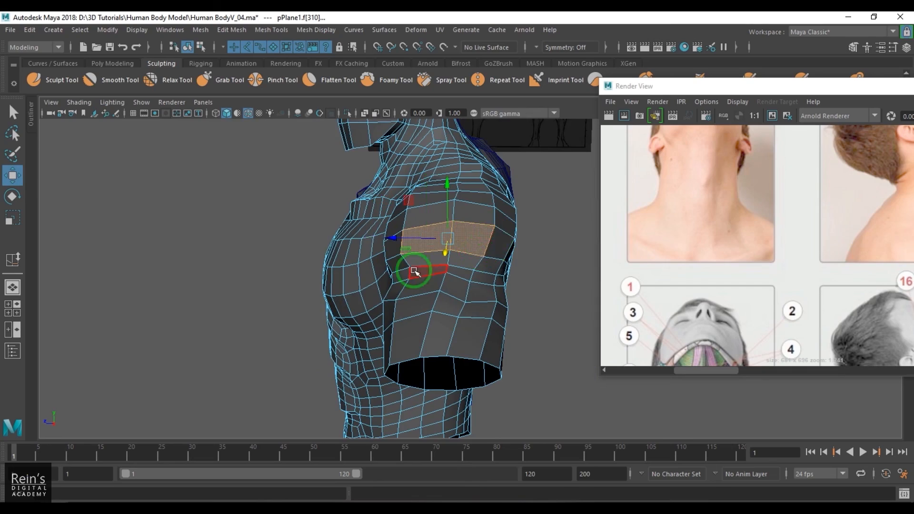
{"action": "mouse_move", "coordinate": [416, 272]}
{"action": "left_mouse_down", "text": "alt"}
{"action": "mouse_move", "coordinate": [521, 263]}
{"action": "mouse_move", "coordinate": [404, 283]}
{"action": "mouse_move", "coordinate": [424, 267]}
{"action": "mouse_move", "coordinate": [429, 280]}
{"action": "left_mouse_up", "text": "alt"}
{"action": "right_click_drag", "start_coordinate": [426, 278], "coordinate": [425, 227]}
{"action": "mouse_move", "coordinate": [425, 228]}
{"action": "left_mouse_down", "text": "alt"}
{"action": "mouse_move", "coordinate": [441, 236]}
{"action": "mouse_move", "coordinate": [449, 230]}
{"action": "mouse_move", "coordinate": [420, 253]}
{"action": "mouse_move", "coordinate": [422, 243]}
{"action": "left_mouse_up", "text": "alt"}
{"action": "double_click", "coordinate": [406, 221]}
{"action": "key", "text": "ctrl+b"}
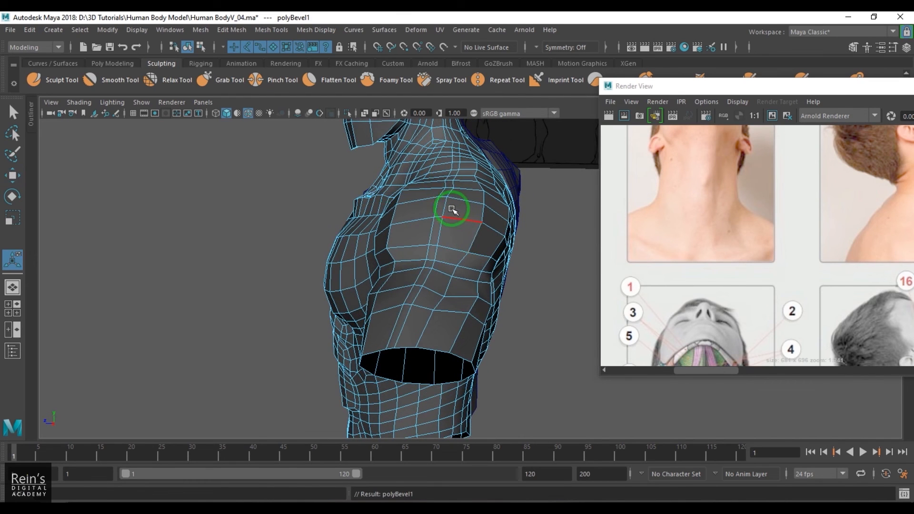
- Slide the lengthwise edge loops across the outer shoulder and upper arm so they are evenly spaced
{"action": "left_click_drag", "start_coordinate": [475, 218], "coordinate": [459, 205], "text": "alt"}
{"action": "left_click", "coordinate": [481, 212]}
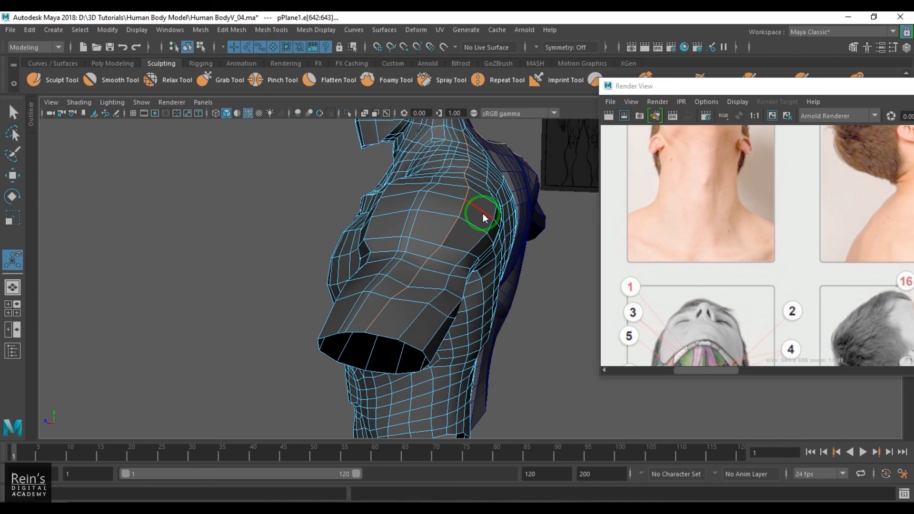
{"action": "right_click_drag", "start_coordinate": [483, 214], "coordinate": [479, 305], "text": "shift"}
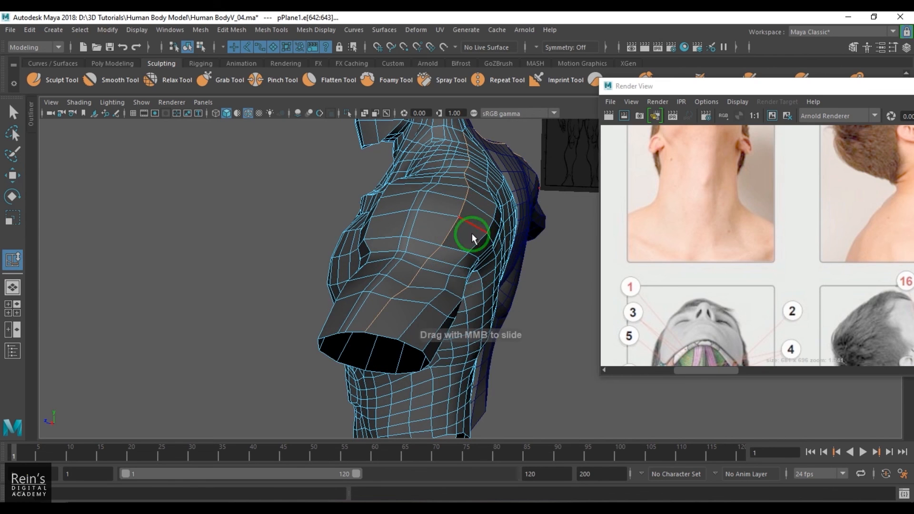
{"action": "left_click_drag", "start_coordinate": [484, 240], "coordinate": [458, 244], "text": "alt"}
{"action": "left_click", "coordinate": [467, 208]}
{"action": "double_click", "coordinate": [478, 232]}
{"action": "middle_click_drag", "start_coordinate": [442, 233], "coordinate": [437, 235]}
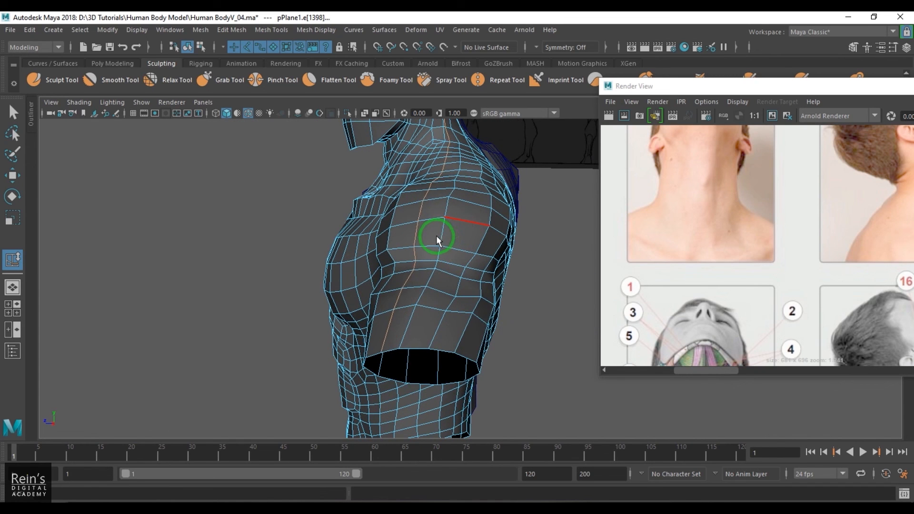
{"action": "key", "text": "ctrl+z"}
{"action": "key", "text": "shift+z"}
{"action": "double_click", "coordinate": [443, 234]}
- Smooth the outer shoulder, upper arm and back of the shoulder in object mode with the Sculpt Tool
{"action": "key", "text": "w"}
{"action": "key", "text": "F8"}
{"action": "left_click_drag", "start_coordinate": [508, 209], "coordinate": [492, 231], "text": "alt"}
{"action": "right_click", "coordinate": [474, 195], "text": "shift"}
{"action": "right_click_drag", "start_coordinate": [473, 195], "coordinate": [564, 225], "text": "shift"}
{"action": "left_click", "coordinate": [570, 261]}
{"action": "left_click_drag", "start_coordinate": [539, 257], "coordinate": [481, 292], "text": "alt"}
{"action": "left_click", "coordinate": [481, 244]}
{"action": "right_click", "coordinate": [477, 241], "text": "shift"}
{"action": "right_click_drag", "start_coordinate": [476, 241], "coordinate": [421, 216], "text": "shift"}
{"action": "left_click_drag", "start_coordinate": [459, 259], "coordinate": [472, 260]}
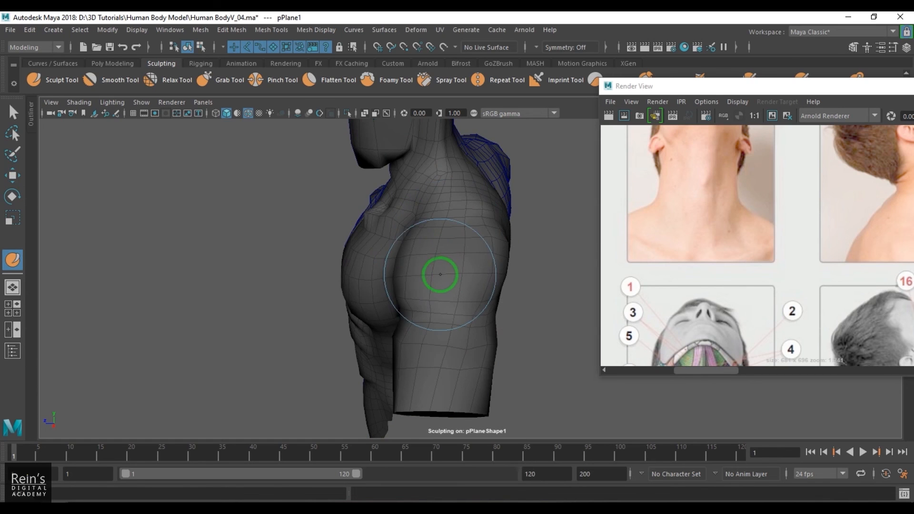
{"action": "left_click_drag", "start_coordinate": [473, 265], "coordinate": [424, 224], "text": "alt"}
{"action": "left_click_drag", "start_coordinate": [366, 243], "coordinate": [450, 250], "text": "alt"}
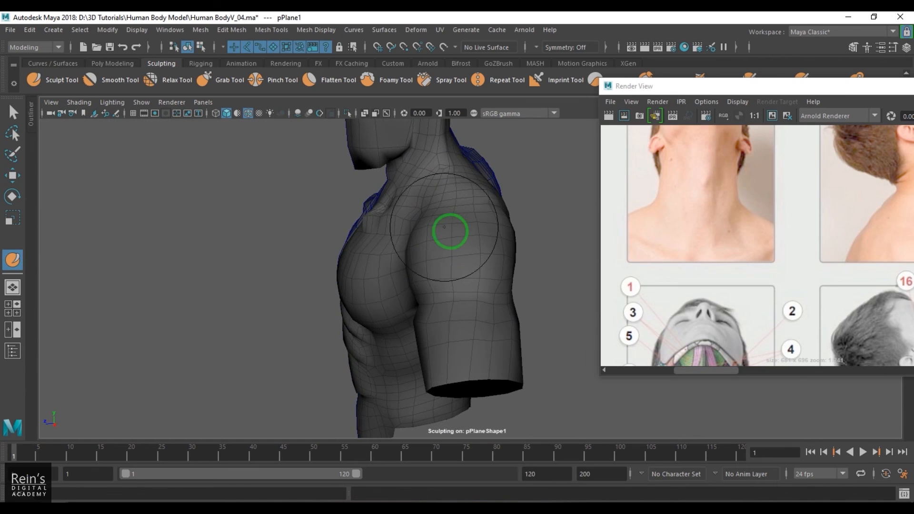
{"action": "left_click_drag", "start_coordinate": [478, 216], "coordinate": [440, 210], "text": "alt"}
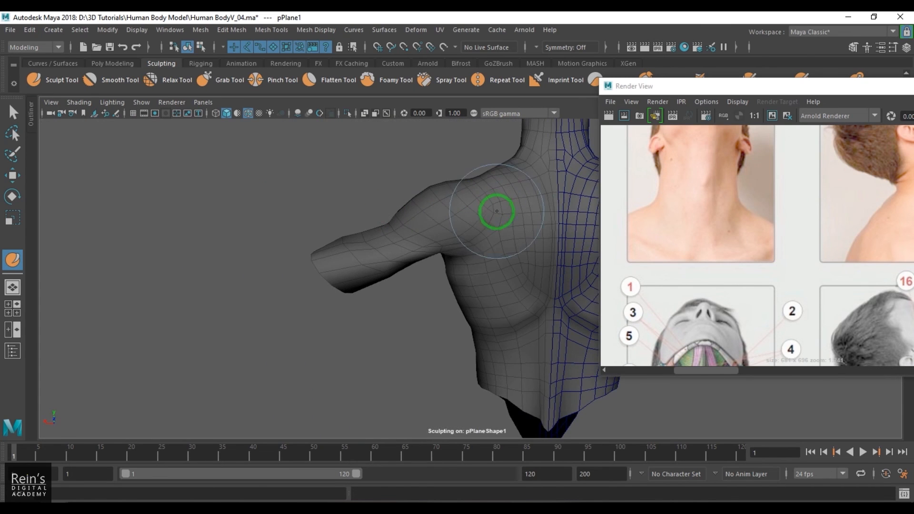
{"action": "left_click_drag", "start_coordinate": [496, 211], "coordinate": [431, 242], "text": "alt"}
{"action": "left_click_drag", "start_coordinate": [402, 216], "coordinate": [481, 303], "text": "alt"}
- Reselect the body mesh and adjust the rim vertex where the jaw meets the side of the neck
{"action": "key", "text": "w"}
{"action": "left_click", "coordinate": [496, 173]}
{"action": "scroll", "coordinate": [421, 230], "scroll_direction": "down", "scroll_amount": 3}
{"action": "left_click_drag", "start_coordinate": [411, 309], "coordinate": [477, 305], "text": "alt"}
{"action": "scroll", "coordinate": [468, 301], "scroll_direction": "up", "scroll_amount": 5}
{"action": "right_click_drag", "start_coordinate": [476, 305], "coordinate": [557, 371], "text": "alt"}
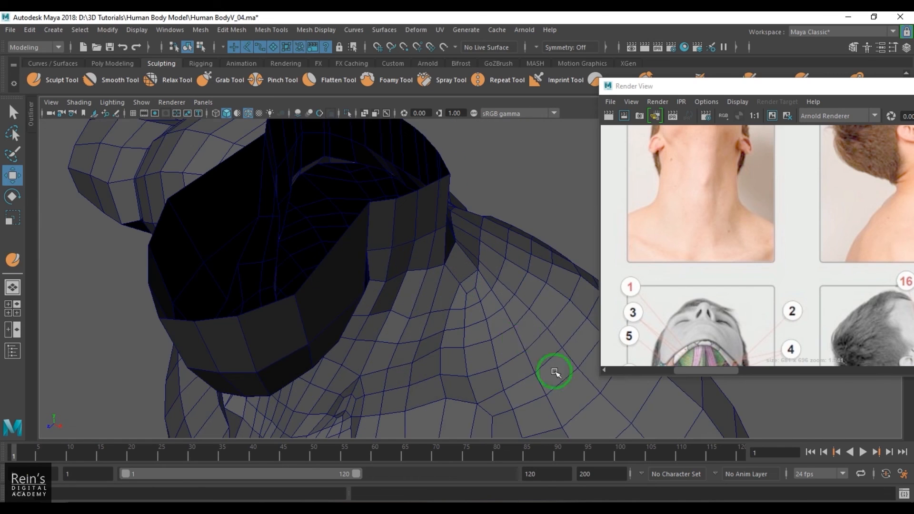
{"action": "left_click", "coordinate": [390, 243]}
{"action": "left_click_drag", "start_coordinate": [390, 243], "coordinate": [309, 194], "text": "alt"}
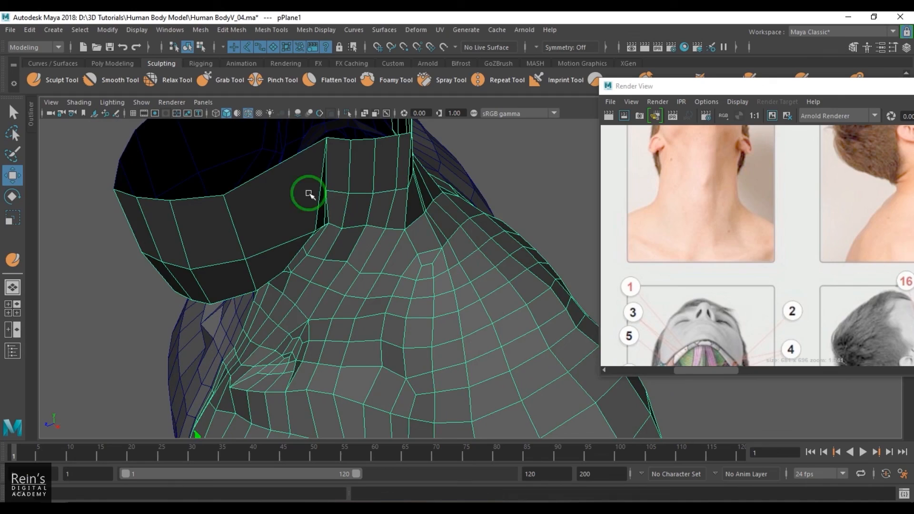
{"action": "left_click", "coordinate": [316, 138]}
{"action": "left_click_drag", "start_coordinate": [316, 139], "coordinate": [344, 257], "text": "alt"}
{"action": "left_click", "coordinate": [388, 224]}
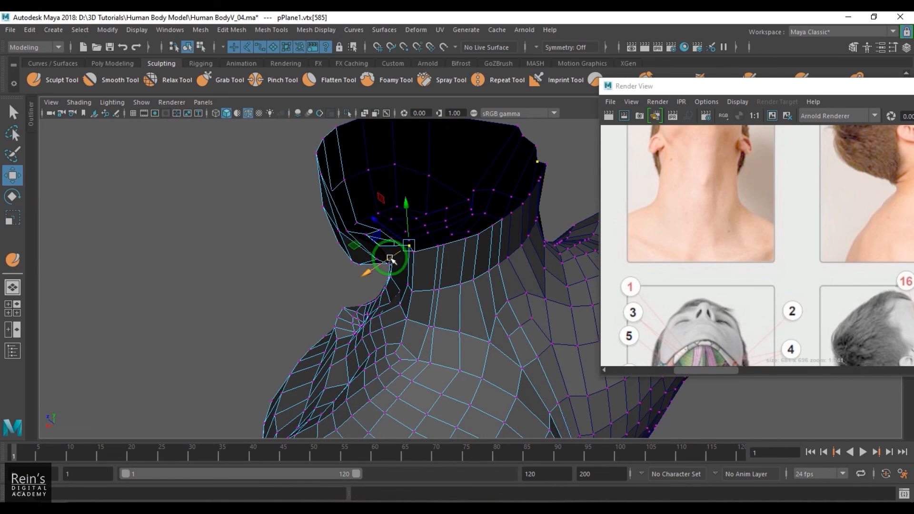
{"action": "left_click_drag", "start_coordinate": [374, 273], "coordinate": [413, 276], "text": "alt"}
- Reposition the vertices beneath the rear corner of the jaw, where it meets the side of the neck
{"action": "left_click_drag", "start_coordinate": [513, 209], "coordinate": [541, 229], "text": "alt"}
{"action": "left_click", "coordinate": [497, 235]}
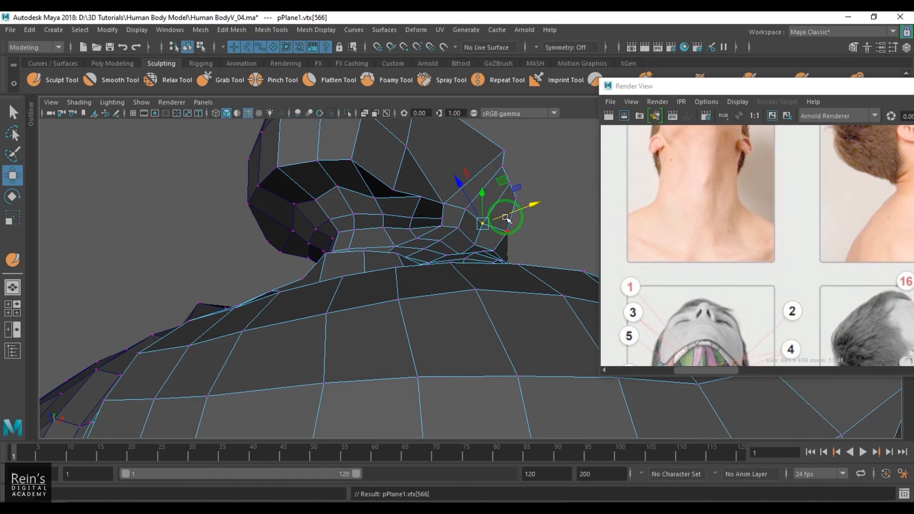
{"action": "left_click", "coordinate": [465, 209]}
{"action": "mouse_move", "coordinate": [516, 201]}
{"action": "left_mouse_down"}
{"action": "mouse_move", "coordinate": [531, 195]}
{"action": "mouse_move", "coordinate": [523, 185]}
{"action": "left_mouse_up"}
{"action": "left_click", "coordinate": [447, 204]}
{"action": "left_click", "coordinate": [447, 219]}
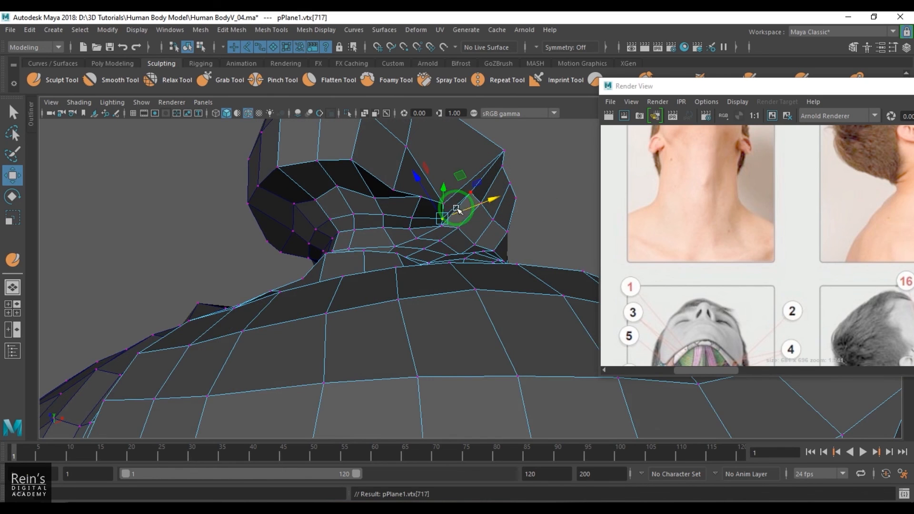
- Adjust the vertices across the underside of the jaw and the upper front of the neck to even out the faces
{"action": "left_click", "coordinate": [398, 200]}
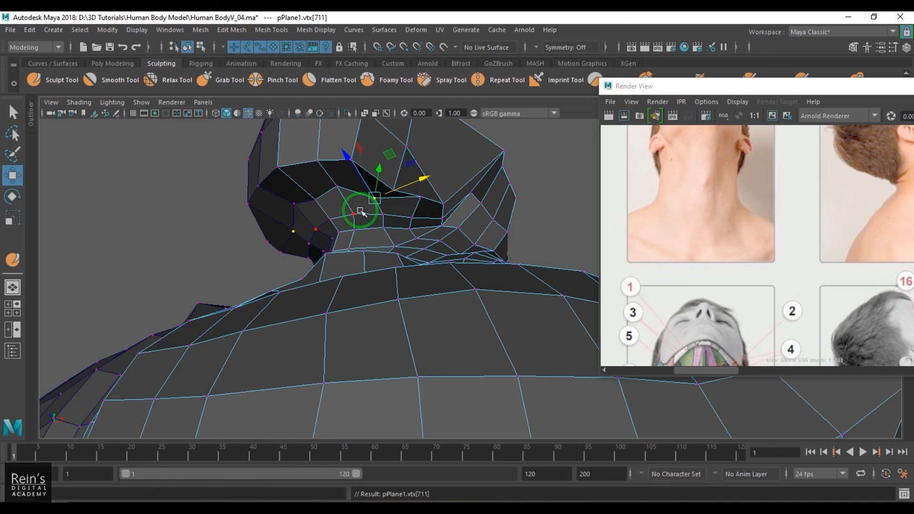
{"action": "left_click", "coordinate": [331, 188]}
{"action": "left_click", "coordinate": [335, 185]}
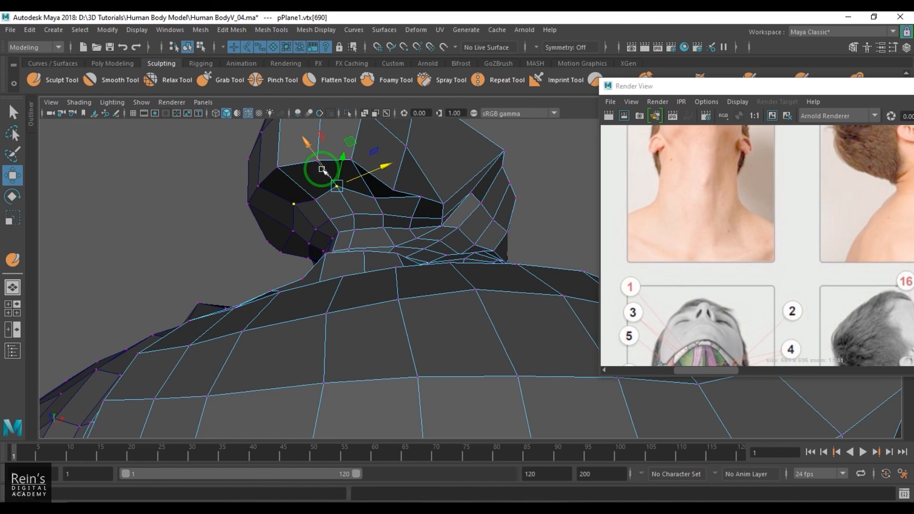
{"action": "left_click_drag", "start_coordinate": [315, 159], "coordinate": [286, 159]}
{"action": "left_click", "coordinate": [315, 199]}
{"action": "key", "text": "Right"}
{"action": "key", "text": "Right"}
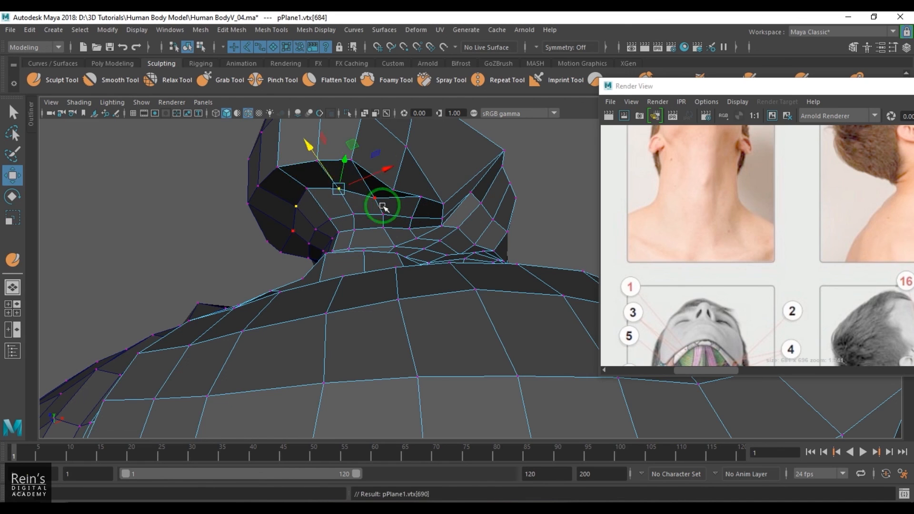
{"action": "left_click", "coordinate": [317, 162]}
{"action": "key", "text": "Right"}
{"action": "key", "text": "Right"}
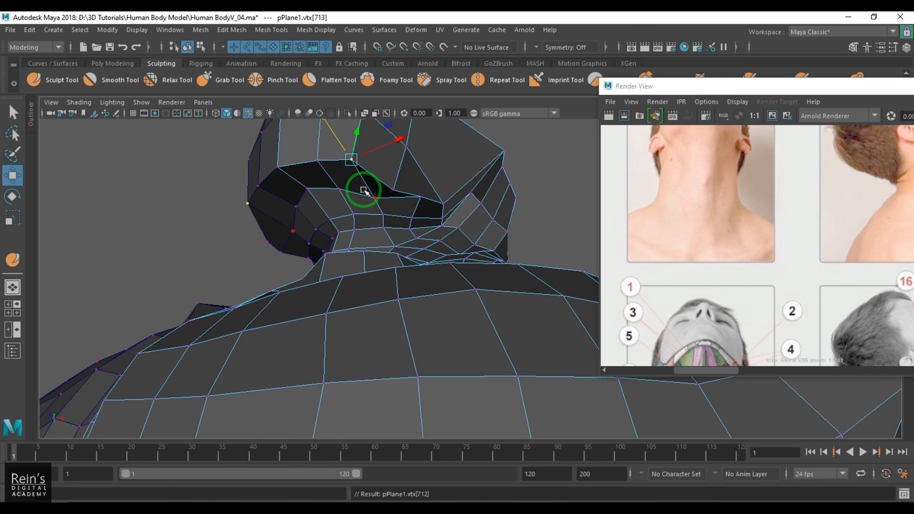
- Adjust the vertices along the jaw's lower rim and the lower side of the face for a smoother jawline
{"action": "left_click_drag", "start_coordinate": [397, 163], "coordinate": [398, 150]}
{"action": "key", "text": "Right"}
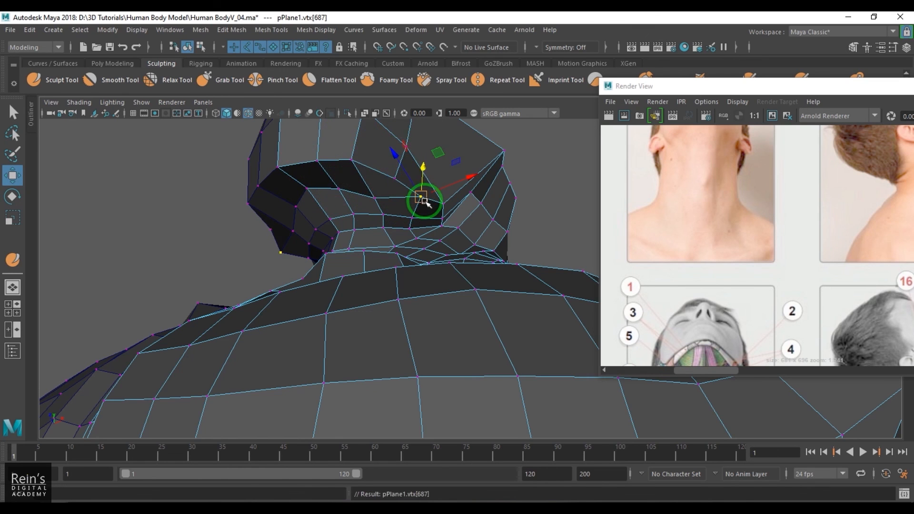
{"action": "left_click_drag", "start_coordinate": [422, 199], "coordinate": [419, 202]}
{"action": "key", "text": "Right"}
{"action": "key", "text": "Right"}
{"action": "left_click_drag", "start_coordinate": [442, 137], "coordinate": [449, 134]}
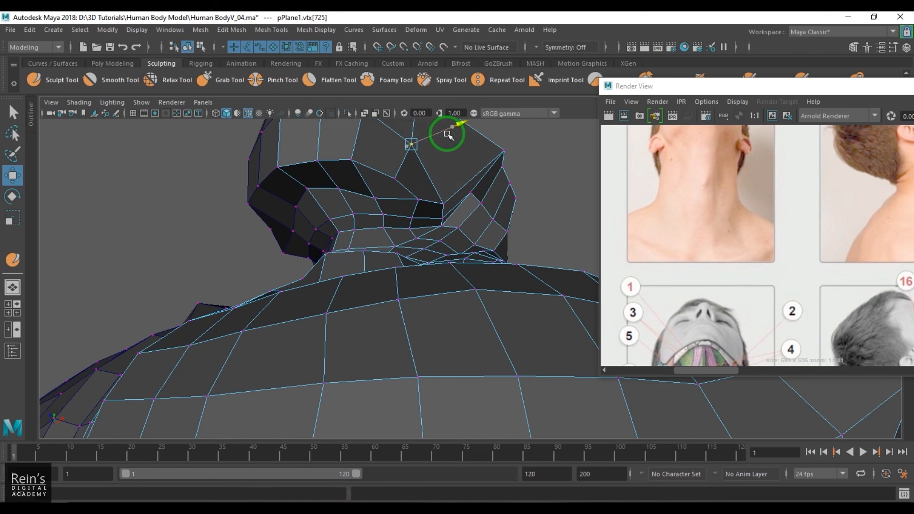
{"action": "key", "text": "Down"}
{"action": "key", "text": "Right"}
{"action": "key", "text": "Right"}
{"action": "left_click_drag", "start_coordinate": [444, 207], "coordinate": [445, 196]}
- Move the vertices on the side of the jaw forward, away from the neck
{"action": "left_click_drag", "start_coordinate": [483, 221], "coordinate": [388, 251], "text": "alt"}
{"action": "left_click", "coordinate": [492, 184]}
{"action": "left_click", "coordinate": [402, 249]}
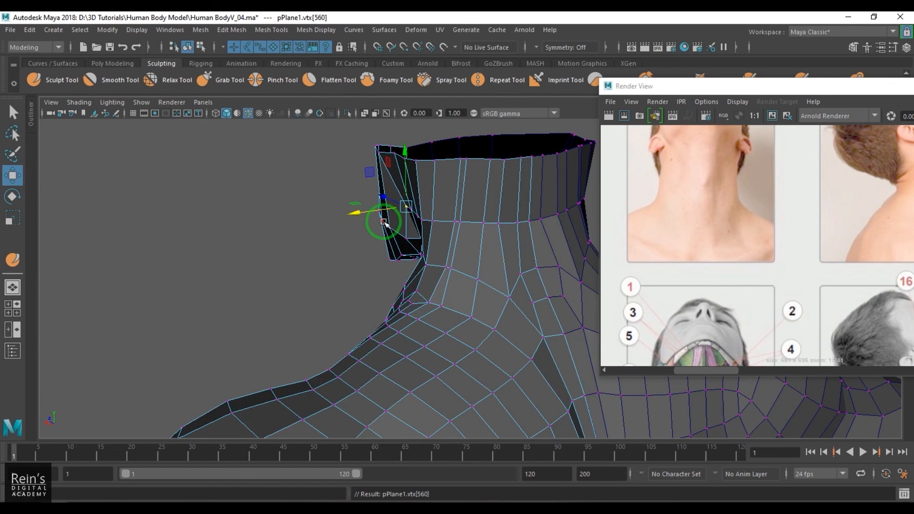
{"action": "left_click_drag", "start_coordinate": [370, 215], "coordinate": [360, 217]}
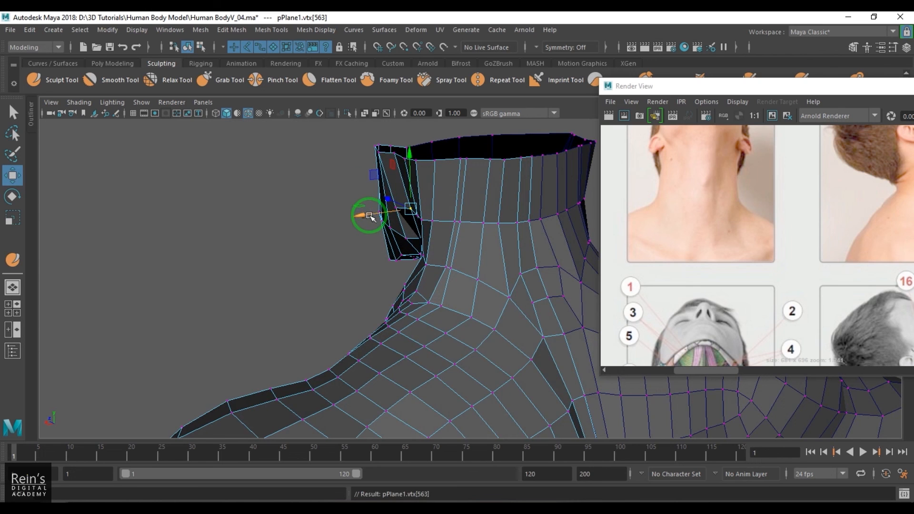
- Return to object mode and examine the neck and jaw on the deselected, smoothed torso
{"action": "left_click_drag", "start_coordinate": [402, 271], "coordinate": [524, 265], "text": "alt"}
{"action": "left_click", "coordinate": [462, 296]}
{"action": "left_click_drag", "start_coordinate": [524, 265], "coordinate": [404, 301], "text": "alt"}
{"action": "key", "text": "F8"}
{"action": "scroll", "coordinate": [424, 338], "scroll_direction": "down", "scroll_amount": 4}
{"action": "scroll", "coordinate": [484, 298], "scroll_direction": "down", "scroll_amount": 4}
{"action": "left_click", "coordinate": [492, 295]}
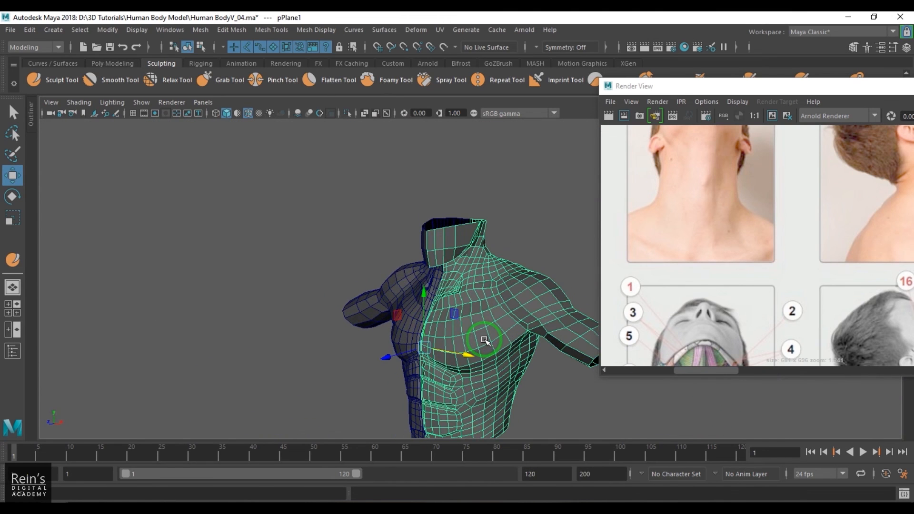
{"action": "left_click", "coordinate": [334, 185]}
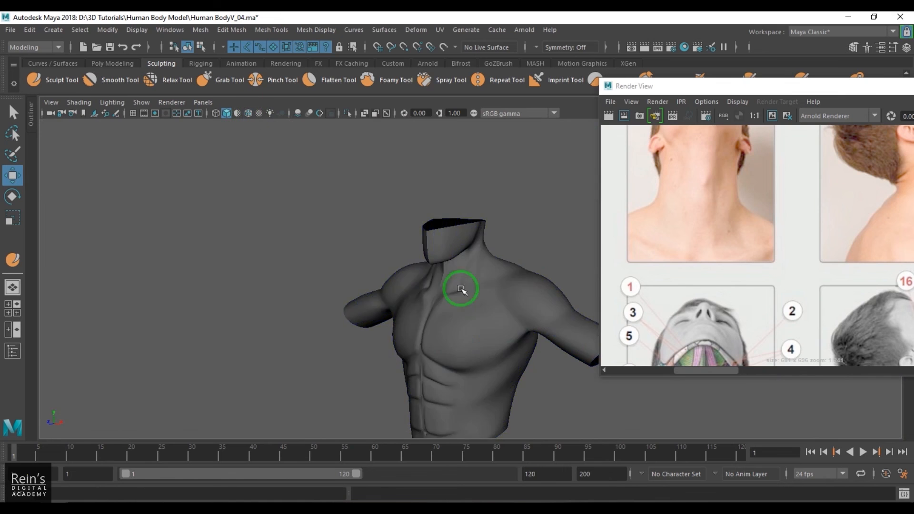
{"action": "left_click_drag", "start_coordinate": [461, 289], "coordinate": [468, 249], "text": "alt"}
{"action": "scroll", "coordinate": [499, 296], "scroll_direction": "up", "scroll_amount": 3}
- Turn off the body mesh's smooth preview and cut a new vertical edge line from the front of the neck up through the jaw with Multi-Cut
{"action": "left_click", "coordinate": [466, 274]}
{"action": "key", "text": "1"}
{"action": "middle_click_drag", "start_coordinate": [467, 249], "coordinate": [462, 296], "text": "alt"}
{"action": "scroll", "coordinate": [462, 295], "scroll_direction": "up", "scroll_amount": 2}
{"action": "left_click_drag", "start_coordinate": [462, 295], "coordinate": [510, 343], "text": "alt"}
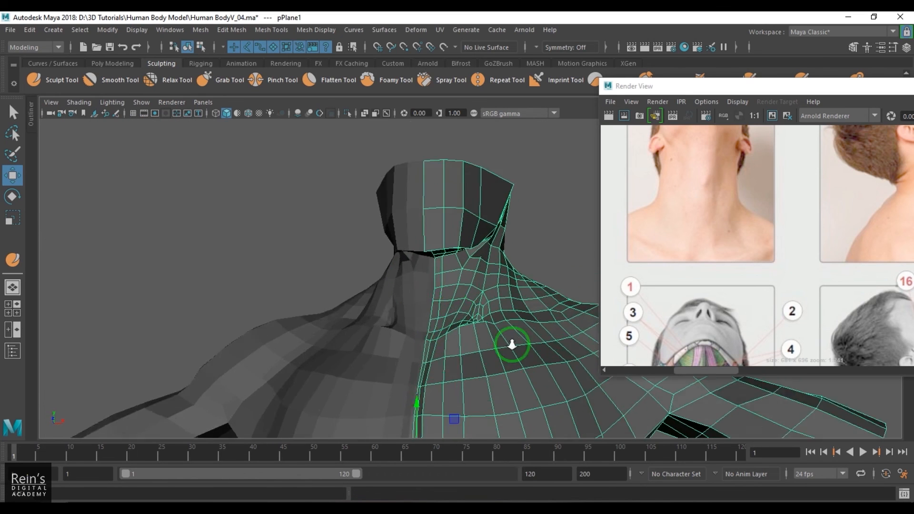
{"action": "scroll", "coordinate": [500, 338], "scroll_direction": "up", "scroll_amount": 2}
{"action": "middle_click_drag", "start_coordinate": [469, 332], "coordinate": [437, 294], "text": "alt"}
{"action": "scroll", "coordinate": [437, 294], "scroll_direction": "up", "scroll_amount": 2}
{"action": "right_click_drag", "start_coordinate": [438, 245], "coordinate": [379, 231], "text": "shift"}
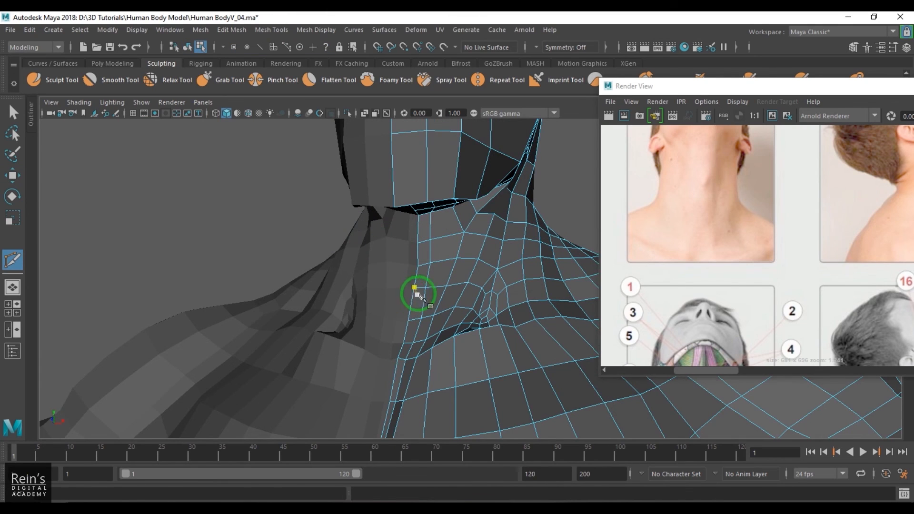
{"action": "mouse_move", "coordinate": [418, 295]}
{"action": "left_mouse_down", "text": "alt"}
{"action": "mouse_move", "coordinate": [380, 292]}
{"action": "mouse_move", "coordinate": [400, 295]}
{"action": "mouse_move", "coordinate": [475, 239]}
{"action": "mouse_move", "coordinate": [528, 264]}
{"action": "mouse_move", "coordinate": [414, 265]}
{"action": "mouse_move", "coordinate": [402, 269]}
{"action": "mouse_move", "coordinate": [407, 295]}
{"action": "left_mouse_up", "text": "alt"}
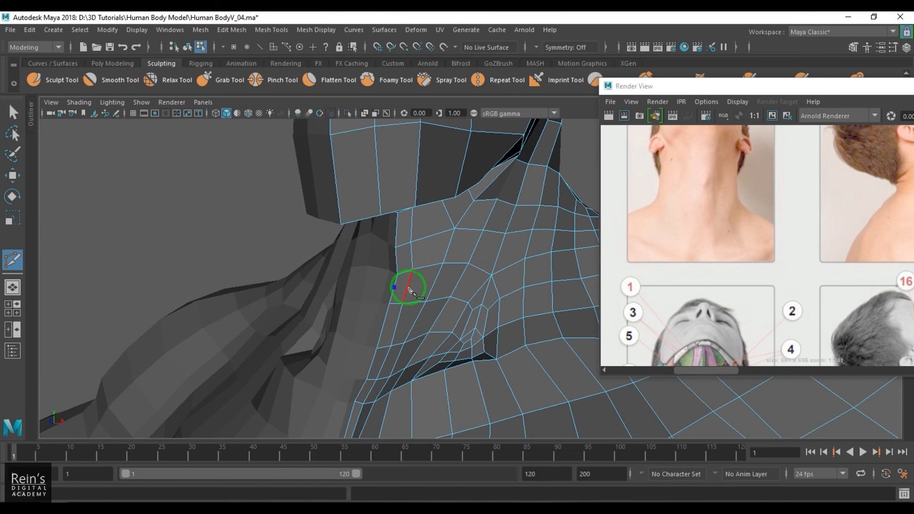
{"action": "left_click", "coordinate": [429, 237]}
{"action": "left_click_drag", "start_coordinate": [429, 236], "coordinate": [430, 207], "text": "alt"}
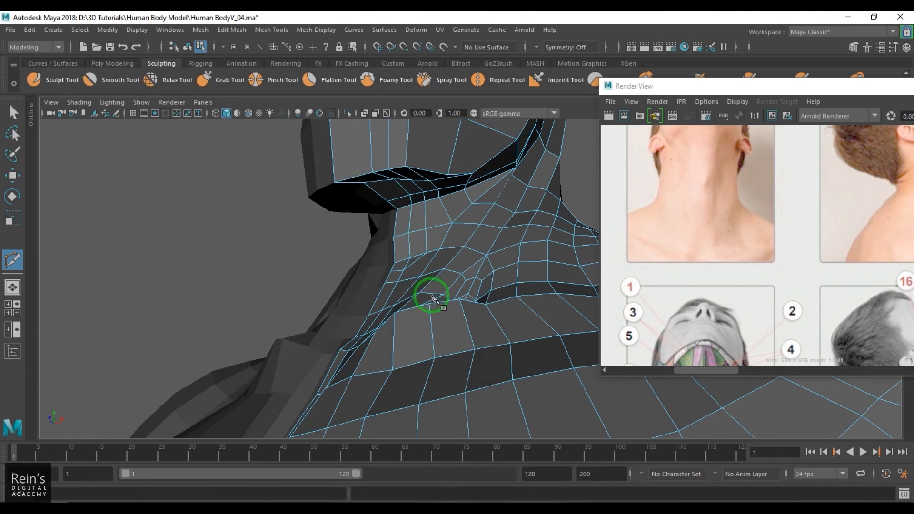
{"action": "mouse_move", "coordinate": [433, 299]}
{"action": "left_mouse_down", "text": "alt"}
{"action": "mouse_move", "coordinate": [436, 276]}
{"action": "mouse_move", "coordinate": [418, 288]}
{"action": "left_mouse_up", "text": "alt"}
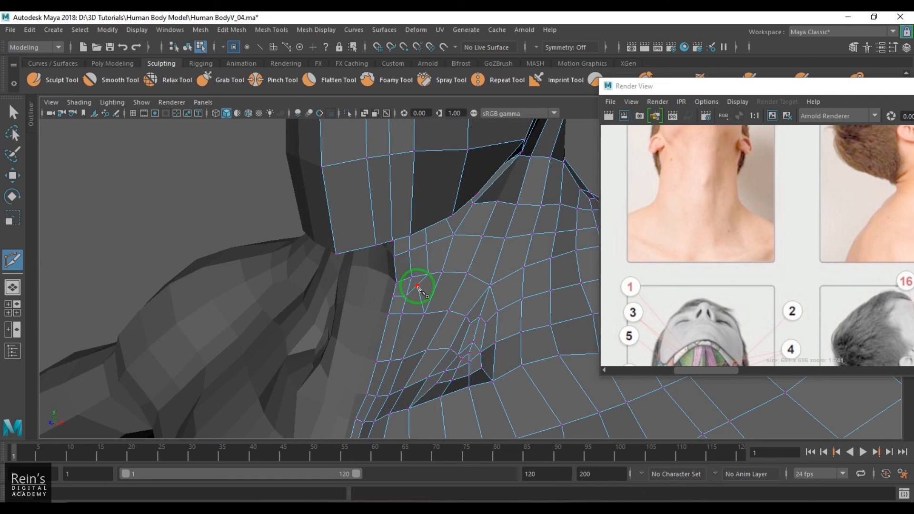
- Reposition the vertices around the new cut on the front of the neck and under the chin
{"action": "left_click", "coordinate": [417, 285]}
{"action": "left_click_drag", "start_coordinate": [419, 286], "coordinate": [428, 284], "text": "alt"}
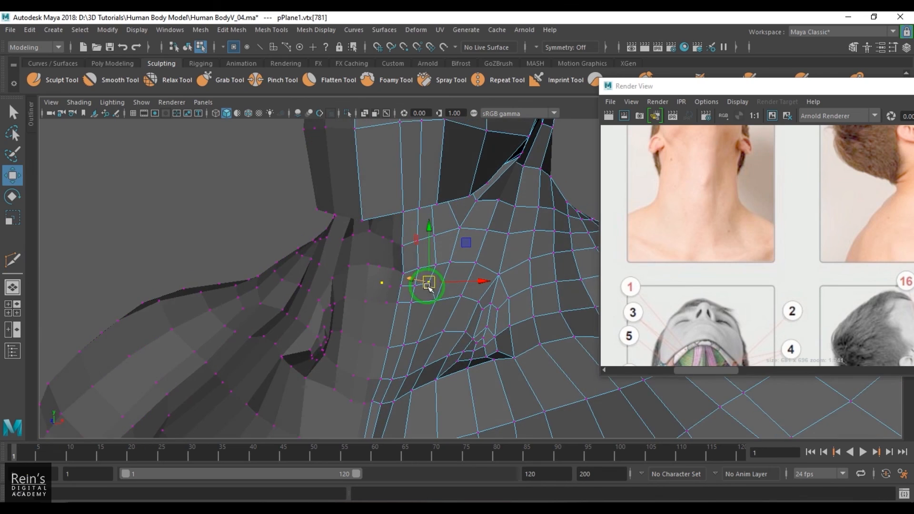
{"action": "left_click", "coordinate": [411, 250]}
{"action": "left_click_drag", "start_coordinate": [411, 250], "coordinate": [435, 290], "text": "alt"}
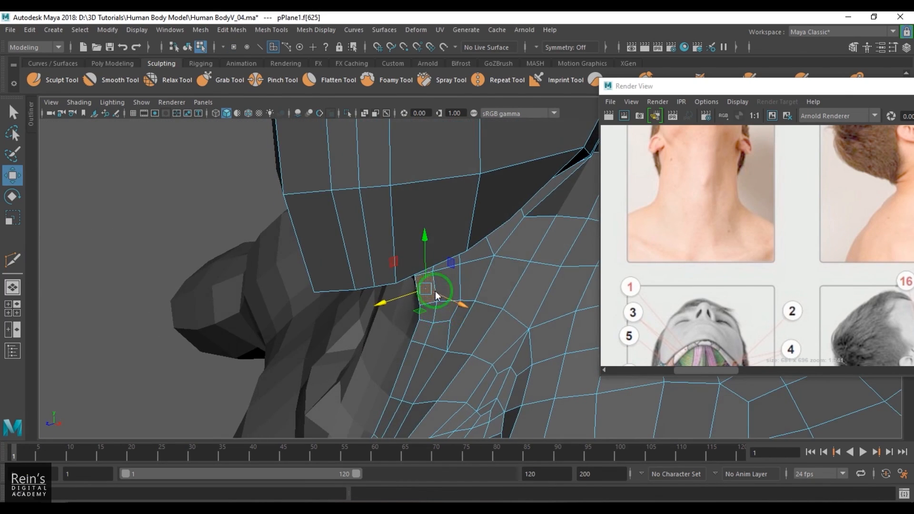
{"action": "left_click", "coordinate": [435, 302]}
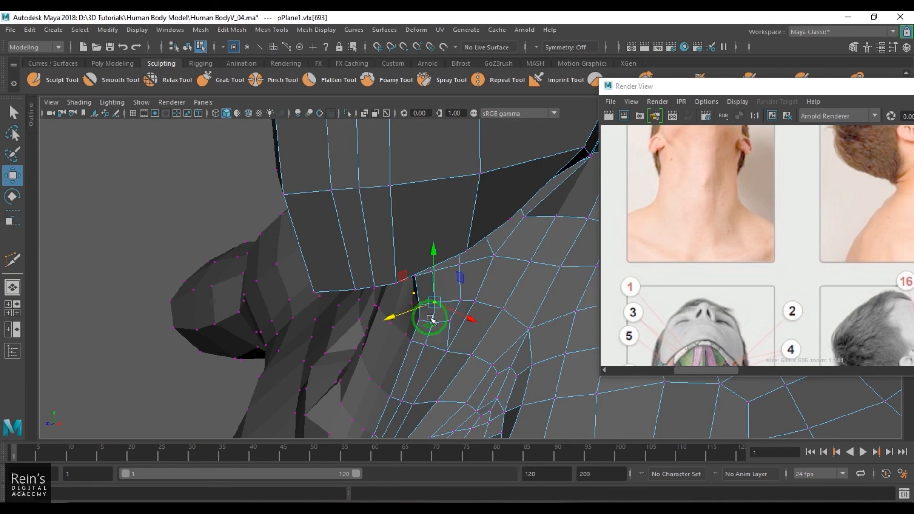
{"action": "left_click_drag", "start_coordinate": [463, 299], "coordinate": [527, 265], "text": "alt"}
{"action": "left_click", "coordinate": [483, 278]}
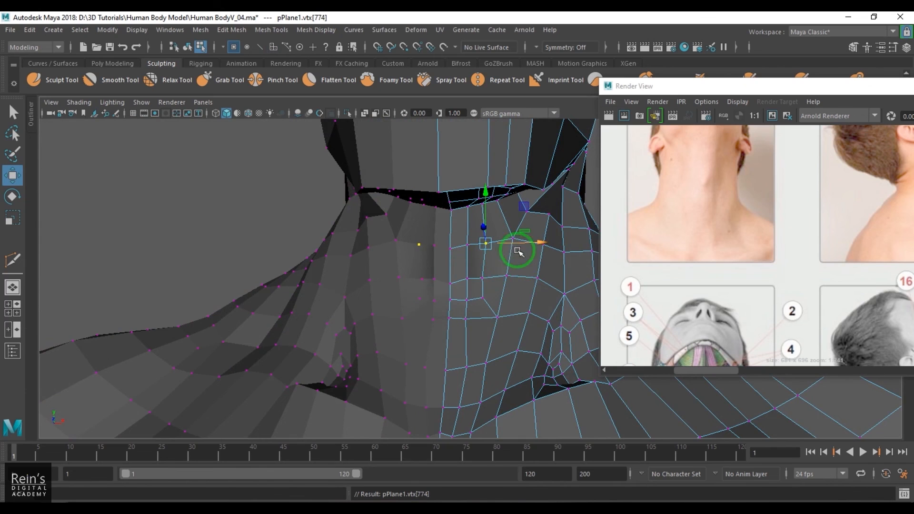
{"action": "left_click_drag", "start_coordinate": [506, 278], "coordinate": [509, 219], "text": "alt"}
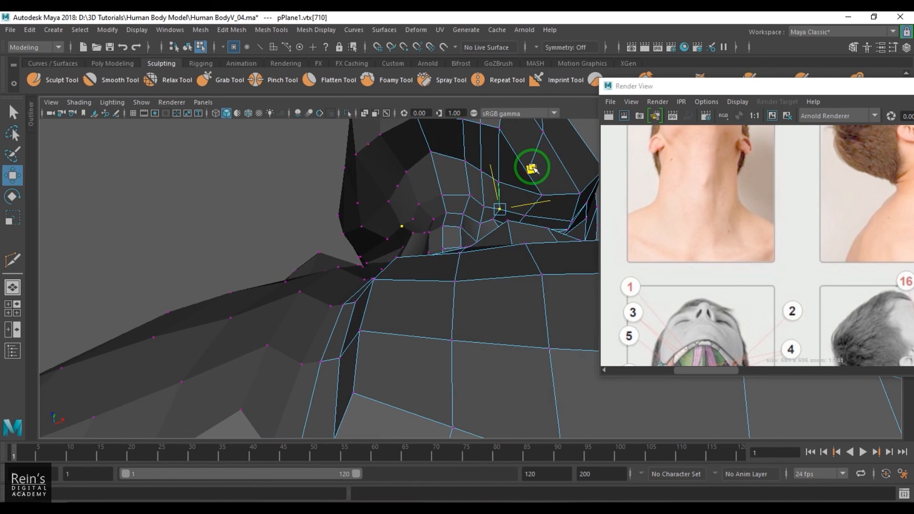
- Preview the body mesh smoothed in object mode and examine the front of the neck and the chin
{"action": "left_click_drag", "start_coordinate": [532, 192], "coordinate": [502, 301], "text": "alt"}
{"action": "key", "text": "F8"}
{"action": "key", "text": "3"}
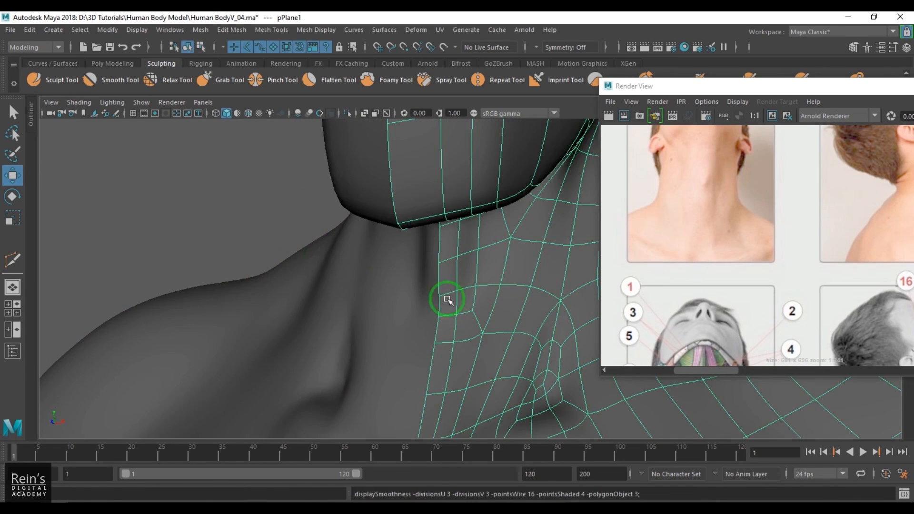
{"action": "left_click", "coordinate": [238, 207]}
{"action": "left_click_drag", "start_coordinate": [387, 260], "coordinate": [494, 289], "text": "alt"}
{"action": "left_click", "coordinate": [491, 282]}
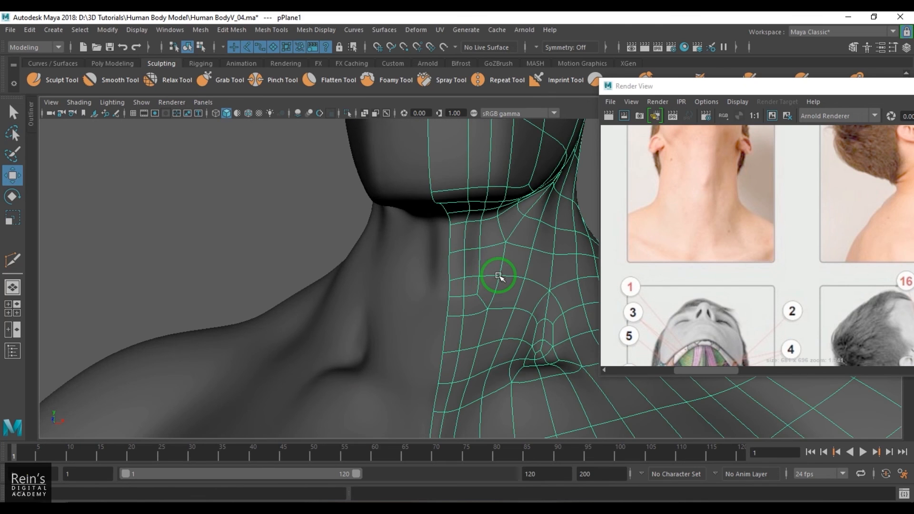
- Turn off the smooth preview and adjust the vertices on the front of the neck, working down toward the collarbone
{"action": "key", "text": "1"}
{"action": "mouse_move", "coordinate": [493, 255]}
{"action": "left_mouse_down", "text": "alt"}
{"action": "mouse_move", "coordinate": [484, 272]}
{"action": "mouse_move", "coordinate": [489, 265]}
{"action": "left_mouse_up", "text": "alt"}
{"action": "left_click", "coordinate": [483, 256]}
{"action": "left_click_drag", "start_coordinate": [521, 250], "coordinate": [476, 295]}
{"action": "key", "text": "Left"}
{"action": "key", "text": "Down"}
{"action": "key", "text": "Right"}
{"action": "key", "text": "Down"}
{"action": "key", "text": "Down"}
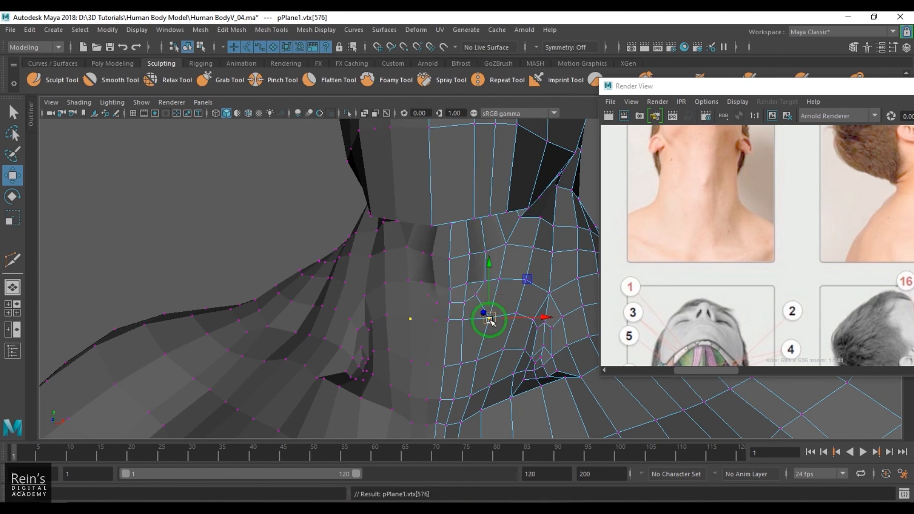
- Return to object mode, deselect the mesh and show wireframe on the shaded model to examine the whole torso's topology
{"action": "key", "text": "F8"}
{"action": "left_click_drag", "start_coordinate": [463, 353], "coordinate": [479, 292], "text": "alt"}
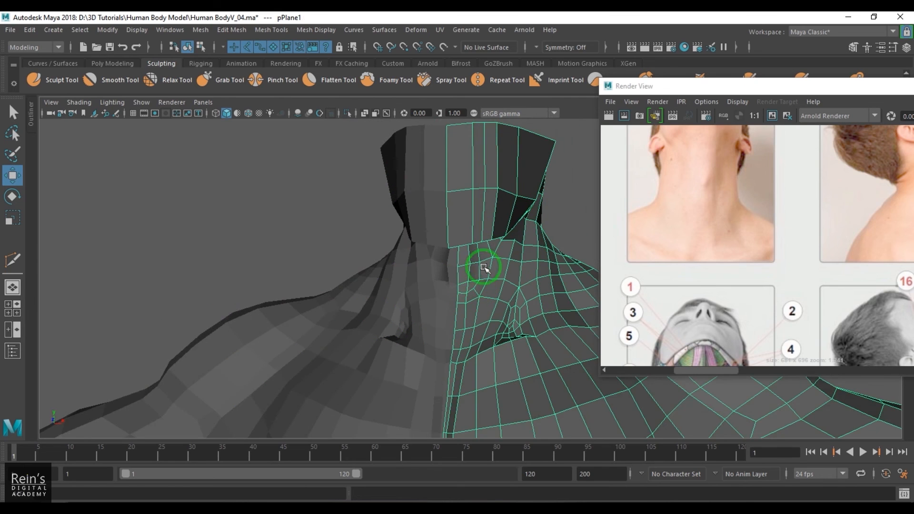
{"action": "right_click_drag", "start_coordinate": [487, 233], "coordinate": [567, 289], "text": "shift"}
{"action": "left_click", "coordinate": [554, 189]}
{"action": "scroll", "coordinate": [550, 223], "scroll_direction": "down", "scroll_amount": 4}
{"action": "mouse_move", "coordinate": [549, 223]}
{"action": "left_mouse_down", "text": "alt"}
{"action": "mouse_move", "coordinate": [502, 253]}
{"action": "mouse_move", "coordinate": [493, 248]}
{"action": "left_mouse_up", "text": "alt"}
{"action": "left_click", "coordinate": [249, 113]}
{"action": "left_click_drag", "start_coordinate": [404, 271], "coordinate": [487, 292], "text": "alt"}
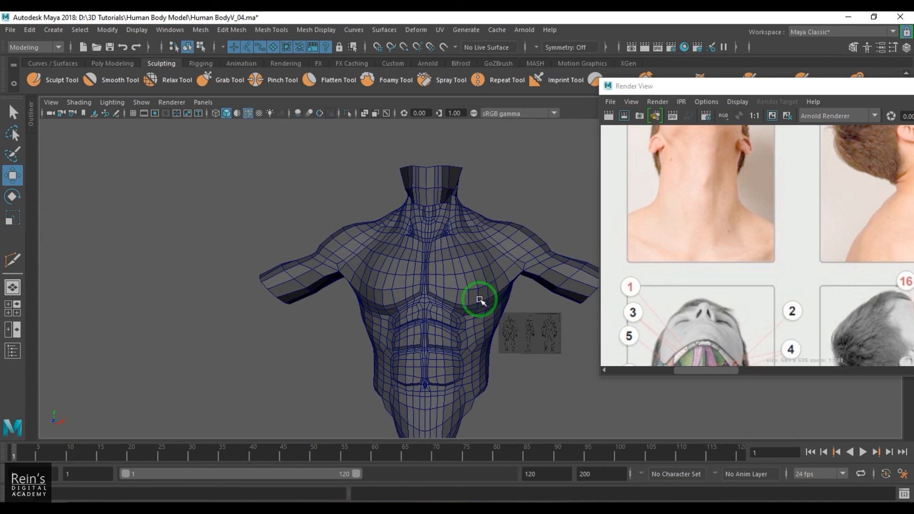